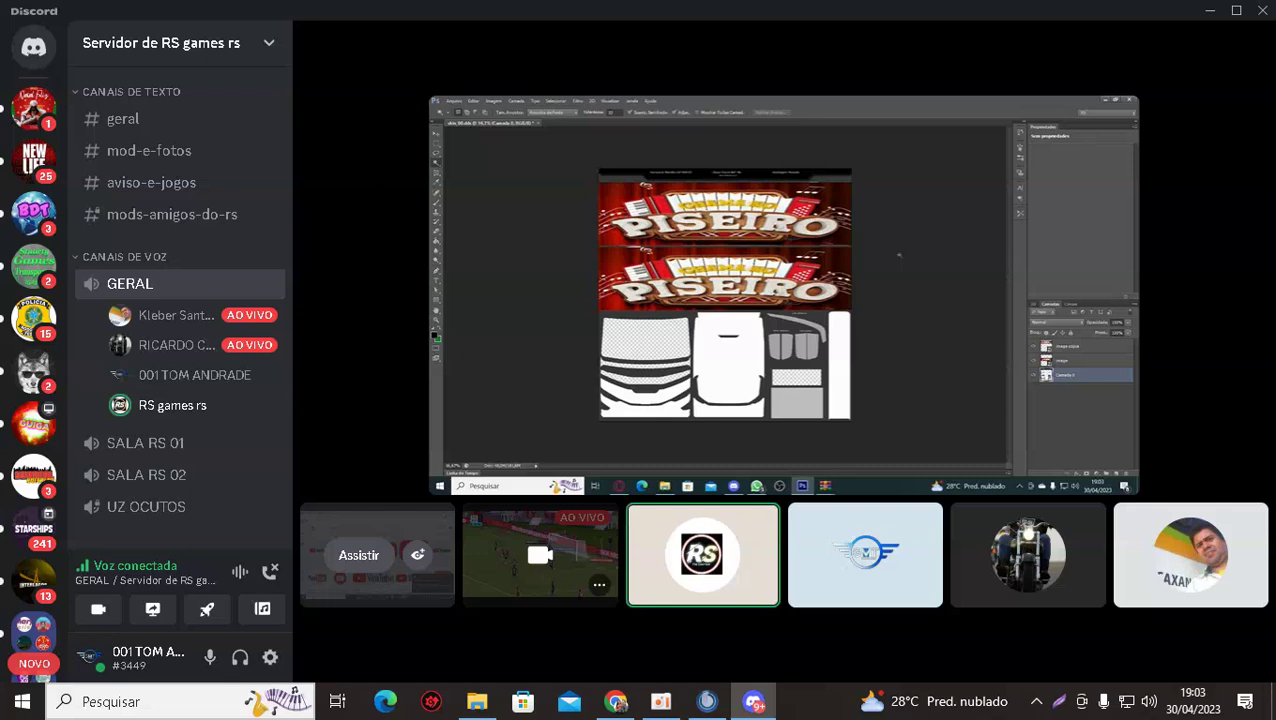
Watch the shared Photoshop screen with the bus skin and PISEIRO banner in GERAL.
mouse_move(521, 447)
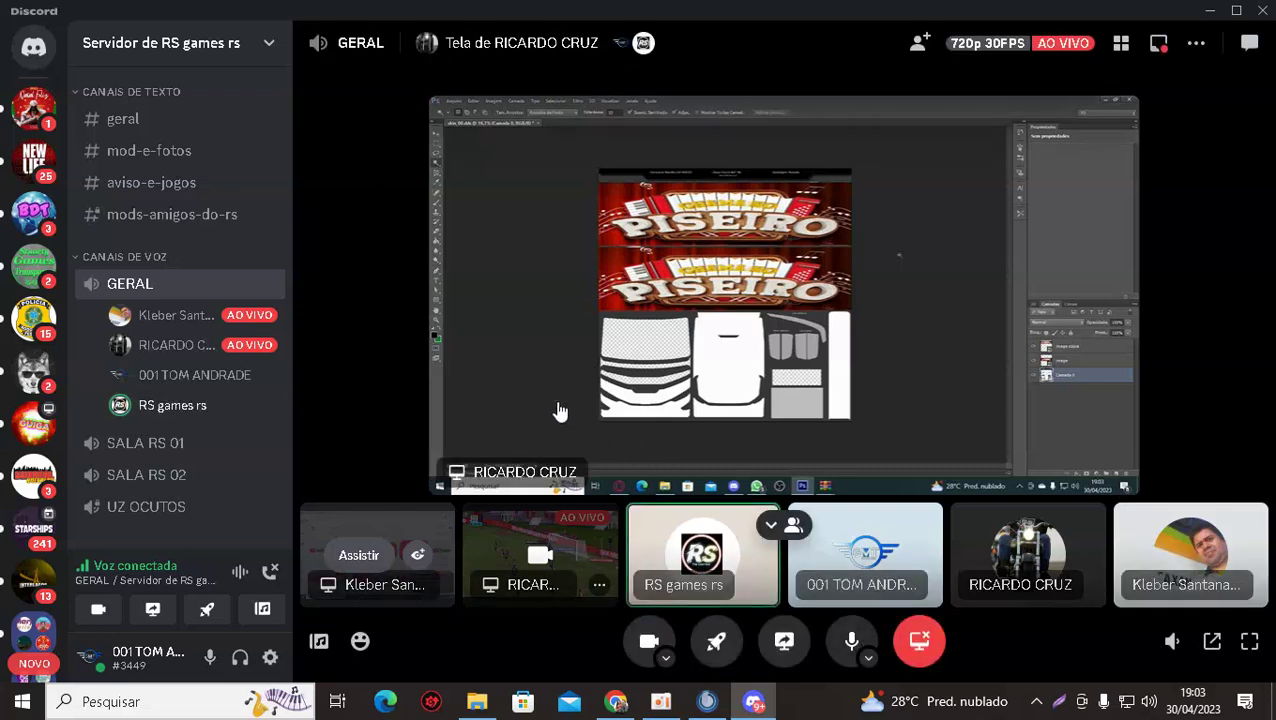
mouse_move(205, 332)
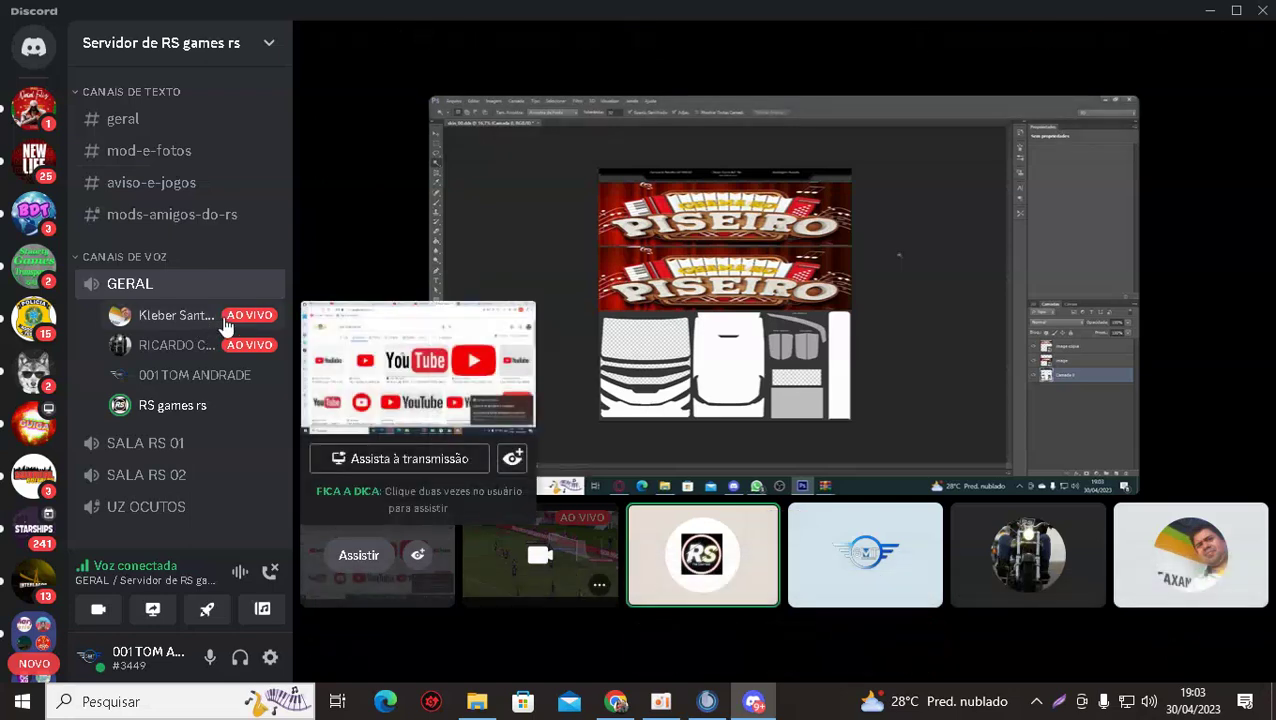
mouse_move(484, 256)
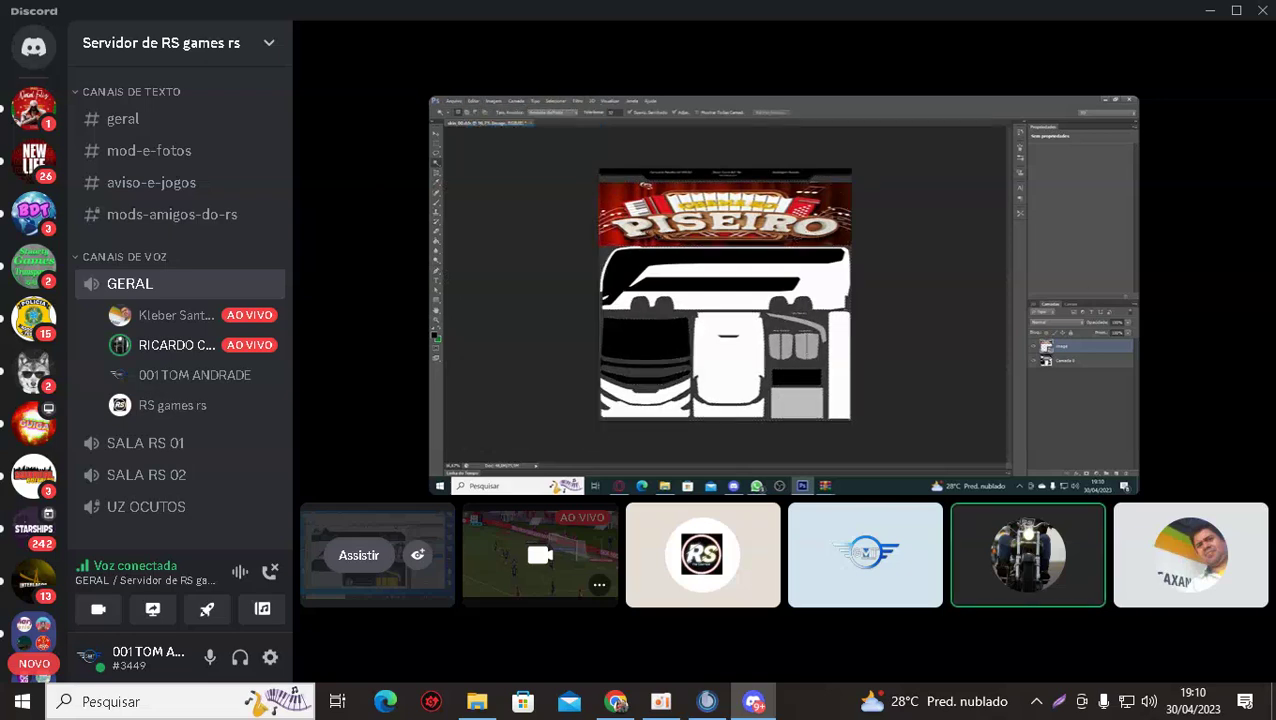
Focus the call on the Photoshop screen share and hide the participant tiles.
left_click(721, 447)
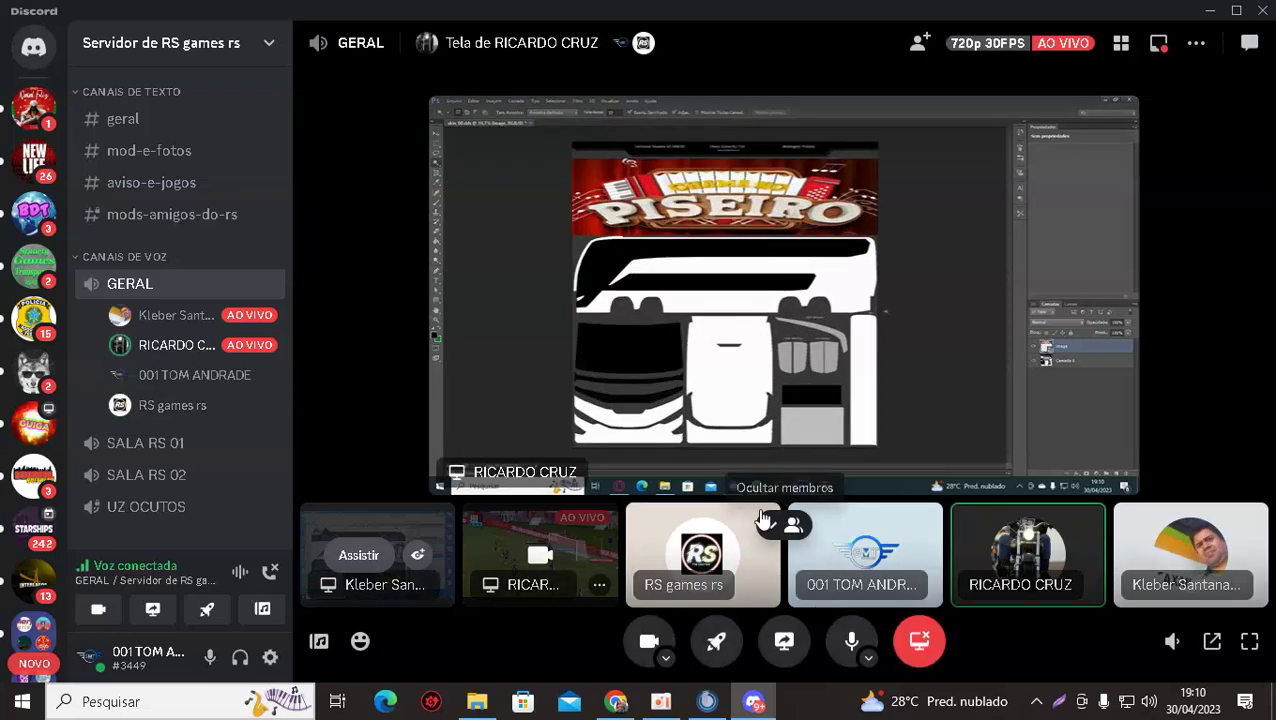
left_click(773, 538)
mouse_move(171, 364)
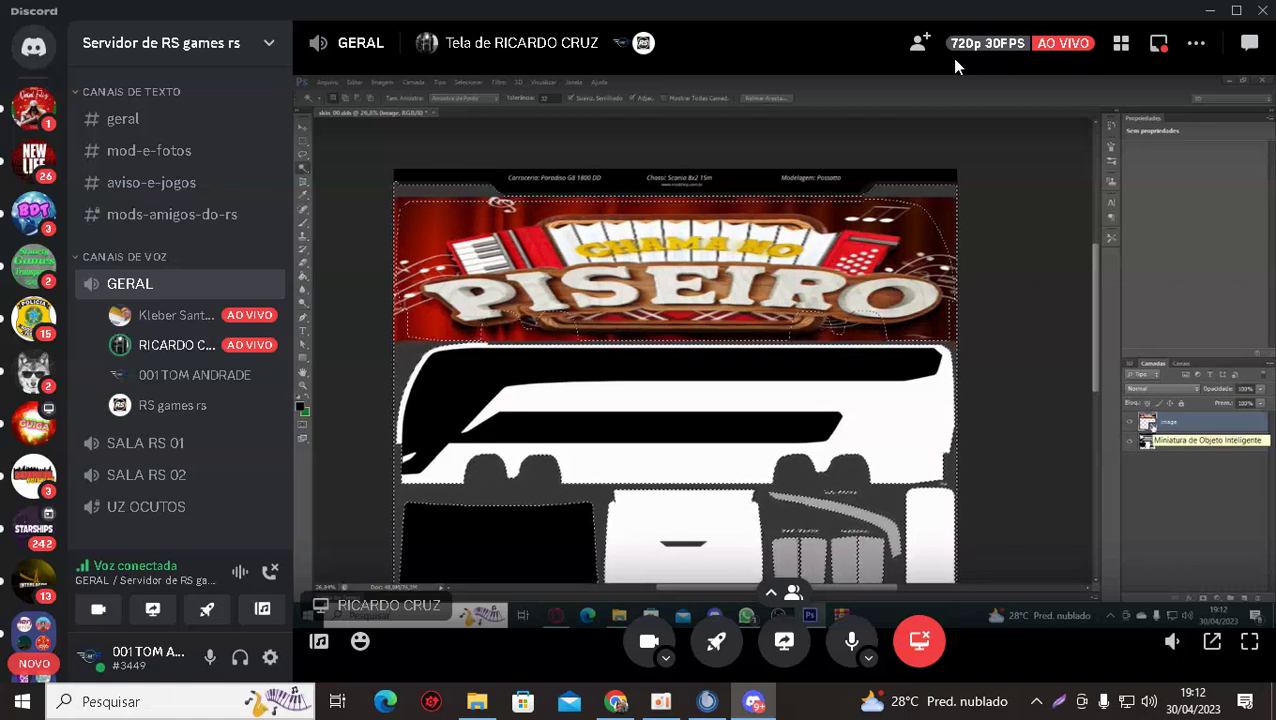
scroll(20, 455, "down", 6)
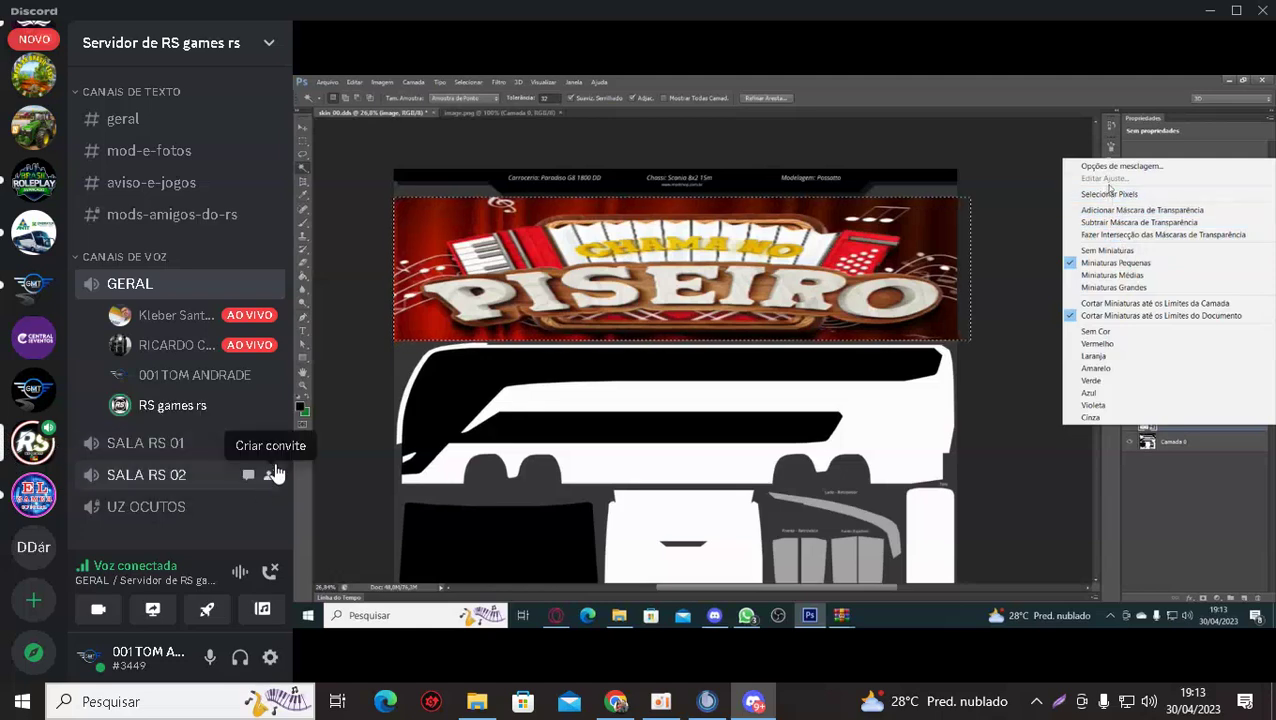
Bring Chrome forward with the centradoseventos.png Central dos Eventos logo tab.
mouse_move(352, 508)
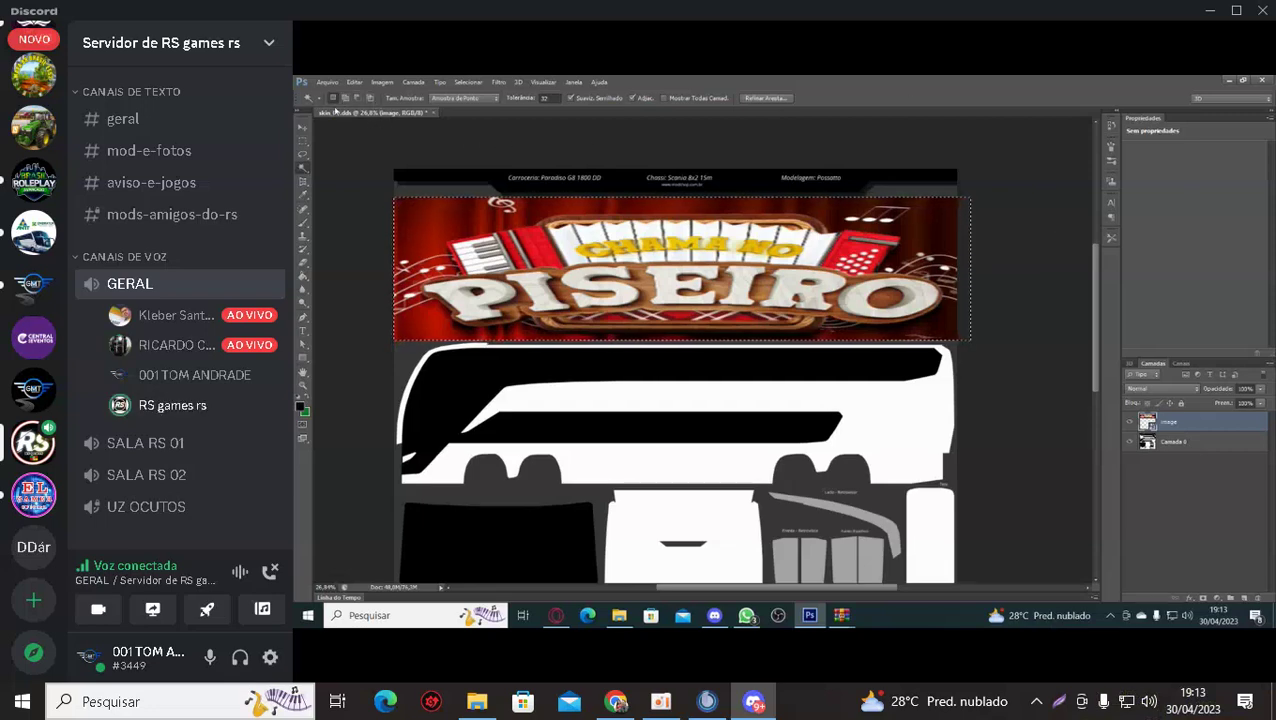
mouse_move(350, 497)
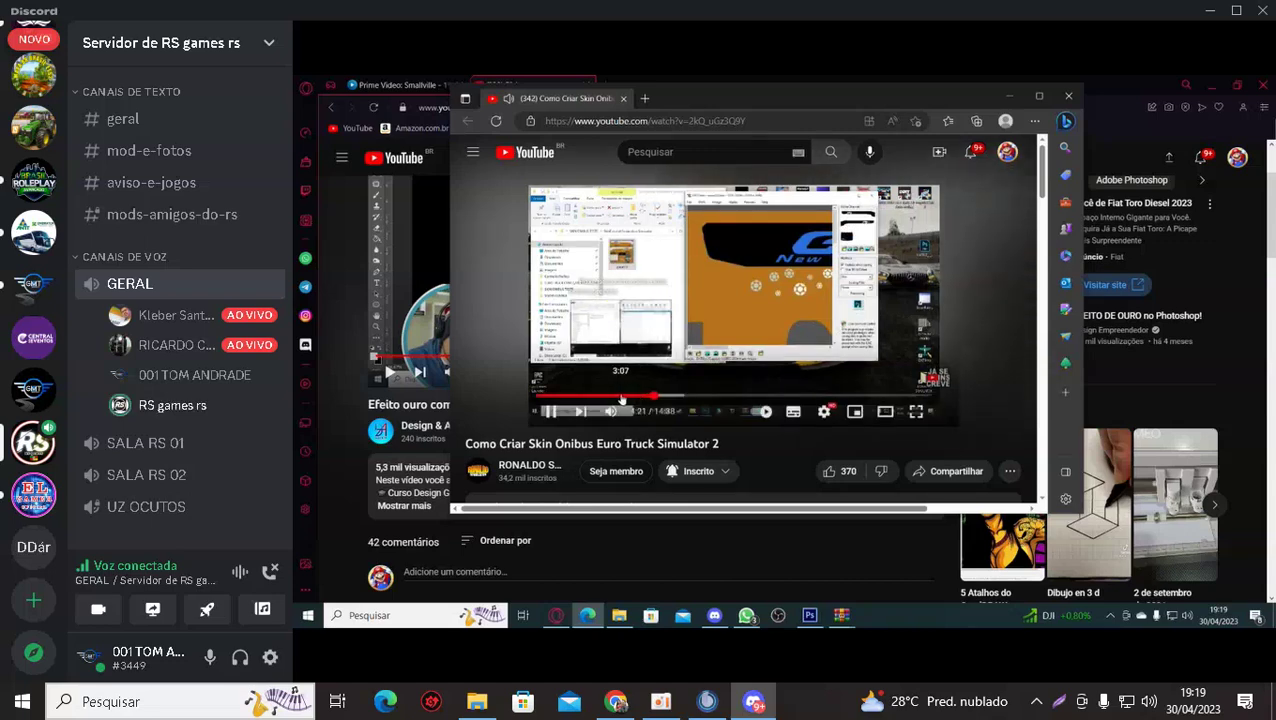
mouse_move(350, 495)
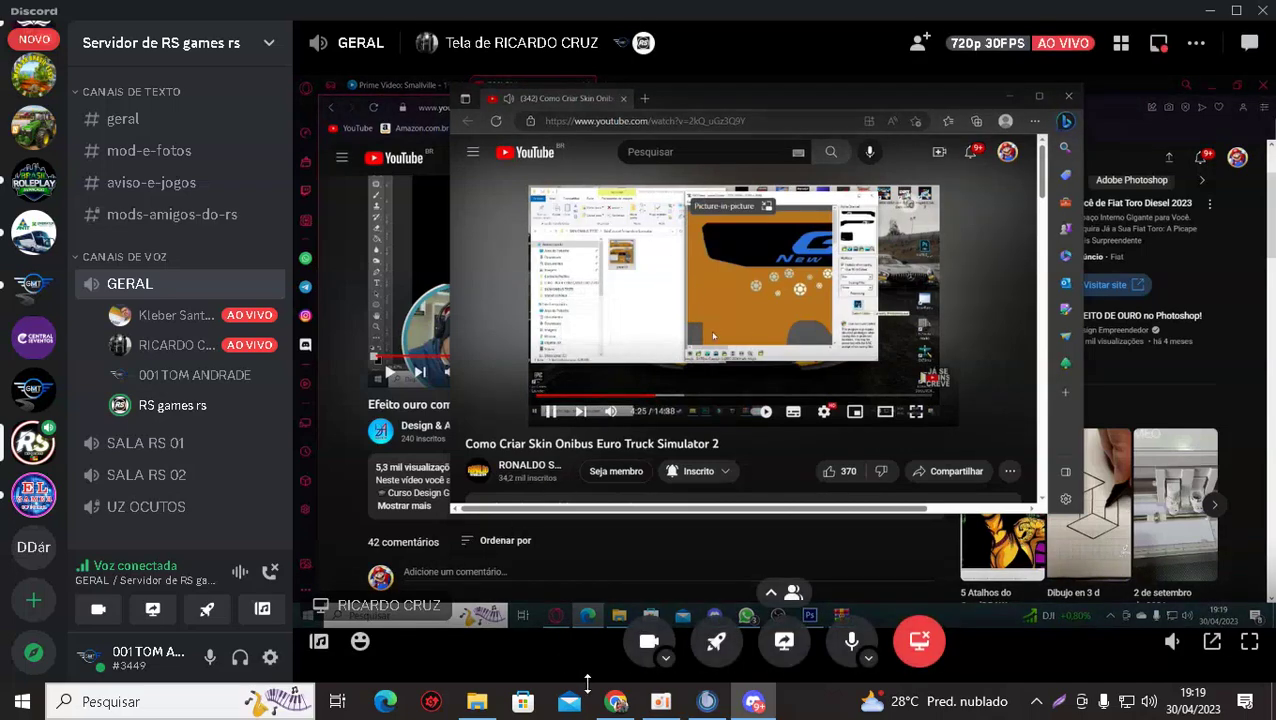
left_click(615, 703)
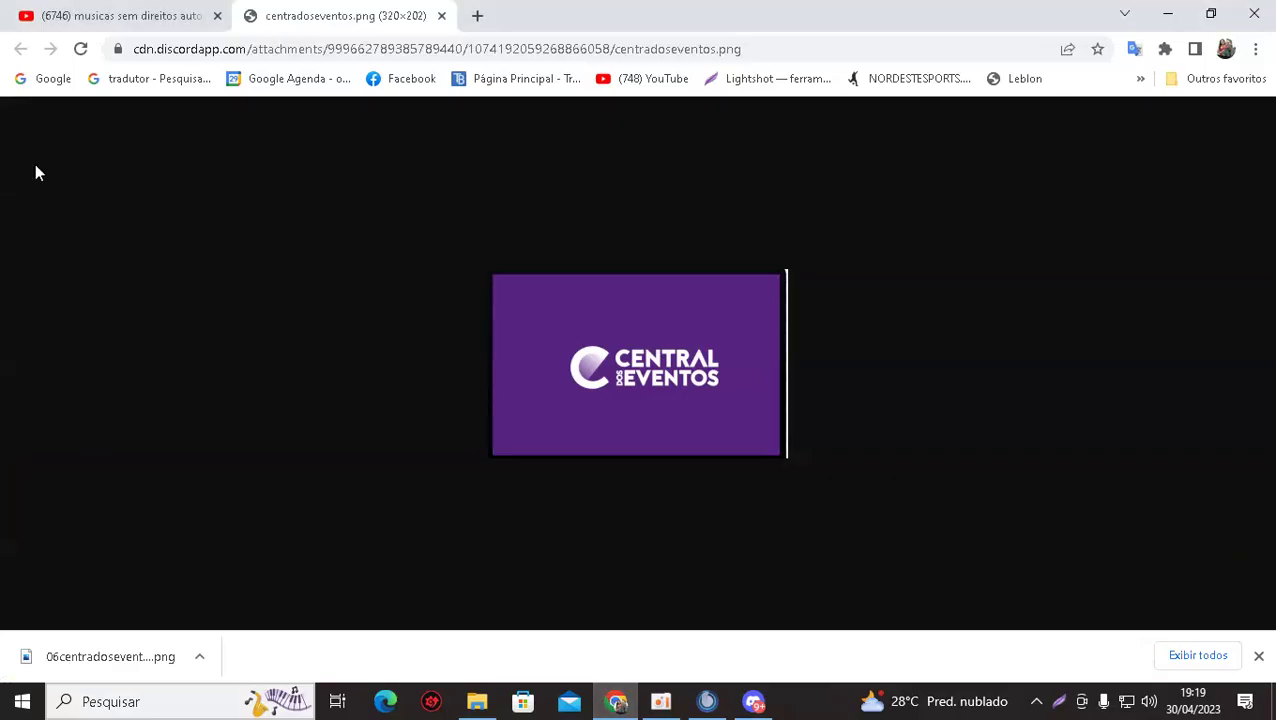
Open the TrucksBook home page from the YouTube tab and check its notifications.
left_click(160, 16)
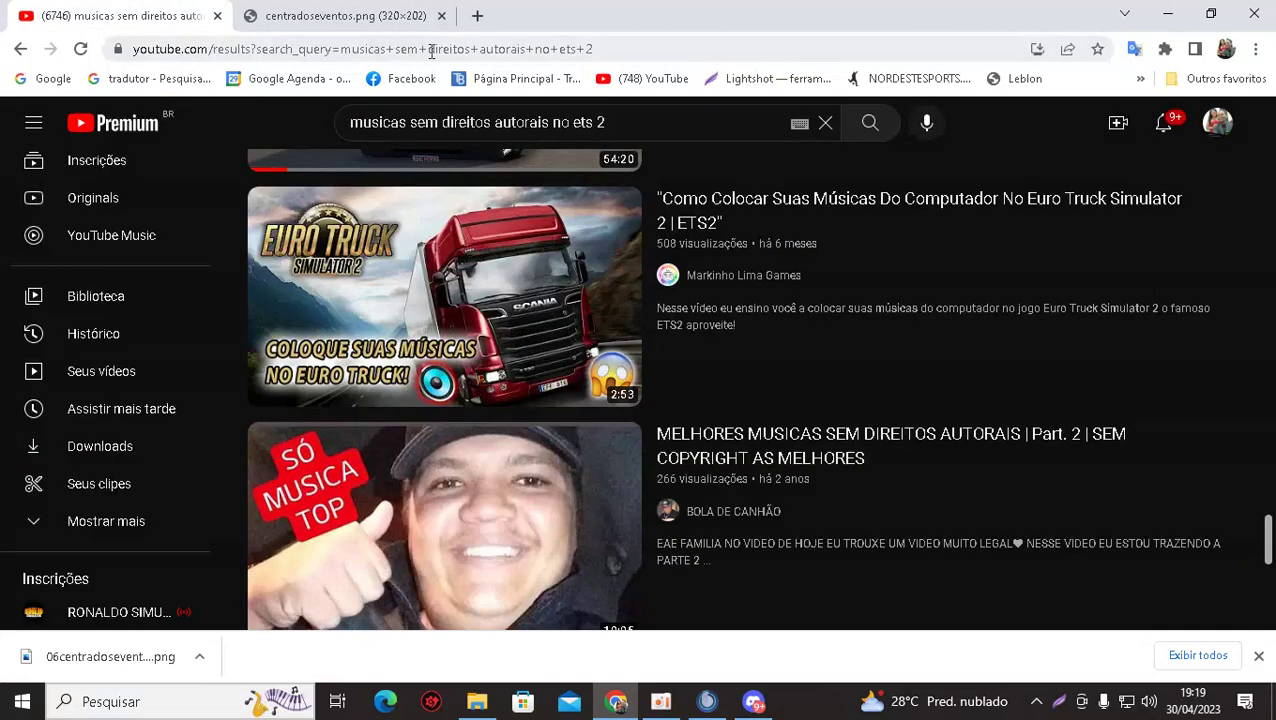
left_click(501, 84)
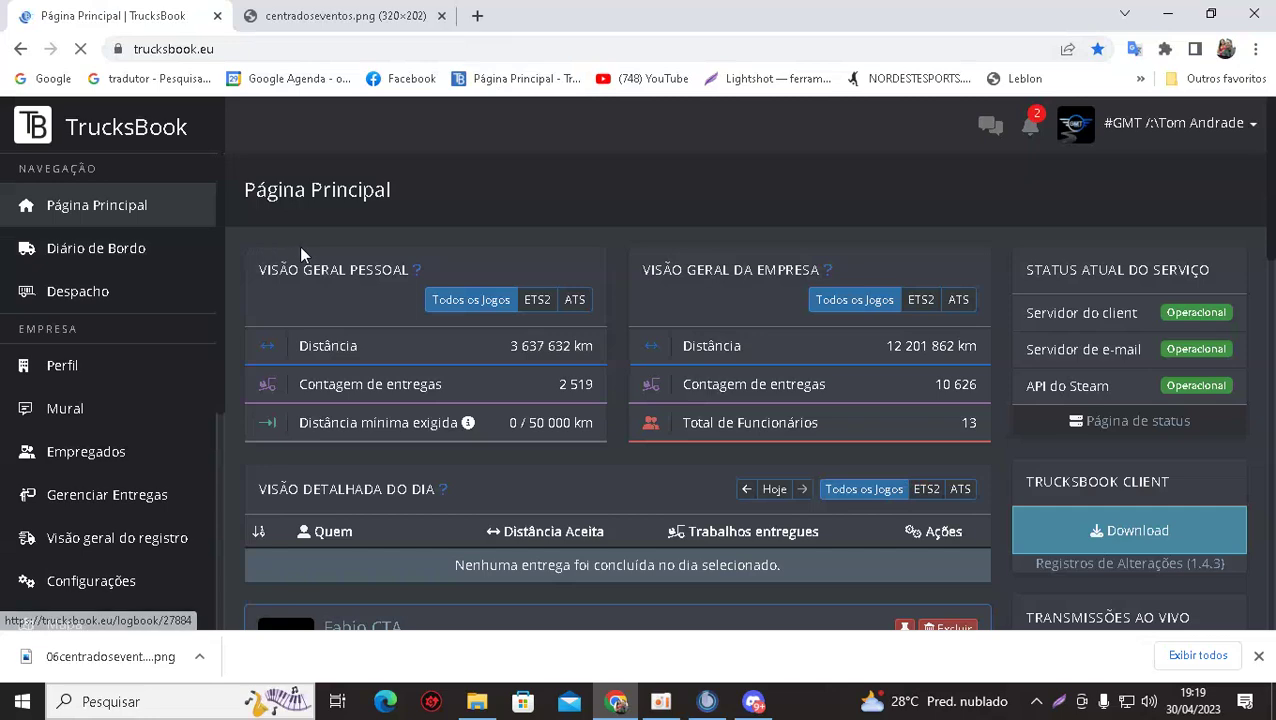
left_click(1043, 130)
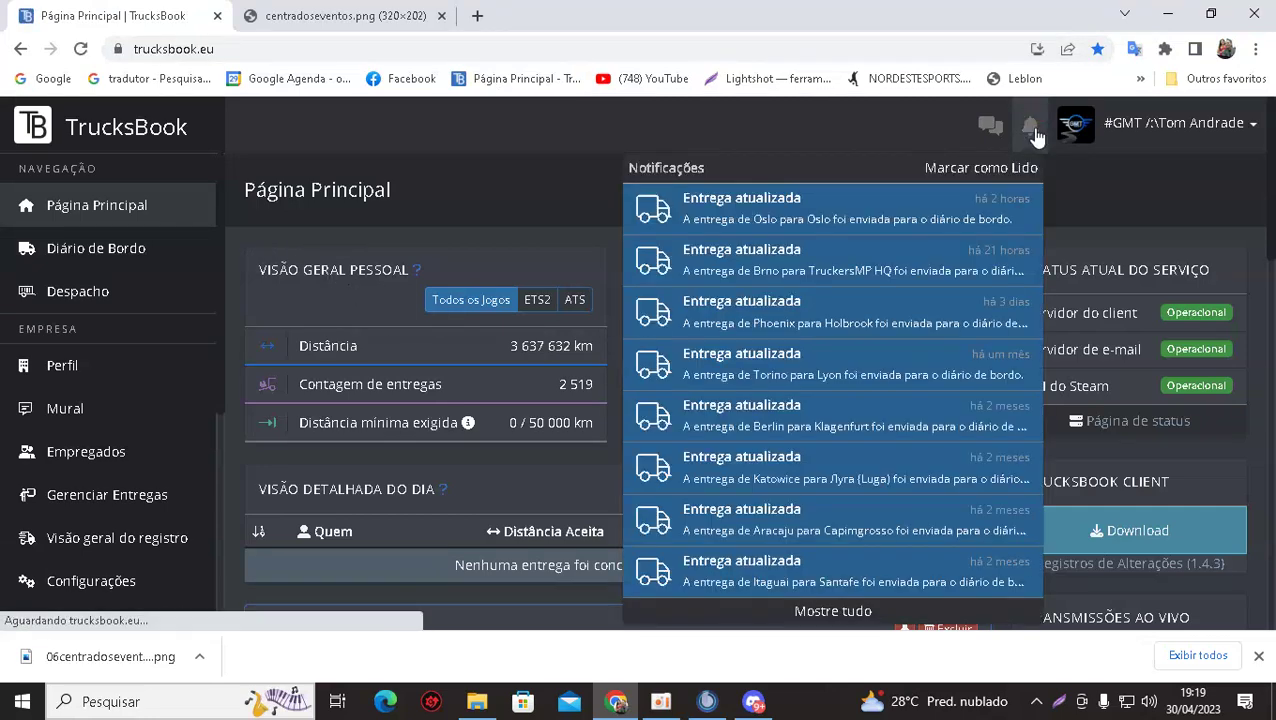
left_click(488, 185)
Open the TrucksBook Estatísticas > Empresas company statistics page, then bring up oCam.
scroll(411, 338, "down", 3)
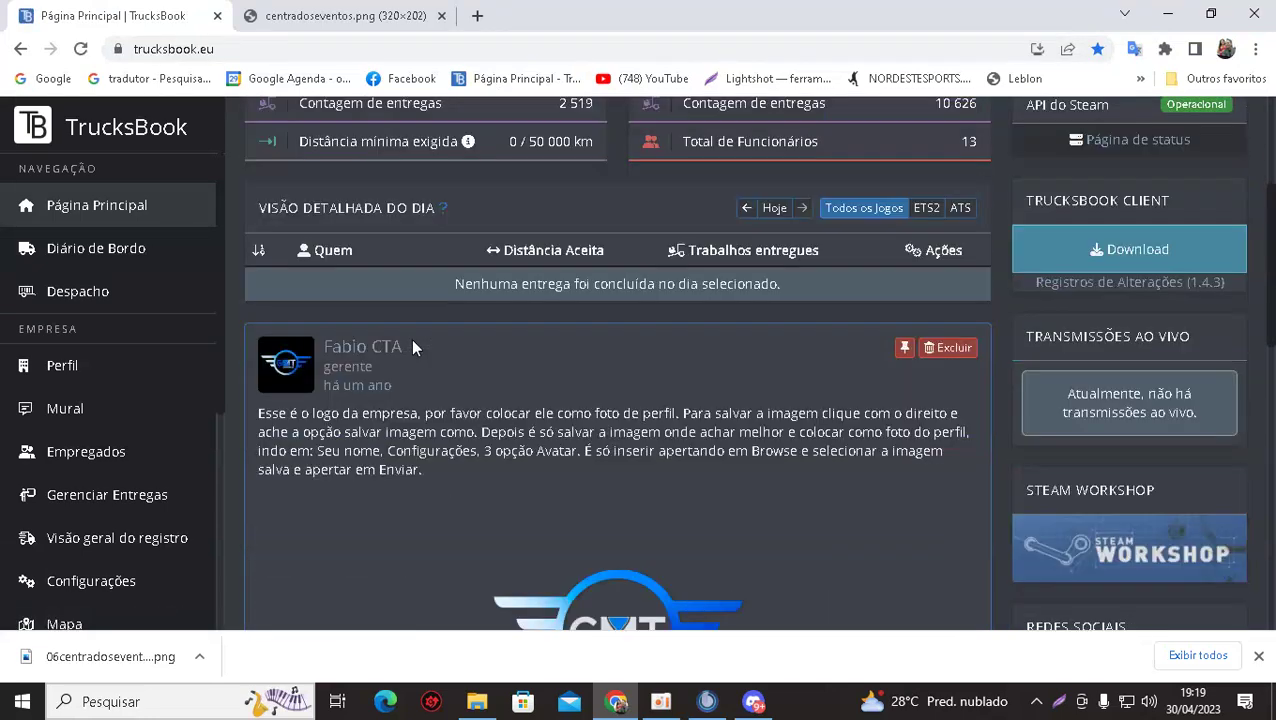
scroll(100, 445, "down", 3)
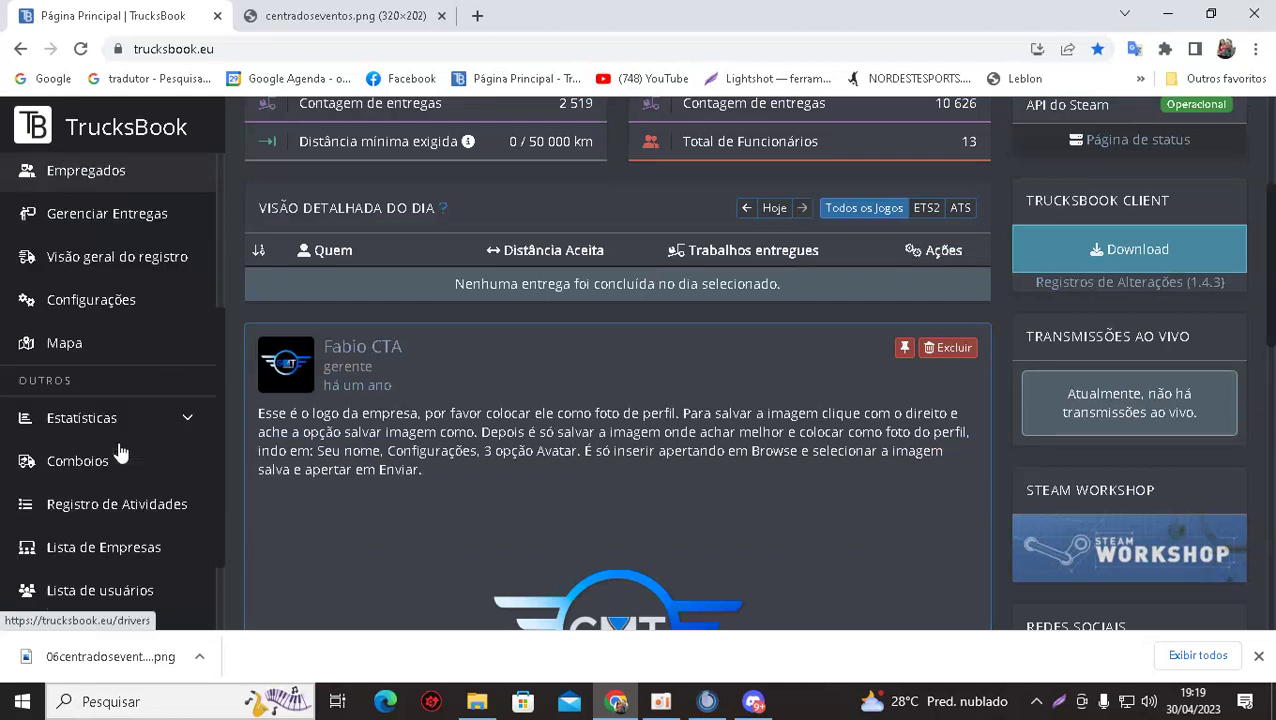
left_click(117, 418)
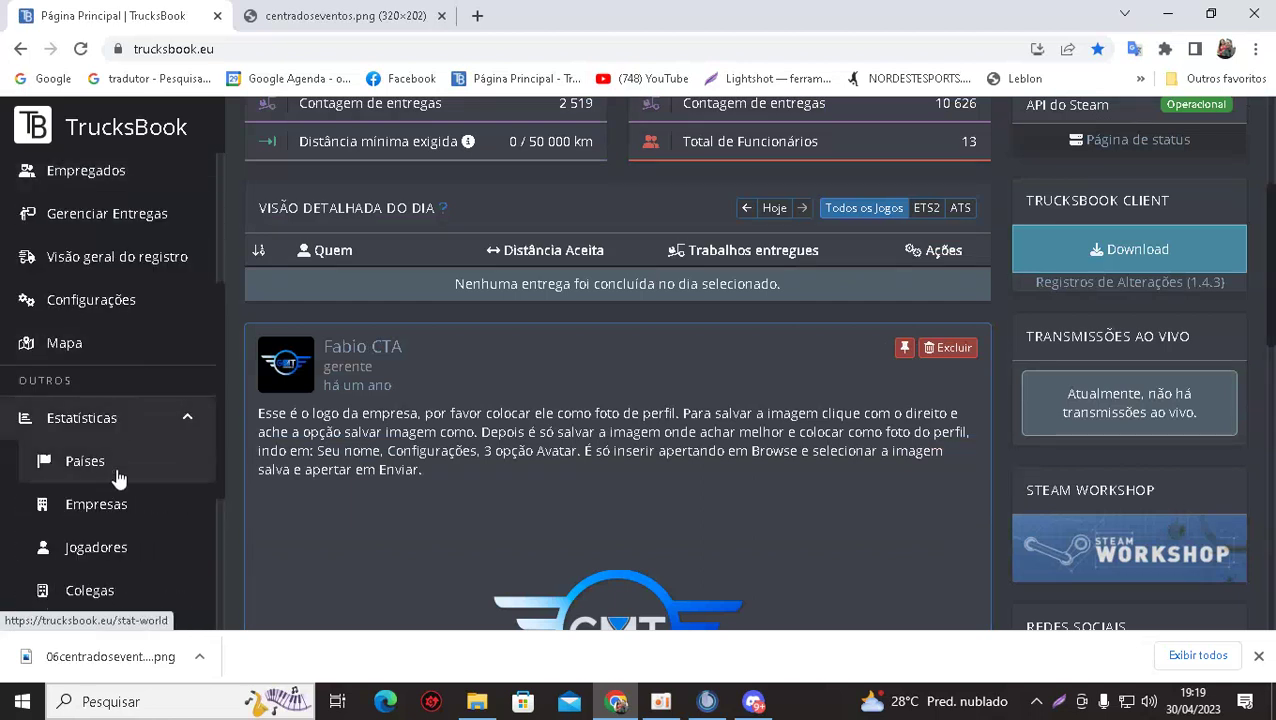
left_click(110, 510)
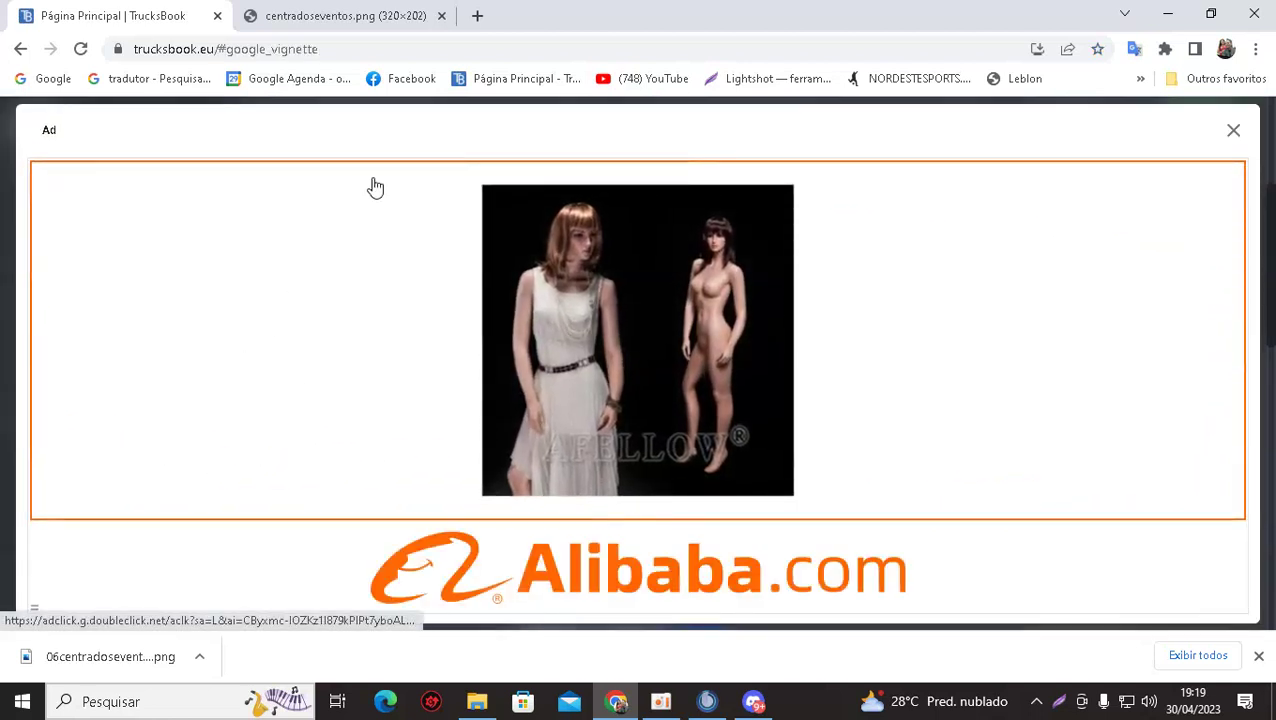
left_click(661, 701)
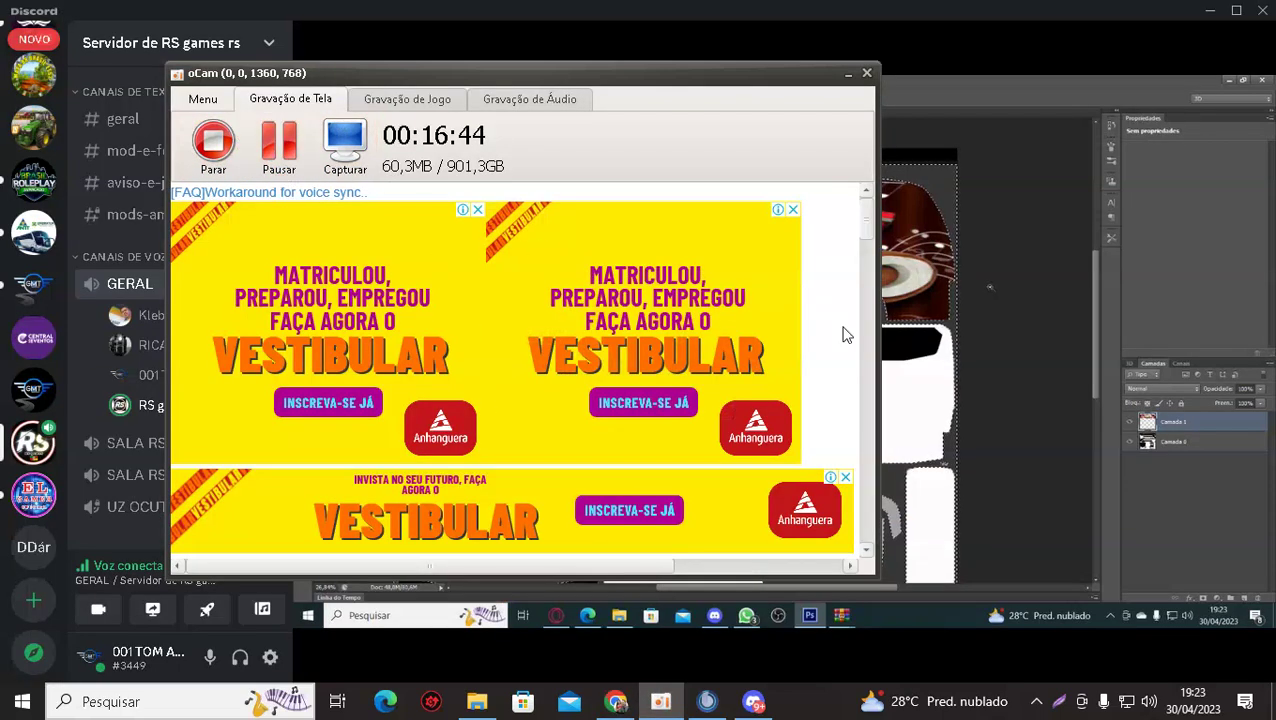
Return to Discord's stream of the PISEIRO artwork open in Photoshop.
left_click(1011, 370)
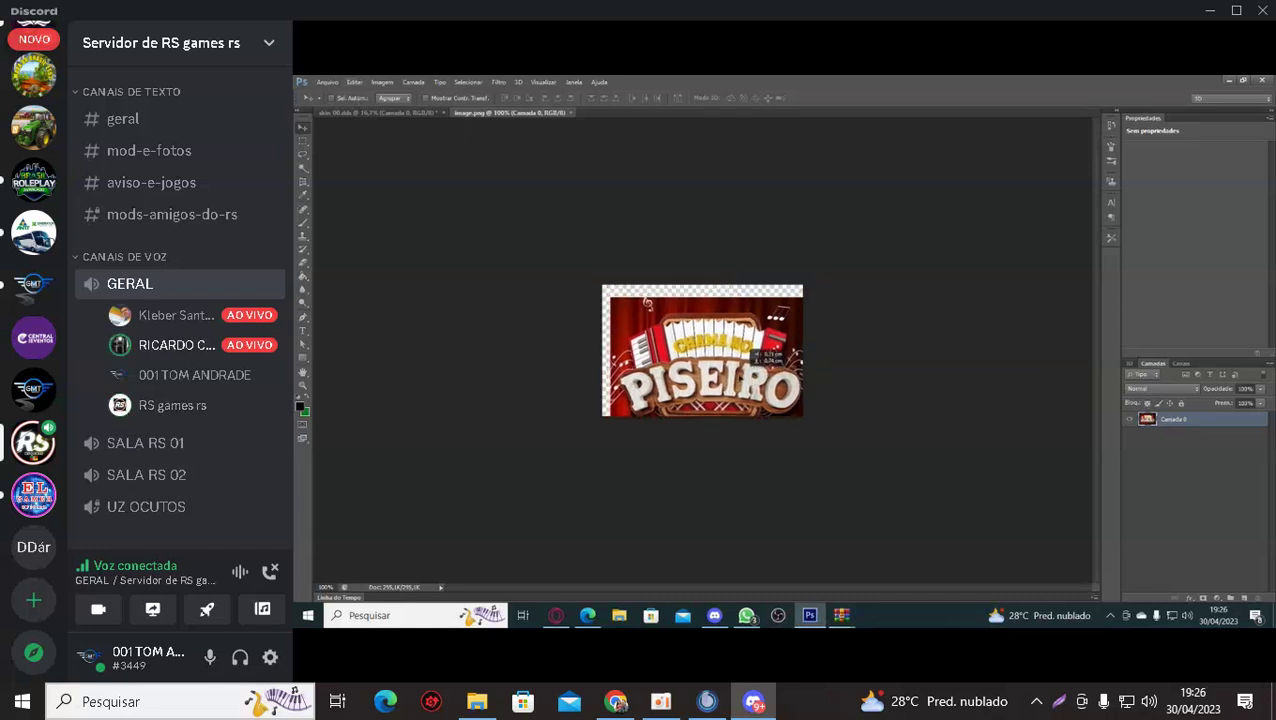
left_click_drag(398, 110, 585, 242)
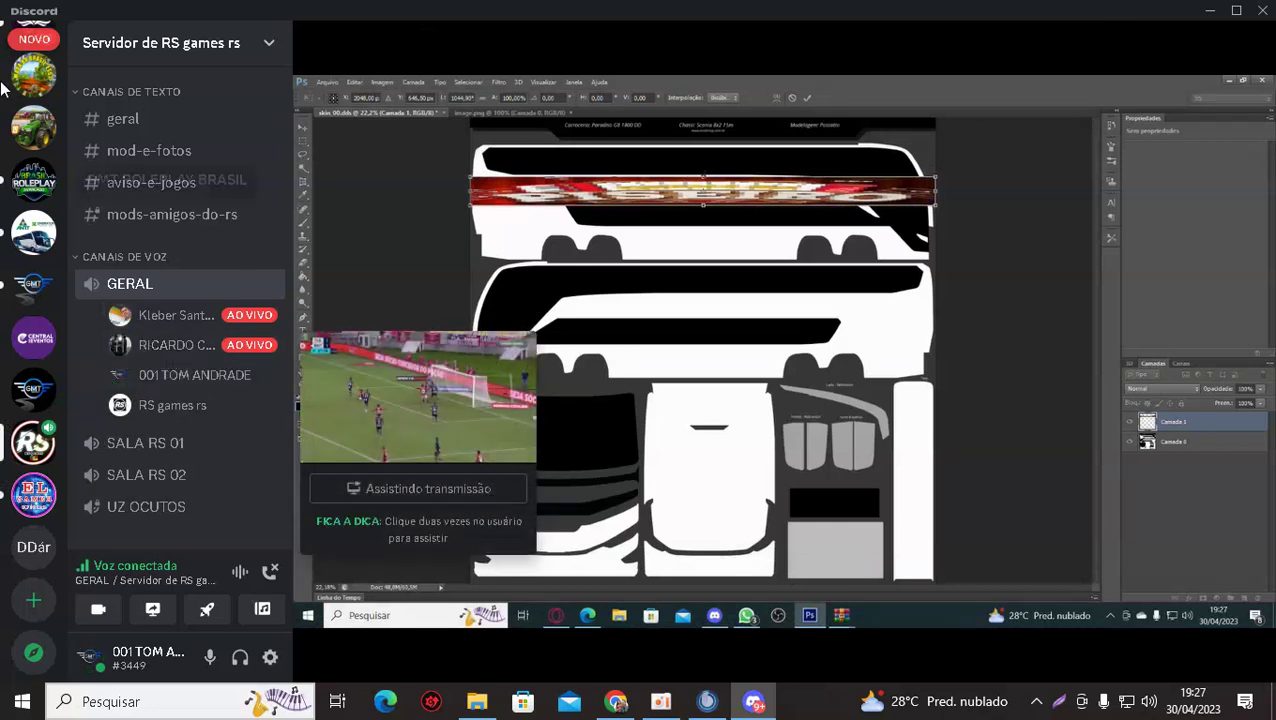
scroll(8, 112, "up", 5)
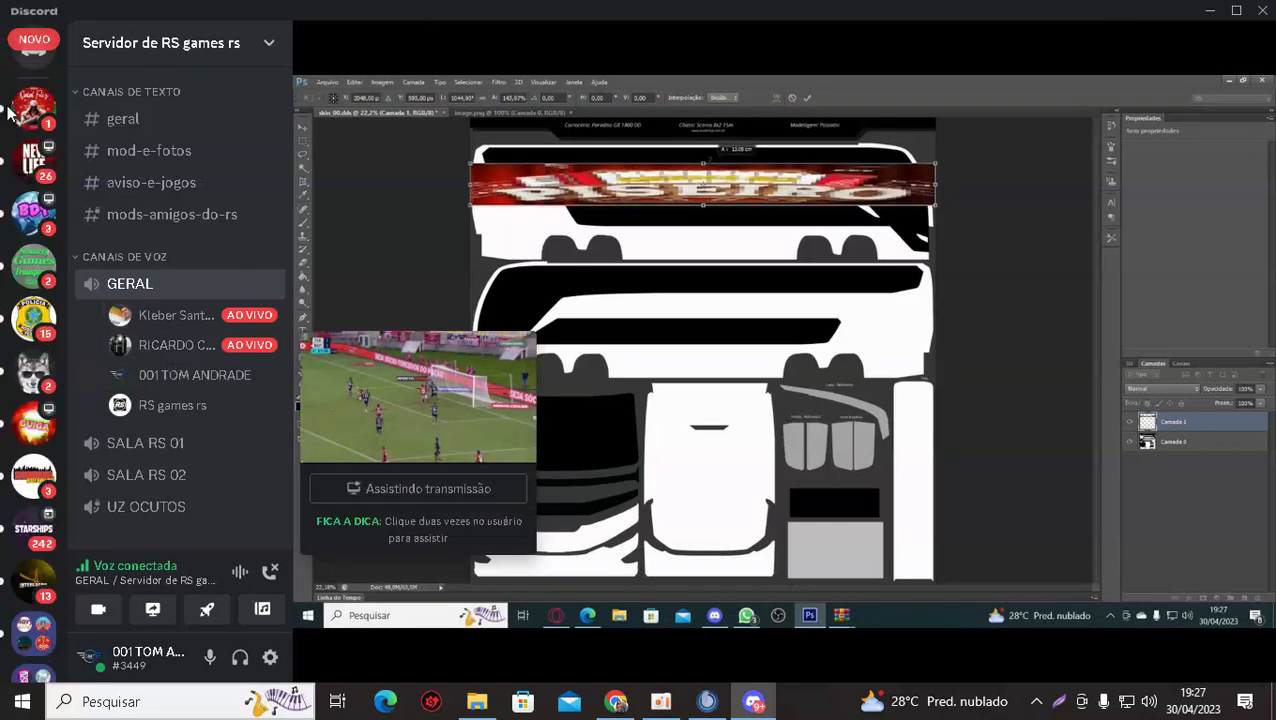
Open the contact's direct messages and scroll up to the earlier details message.
left_click(33, 48)
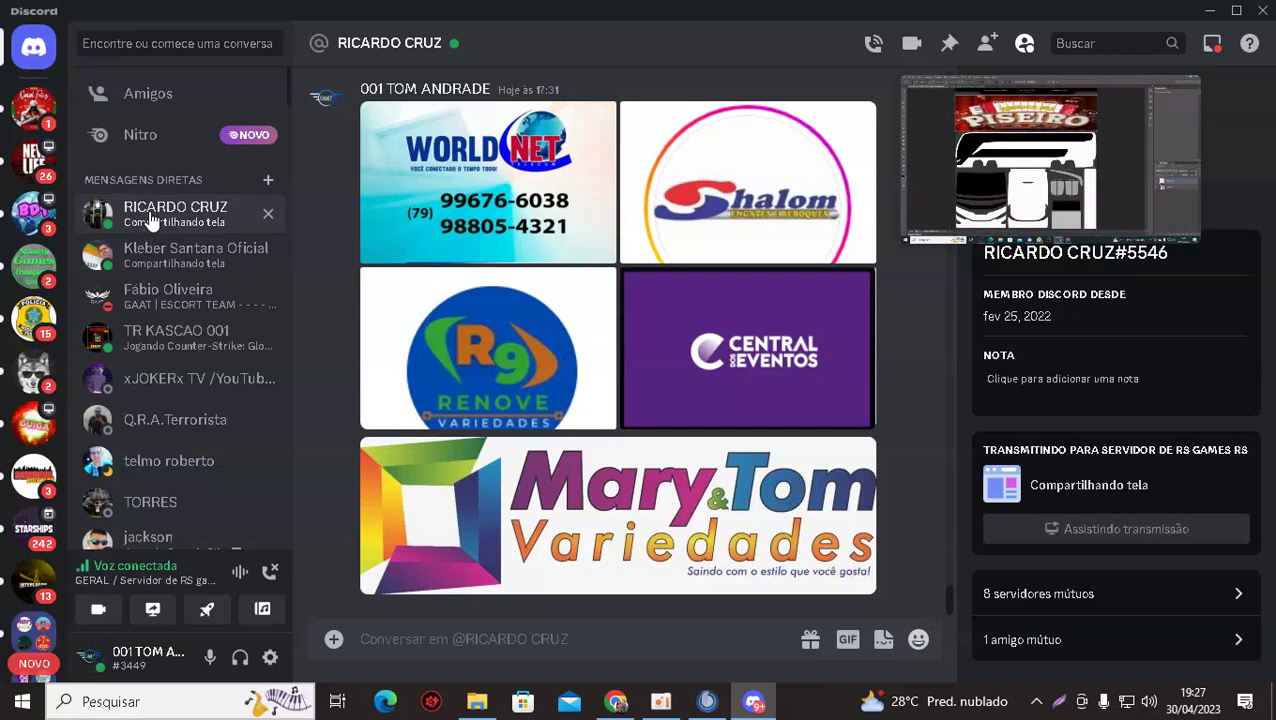
scroll(537, 465, "up", 5)
scroll(537, 465, "down", 5)
scroll(473, 381, "up", 10)
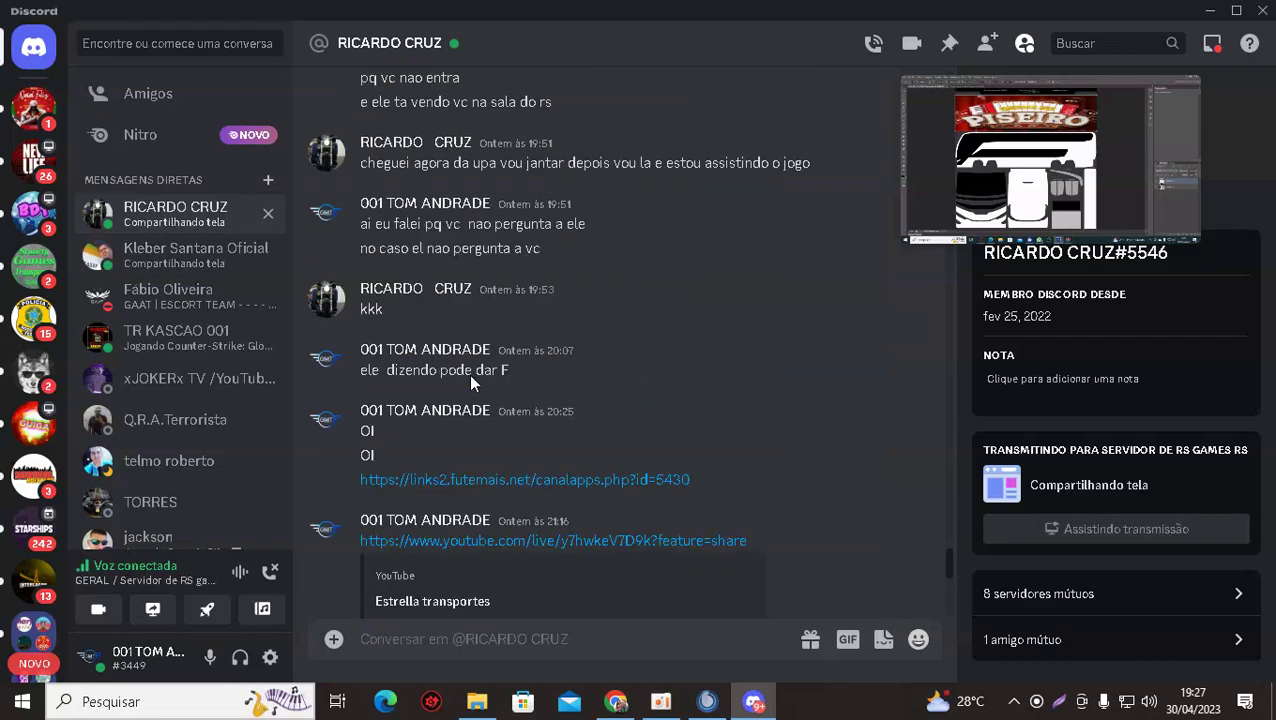
scroll(469, 375, "down", 5)
scroll(469, 375, "up", 10)
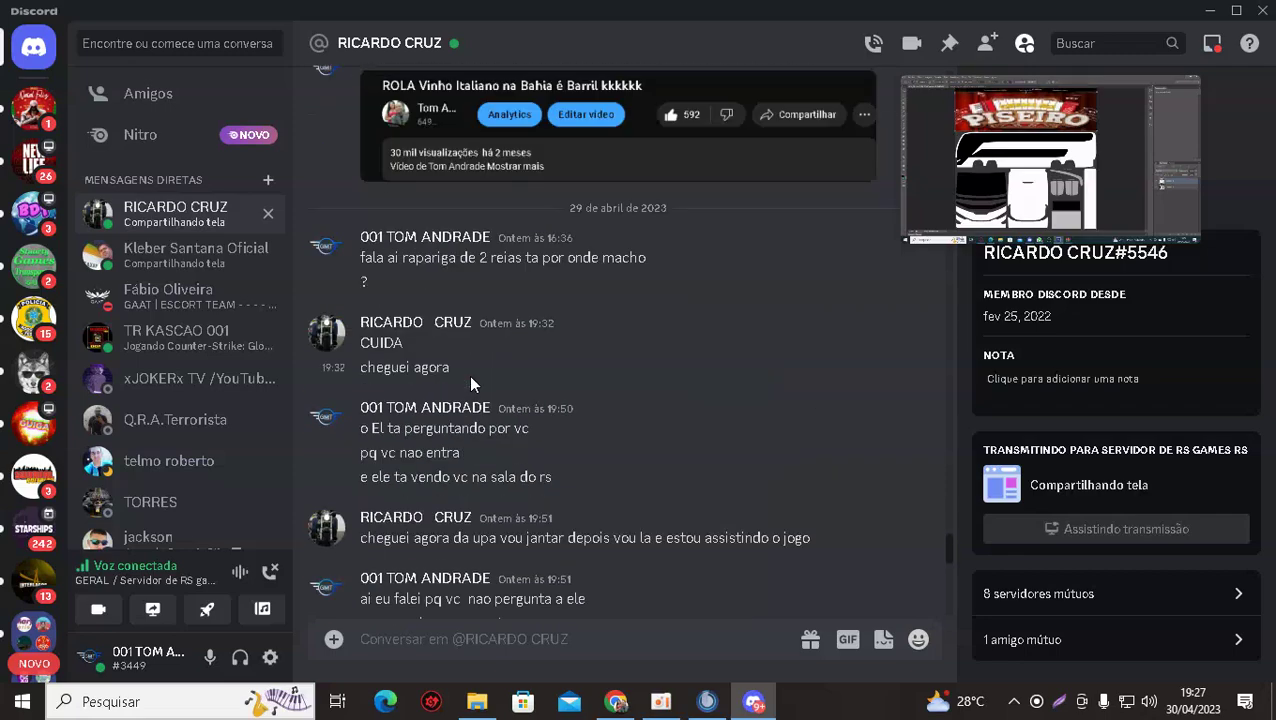
scroll(469, 375, "up", 3)
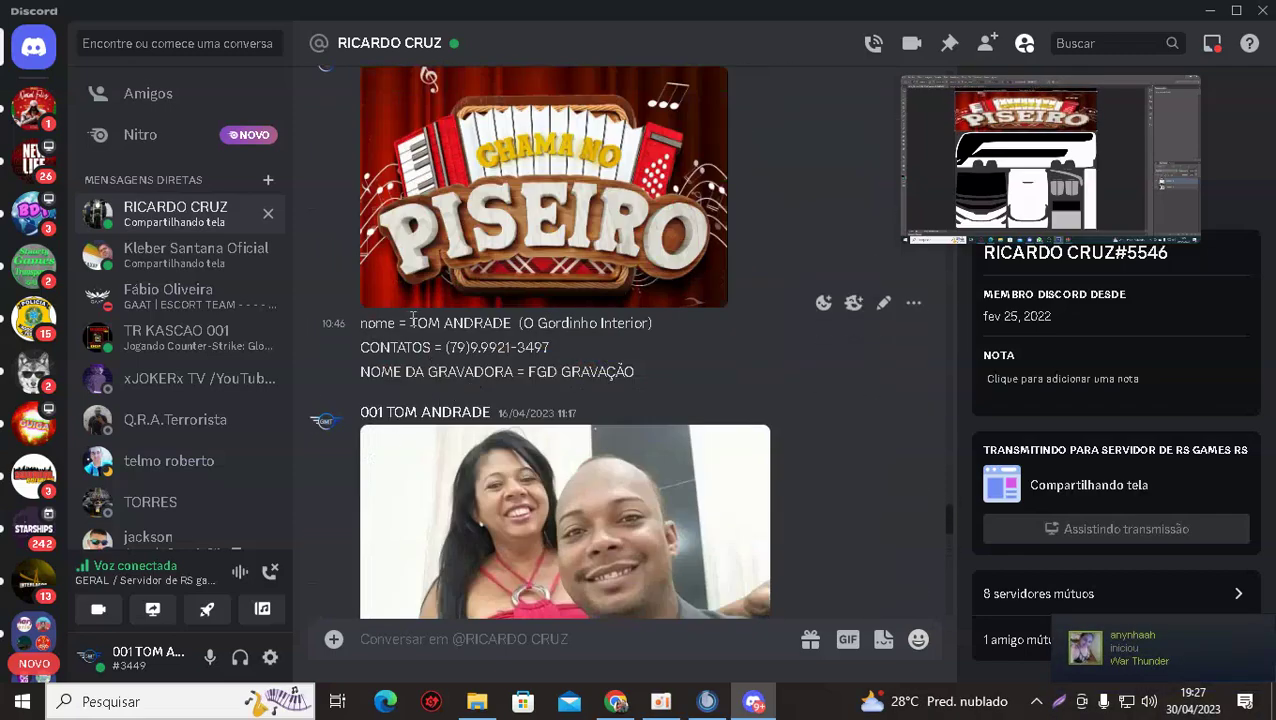
Copy the three name, contact and recording-label lines from that message.
left_click_drag(408, 323, 658, 333)
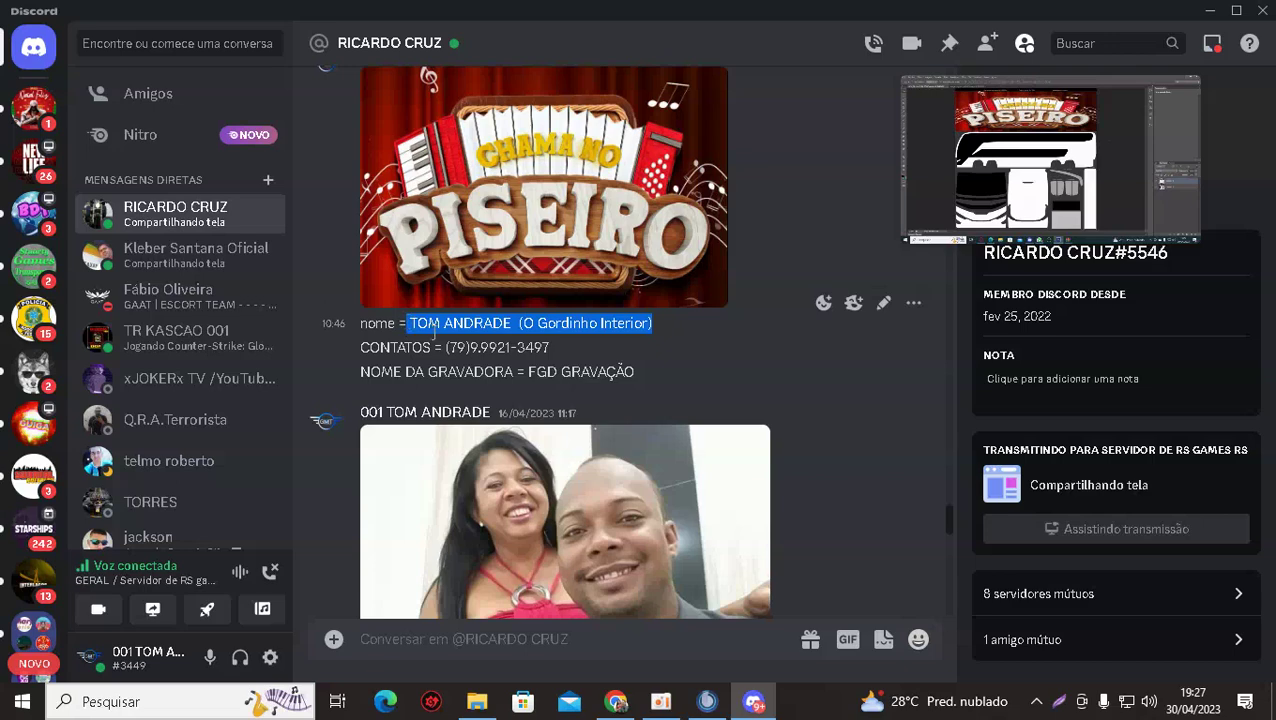
left_click(703, 357)
left_click_drag(675, 375, 360, 336)
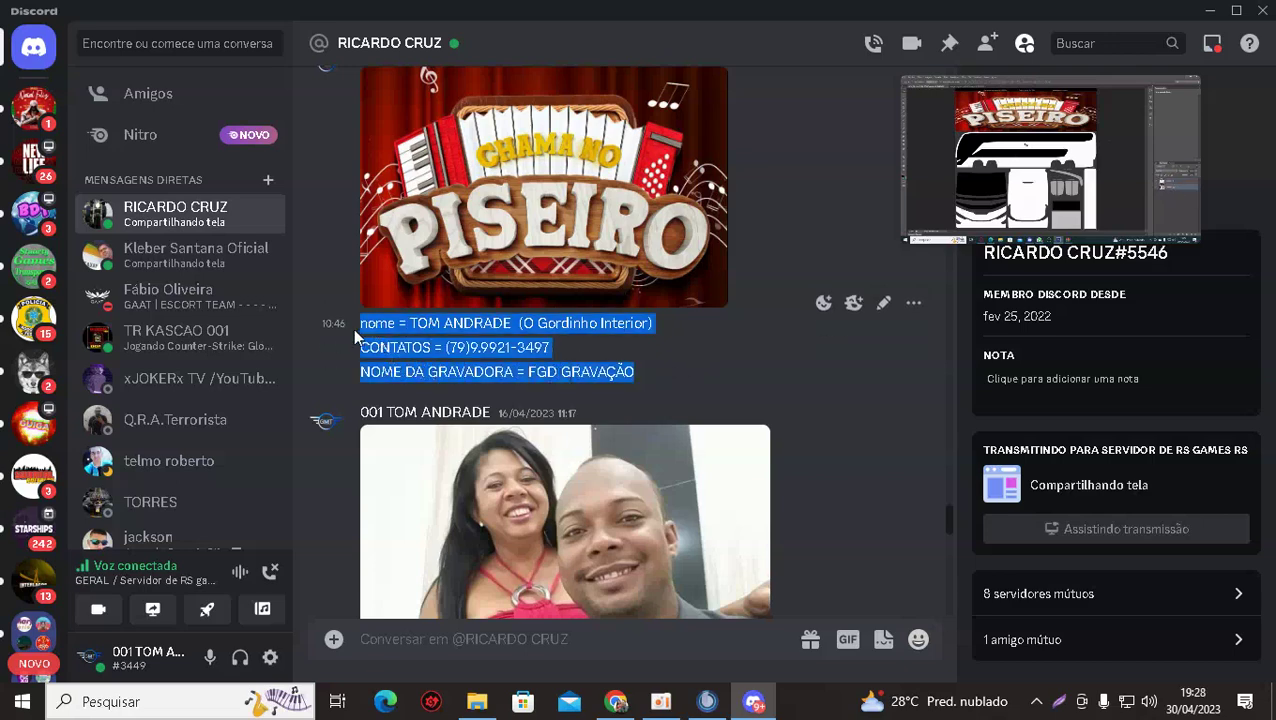
right_click(384, 330)
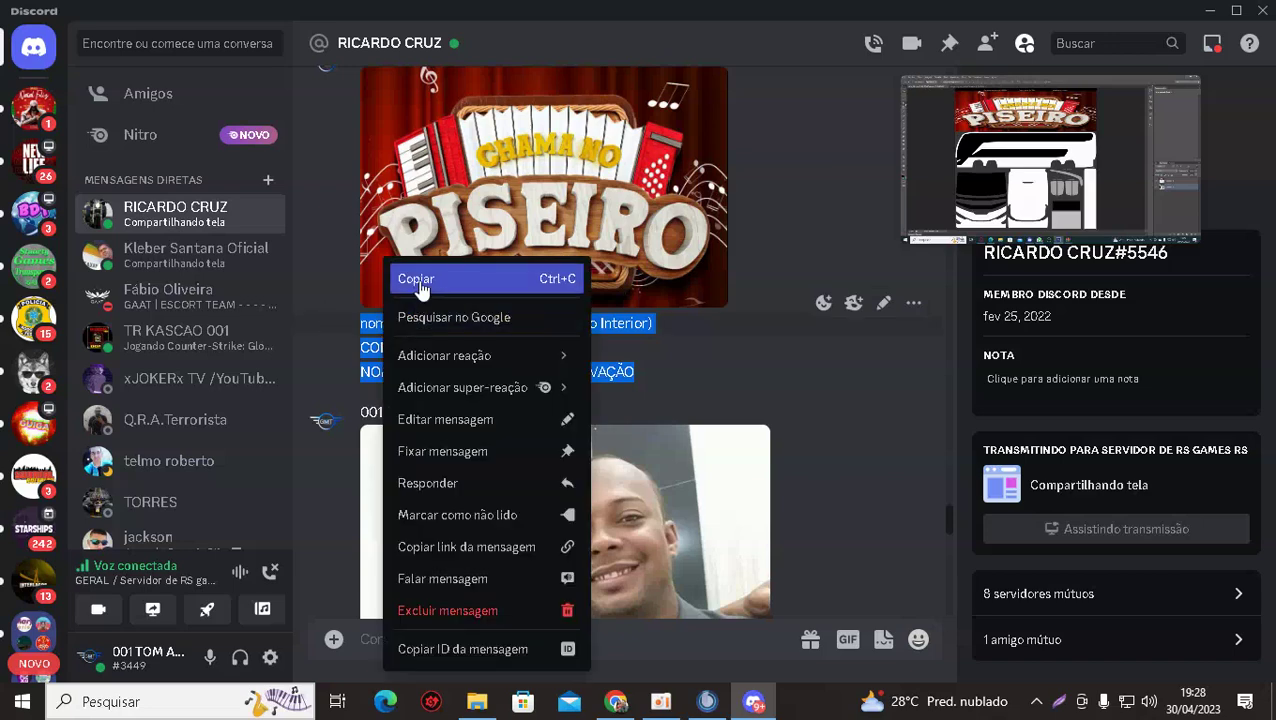
left_click(410, 276)
Paste the details into the other contact's DM, delete the timestamp line, and send.
left_click(133, 266)
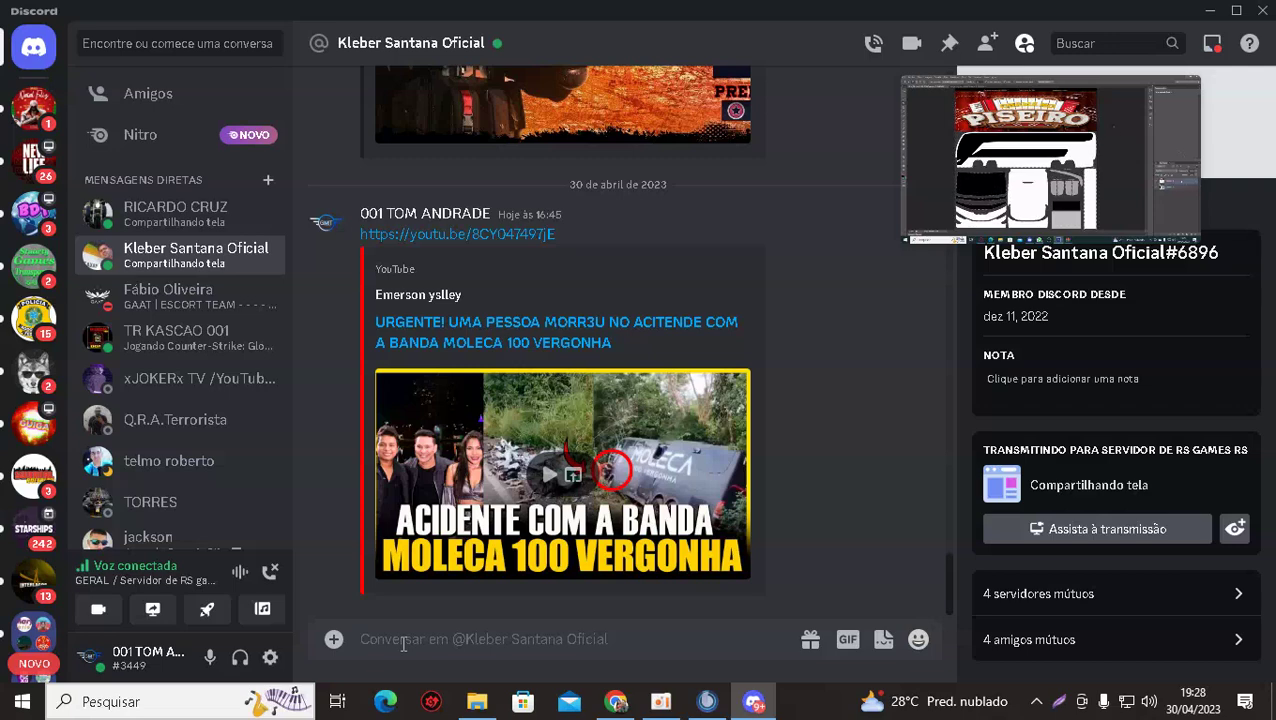
key("ctrl+v")
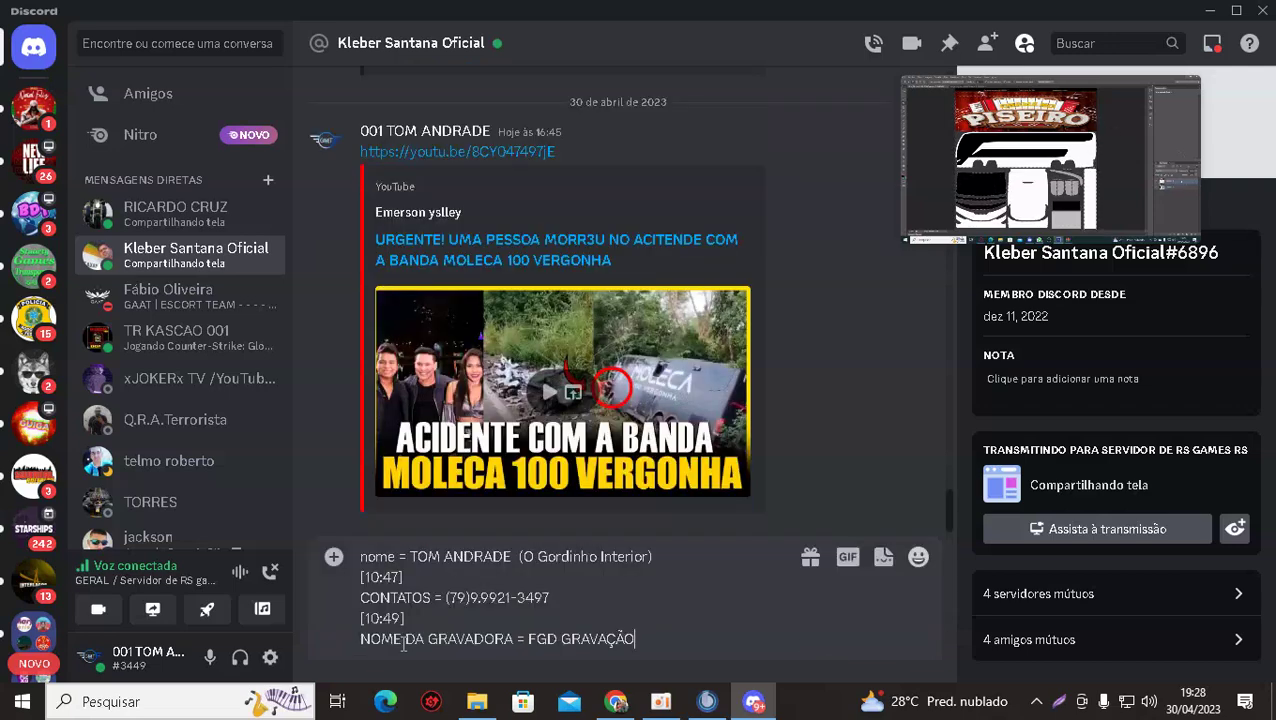
left_click_drag(405, 618, 393, 577)
key("BackSpace")
key("Return")
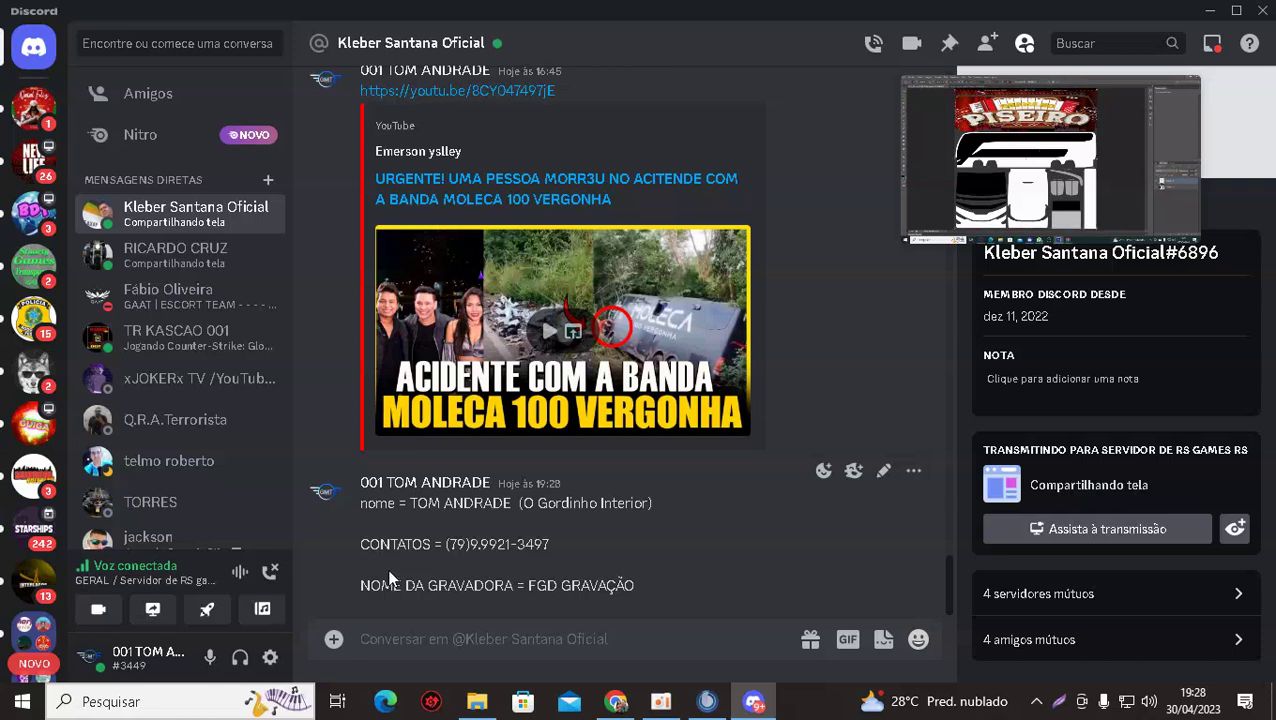
mouse_move(1020, 200)
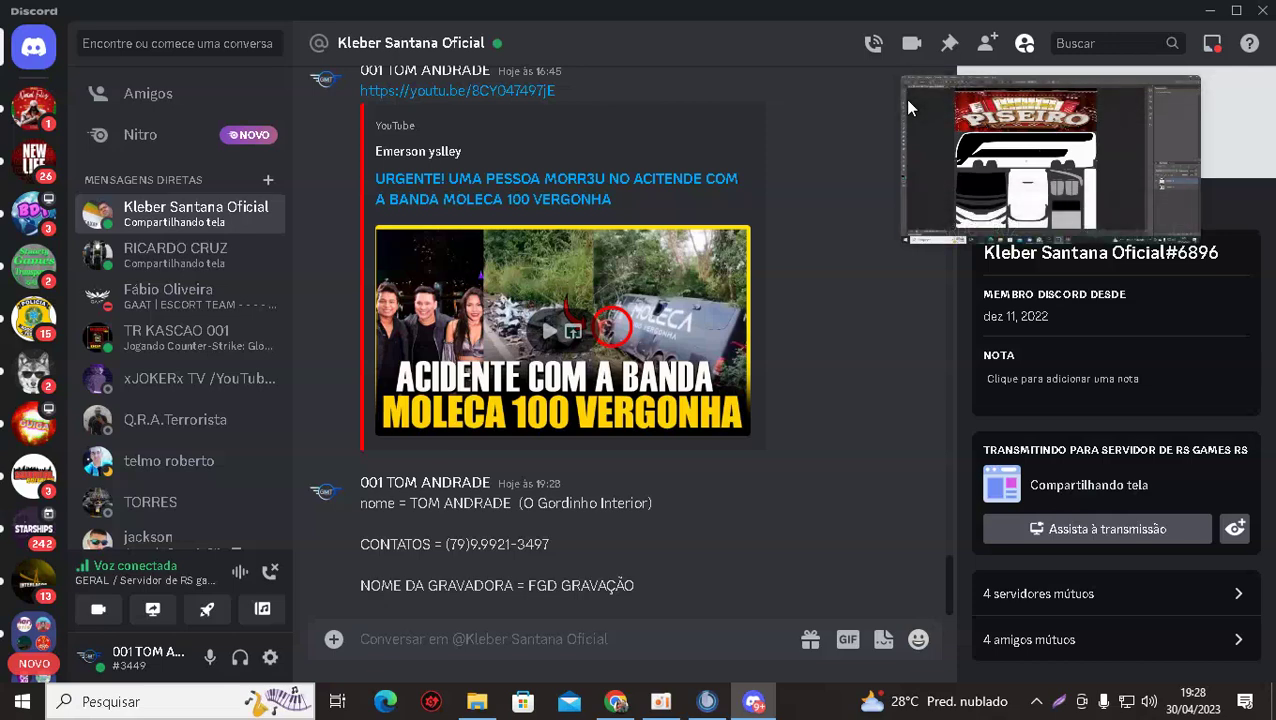
Go back to the GERAL stream showing skin_00.dds with the PISEIRO banner.
left_click(958, 94)
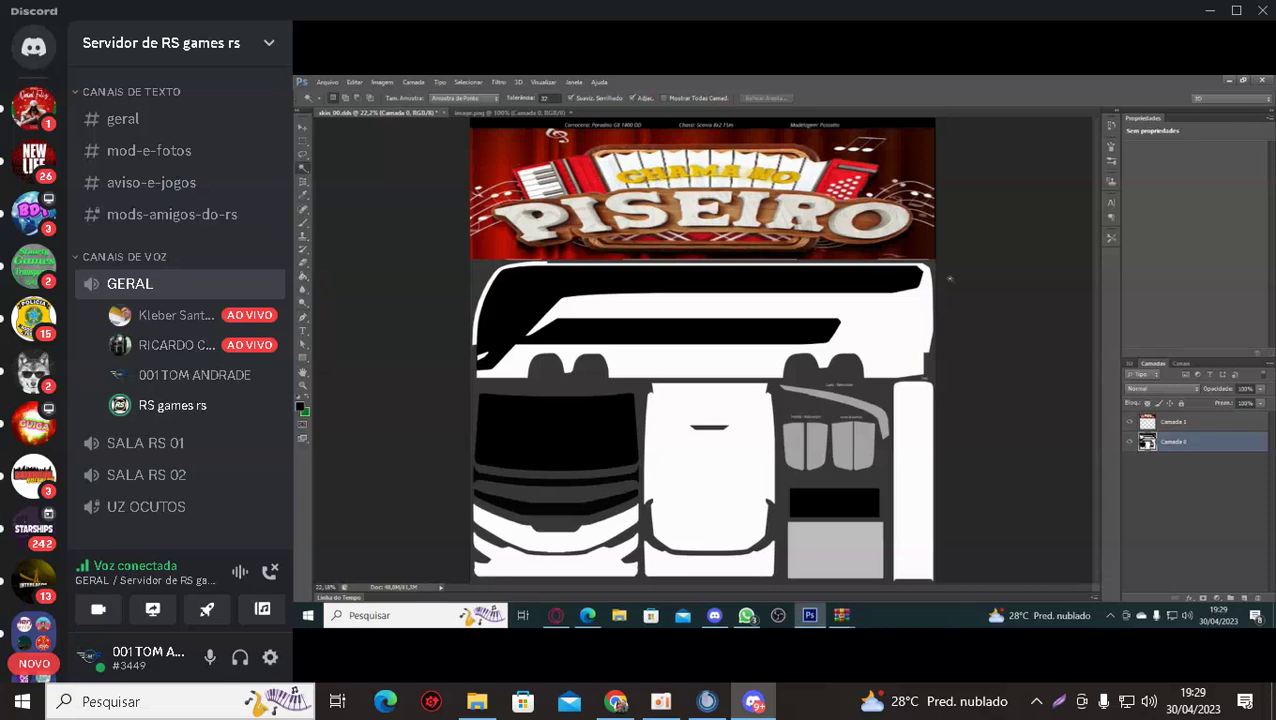
mouse_move(413, 293)
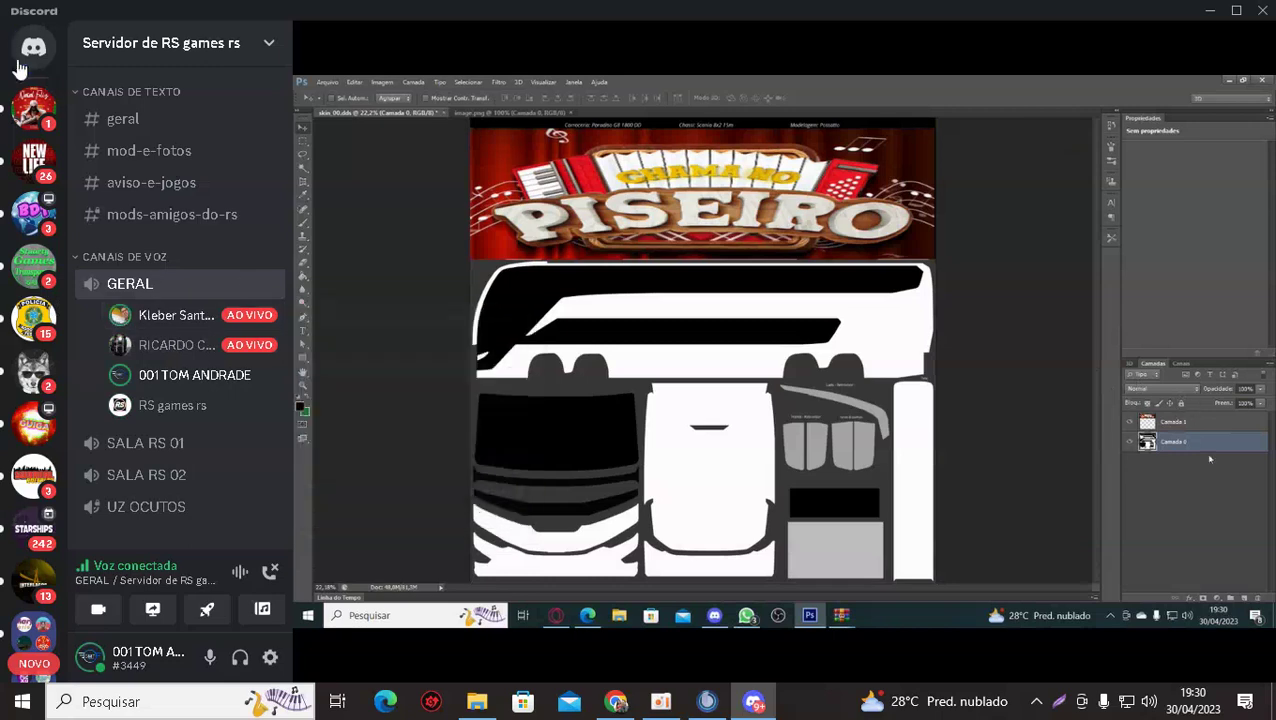
Return to the DM, correct the typed name and send it as its own message.
left_click(33, 52)
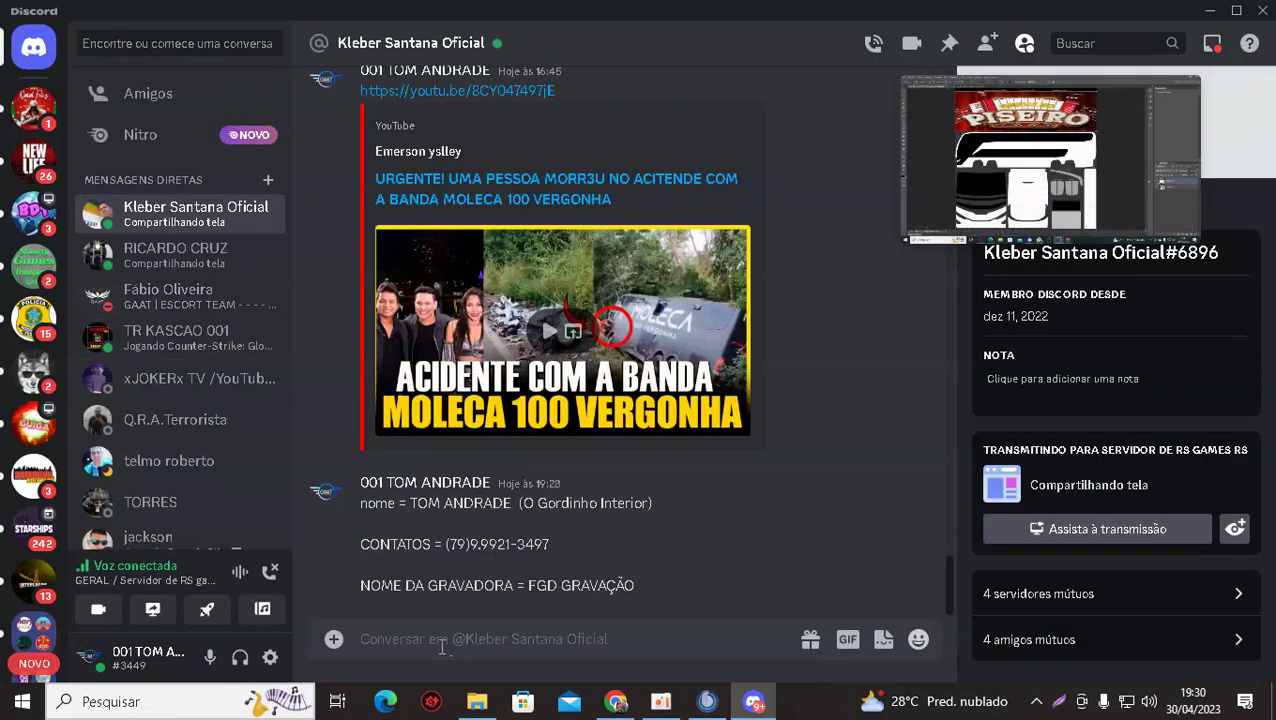
key("BackSpace")
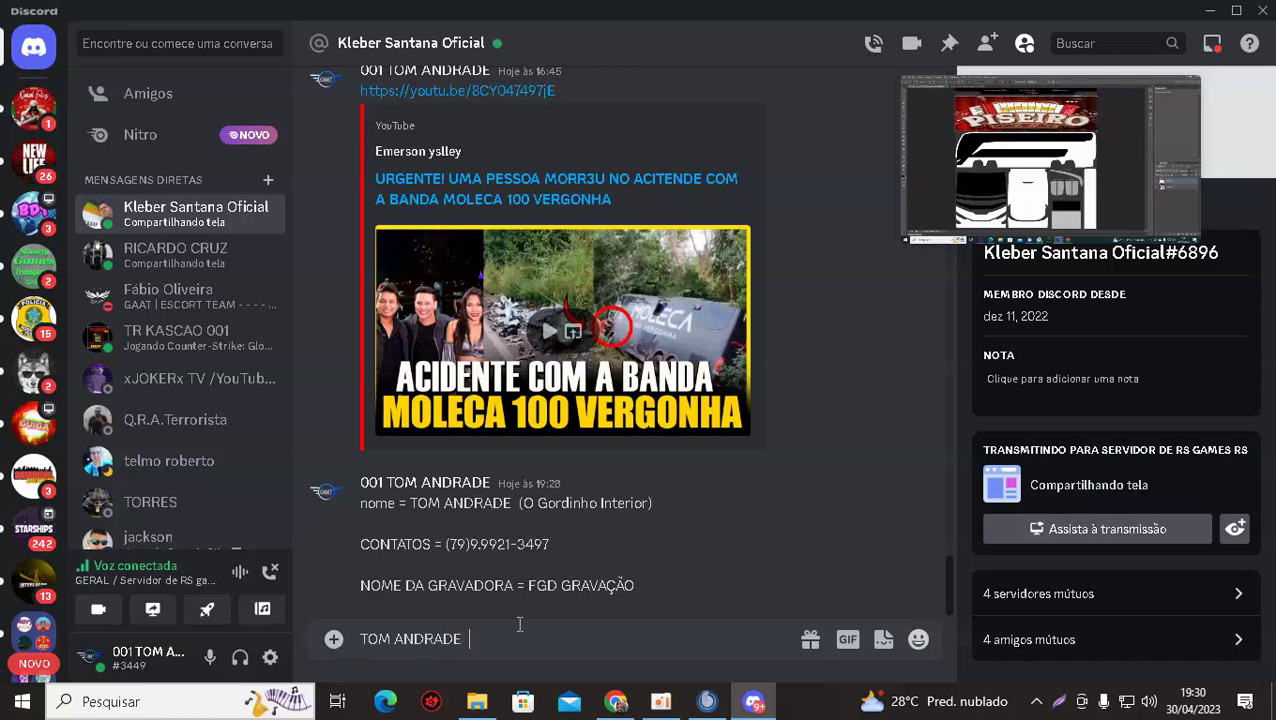
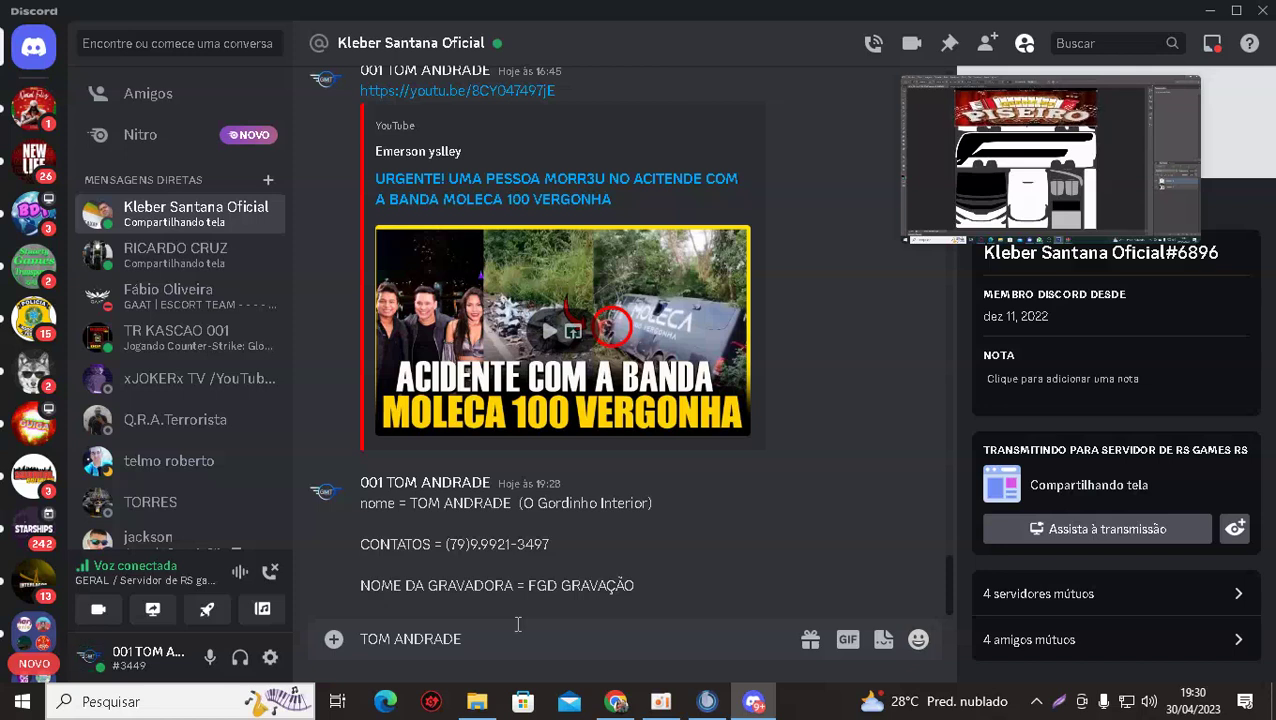
key("Return")
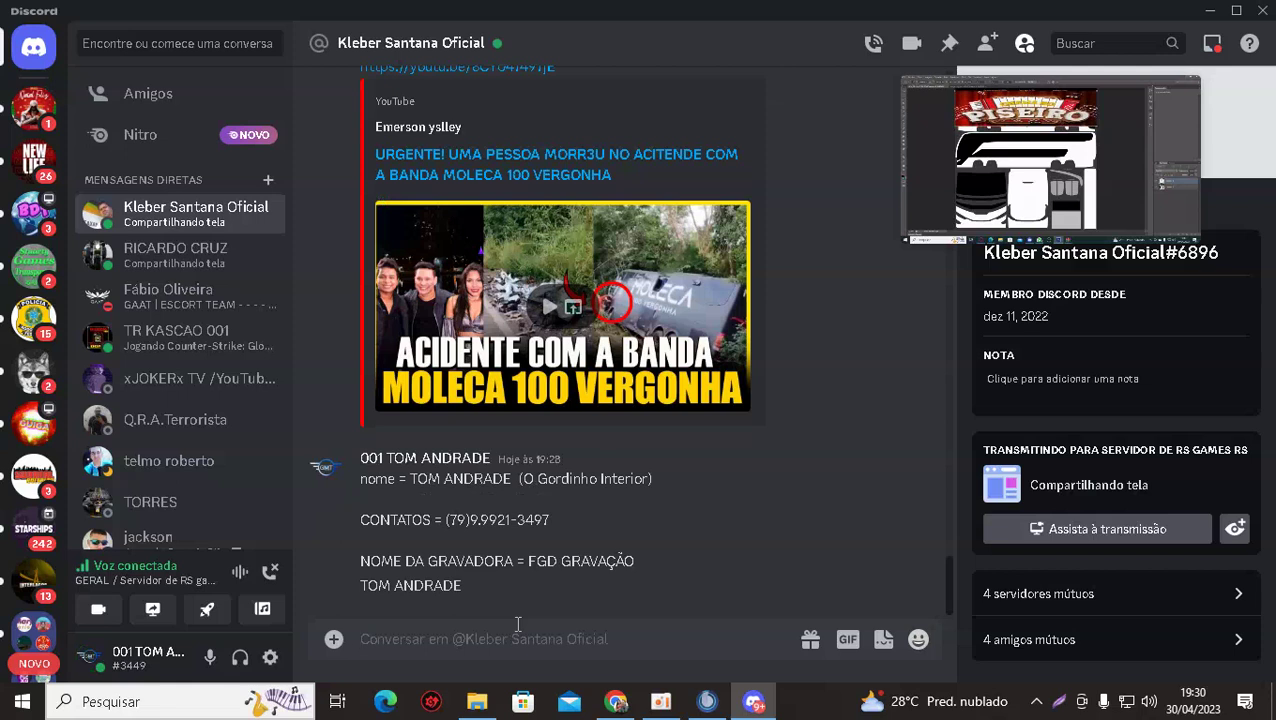
Start a new unsent message beginning with the contact's nickname.
type("O G")
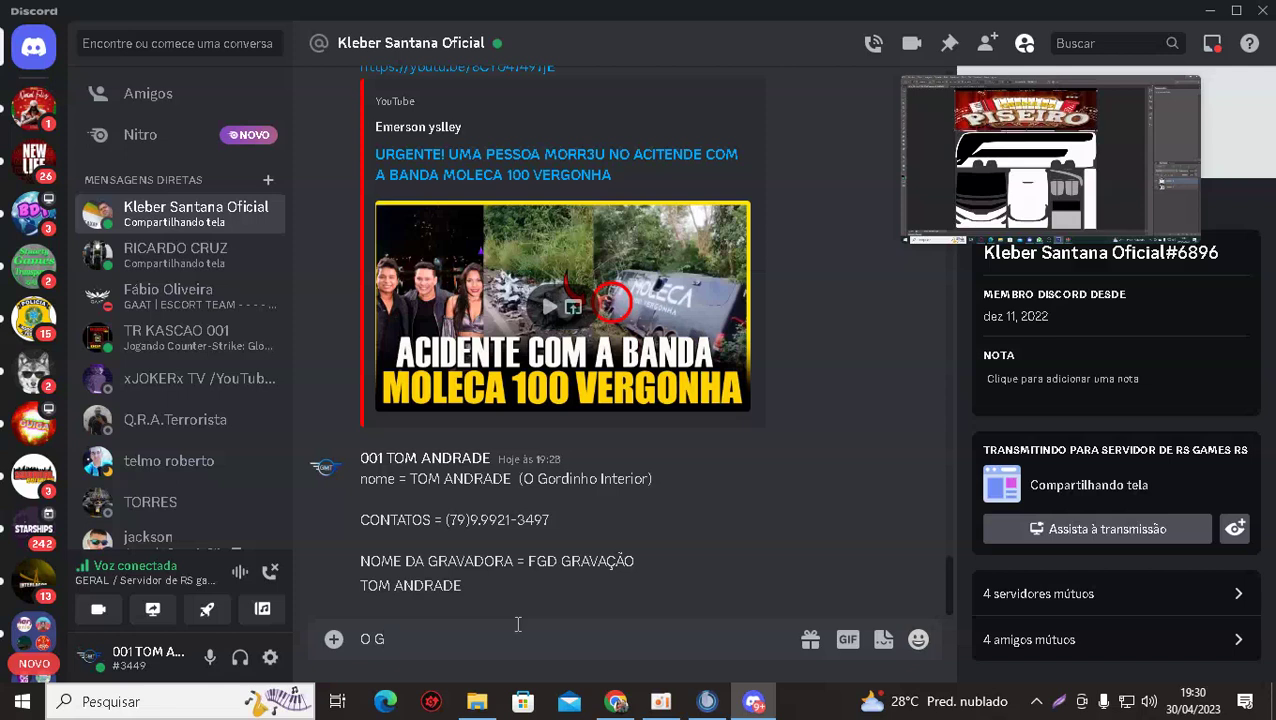
key("BackSpace")
key("BackSpace")
key("BackSpace")
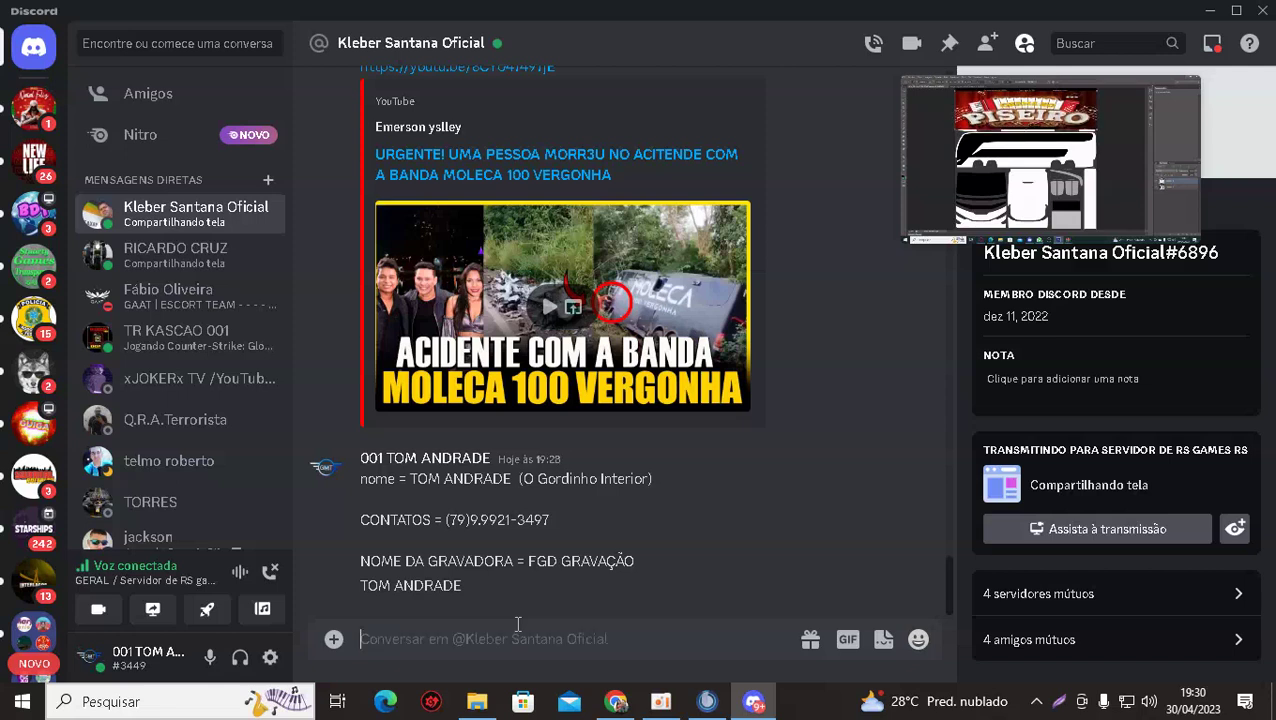
type("O GORDINHO")
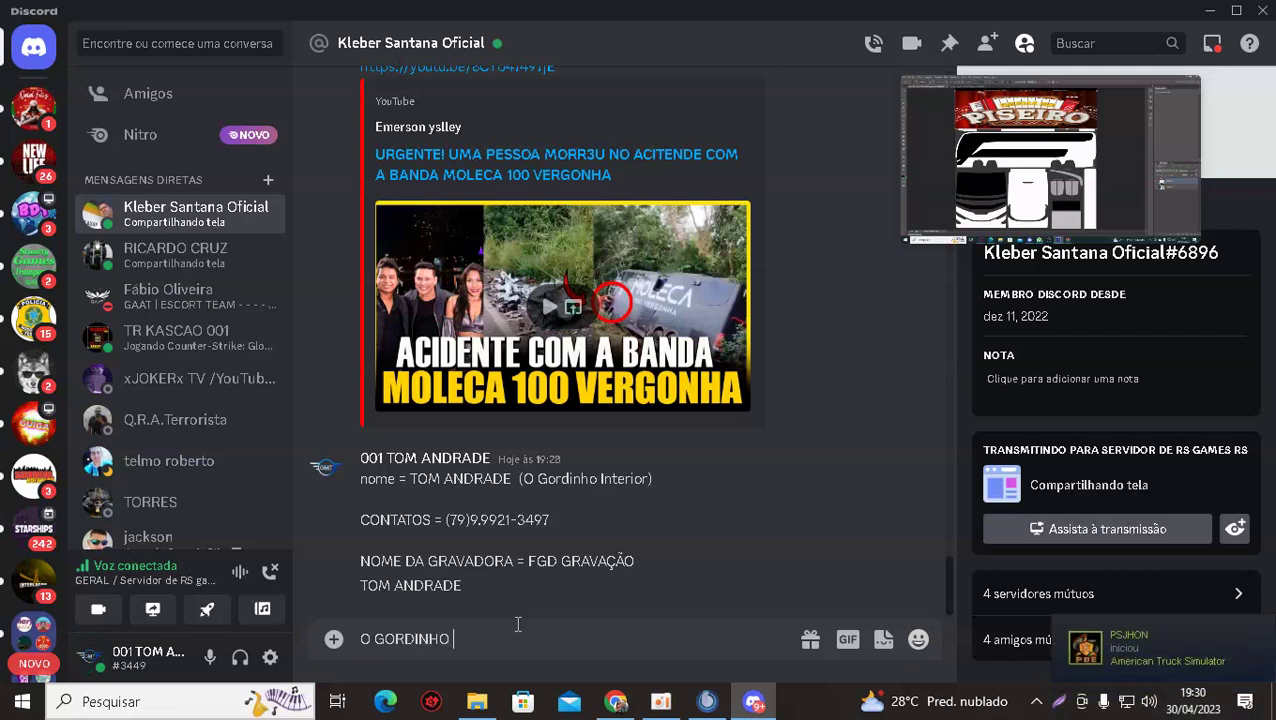
Open the GERAL stream and watch two streaming members' screen shares via their profile cards.
mouse_move(966, 147)
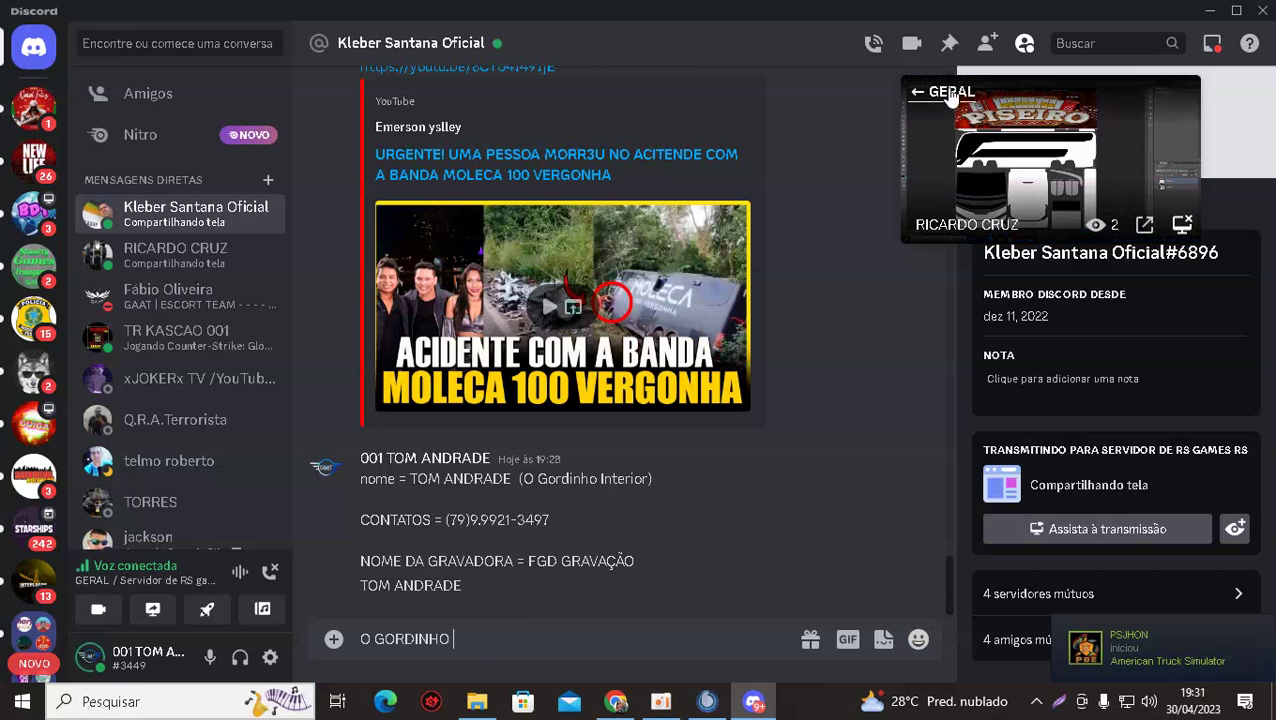
left_click(947, 95)
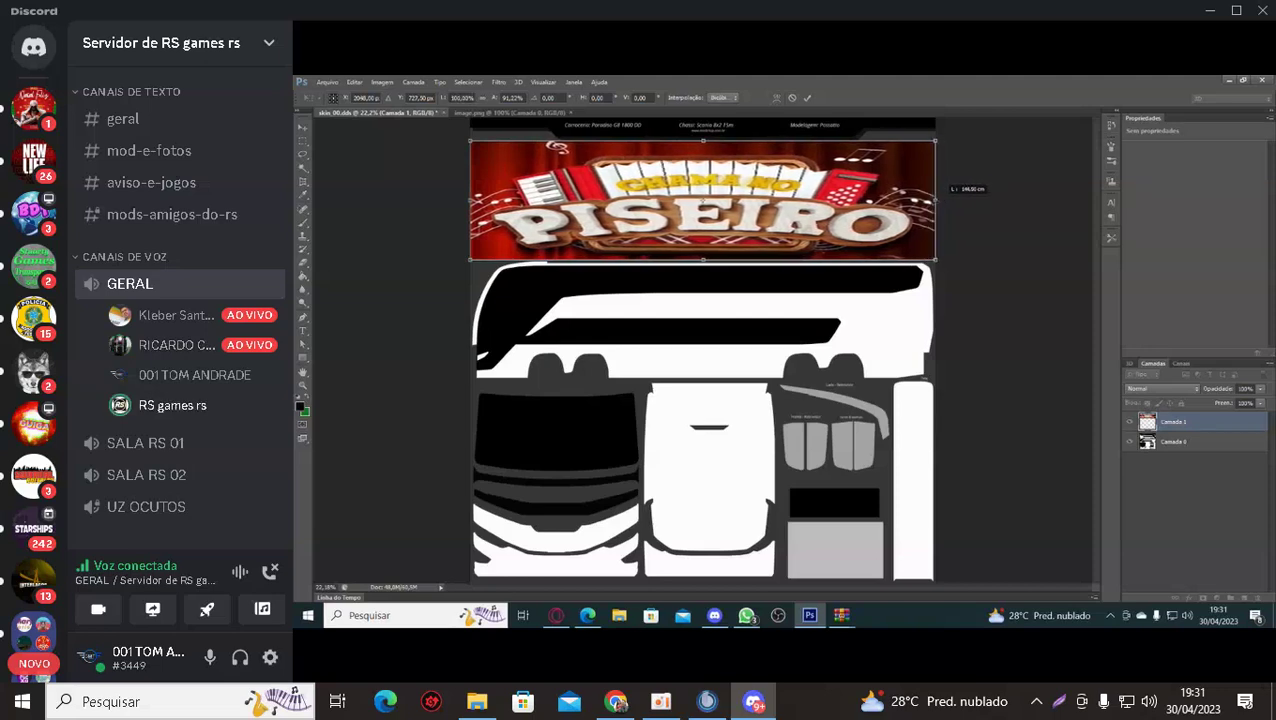
left_click(190, 328)
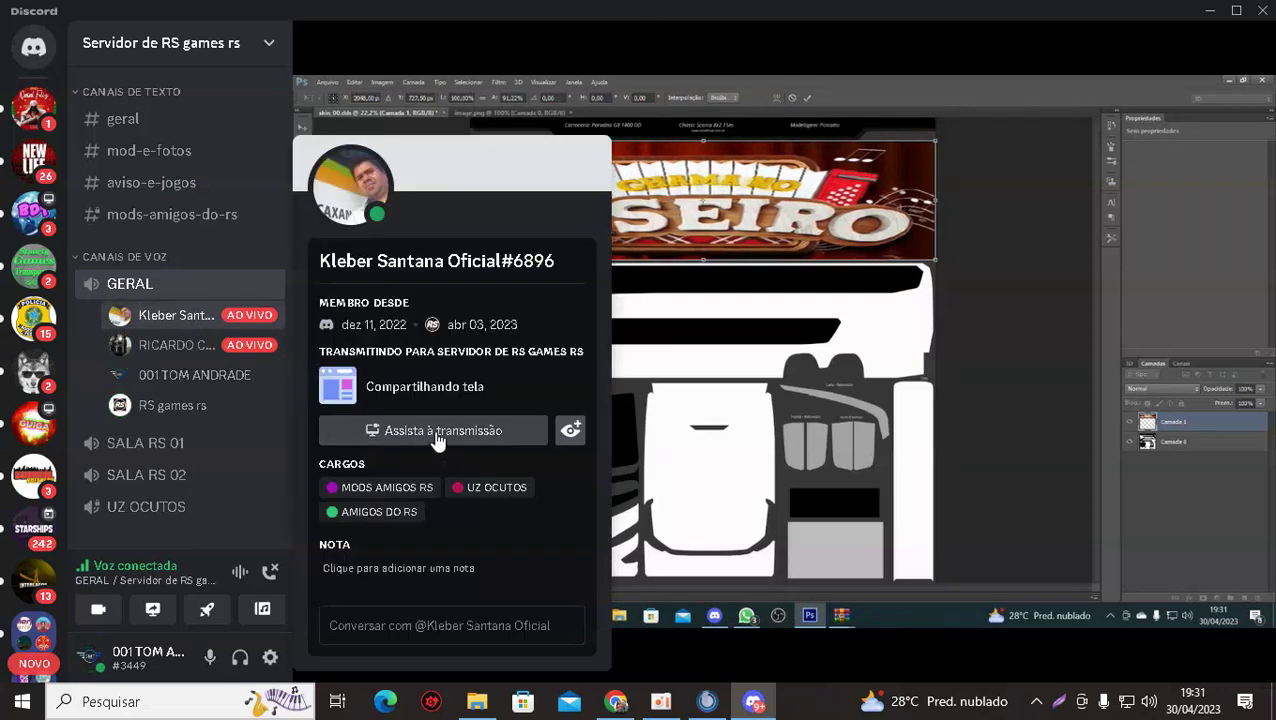
left_click(437, 431)
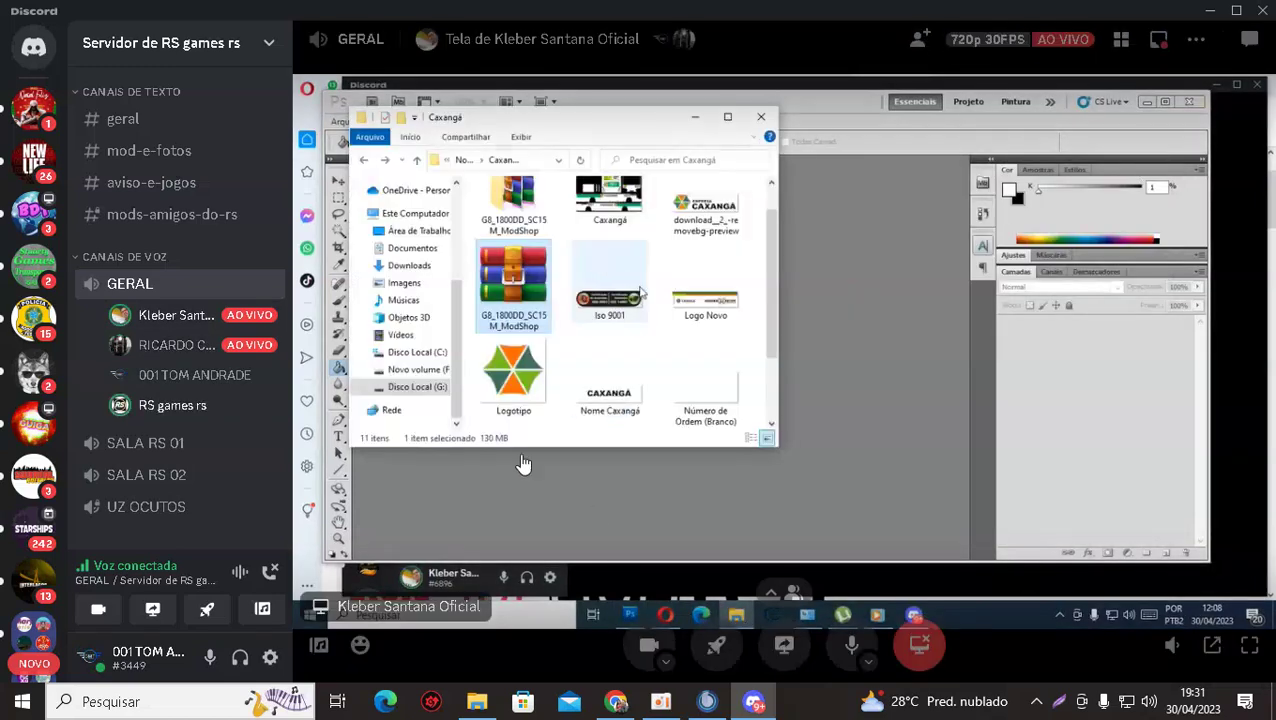
left_click(178, 346)
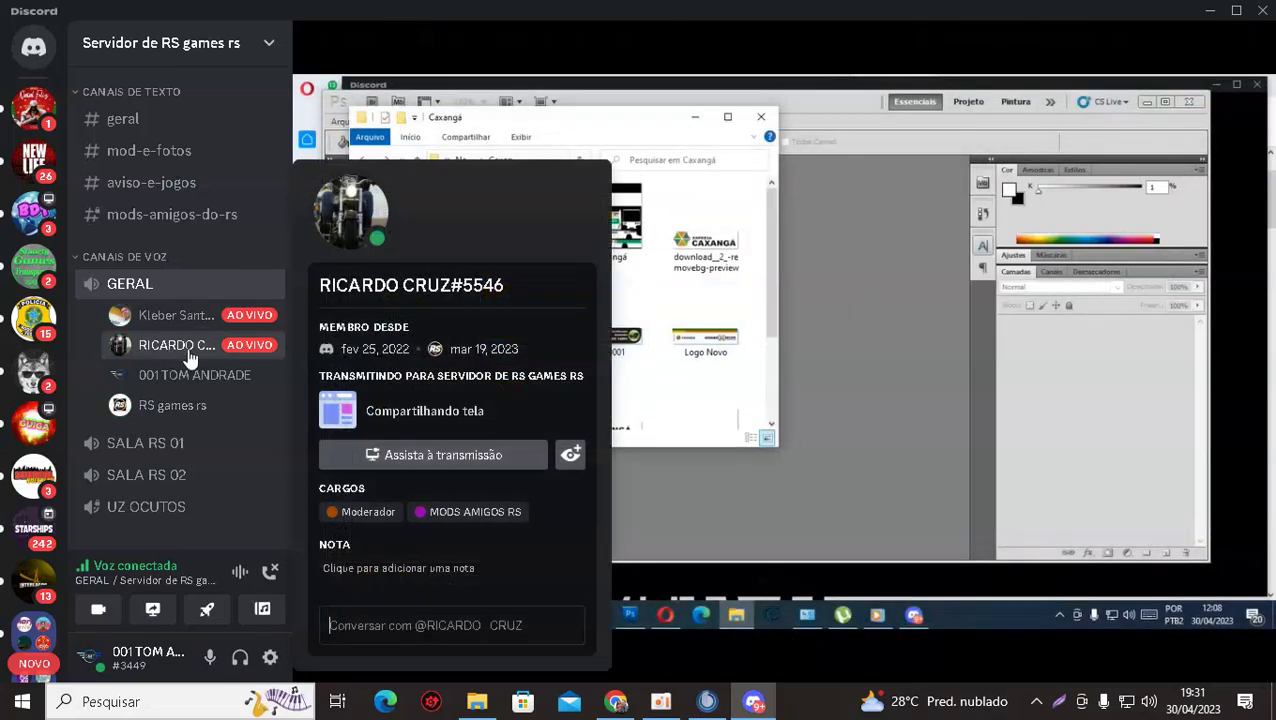
left_click(478, 460)
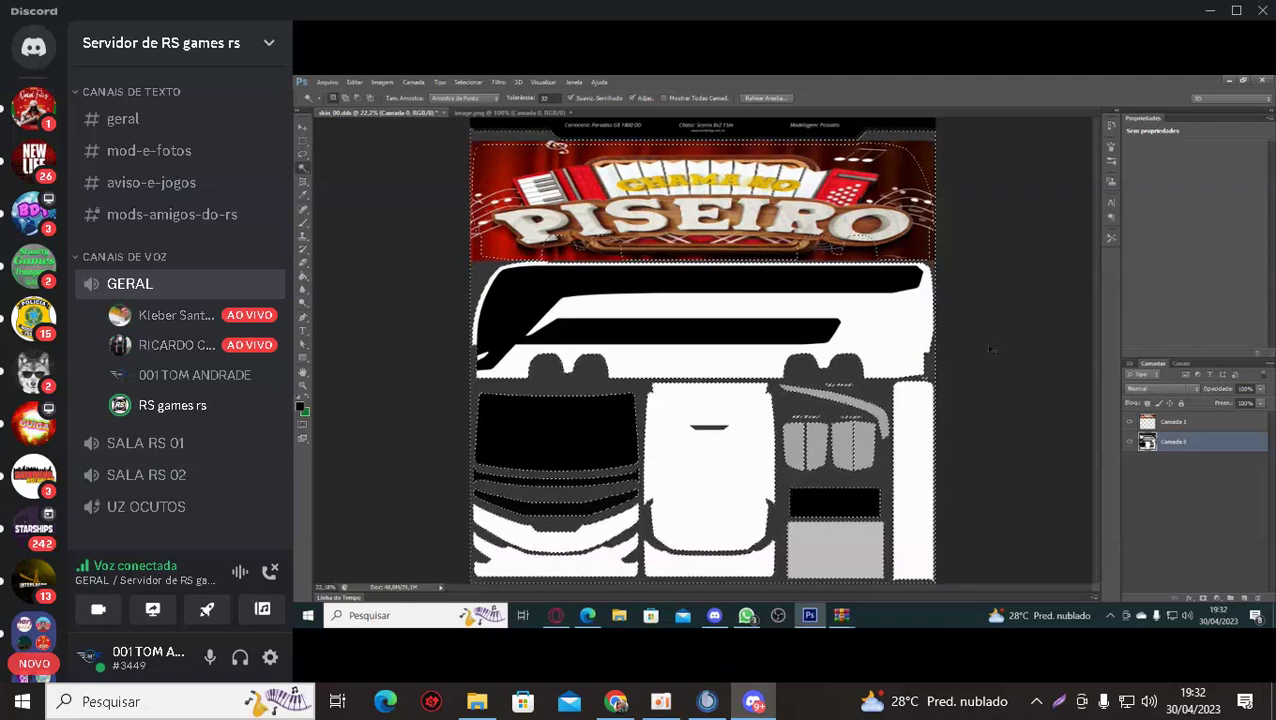
mouse_move(390, 353)
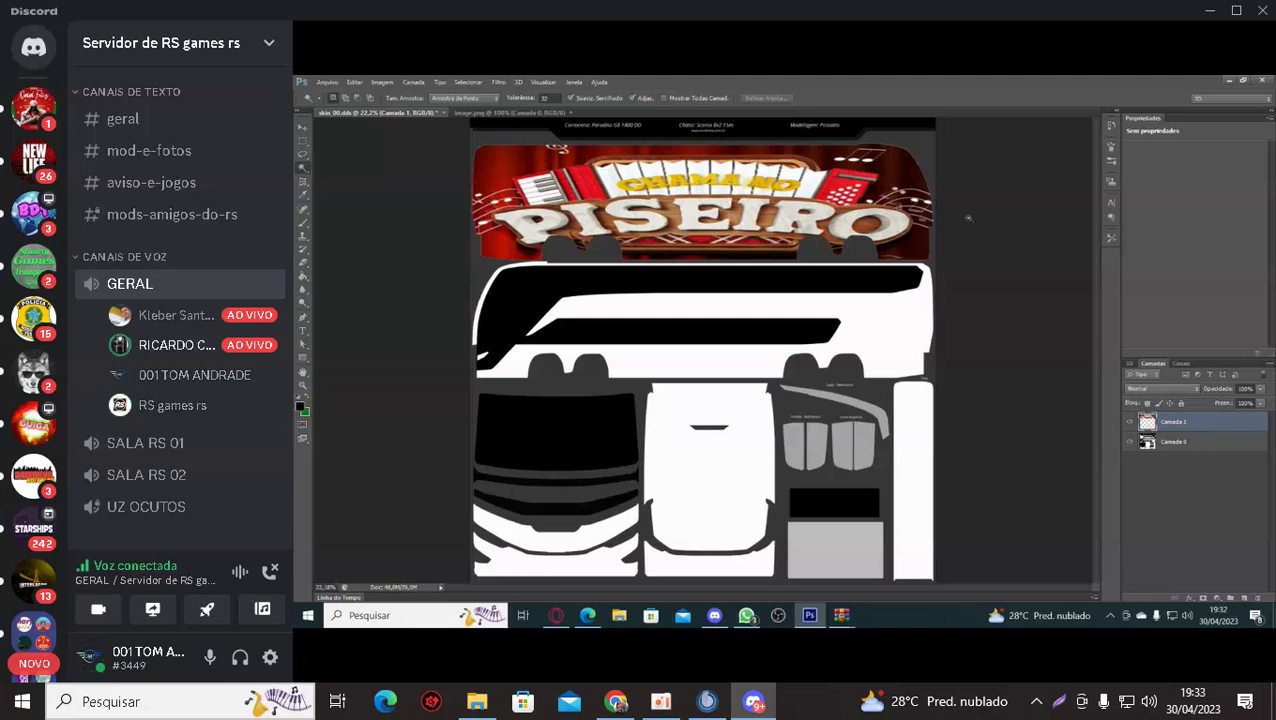
mouse_move(452, 315)
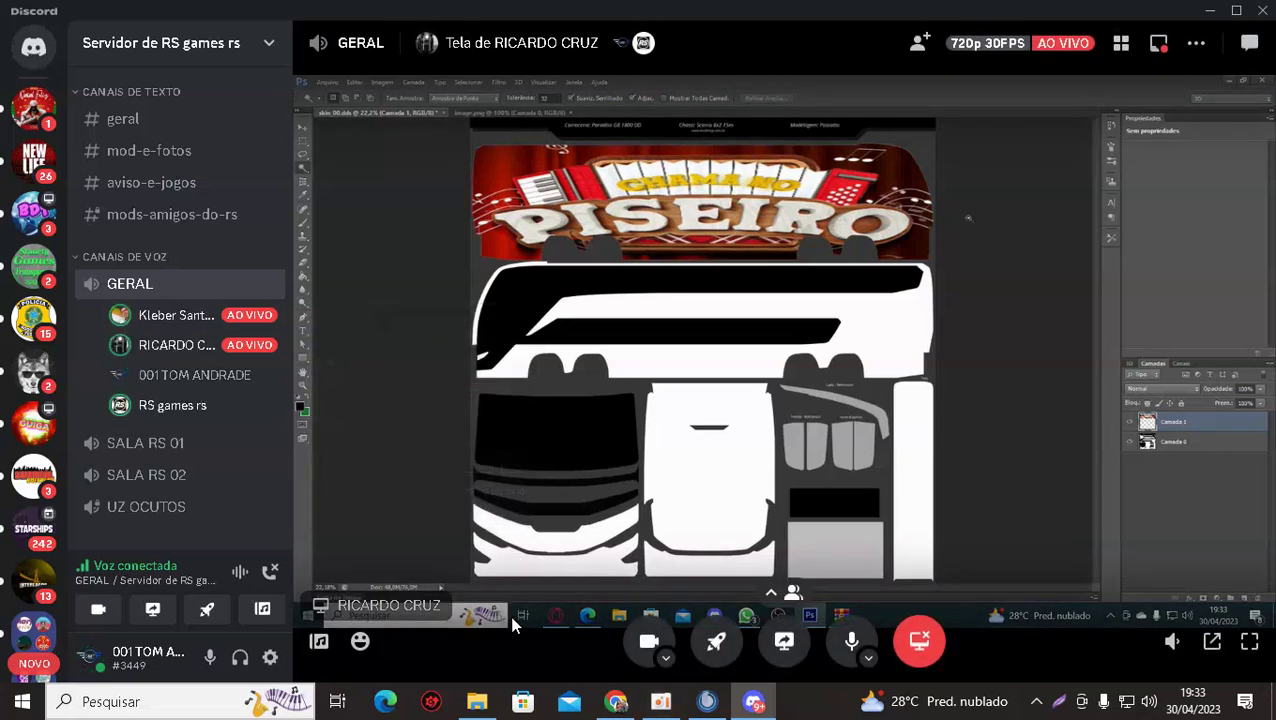
Open Cool Text's Spaced Out Text Logo Generator from Chrome's bookmarks overflow.
left_click(616, 702)
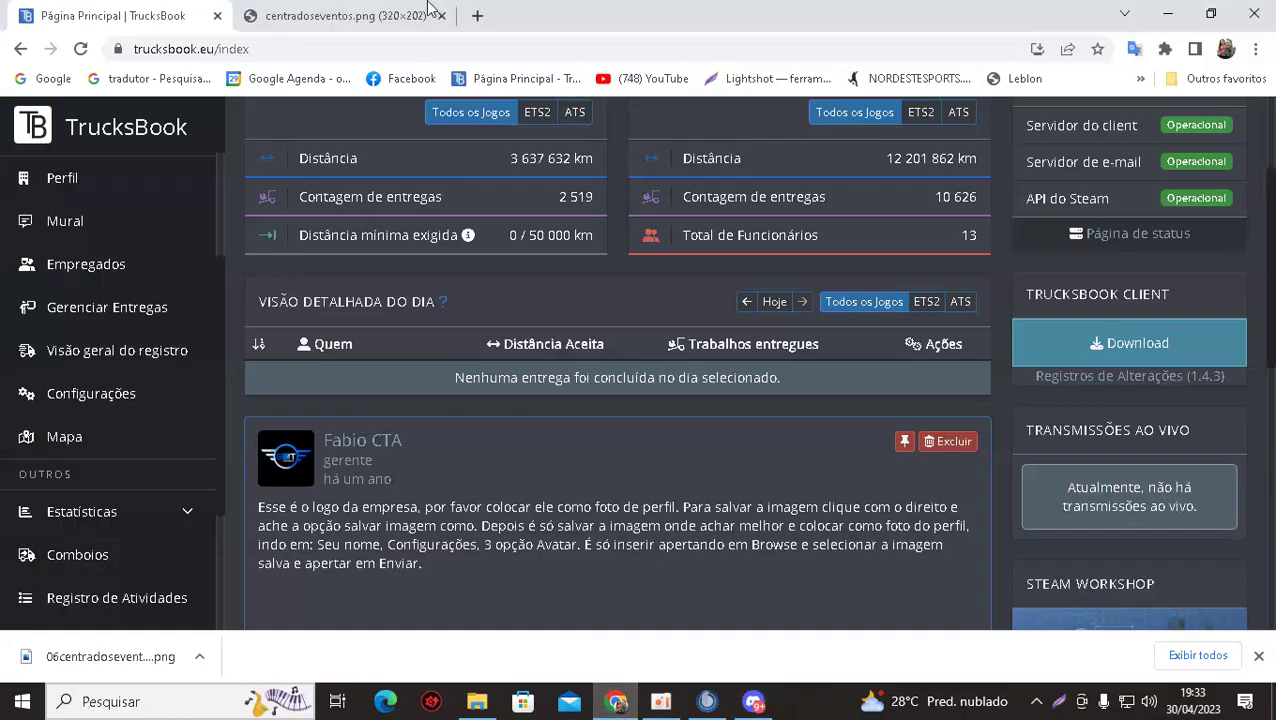
left_click(310, 12)
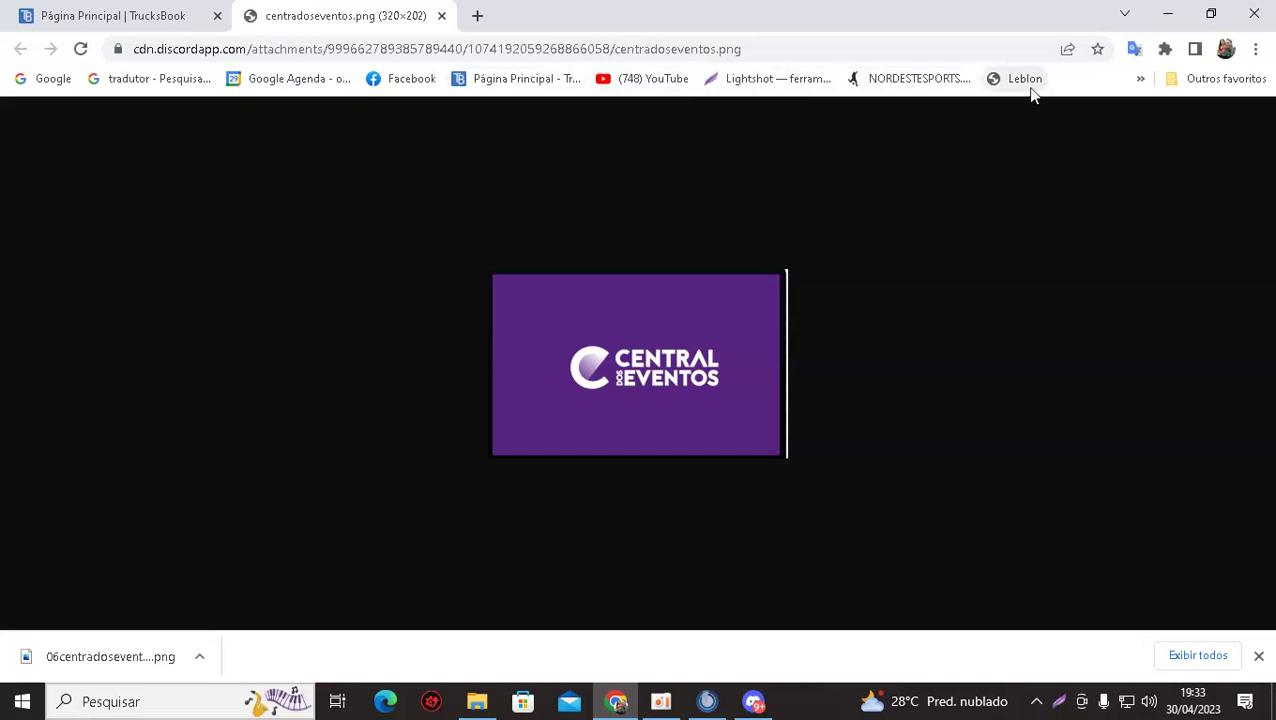
left_click(1229, 80)
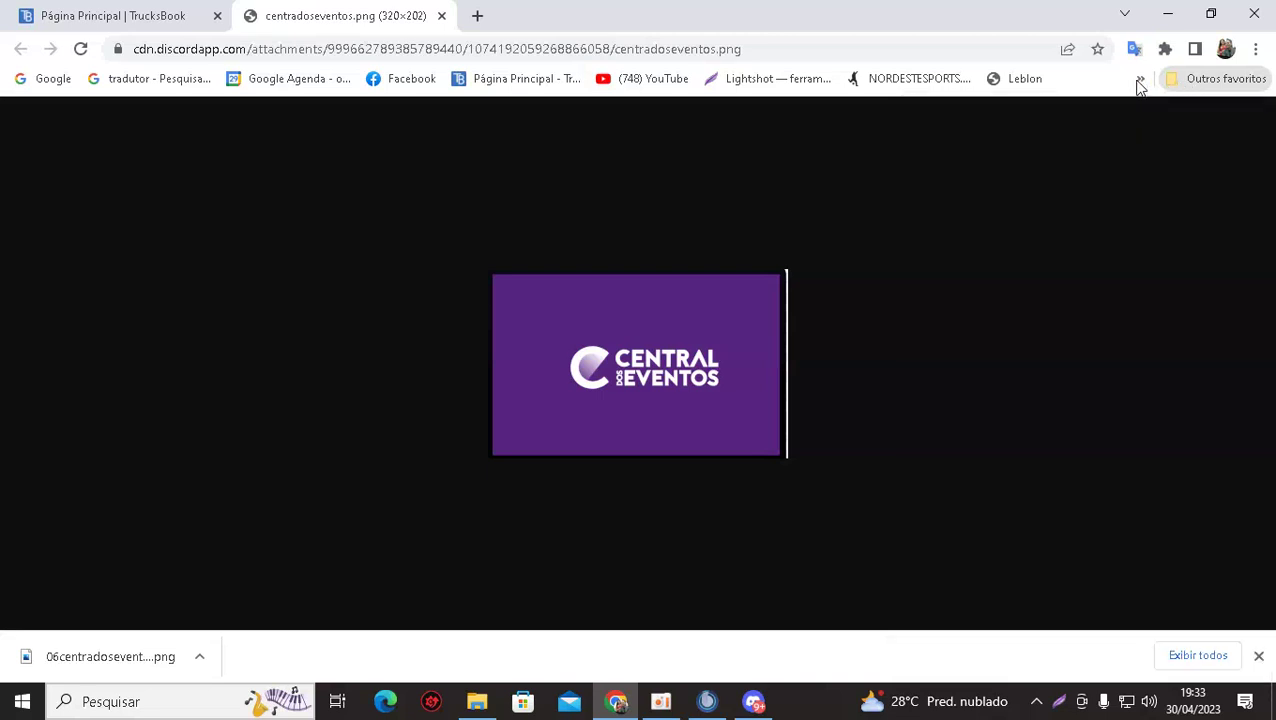
left_click(1140, 79)
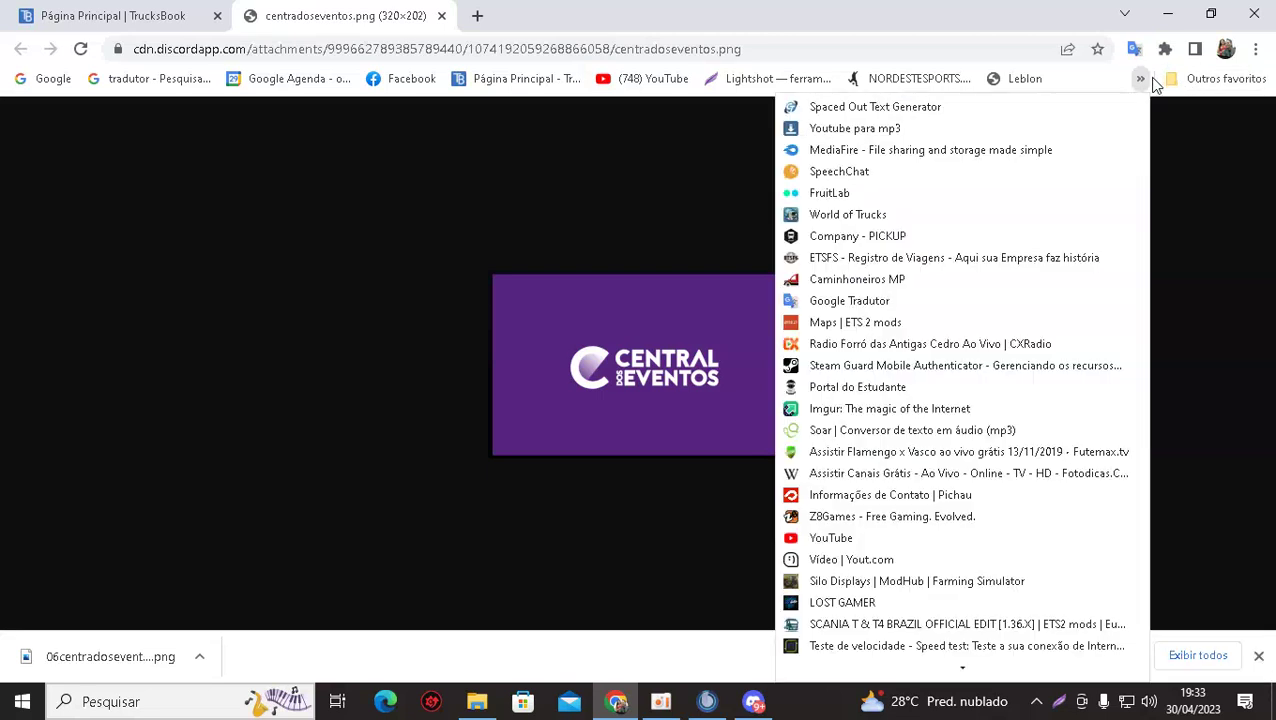
left_click(885, 107)
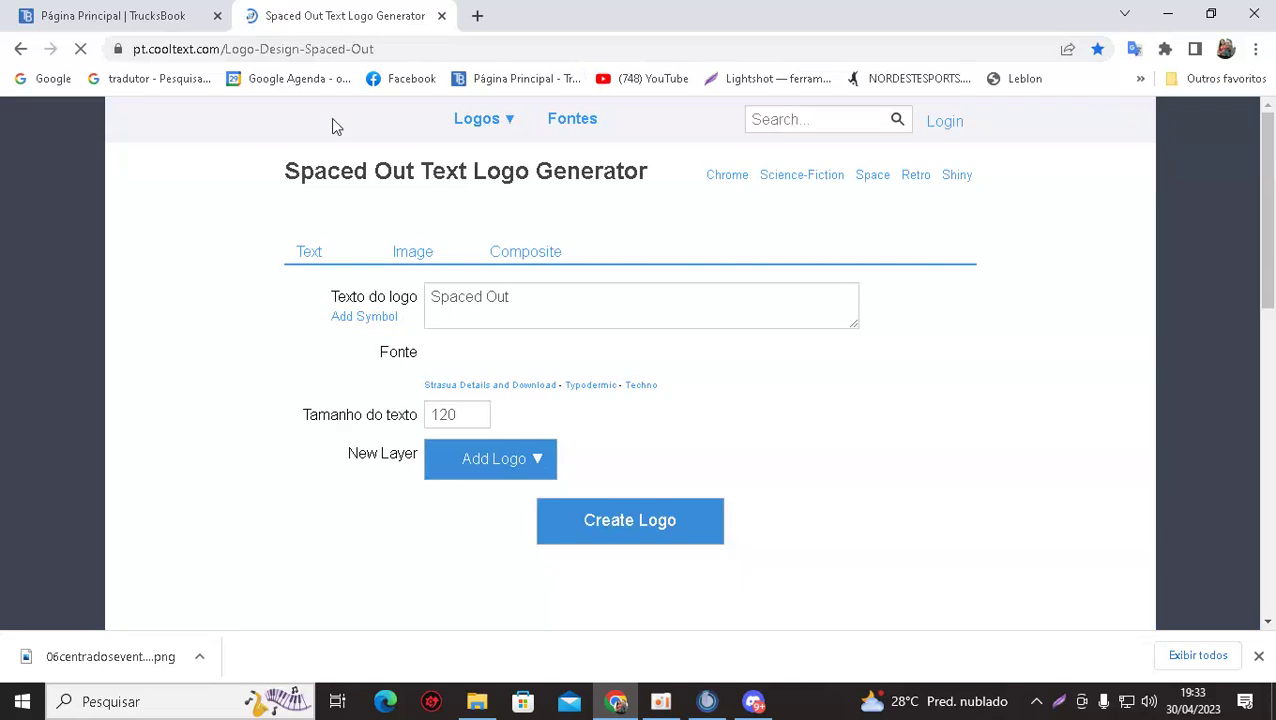
Copy the Spaced Out generator's page address and return to Discord.
left_click(384, 48)
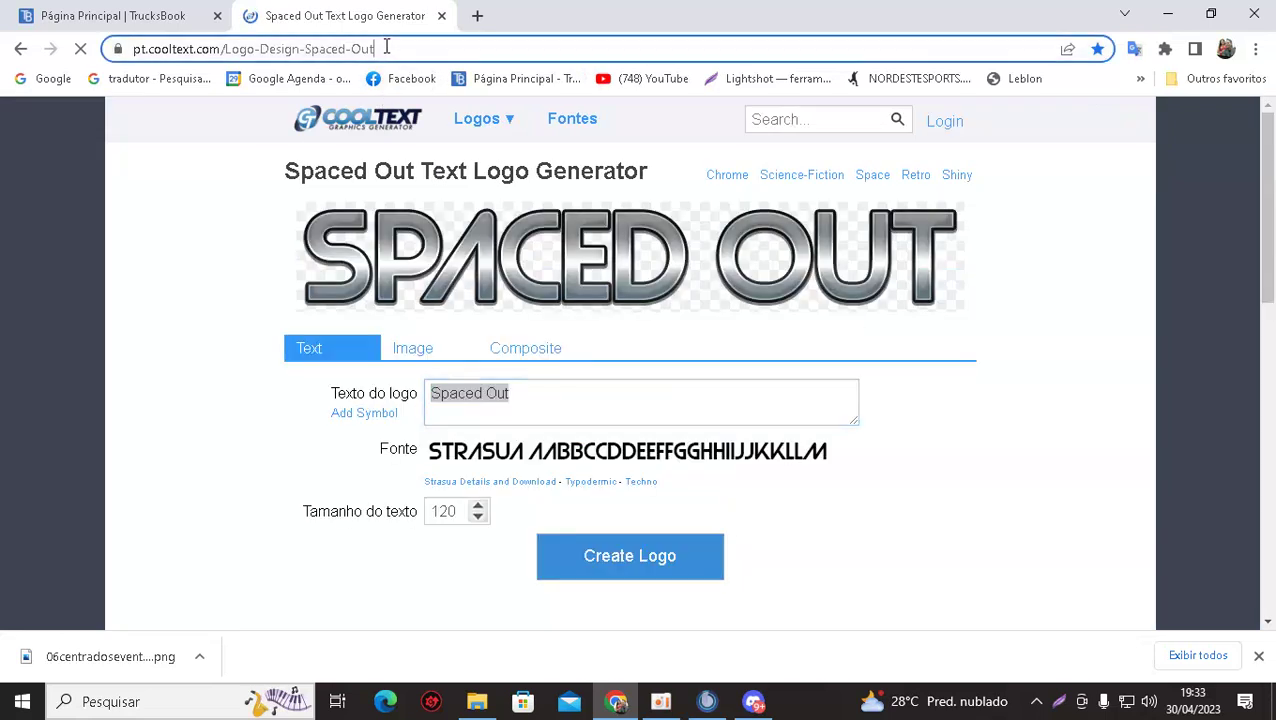
right_click(280, 52)
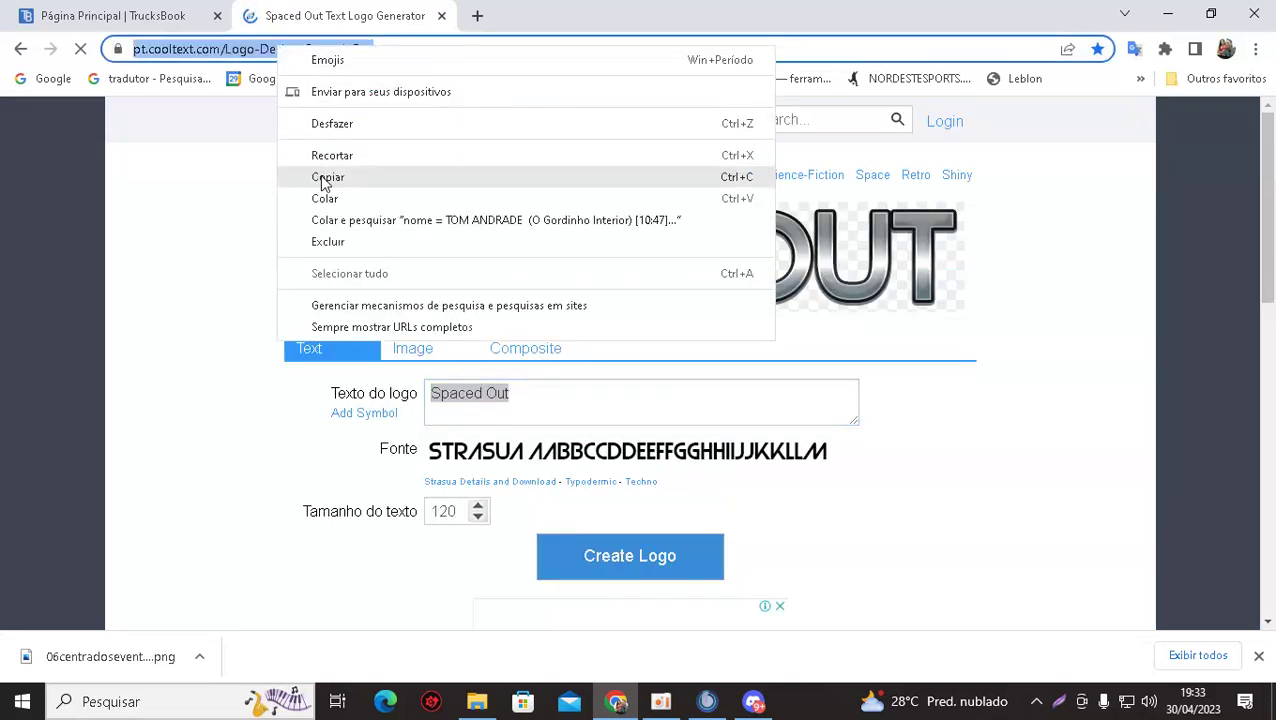
left_click(324, 178)
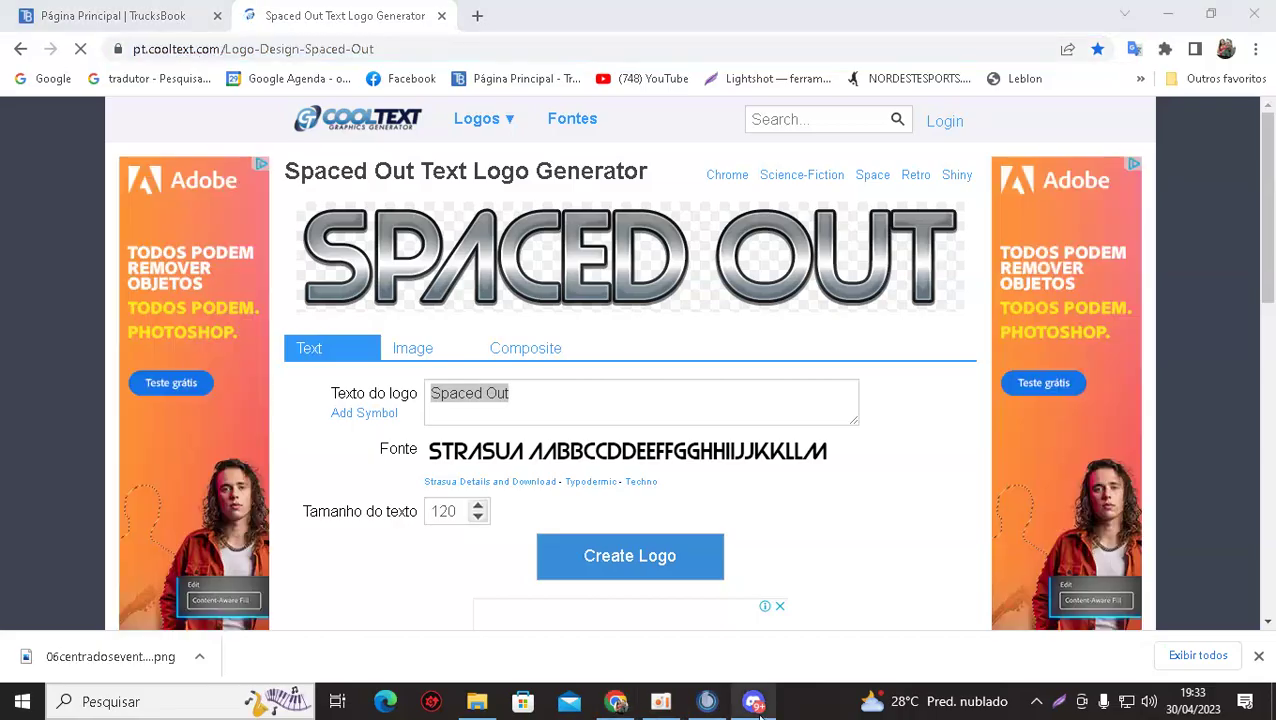
left_click(753, 701)
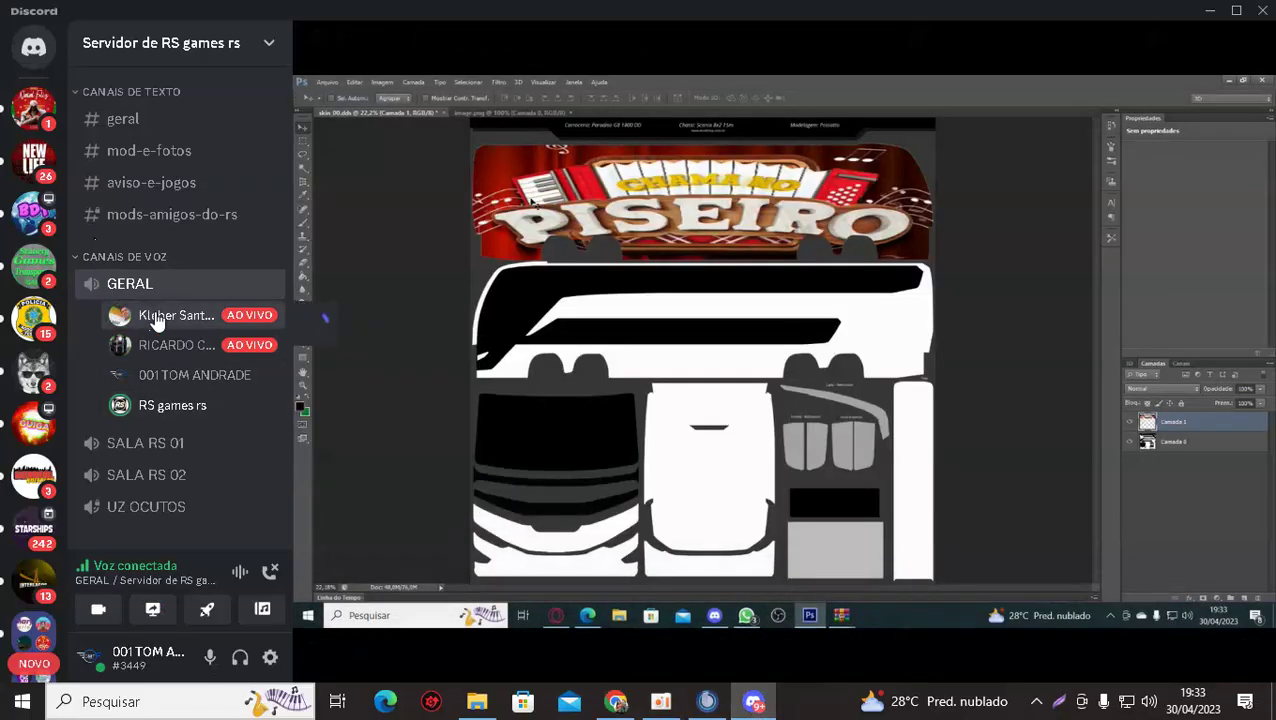
Paste and send the Cool Text Spaced Out link from the streaming member's profile, clearing stray text.
left_click(150, 316)
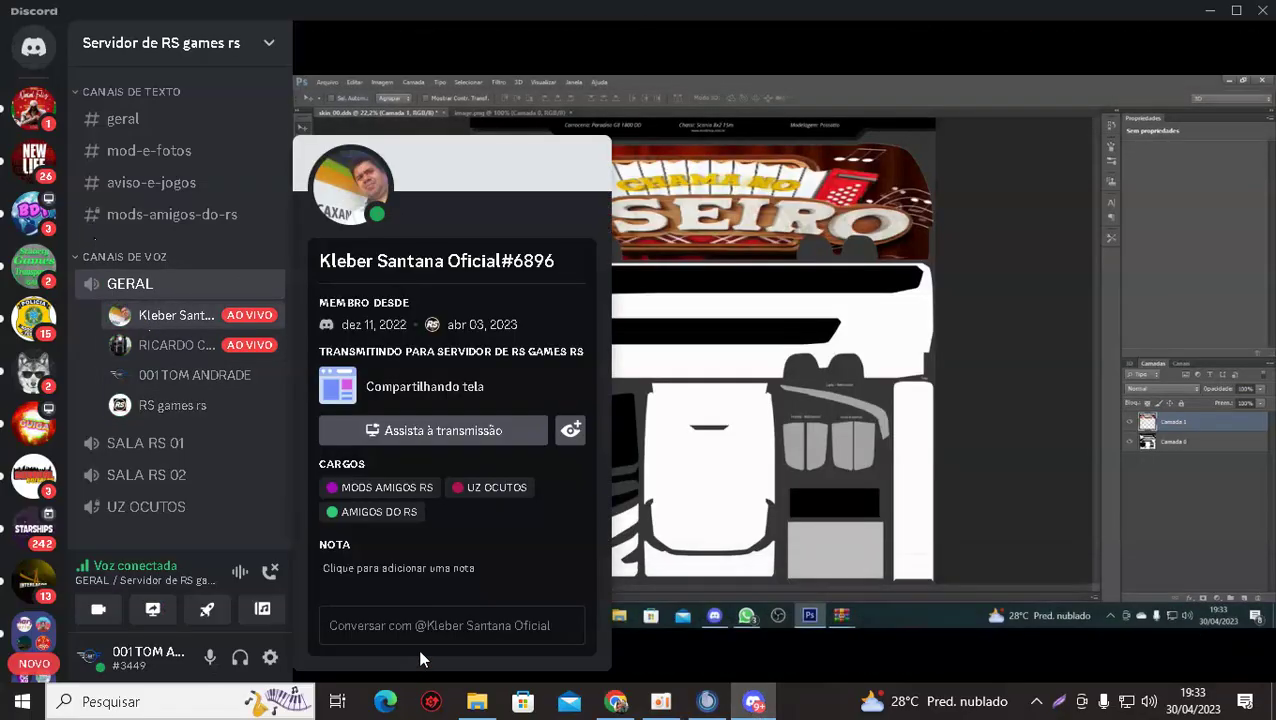
key("ctrl+v")
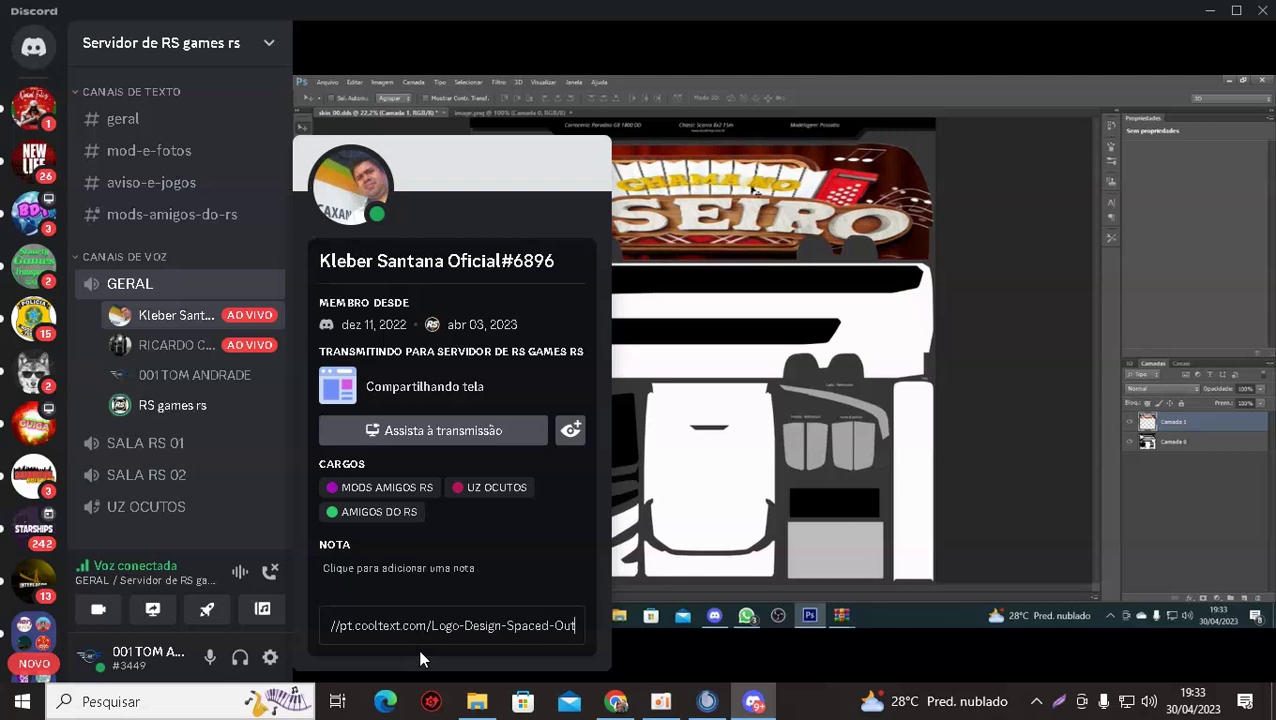
key("Return")
type("O GORDINHO")
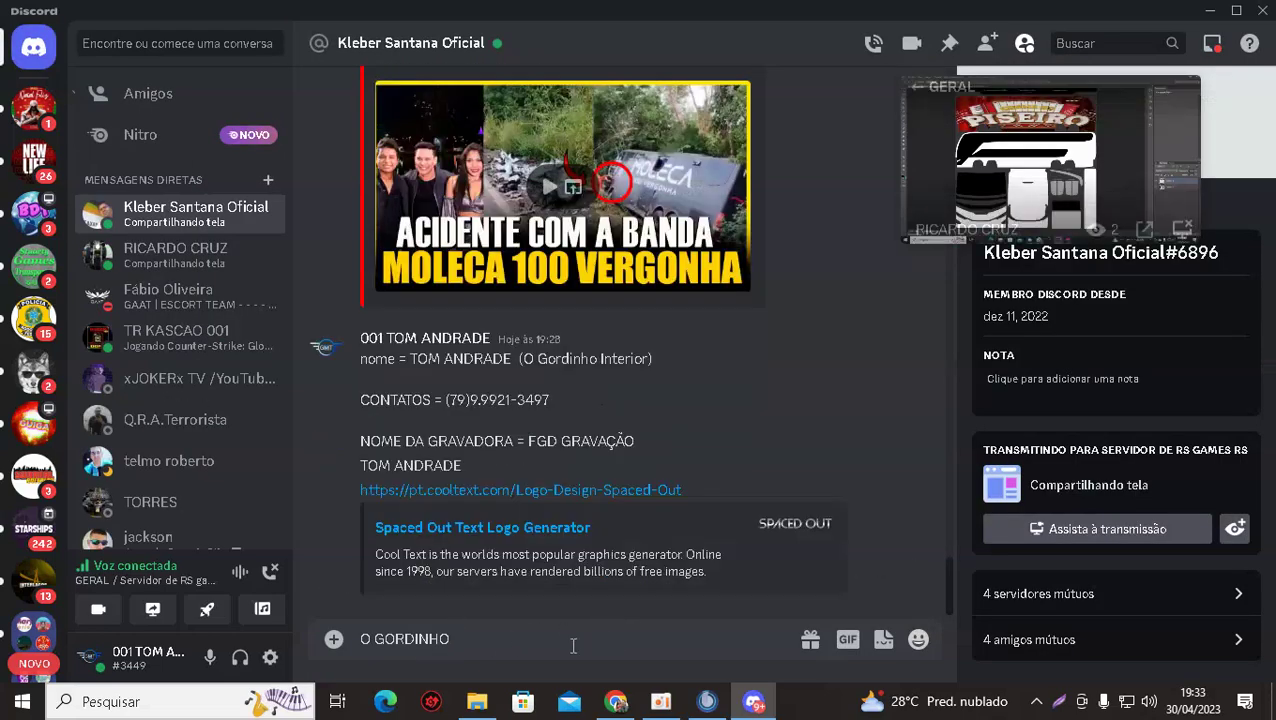
key("BackSpace")
key("BackSpace")
key("BackSpace")
key("BackSpace")
key("BackSpace")
key("BackSpace")
key("BackSpace")
key("BackSpace")
key("BackSpace")
key("BackSpace")
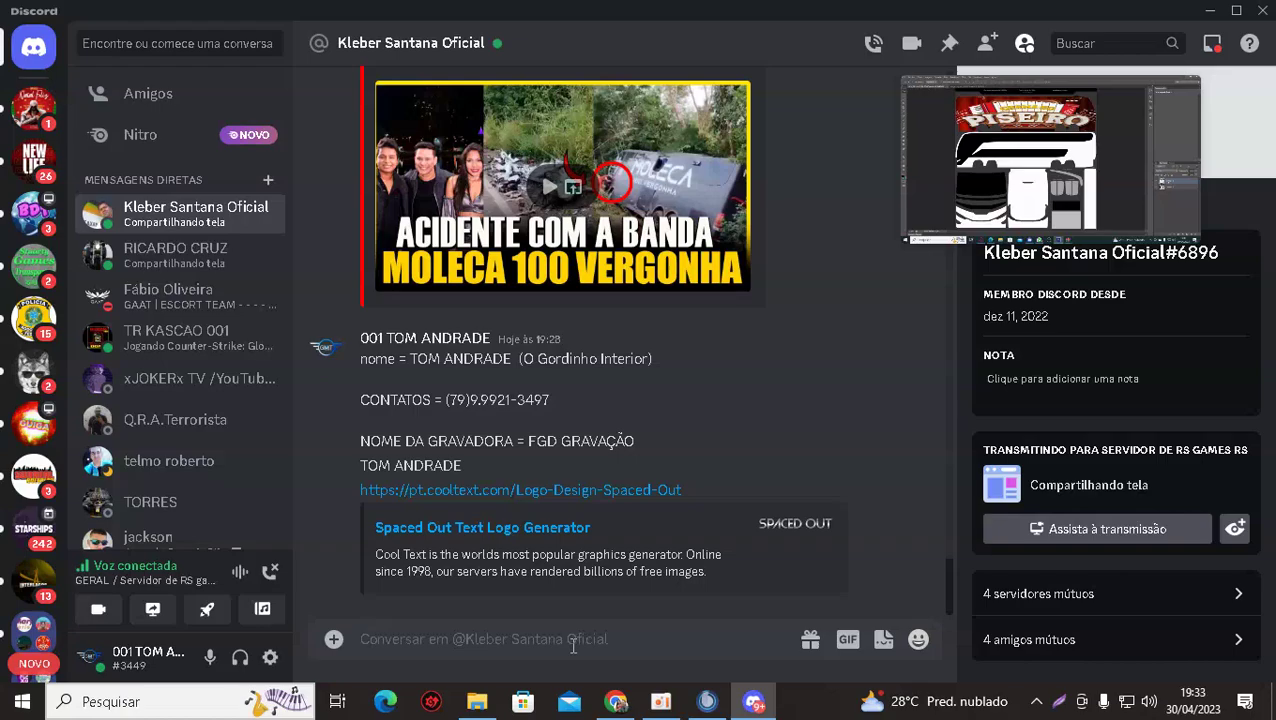
Open Cool Text's SKATE generator from Recommended Logo Designs and close the vignette ad.
left_click(614, 702)
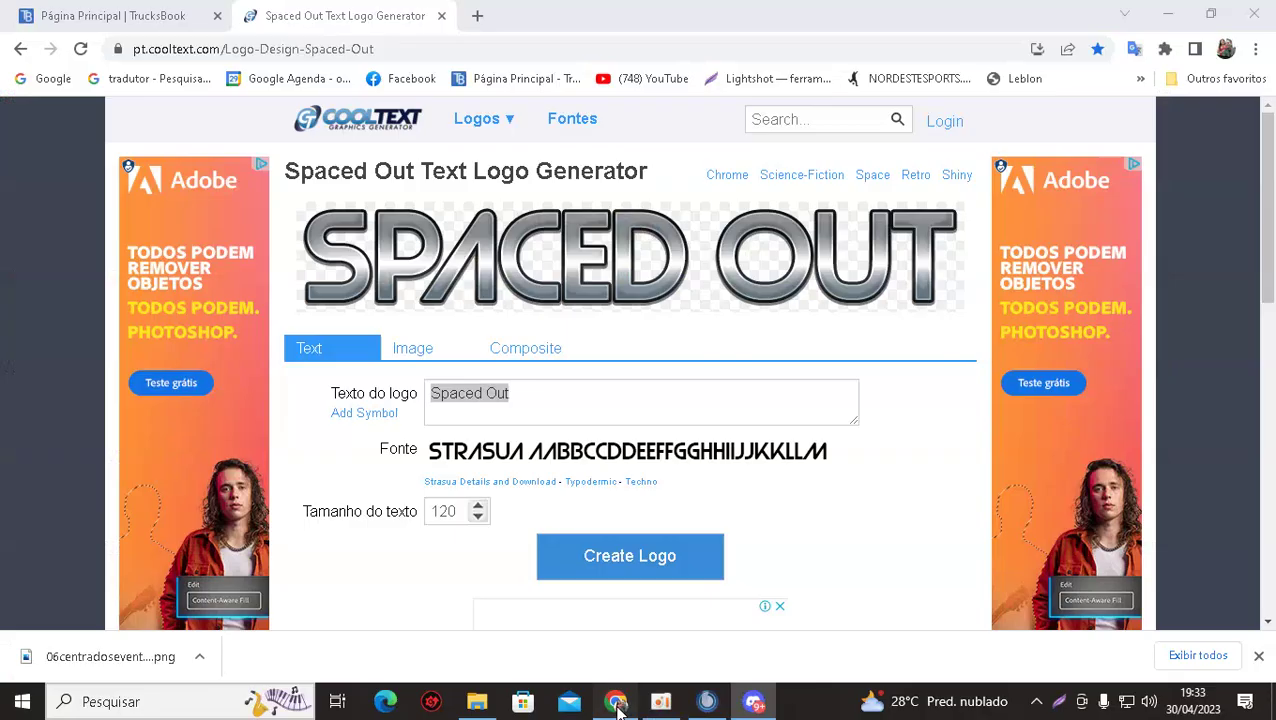
scroll(530, 290, "down", 3)
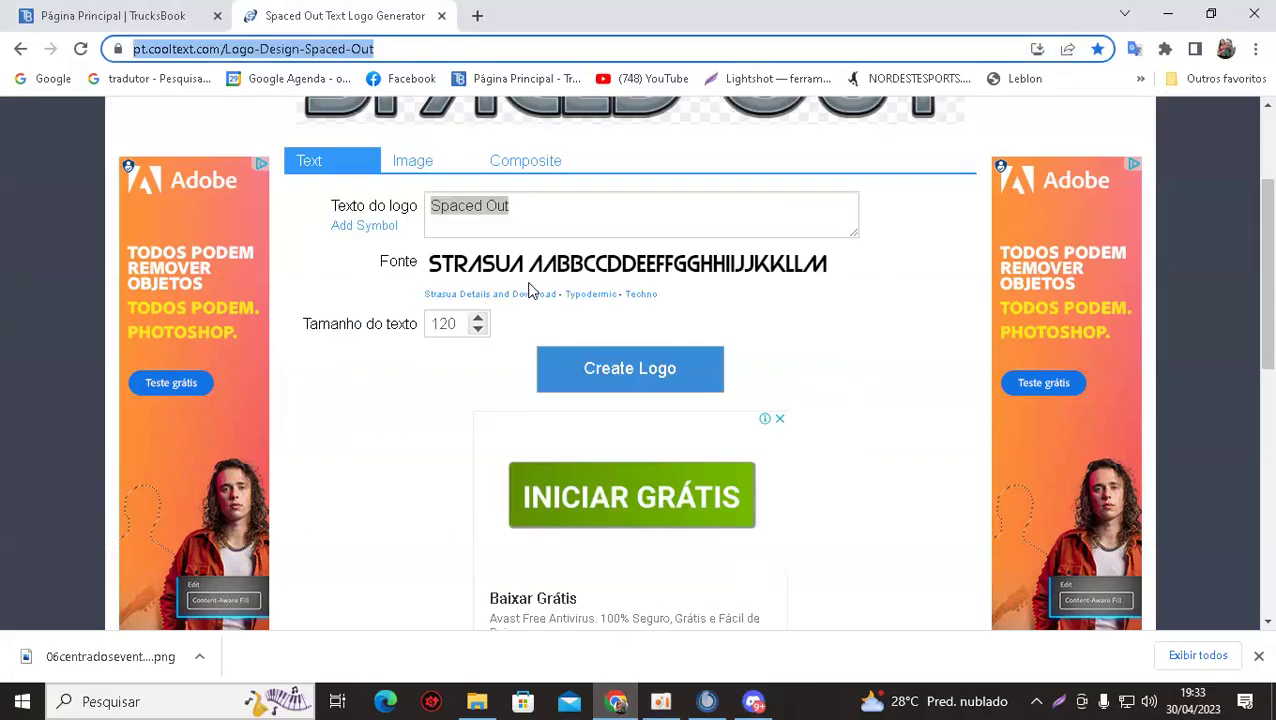
scroll(530, 288, "up", 3)
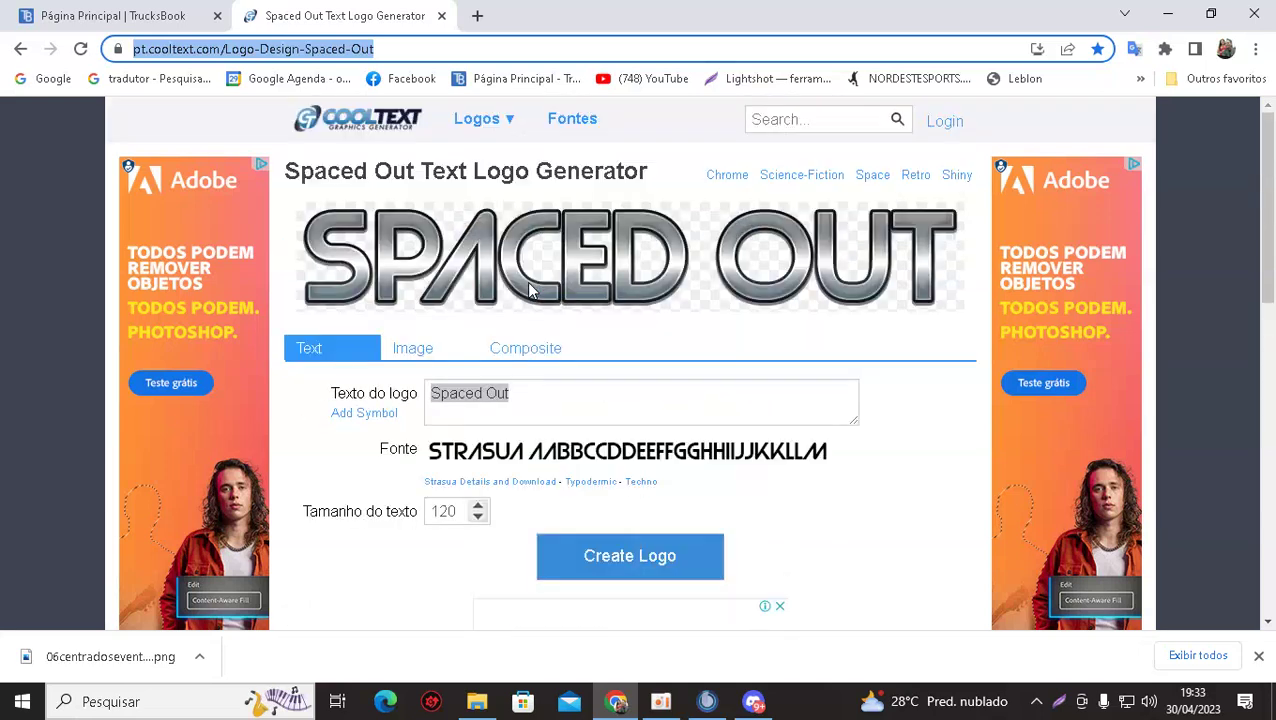
scroll(530, 290, "down", 6)
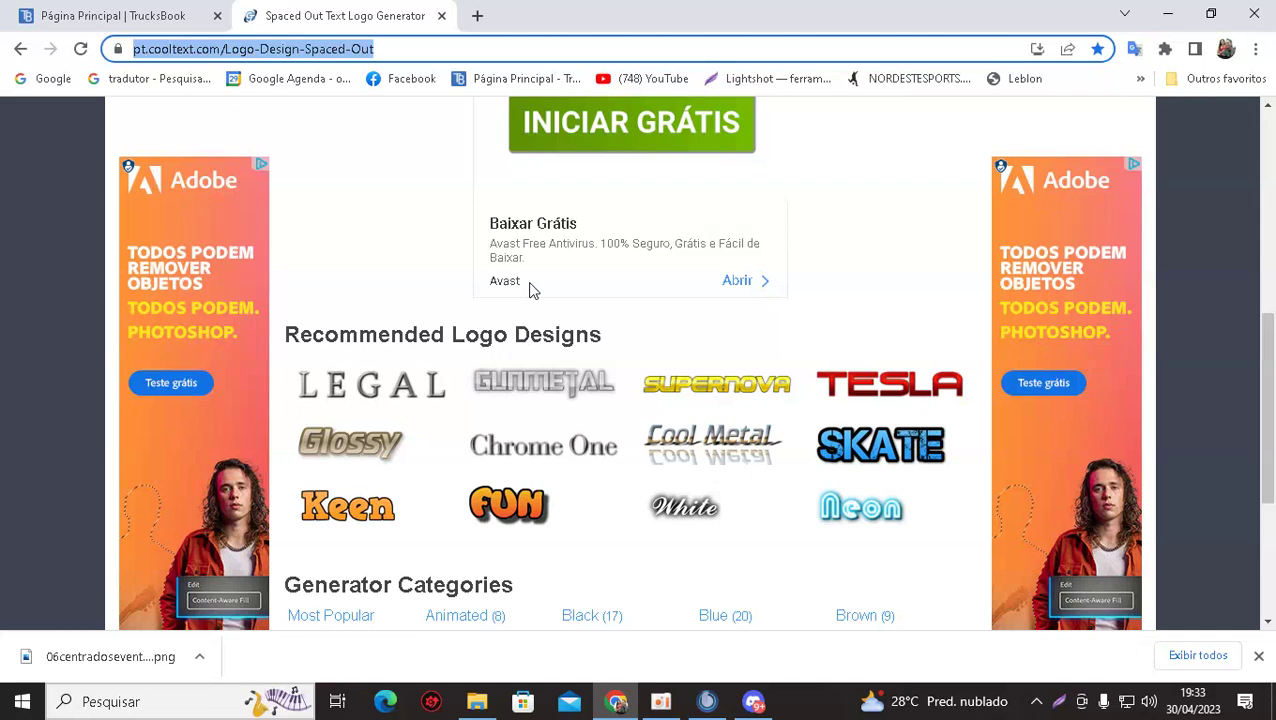
left_click(858, 446)
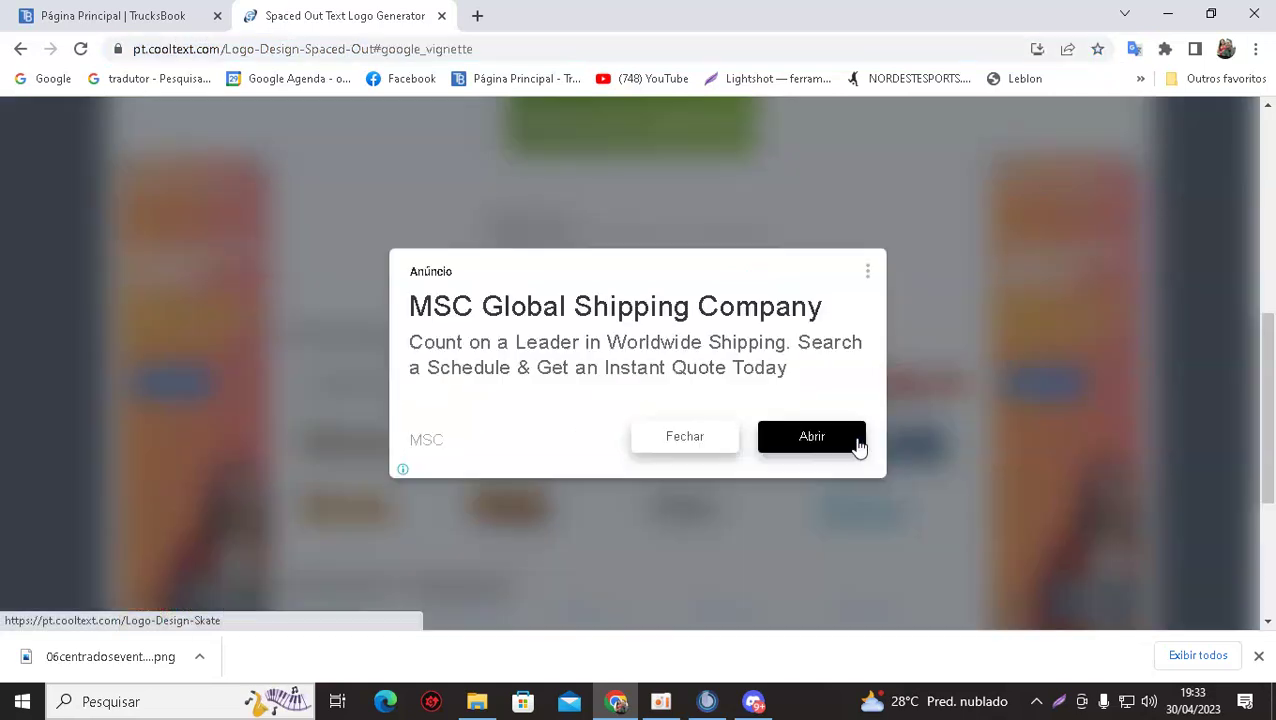
left_click(677, 440)
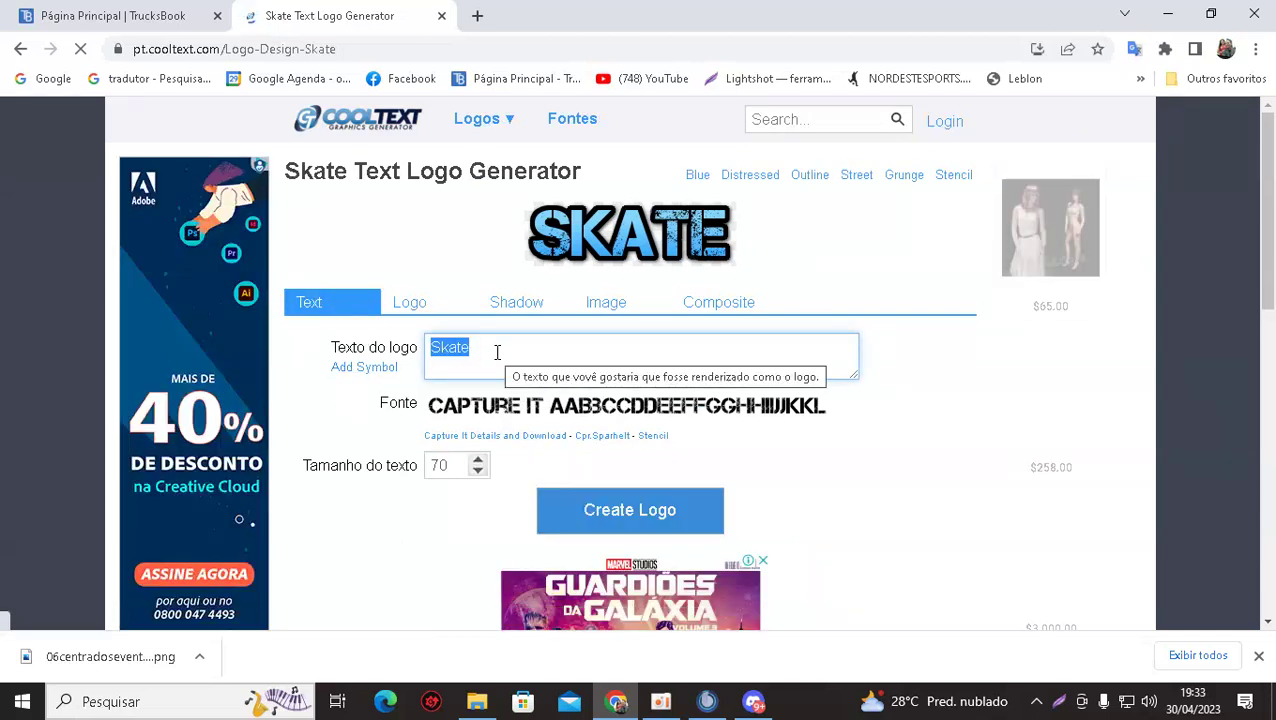
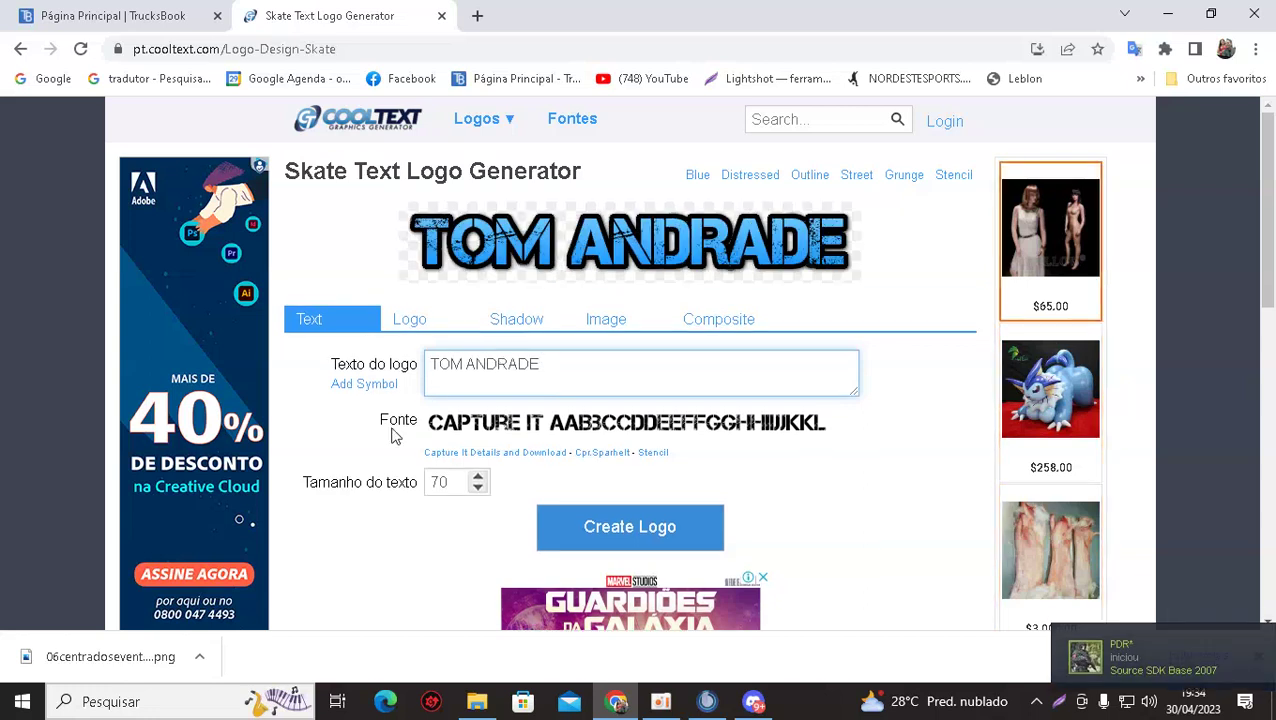
left_click(486, 435)
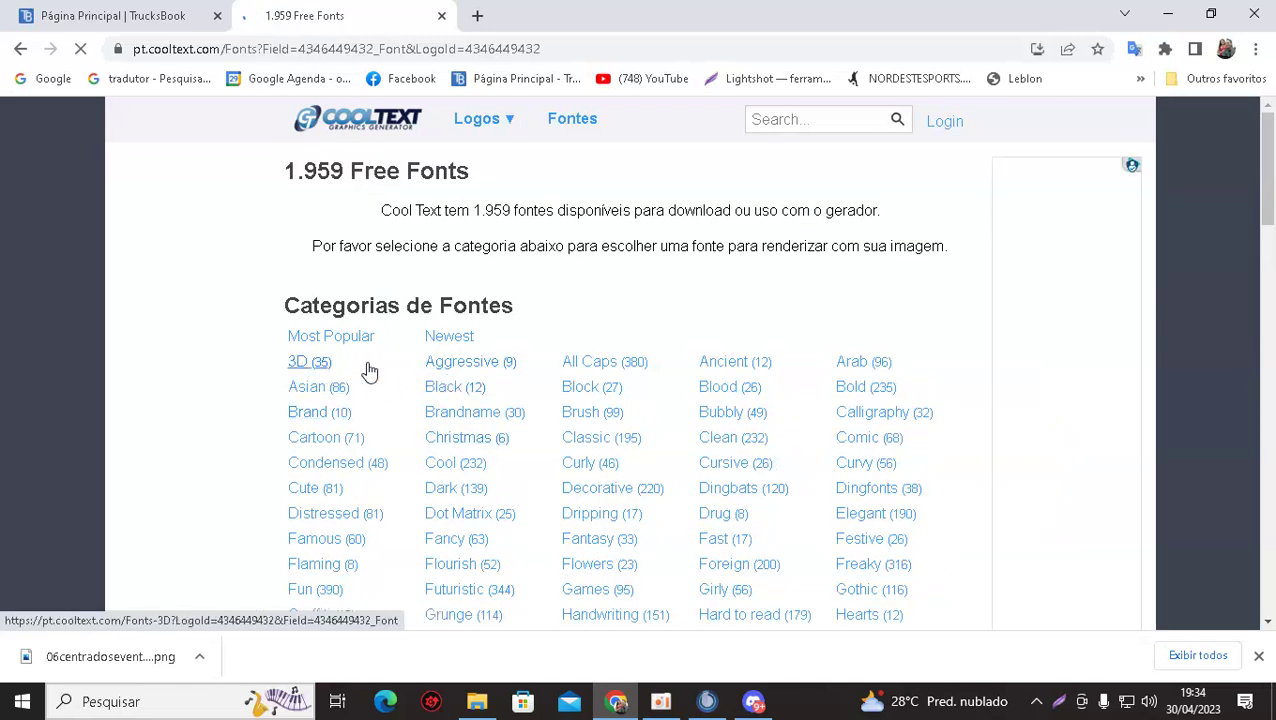
Try the Hominis font from 3D, then HONDAFONT from the Block and Black categories.
left_click(305, 371)
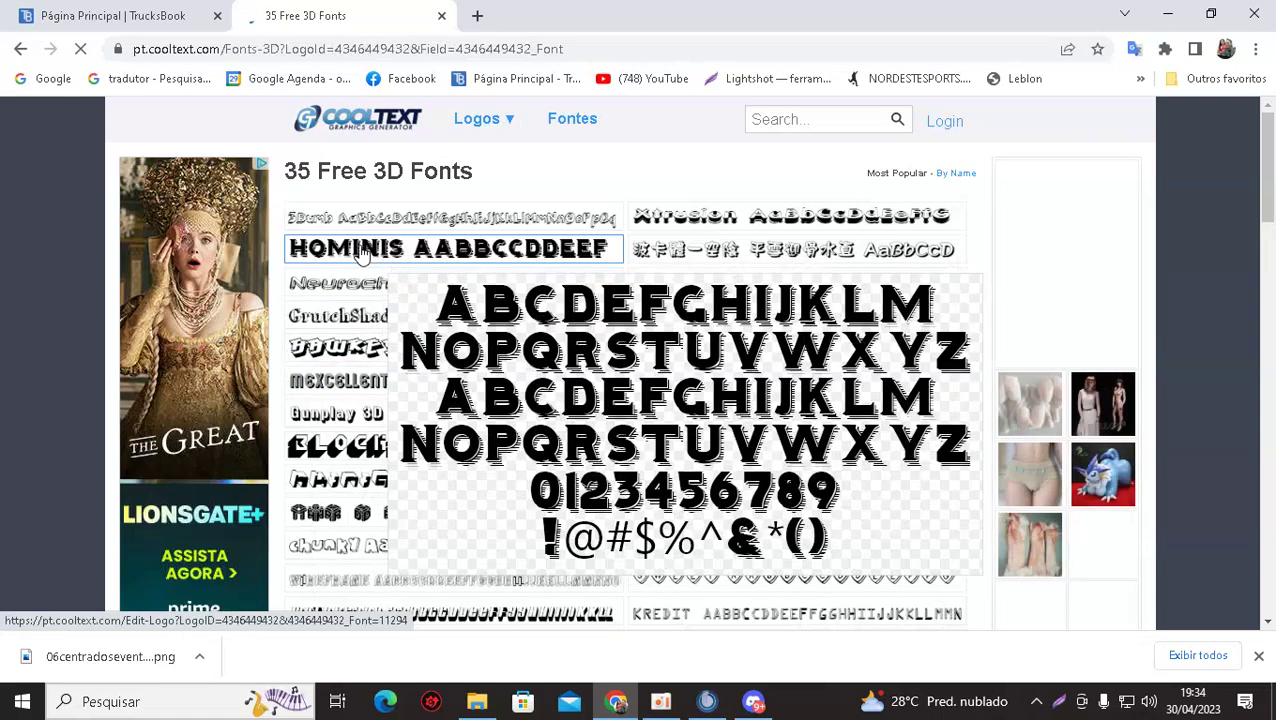
left_click(296, 248)
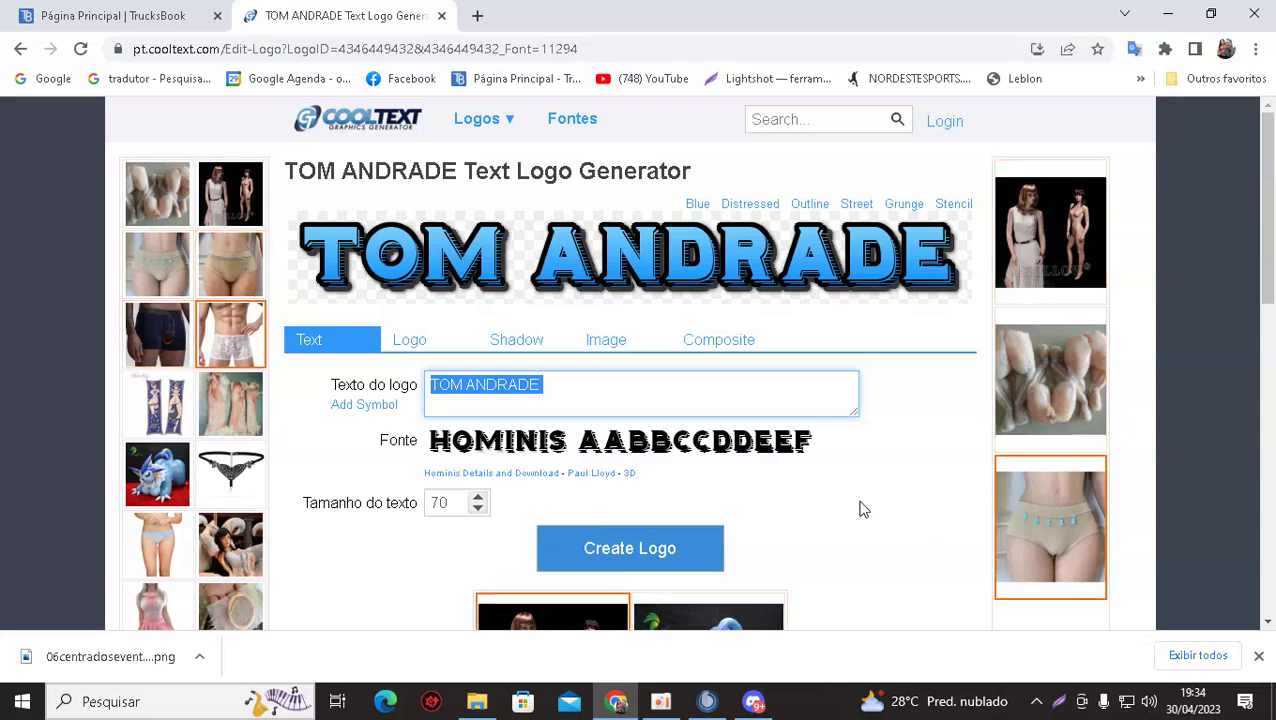
left_click(473, 450)
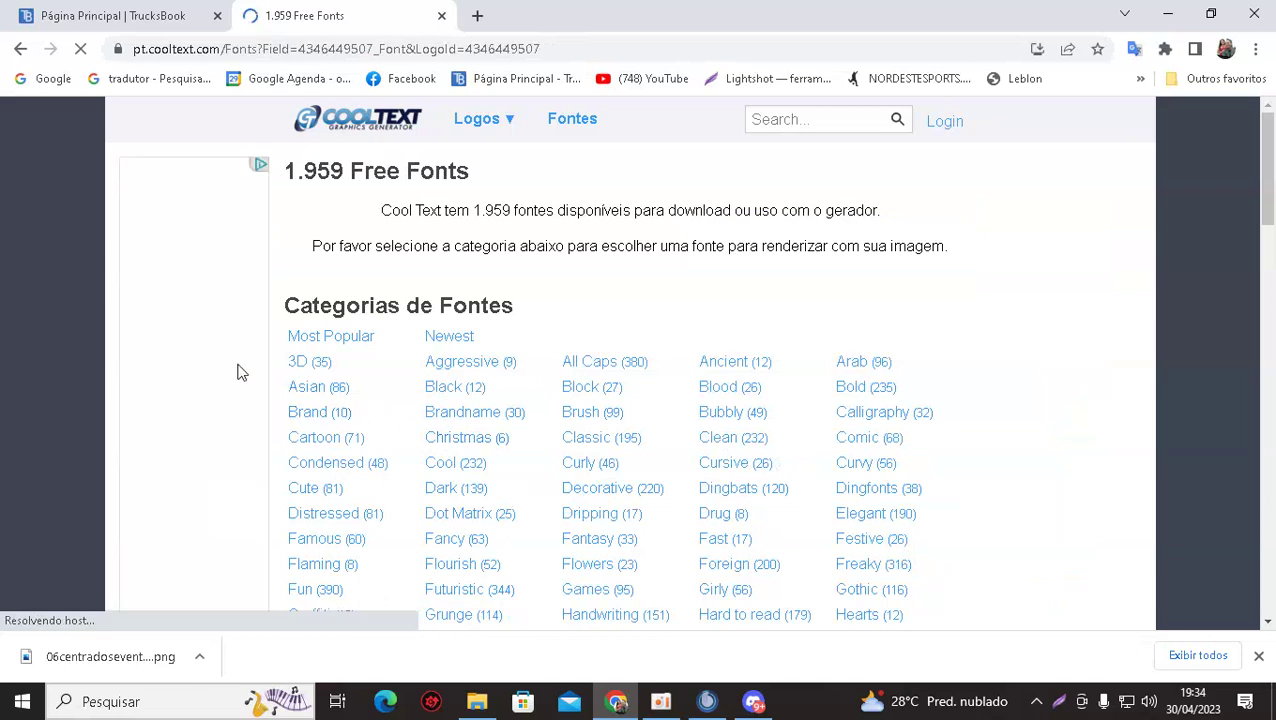
left_click(582, 390)
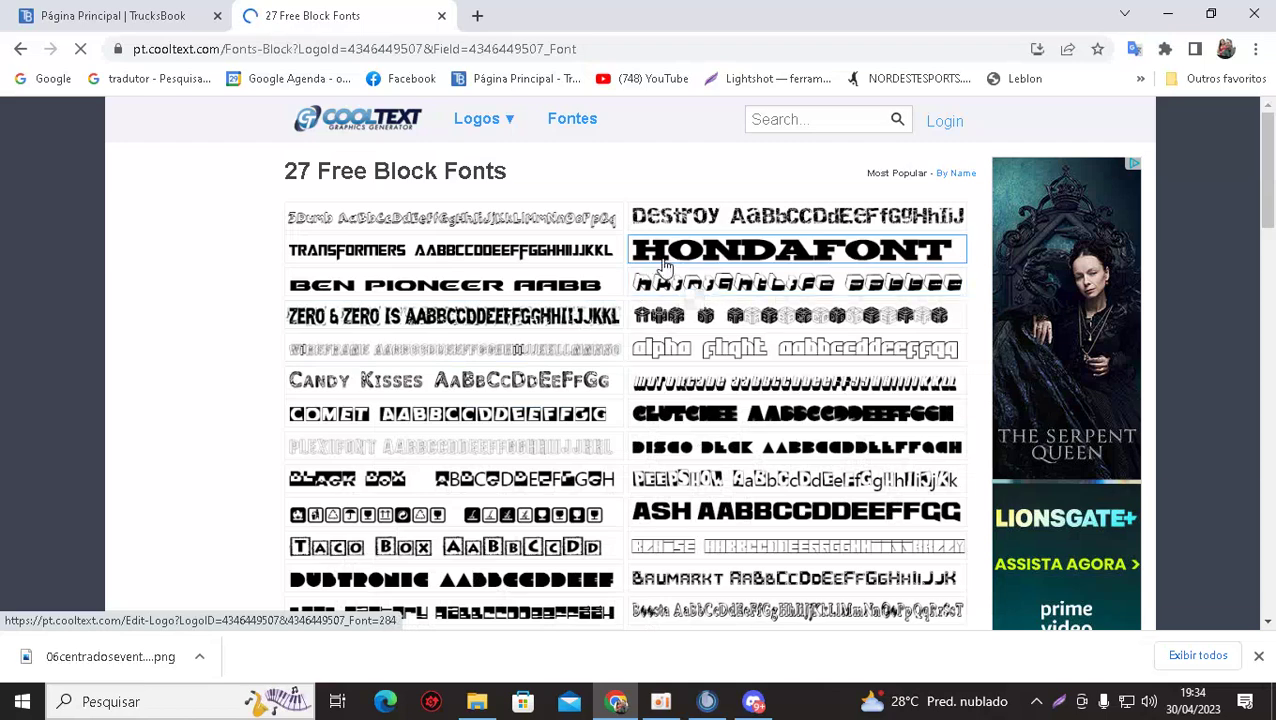
left_click(675, 255)
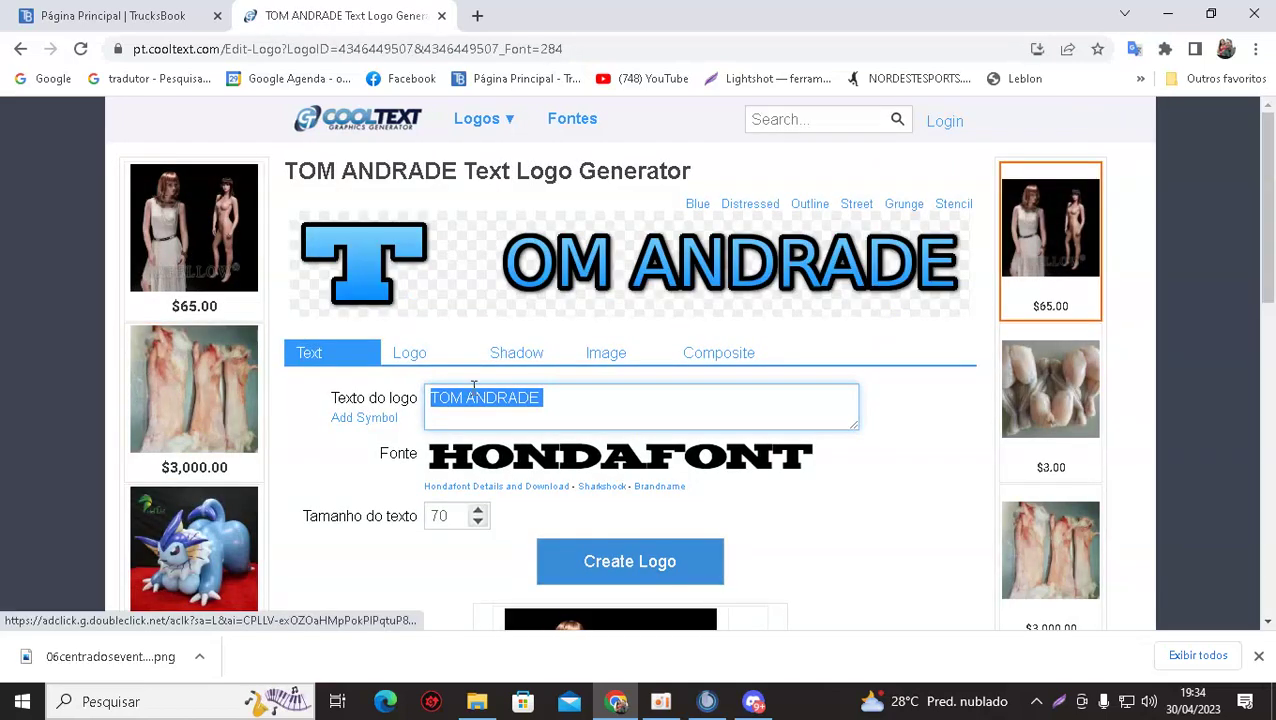
left_click(499, 462)
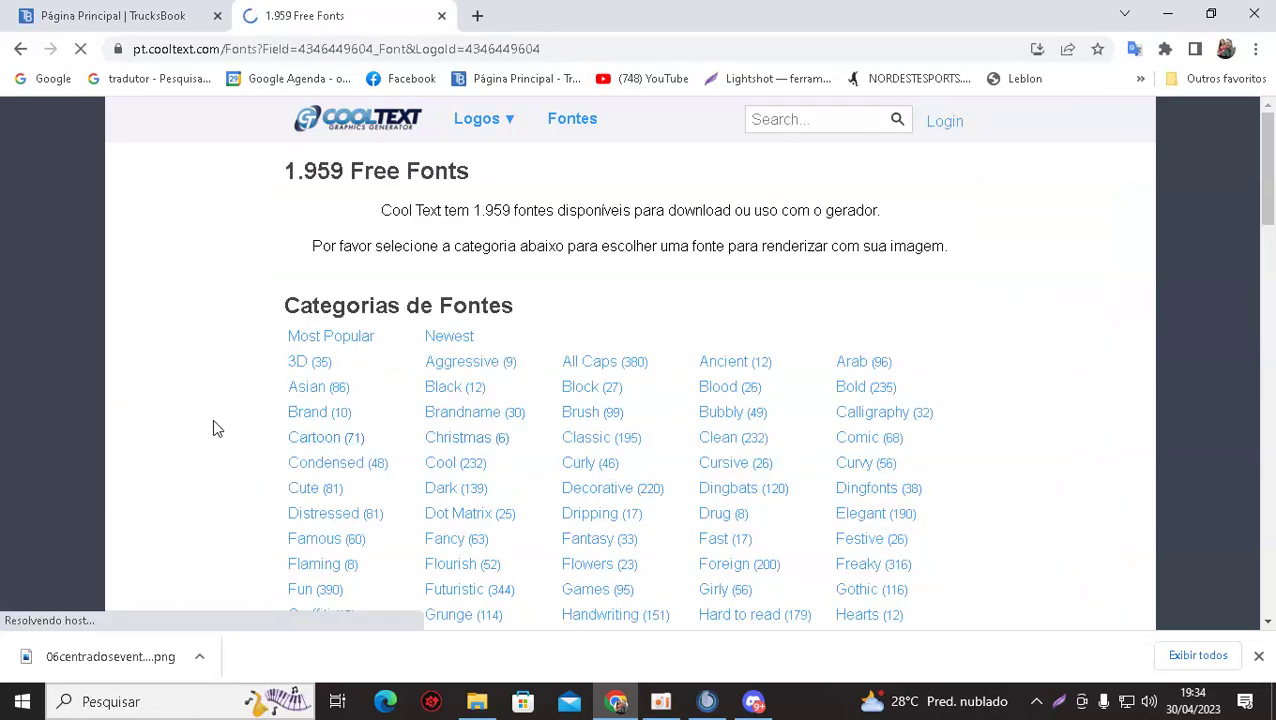
left_click(446, 388)
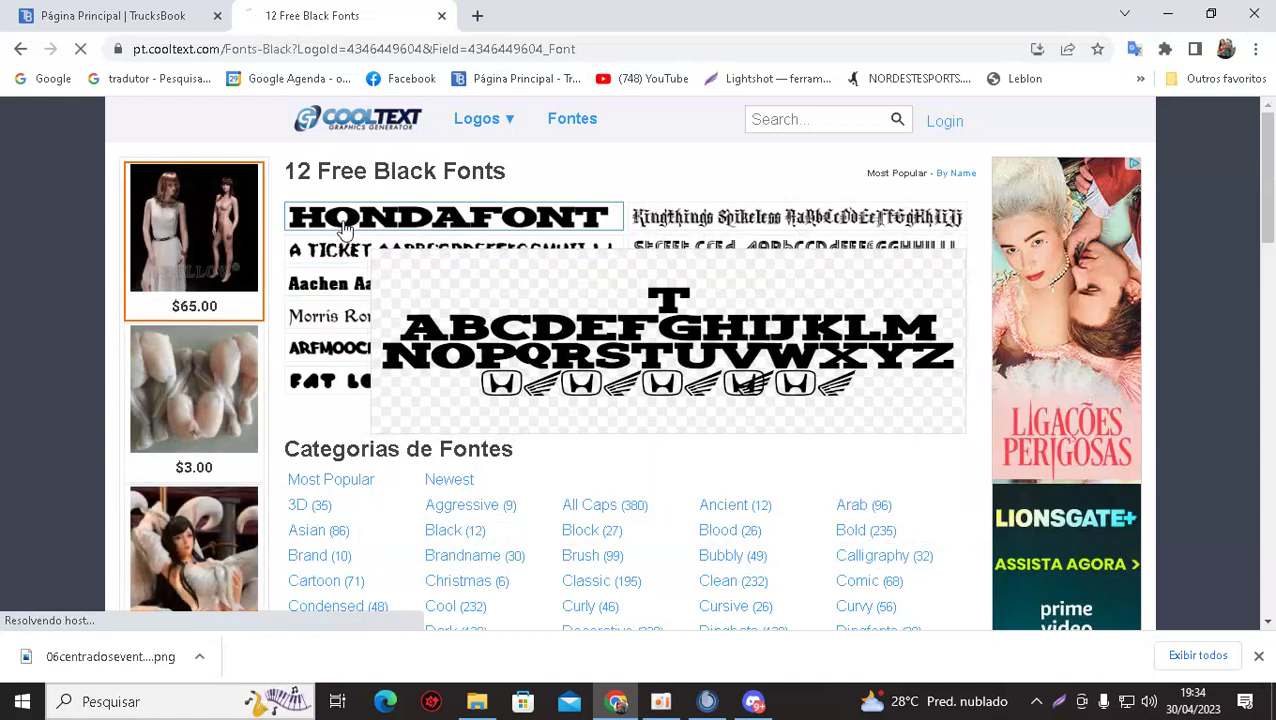
left_click(345, 229)
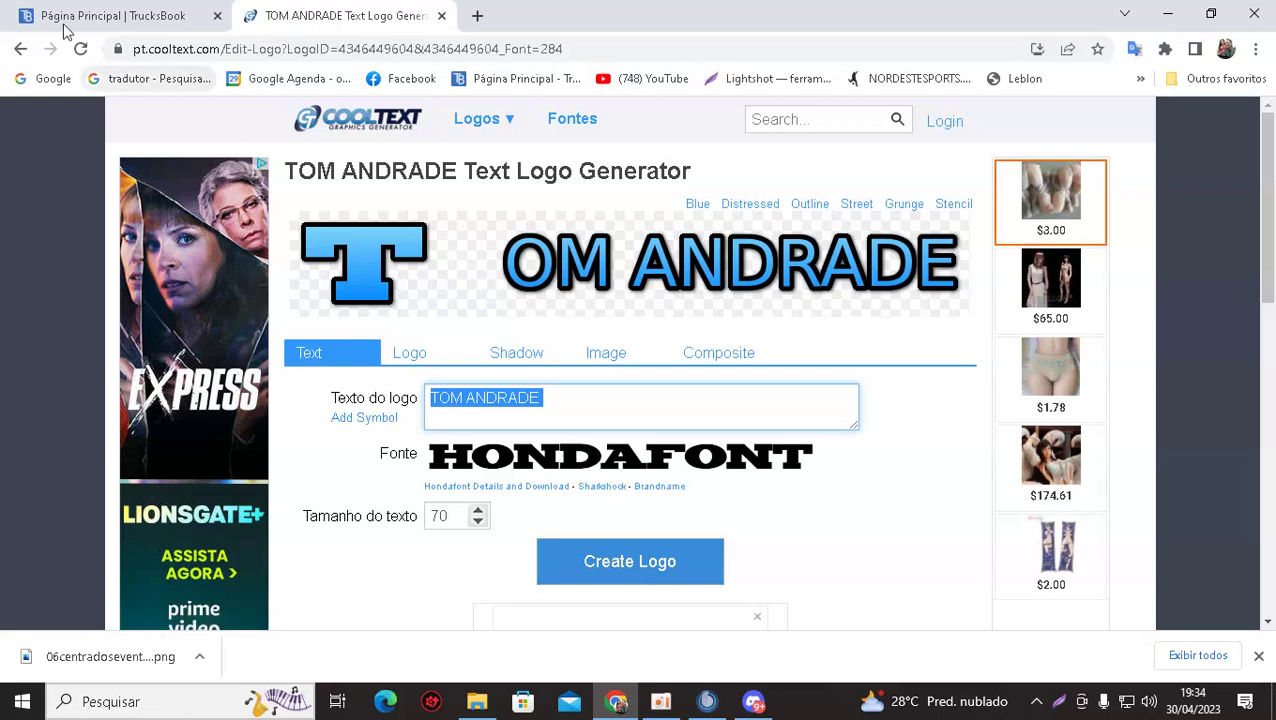
left_click(21, 49)
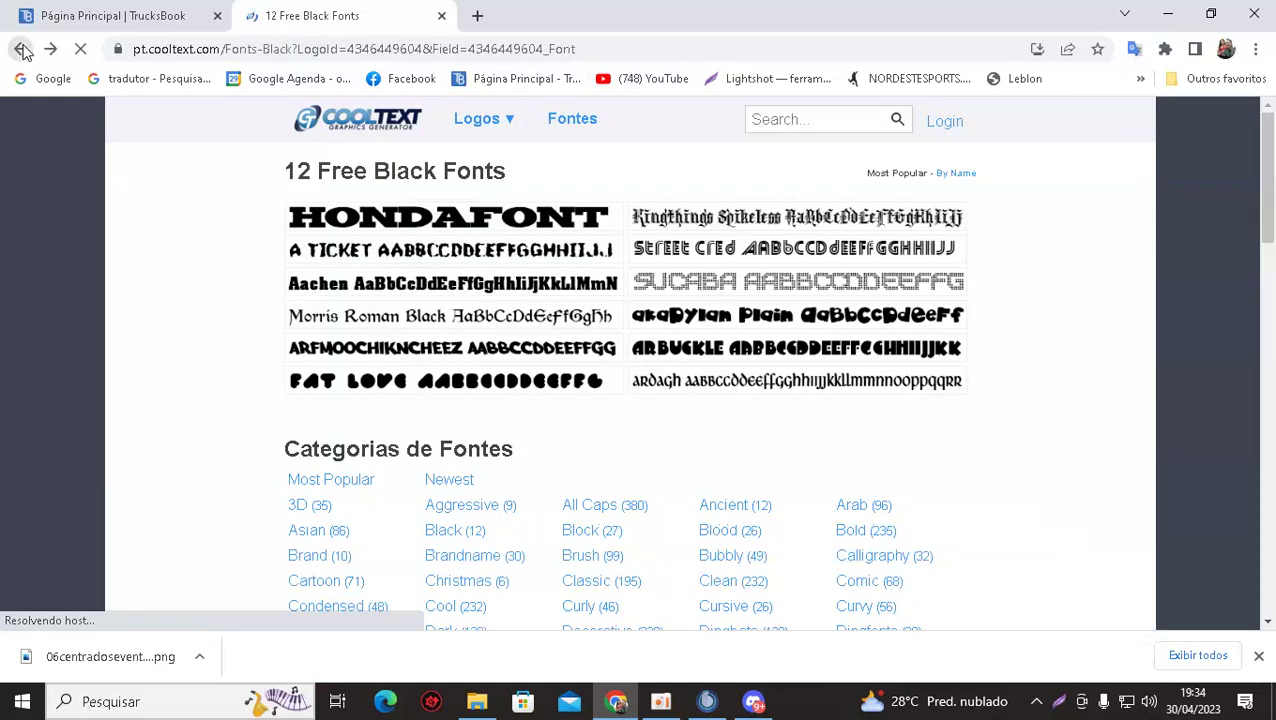
left_click(21, 49)
left_click(21, 49)
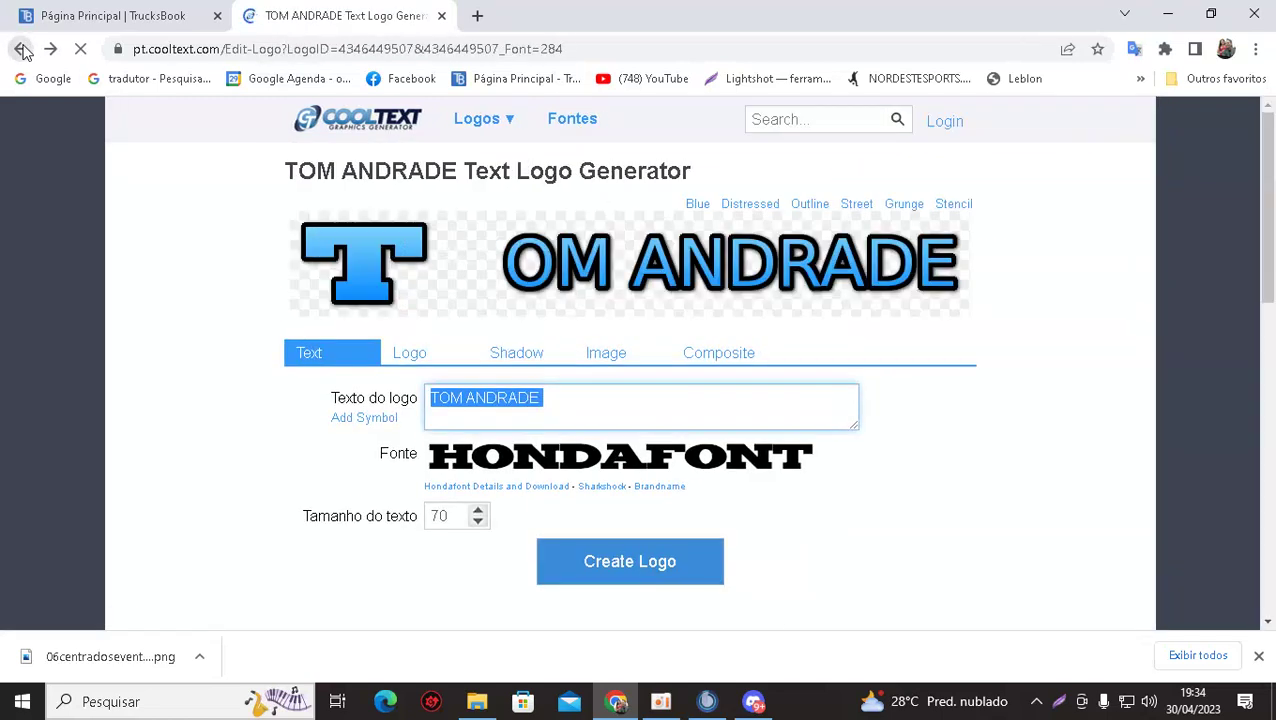
left_click(21, 49)
left_click(21, 49)
left_click(21, 49)
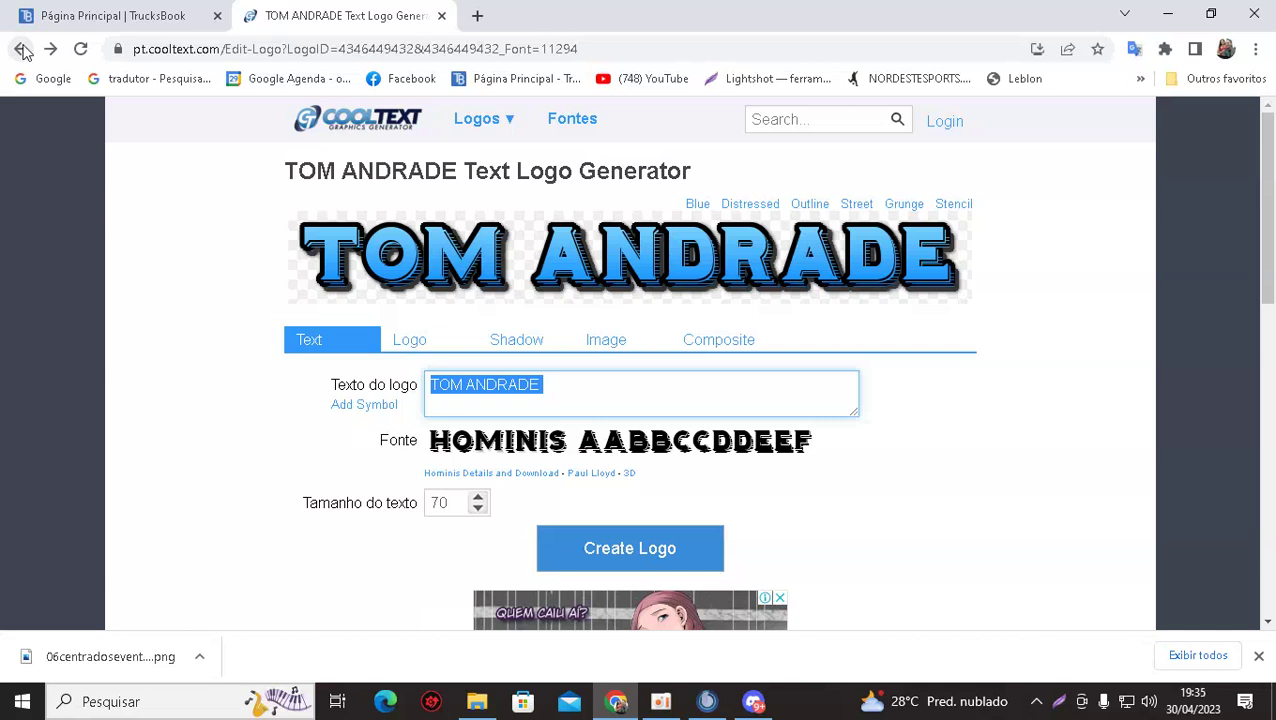
left_click(621, 553)
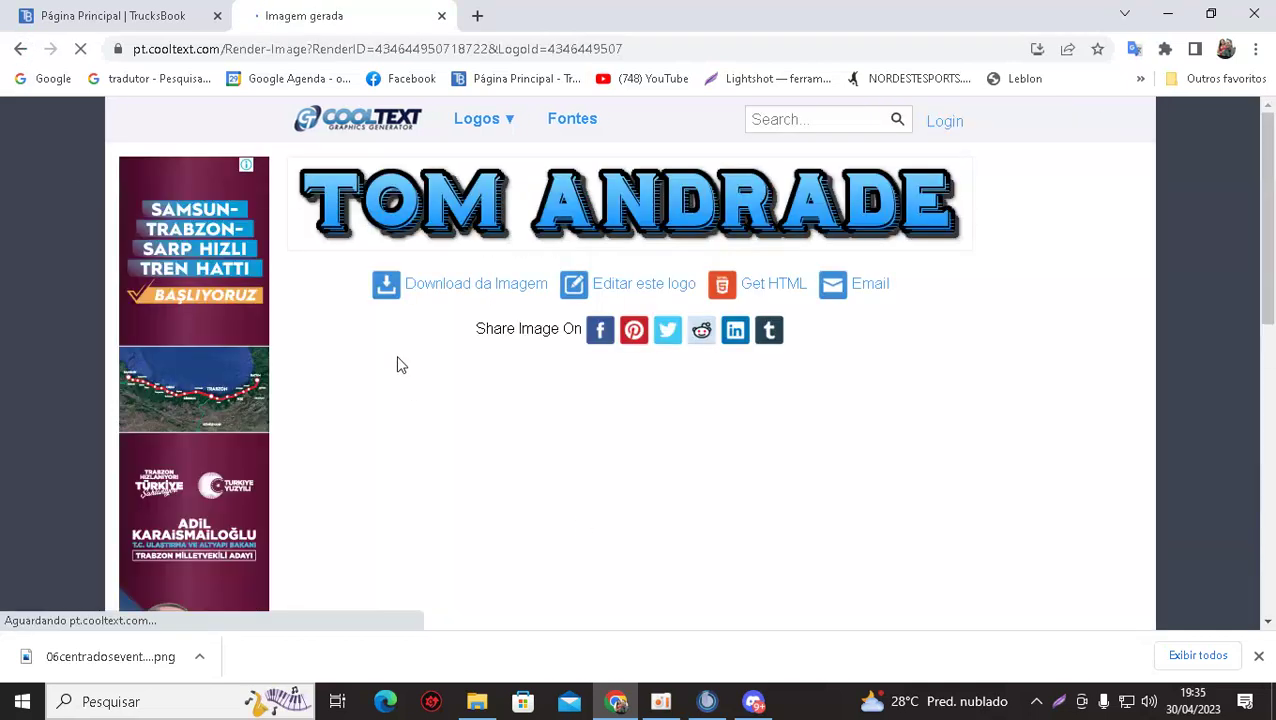
left_click(452, 286)
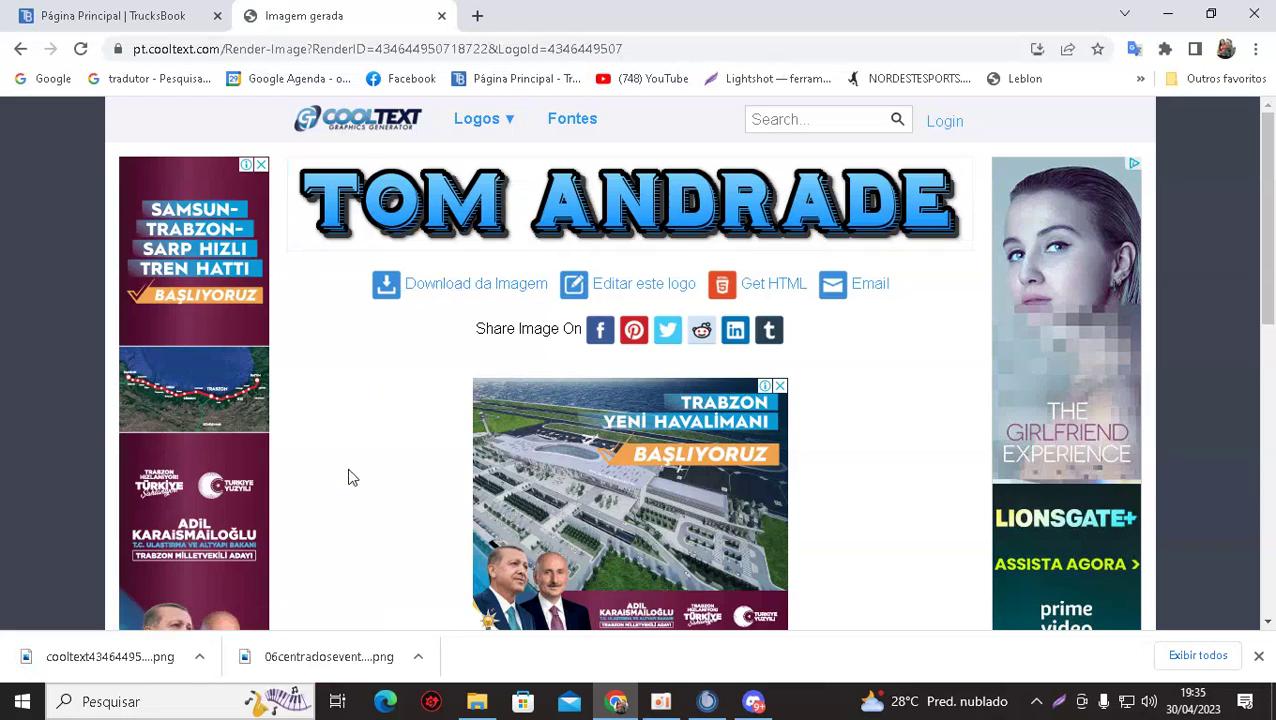
left_click(619, 287)
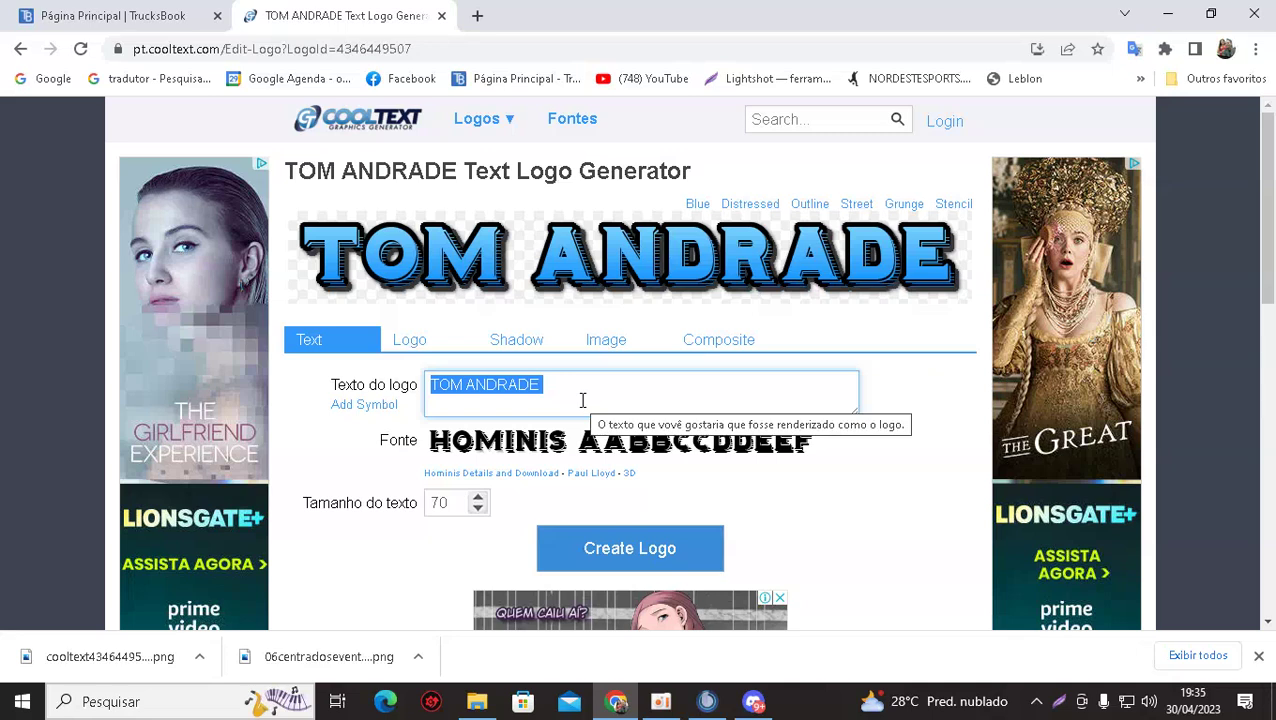
Retype the logo text as O GORDINHO DO INTERIOR, correcting a typo.
type("O")
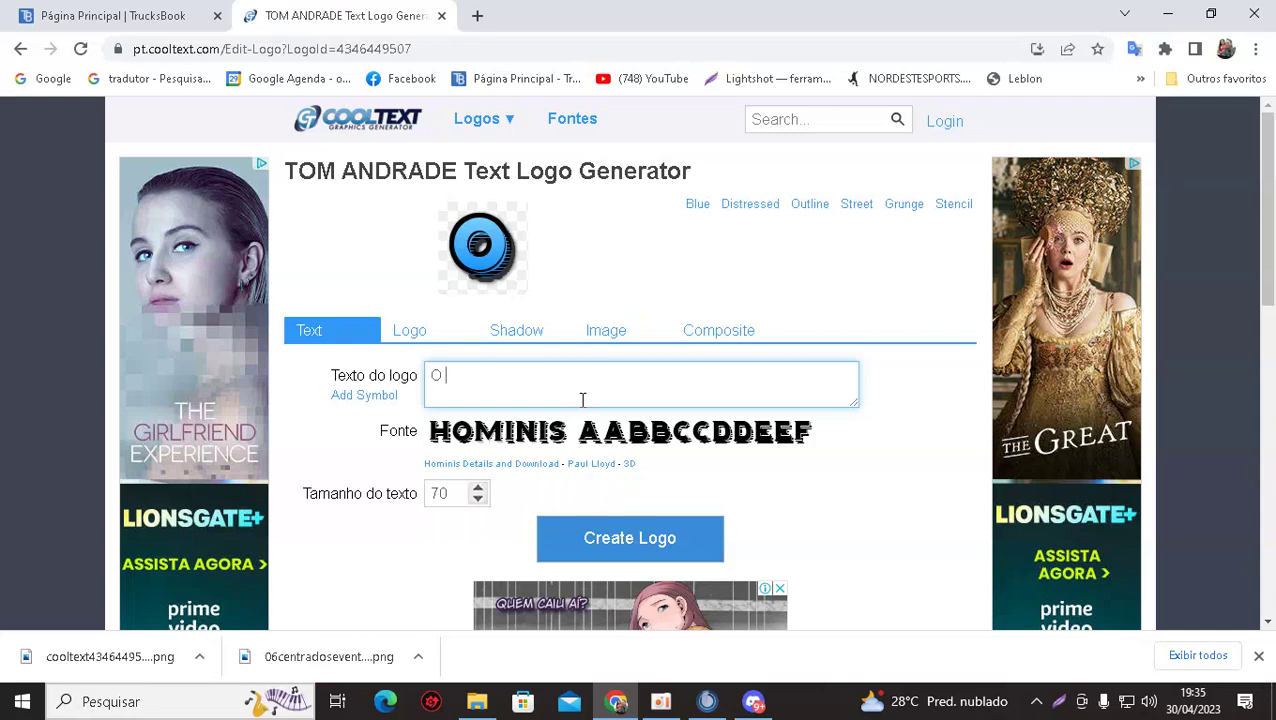
type("GORDINHO DO INTE")
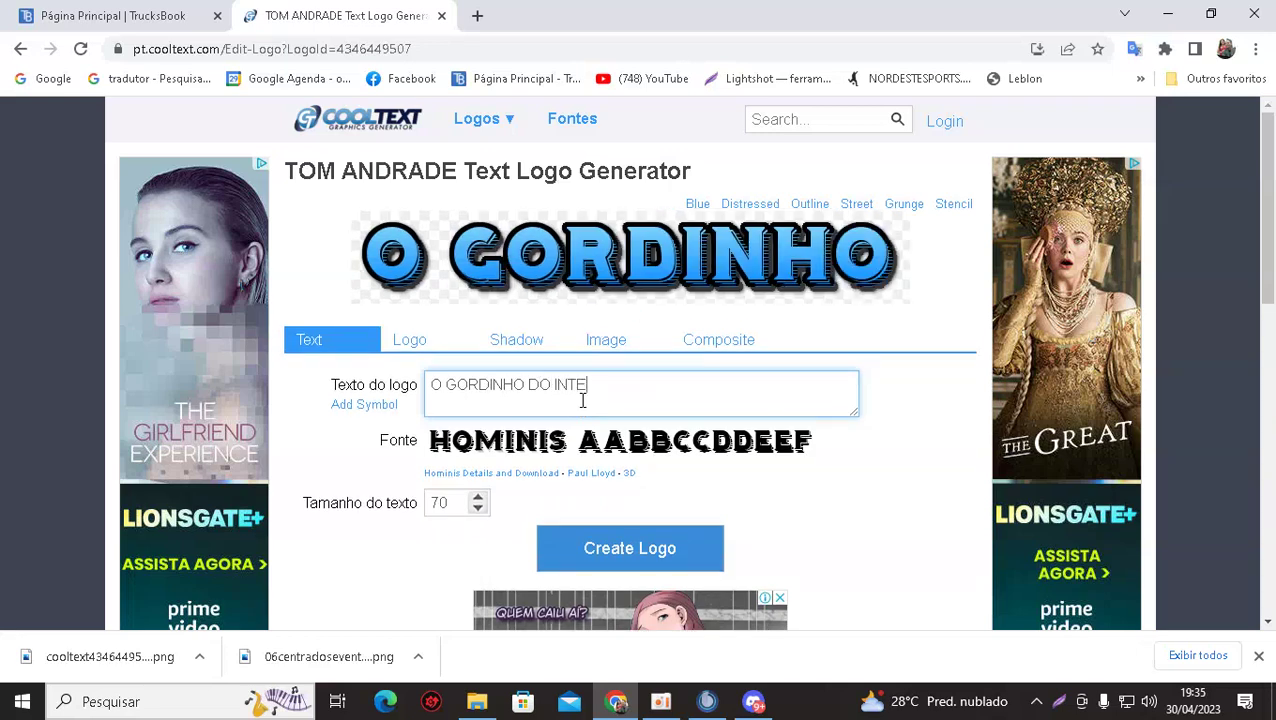
type("RIOE")
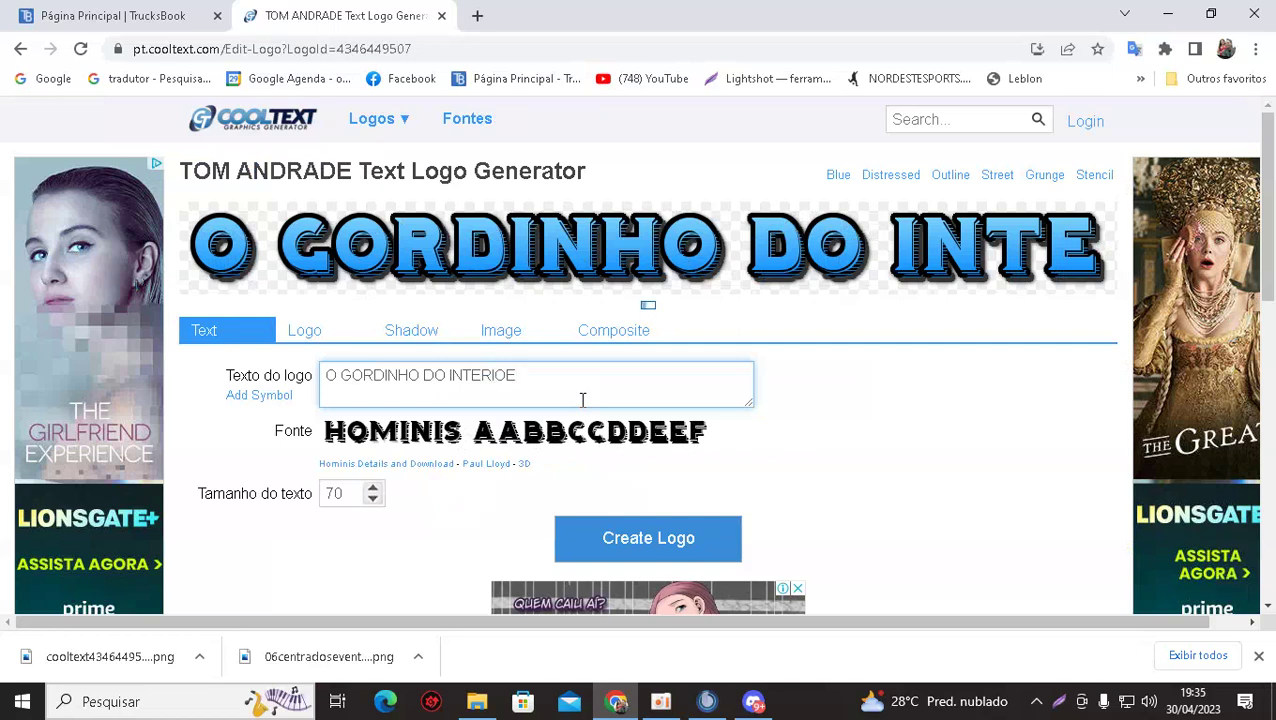
key("BackSpace")
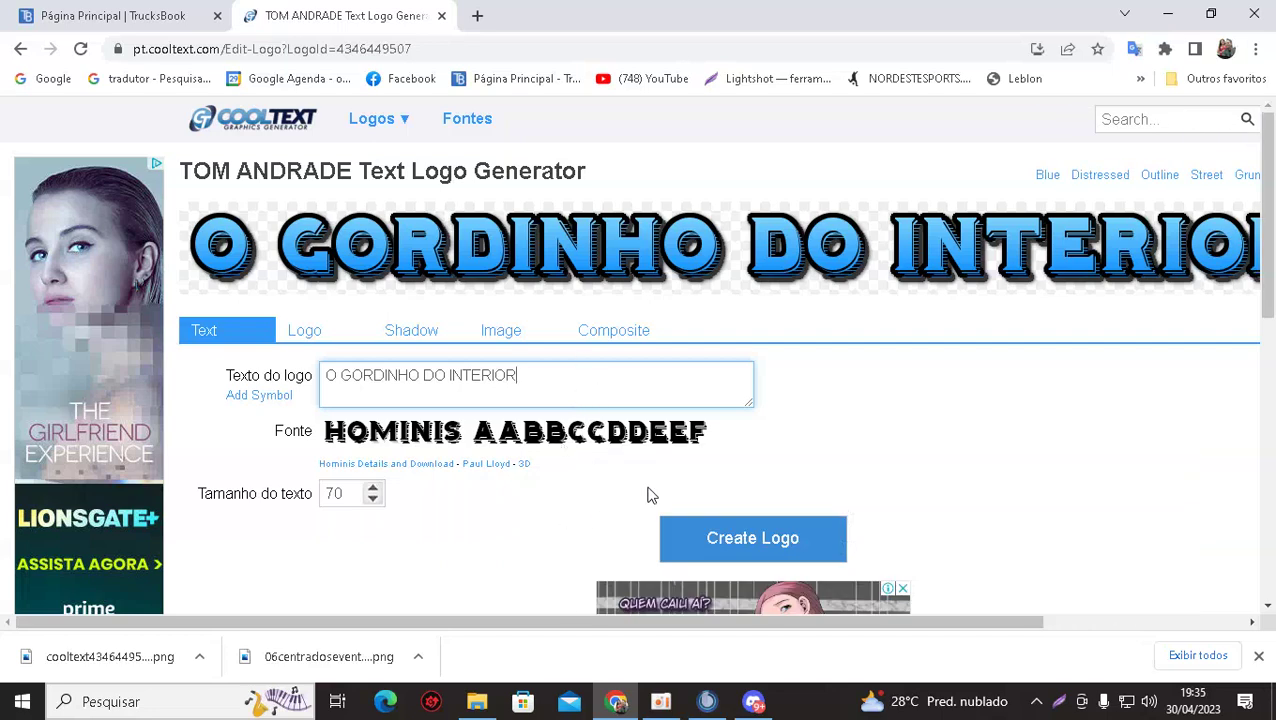
Render the O GORDINHO DO INTERIOR logo and download its image.
left_click(702, 556)
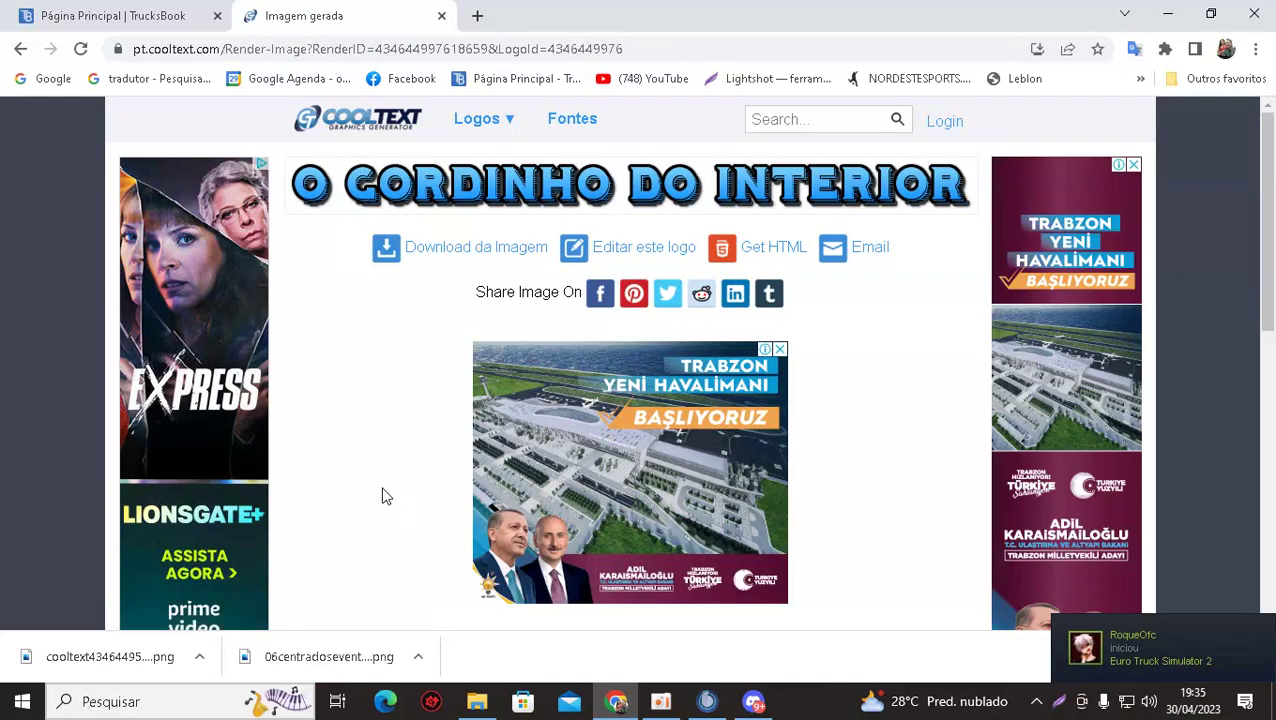
left_click(449, 262)
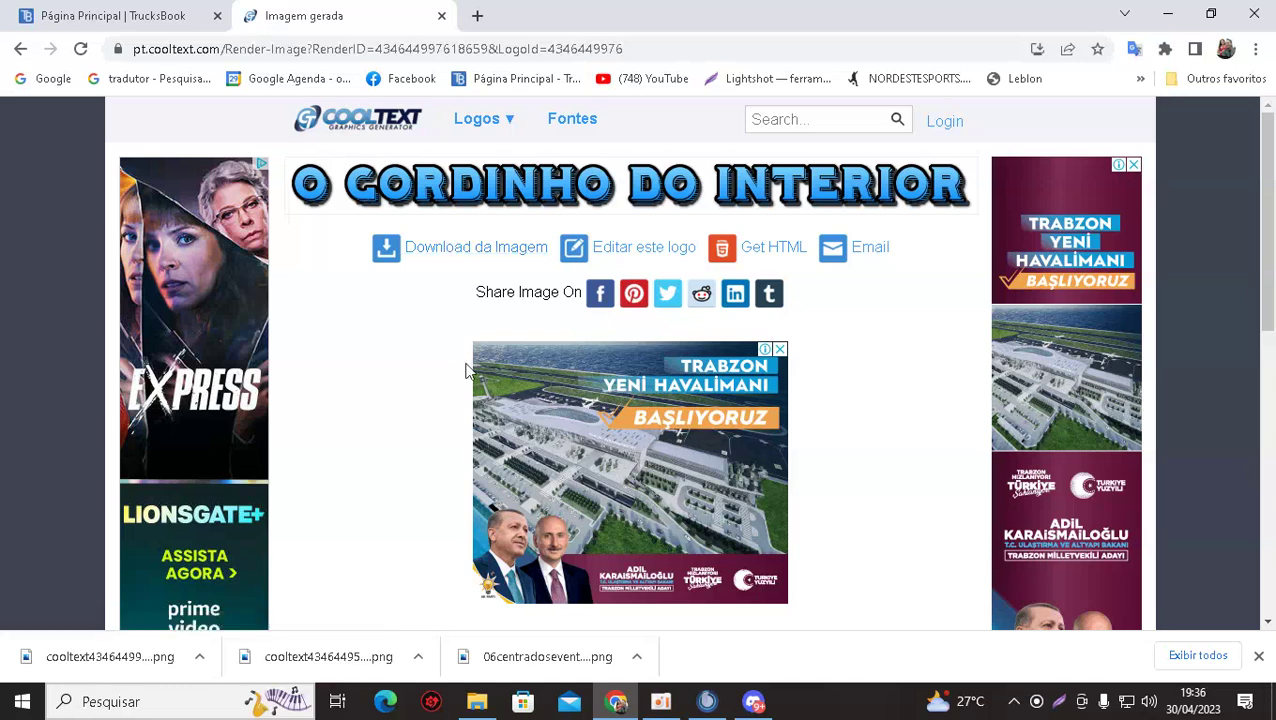
Open the adilcozum.com campaign site from the Cool Text ad and scroll through it.
left_click(634, 473)
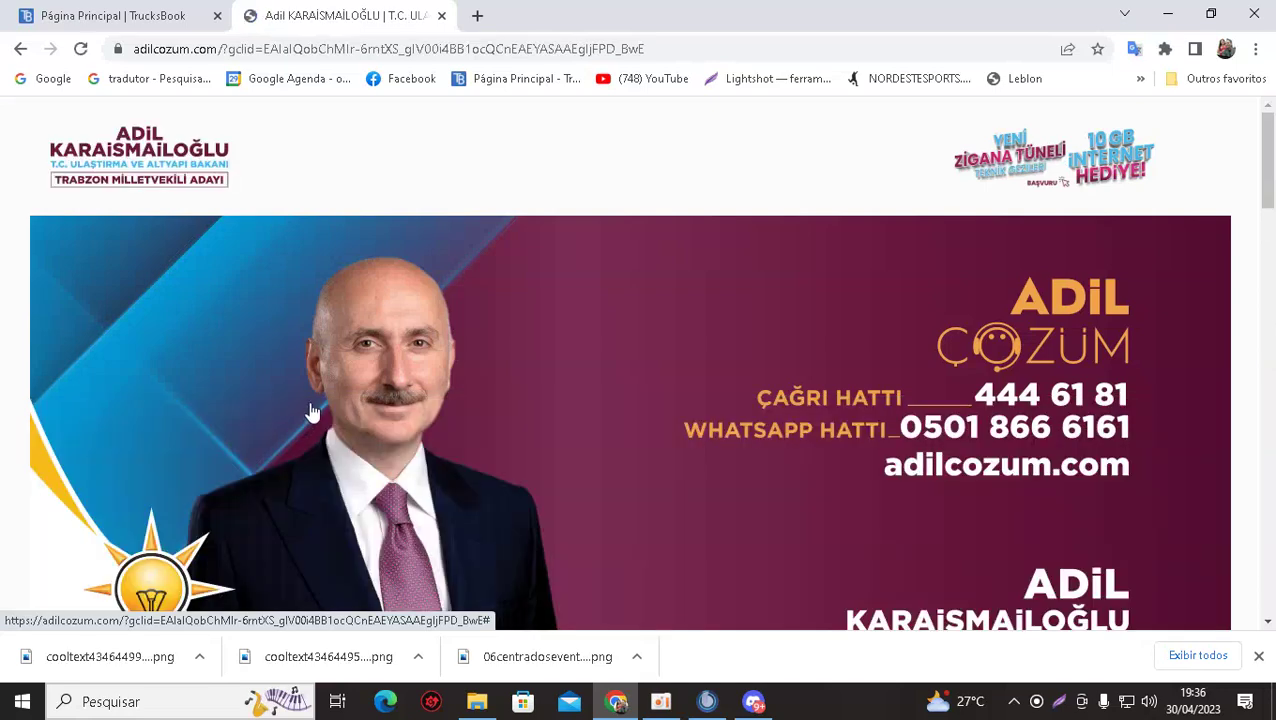
scroll(376, 360, "down", 3)
scroll(378, 358, "down", 10)
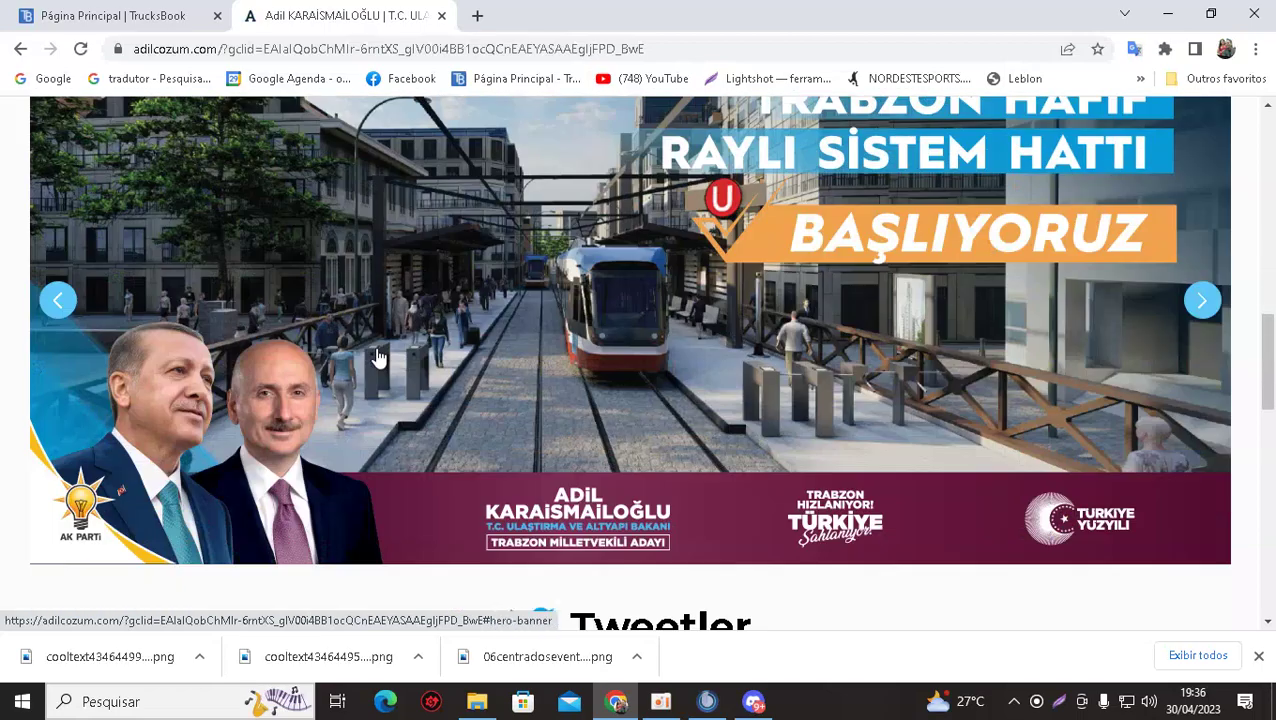
scroll(378, 358, "up", 2)
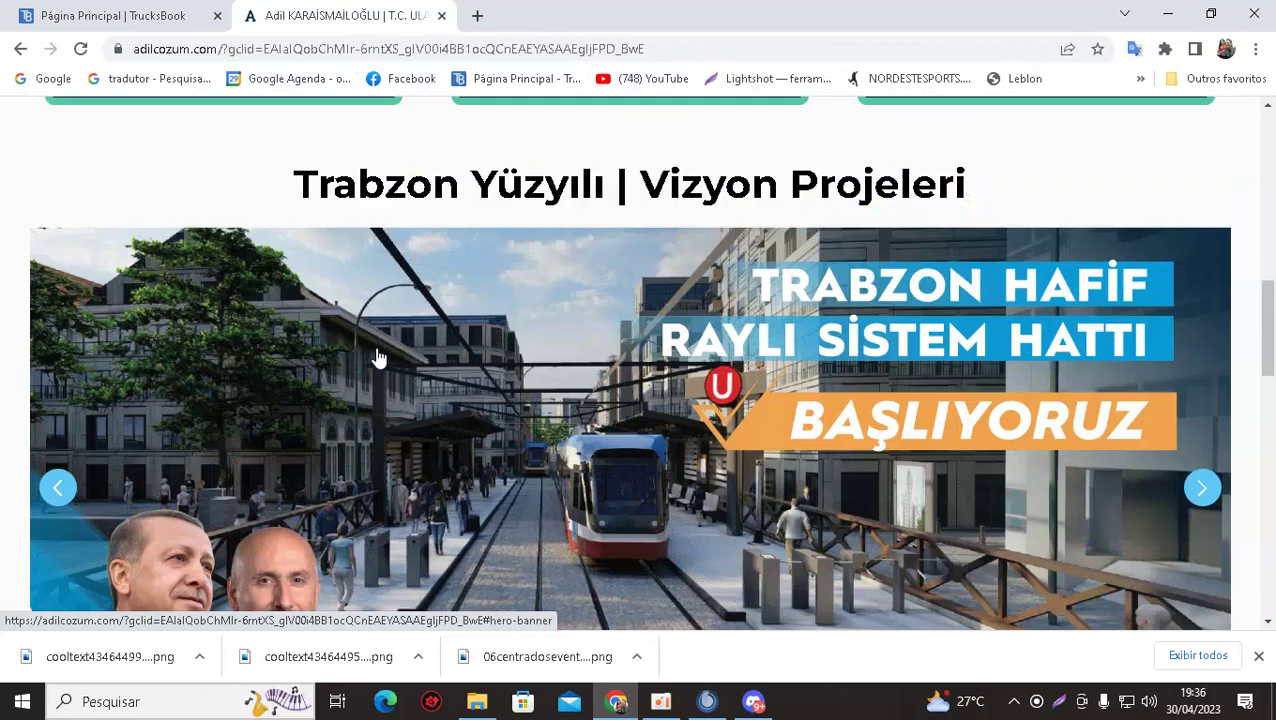
scroll(378, 358, "down", 1)
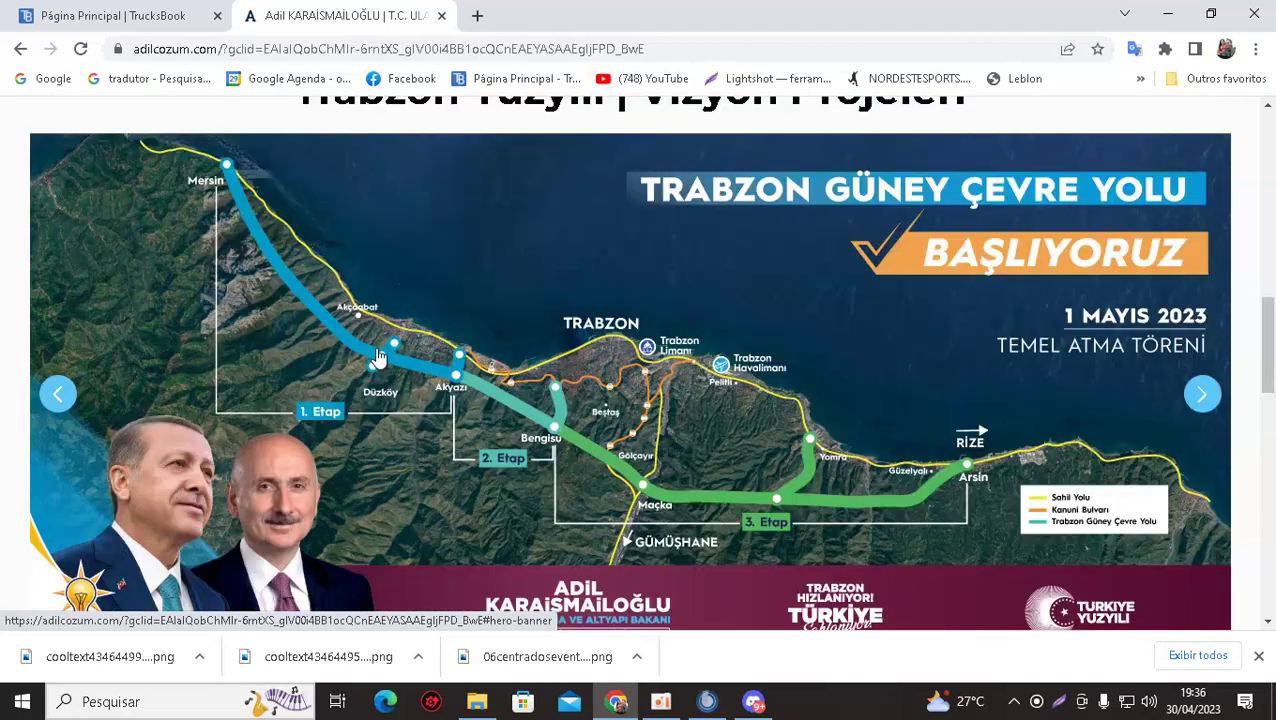
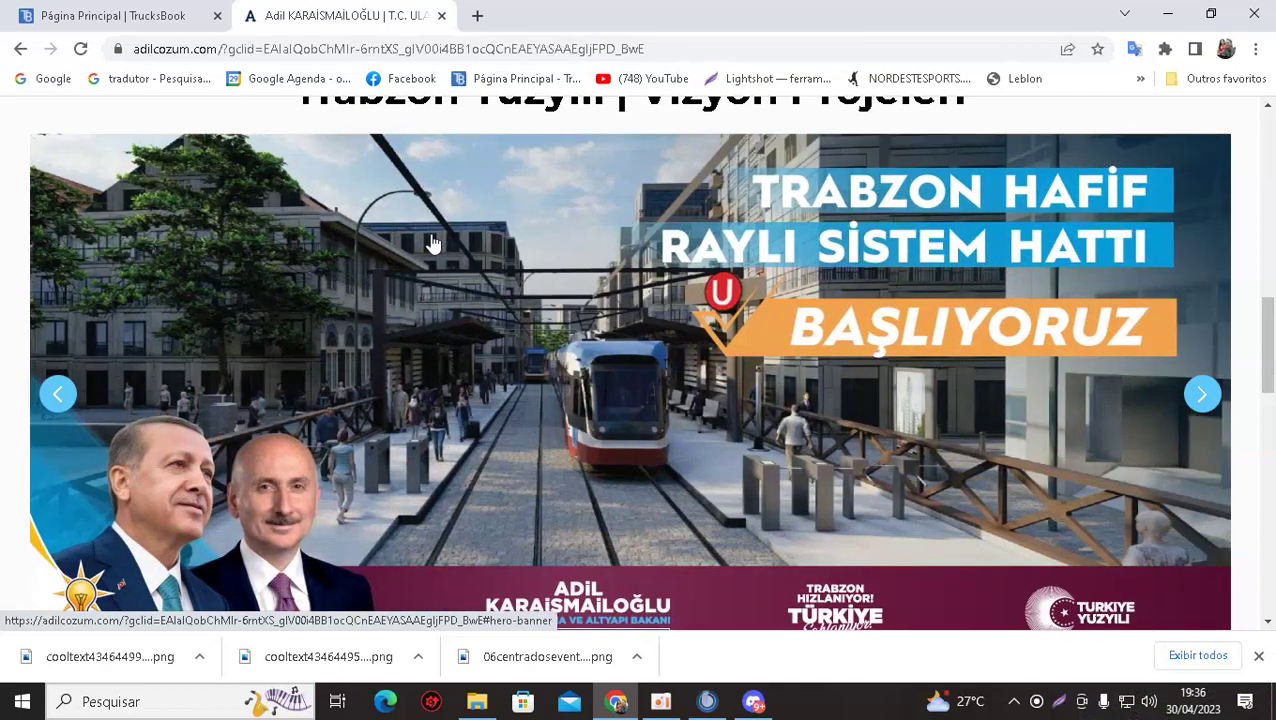
Flip the campaign banner carousel back, then forward to the ring road and high-speed rail slides.
left_click(59, 394)
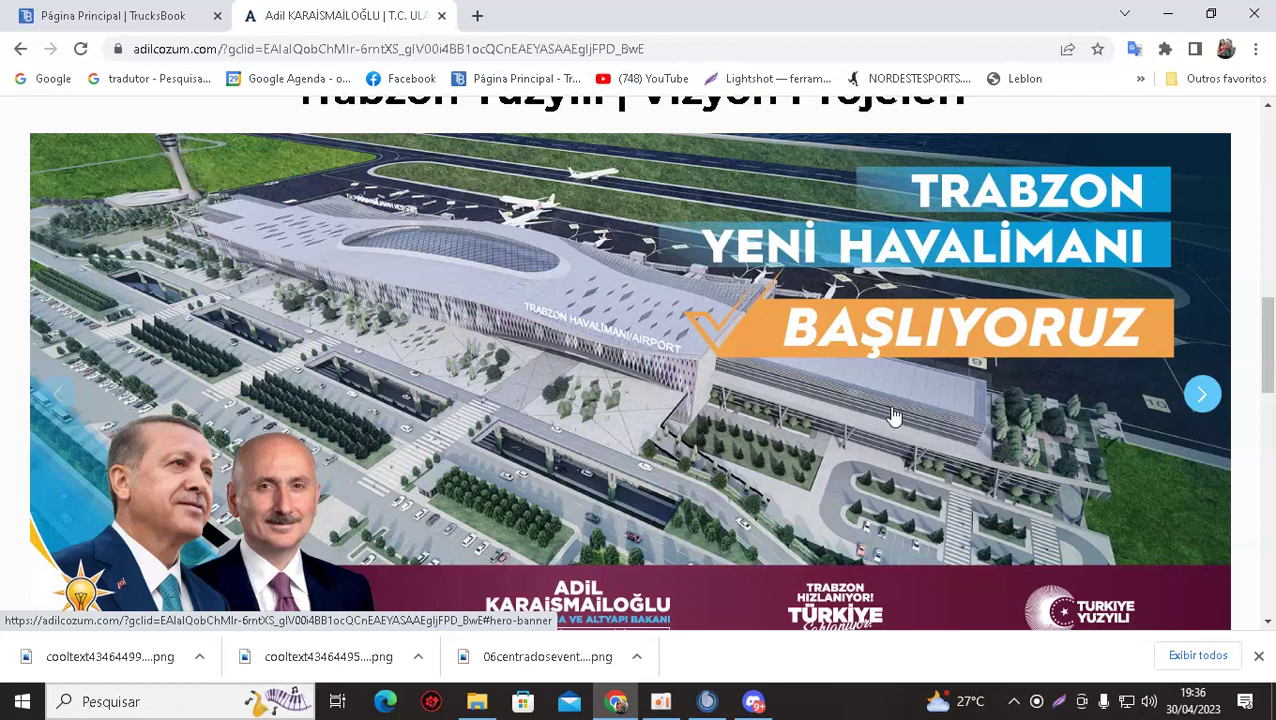
left_click(1204, 396)
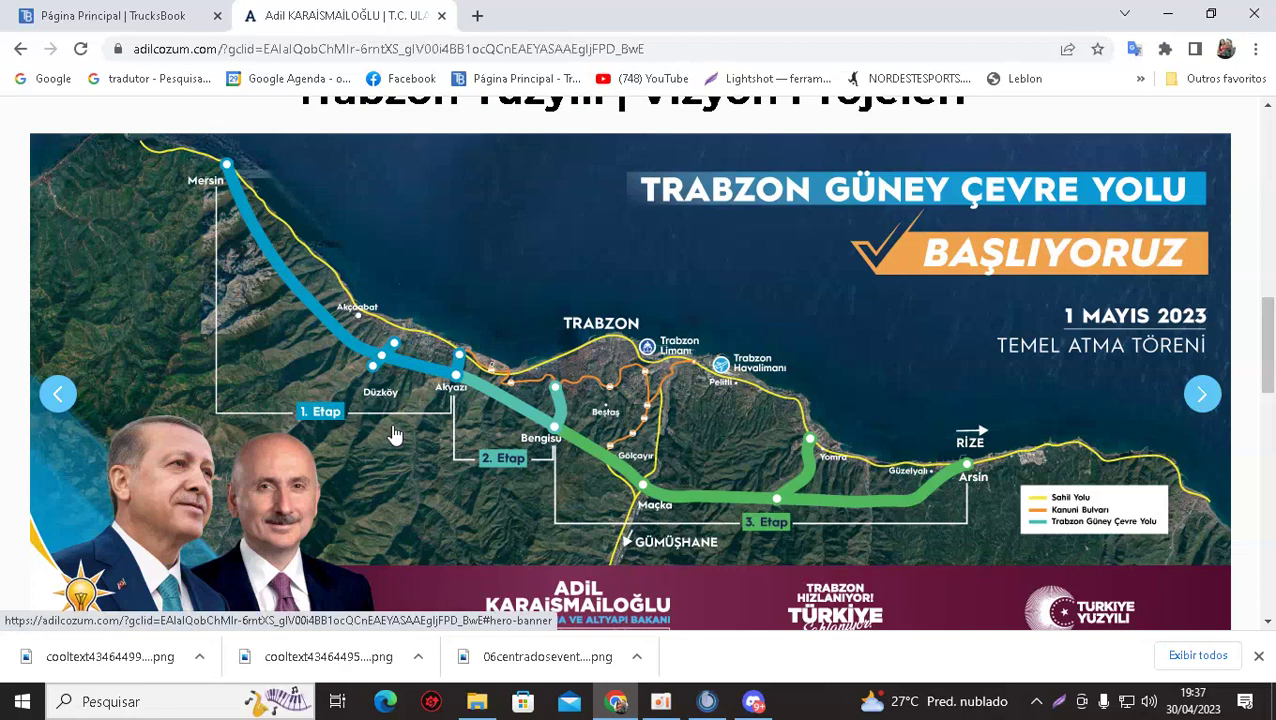
left_click(1203, 396)
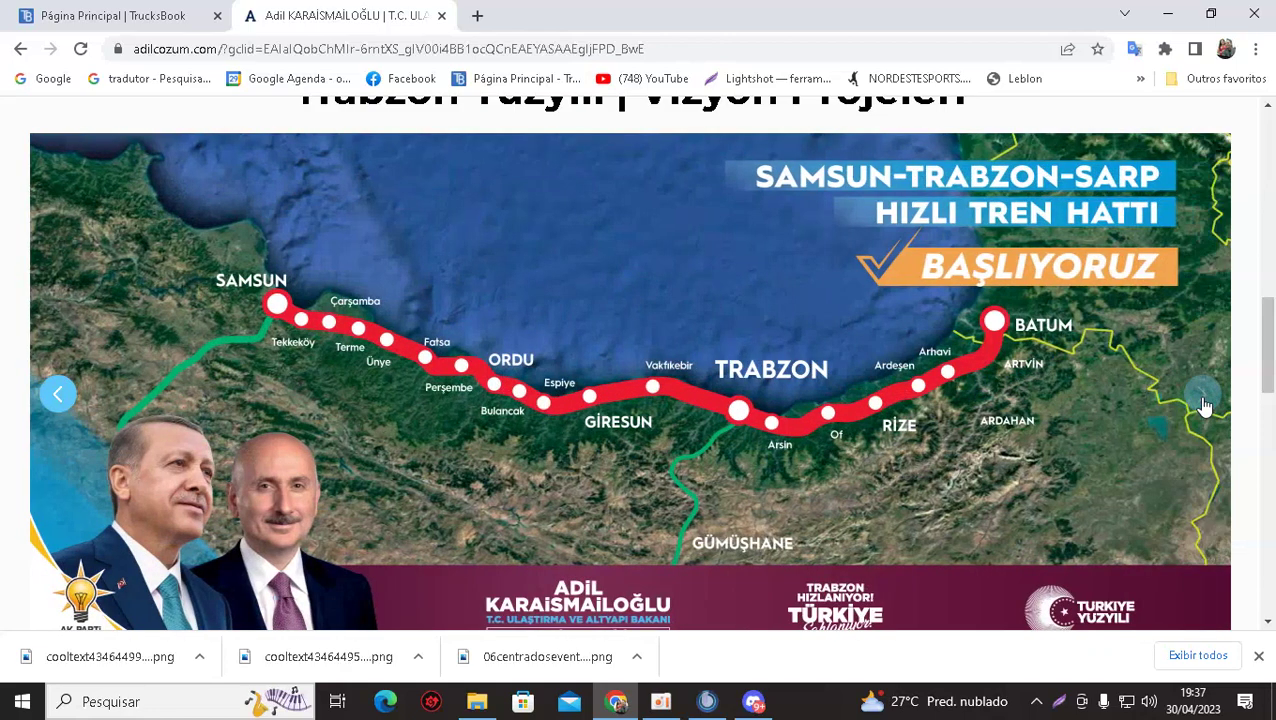
Go back two pages to cooltext's 'Imagem gerada' page with the generated logo.
scroll(407, 356, "down", 1)
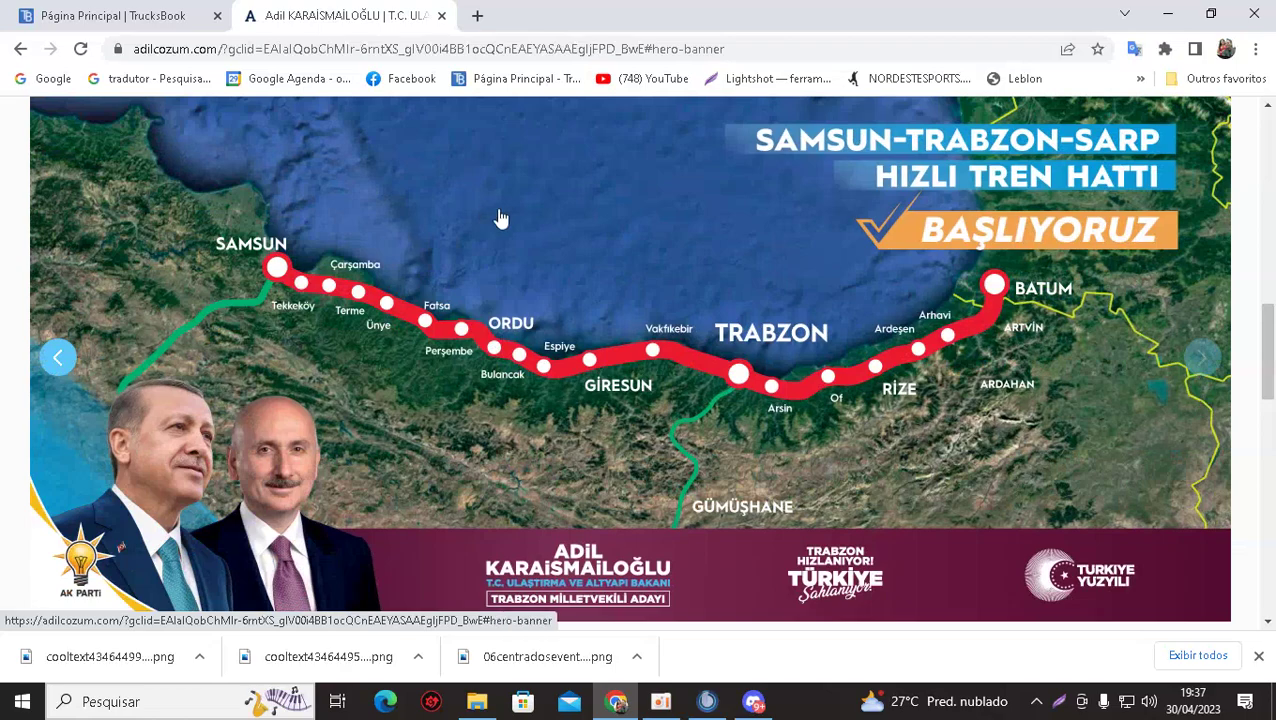
scroll(456, 327, "down", 10)
scroll(455, 322, "up", 10)
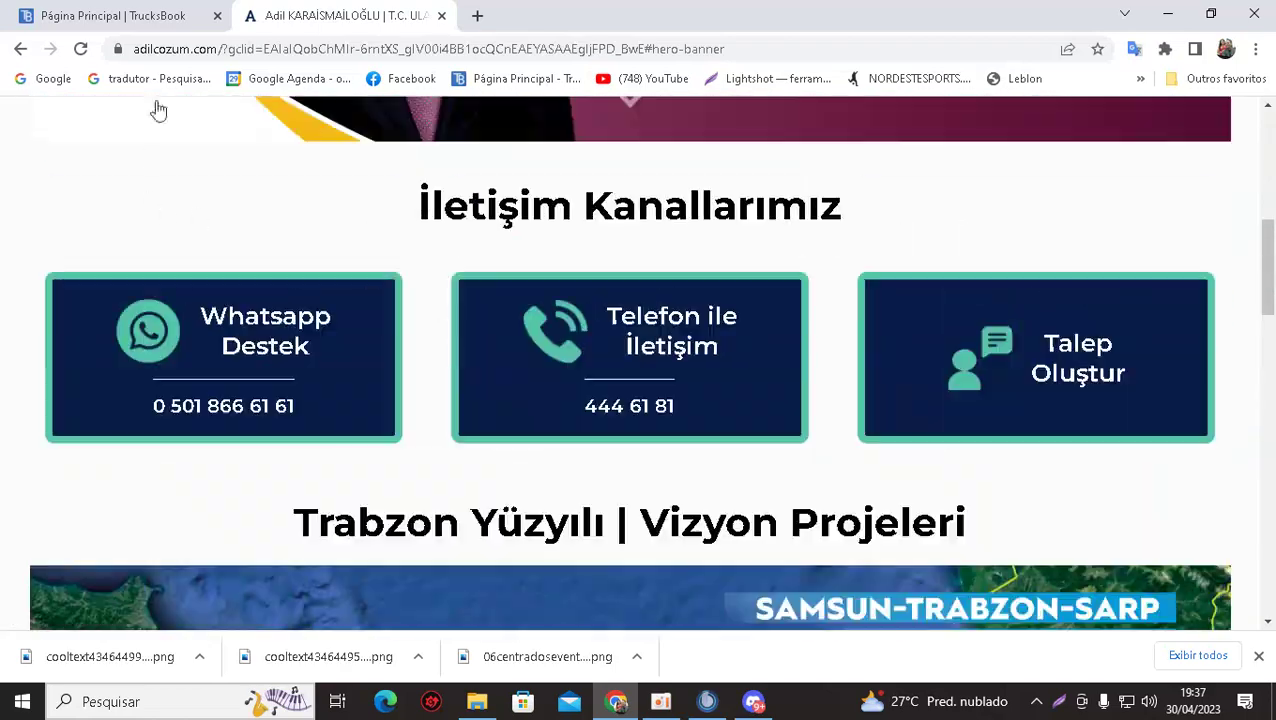
left_click(18, 49)
left_click(18, 49)
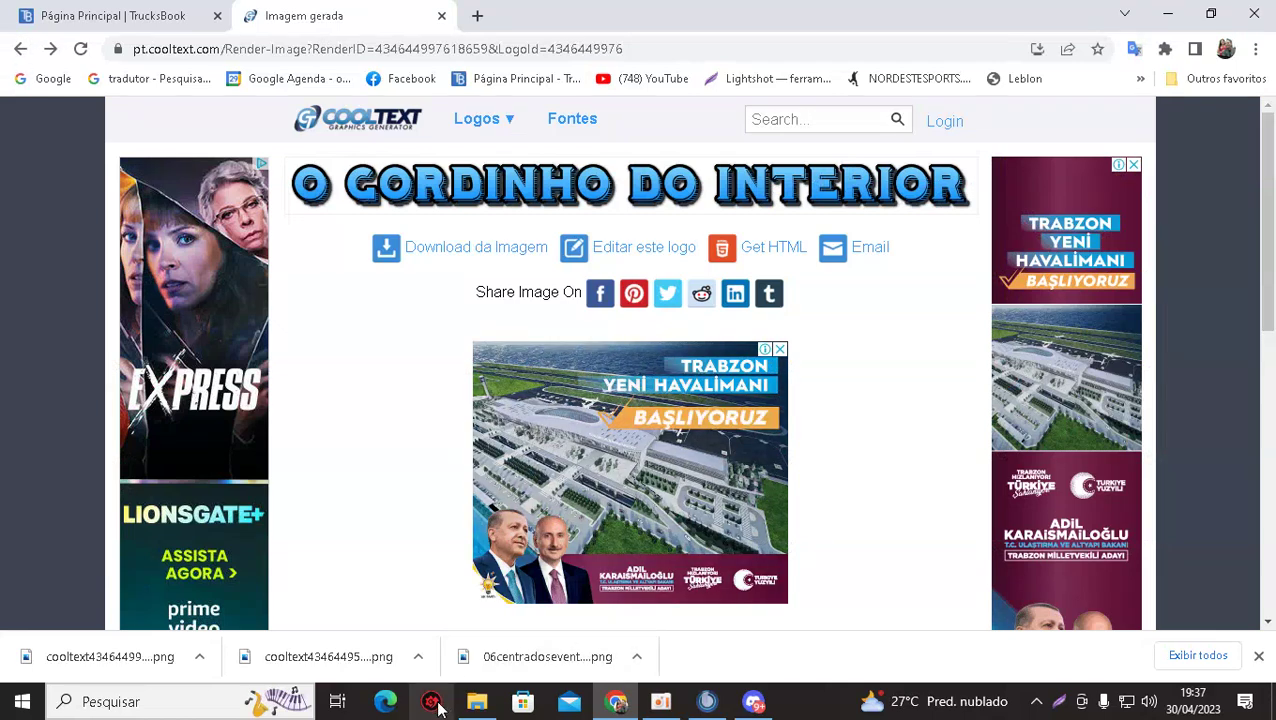
In the other Discord DM, attach both cooltext PNG logos from the Downloads folder.
left_click(753, 701)
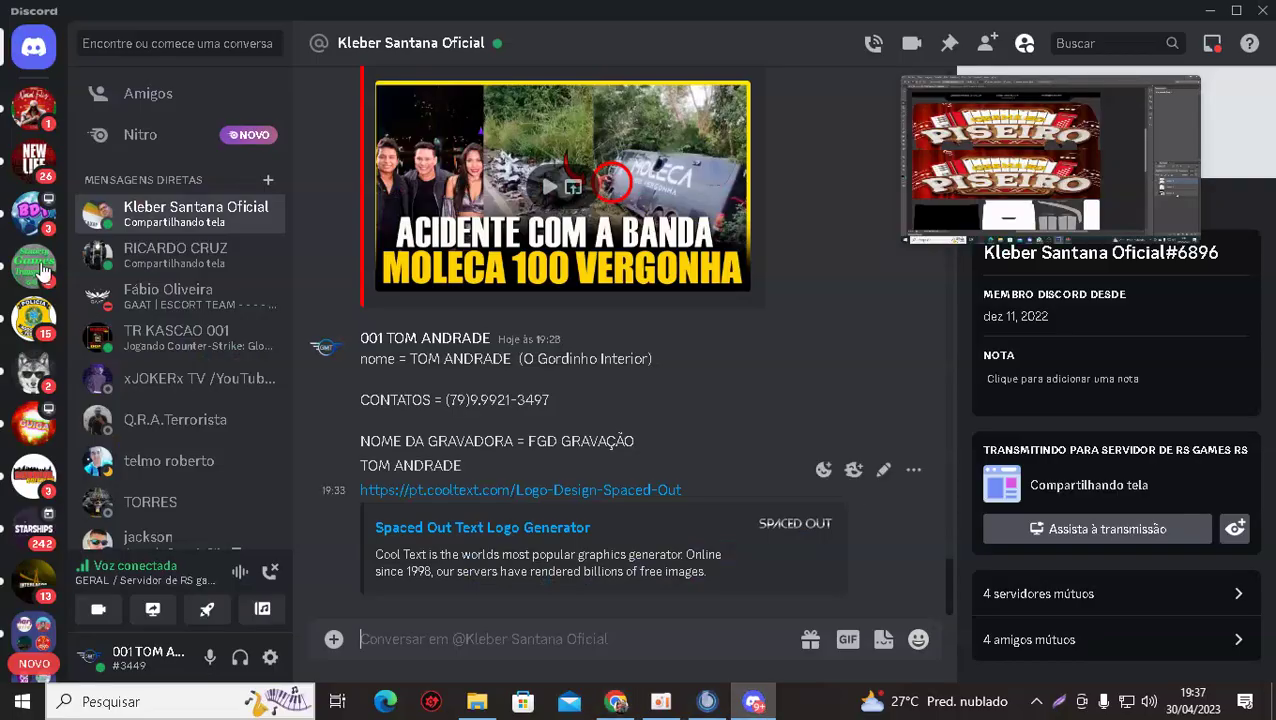
left_click(172, 262)
left_click(333, 639)
left_click(355, 590)
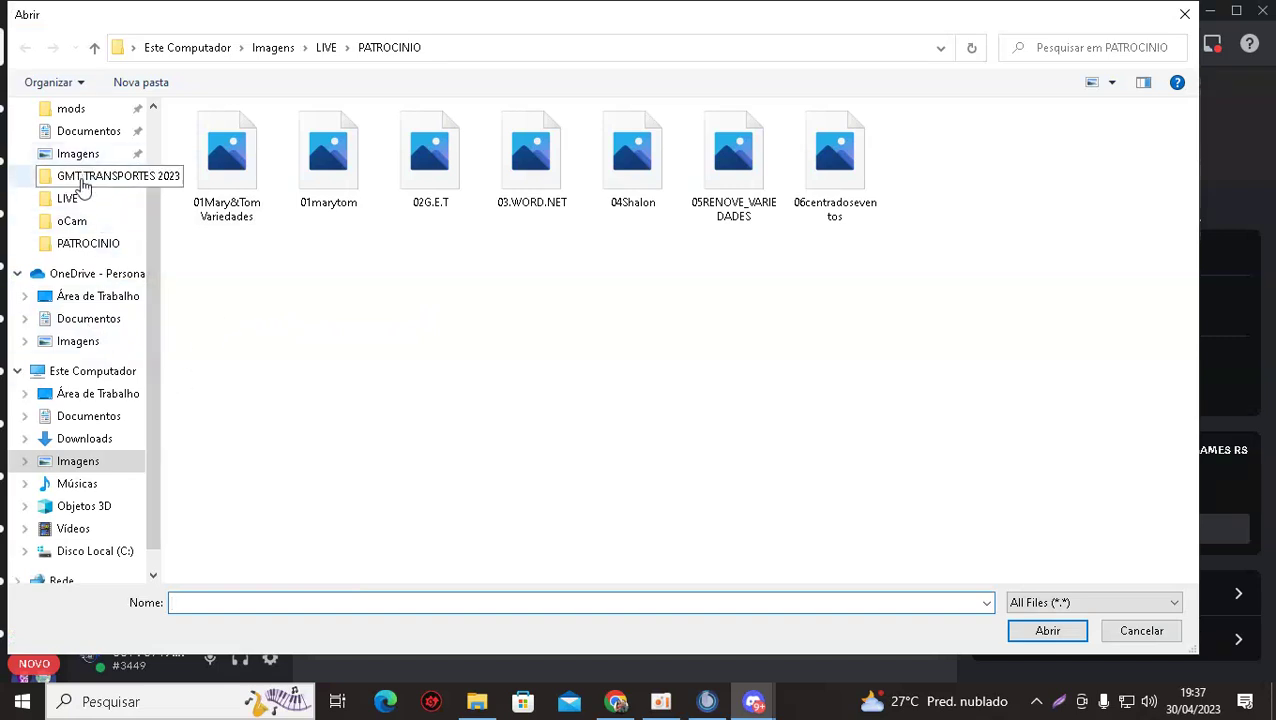
left_click(86, 134)
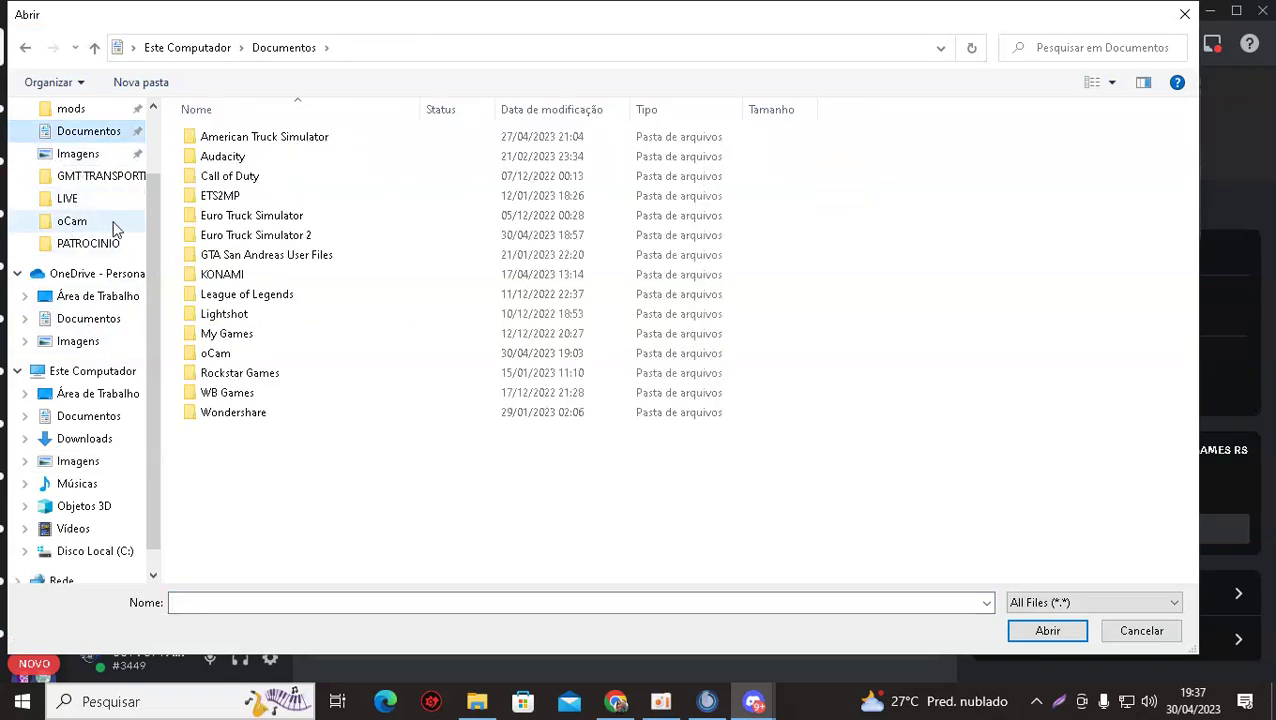
scroll(115, 229, "up", 2)
left_click(80, 170)
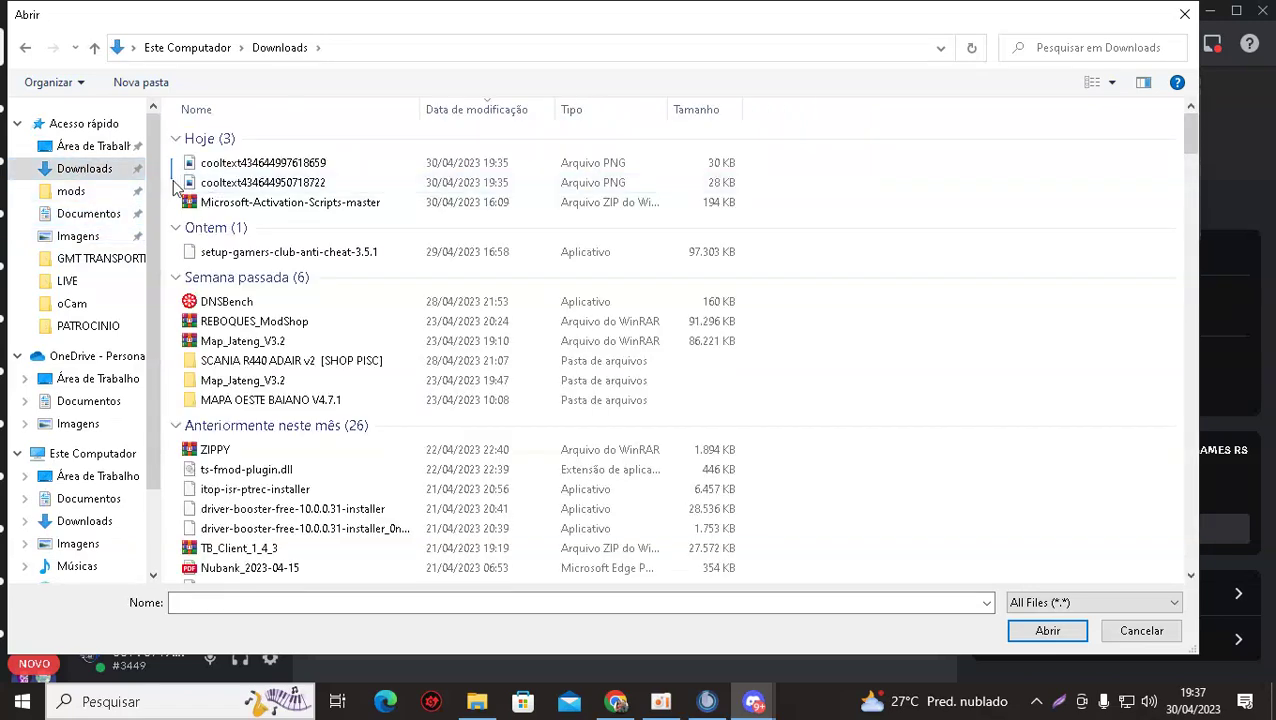
left_click_drag(175, 178, 237, 162)
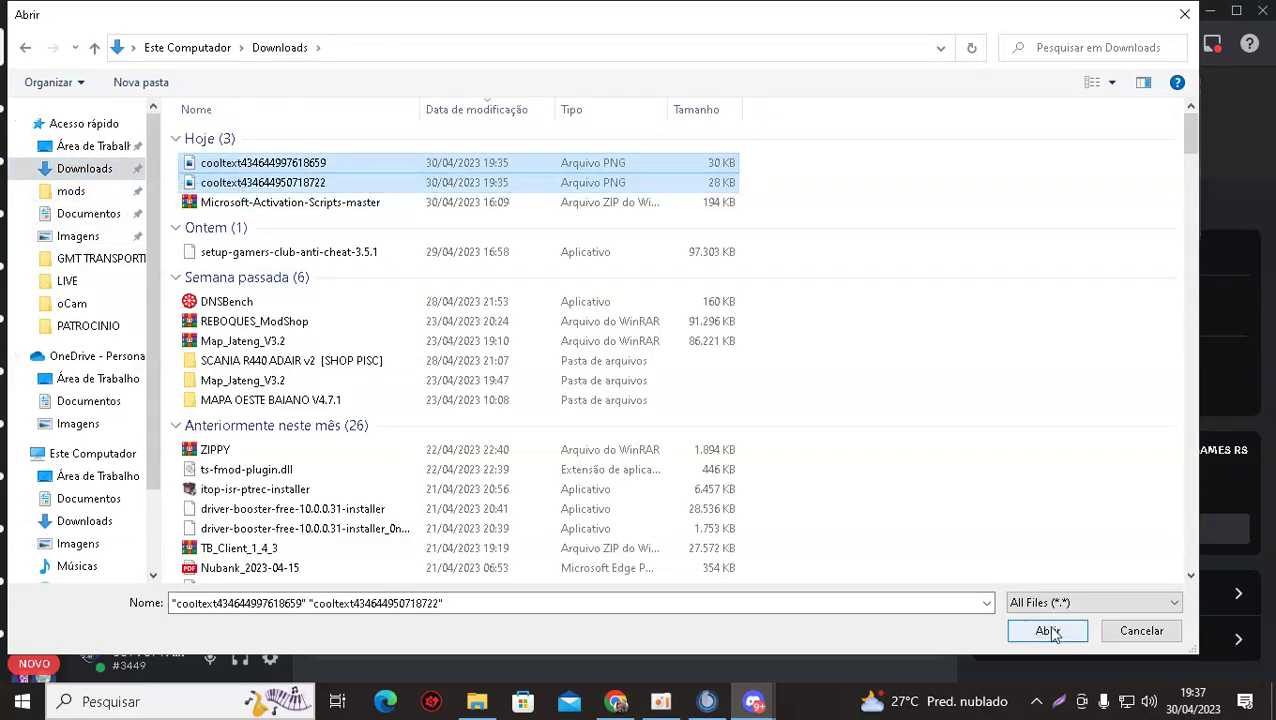
left_click(1047, 631)
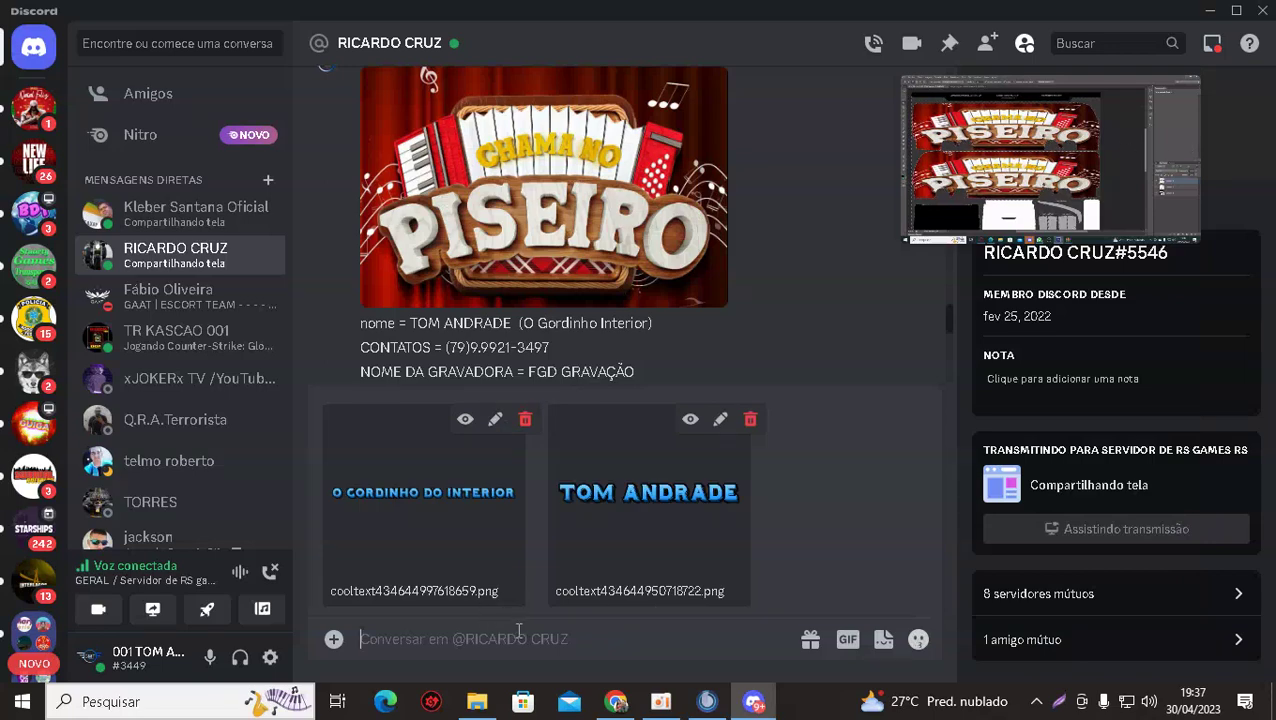
Send both logo images, preview each at full size, then open the GERAL screen stream.
key("Return")
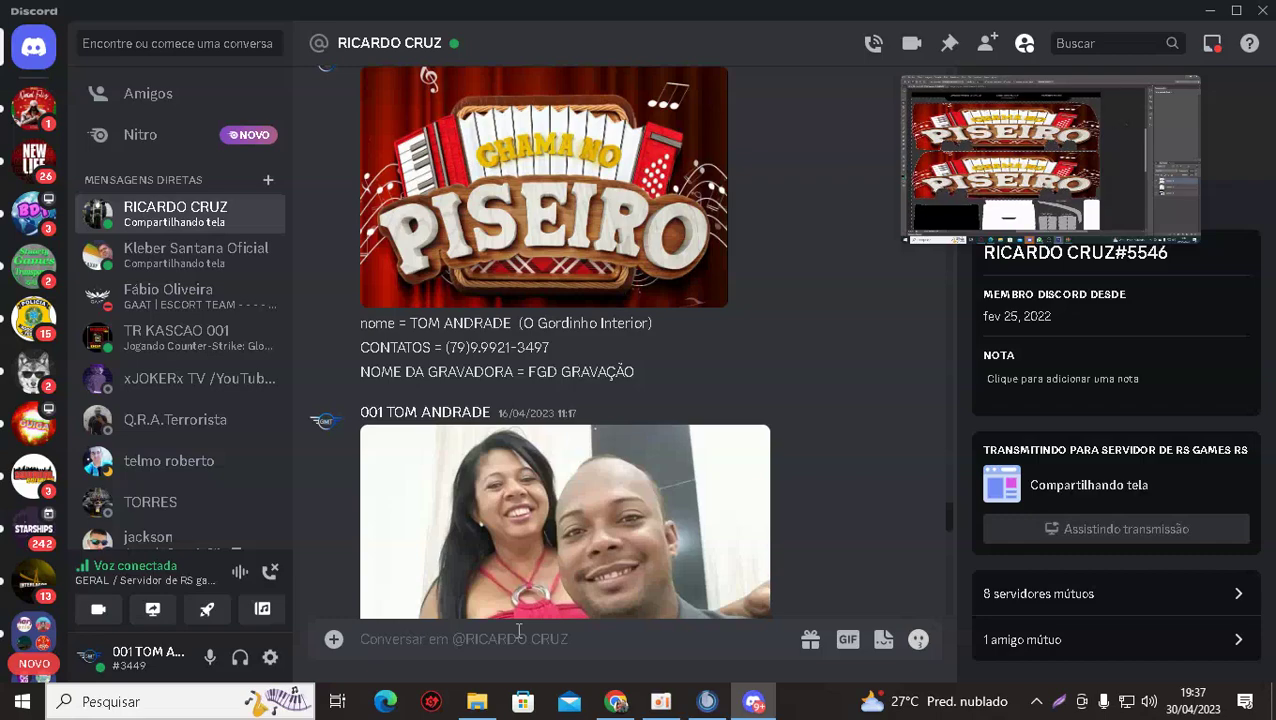
scroll(624, 498, "down", 15)
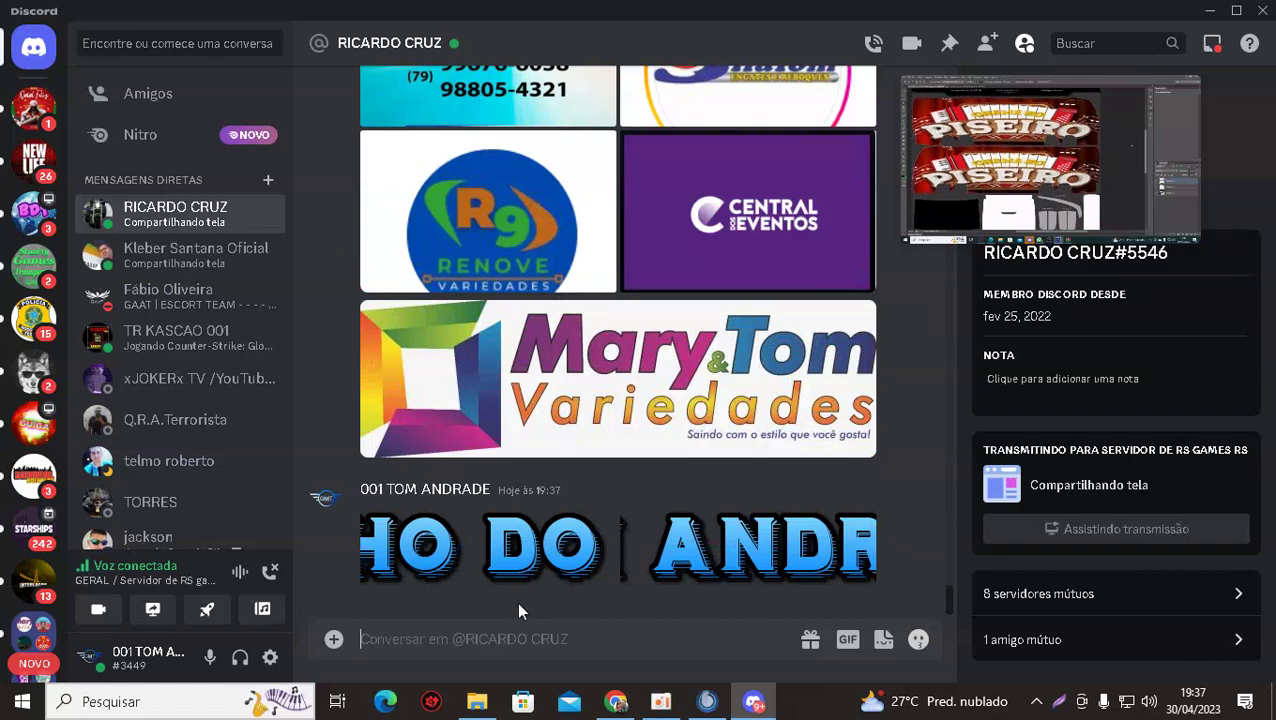
left_click(481, 550)
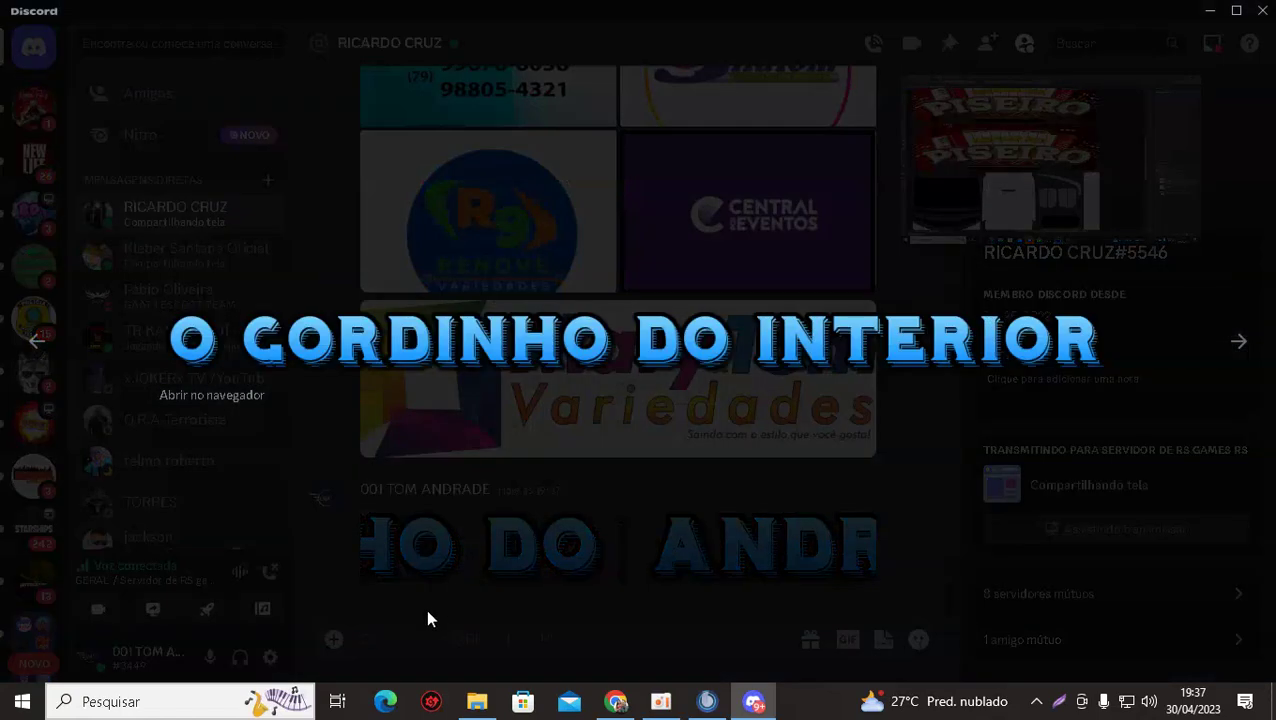
left_click(513, 614)
left_click(675, 572)
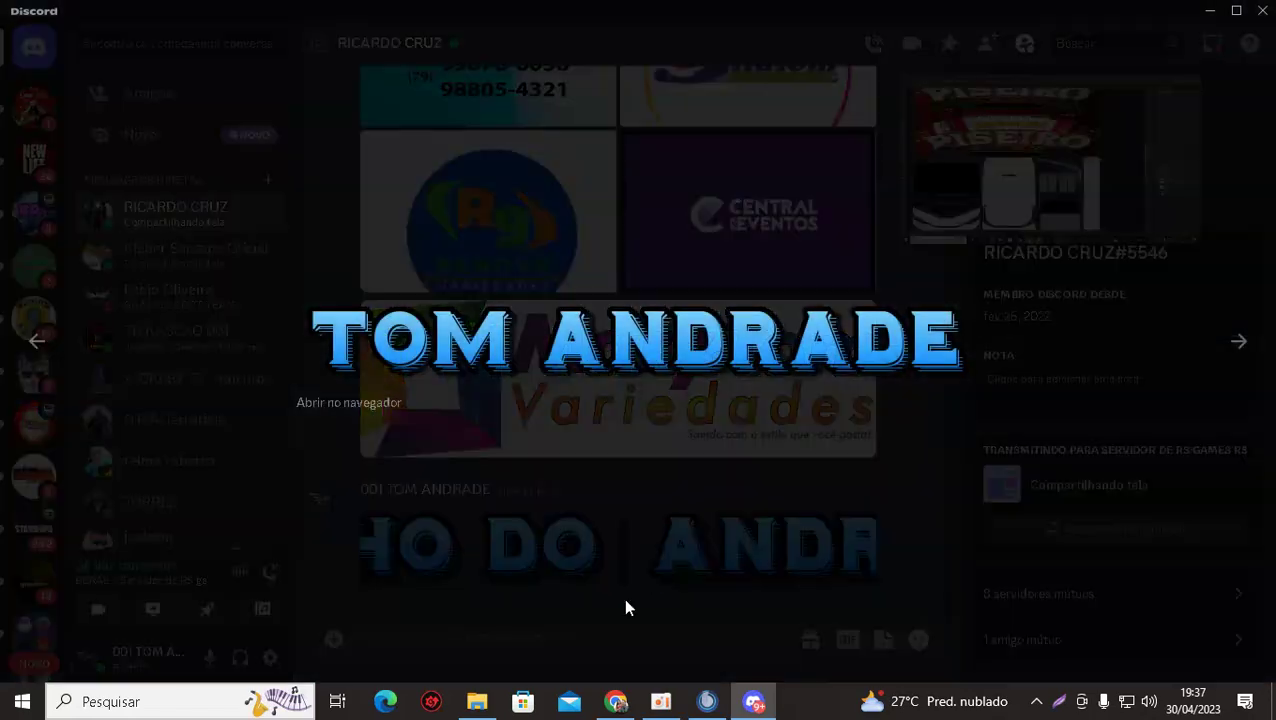
left_click(517, 597)
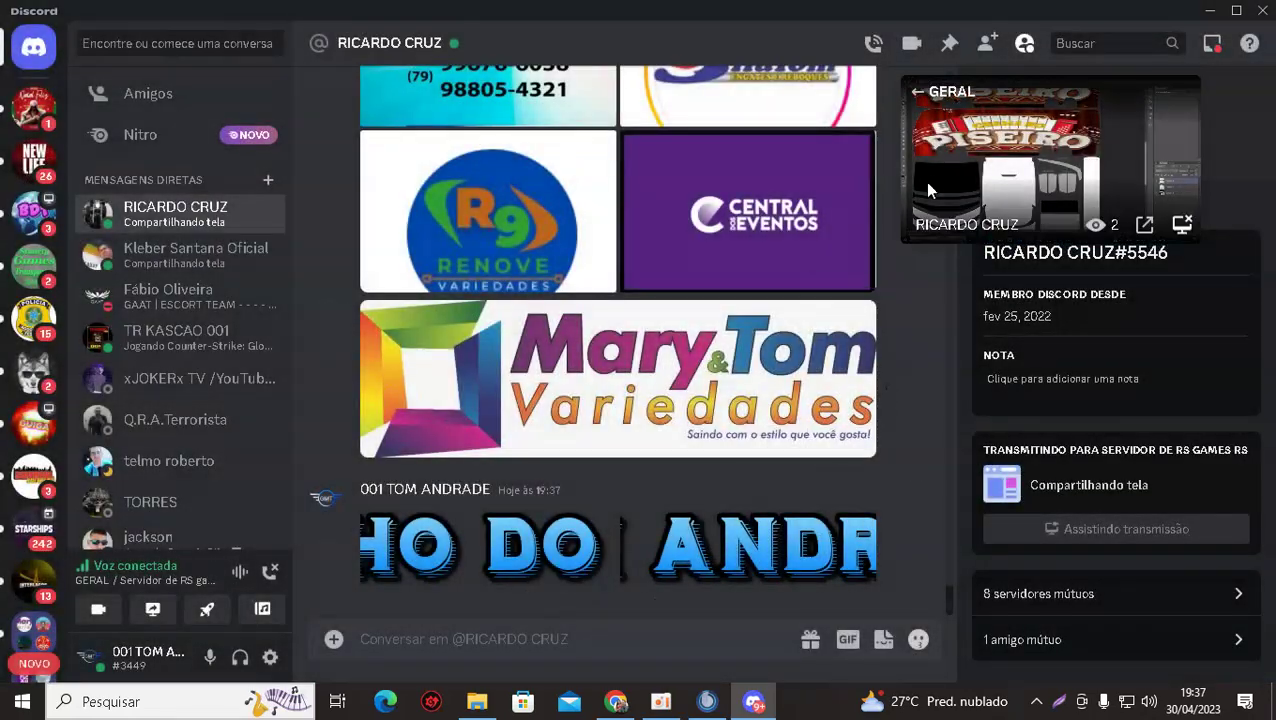
left_click(940, 108)
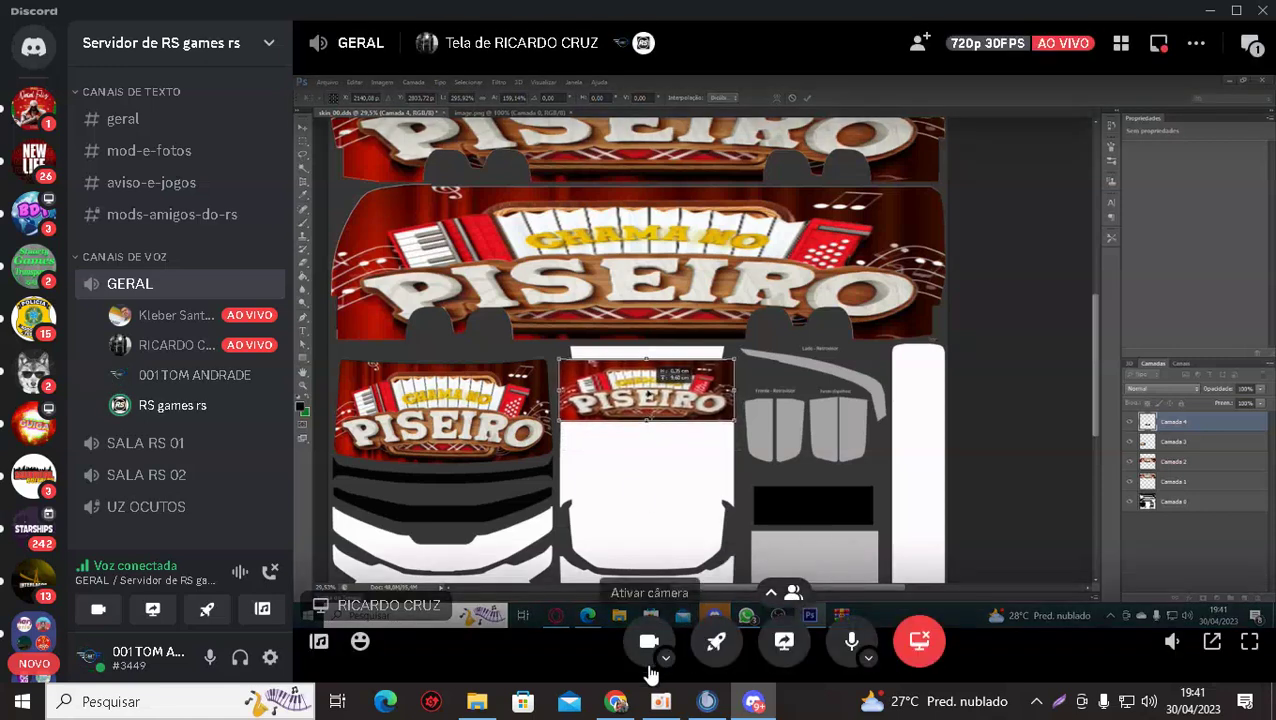
left_click(660, 701)
left_click(659, 705)
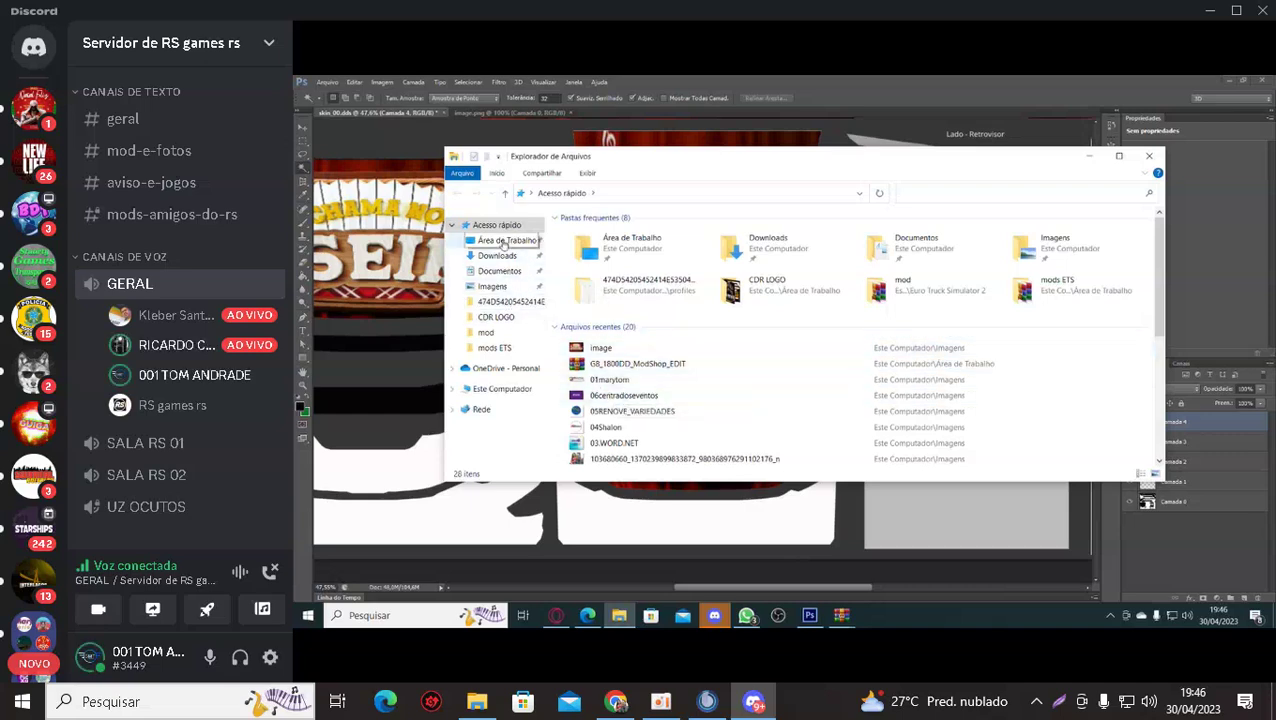
left_click(484, 287)
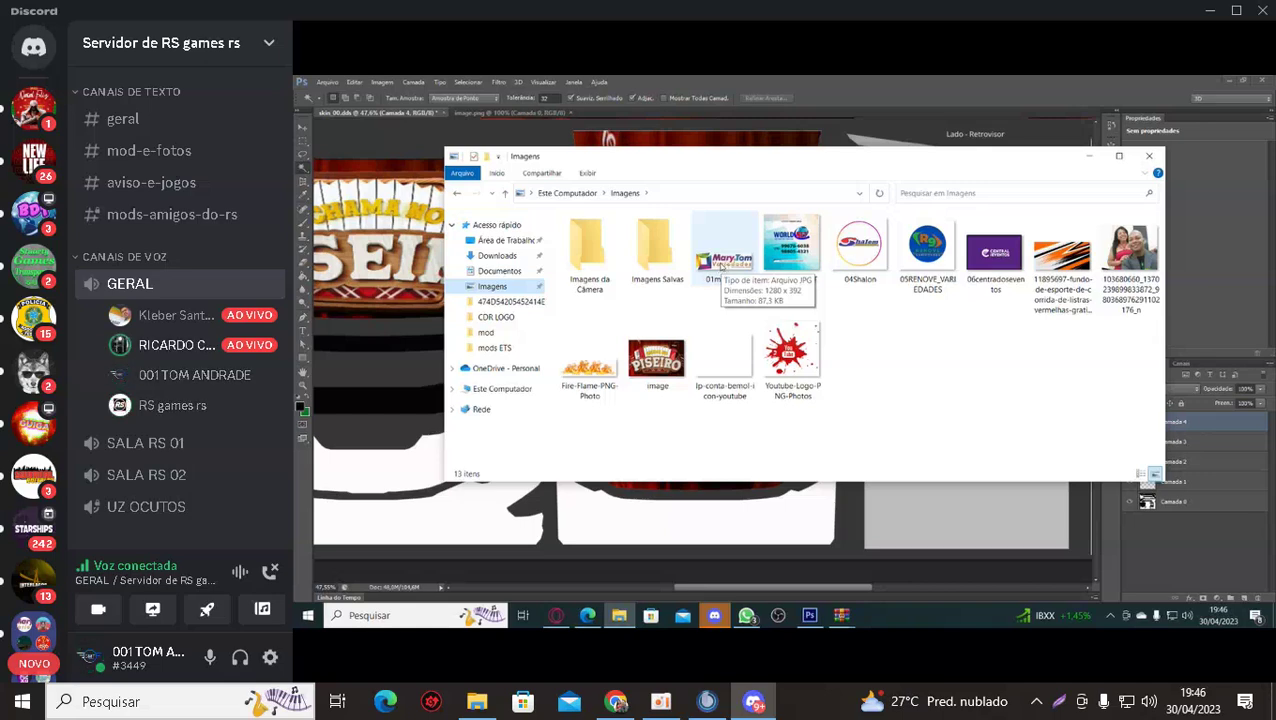
left_click(722, 265)
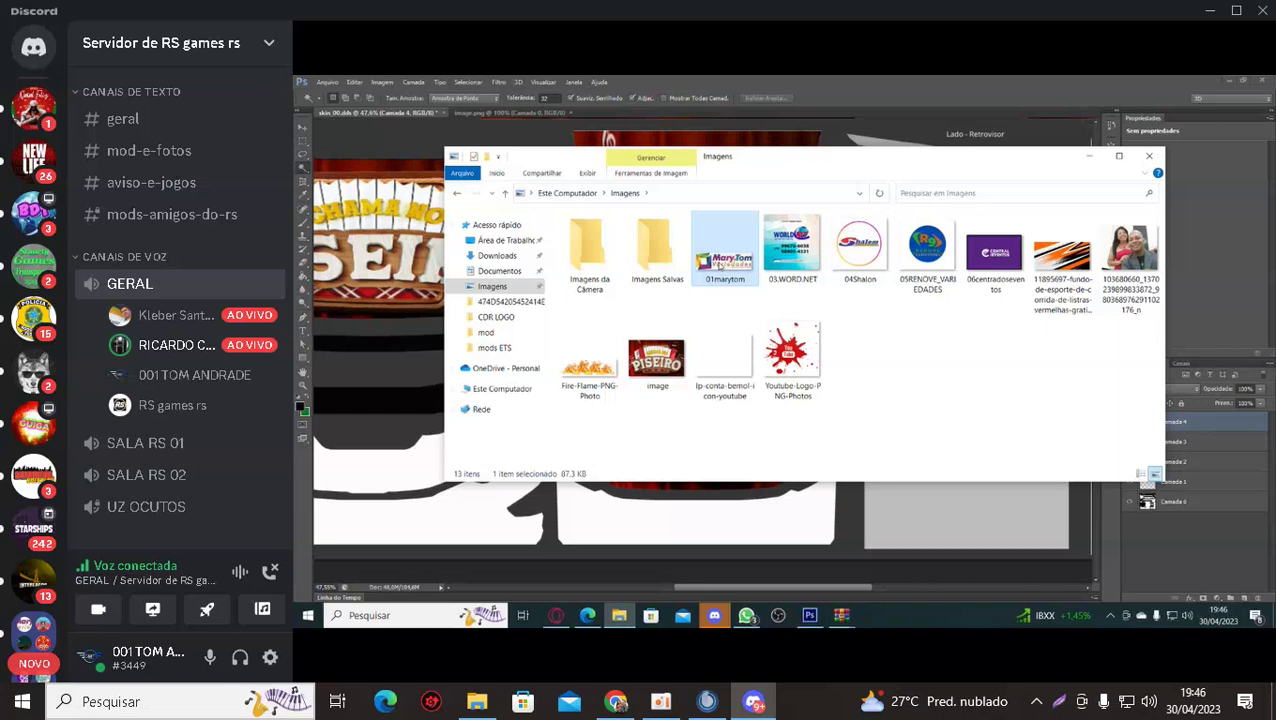
double_click(720, 265)
left_click(996, 327)
Open the 01marytom image from the Imagens folder through Arquivo > Abrir.
left_click(1084, 160)
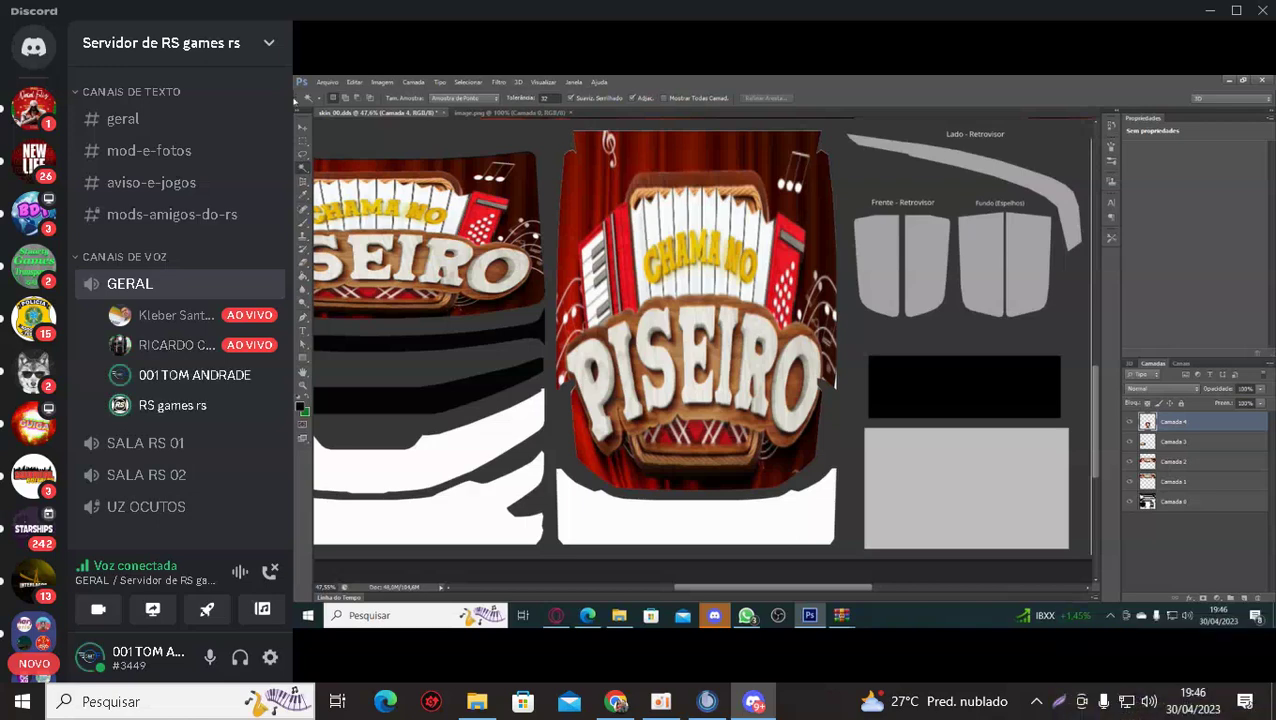
left_click(325, 82)
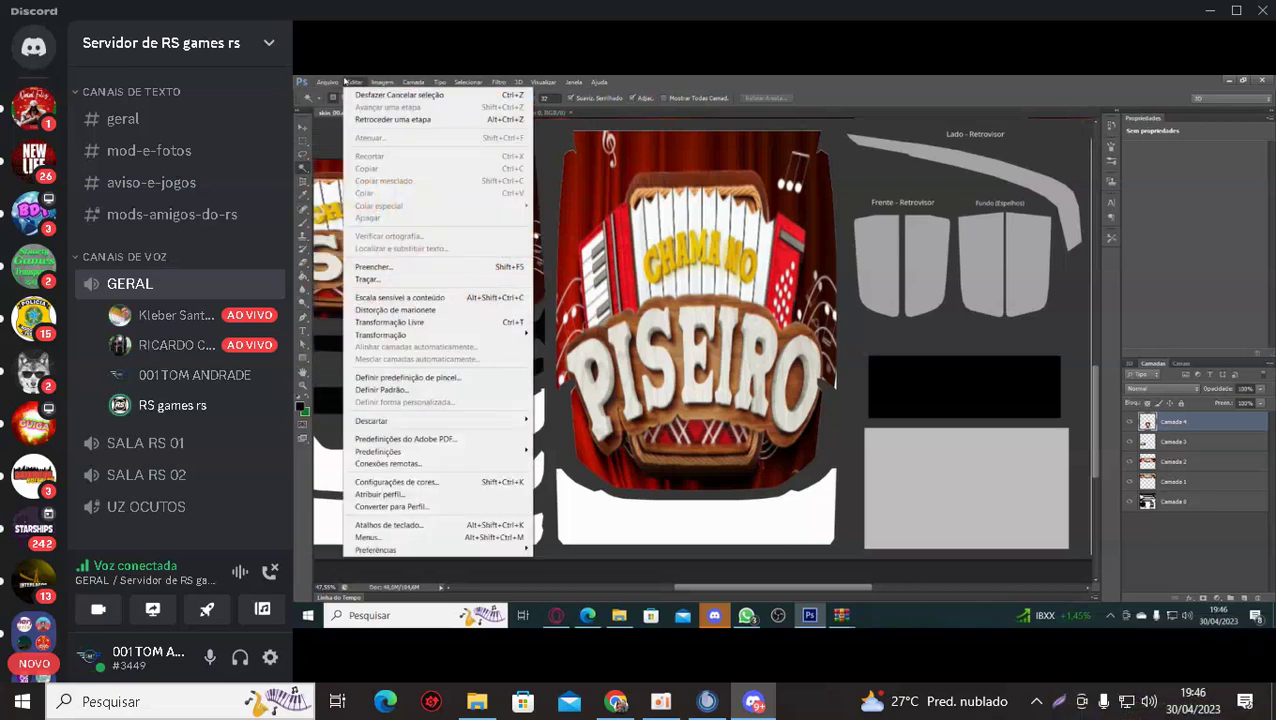
left_click(330, 106)
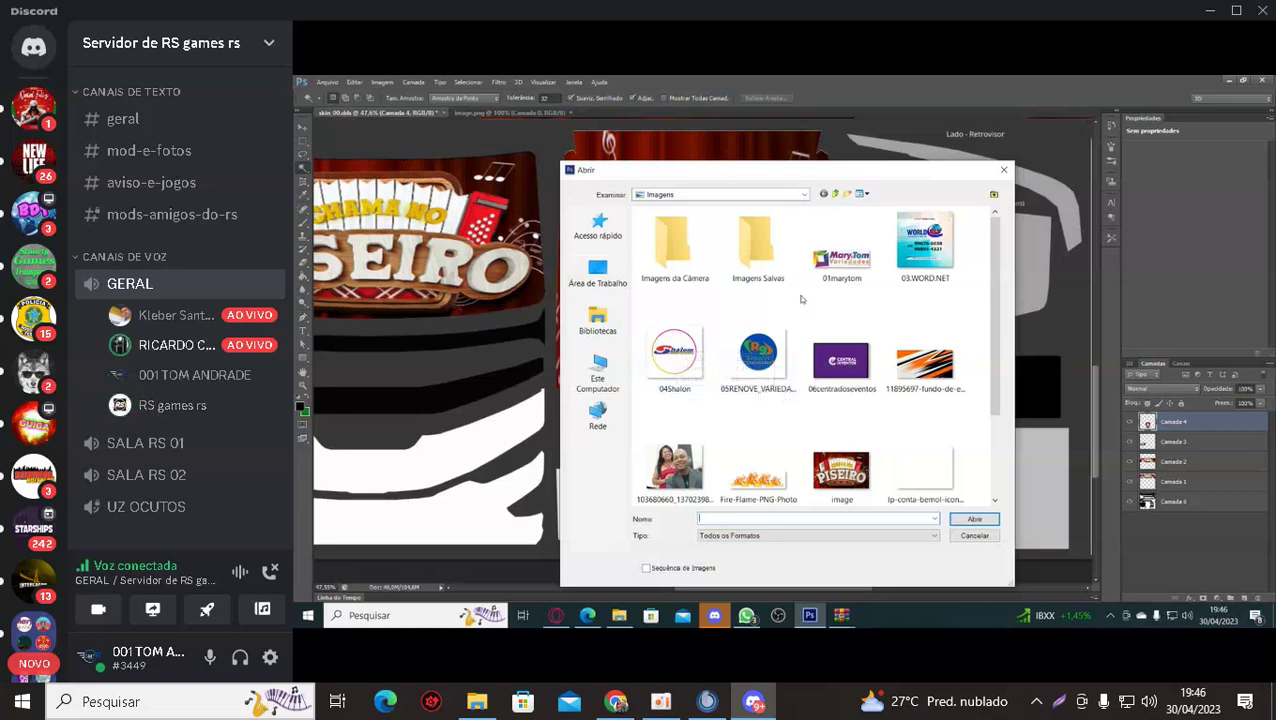
left_click(855, 262)
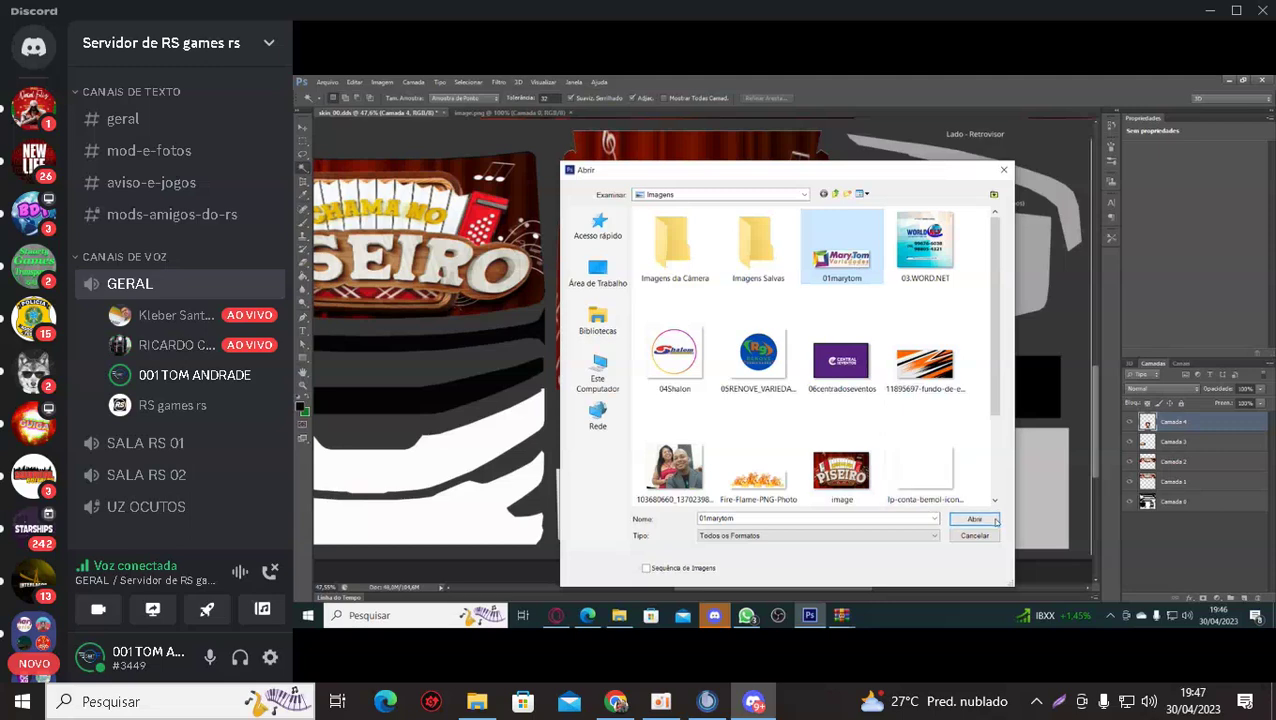
left_click(974, 519)
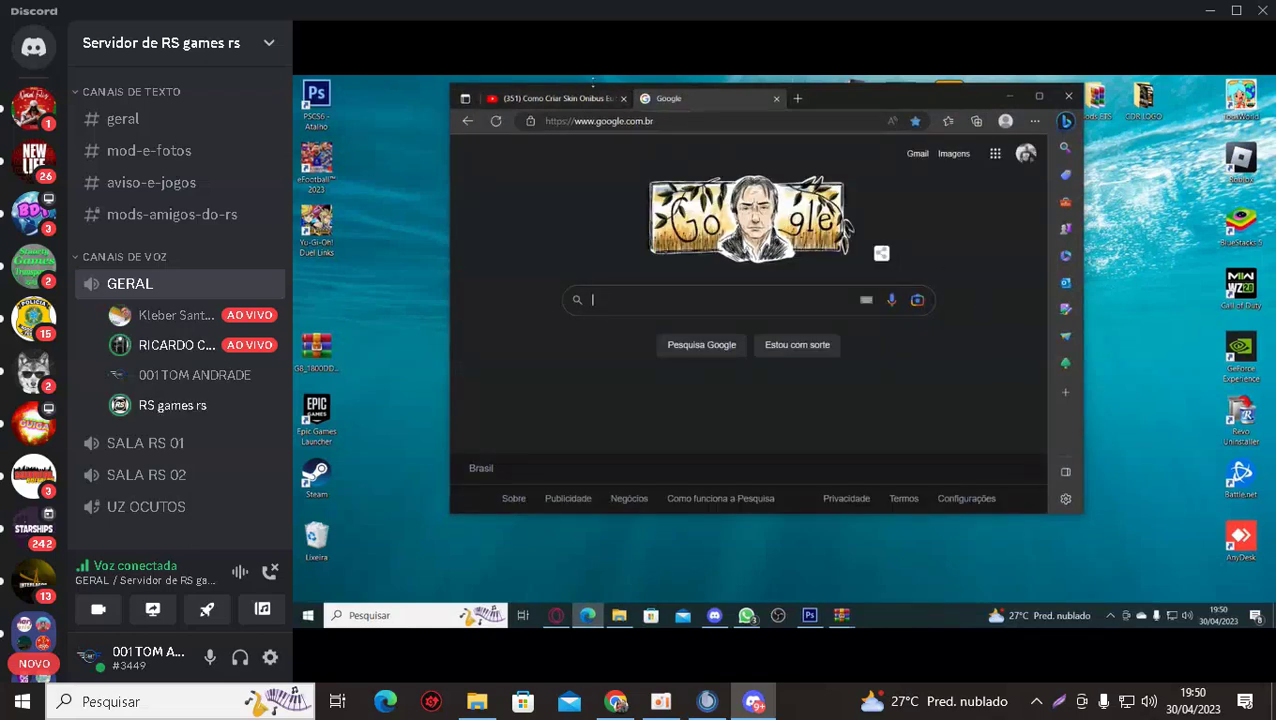
Save the bus-skin YouTube tutorial to Edge Favorites, then return to the Google tab.
left_click(585, 100)
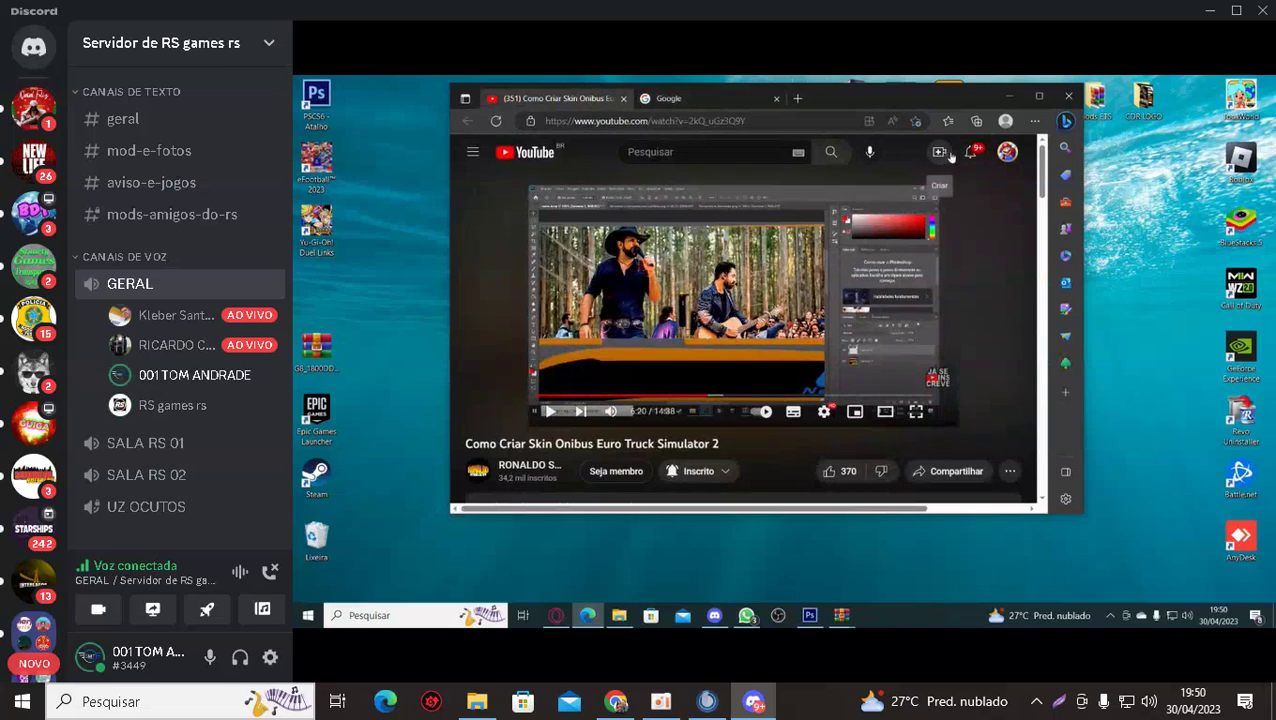
left_click(916, 121)
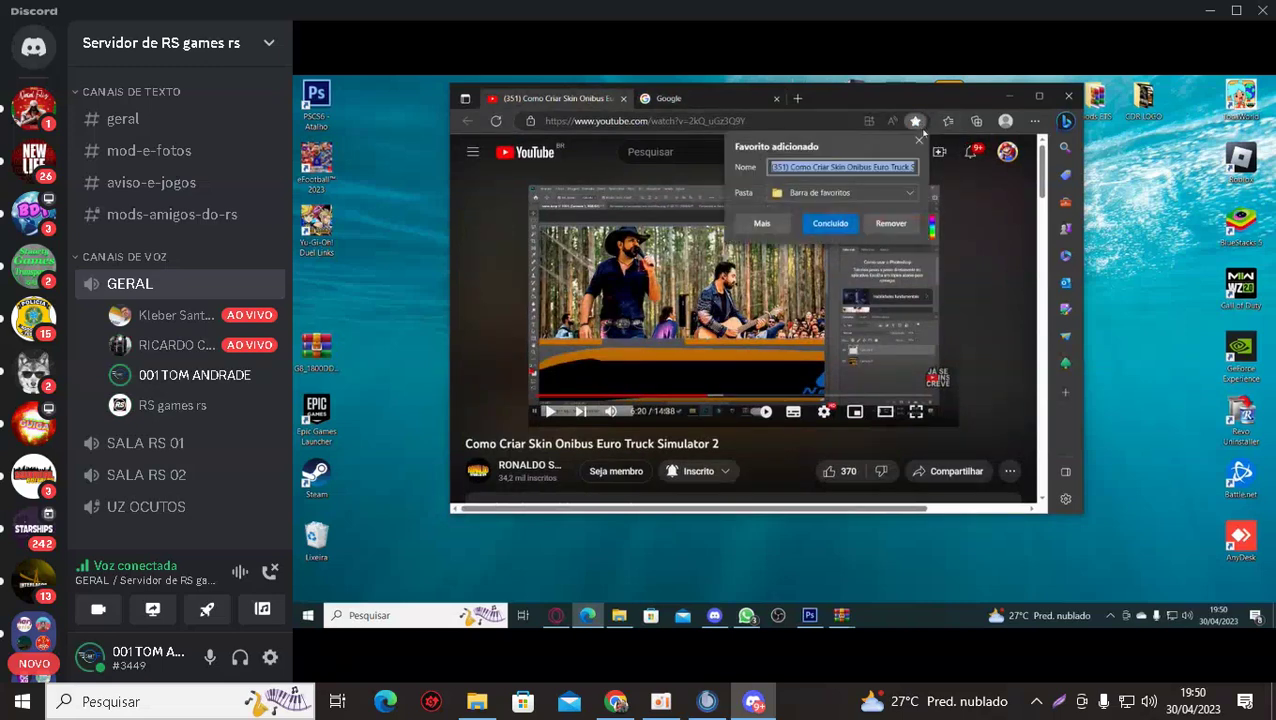
left_click(845, 224)
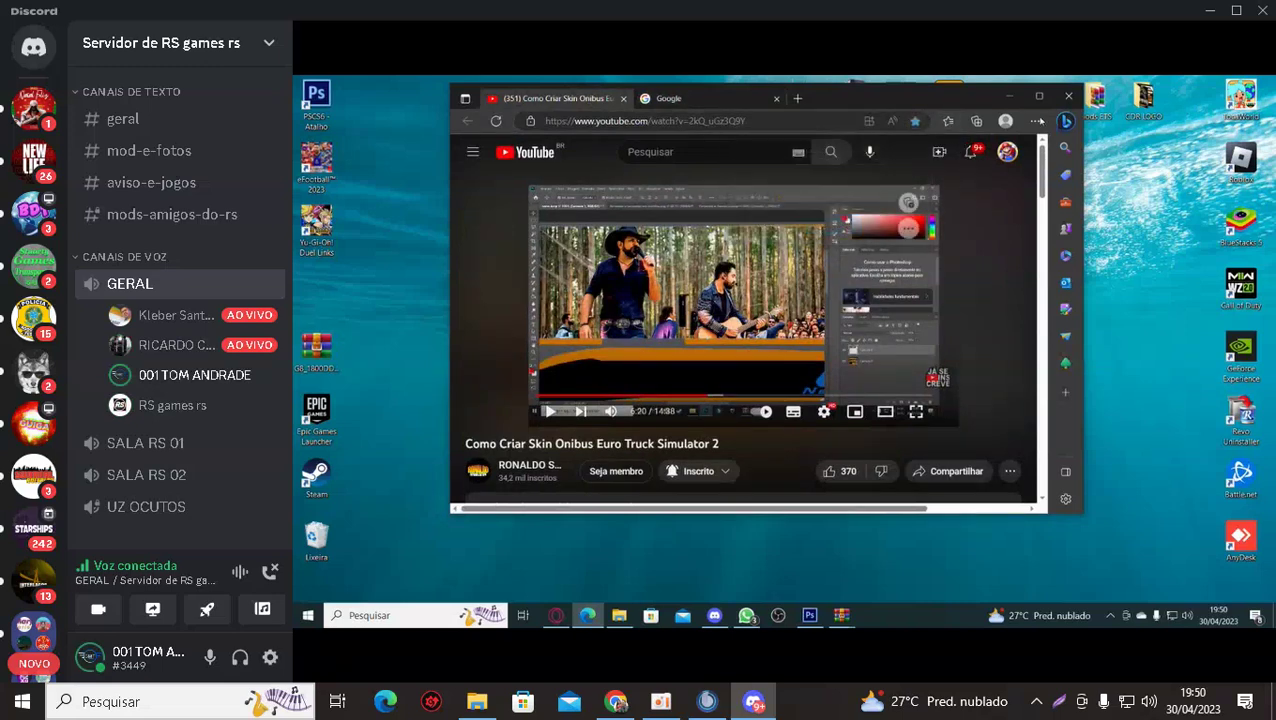
left_click(1009, 96)
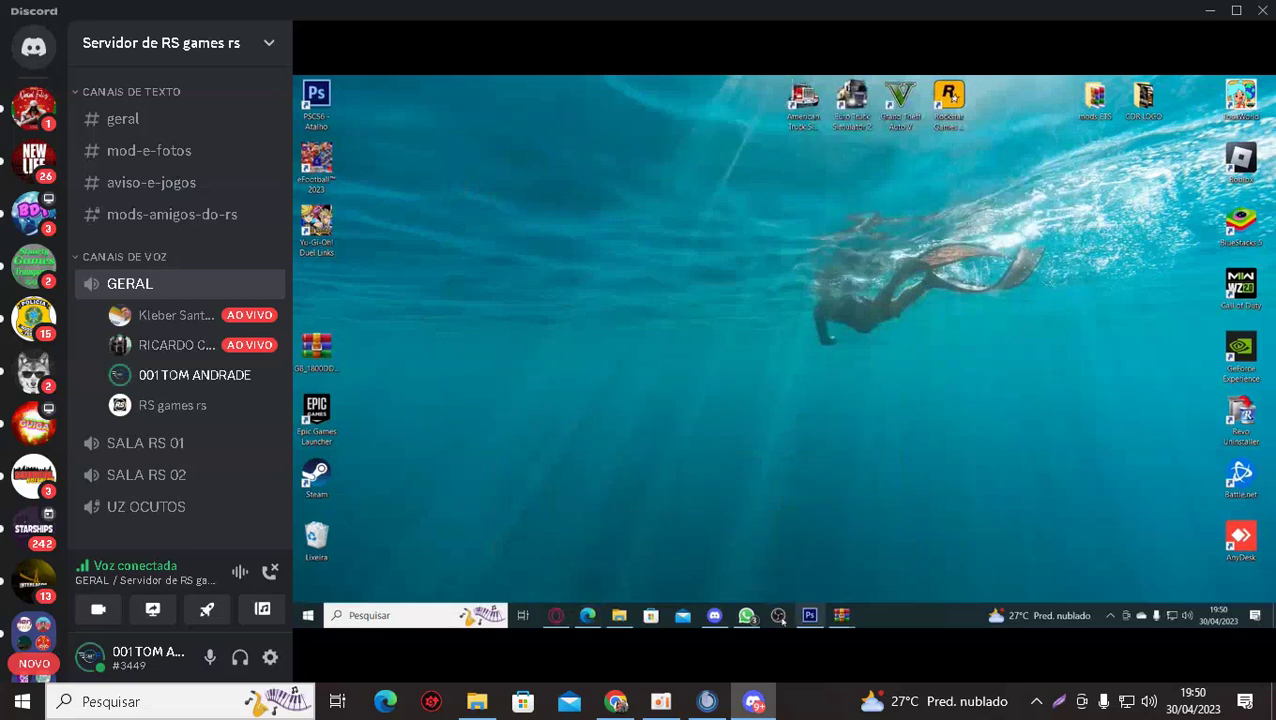
left_click(588, 615)
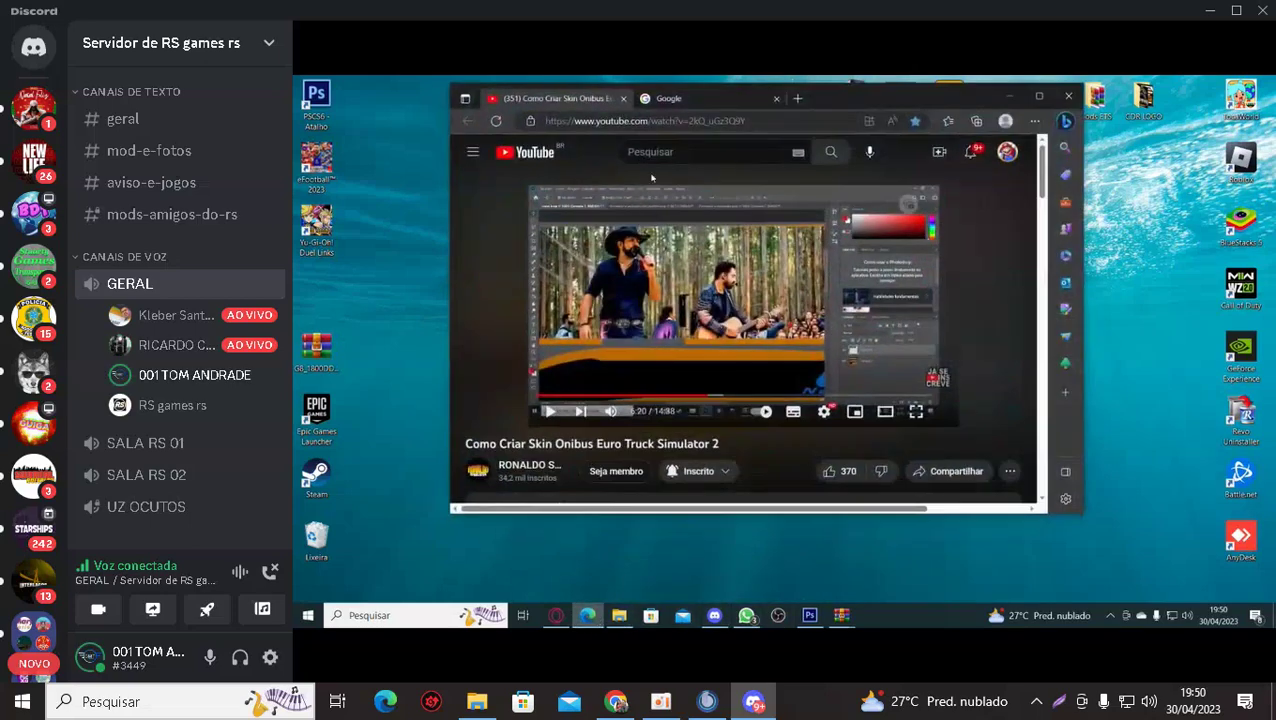
left_click(668, 98)
Search Google for 'remover fundo' by typing 're' and picking the suggestion.
left_click(667, 299)
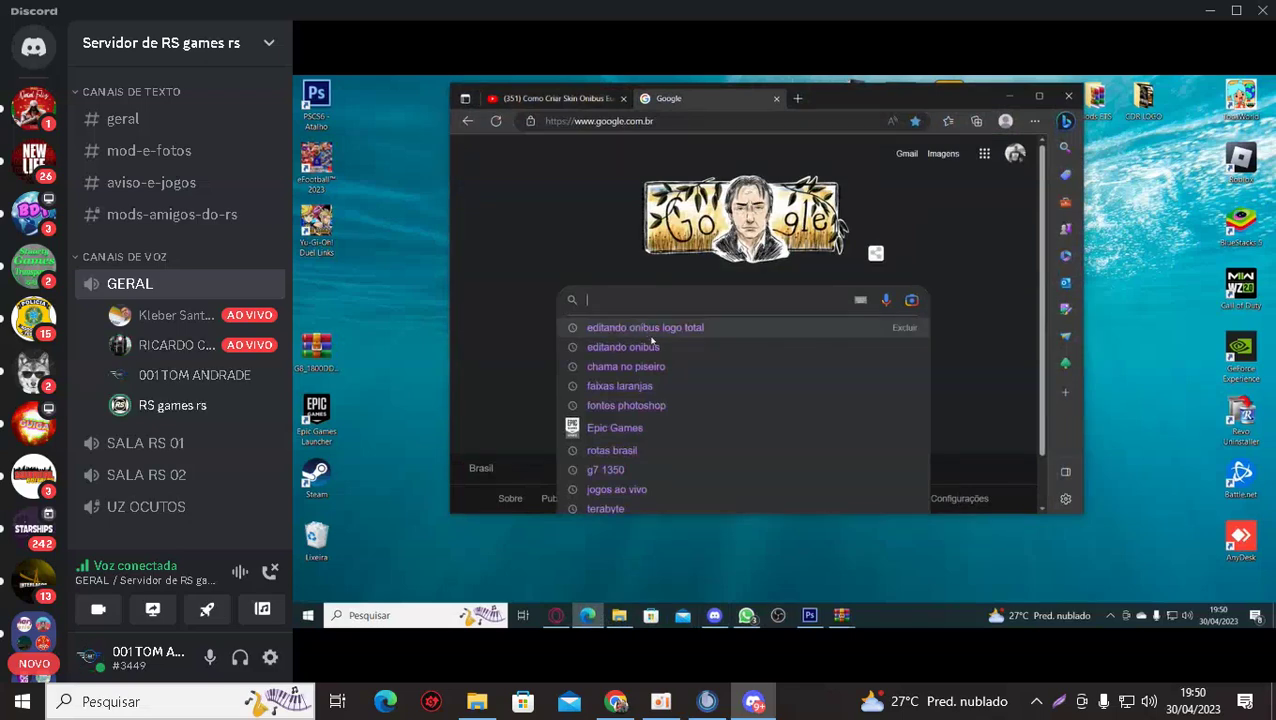
type("r")
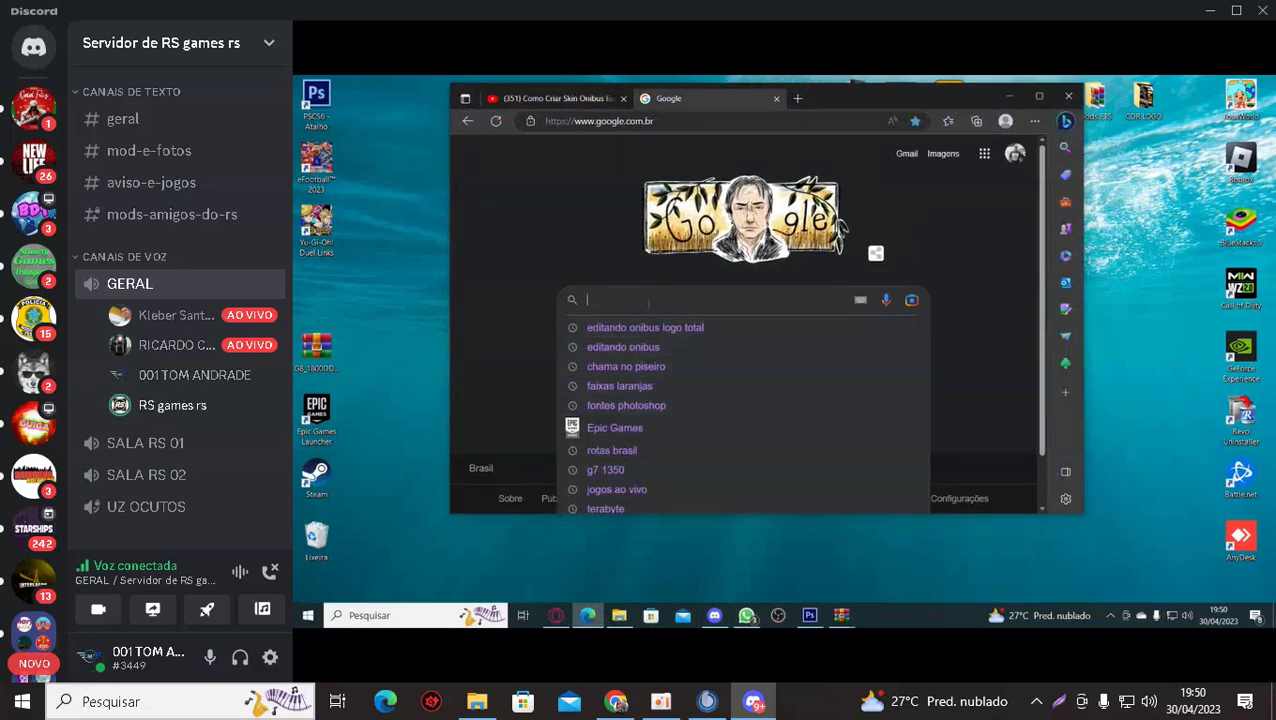
type("e")
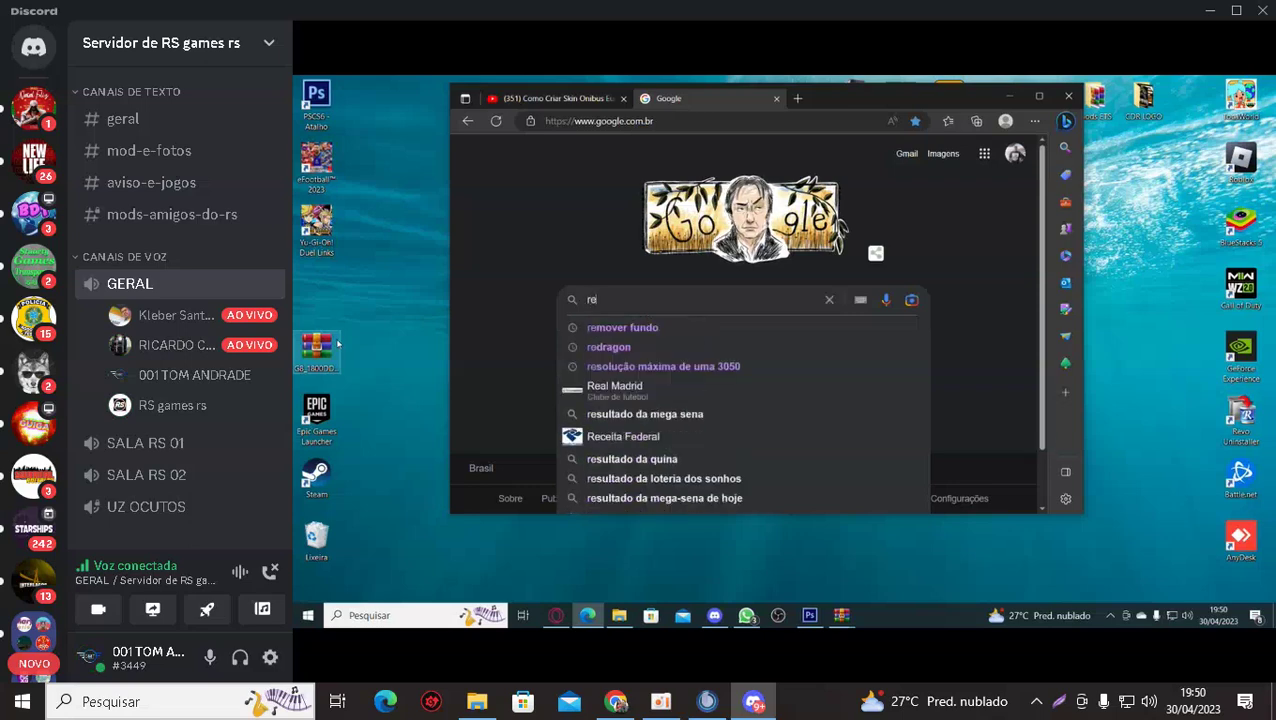
left_click(622, 327)
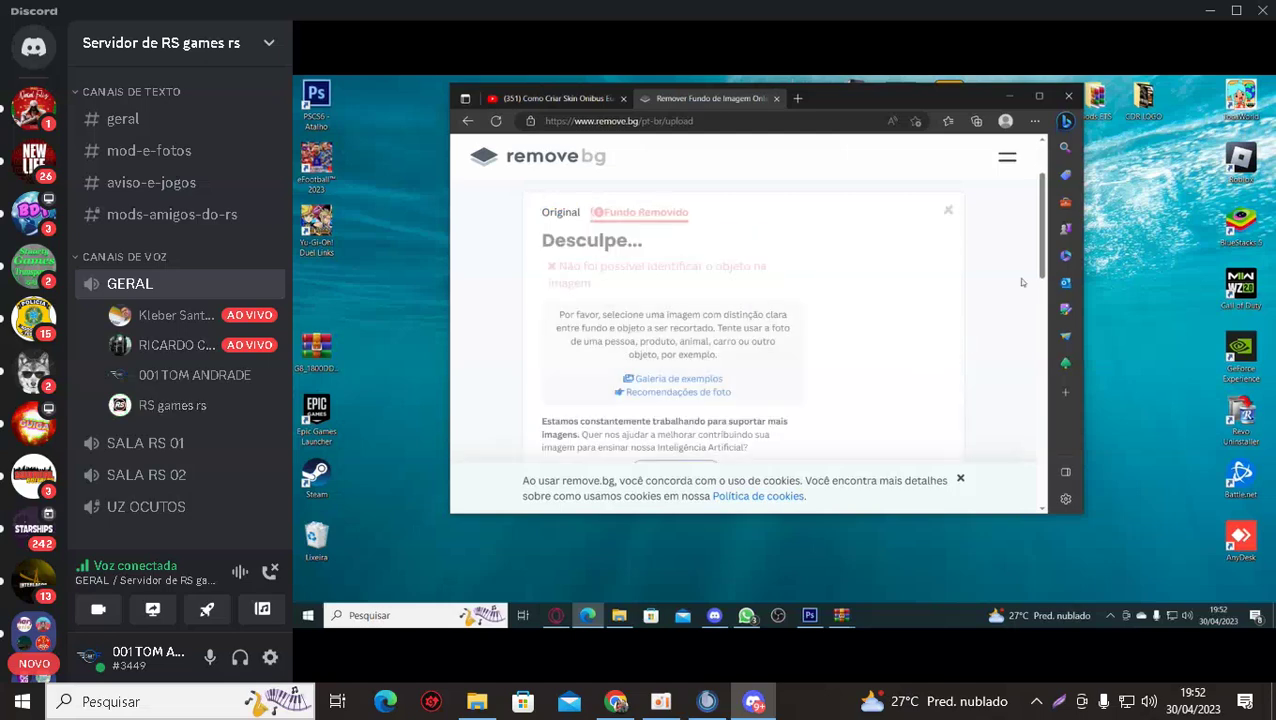
Upload the 04Shalon logo to remove.bg and download its background-free version.
left_click(948, 214)
left_click(798, 455)
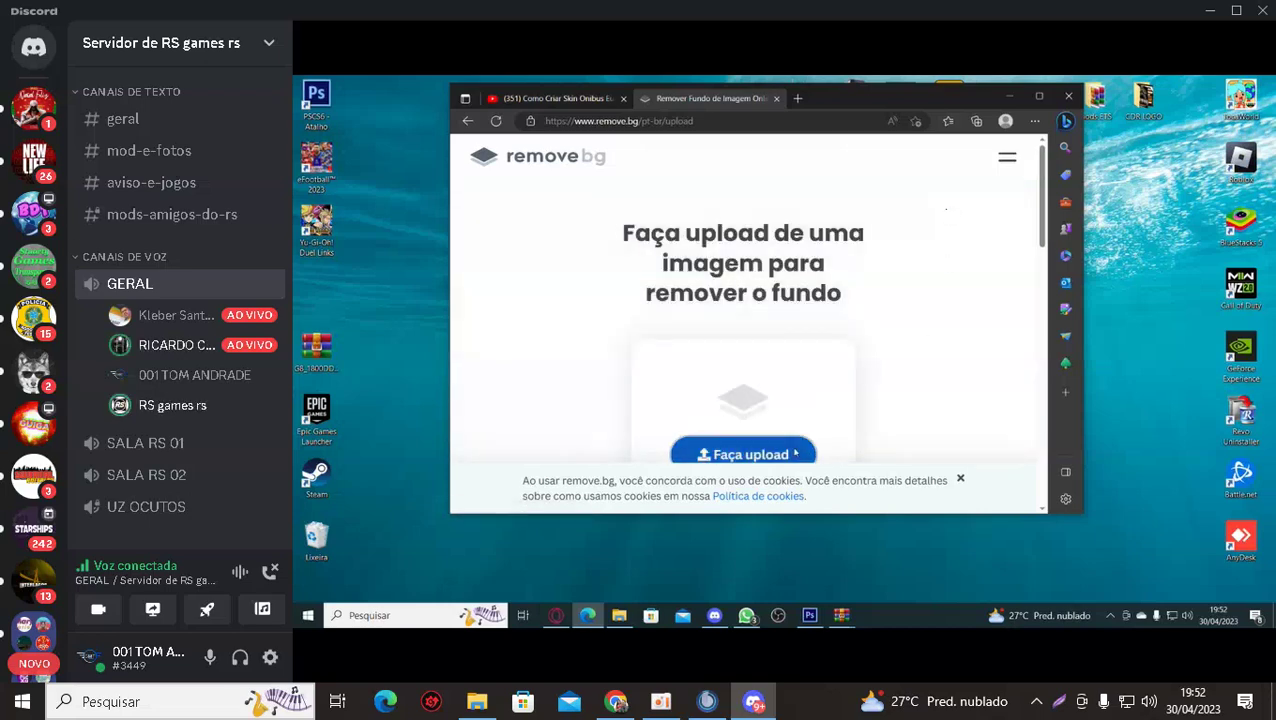
left_click(882, 200)
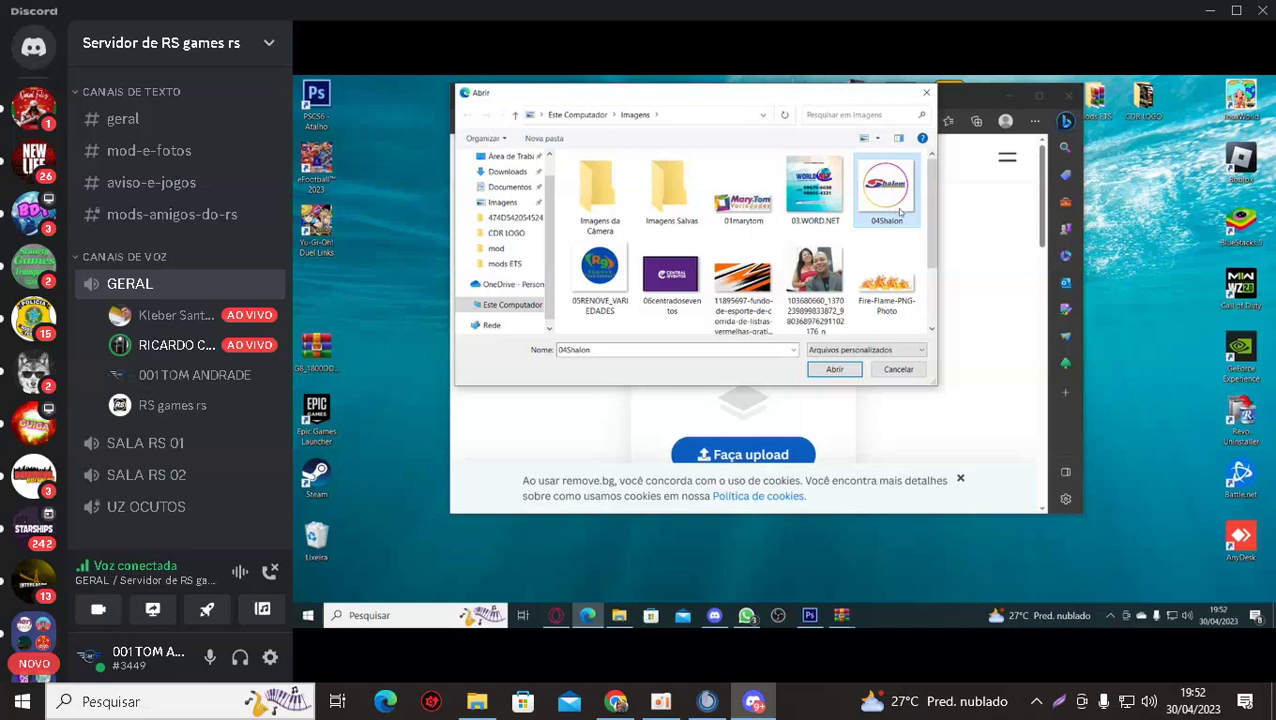
left_click(838, 373)
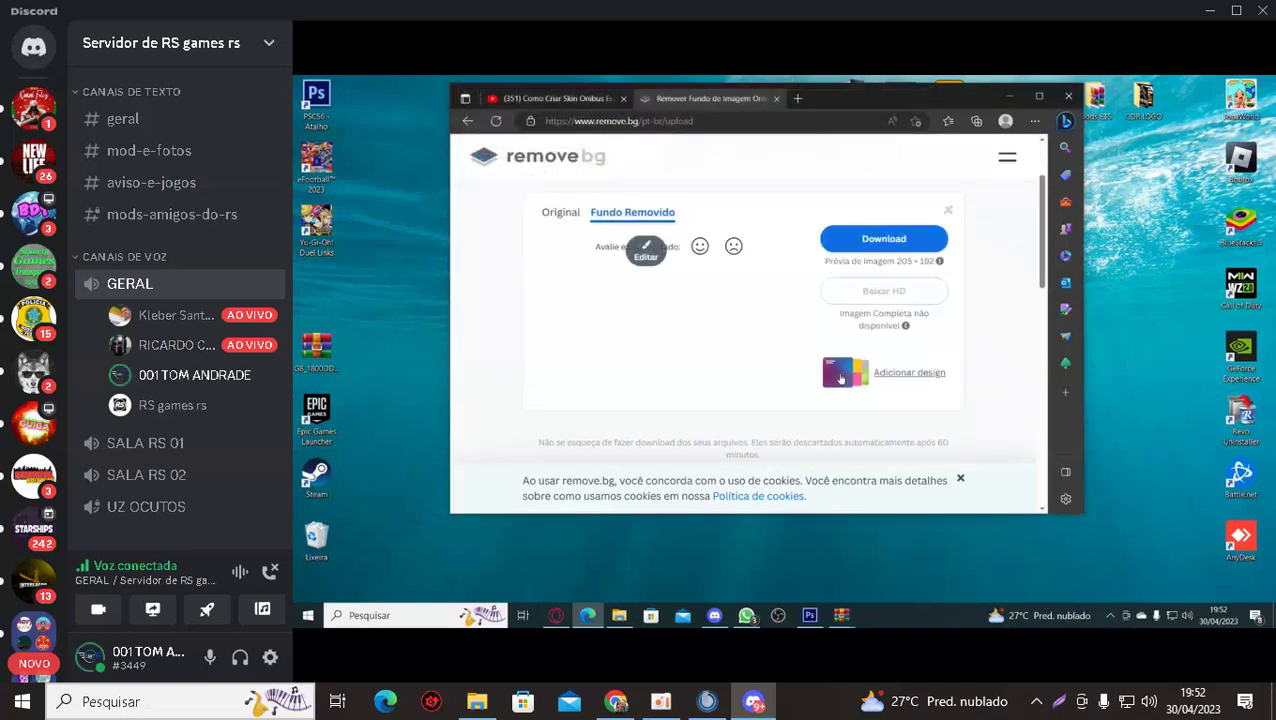
left_click(886, 238)
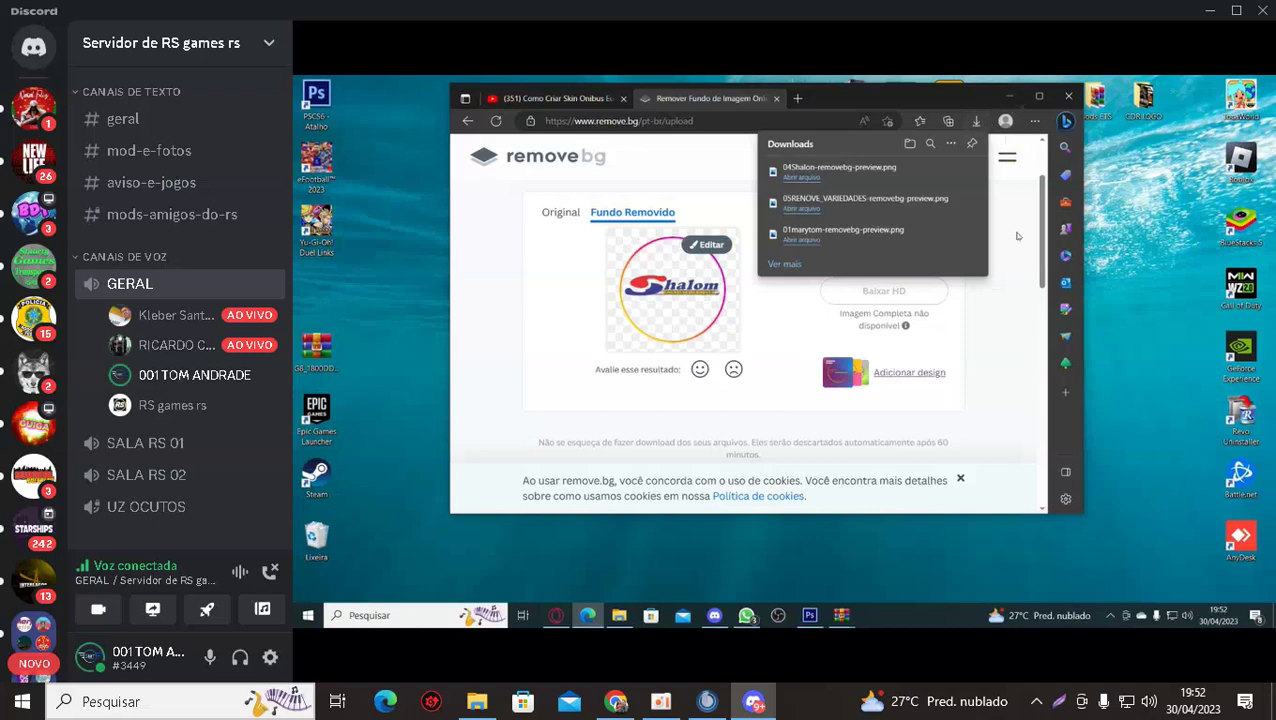
left_click(1017, 236)
Upload the 103680660… couple photo from the Imagens folder for background removal.
left_click(949, 213)
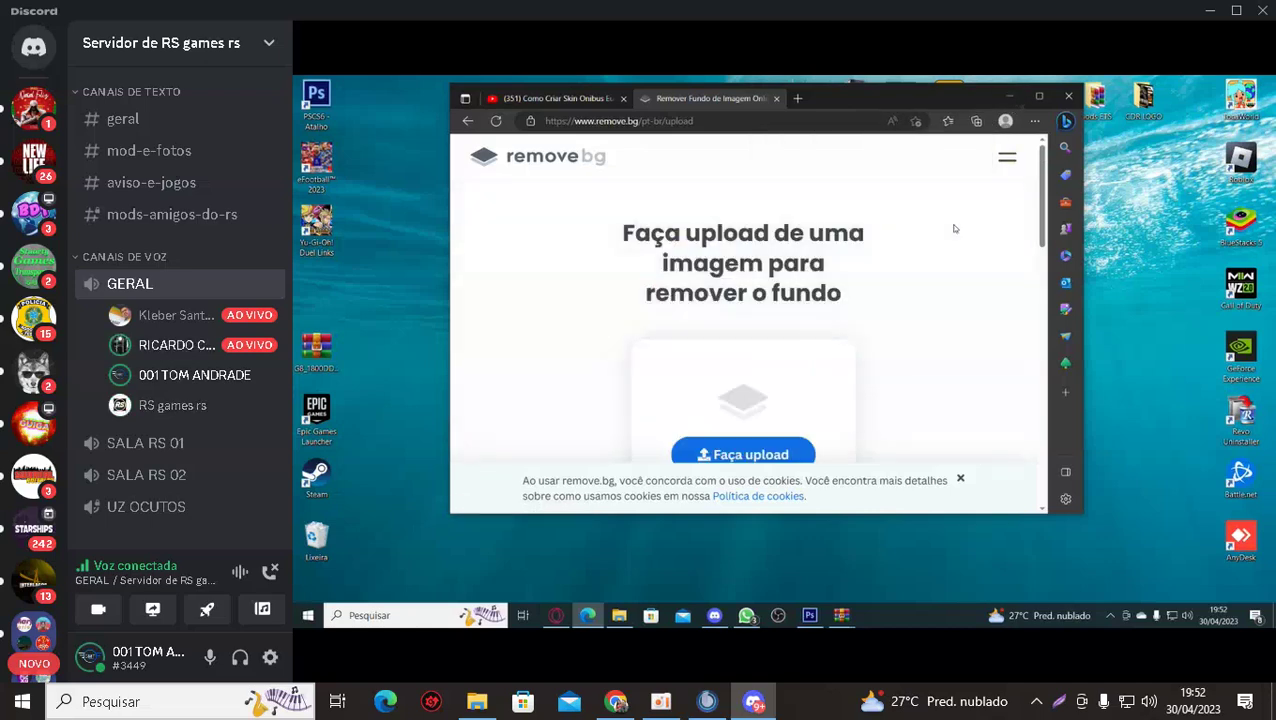
left_click(750, 458)
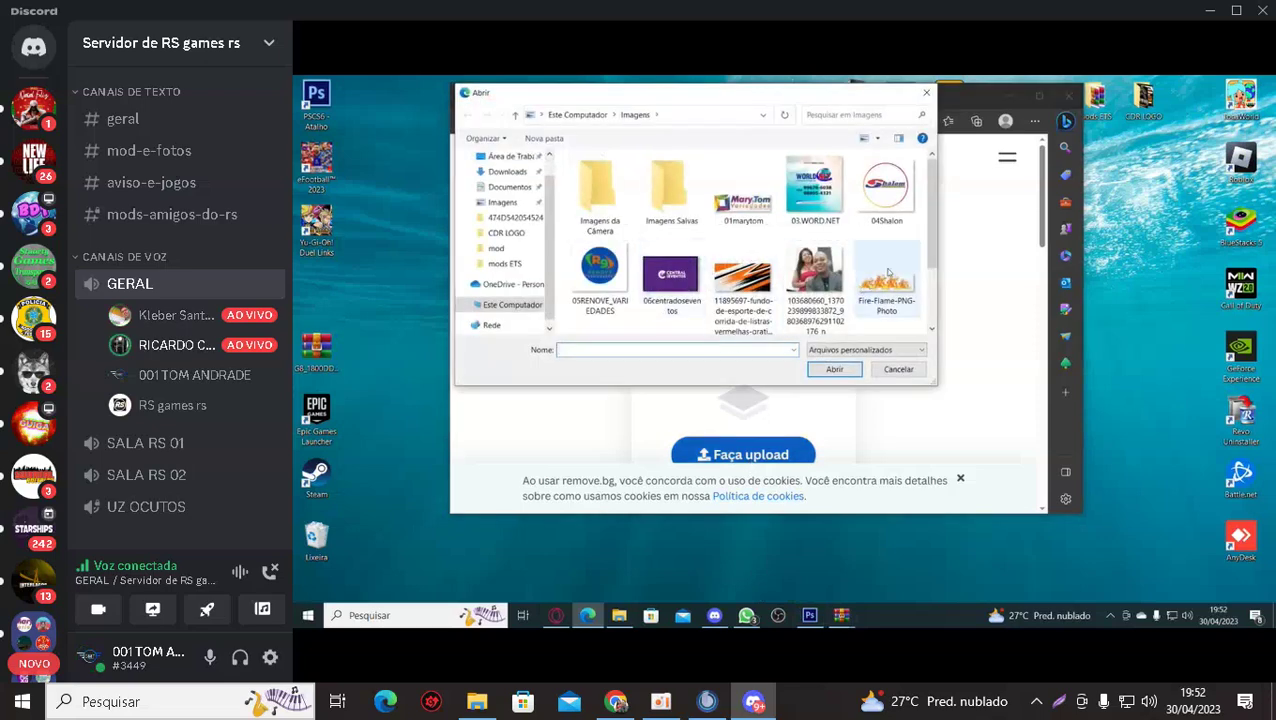
scroll(803, 228, "down", 1)
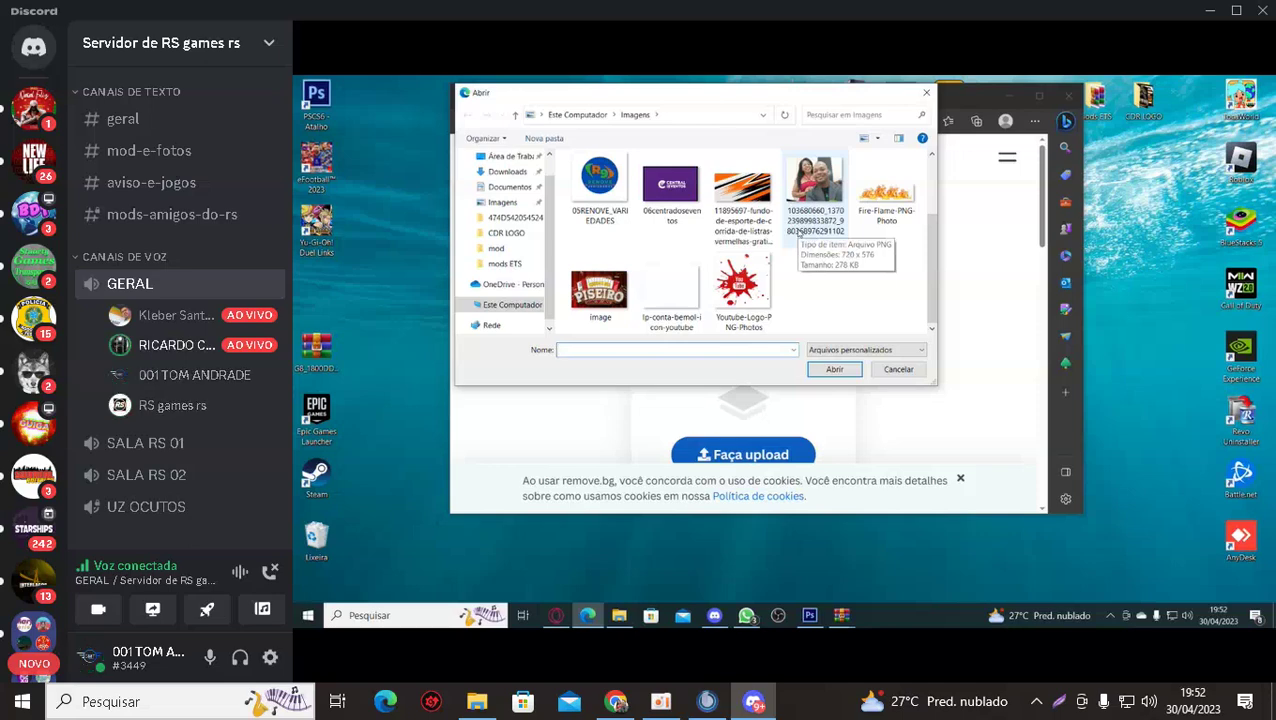
scroll(799, 232, "up", 1)
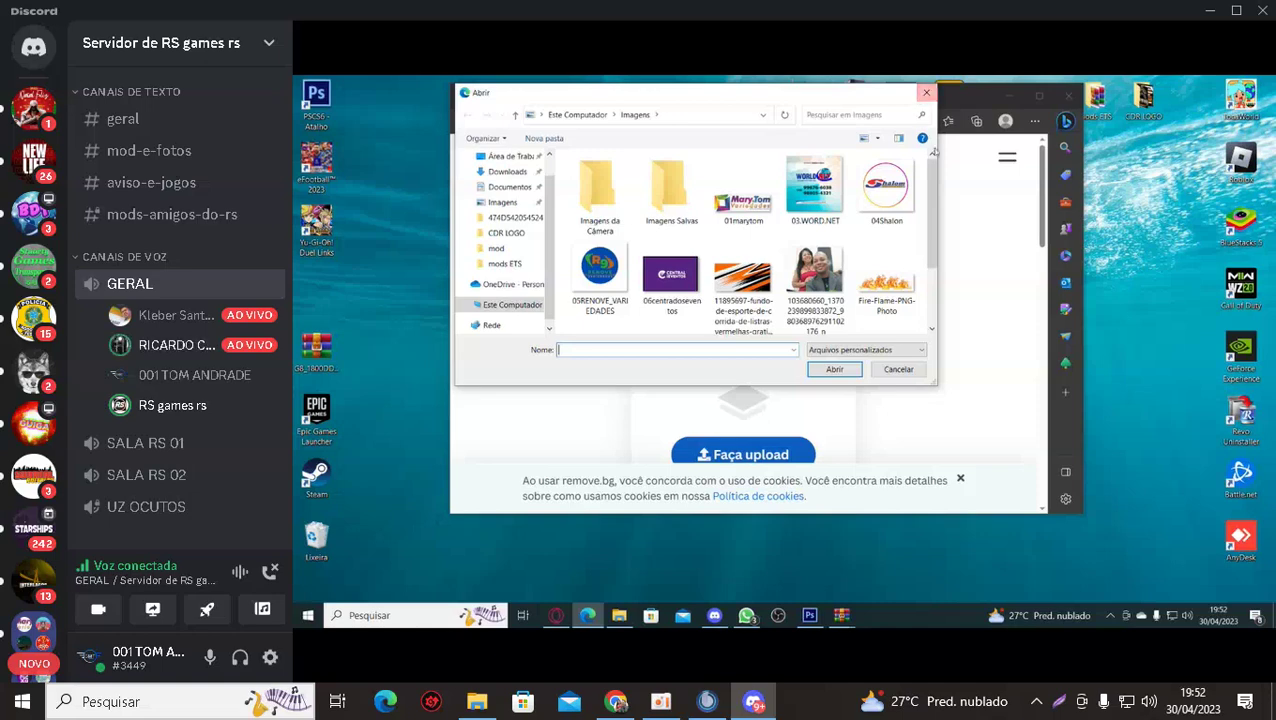
left_click(814, 278)
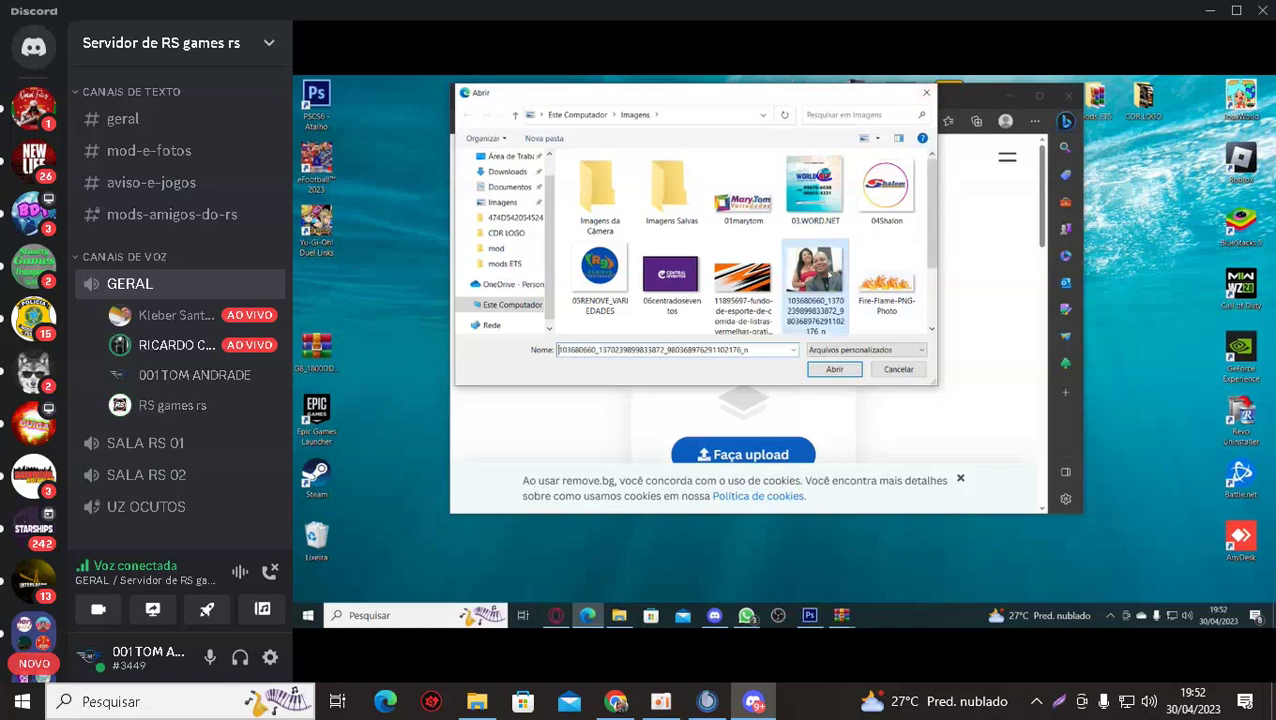
left_click(836, 371)
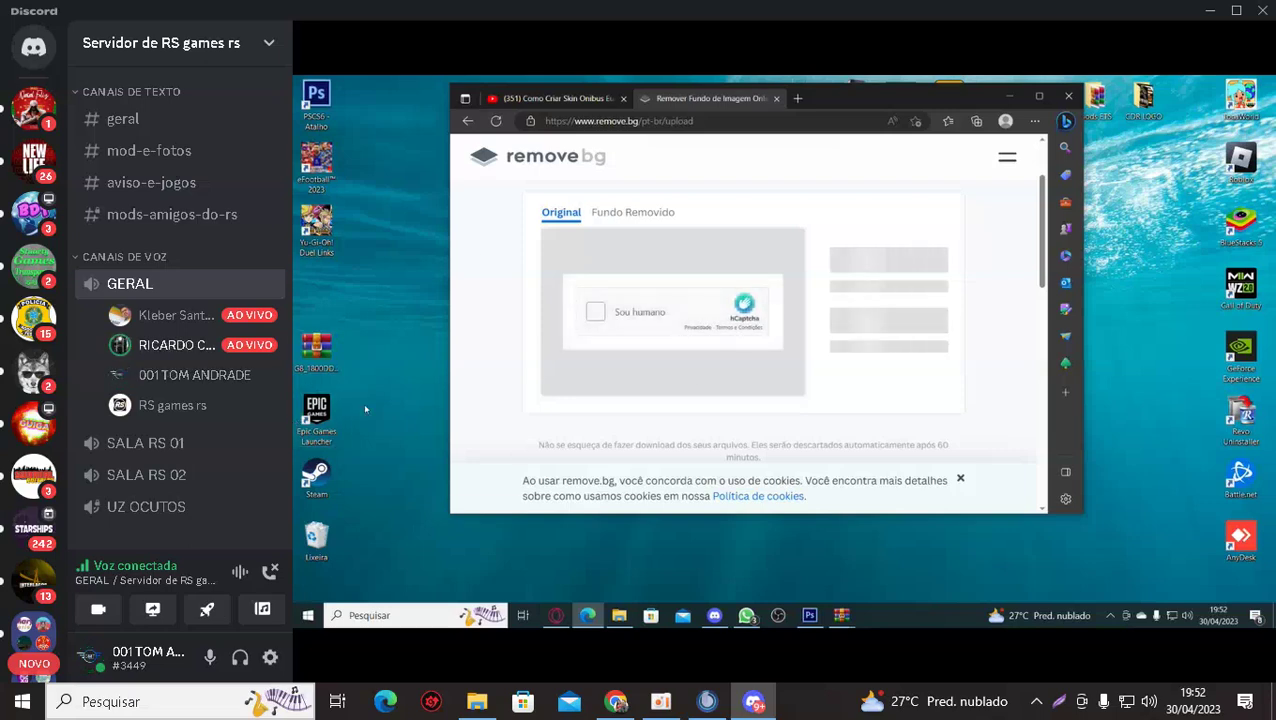
Complete the hCaptcha by ticking 'Sou humano' and marking the castle images across two rounds.
left_click(596, 313)
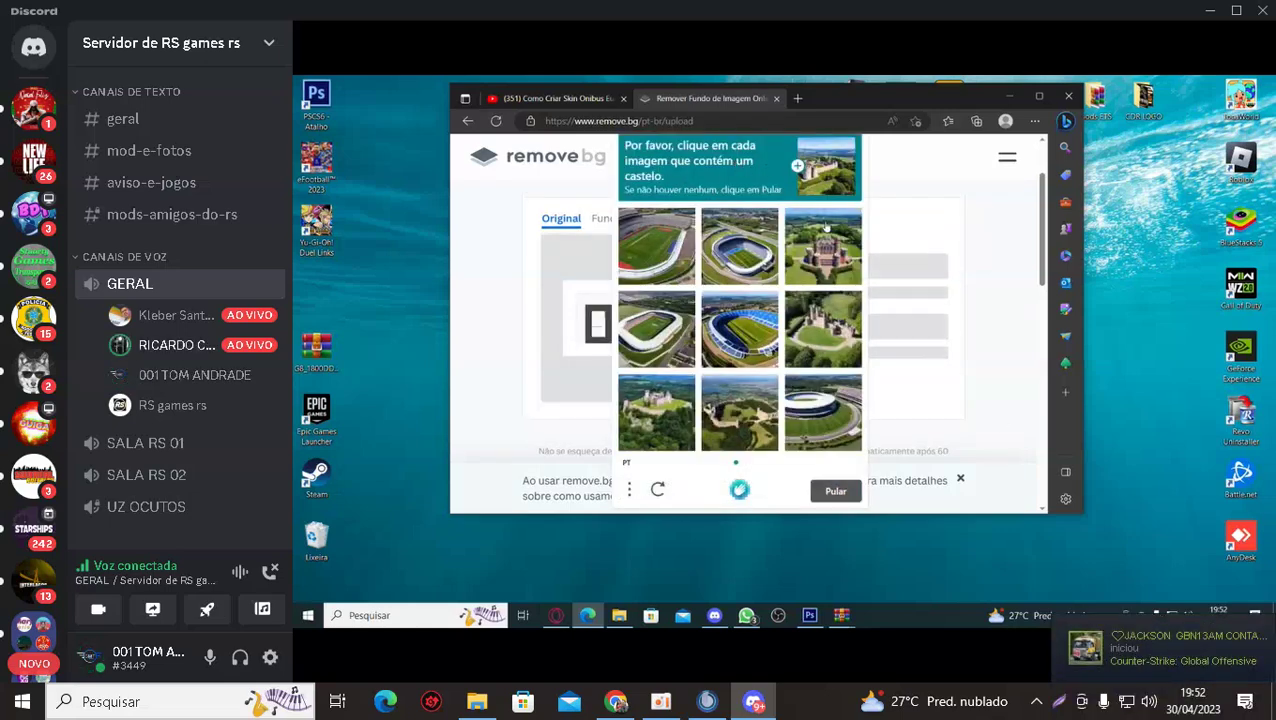
left_click(828, 282)
left_click(836, 334)
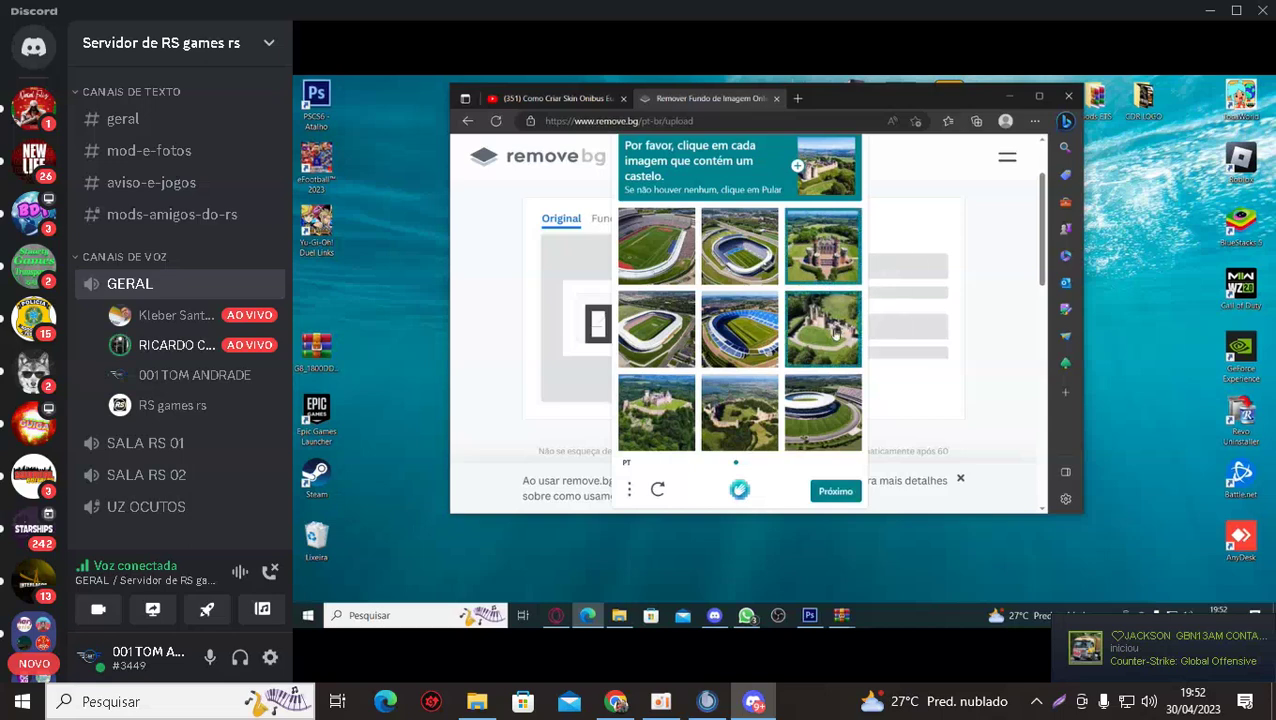
left_click(742, 443)
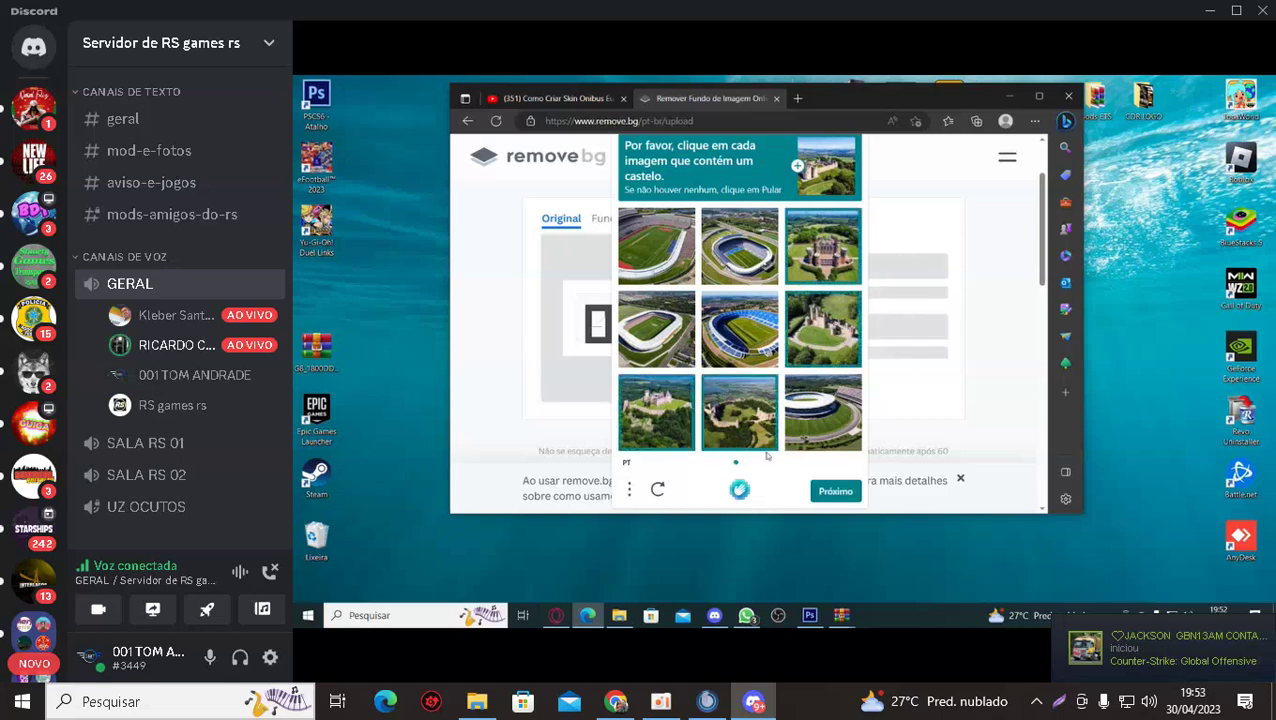
left_click(842, 492)
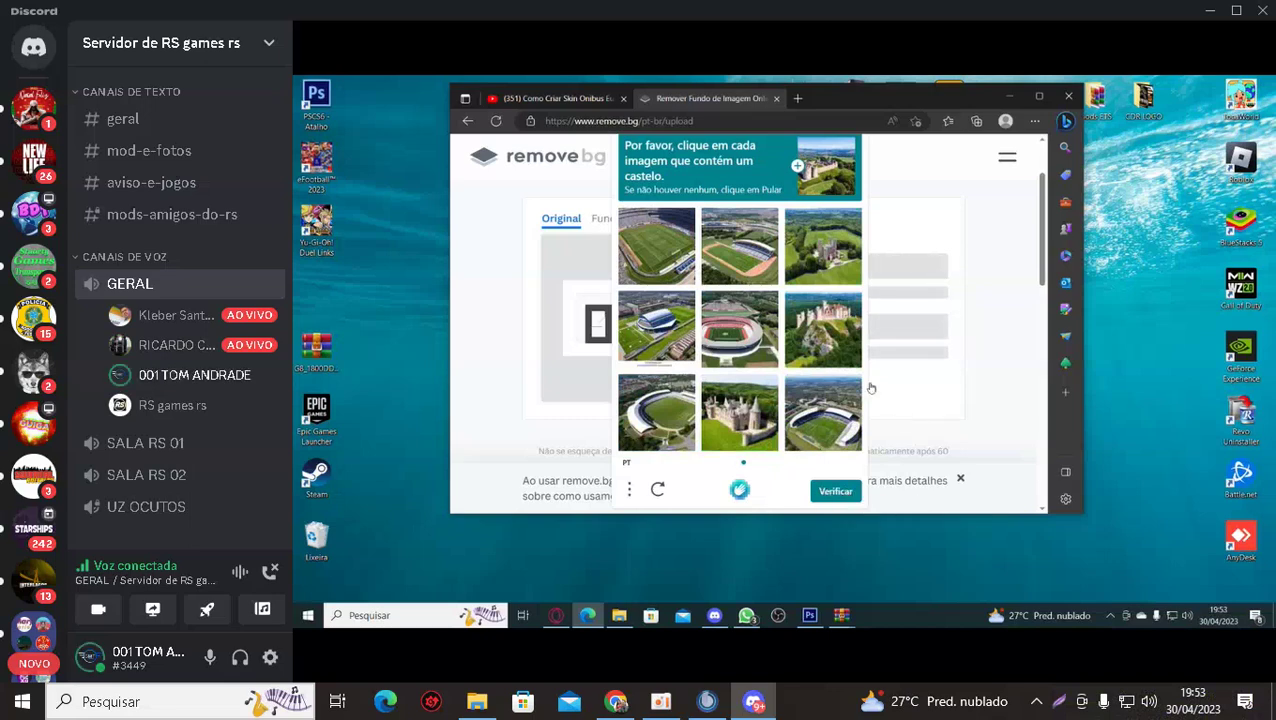
left_click(760, 436)
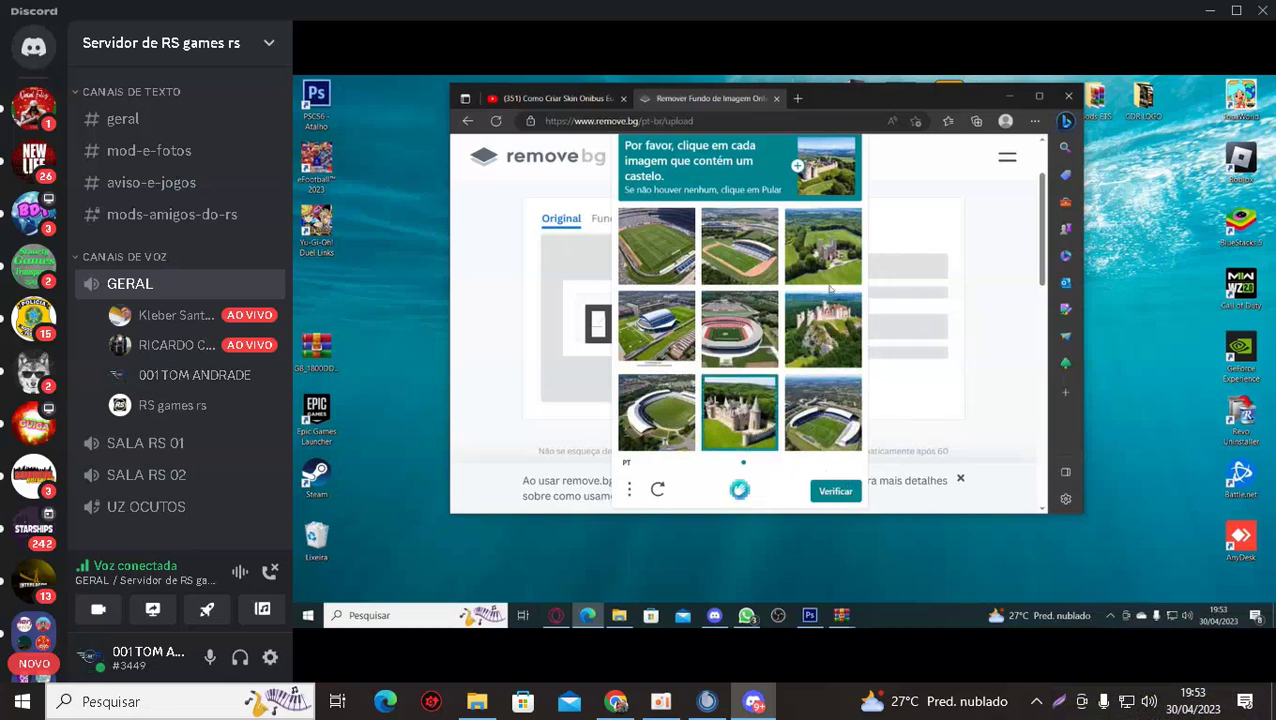
left_click(849, 320)
left_click(832, 499)
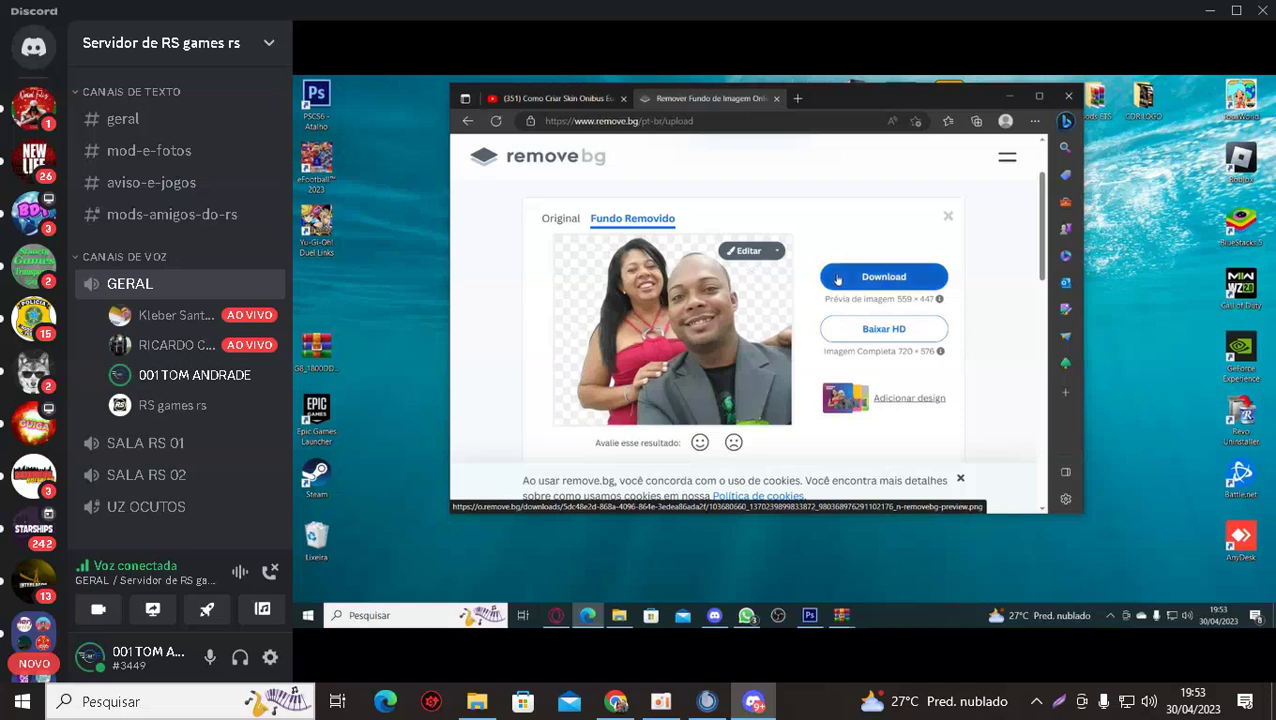
Download the background-free couple PNG and minimise the Edge window.
left_click(871, 280)
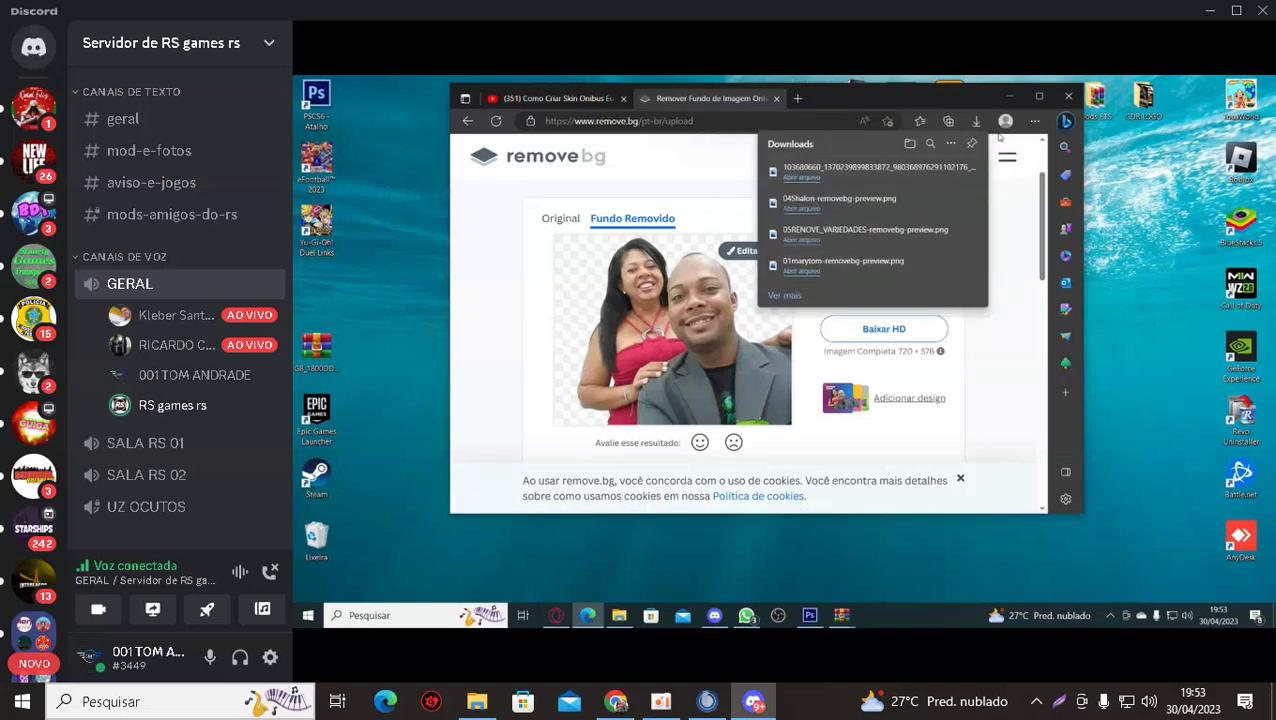
left_click(1012, 96)
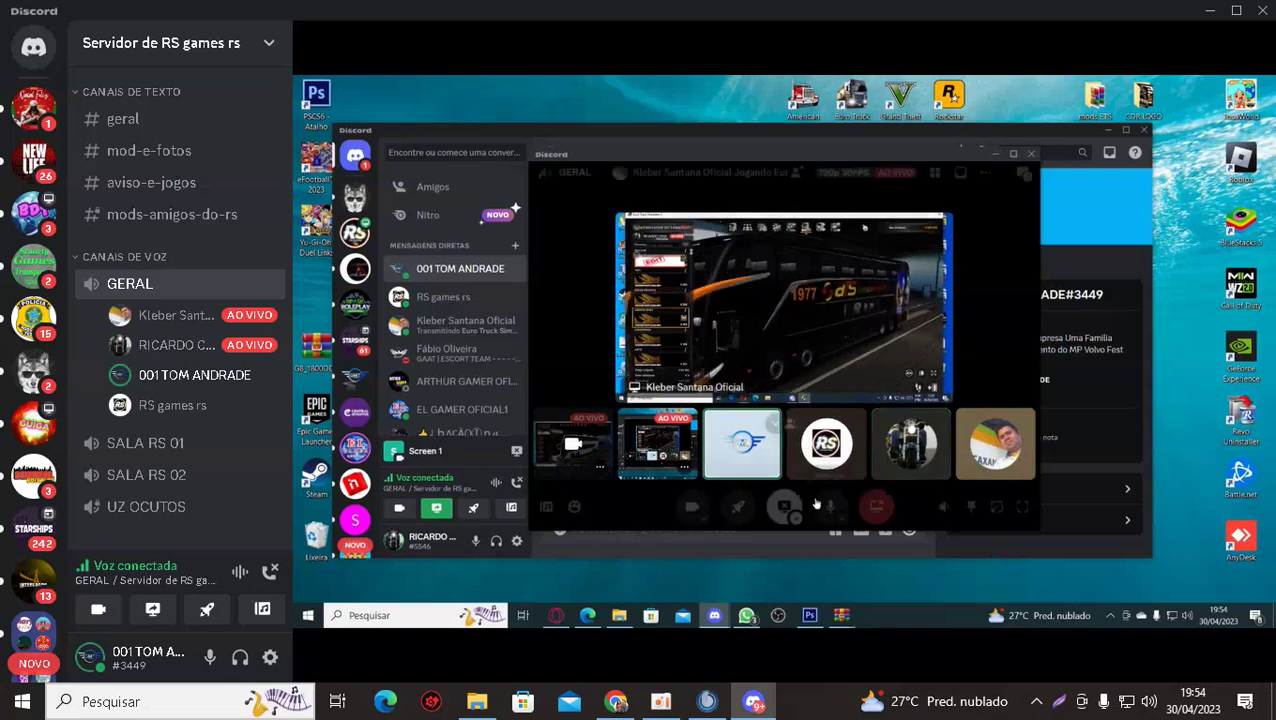
View the direct-message chat with the posted Mary&Tom Variedades, Renove and Central Eventos logos.
mouse_move(966, 393)
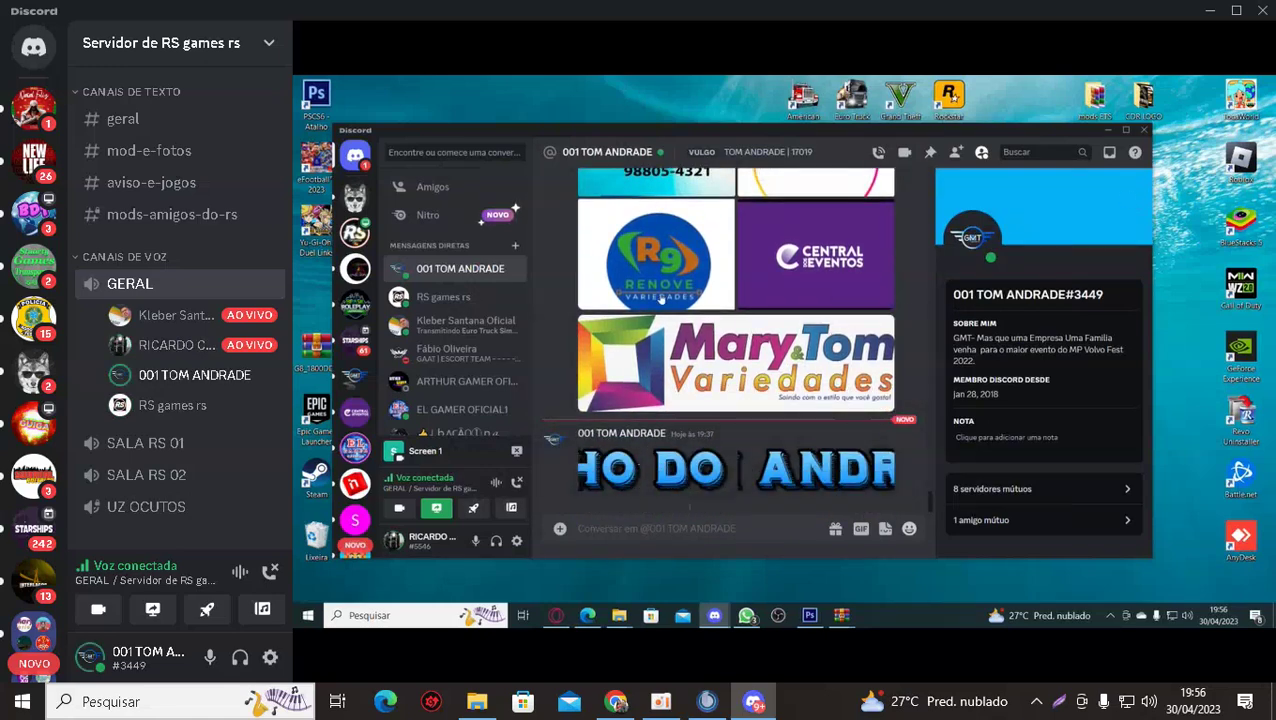
Select 01marytom-removebg-preview from the Imagens folder in Photoshop's Open dialog.
mouse_move(957, 433)
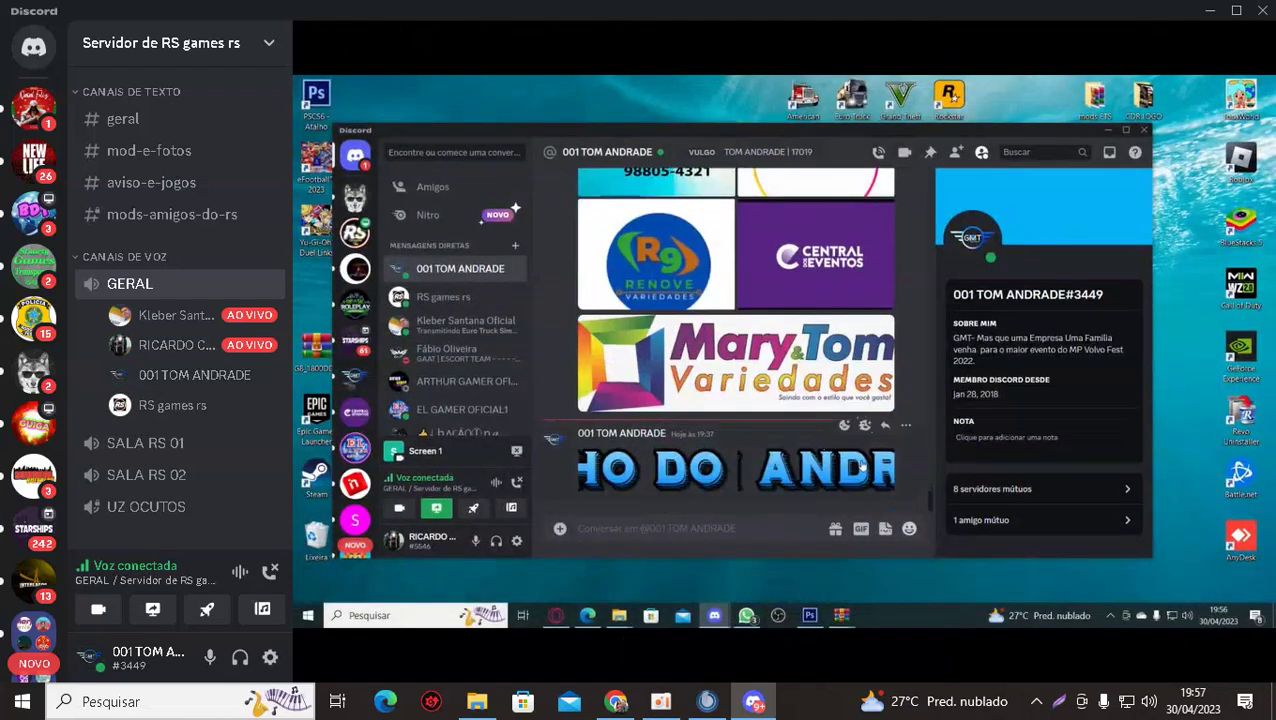
mouse_move(645, 472)
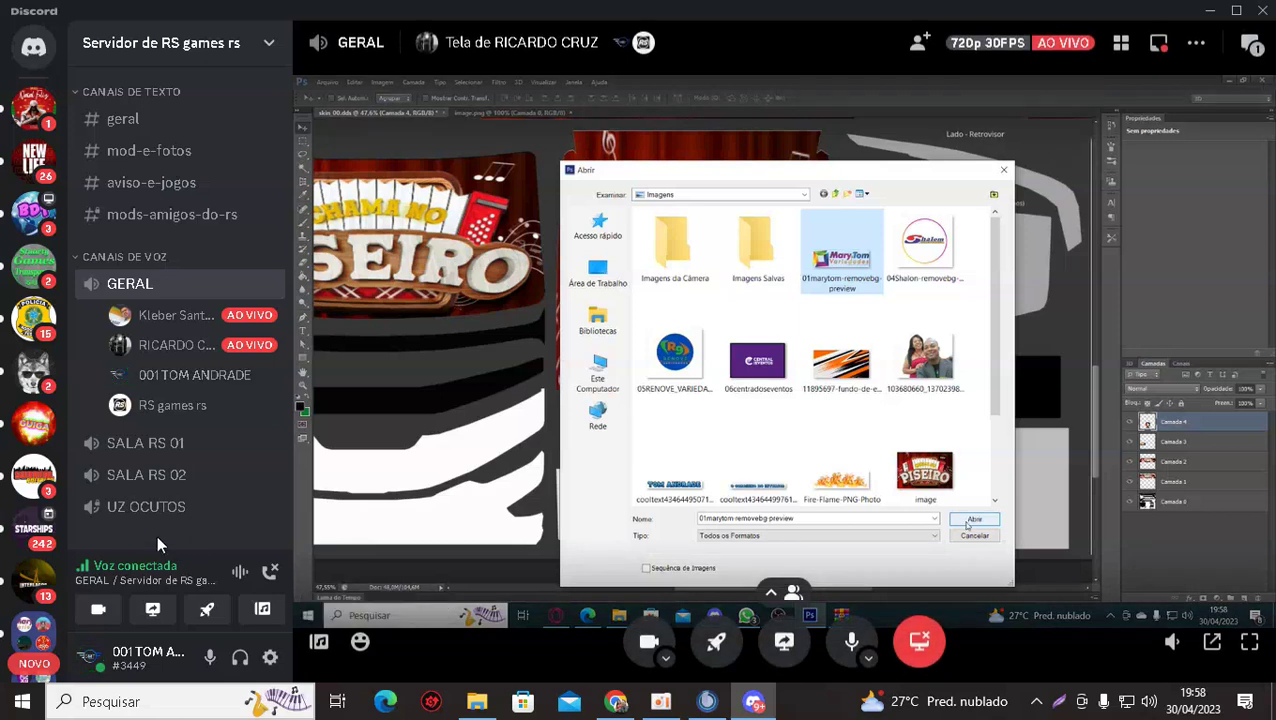
Turn on video in the voice call and close the Windows licence expiry warning.
left_click(97, 611)
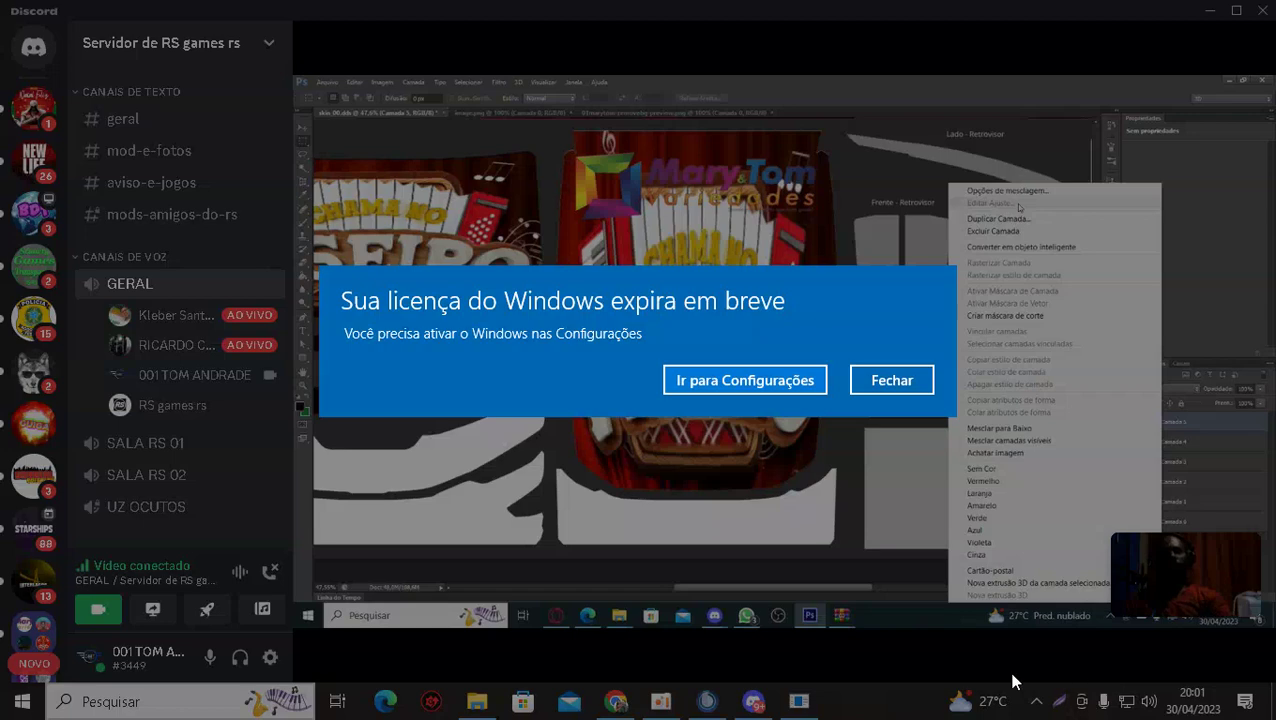
left_click(871, 384)
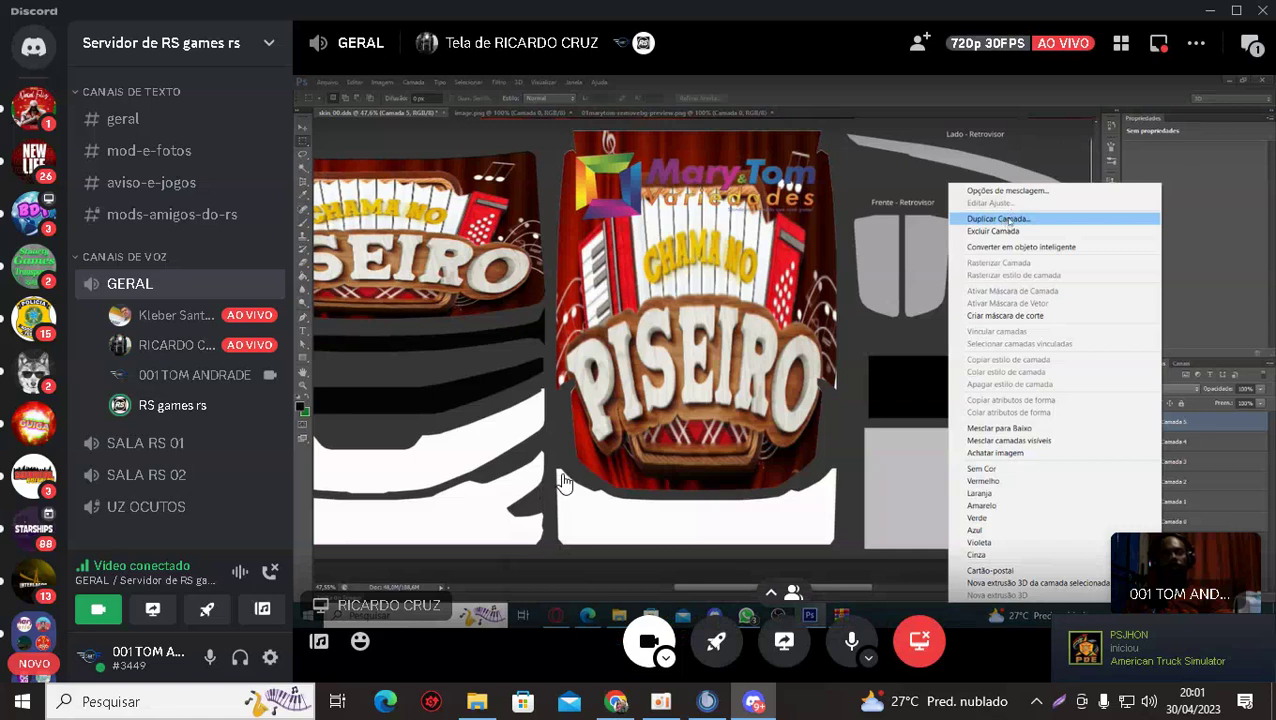
left_click(477, 701)
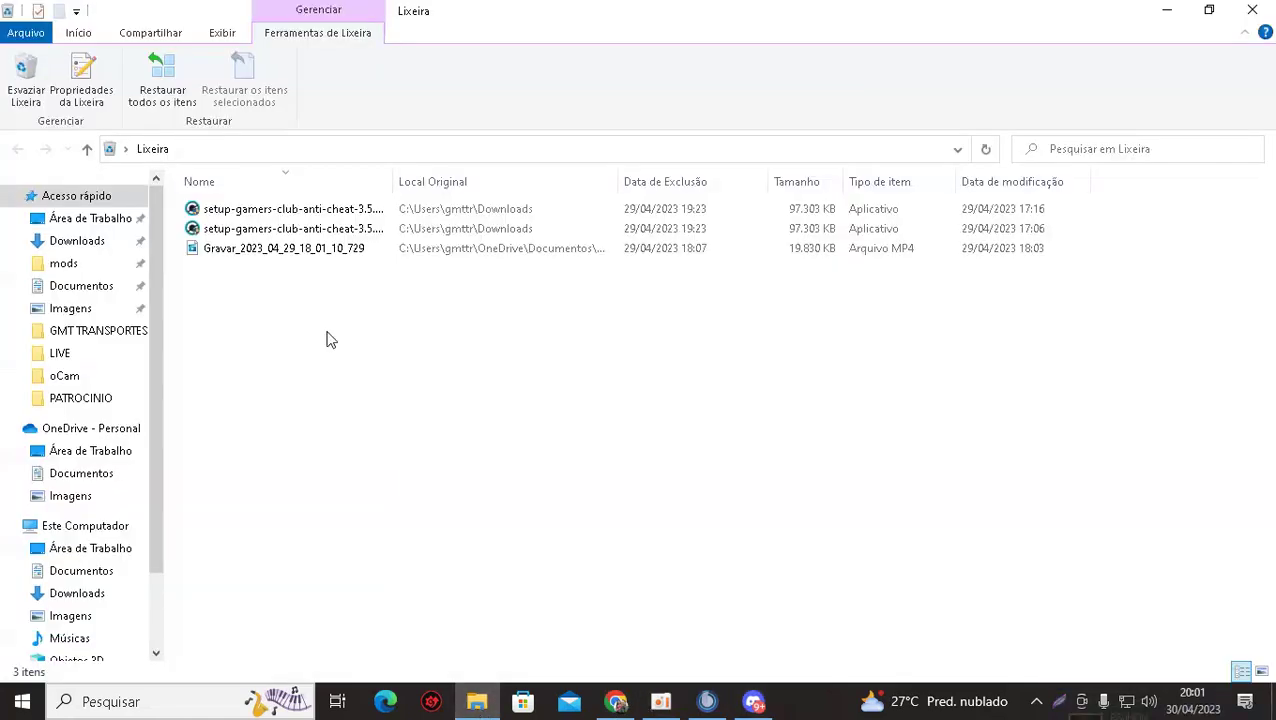
left_click(78, 242)
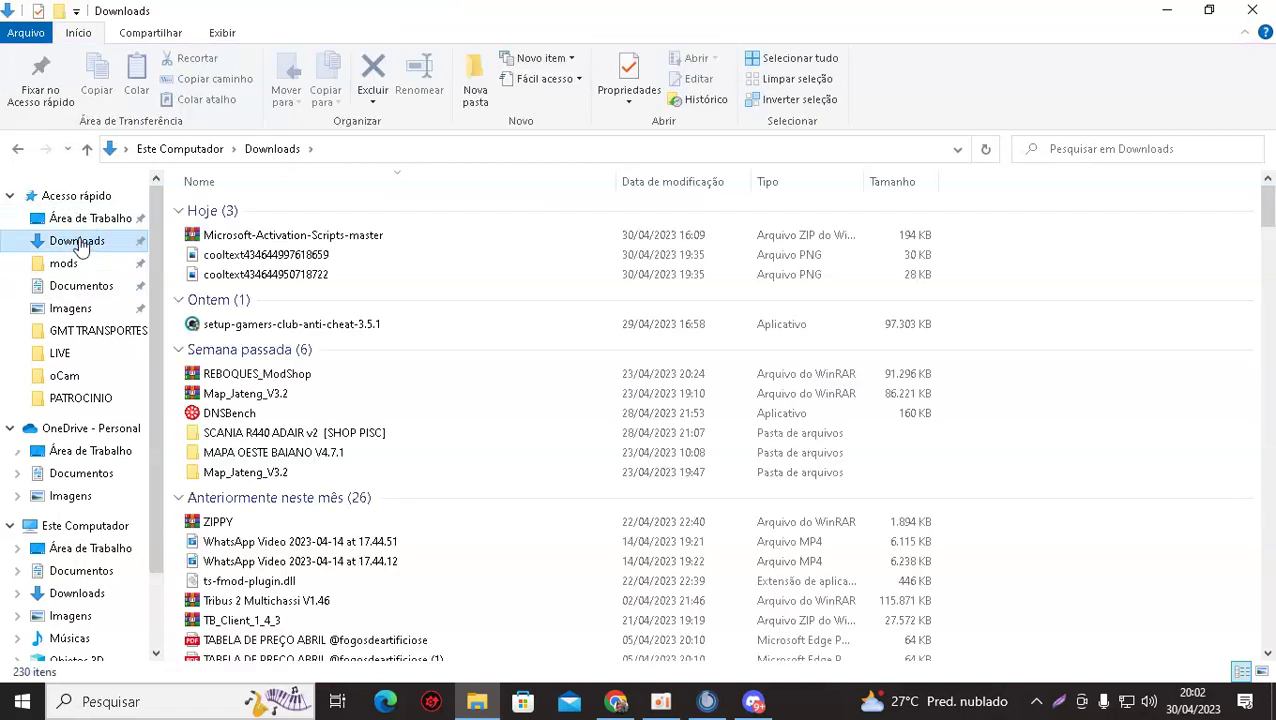
left_click(234, 238)
right_click(235, 239)
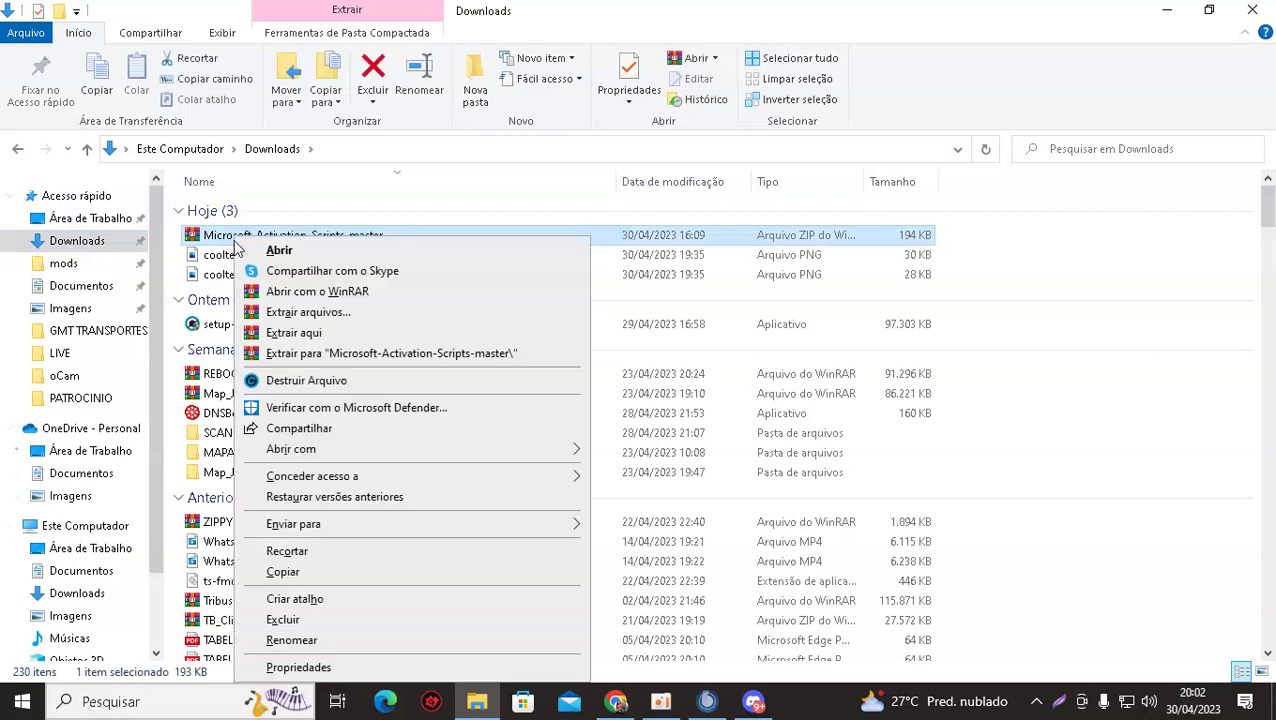
left_click(292, 354)
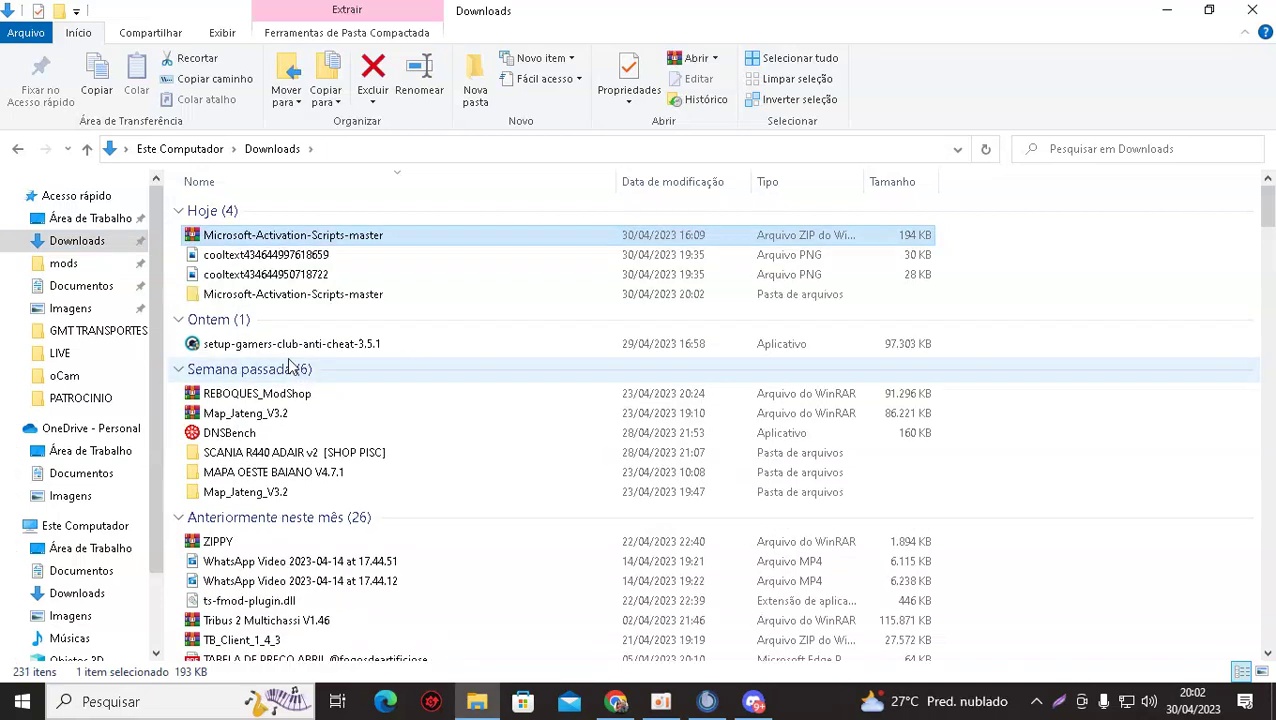
double_click(262, 295)
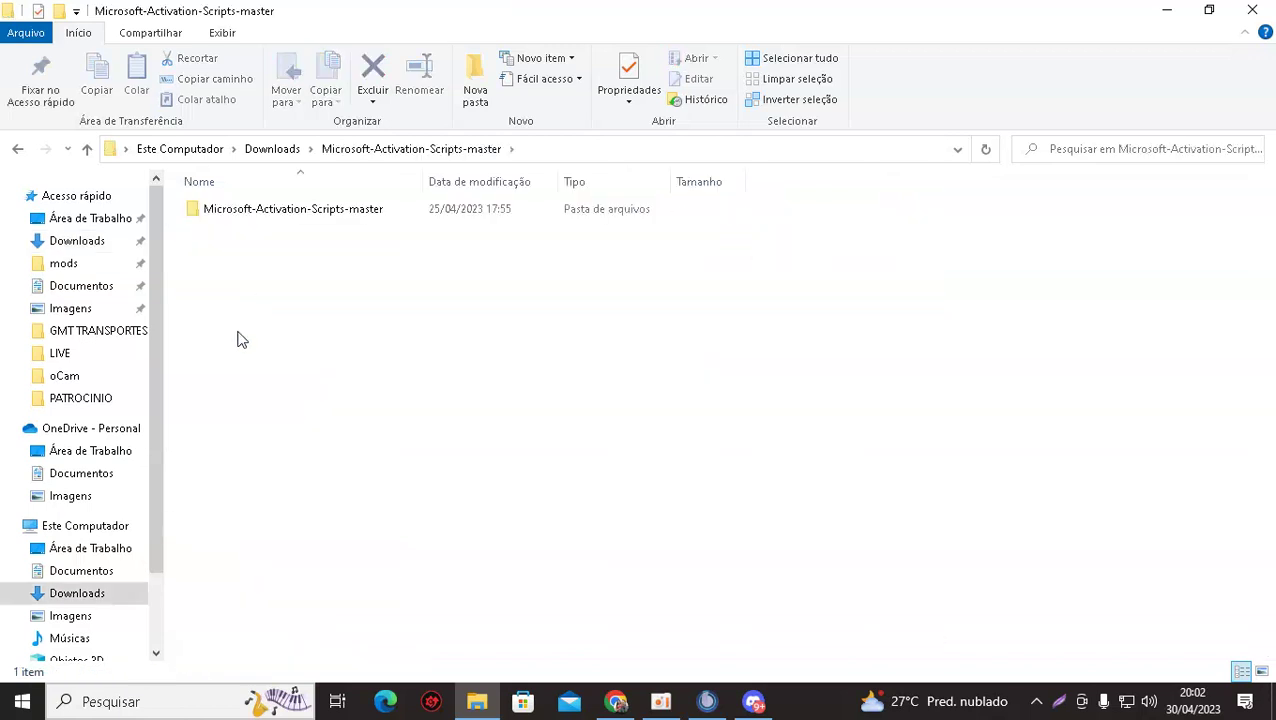
double_click(241, 207)
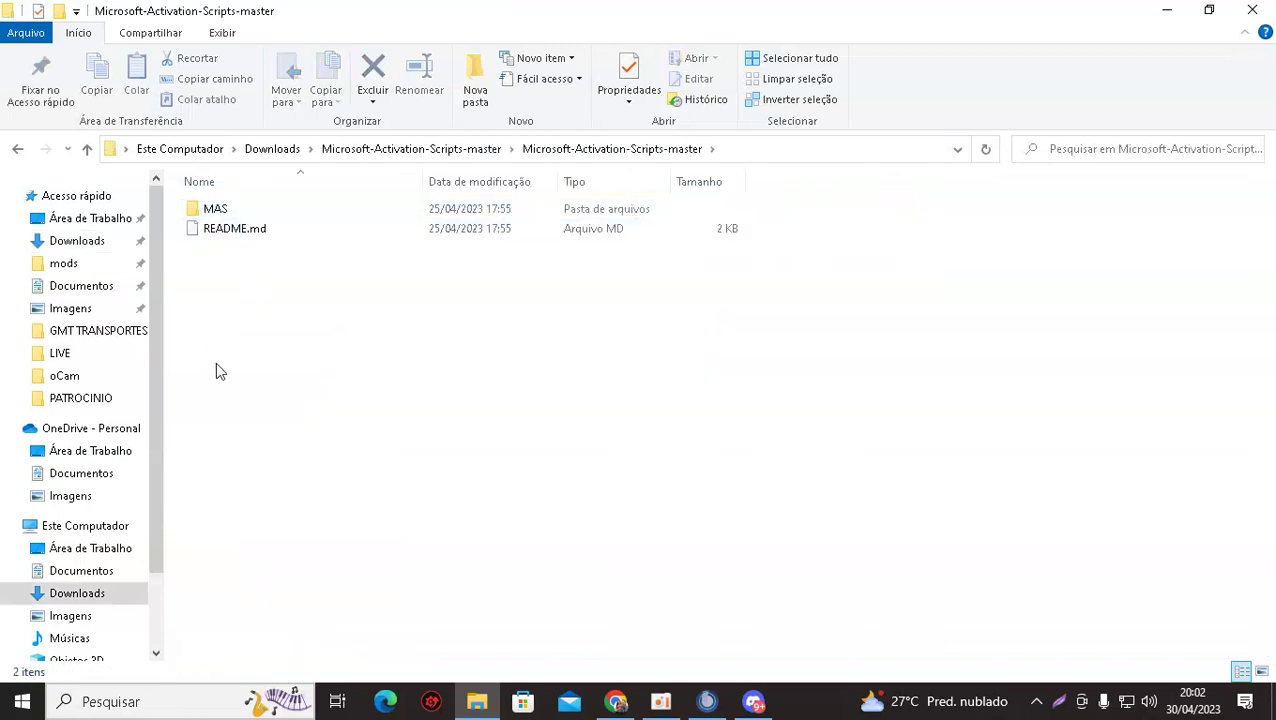
double_click(228, 213)
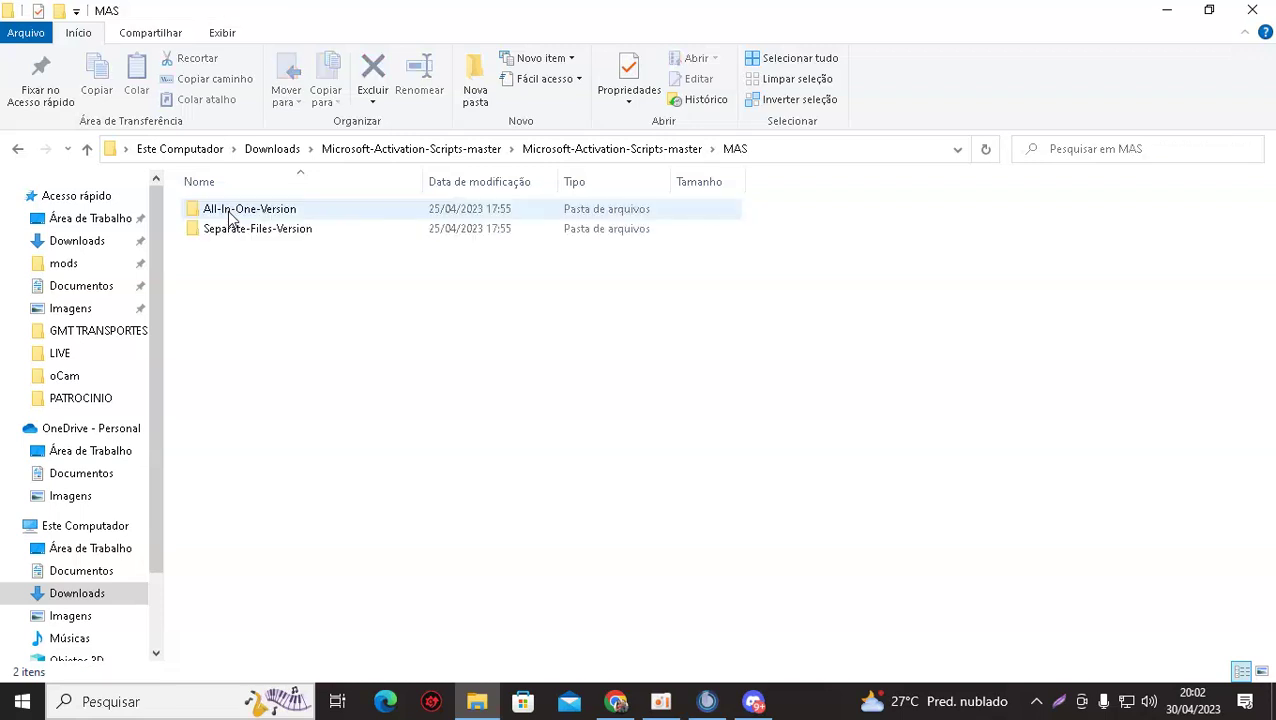
double_click(238, 212)
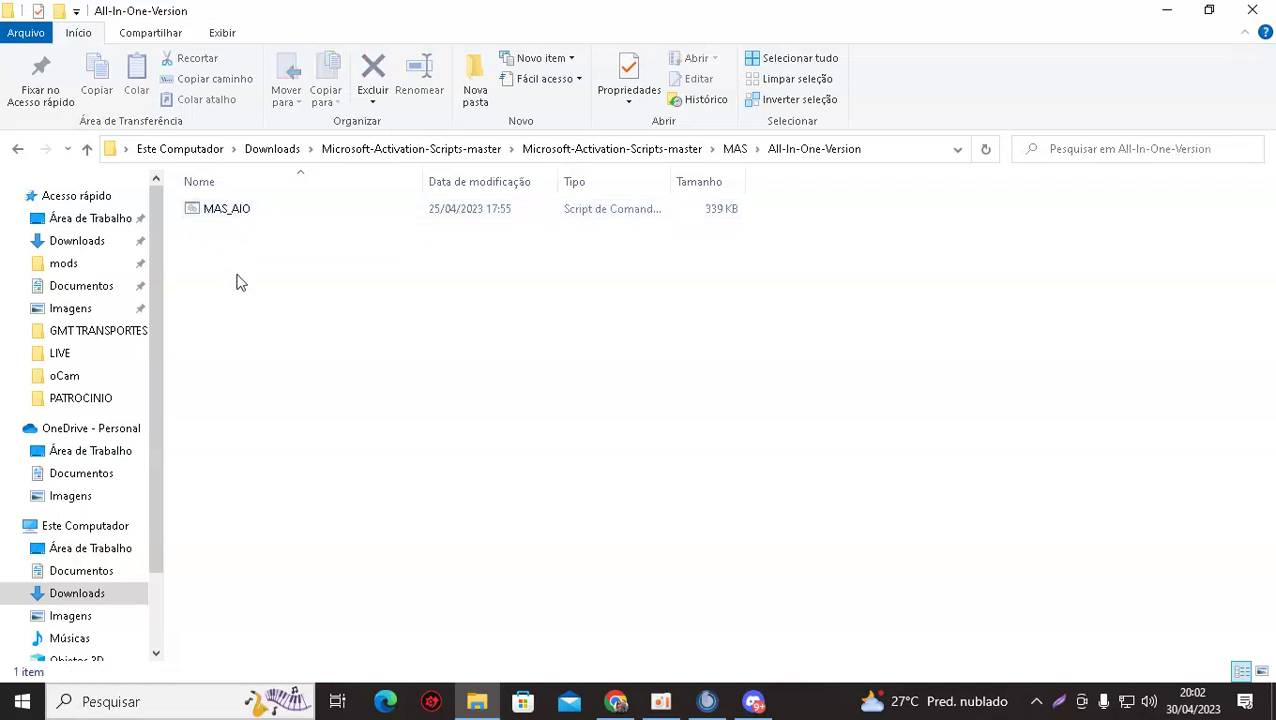
left_click(20, 150)
left_click(20, 150)
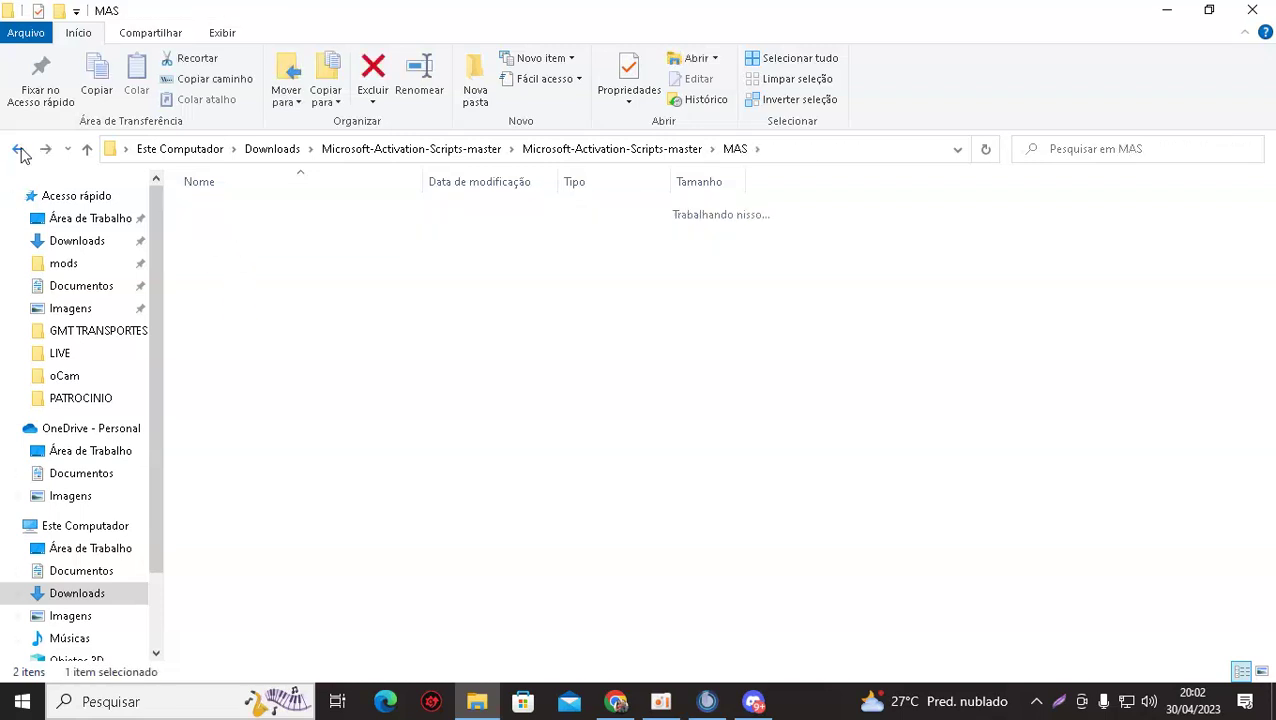
left_click(20, 150)
left_click(20, 150)
left_click(20, 150)
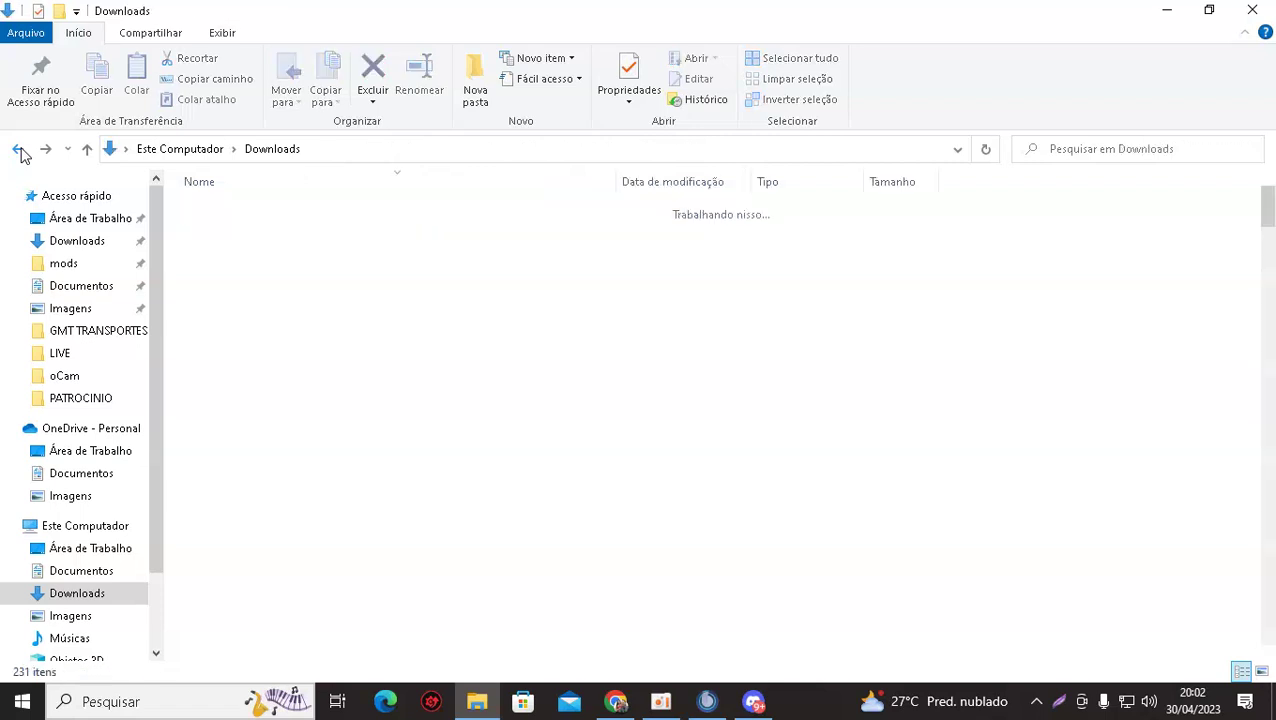
left_click(752, 703)
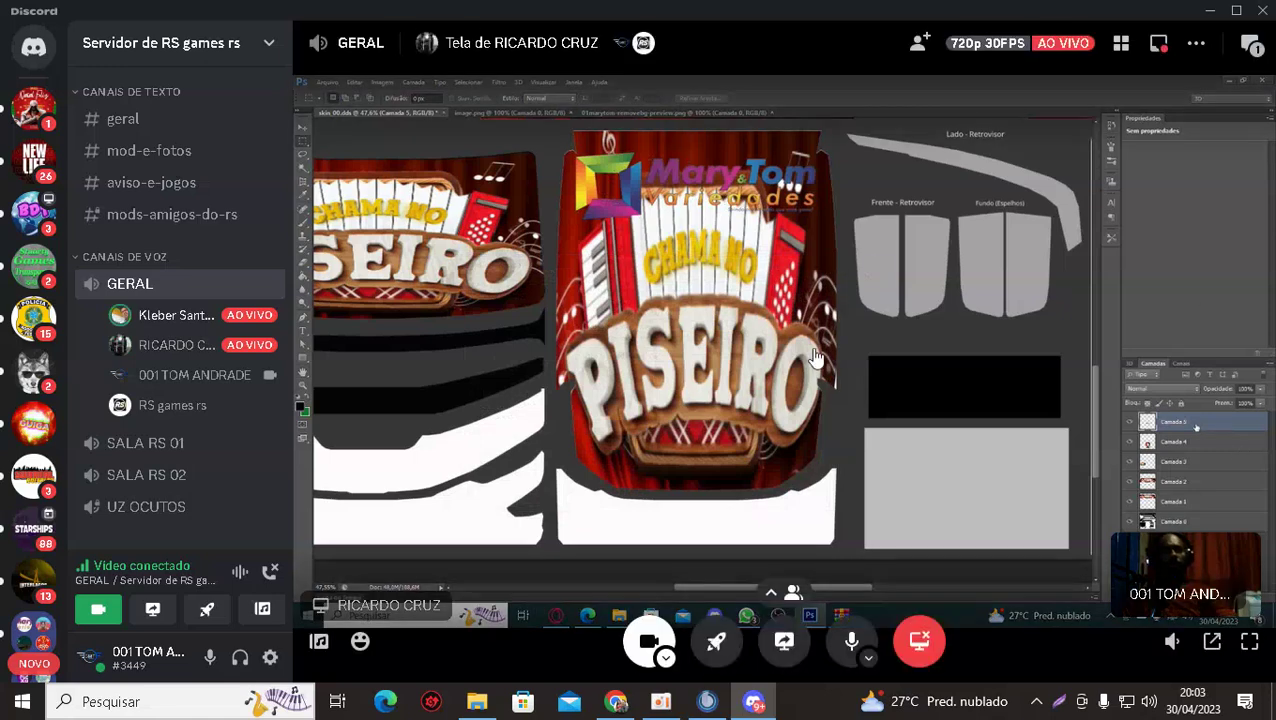
Watch the shared Photoshop stream full-screen, then return to the six-tile call grid.
left_click(1249, 641)
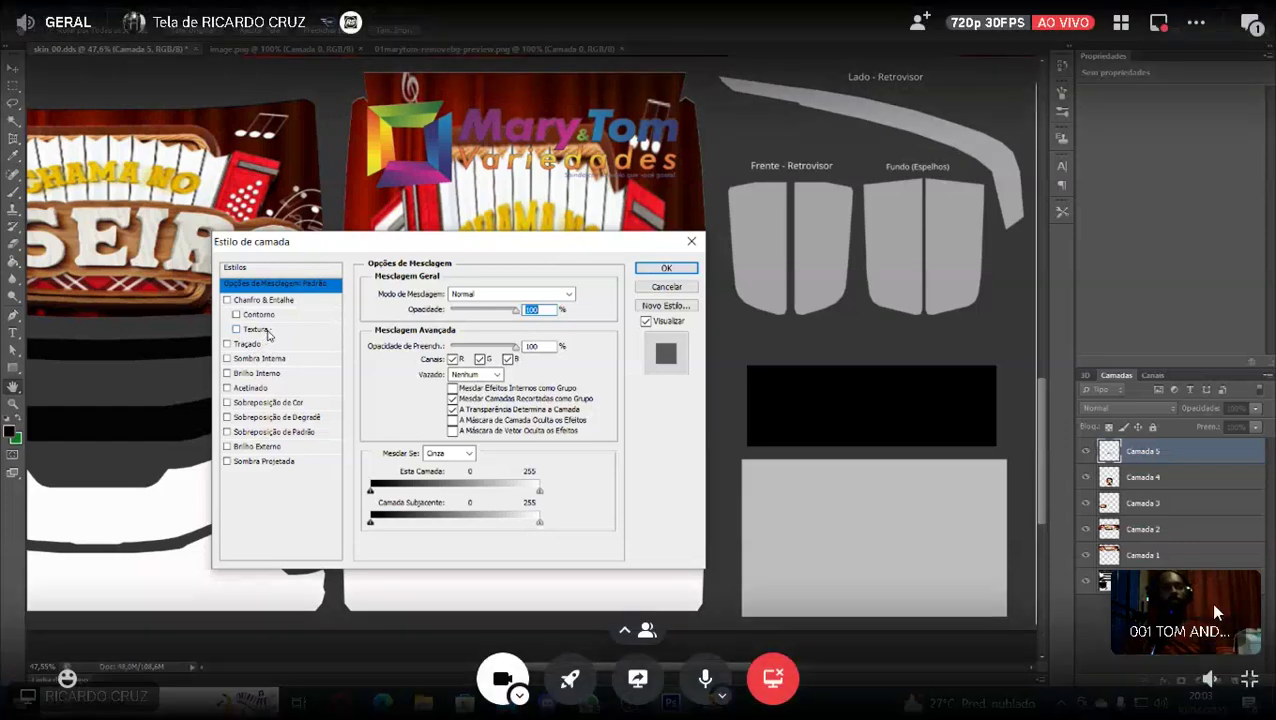
left_click_drag(1185, 612, 1152, 240)
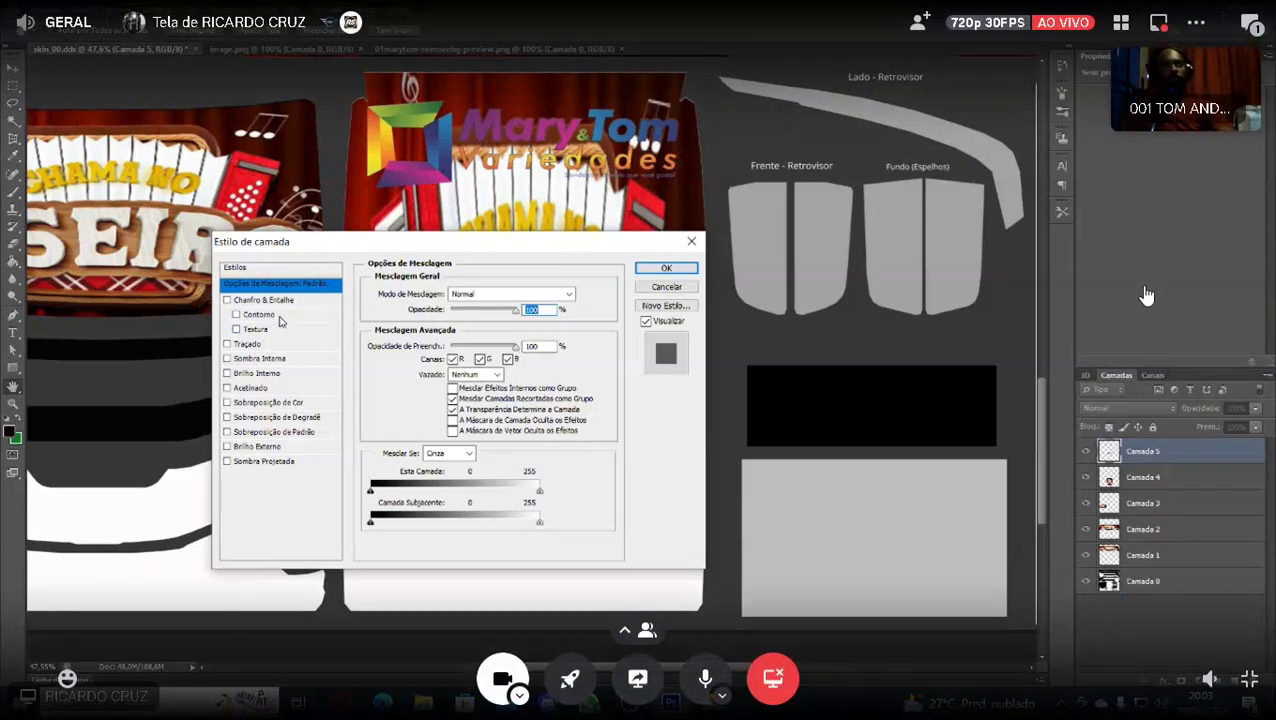
left_click(1110, 328)
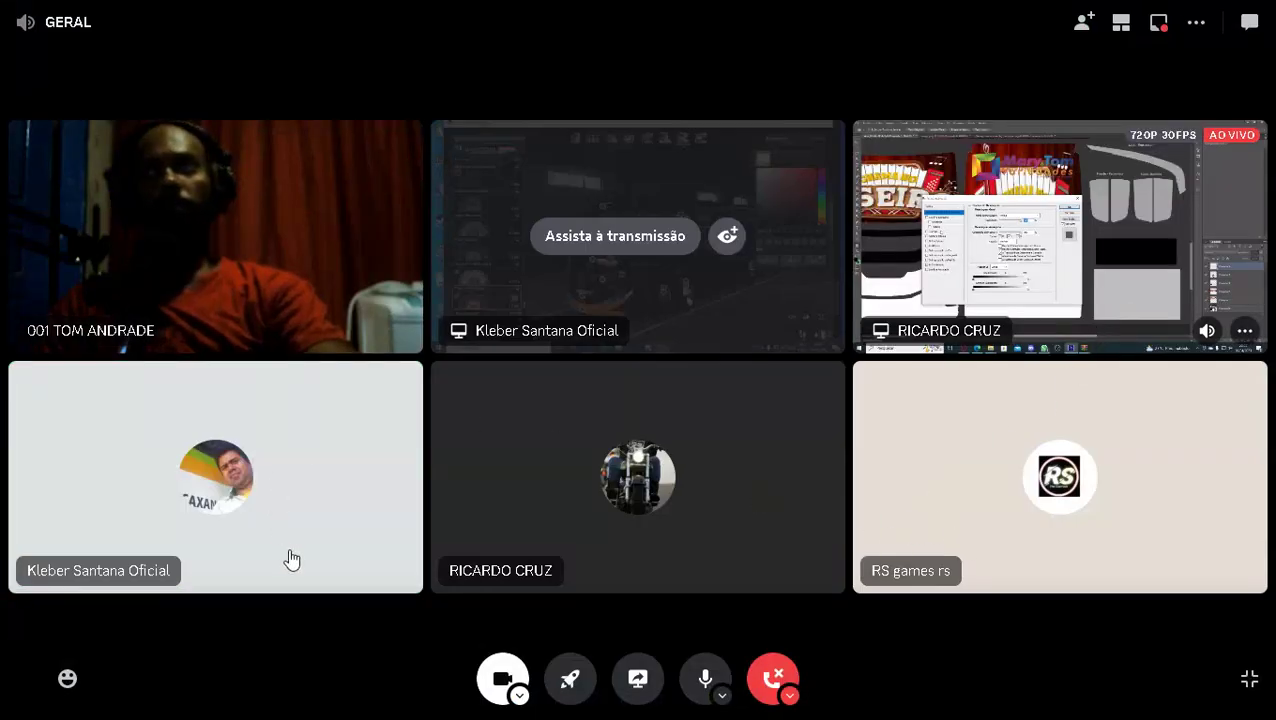
Dismiss the suggested activities and focus the shared Photoshop screen.
left_click(570, 680)
left_click(701, 645)
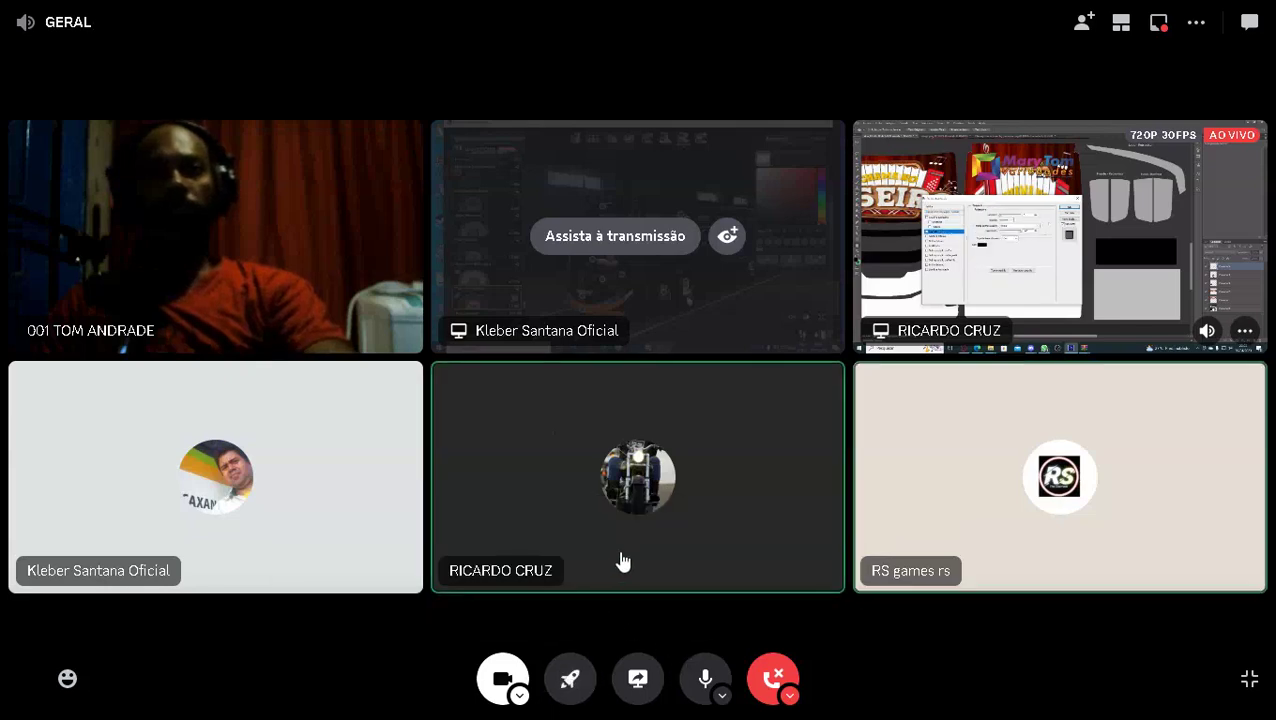
left_click(997, 250)
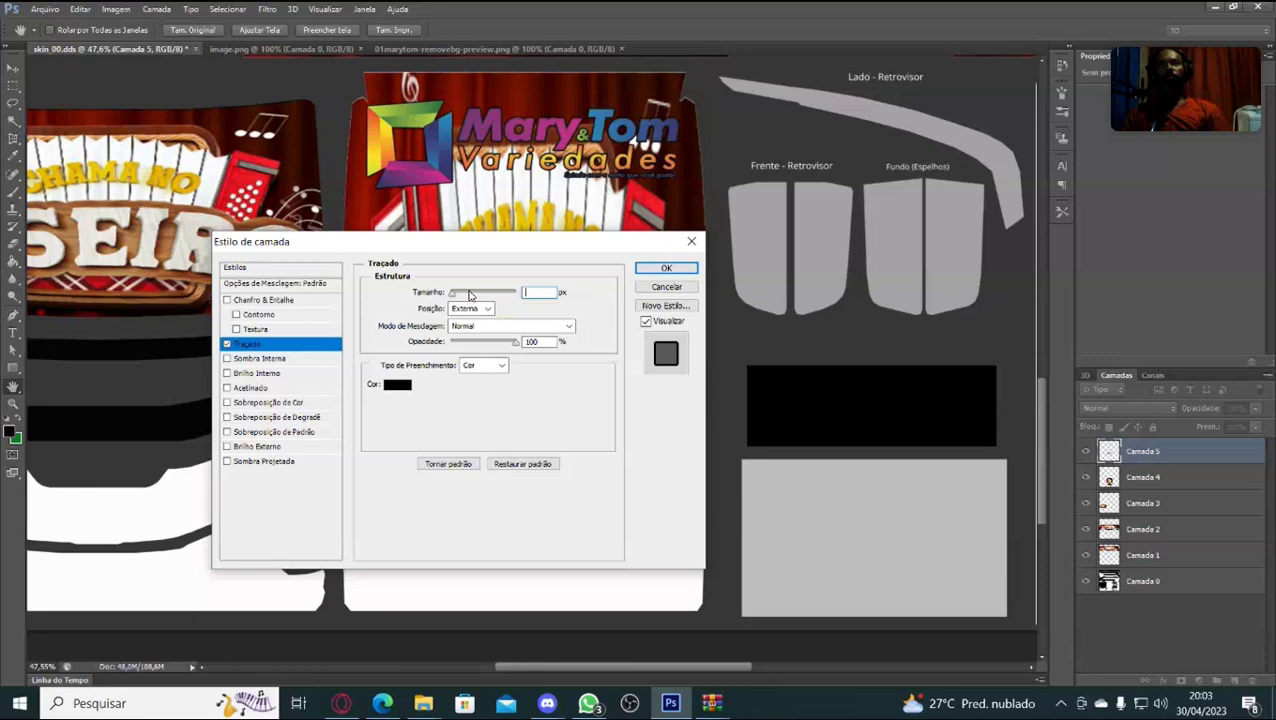
Apply a black external Traçado stroke to Camada 5, correcting the invalid size value.
left_click(531, 291)
left_click(602, 297)
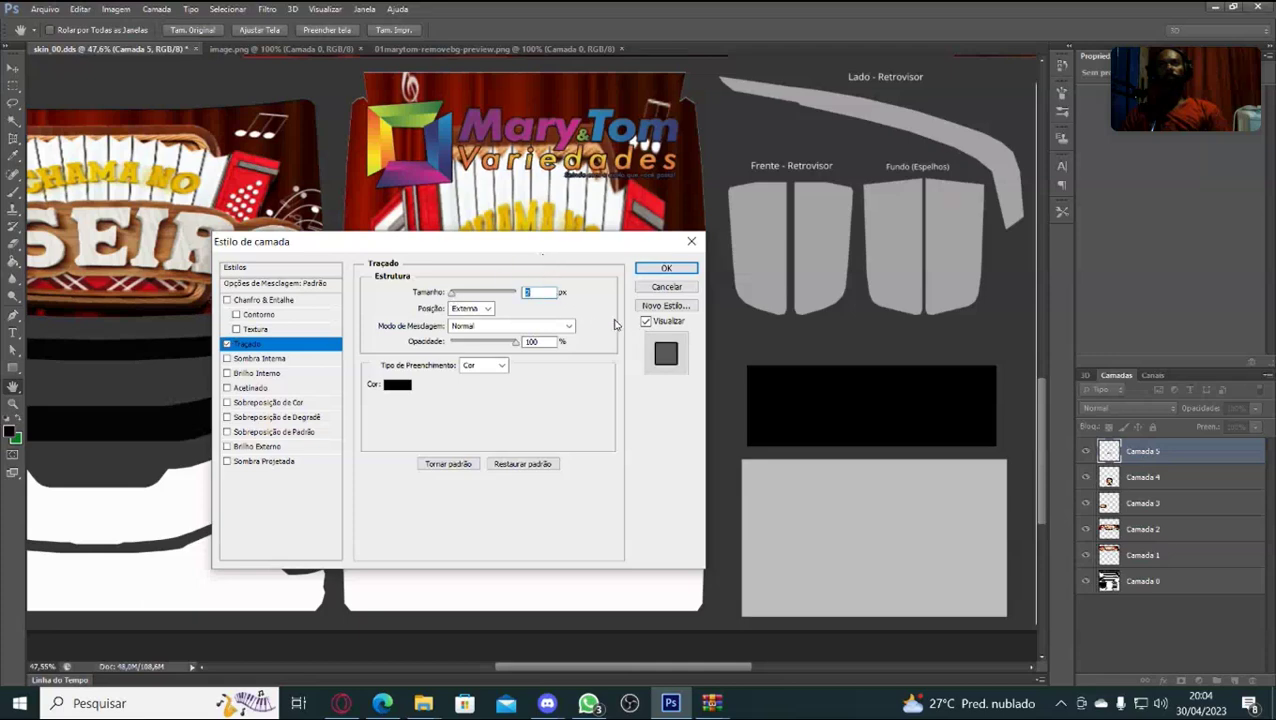
left_click(665, 267)
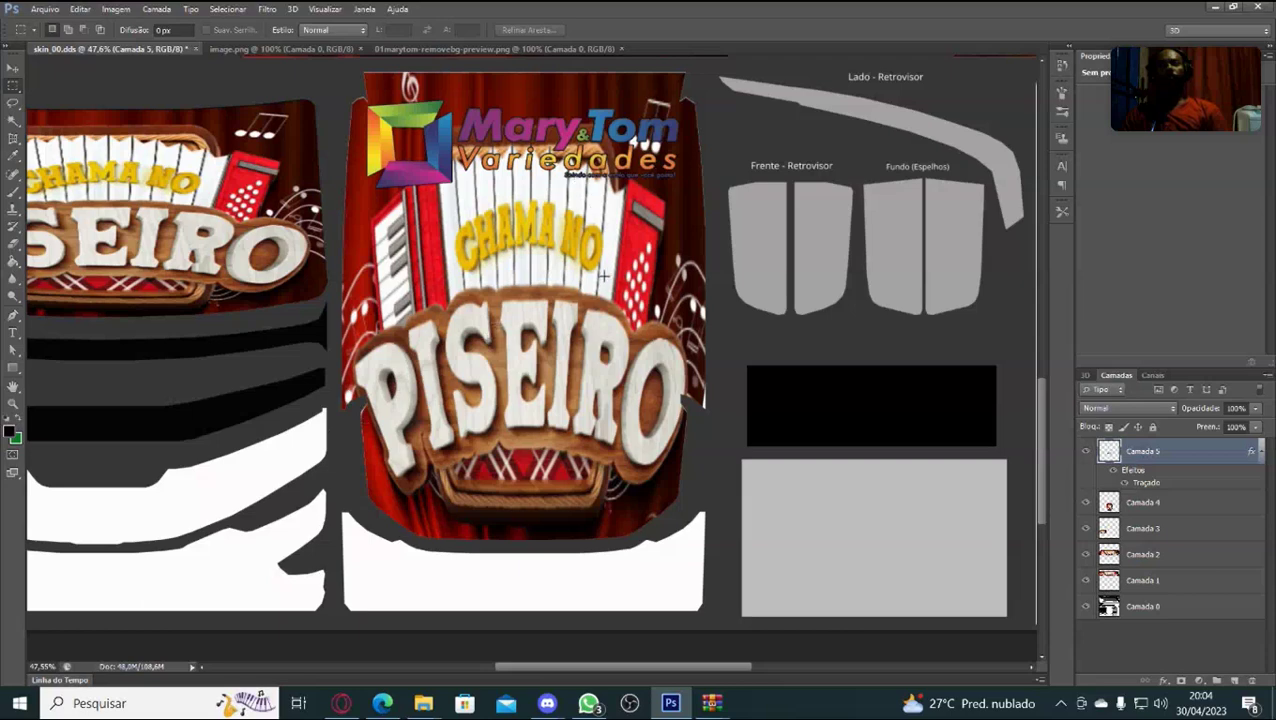
Zoom the canvas to about 70% and scroll up to the stroked Mary&Tom logo.
scroll(356, 431, "up", 2)
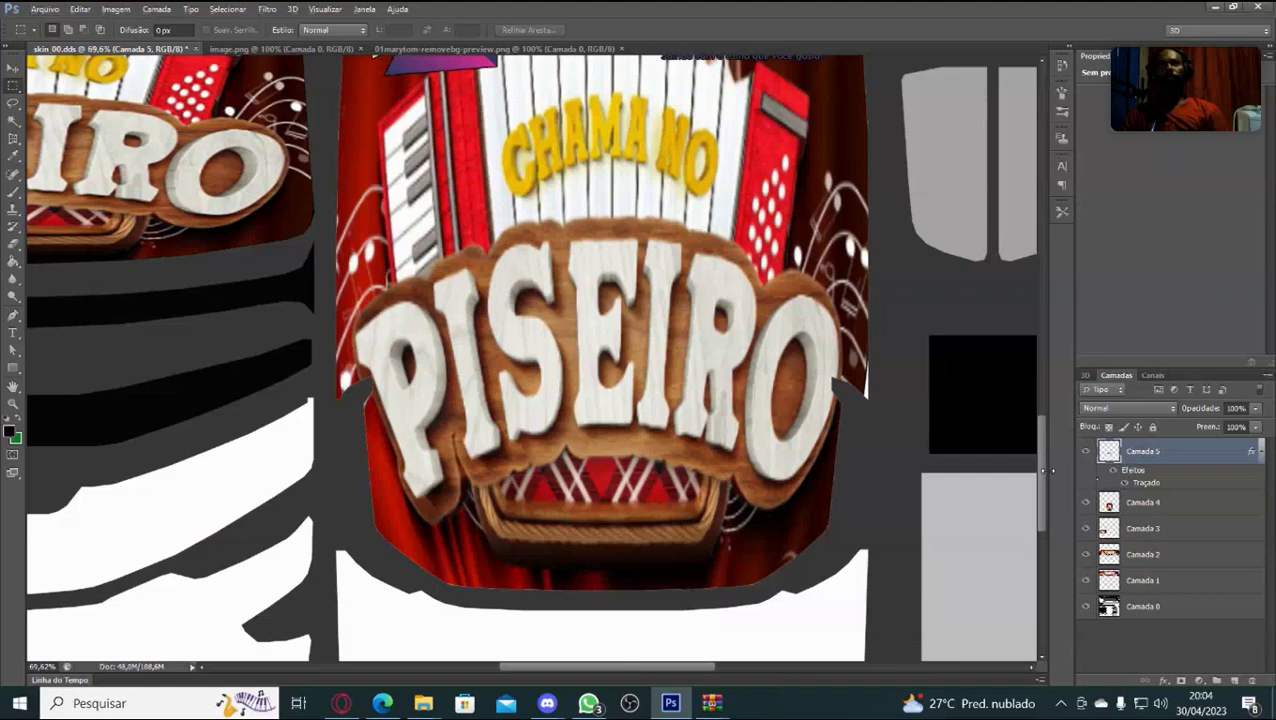
left_click_drag(1047, 452, 1043, 413)
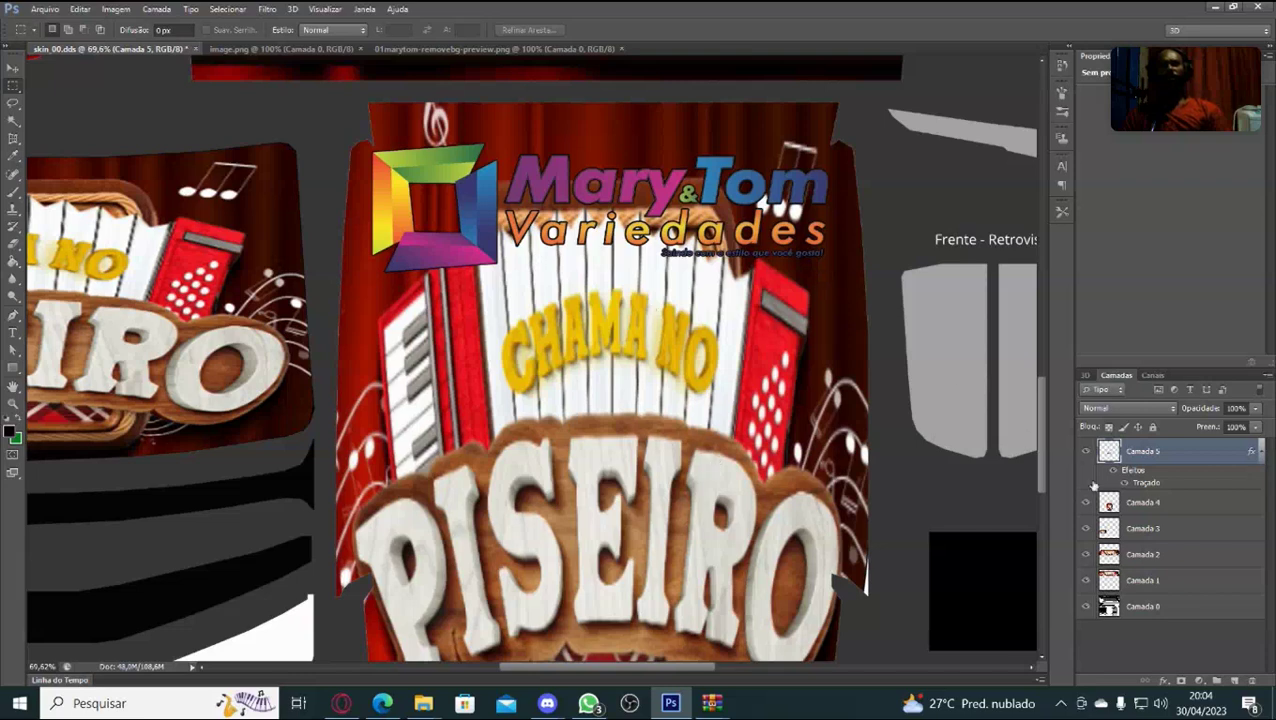
Reopen Camada 5's blending options and set the Traçado stroke to Interna with near-white fbf5f5.
right_click(1190, 455)
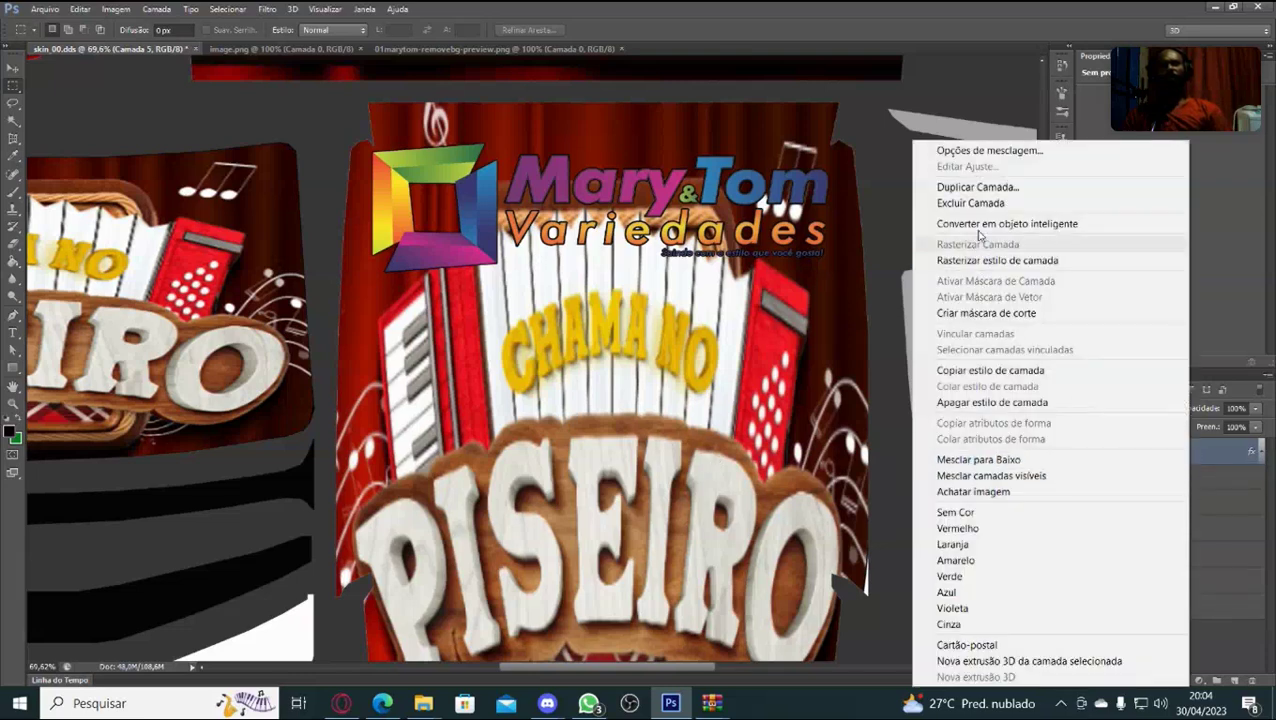
left_click(1012, 150)
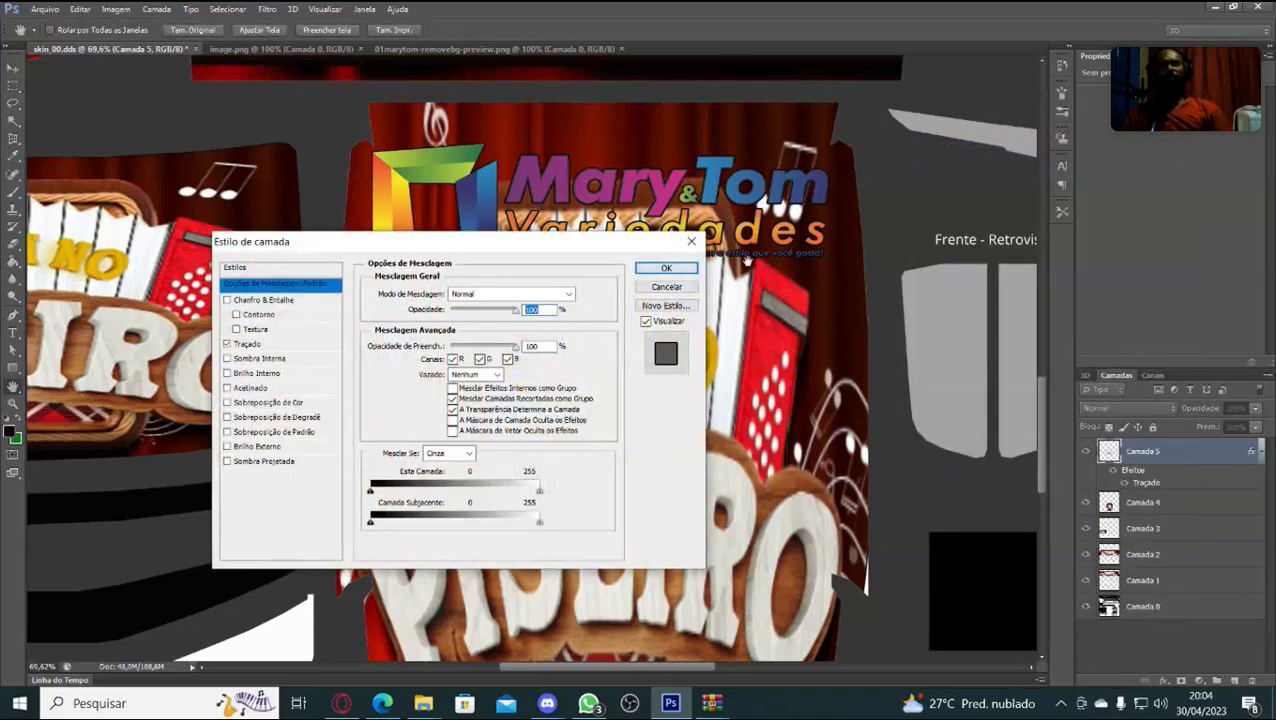
left_click(268, 347)
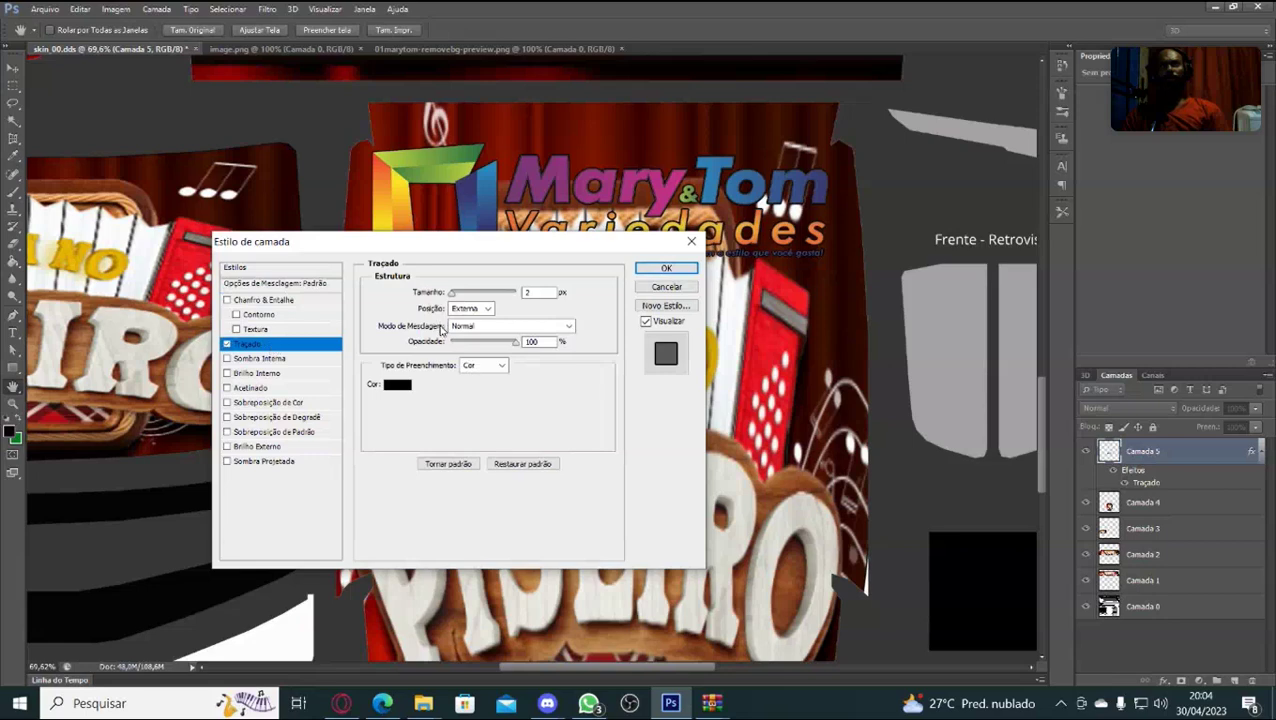
left_click(487, 310)
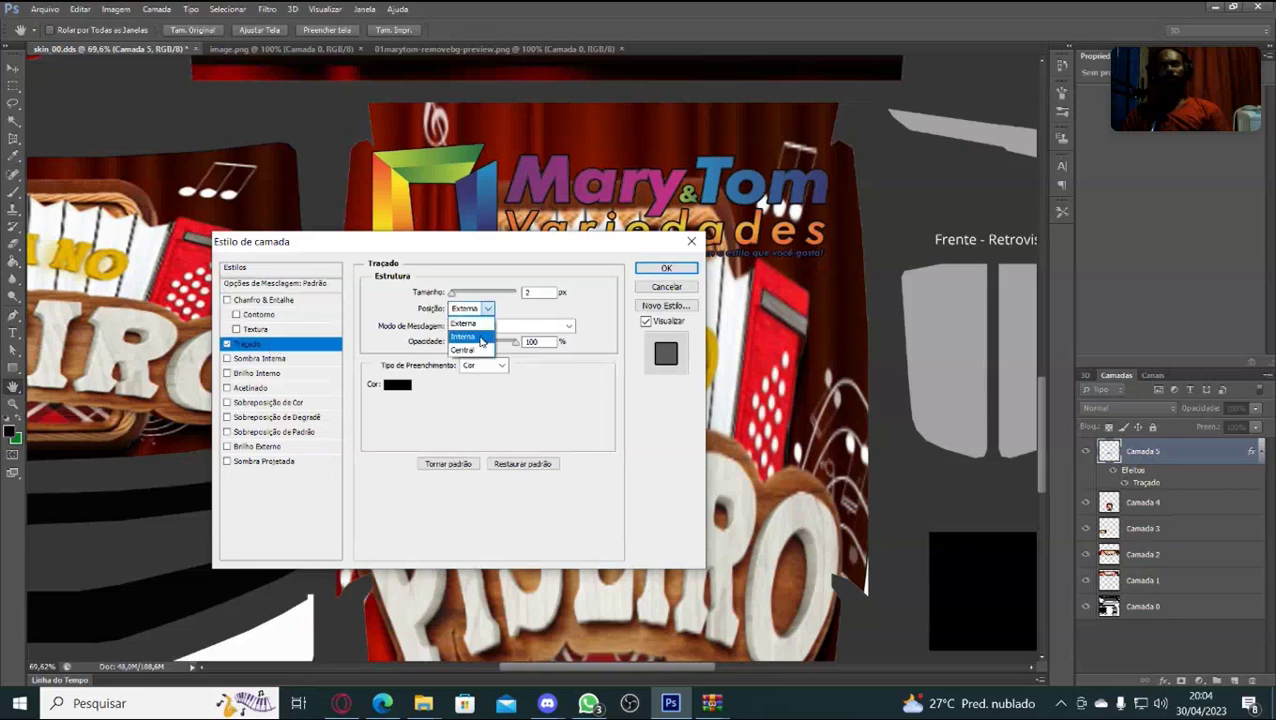
left_click(474, 339)
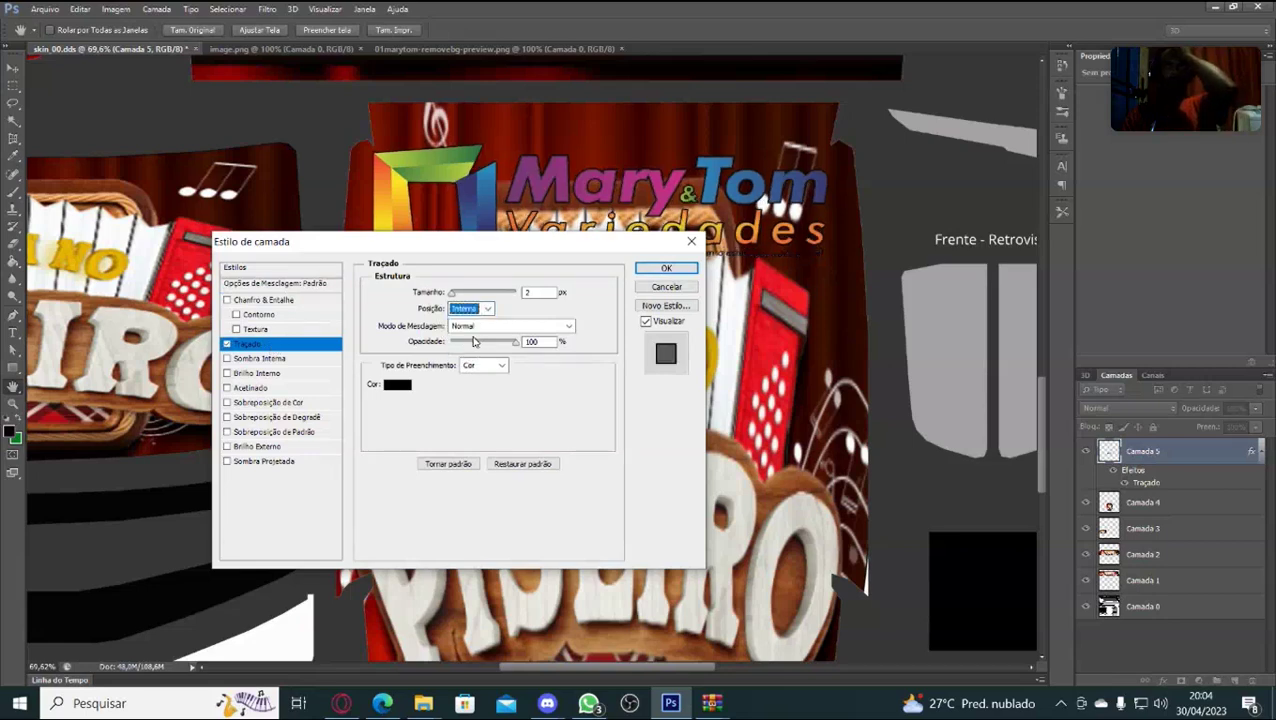
left_click(400, 385)
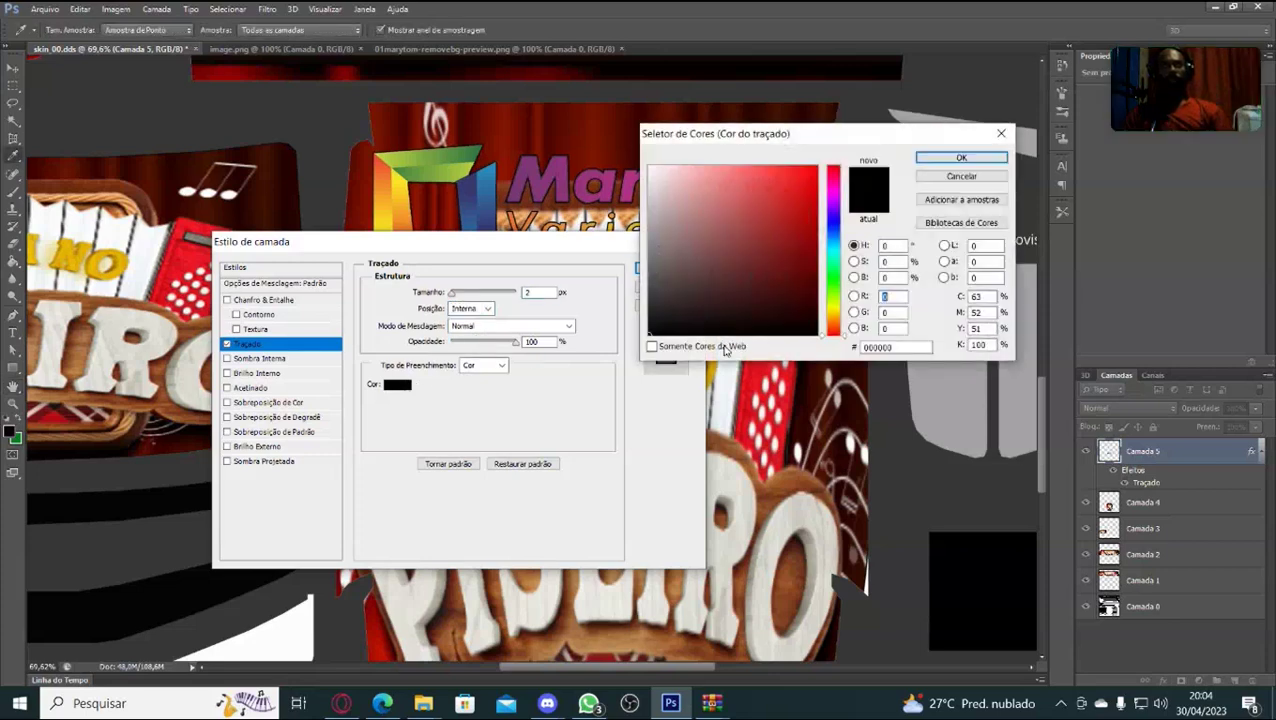
left_click(651, 169)
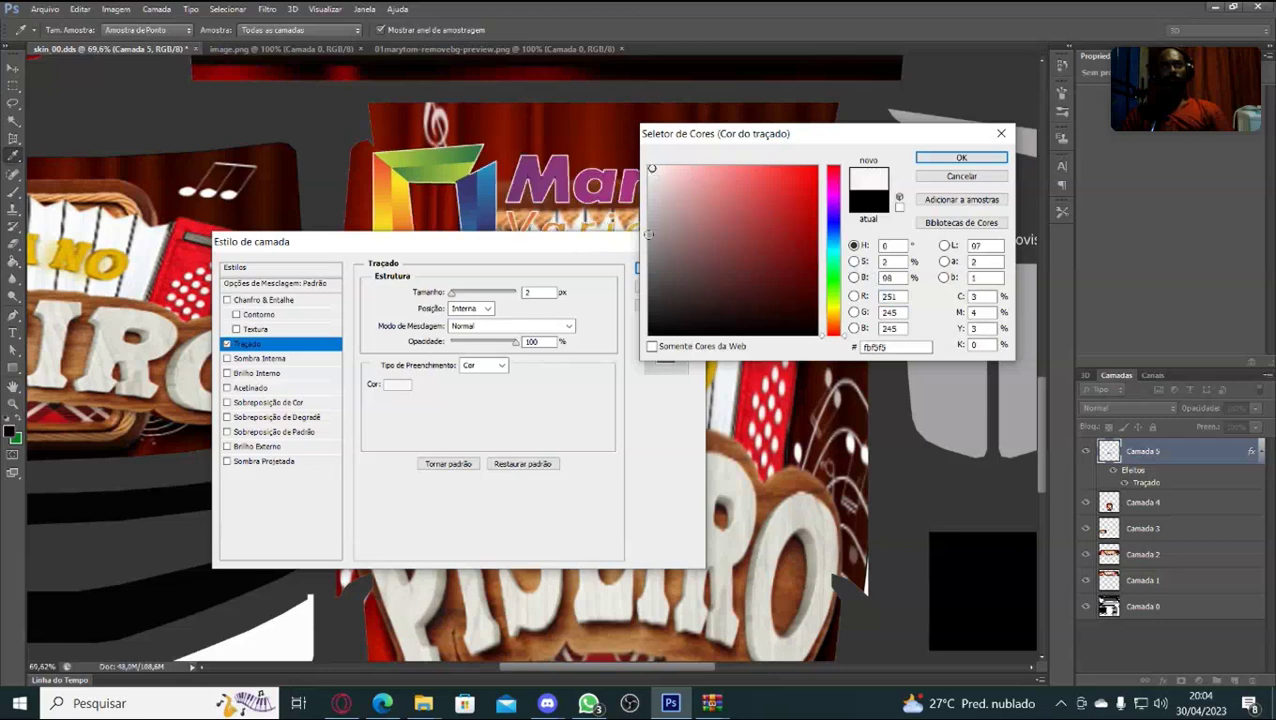
left_click(961, 160)
mouse_move(612, 248)
left_mouse_down()
mouse_move(622, 333)
mouse_move(655, 379)
mouse_move(604, 320)
left_mouse_up()
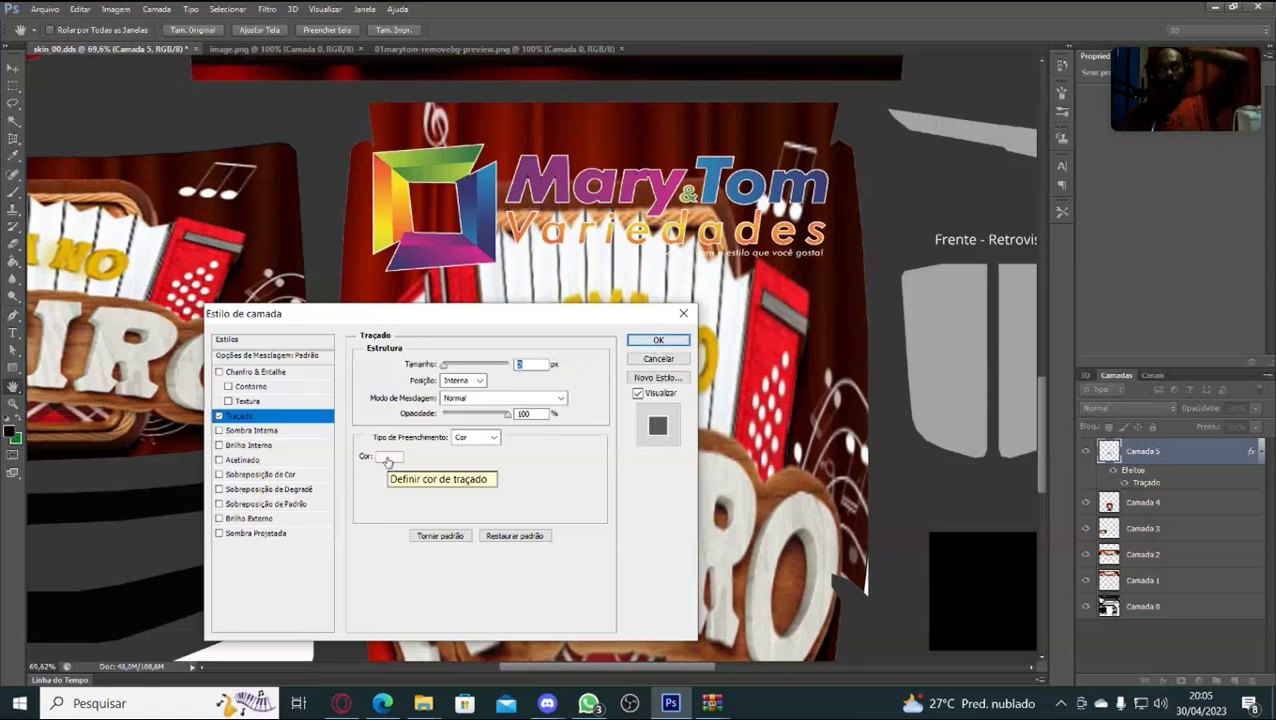
Change the inside stroke colour to a saturated bright green.
left_click(388, 460)
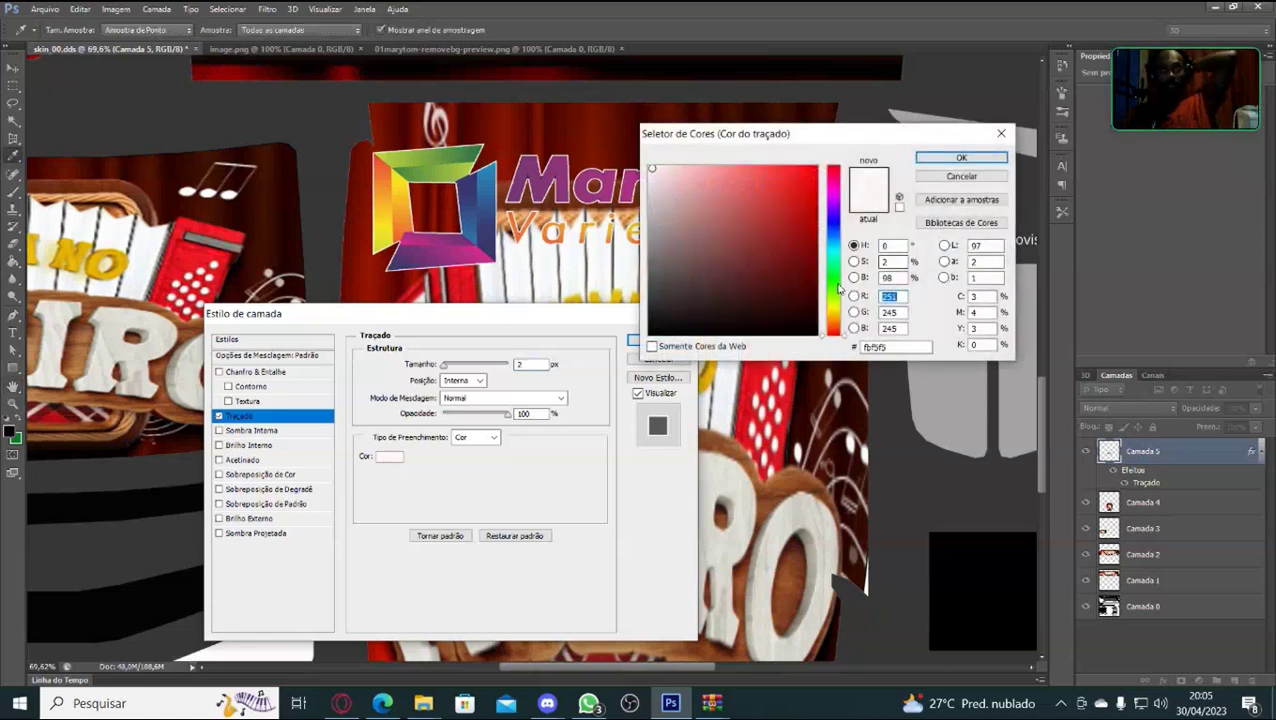
left_click(834, 283)
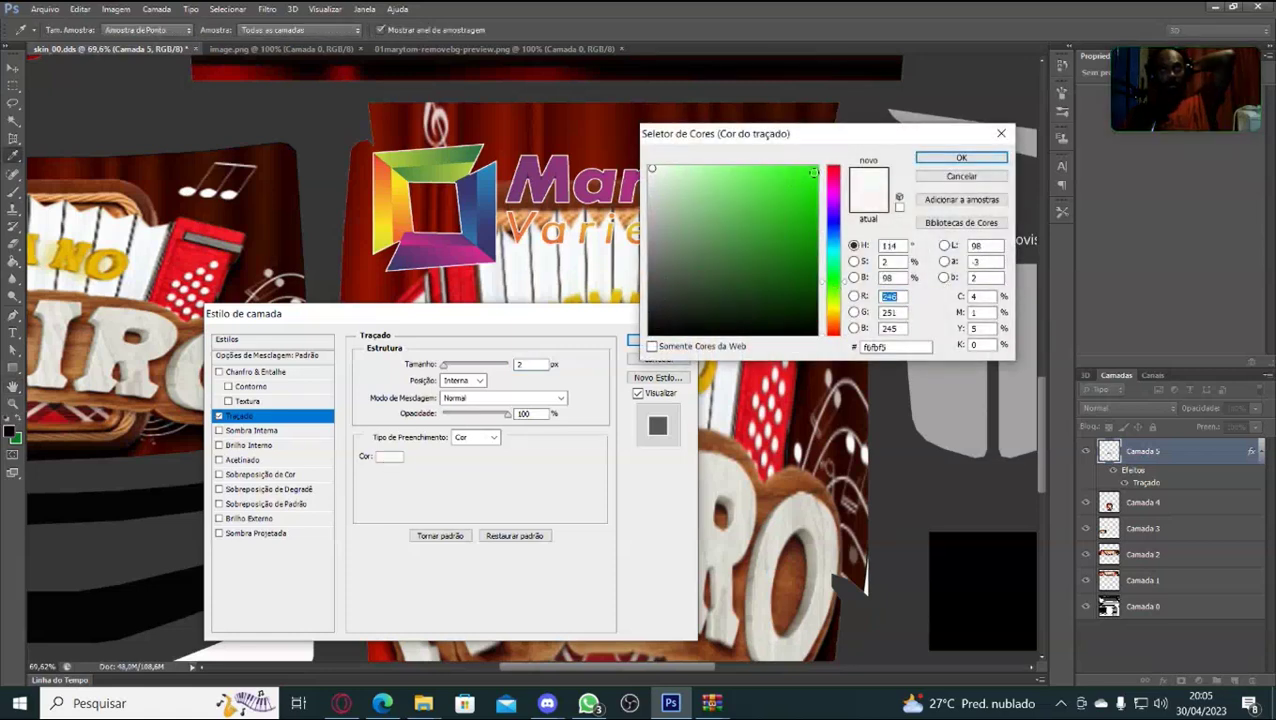
left_click(814, 173)
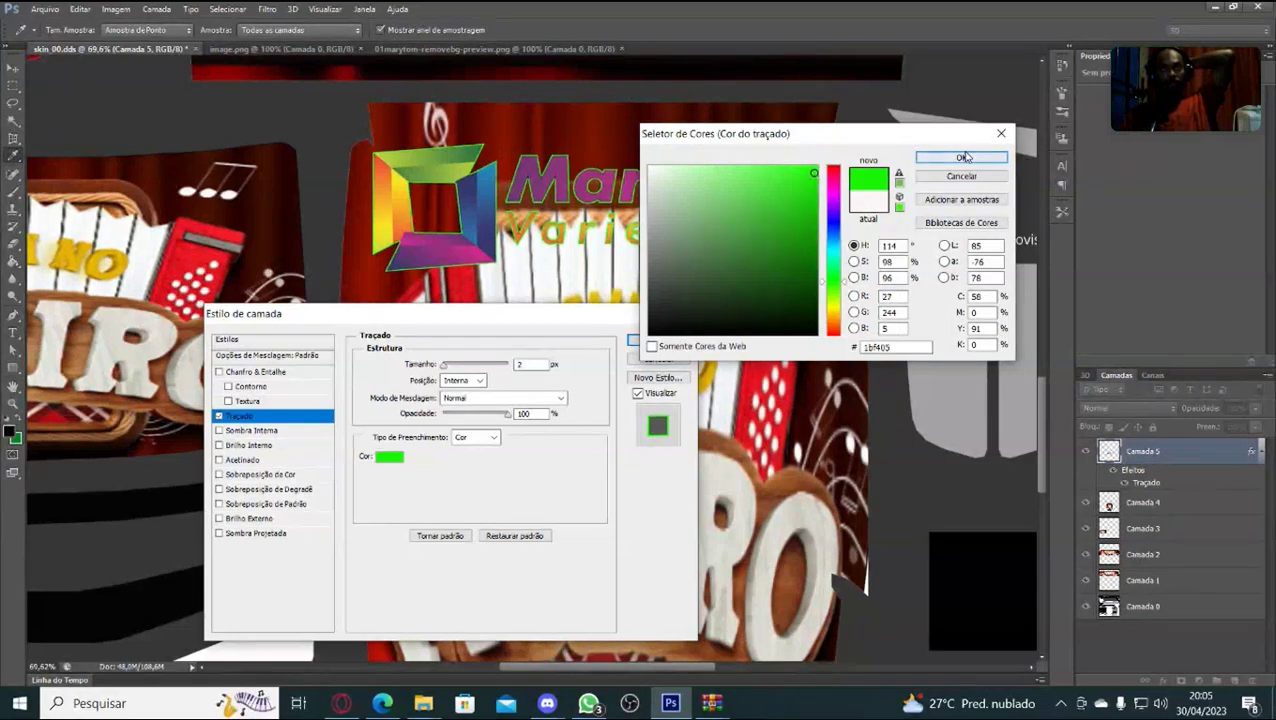
left_click(816, 171)
left_click_drag(816, 171, 814, 167)
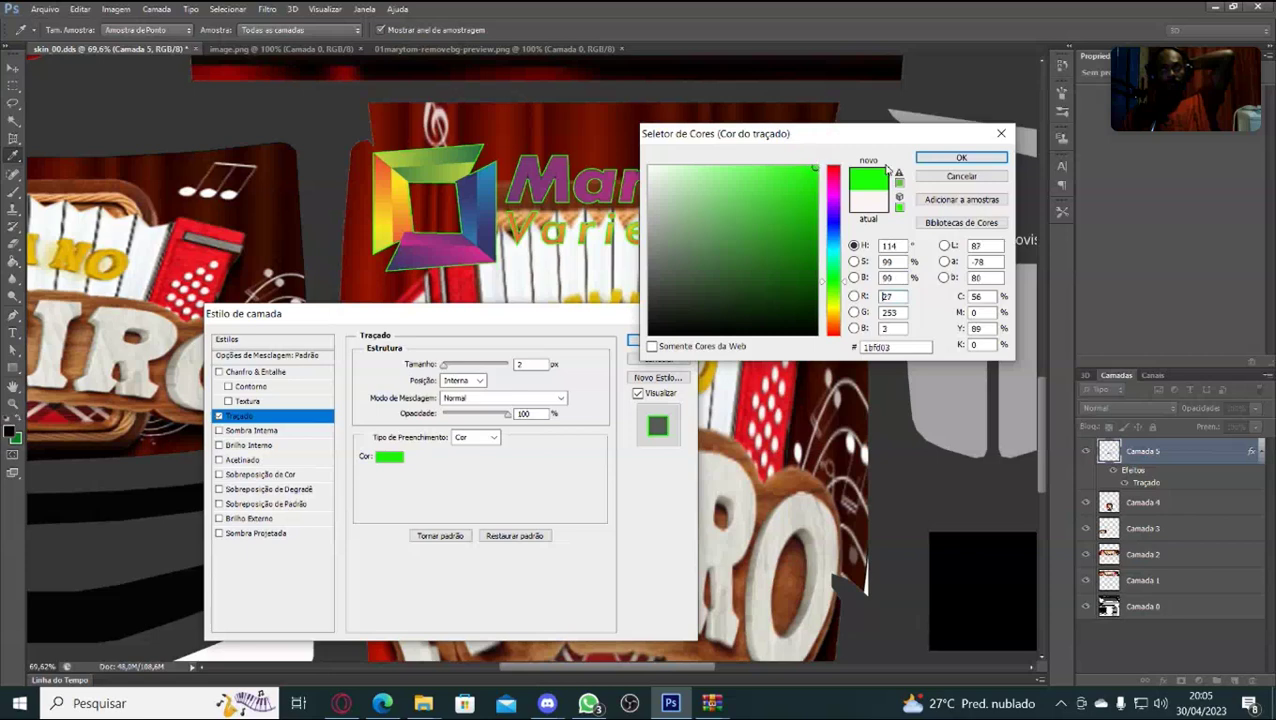
left_click(961, 159)
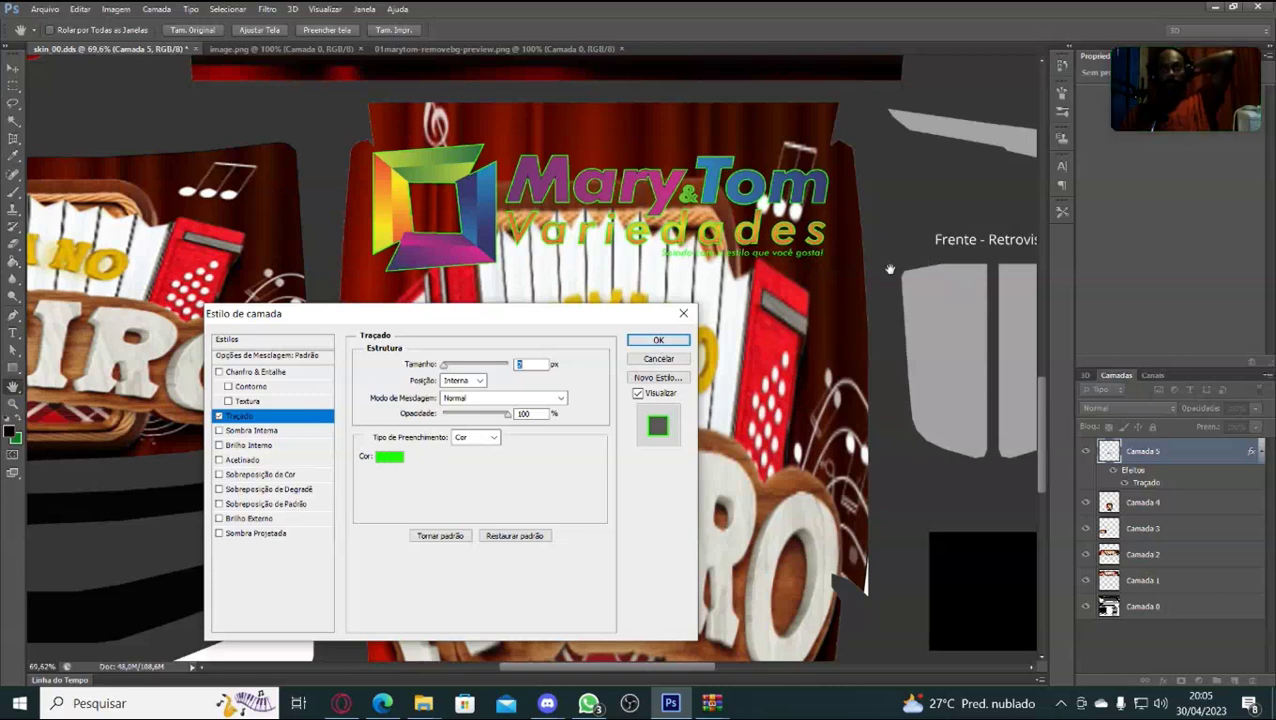
Switch the stroke colour back to black and apply the Traçado style to Camada 5.
key("alt")
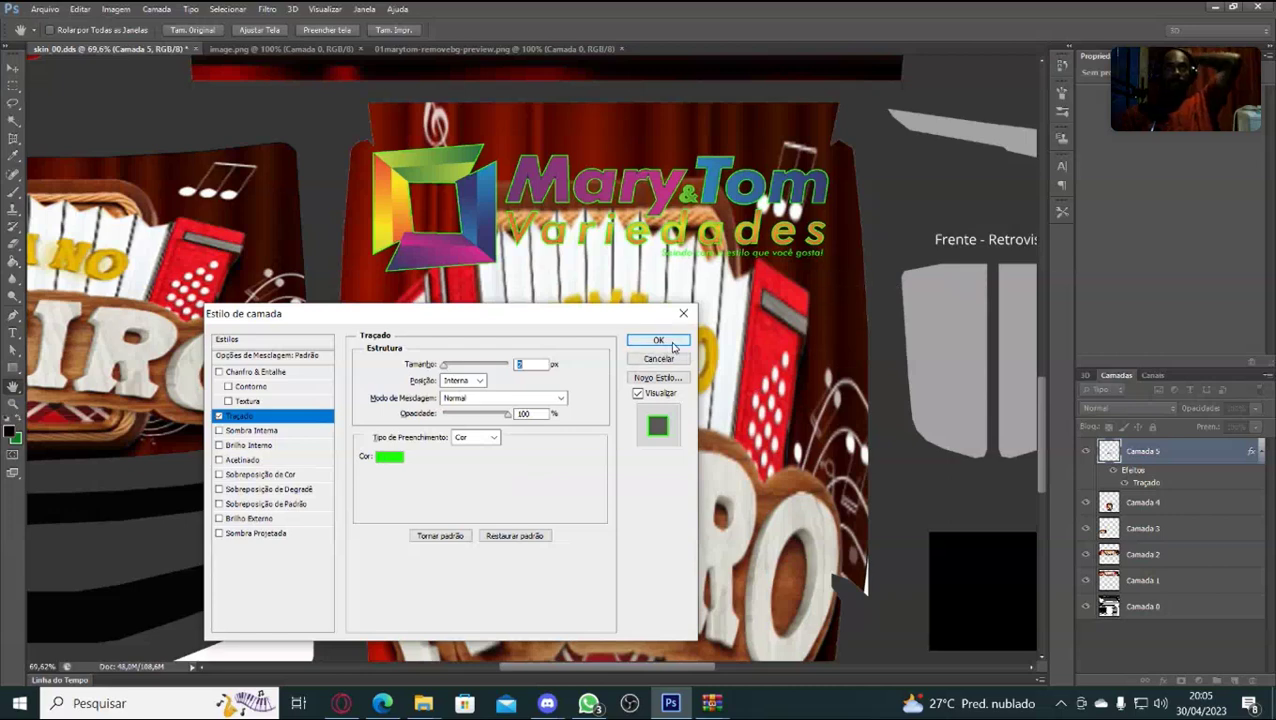
left_click(390, 457)
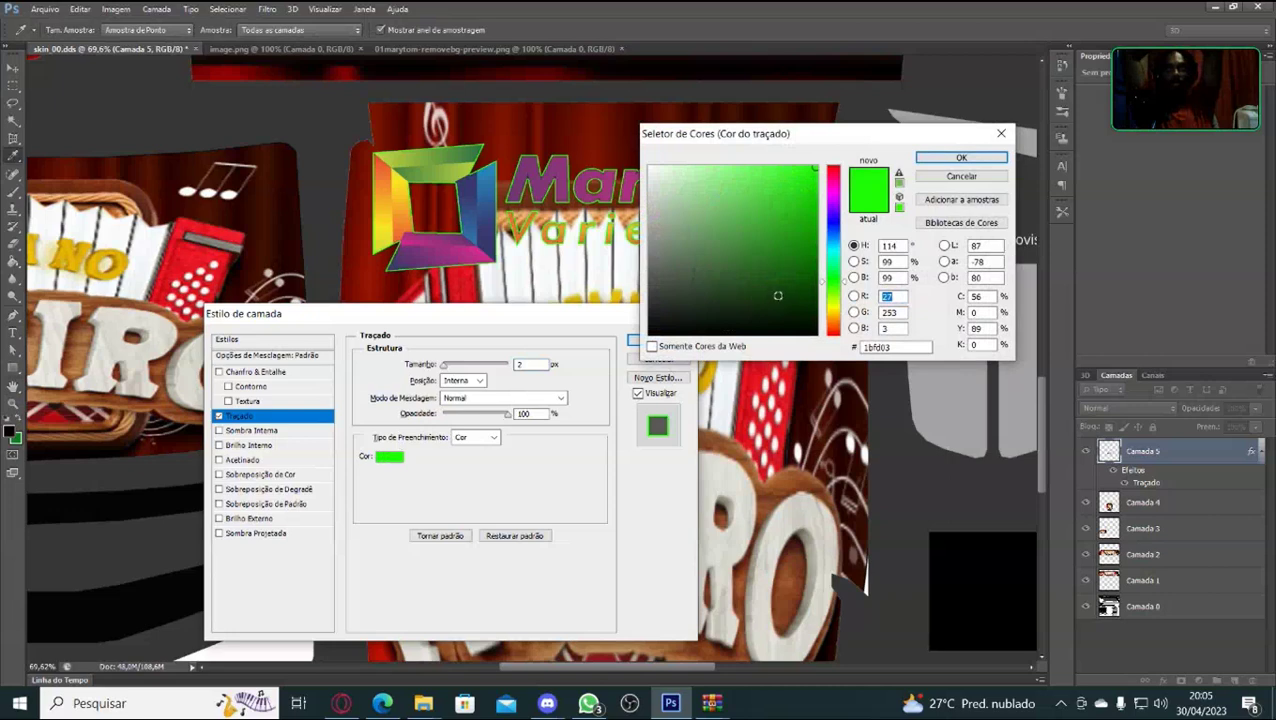
left_click(836, 306)
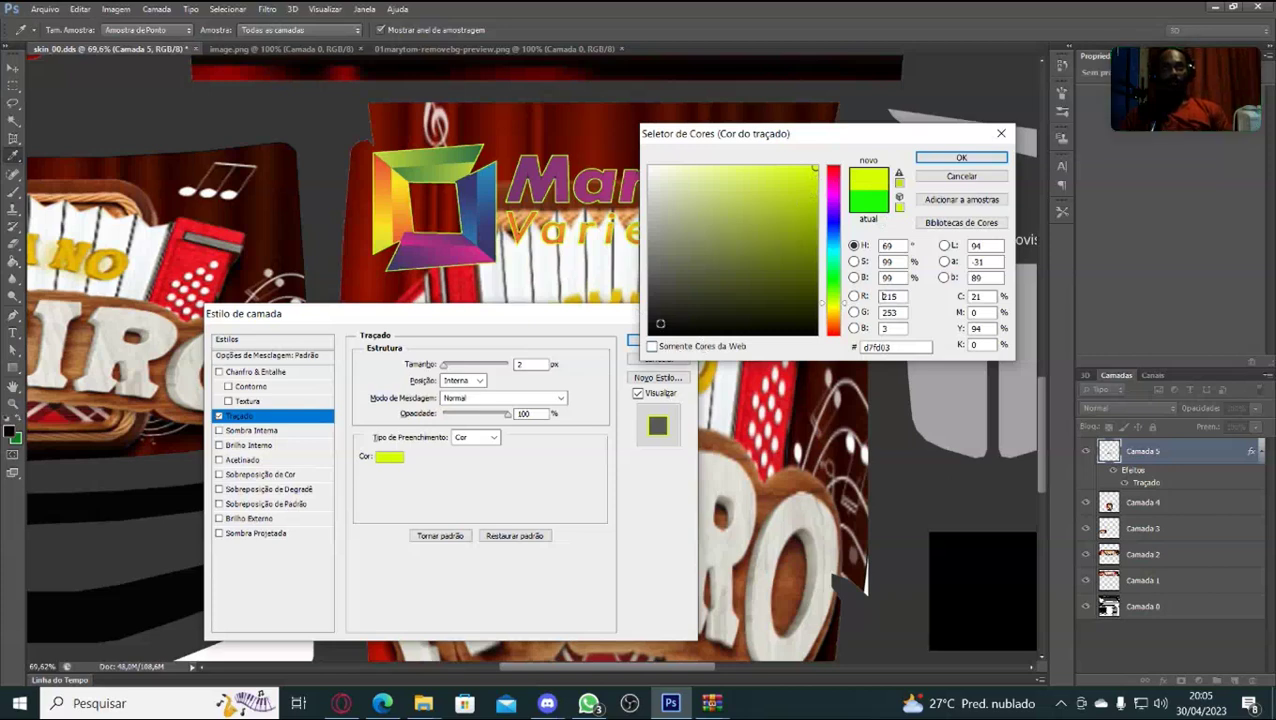
left_click(652, 329)
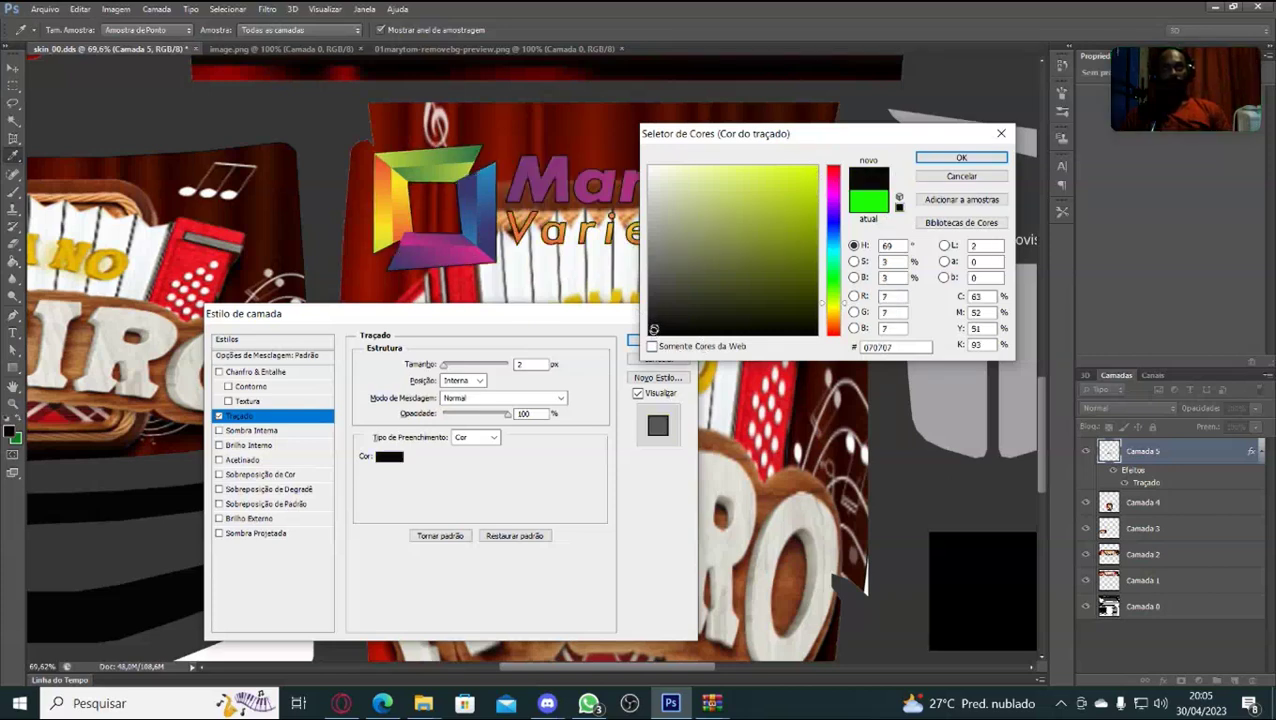
left_click(798, 329)
left_click(961, 158)
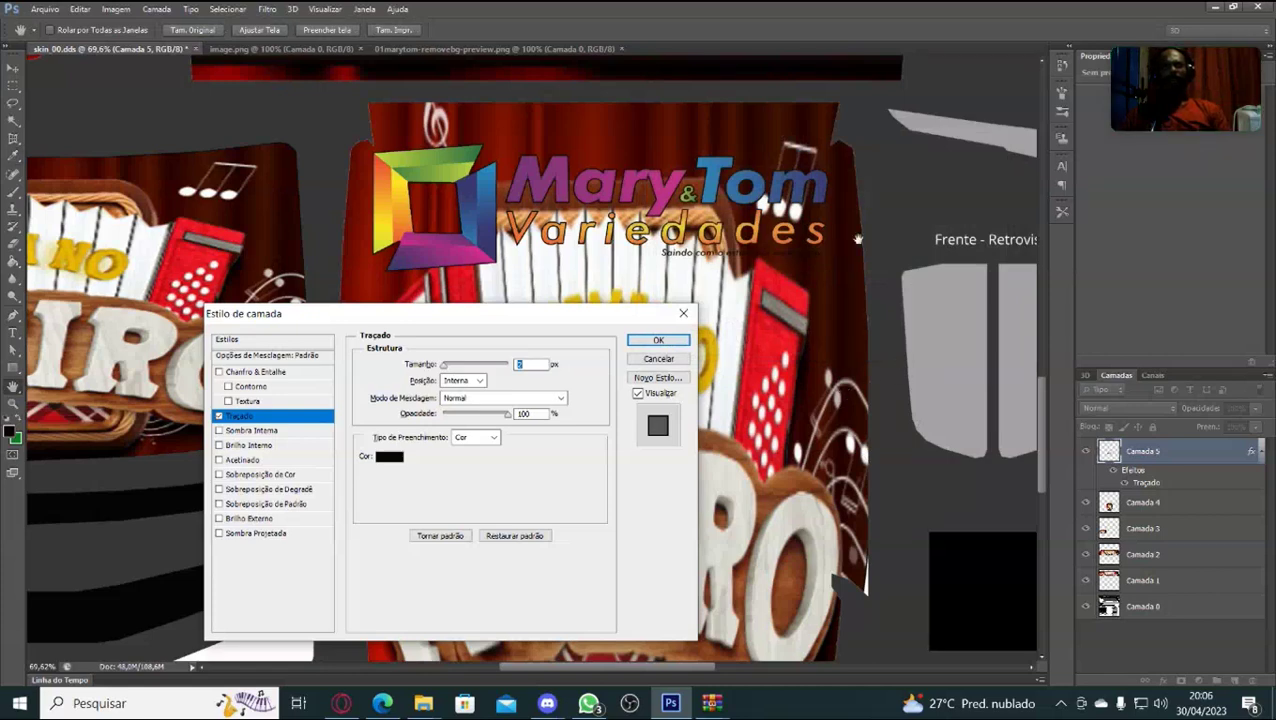
left_click(655, 341)
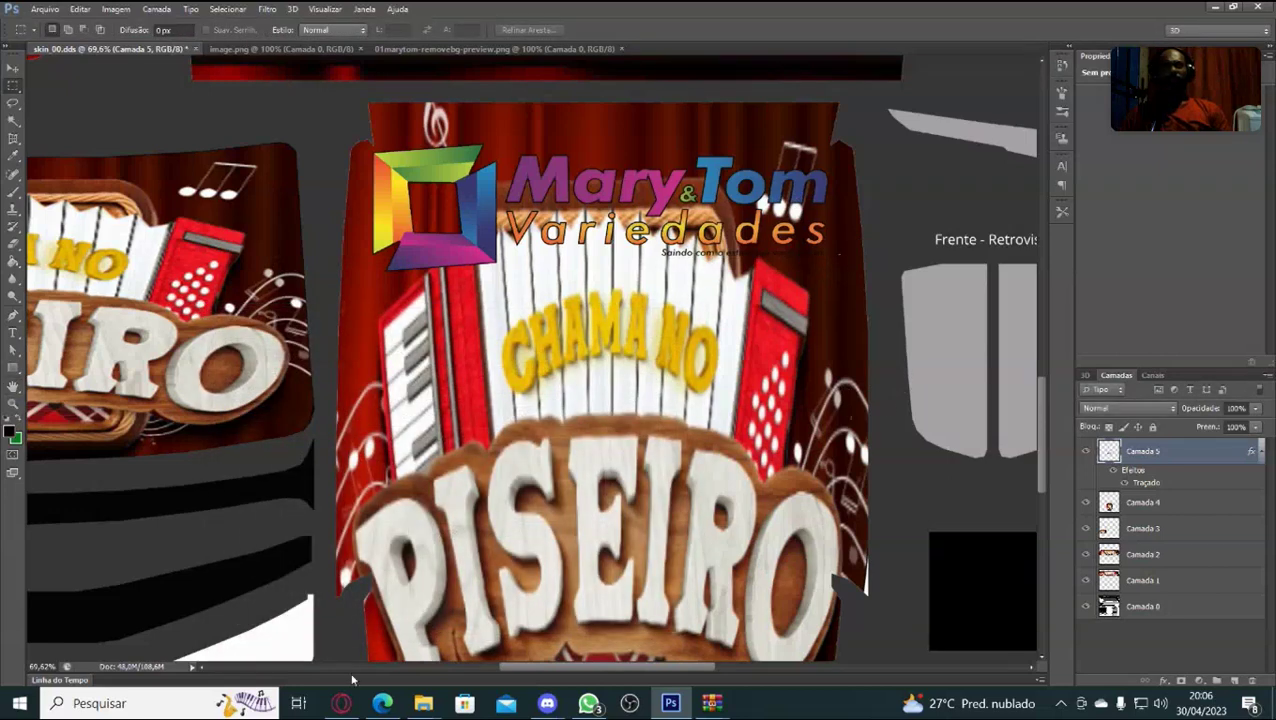
Open the 04Shalon-removebg-preview logo image.
left_click(47, 9)
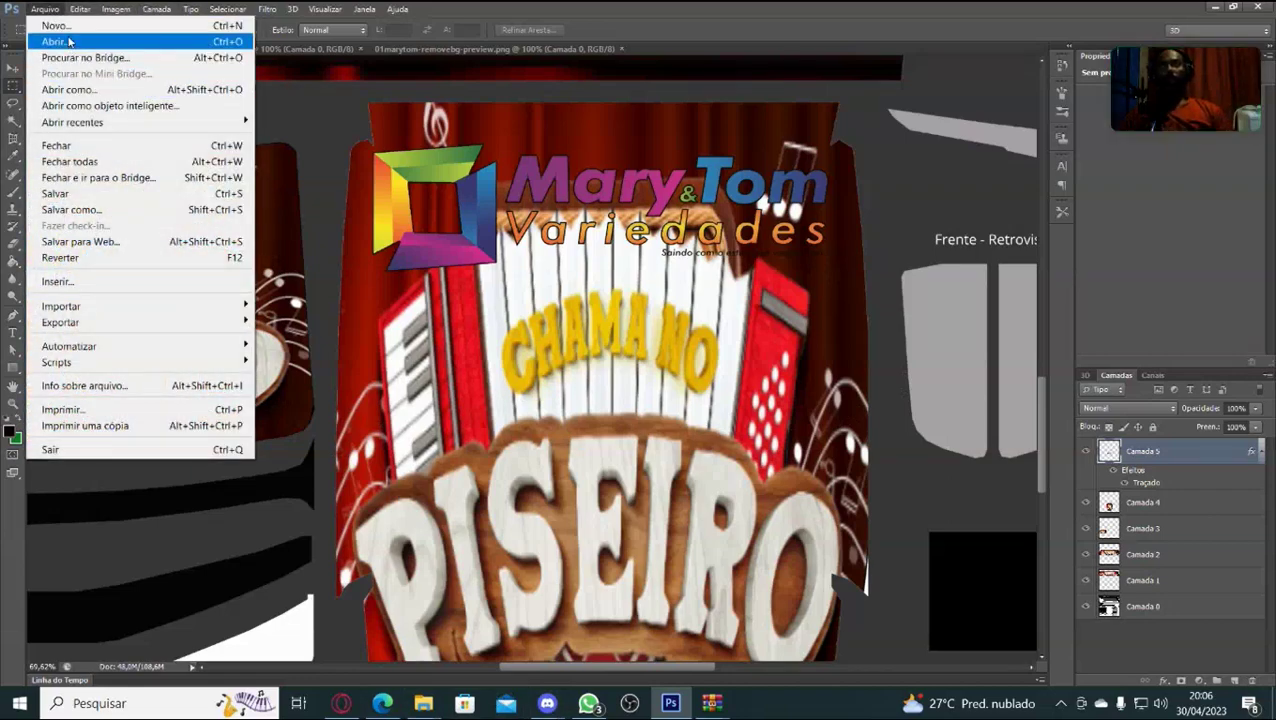
left_click(69, 41)
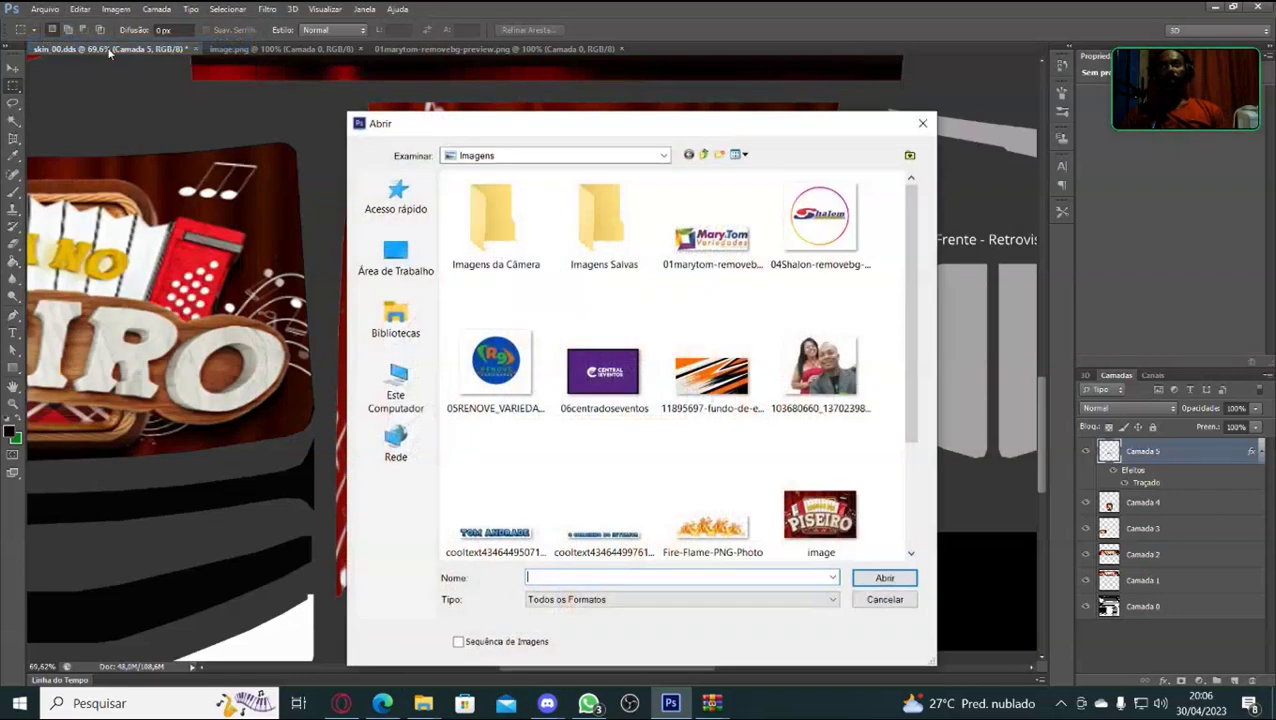
left_click(835, 228)
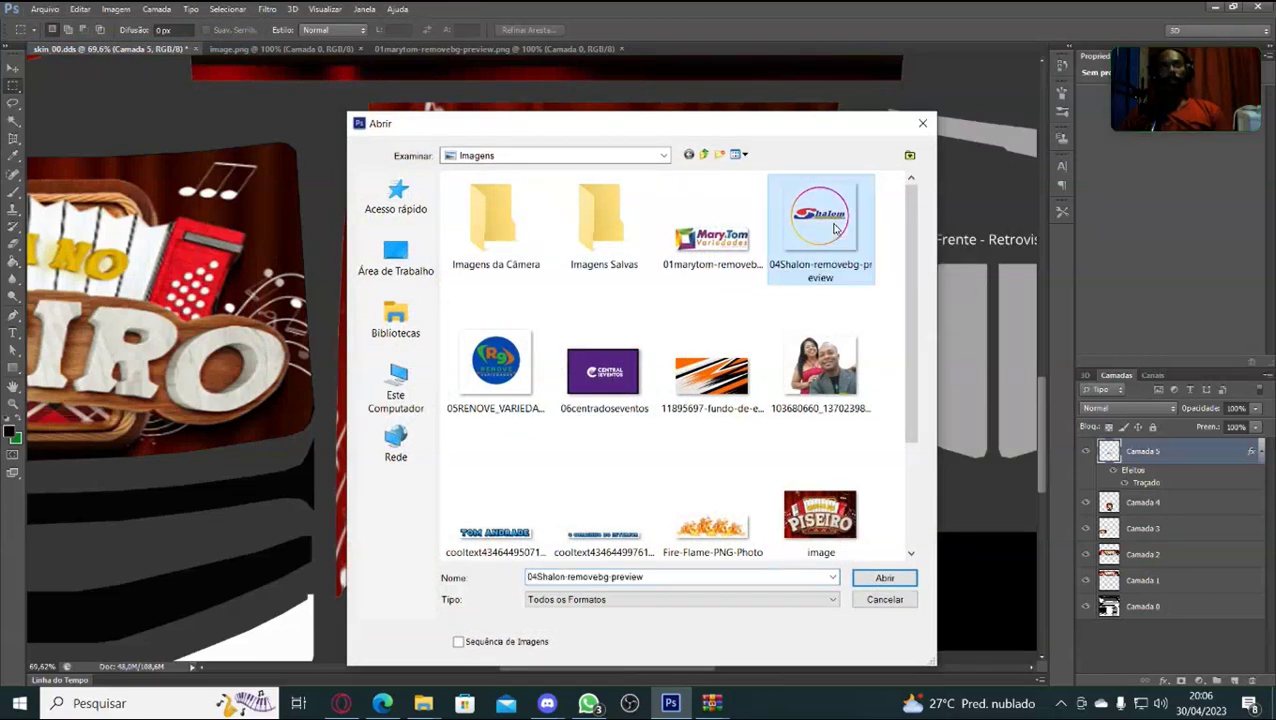
left_click(884, 579)
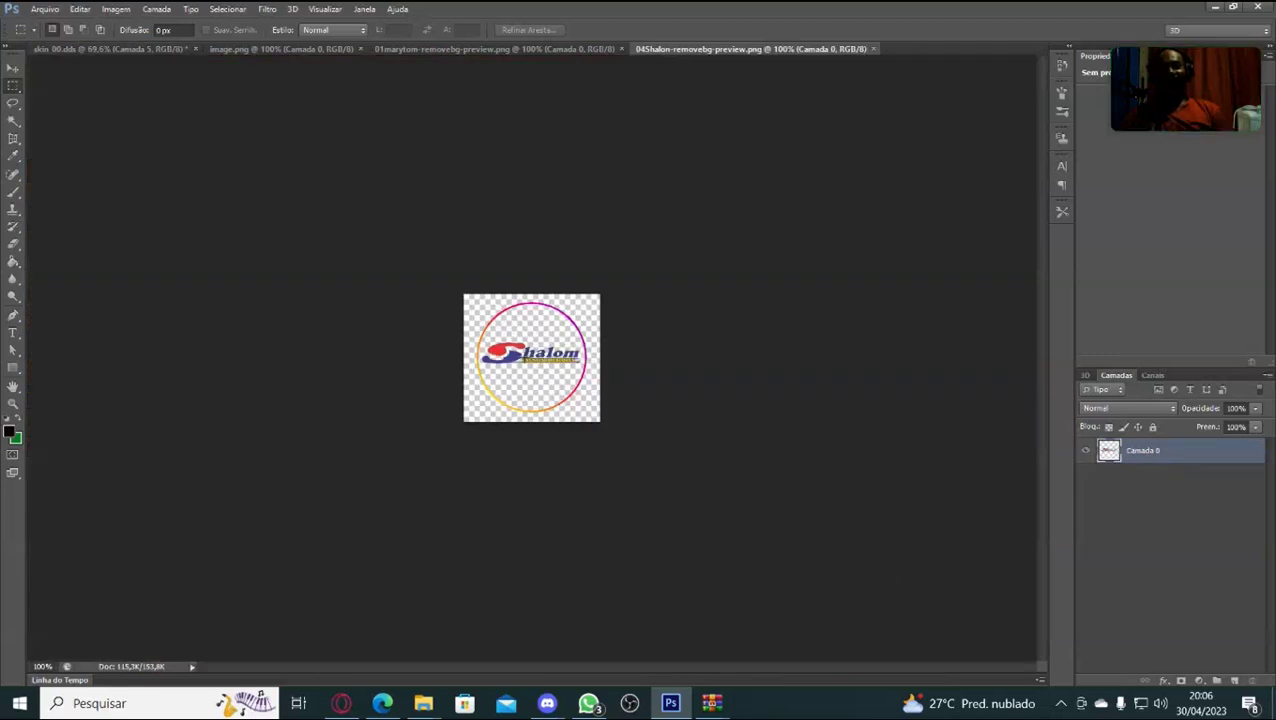
Move the Shalom logo onto the bus skin over the CHAMA NO text as a new layer.
left_click(13, 68)
left_click_drag(518, 356, 513, 408)
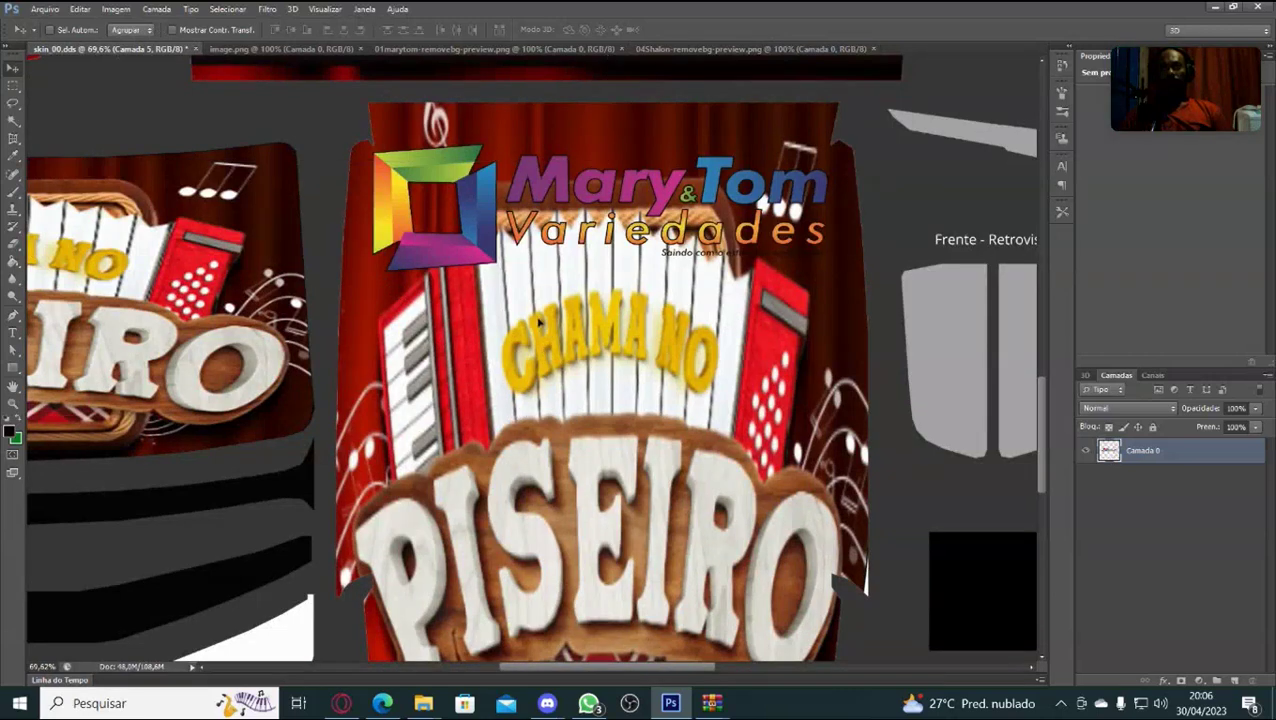
left_click_drag(541, 330, 543, 328)
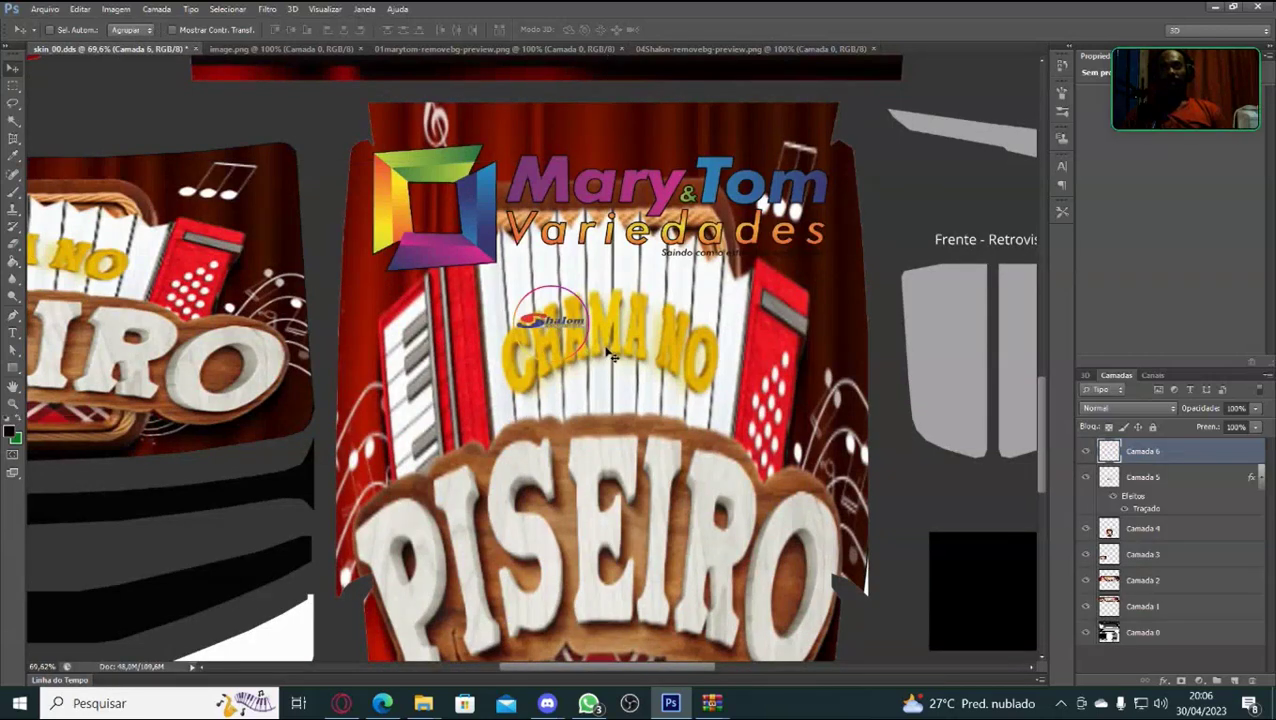
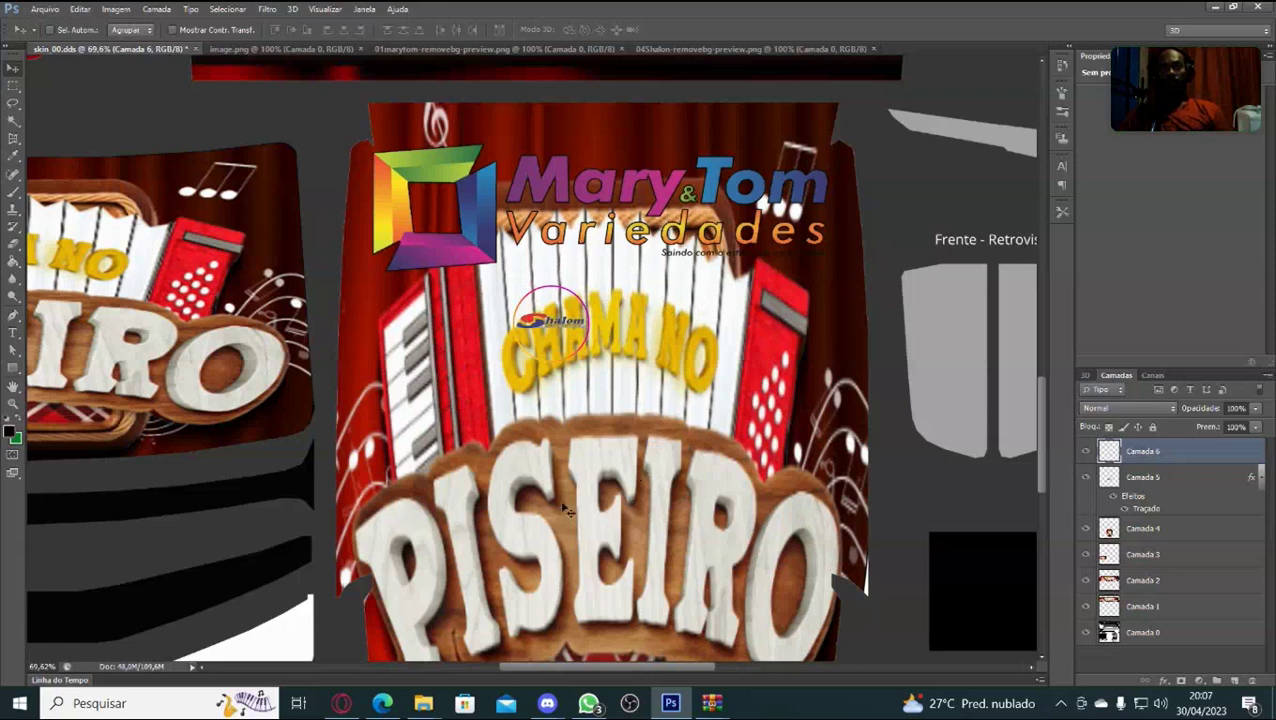
Move the small round Camada 6 logo beside the accordion, enlarging it slightly.
scroll(527, 497, "down", 2)
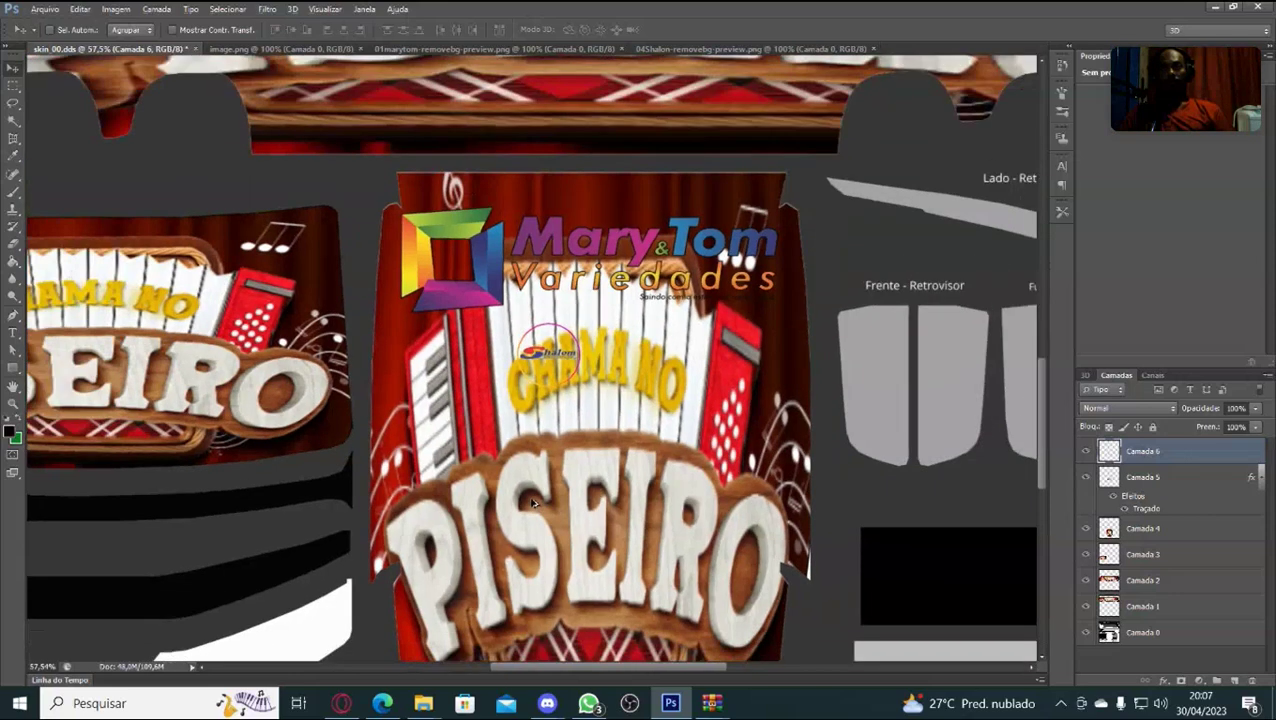
key("alt")
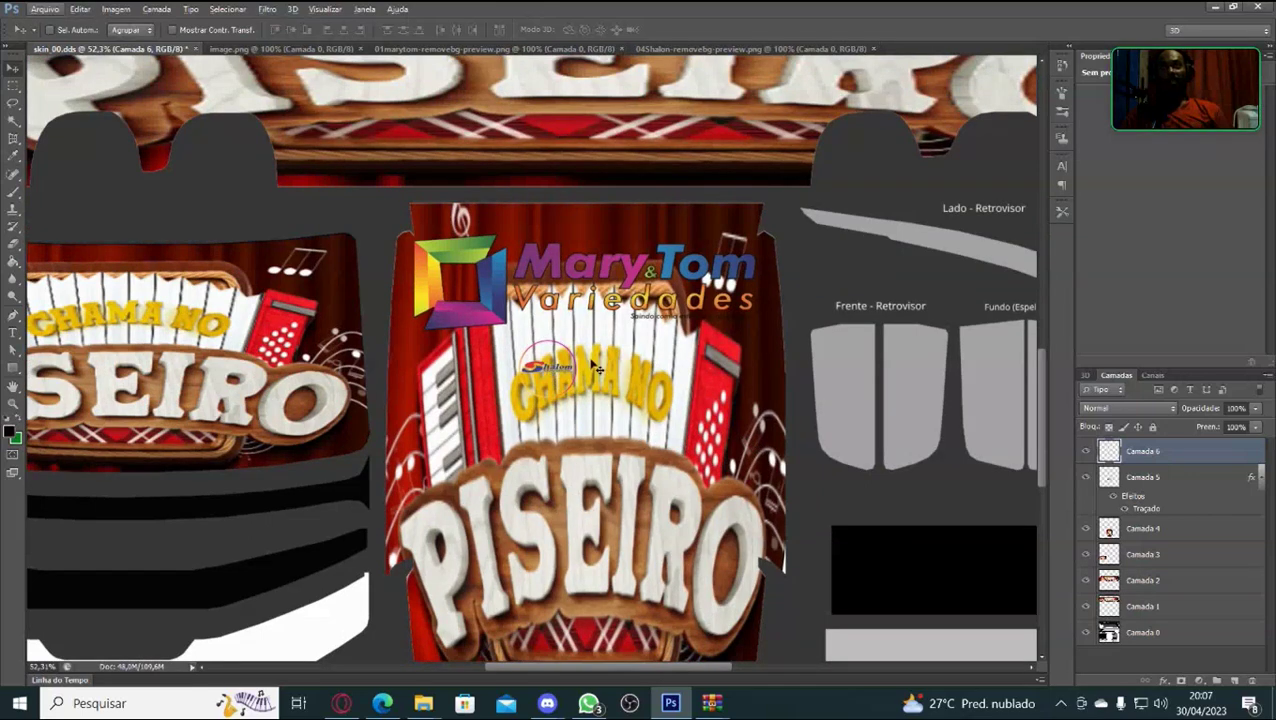
key("ctrl+t")
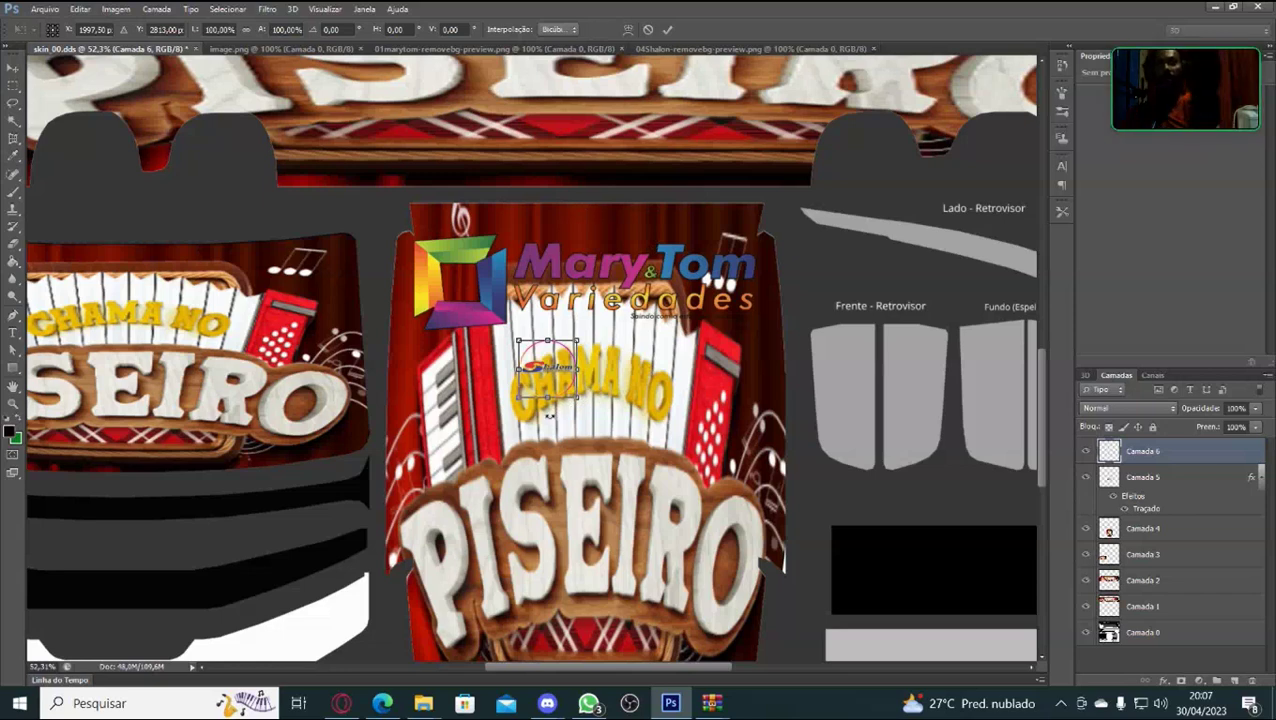
left_click_drag(548, 370, 700, 387)
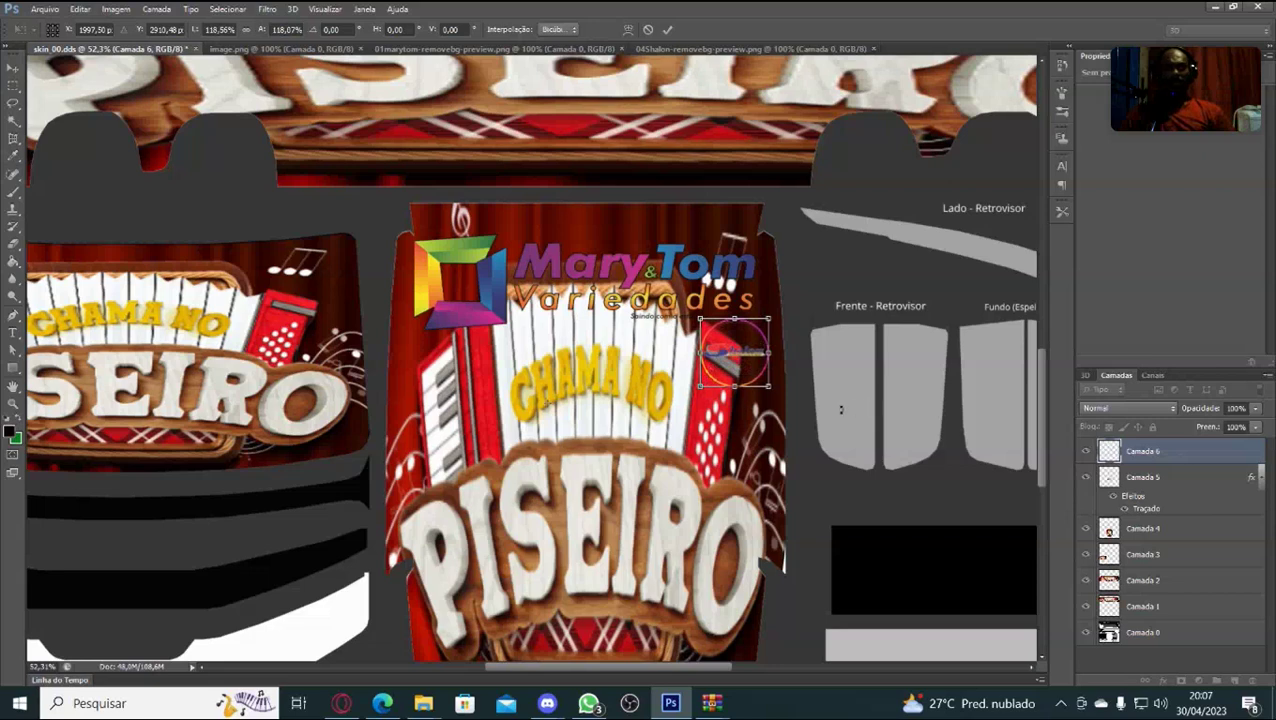
key("Return")
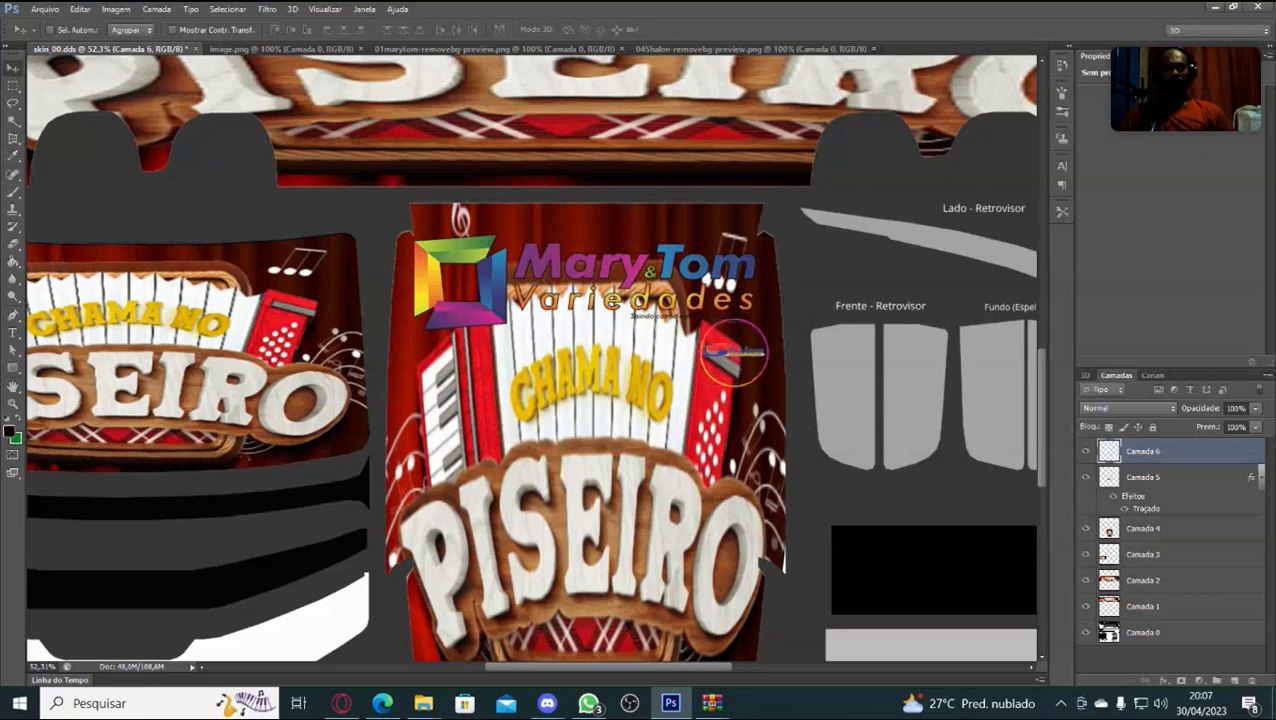
right_click(1176, 451)
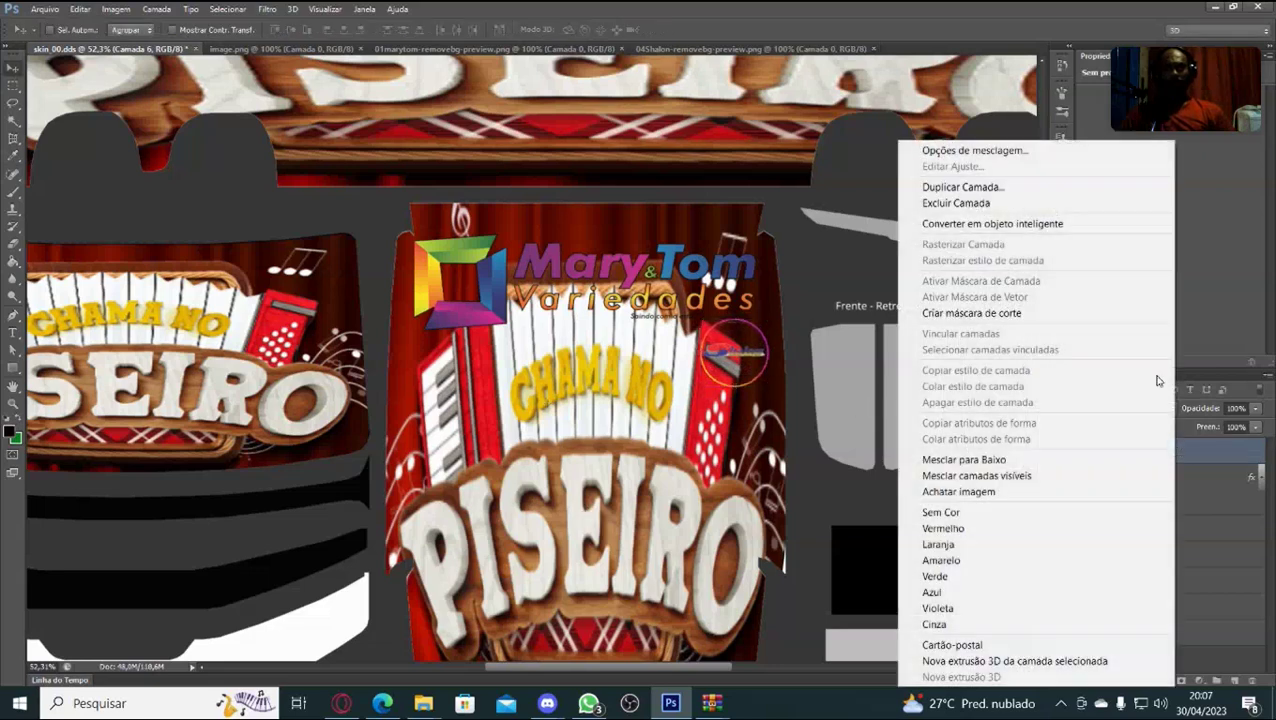
left_click(974, 152)
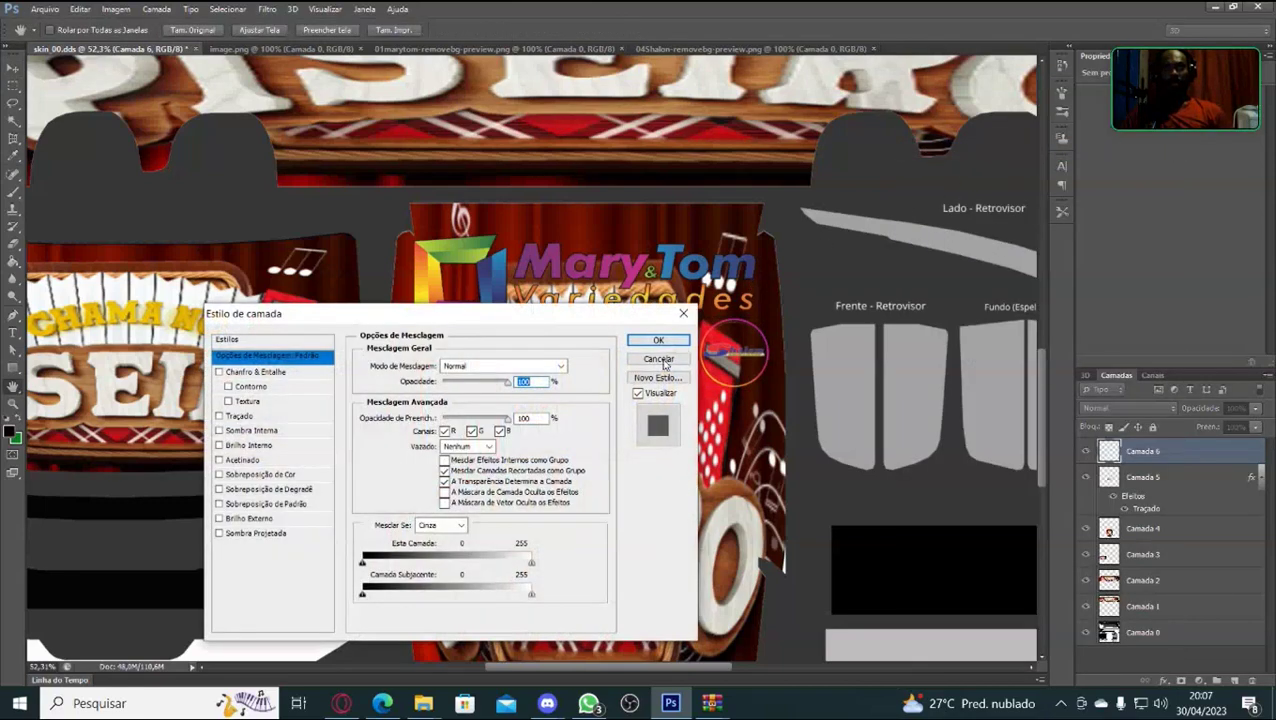
left_click(262, 387)
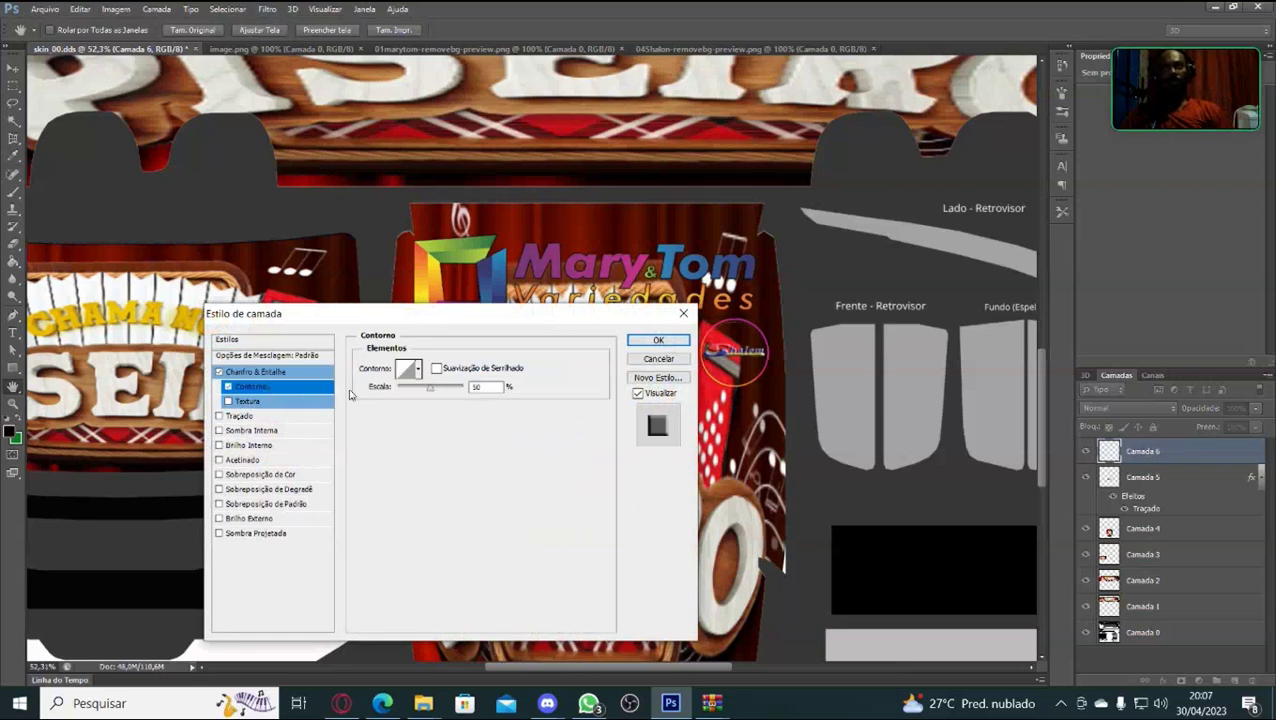
left_click(242, 416)
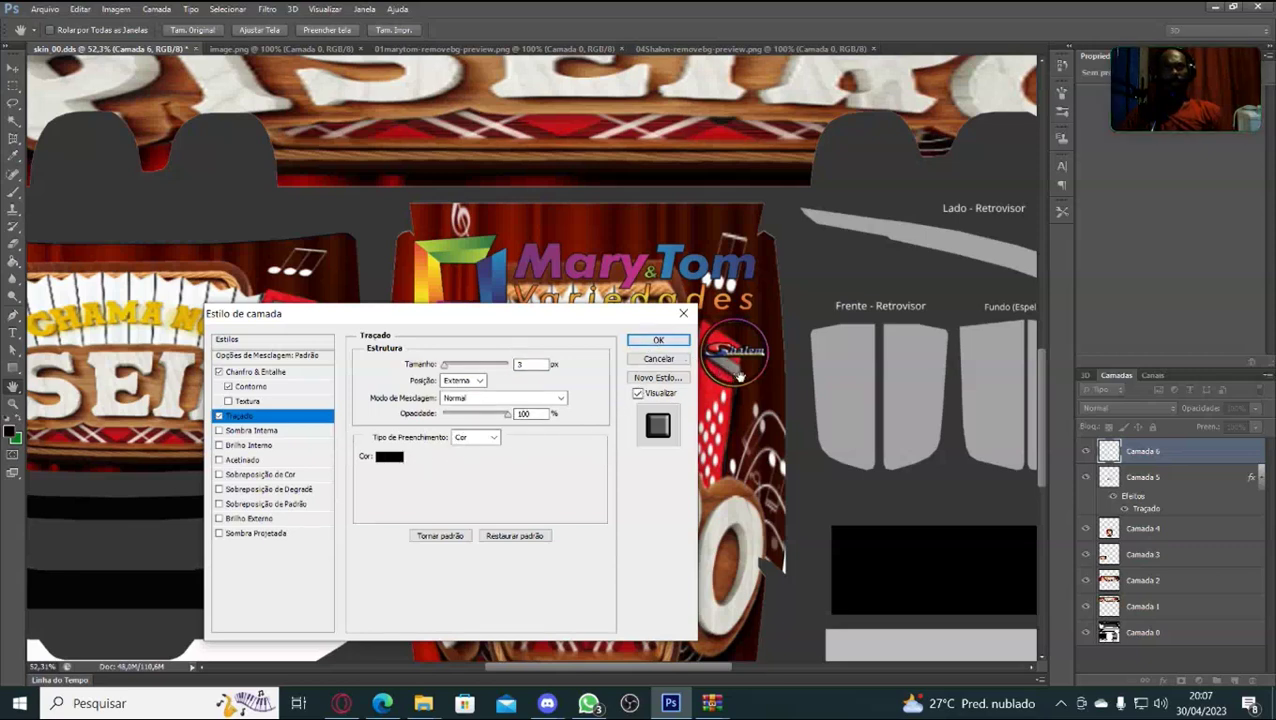
left_click(395, 459)
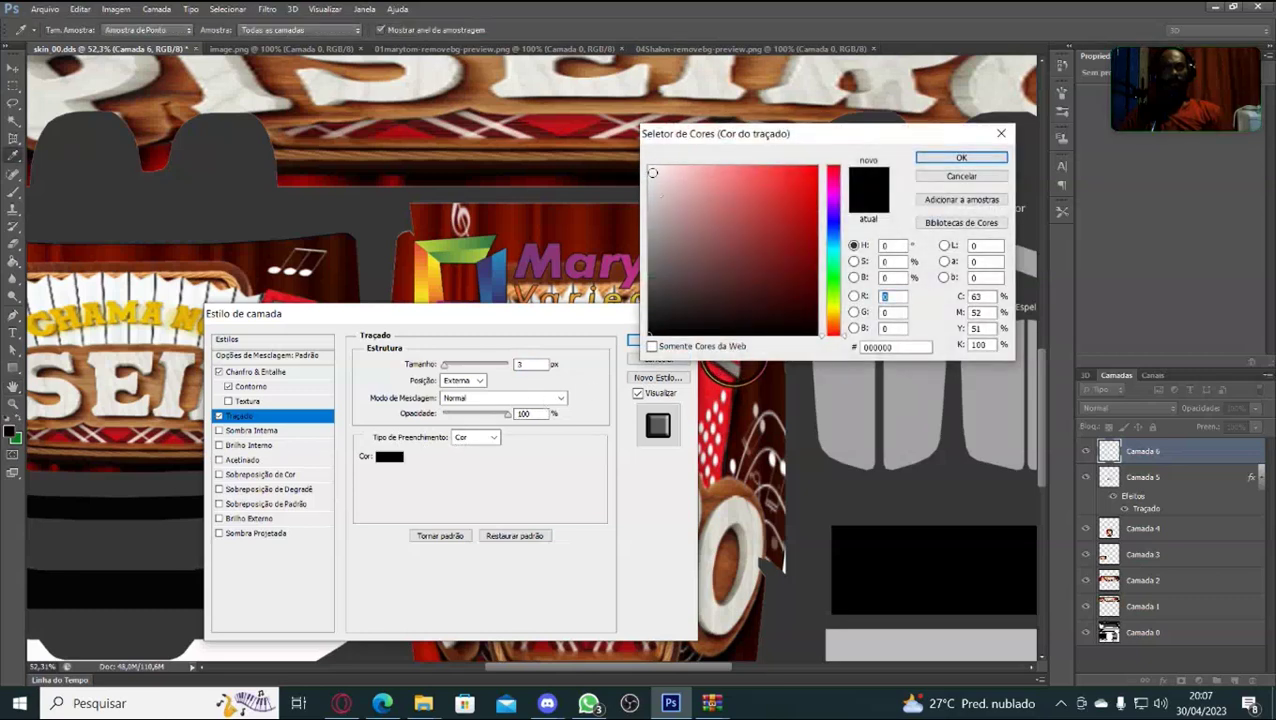
left_click(652, 172)
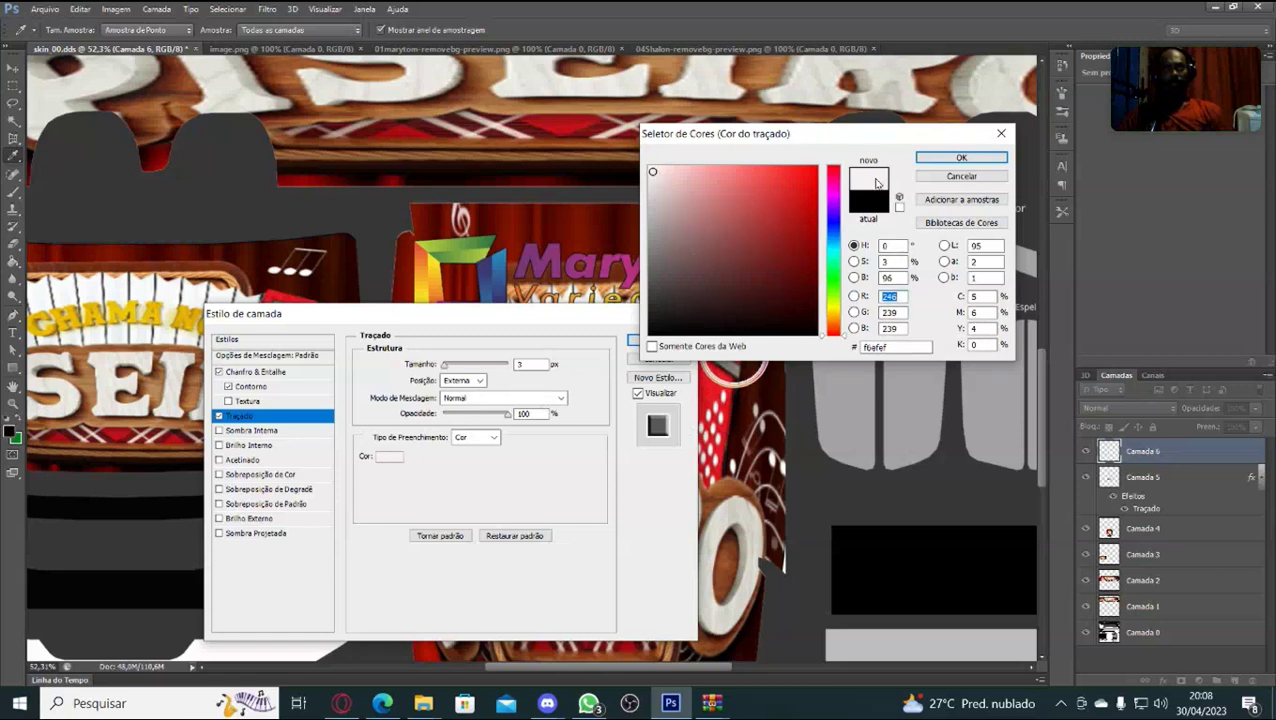
left_click(990, 160)
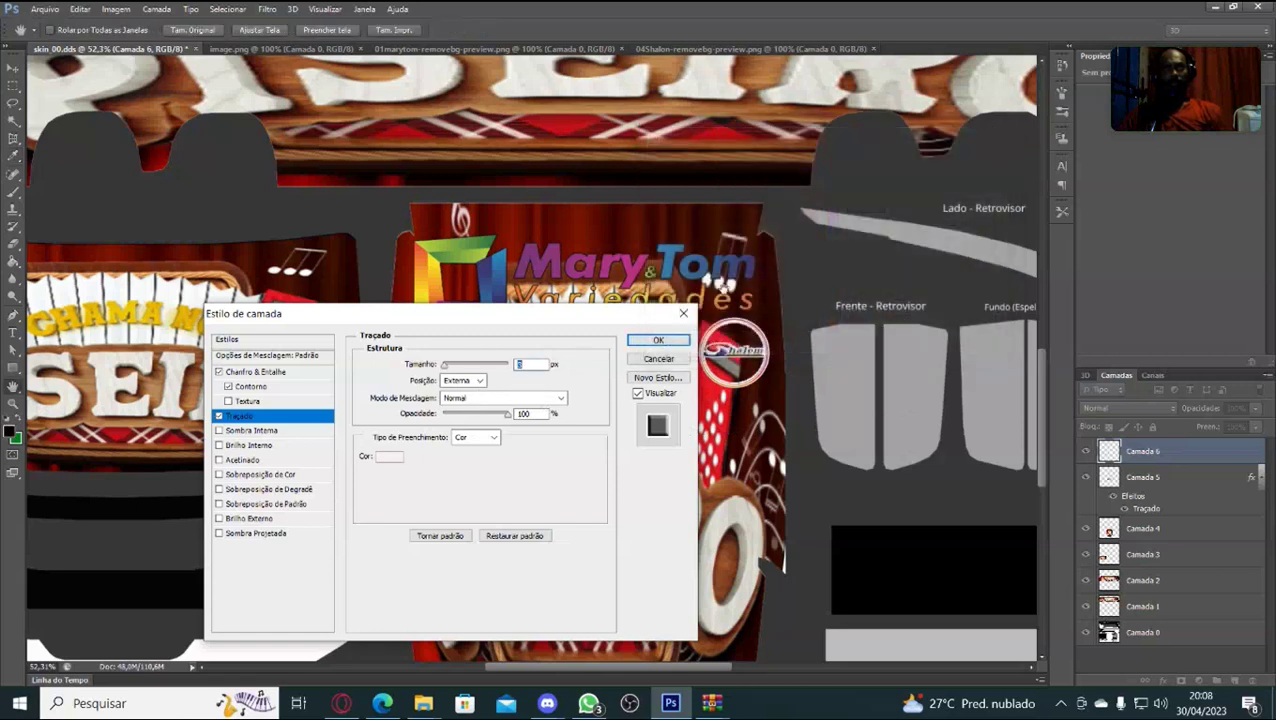
left_click(478, 381)
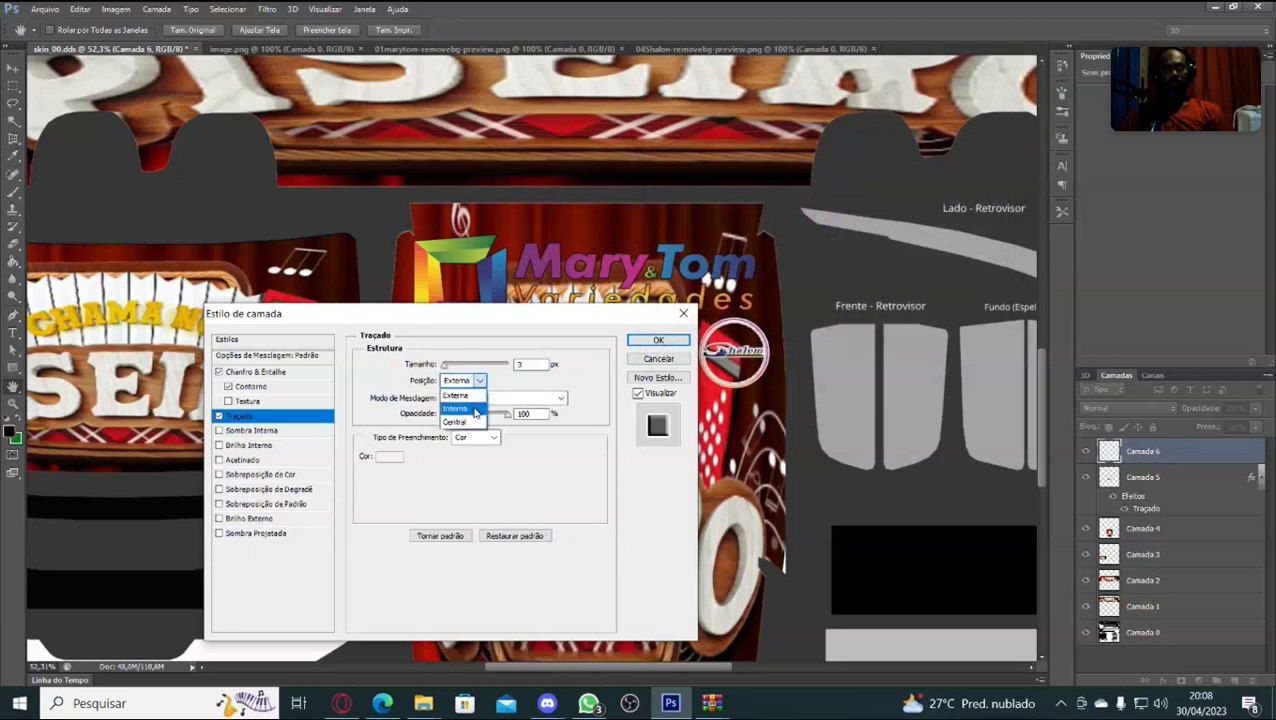
left_click(473, 410)
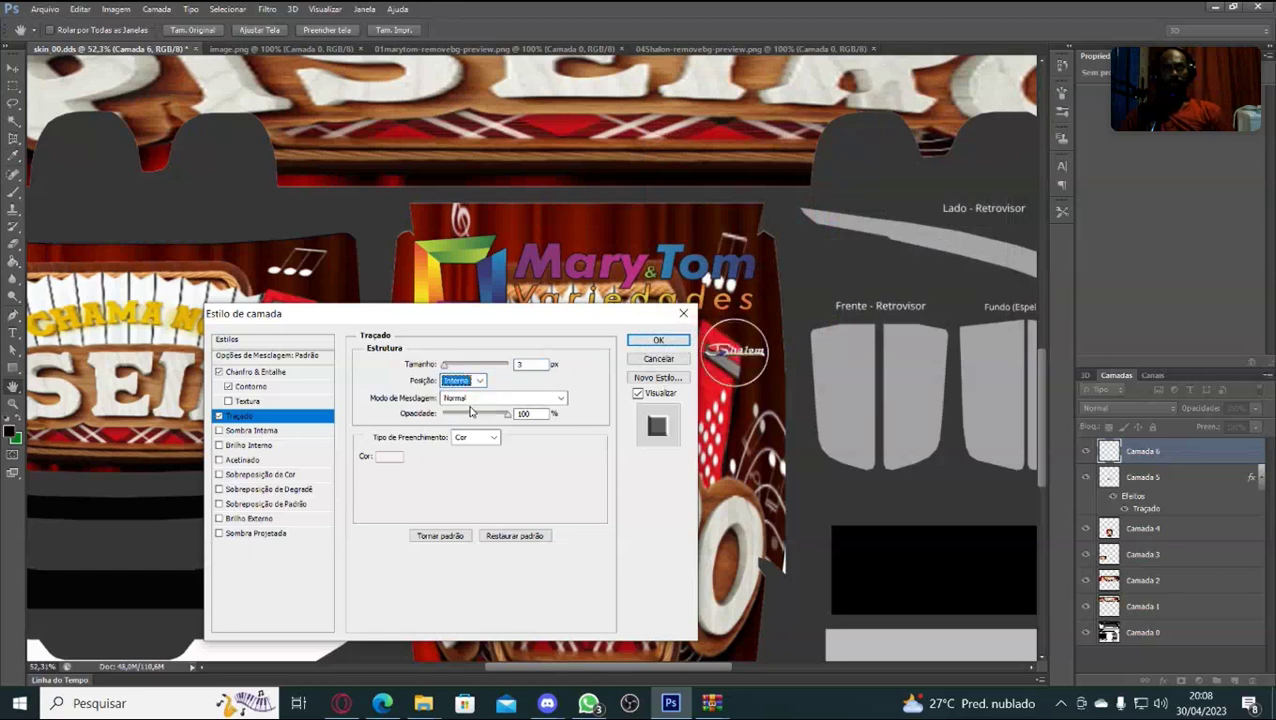
left_click(478, 381)
left_click(465, 409)
key("Down")
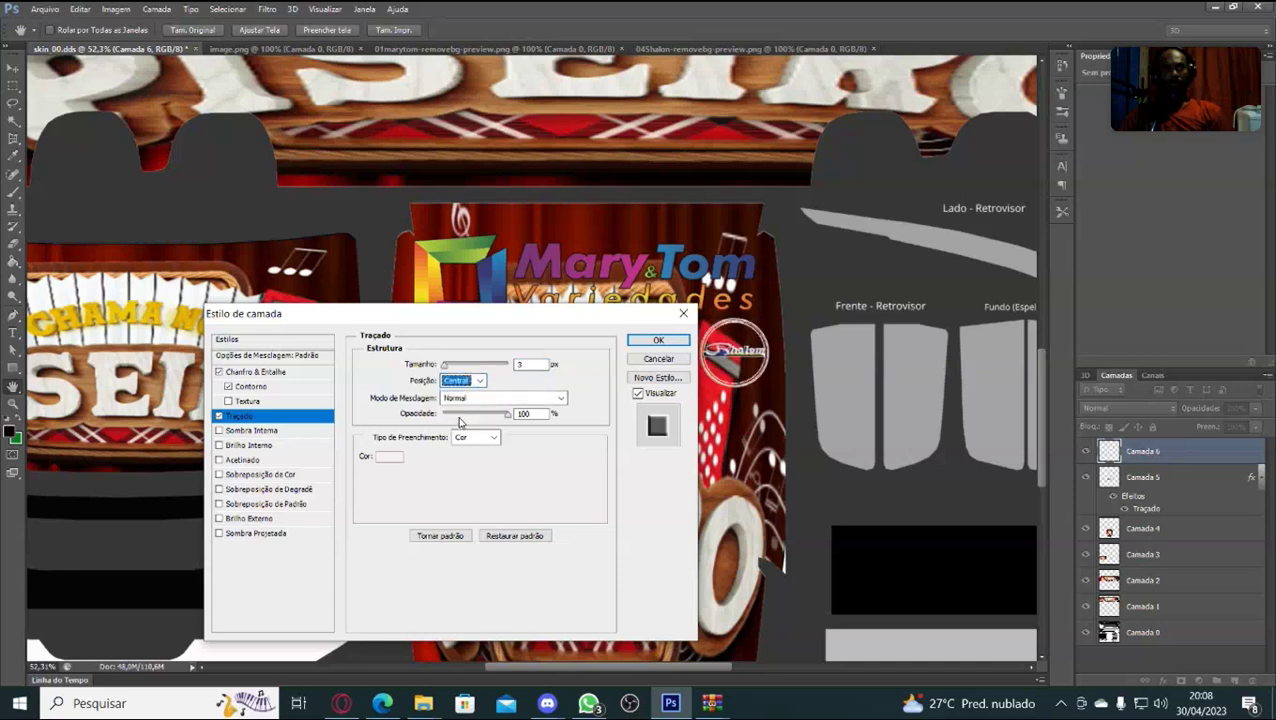
left_click(462, 382)
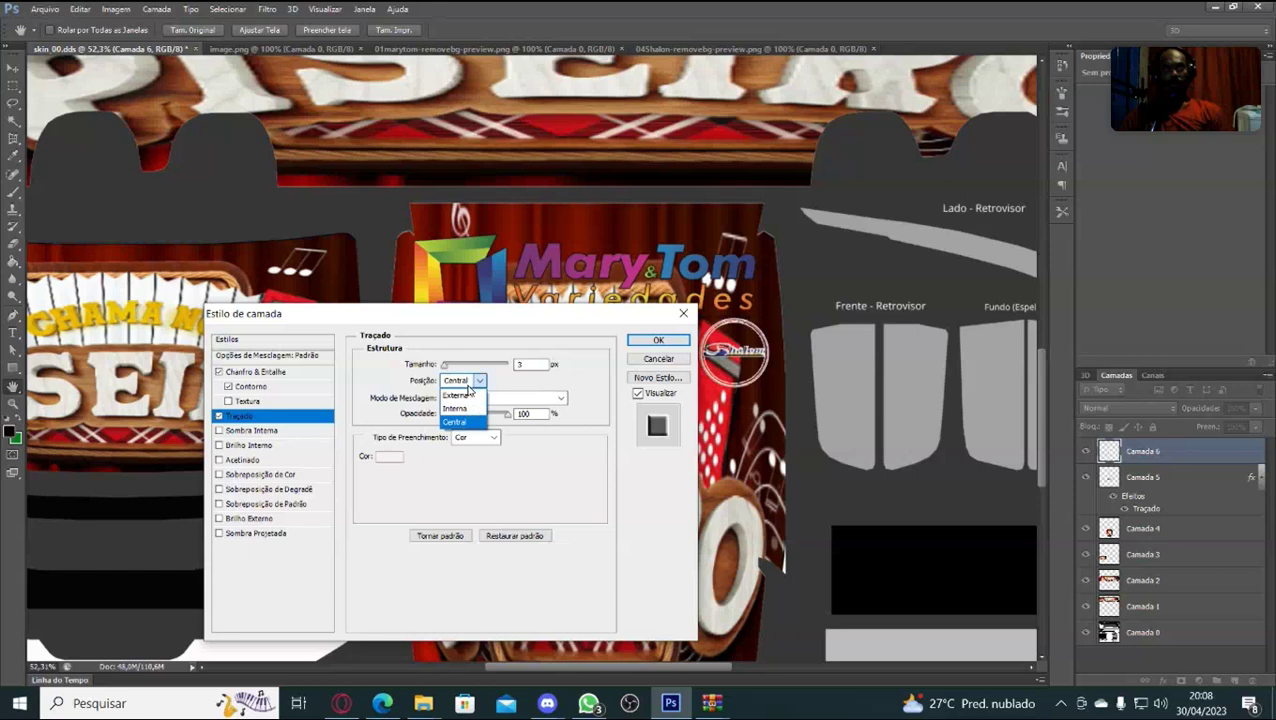
left_click(462, 398)
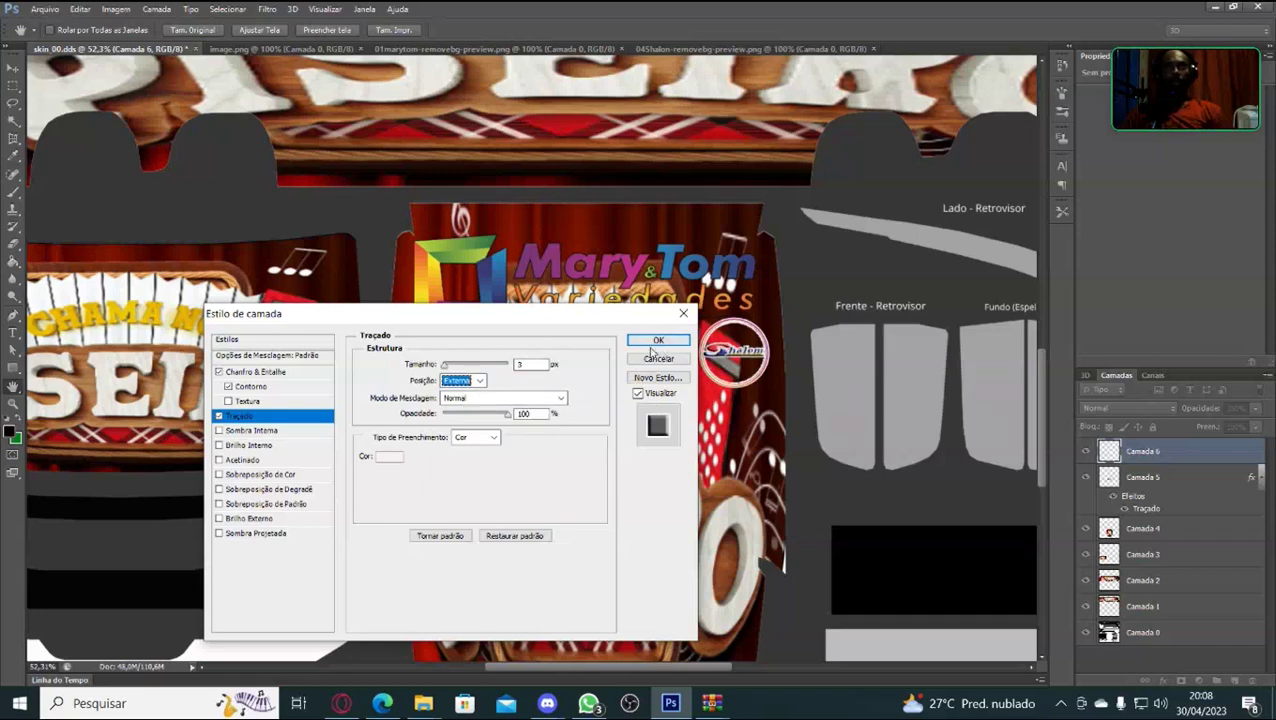
left_click_drag(535, 312, 366, 283)
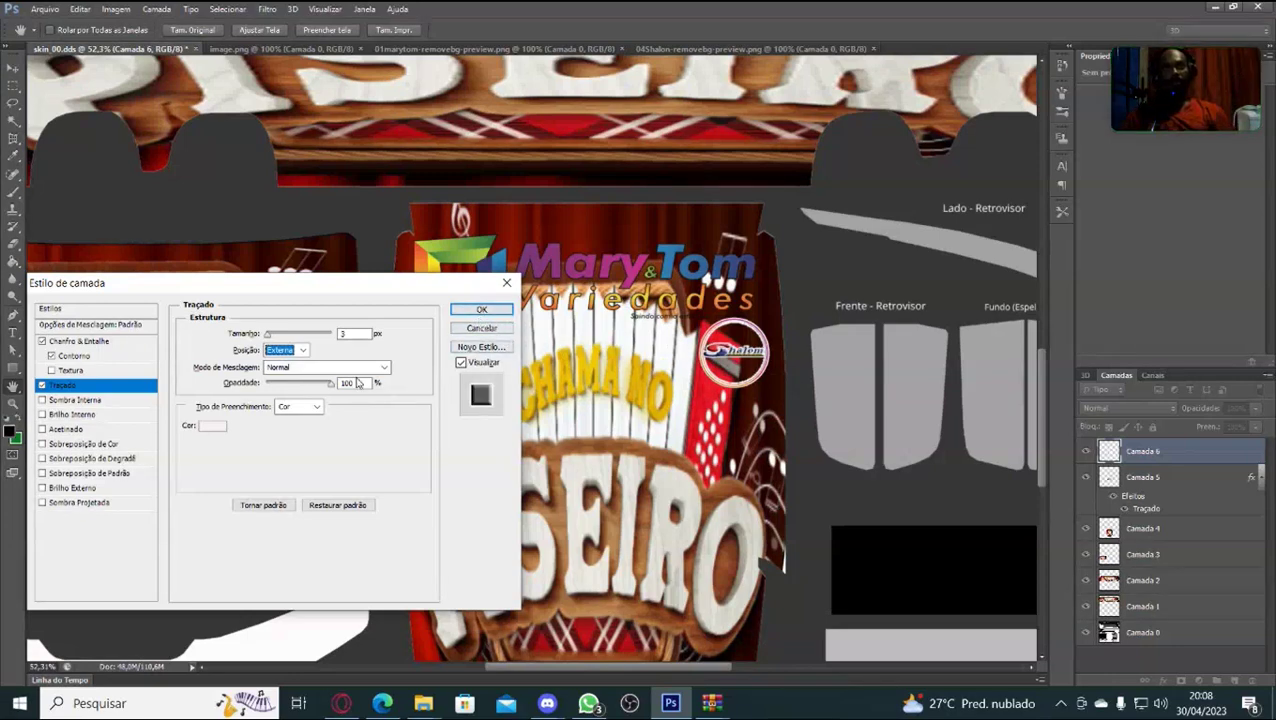
left_click(268, 338)
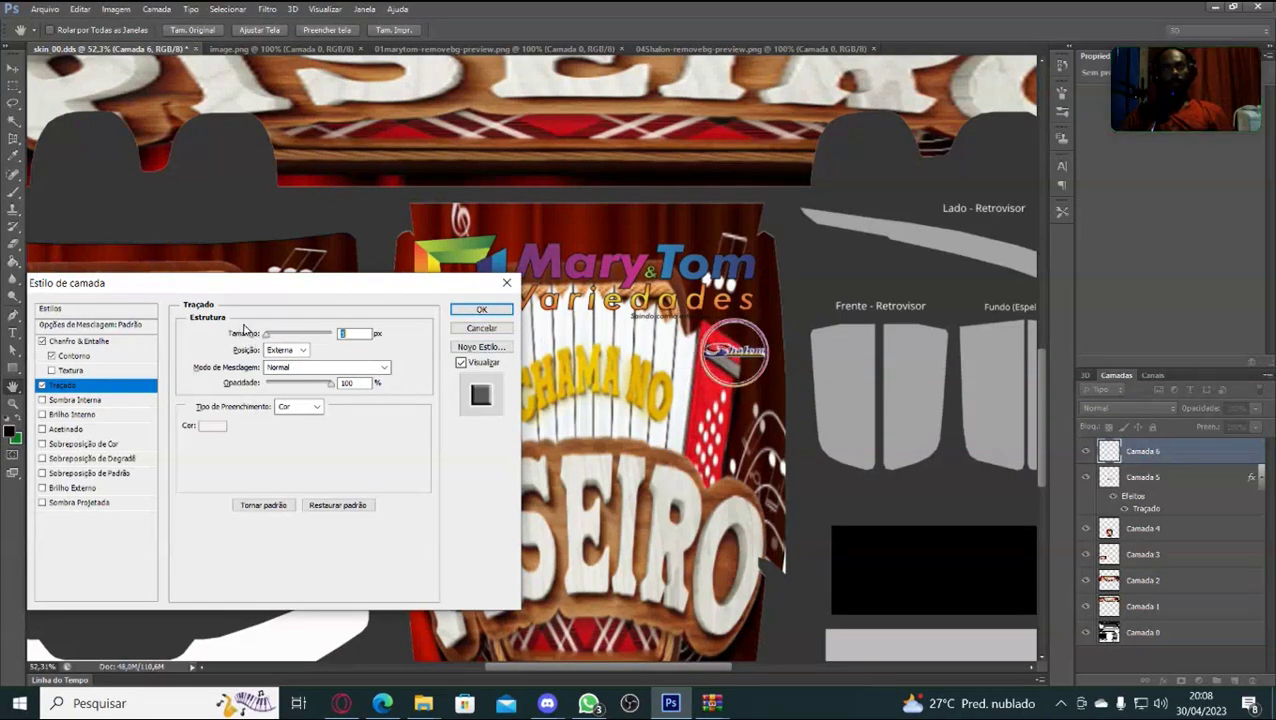
left_click(481, 330)
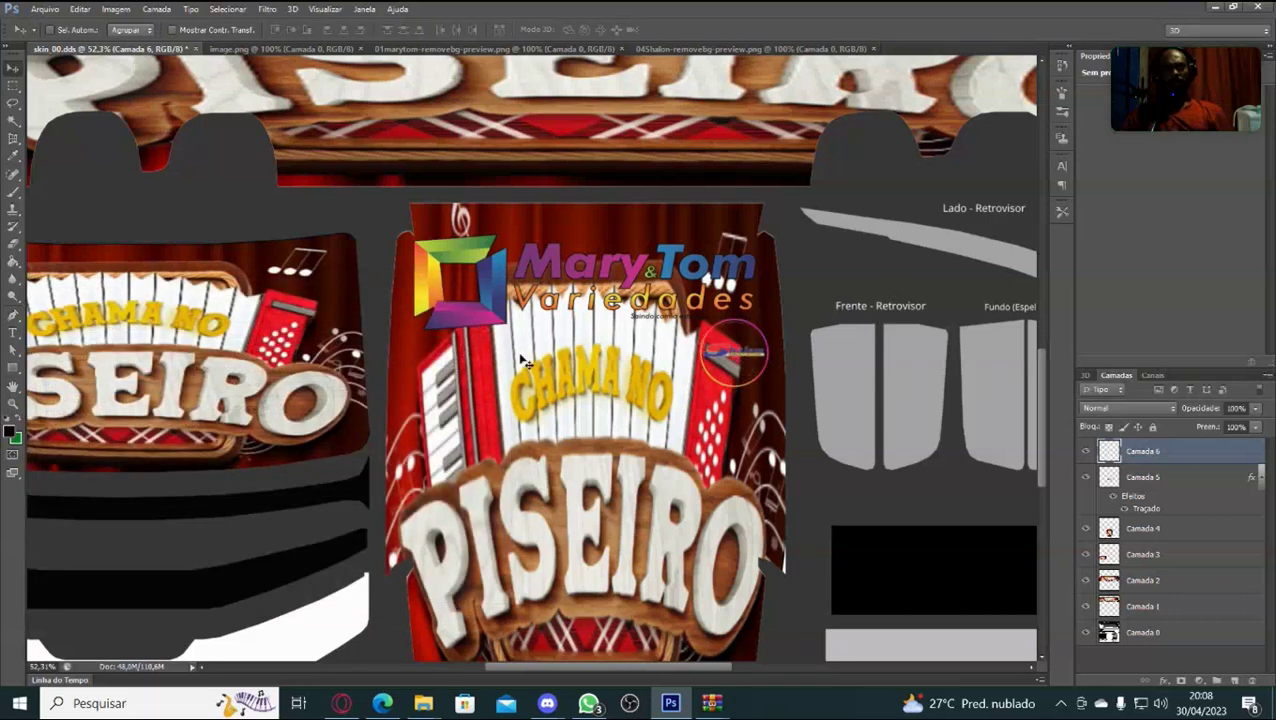
Nudge the small round logo one step right and one step up, then commit the transform.
key("ctrl+t")
key("Right")
key("Right")
key("Right")
key("Right")
key("Right")
key("Right")
key("Right")
key("Right")
key("Right")
key("Right")
key("Right")
key("Right")
key("Right")
key("Right")
key("Right")
key("Right")
key("Right")
key("Right")
key("Right")
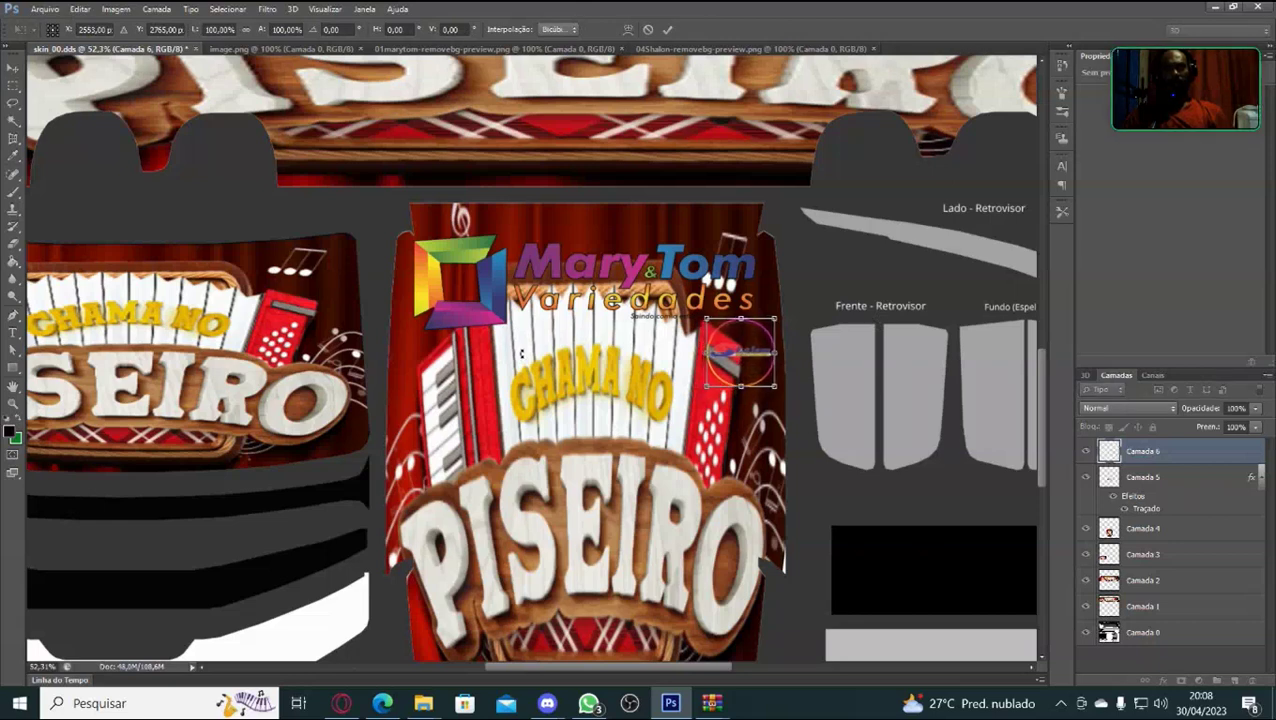
key("Up")
key("Up")
key("Up")
key("Up")
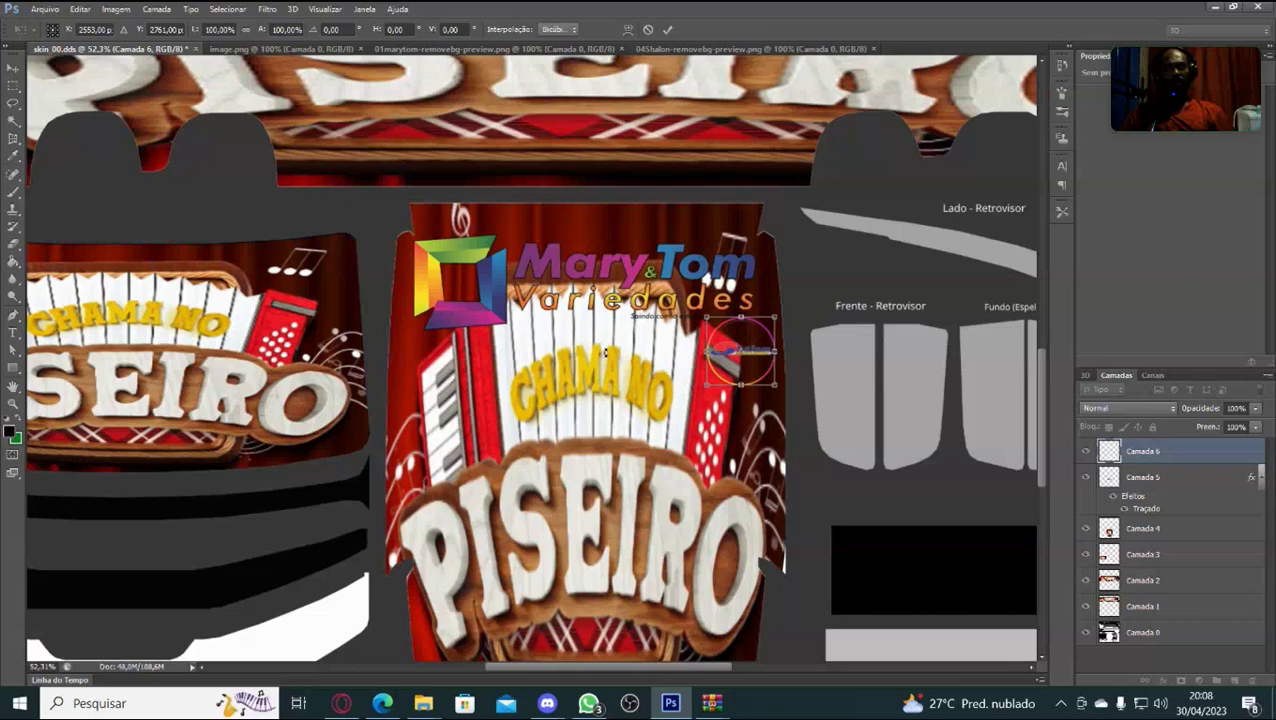
key("Return")
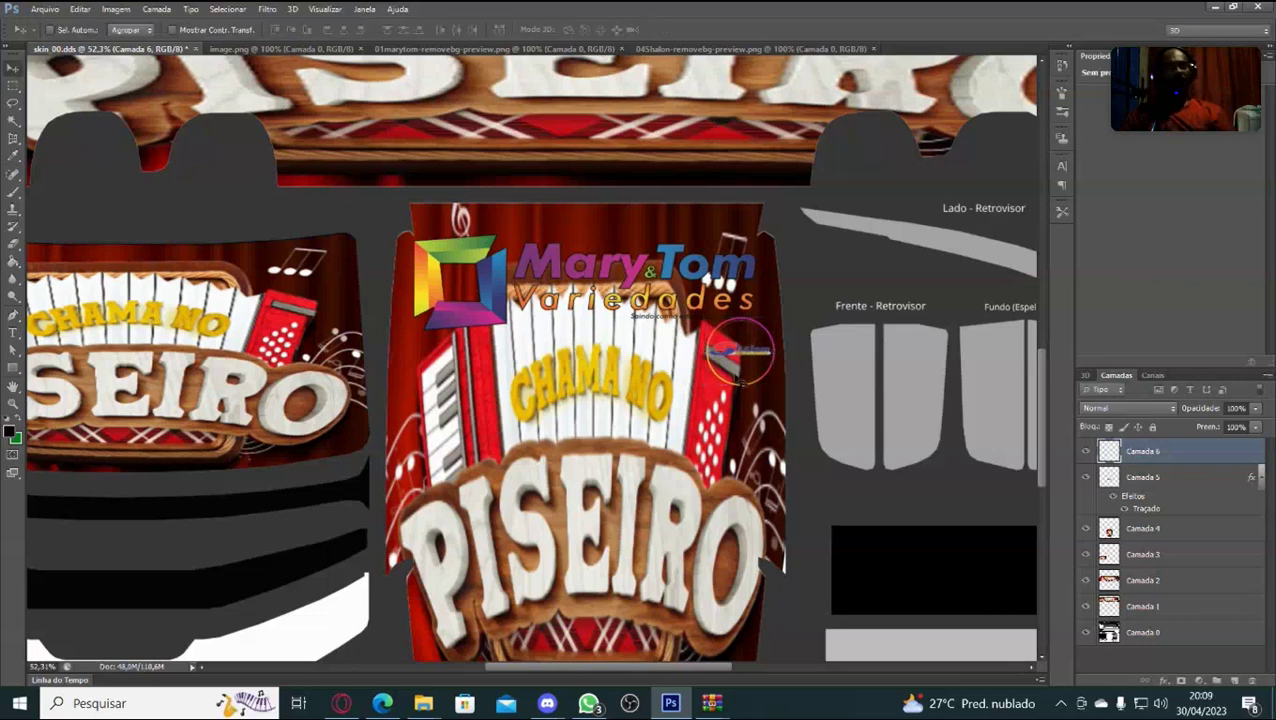
Try a near-white drop shadow colour for the logo layer in Layer Style.
right_click(1172, 452)
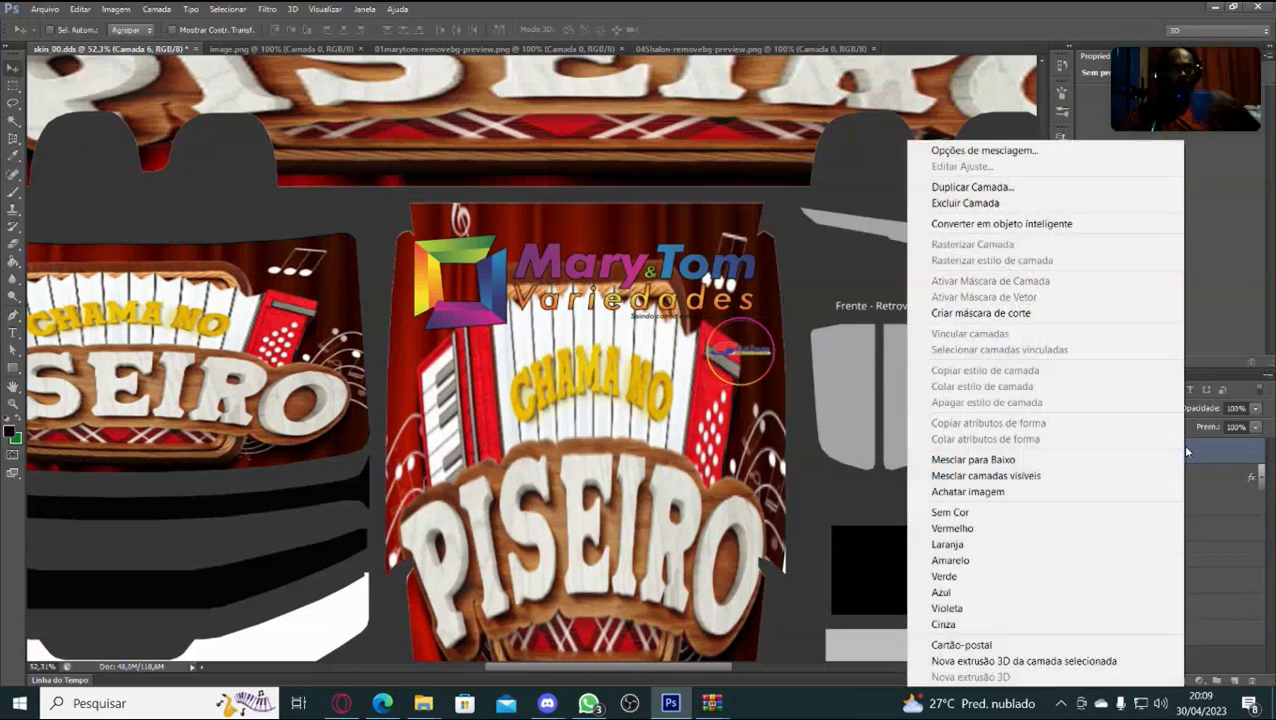
left_click(1000, 151)
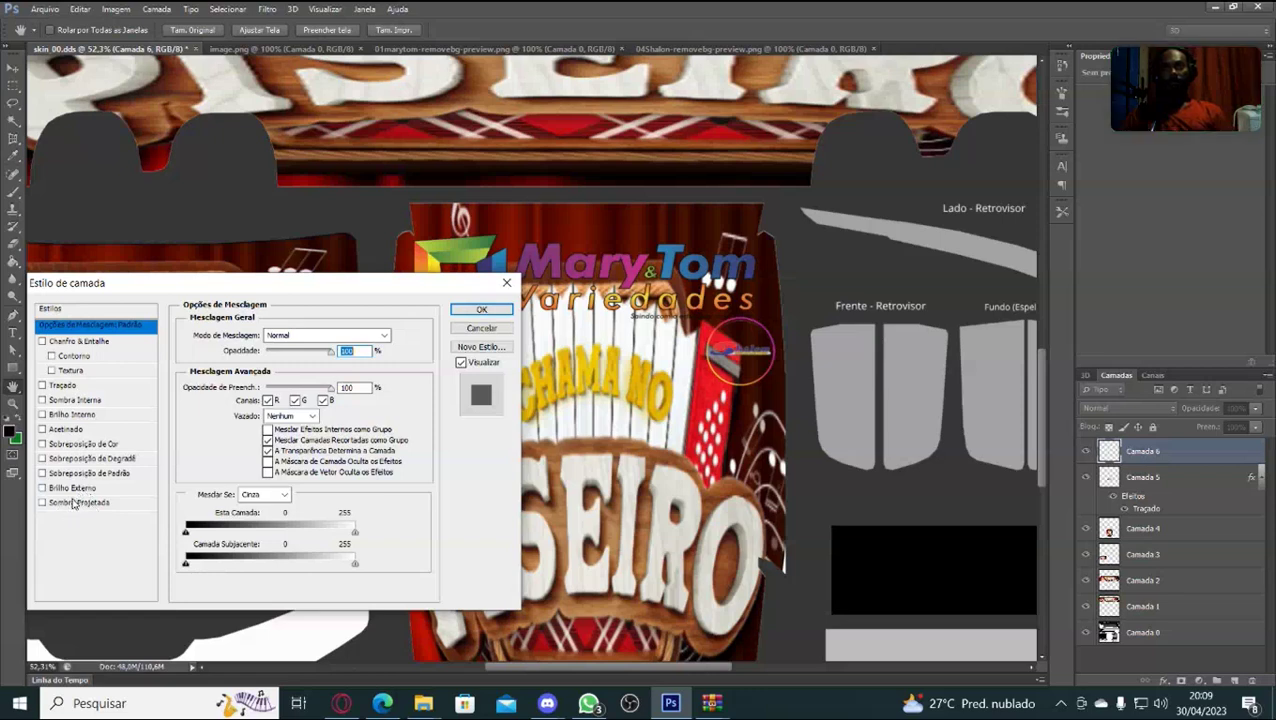
left_click(73, 503)
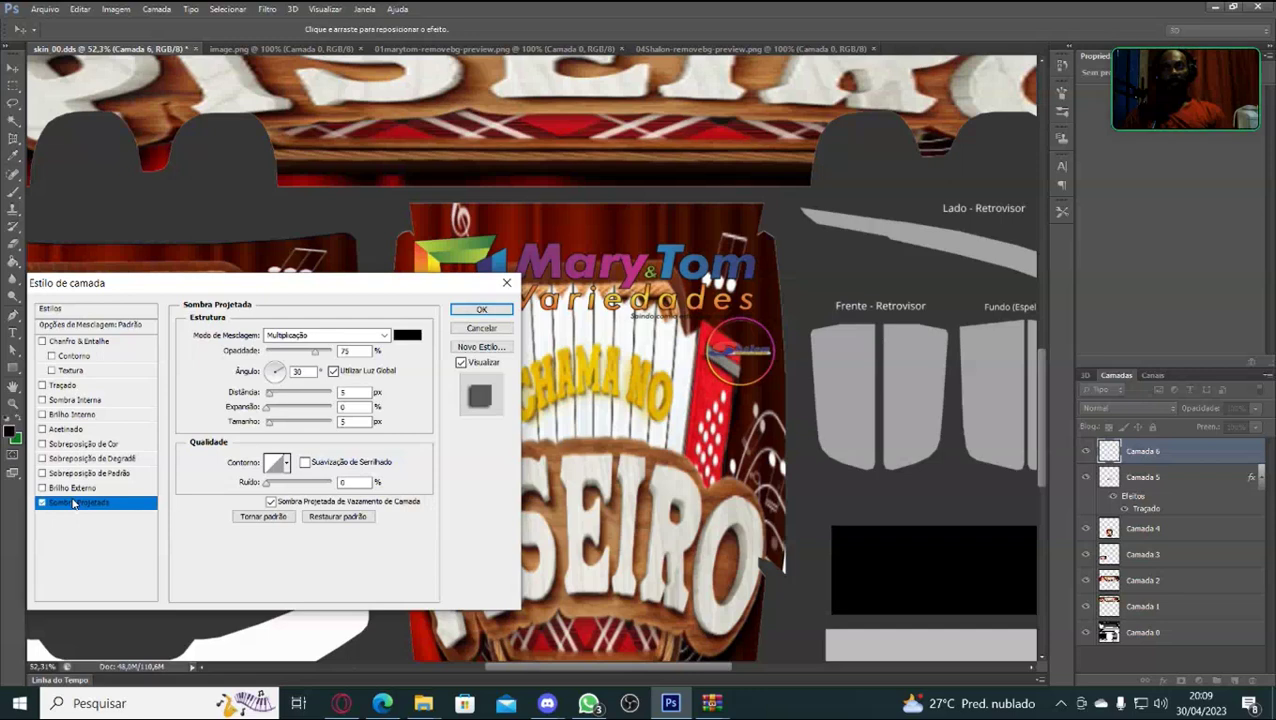
left_click(408, 335)
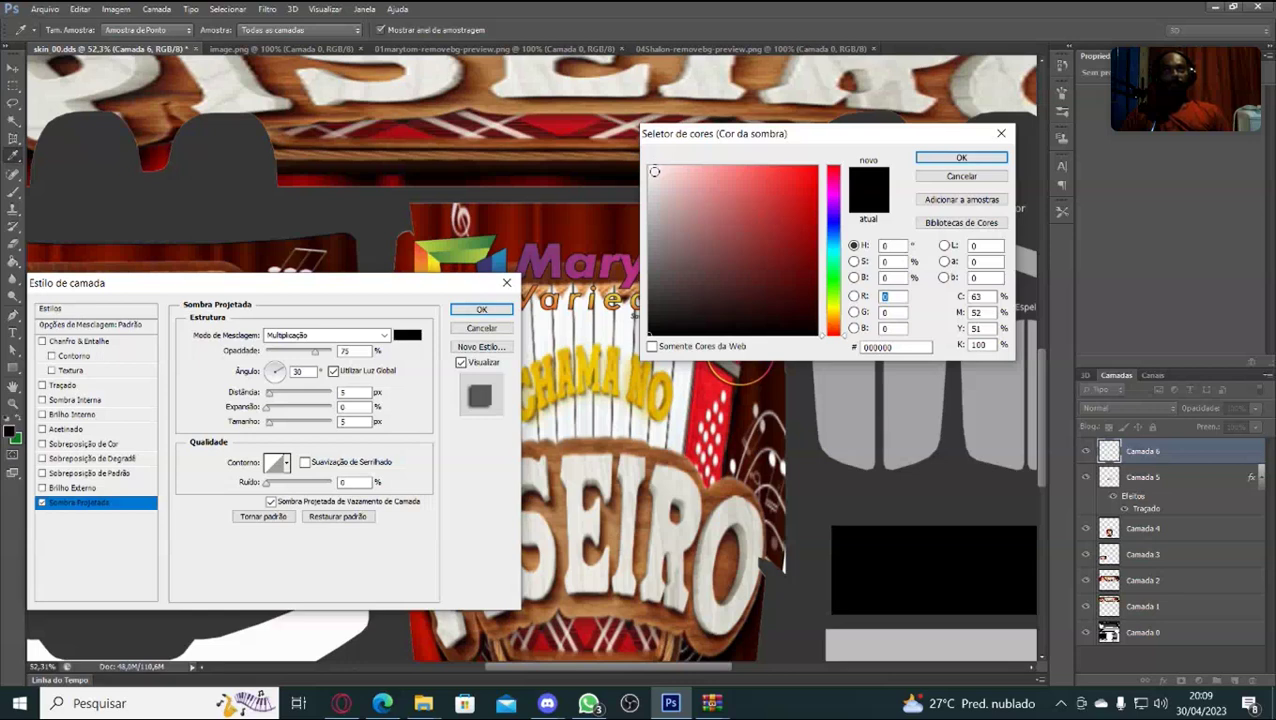
left_click(654, 172)
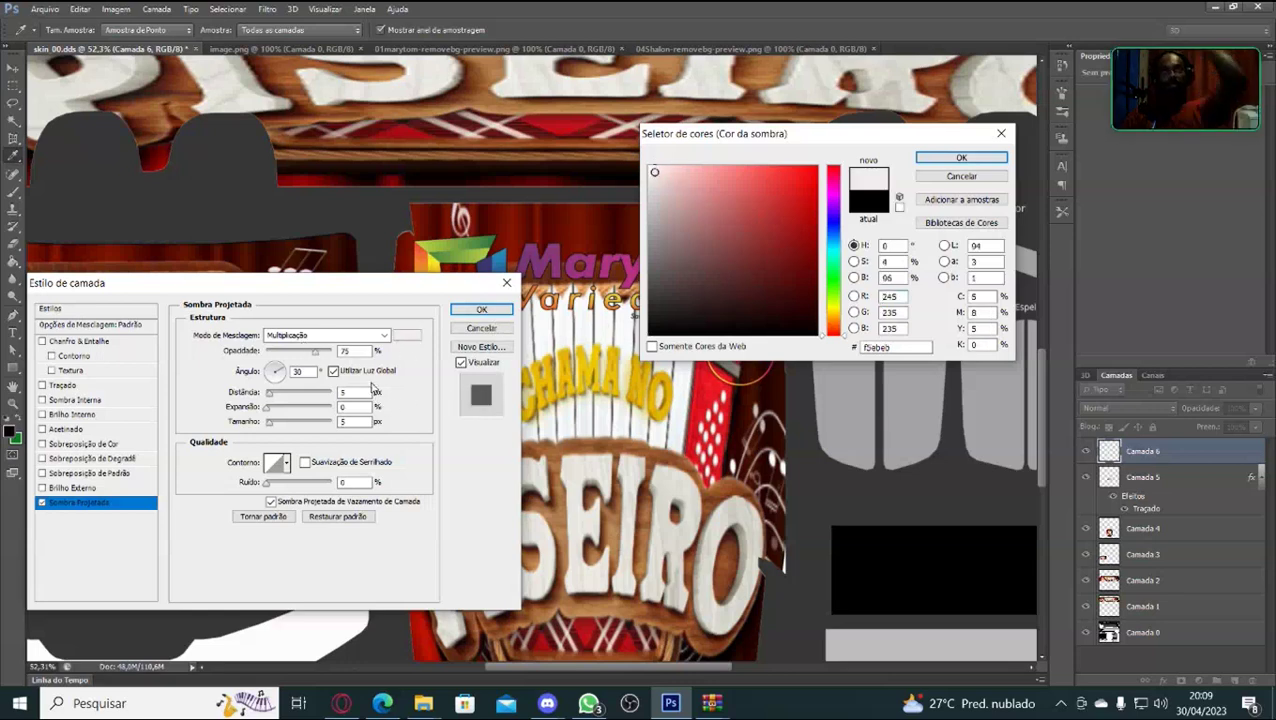
left_click(316, 358)
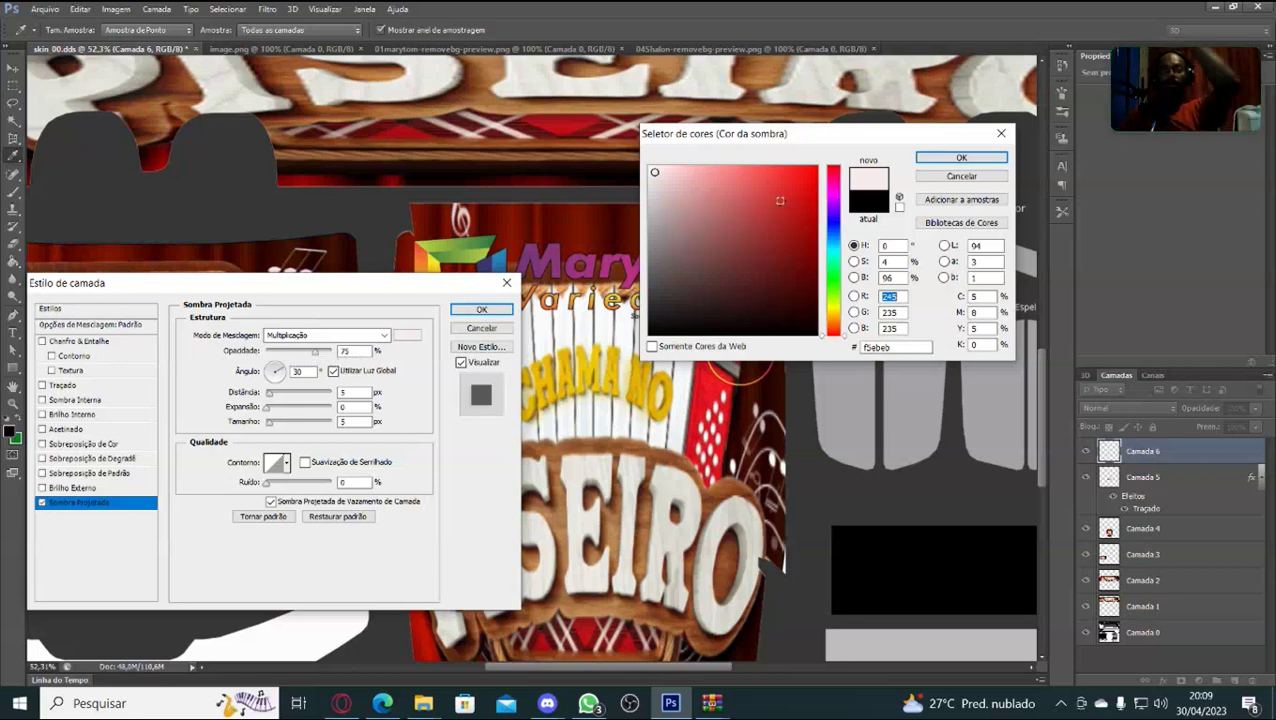
left_click(960, 158)
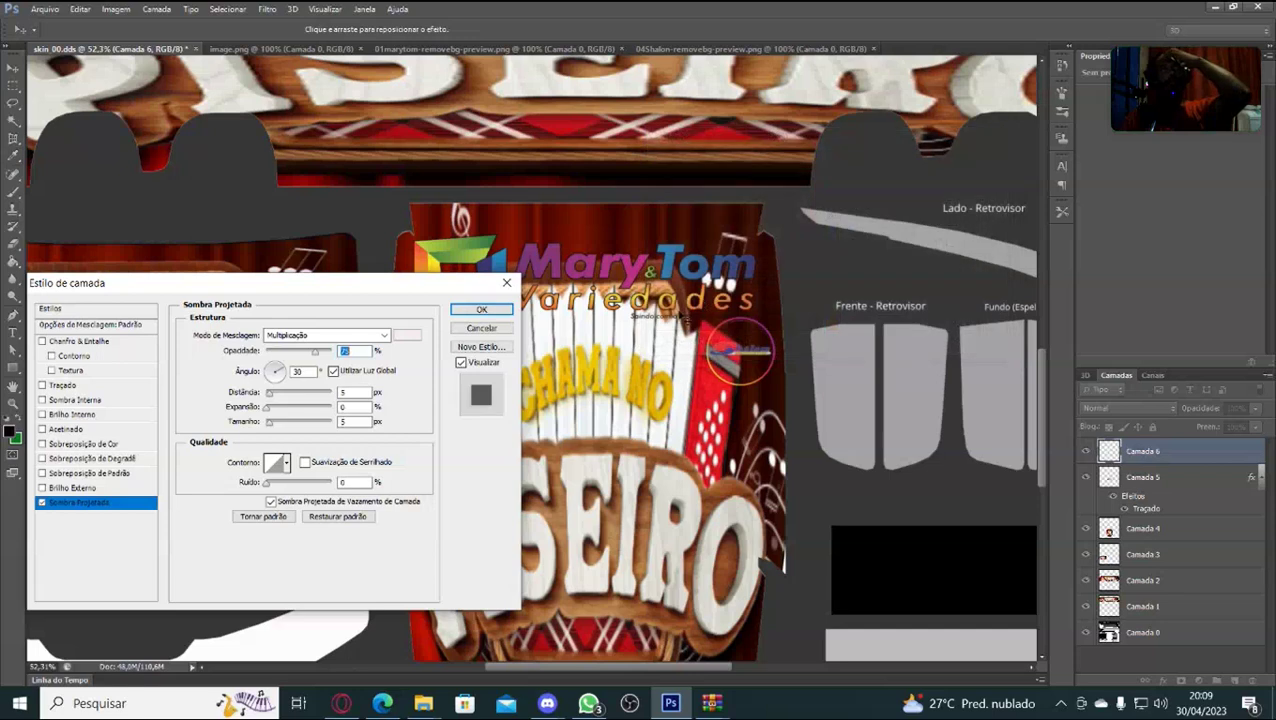
Lower the drop shadow opacity, then cancel the Layer Style dialog without applying it.
left_click_drag(314, 357, 288, 353)
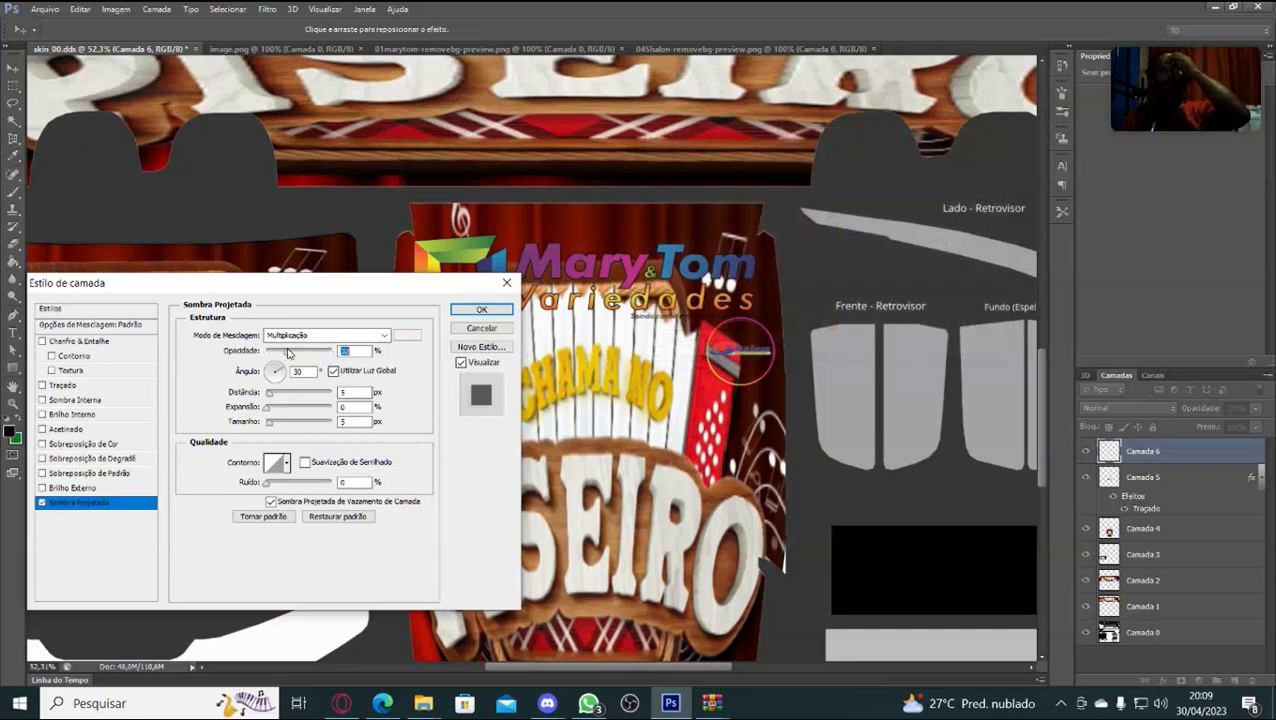
left_click(481, 309)
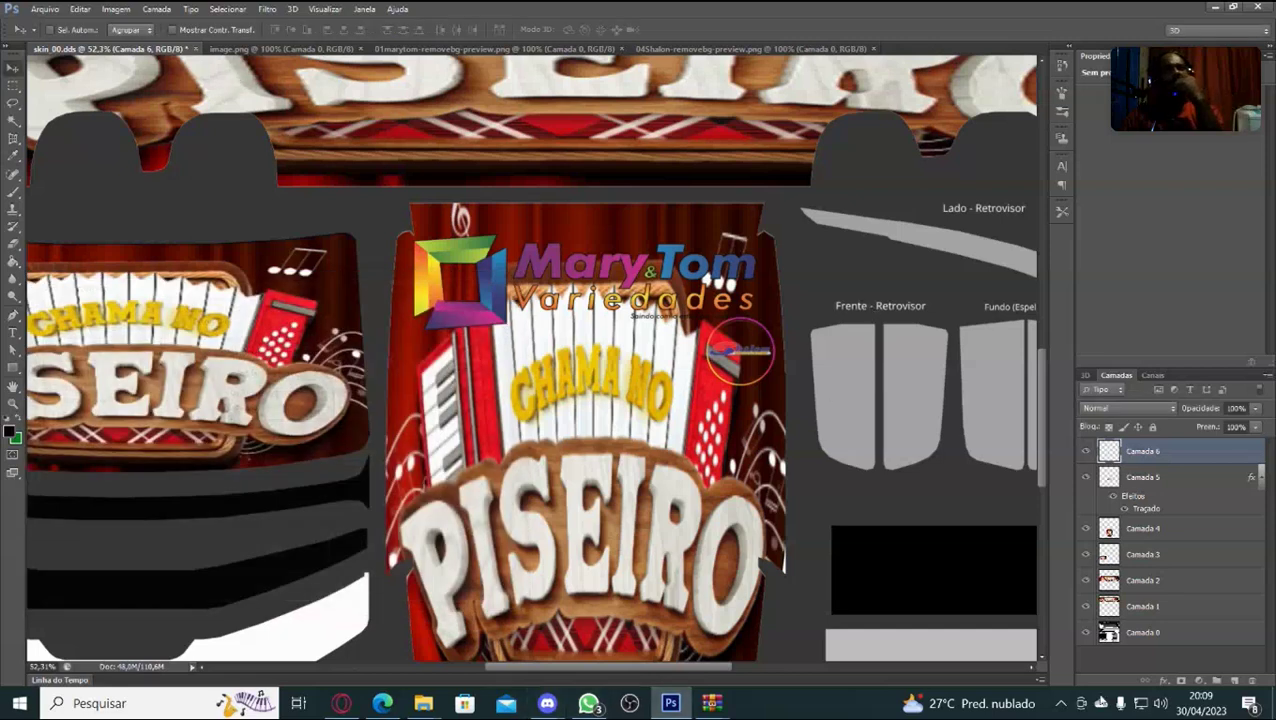
left_click(433, 705)
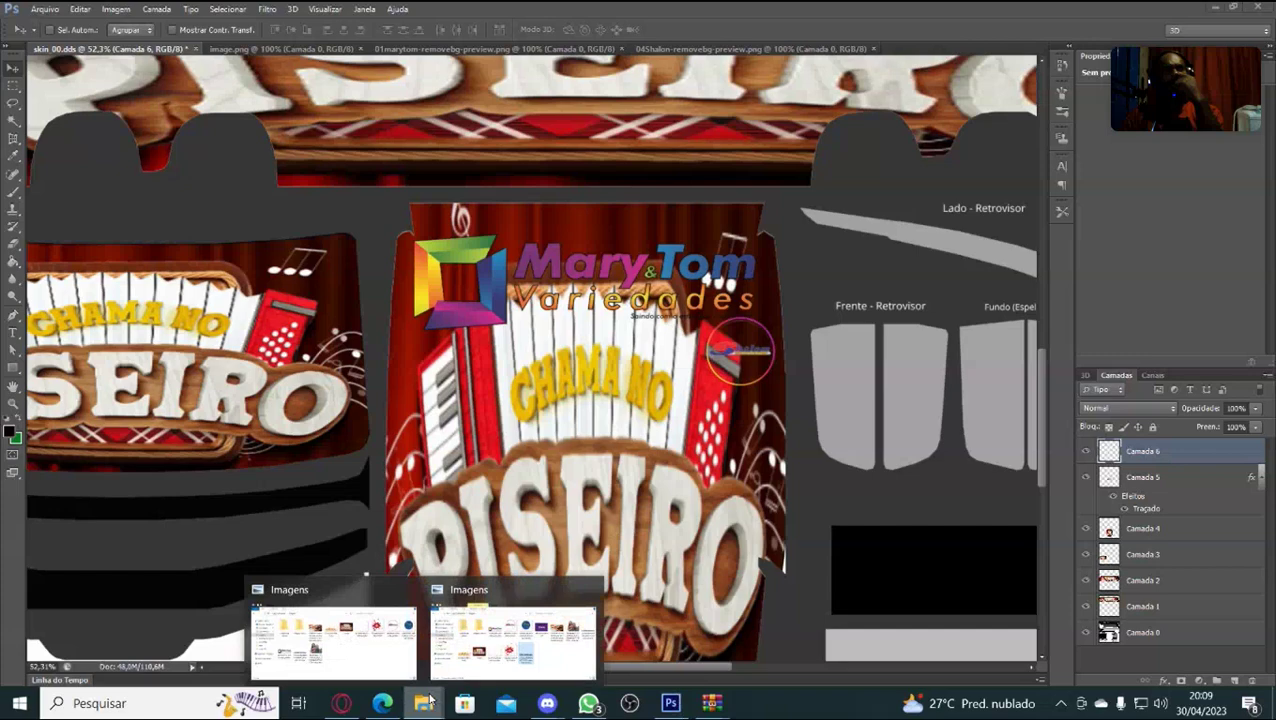
Bring the Imagens folder window to the front in File Explorer.
left_click(504, 651)
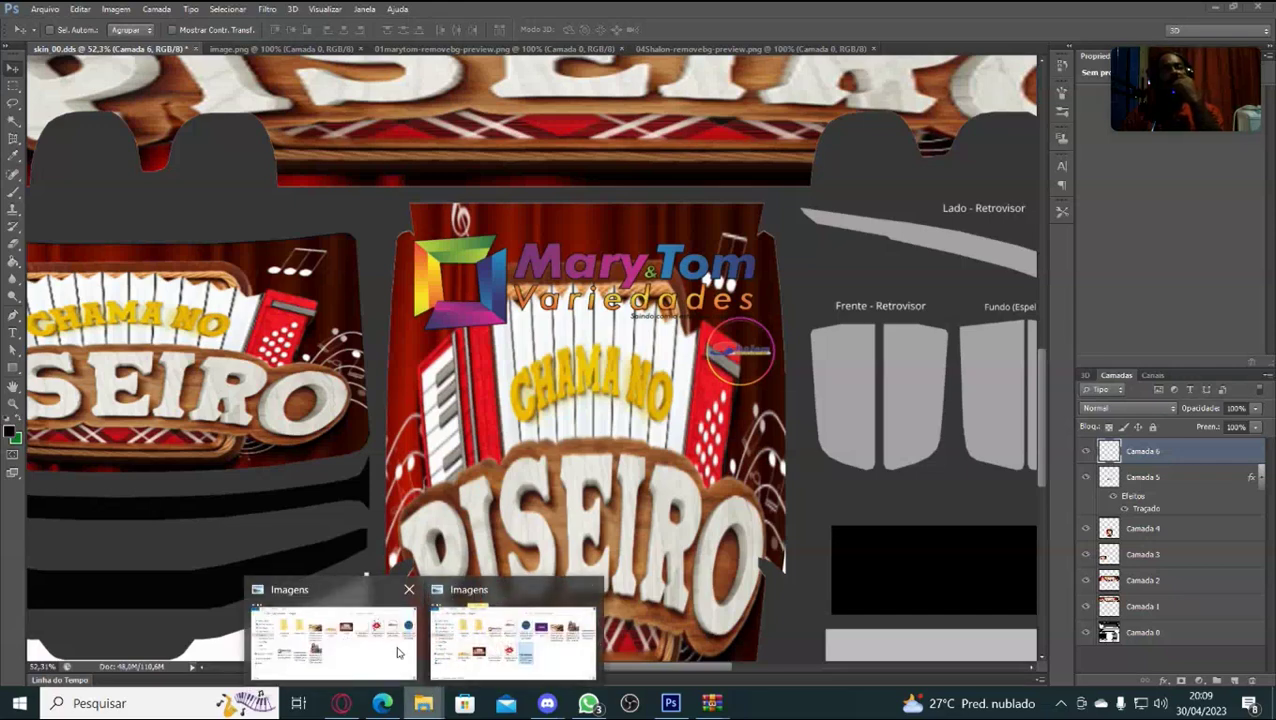
left_click(390, 648)
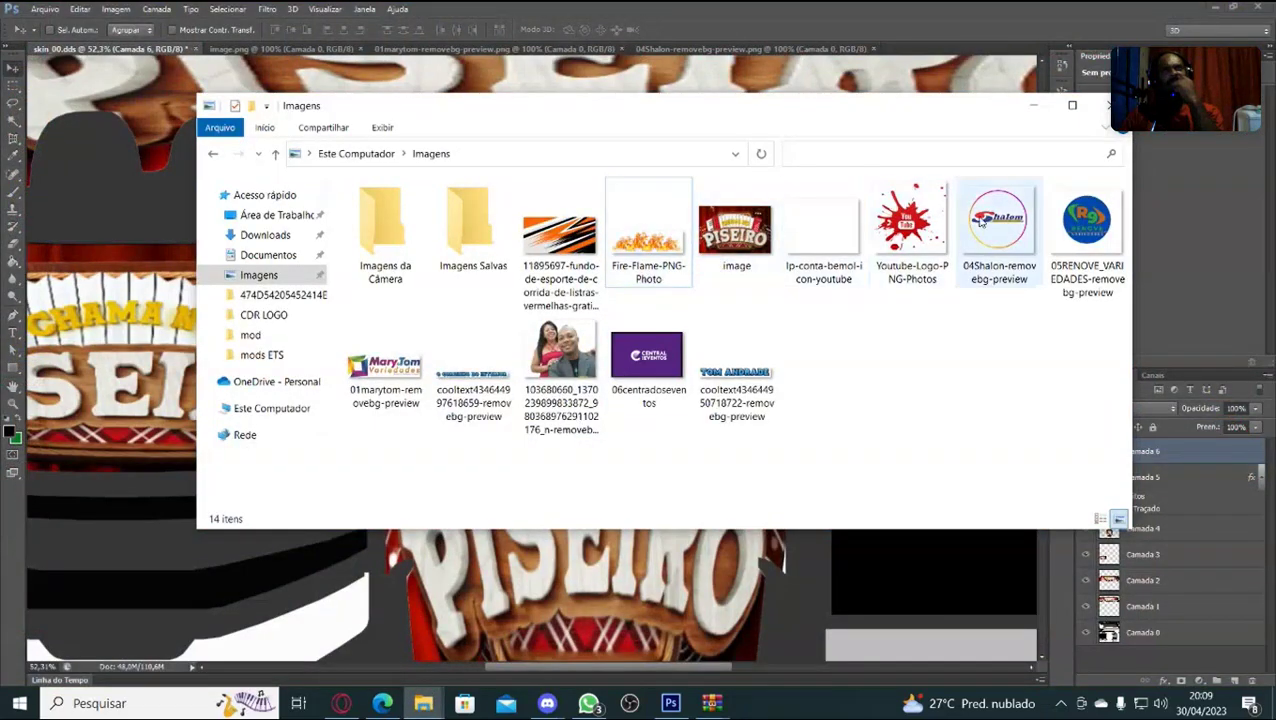
mouse_move(953, 262)
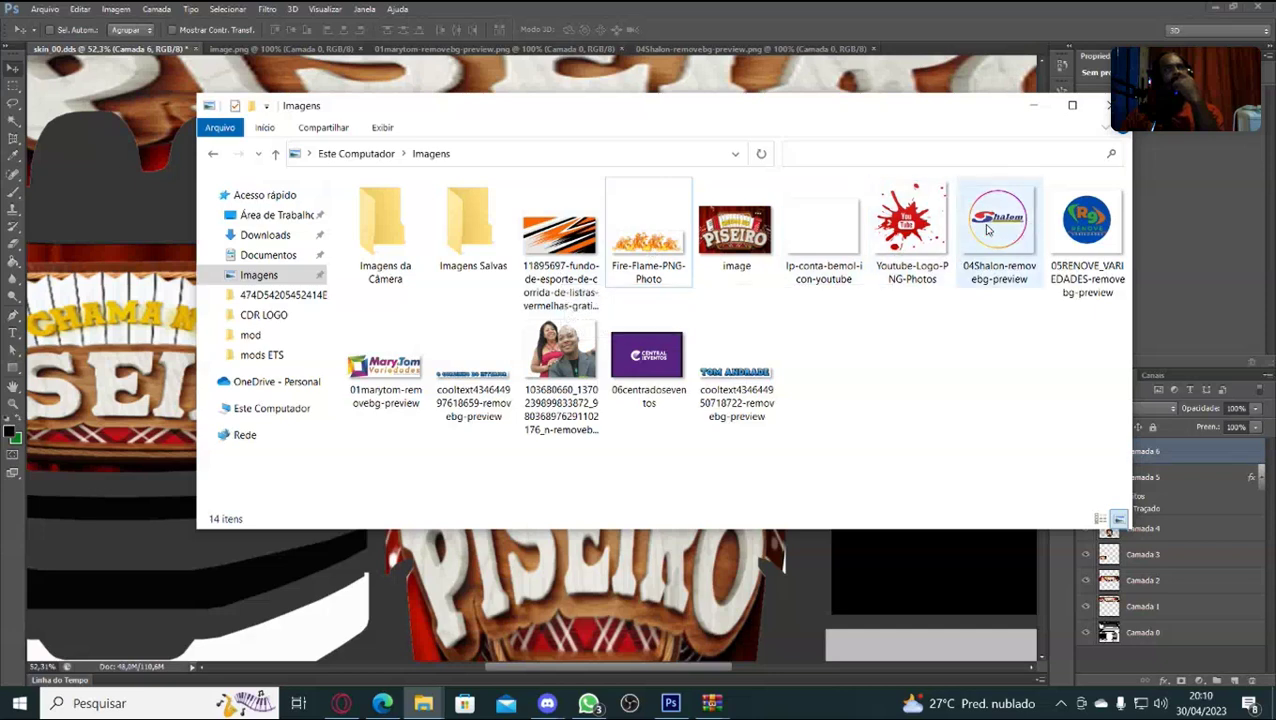
mouse_move(993, 234)
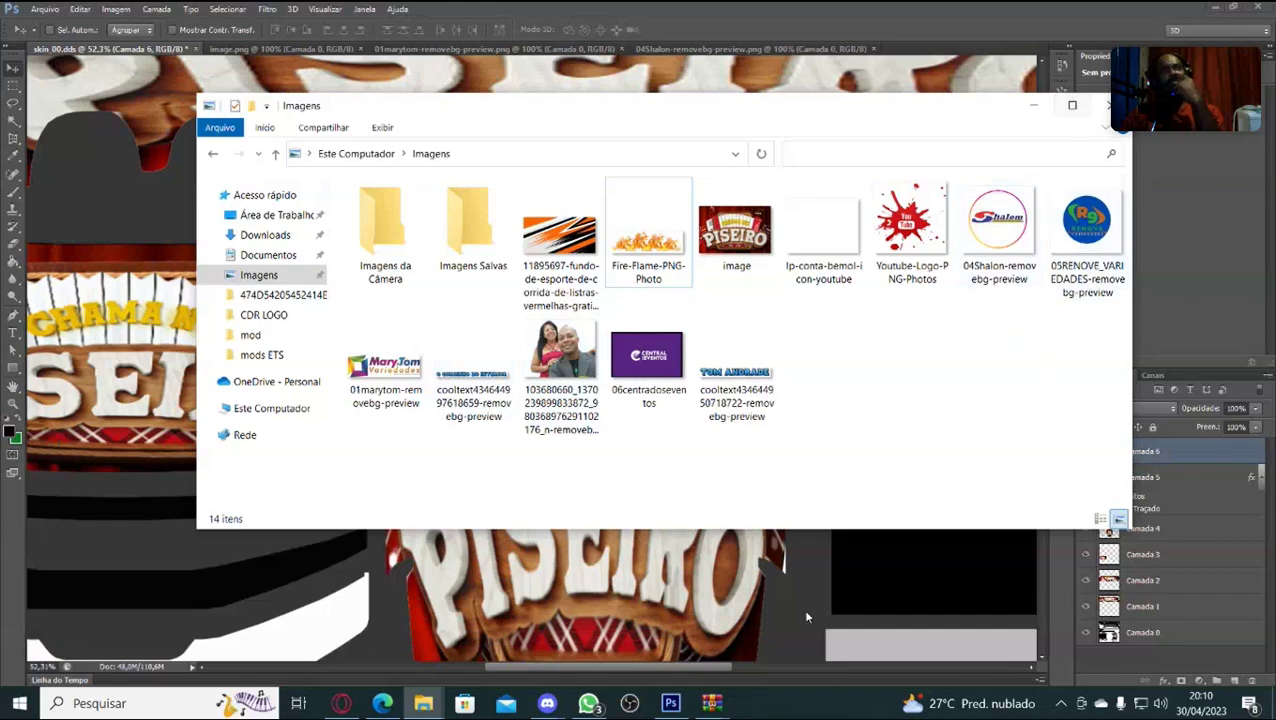
mouse_move(550, 700)
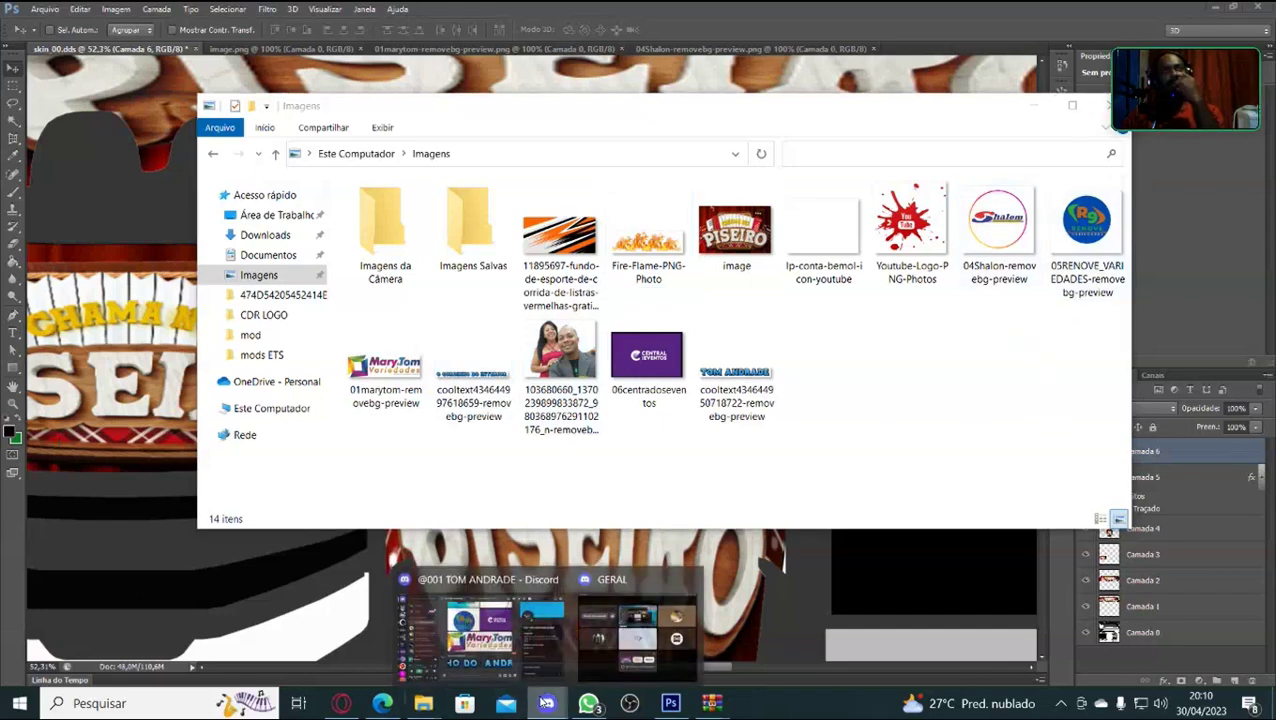
Open the Shalom logo attachment from the Discord chat in the browser.
left_click(530, 618)
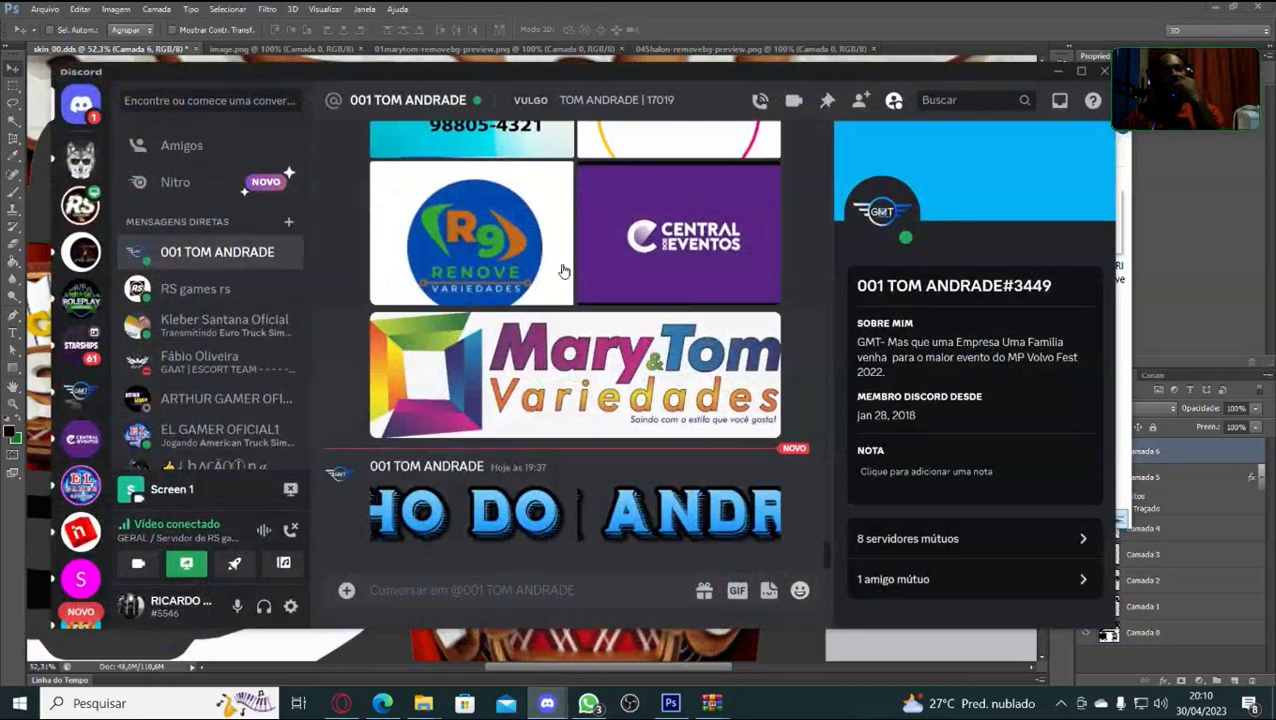
scroll(567, 273, "up", 1)
scroll(567, 273, "up", 1)
left_click(650, 262)
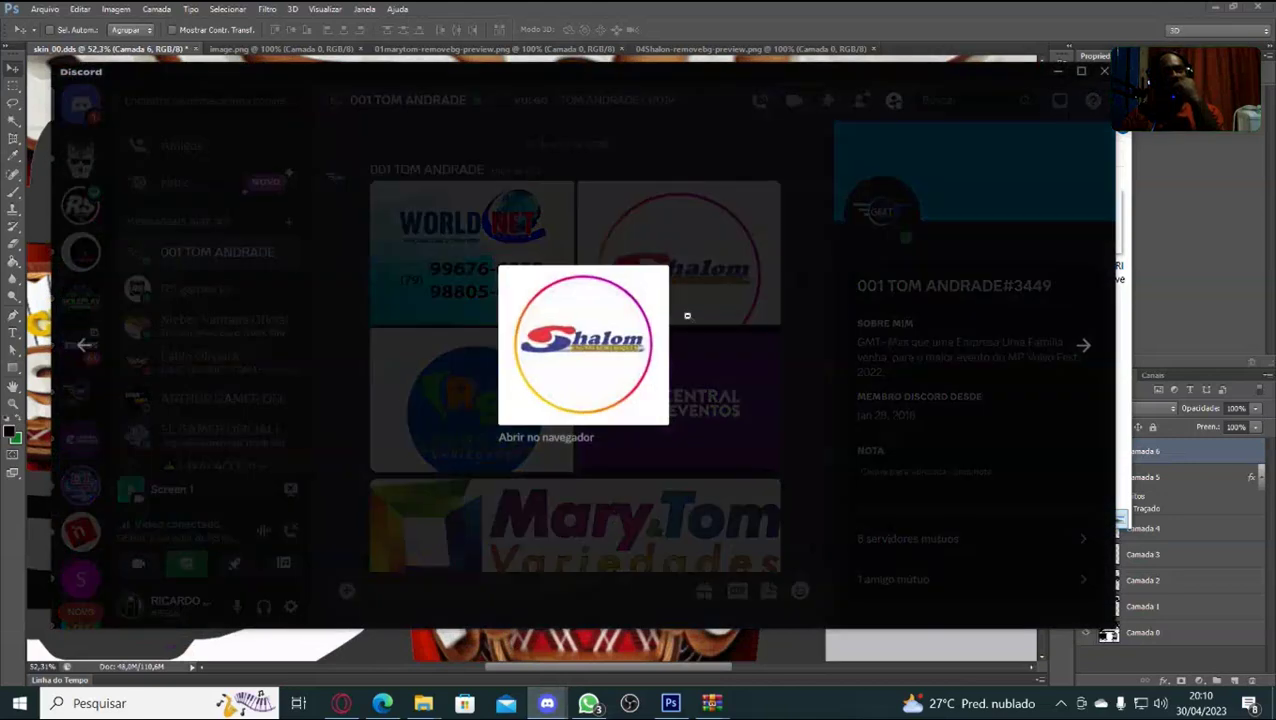
left_click(570, 440)
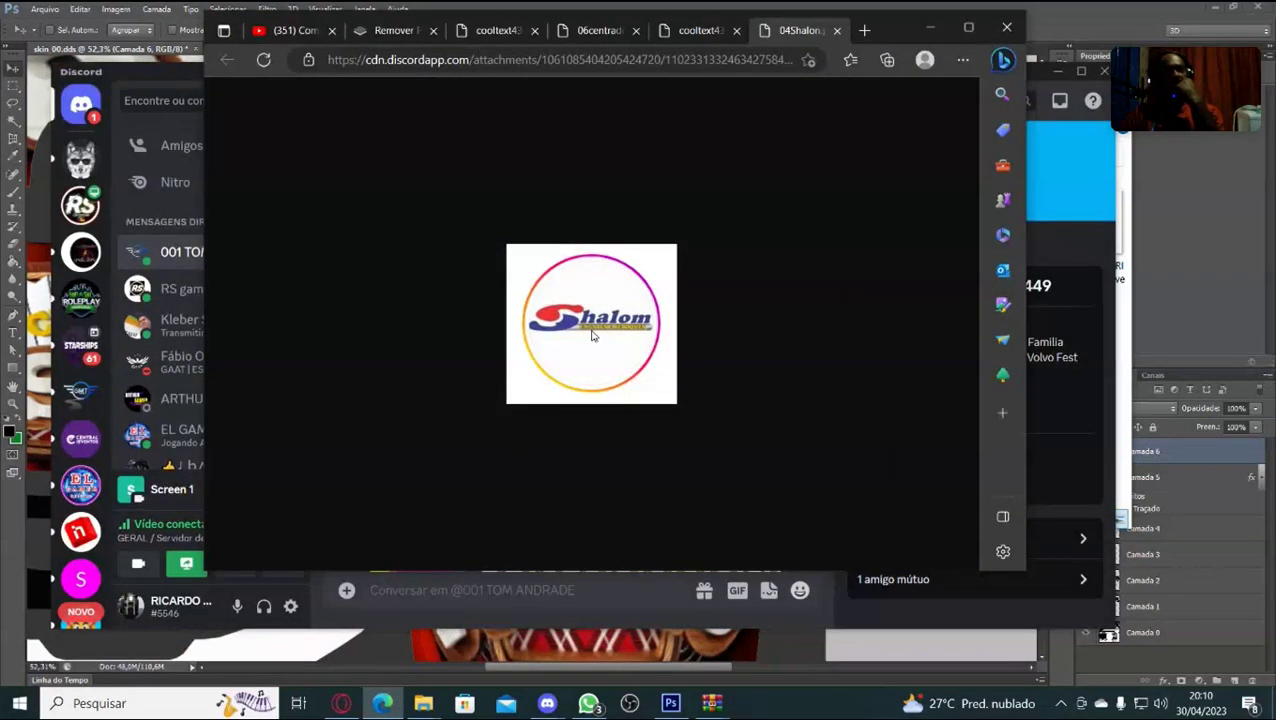
Save the Shalom image as 04Shalon, then minimize Edge and Discord to reveal Imagens.
right_click(594, 326)
left_click(679, 338)
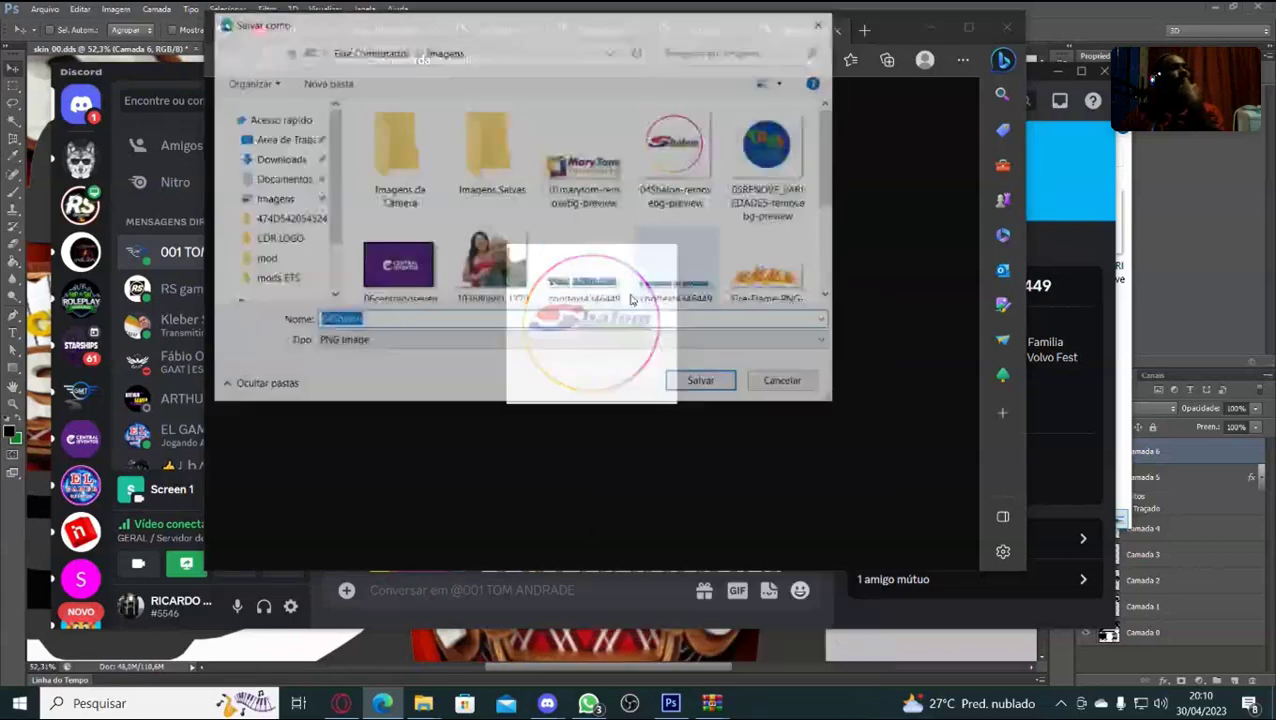
left_click(703, 383)
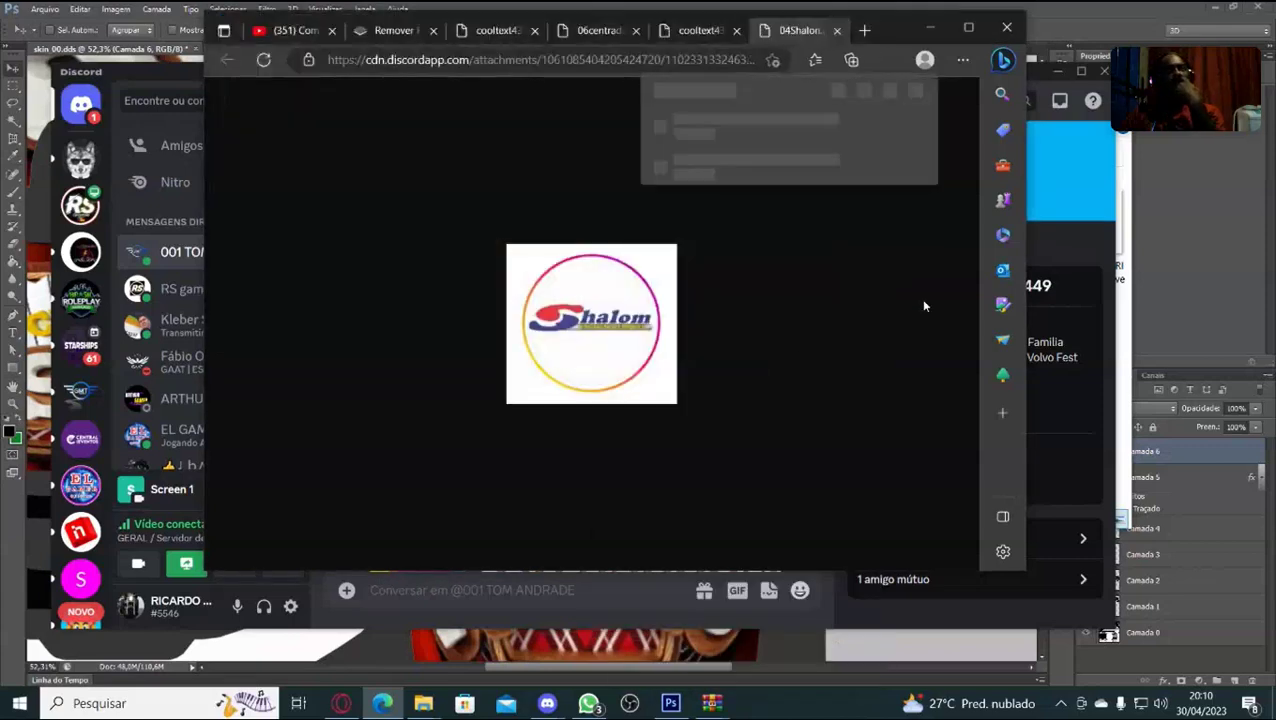
left_click(931, 34)
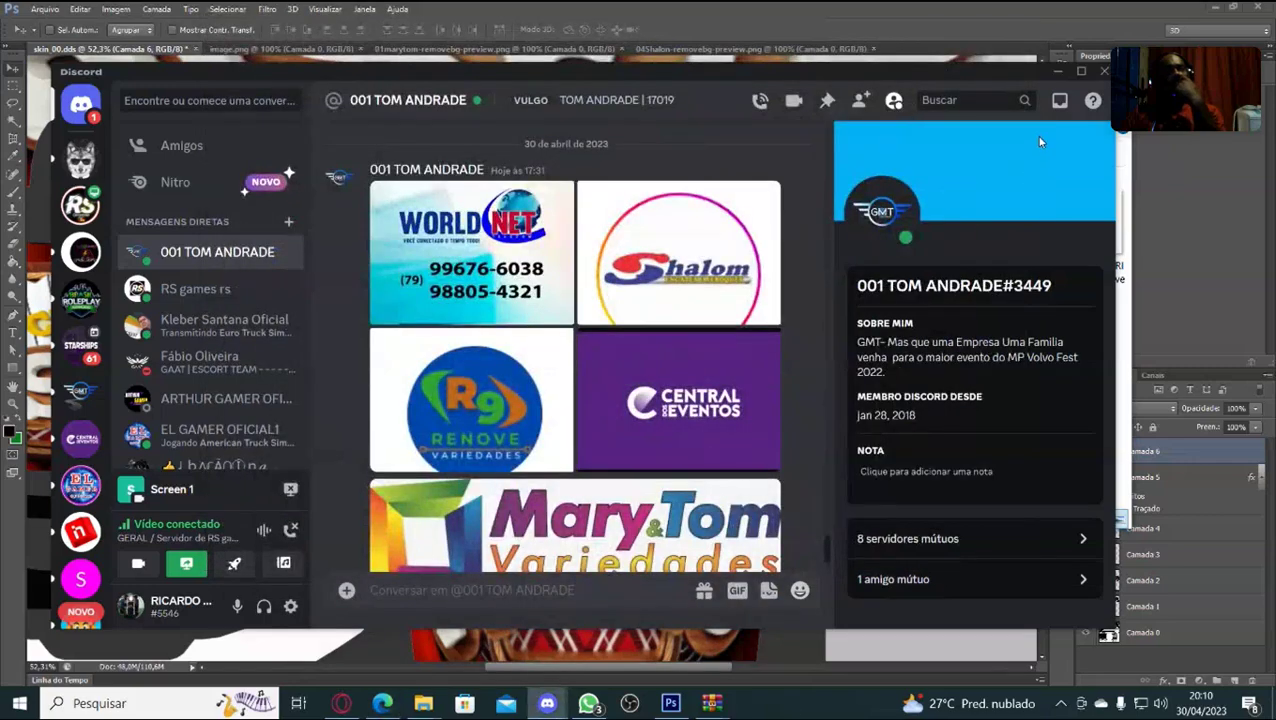
left_click(1058, 72)
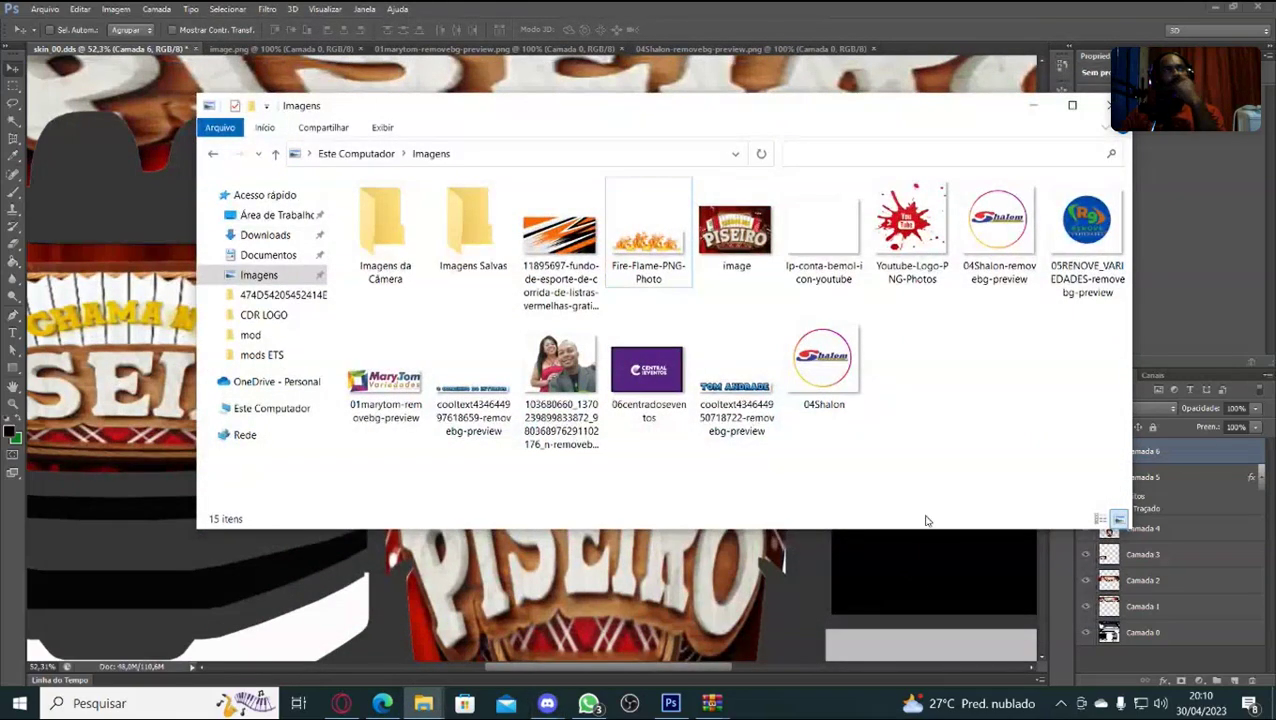
Place 04Shalon on the skin, enlarge it, and position it at the centre panel's upper right.
left_click_drag(828, 370, 688, 632)
left_click_drag(643, 592, 580, 415)
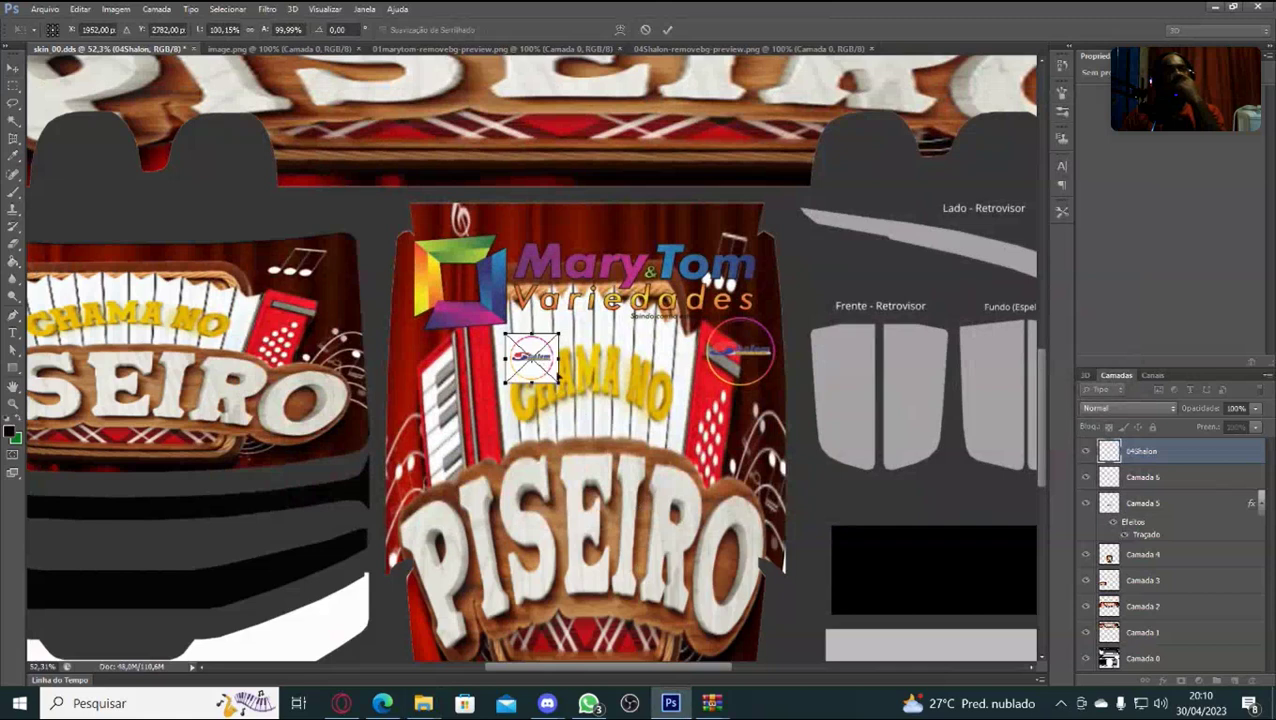
left_click_drag(550, 374, 598, 431)
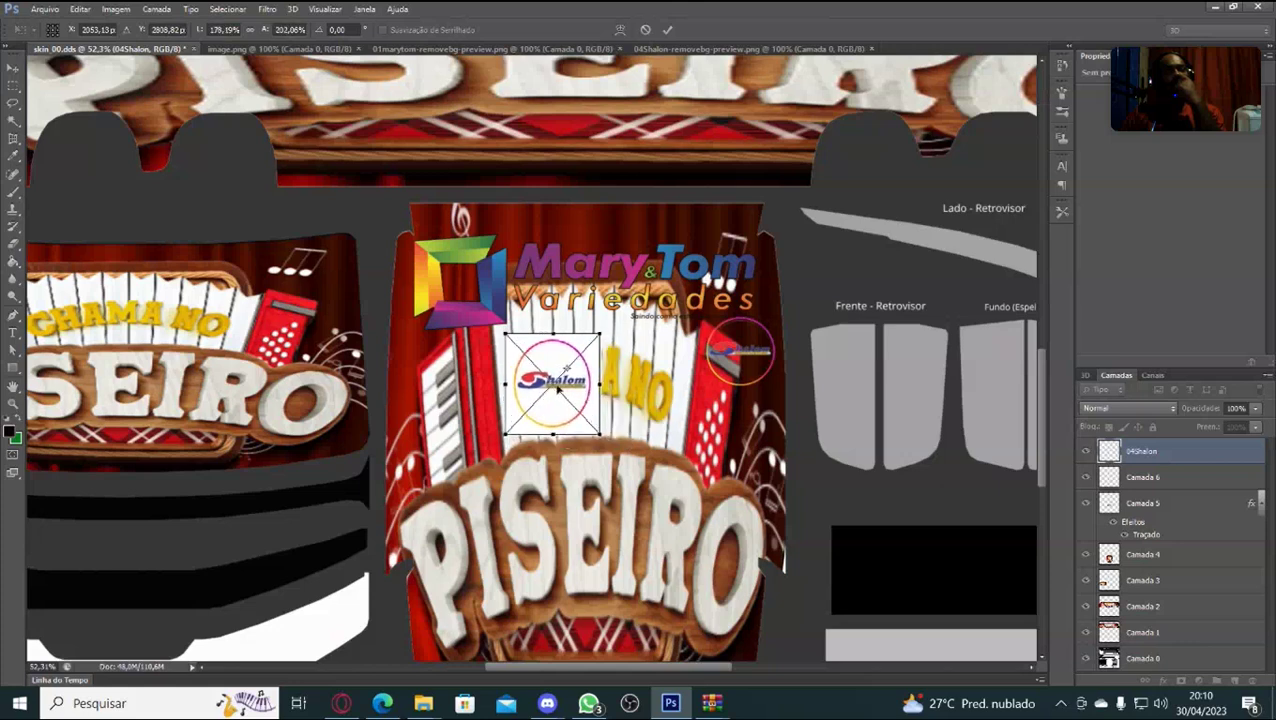
left_click_drag(551, 386, 730, 371)
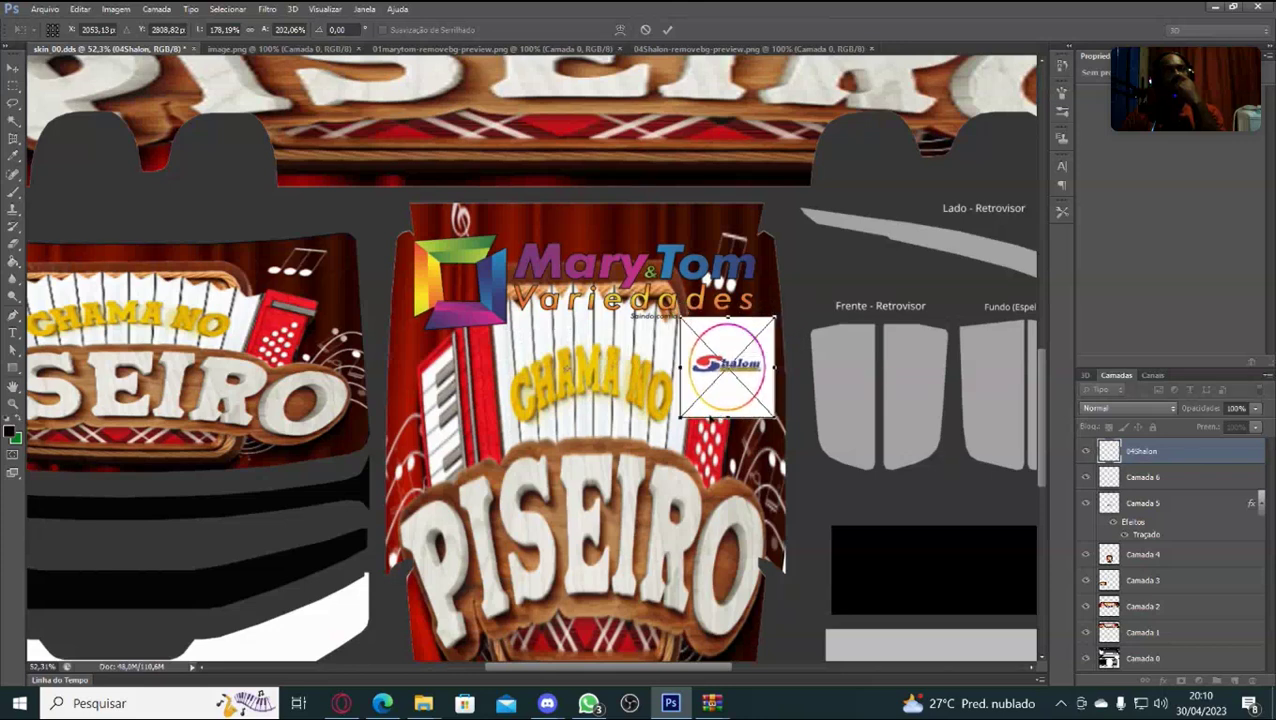
left_click_drag(727, 418, 727, 397)
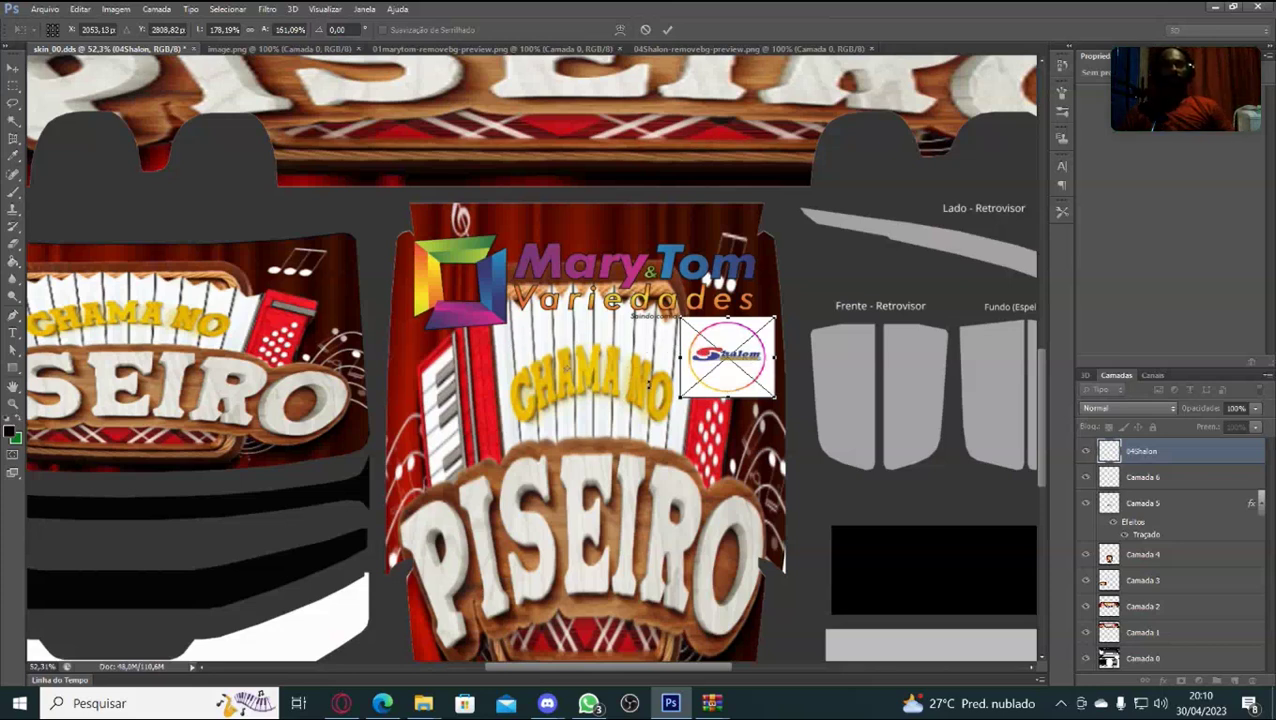
key("Right")
key("Right")
key("Right")
key("Right")
key("Right")
key("Right")
key("Down")
key("Down")
key("Down")
key("Down")
key("Down")
key("Down")
key("Down")
key("Down")
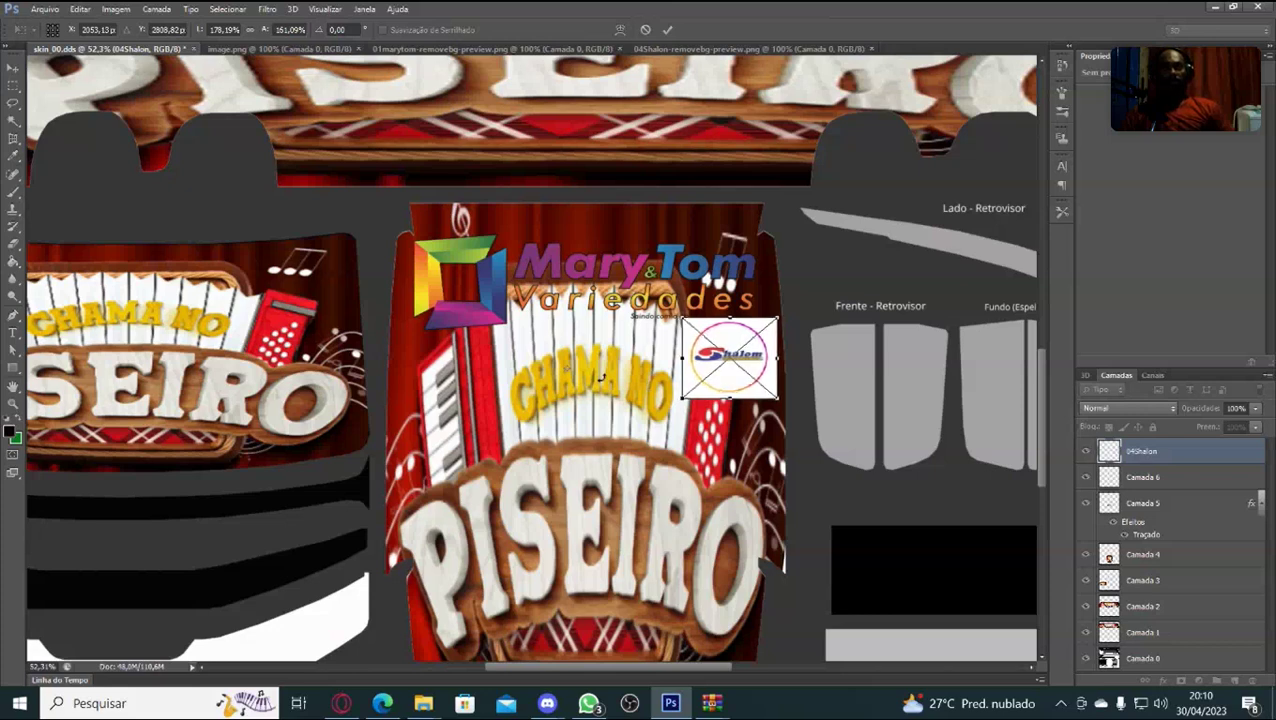
key("Down")
key("Down")
key("Down")
key("Down")
key("Down")
key("Down")
key("Down")
key("Down")
key("Down")
key("Down")
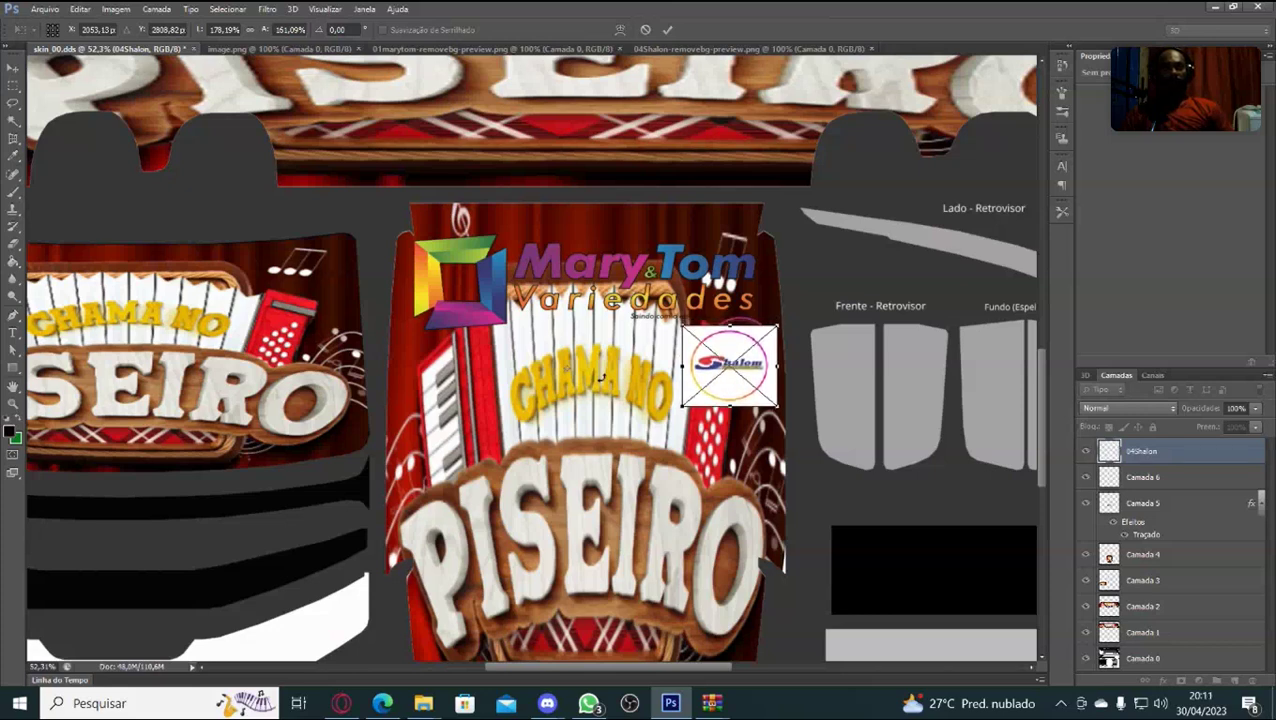
key("Return")
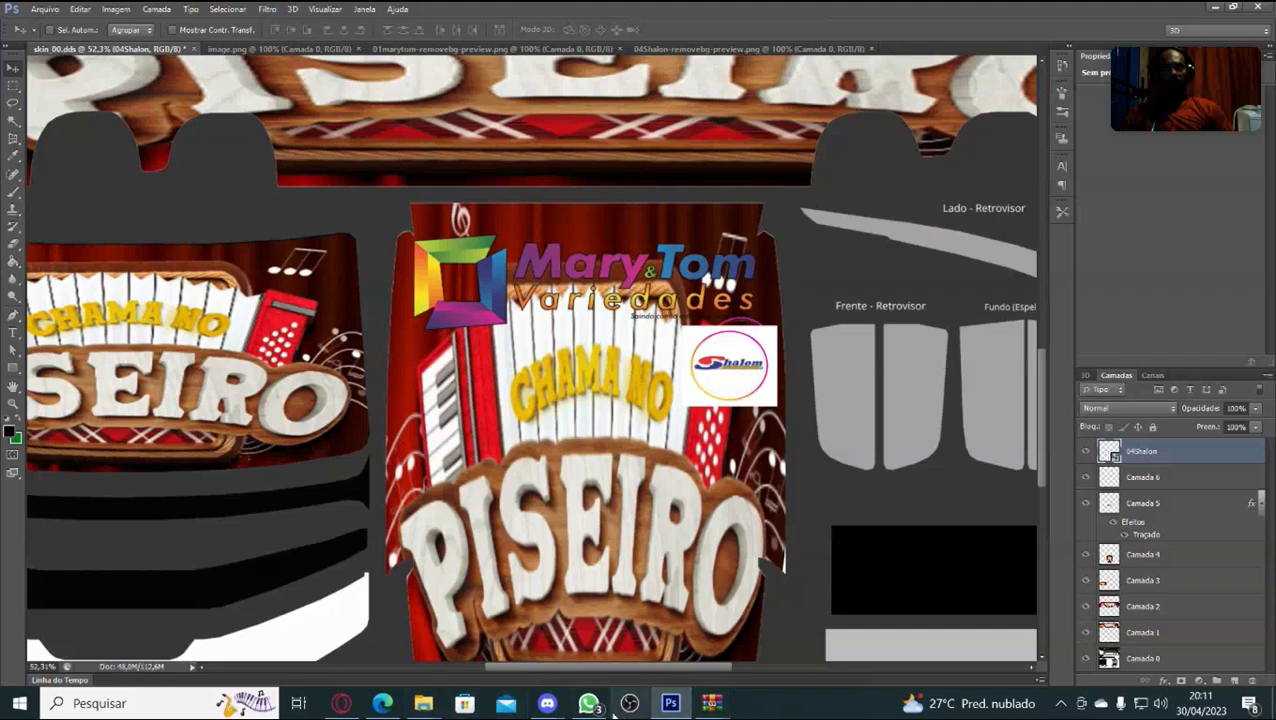
Place the 06centradoseventos image beside the Shalom logo, enlarged and stretched slightly taller.
mouse_move(429, 706)
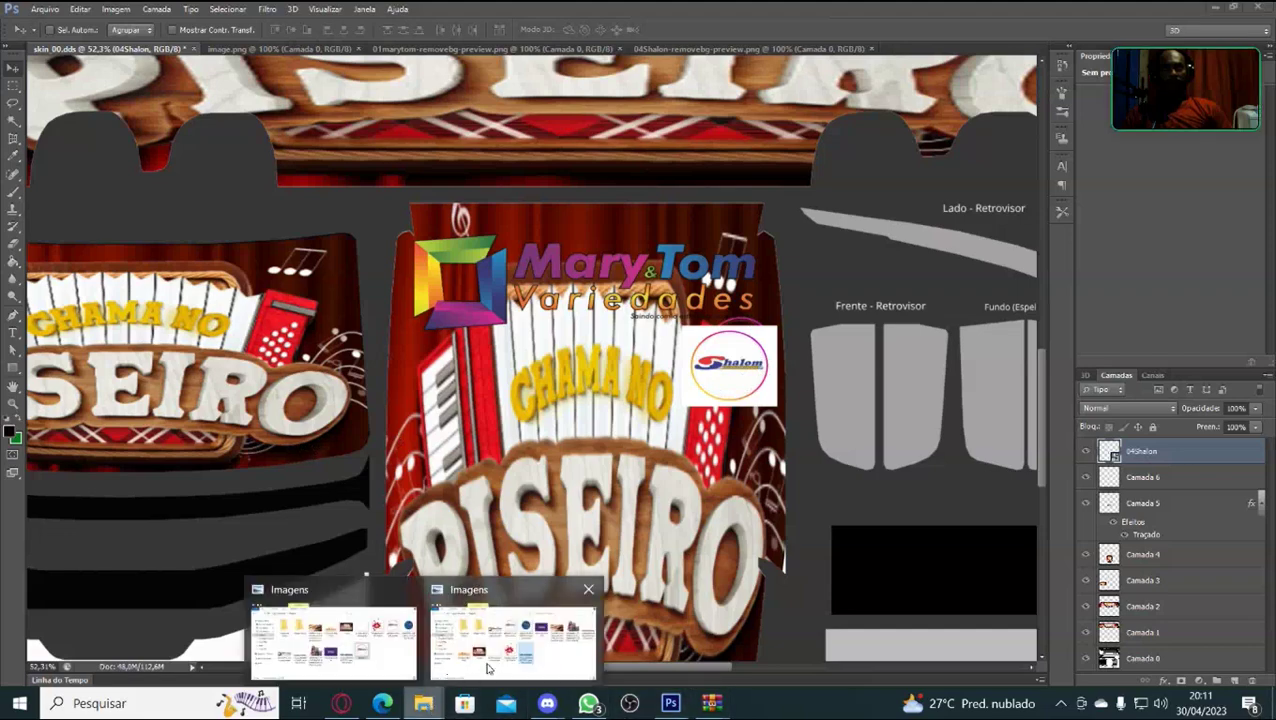
left_click(488, 662)
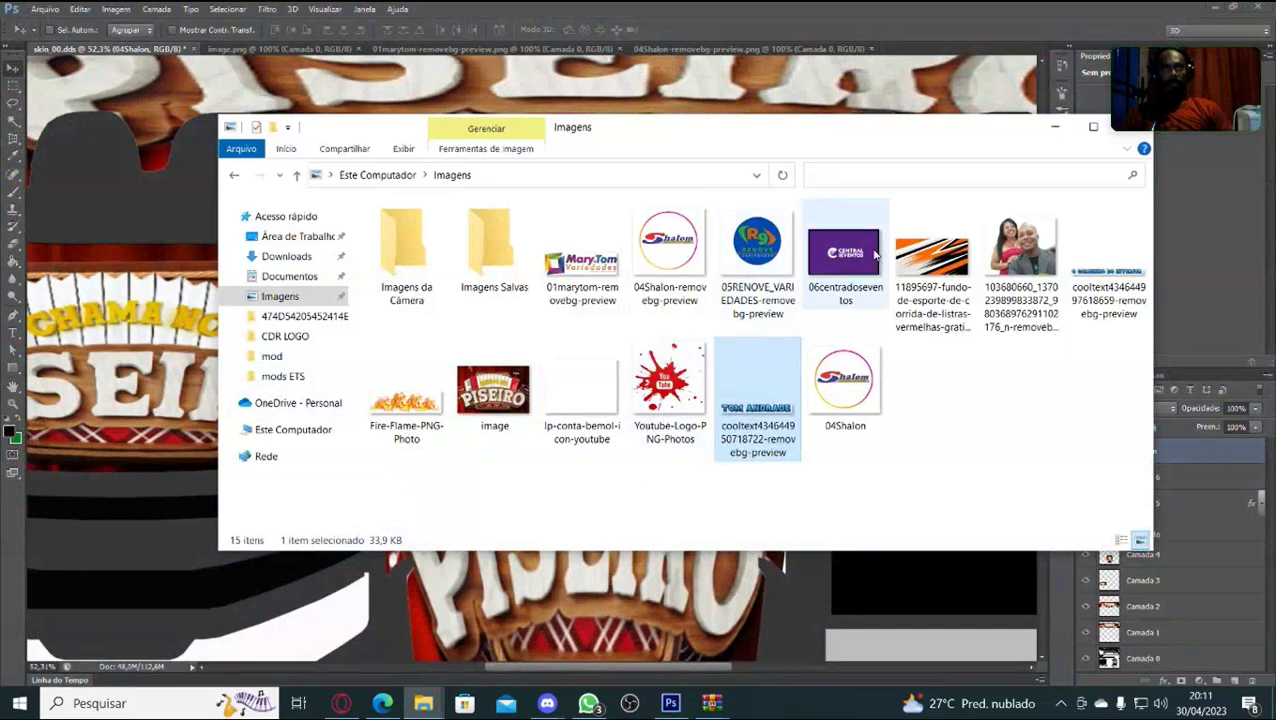
left_click_drag(858, 270, 606, 592)
mouse_move(566, 382)
left_mouse_down()
mouse_move(592, 401)
mouse_move(580, 372)
left_mouse_up()
left_click_drag(537, 331, 636, 364)
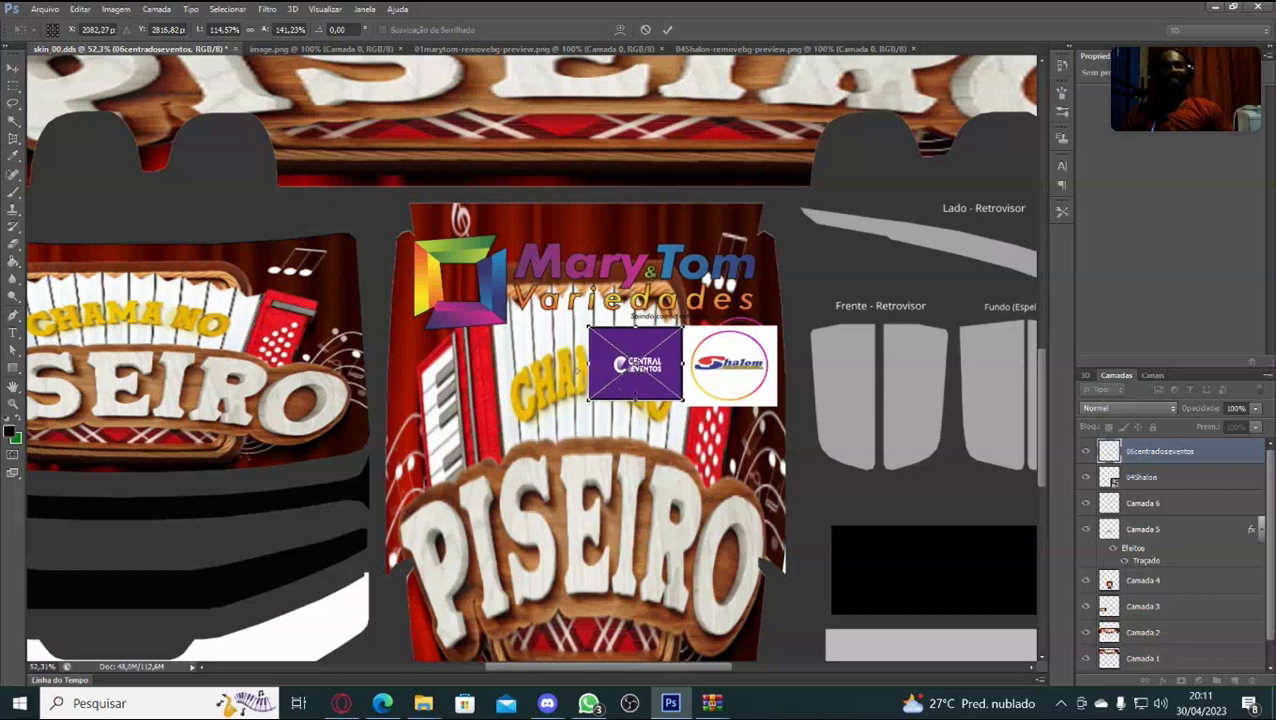
left_click_drag(634, 399, 631, 406)
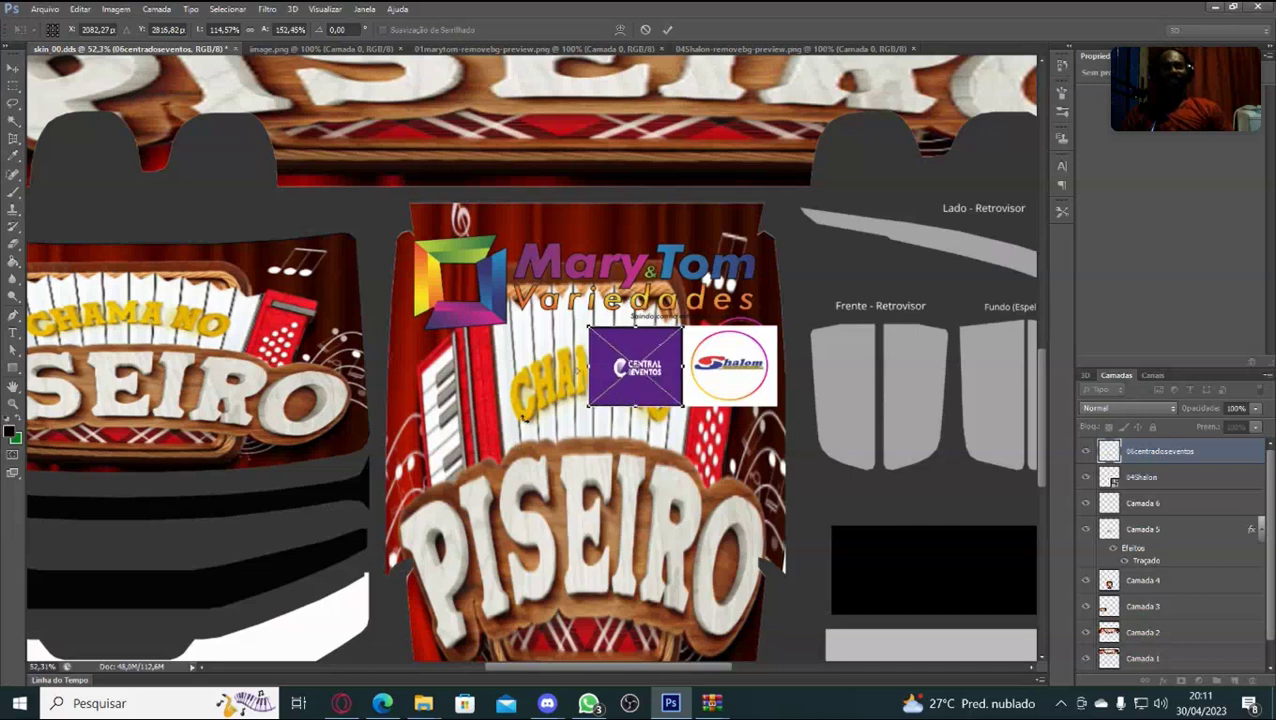
key("Return")
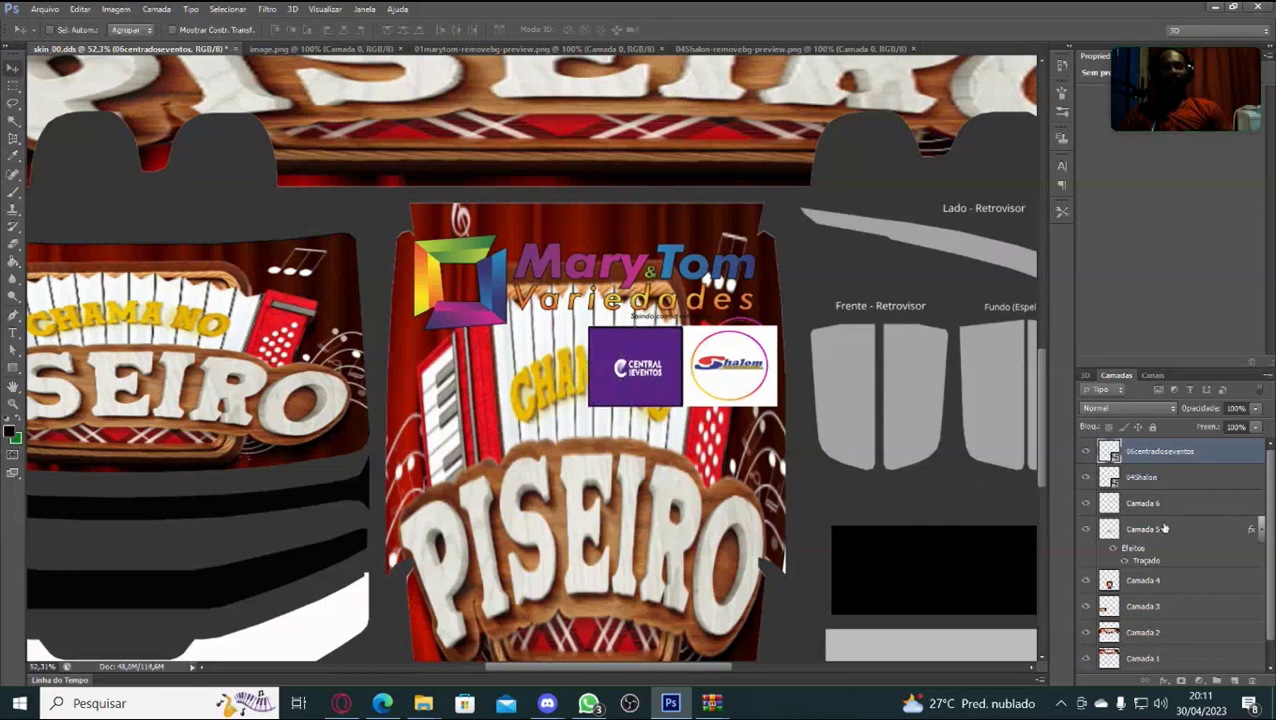
Check the Camada 6 layer's content by toggling visibility, then delete the layer.
left_click(1169, 504)
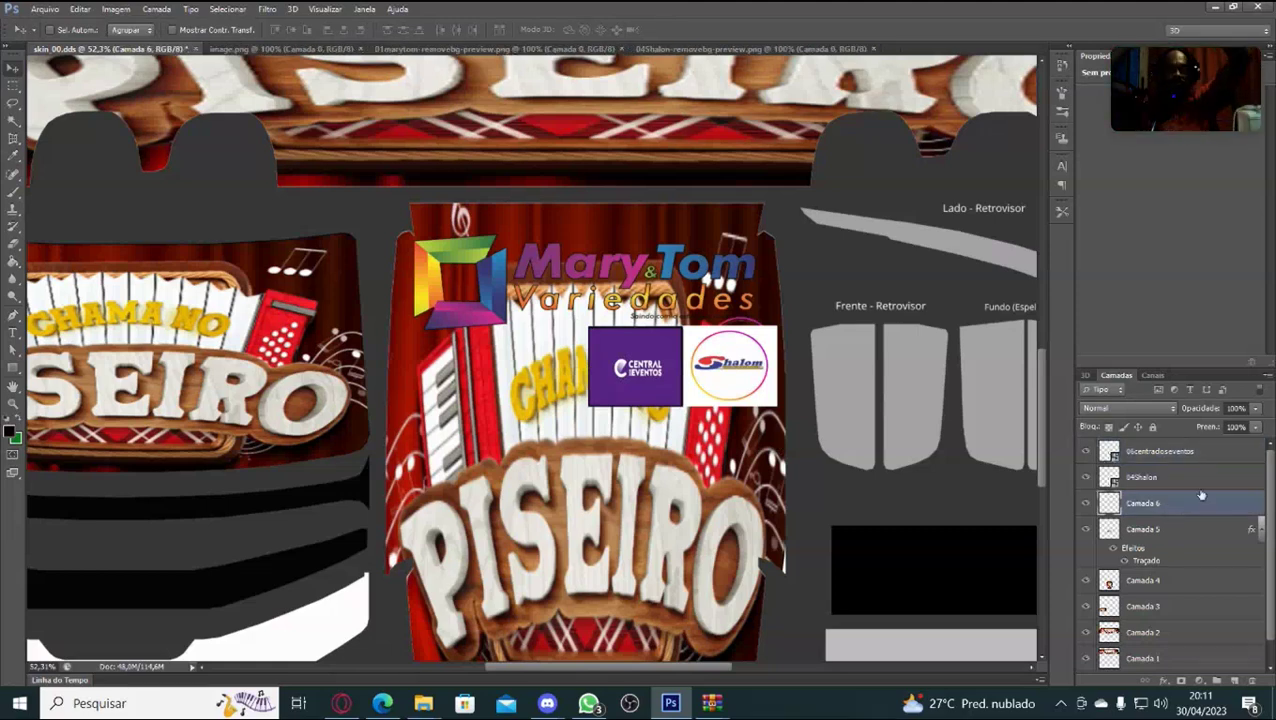
left_click(1086, 504)
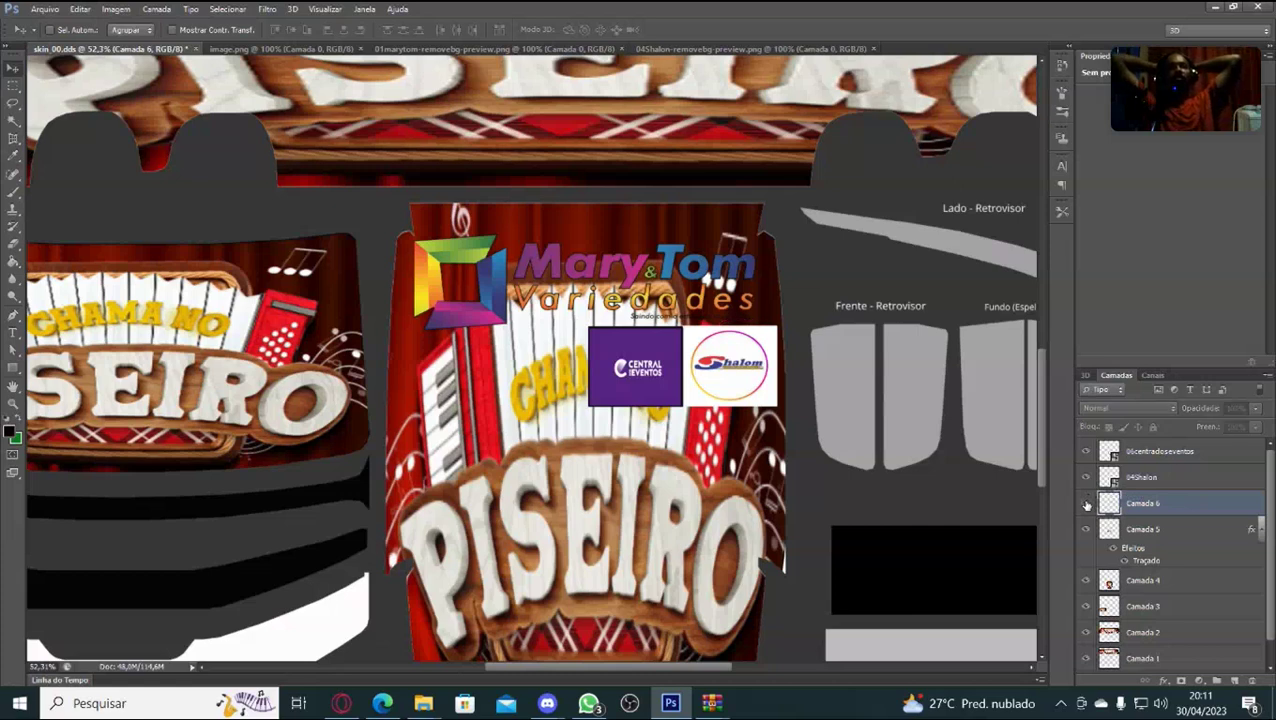
left_click(1086, 504)
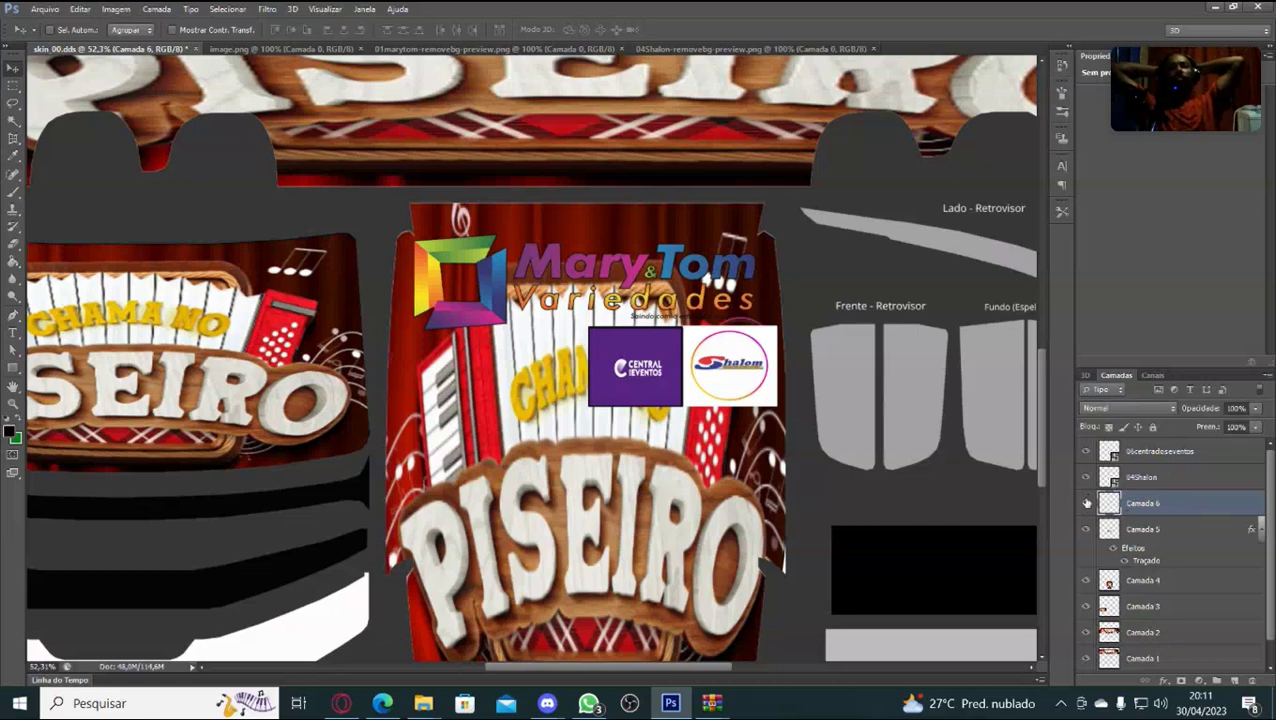
key("Delete")
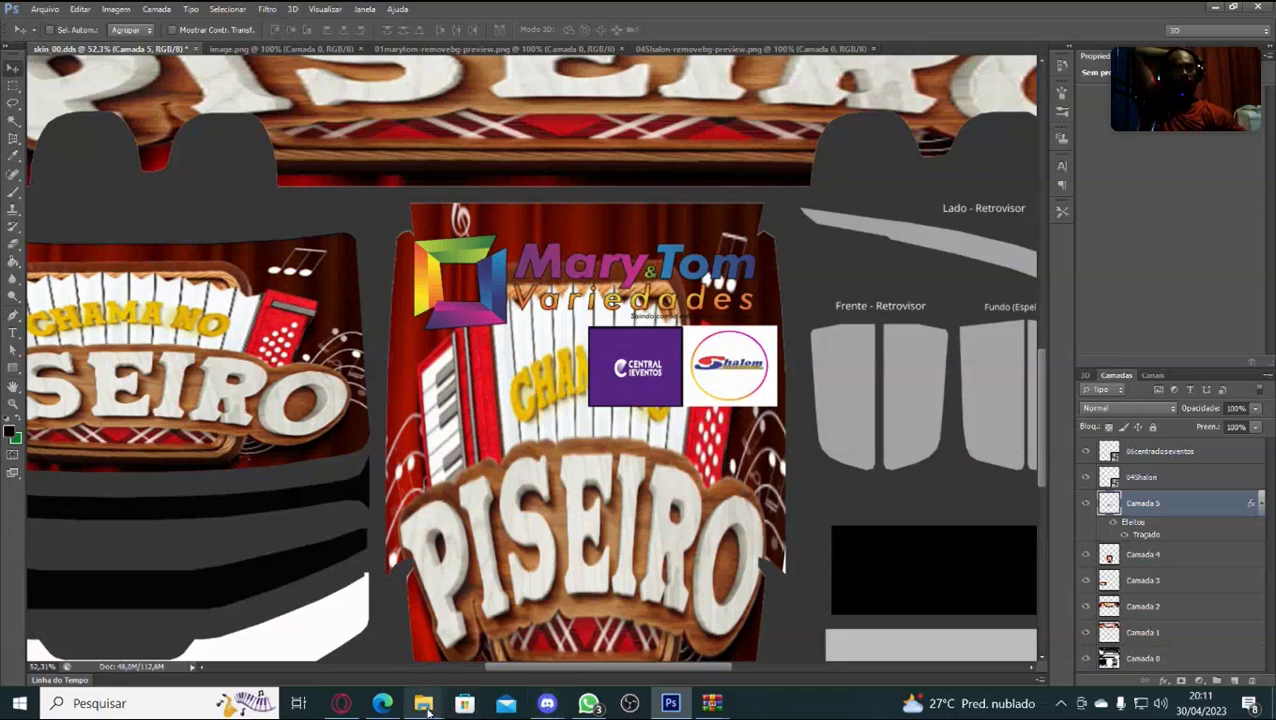
Place 05RENOVE_VARIEDADES on the skin, enlarge and widen it, and nudge it up two steps.
mouse_move(423, 703)
left_click(511, 657)
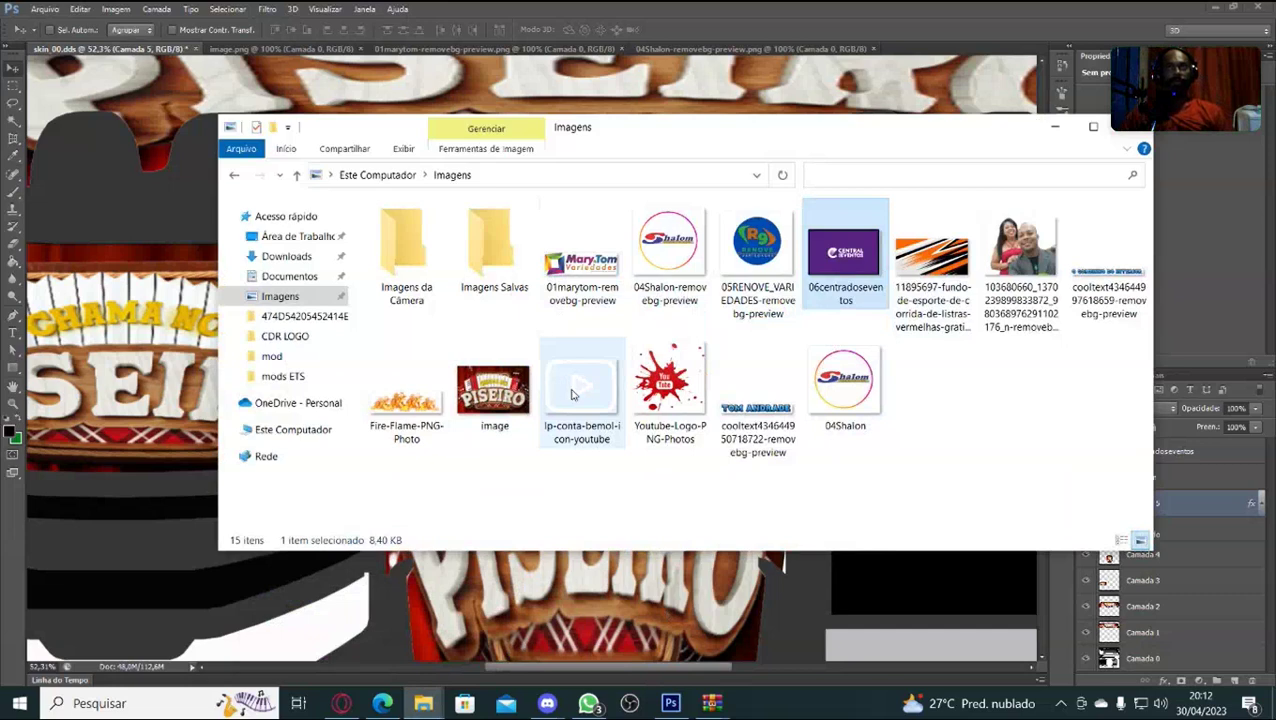
left_click(757, 250)
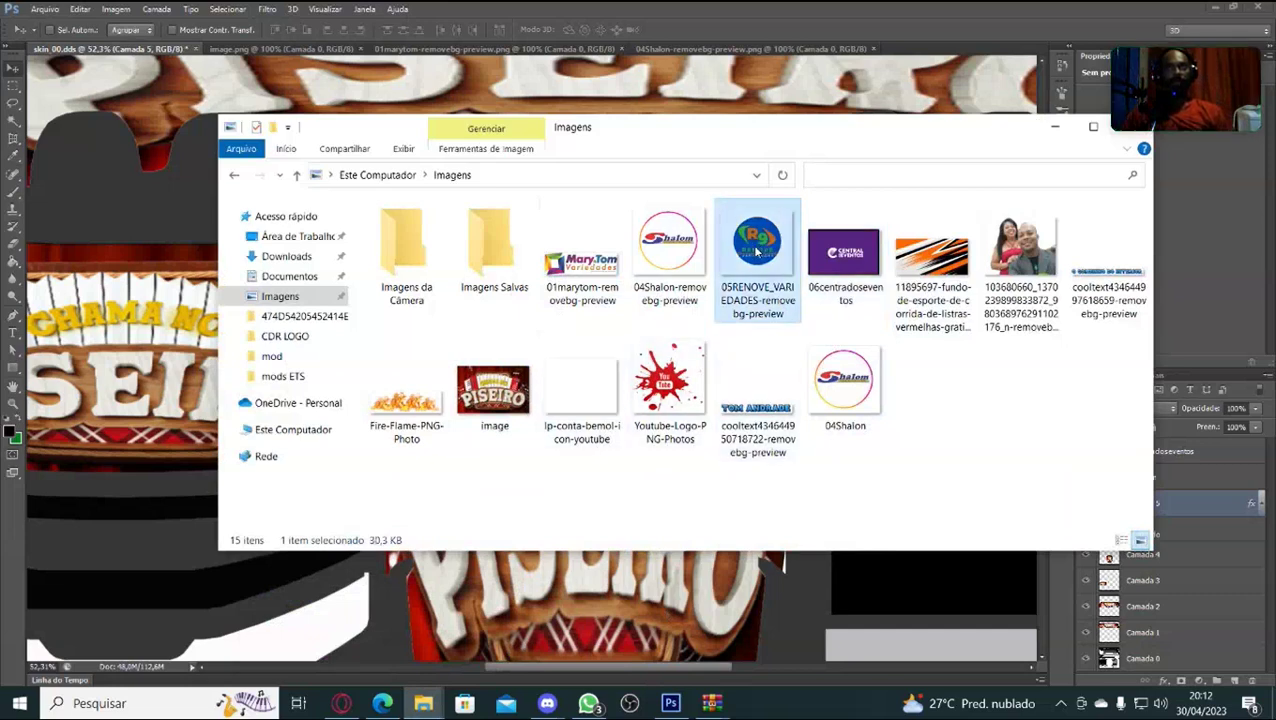
left_click_drag(768, 234, 622, 583)
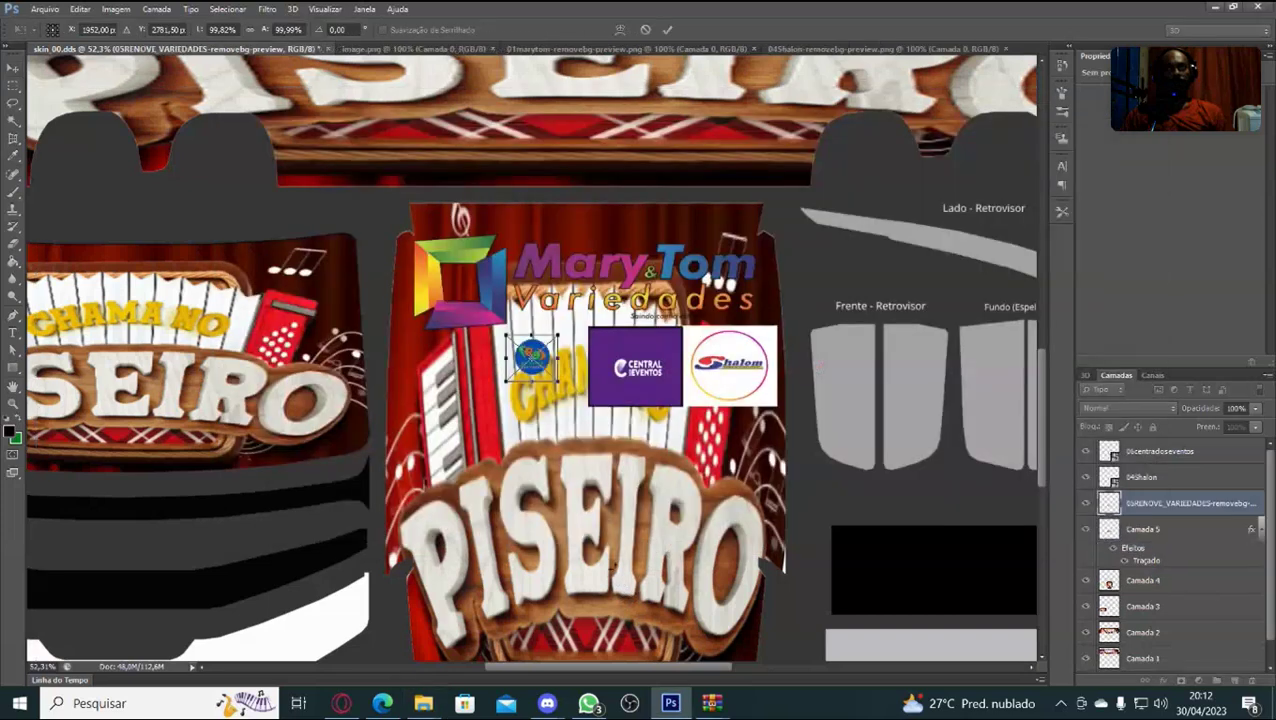
left_click_drag(560, 384, 604, 422)
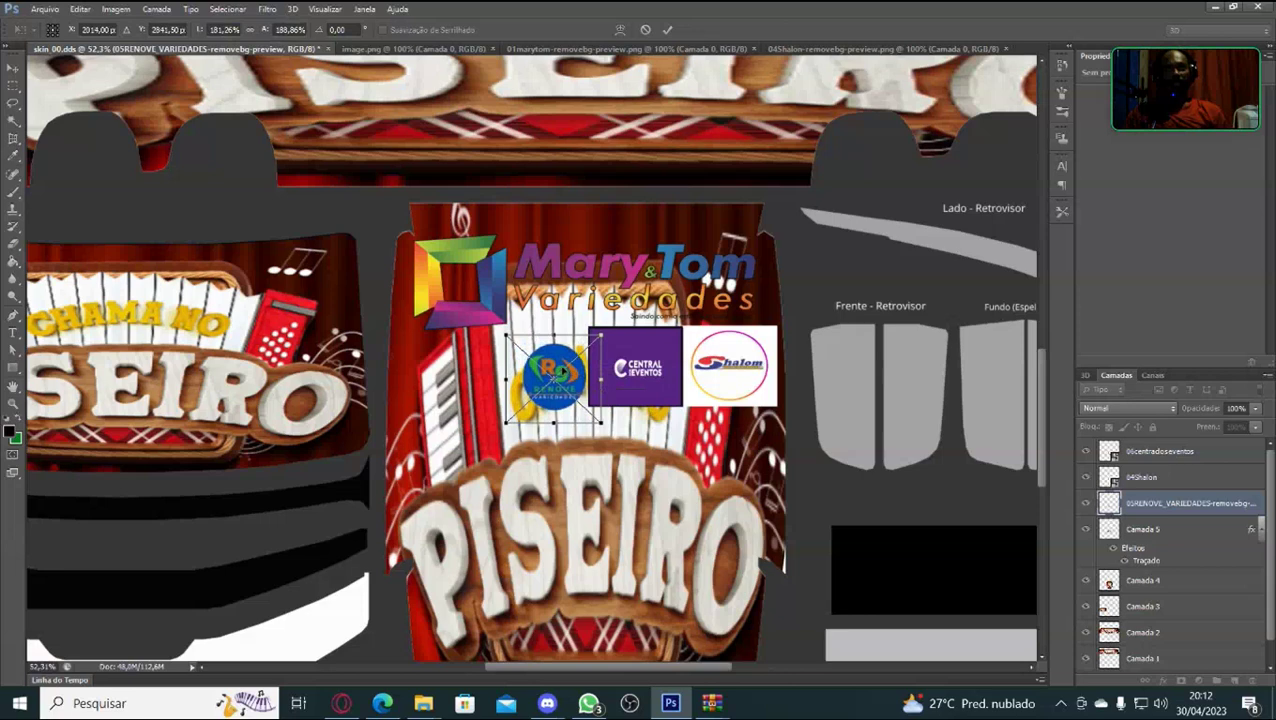
left_click_drag(553, 334, 555, 331)
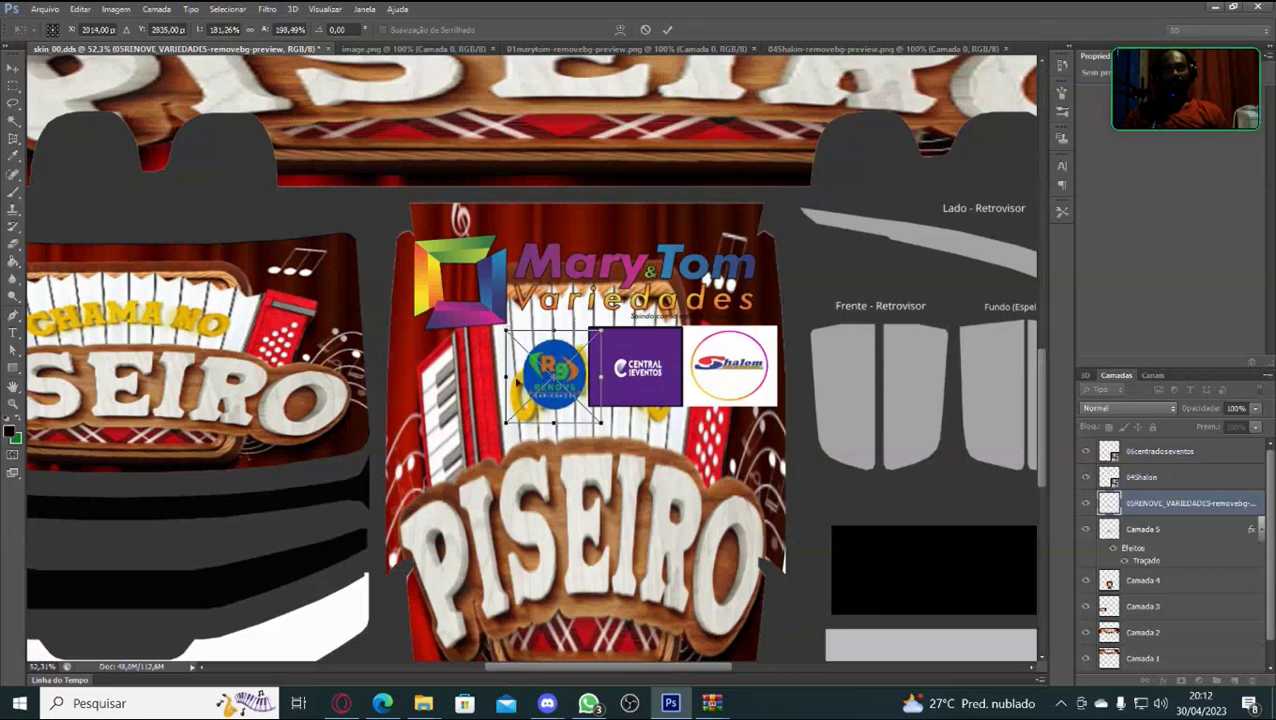
left_click_drag(506, 375, 488, 375)
key("Up")
key("Up")
key("Up")
key("Up")
key("Up")
key("Up")
key("Up")
key("Up")
key("Up")
key("Up")
key("Up")
key("Up")
key("Up")
key("Up")
key("Up")
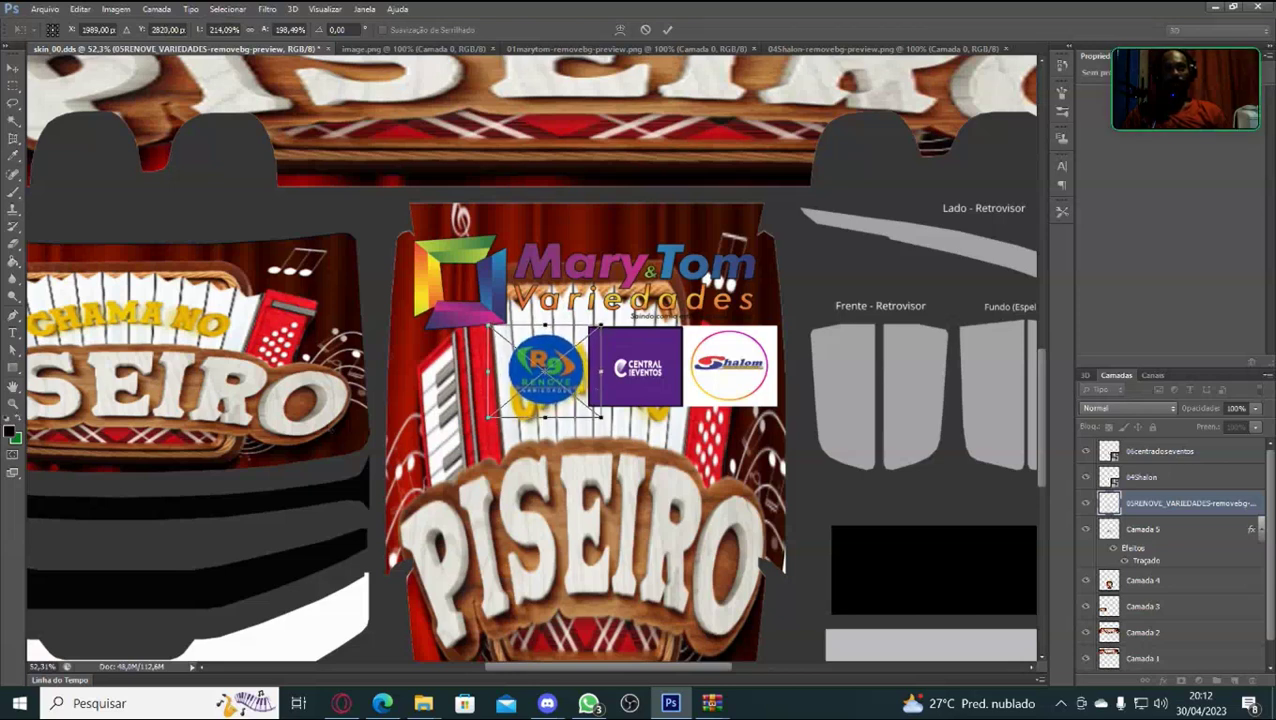
key("Up")
key("Up")
key("Up")
key("Up")
key("Up")
key("Up")
key("Up")
key("Up")
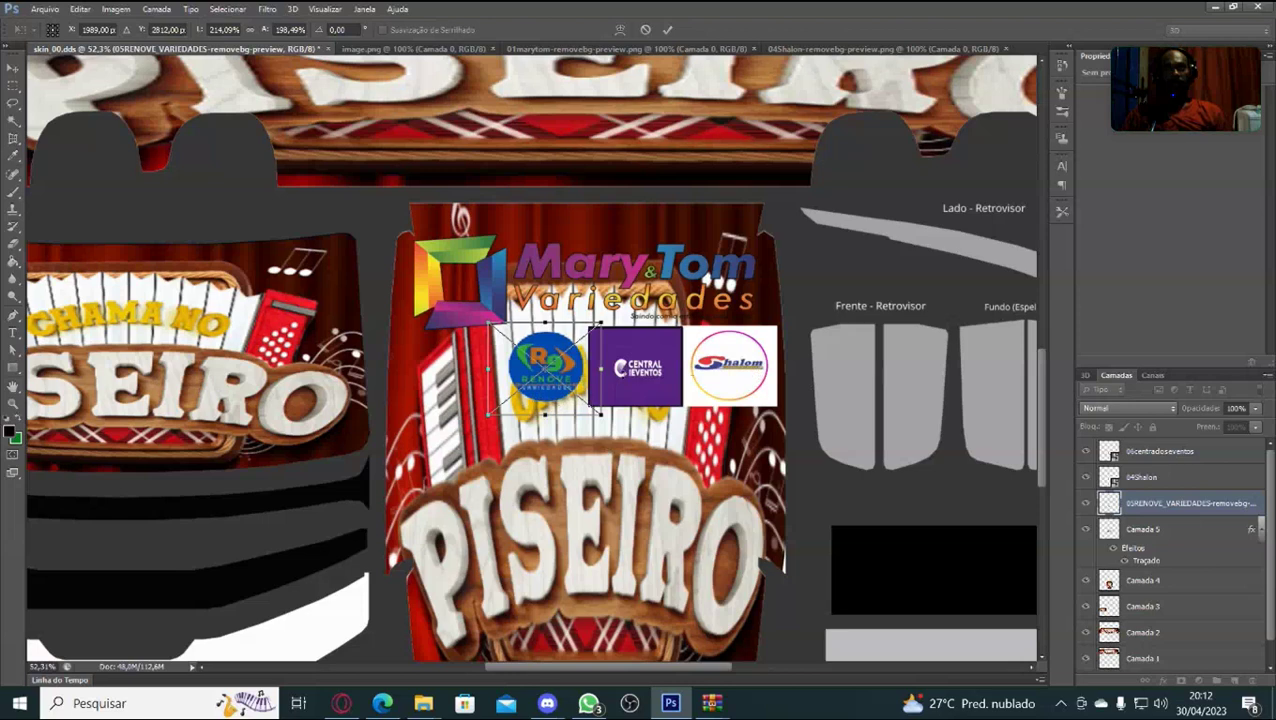
key("Return")
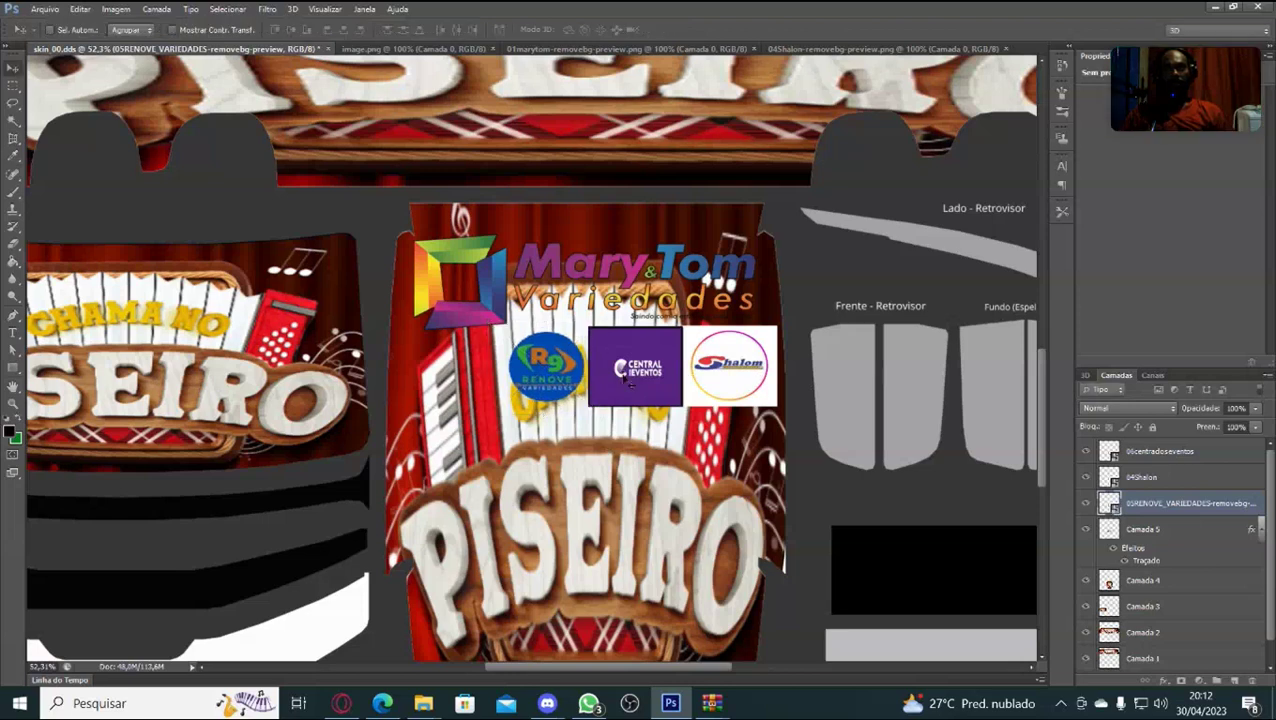
Drag the 04Shalon logo to the left of the RENOVE logo and commit the move.
left_click(1155, 480)
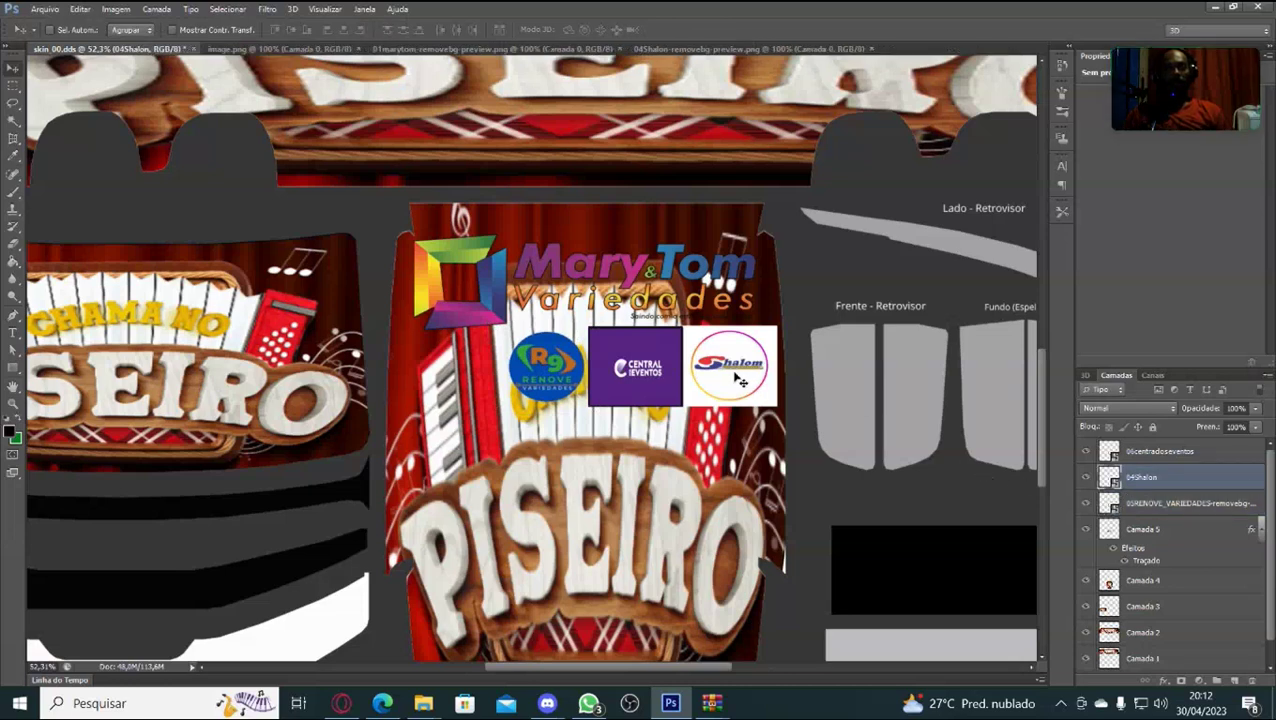
key("ctrl+t")
left_click_drag(735, 372, 448, 377)
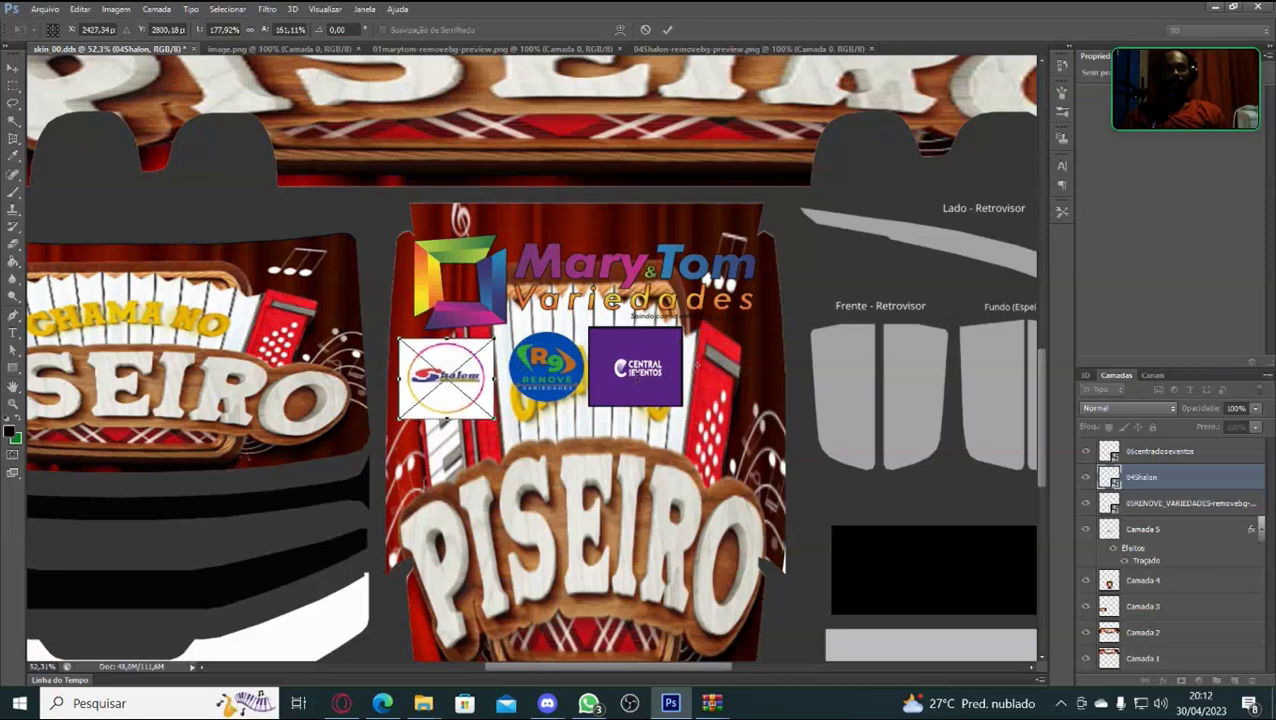
key("Return")
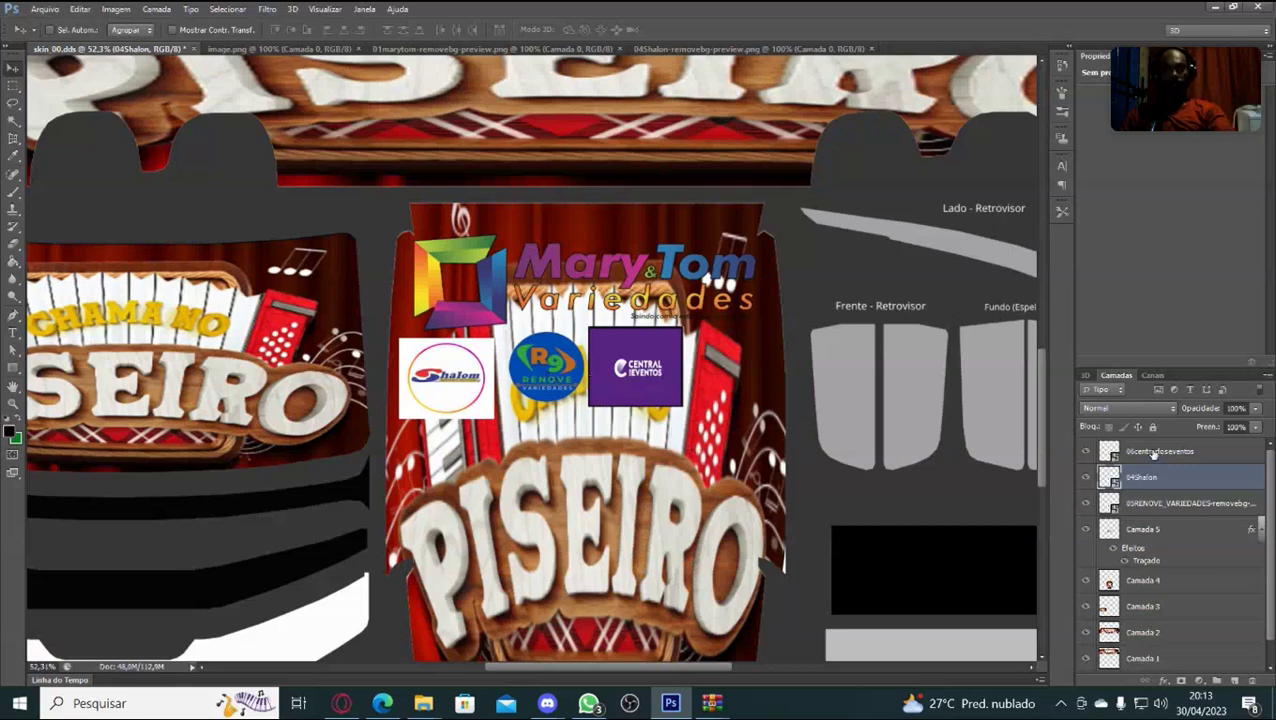
left_click(1105, 451)
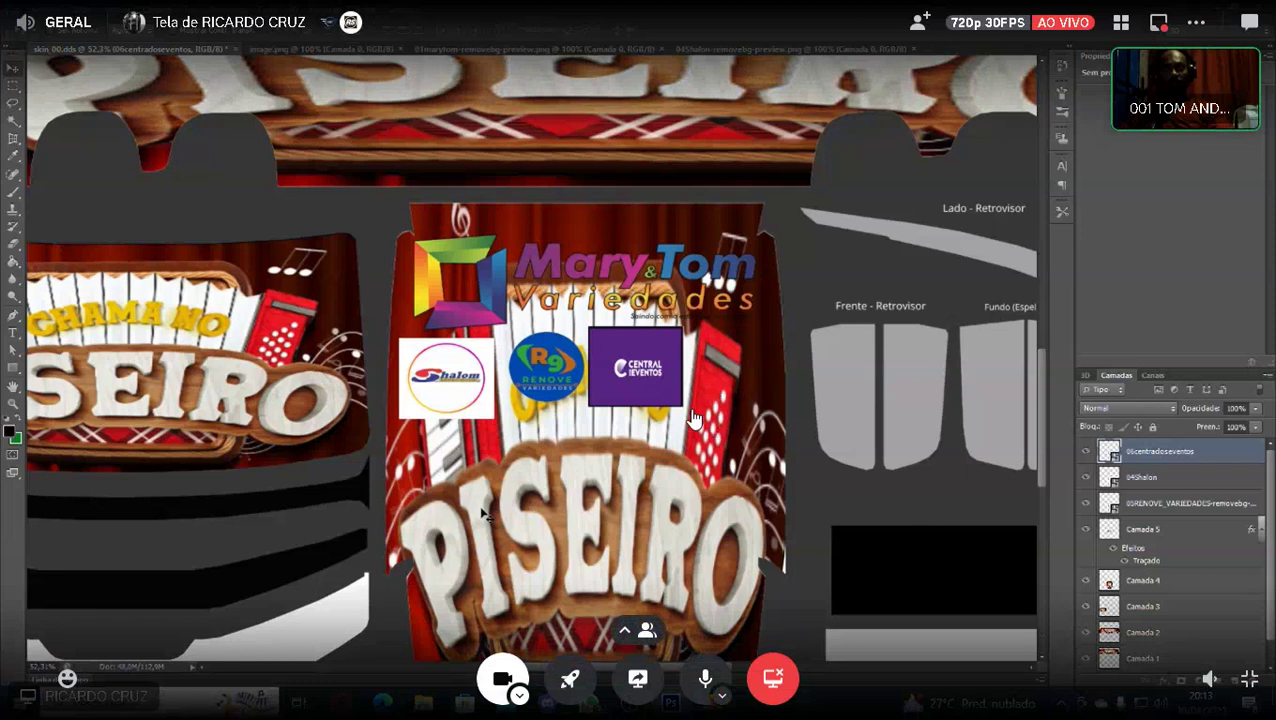
Nudge the Central Eventos logo down two arrow-key steps and commit the transform.
key("ctrl+t")
key("Down")
key("Down")
key("Down")
key("Down")
key("Down")
key("Down")
key("Down")
key("Down")
key("Down")
key("Down")
key("Down")
key("Down")
key("Down")
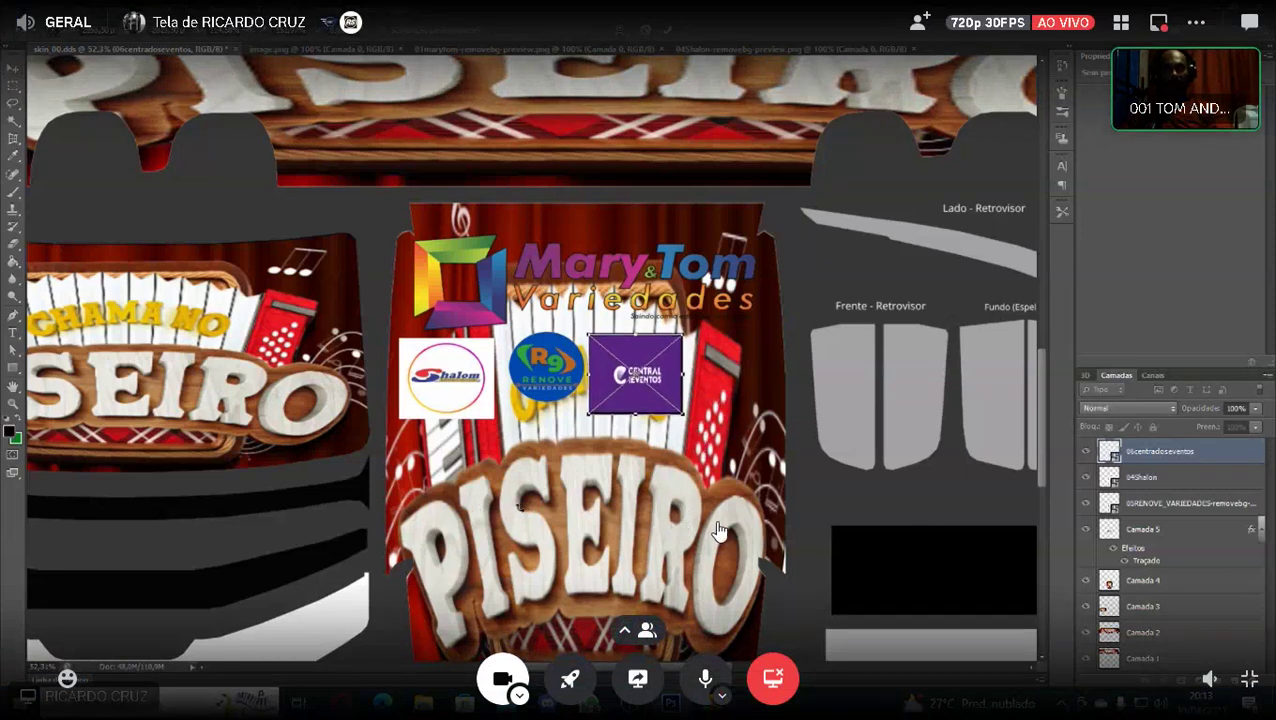
key("Down")
key("Down")
key("Down")
key("Down")
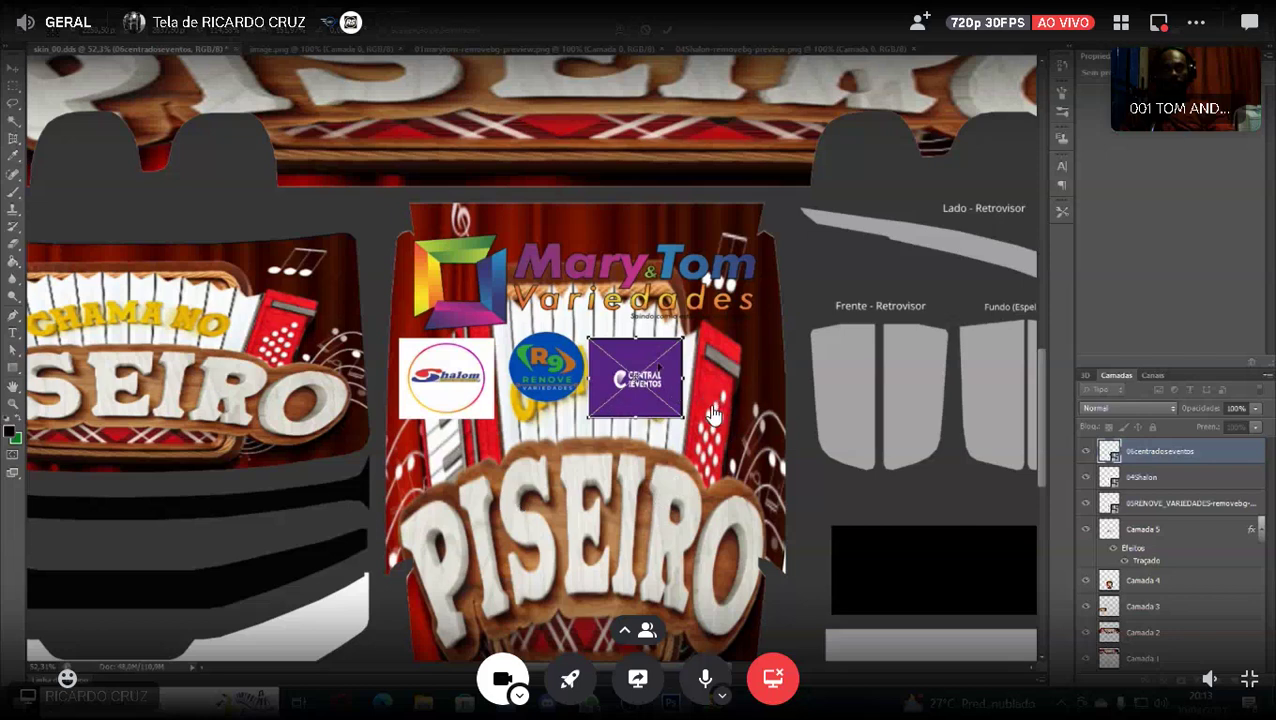
key("Return")
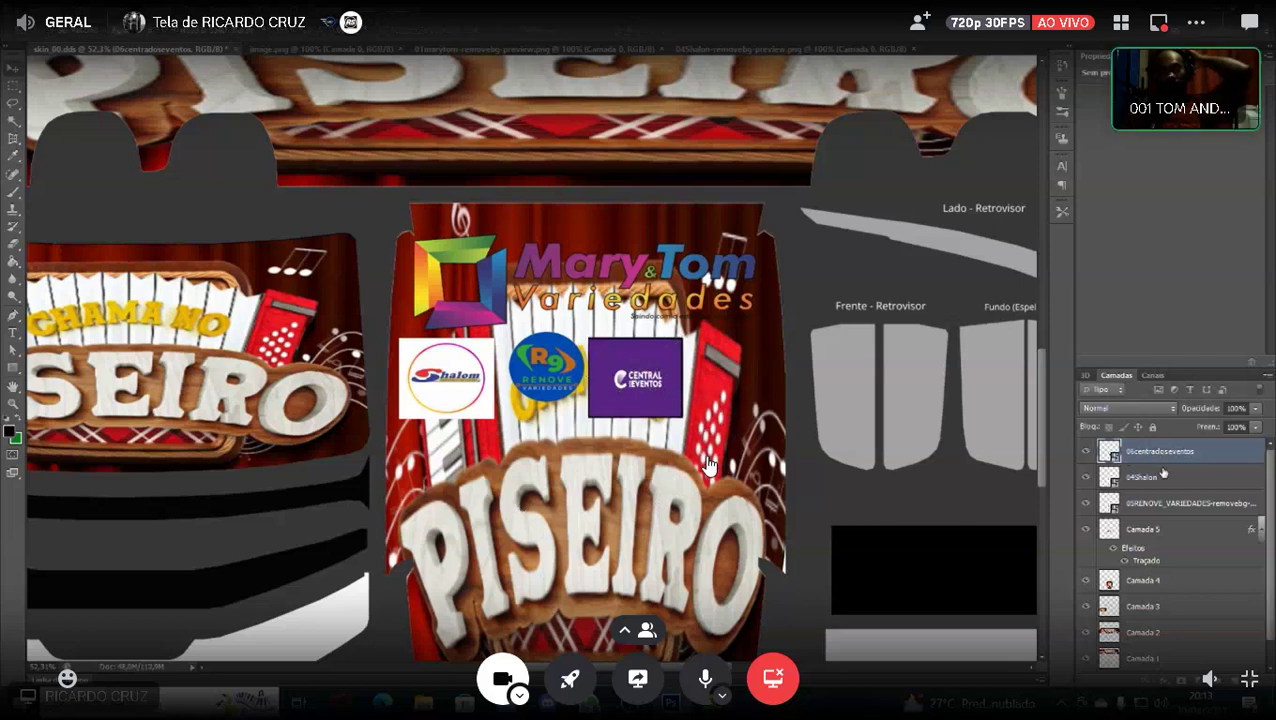
left_click(574, 398)
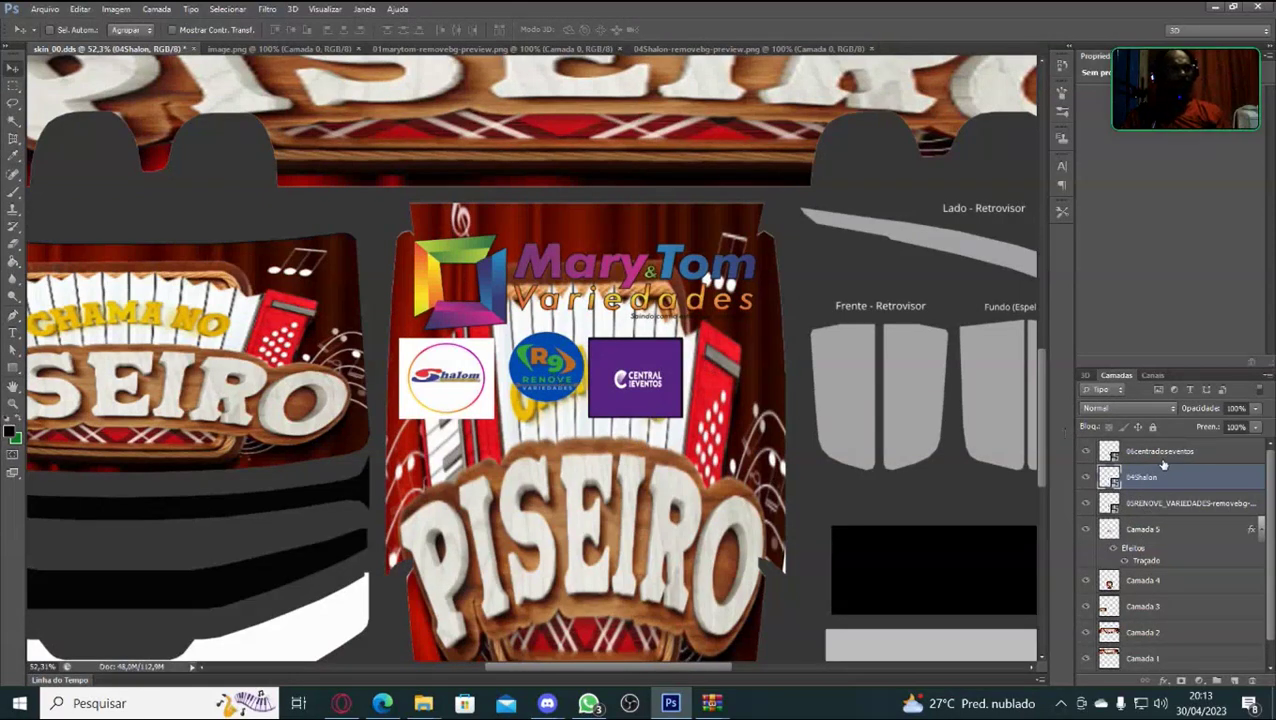
Select the RENOVE logo layer and nudge the logo several steps to the right.
left_click(1134, 505)
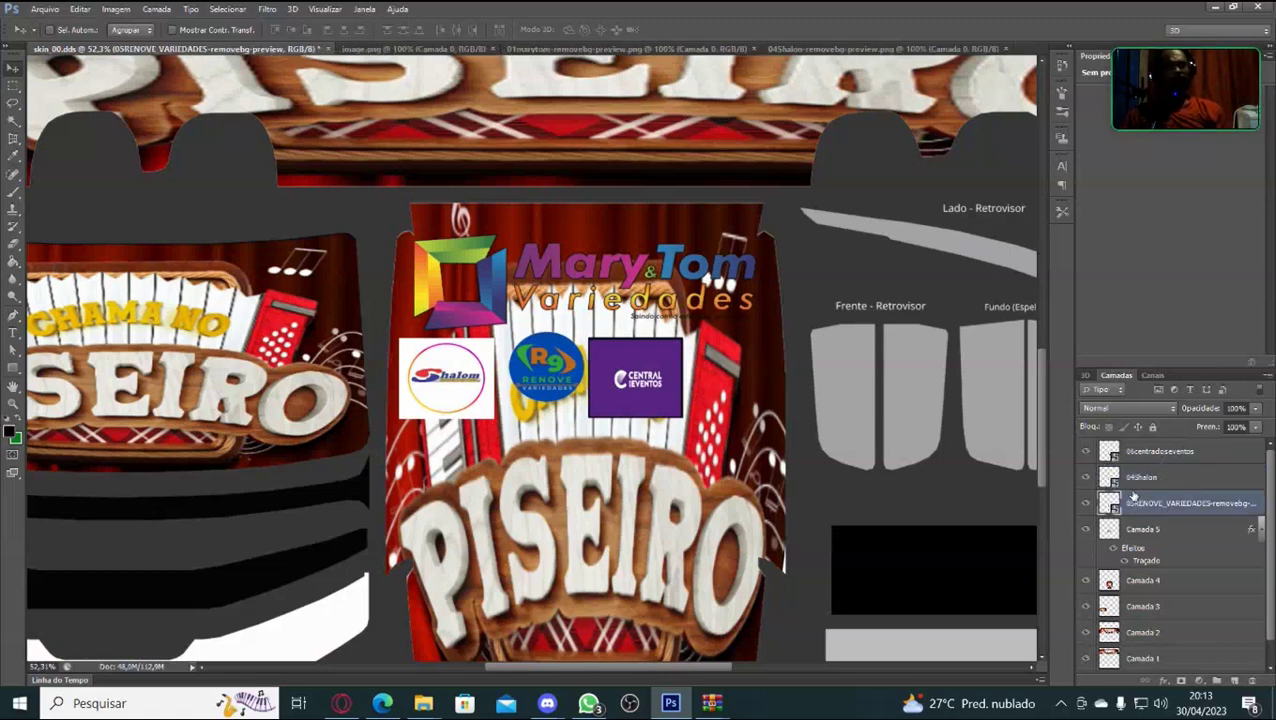
key("ctrl+t")
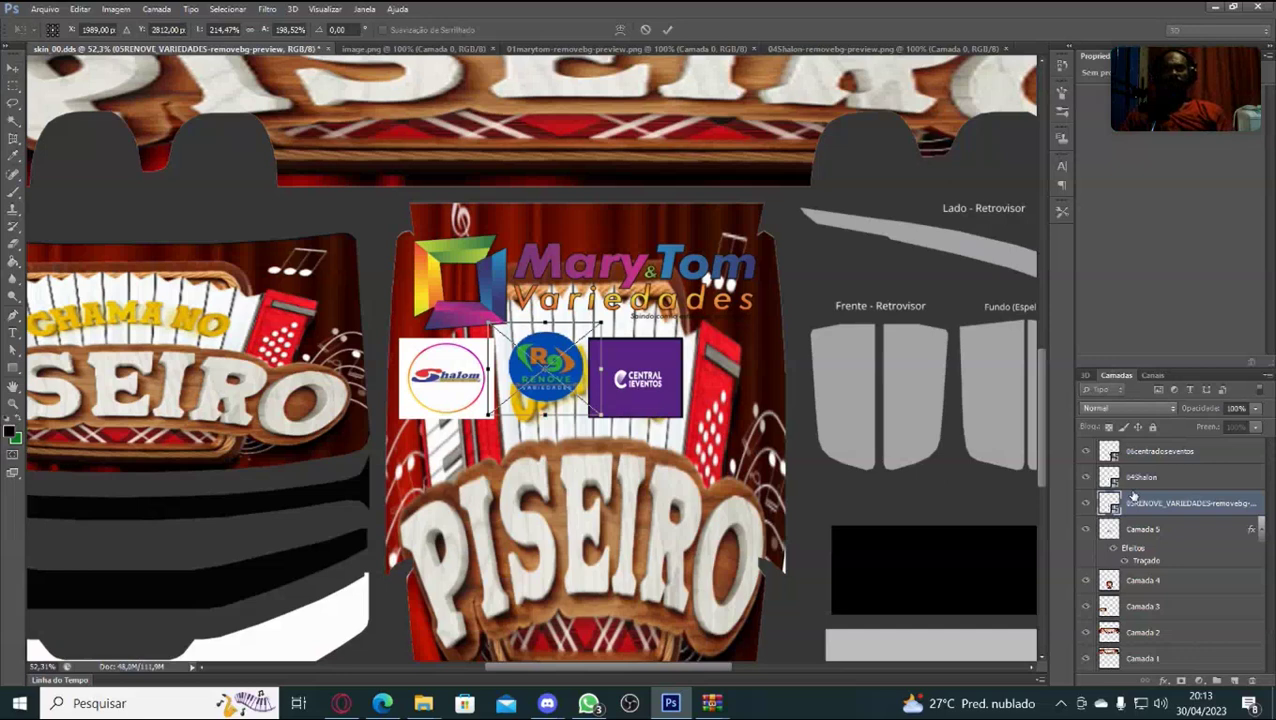
key("Right")
key("Right")
key("Right")
key("Right")
key("Right")
key("Right")
key("Right")
key("Right")
key("Right")
key("Right")
key("Right")
key("Right")
key("Right")
key("Right")
key("Right")
key("Right")
key("Right")
key("Right")
key("Right")
key("Right")
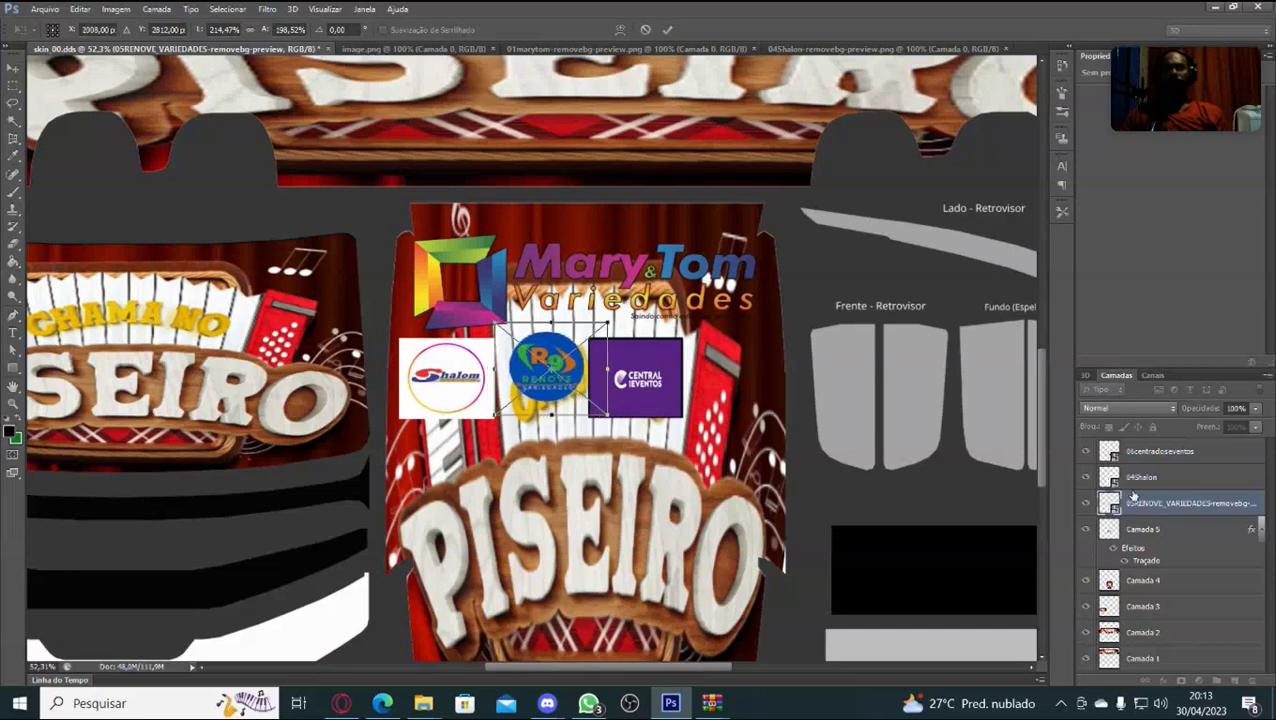
key("Right")
key("Right")
key("Right")
key("Right")
key("Right")
key("Right")
key("Right")
key("Right")
key("Right")
key("Right")
key("Right")
key("Right")
key("Right")
key("Right")
key("Right")
key("Right")
key("Right")
key("Right")
key("Right")
key("Right")
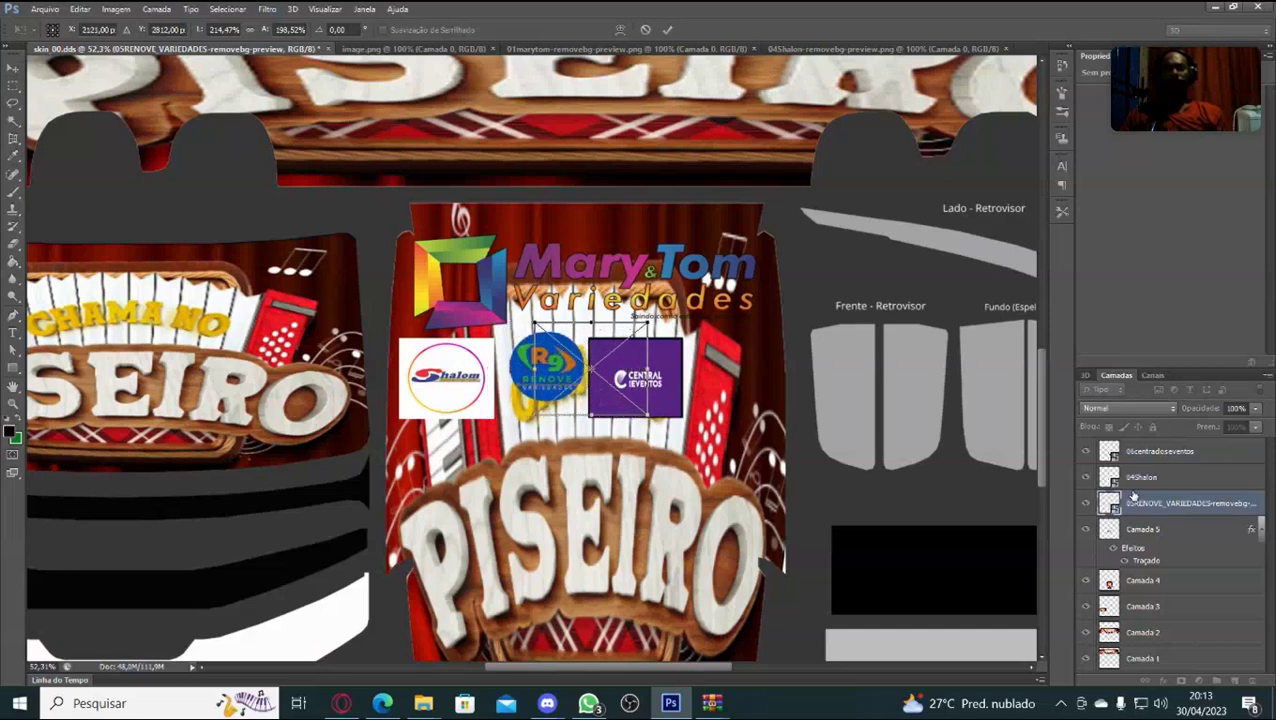
key("Right")
key("Right")
key("Right")
key("Right")
key("Right")
key("Right")
key("Right")
key("Right")
key("Right")
key("Right")
key("Right")
key("Right")
key("Right")
key("Right")
key("Right")
key("Right")
key("Right")
key("Right")
key("Right")
key("Right")
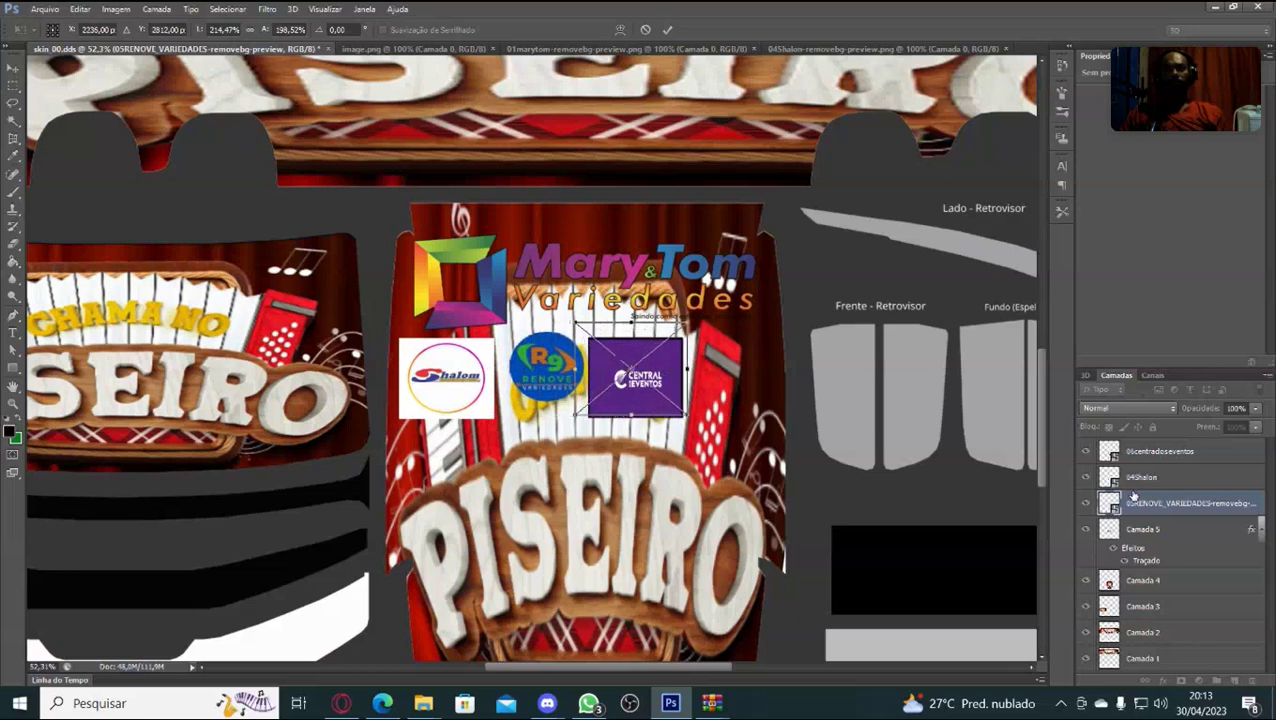
key("Right")
key("Right")
key("Right")
key("Right")
key("Right")
key("Right")
key("Right")
key("Right")
key("Right")
key("Right")
key("Right")
key("Right")
key("Right")
key("Right")
key("Right")
key("Right")
key("Right")
key("Right")
key("Right")
key("Right")
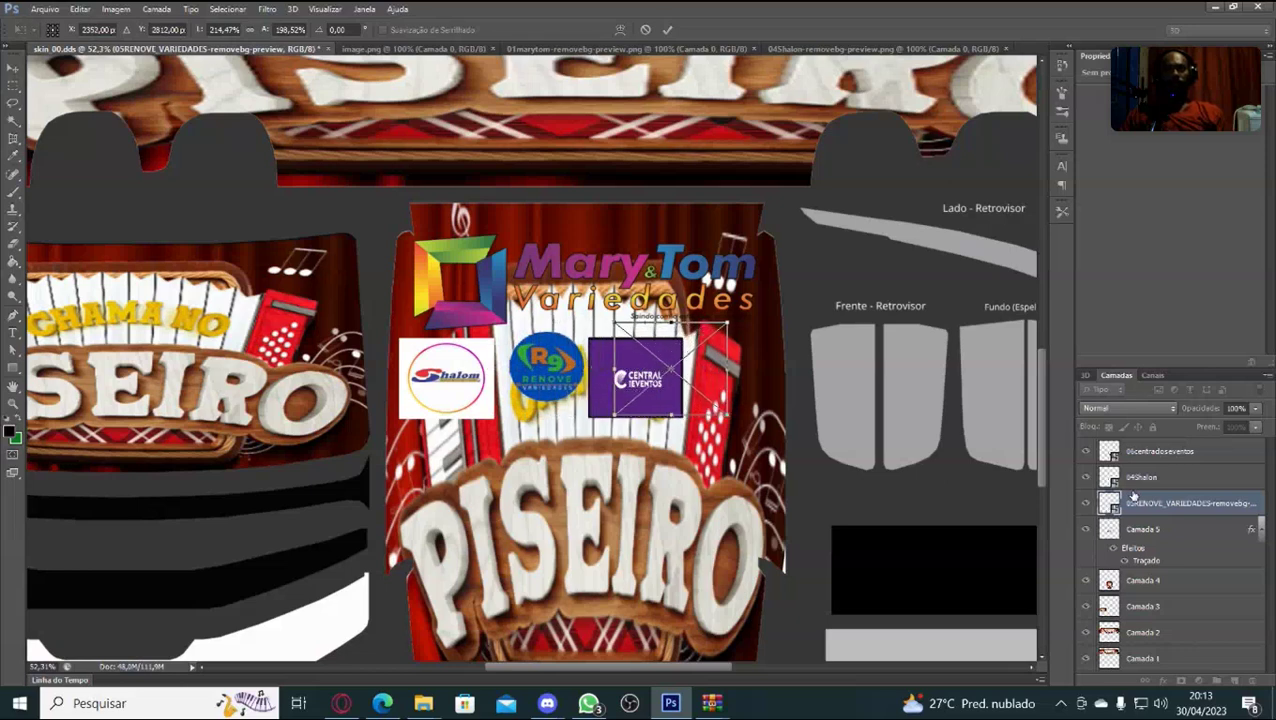
key("Right")
key("Right")
key("Right")
key("Right")
key("Right")
key("Right")
key("Right")
key("Right")
key("Right")
key("Right")
key("Right")
key("Right")
key("Right")
key("Right")
key("Right")
key("Right")
key("Right")
key("Right")
key("Right")
key("Right")
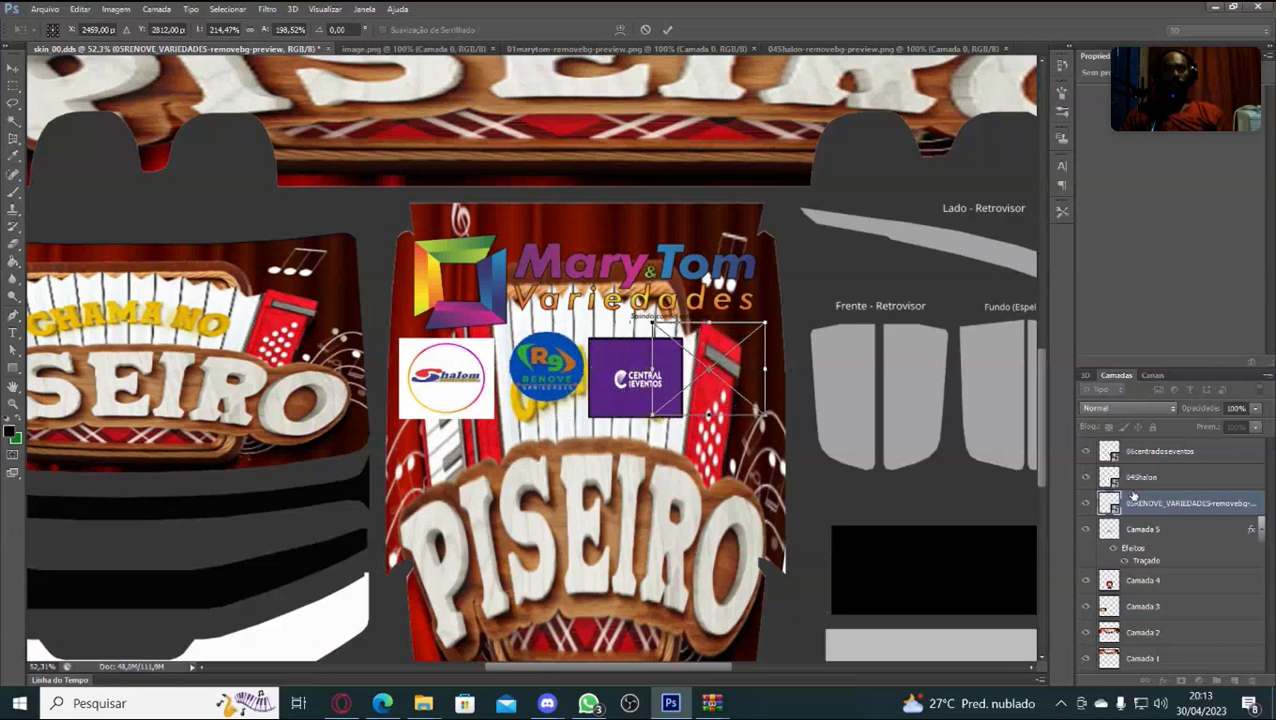
key("Right")
key("Right")
key("Right")
key("Right")
key("Right")
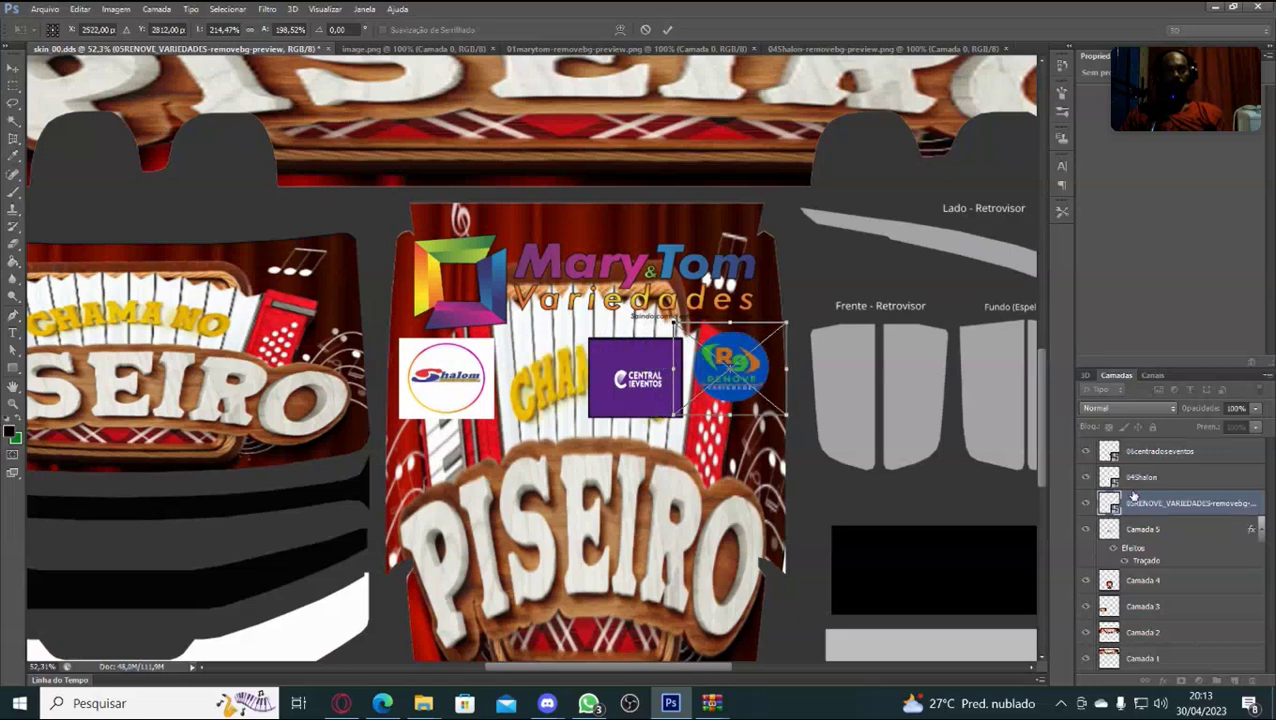
key("Right")
key("Right")
key("Right")
key("Right")
key("Right")
key("Right")
key("Right")
key("Right")
key("Right")
key("Right")
key("Right")
key("Right")
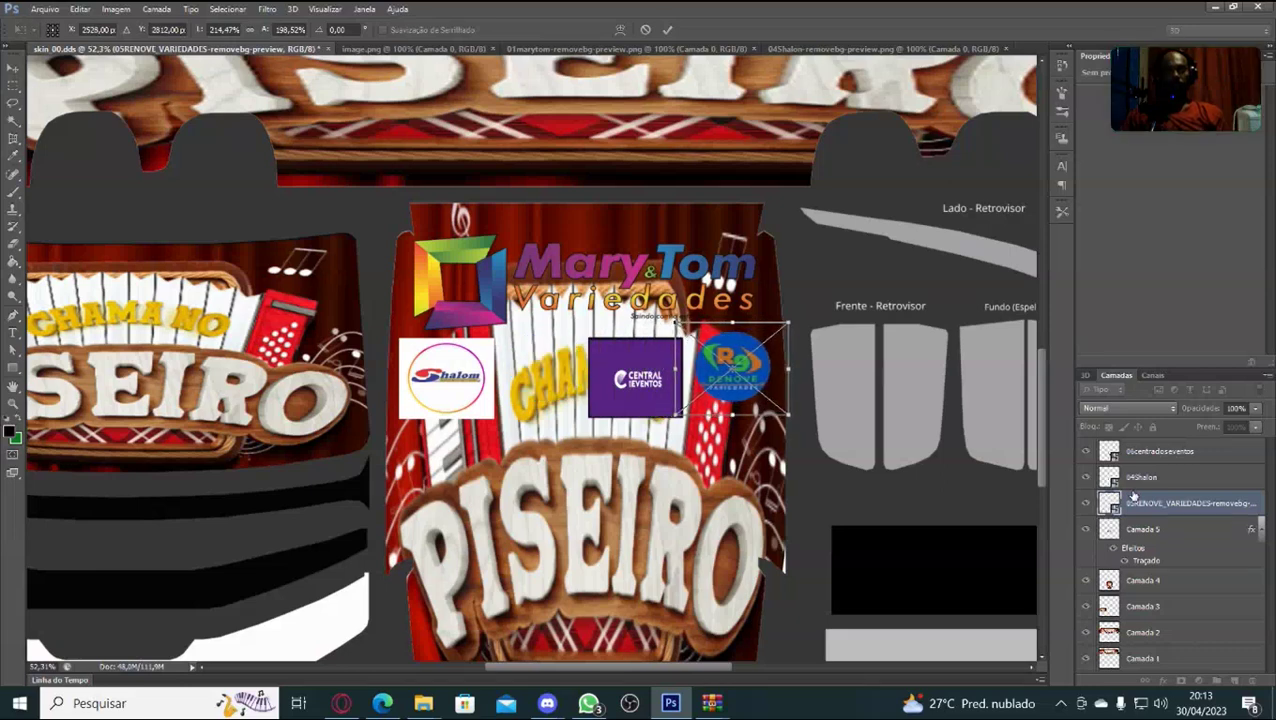
Nudge the RENOVE logo down, enlarge it slightly, fine-tune its position and commit.
key("Right")
key("Right")
key("Right")
key("Right")
key("Down")
key("Down")
key("Down")
key("Down")
key("Down")
key("Down")
key("Down")
key("Down")
key("Down")
key("Down")
key("Down")
key("Down")
key("Down")
key("Down")
key("Down")
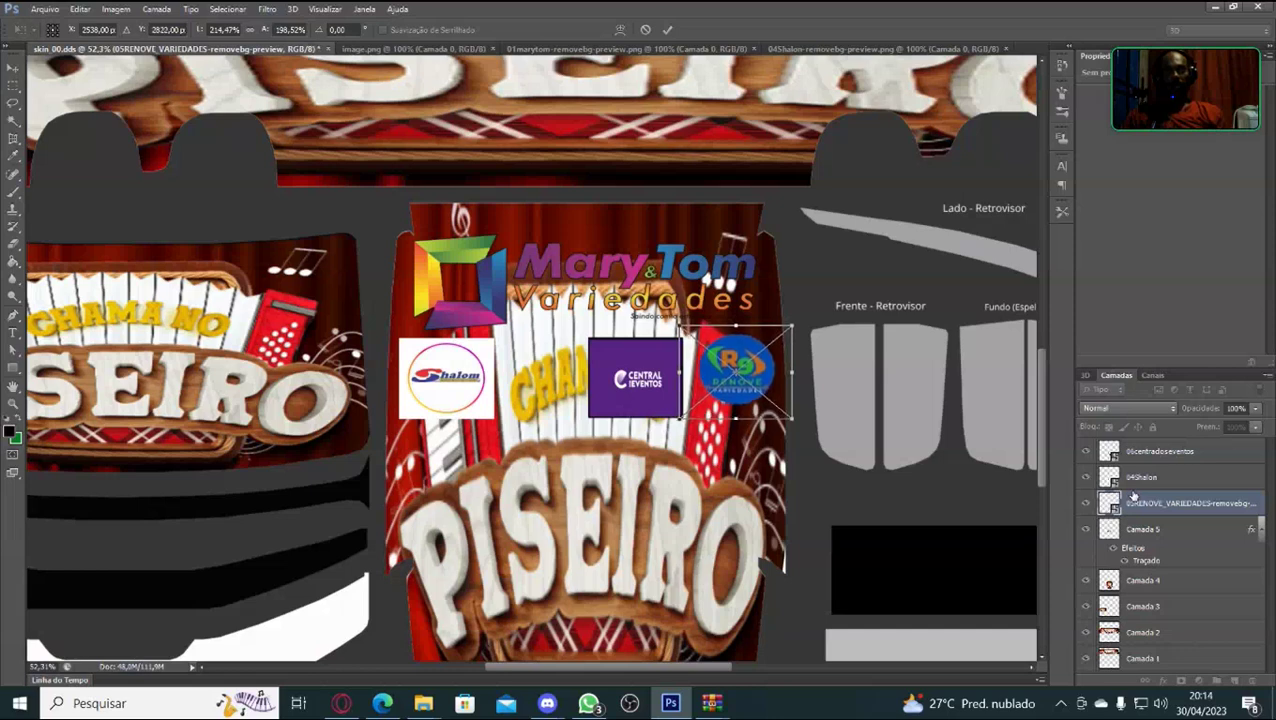
key("Down")
key("Down")
key("Down")
key("Down")
key("Down")
key("Down")
key("Down")
key("Down")
key("Down")
key("Down")
key("Down")
key("Down")
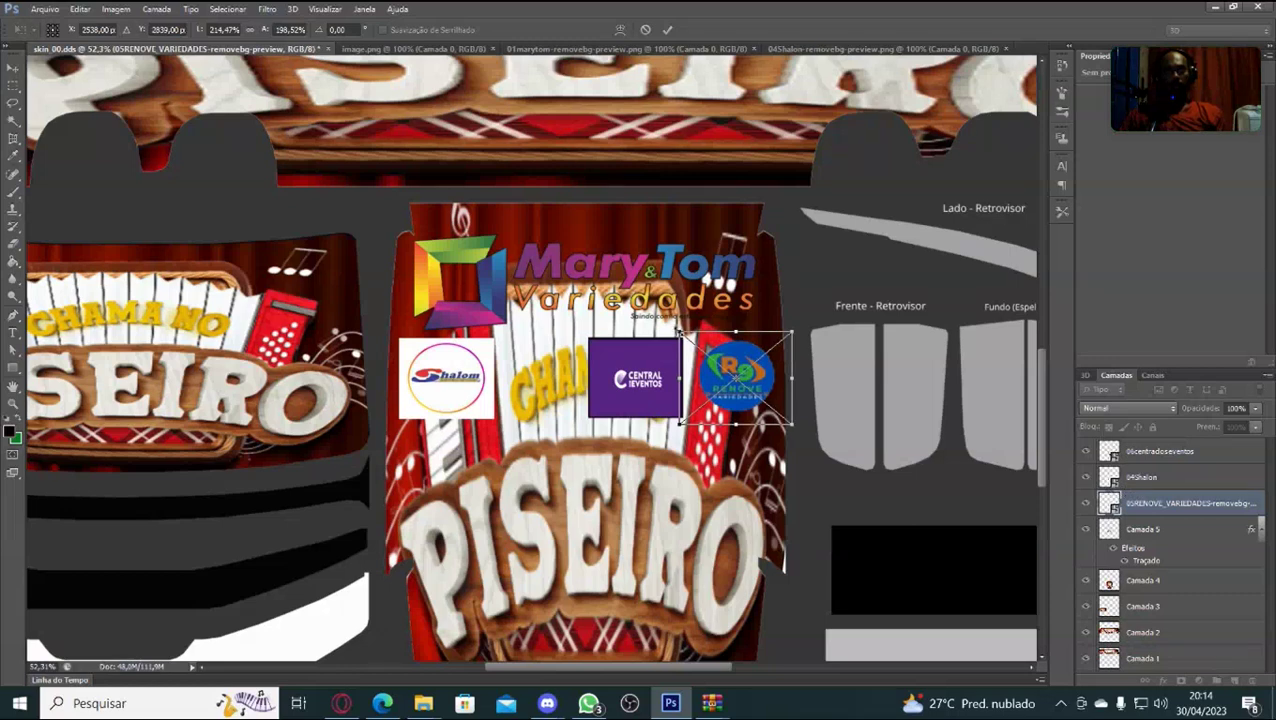
left_click_drag(680, 333, 651, 311)
key("Down")
key("Down")
key("Down")
key("Down")
key("Down")
key("Down")
key("Down")
key("Down")
key("Down")
key("Down")
key("Down")
key("Down")
key("Down")
key("Down")
key("Down")
key("Down")
key("Down")
key("Down")
key("Down")
key("Down")
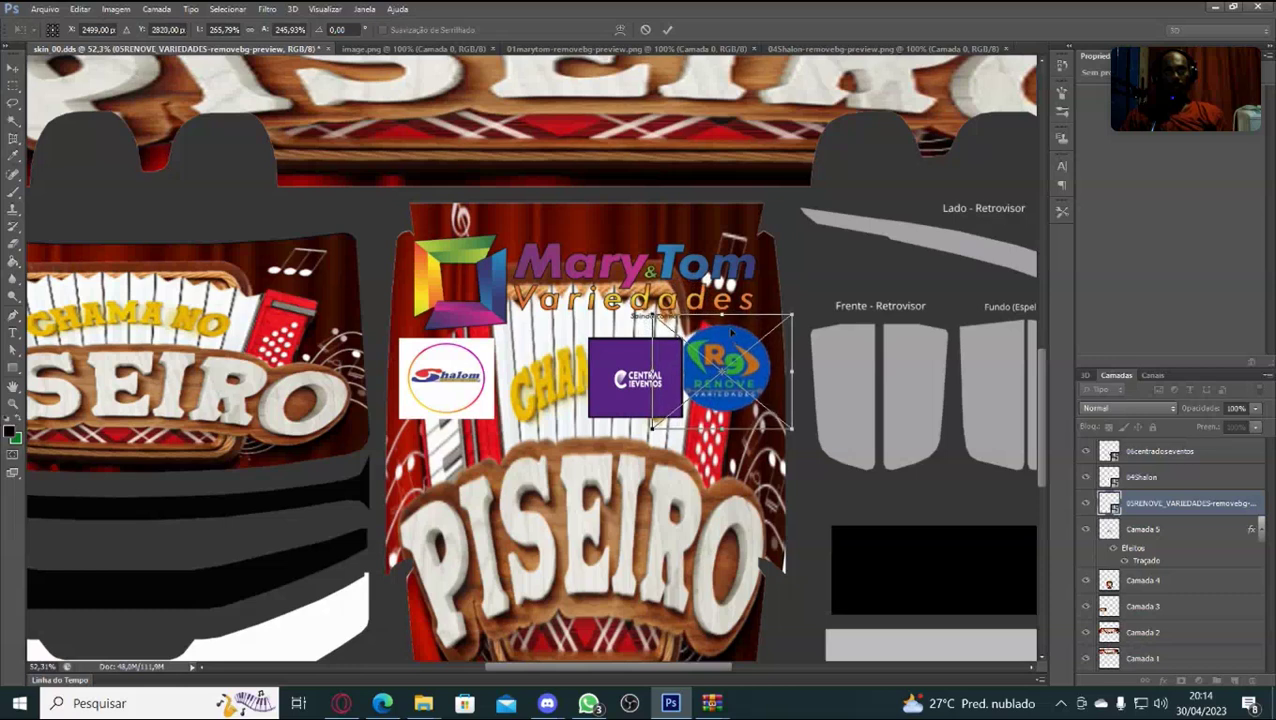
key("Down")
key("Down")
key("Down")
key("Down")
key("Down")
key("Down")
key("Down")
key("Down")
key("Down")
key("Down")
key("Down")
key("Down")
key("Down")
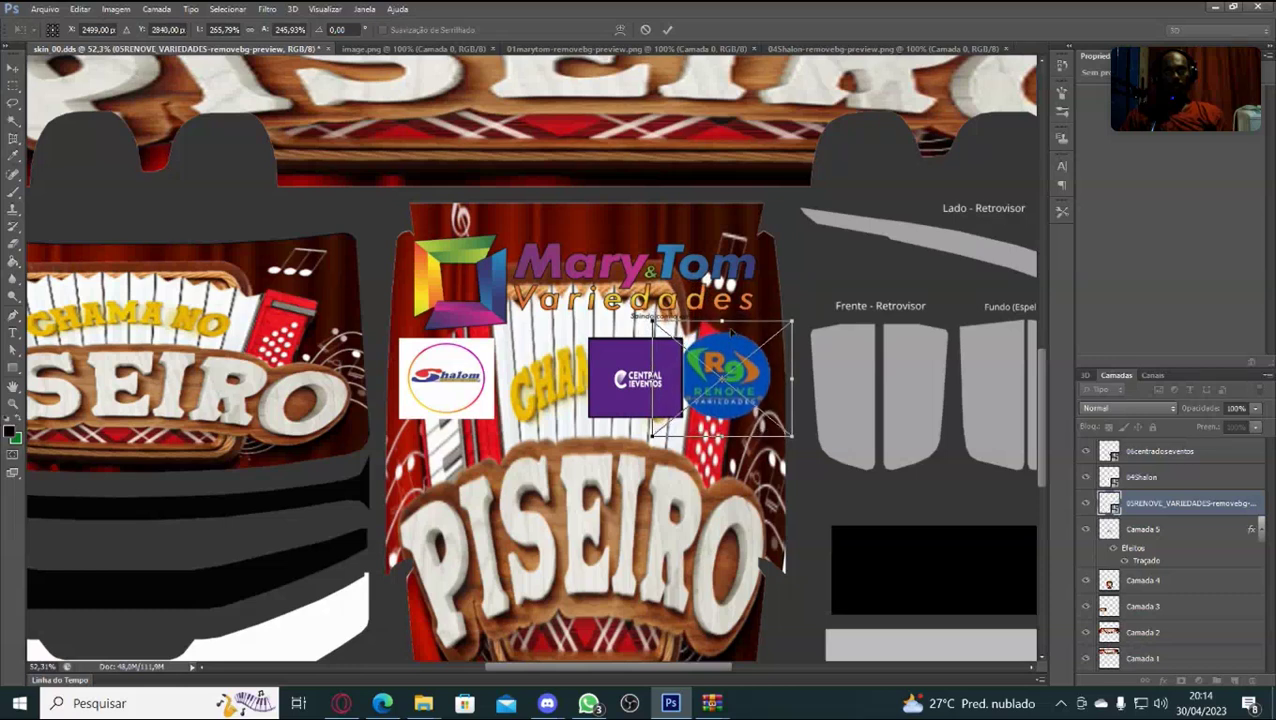
key("Right")
key("Right")
key("Right")
key("Right")
key("Right")
key("Right")
key("Right")
key("Right")
key("Right")
key("Right")
key("Right")
key("Right")
key("Right")
key("Right")
key("Right")
key("Right")
key("Right")
key("Right")
key("Right")
key("Right")
key("Right")
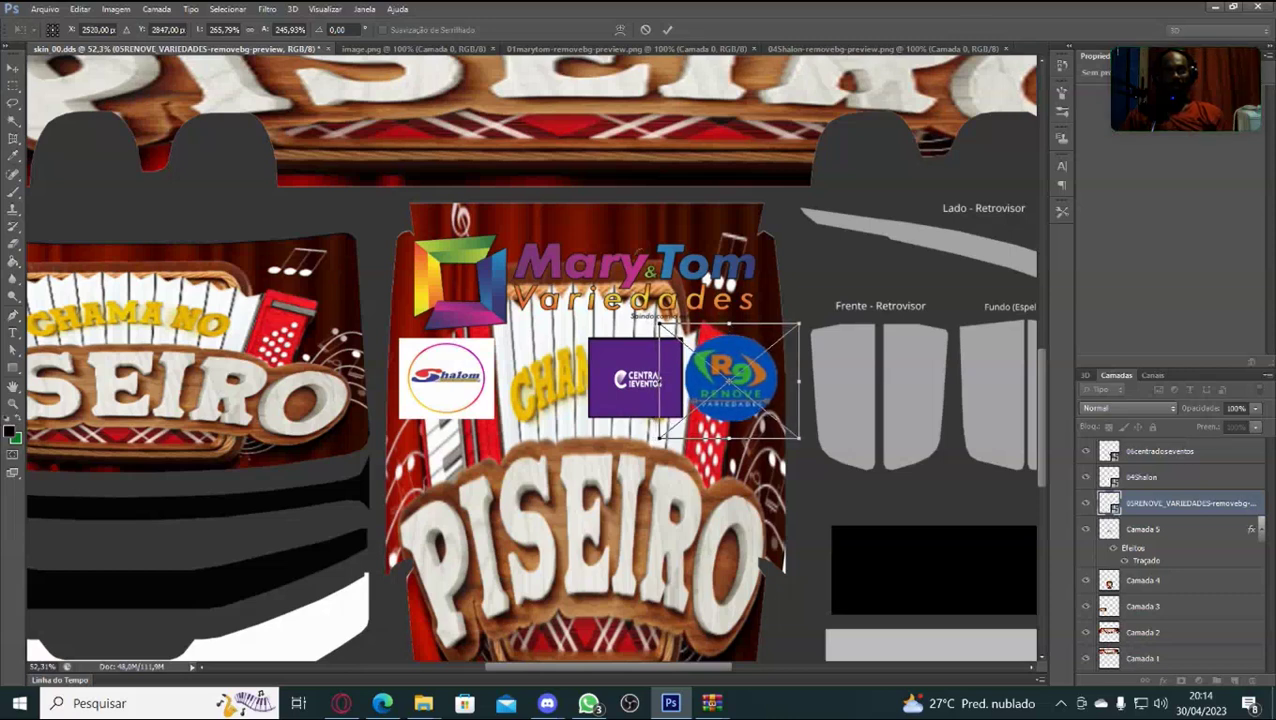
key("Return")
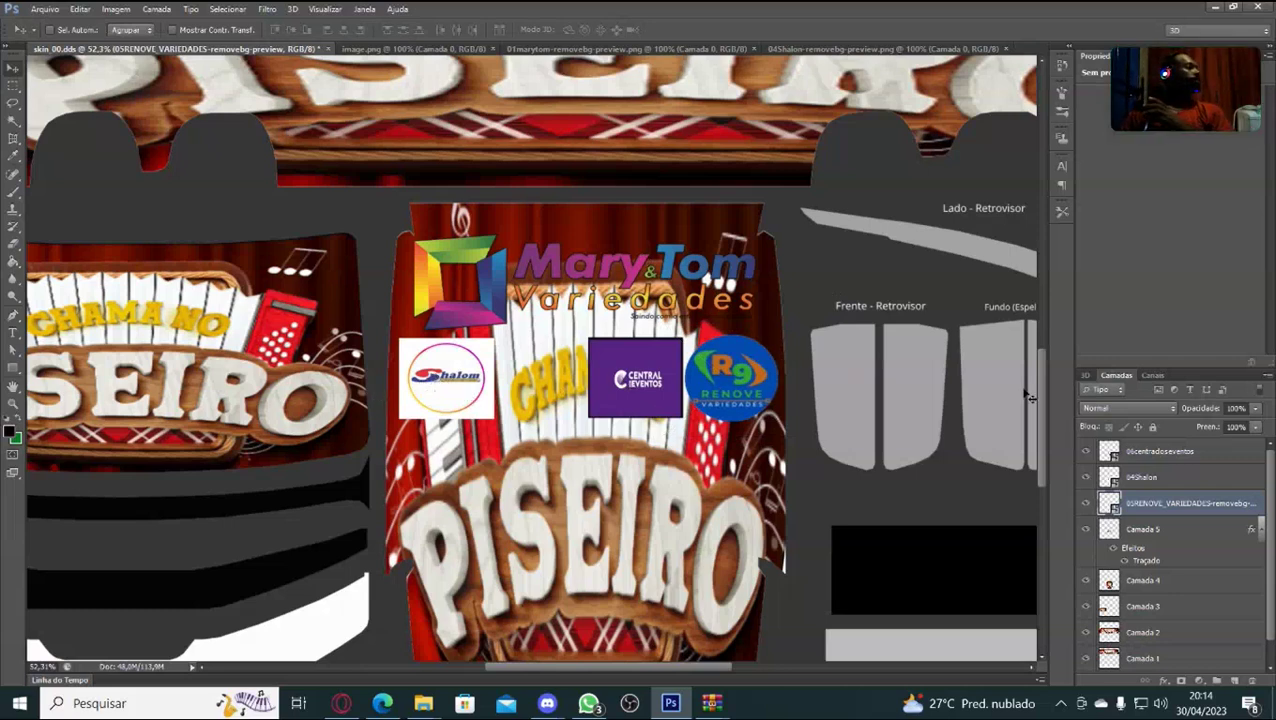
Put the Shalom logo on the 04Shalon layer into Free Transform.
left_click(1157, 480)
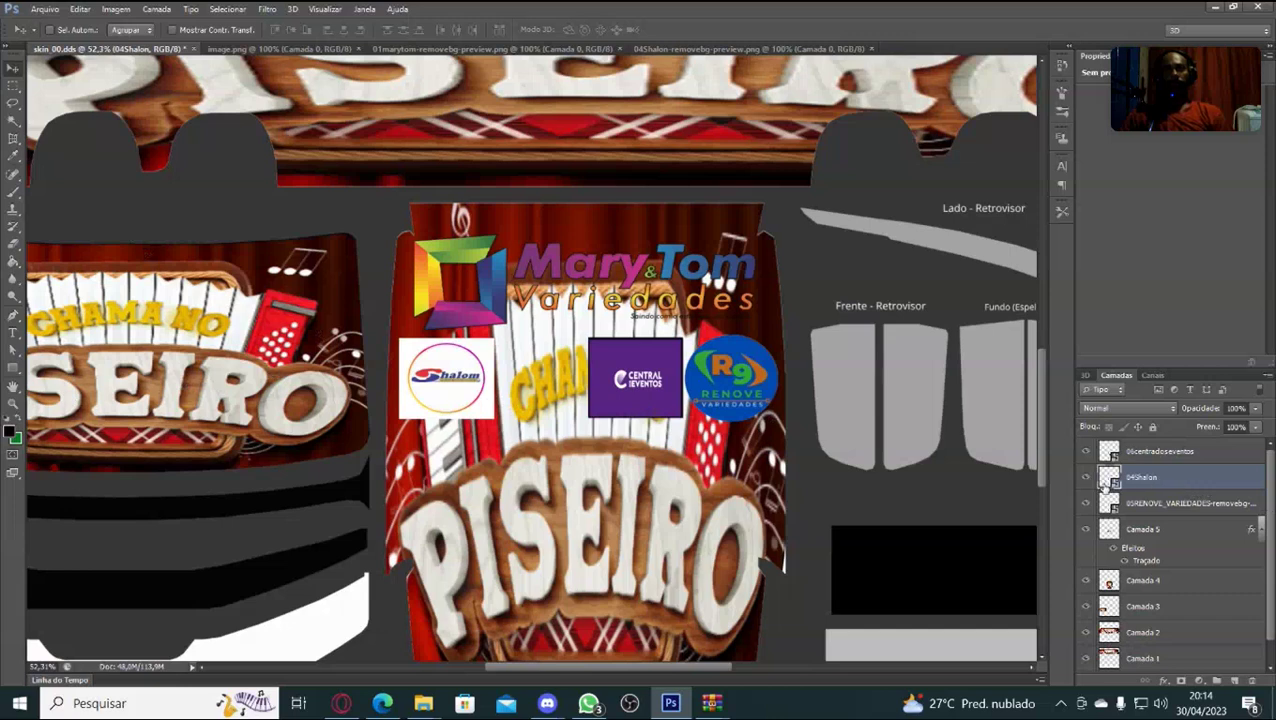
key("ctrl+t")
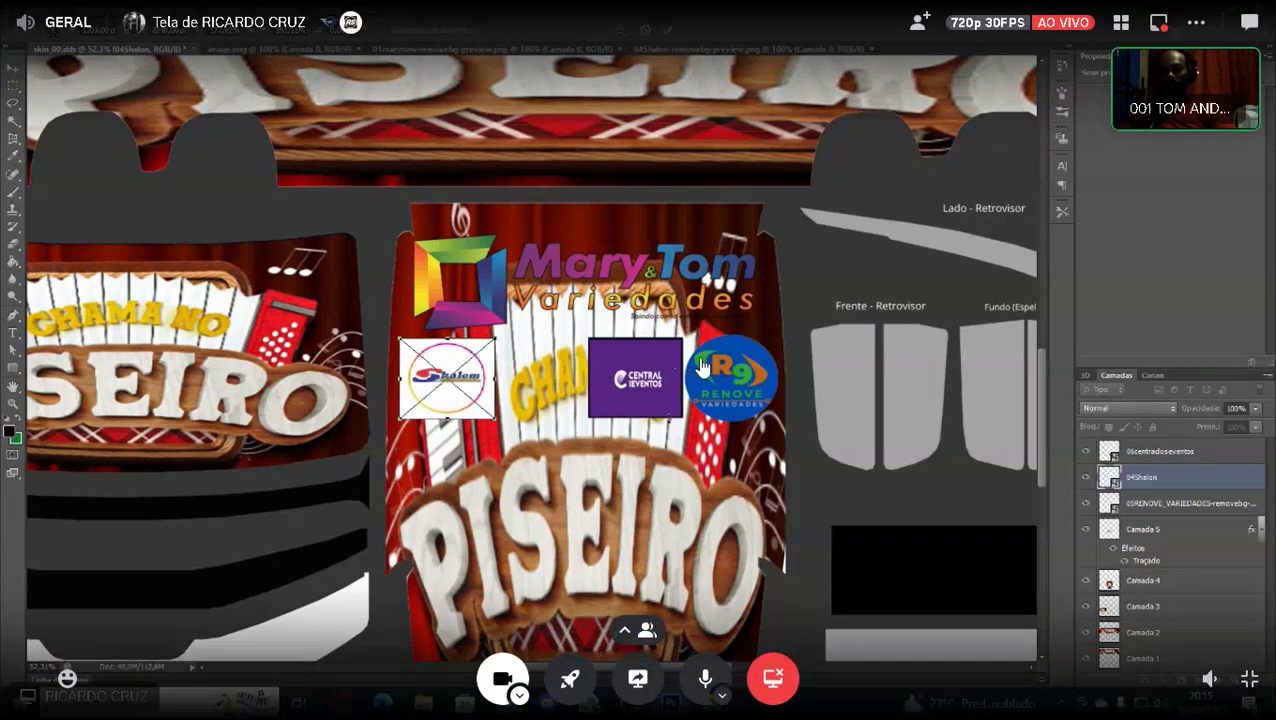
Exit Discord's full-screen stream view and minimise the Discord window.
key("Escape")
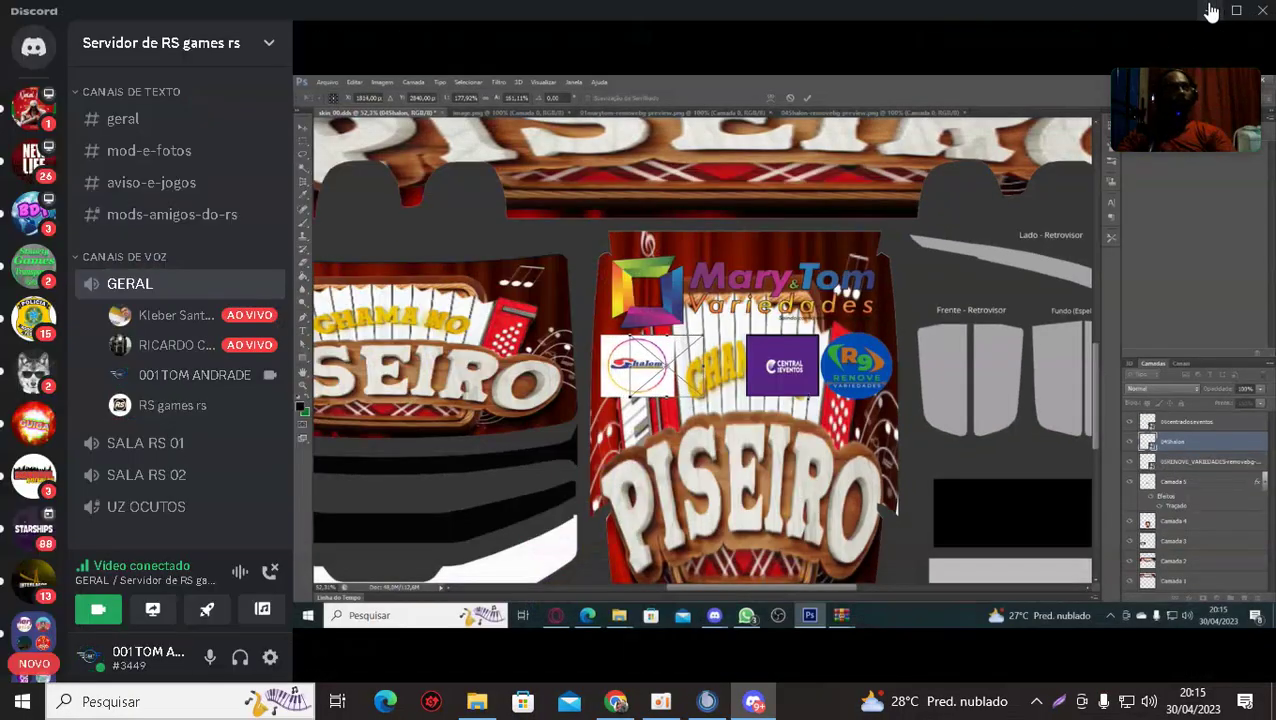
left_click(1209, 11)
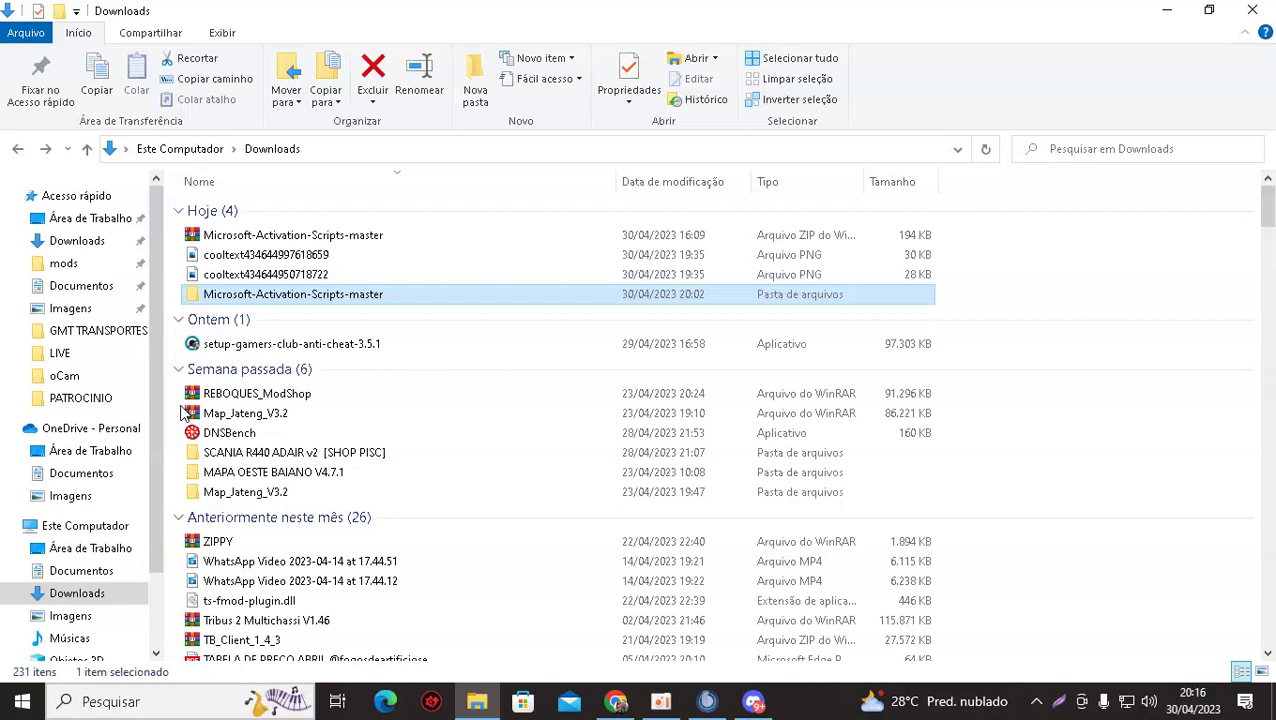
Bring Discord back in front of File Explorer from the taskbar.
left_click(754, 701)
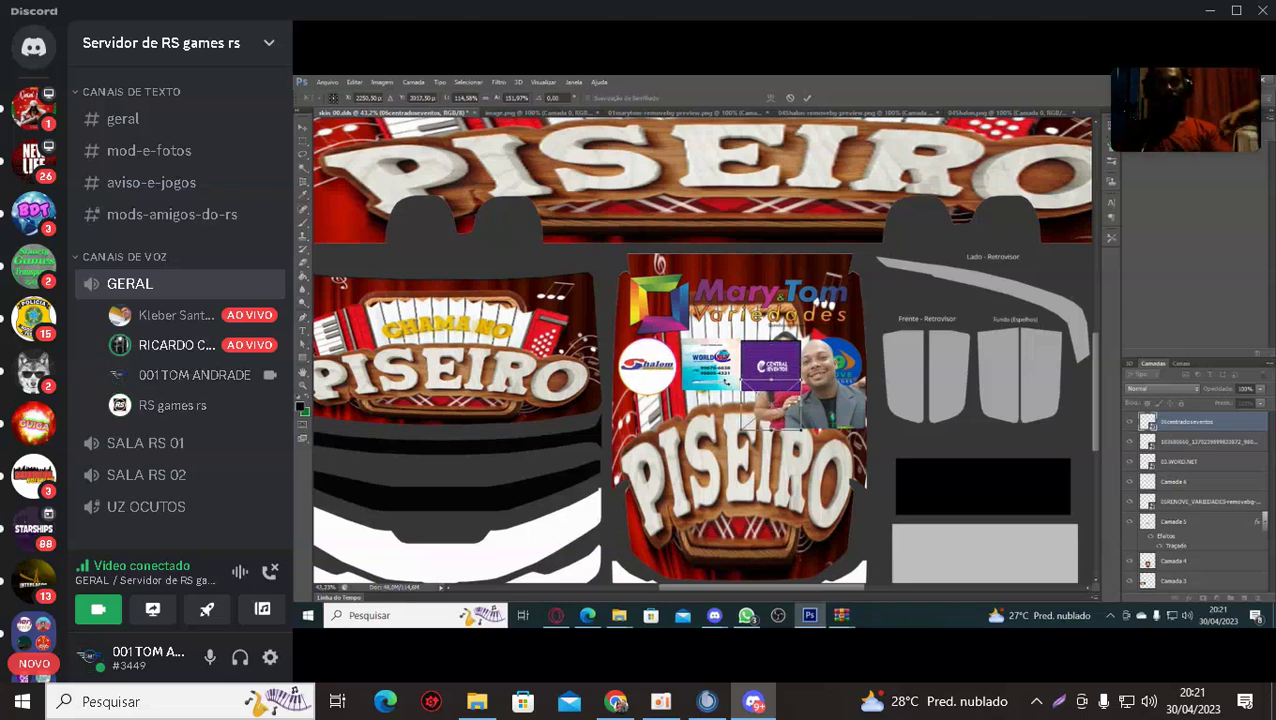
Switch the Photoshop screen-share stream to Tela cheia (fullscreen).
mouse_move(684, 378)
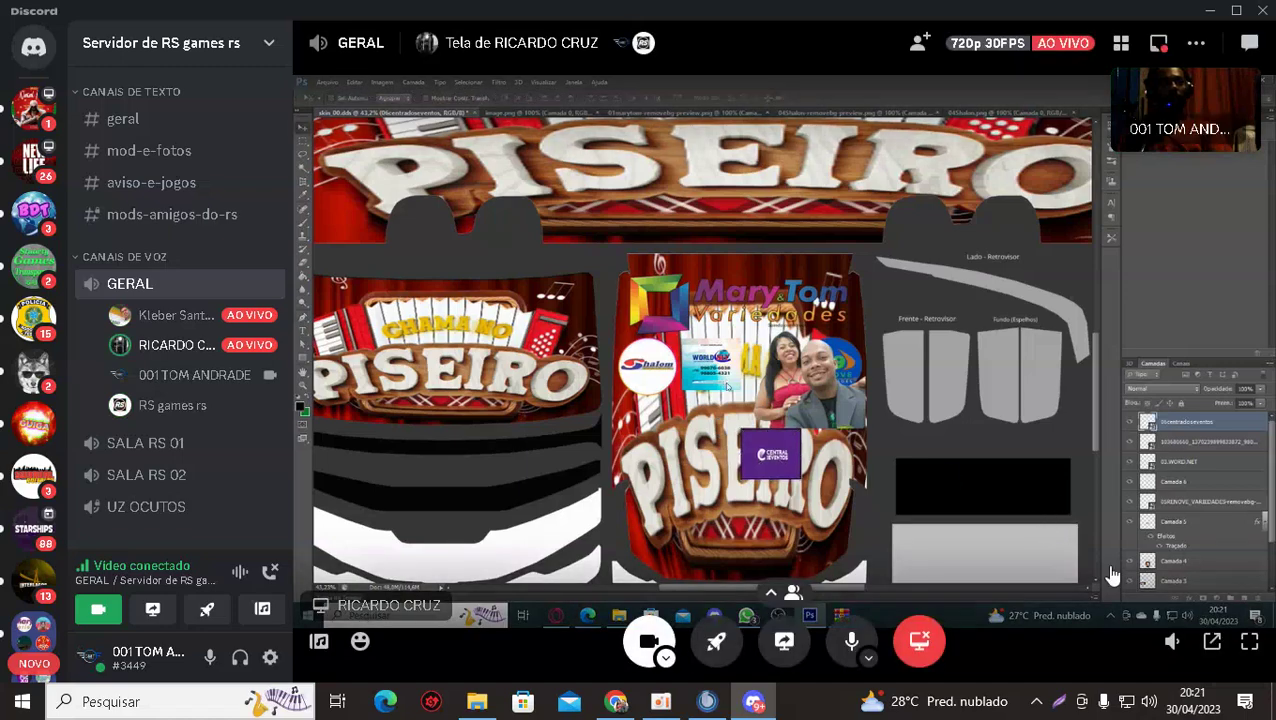
left_click(1248, 643)
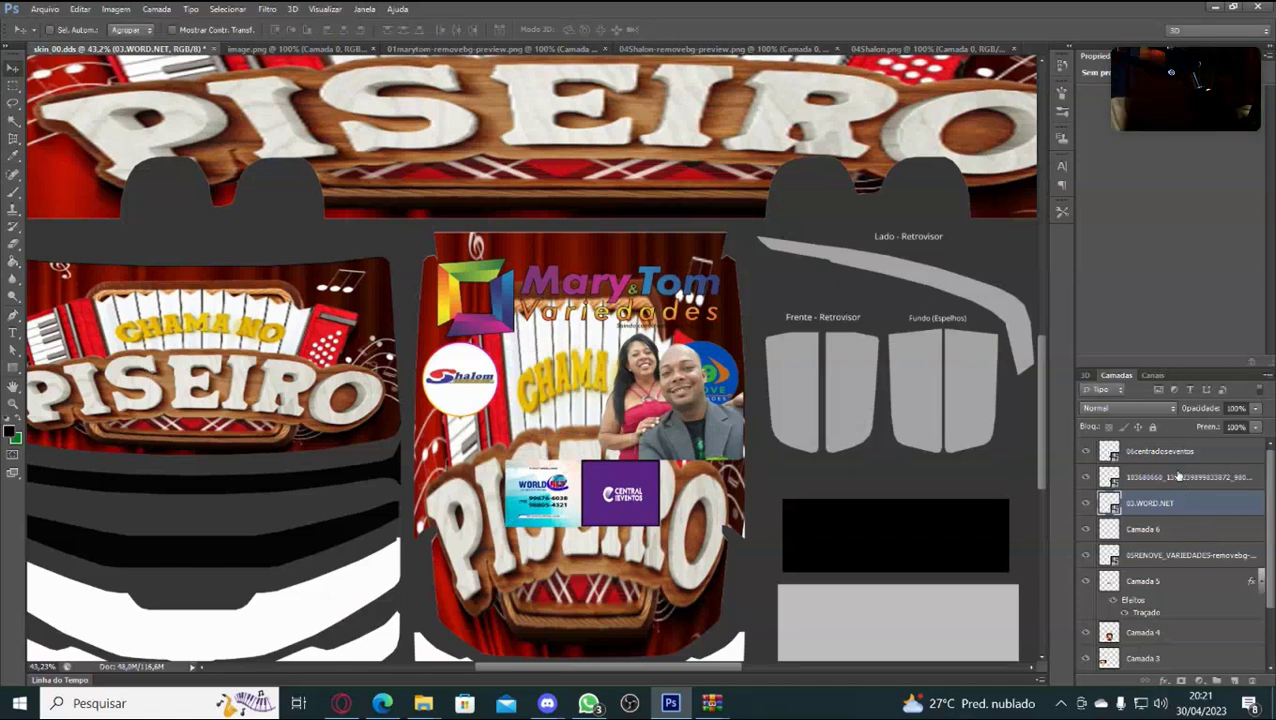
Shift the couple photo five nudges left to reveal the R9 Renove logo and commit.
left_click(1175, 479)
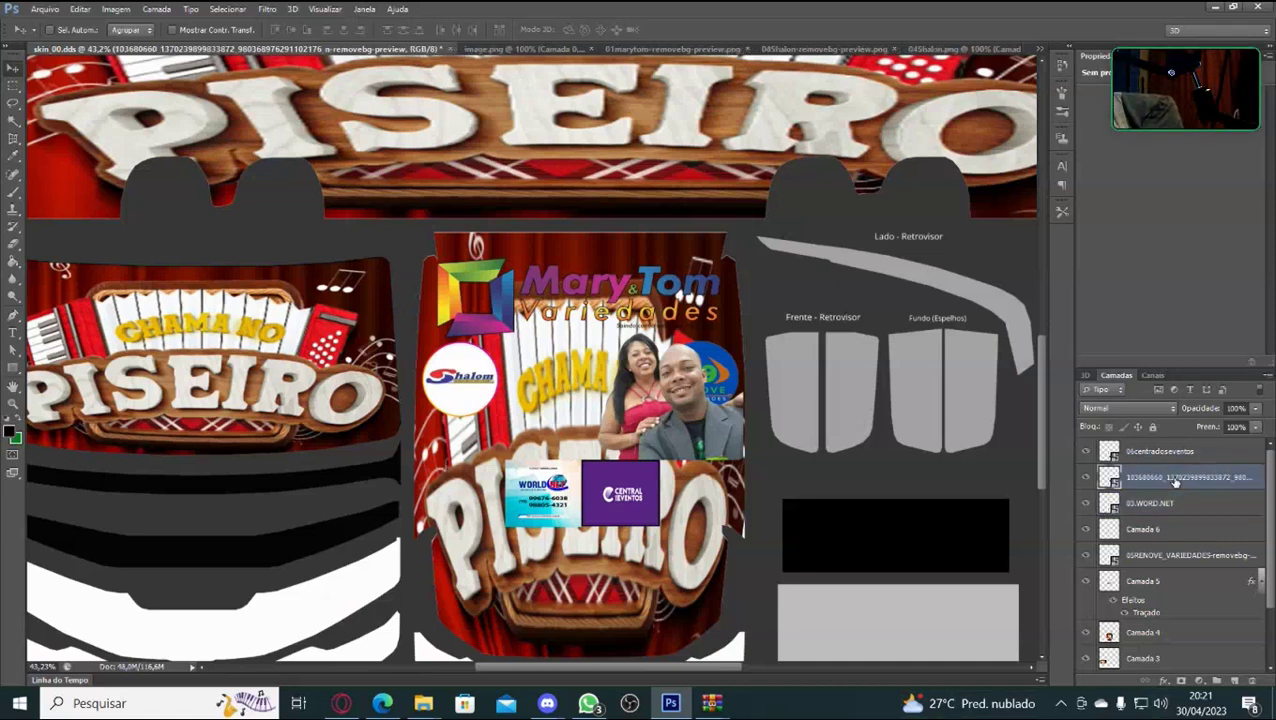
key("ctrl+t")
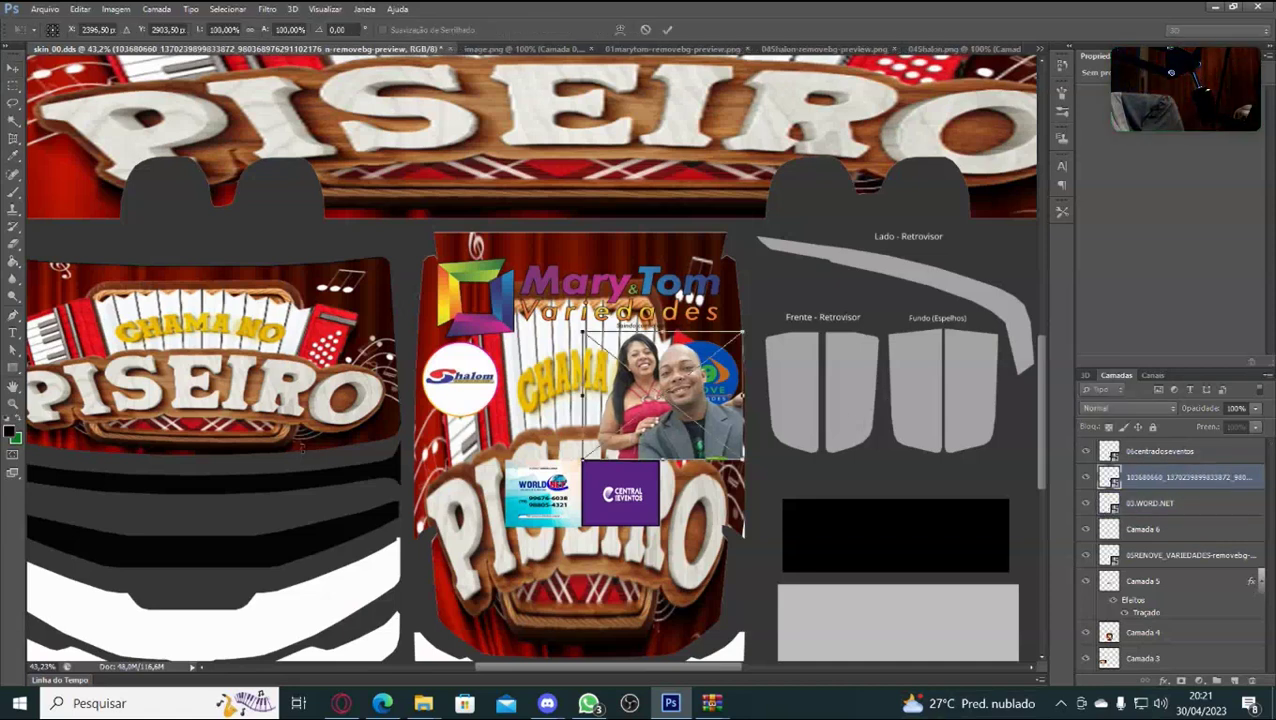
key("Left")
key("Left")
key("Left")
key("Left")
key("Left")
key("Left")
key("Left")
key("Left")
key("Left")
key("Left")
key("Left")
key("Left")
key("Left")
key("Left")
key("Left")
key("Left")
key("Left")
key("Left")
key("Left")
key("Left")
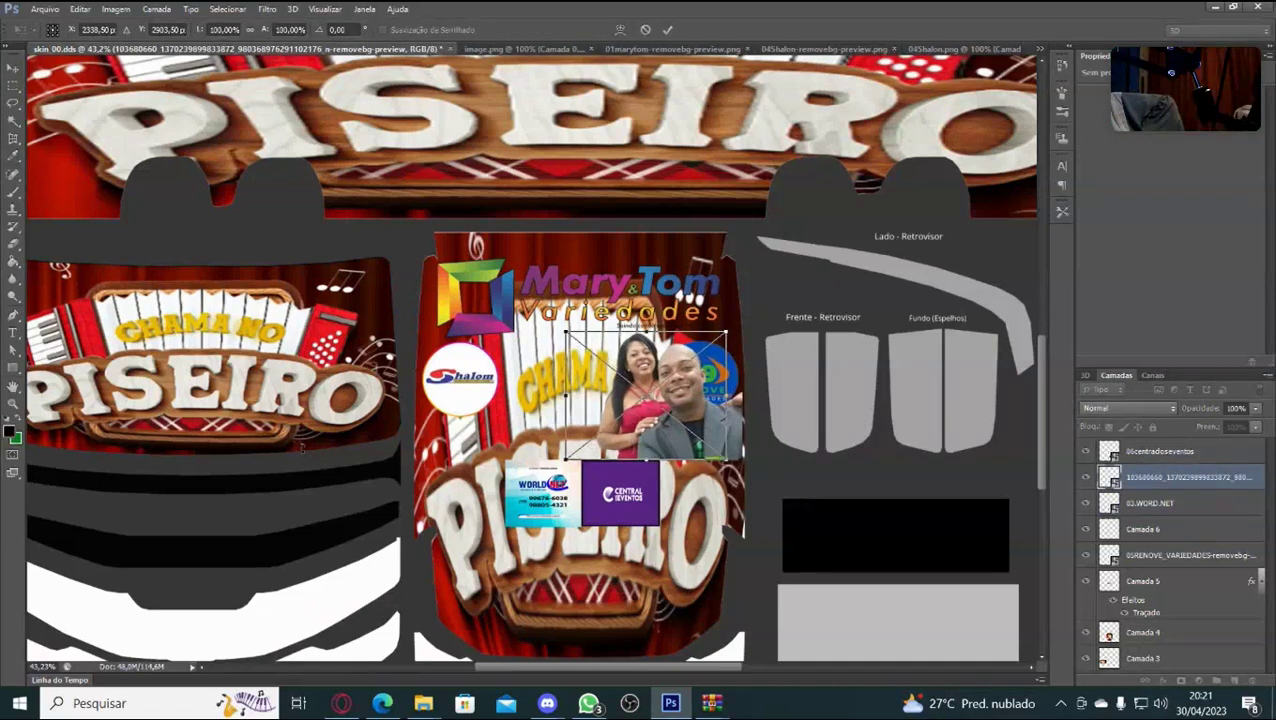
key("Left")
key("Left")
key("Left")
key("Left")
key("Left")
key("Left")
key("Left")
key("Left")
key("Left")
key("Left")
key("Left")
key("Left")
key("Left")
key("Left")
key("Left")
key("Left")
key("Left")
key("Left")
key("Left")
key("Left")
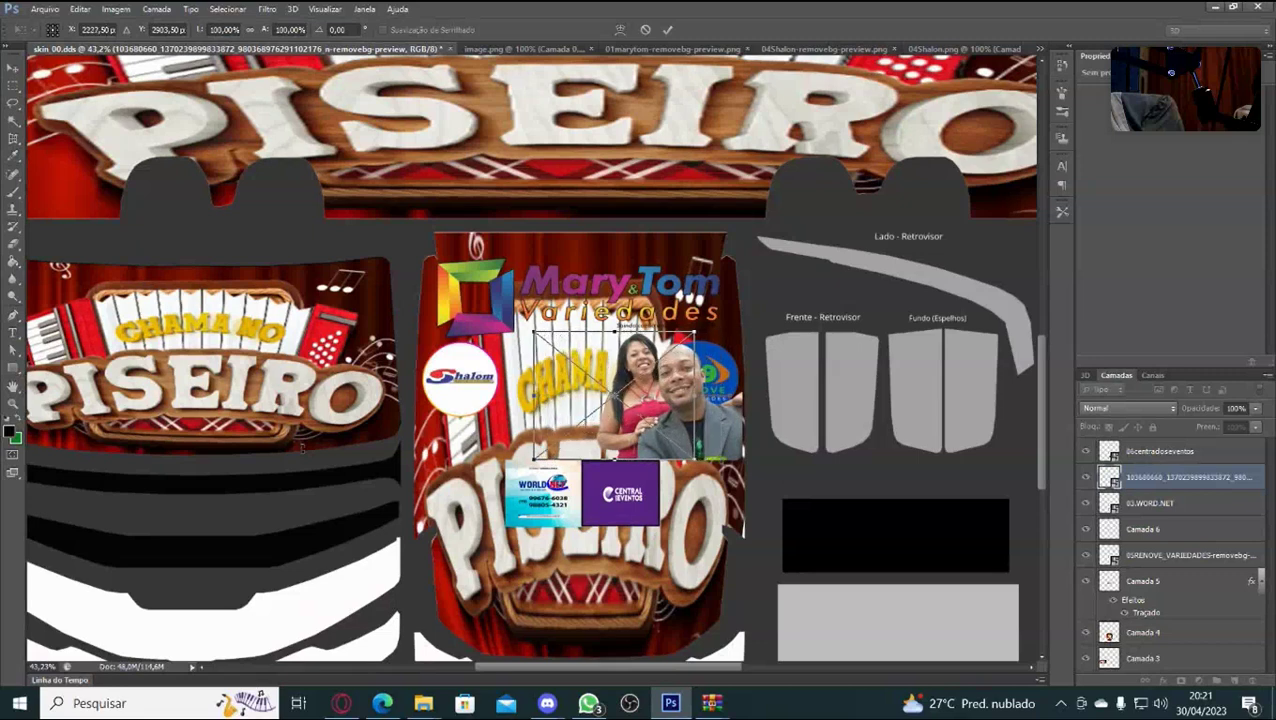
key("Left")
key("Left")
key("Left")
key("Left")
key("Left")
key("Left")
key("Left")
key("Left")
key("Left")
key("Left")
key("Left")
key("Left")
key("Left")
key("Left")
key("Left")
key("Left")
key("Left")
key("Left")
key("Left")
key("Left")
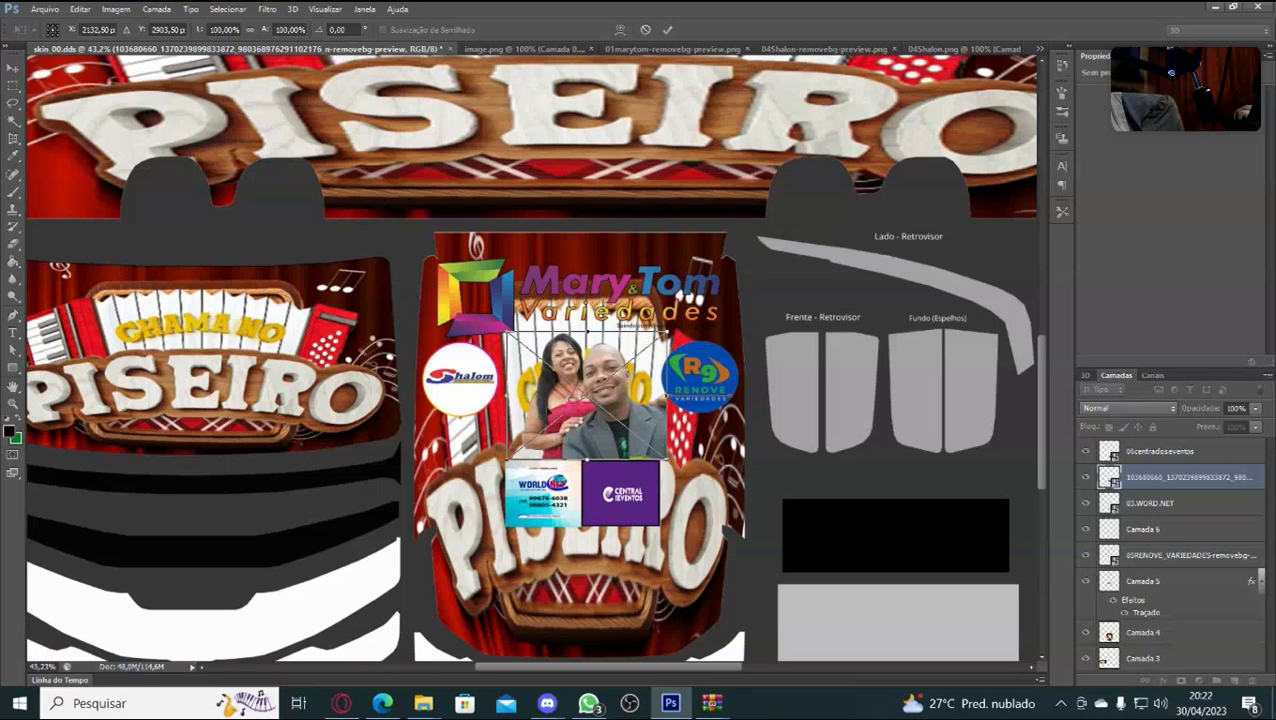
key("Left")
key("Left")
key("Left")
key("Left")
key("Left")
key("Left")
key("Left")
key("Left")
key("Left")
key("Left")
key("Left")
key("Left")
key("Left")
key("Left")
key("Left")
key("Left")
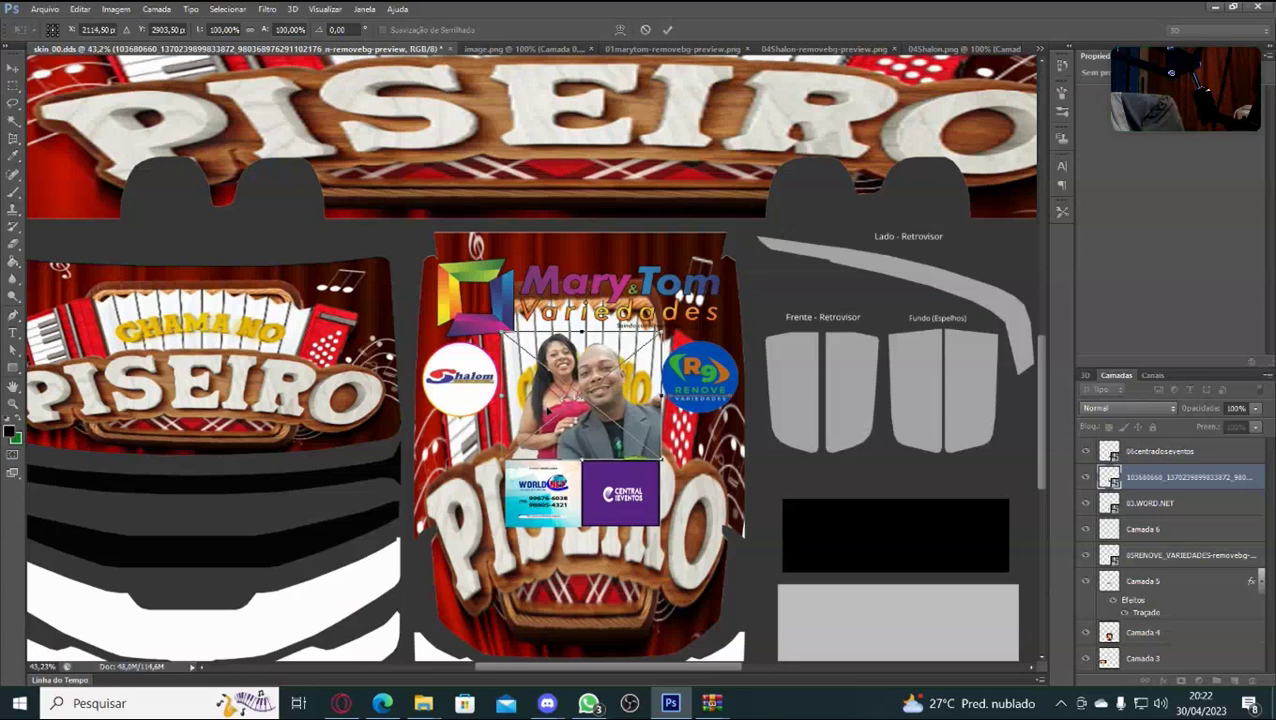
key("Left")
key("Left")
key("Left")
key("Left")
key("Left")
key("Left")
key("Left")
key("Left")
key("Left")
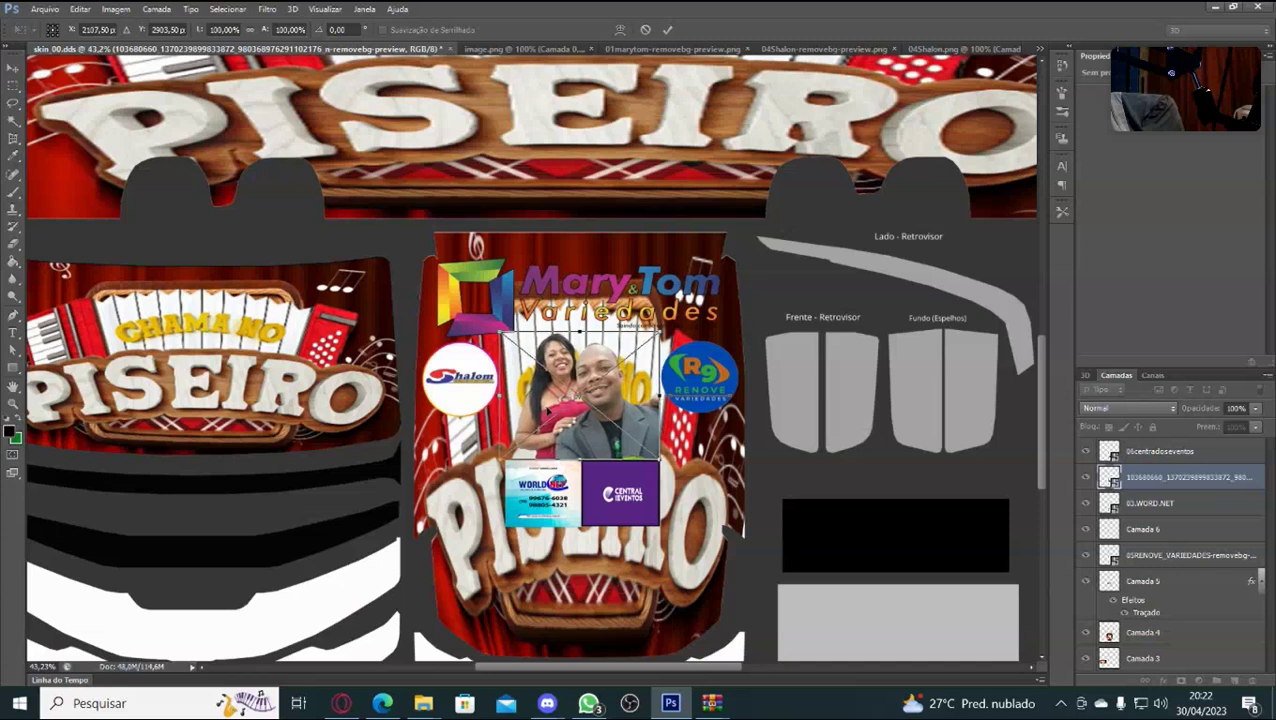
key("Return")
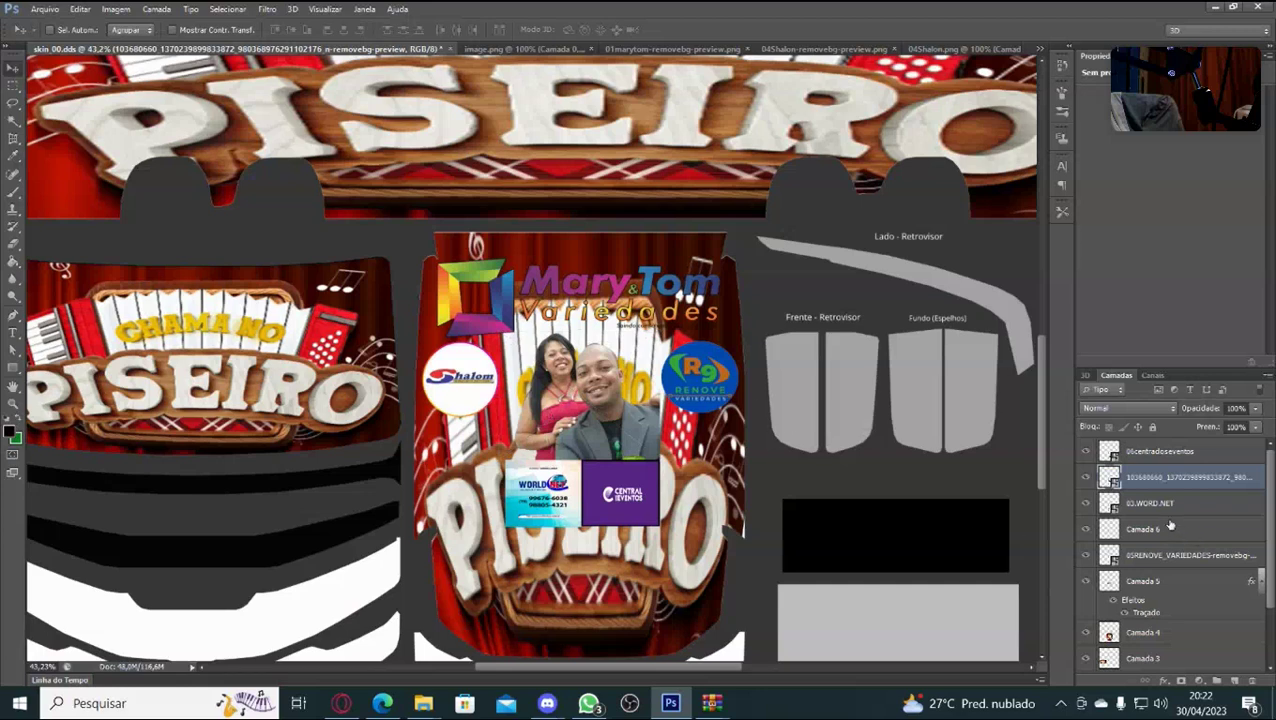
Drag the Shalom logo on Camada 6 lower, fine-tune it and commit.
left_click(1159, 532)
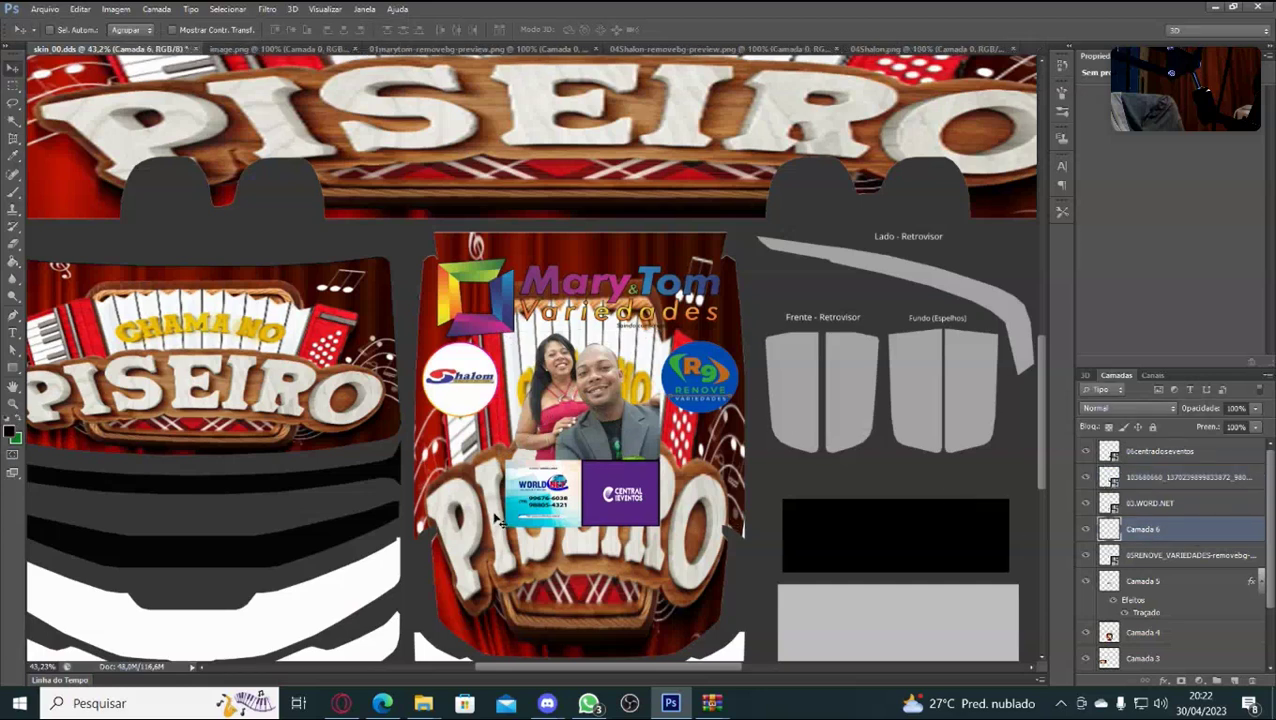
key("ctrl+t")
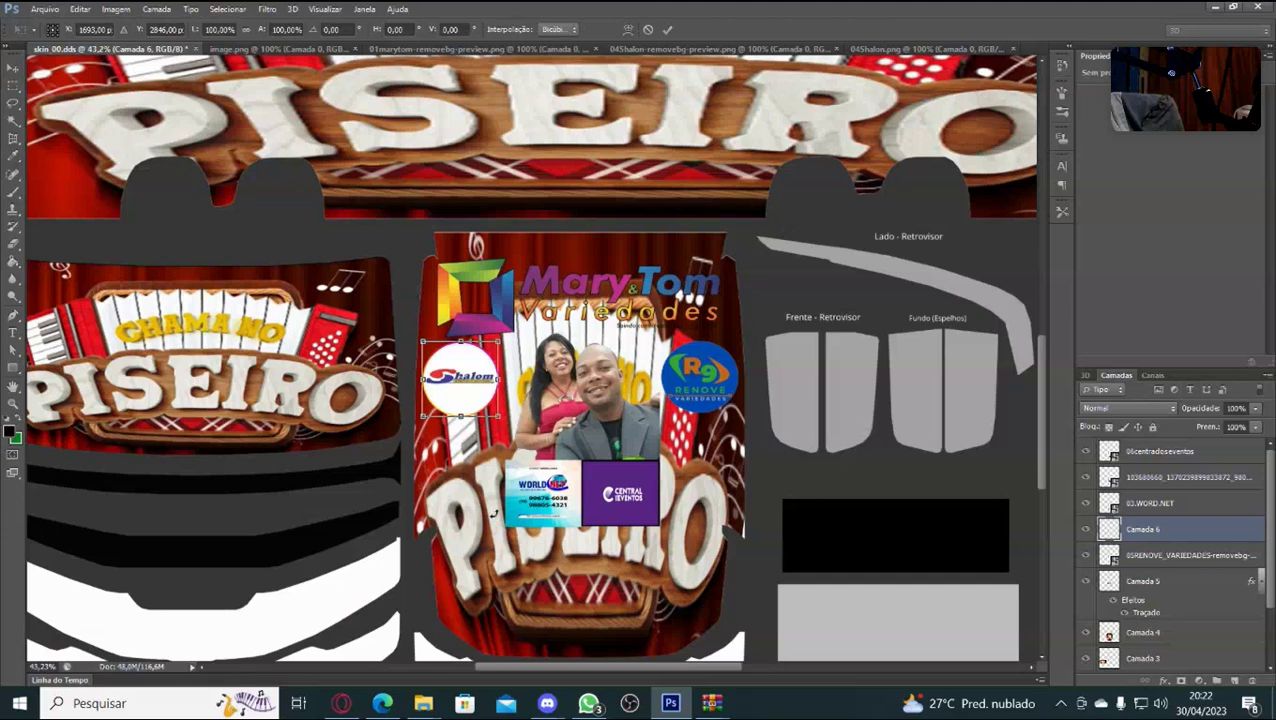
left_click_drag(461, 366, 461, 450)
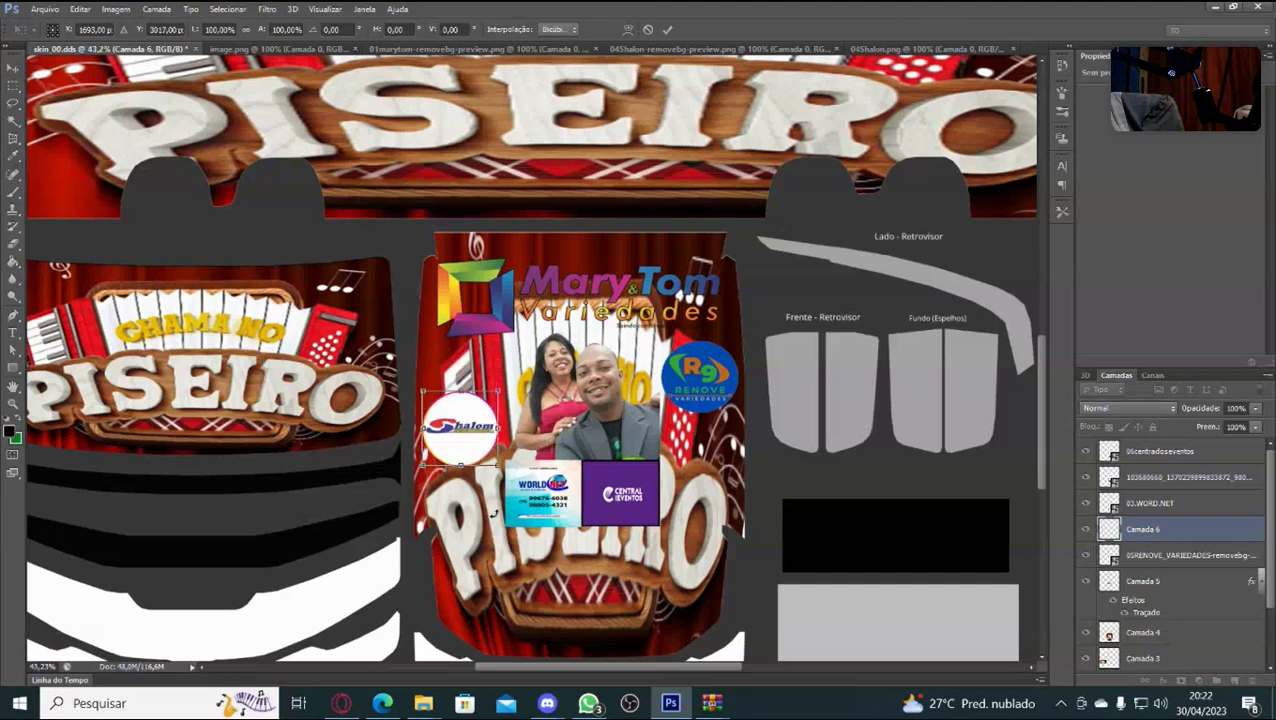
key("Right")
key("Right")
key("Right")
key("Right")
key("Right")
key("Right")
key("Right")
key("Right")
key("Right")
key("Right")
key("Right")
key("Right")
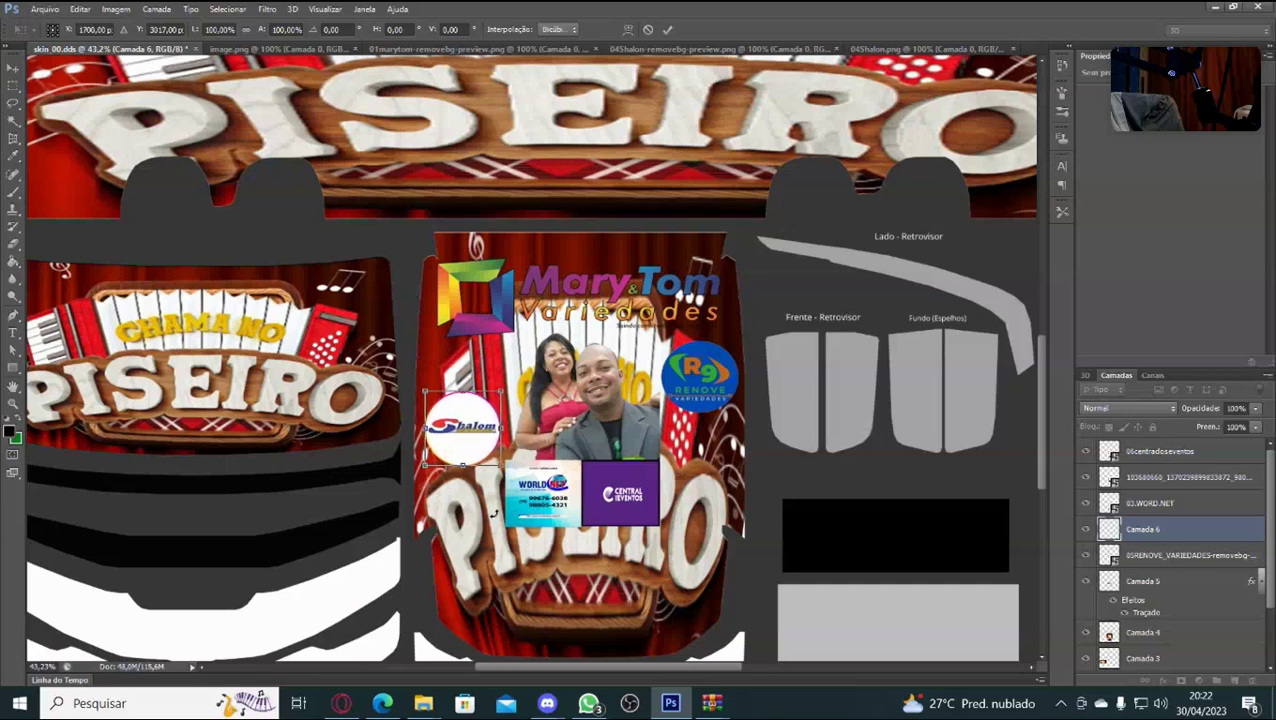
key("Left")
key("Left")
key("Left")
key("Left")
key("Left")
key("Left")
key("Left")
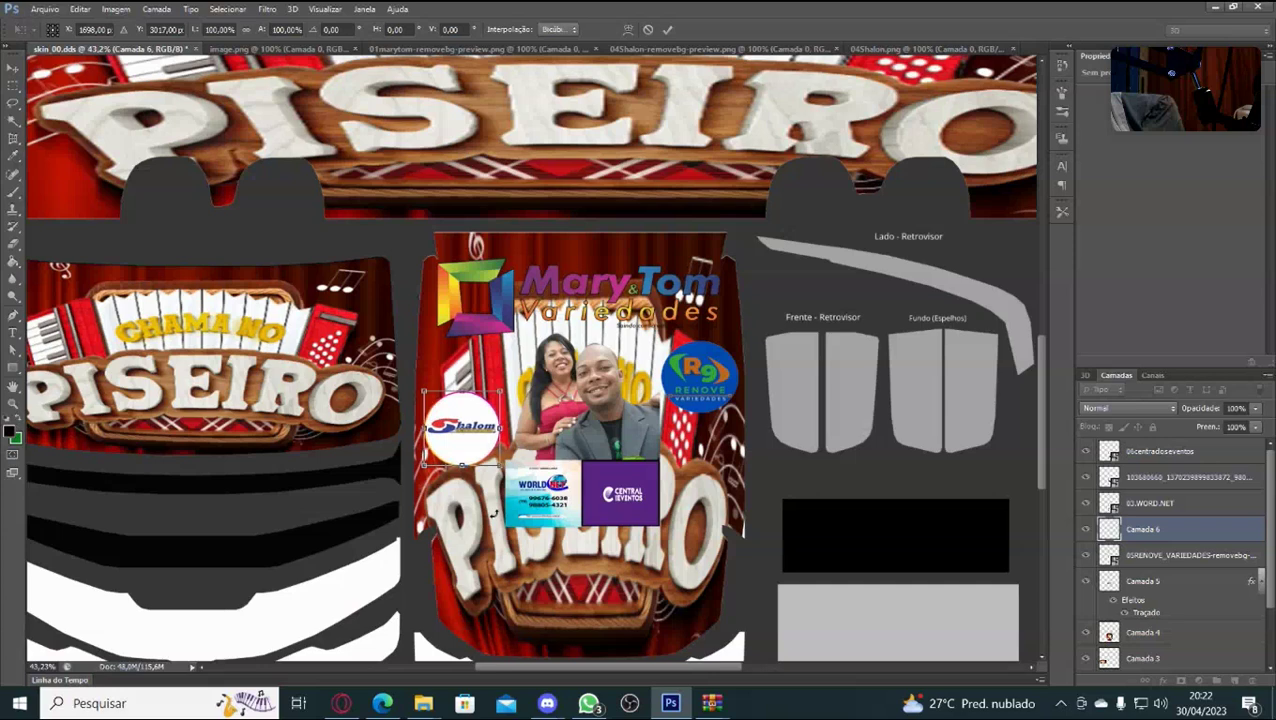
key("Return")
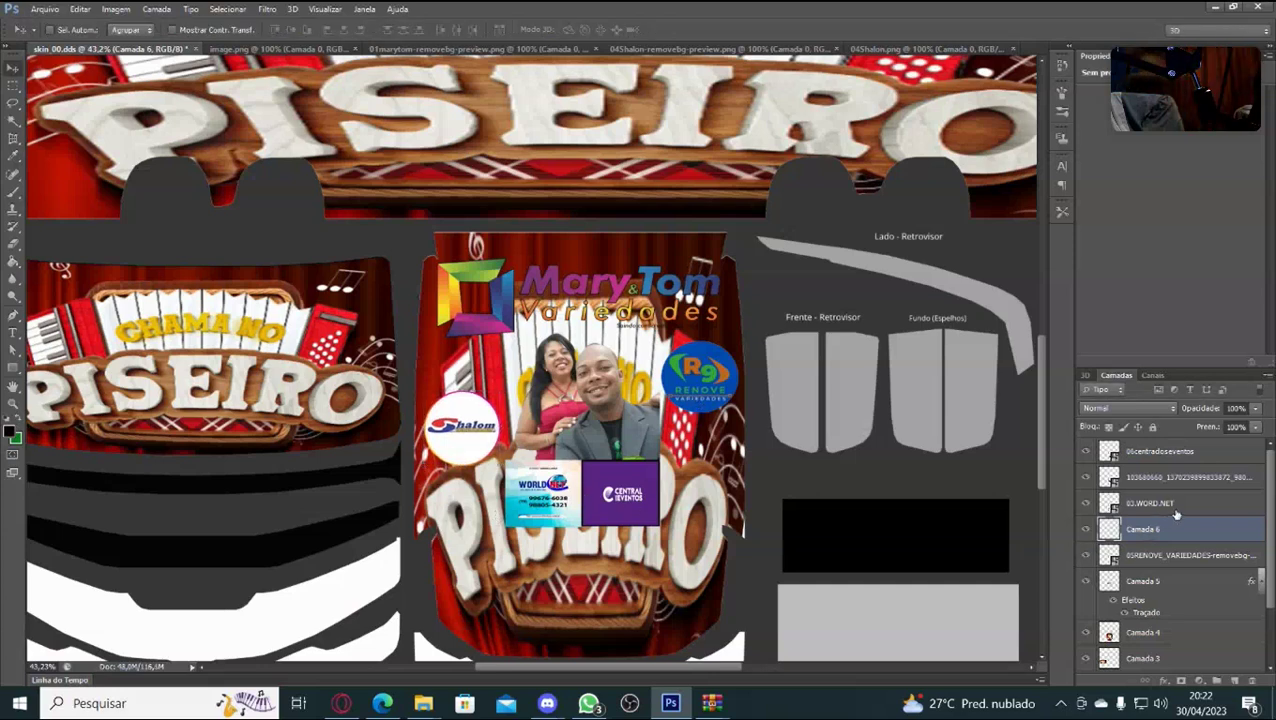
Drag the R9 Renove logo lower, nudge it down three times and commit.
left_click(1178, 556)
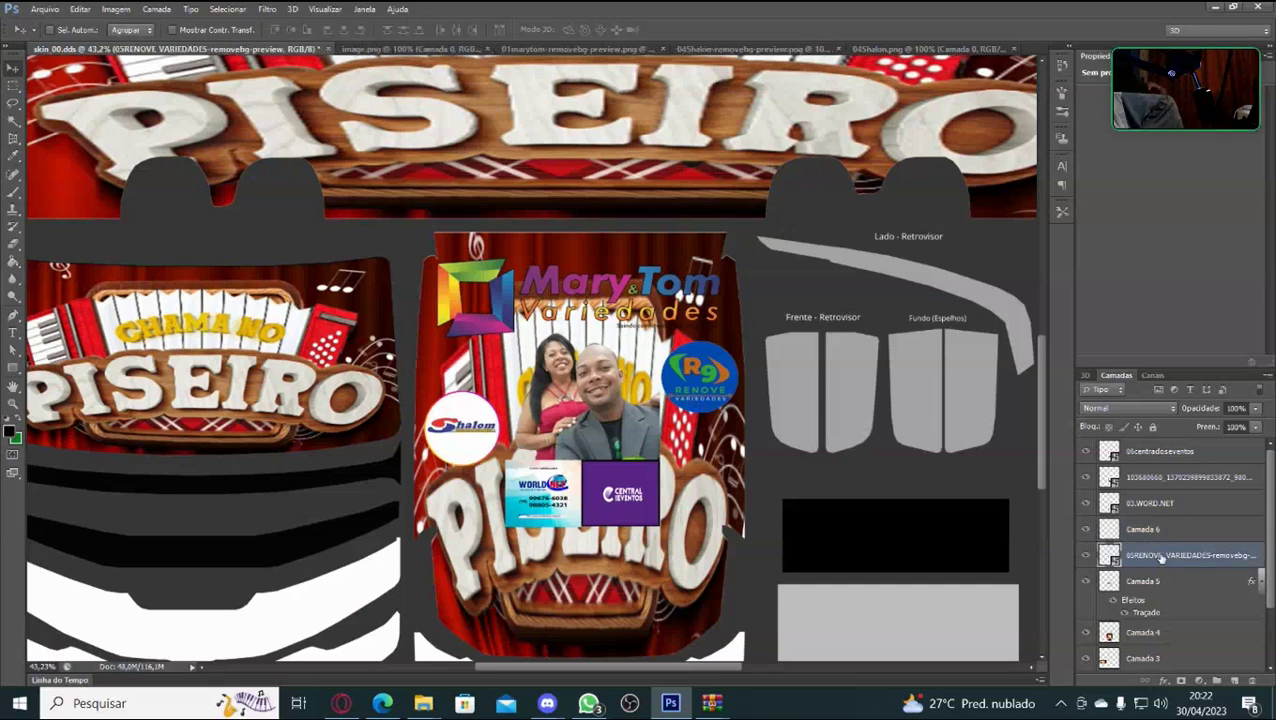
key("ctrl+t")
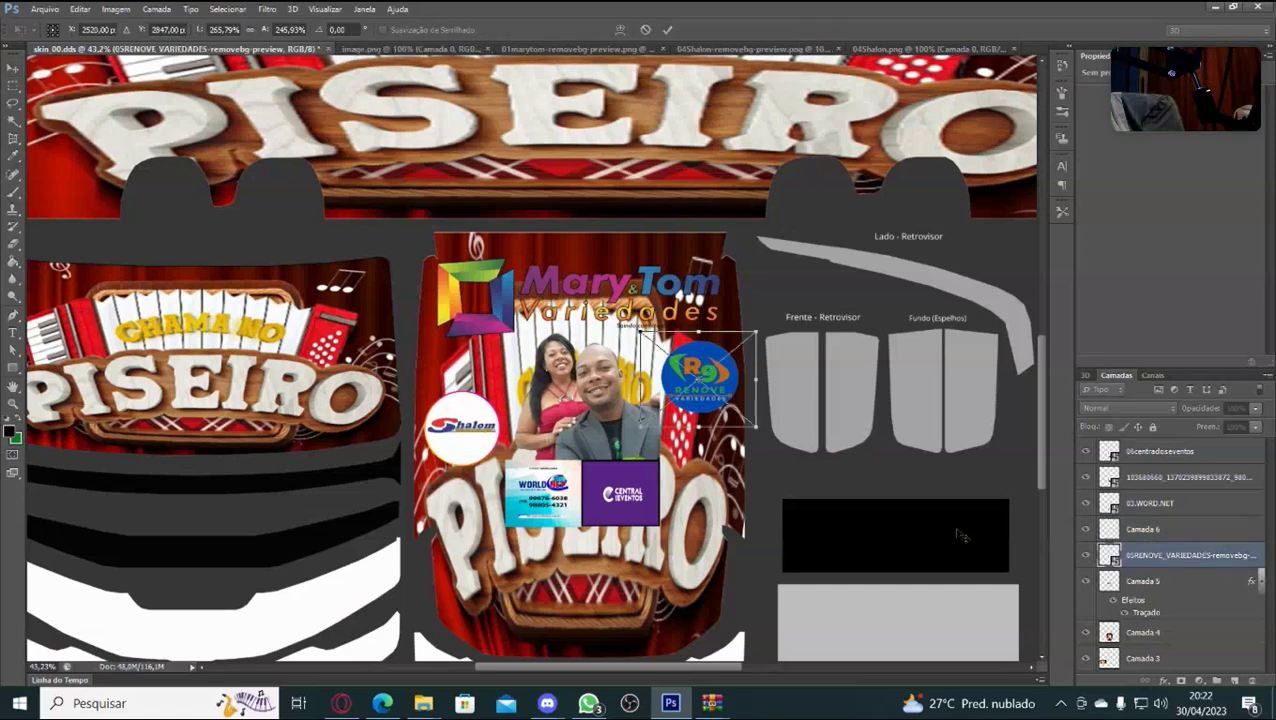
left_click_drag(700, 426, 700, 472)
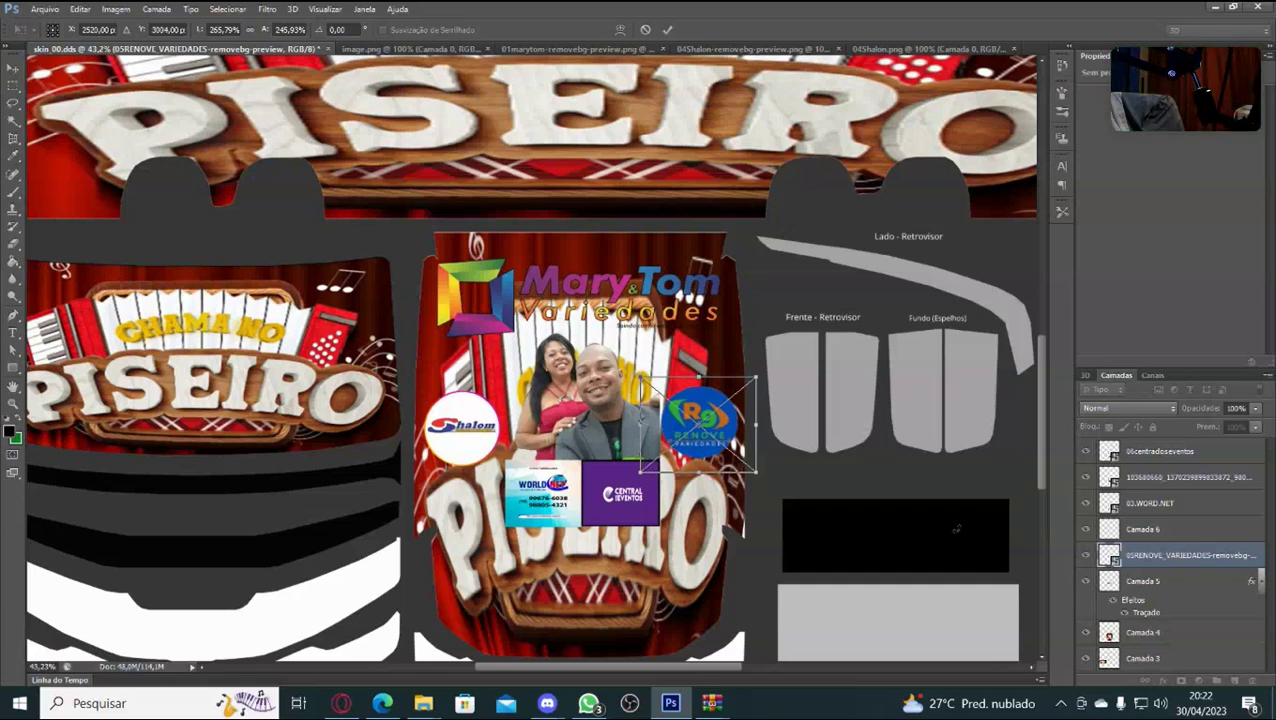
key("Down")
key("Down")
key("Down")
key("Down")
key("Down")
key("Down")
key("Down")
key("Down")
key("Down")
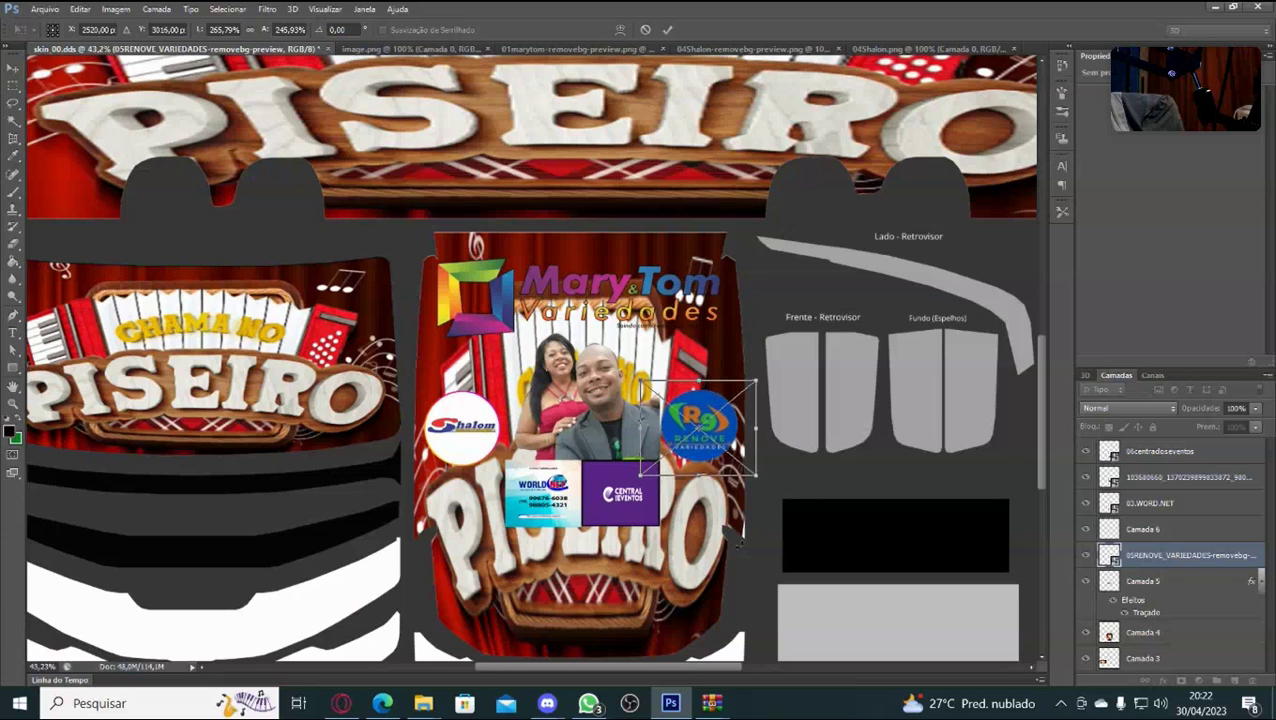
key("Down")
key("Down")
key("Down")
key("Down")
key("Down")
key("Down")
key("Down")
key("Down")
key("Down")
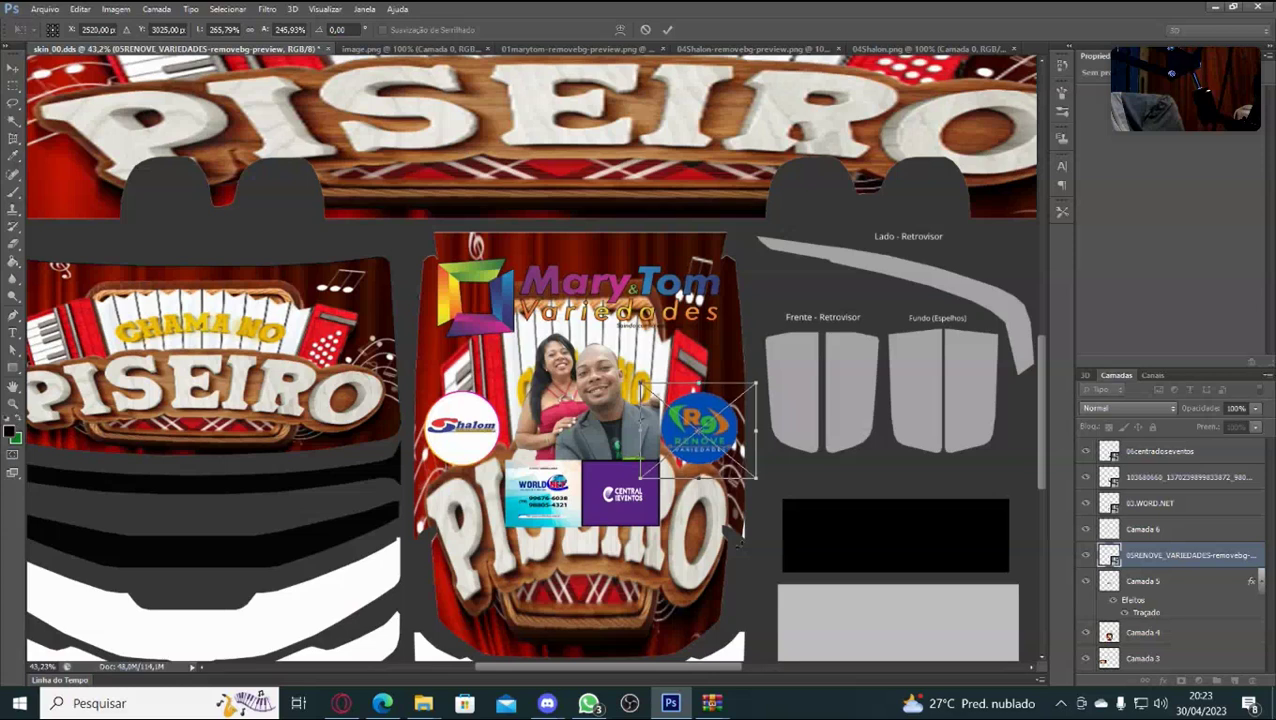
key("Down")
key("Down")
key("Return")
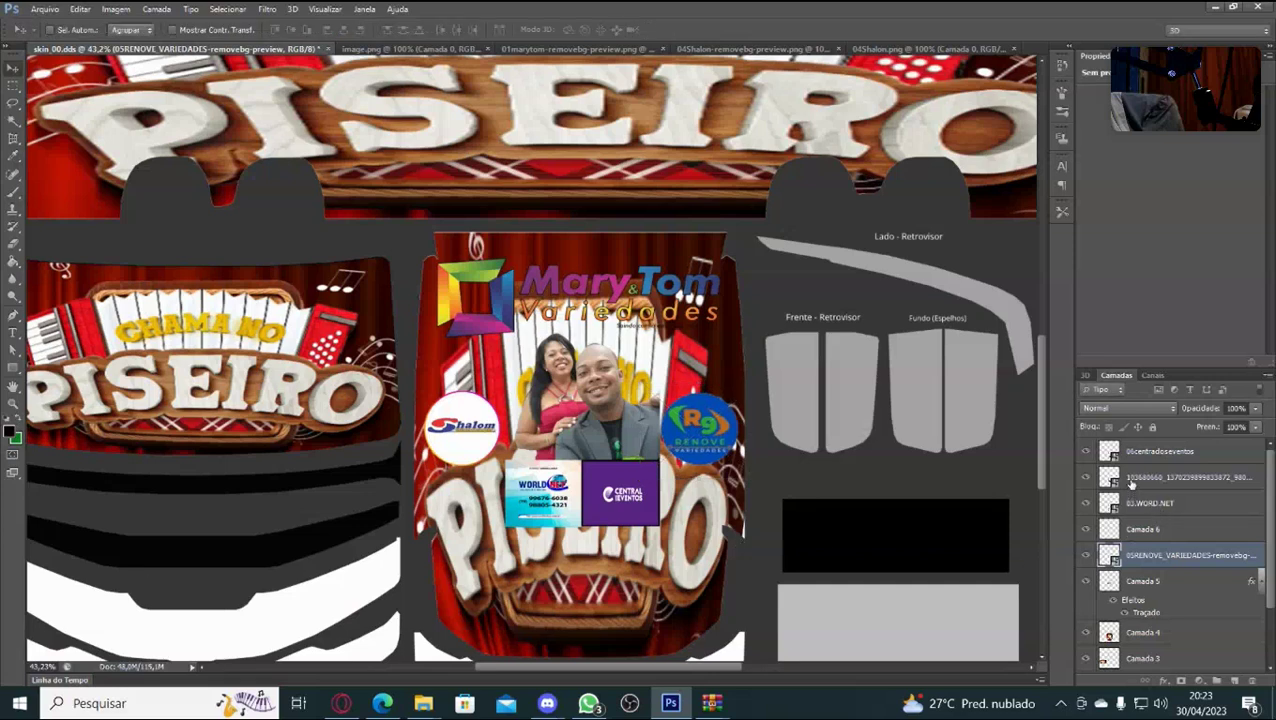
Move the couple photo layer beneath the Renove layer and enlarge the photo proportionally.
left_click_drag(1122, 474, 1115, 560)
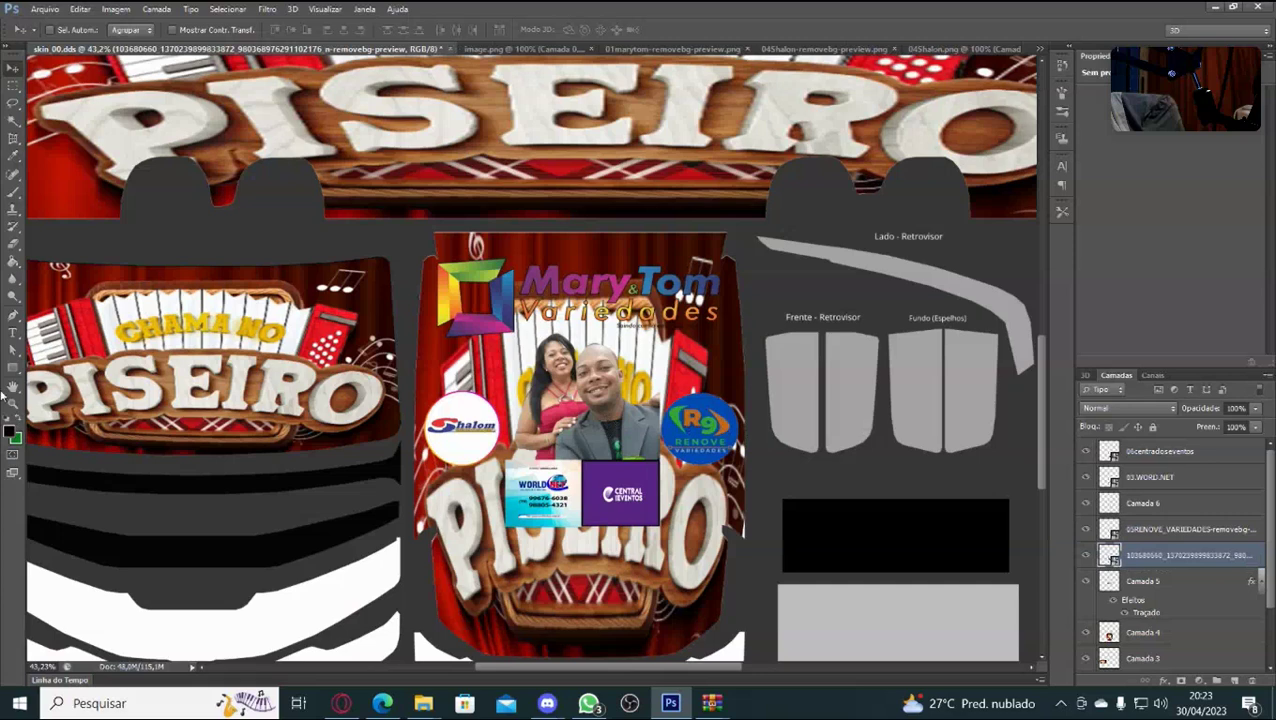
key("ctrl+t")
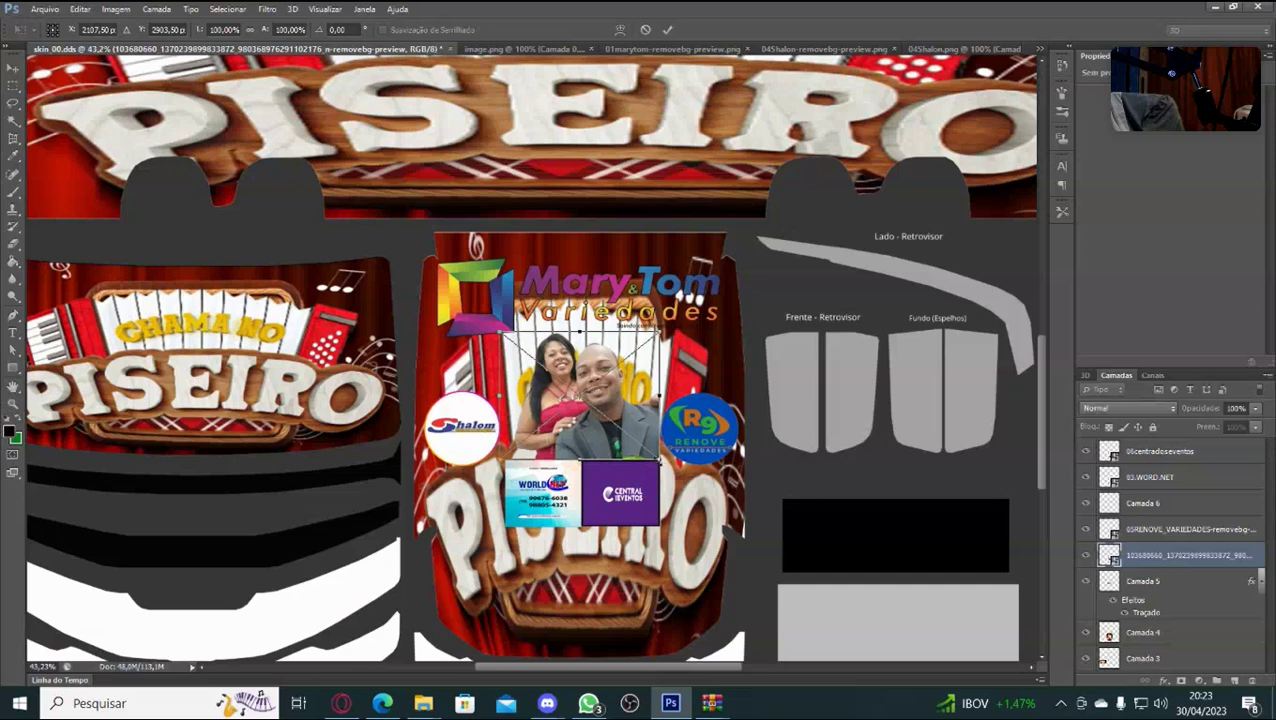
mouse_move(660, 462)
left_mouse_down()
mouse_move(693, 474)
mouse_move(671, 477)
left_mouse_up()
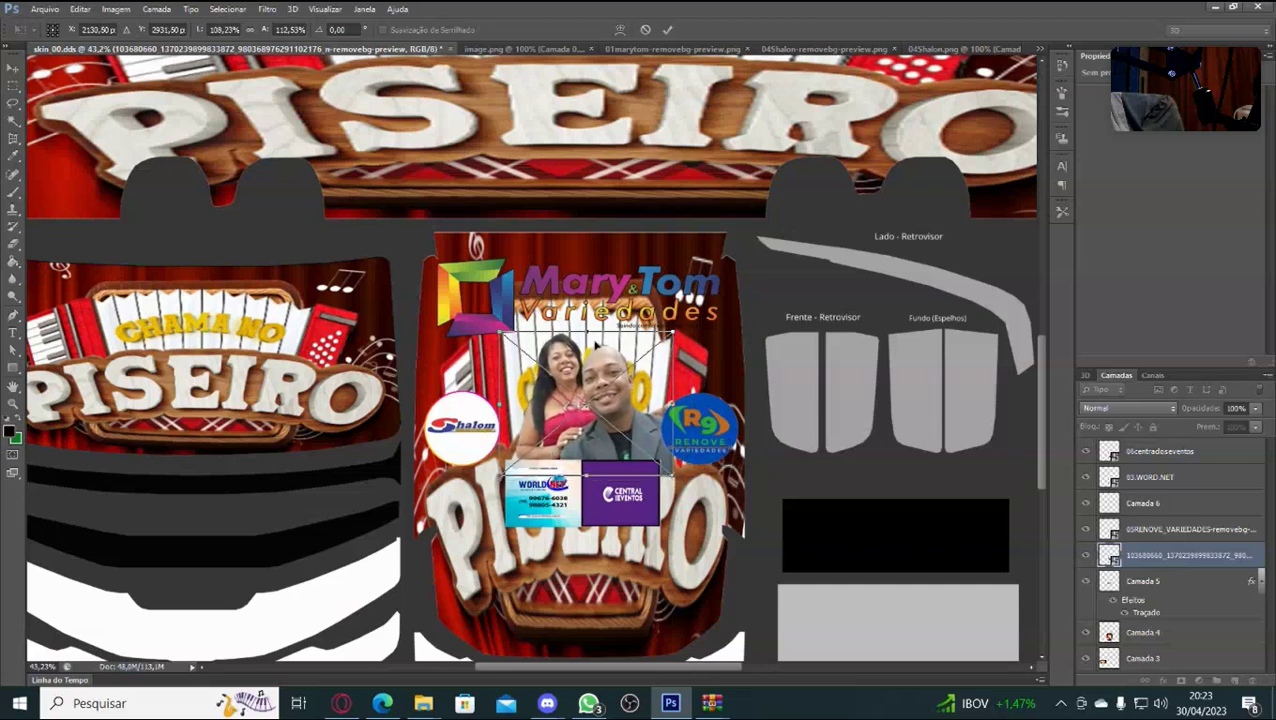
Reshape the couple photo to about 113% width and height, nudge it right and commit.
left_click_drag(588, 332, 588, 322)
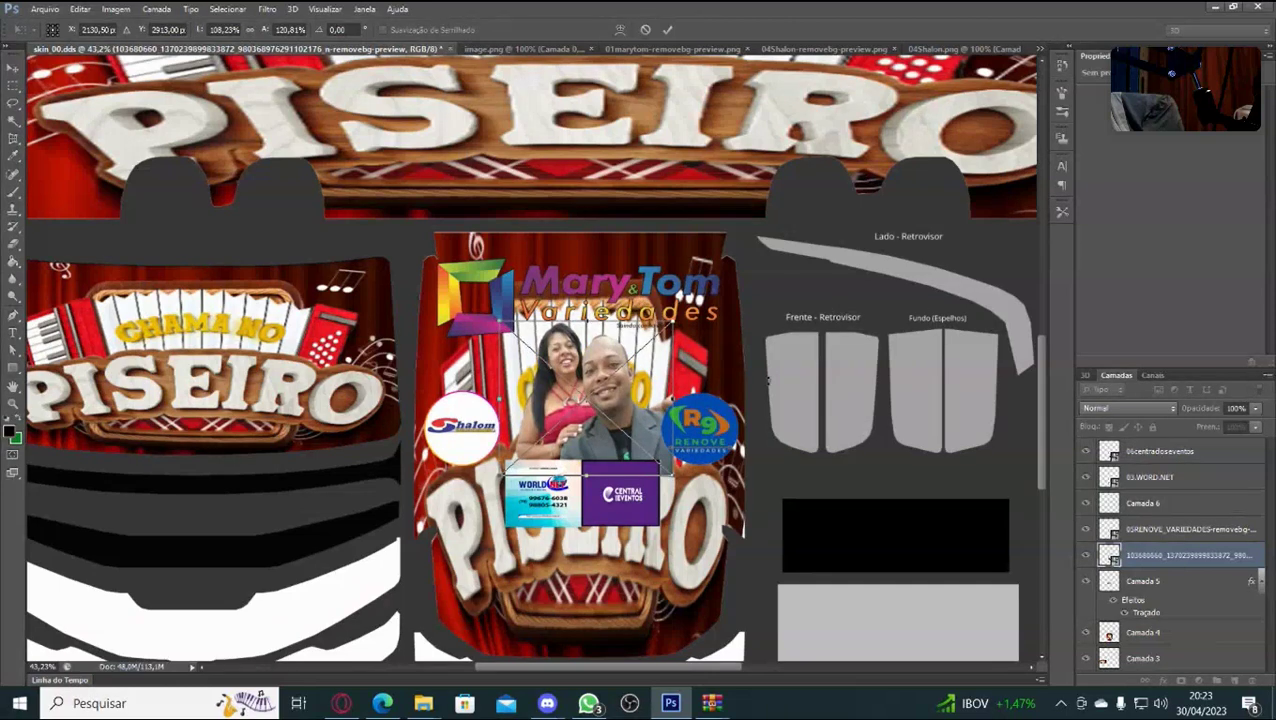
left_click_drag(672, 397, 677, 395)
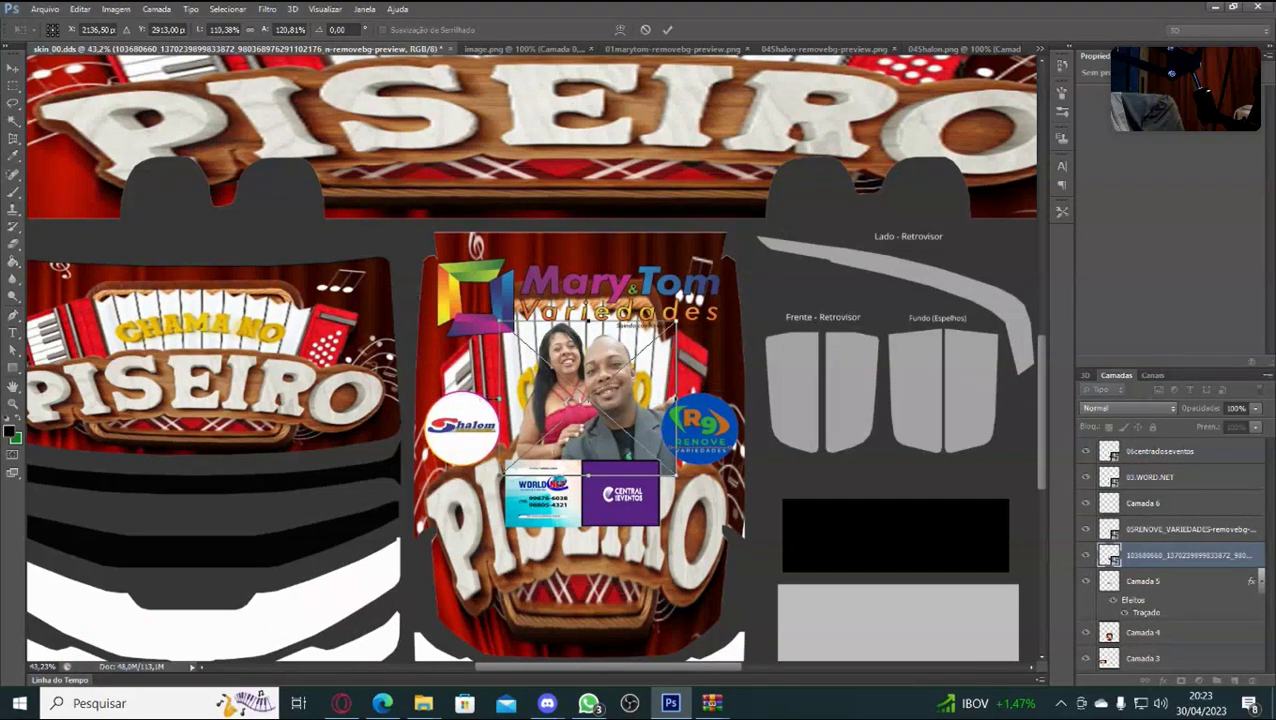
left_click_drag(505, 397, 478, 397)
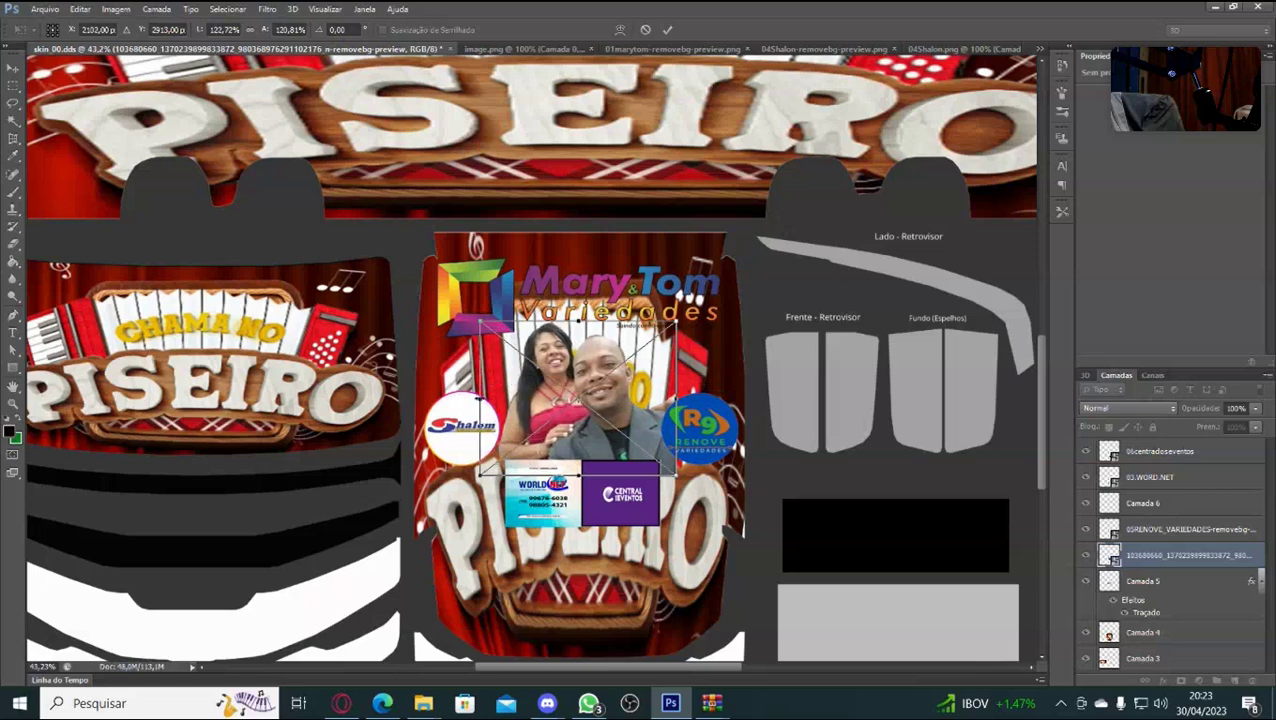
left_click_drag(676, 397, 661, 397)
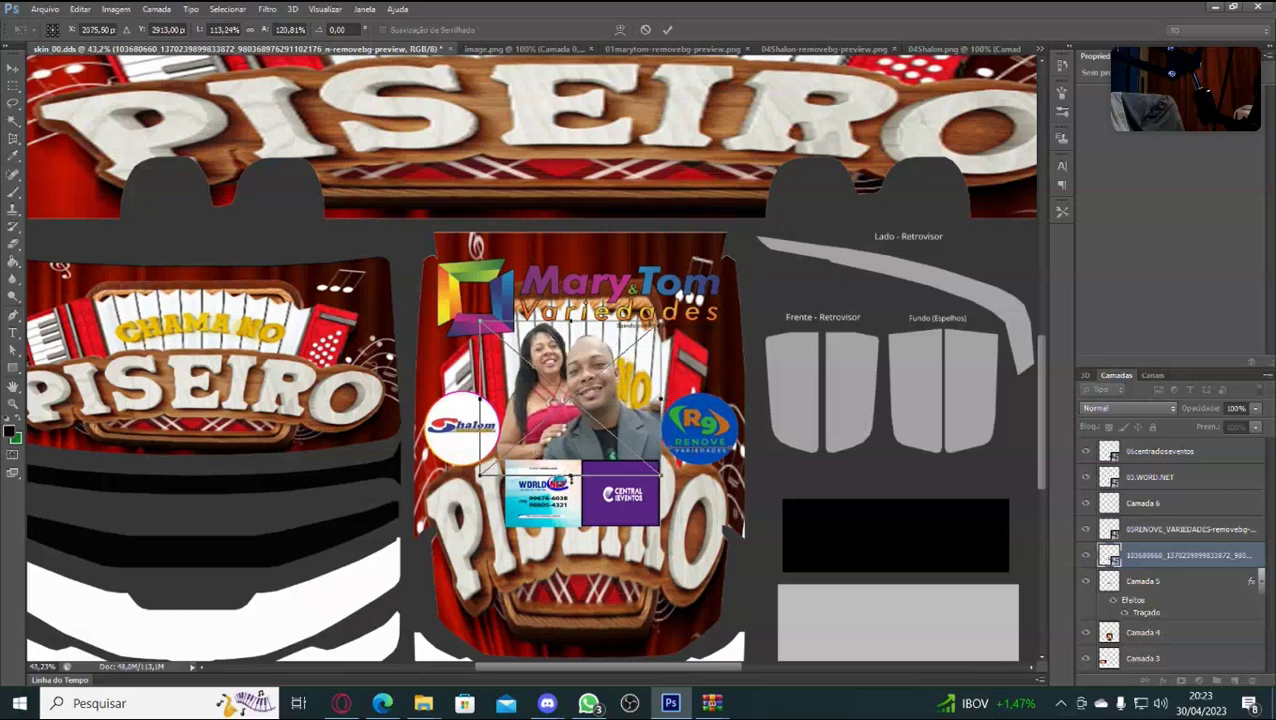
left_click_drag(570, 475, 570, 465)
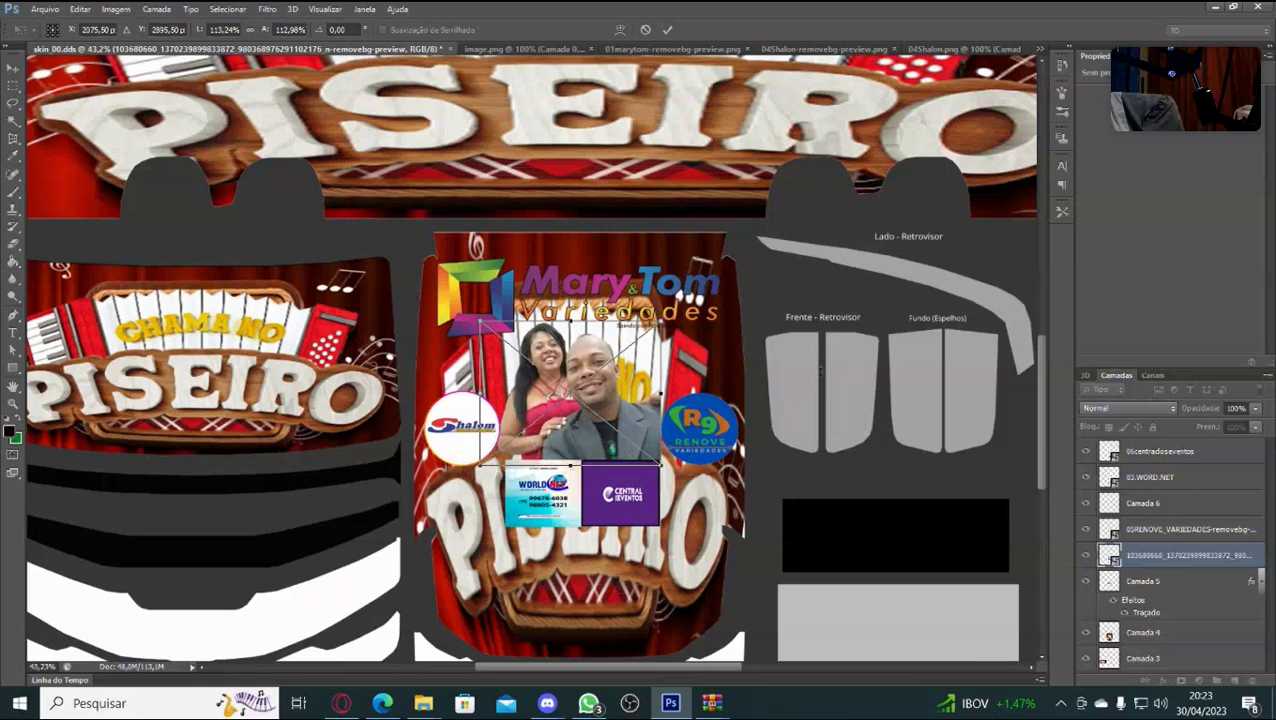
key("Right")
key("Right")
key("Right")
key("Right")
key("Right")
key("Right")
key("Right")
key("Right")
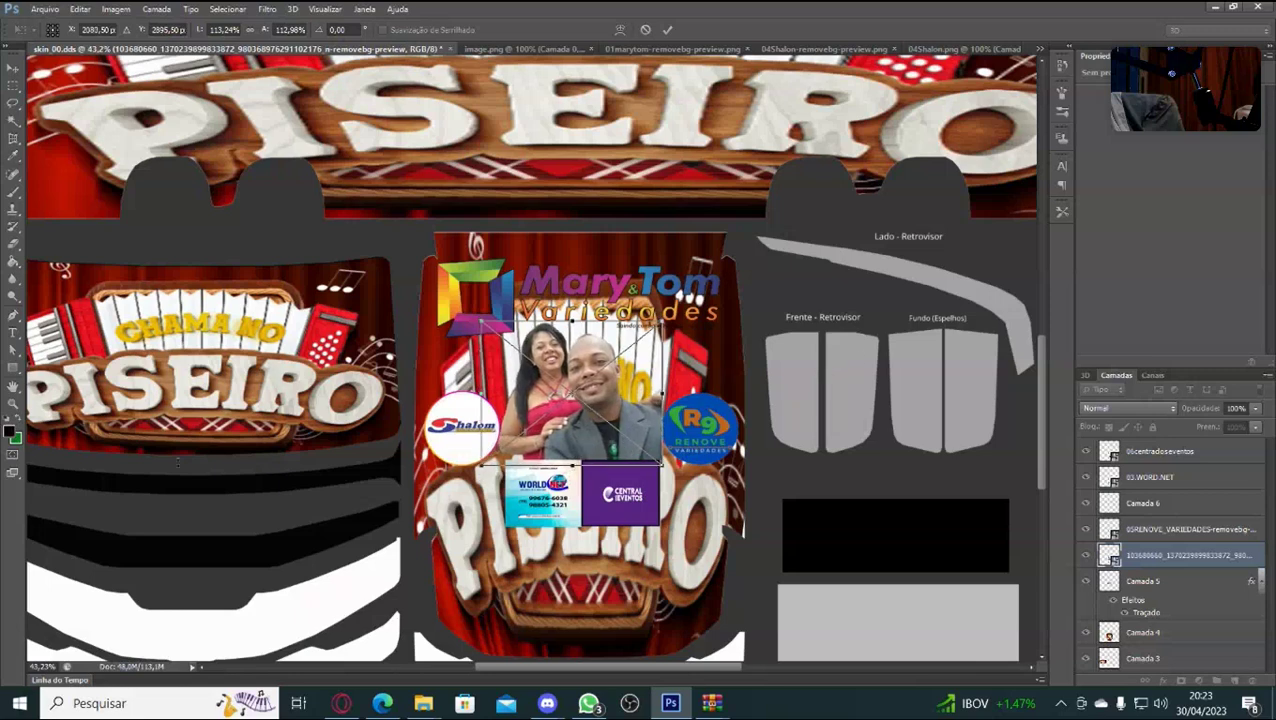
key("Return")
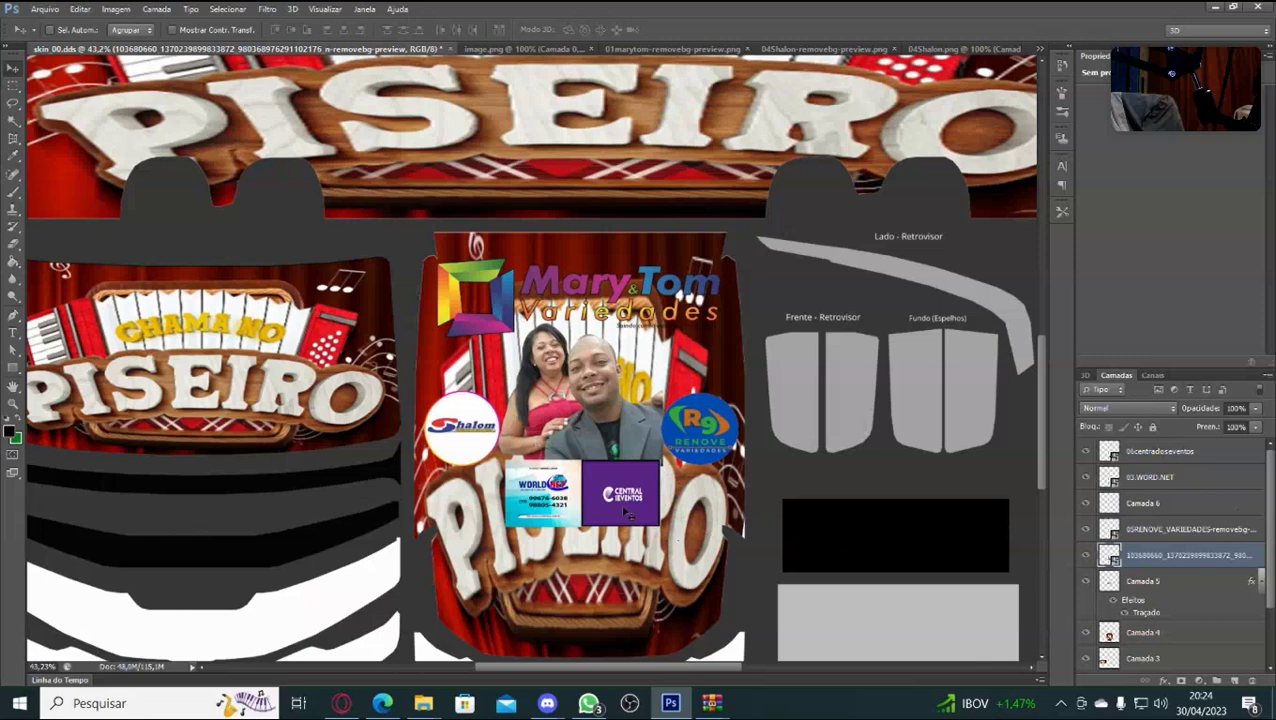
Apply a Free Transform pass on the 03.WORD.NET sponsor card.
left_click(1164, 487)
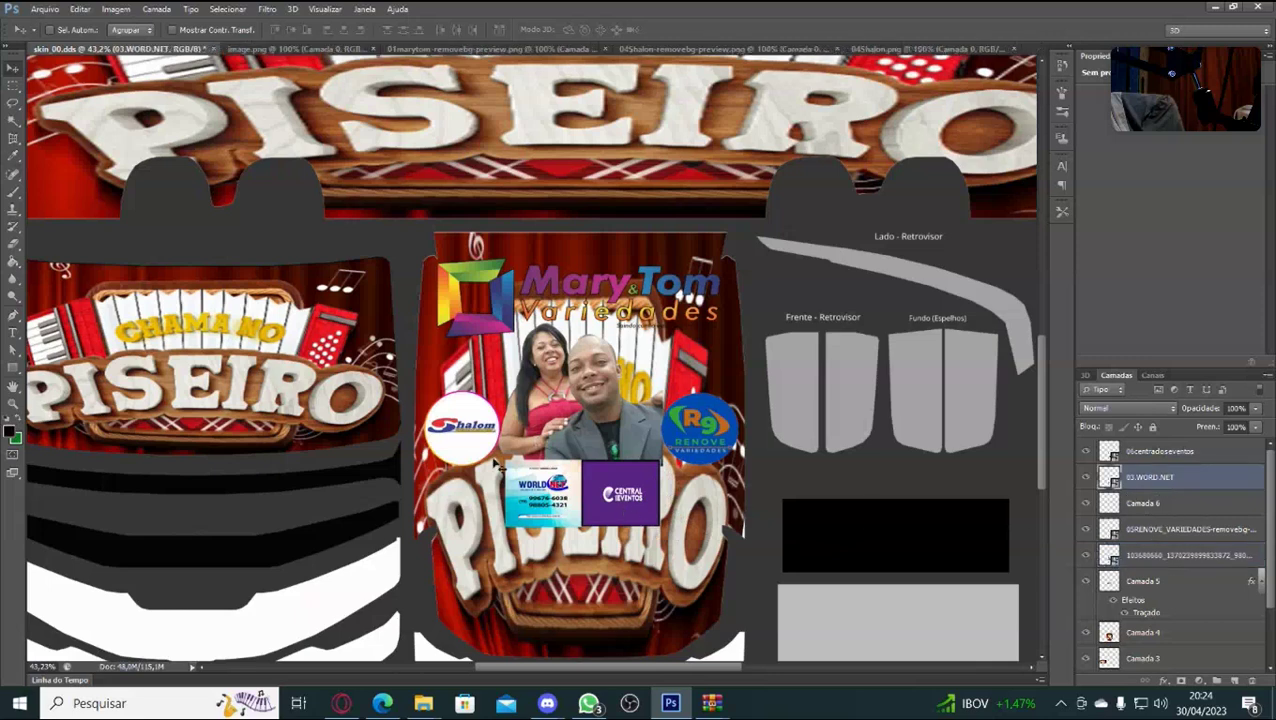
key("ctrl+t")
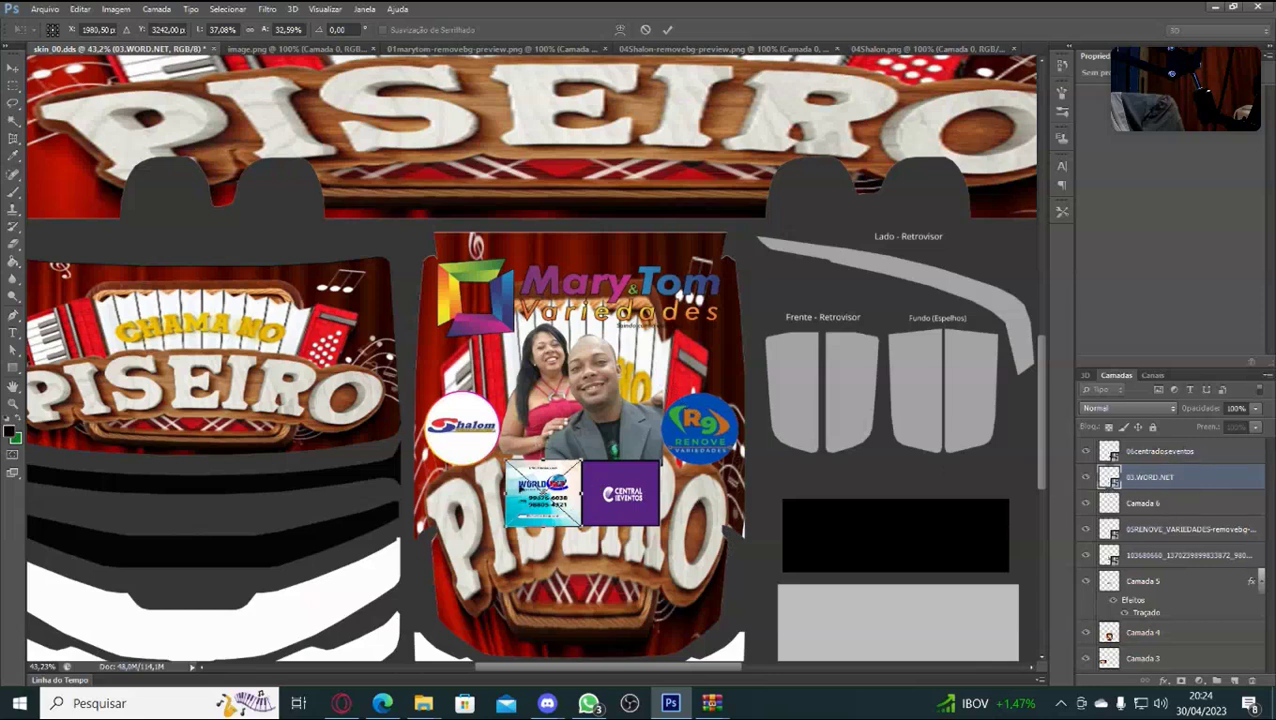
key("Return")
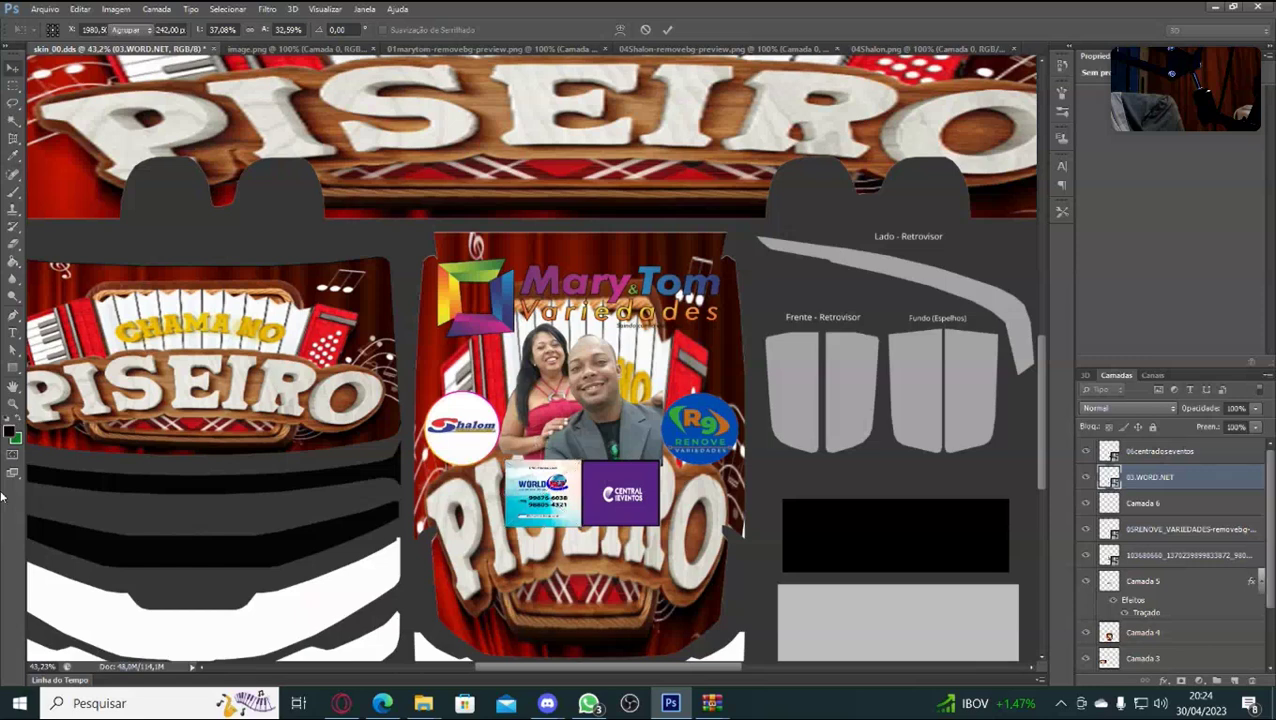
Nudge the Central Eventos logo right and widen it to 128% to meet WORD.NET.
left_click(1198, 451)
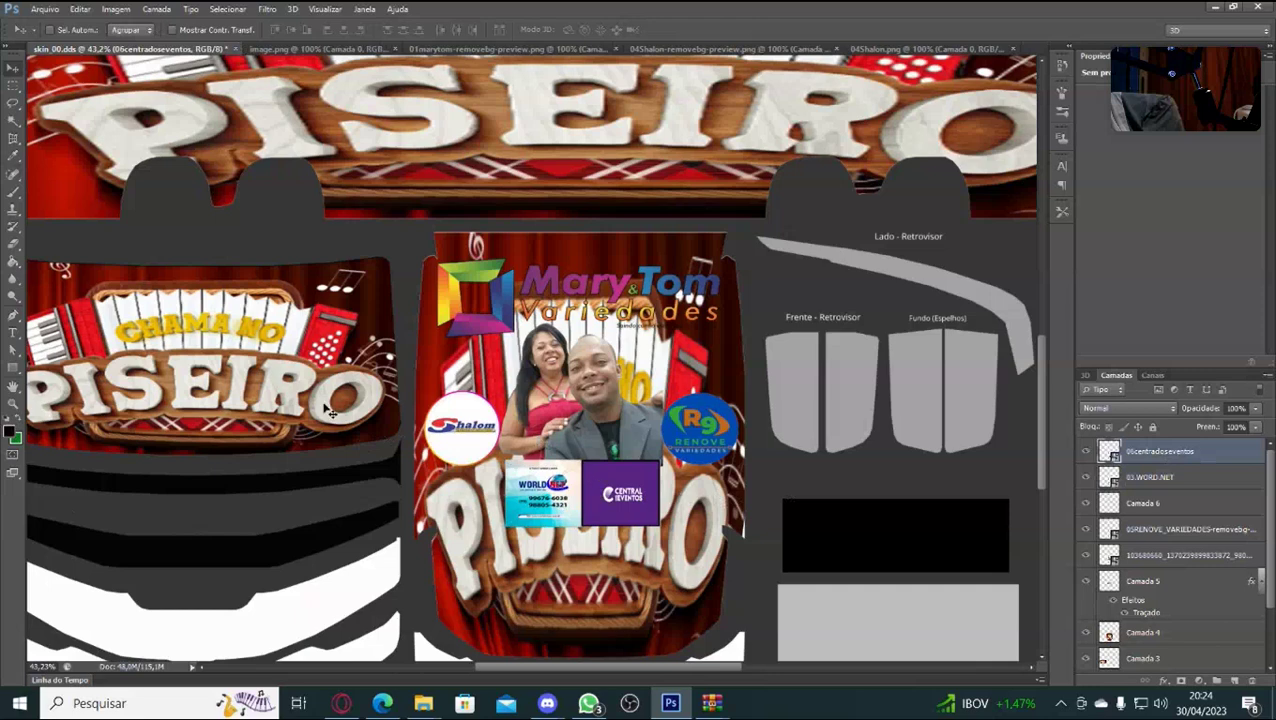
key("ctrl+t")
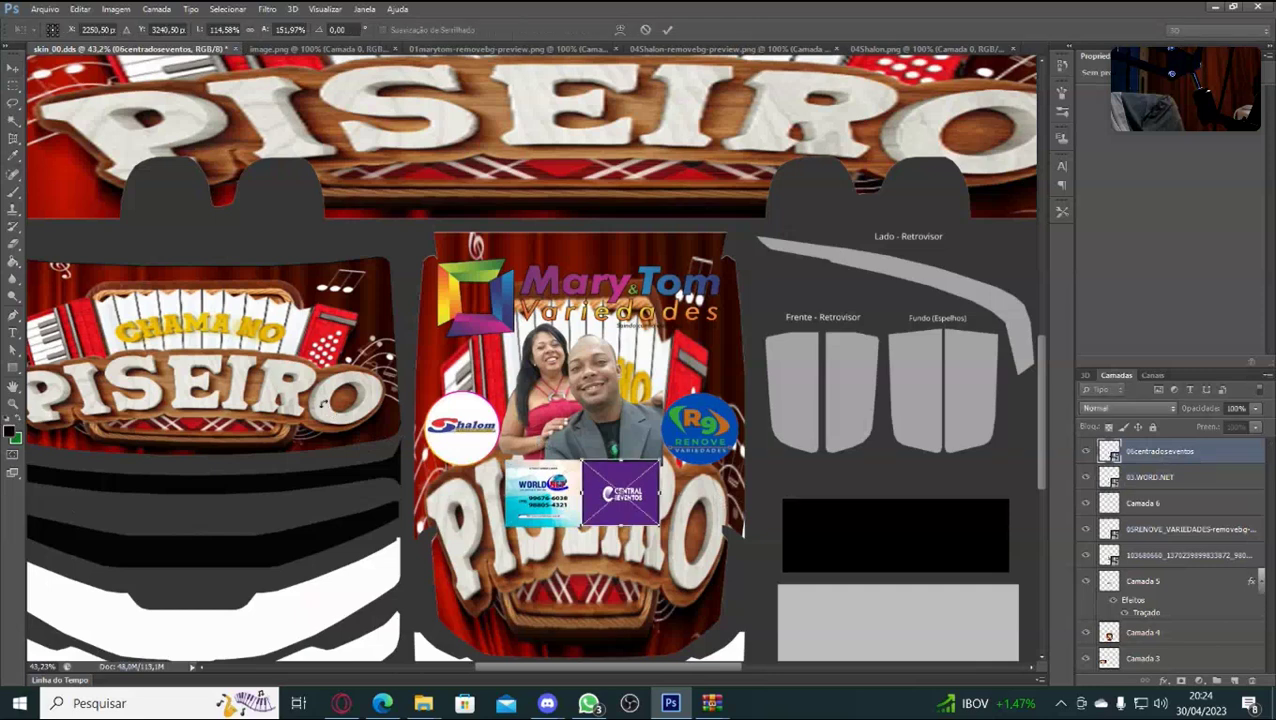
key("Right")
key("Right")
key("Right")
key("Right")
key("Right")
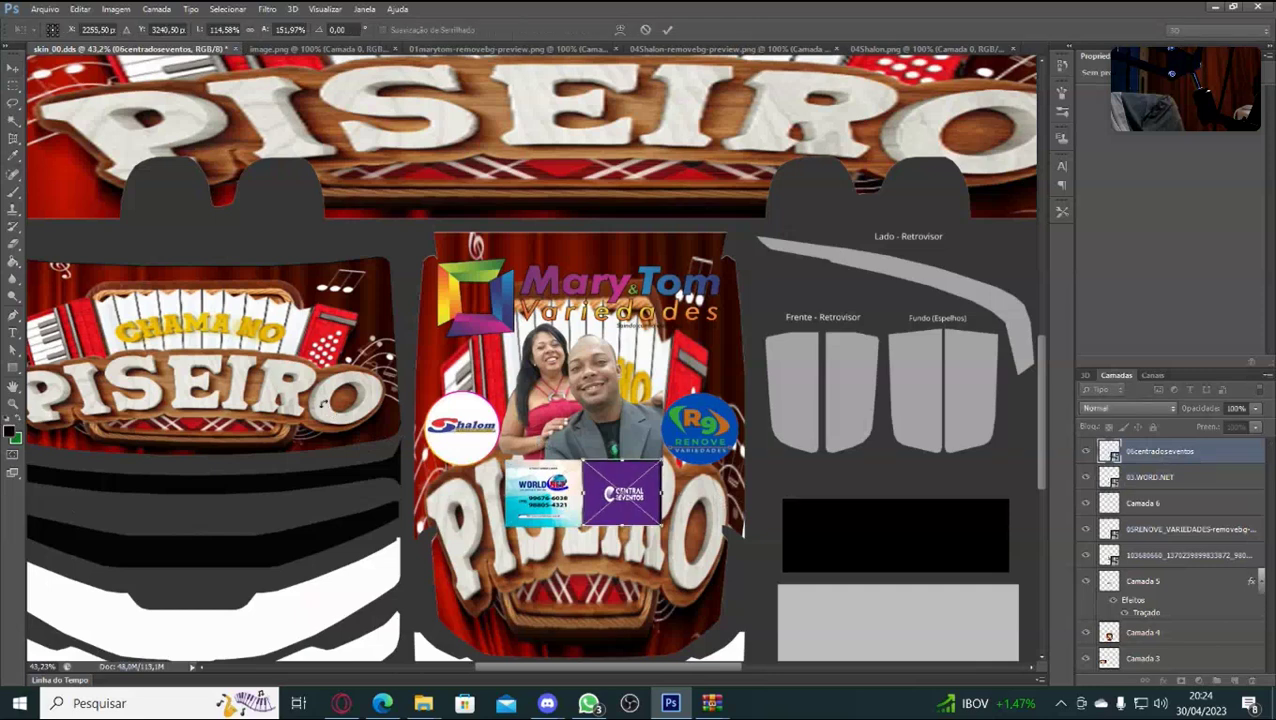
key("Right")
key("Right")
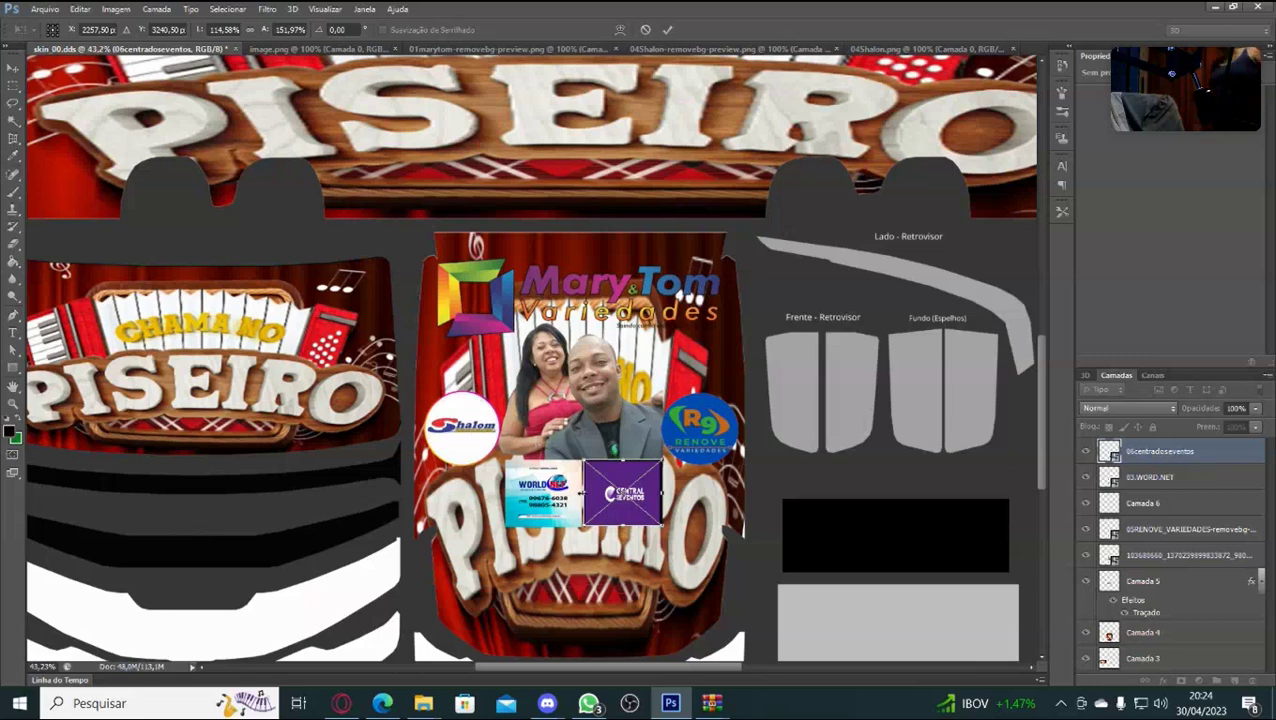
left_click_drag(580, 493, 577, 493)
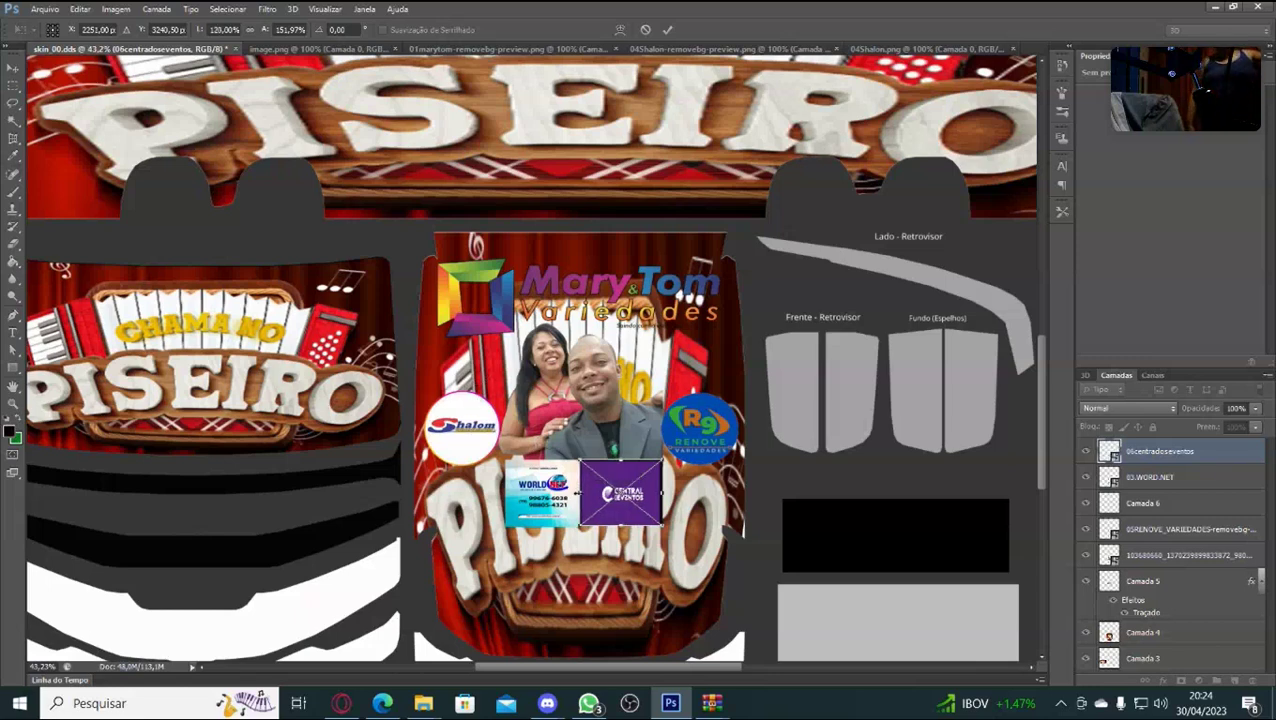
key("Return")
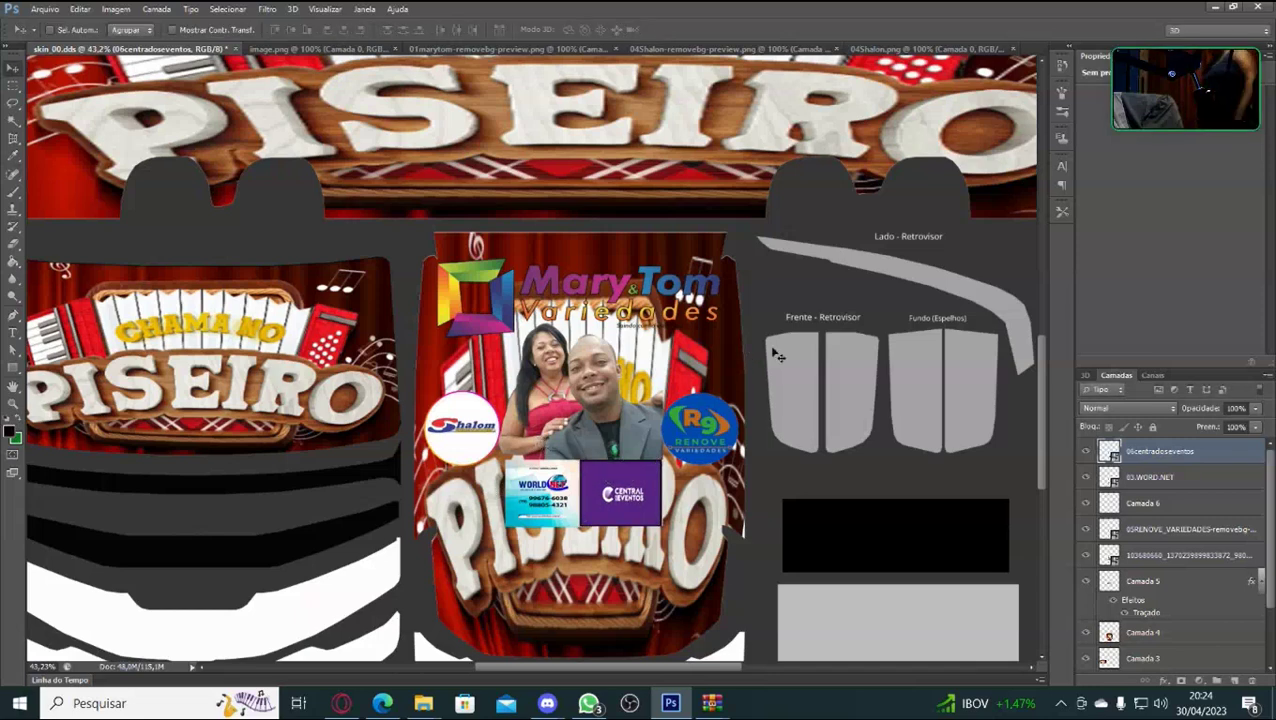
Zoom out to about 26.8% and frame both CHAMA NO PISEIRO side panels above the centre panel.
scroll(778, 345, "down", 1)
scroll(775, 395, "down", 1)
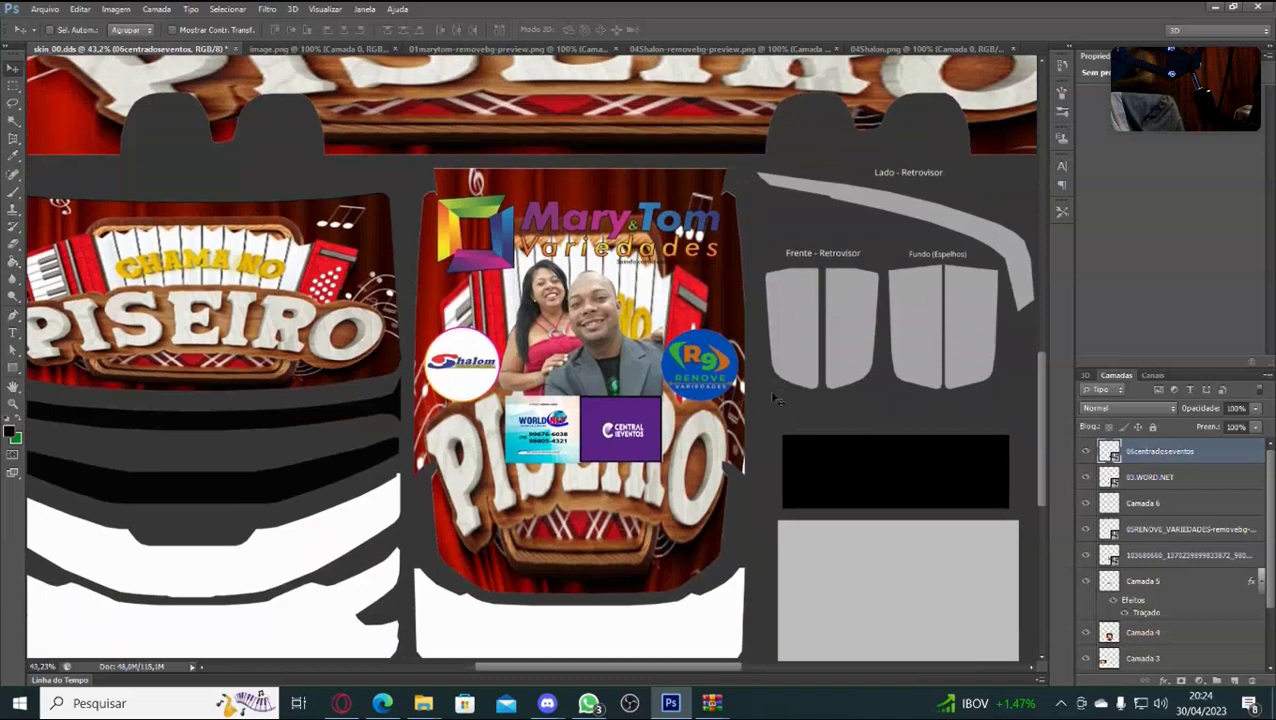
scroll(855, 362, "up", 5)
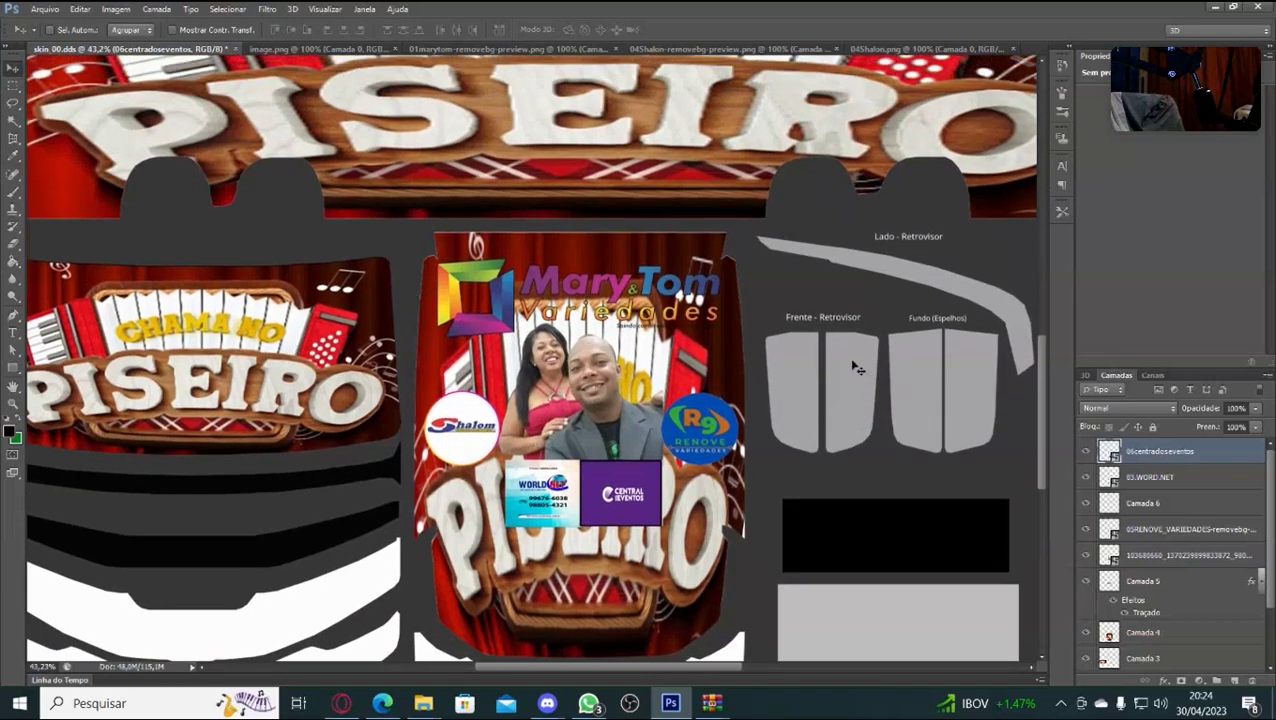
scroll(862, 355, "up", 8)
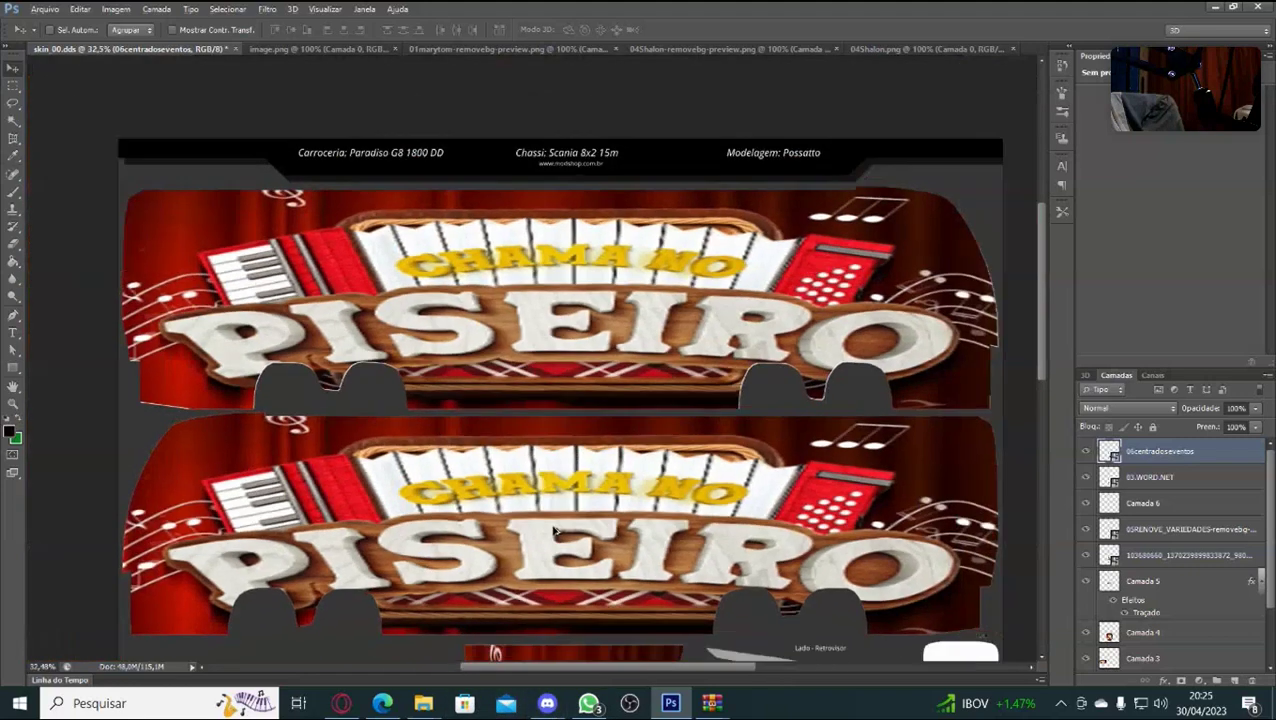
scroll(557, 530, "down", 2)
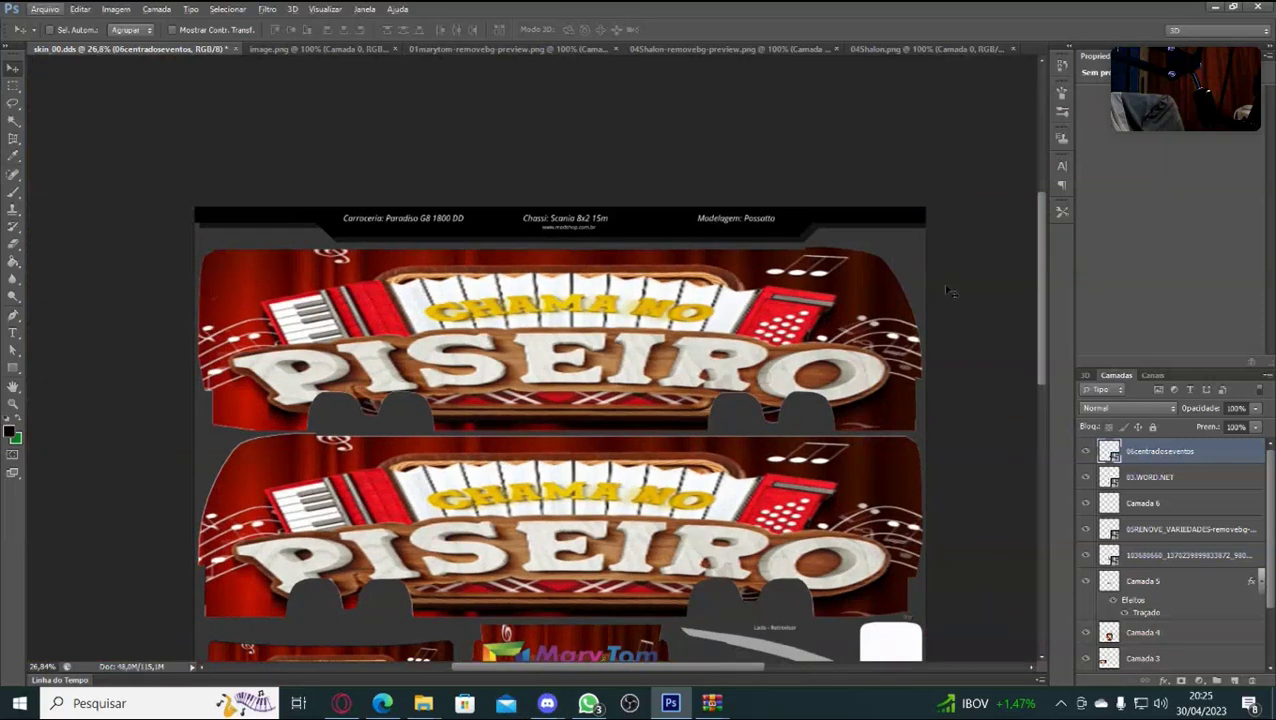
left_click_drag(1039, 277, 1023, 326)
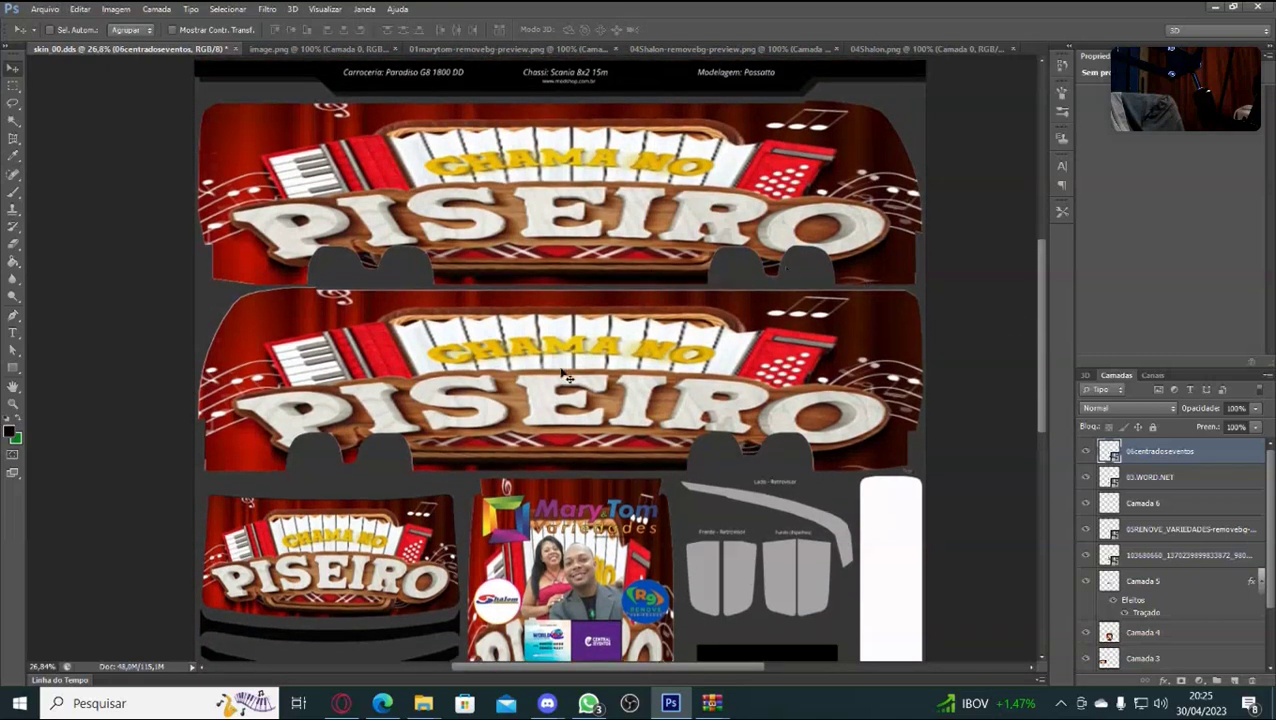
mouse_move(423, 703)
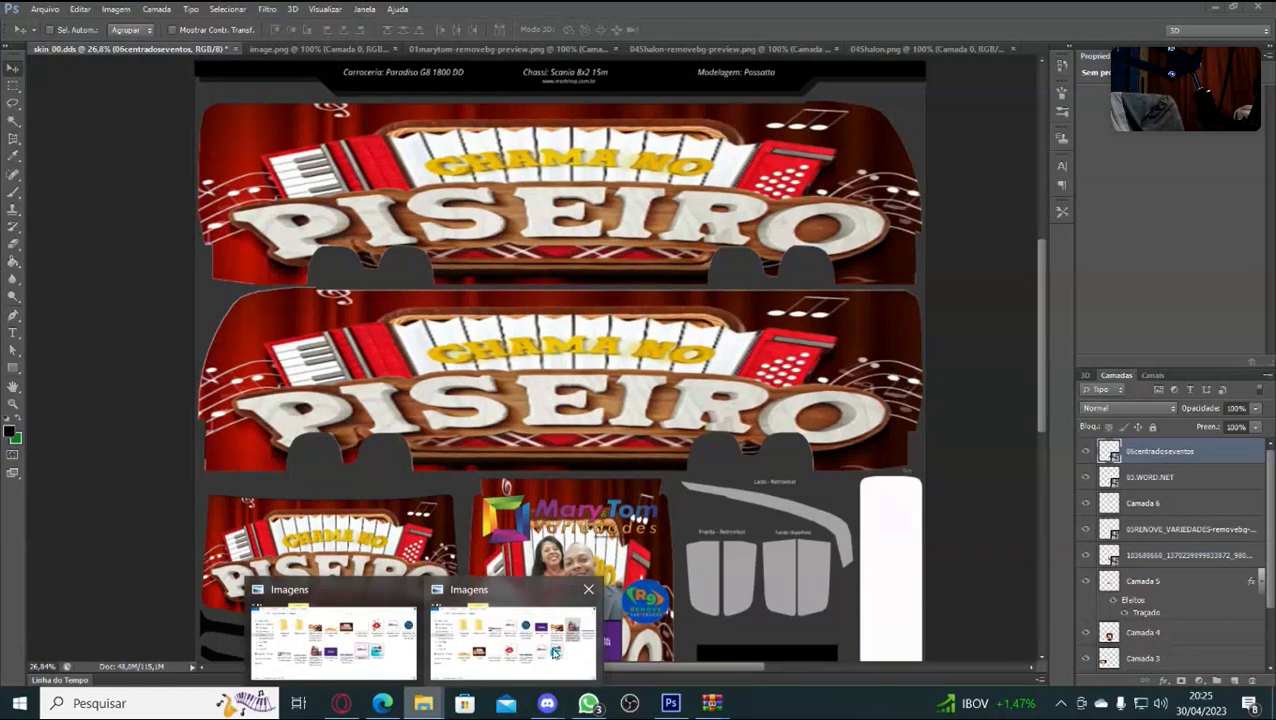
left_click(555, 652)
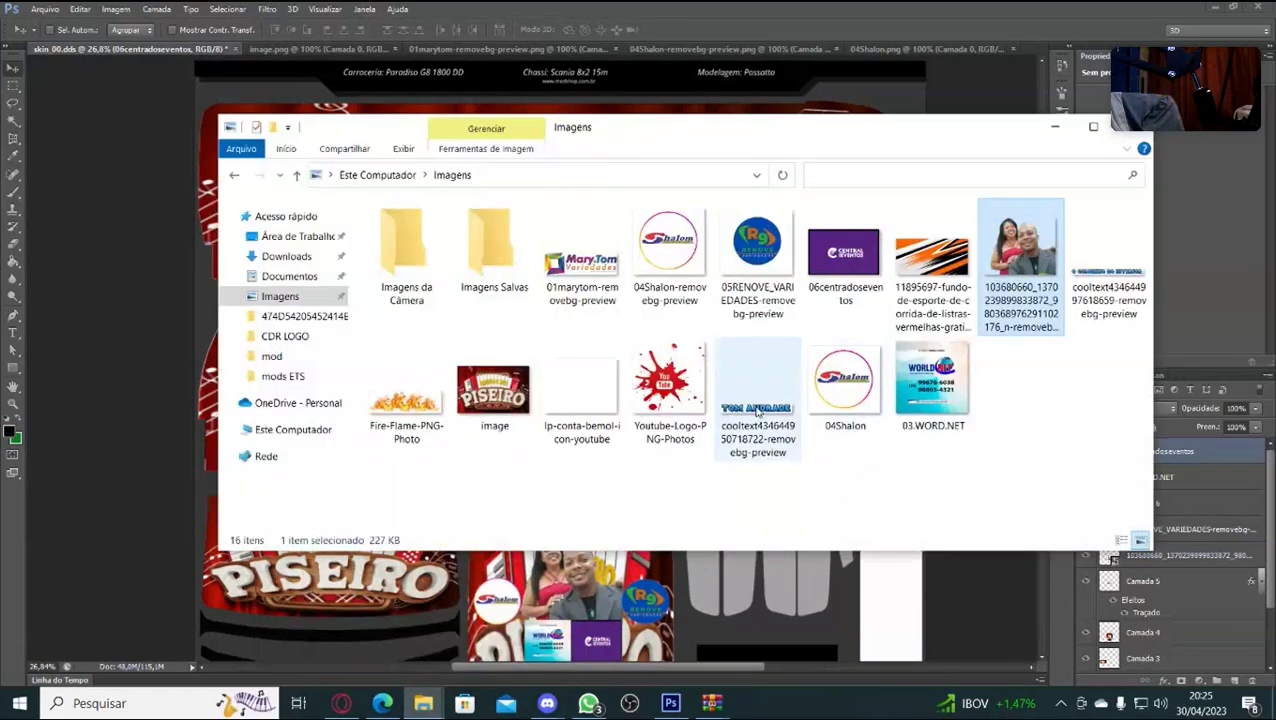
left_click_drag(757, 412, 557, 565)
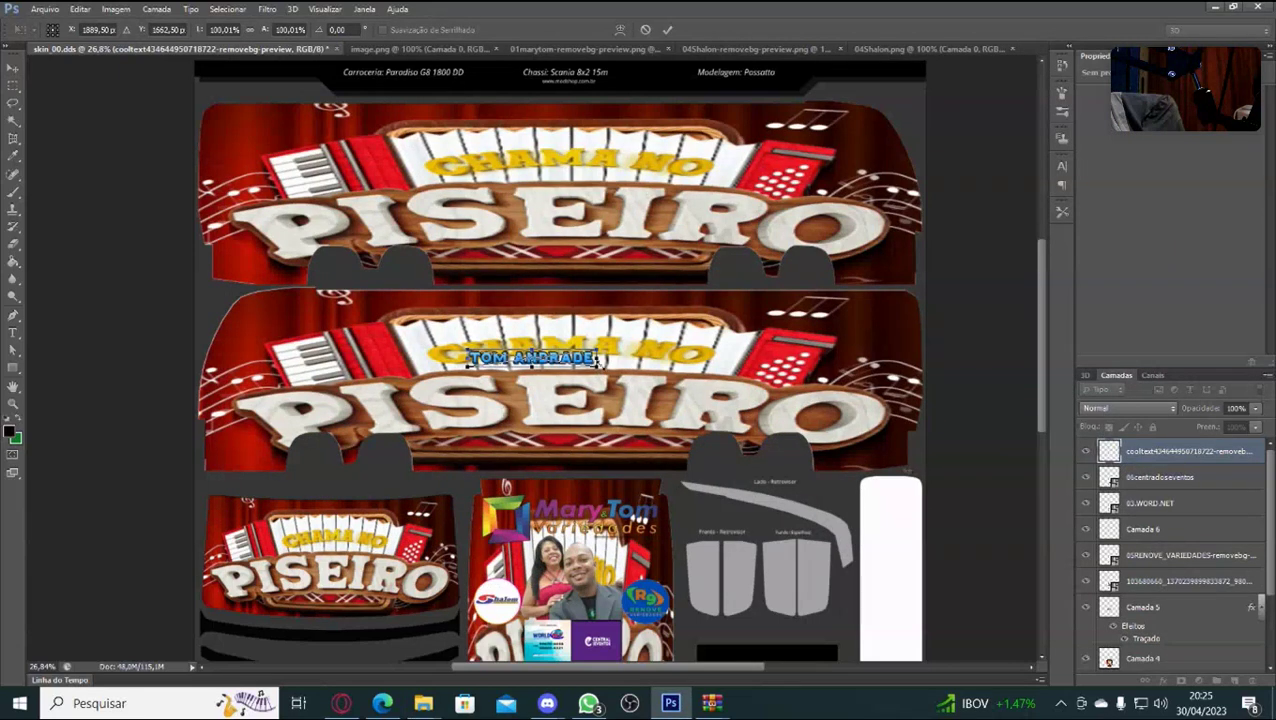
left_click_drag(597, 367, 655, 376)
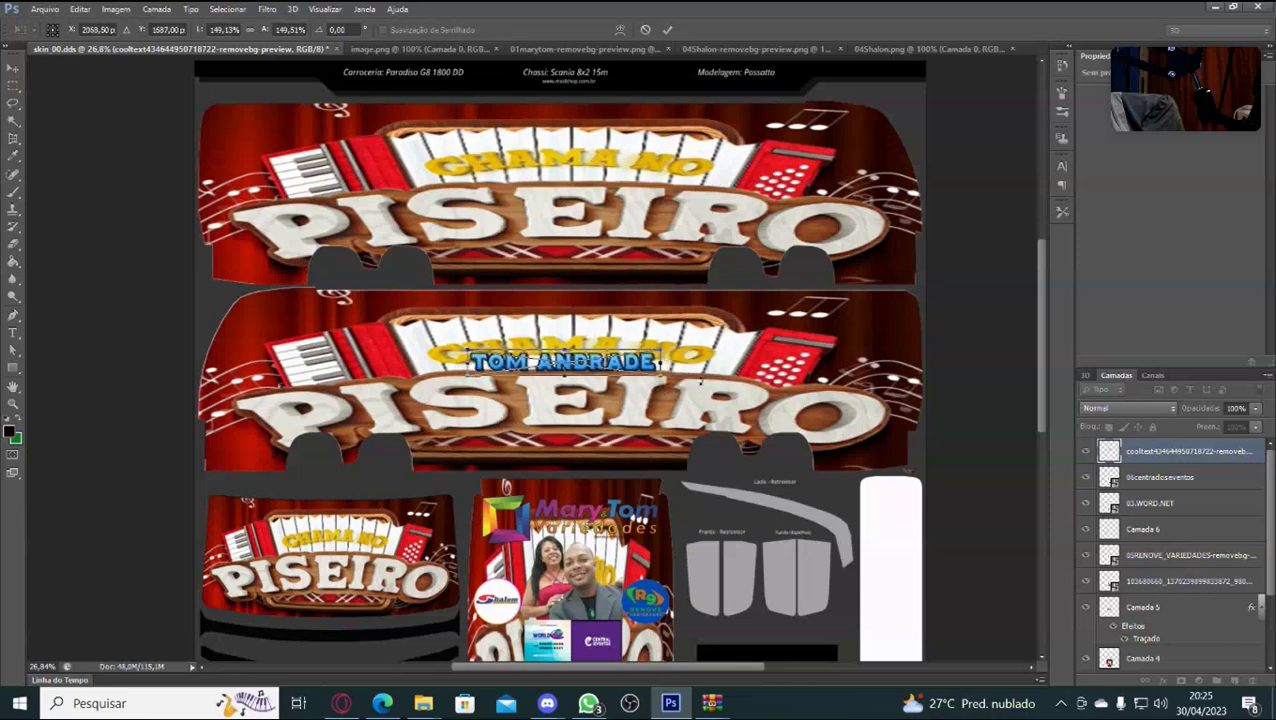
left_click_drag(560, 365, 565, 433)
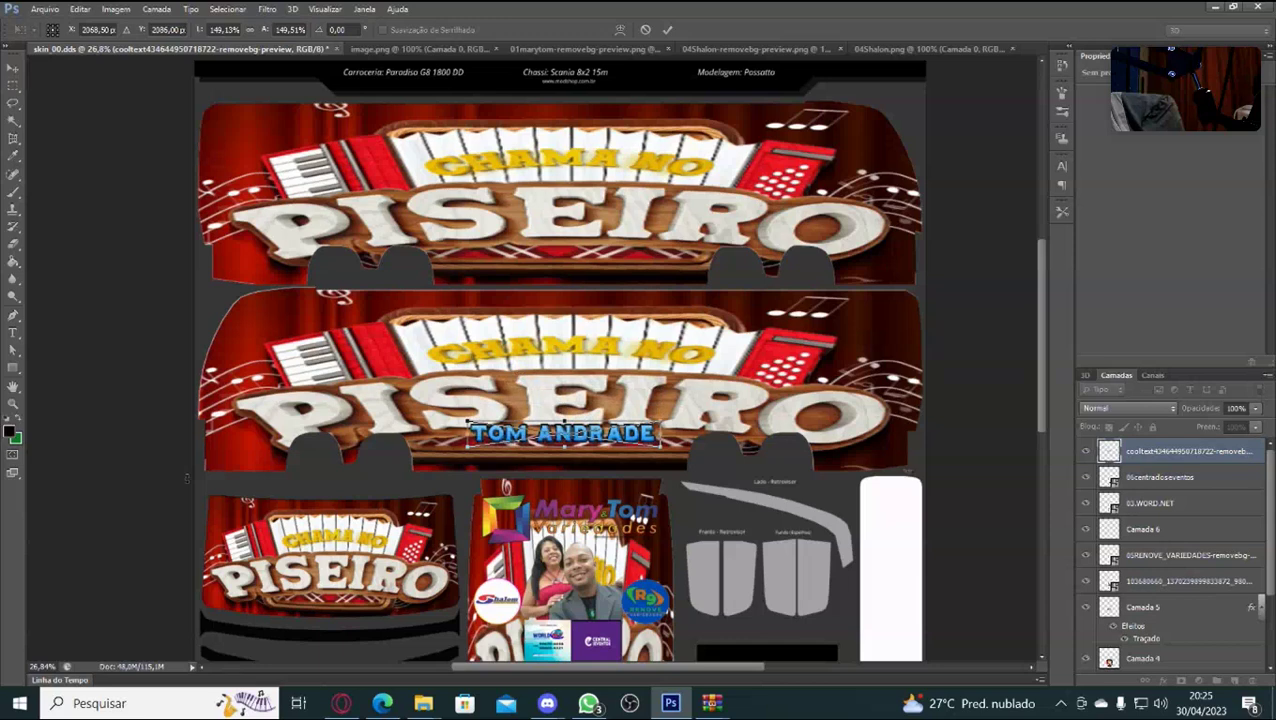
key("Up")
key("Up")
key("Up")
key("Up")
key("Up")
key("Up")
key("Up")
key("Up")
key("Up")
key("Up")
key("Up")
key("Up")
key("Up")
key("Up")
key("Up")
key("Up")
key("Up")
key("Up")
key("Up")
key("Up")
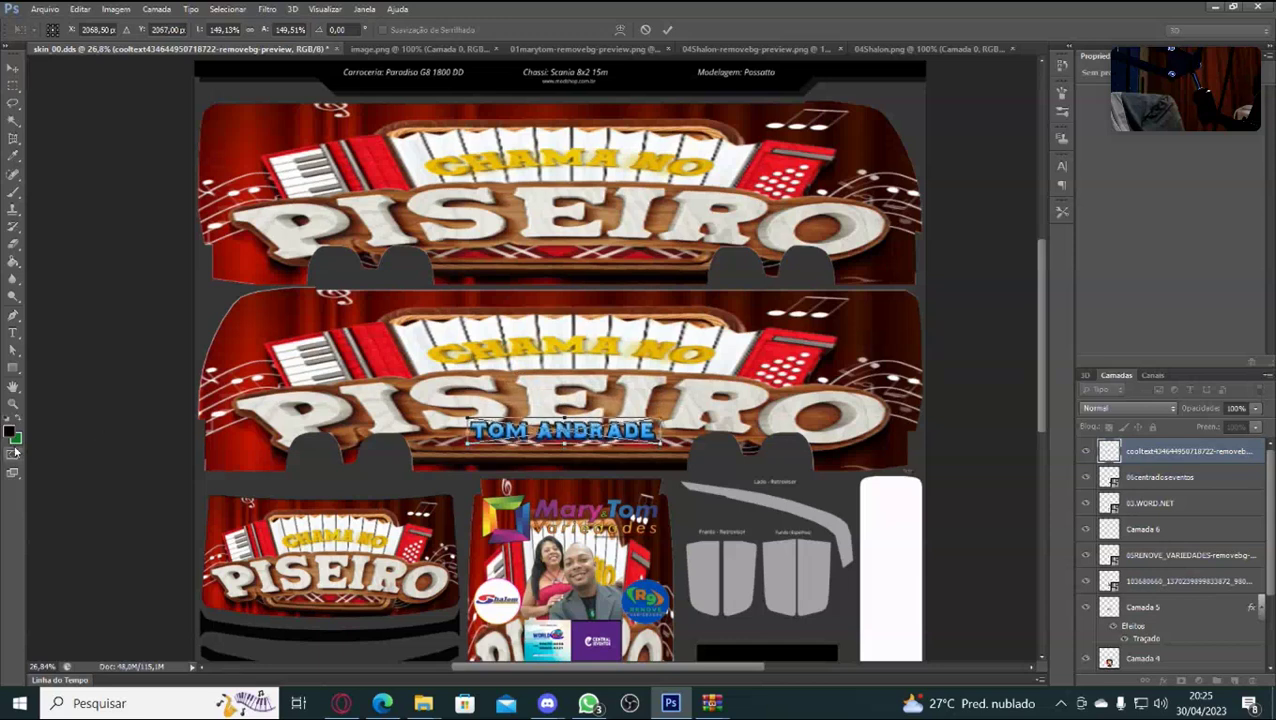
key("Left")
key("Left")
key("Left")
key("Left")
key("Left")
key("Left")
key("Left")
key("Left")
key("Left")
key("Left")
key("Left")
key("Left")
key("Left")
key("Left")
key("Left")
key("Up")
key("Up")
key("Up")
key("Up")
key("Up")
key("Up")
key("Up")
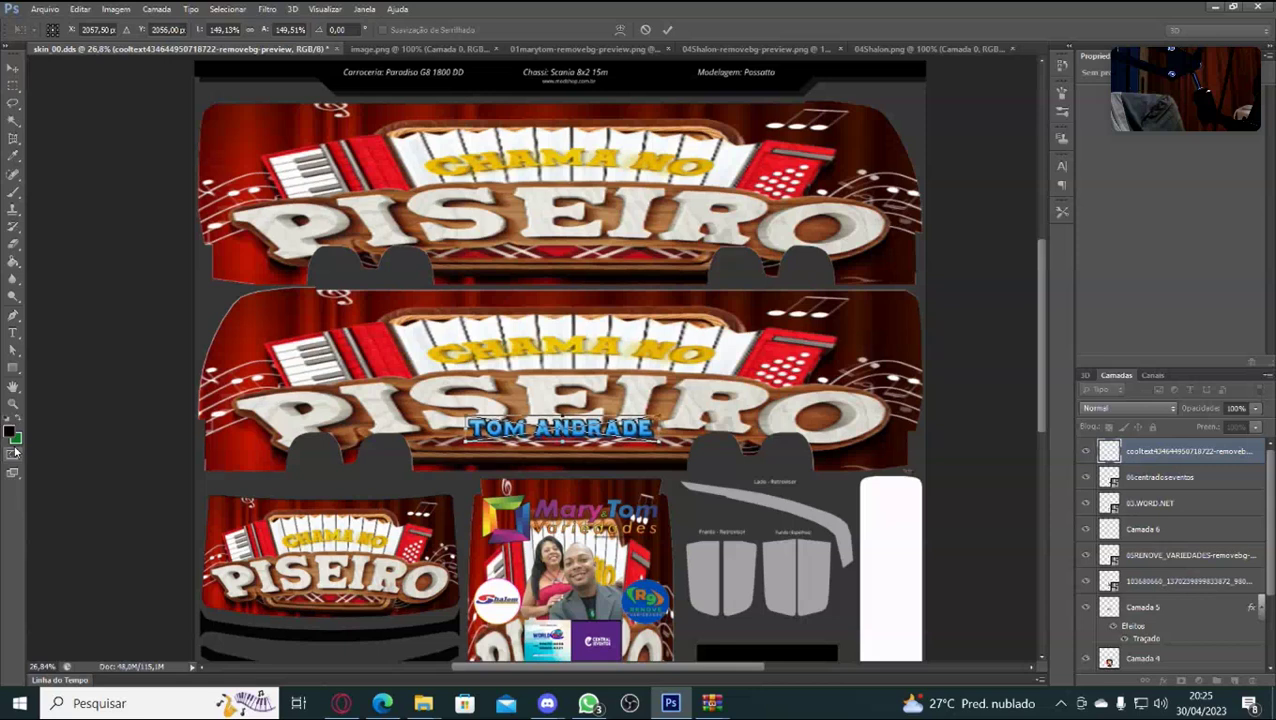
key("Left")
key("Left")
key("Left")
key("Left")
key("Left")
key("Left")
key("Left")
key("Left")
key("Left")
key("Left")
key("Left")
key("Left")
key("Left")
key("Left")
key("Left")
key("Left")
key("Left")
key("Left")
key("Left")
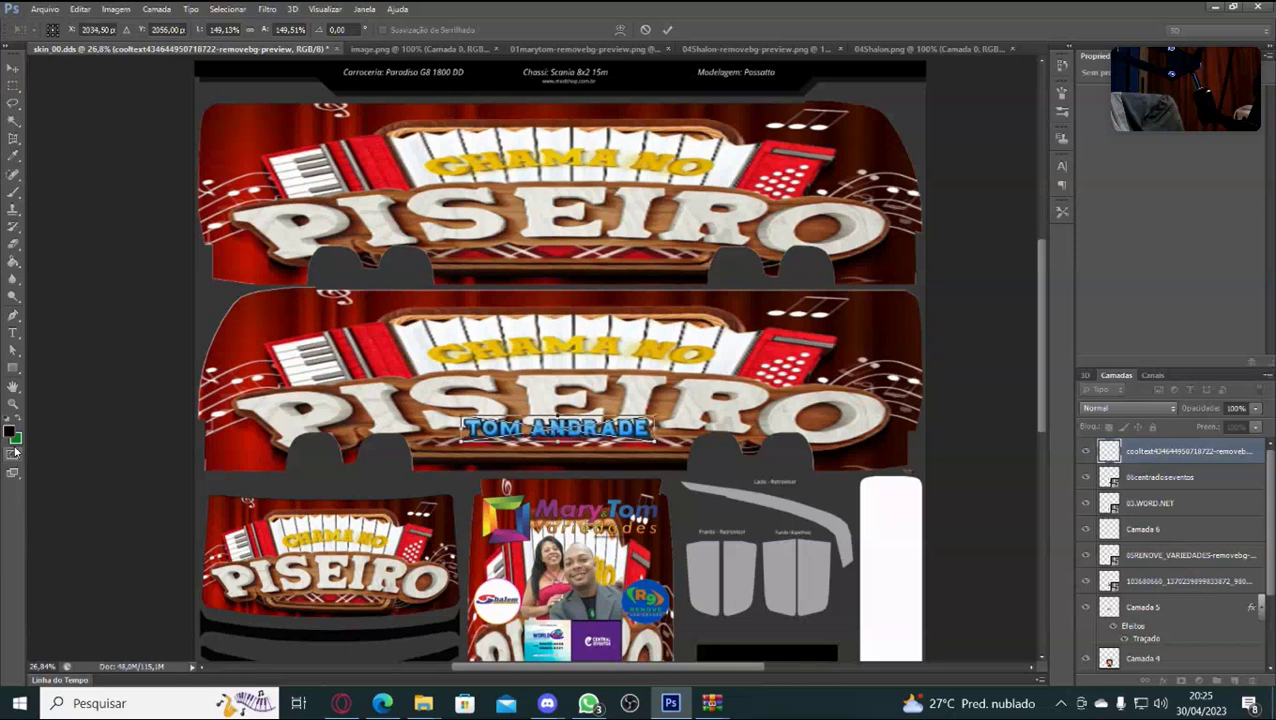
key("Return")
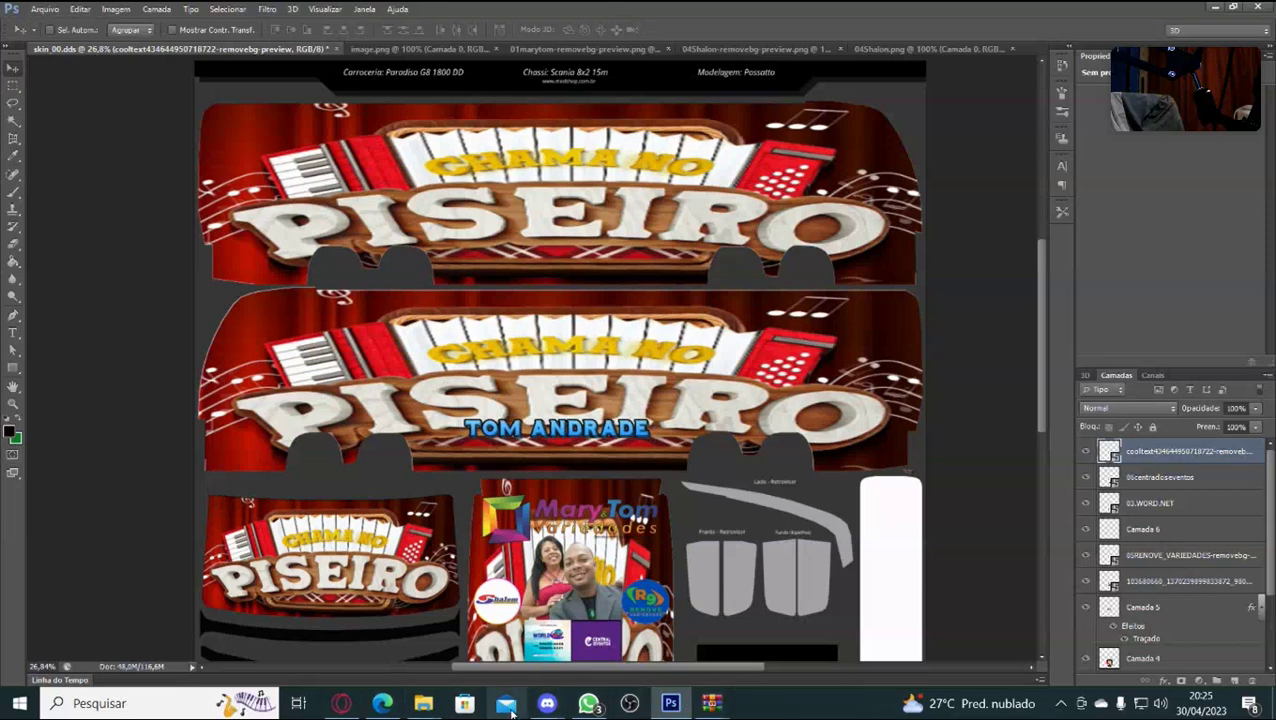
Drag the O CORDINHO DO INTERIOR cooltext PNG from the Imagens folder onto the lower side panel.
mouse_move(588, 704)
mouse_move(418, 708)
left_click(566, 634)
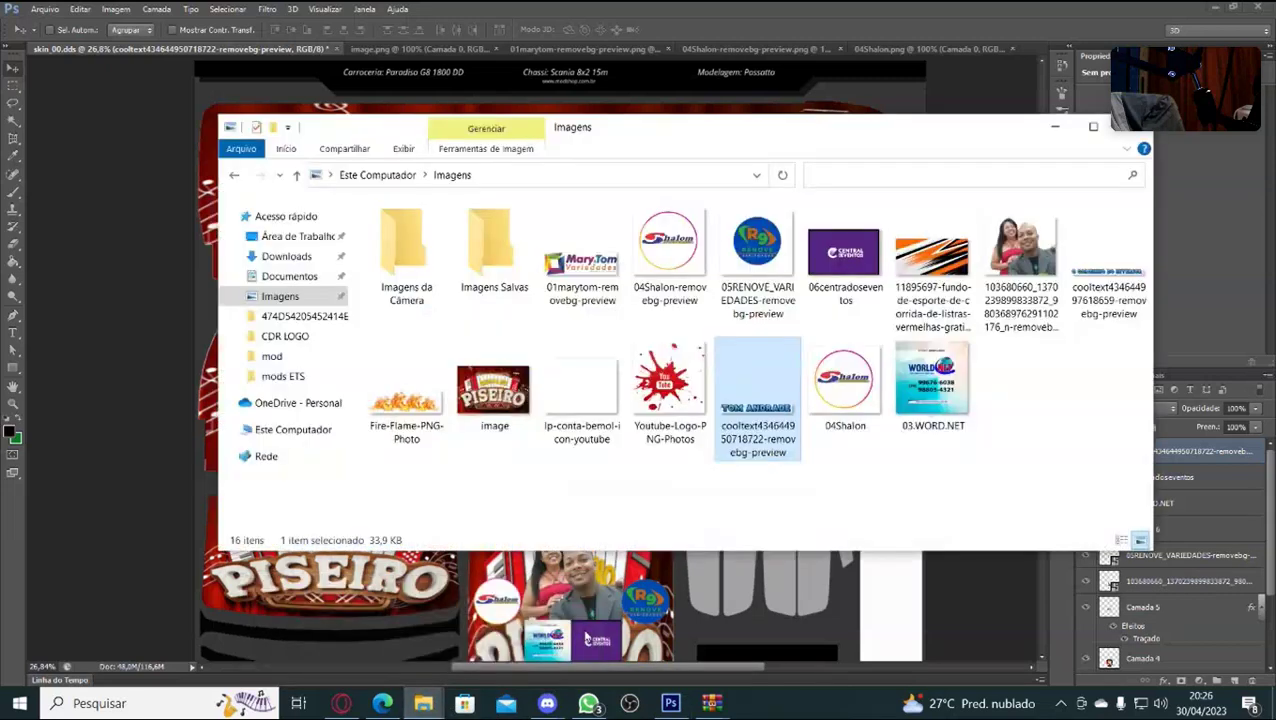
left_click_drag(1100, 262, 585, 600)
key("Right")
key("Right")
key("Right")
key("Right")
key("Right")
key("Right")
key("Right")
key("Right")
key("Right")
key("Right")
key("Right")
key("Right")
key("Right")
key("Right")
key("Right")
key("Right")
key("Right")
key("Right")
key("Right")
key("Right")
key("Right")
key("Right")
key("Right")
key("Right")
key("Right")
key("Right")
key("Right")
key("Down")
key("Down")
key("Down")
key("Down")
key("Down")
key("Down")
key("Down")
key("Down")
key("Down")
key("Down")
key("Down")
key("Down")
key("Down")
key("Down")
key("Down")
key("Down")
key("Down")
key("Down")
key("Down")
key("Down")
key("Down")
key("Down")
key("Down")
key("Down")
key("Down")
key("Down")
key("Down")
key("Down")
key("Down")
key("Down")
key("Down")
key("Down")
key("Down")
key("Down")
key("Down")
key("Down")
key("Down")
key("Down")
key("Down")
key("Down")
key("Down")
key("Down")
key("Down")
key("Down")
key("Down")
key("Down")
key("Down")
key("Down")
key("Down")
key("Down")
key("Down")
key("Down")
key("Down")
key("Down")
key("Down")
key("Down")
key("Down")
key("Down")
key("Down")
key("Down")
key("Down")
key("Down")
key("Down")
key("Down")
key("Down")
key("Down")
key("Down")
key("Down")
key("Down")
key("Down")
key("Down")
key("Down")
key("Down")
key("Down")
key("Down")
key("Down")
key("Down")
key("Down")
key("Down")
key("Down")
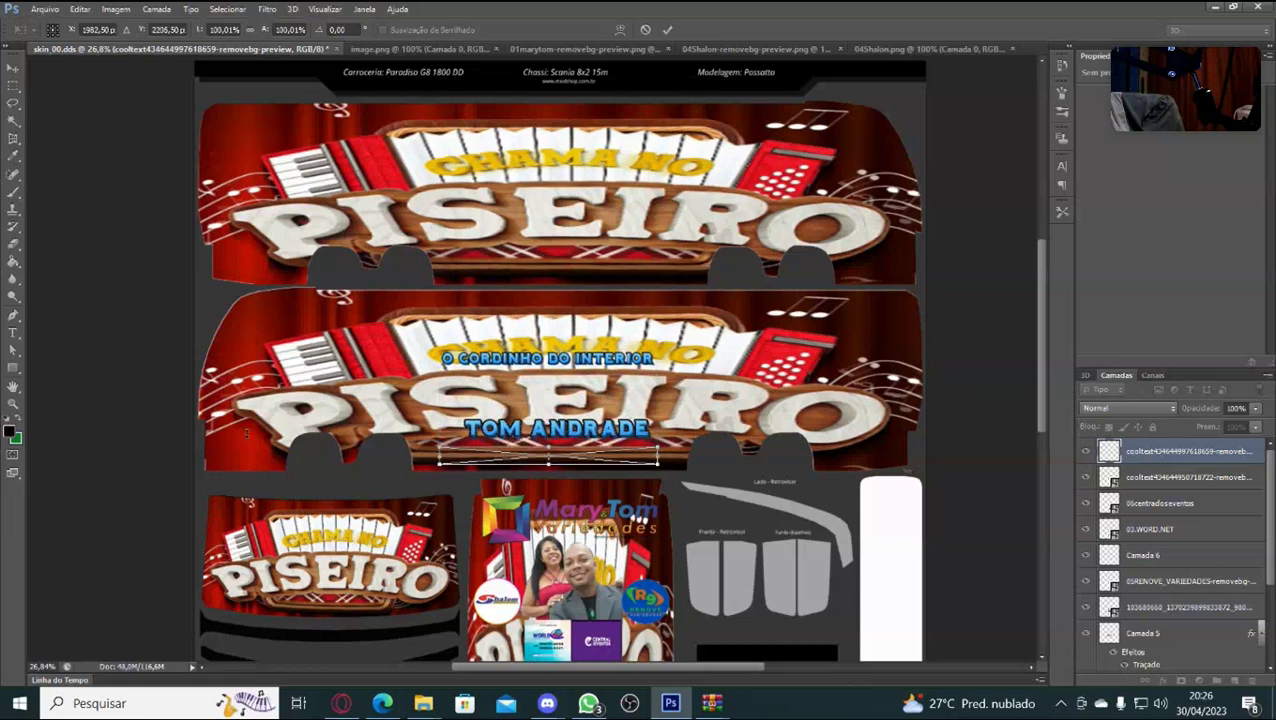
key("Down")
key("Down")
key("Down")
key("Down")
key("Down")
key("Down")
key("Down")
key("Down")
key("Down")
key("Down")
key("Down")
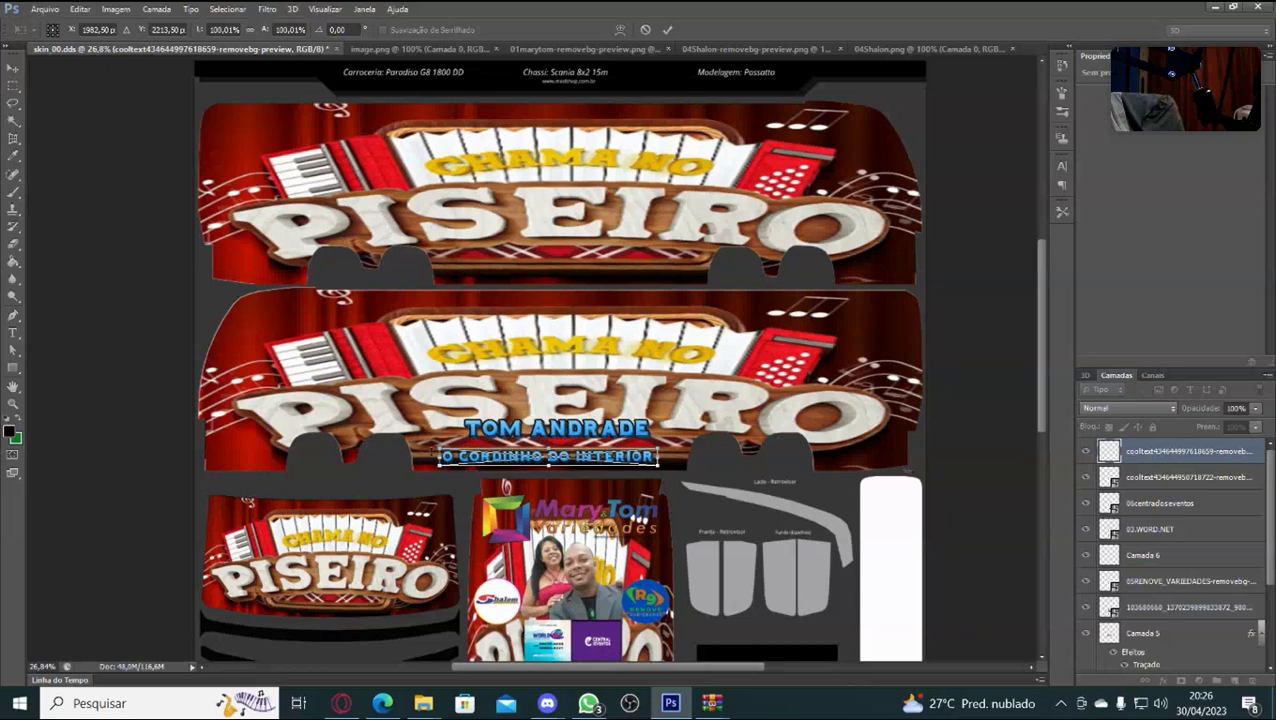
left_click_drag(438, 449, 414, 444)
key("Right")
key("Right")
key("Right")
key("Right")
key("Right")
key("Right")
key("Right")
key("Right")
key("Right")
key("Right")
key("Right")
key("Right")
key("Right")
key("Right")
key("Right")
key("Right")
key("Right")
key("Right")
key("Right")
key("Right")
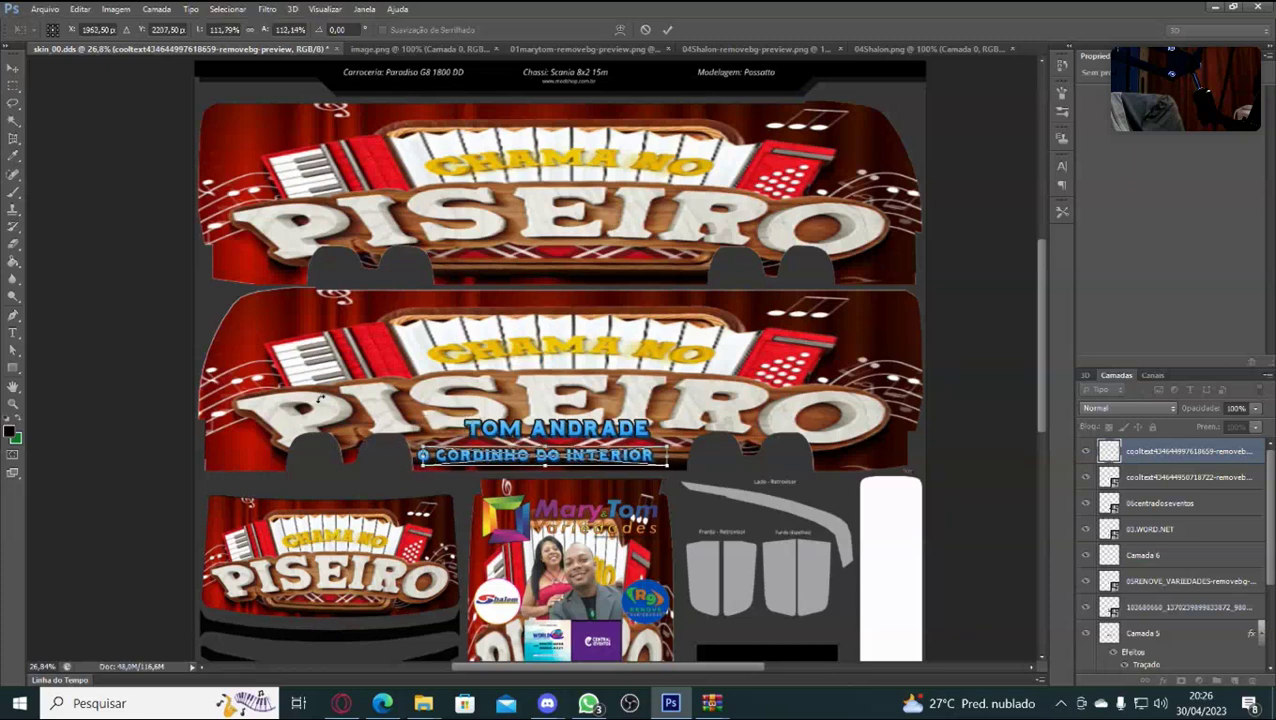
key("Right")
key("Right")
key("Right")
key("Right")
key("Right")
key("Right")
key("Right")
key("Right")
key("Right")
key("Right")
key("Right")
key("Right")
key("Right")
key("Right")
key("Right")
key("Right")
key("Right")
key("Right")
key("Right")
key("Left")
key("Left")
key("Left")
key("Left")
key("Left")
key("Left")
key("Left")
key("Left")
key("Left")
key("Left")
key("Left")
key("Left")
key("Left")
key("Left")
key("Left")
key("Left")
key("Left")
key("Left")
key("Left")
key("Down")
key("Down")
key("Down")
key("Down")
key("Down")
key("Down")
key("Down")
key("Down")
key("Down")
key("Down")
key("Down")
key("Left")
key("Left")
key("Left")
key("Left")
key("Left")
key("Left")
key("Left")
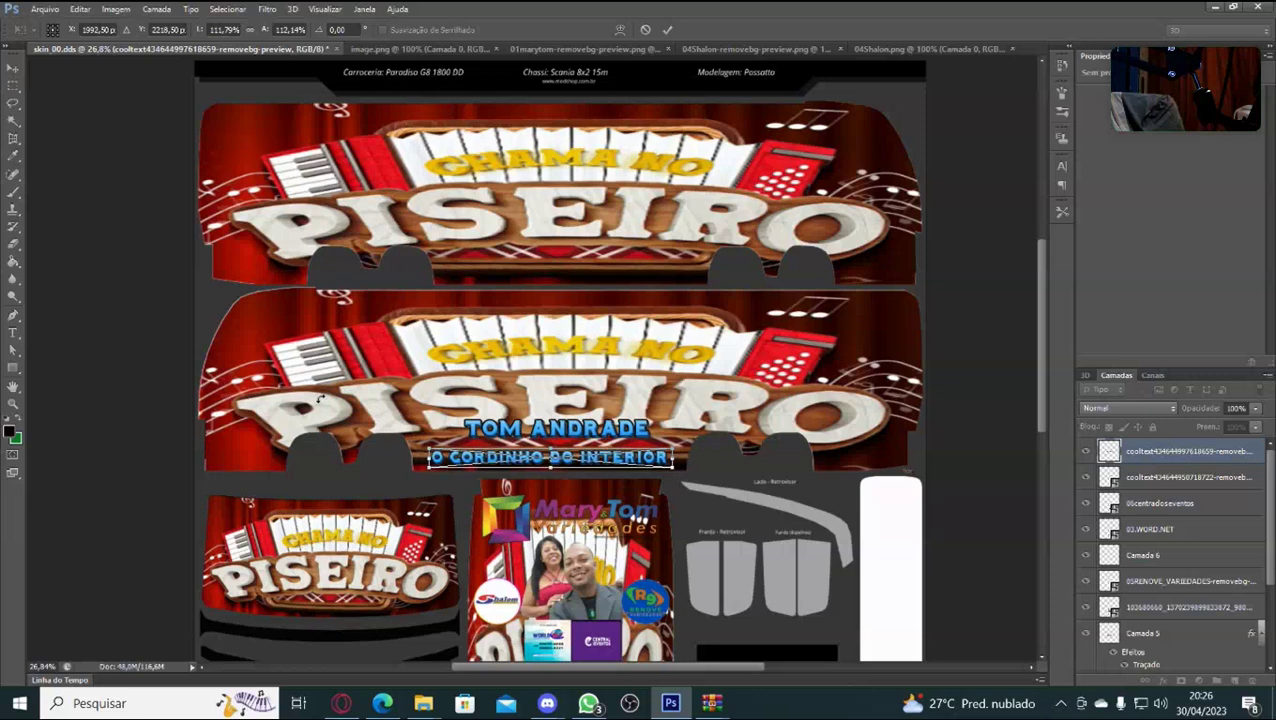
key("Return")
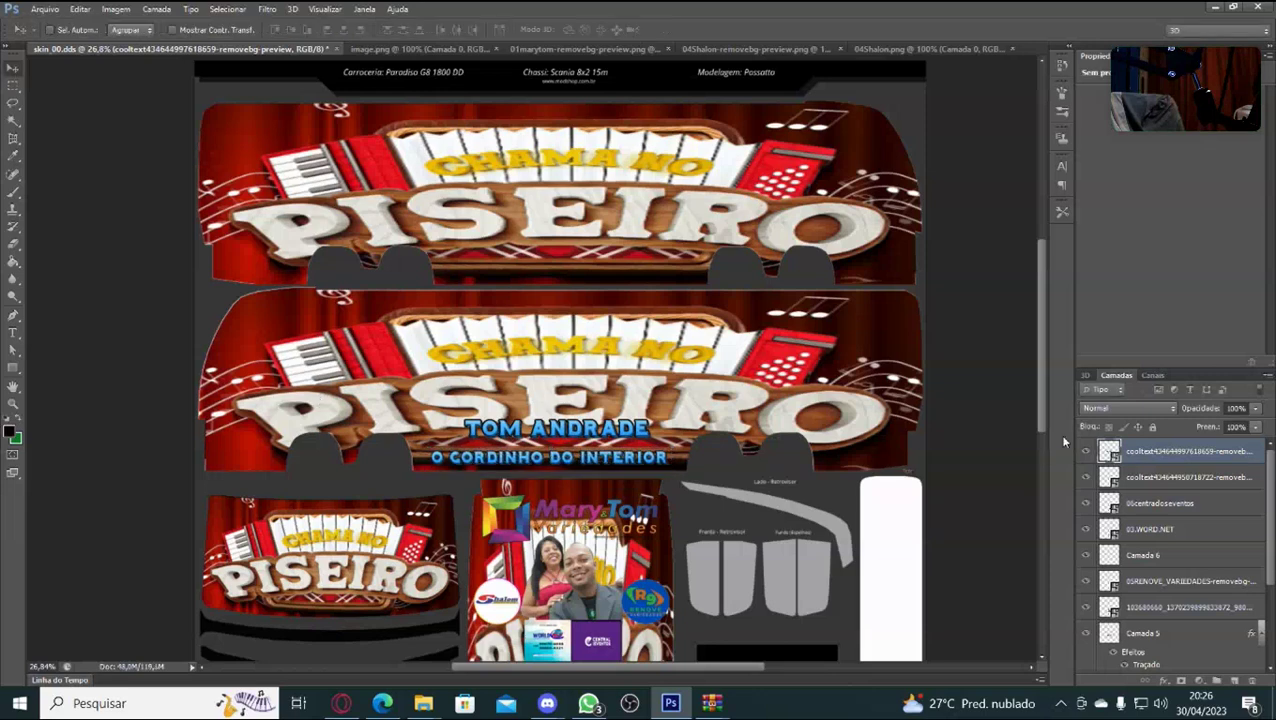
left_click(1154, 478)
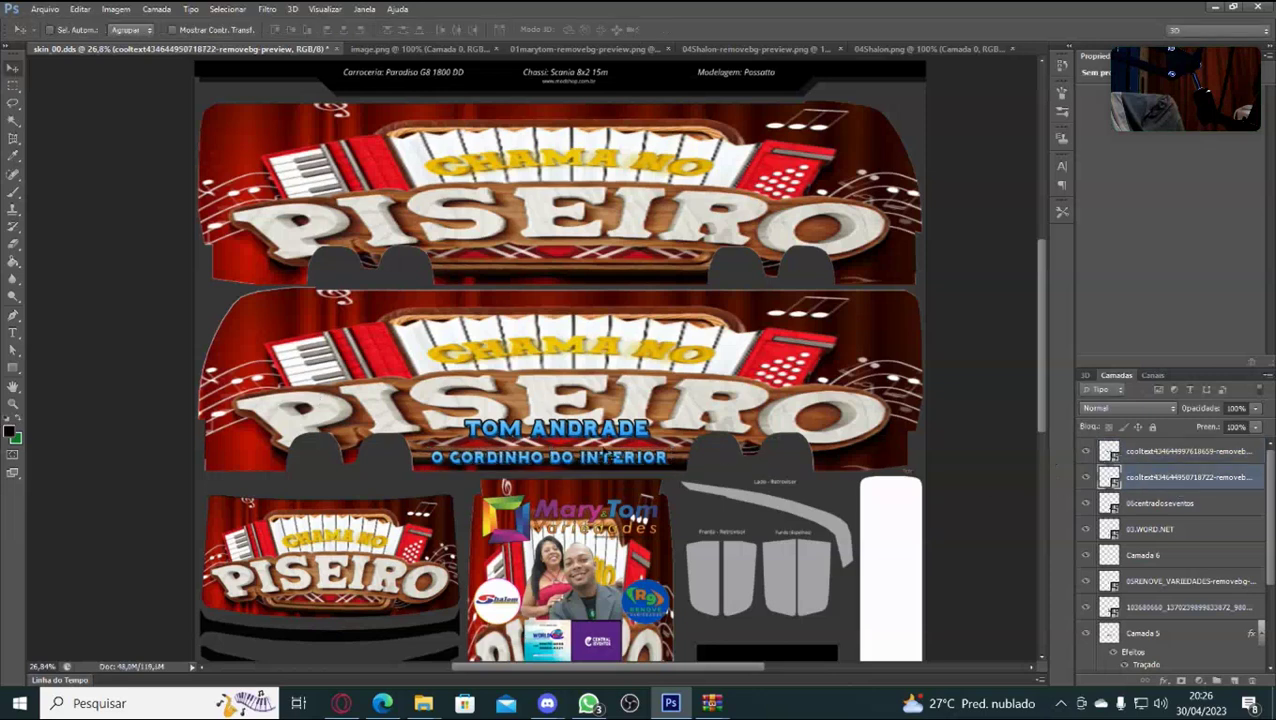
key("ctrl+t")
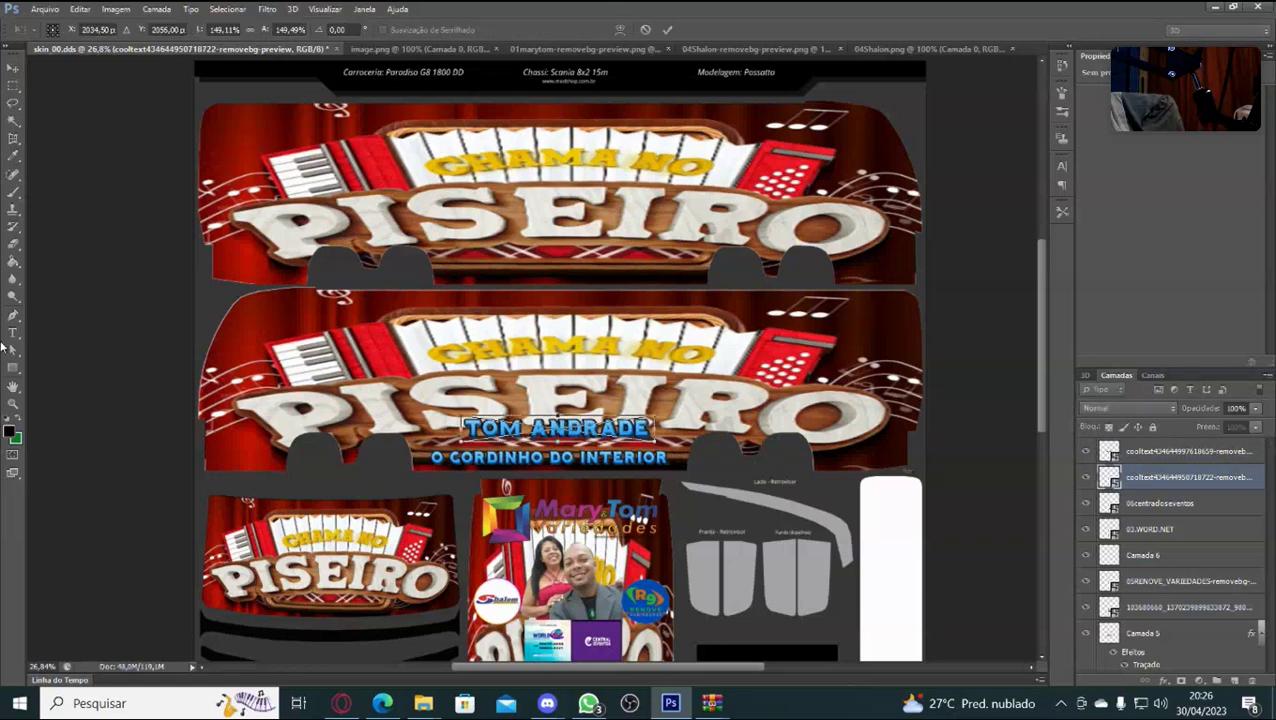
key("Down")
key("Down")
key("Down")
key("Down")
key("Down")
key("Down")
key("Down")
key("Down")
key("Down")
key("Down")
key("Down")
key("Down")
key("Down")
key("Down")
key("Down")
key("Down")
key("Down")
key("Down")
key("Down")
key("Down")
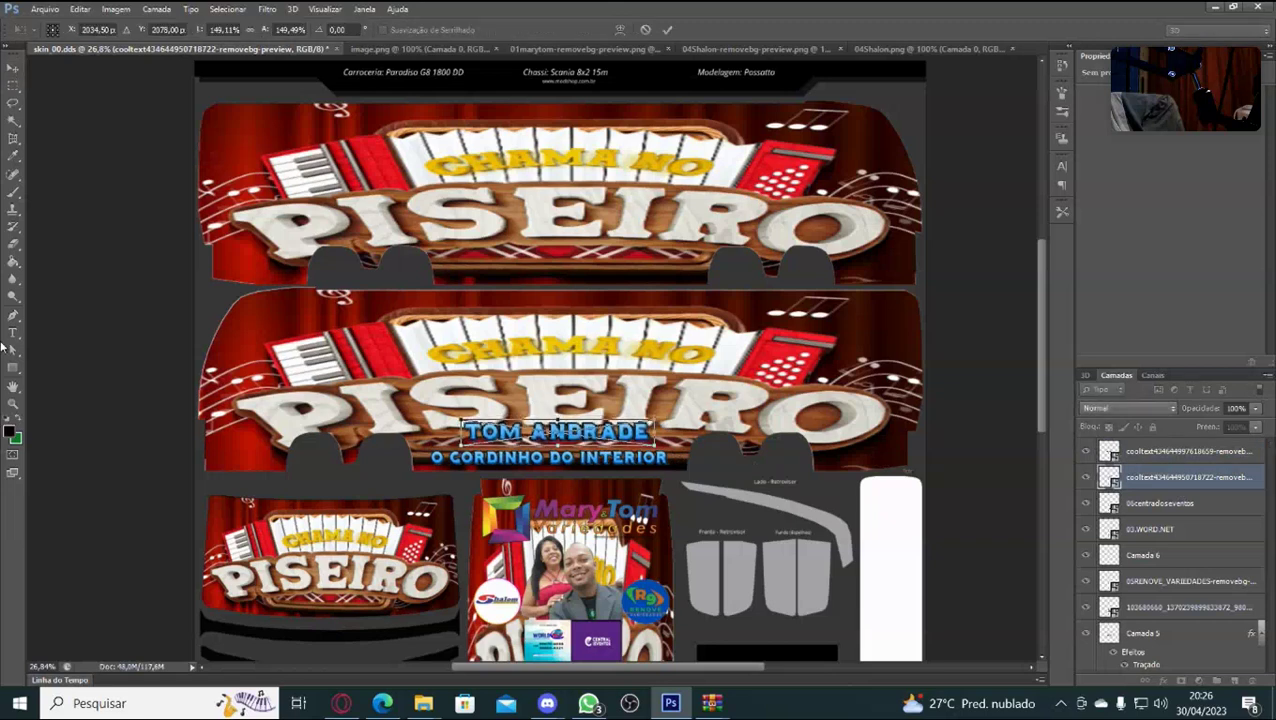
key("Left")
key("Left")
key("Left")
key("Left")
key("Left")
key("Left")
key("Left")
key("Left")
key("Left")
key("Left")
key("Left")
key("Left")
key("Left")
key("Left")
key("Left")
key("Left")
key("Left")
key("Left")
key("Left")
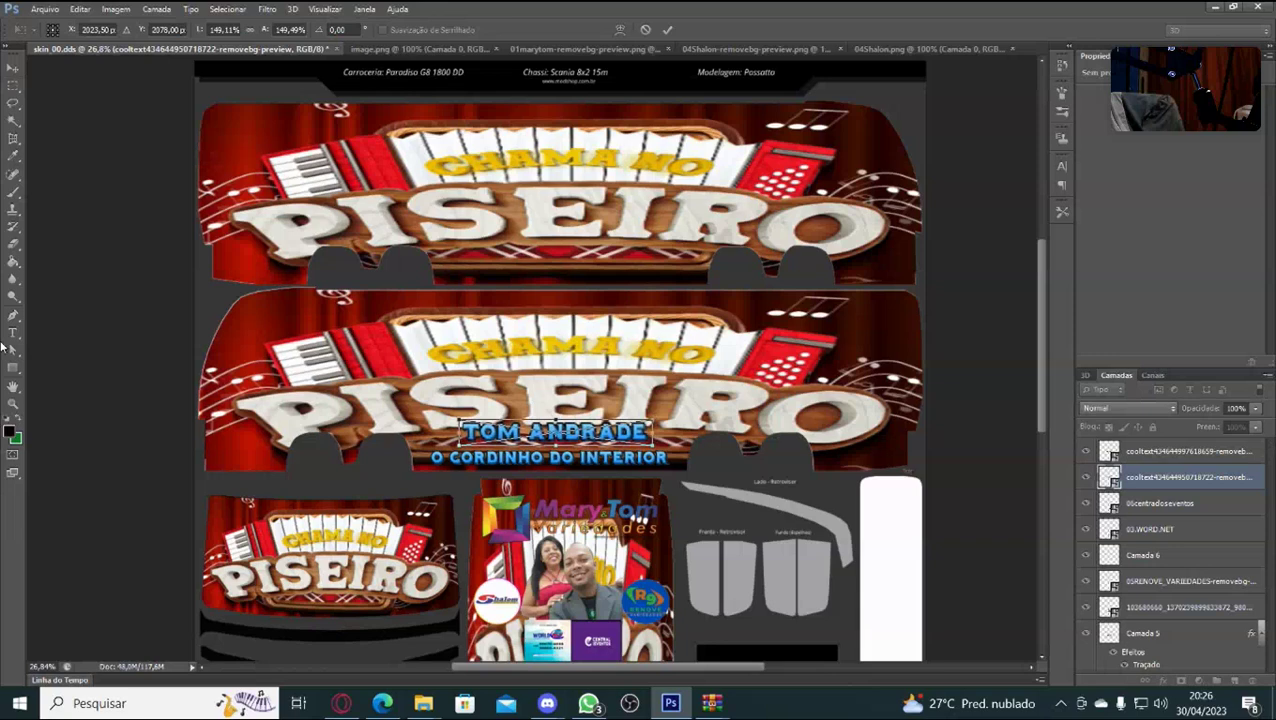
key("Left")
key("Left")
key("Left")
key("Left")
key("Left")
key("Left")
key("Left")
key("Left")
key("Left")
key("Left")
key("Left")
key("Down")
key("Down")
key("Down")
key("Down")
key("Down")
key("Down")
key("Down")
key("Down")
key("Down")
key("Down")
key("Down")
key("Down")
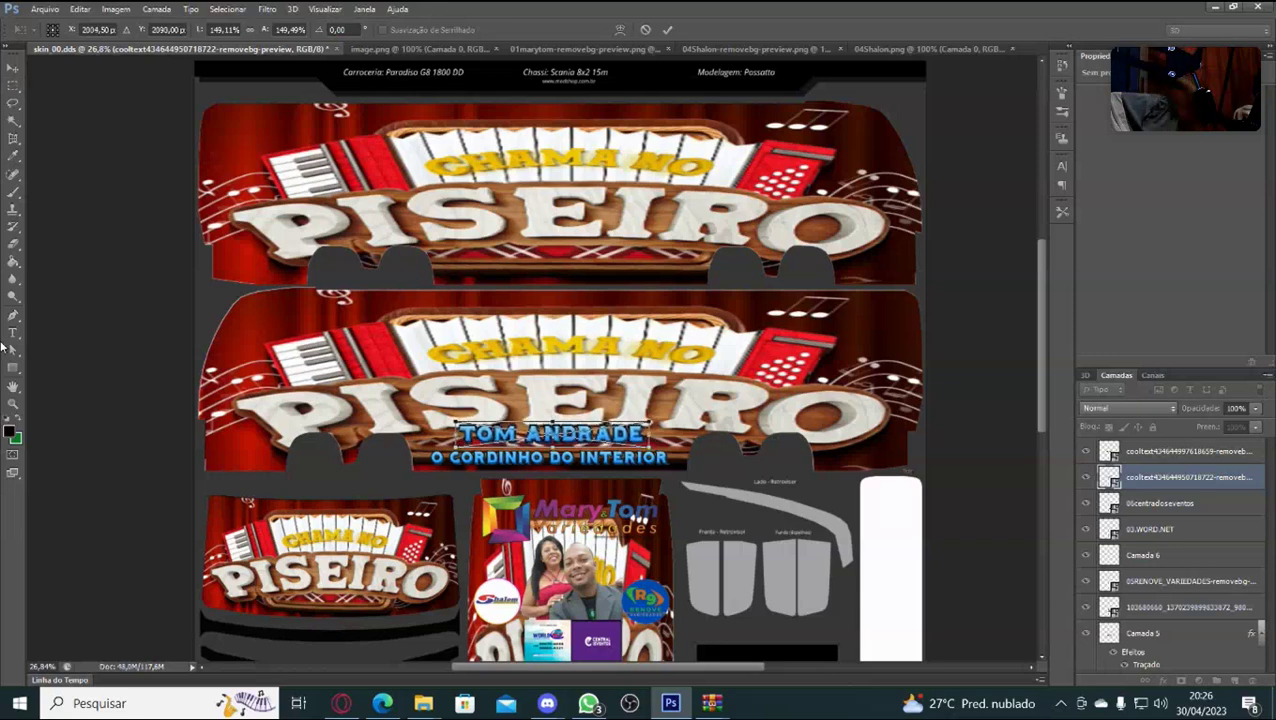
key("Left")
key("Left")
key("Left")
key("Left")
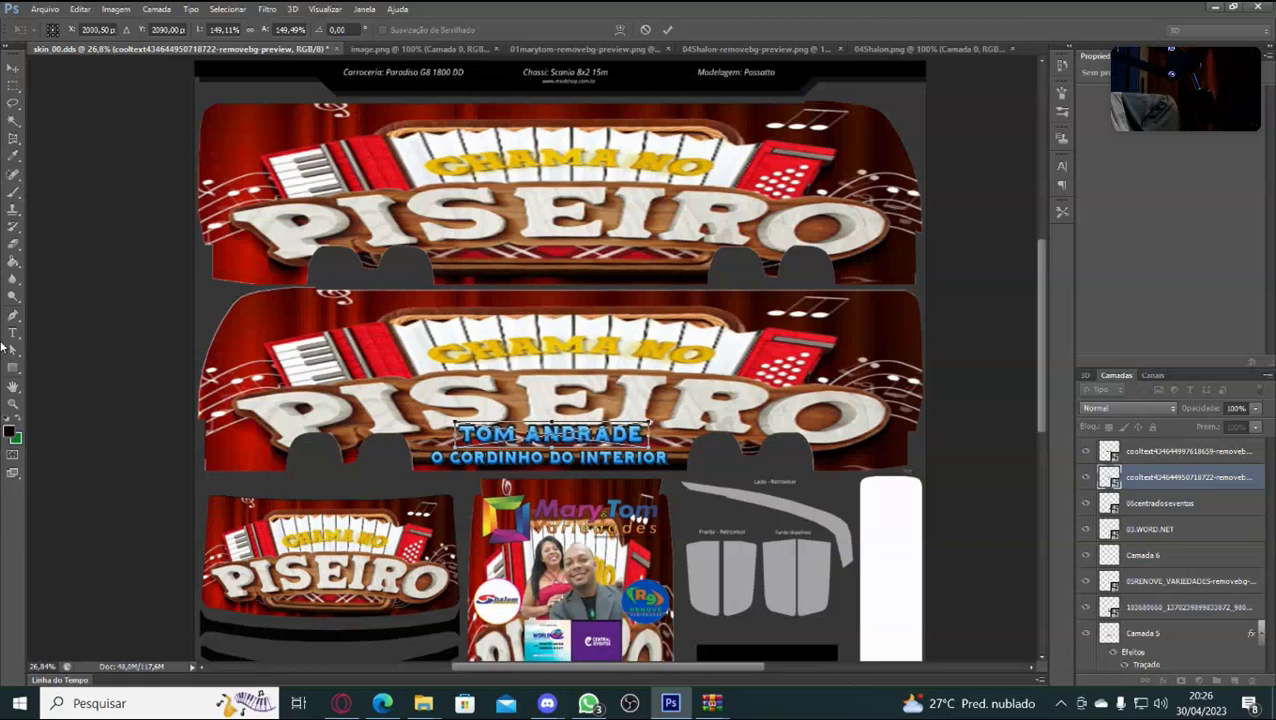
key("Left")
key("Left")
key("Left")
key("Right")
key("Right")
key("Right")
key("Right")
key("Right")
key("Right")
key("Right")
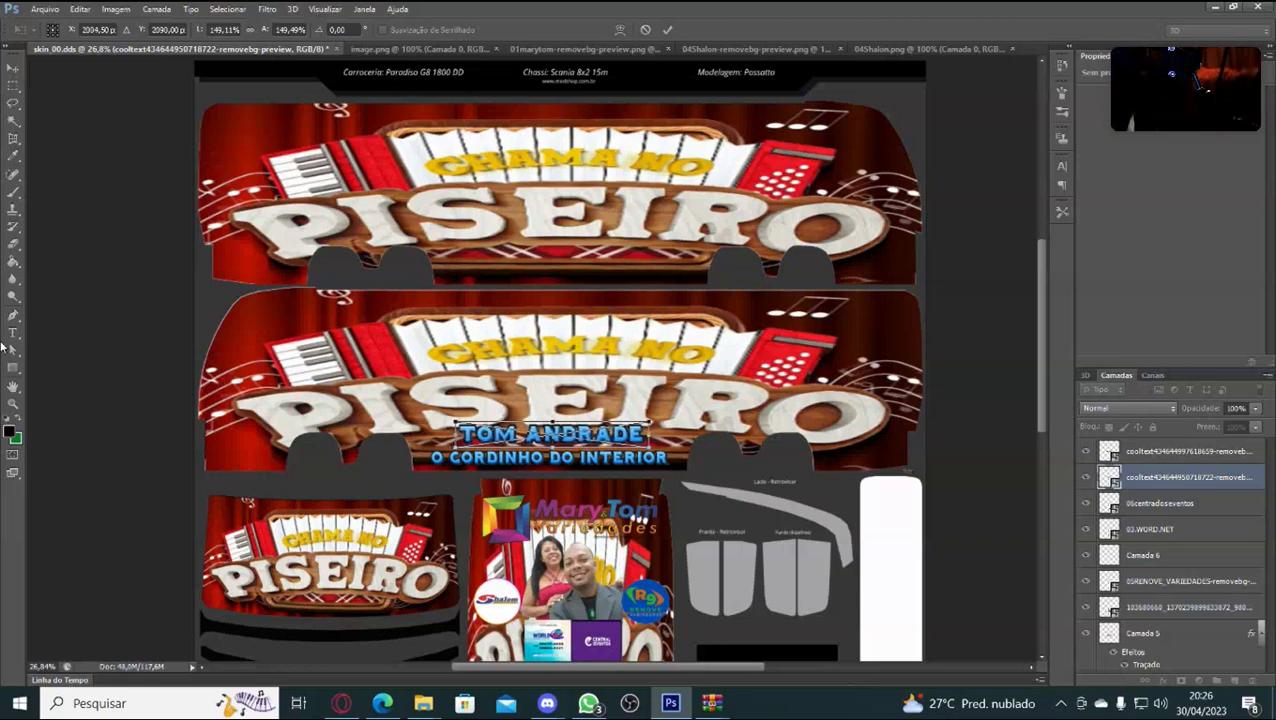
key("Down")
key("Down")
key("Down")
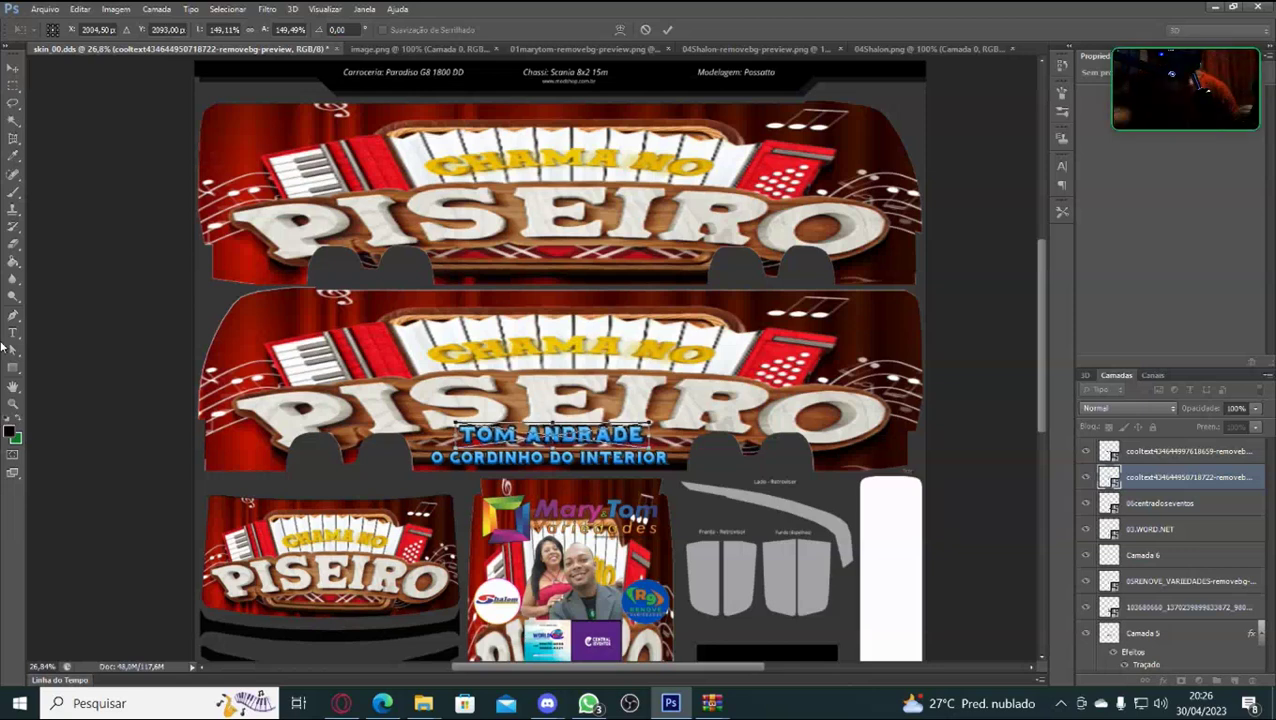
key("Down")
key("Down")
key("Down")
key("Down")
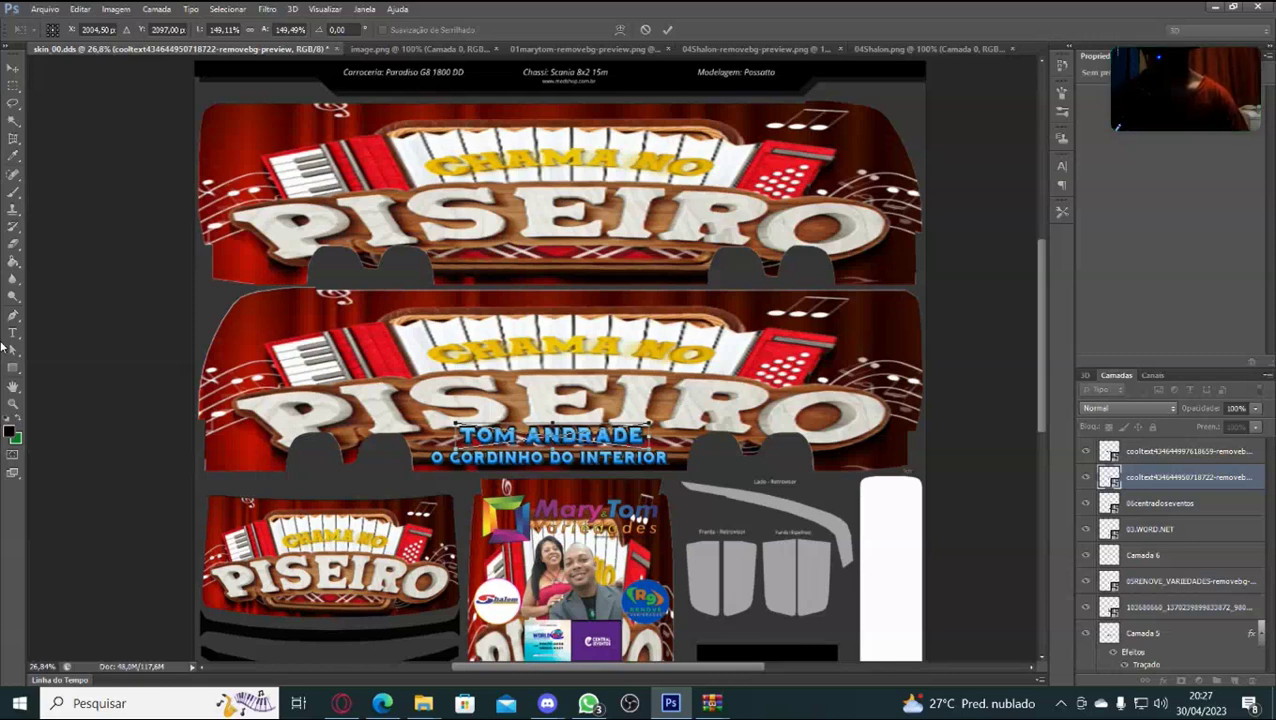
mouse_move(650, 338)
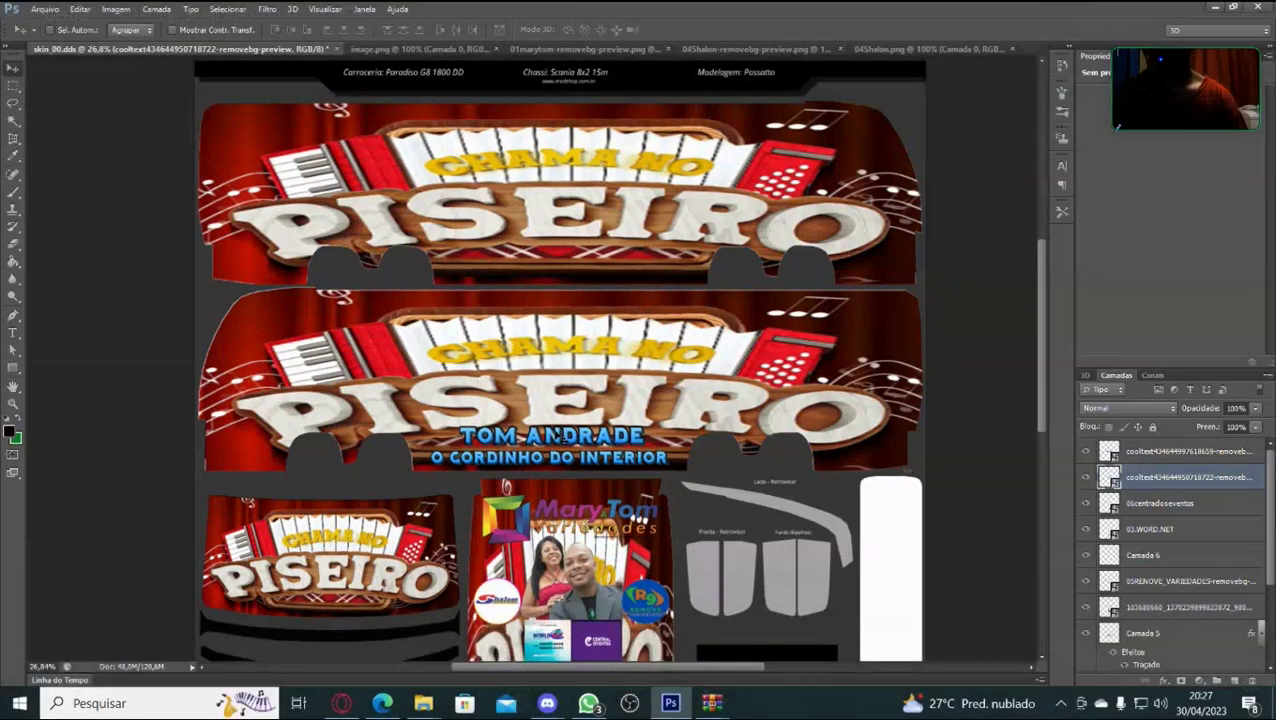
mouse_move(496, 484)
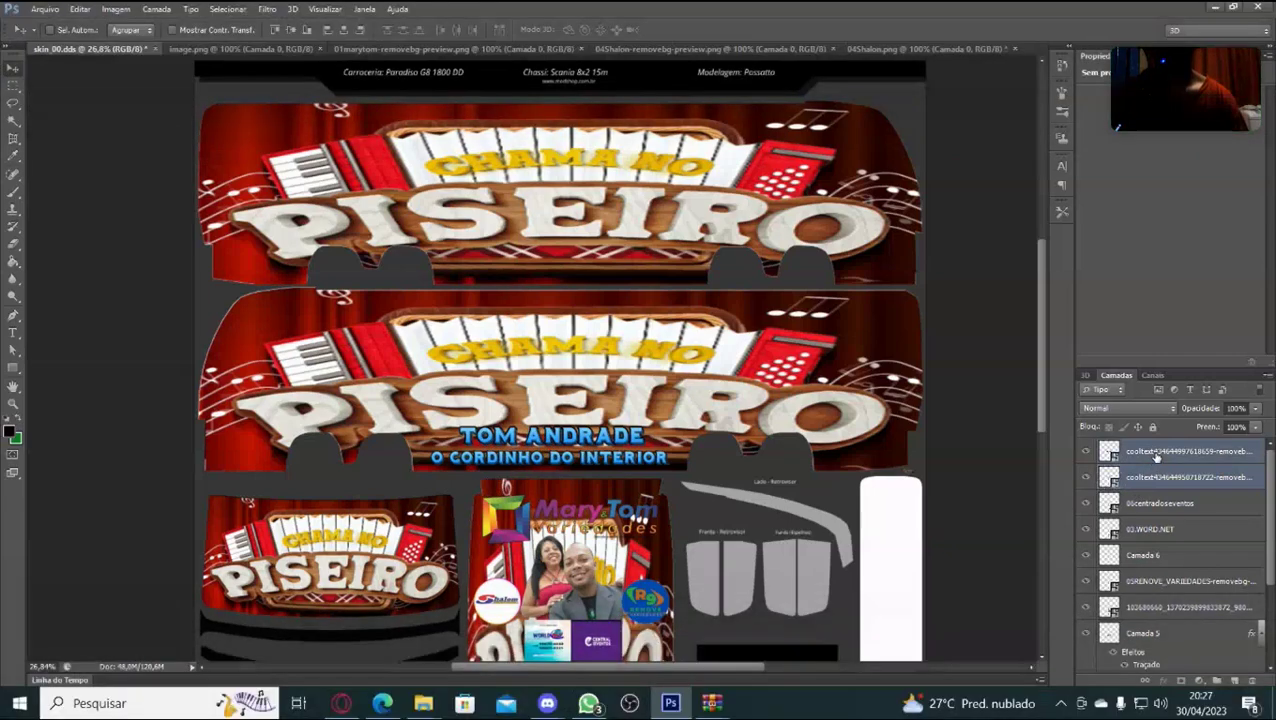
right_click(1157, 456)
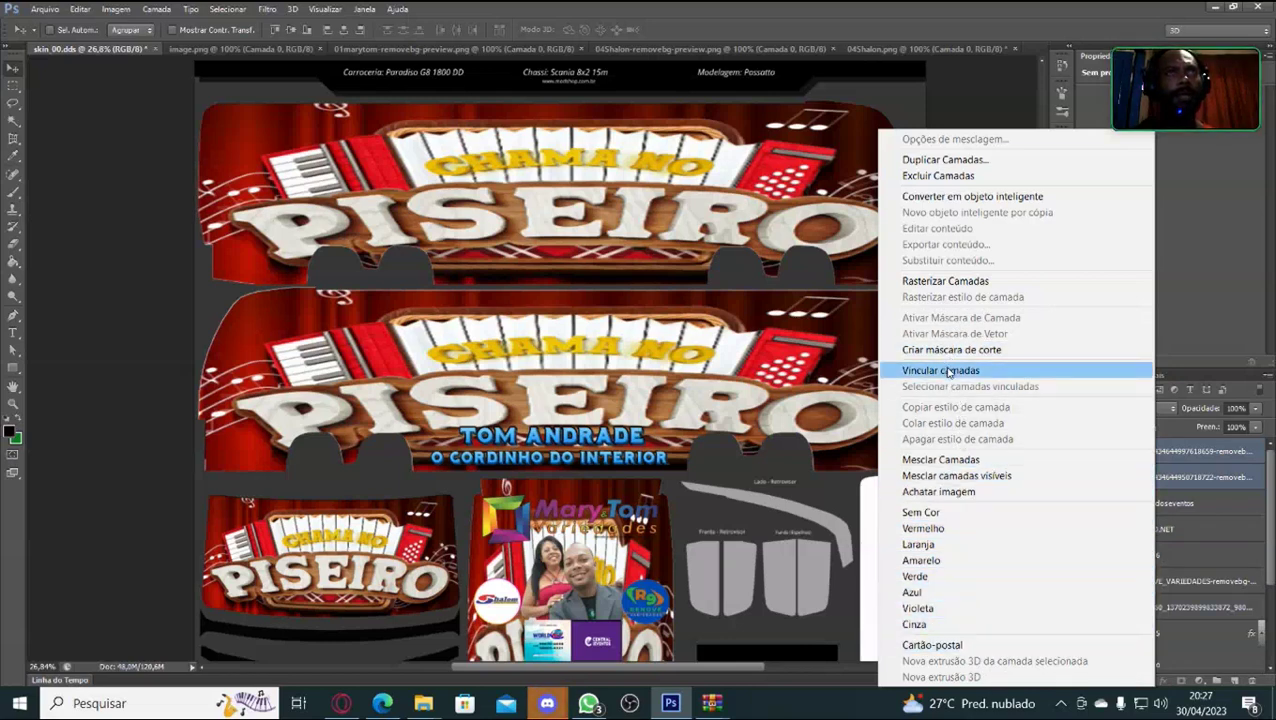
left_click(952, 463)
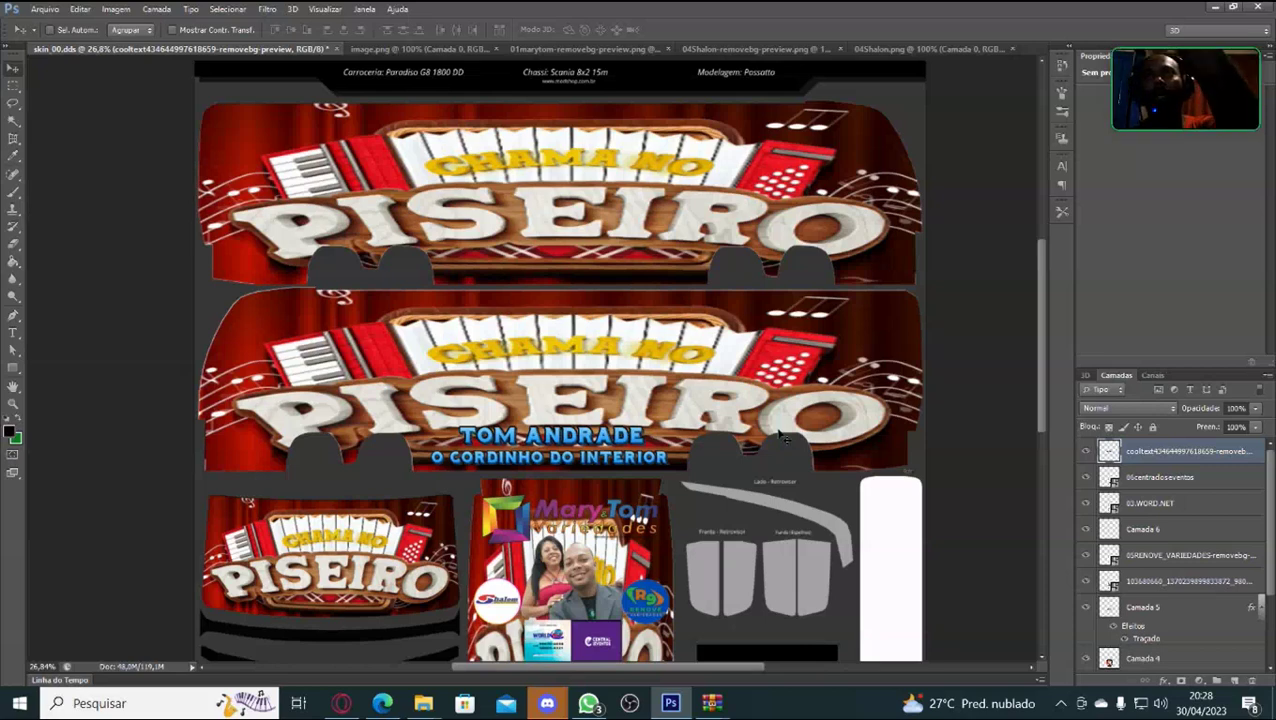
Shift the merged banner slightly down on the lower side panel.
key("ctrl+t")
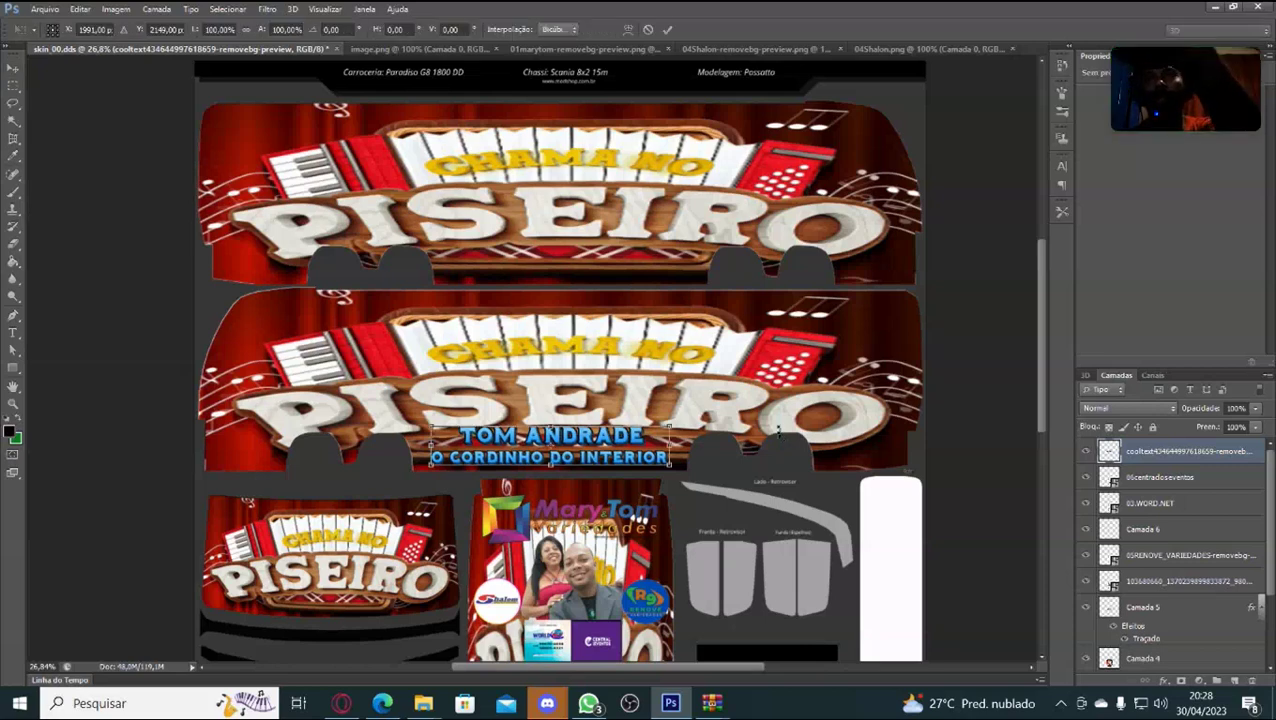
key("Down")
key("Down")
key("Down")
key("Down")
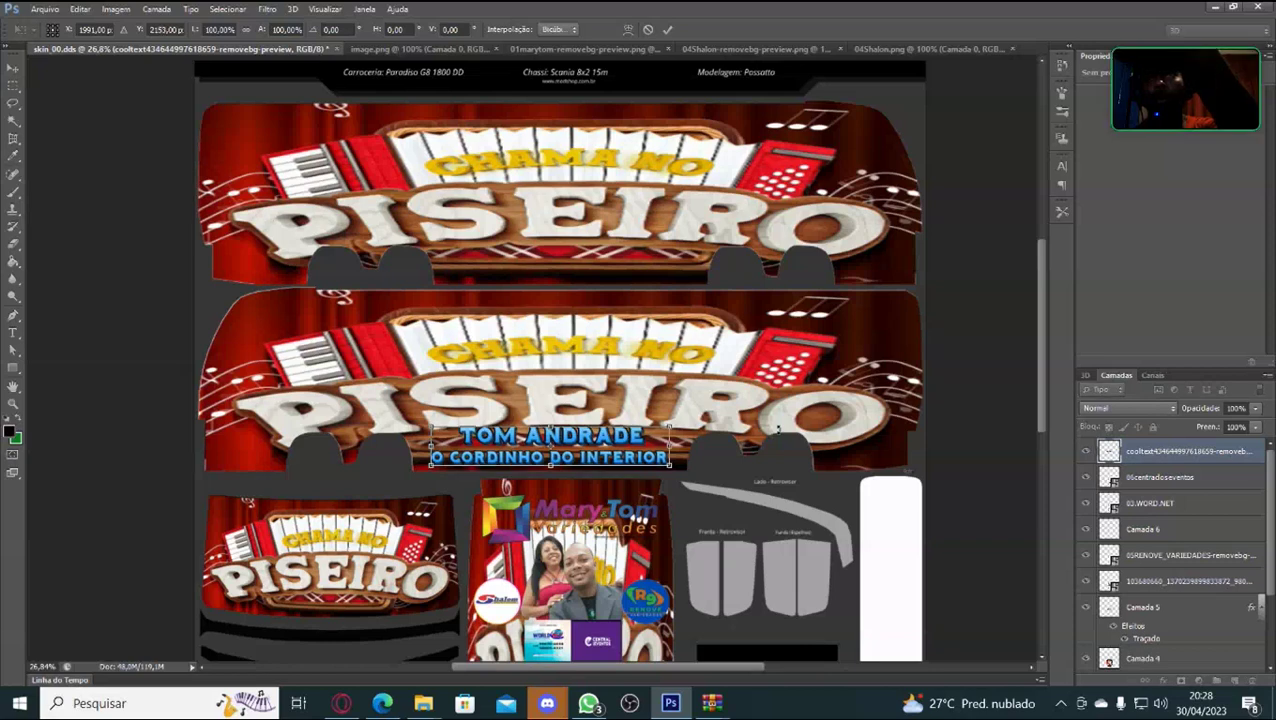
key("Down")
key("Down")
key("Down")
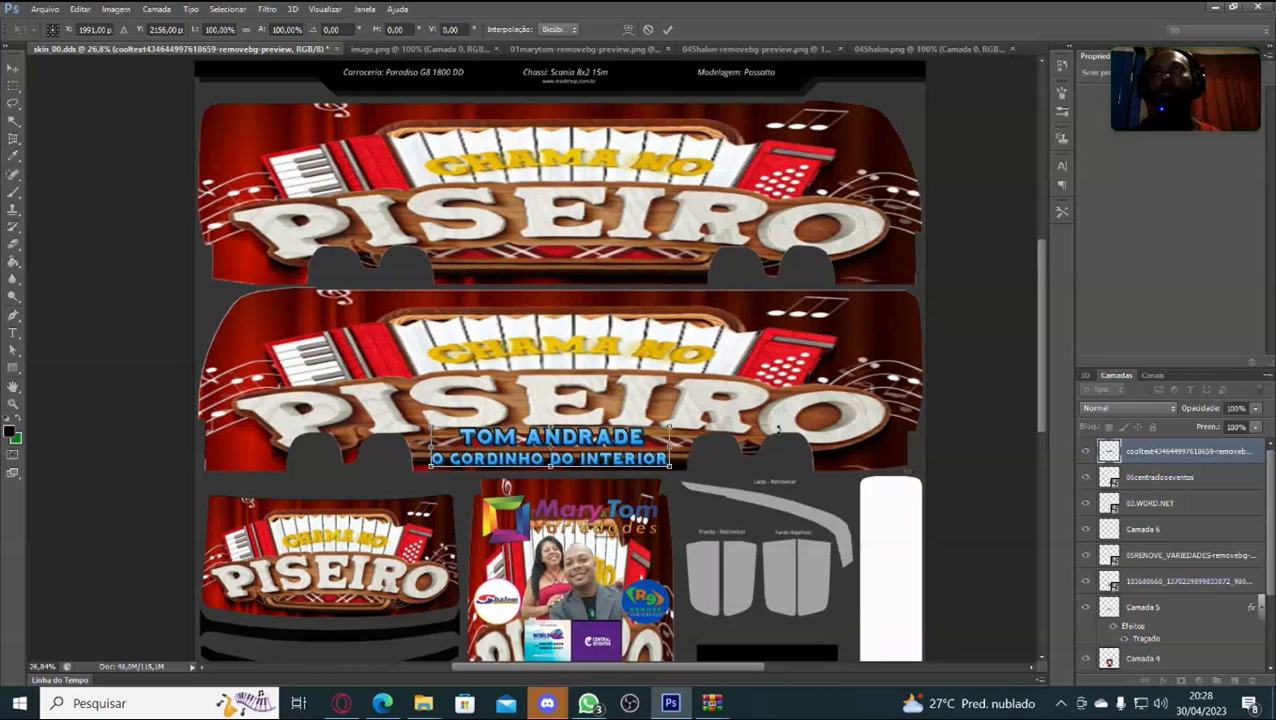
key("Return")
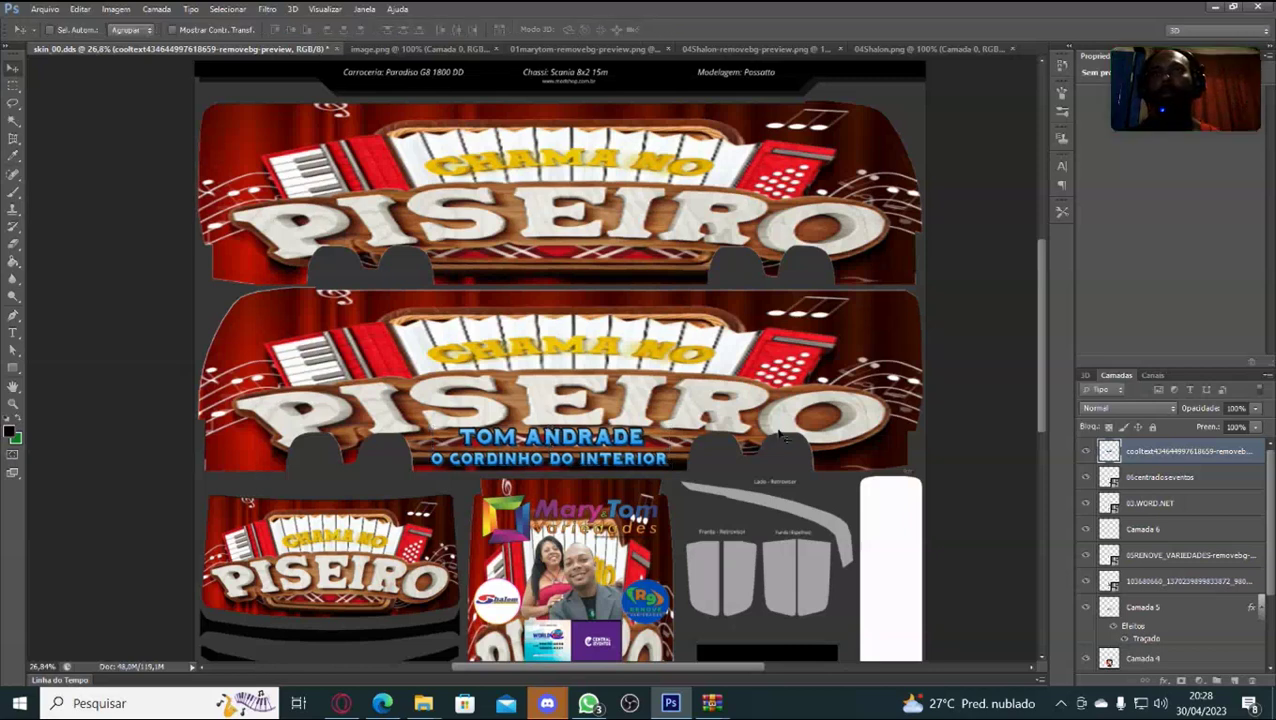
Duplicate the merged banner and place the copy beneath PISEIRO on the upper side panel.
key("ctrl+j")
key("ctrl+t")
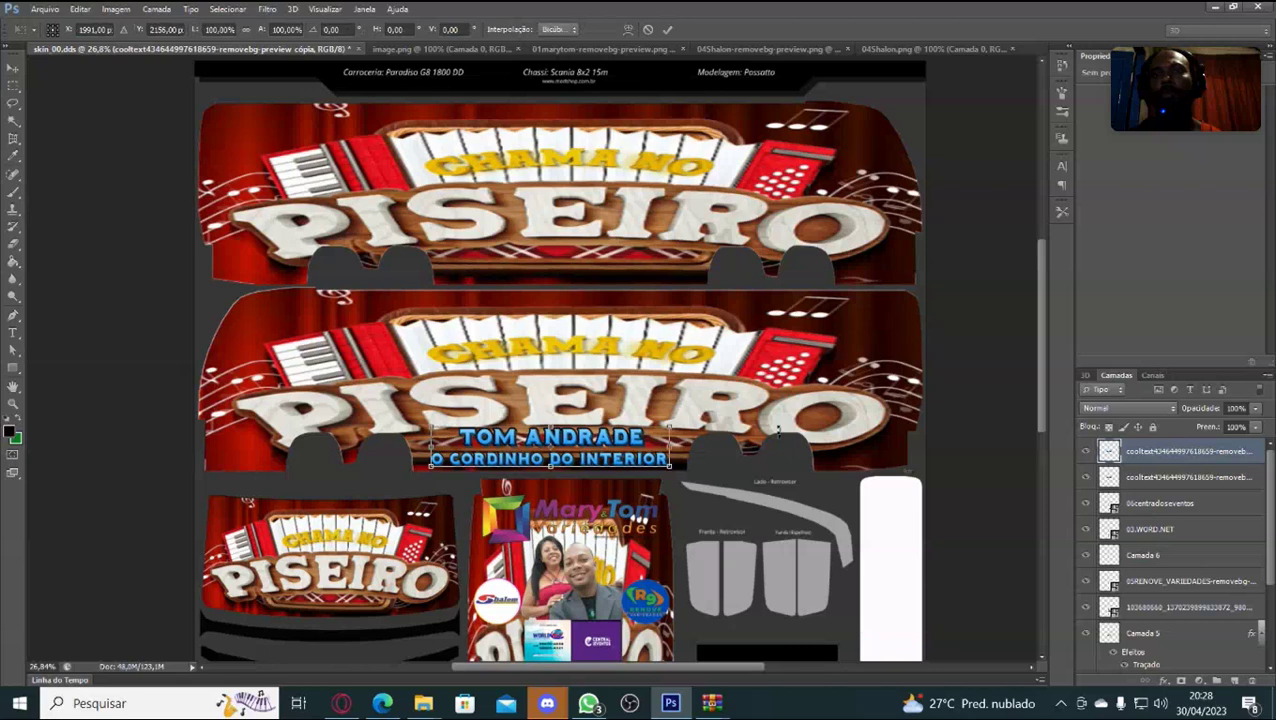
key("shift+Up")
key("shift+Up")
key("shift+Up")
key("shift+Up")
key("shift+Up")
key("shift+Up")
key("shift+Up")
key("shift+Up")
key("shift+Up")
key("shift+Up")
key("shift+Up")
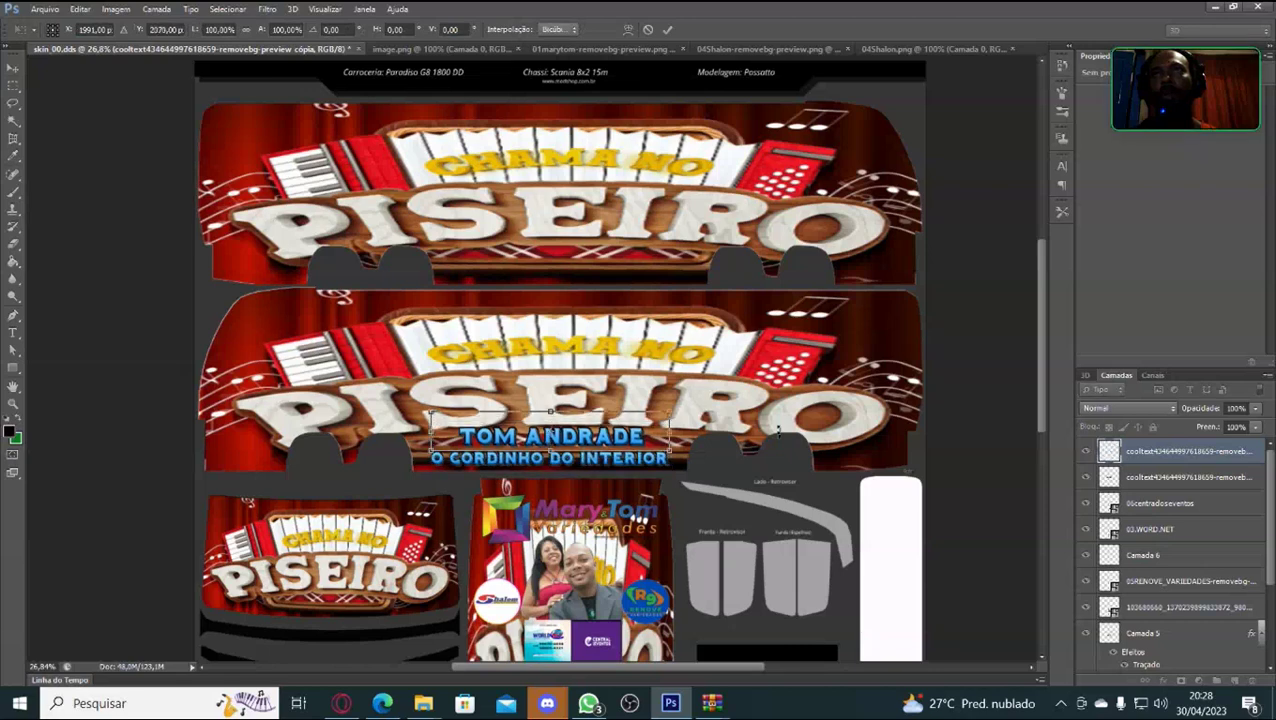
key("shift+Up")
key("shift+Up")
key("shift+Up")
key("shift+Up")
key("shift+Up")
key("shift+Up")
key("shift+Up")
key("shift+Up")
key("shift+Up")
key("shift+Up")
key("shift+Up")
key("shift+Up")
key("shift+Up")
key("shift+Up")
key("shift+Up")
key("shift+Up")
key("shift+Up")
key("shift+Up")
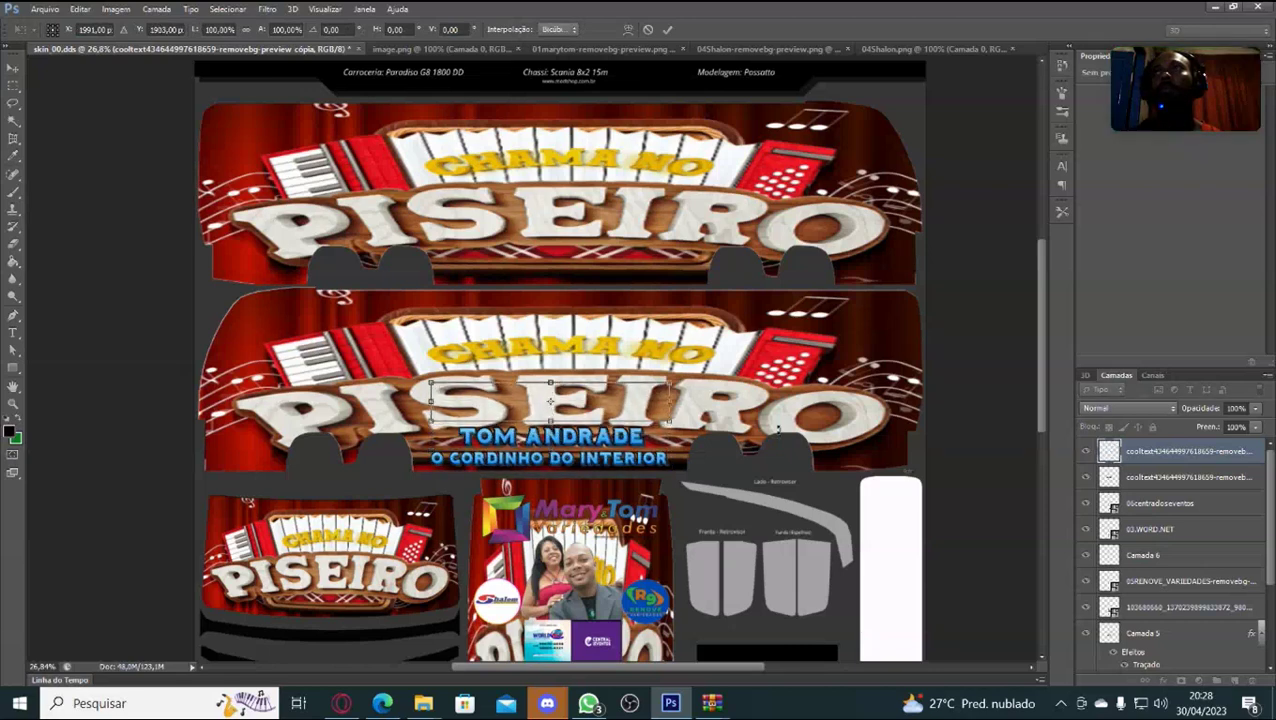
key("shift+Up")
key("shift+Up")
key("shift+Up")
key("shift+Up")
key("shift+Up")
key("shift+Up")
key("shift+Up")
key("shift+Up")
key("shift+Up")
key("shift+Up")
key("shift+Up")
key("shift+Up")
key("shift+Up")
key("shift+Up")
key("shift+Up")
key("shift+Up")
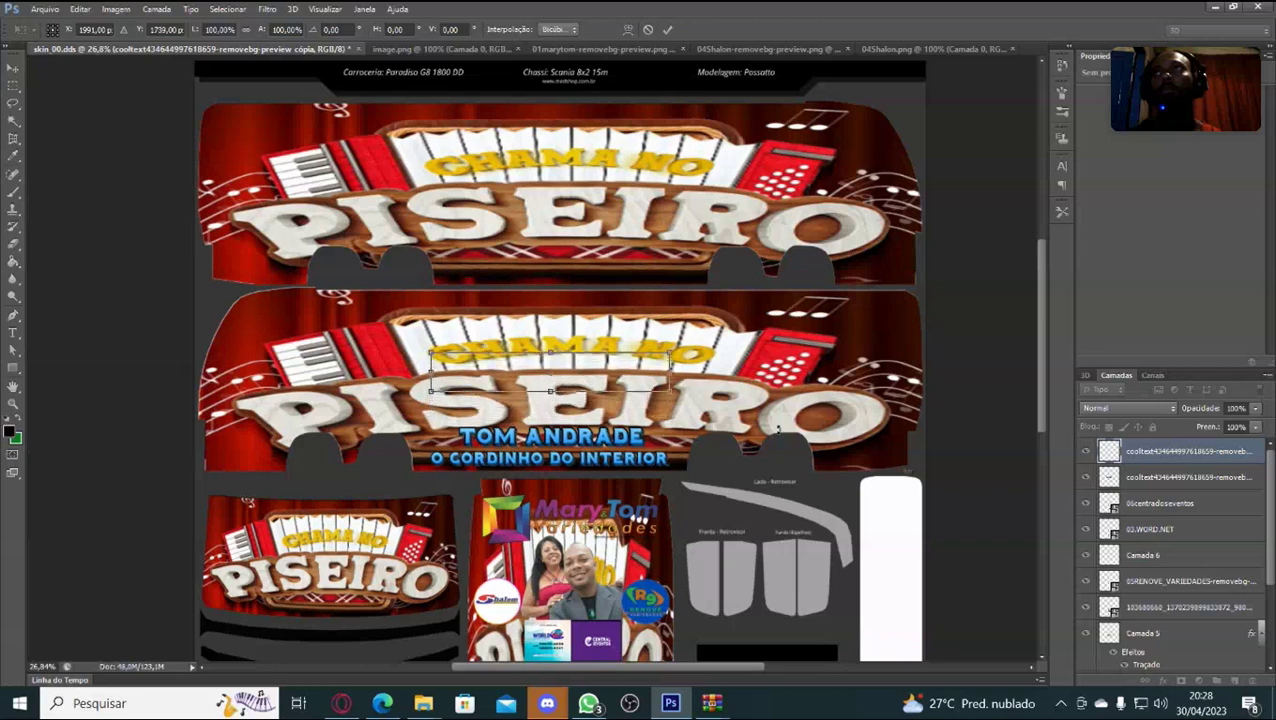
key("shift+Up")
key("shift+Up")
key("shift+Up")
key("shift+Up")
key("shift+Up")
key("shift+Up")
key("shift+Up")
key("shift+Up")
key("shift+Up")
key("shift+Up")
key("shift+Up")
key("shift+Up")
key("shift+Up")
key("shift+Up")
key("shift+Up")
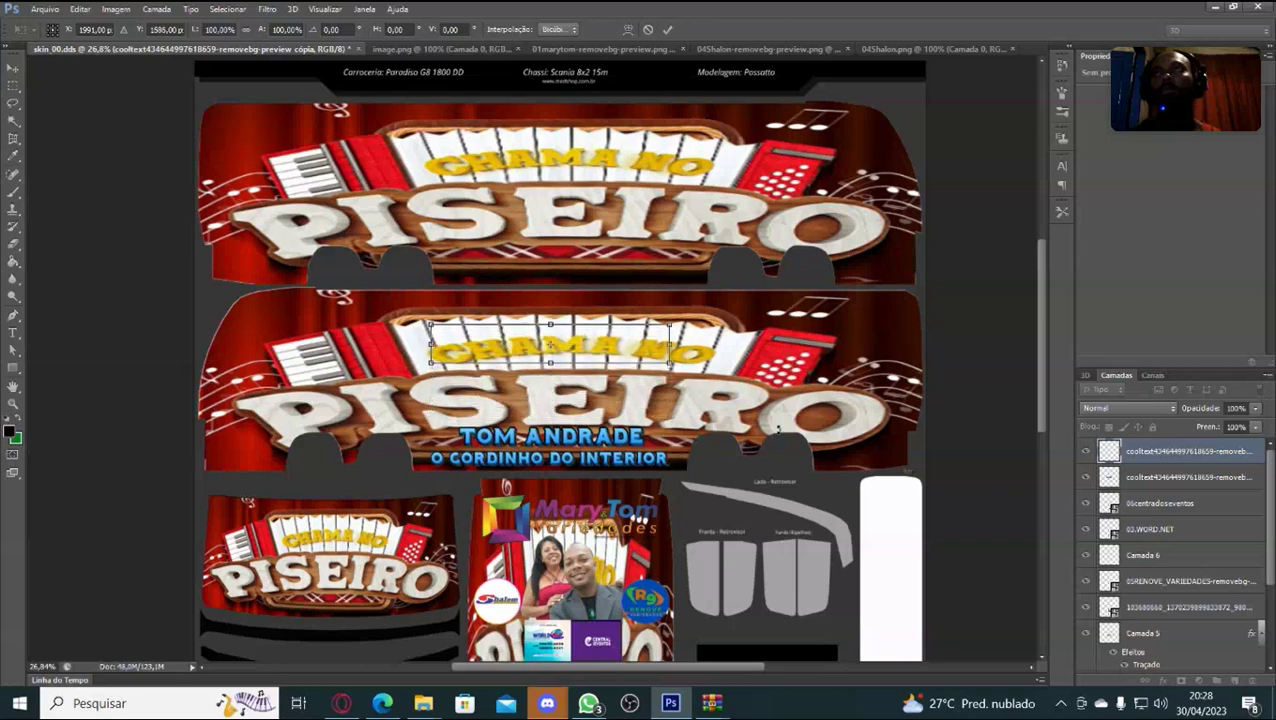
key("shift+Up")
key("shift+Up")
key("shift+Up")
key("shift+Up")
key("shift+Up")
key("shift+Up")
key("shift+Up")
key("shift+Up")
key("shift+Up")
key("shift+Up")
key("shift+Up")
key("shift+Up")
key("shift+Up")
key("shift+Up")
key("shift+Up")
key("shift+Up")
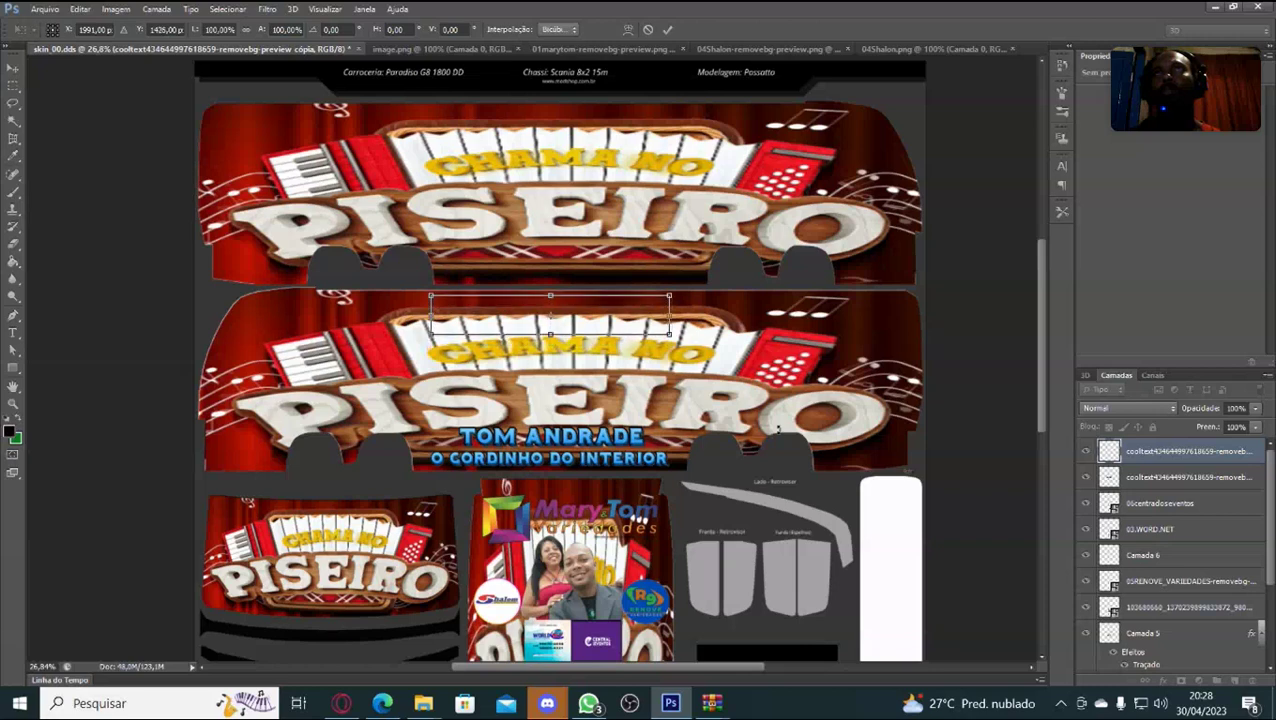
key("shift+Up")
key("shift+Up")
key("shift+Up")
key("shift+Up")
key("shift+Up")
key("shift+Up")
key("shift+Up")
key("shift+Up")
key("shift+Up")
key("shift+Up")
key("shift+Up")
key("shift+Up")
key("shift+Up")
key("shift+Up")
key("shift+Up")
key("shift+Up")
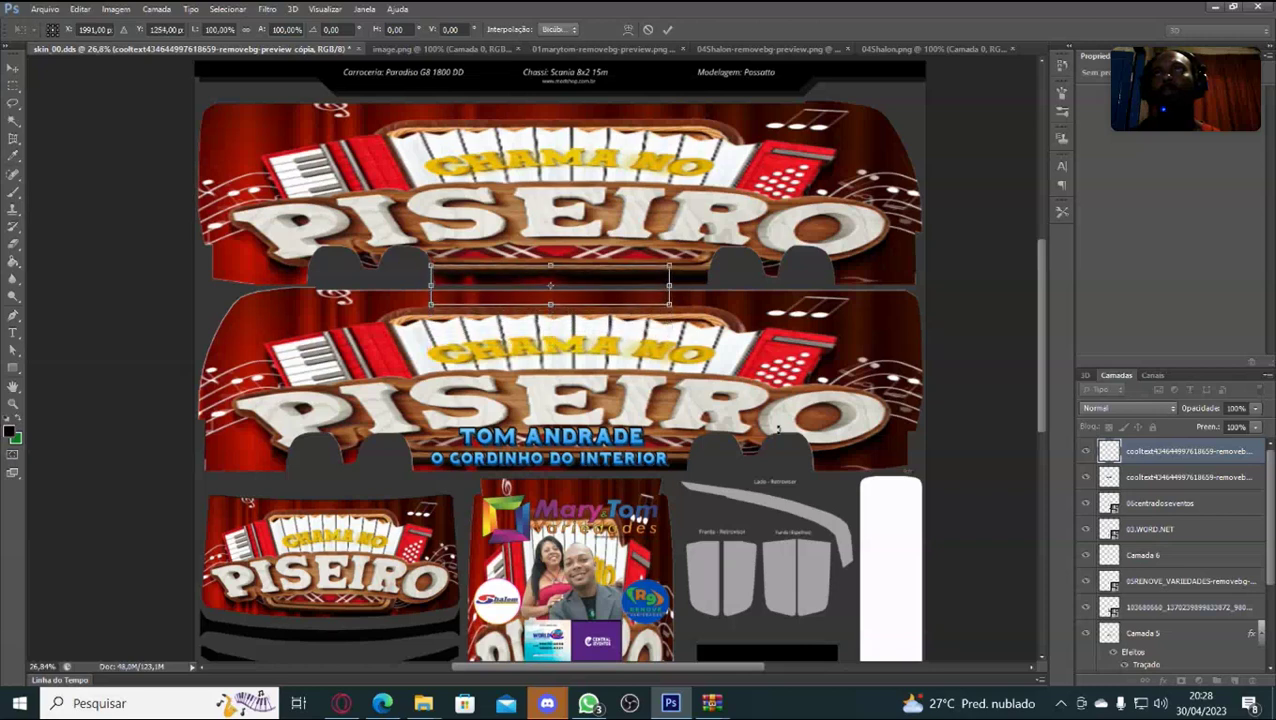
key("shift+Up")
key("shift+Up")
key("shift+Up")
key("shift+Up")
key("shift+Up")
key("shift+Up")
key("shift+Up")
key("shift+Up")
key("shift+Up")
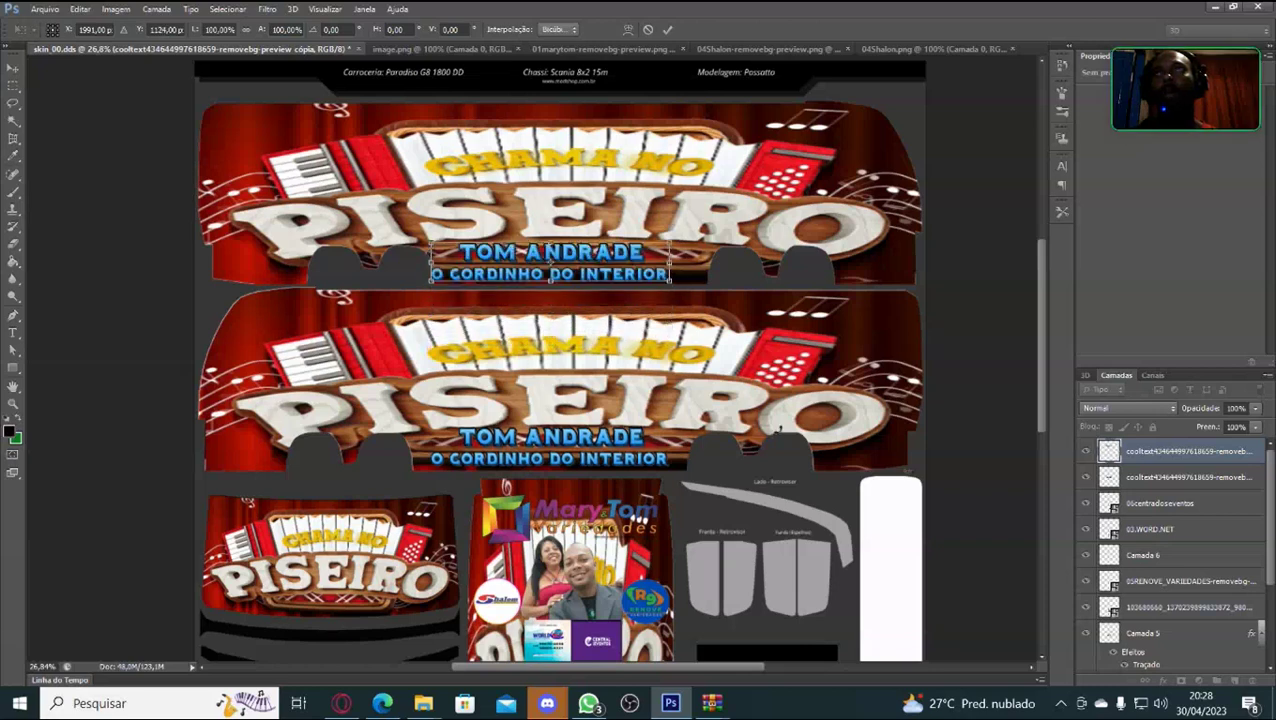
key("shift+Right")
key("shift+Right")
key("shift+Right")
key("shift+Right")
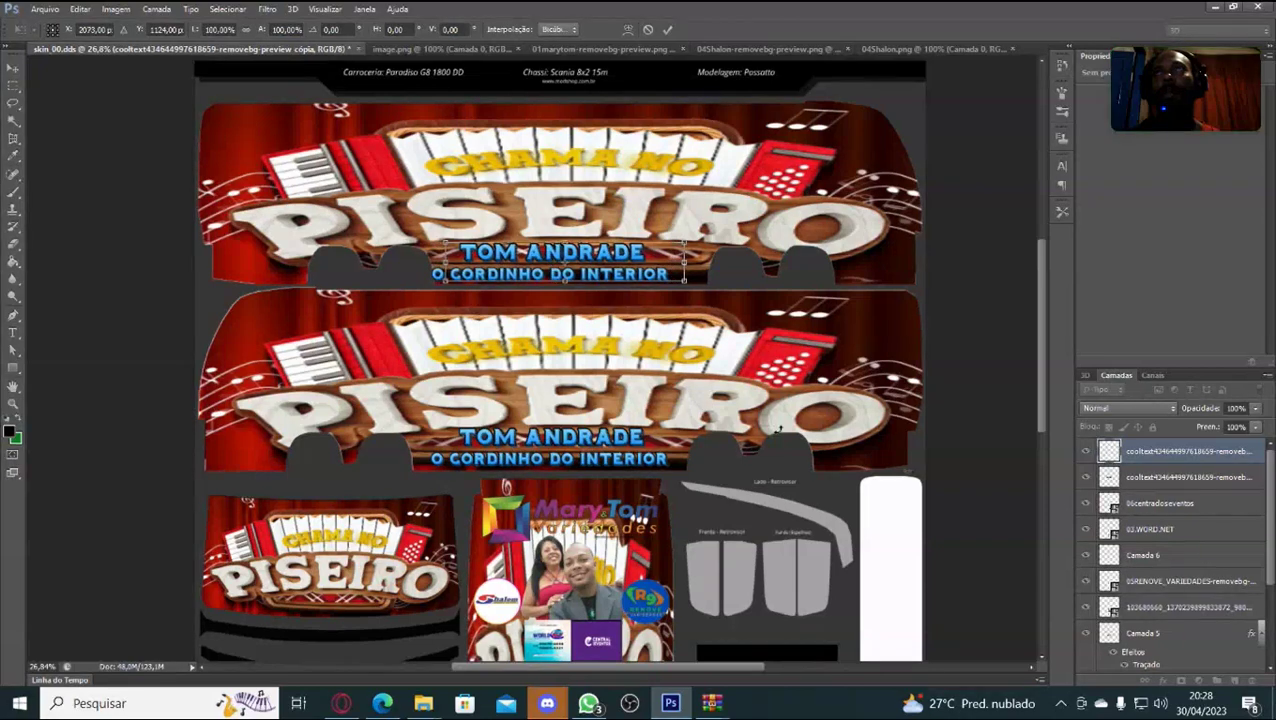
key("shift+Right")
key("shift+Right")
key("shift+Right")
key("shift+Right")
key("shift+Right")
key("shift+Right")
key("shift+Right")
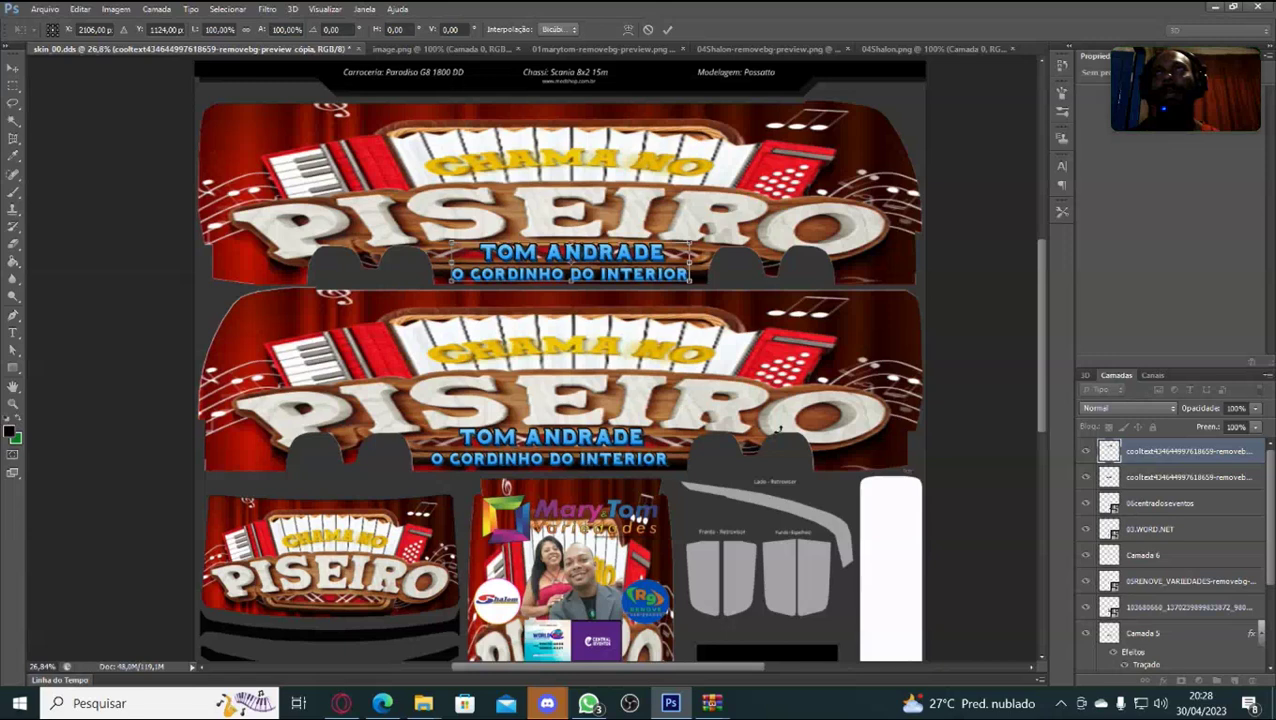
key("shift+Up")
key("shift+Up")
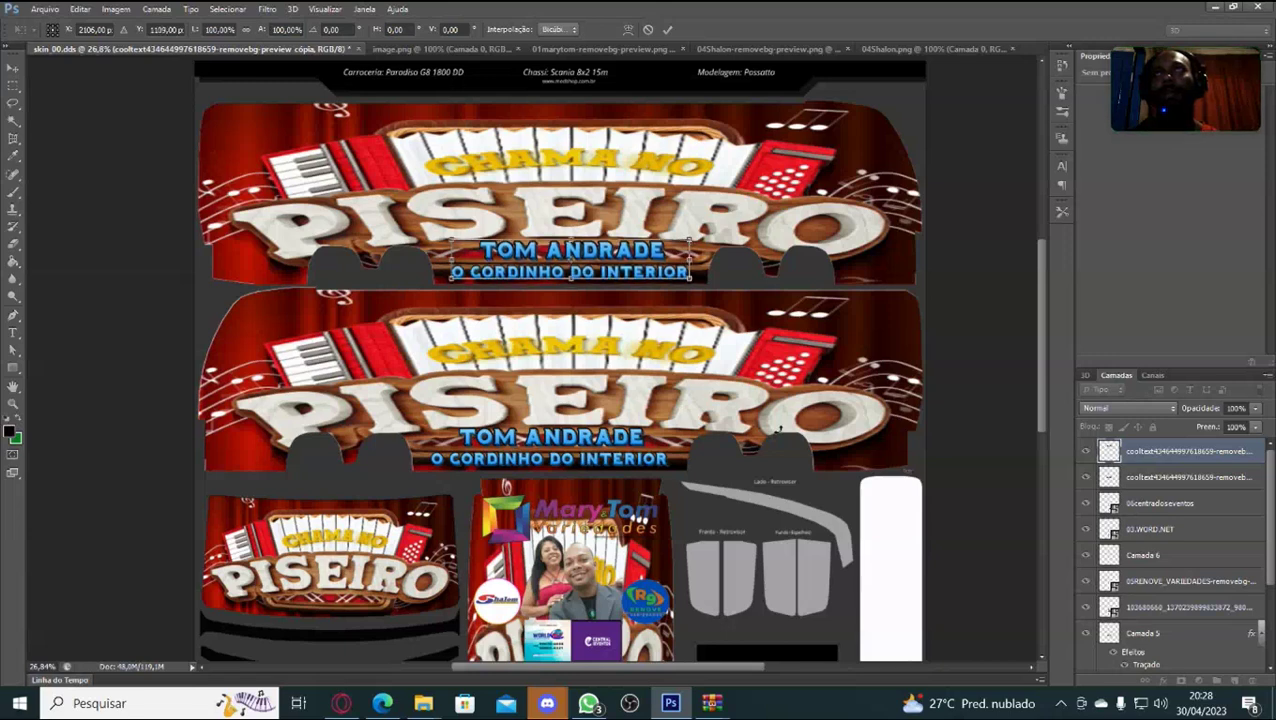
key("Left")
key("Left")
key("Left")
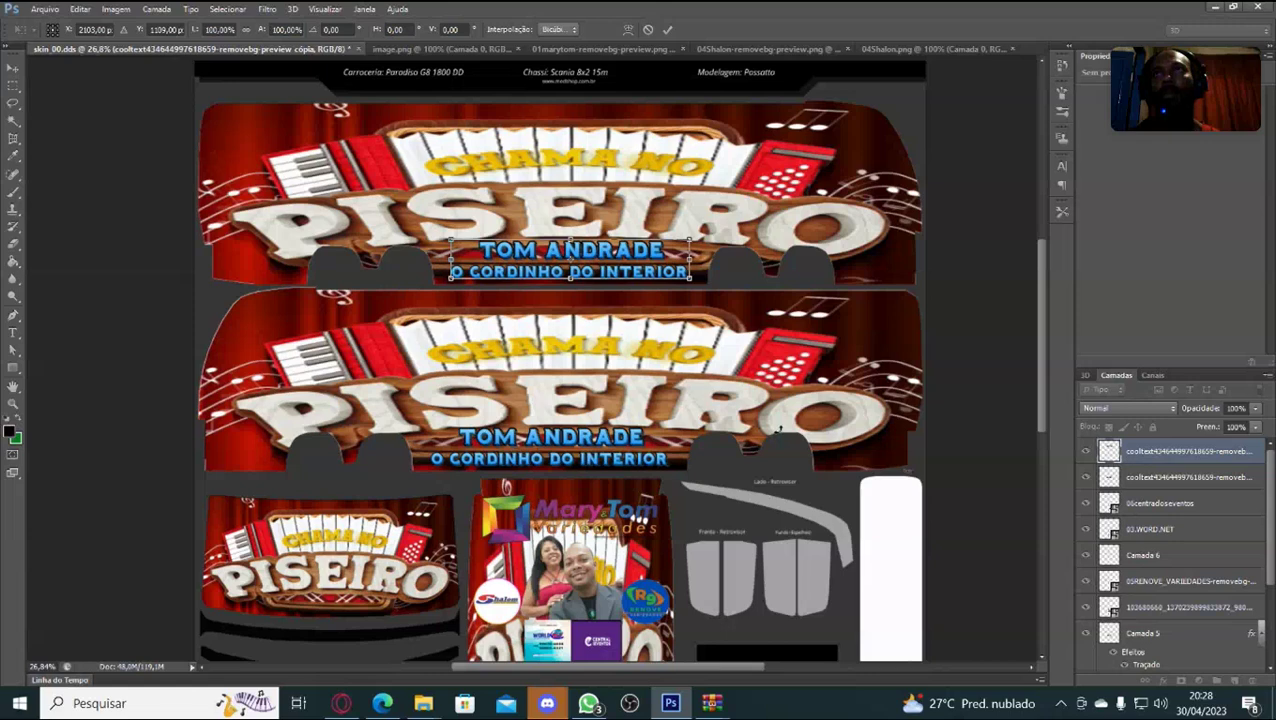
key("Up")
key("Up")
key("Up")
key("Up")
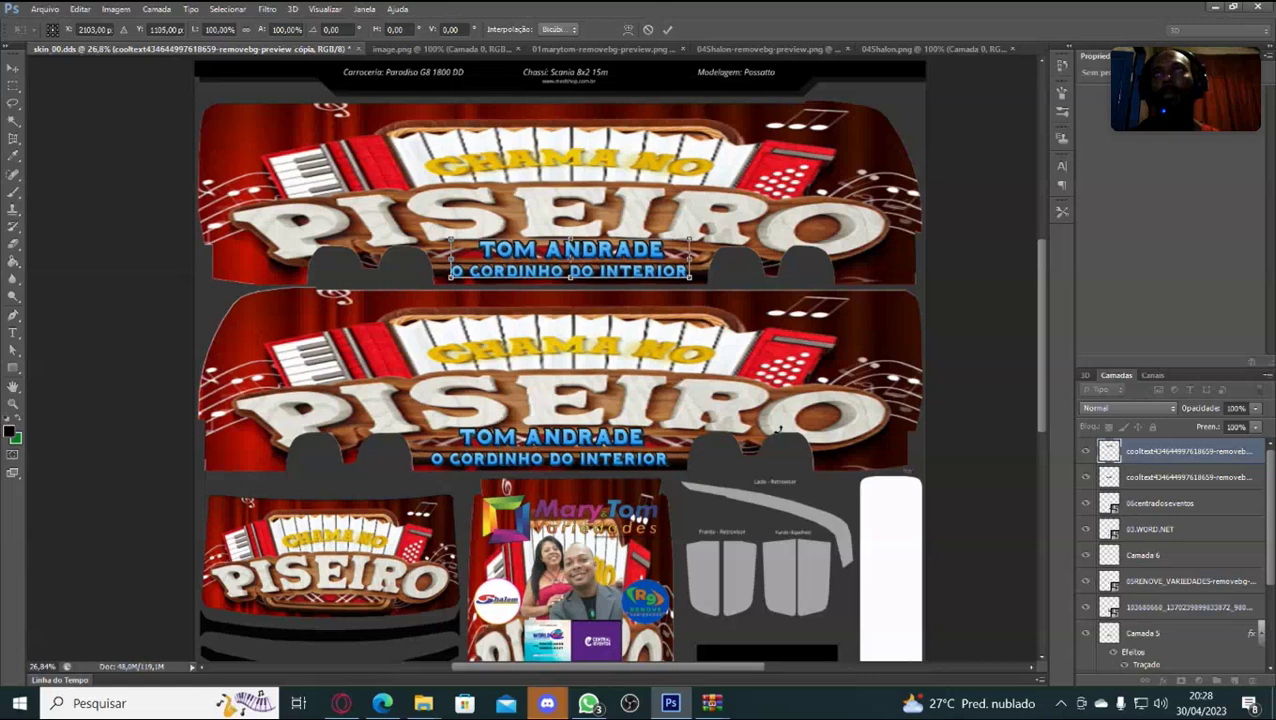
key("Return")
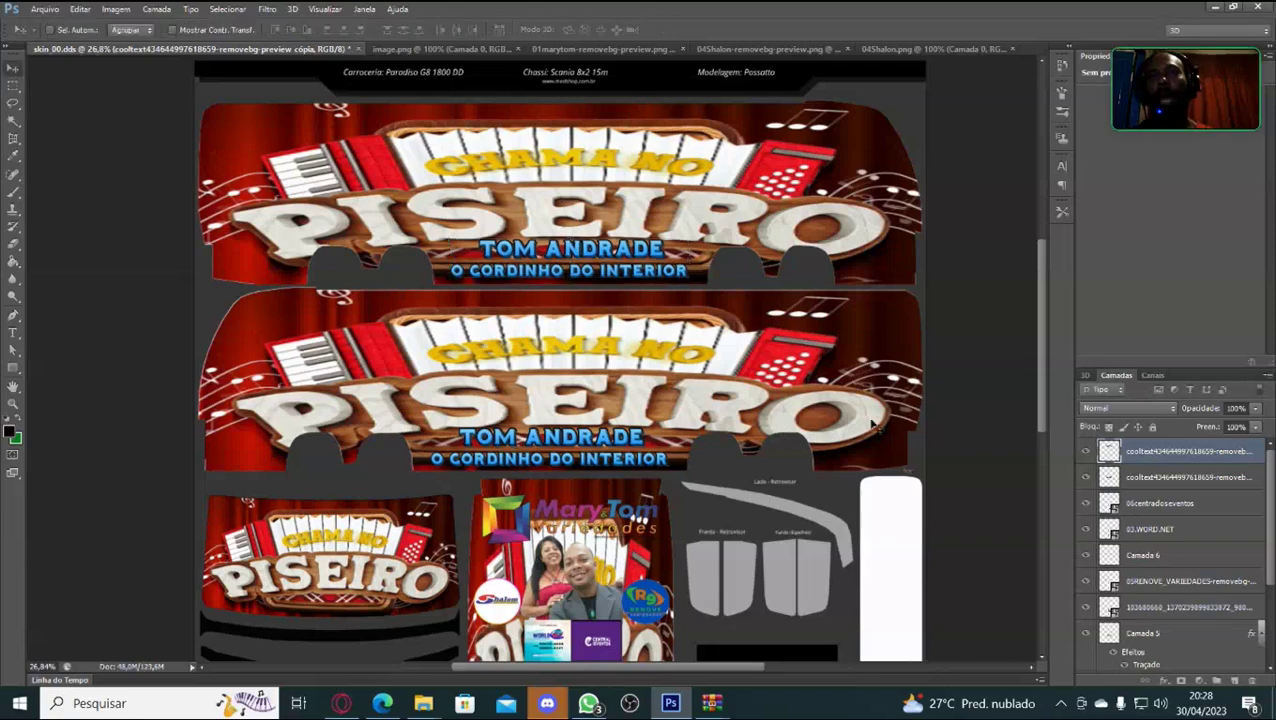
Open the ATS live stream on YouTube and like it.
mouse_move(553, 350)
key("Escape")
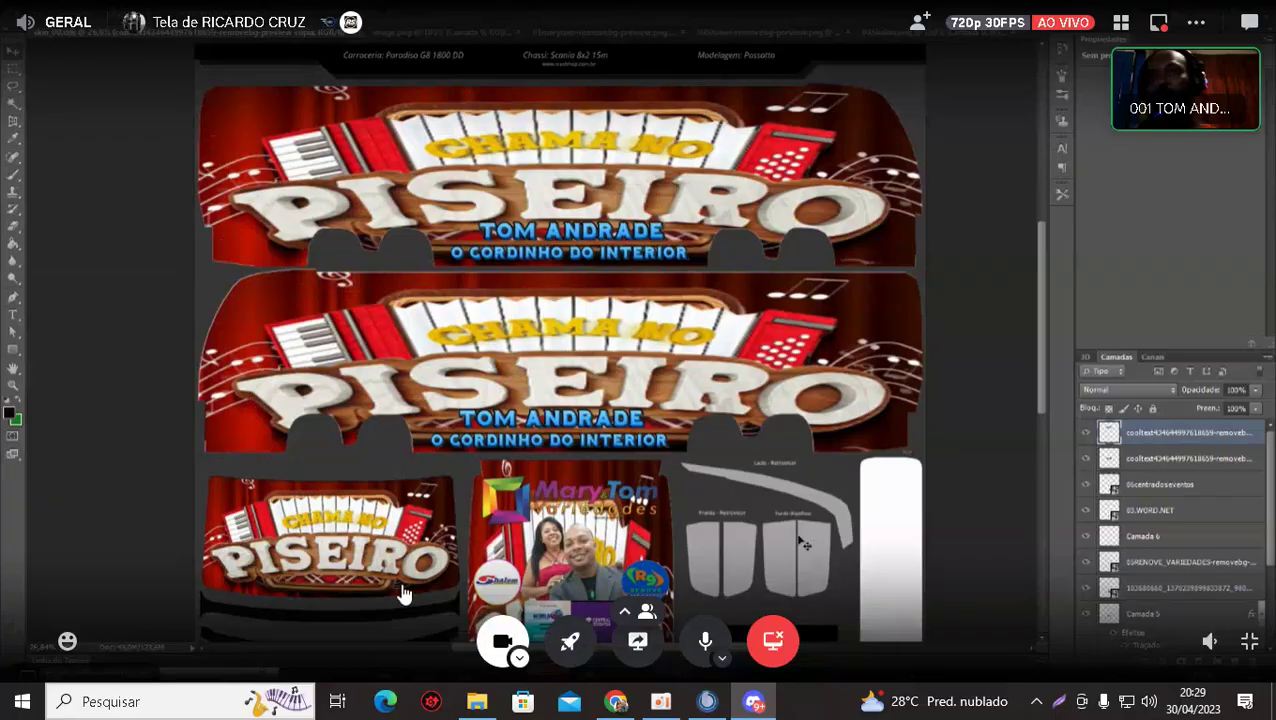
key("alt+Tab")
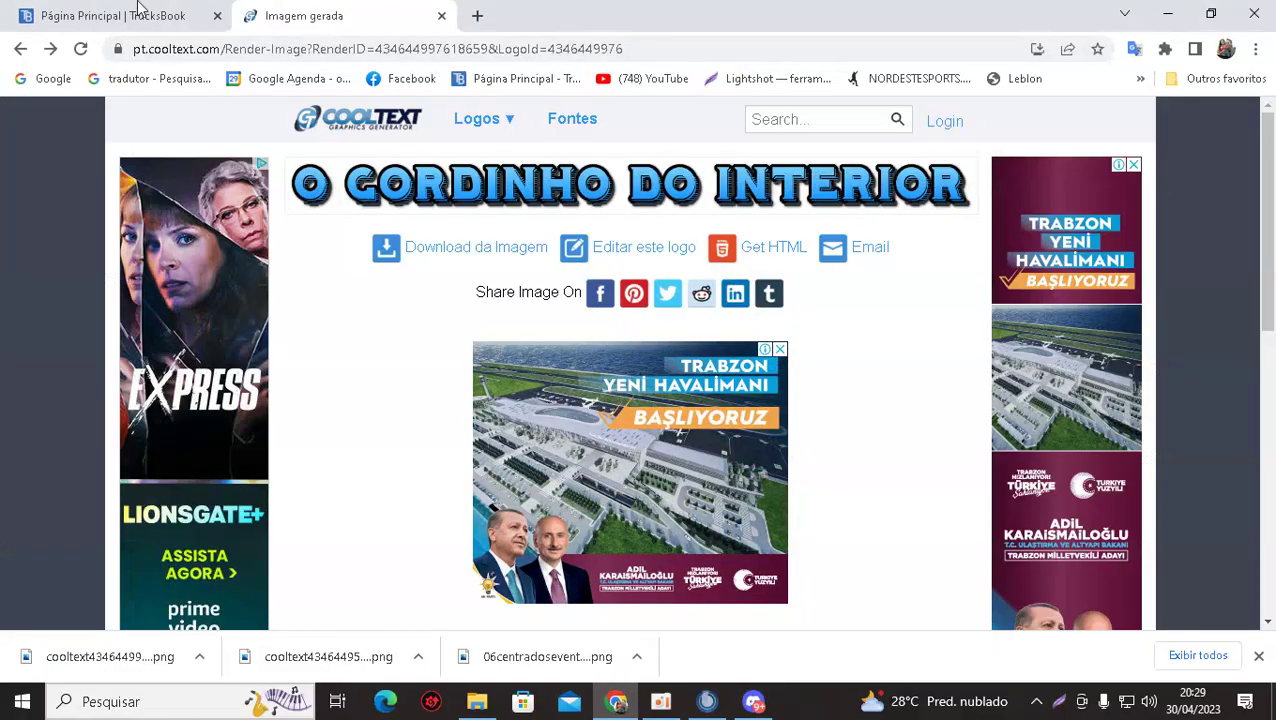
left_click(137, 22)
left_click(637, 85)
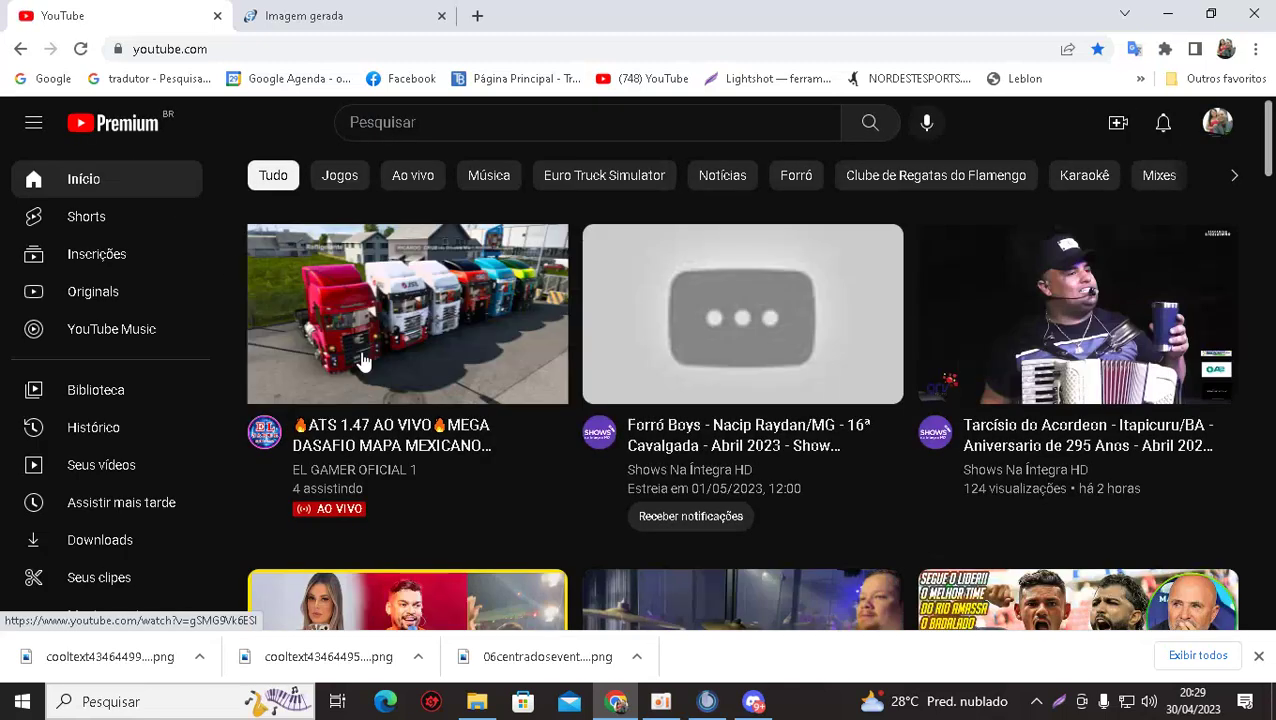
left_click(363, 360)
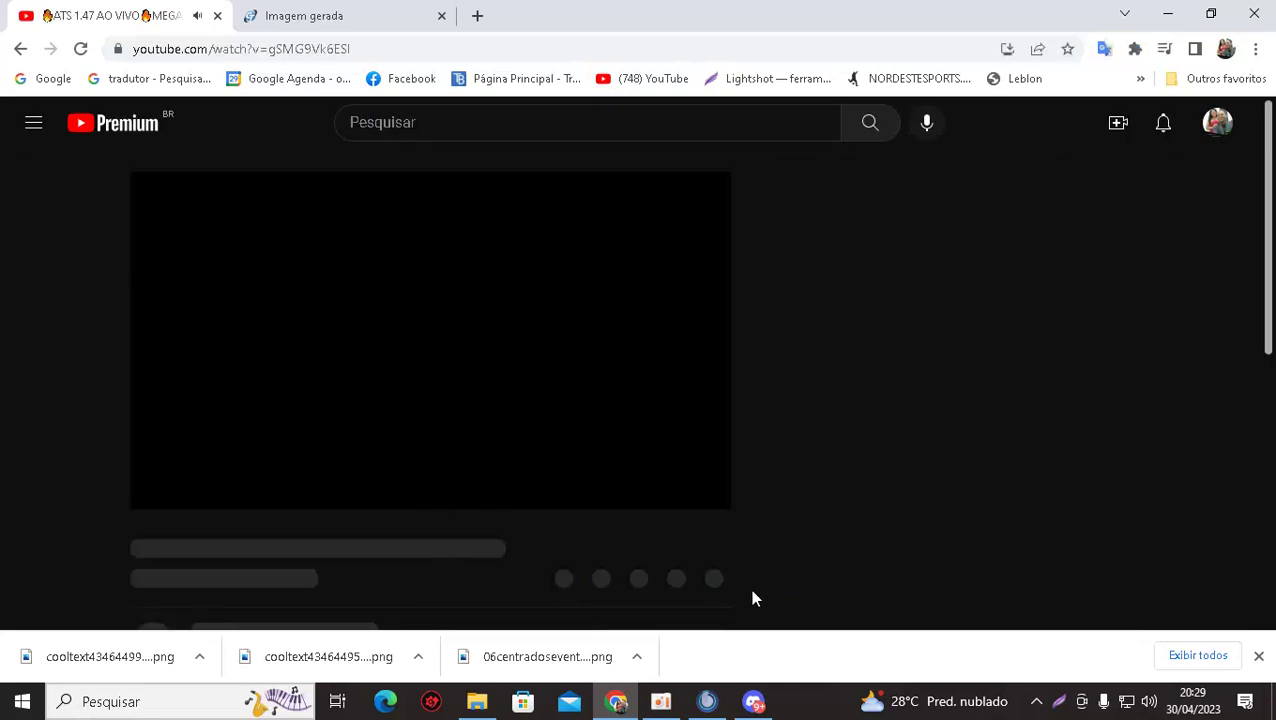
left_click(1258, 656)
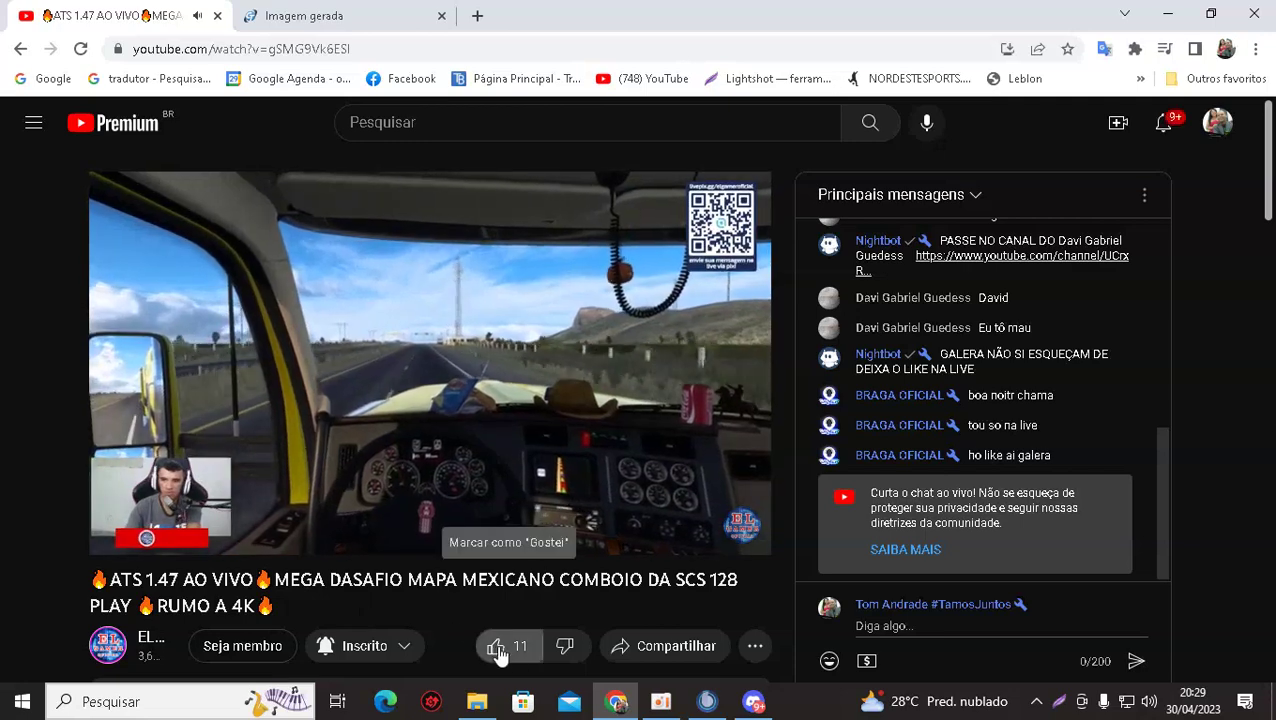
left_click(493, 645)
Post 'salve salve galera' in the live chat, then glance at Discord.
left_click(899, 625)
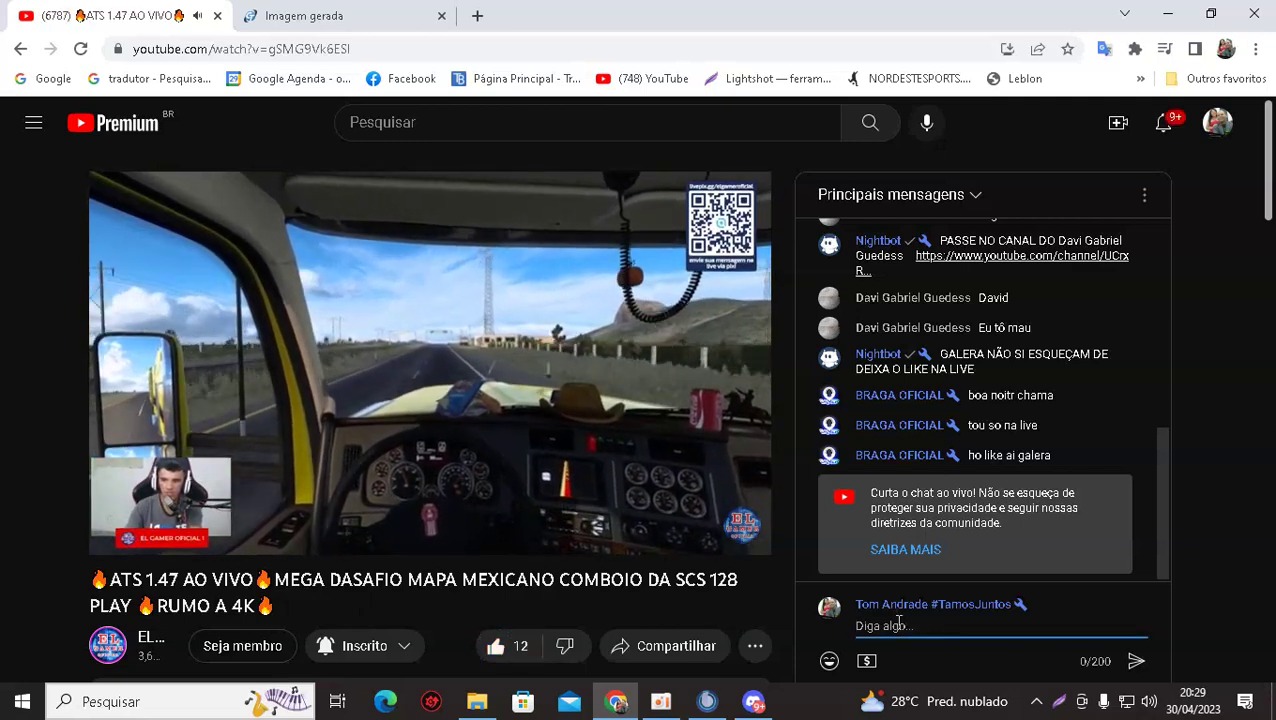
type("sal")
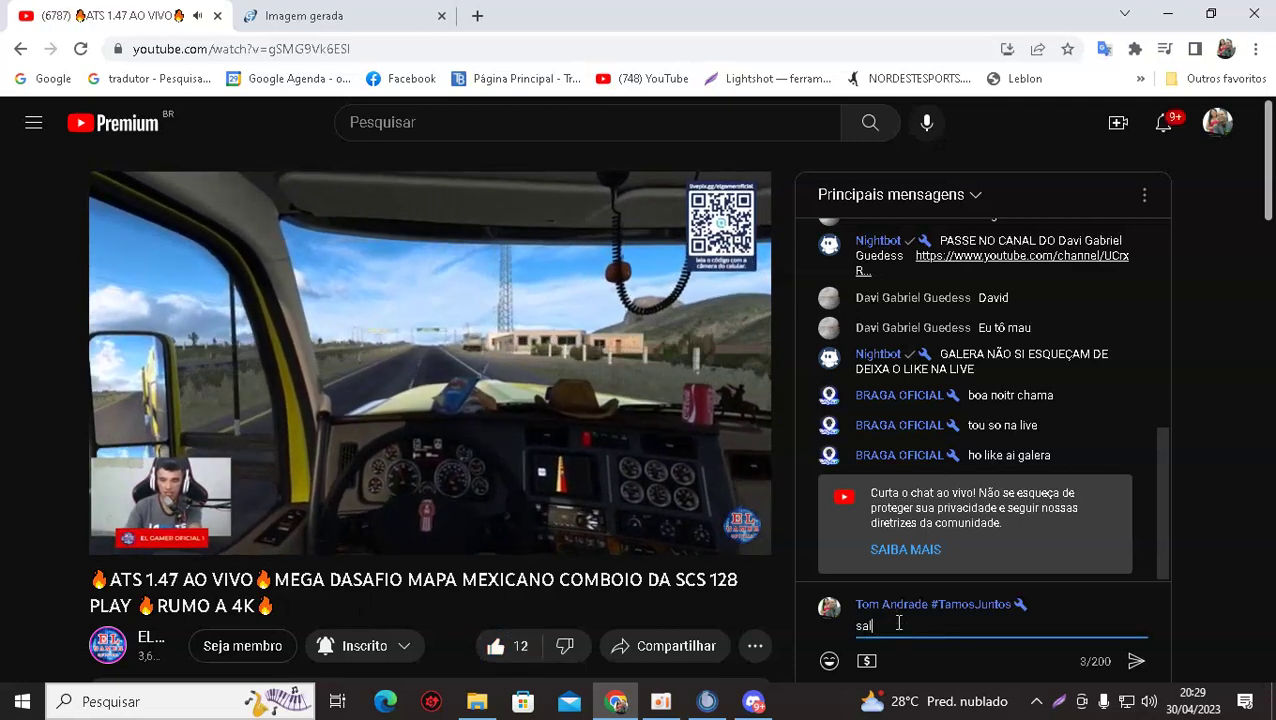
type("ve salve ")
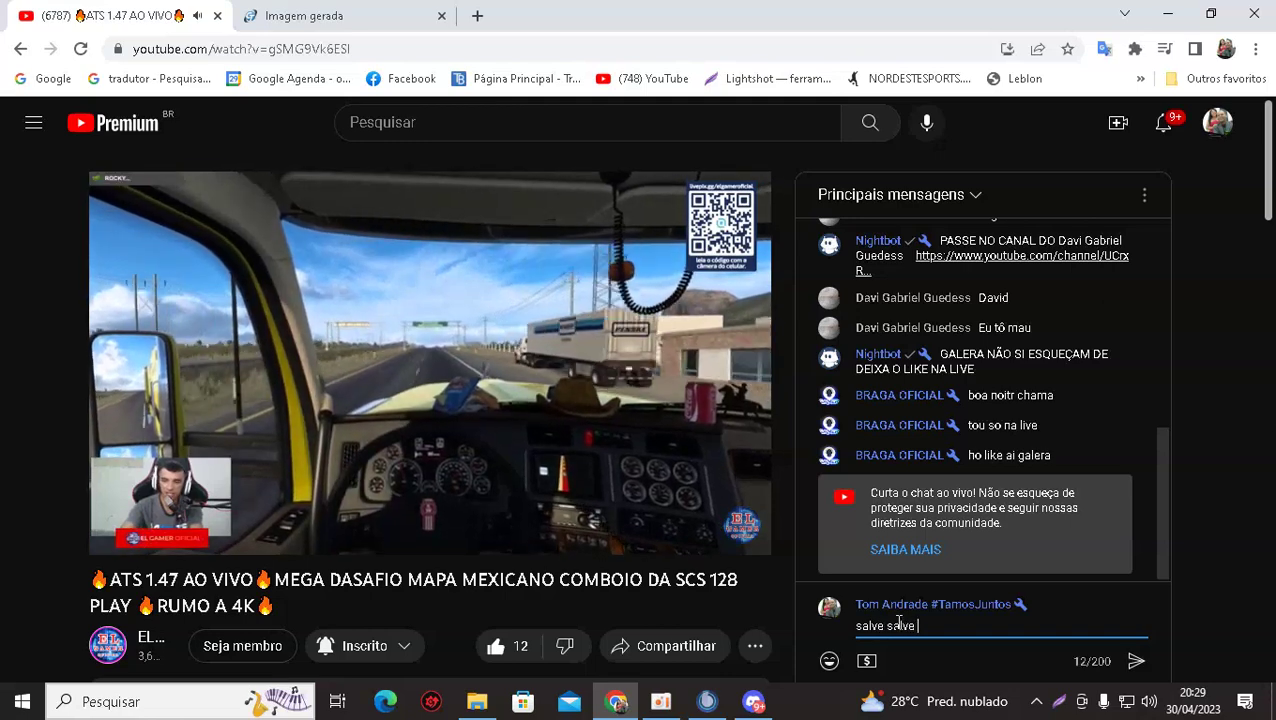
type("galera")
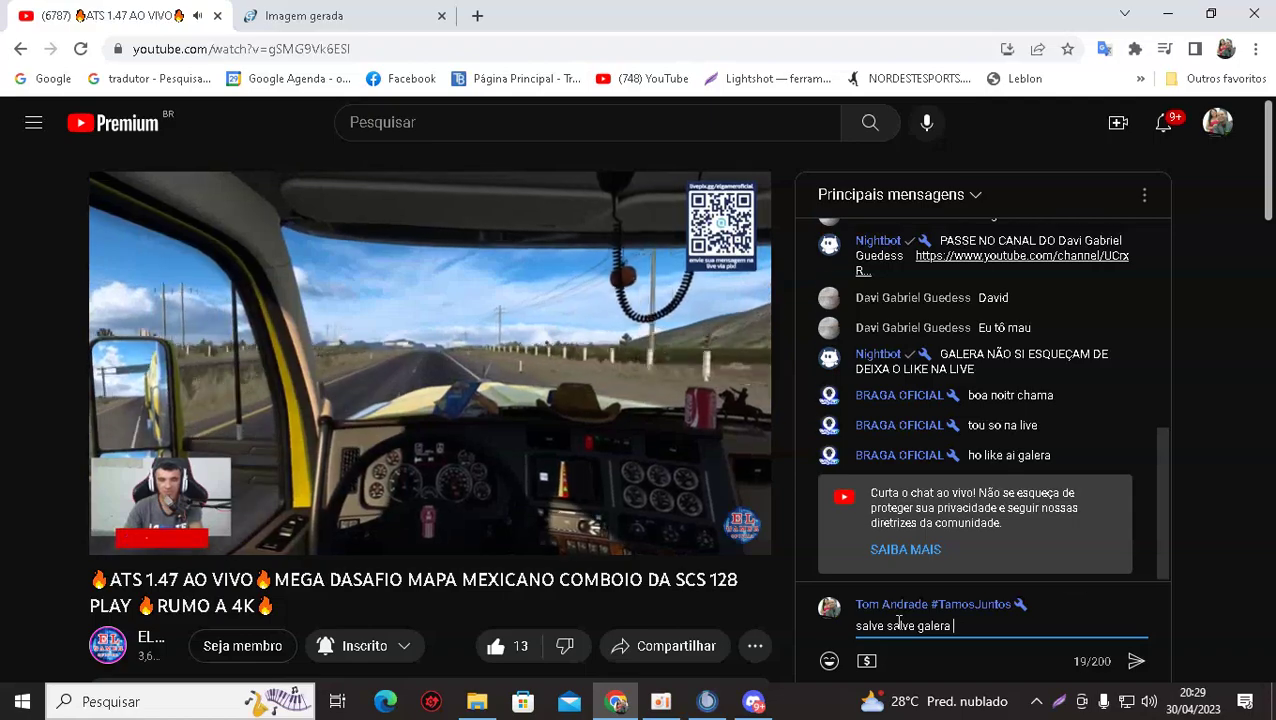
key("Return")
left_click(754, 702)
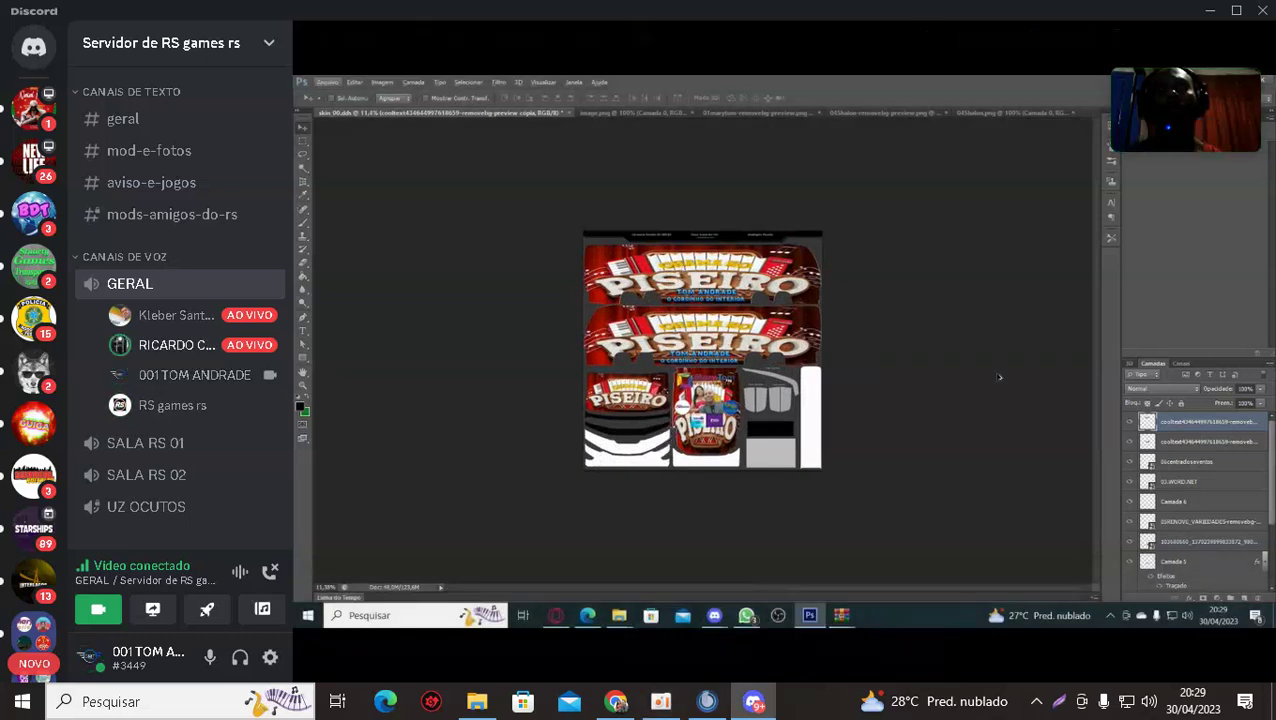
Send 'belgamer' in the live chat and return to the Discord screen-share.
left_click(617, 703)
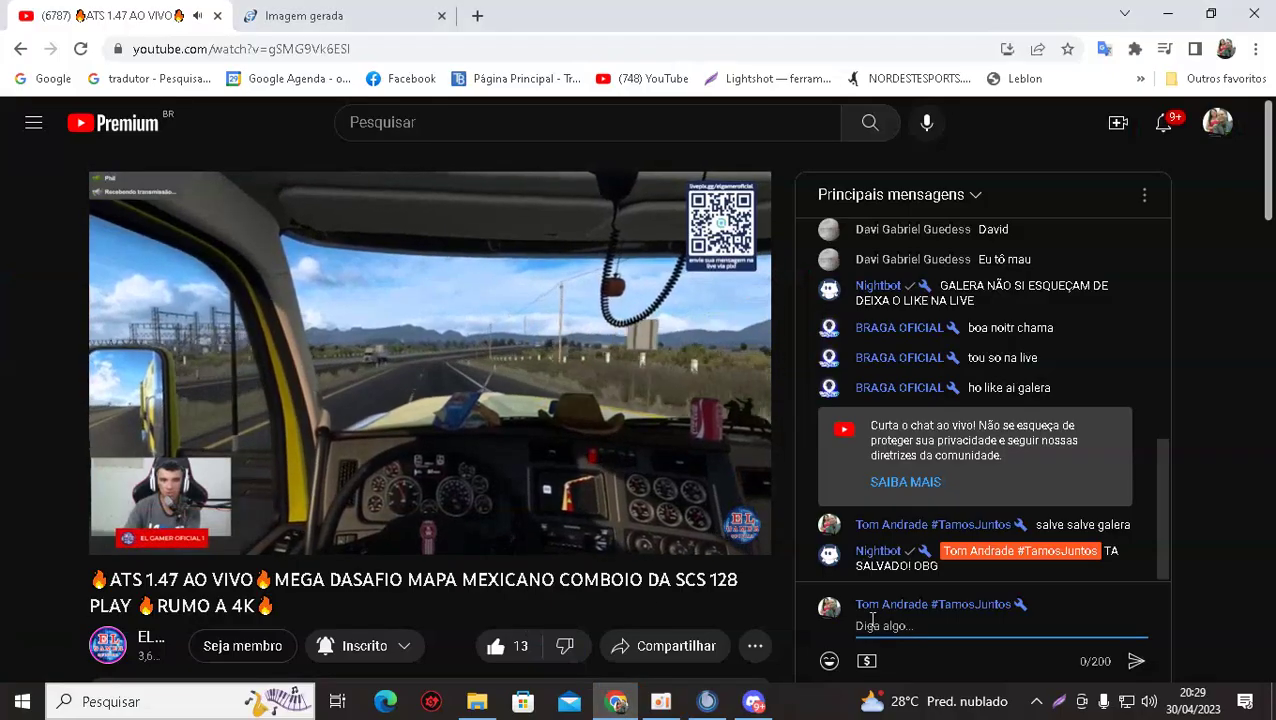
type("b")
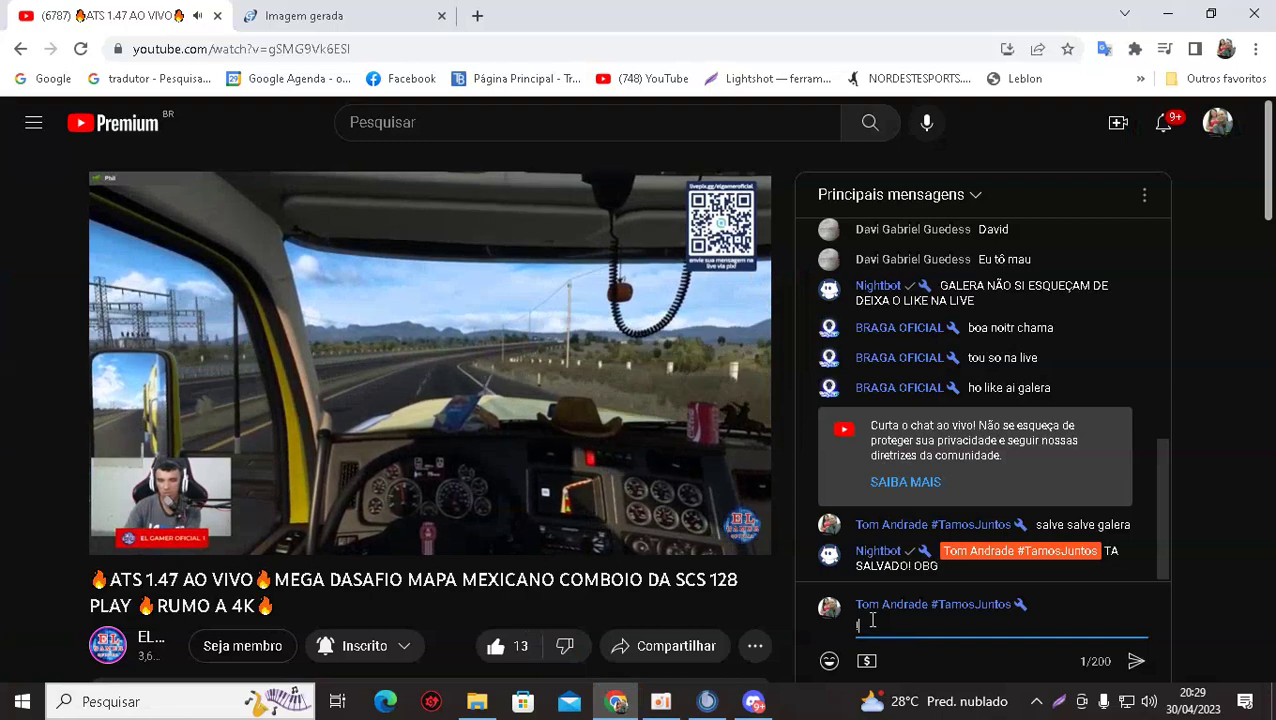
type("elg")
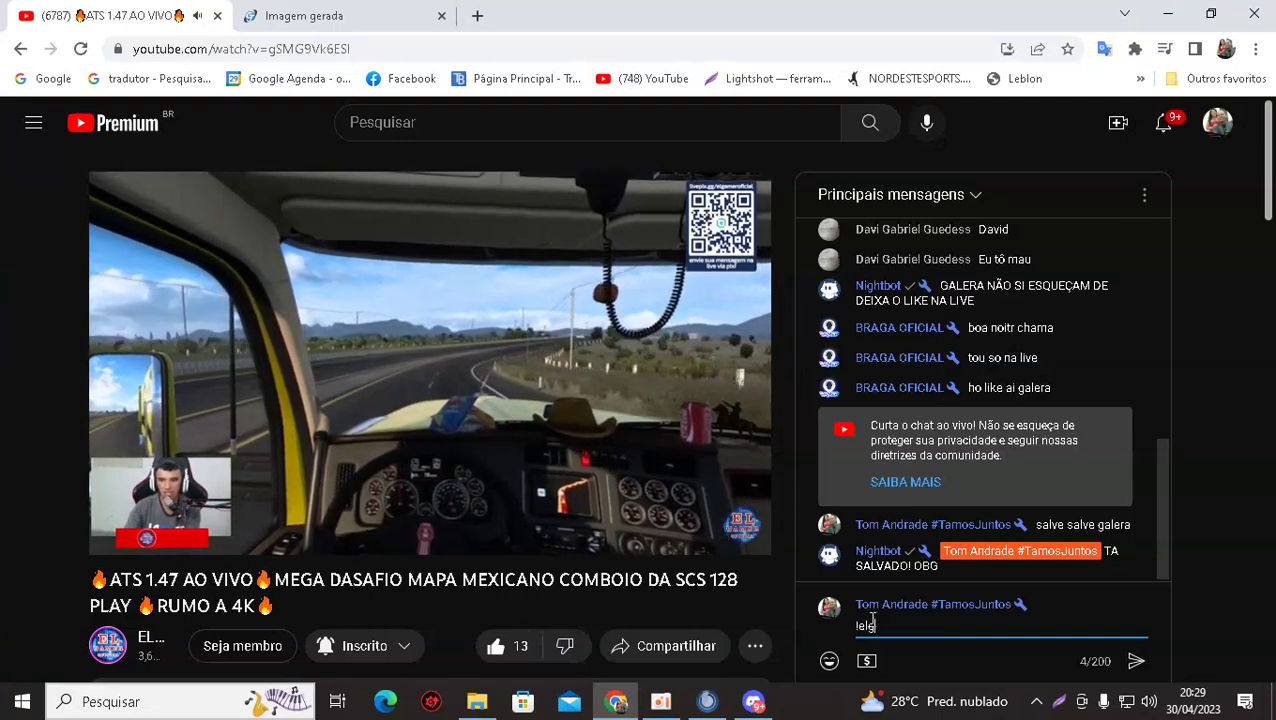
type("amer")
key("Return")
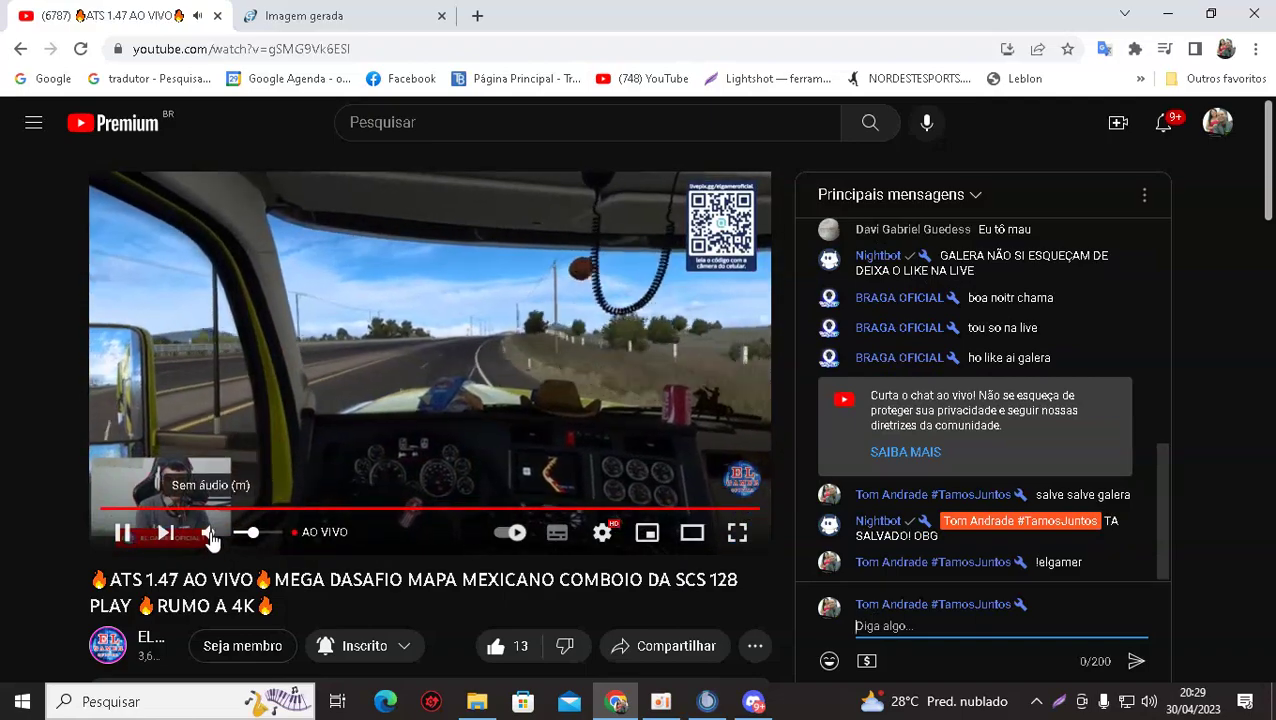
left_click(753, 702)
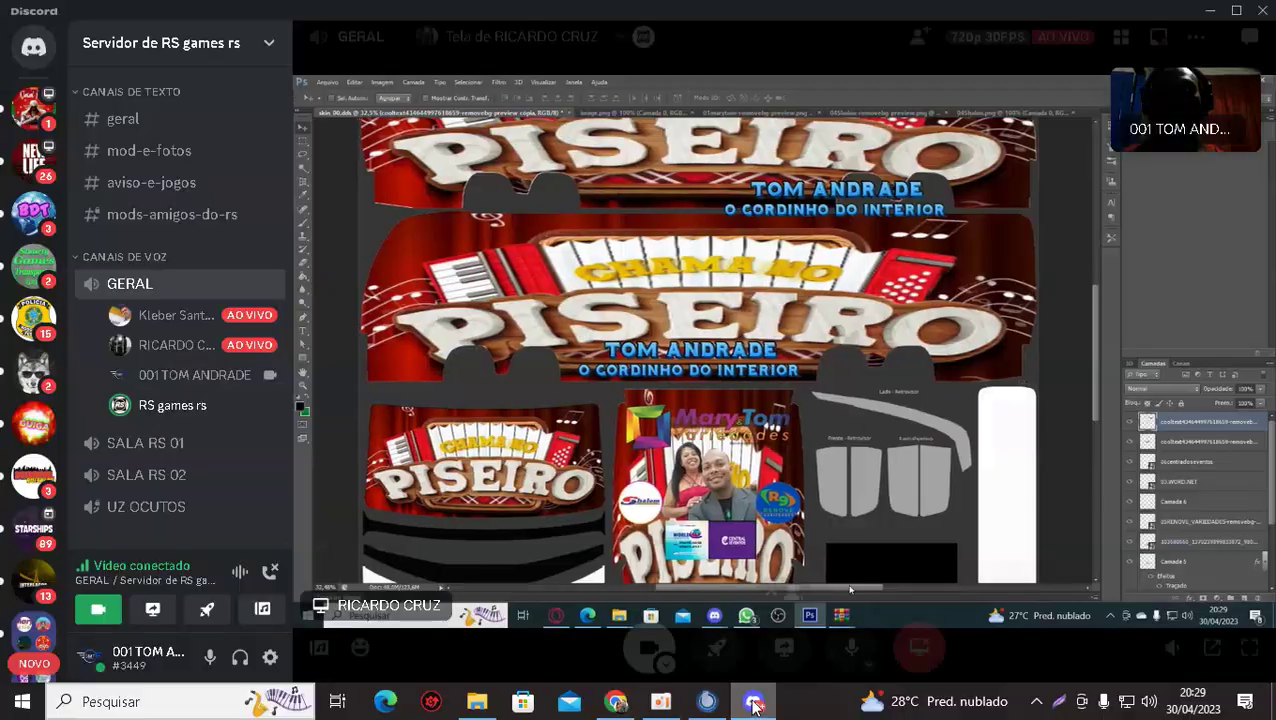
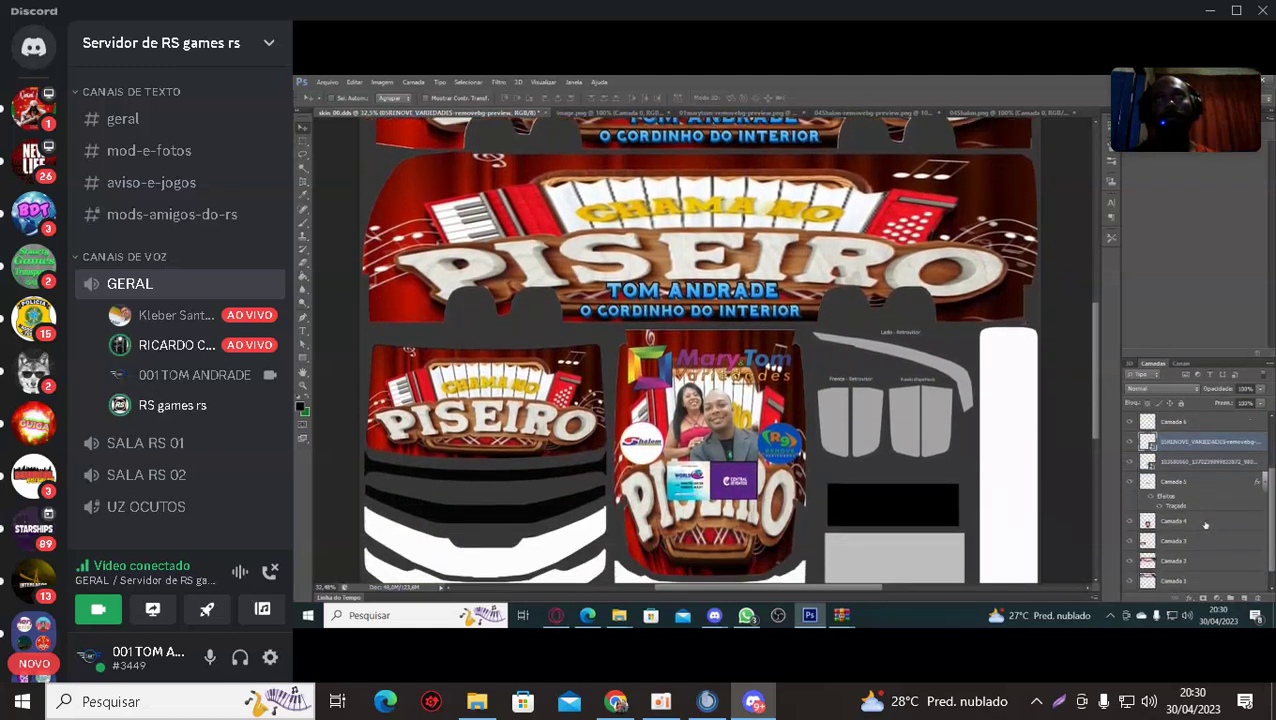
Switch the Discord stream of the bus skin work to fullscreen.
mouse_move(668, 518)
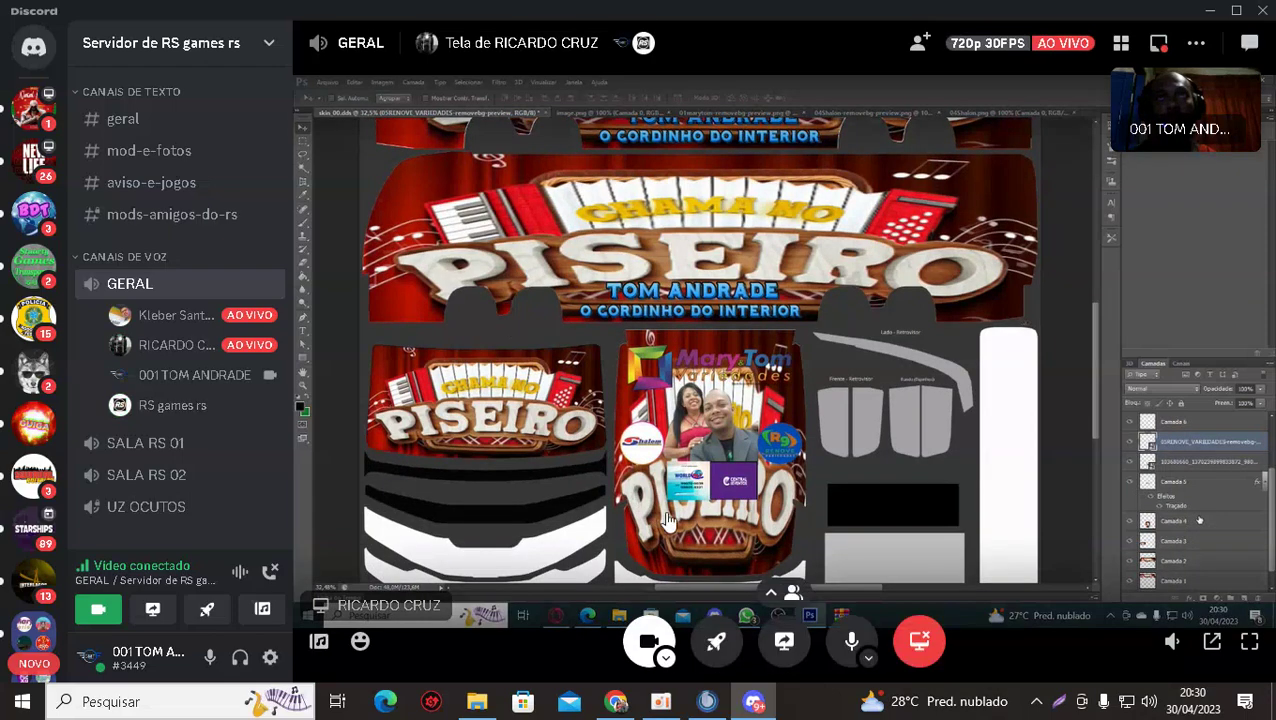
left_click(1250, 650)
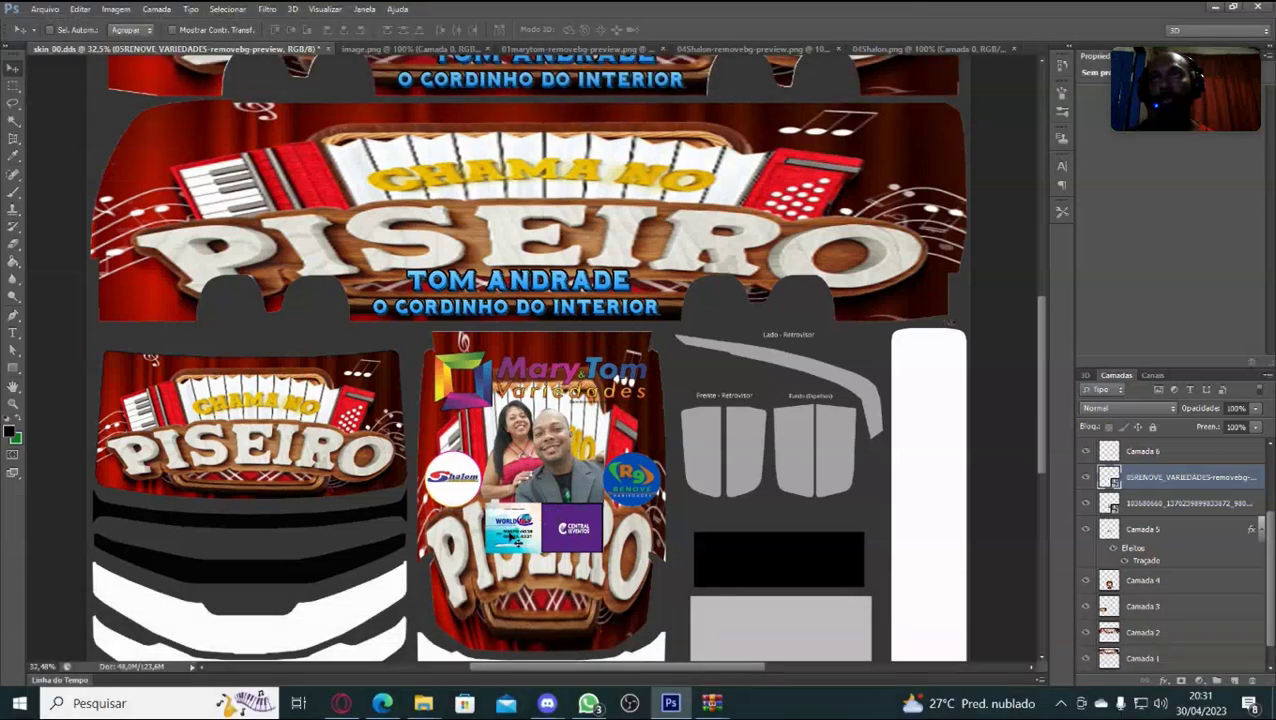
mouse_move(484, 512)
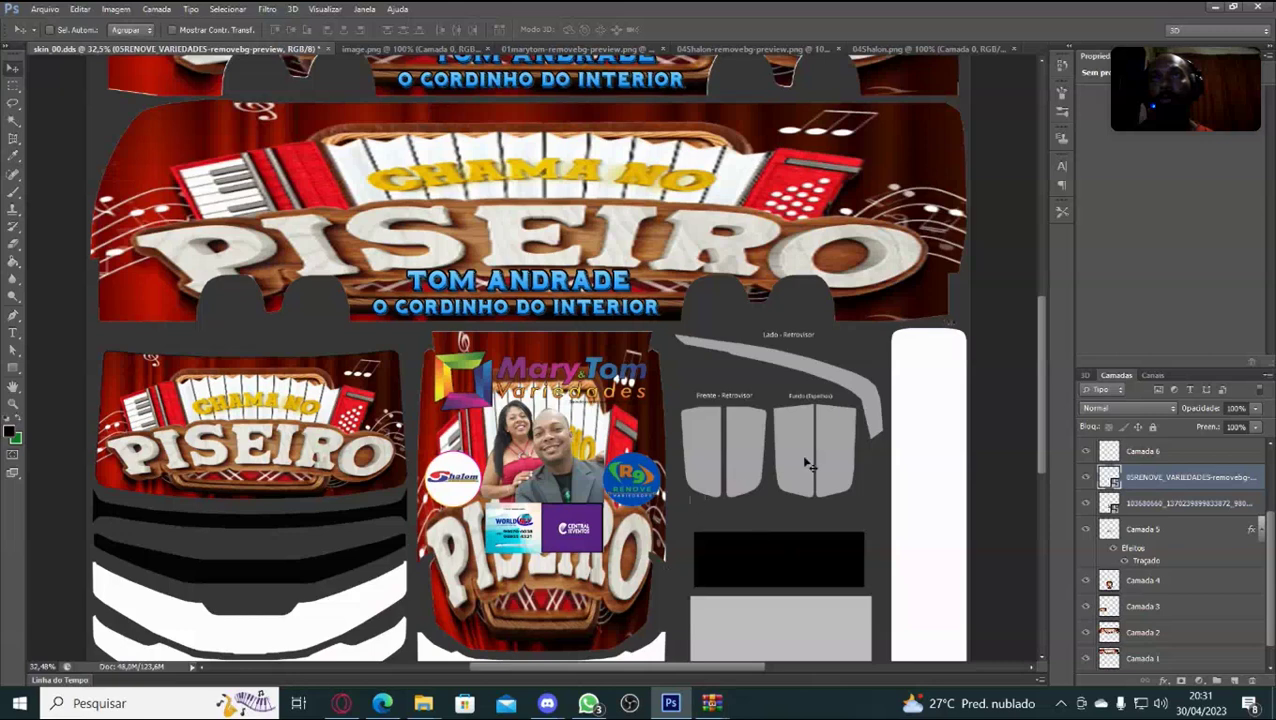
scroll(808, 463, "up", 1)
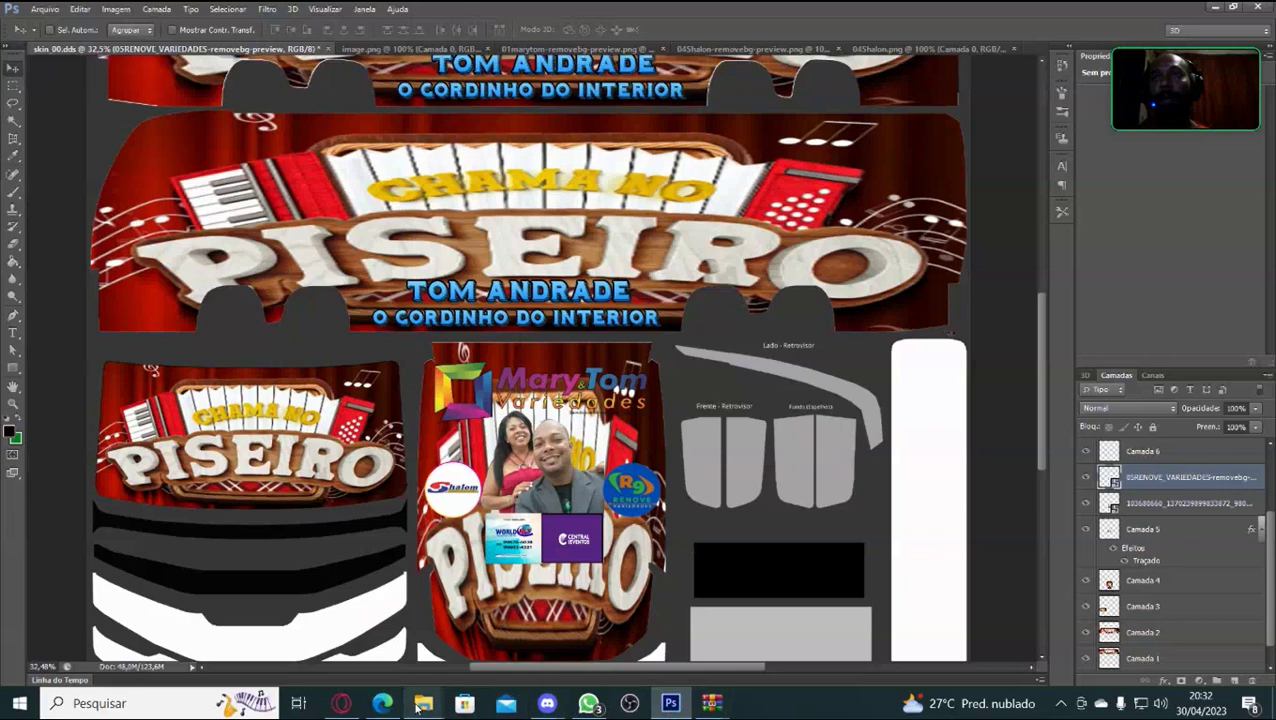
mouse_move(421, 705)
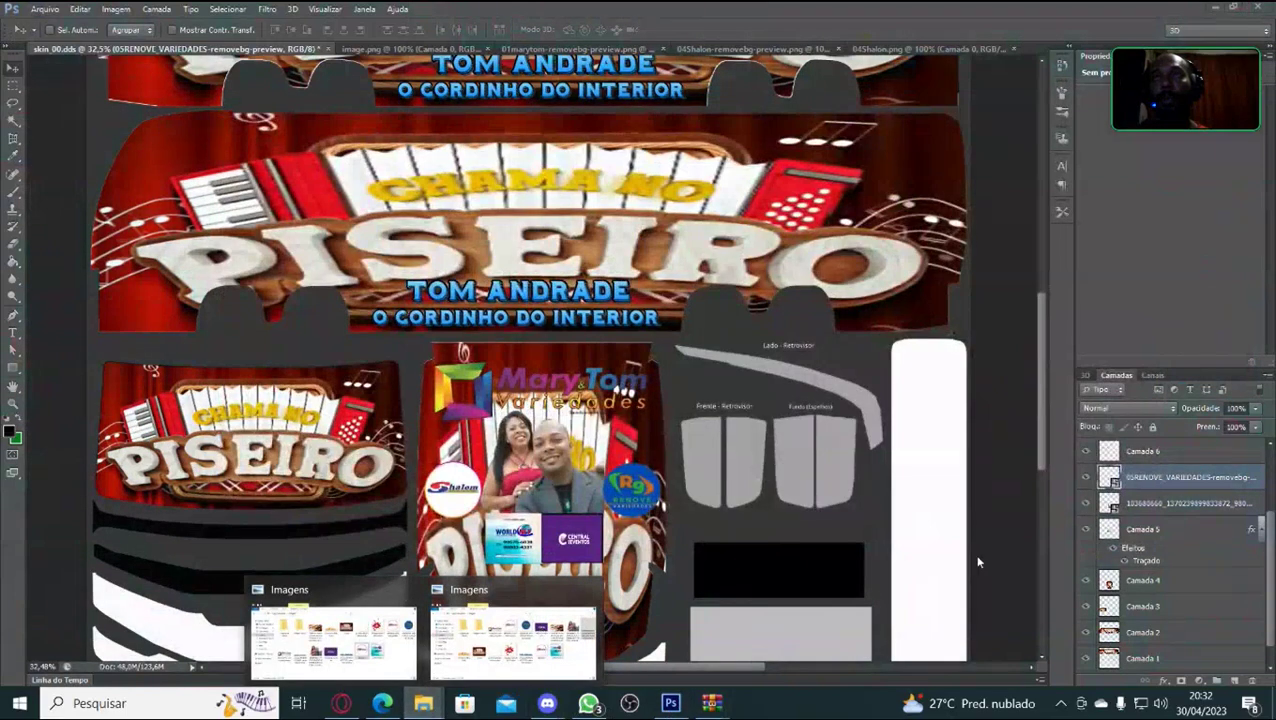
Bring the couple photo into the bus skin and move it to the PISEIRO banner's upper right.
left_click(530, 641)
left_click_drag(1012, 256, 622, 575)
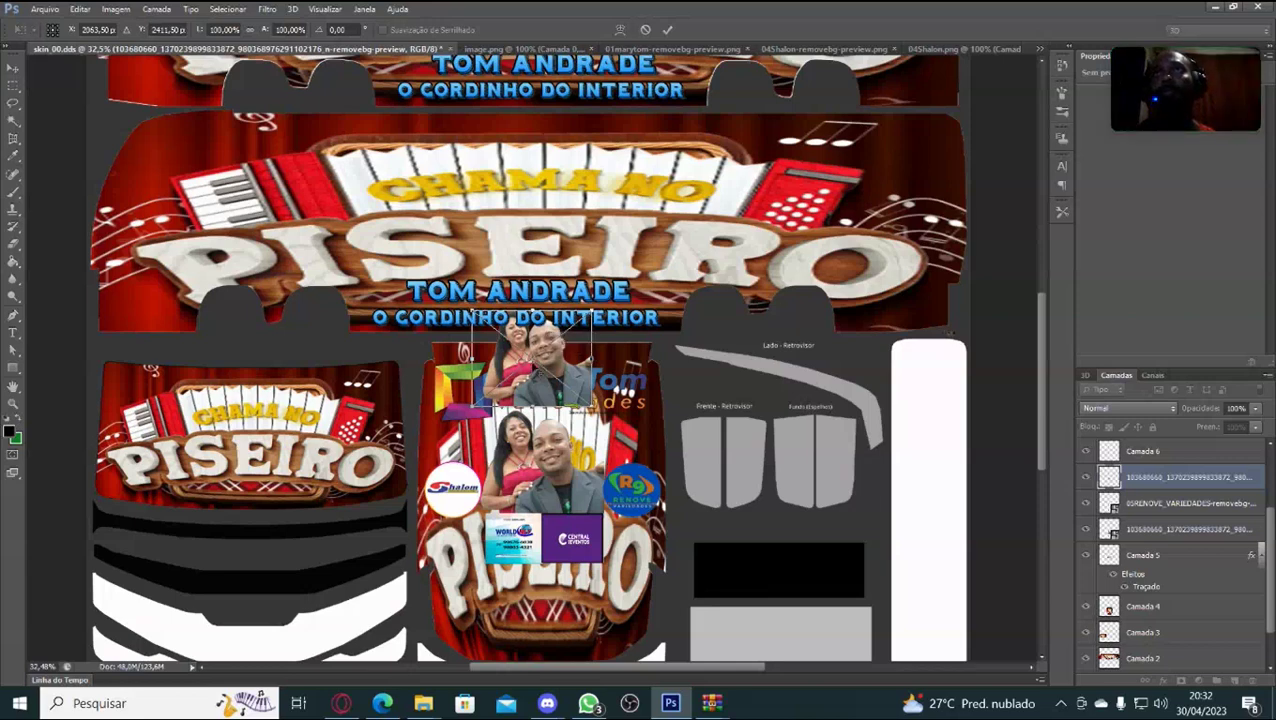
left_click_drag(548, 352, 588, 340)
left_click_drag(520, 320, 843, 179)
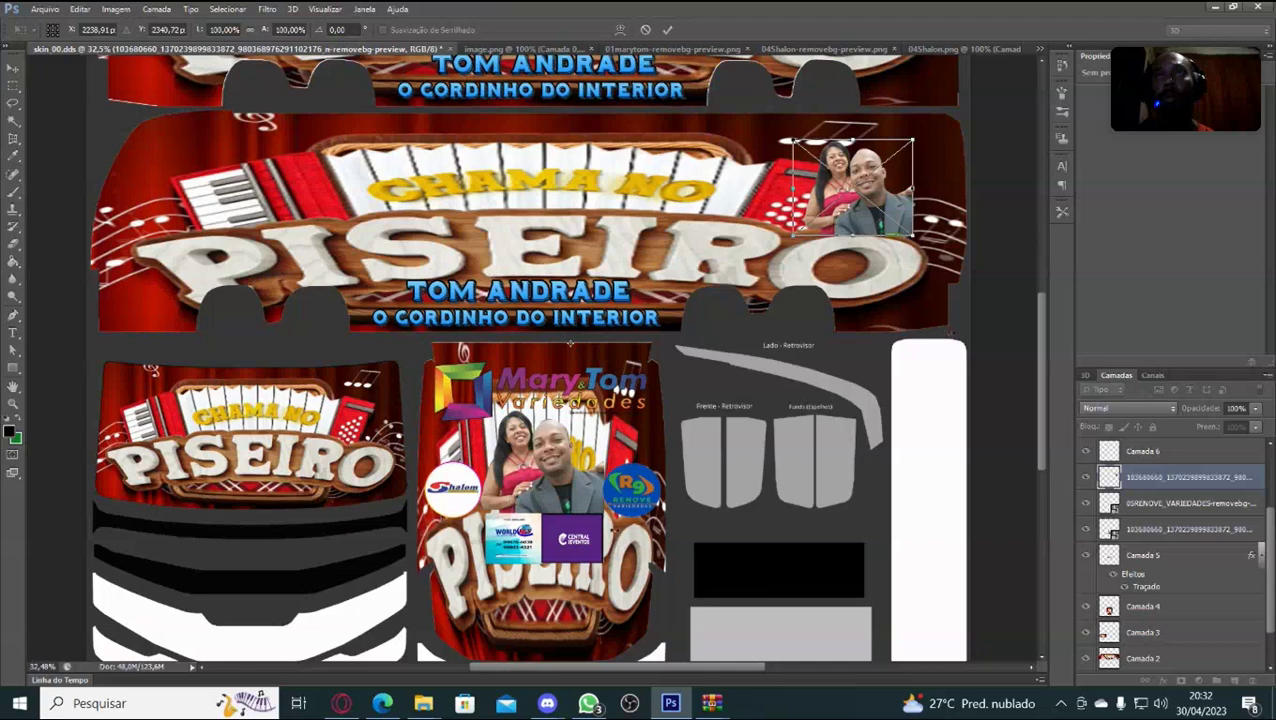
Stretch and rescale the couple photo taller and wider to fill that corner.
mouse_move(657, 8)
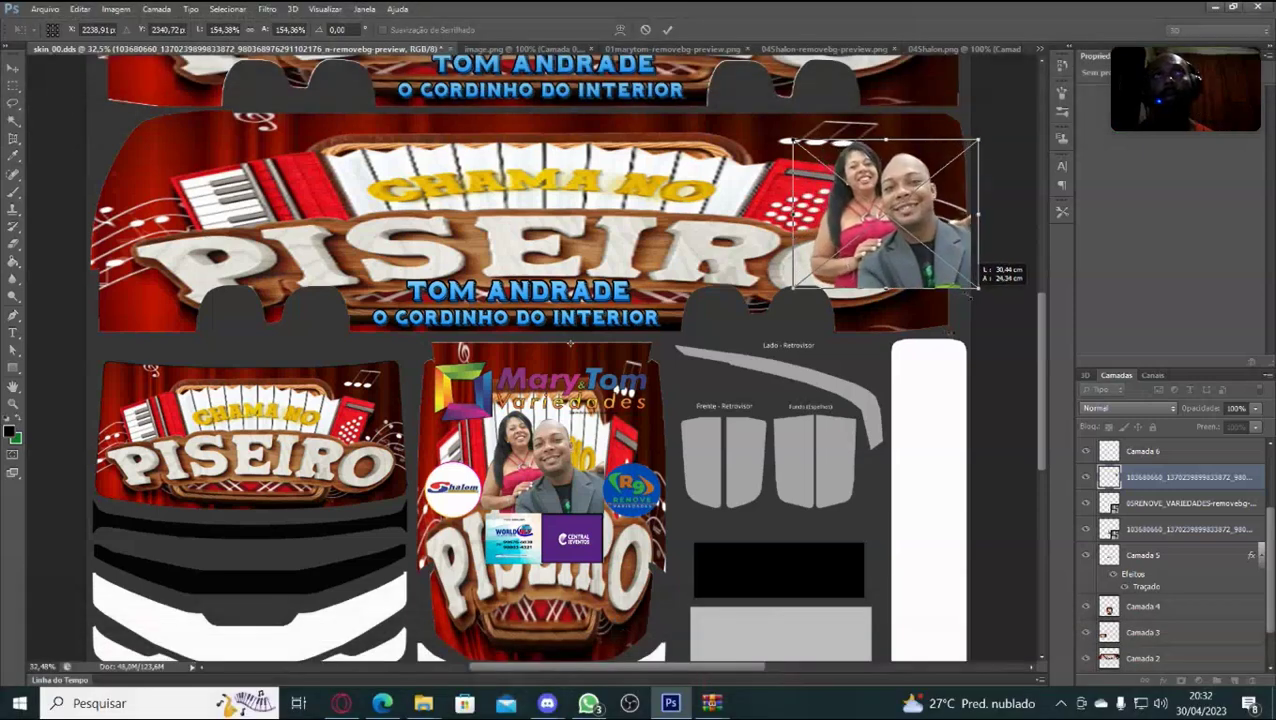
left_click_drag(957, 269, 962, 273)
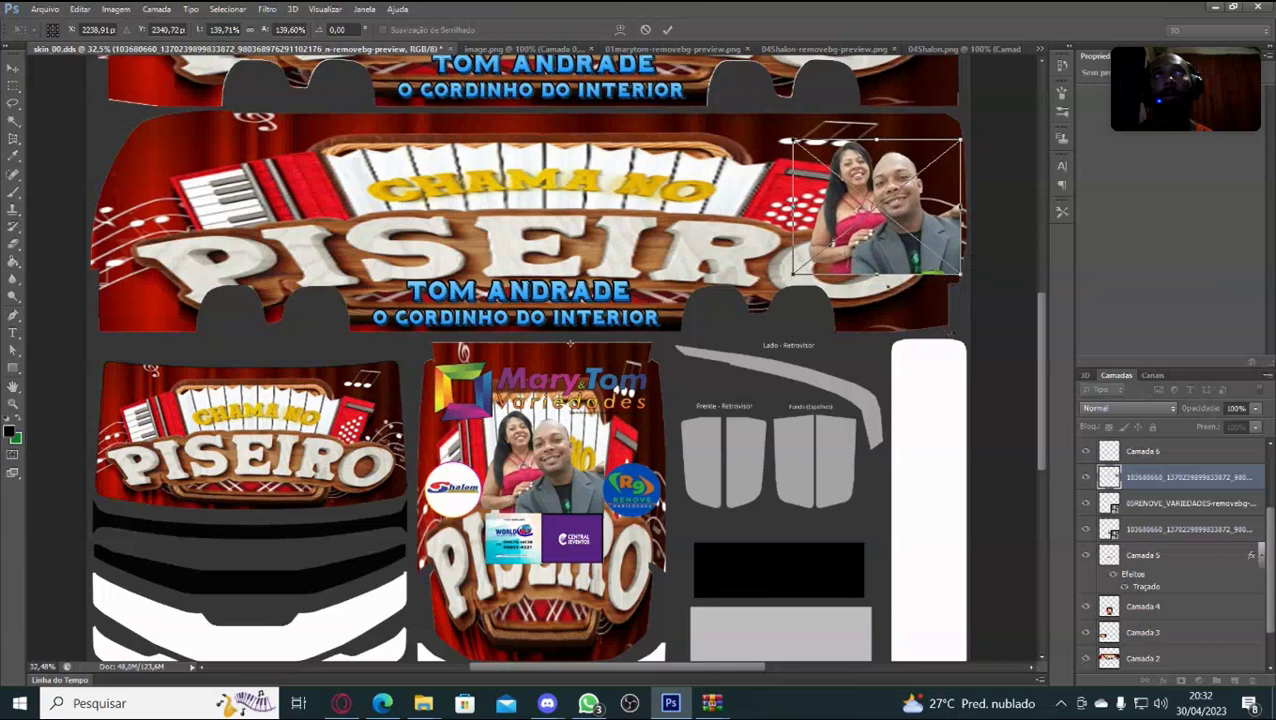
left_click_drag(876, 274, 878, 326)
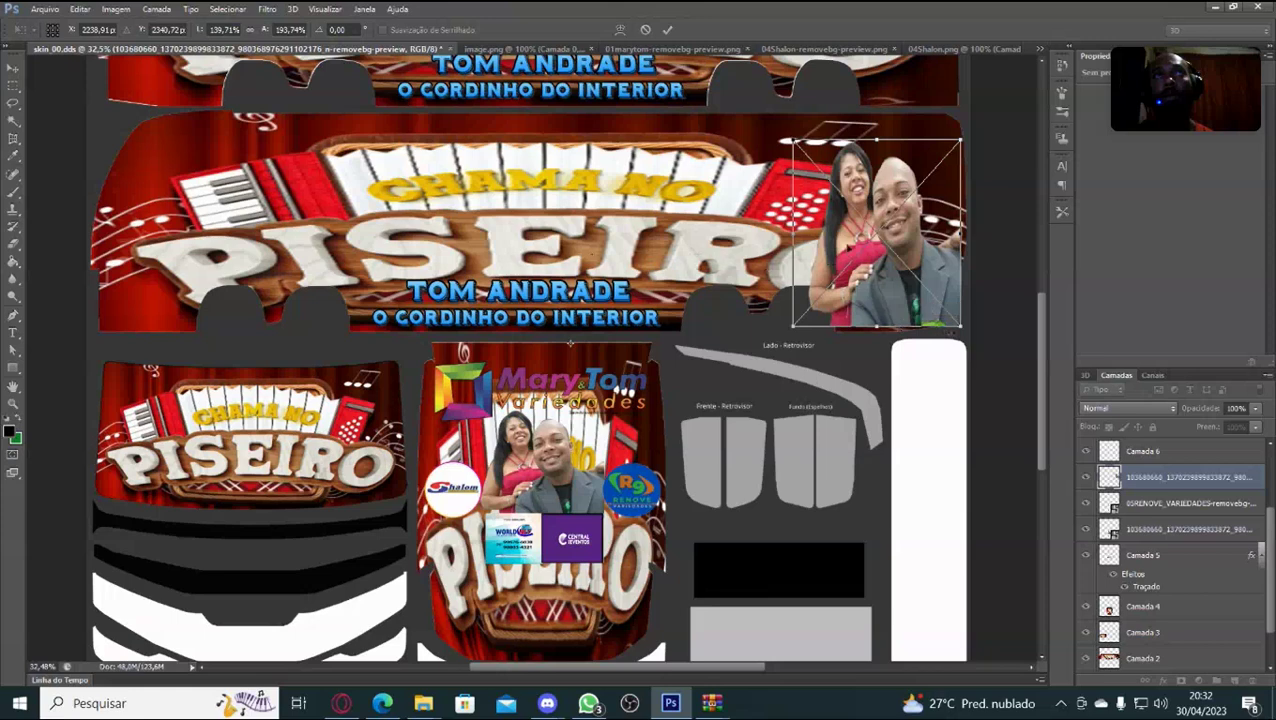
left_click_drag(877, 140, 877, 125)
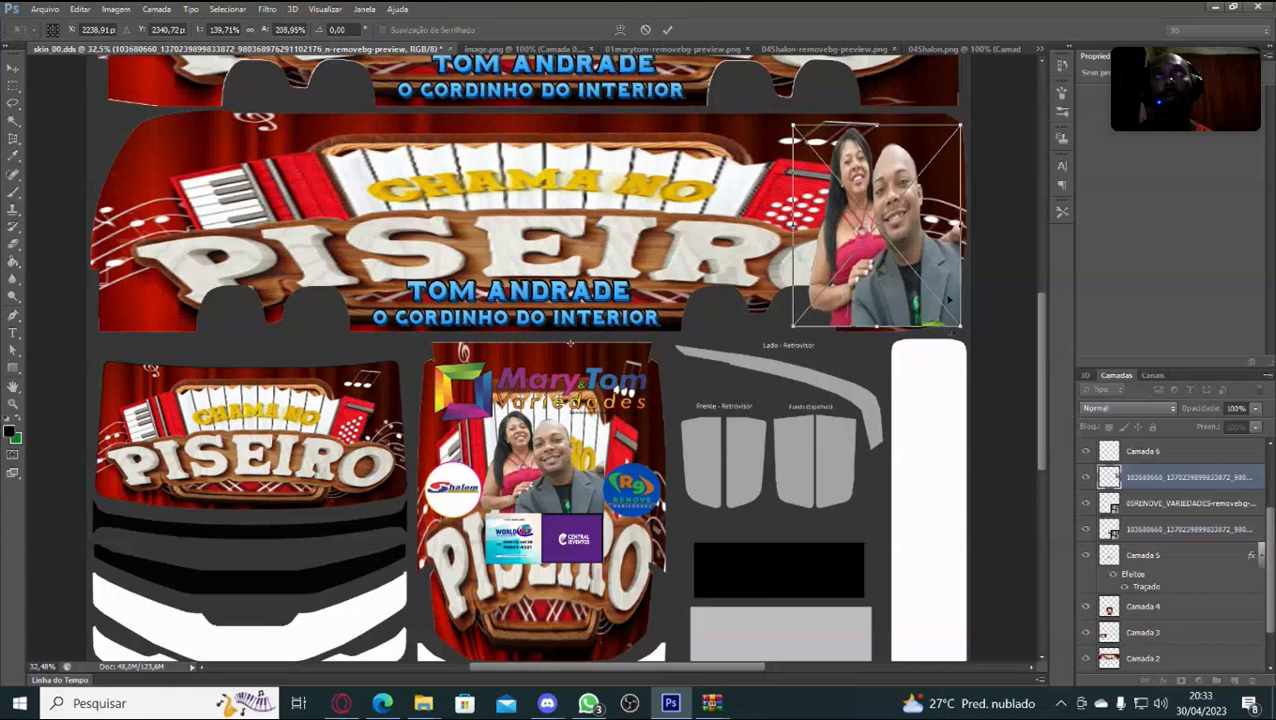
left_click_drag(792, 126, 841, 183)
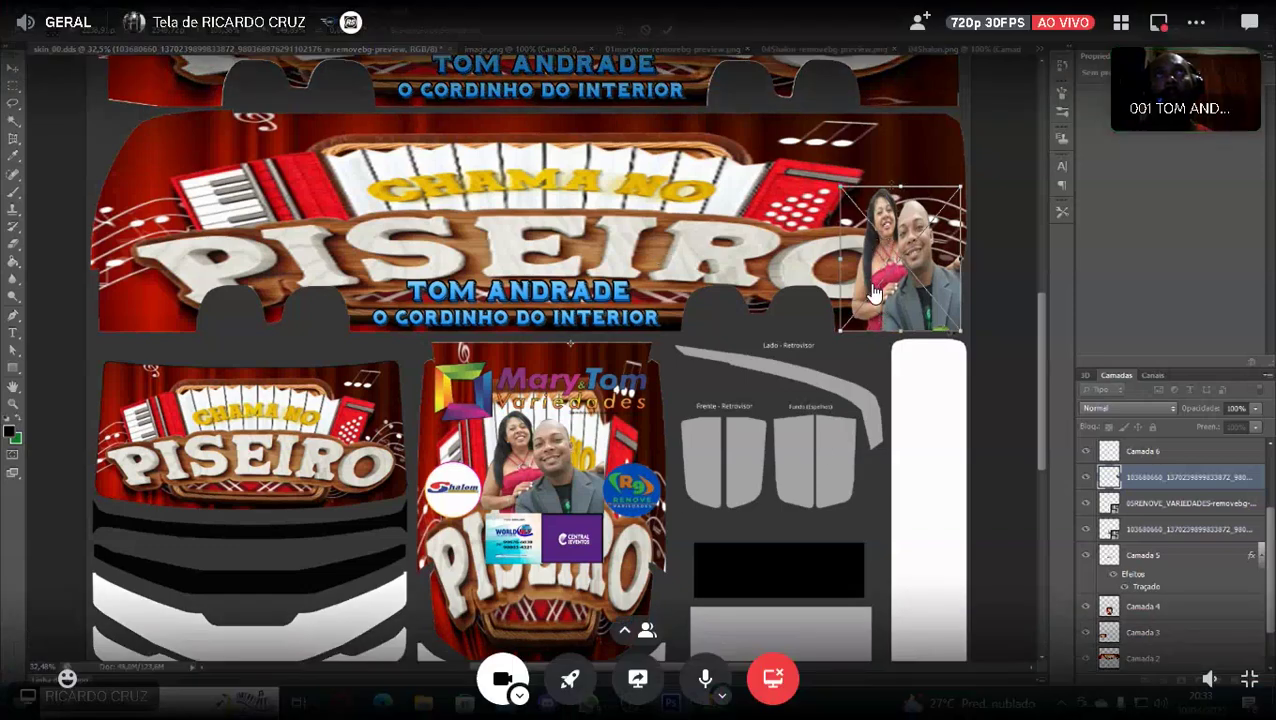
left_click_drag(900, 185, 900, 128)
mouse_move(840, 228)
left_mouse_down()
mouse_move(812, 228)
mouse_move(824, 228)
left_mouse_up()
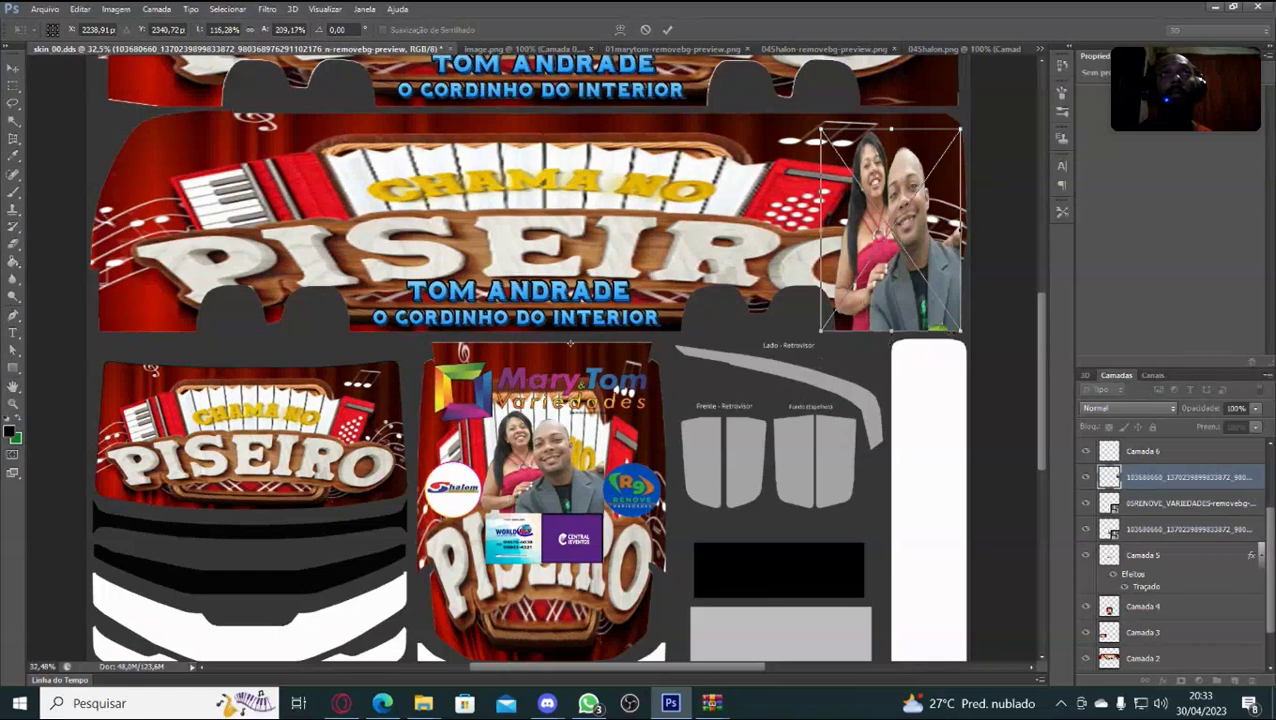
Fine-tune the couple photo's height and width until it fits the corner.
left_click_drag(890, 330, 891, 296)
left_click_drag(883, 260, 880, 237)
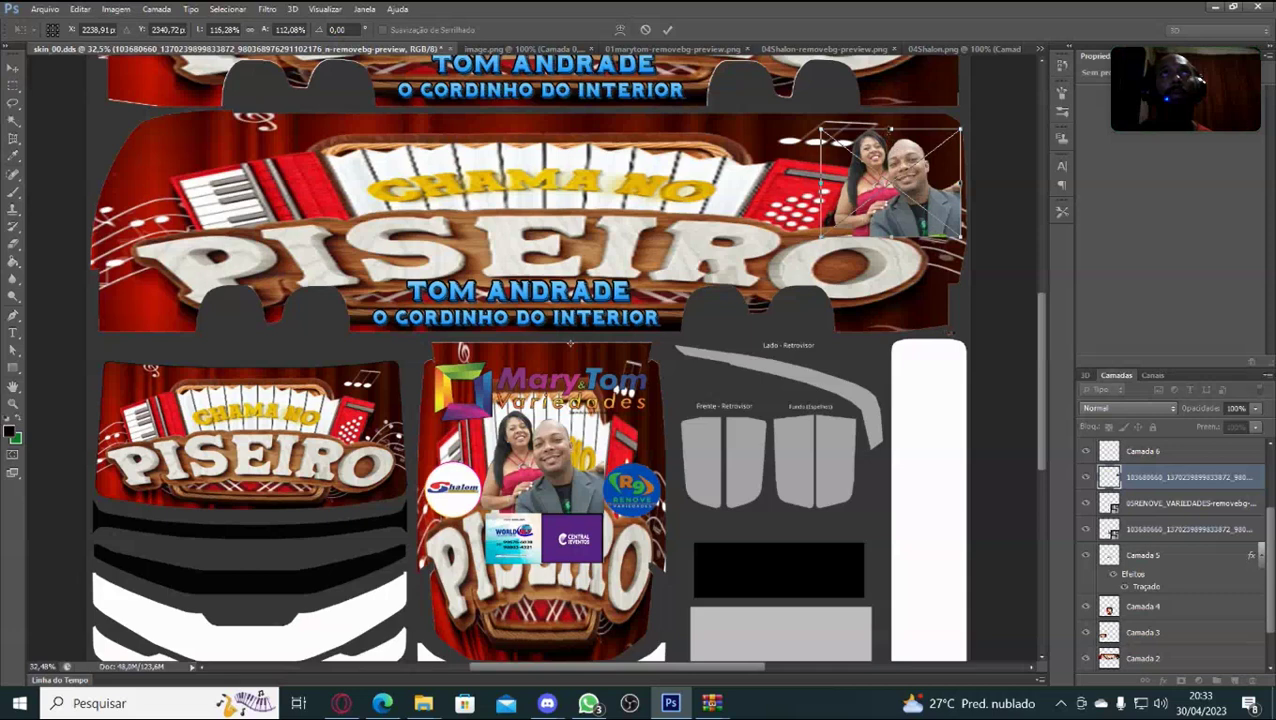
mouse_move(891, 128)
left_mouse_down()
mouse_move(891, 103)
mouse_move(891, 116)
left_mouse_up()
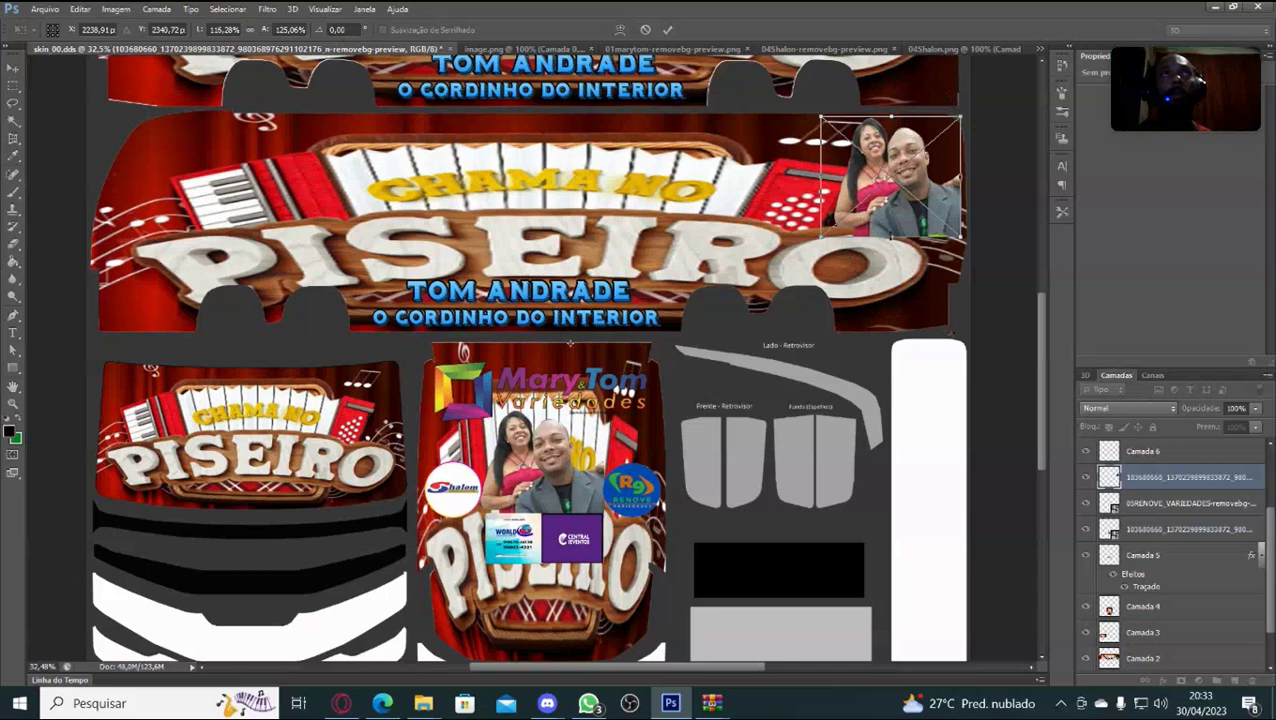
left_click_drag(891, 238, 891, 241)
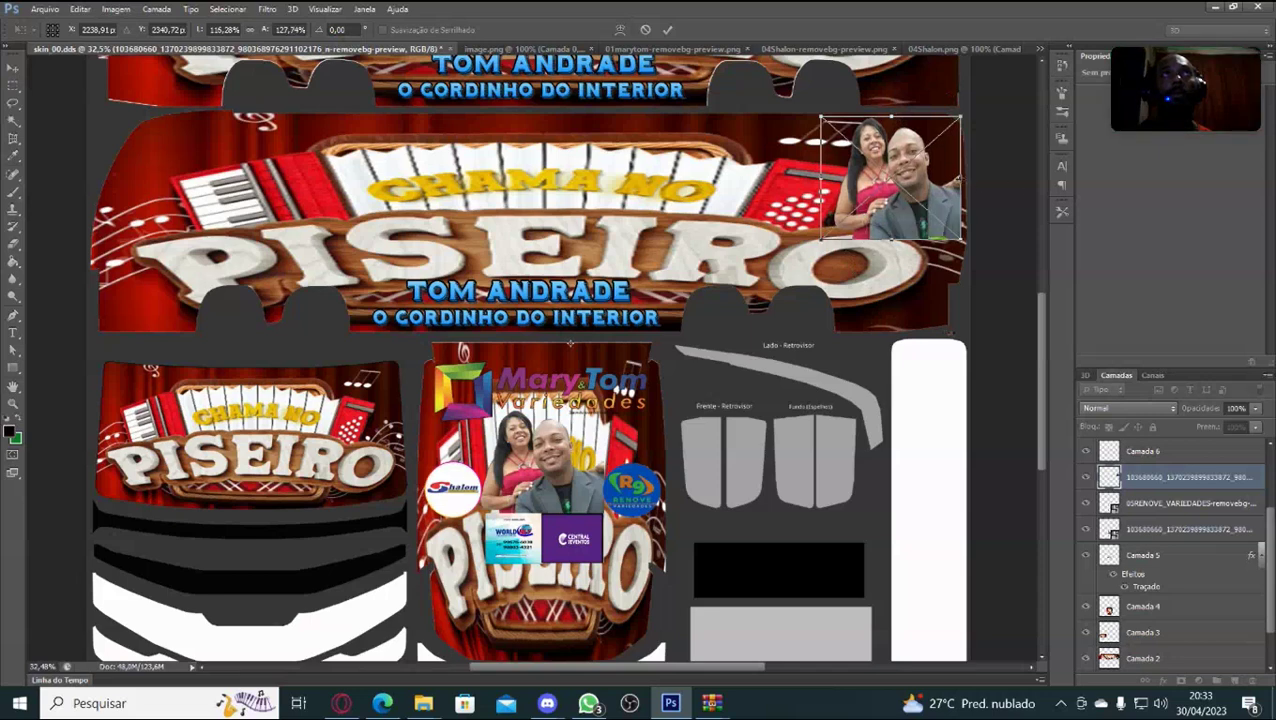
left_click_drag(961, 178, 966, 178)
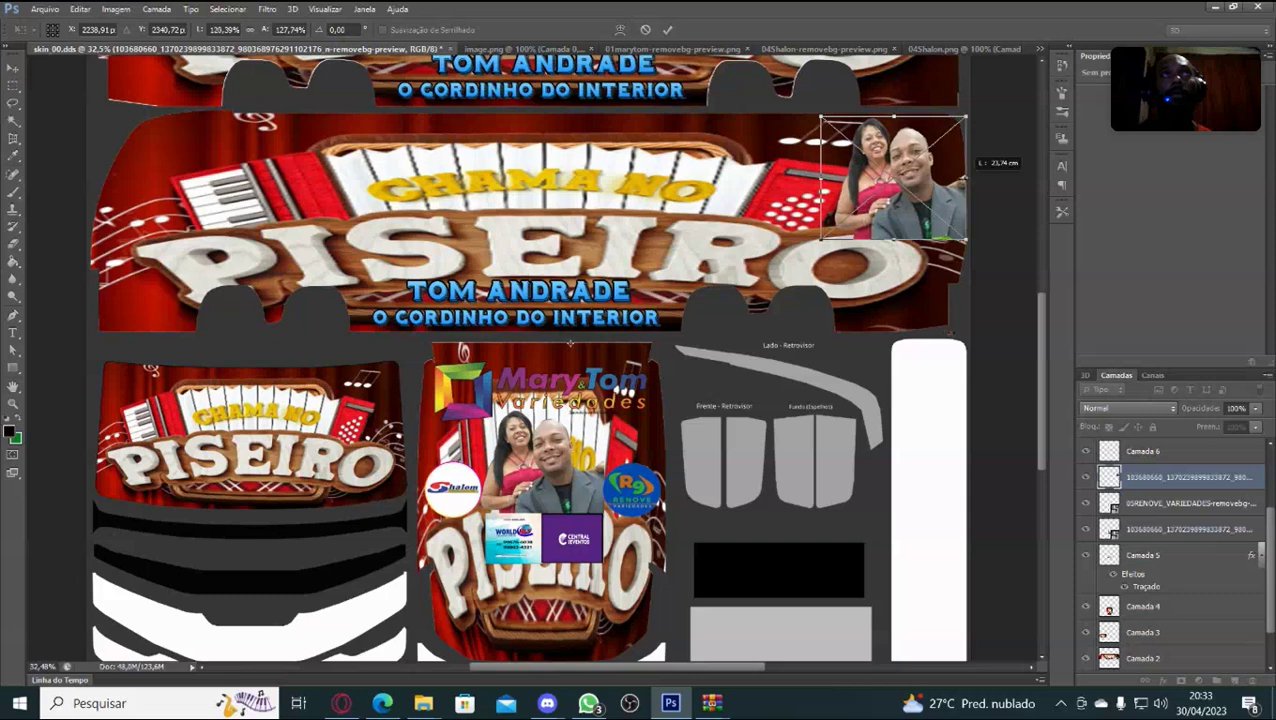
left_click_drag(966, 178, 966, 178)
Try warping the couple photo, undo the bend, and commit the plain resize.
left_click(620, 29)
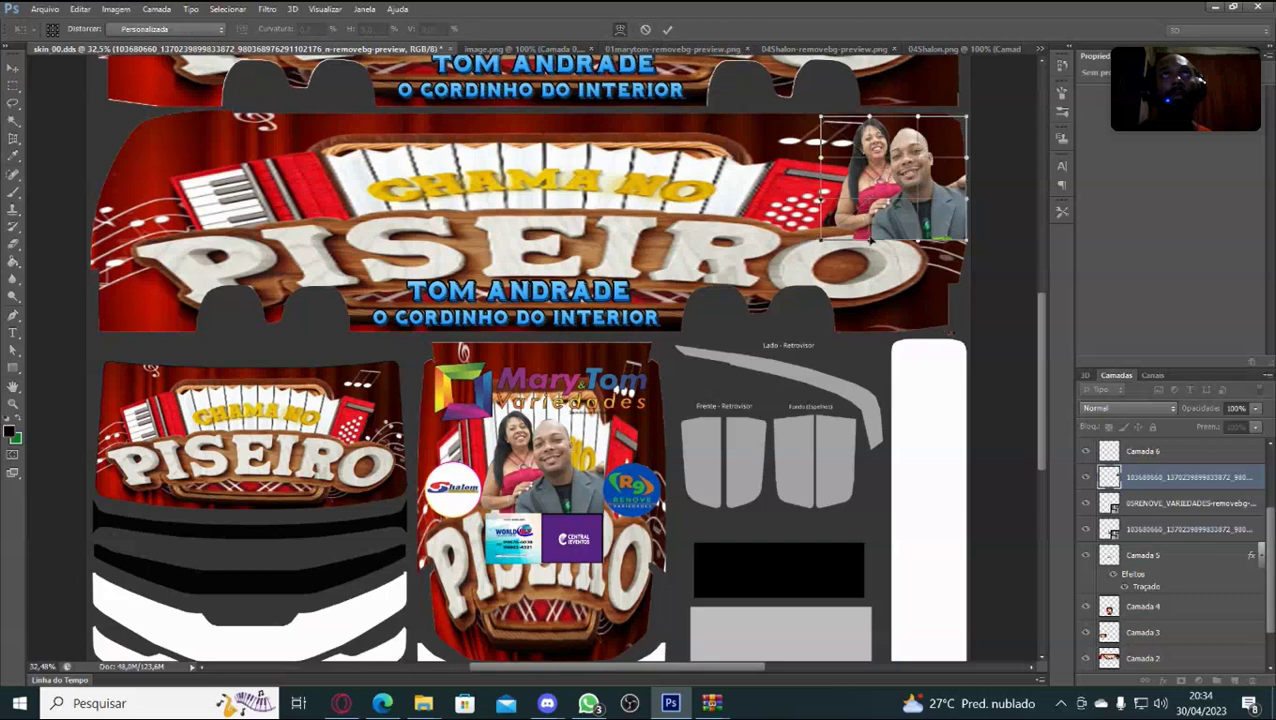
left_click_drag(870, 242, 870, 291)
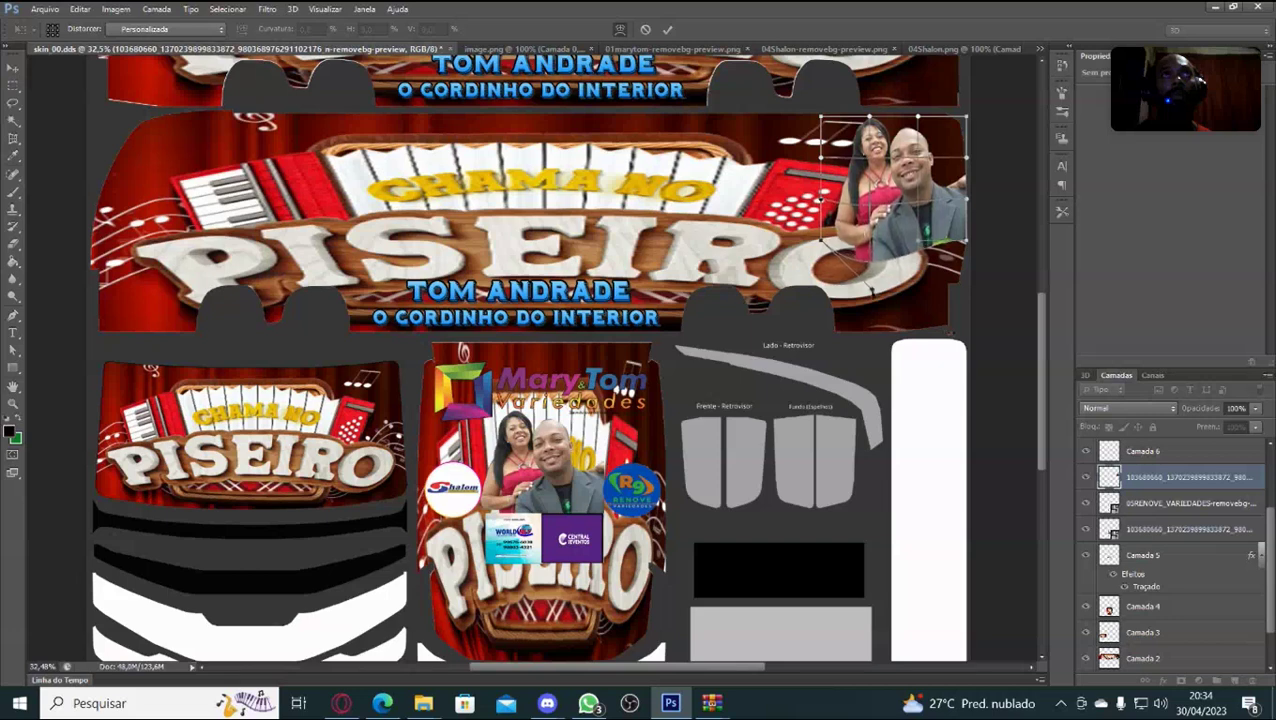
key("ctrl+z")
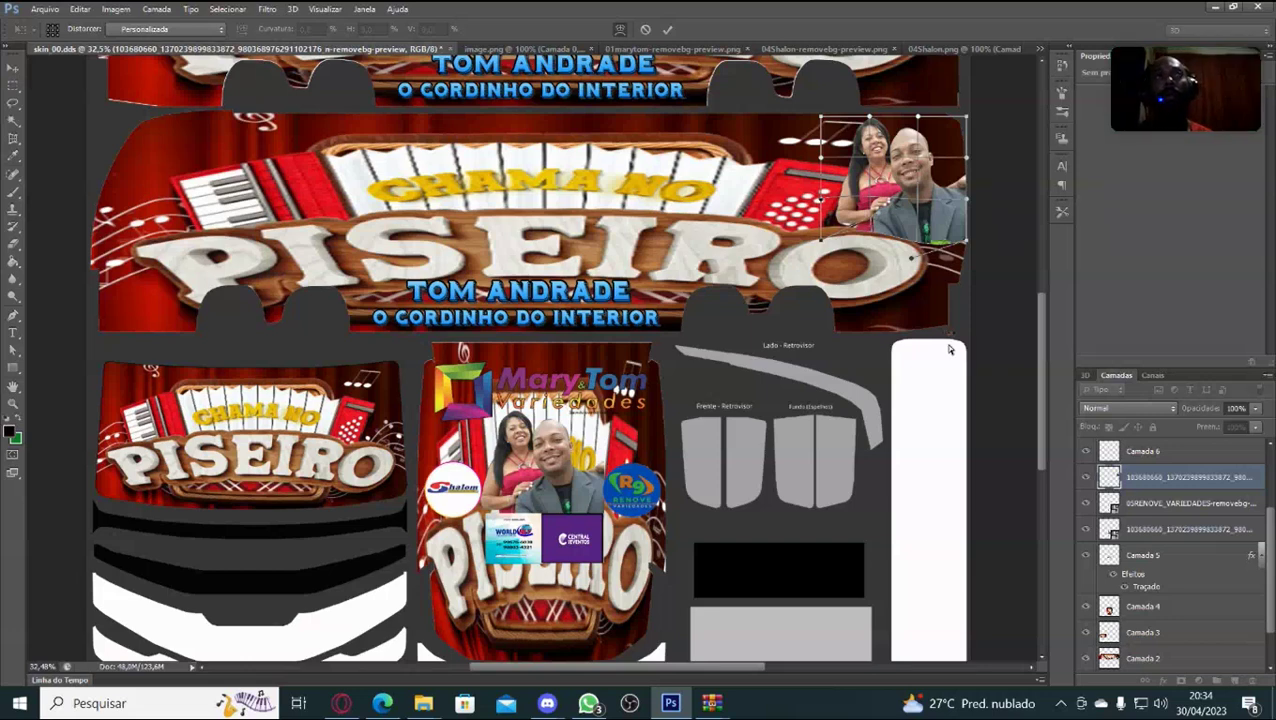
left_click(619, 30)
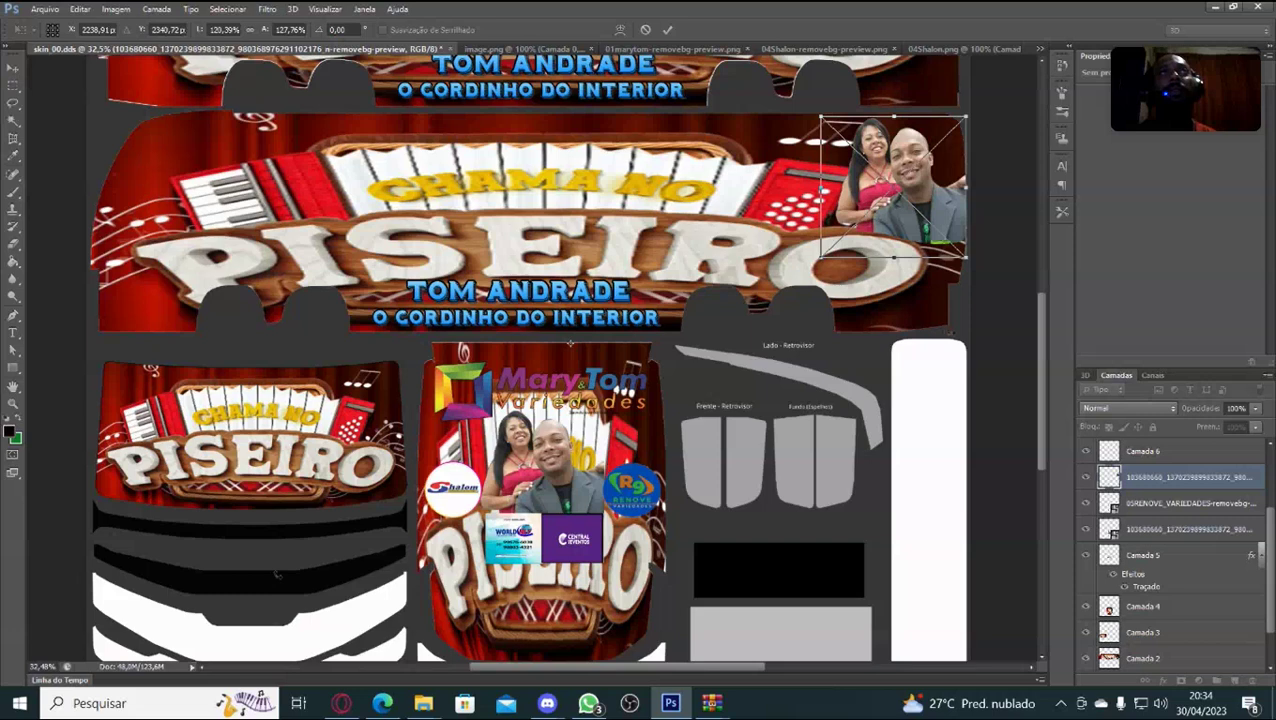
key("Return")
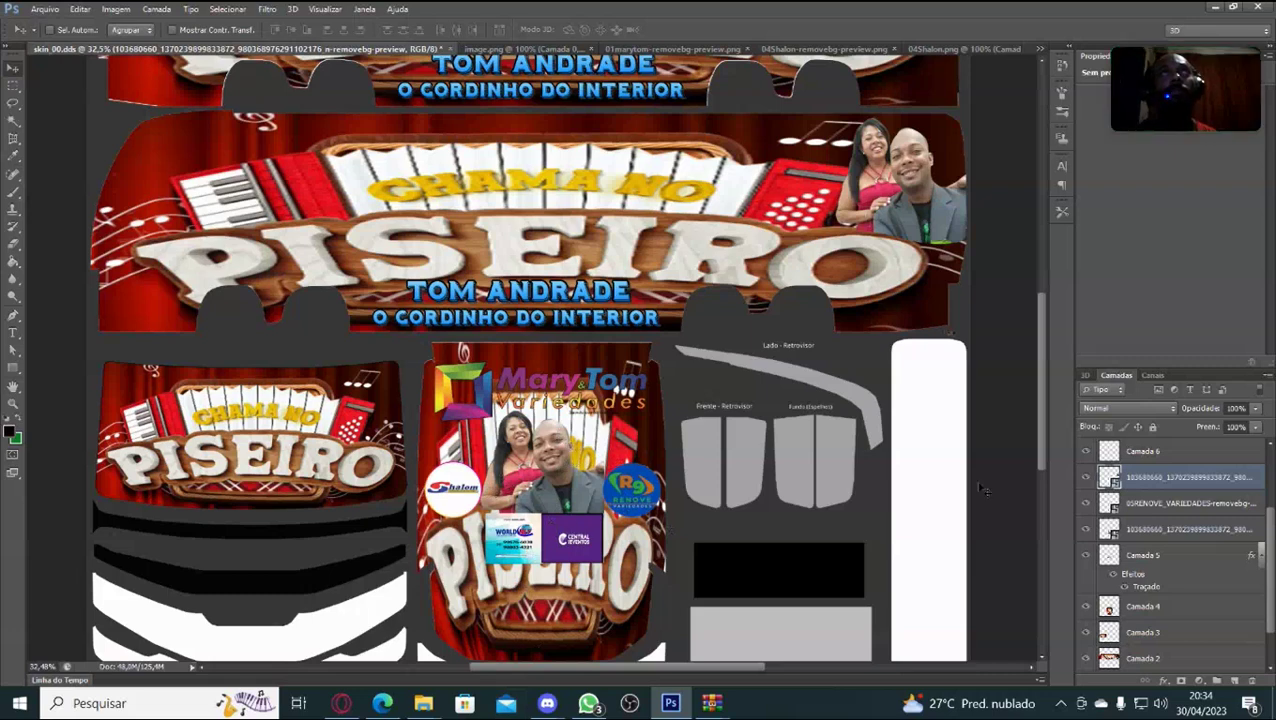
Toggle the Camada 5, couple photo and R9 Renove layers' visibility to identify them.
scroll(1217, 557, "down", 2)
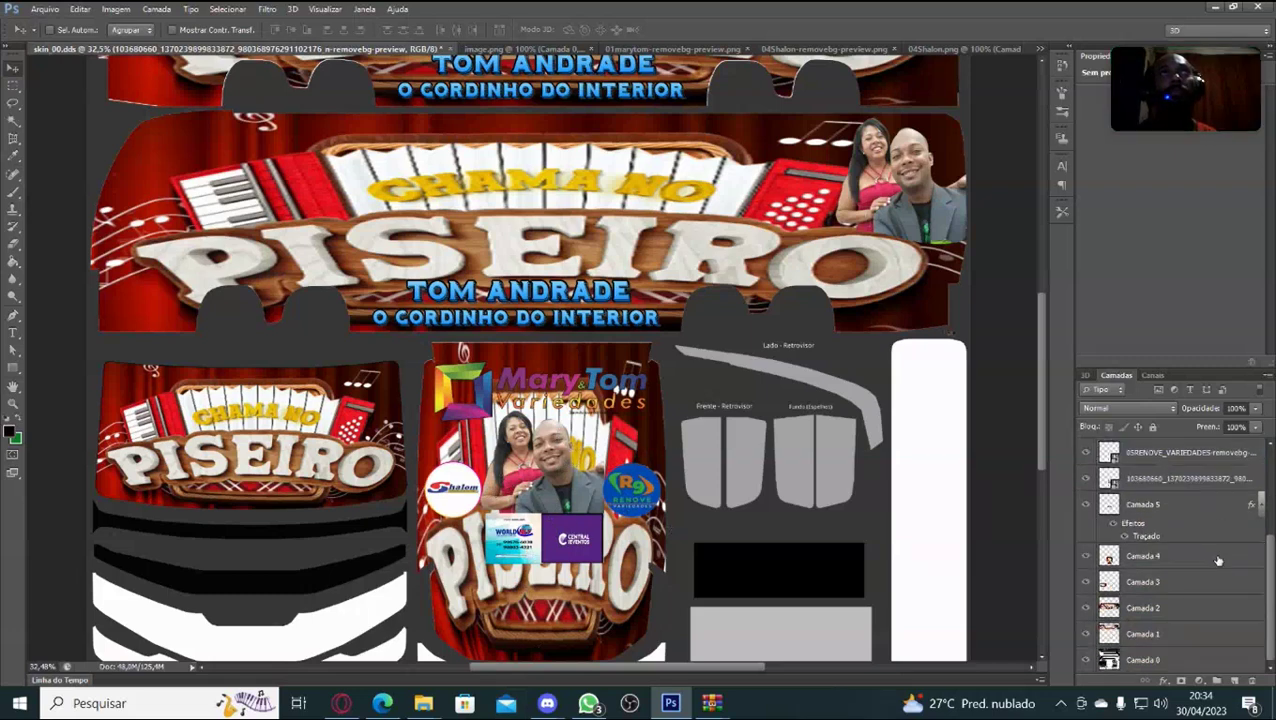
scroll(1205, 550, "up", 1)
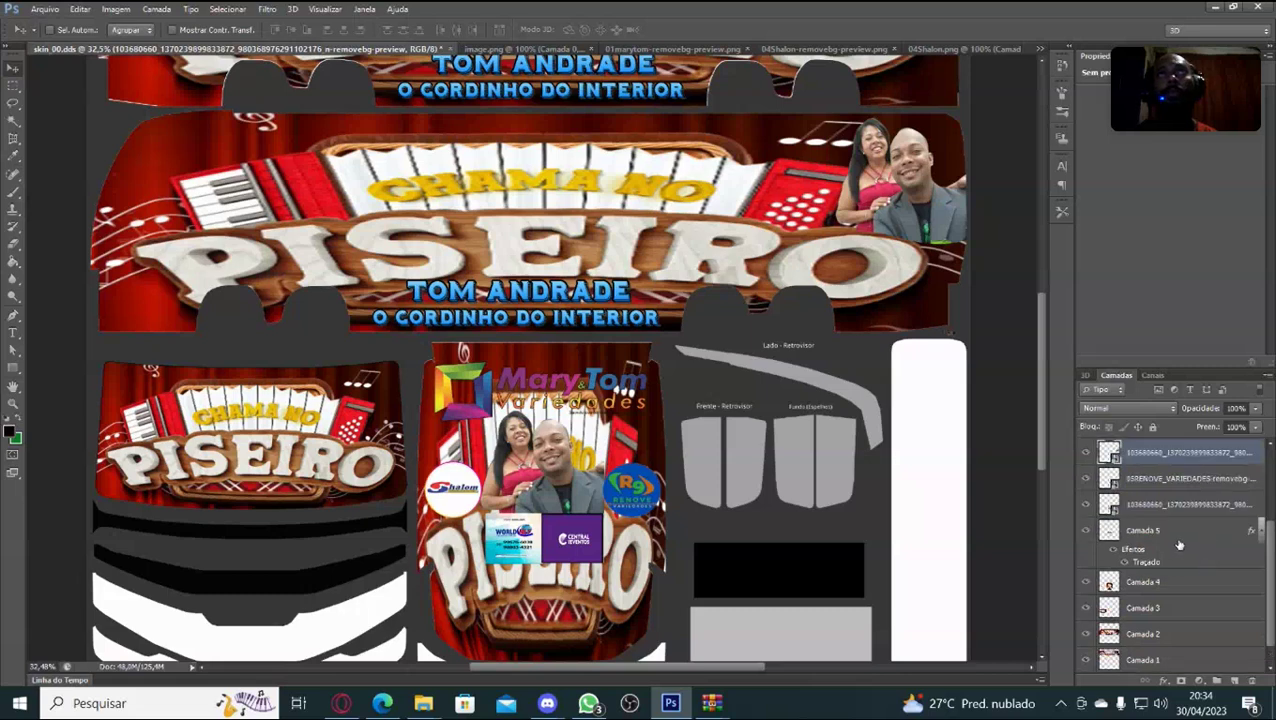
left_click(1179, 541)
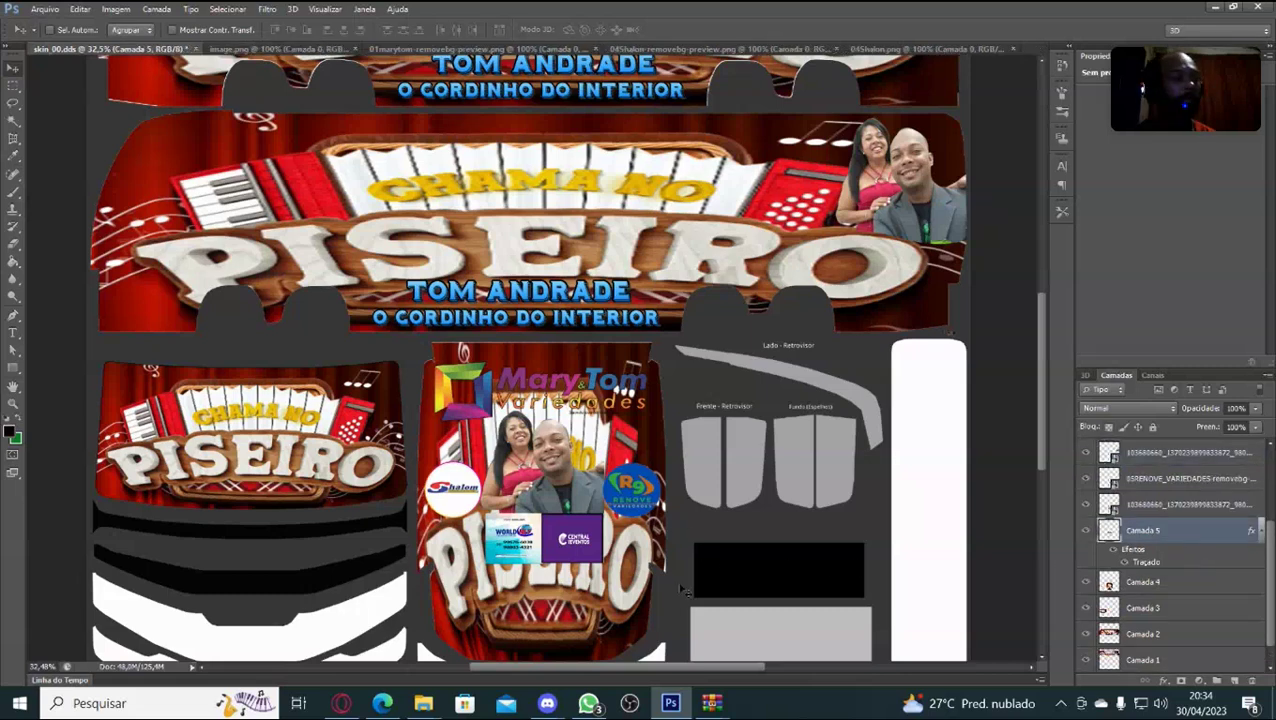
left_click(1086, 533)
left_click(1086, 533)
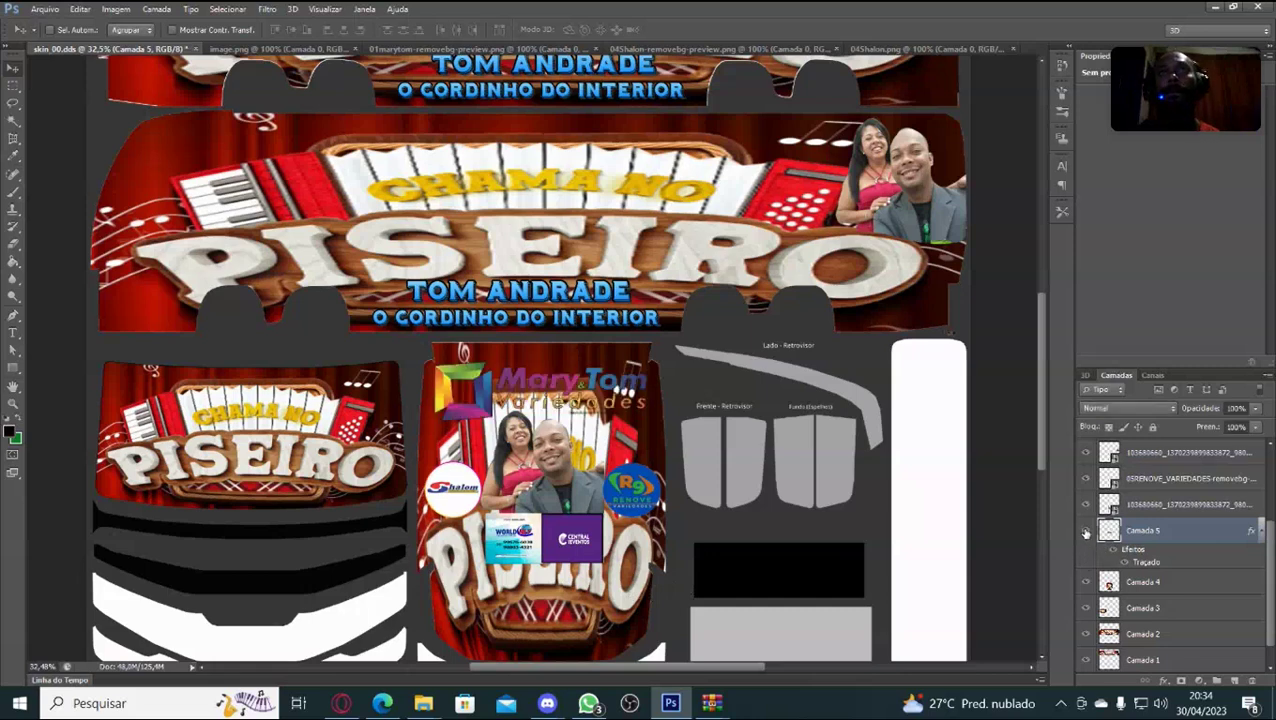
left_click(1086, 504)
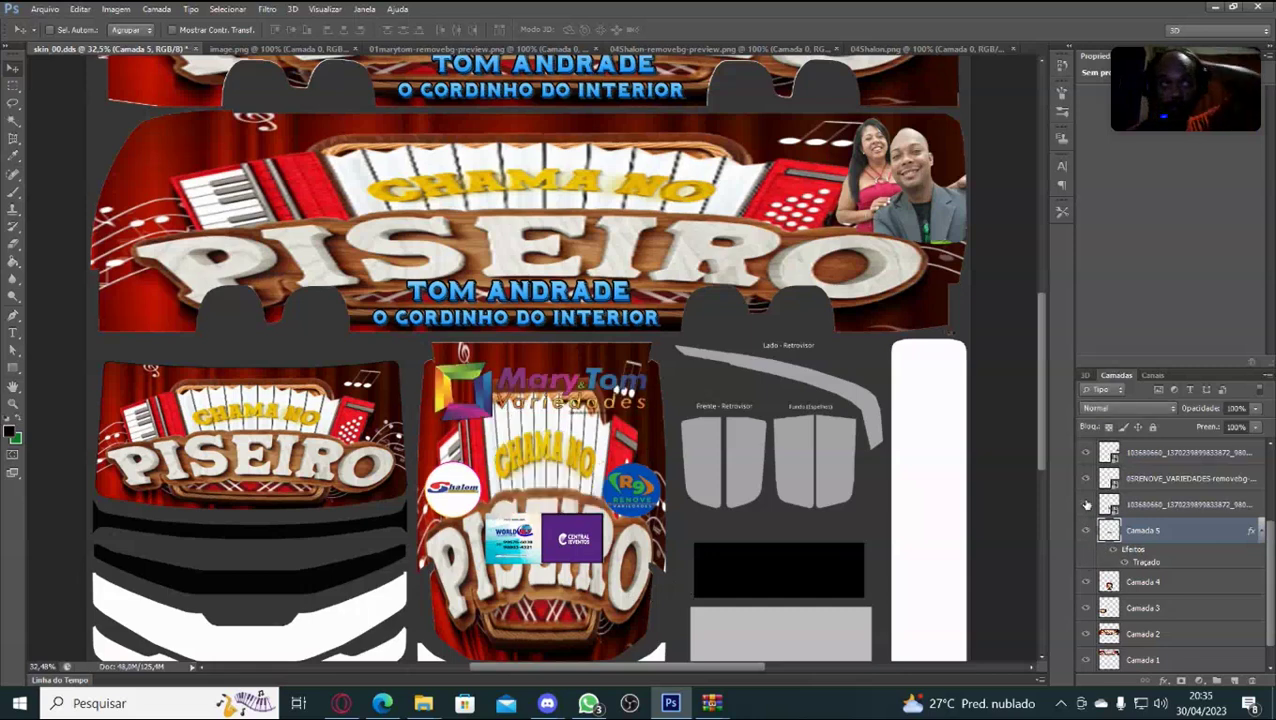
left_click(1086, 504)
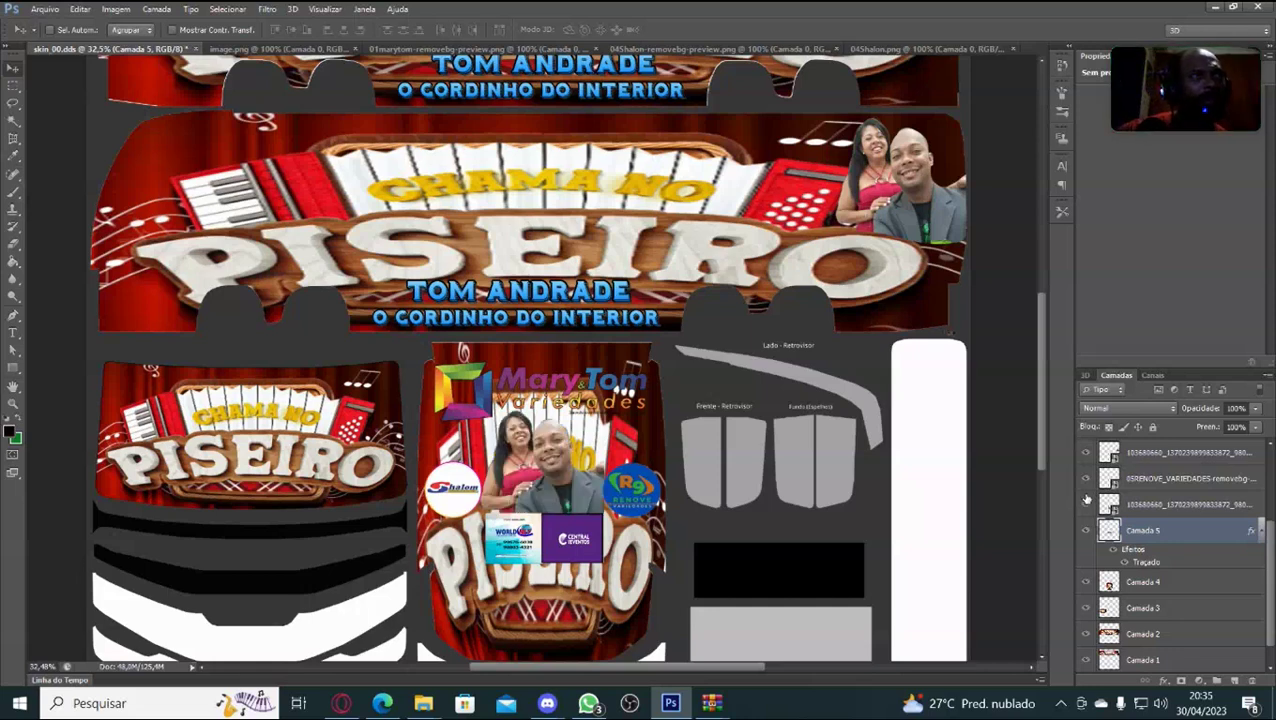
left_click(1086, 479)
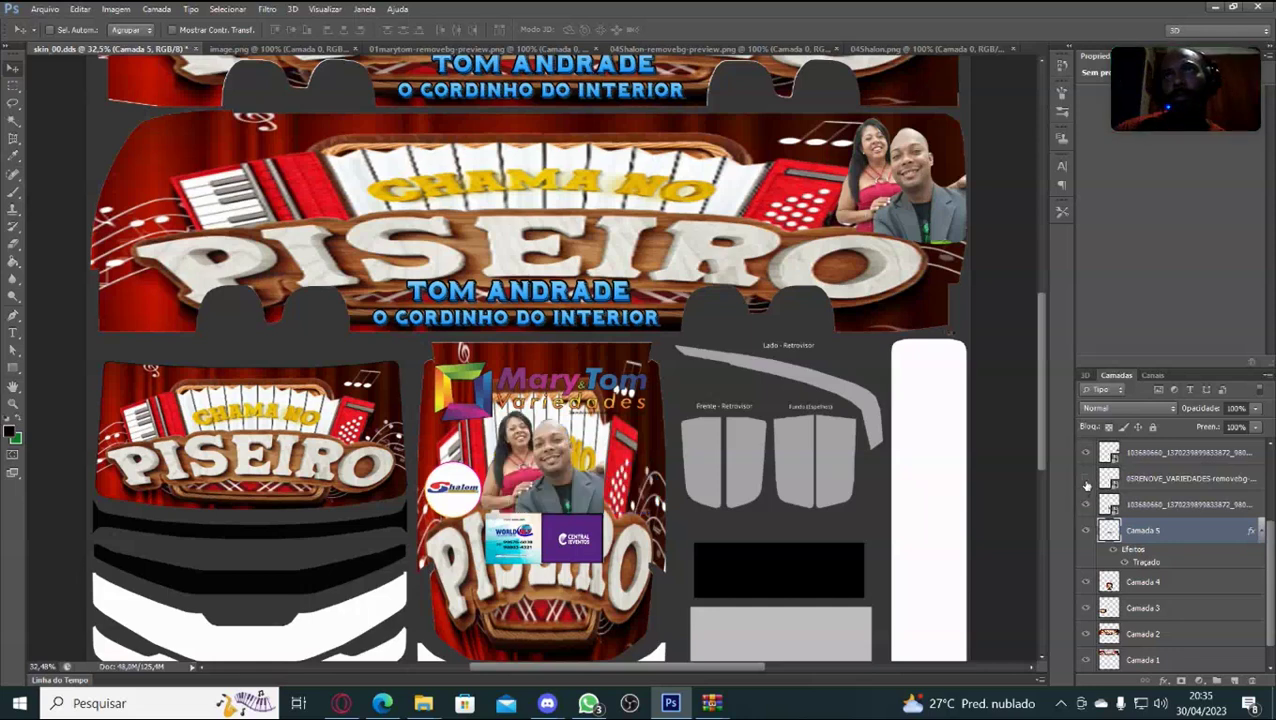
left_click(1086, 480)
left_click(1086, 480)
left_click(1086, 480)
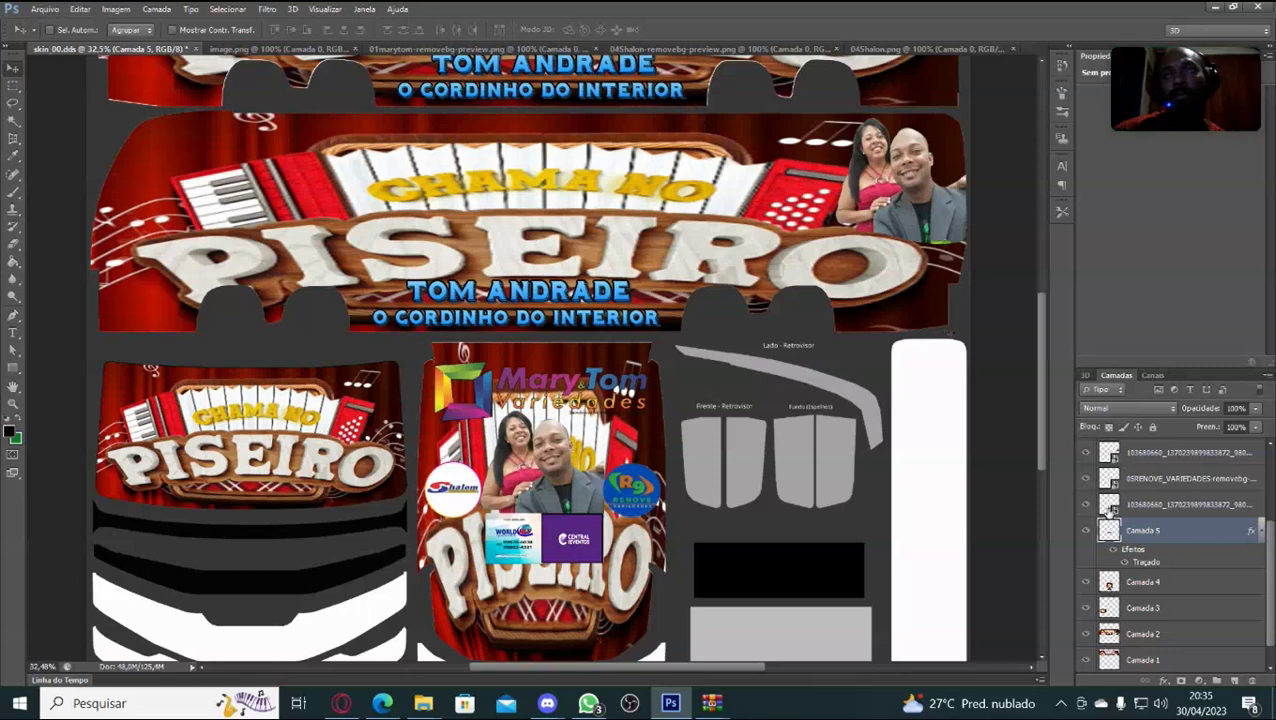
Nudge the RENOVE logo layer upward and commit its new position.
left_click(1128, 481)
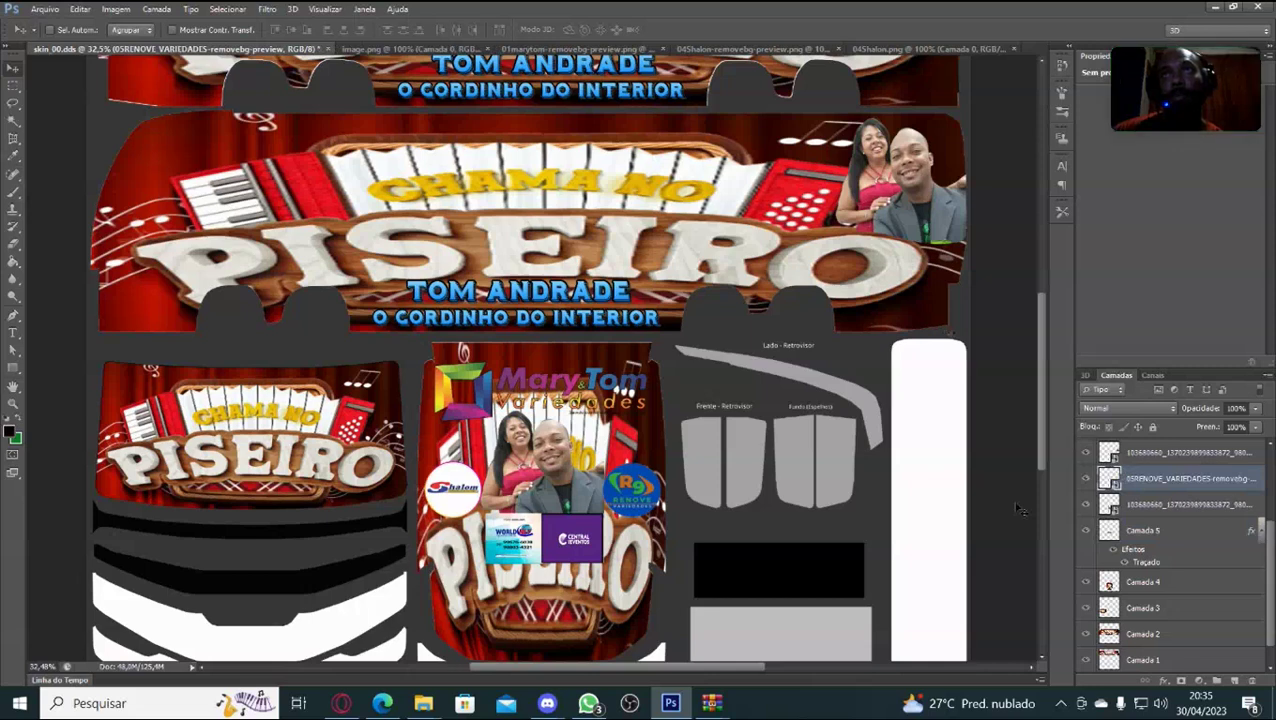
key("ctrl+t")
key("shift+Up")
key("shift+Up")
key("shift+Up")
key("shift+Up")
key("shift+Up")
key("shift+Up")
key("shift+Up")
key("shift+Up")
key("shift+Up")
key("shift+Up")
key("shift+Up")
key("shift+Up")
key("shift+Up")
key("shift+Up")
key("shift+Up")
key("shift+Up")
key("shift+Up")
key("shift+Up")
key("shift+Up")
key("shift+Up")
key("shift+Up")
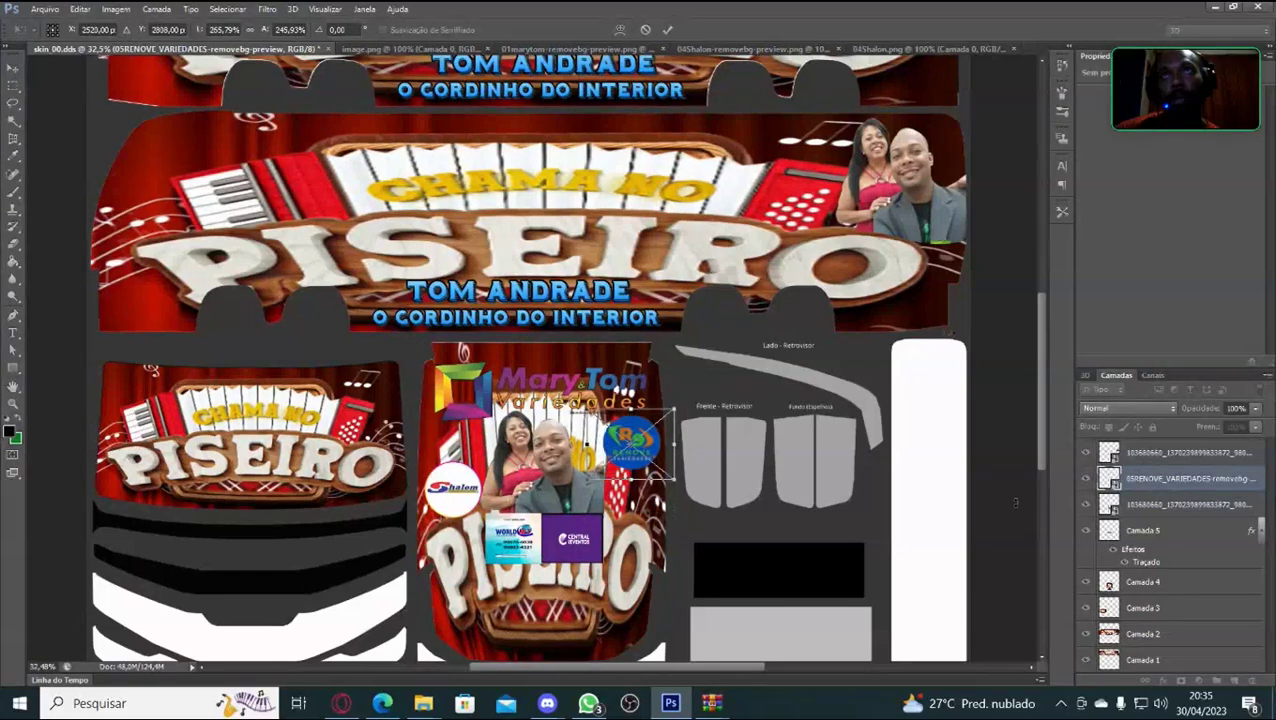
key("Down")
key("Down")
key("Down")
key("Down")
key("Down")
key("Down")
key("Down")
key("Down")
key("Down")
key("Down")
key("Down")
key("Down")
key("Down")
key("Down")
key("Down")
key("Down")
key("Down")
key("Down")
key("Down")
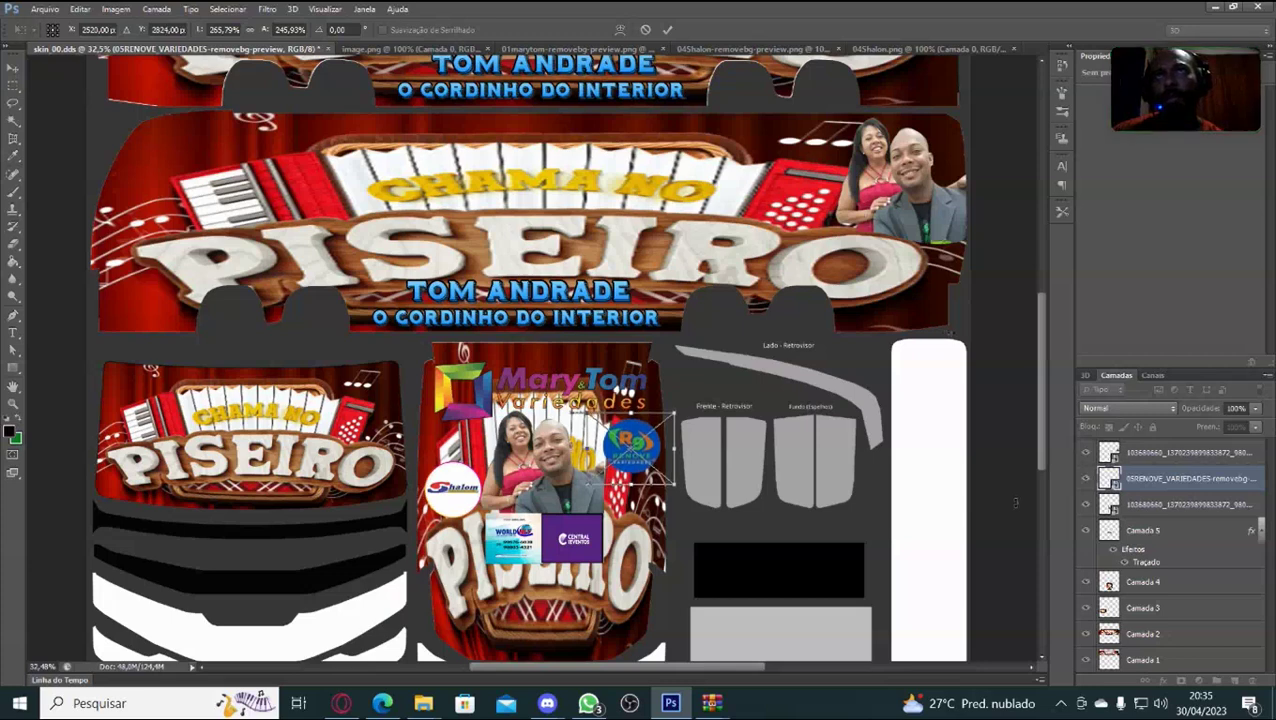
key("Return")
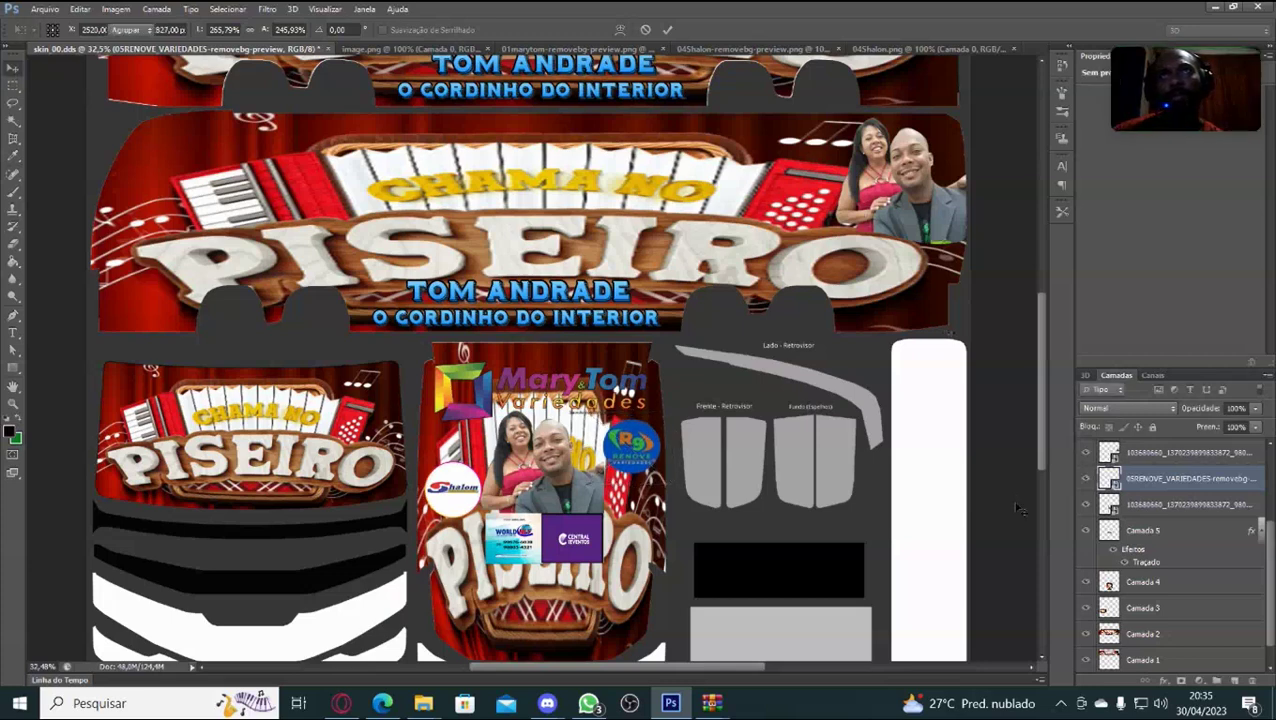
left_click(1170, 456)
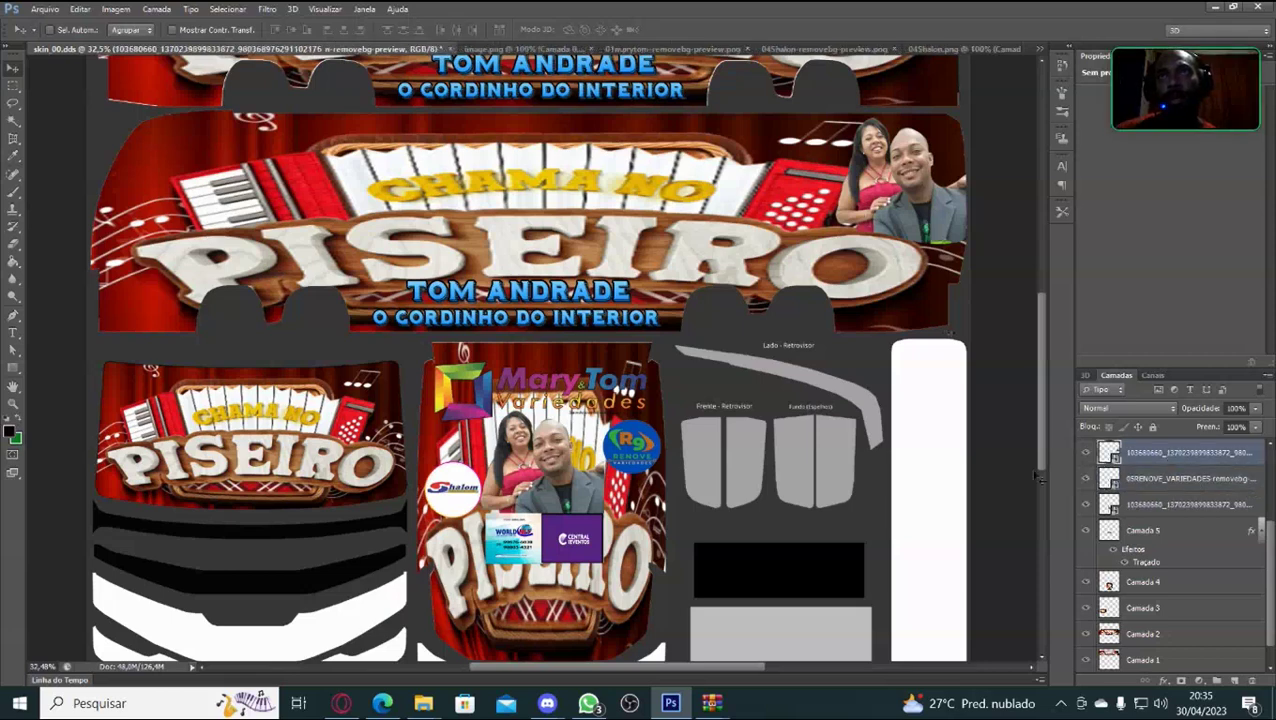
key("ctrl+t")
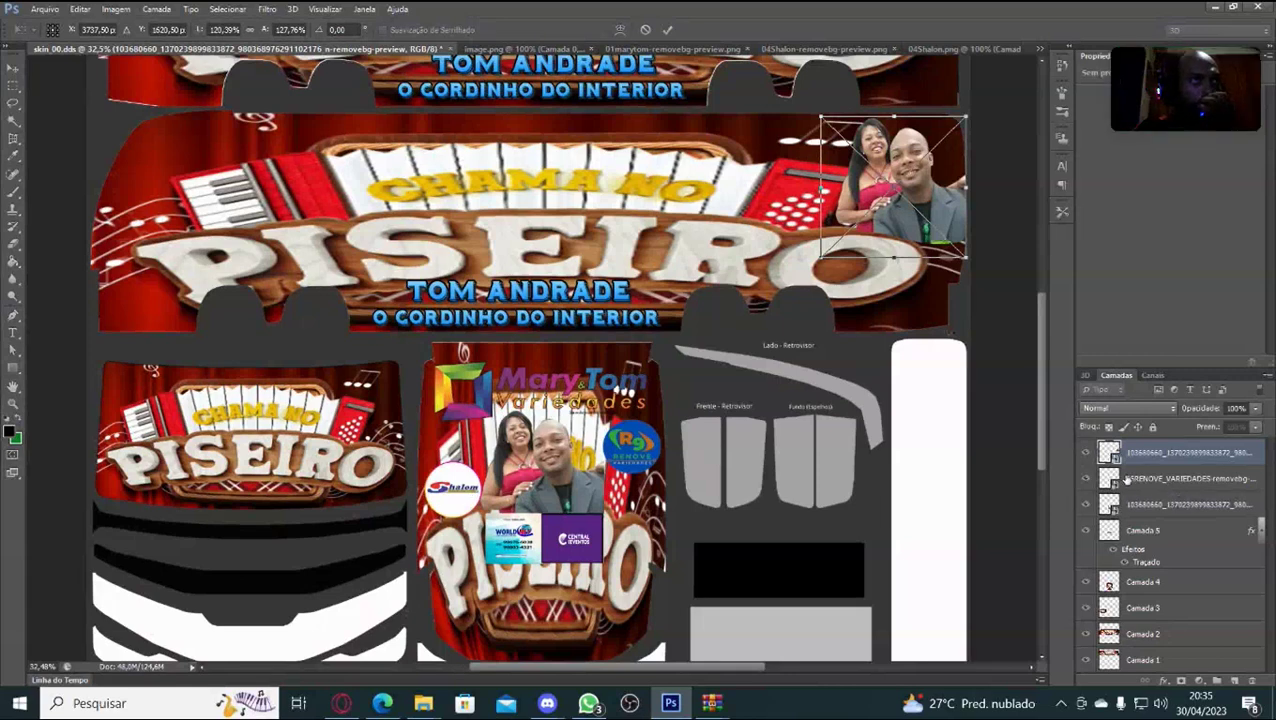
key("Return")
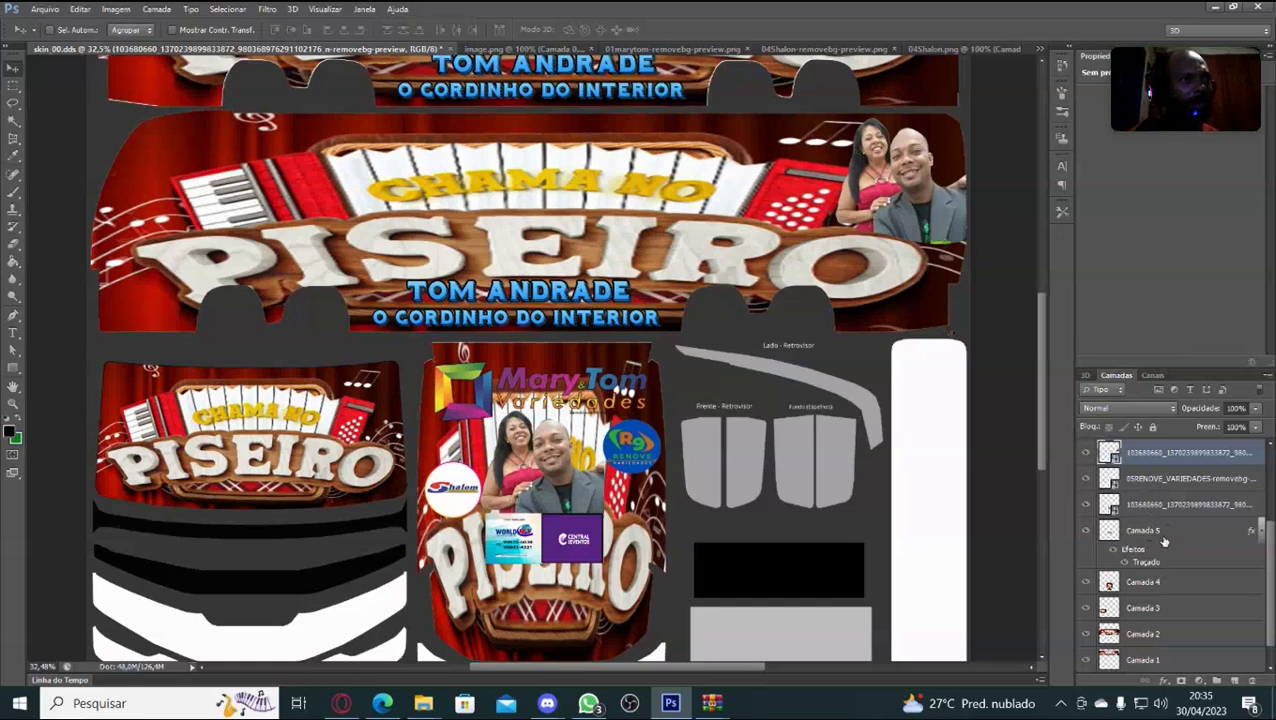
scroll(1158, 580, "down", 1)
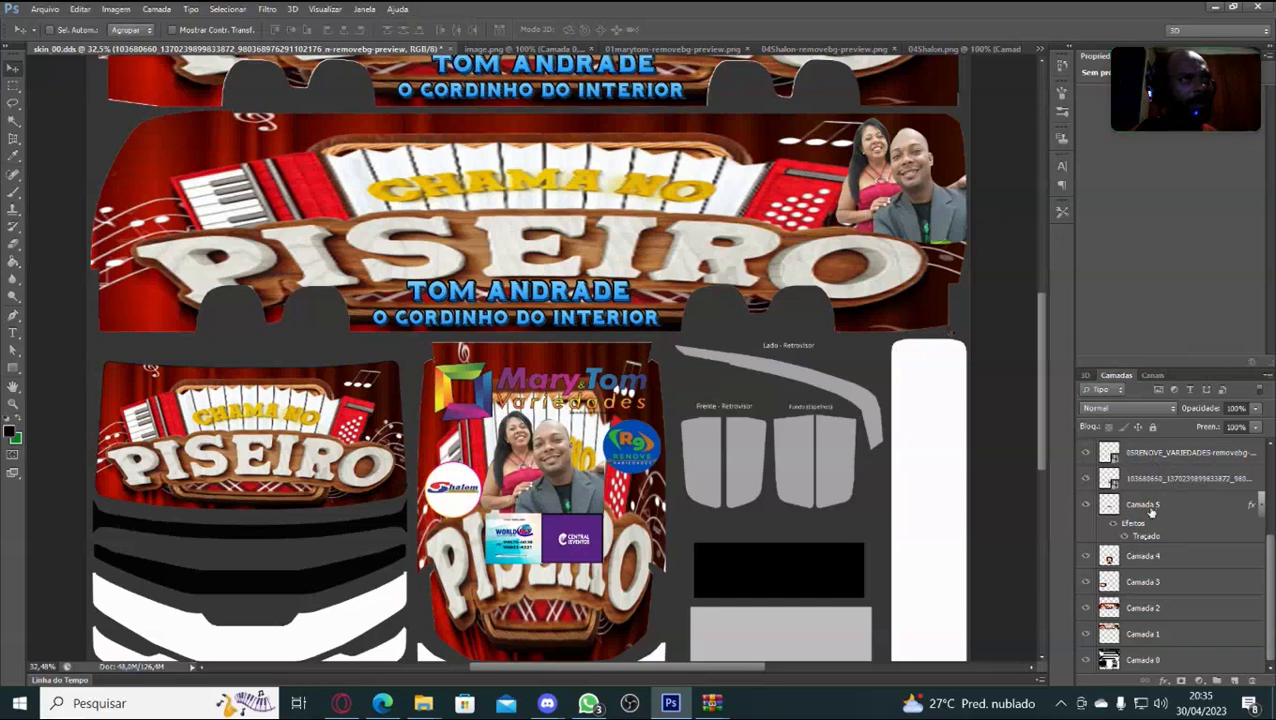
left_click(1084, 505)
left_click(1084, 505)
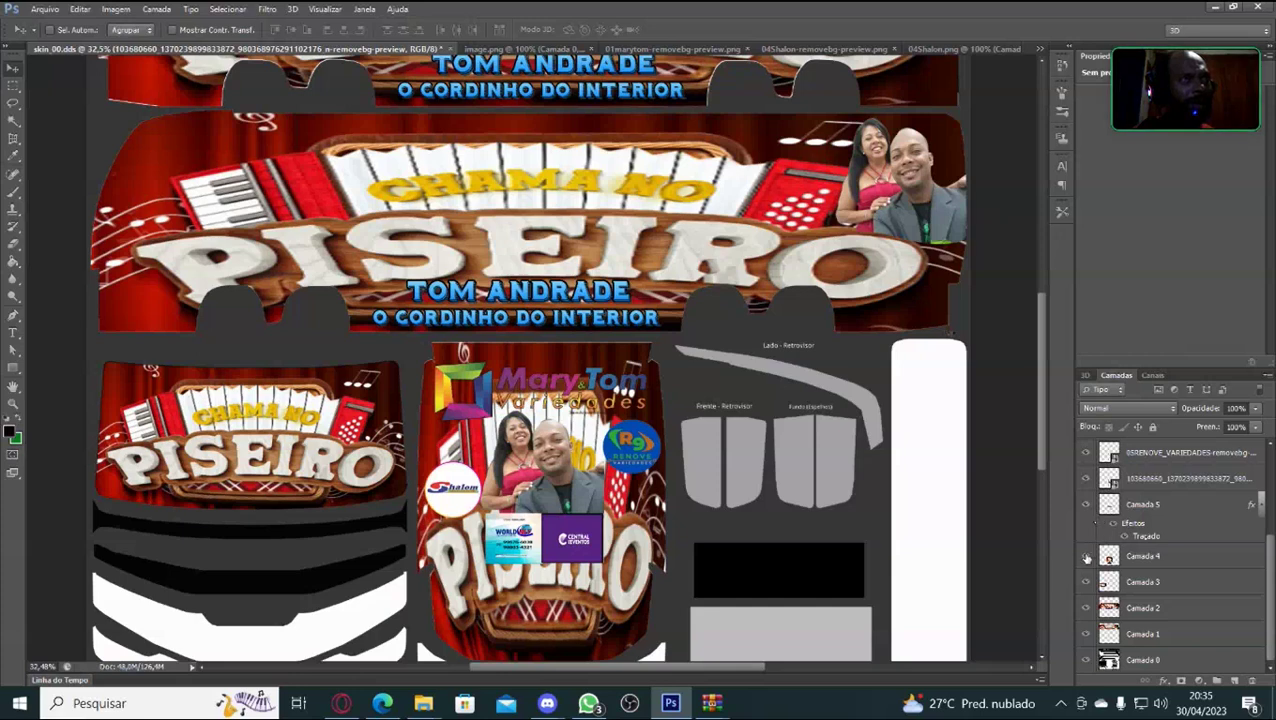
left_click(1086, 556)
left_click(1086, 556)
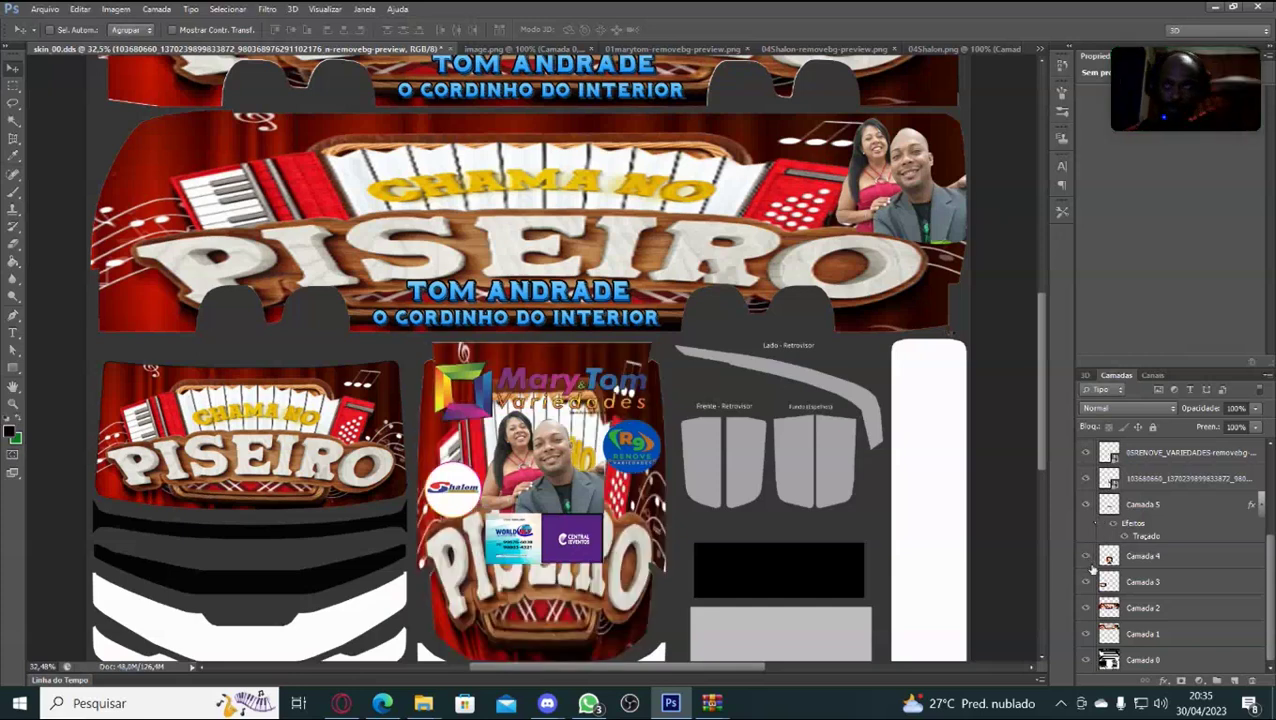
left_click(1084, 583)
left_click(1084, 583)
scroll(1150, 545, "up", 5)
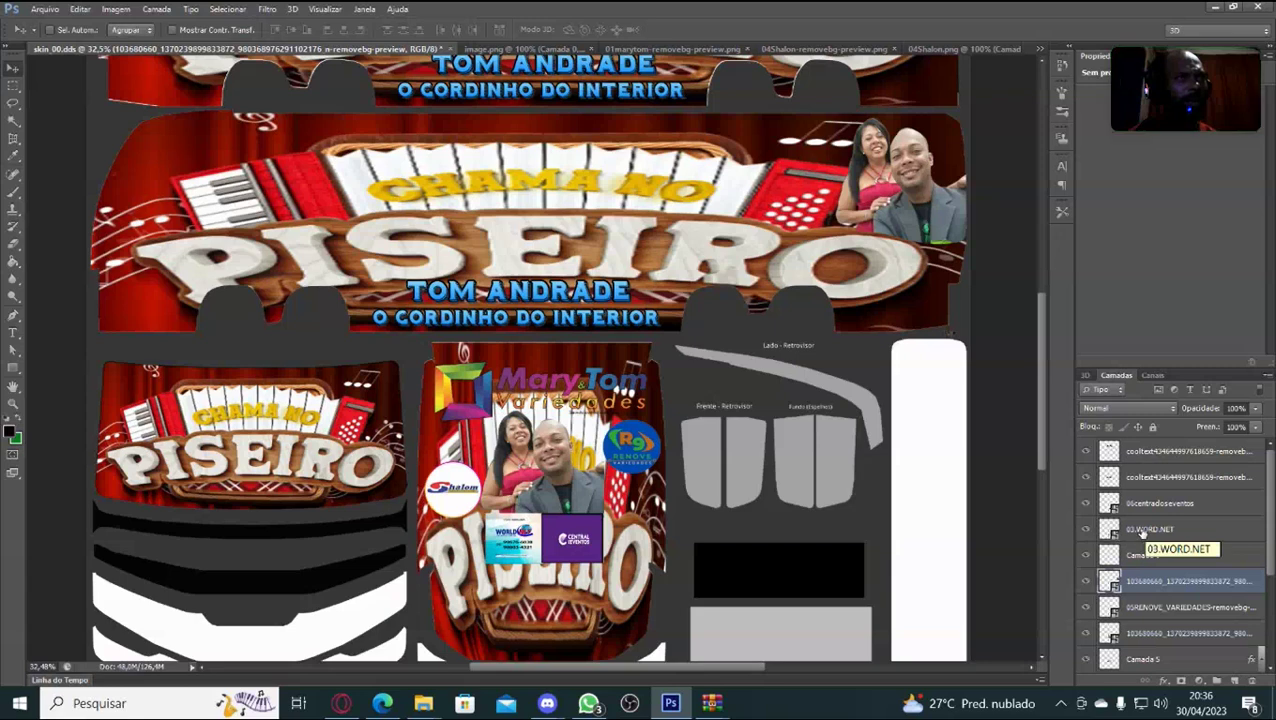
Move the 06centradoseventos logo right and up beside the couple, below RENOVE.
left_click(1143, 506)
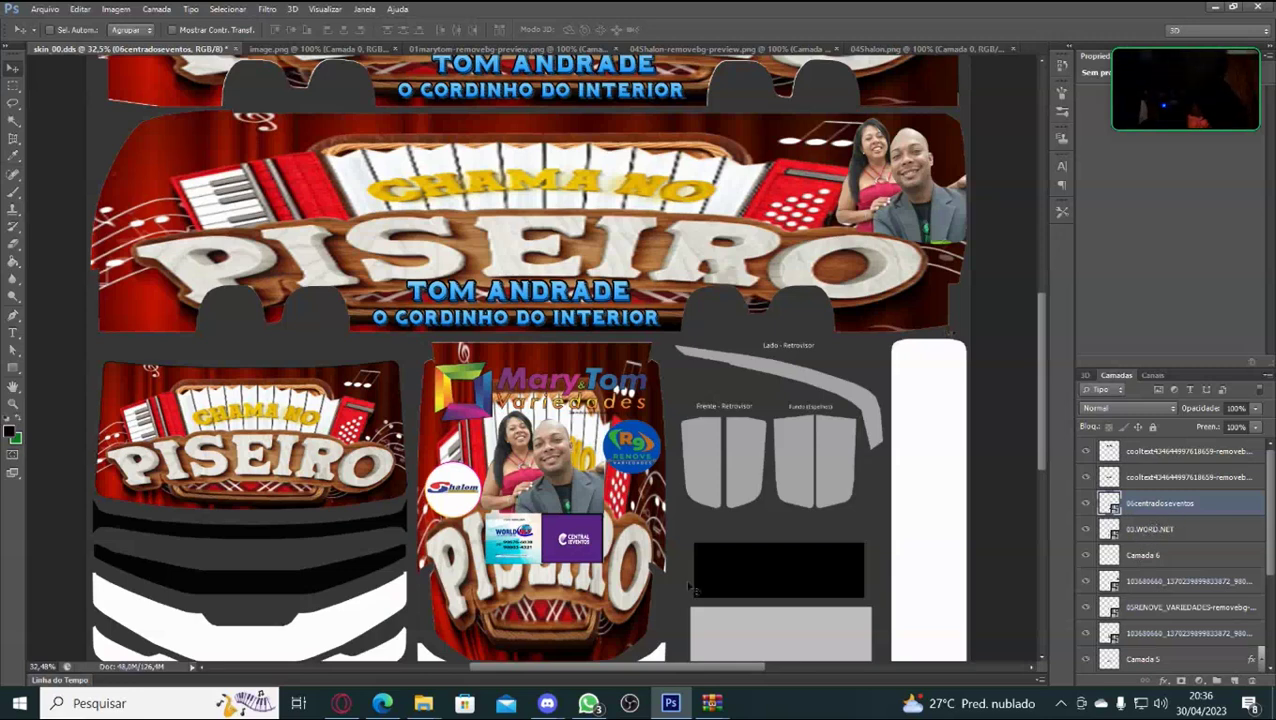
key("ctrl+t")
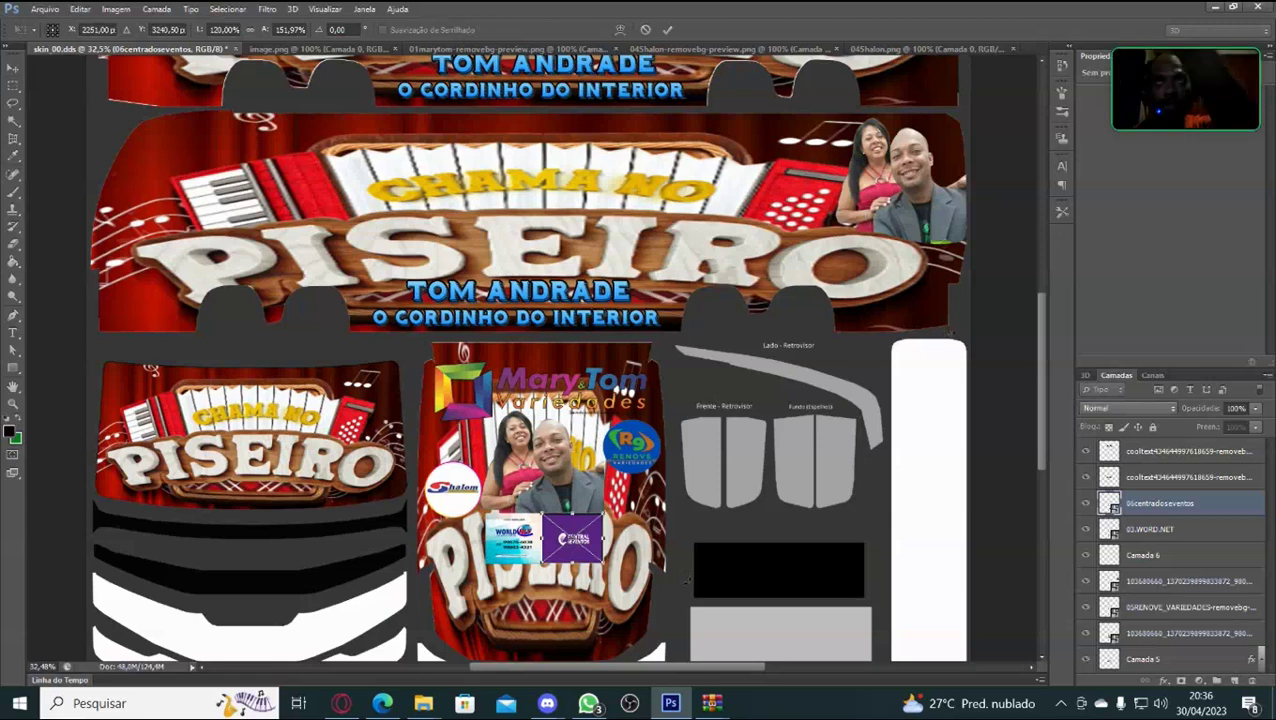
key("Right")
key("Right")
key("Right")
key("Right")
key("Right")
key("Right")
key("Right")
key("Right")
key("Right")
key("Right")
key("Right")
key("Right")
key("Right")
key("Right")
key("Right")
key("Right")
key("Right")
key("Right")
key("Right")
key("Right")
key("Right")
key("Right")
key("Right")
key("Right")
key("Right")
key("Right")
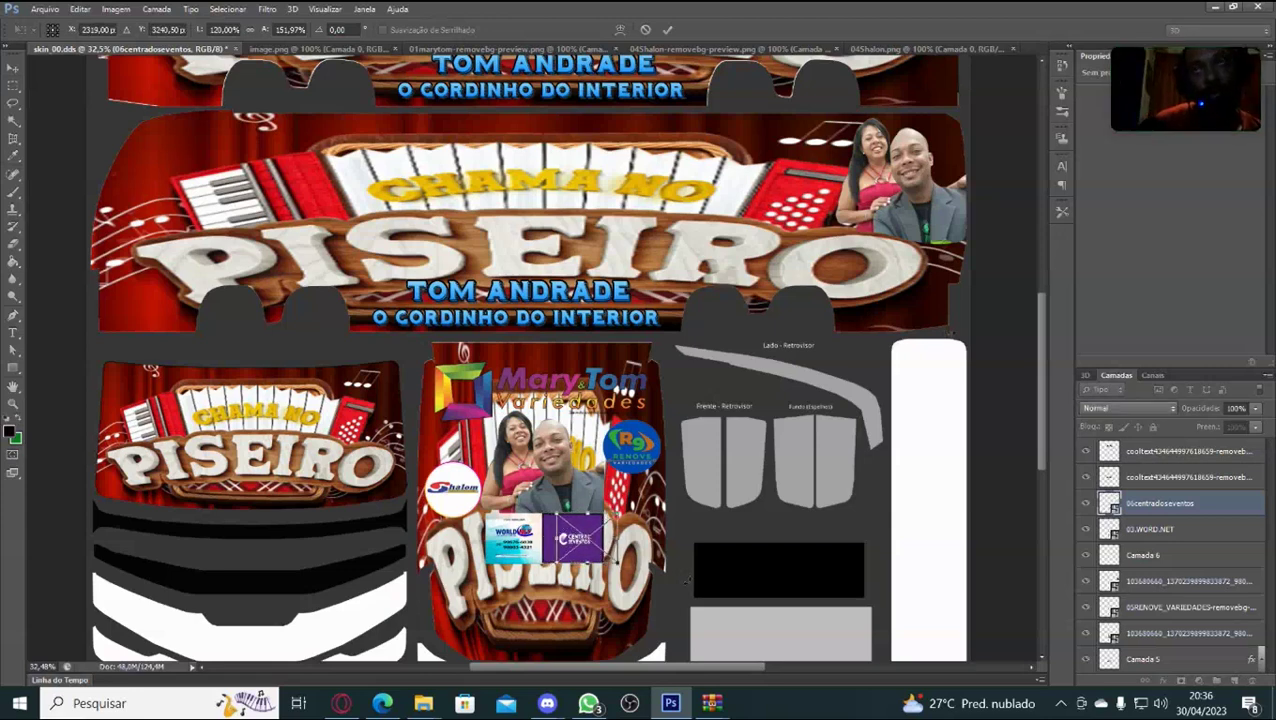
key("Right")
key("Right")
key("Right")
key("Right")
key("Right")
key("Right")
key("Right")
key("Right")
key("Right")
key("Right")
key("Right")
key("Right")
key("Right")
key("Right")
key("Right")
key("Right")
key("Right")
key("Right")
key("Right")
key("Right")
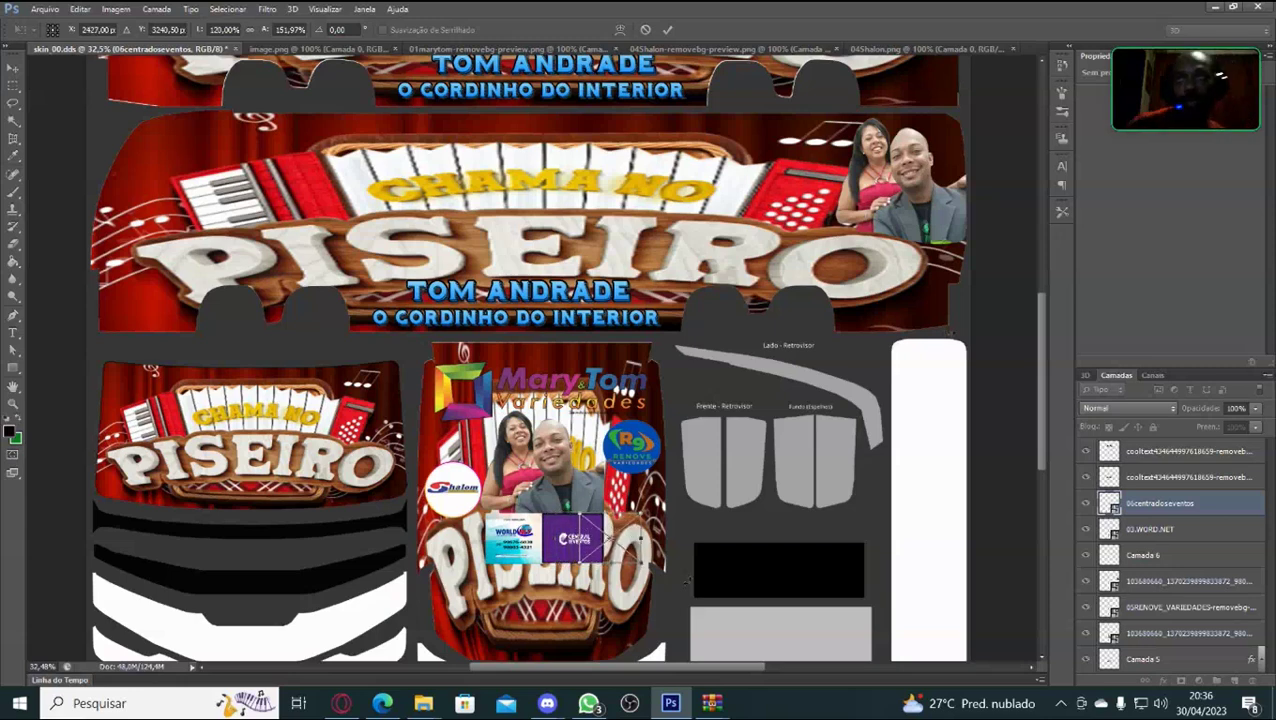
left_click_drag(622, 537, 677, 530)
key("Up")
key("Up")
key("Up")
key("Up")
key("Up")
key("Up")
key("Up")
key("Up")
key("Up")
key("Up")
key("Up")
key("Up")
key("Up")
key("Up")
key("Up")
key("Up")
key("Up")
key("Up")
key("Up")
key("Up")
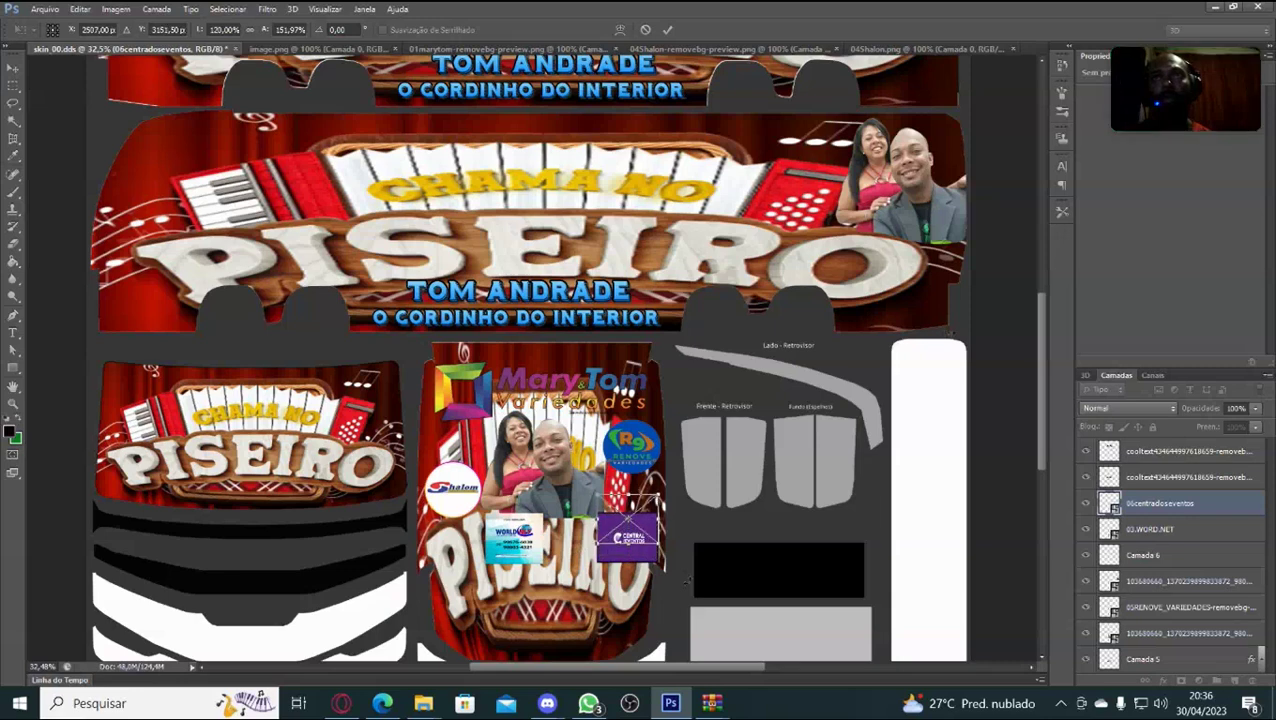
key("Up")
key("Up")
key("Up")
key("Up")
key("Up")
key("Up")
key("Up")
key("Up")
key("Up")
key("Up")
key("Up")
key("Up")
key("Up")
key("Up")
key("Up")
key("Up")
key("Up")
key("Up")
key("Up")
key("Up")
key("Right")
key("Right")
key("Right")
key("Right")
key("Right")
key("Right")
key("Right")
key("Right")
key("Right")
key("Right")
key("Right")
key("Right")
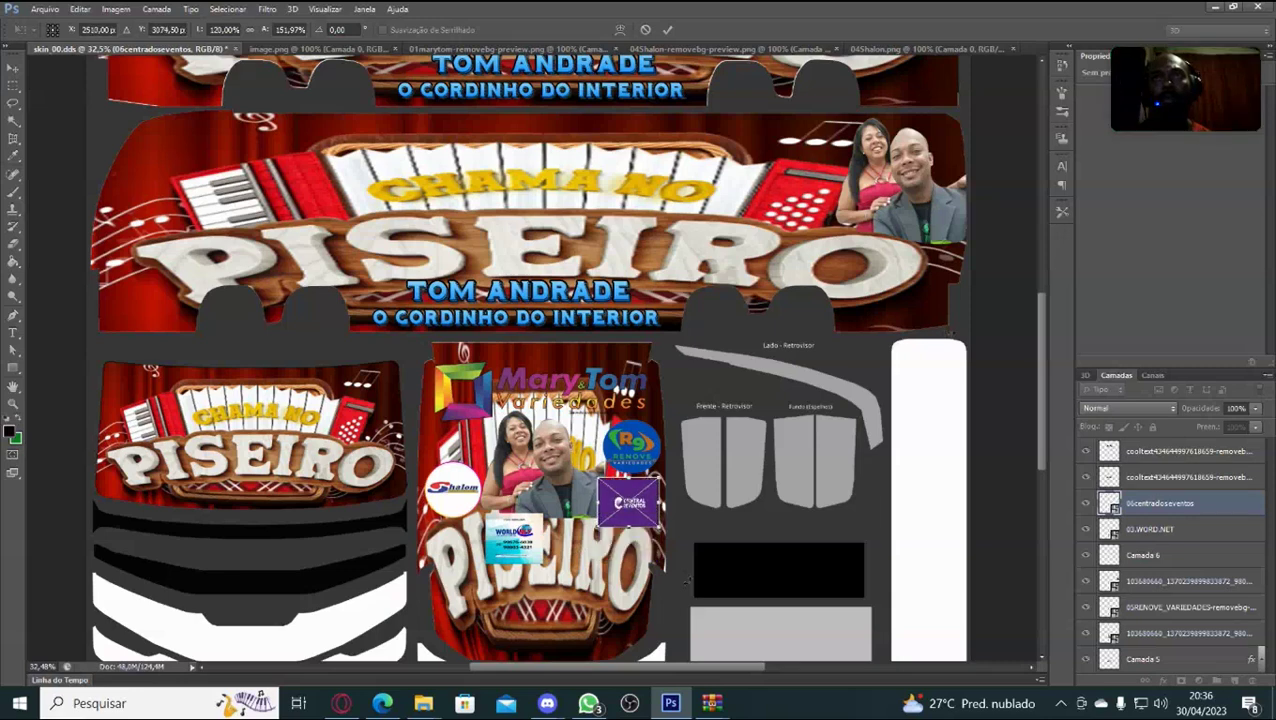
key("Up")
key("Up")
key("Up")
key("Up")
key("Up")
key("Up")
key("Up")
key("Up")
key("Up")
key("Up")
key("Right")
key("Right")
key("Right")
key("Up")
key("Up")
key("Up")
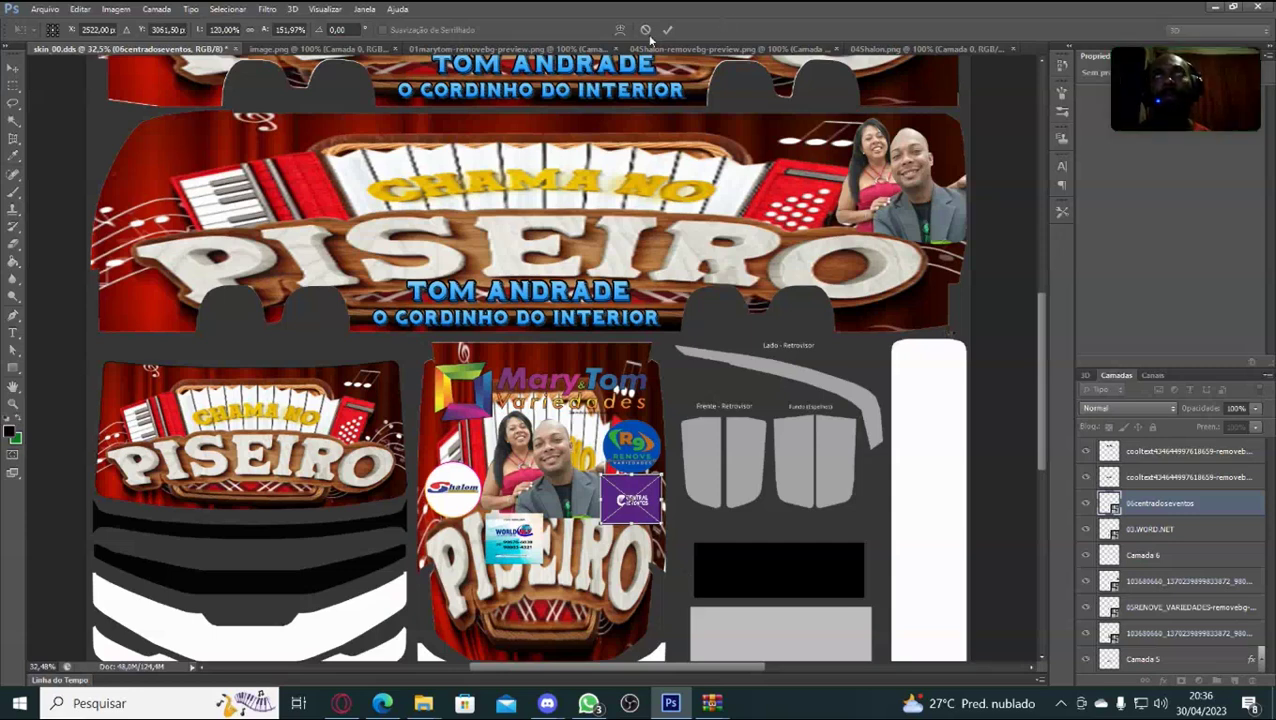
Warp the purple Central Eventos logo's corners into a rounded shape.
left_click(620, 30)
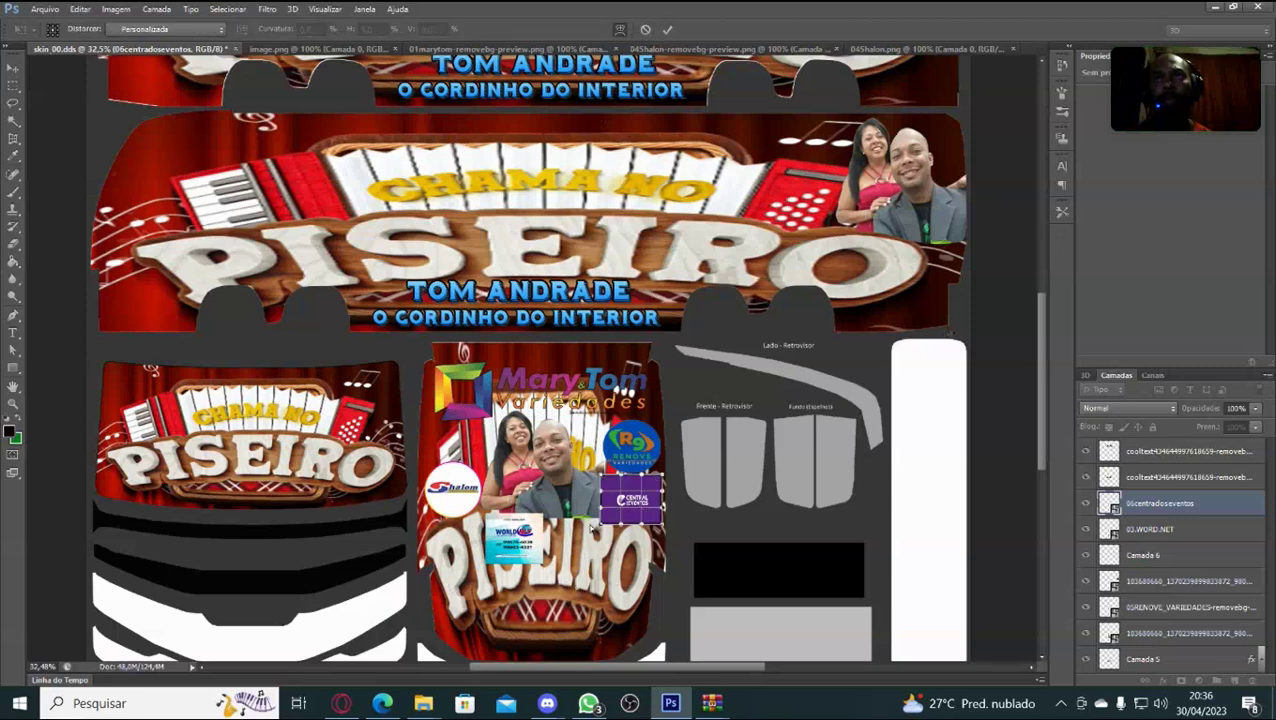
left_click_drag(598, 528, 613, 489)
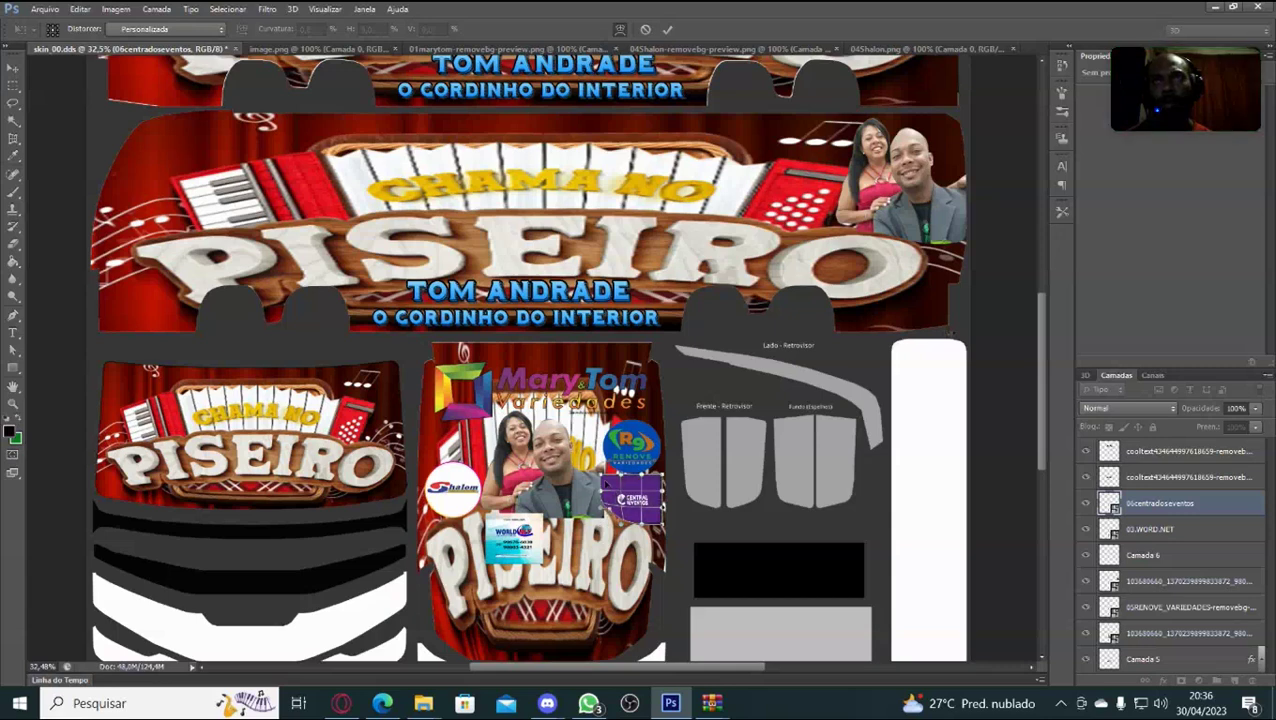
left_click_drag(604, 482, 610, 471)
left_click_drag(615, 446, 662, 490)
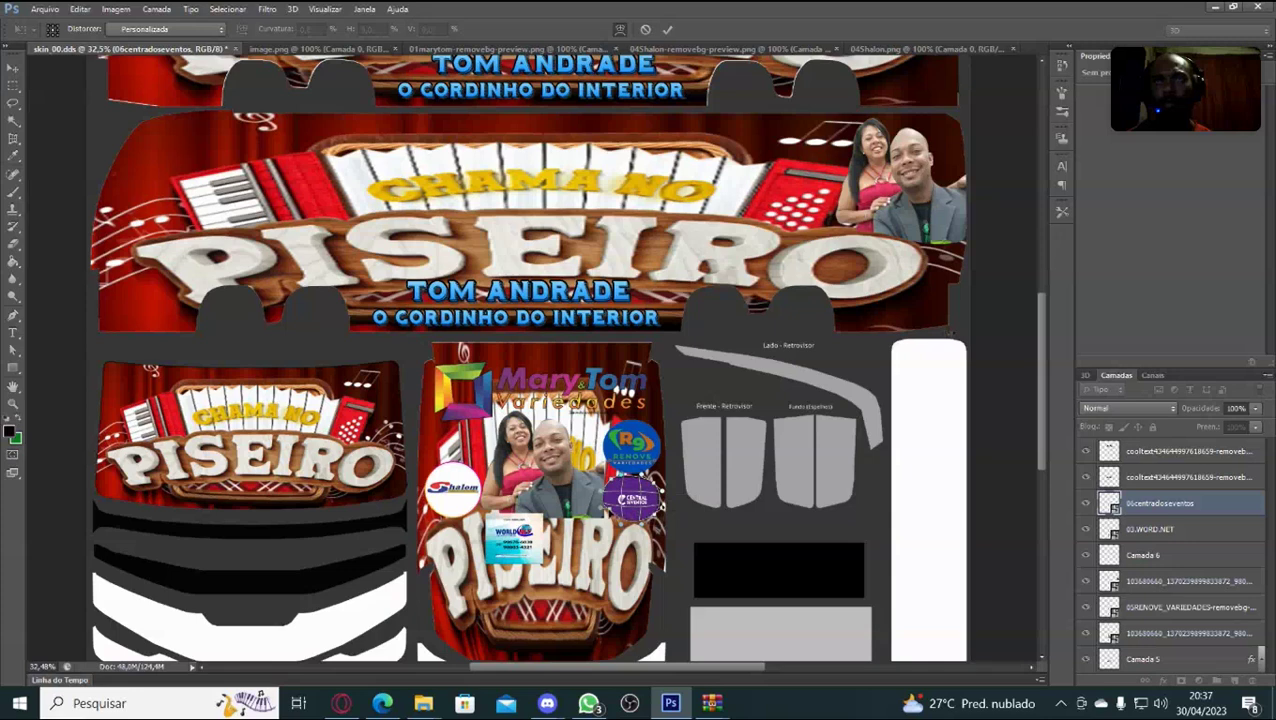
left_click_drag(662, 490, 661, 489)
left_click_drag(660, 489, 662, 492)
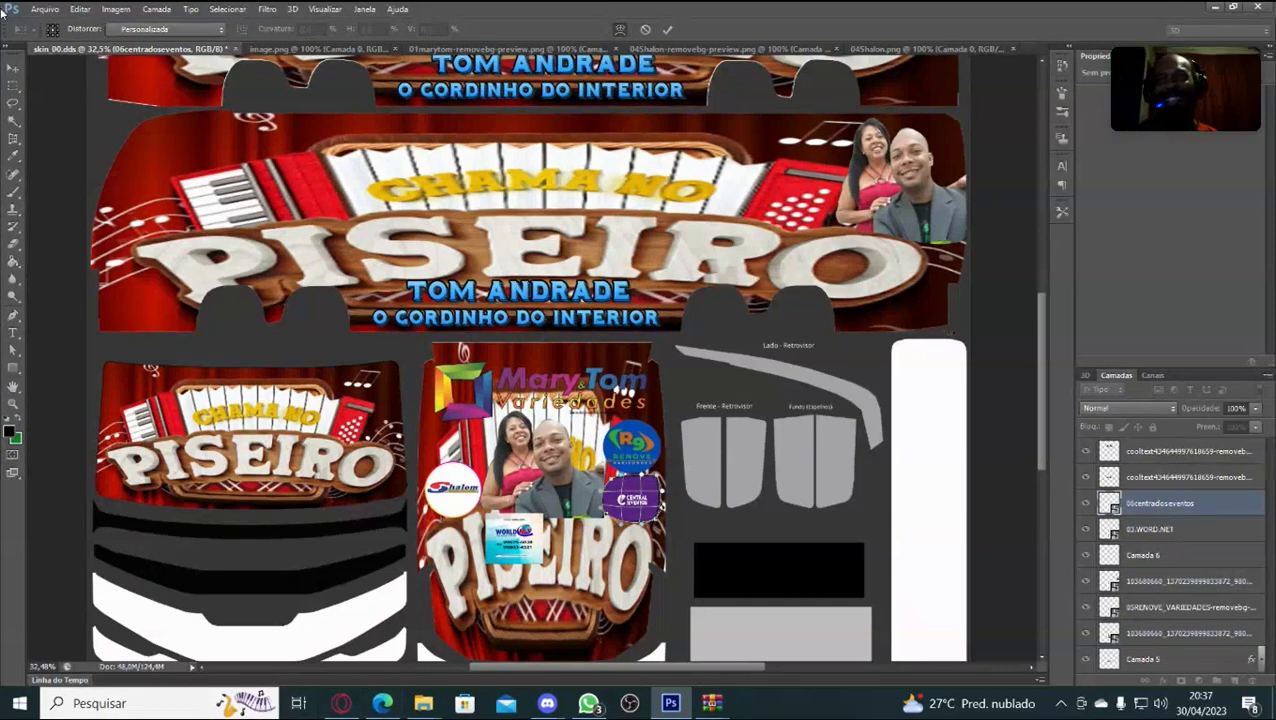
Leave warp, commit the Central Eventos transform, then step back one history state.
left_click(80, 9)
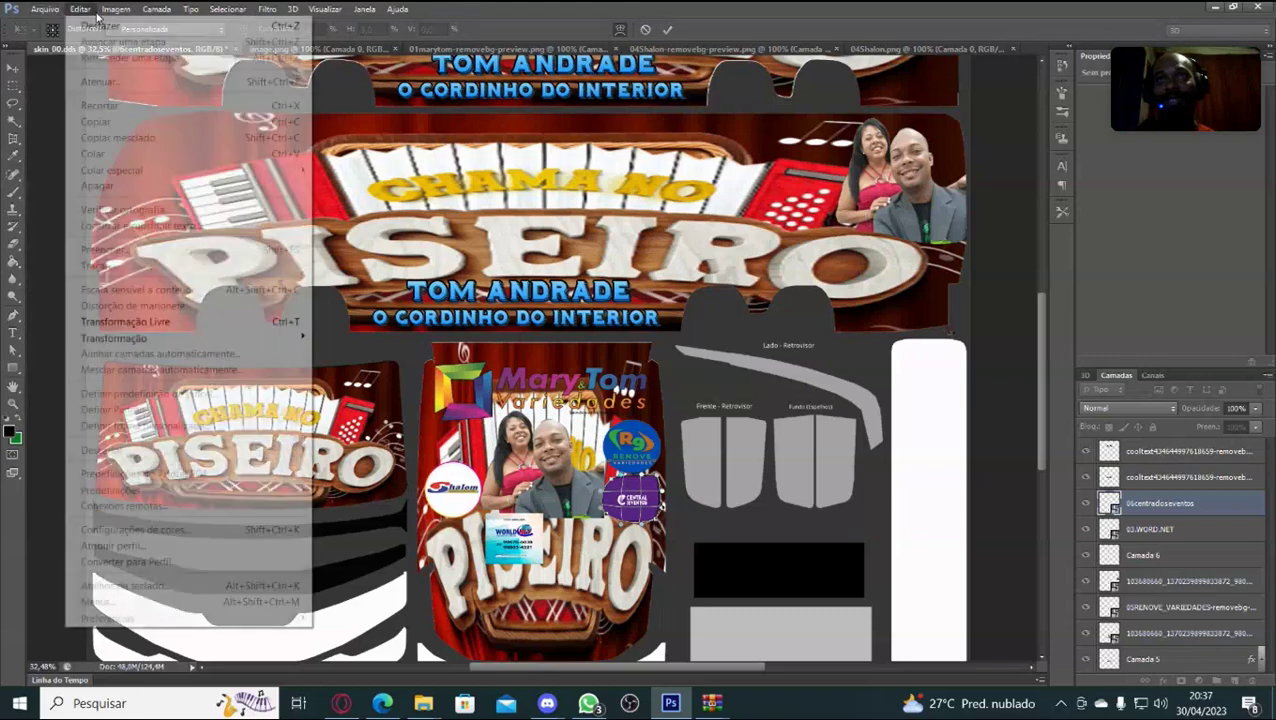
mouse_move(150, 18)
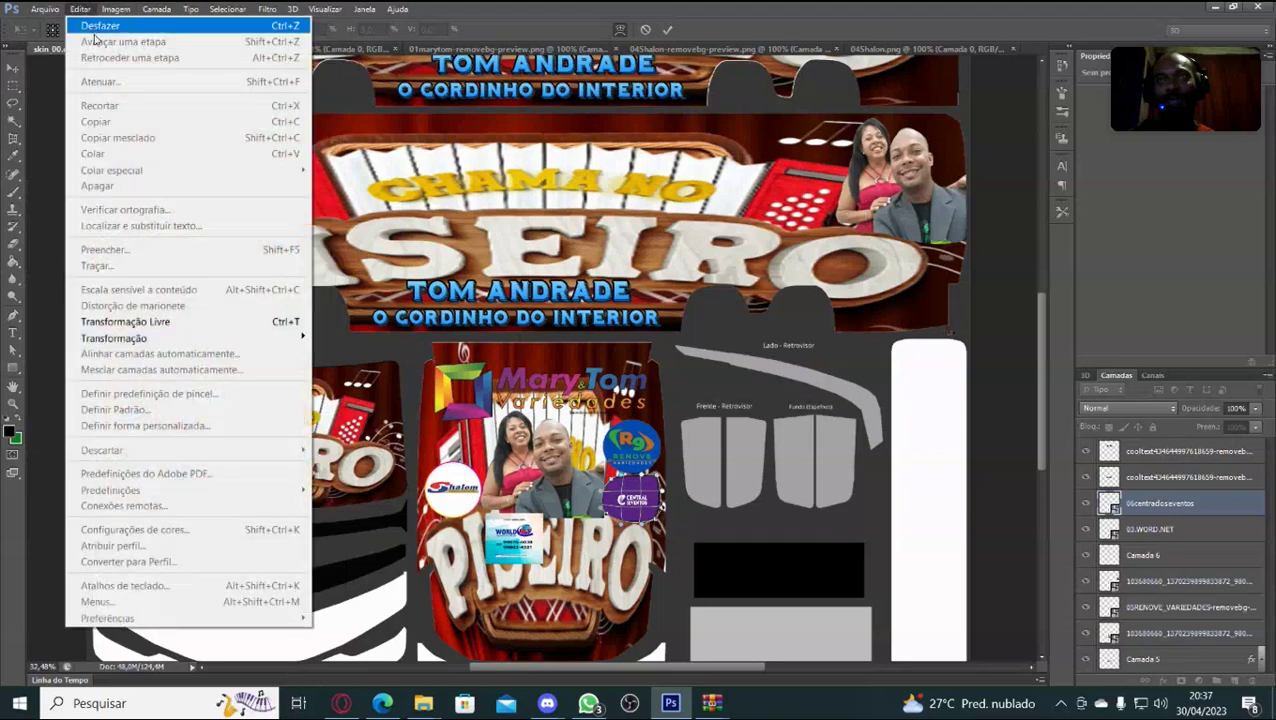
left_click(618, 34)
left_click(618, 30)
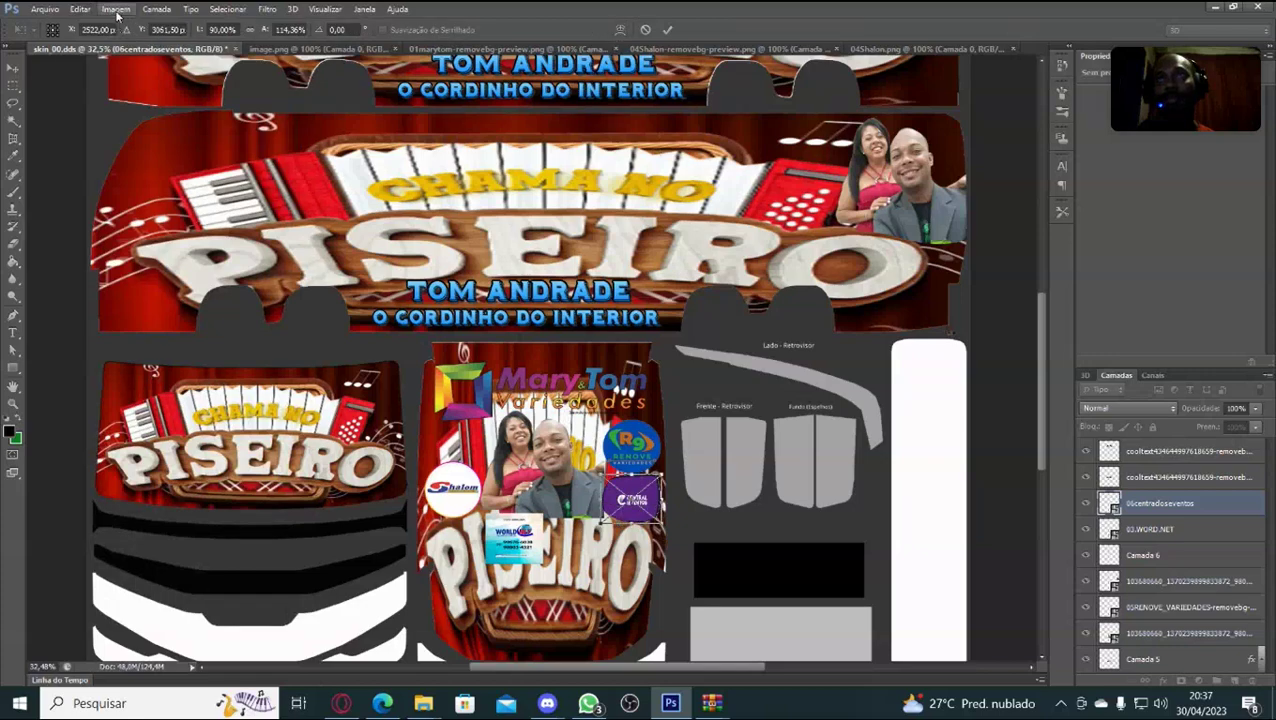
left_click(84, 10)
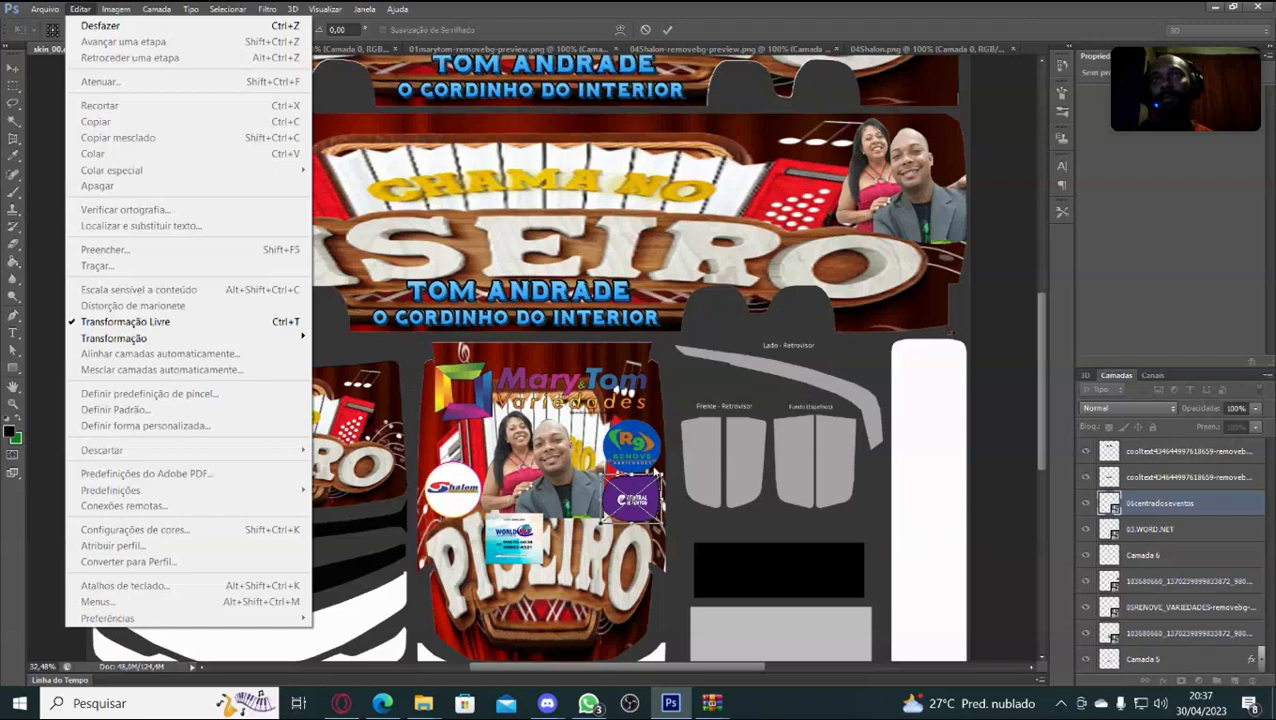
left_click(653, 468)
key("Return")
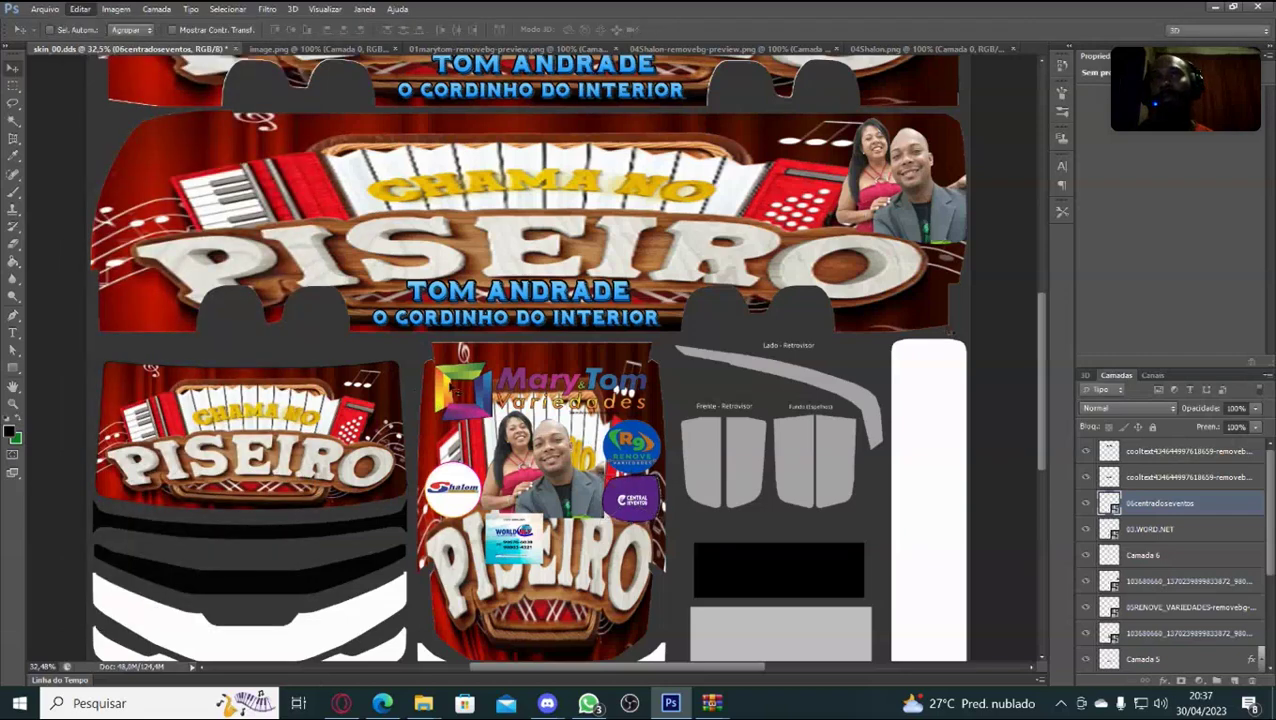
left_click(81, 10)
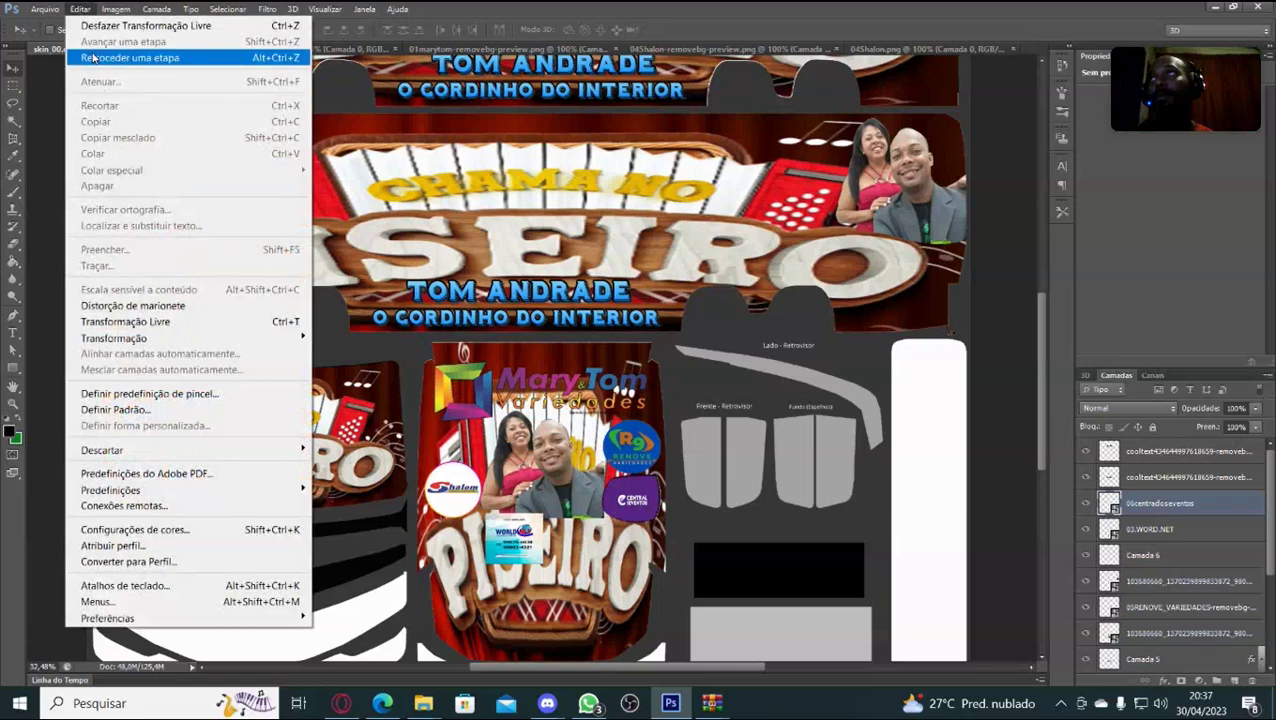
left_click(93, 57)
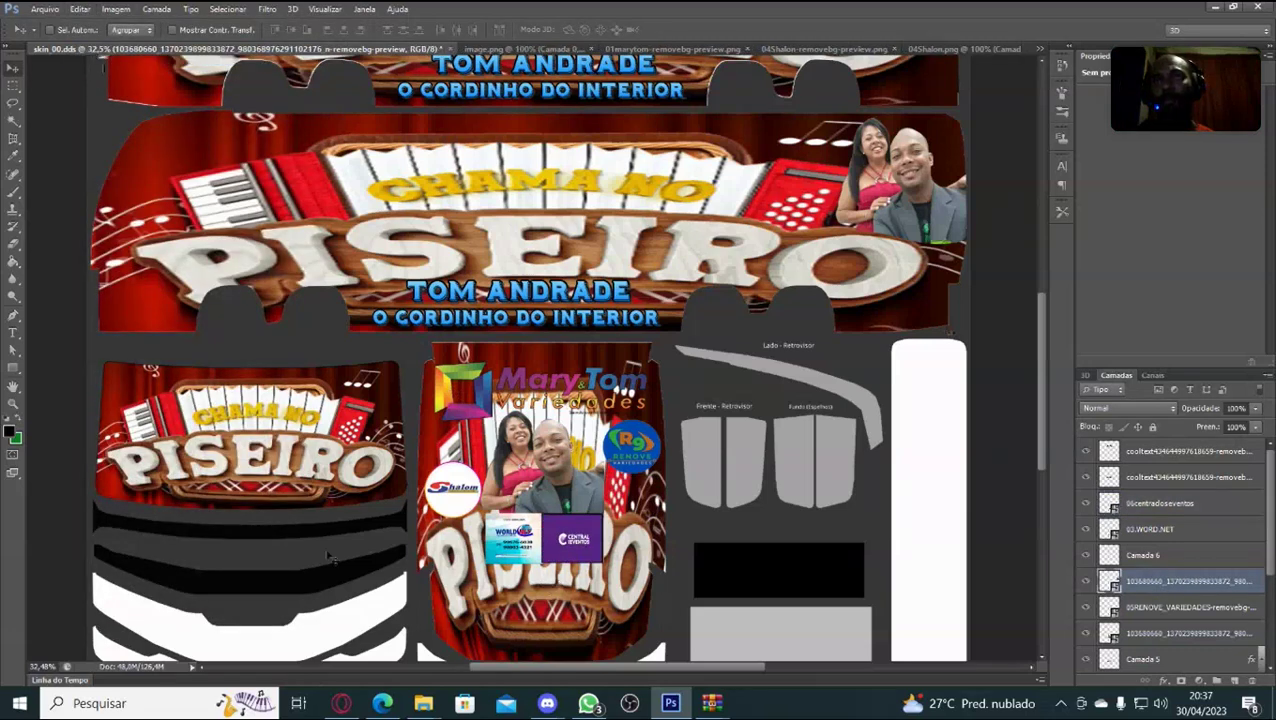
Re-apply the couple photo's transform and select the 06centradoseventos layer.
key("ctrl+t")
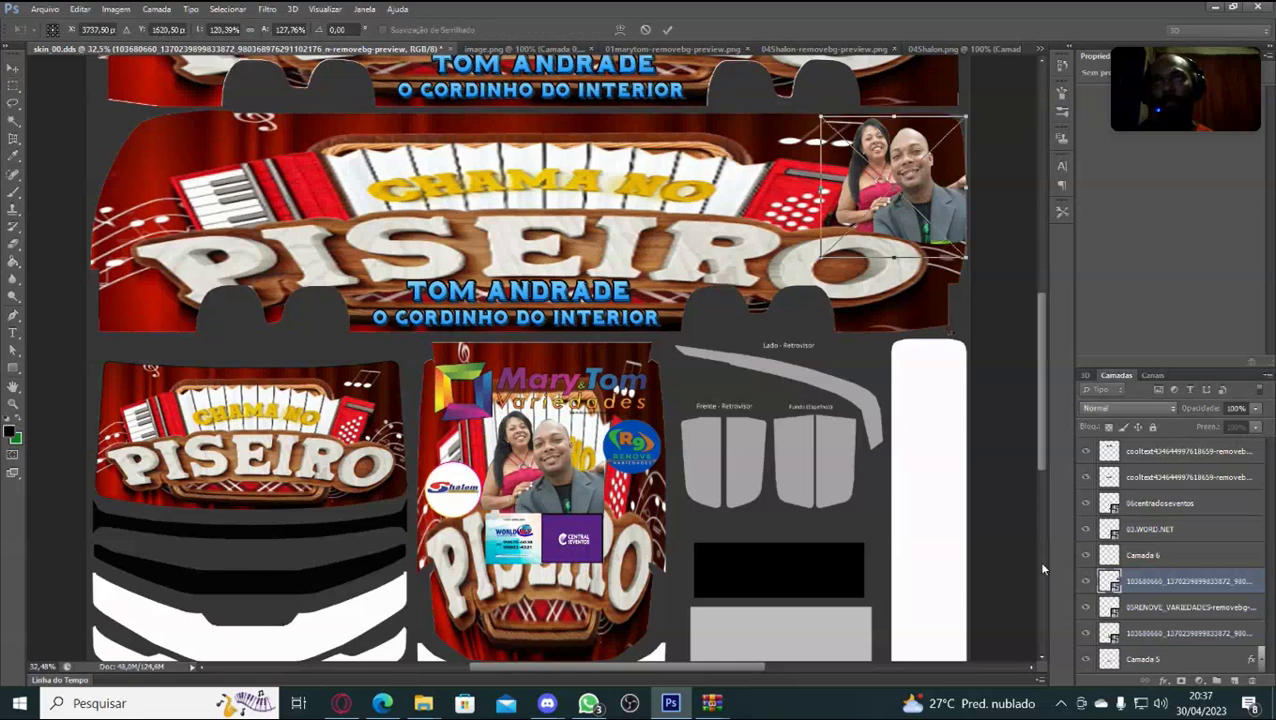
key("Return")
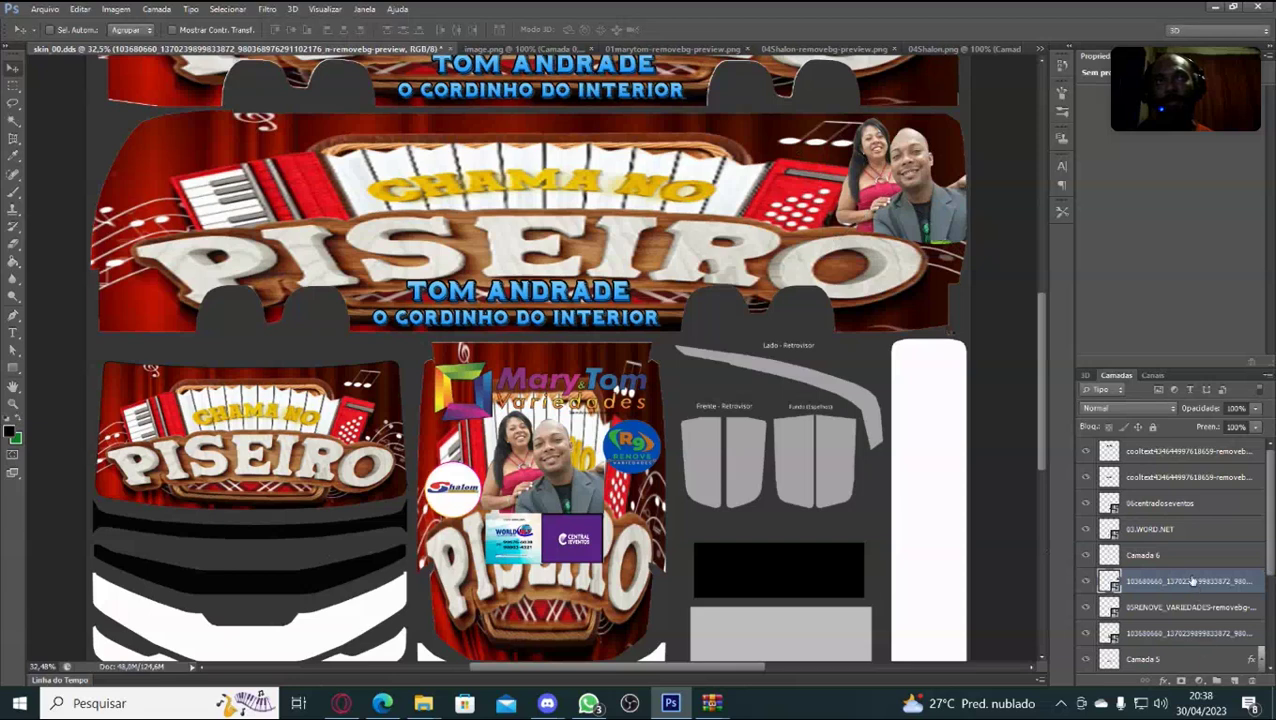
left_click(1178, 505)
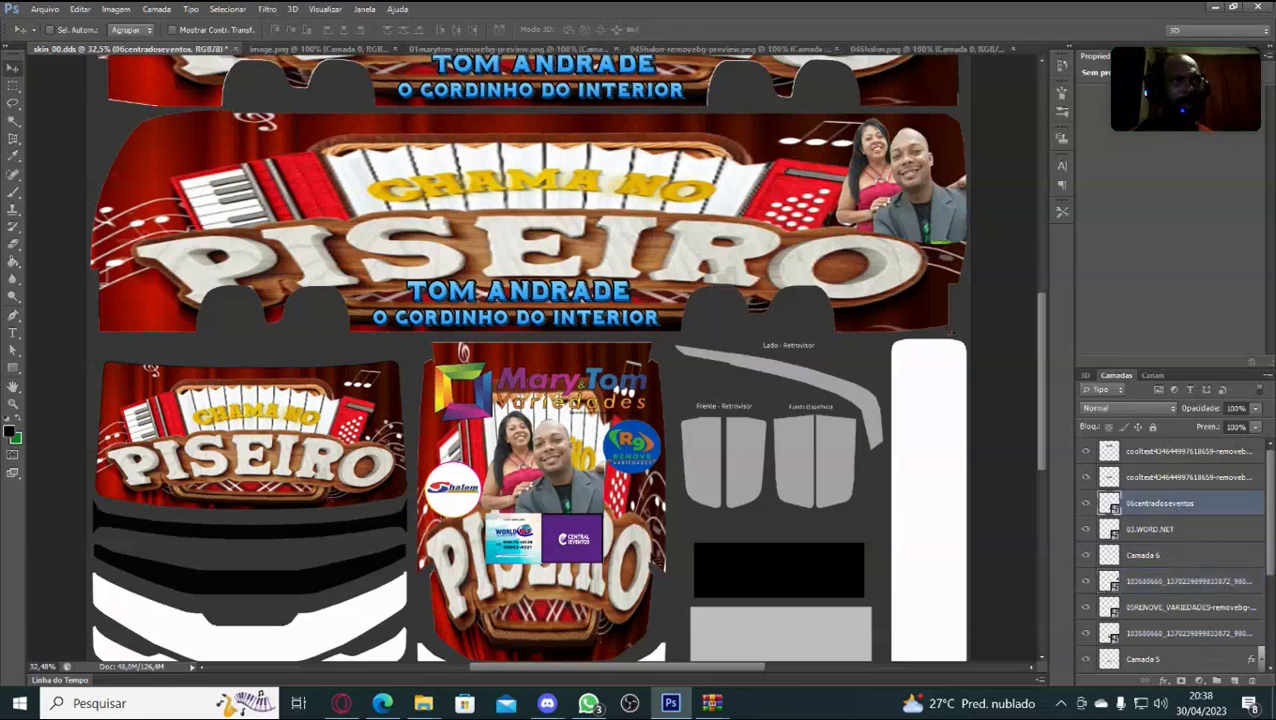
Move the Central Eventos logo up and right and scale it down beneath R9 Renove.
key("ctrl+t")
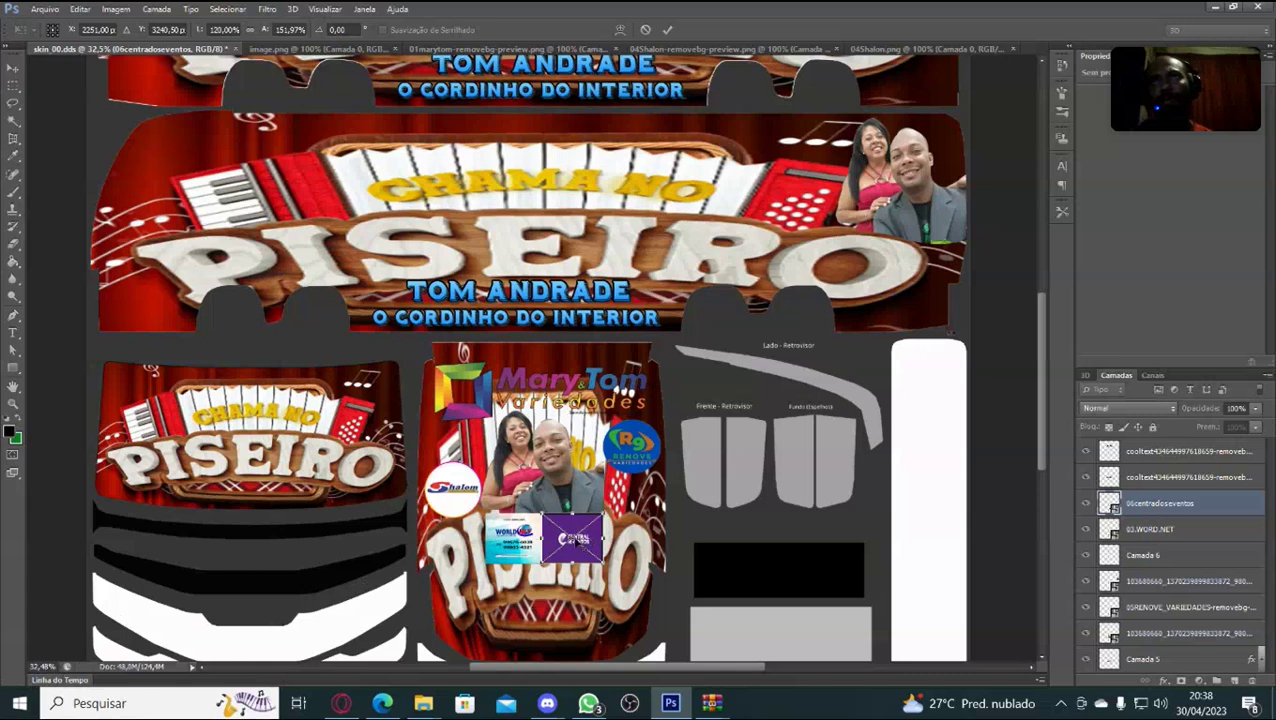
left_click_drag(590, 522, 636, 505)
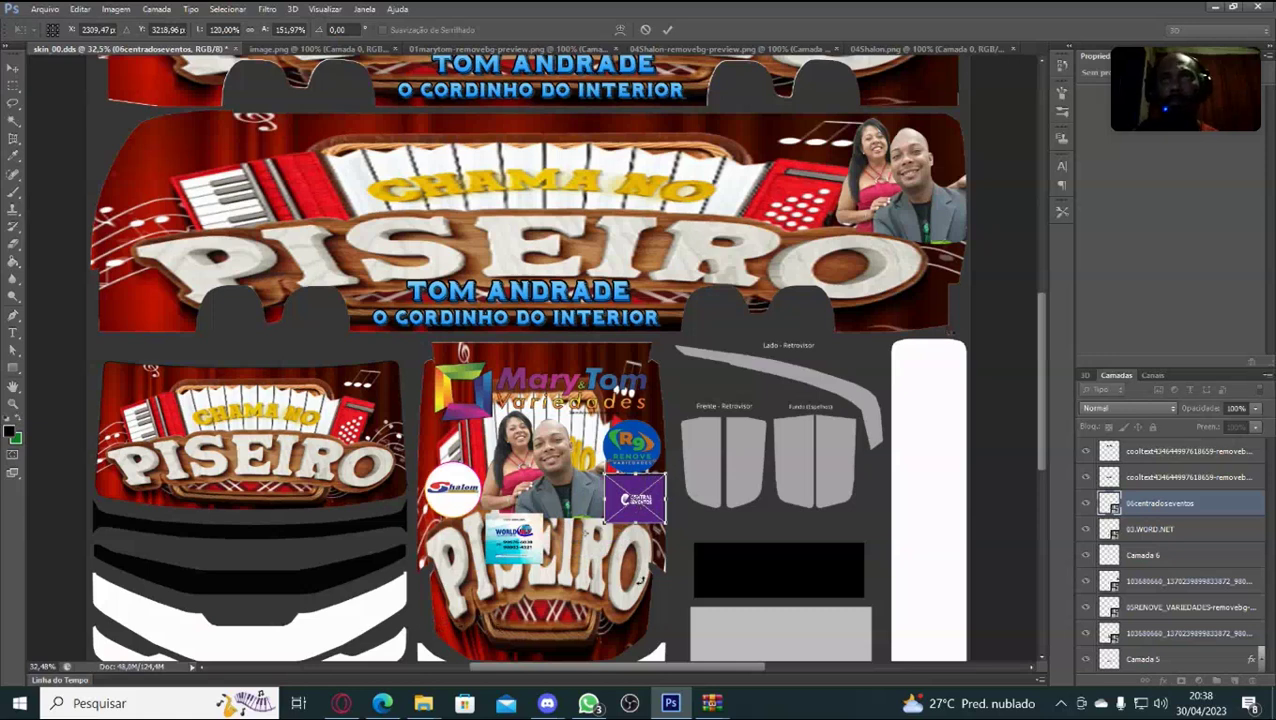
left_click_drag(665, 523, 633, 489)
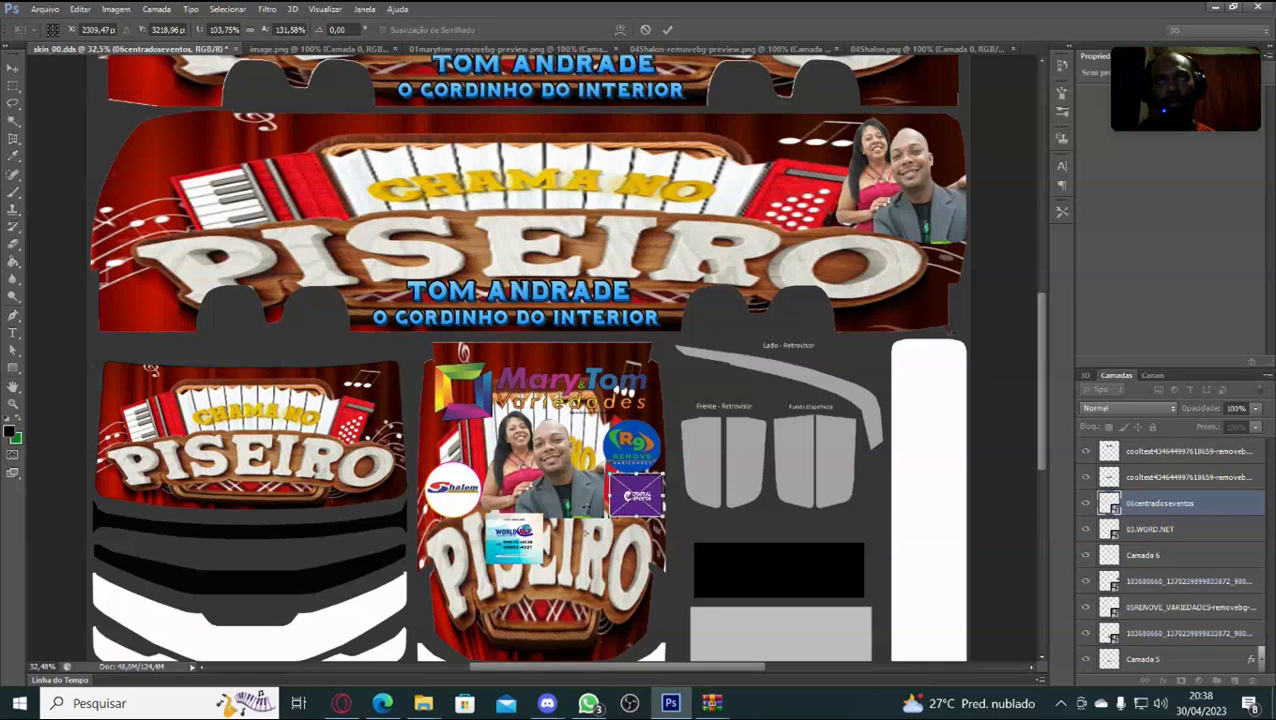
key("Return")
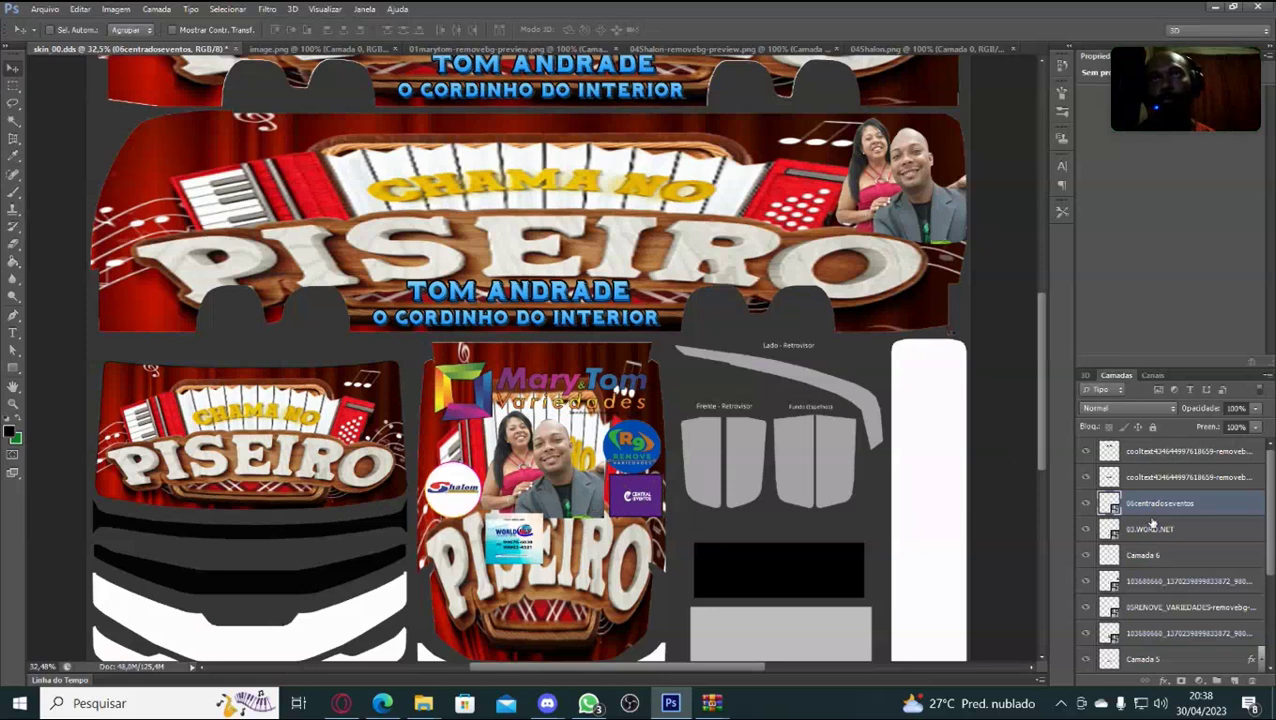
Toggle the couple photo and Shalom logo visibility to find and select the Shalom layer.
scroll(1166, 488, "down", 2)
scroll(1166, 488, "up", 2)
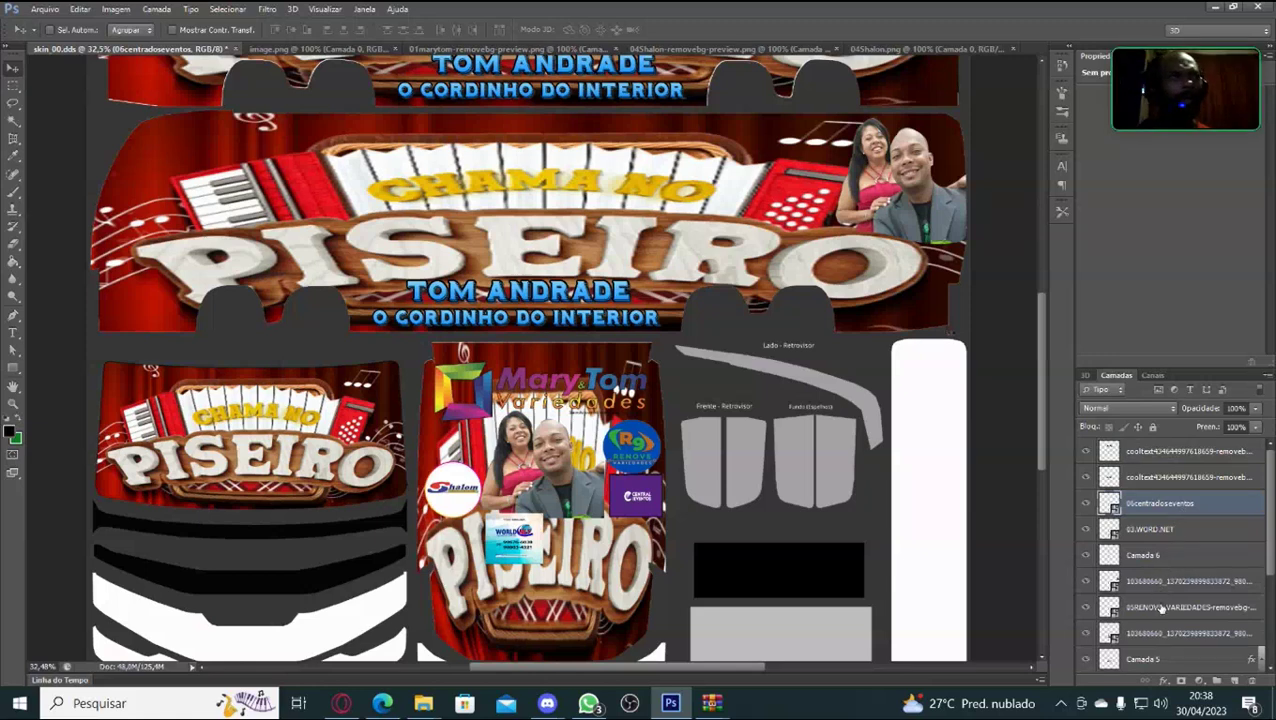
scroll(1160, 634, "down", 3)
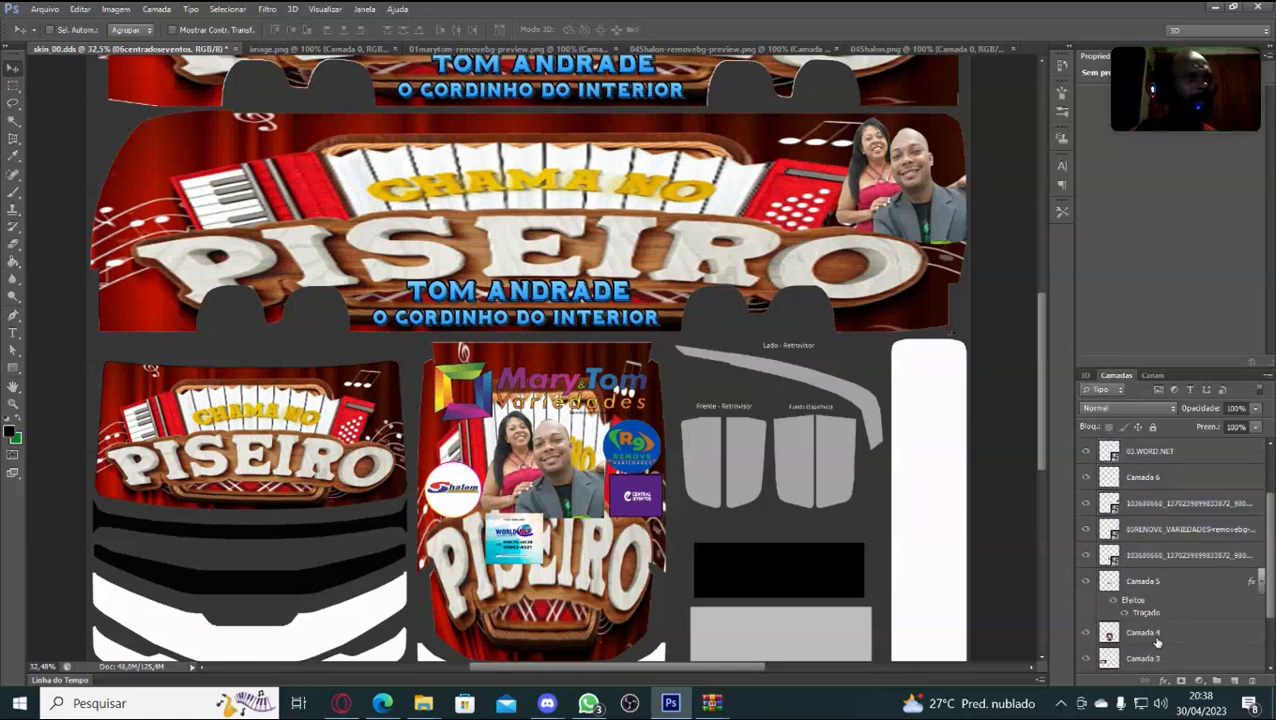
scroll(1158, 641, "up", 2)
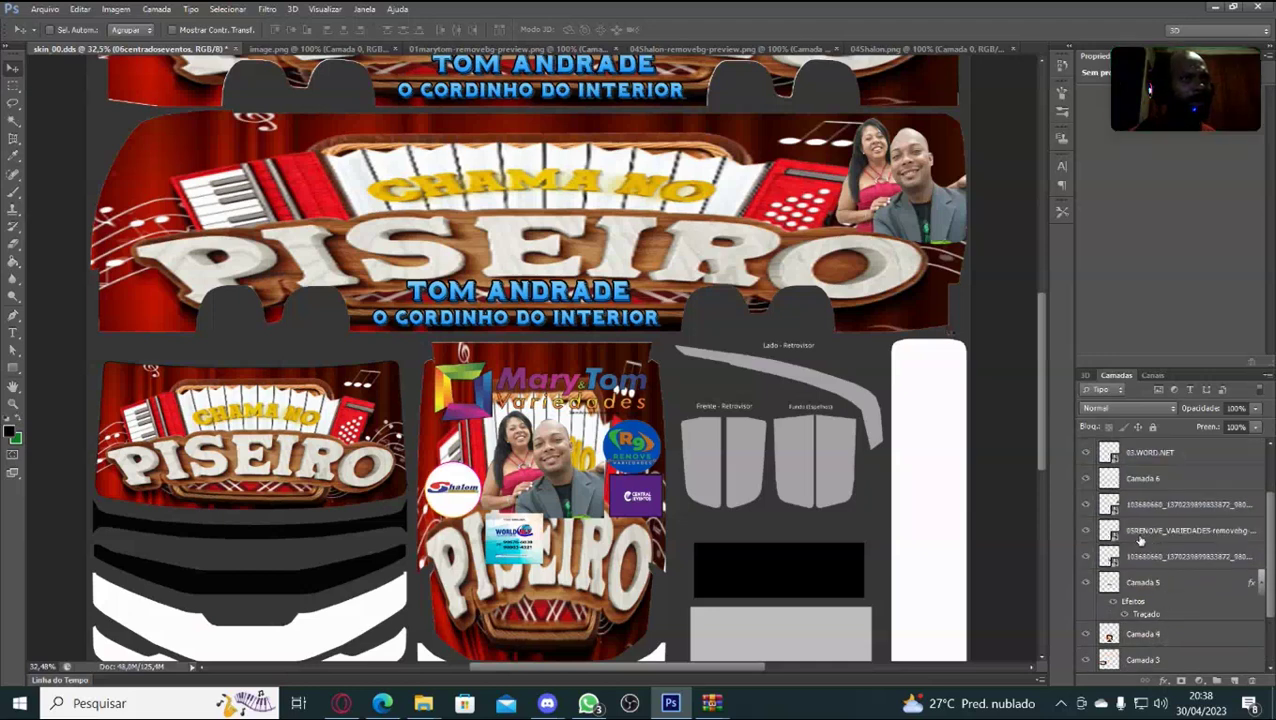
left_click(1088, 505)
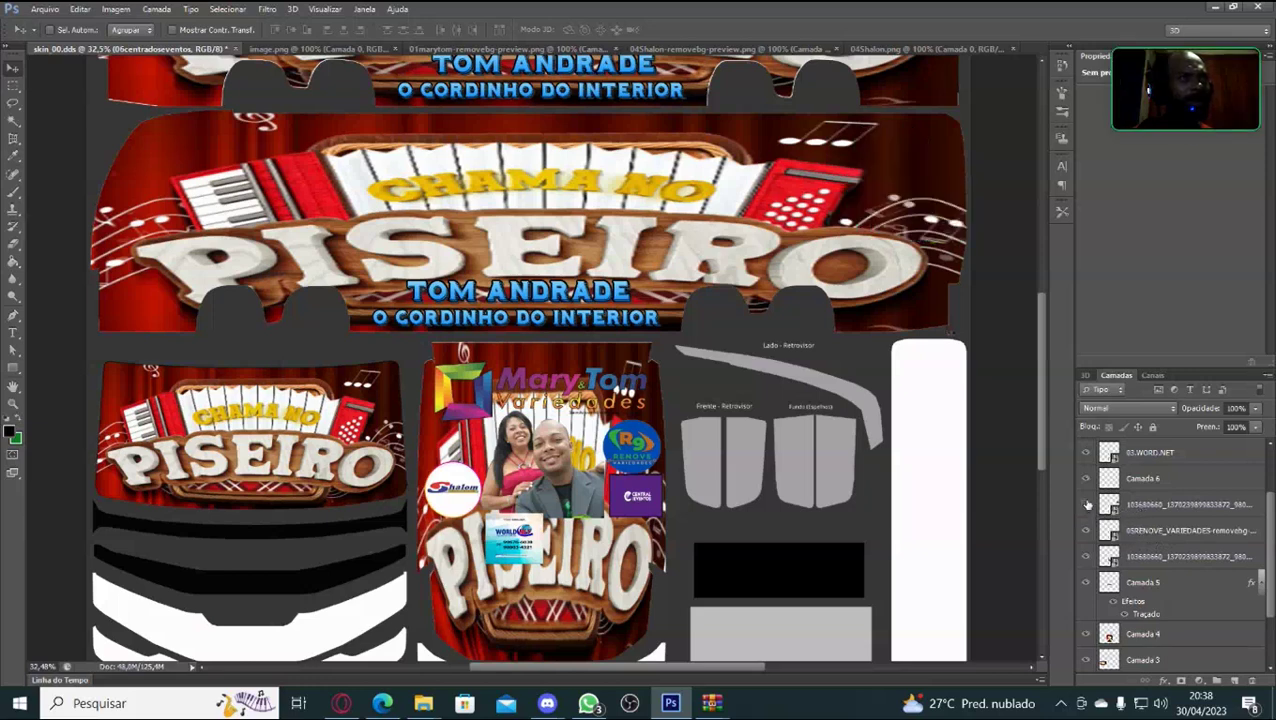
left_click(1088, 505)
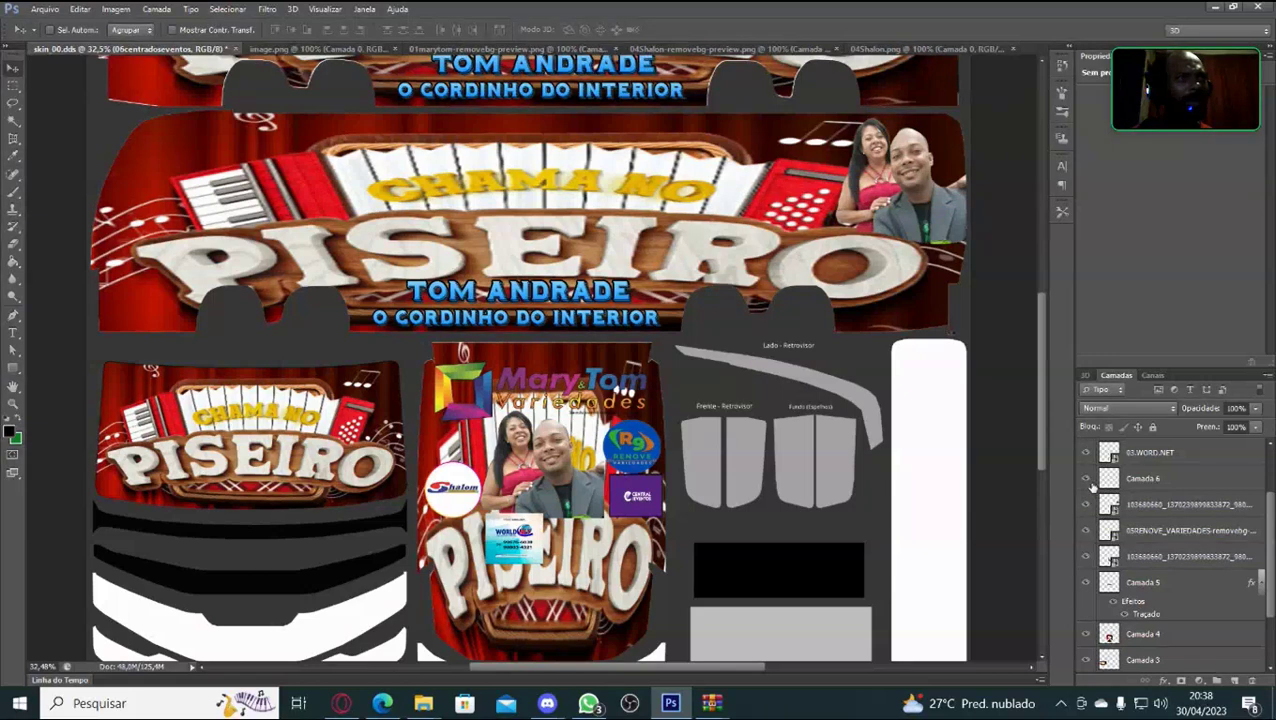
left_click(1087, 480)
left_click(1087, 482)
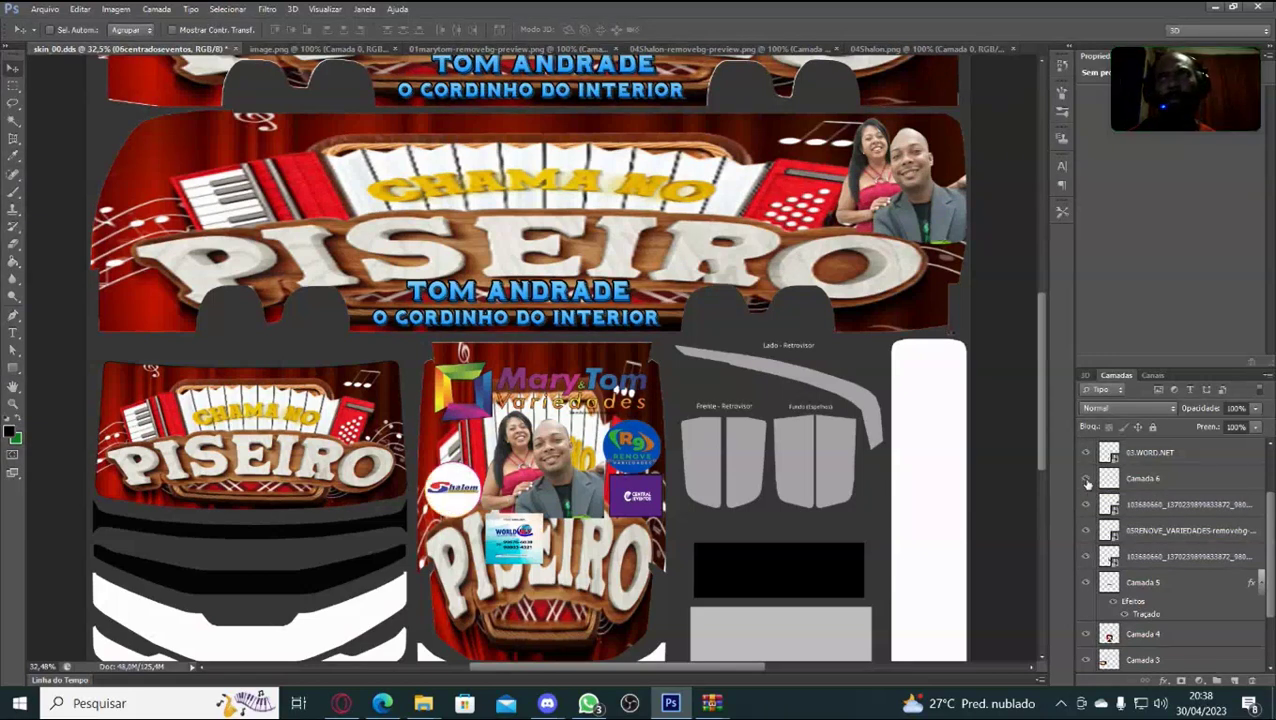
left_click(1122, 485)
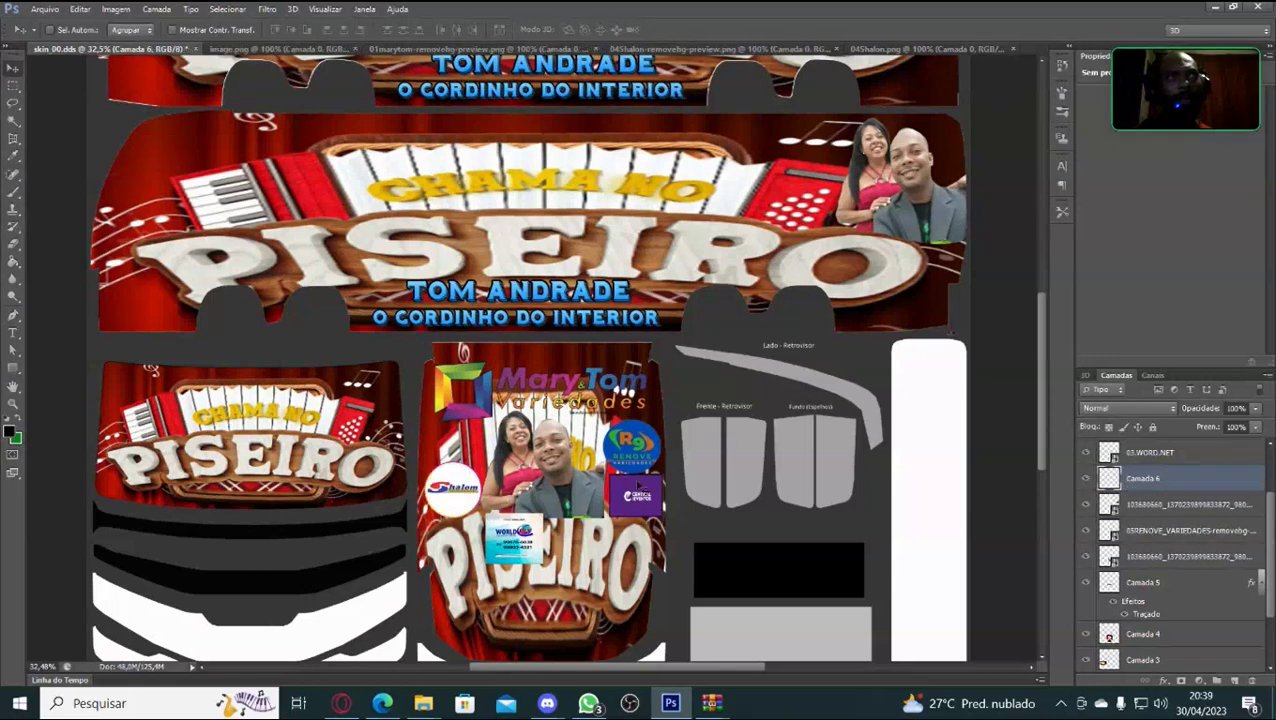
Drag the Shalom logo higher on the side panel and apply.
key("ctrl+t")
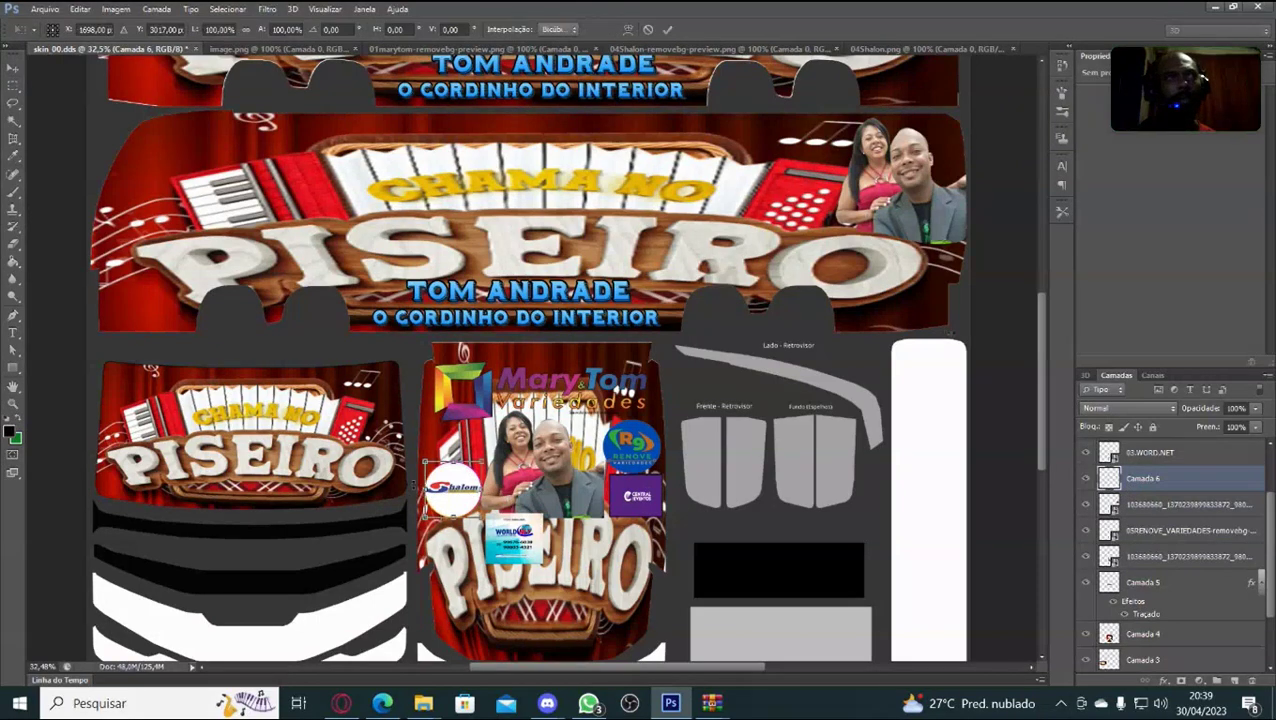
left_click_drag(453, 490, 453, 443)
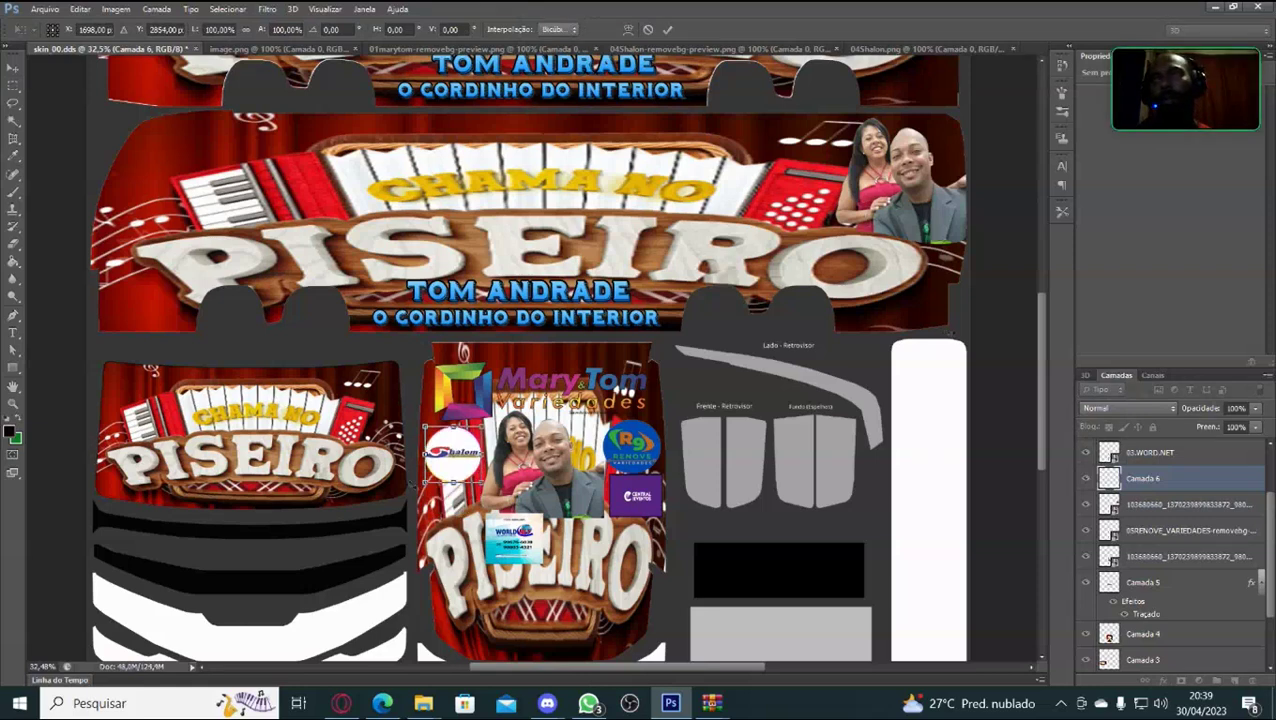
left_click_drag(453, 443, 453, 442)
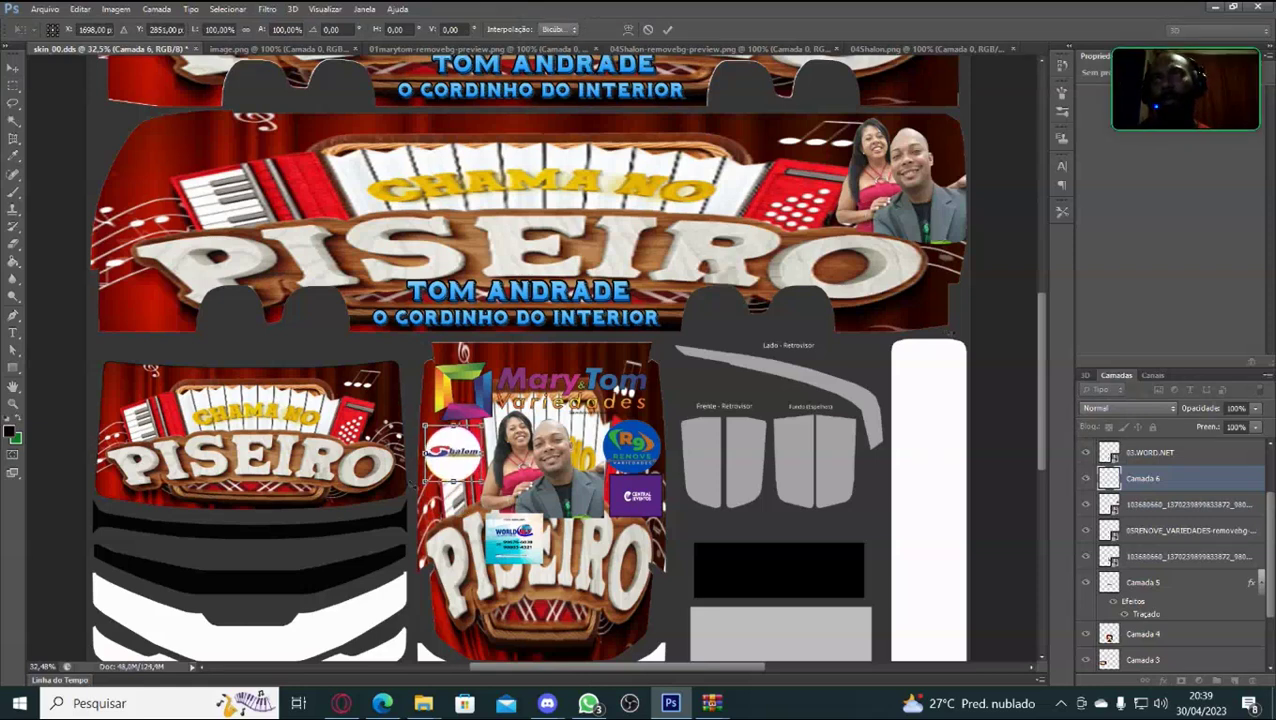
left_click_drag(453, 442, 453, 441)
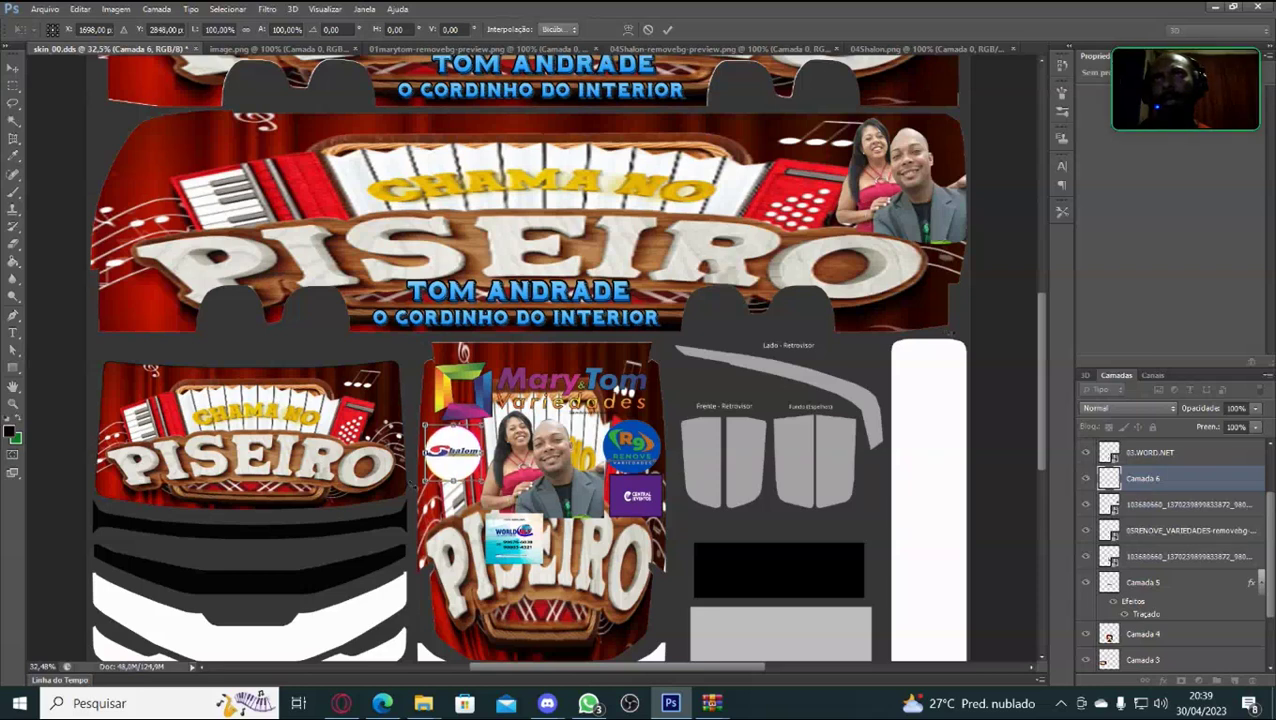
key("Return")
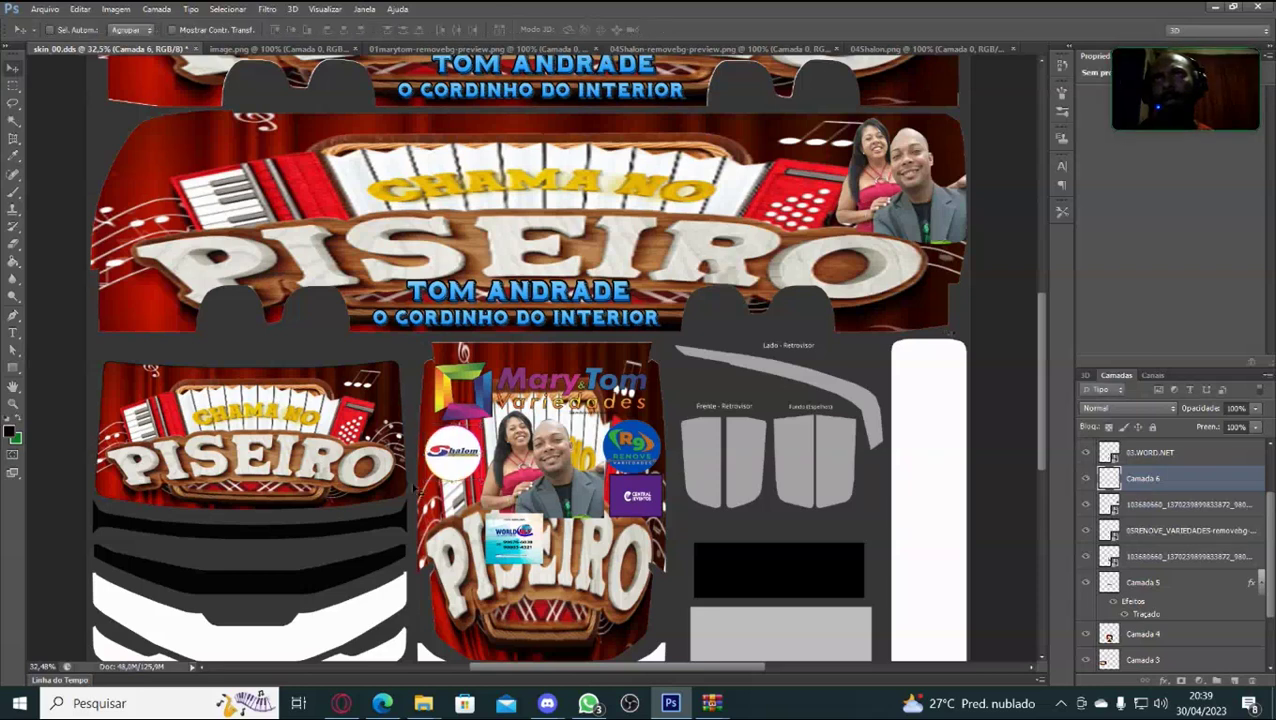
Nudge the 03.WORD.NET card left and up under the Shalom logo and apply.
left_click(1140, 453)
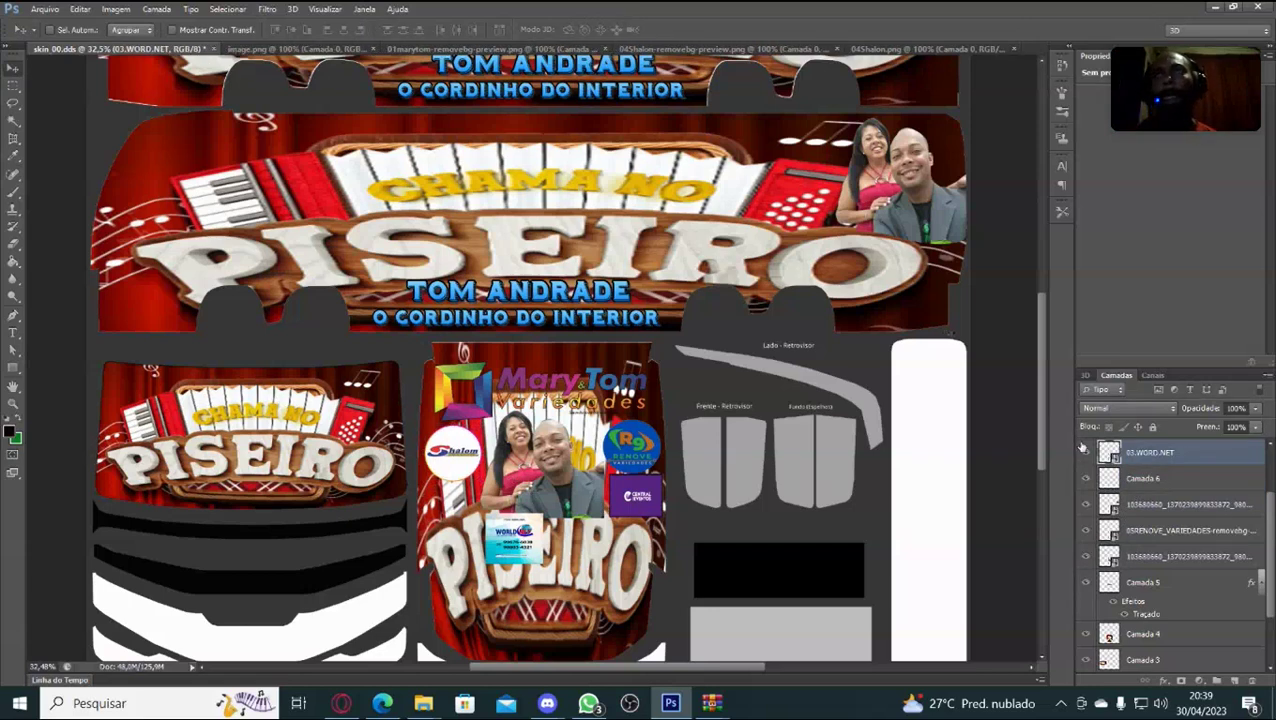
key("ctrl+t")
key("Left")
key("Left")
key("Left")
key("Left")
key("Left")
key("Left")
key("Left")
key("Left")
key("Left")
key("Left")
key("Left")
key("Left")
key("Left")
key("Left")
key("Left")
key("Left")
key("Left")
key("Left")
key("Left")
key("Left")
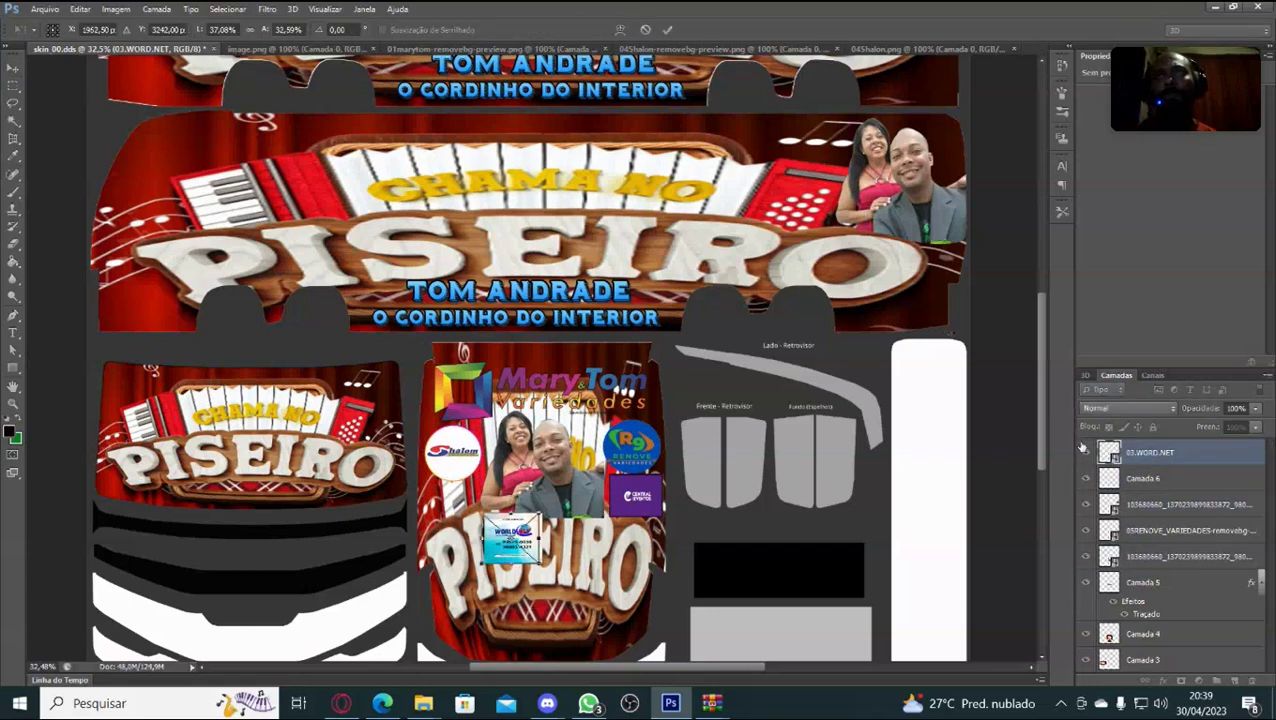
key("Left")
key("Left")
key("Left")
key("Left")
key("Left")
key("Left")
key("Left")
key("Left")
key("Left")
key("Left")
key("Left")
key("Left")
key("Left")
key("Left")
key("Left")
key("Left")
key("Left")
key("Left")
key("Left")
key("Left")
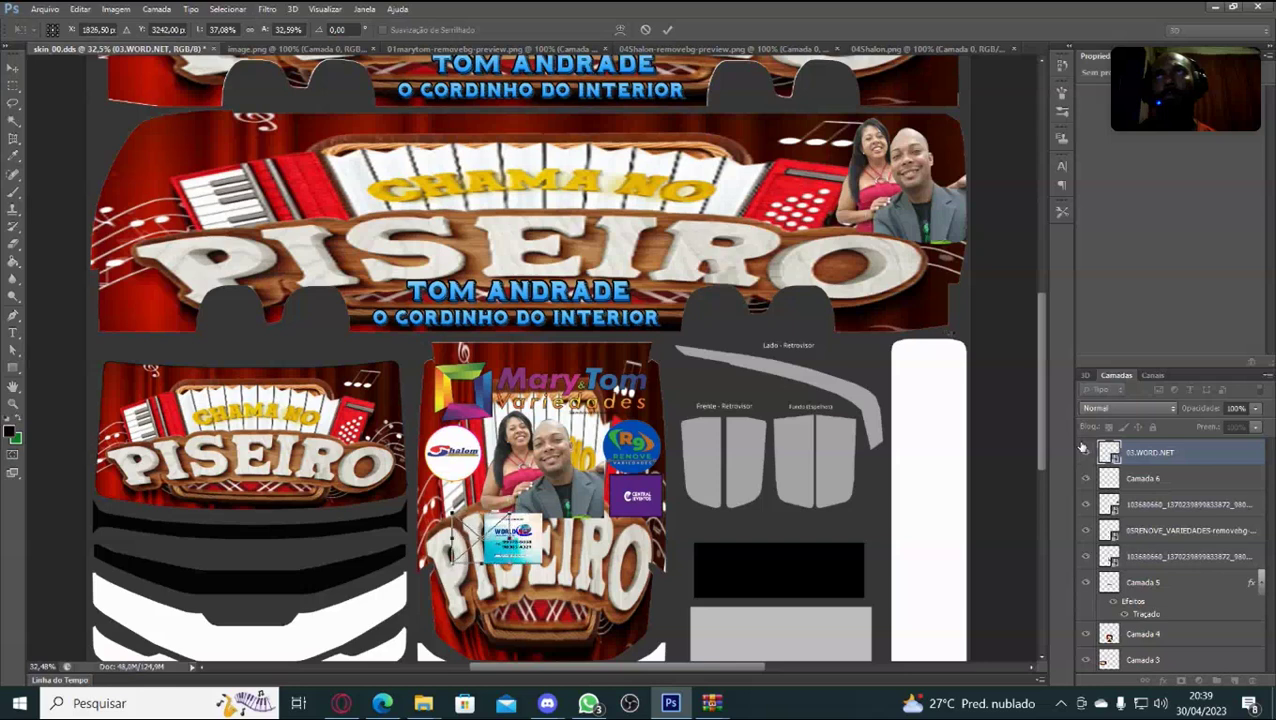
key("Left")
key("Left")
key("Left")
key("Left")
key("Left")
key("Left")
key("Left")
key("Left")
key("Left")
key("Left")
key("Left")
key("Left")
key("Left")
key("Left")
key("Left")
key("Left")
key("Left")
key("Left")
key("Left")
key("Left")
key("Up")
key("Up")
key("Up")
key("Up")
key("Up")
key("Up")
key("Up")
key("Up")
key("Up")
key("Up")
key("Up")
key("Up")
key("Up")
key("Up")
key("Up")
key("Up")
key("Up")
key("Up")
key("Up")
key("Up")
key("Up")
key("Up")
key("Up")
key("Up")
key("Up")
key("Up")
key("Up")
key("Up")
key("Up")
key("Up")
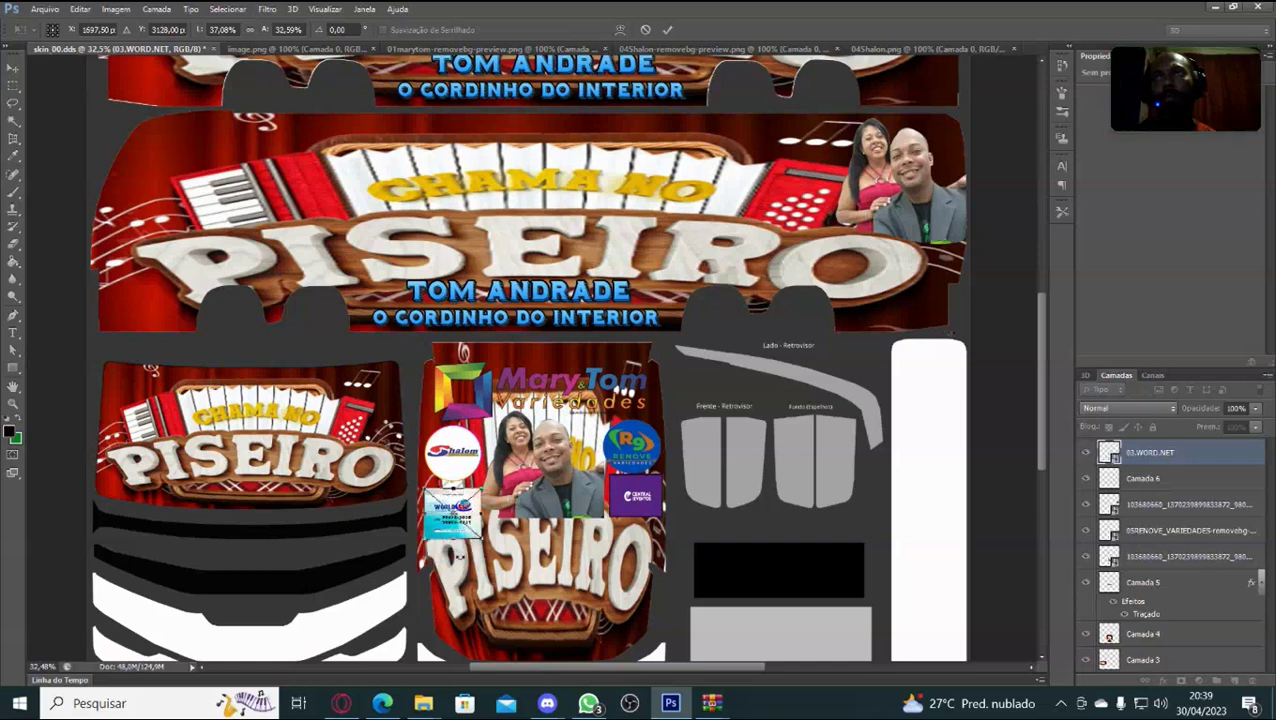
left_click_drag(426, 540, 425, 540)
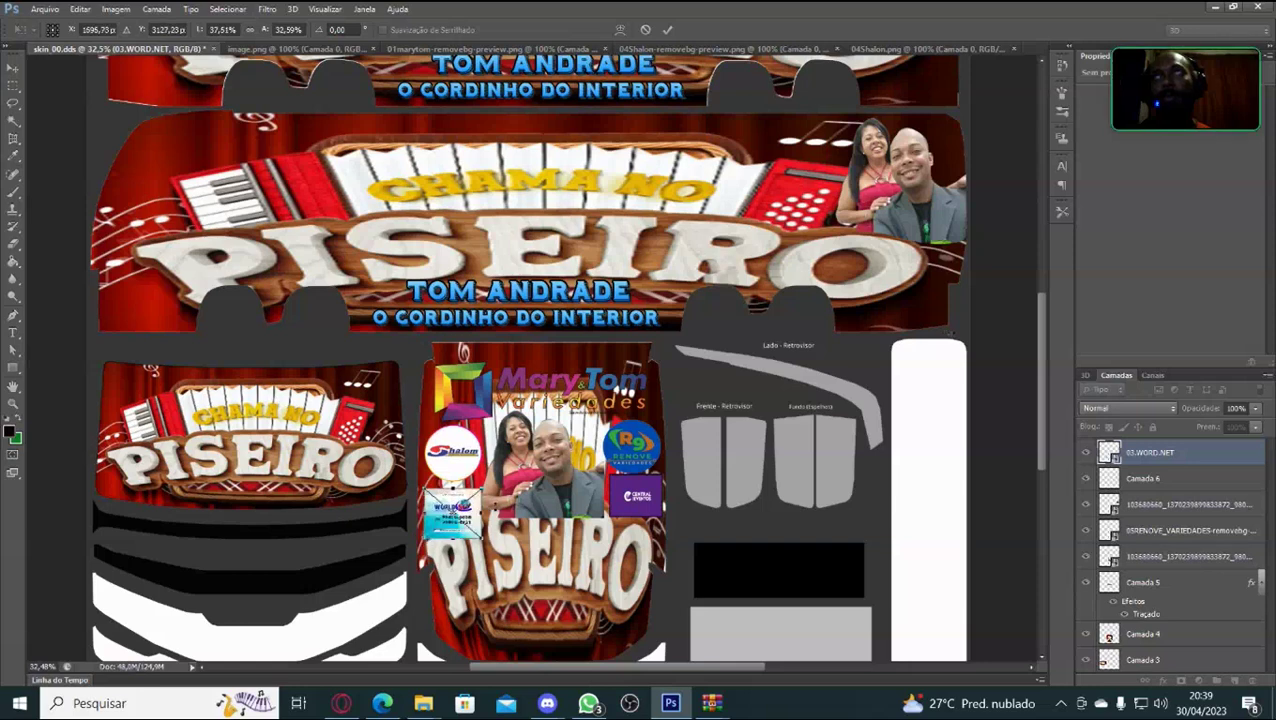
key("Return")
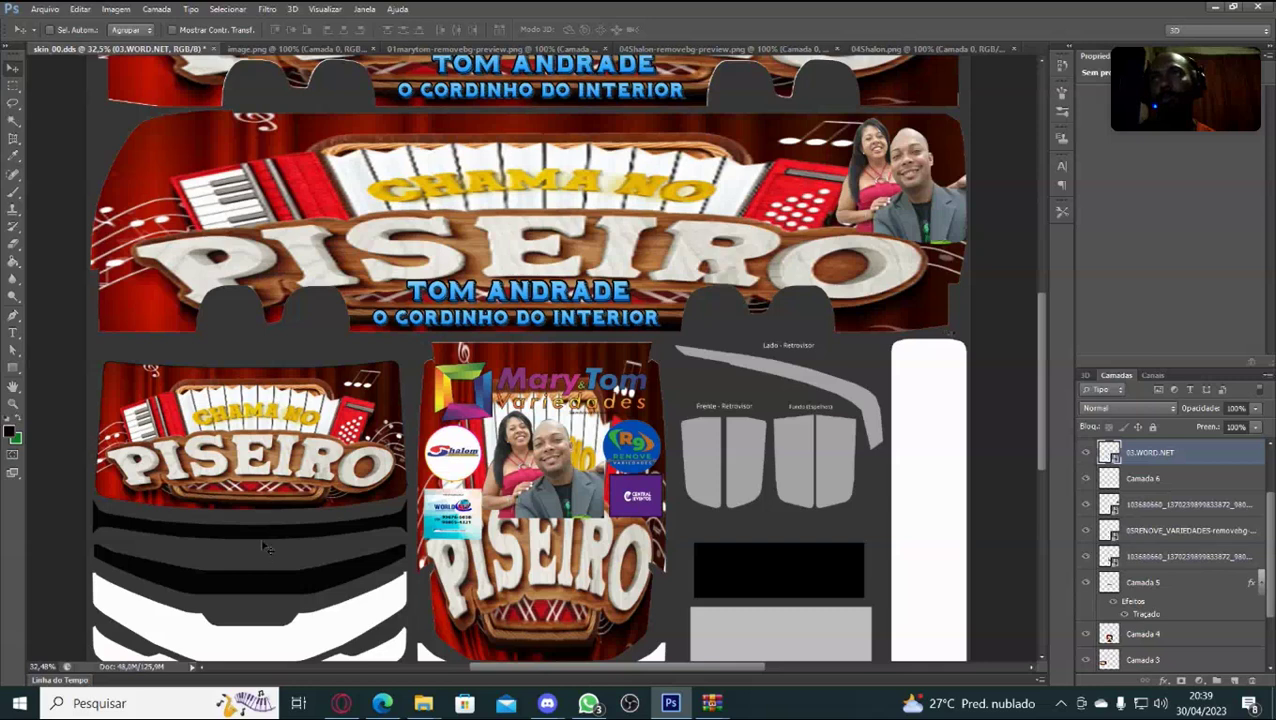
Shrink and slightly tilt the WORD.NET card, raise it a little, and apply.
key("ctrl+t")
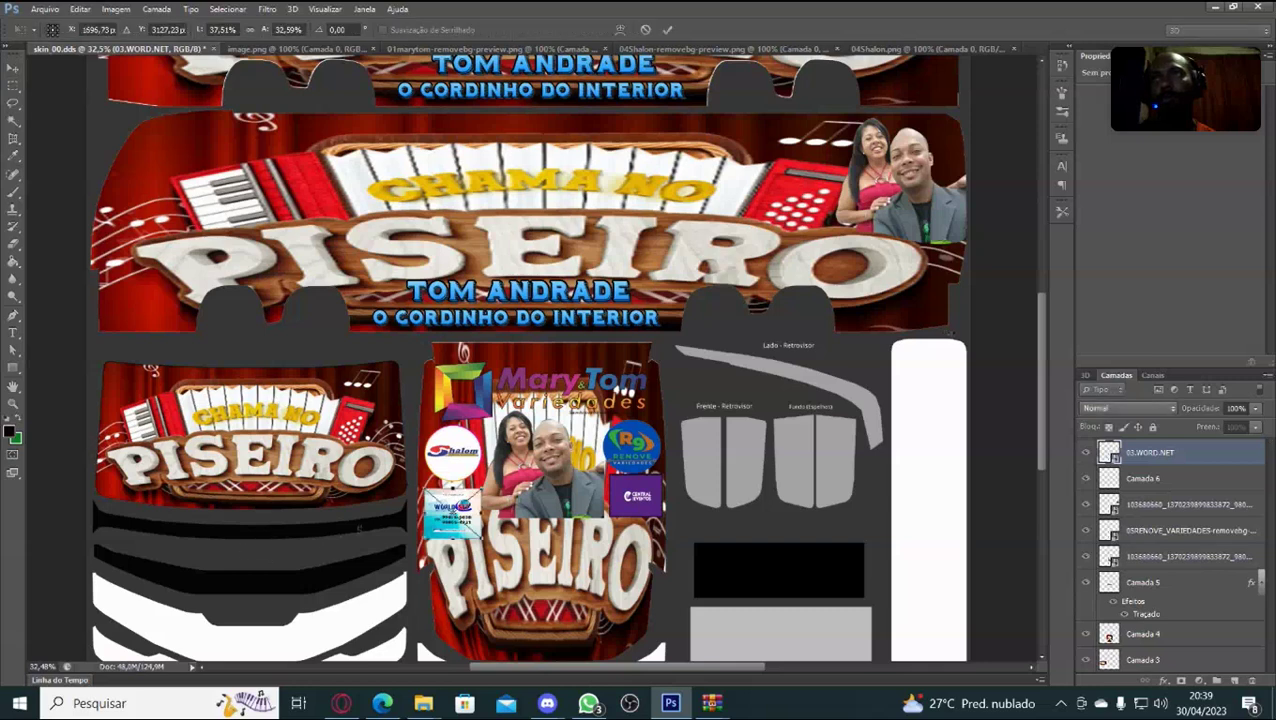
left_click_drag(482, 538, 452, 498)
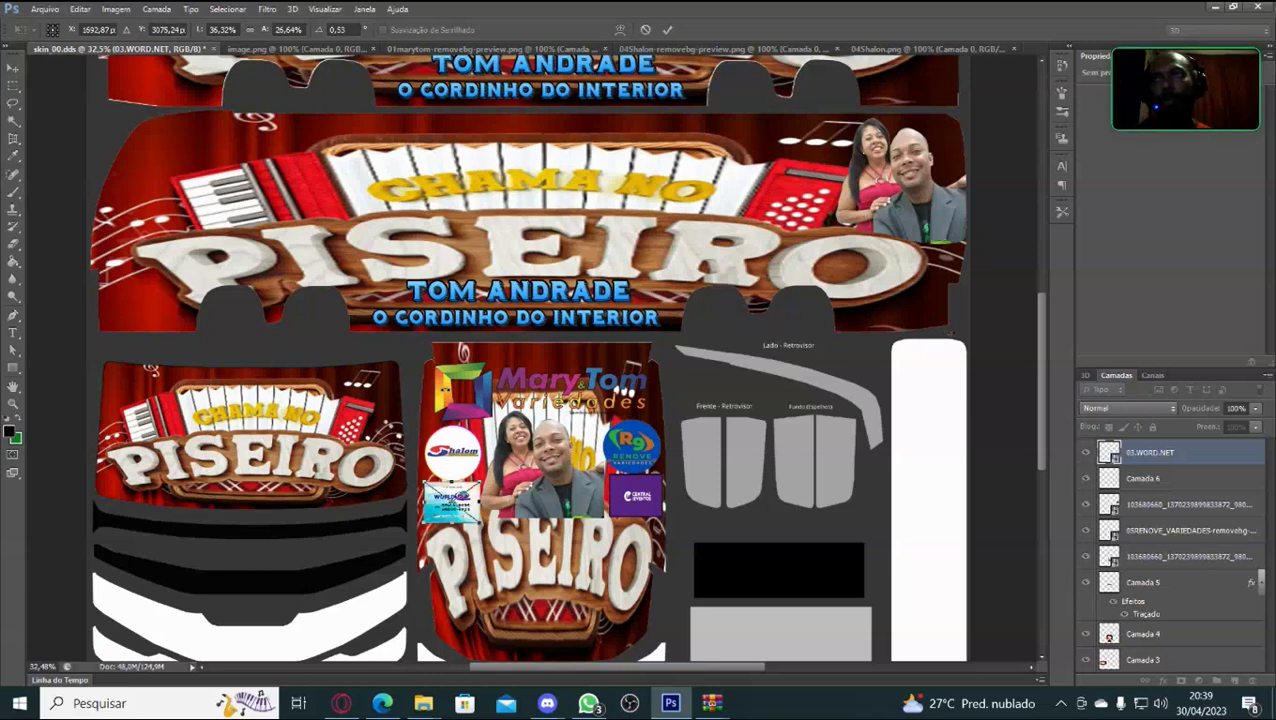
left_click_drag(452, 498, 452, 493)
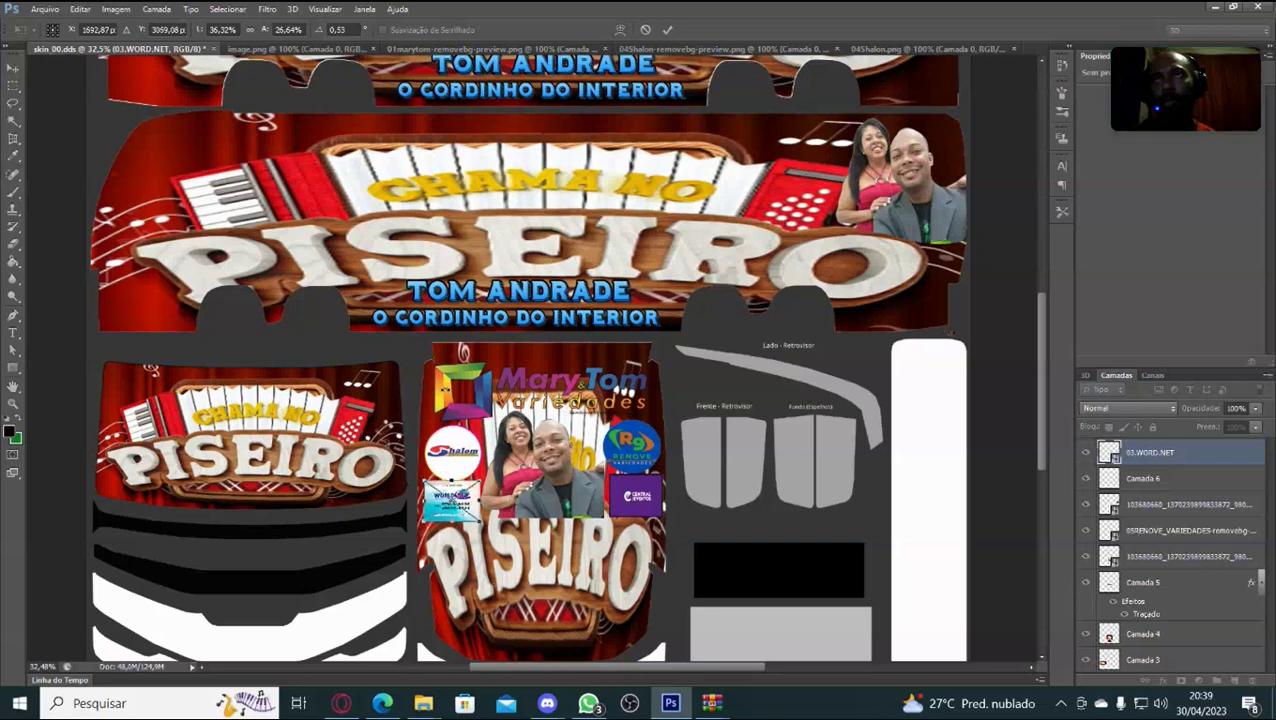
key("Return")
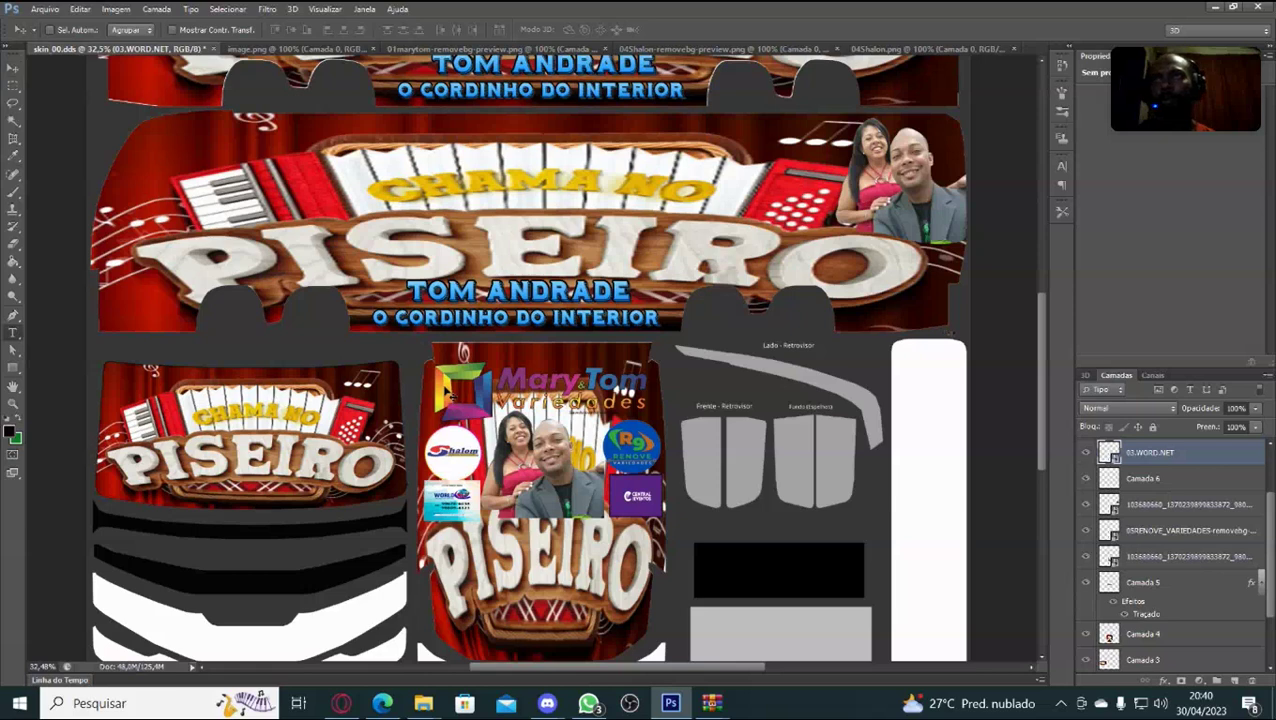
Nudge the WORD.NET logo one step left, apply, and toggle nearby layers to compare.
key("t")
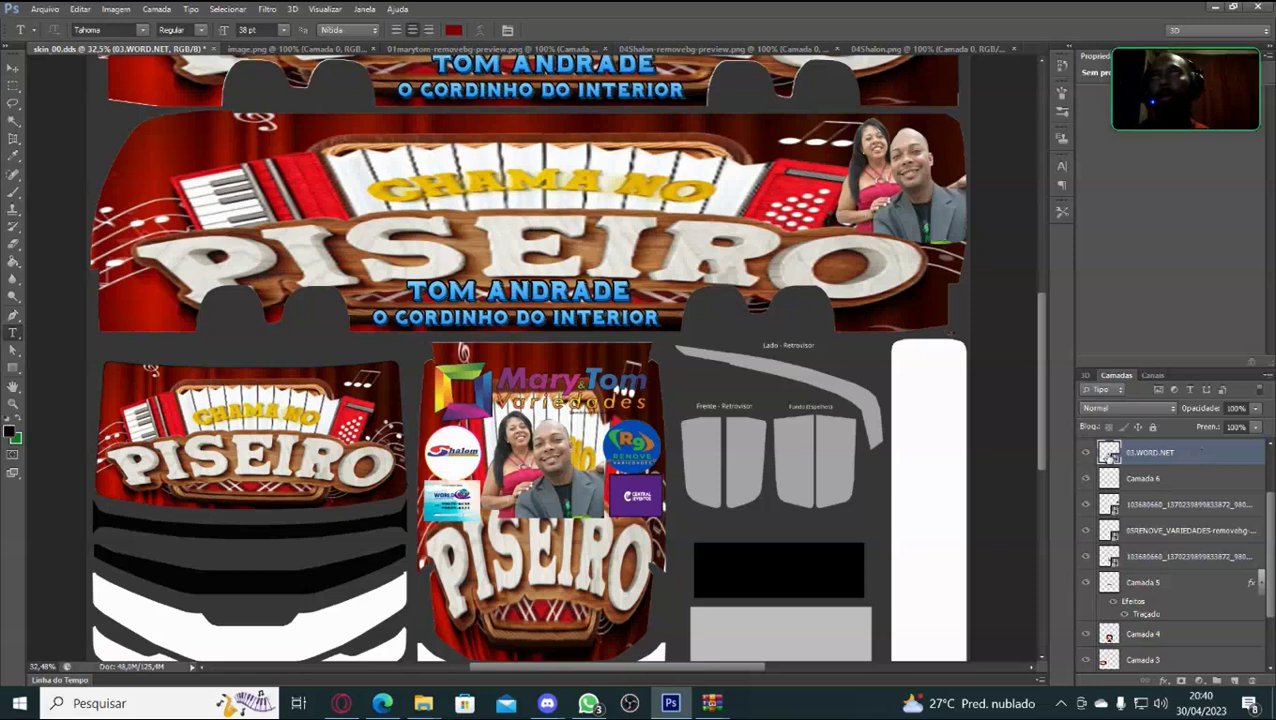
key("ctrl+t")
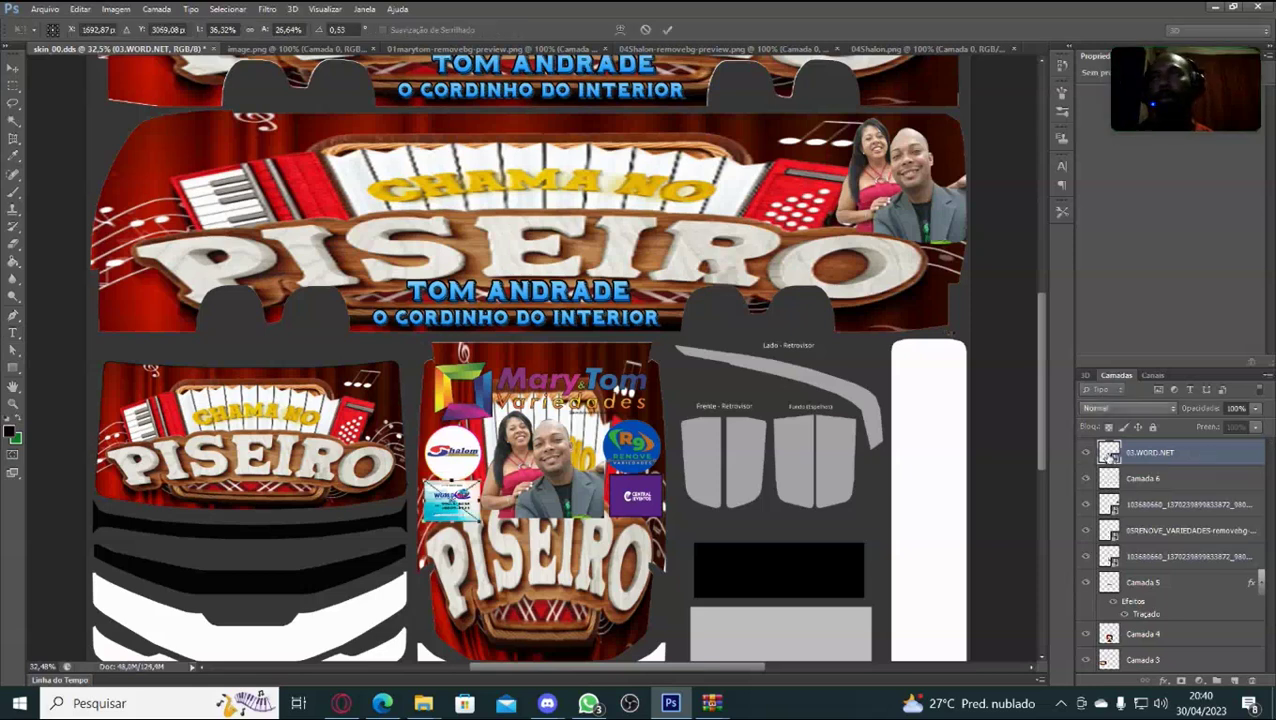
key("Left")
key("Left")
key("Left")
key("Left")
key("Left")
key("Left")
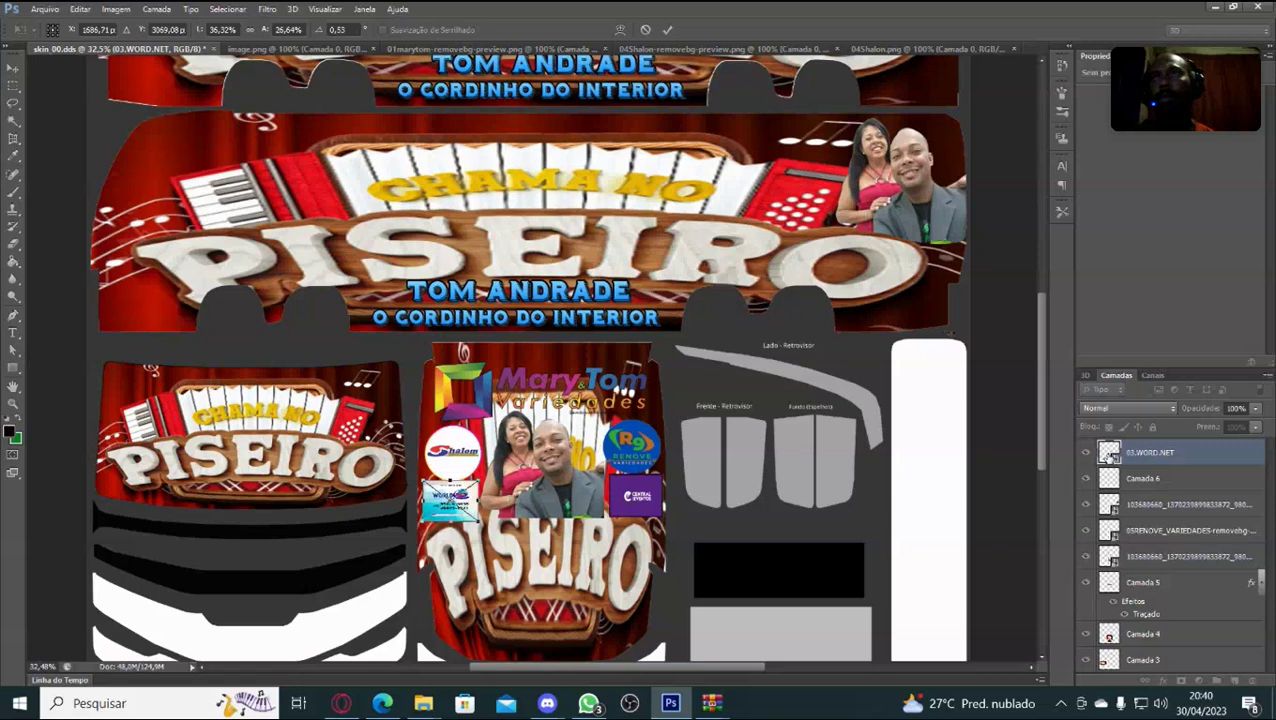
key("Return")
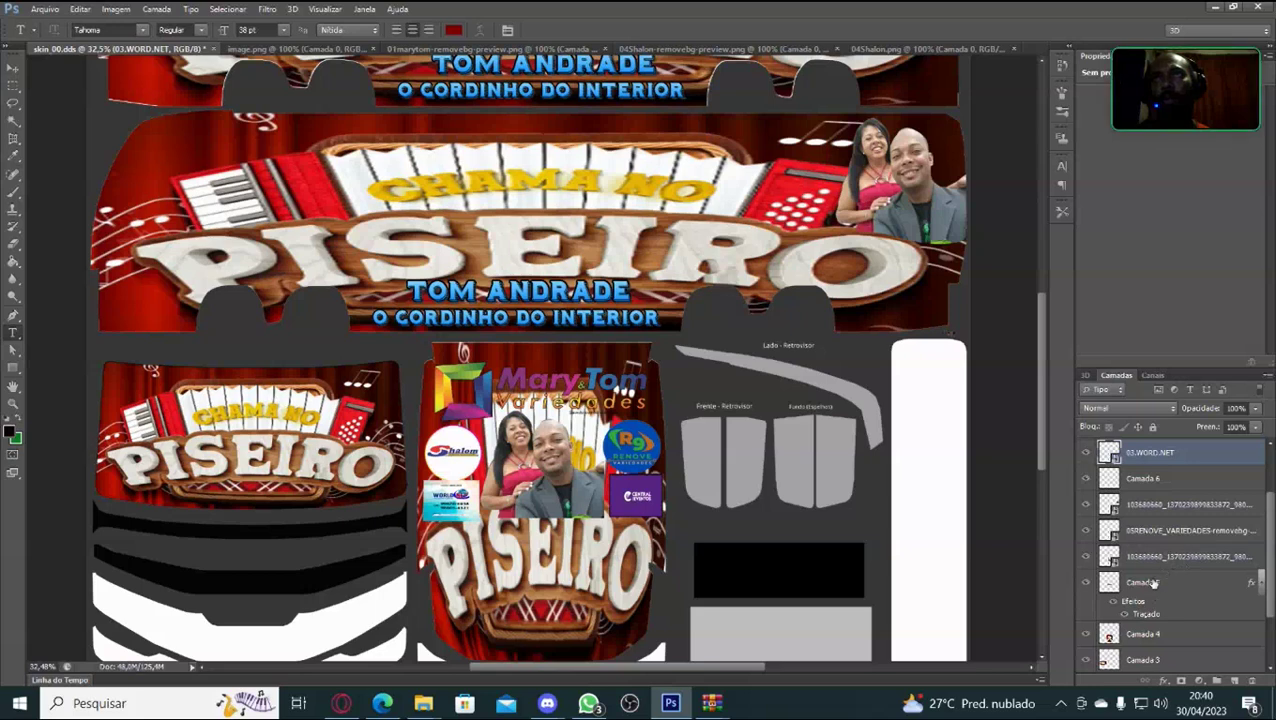
left_click(1087, 583)
left_click(1087, 583)
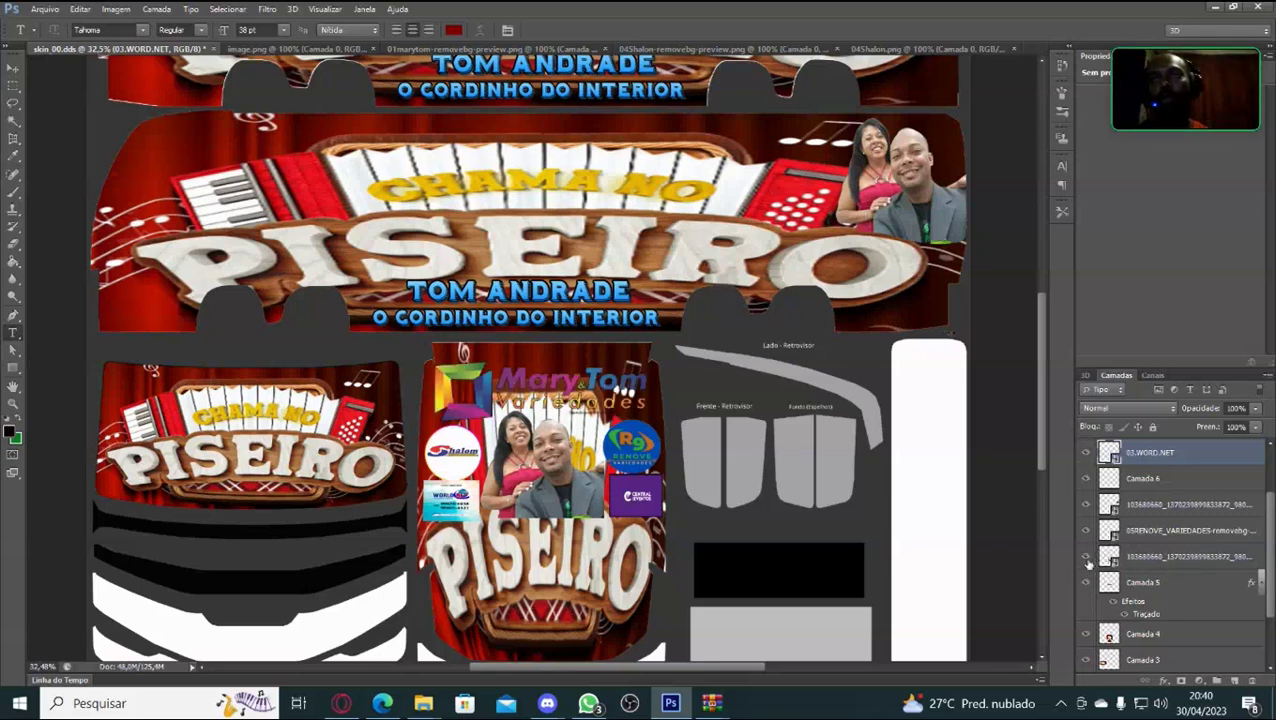
left_click(1085, 556)
Show and select the couple photo layer, then warp its corners and edges toward the panel sides.
left_click(1085, 556)
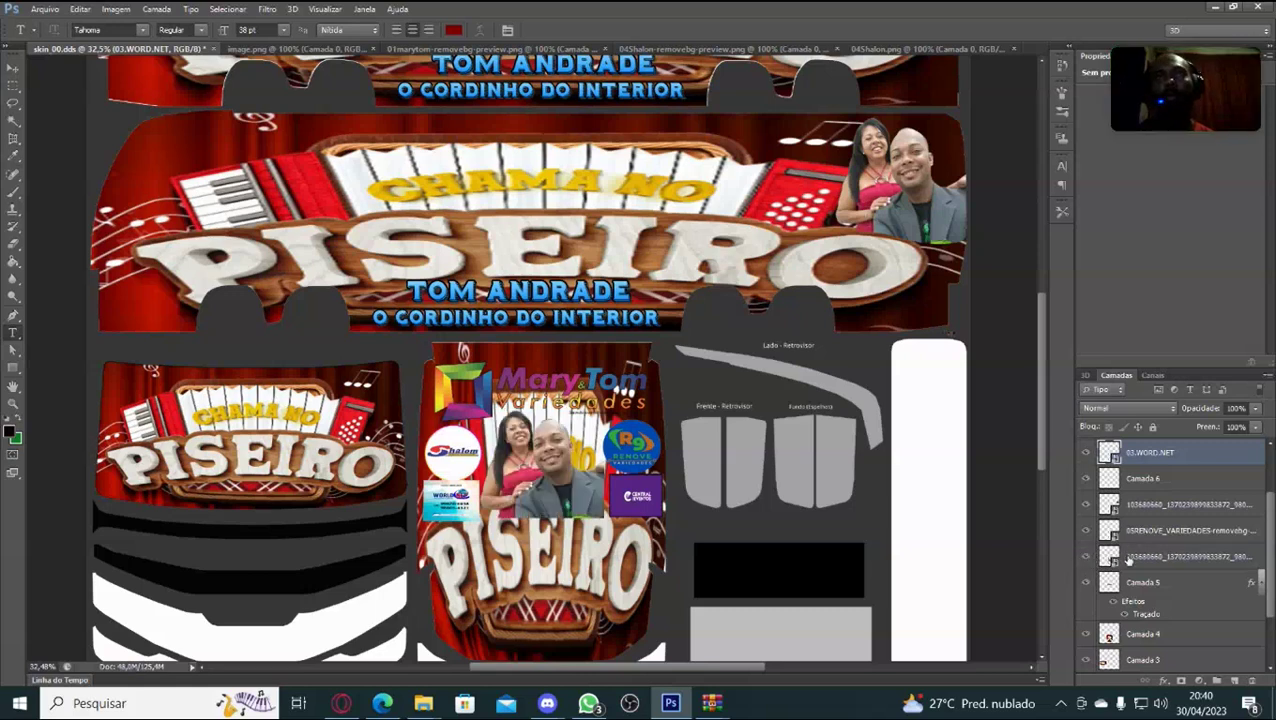
left_click(1131, 556)
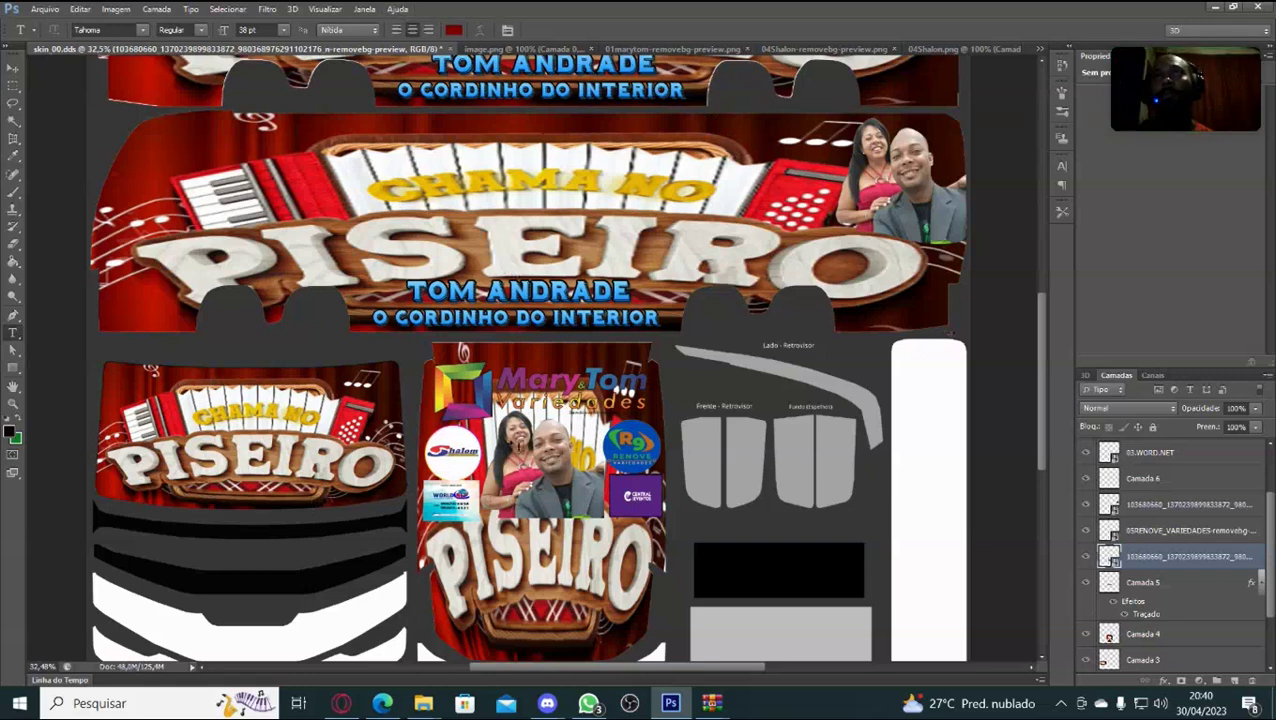
key("ctrl+t")
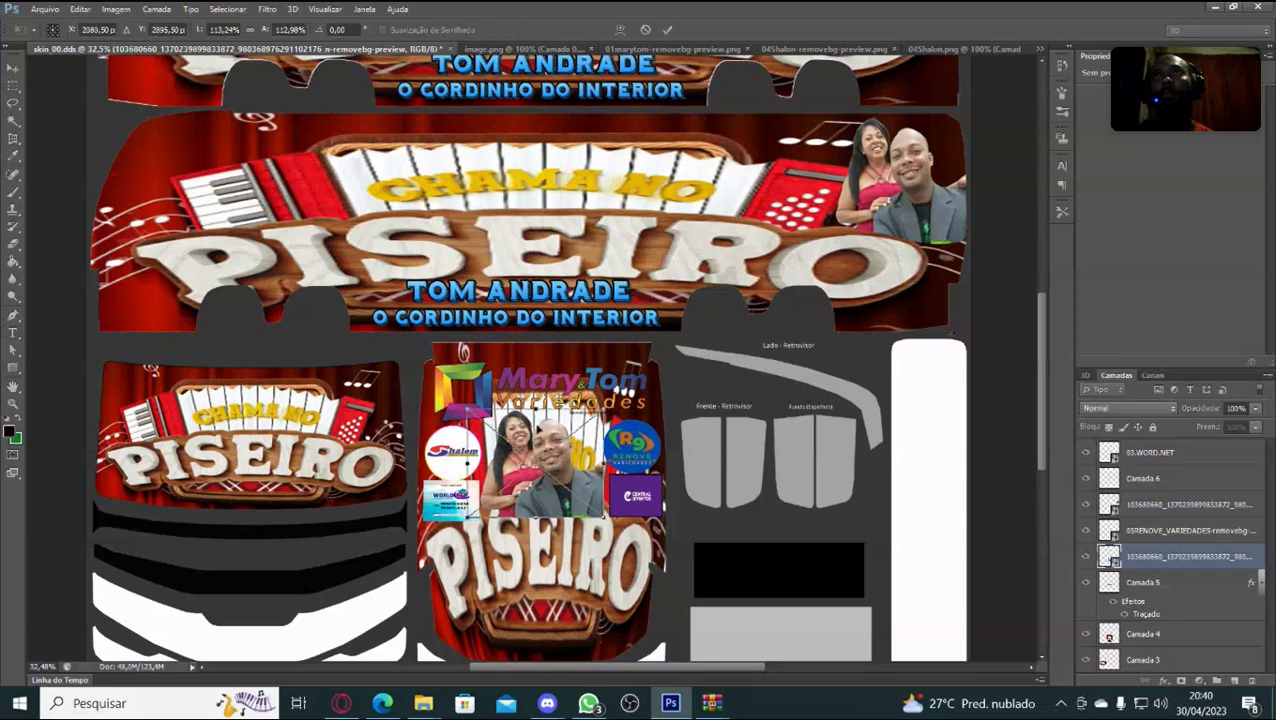
left_click(620, 29)
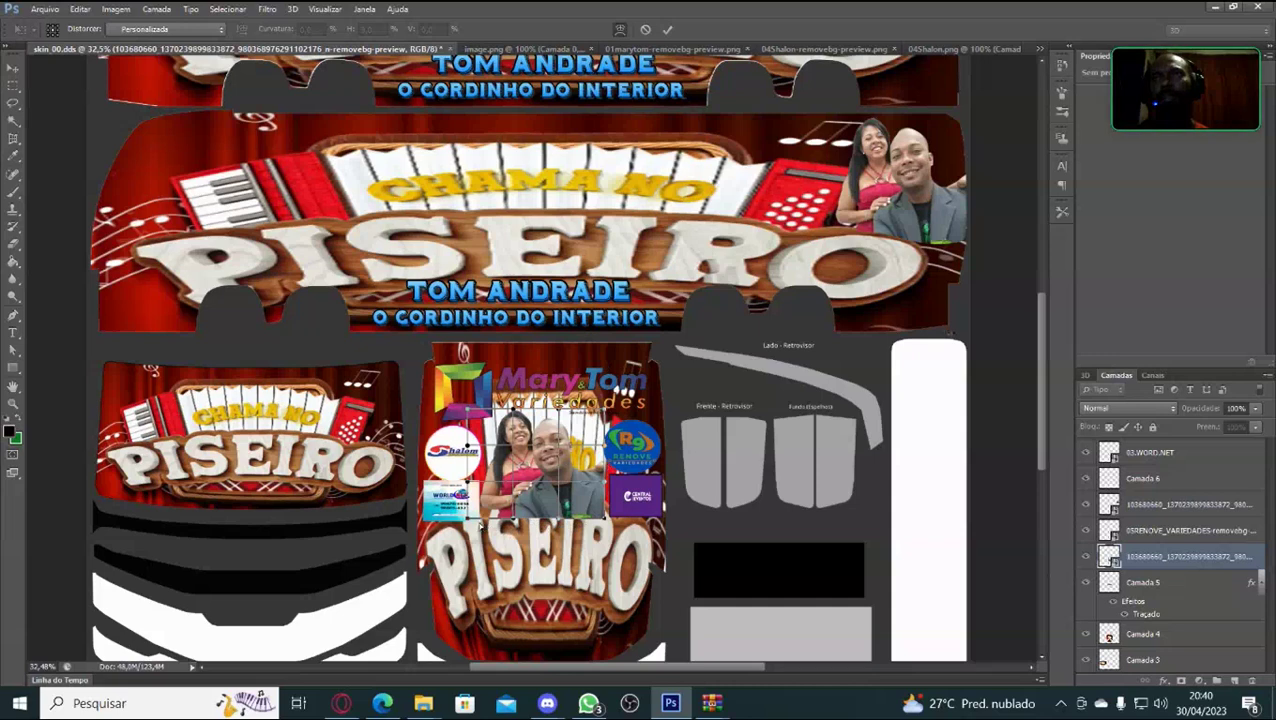
left_click_drag(468, 521, 474, 513)
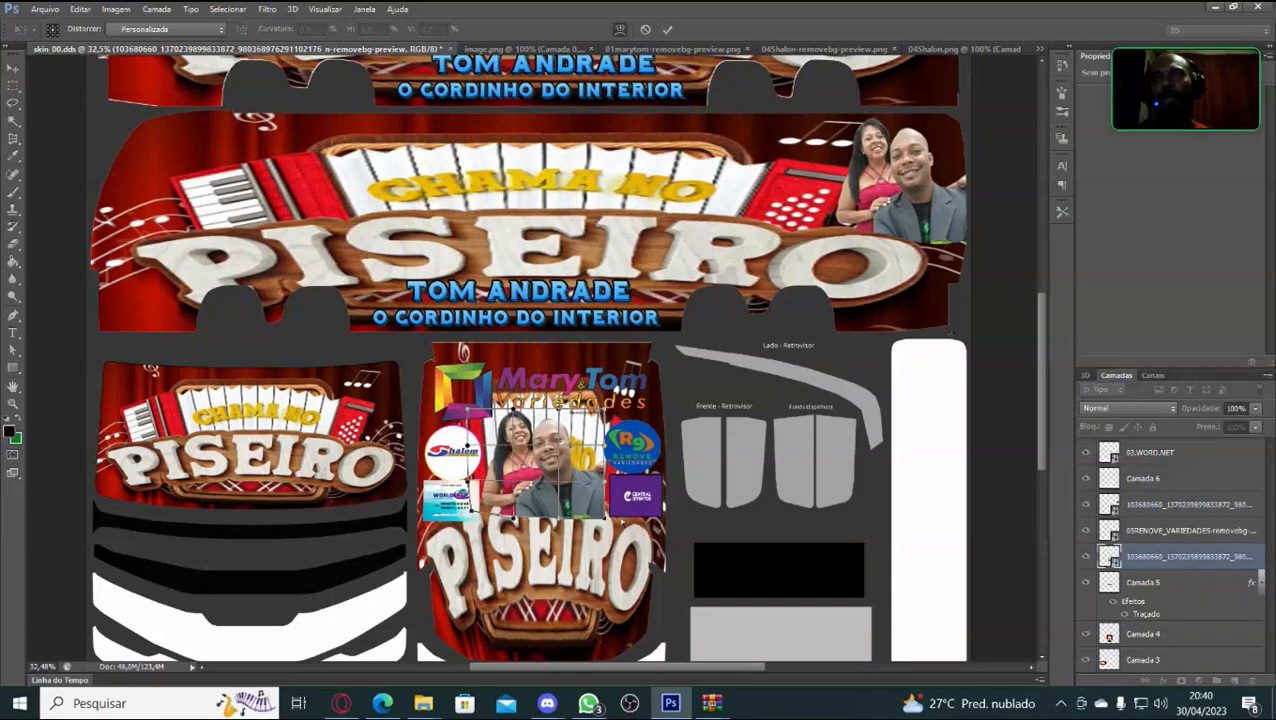
left_click_drag(604, 520, 607, 516)
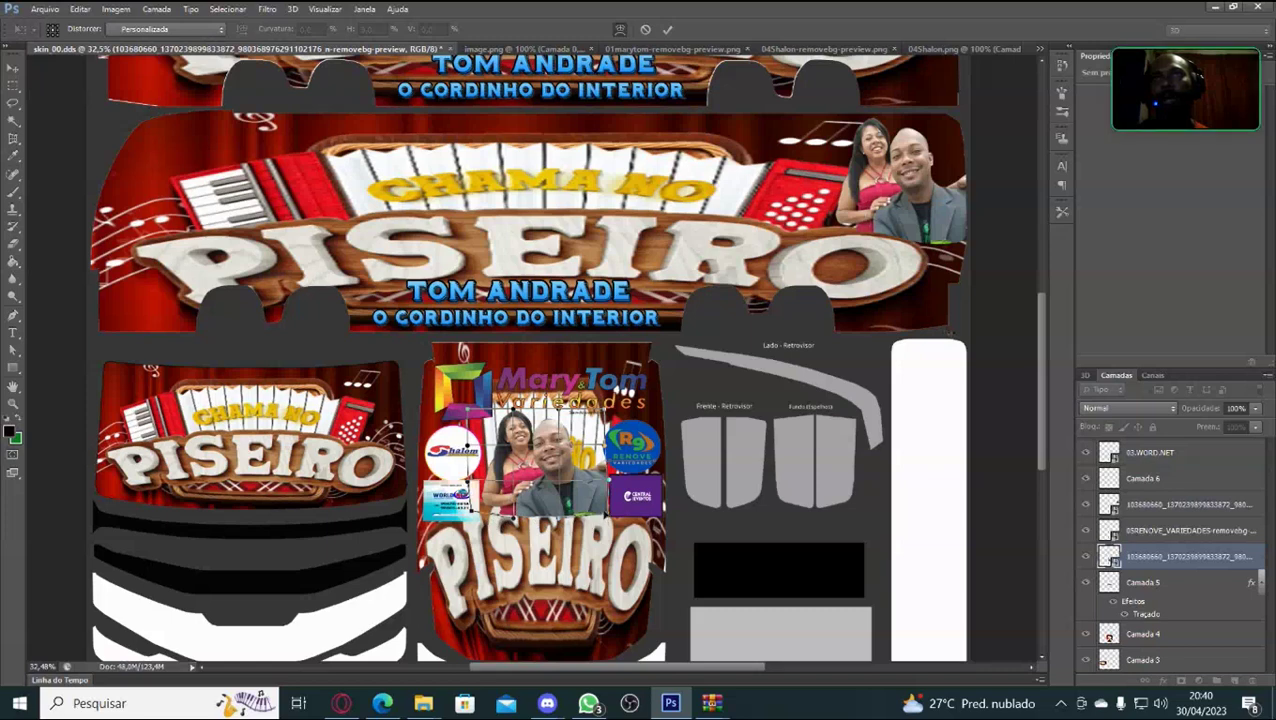
left_click_drag(604, 513, 516, 356)
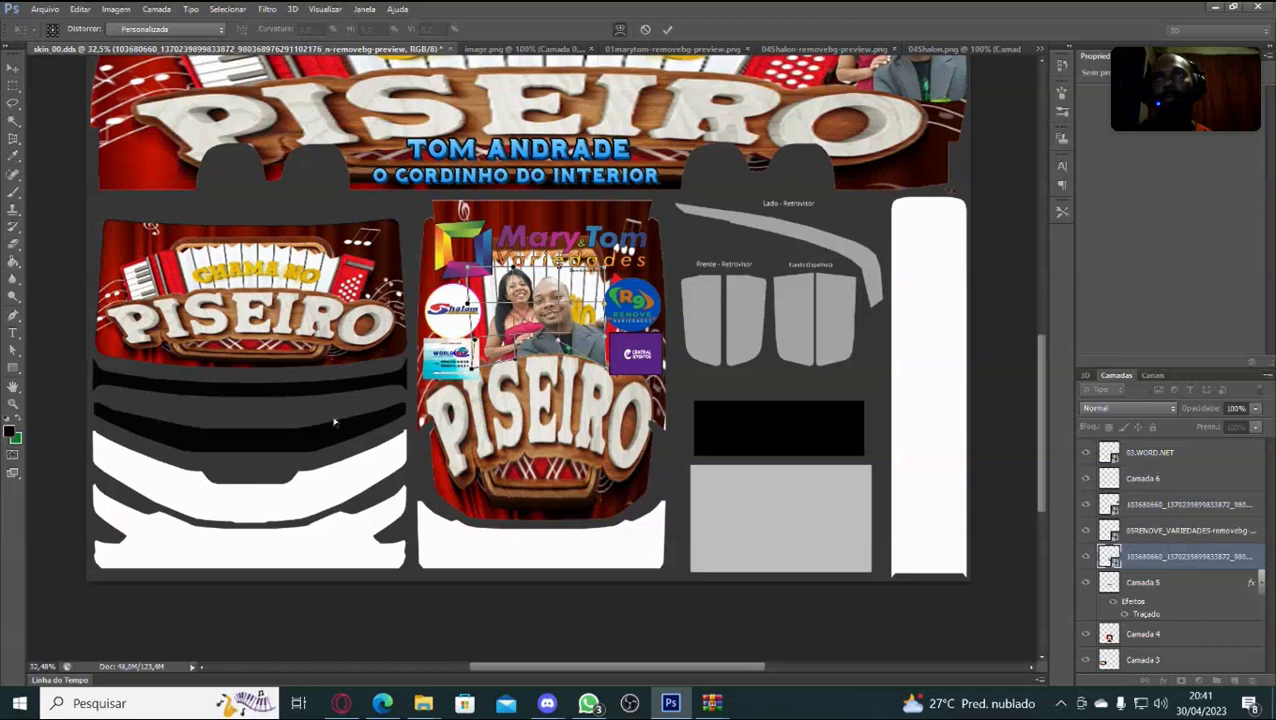
Commit the warp on the couple photo and zoom out over the bus skin.
key("Return")
key("t")
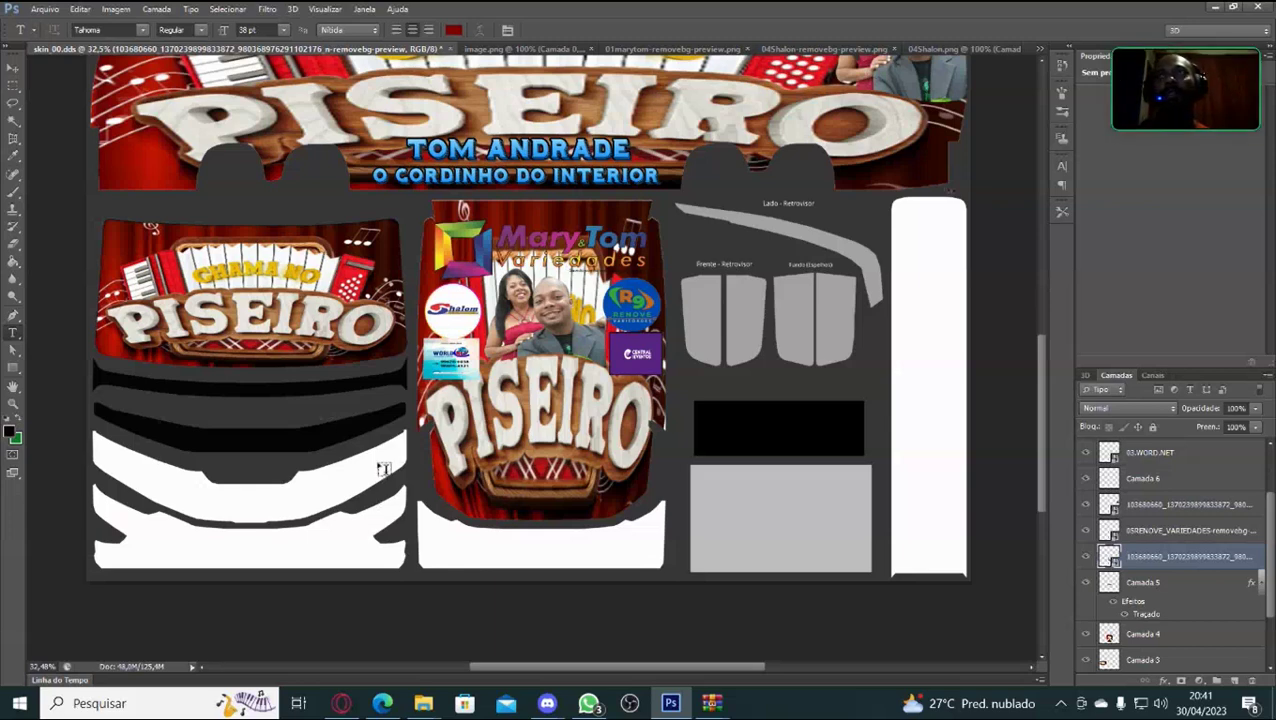
scroll(668, 372, "down", 2)
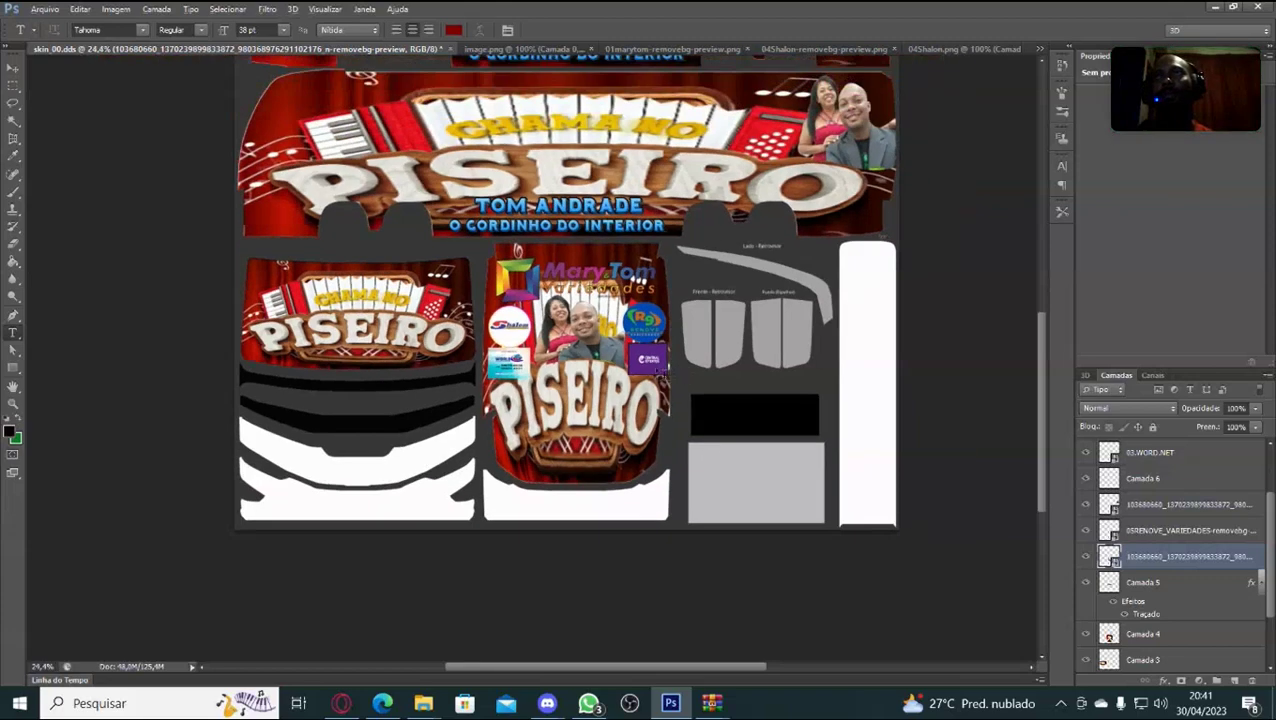
key("alt")
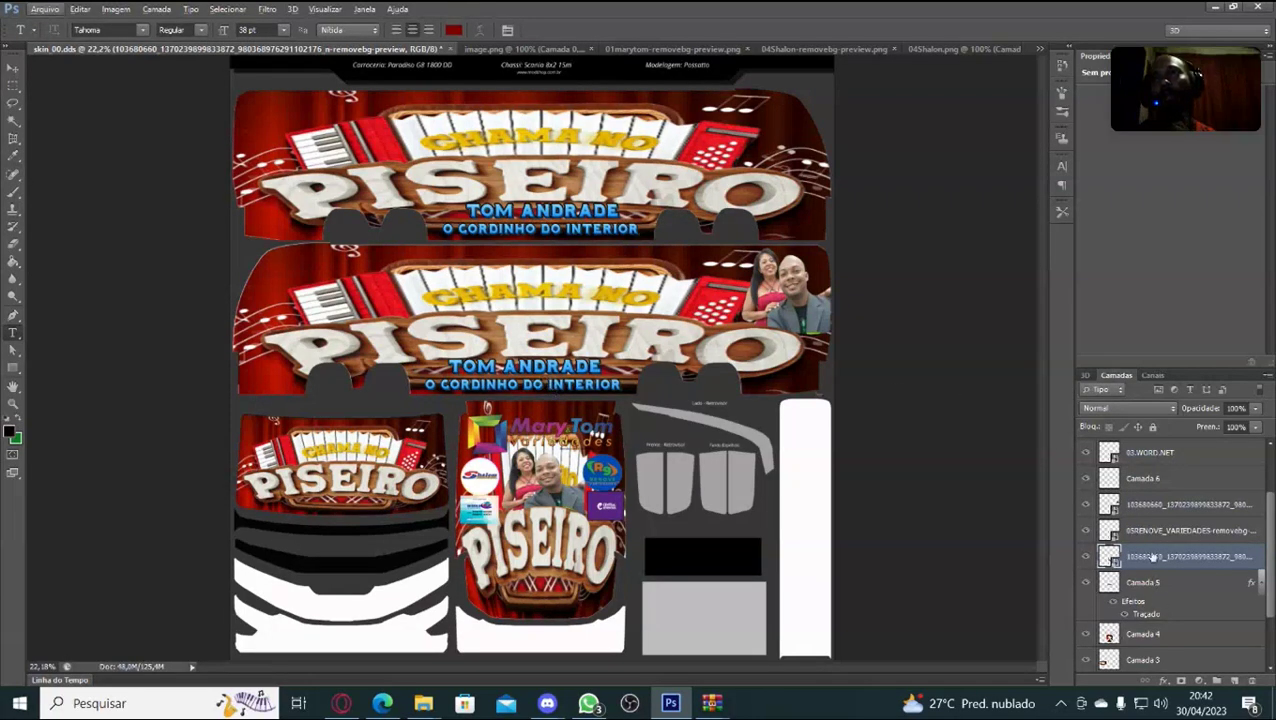
scroll(1163, 504, "up", 3)
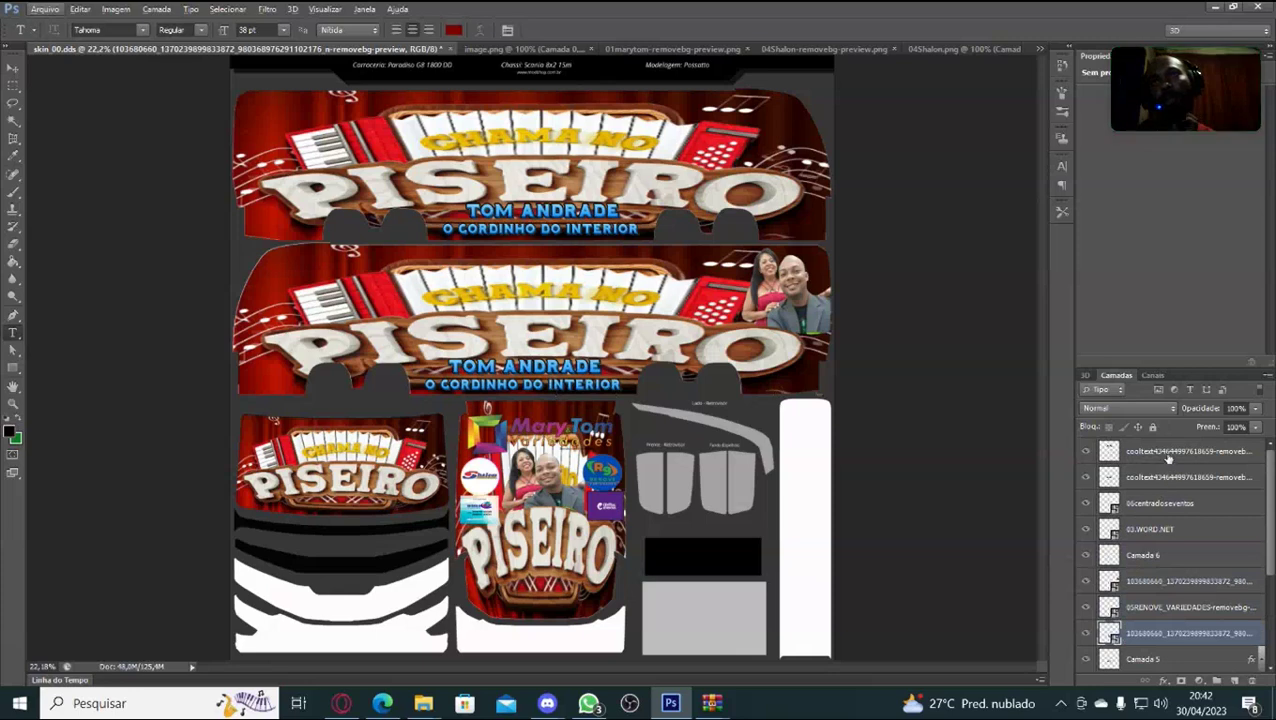
Duplicate the top cooltext text layer to create a third copy of the logo.
left_click(1166, 452)
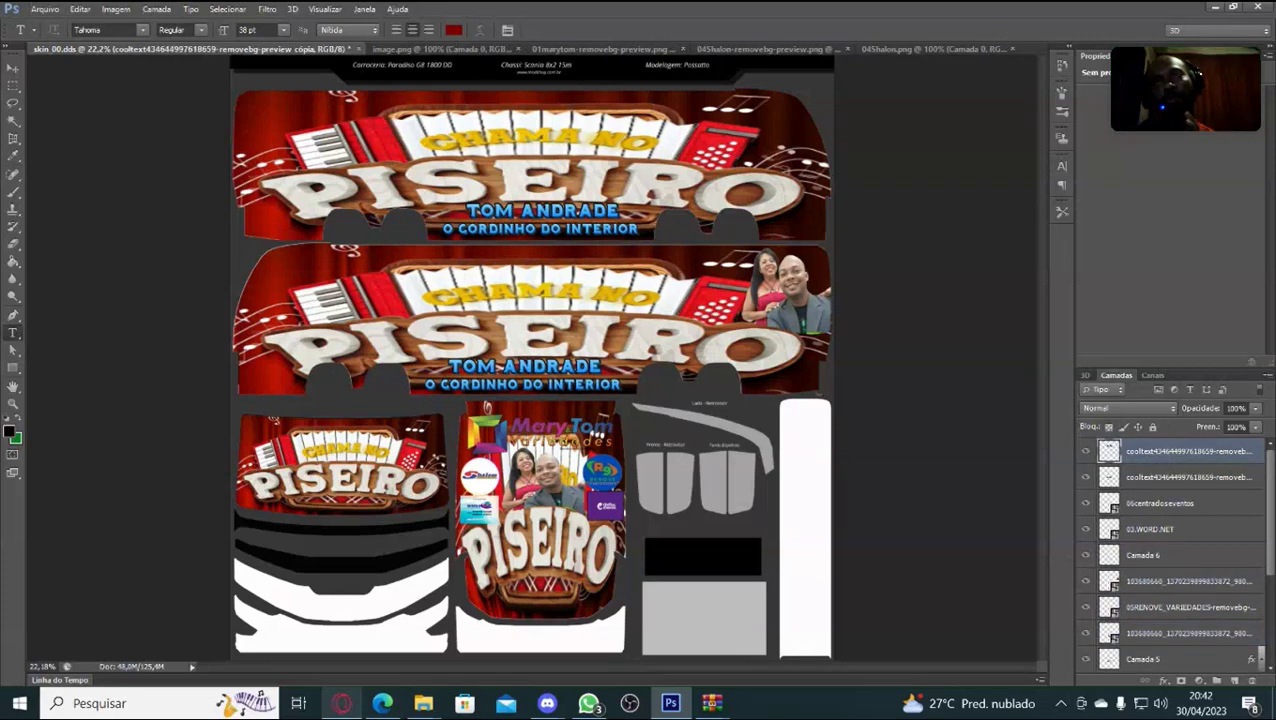
key("ctrl+t")
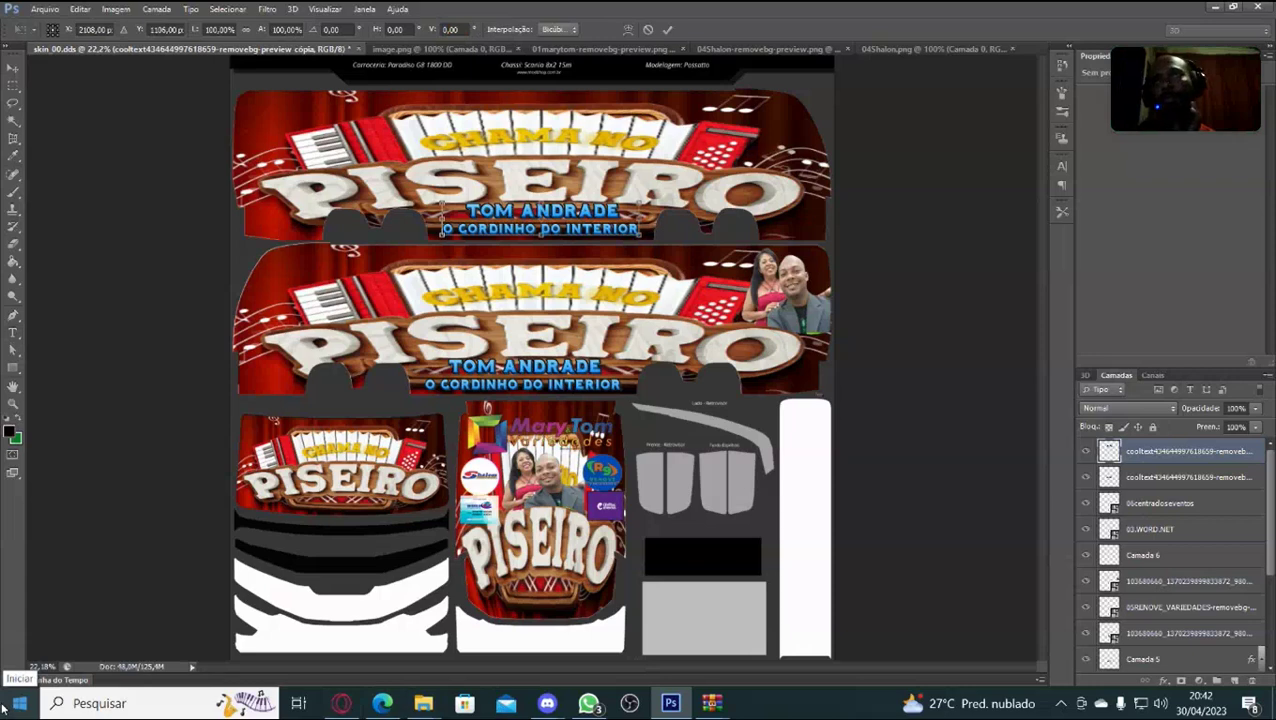
key("Return")
key("ctrl+j")
Exit Discord's full-screen stream and bring up Chrome playing the ATS 1.47 YouTube live stream.
key("ctrl+t")
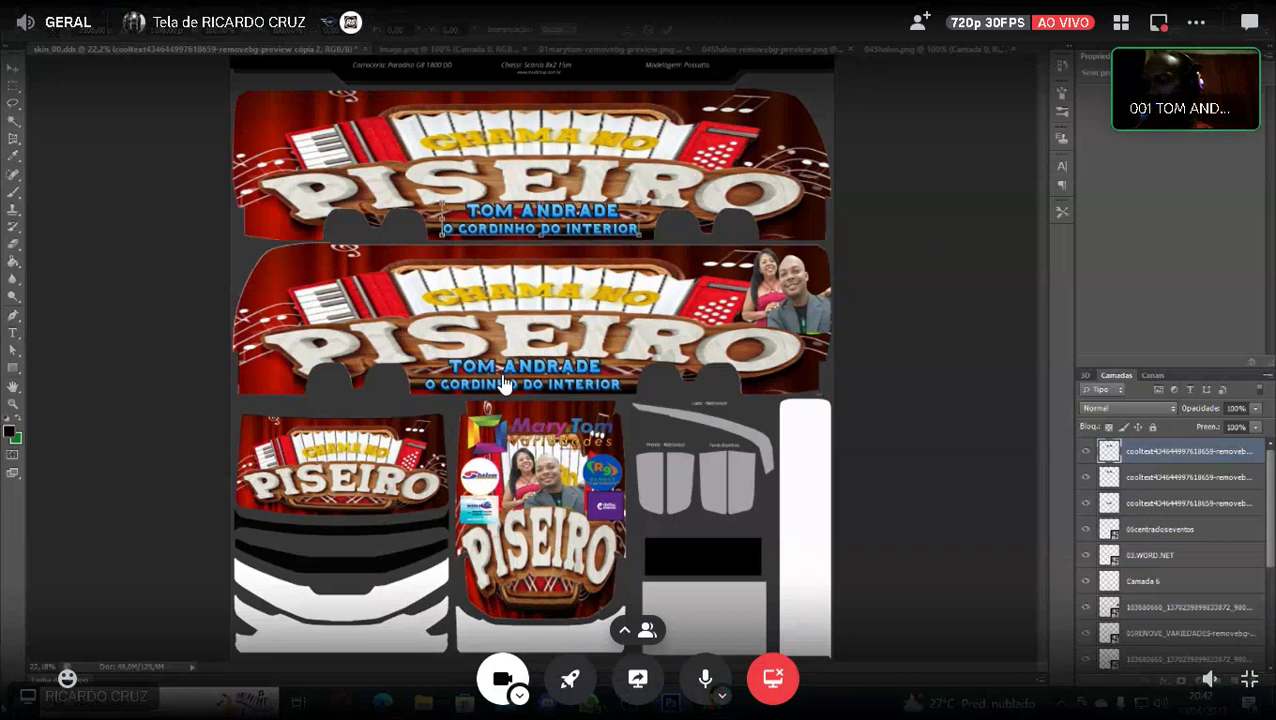
key("Escape")
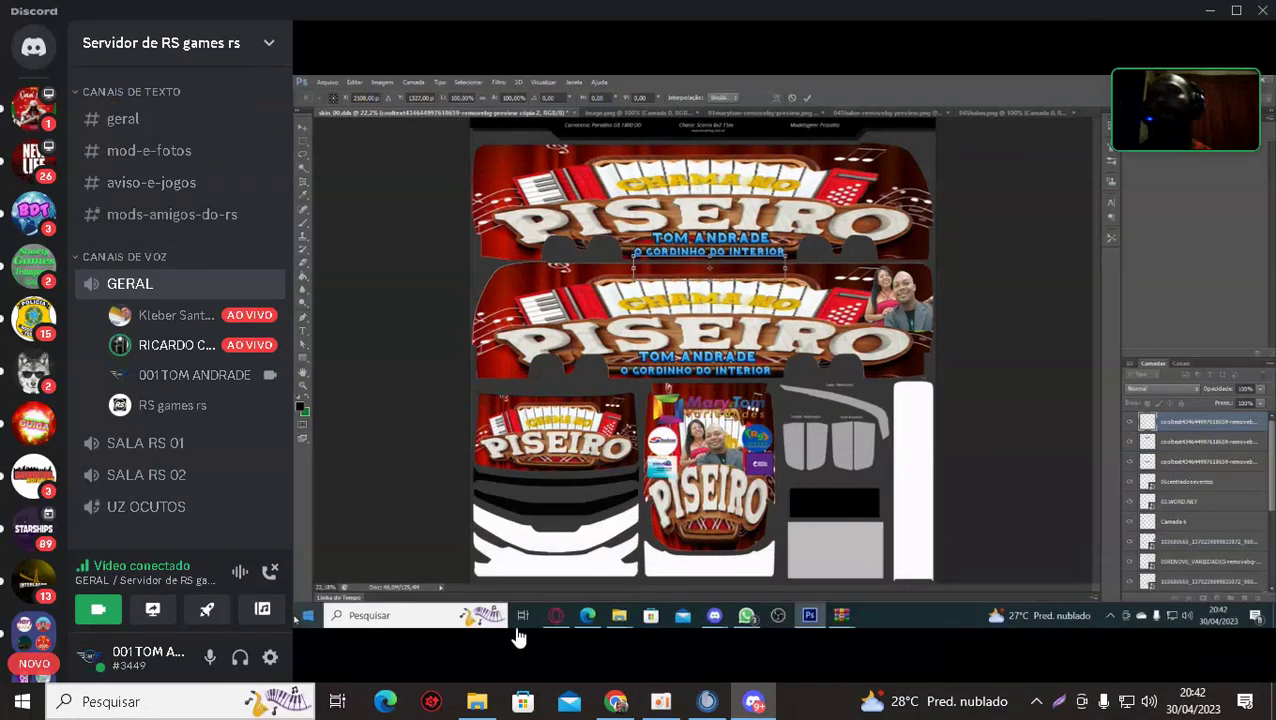
left_click(615, 701)
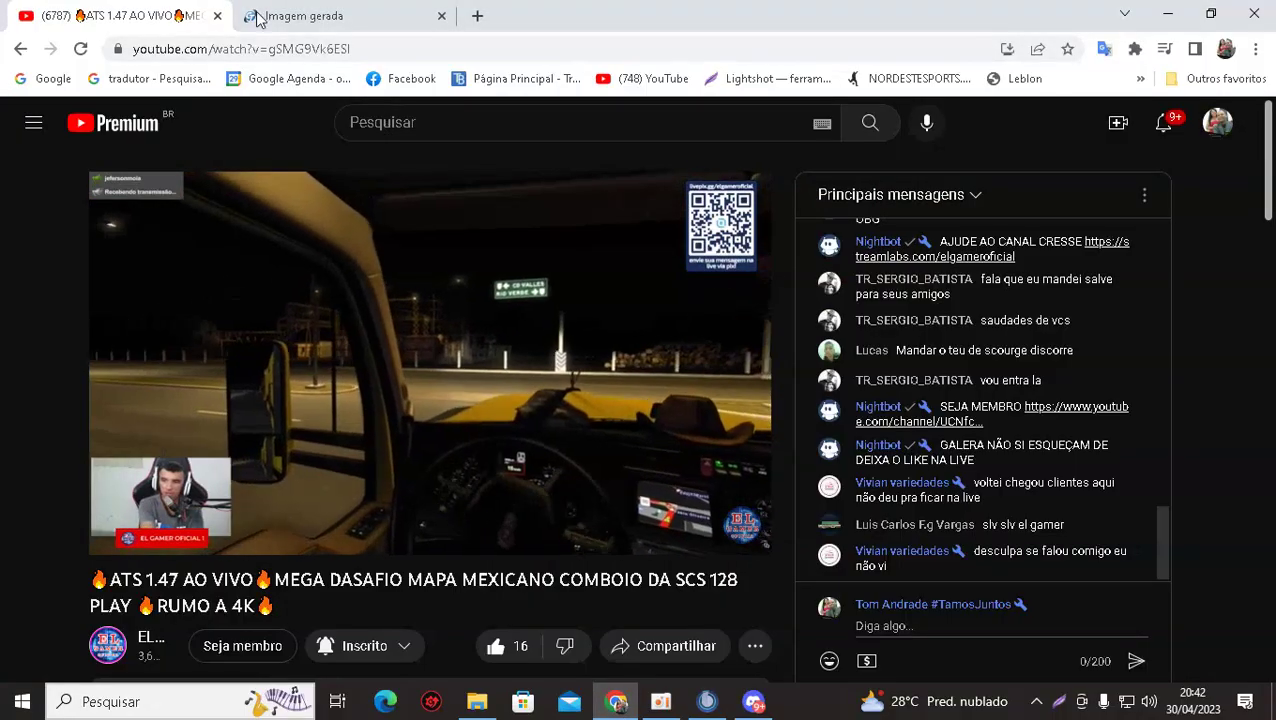
Apply the Skate logo style to the O GORDINHO DO INTERIOR image in Cool Text.
left_click(330, 18)
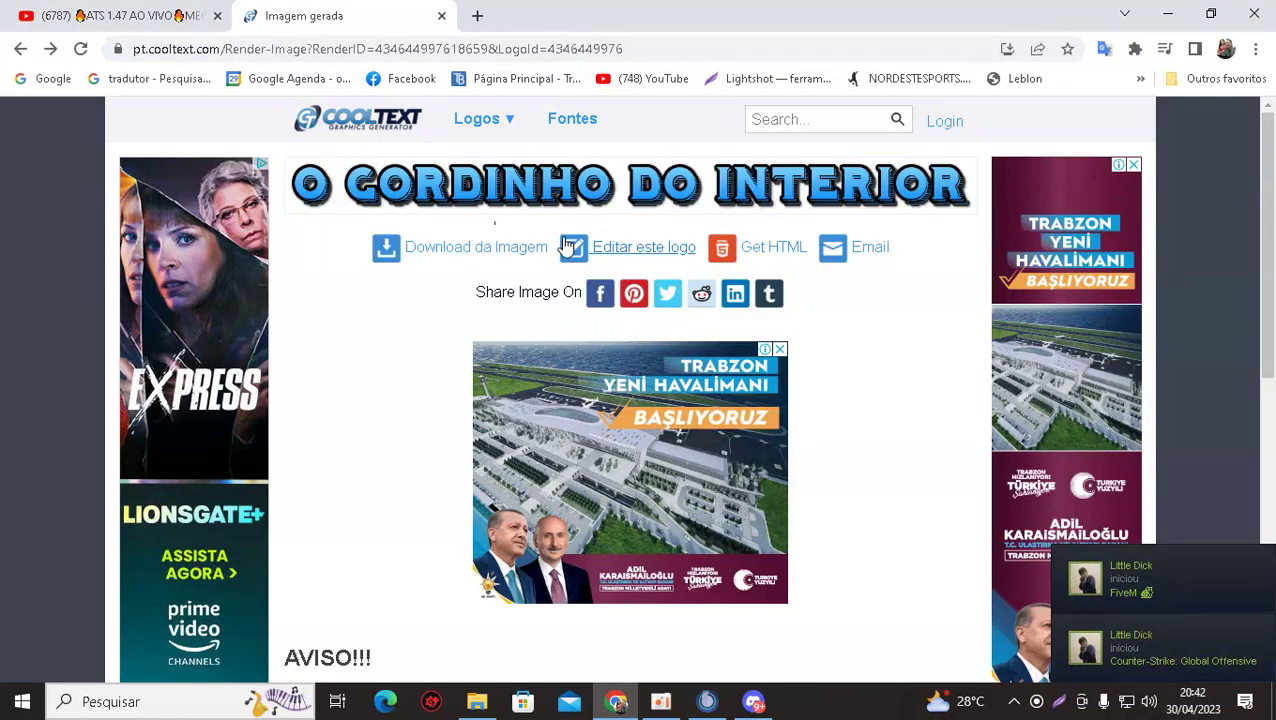
left_click(652, 254)
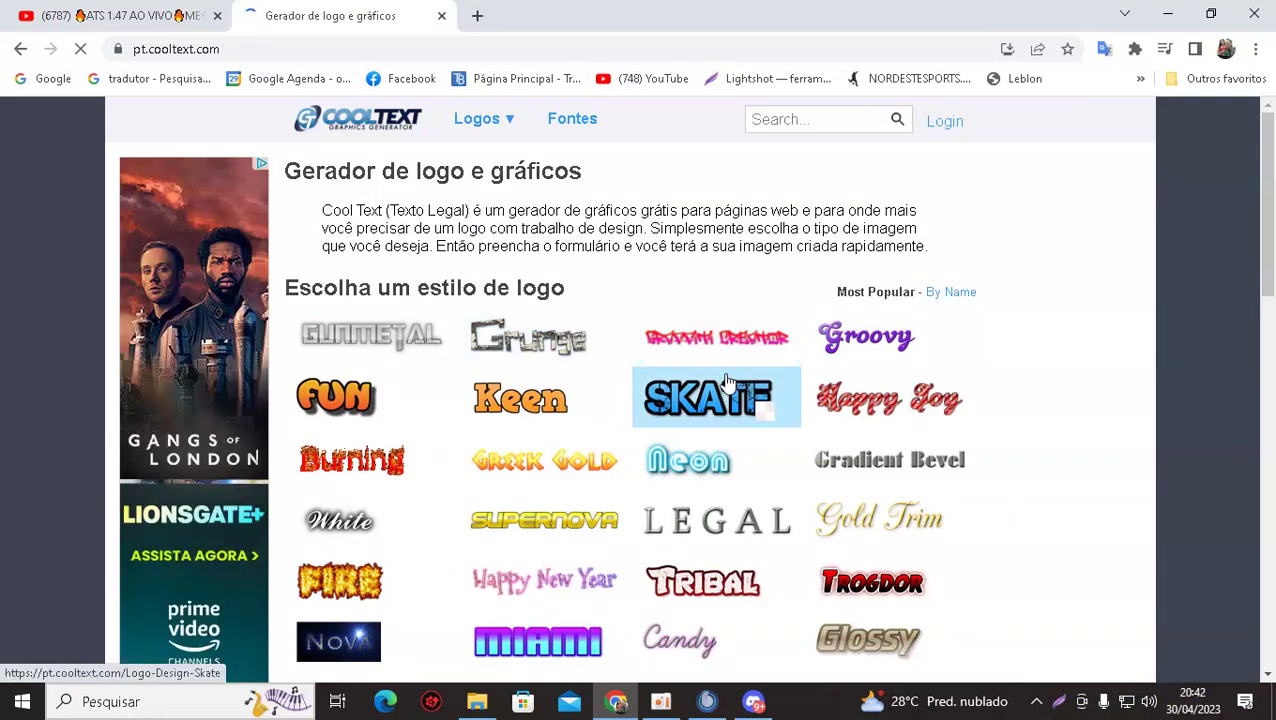
left_click(712, 395)
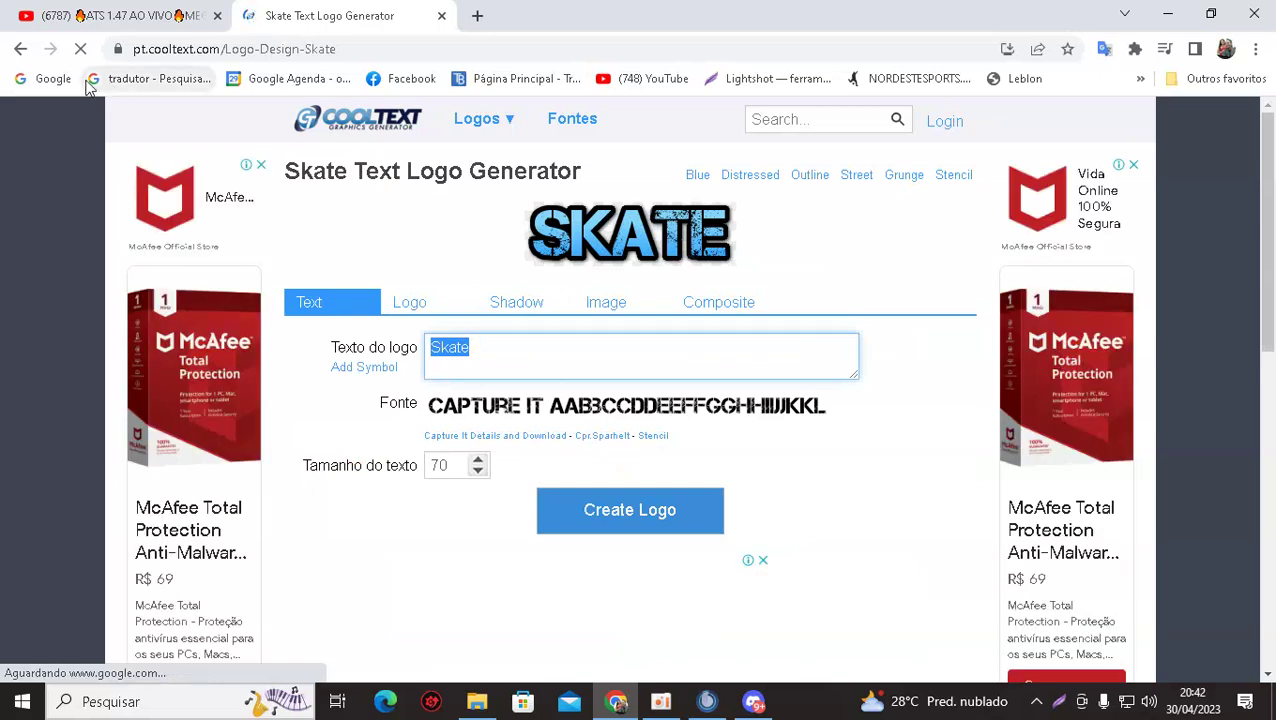
left_click(19, 50)
left_click(19, 50)
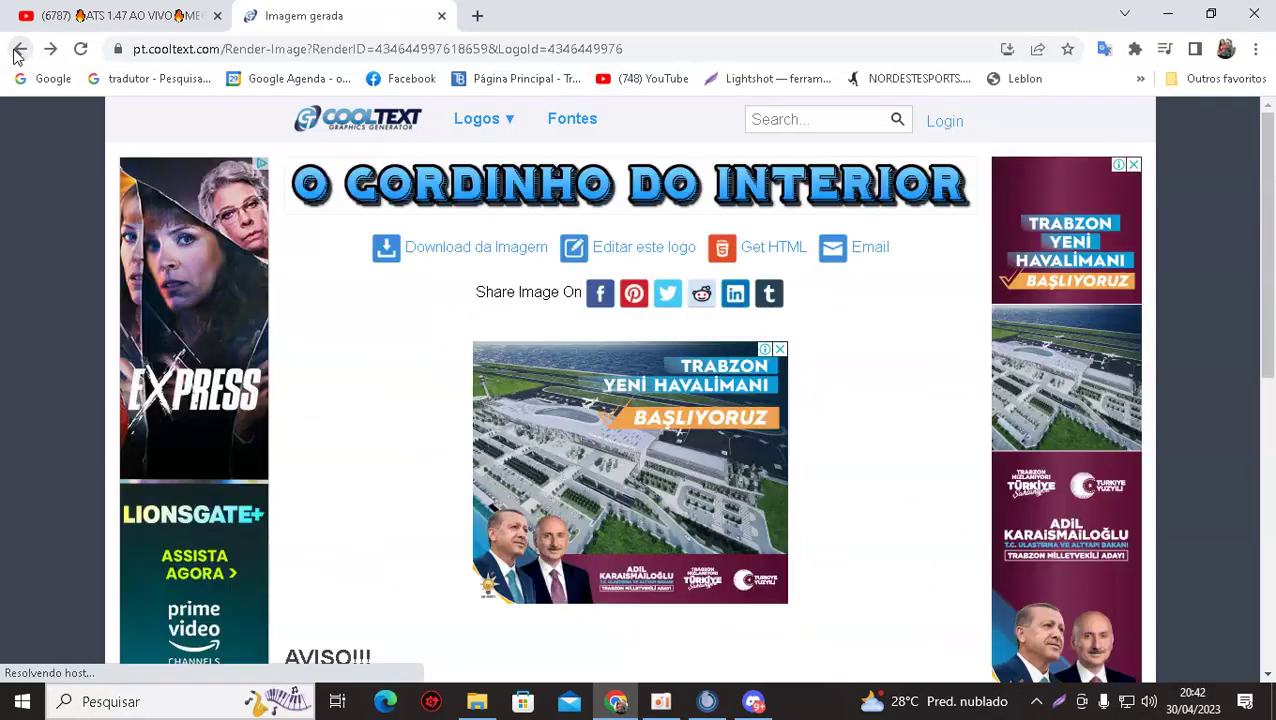
left_click(636, 257)
mouse_move(530, 343)
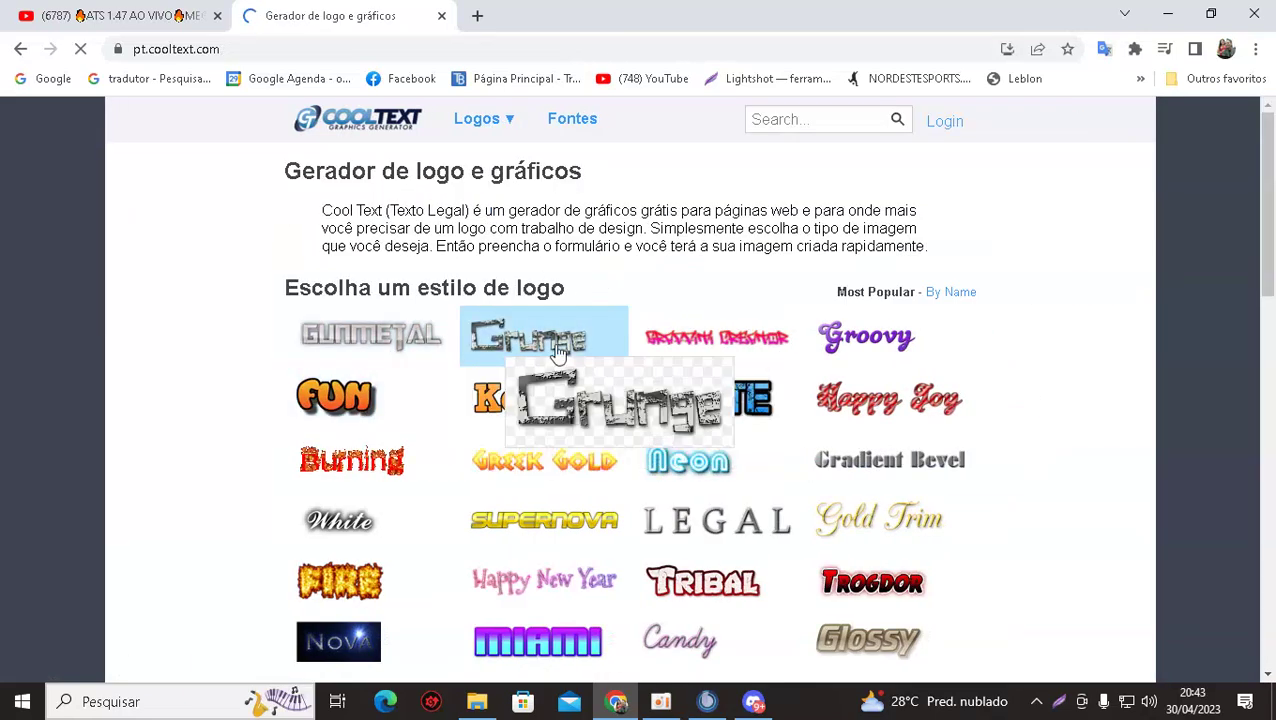
left_click(716, 396)
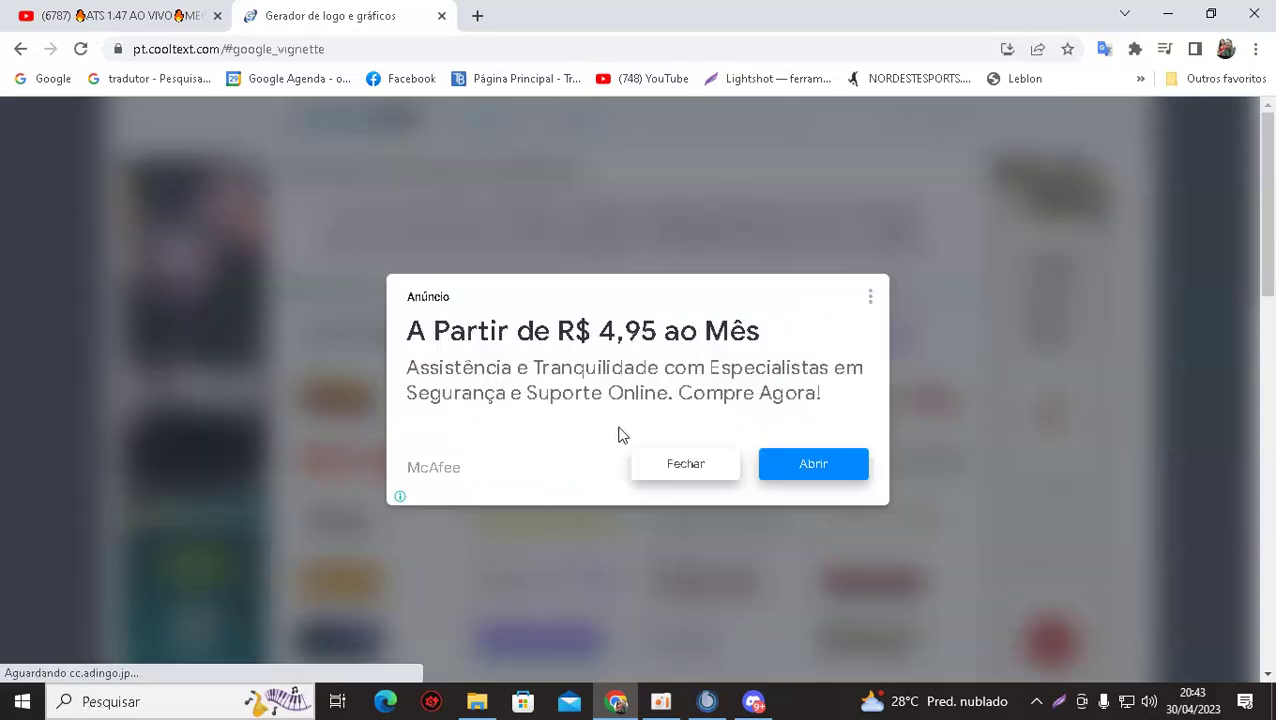
left_click(668, 468)
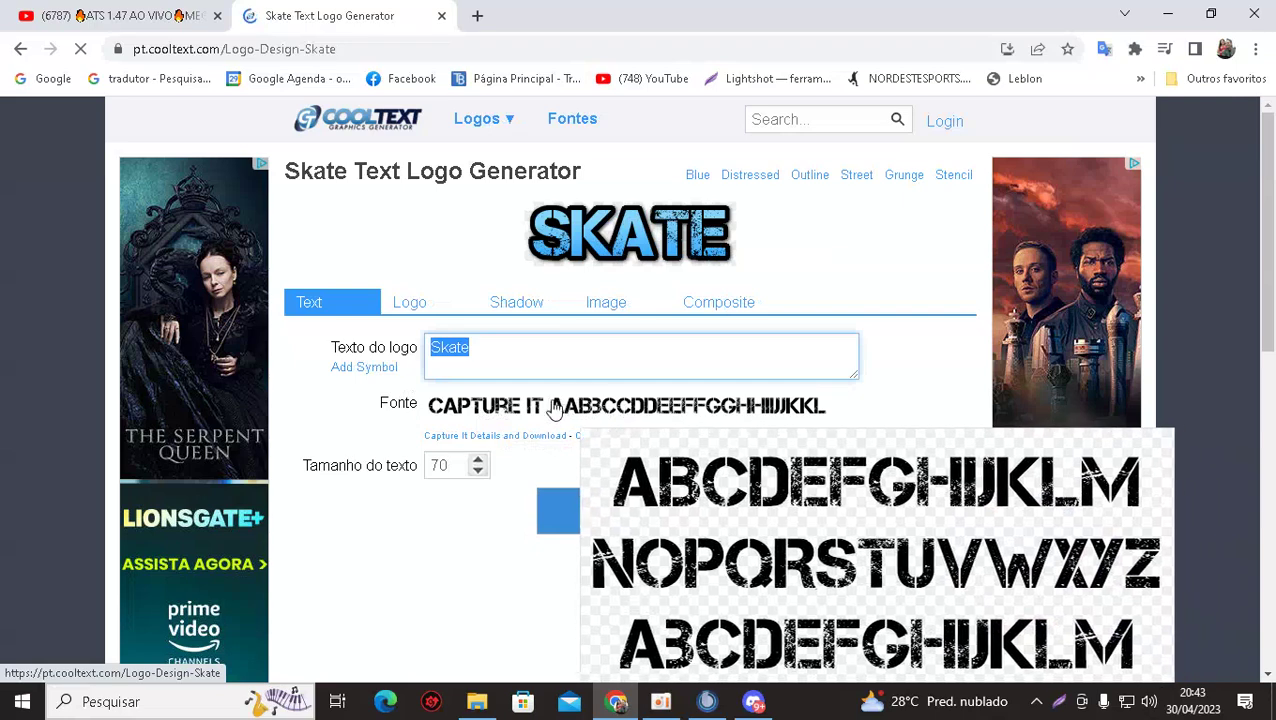
Try HONDAFONT from the Black fonts, then open the Block (27) font category.
left_click(482, 406)
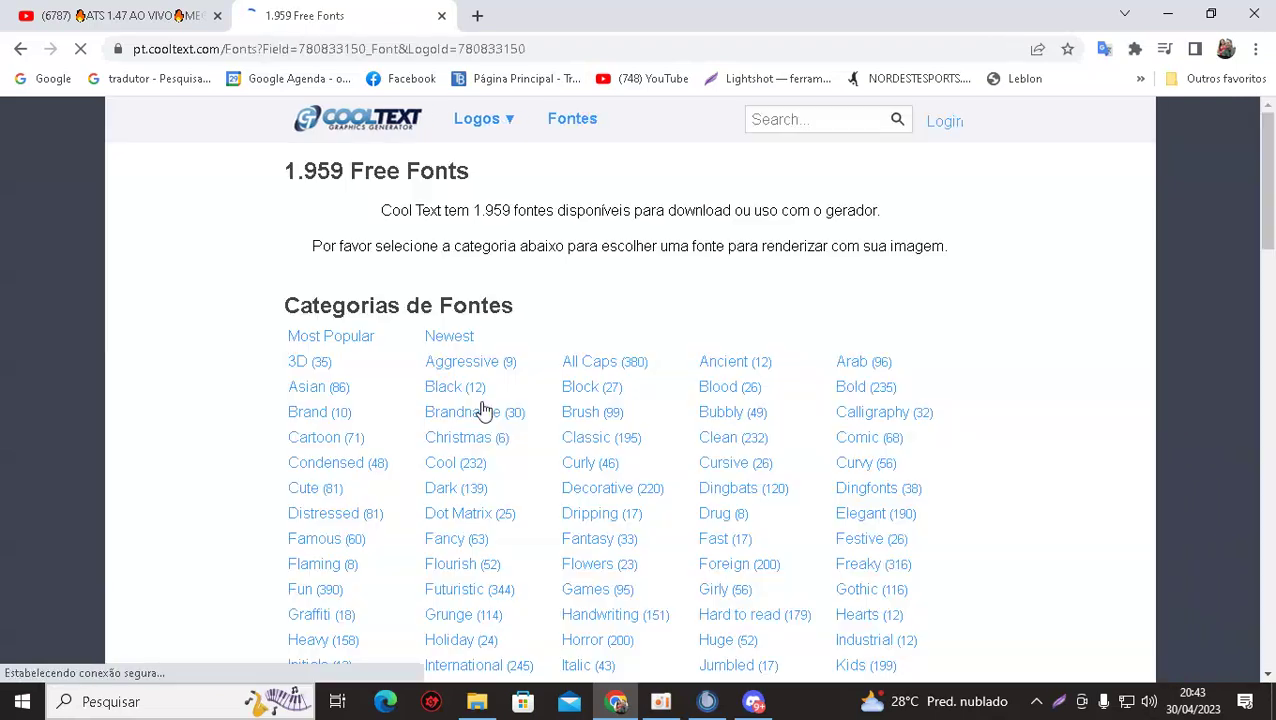
left_click(437, 390)
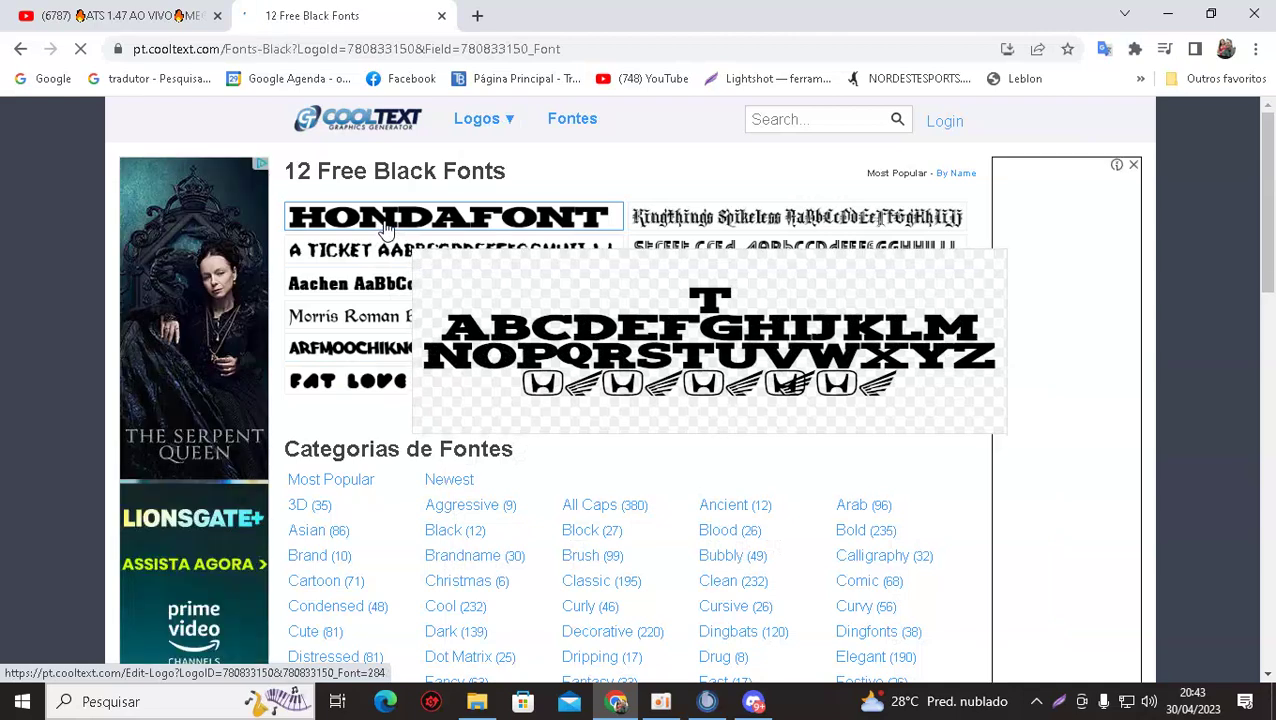
left_click(385, 229)
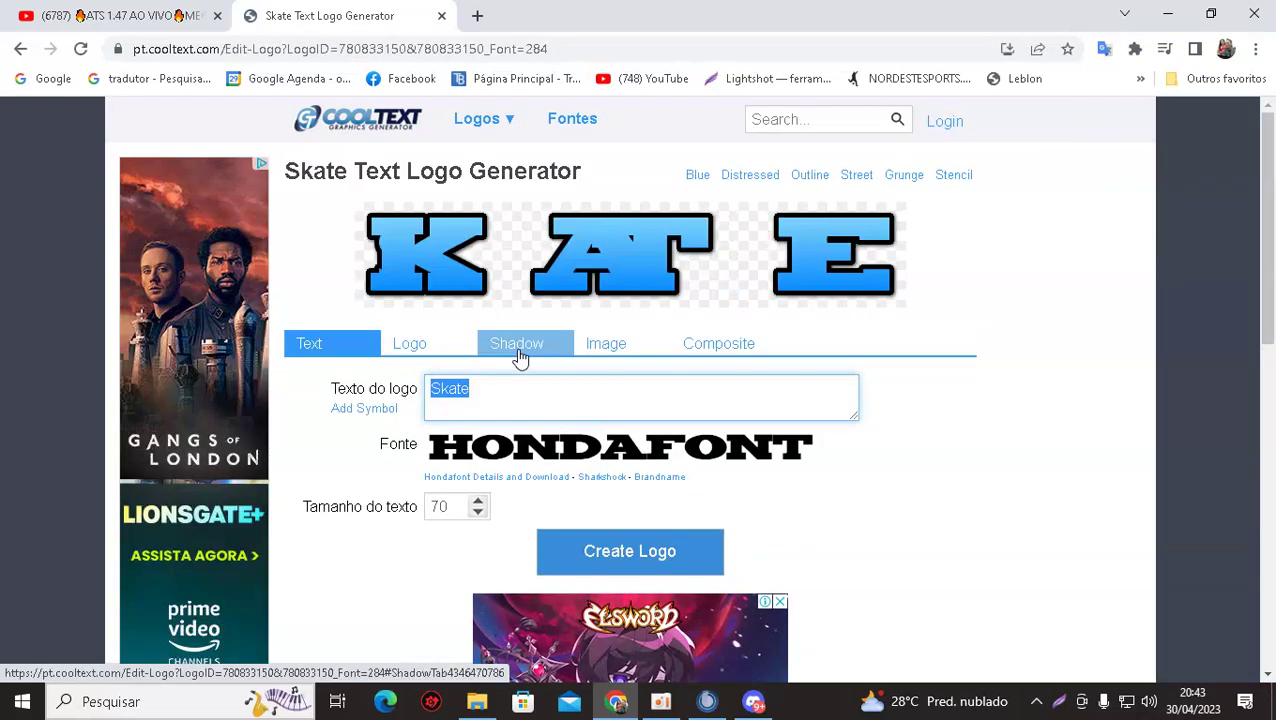
left_click(22, 50)
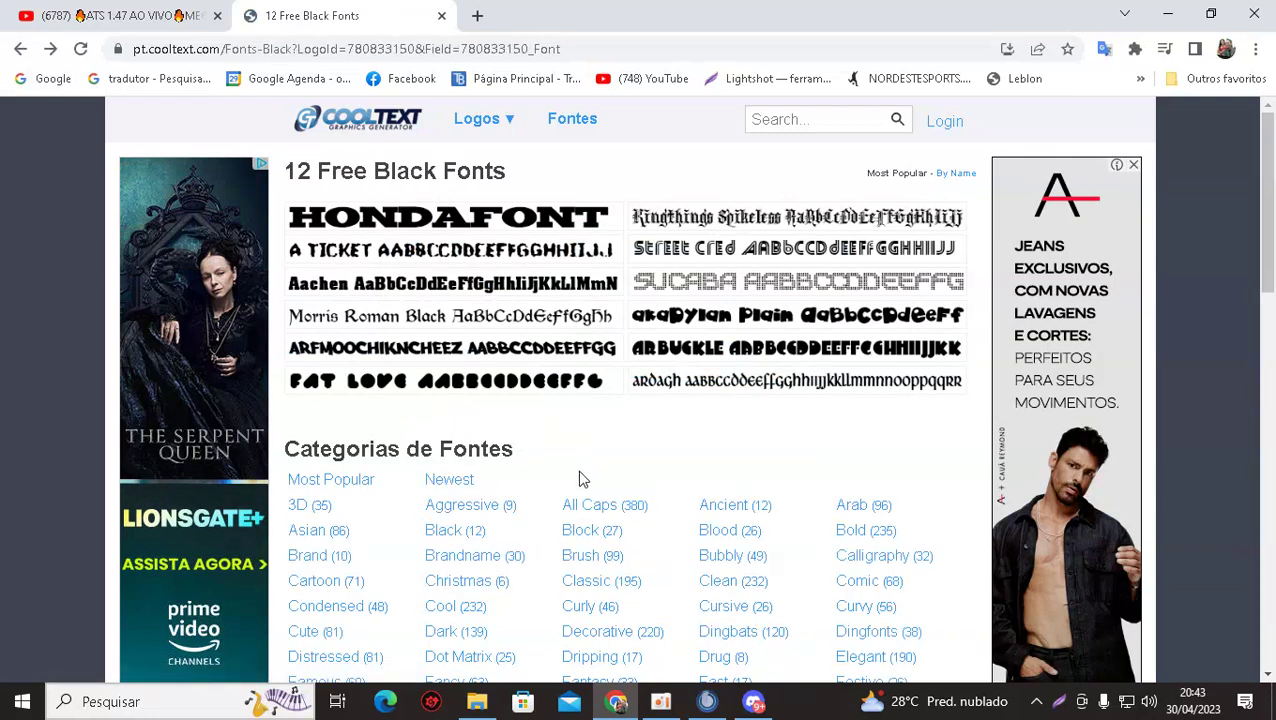
left_click(579, 531)
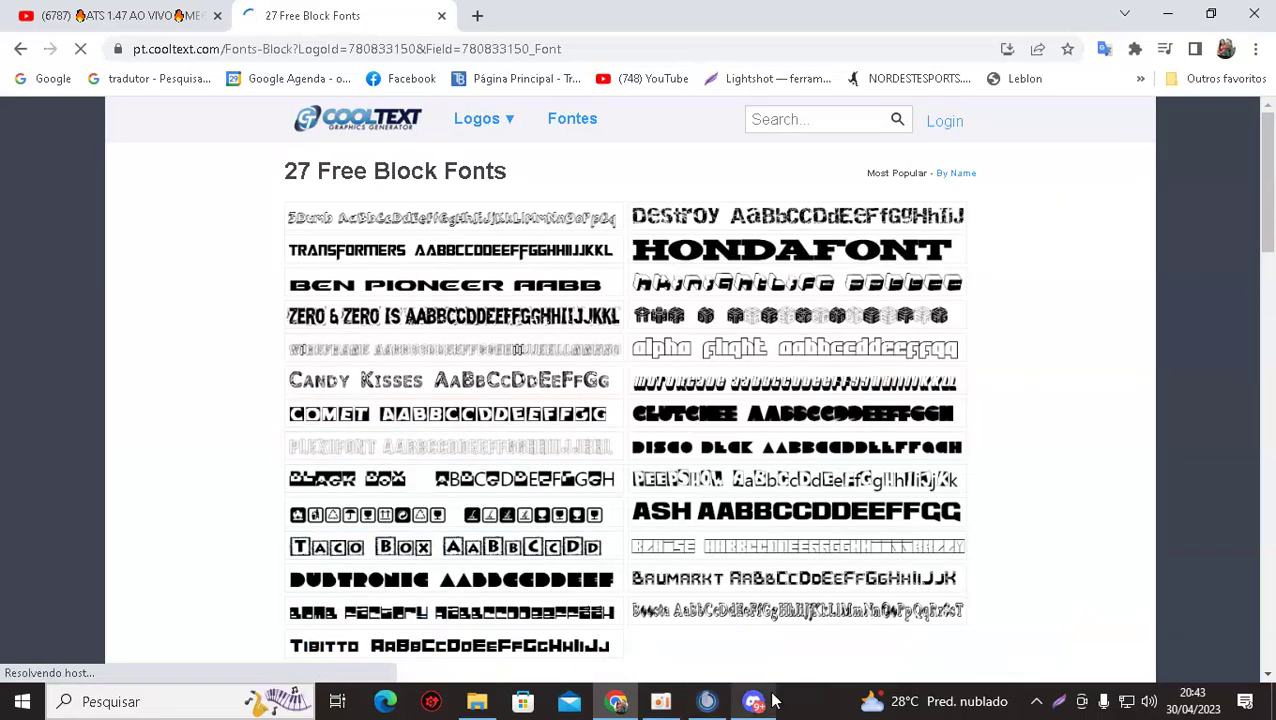
Switch to Discord to watch the shared Photoshop bus skin with its PISEIRO banners.
left_click(755, 703)
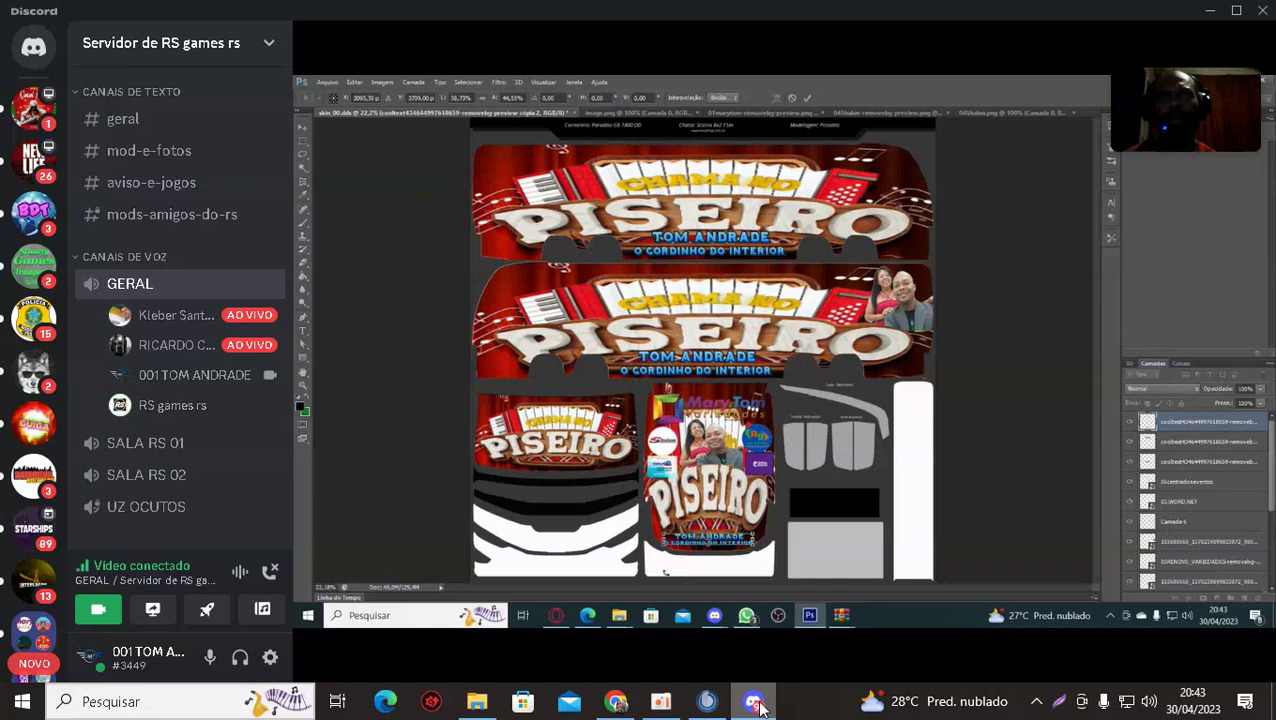
mouse_move(718, 590)
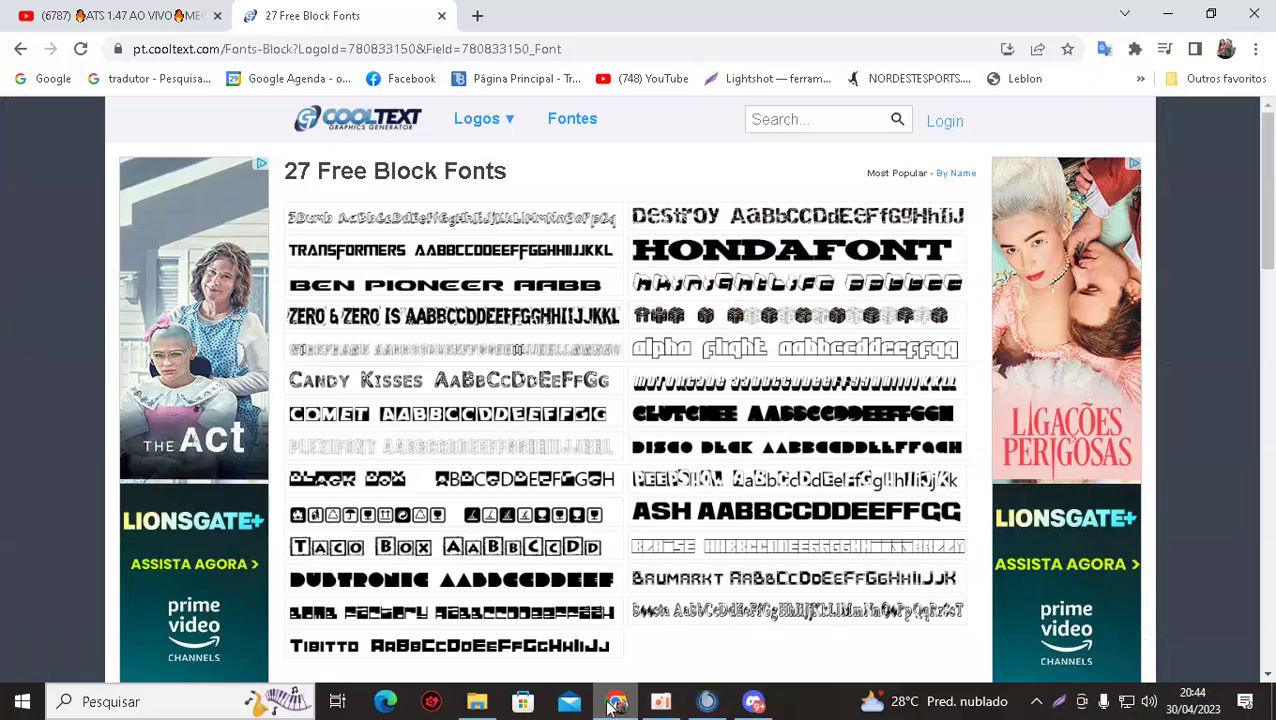
Back in the Black fonts list, try HONDAFONT, then start a Skate logo in Morris Roman Black.
left_click(616, 701)
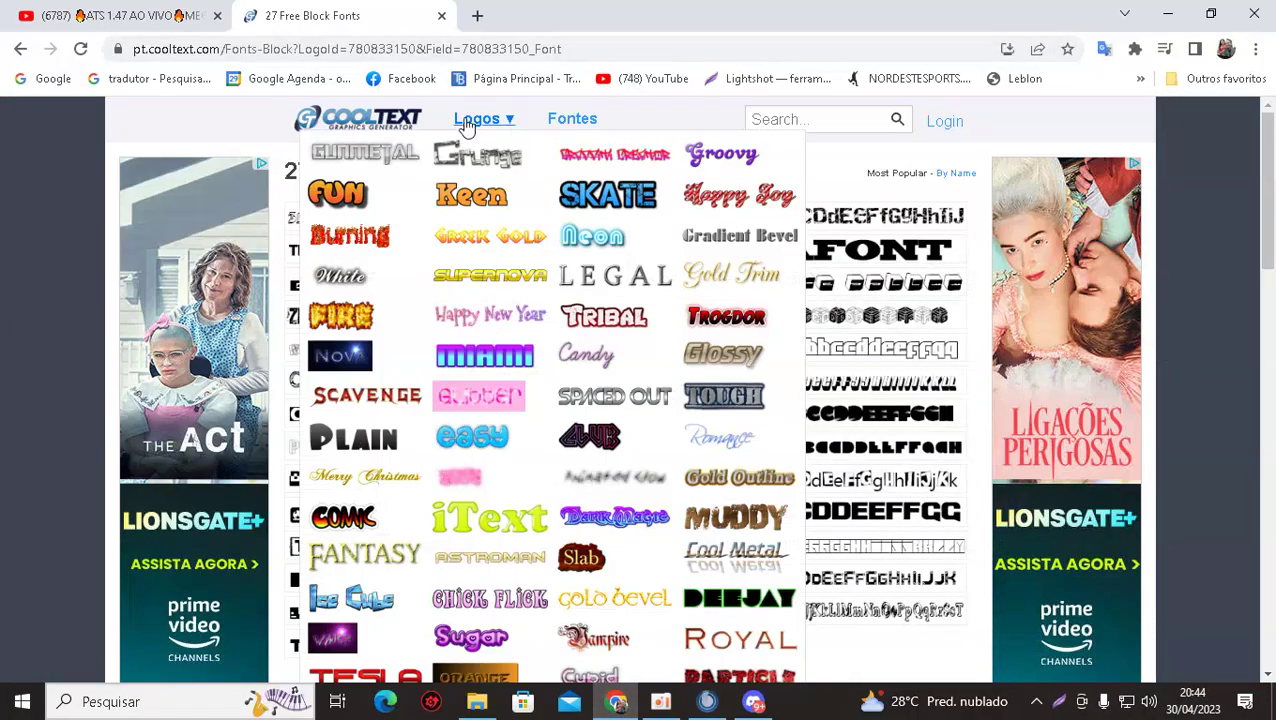
mouse_move(545, 225)
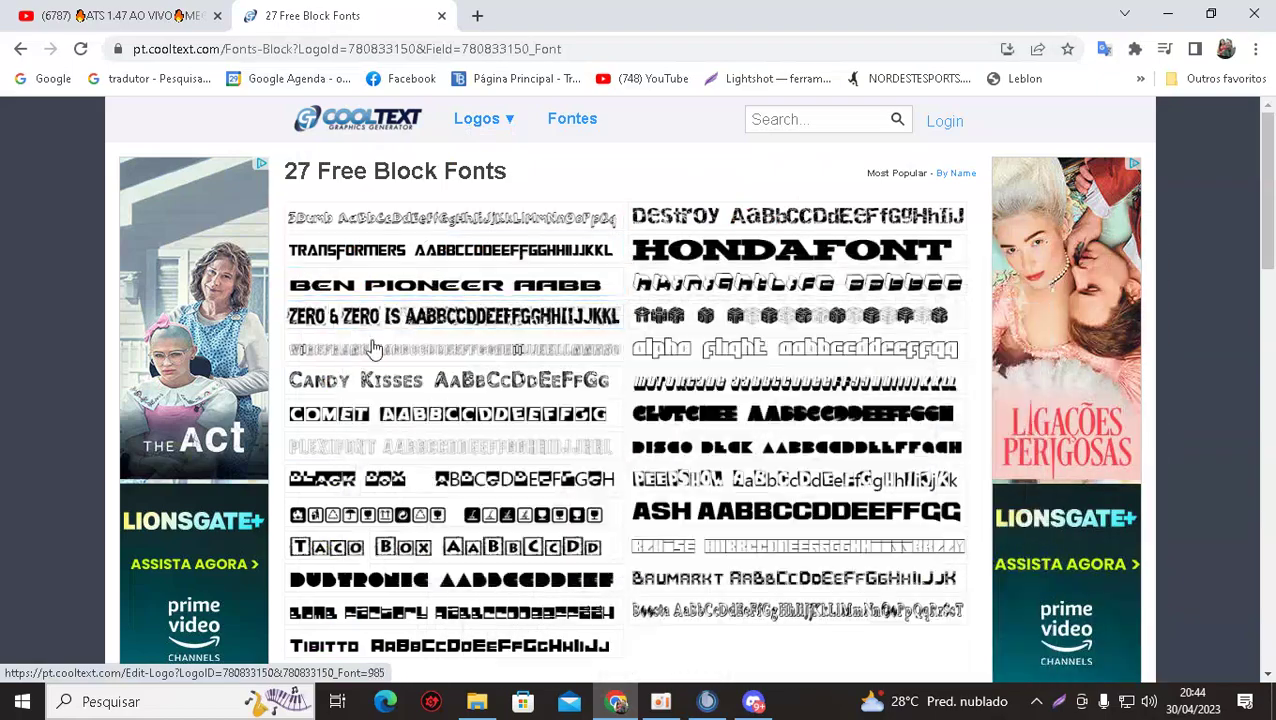
mouse_move(750, 255)
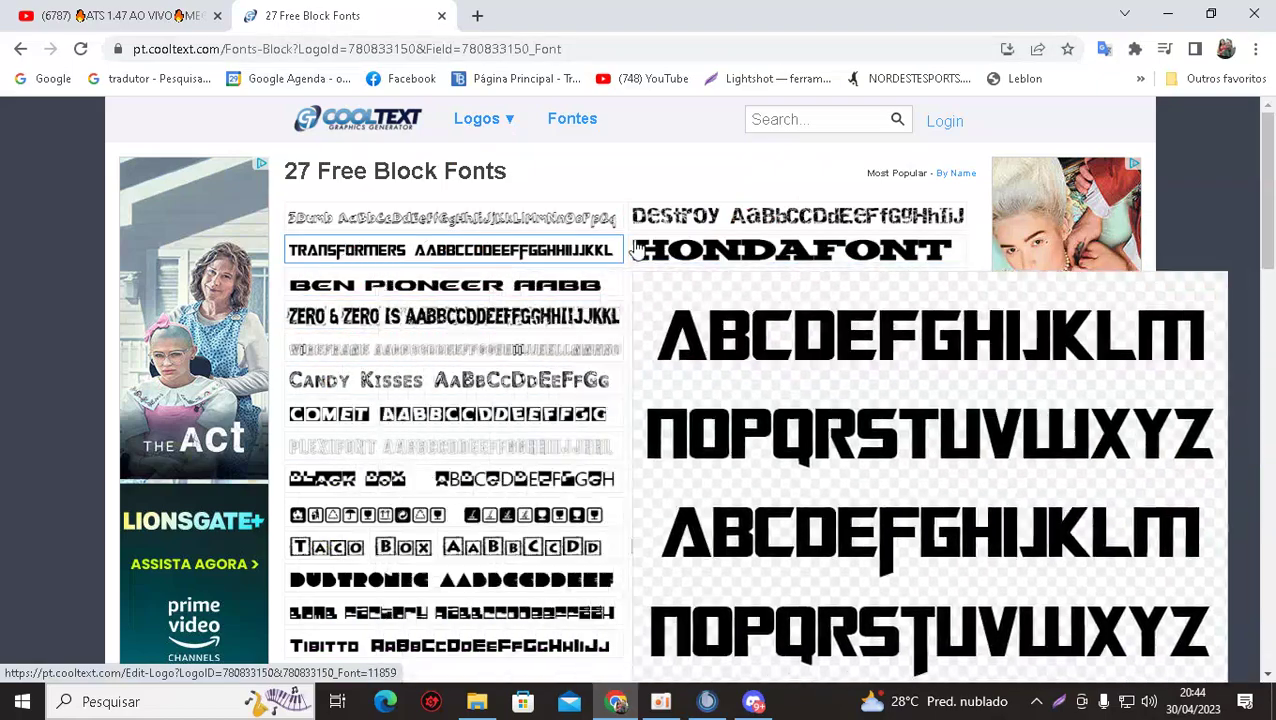
mouse_move(407, 287)
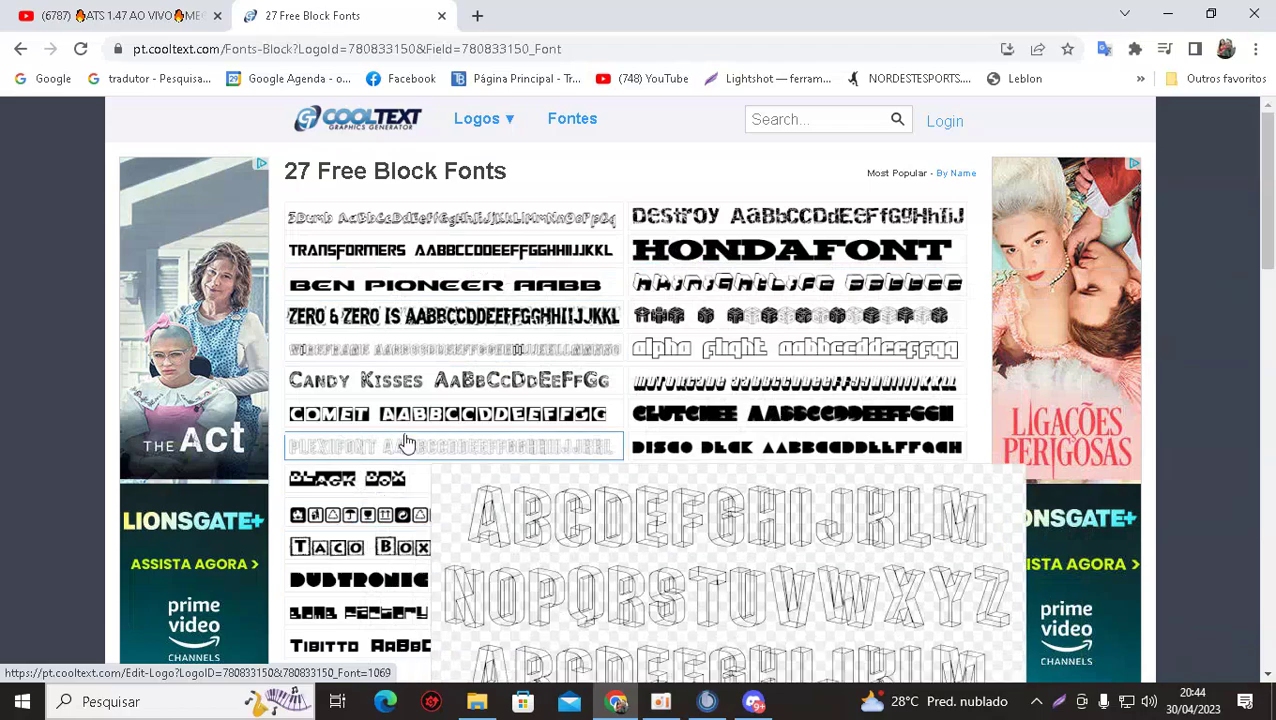
mouse_move(426, 453)
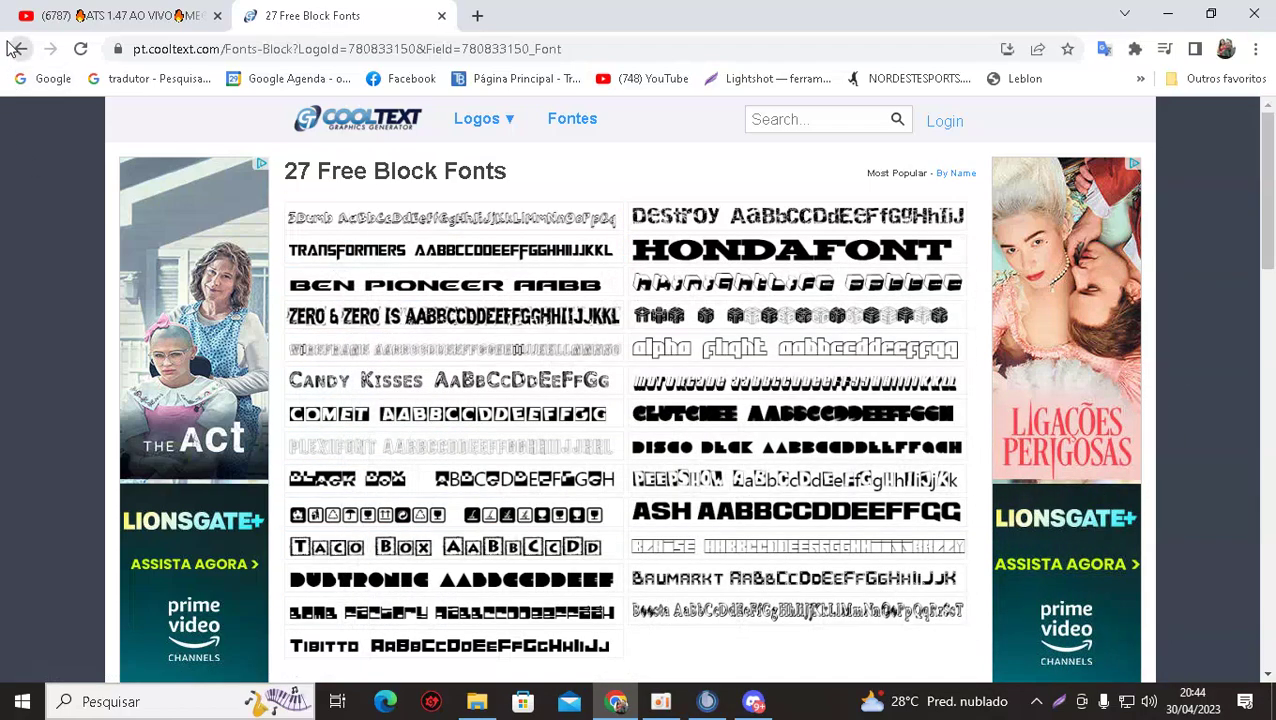
left_click(20, 48)
left_click(388, 215)
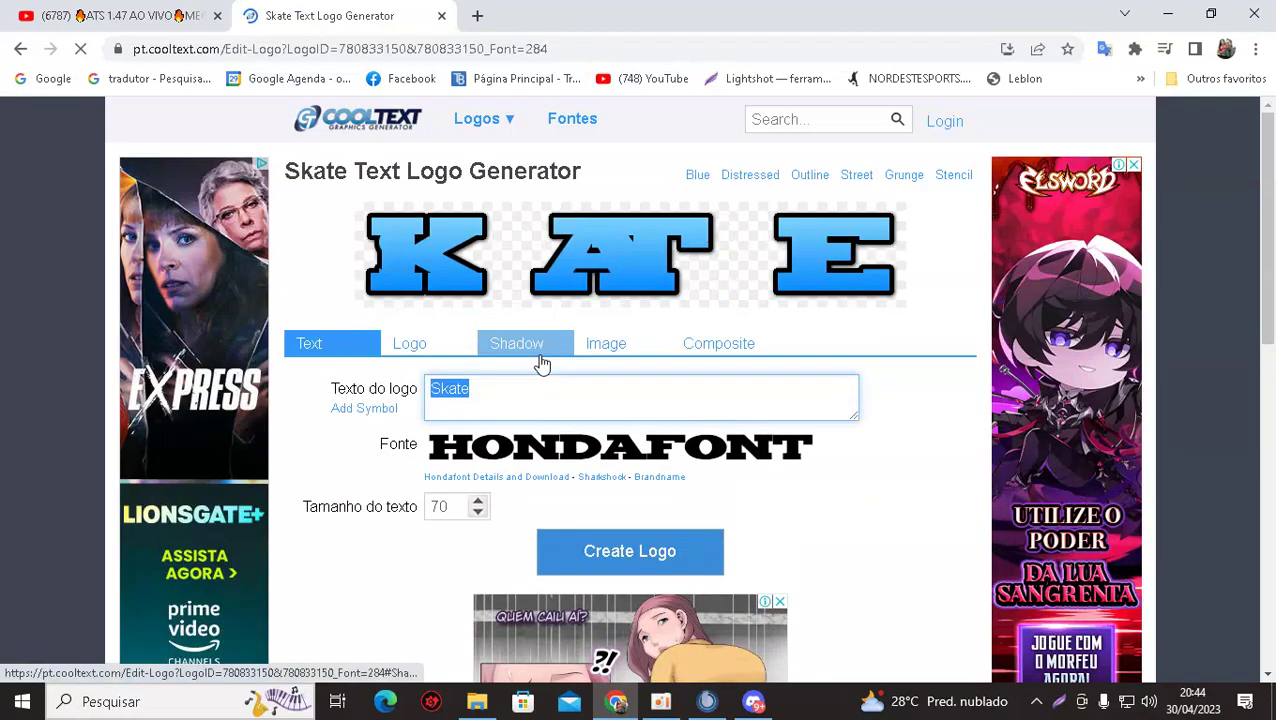
left_click(18, 52)
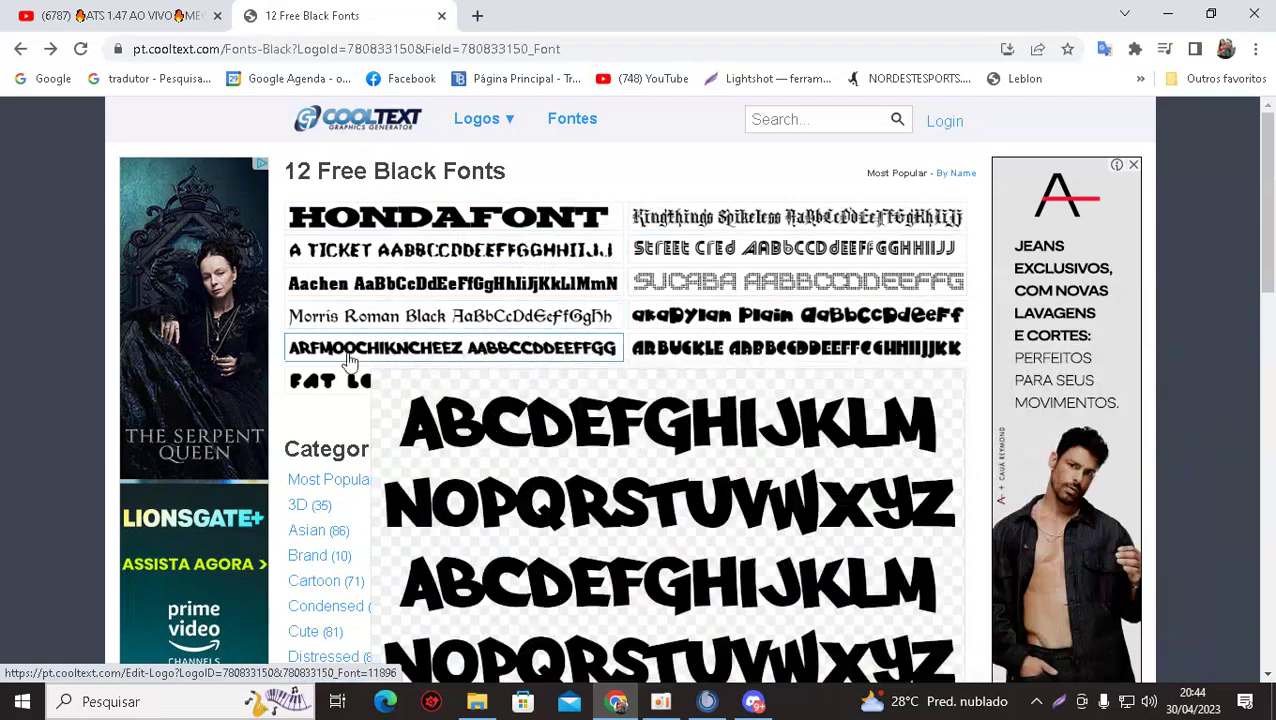
mouse_move(300, 316)
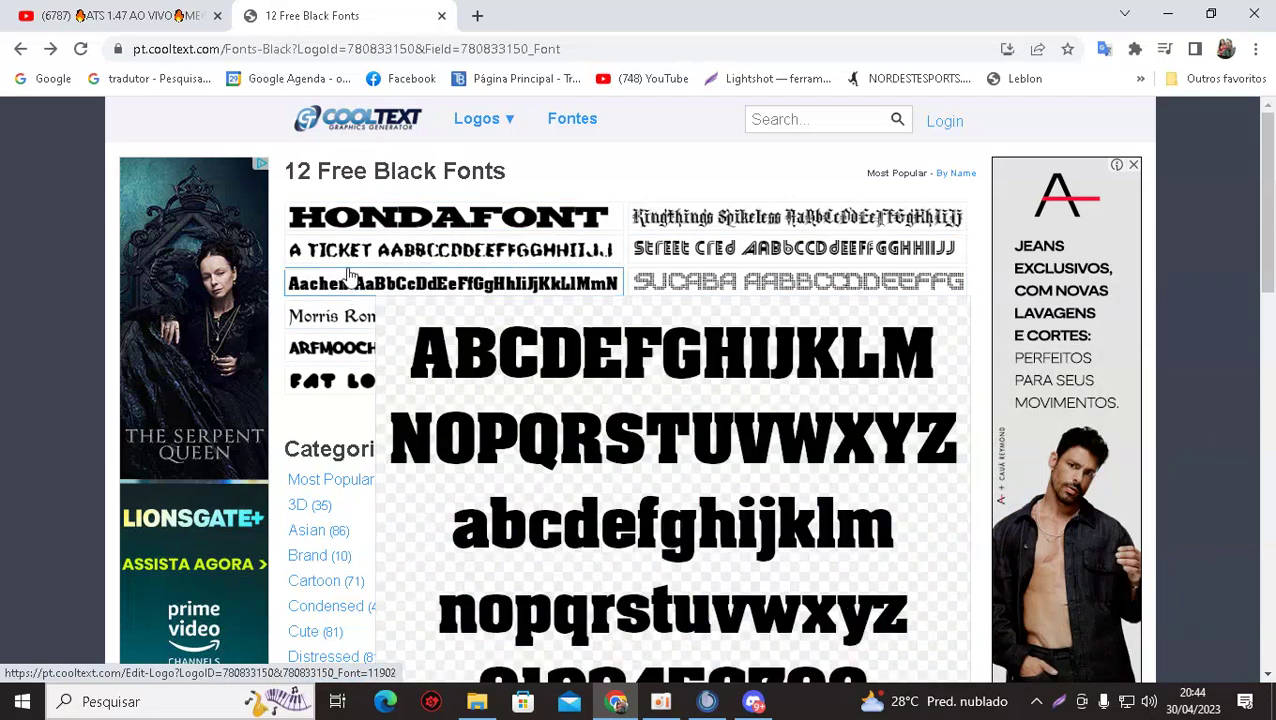
left_click(350, 318)
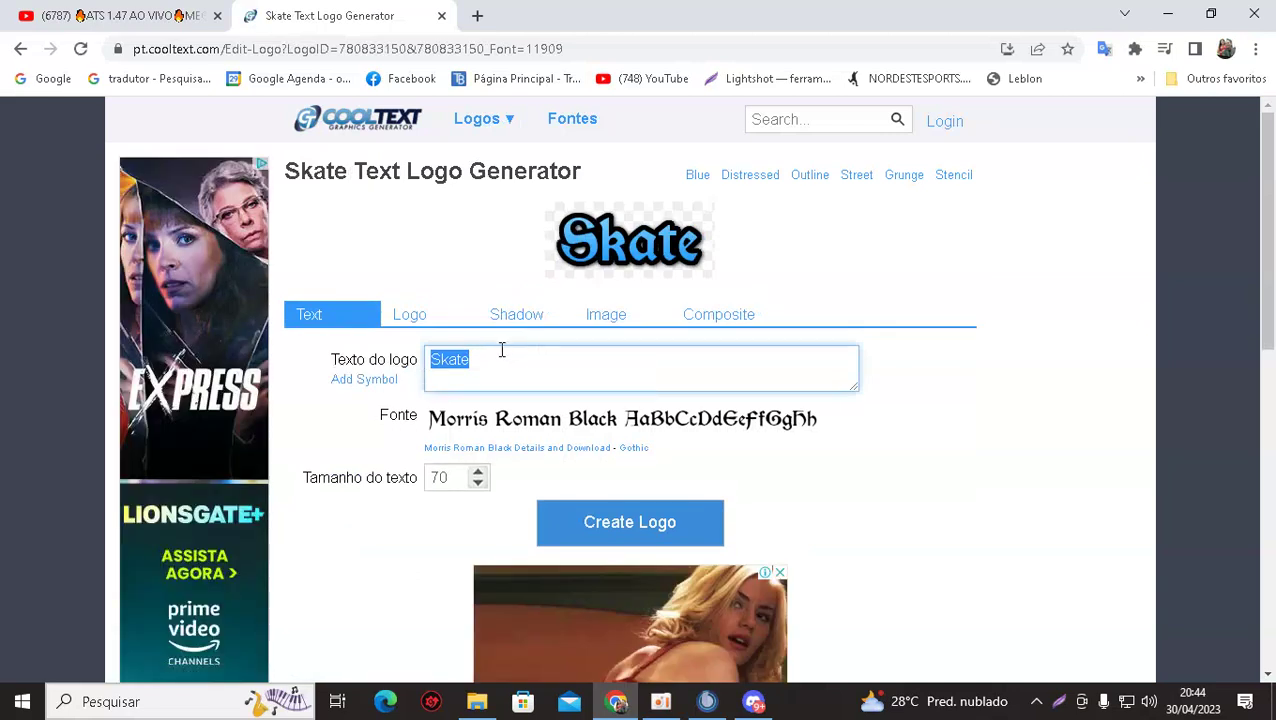
Replace the logo text with CONTATO and pick the HOMINIS font from the 3D category.
type("co")
key("BackSpace")
key("BackSpace")
key("BackSpace")
type("CO")
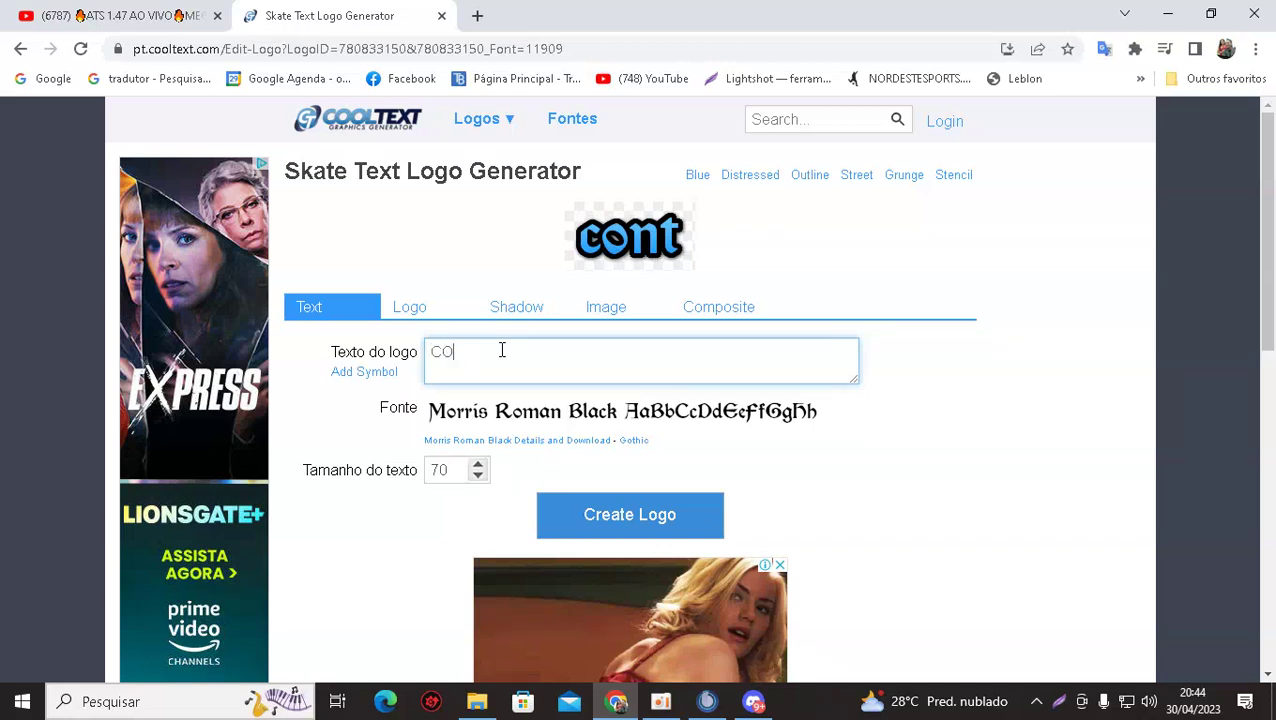
type("NTATO")
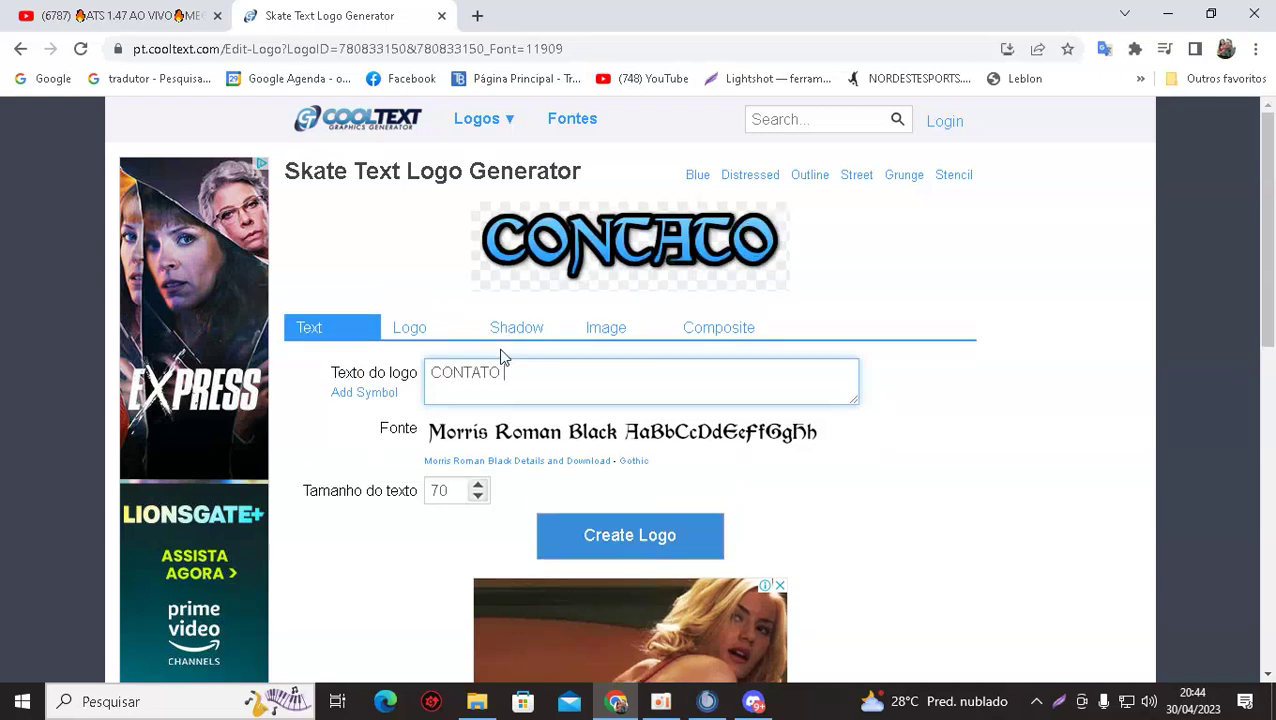
left_click(527, 436)
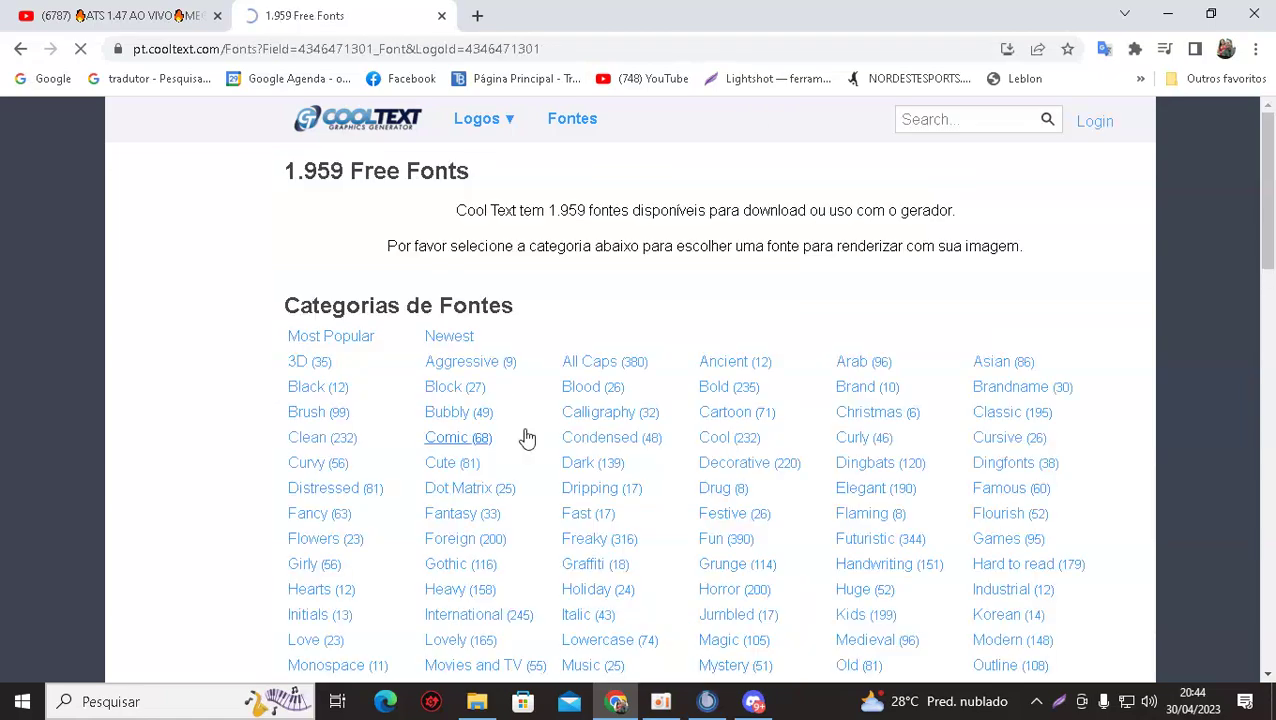
left_click(310, 362)
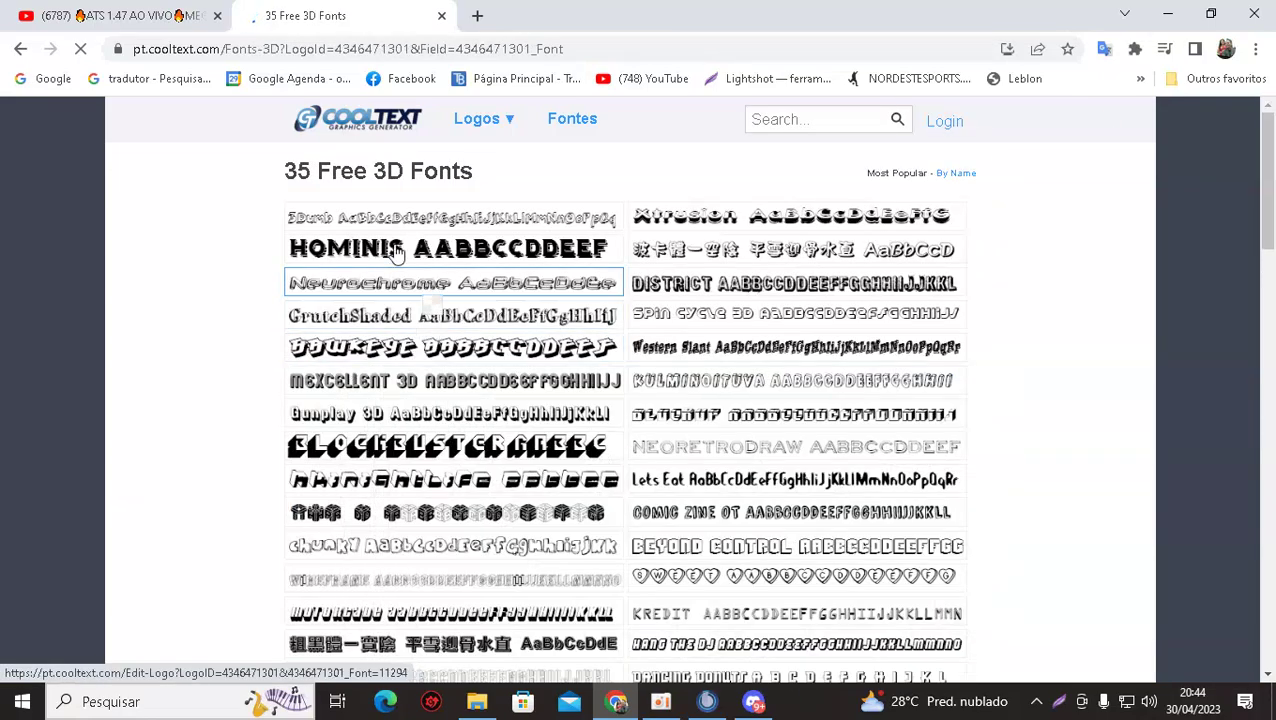
left_click(380, 250)
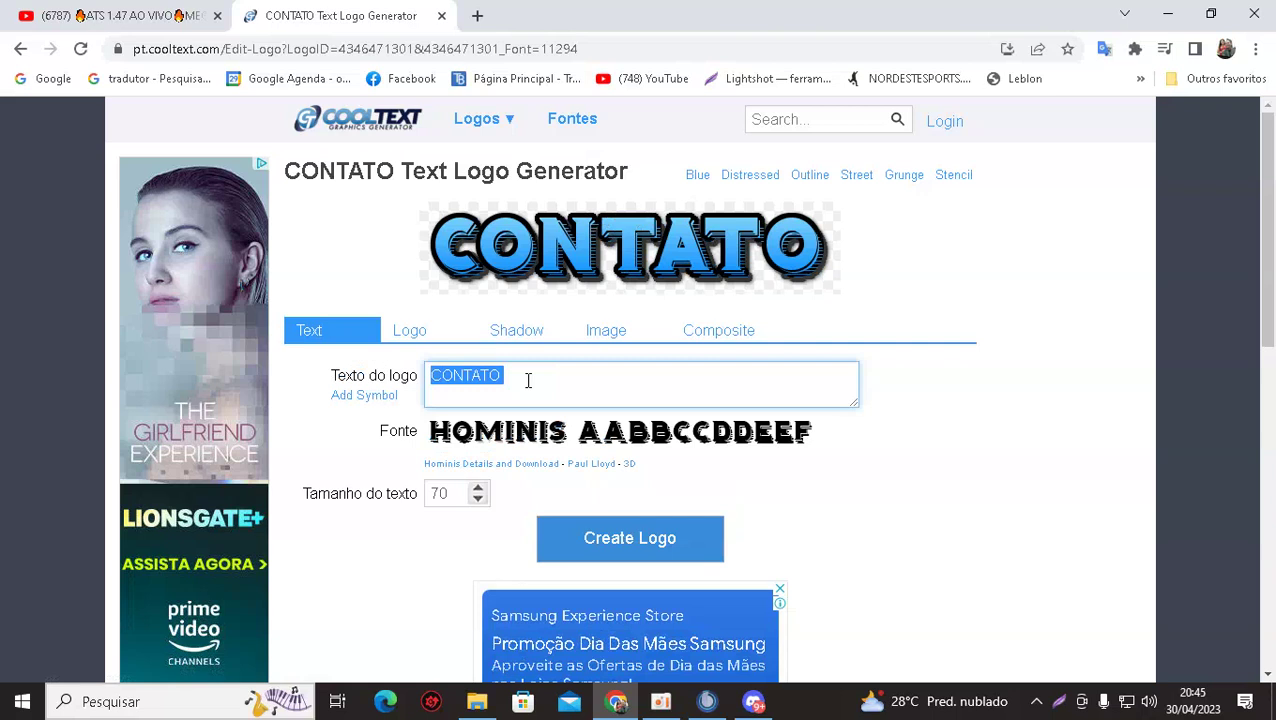
Reopen the HOMINIS CONTATO logo and continue the text with 'P/ SHOWS'.
key("BackSpace")
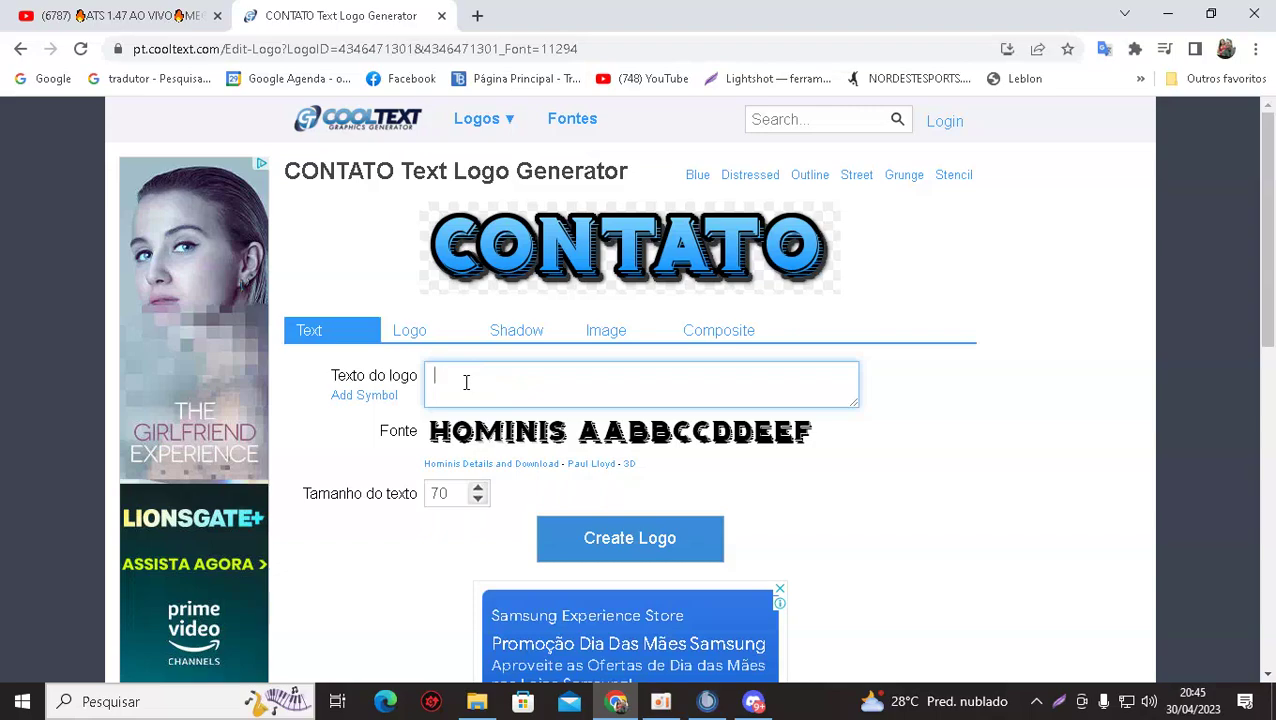
left_click(20, 48)
left_click(418, 250)
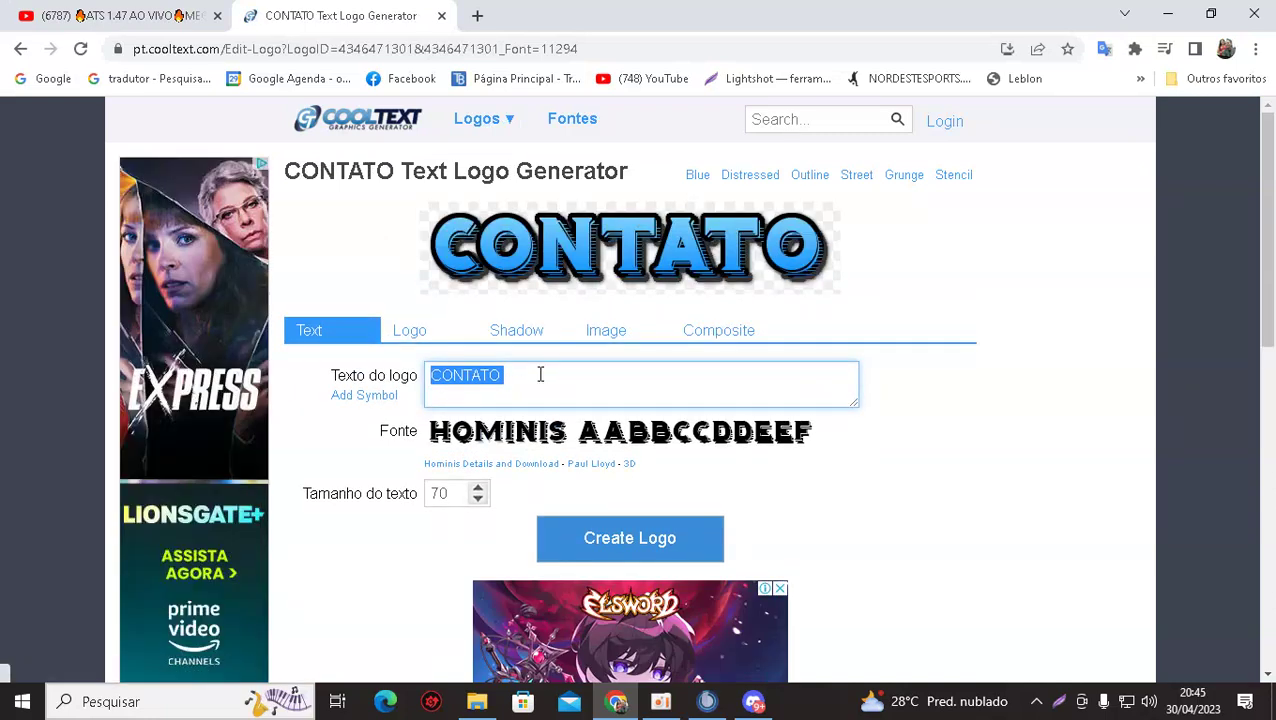
left_click(537, 375)
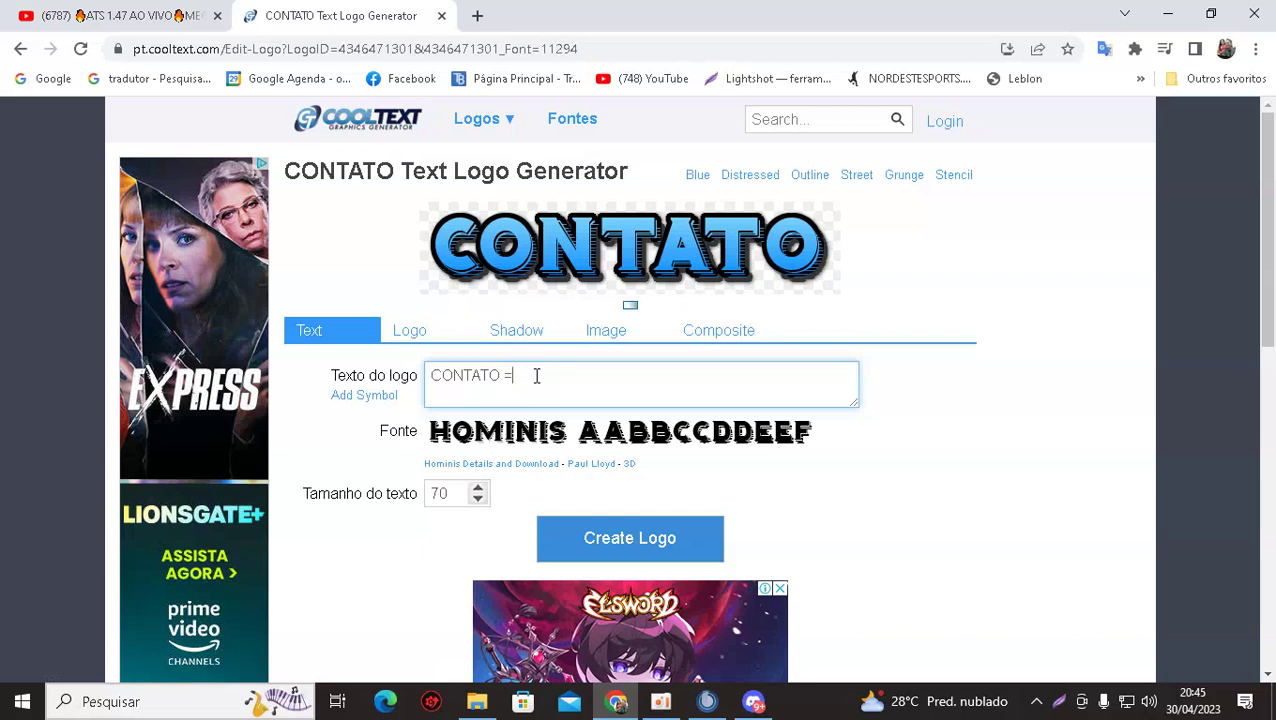
key("BackSpace")
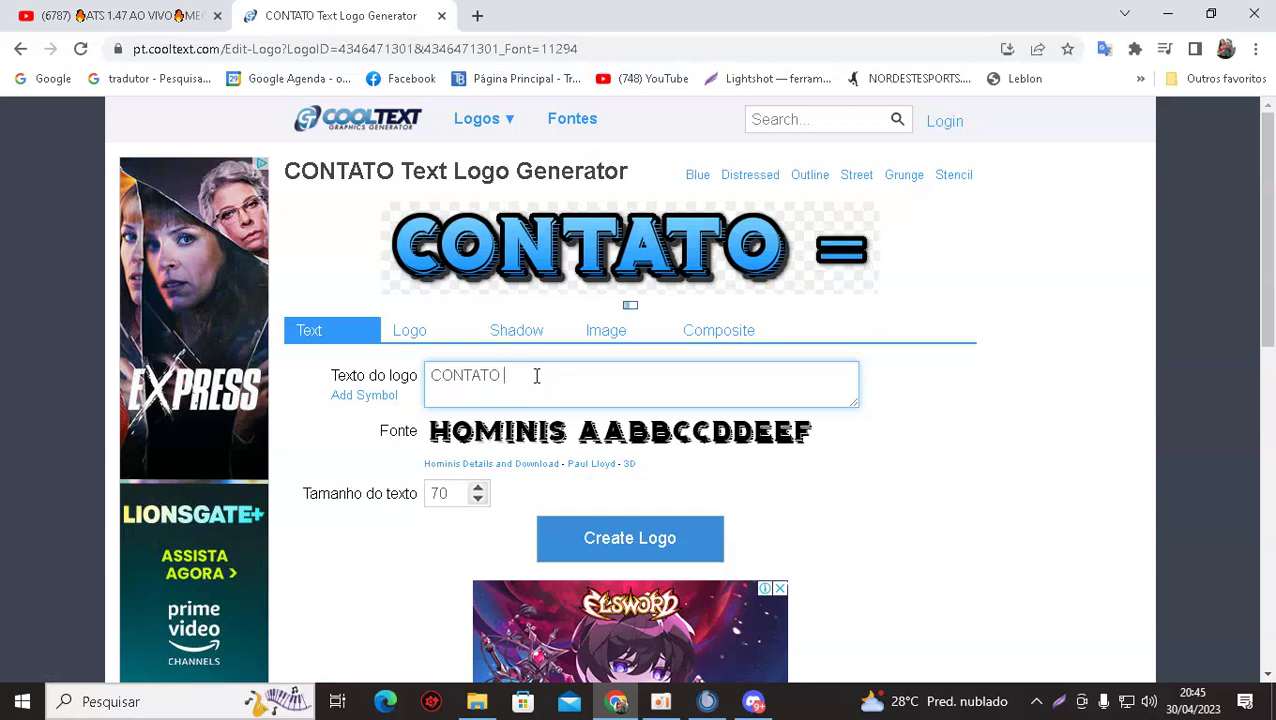
type("P/ SÃO")
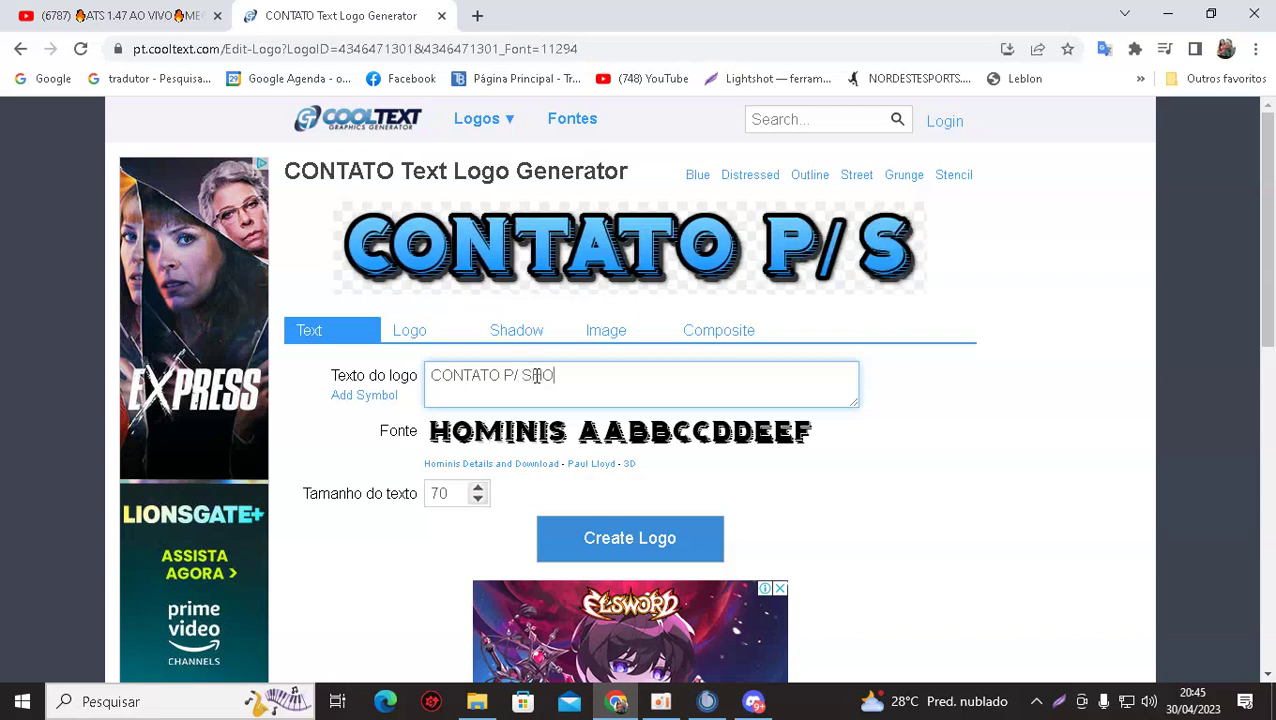
type("W")
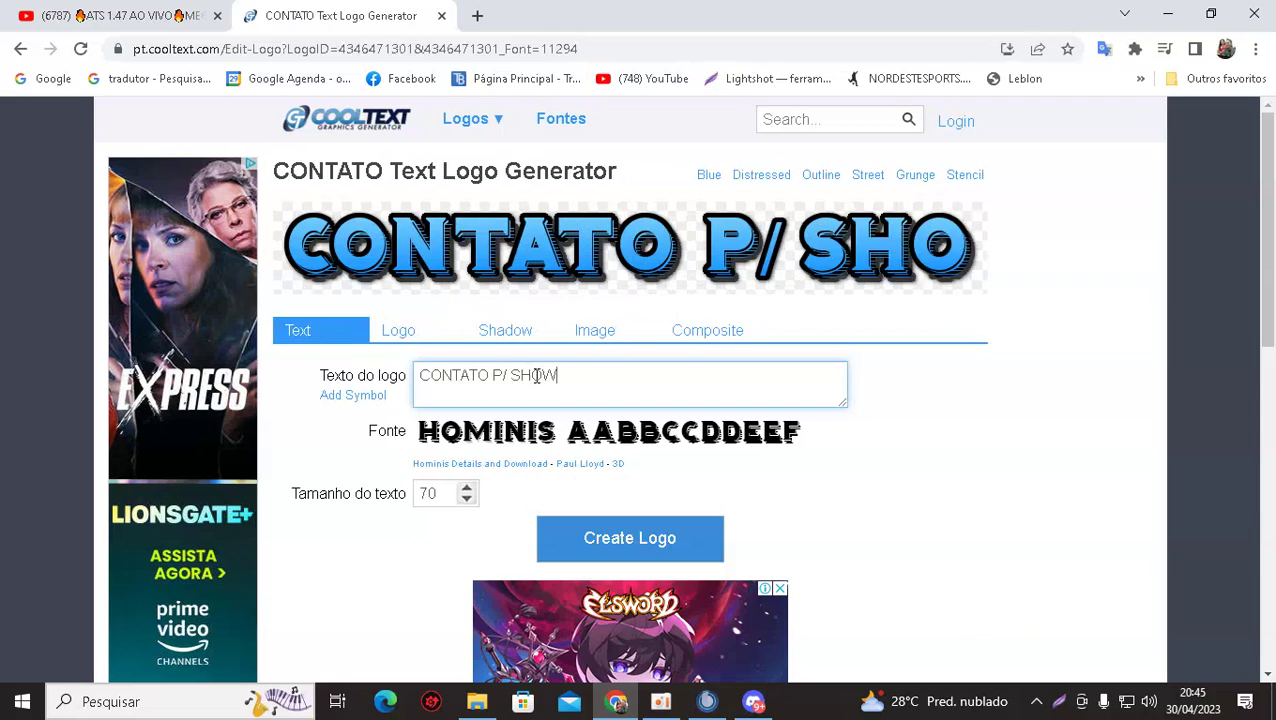
type("S")
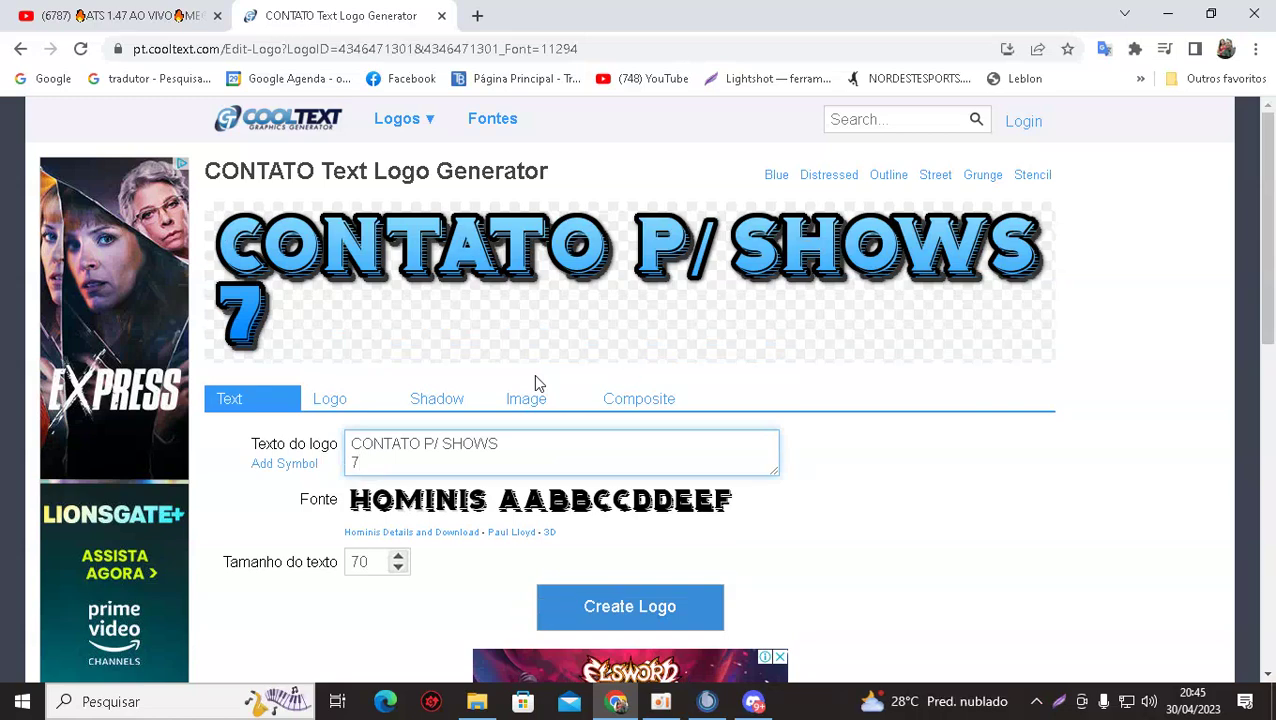
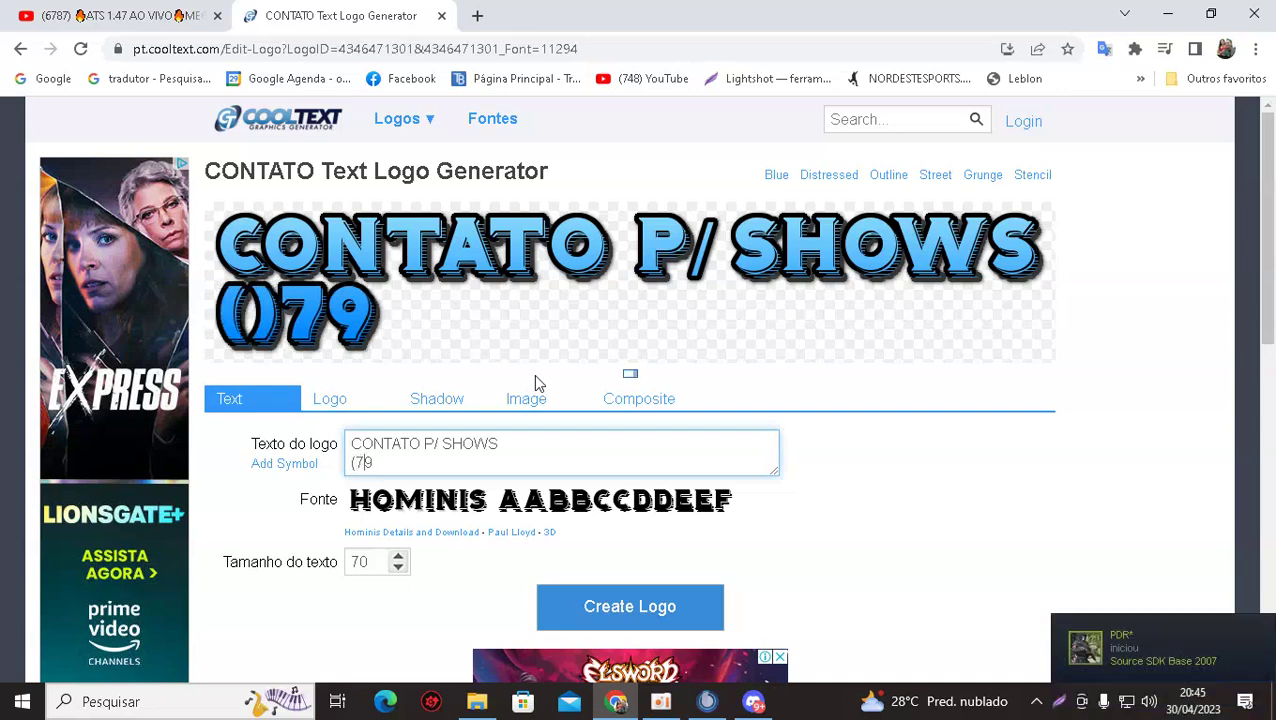
Add the parenthesized area code and phone number on a second line, indented to center it.
key("End")
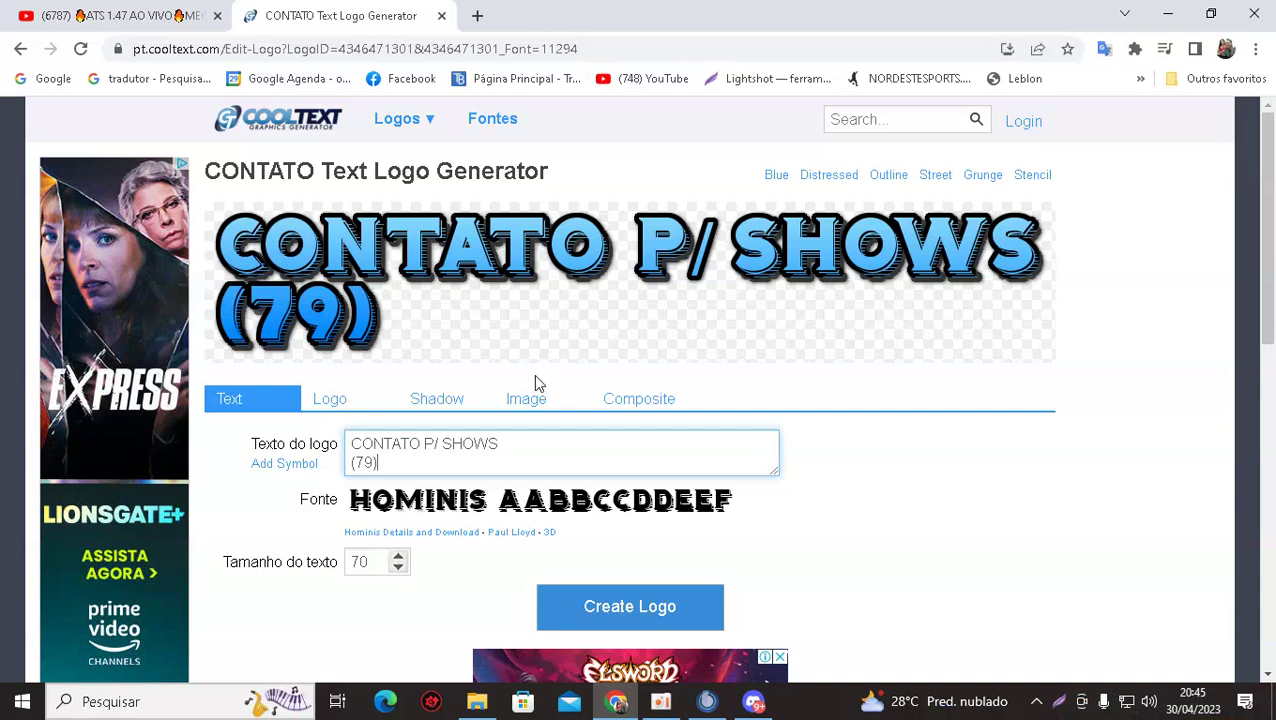
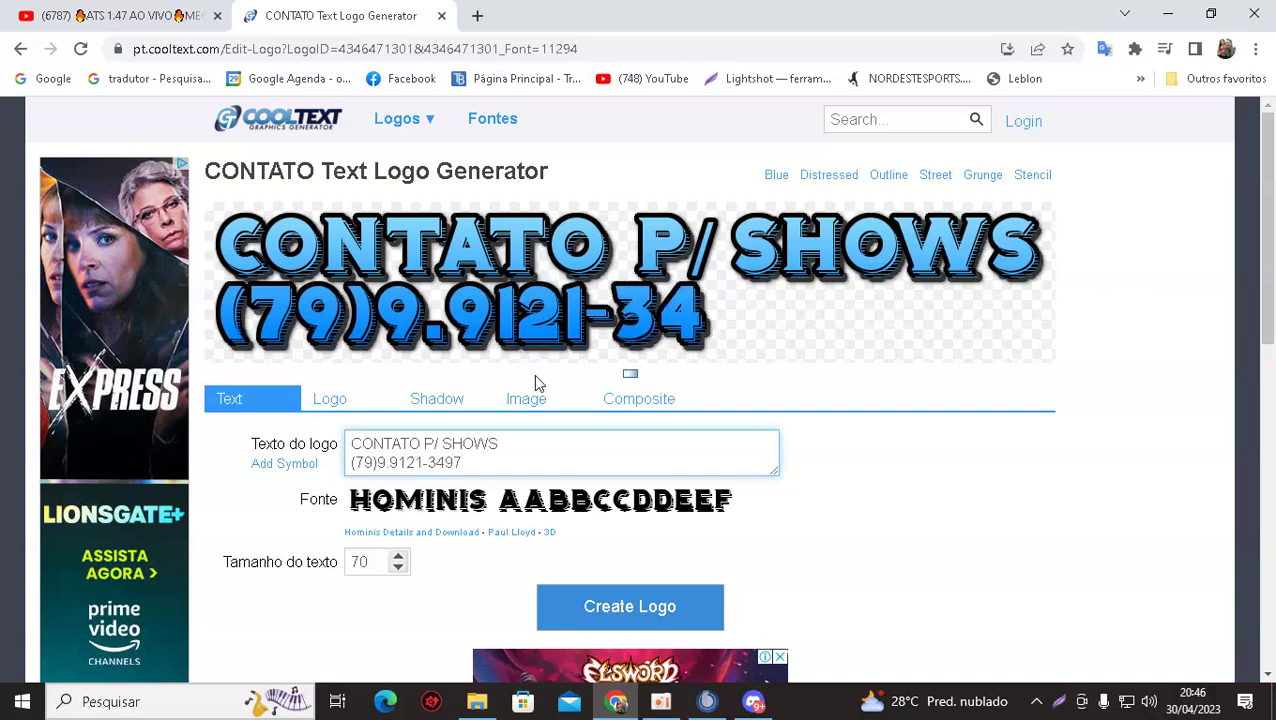
mouse_move(505, 490)
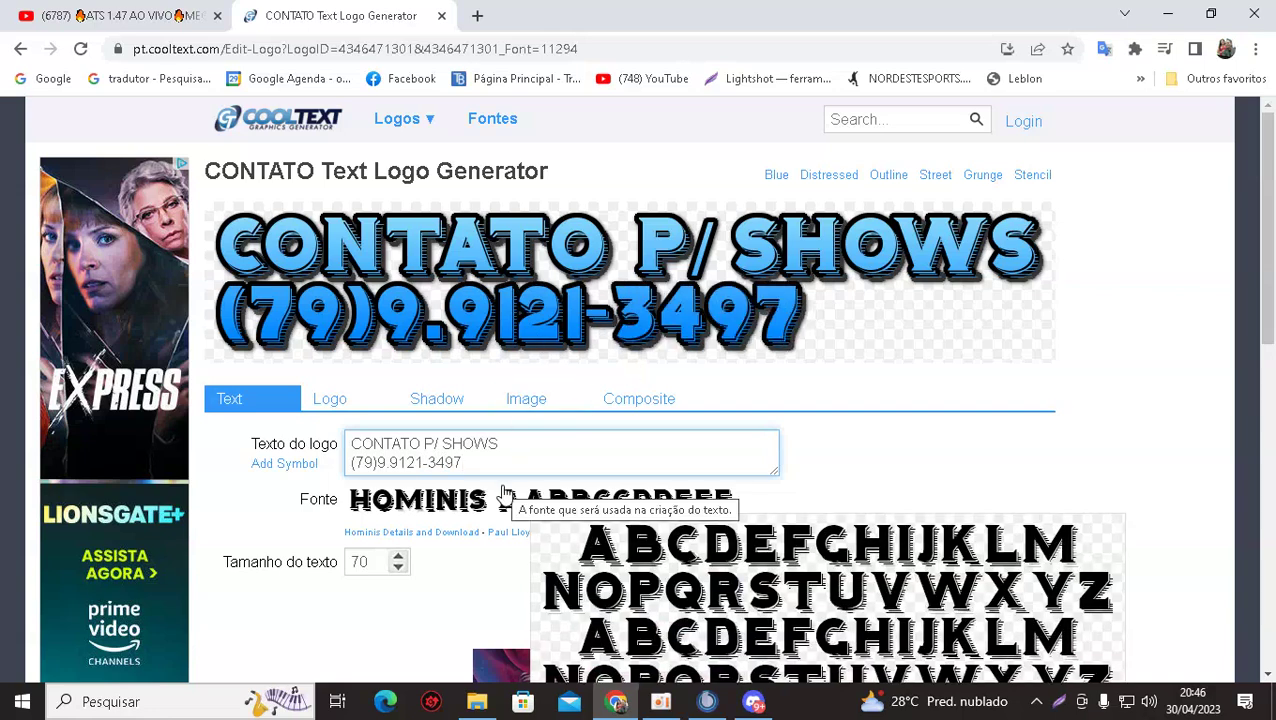
left_click(352, 459)
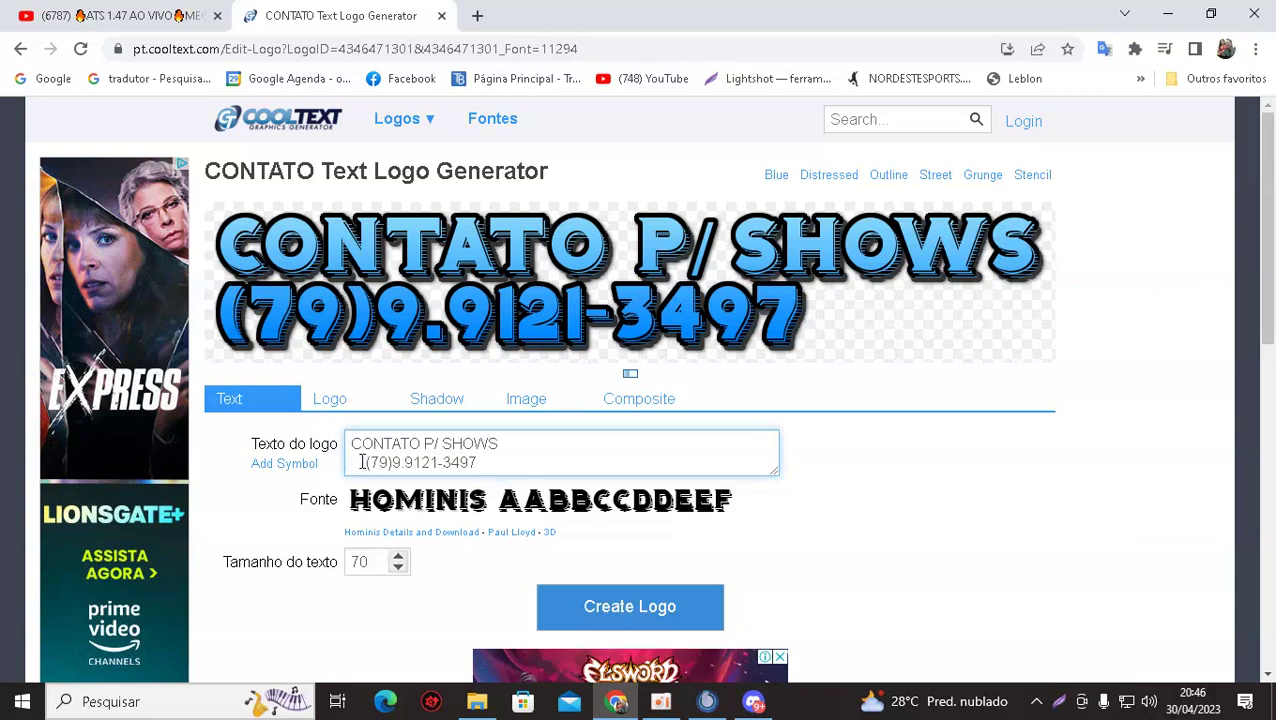
key("BackSpace")
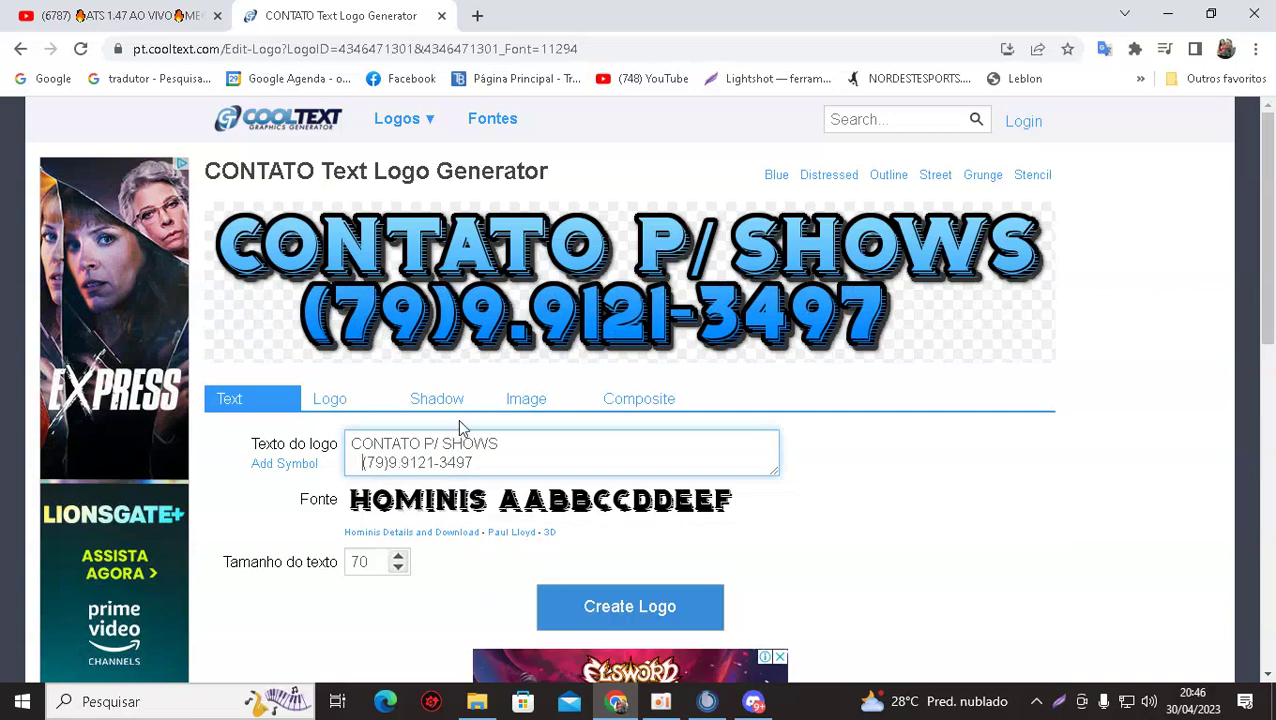
Render the CONTATO P/ SHOWS logo, save it as a PNG, and return to Discord.
left_click(583, 607)
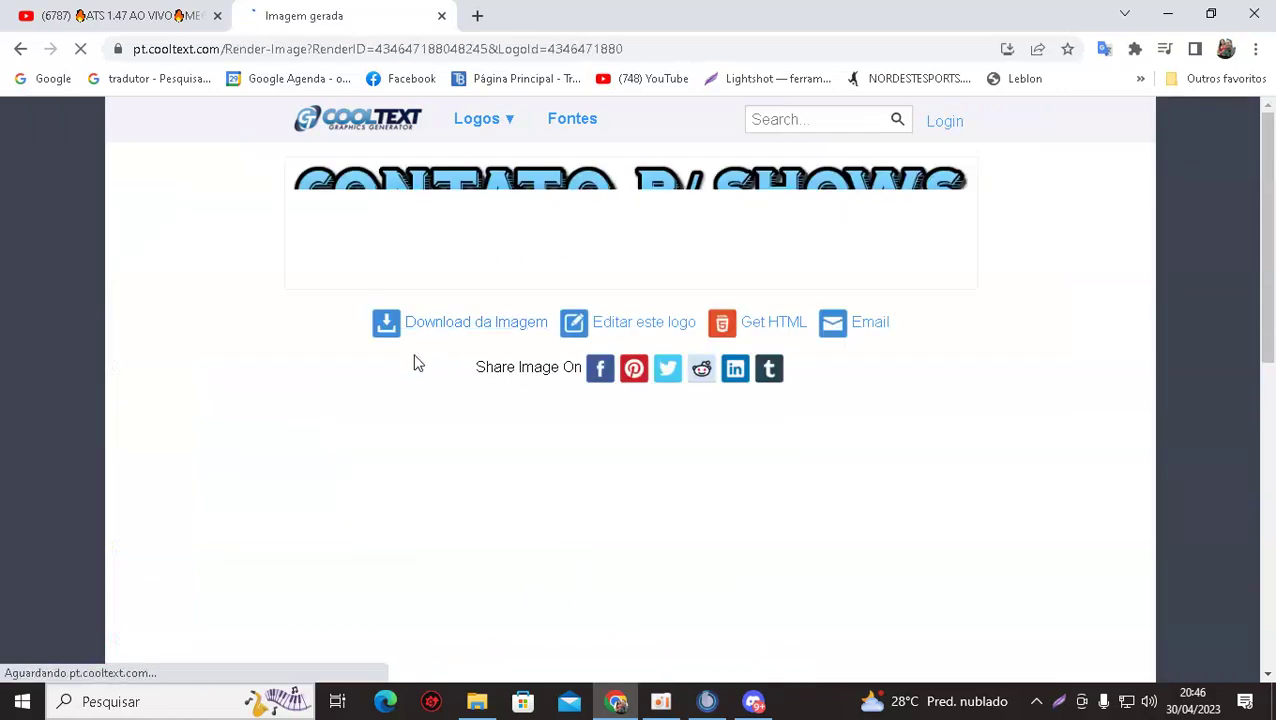
left_click(459, 326)
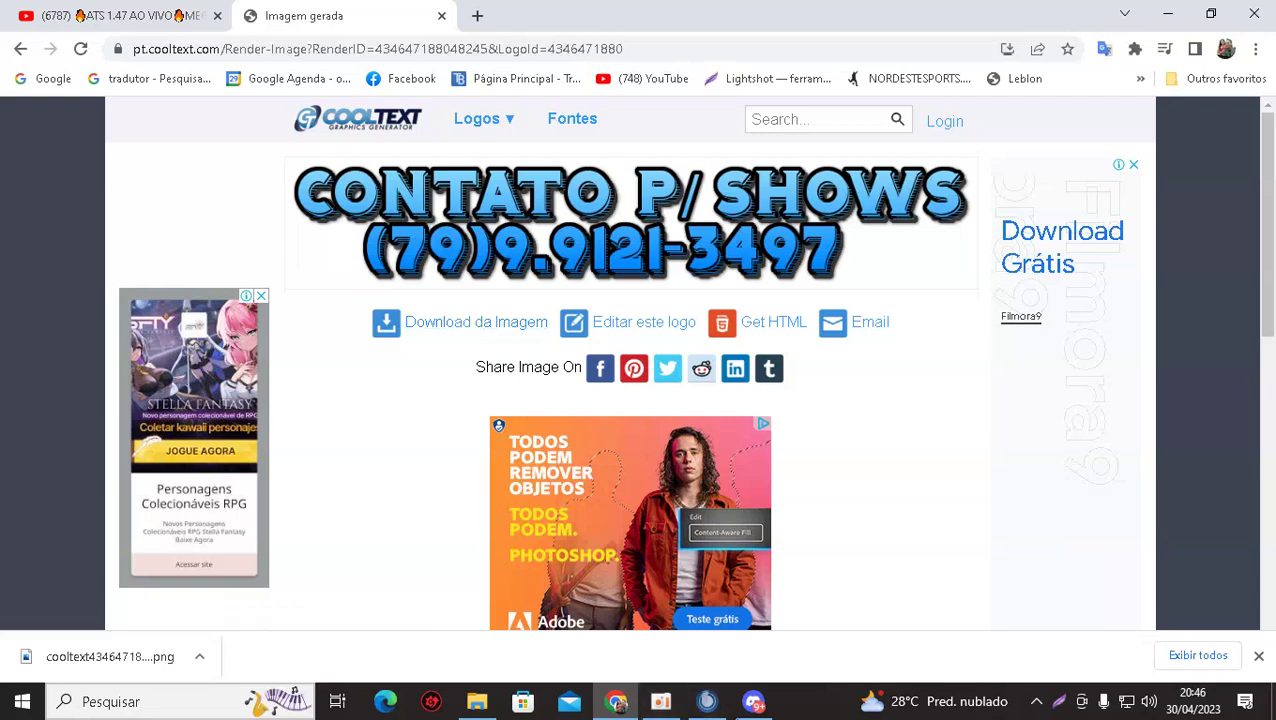
left_click(753, 701)
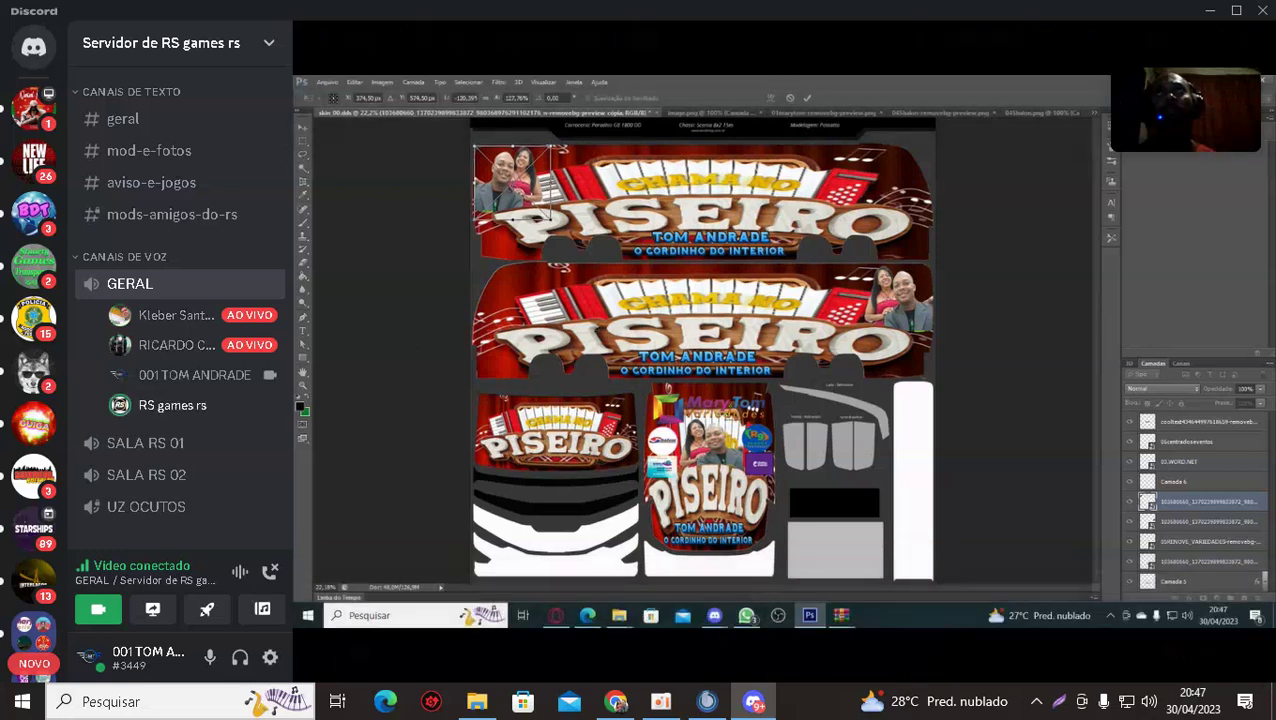
Open the screen-sharing friend's profile card and send an 'Ol' greeting by direct message.
mouse_move(430, 327)
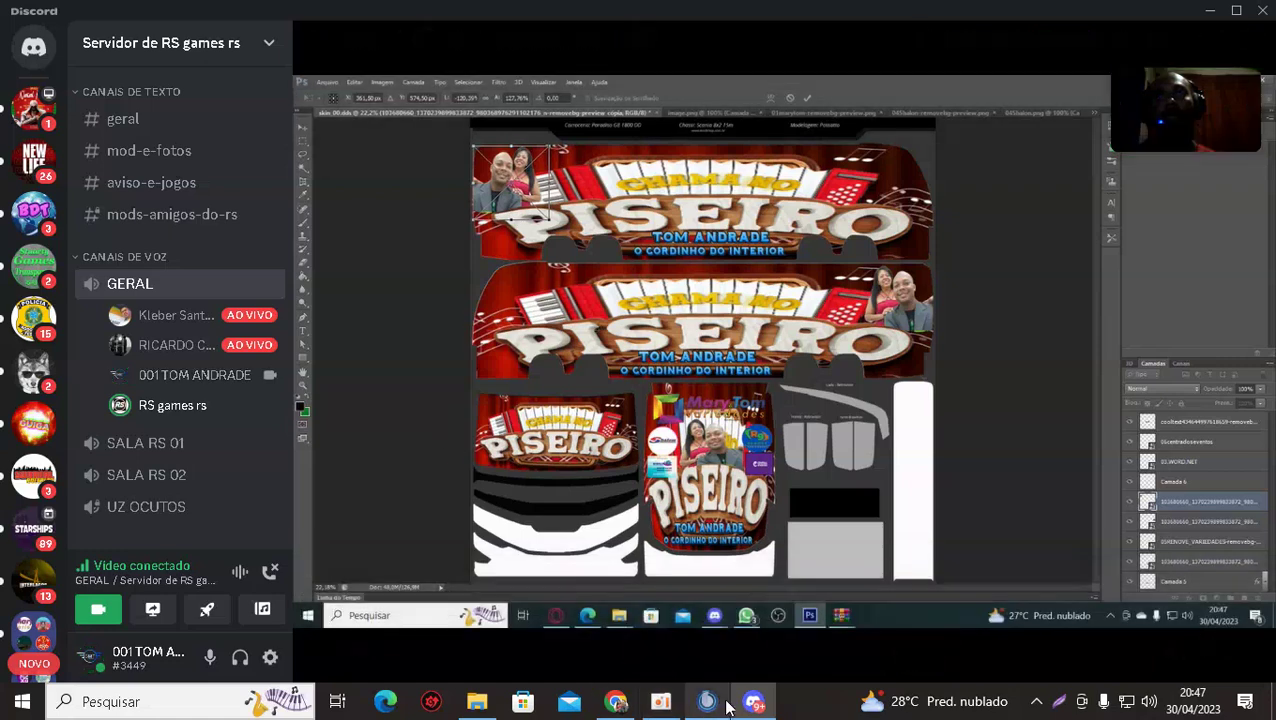
mouse_move(616, 706)
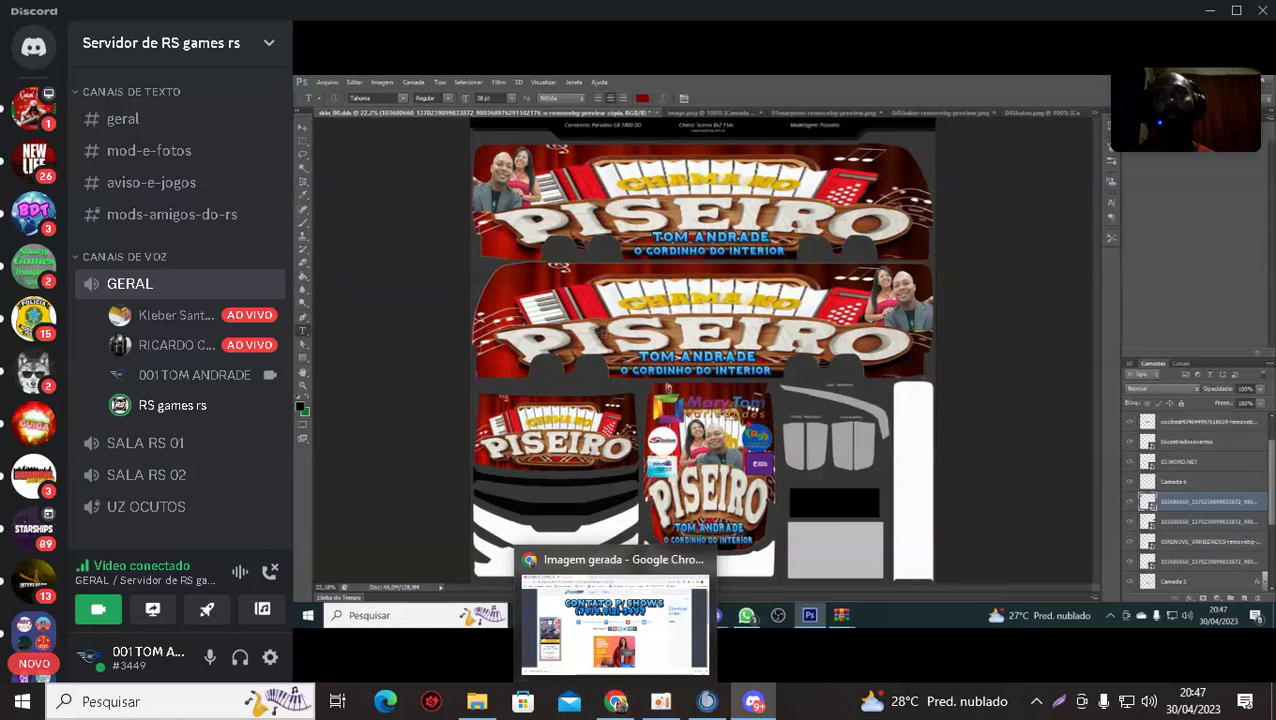
left_click(160, 345)
type("Ol")
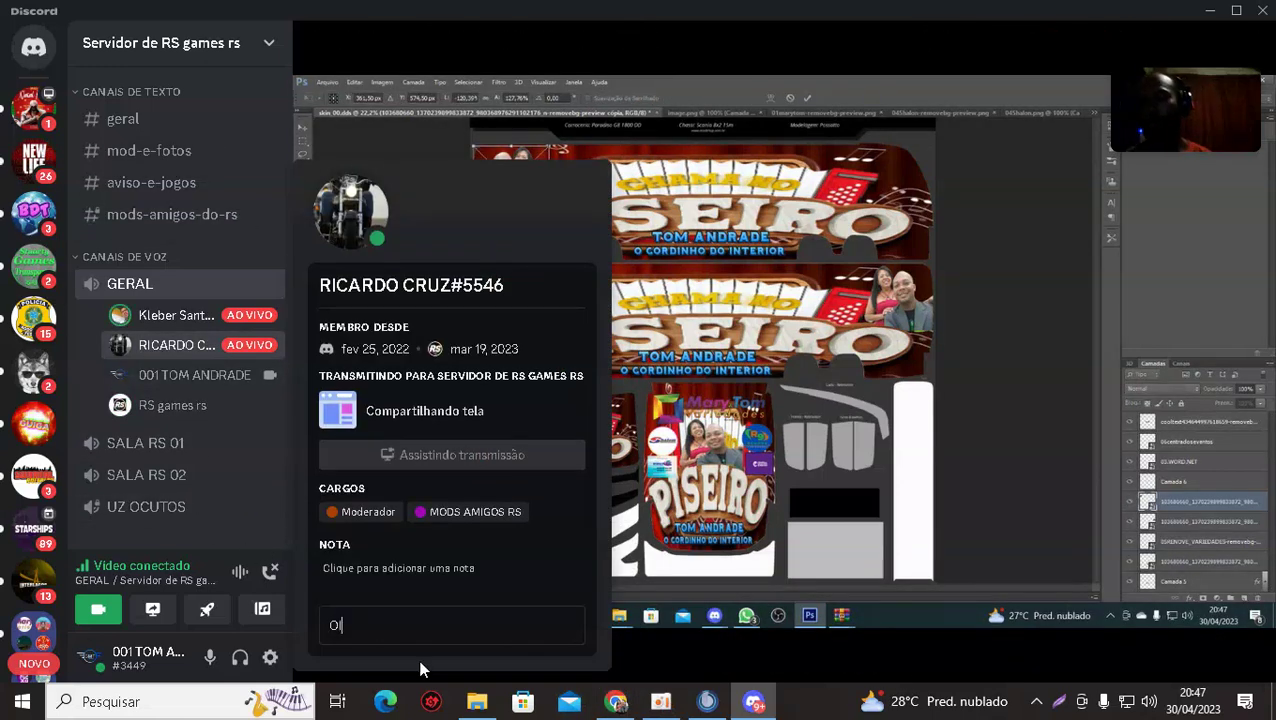
key("Return")
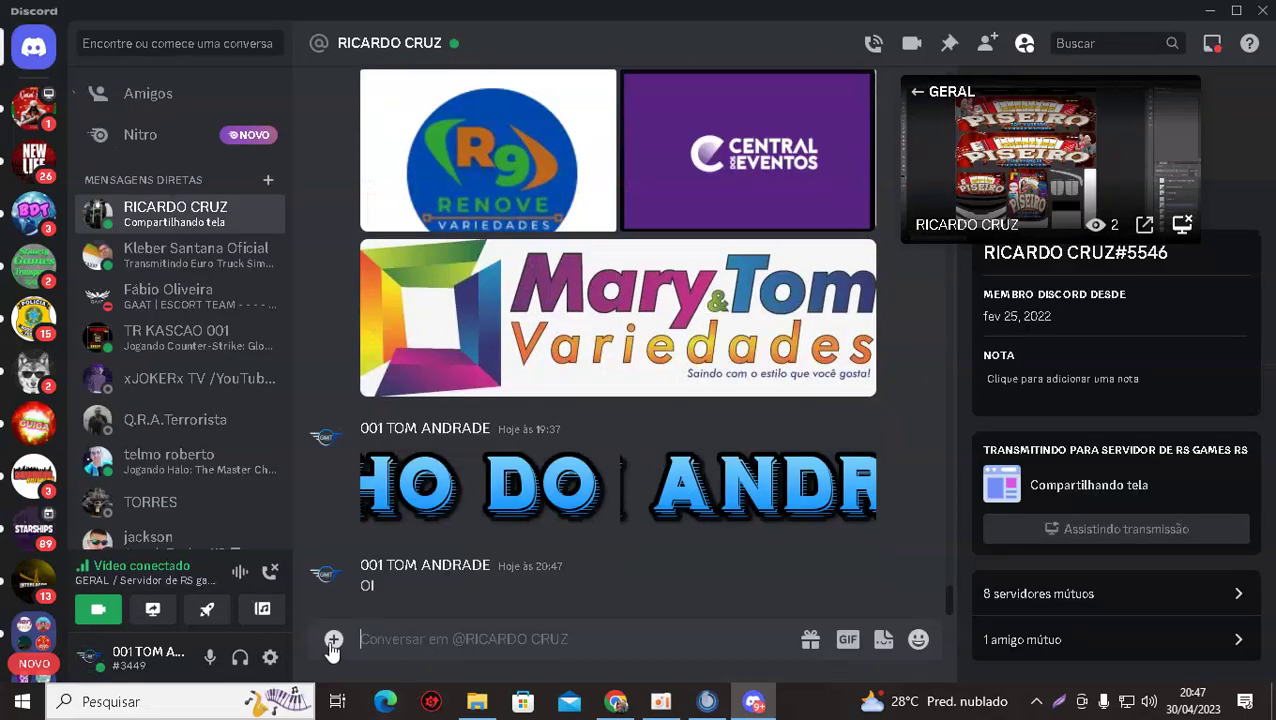
Attach and send the newest cooltext contact logo PNG in the direct message.
left_click(380, 572)
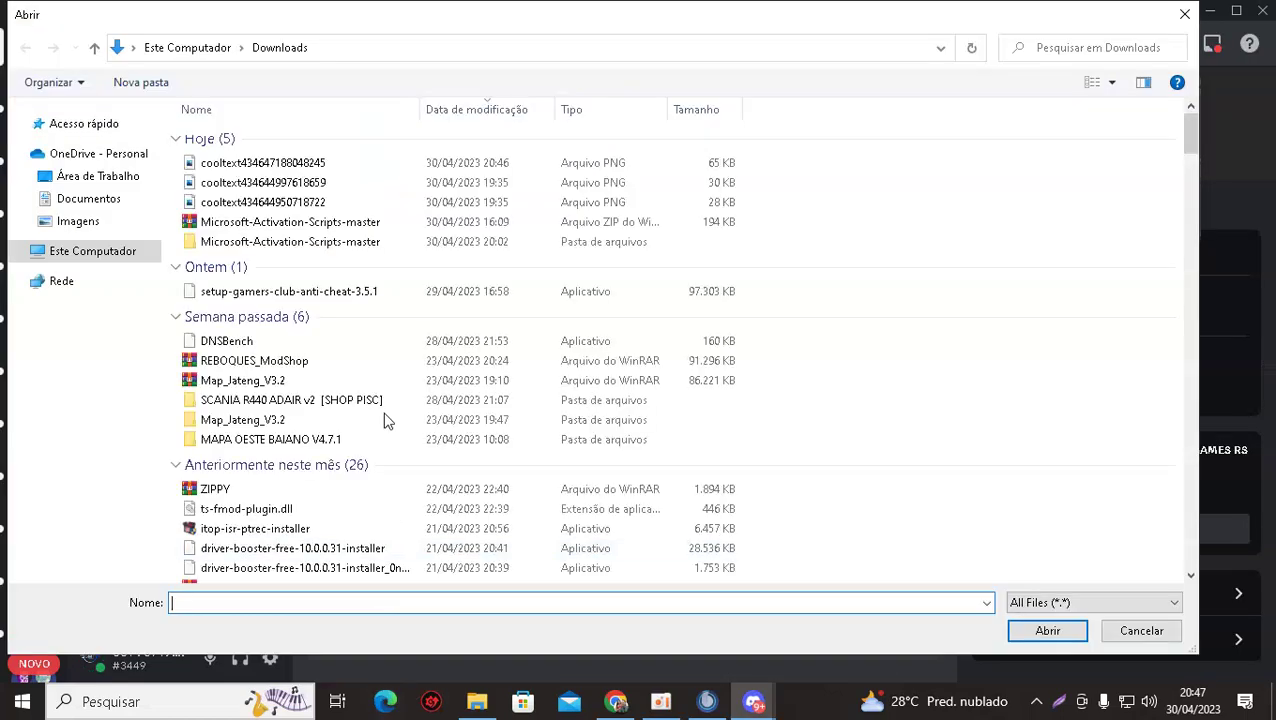
double_click(225, 165)
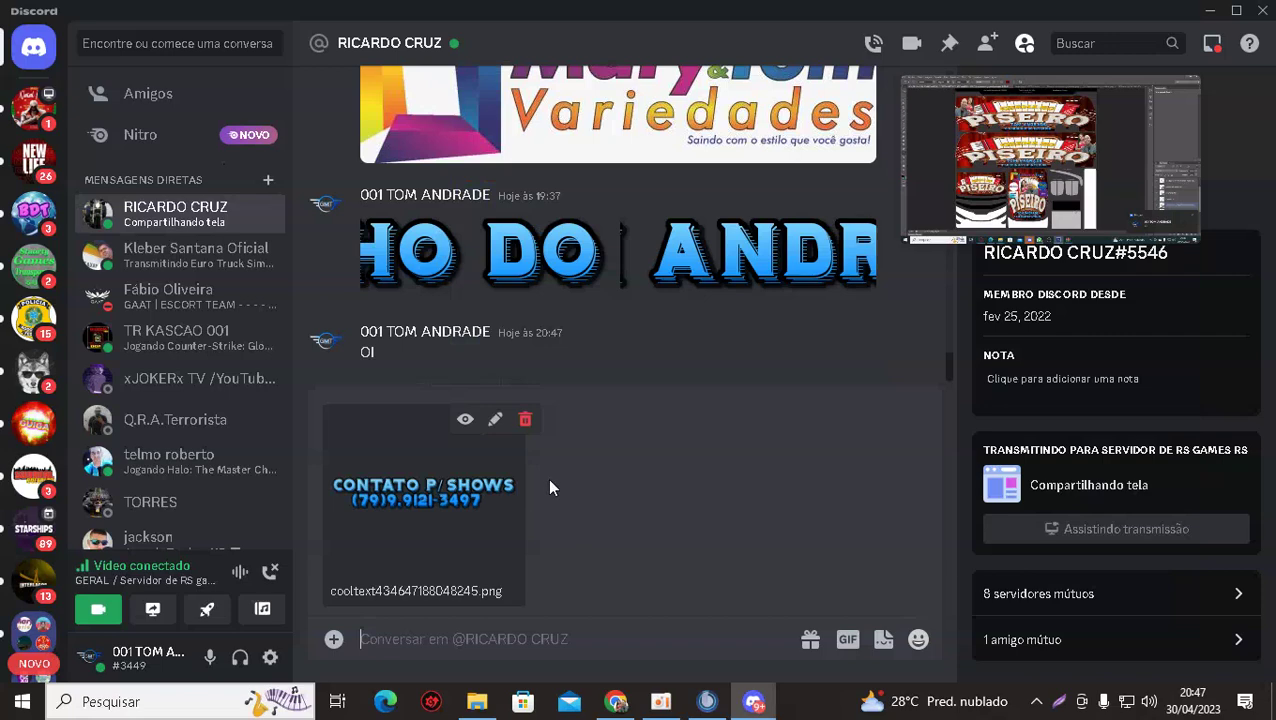
key("Return")
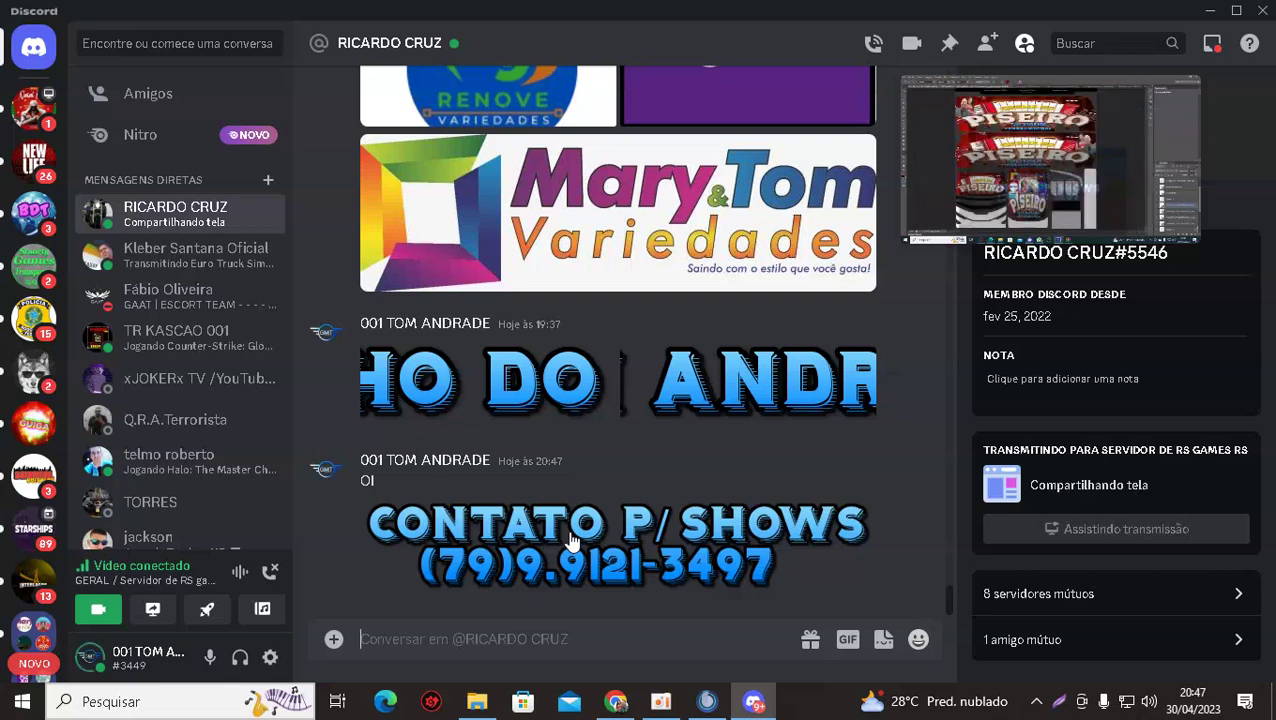
left_click(612, 702)
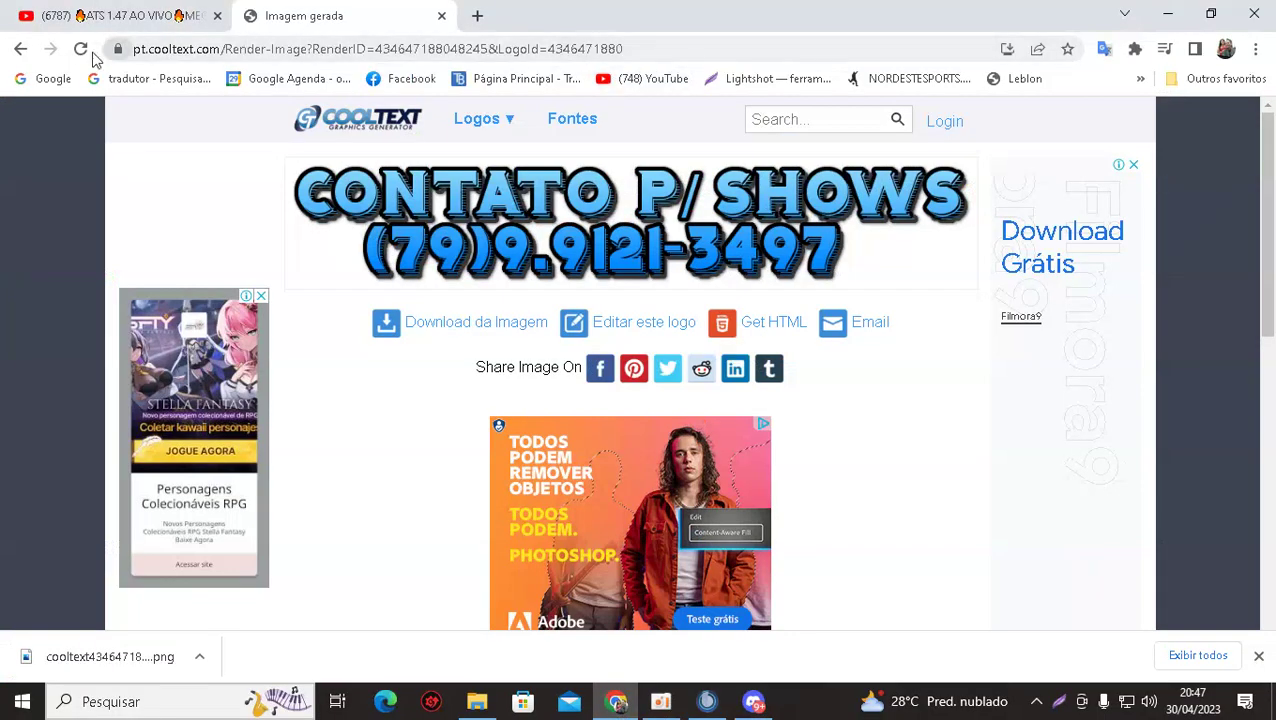
left_click(20, 48)
left_click(290, 126)
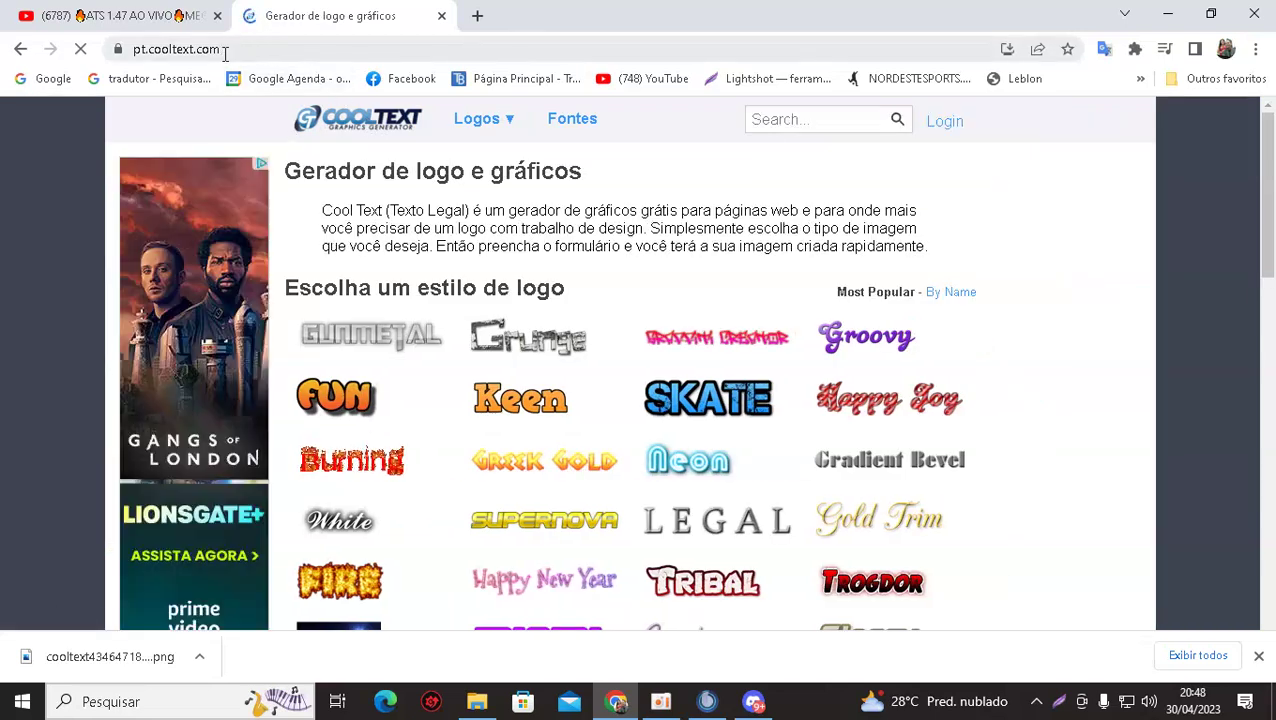
left_click(229, 52)
key("ctrl+c")
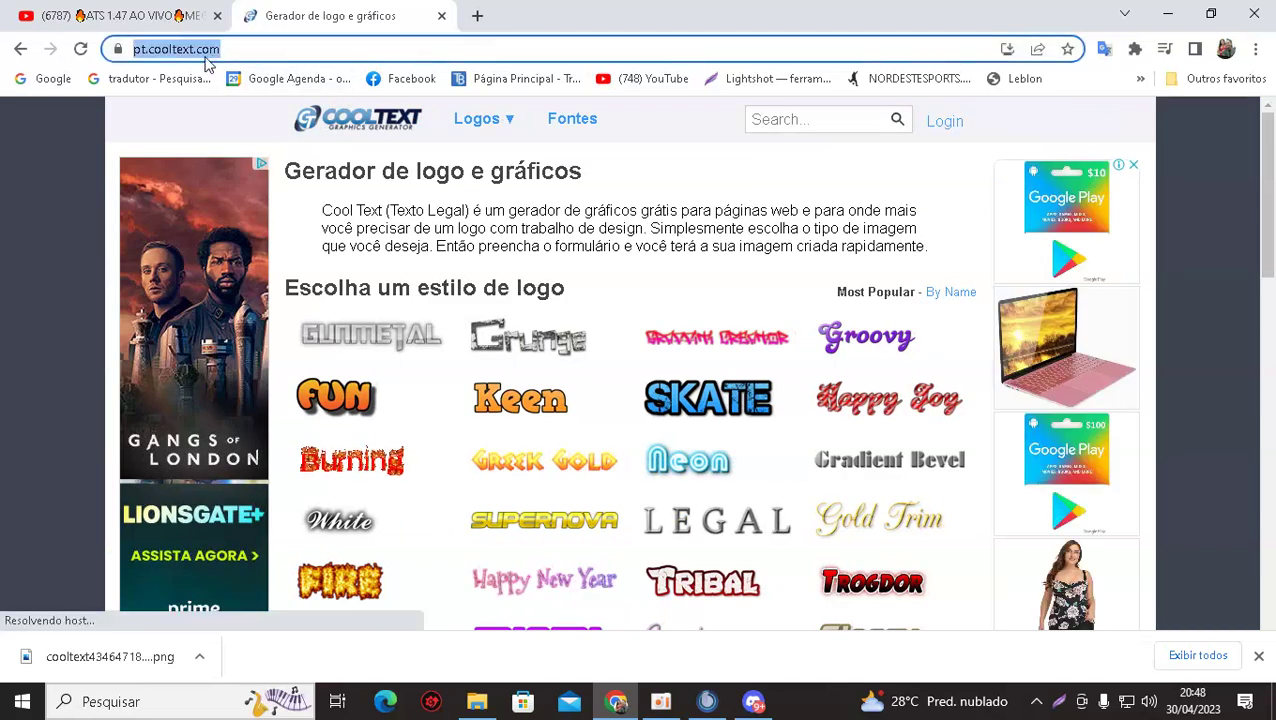
right_click(207, 55)
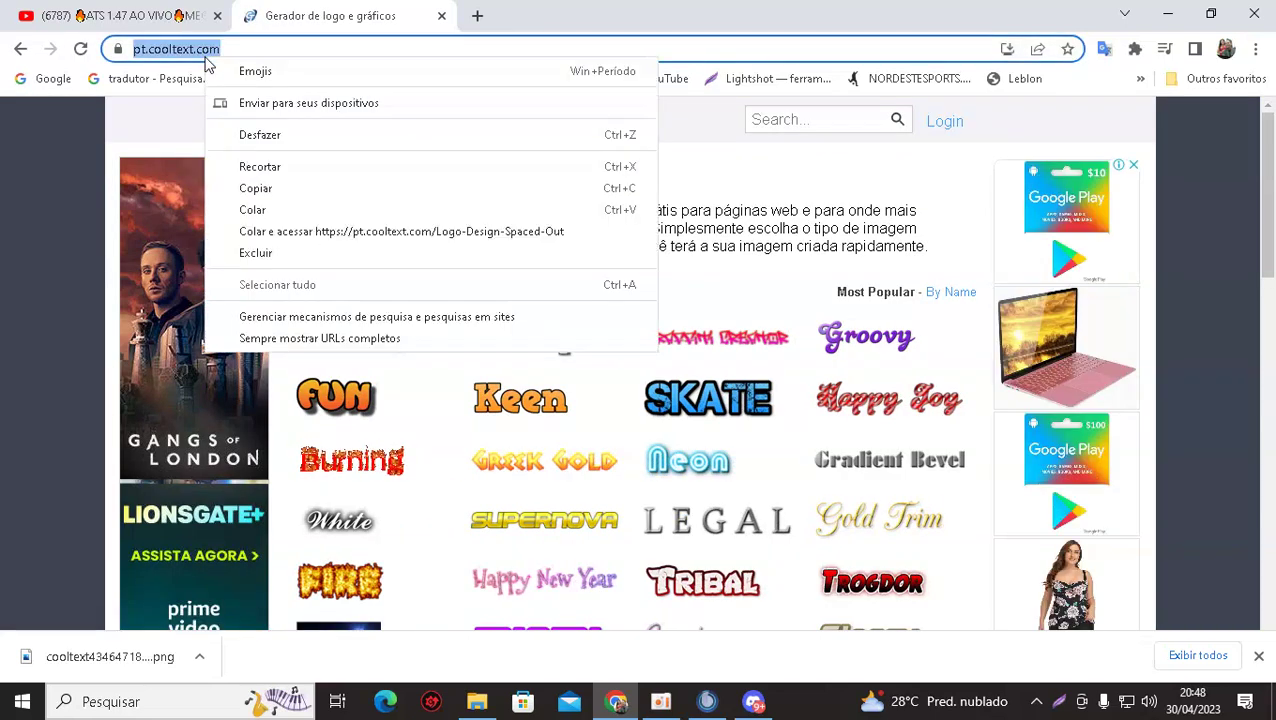
left_click(252, 189)
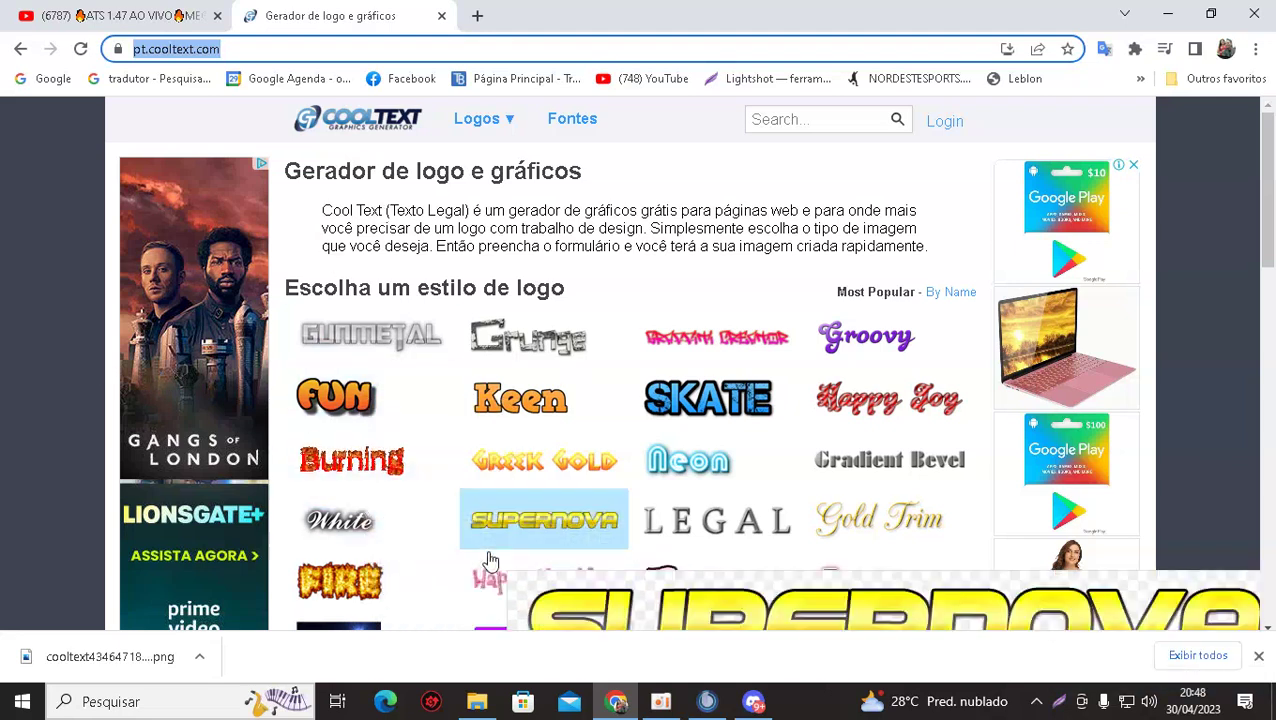
left_click(753, 702)
Paste and send the Cool Text site link in the DM, then return to the GERAL screen share.
right_click(412, 636)
left_click(436, 609)
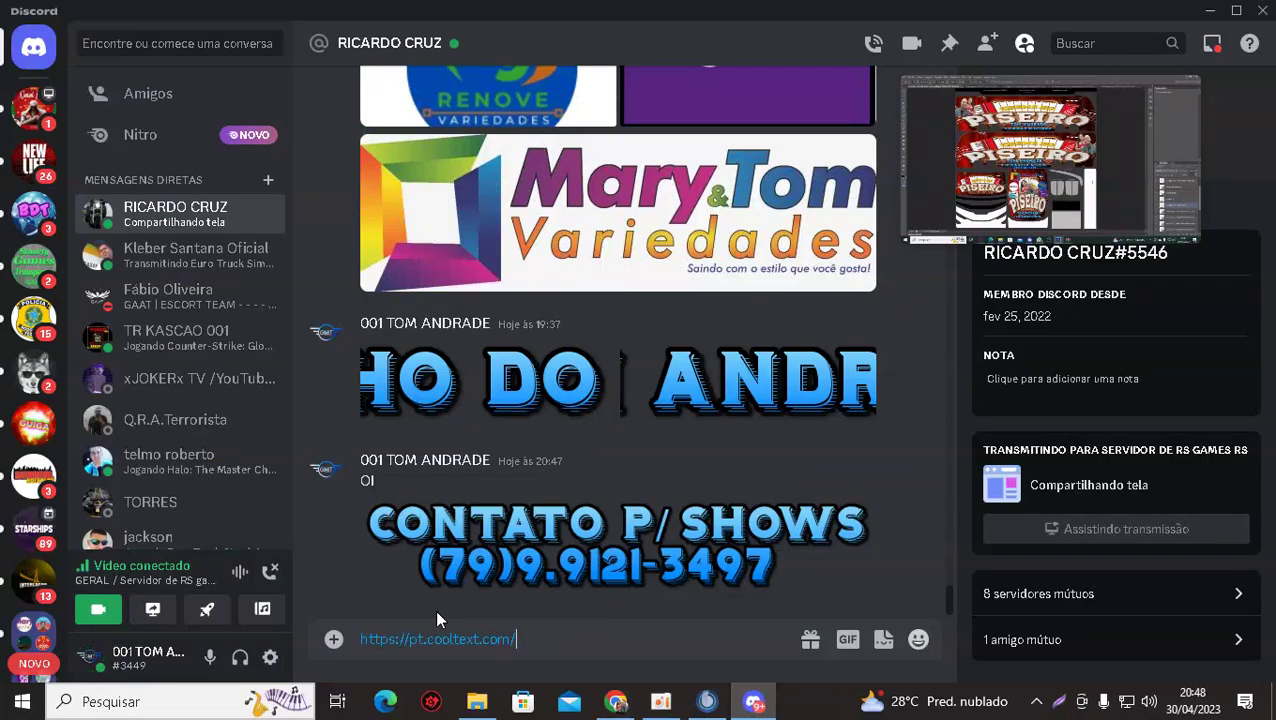
key("Return")
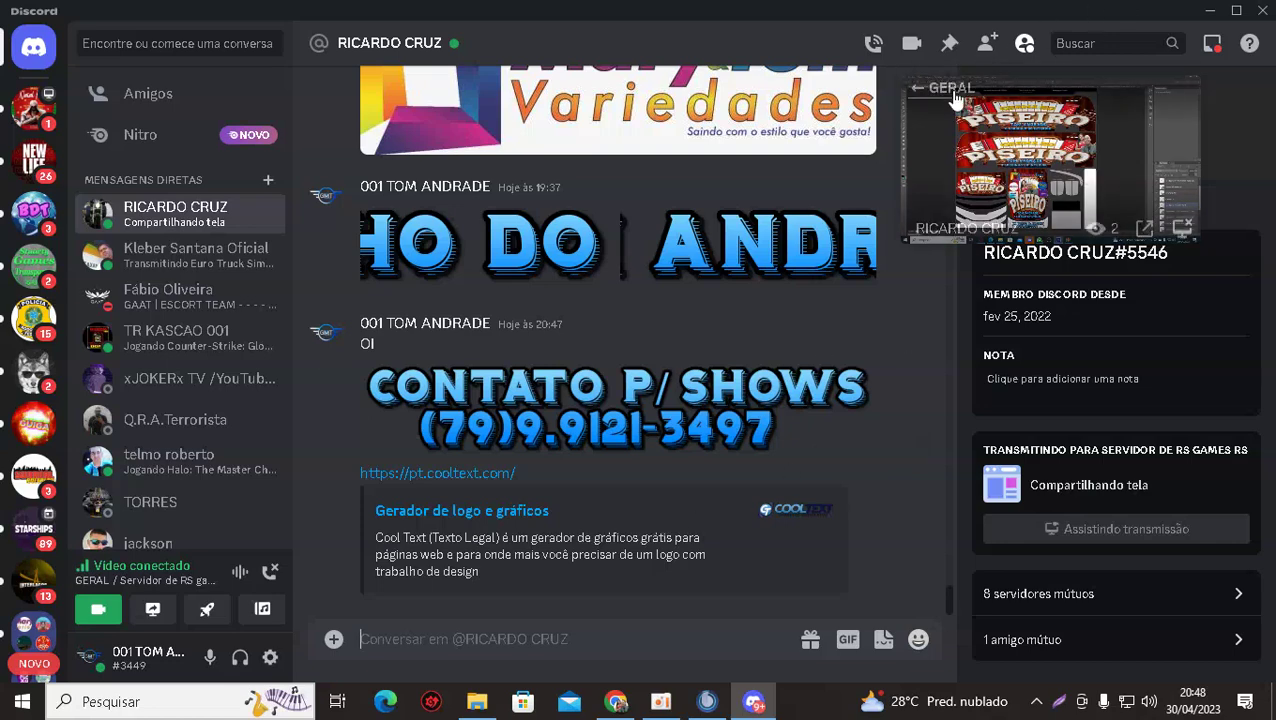
left_click(952, 93)
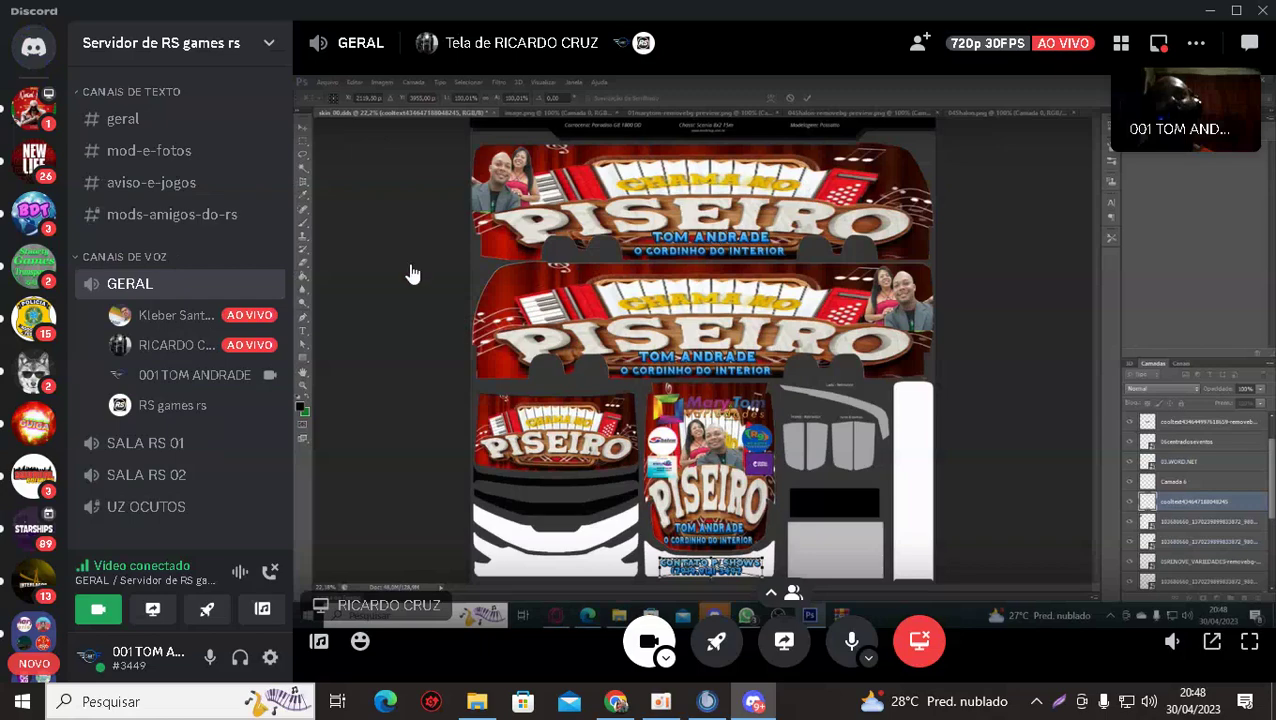
Expand the shared Photoshop bus skin stream to full screen.
left_click(1252, 645)
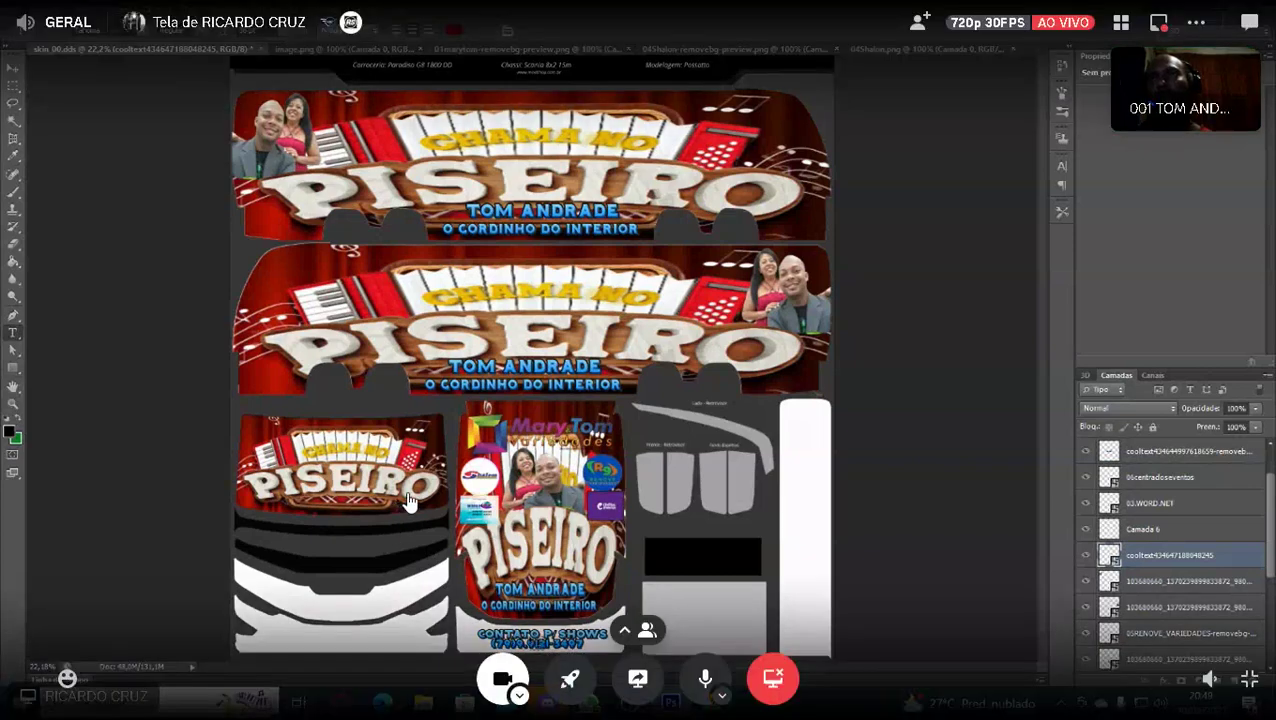
Duplicate the CONTATO P/ SHOWS text layer and start transforming the copy.
key("ctrl+t")
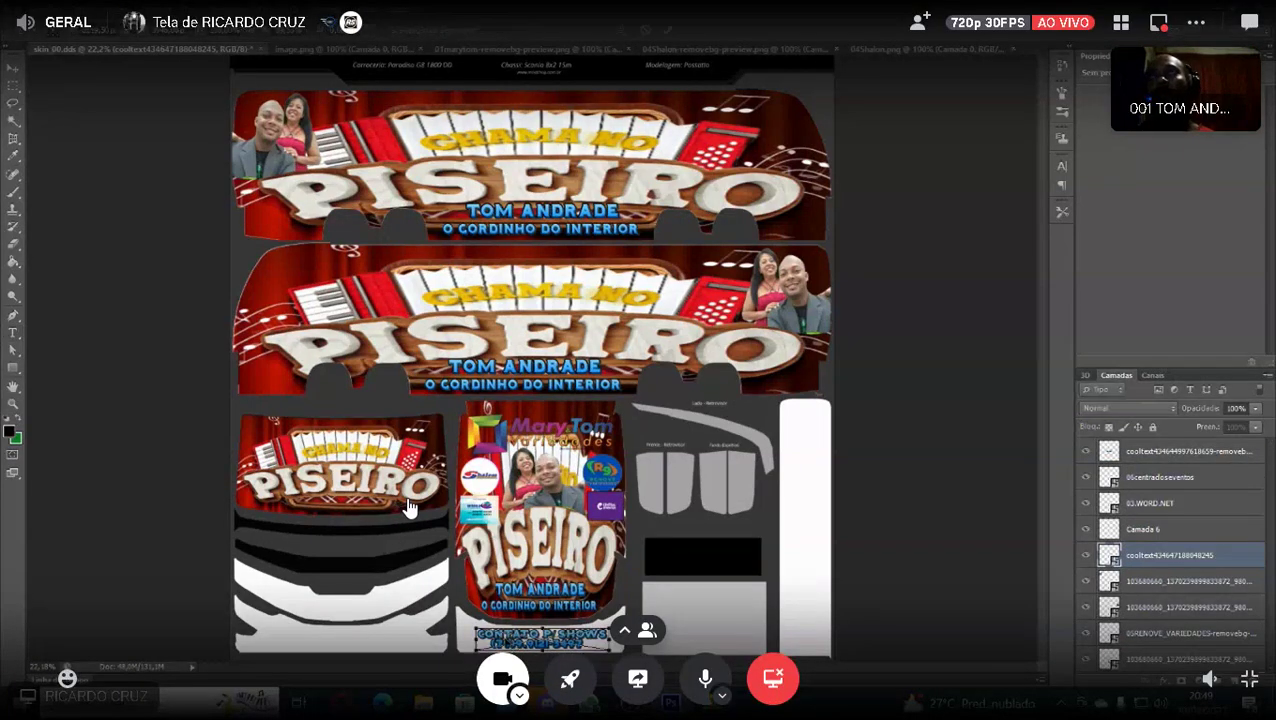
key("Return")
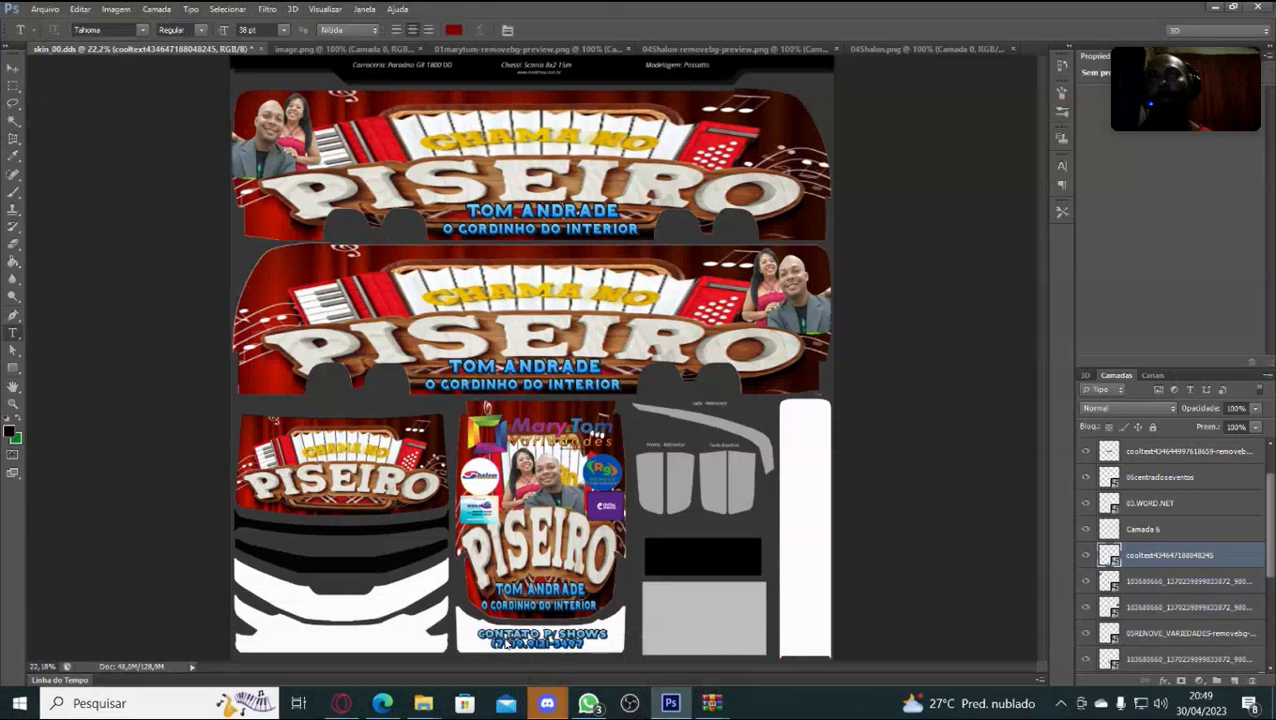
key("ctrl+j")
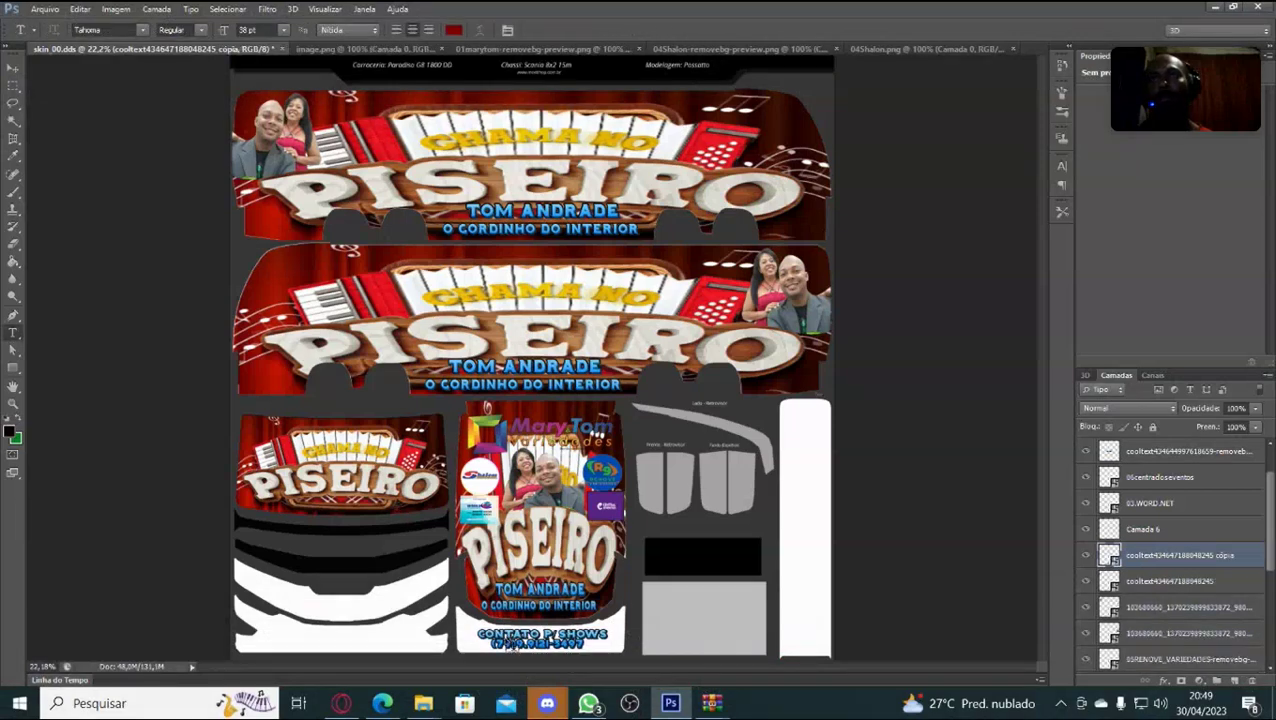
key("ctrl+t")
Move the CONTATO copy left and up onto the left PISEIRO front panel.
key("Left")
key("Left")
key("Left")
key("Left")
key("shift+Left")
key("shift+Left")
key("shift+Left")
key("shift+Left")
key("shift+Left")
key("shift+Left")
key("shift+Left")
key("shift+Left")
key("shift+Left")
key("shift+Left")
key("shift+Left")
key("shift+Left")
key("shift+Left")
key("shift+Left")
key("shift+Left")
key("shift+Left")
key("shift+Left")
key("shift+Left")
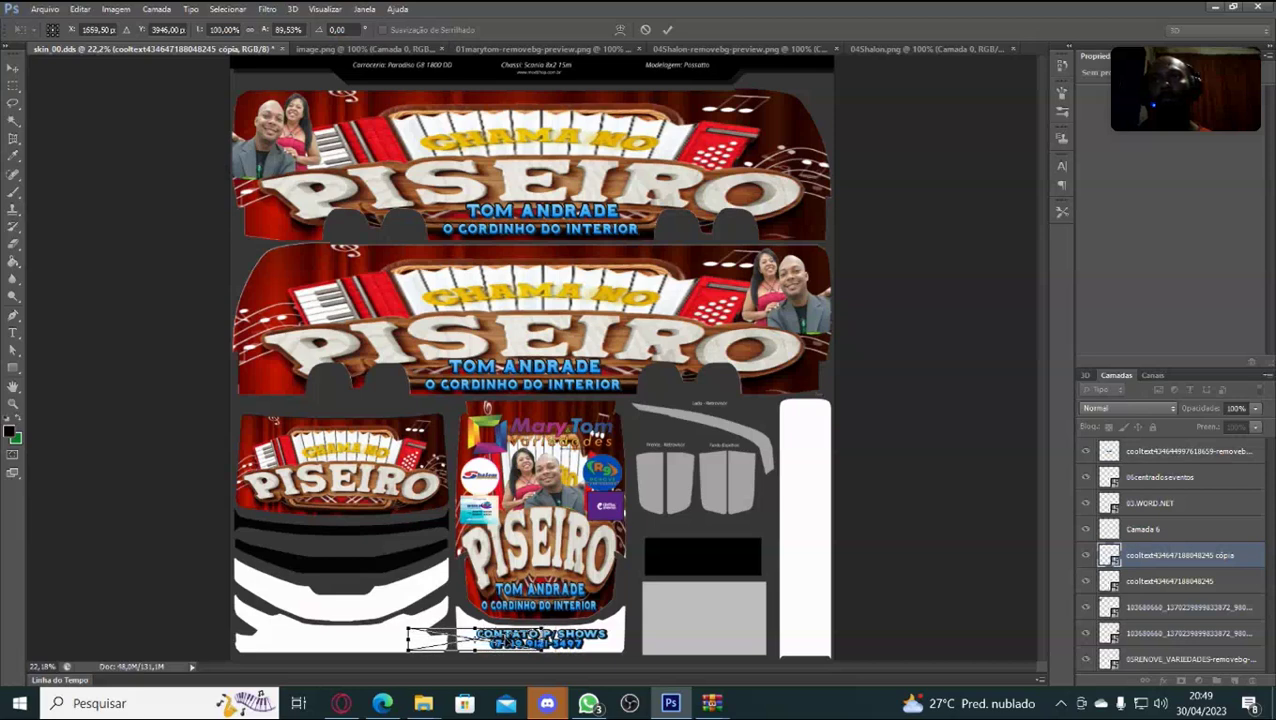
key("shift+Left")
key("shift+Left")
key("shift+Left")
key("shift+Left")
key("shift+Left")
key("shift+Left")
key("shift+Left")
key("shift+Left")
key("shift+Left")
key("shift+Left")
key("shift+Left")
key("shift+Left")
key("shift+Left")
key("shift+Left")
key("shift+Left")
key("shift+Left")
key("shift+Left")
key("shift+Left")
key("shift+Left")
key("shift+Left")
key("shift+Left")
key("shift+Left")
key("shift+Left")
key("shift+Left")
key("shift+Left")
key("shift+Left")
key("shift+Left")
key("shift+Left")
key("shift+Left")
key("shift+Left")
key("shift+Left")
key("shift+Left")
key("shift+Left")
key("shift+Left")
key("shift+Left")
key("shift+Left")
key("shift+Left")
key("shift+Left")
key("shift+Left")
key("shift+Left")
key("shift+Left")
key("shift+Left")
key("shift+Left")
key("shift+Left")
key("shift+Left")
key("shift+Left")
key("shift+Left")
key("shift+Left")
key("shift+Left")
key("shift+Left")
key("shift+Left")
key("shift+Left")
key("shift+Left")
key("shift+Left")
key("shift+Left")
key("shift+Left")
key("shift+Left")
key("shift+Left")
key("shift+Left")
key("shift+Left")
key("shift+Left")
key("shift+Left")
key("shift+Left")
key("shift+Left")
key("shift+Left")
key("shift+Left")
key("shift+Left")
key("shift+Left")
key("shift+Left")
key("shift+Left")
key("shift+Left")
key("shift+Left")
key("shift+Left")
key("shift+Left")
key("shift+Left")
key("shift+Left")
key("shift+Left")
key("shift+Left")
key("shift+Left")
key("shift+Left")
key("shift+Left")
key("shift+Left")
key("shift+Left")
key("shift+Left")
key("shift+Left")
key("shift+Left")
key("shift+Left")
key("shift+Left")
key("shift+Left")
key("shift+Left")
key("shift+Left")
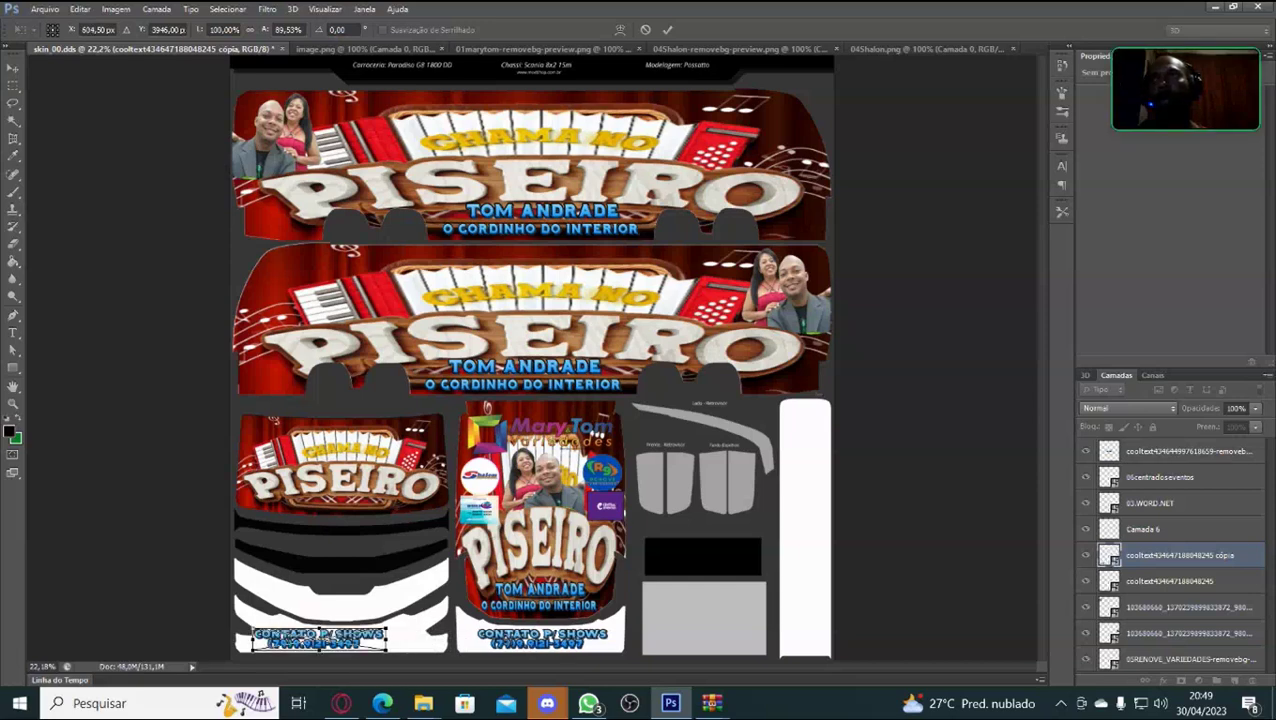
key("shift+Left")
key("shift+Right")
key("shift+Right")
key("shift+Right")
key("shift+Right")
key("shift+Right")
key("shift+Right")
key("shift+Right")
key("shift+Right")
key("shift+Right")
key("shift+Right")
key("shift+Right")
key("shift+Right")
key("shift+Right")
key("shift+Right")
key("shift+Right")
key("shift+Right")
key("shift+Right")
key("shift+Right")
key("shift+Right")
key("shift+Up")
key("shift+Up")
key("shift+Up")
key("shift+Up")
key("shift+Up")
key("shift+Up")
key("shift+Up")
key("shift+Up")
key("shift+Up")
key("shift+Up")
key("shift+Up")
key("shift+Up")
key("shift+Up")
key("shift+Up")
key("shift+Up")
key("shift+Up")
key("shift+Up")
key("shift+Up")
key("shift+Up")
key("shift+Up")
key("shift+Up")
key("shift+Up")
key("shift+Up")
key("shift+Up")
key("shift+Up")
key("shift+Up")
key("shift+Up")
key("shift+Up")
key("shift+Up")
key("shift+Up")
key("shift+Up")
key("shift+Up")
key("shift+Up")
key("shift+Up")
key("shift+Up")
key("shift+Up")
key("shift+Up")
key("shift+Up")
key("shift+Up")
key("shift+Up")
key("shift+Up")
key("shift+Up")
key("shift+Up")
key("shift+Up")
key("shift+Up")
key("shift+Up")
key("shift+Up")
key("shift+Up")
key("shift+Up")
key("shift+Up")
key("shift+Up")
key("shift+Up")
key("shift+Up")
key("shift+Up")
key("shift+Up")
key("shift+Up")
key("shift+Up")
key("shift+Up")
key("shift+Up")
key("shift+Up")
key("shift+Up")
key("shift+Up")
key("shift+Up")
key("shift+Up")
key("shift+Up")
key("shift+Up")
key("shift+Up")
key("shift+Up")
key("shift+Up")
key("shift+Up")
key("shift+Up")
key("shift+Up")
key("shift+Up")
key("shift+Up")
key("shift+Up")
key("shift+Up")
key("shift+Up")
key("shift+Up")
key("shift+Up")
key("shift+Up")
key("shift+Up")
key("shift+Up")
key("shift+Up")
key("shift+Up")
key("shift+Up")
key("shift+Up")
key("shift+Up")
key("shift+Up")
key("shift+Up")
key("shift+Up")
key("shift+Up")
key("shift+Up")
key("shift+Up")
key("shift+Up")
key("shift+Up")
key("shift+Up")
key("shift+Up")
key("shift+Up")
key("shift+Up")
key("shift+Up")
key("shift+Up")
key("shift+Up")
key("shift+Up")
key("shift+Up")
key("shift+Up")
key("shift+Up")
key("shift+Up")
key("shift+Up")
key("shift+Up")
key("shift+Up")
key("shift+Up")
key("shift+Up")
key("shift+Up")
key("shift+Up")
key("shift+Up")
key("shift+Up")
key("shift+Up")
key("shift+Up")
key("shift+Up")
key("shift+Up")
key("shift+Up")
key("shift+Up")
key("shift+Up")
key("shift+Up")
key("shift+Up")
key("shift+Up")
key("shift+Up")
key("shift+Up")
key("shift+Up")
key("shift+Up")
key("shift+Up")
key("shift+Up")
key("shift+Up")
key("shift+Up")
key("shift+Up")
key("shift+Up")
key("shift+Up")
key("shift+Up")
key("shift+Up")
key("shift+Up")
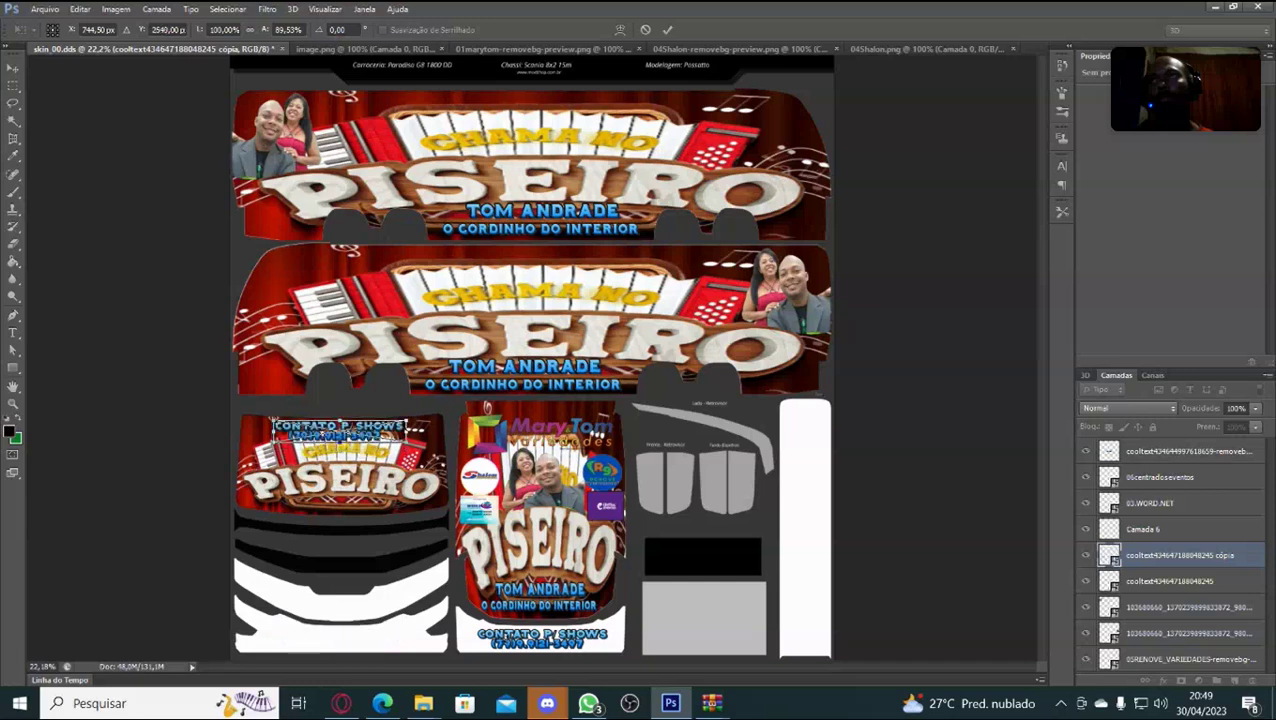
Fine-tune the CONTATO copy a few pixels down and left, then commit the transform.
key("Right")
key("Right")
key("Right")
key("Right")
key("Right")
key("Right")
key("Right")
key("Right")
key("Right")
key("Right")
key("Right")
key("Right")
key("Right")
key("Right")
key("Right")
key("Right")
key("Right")
key("Right")
key("Right")
key("Right")
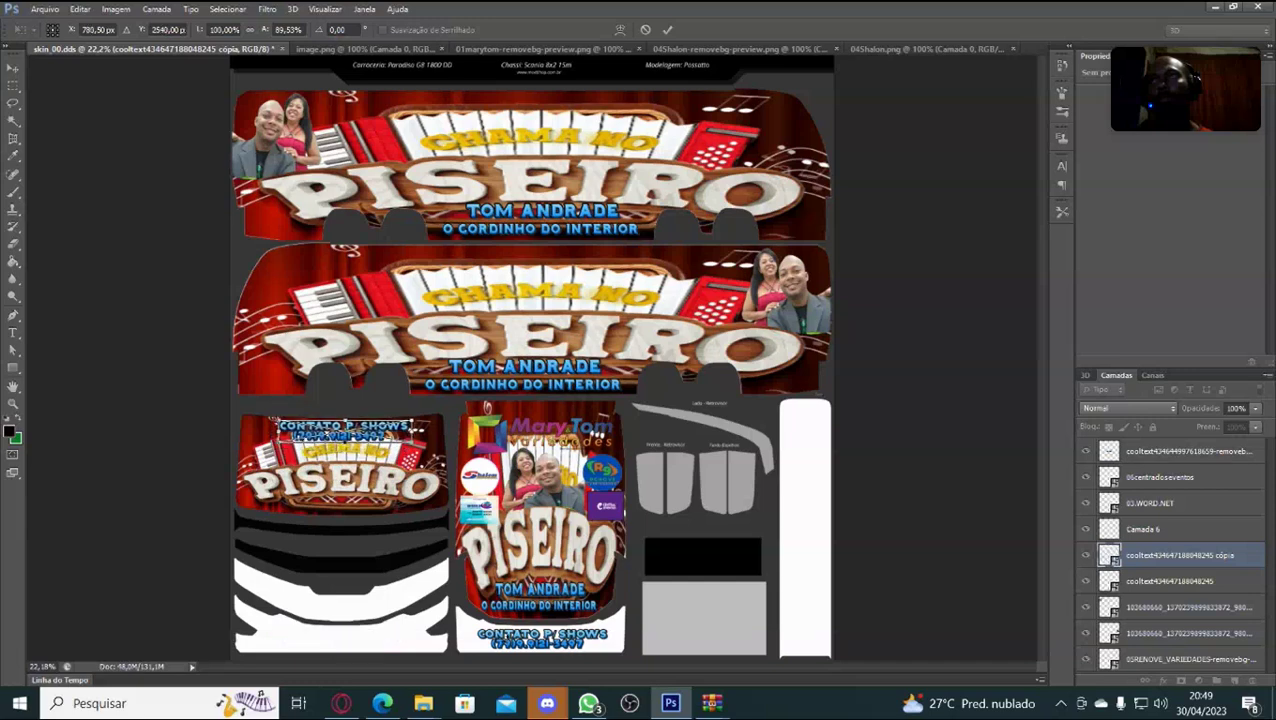
key("Left")
key("Left")
key("Left")
key("Left")
key("Left")
key("Left")
key("Left")
key("Left")
key("Left")
key("Down")
key("Down")
key("Down")
key("Down")
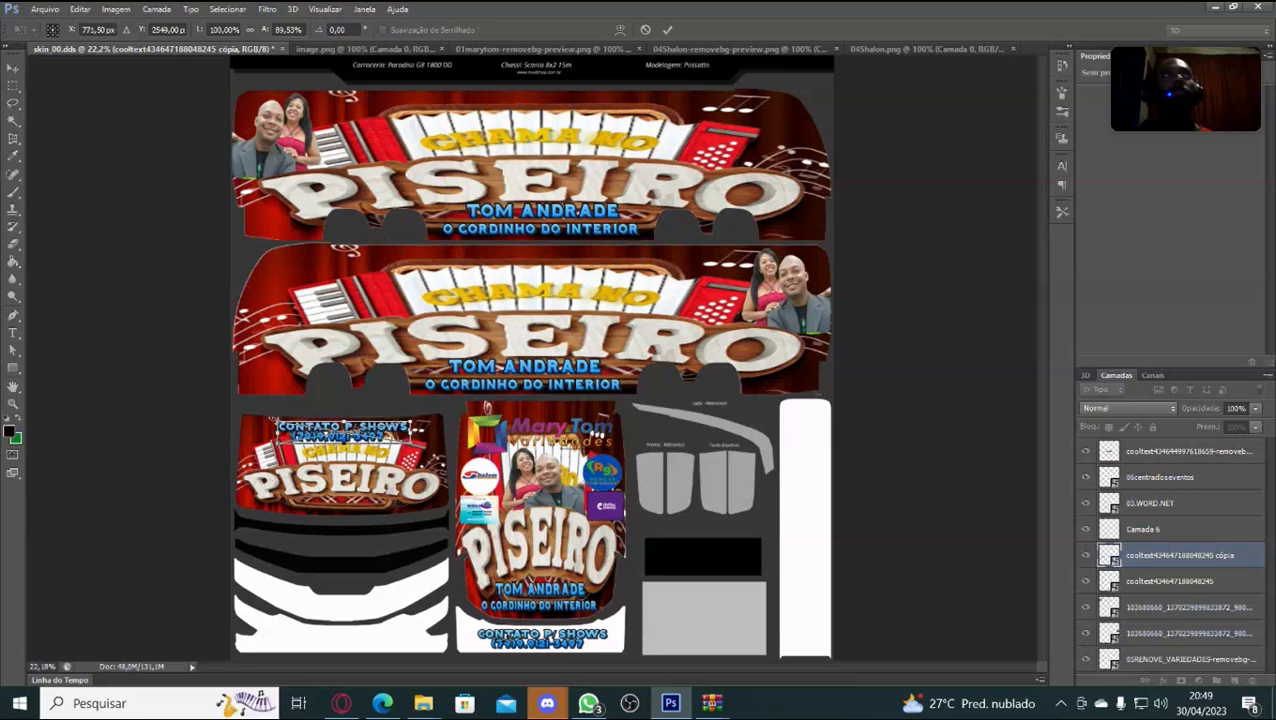
key("Down")
key("Down")
key("Down")
key("Down")
key("Down")
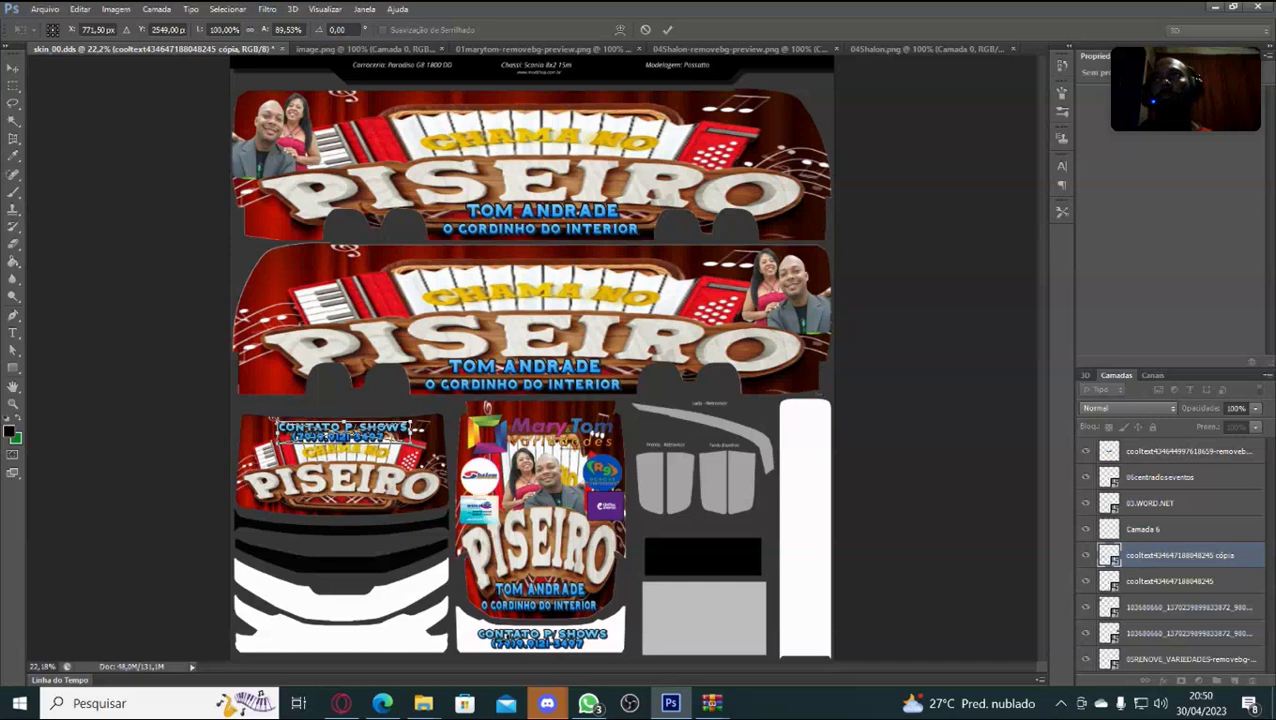
key("Left")
key("Left")
key("Left")
key("Left")
key("Left")
key("Left")
key("Left")
key("Left")
key("Left")
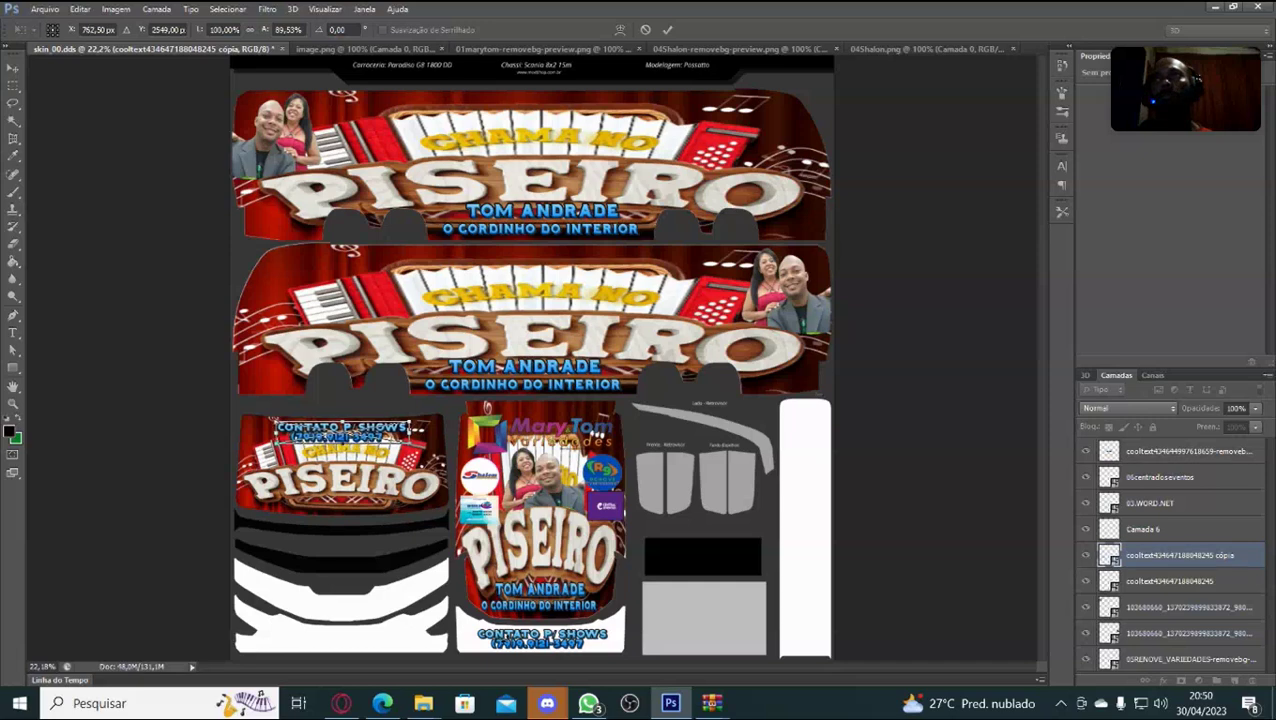
key("t")
key("Return")
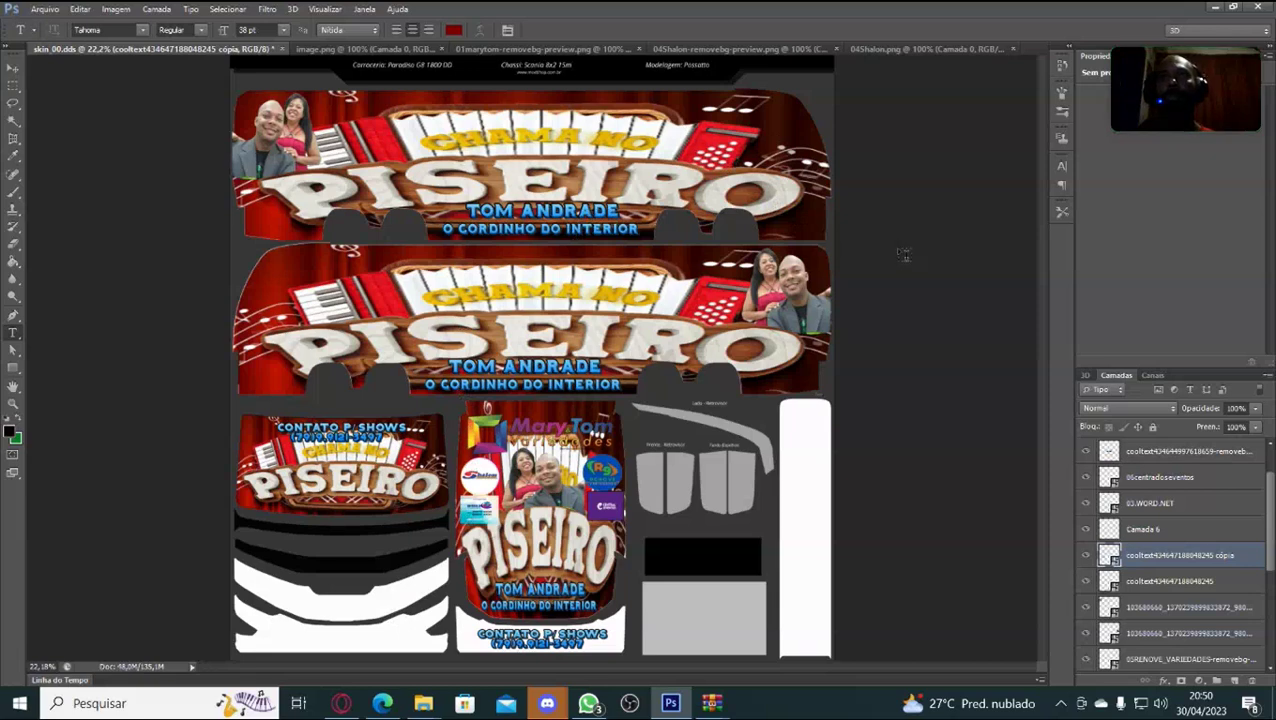
With the Paint Bucket, set the foreground to dark red (991303) sampled from the banner.
mouse_move(416, 512)
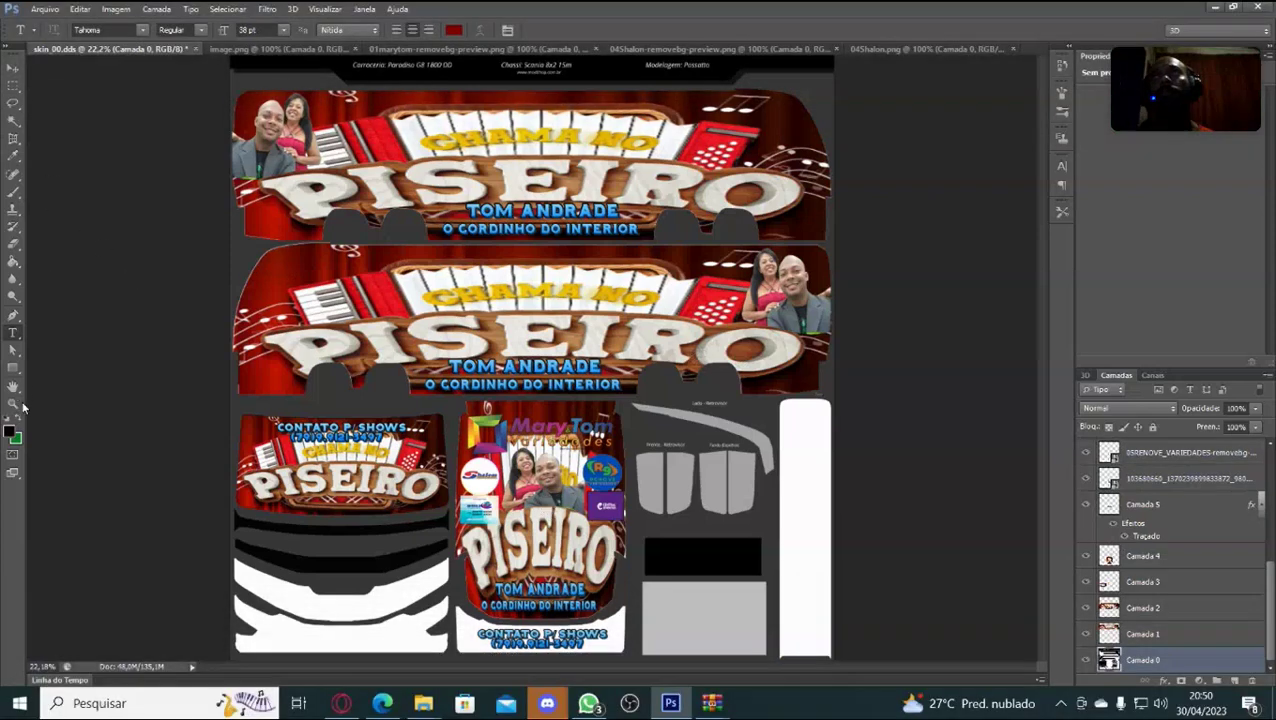
left_click(14, 264)
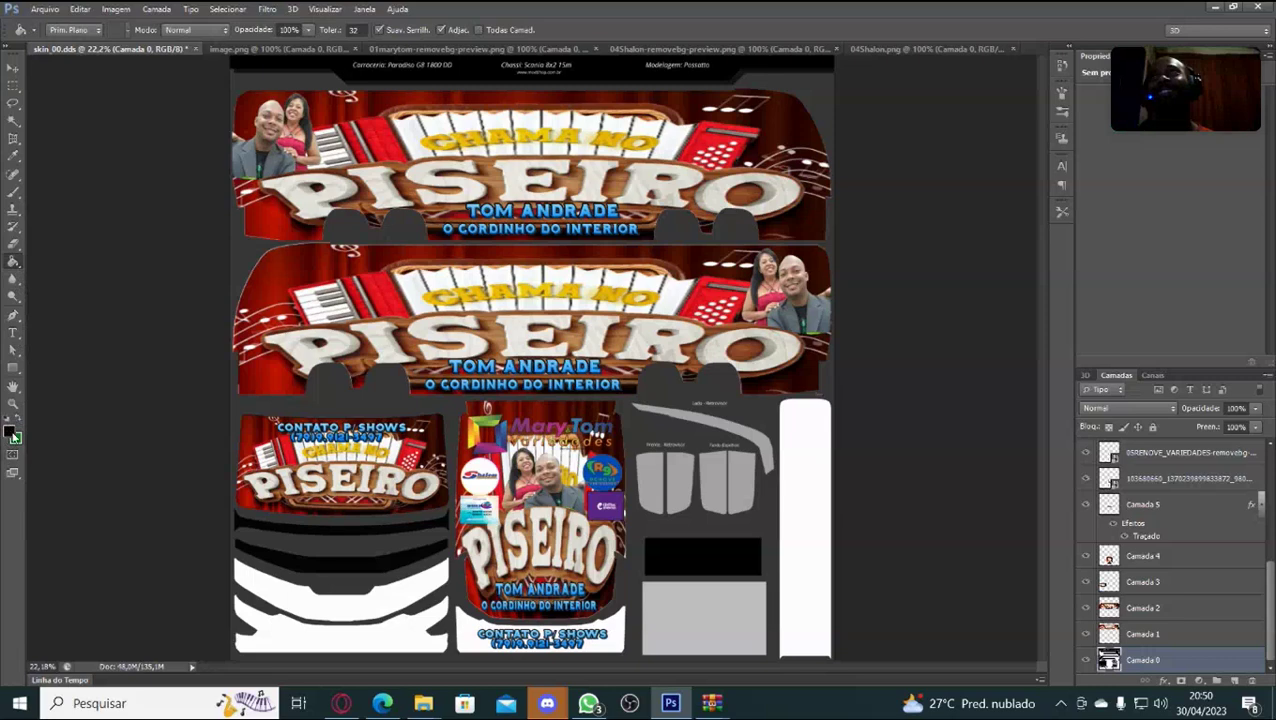
left_click(12, 435)
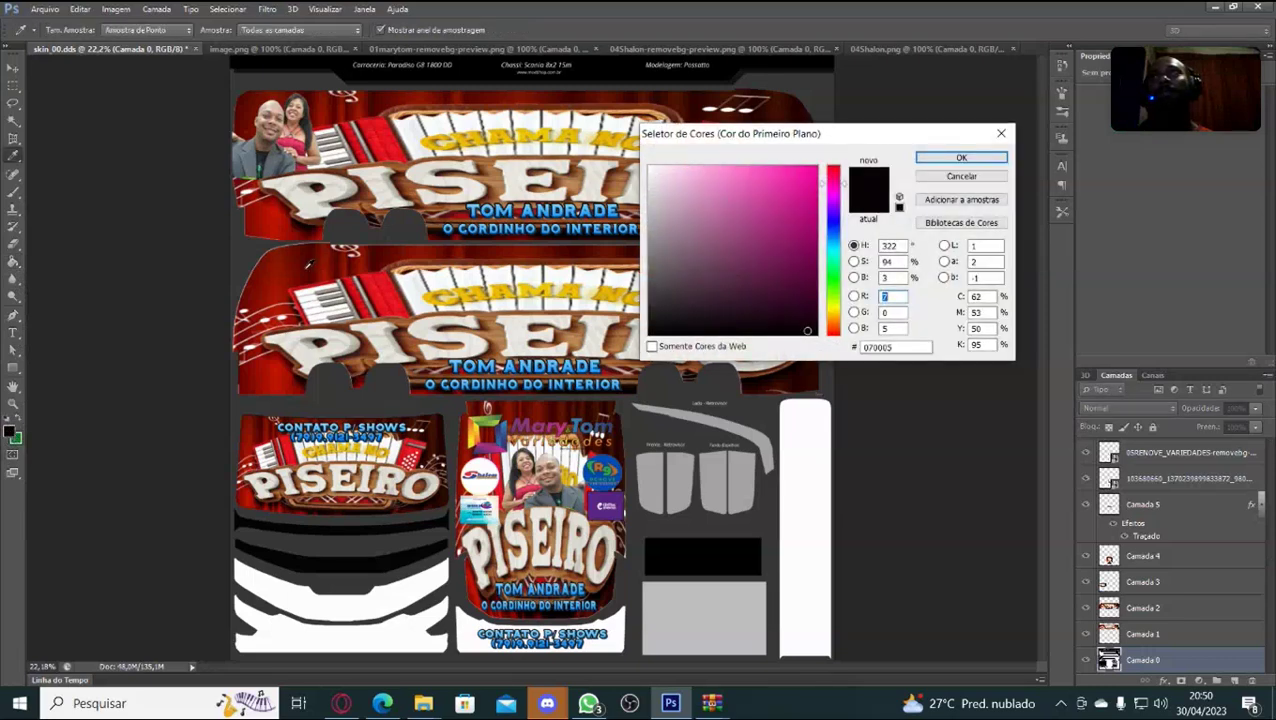
left_click(284, 275)
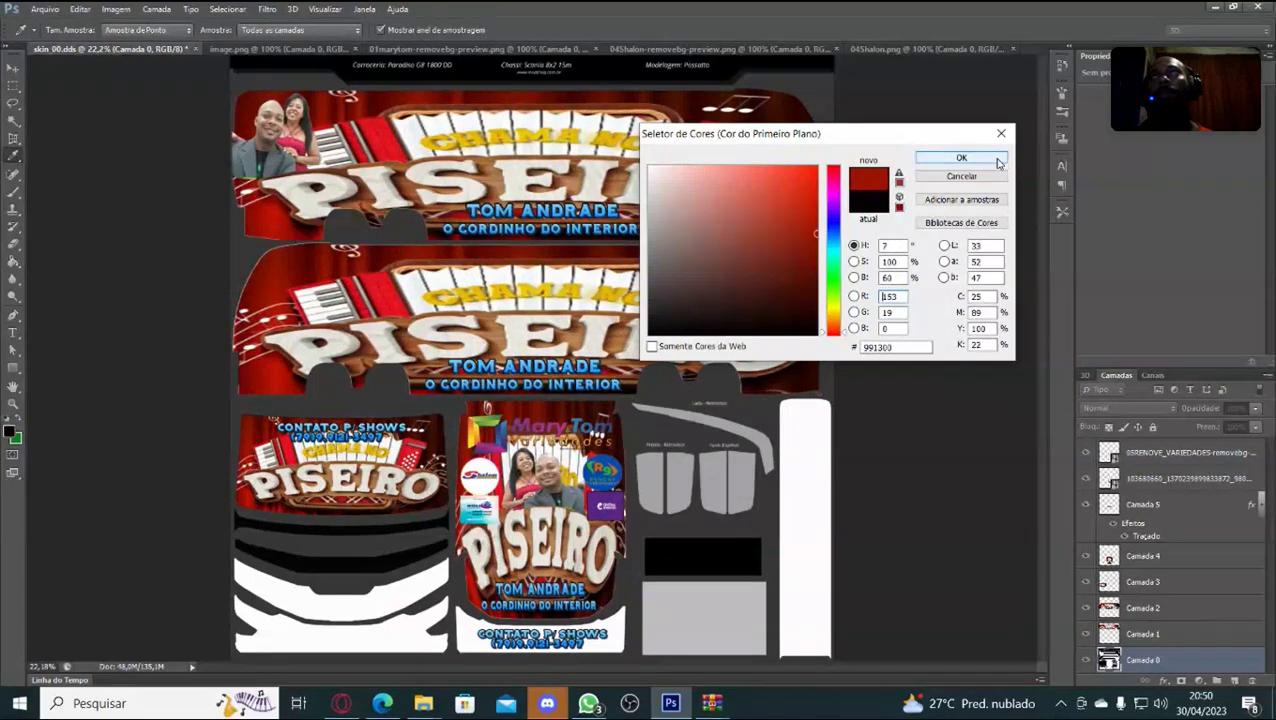
left_click(960, 160)
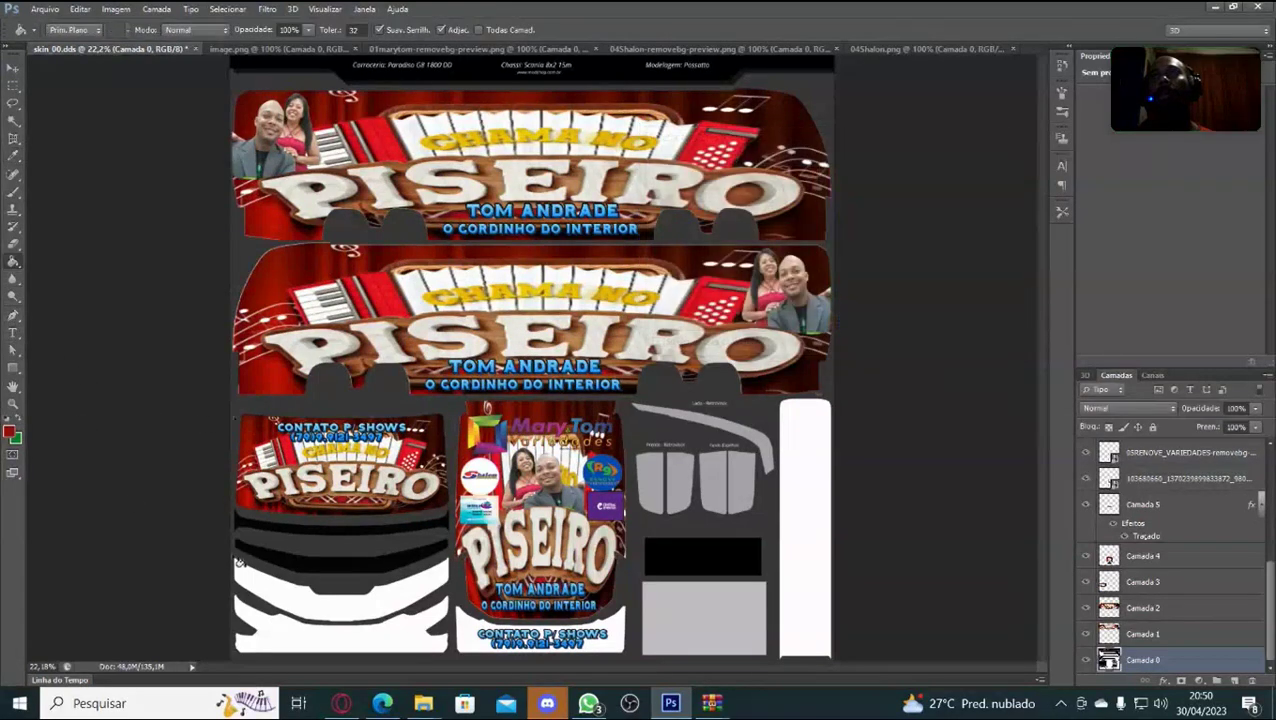
Fill the white lower bands, light grey rectangle and first window dark red.
left_click(357, 605)
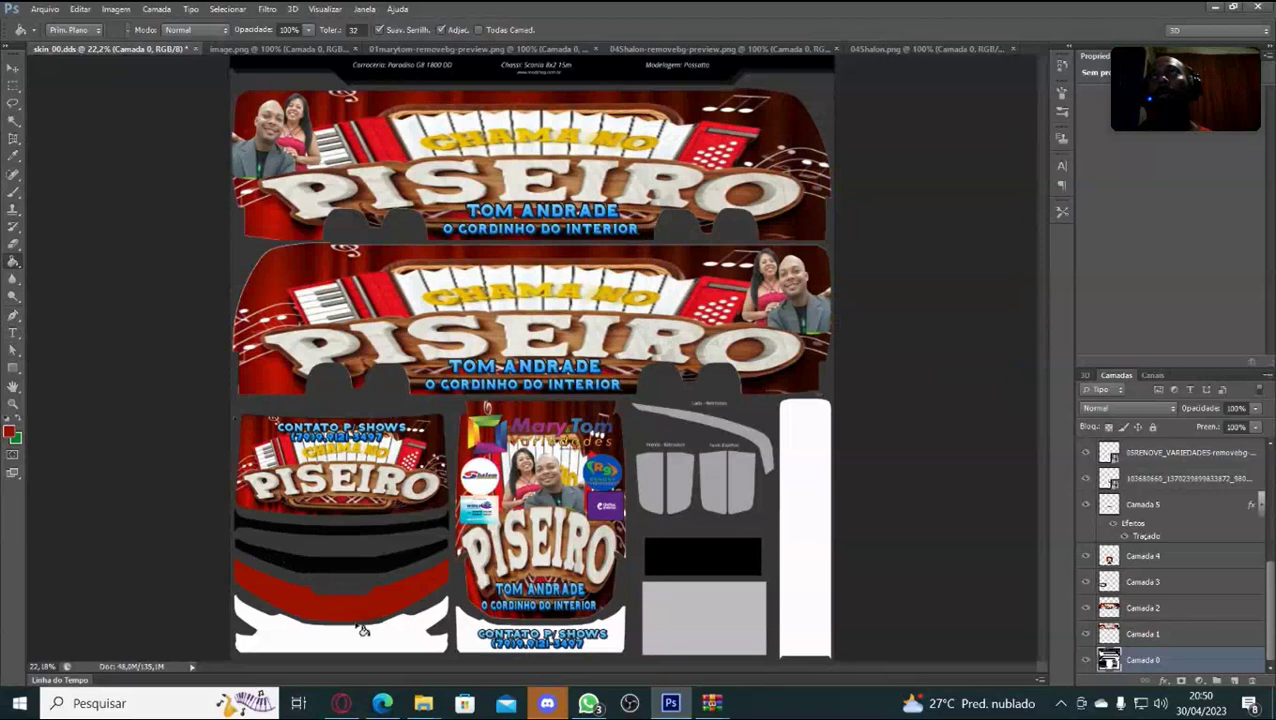
left_click(372, 635)
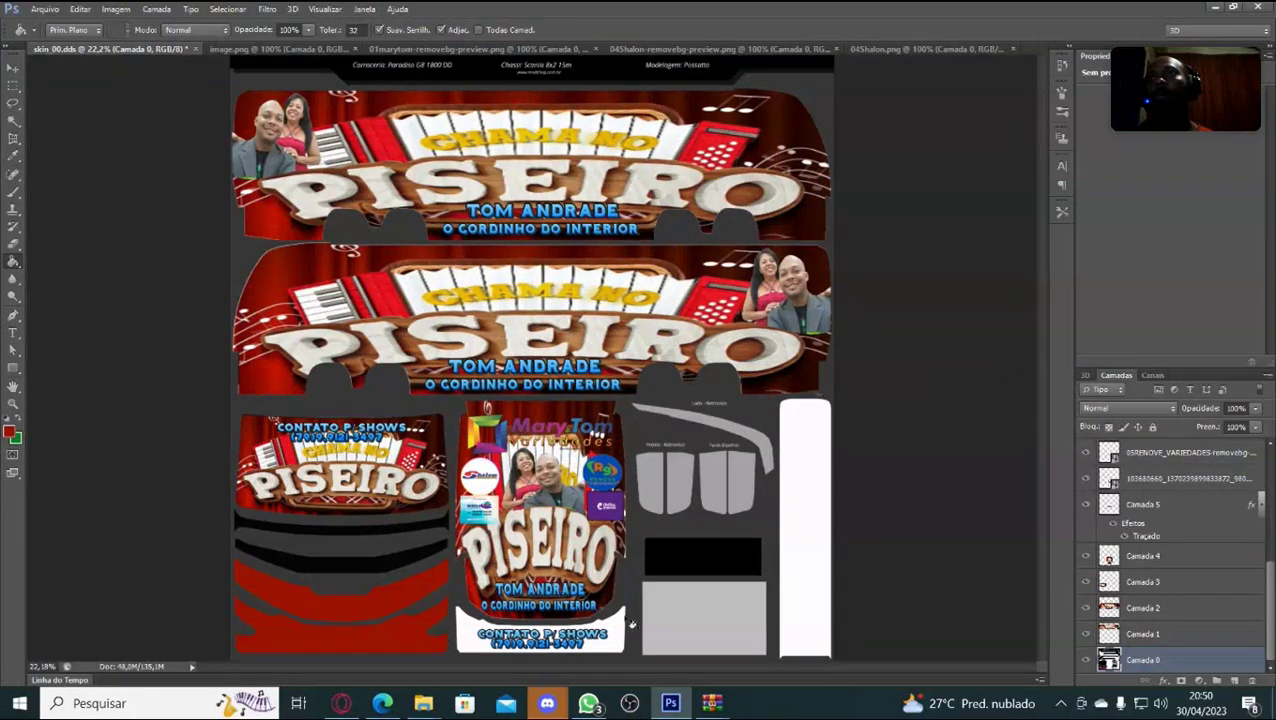
left_click(688, 605)
left_click(648, 484)
left_click(677, 481)
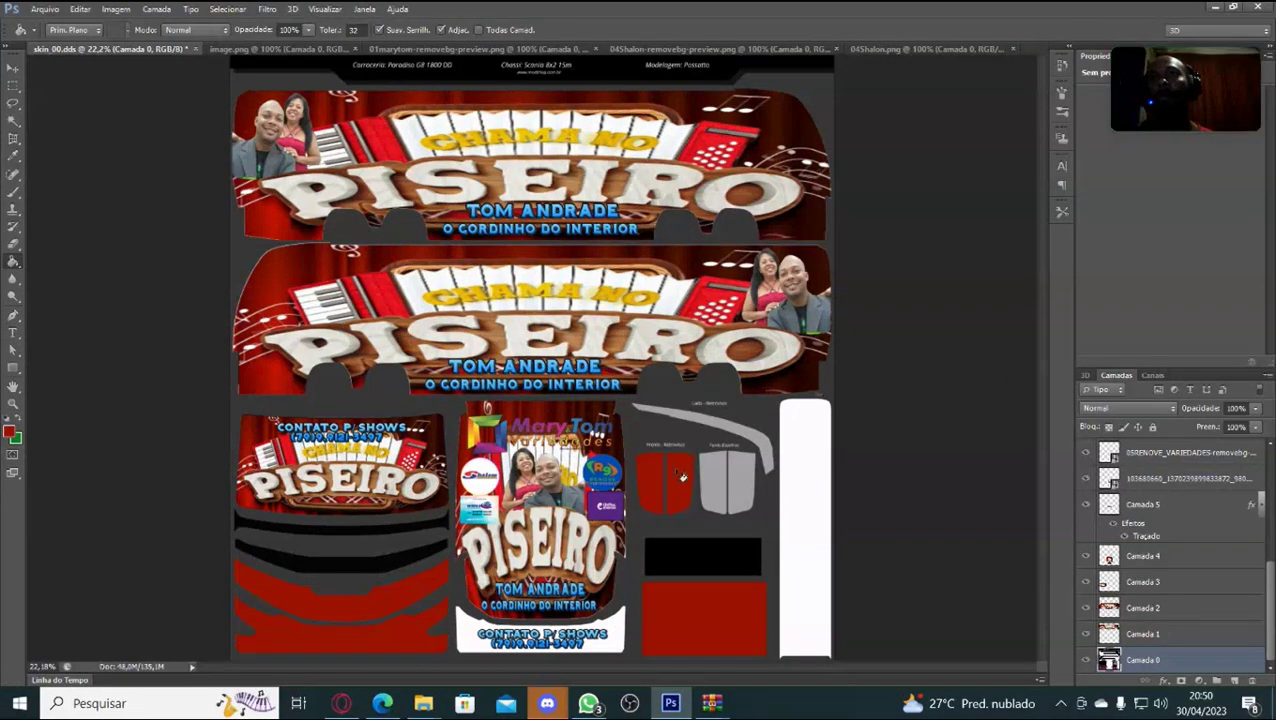
Fill the grey curved strip, second window and tall right-hand white strip dark red.
left_click(743, 433)
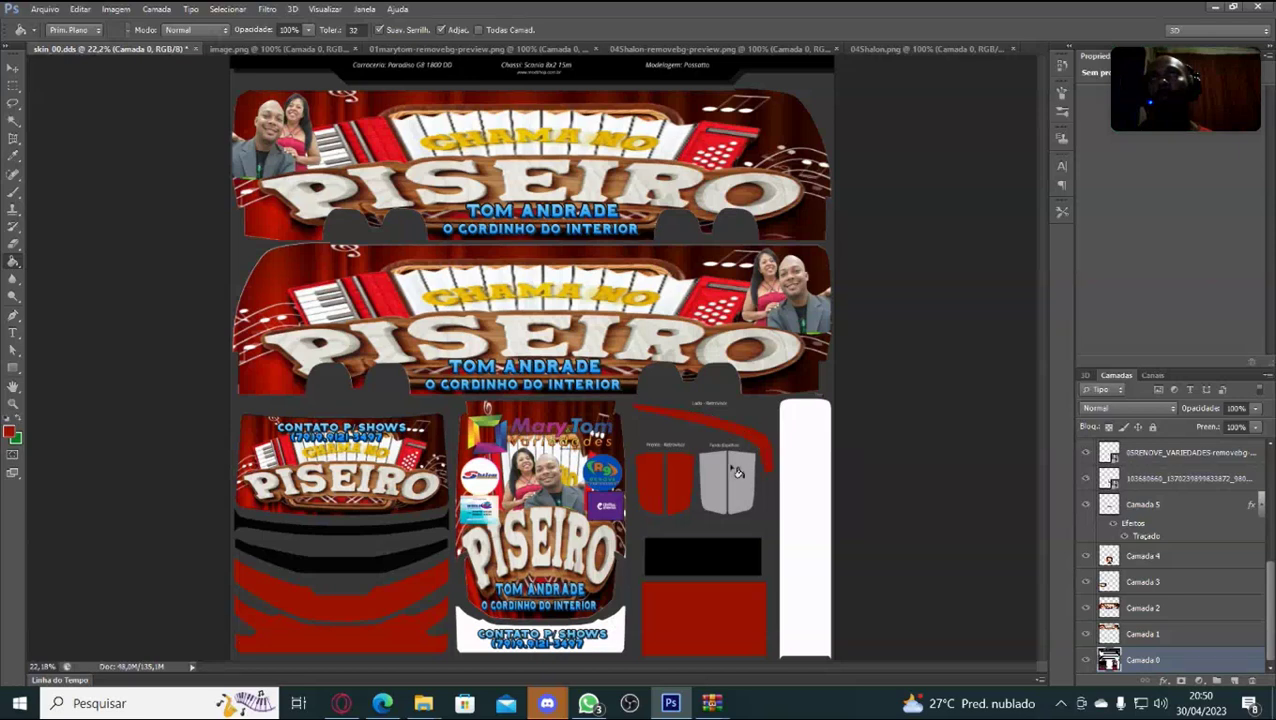
left_click(737, 470)
left_click(715, 481)
left_click(806, 472)
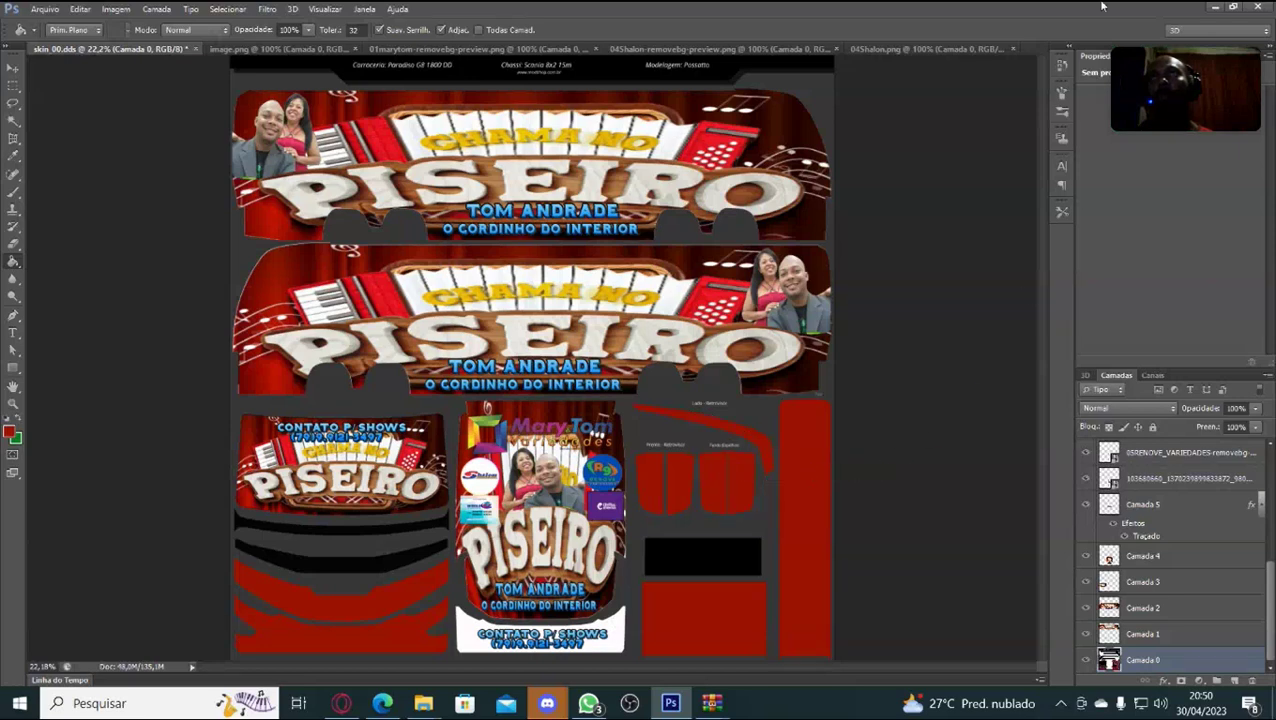
mouse_move(490, 443)
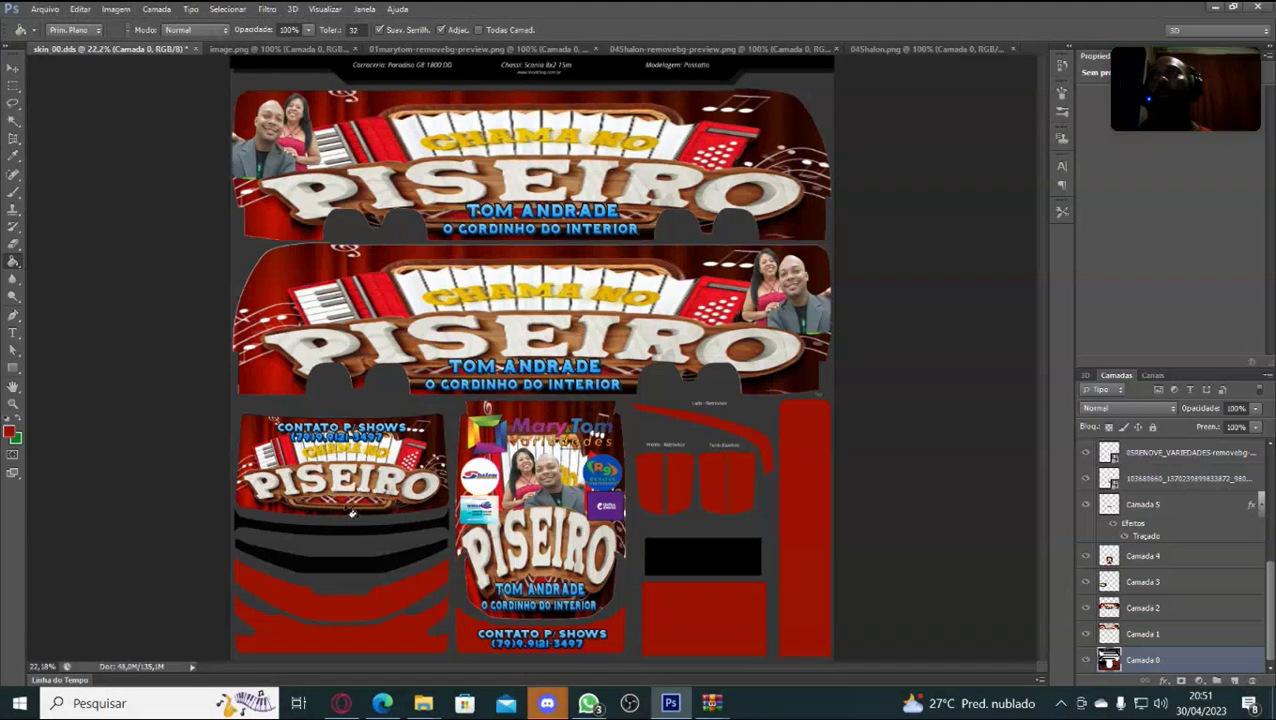
mouse_move(475, 467)
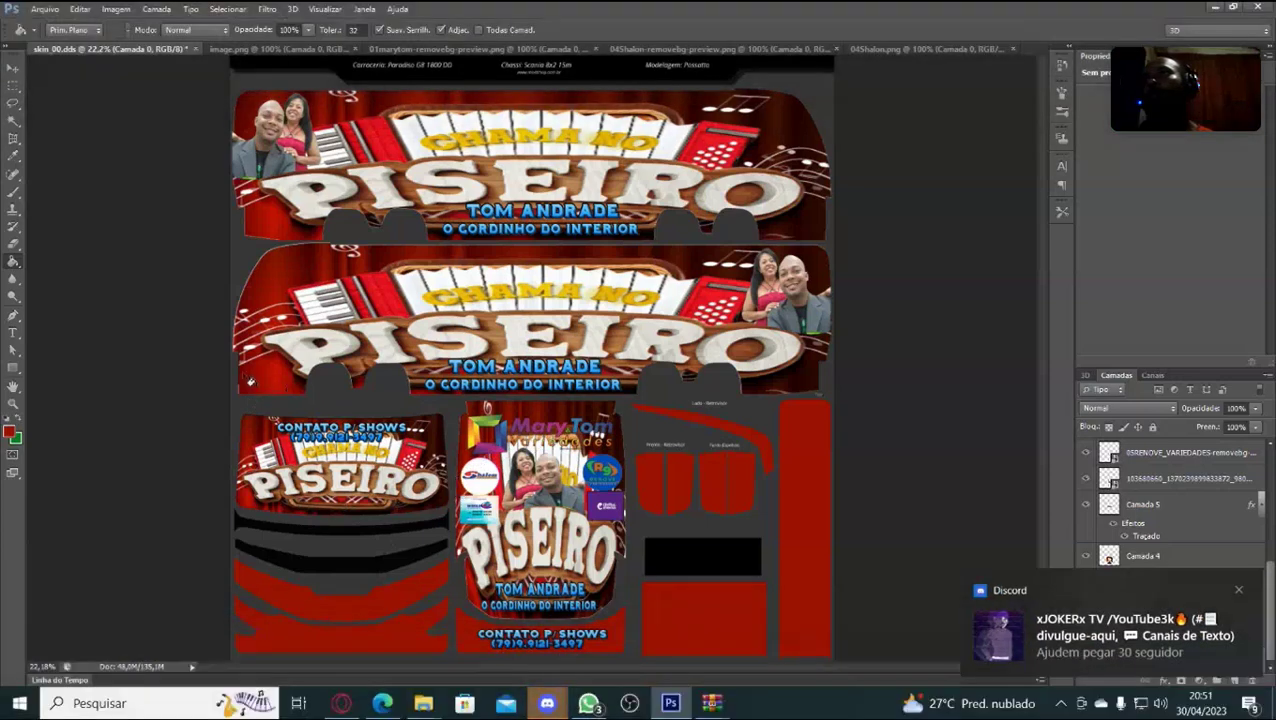
mouse_move(530, 481)
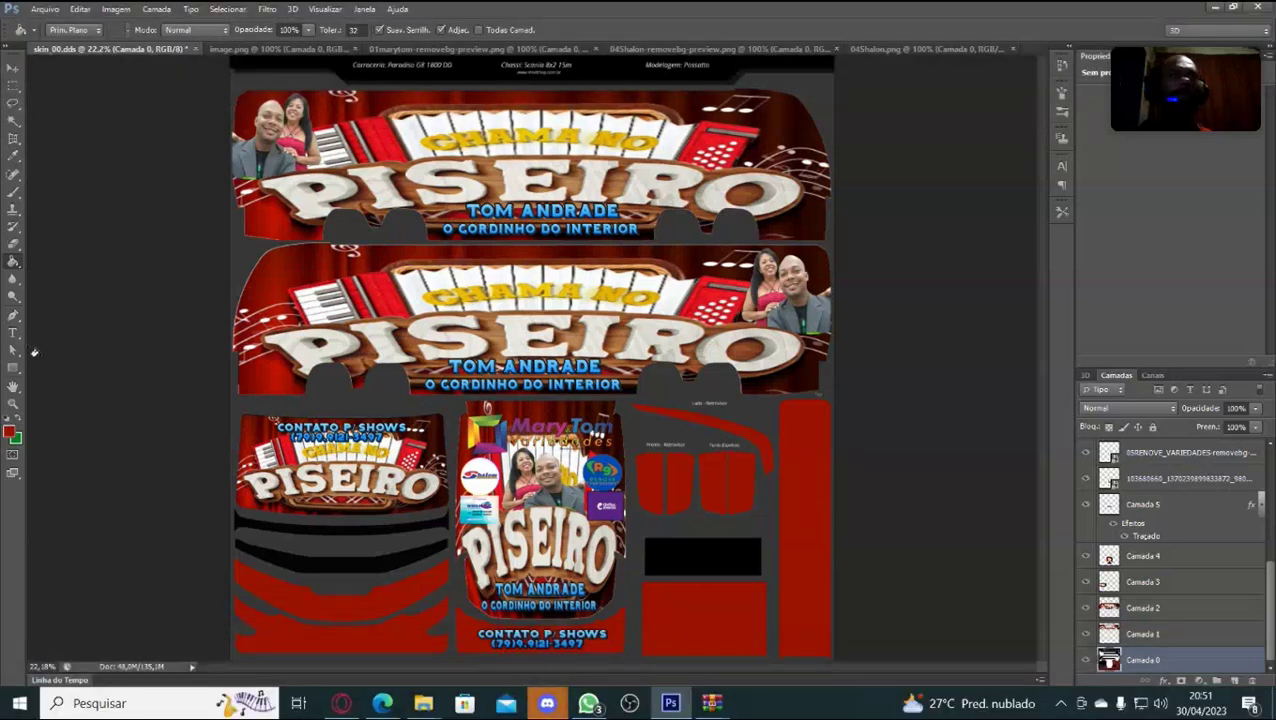
left_click(12, 72)
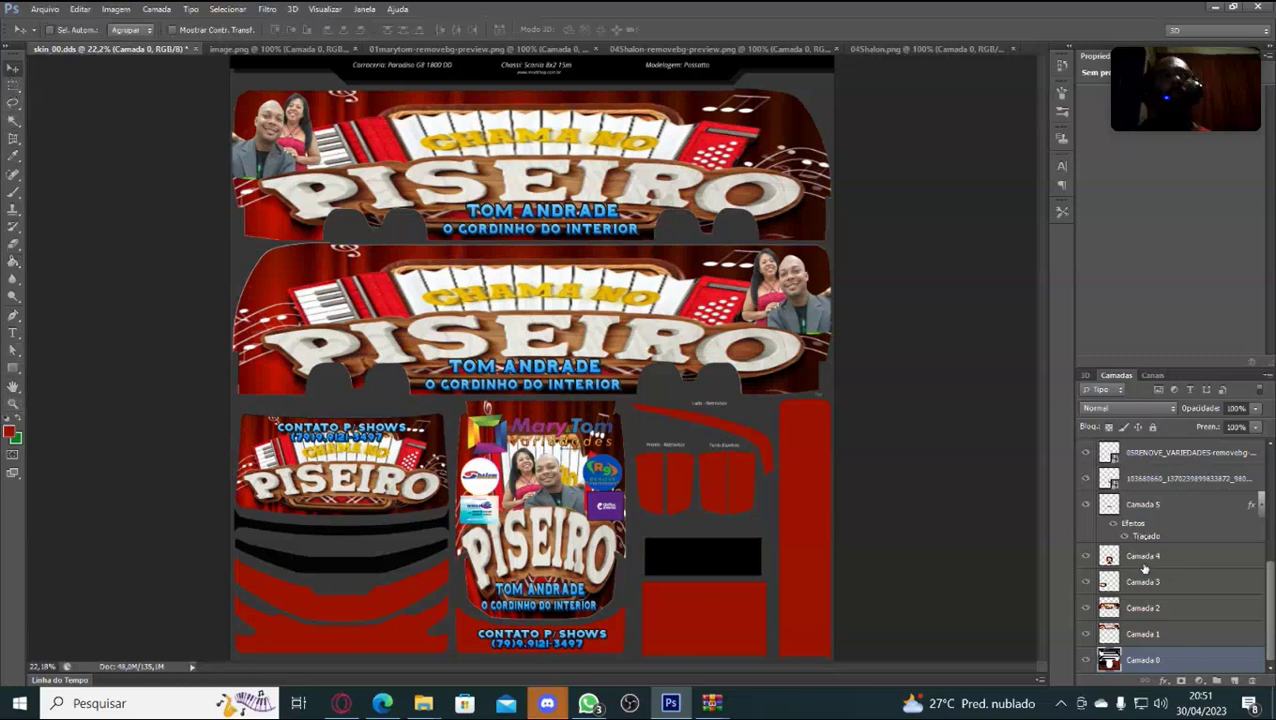
Select the Camada 5 Mary Tom logo layer and duplicate it as Camada 5 cópia.
left_click(1087, 505)
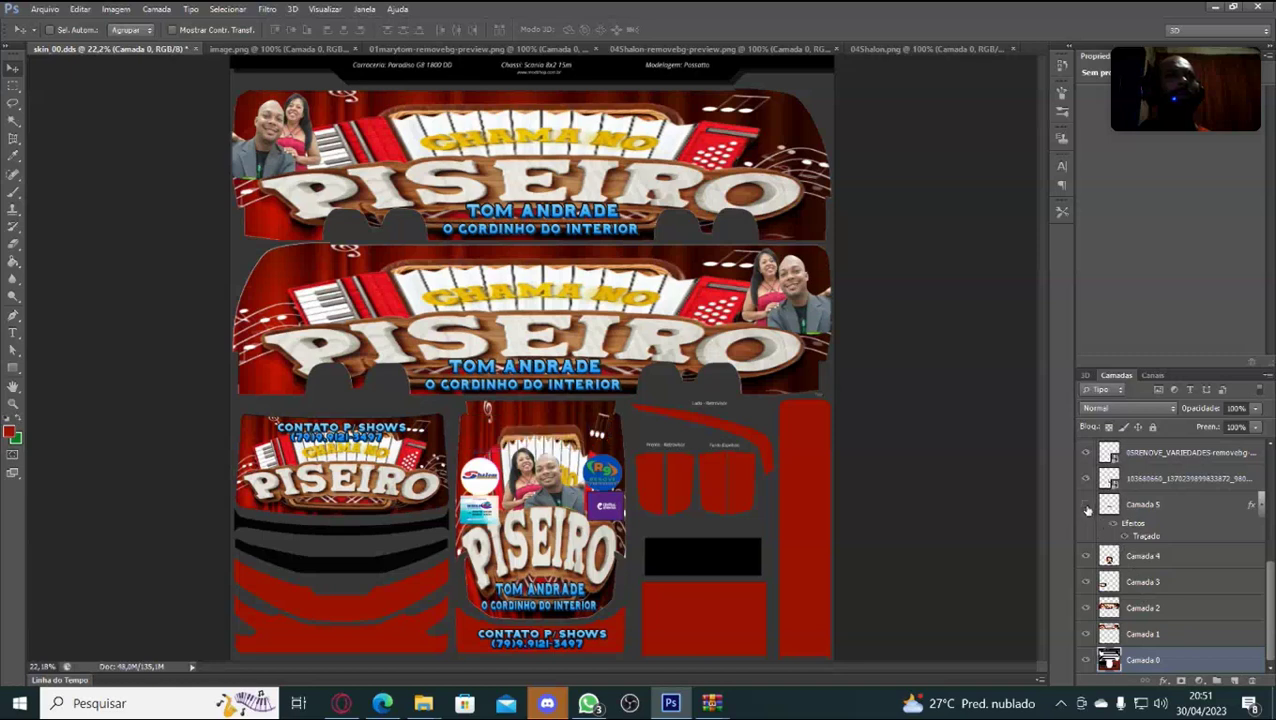
left_click(1087, 506)
left_click(1177, 507)
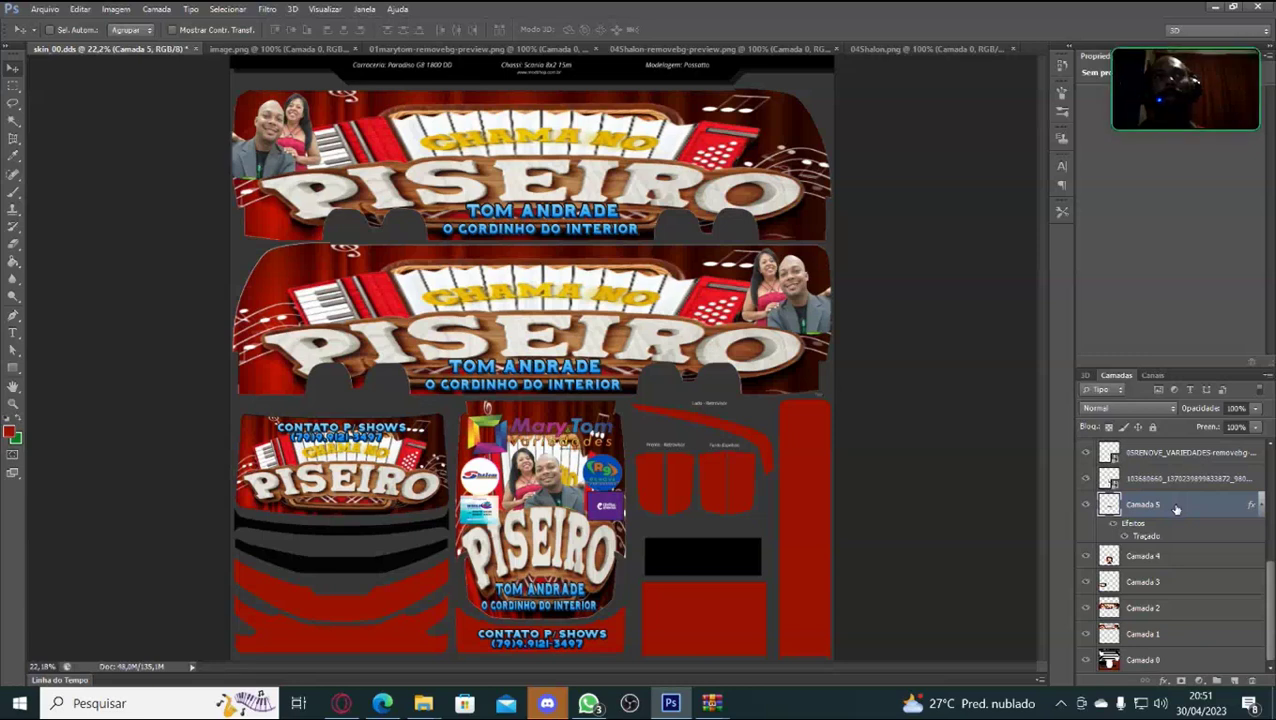
key("ctrl+j")
key("t")
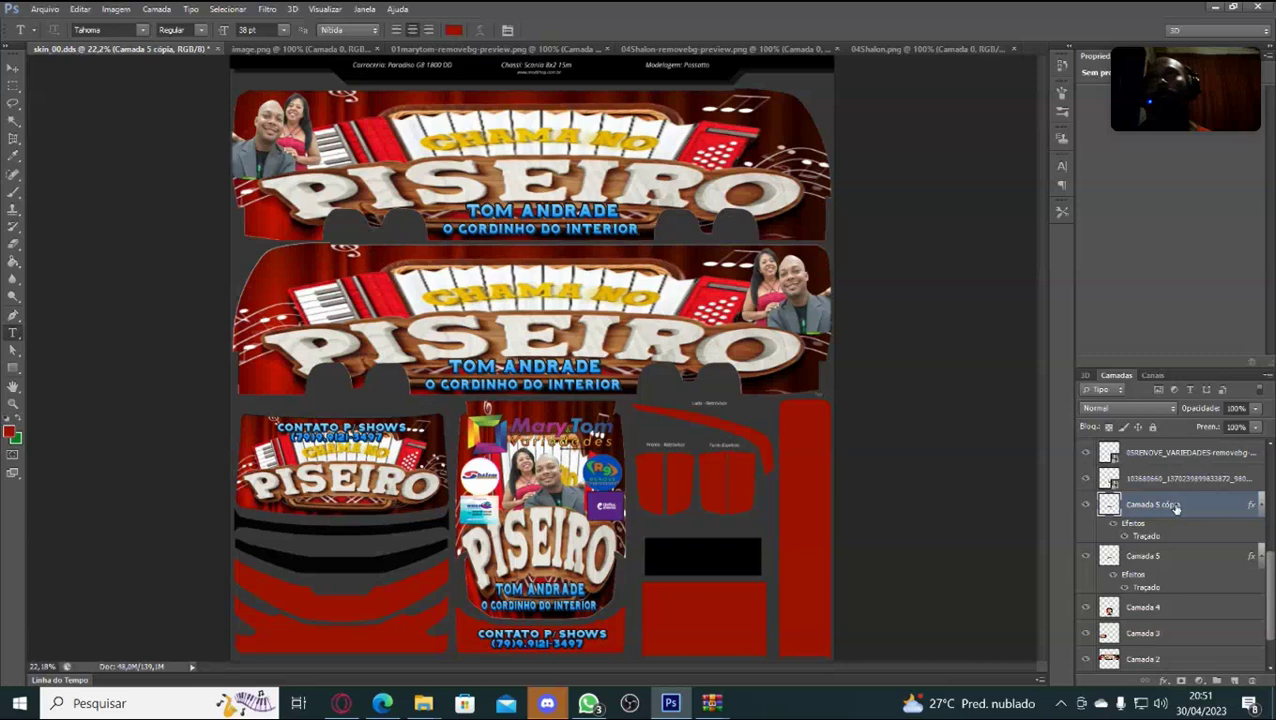
Shrink the Mary Tom logo copy to about a third and place it at the second banner's lower-left.
mouse_move(122, 607)
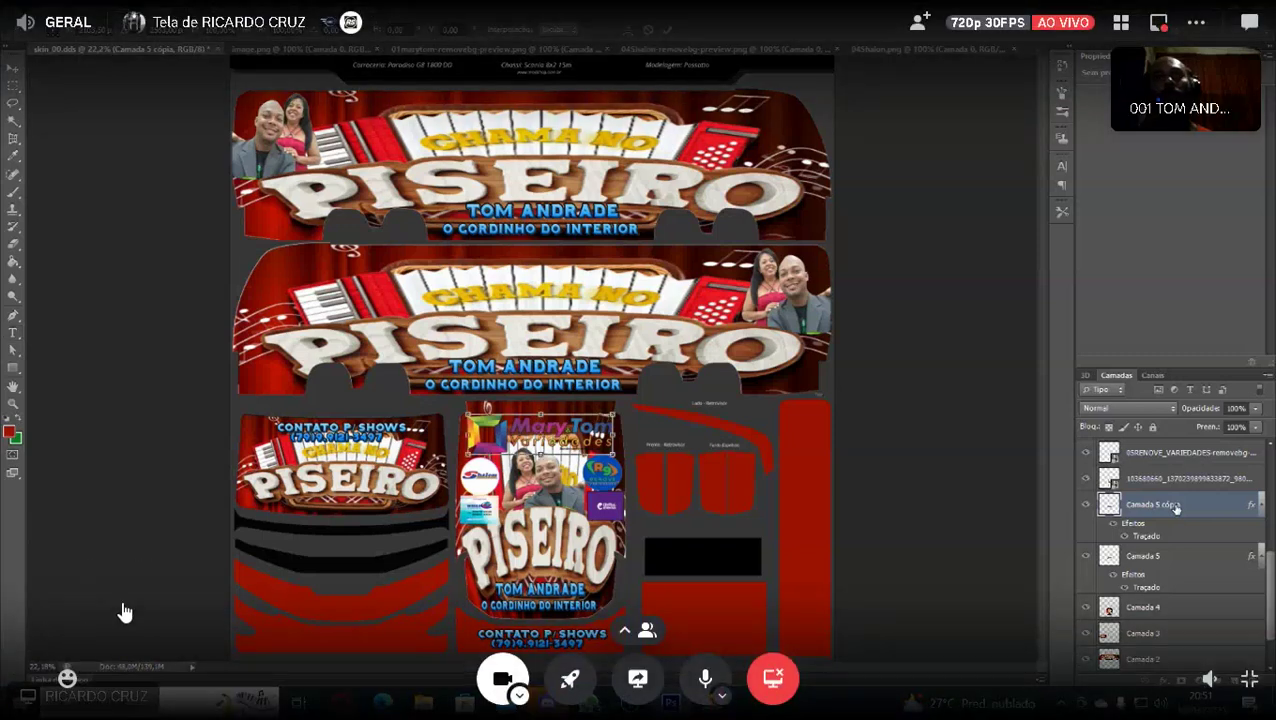
key("ctrl+t")
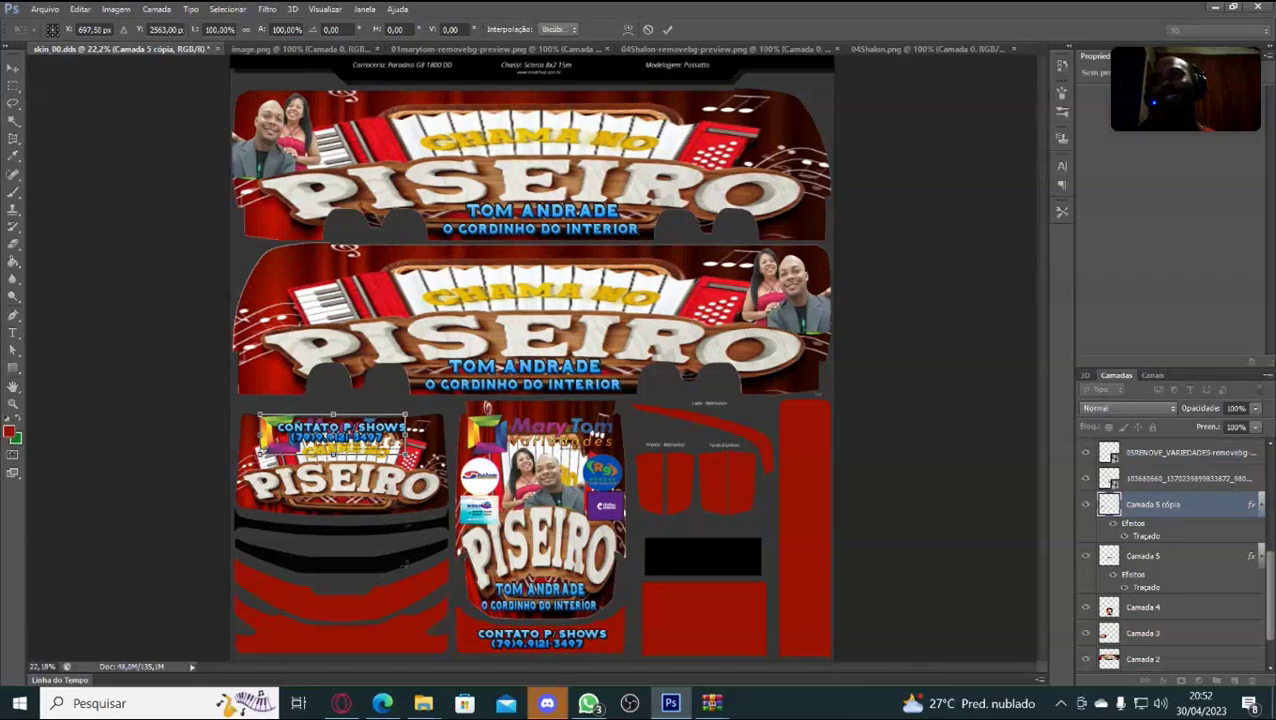
left_click_drag(335, 440, 291, 375)
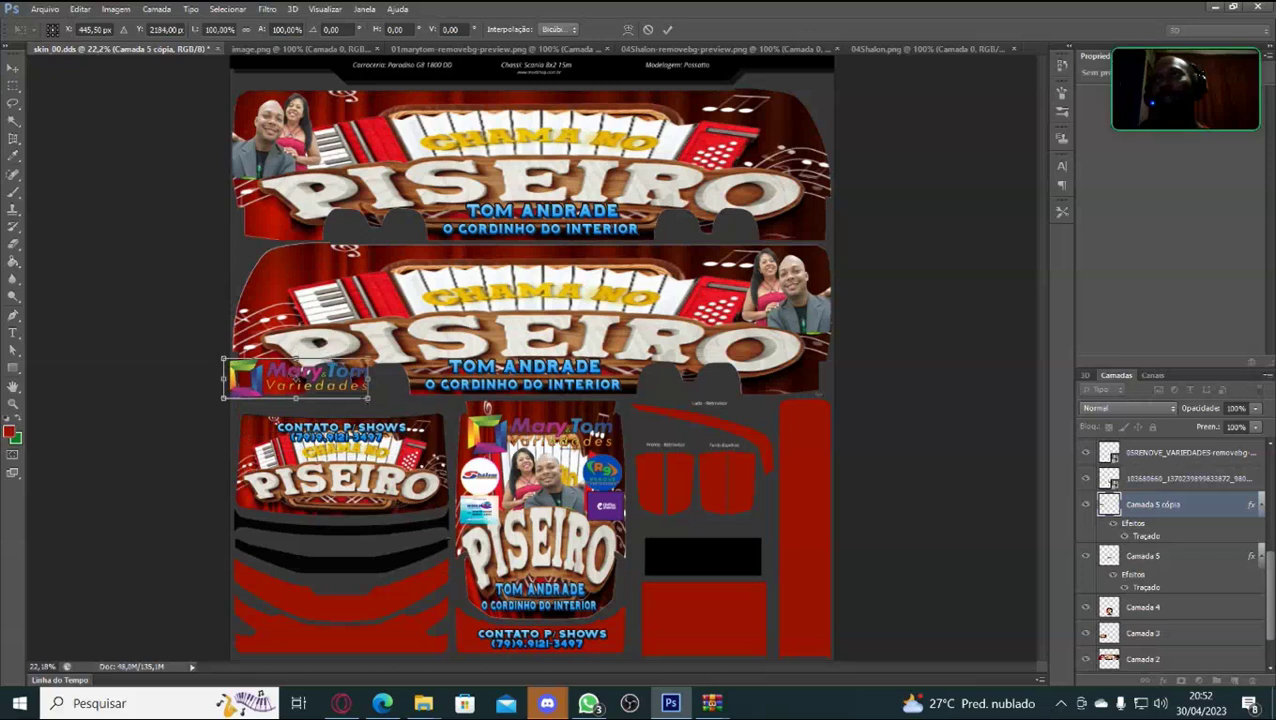
left_click_drag(369, 398, 289, 399)
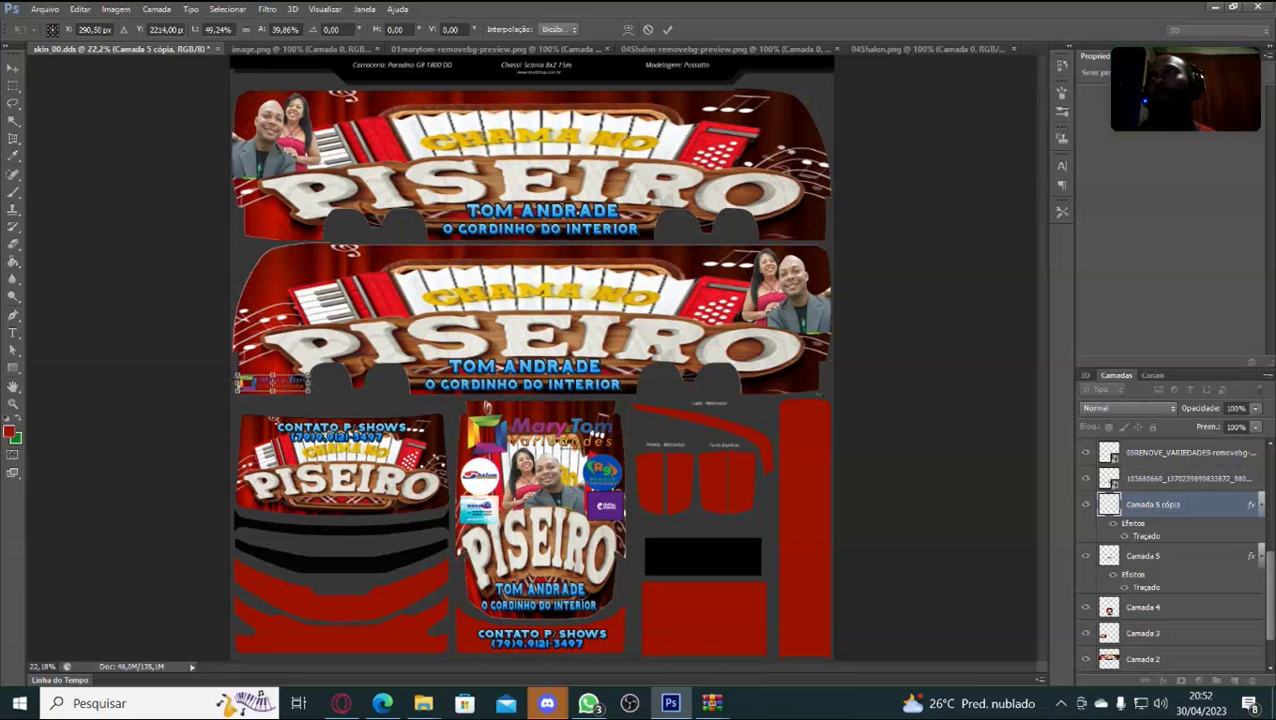
left_click_drag(238, 375, 251, 379)
key("Left")
key("Left")
key("Left")
key("Left")
key("Left")
key("Left")
key("Left")
key("Left")
key("Left")
key("Left")
key("Left")
key("Left")
key("Left")
key("Left")
key("Left")
key("Left")
key("Left")
key("Left")
key("Left")
key("Left")
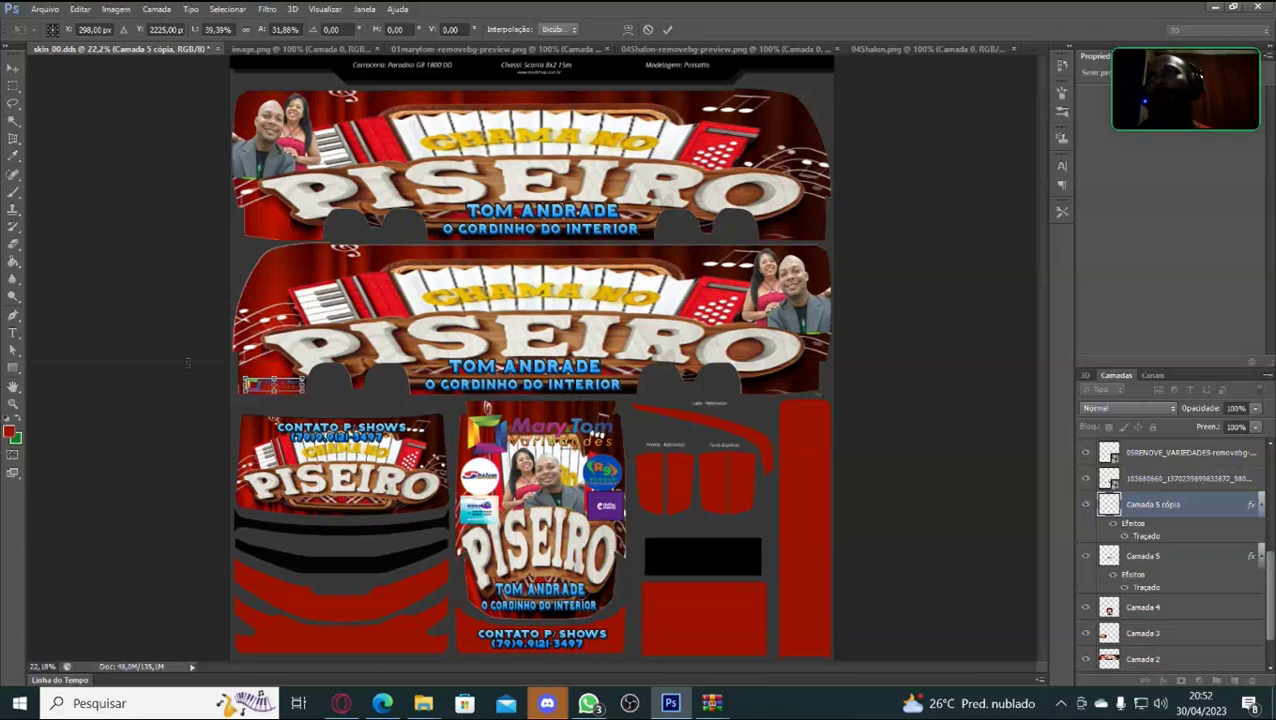
key("Left")
key("Left")
key("Left")
key("Left")
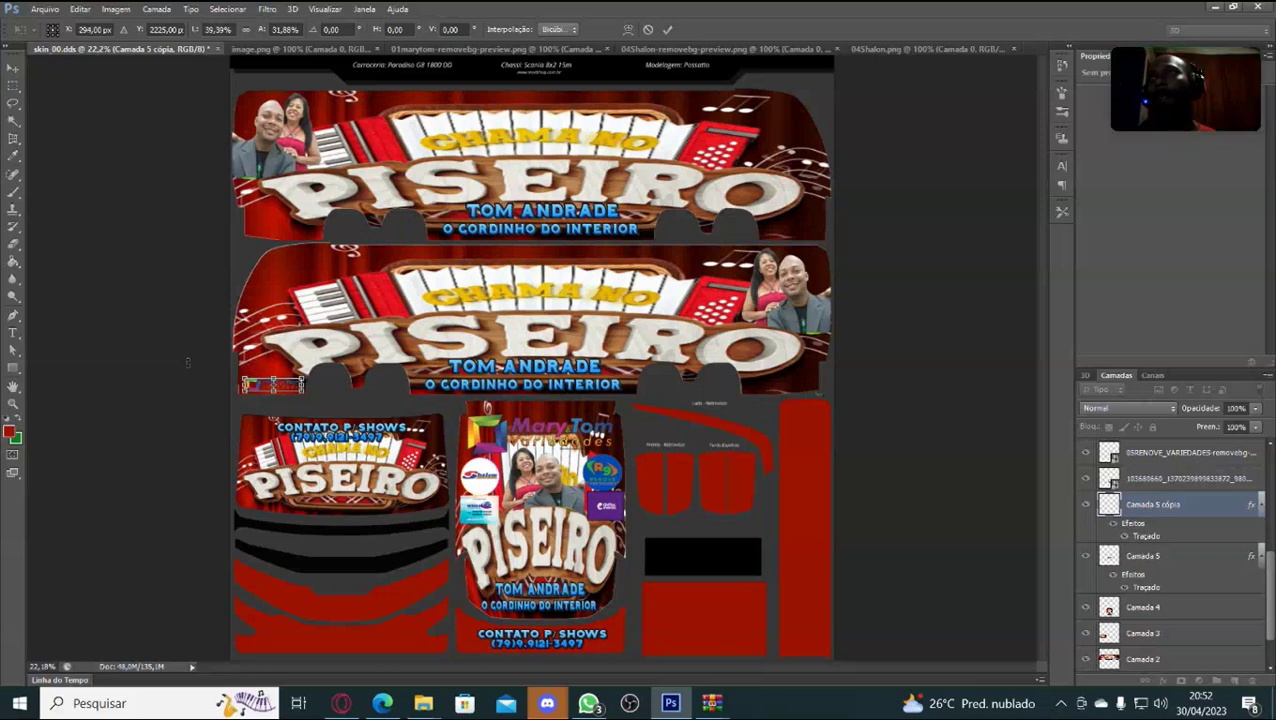
key("Return")
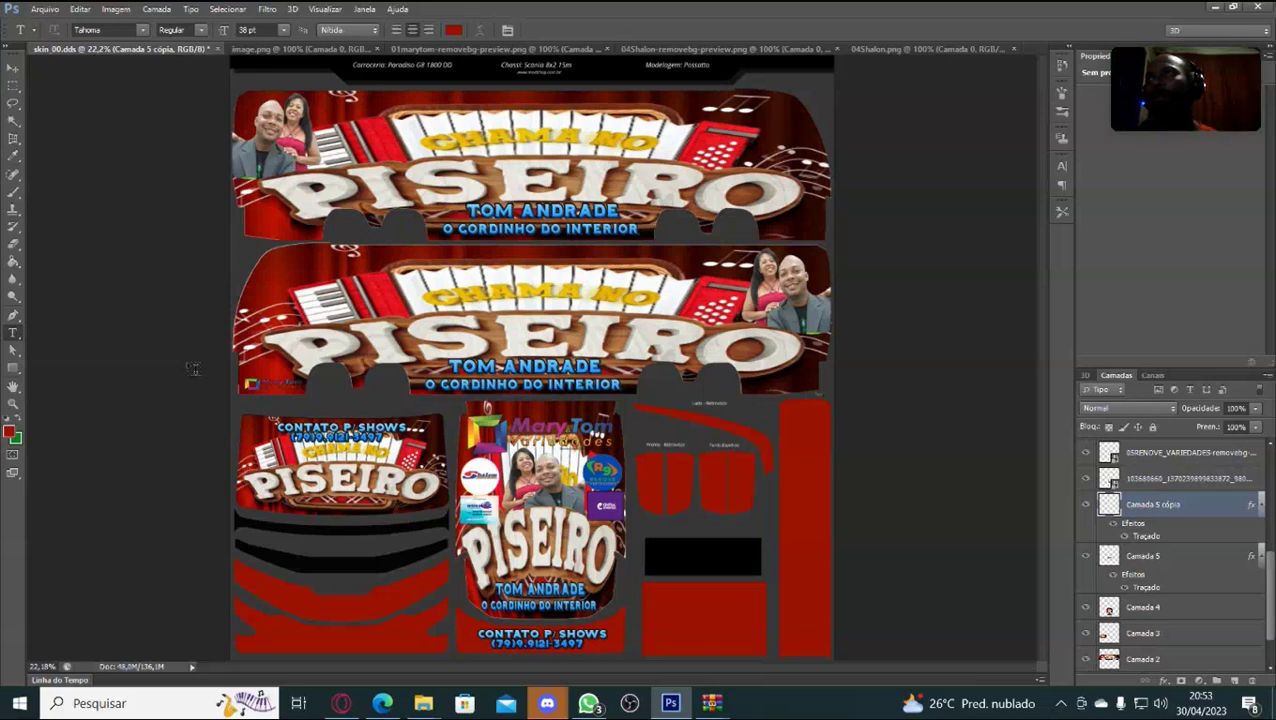
Open the Character panel via a temporary text layer, then delete that empty text layer.
key("j")
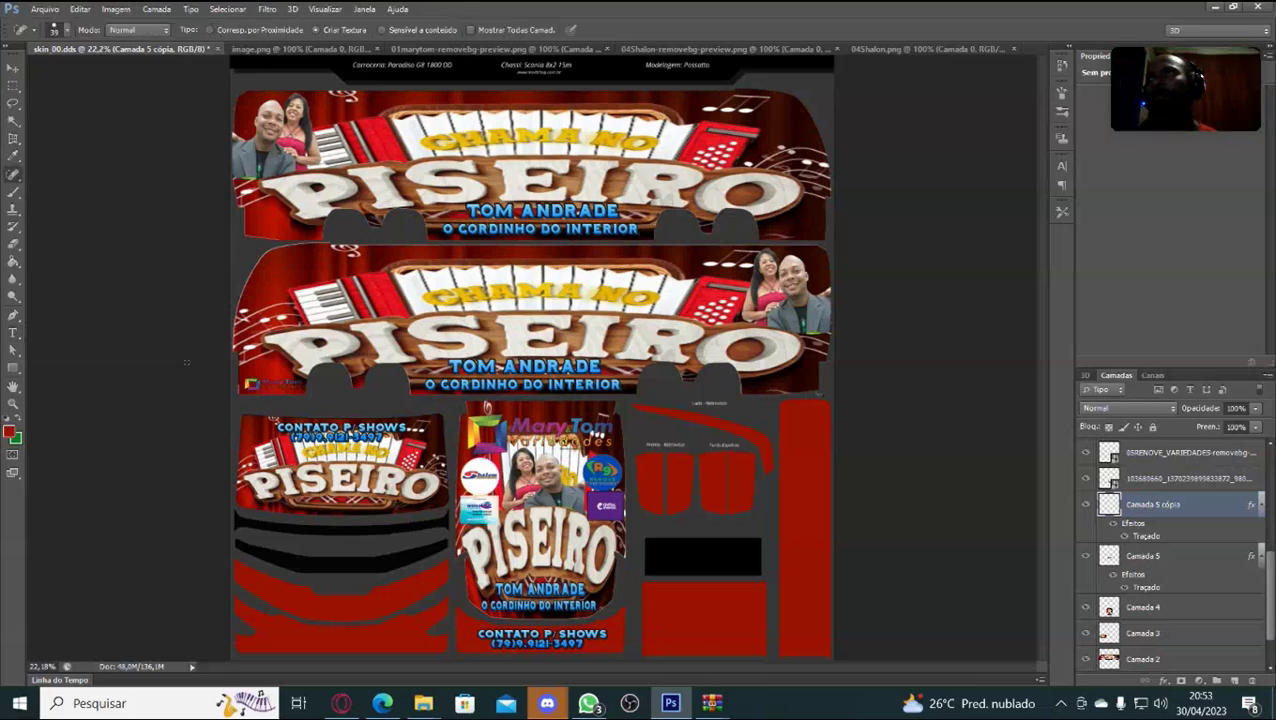
key("t")
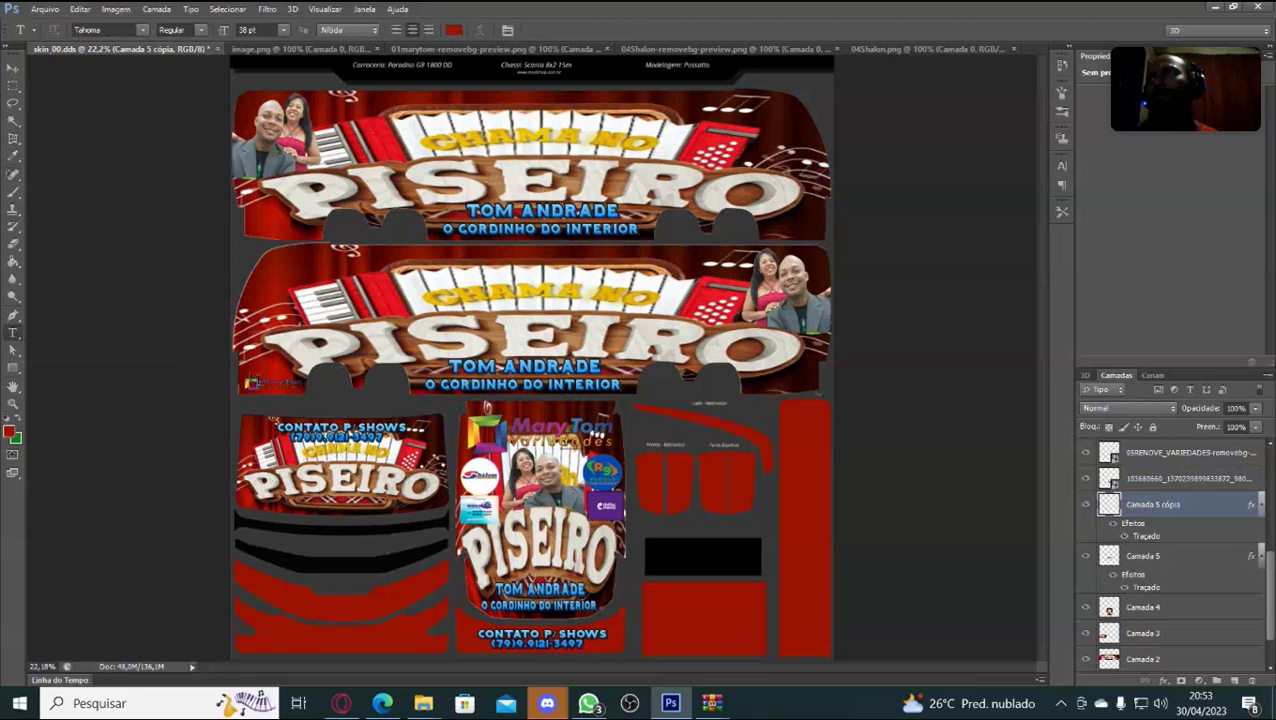
left_click(268, 382)
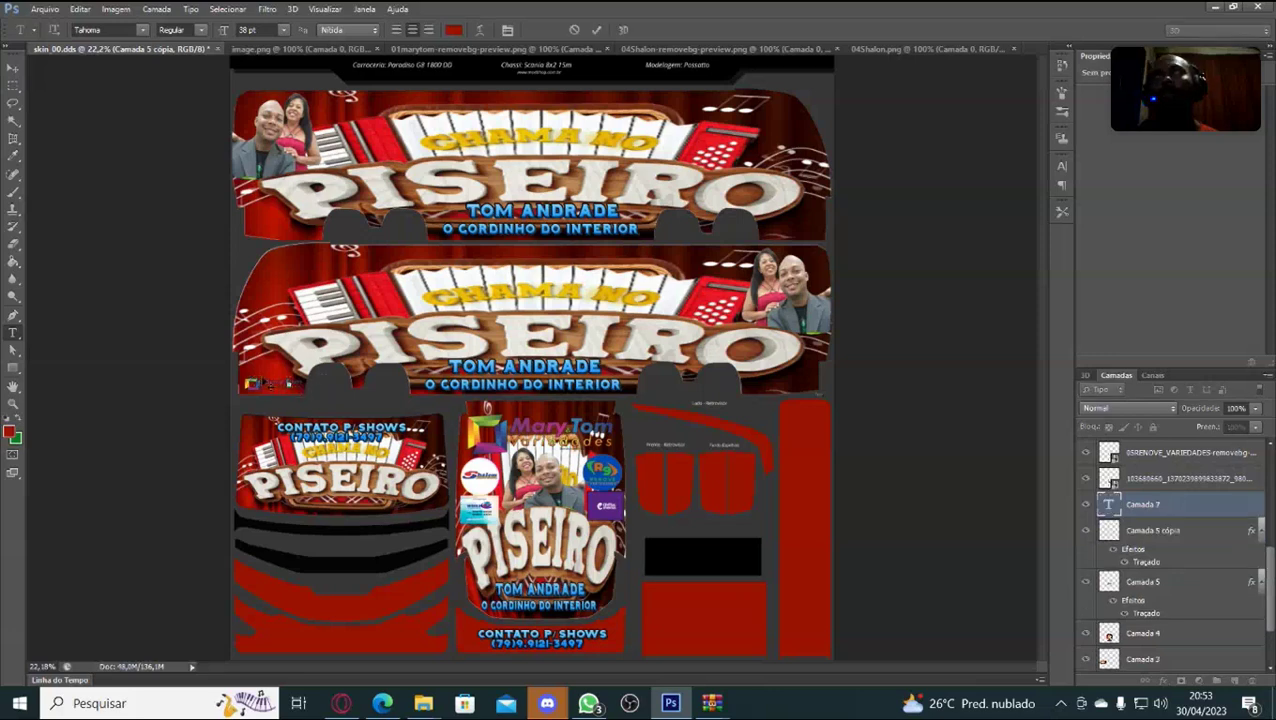
key("ctrl+t")
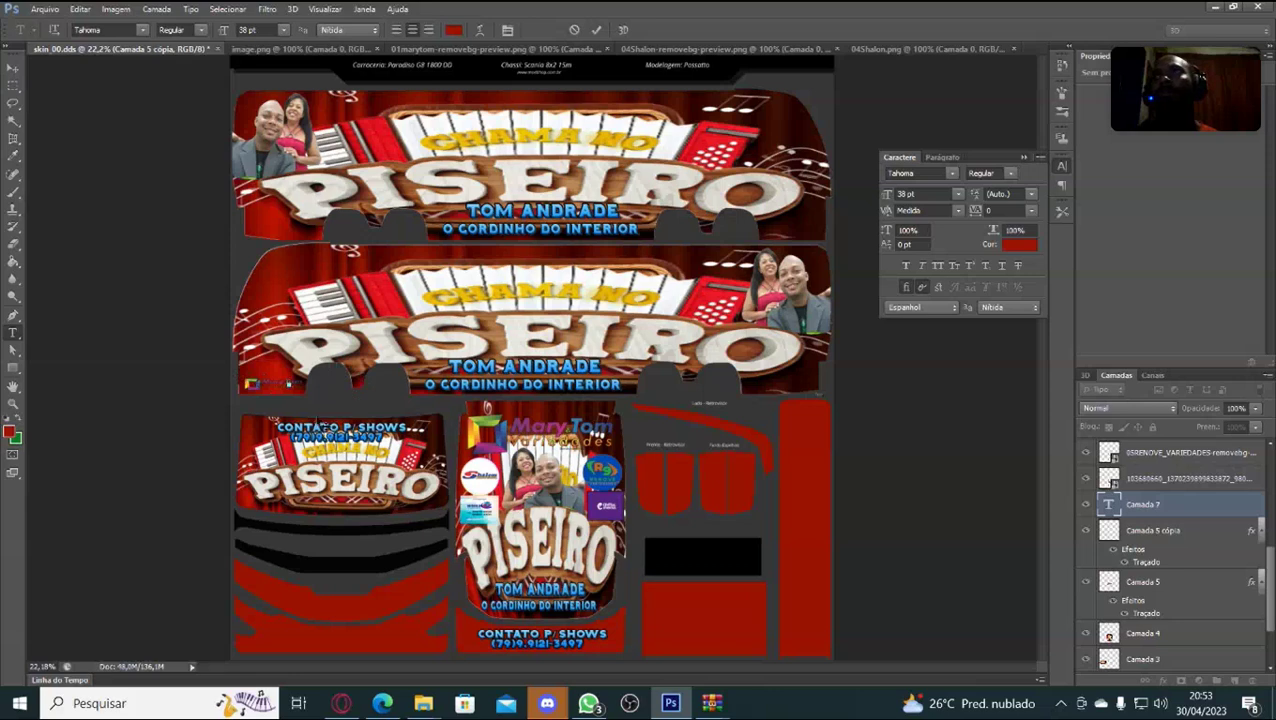
left_click(13, 68)
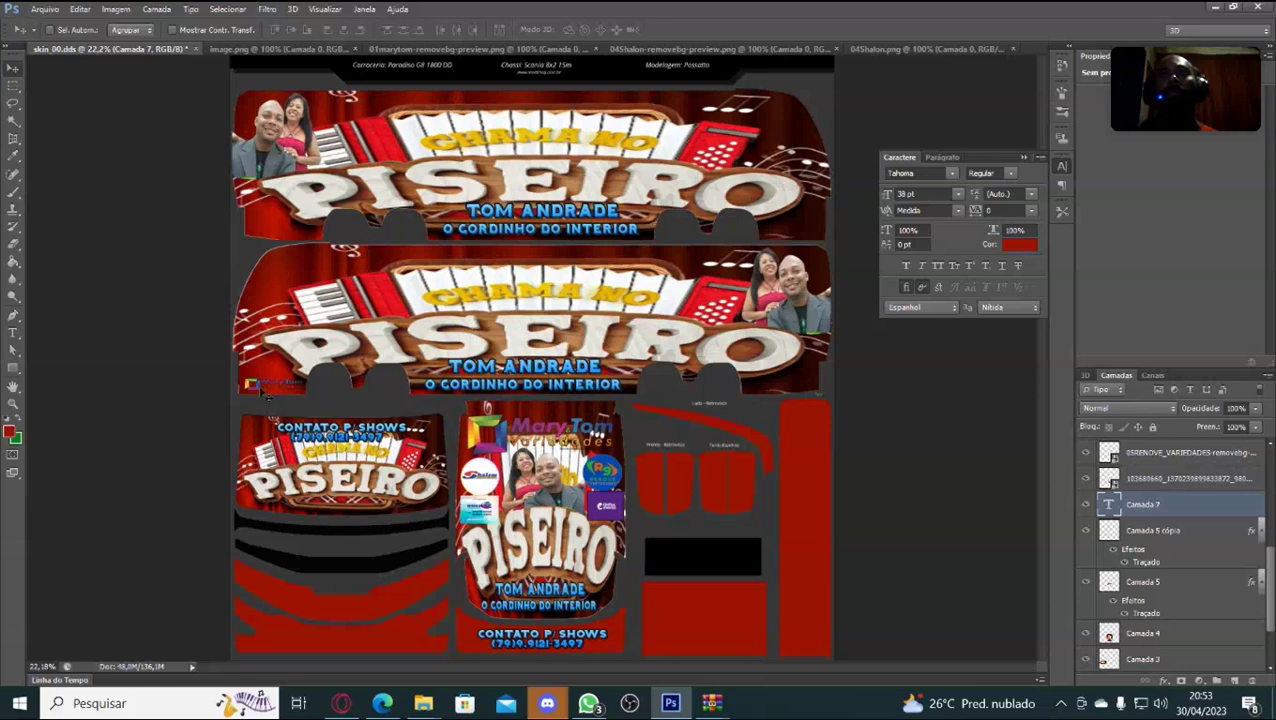
key("Delete")
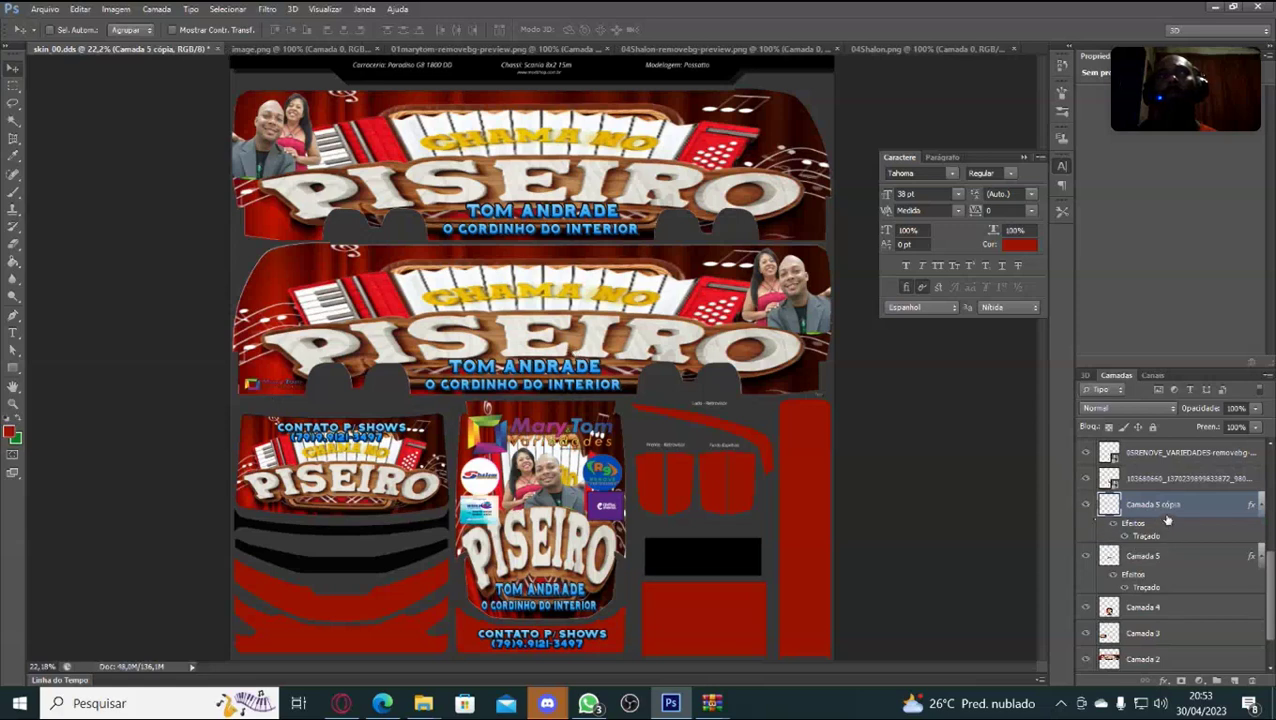
Close the Character panel and place a duplicate of the small logo at the top banner's lower-right end.
left_click(1061, 164)
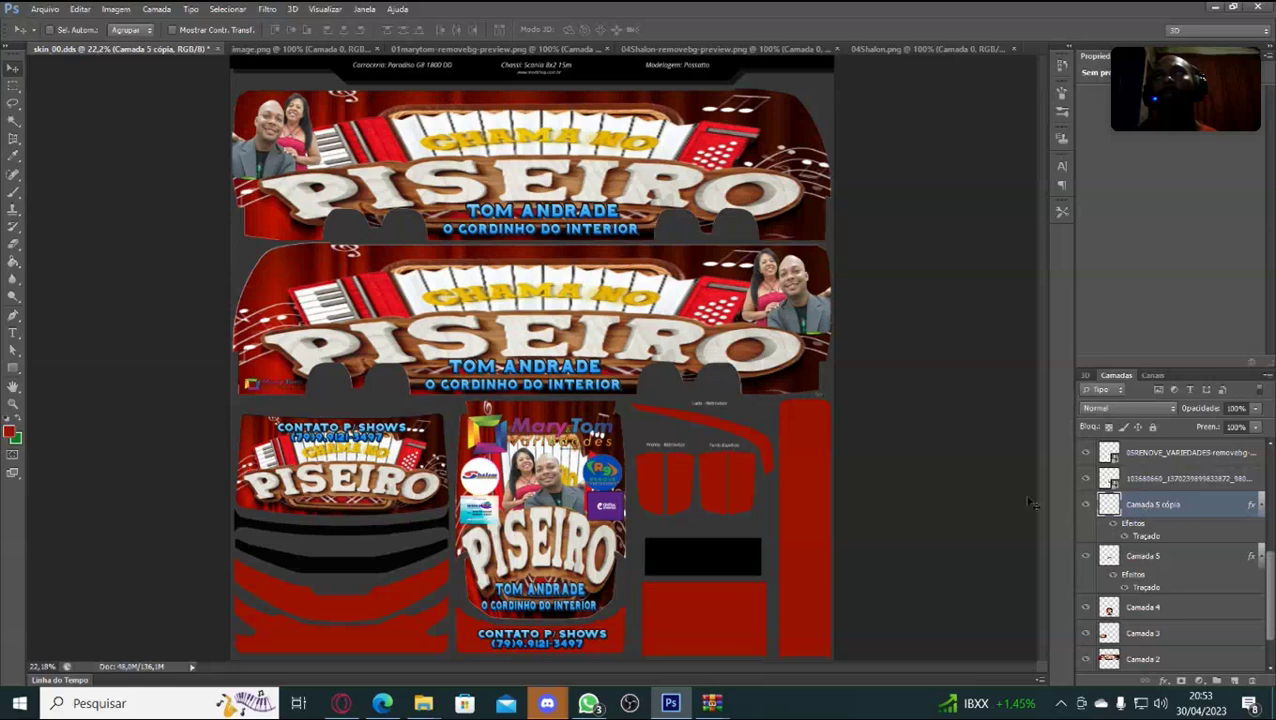
key("ctrl+j")
key("ctrl+t")
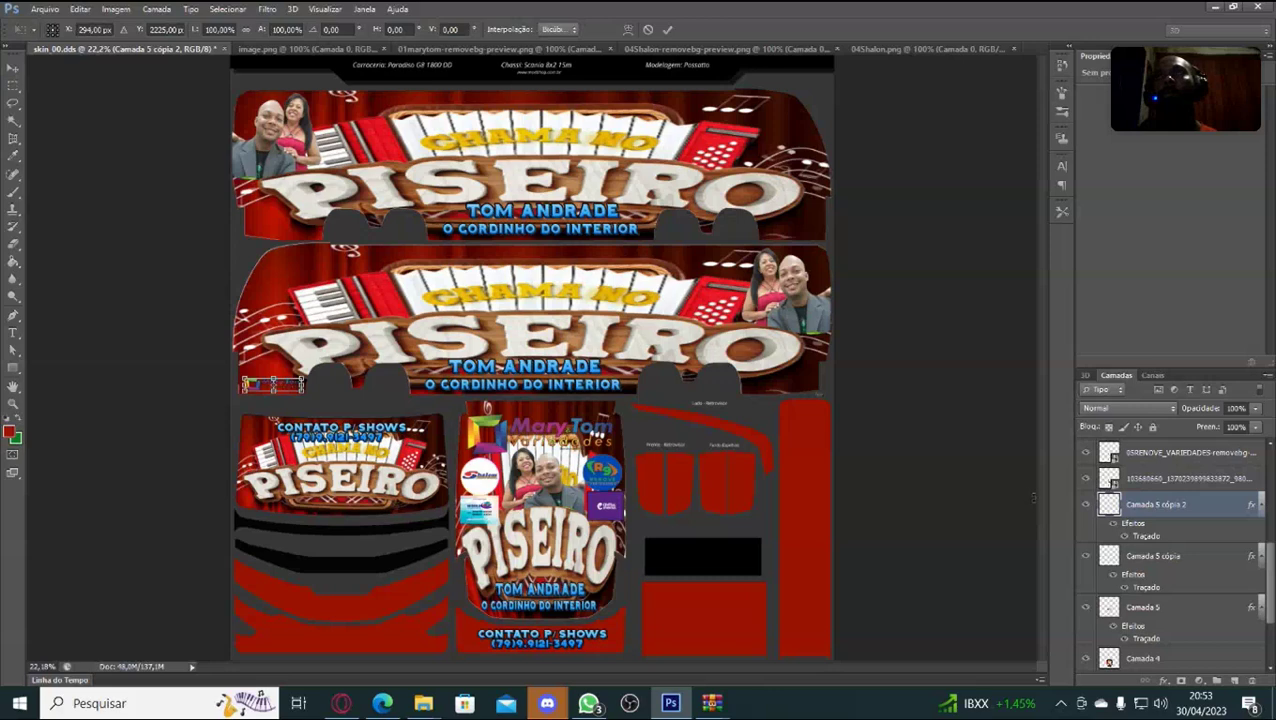
key("shift+Right")
key("shift+Right")
key("shift+Right")
key("shift+Right")
key("shift+Right")
key("shift+Right")
key("shift+Right")
key("shift+Right")
key("shift+Right")
key("shift+Right")
key("shift+Right")
key("shift+Right")
key("shift+Right")
key("shift+Right")
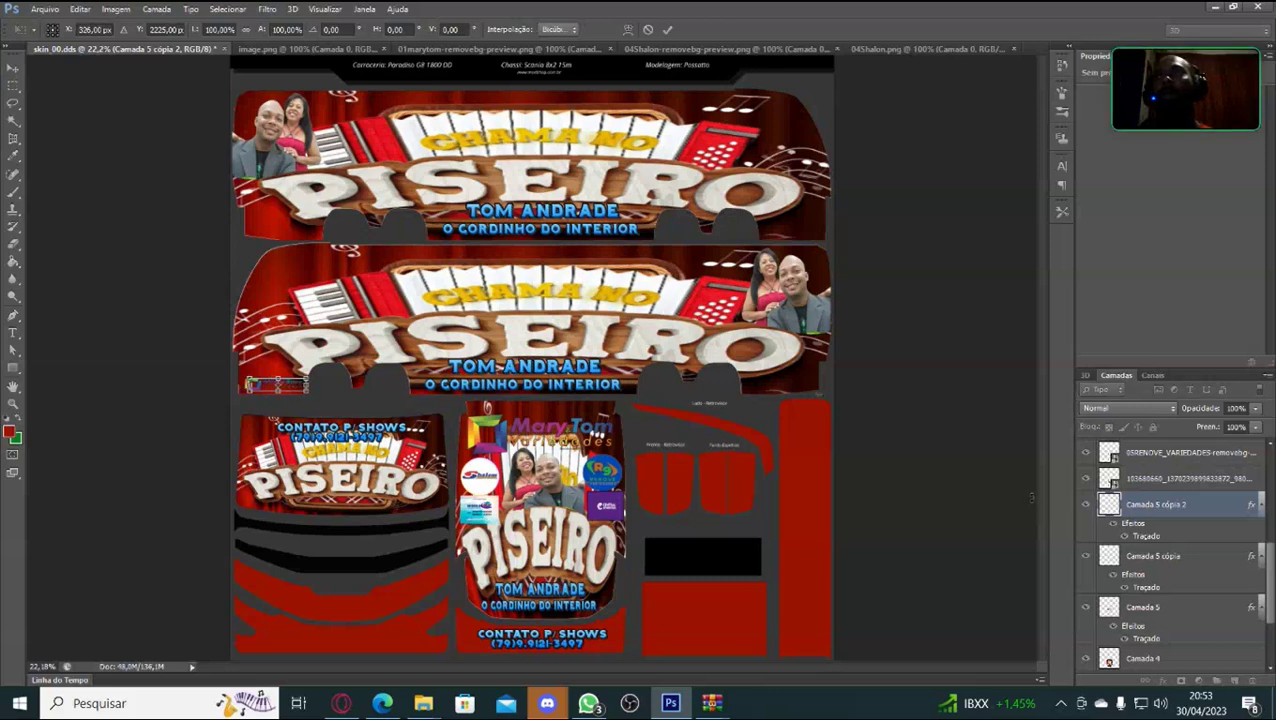
key("shift+Right")
key("shift+Right")
key("shift+Right")
key("shift+Right")
key("shift+Right")
key("shift+Right")
key("shift+Right")
key("shift+Right")
key("shift+Right")
key("shift+Right")
key("shift+Right")
key("shift+Right")
key("shift+Right")
key("shift+Right")
key("shift+Right")
key("shift+Right")
key("shift+Right")
key("shift+Right")
key("shift+Right")
key("shift+Right")
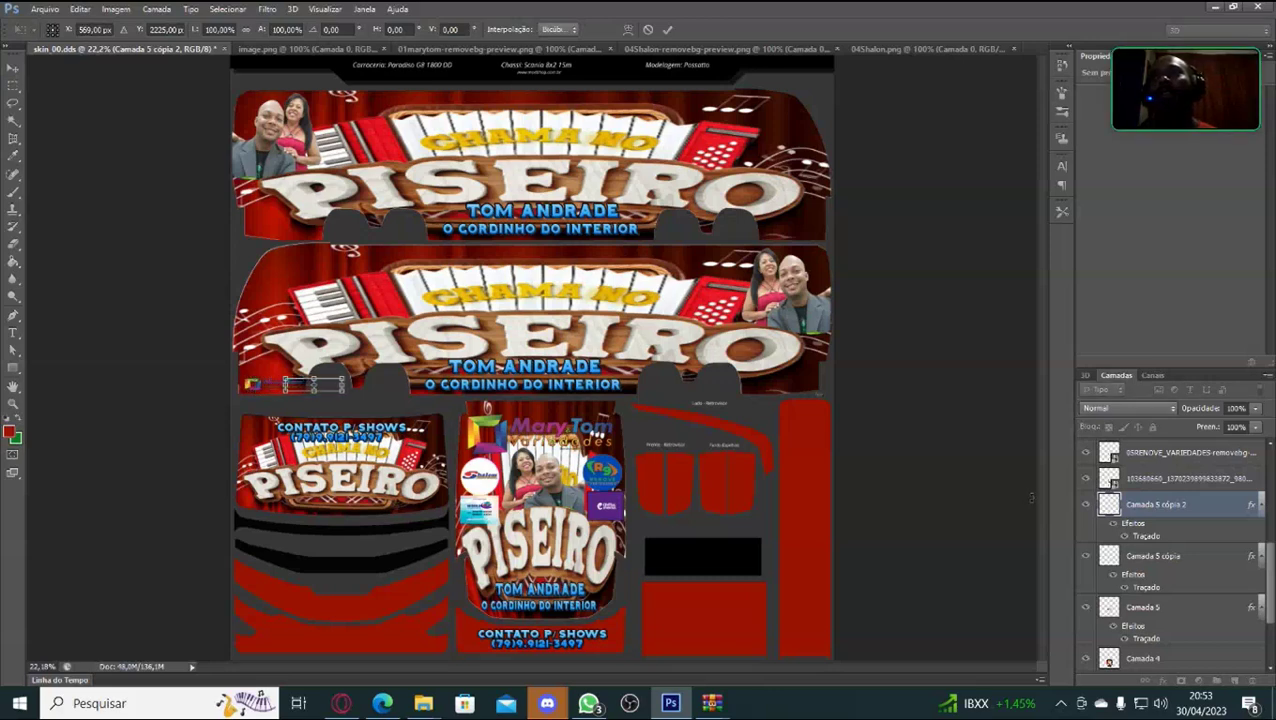
key("Right")
key("Right")
key("Right")
key("Right")
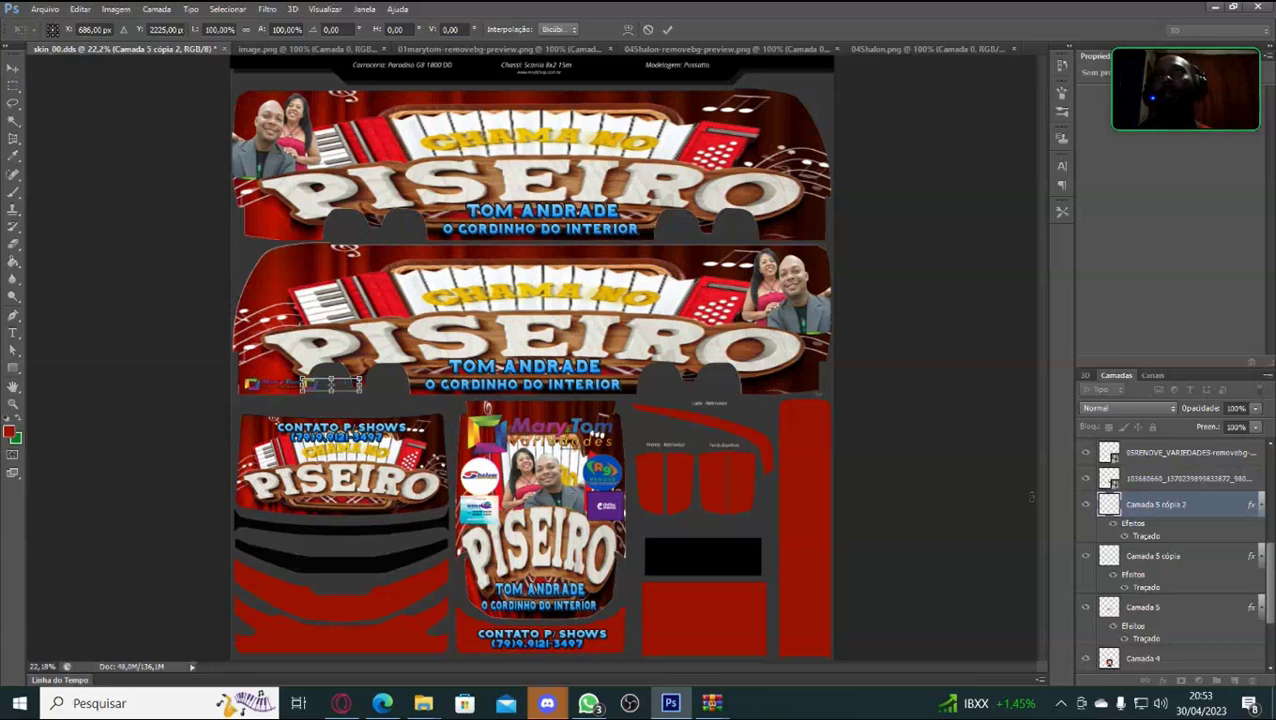
left_click_drag(345, 390, 806, 234)
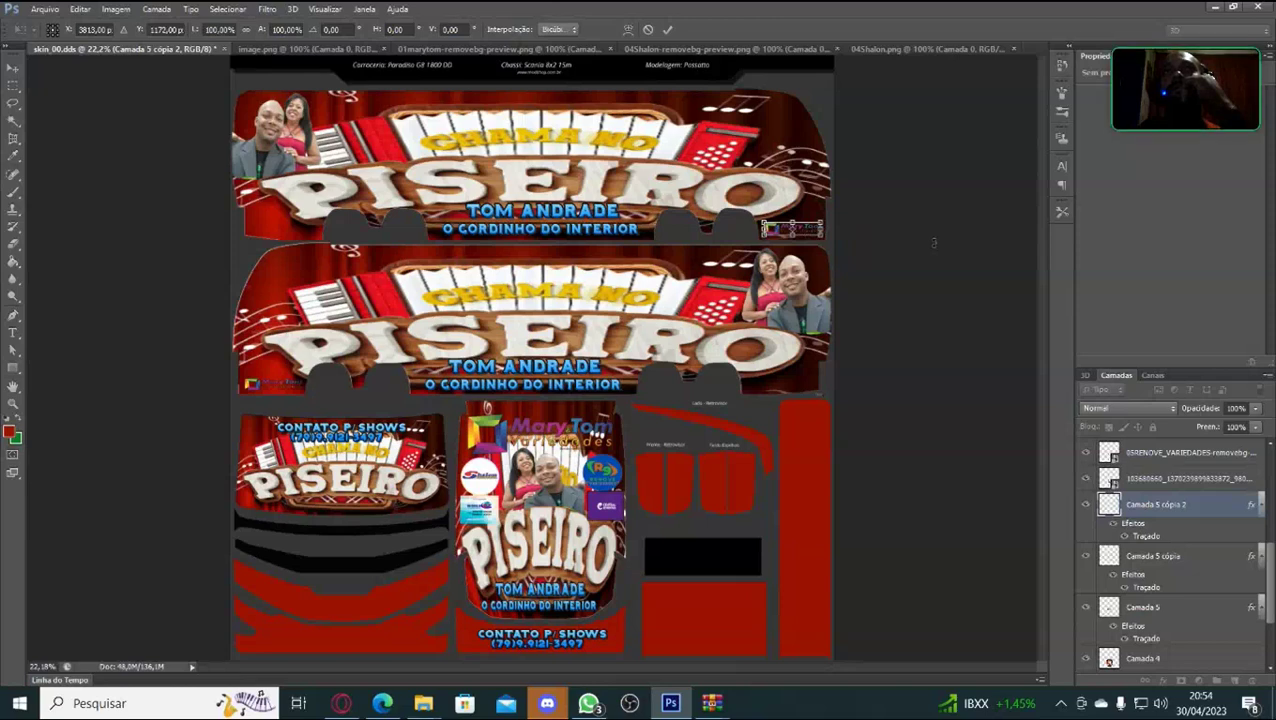
key("Down")
key("Down")
key("Down")
key("Down")
key("Down")
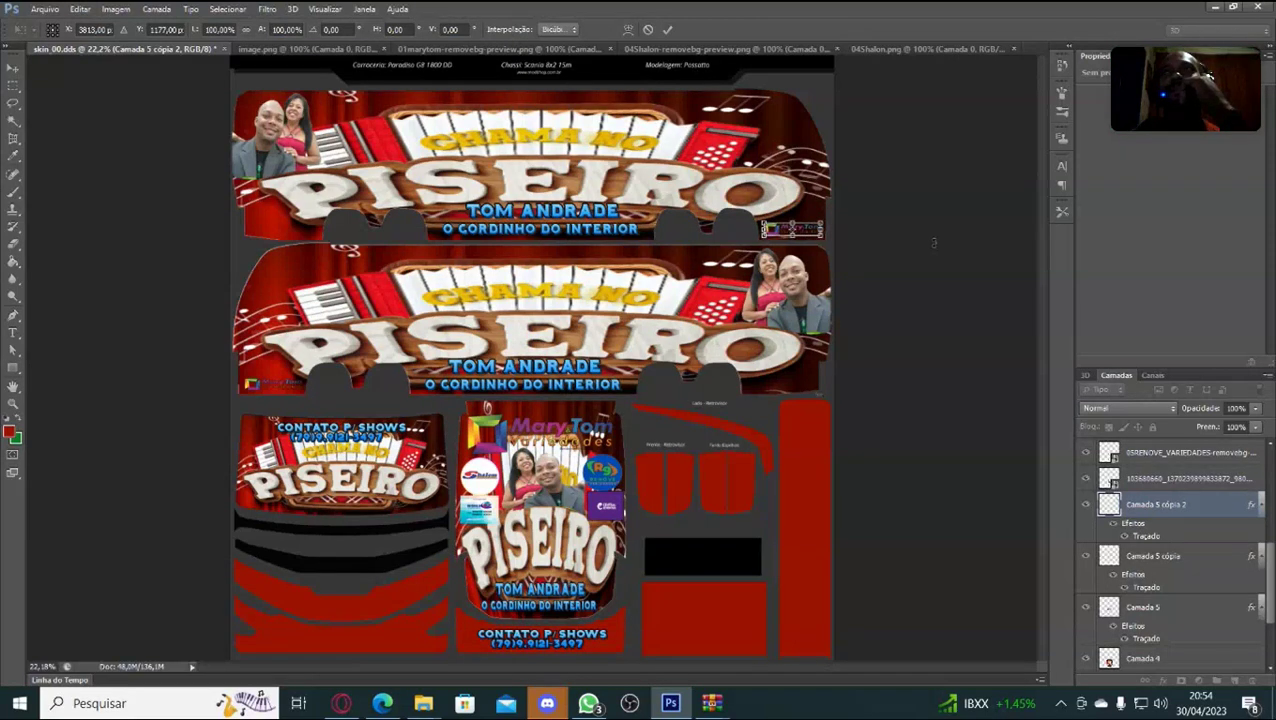
key("Return")
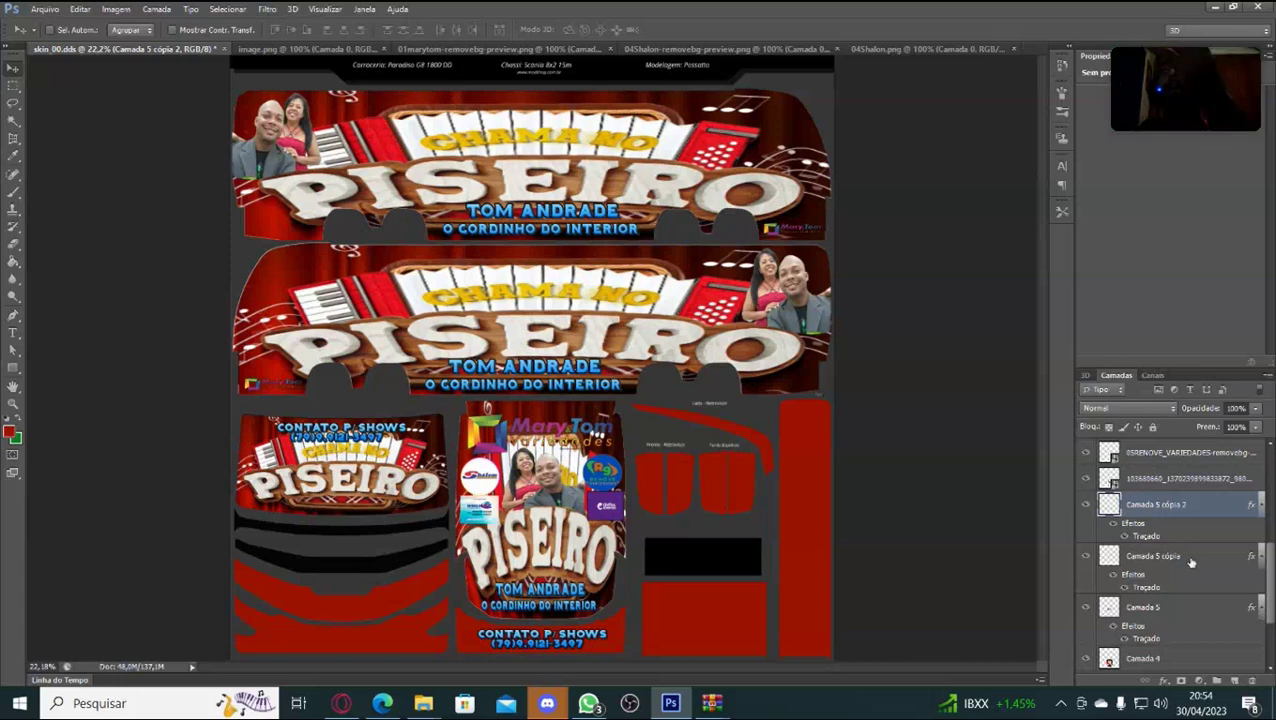
scroll(1191, 563, "down", 3)
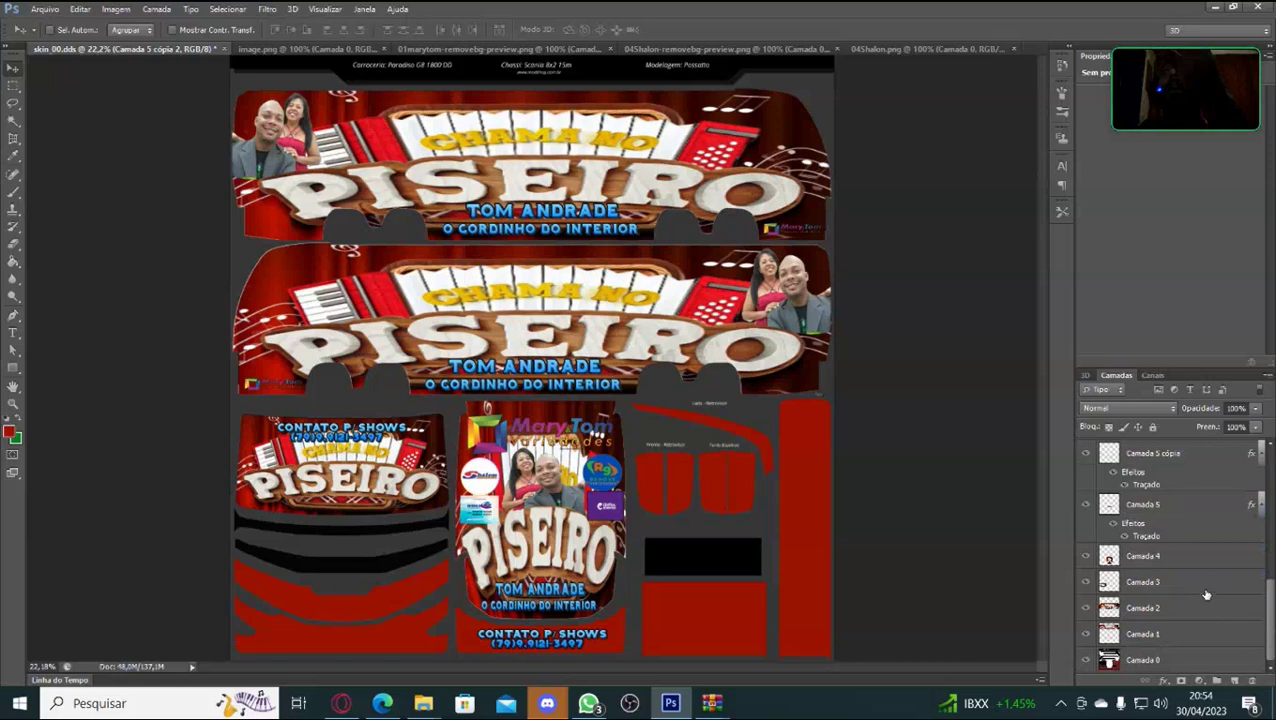
left_click(1202, 664)
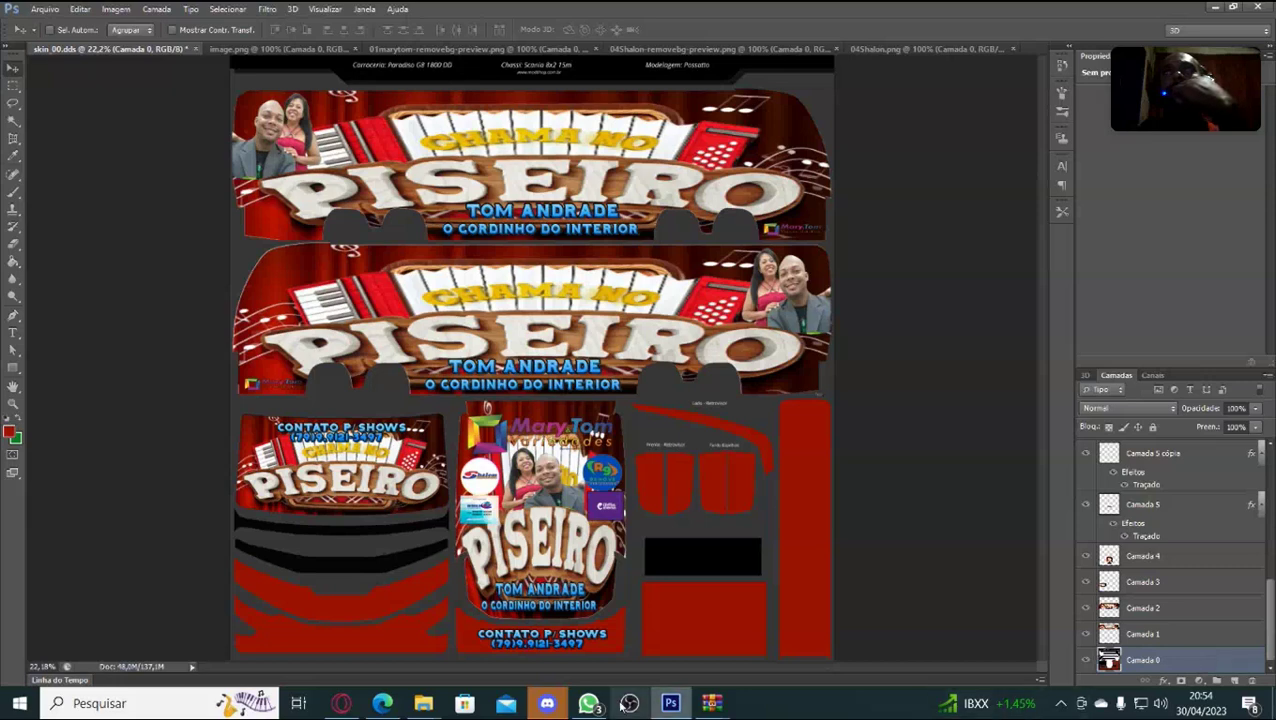
left_click(343, 704)
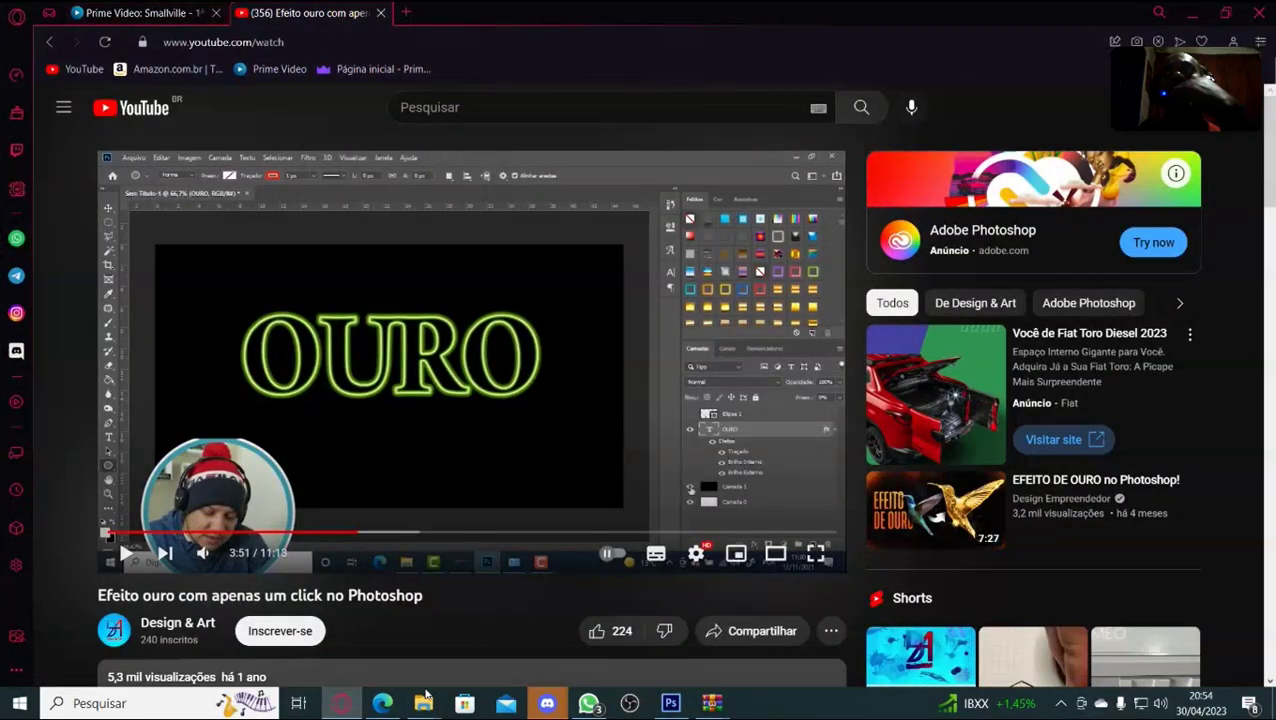
Play the 'Como Criar Skin Onibus Euro Truck Simulator 2' tutorial full screen from about 9:36.
left_click(382, 703)
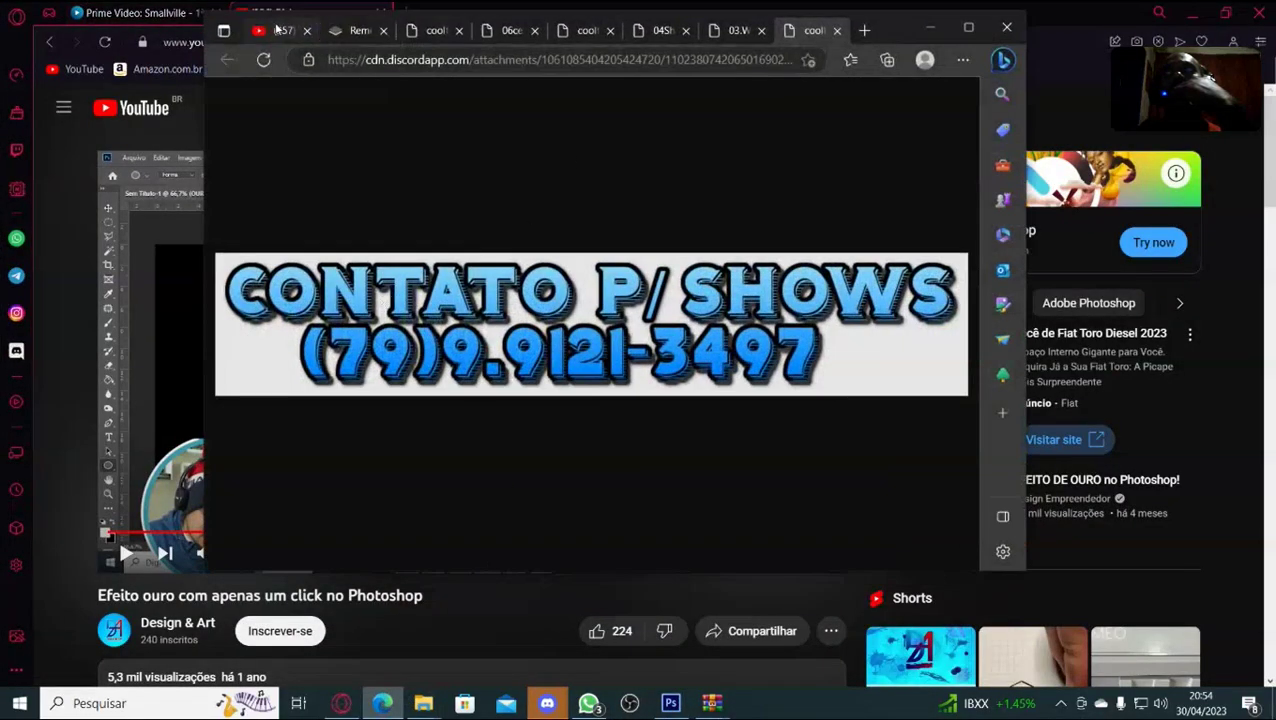
left_click(277, 30)
left_click(338, 438)
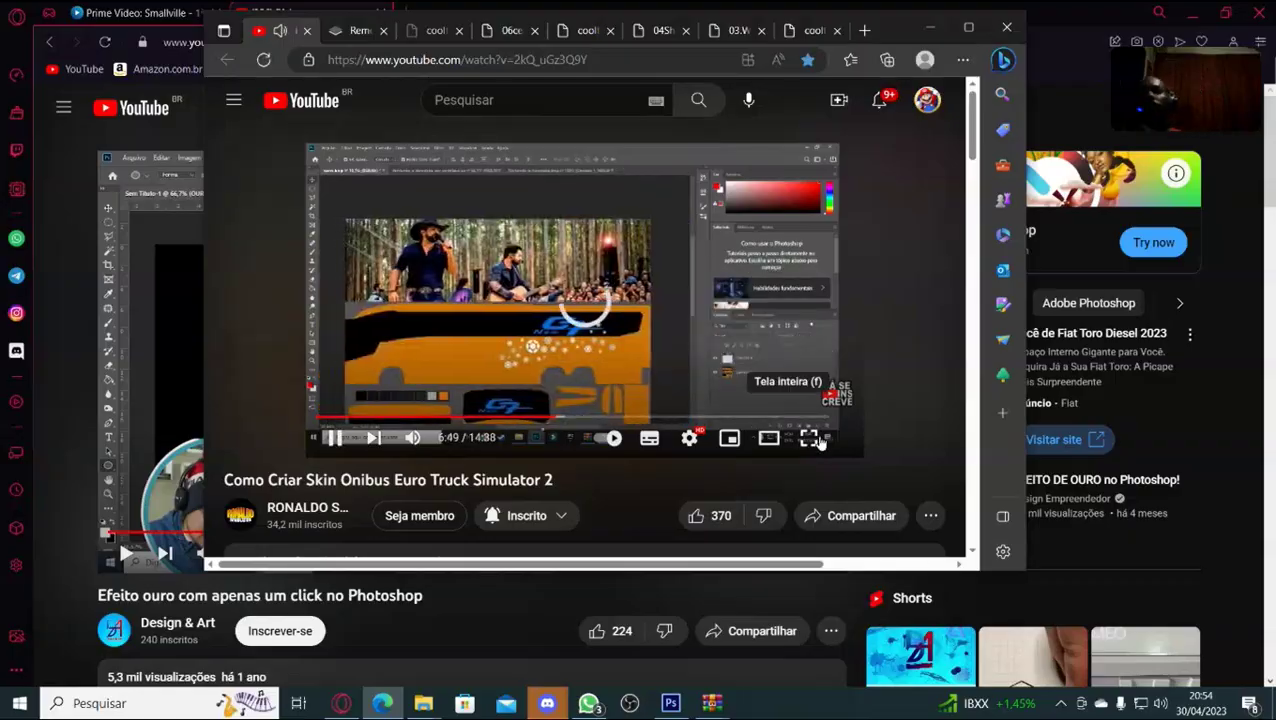
left_click(815, 440)
left_click_drag(622, 688, 820, 677)
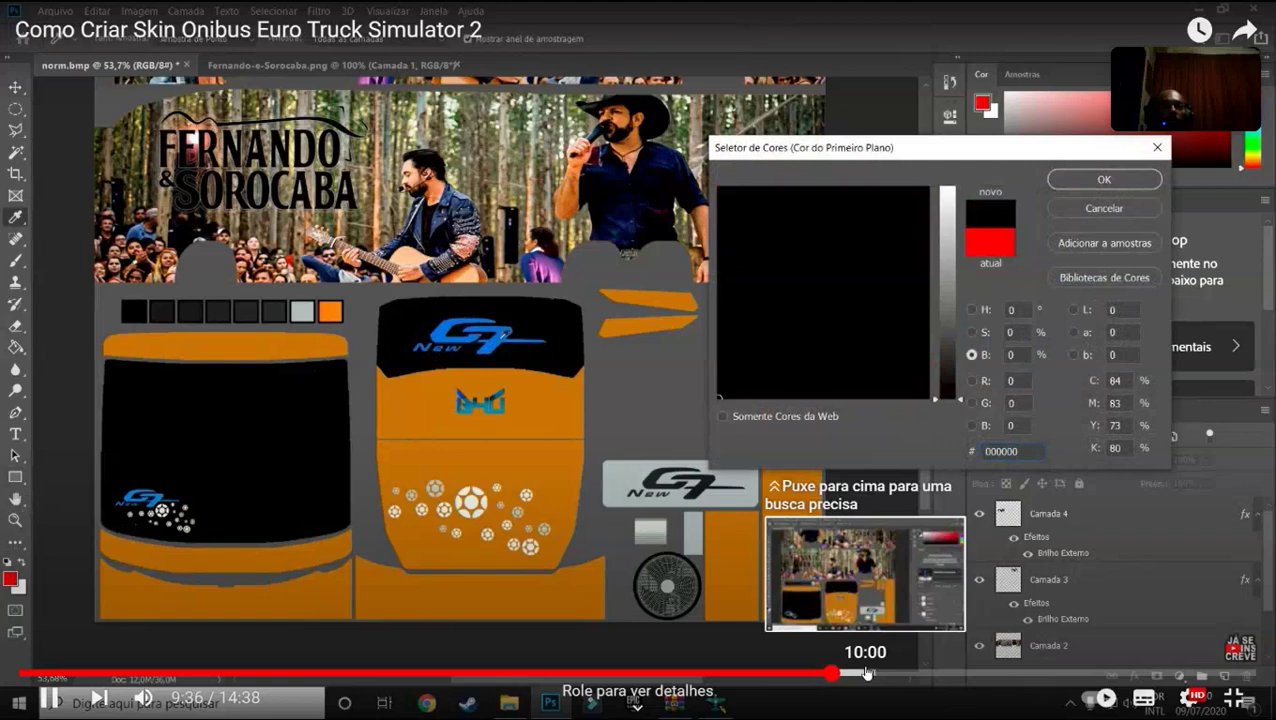
Scrub the YouTube tutorial between 10:00 and 10:33 to find where 'norm' is saved as JPEG.
left_click(866, 673)
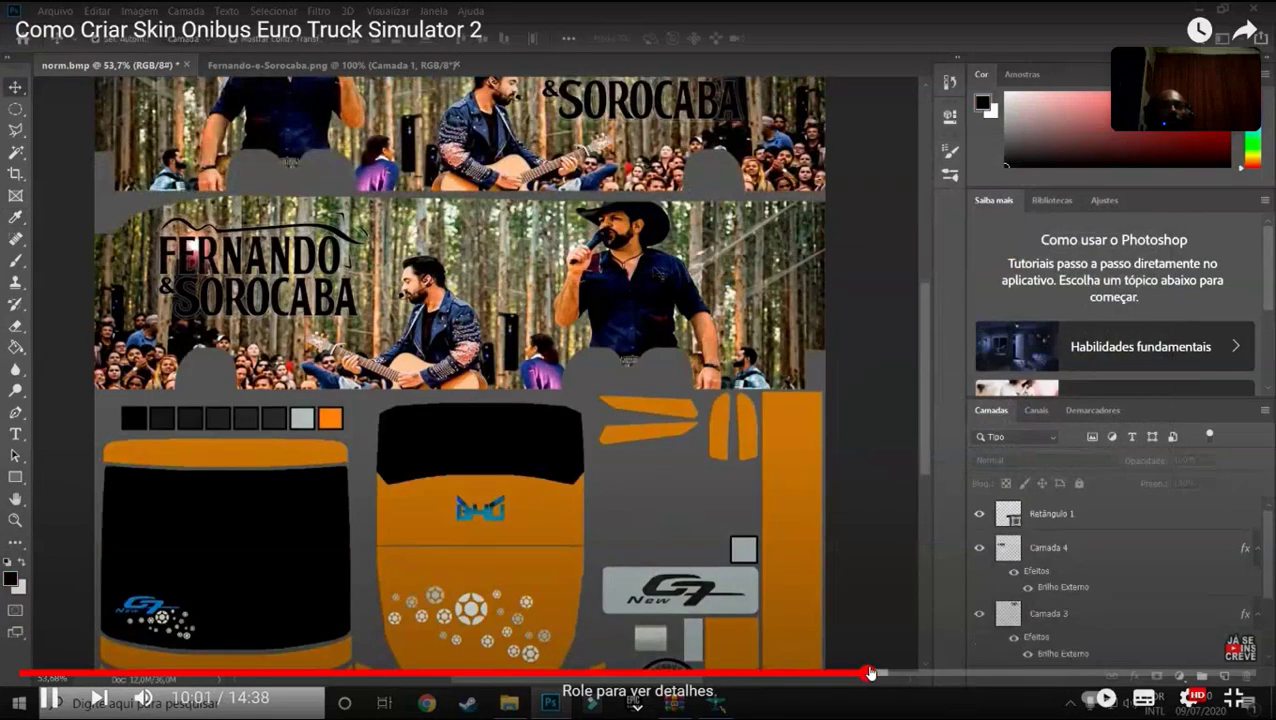
left_click_drag(866, 673, 911, 677)
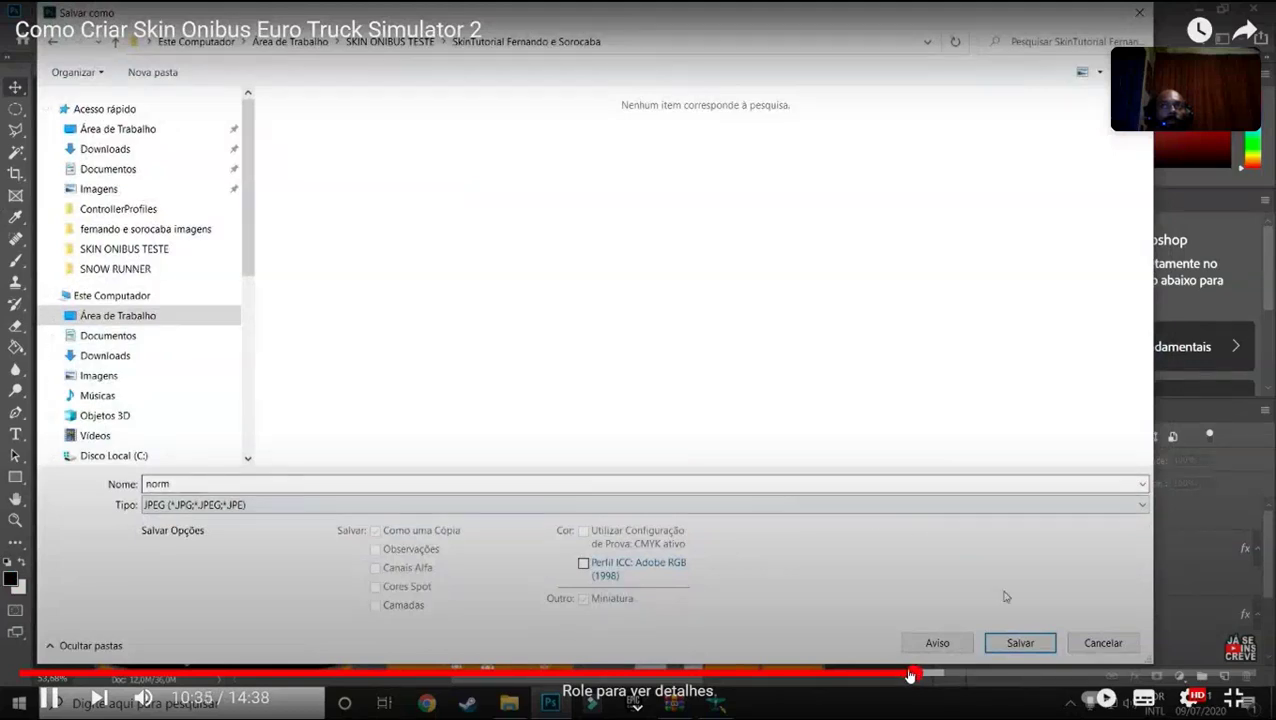
left_click(890, 676)
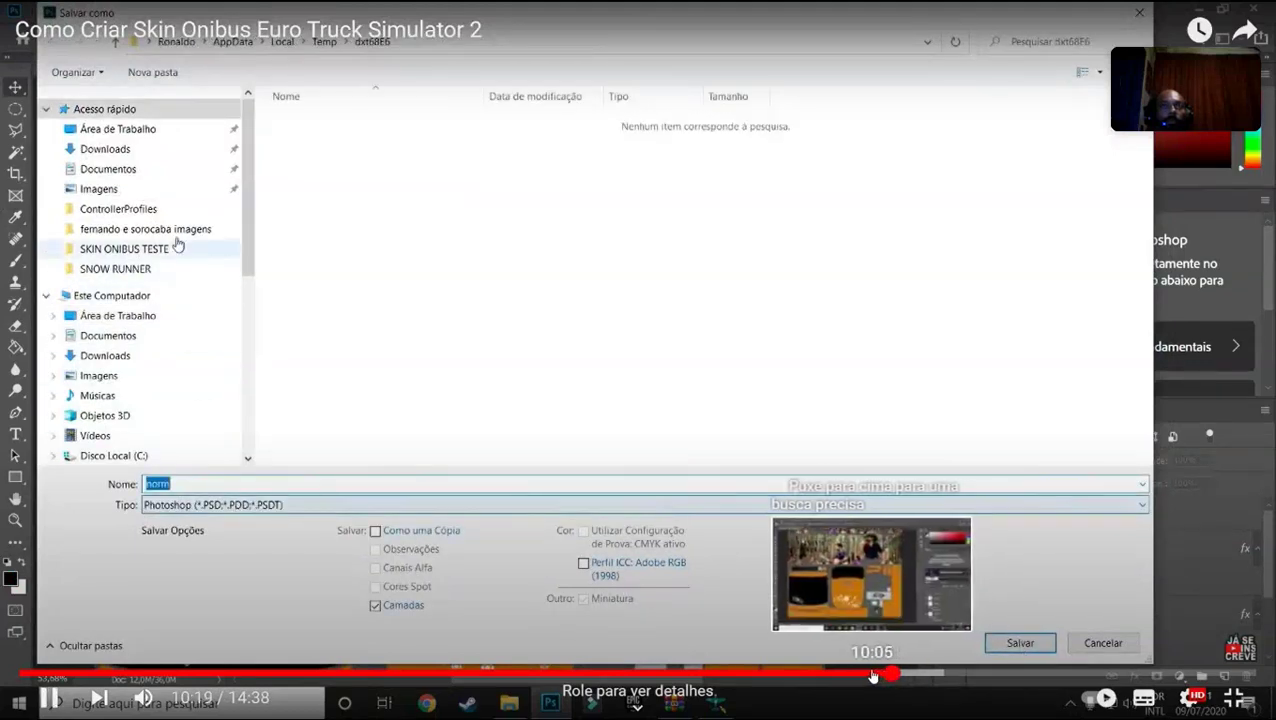
left_click(867, 676)
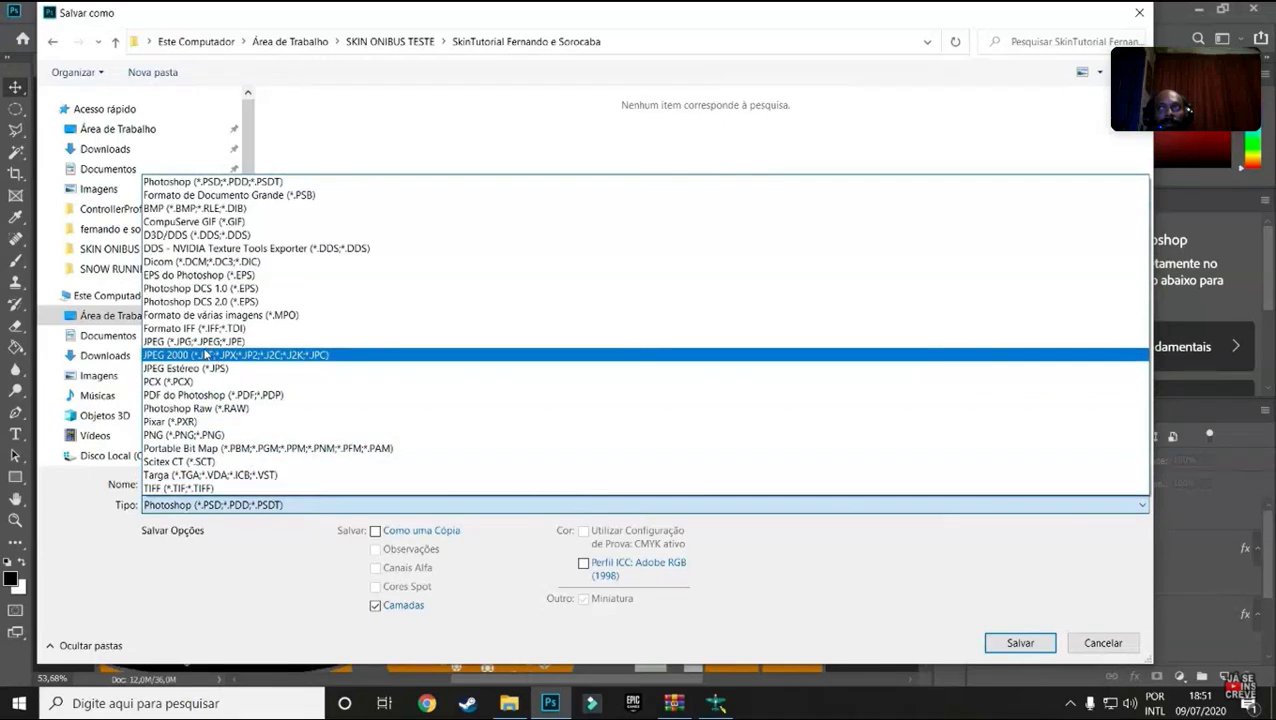
mouse_move(721, 712)
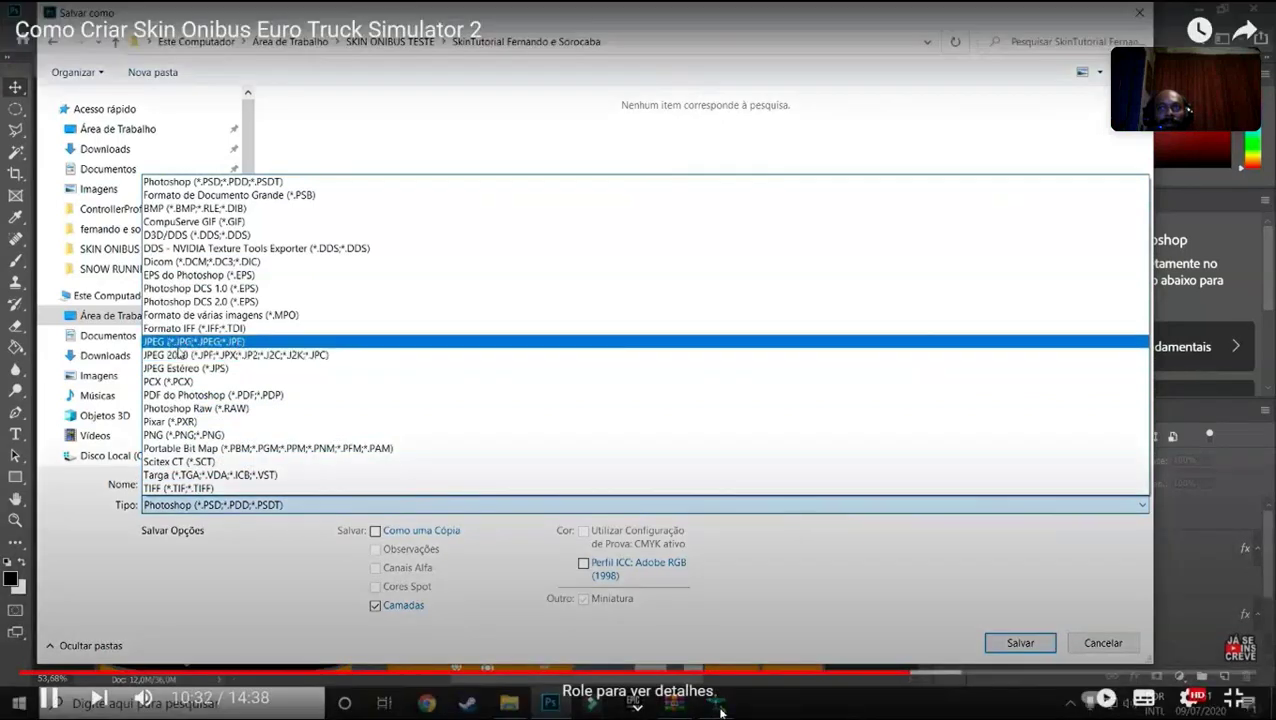
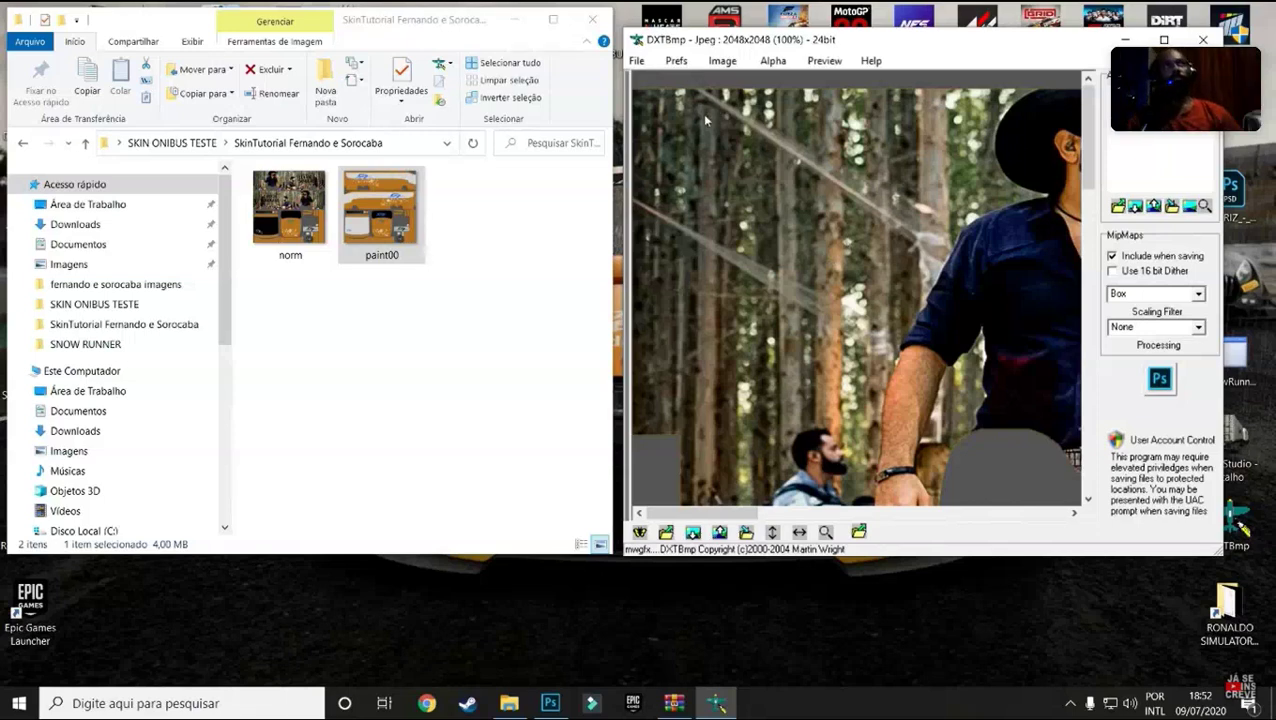
Operate the YouTube player controls in the browser window.
left_click(636, 61)
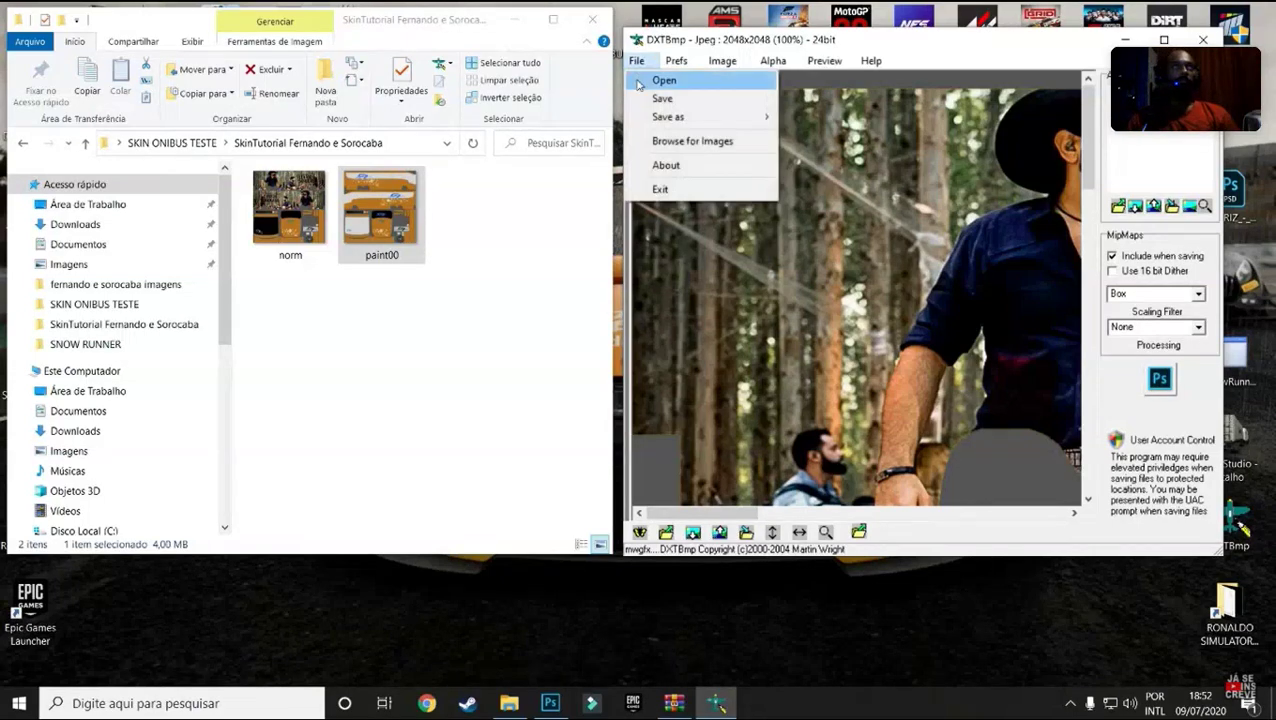
mouse_move(680, 117)
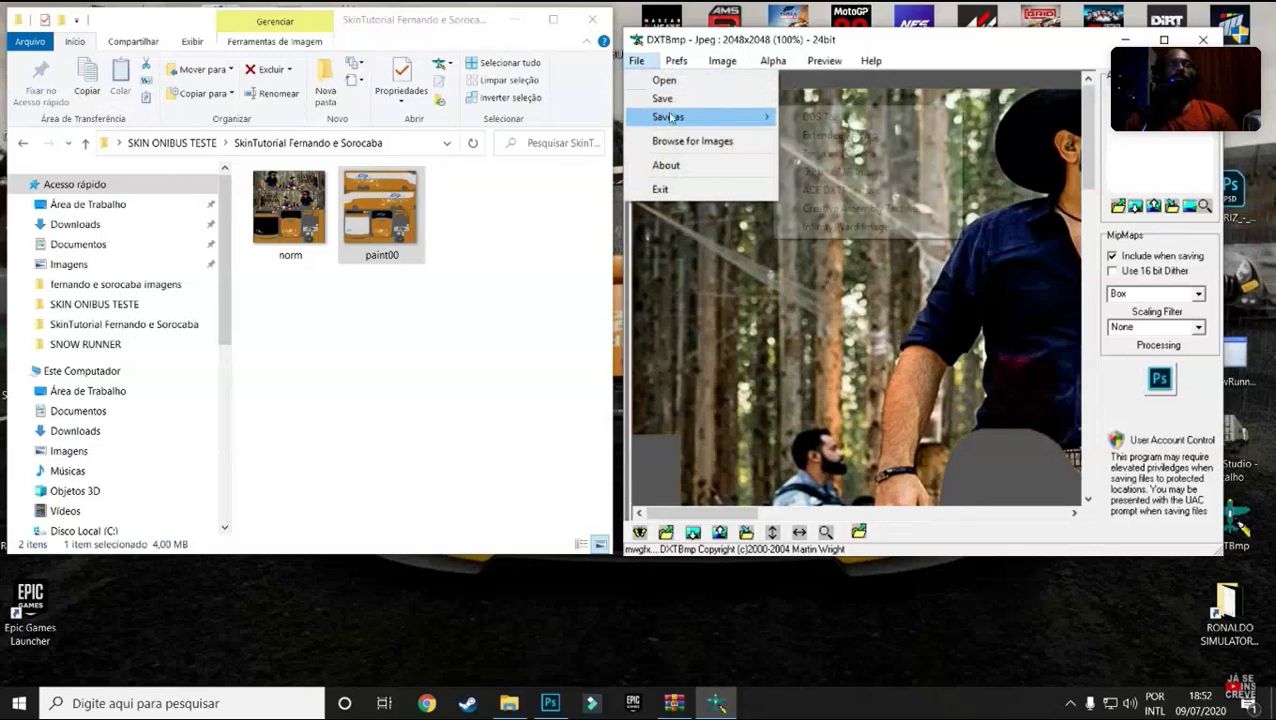
left_click(828, 117)
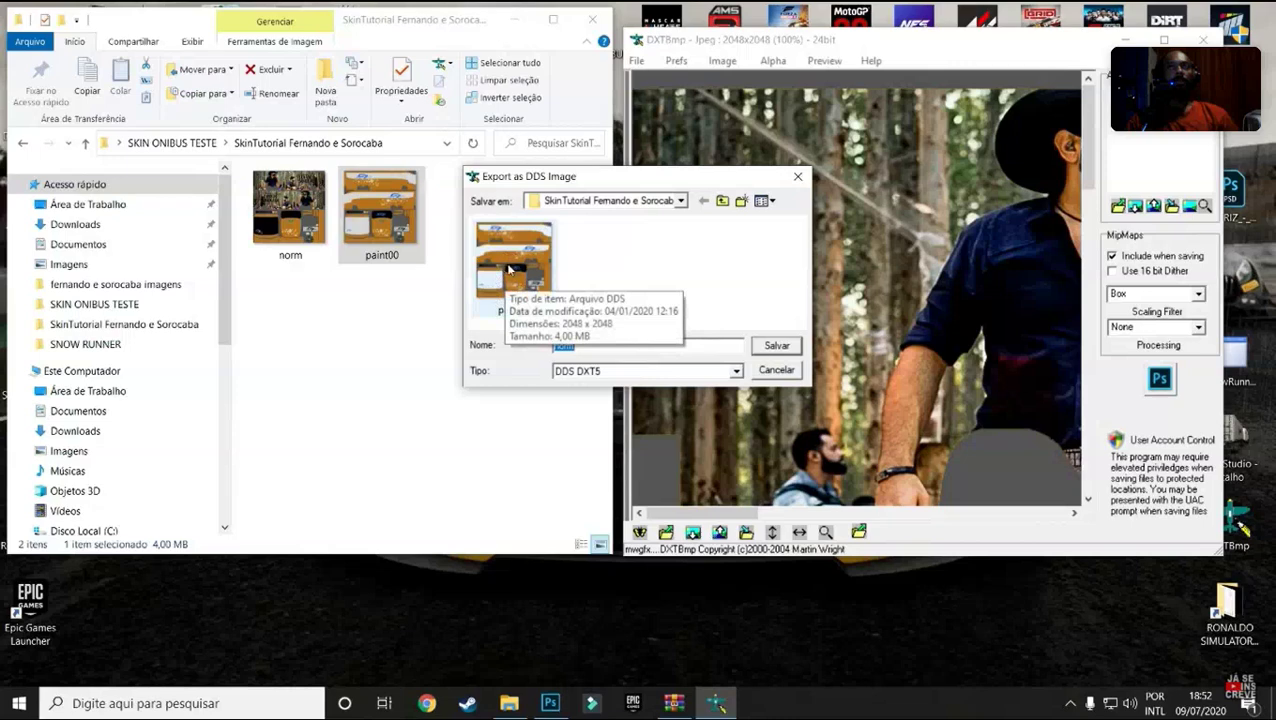
mouse_move(1100, 150)
left_click(524, 278)
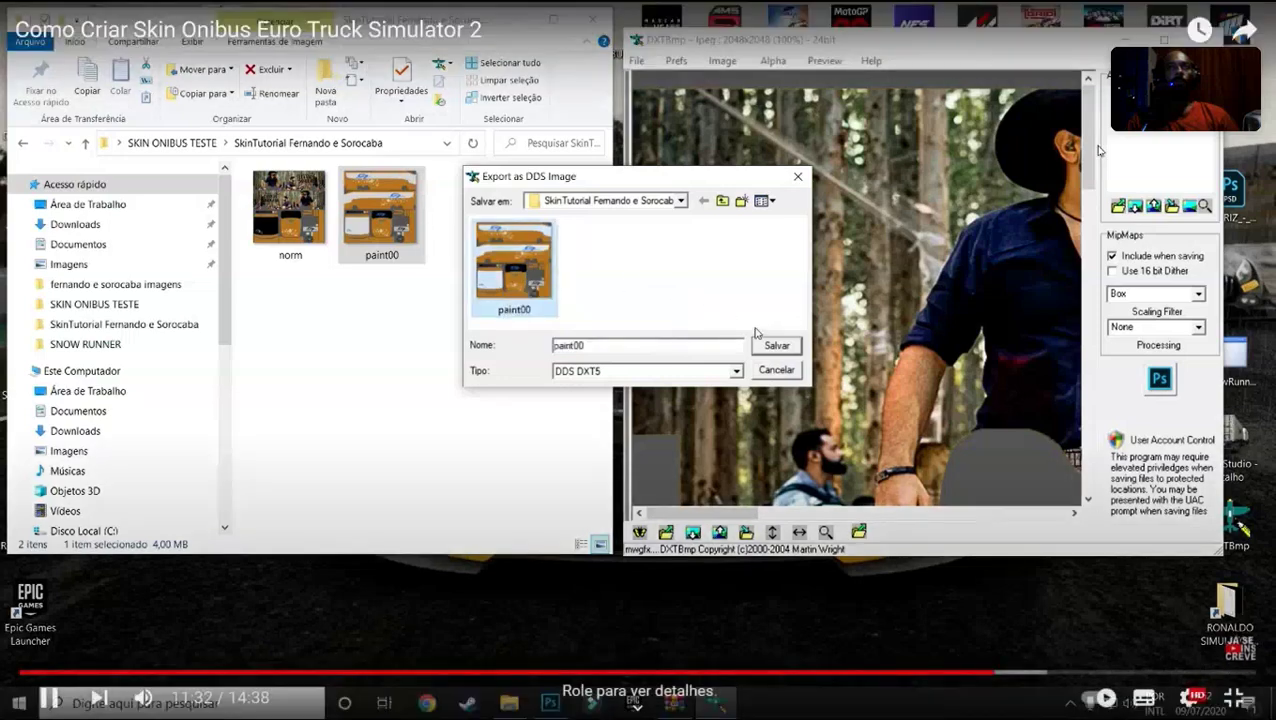
left_click(762, 346)
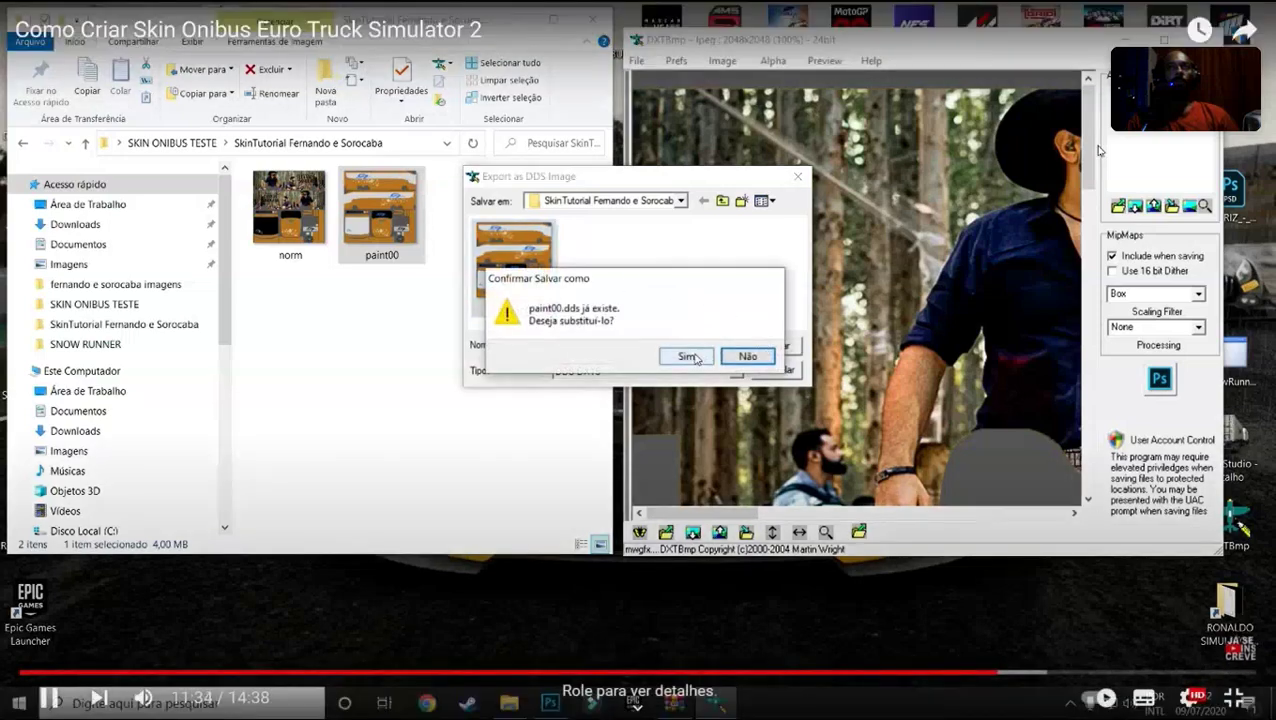
left_click(692, 355)
mouse_move(1097, 148)
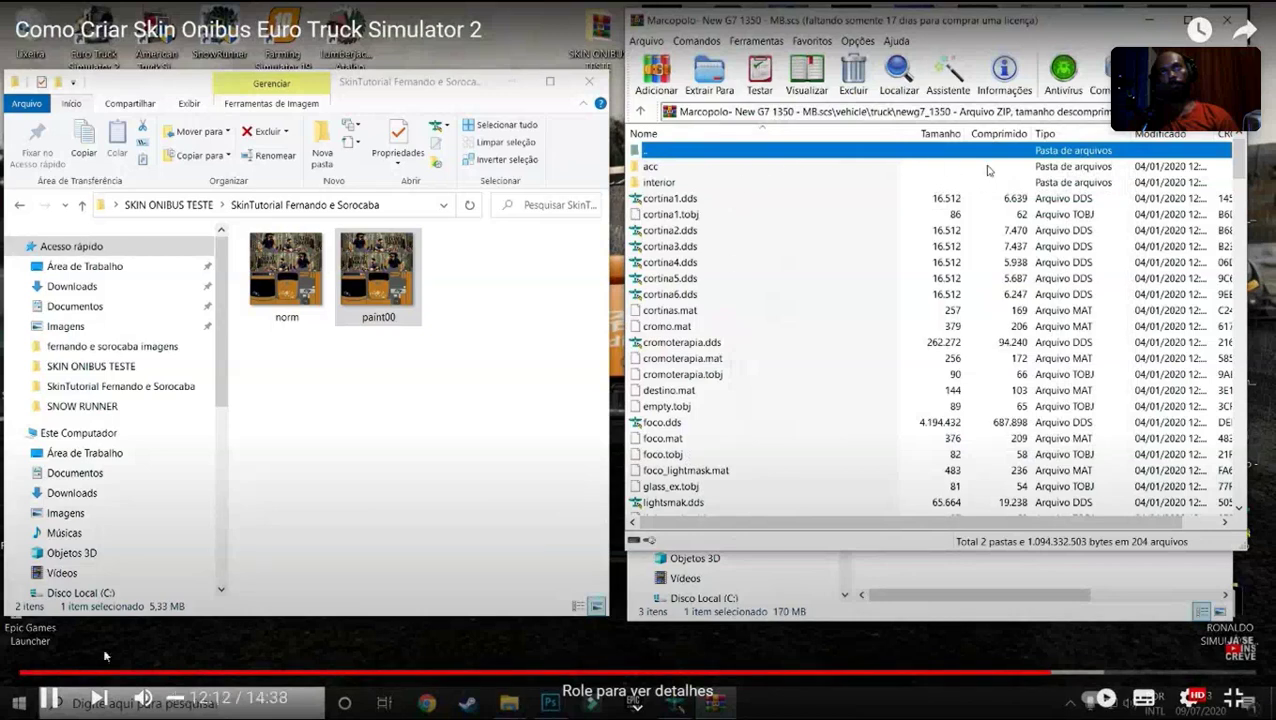
Pause the bus-skin tutorial, exit fullscreen and minimize its browser window.
key("space")
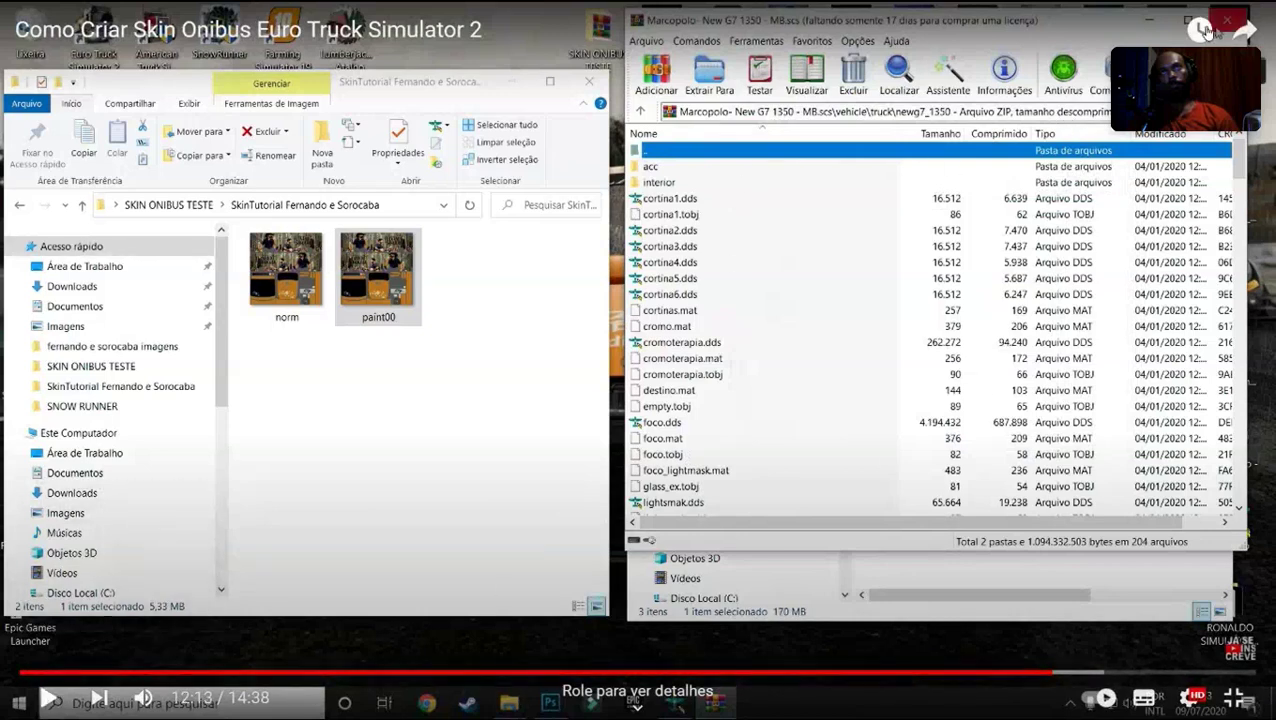
left_click(1234, 697)
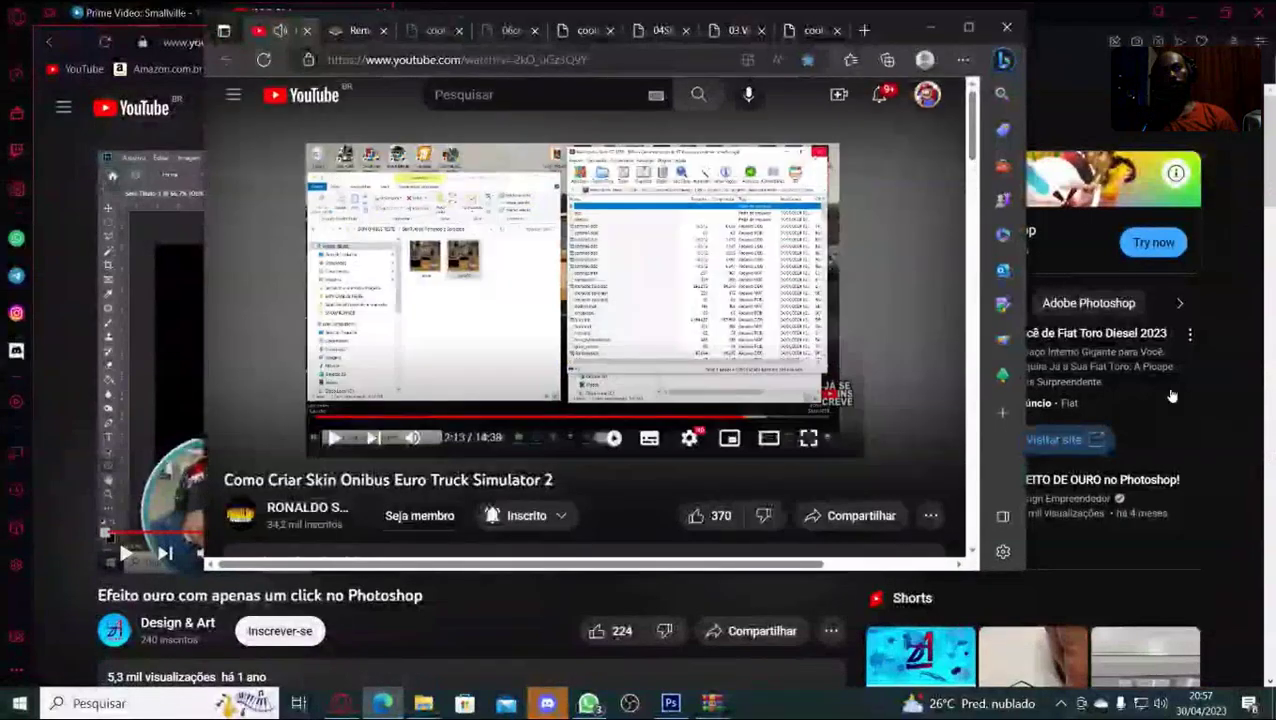
left_click(926, 29)
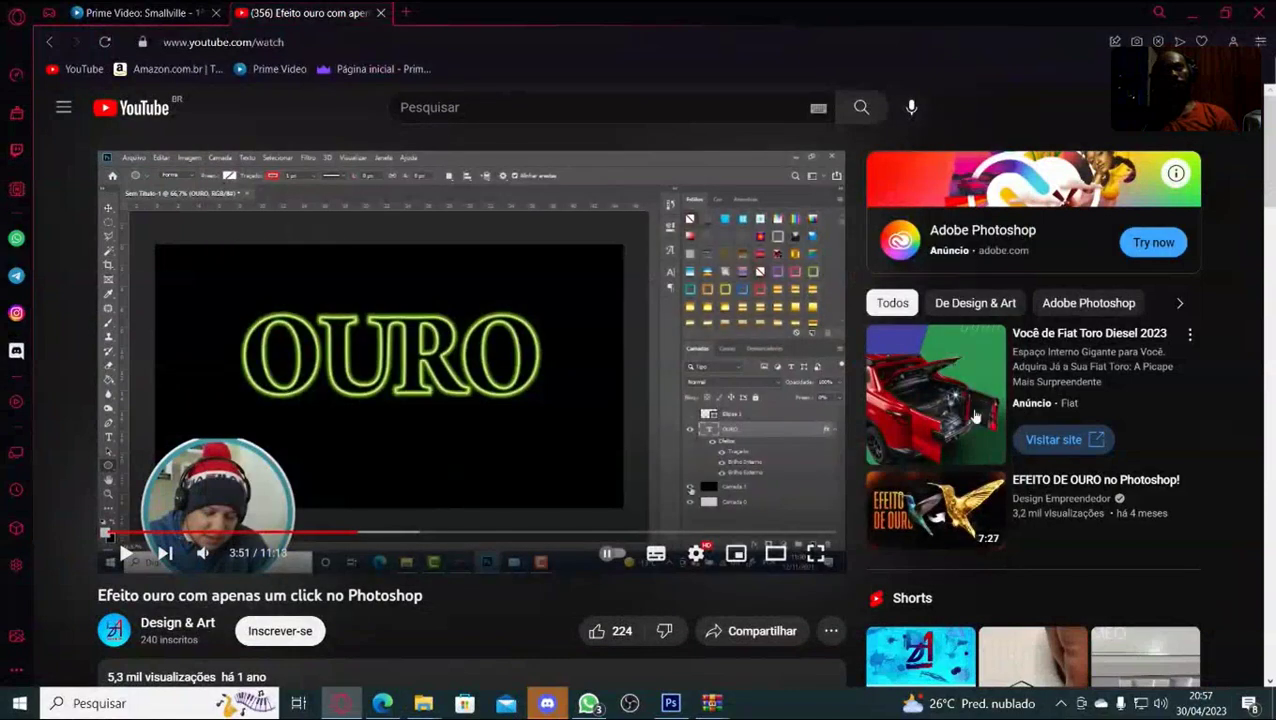
Minimize Opera, select all the skin's layers and merge them with Mesclar Camadas.
left_click(1194, 16)
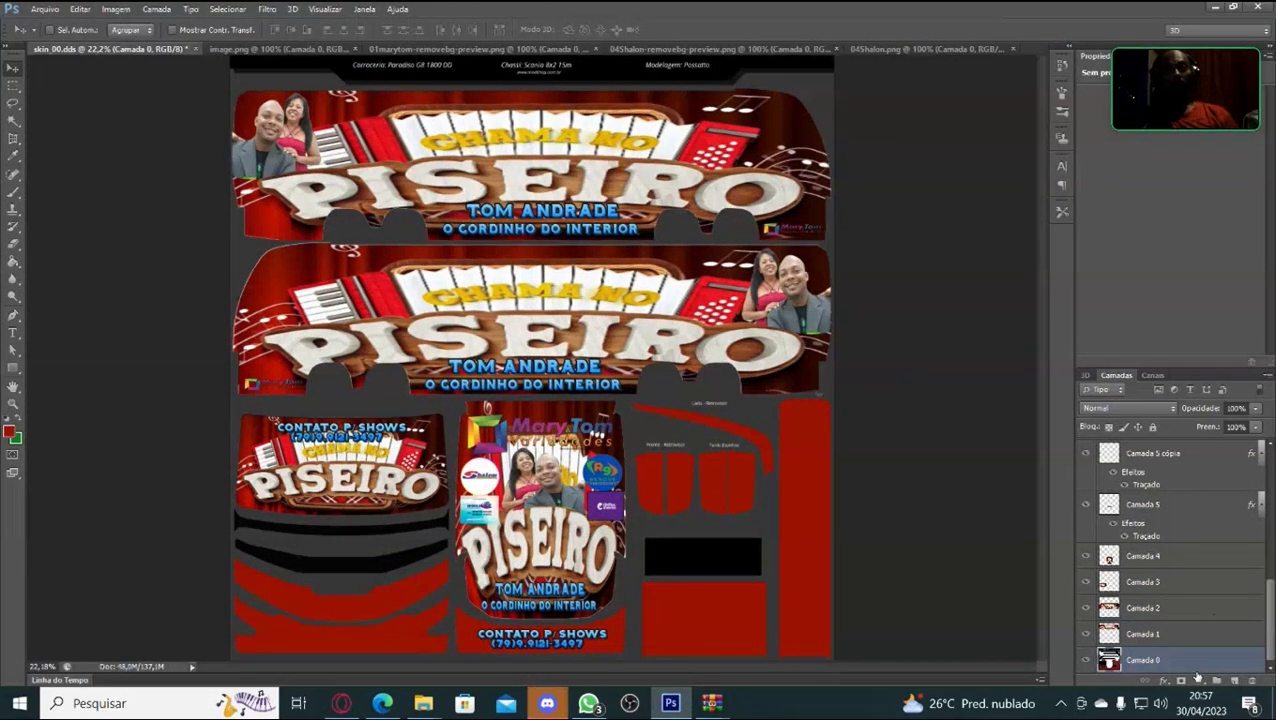
scroll(1205, 605, "up", 10)
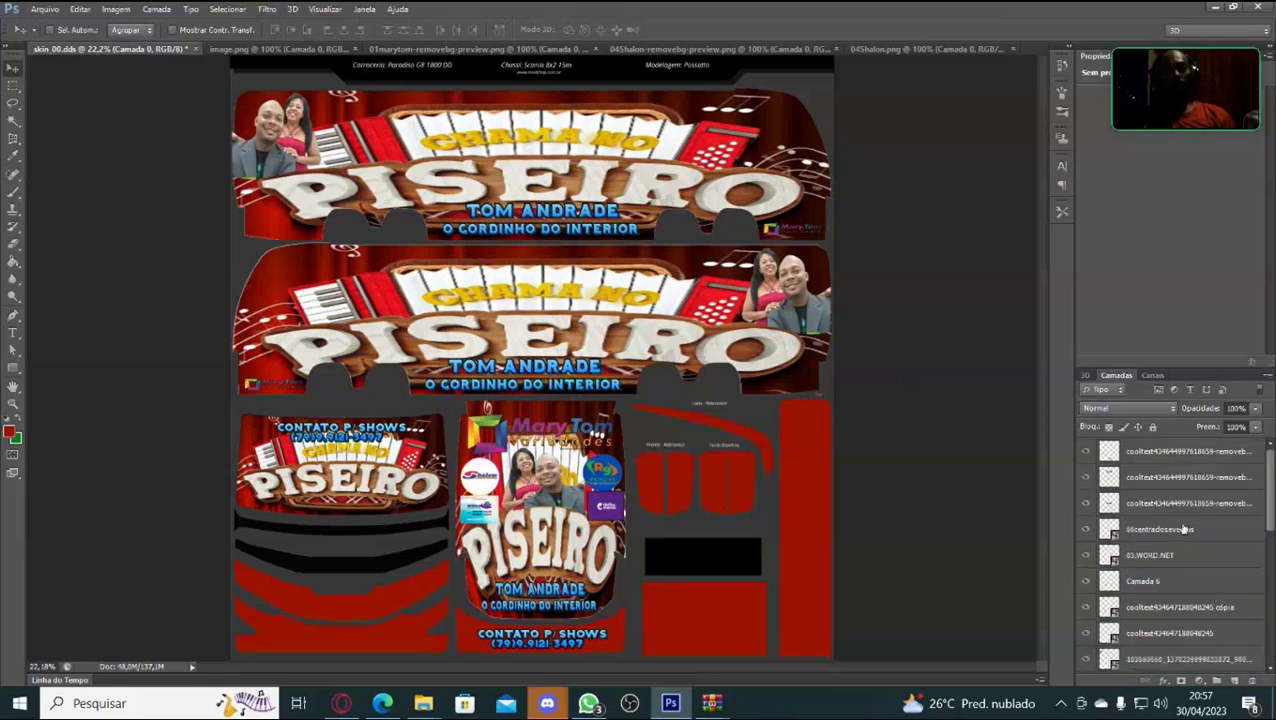
left_click(1172, 451, "shift")
right_click(1158, 453)
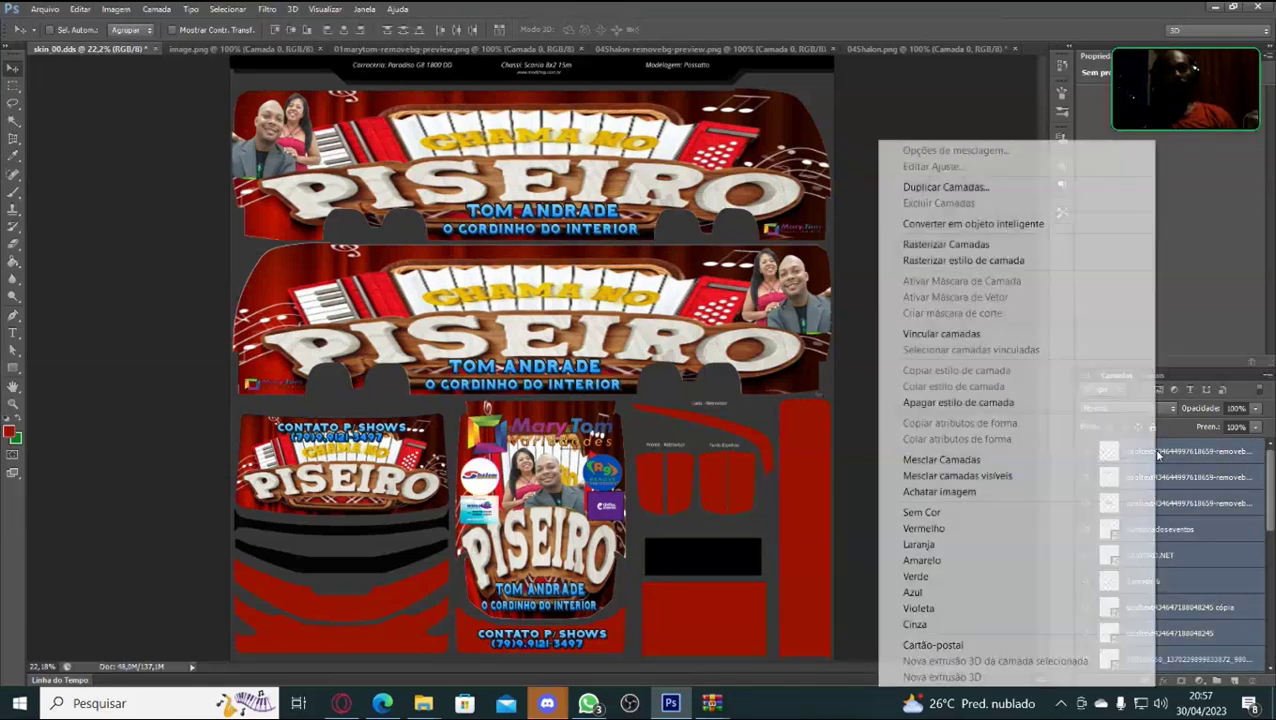
left_click(968, 224)
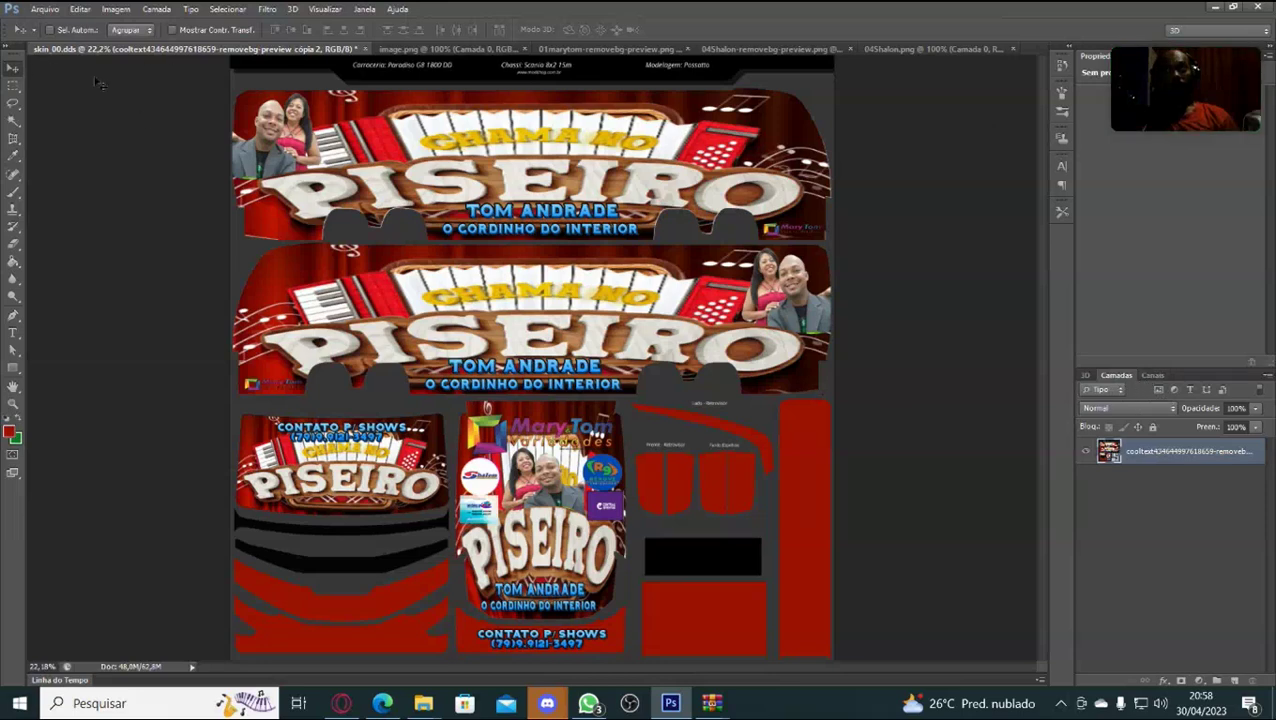
Check the skin's alpha in the Canais panel.
left_click(43, 11)
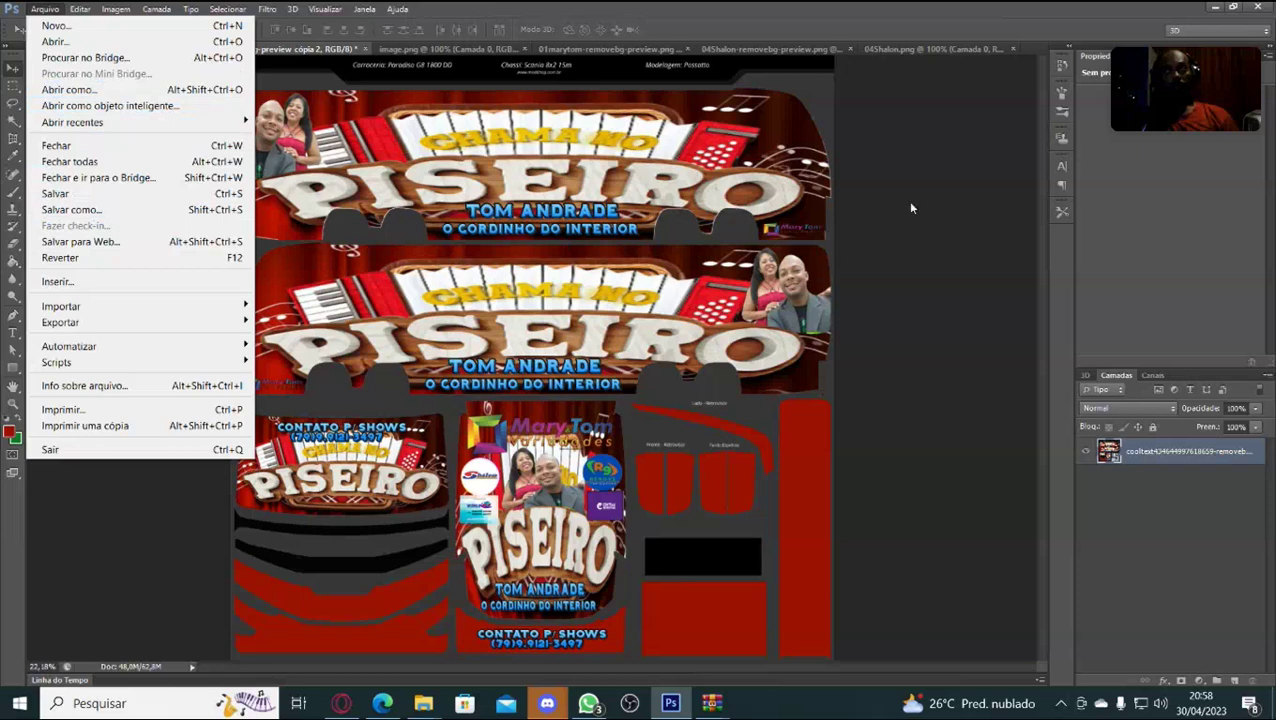
left_click(949, 197)
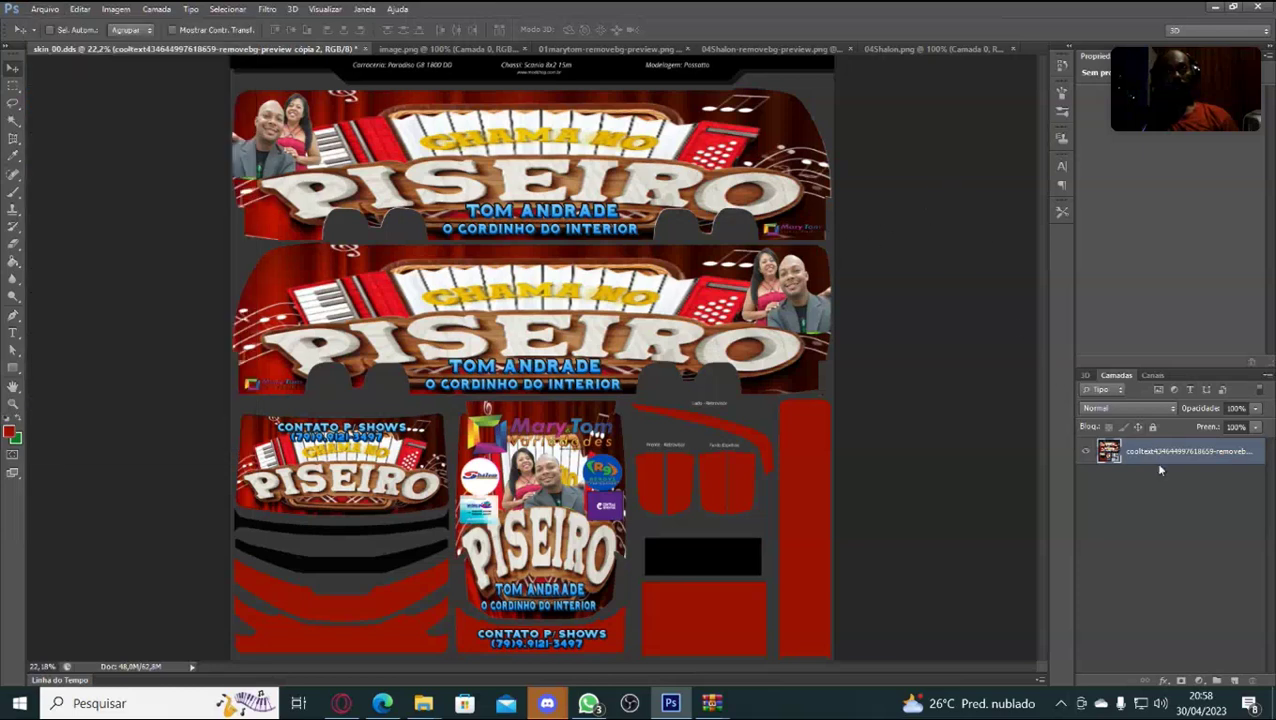
left_click(1154, 375)
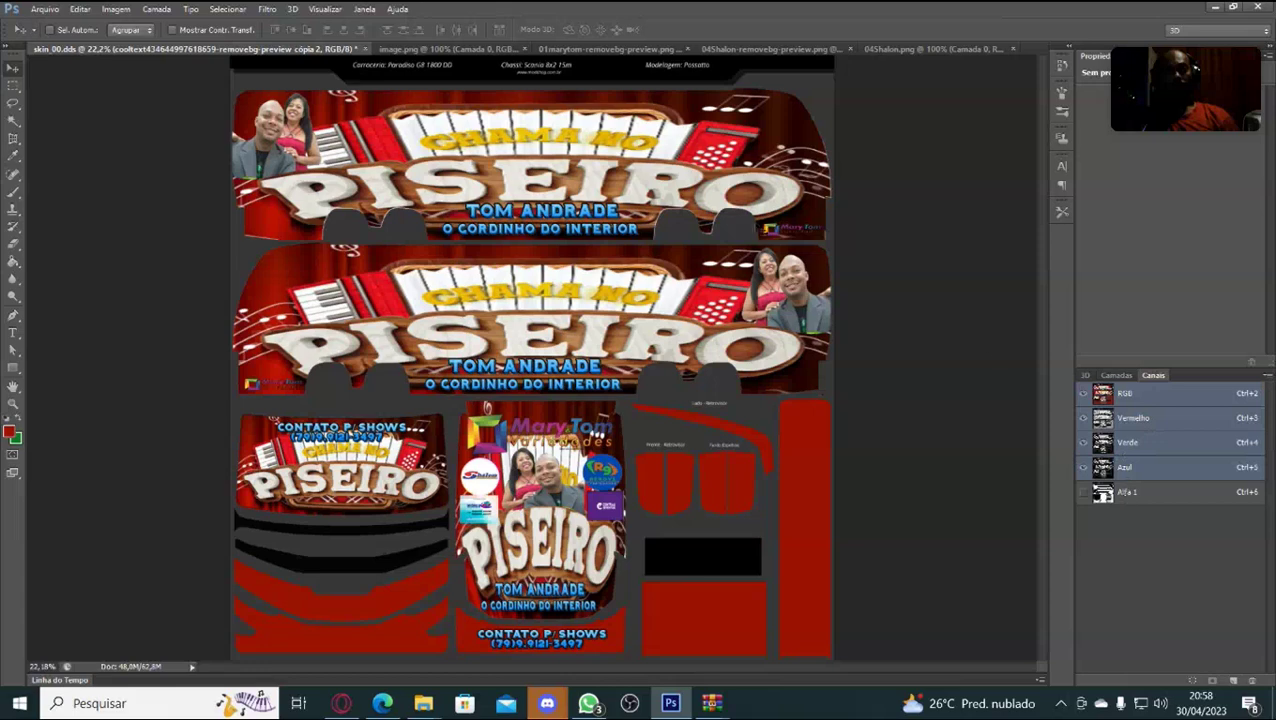
Save a copy as skin_04.dds on the Área de Trabalho, accepting the NVIDIA DDS settings.
left_click(45, 9)
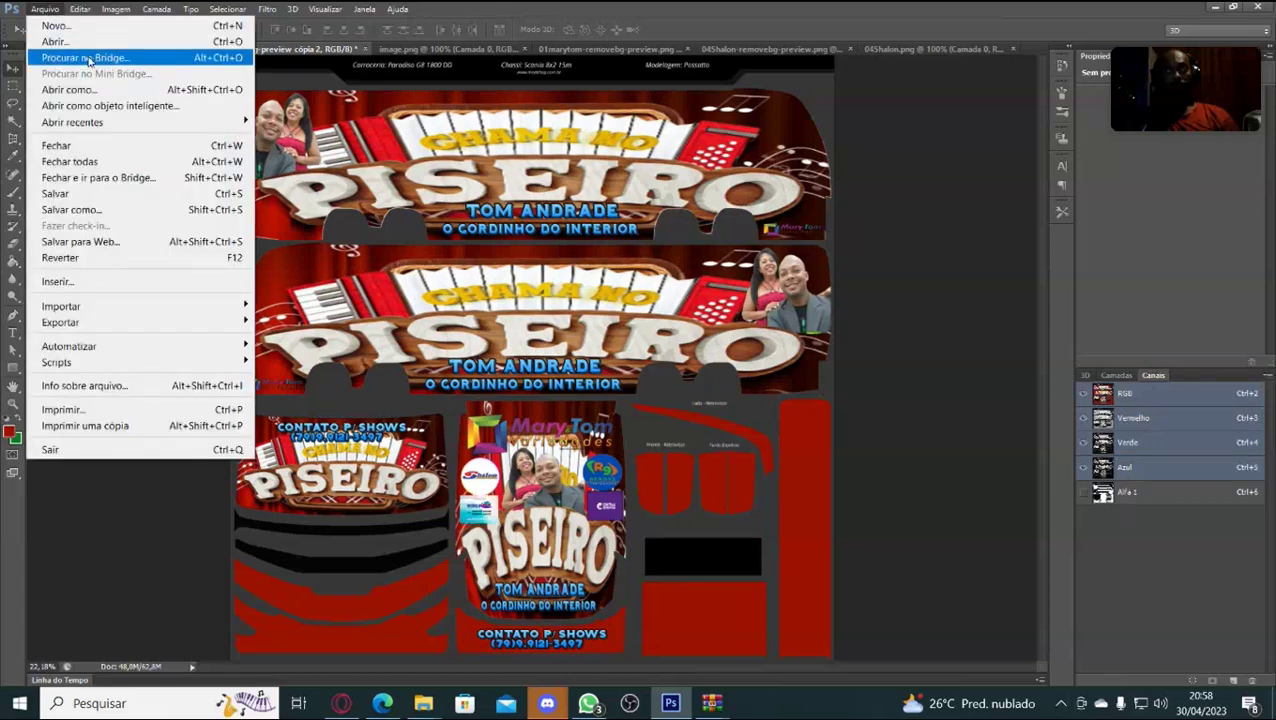
left_click(92, 211)
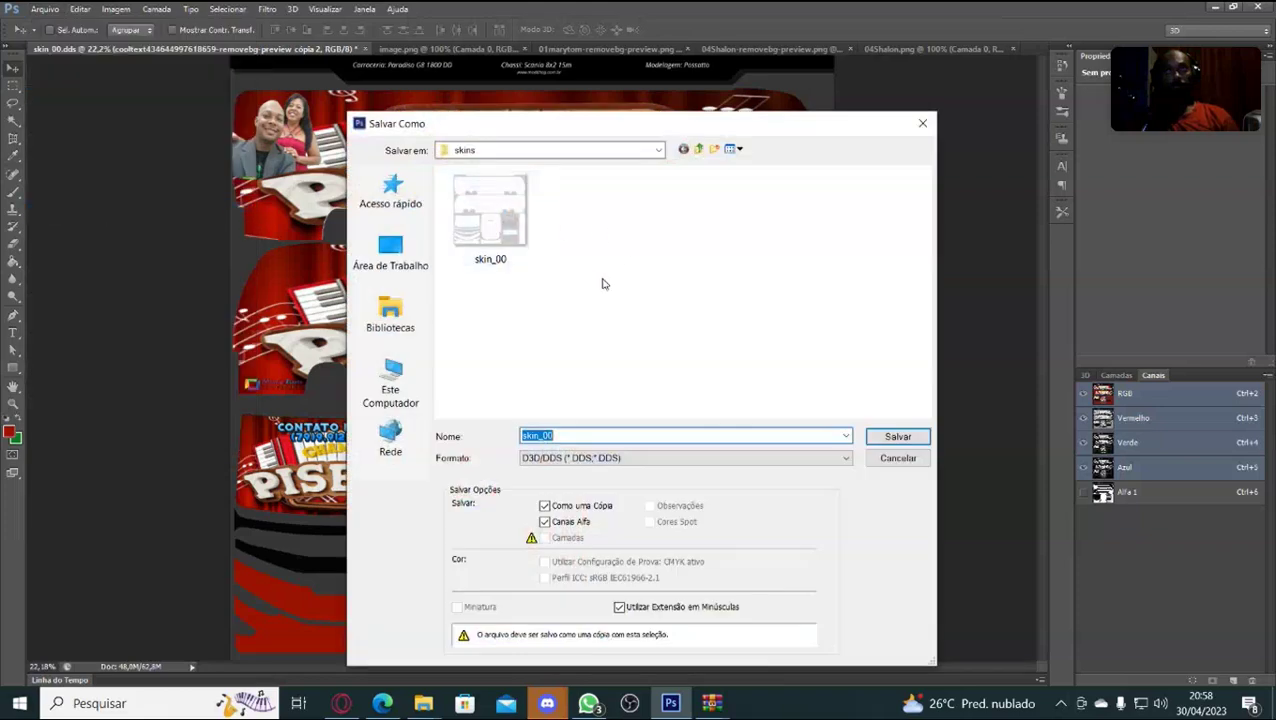
left_click(566, 437)
key("BackSpace")
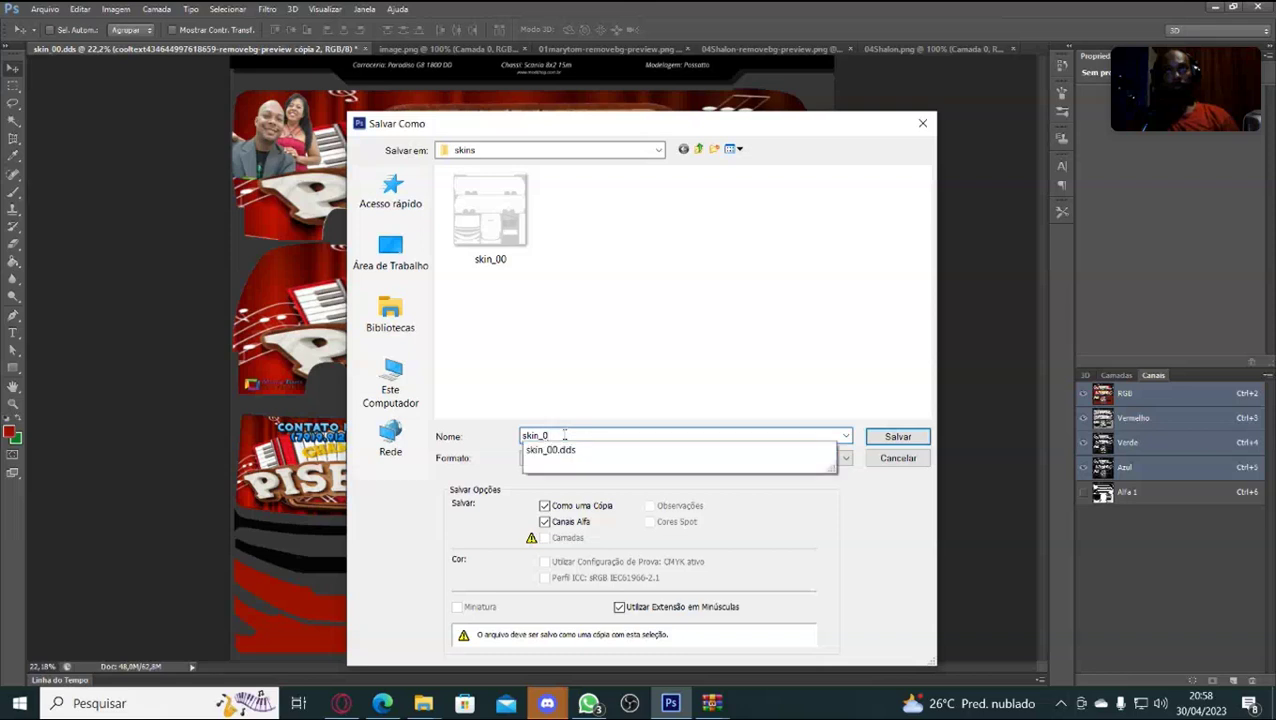
type("4")
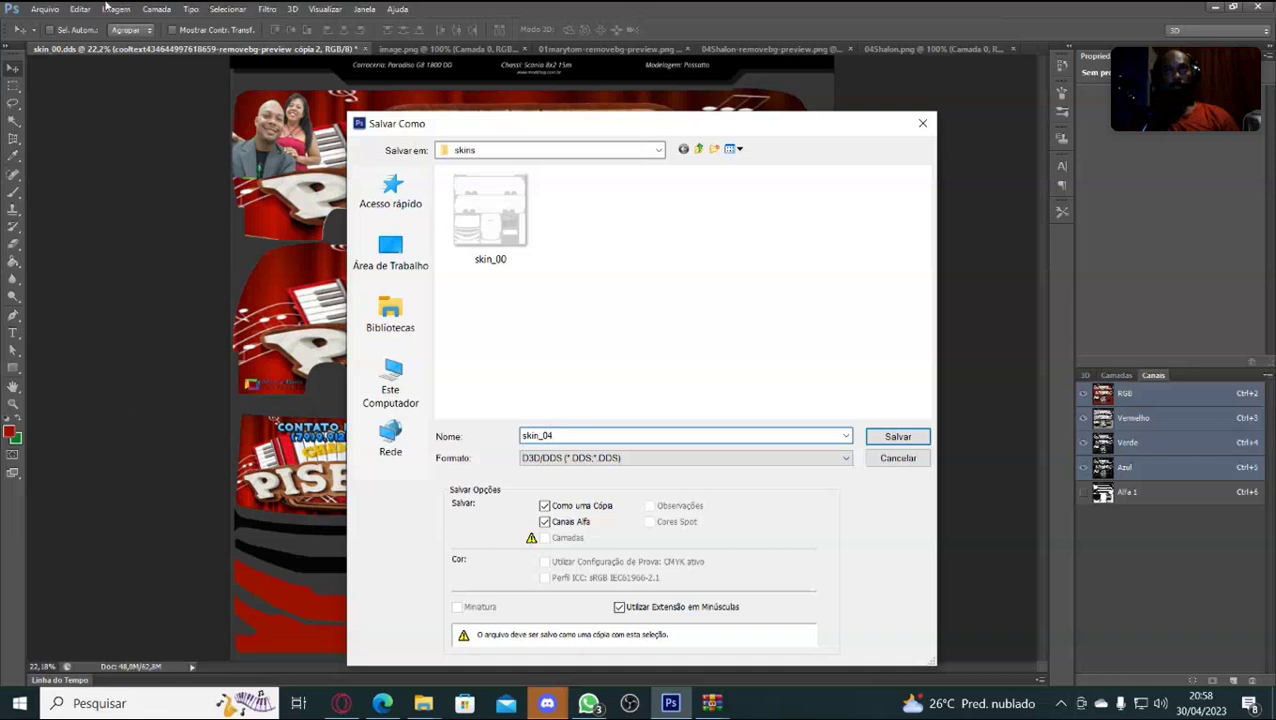
left_click(390, 250)
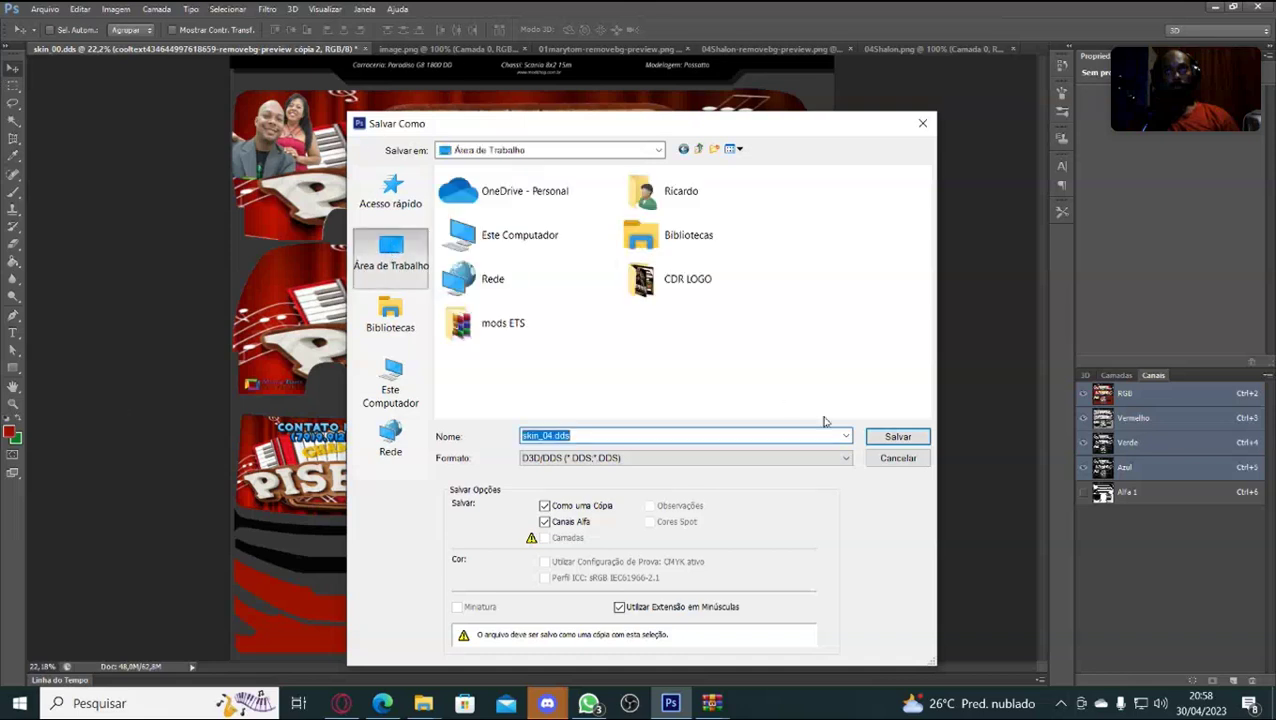
left_click(892, 440)
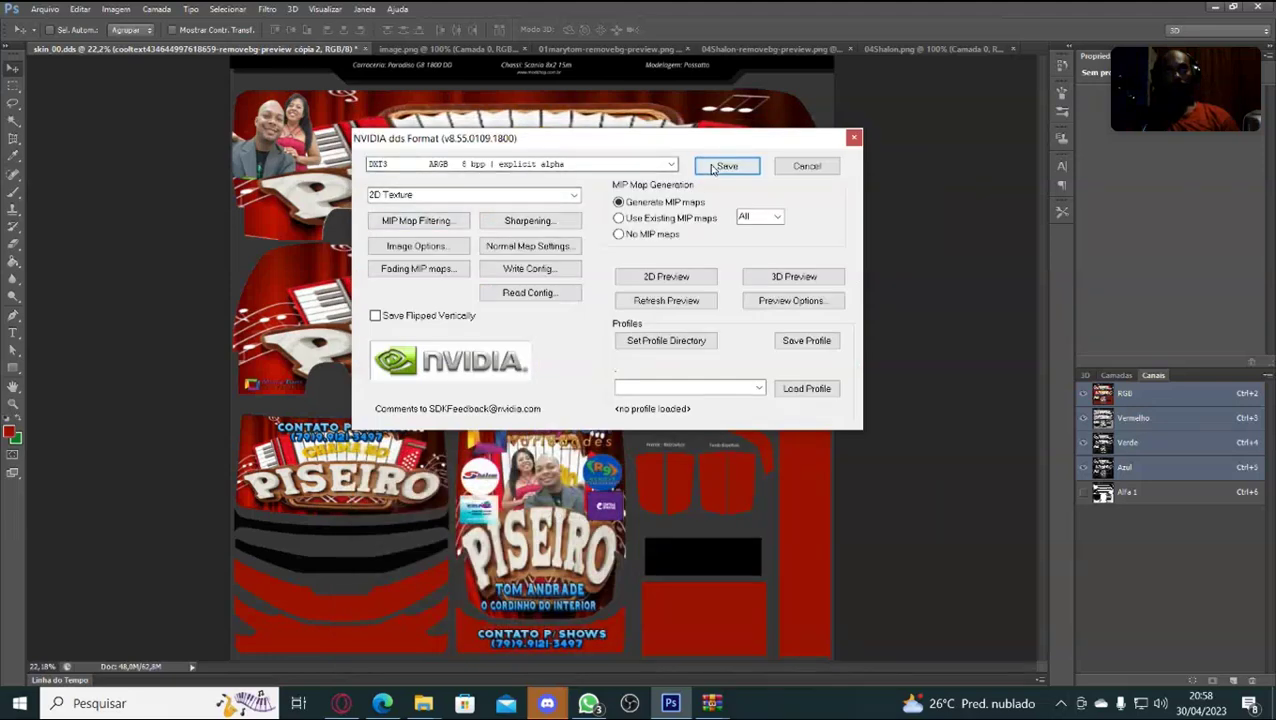
left_click(710, 164)
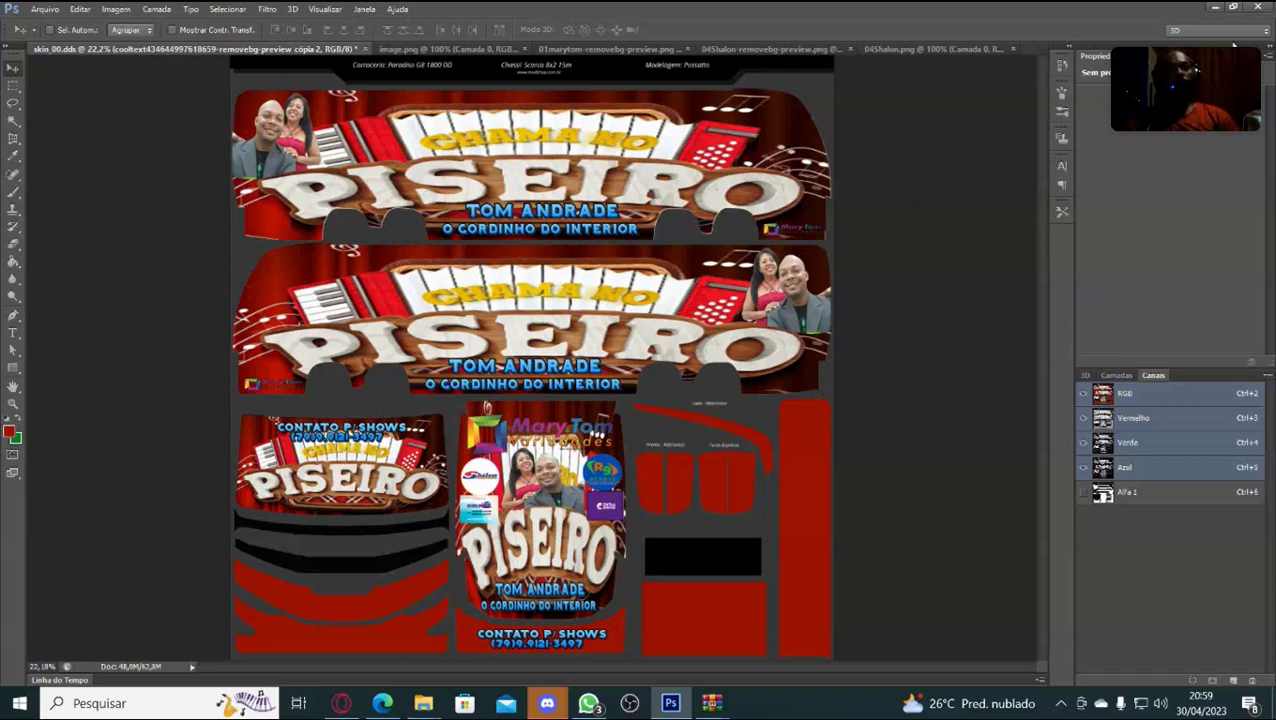
Open skin_04 from the Desktop, dismiss the .dds app prompt, and return to Photoshop.
left_click(1212, 8)
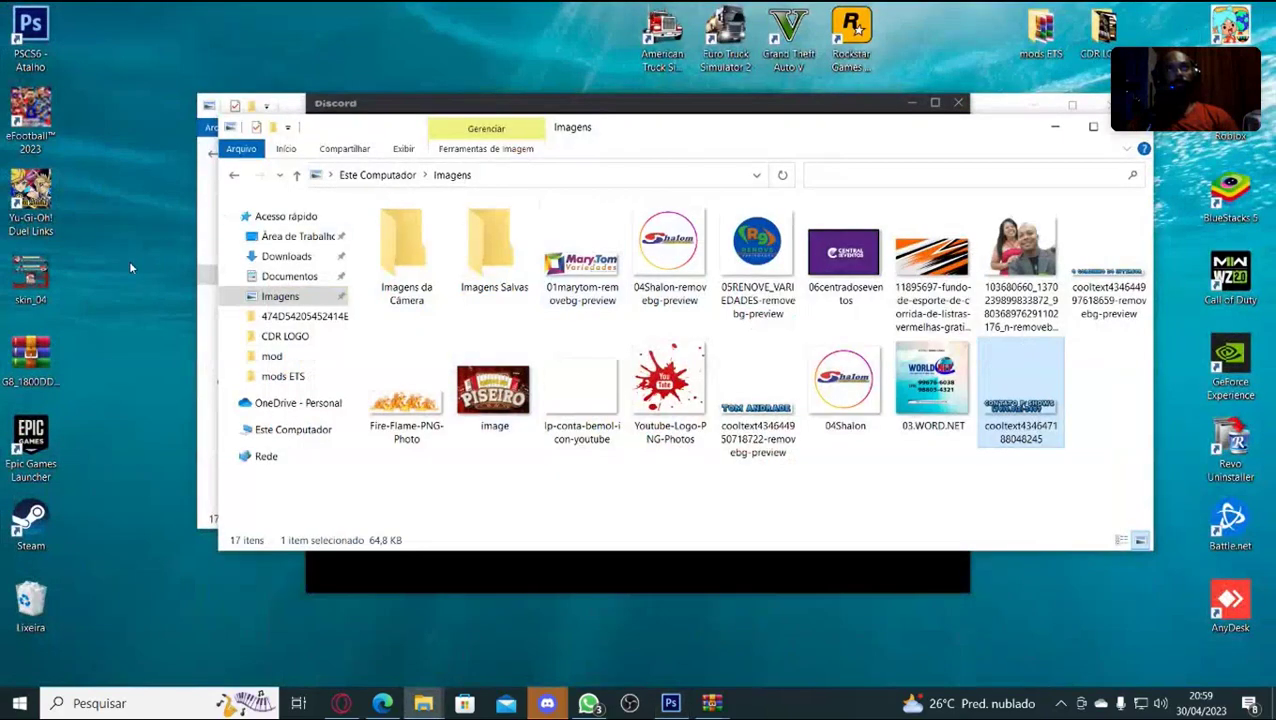
double_click(30, 283)
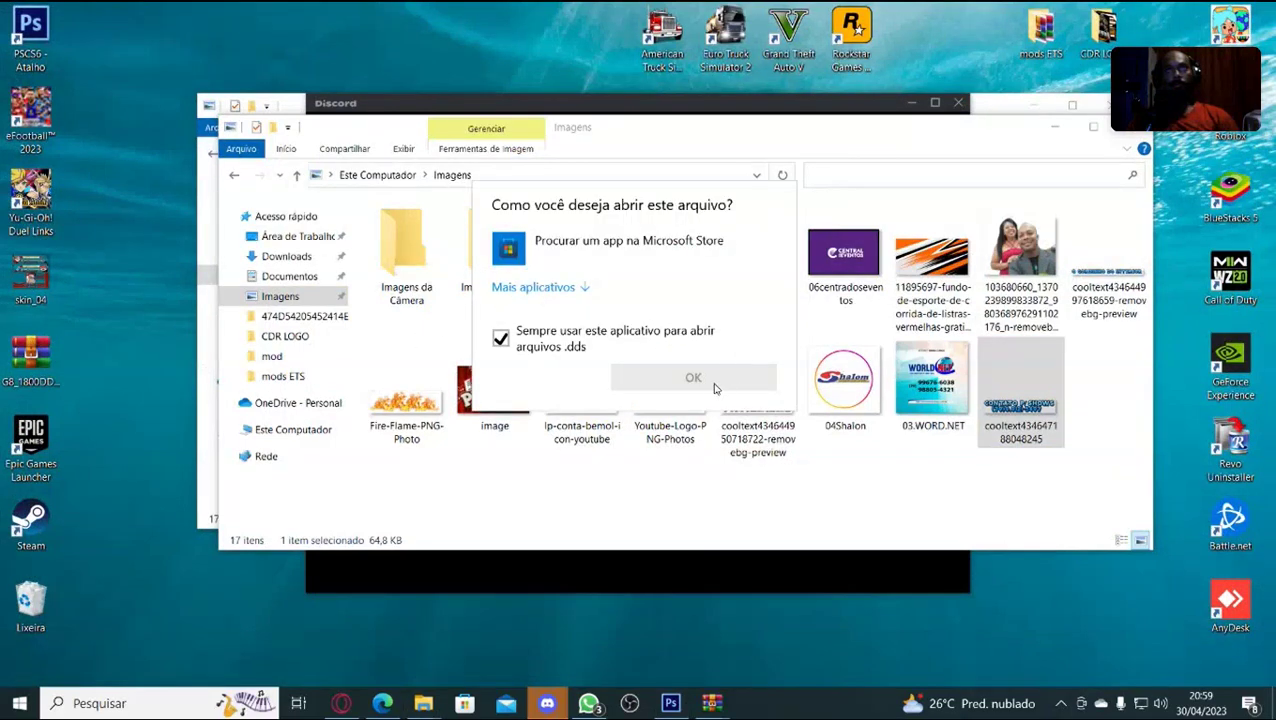
left_click(125, 207)
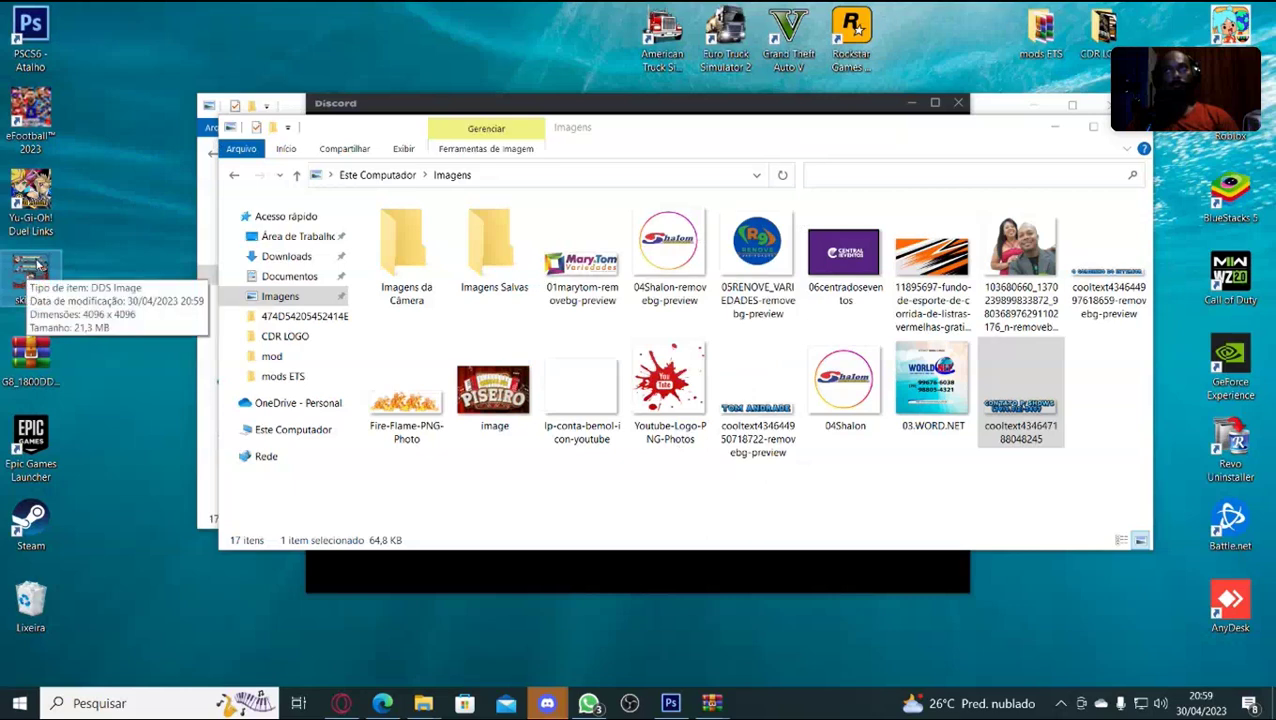
left_click(668, 704)
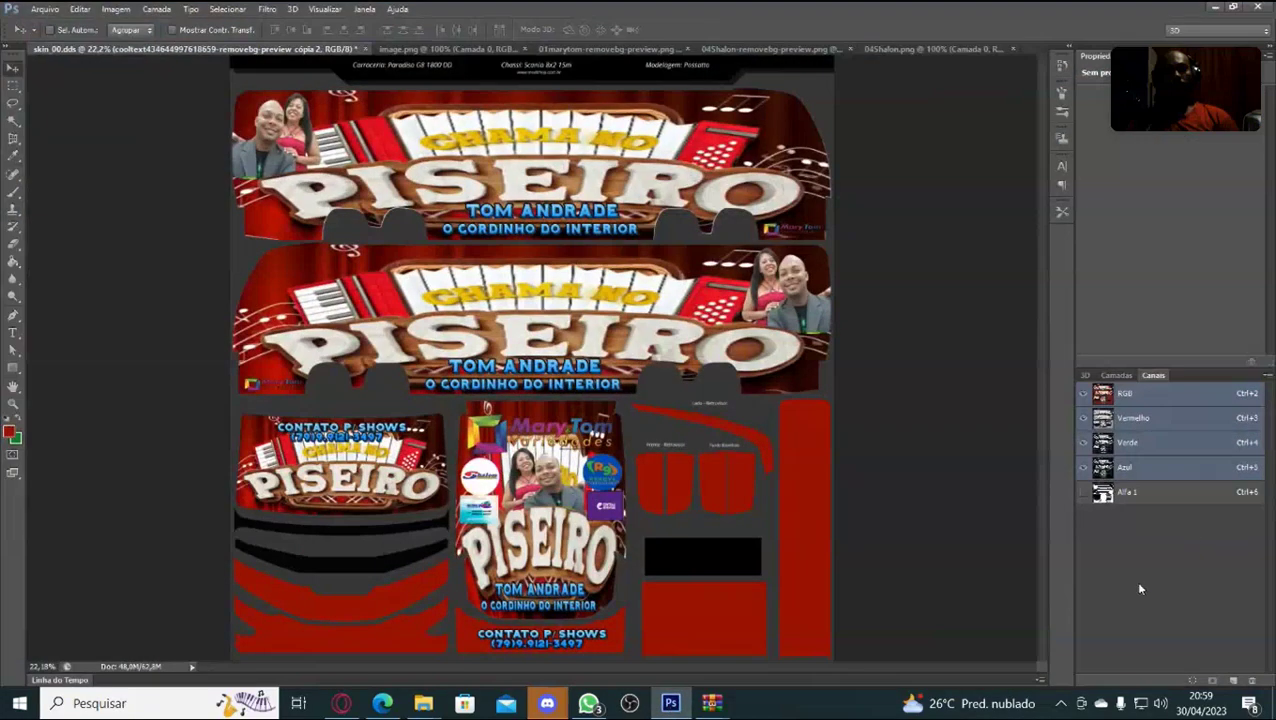
Inspect the Alfa 1 channel against the artwork layer, then remove it with Excluir Canal.
left_click(1150, 498)
right_click(1150, 498)
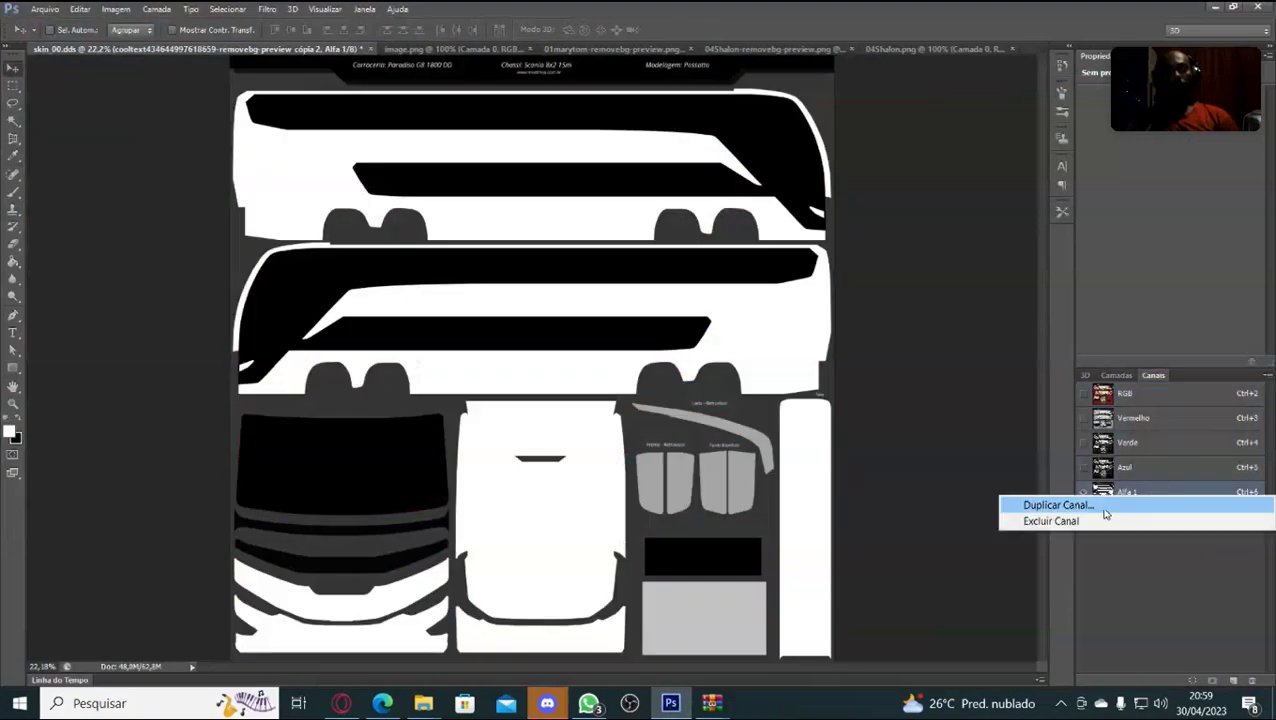
left_click(985, 444)
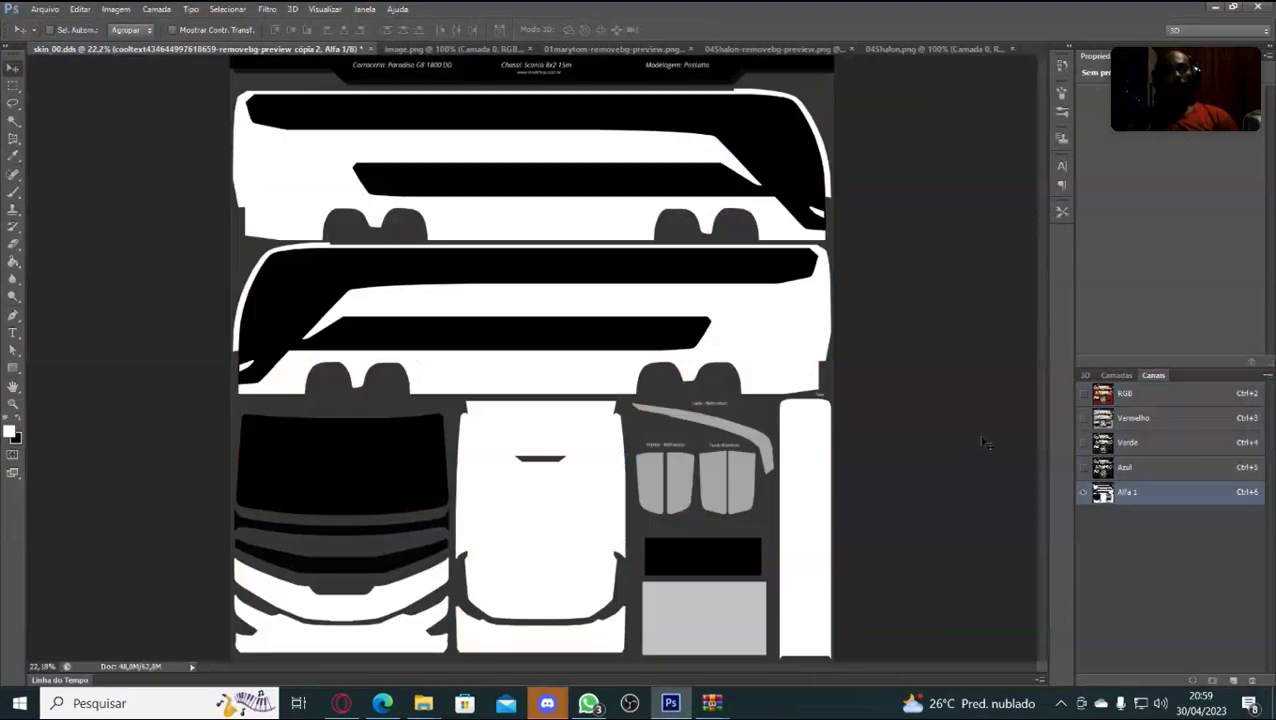
left_click(1115, 376)
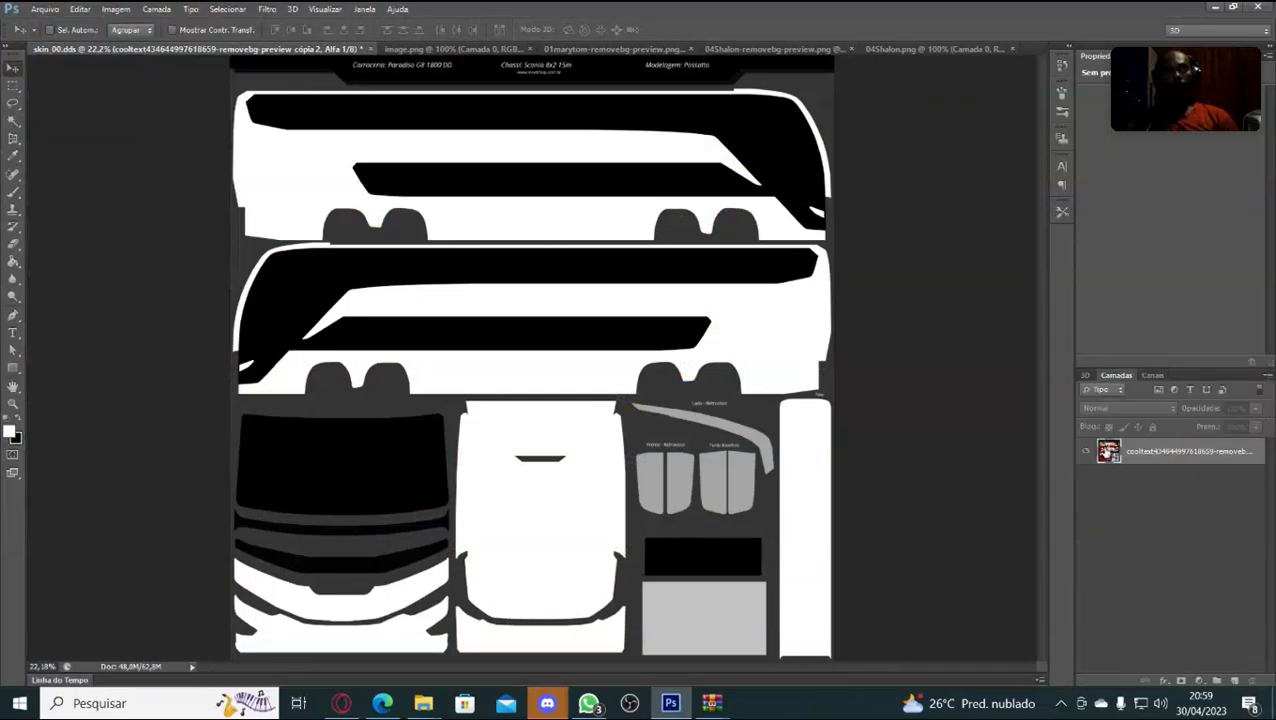
left_click(1190, 452)
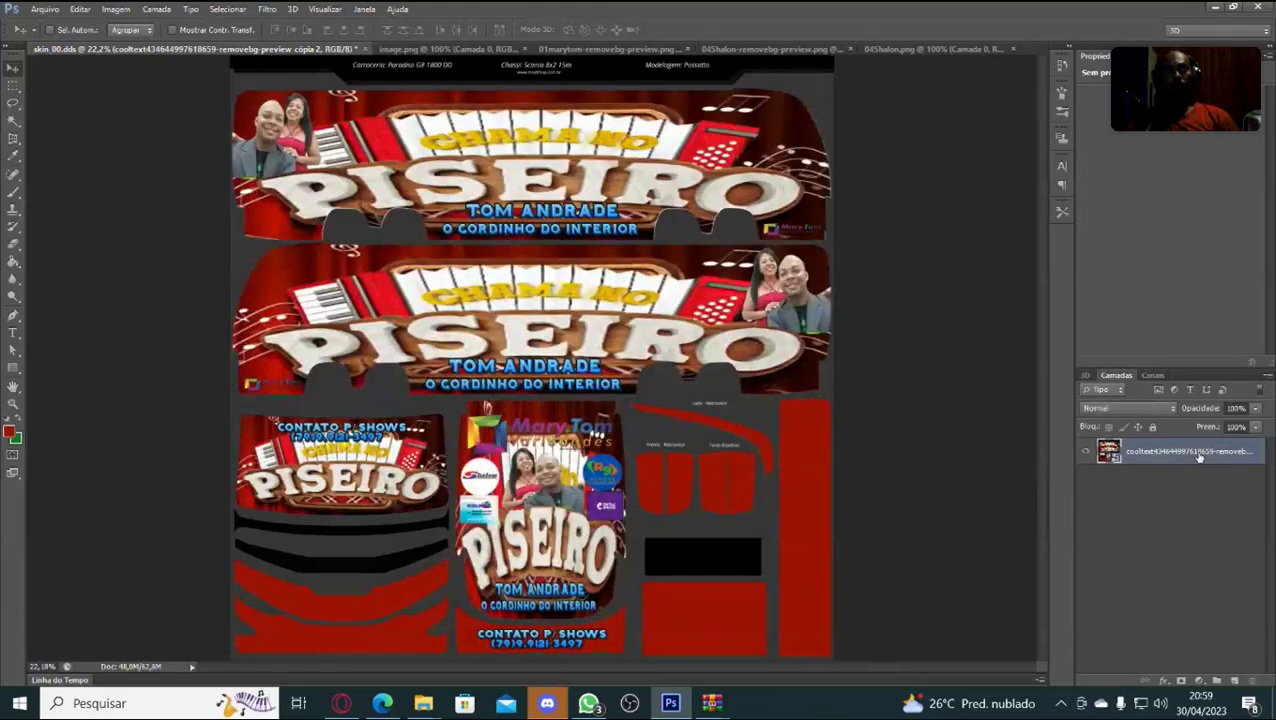
left_click(1152, 376)
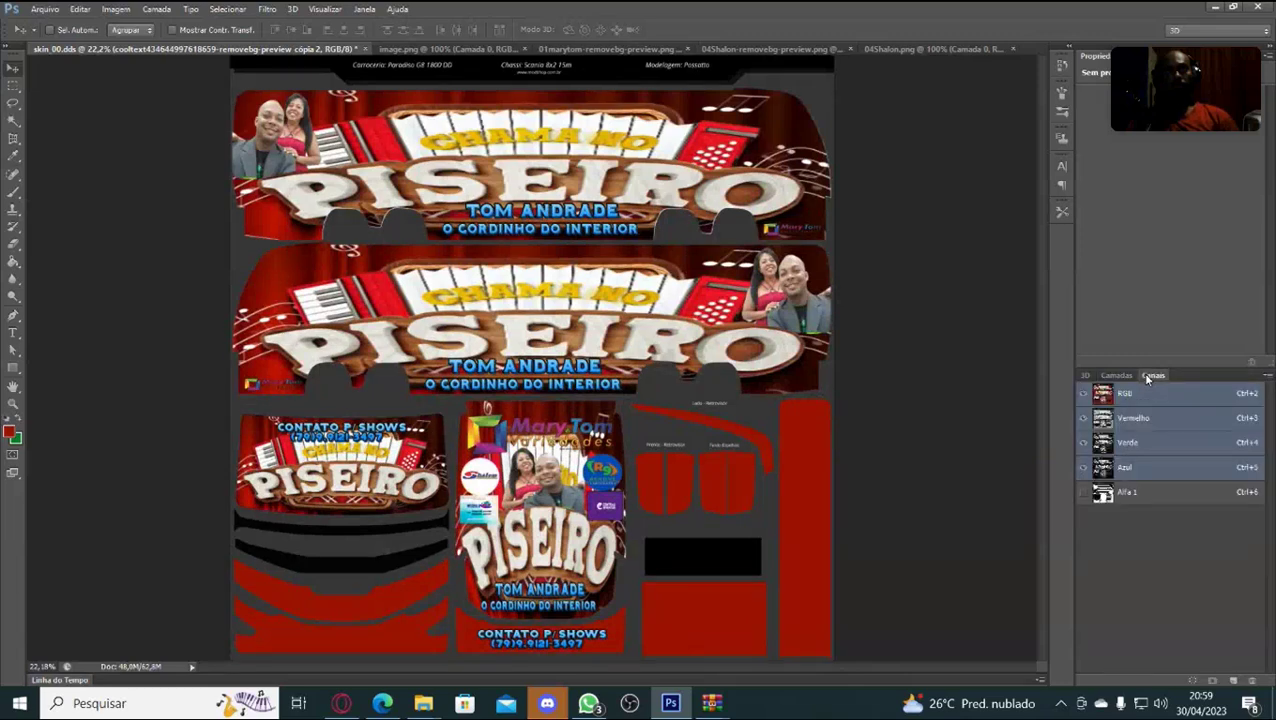
left_click(1152, 496)
right_click(1146, 499)
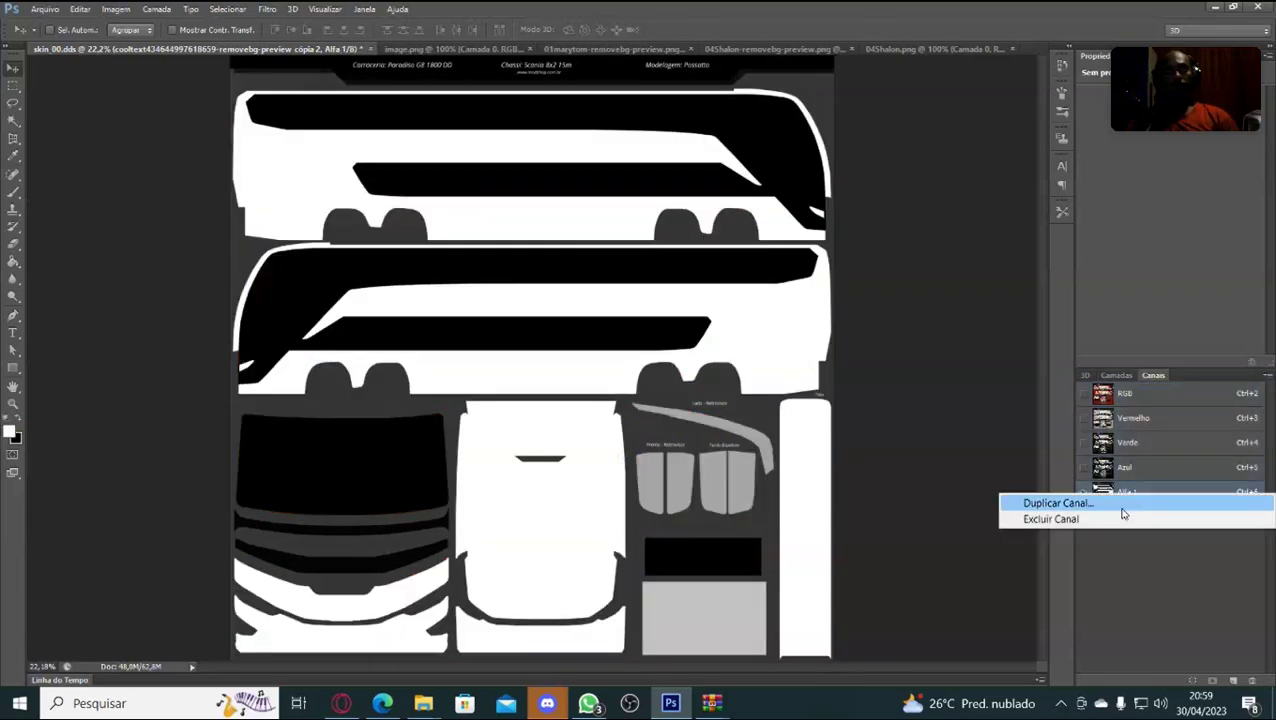
left_click(1045, 522)
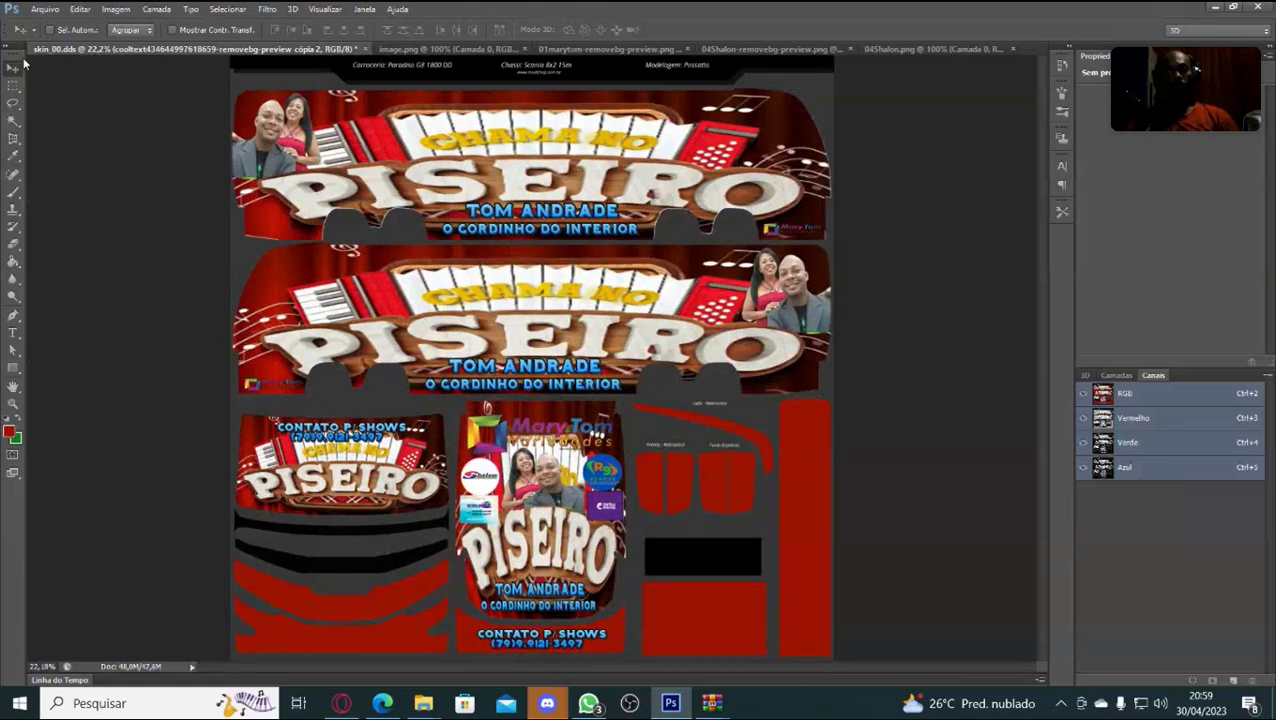
Save a copy named skin_06.dds to the Área de Trabalho with DXT3 DDS settings.
left_click(43, 10)
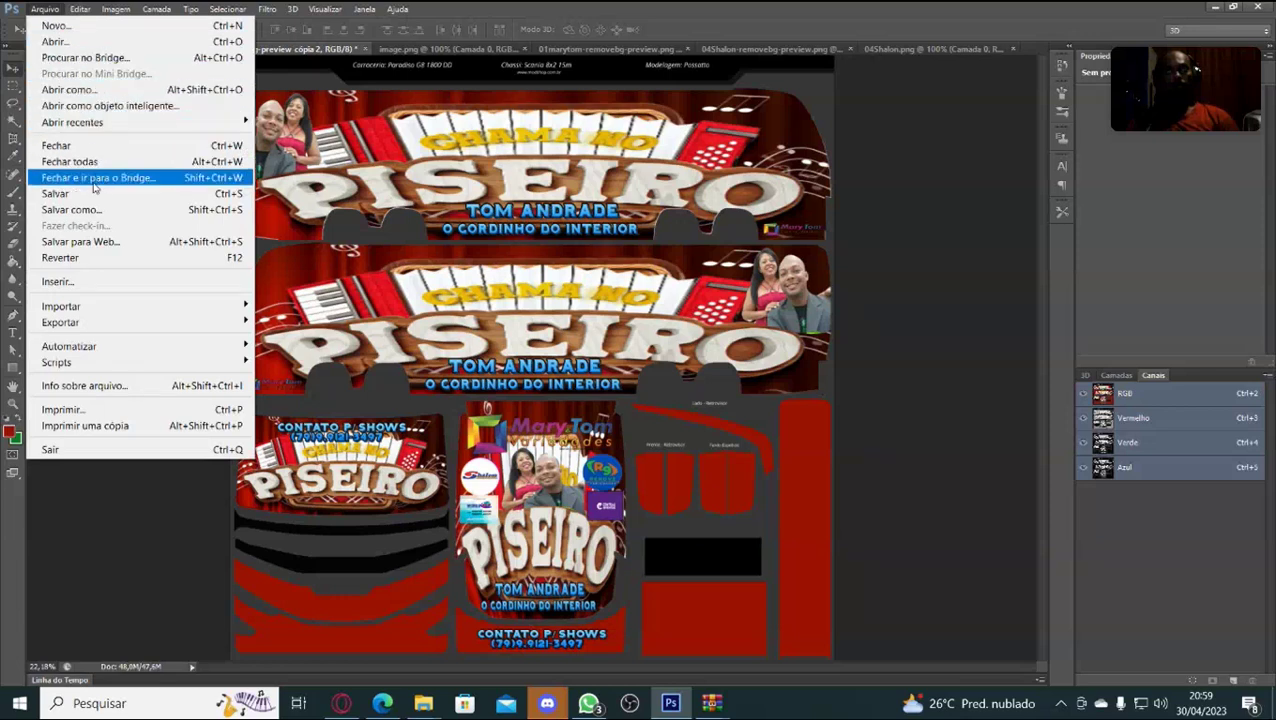
left_click(107, 212)
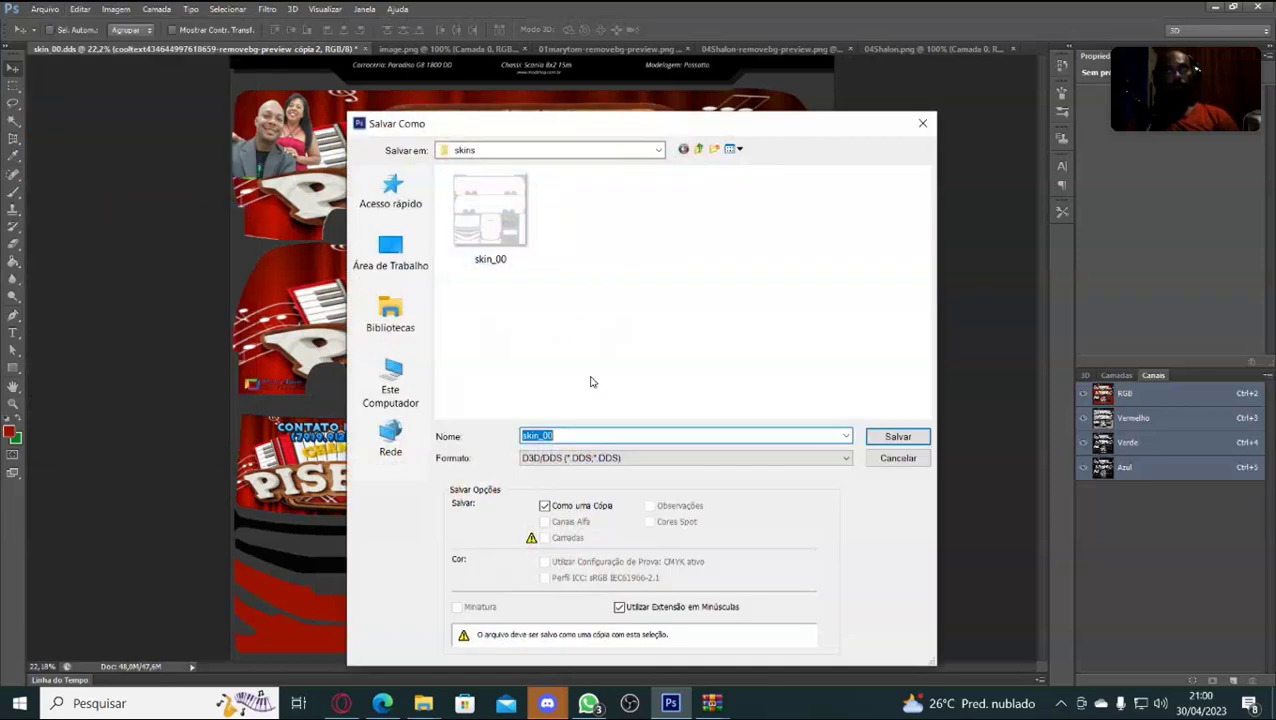
left_click(578, 434)
key("BackSpace")
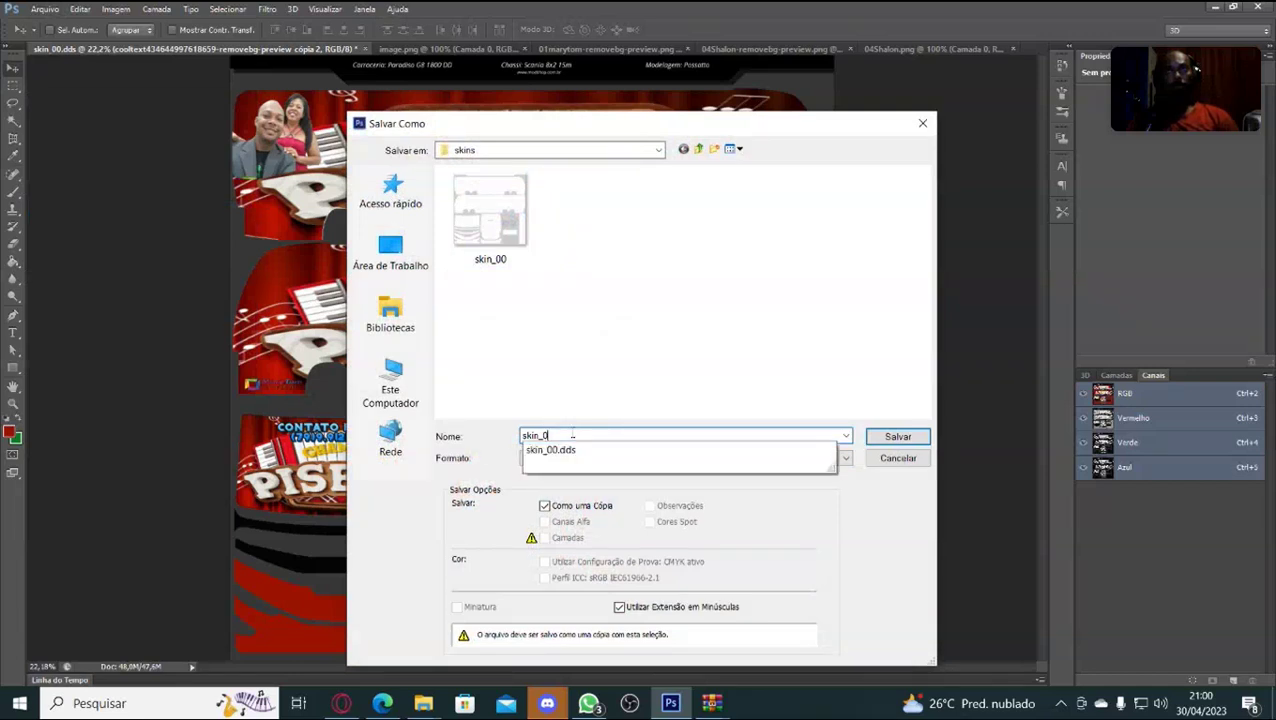
type("6")
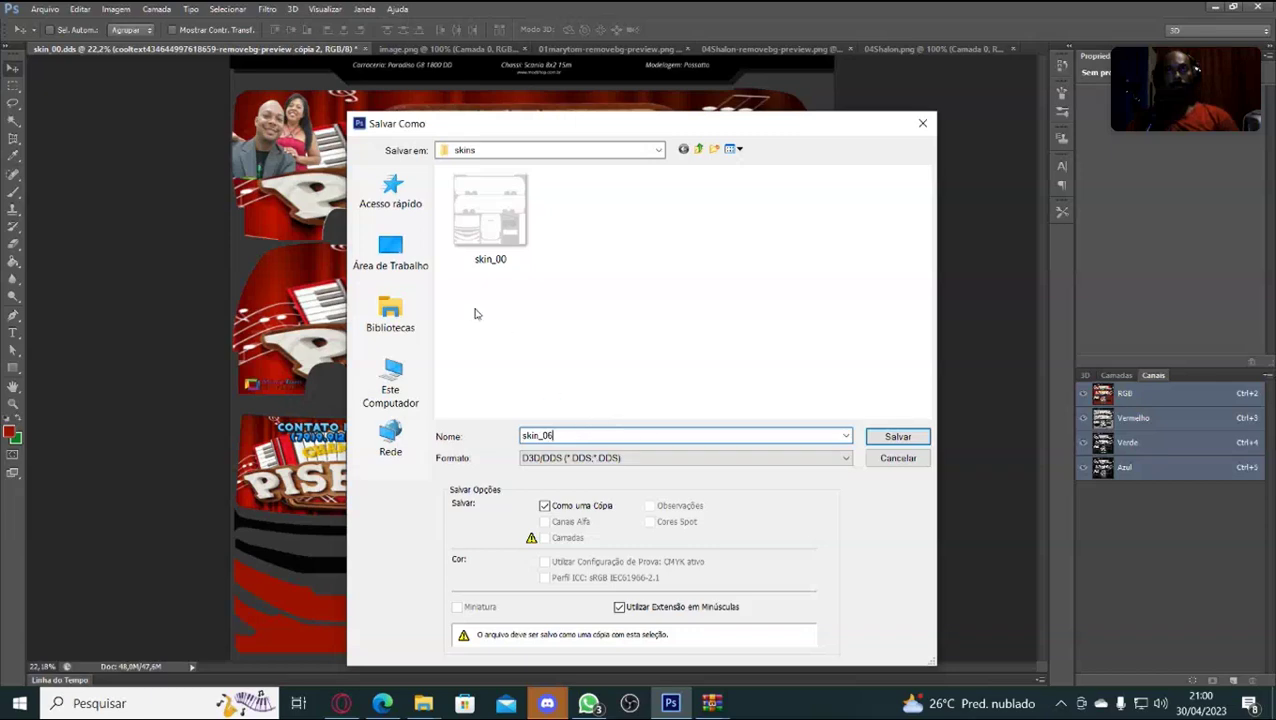
left_click(389, 270)
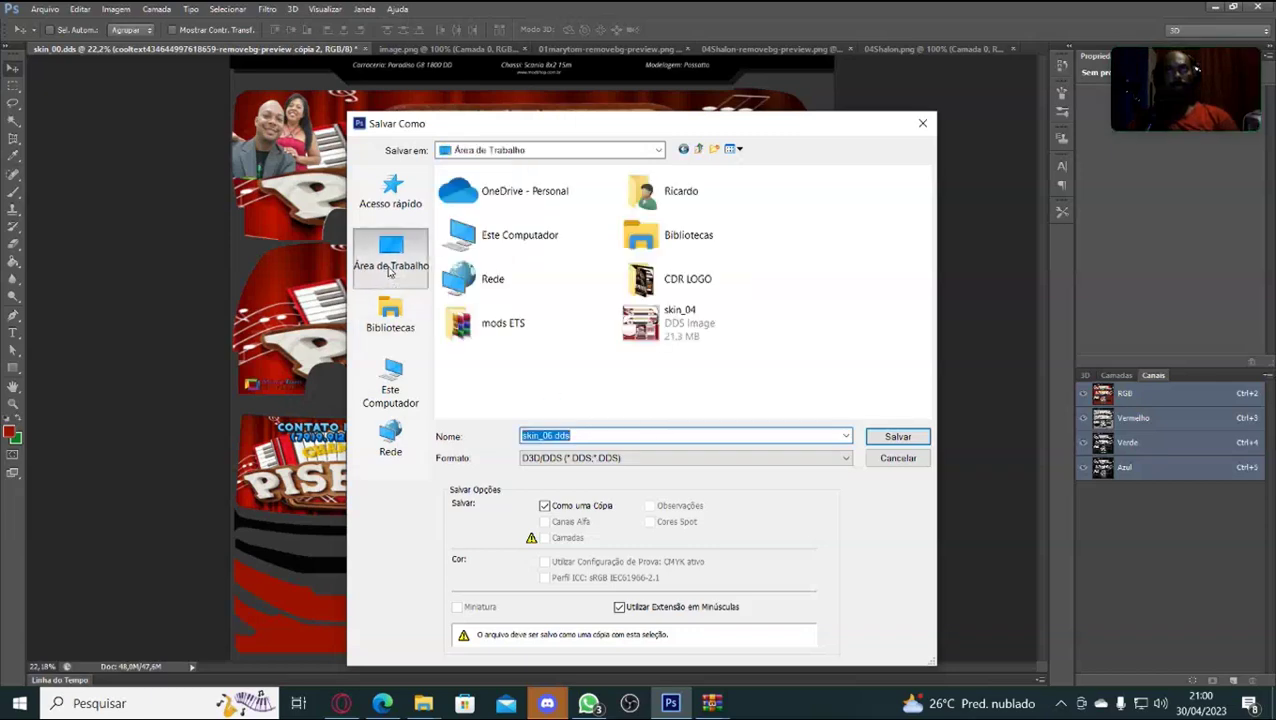
left_click(898, 437)
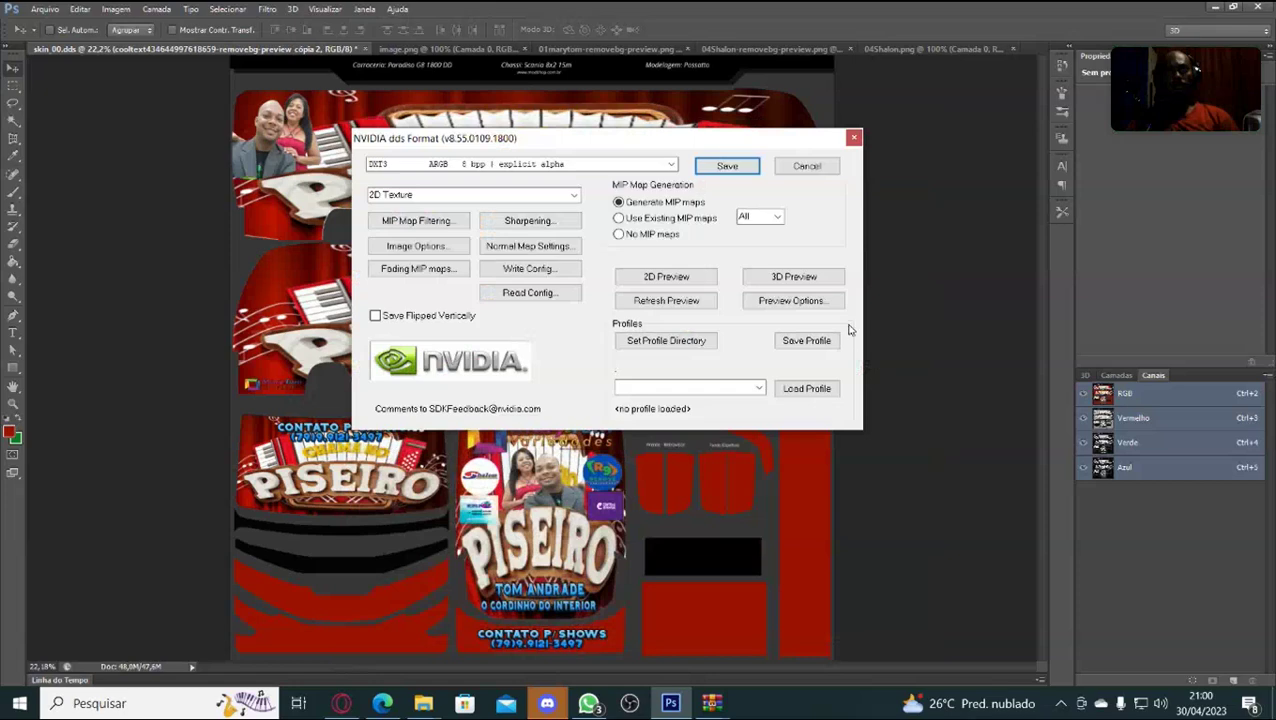
left_click(728, 168)
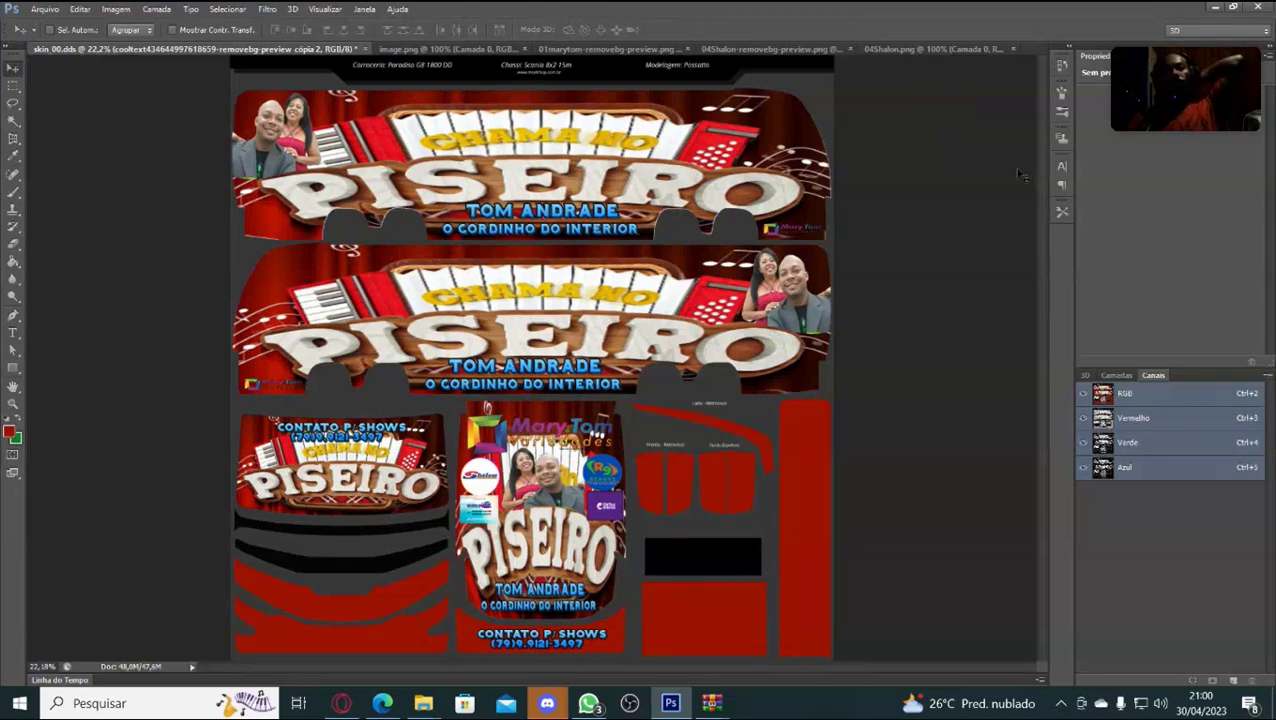
Minimize Photoshop, move the skin_06 icon beside skin_04, then return to the skin.
left_click(1213, 11)
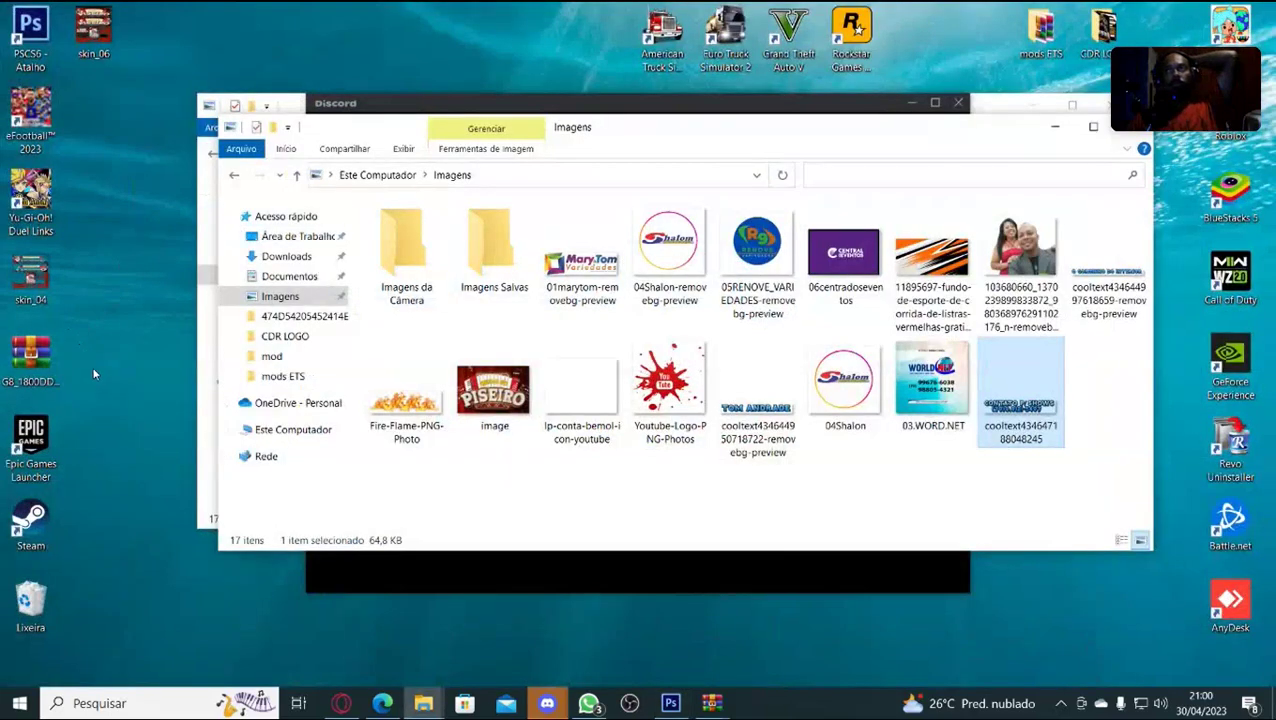
left_click_drag(112, 45, 116, 300)
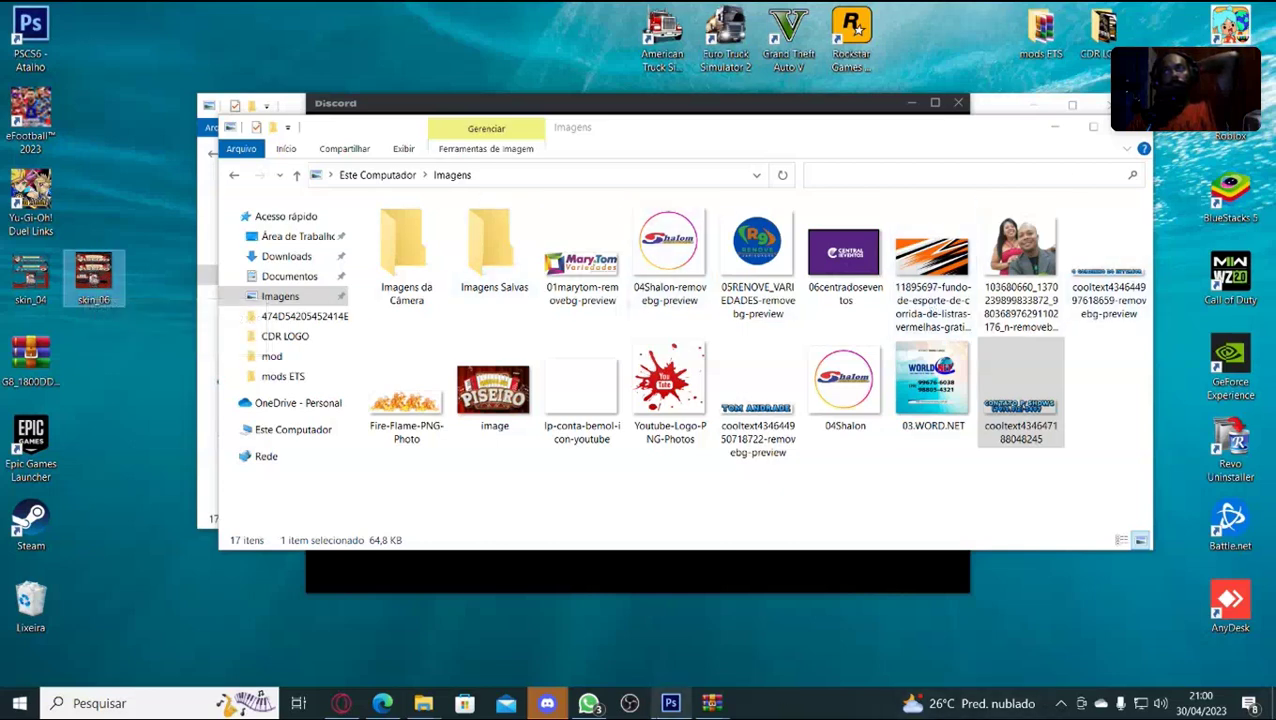
left_click(670, 703)
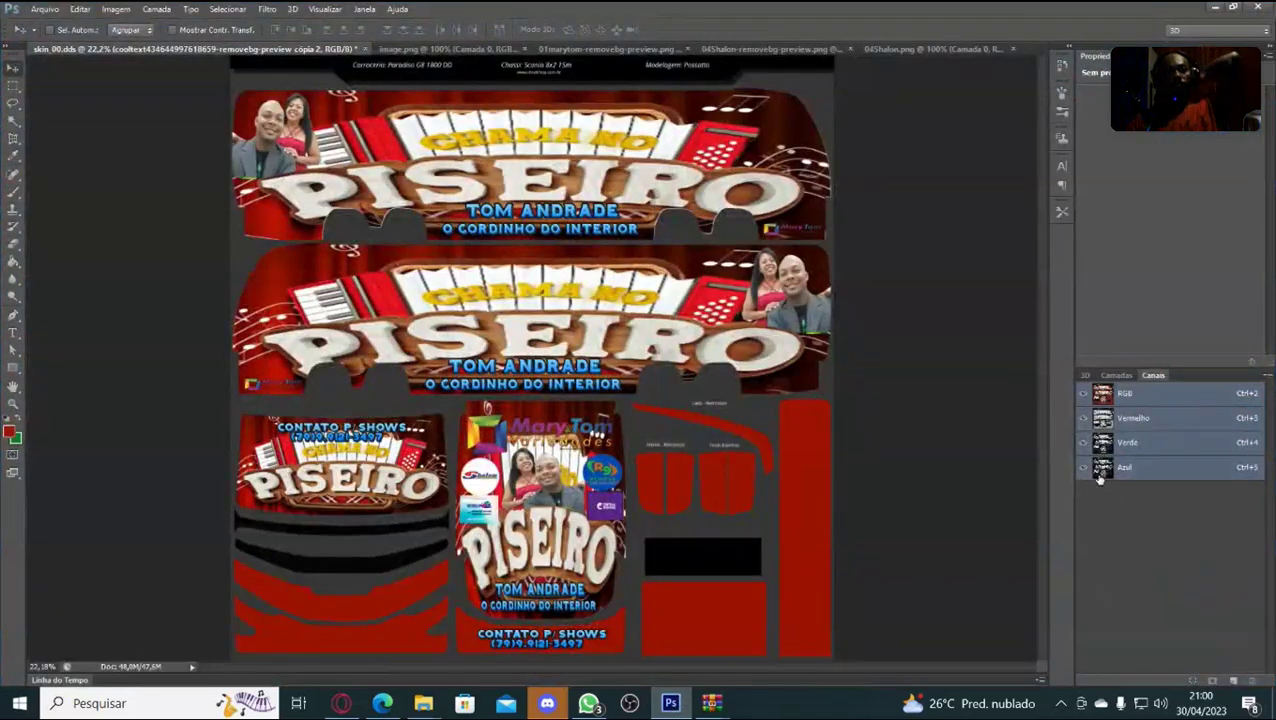
Open the smart object's source artwork and select the bottom layer Camada 0.
left_click(1116, 375)
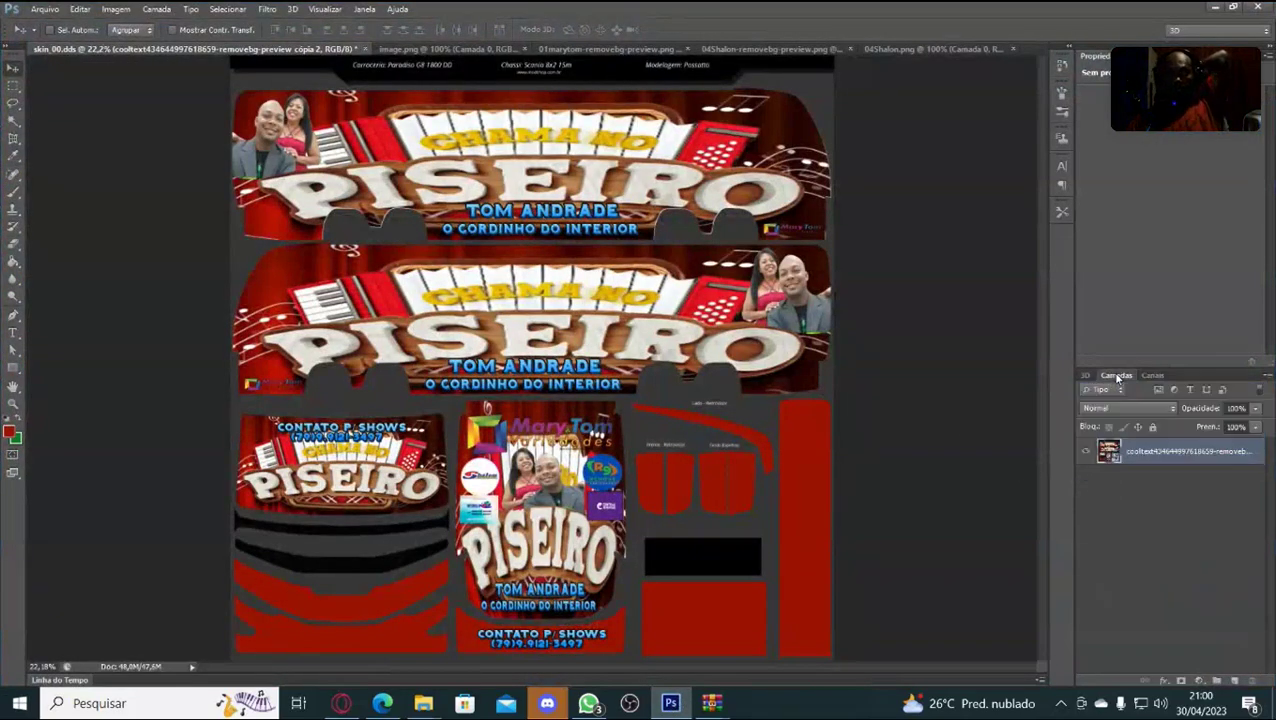
double_click(1113, 458)
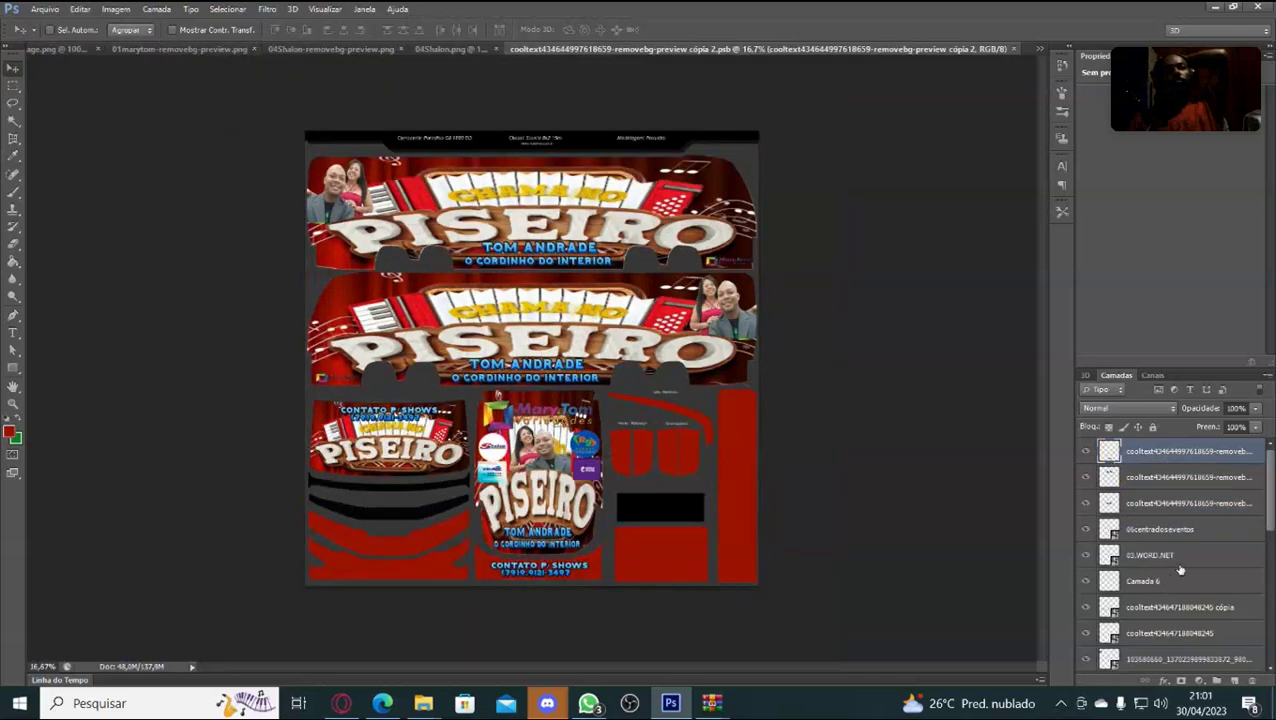
scroll(1185, 578, "down", 3)
scroll(1190, 584, "down", 1)
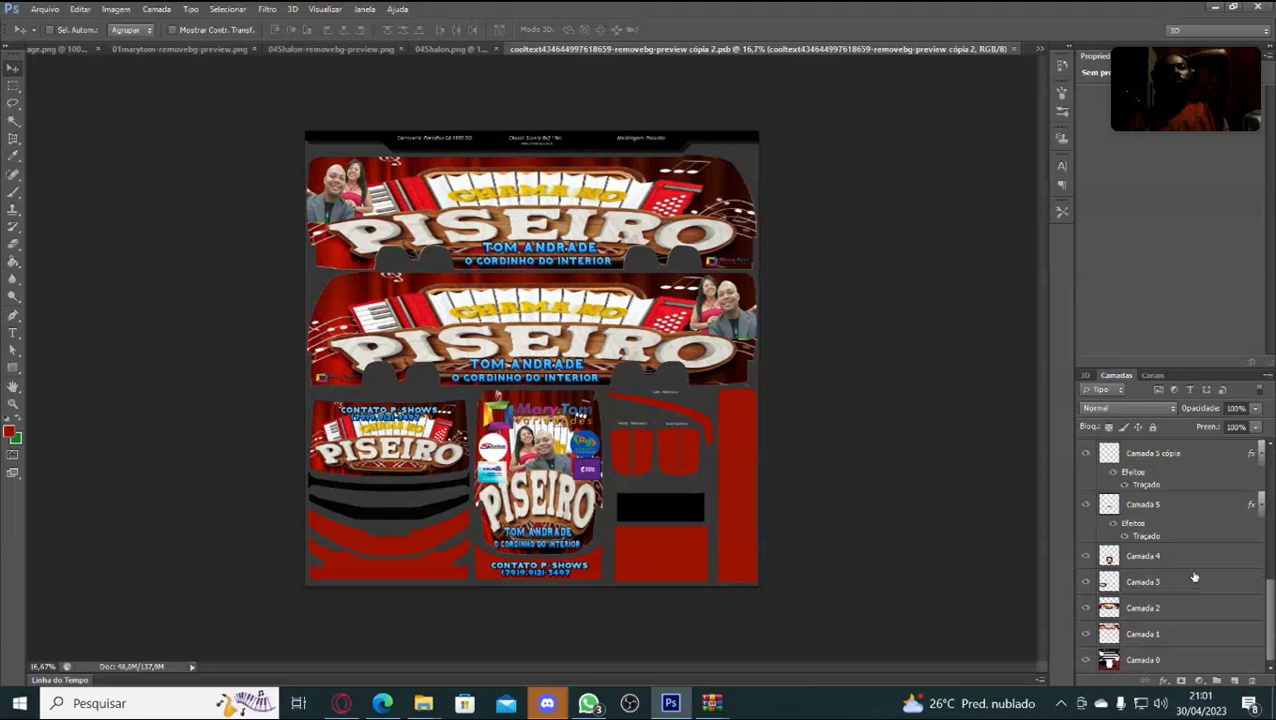
left_click(1165, 659)
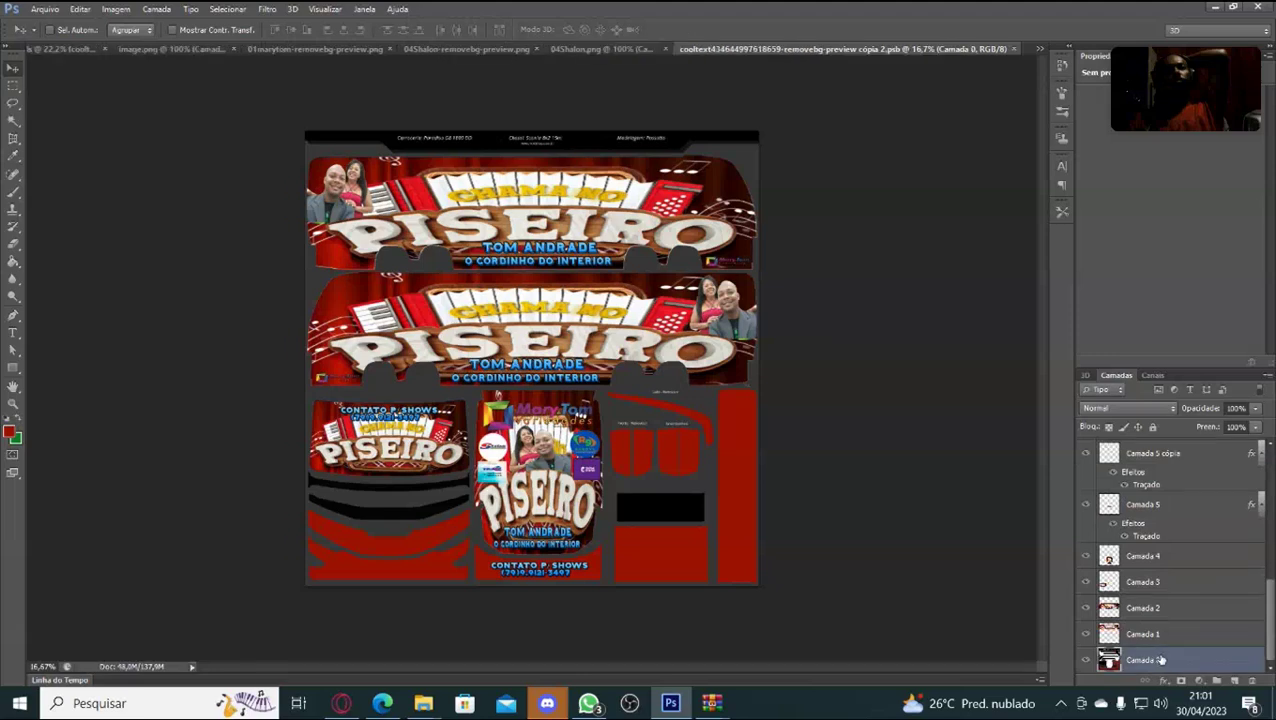
Hide the Piseiro artwork on the bus sides and centre, plus the Variedades logo and its duplicate.
left_click(1086, 634)
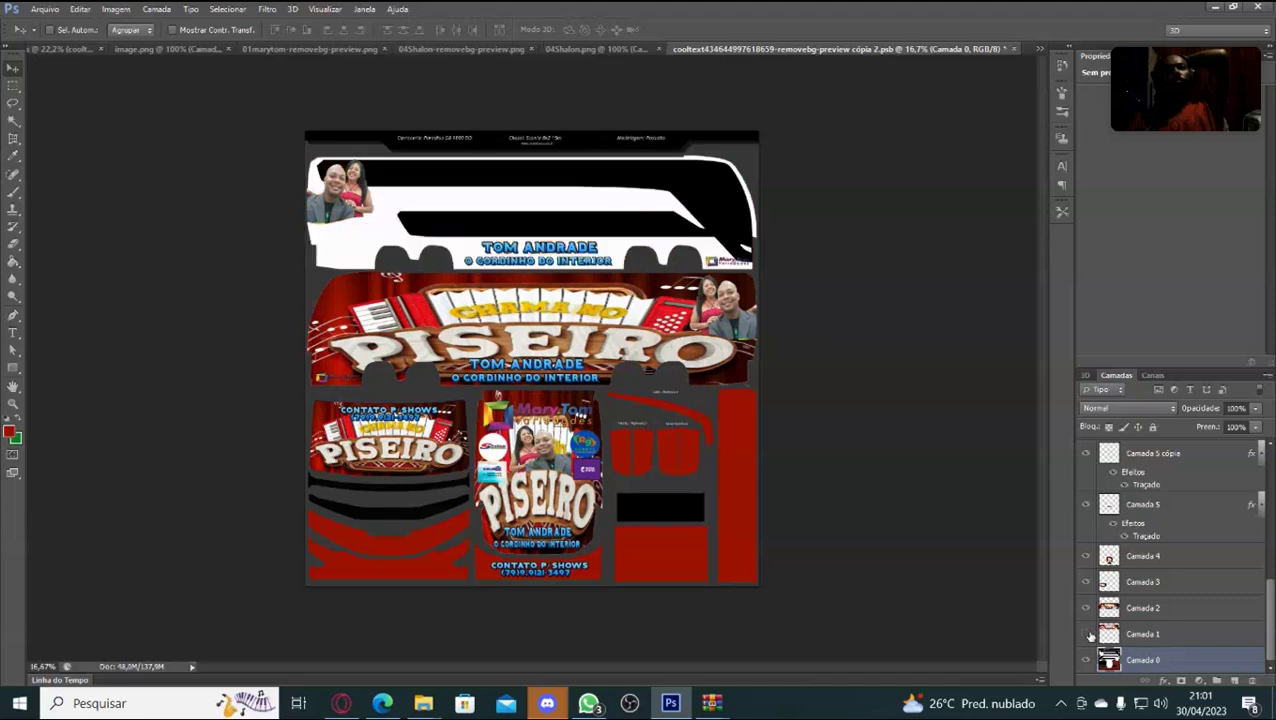
left_click(1086, 633)
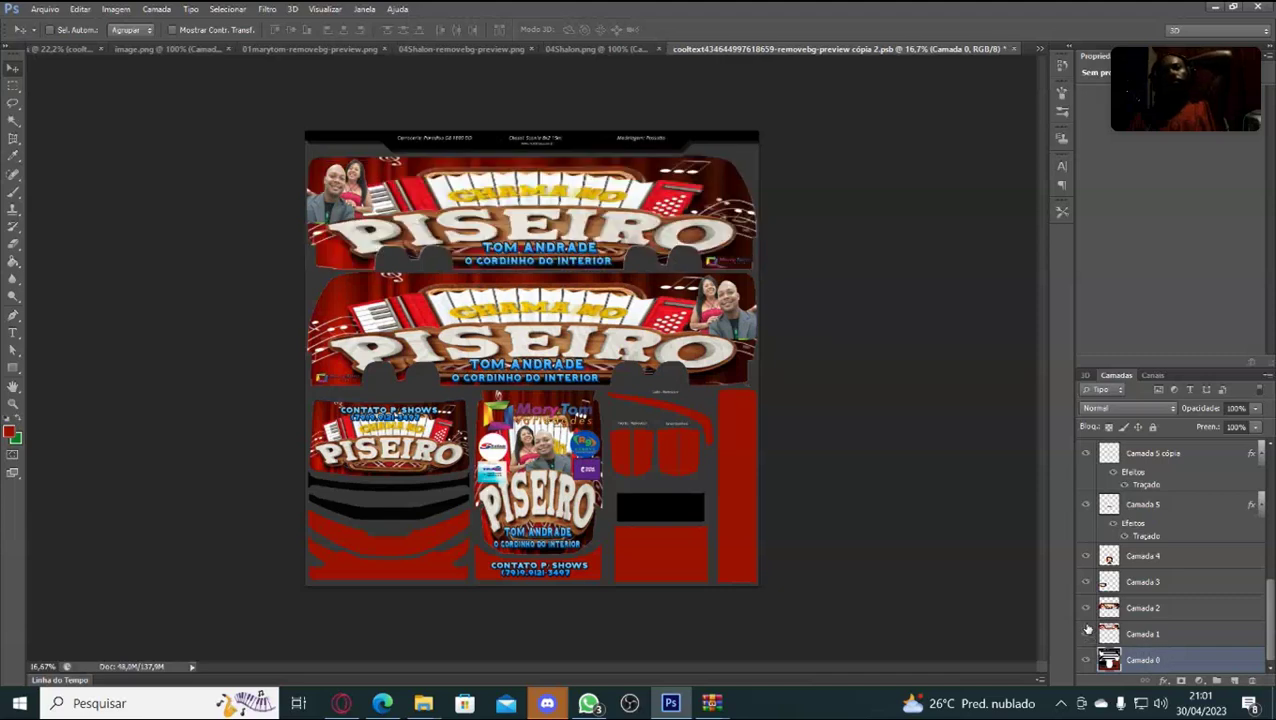
left_click_drag(1085, 625, 1080, 581)
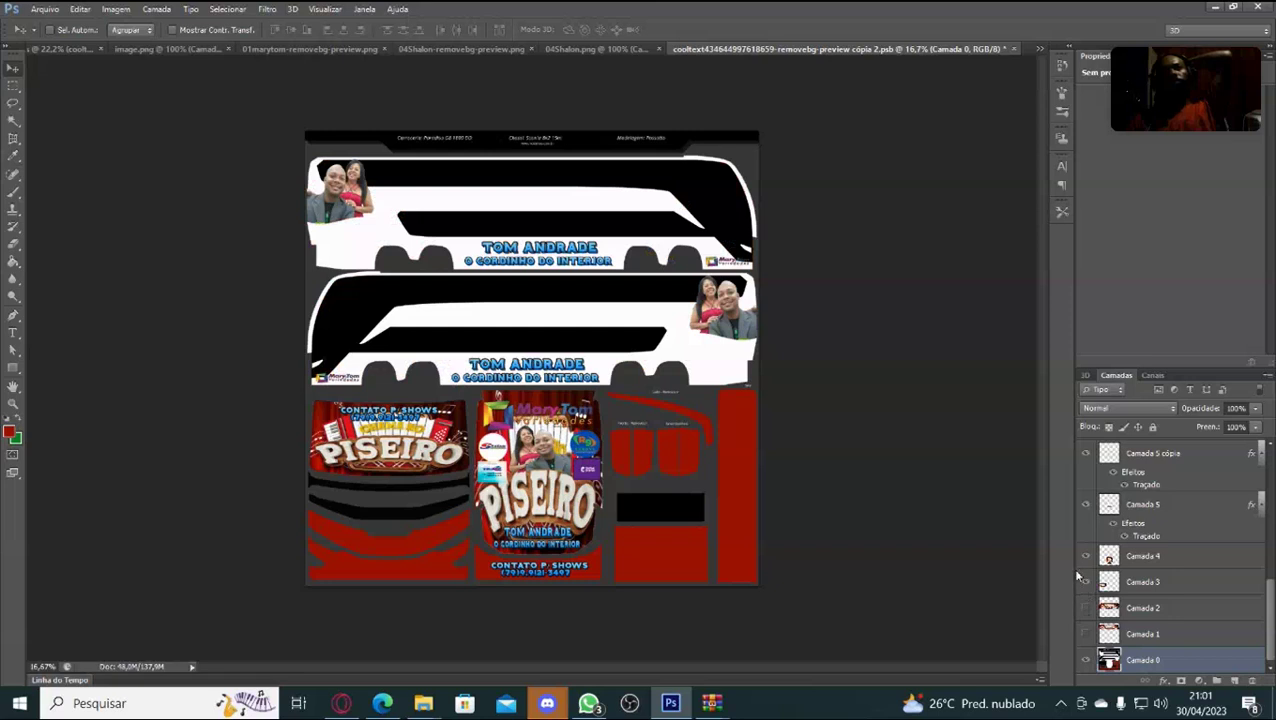
left_click(1087, 560)
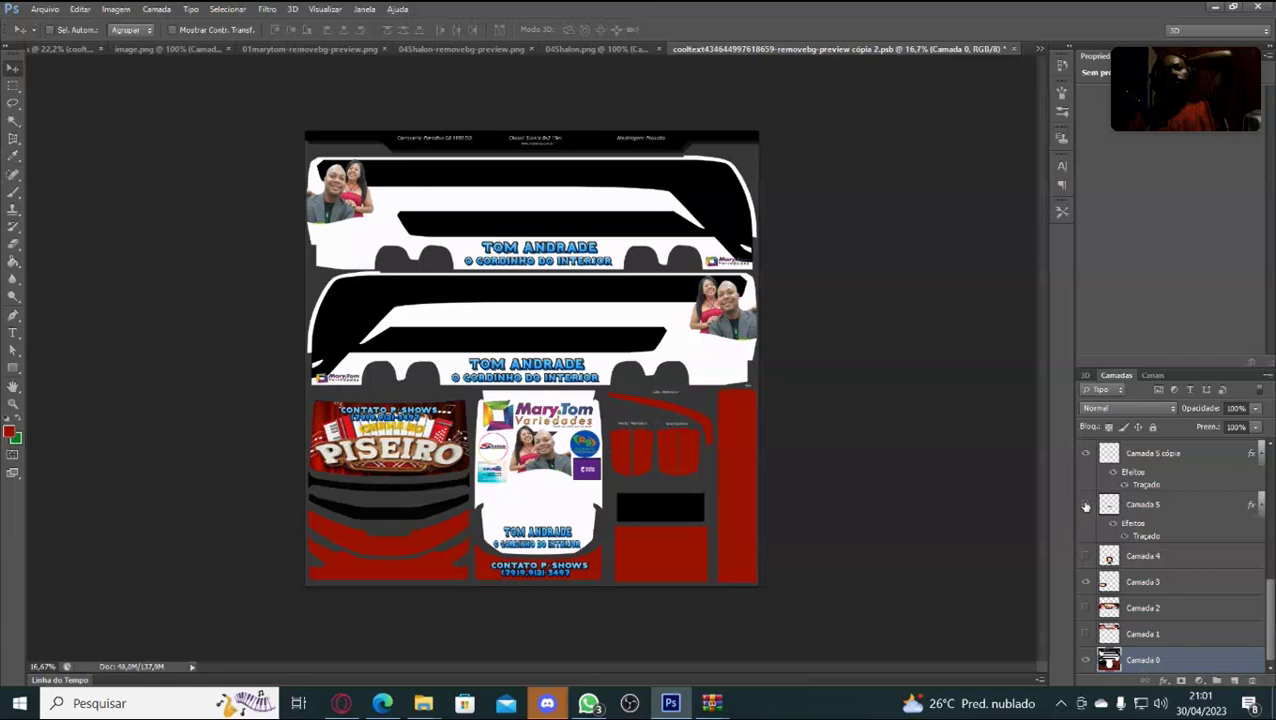
left_click(1086, 505)
key("ctrl+j")
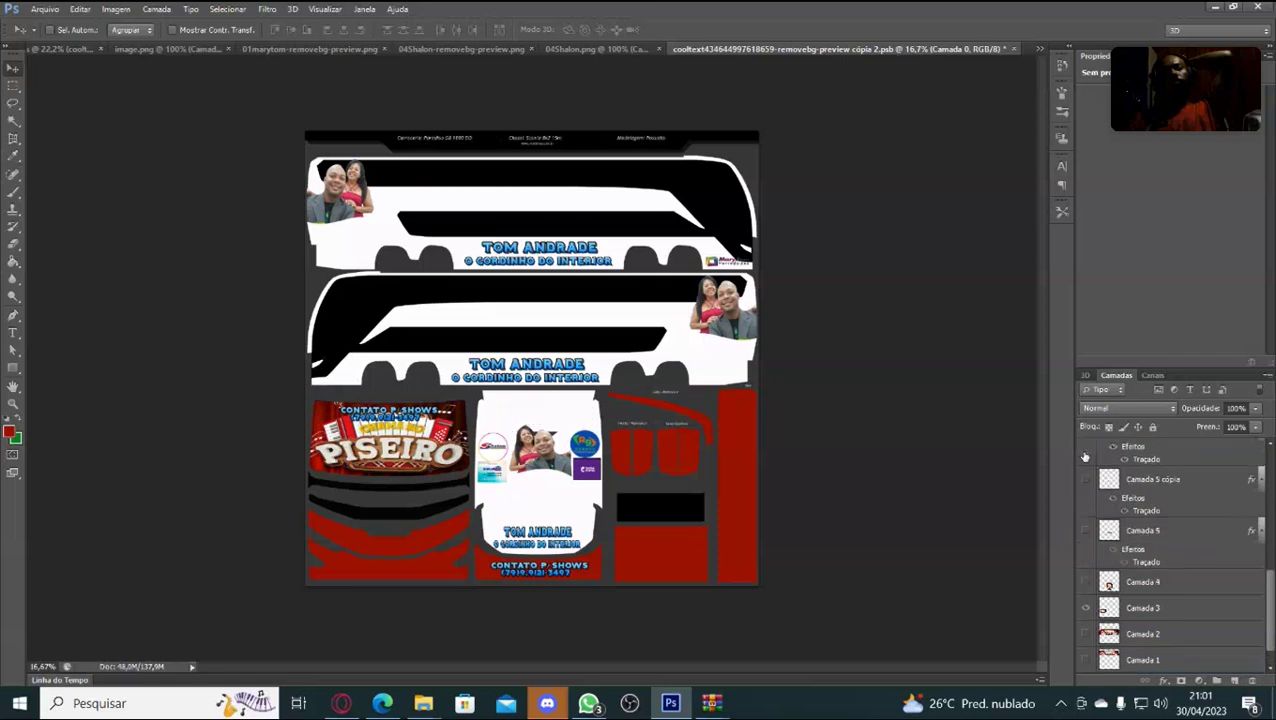
left_click(1085, 456)
Hide the couple photos, CONTATO P. SHOWS texts and the small centre-panel logos.
scroll(1085, 456, "up", 3)
left_click(1084, 505)
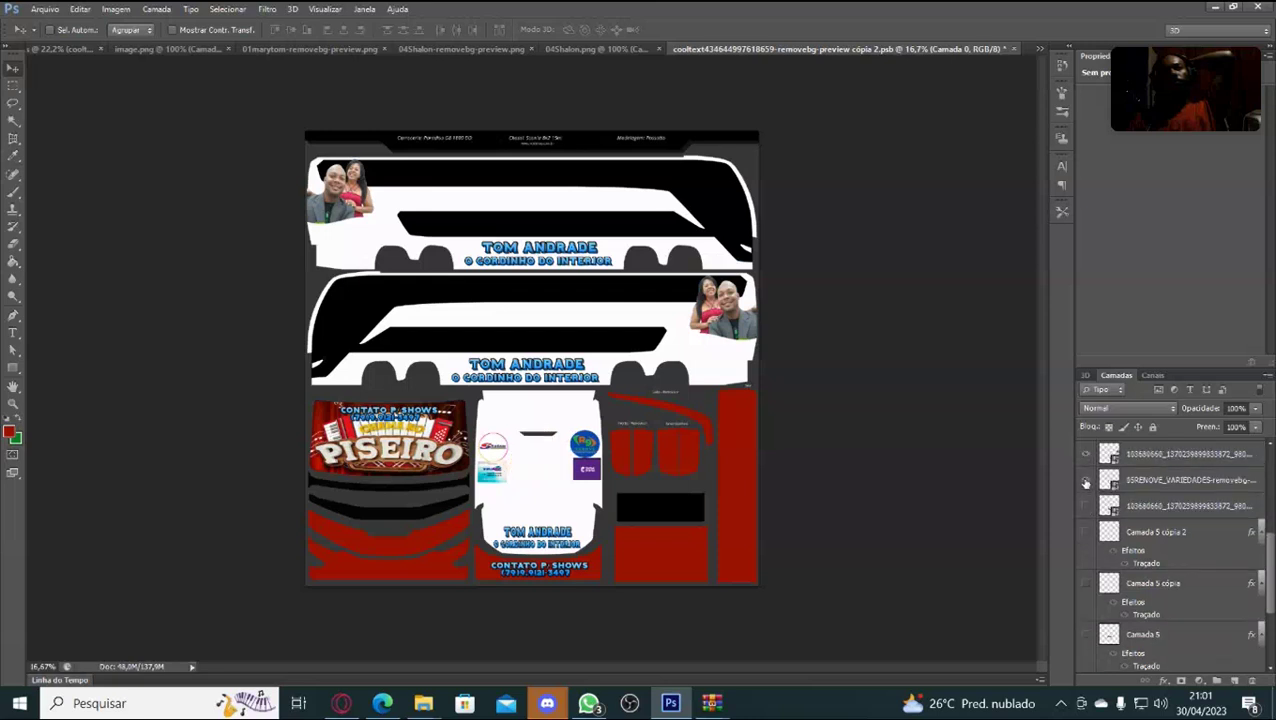
left_click(1088, 477)
left_click(1088, 456)
scroll(1087, 470, "up", 2)
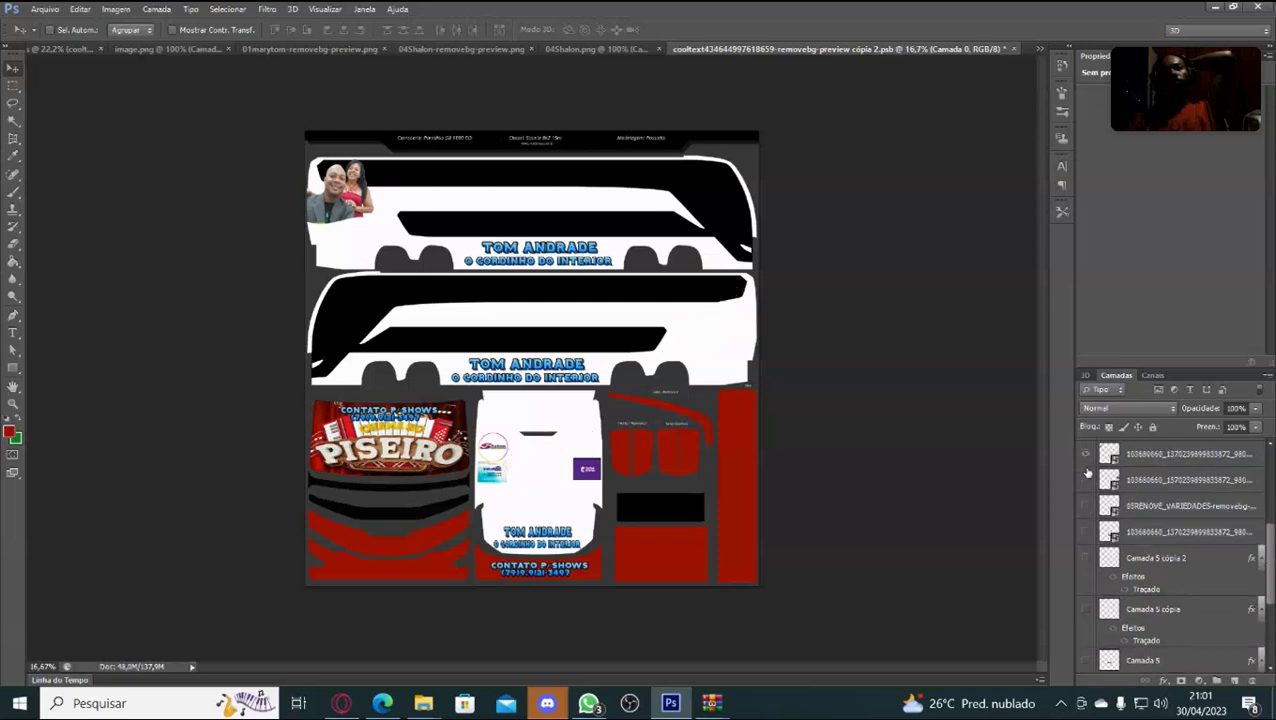
left_click(1087, 481)
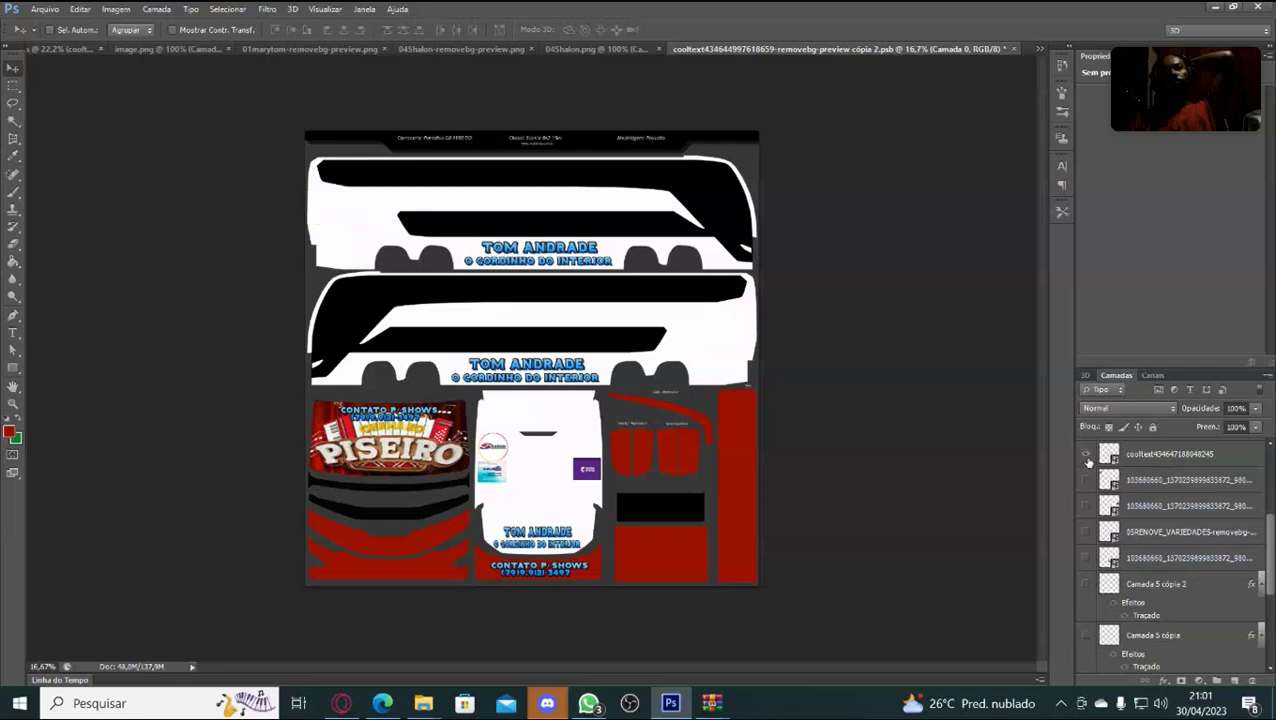
left_click(1088, 456)
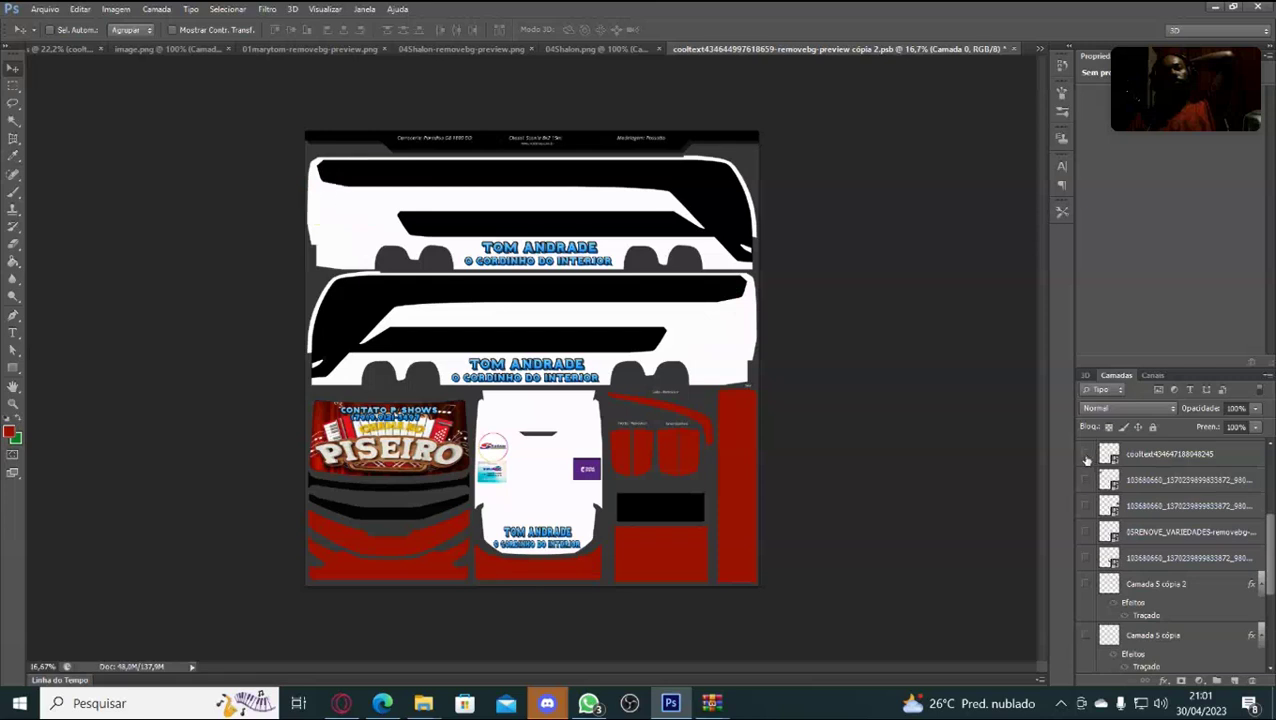
scroll(1087, 460, "up", 2)
left_click(1088, 480)
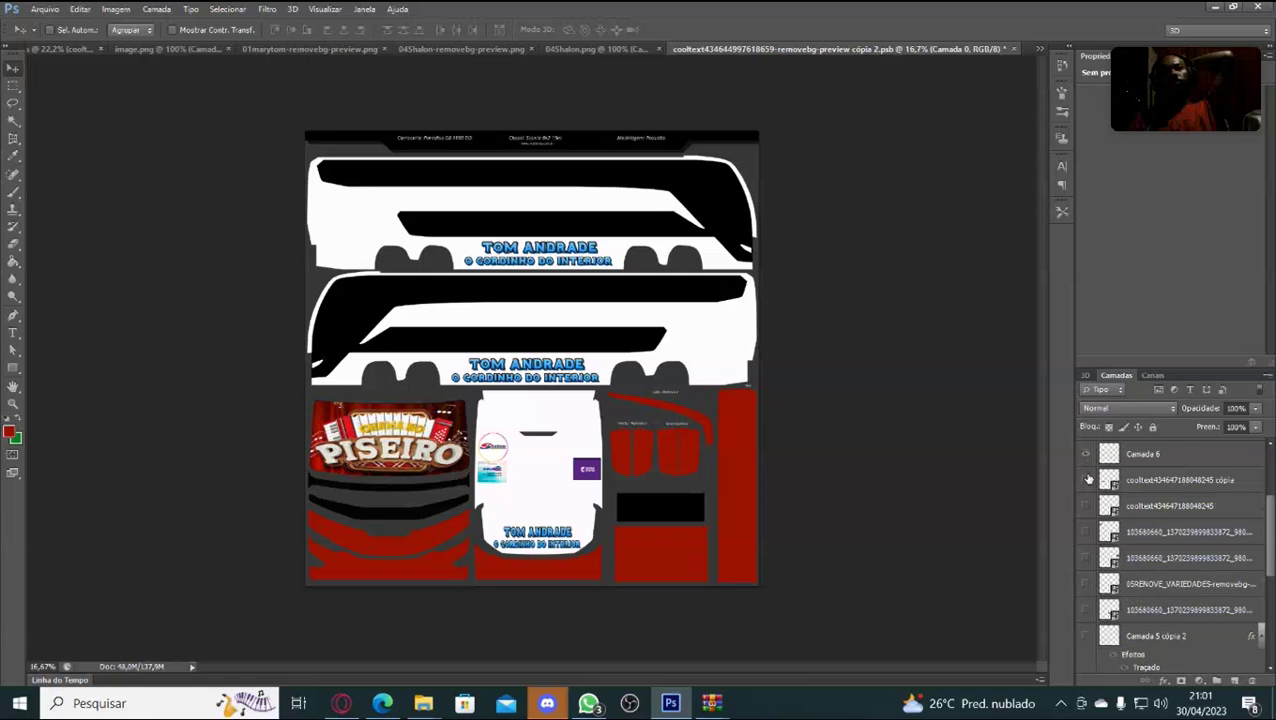
left_click(1087, 455)
scroll(1088, 463, "up", 2)
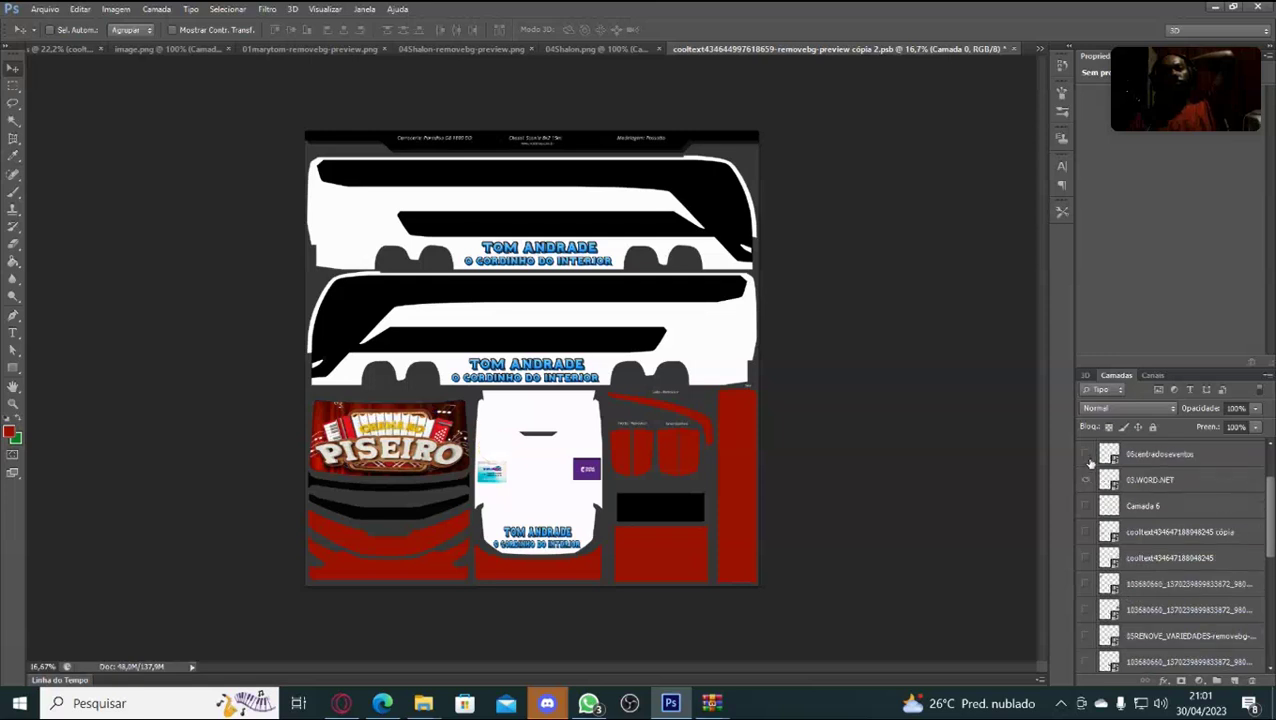
left_click(1087, 455)
left_click(1086, 480)
Hide the artist-name texts and the remaining Piseiro banner and left front panel artwork.
scroll(1087, 458, "up", 1)
left_click(1086, 458)
scroll(1086, 460, "up", 2)
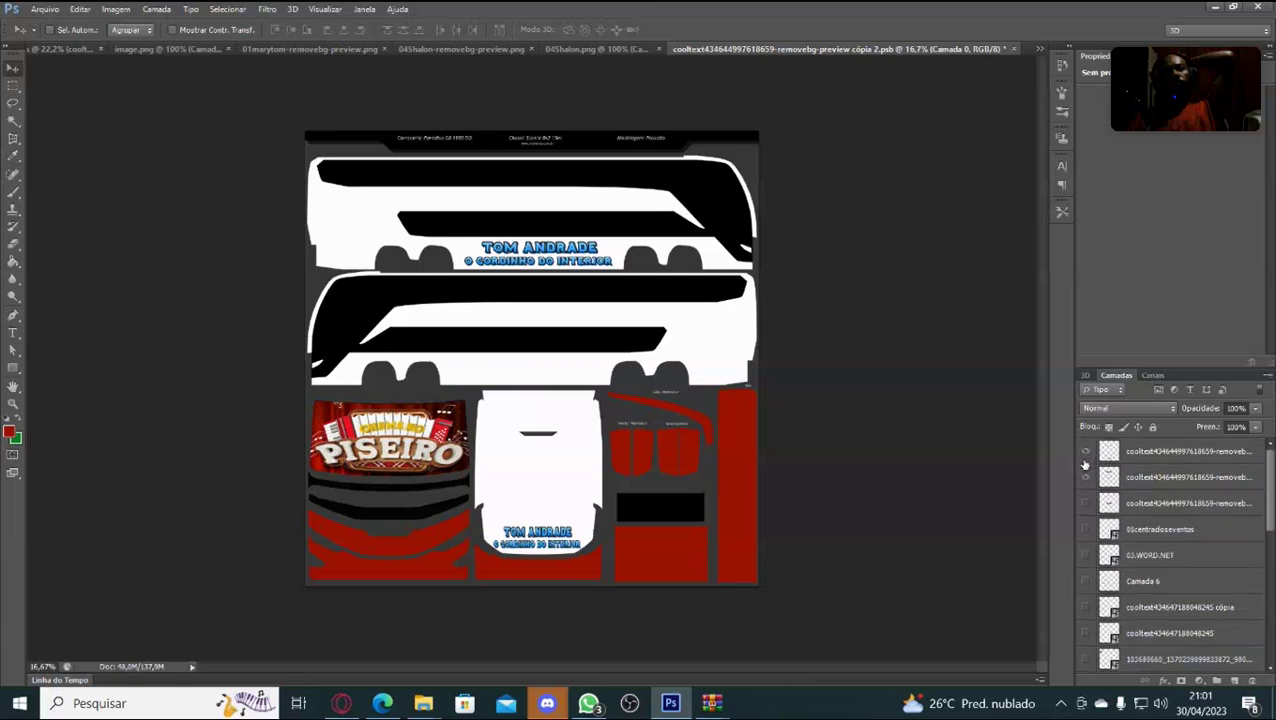
left_click(1086, 459)
left_click(1086, 456)
left_click(1086, 456)
left_click(1089, 475)
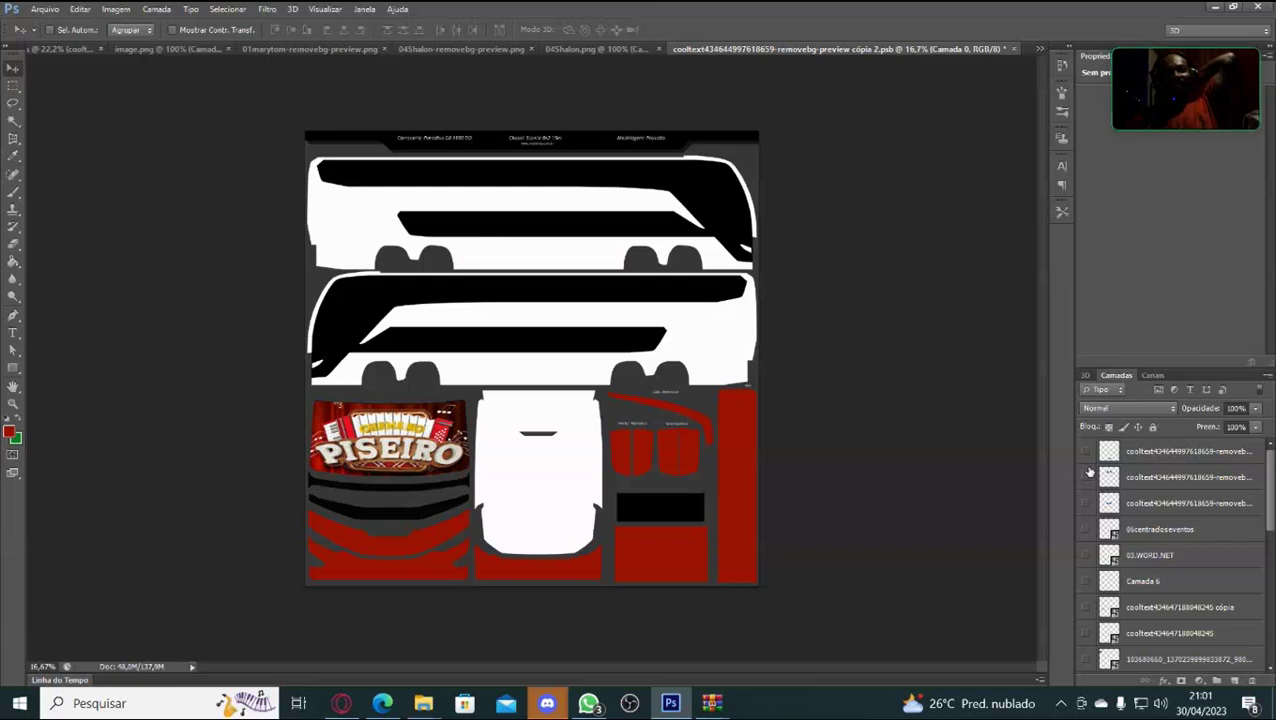
scroll(1084, 500, "down", 3)
scroll(1080, 507, "down", 5)
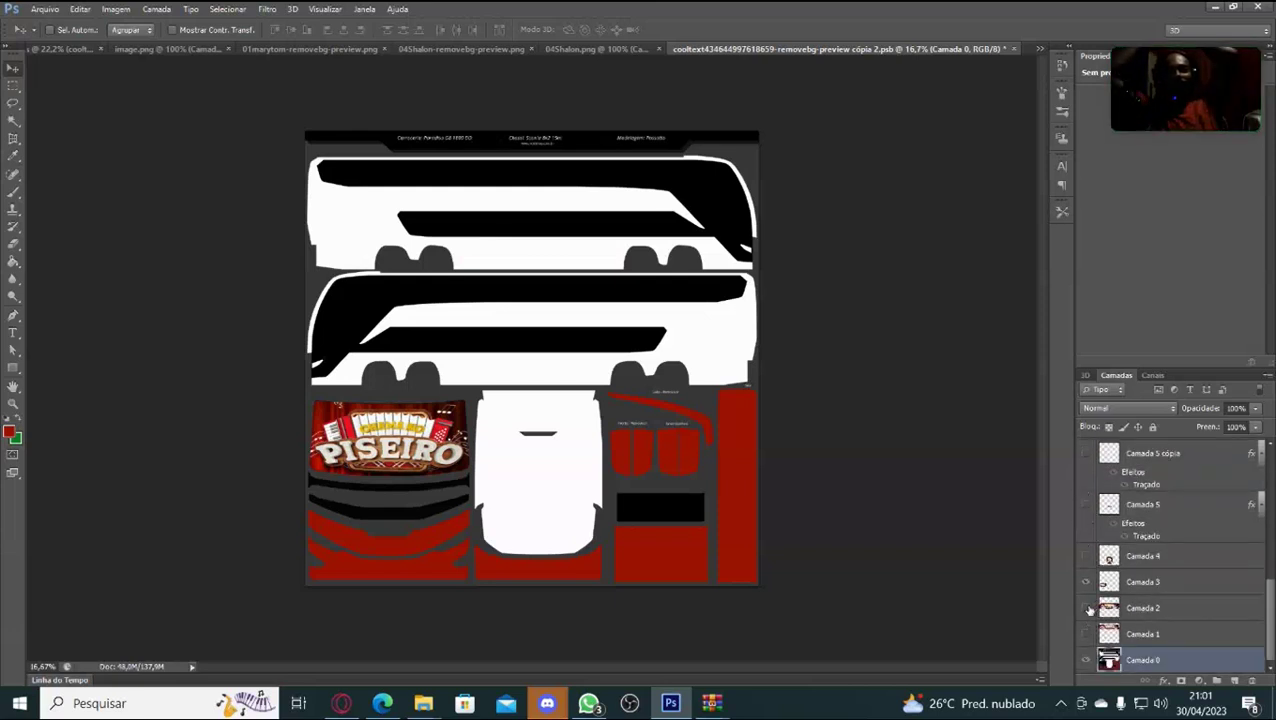
left_click(1086, 607)
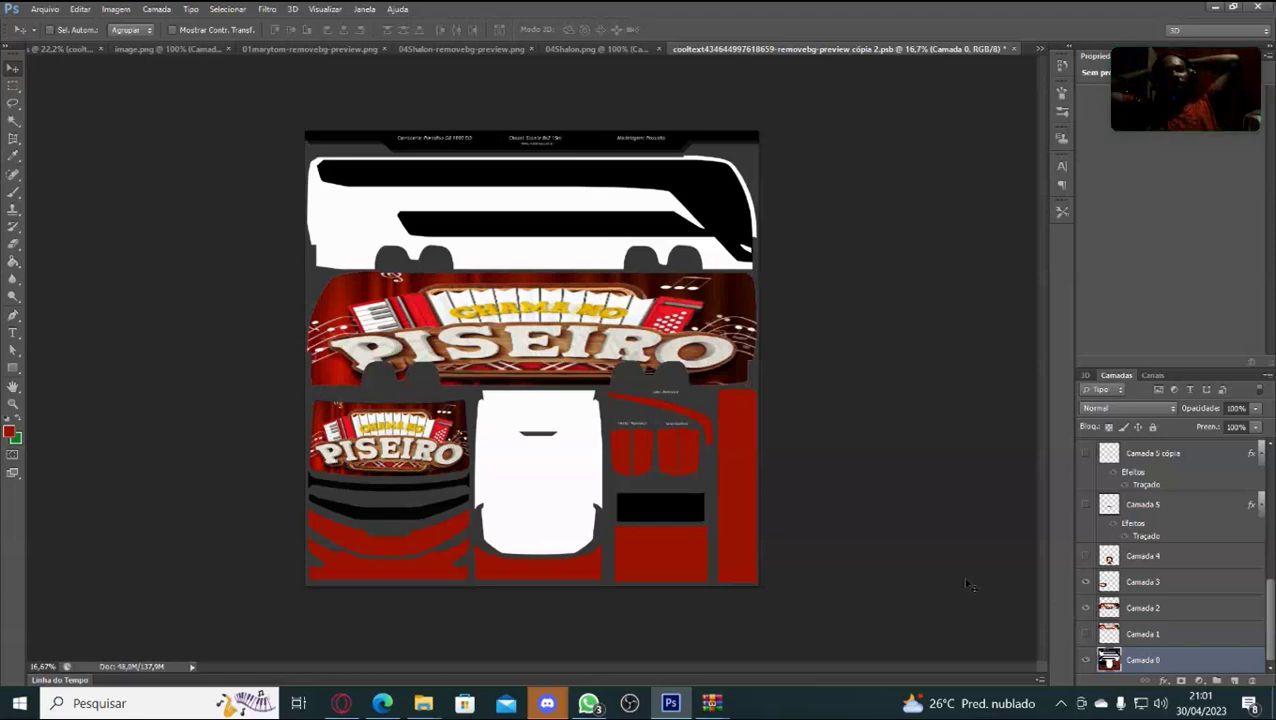
left_click(1087, 603)
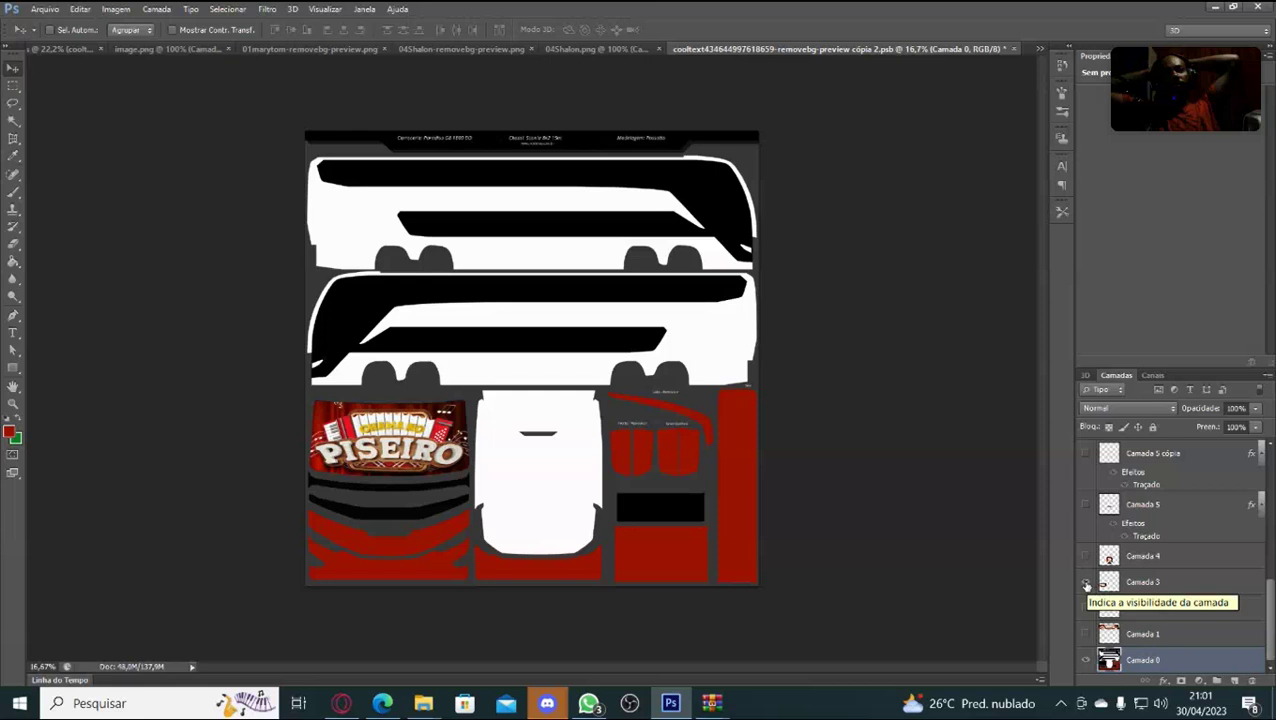
left_click(1087, 584)
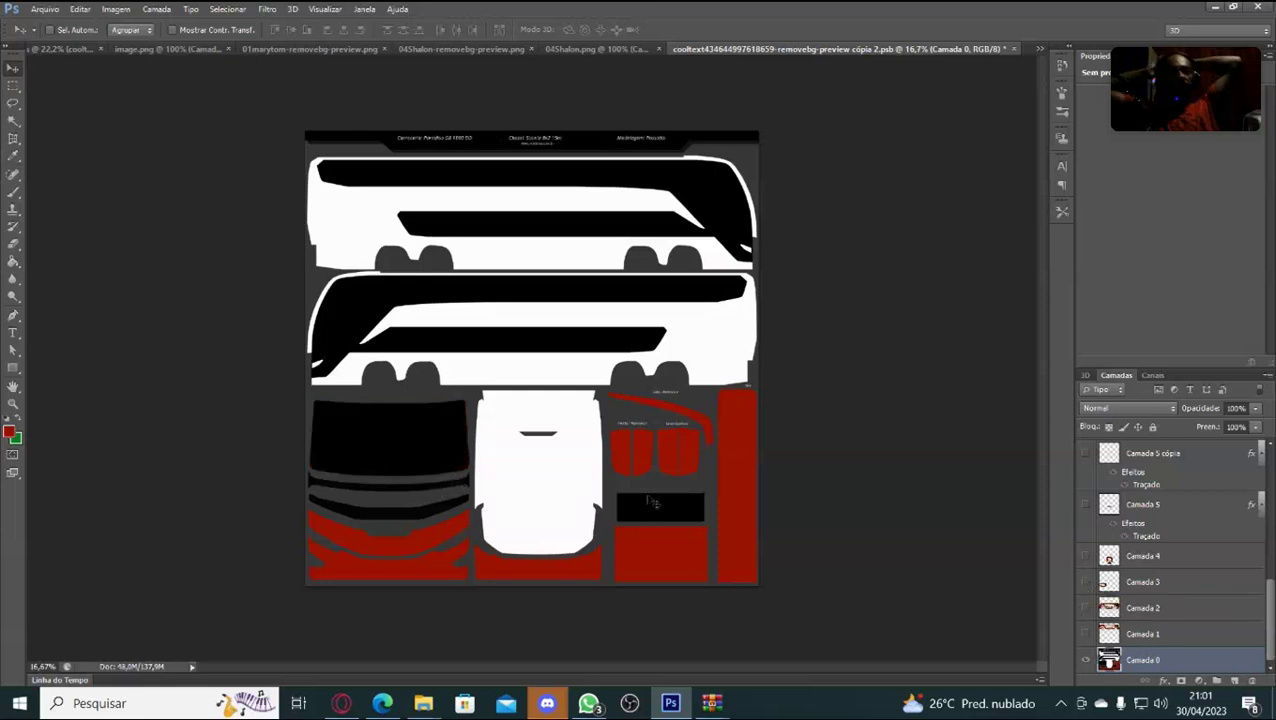
Magic Wand-select the black stripes, windshield, lower bands and centre-right rectangle, delete them, and deselect.
left_click(13, 120)
left_click(542, 185)
left_click(609, 325, "shift")
left_click(414, 444, "shift")
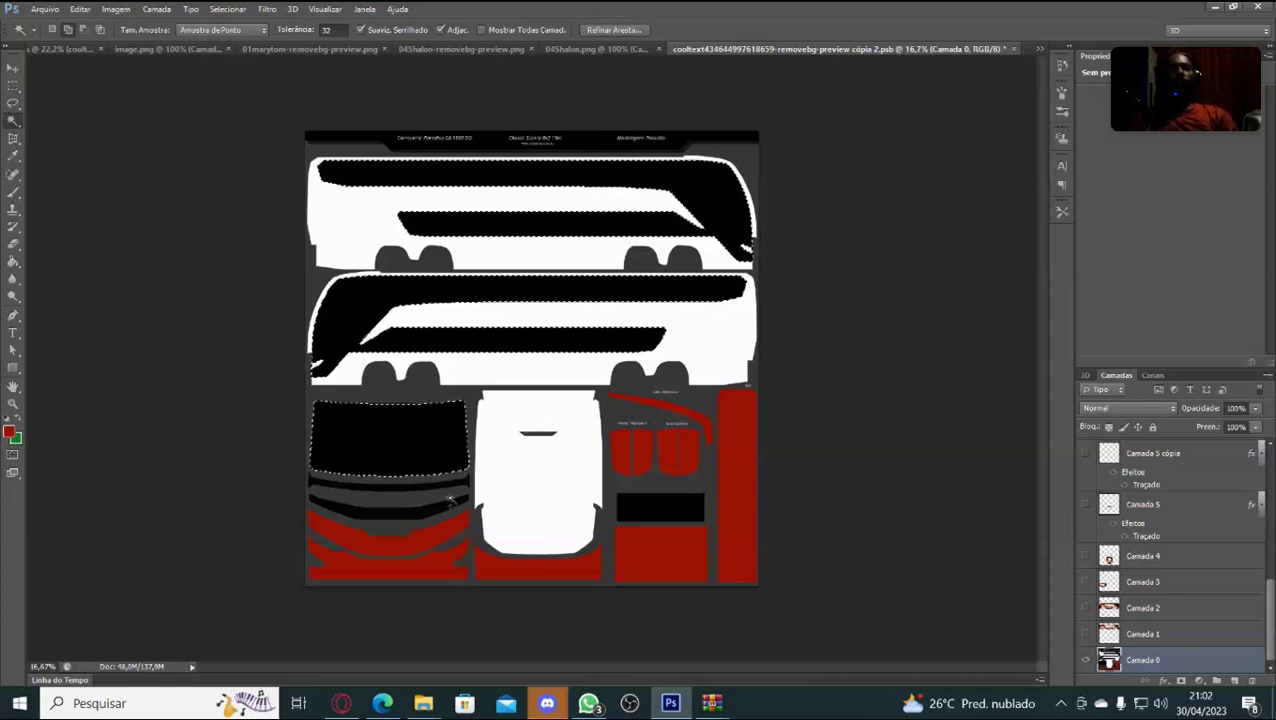
left_click(445, 485, "shift")
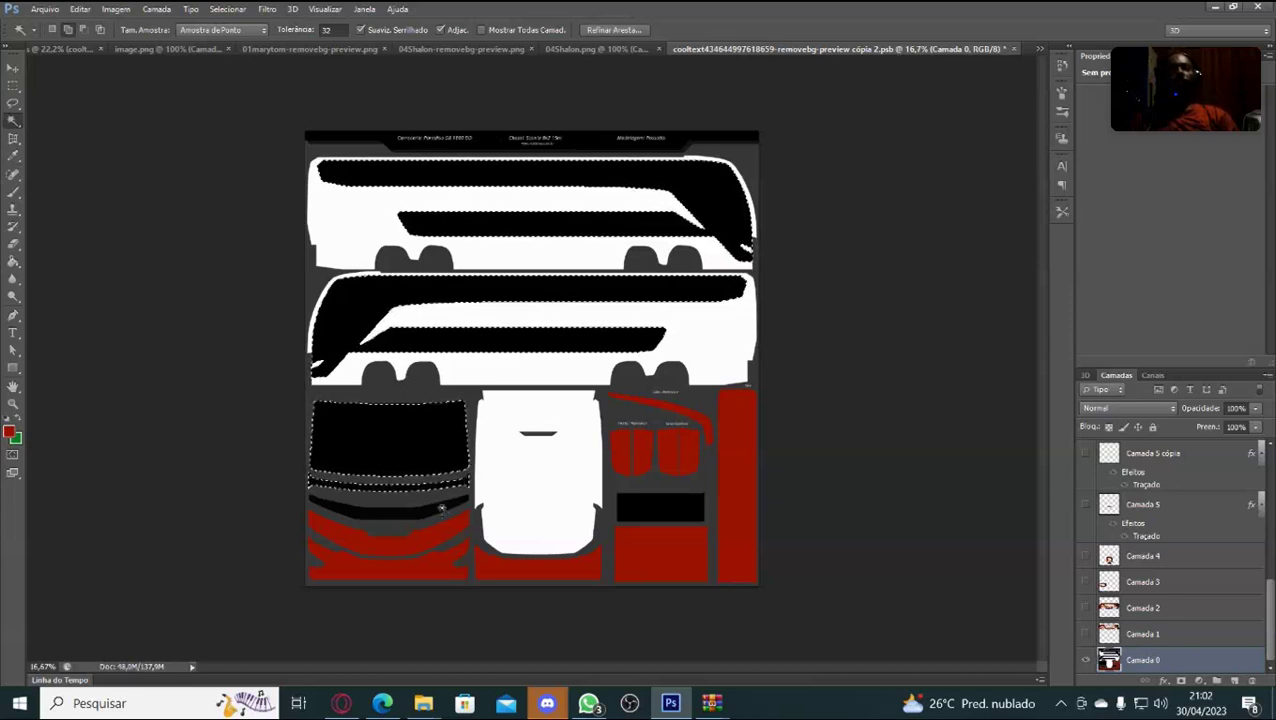
left_click(441, 508, "shift")
left_click(632, 507, "shift")
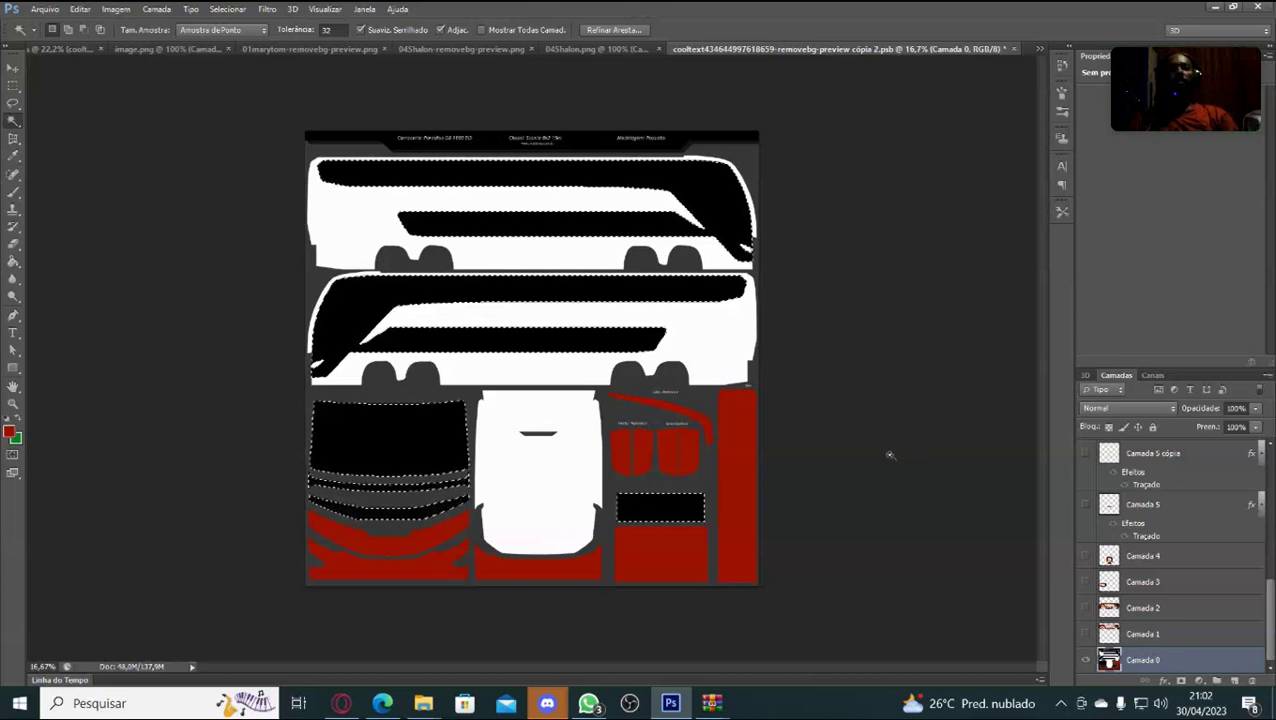
key("Delete")
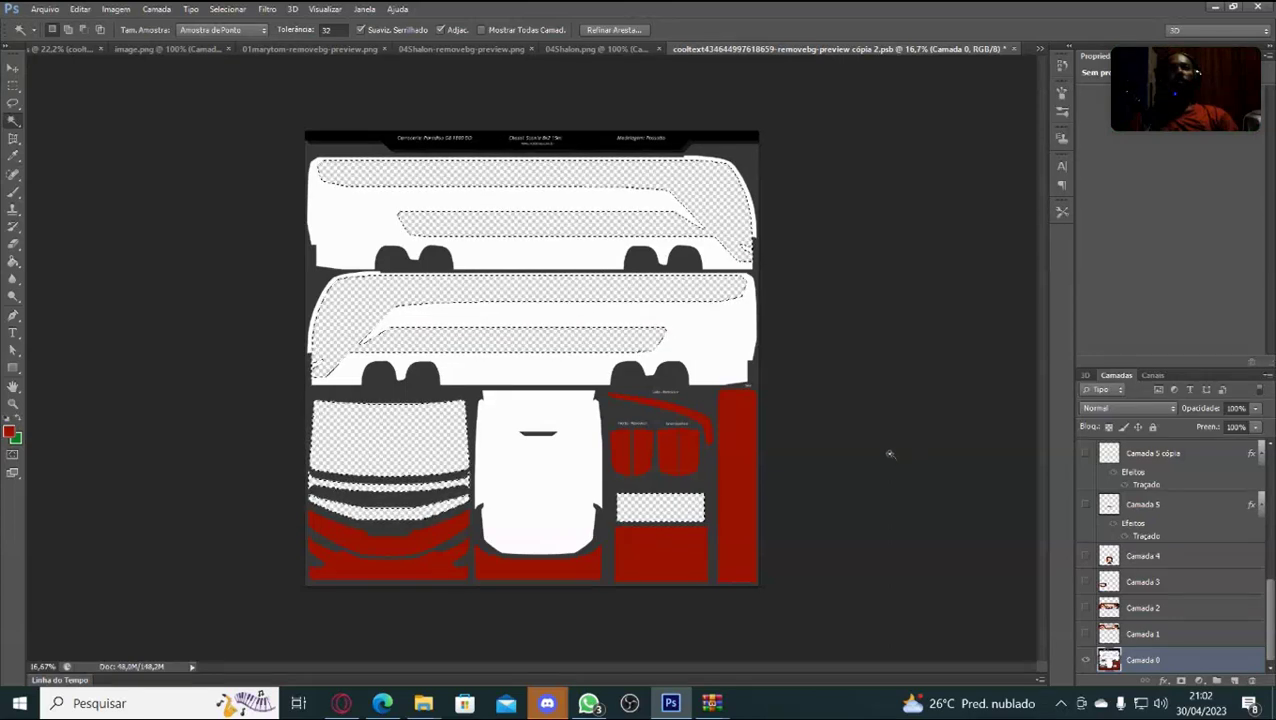
key("ctrl+d")
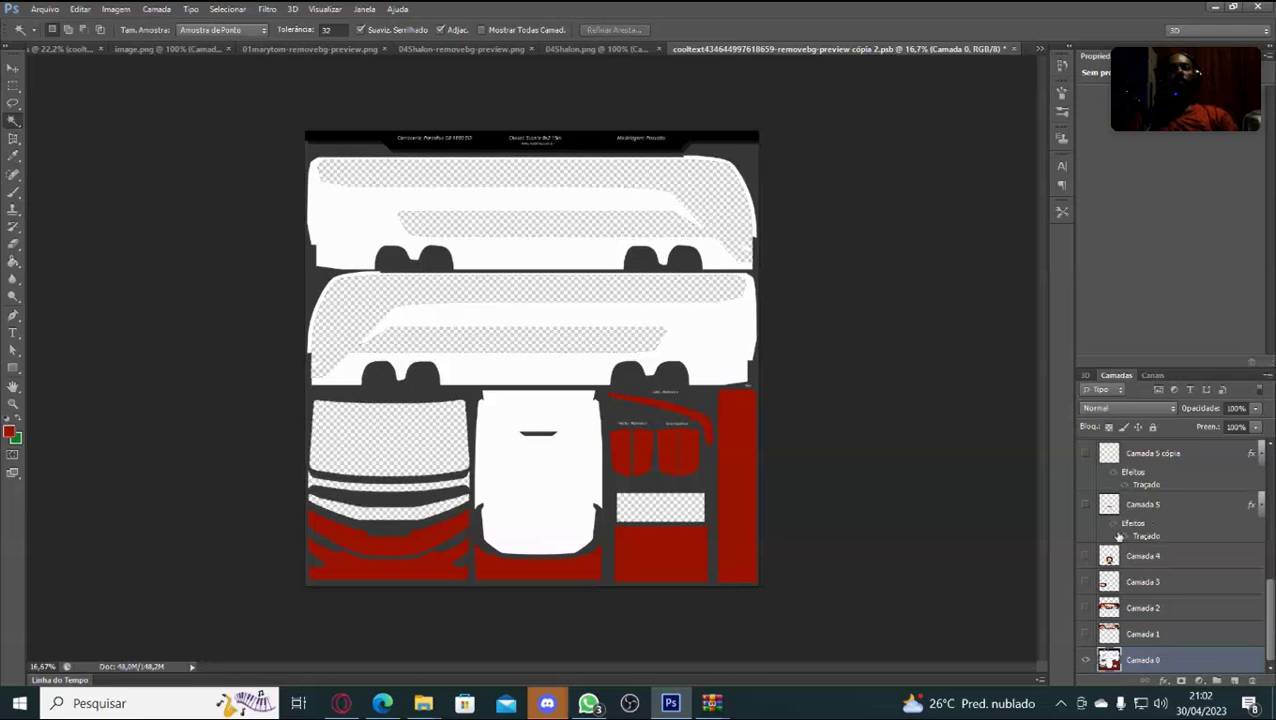
Show the Camada 5 cópia and Variedades logos and all four Piseiro artwork layers.
left_click(1086, 453)
left_click(1086, 504)
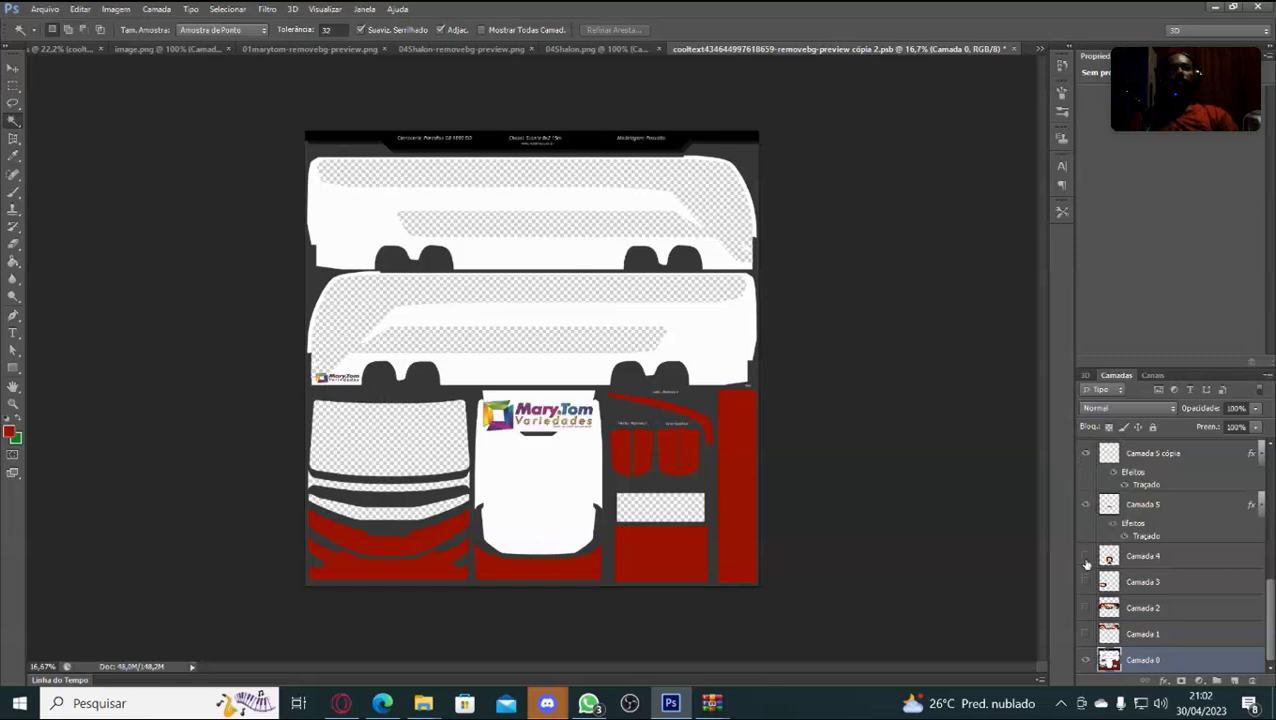
left_click(1086, 556)
left_click(1086, 582)
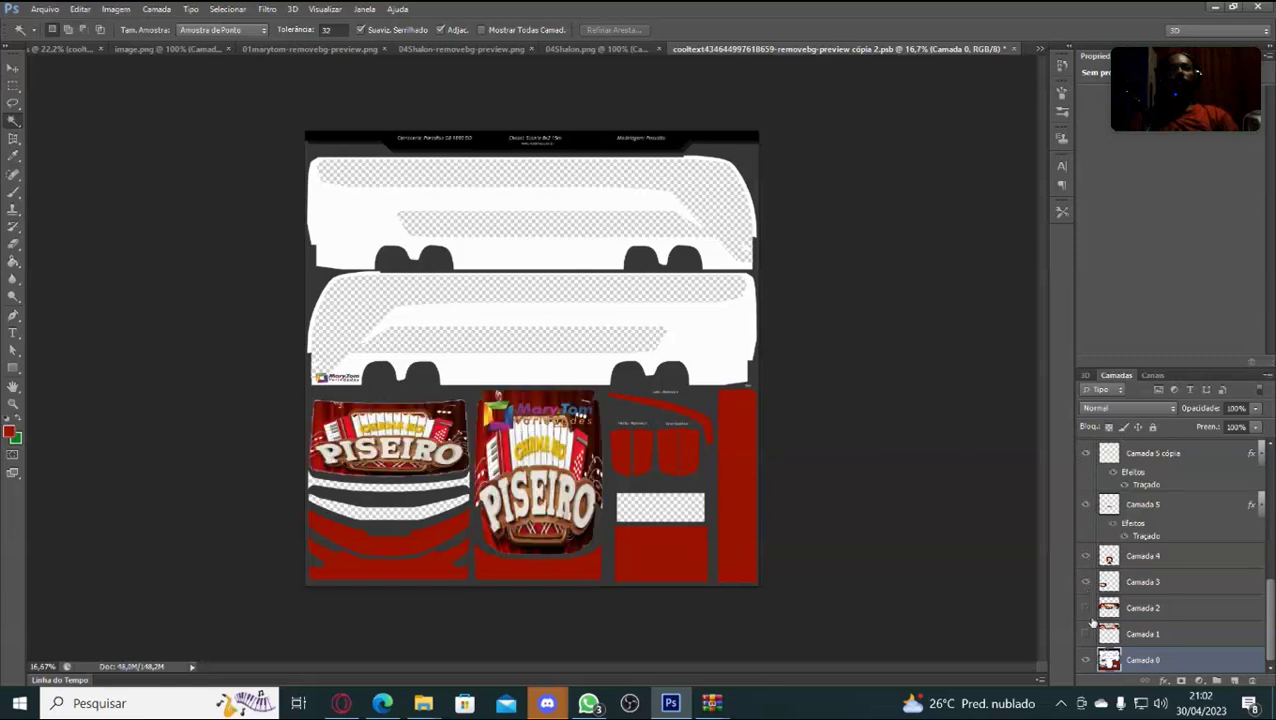
left_click(1086, 608)
left_click(1086, 634)
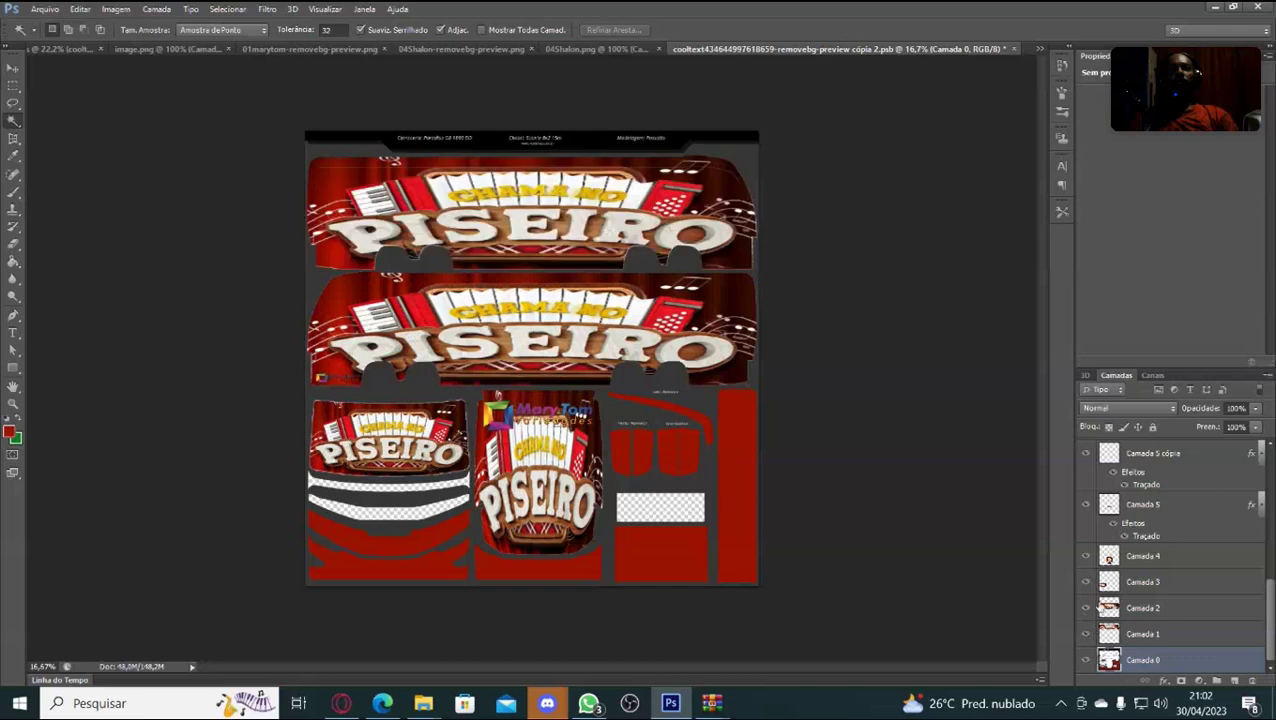
Turn the couple photos and small banner logos back on.
scroll(1230, 552, "up", 3)
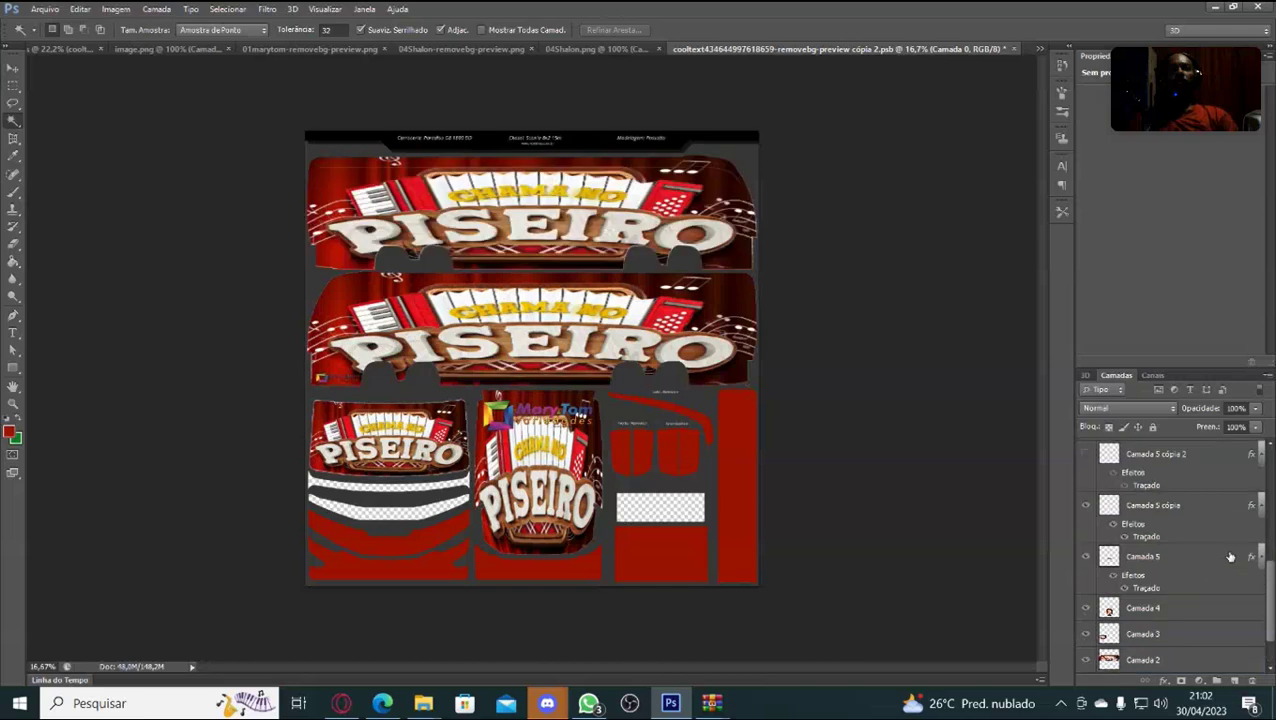
left_click(1084, 479)
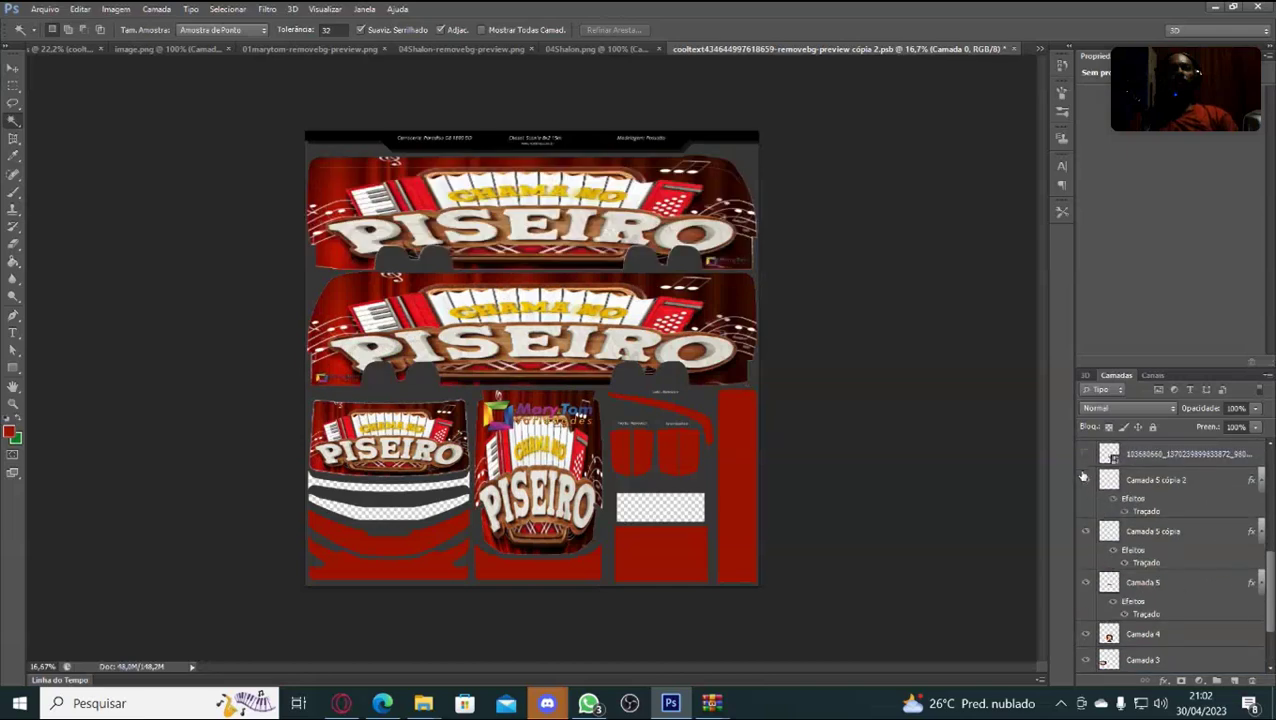
left_click(1087, 459)
scroll(1087, 470, "up", 2)
left_click(1086, 506)
left_click(1086, 480)
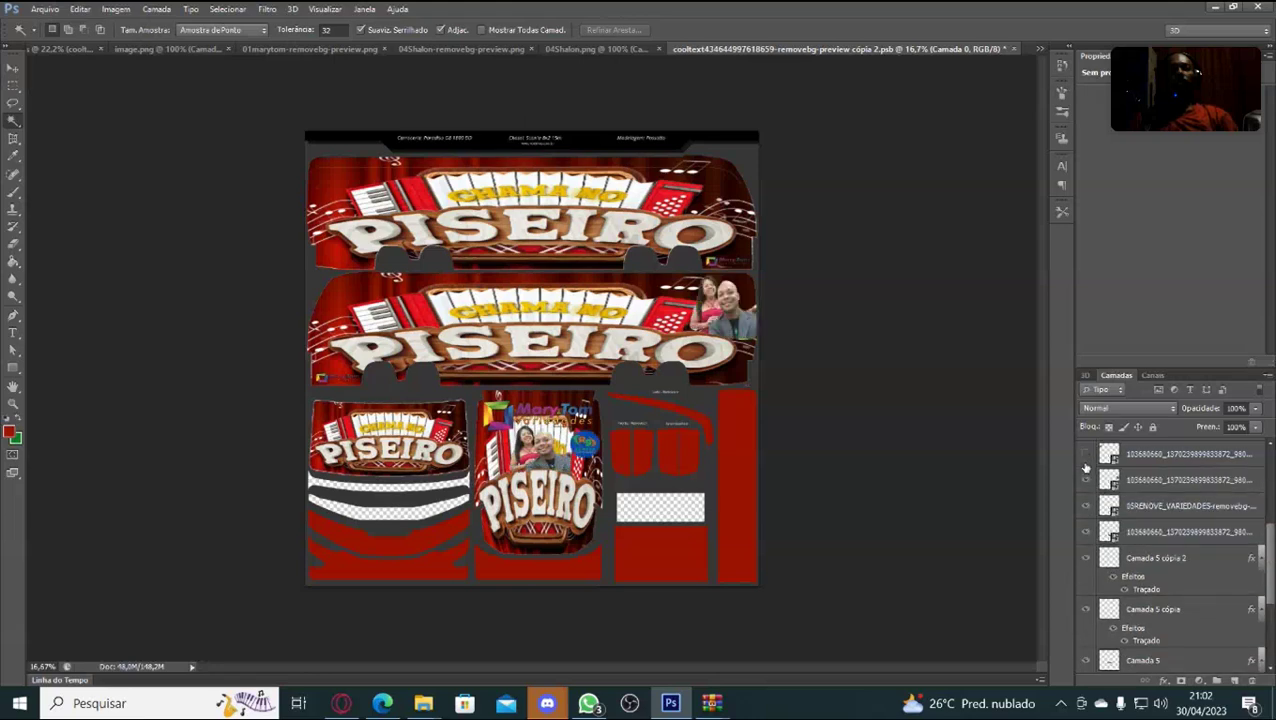
left_click(1086, 462)
Show the CONTATO P. SHOWS texts, 03.WORD.NET and purple logos, and the artist-name tagline.
scroll(1086, 470, "up", 2)
left_click(1085, 481)
left_click(1084, 458)
scroll(1085, 465, "up", 2)
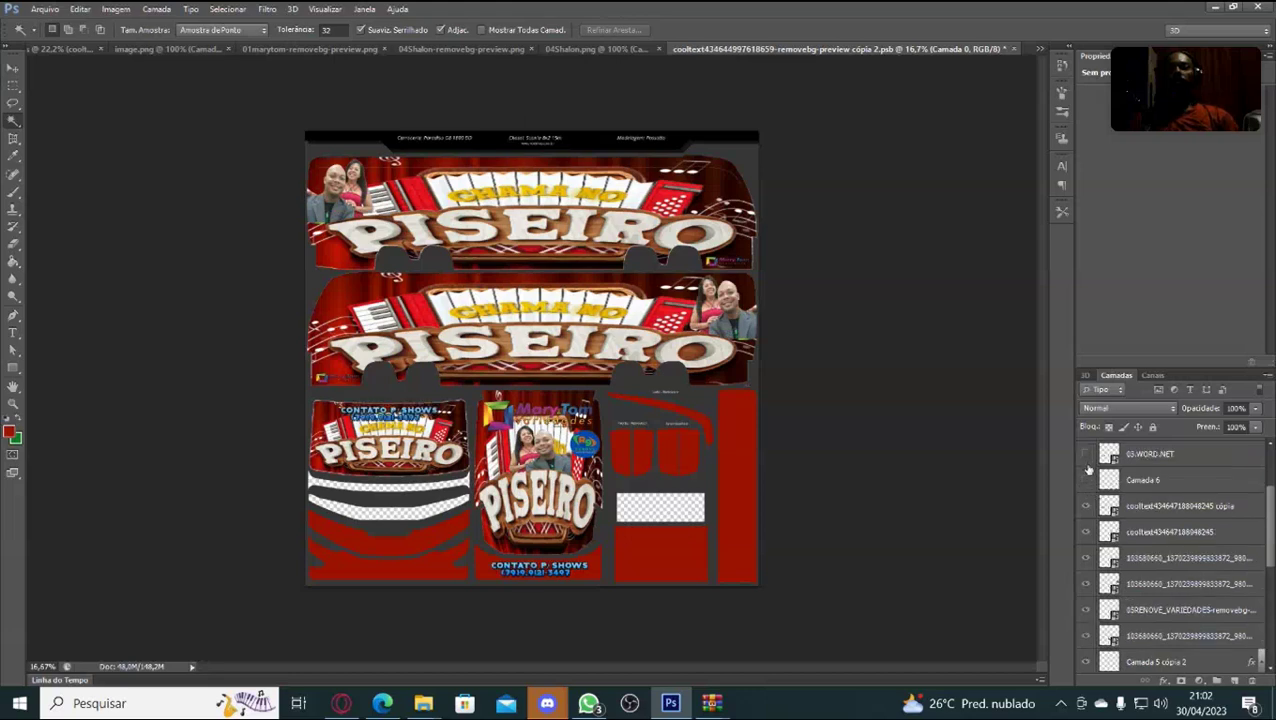
left_click(1086, 458)
scroll(1087, 465, "up", 3)
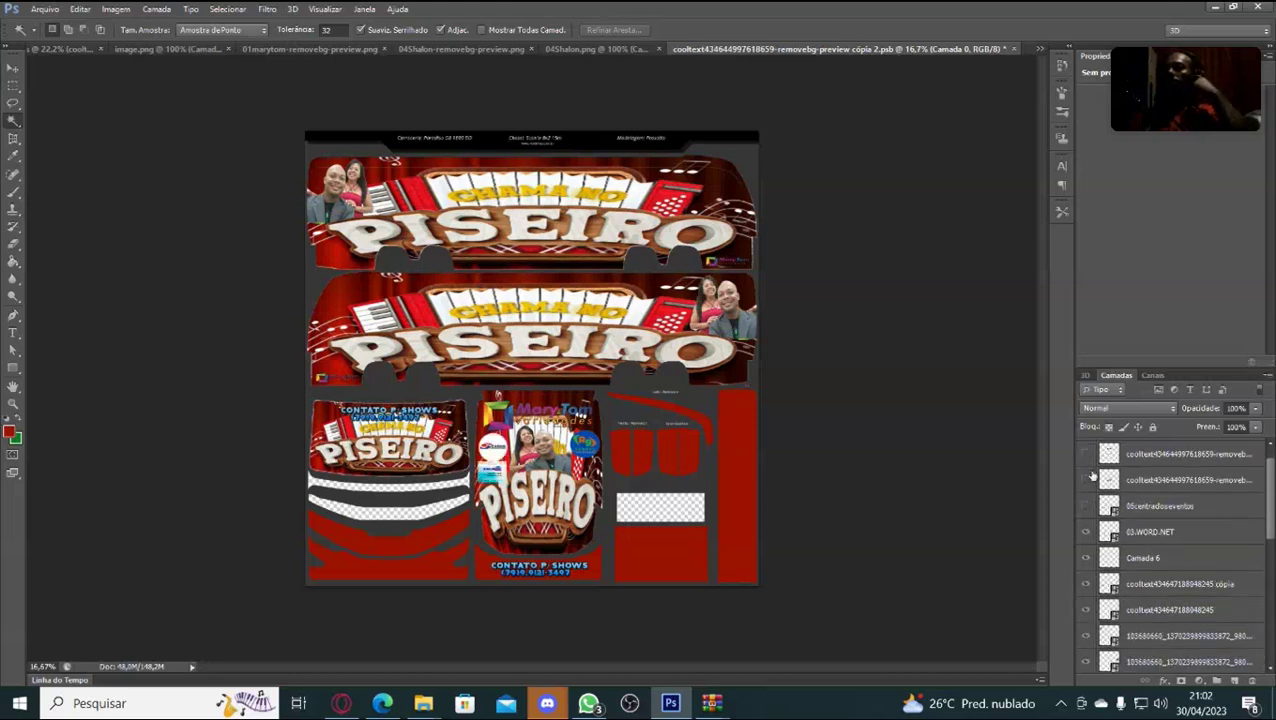
left_click(1088, 481)
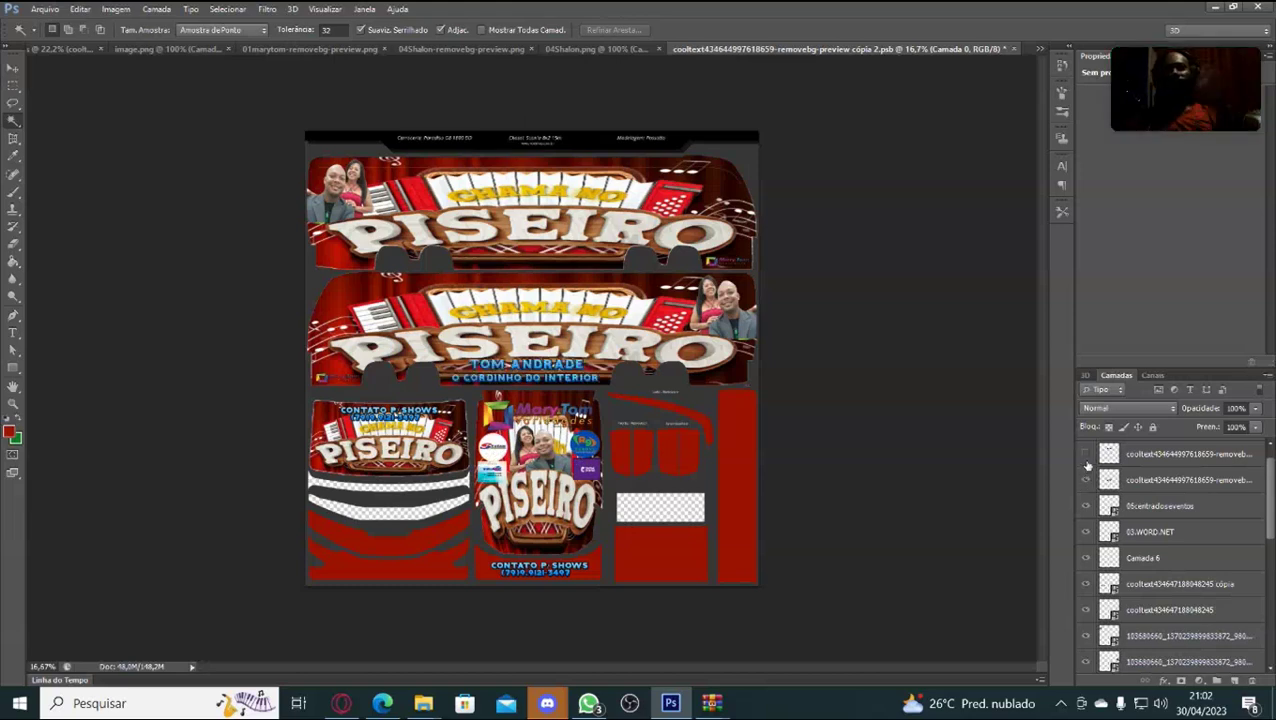
left_click(1087, 455)
scroll(1088, 465, "up", 1)
Merge every skin layer into one smart object, then show the Canais (Channels) panel.
left_click(1088, 456)
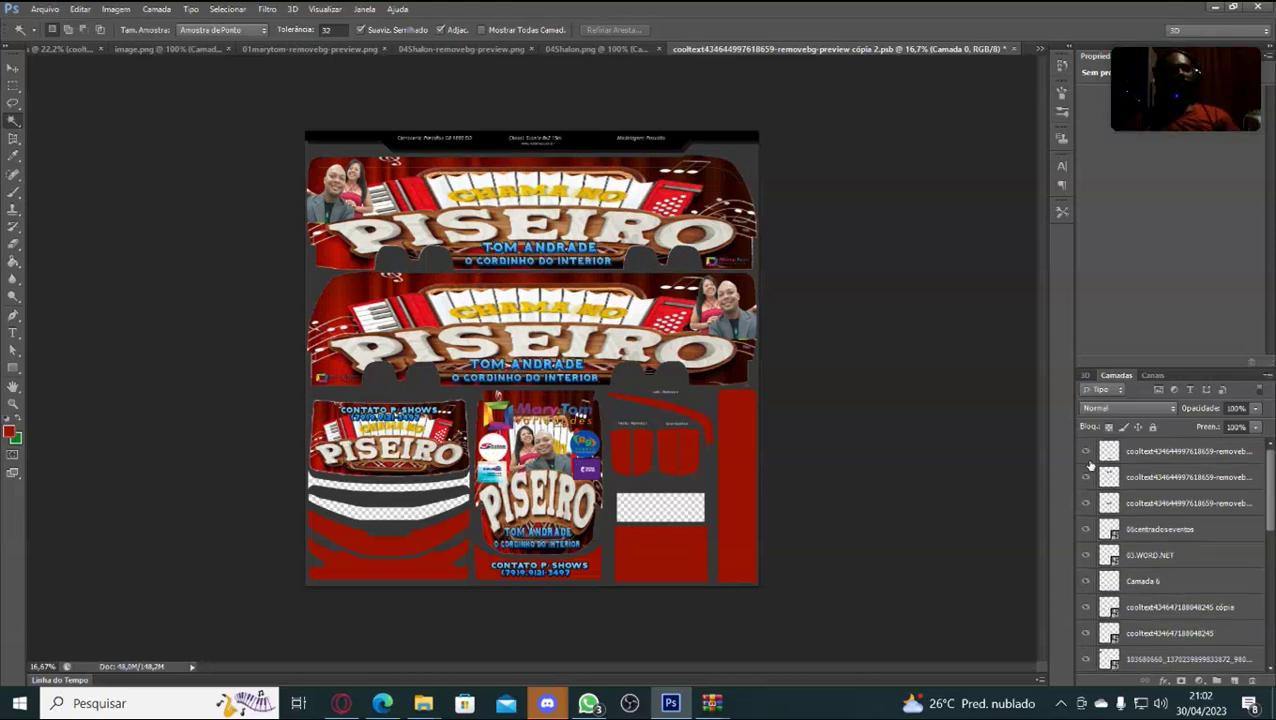
scroll(1160, 535, "down", 10)
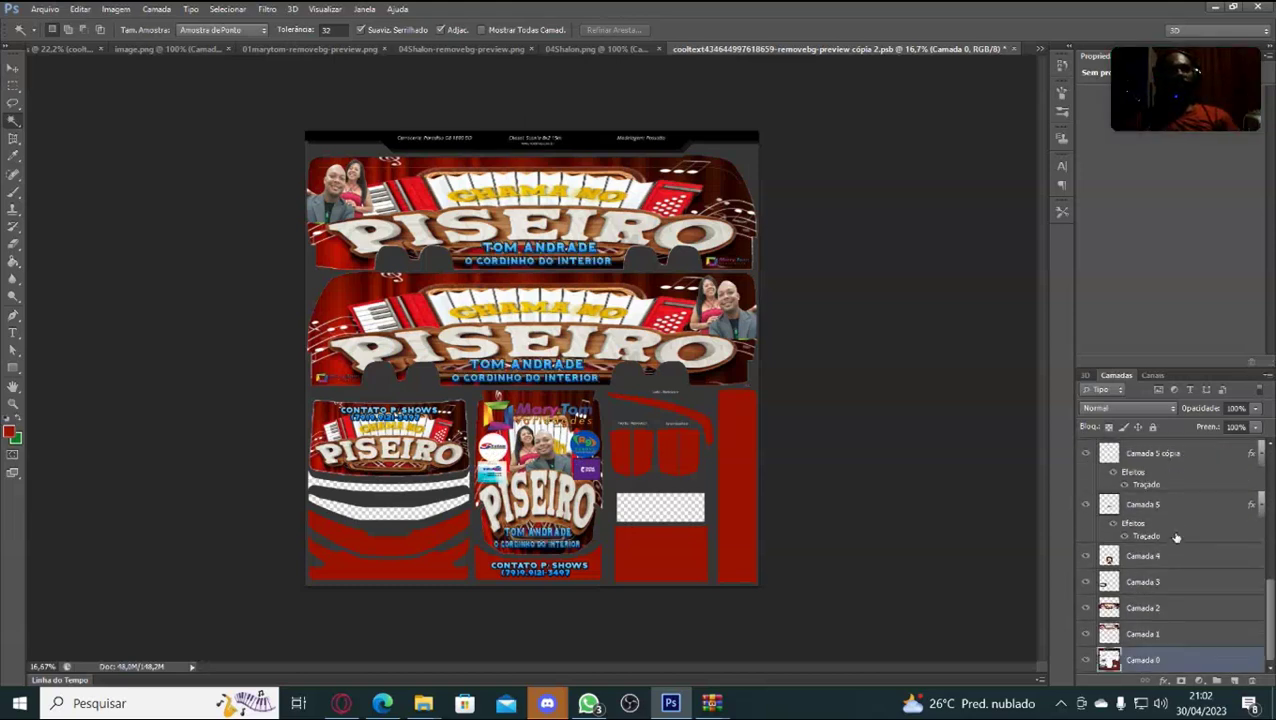
scroll(1180, 543, "up", 5)
scroll(1185, 545, "down", 5)
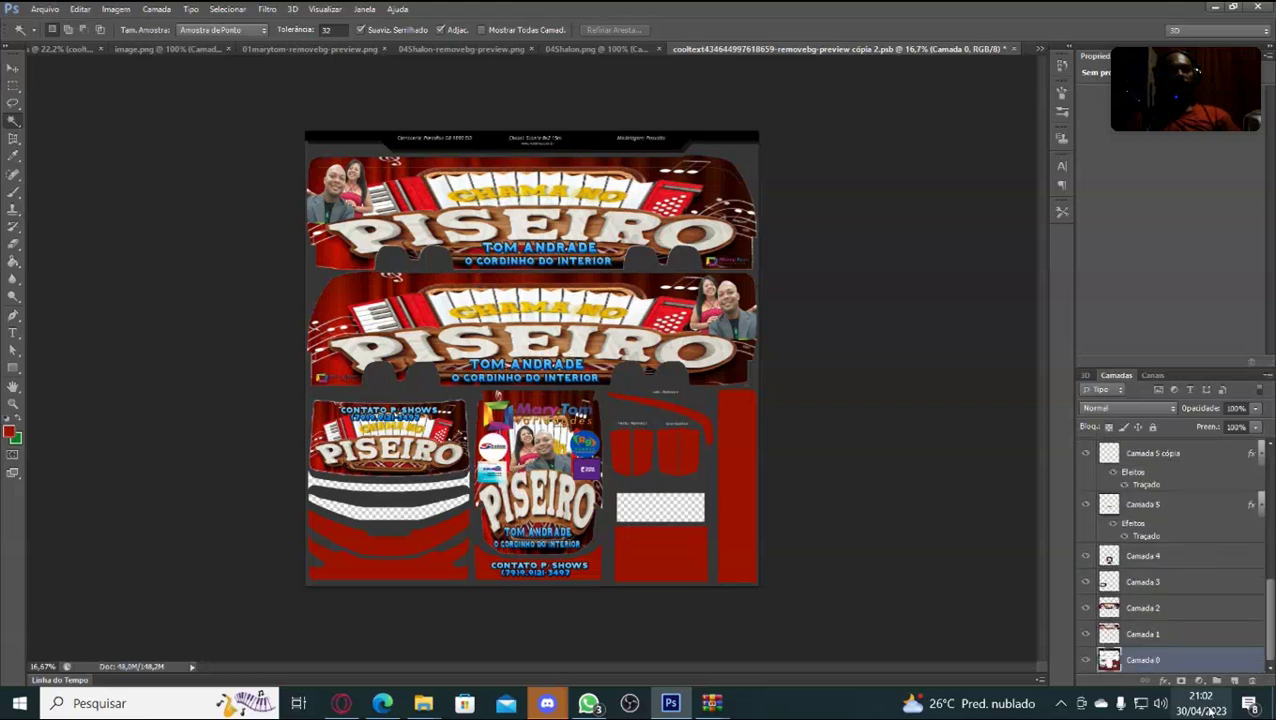
scroll(1196, 622, "up", 5)
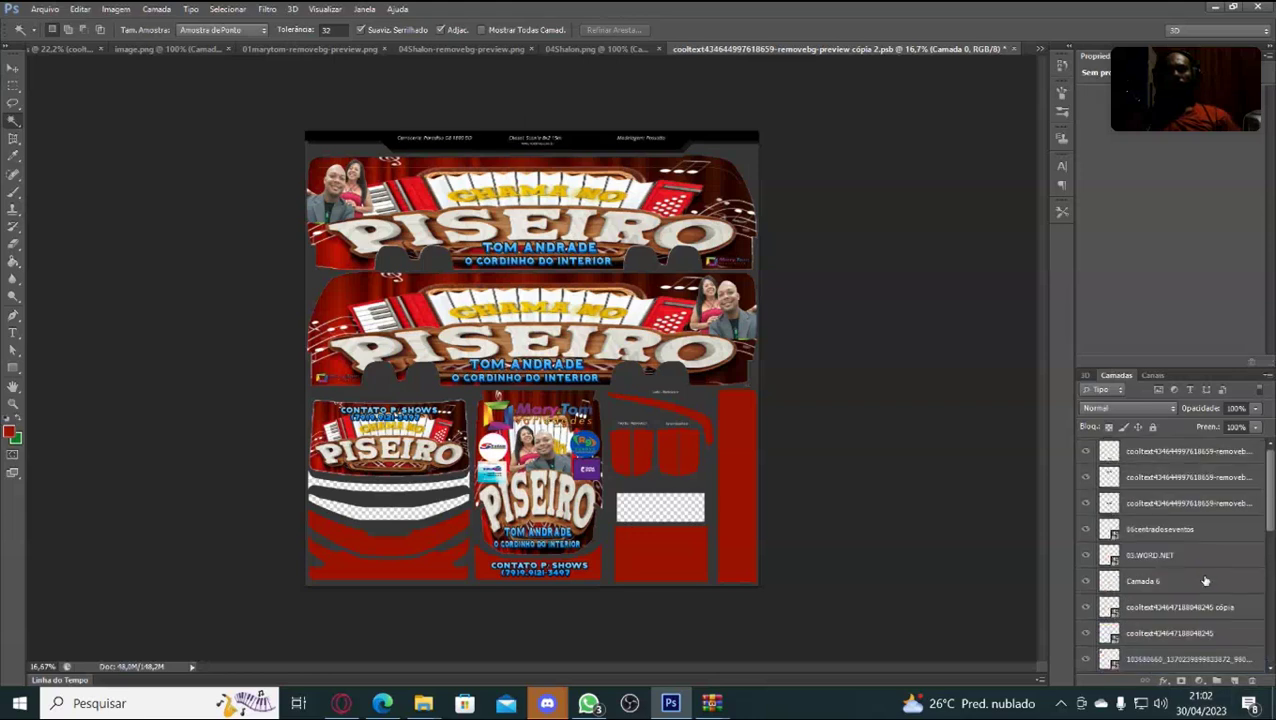
left_click(1150, 455, "shift")
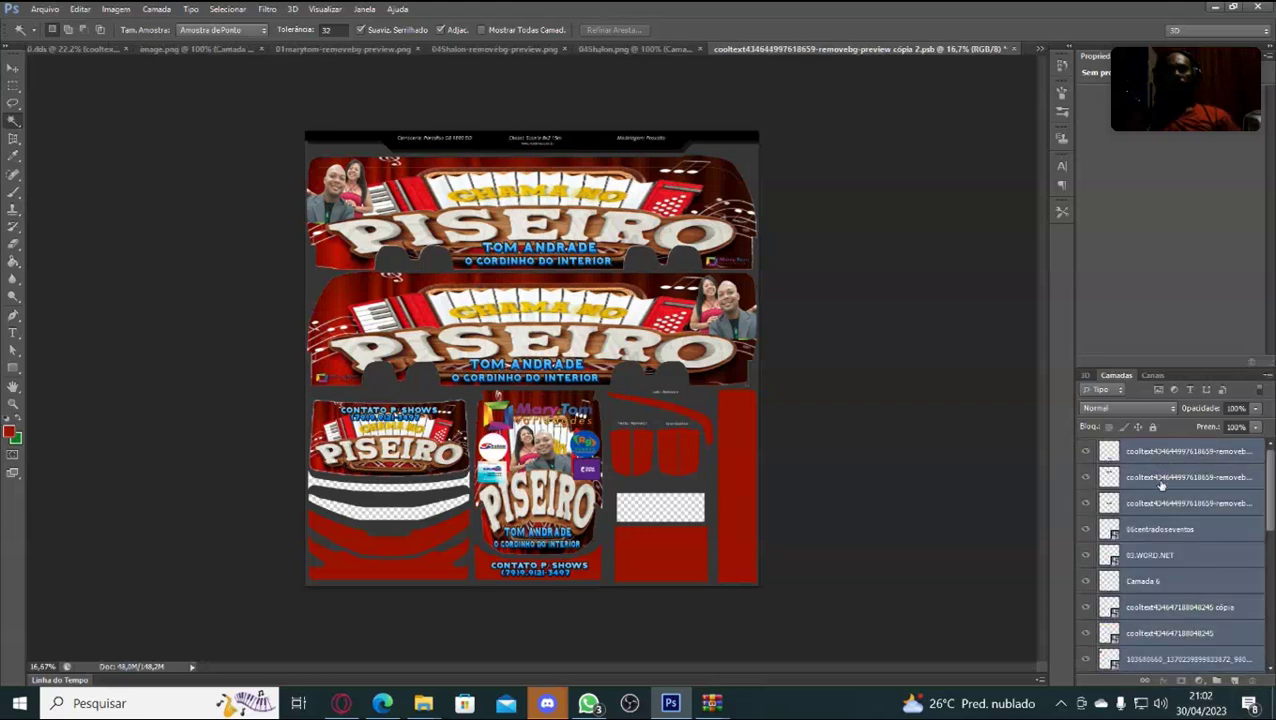
right_click(1188, 459)
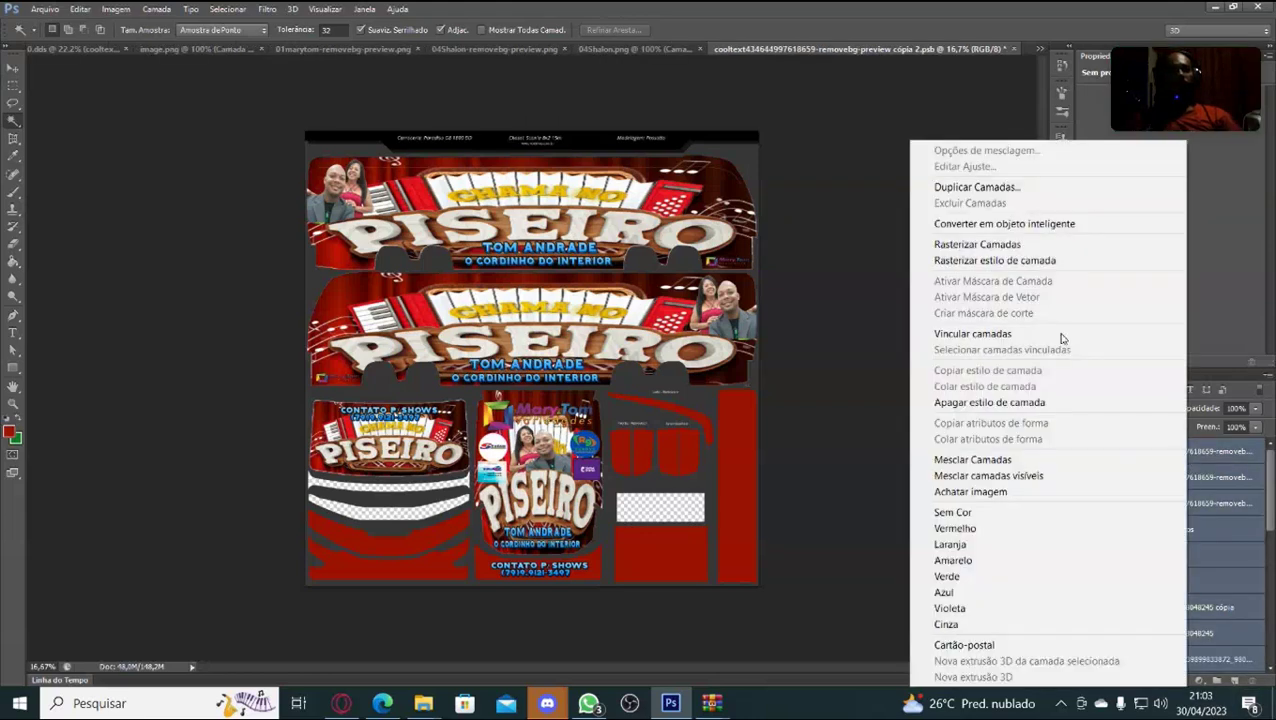
left_click(1004, 226)
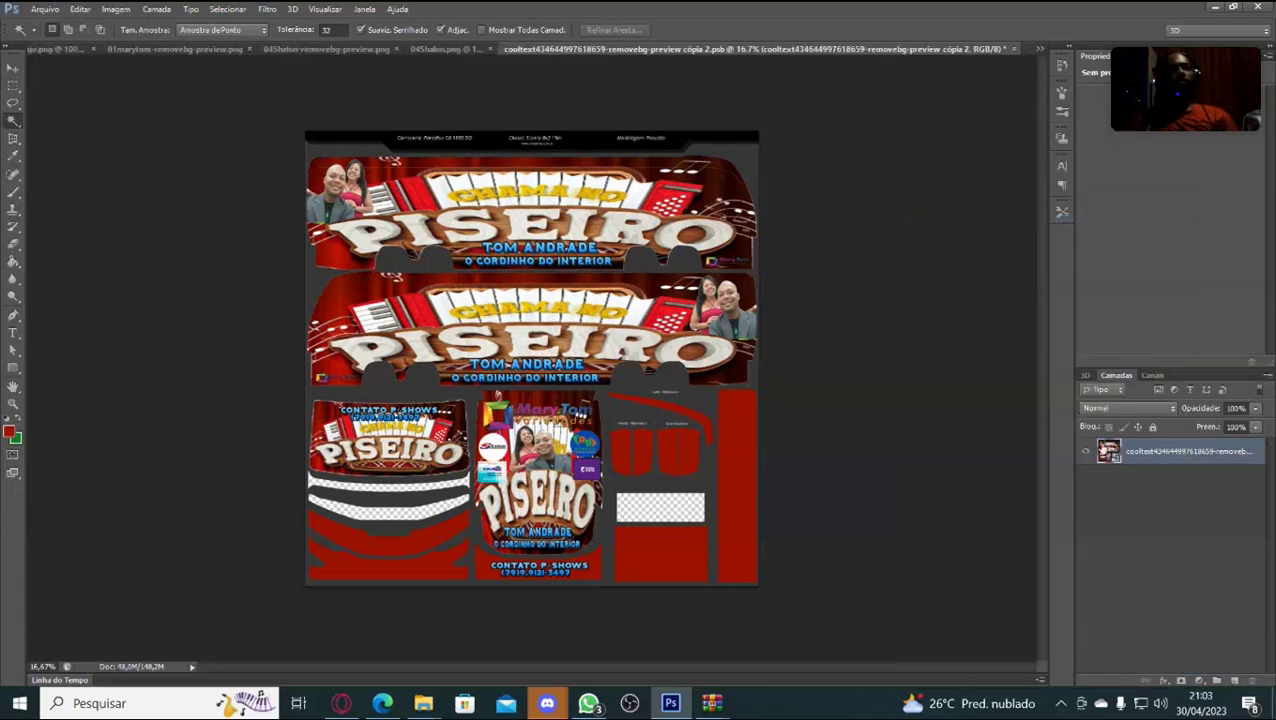
left_click(1151, 375)
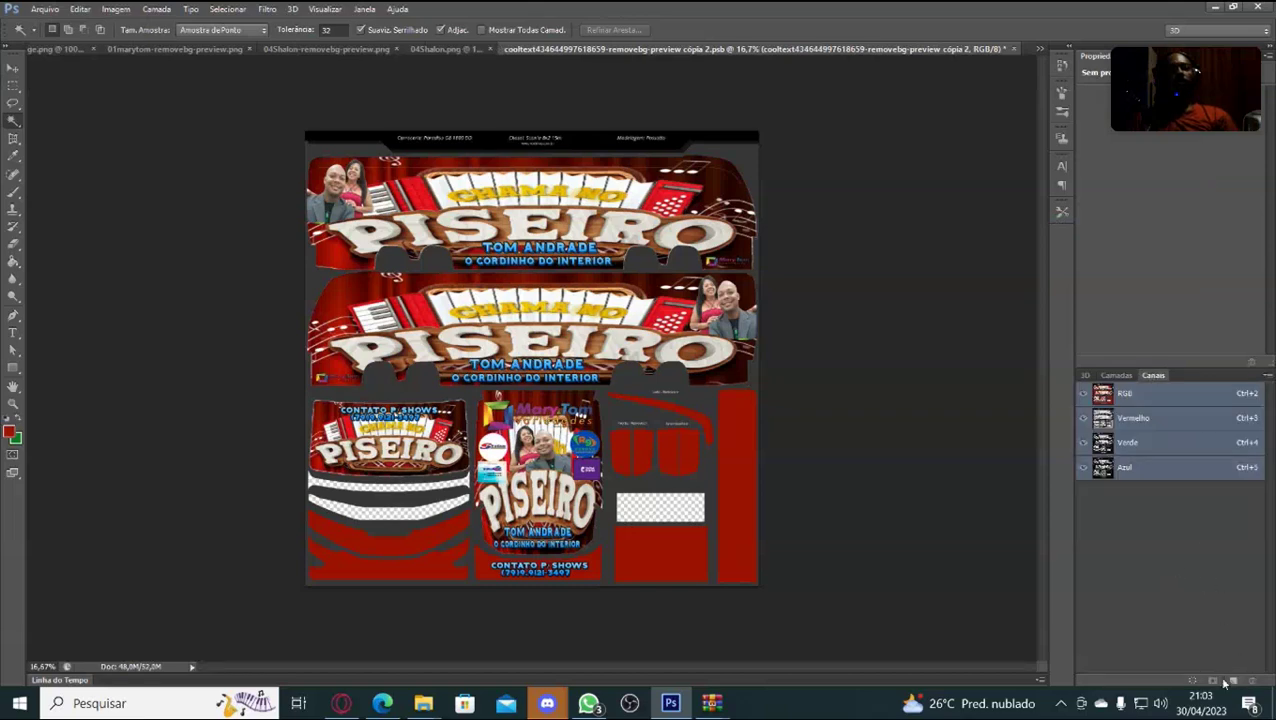
Create the Alfa 1 channel, fill the layer's painted-pixel selection white, then deselect.
left_click(1230, 680)
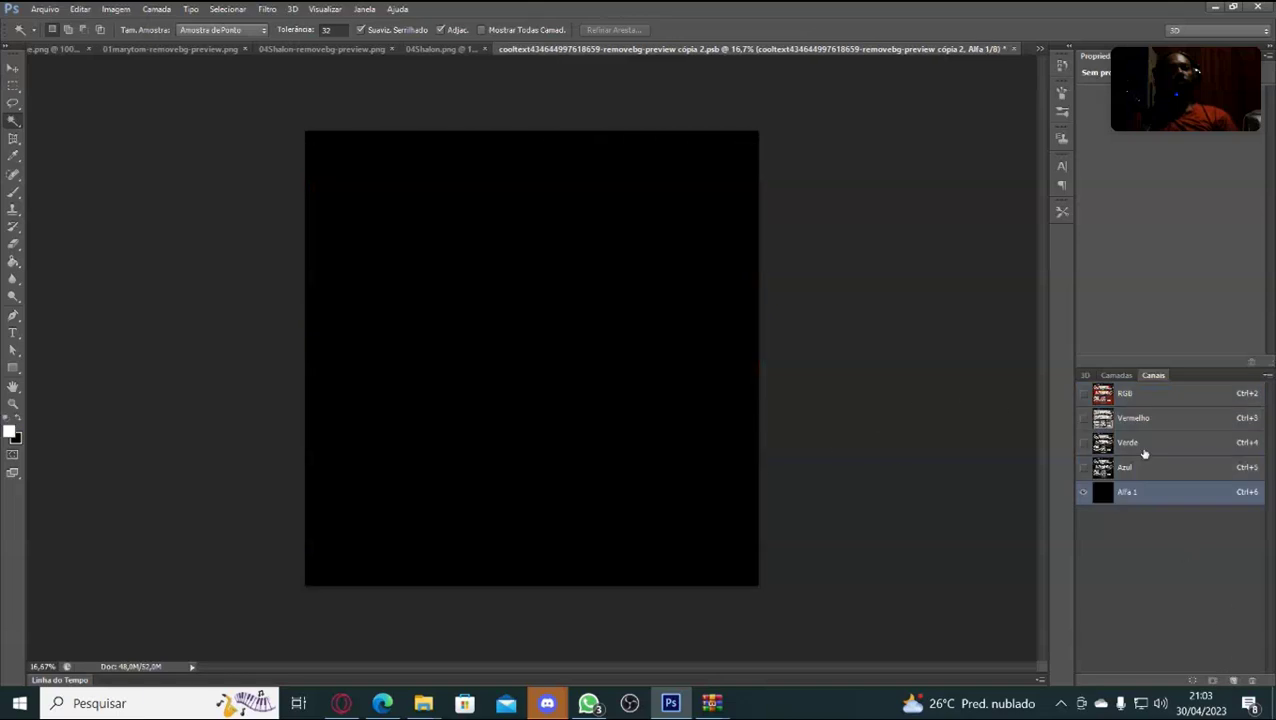
left_click(1116, 376)
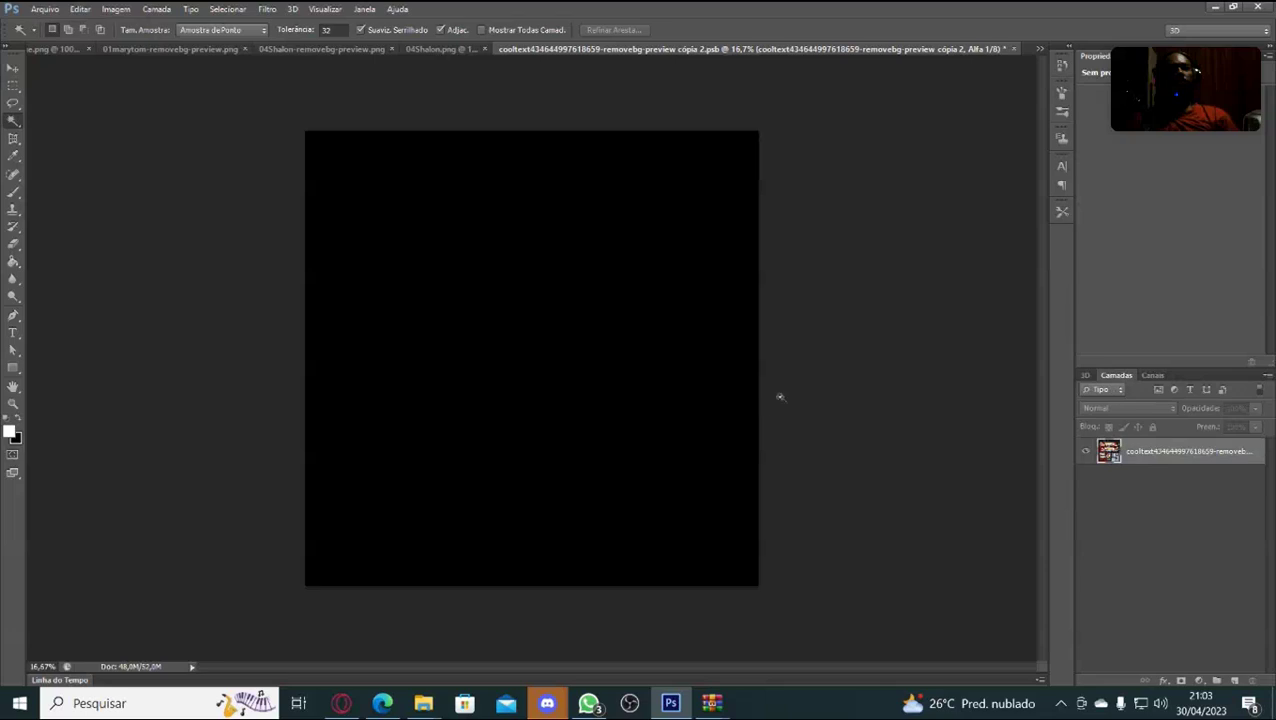
left_click(1115, 458, "ctrl")
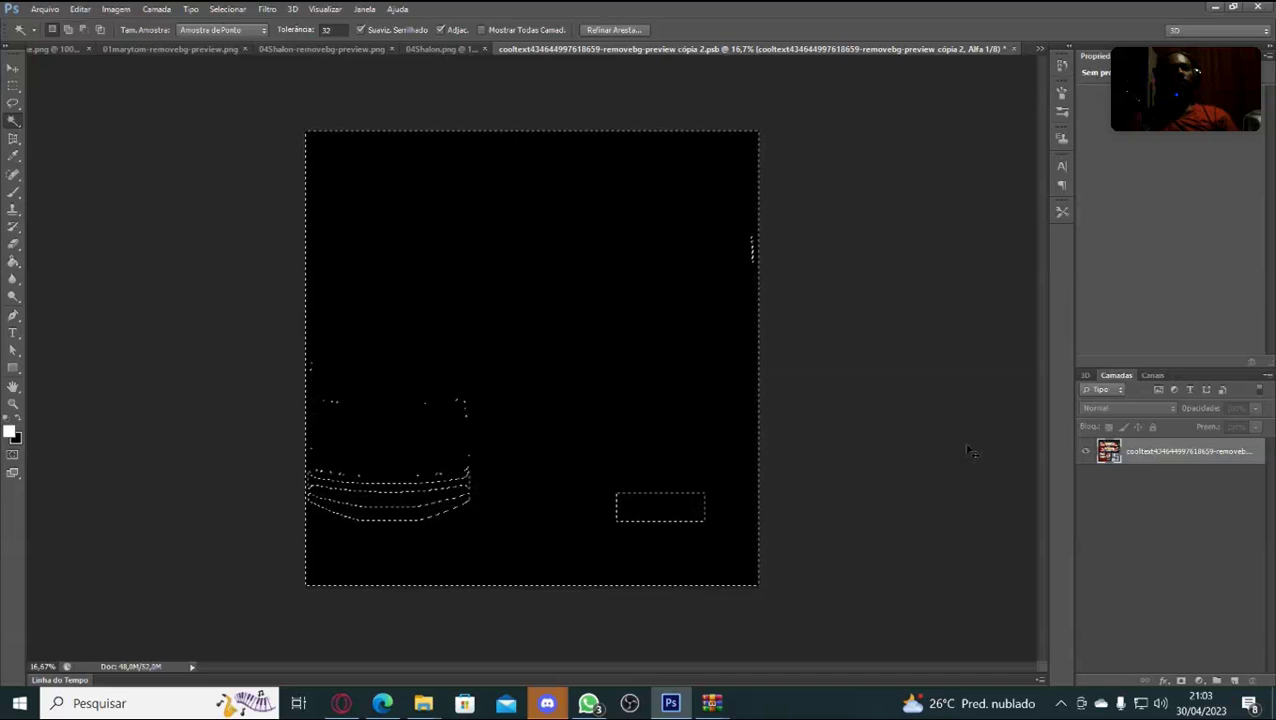
left_click(13, 261)
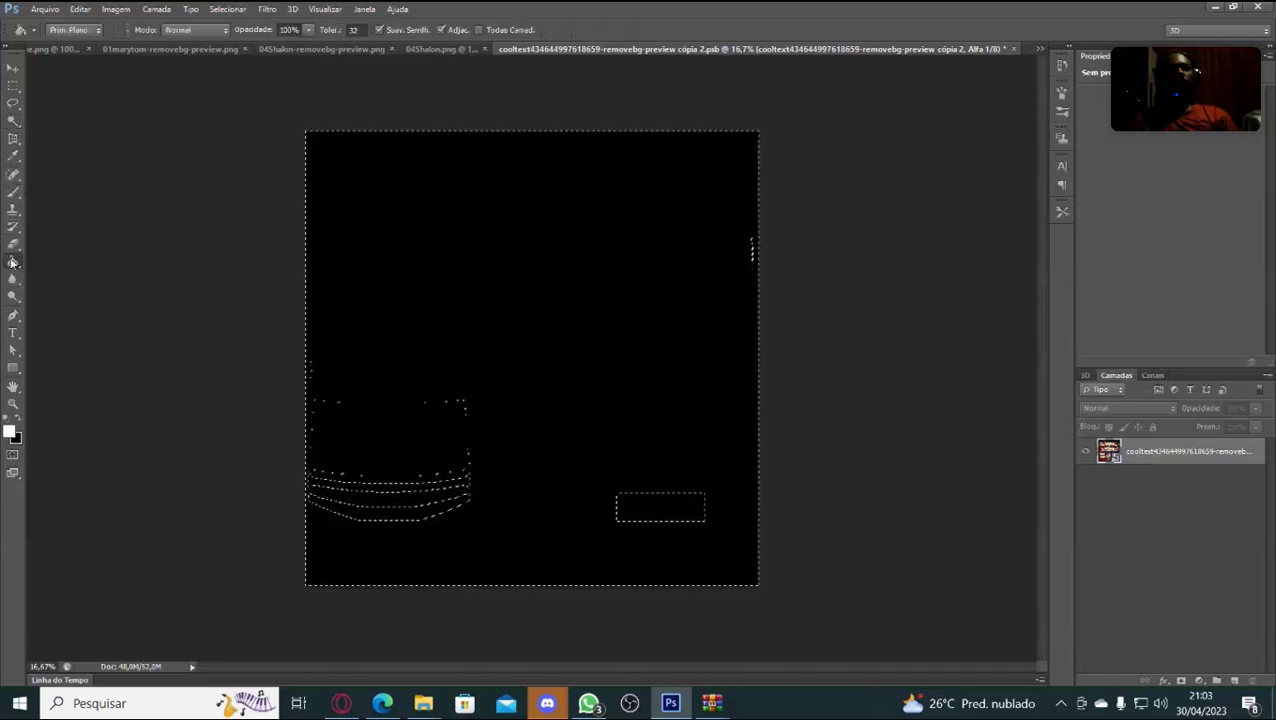
left_click(520, 328)
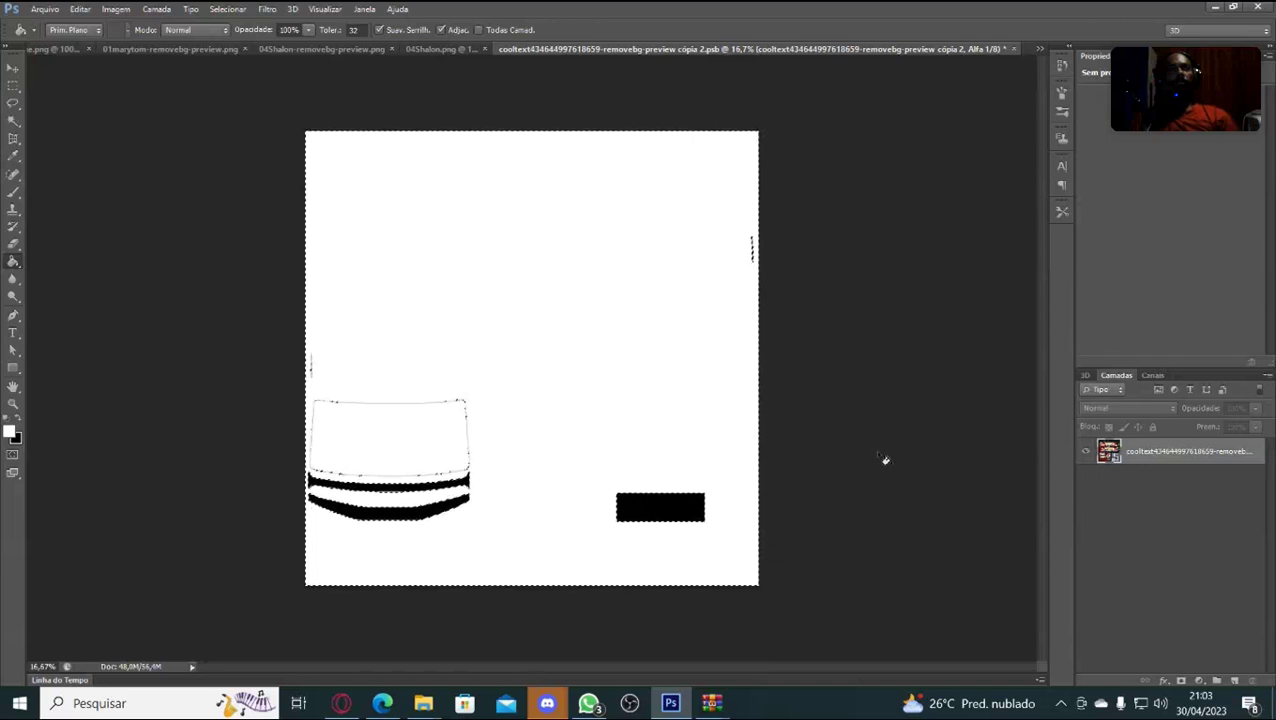
key("ctrl+d")
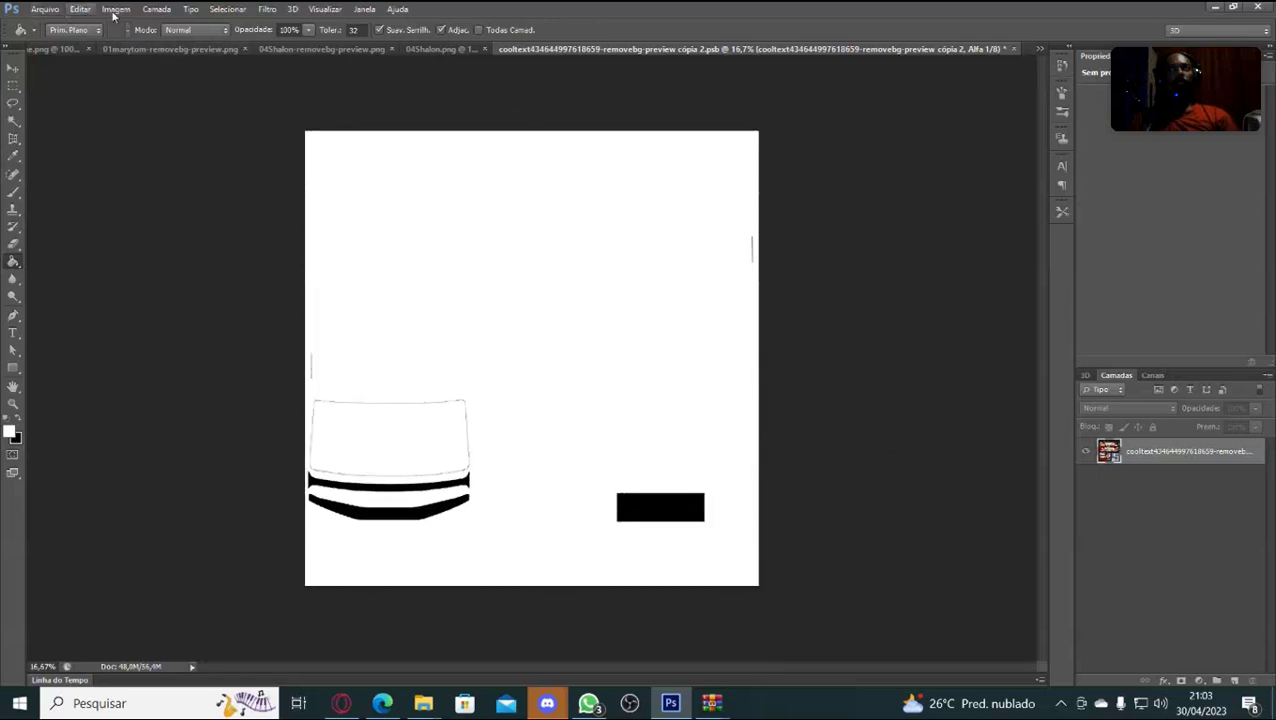
Open Save As, cancelling twice before keeping it, and pick Área de Trabalho as location.
left_click(47, 9)
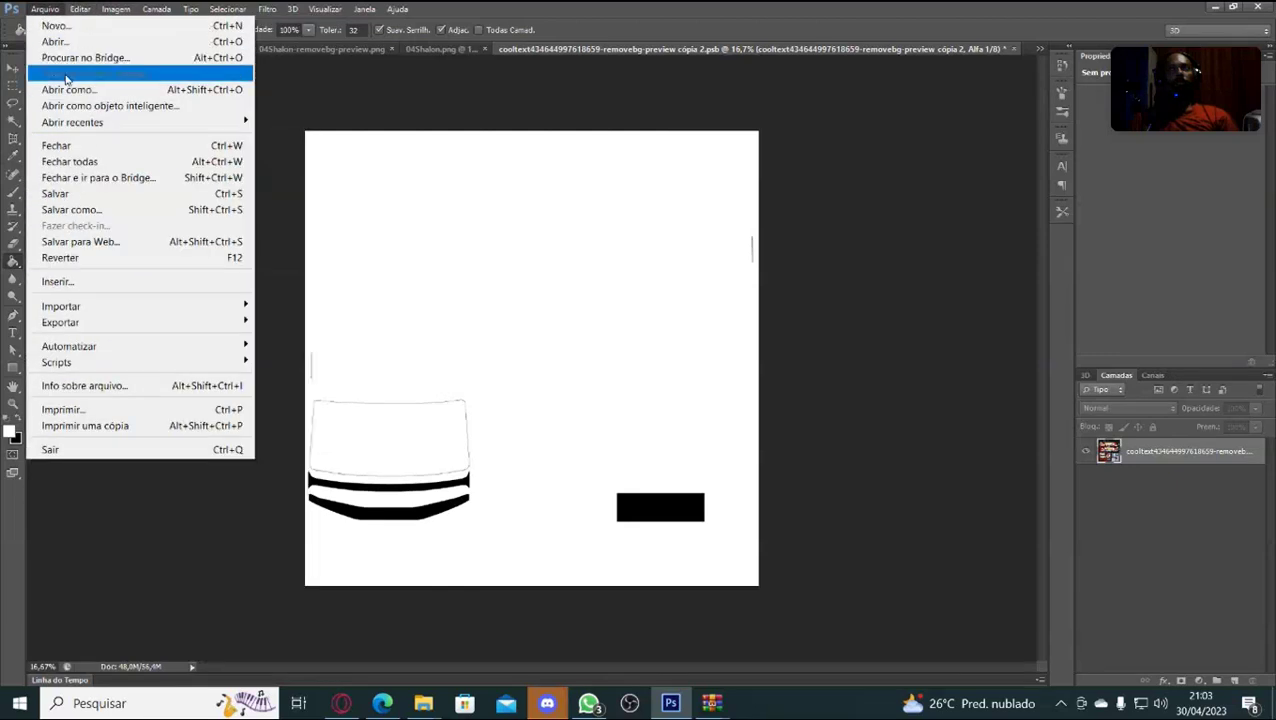
left_click(70, 210)
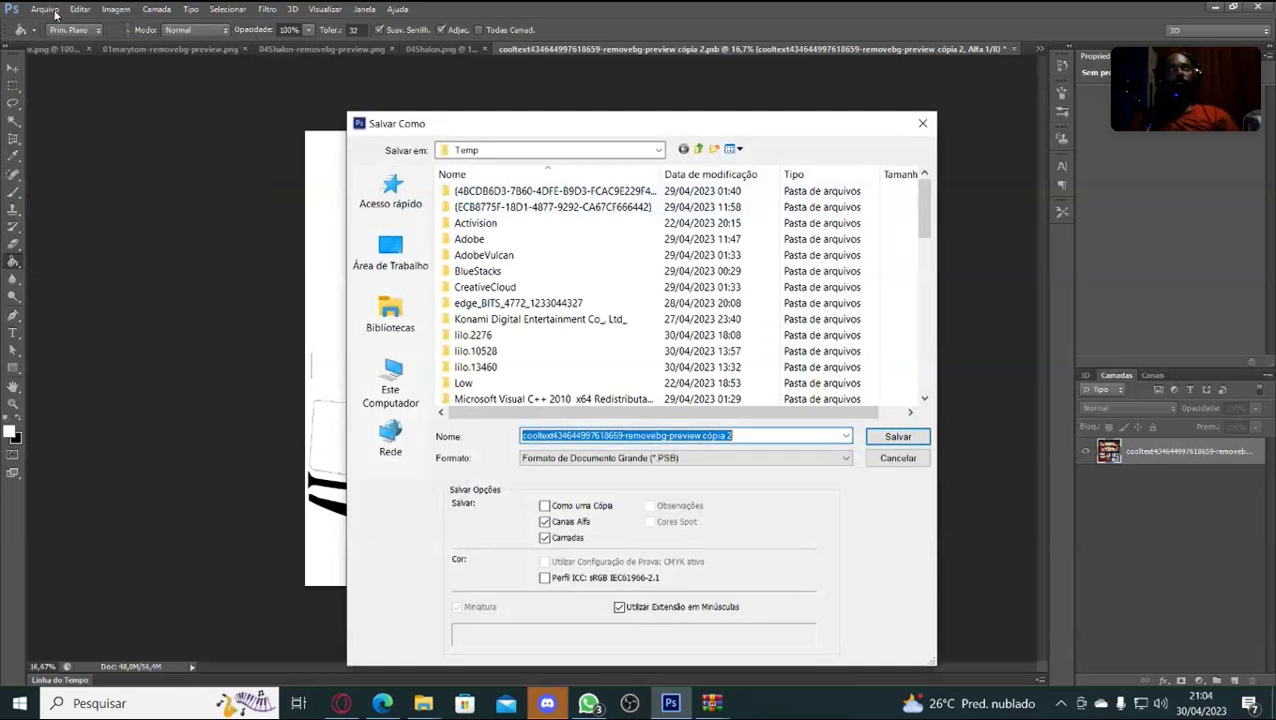
left_click(922, 123)
left_click(45, 9)
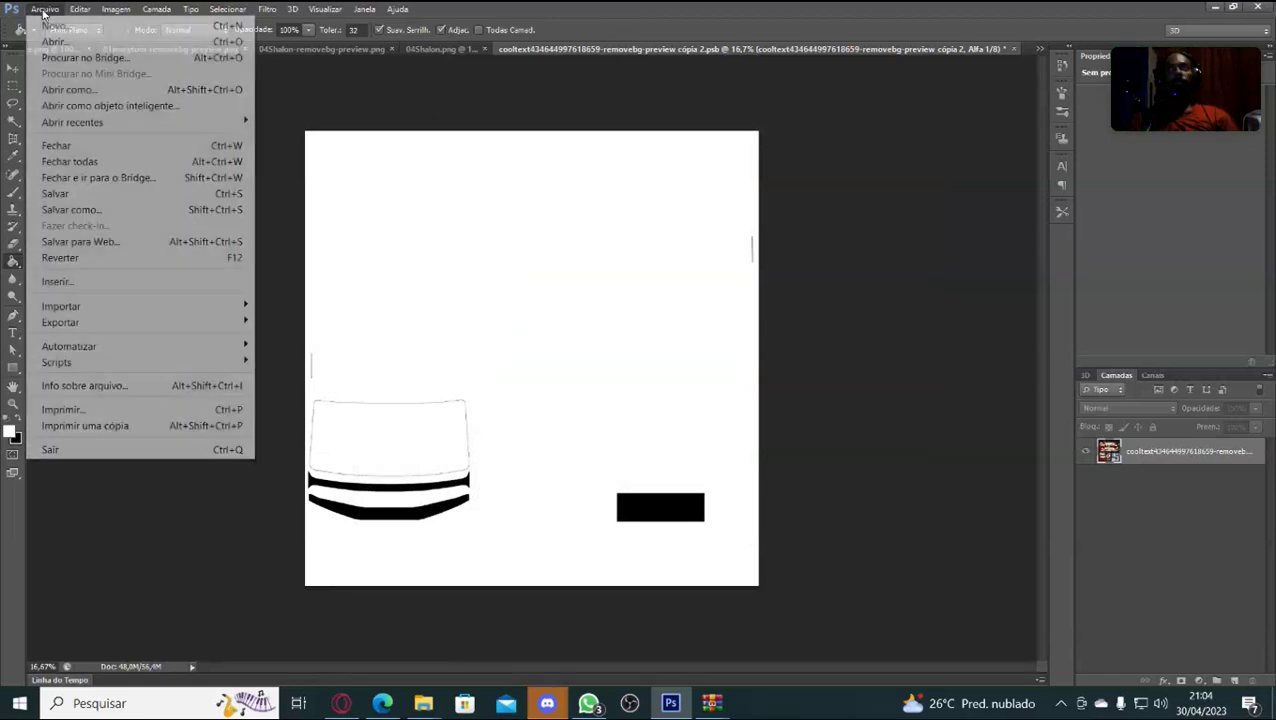
left_click(103, 215)
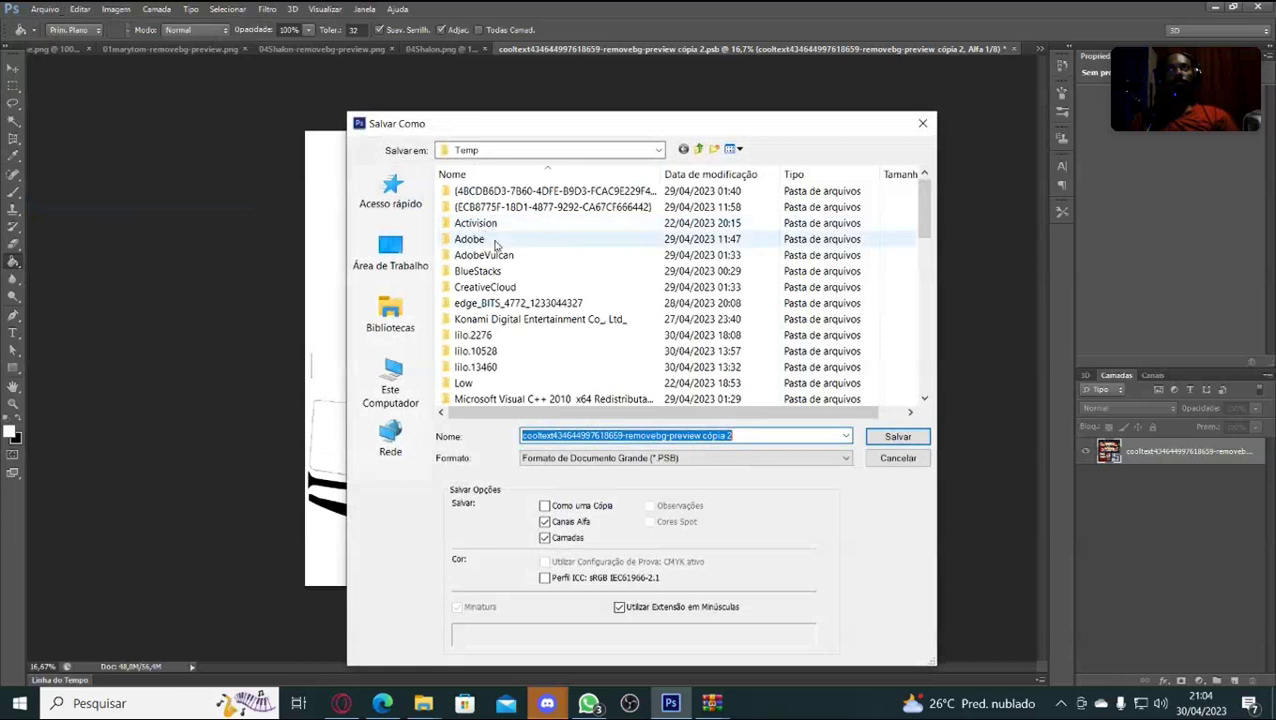
left_click(922, 123)
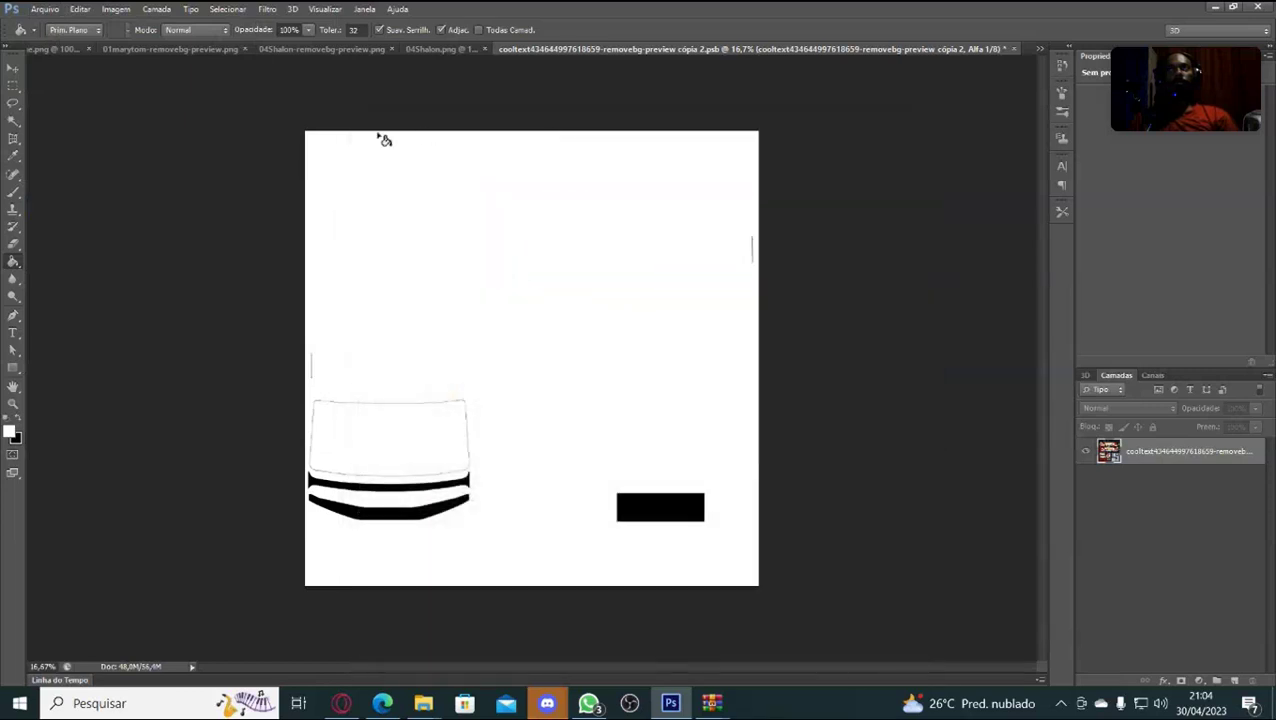
left_click(46, 10)
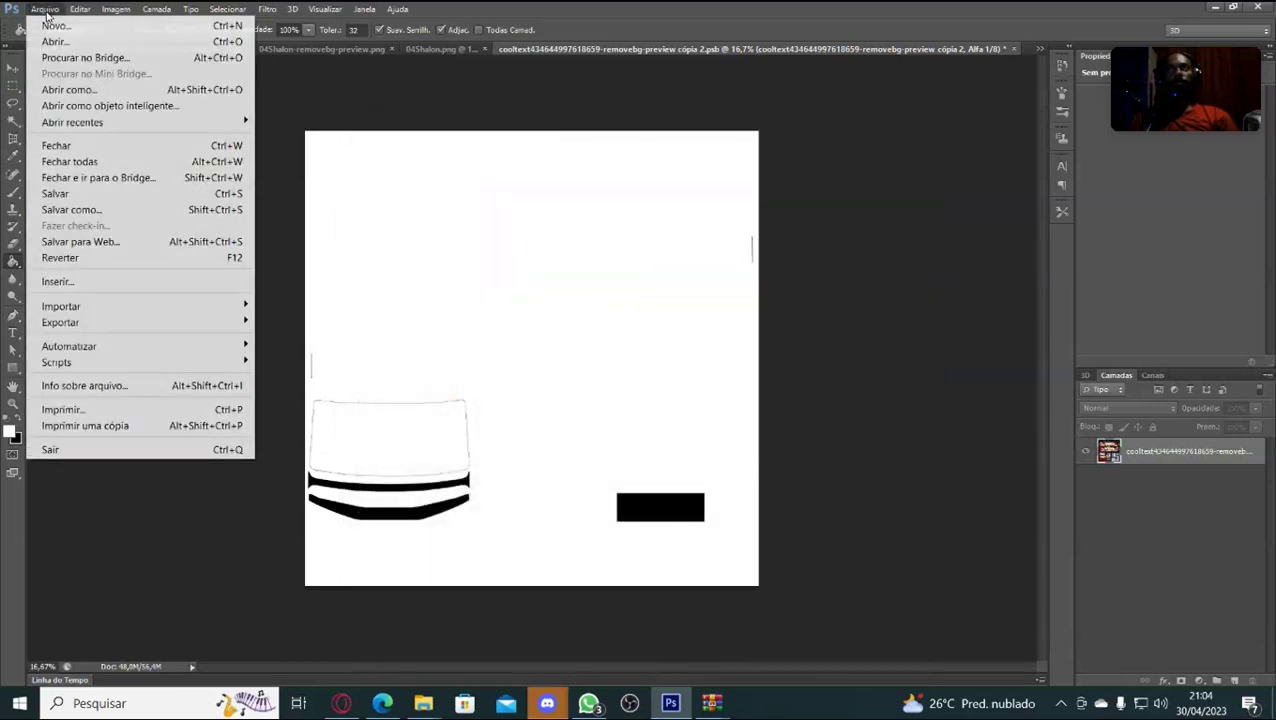
left_click(72, 210)
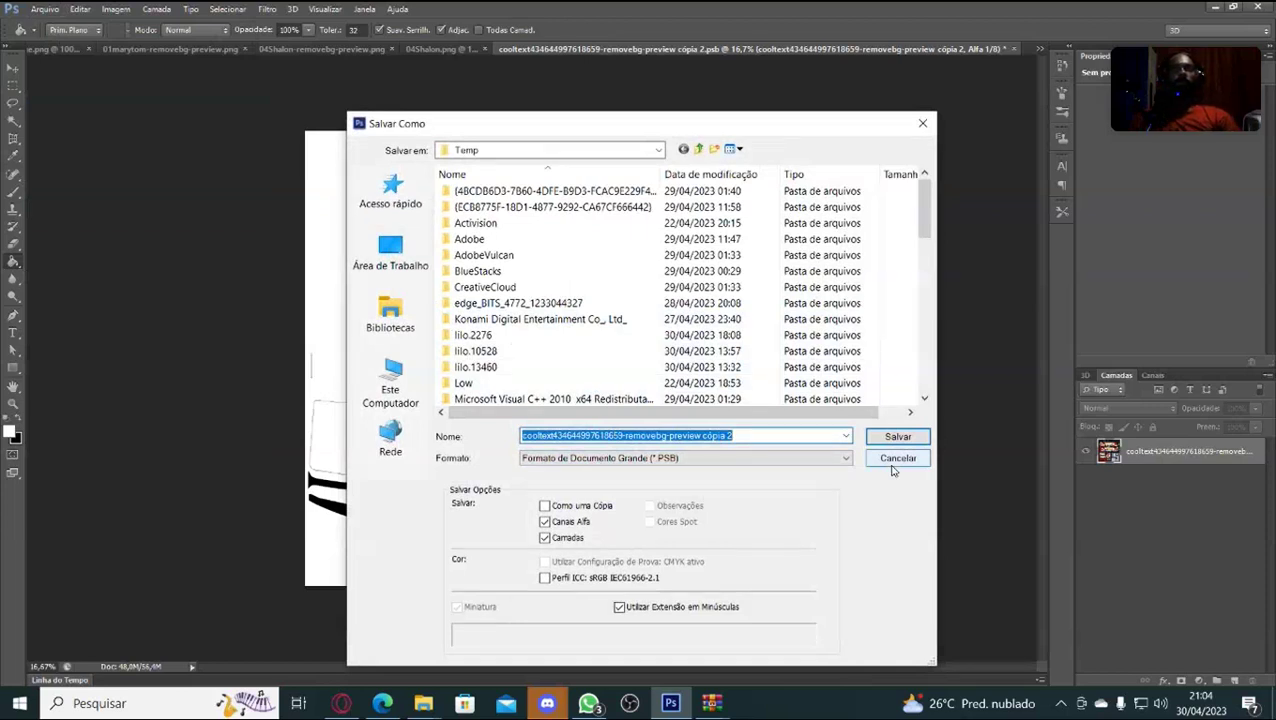
left_click(390, 255)
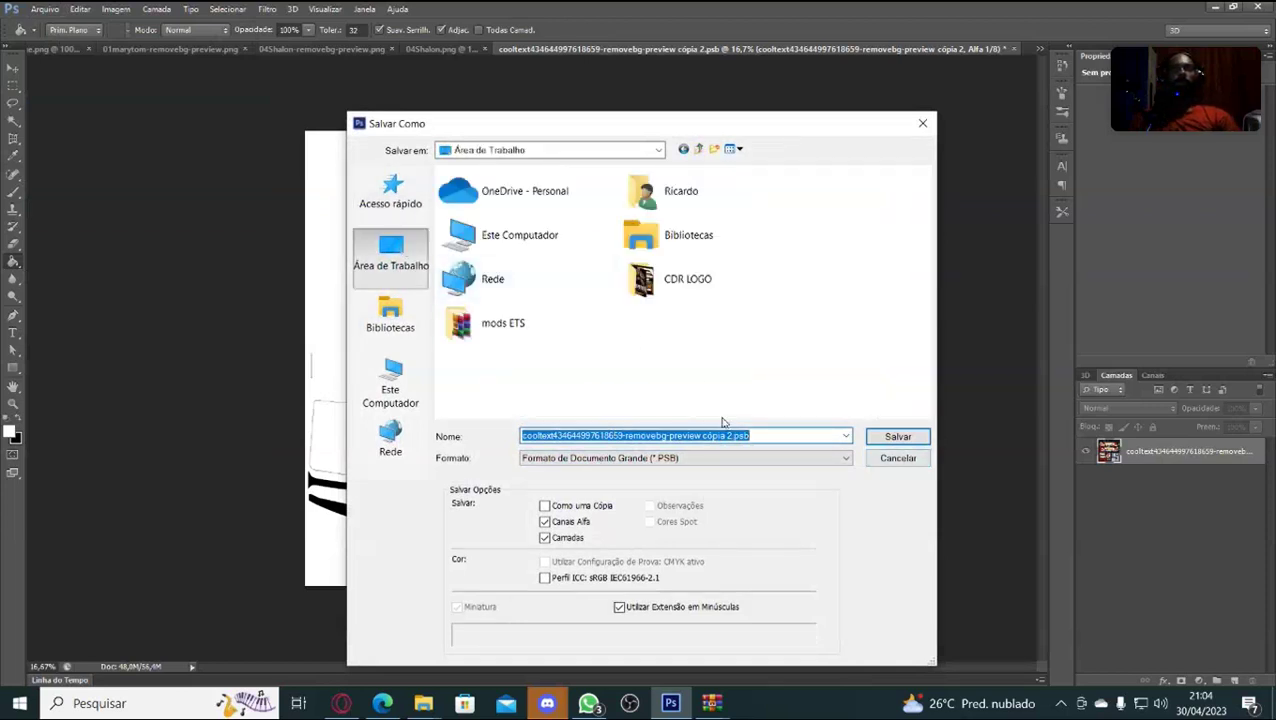
Choose D3D/DDS as the Save As file format.
left_click(845, 436)
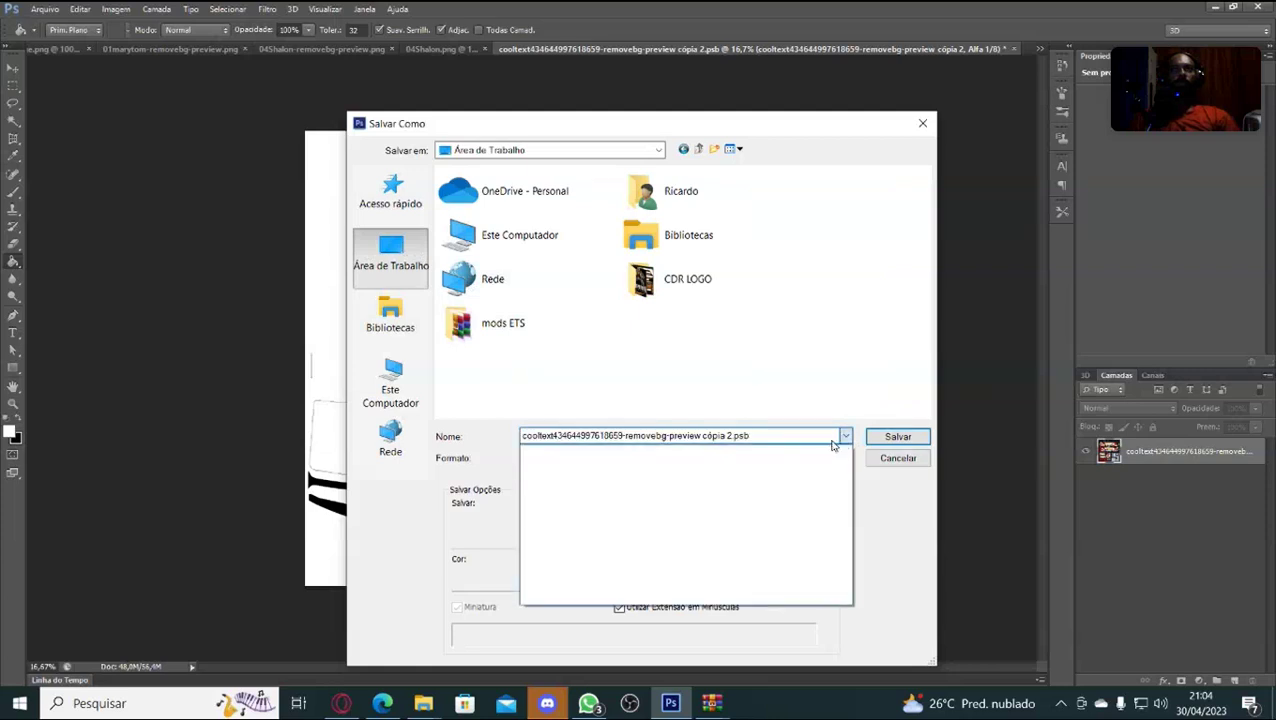
left_click(910, 530)
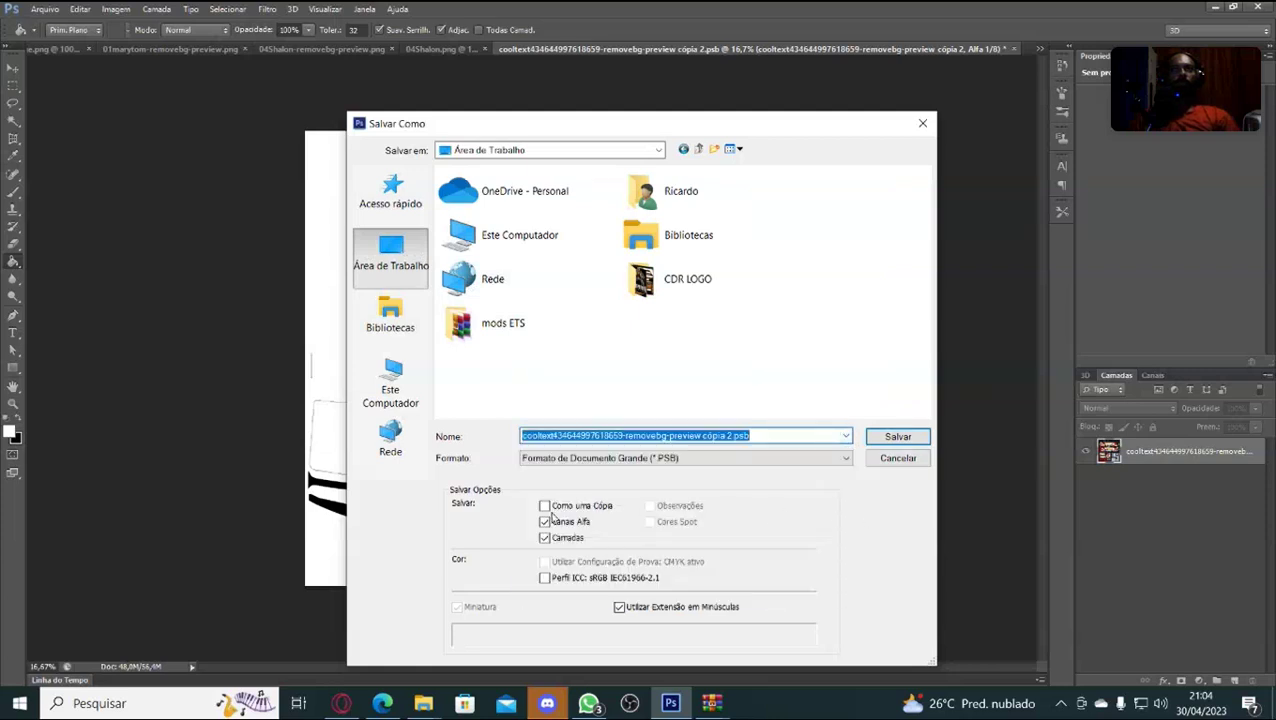
left_click(837, 462)
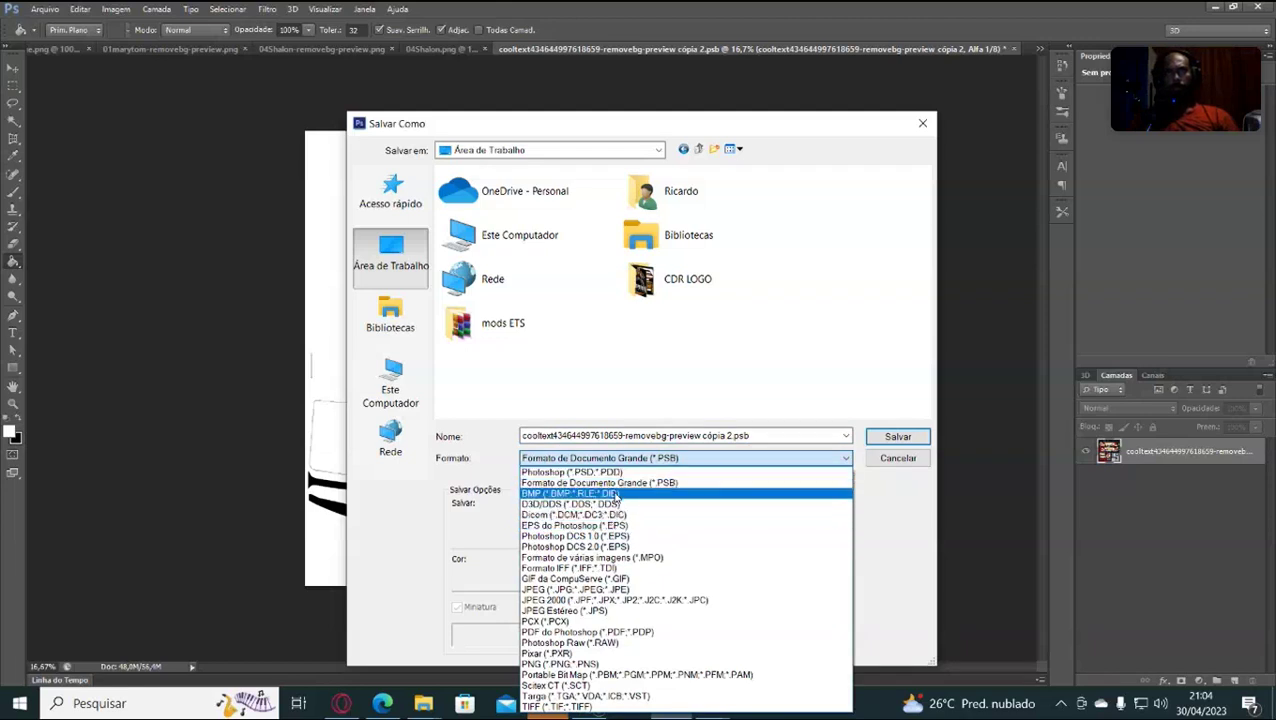
left_click(612, 504)
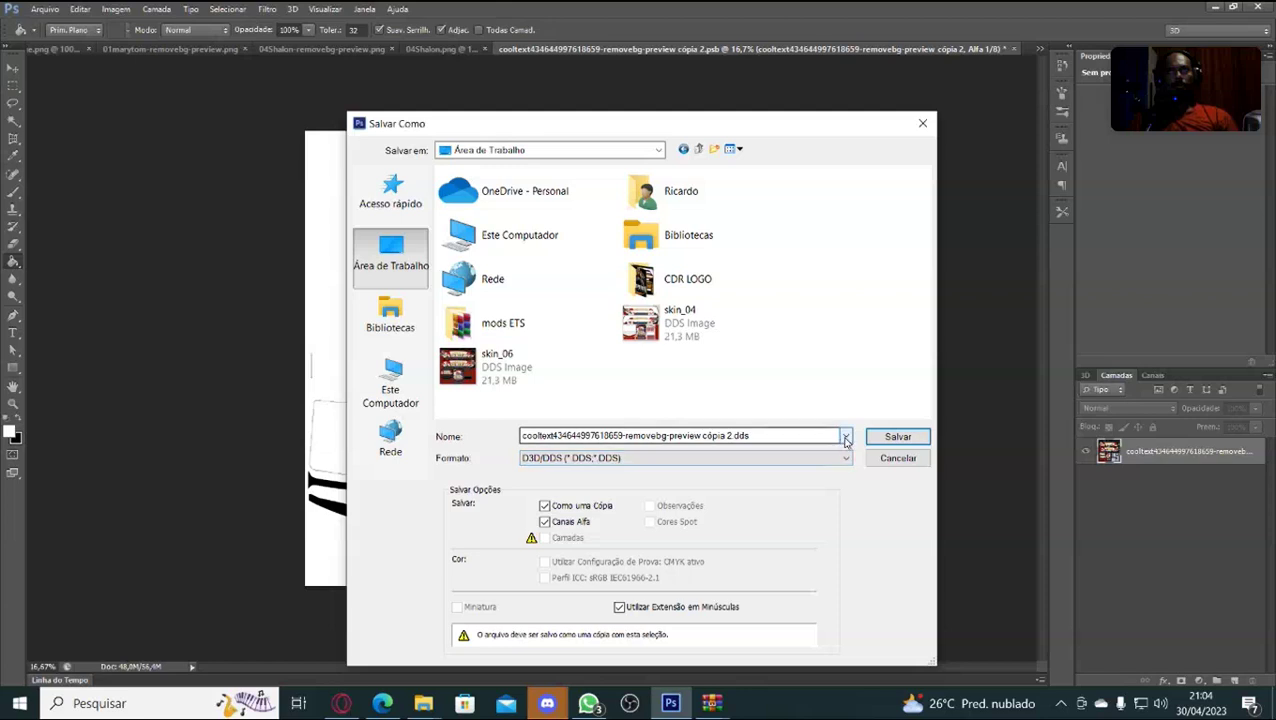
Name the file skin_05 and confirm to bring up the NVIDIA dds options.
left_click(845, 443)
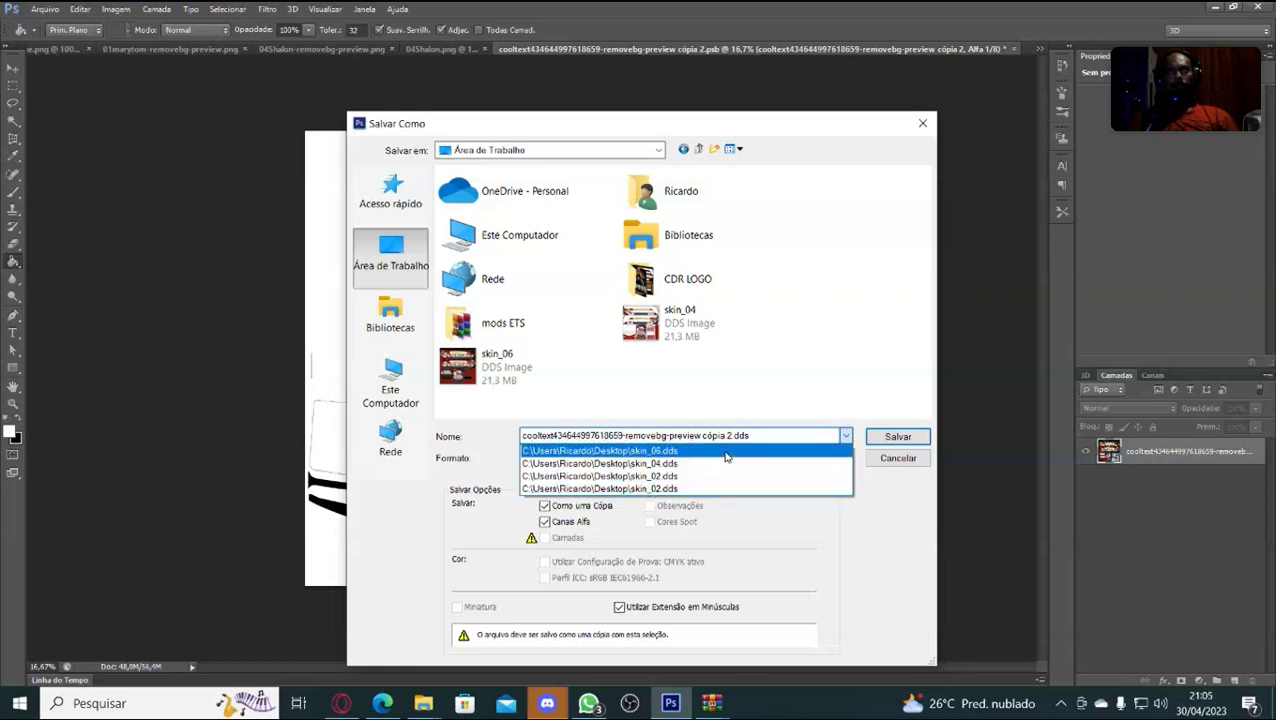
left_click(771, 436)
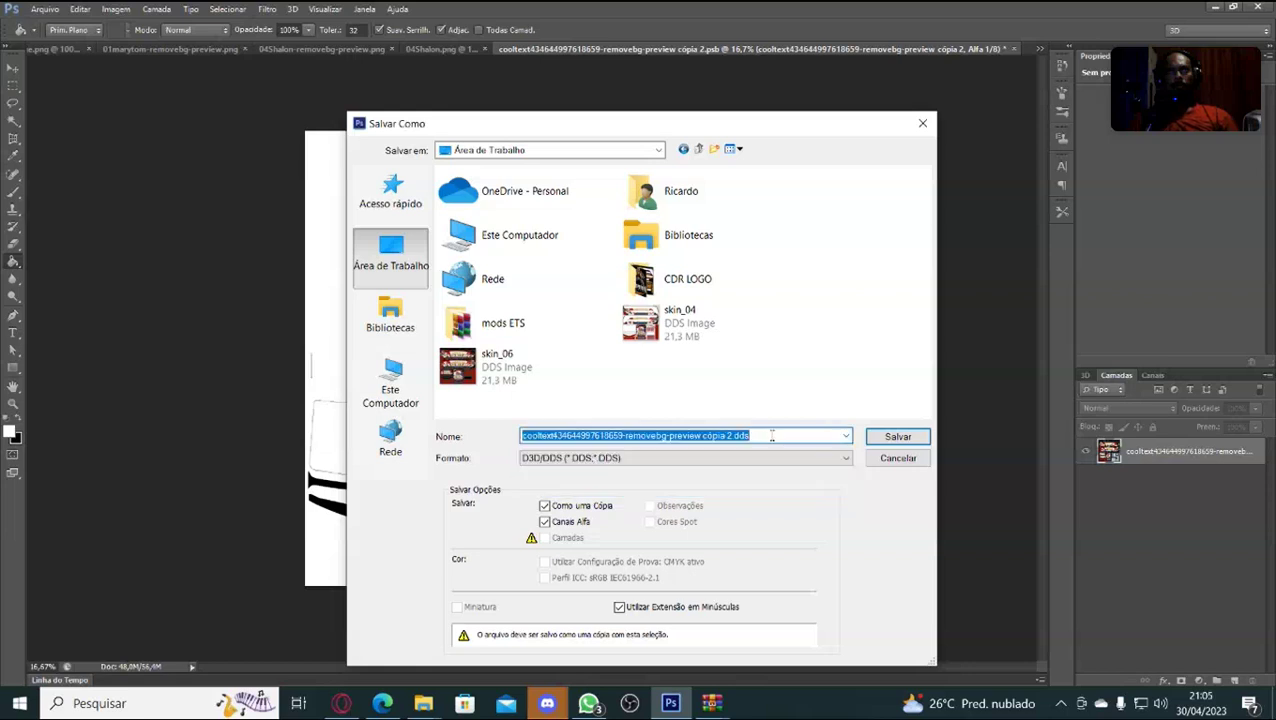
key("BackSpace")
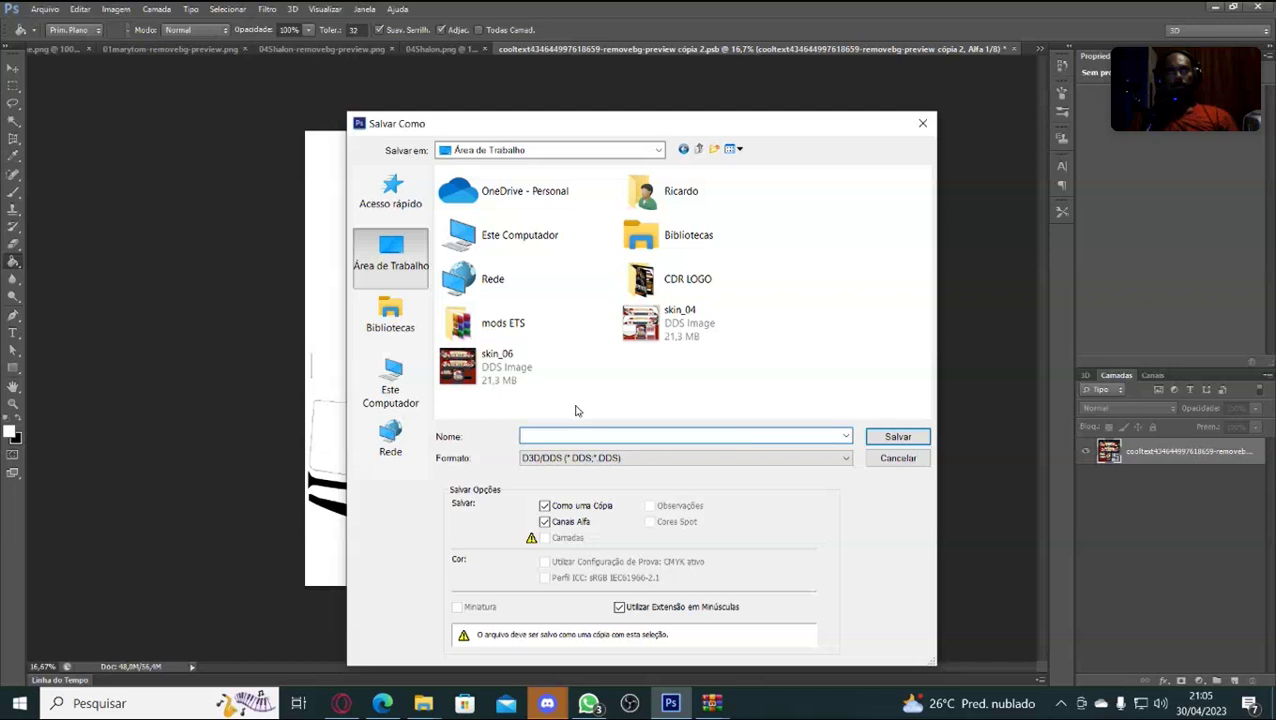
type("skin")
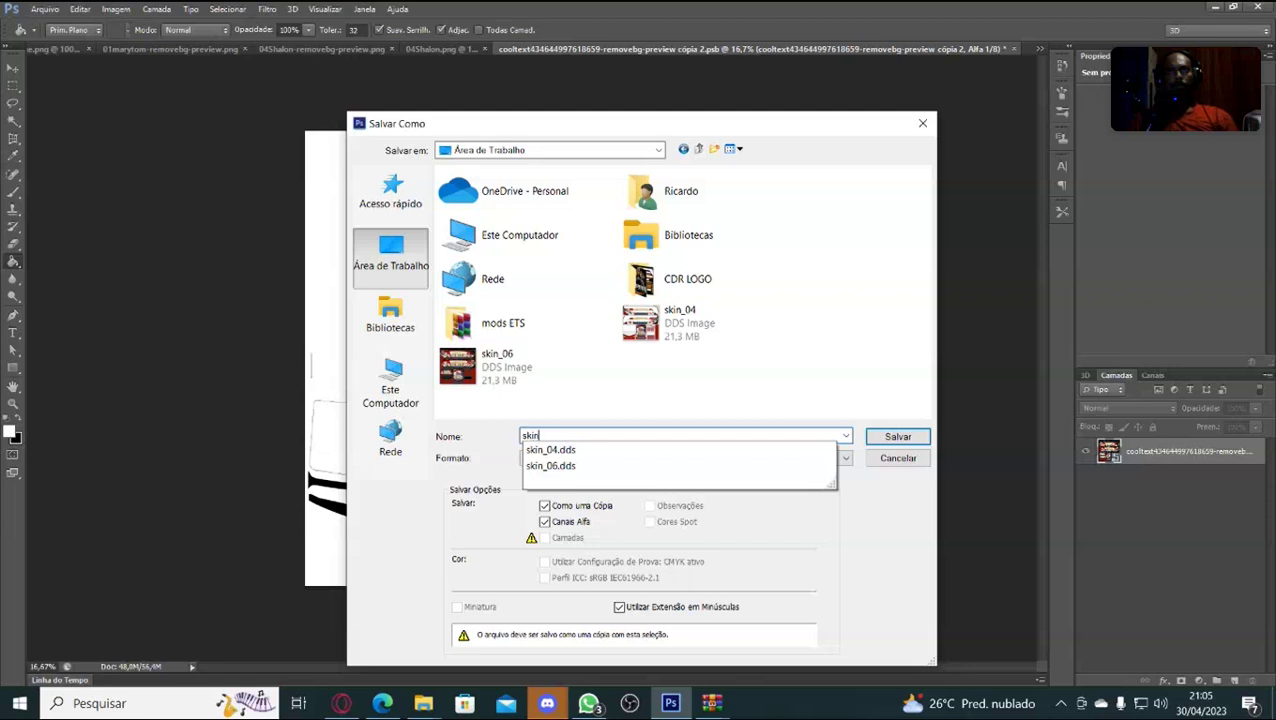
type("_05")
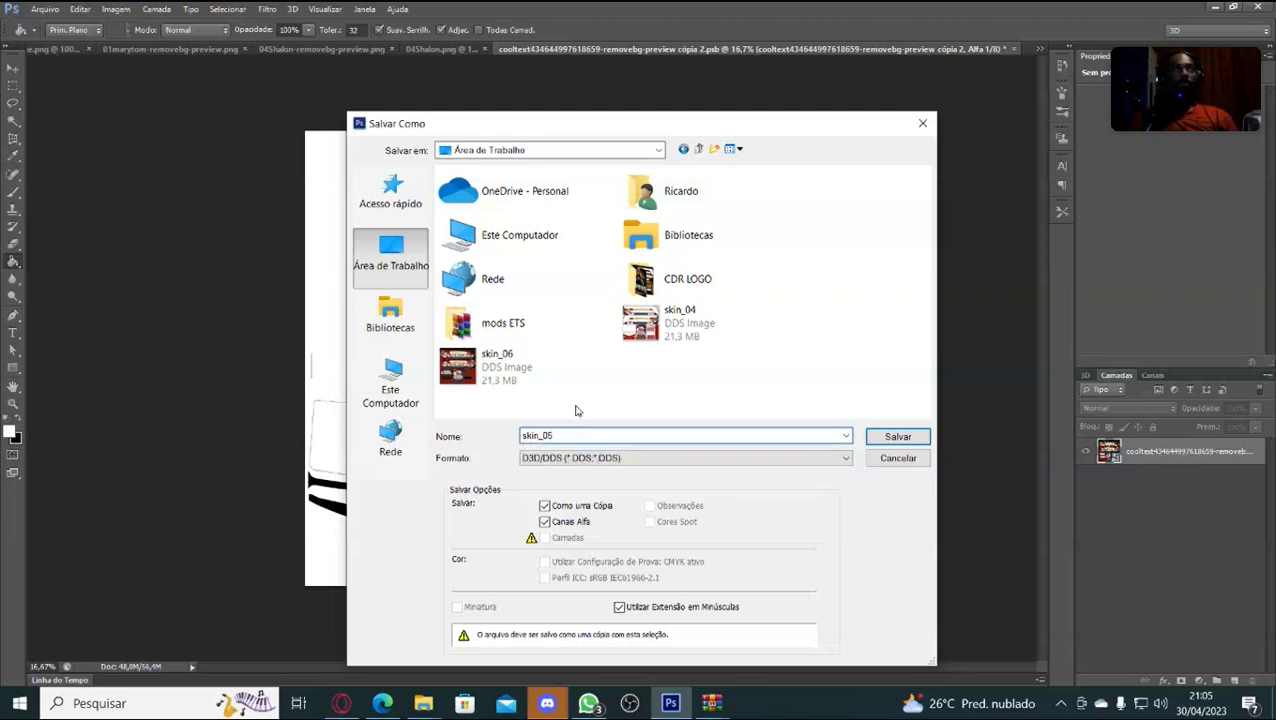
type("_dds")
key("Return")
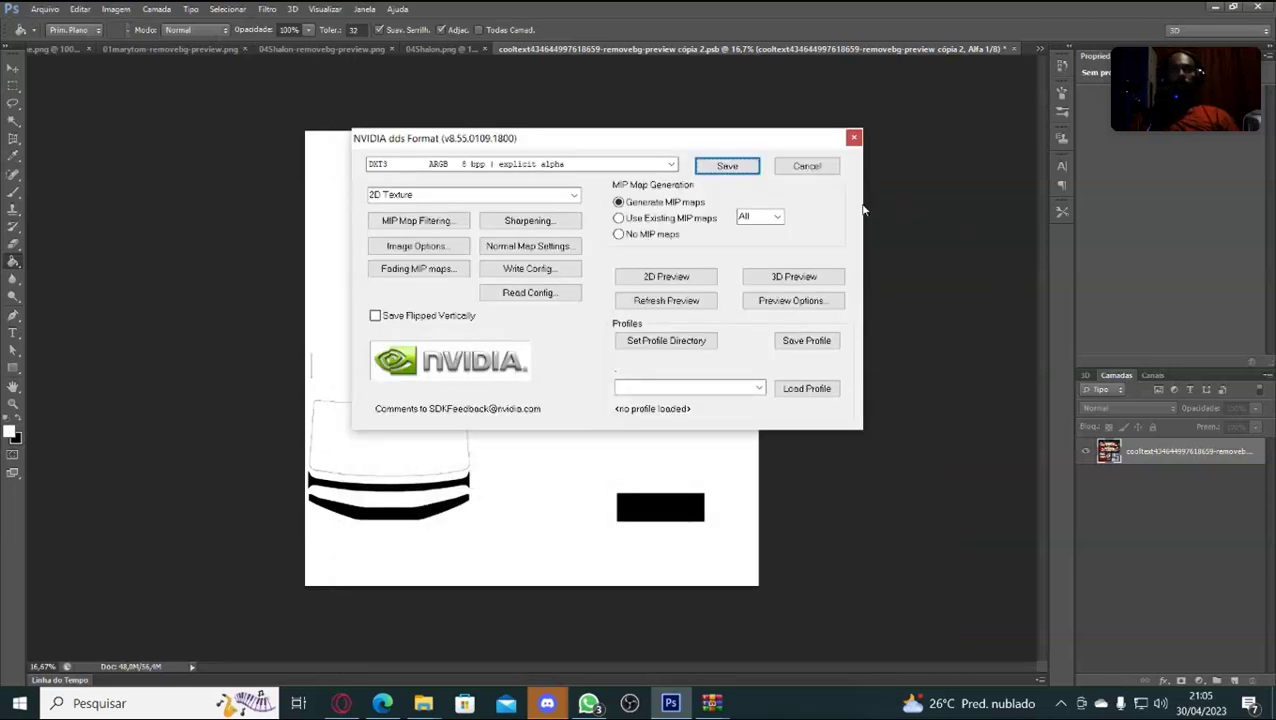
Write skin_05.dds with the DXT3 ARGB options, verify Alfa 1 in Canais, then minimise Photoshop.
left_click(728, 167)
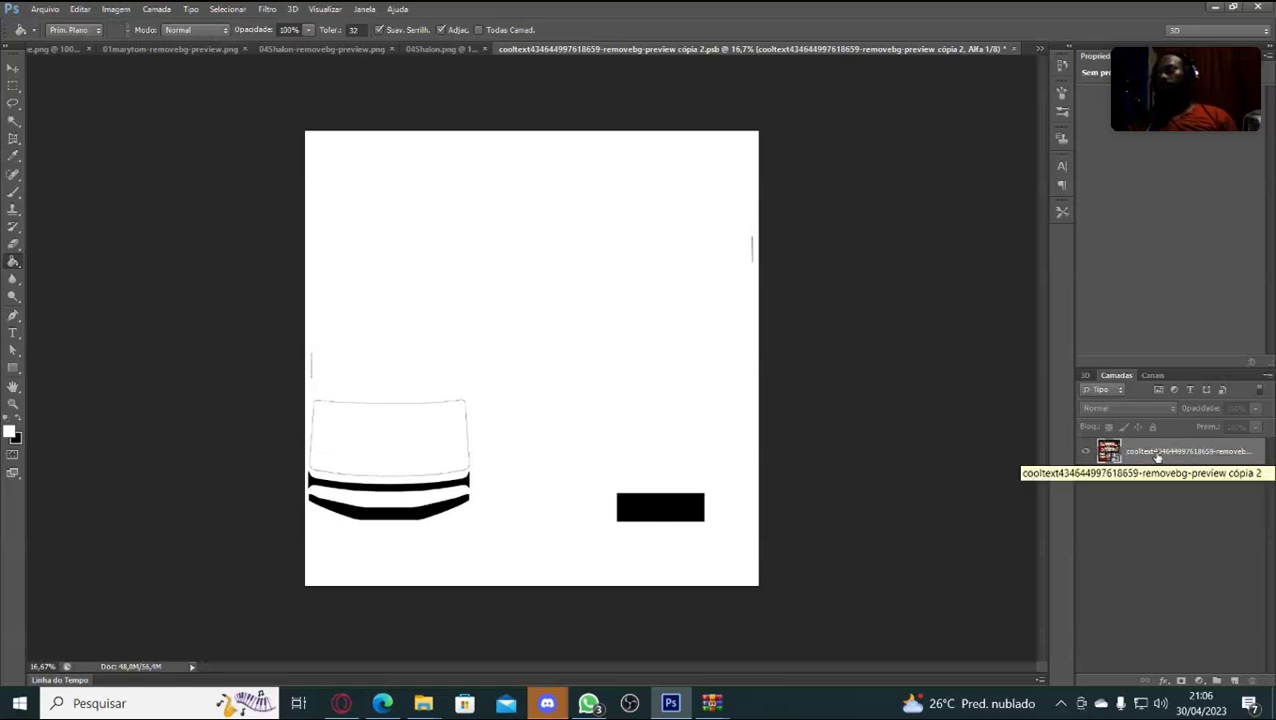
left_click(1157, 376)
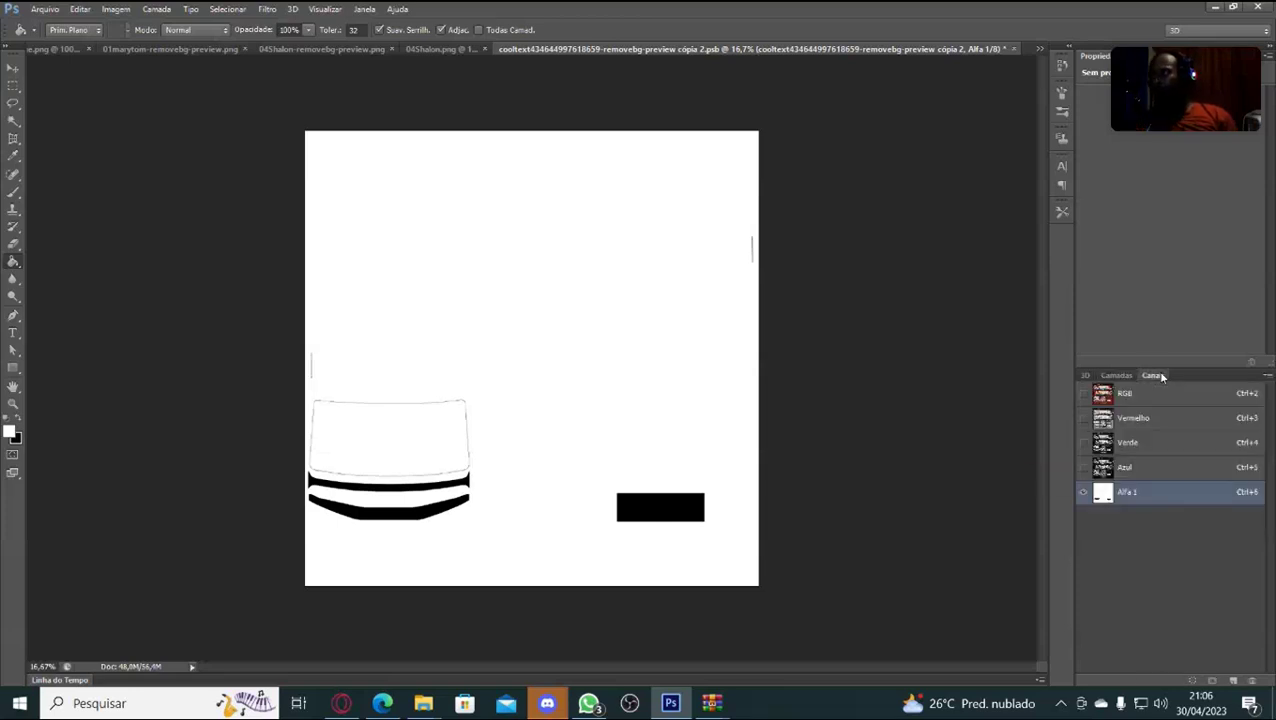
left_click(1118, 376)
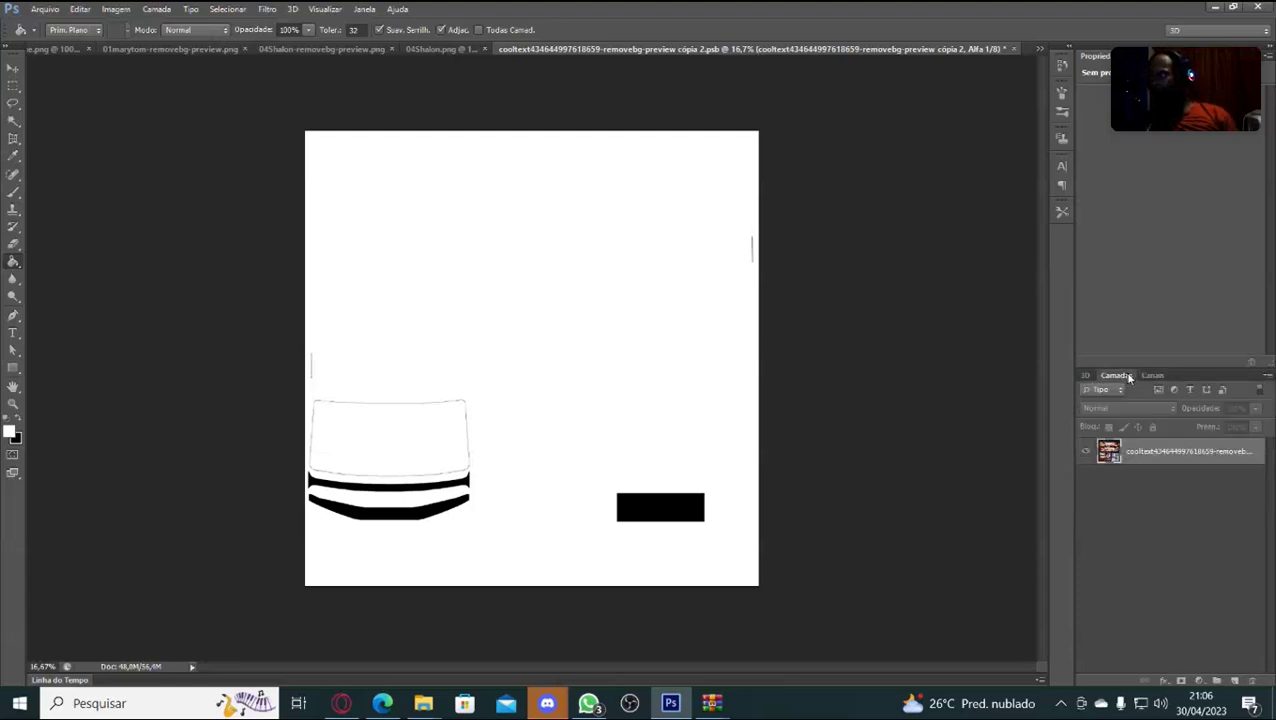
left_click(1216, 9)
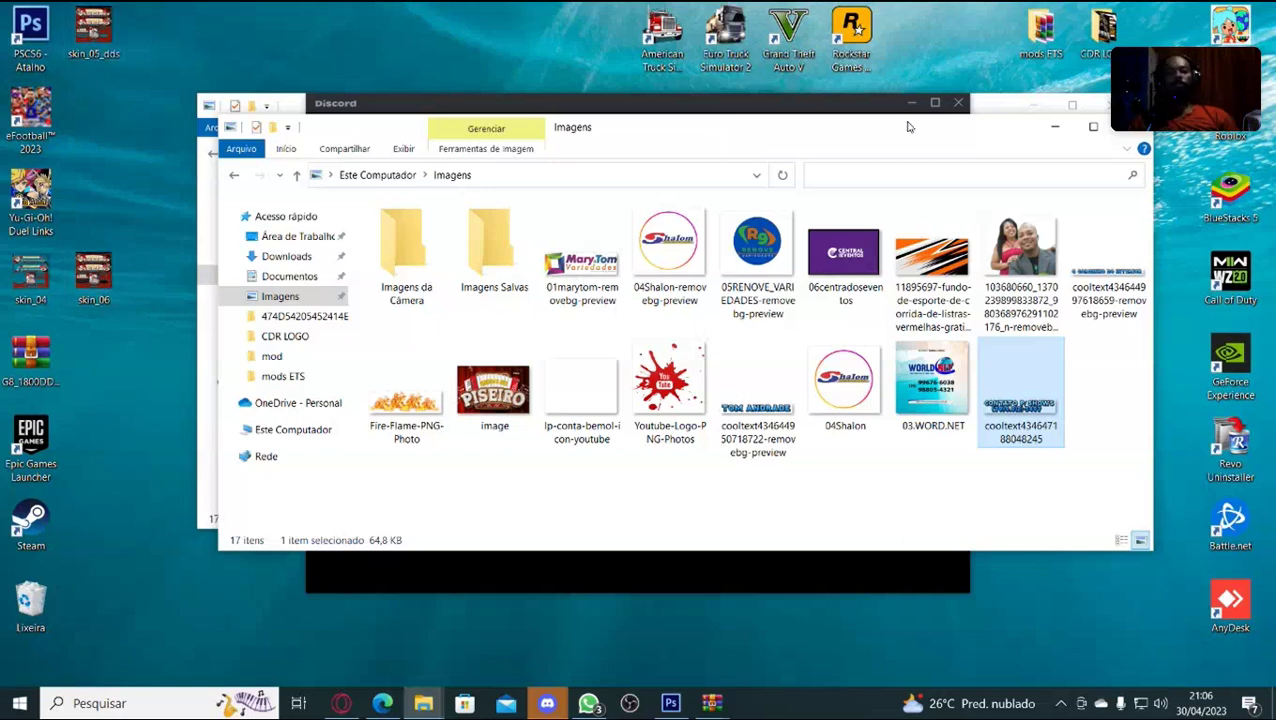
Minimise Explorer and Discord, then browse Documentos > Euro Truck Simulator 2 > mod.
left_click(1054, 126)
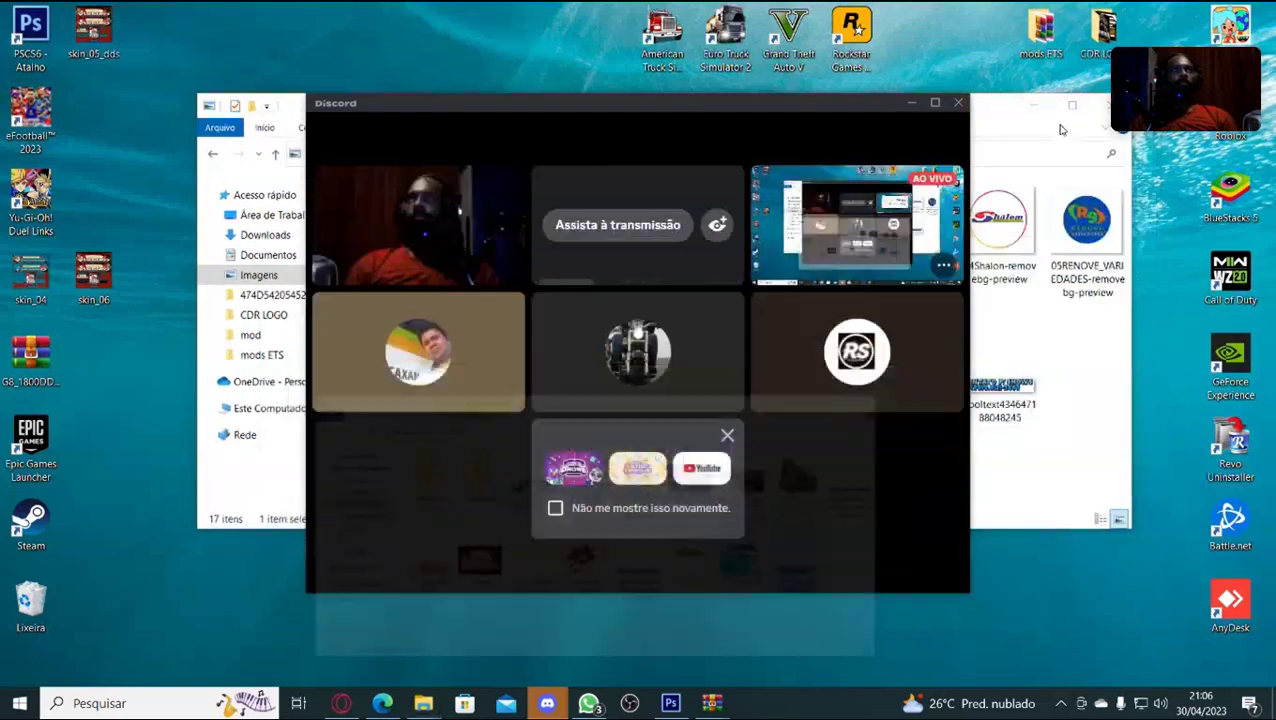
left_click(911, 103)
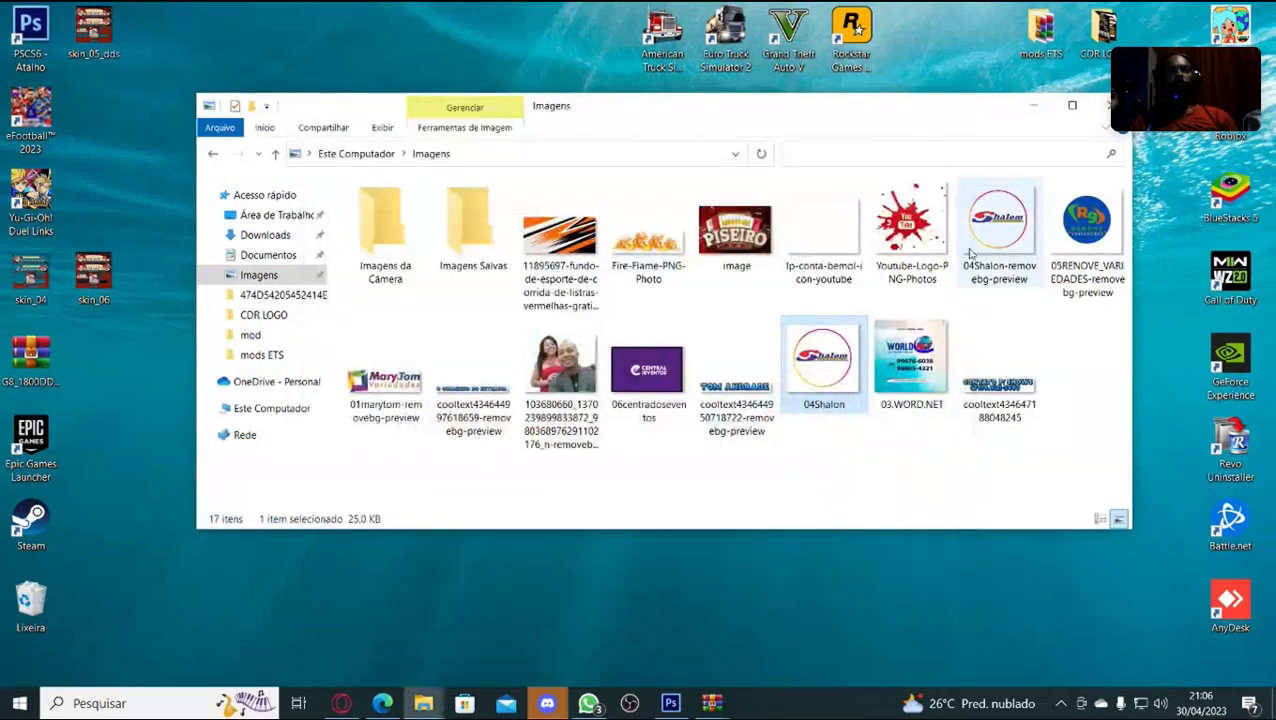
left_click(263, 256)
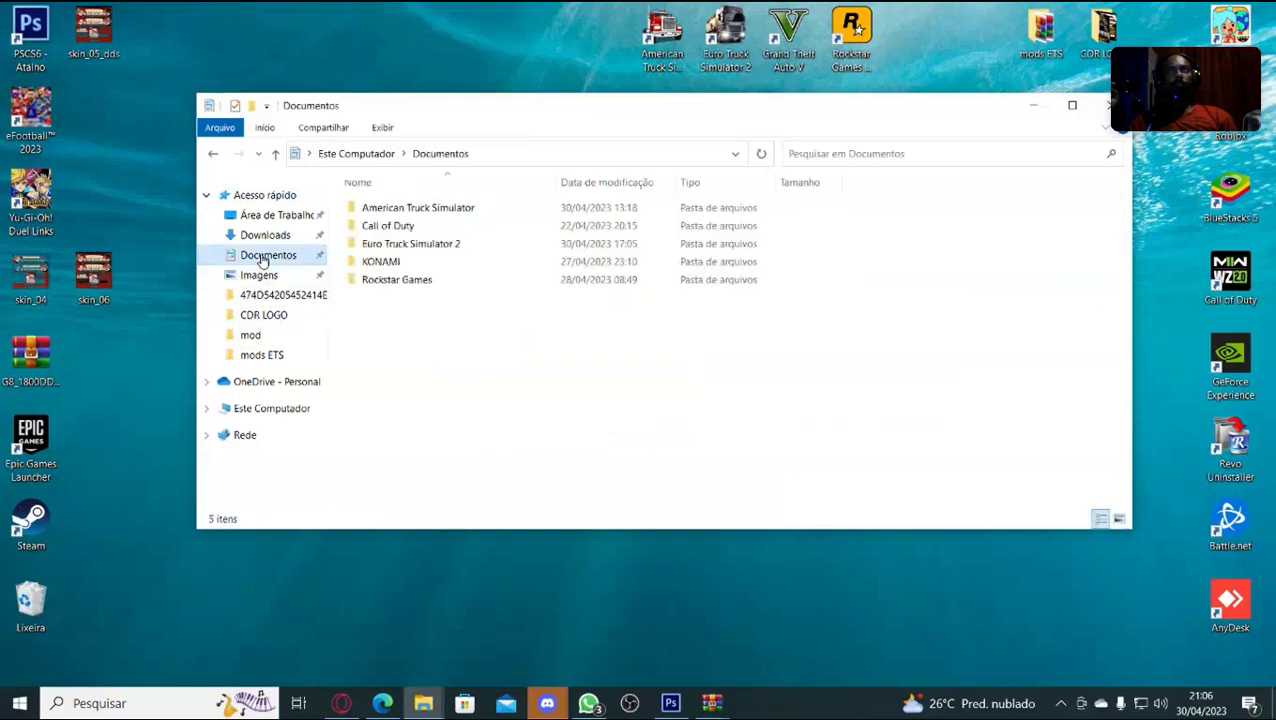
double_click(385, 244)
double_click(395, 226)
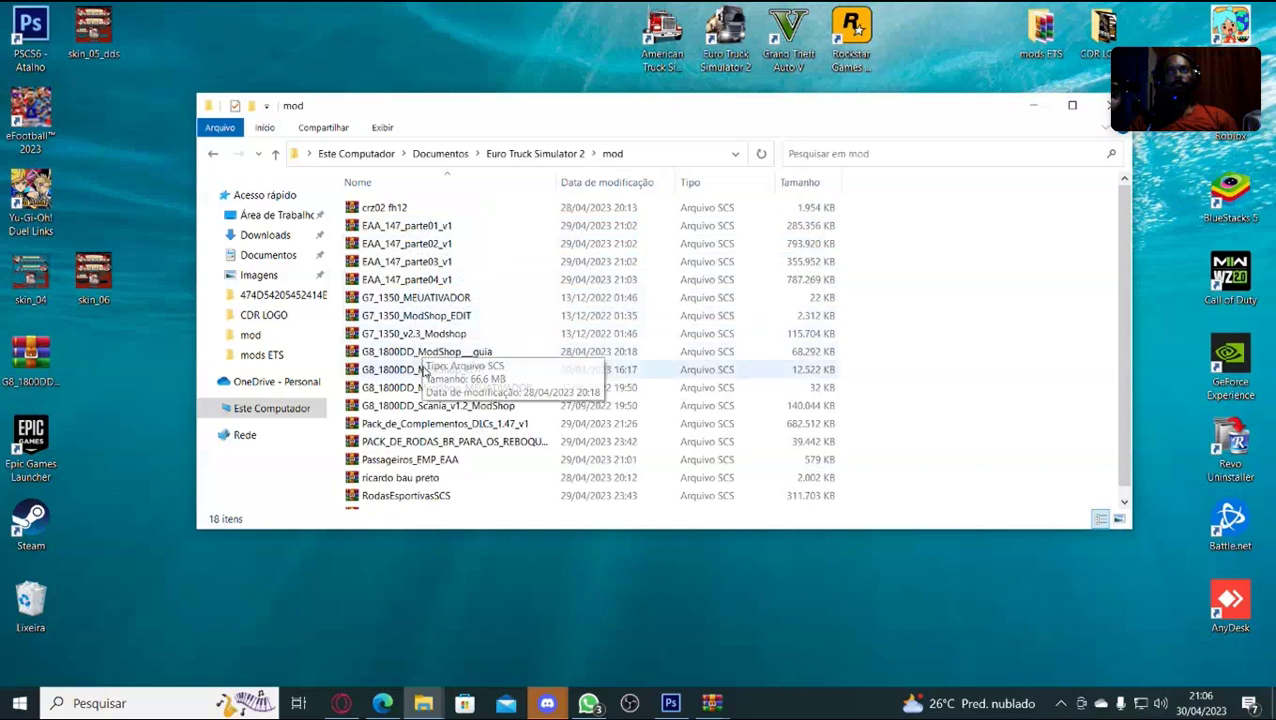
Open G8_1800DD_ModShop_EDIT and browse to vehicle > bus > paradiso_g8ddms > acessorios > skins.
double_click(420, 370)
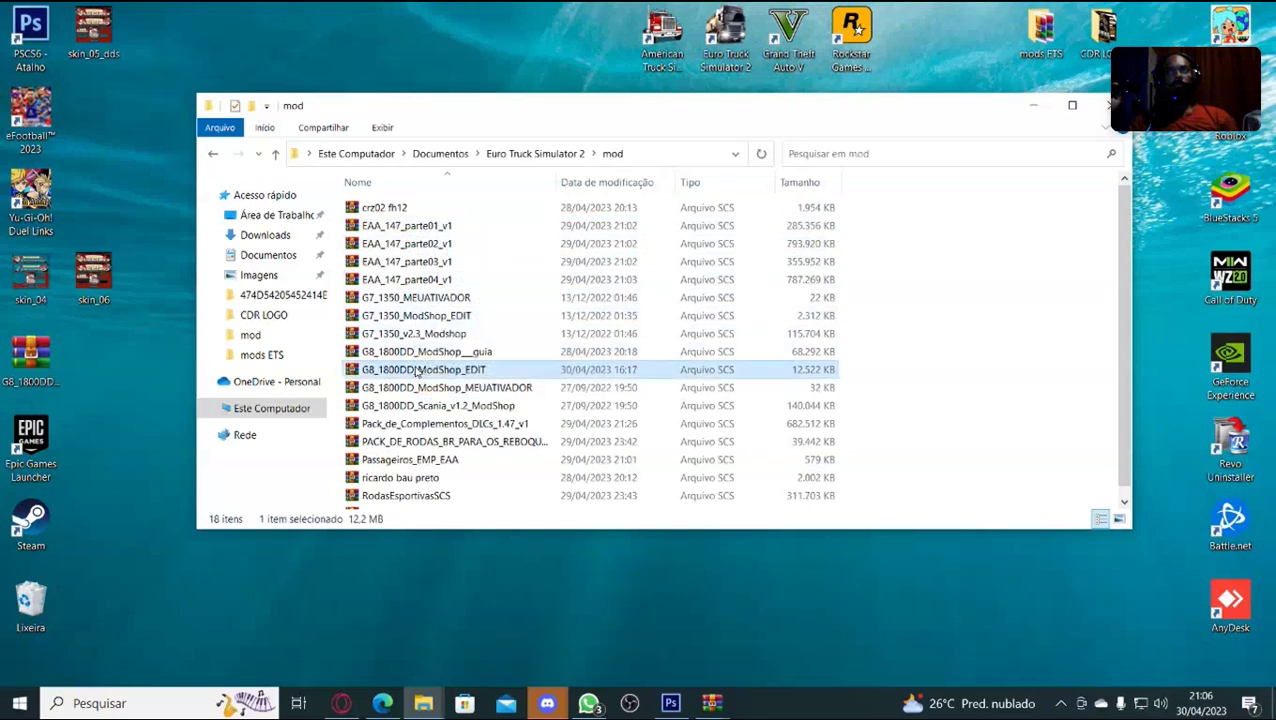
double_click(314, 214)
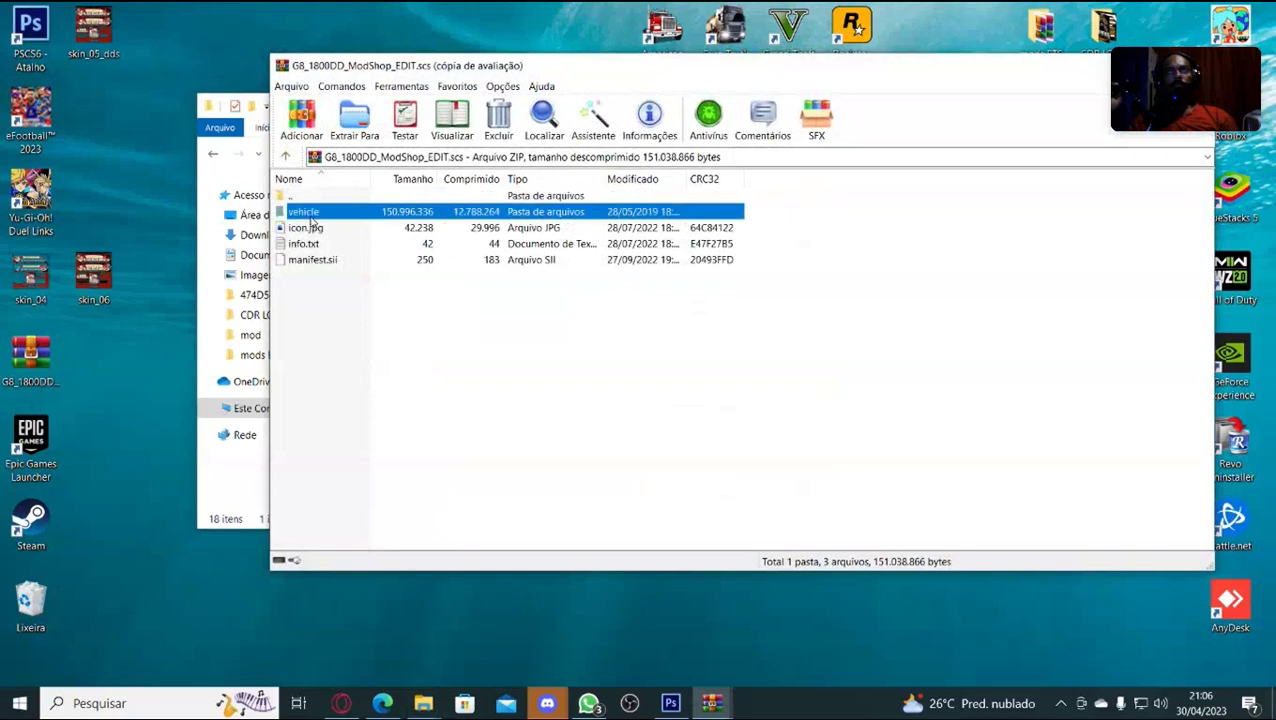
double_click(312, 214)
left_click(313, 214)
left_click(313, 214)
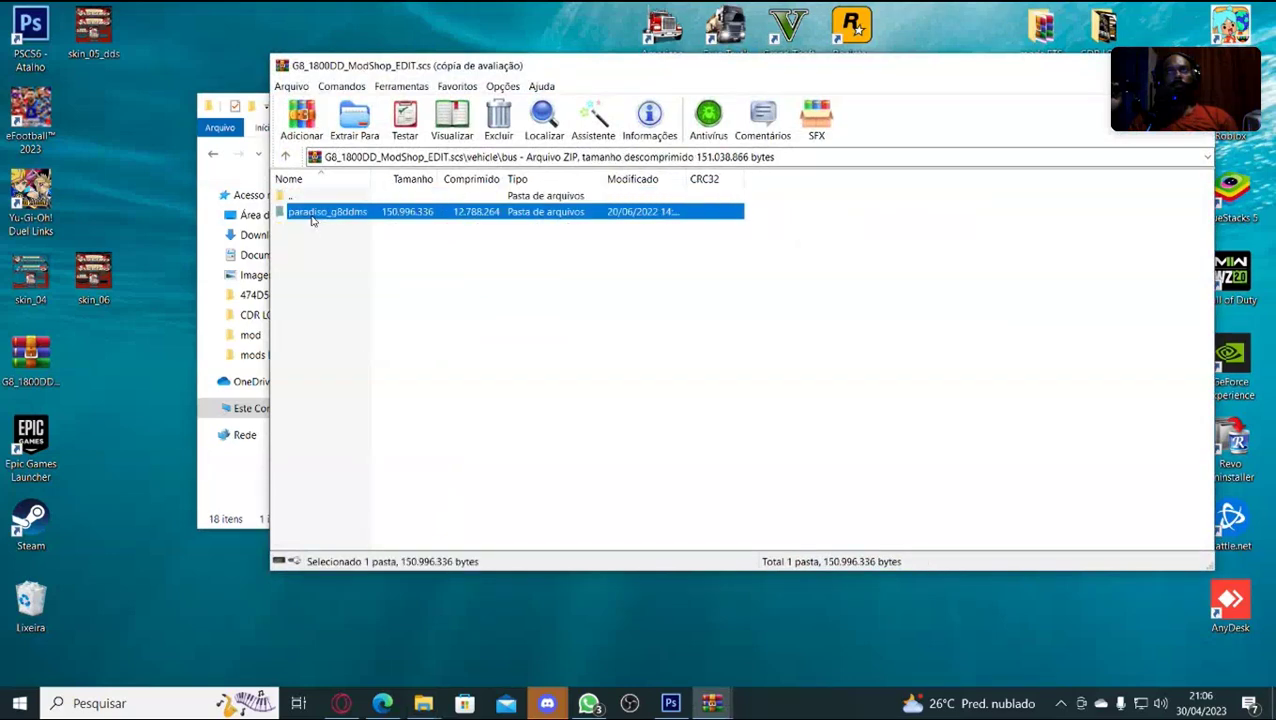
double_click(379, 212)
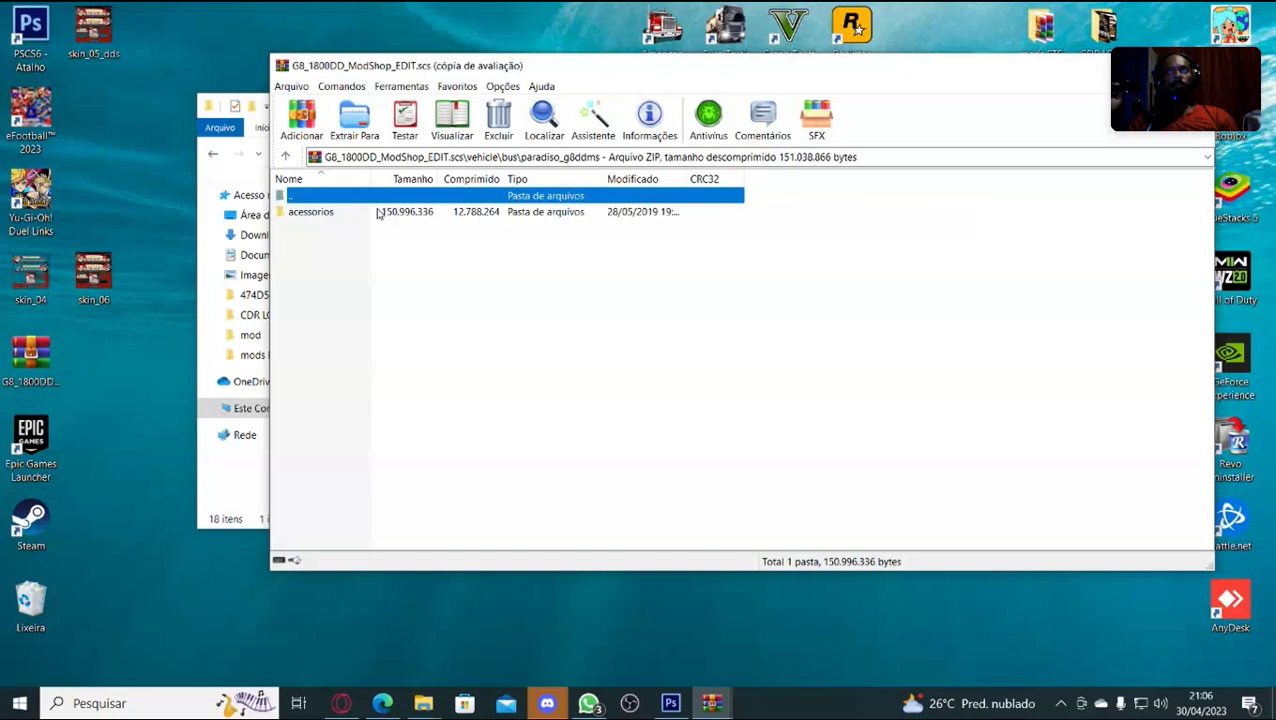
left_click(336, 219)
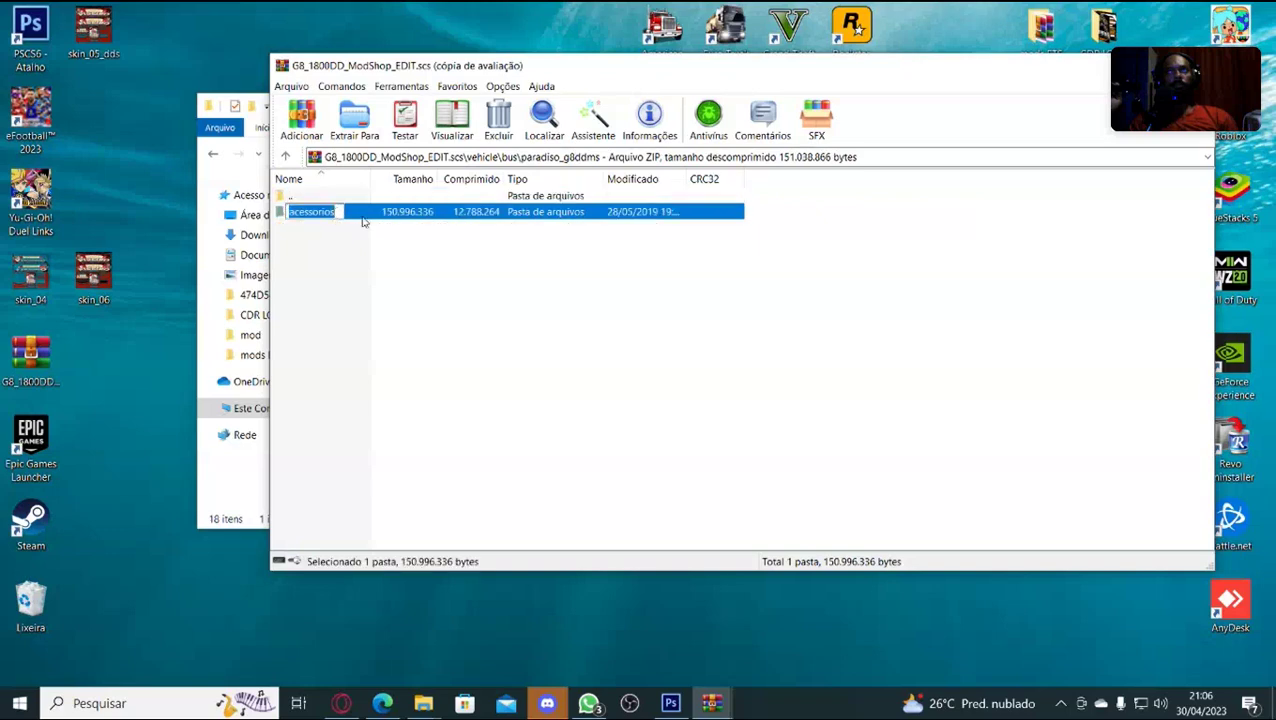
double_click(337, 220)
double_click(337, 227)
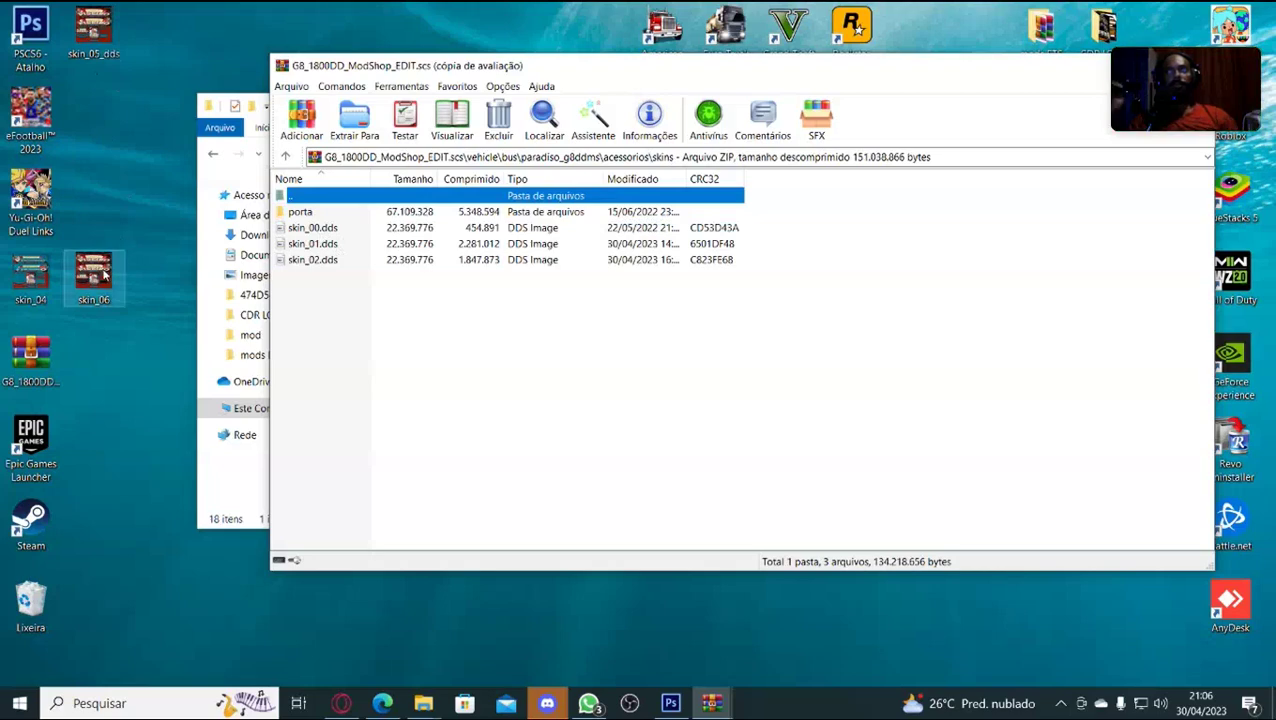
Add skin_06.dds to the skins and porta folders, then close WinRAR and the folder window.
left_click_drag(107, 277, 313, 336)
left_click(785, 474)
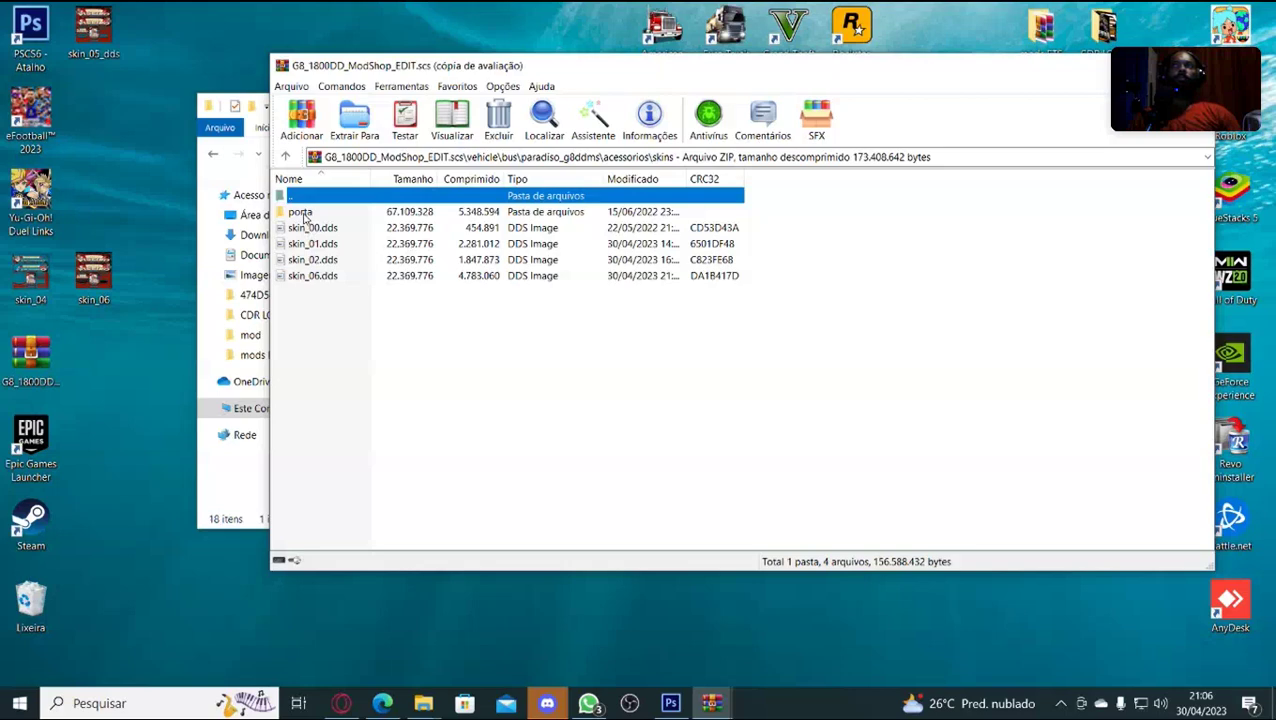
double_click(302, 213)
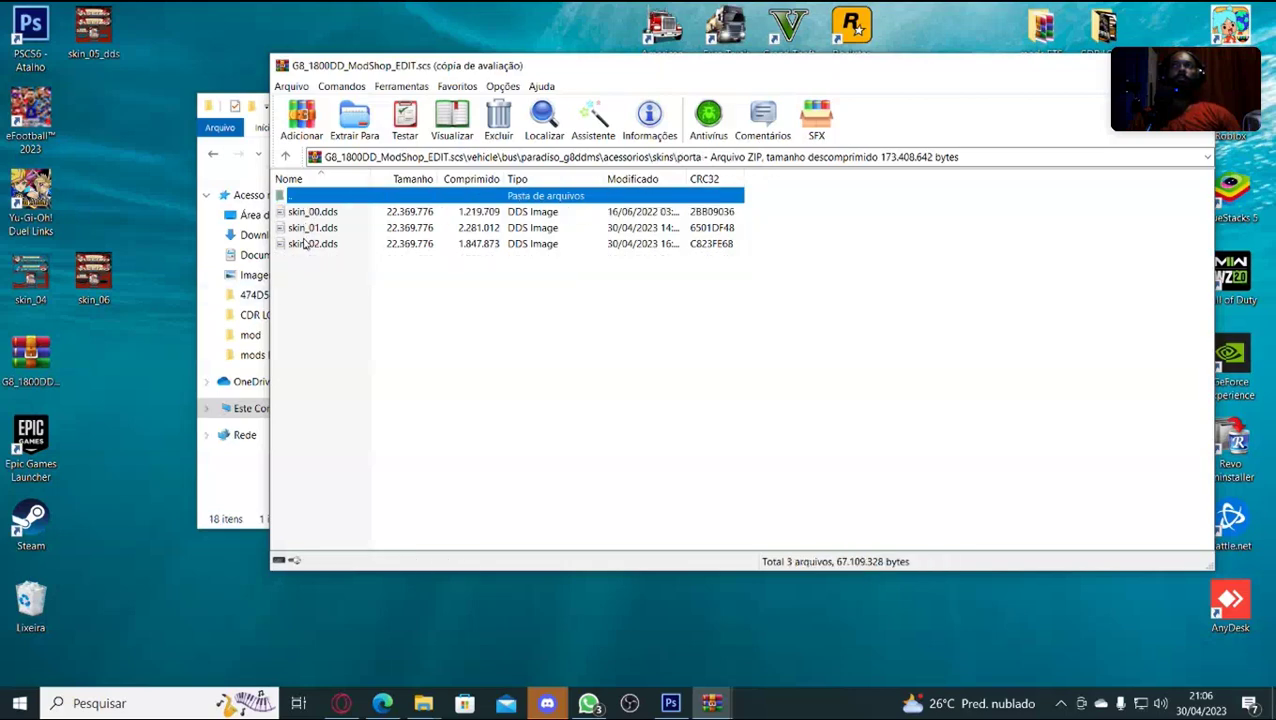
left_click_drag(107, 273, 315, 328)
left_click(780, 472)
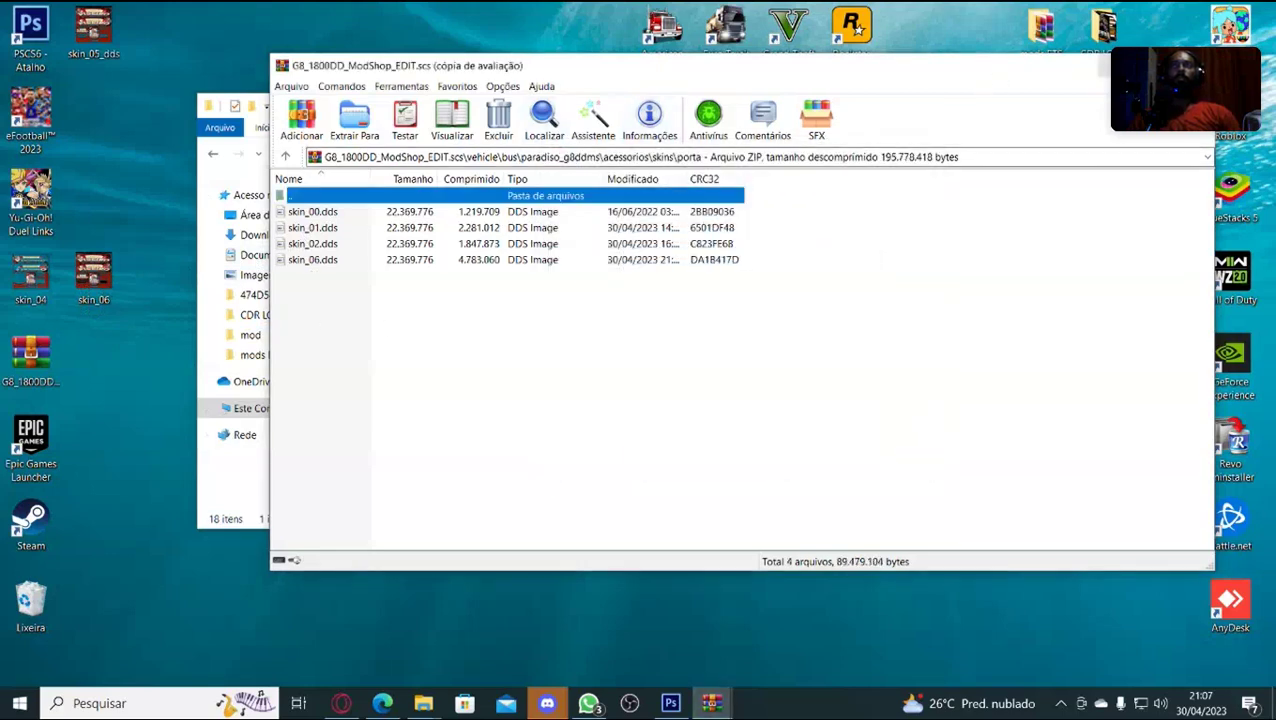
left_click(1198, 65)
left_click(1045, 110)
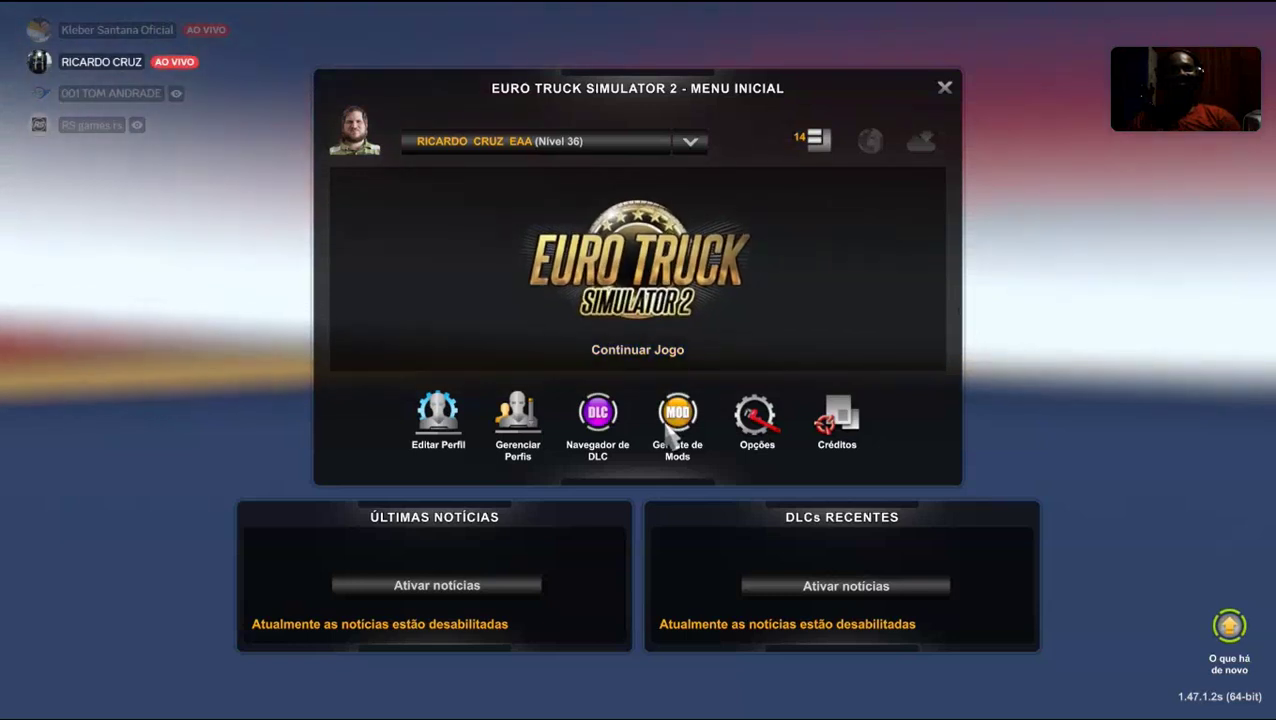
Exit Discord's full-screen view of the streamed Euro Truck Simulator 2 game.
left_click(644, 355)
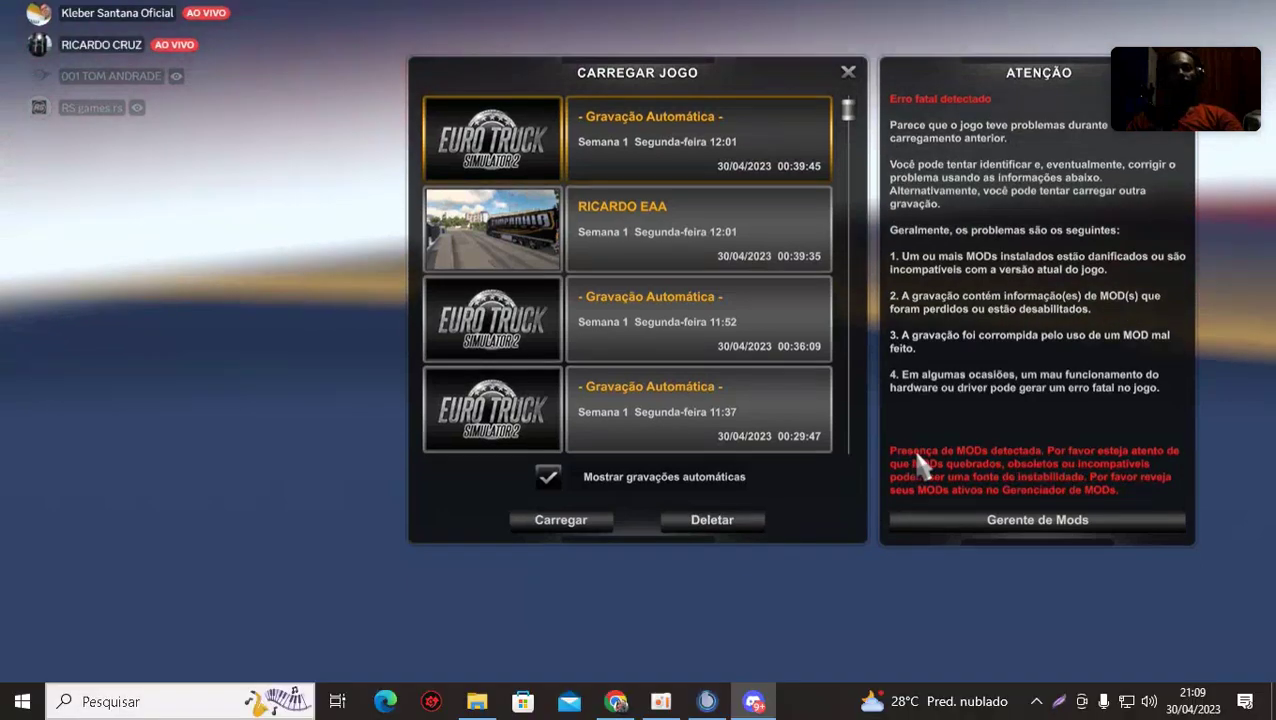
key("Escape")
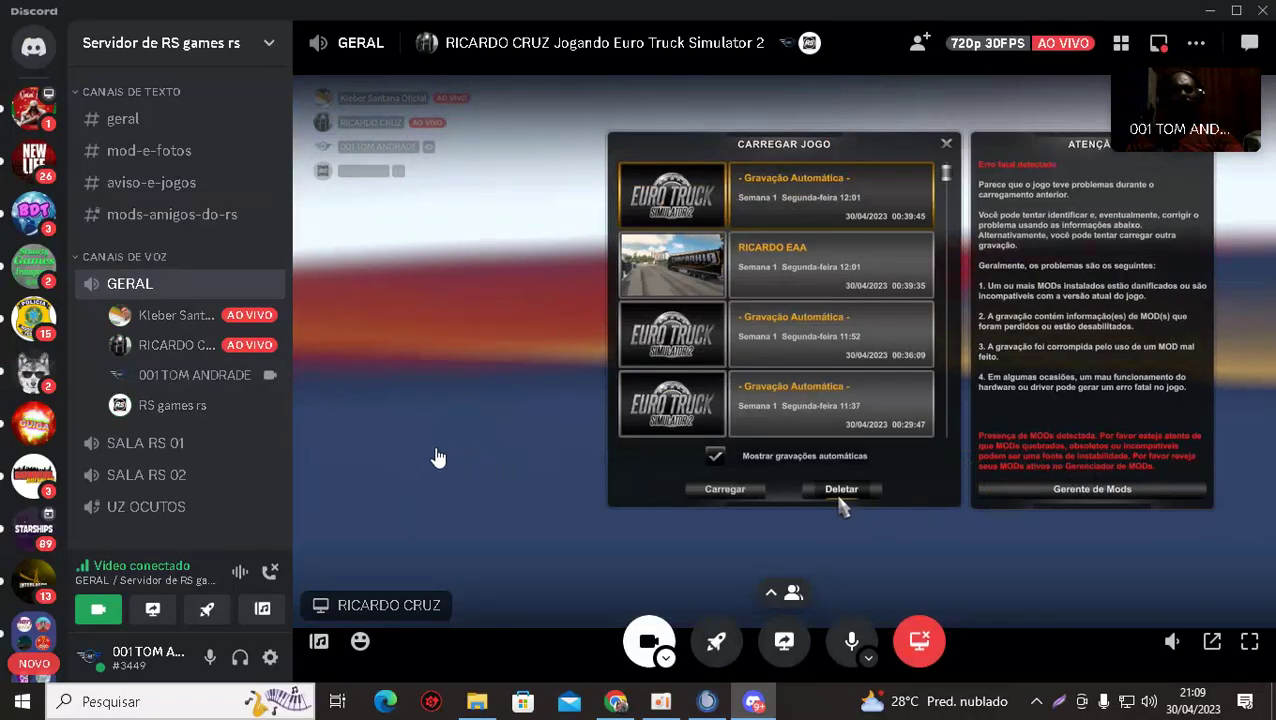
mouse_move(255, 322)
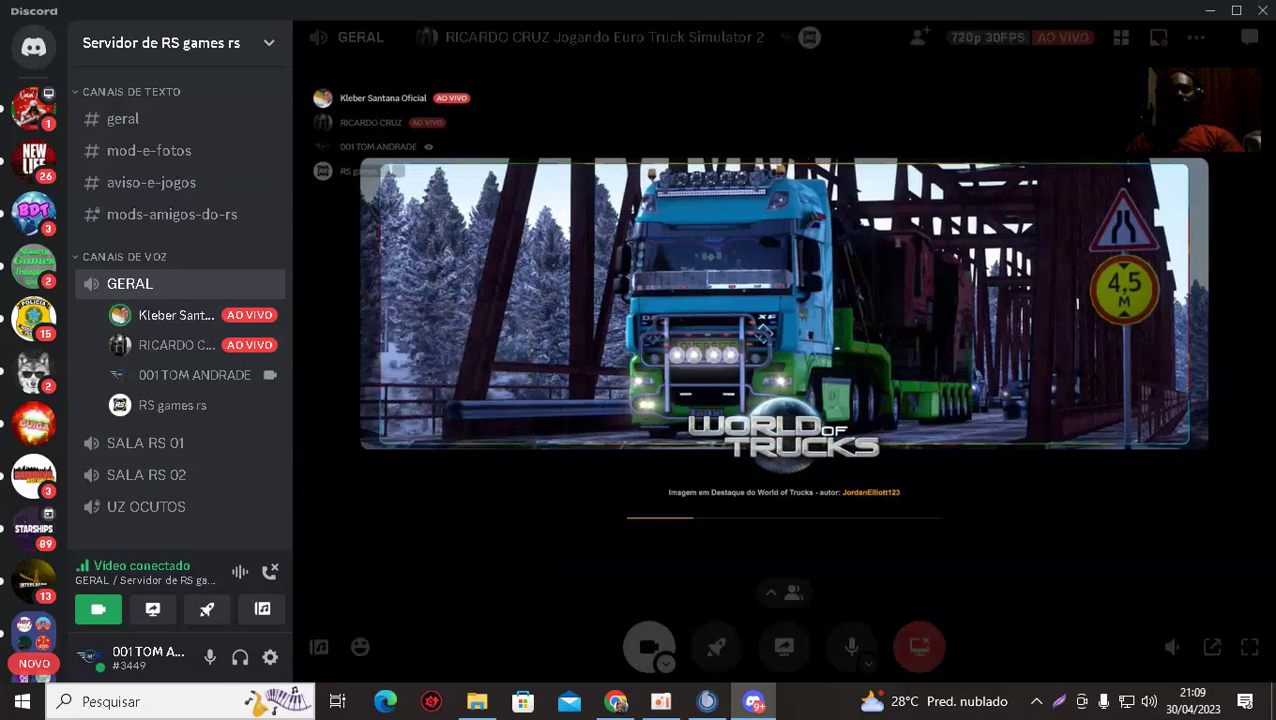
left_click(549, 489)
left_click(1038, 243)
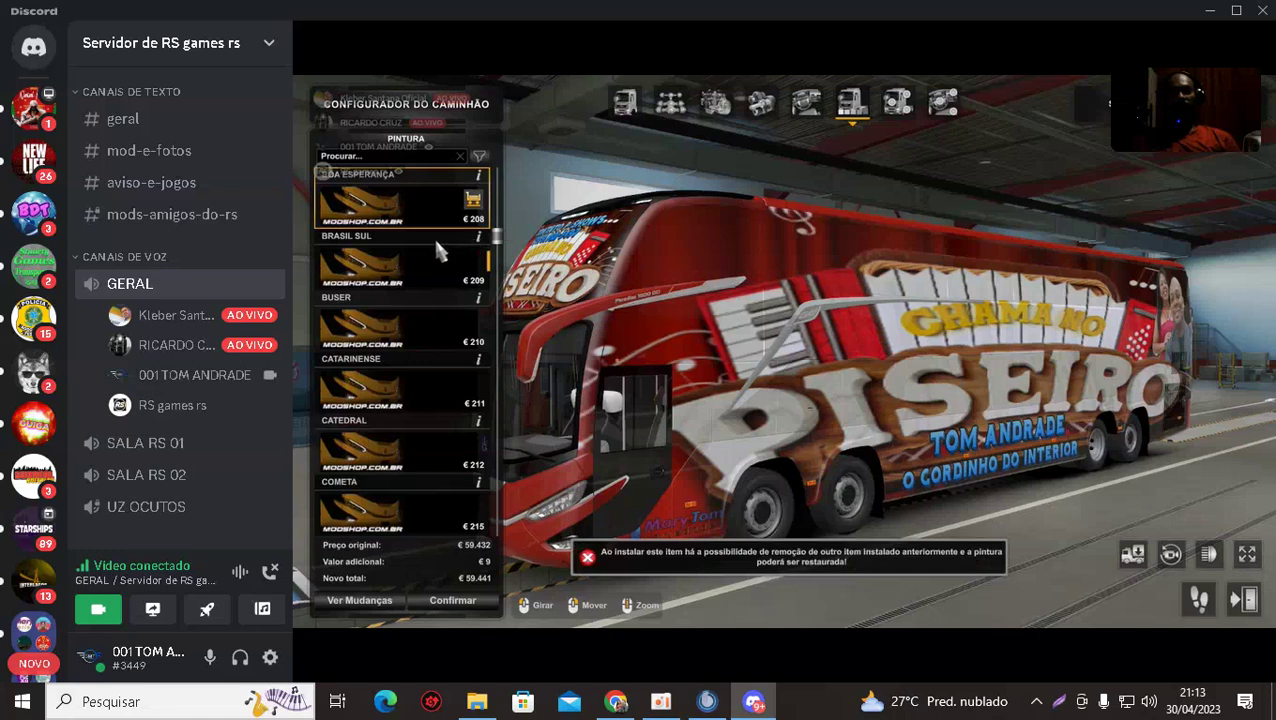
Preview the 1001, AGUIA BRANCA, ANDORINHA and ARTE paints from the Pintura list.
left_click(437, 270)
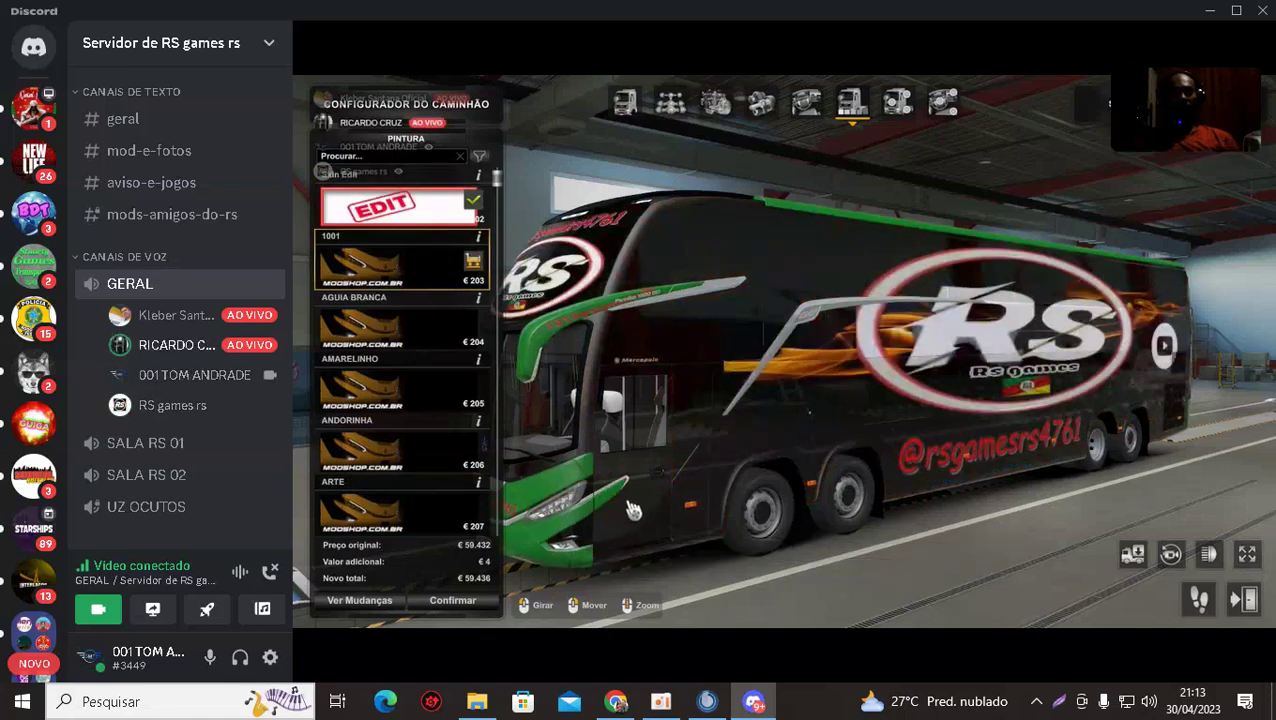
left_click(431, 318)
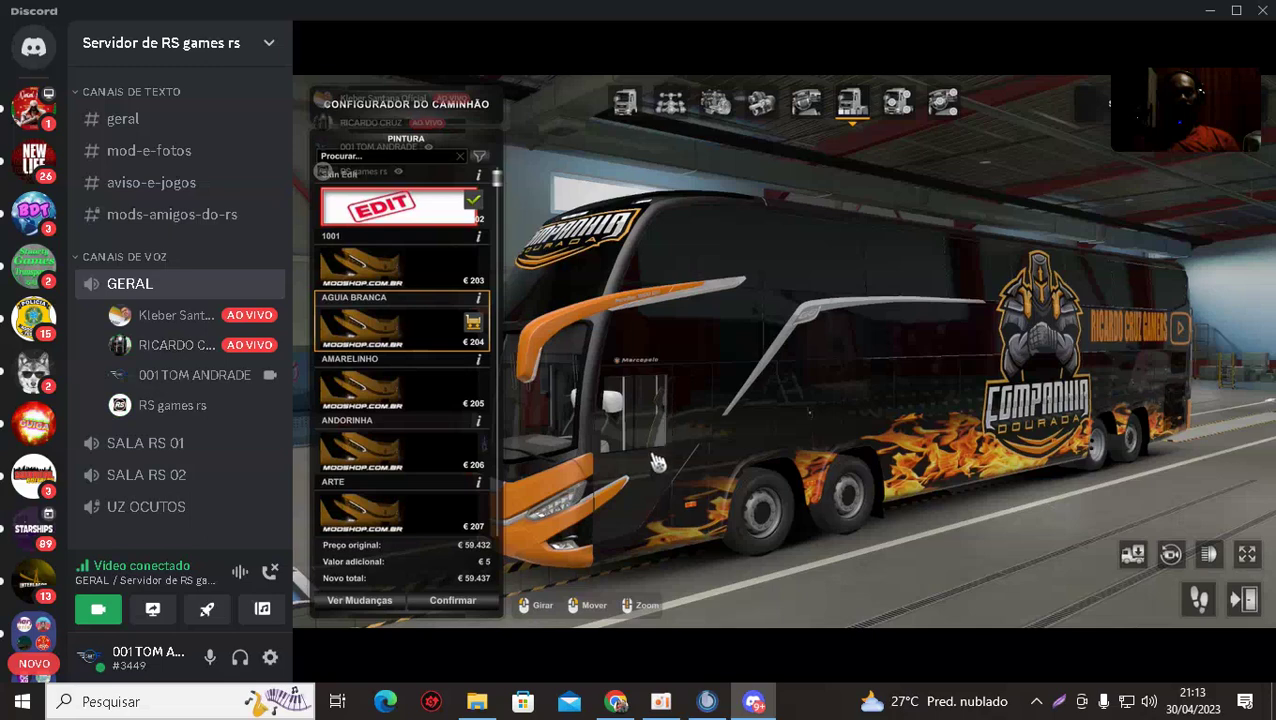
left_click(403, 450)
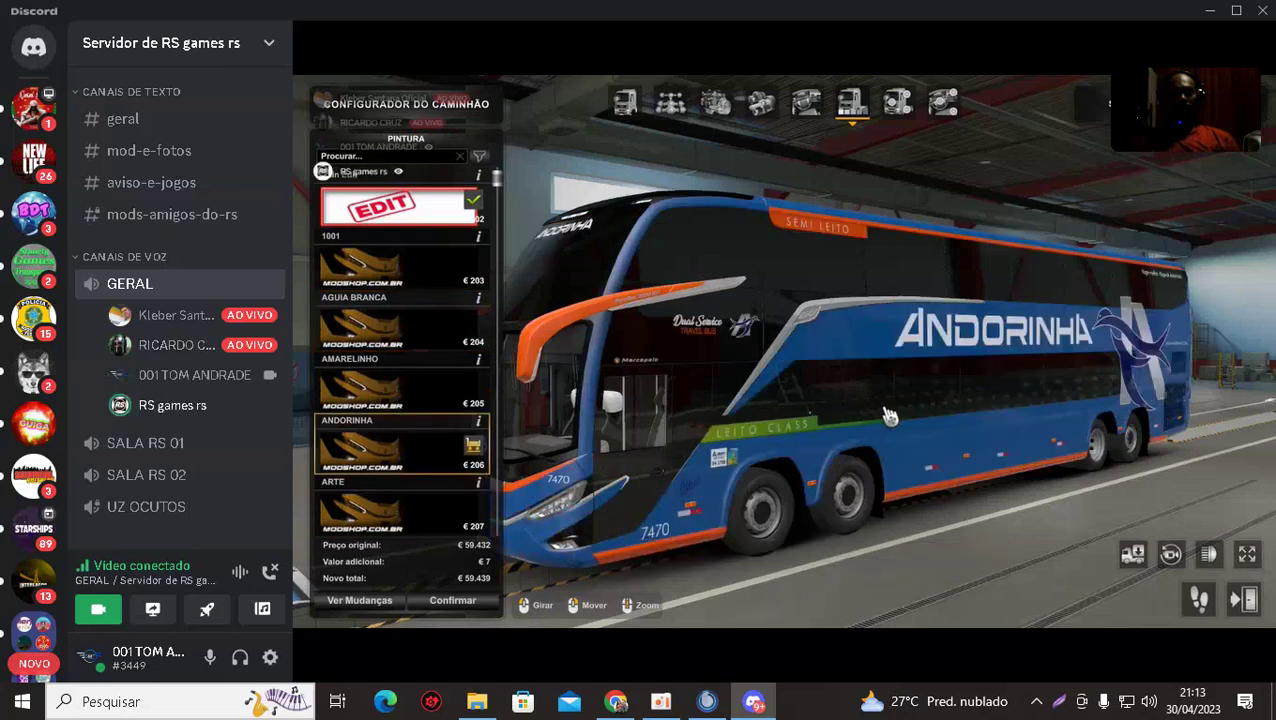
left_click(418, 530)
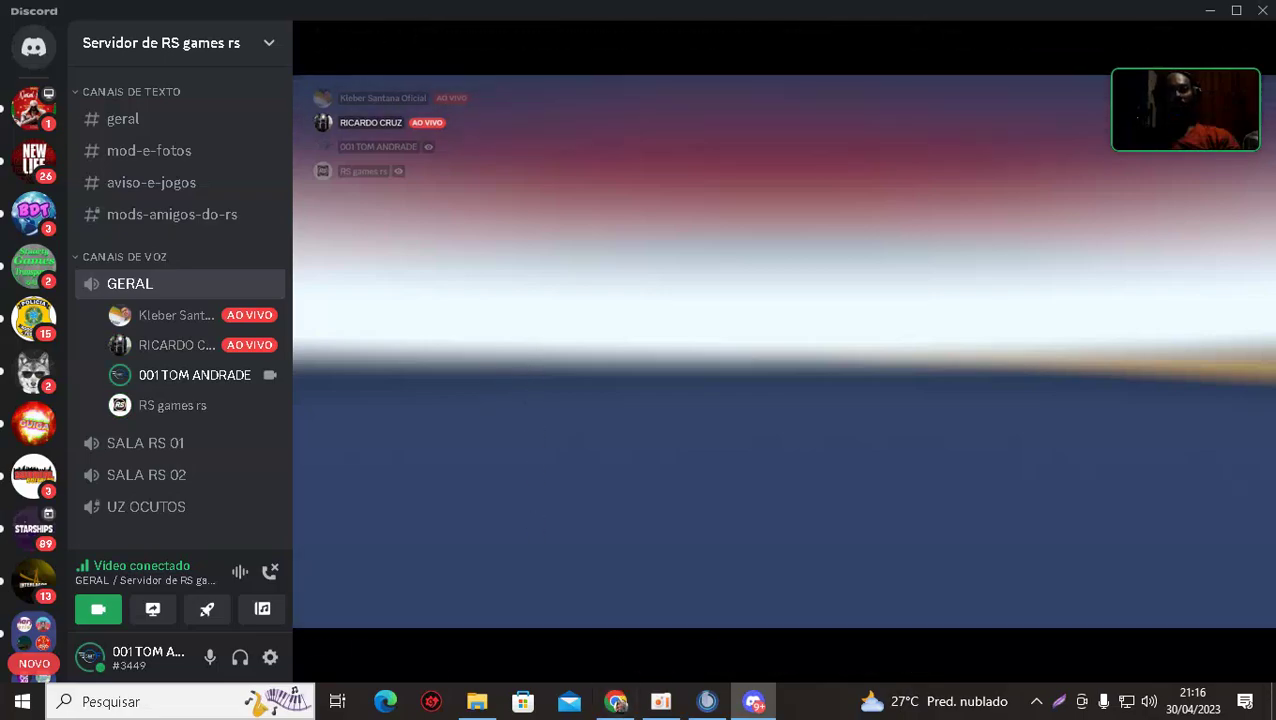
Launch the TrucksBook client from the hidden tray icons.
left_click(477, 701)
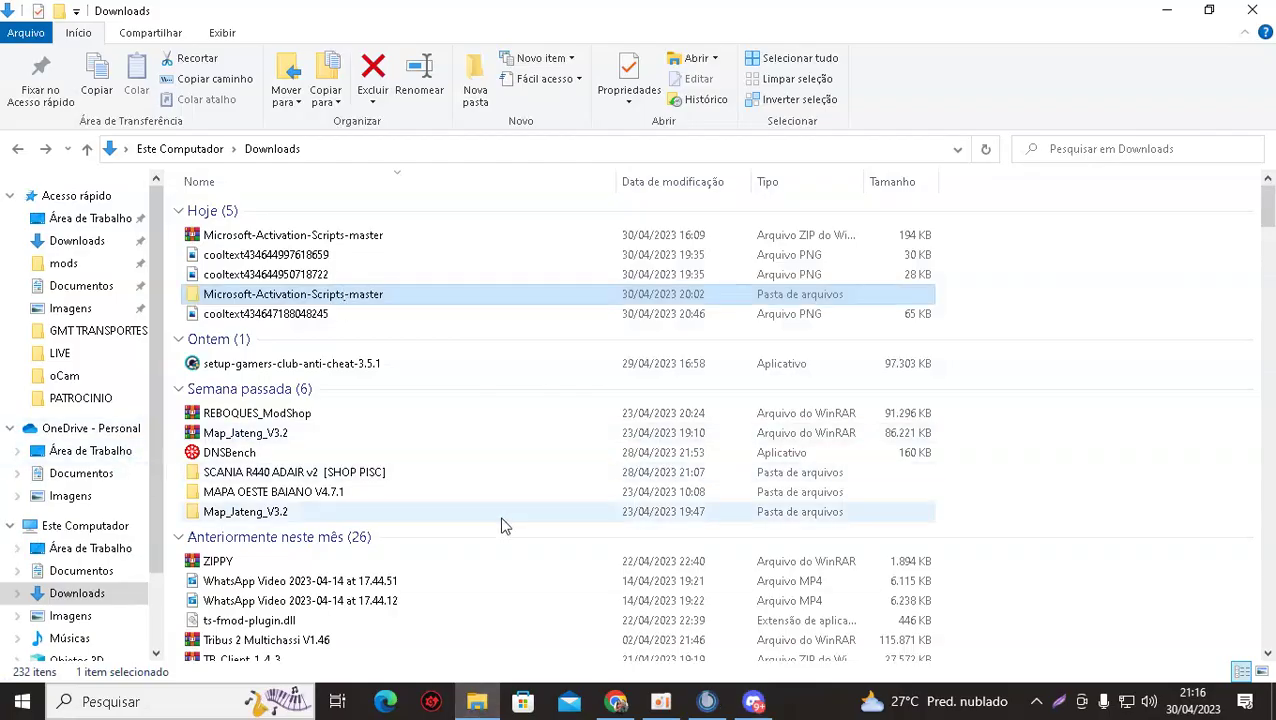
mouse_move(480, 704)
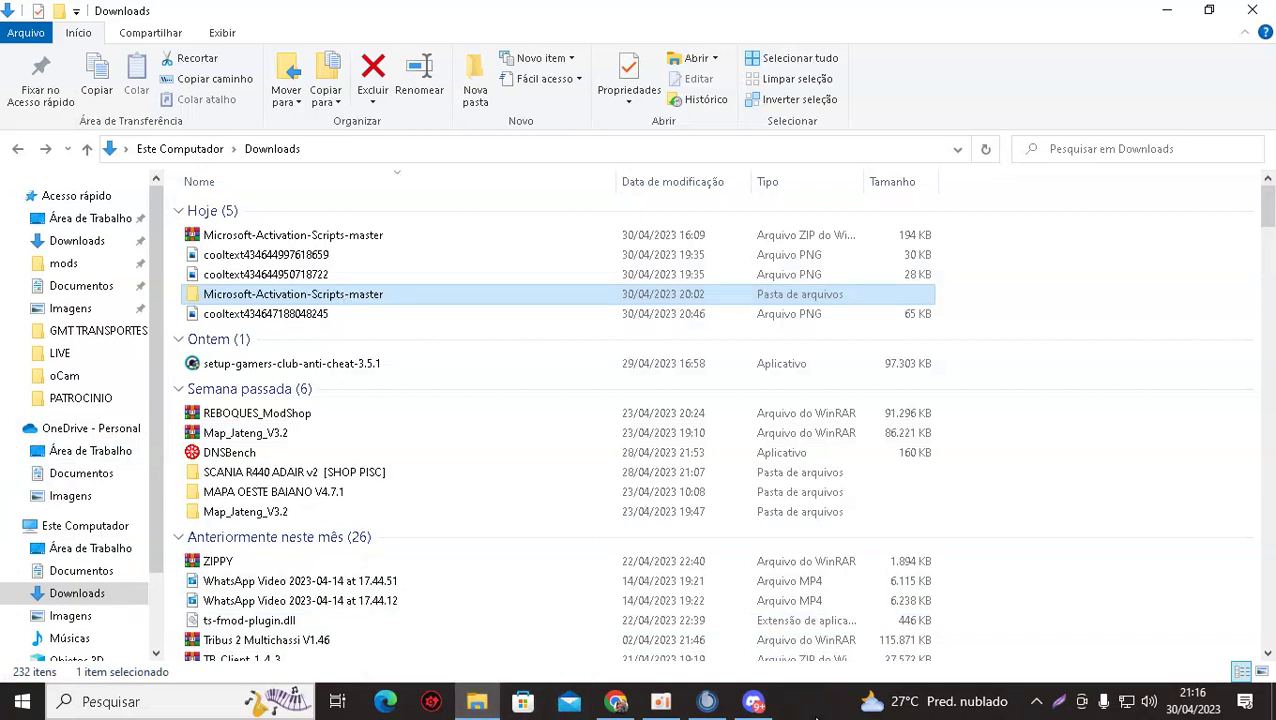
left_click(1037, 702)
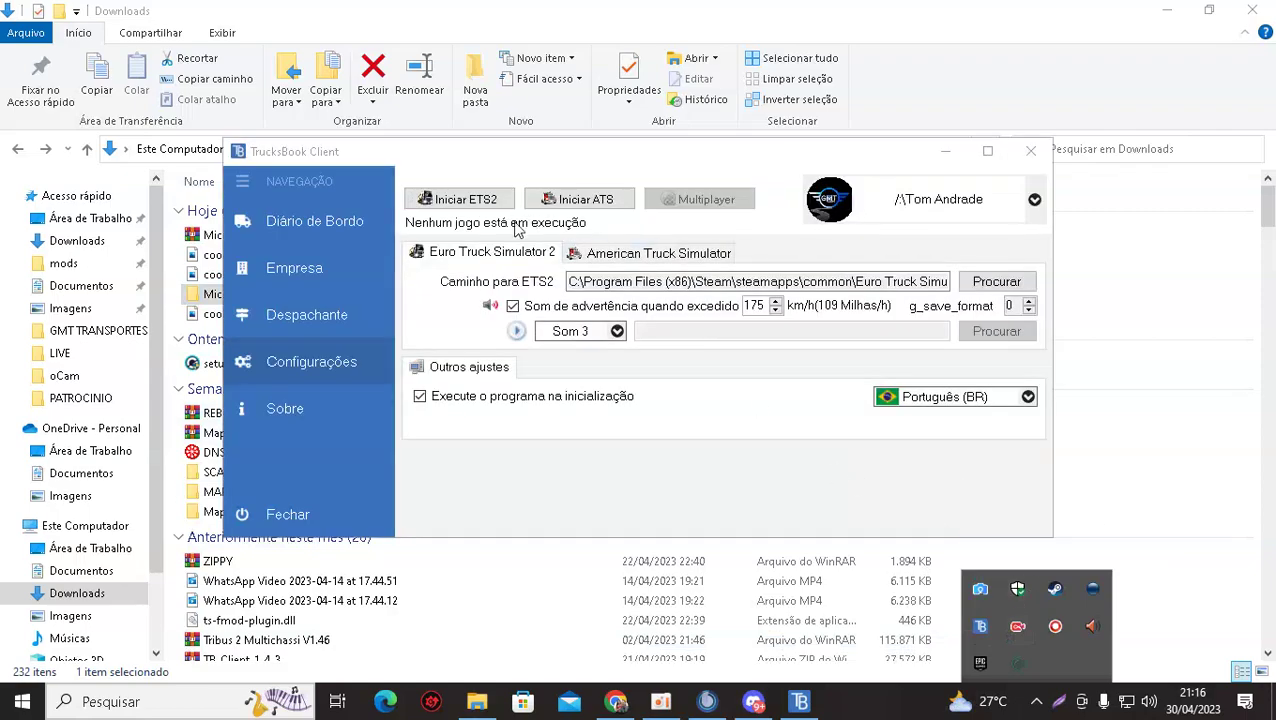
Dismiss Discord's screen-share prompt and bring TrucksBook's Configurações page to the front.
left_click(753, 701)
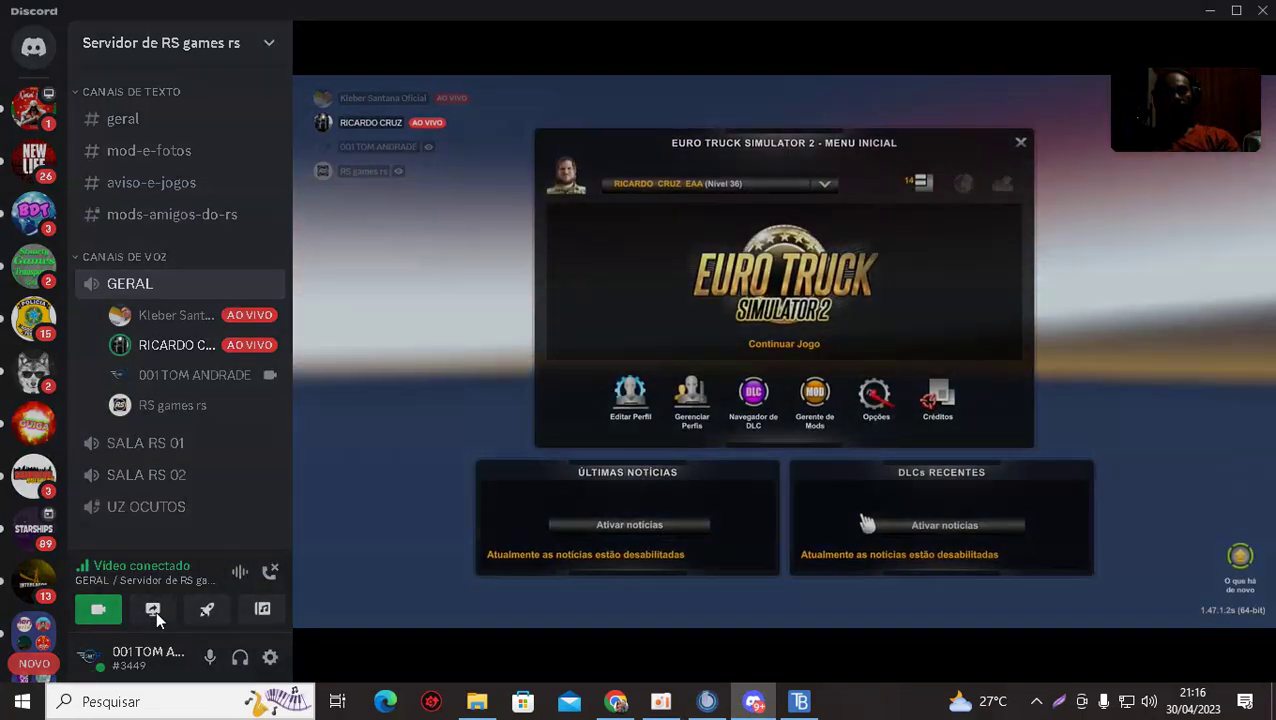
left_click(158, 609)
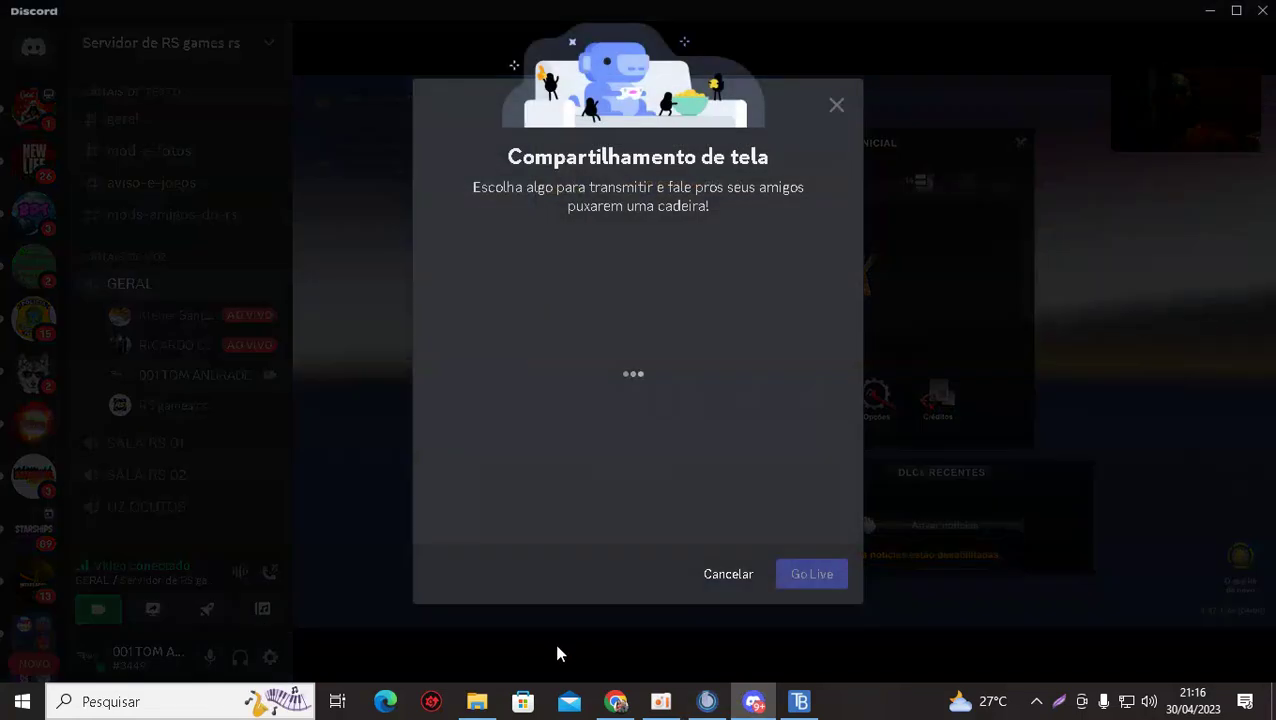
left_click(837, 108)
left_click(799, 703)
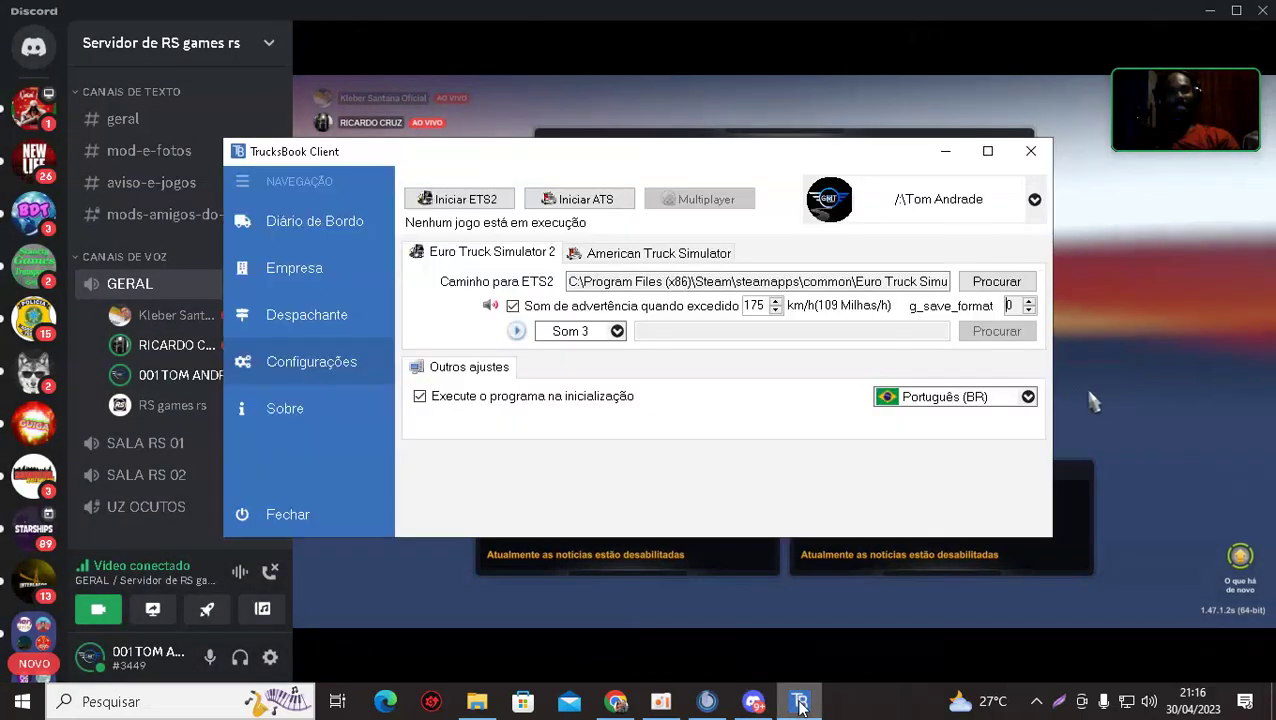
Launch Euro Truck Simulator 2 from TrucksBook and accept the advanced SDK features notice.
left_click(472, 200)
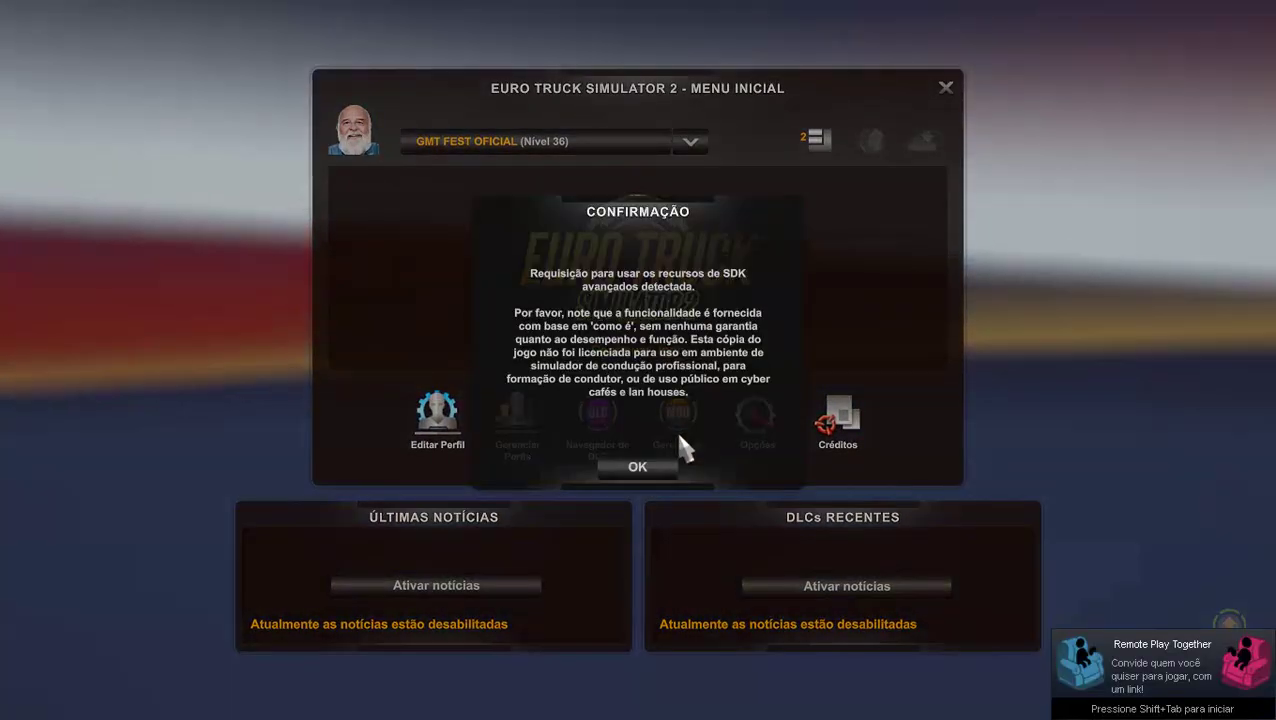
left_click(638, 470)
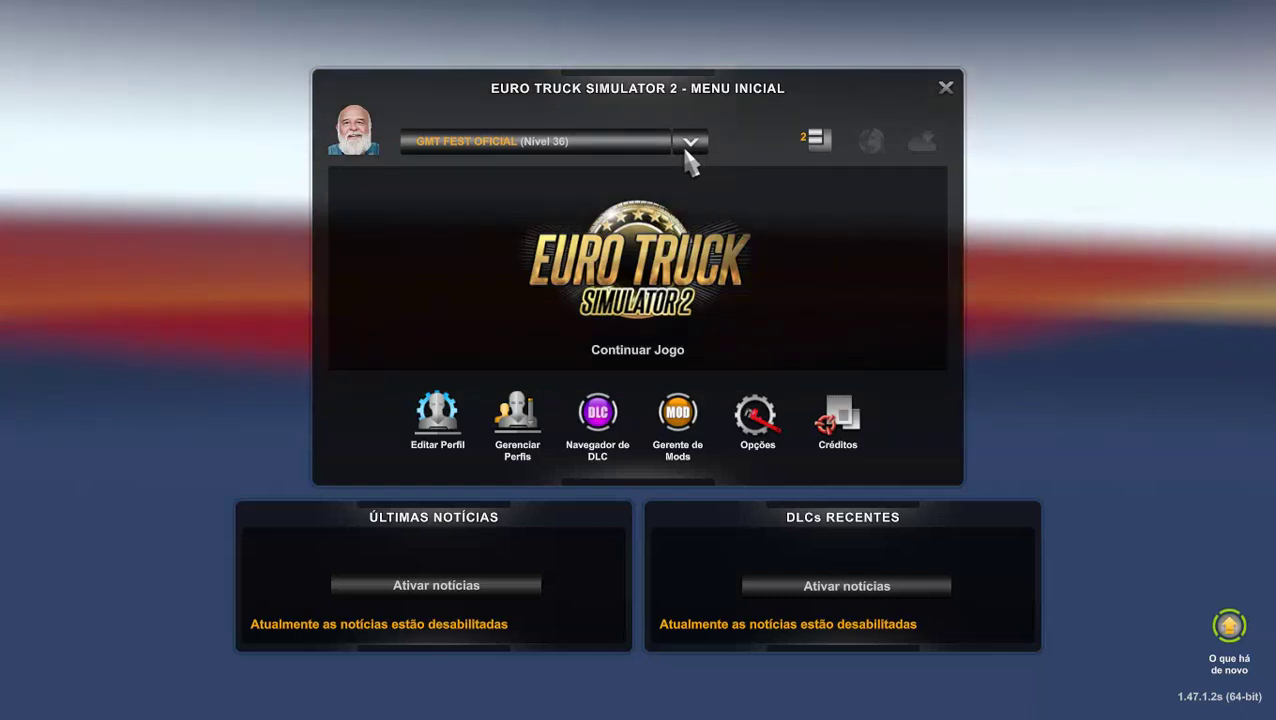
Open the mod manager, then leave it to return to the main menu.
left_click(818, 145)
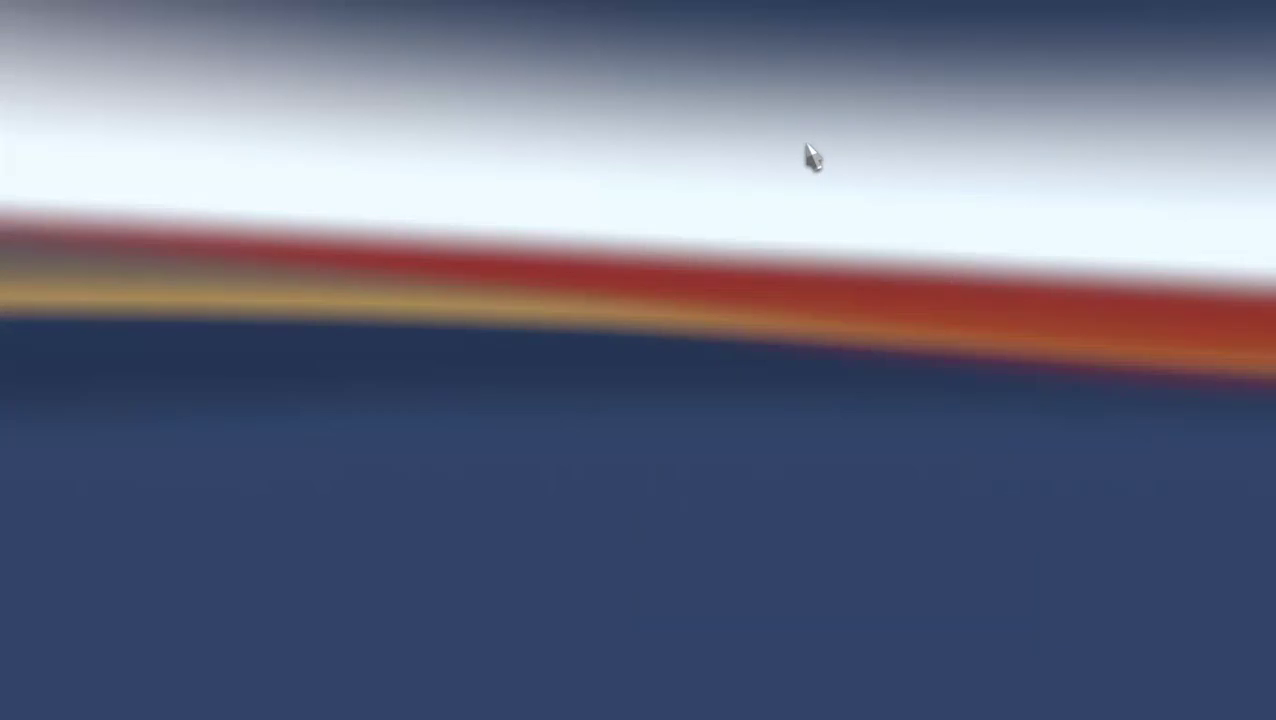
key("Escape")
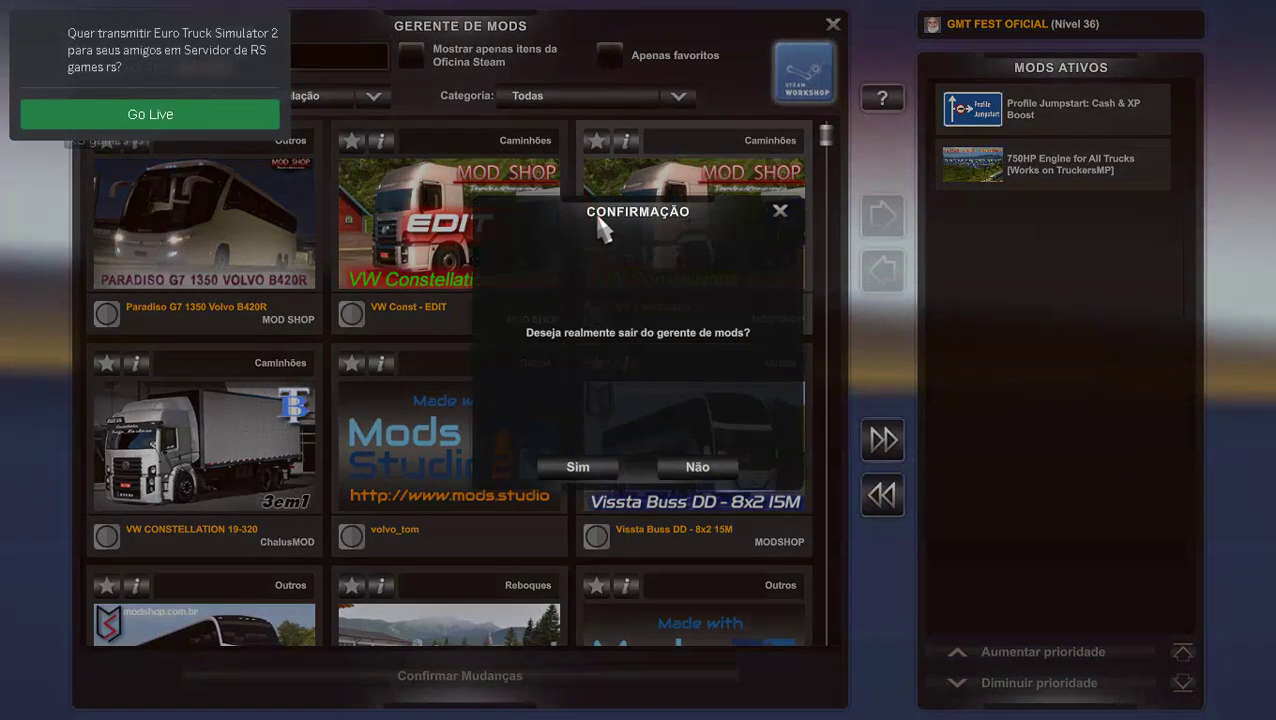
left_click(599, 466)
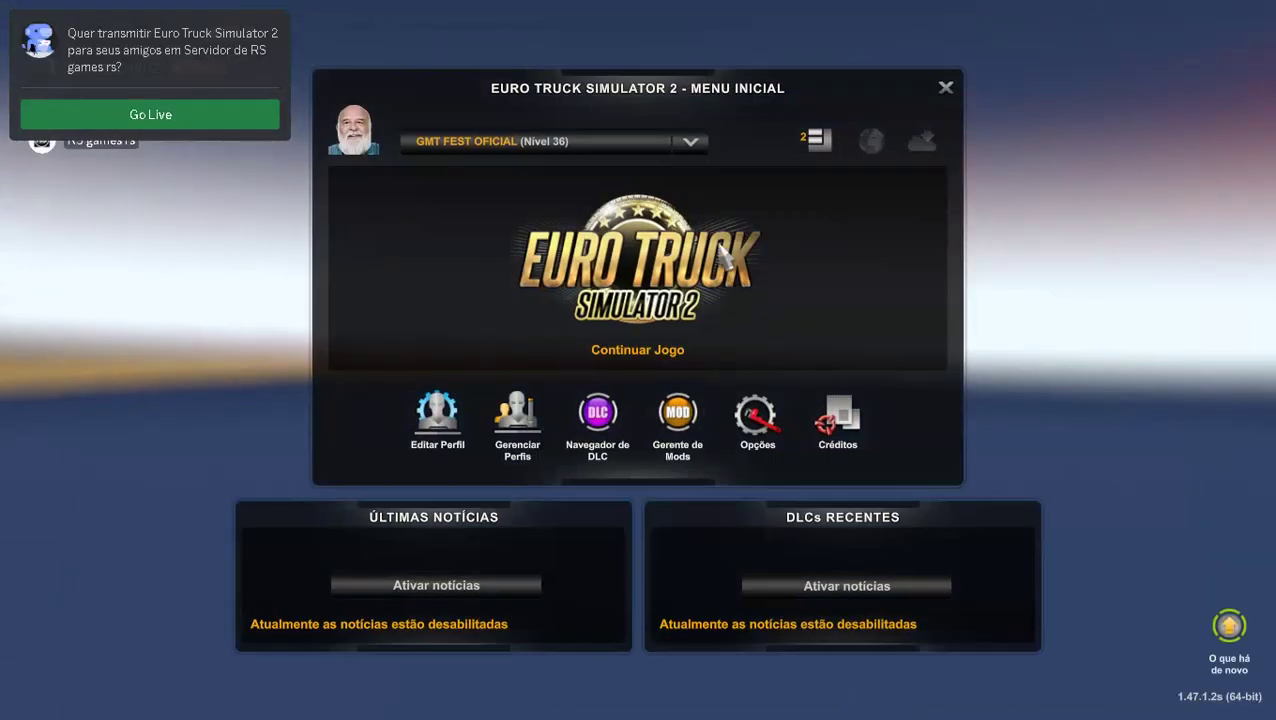
Select the level 36 convoy profile, briefly trying the level 56 profile first.
left_click(692, 143)
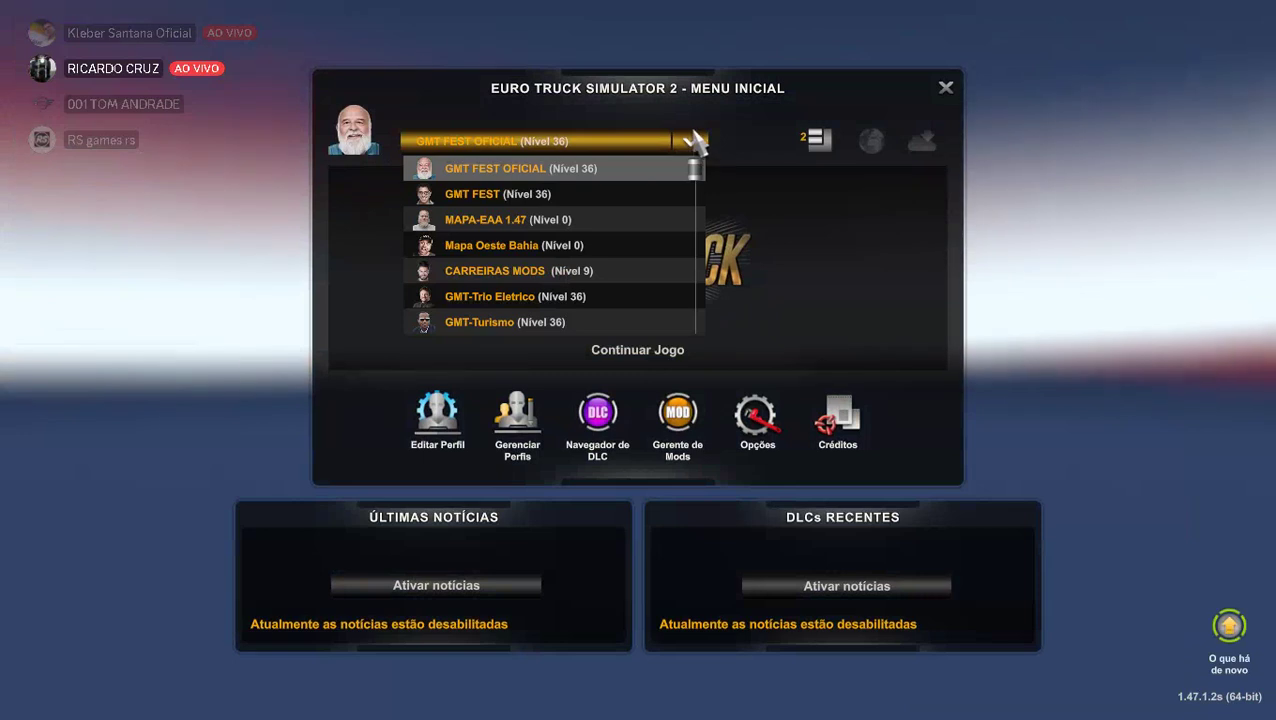
scroll(575, 245, "down", 1)
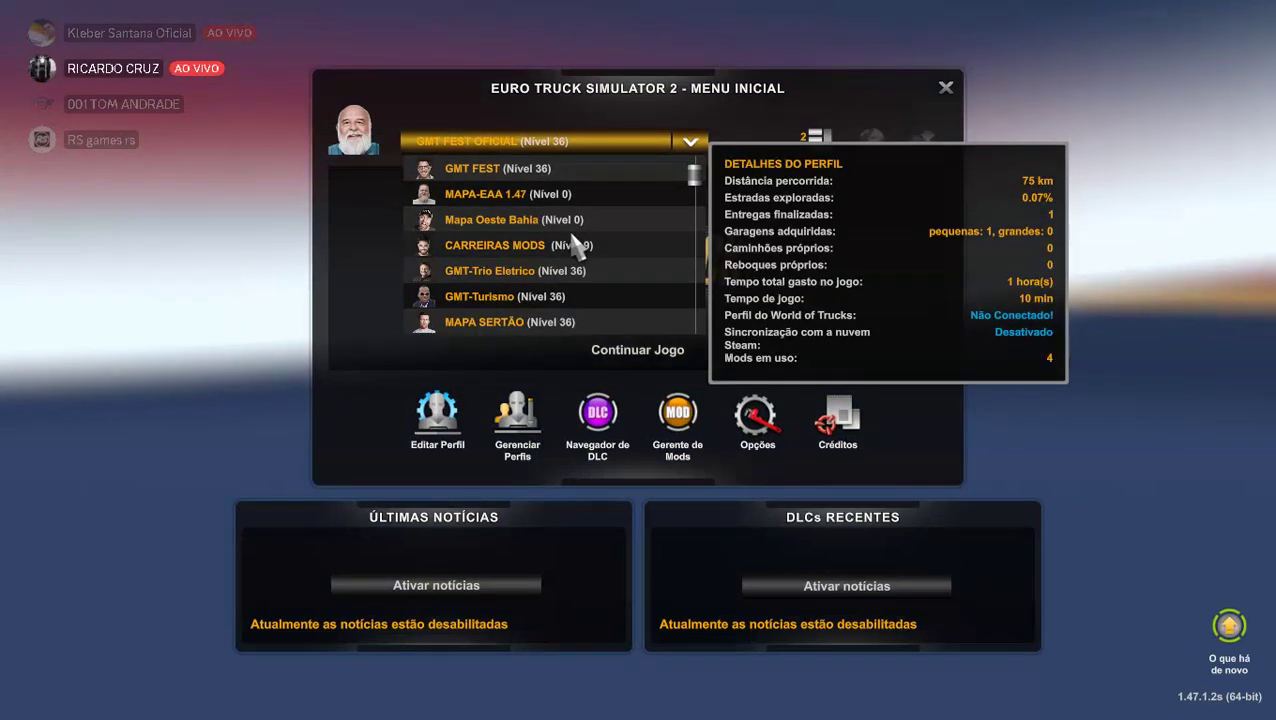
scroll(575, 245, "down", 1)
scroll(575, 245, "down", 1)
scroll(575, 245, "down", 1)
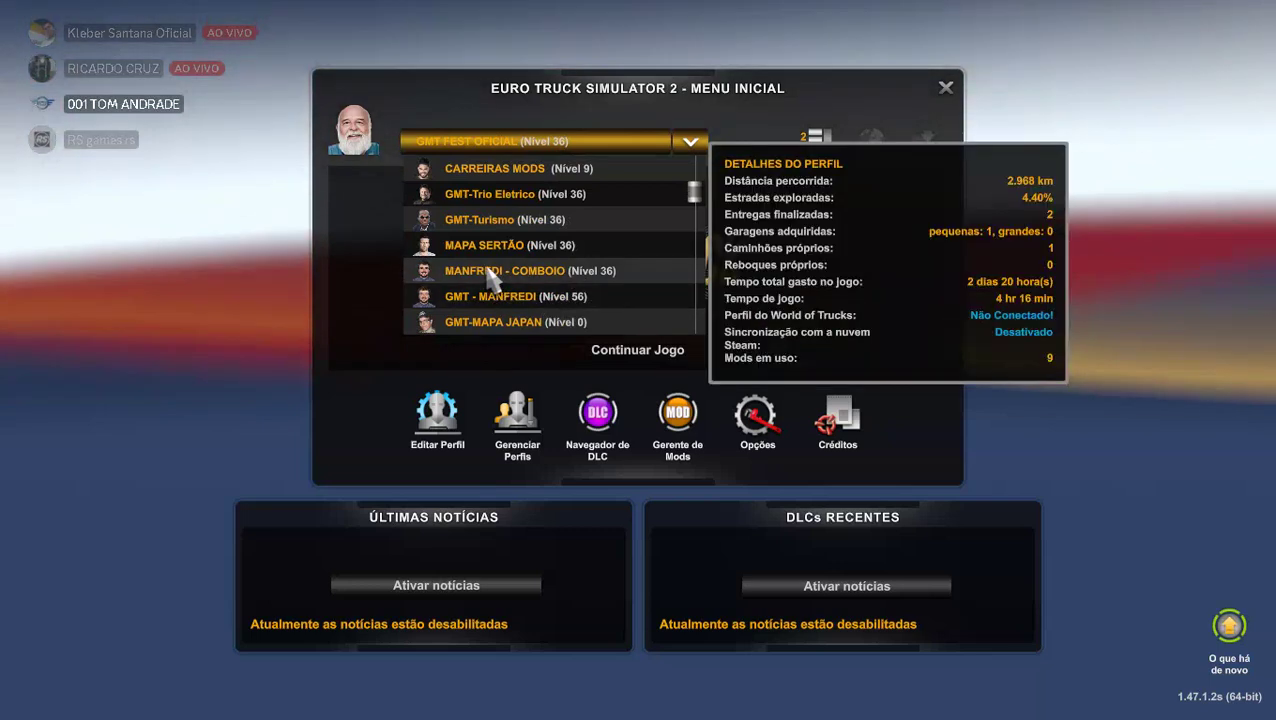
left_click(484, 271)
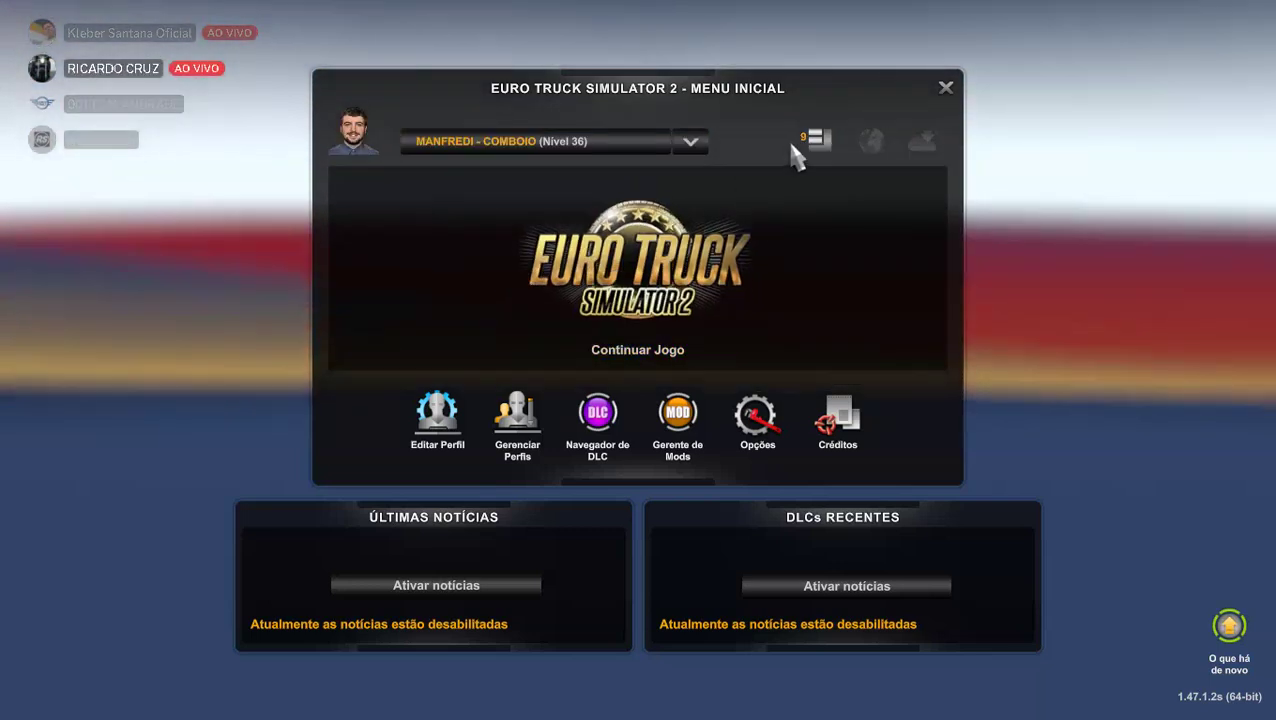
left_click(690, 143)
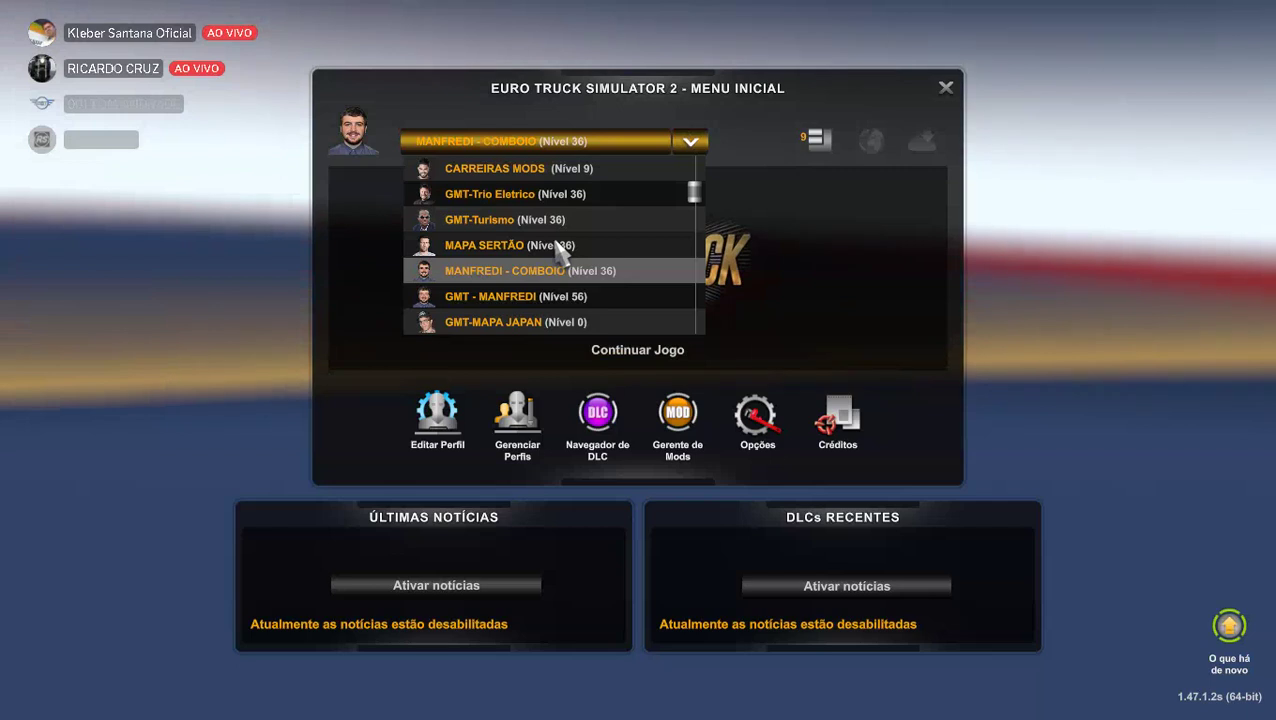
mouse_move(547, 293)
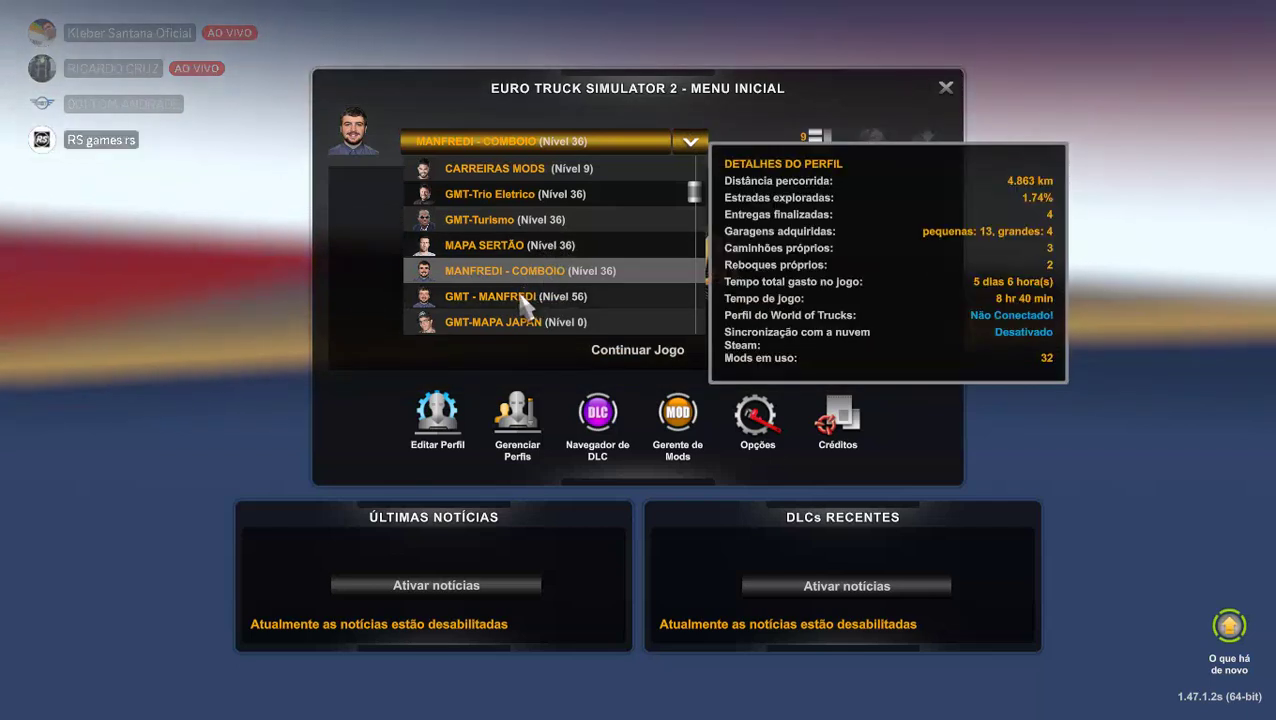
left_click(521, 296)
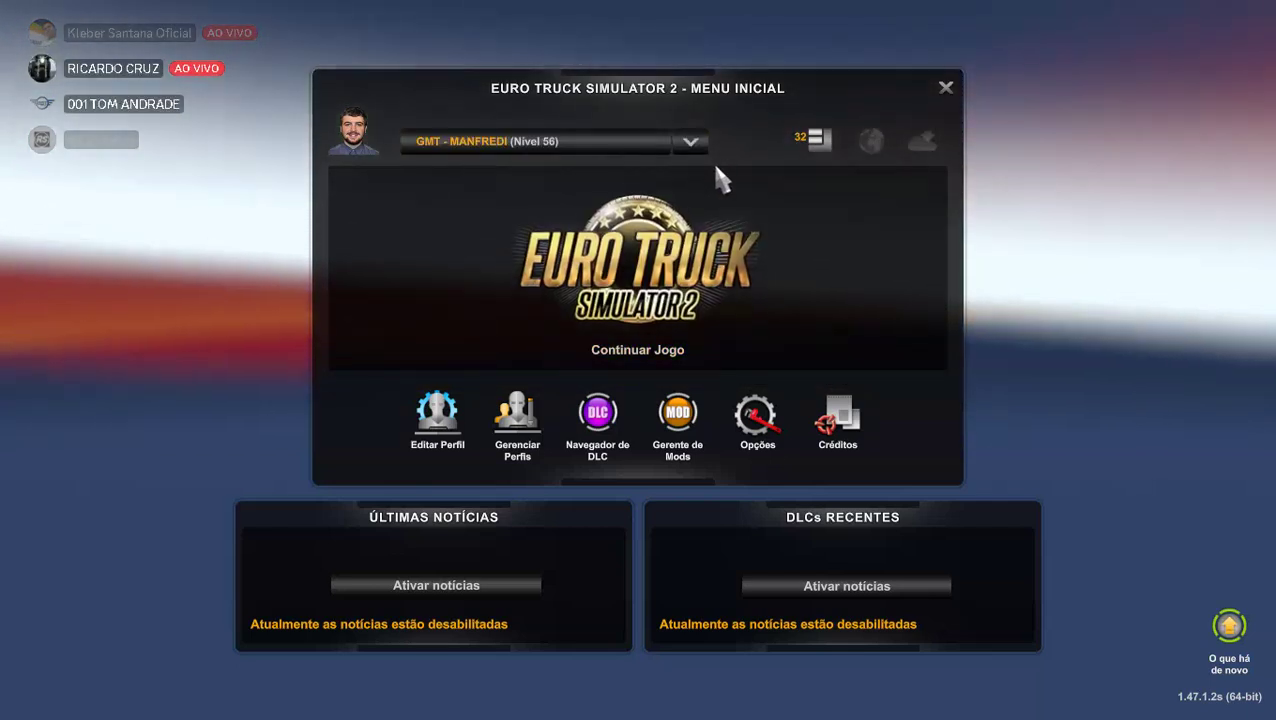
left_click(690, 142)
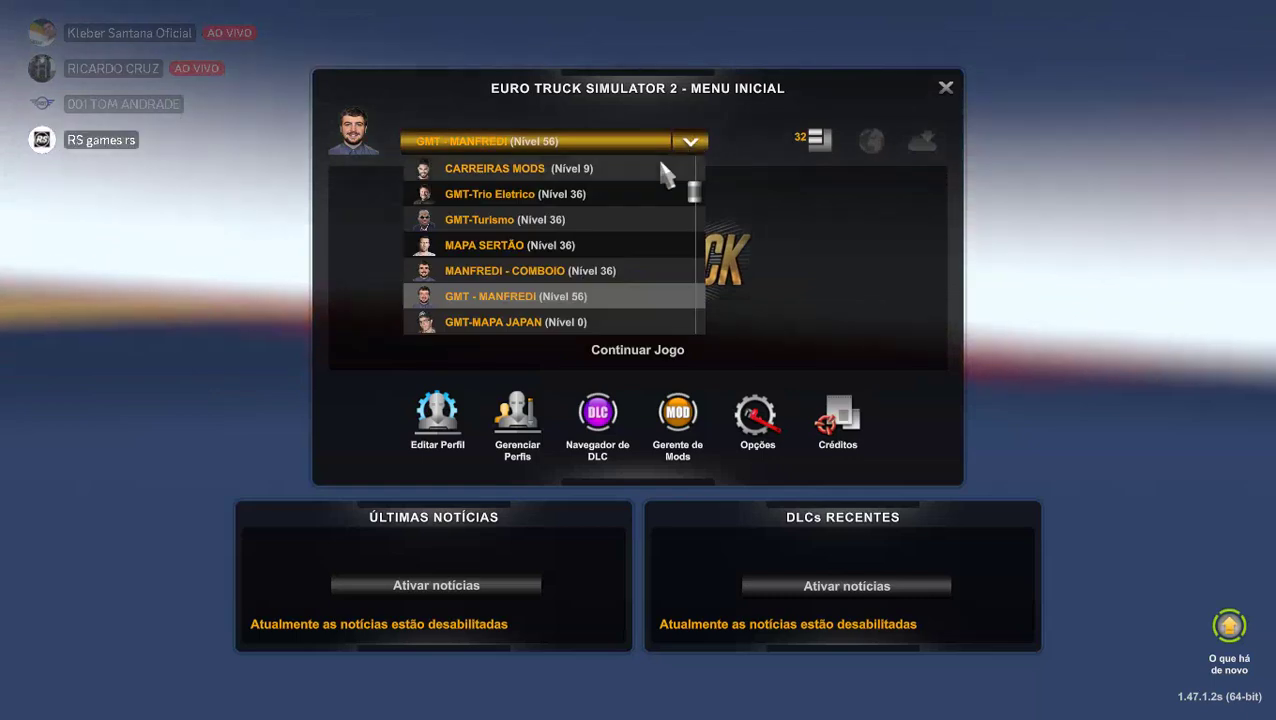
left_click(502, 271)
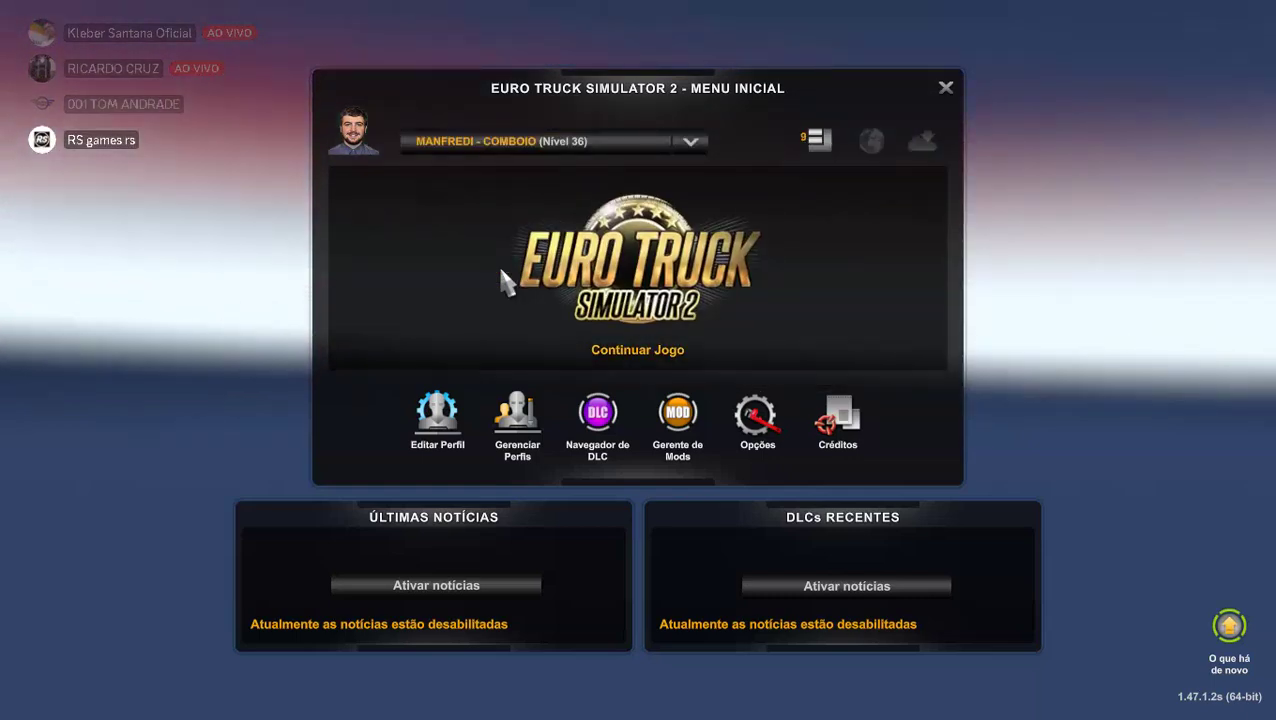
Deactivate Mapa BR, Base BR, carros_policia_escolta, skin 7036, Paradiso G7 and its MEU ATIVADOR.
left_click(818, 142)
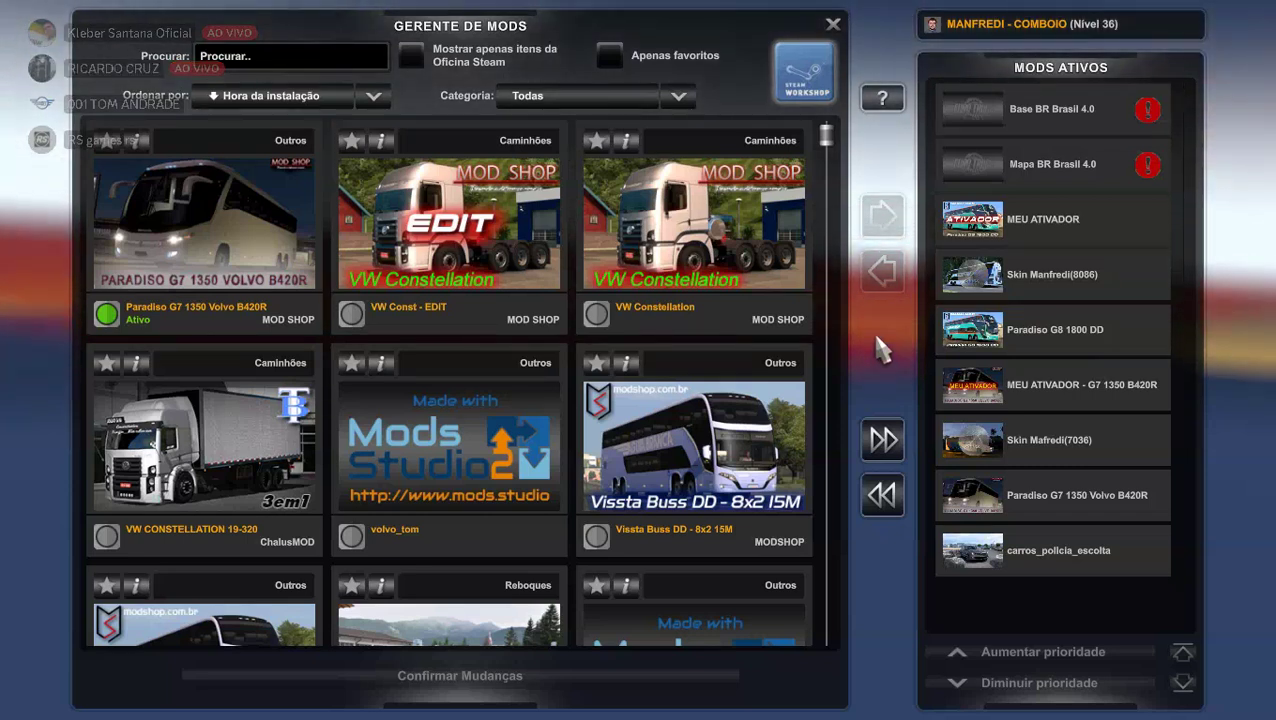
double_click(1075, 172)
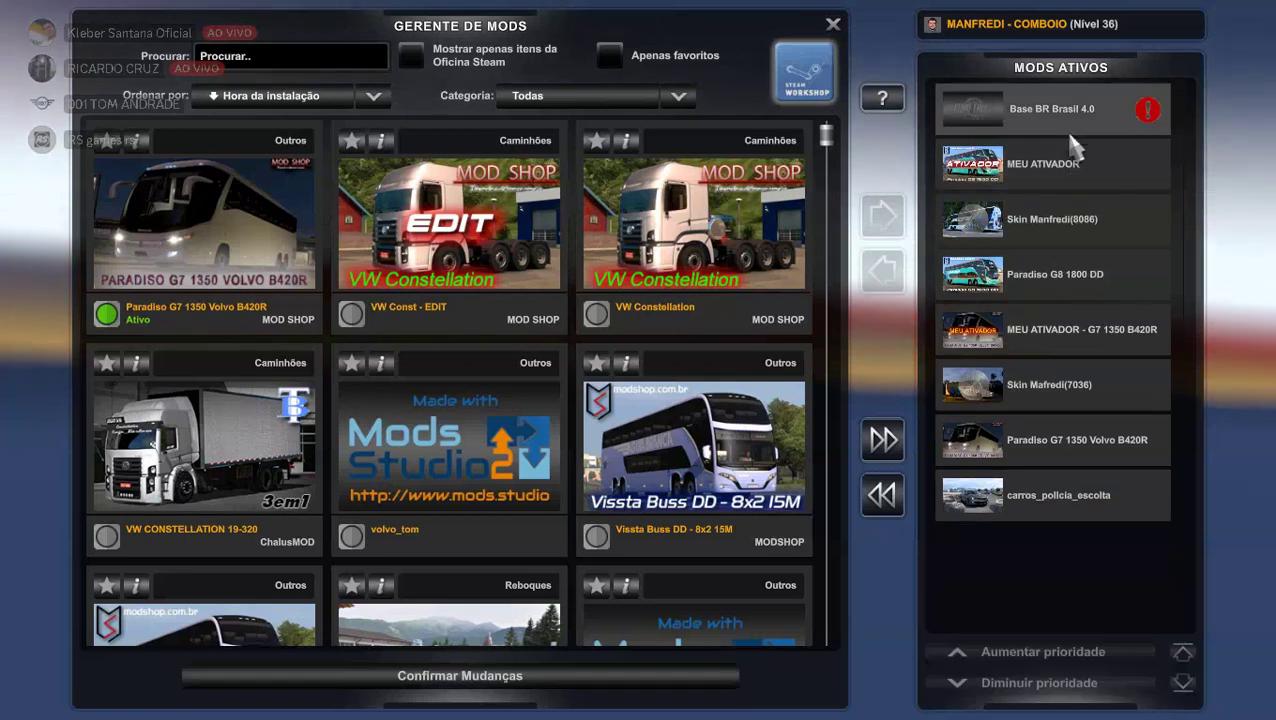
double_click(1066, 112)
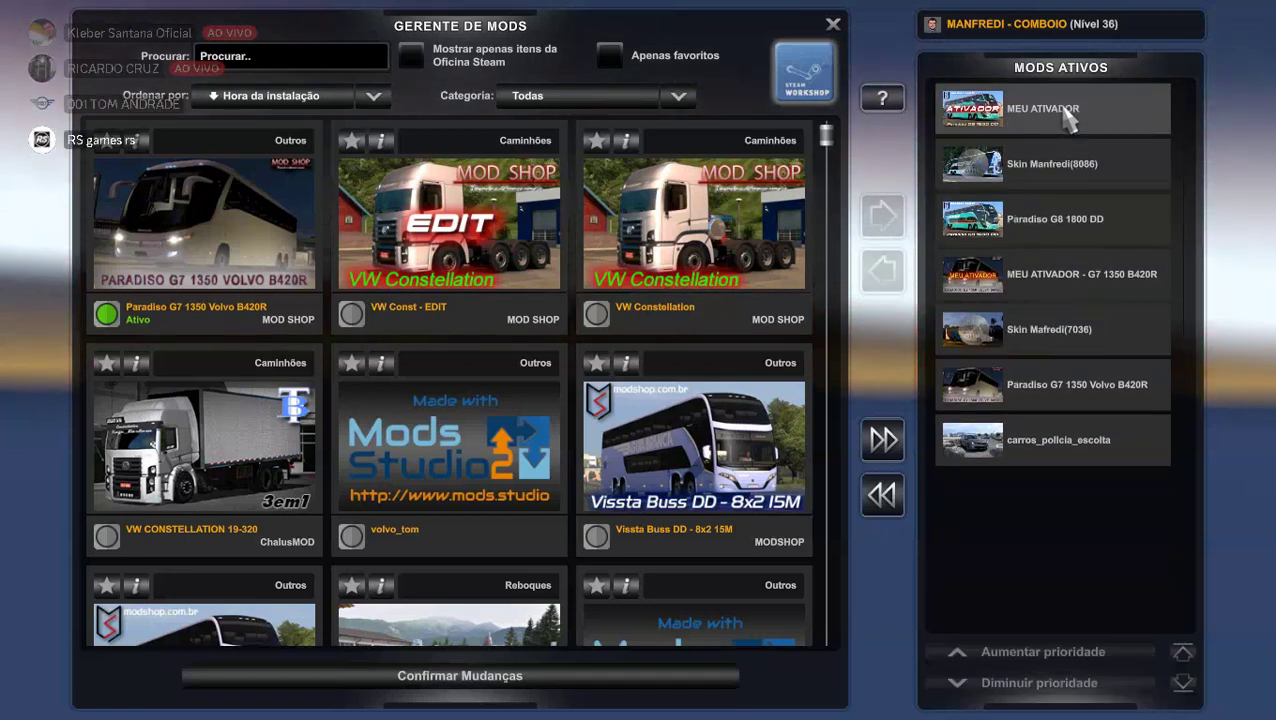
double_click(1030, 452)
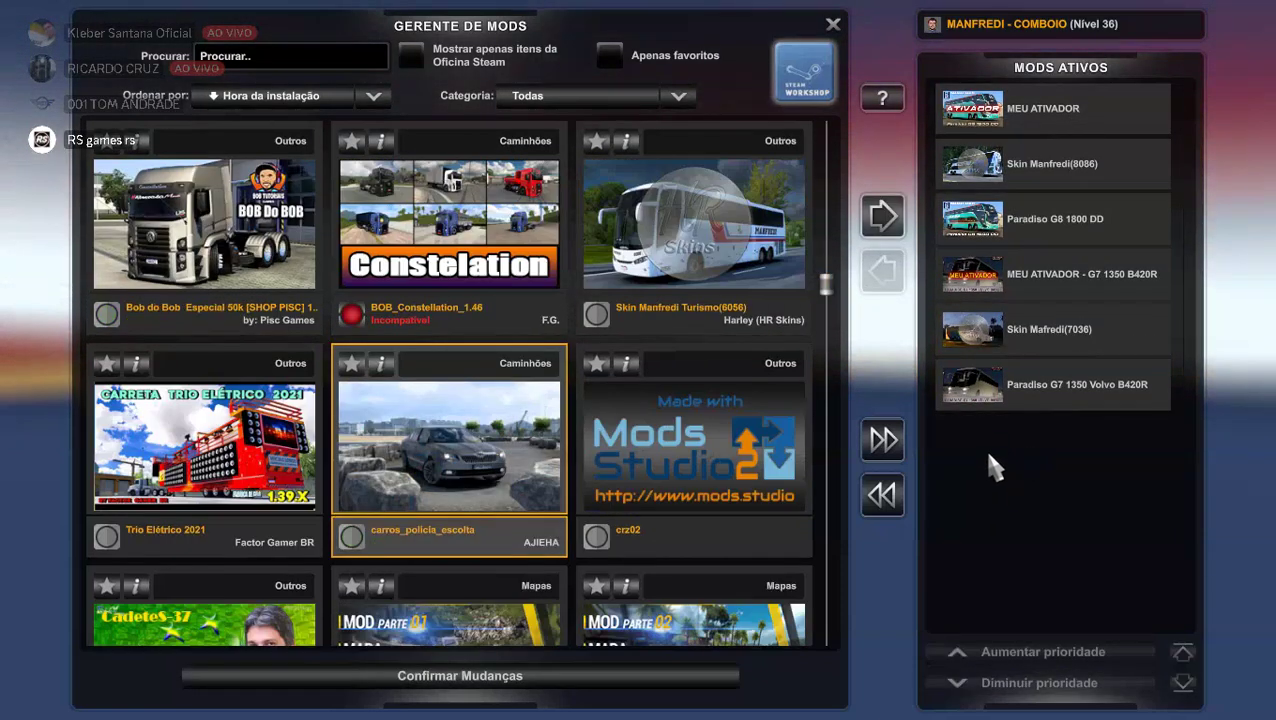
double_click(1035, 341)
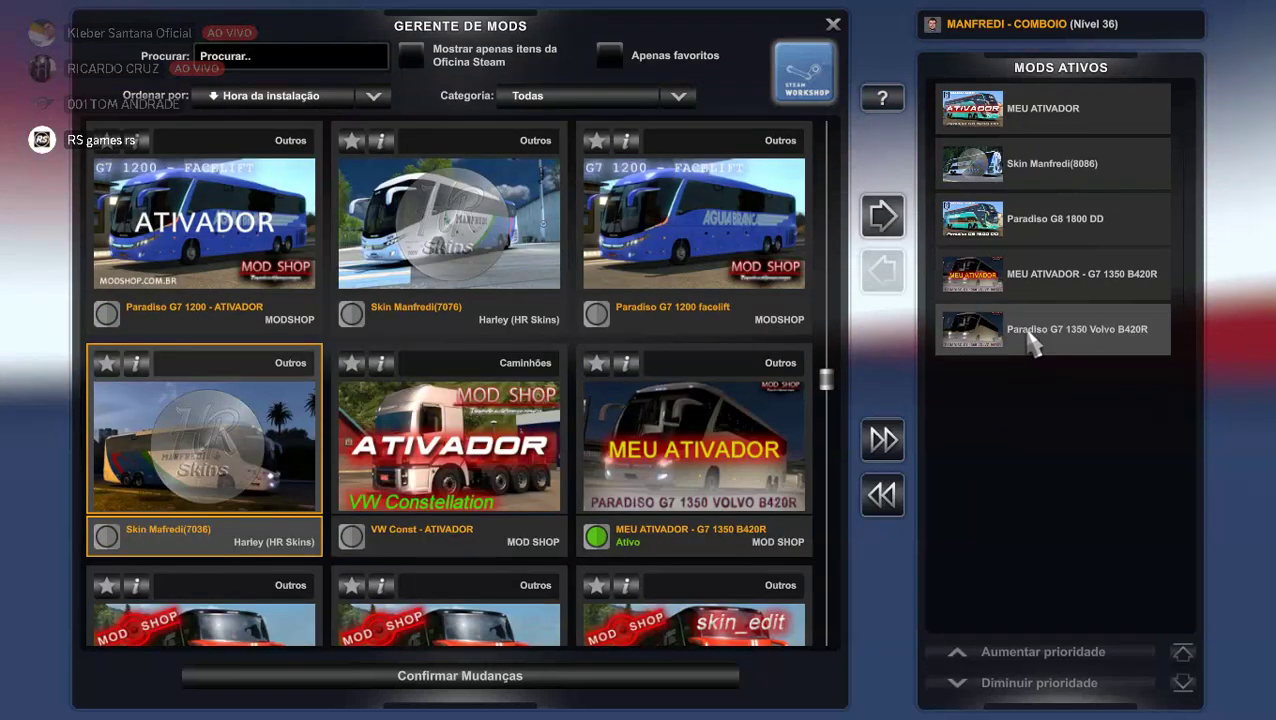
double_click(1030, 340)
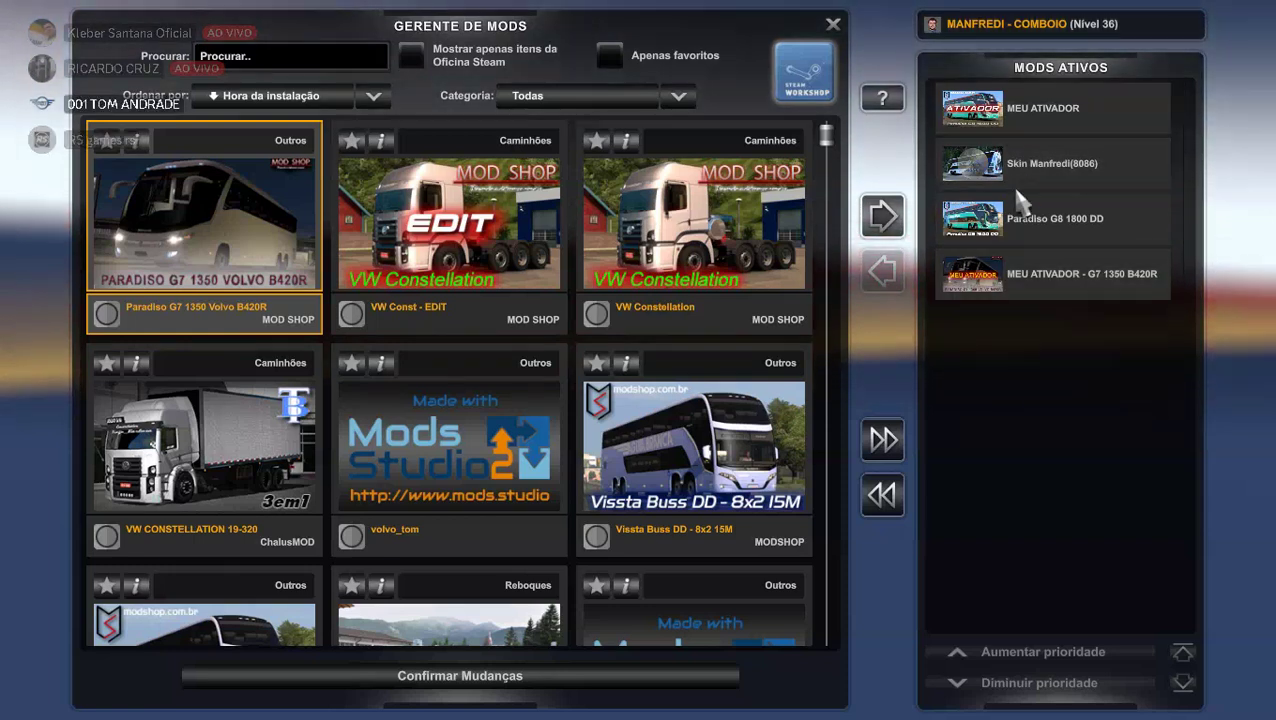
double_click(1008, 287)
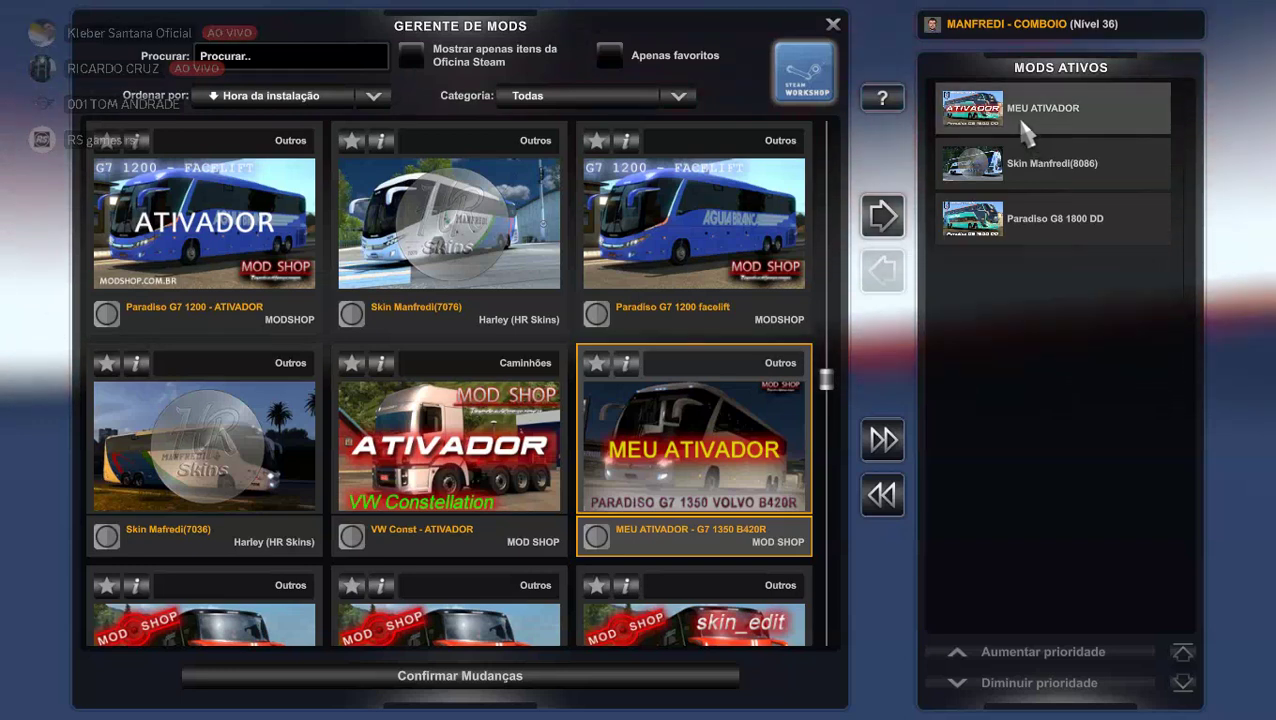
Move MEU ATIVADOR to the lowest priority slot and select the skin mod 8086.
left_click(1022, 120)
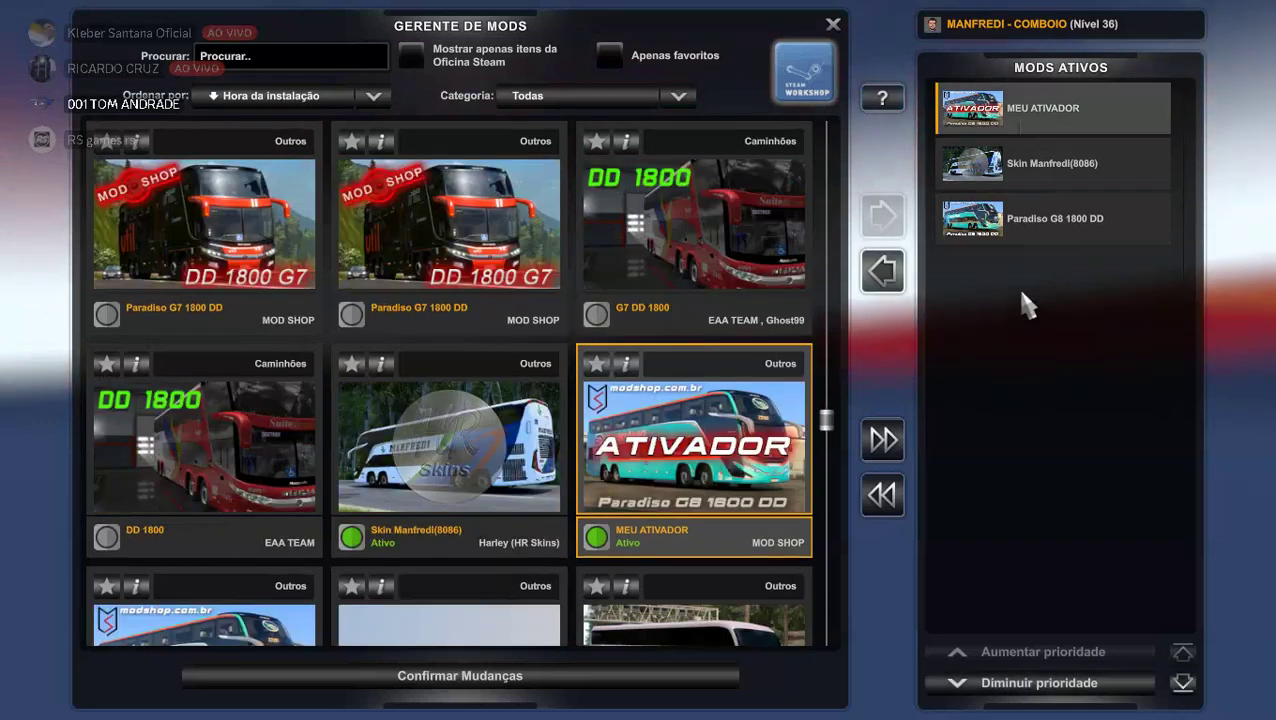
left_click(1056, 690)
left_click(1056, 690)
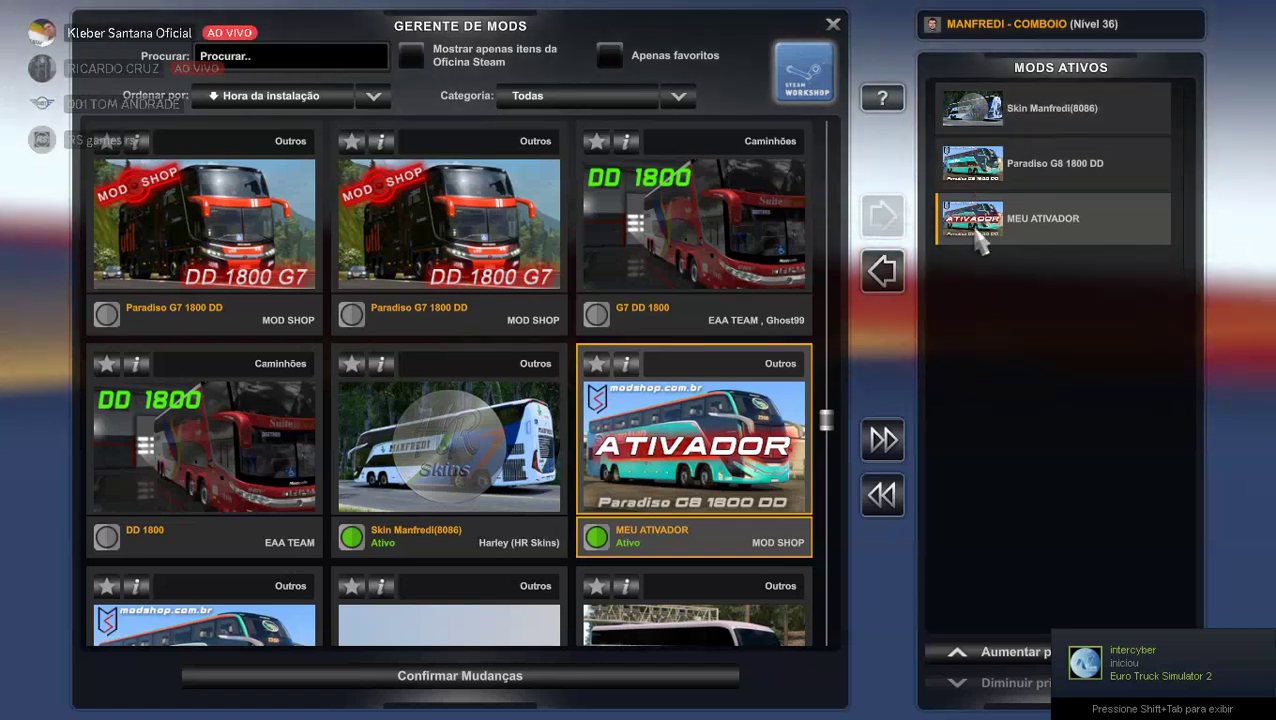
left_click(1013, 125)
Deactivate the Skin Manfredi (8086) mod and confirm the mod changes.
double_click(1013, 125)
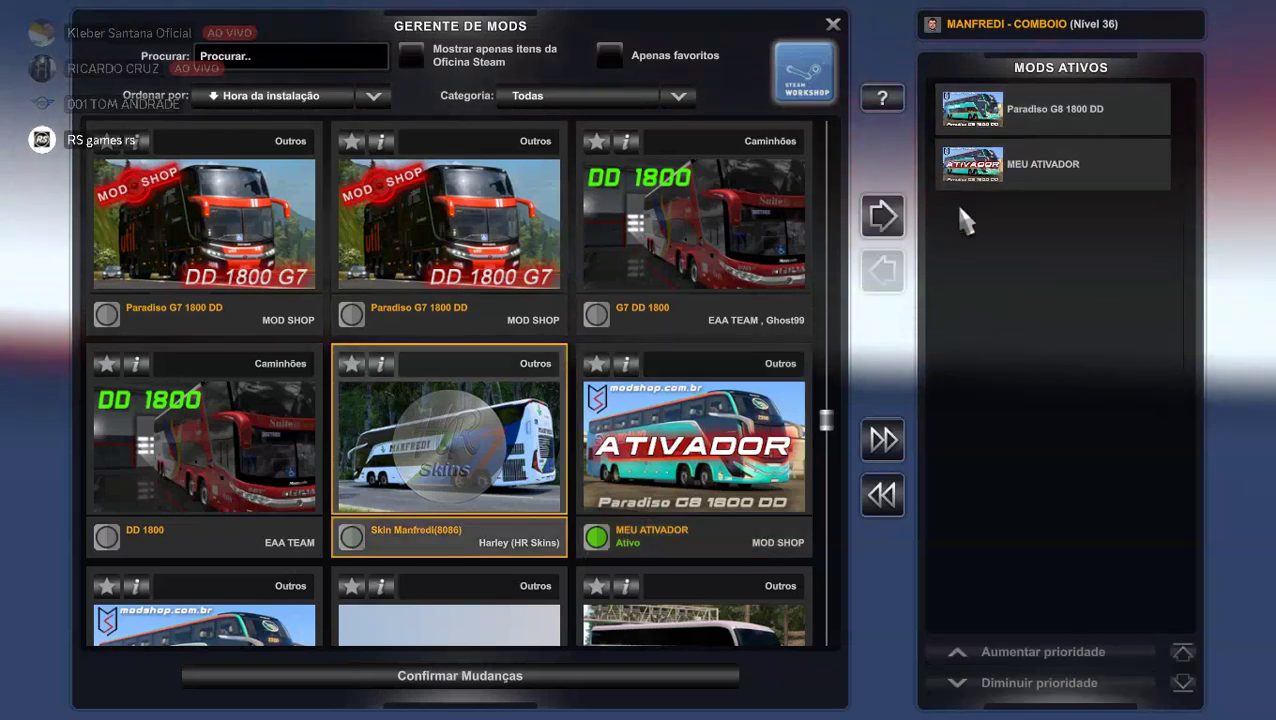
scroll(476, 369, "down", 6)
scroll(484, 380, "down", 6)
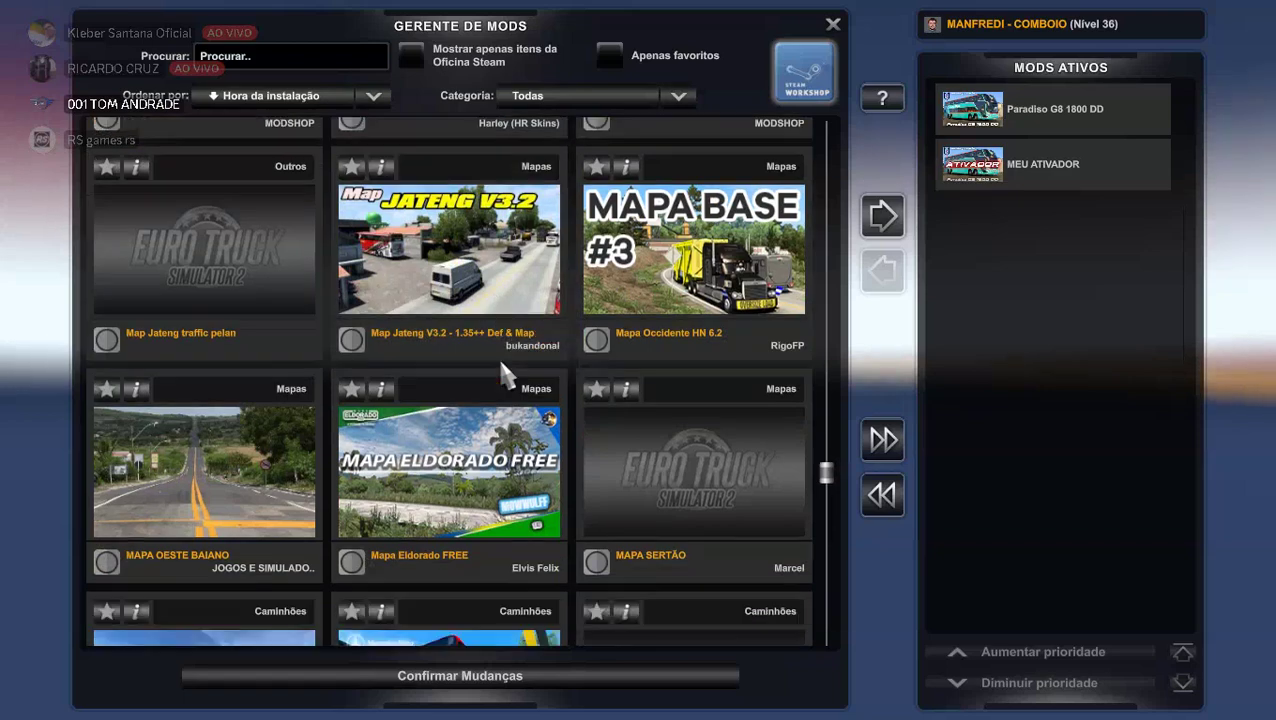
scroll(503, 372, "down", 3)
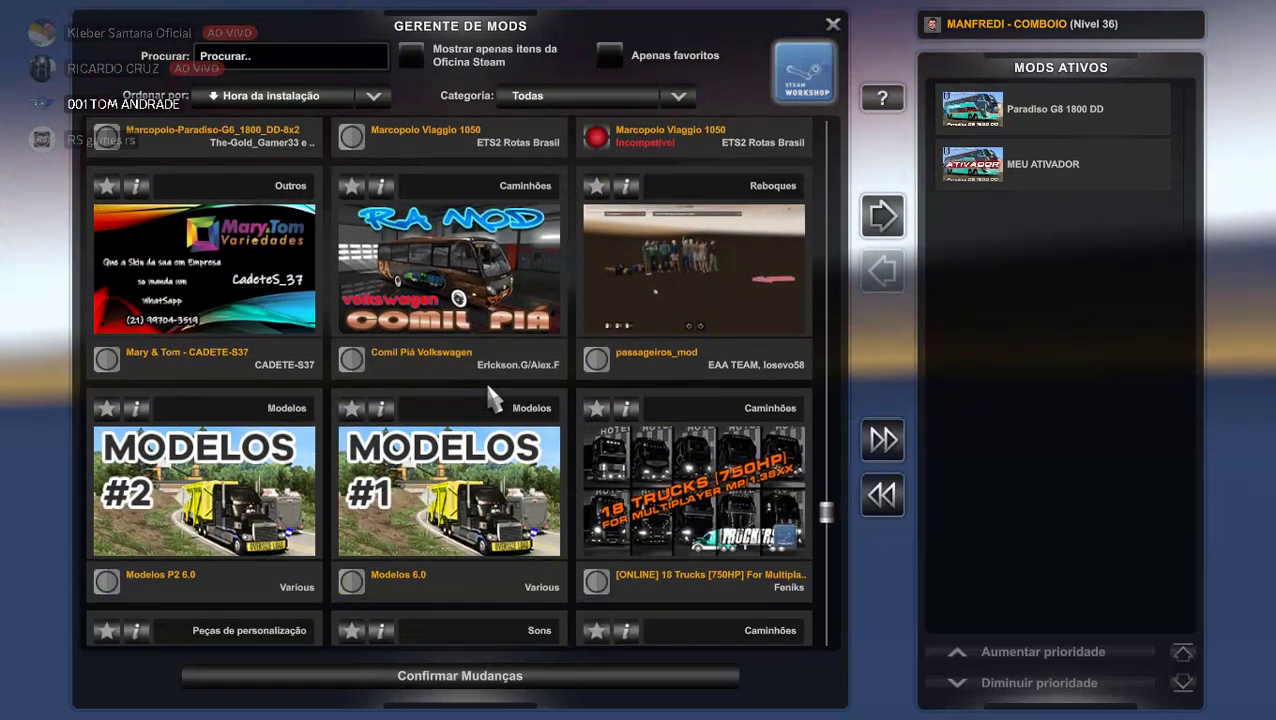
scroll(488, 392, "down", 3)
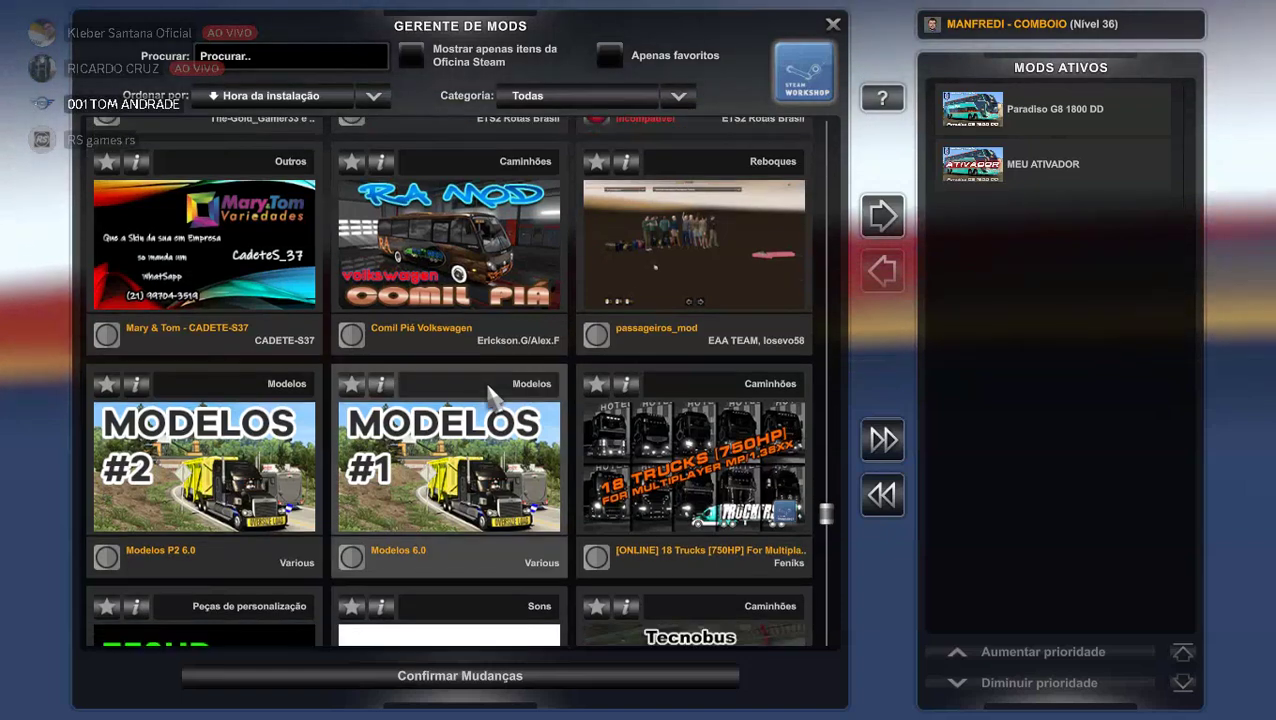
scroll(488, 390, "down", 6)
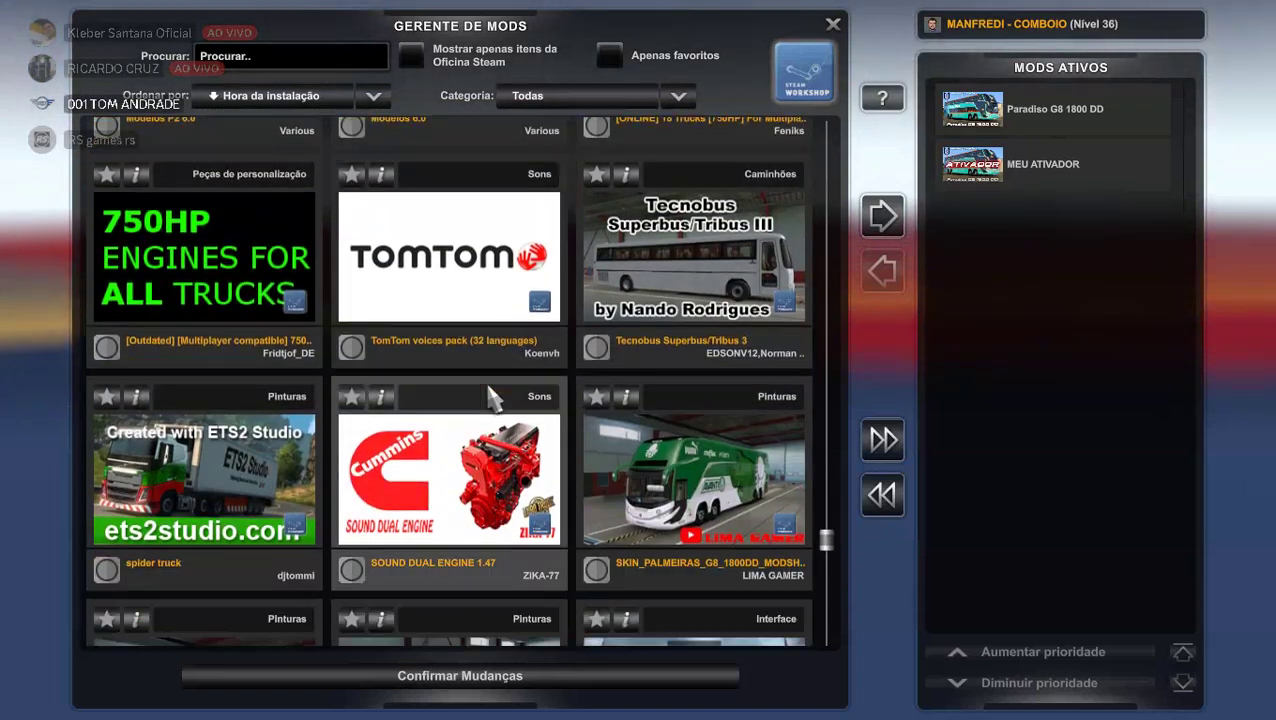
scroll(488, 392, "down", 1)
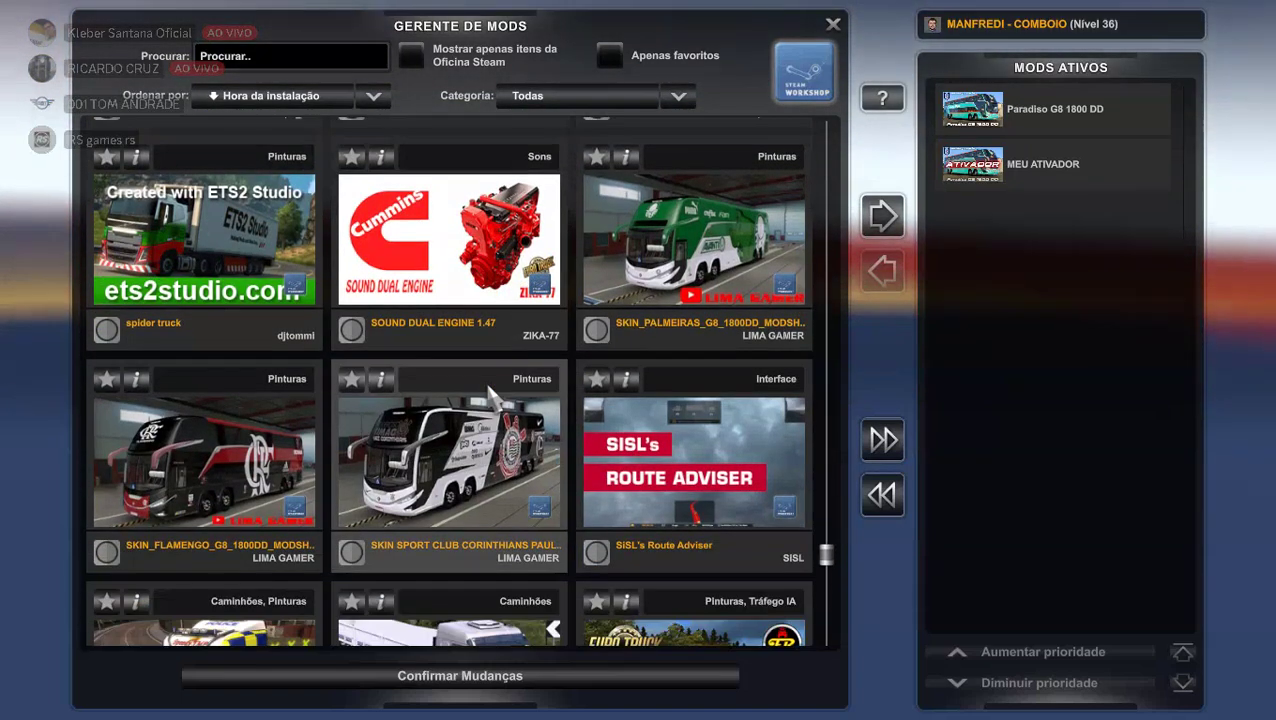
scroll(488, 386, "down", 8)
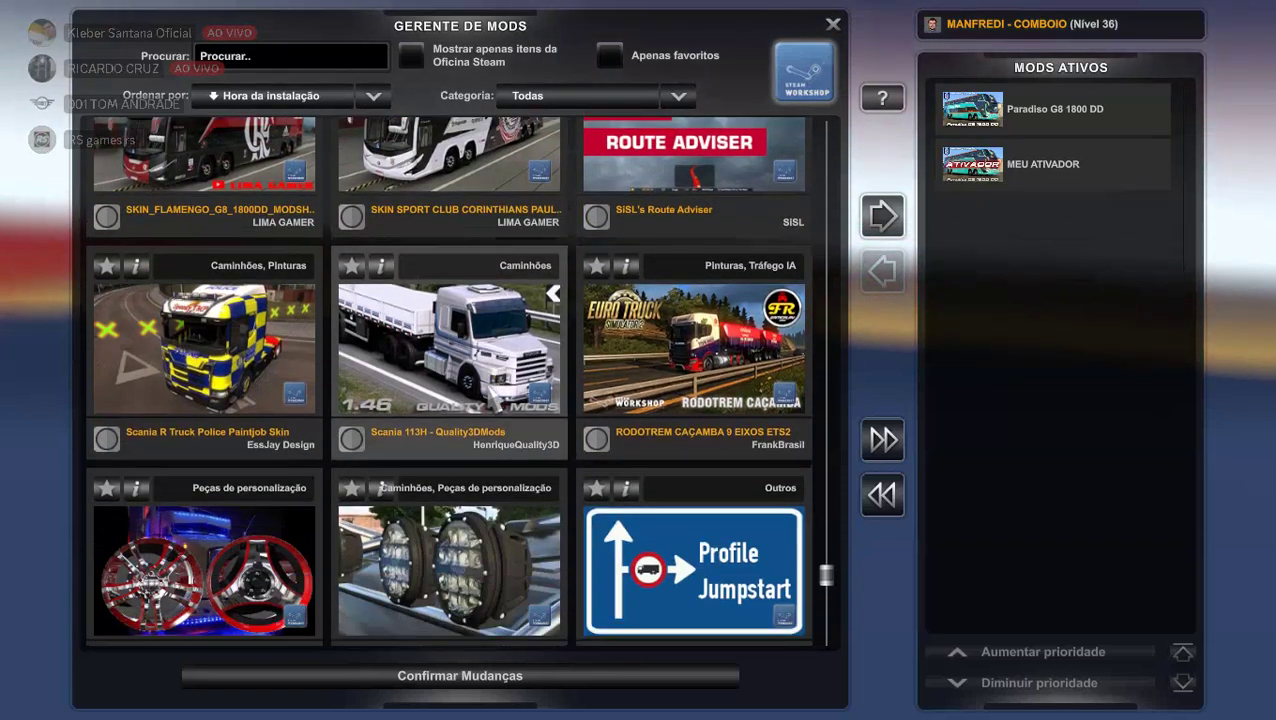
scroll(490, 392, "down", 8)
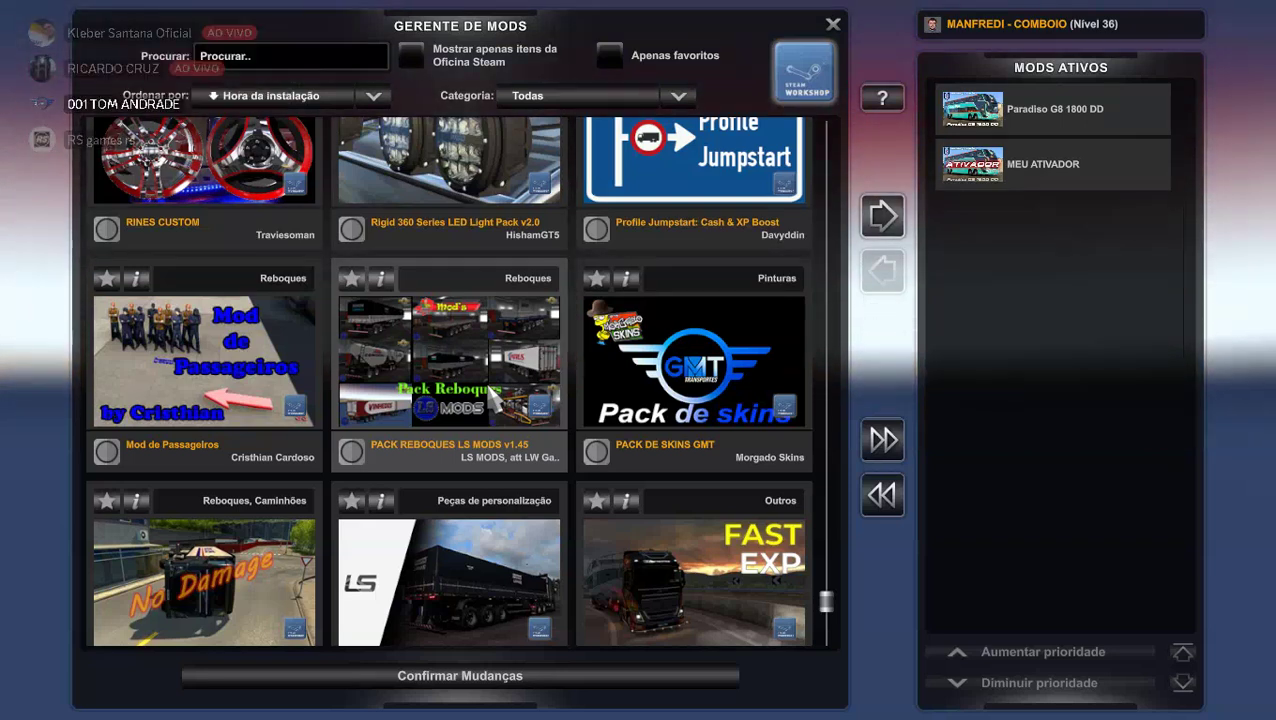
scroll(491, 400, "down", 20)
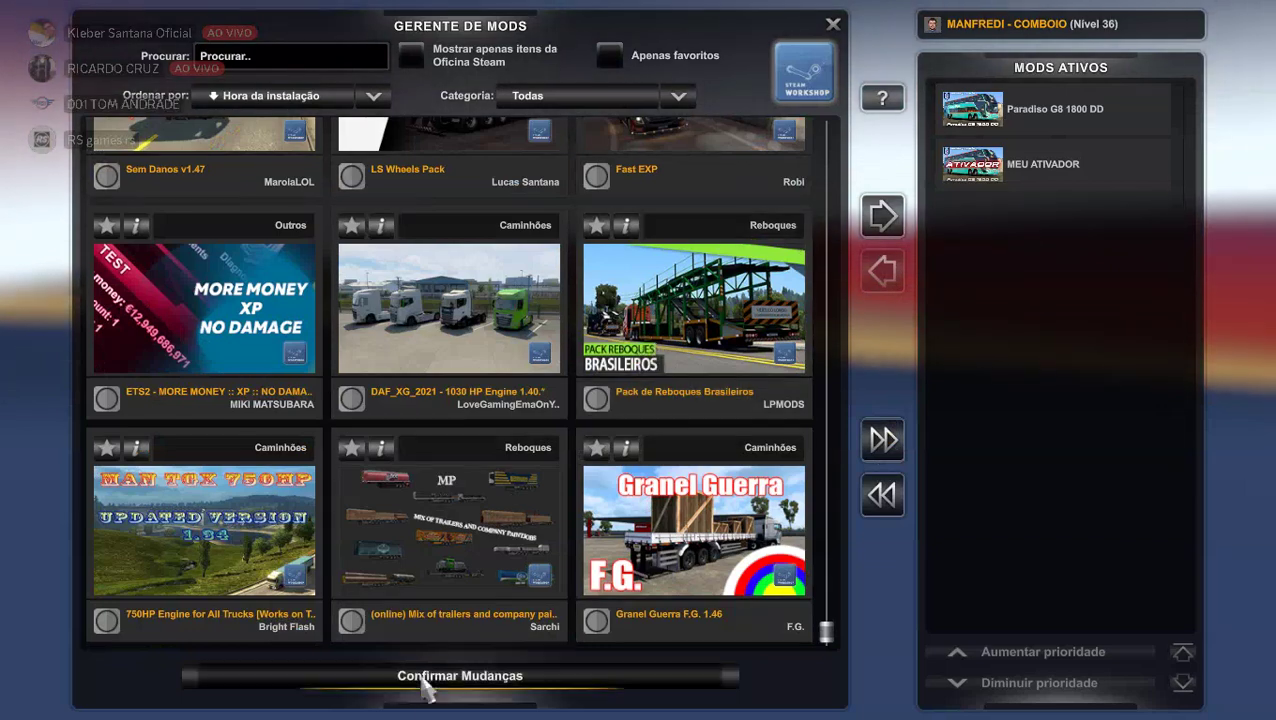
left_click(460, 678)
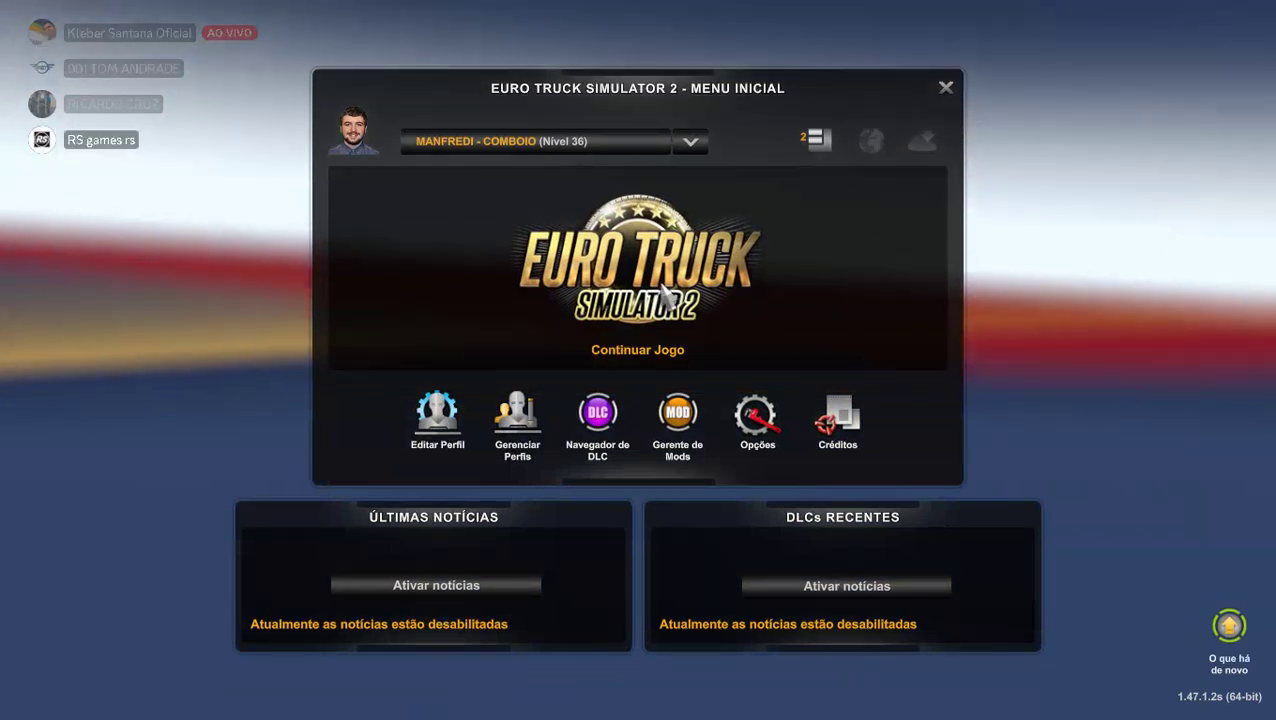
Open the Continuar Jogo save list, then close it back to the main menu.
left_click(662, 292)
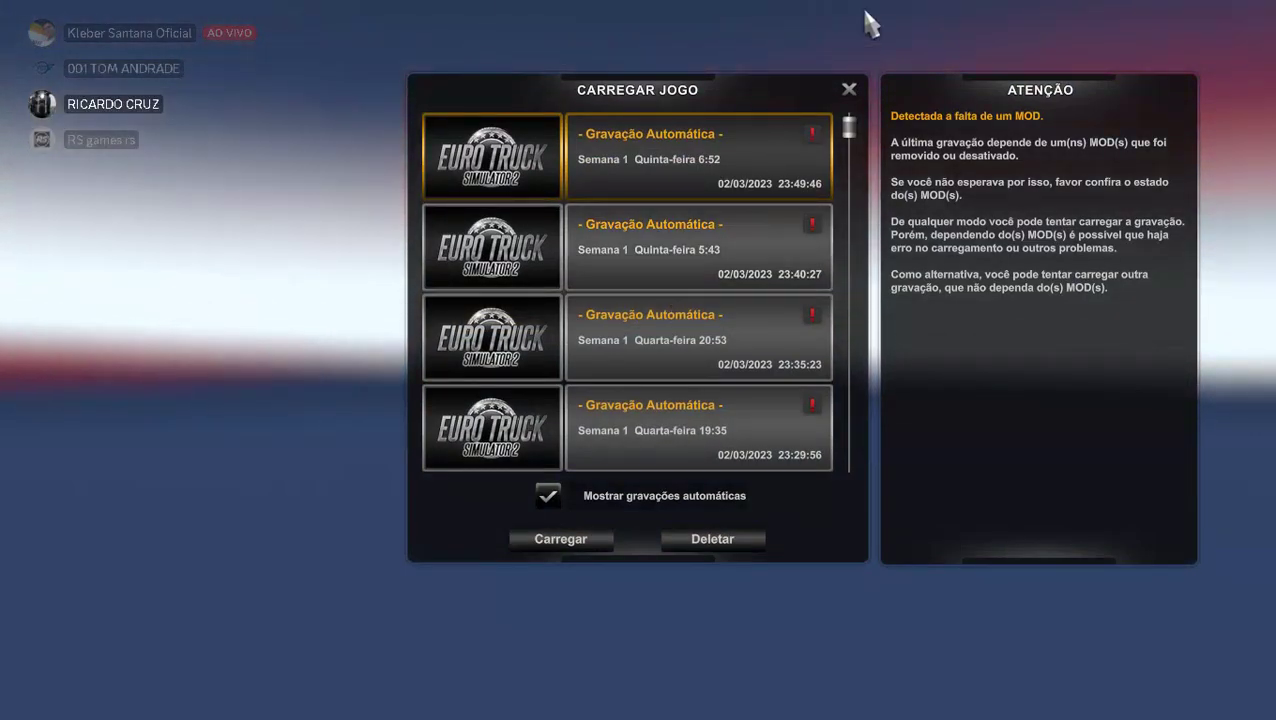
left_click(849, 90)
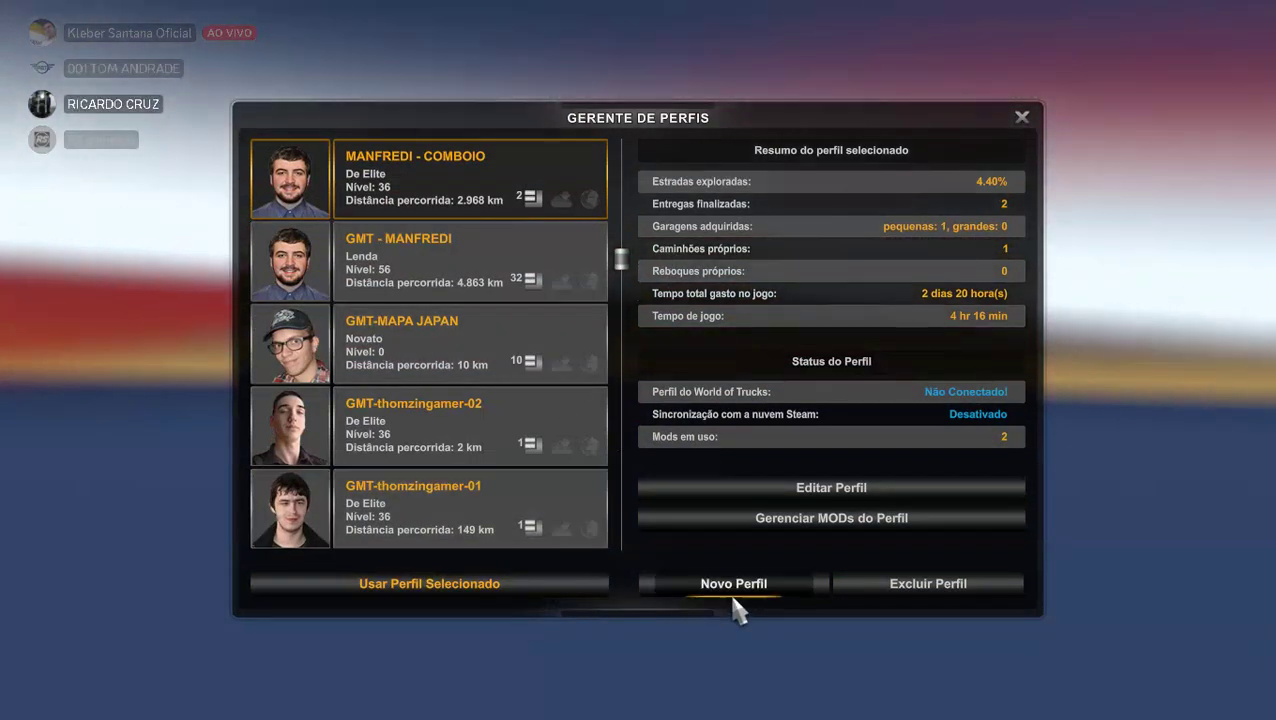
Start a new player profile and name it SKIN-COMBOIO.
left_click(740, 592)
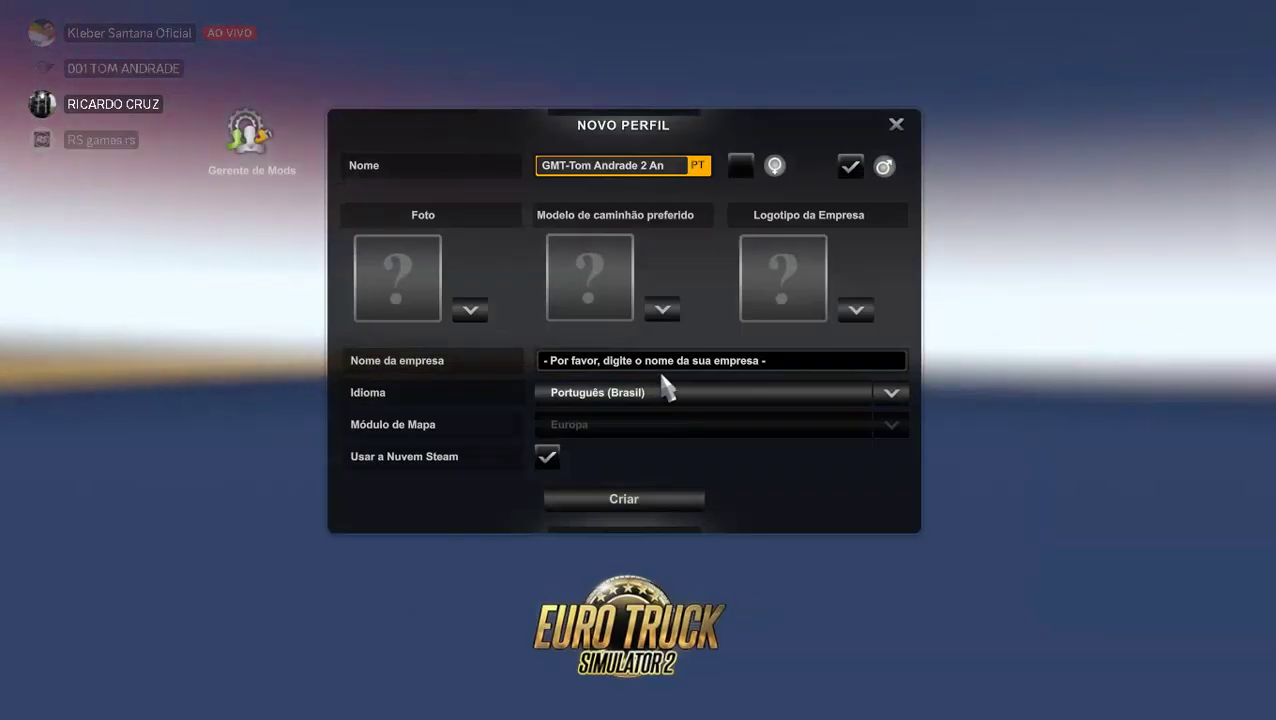
key("BackSpace")
key("BackSpace")
key("BackSpace")
key("BackSpace")
key("BackSpace")
key("BackSpace")
key("BackSpace")
key("BackSpace")
key("BackSpace")
key("BackSpace")
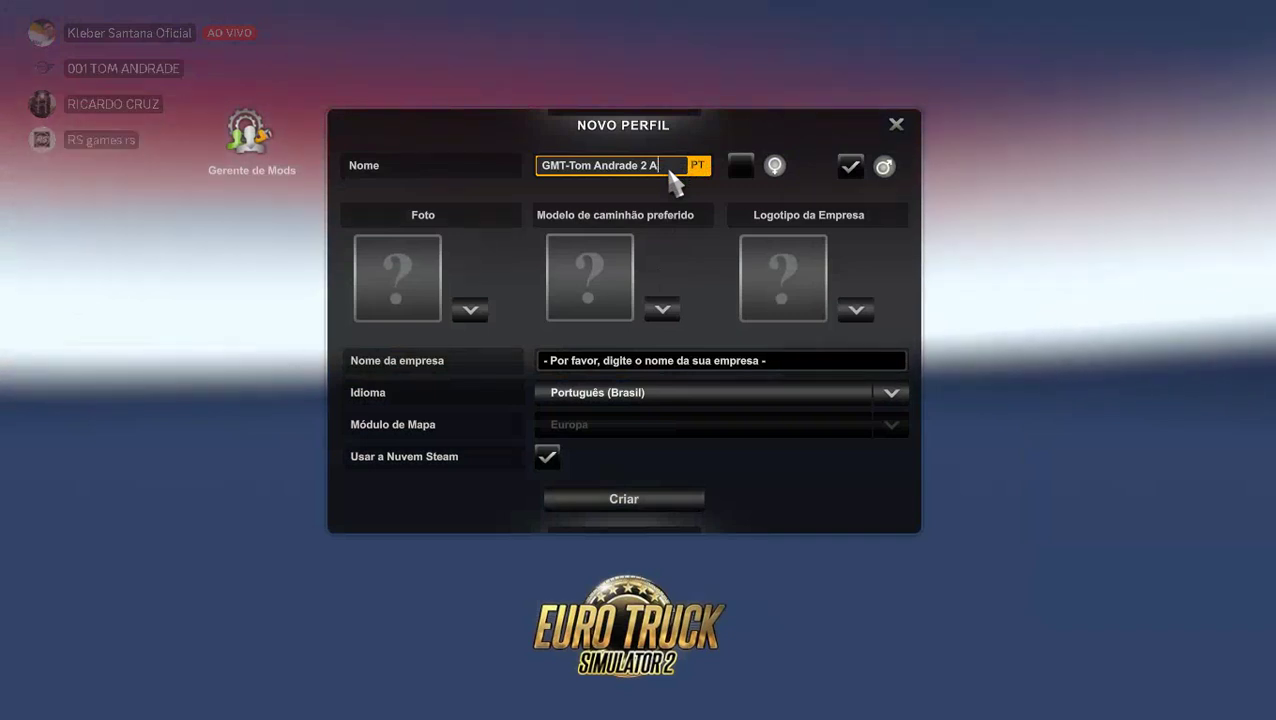
key("BackSpace")
key("BackSpace")
key("BackSpace")
key("BackSpace")
key("BackSpace")
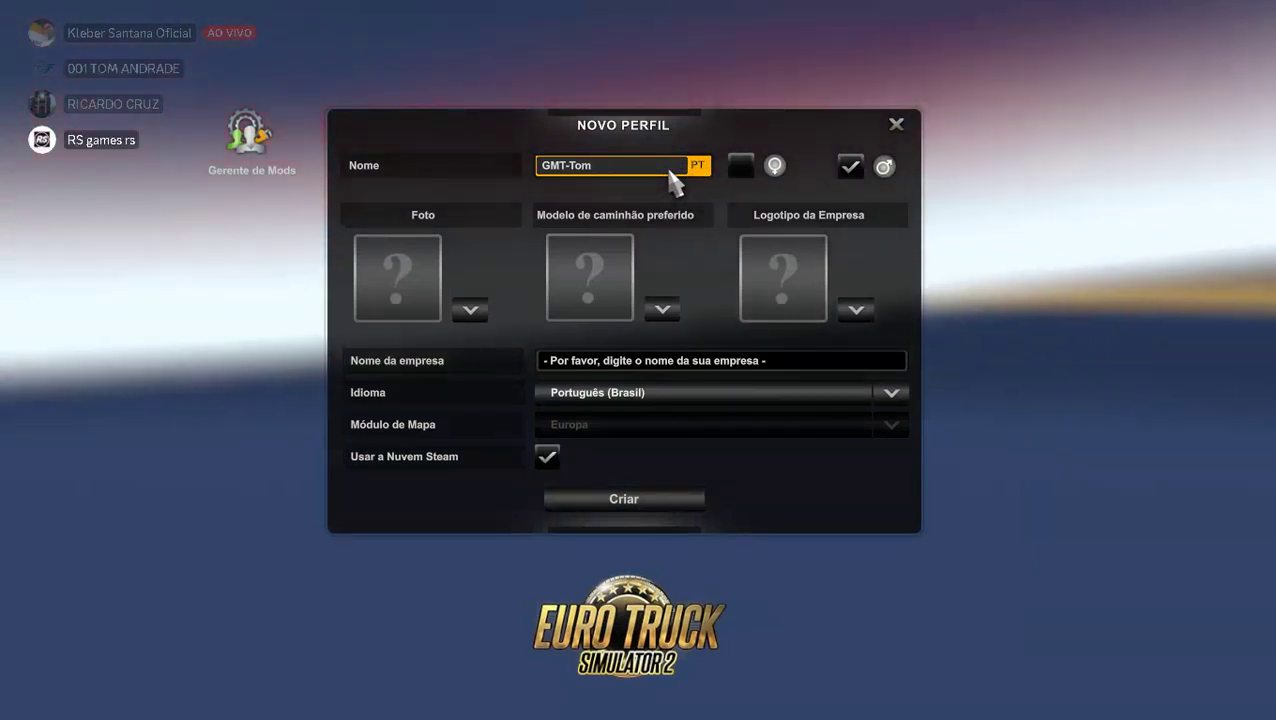
key("BackSpace")
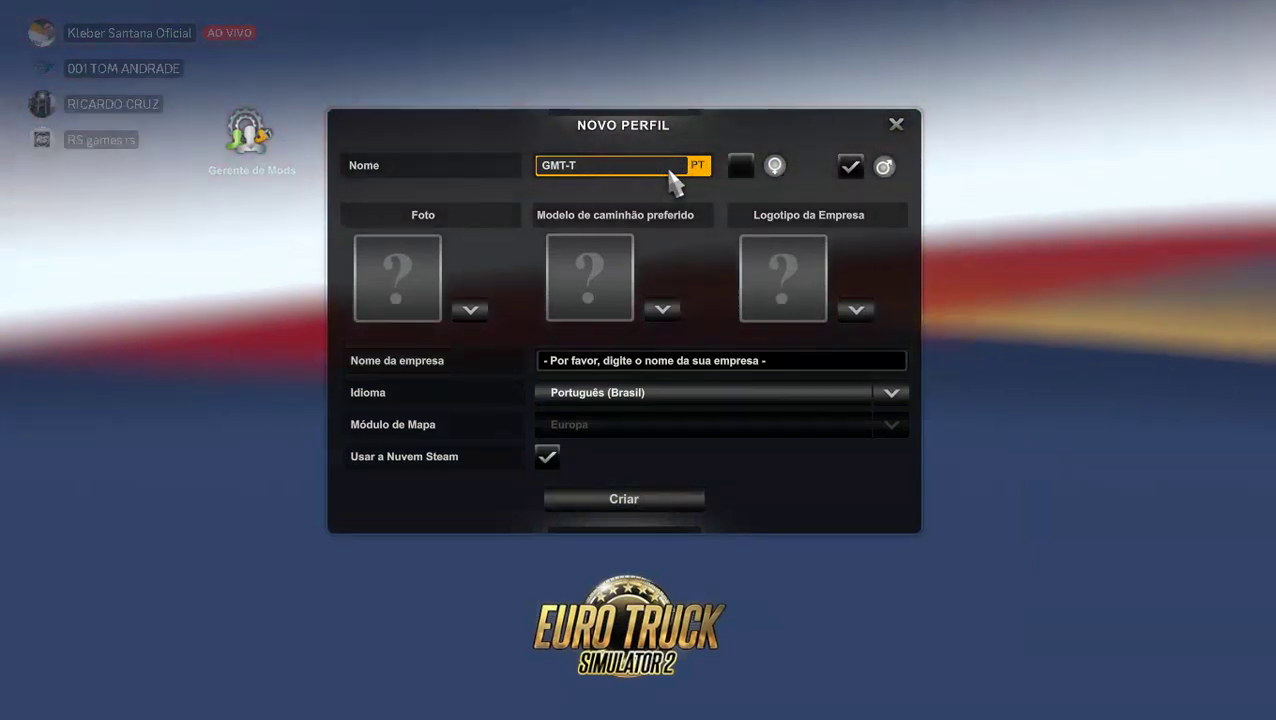
key("BackSpace")
key("BackSpace")
key("BackSpace")
key("BackSpace")
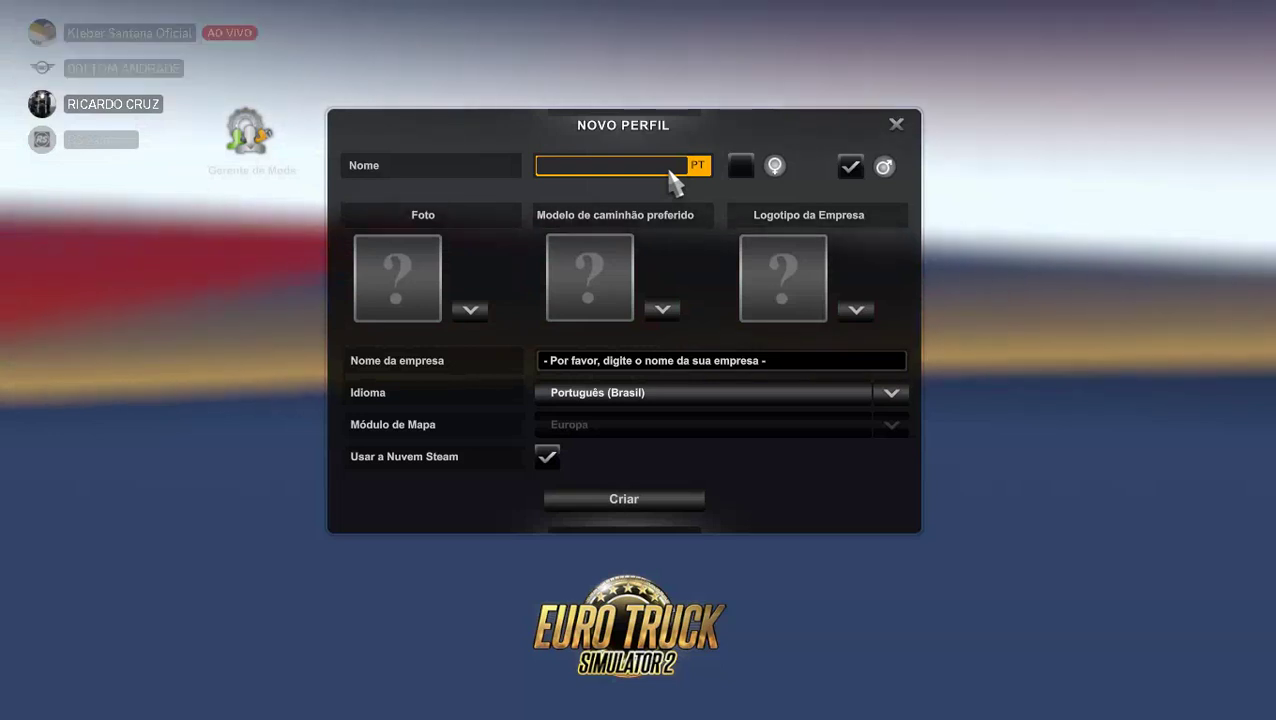
type("S")
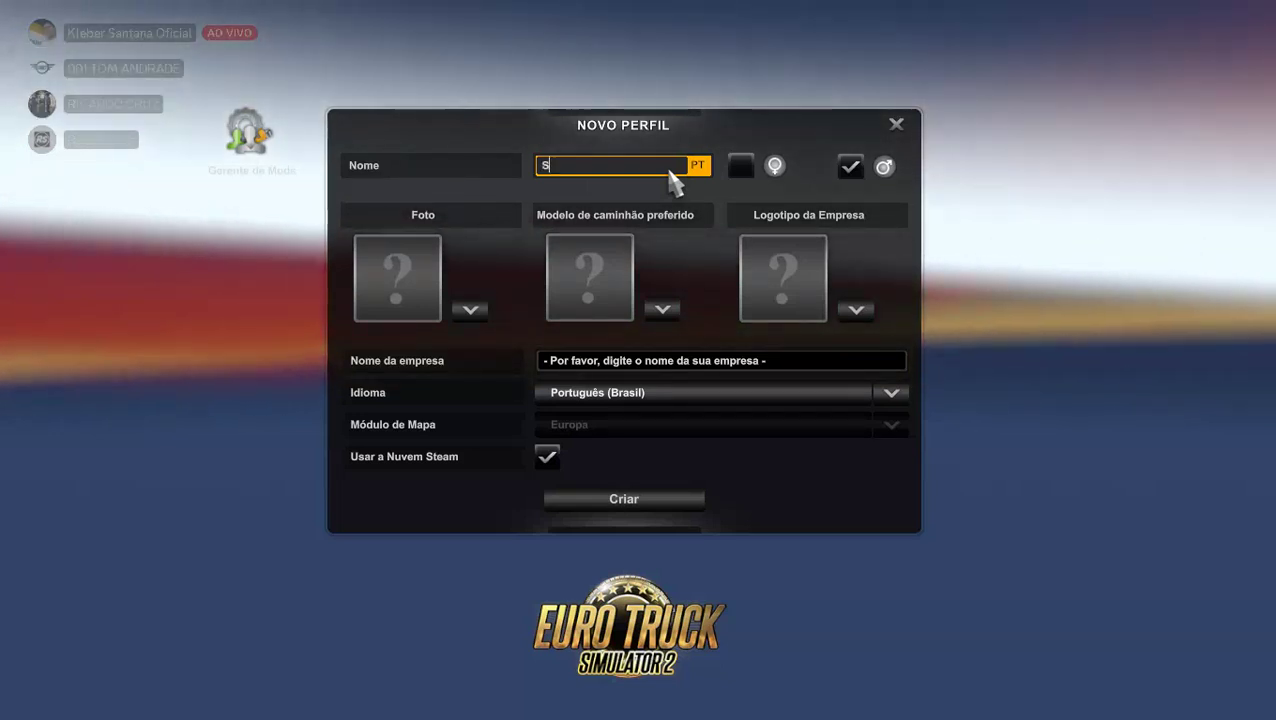
type("KIN-")
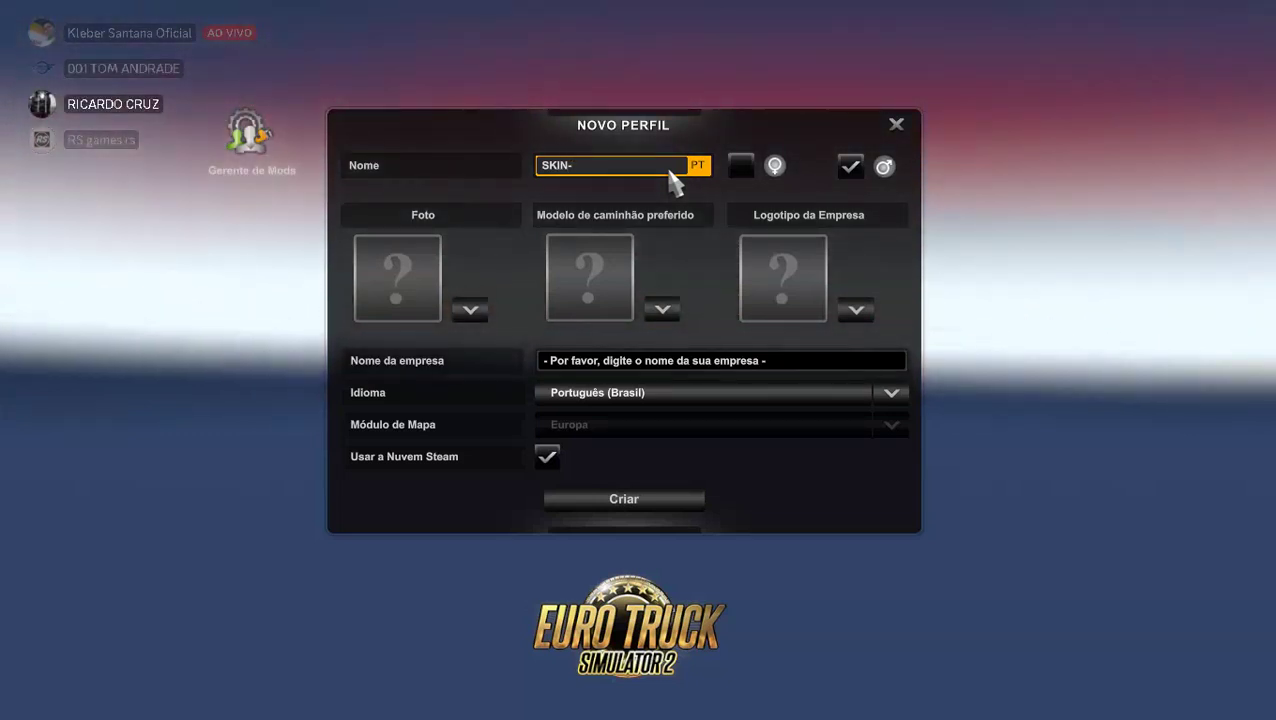
type("COMBOIPO")
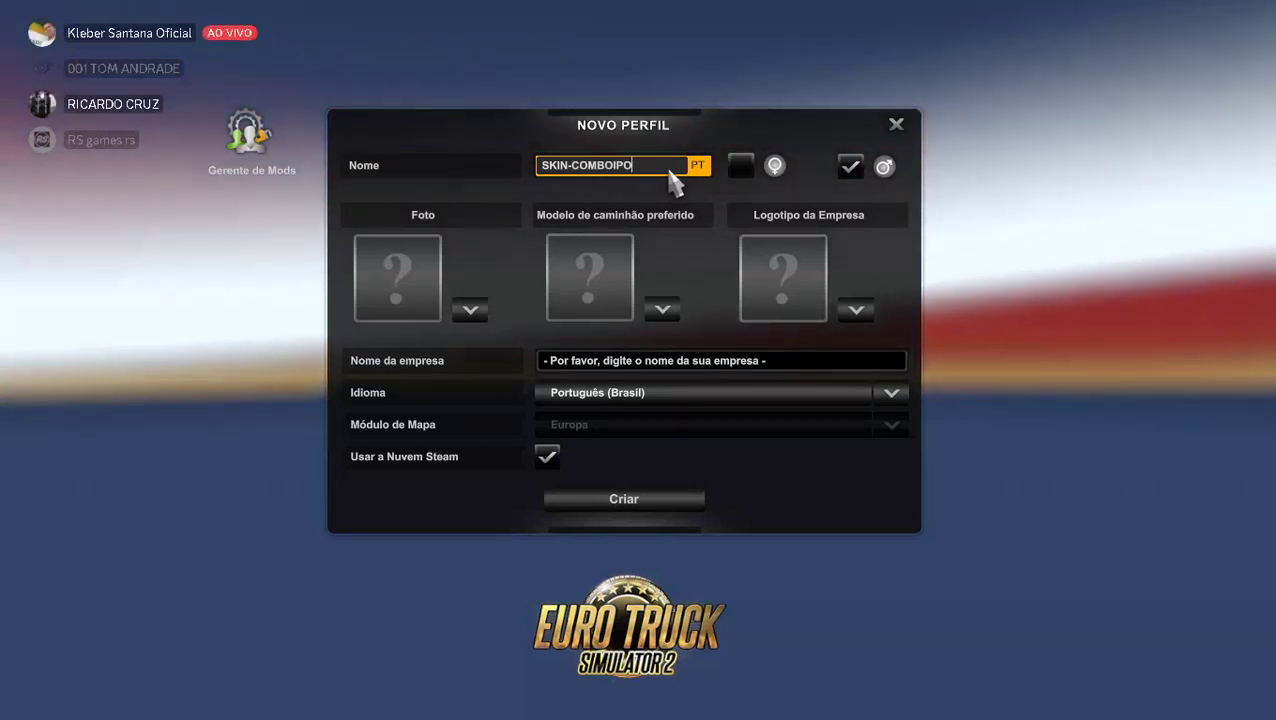
type("IO")
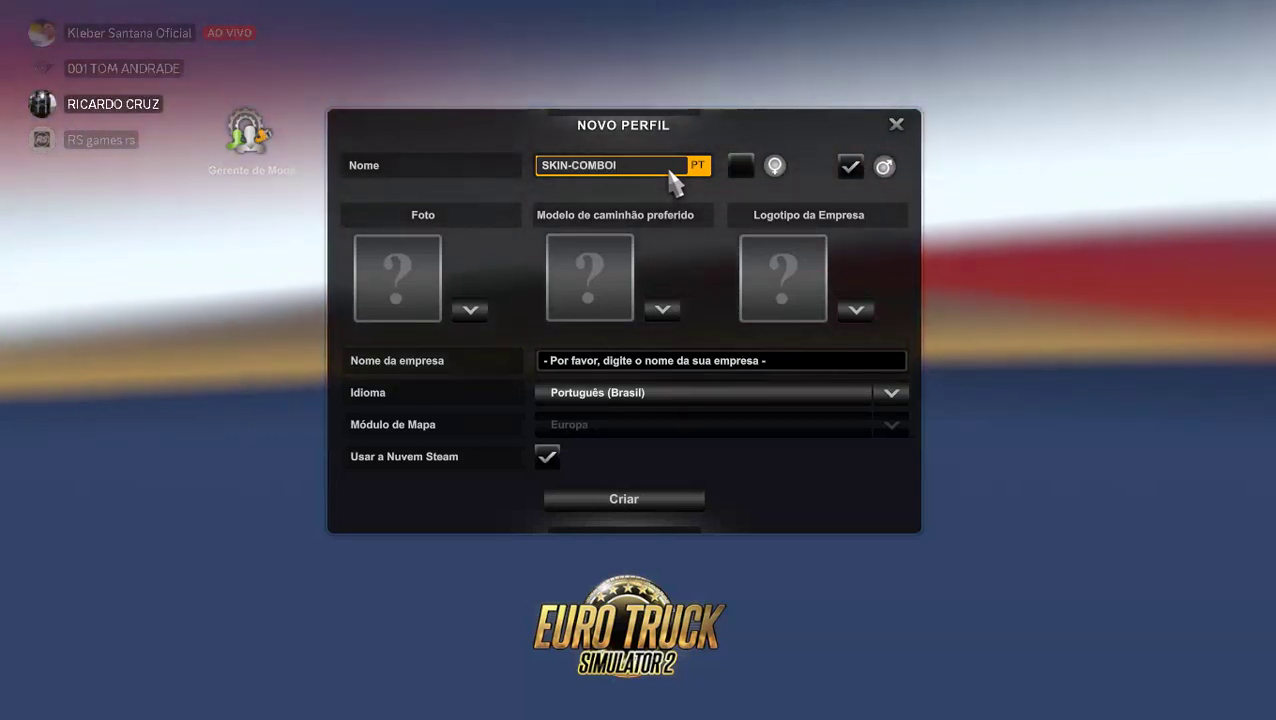
Browse the portraits, cancel the new profile unsaved, close the profile manager and quit the game.
left_click(401, 286)
scroll(484, 522, "down", 10)
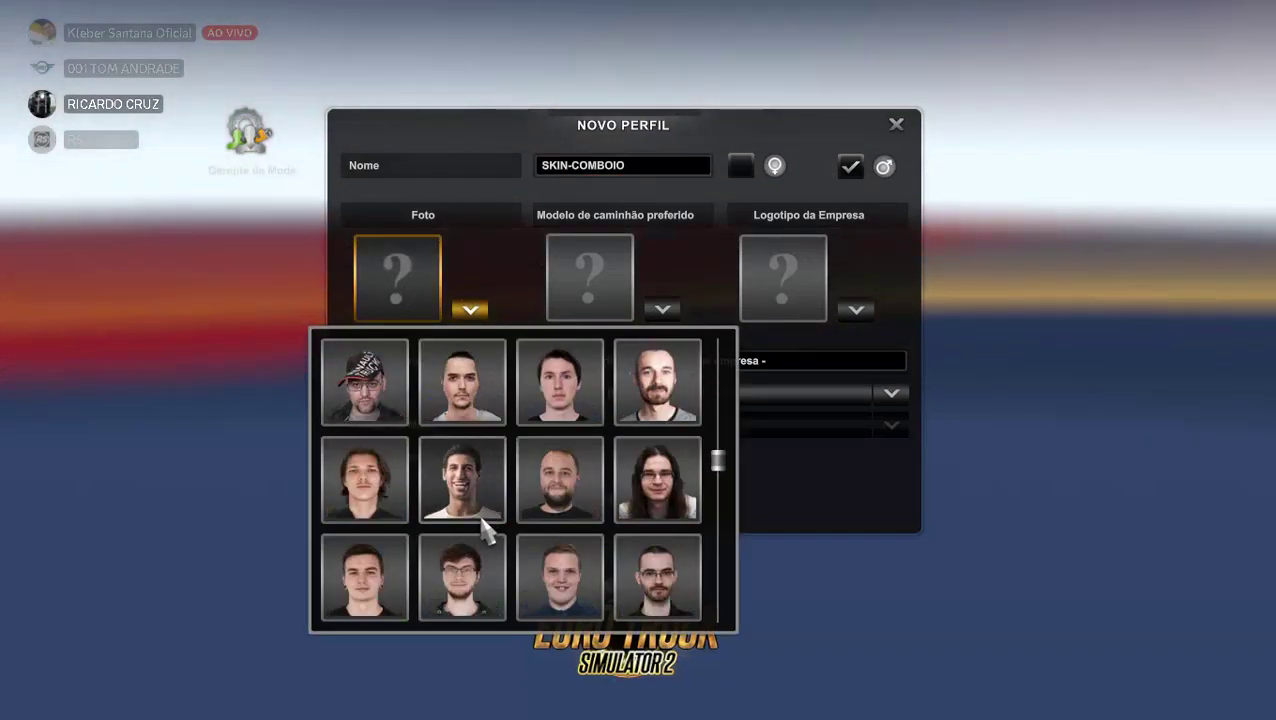
left_click(900, 130)
left_click(897, 126)
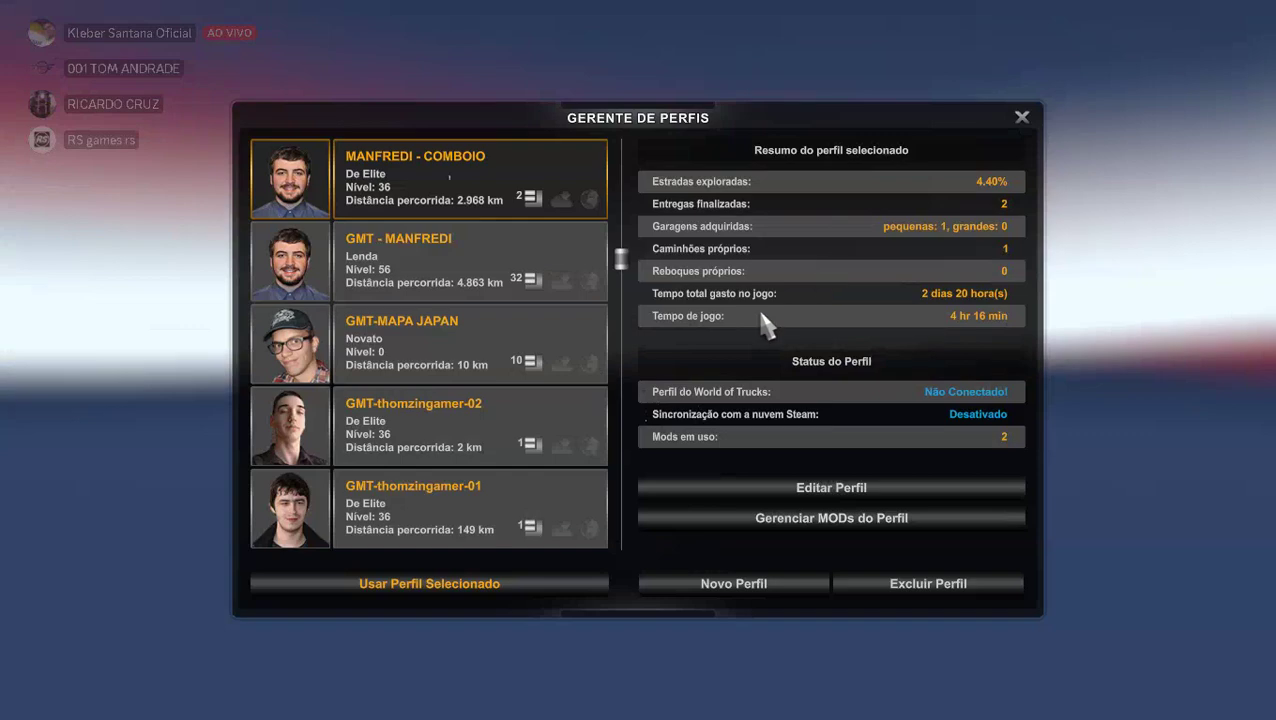
left_click(1022, 118)
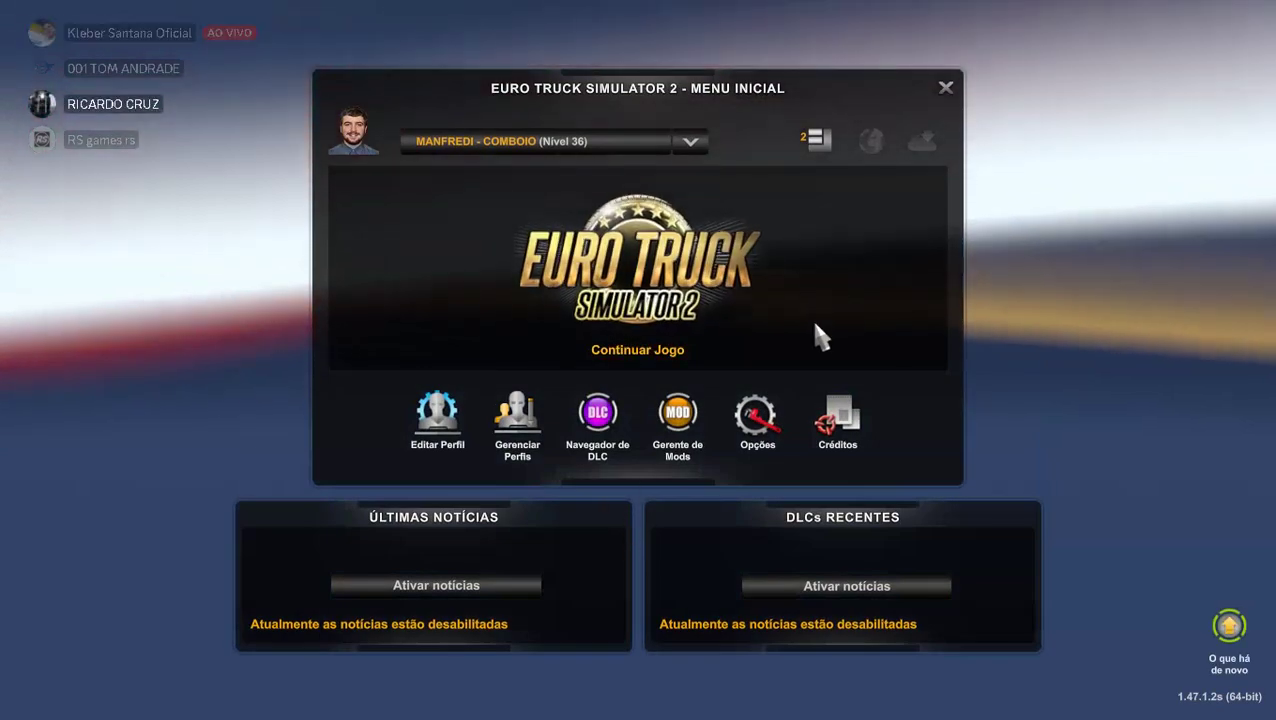
key("Escape")
left_click(592, 462)
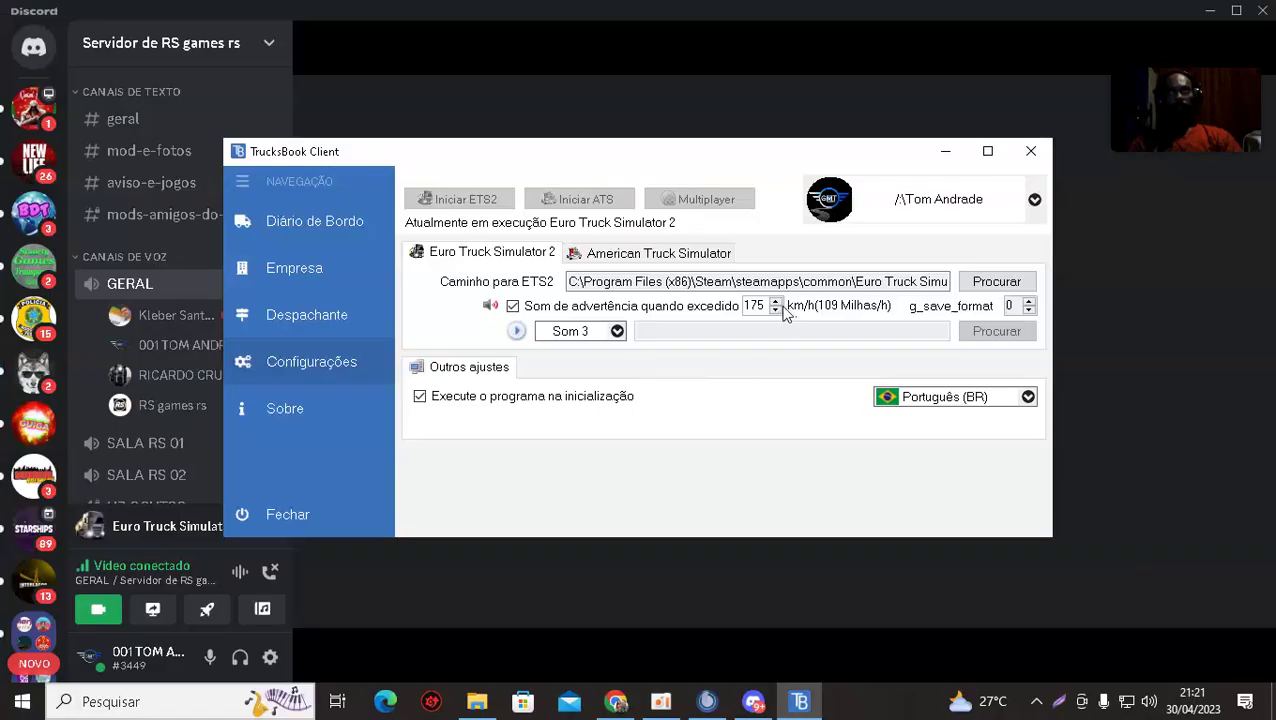
Minimize TrucksBook Client, close the ended screen share, and switch to File Explorer's Downloads folder.
left_click(945, 151)
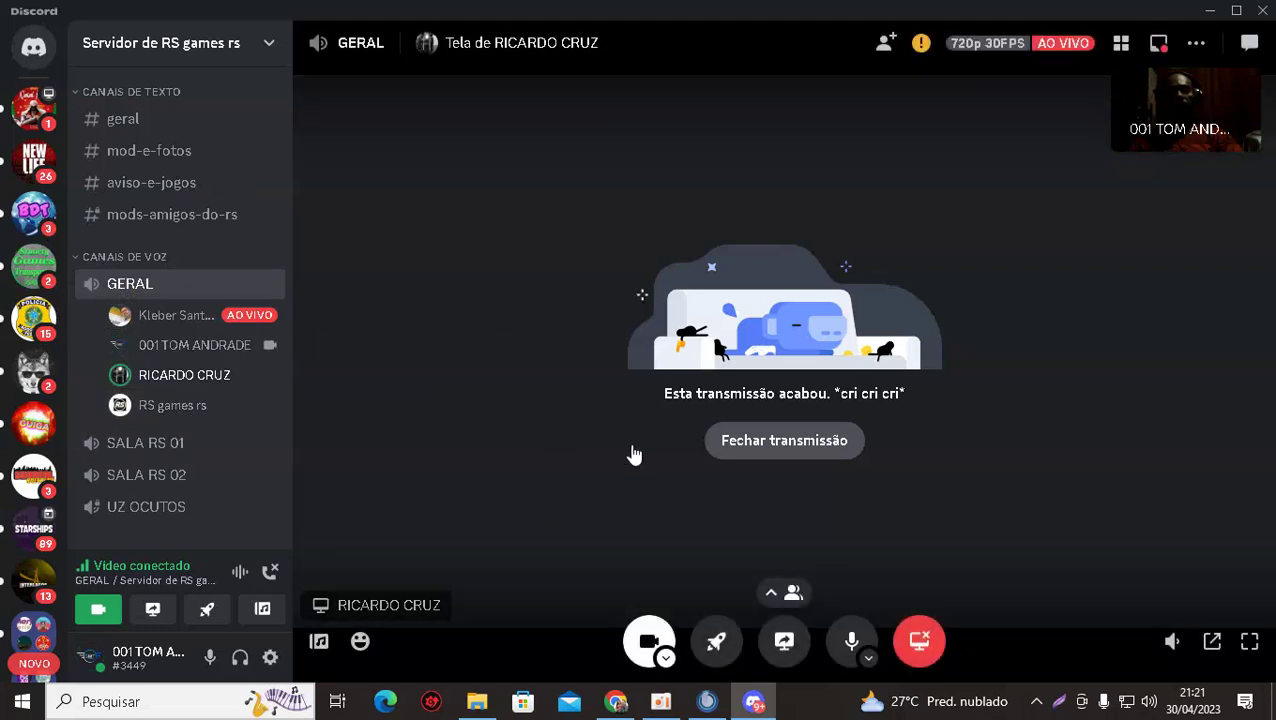
left_click(725, 450)
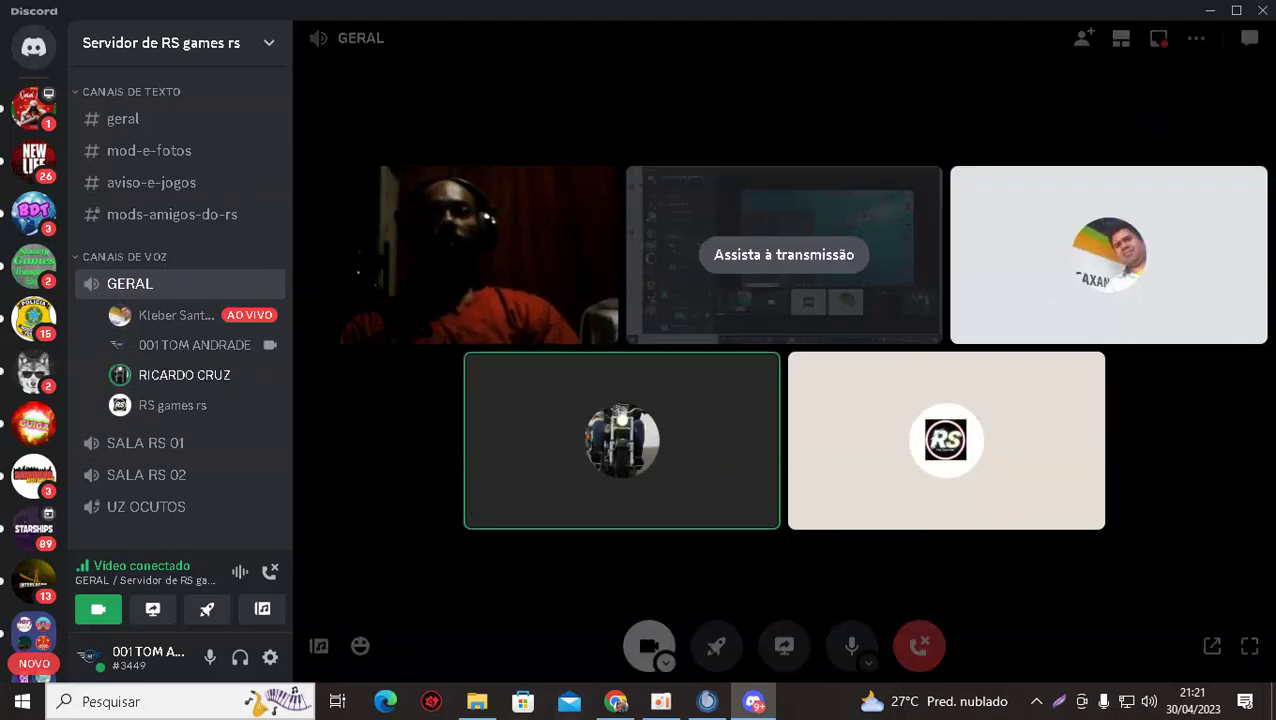
left_click(477, 702)
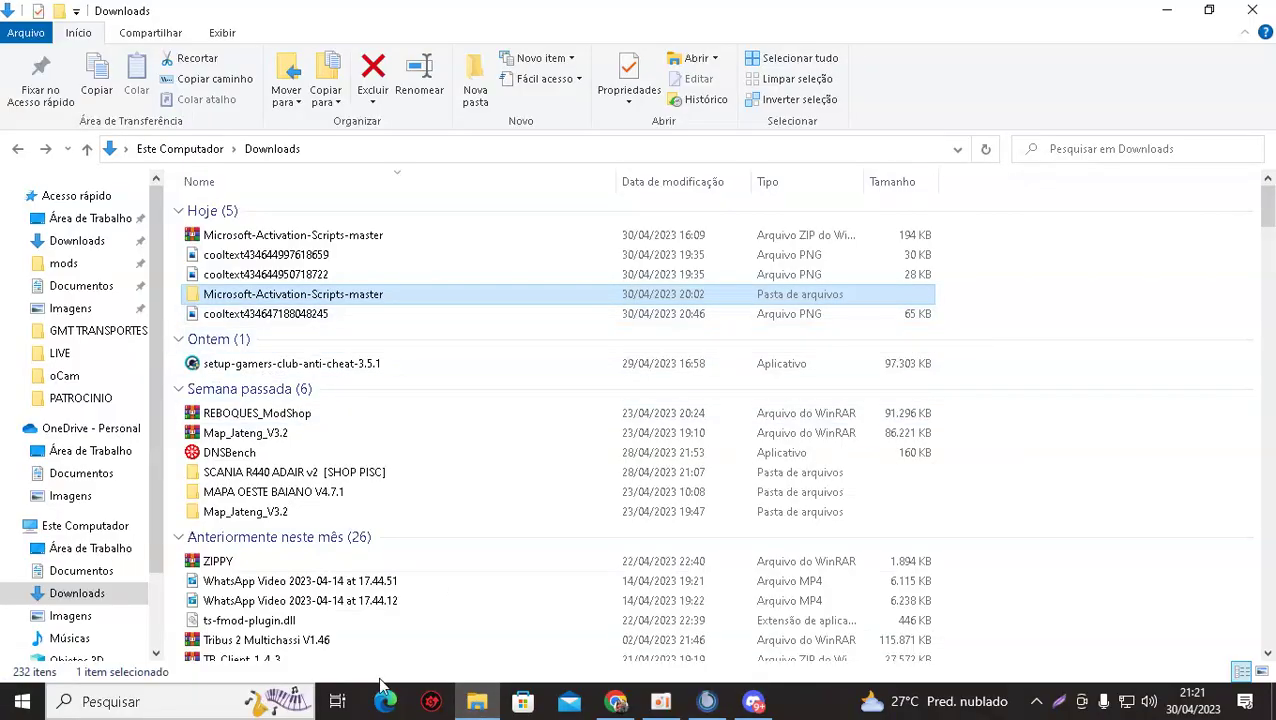
Switch to Chrome, go to the Google home page via its bookmark, and open Gmail.
mouse_move(487, 709)
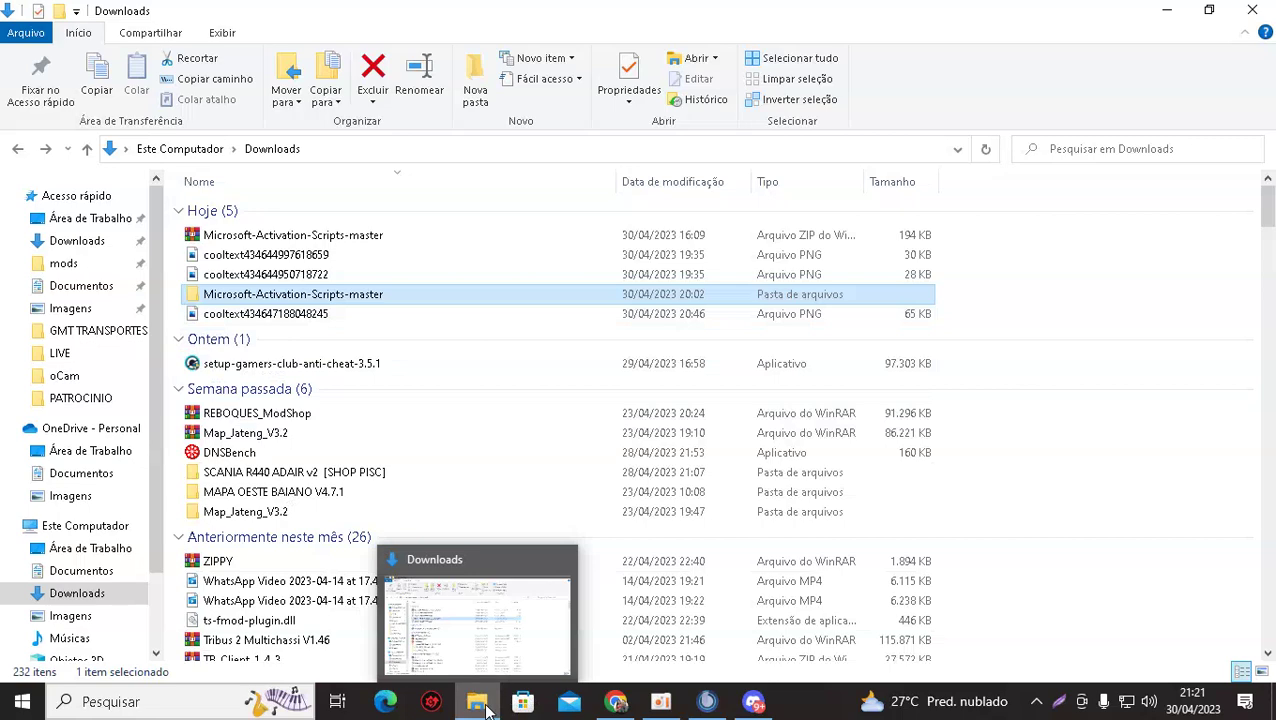
left_click(615, 702)
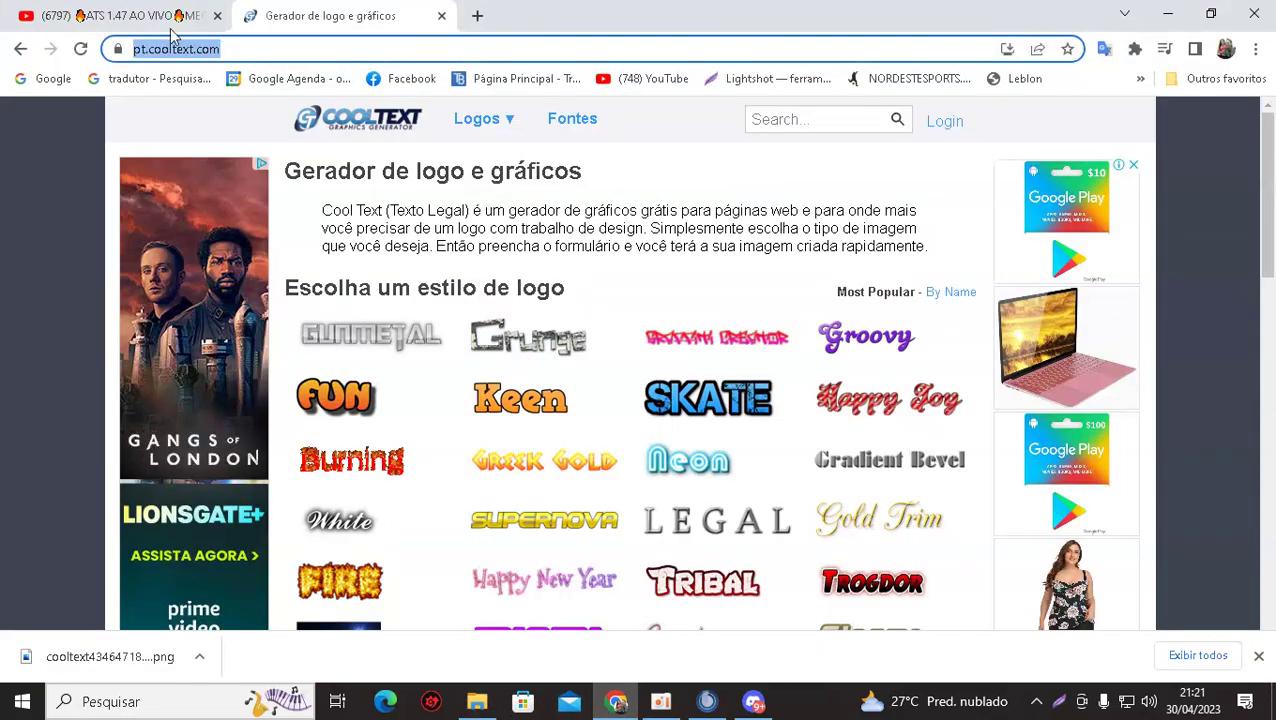
left_click(52, 78)
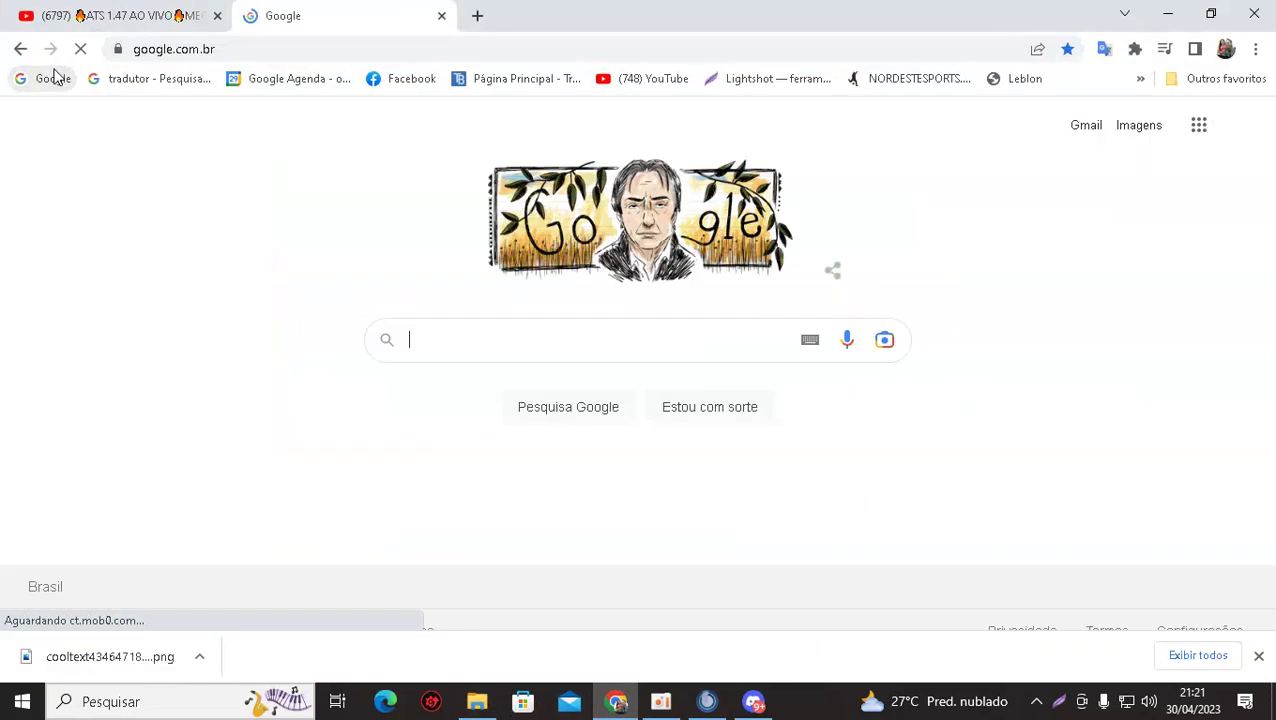
left_click(1087, 128)
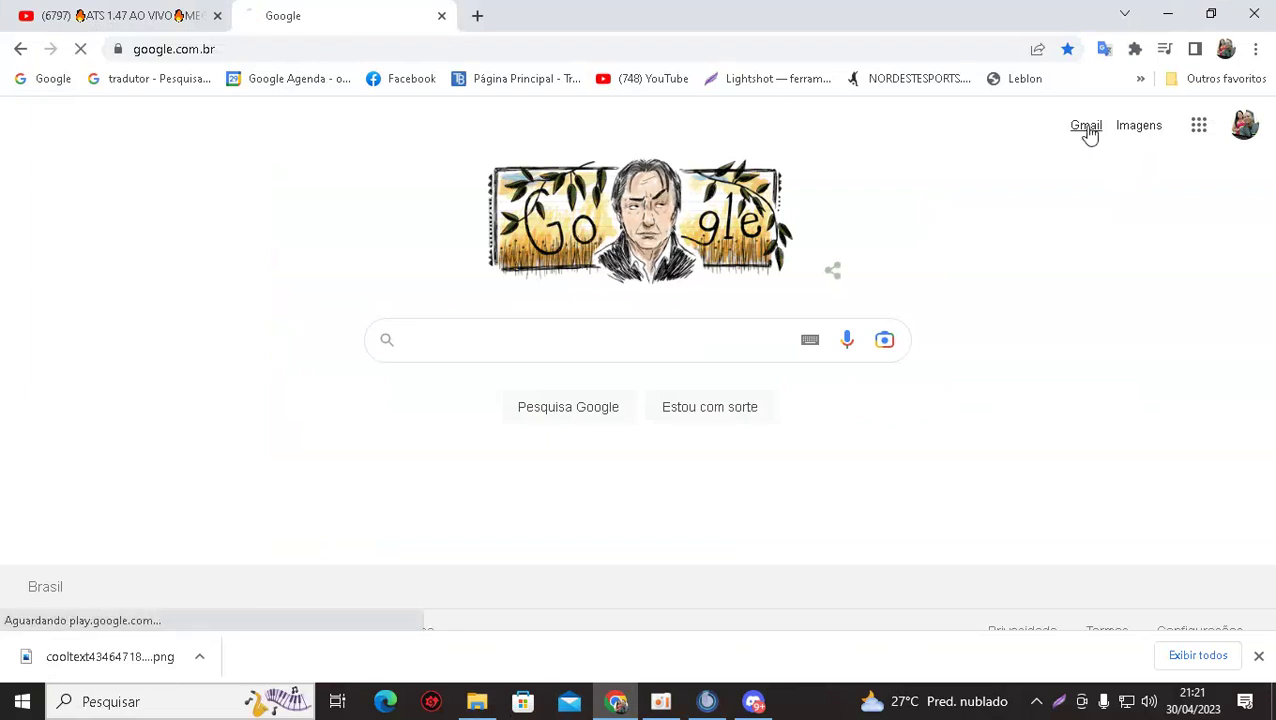
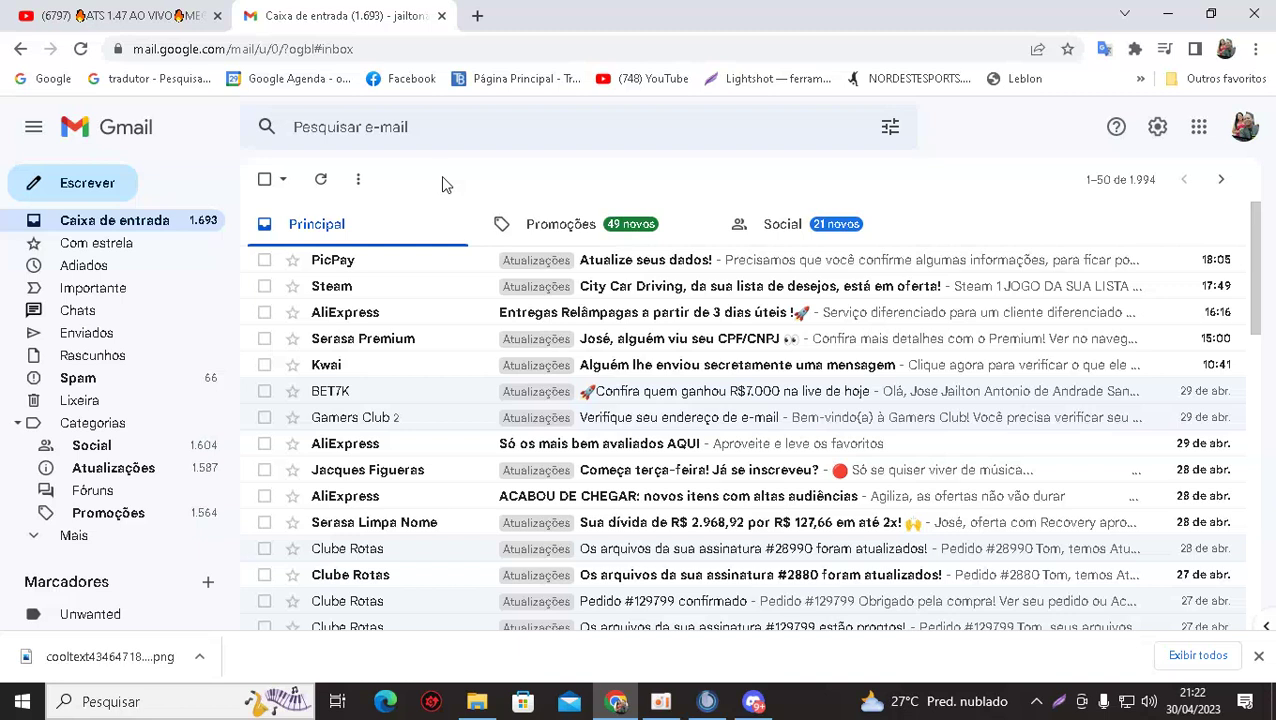
Open the Clube Rotas file-update email and follow 'Acessar página para download' to the download page.
left_click(349, 556)
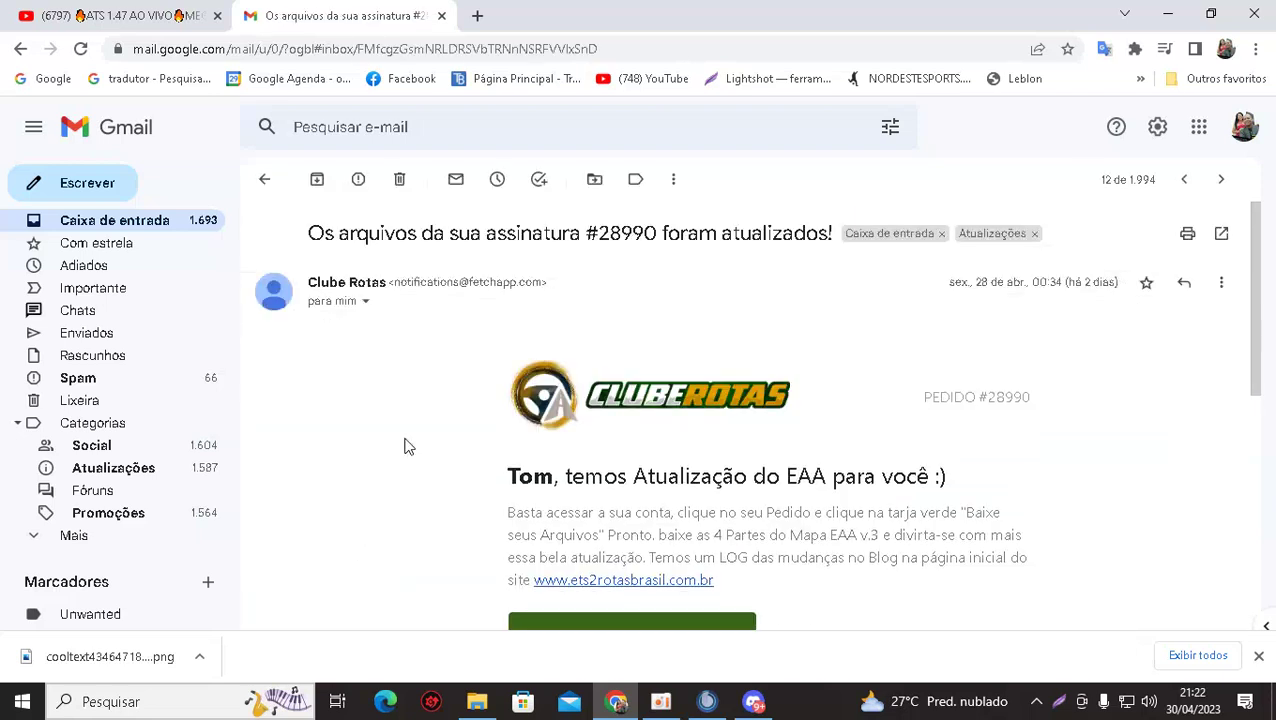
scroll(407, 447, "down", 3)
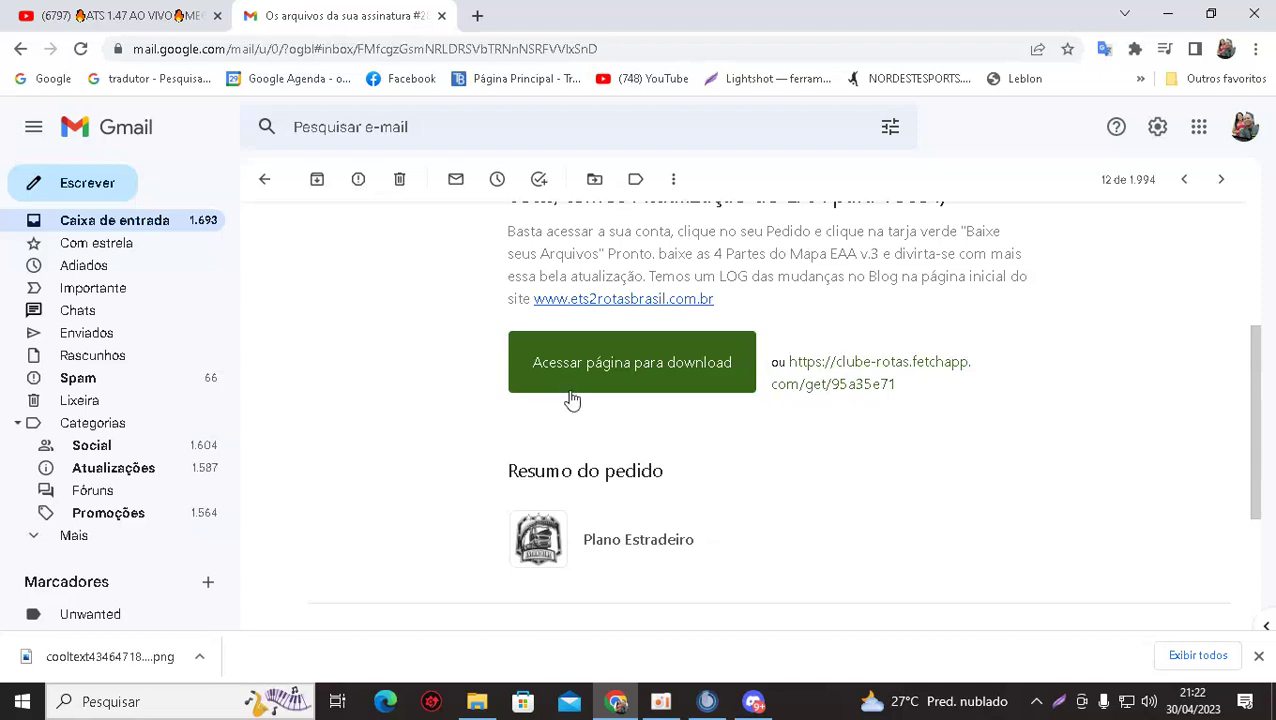
left_click(621, 370)
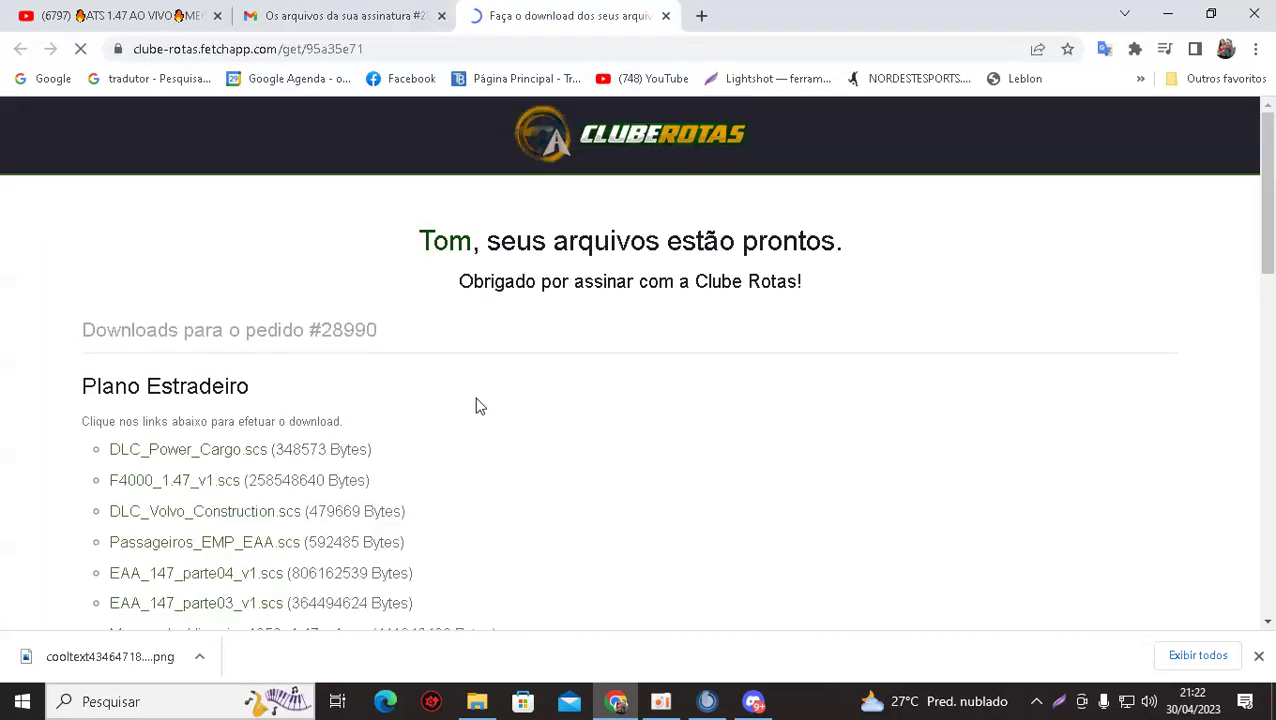
Download F4000_1.47_v1.scs, Passageiros_EMP_EAA.scs, EAA_147_parte04_v1.scs and EAA_147_parte03_v1.scs.
scroll(412, 360, "down", 3)
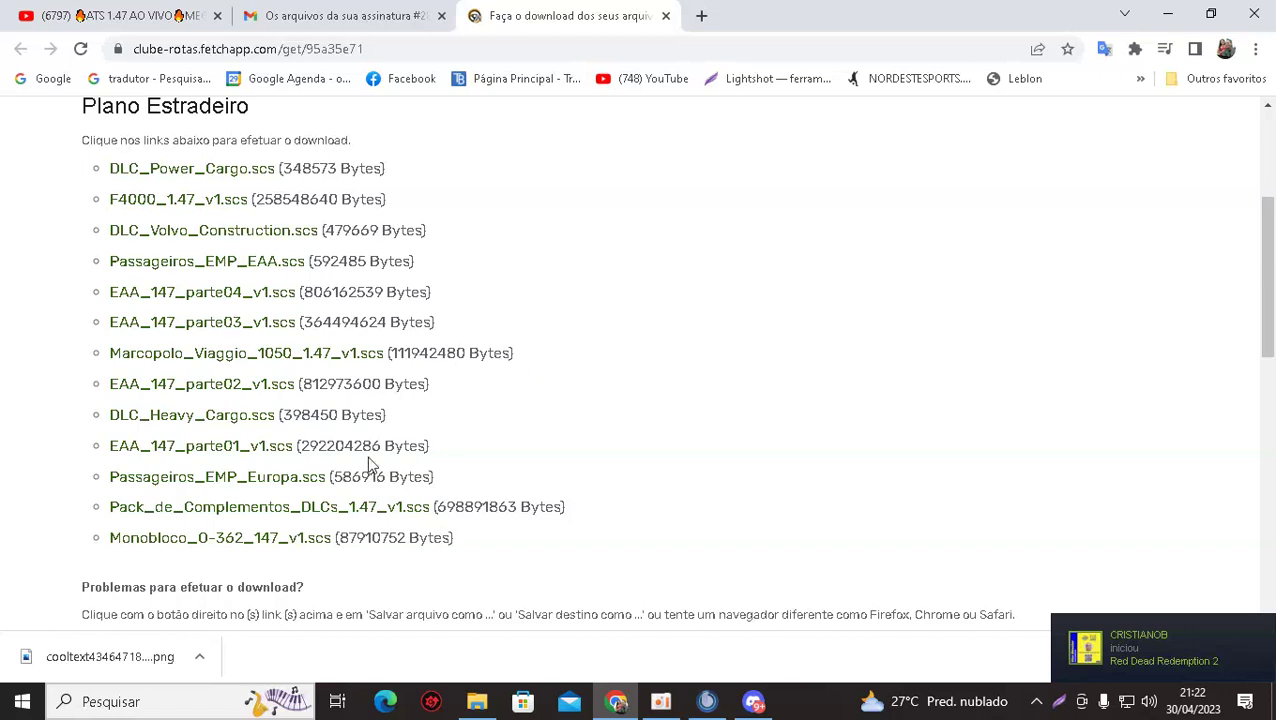
scroll(58, 473, "up", 1)
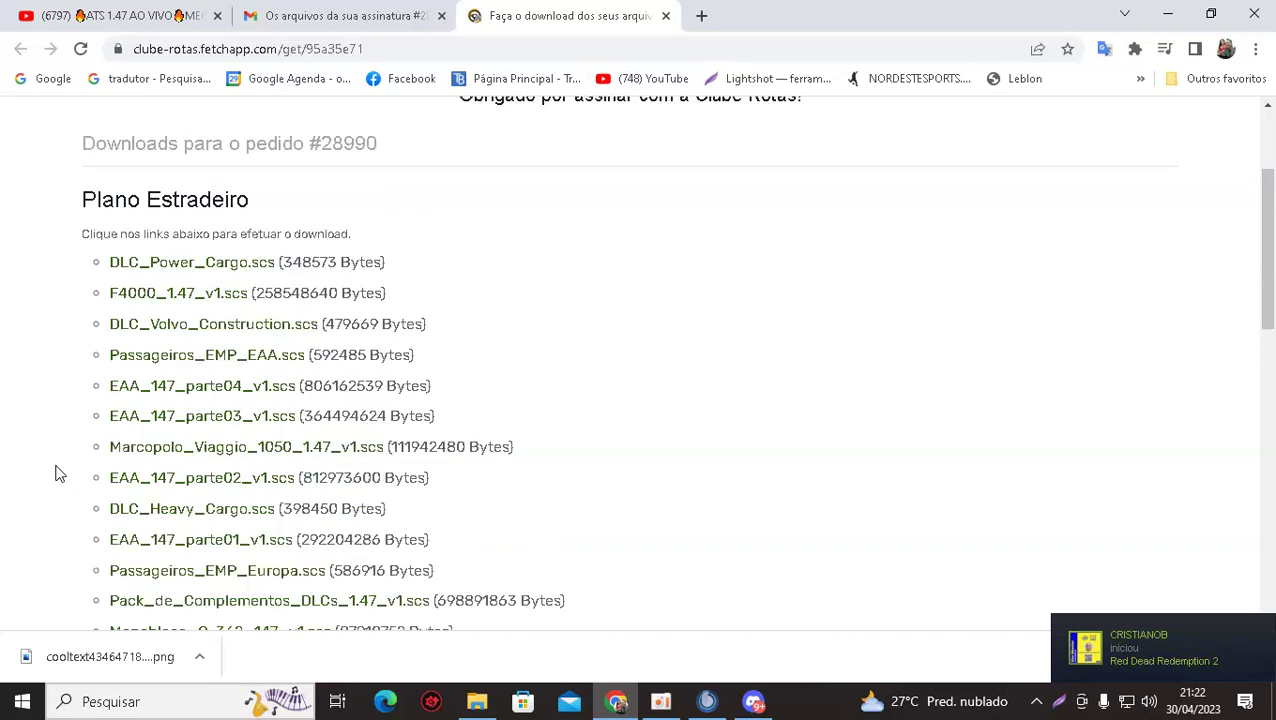
scroll(58, 473, "down", 2)
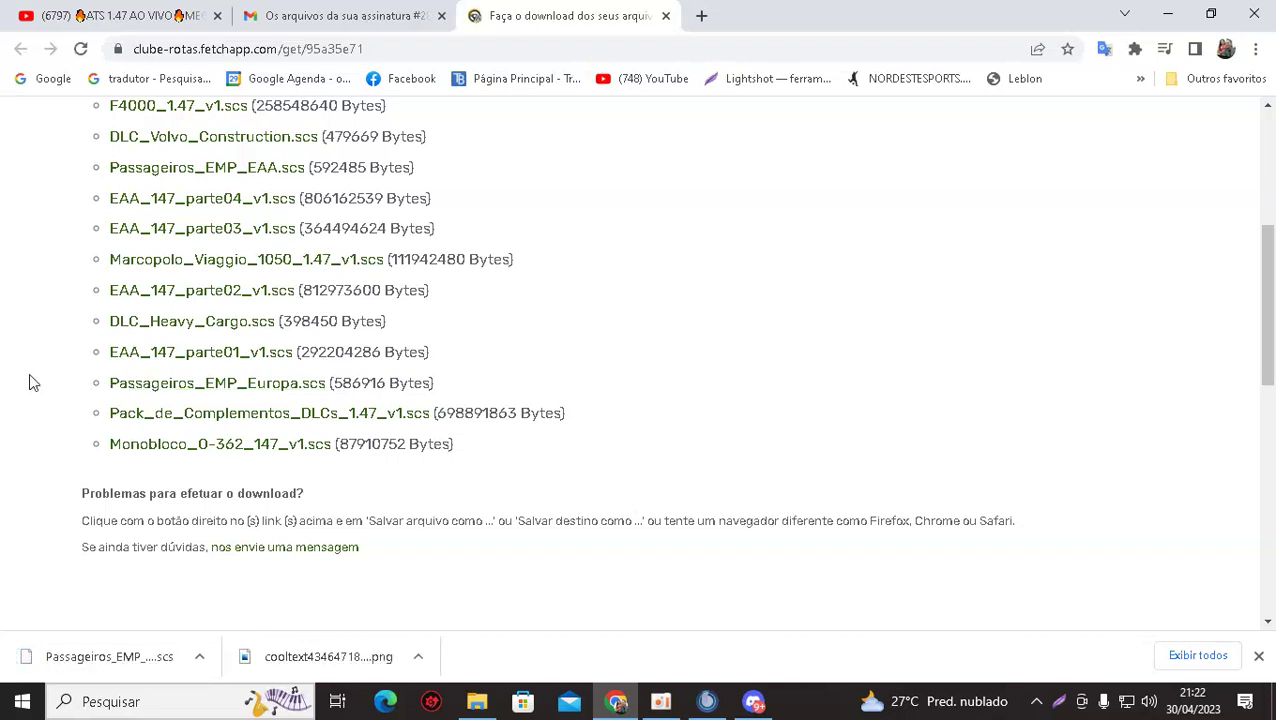
scroll(45, 355, "up", 2)
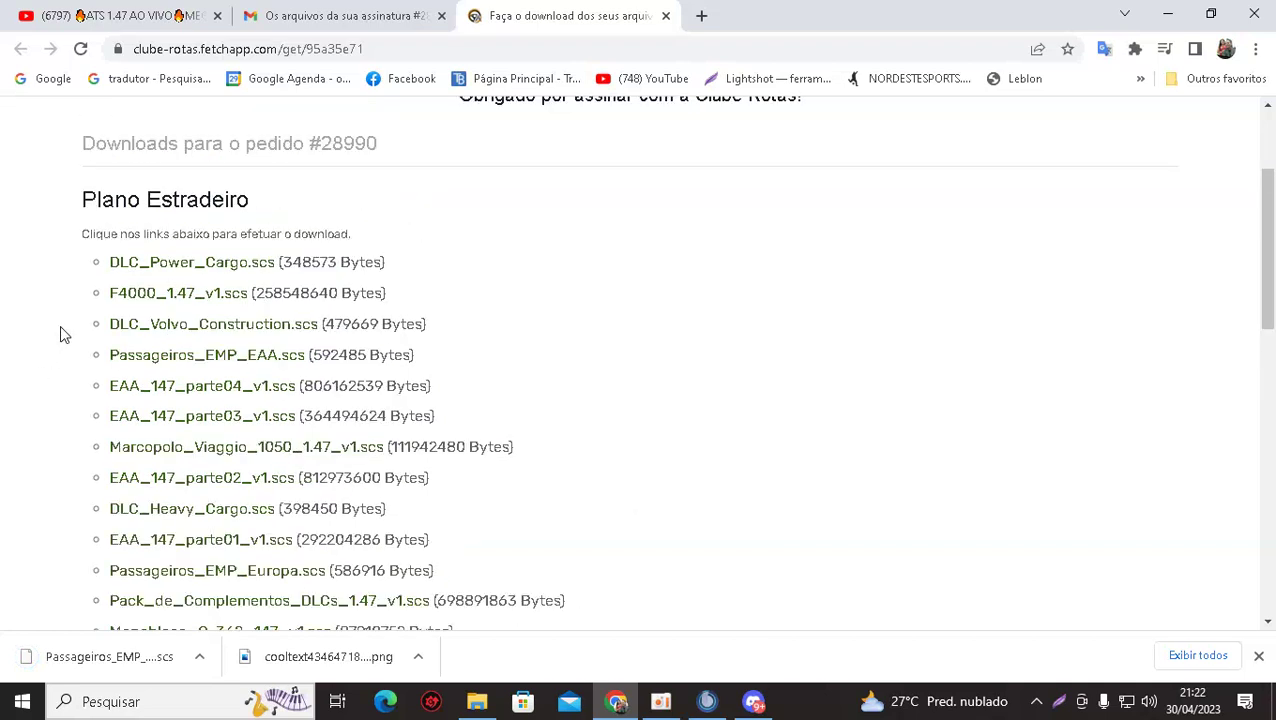
left_click(135, 300)
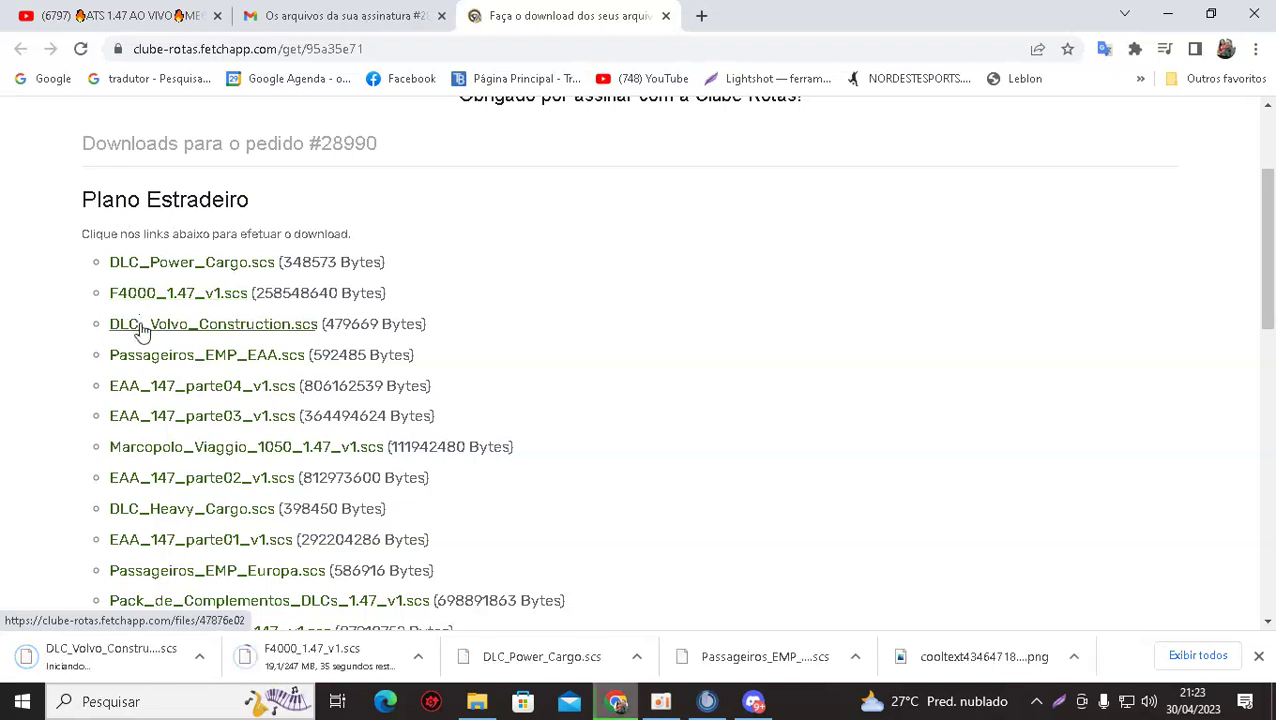
left_click(147, 368)
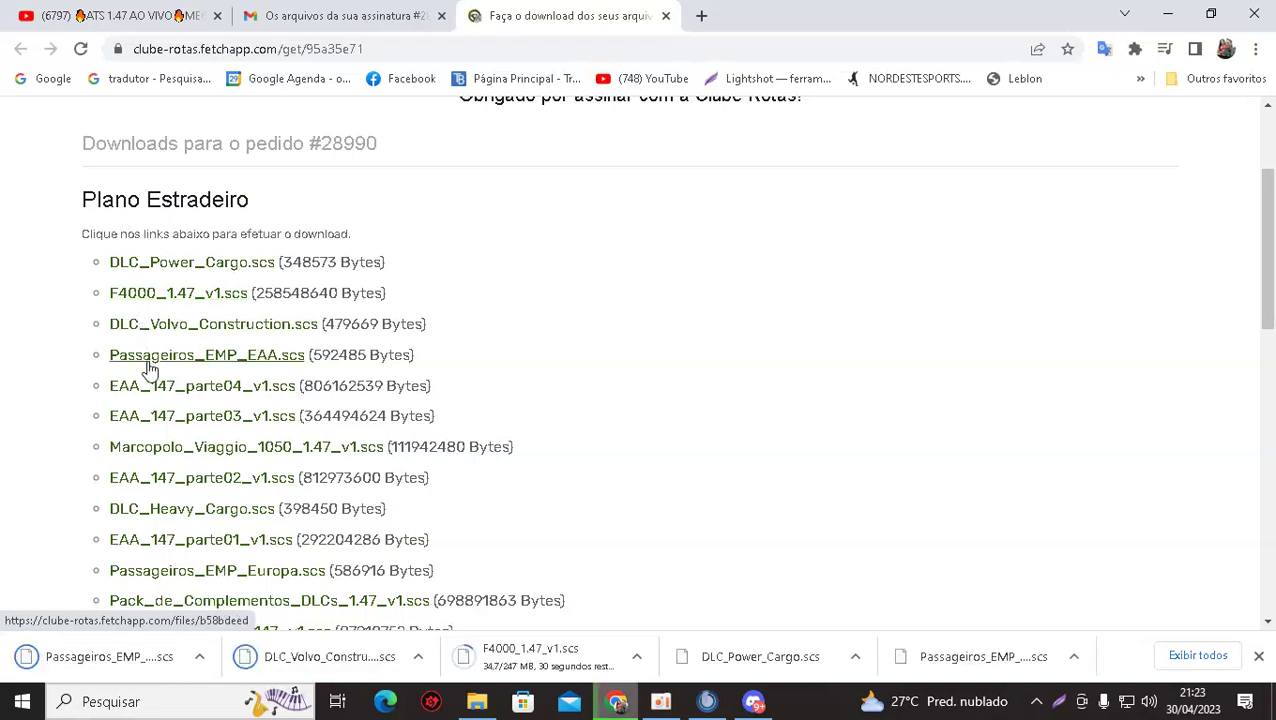
left_click(160, 400)
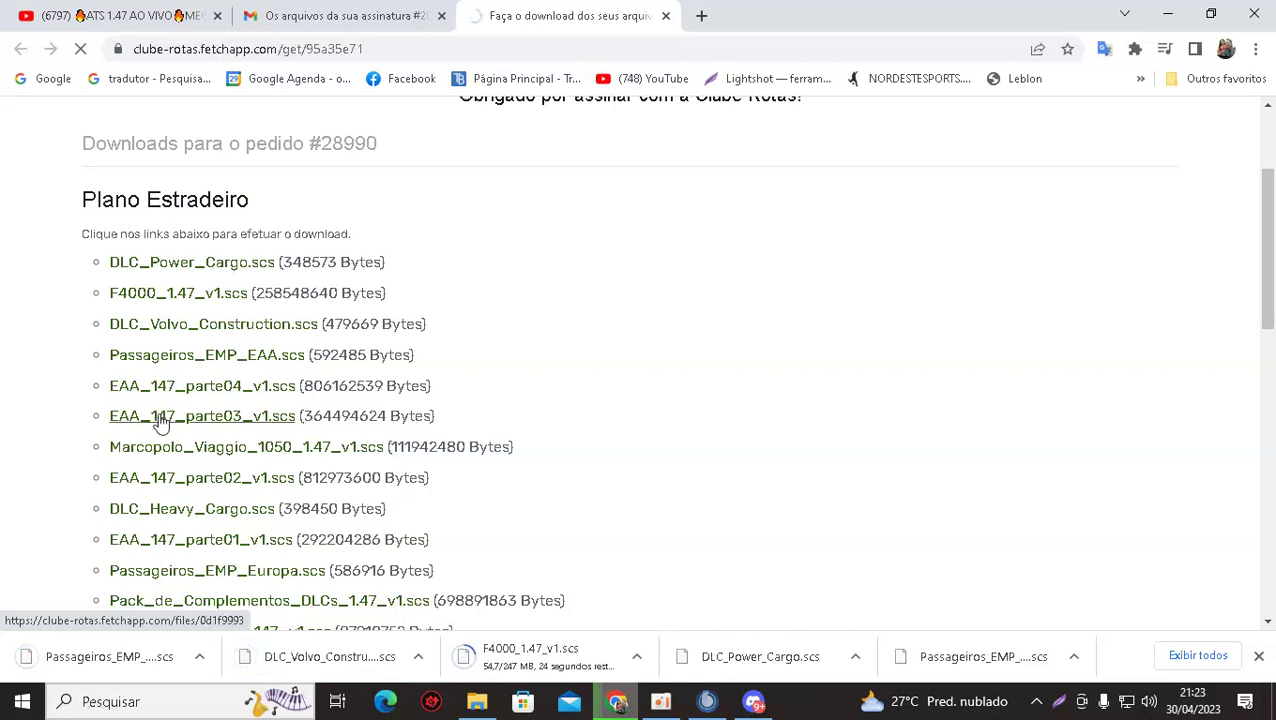
left_click(163, 422)
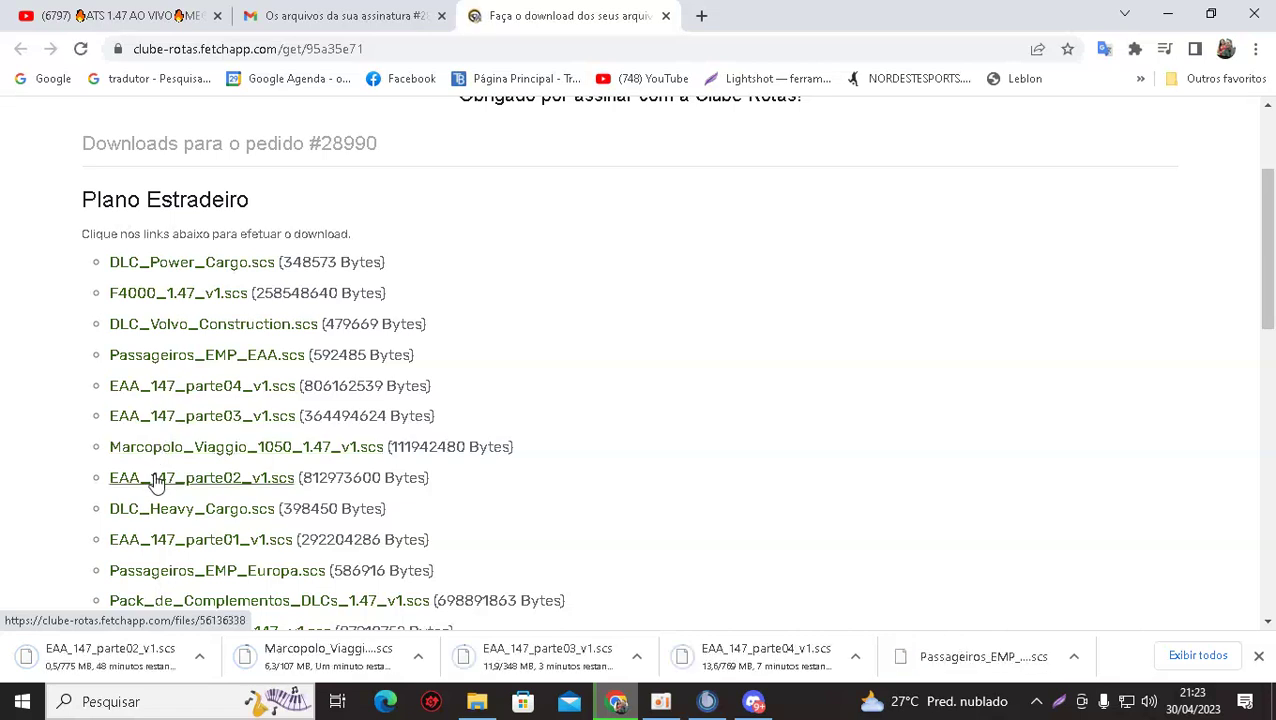
Start the DLC_Heavy_Cargo.scs download and scroll down to the remaining file links.
left_click(164, 518)
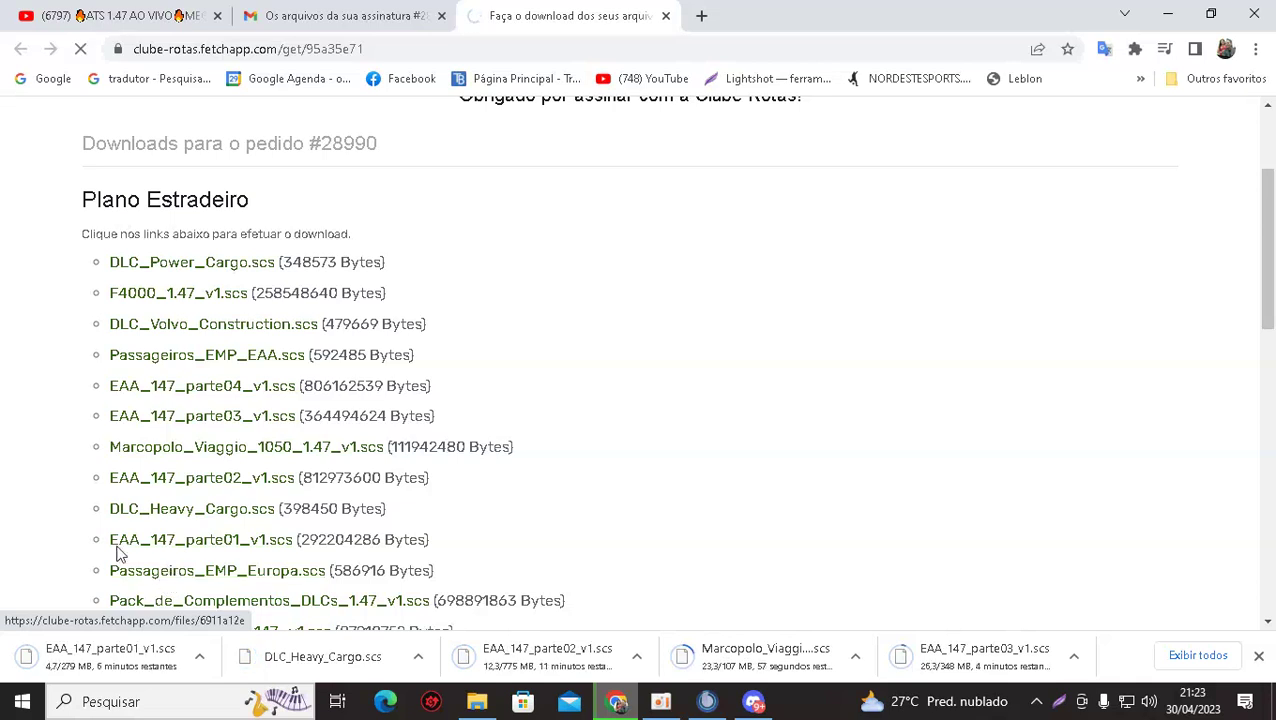
scroll(64, 493, "down", 1)
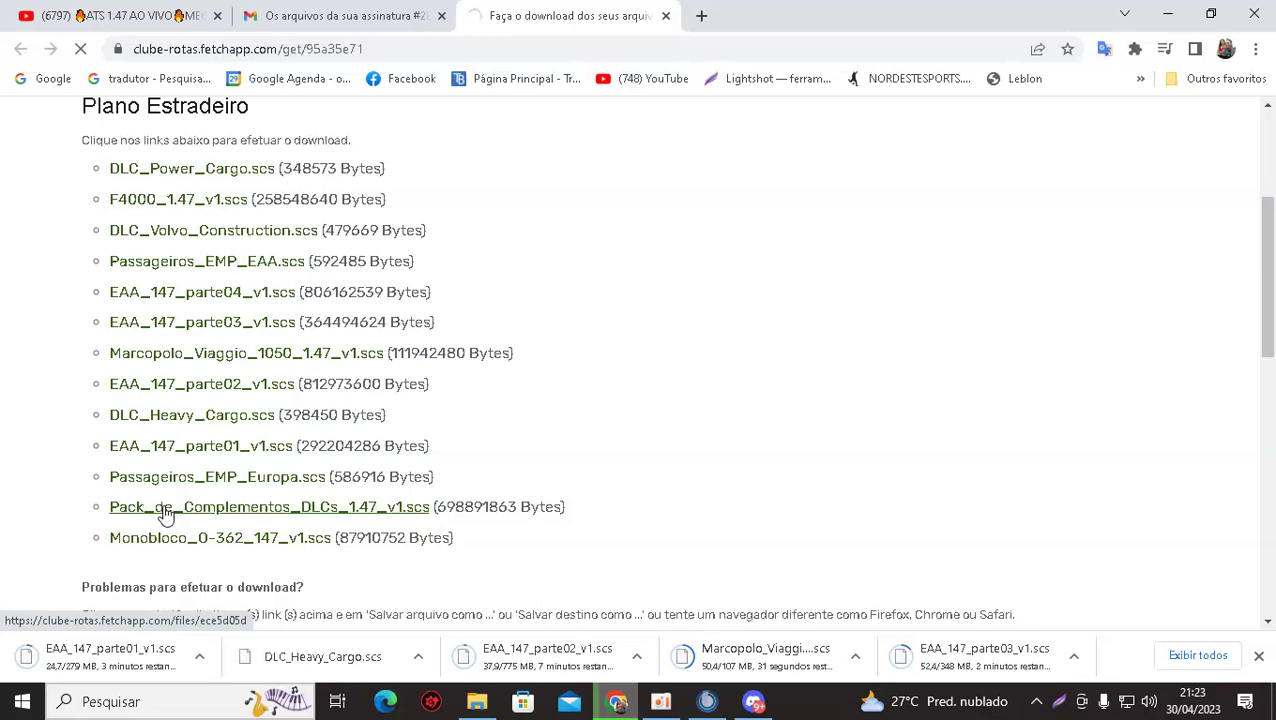
scroll(186, 508, "down", 4)
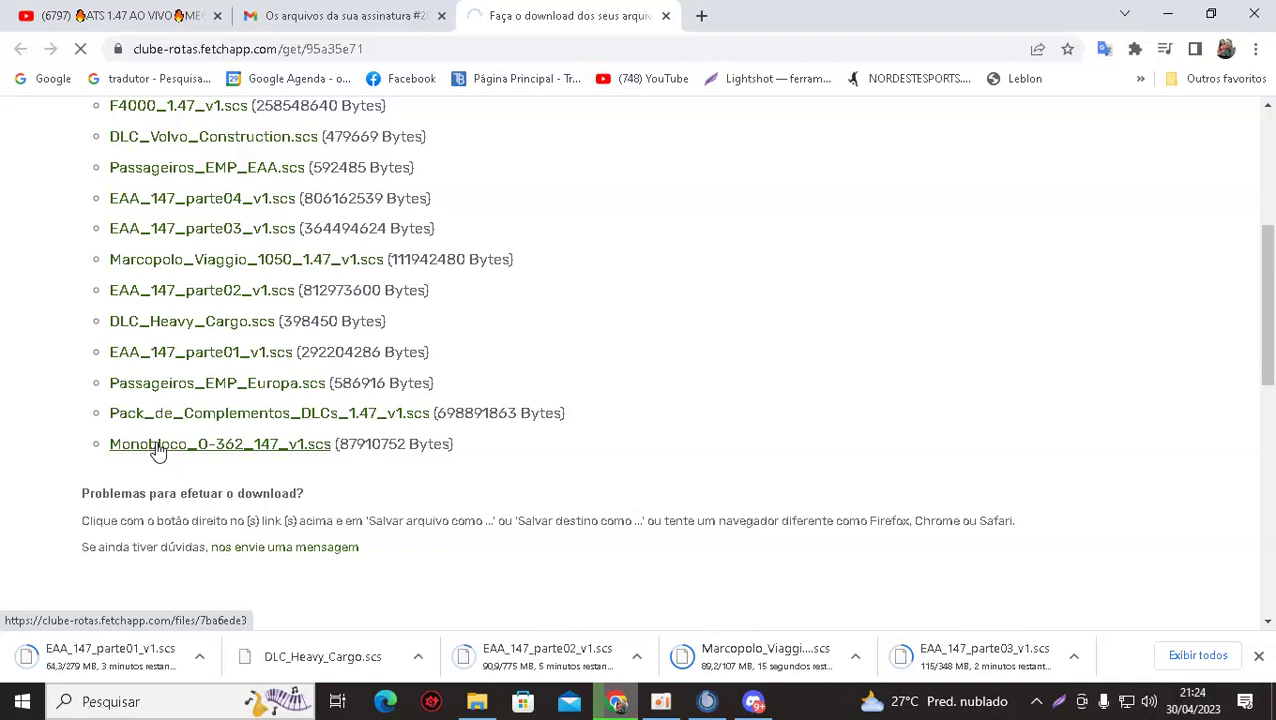
Inspect the Monobloco link's context menu twice, then switch to File Explorer.
right_click(157, 451)
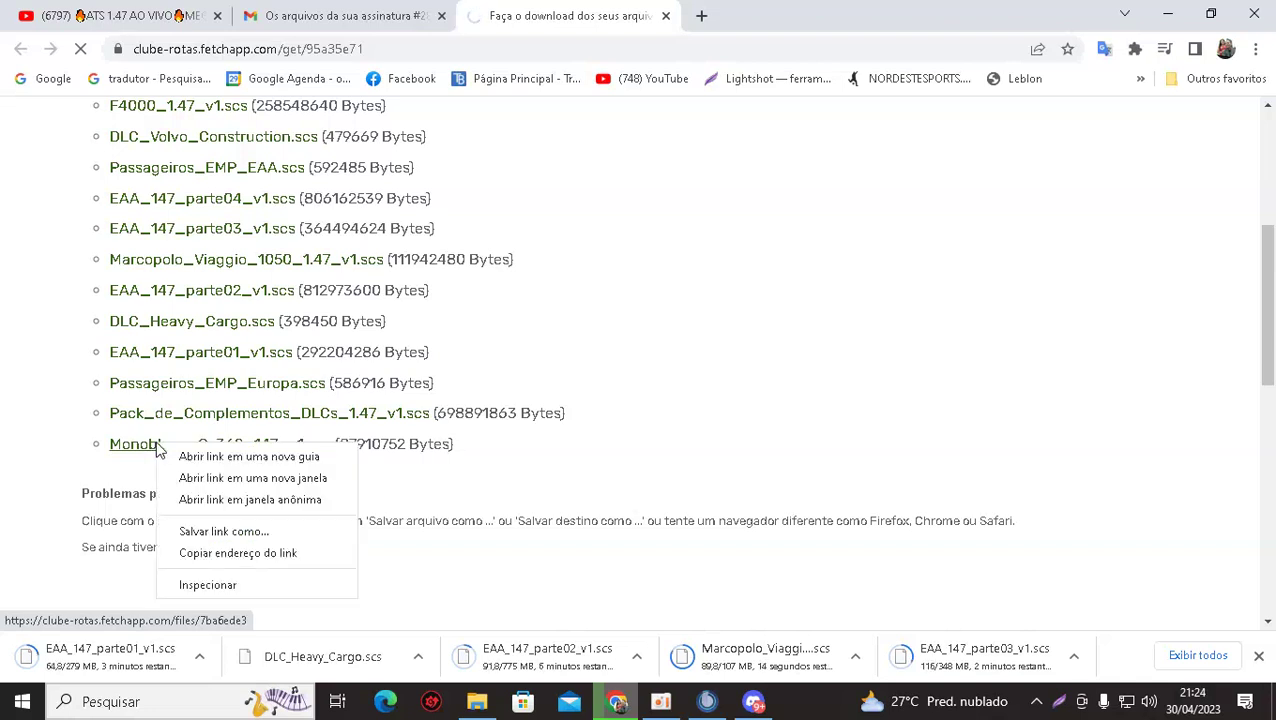
left_click(17, 465)
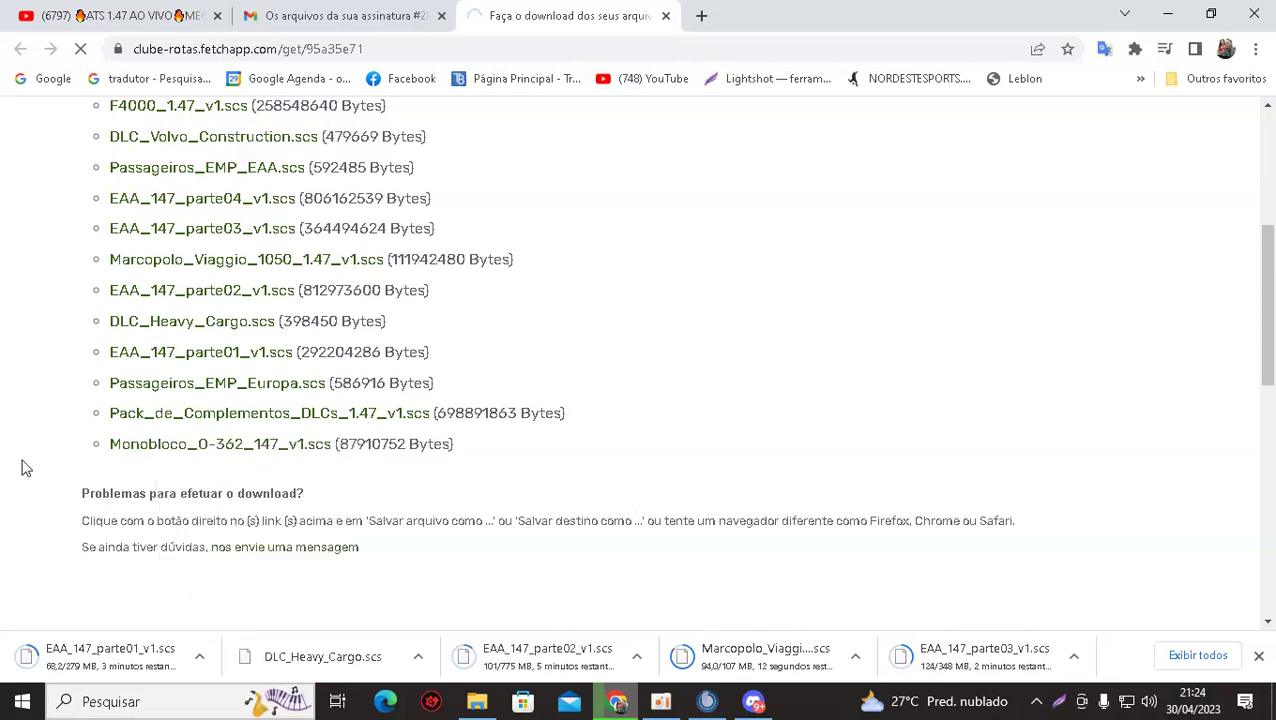
right_click(152, 451)
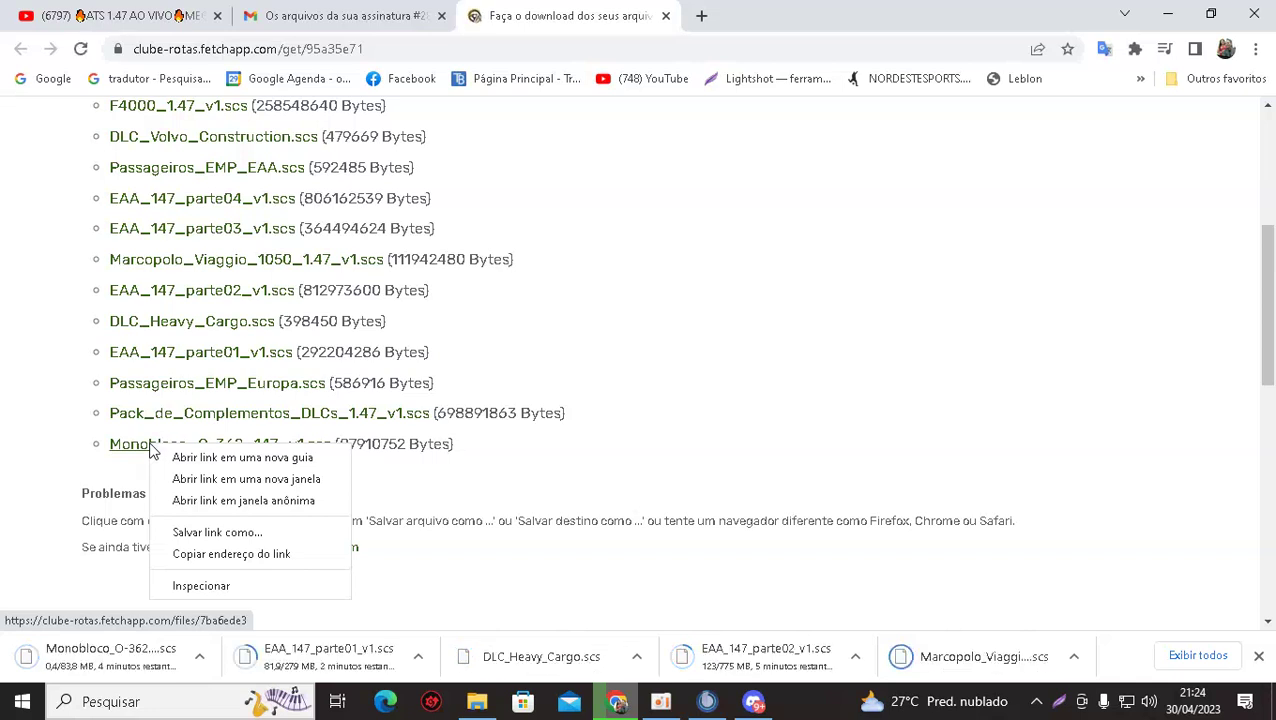
left_click(32, 456)
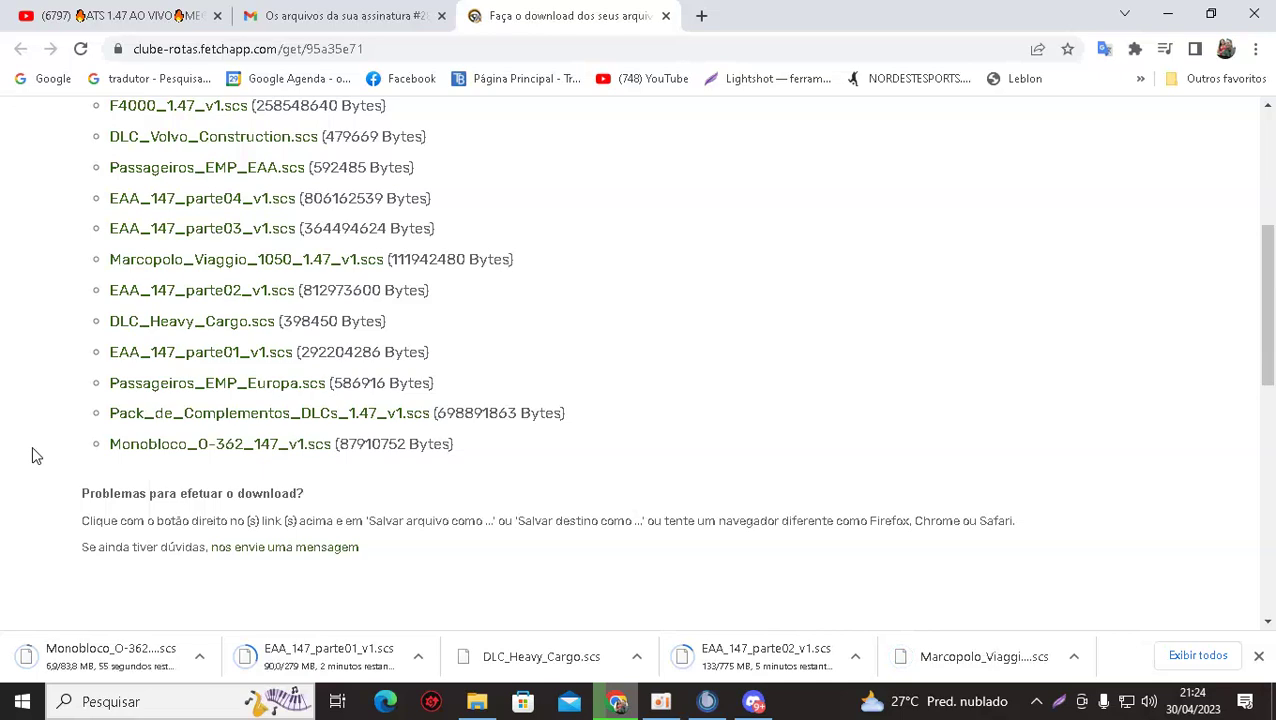
left_click(477, 701)
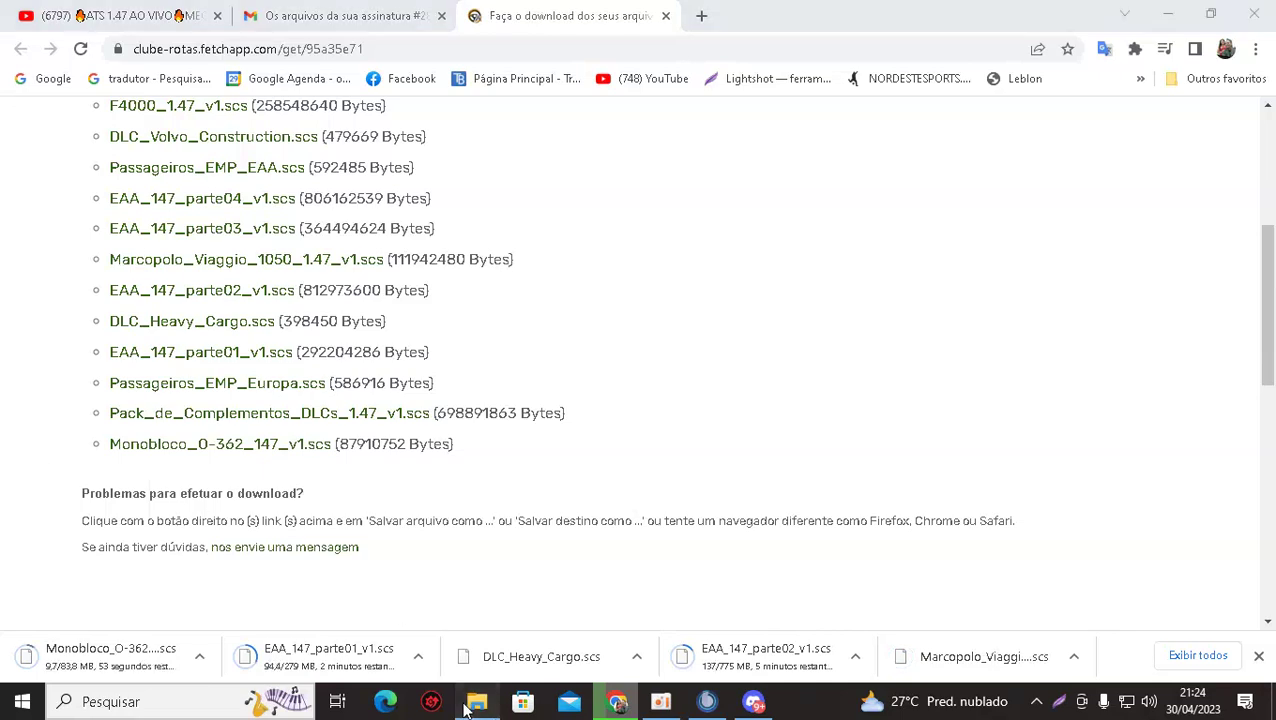
Cut the two Passageiros_EMP files from the Downloads folder.
left_click(99, 248)
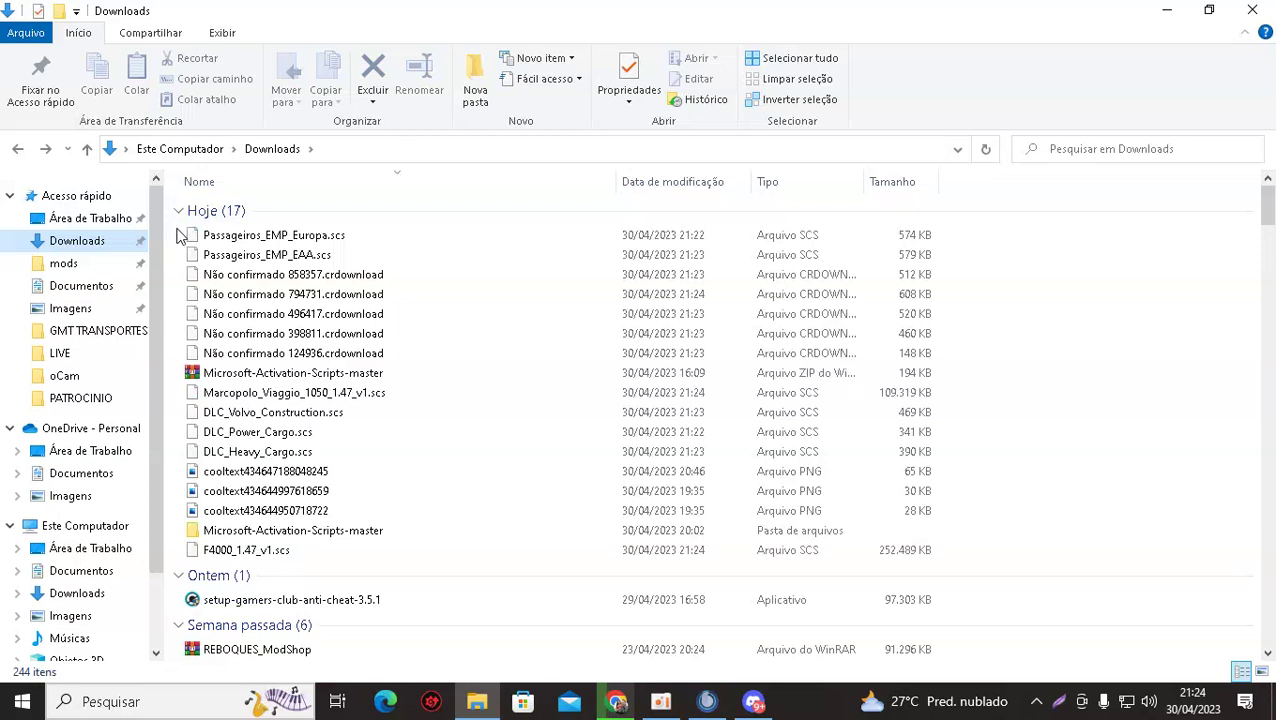
left_click_drag(177, 226, 218, 258)
right_click(217, 246)
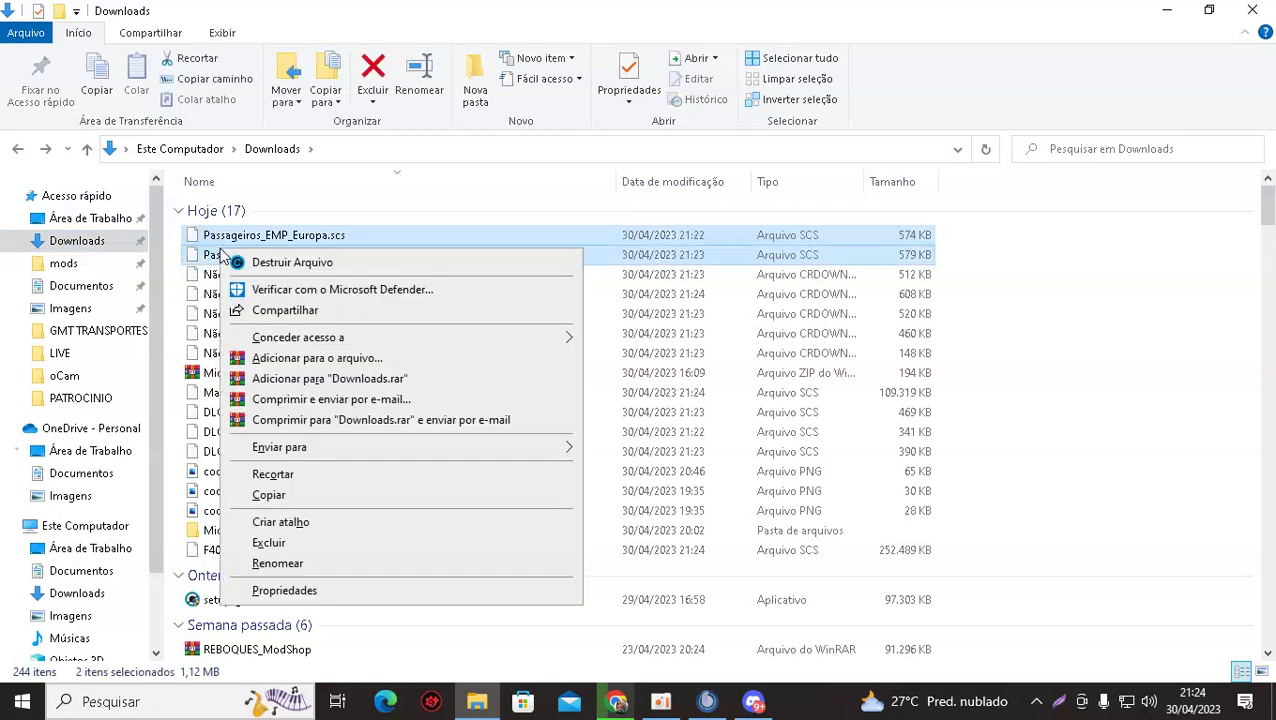
left_click(284, 474)
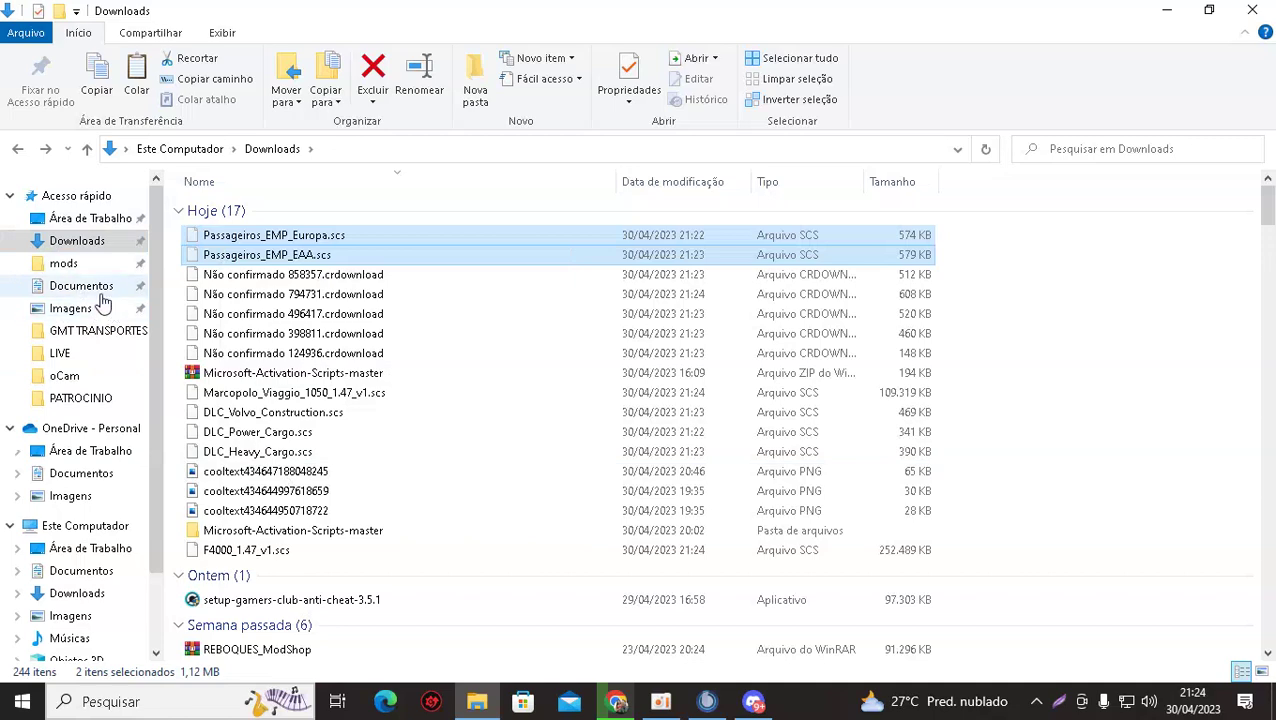
Paste them into Documentos > Euro Truck Simulator 2 > mod, choosing Substituir for the older copies.
left_click(92, 288)
double_click(238, 486)
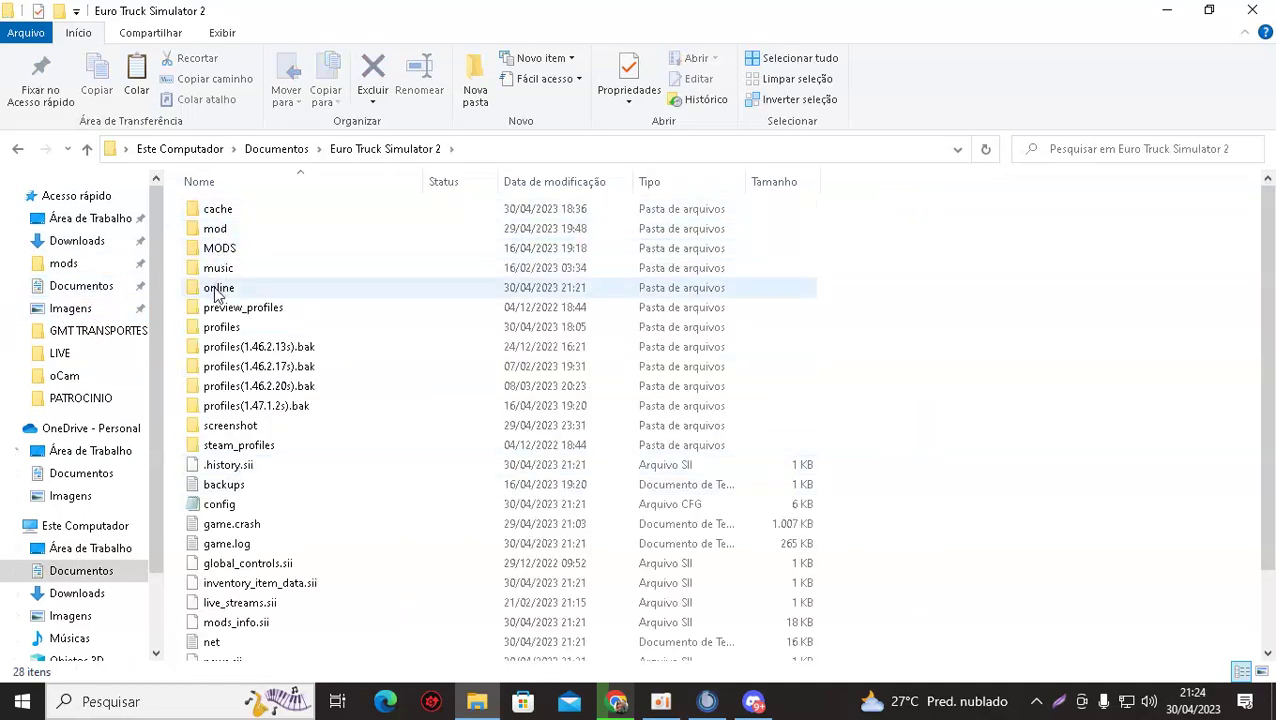
double_click(222, 245)
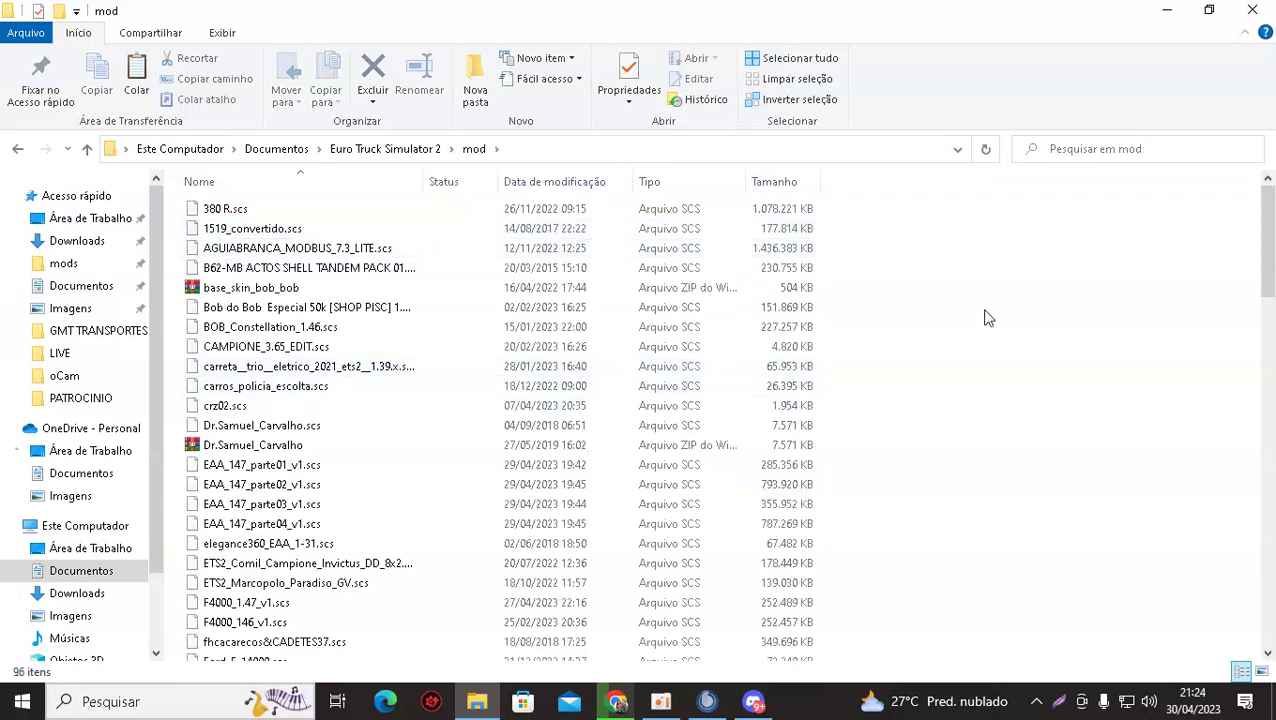
right_click(986, 313)
left_click(1032, 440)
left_click(230, 198)
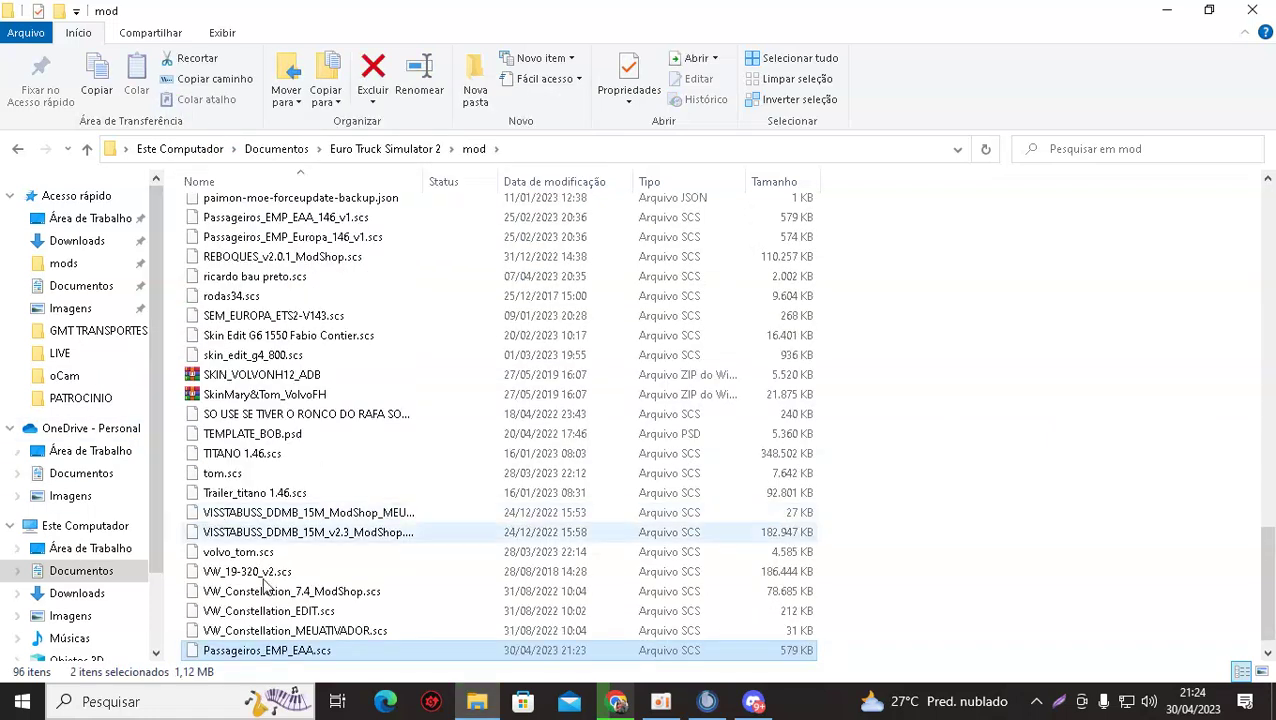
left_click(172, 440)
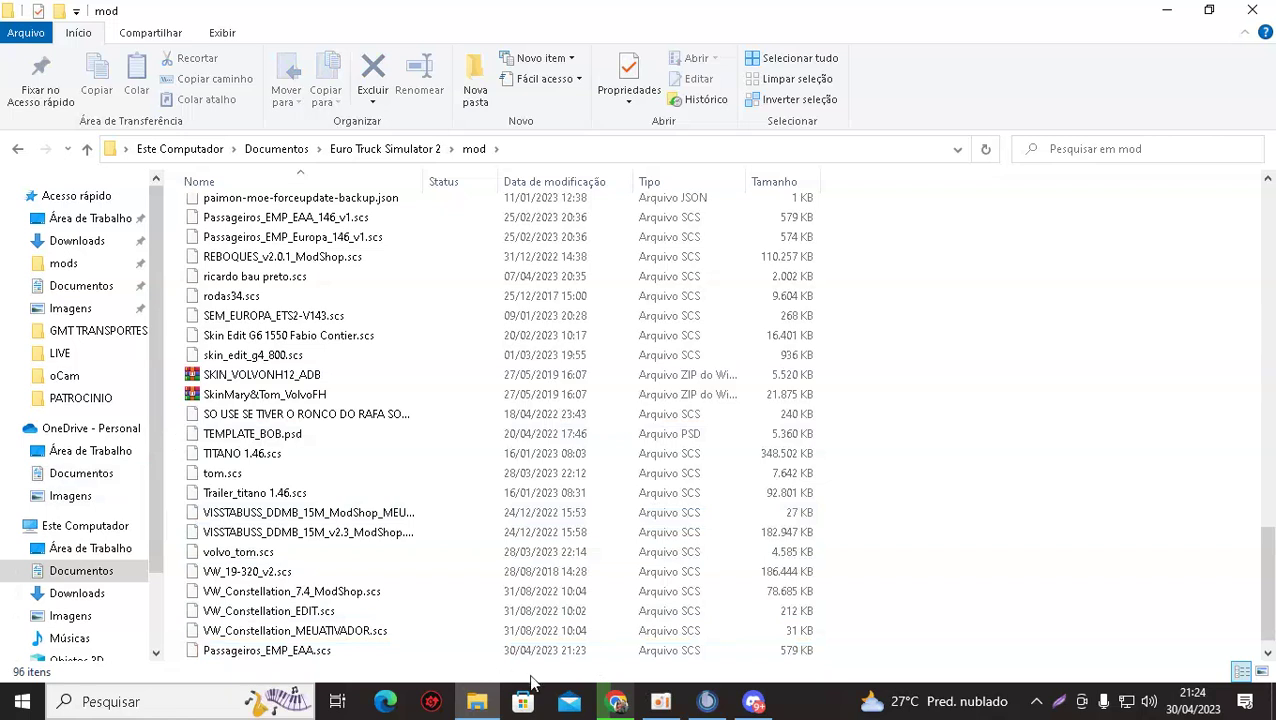
left_click(663, 705)
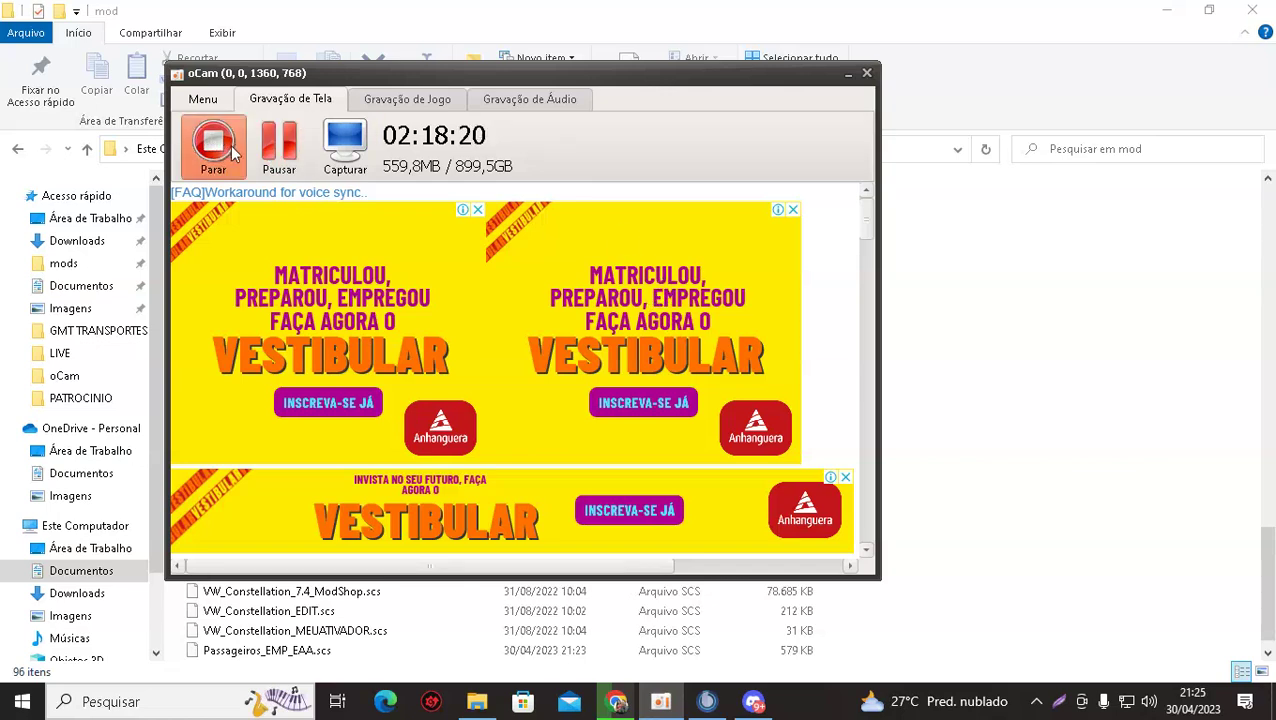
Bring the File Explorer mod folder listing in front of the oCam window.
left_click(1037, 421)
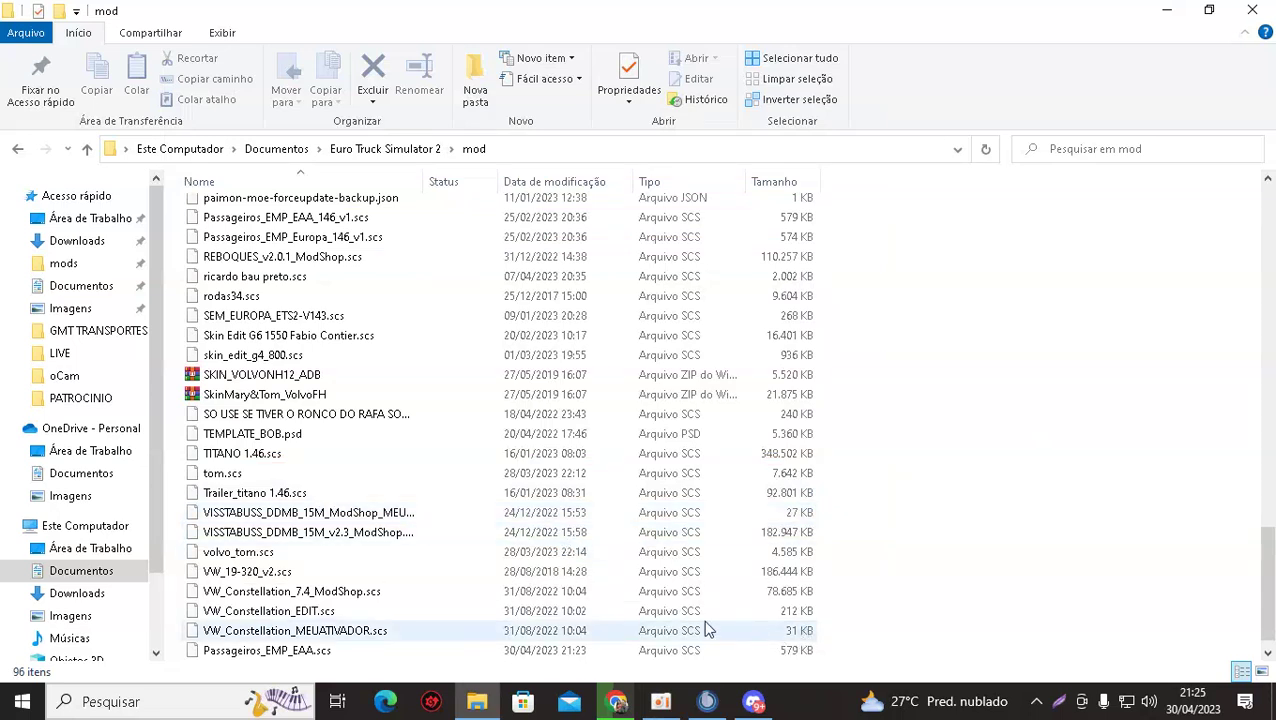
Switch to Discord and browse the Fabio Community server's free-game posts.
left_click(753, 701)
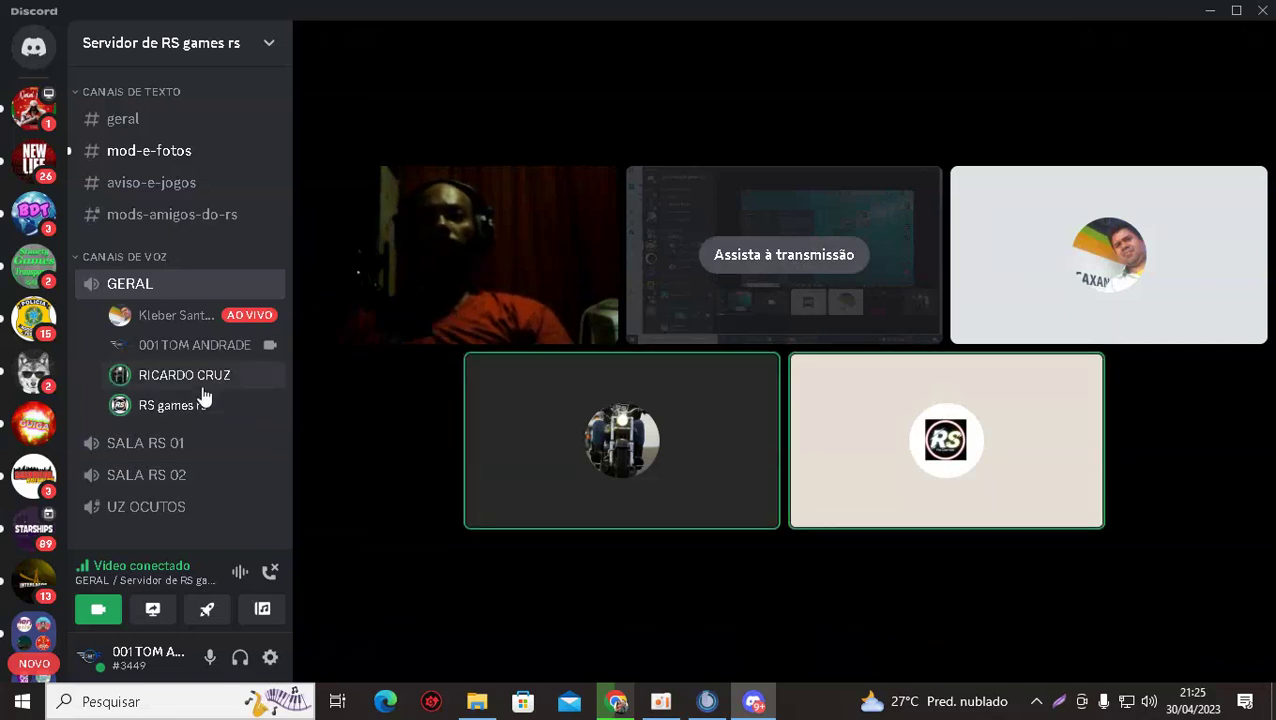
scroll(25, 245, "down", 2)
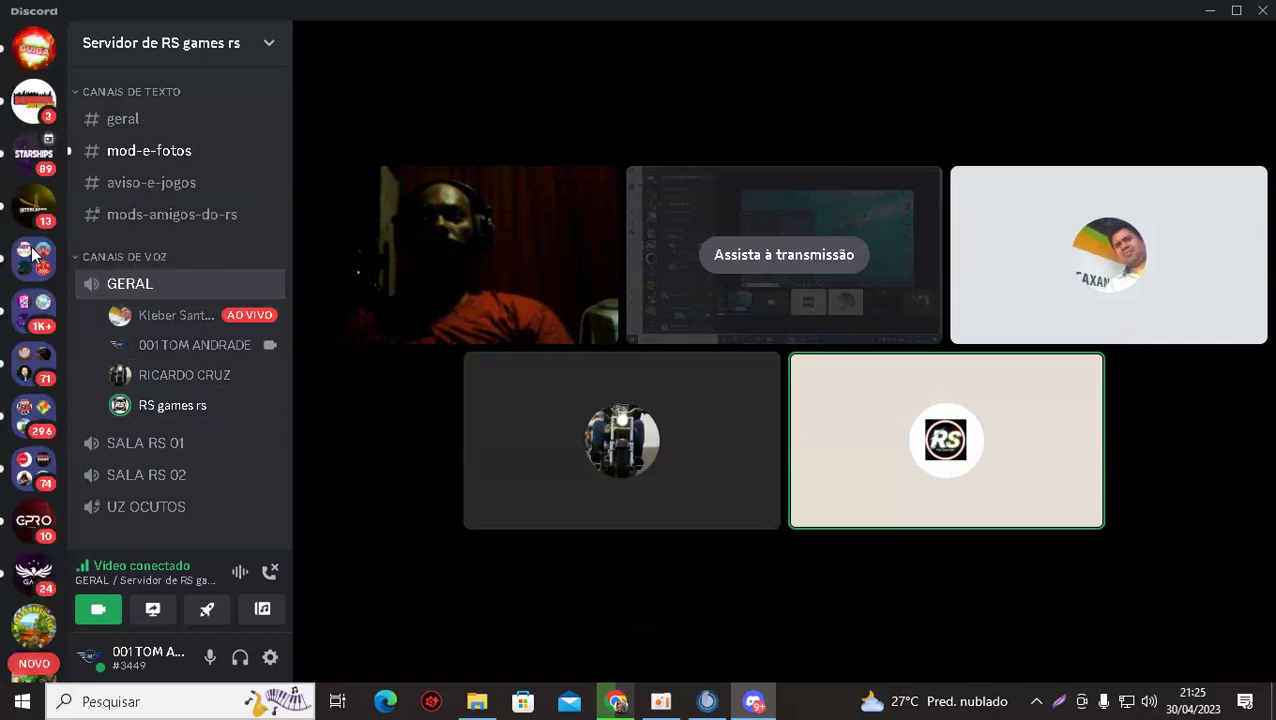
scroll(33, 257, "up", 2)
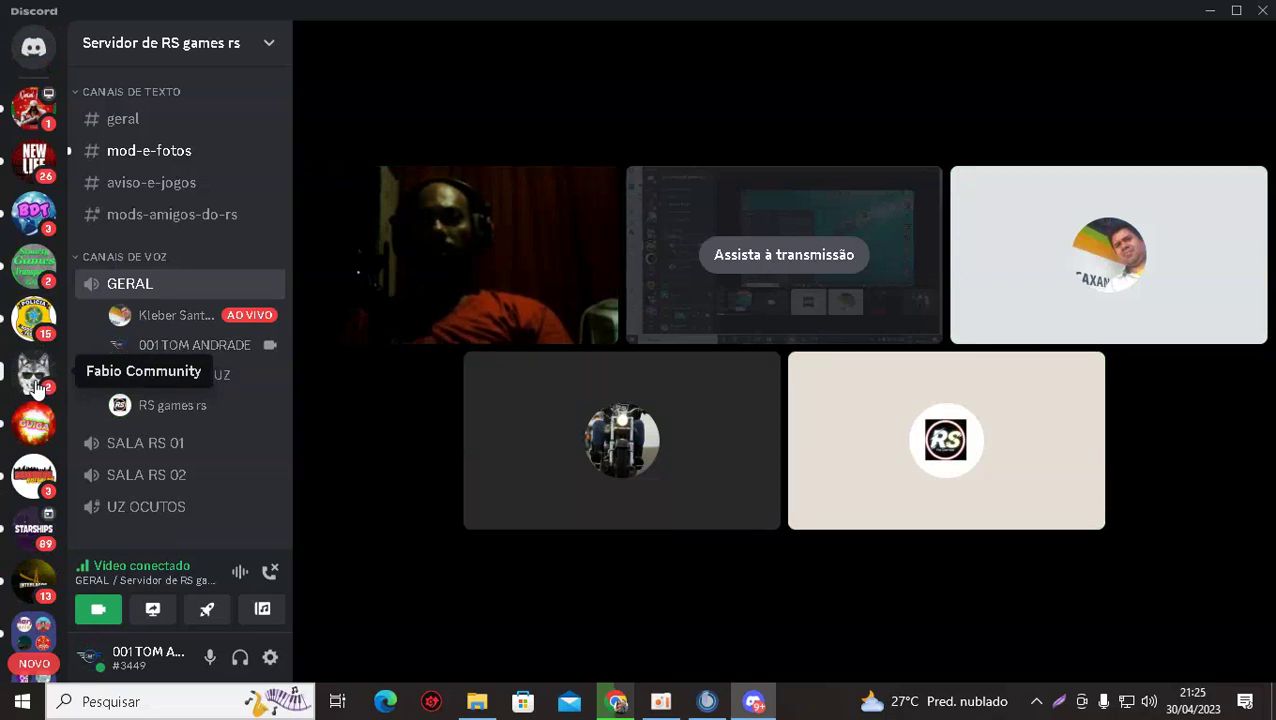
left_click(34, 375)
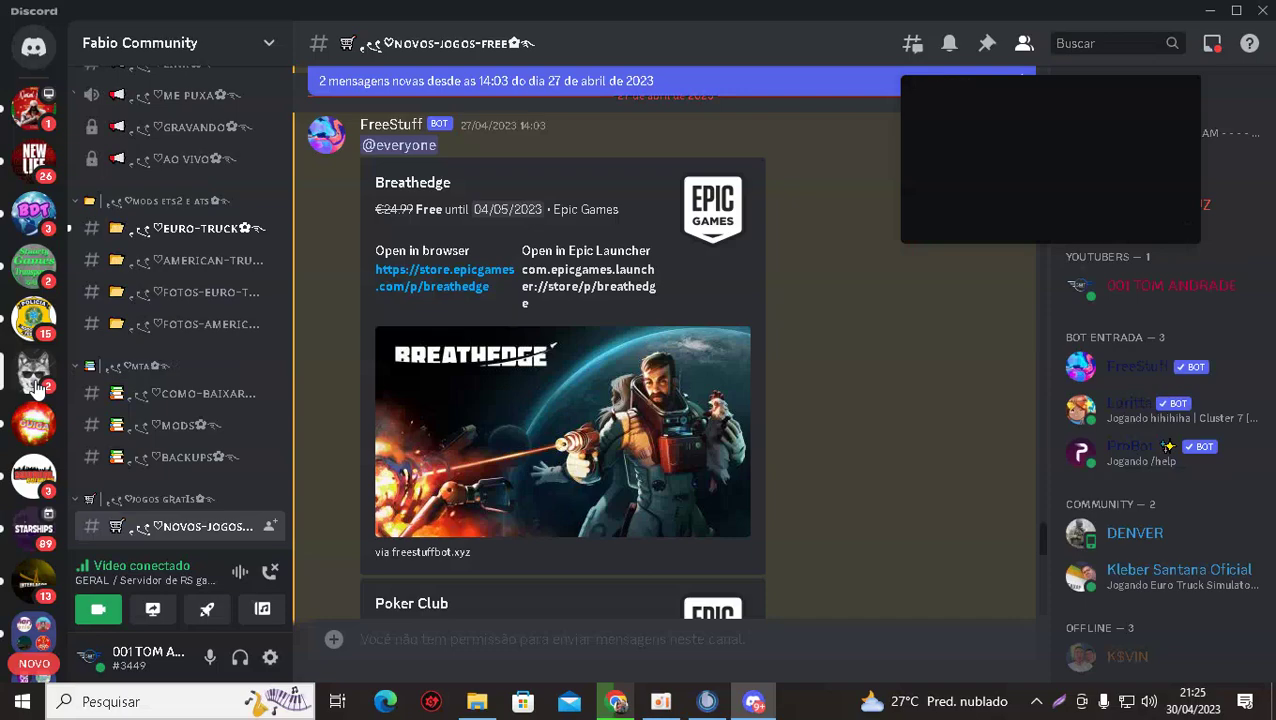
scroll(316, 302, "down", 6)
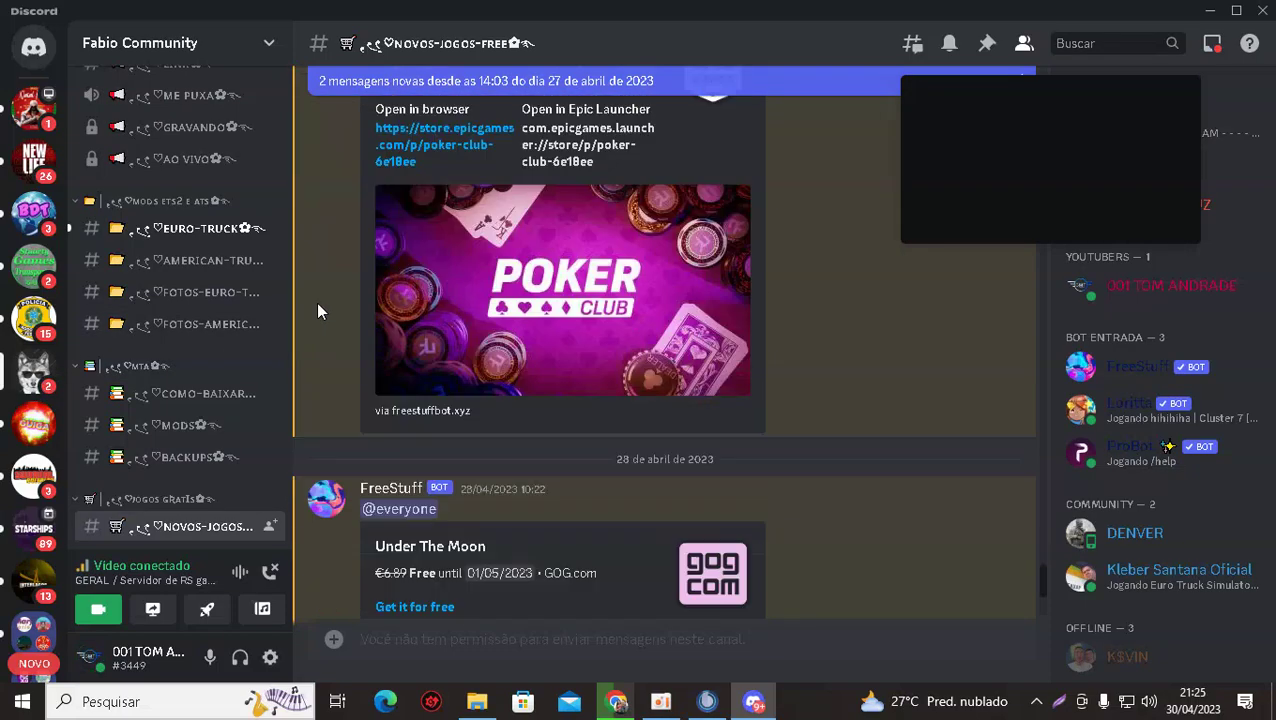
scroll(316, 302, "down", 2)
scroll(36, 462, "down", 5)
scroll(36, 462, "down", 5)
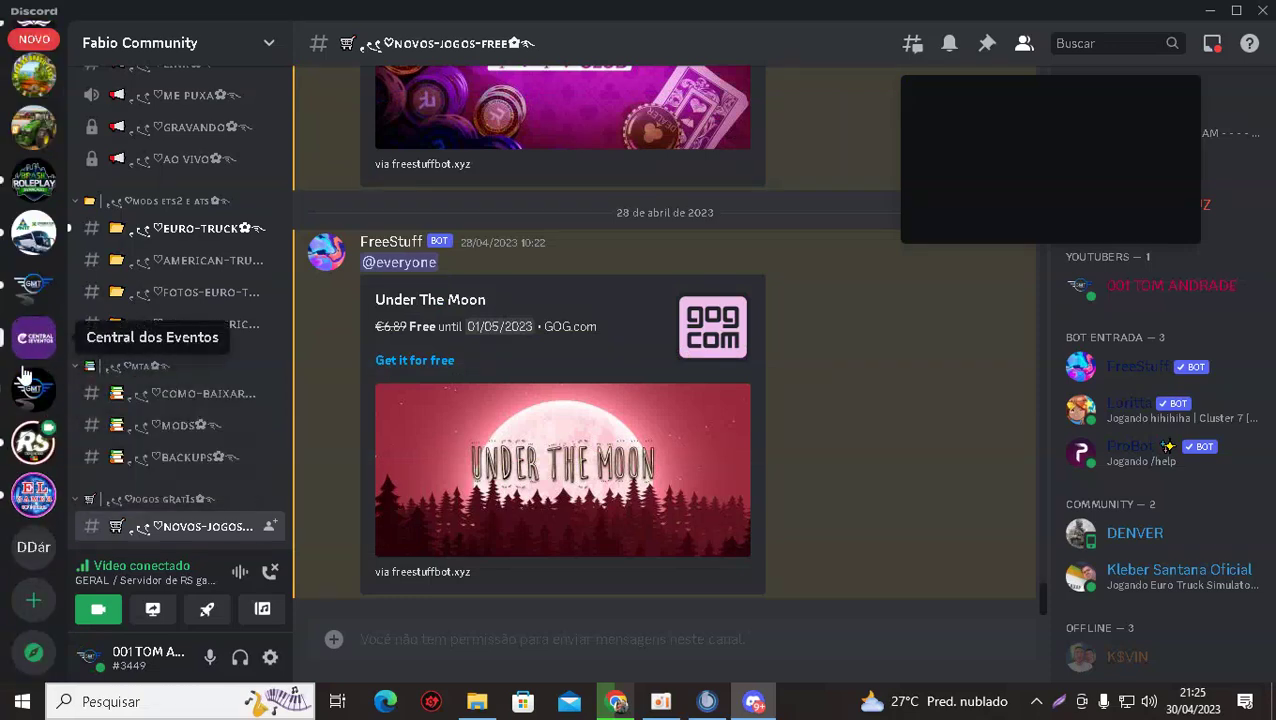
scroll(26, 430, "up", 2)
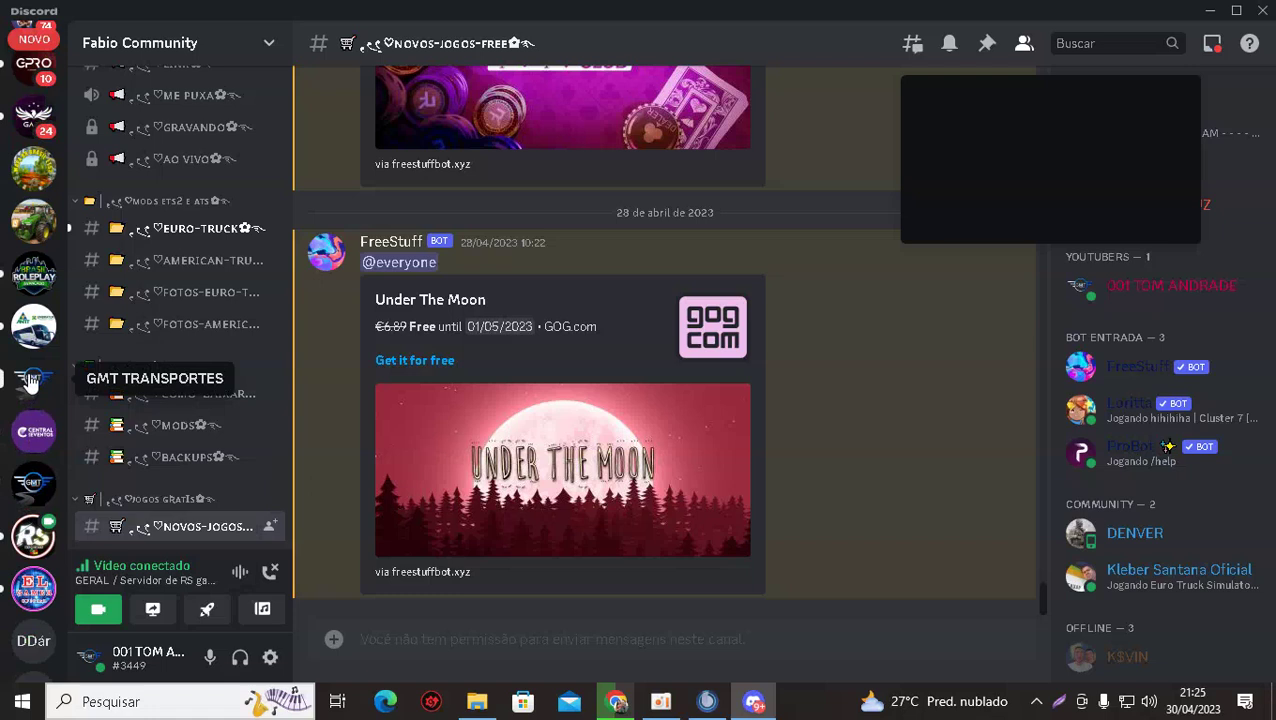
scroll(30, 445, "down", 2)
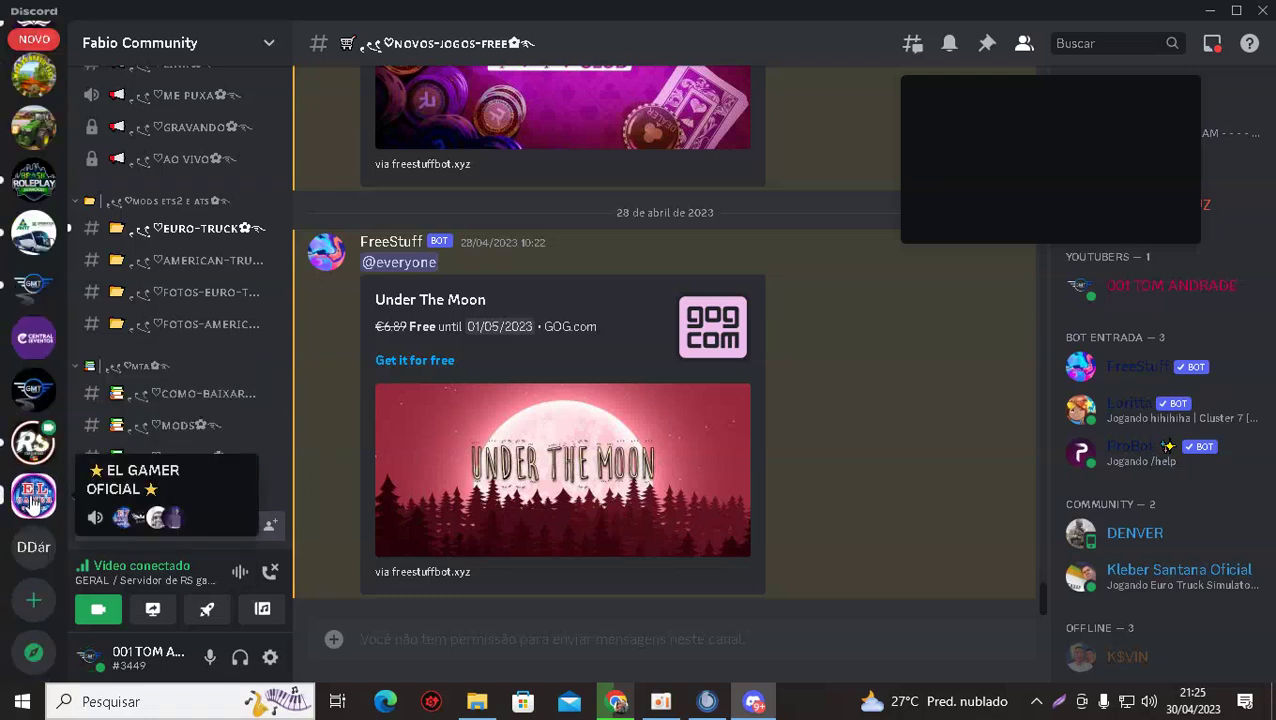
Open the EL GAMER OFICIAL server's scs-updates channel and look over its TruckersMP posts.
left_click(33, 500)
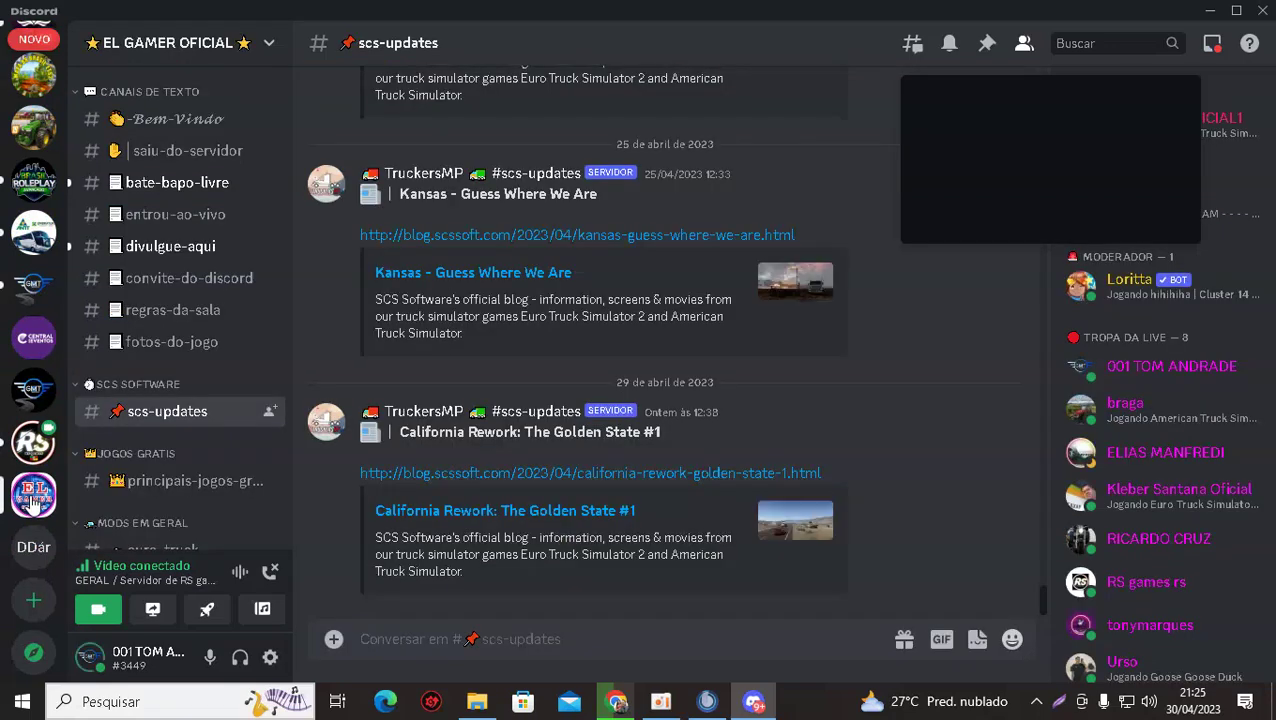
scroll(120, 408, "down", 5)
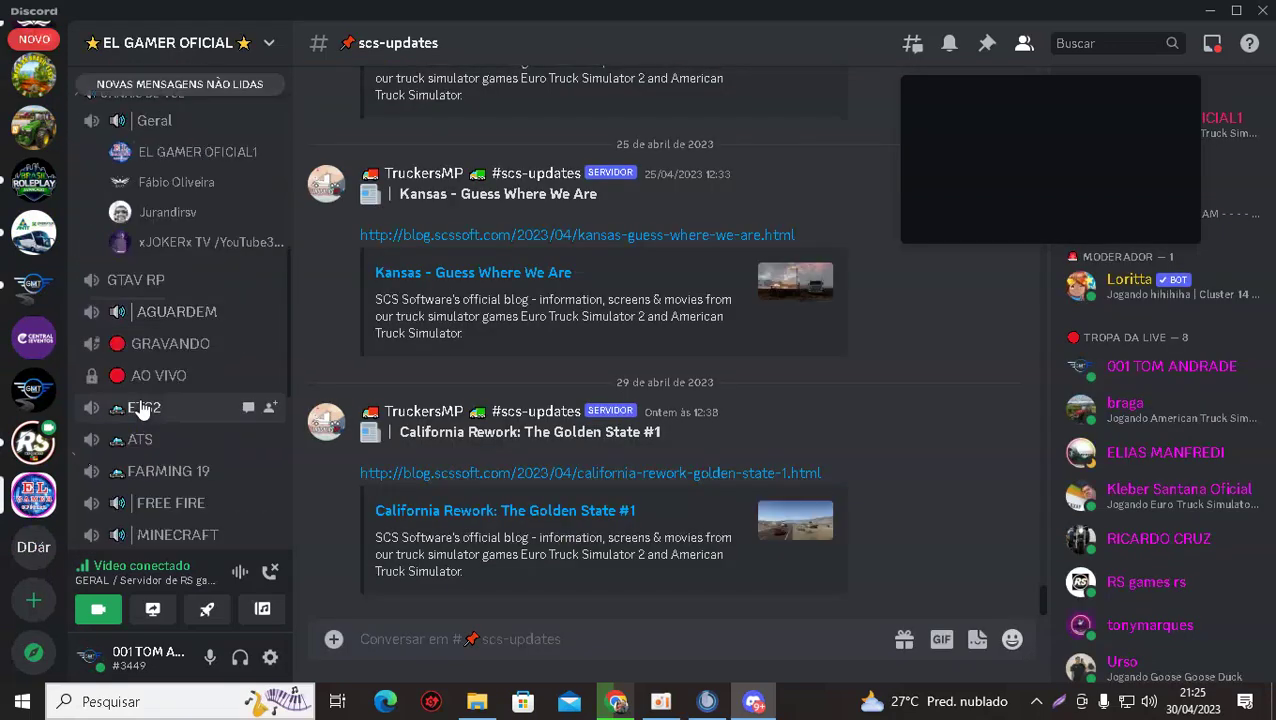
scroll(143, 412, "up", 5)
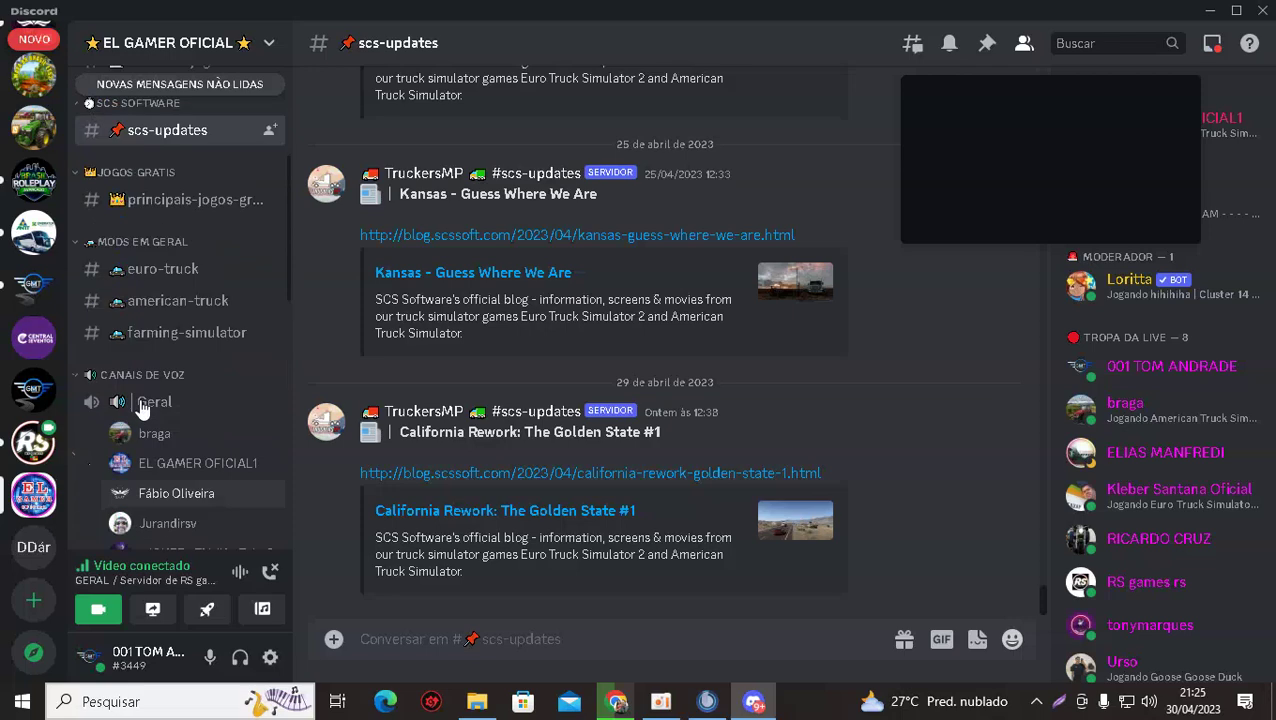
left_click(31, 340)
Open the GMT TRANSPORTES server's volte-sempre channel.
left_click(34, 288)
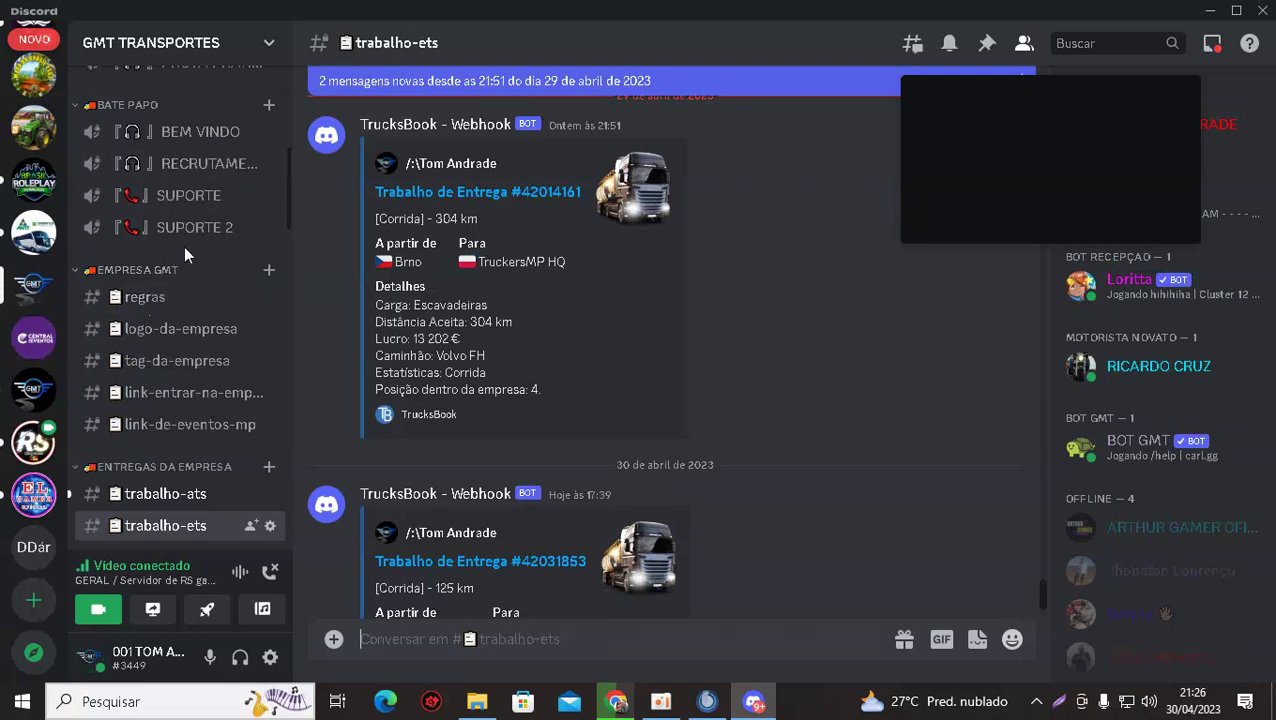
scroll(183, 246, "up", 3)
scroll(183, 255, "up", 3)
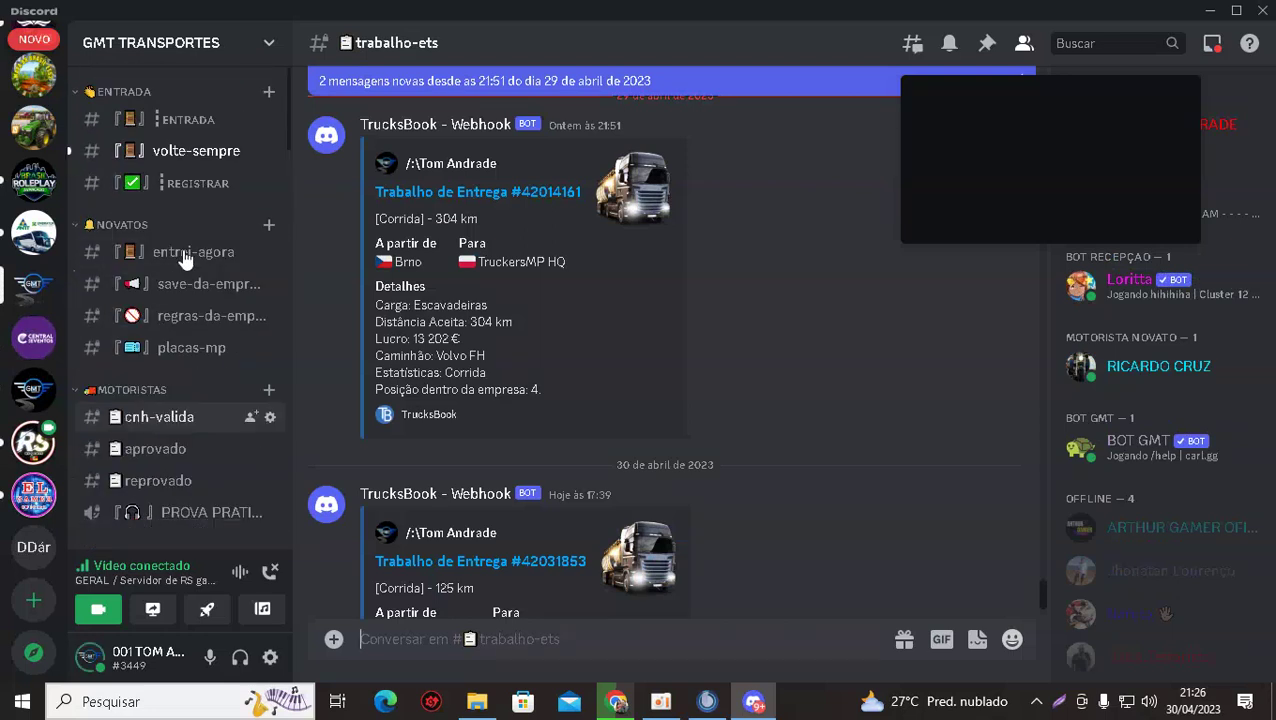
left_click(152, 155)
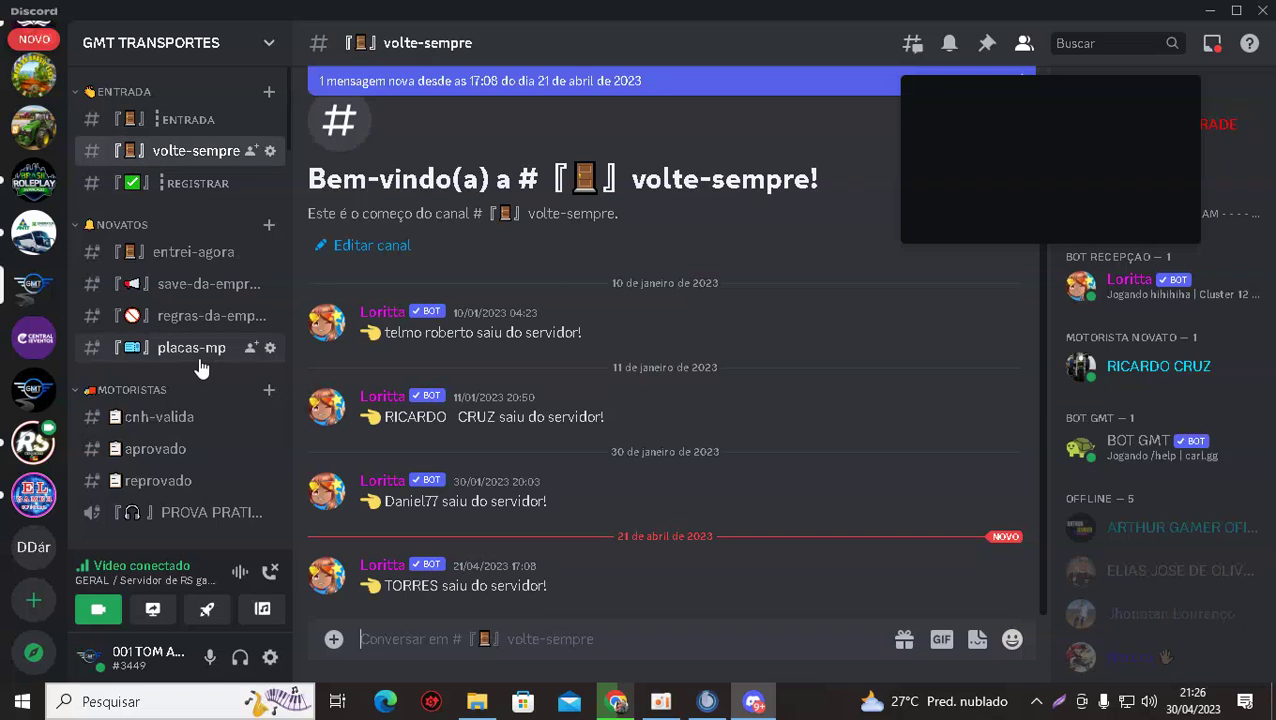
scroll(142, 233, "down", 5)
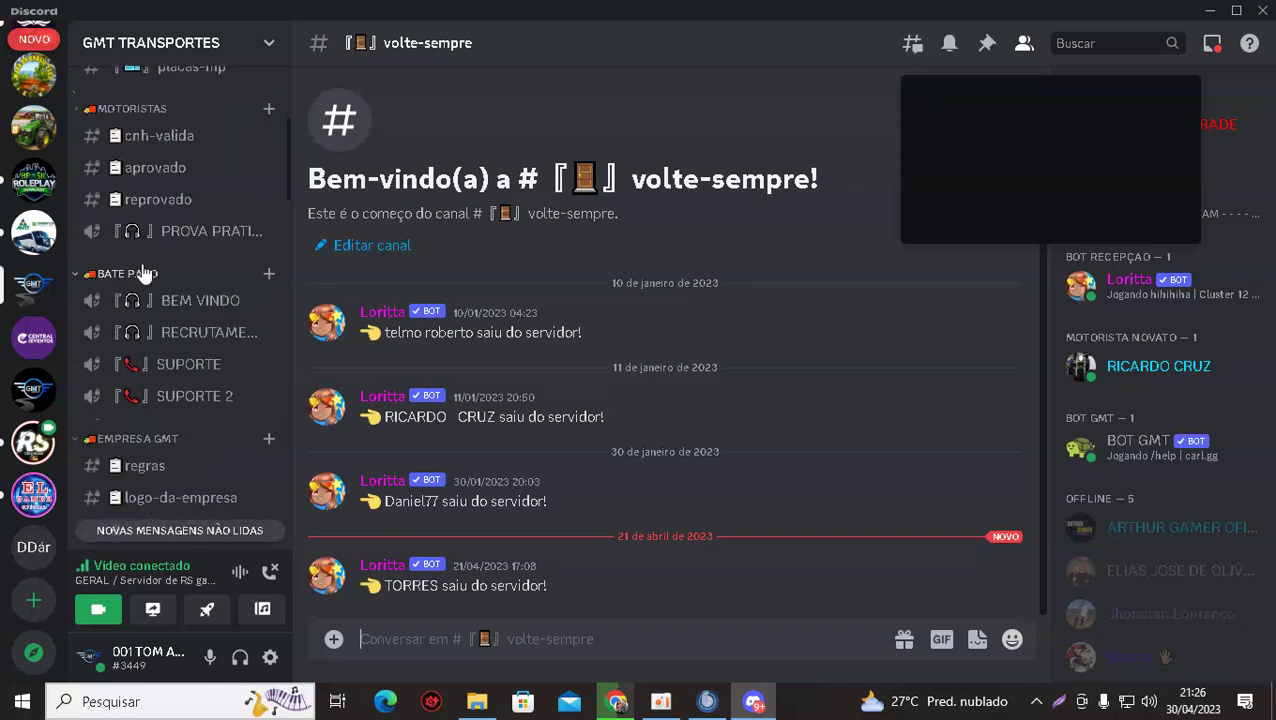
scroll(142, 277, "down", 2)
Check the trabalho-ats and trabalho-ets delivery channels.
left_click(134, 381)
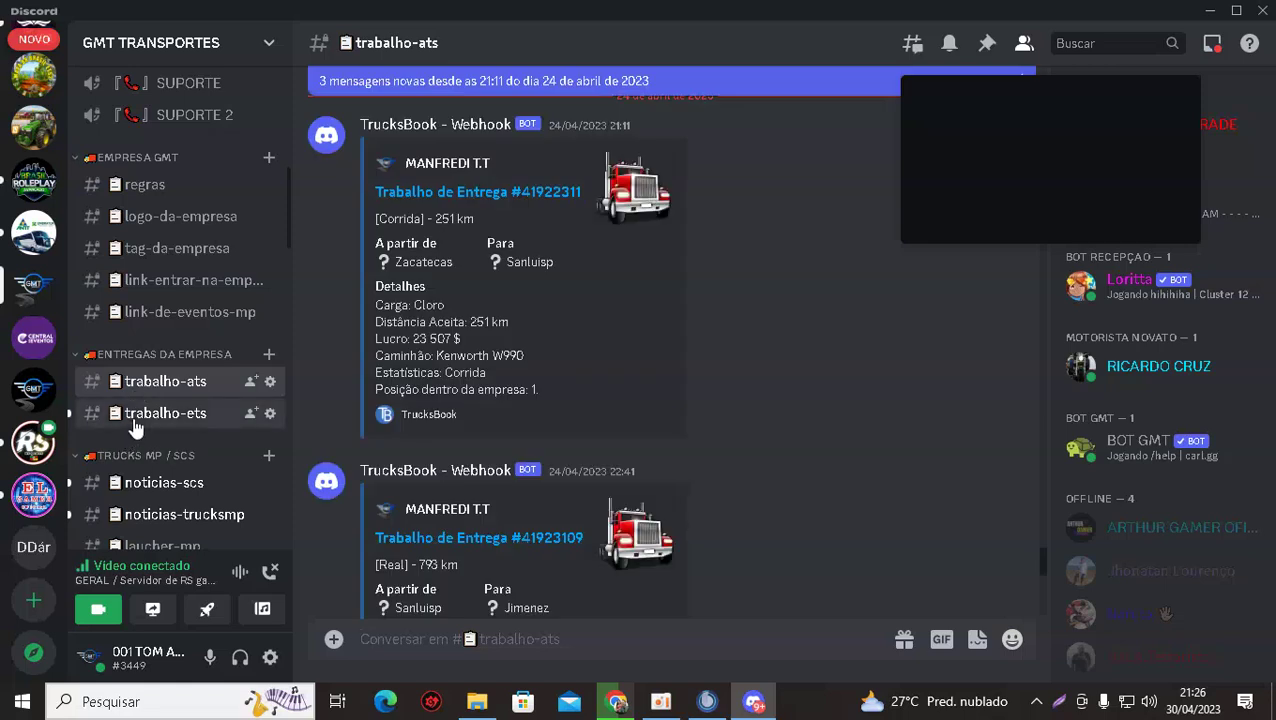
left_click(136, 415)
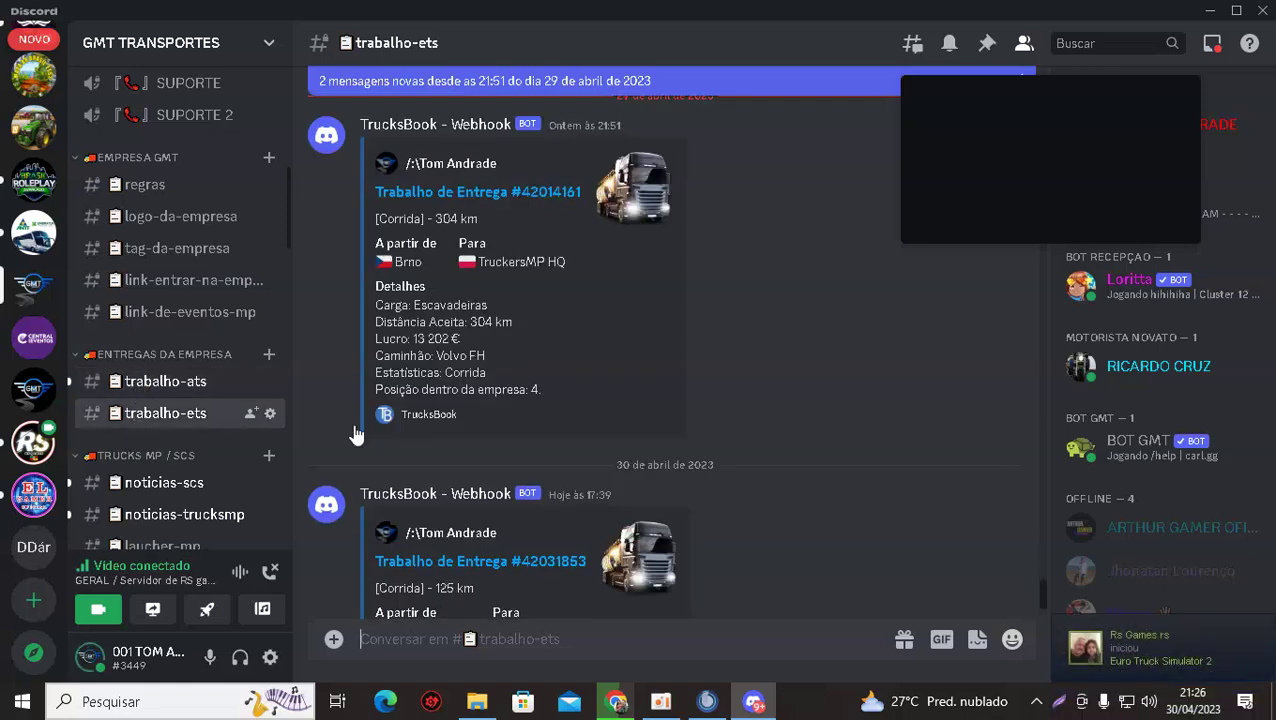
scroll(473, 440, "down", 3)
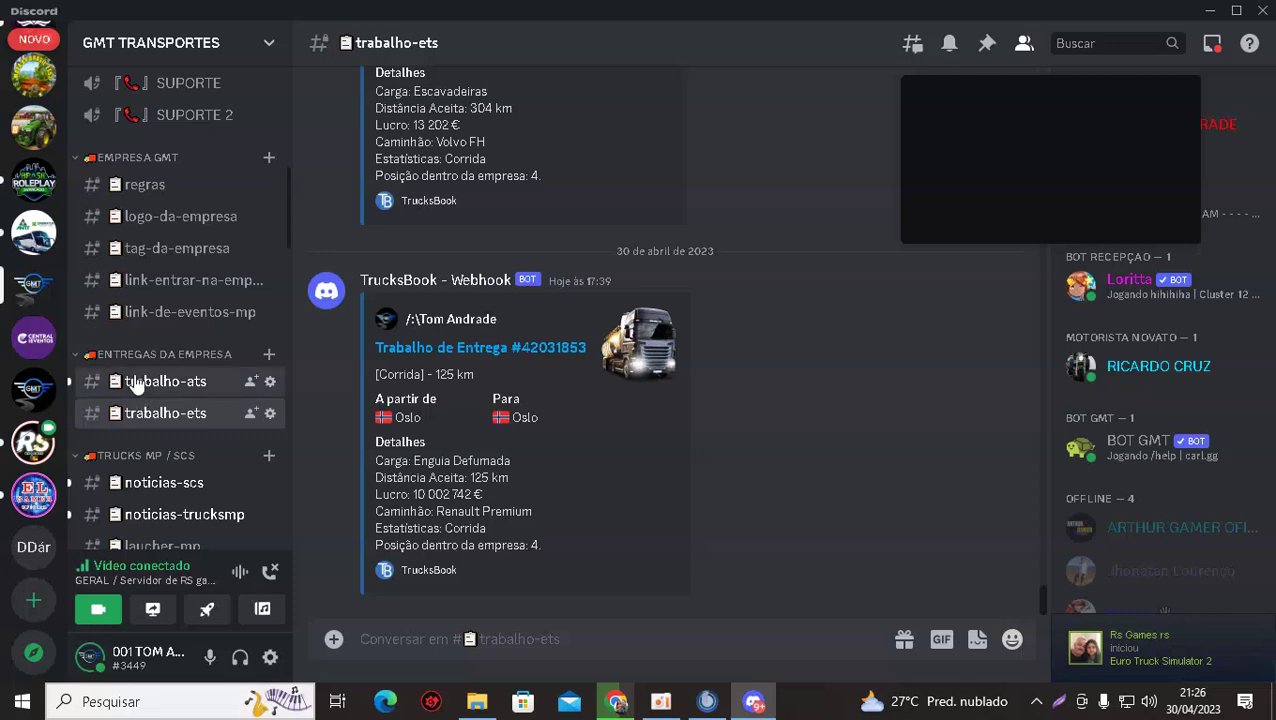
left_click(136, 381)
scroll(474, 357, "down", 5)
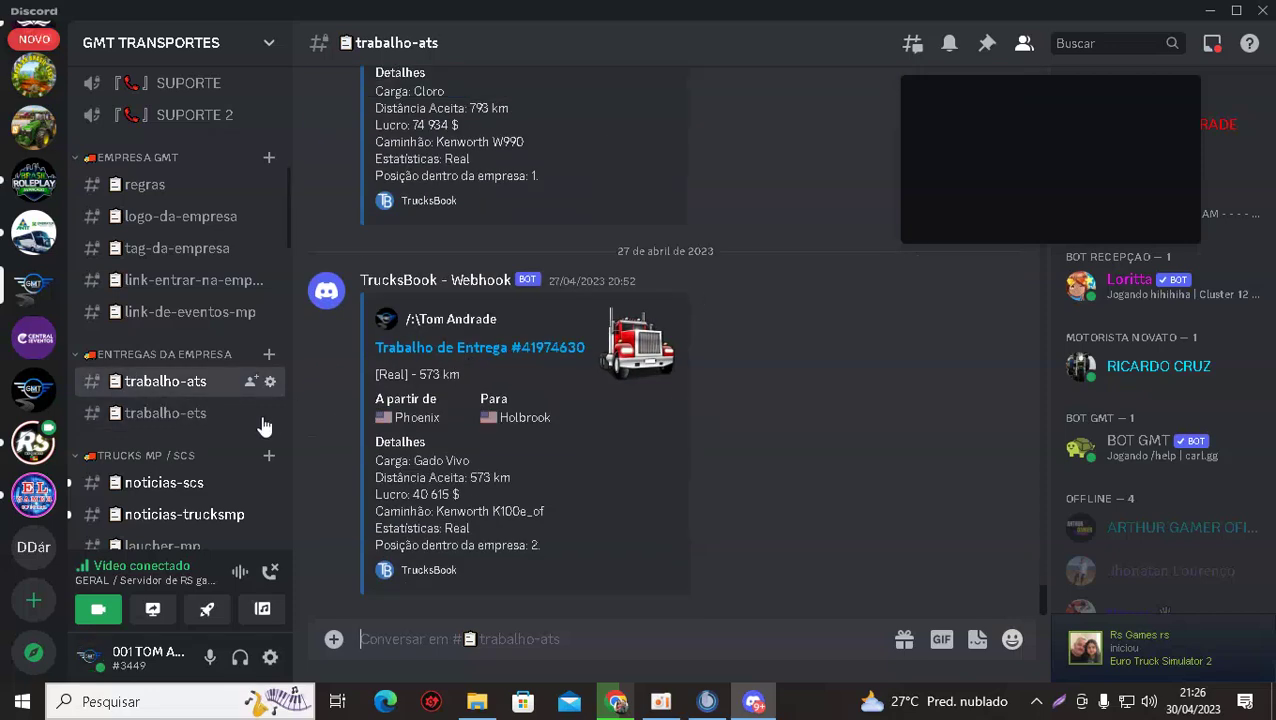
Read noticias-scs, then the 4000/1500-slot TruckersMP announcement in noticias-trucksmp.
left_click(140, 486)
scroll(390, 445, "down", 15)
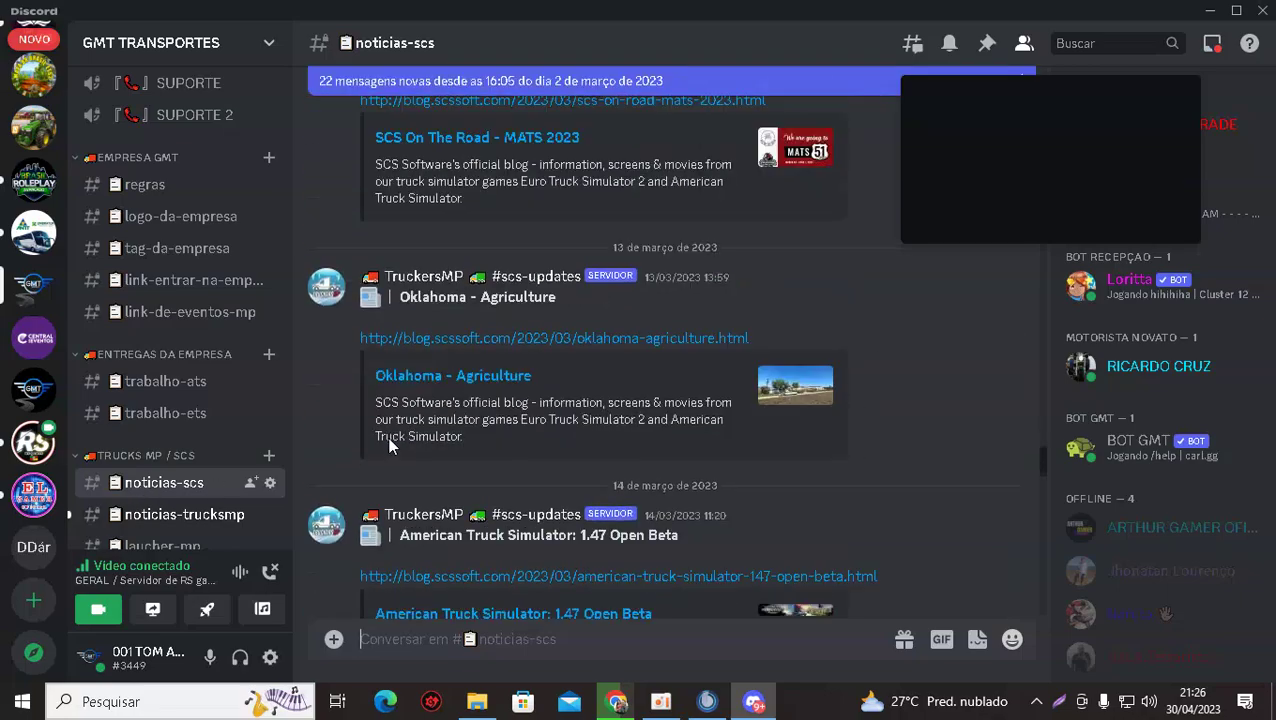
scroll(390, 448, "down", 15)
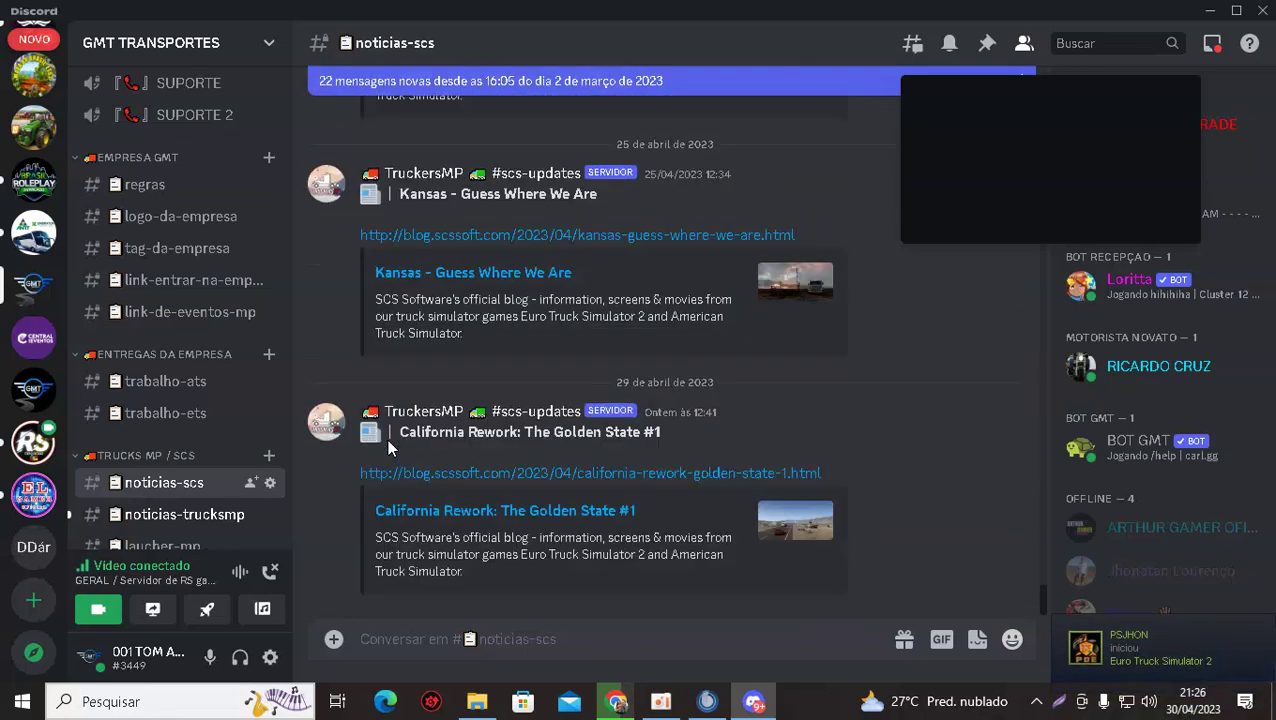
left_click(155, 520)
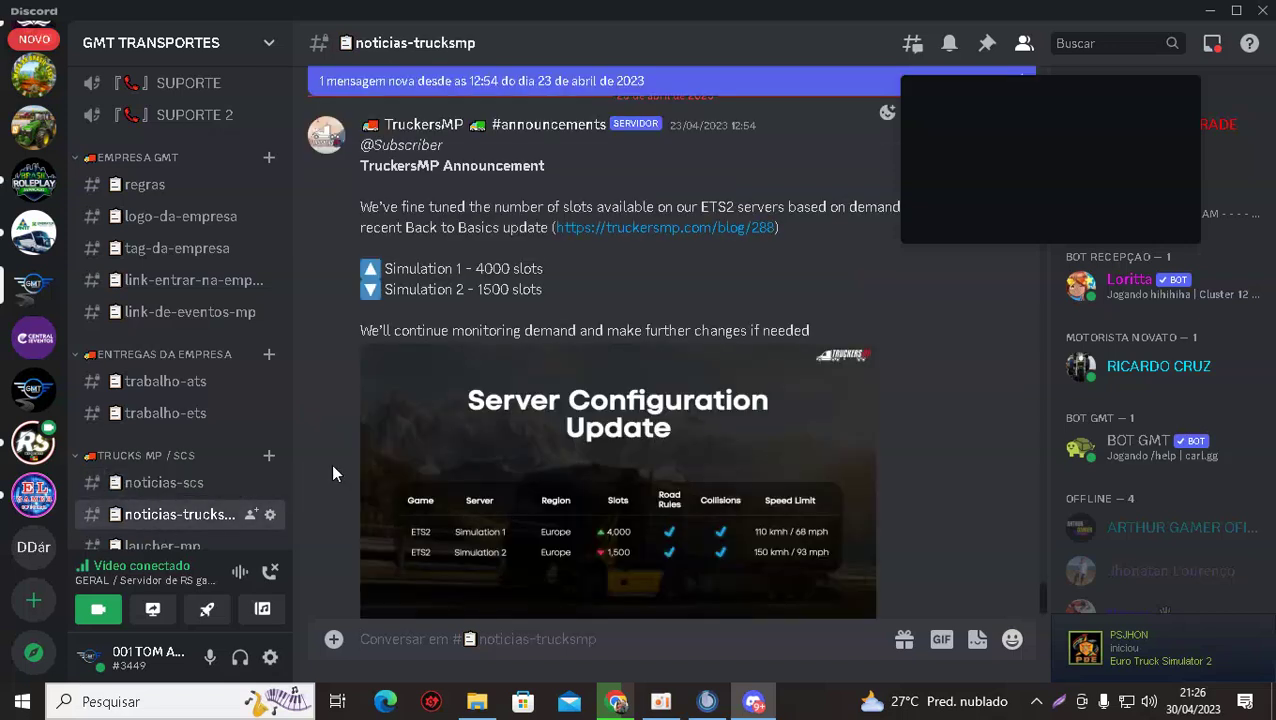
scroll(322, 460, "down", 1)
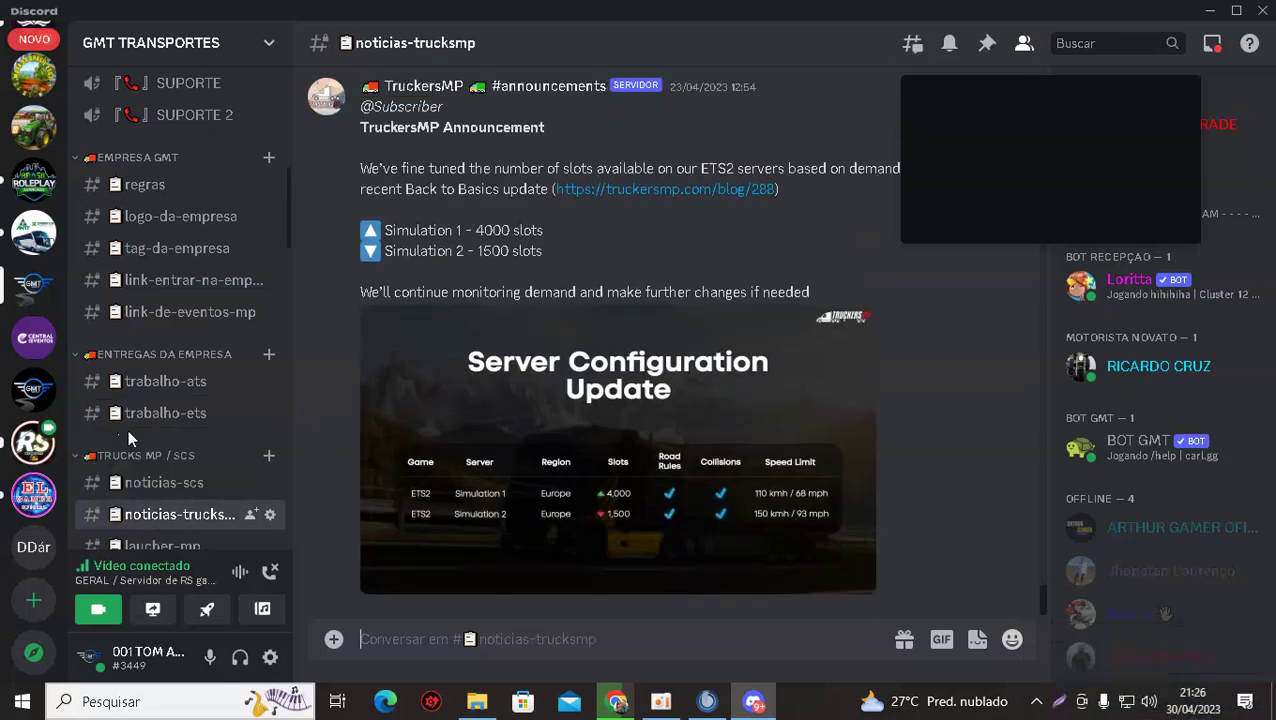
scroll(135, 420, "down", 10)
scroll(140, 414, "down", 15)
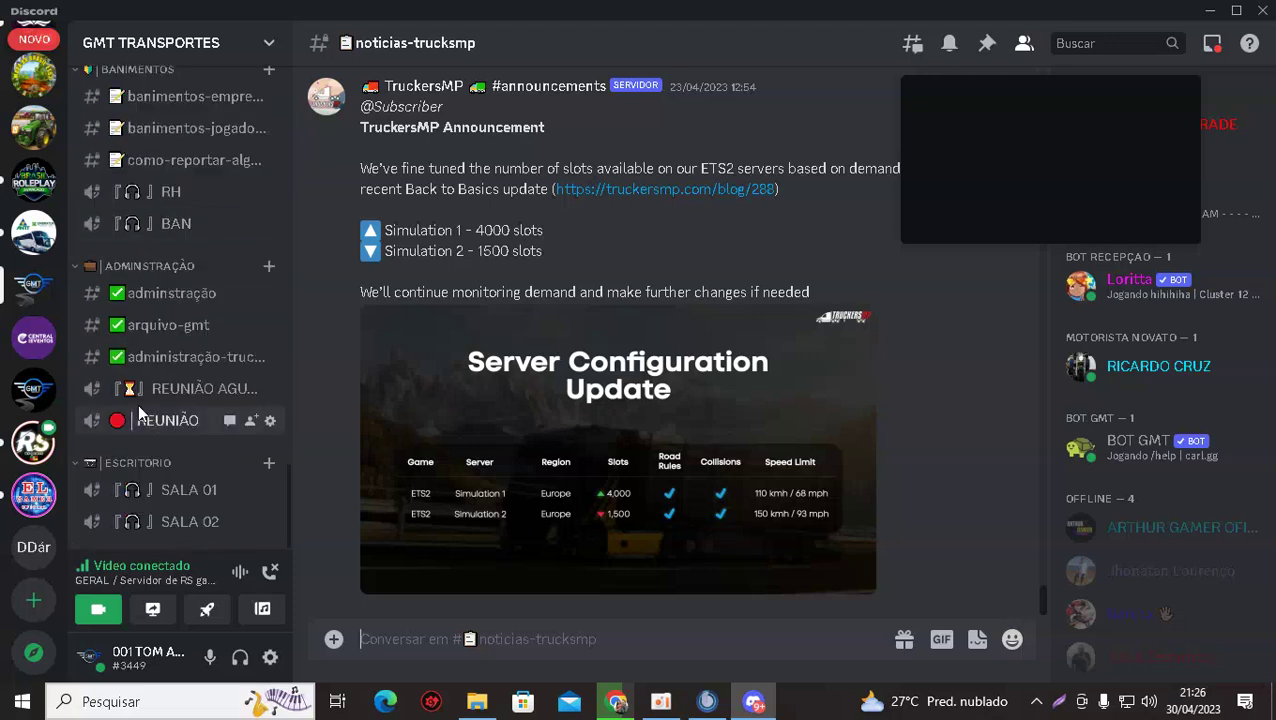
scroll(138, 404, "up", 8)
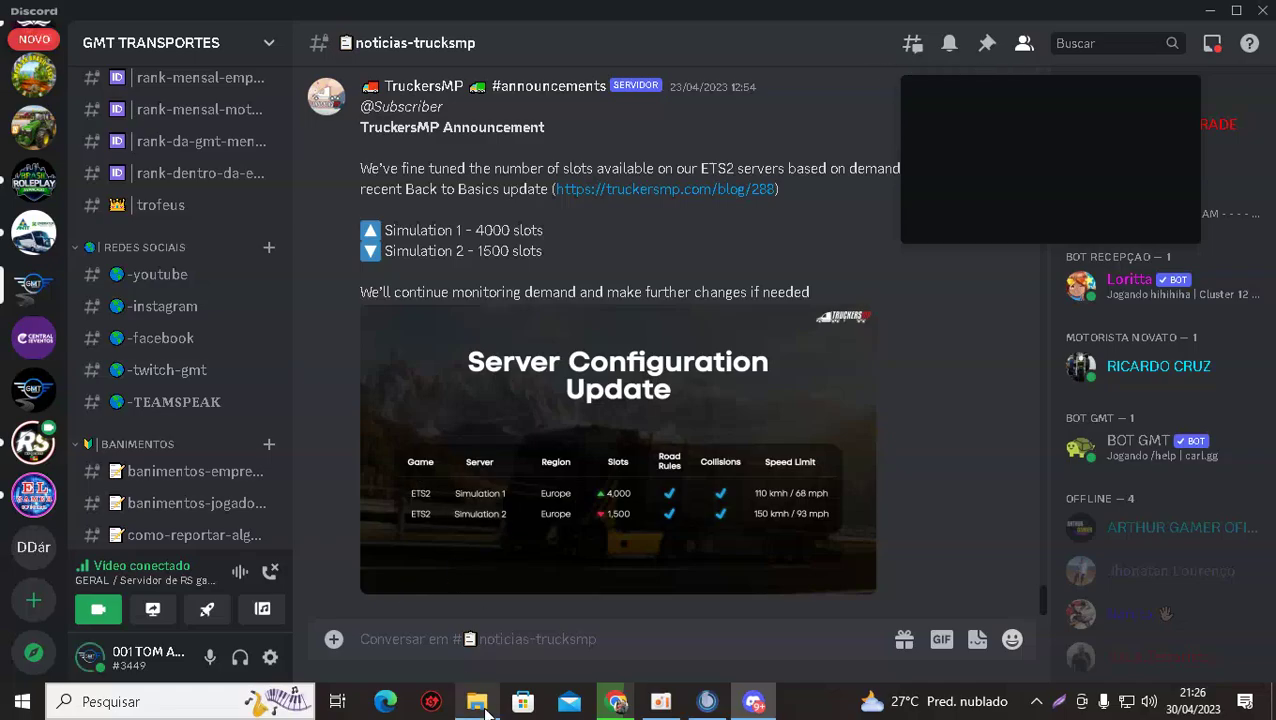
Bring back the ETS2 mod folder showing Passageiros_EMP_EAA.scs and Passageiros_EMP_Europa.scs dated 30/04/2023.
left_click(480, 708)
scroll(365, 441, "down", 1)
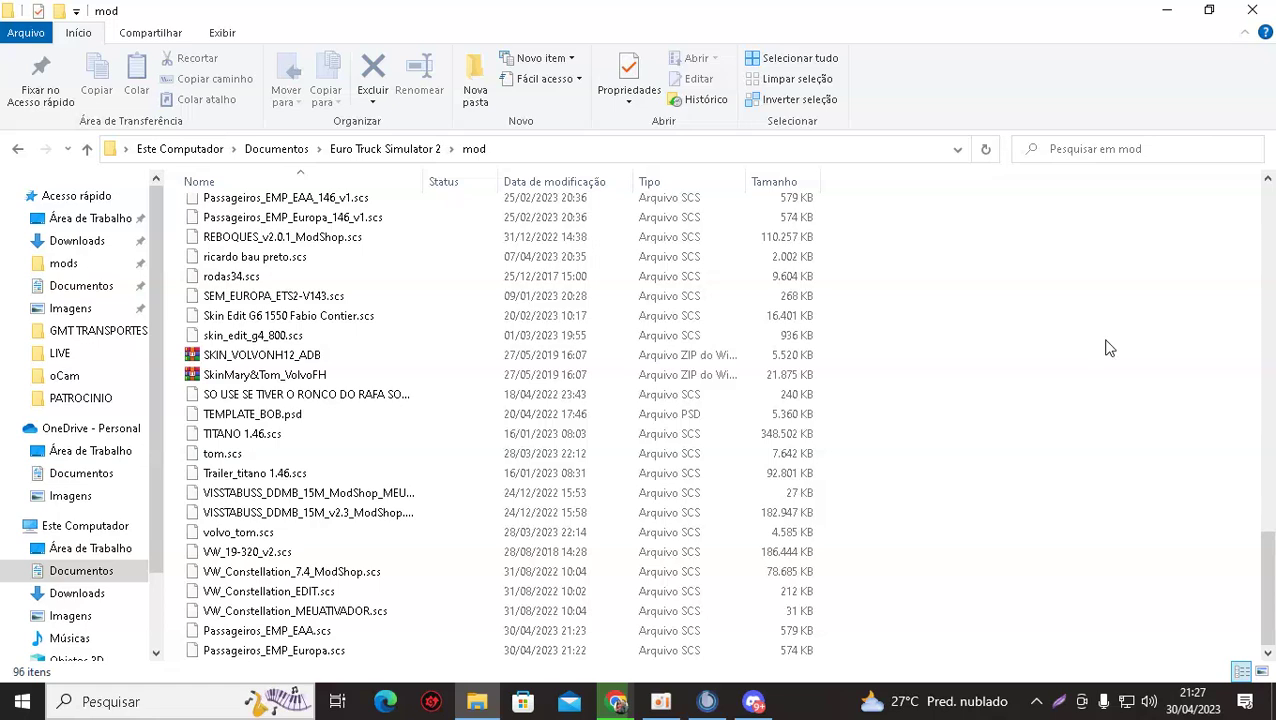
Switch Chrome to the EL GAMER OFICIAL 1 live stream of the ATS 1.47 Mexican map convoy.
left_click(617, 703)
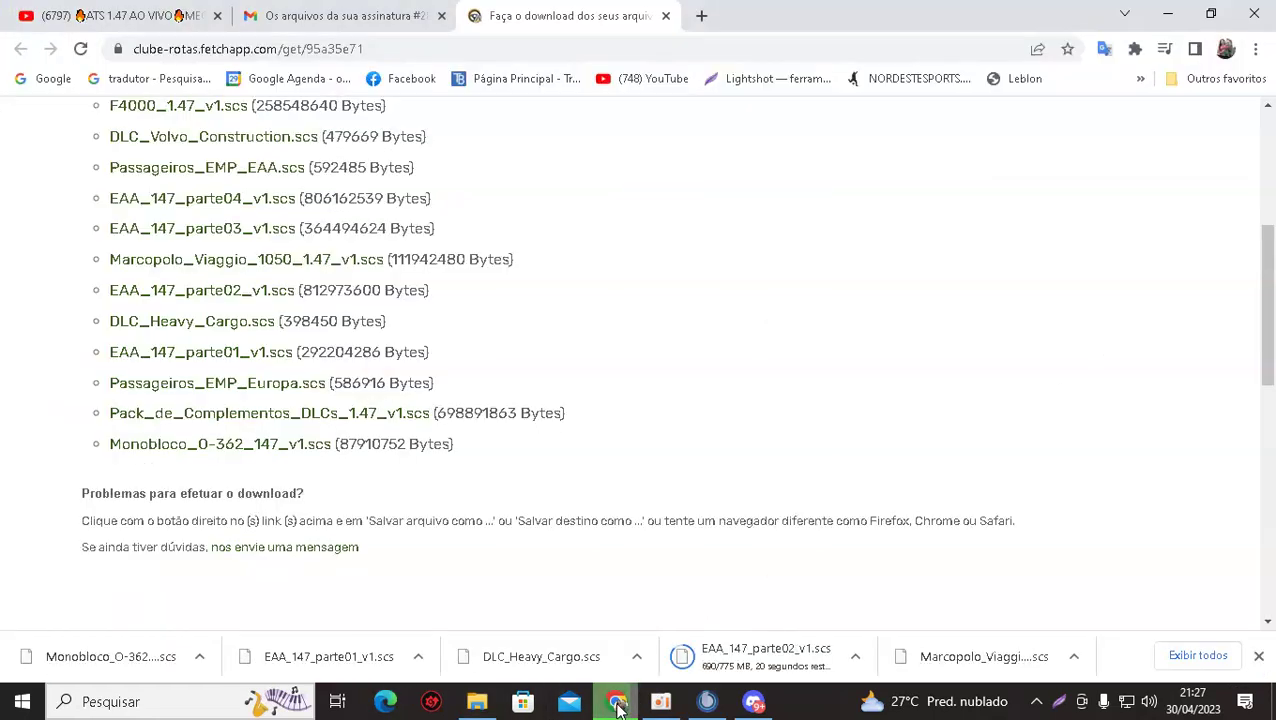
left_click(140, 18)
mouse_move(155, 205)
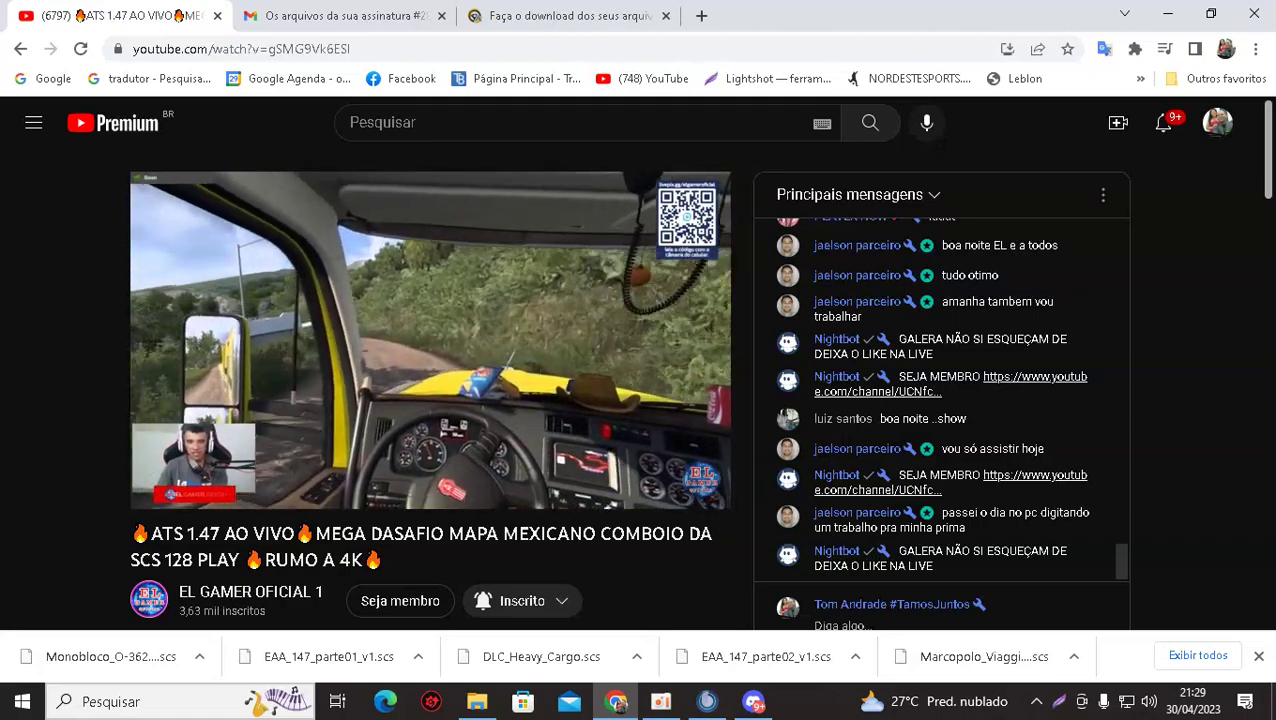
Open the G8_1800DD_ModShop_EDIT MediaFire link in the RS games server's mods-amigos-do-rs channel.
left_click(753, 701)
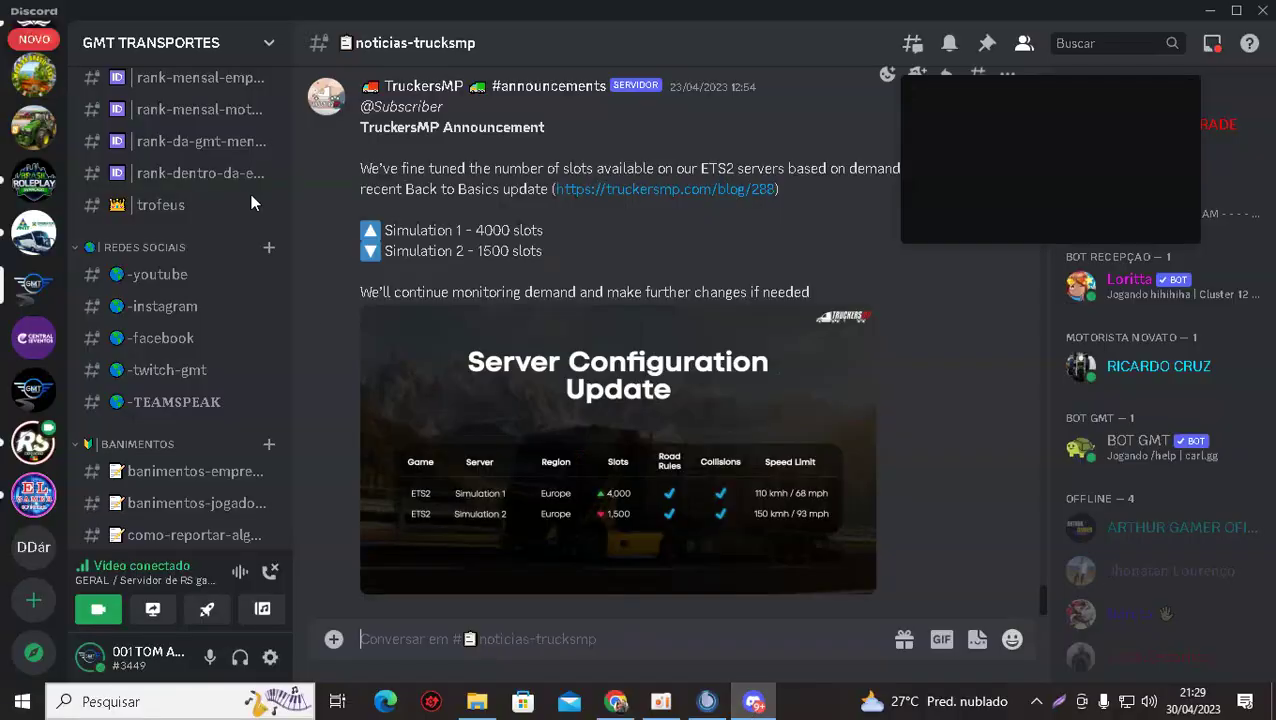
scroll(40, 178, "up", 3)
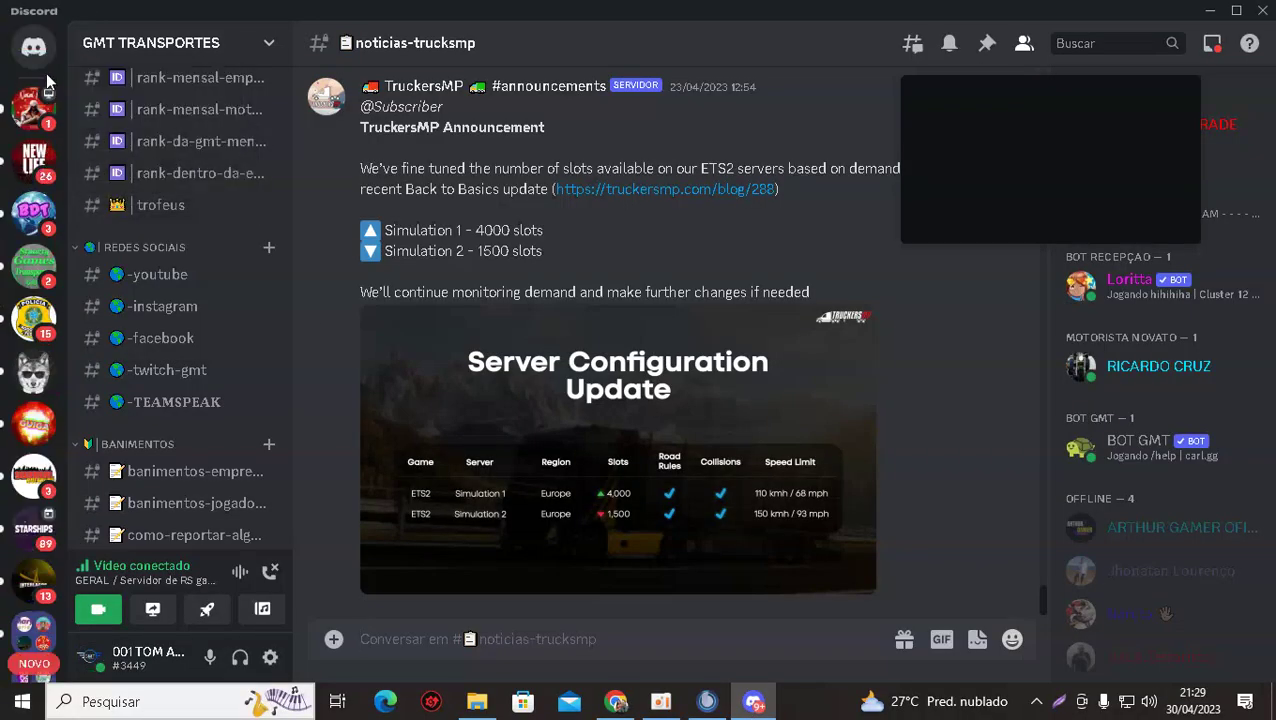
scroll(35, 280, "down", 6)
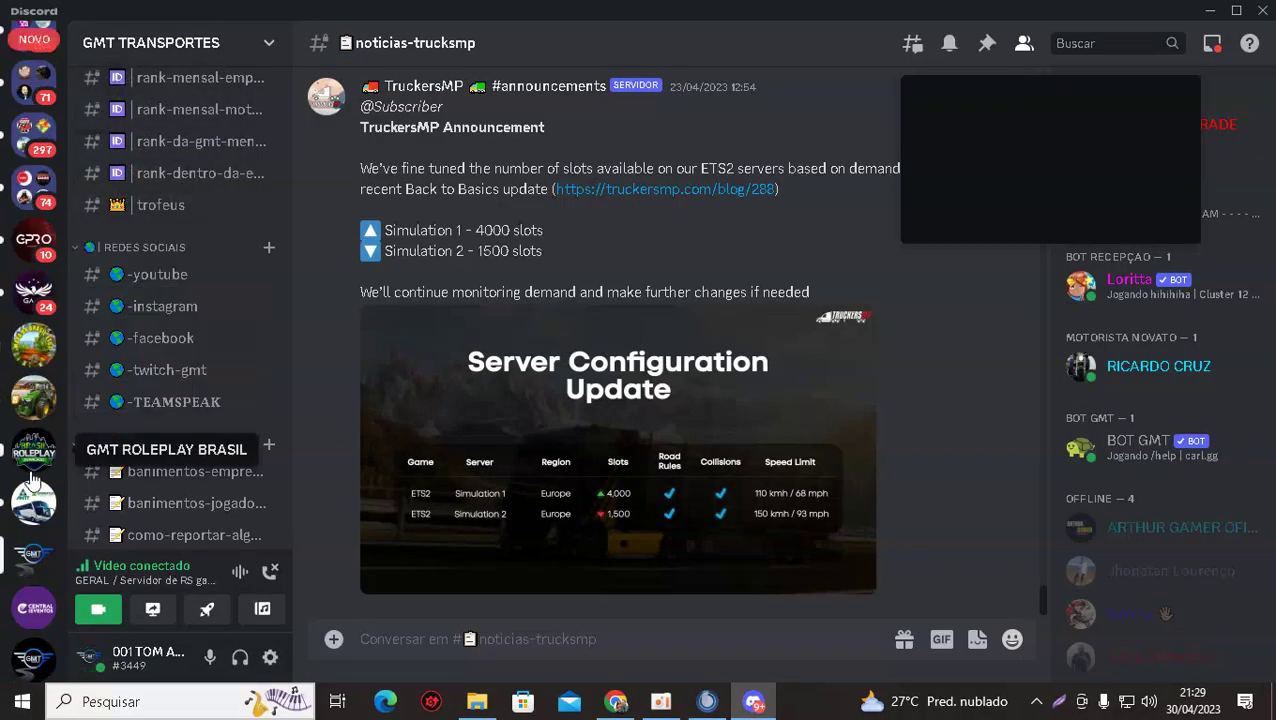
scroll(40, 380, "down", 5)
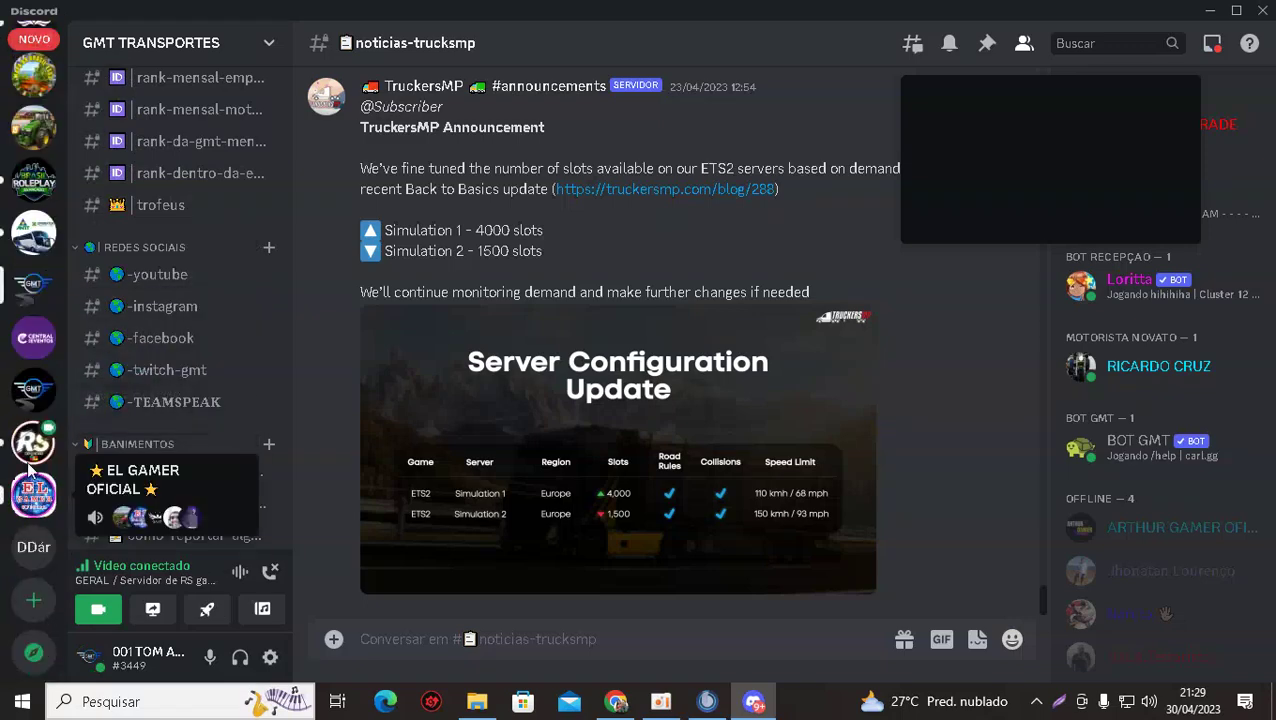
left_click(33, 444)
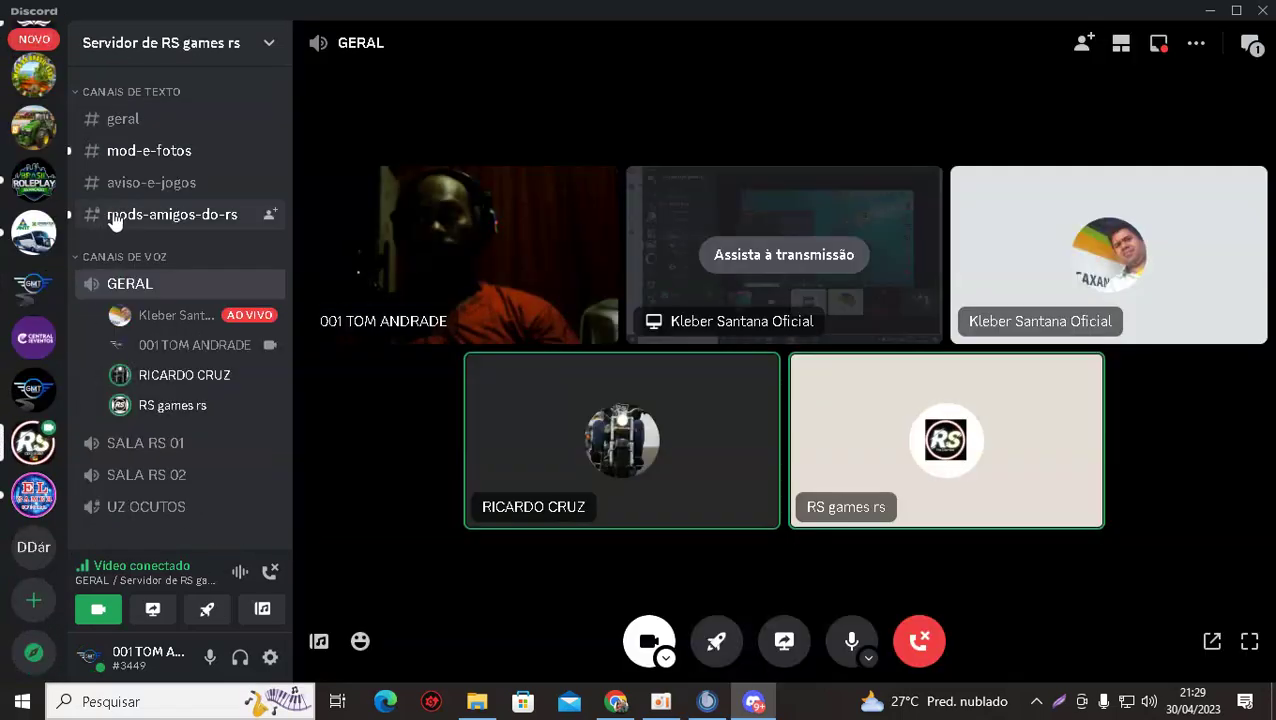
left_click(115, 217)
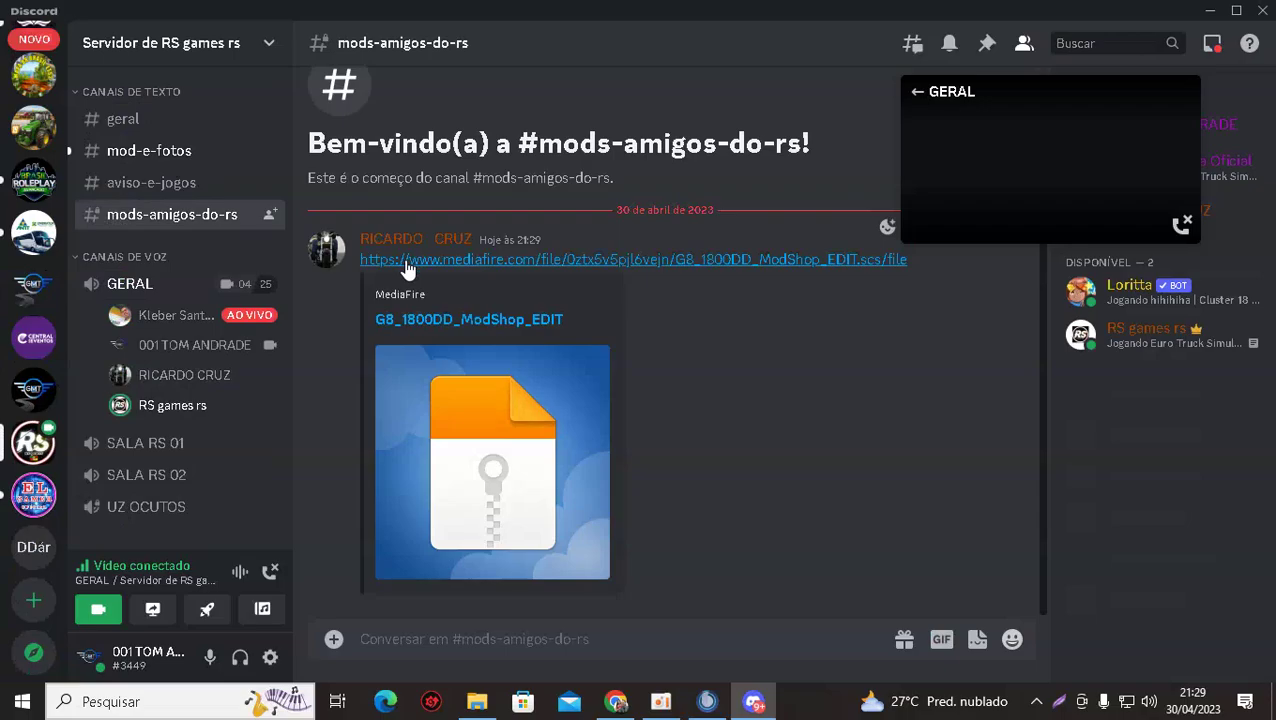
left_click(405, 264)
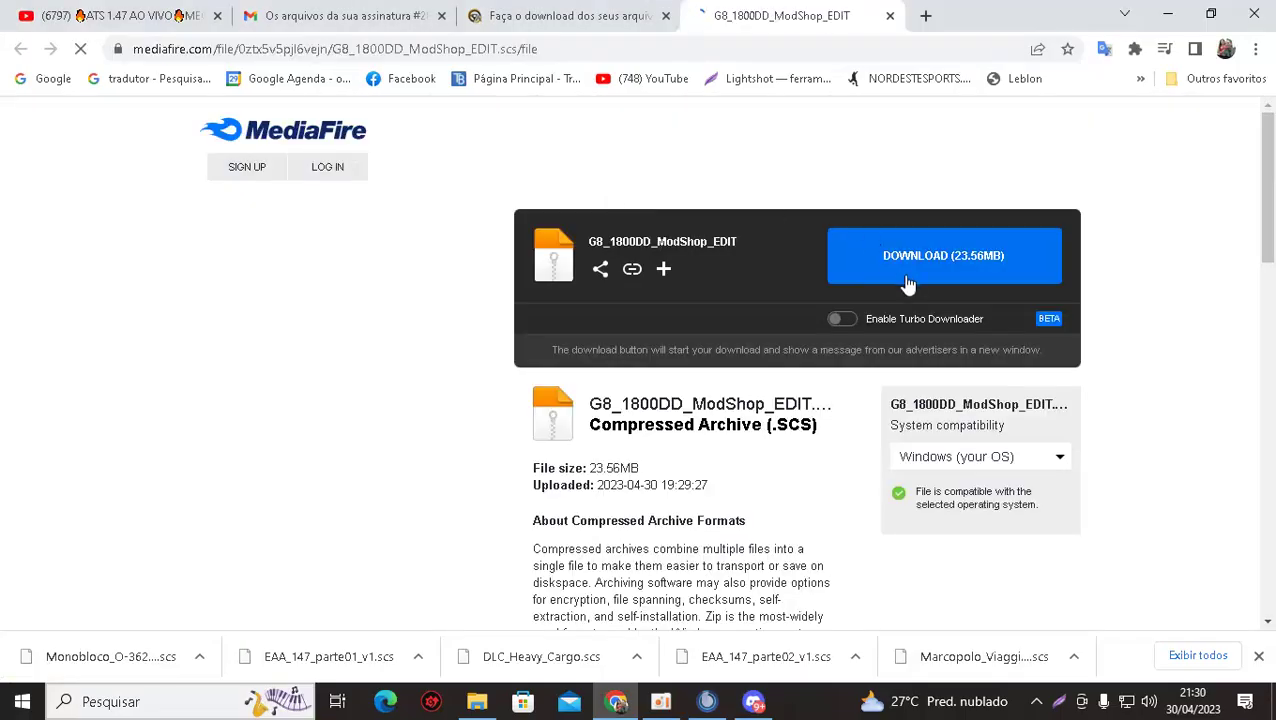
Start the 23.56MB G8_1800DD_ModShop_EDIT download, then close the bet365 popup, MediaFire and Clube Rotas pages.
left_click(905, 275)
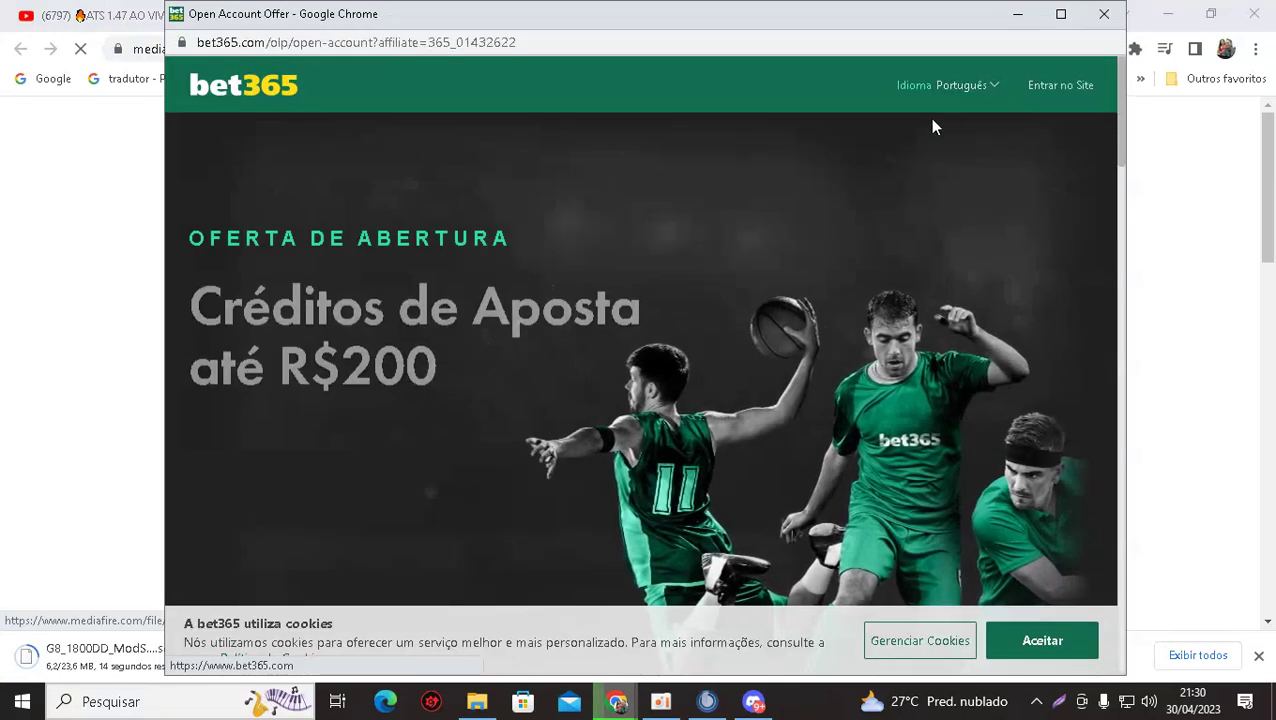
left_click(1104, 16)
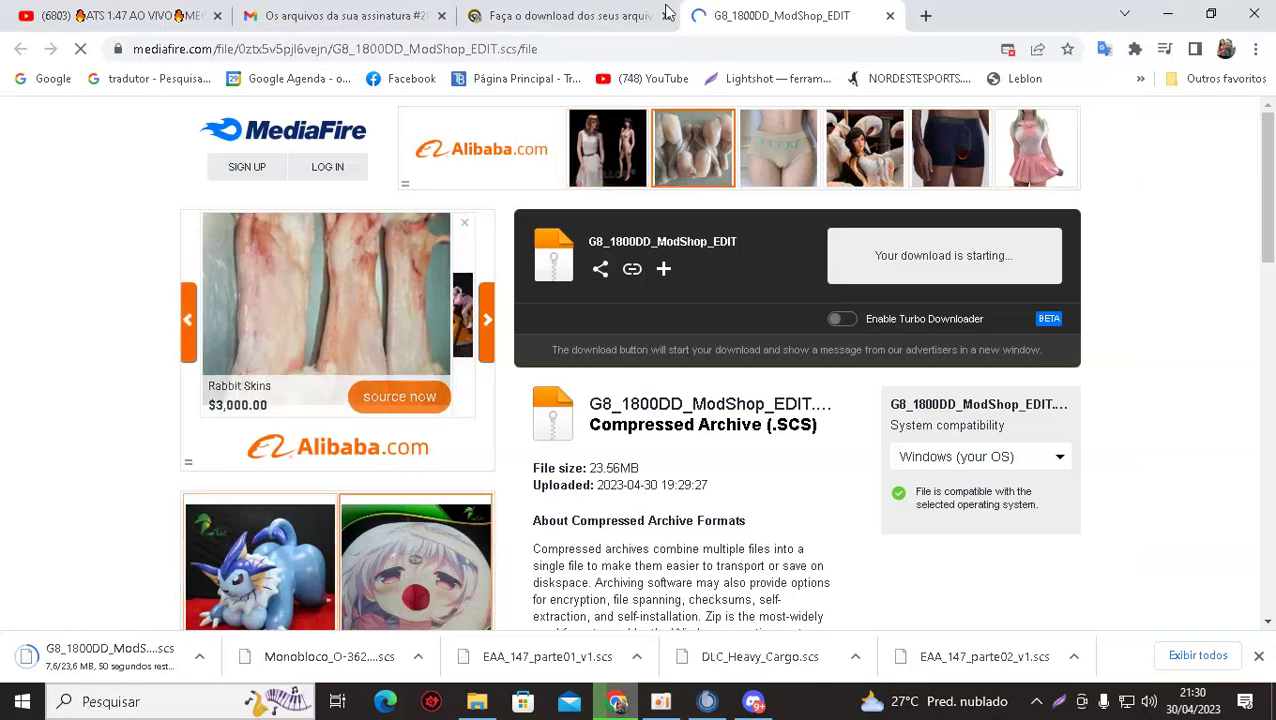
left_click(889, 16)
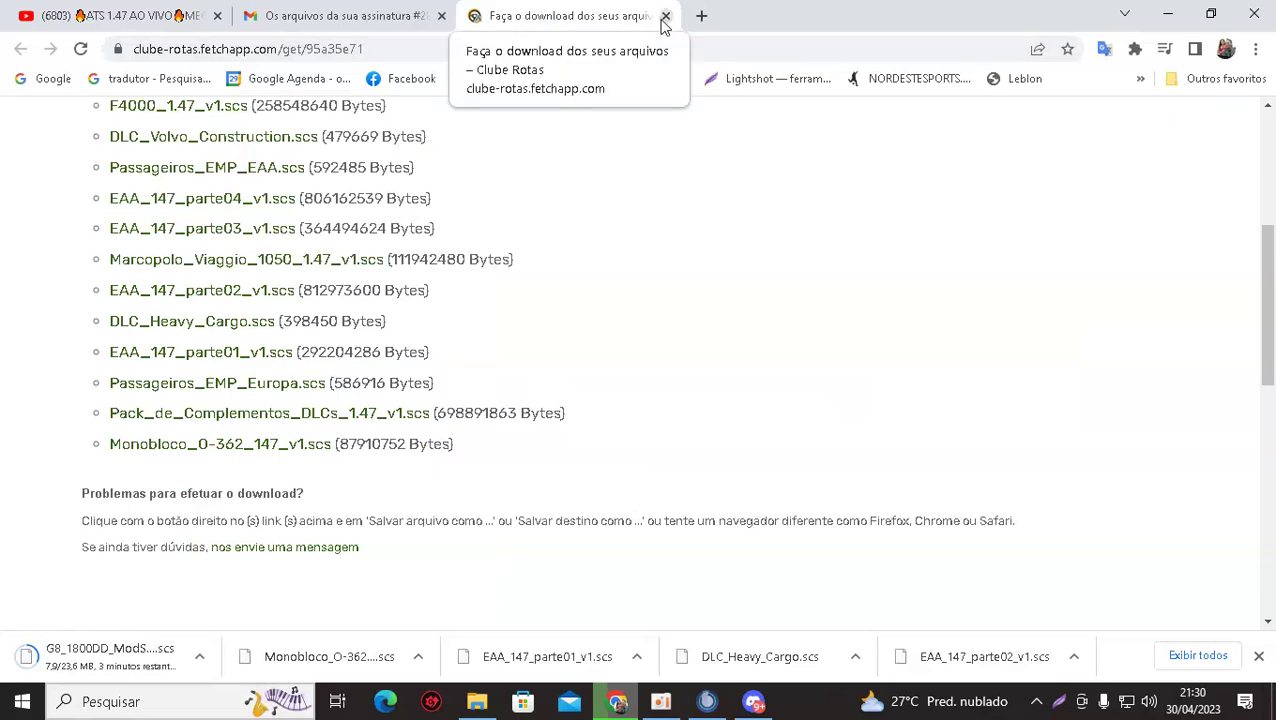
scroll(567, 334, "up", 4)
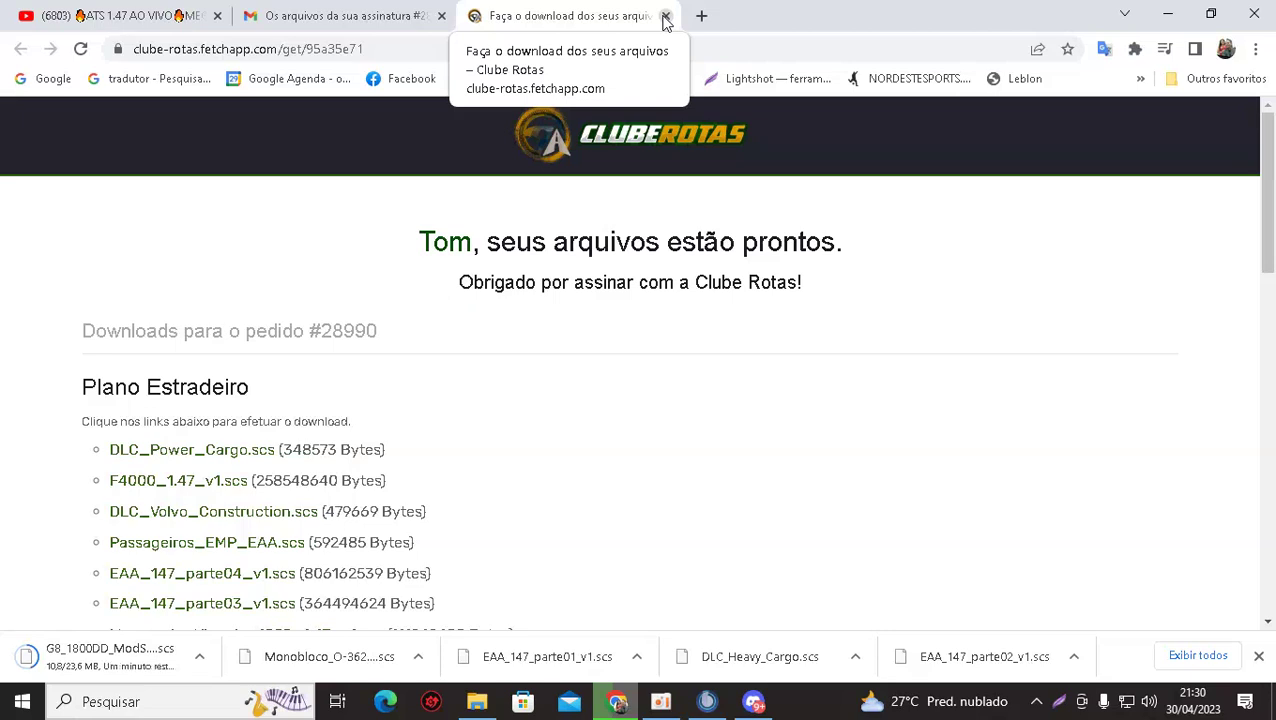
left_click(665, 16)
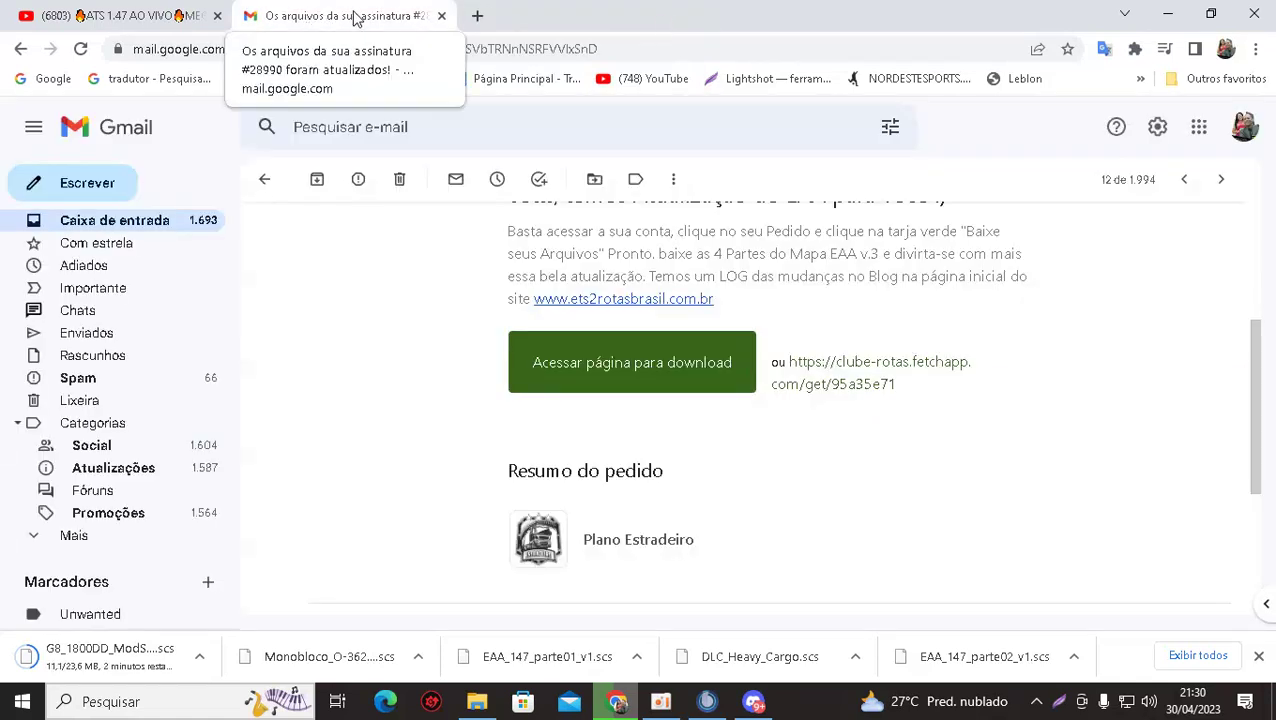
Return to the Gmail Caixa de entrada and switch to the ATS 1.47 YouTube stream tab.
left_click(153, 229)
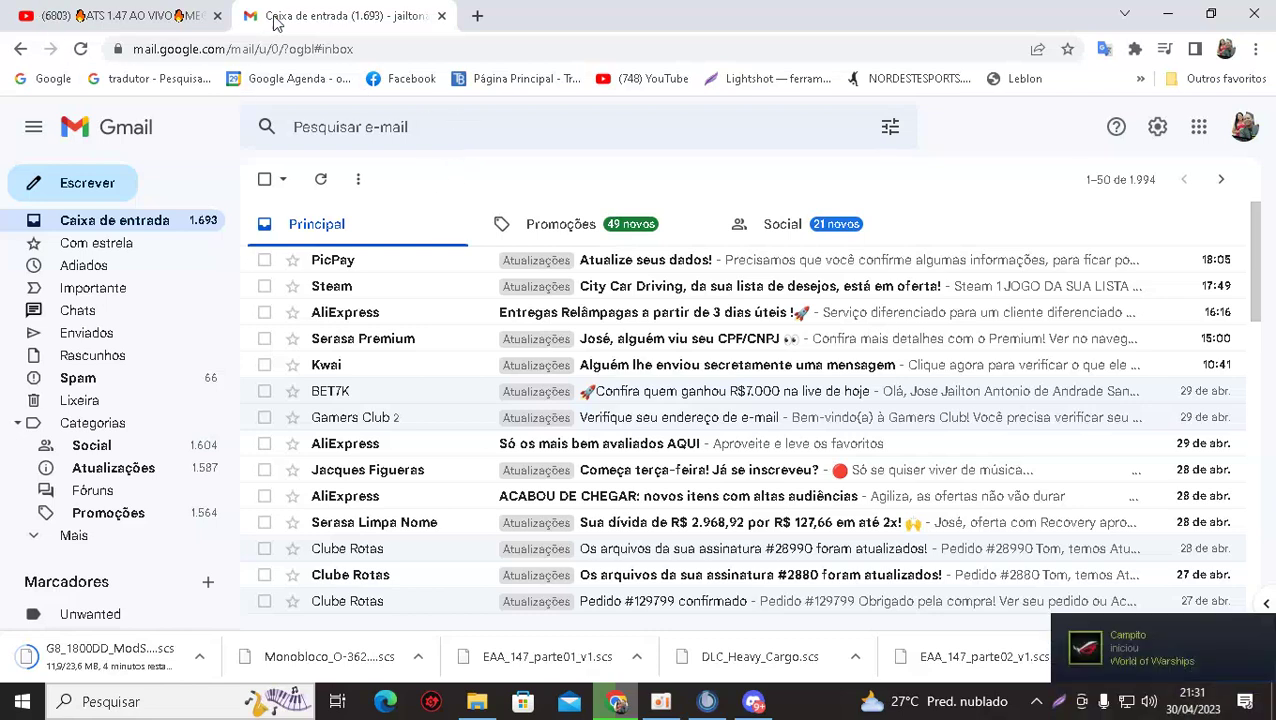
left_click(80, 18)
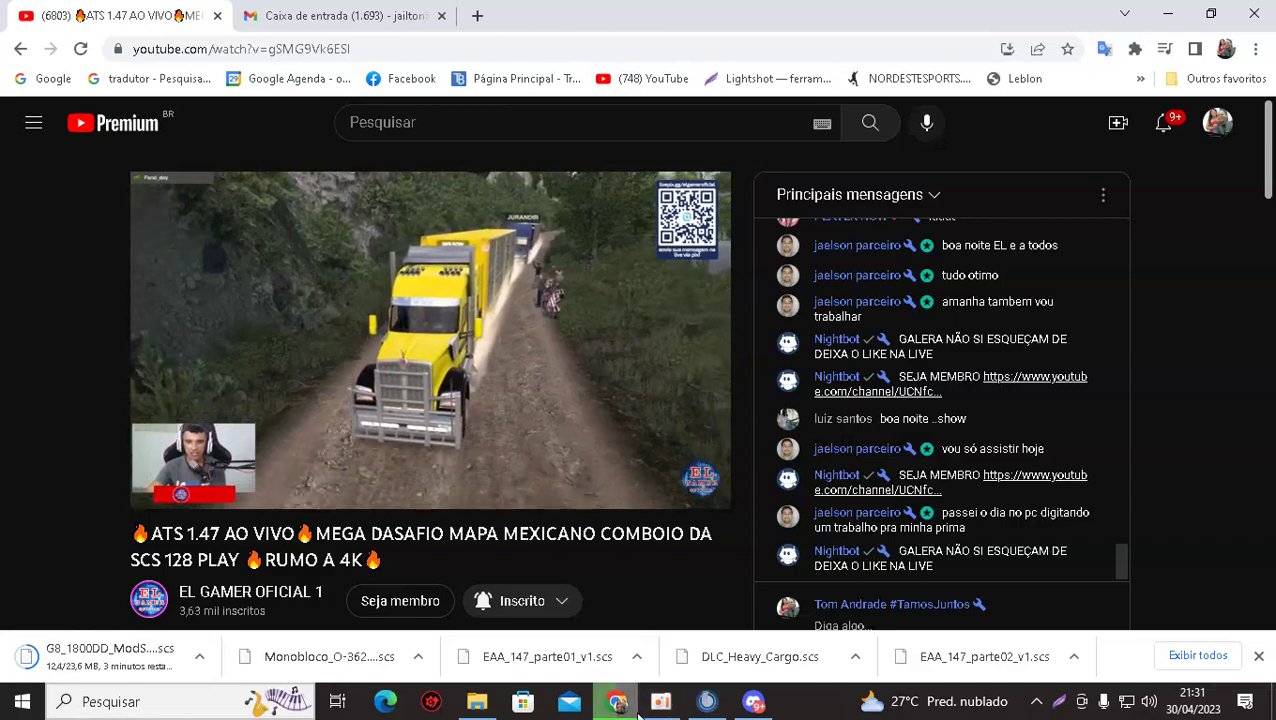
Watch the ATS 1.47 live stream for a while, then bring Discord back to the front.
mouse_move(633, 716)
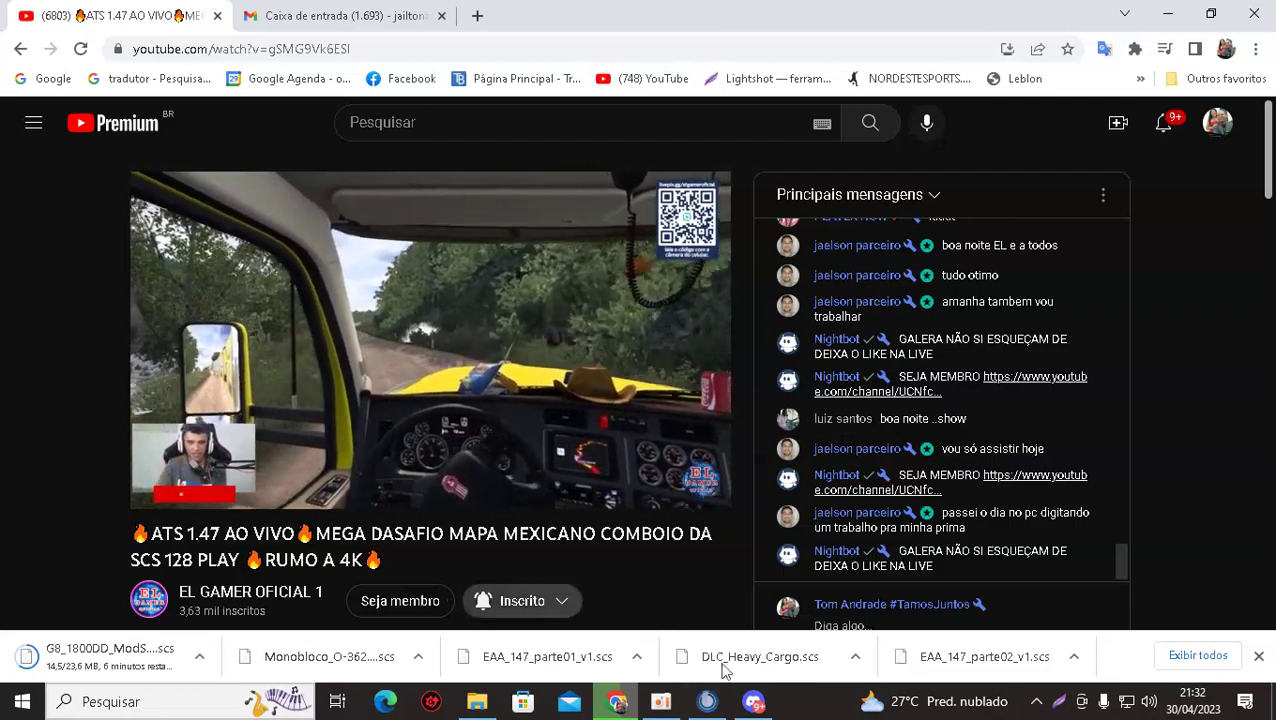
left_click(754, 702)
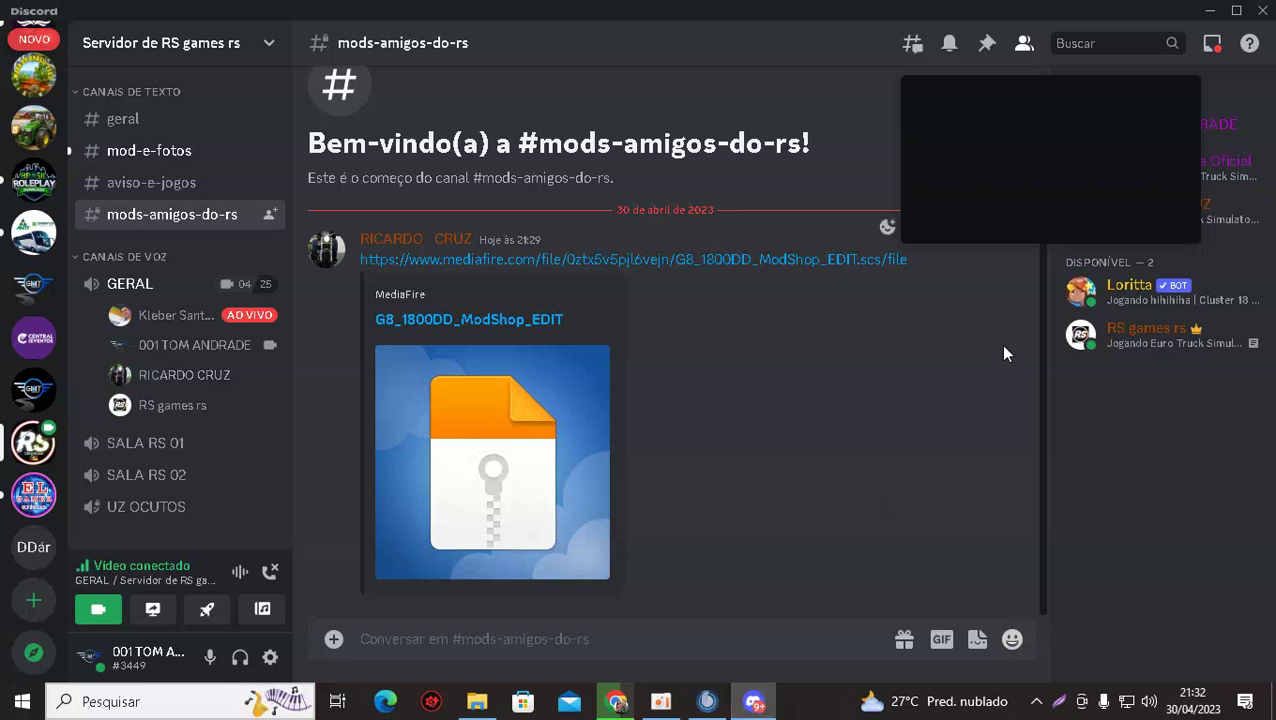
Disconnect the popout call, rejoin GERAL with Ativar câmera on, and go back to Chrome.
mouse_move(1023, 146)
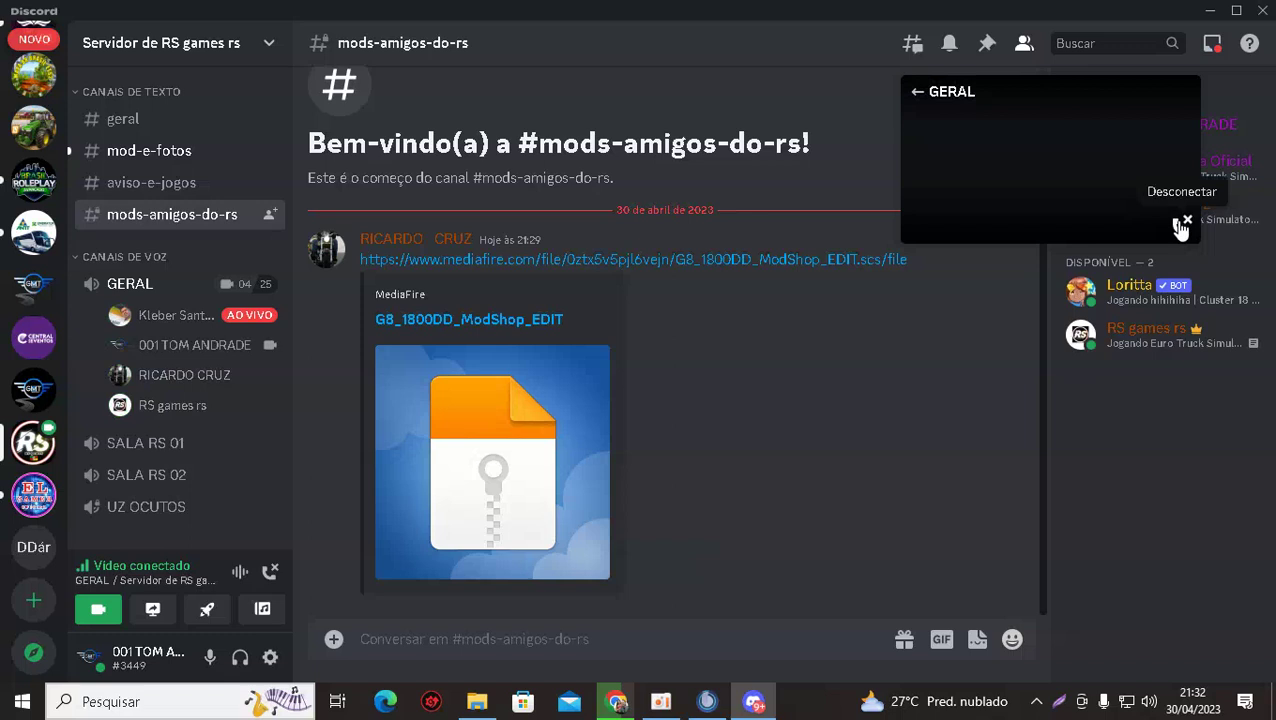
left_click(1180, 226)
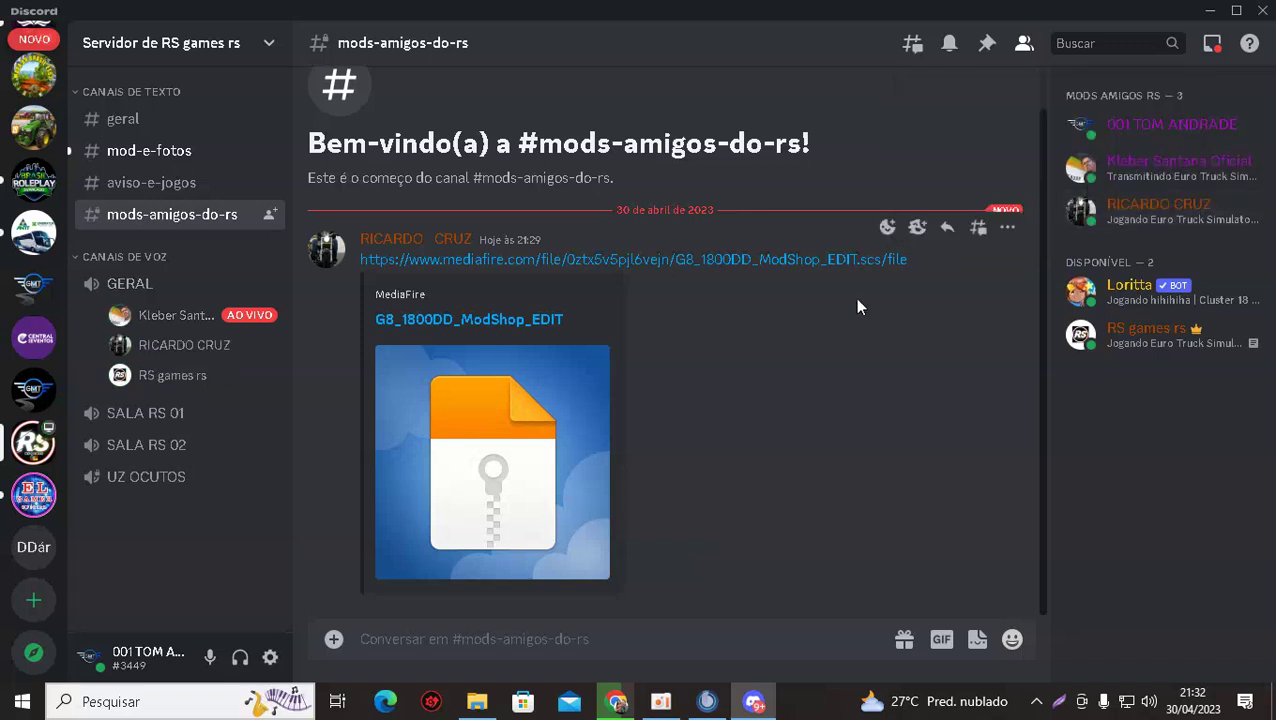
left_click(128, 284)
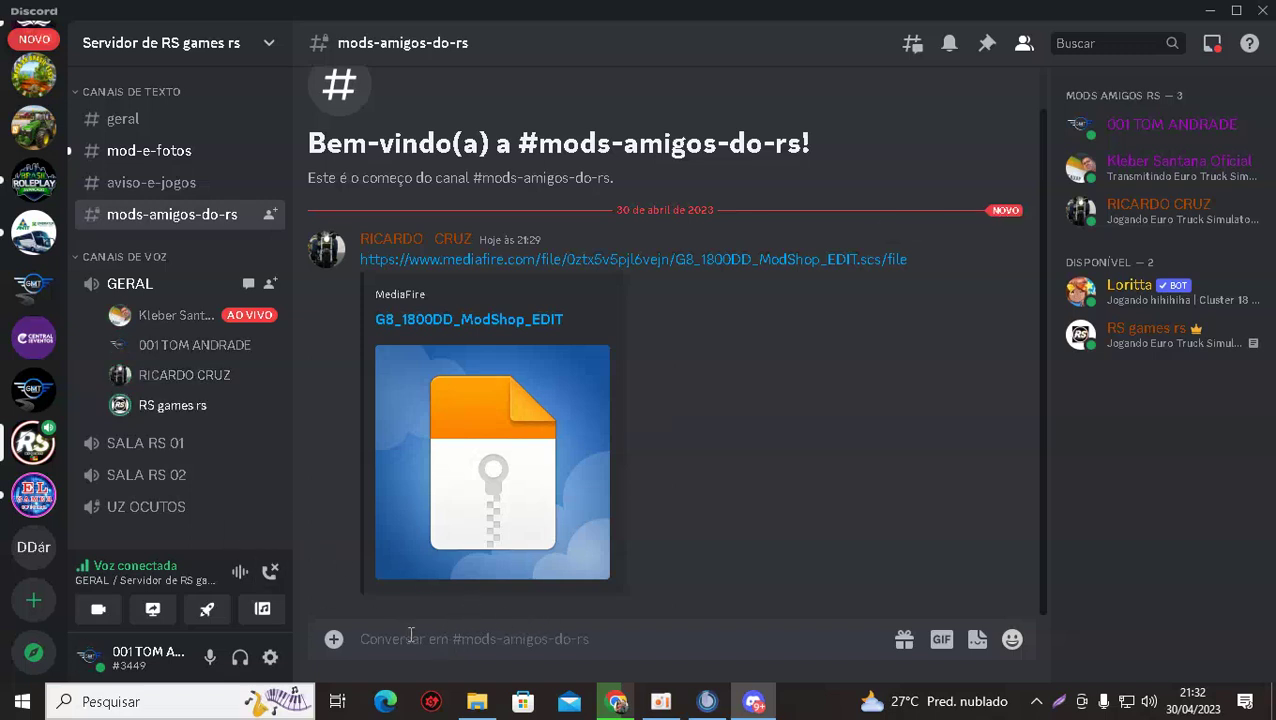
left_click(98, 609)
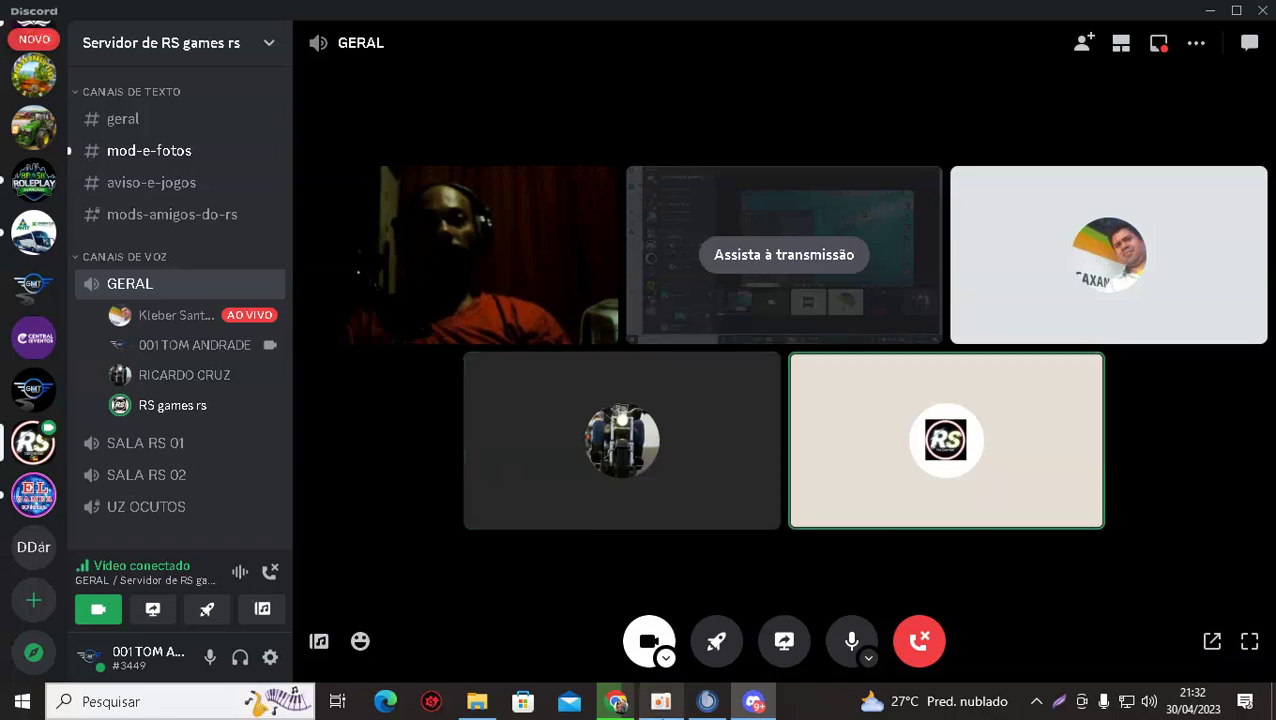
left_click(618, 703)
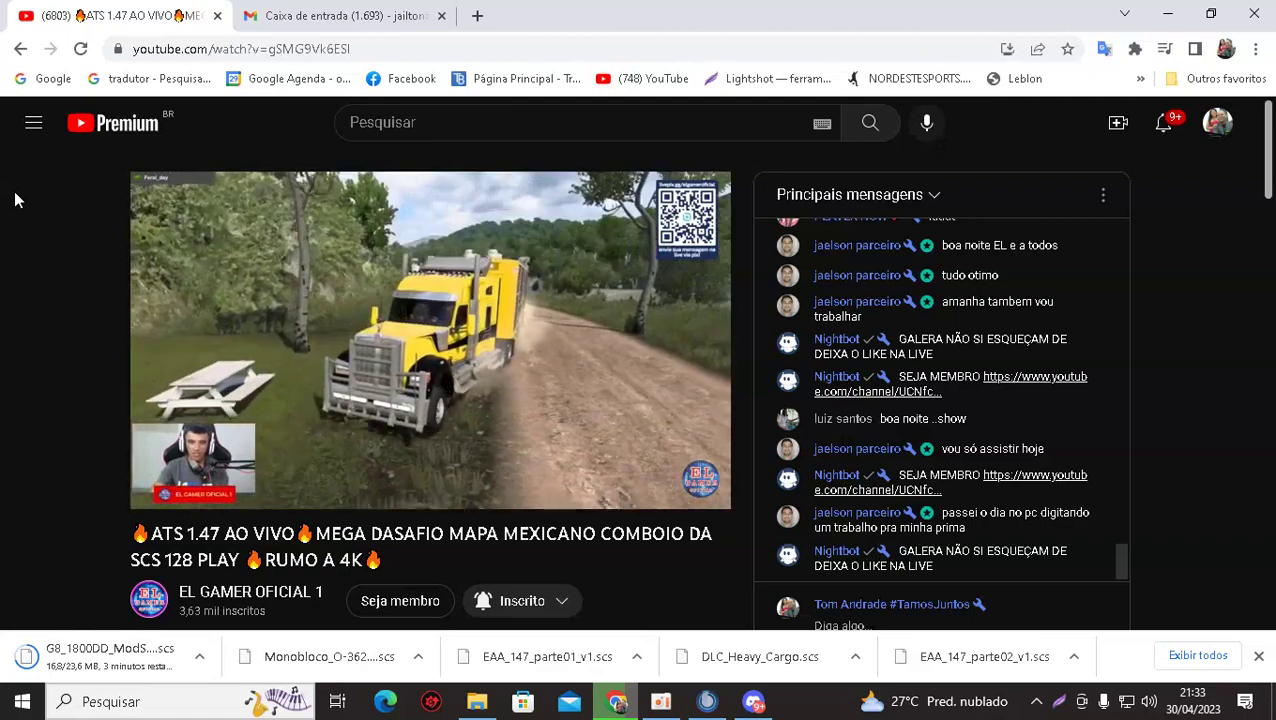
Unmute the ATS 1.47 YouTube stream, then switch to the Discord GERAL video call.
left_click(249, 487)
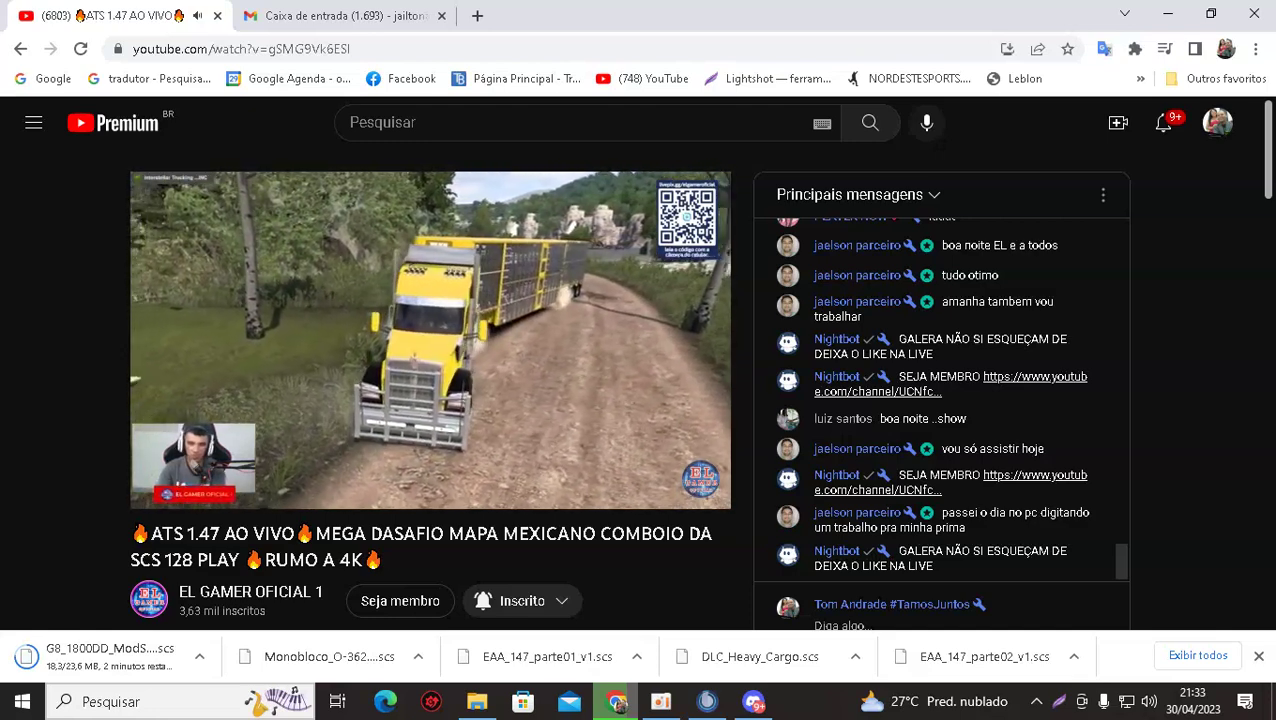
mouse_move(157, 200)
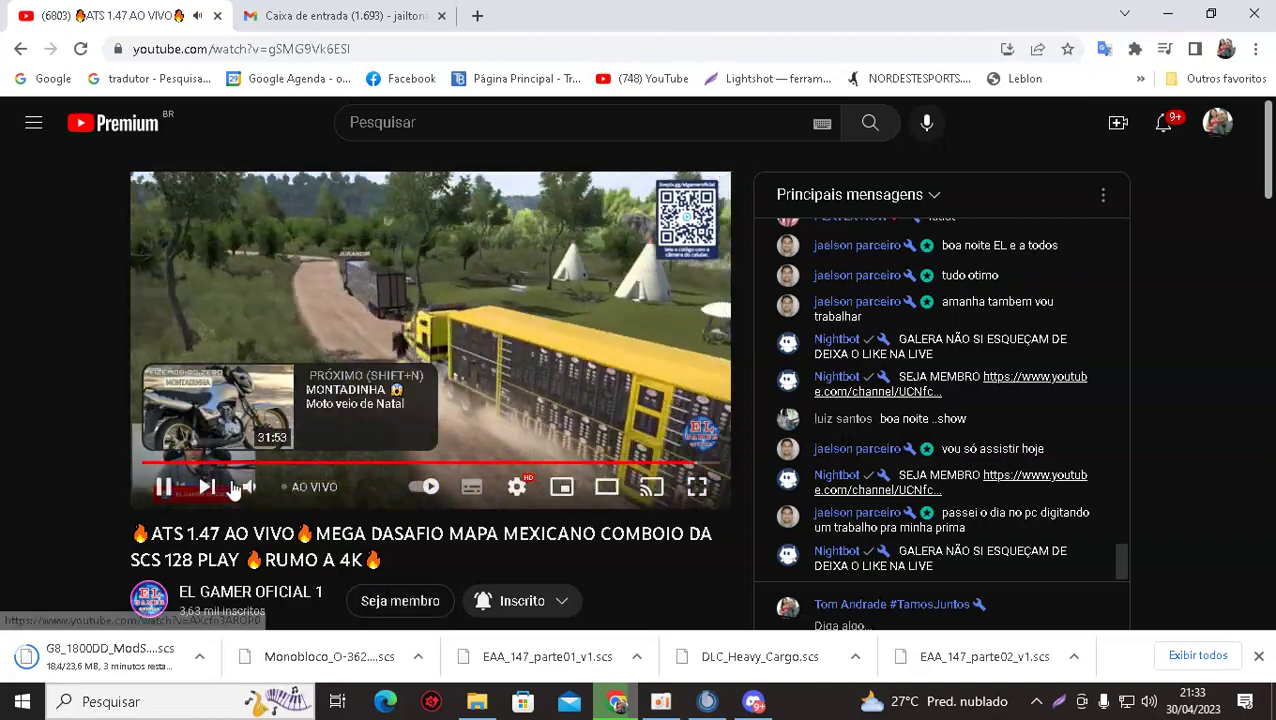
left_click(740, 706)
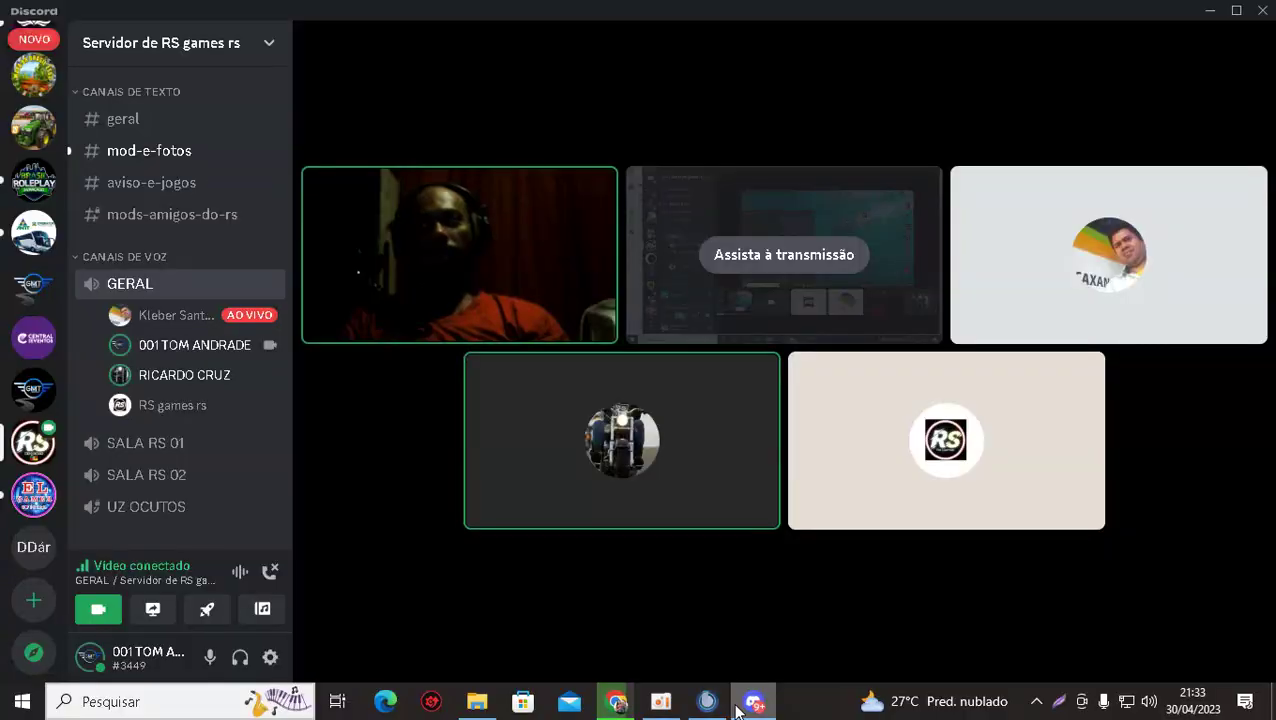
Go back to the ATS 1.47 YouTube live stream in Chrome.
left_click(615, 704)
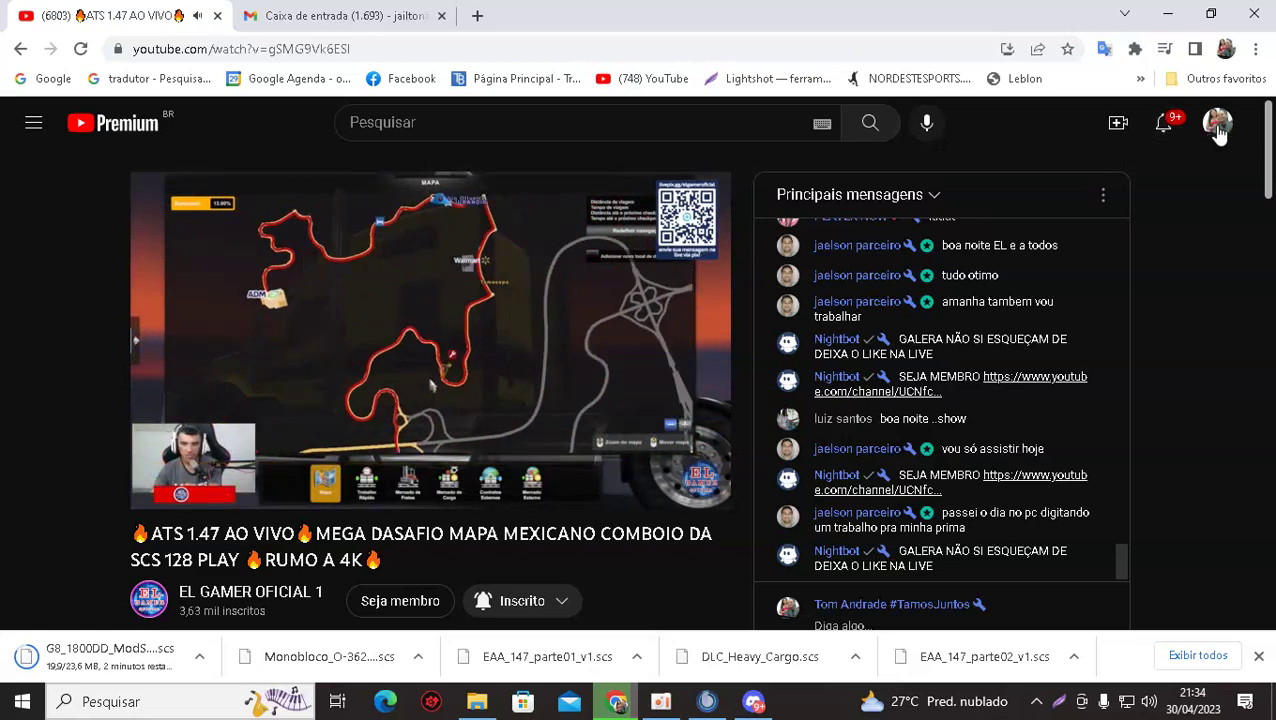
Open the channel page through the avatar's Seu canal, scroll its videos, then bring up Windows search.
left_click(1163, 122)
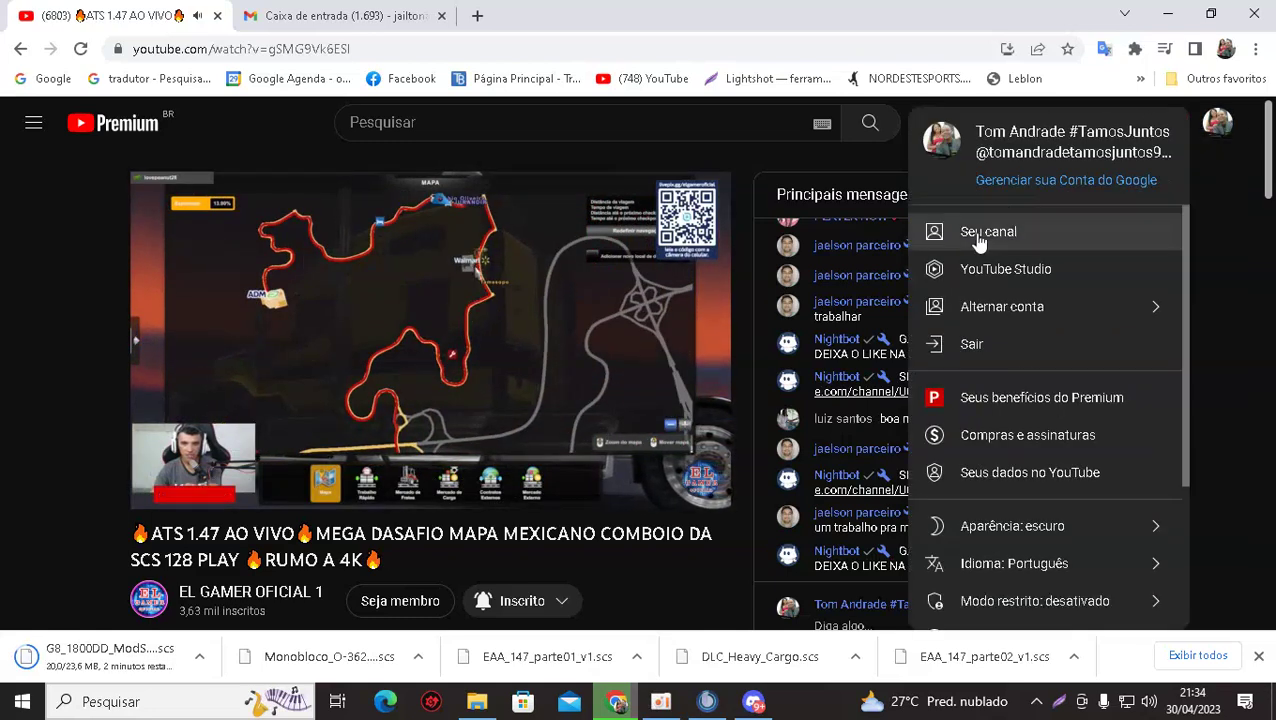
left_click(985, 236)
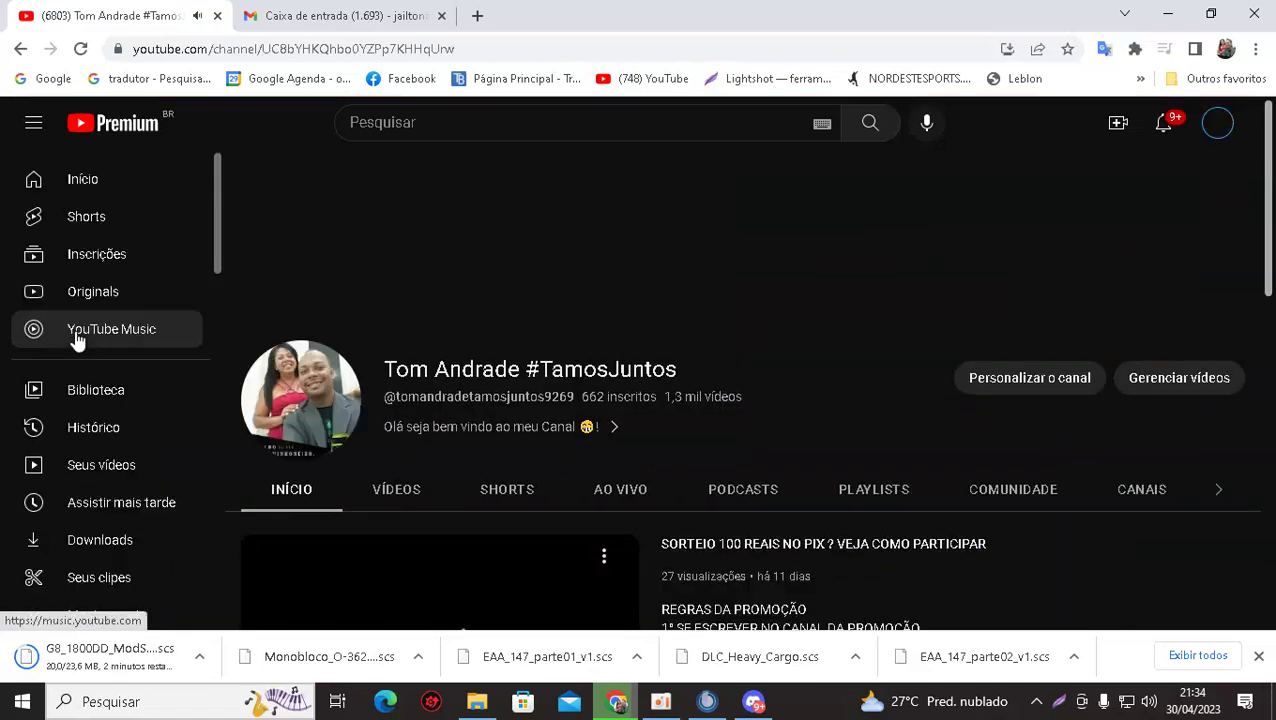
scroll(388, 397, "down", 2)
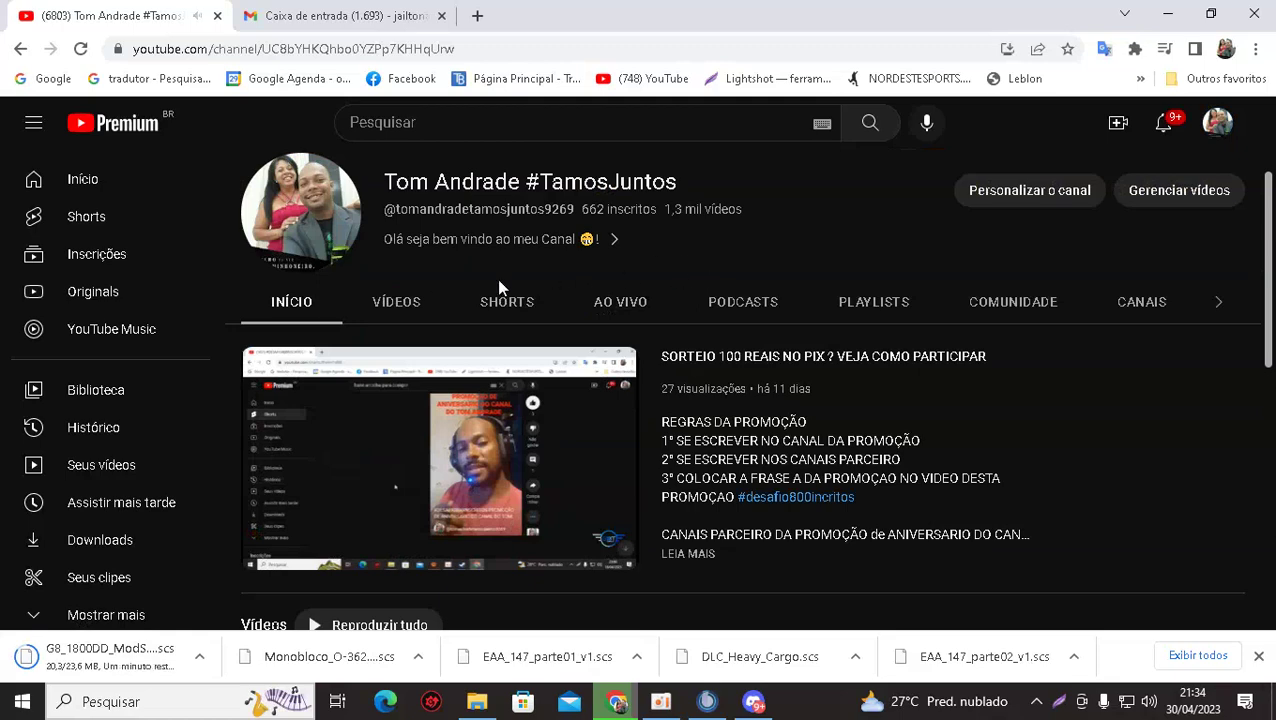
scroll(652, 293, "down", 4)
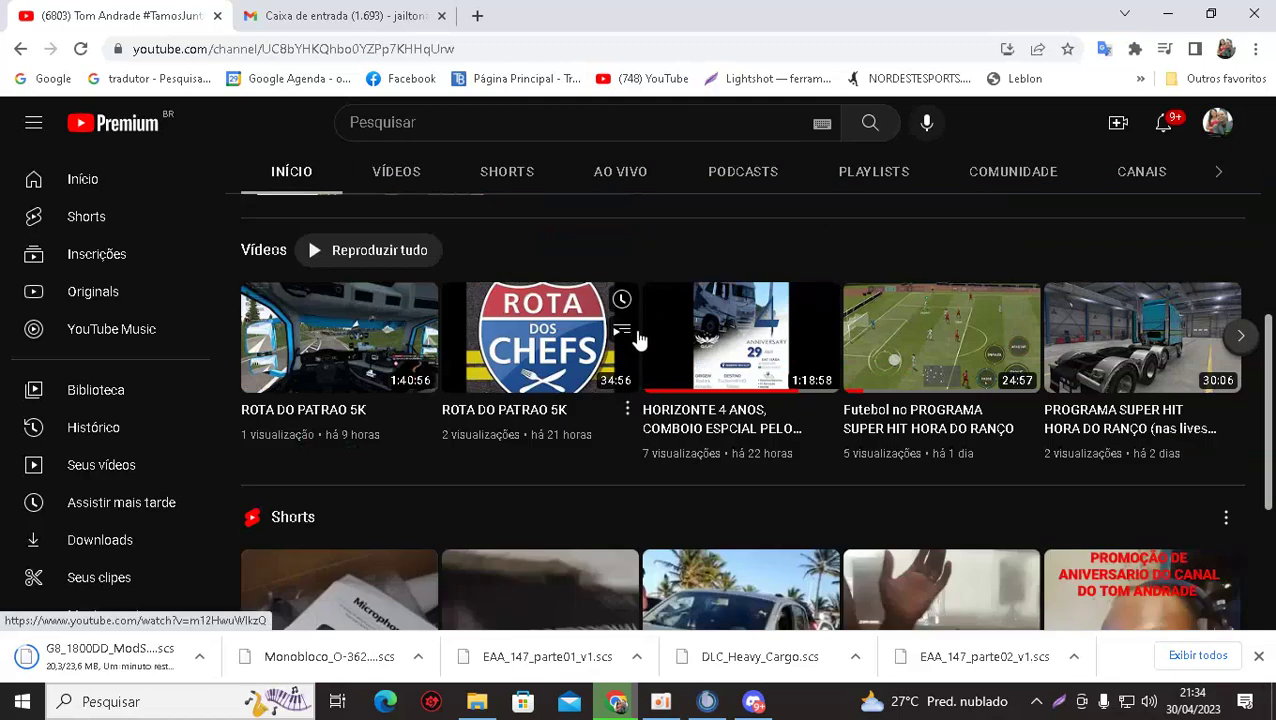
scroll(640, 340, "up", 4)
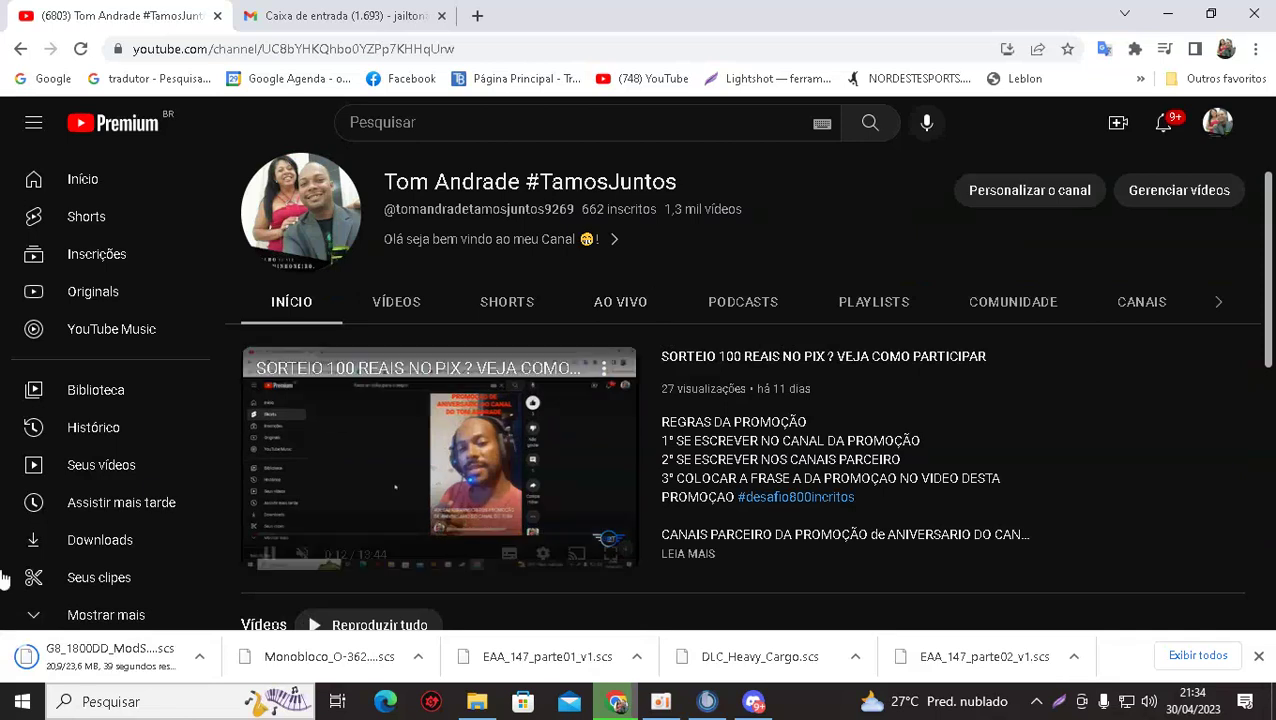
left_click(128, 690)
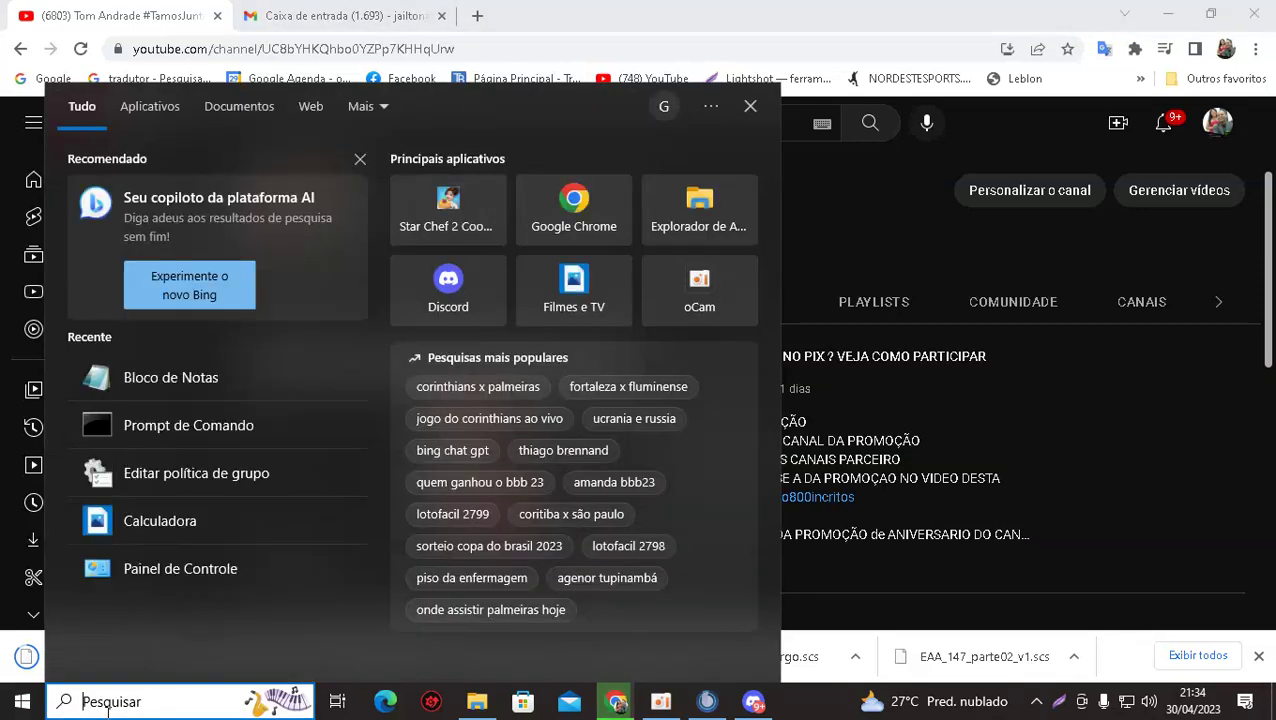
Open Calculadora, compute 800 − 662 = 138, clear the display and close the calculator.
type("CAL")
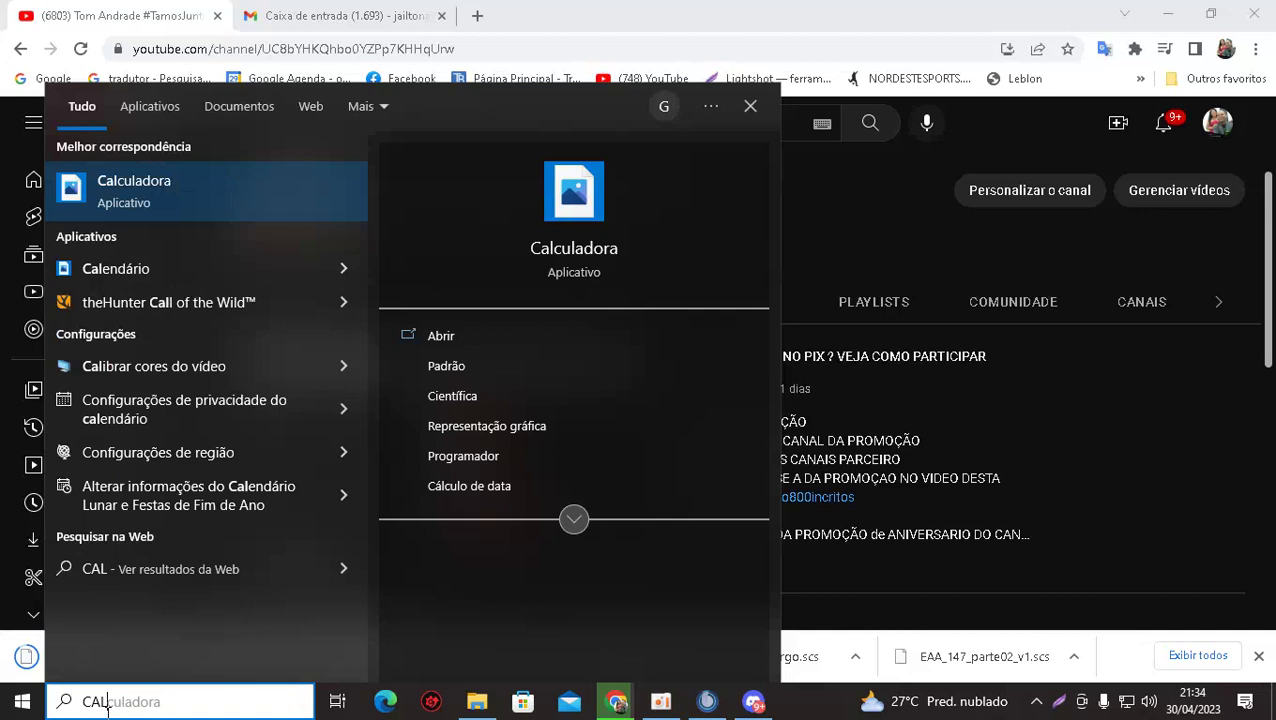
left_click(455, 338)
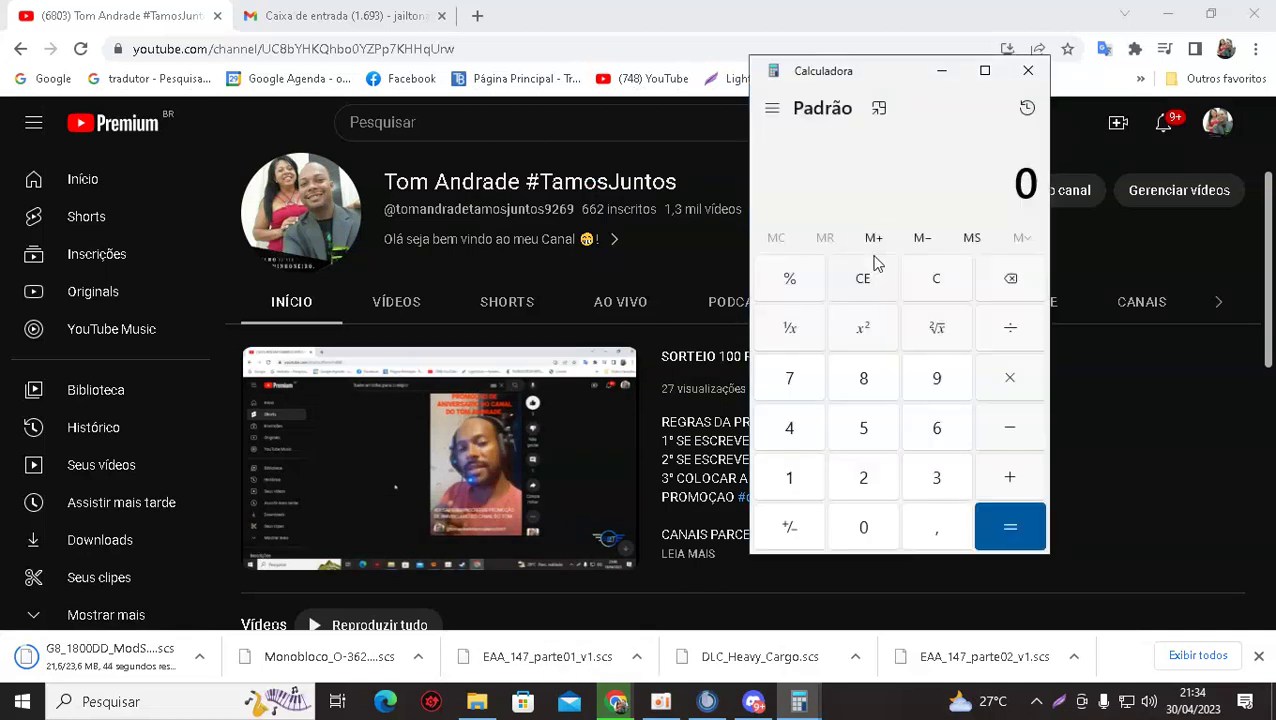
left_click(864, 385)
left_click(868, 530)
left_click(868, 530)
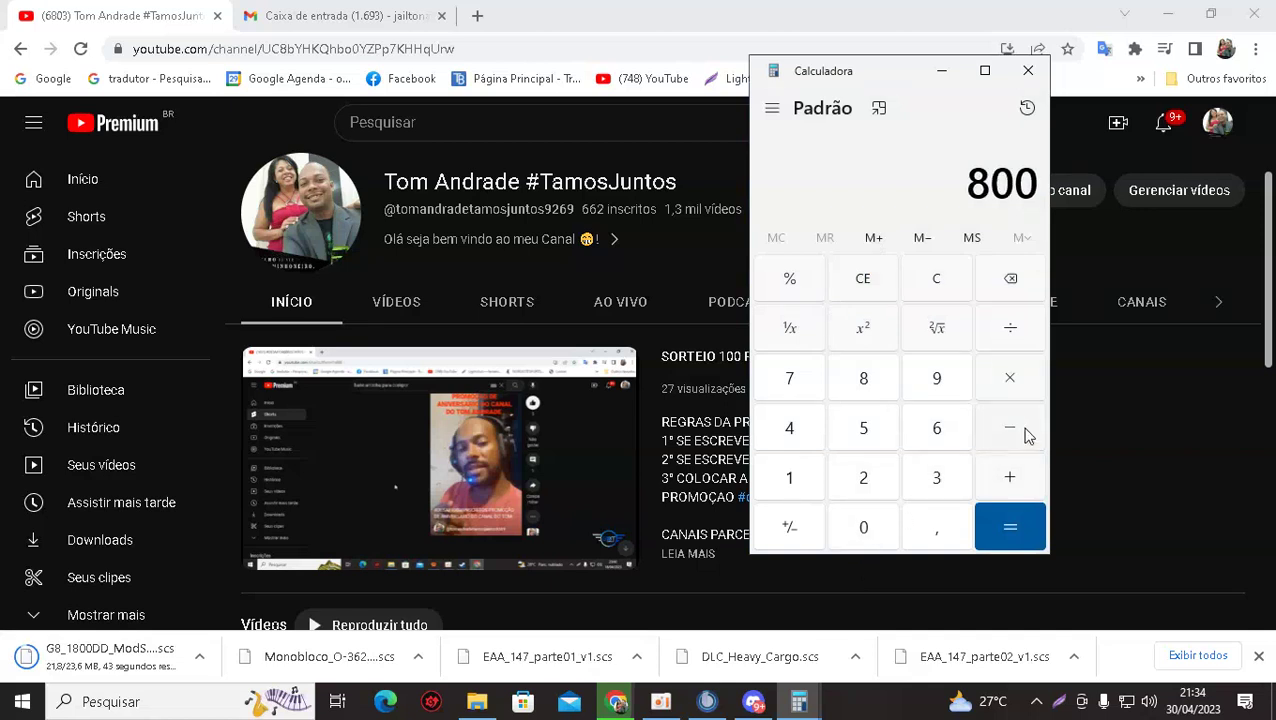
left_click(928, 430)
left_click(928, 430)
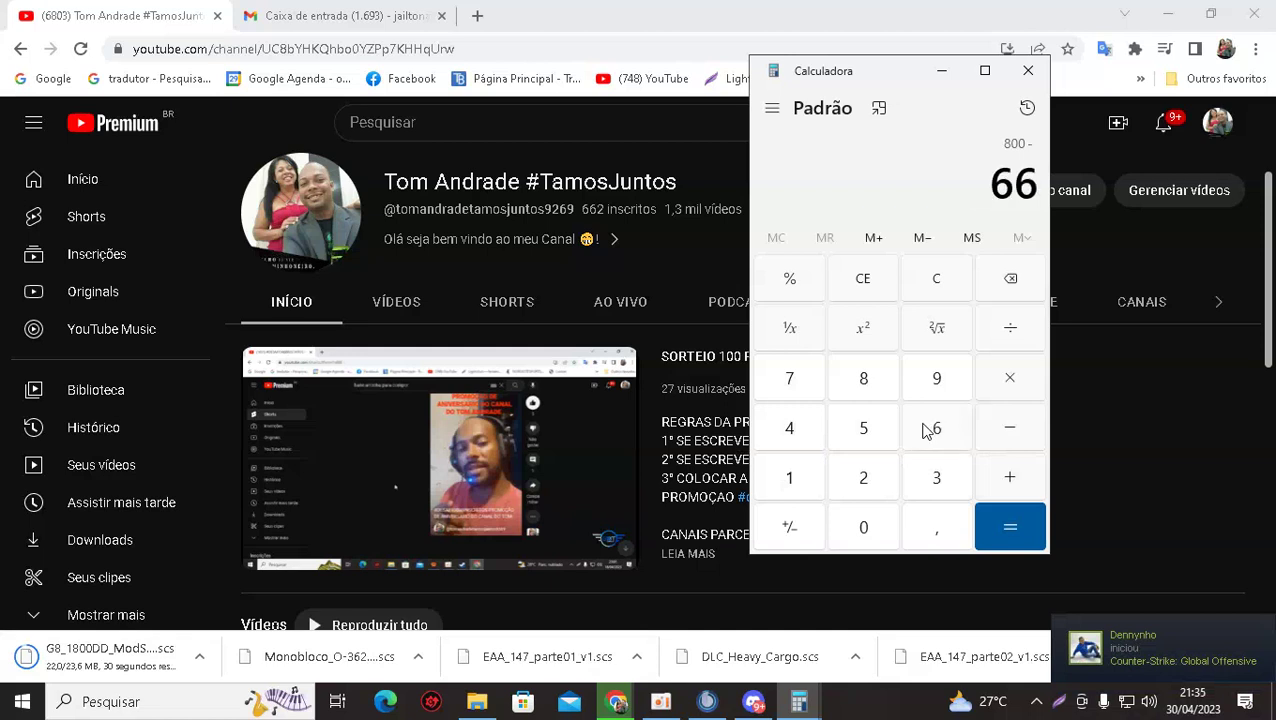
left_click(860, 490)
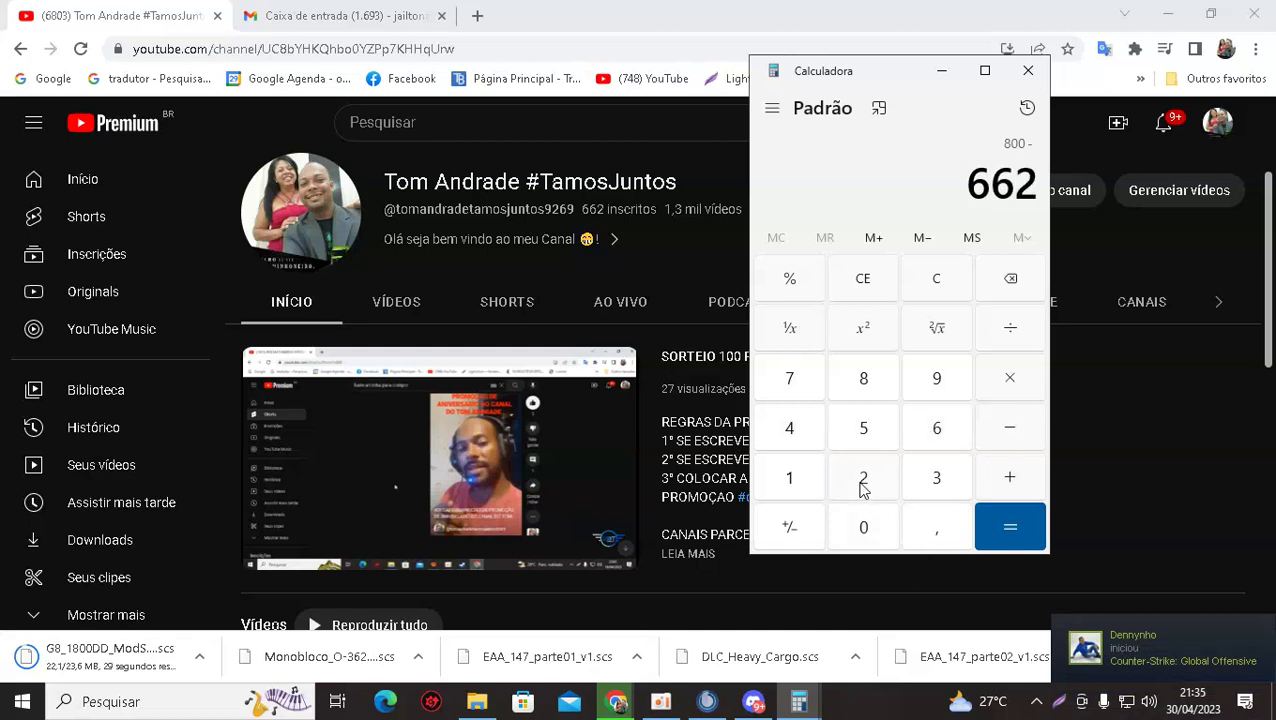
left_click(1011, 536)
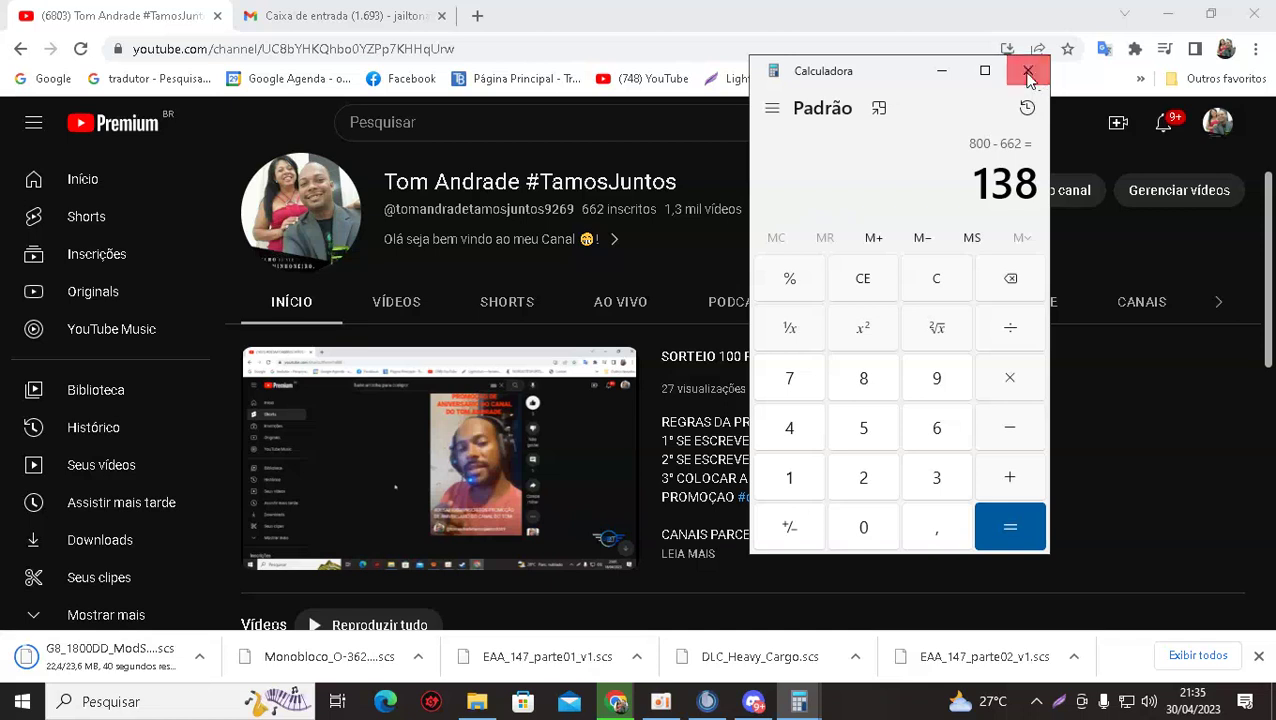
left_click(835, 284)
left_click(1028, 70)
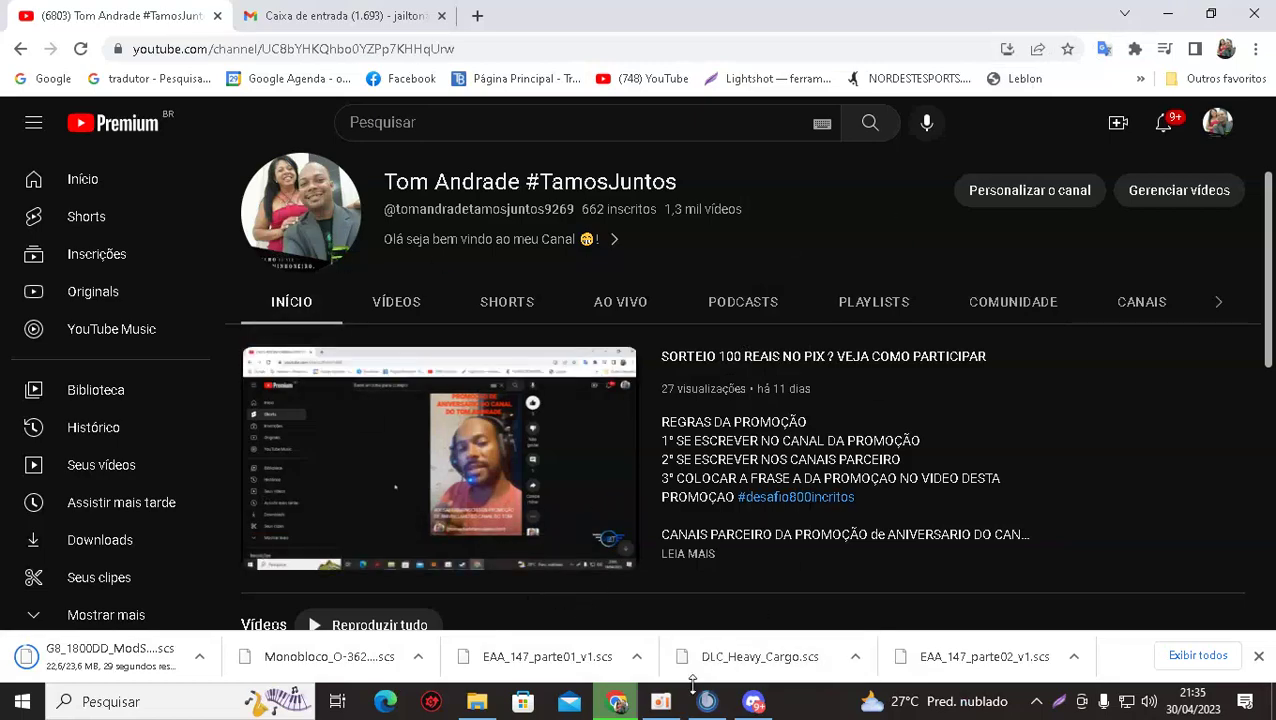
Open one member's Euro Truck Simulator 2 stream in the GERAL call, then close it.
left_click(753, 701)
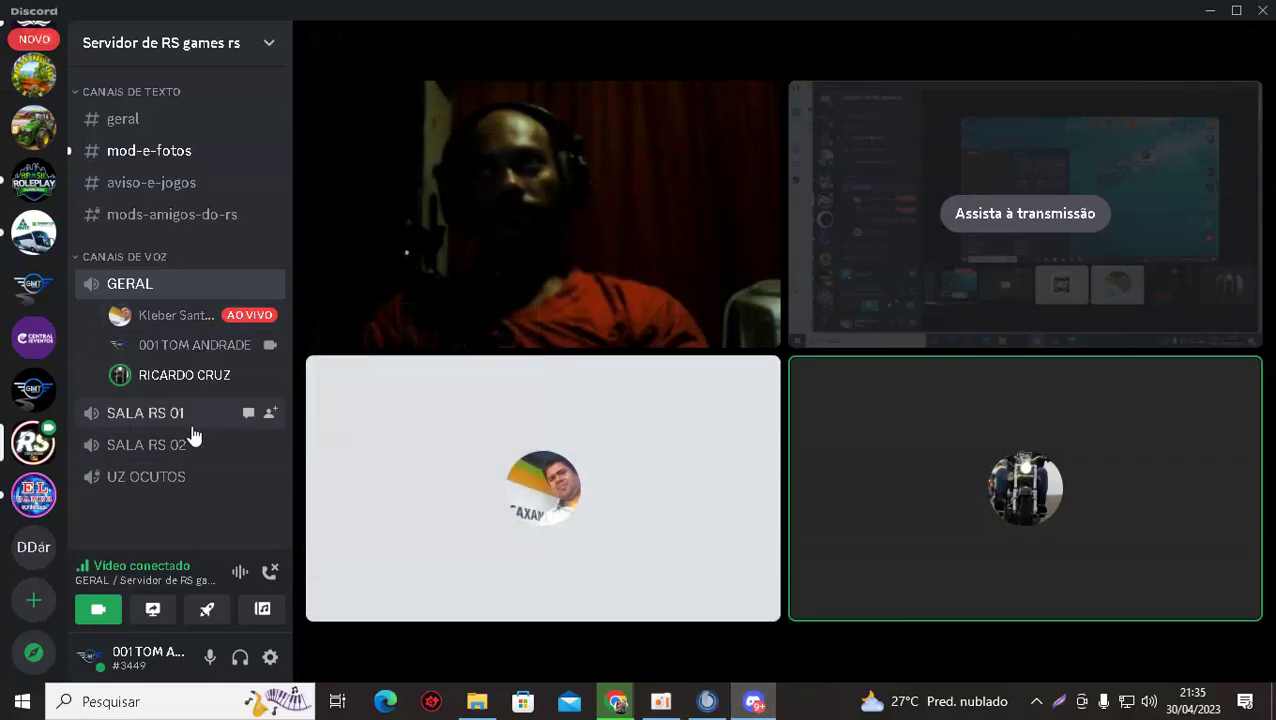
left_click(222, 322)
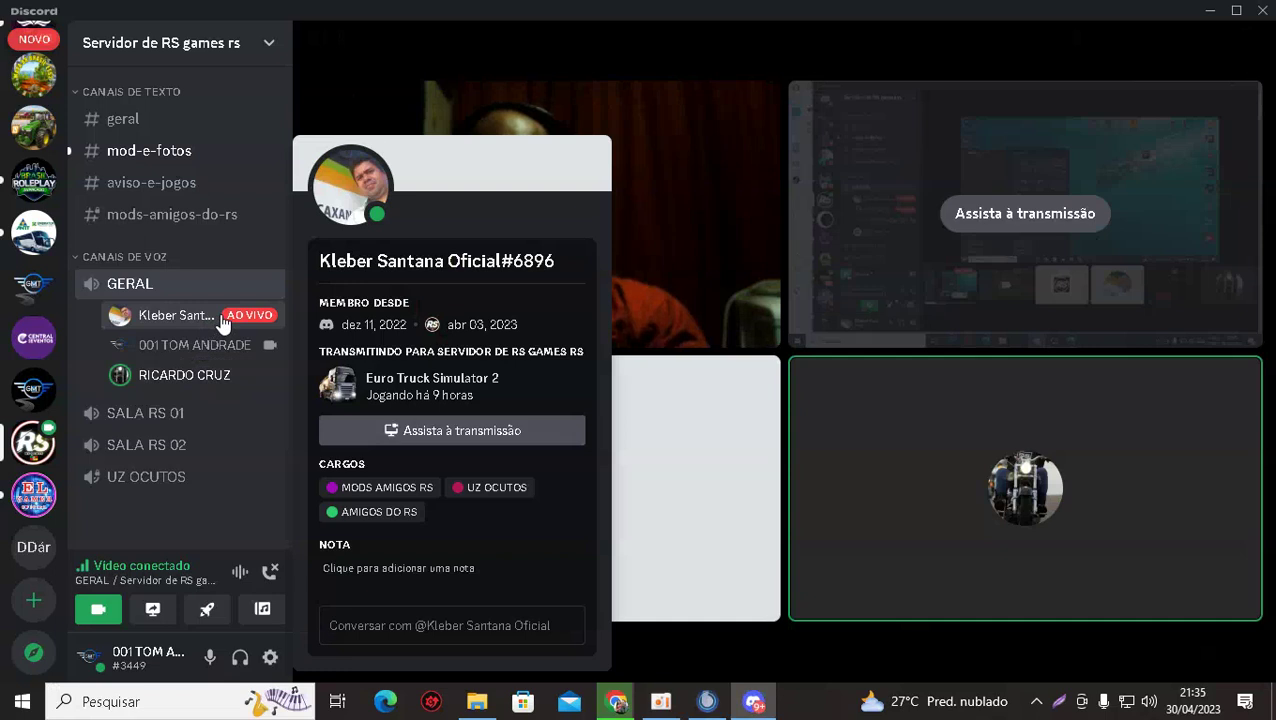
left_click(361, 436)
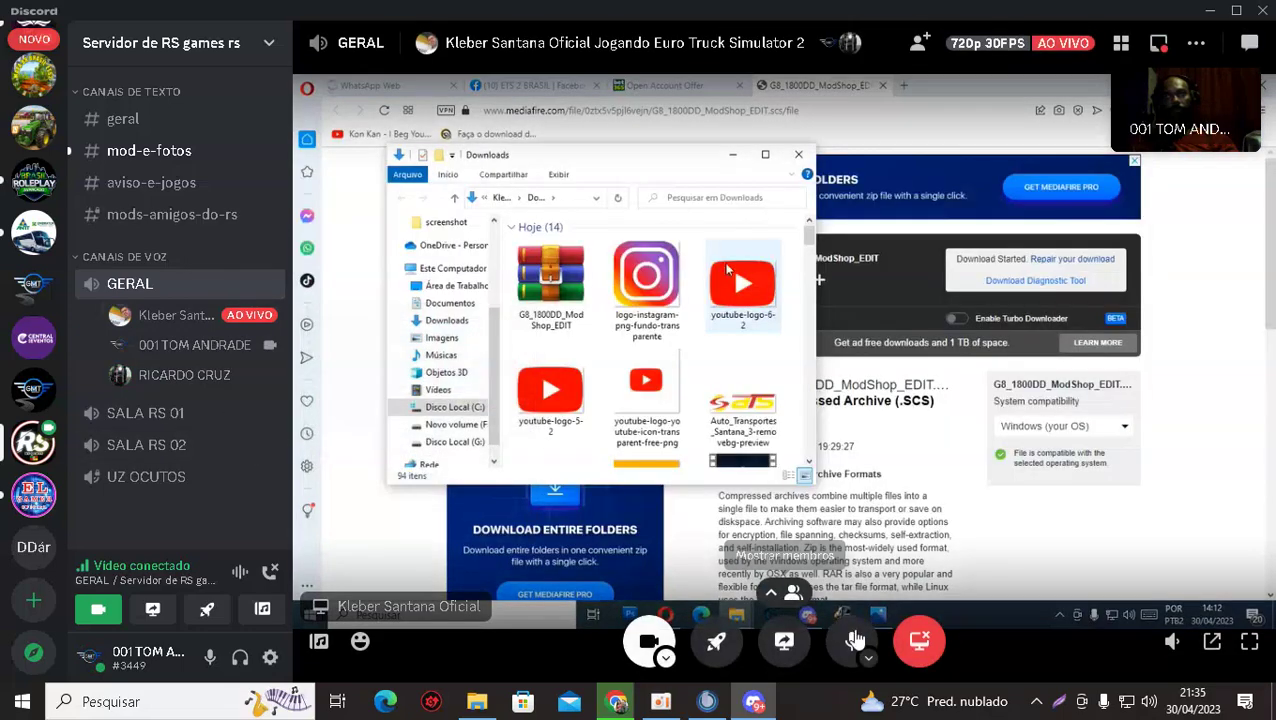
left_click(919, 645)
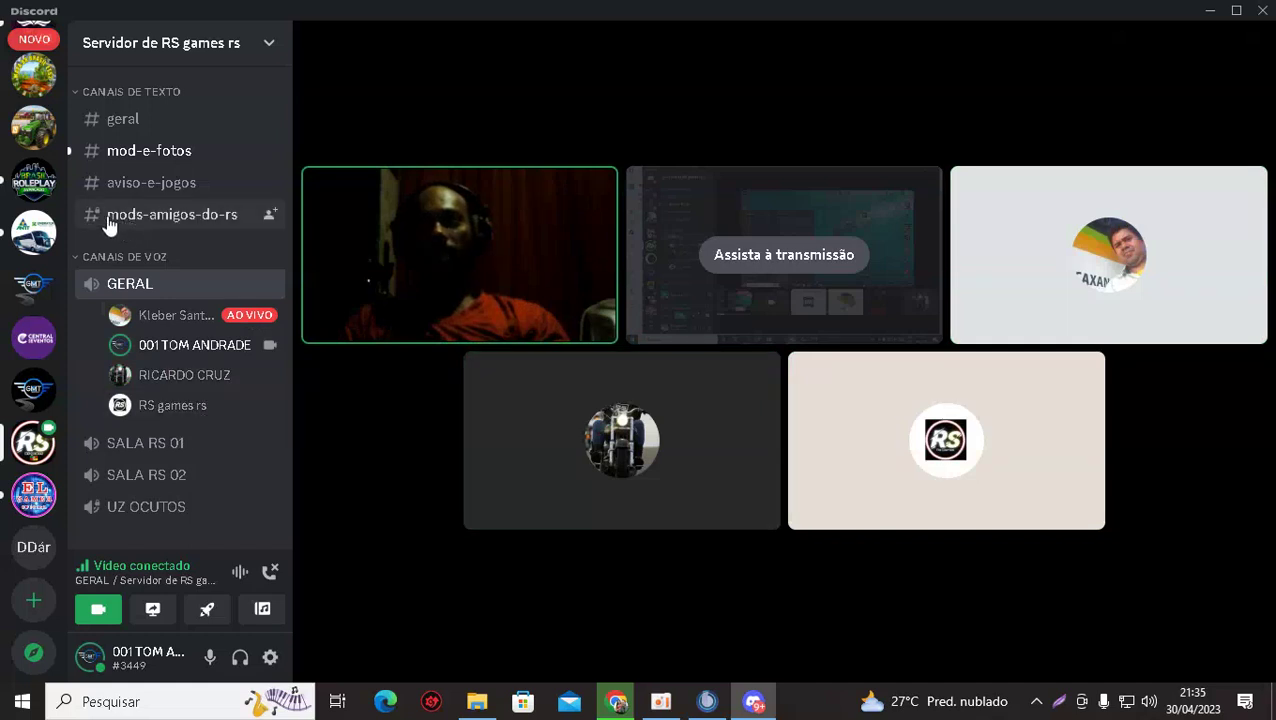
Take a screen capture of the voice channel participant list.
key("Print")
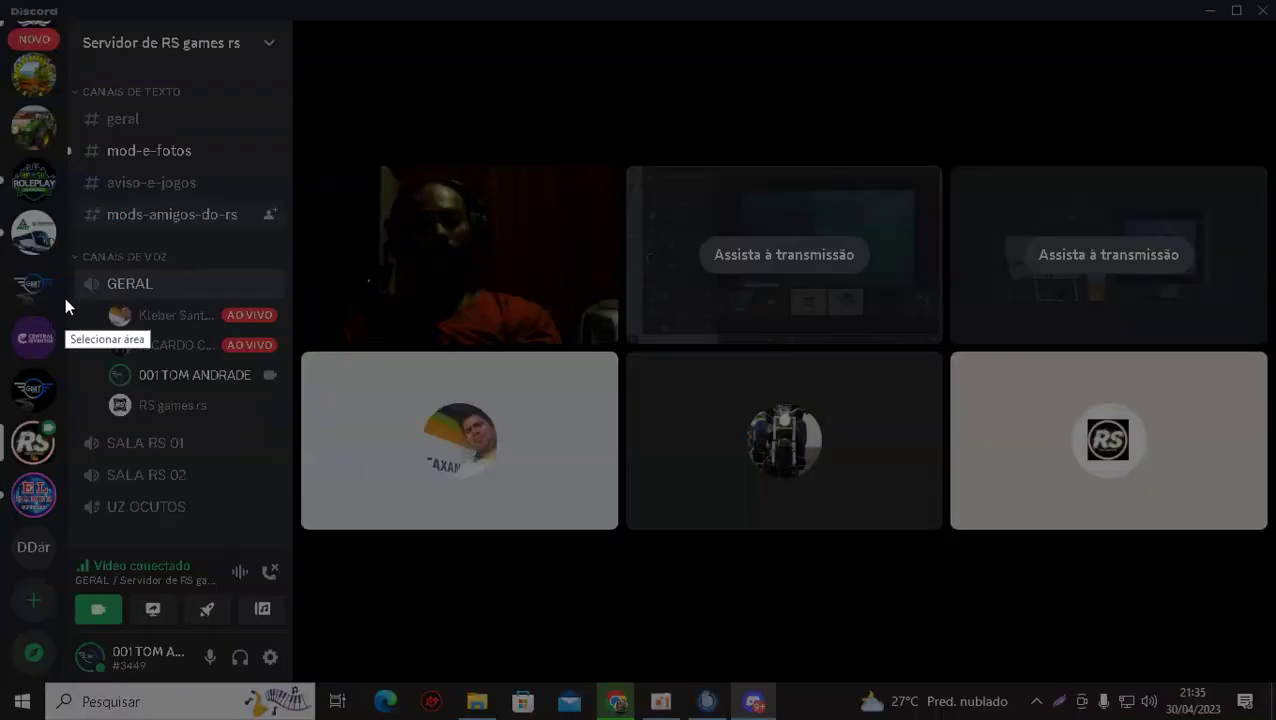
left_click_drag(67, 244, 292, 435)
left_click(218, 448)
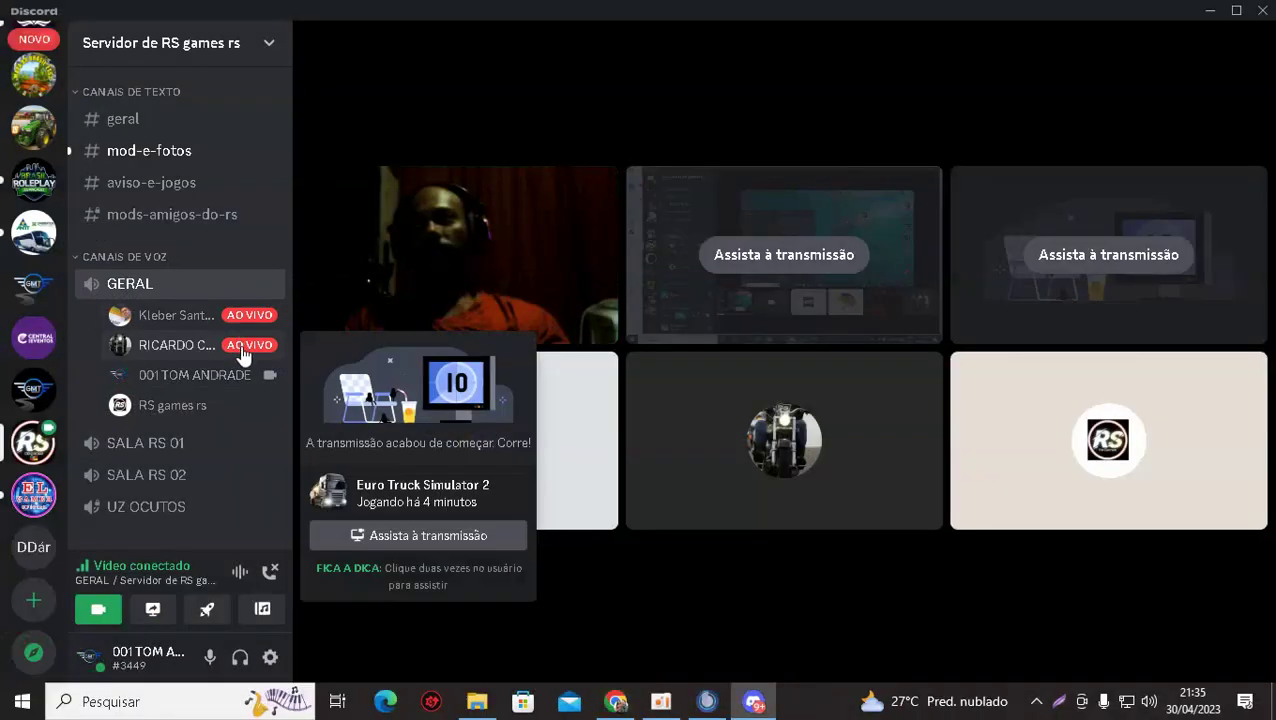
Watch the second member's stream and browse the archive through paradiso_g8ddms\acessorios\skins to porta.
left_click(265, 345)
left_click(379, 462)
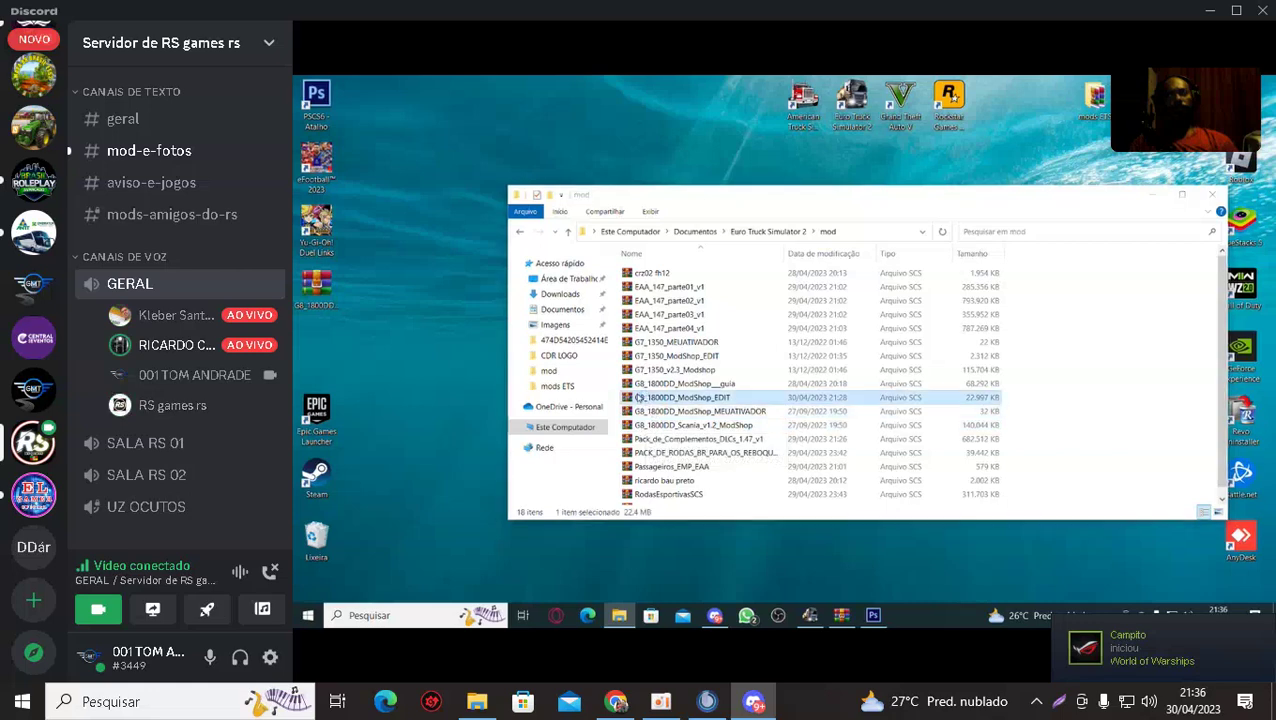
double_click(495, 327)
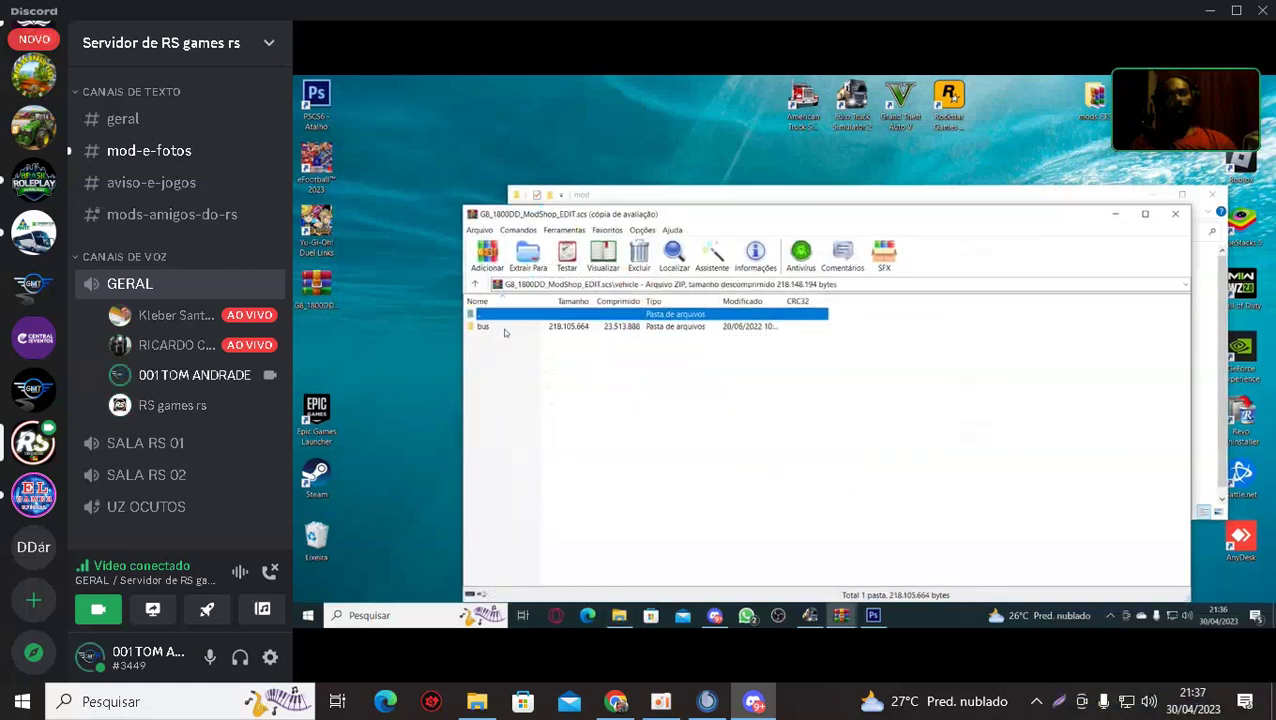
double_click(495, 327)
double_click(495, 327)
double_click(505, 330)
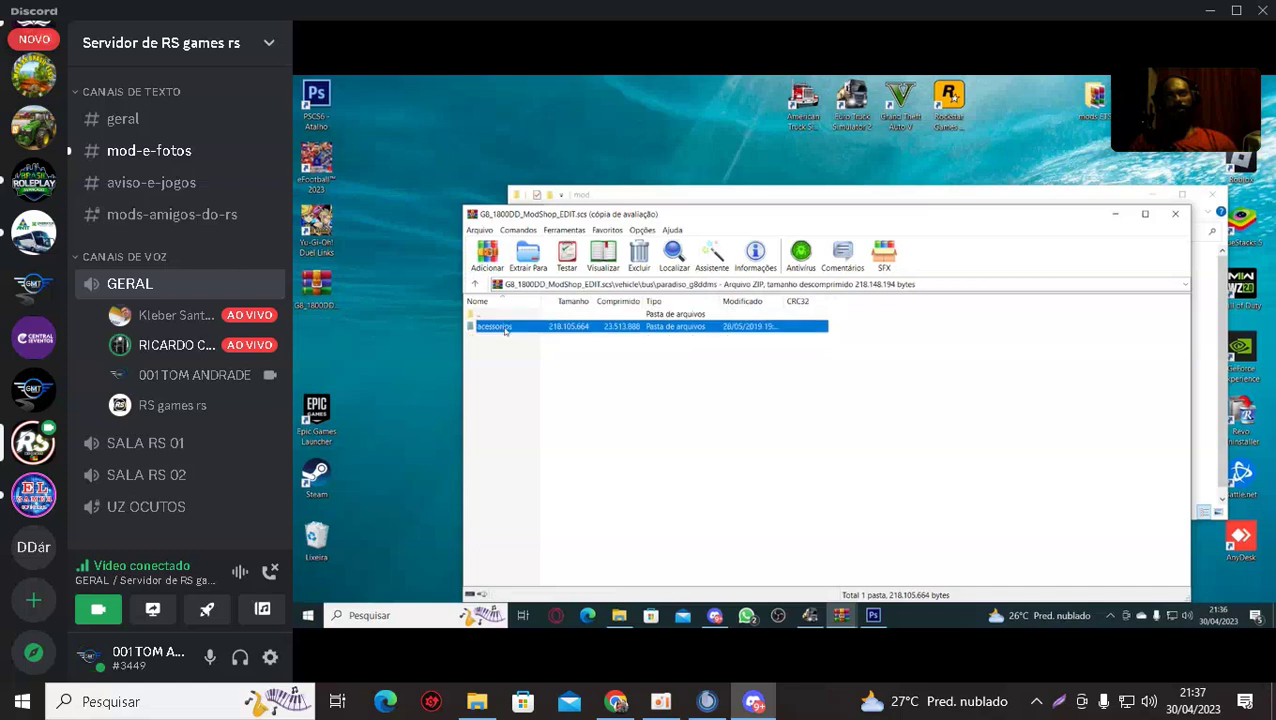
double_click(500, 338)
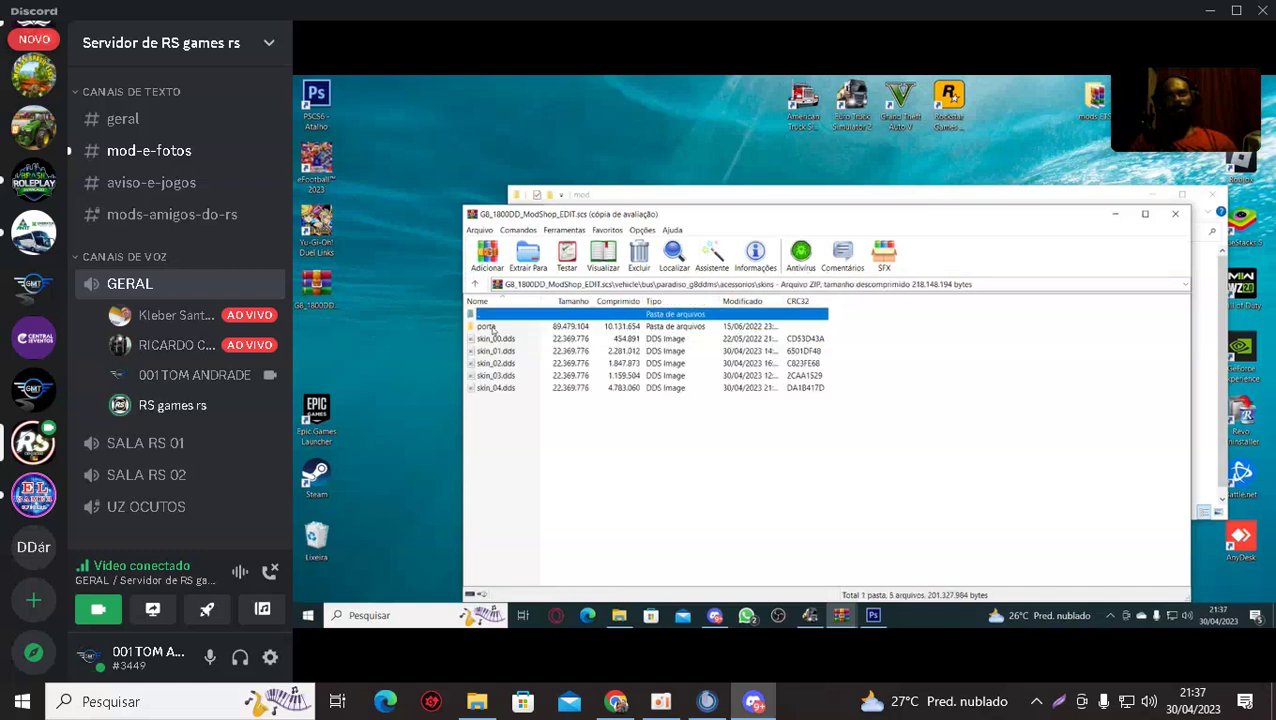
double_click(490, 328)
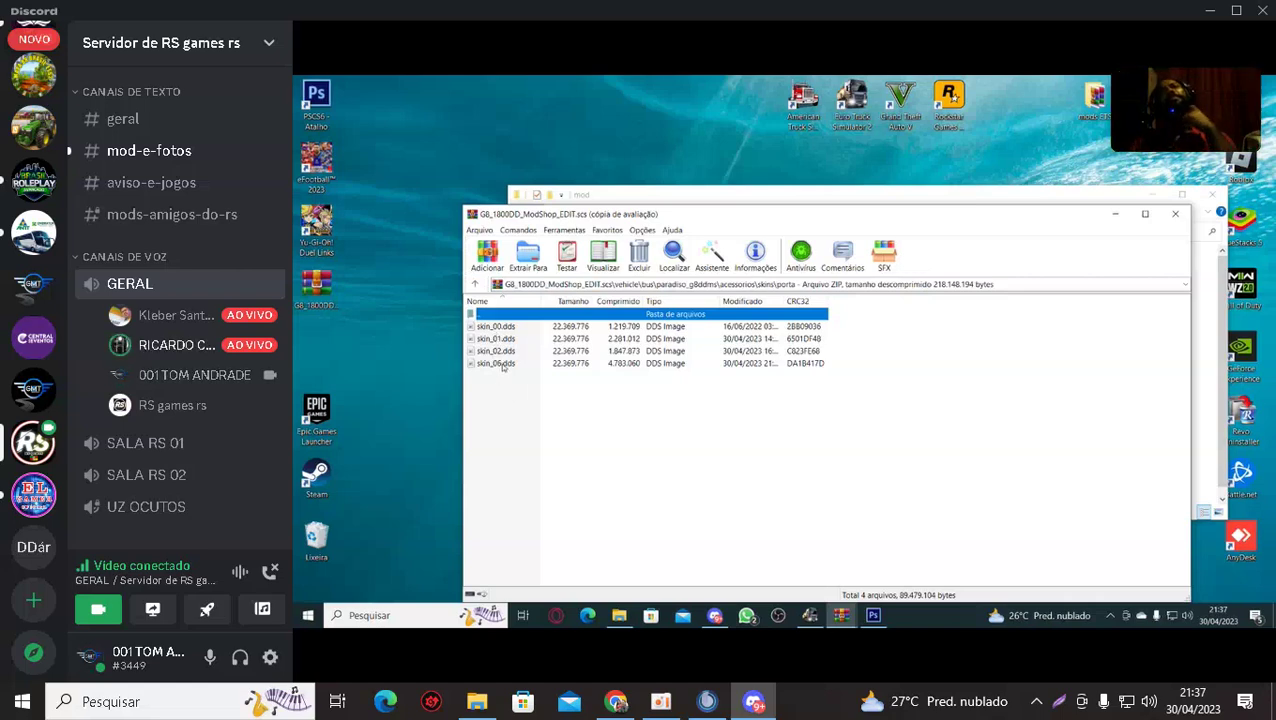
Start renaming the last door skin, skin_06.dds, from its context menu.
left_click(501, 365)
left_click(501, 365)
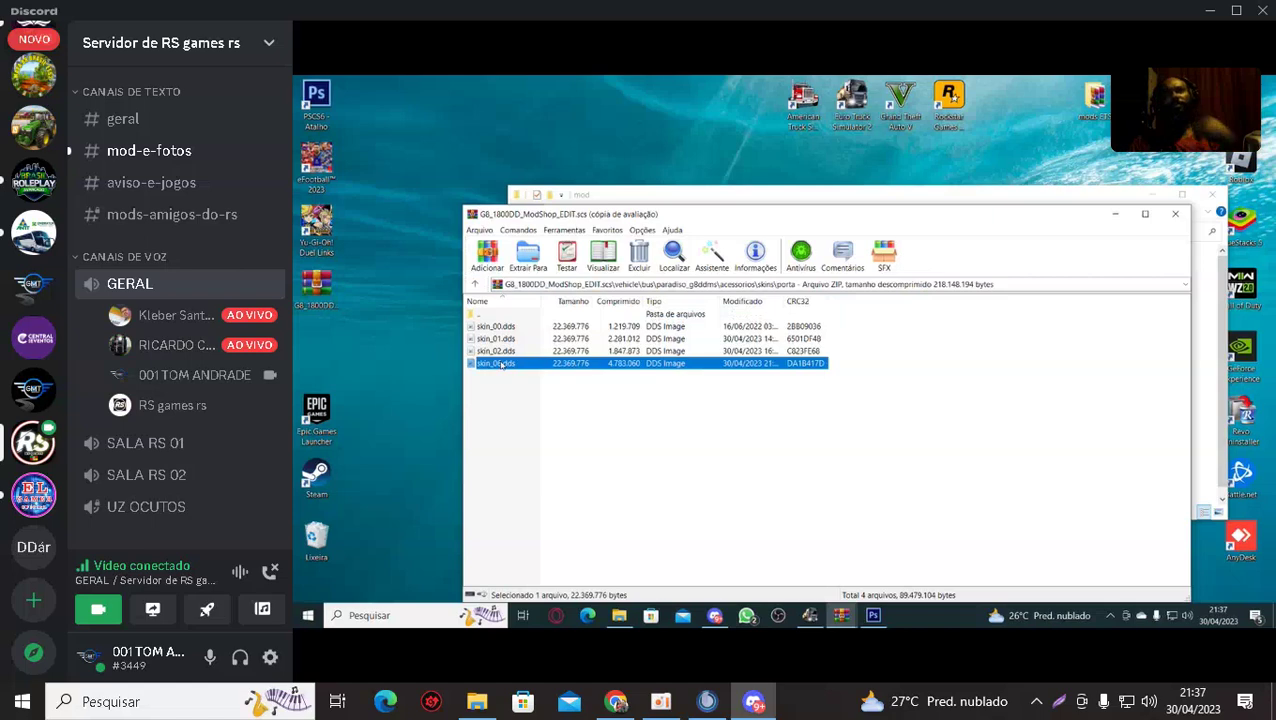
right_click(502, 365)
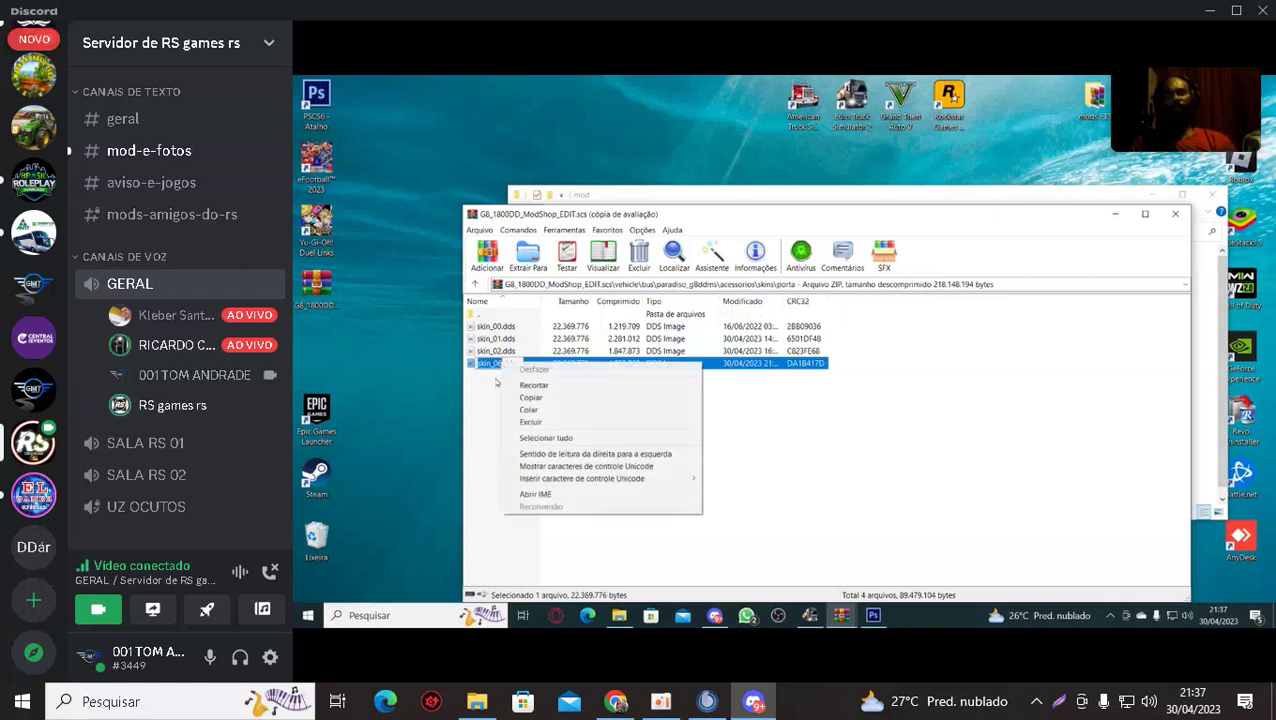
left_click(496, 378)
left_click(499, 365)
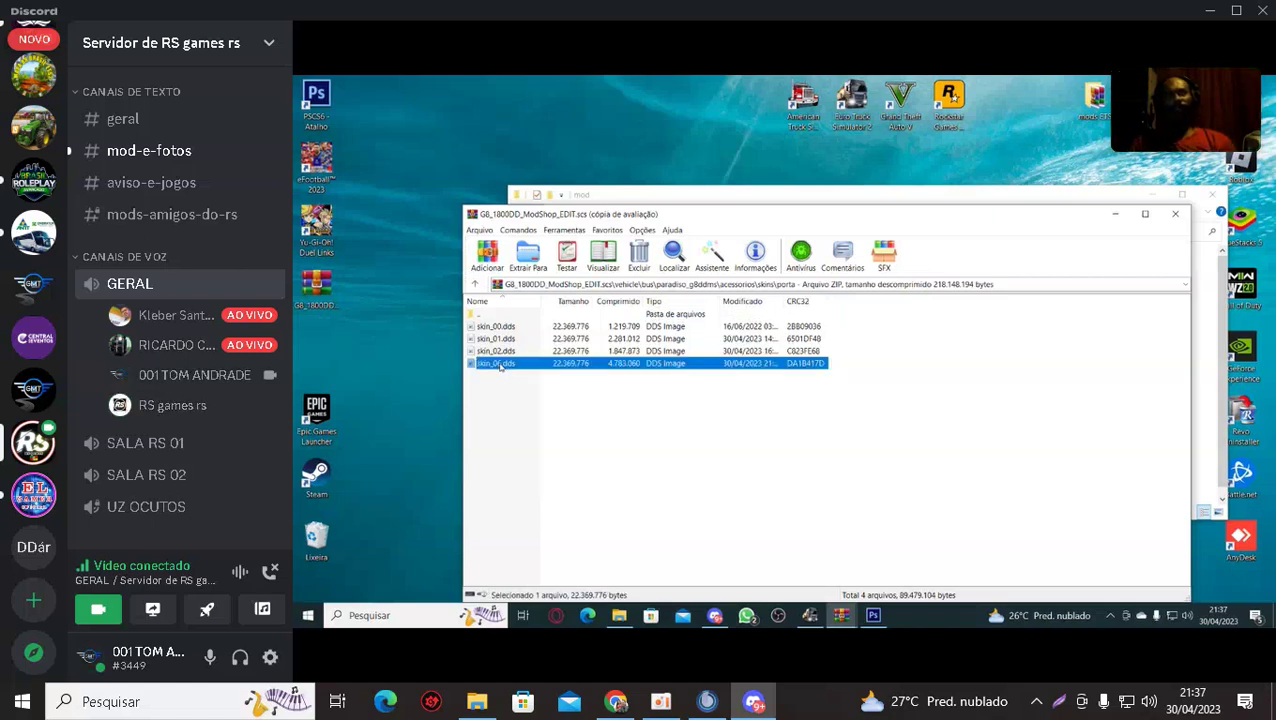
right_click(501, 365)
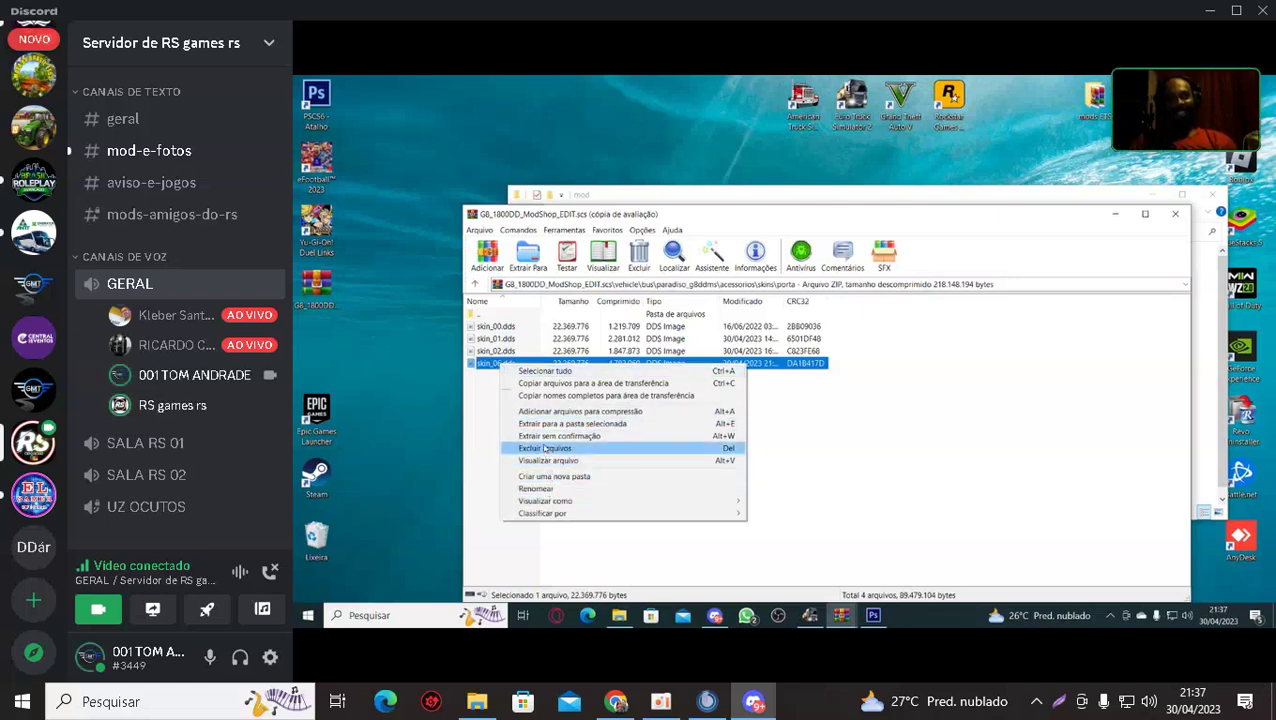
left_click(494, 377)
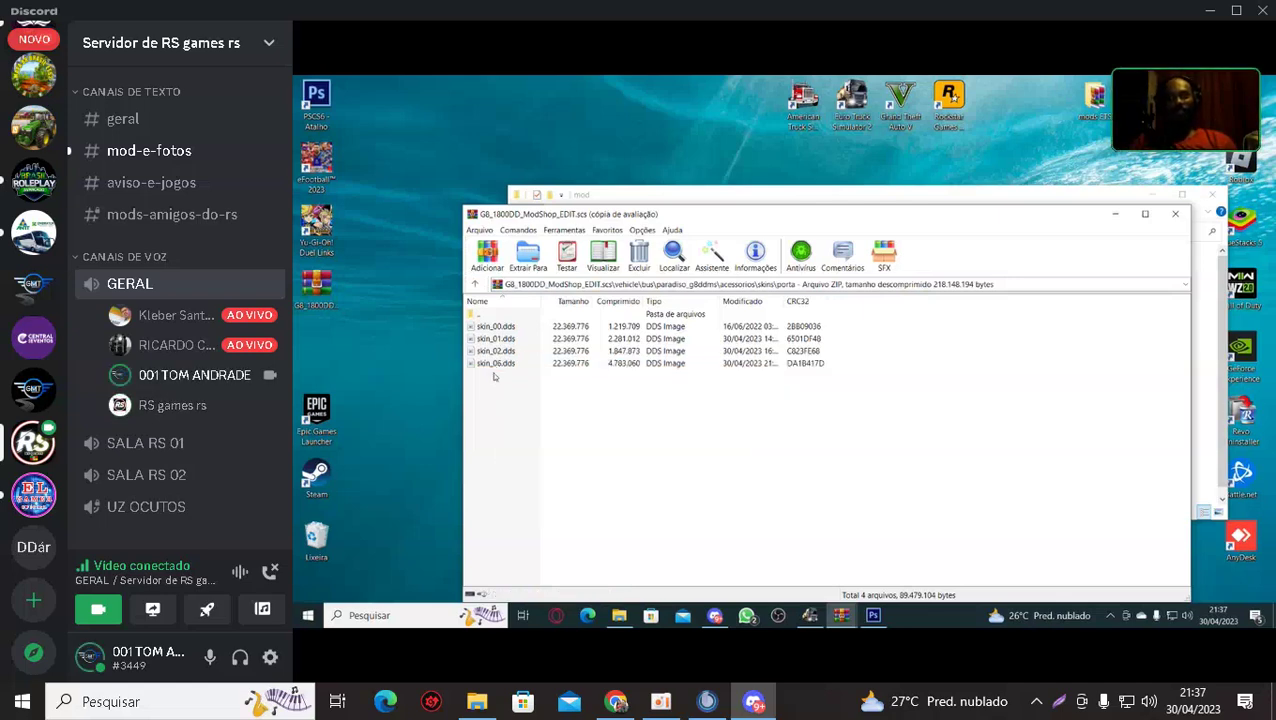
right_click(501, 364)
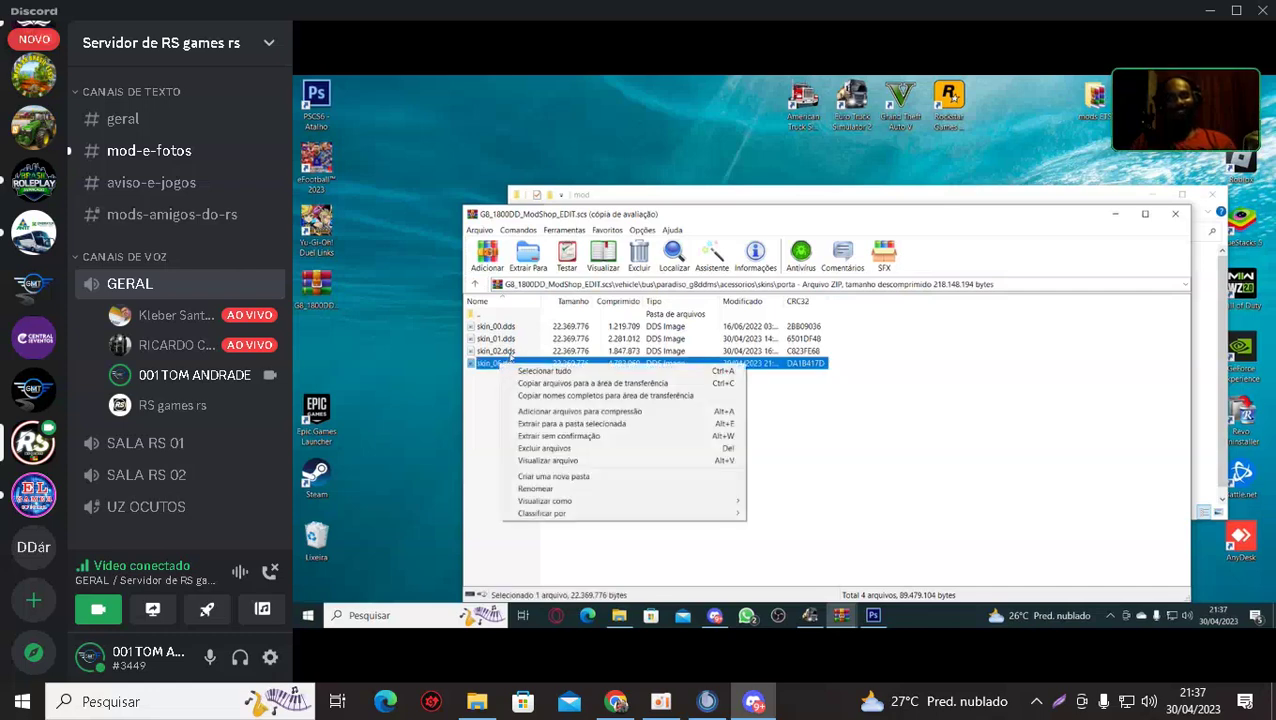
left_click(510, 353)
right_click(519, 363)
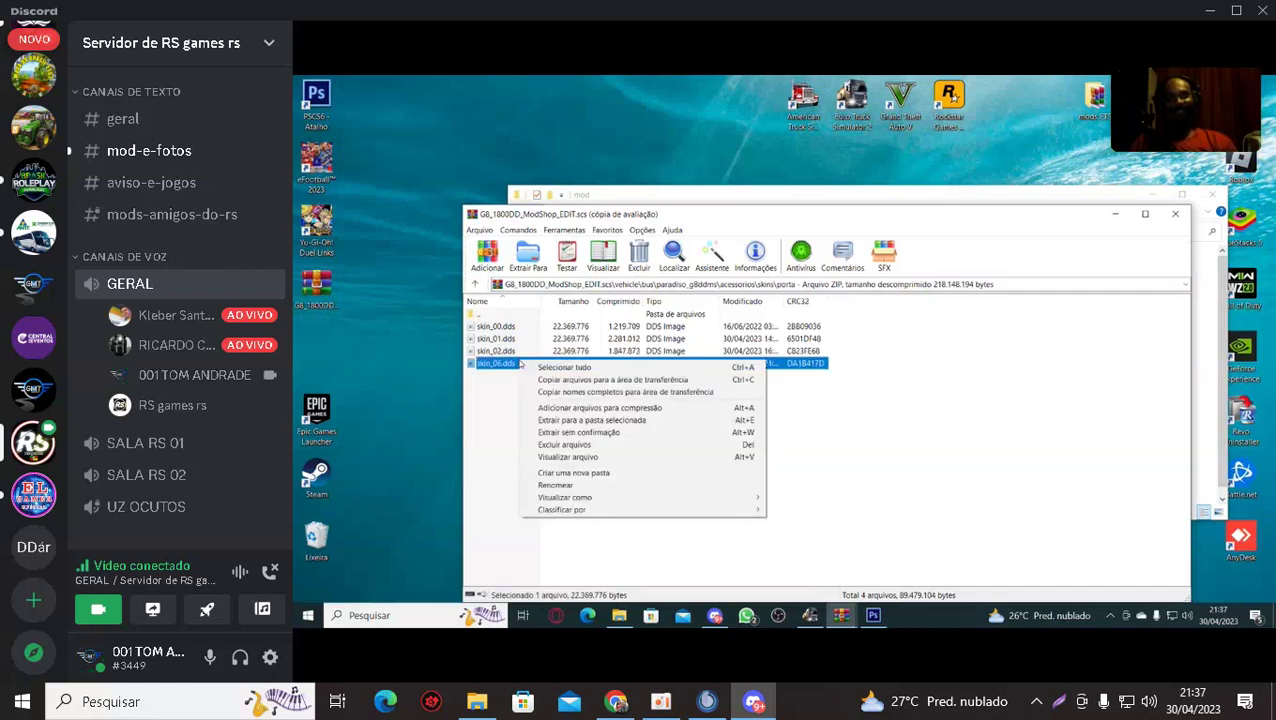
right_click(501, 365)
right_click(501, 365)
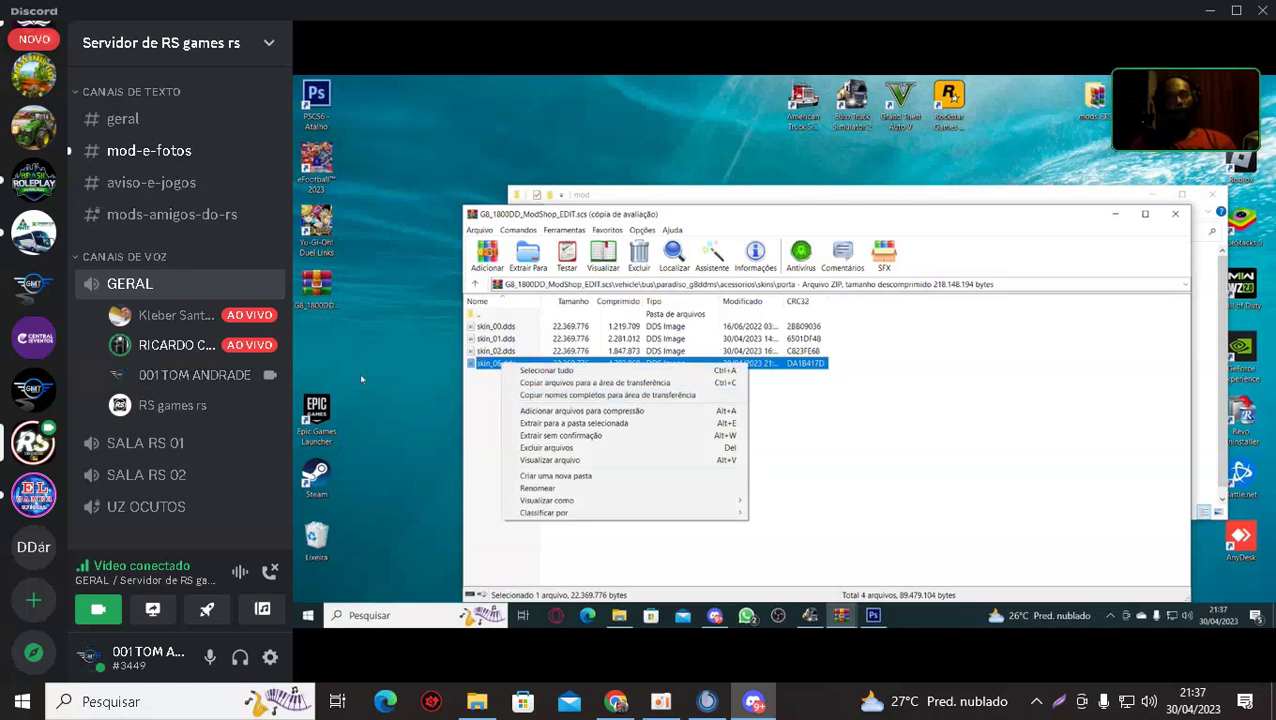
left_click(538, 488)
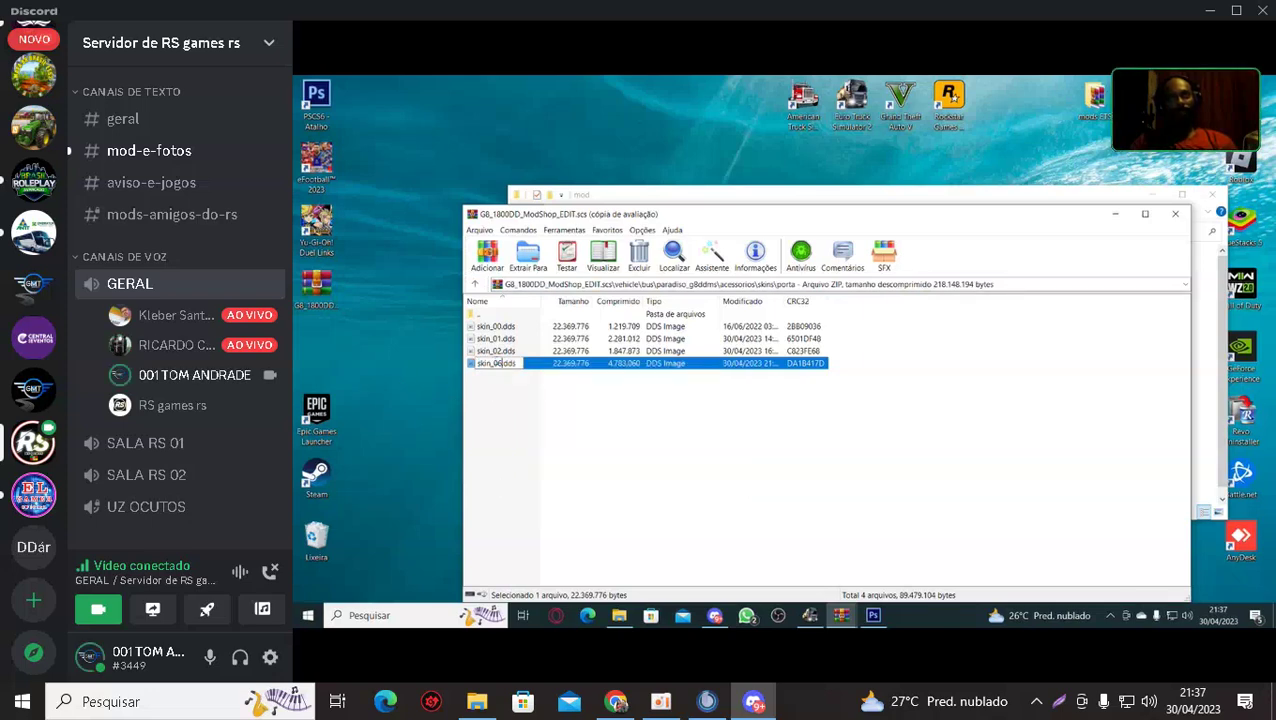
Rename the file to skin_04.dds and go back up to the skins folder.
type("4")
key("Return")
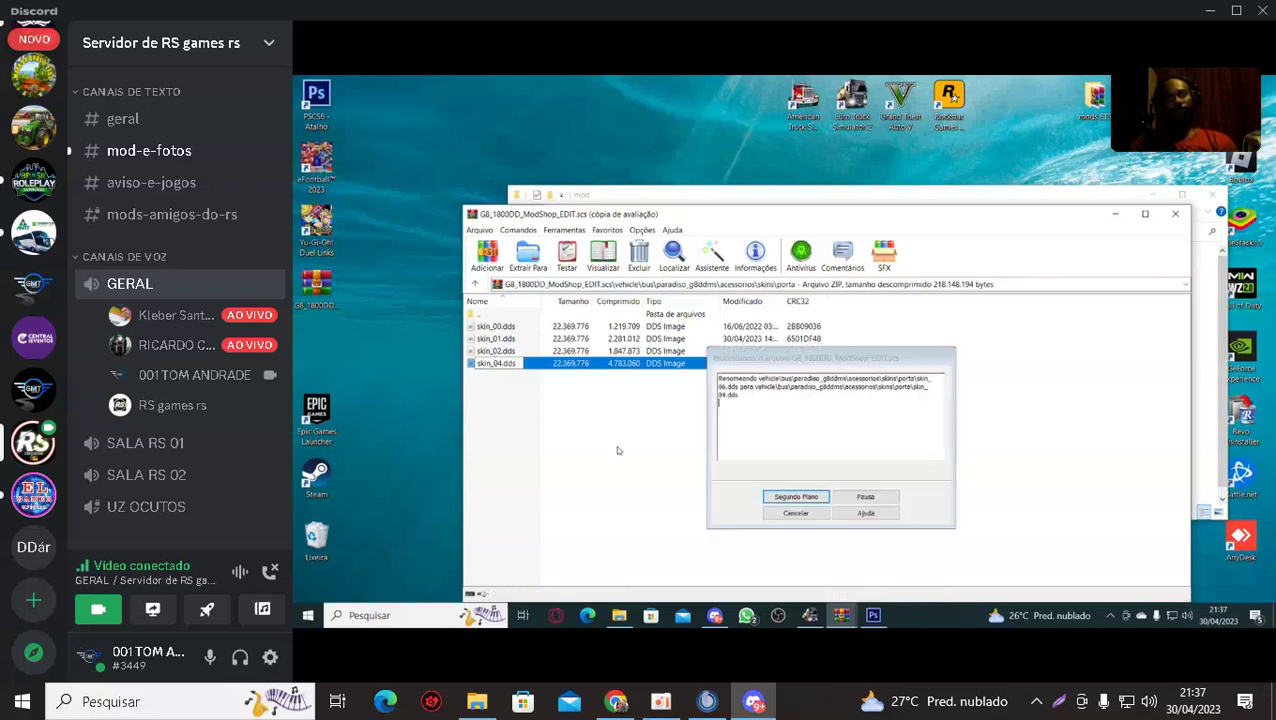
left_click(474, 285)
Copy skin_03.dds into the archive's porta folder, confirm with OK, and close WinRAR.
left_click_drag(480, 377, 456, 367)
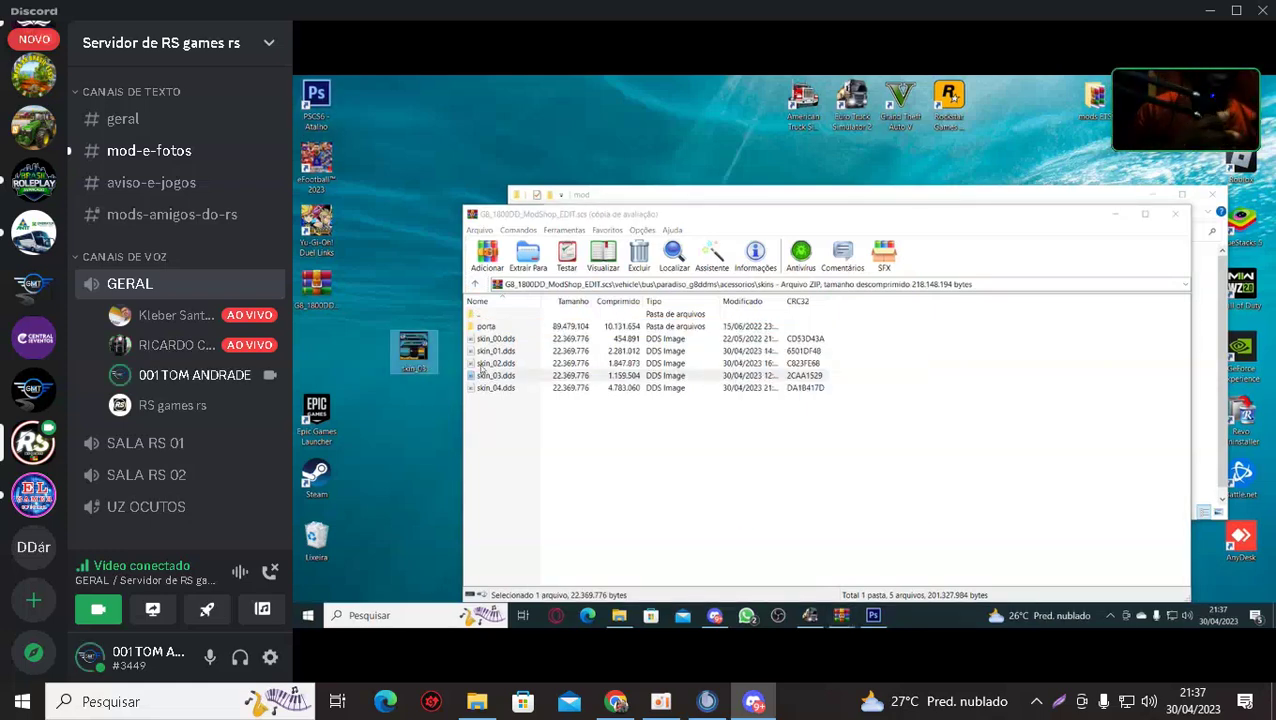
left_click(485, 327)
double_click(485, 327)
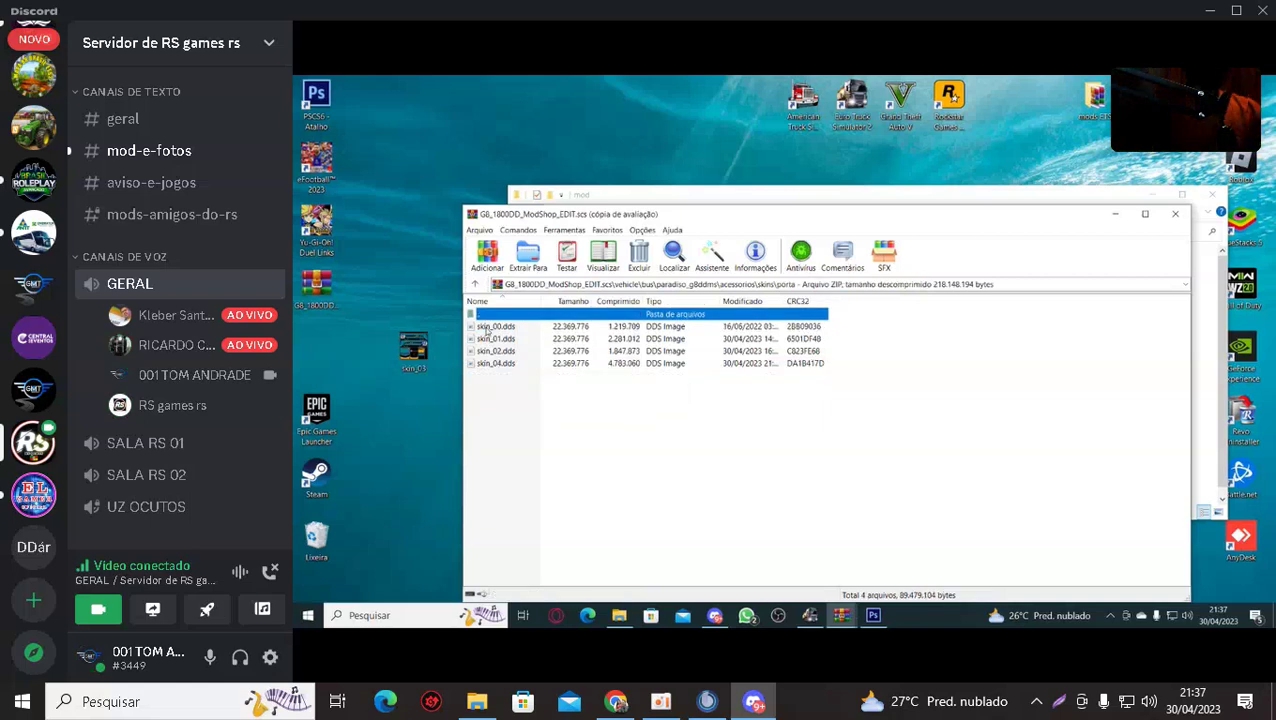
left_click_drag(489, 389, 490, 389)
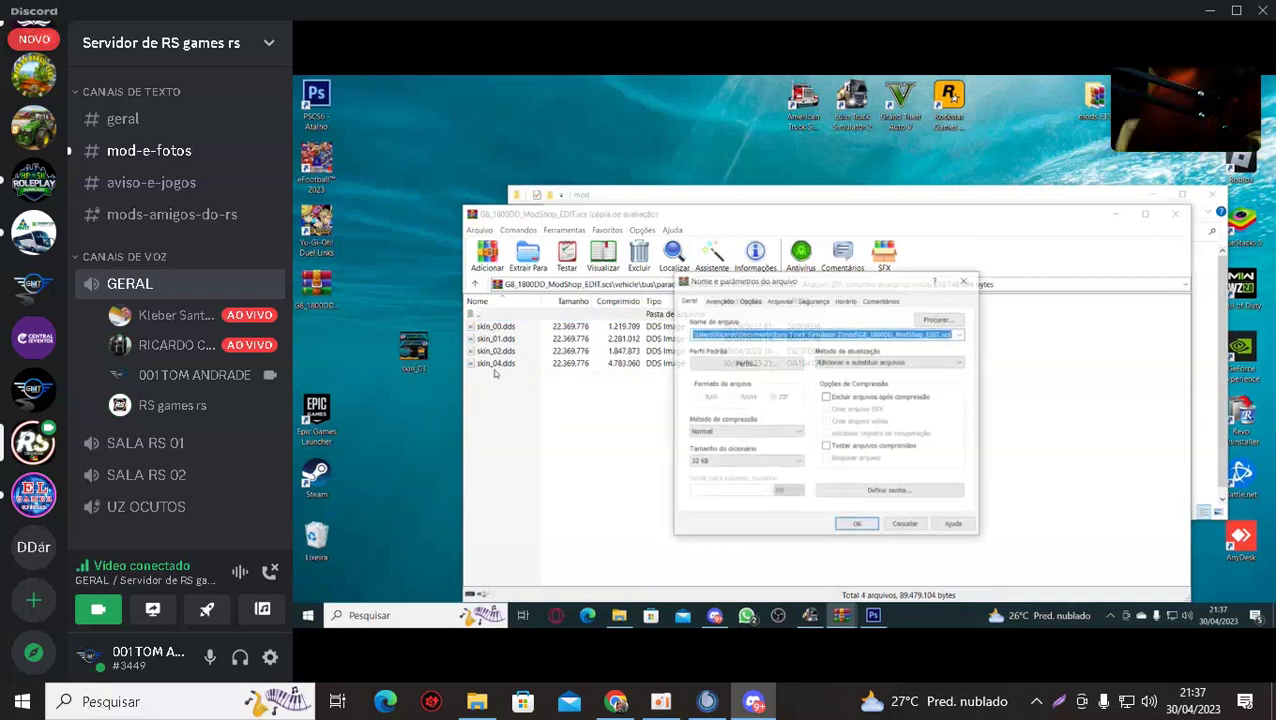
left_click(855, 524)
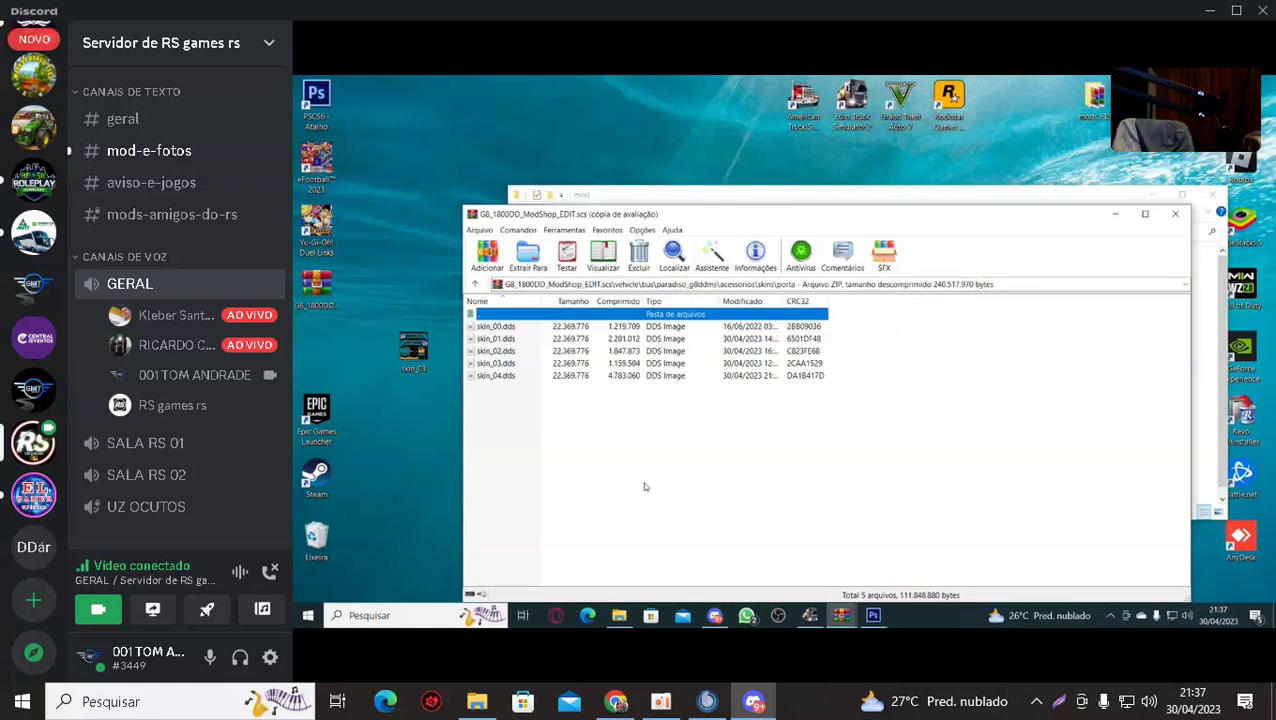
left_click(388, 416)
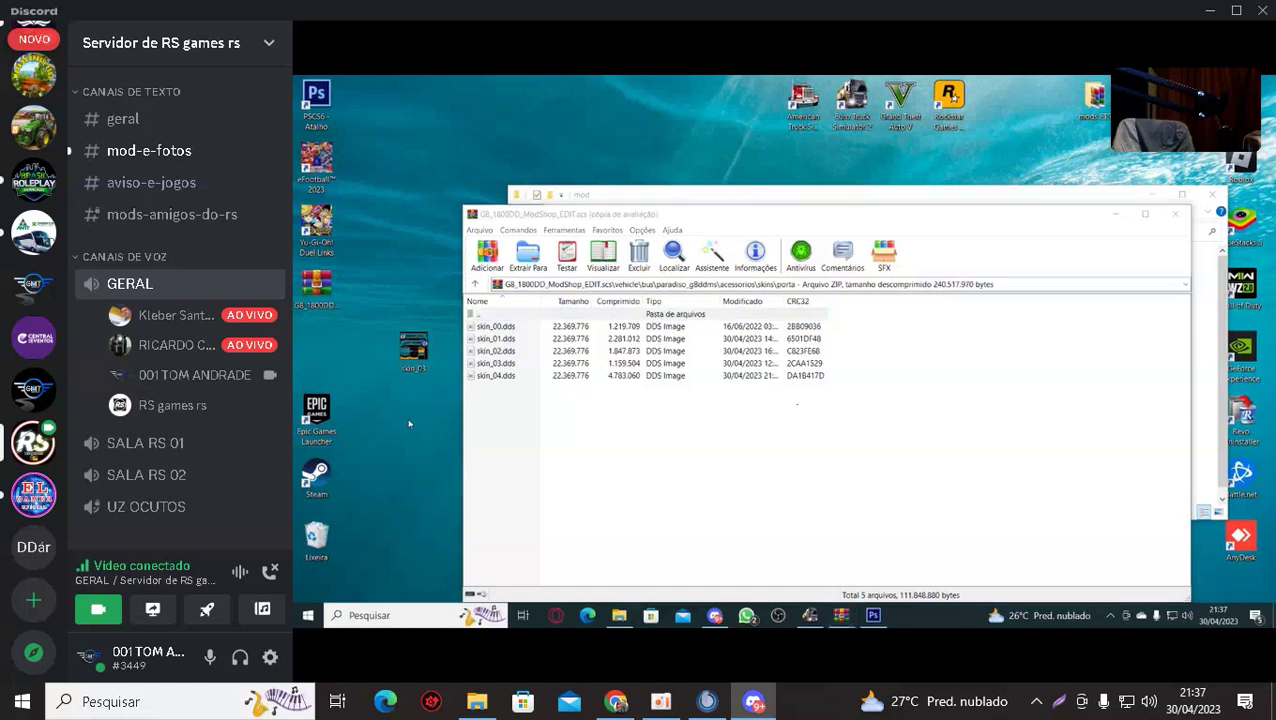
Close the open windows and browse the edited bus archive to vehicle\bus\paradiso_g8ddms\acessorios\skins.
left_click(1174, 214)
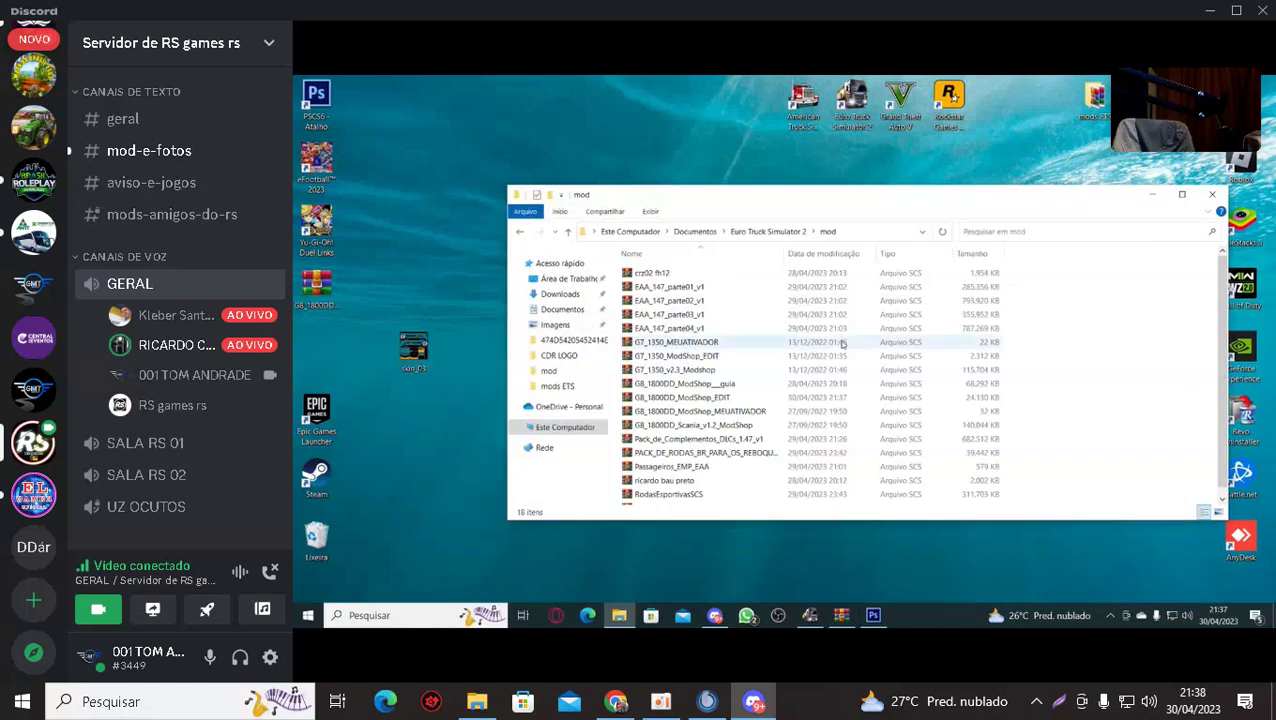
left_click(1210, 197)
double_click(316, 287)
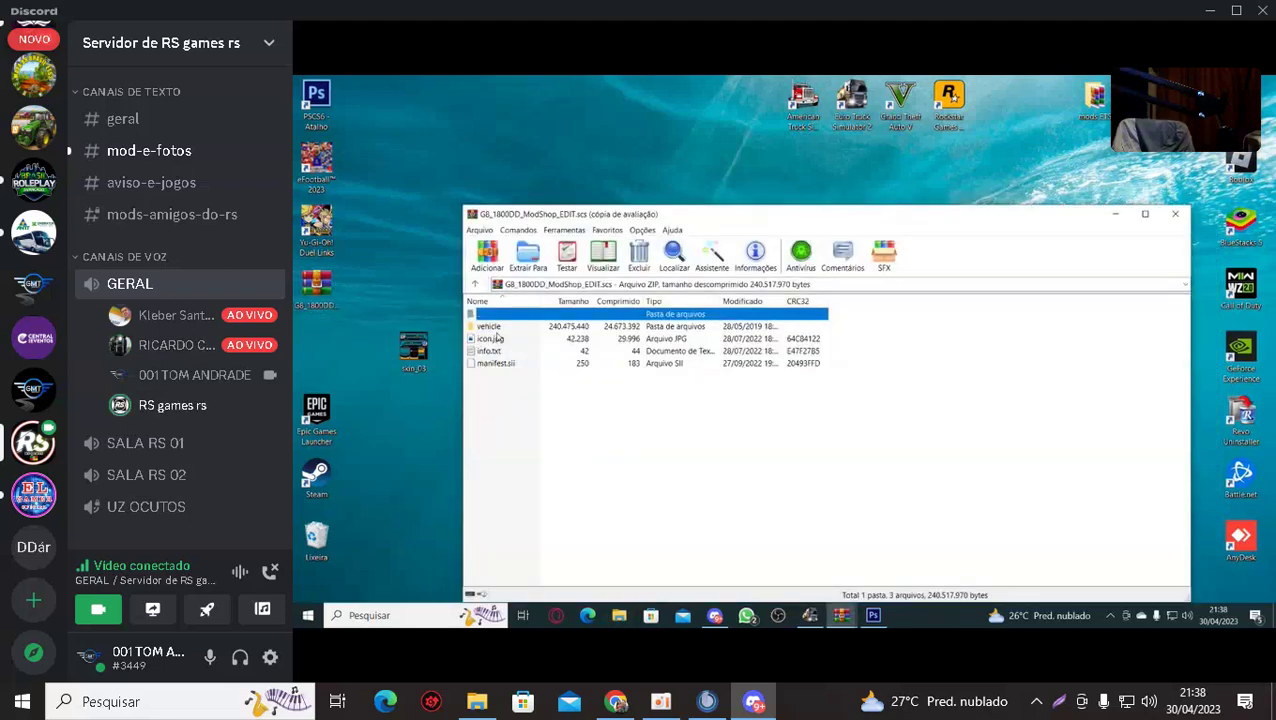
double_click(490, 328)
left_click(493, 330)
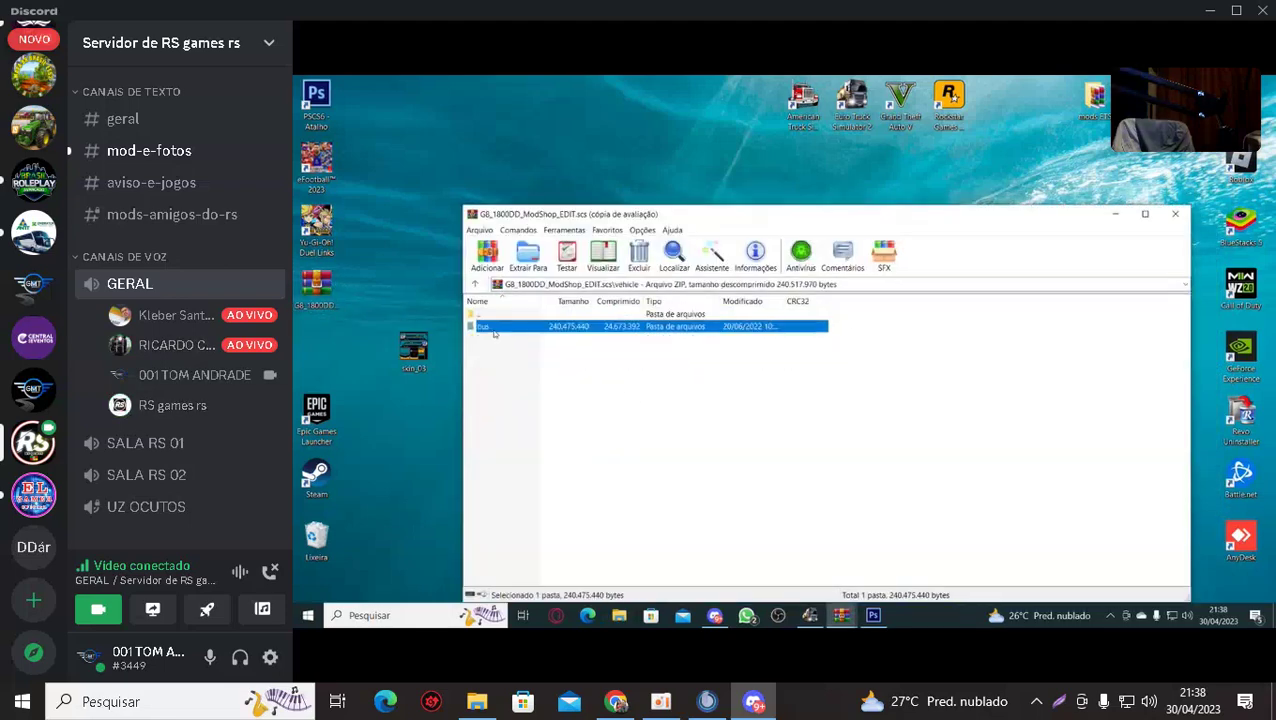
double_click(484, 327)
double_click(484, 327)
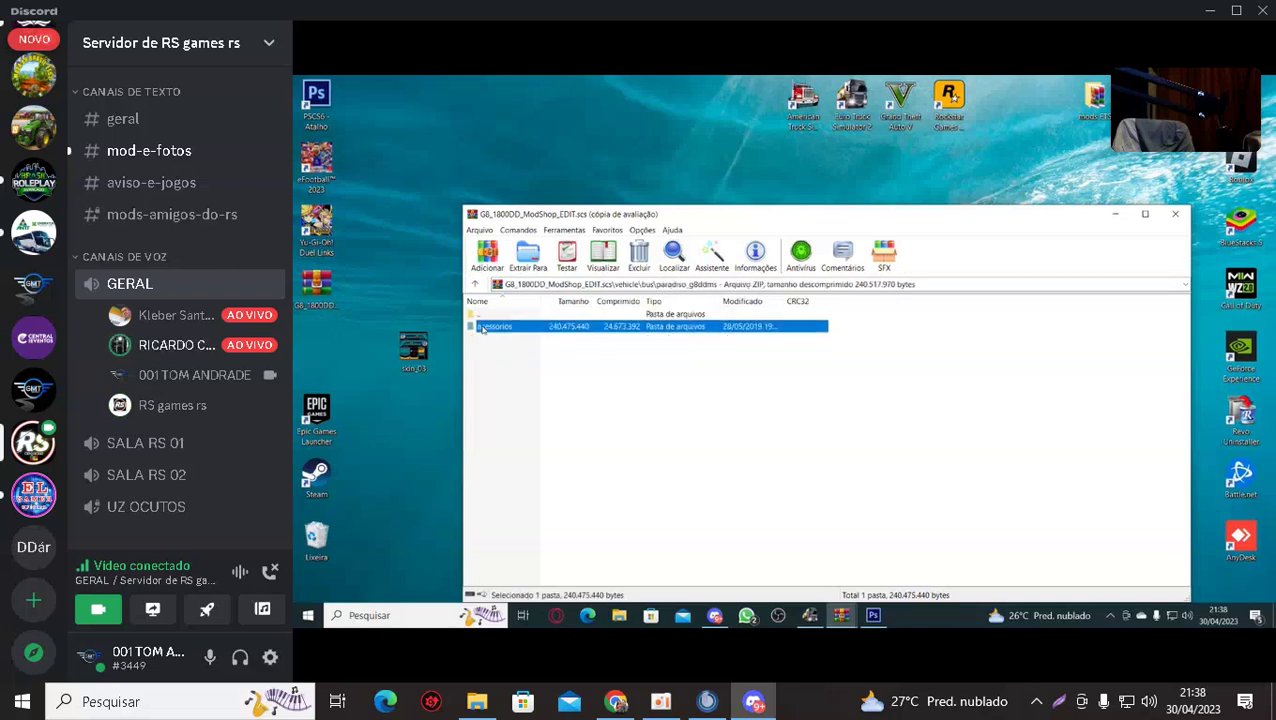
double_click(484, 327)
double_click(484, 339)
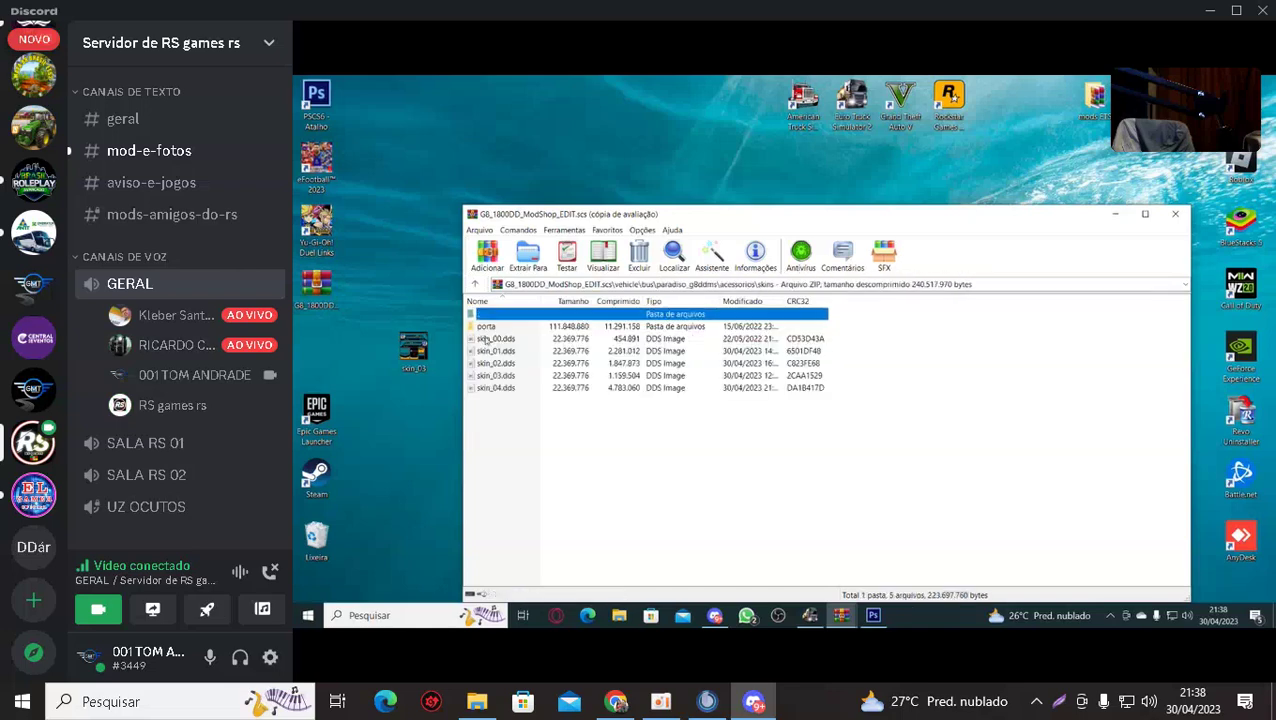
Extract skin_01.dds and skin_04.dds onto the desktop, then close the archive.
left_click_drag(701, 213, 824, 196)
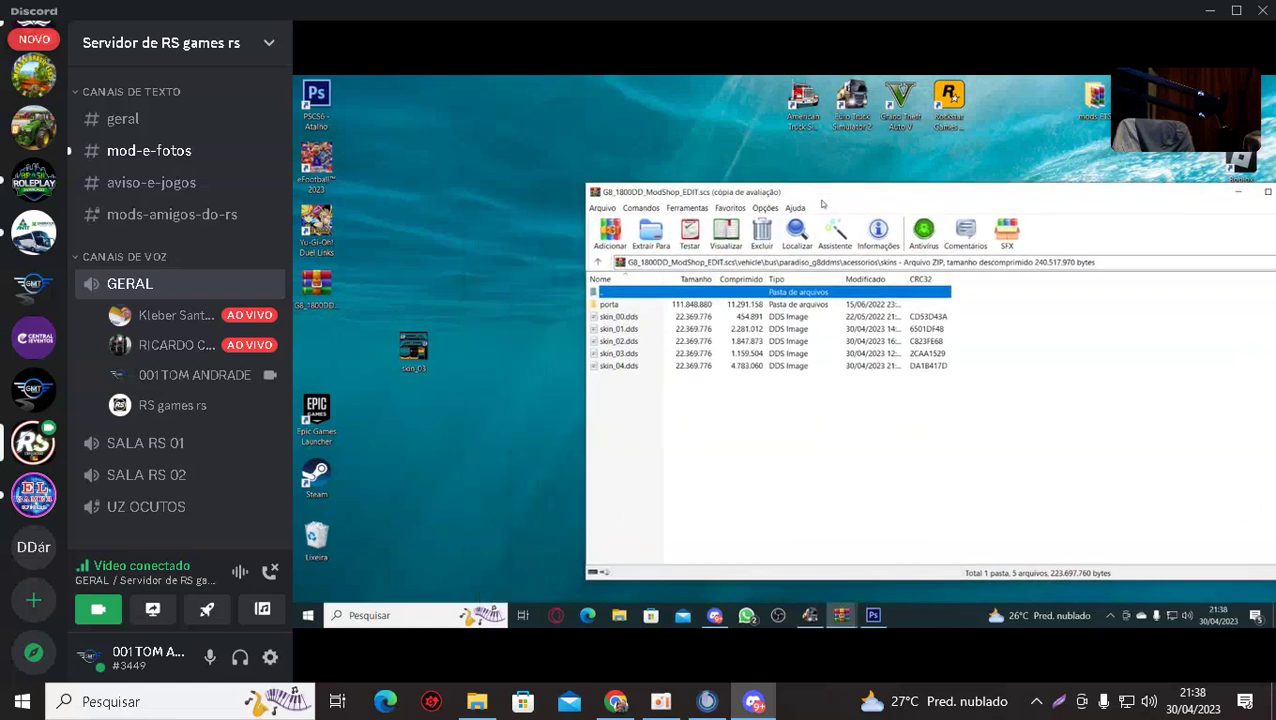
left_click_drag(600, 330, 463, 350)
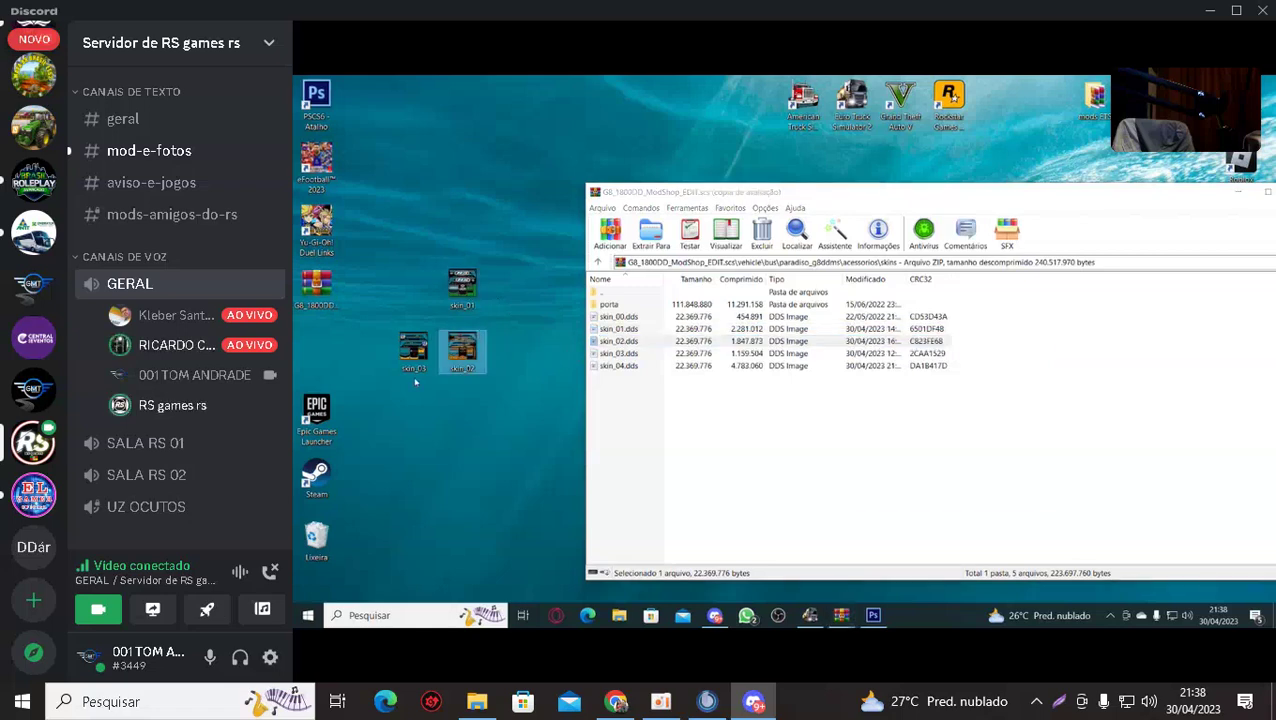
left_click_drag(600, 366, 454, 443)
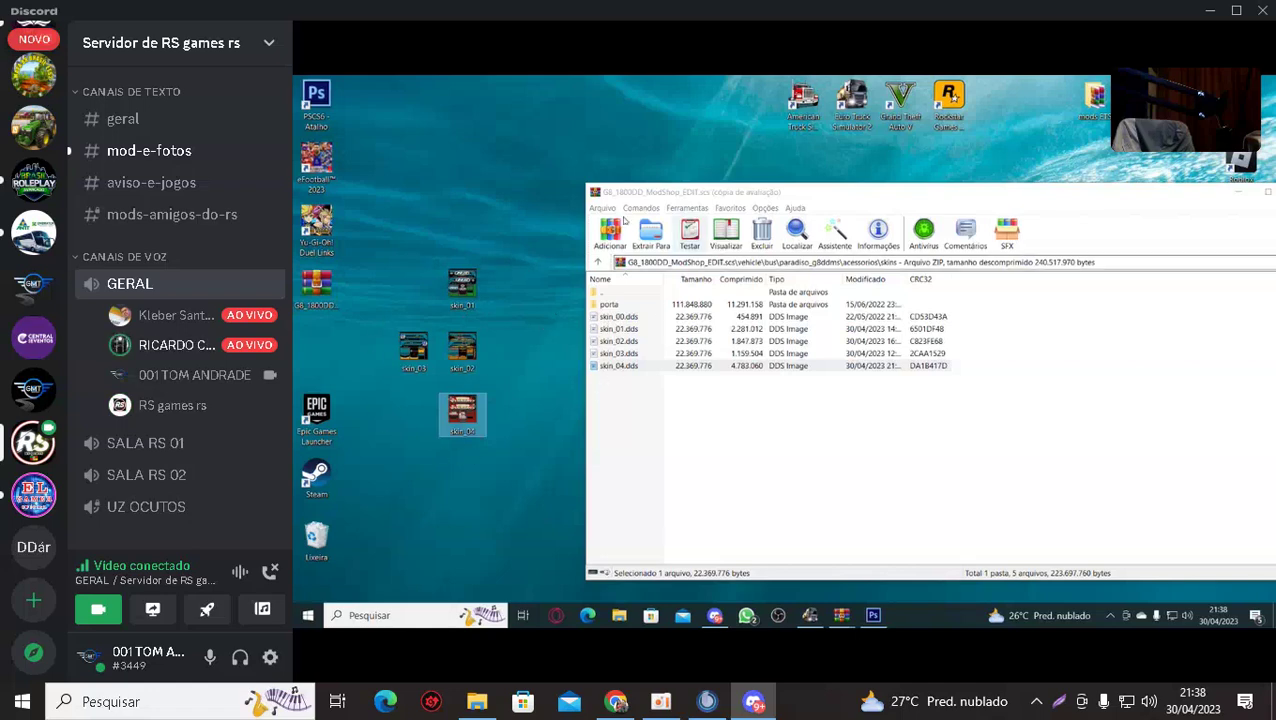
left_click(598, 262)
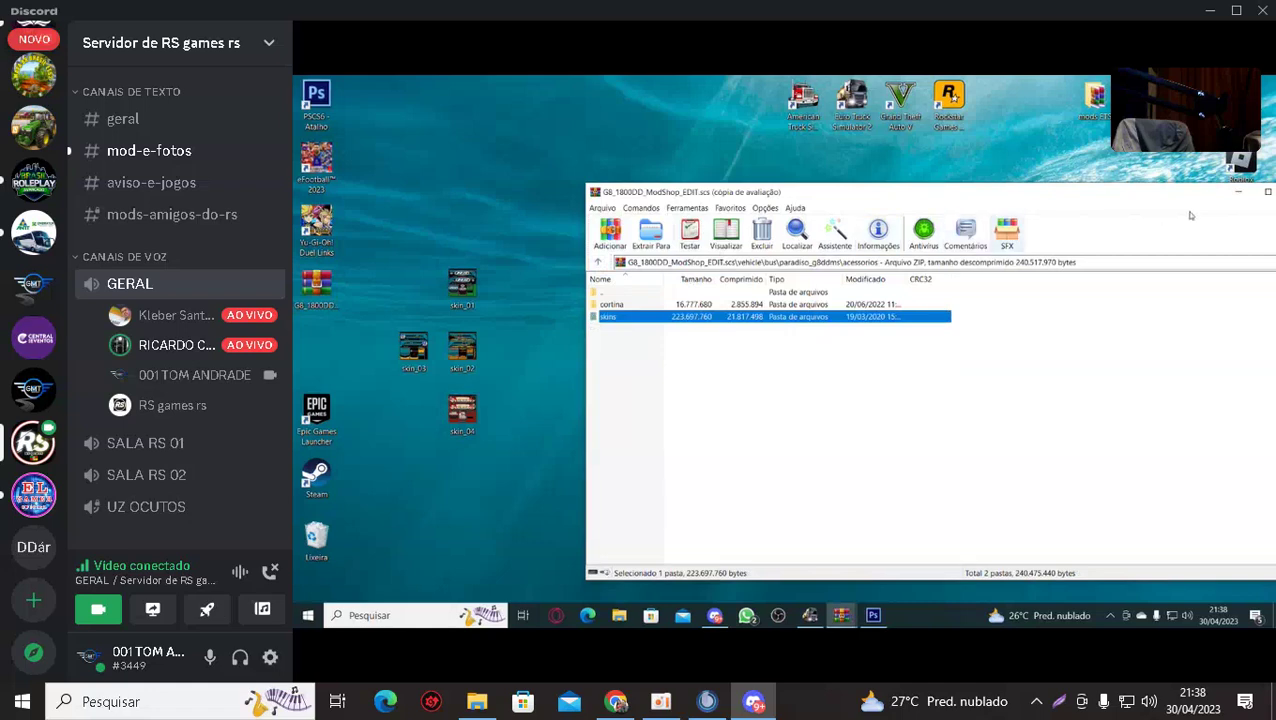
left_click_drag(1198, 197, 998, 175)
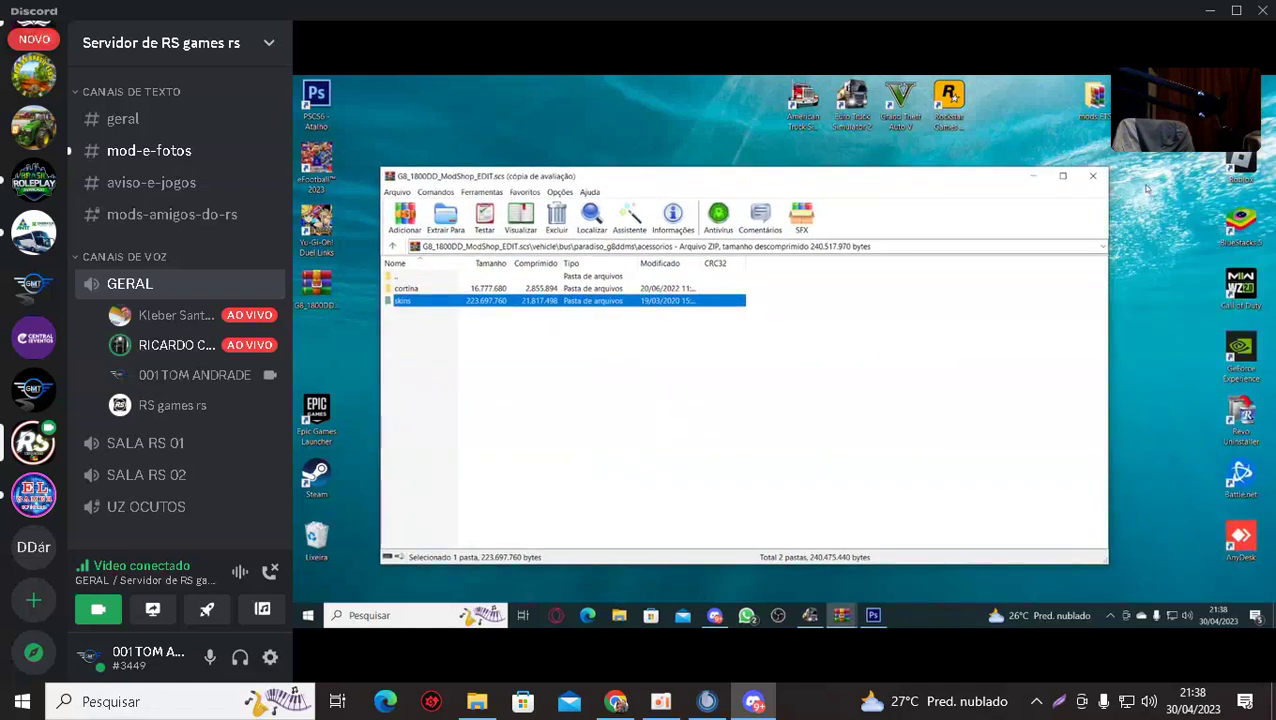
left_click(1097, 172)
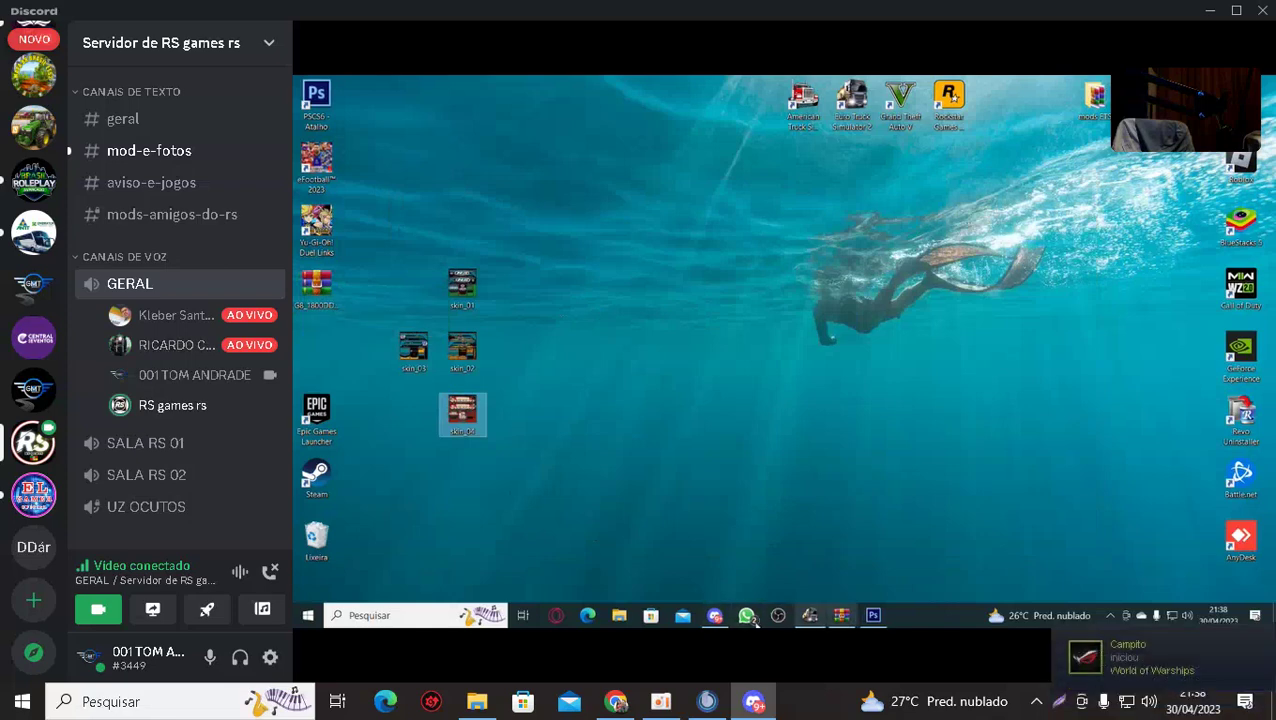
Bring Discord up on the streamed screen and wait for G8_1800DD_ModShop_EDIT.scs to finish uploading to MediaFire.
left_click(714, 615)
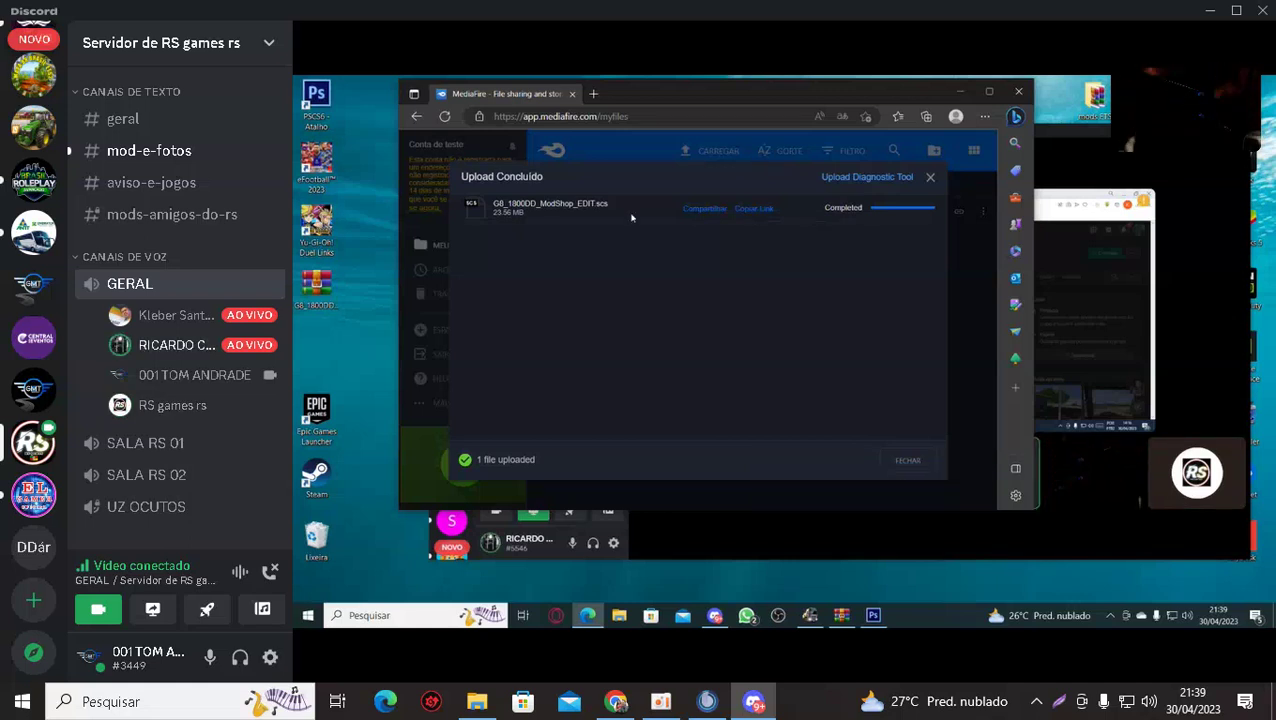
mouse_move(650, 245)
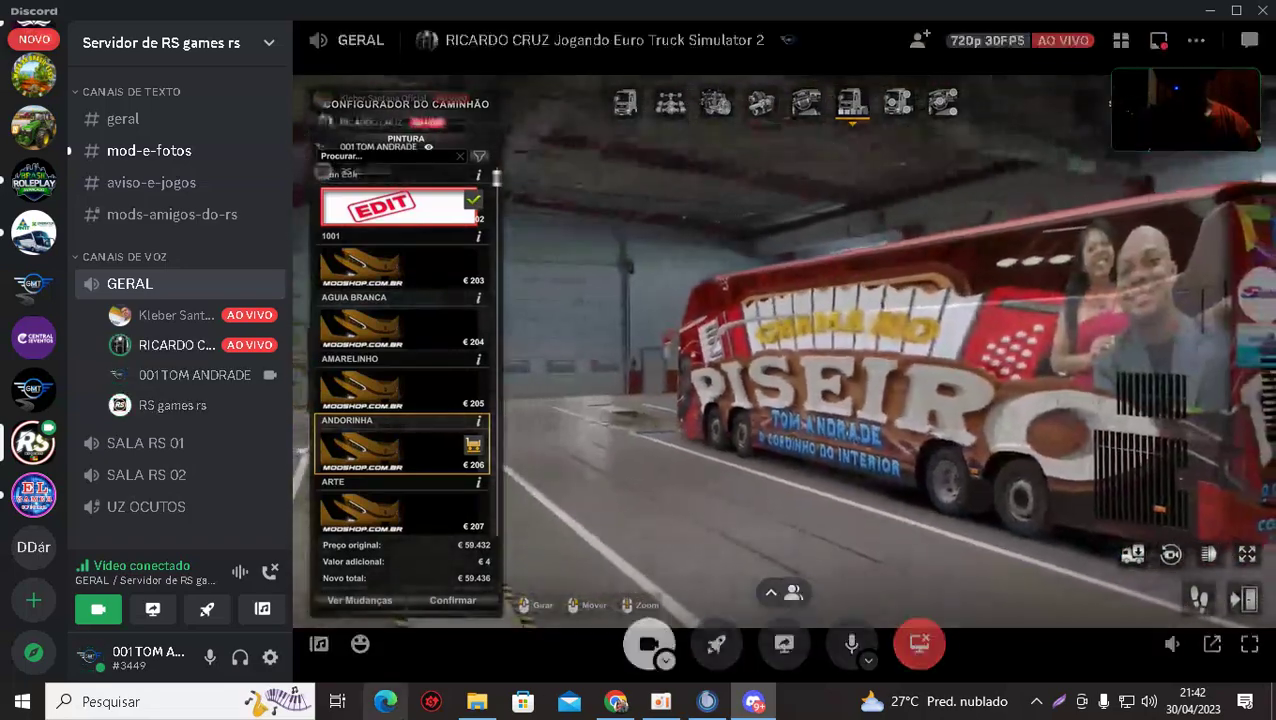
Copy G8_1800DD_ModShop_EDIT (1).scs from the Downloads folder.
left_click(478, 703)
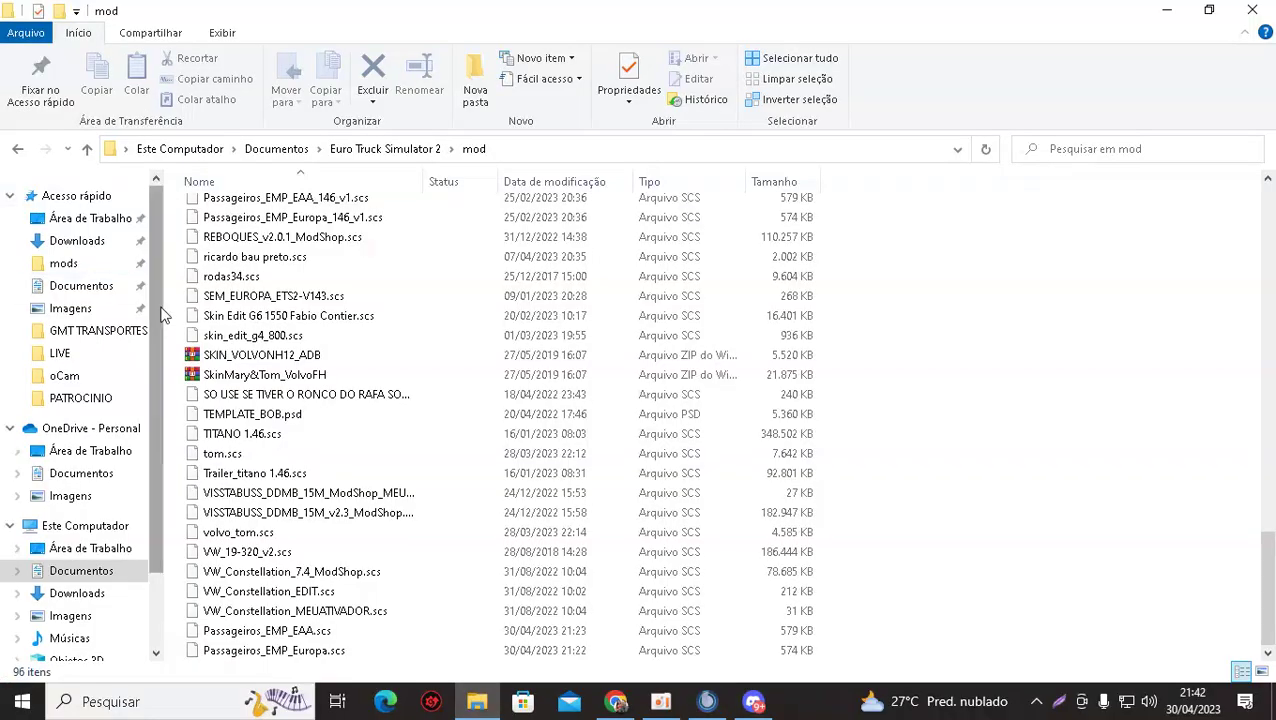
left_click(16, 150)
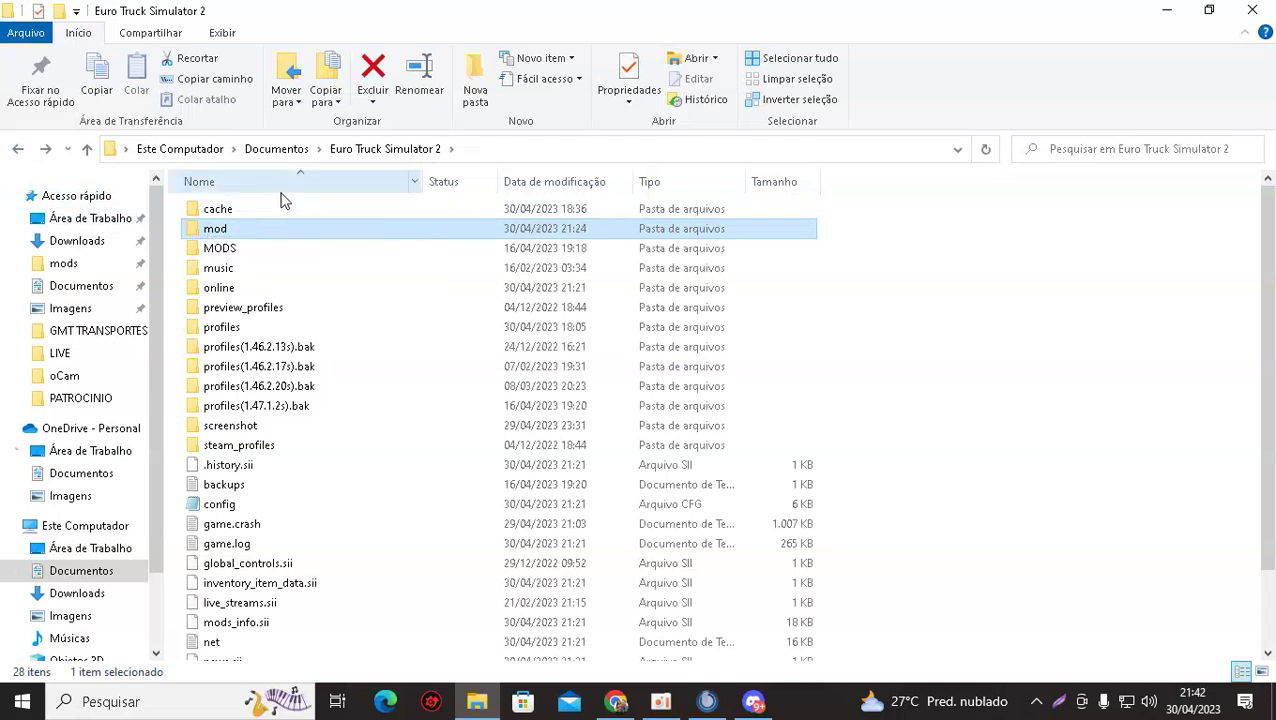
left_click(87, 243)
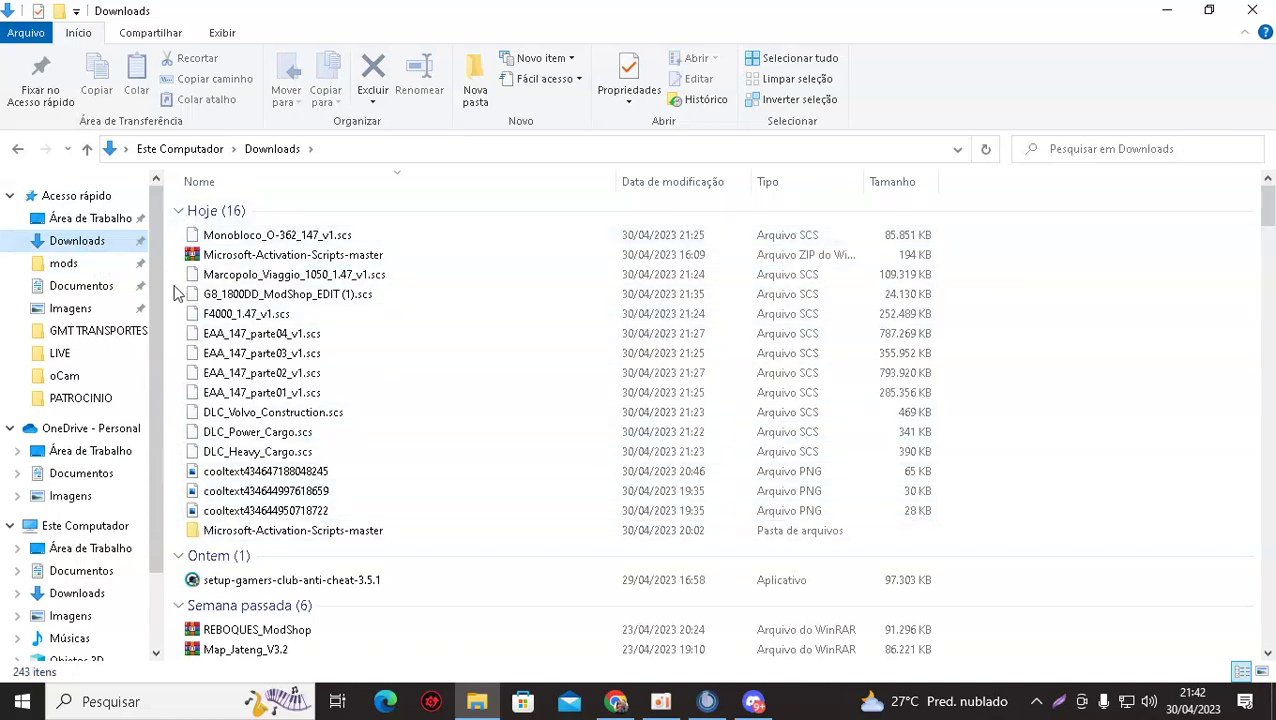
left_click(235, 300)
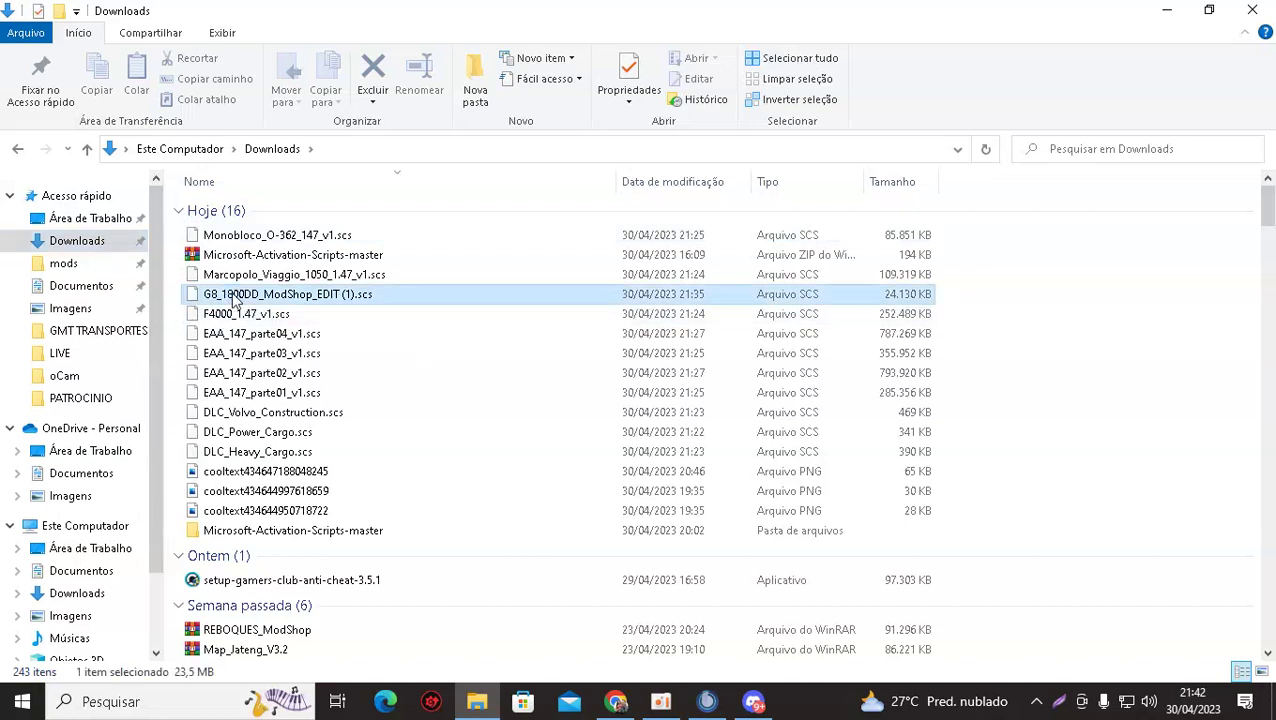
right_click(235, 300)
left_click(297, 571)
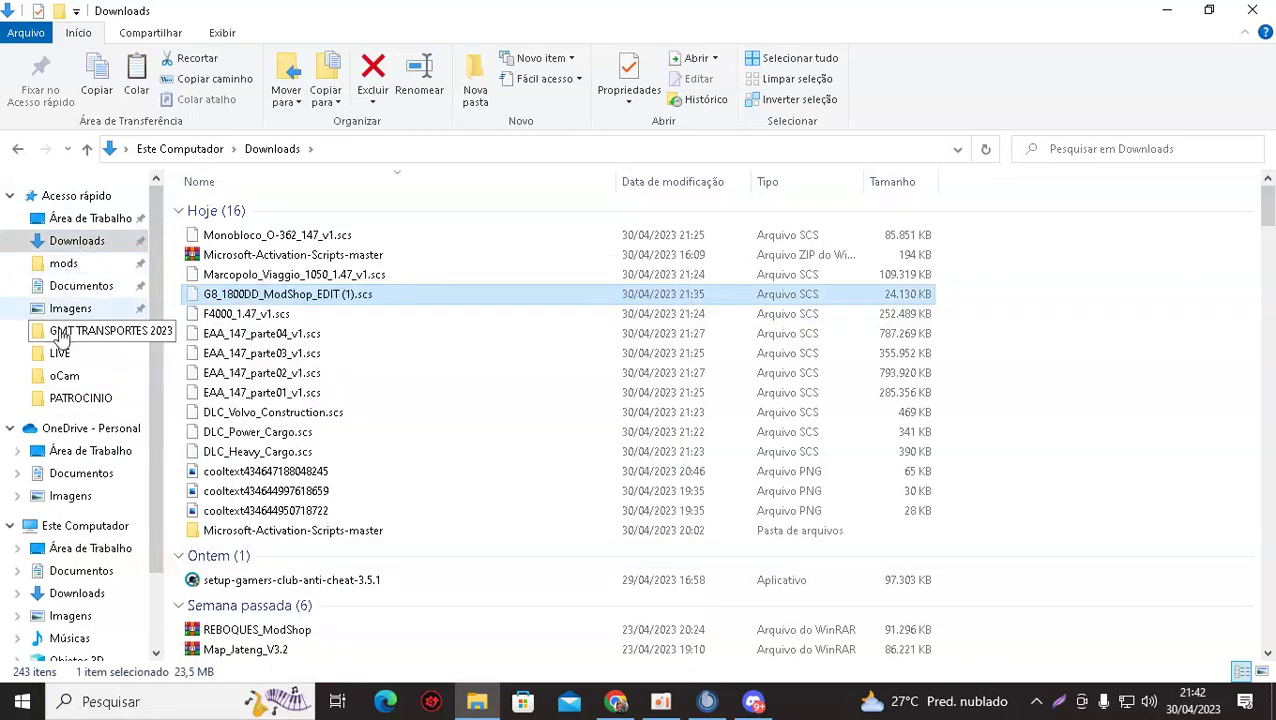
Paste the copied file into Documentos\Euro Truck Simulator 2\mod and reveal the hidden tray icons.
left_click(84, 287)
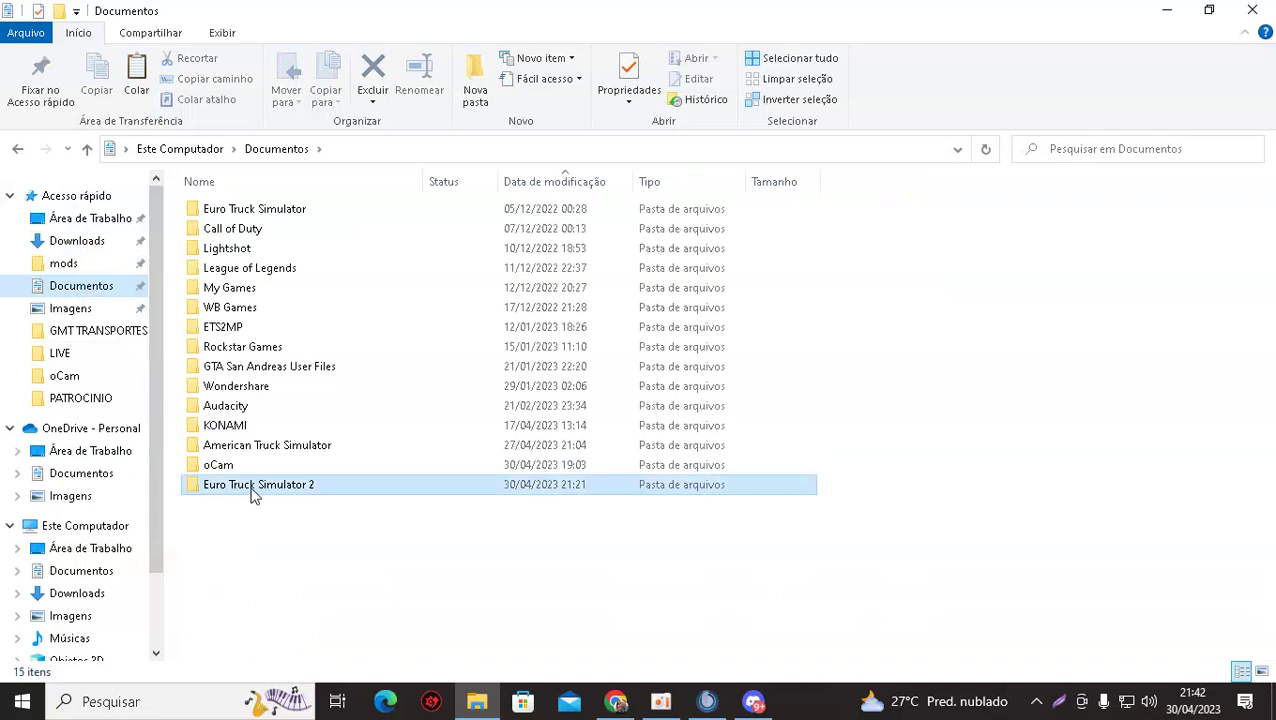
double_click(251, 488)
double_click(216, 229)
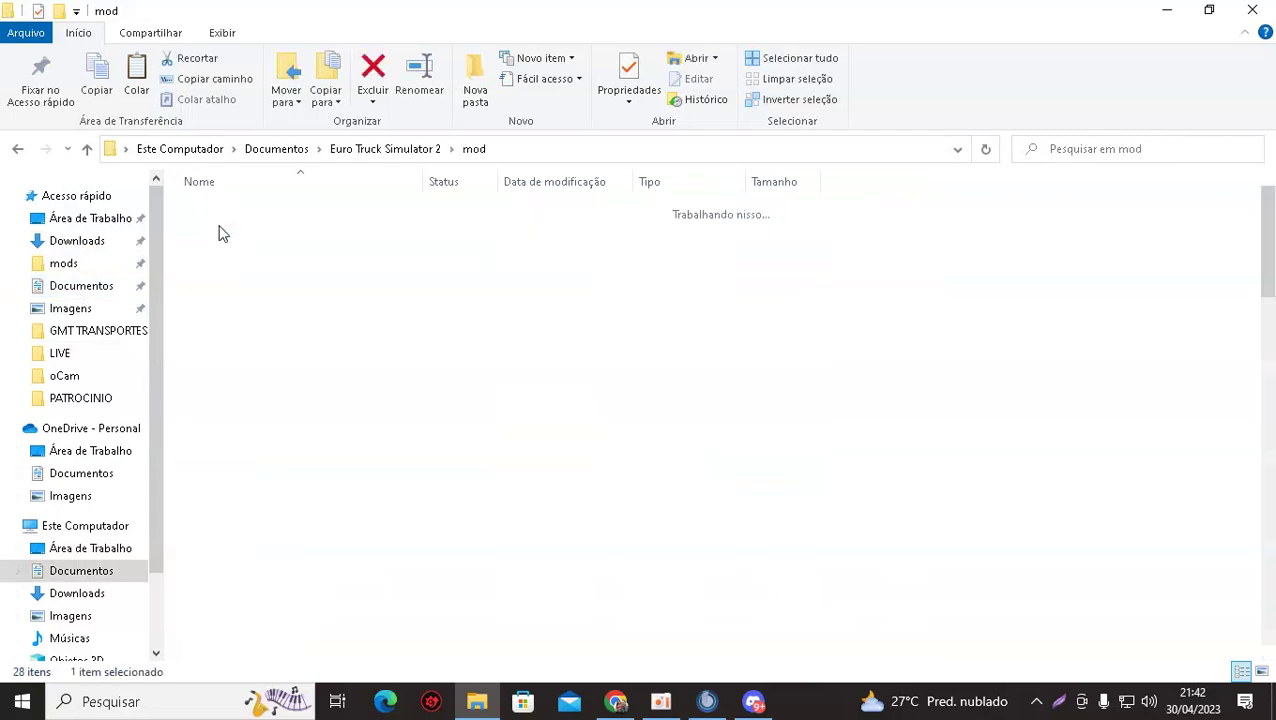
right_click(971, 290)
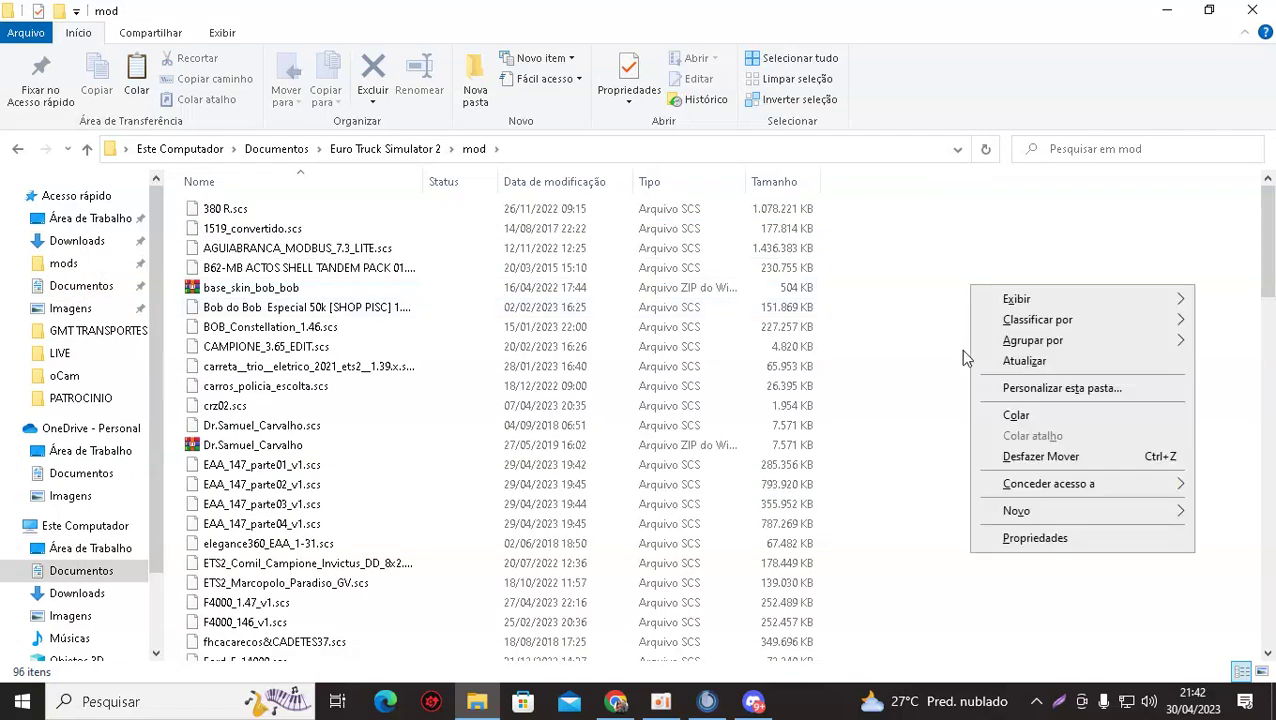
left_click(1022, 414)
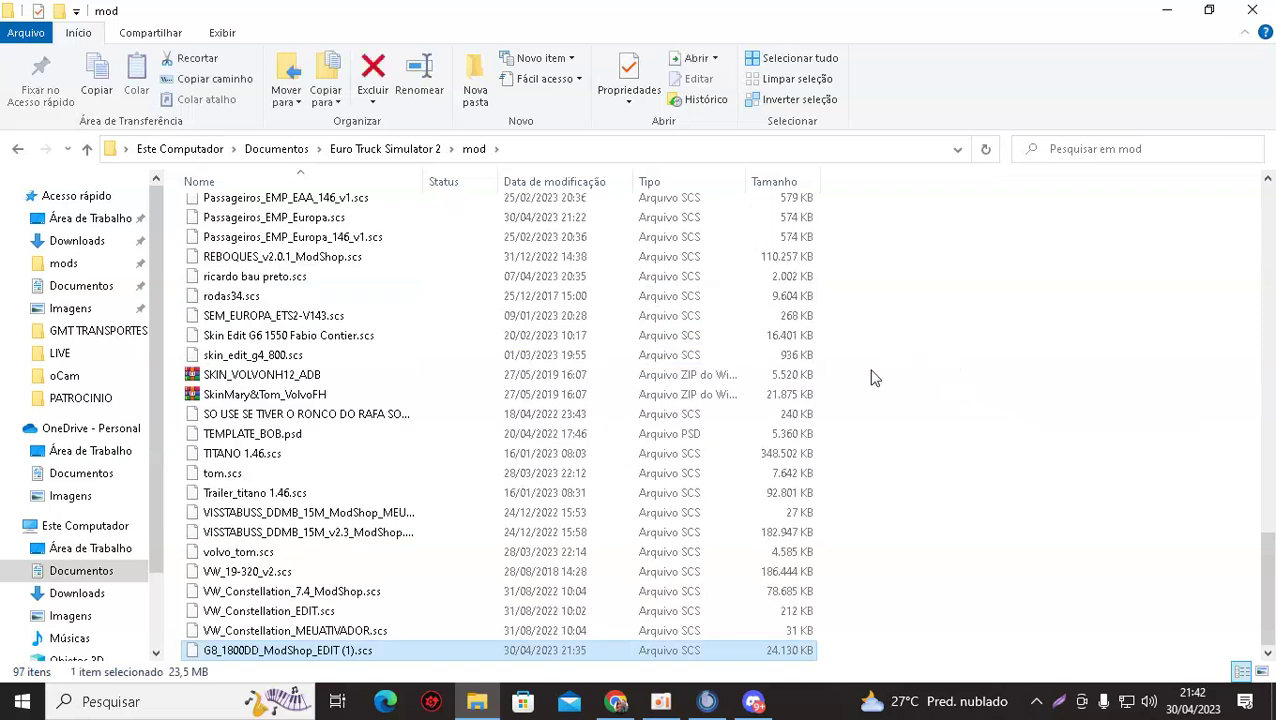
left_click(1050, 385)
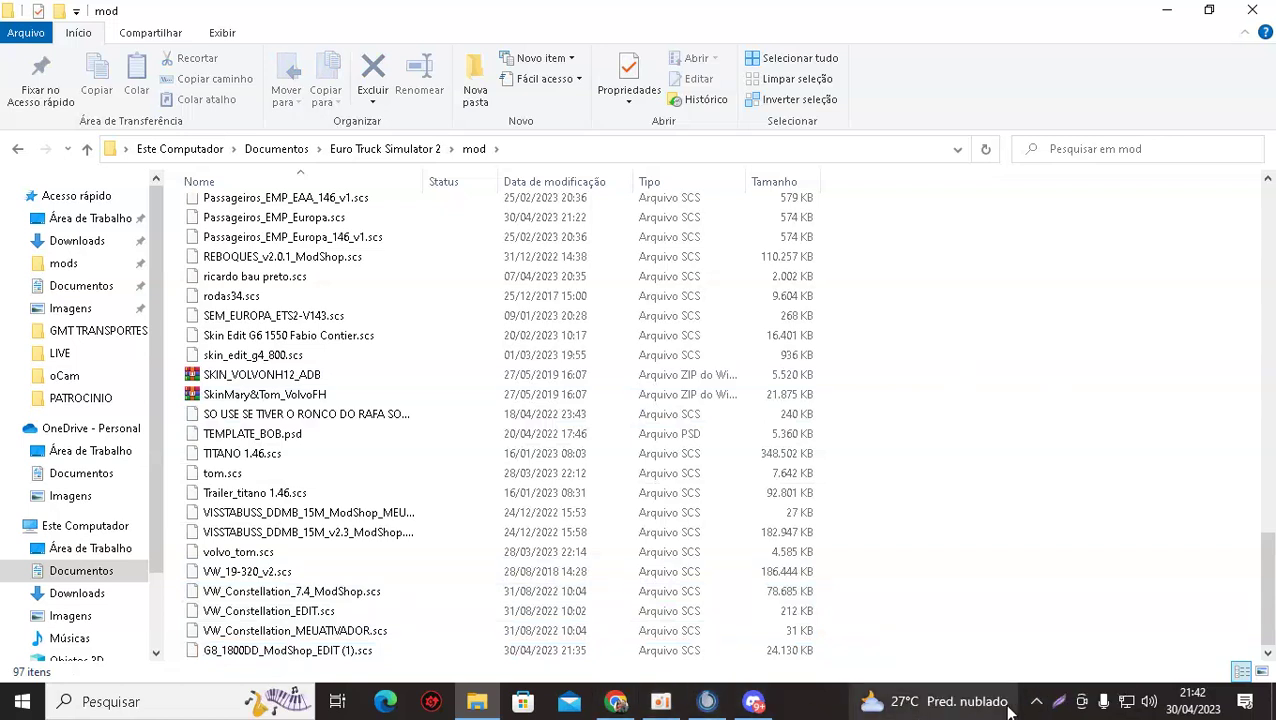
left_click(1008, 705)
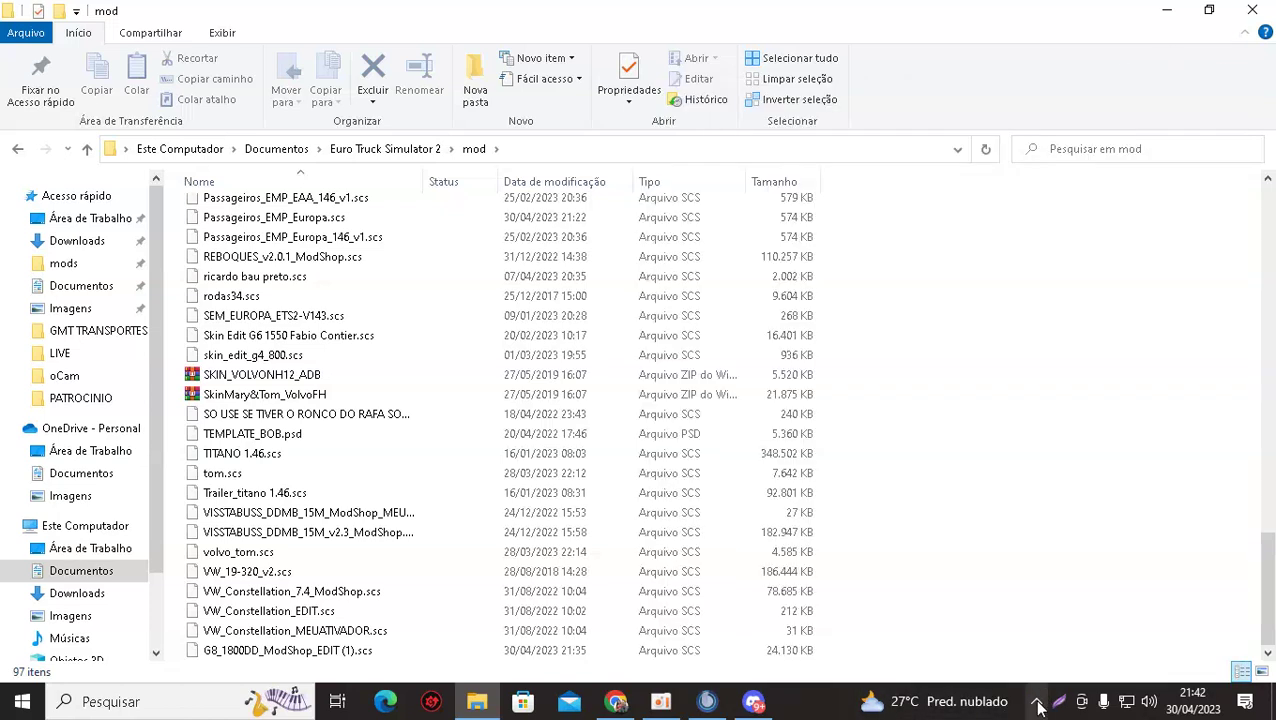
left_click(1036, 701)
Launch Euro Truck Simulator 2 from the TrucksBook client and dismiss the Confirmação SDK warning.
left_click(980, 626)
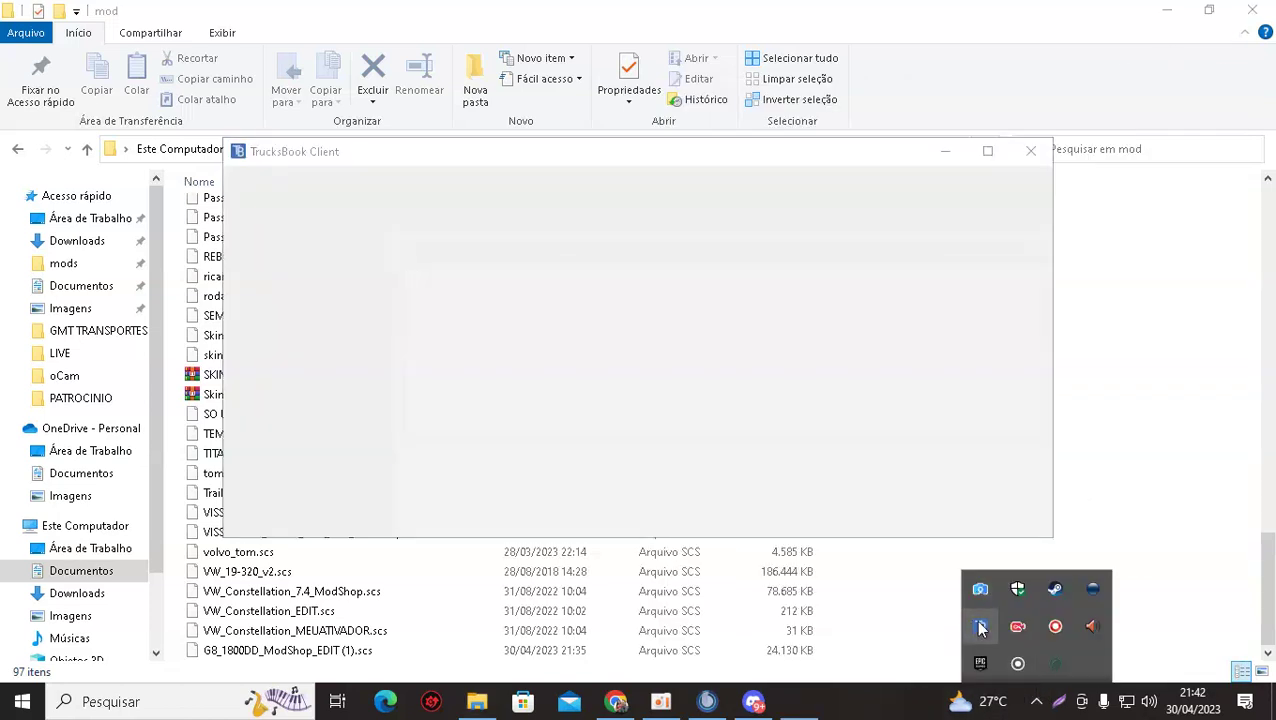
left_click(478, 200)
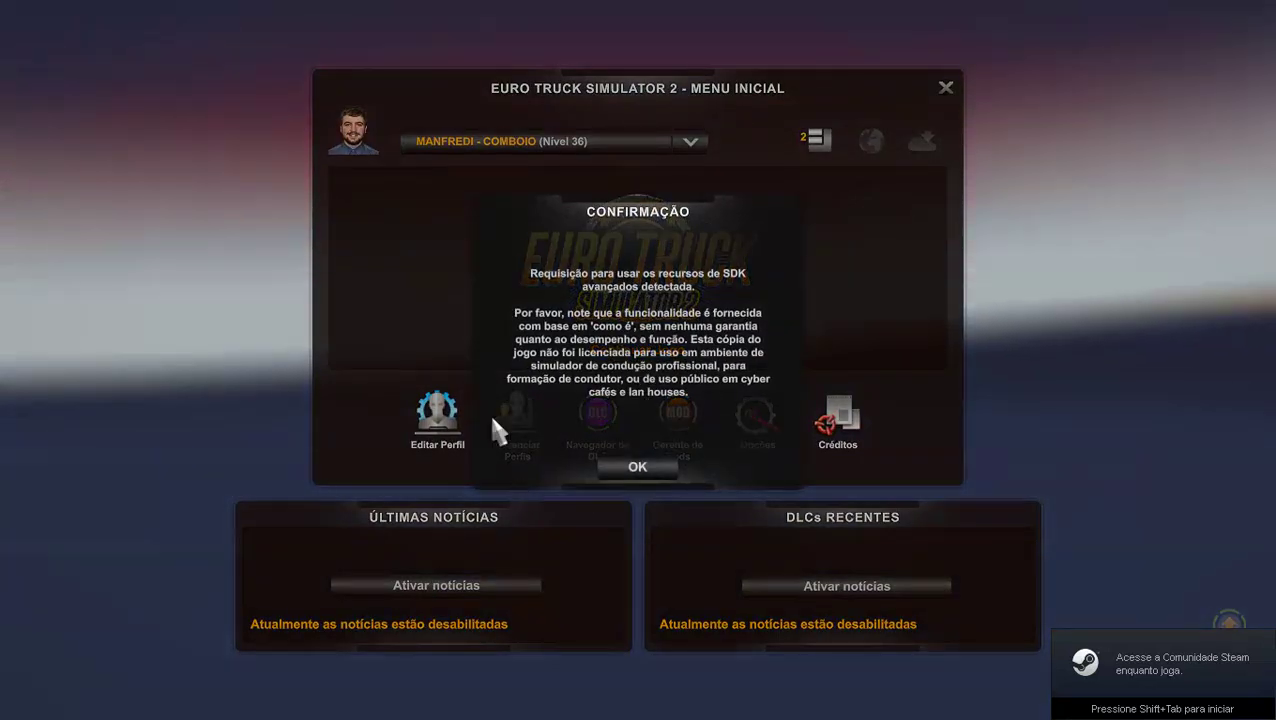
left_click(640, 466)
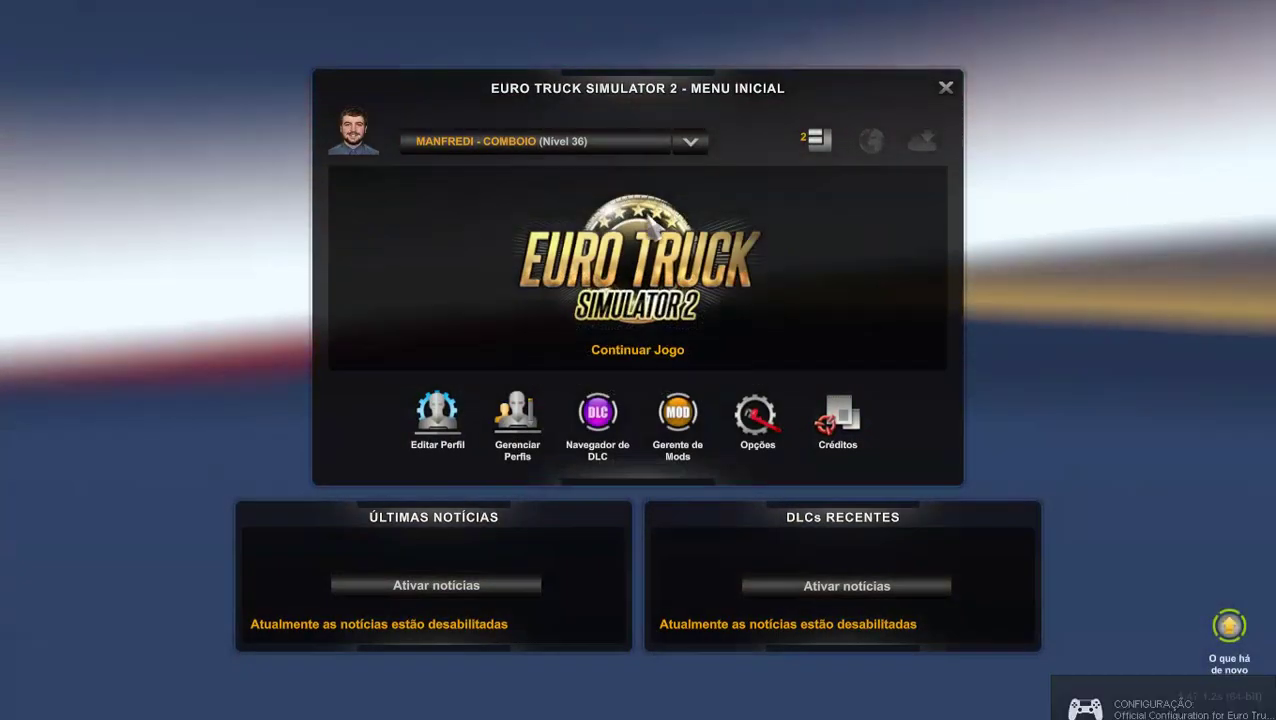
In Gerente de Mods, move Paradiso G8 1800 DD - EDIT into Mods Ativos.
left_click(825, 143)
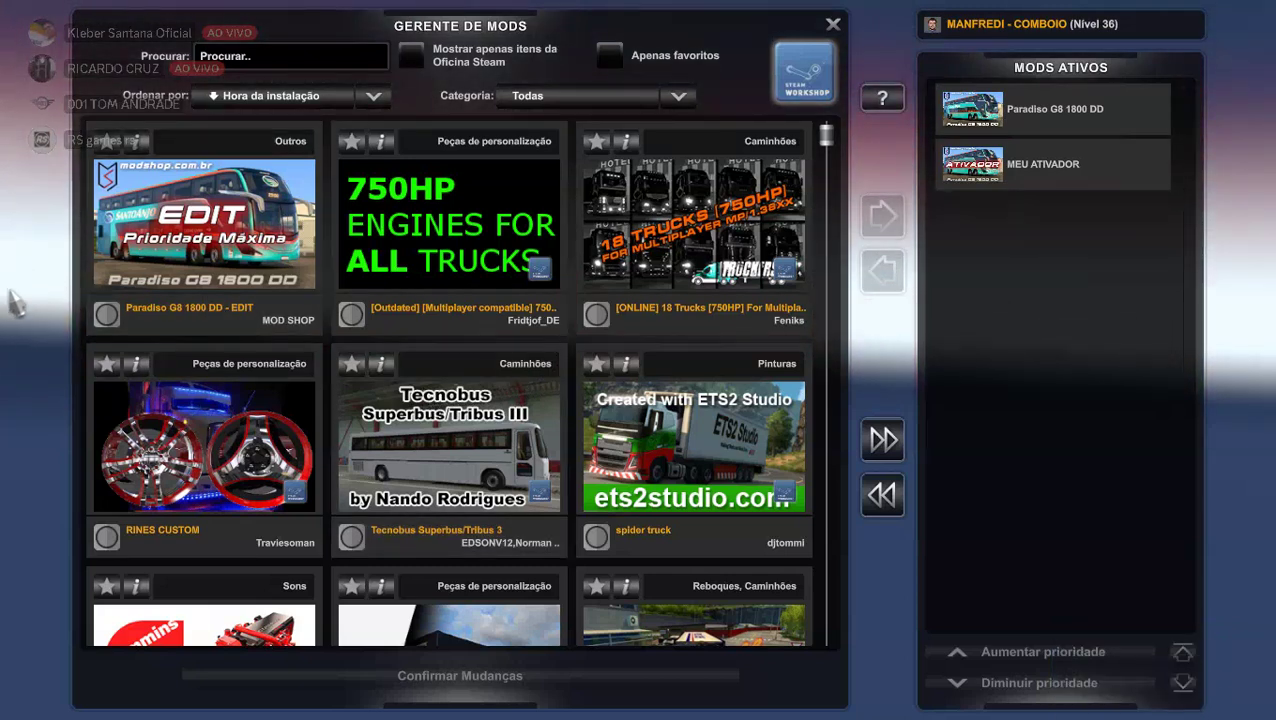
left_click(105, 318)
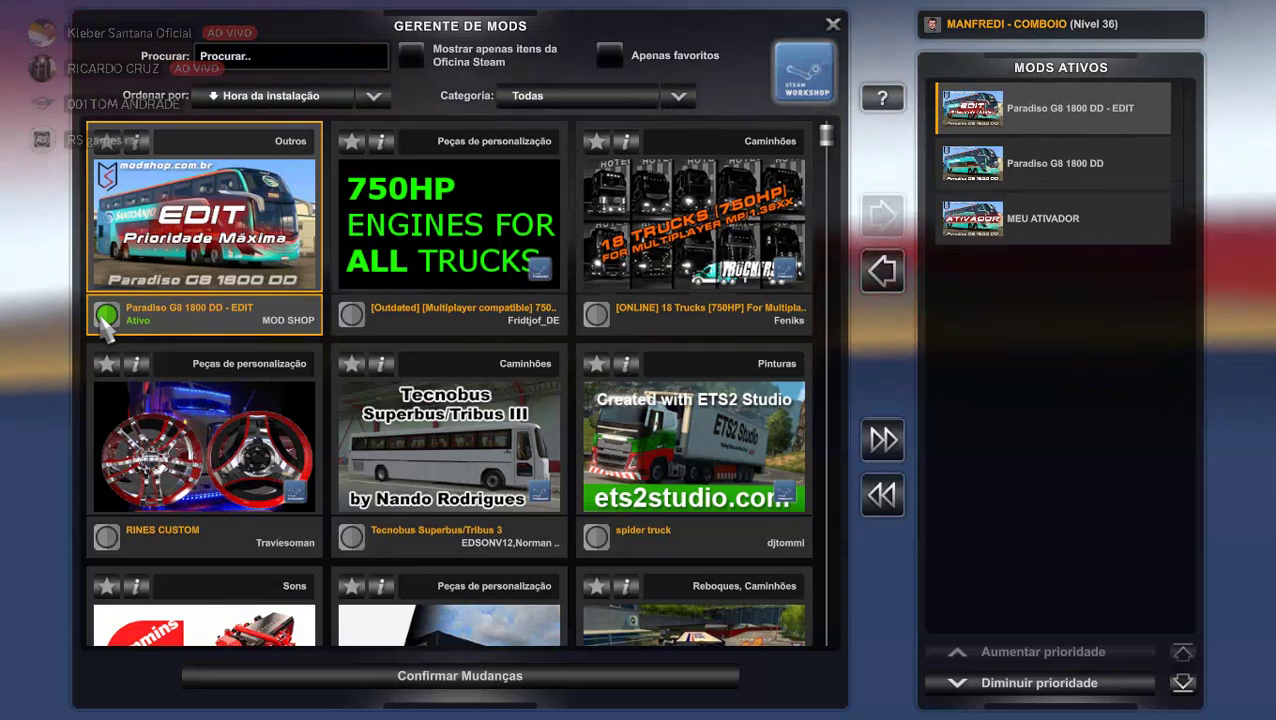
scroll(455, 545, "down", 2)
scroll(455, 540, "down", 5)
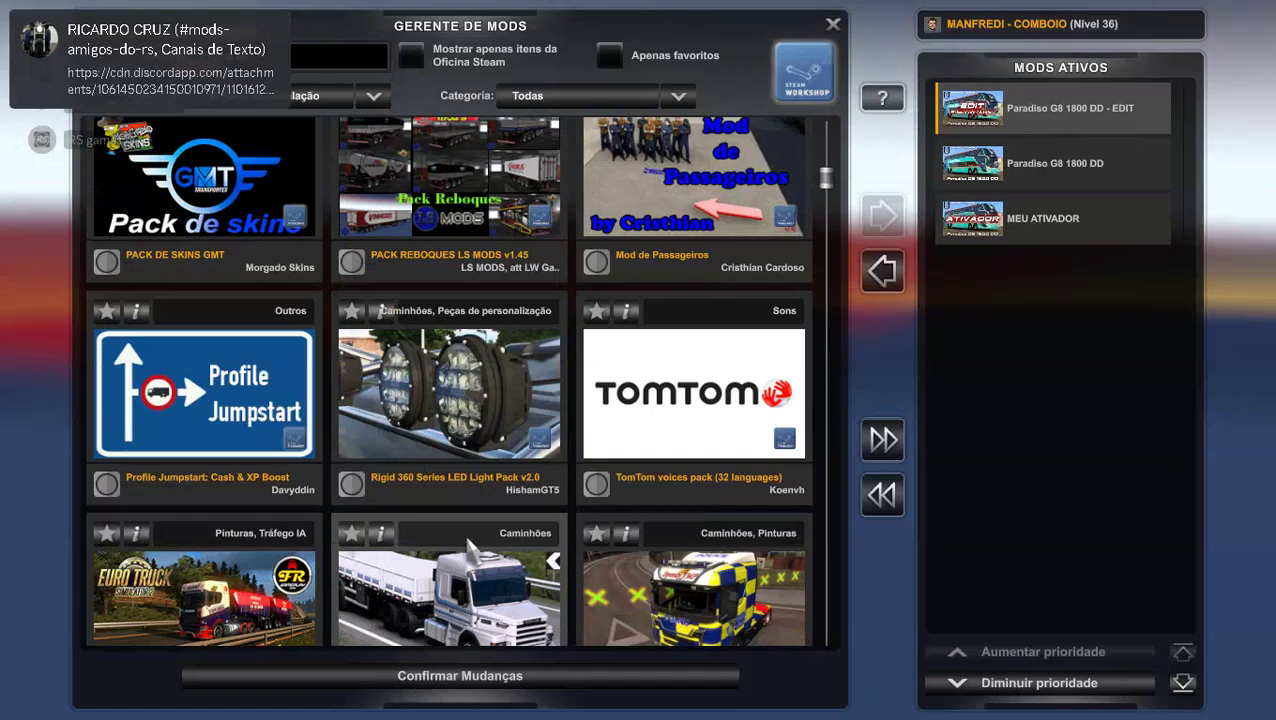
scroll(470, 550, "down", 2)
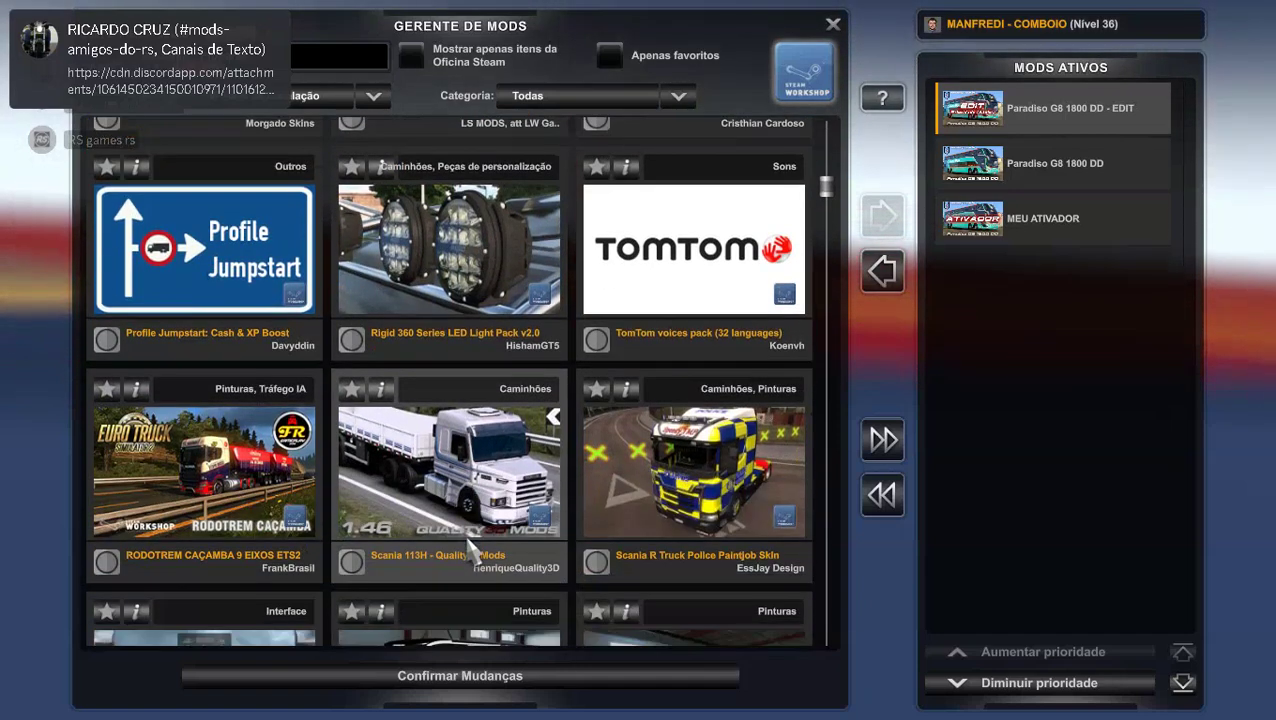
scroll(470, 552, "up", 9)
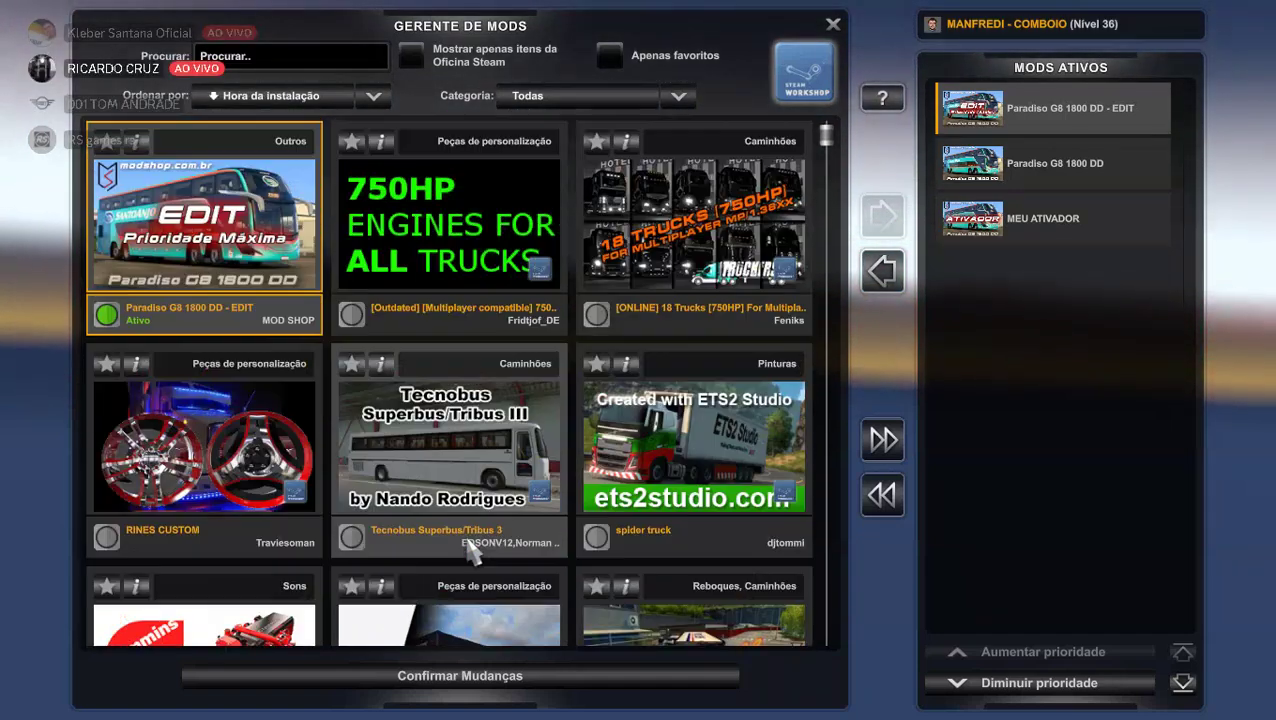
scroll(472, 553, "down", 7)
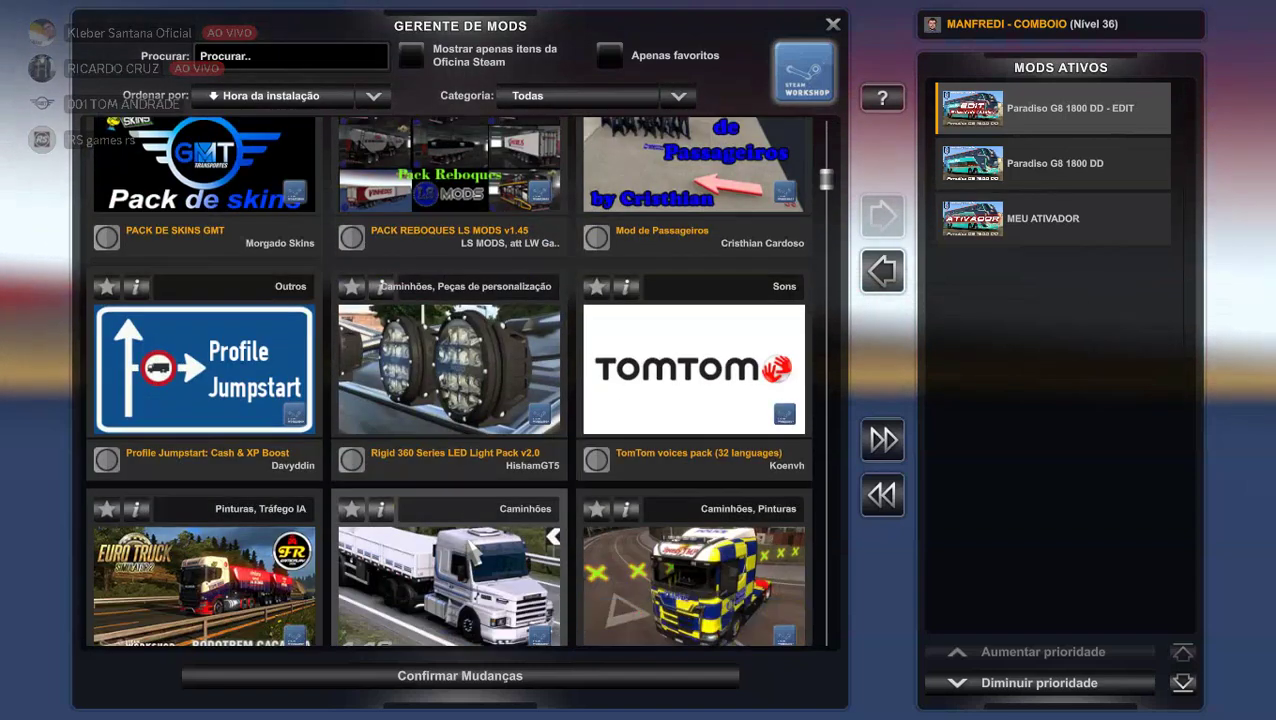
scroll(470, 548, "down", 3)
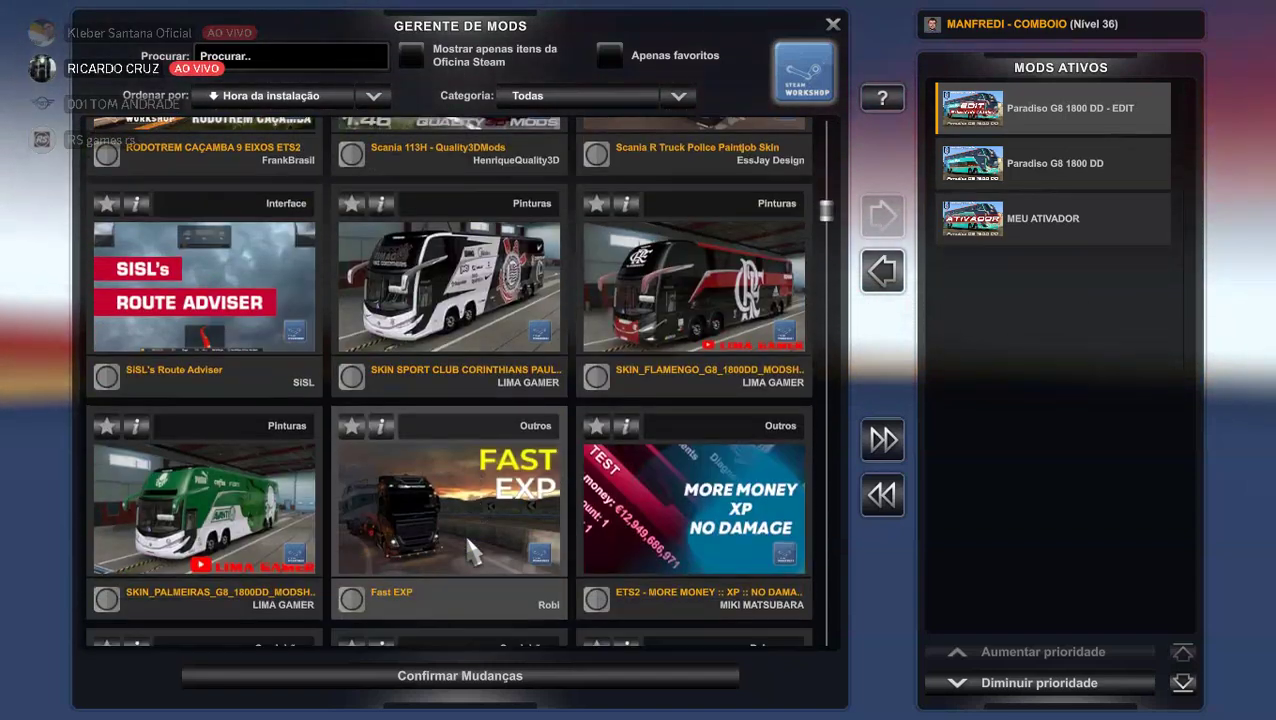
scroll(472, 553, "down", 3)
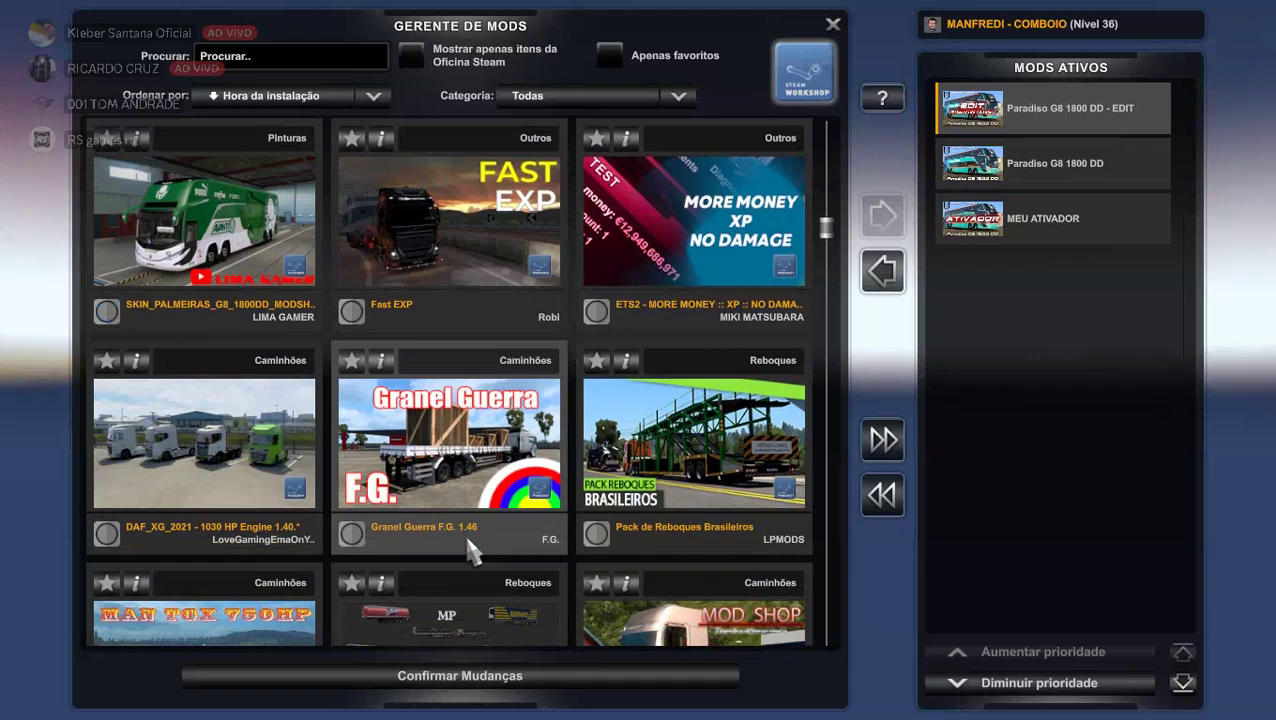
scroll(472, 553, "down", 5)
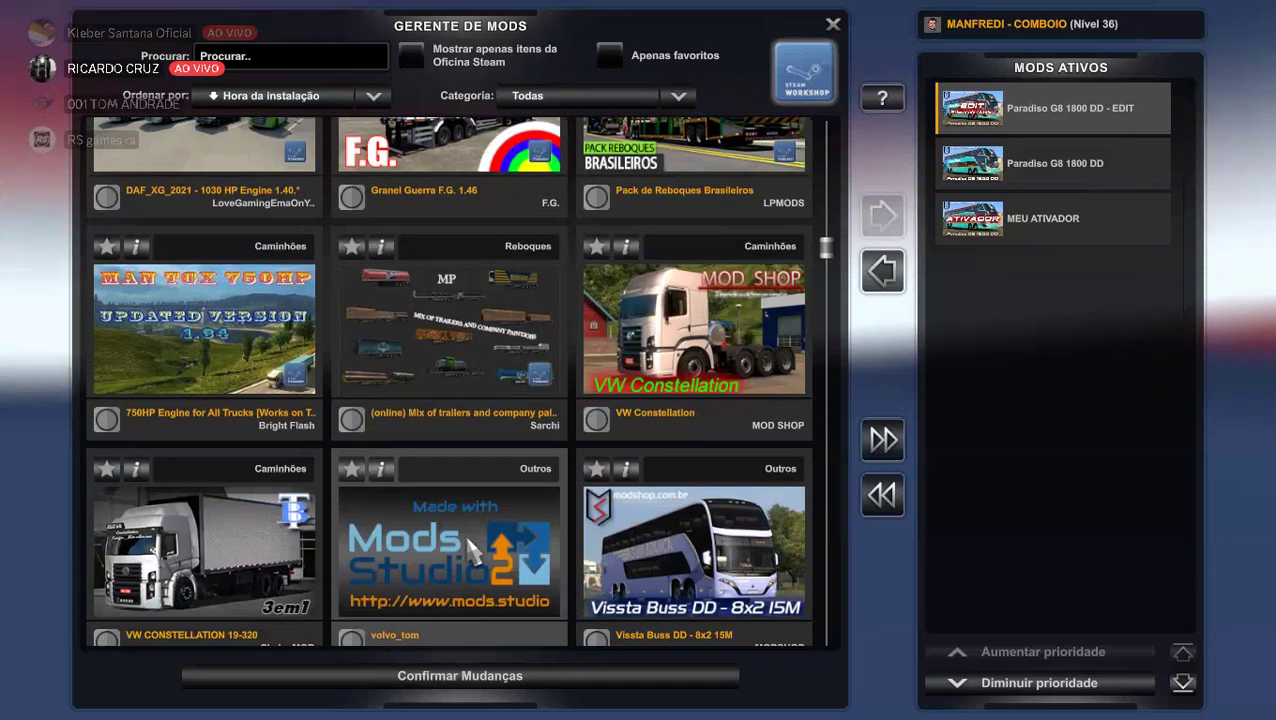
scroll(470, 552, "down", 5)
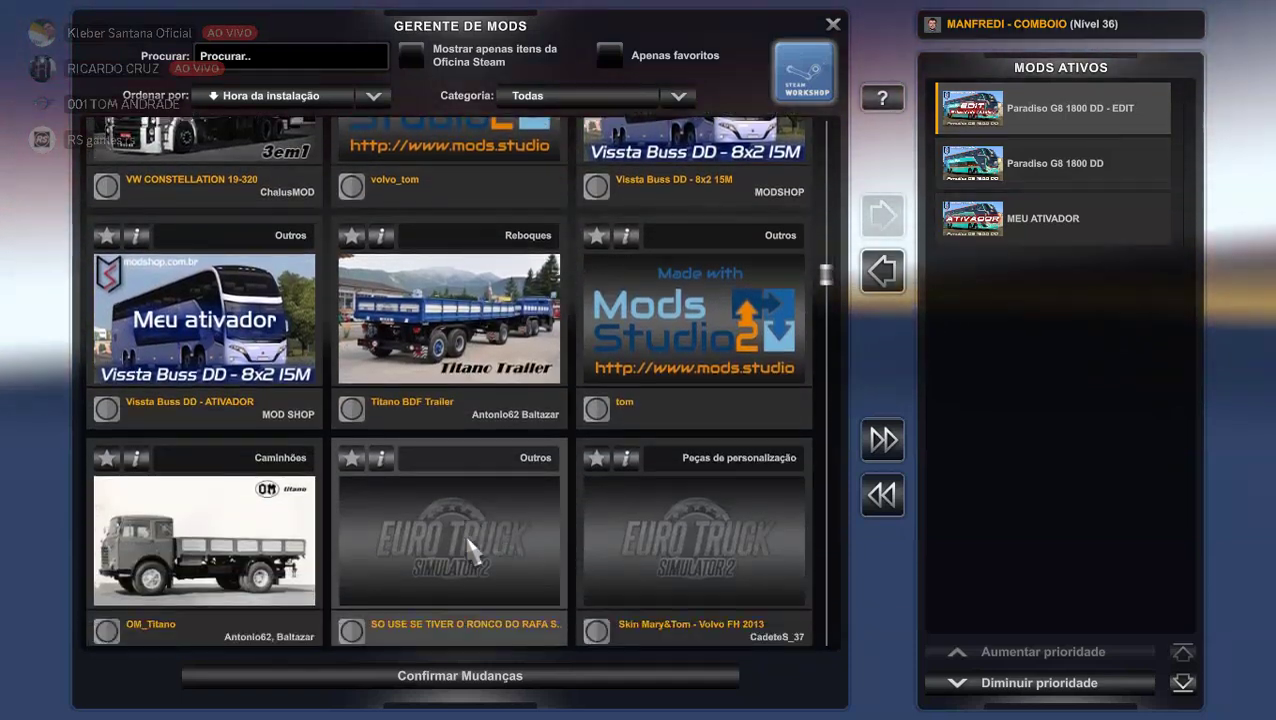
scroll(467, 540, "down", 1)
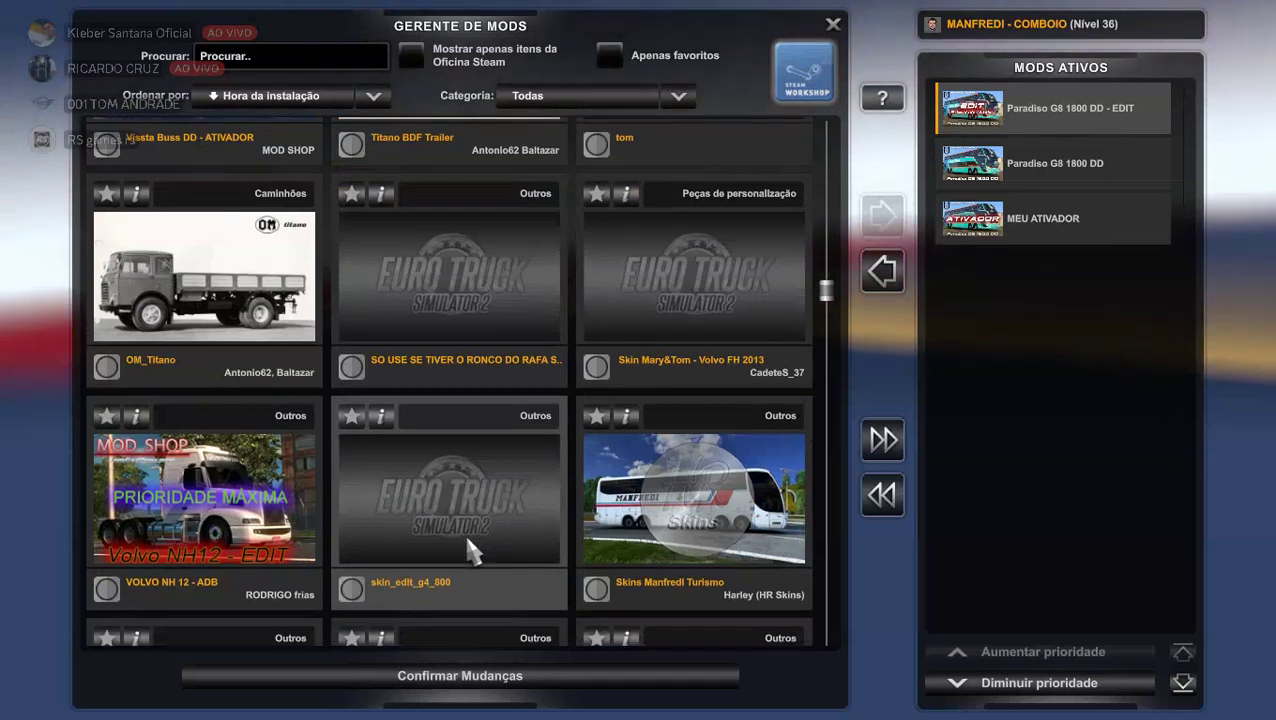
scroll(467, 540, "down", 2)
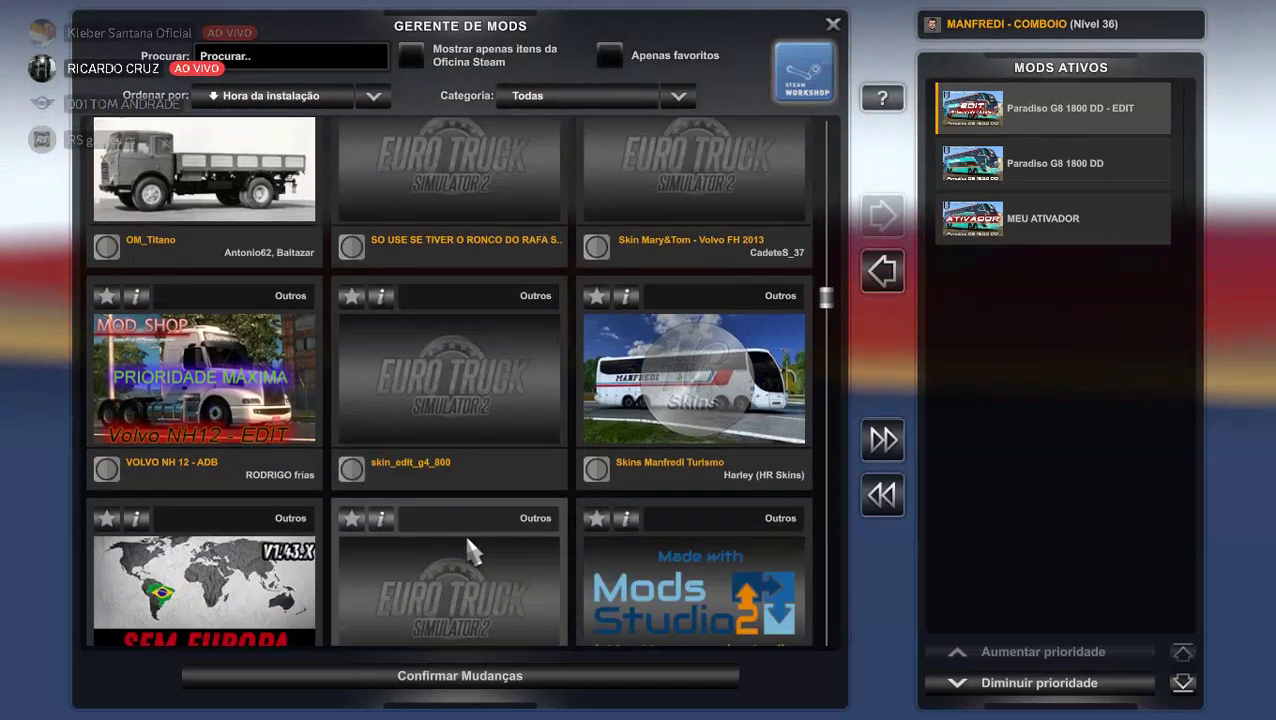
scroll(467, 540, "down", 3)
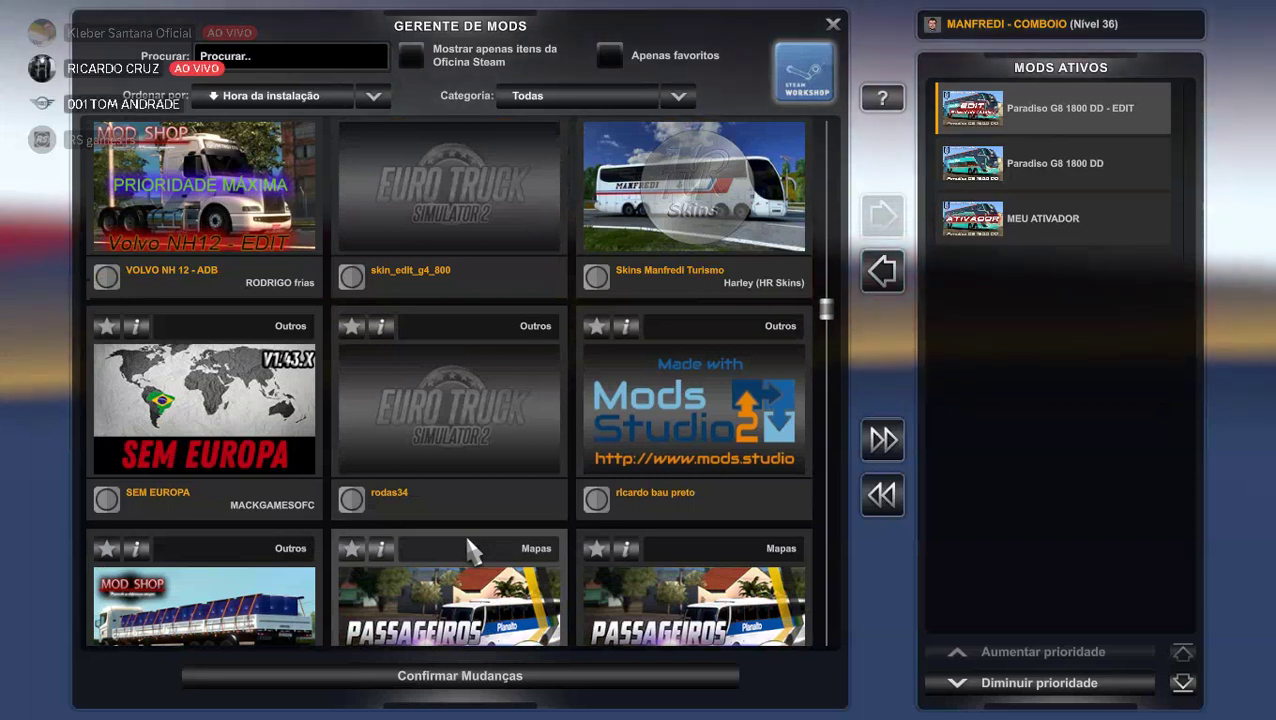
scroll(464, 531, "down", 3)
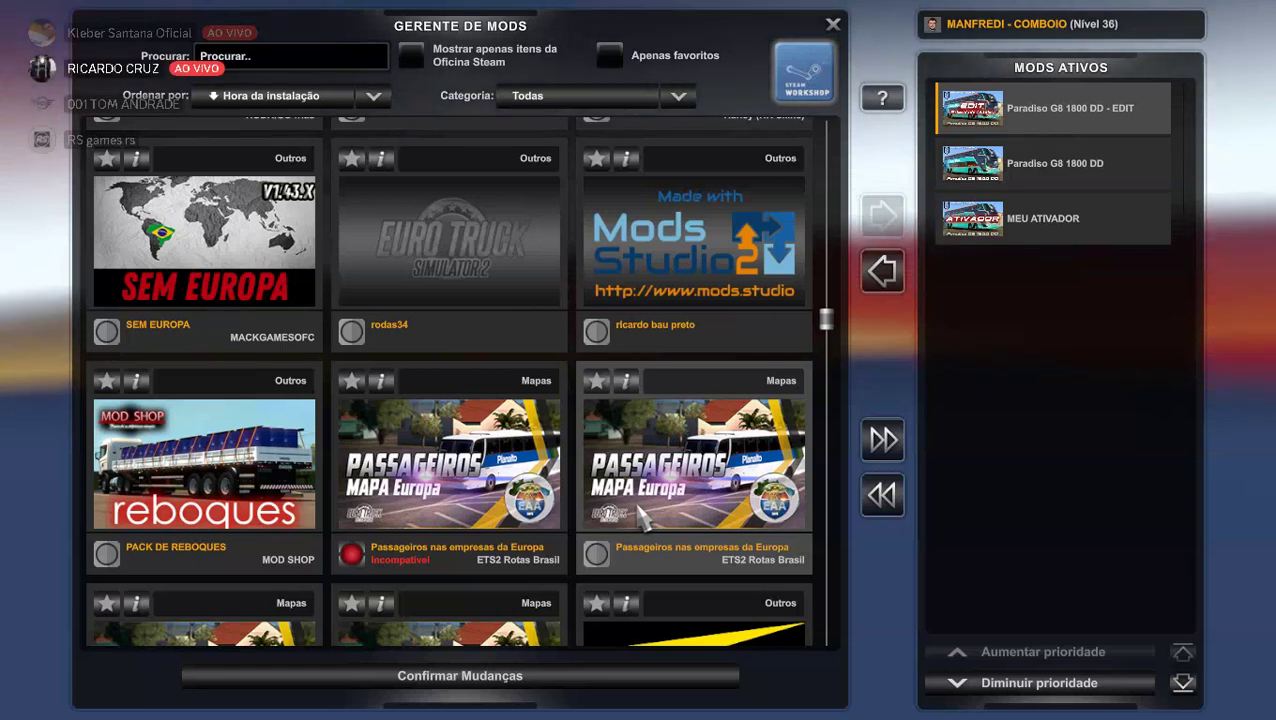
scroll(622, 515, "down", 1)
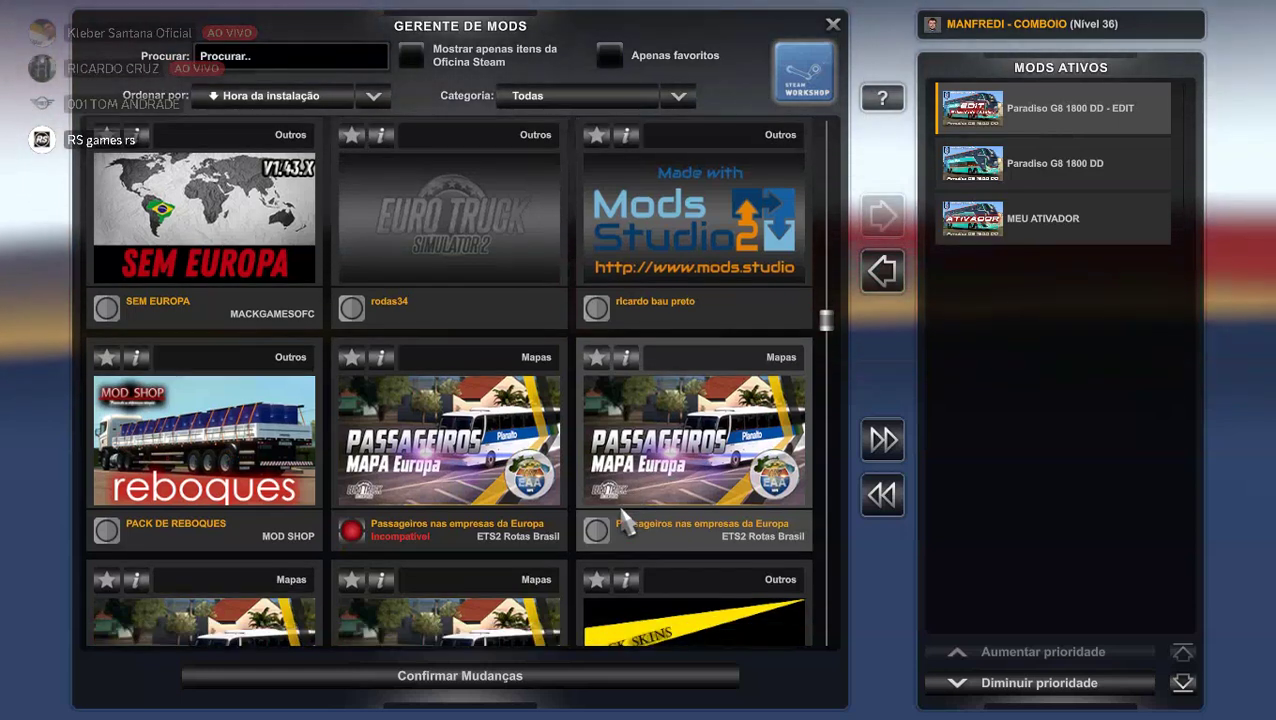
scroll(622, 527, "down", 5)
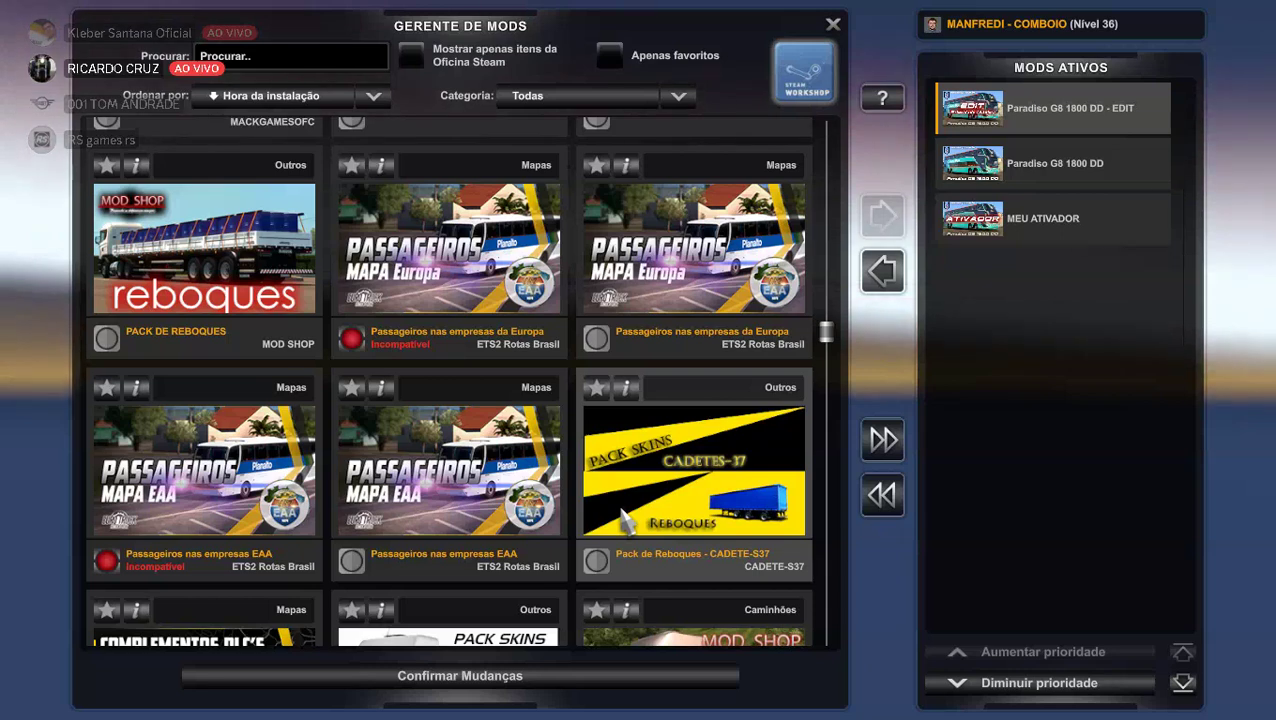
scroll(624, 515, "up", 1)
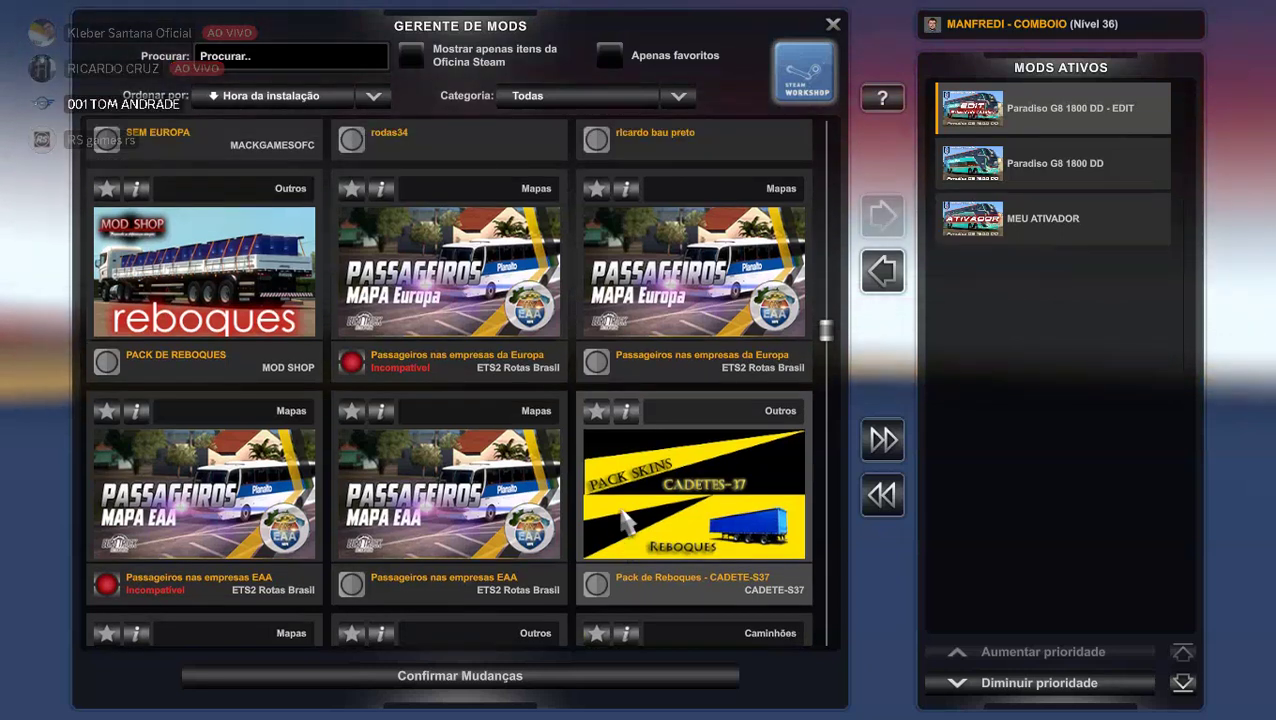
scroll(625, 520, "down", 3)
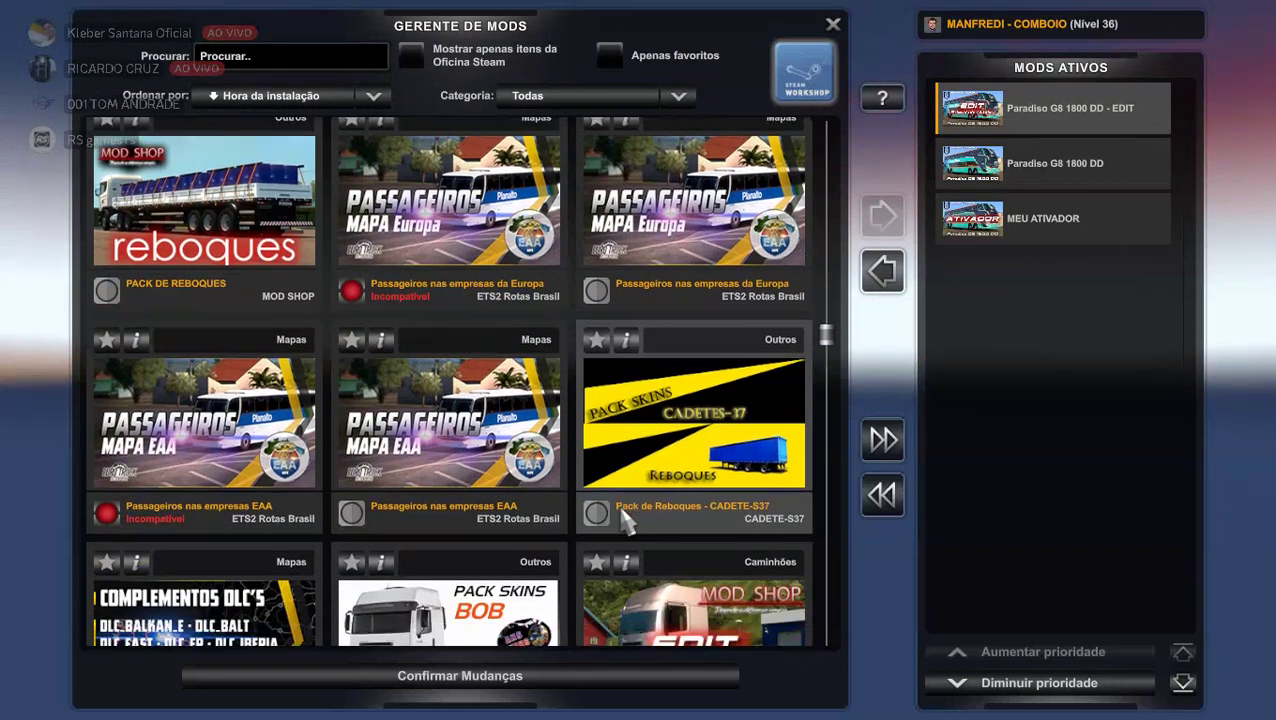
scroll(626, 520, "up", 3)
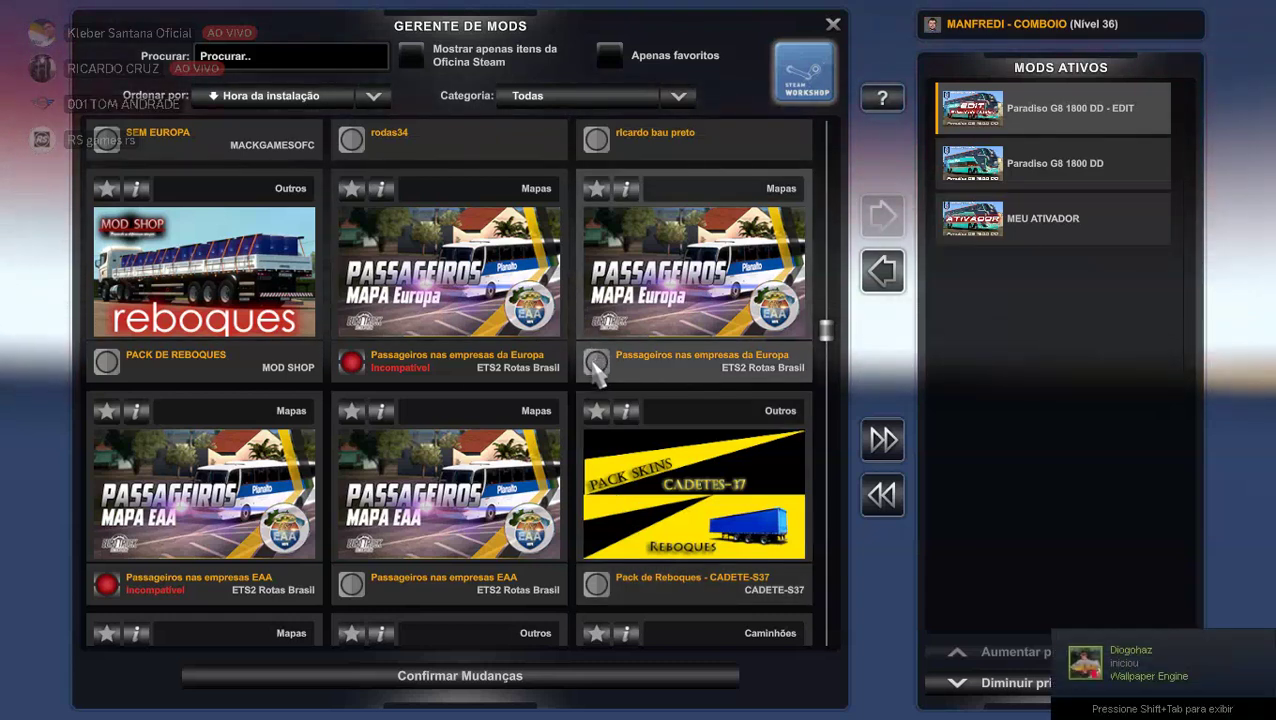
Enable Passageiros nas empresas da Europa, confirm changes, and attempt loading the newest autosave, which fails.
double_click(596, 364)
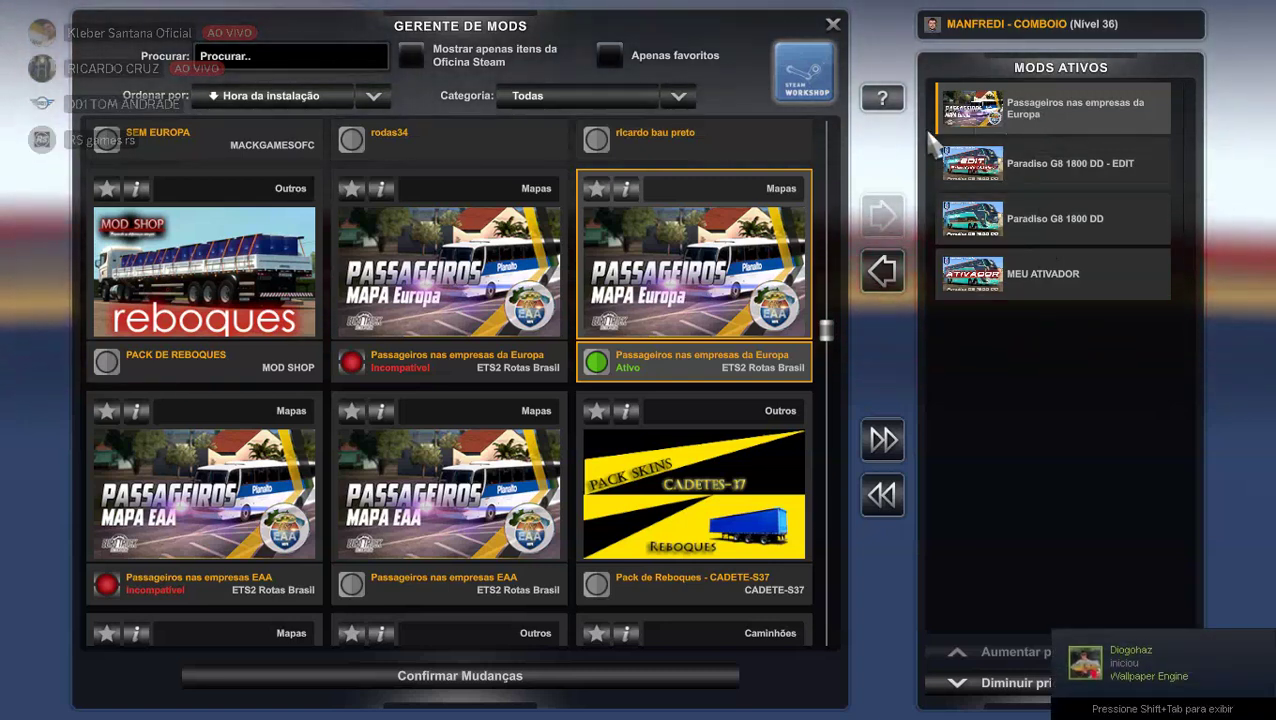
left_click(486, 677)
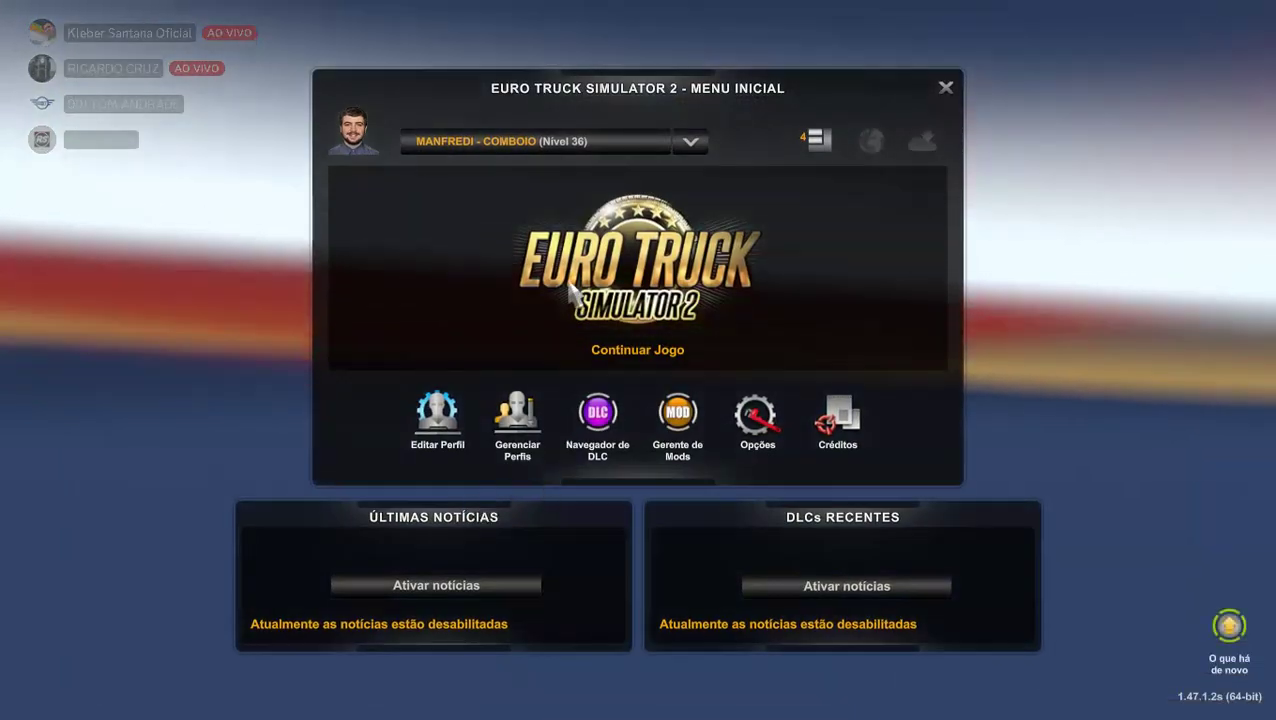
left_click(570, 290)
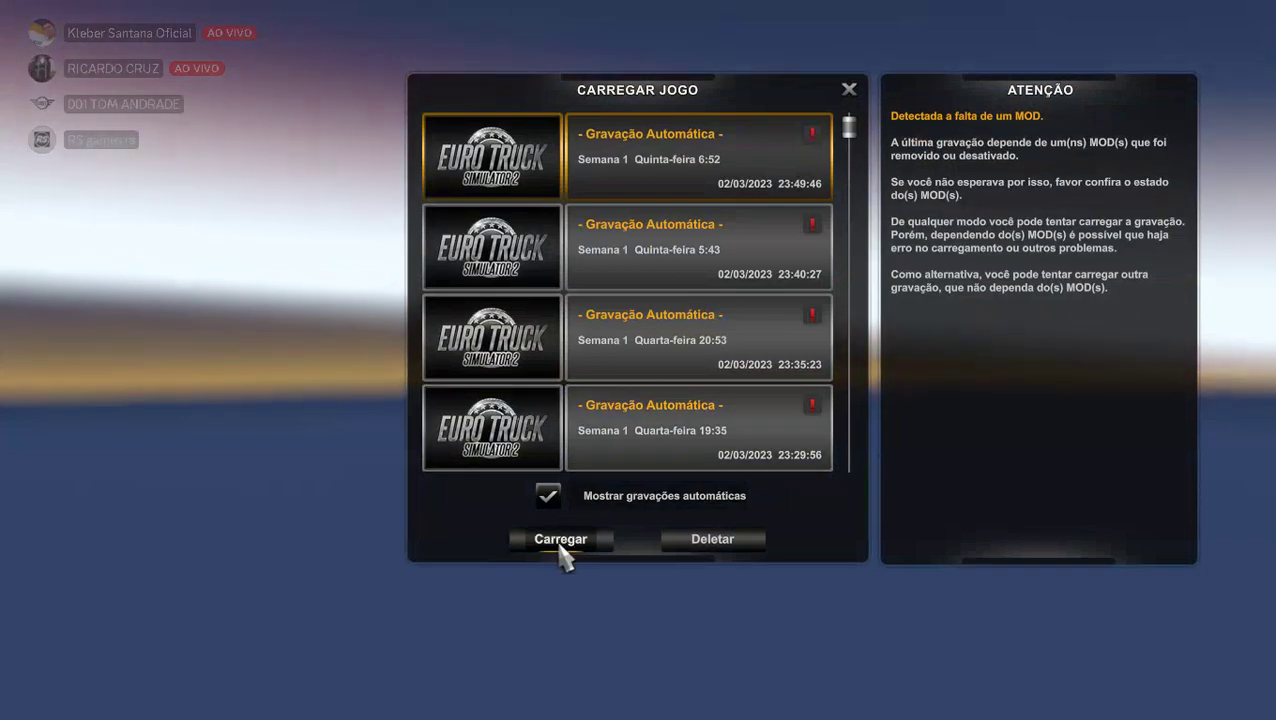
left_click(560, 547)
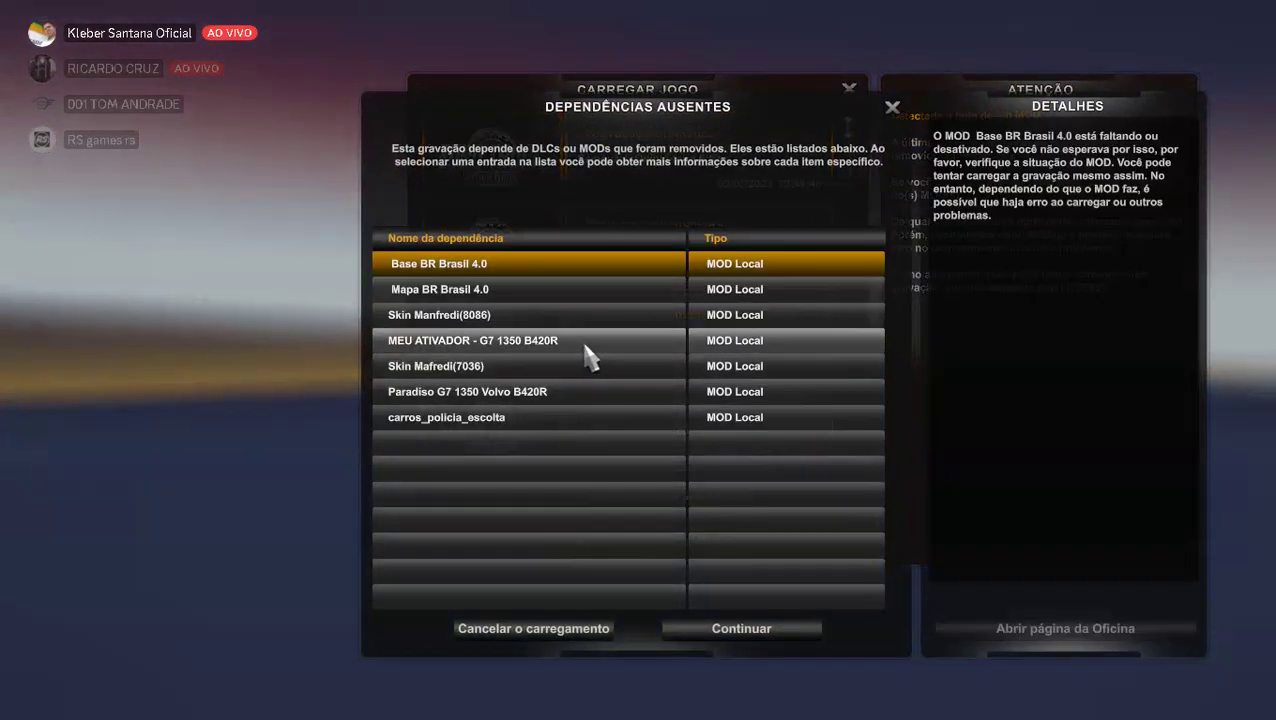
left_click(694, 628)
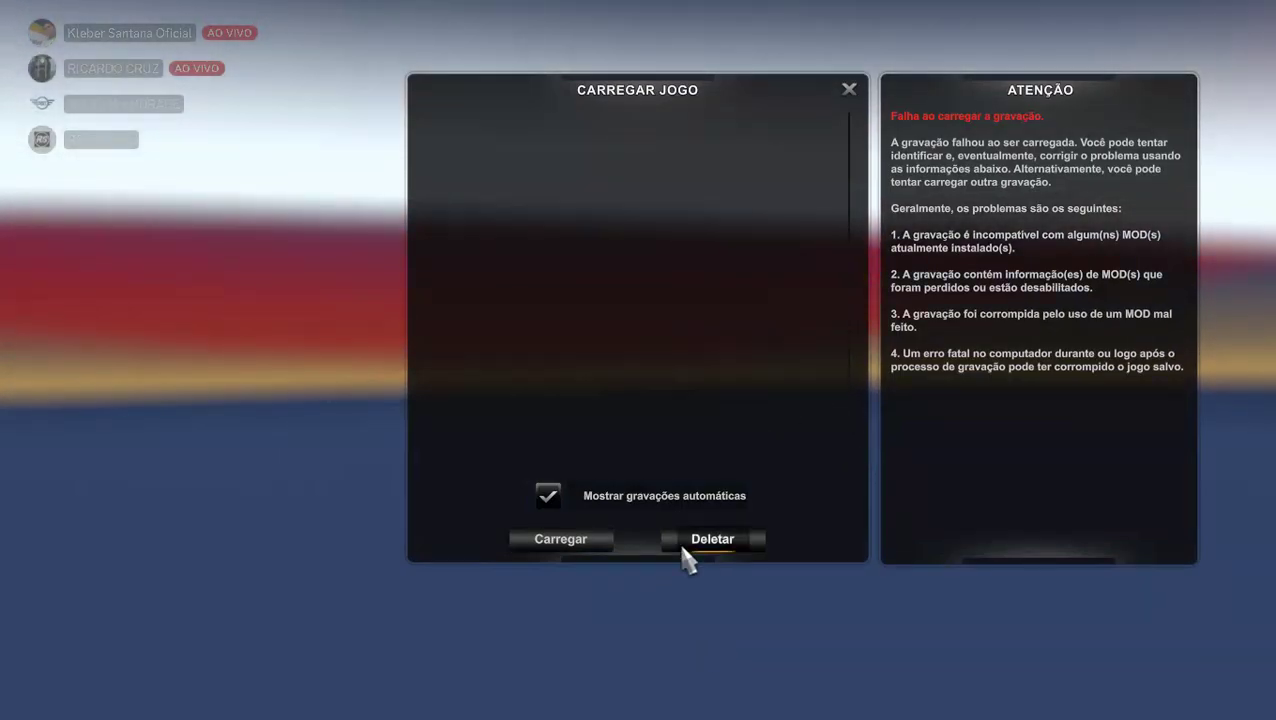
left_click(850, 93)
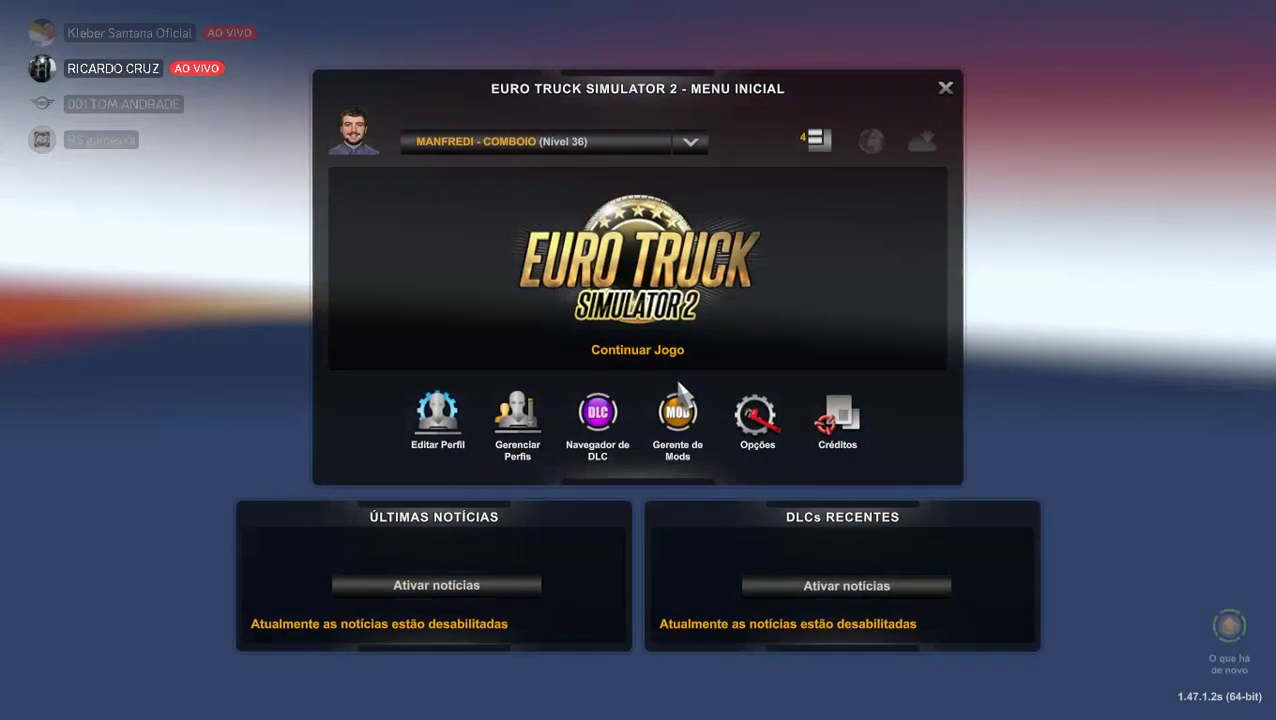
Try loading the Concordia convoy save despite missing mods, then leave the failed load.
left_click(630, 278)
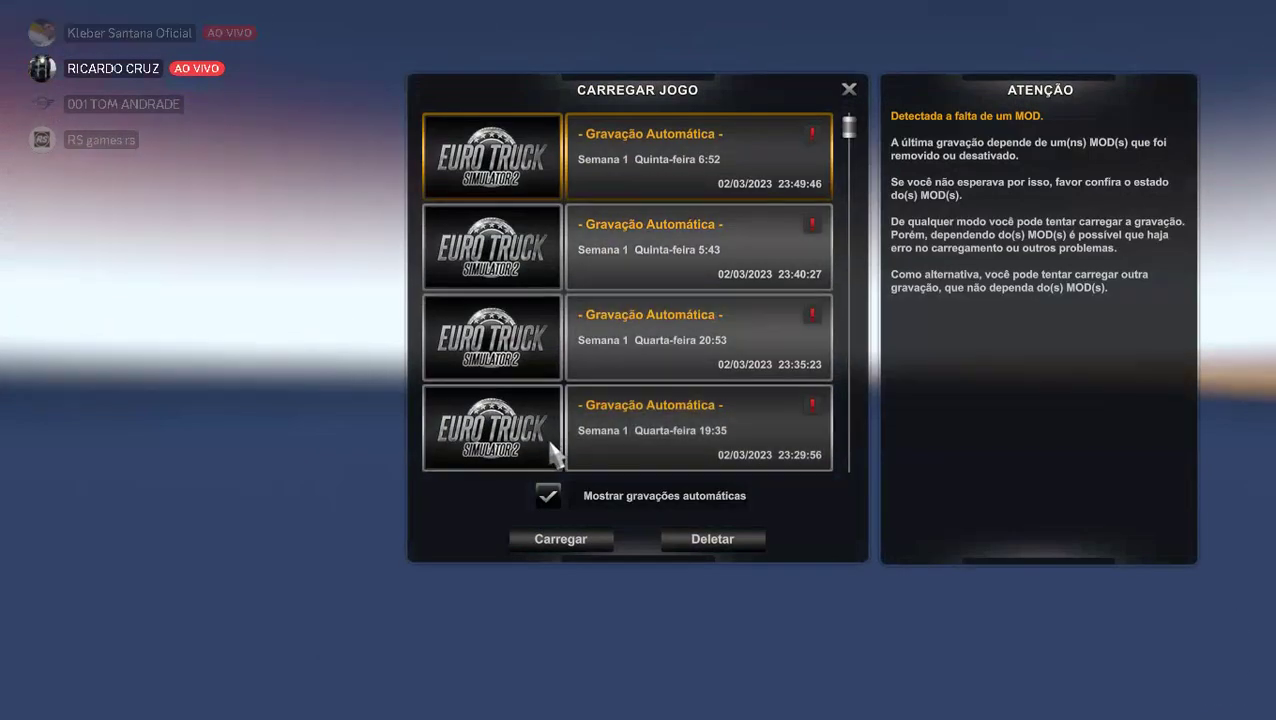
scroll(608, 356, "down", 10)
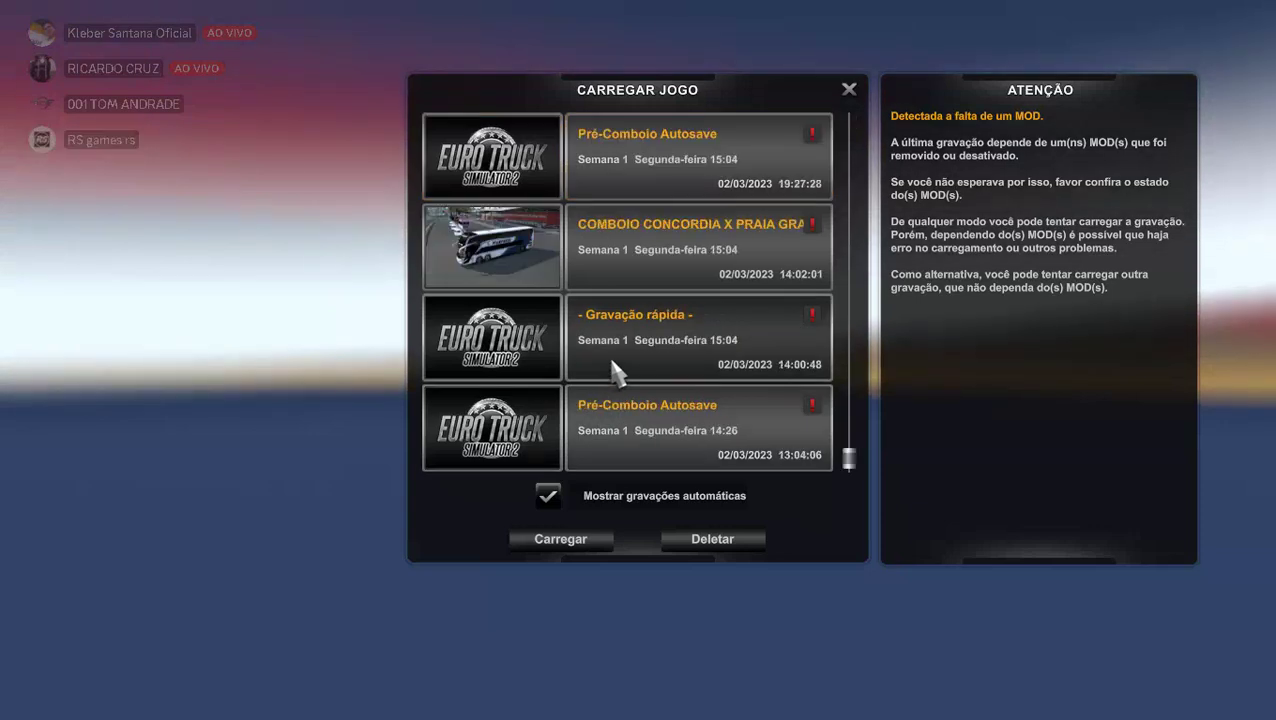
left_click(628, 262)
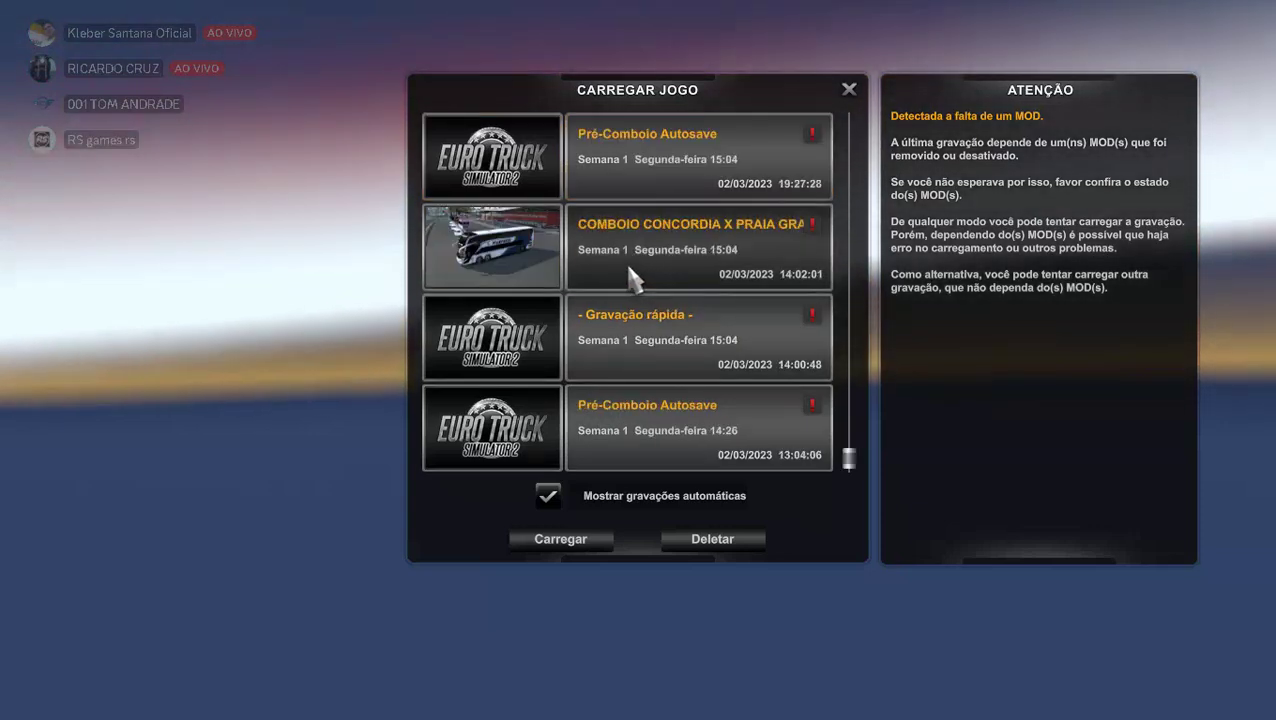
left_click(559, 550)
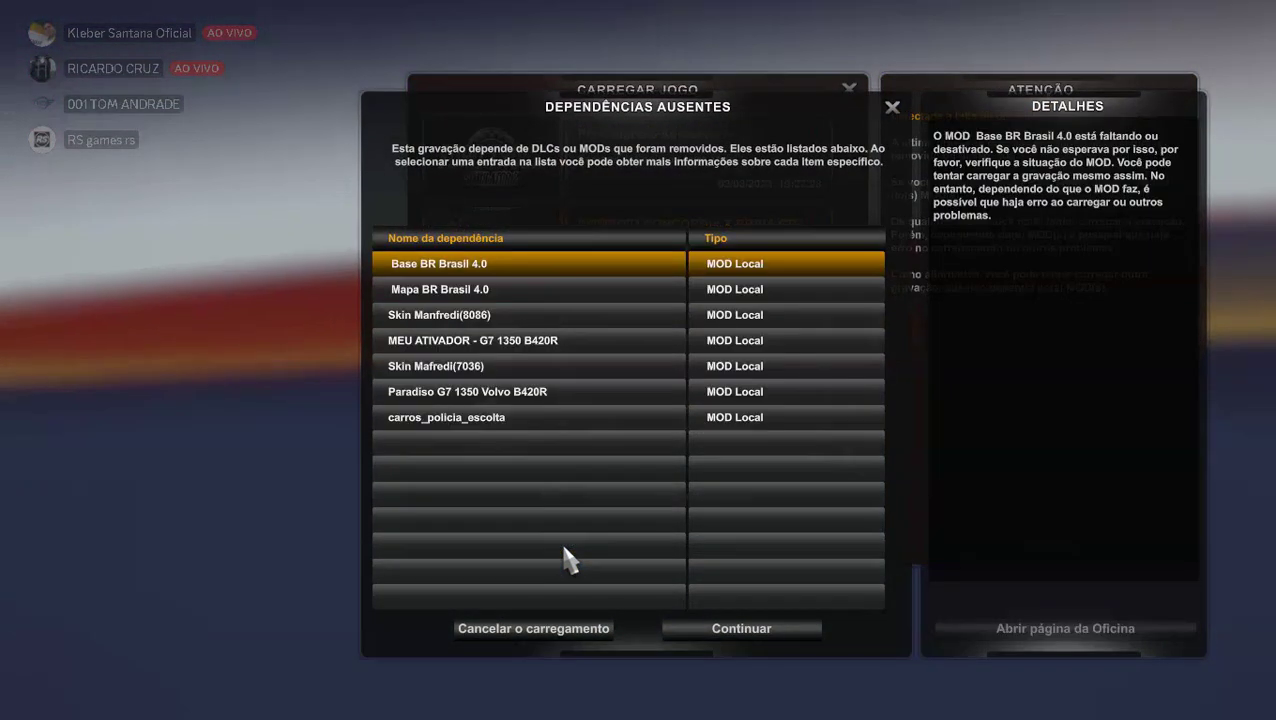
left_click(720, 630)
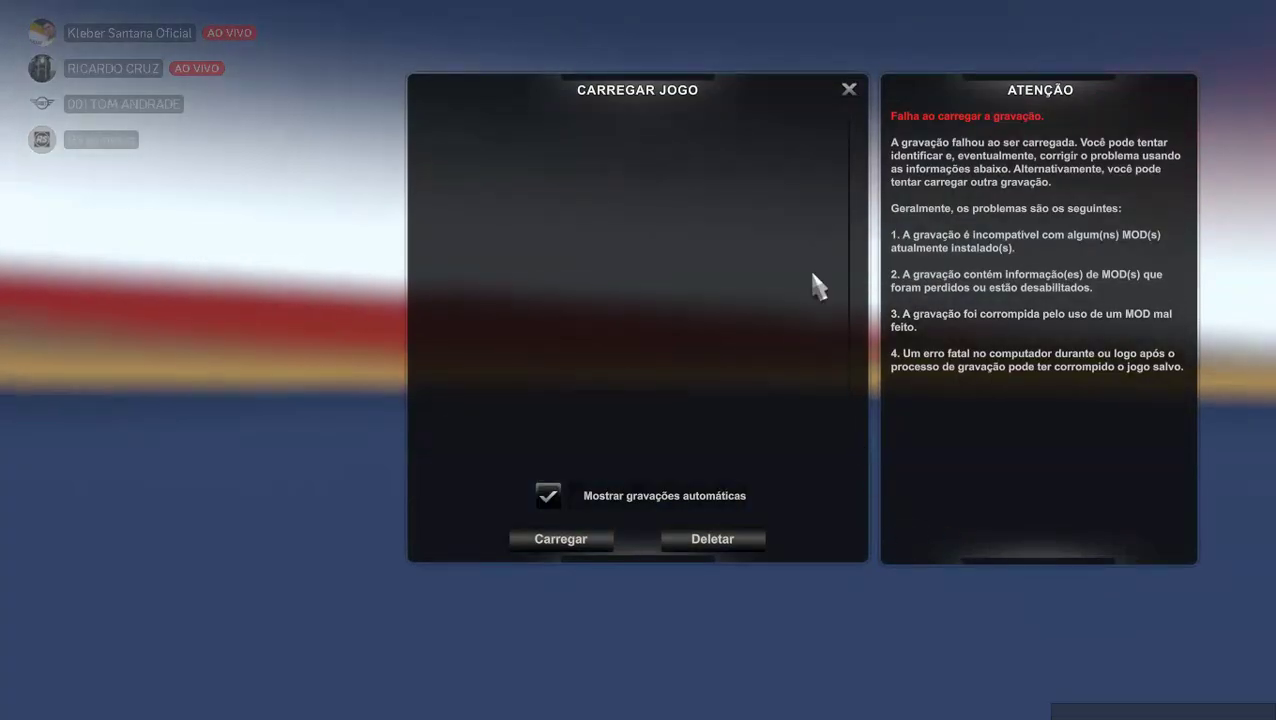
left_click(842, 95)
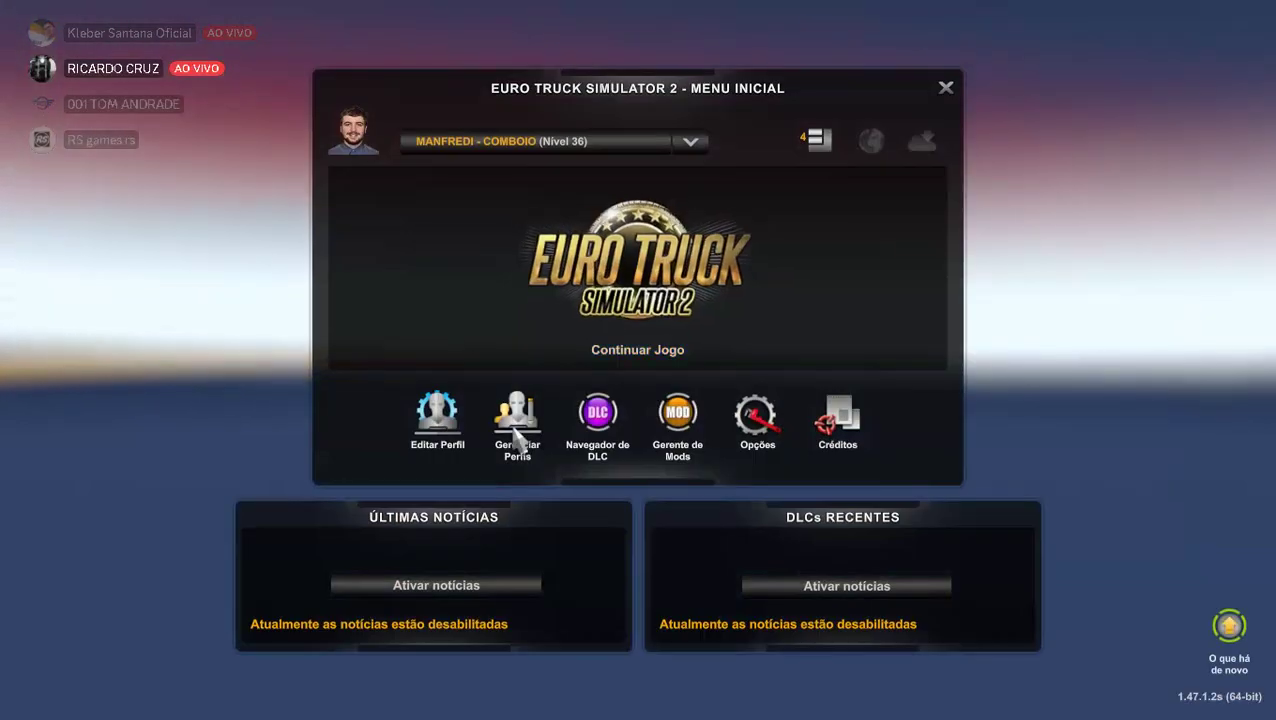
Try loading the newest autosave despite missing mods, then close the load screen after failure.
left_click(624, 287)
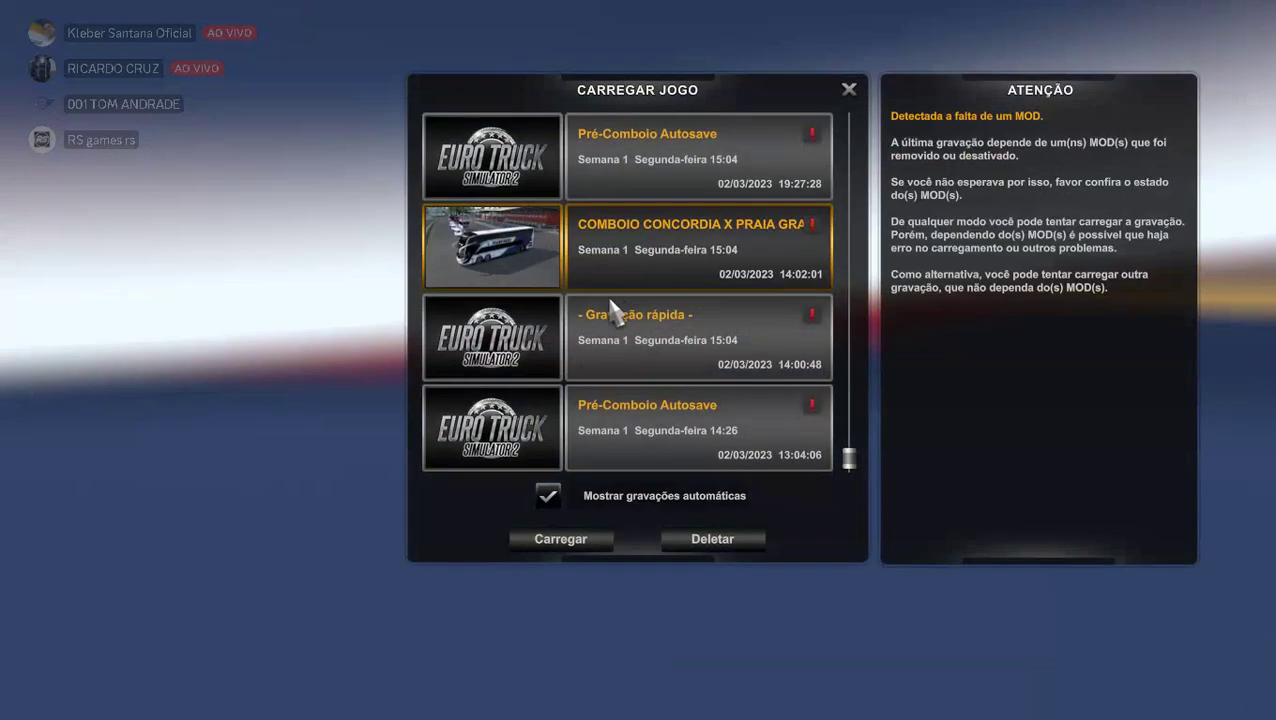
scroll(585, 250, "up", 2)
scroll(585, 250, "up", 5)
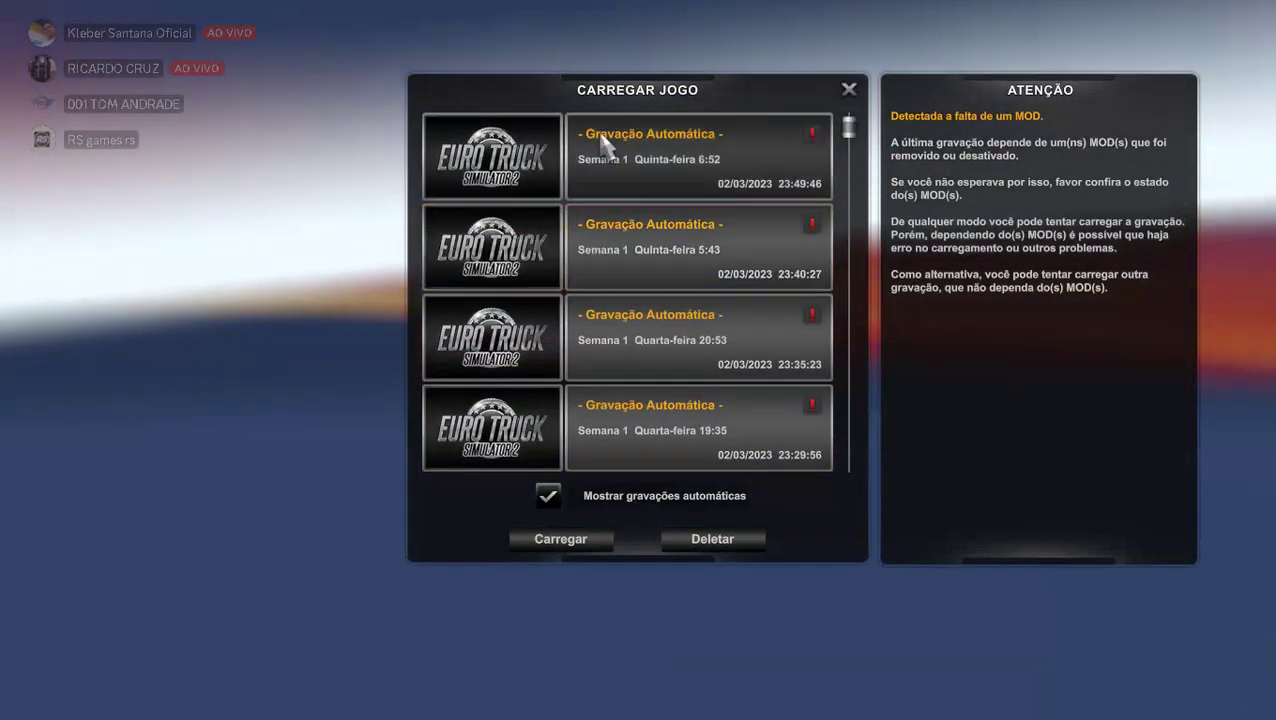
left_click(604, 165)
left_click(565, 542)
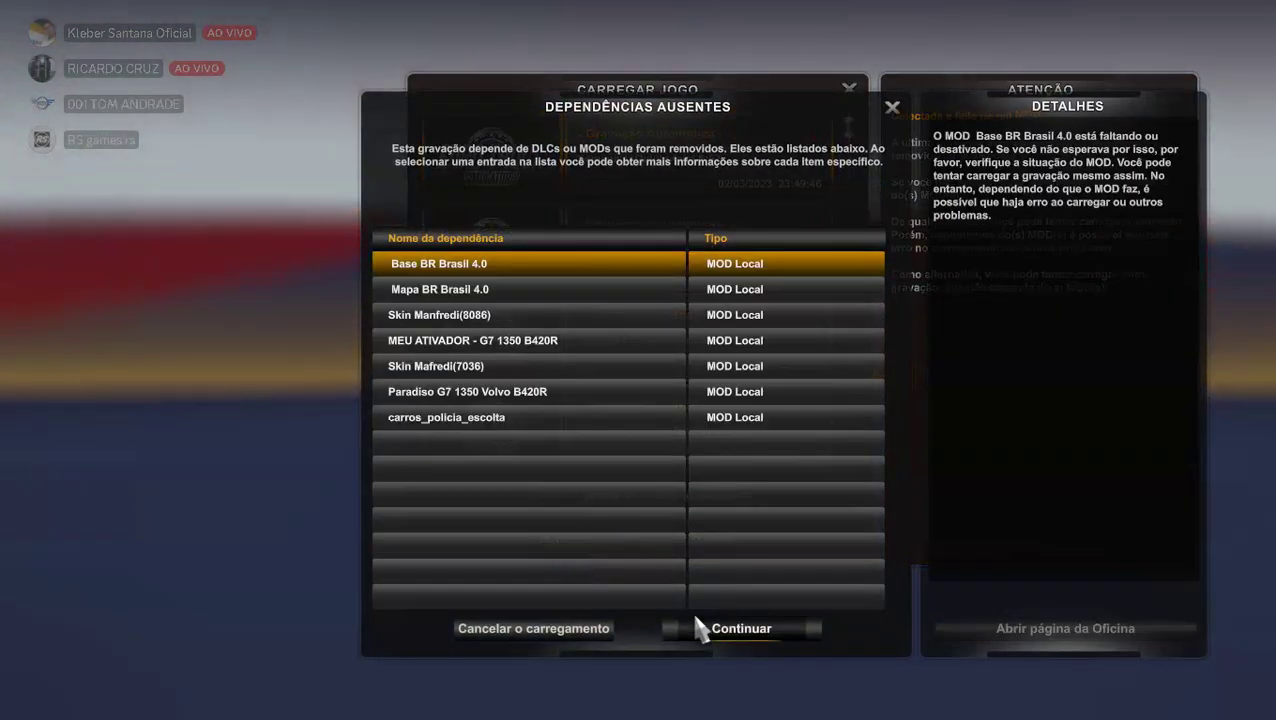
left_click(679, 627)
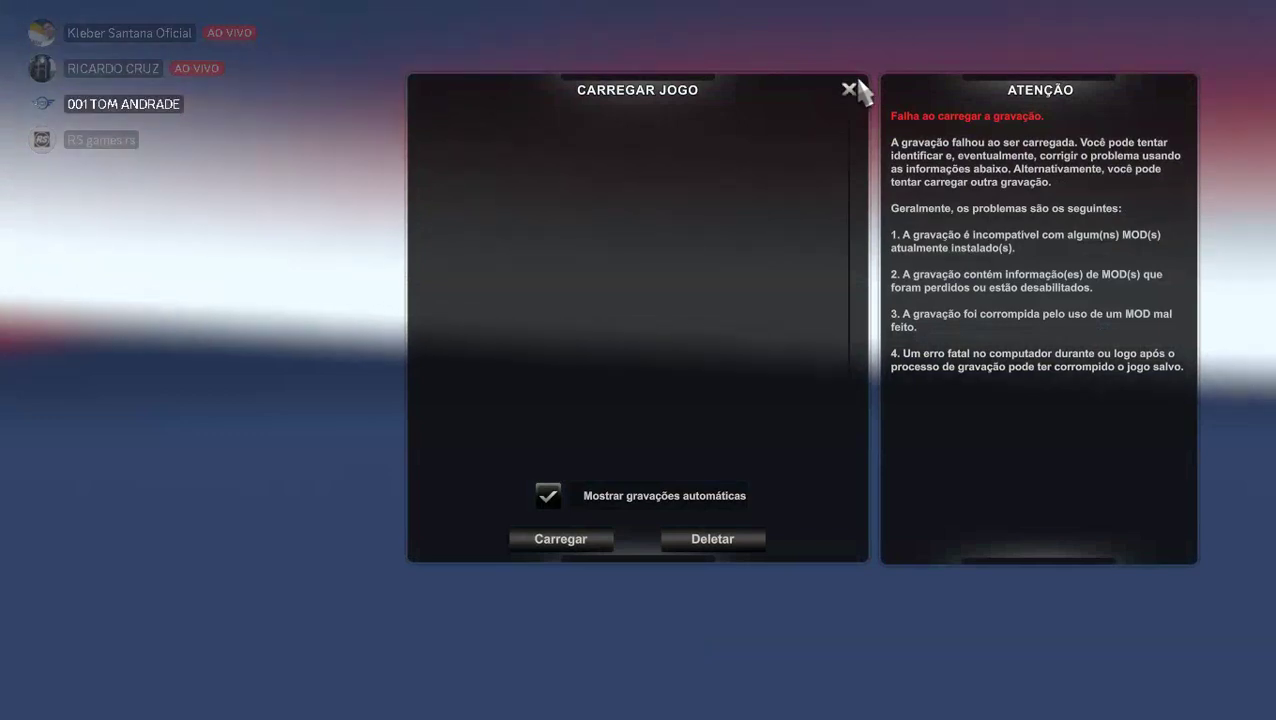
left_click(849, 89)
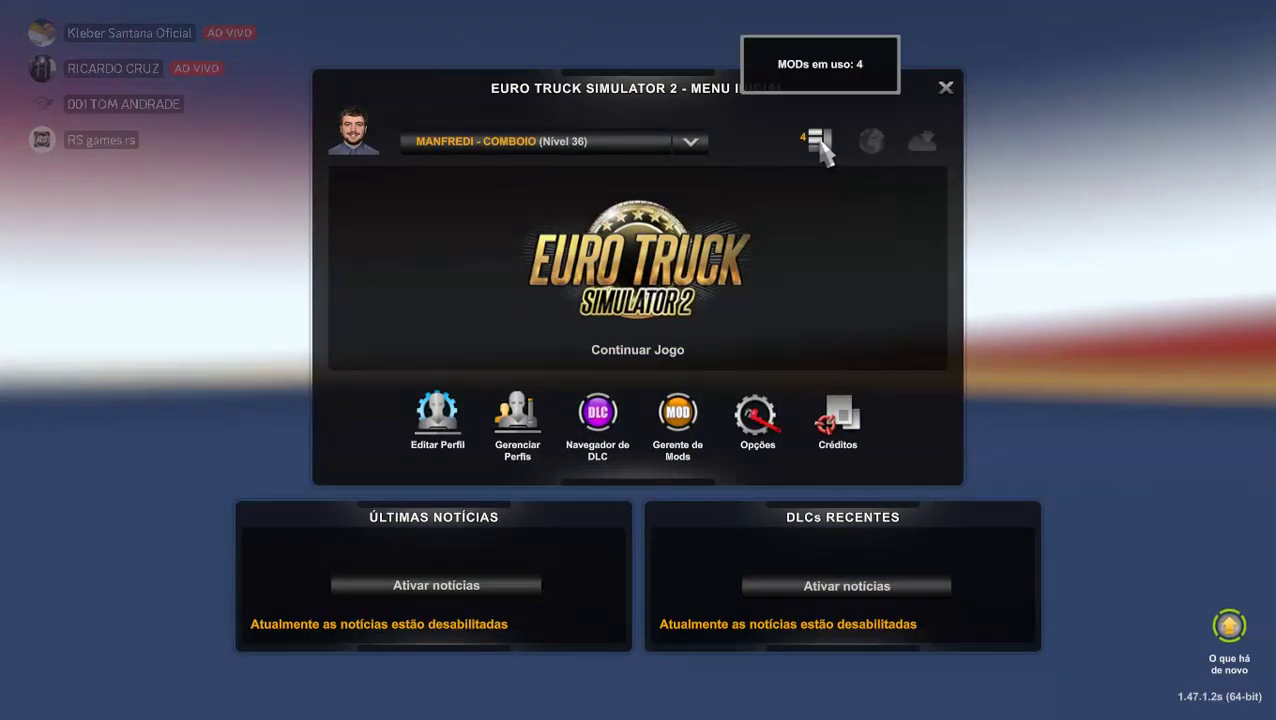
Remove Passageiros nas empresas da Europa from active mods in Gerente de Mods and confirm changes.
left_click(820, 140)
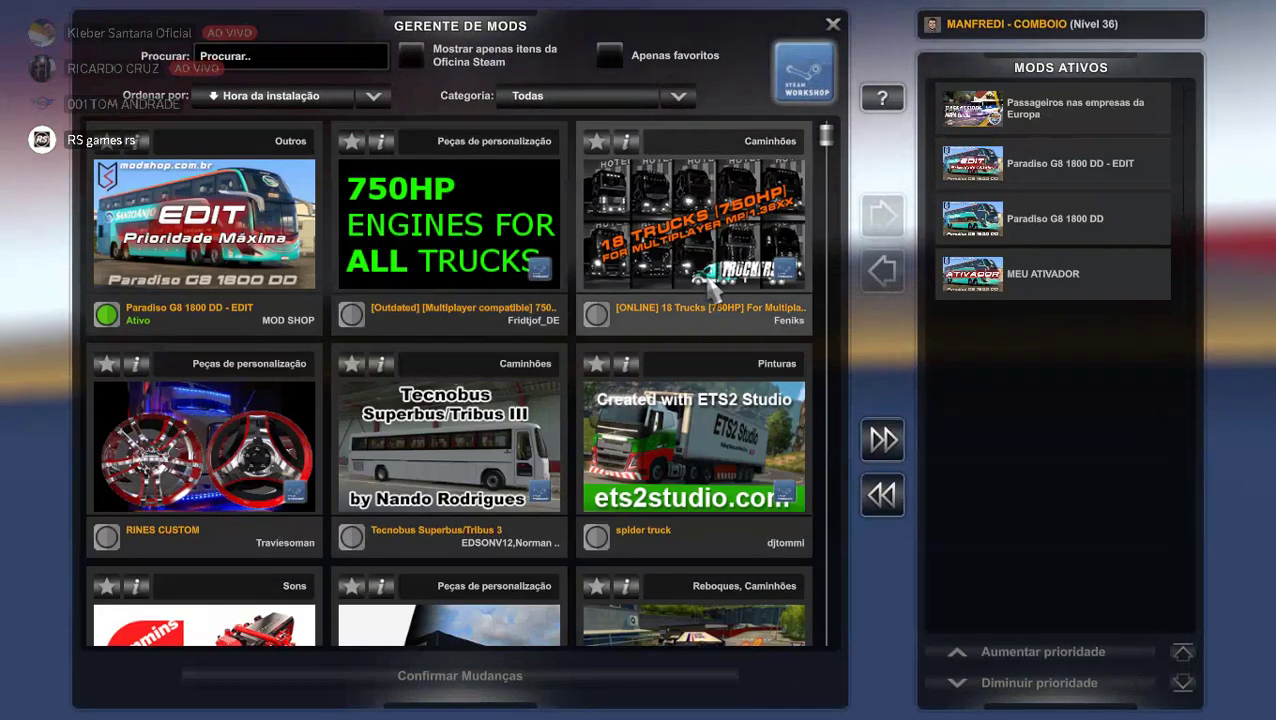
double_click(1050, 108)
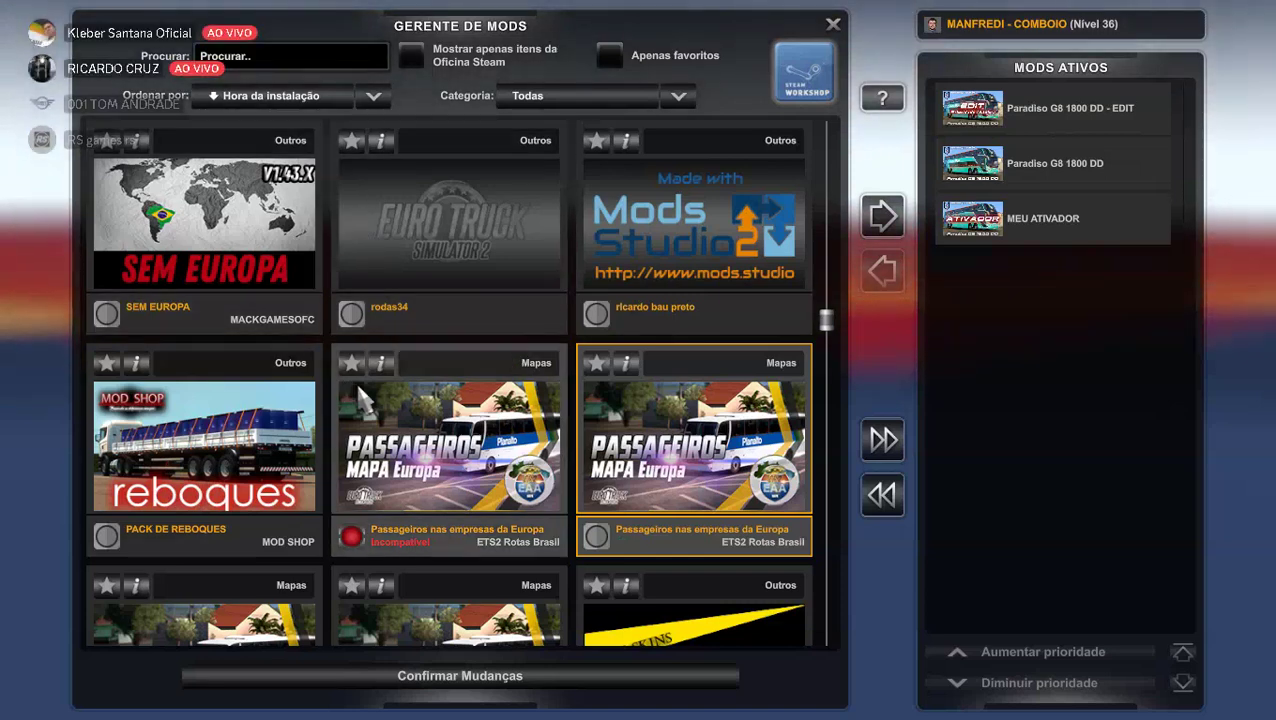
left_click(562, 686)
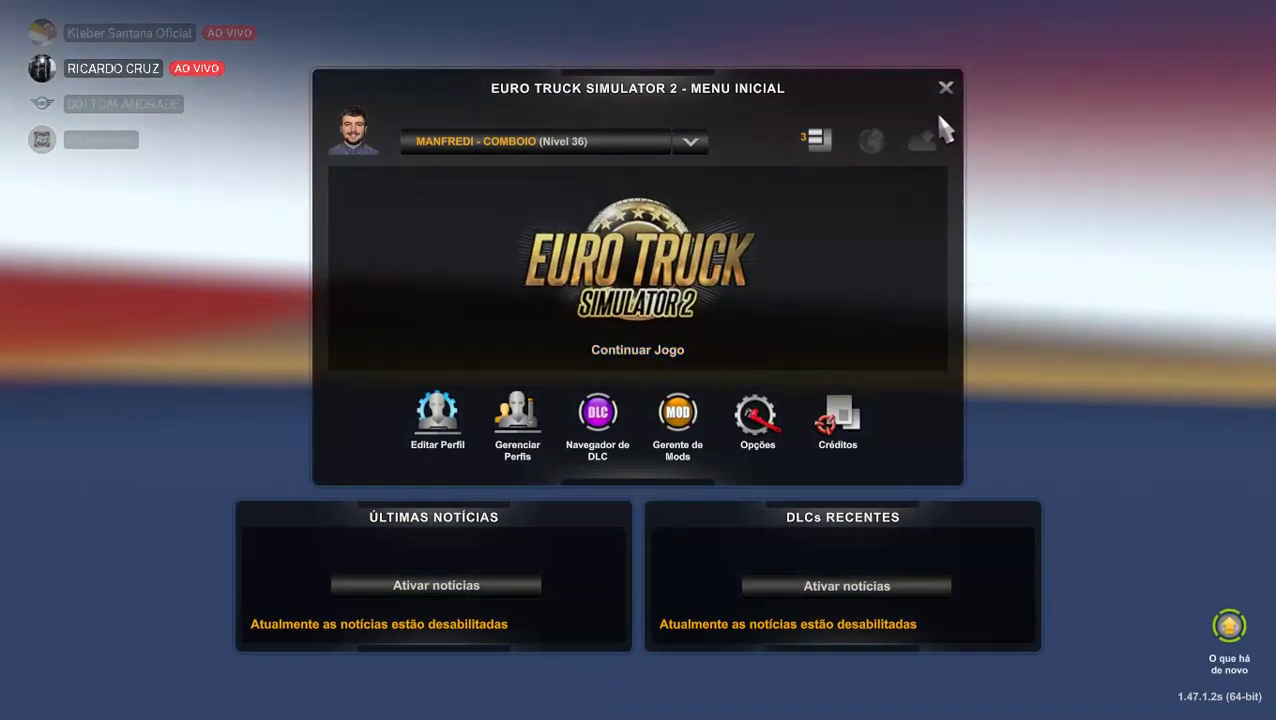
Reopen Gerente de Mods and scroll the installed mod grid down to passageiros_mod.
left_click(826, 142)
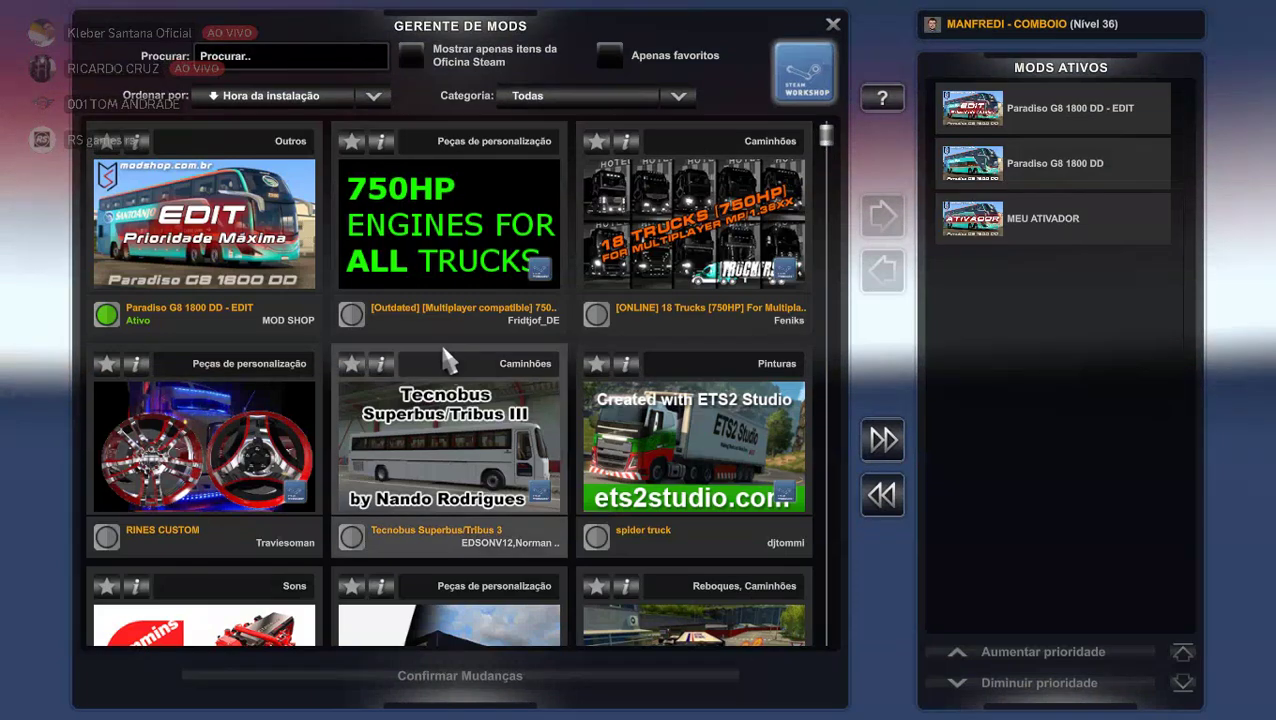
scroll(420, 380, "down", 5)
scroll(413, 376, "down", 5)
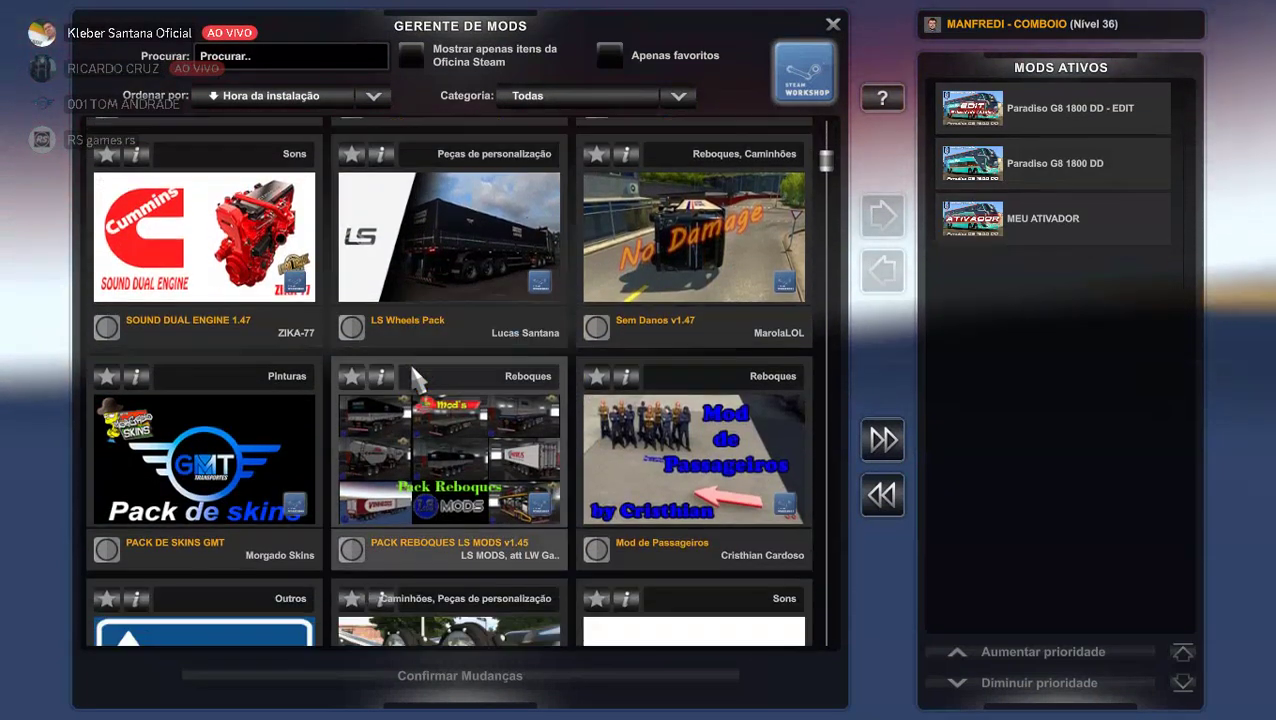
scroll(409, 360, "down", 3)
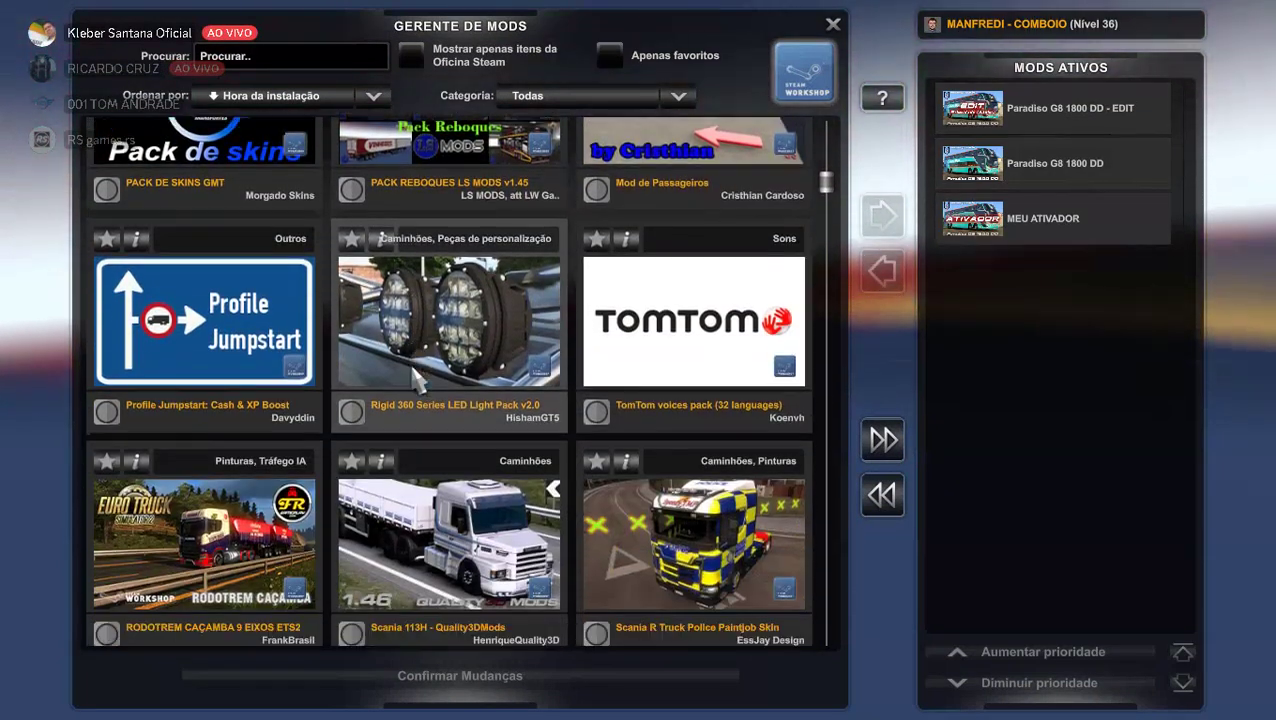
scroll(412, 377, "down", 3)
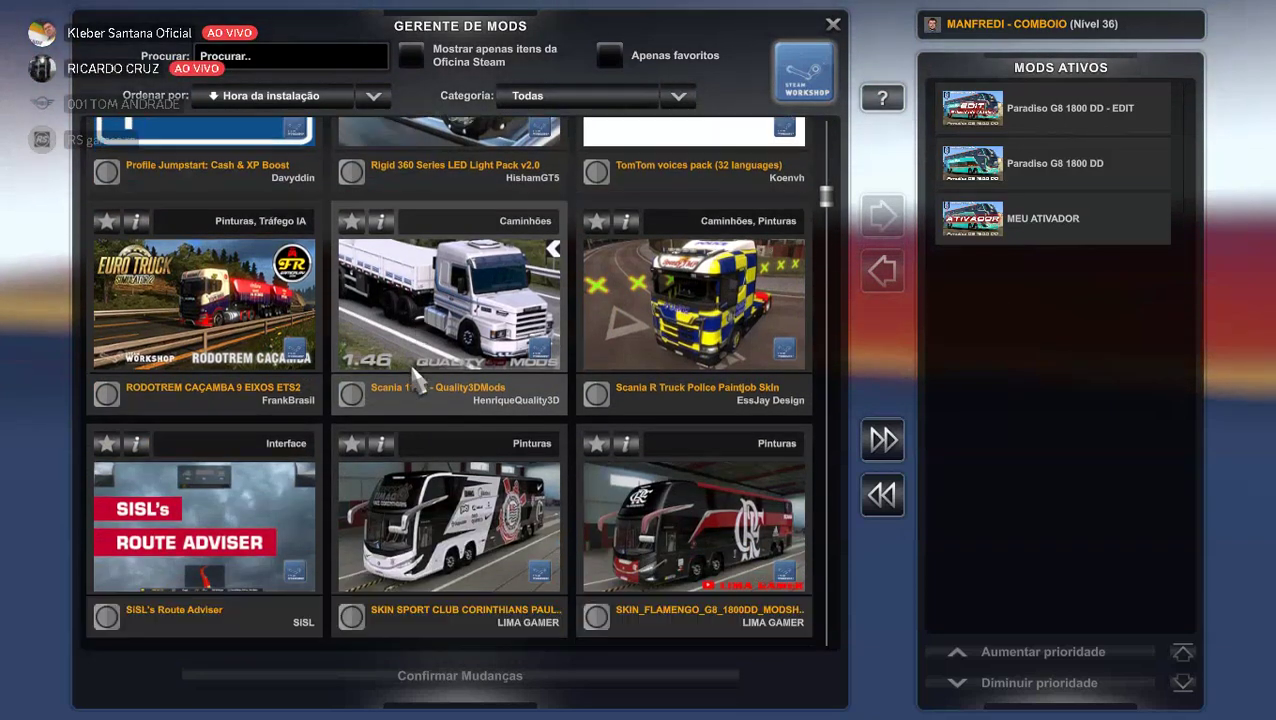
scroll(415, 378, "down", 5)
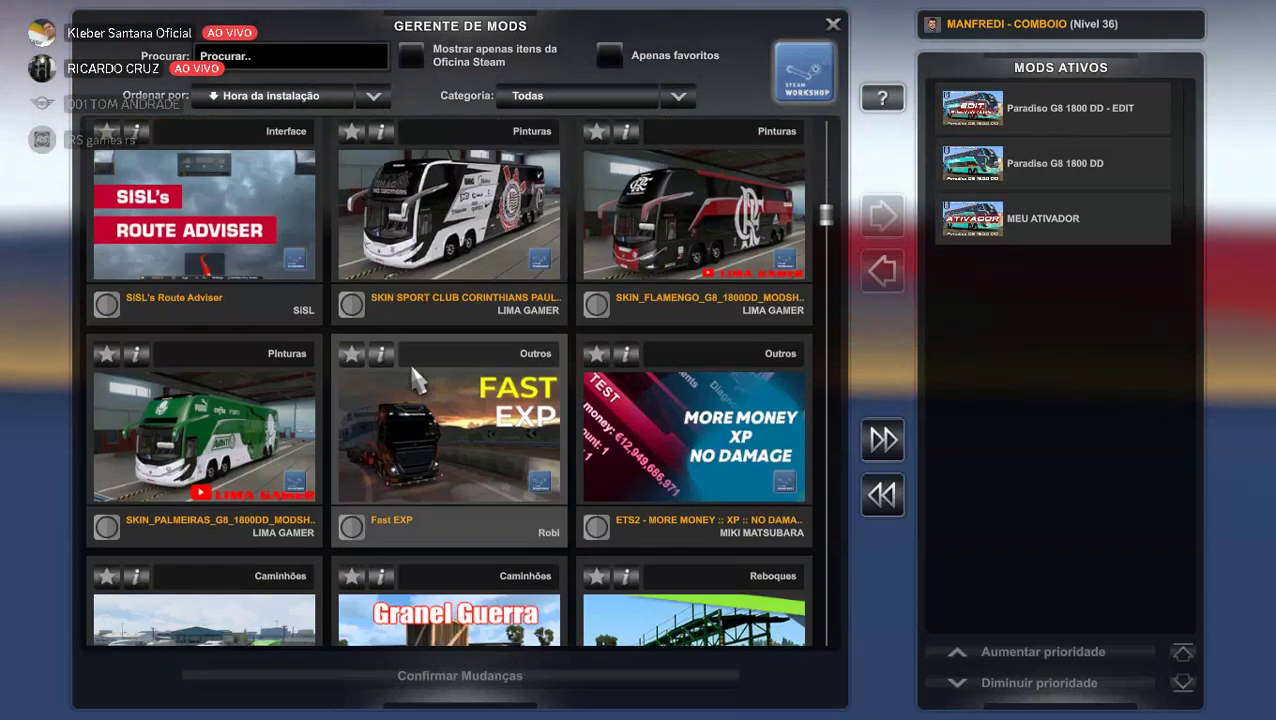
scroll(415, 378, "down", 9)
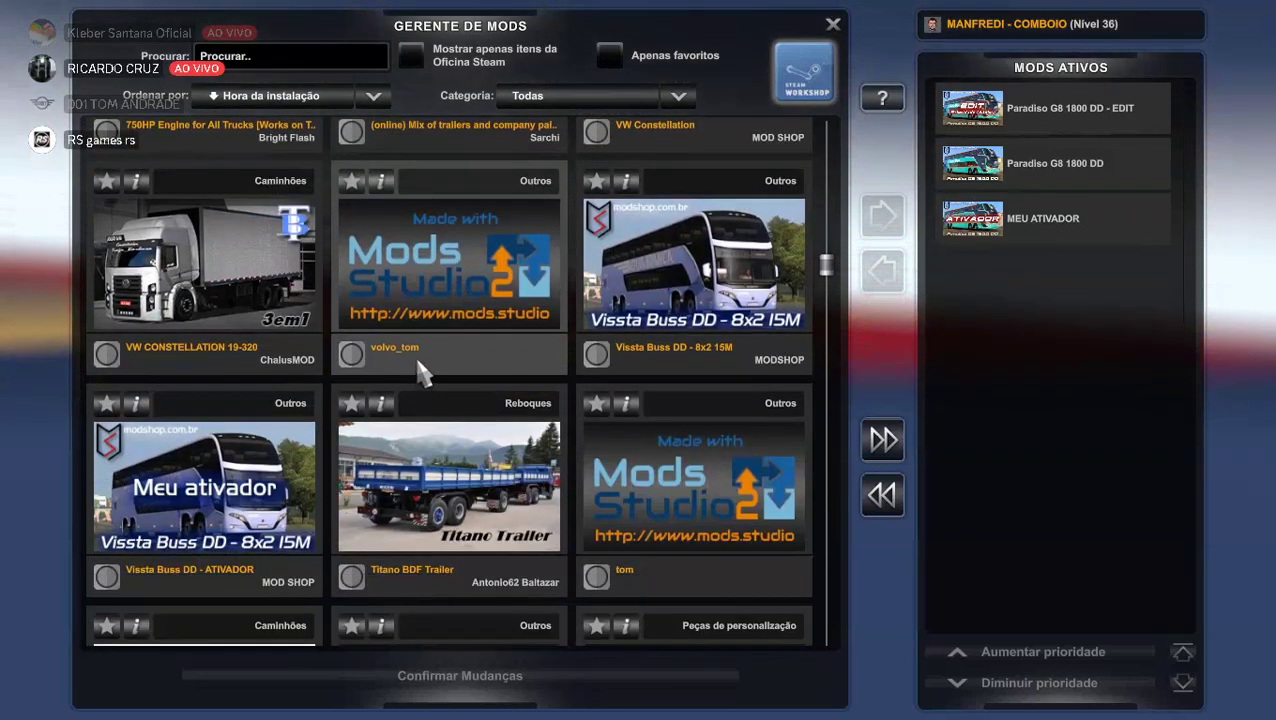
scroll(418, 375, "down", 8)
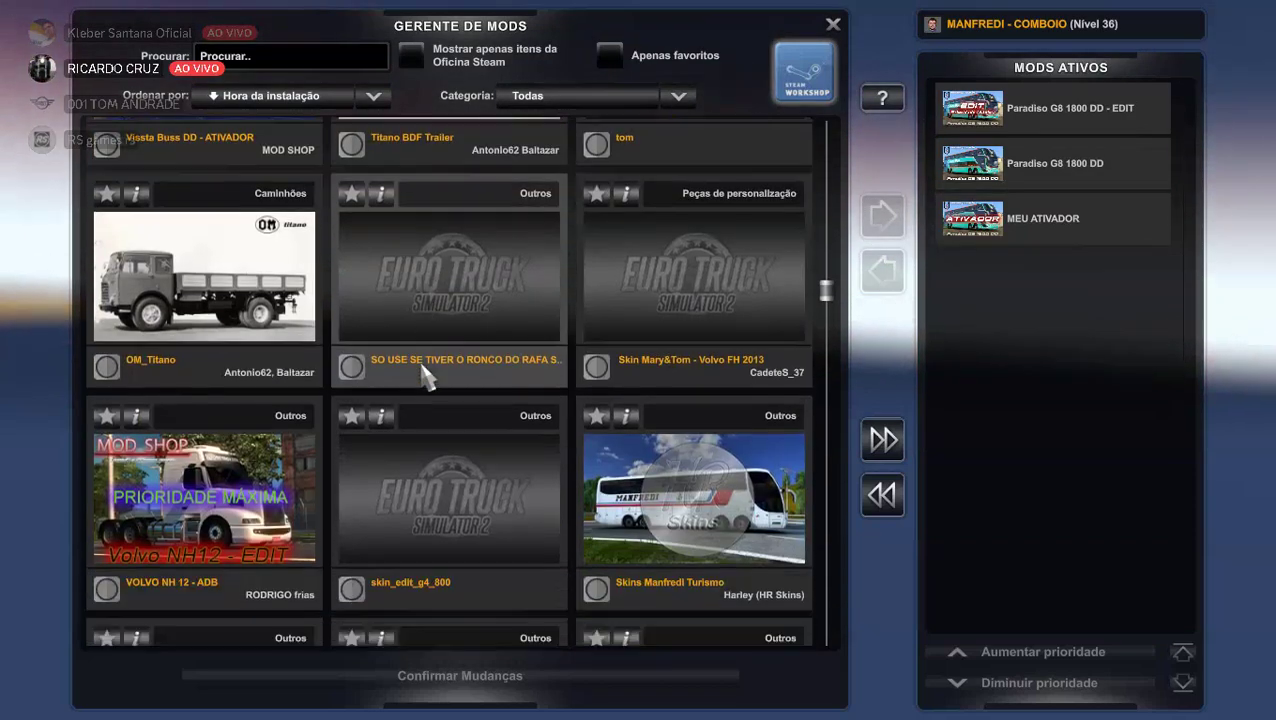
scroll(421, 376, "down", 4)
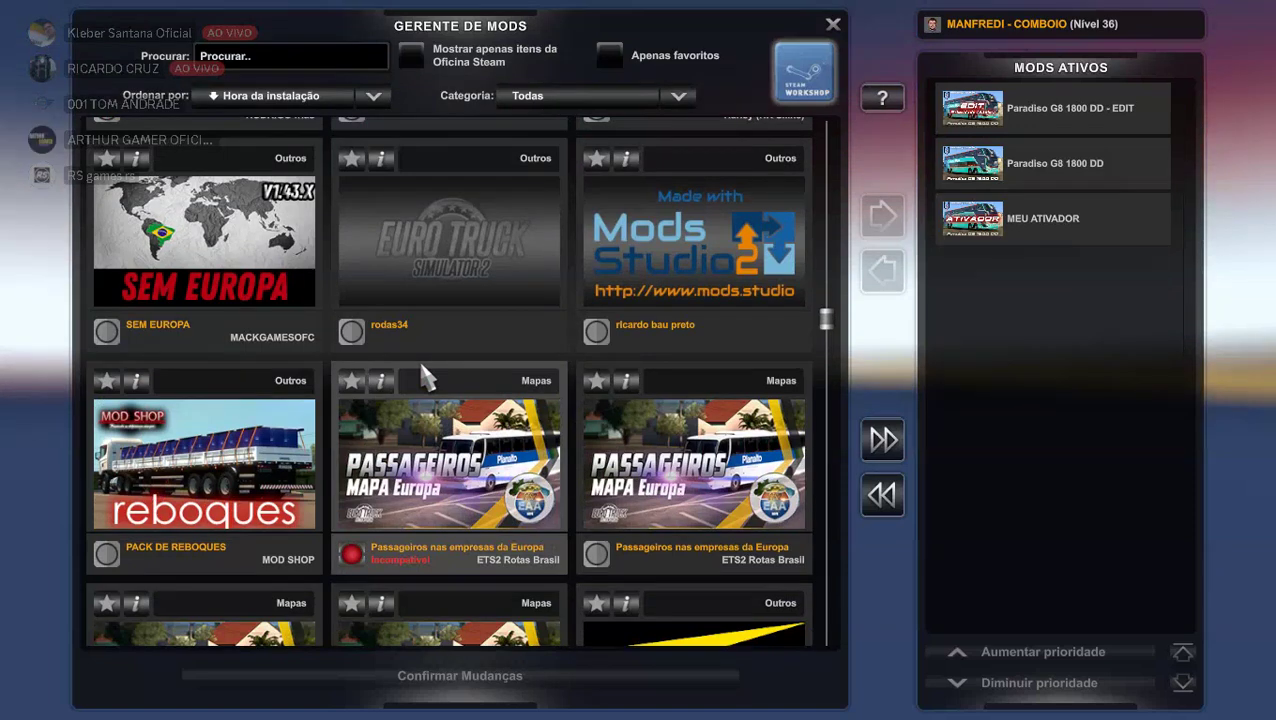
scroll(421, 375, "down", 2)
scroll(421, 375, "down", 1)
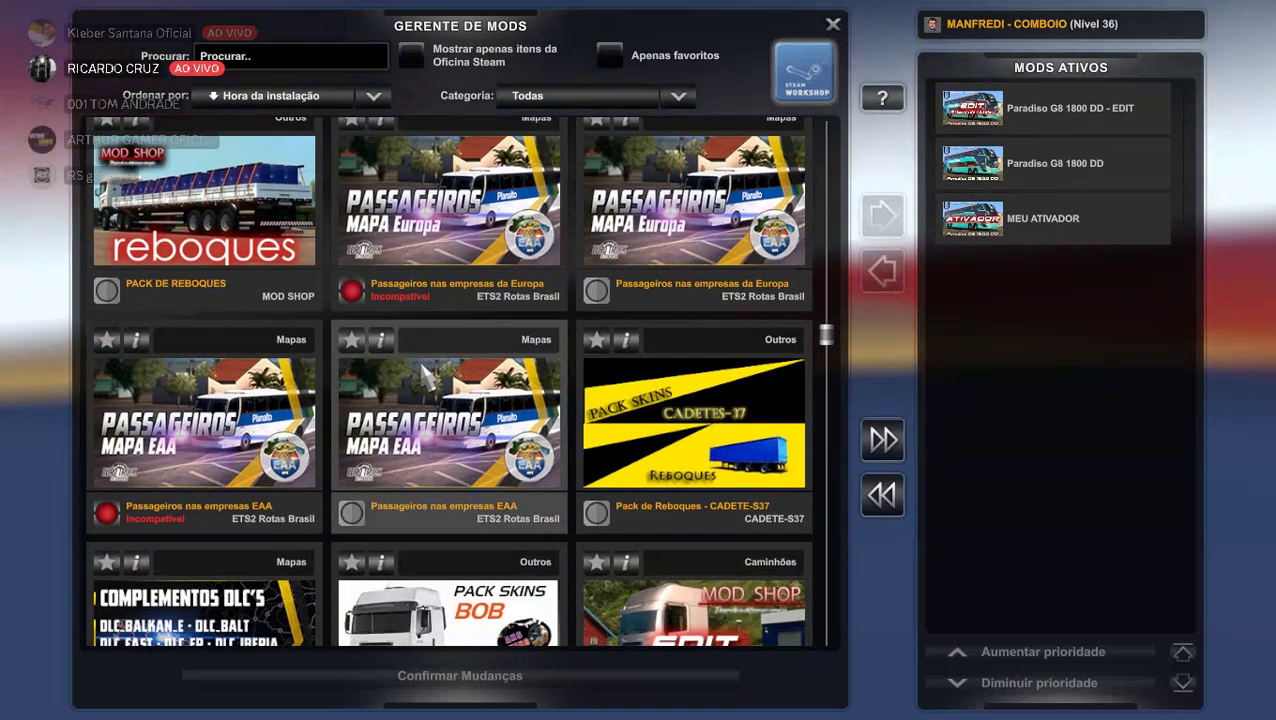
scroll(427, 375, "down", 4)
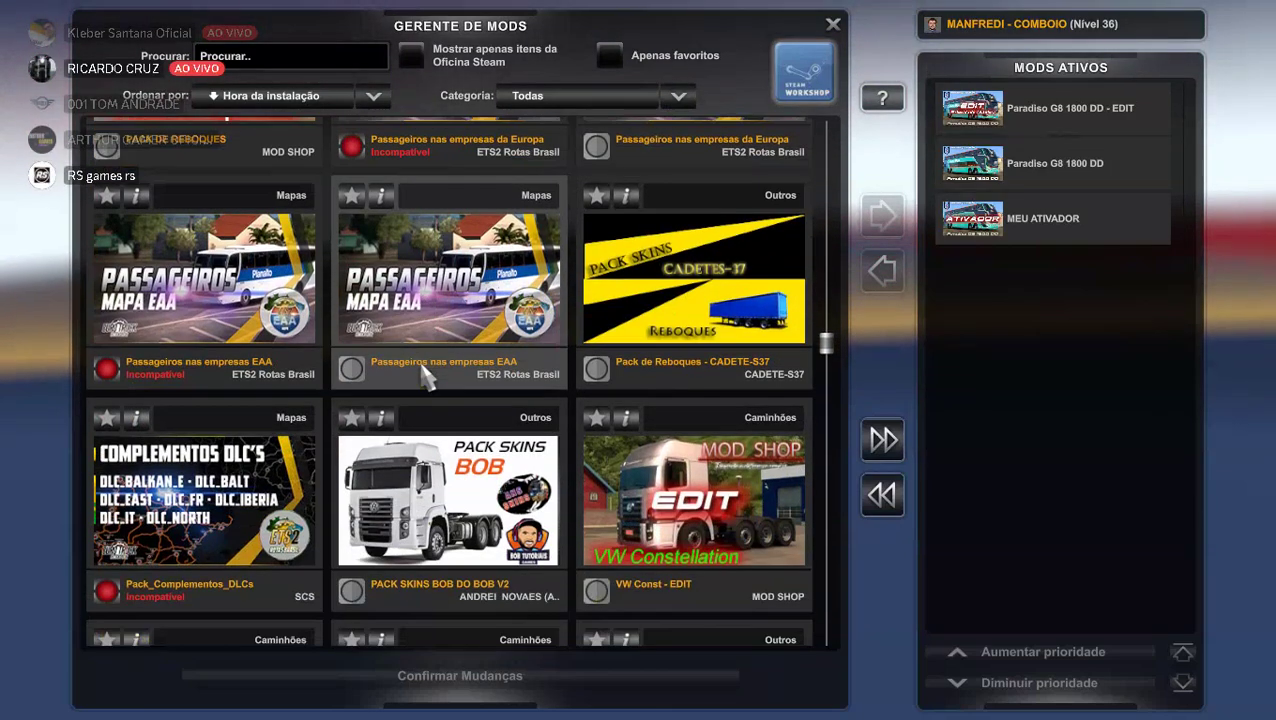
scroll(421, 366, "down", 1)
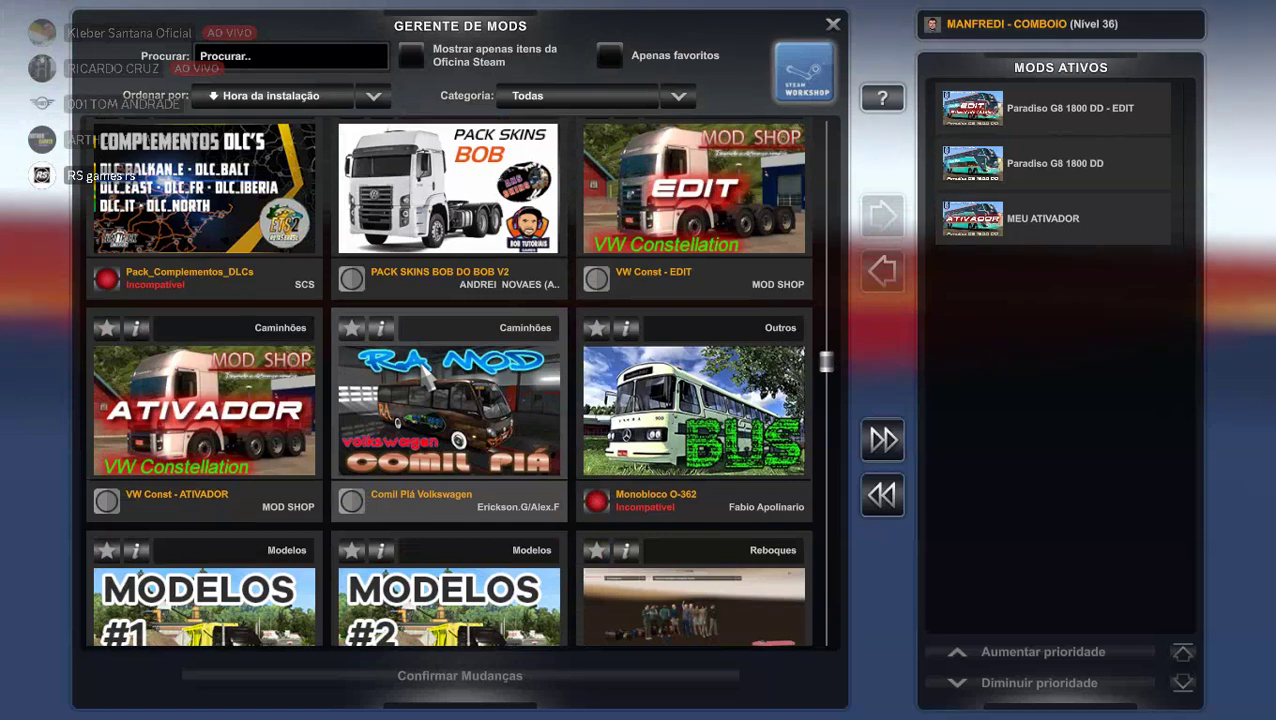
scroll(424, 370, "down", 1)
scroll(424, 373, "down", 3)
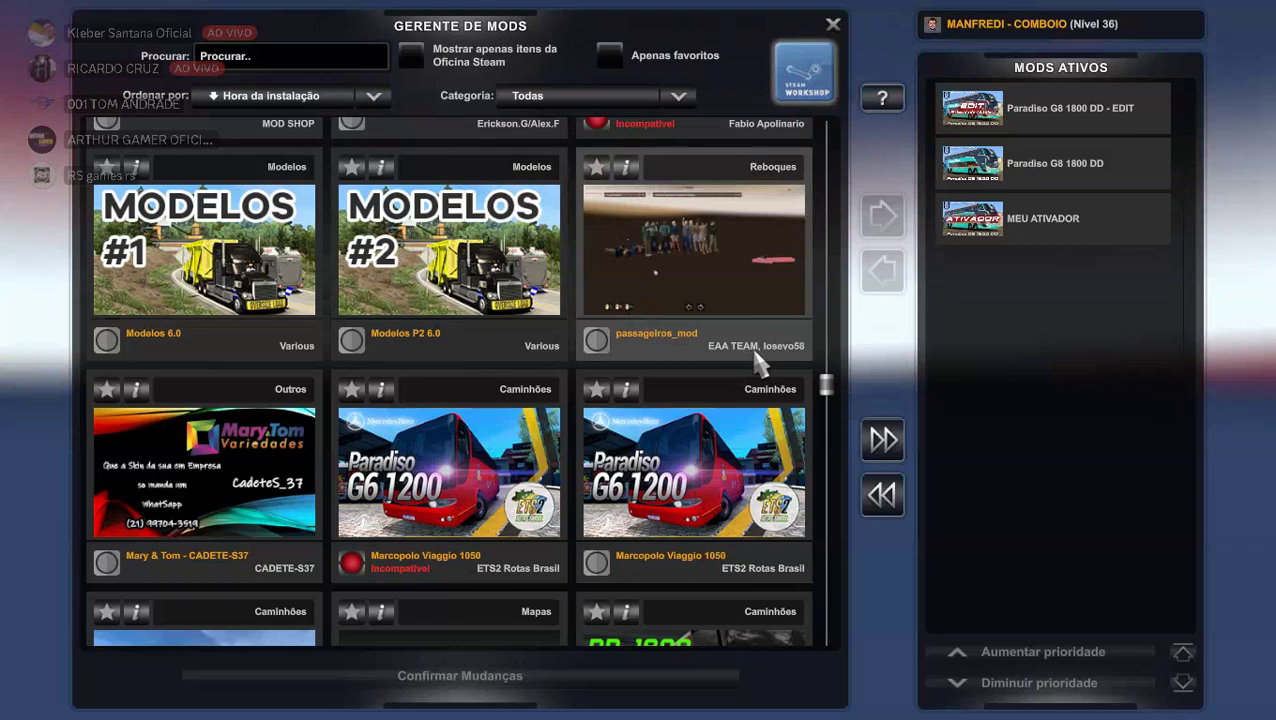
left_click(626, 167)
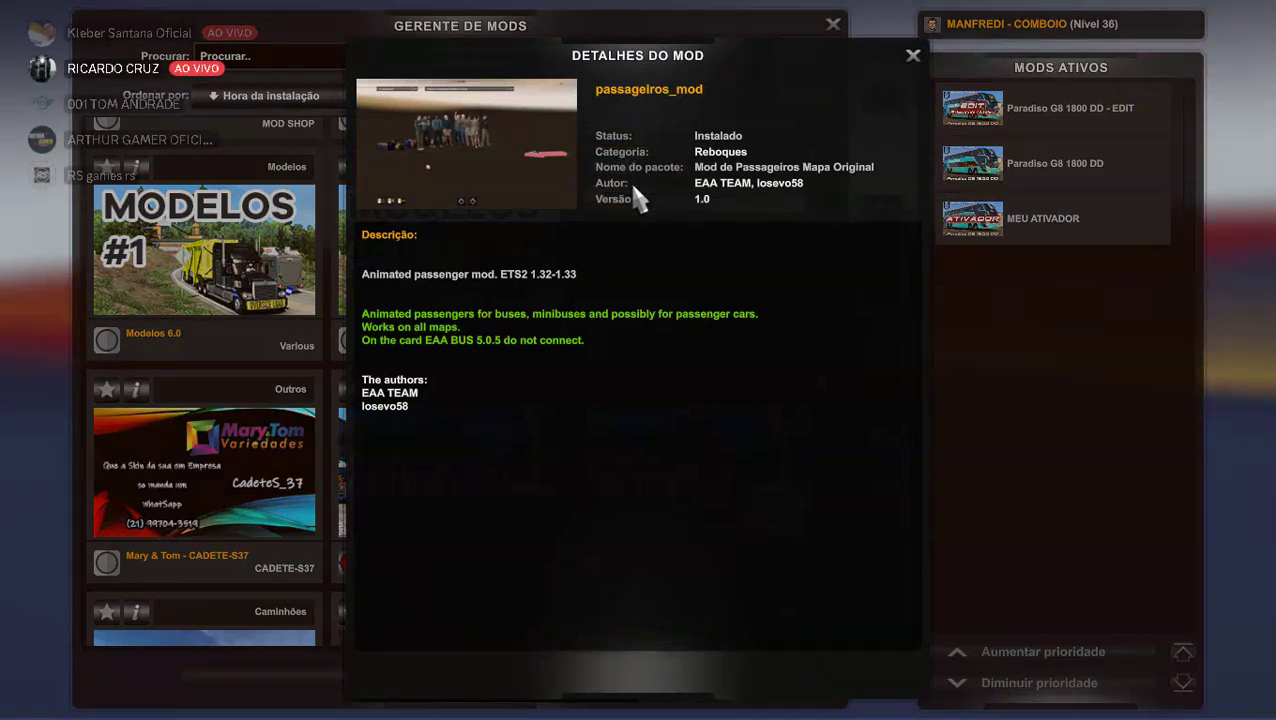
left_click(912, 56)
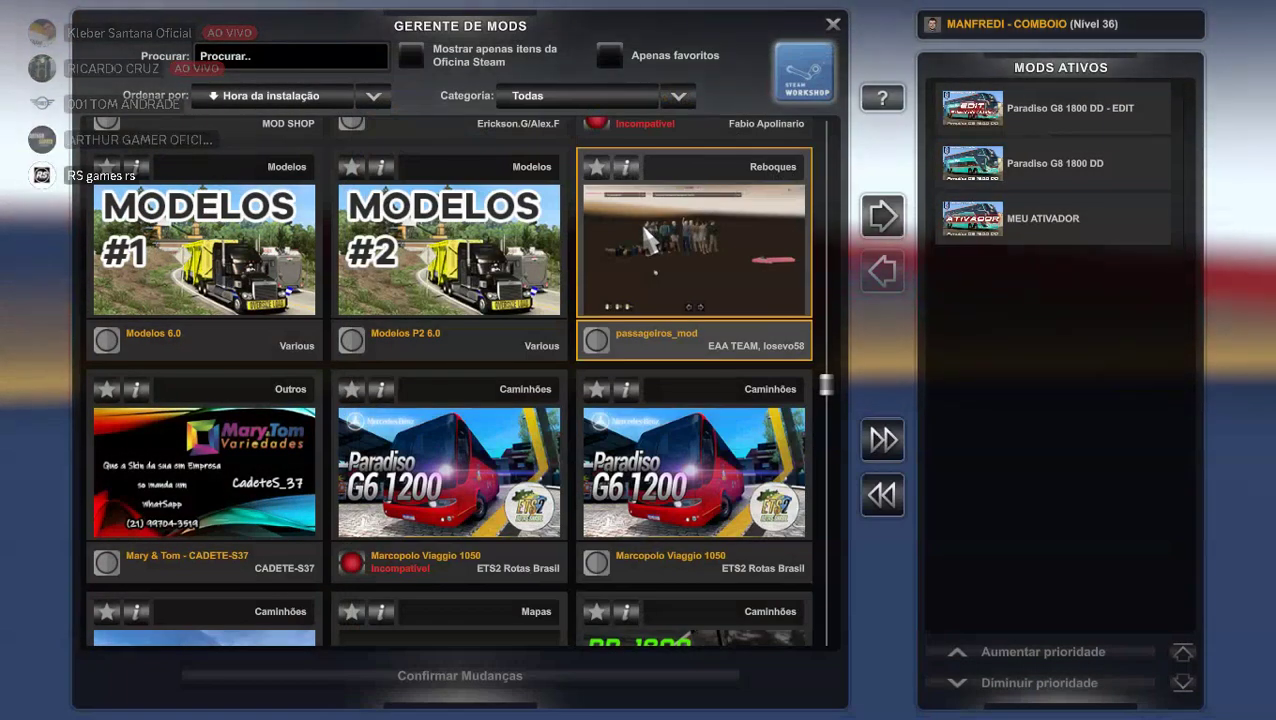
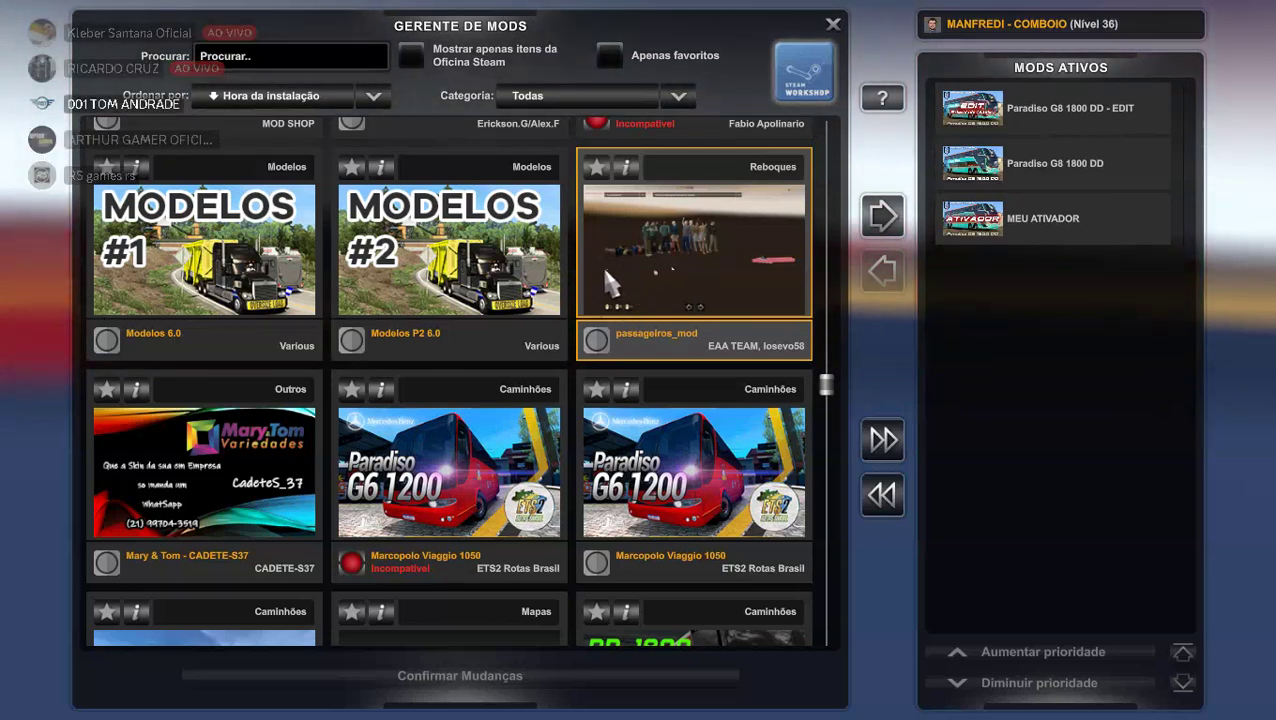
Find Mod de Passageiros in the mod grid, activate it and confirm the mod changes.
scroll(608, 264, "up", 5)
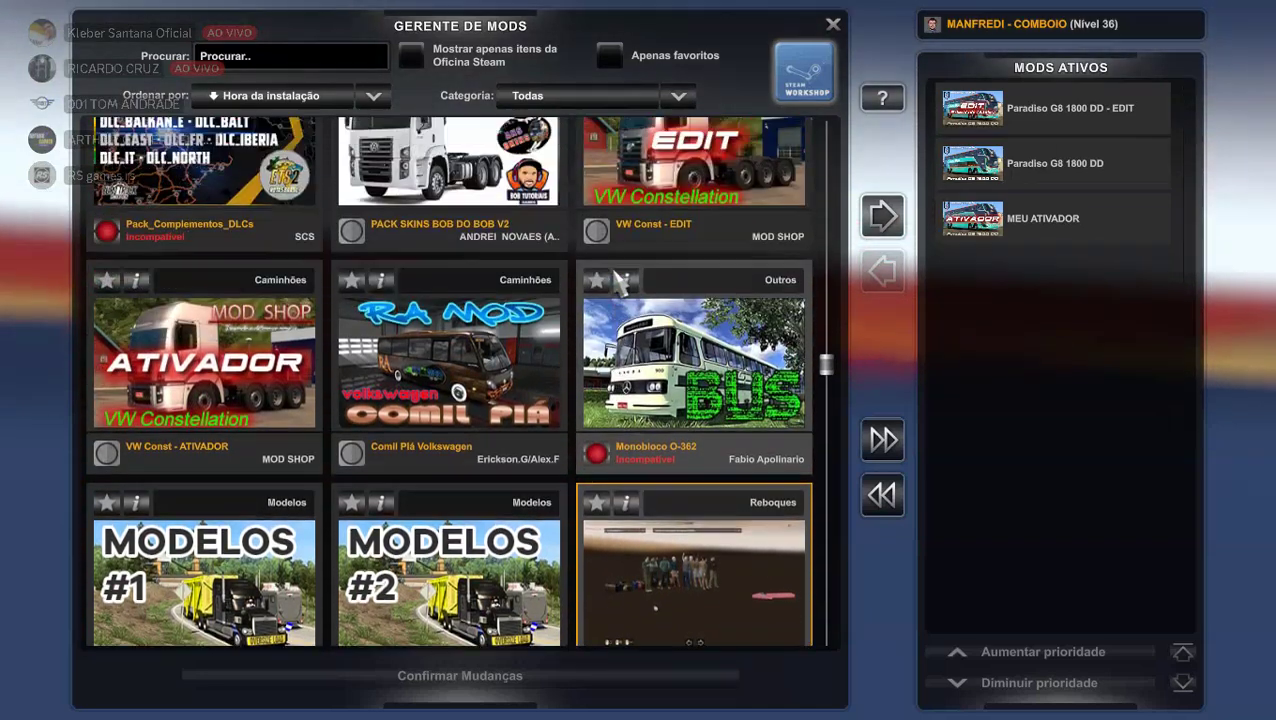
scroll(618, 283, "up", 8)
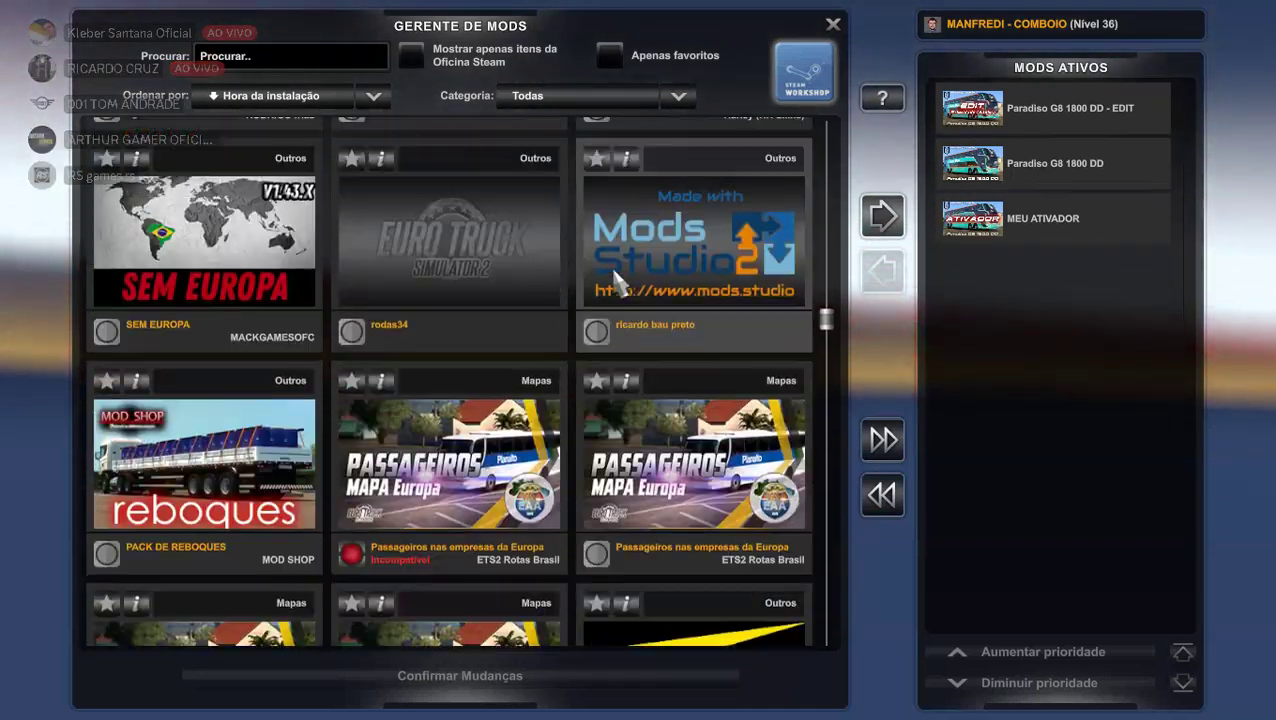
scroll(620, 283, "down", 1)
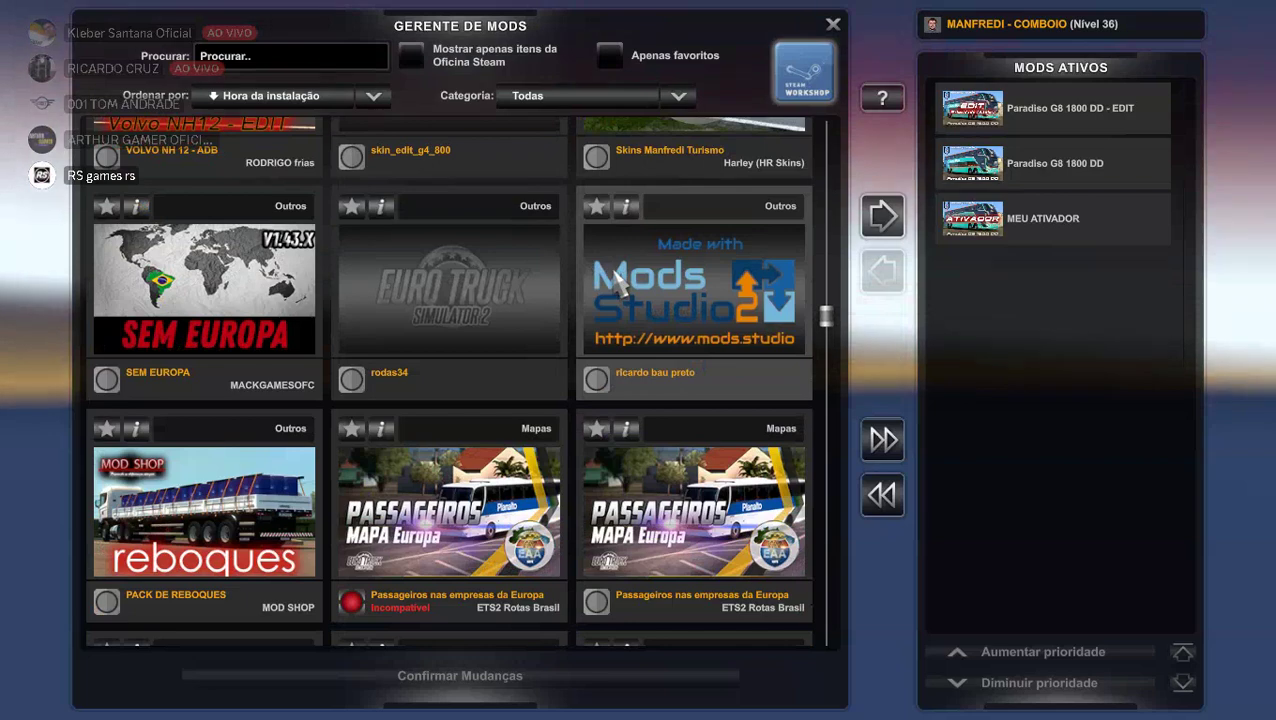
scroll(618, 283, "up", 7)
scroll(618, 283, "up", 10)
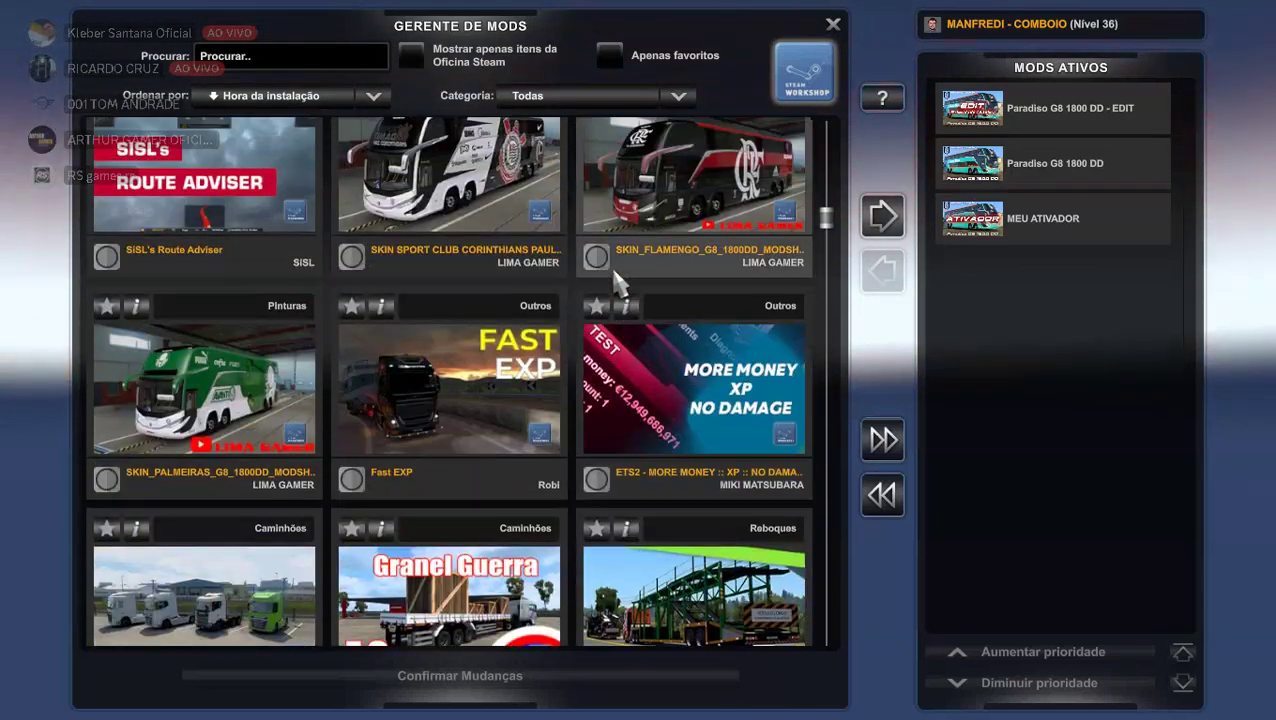
scroll(618, 283, "up", 6)
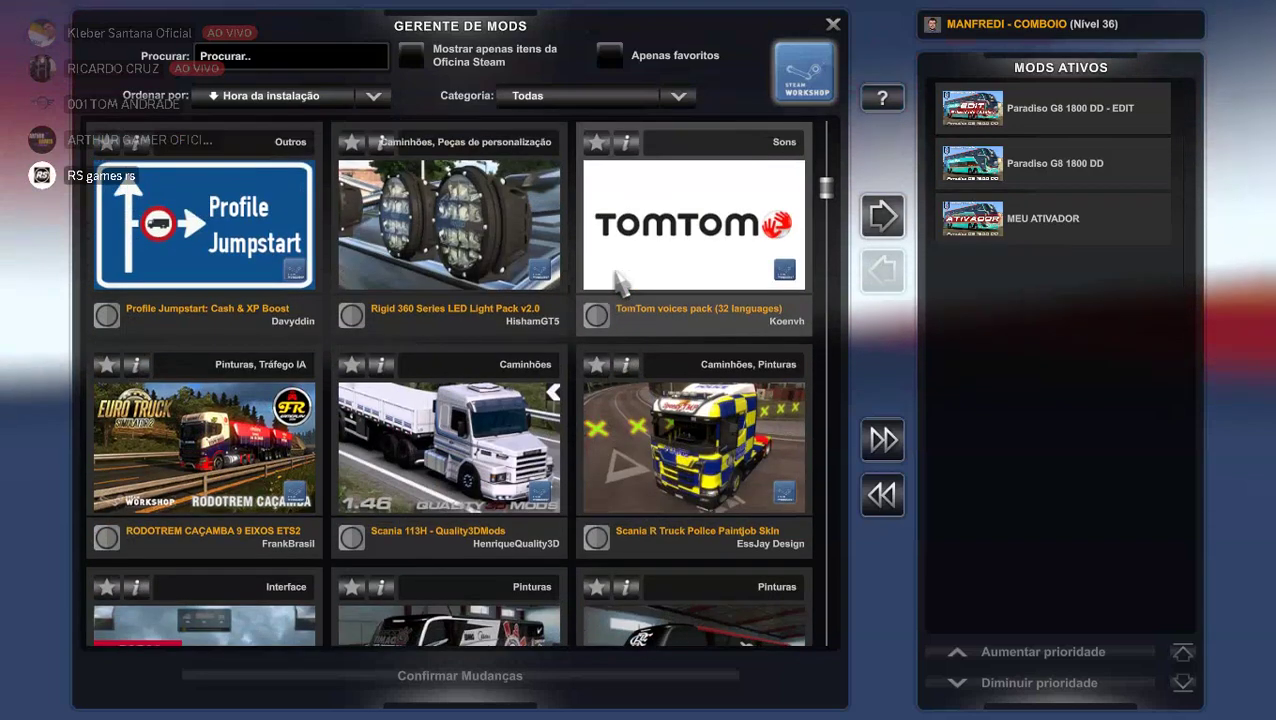
scroll(618, 283, "up", 2)
scroll(618, 283, "up", 6)
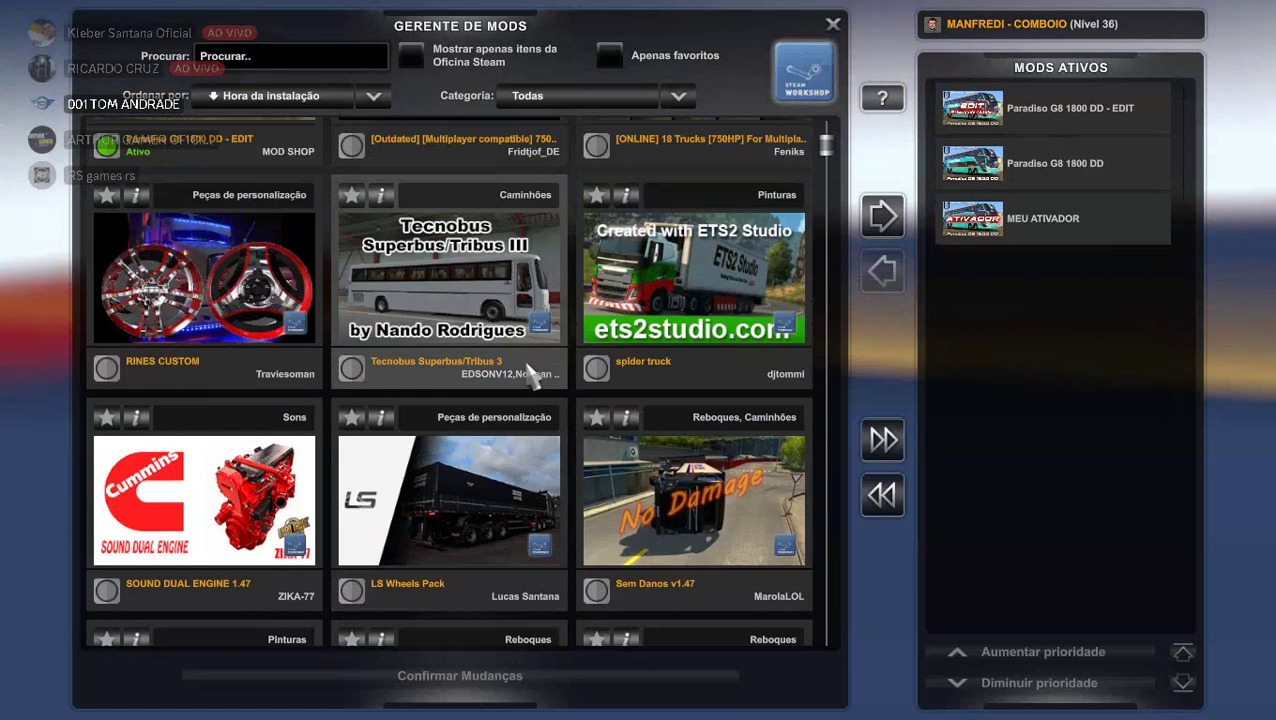
scroll(531, 372, "up", 2)
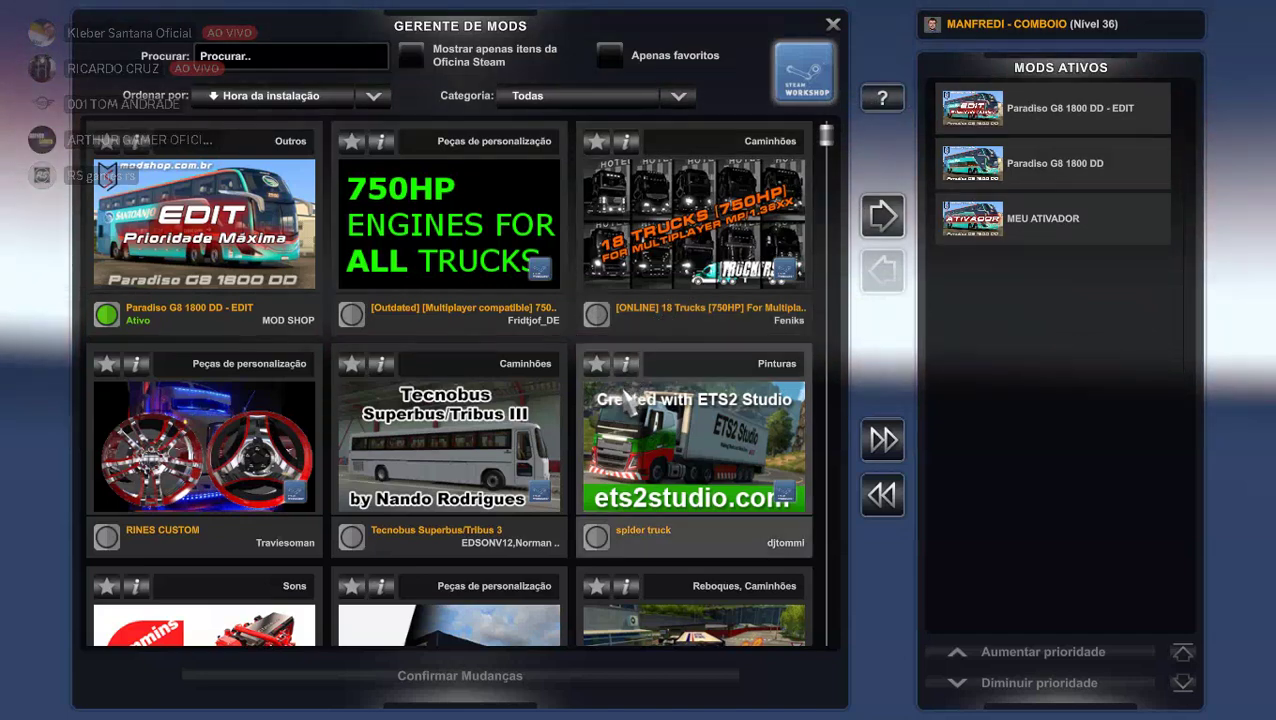
scroll(650, 360, "down", 5)
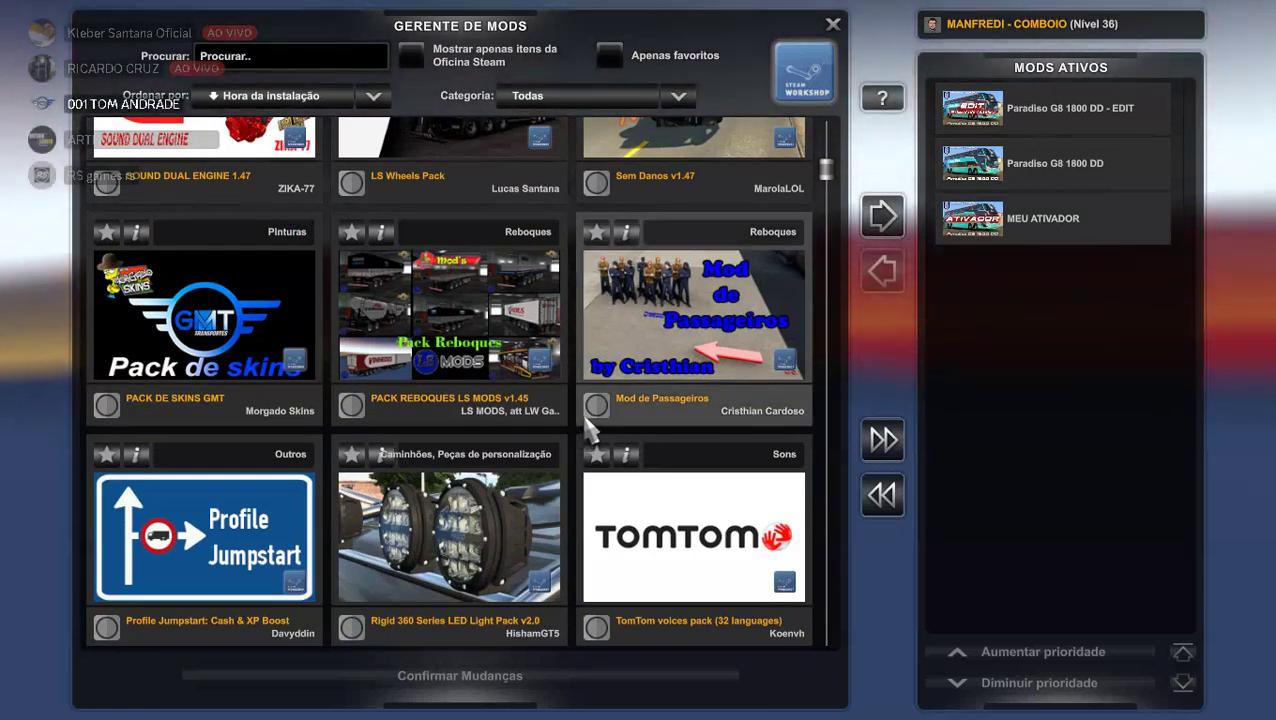
left_click(597, 406)
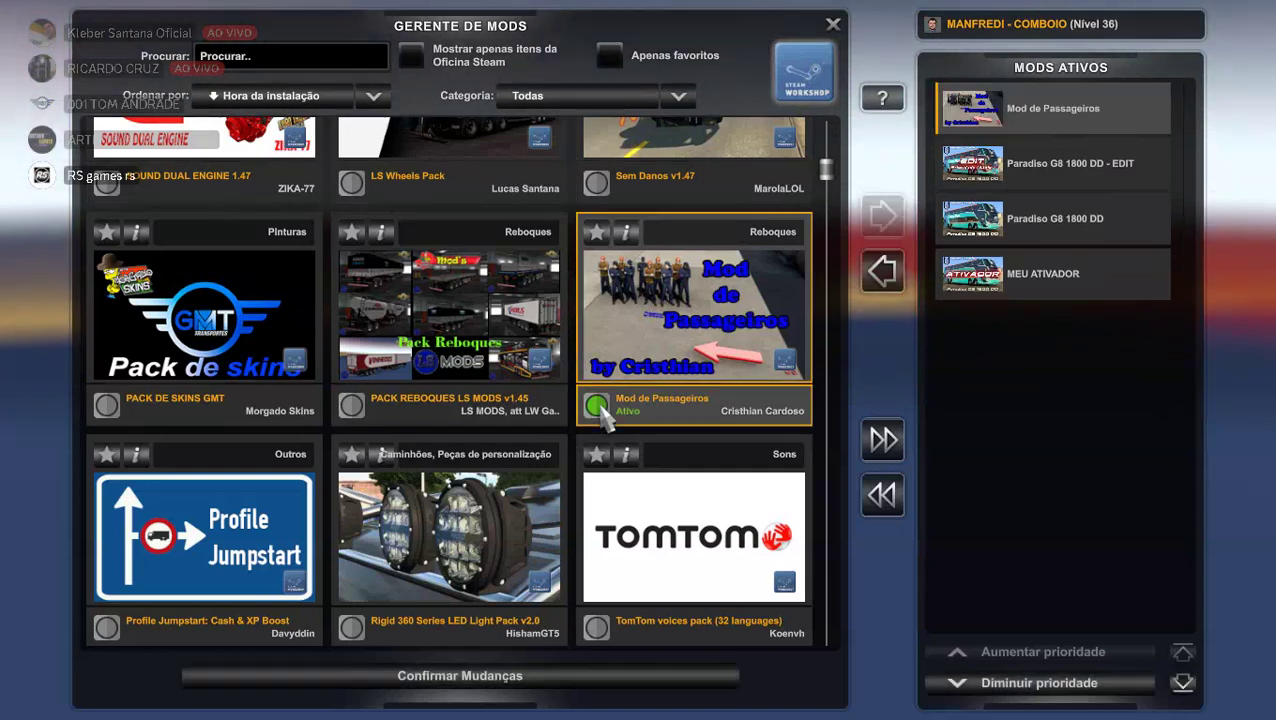
left_click(459, 684)
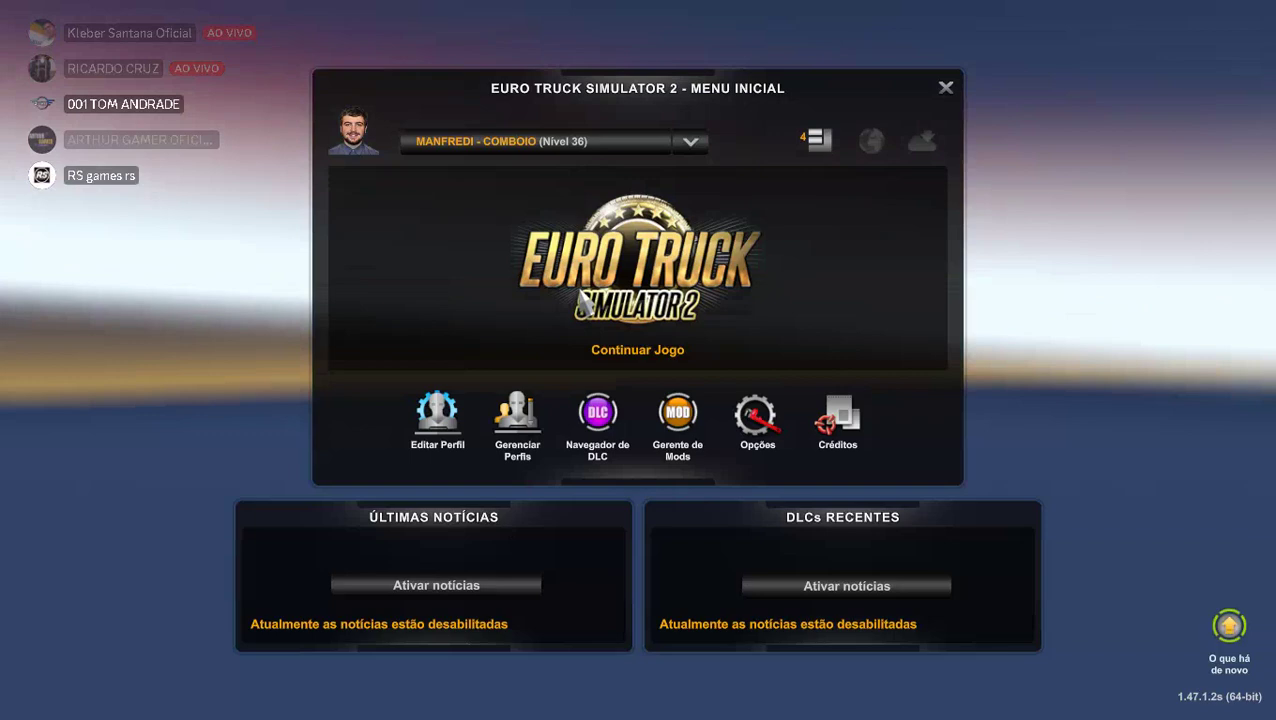
left_click(584, 303)
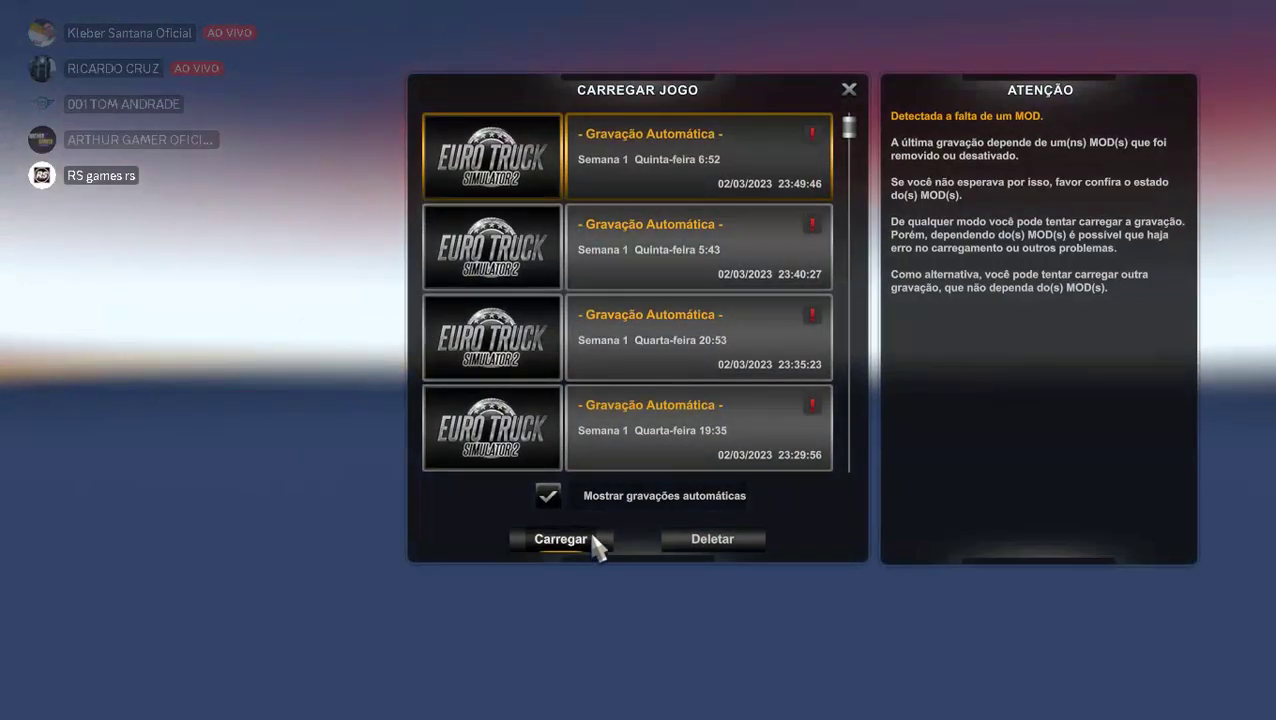
left_click(592, 538)
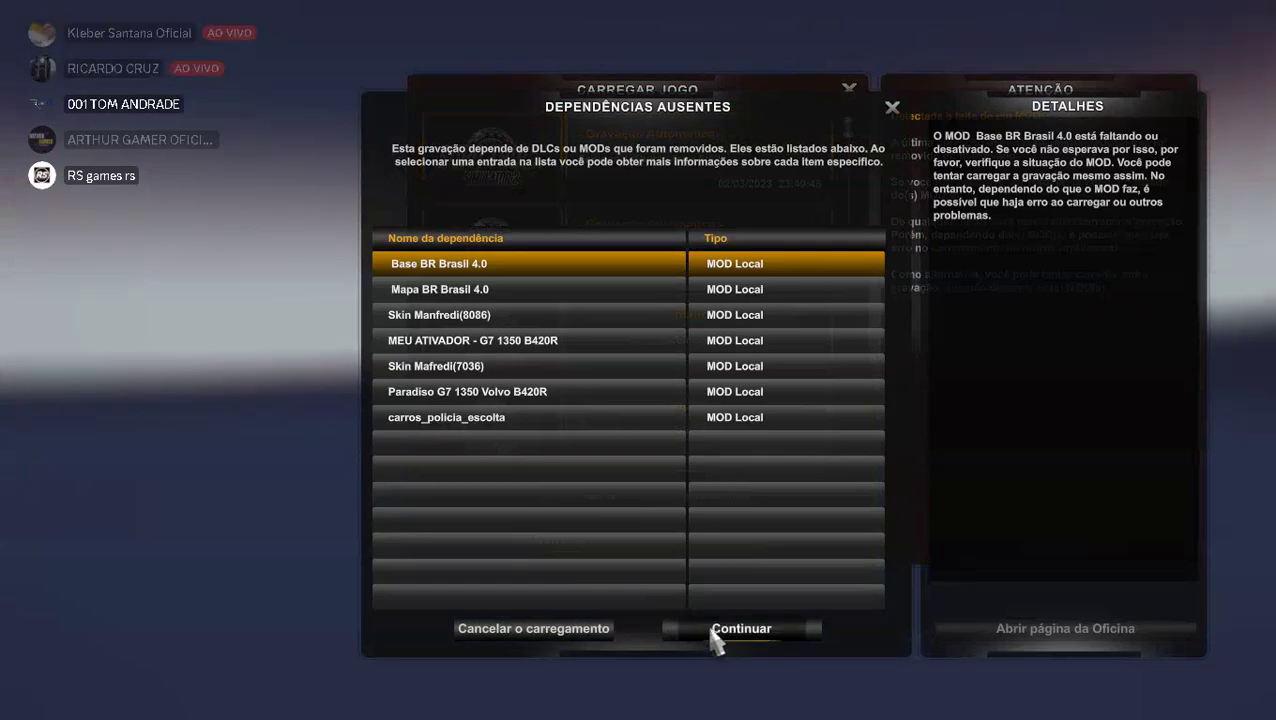
left_click(713, 631)
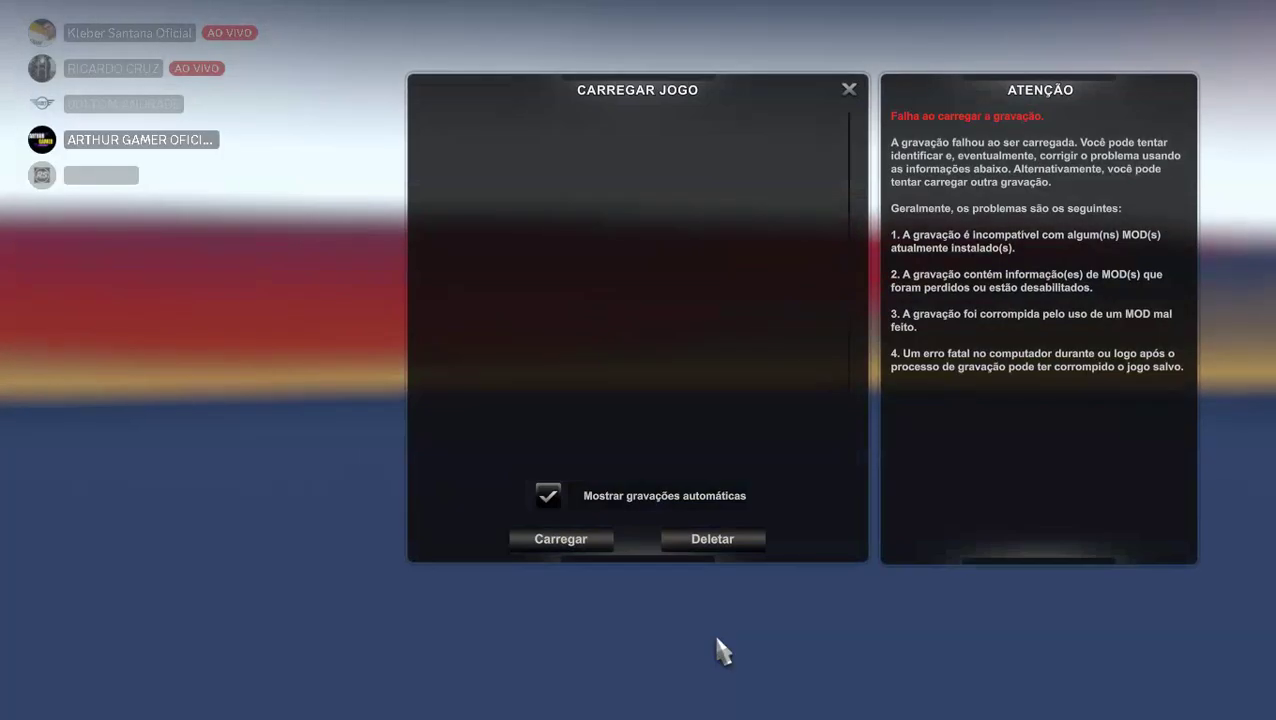
left_click(849, 90)
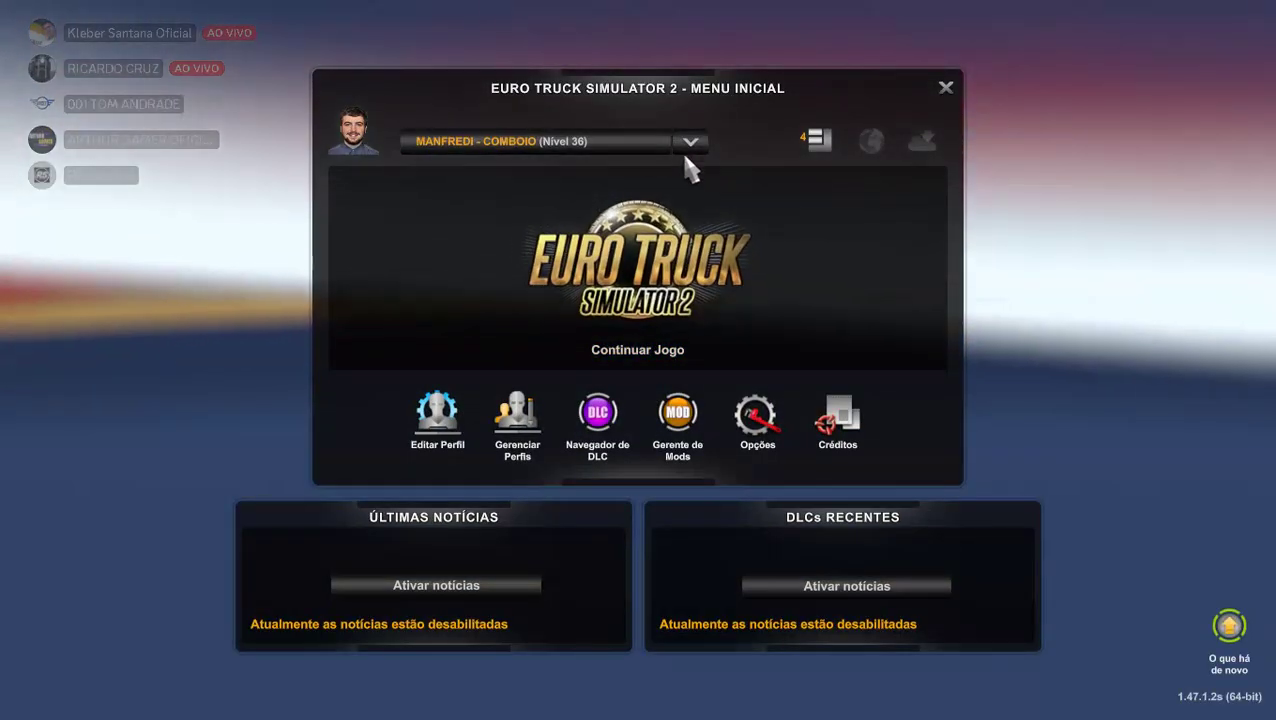
Select the AGUIABRANCA VIRTUAL profile from the profile list and open, then close, its settings.
left_click(519, 425)
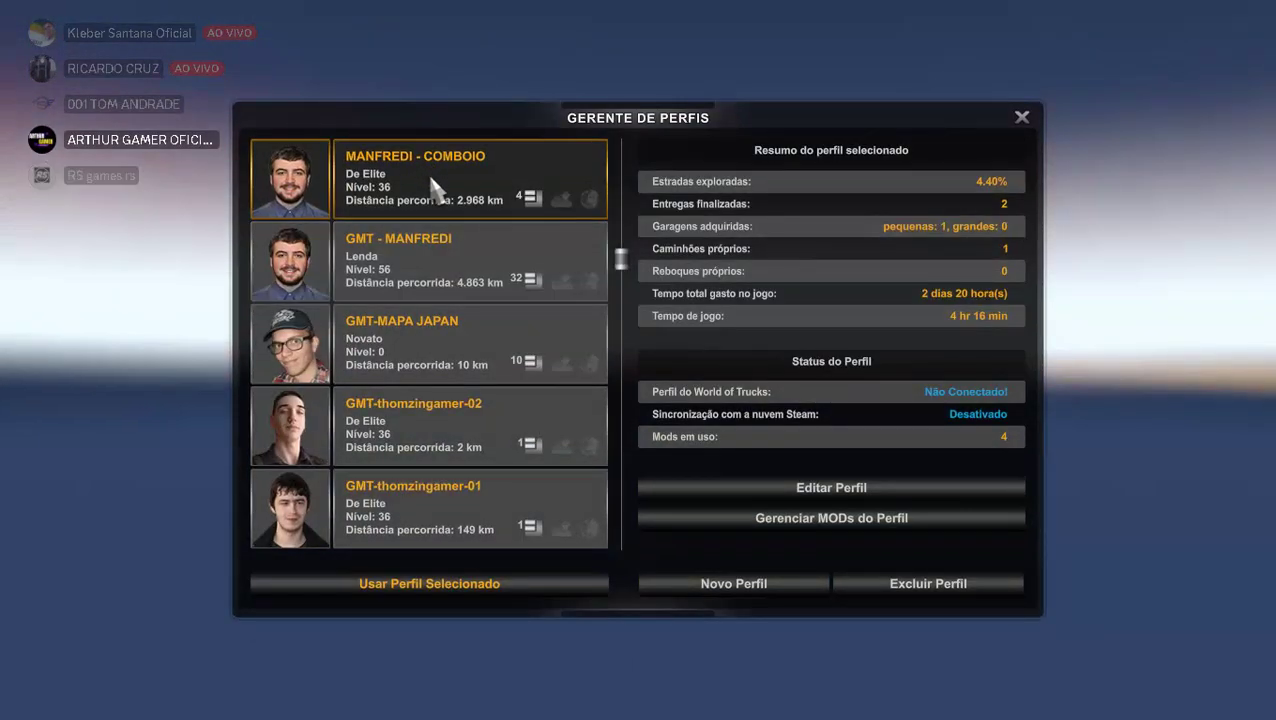
scroll(450, 295, "down", 5)
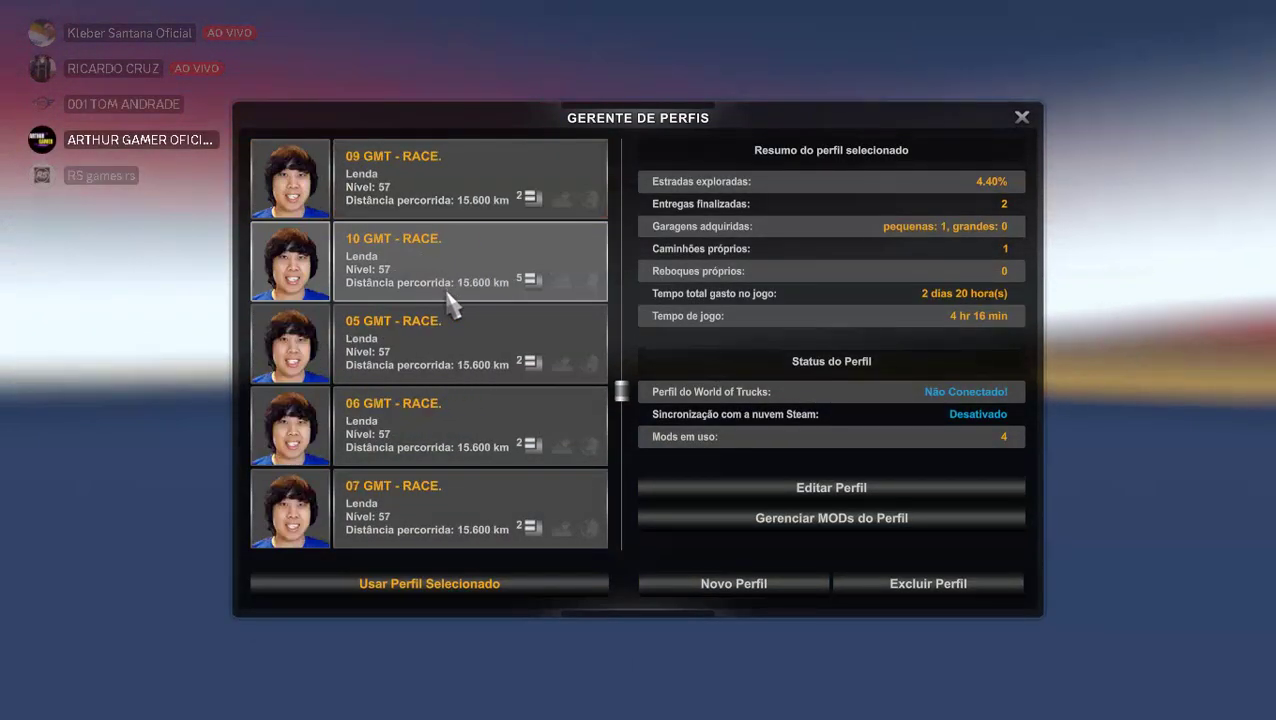
scroll(450, 313, "down", 5)
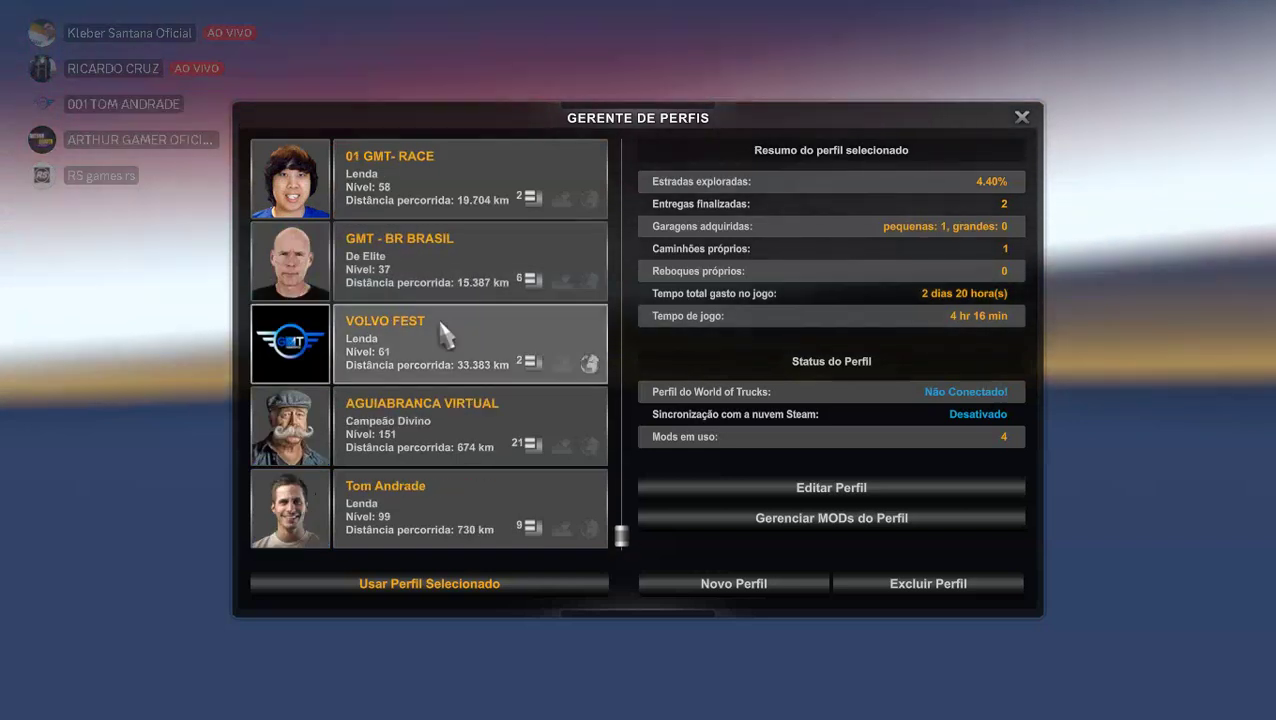
left_click(437, 424)
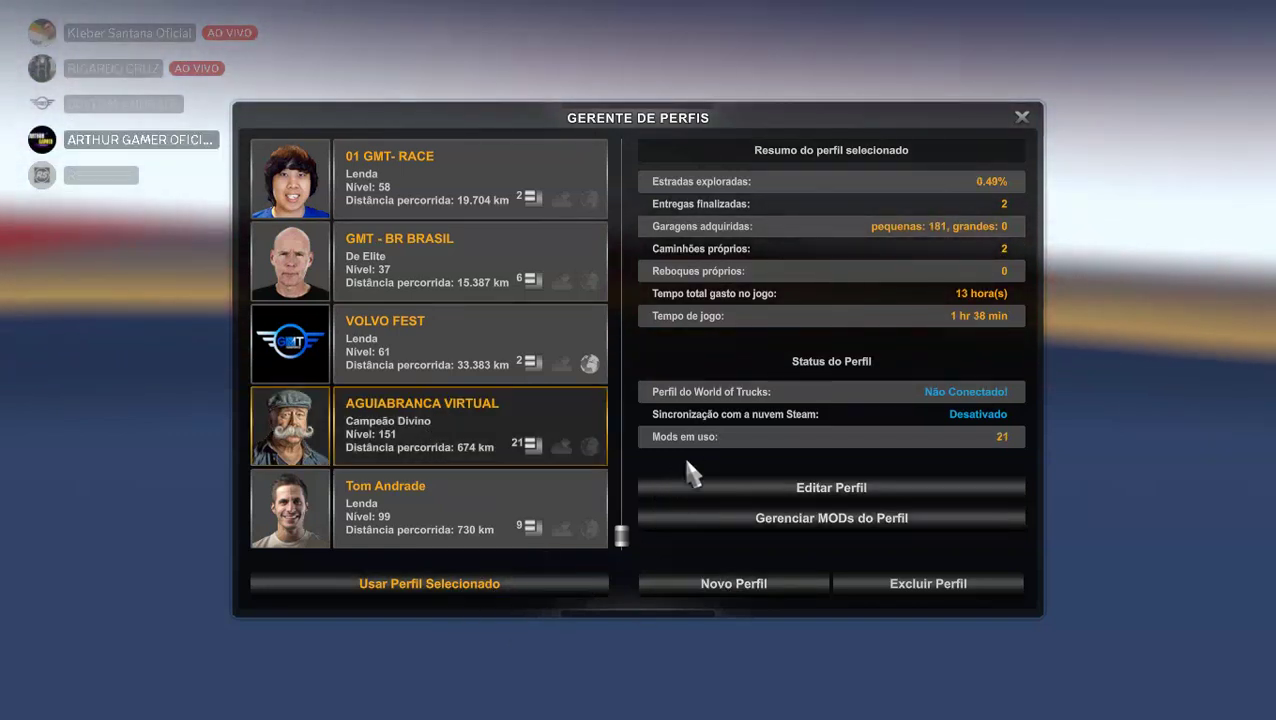
left_click(695, 482)
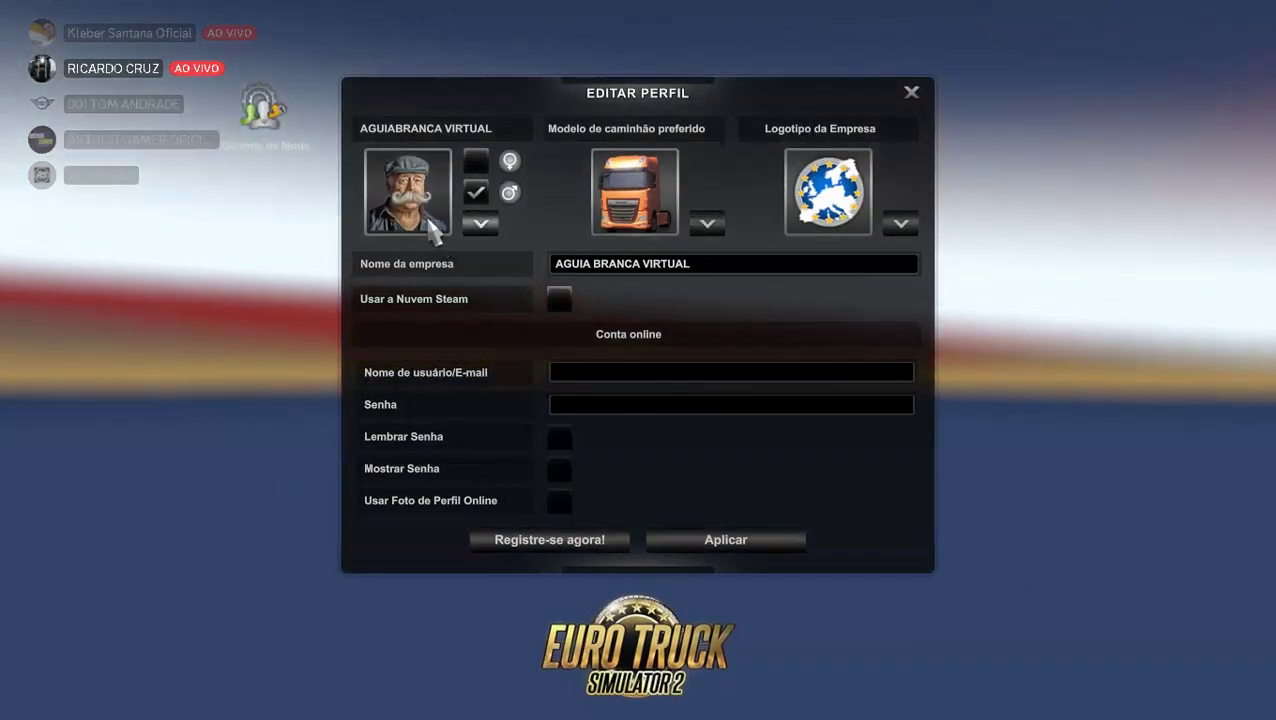
key("Escape")
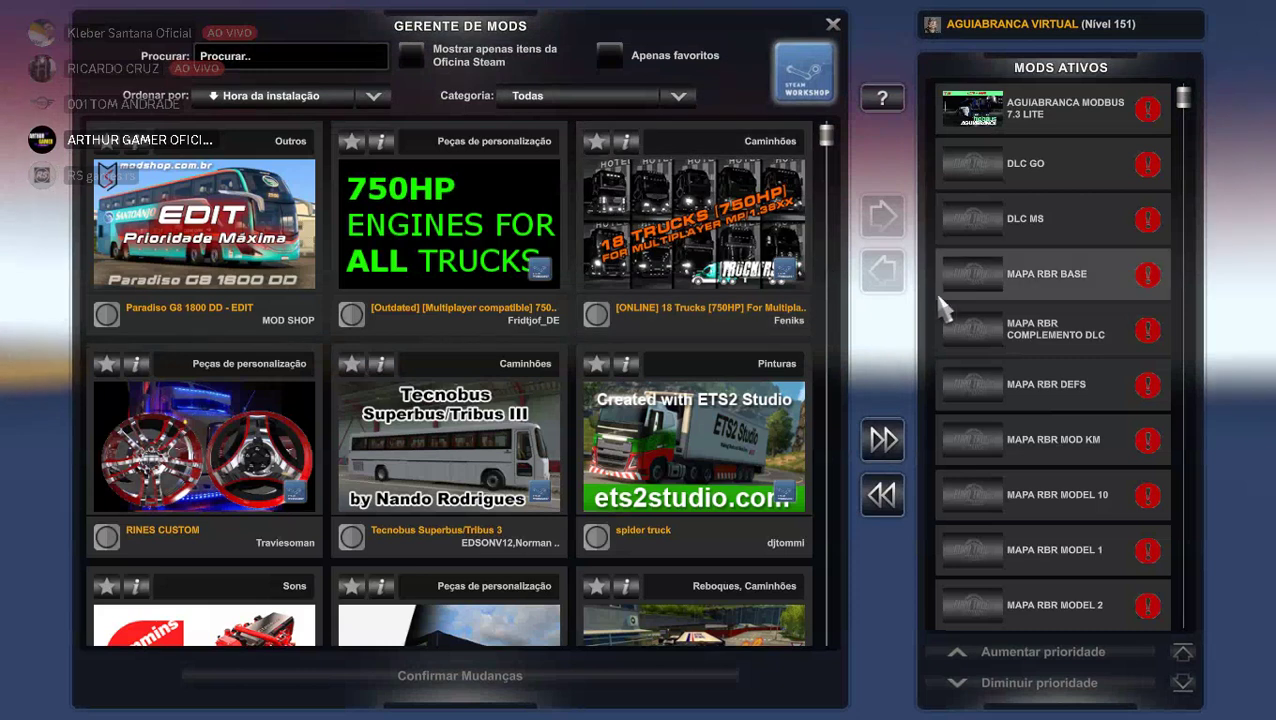
Deactivate every active mod, from AGUIABRANCA MODBUS 7.3 LITE through all MAPA RBR mods.
double_click(1048, 117)
double_click(1050, 112)
double_click(1050, 112)
double_click(1050, 112)
double_click(1050, 112)
double_click(1050, 112)
double_click(1050, 112)
double_click(1050, 112)
double_click(1050, 112)
double_click(1050, 112)
double_click(1050, 112)
double_click(1050, 112)
double_click(1050, 112)
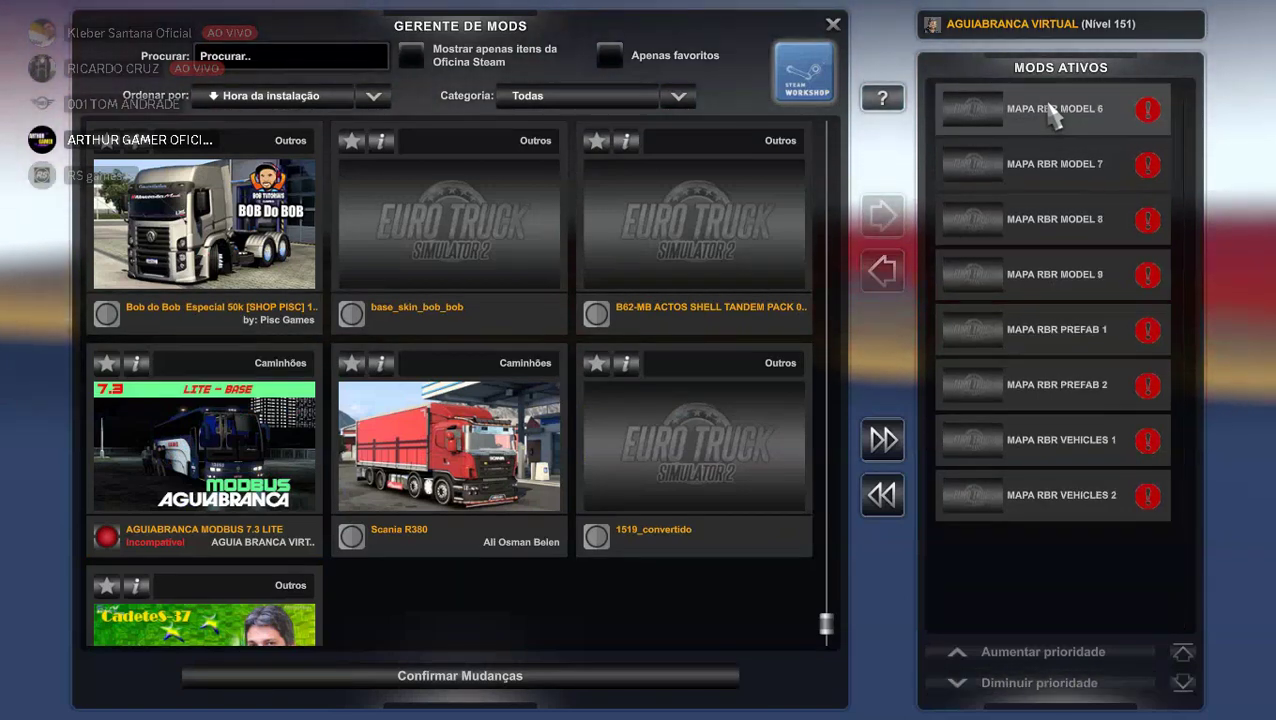
double_click(1050, 112)
double_click(1050, 112)
double_click(1050, 112)
double_click(1050, 112)
double_click(1050, 110)
double_click(1050, 110)
double_click(1050, 110)
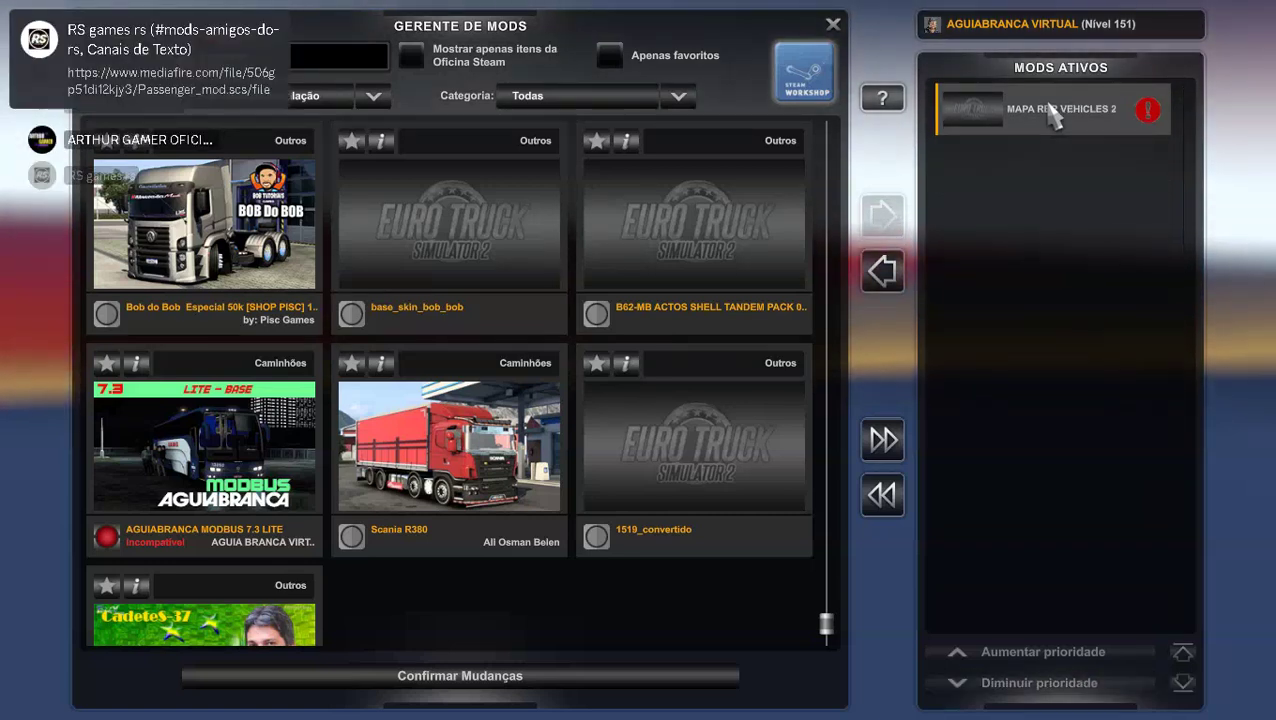
double_click(1050, 110)
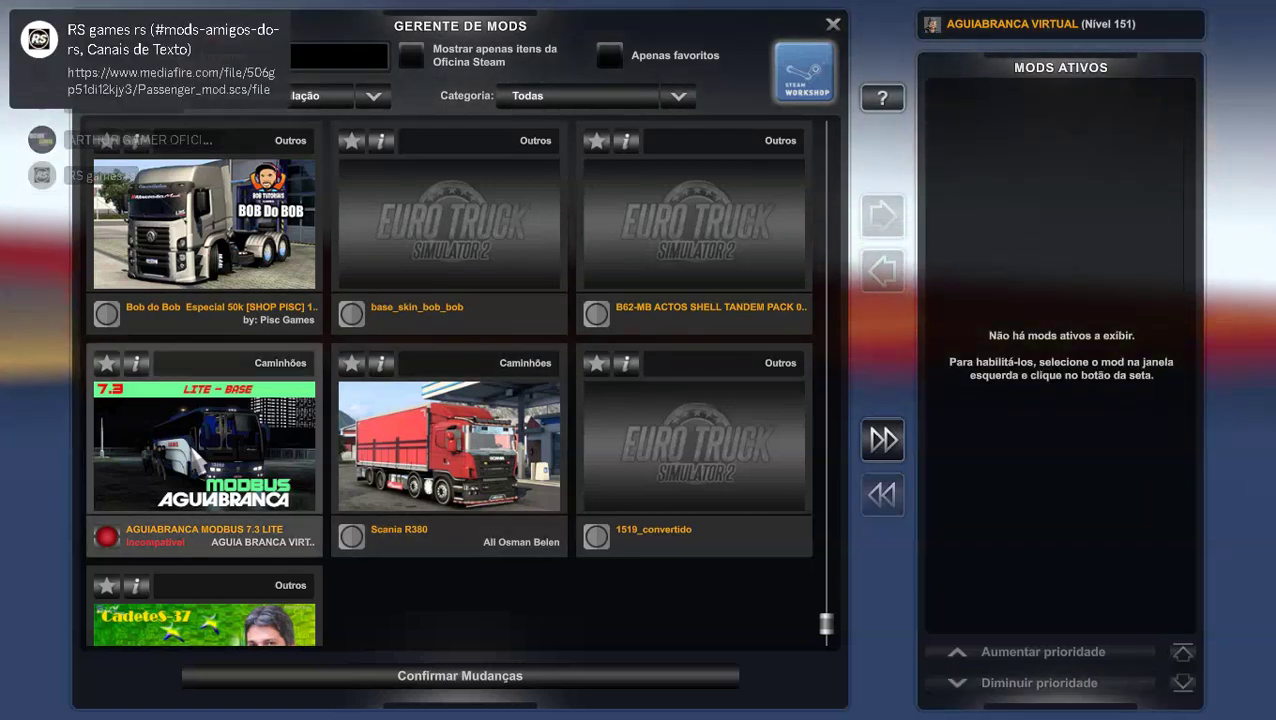
Scroll the installed mods until the Paradiso G8 1800 DD and MEU ATIVADOR tiles appear.
scroll(200, 452, "up", 1)
scroll(197, 442, "down", 2)
scroll(195, 438, "up", 5)
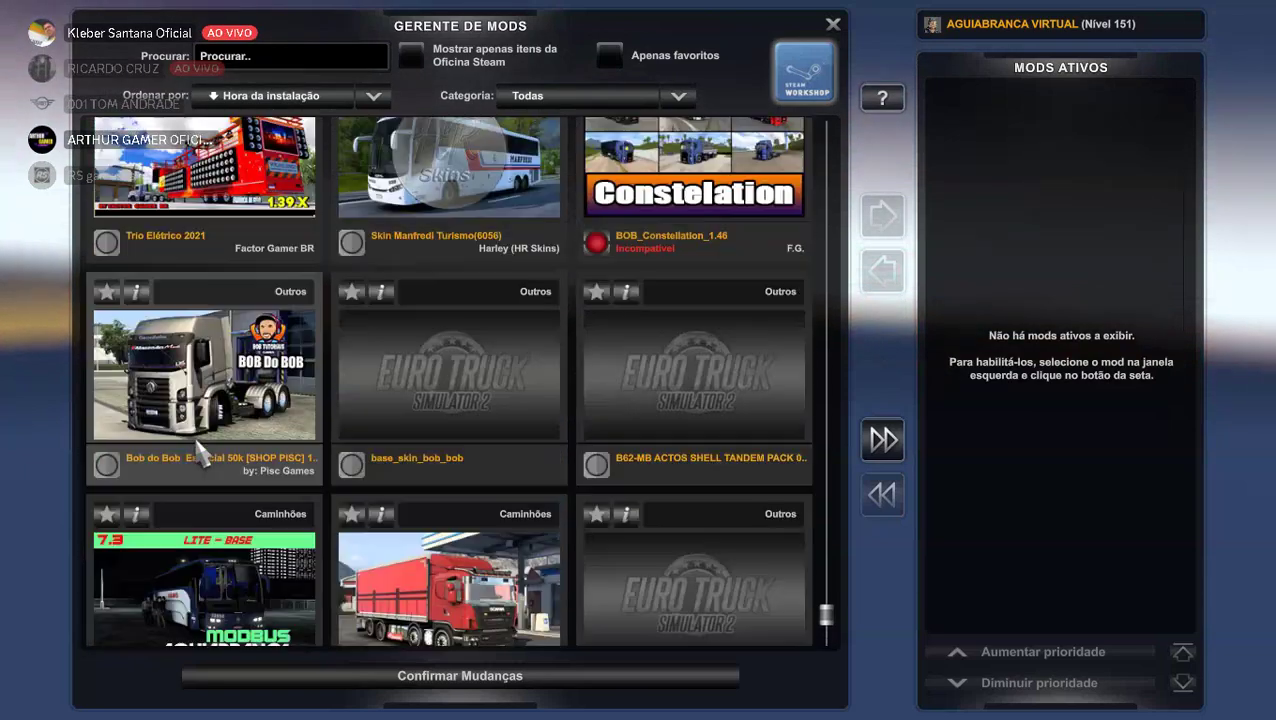
scroll(198, 449, "up", 1)
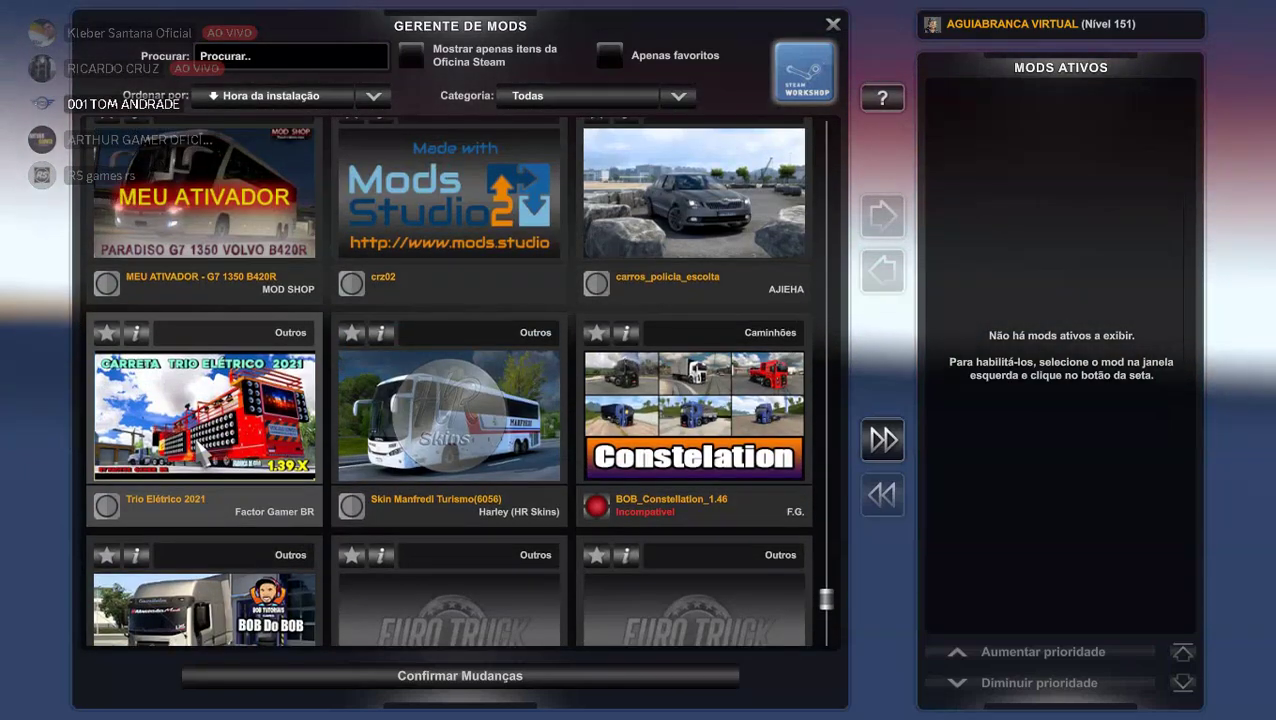
scroll(316, 432, "up", 5)
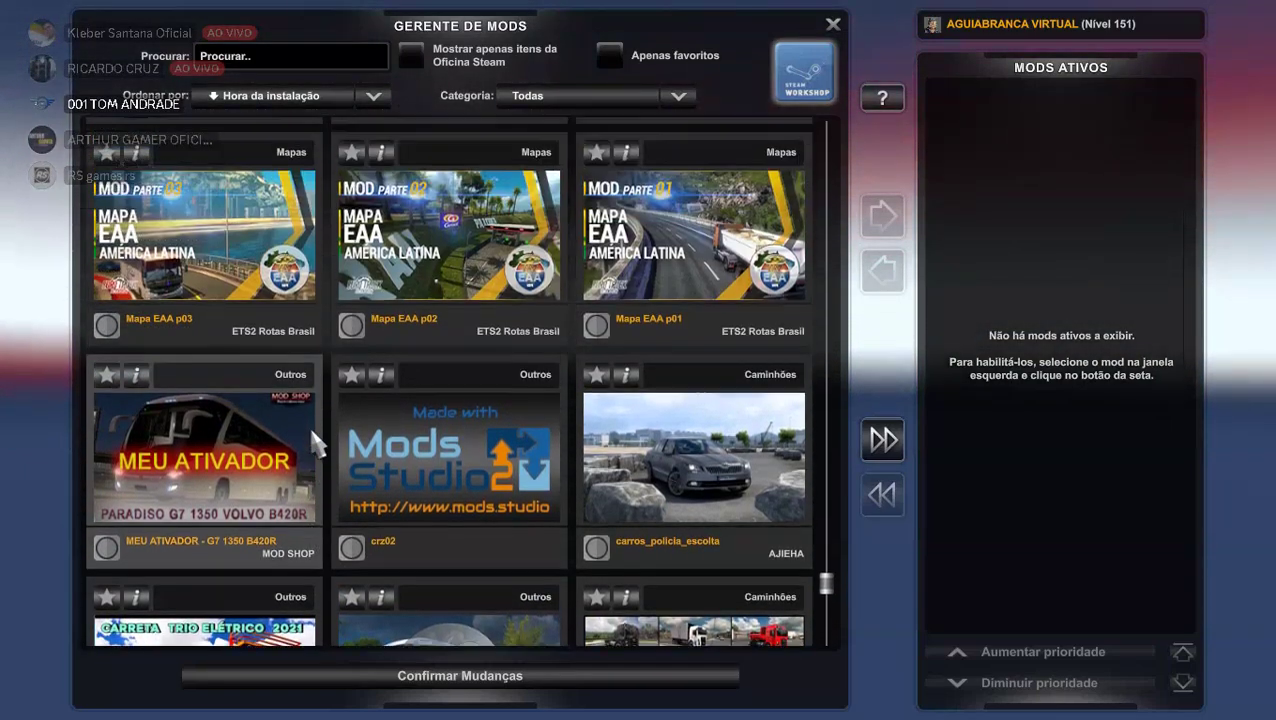
scroll(316, 447, "up", 1)
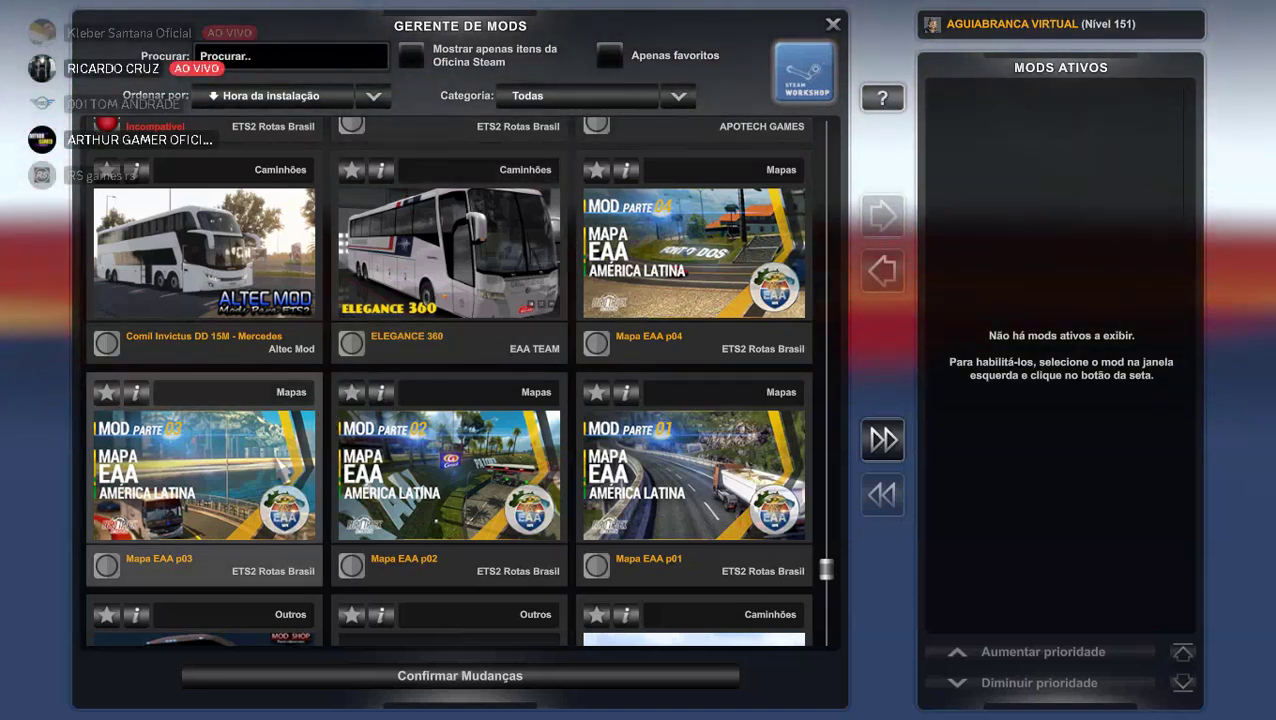
scroll(200, 480, "up", 5)
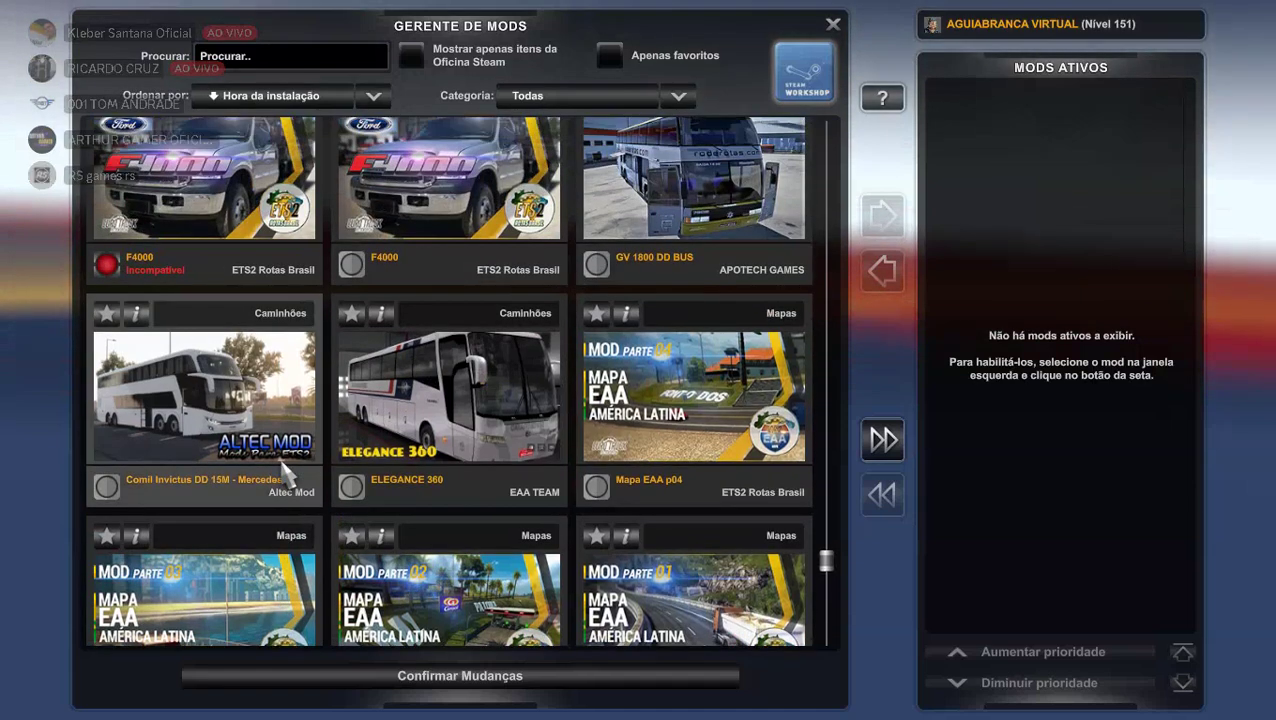
scroll(278, 455, "up", 3)
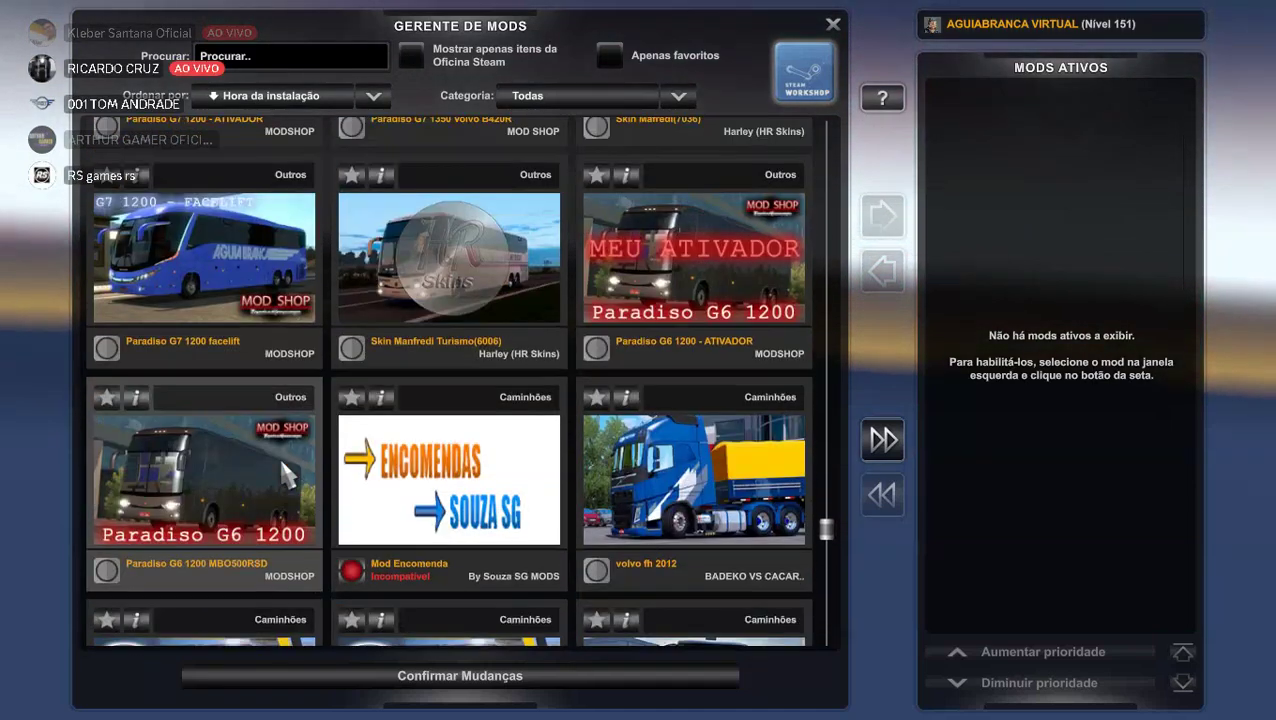
scroll(278, 455, "up", 3)
scroll(285, 472, "down", 1)
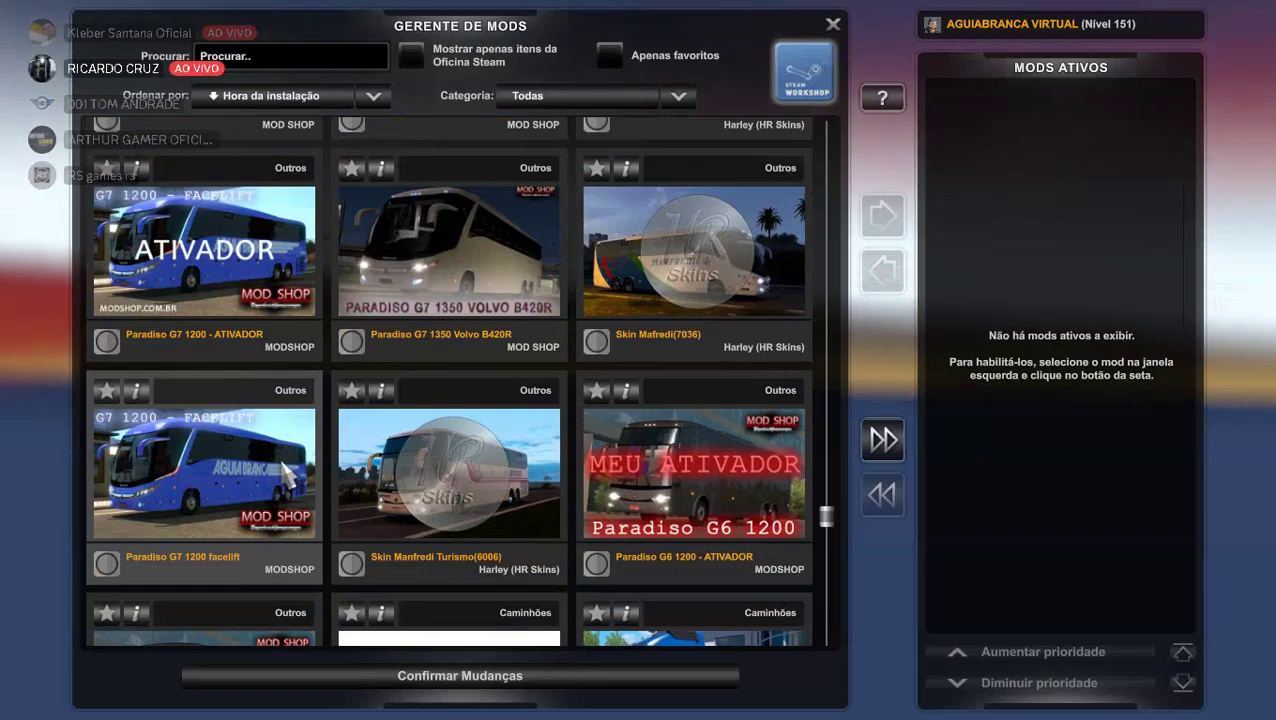
scroll(357, 428, "up", 1)
scroll(357, 425, "up", 3)
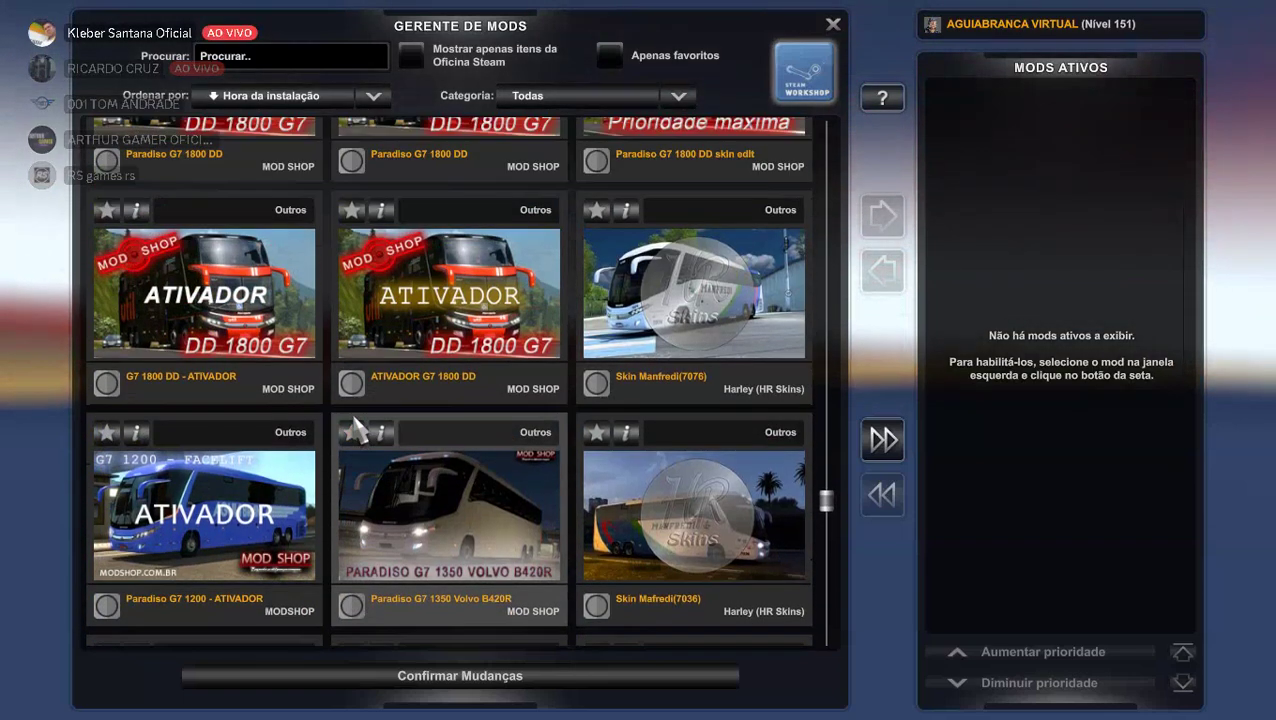
scroll(380, 432, "up", 2)
scroll(391, 436, "up", 1)
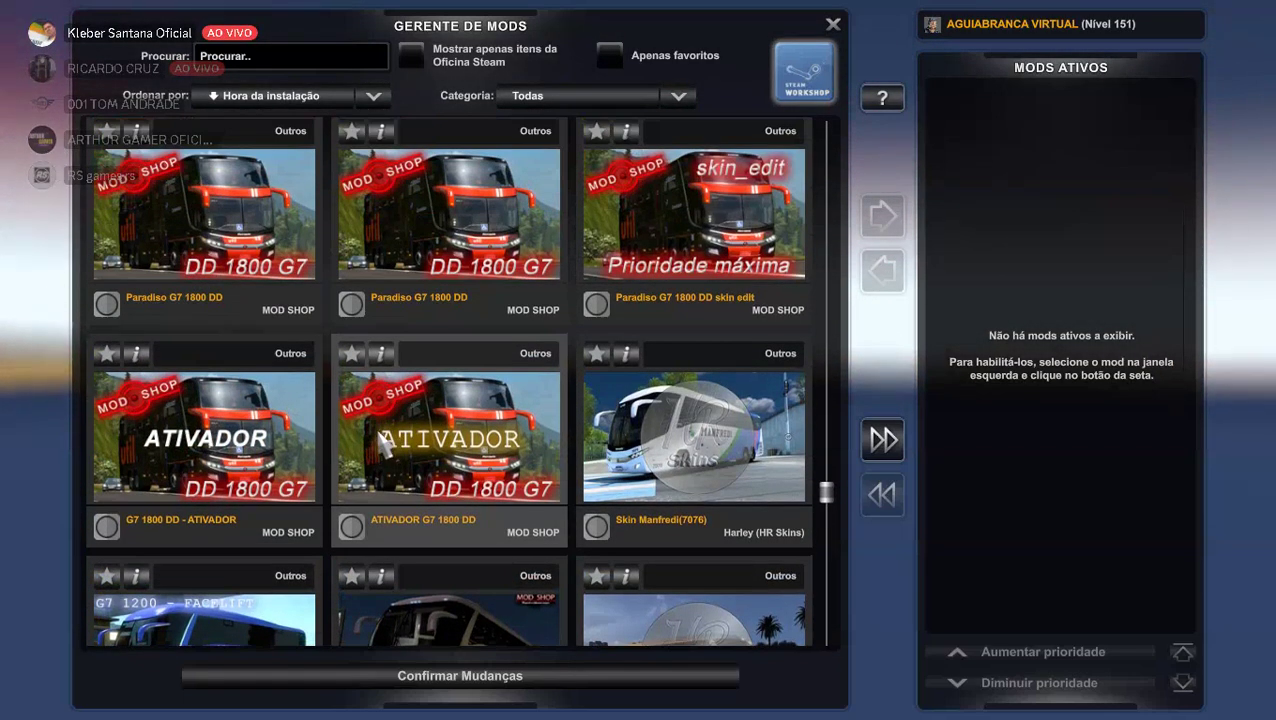
scroll(324, 431, "up", 3)
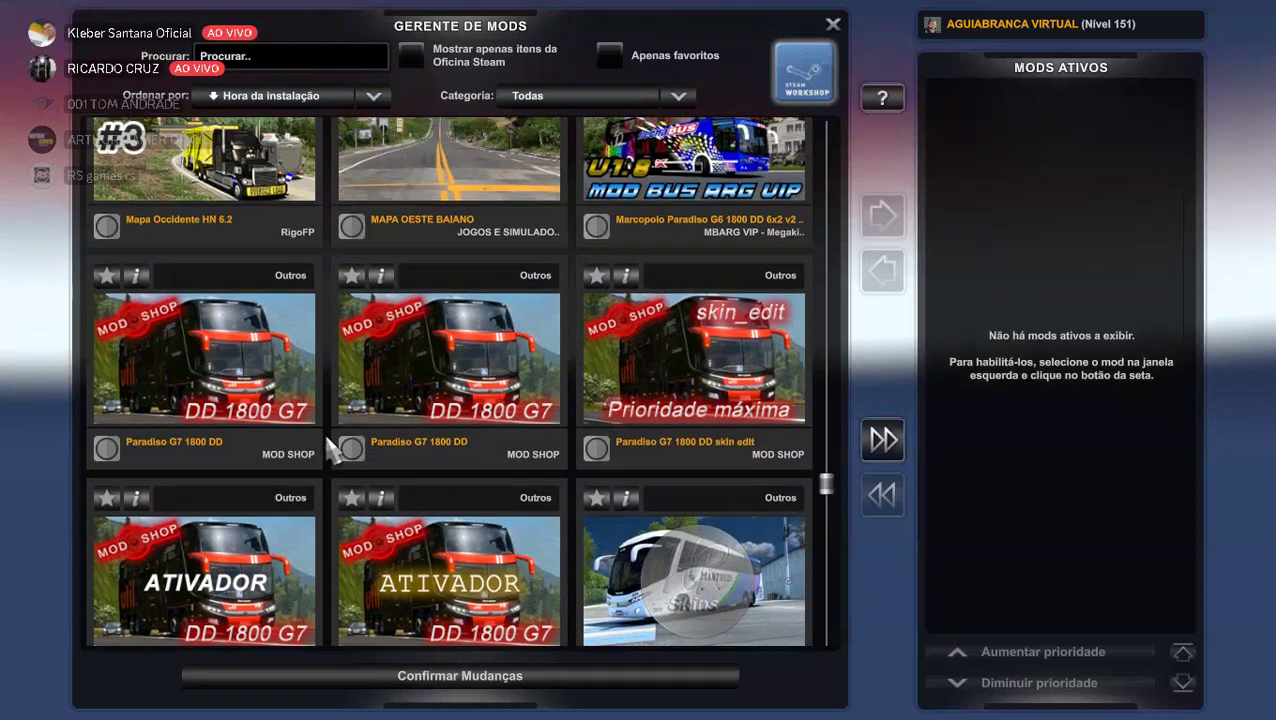
scroll(327, 440, "up", 6)
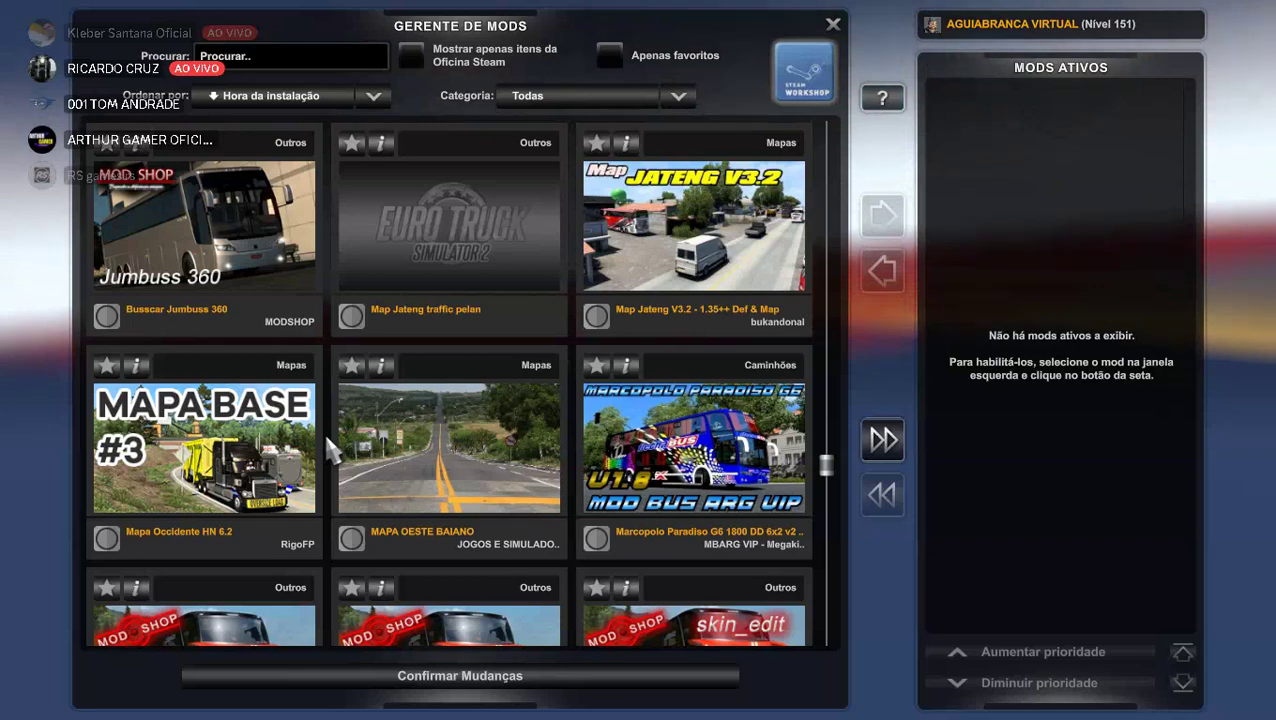
scroll(325, 438, "up", 6)
scroll(325, 438, "up", 3)
scroll(325, 437, "up", 6)
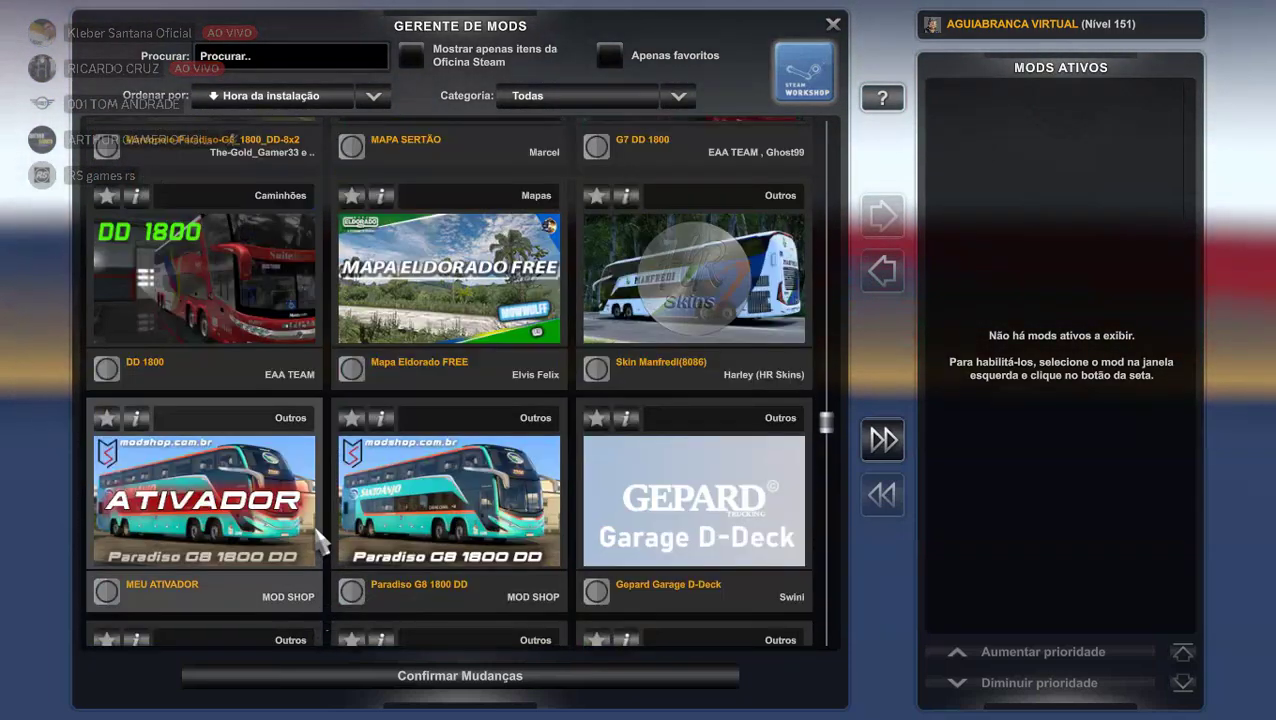
Activate the MEU ATIVADOR and Paradiso G8 1800 DD mods.
left_click(106, 591)
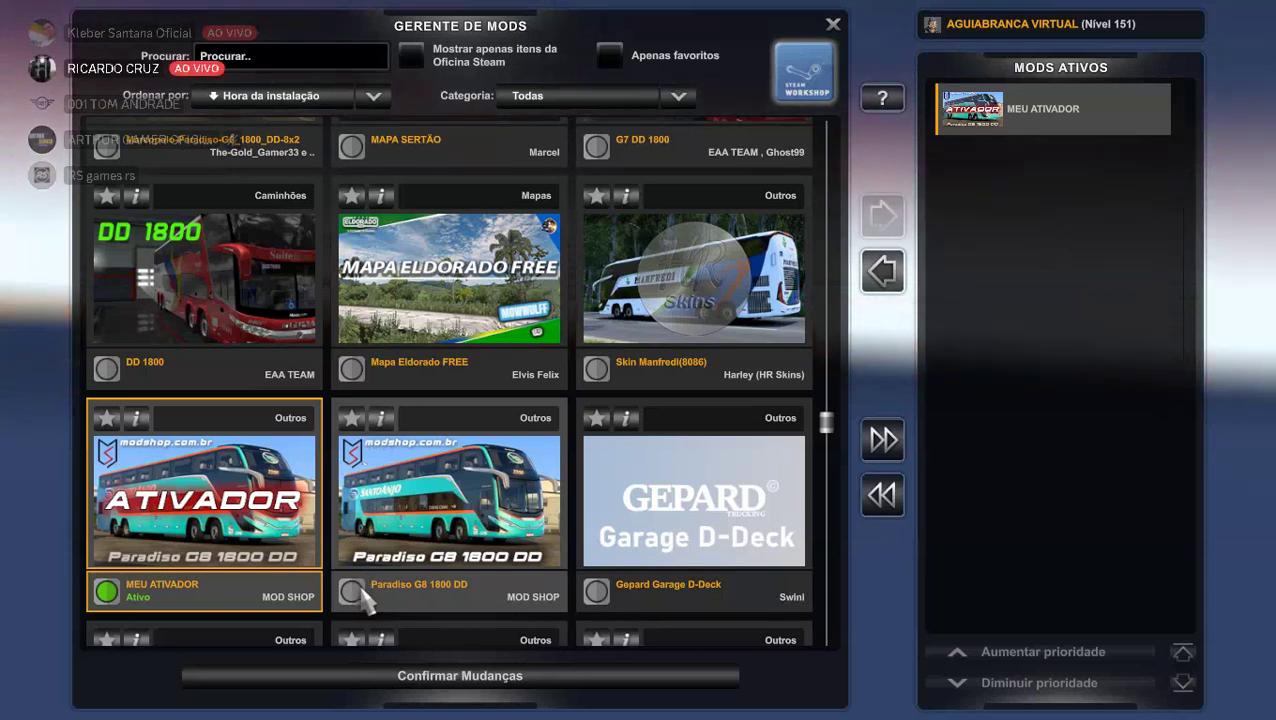
left_click(362, 598)
scroll(355, 380, "up", 2)
scroll(352, 398, "up", 2)
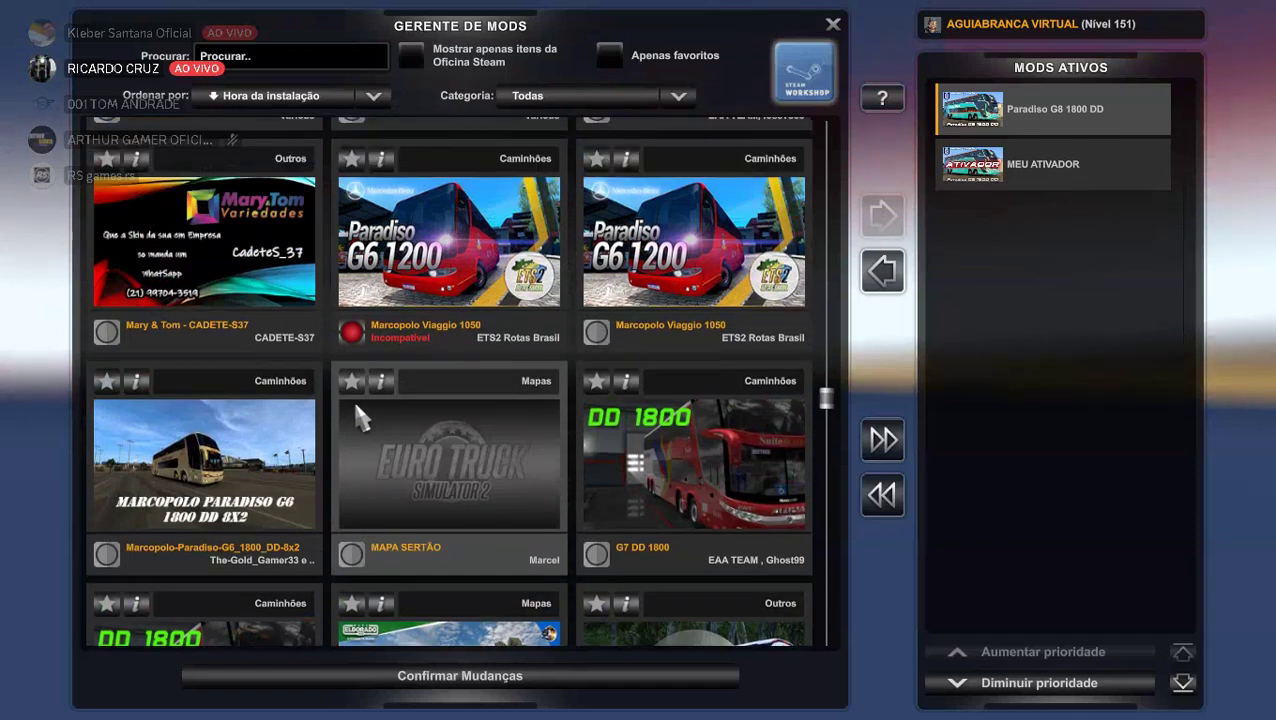
scroll(353, 398, "up", 3)
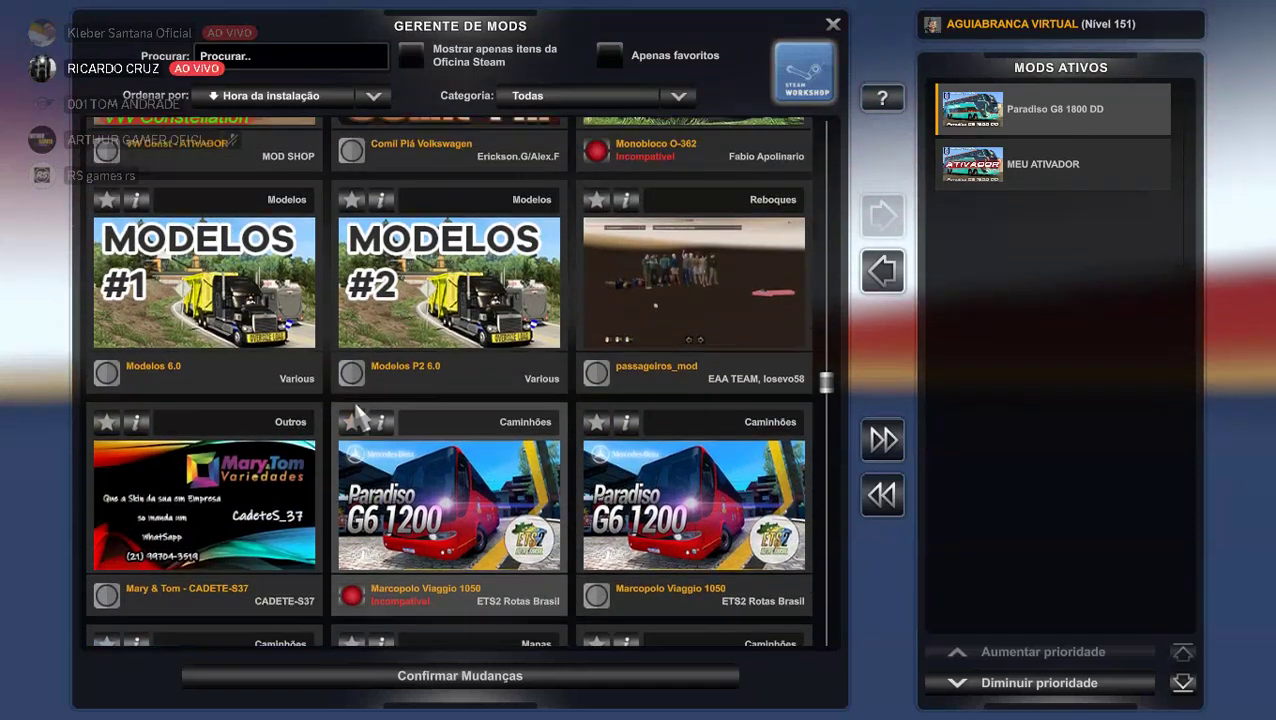
scroll(358, 413, "up", 3)
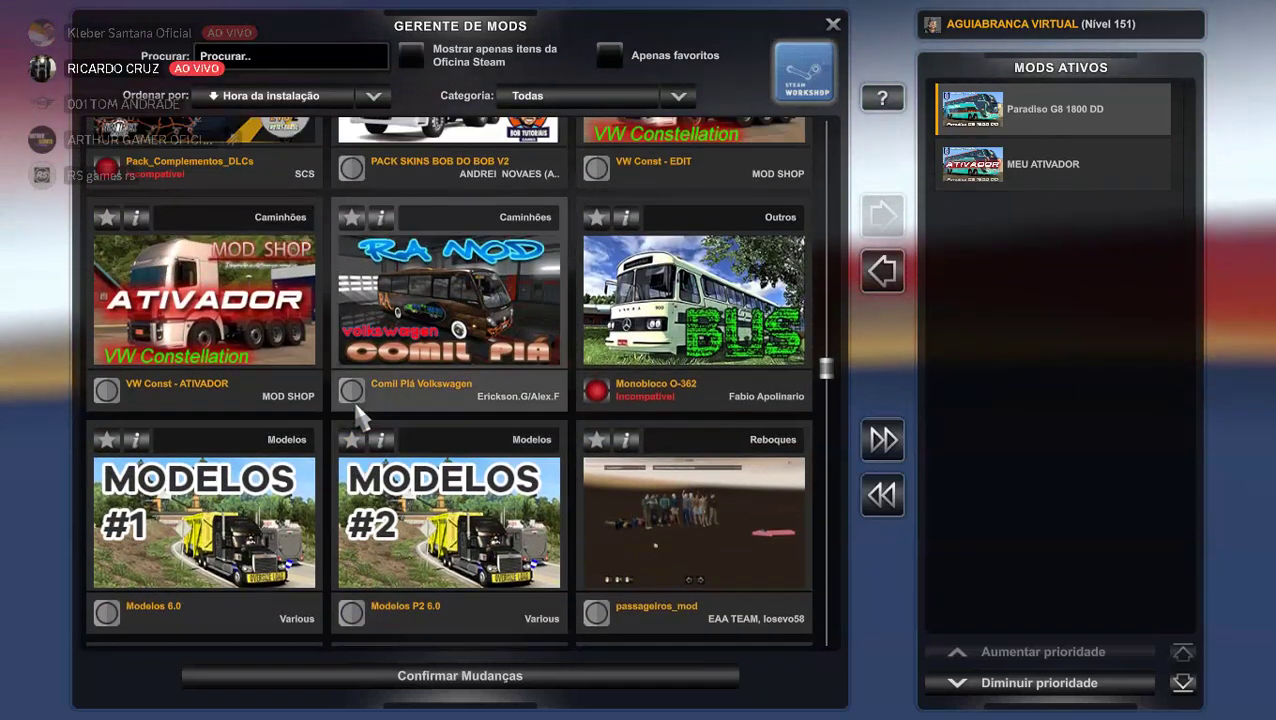
scroll(358, 413, "down", 3)
scroll(358, 413, "up", 5)
scroll(358, 413, "up", 3)
scroll(358, 413, "up", 5)
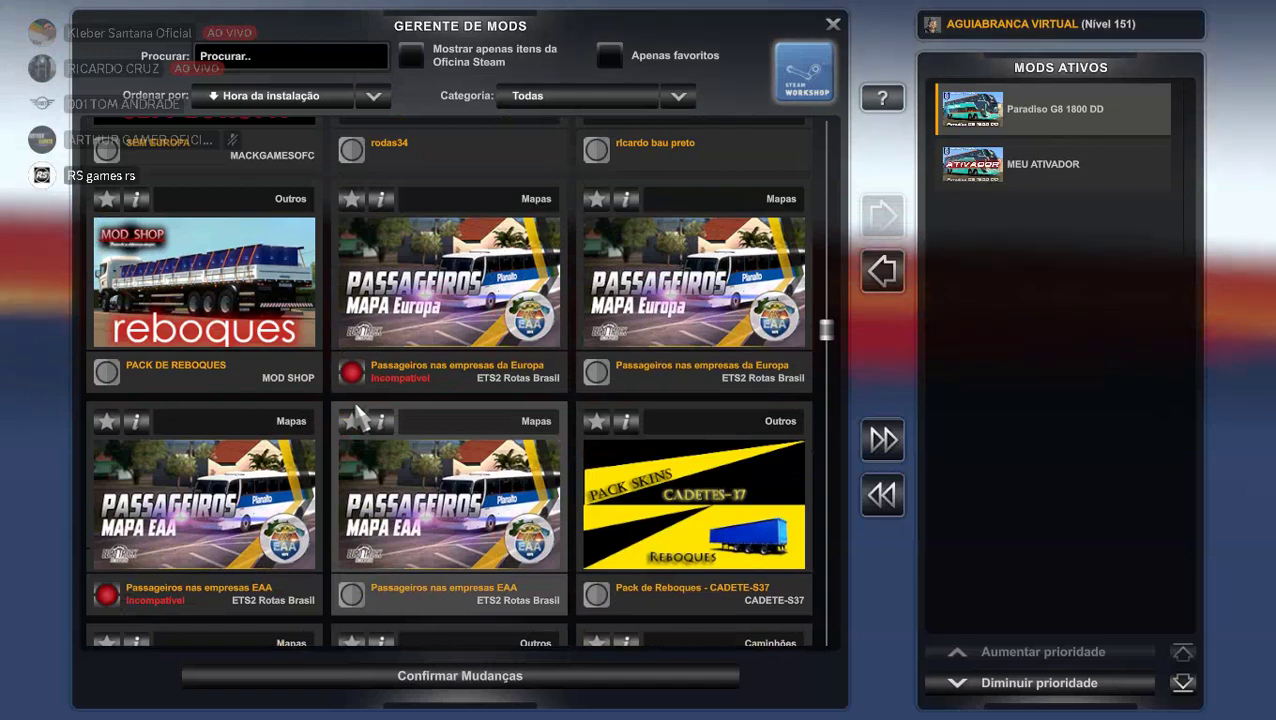
scroll(358, 413, "up", 5)
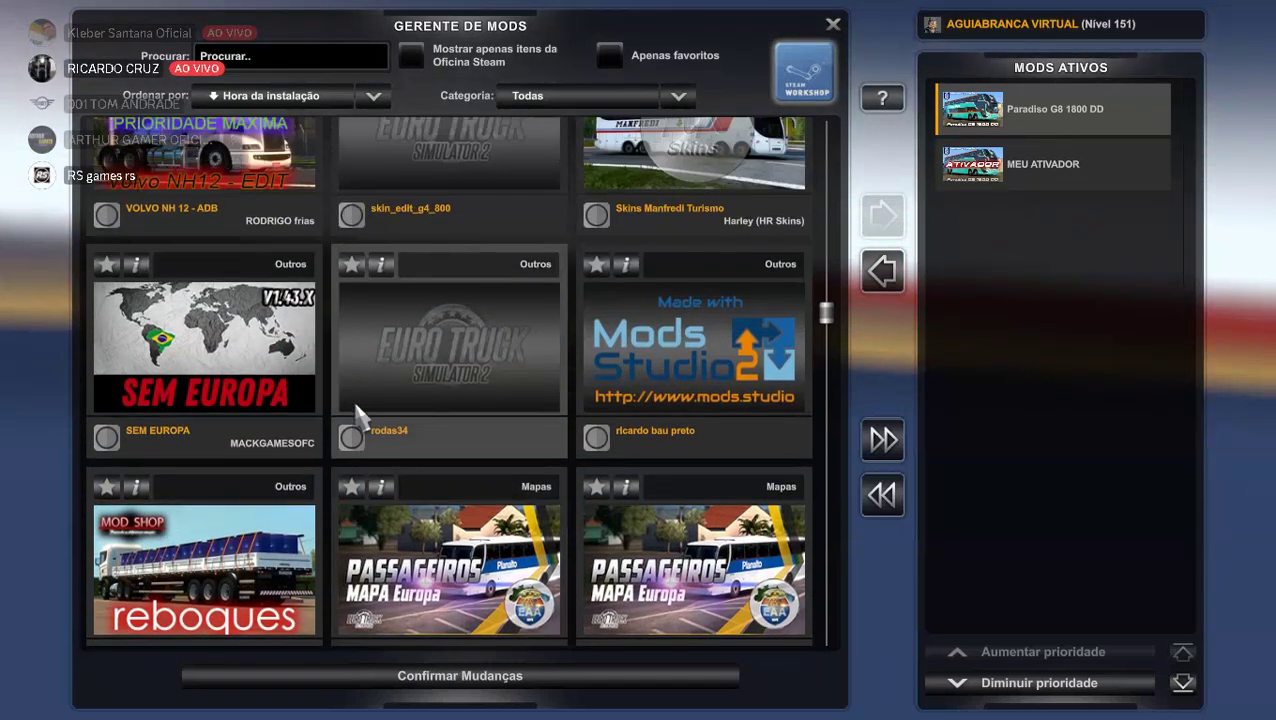
scroll(358, 413, "up", 2)
scroll(355, 410, "up", 6)
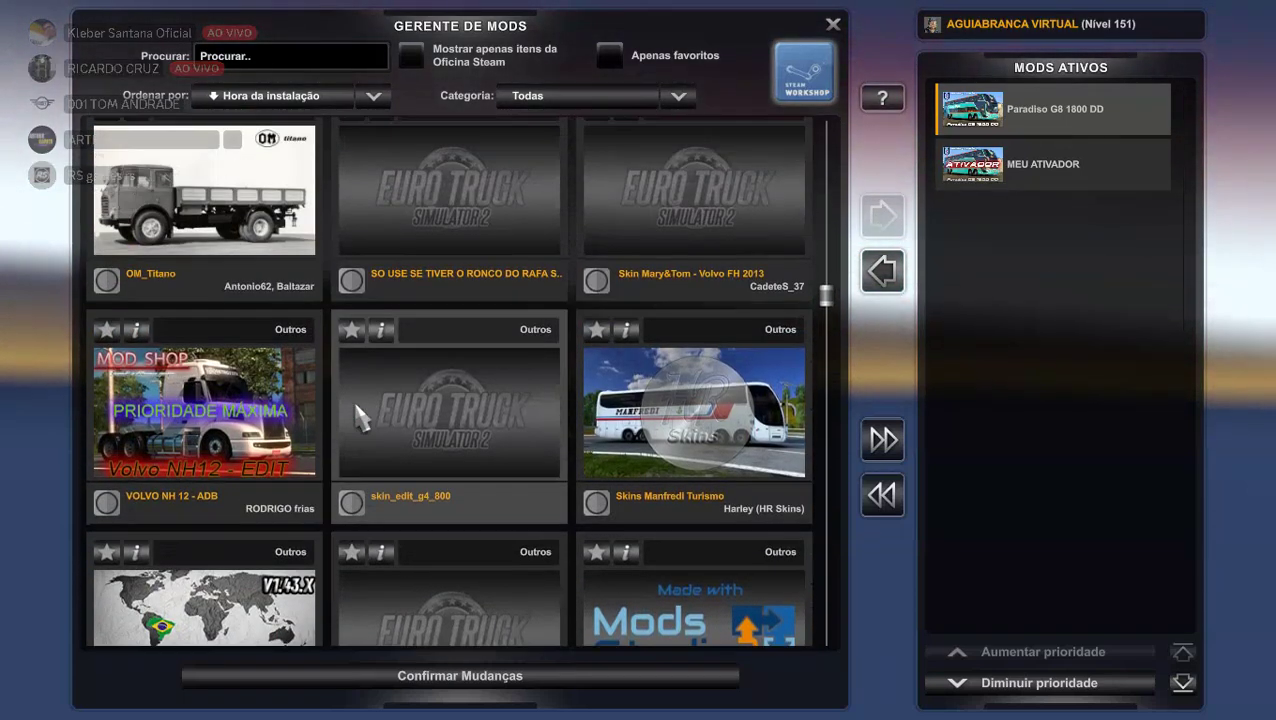
scroll(355, 412, "up", 4)
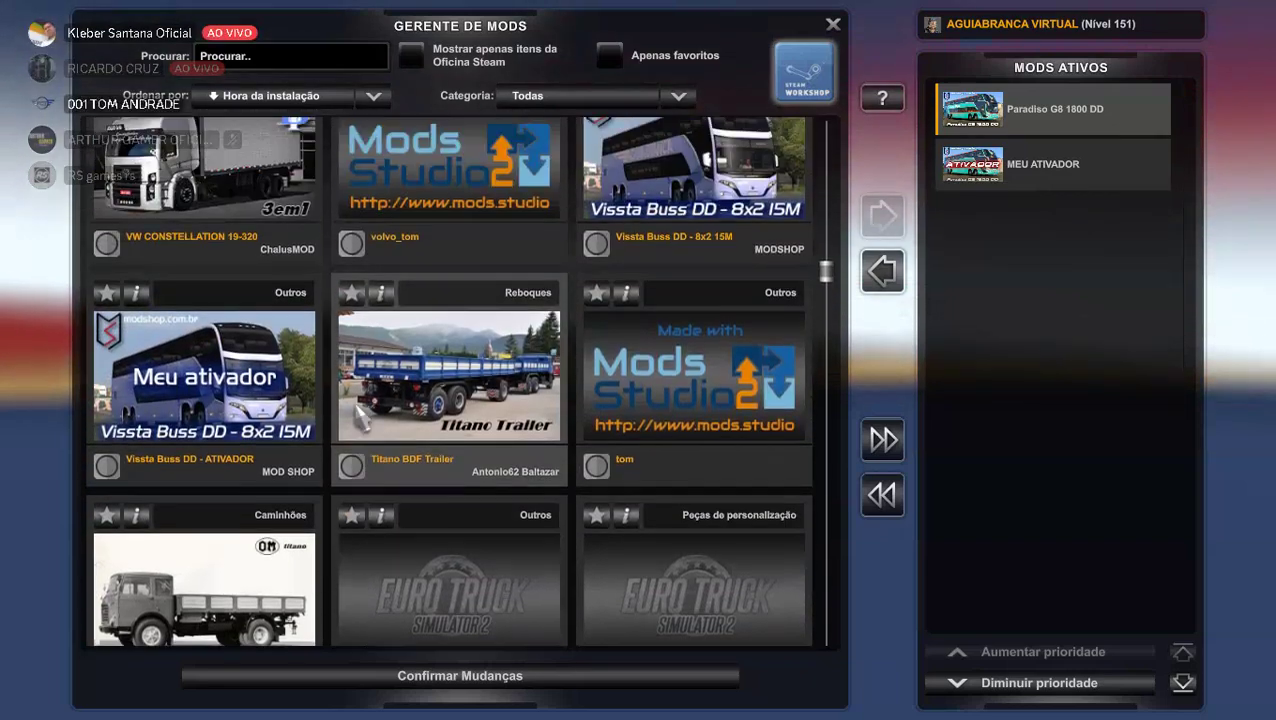
scroll(355, 413, "up", 4)
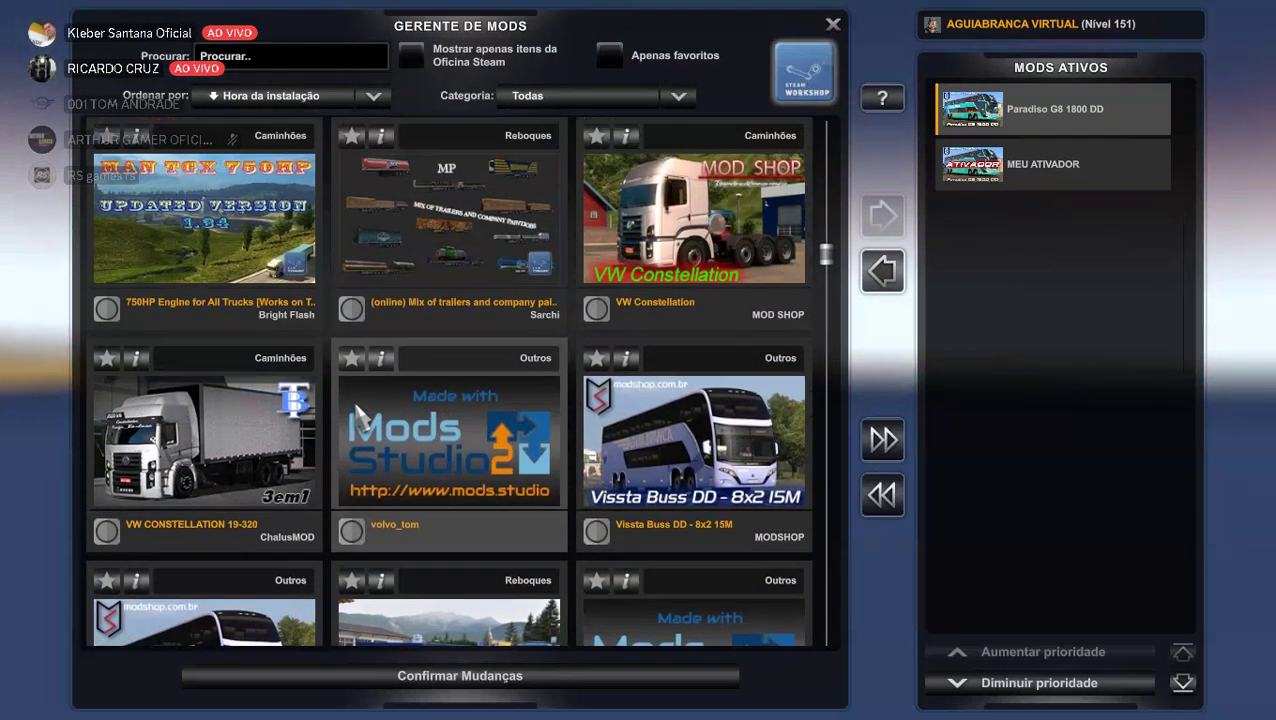
scroll(356, 405, "up", 6)
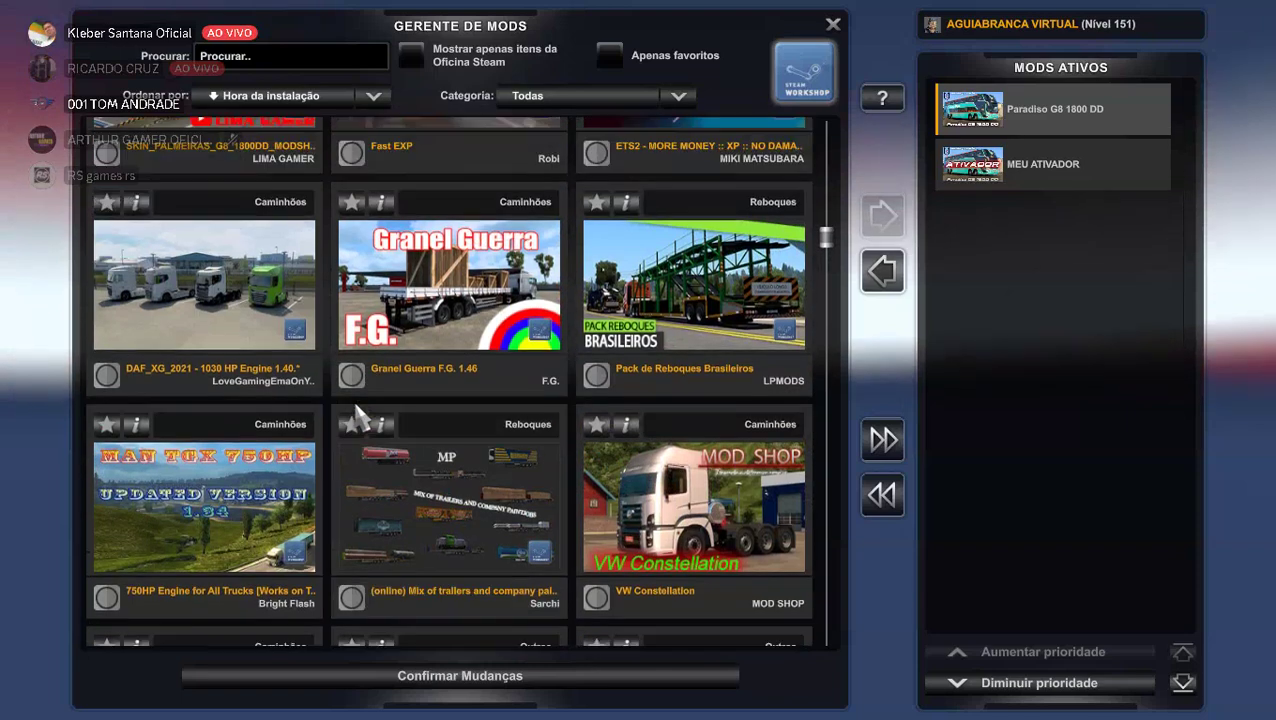
scroll(356, 405, "up", 6)
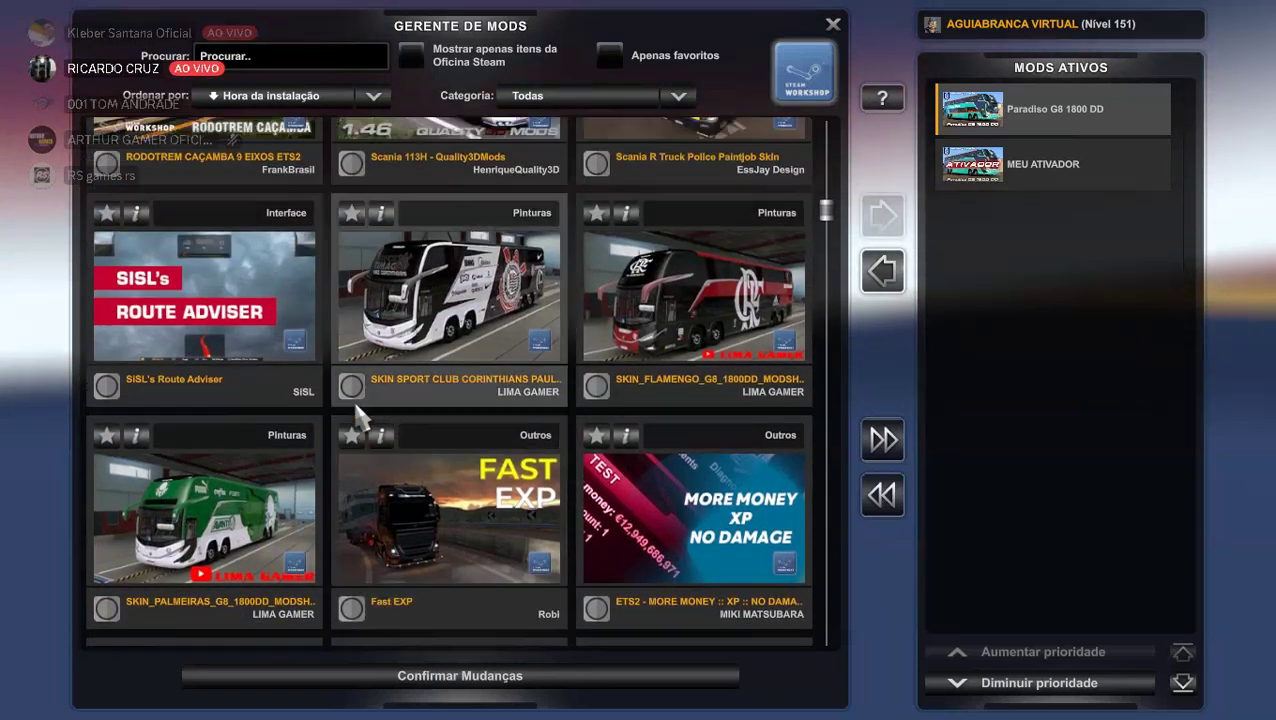
scroll(360, 413, "up", 1)
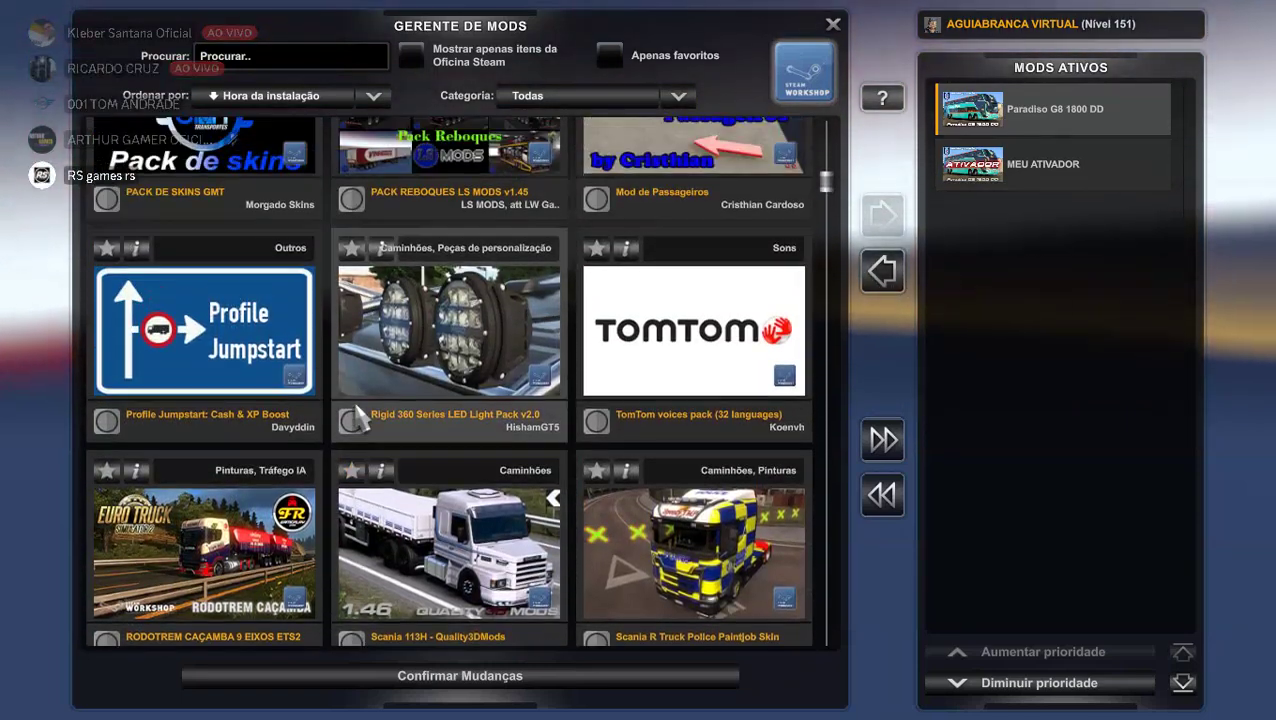
scroll(345, 413, "down", 1)
scroll(367, 455, "up", 3)
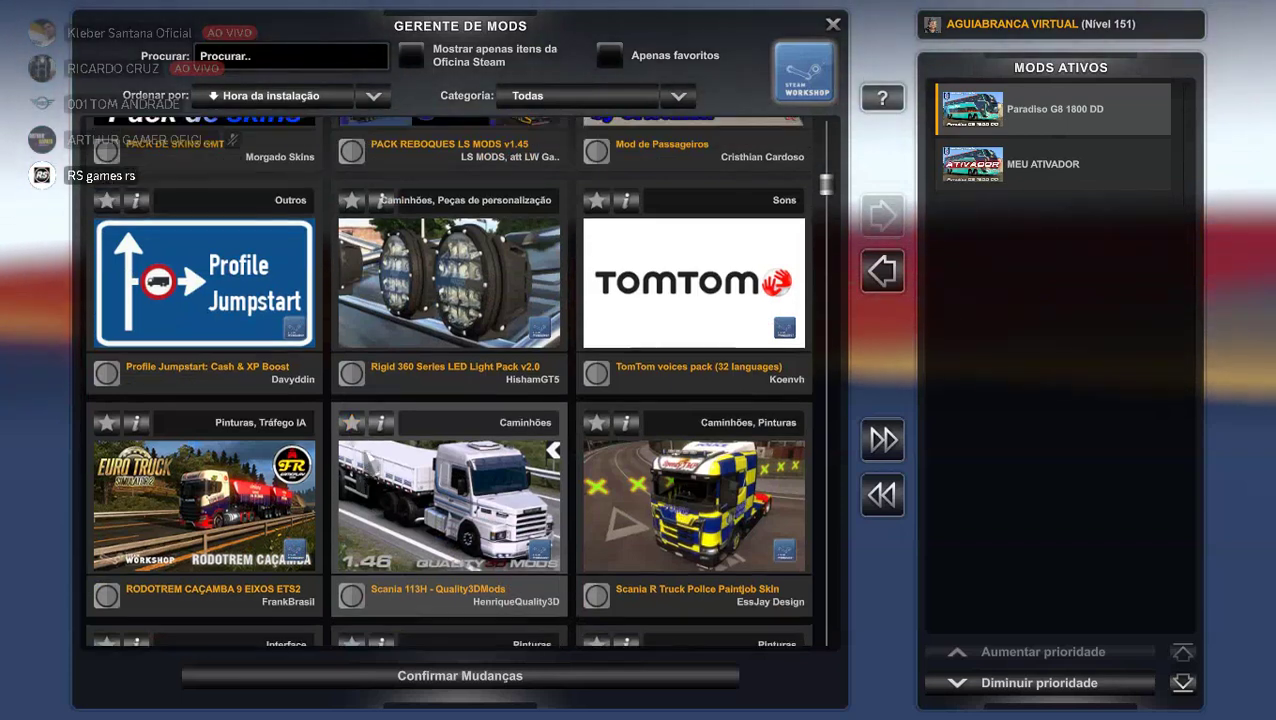
scroll(367, 455, "up", 2)
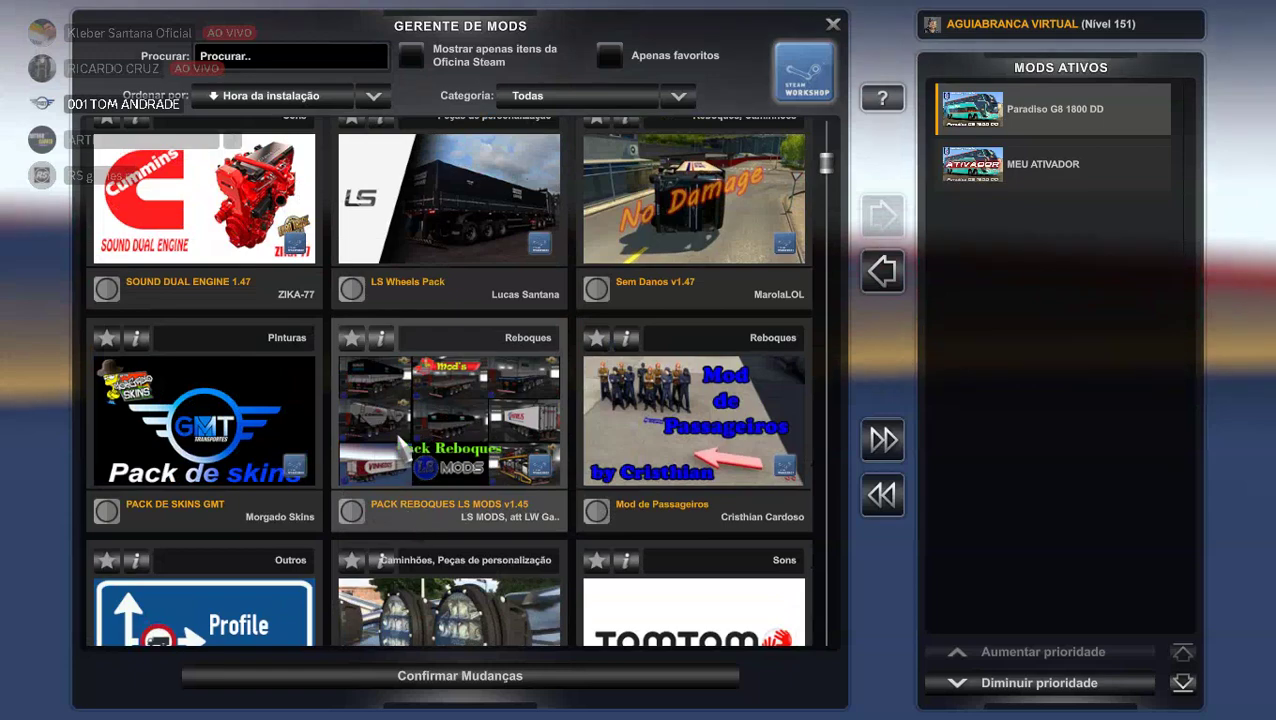
Activate Mod de Passageiros.
left_click(594, 526)
left_click(594, 511)
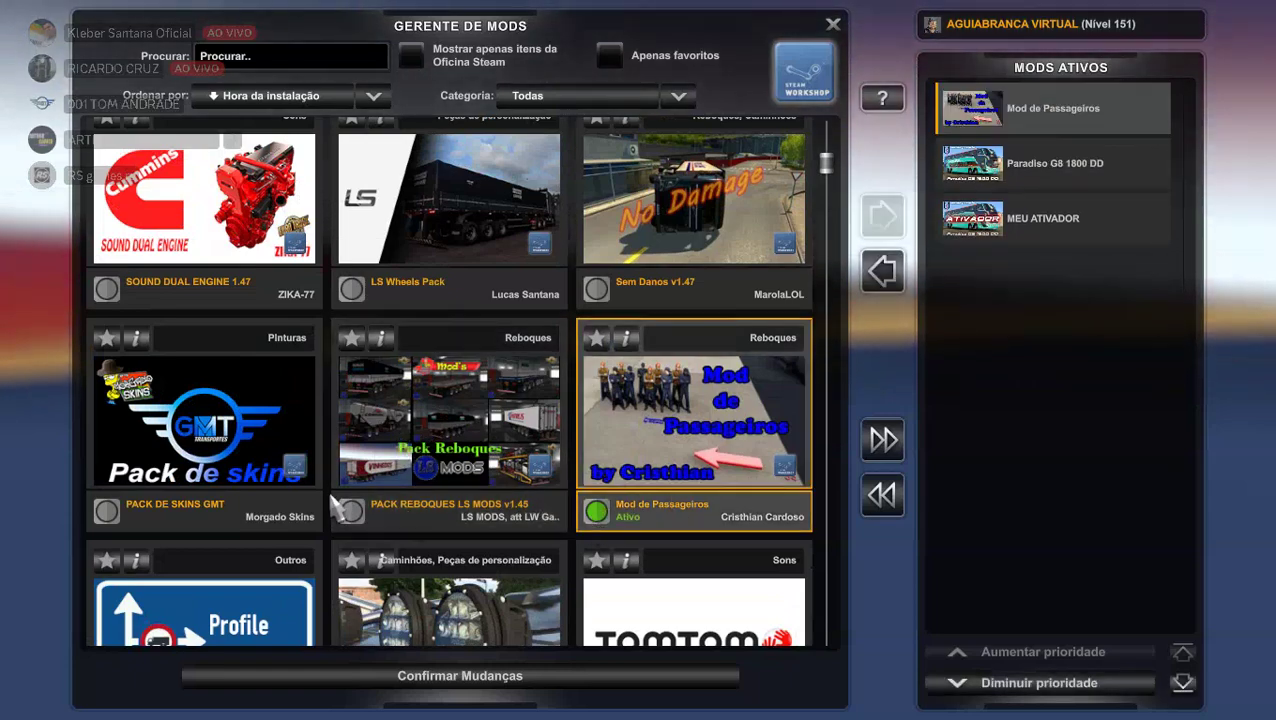
scroll(326, 480, "up", 5)
scroll(332, 502, "up", 1)
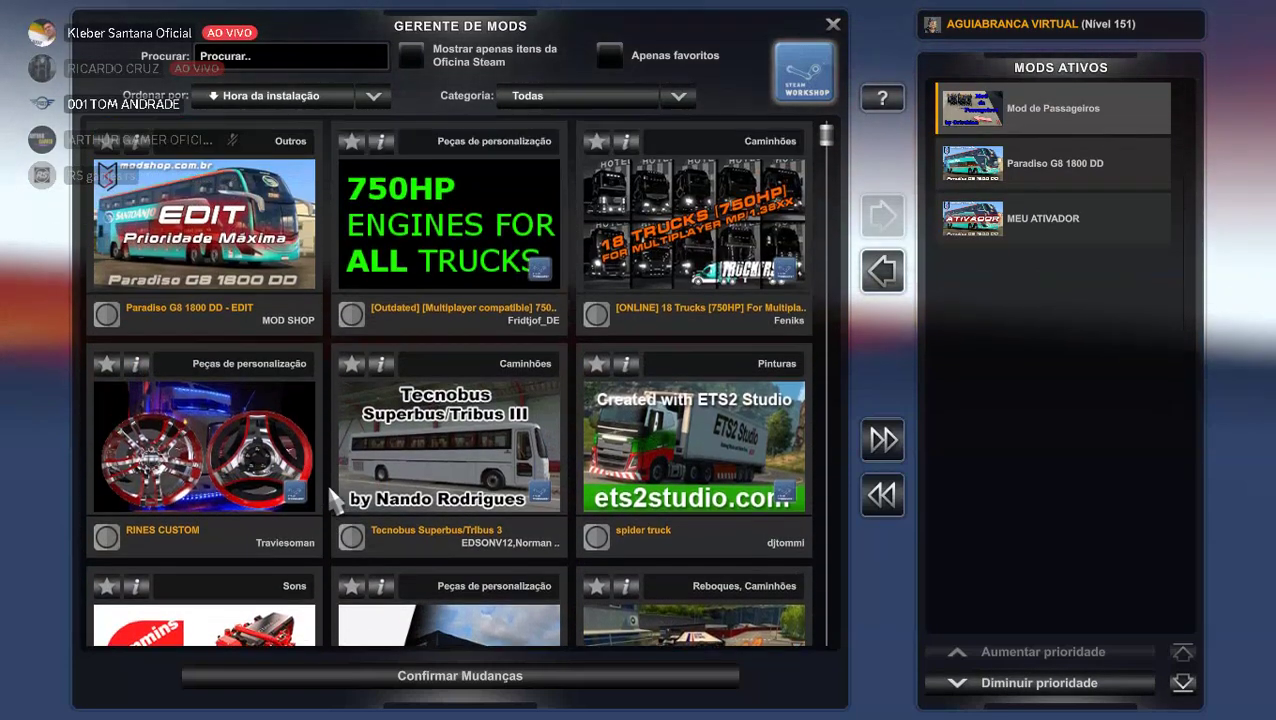
Activate Paradiso G8 1800 DD - EDIT, lower its priority one slot and confirm changes.
left_click(120, 312)
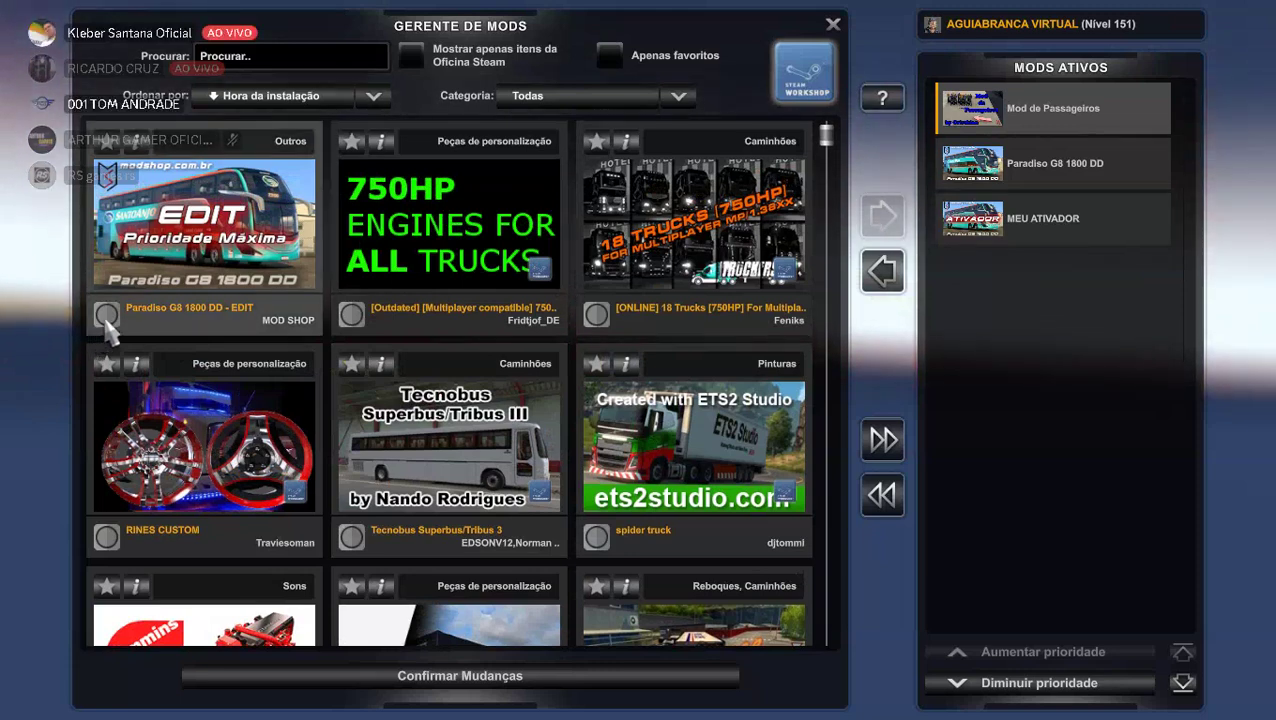
left_click(120, 312)
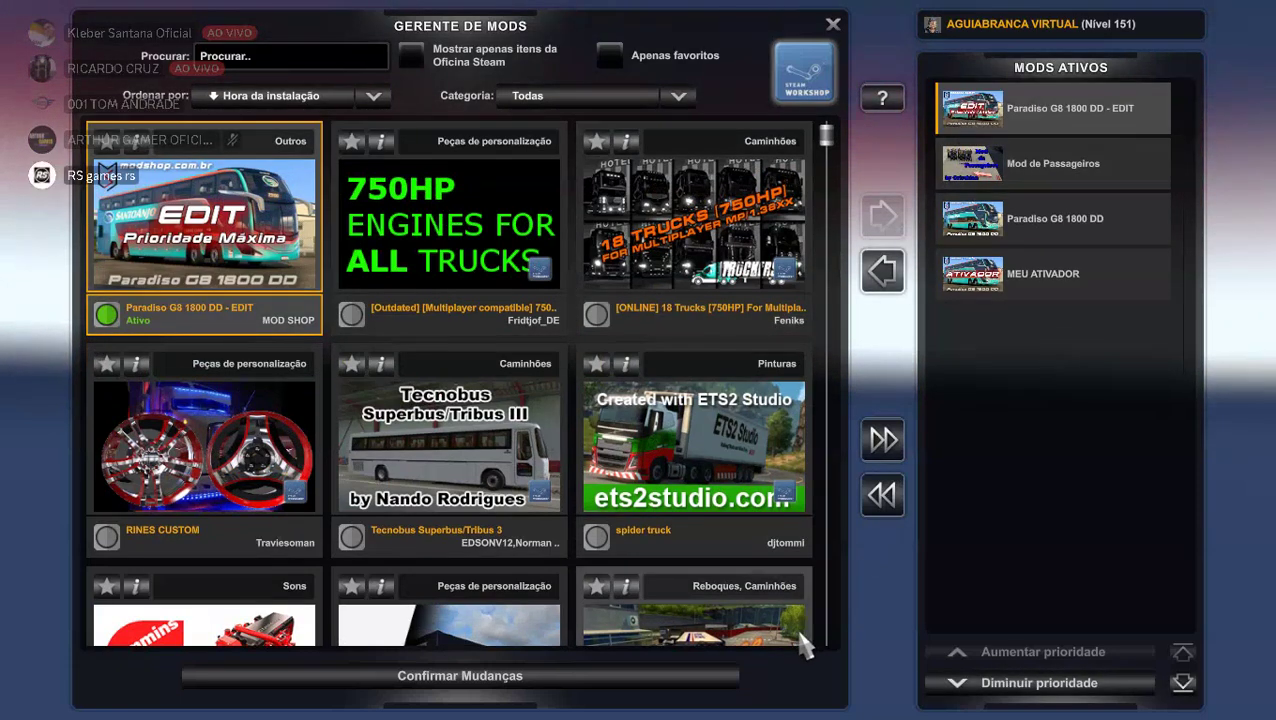
left_click(1040, 682)
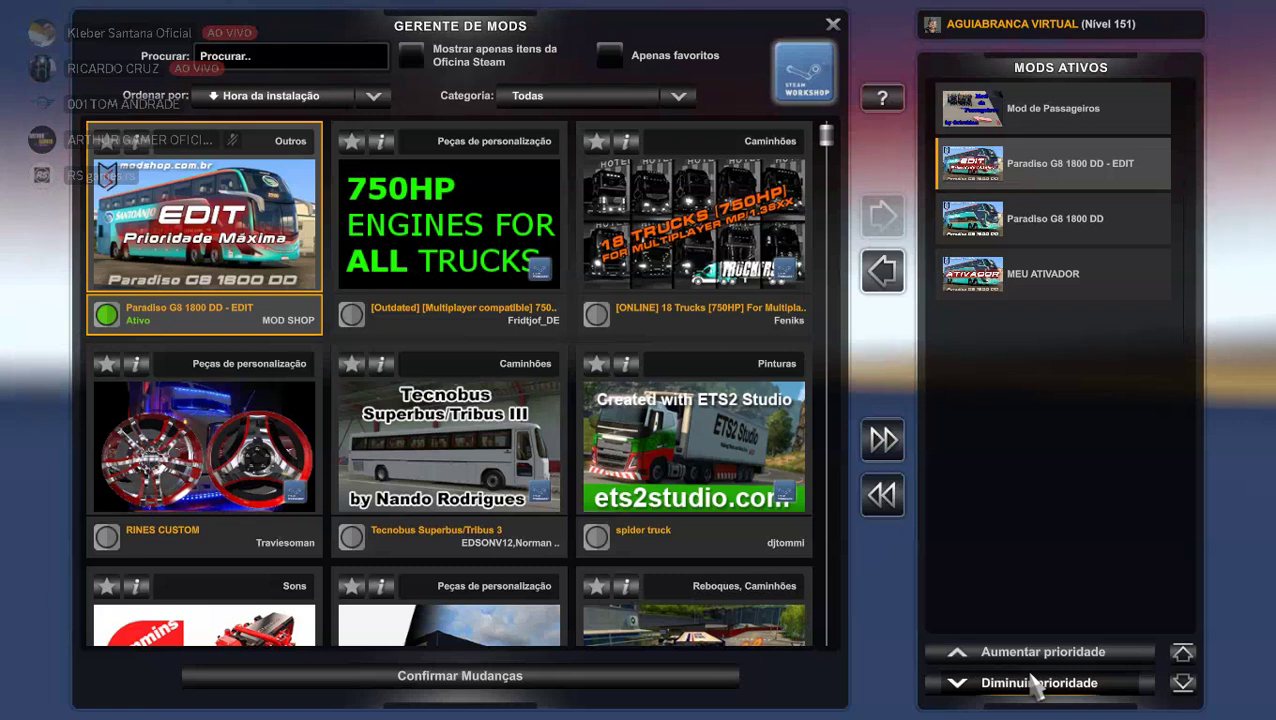
left_click(433, 688)
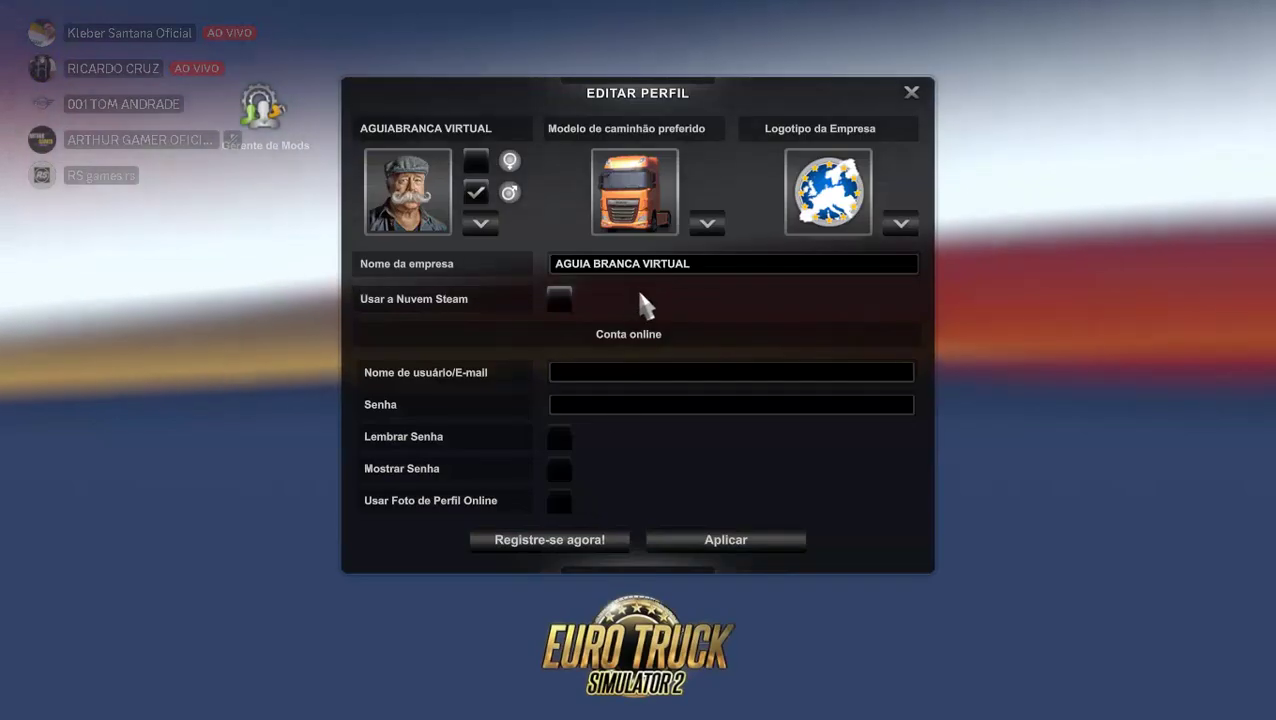
Apply the profile, load the latest autosave and continue past the missing dependencies.
left_click(681, 546)
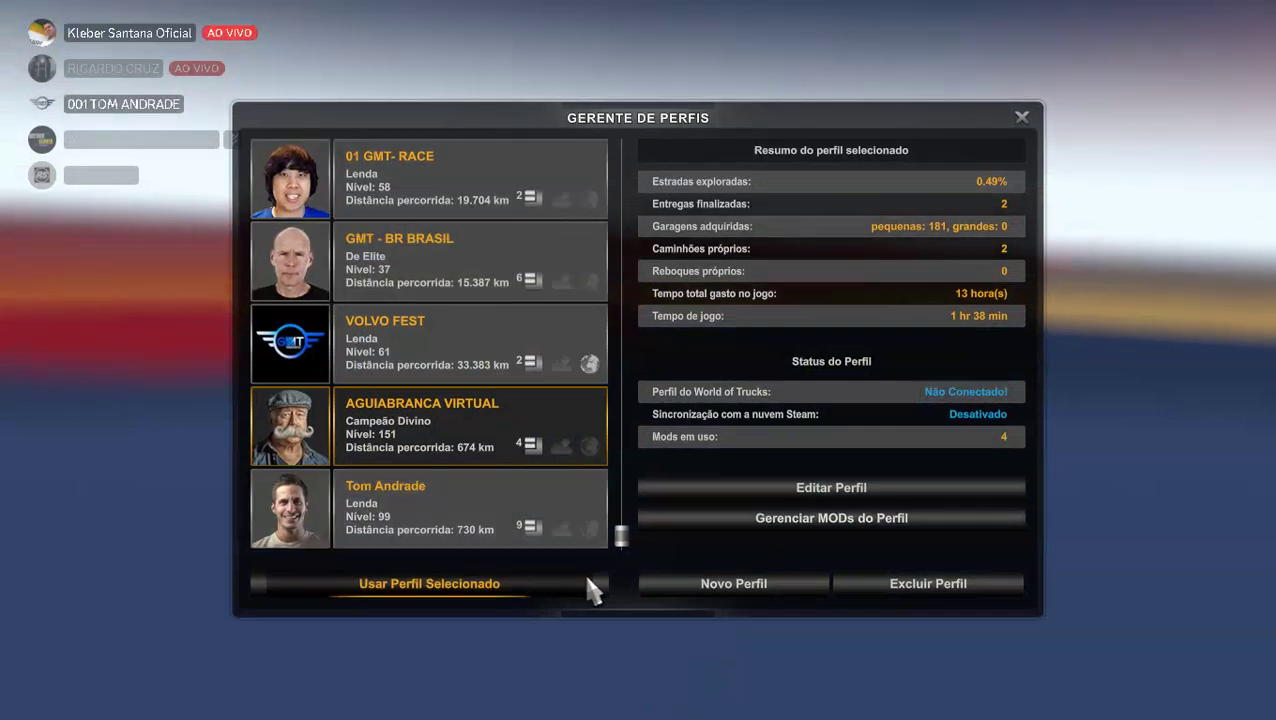
left_click(469, 586)
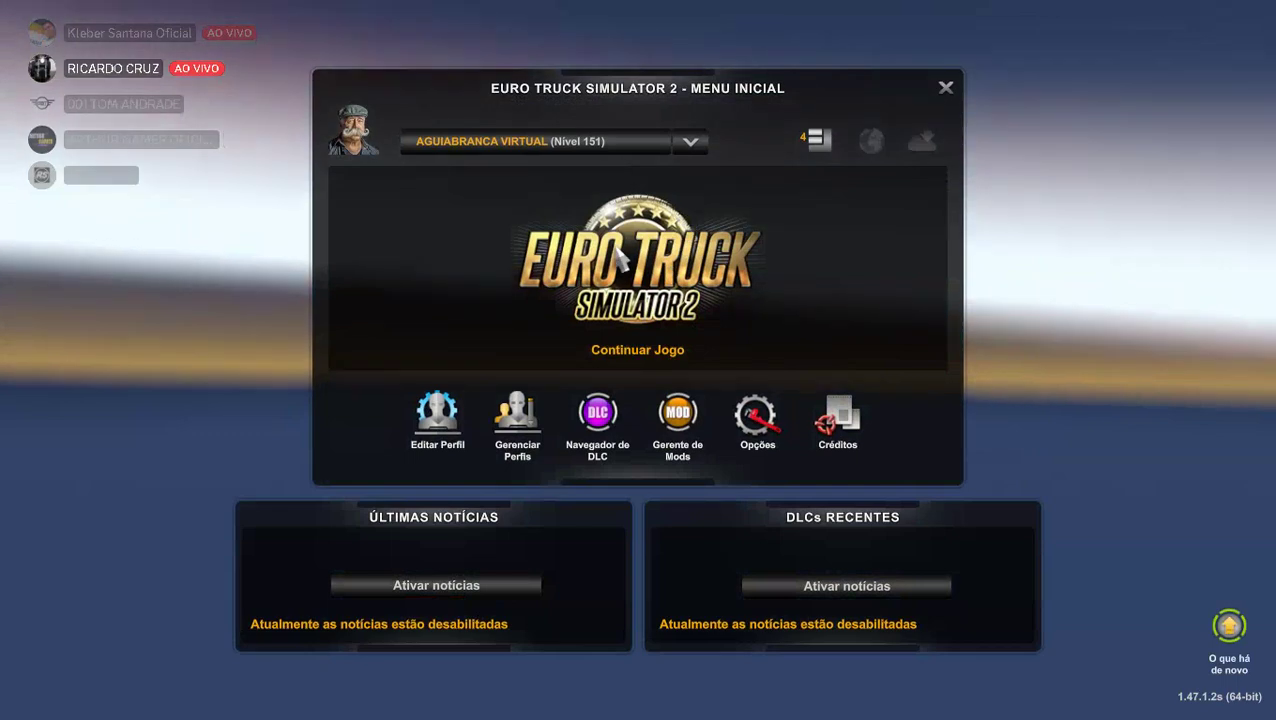
left_click(618, 258)
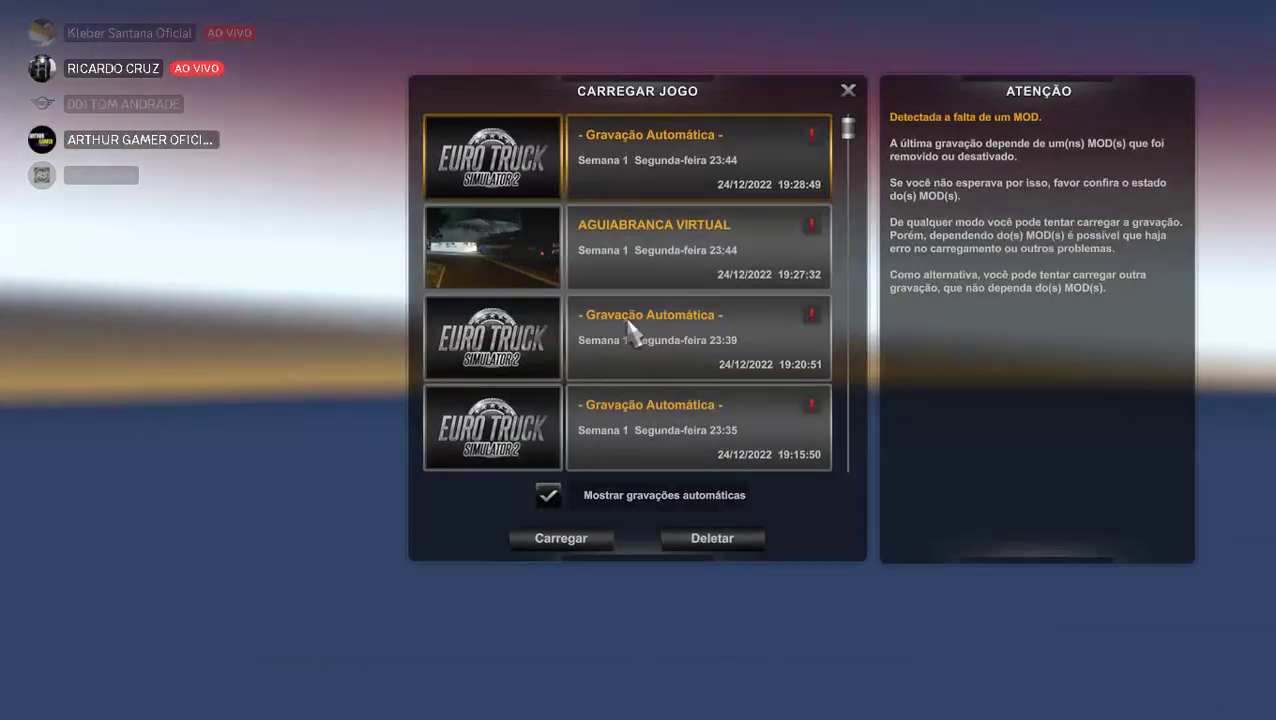
left_click(558, 539)
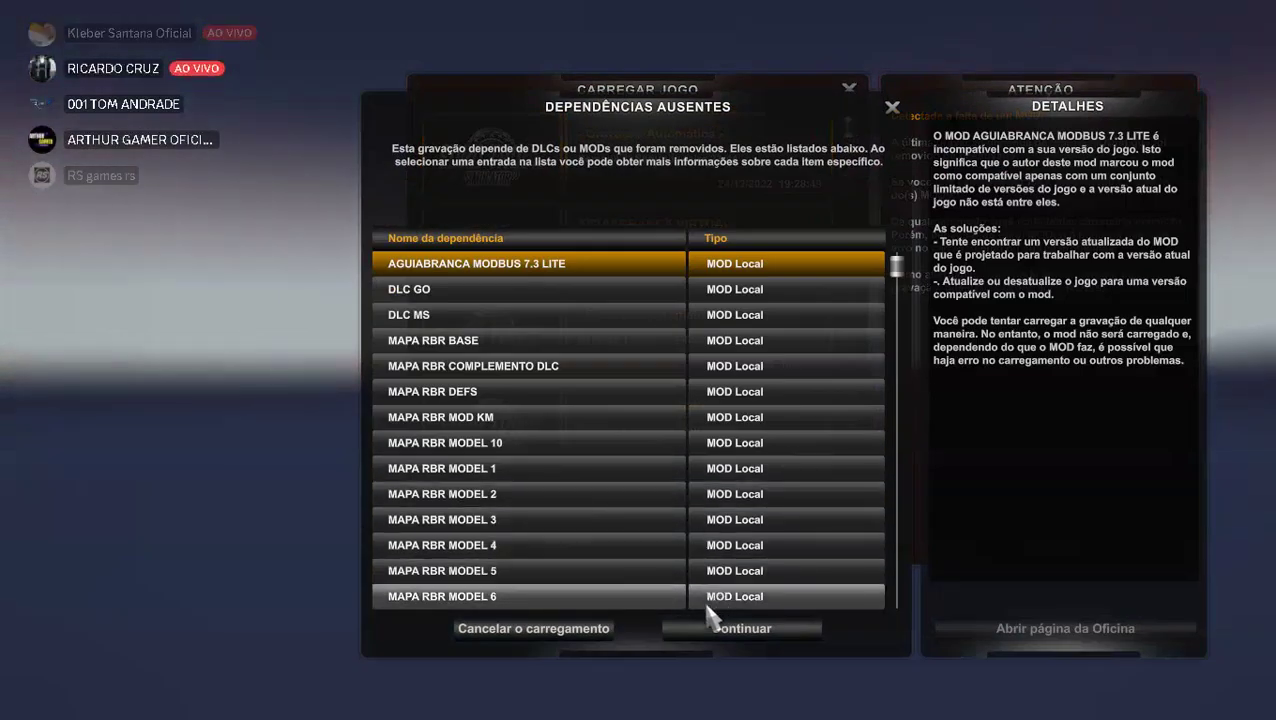
left_click(698, 632)
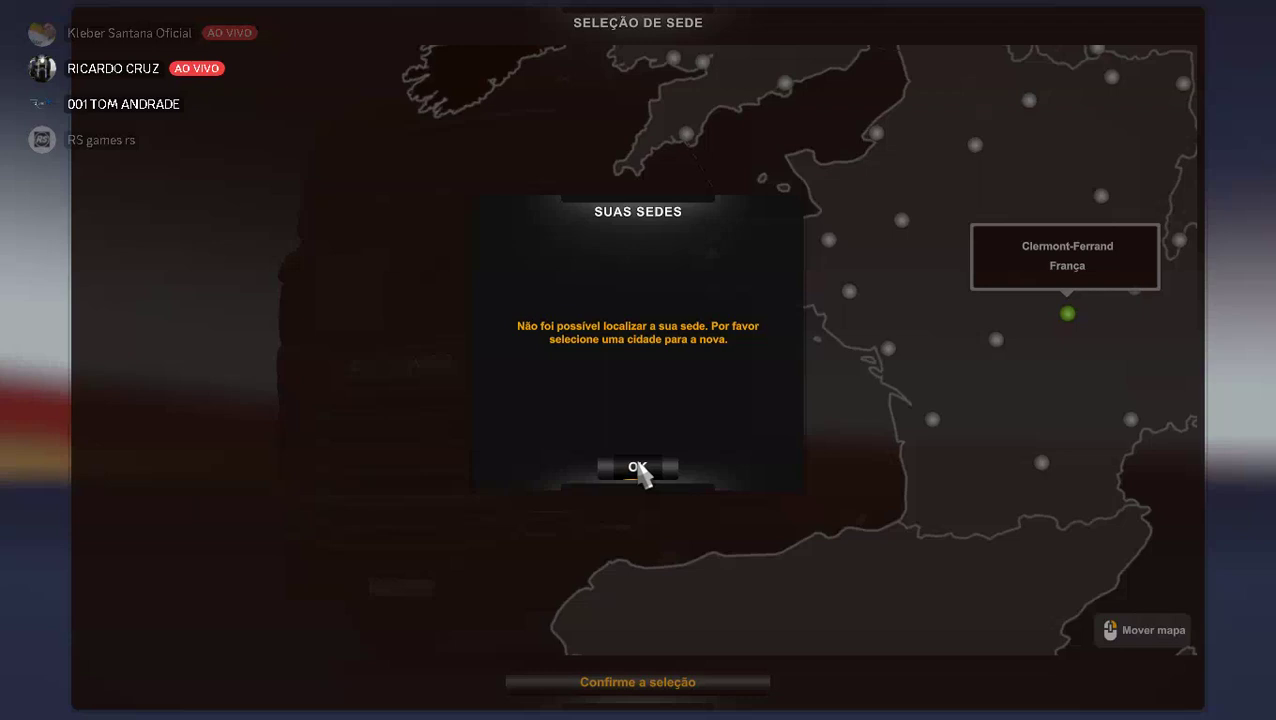
Dismiss the missing-headquarters notice, pan to Italy and confirm Milão as headquarters.
left_click(638, 476)
left_click_drag(783, 400, 296, 214)
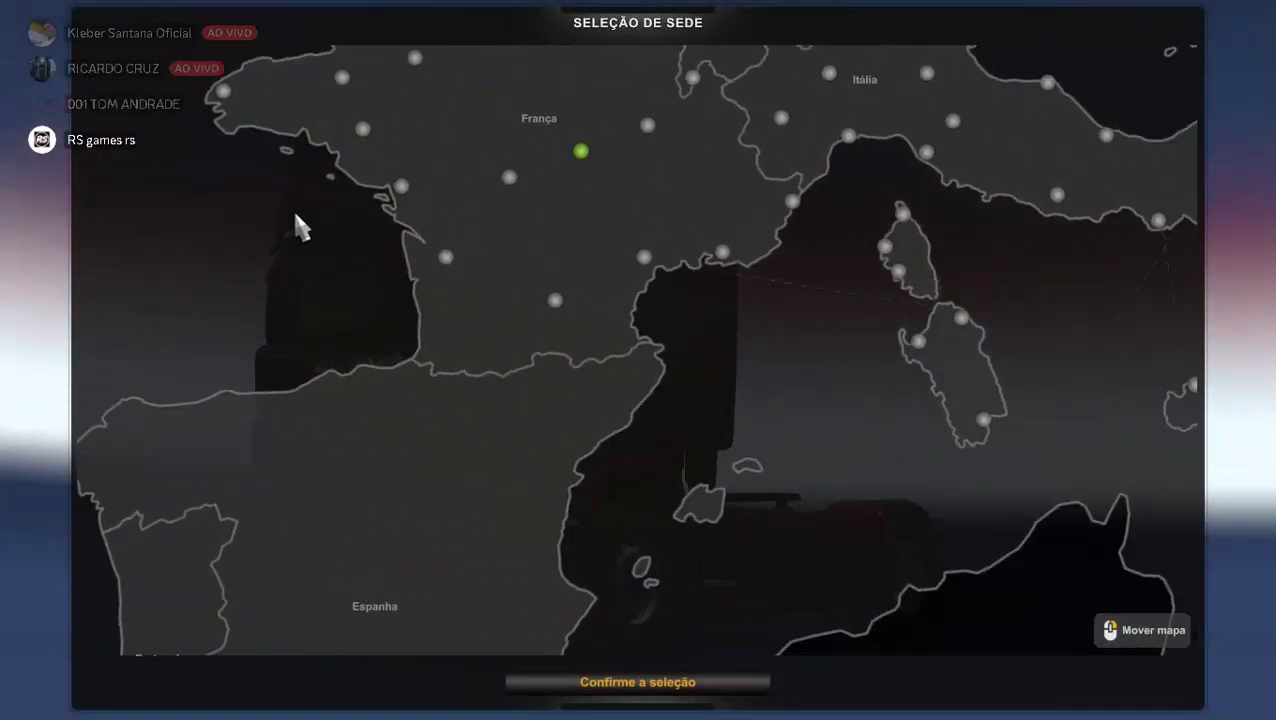
left_click_drag(439, 299, 285, 262)
left_click_drag(458, 223, 515, 601)
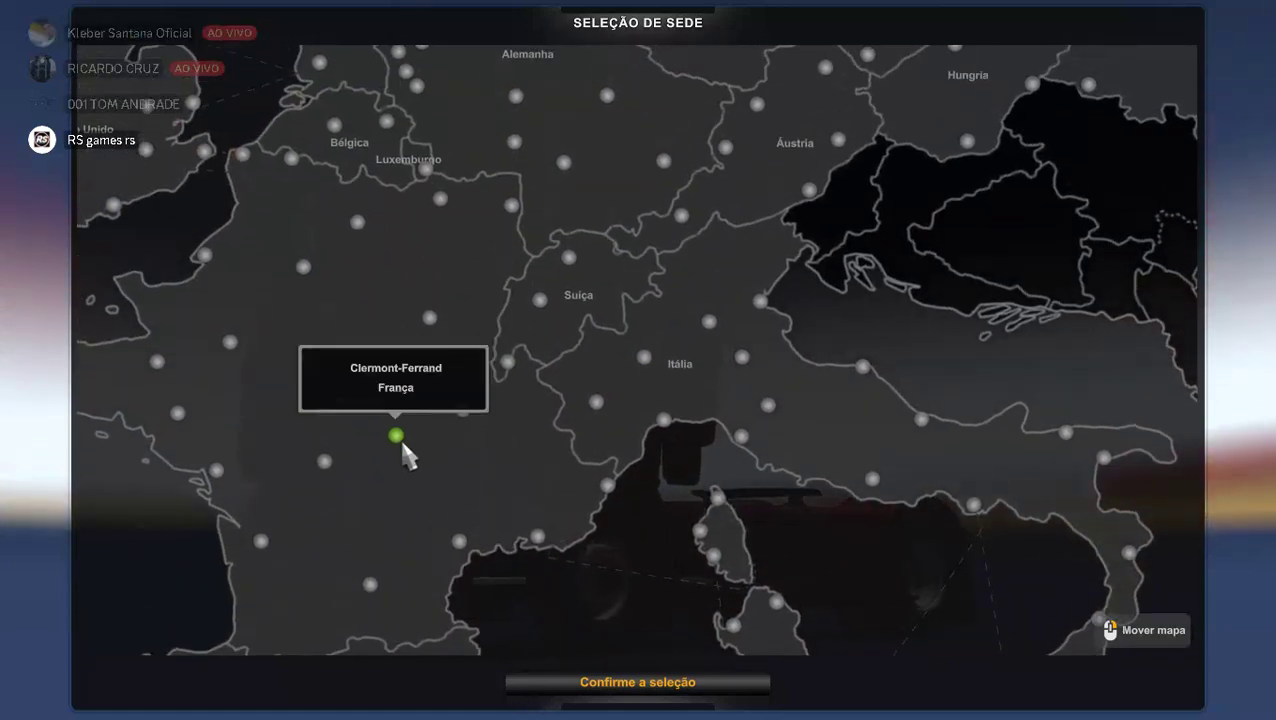
left_click_drag(450, 419, 355, 568)
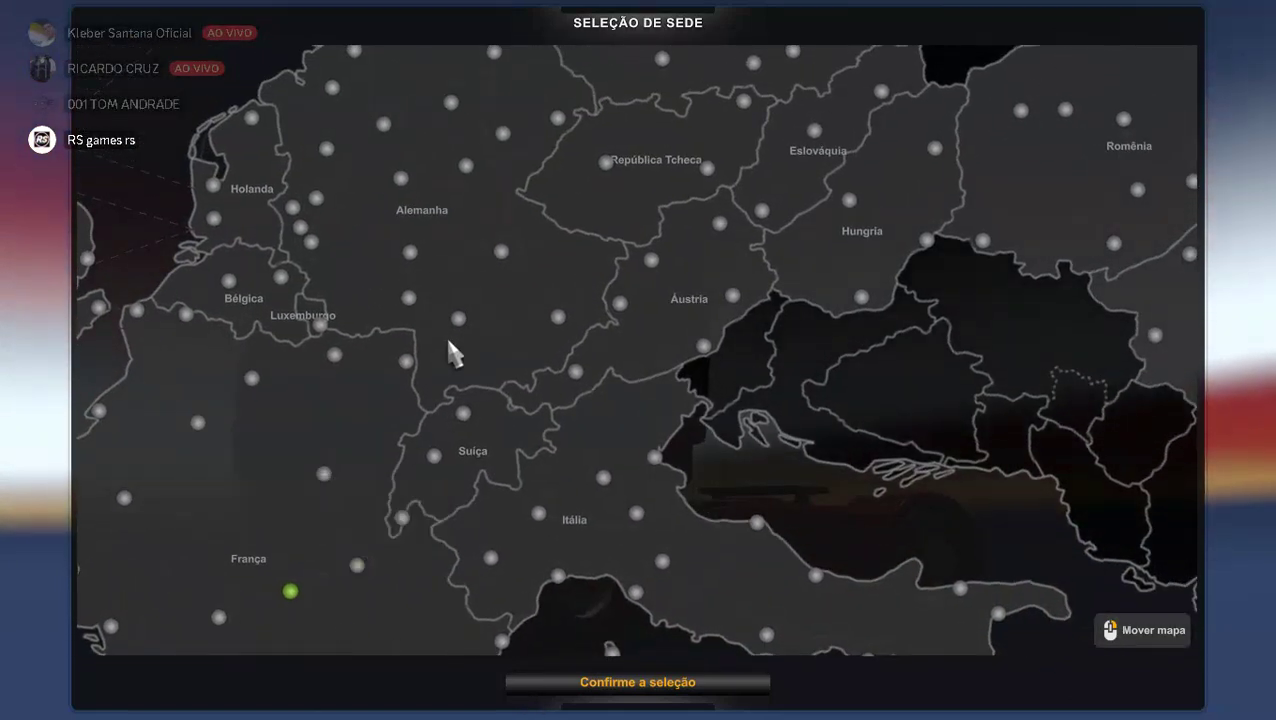
left_click_drag(441, 330, 288, 211)
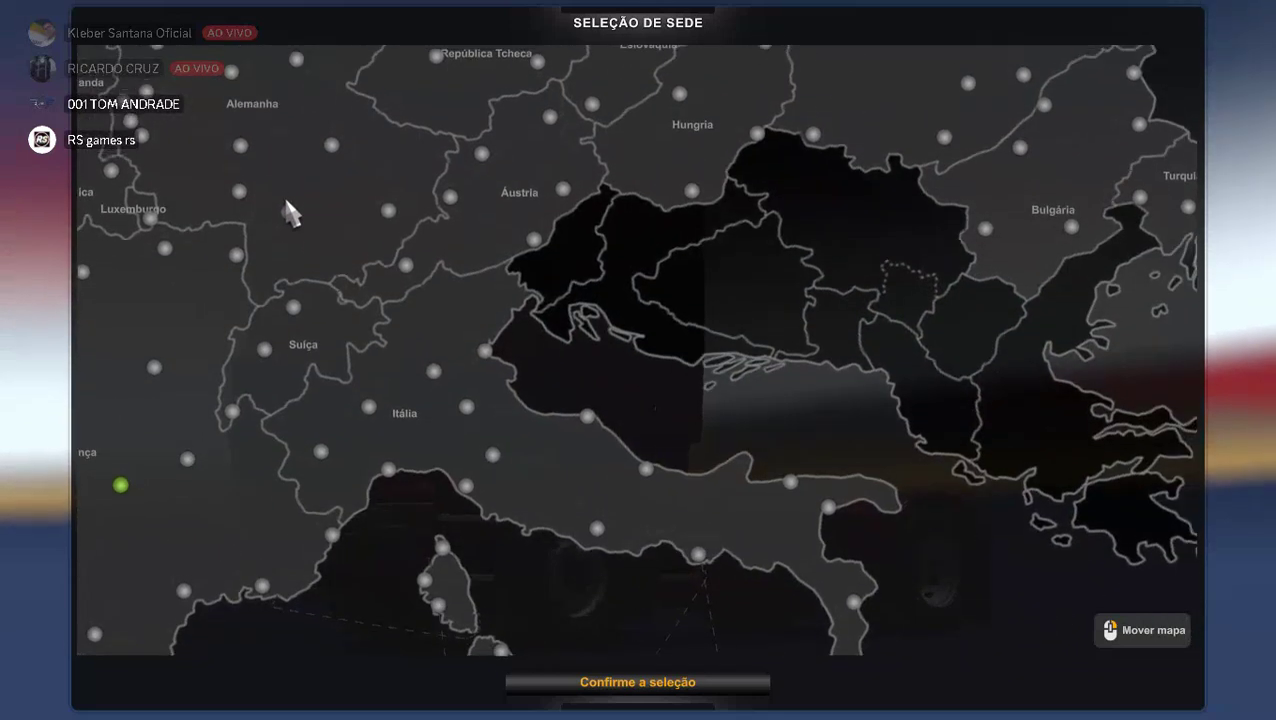
left_click(369, 412)
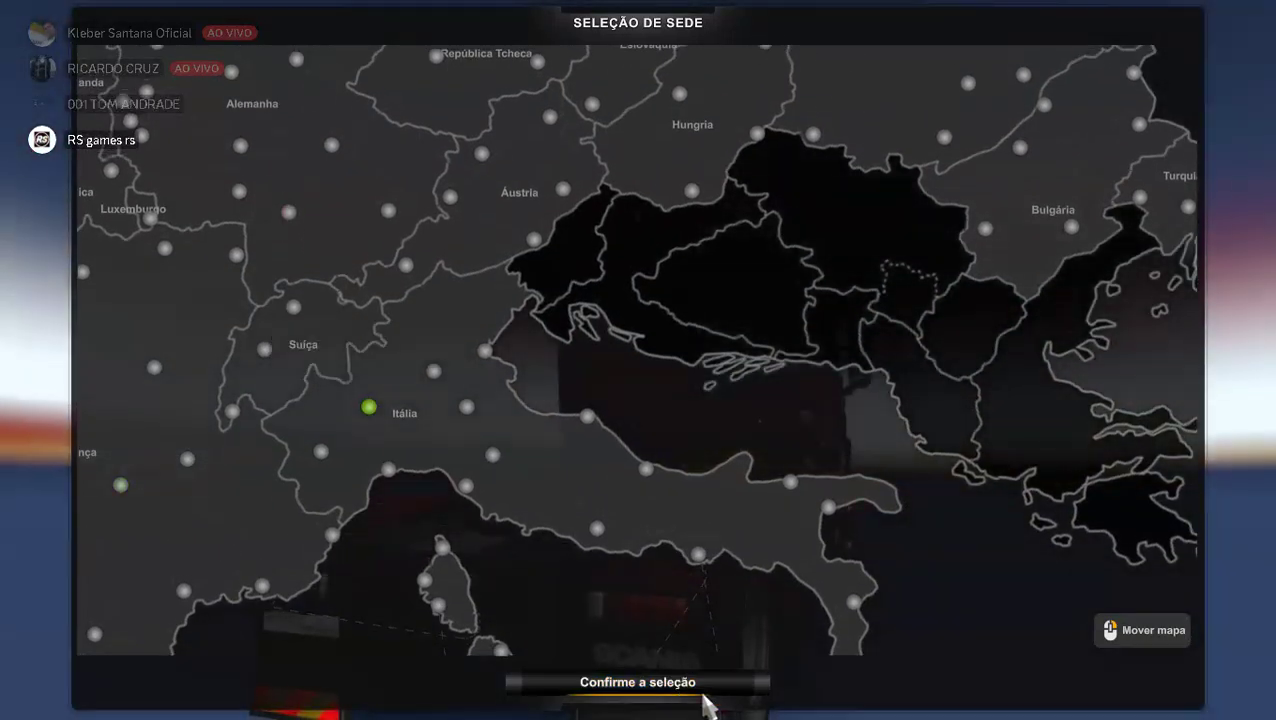
left_click(703, 688)
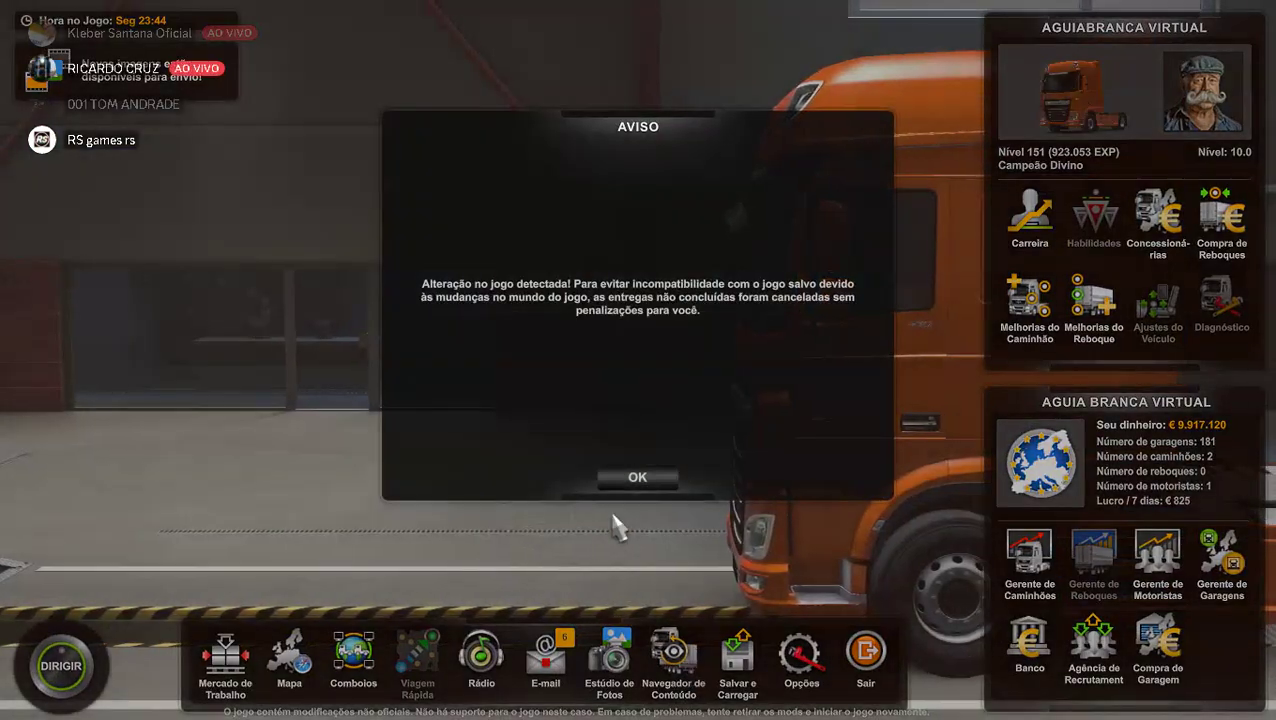
Go to the mod dealership and start customising the Marcopolo Paradiso G8 1800 DD bus.
left_click(666, 477)
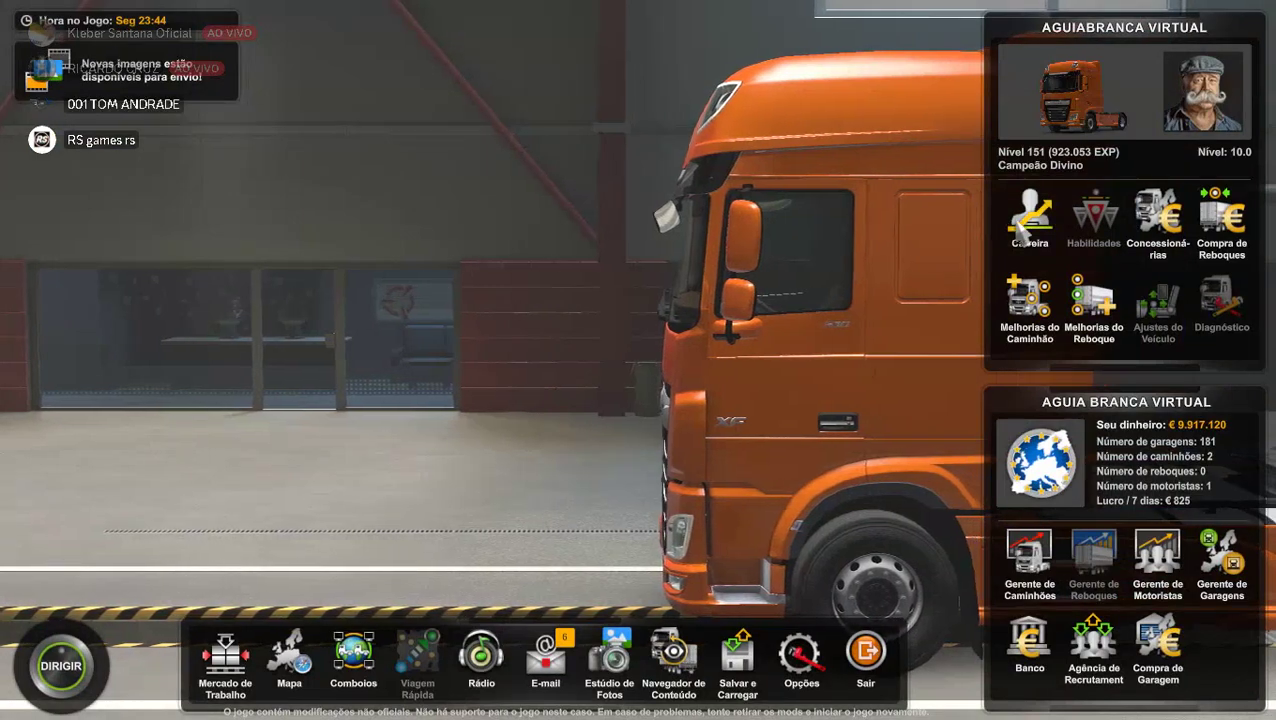
left_click(1171, 222)
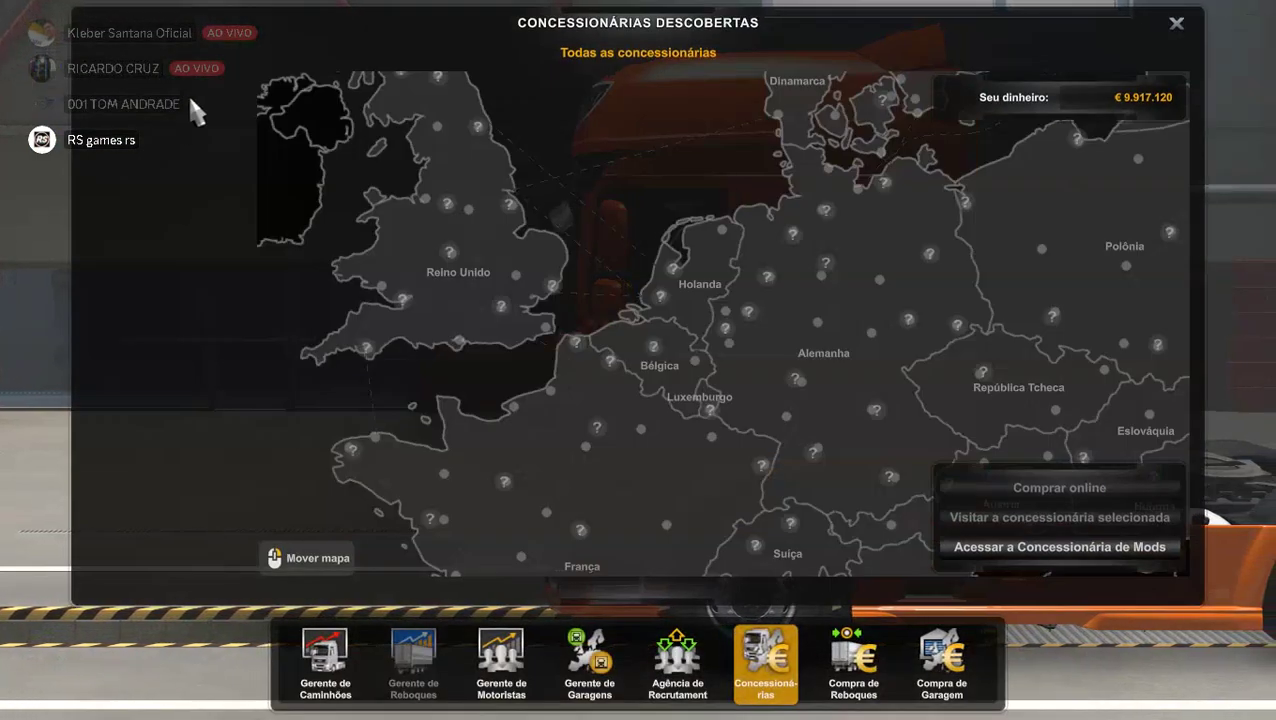
left_click(999, 552)
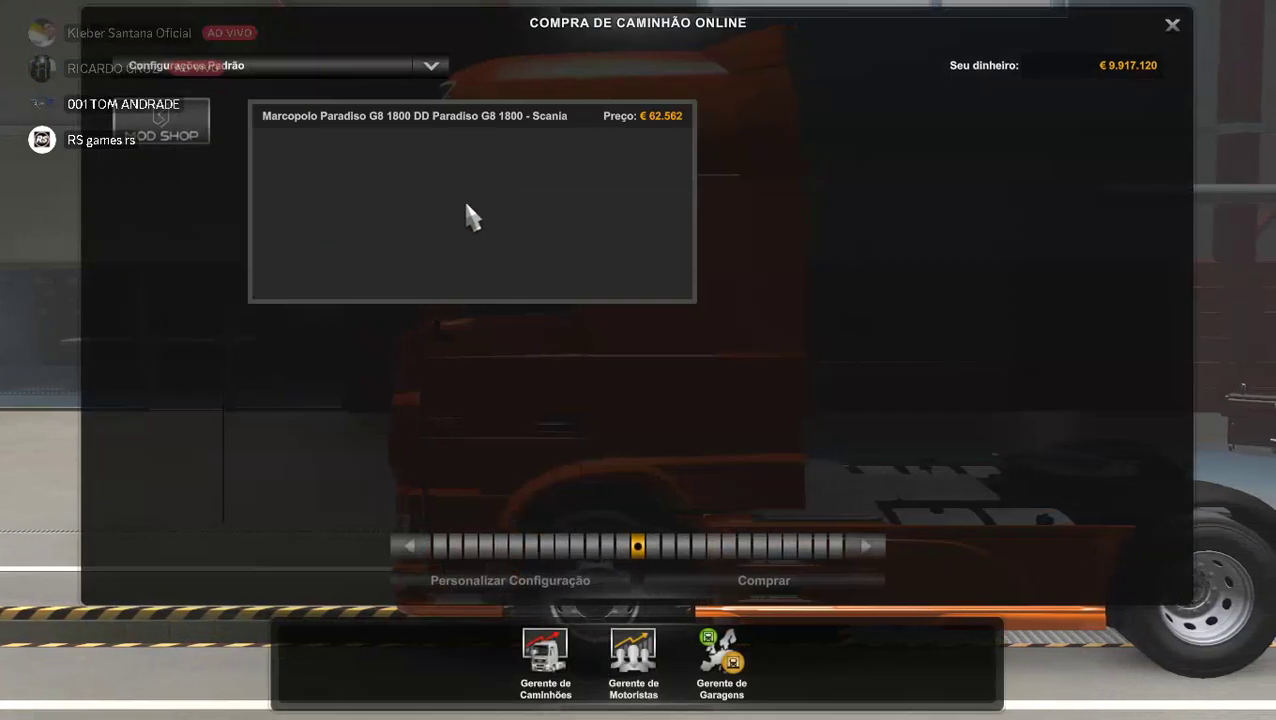
left_click(385, 263)
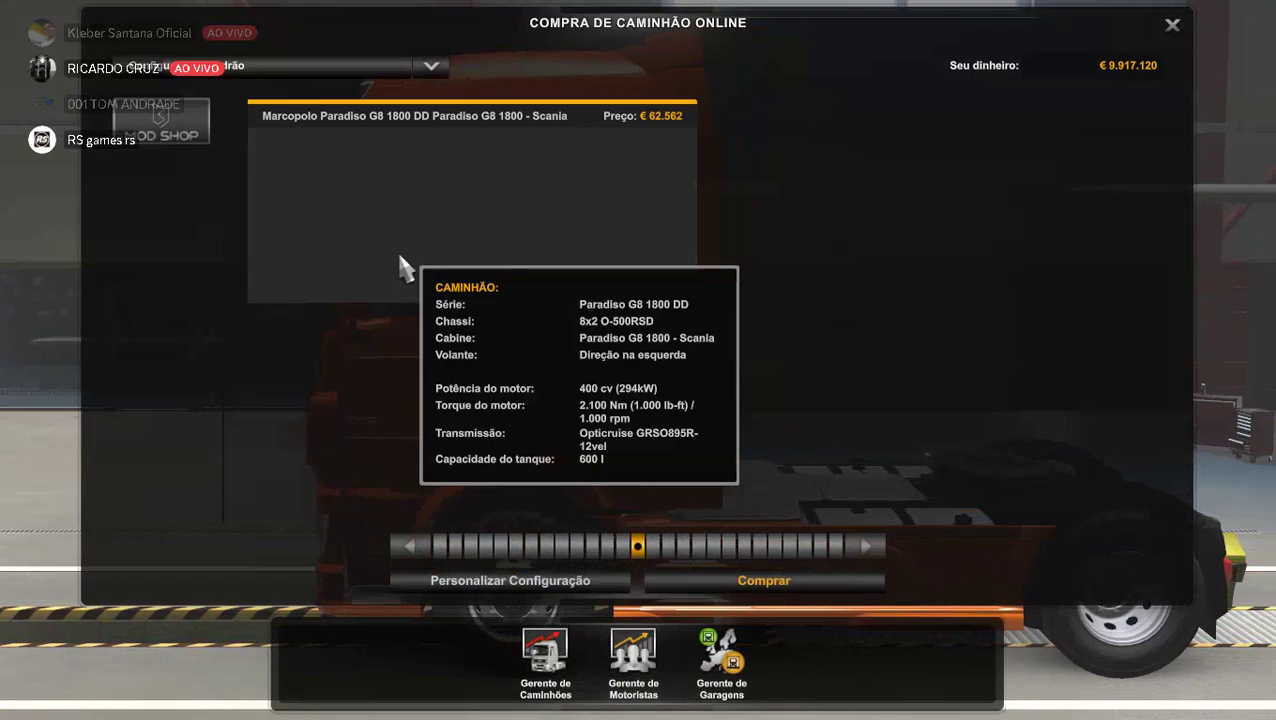
left_click(490, 584)
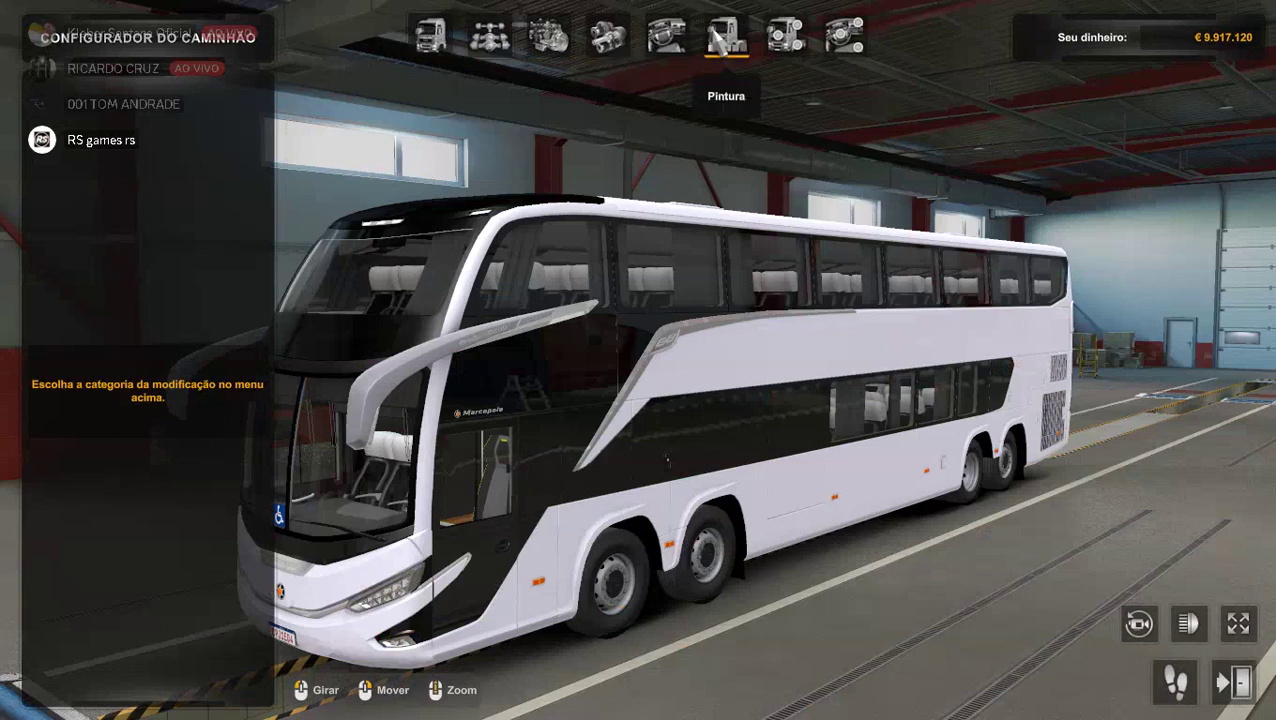
Browse the bus's available paint jobs in the Pintura tab.
left_click(710, 42)
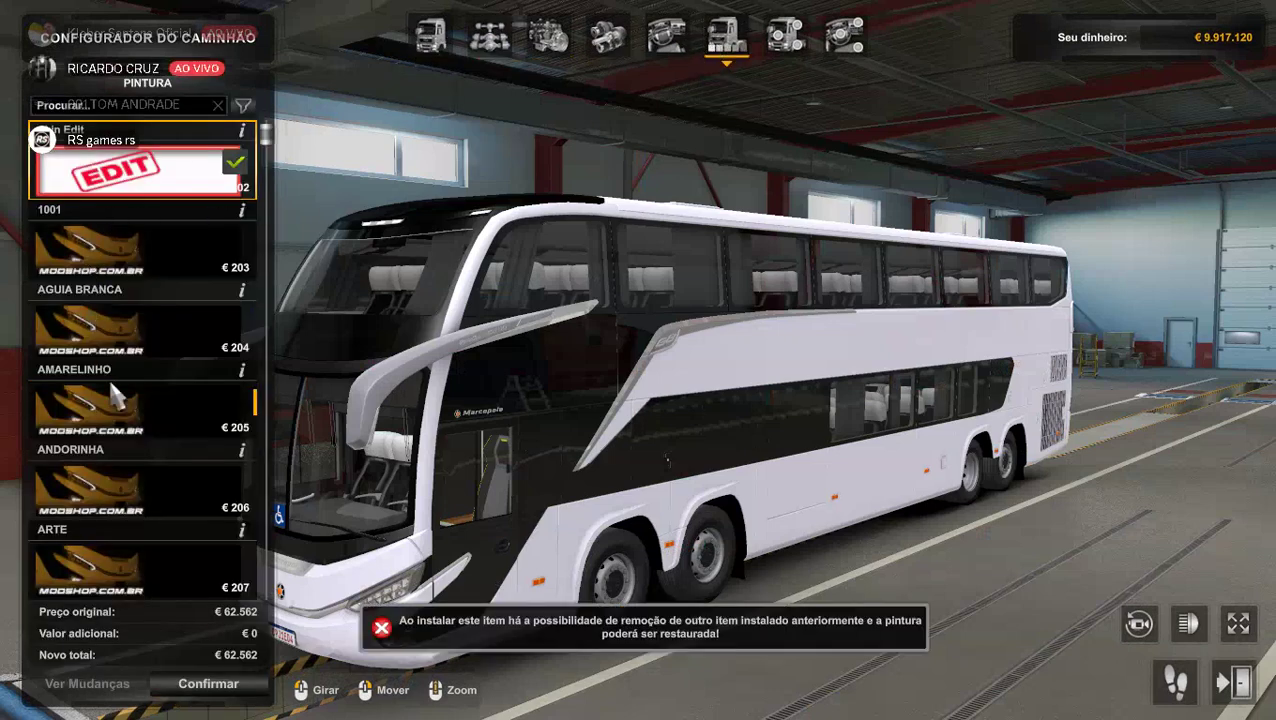
scroll(130, 455, "down", 5)
scroll(128, 512, "down", 5)
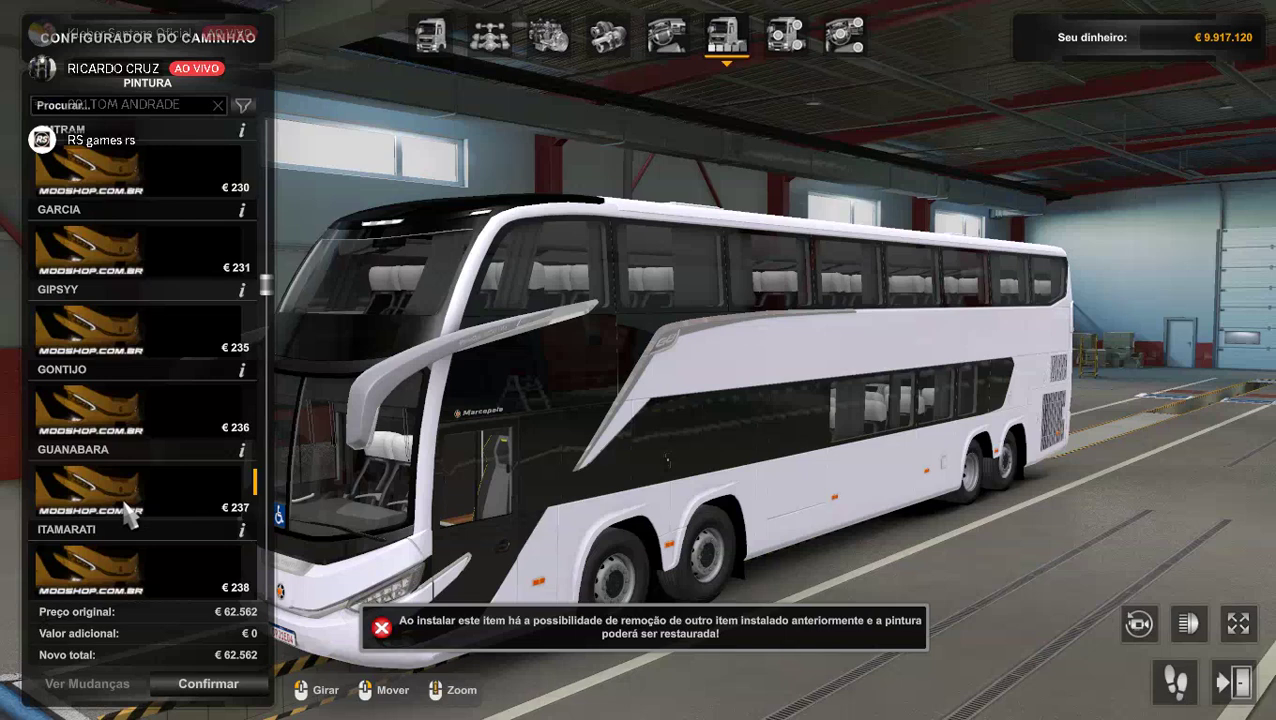
scroll(128, 512, "down", 5)
scroll(128, 512, "down", 10)
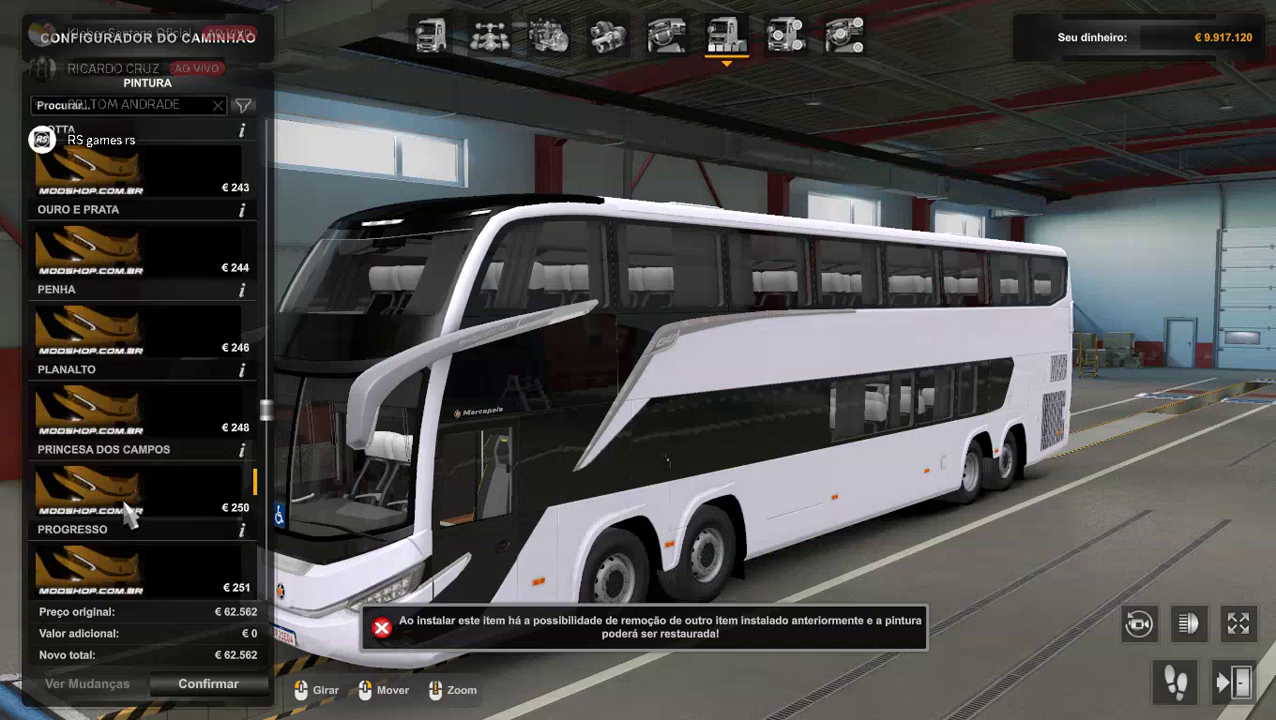
scroll(128, 512, "down", 2)
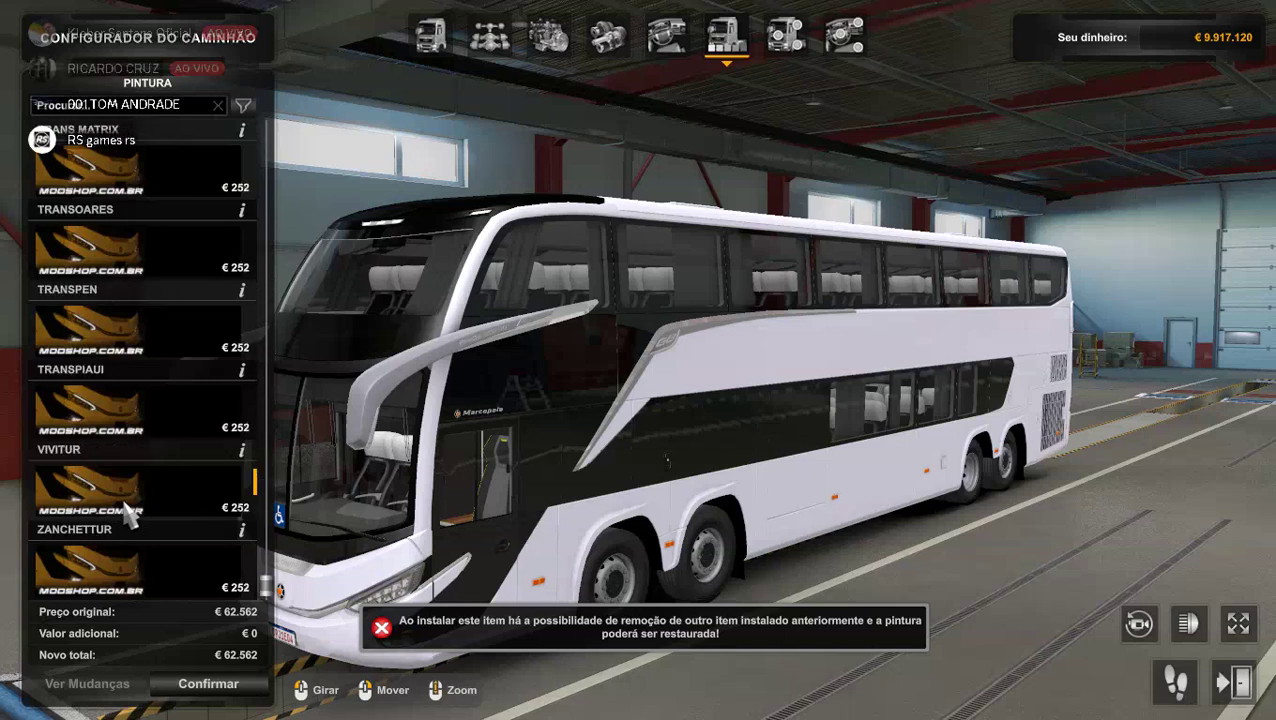
scroll(128, 512, "up", 7)
scroll(128, 512, "up", 8)
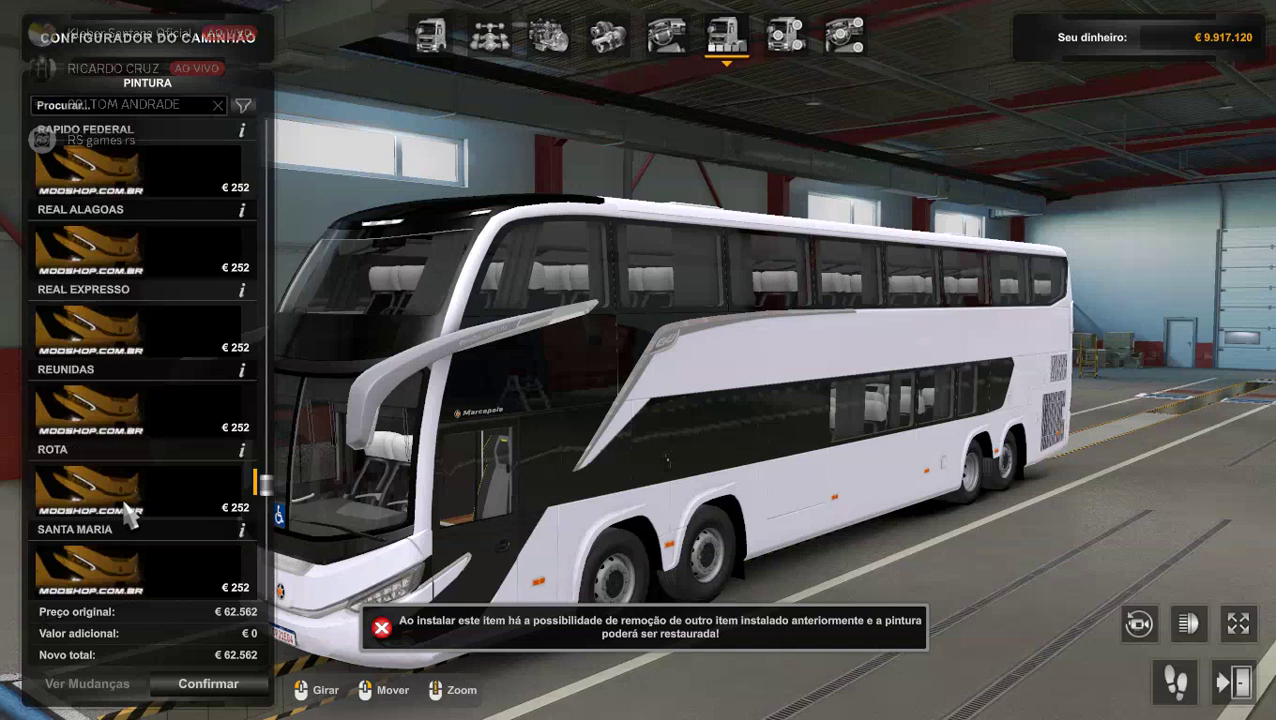
scroll(128, 510, "up", 4)
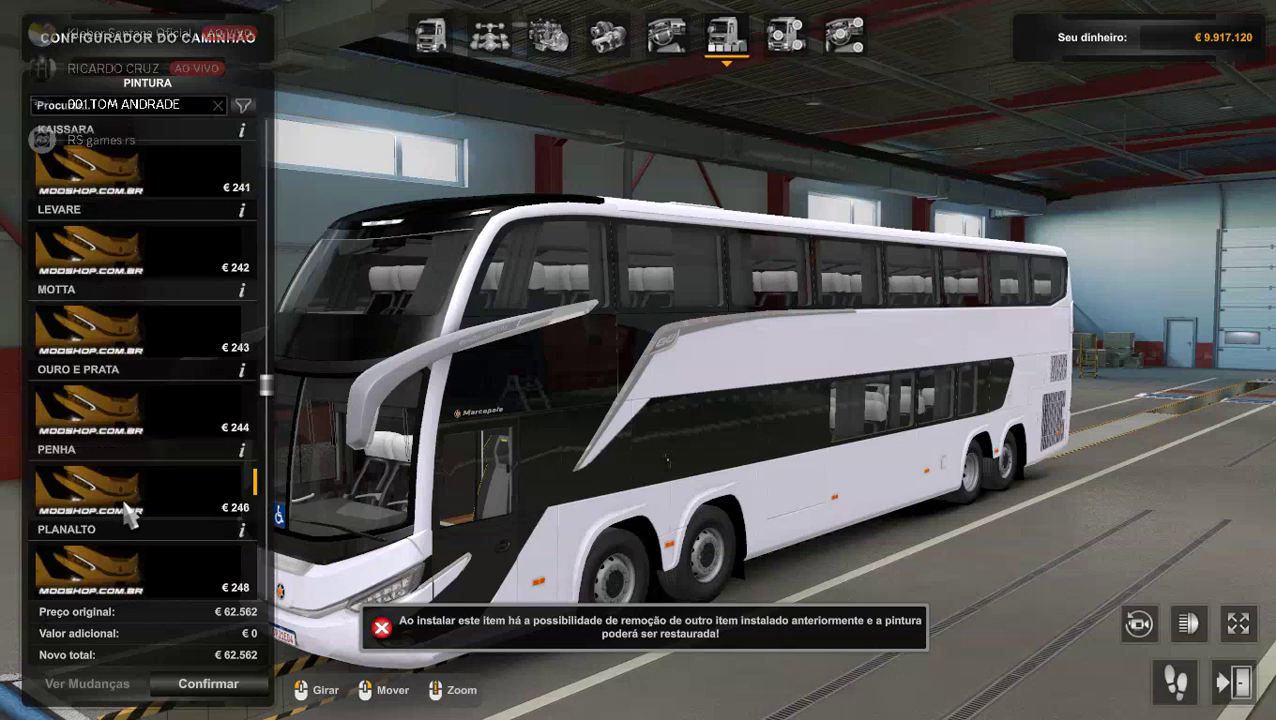
scroll(118, 465, "up", 4)
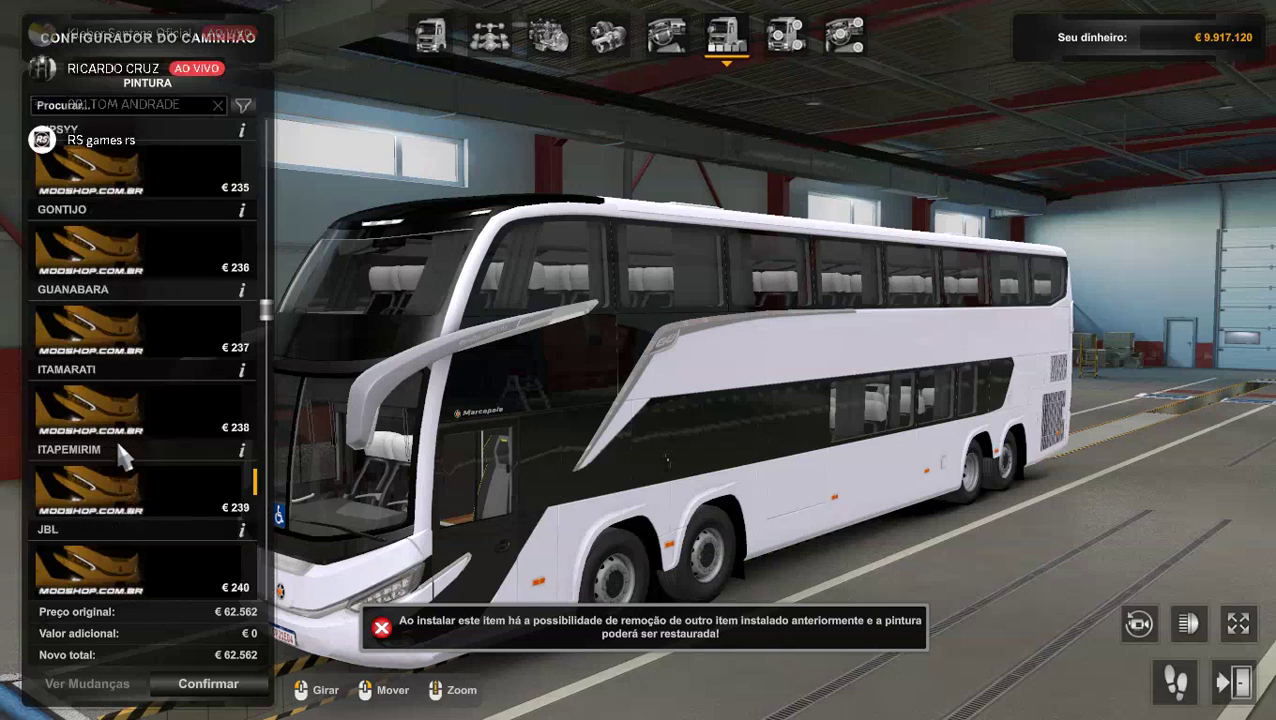
scroll(128, 285, "up", 6)
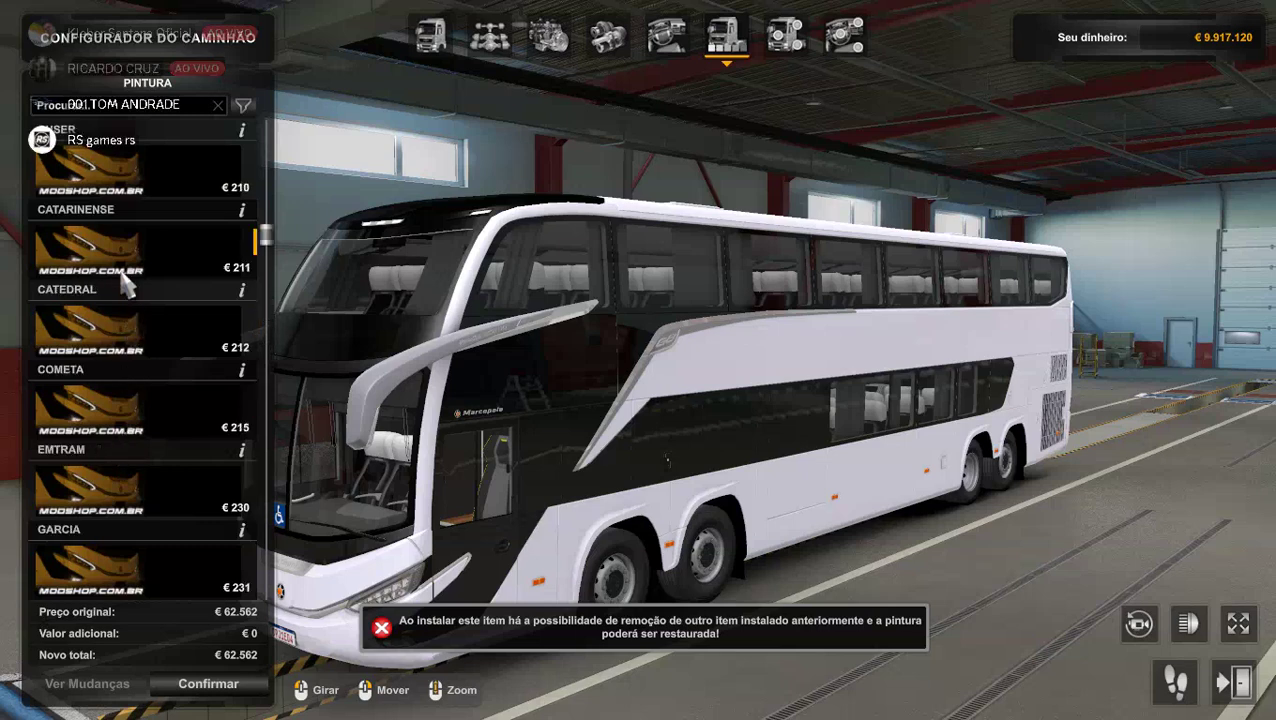
scroll(129, 362, "up", 4)
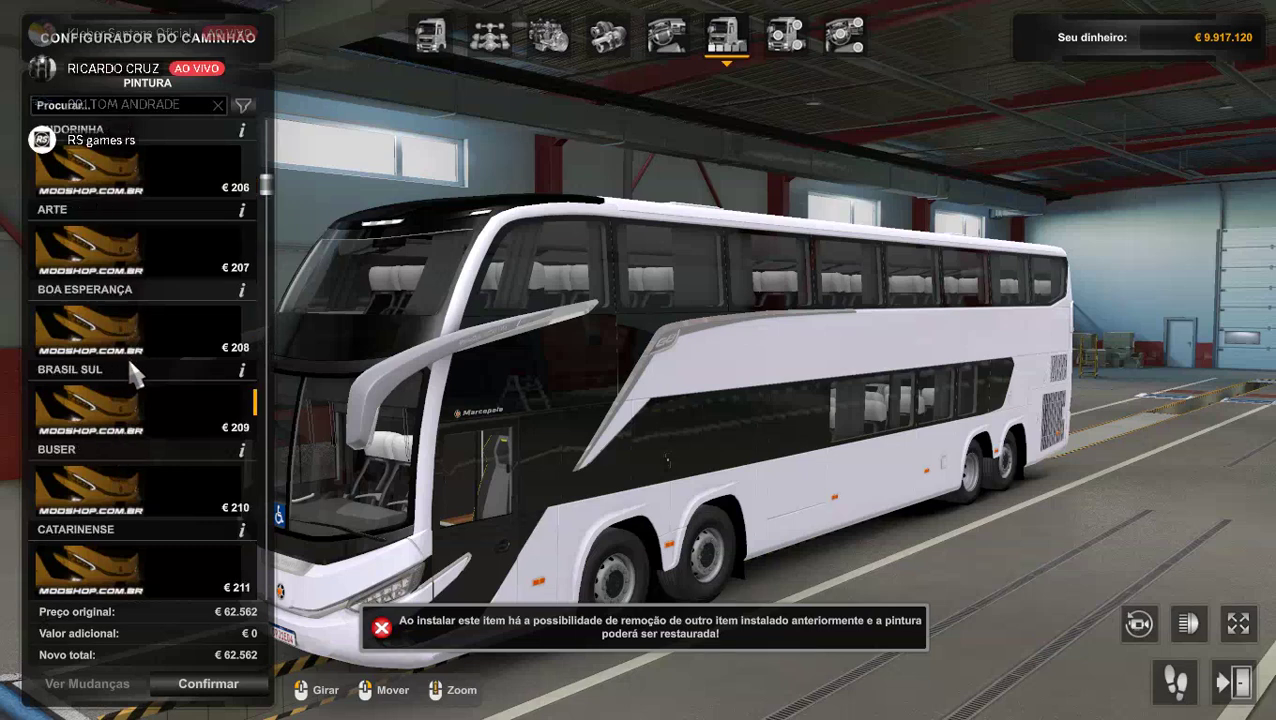
scroll(127, 354, "up", 4)
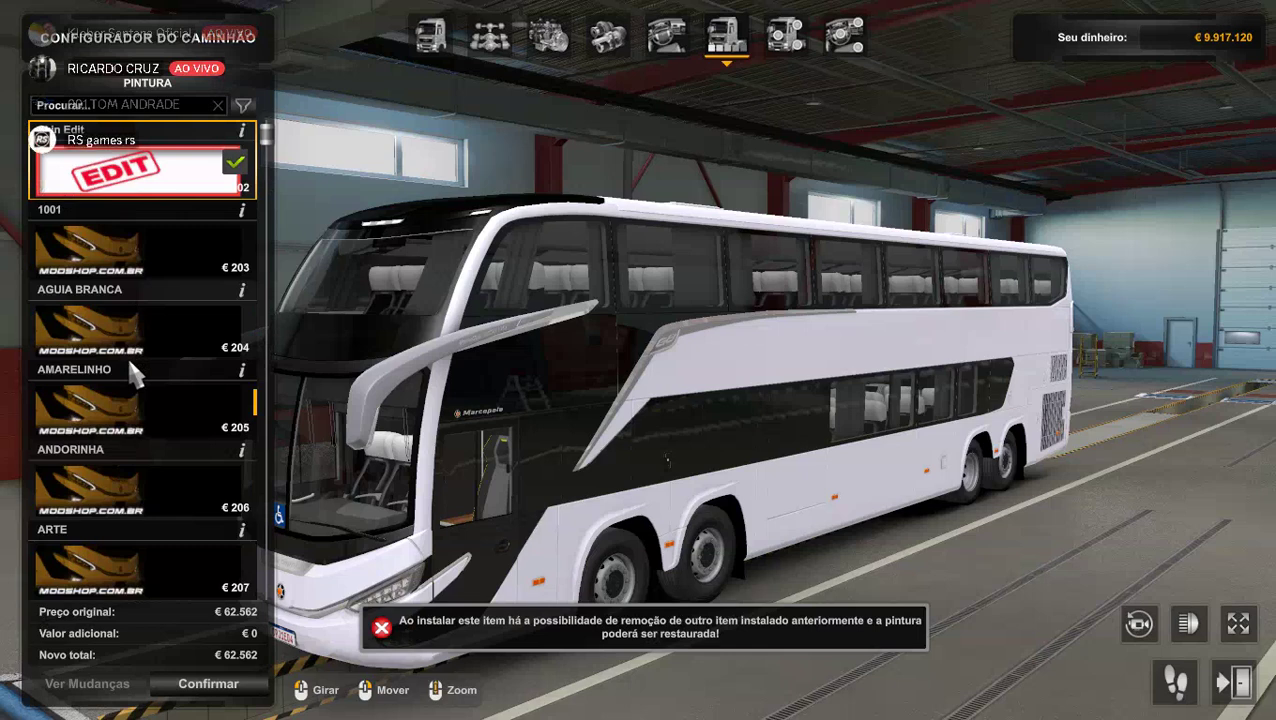
scroll(127, 354, "down", 2)
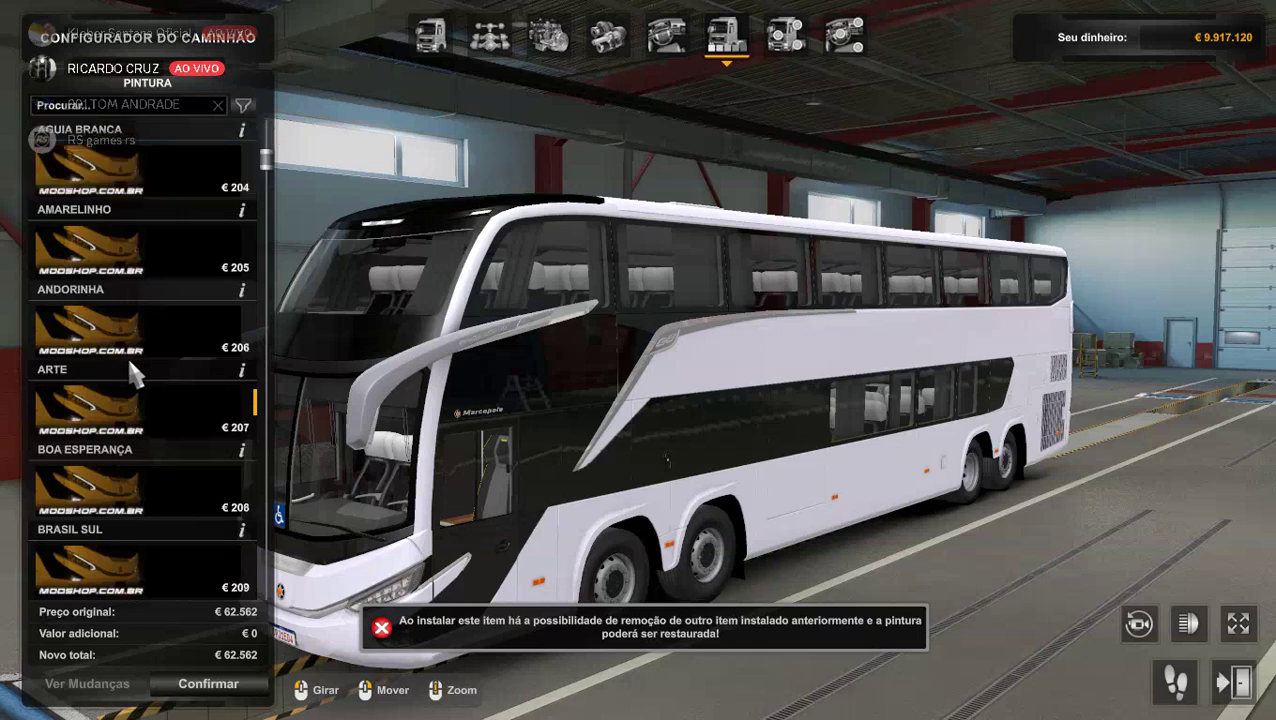
Preview BOA ESPERANÇA and ARTE, then apply the red ANDORINHA Piseiro livery and inspect it.
left_click(120, 492)
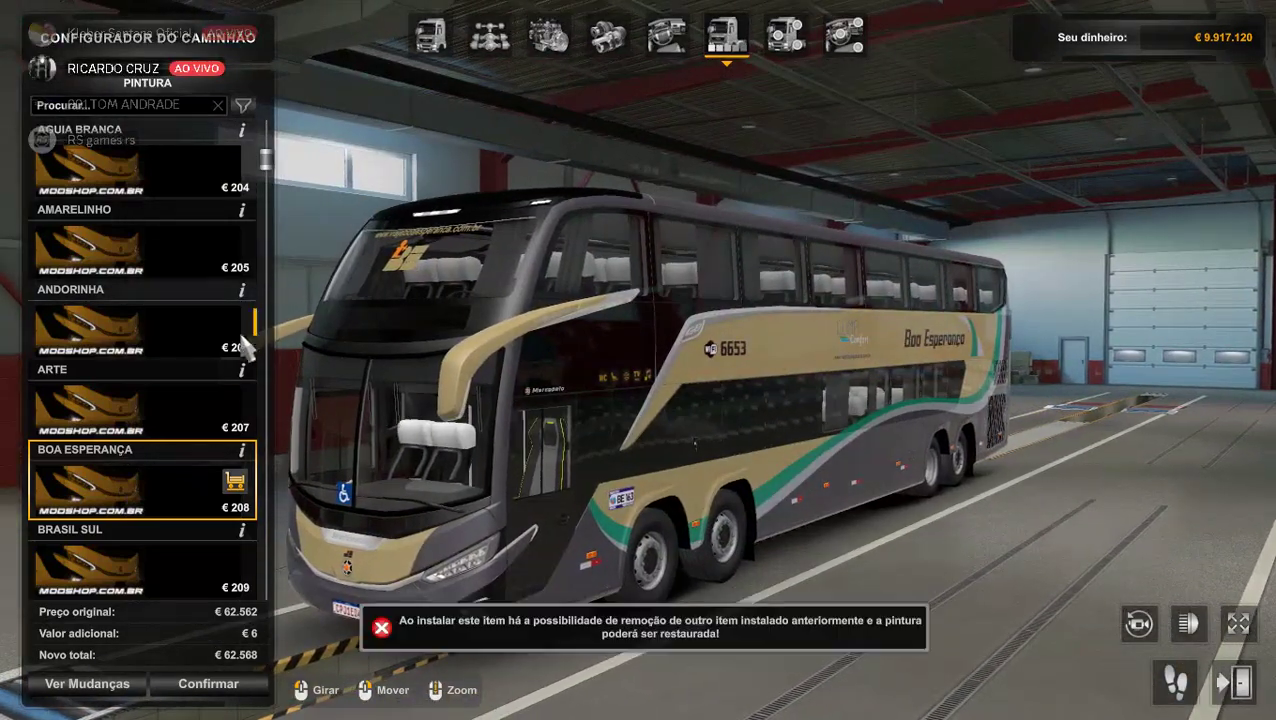
left_click(128, 345)
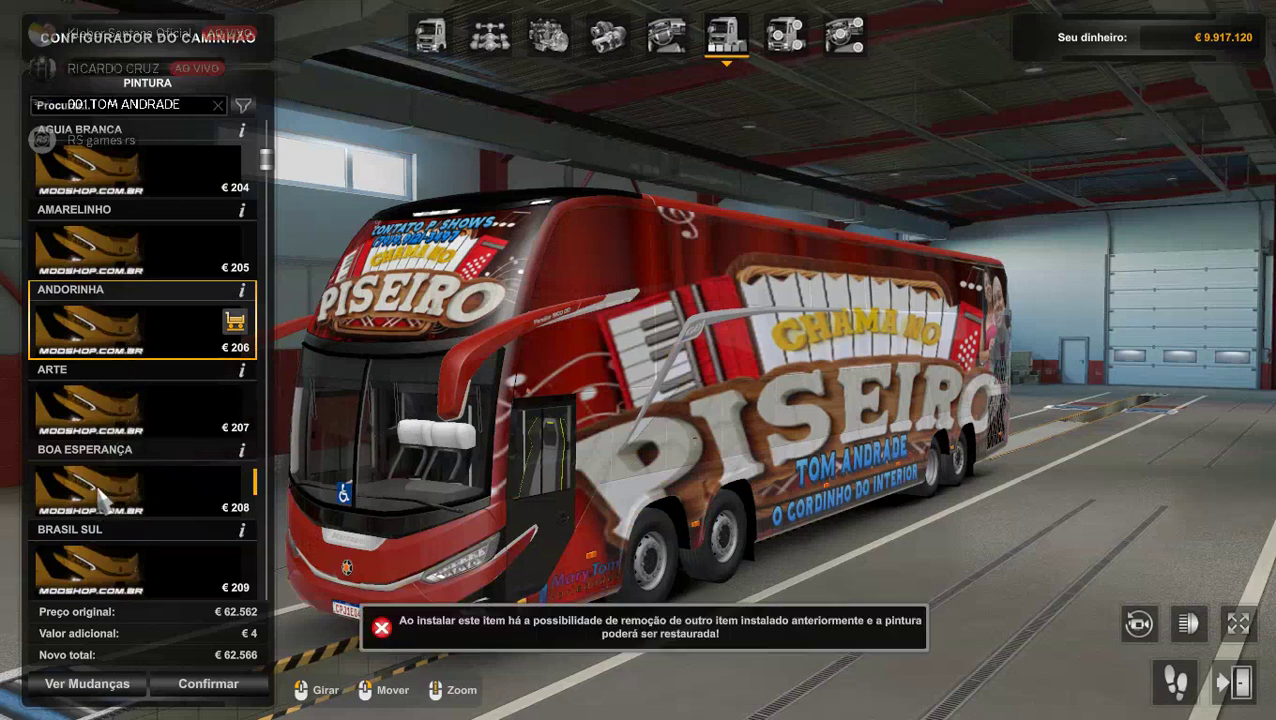
left_click(110, 410)
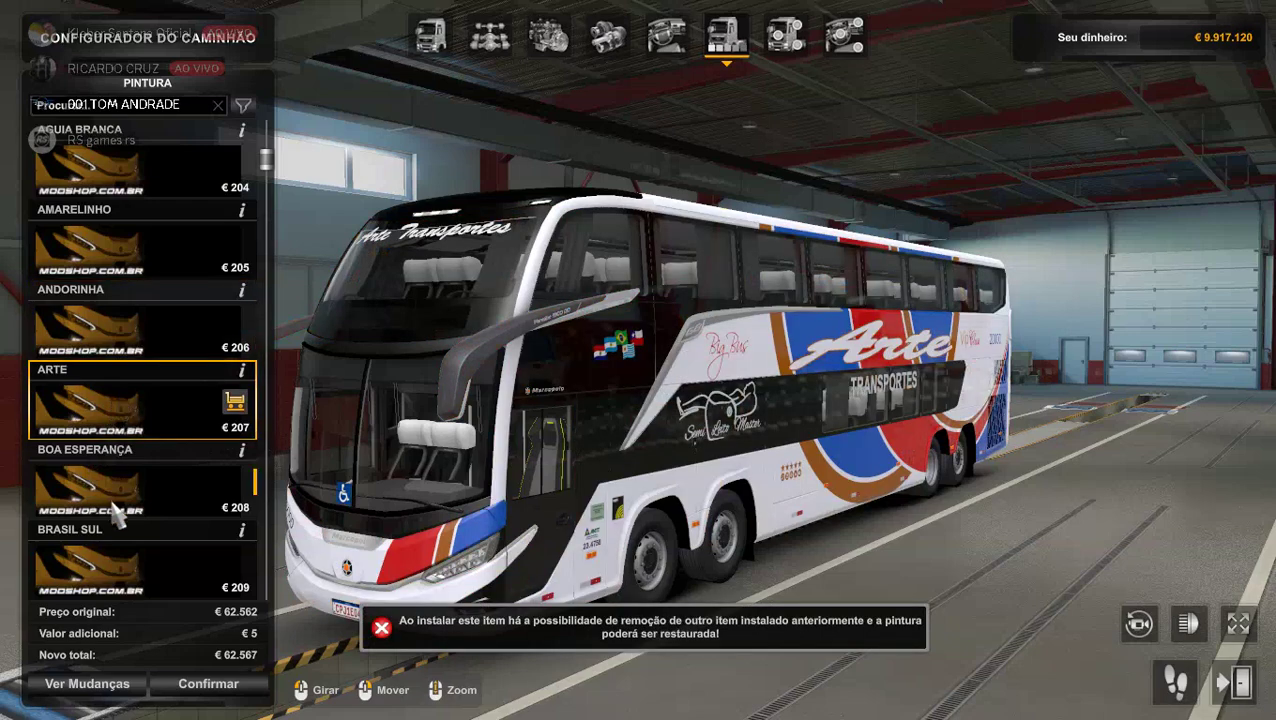
left_click(118, 515)
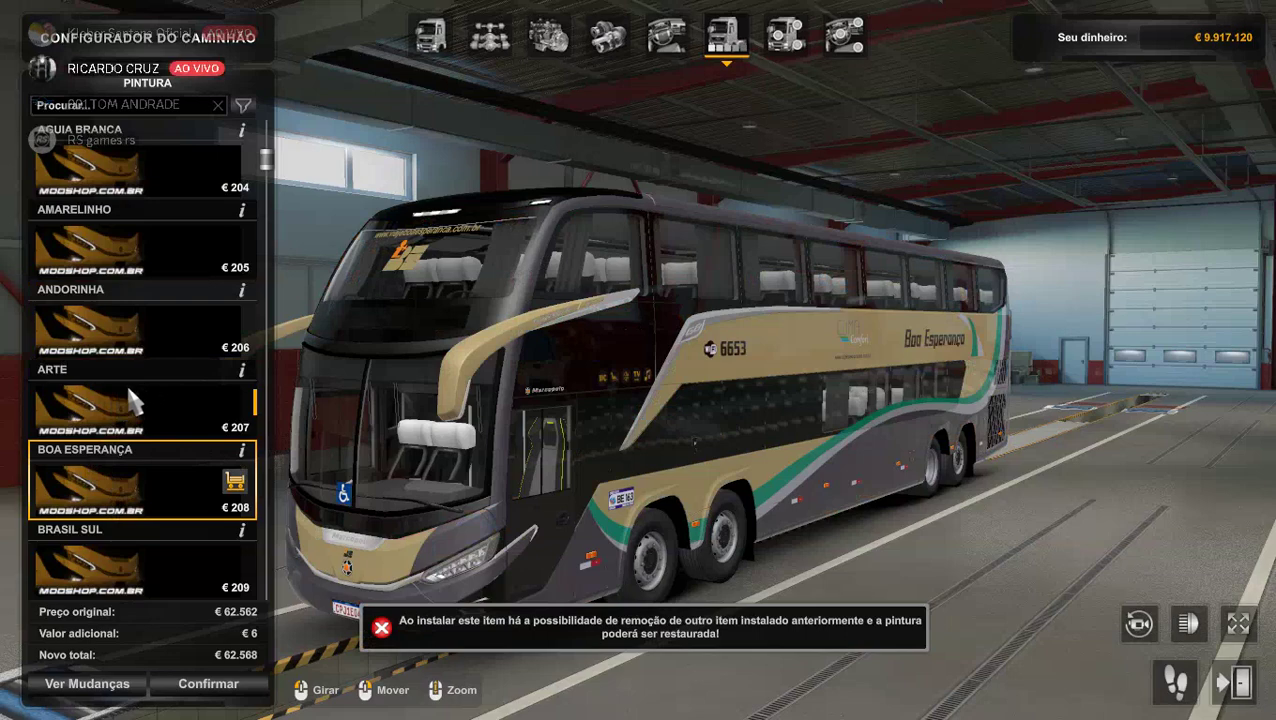
left_click(105, 395)
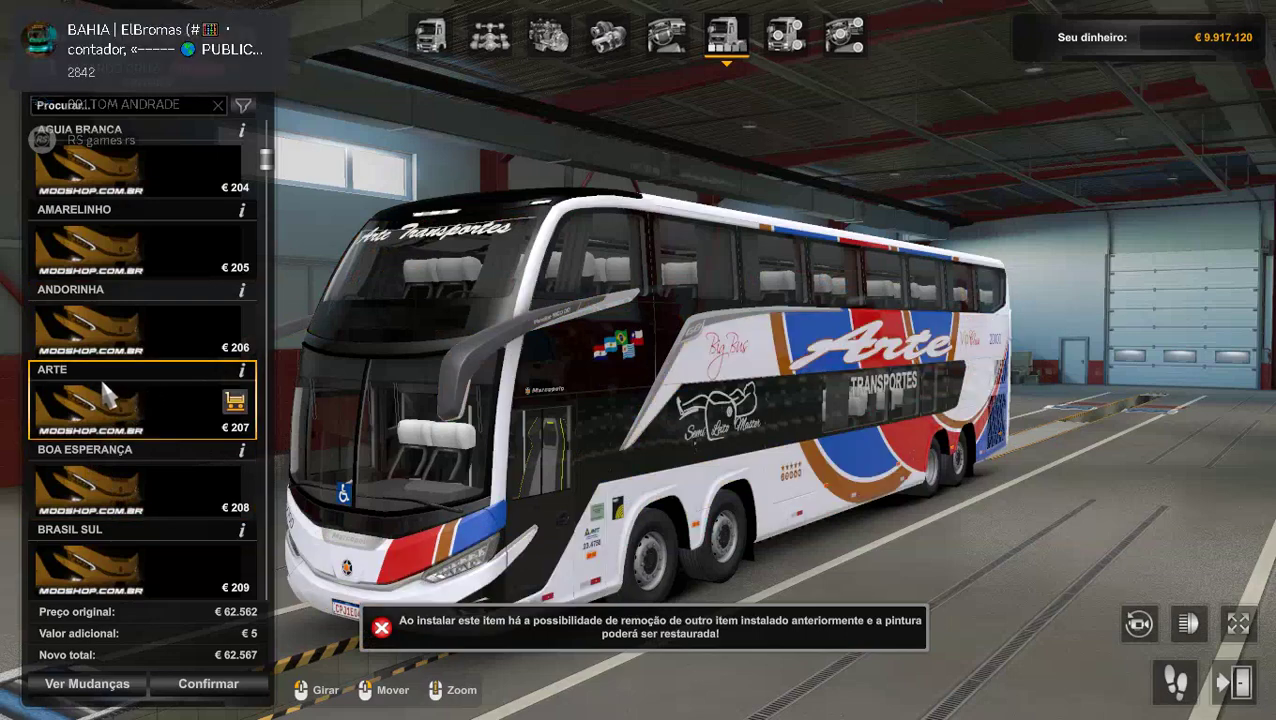
left_click(115, 337)
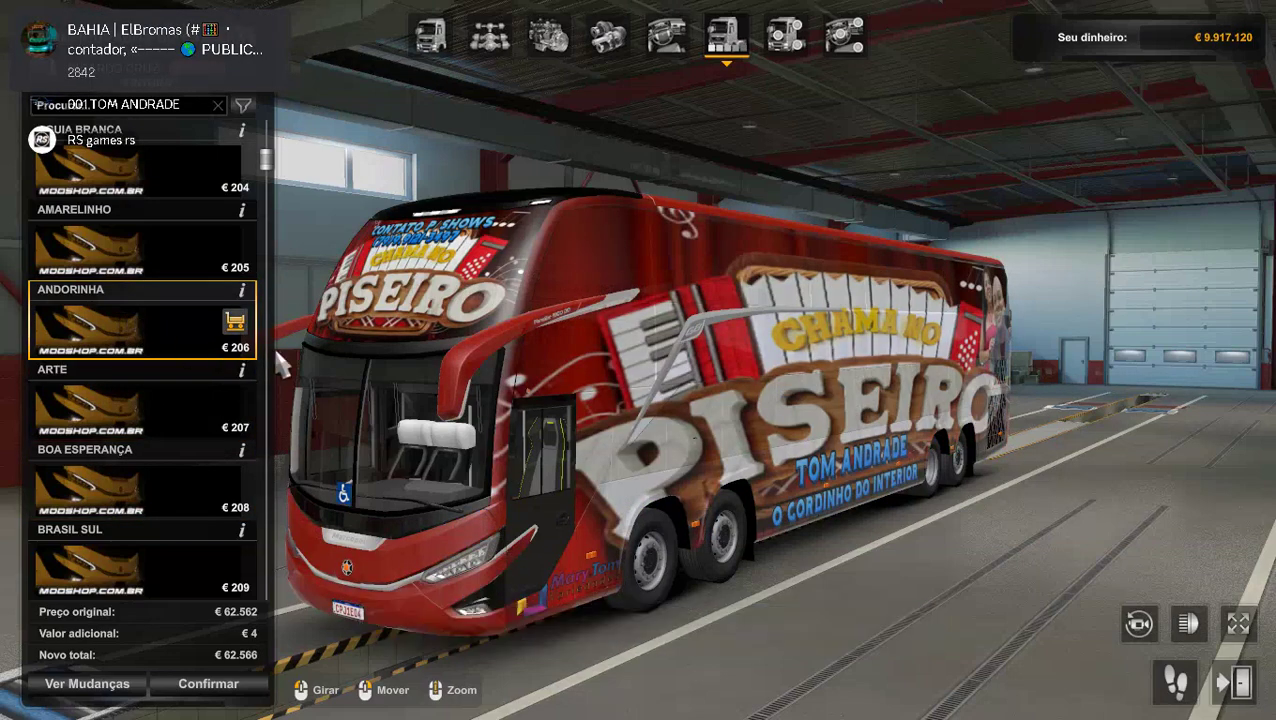
left_click_drag(380, 368, 1010, 345)
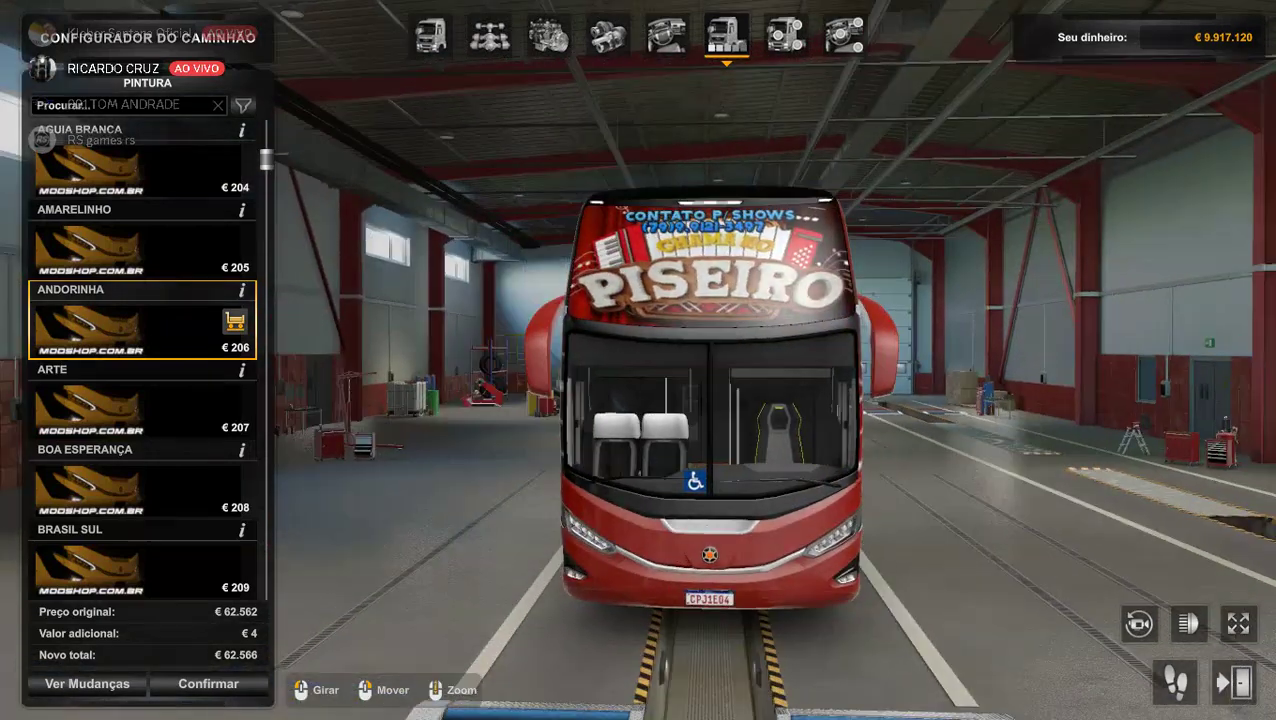
left_click_drag(399, 490, 330, 492)
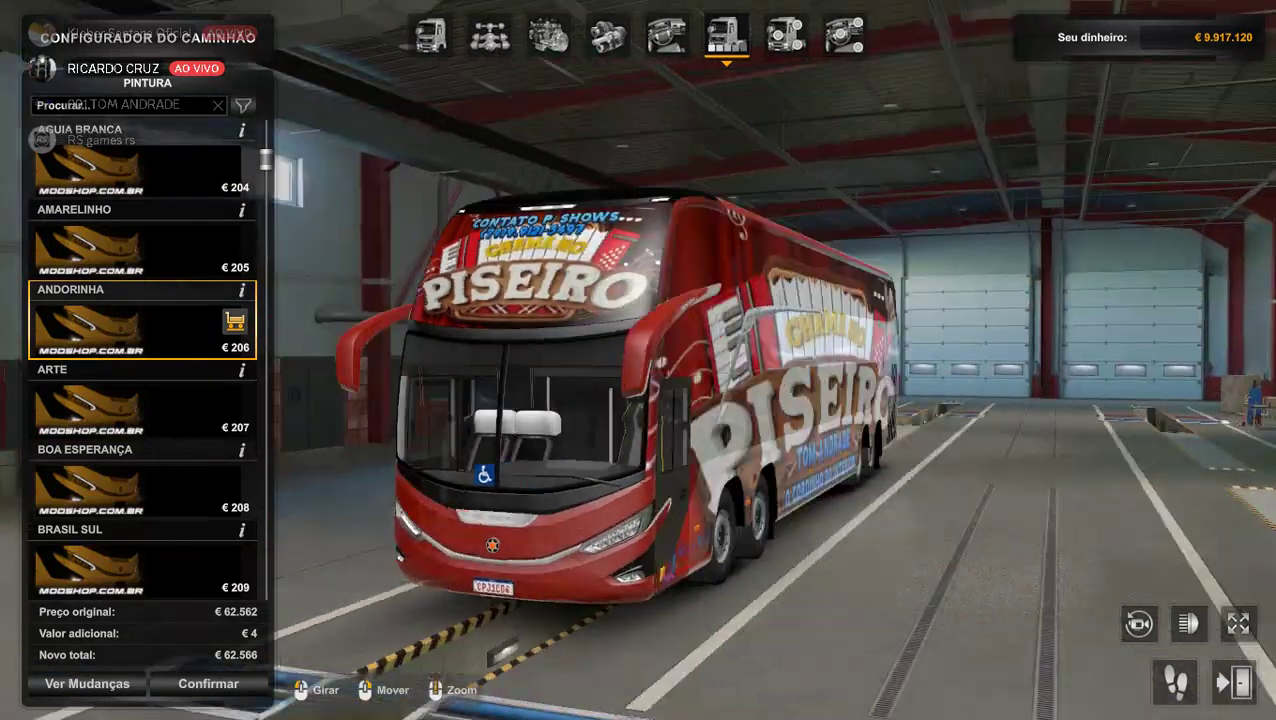
scroll(640, 400, "up", 3)
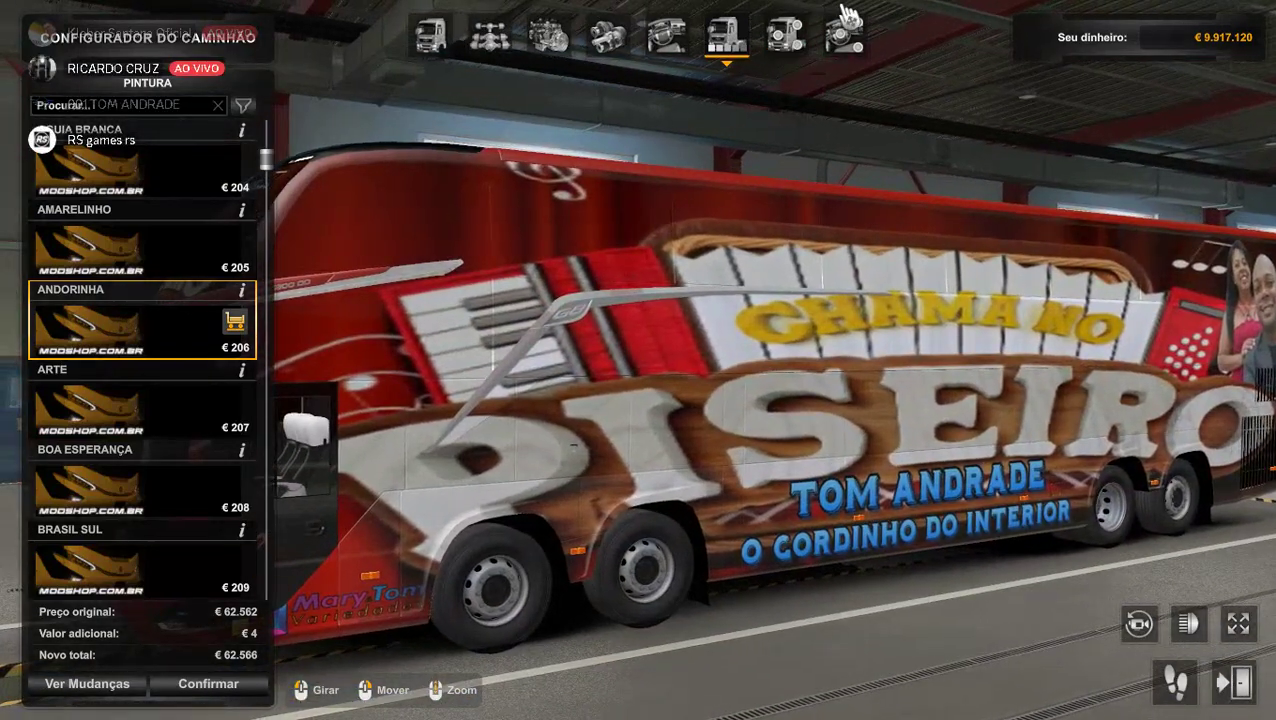
Add the Fume 4 window tint accessory to the bus.
left_click(785, 35)
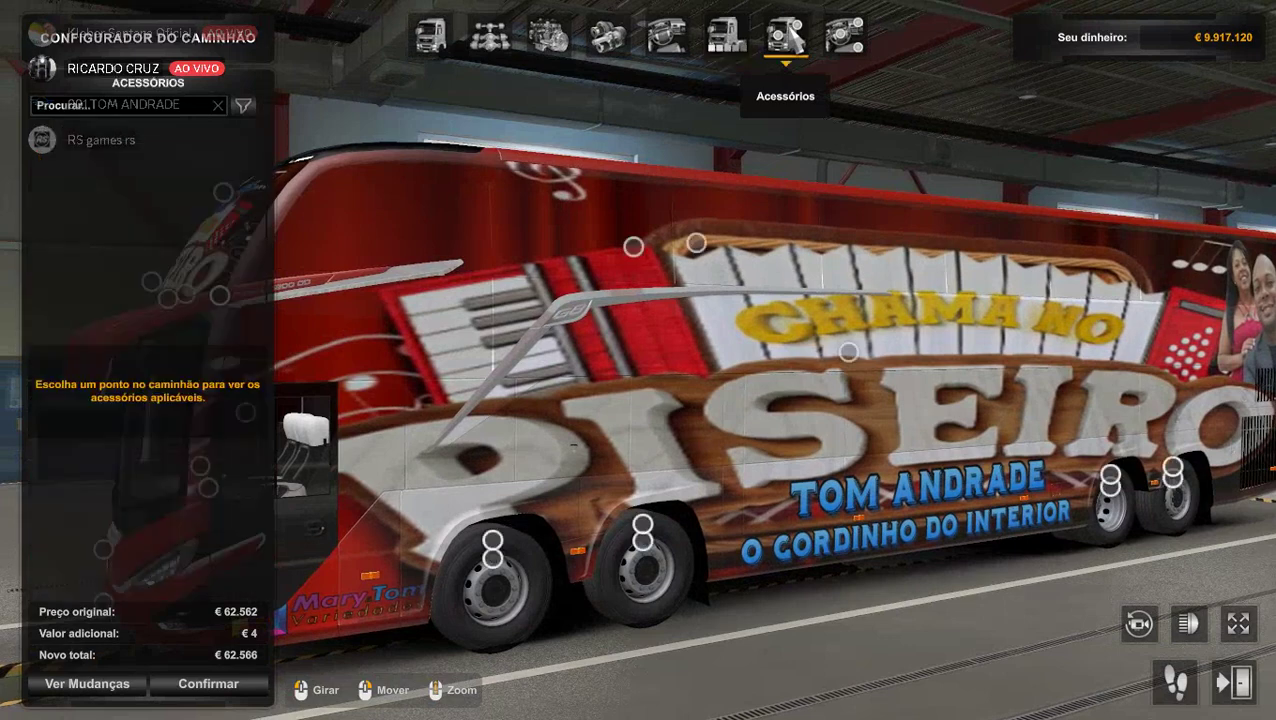
left_click(634, 247)
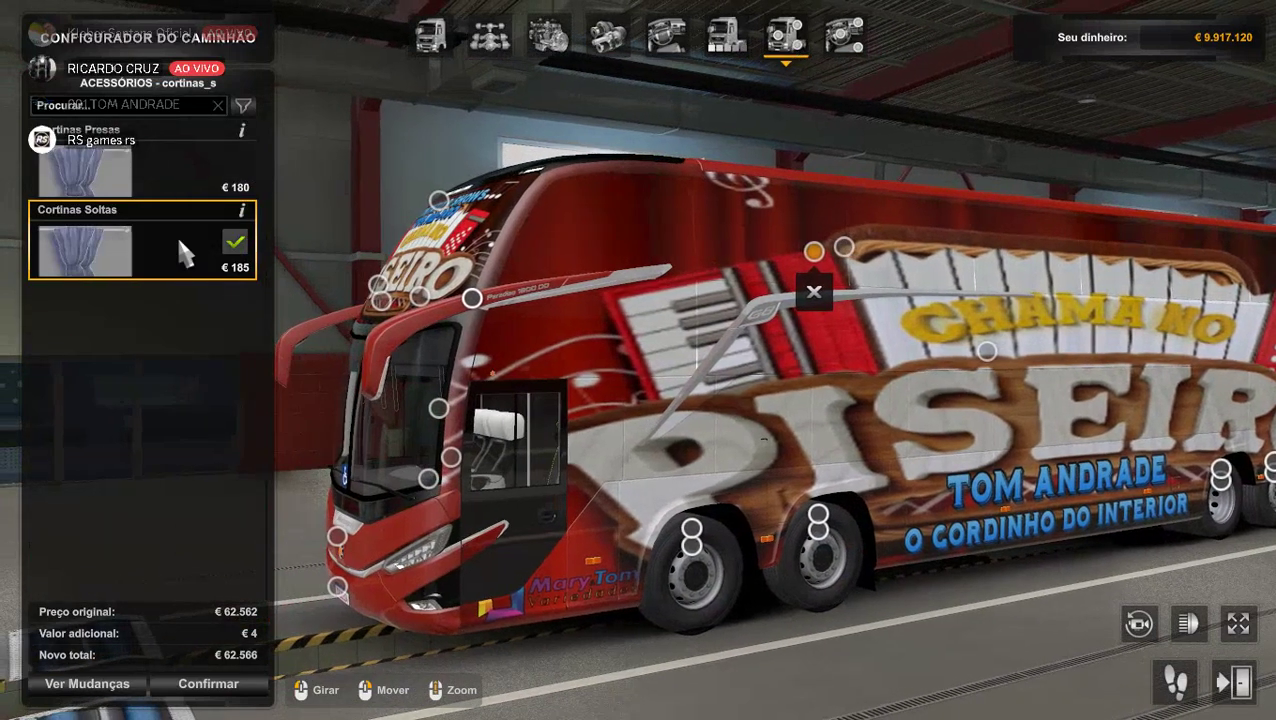
left_click(846, 247)
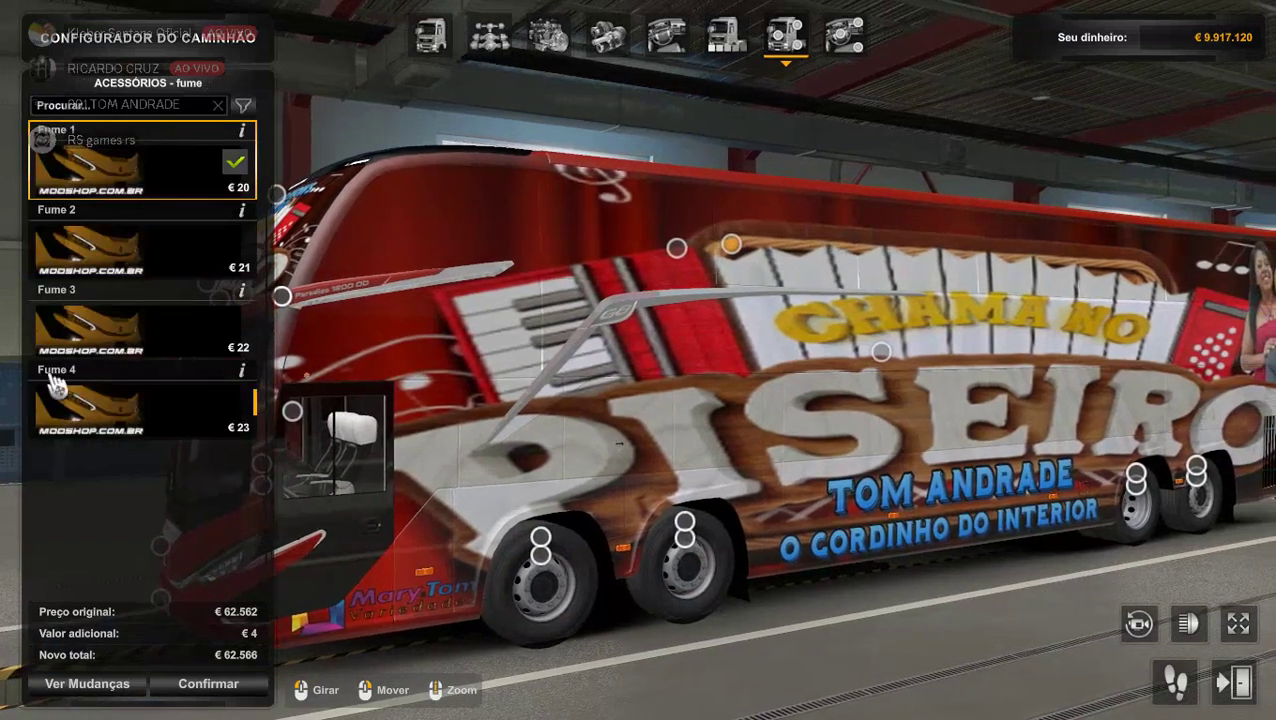
left_click(128, 412)
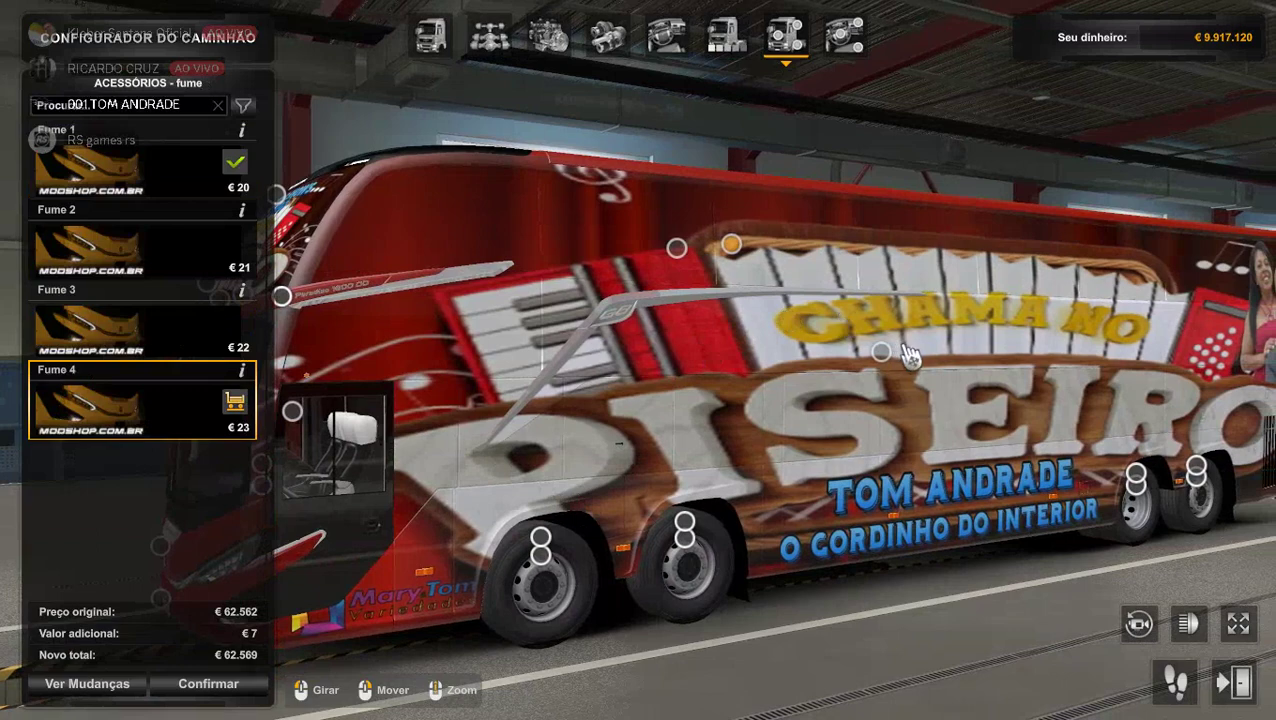
Add the Passageiros - Lotacao 1 passengers and bring up the front tyre options.
left_click(884, 355)
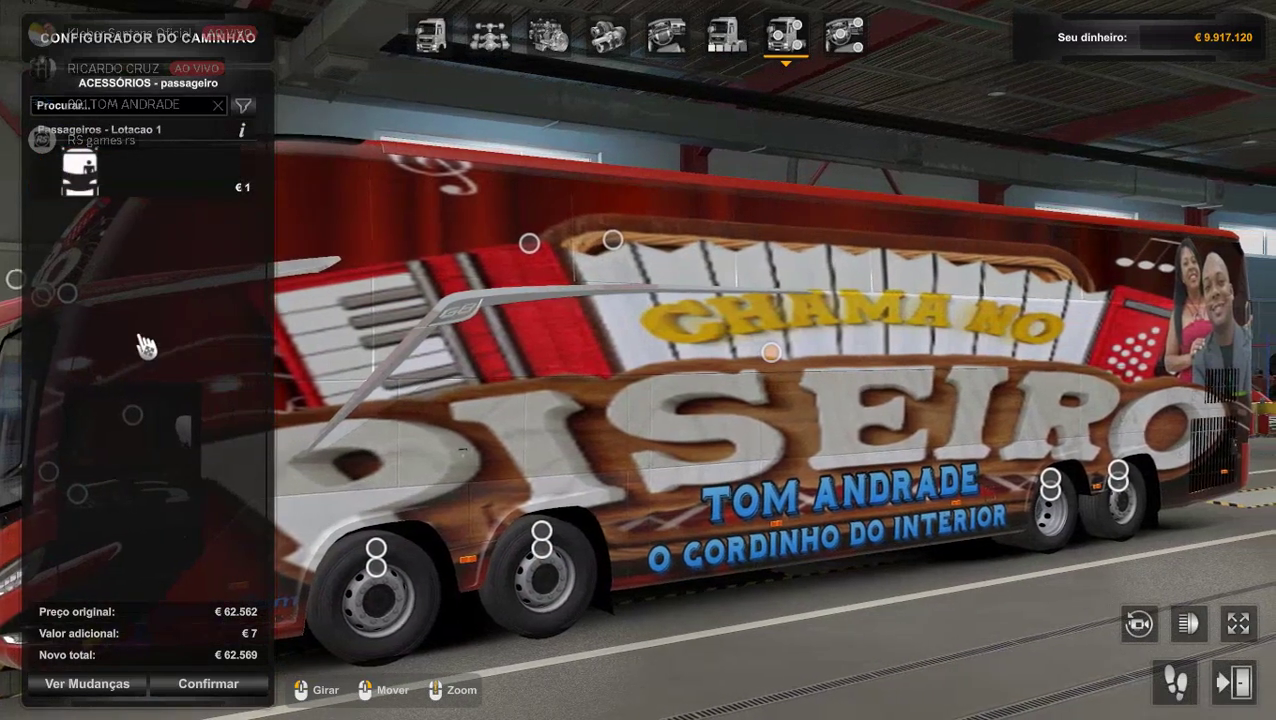
left_click(88, 178)
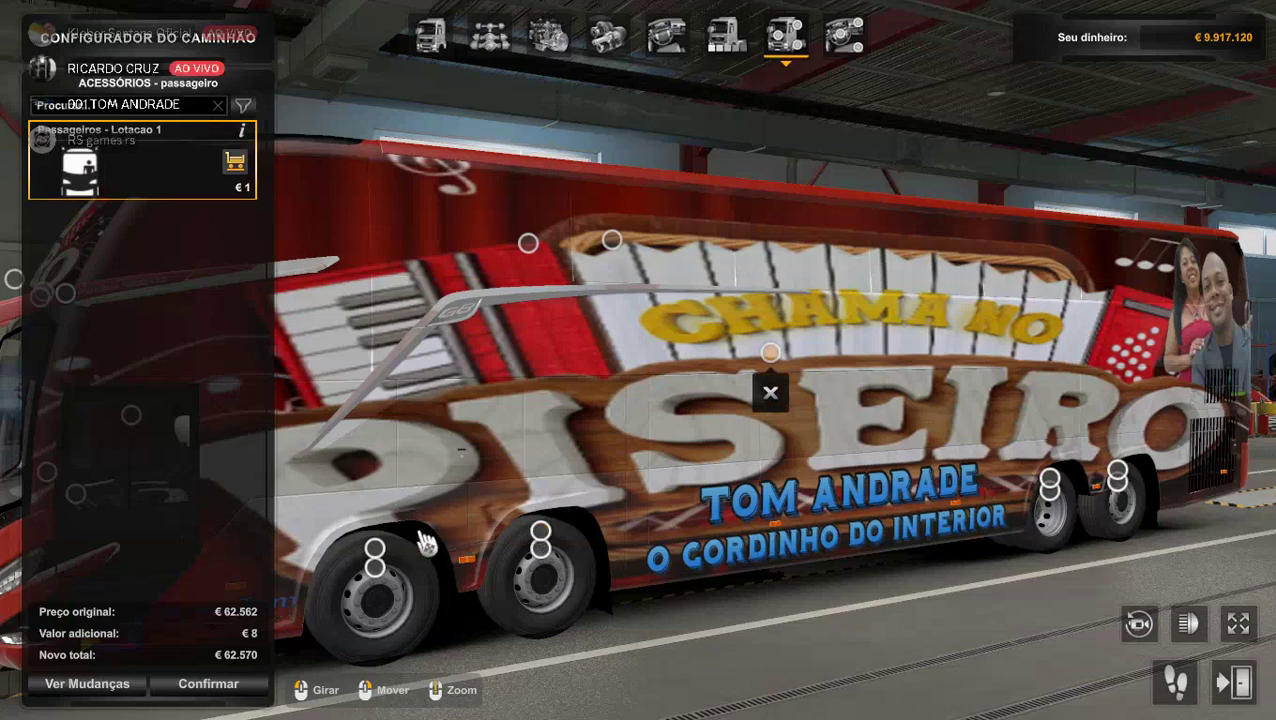
left_click(375, 548)
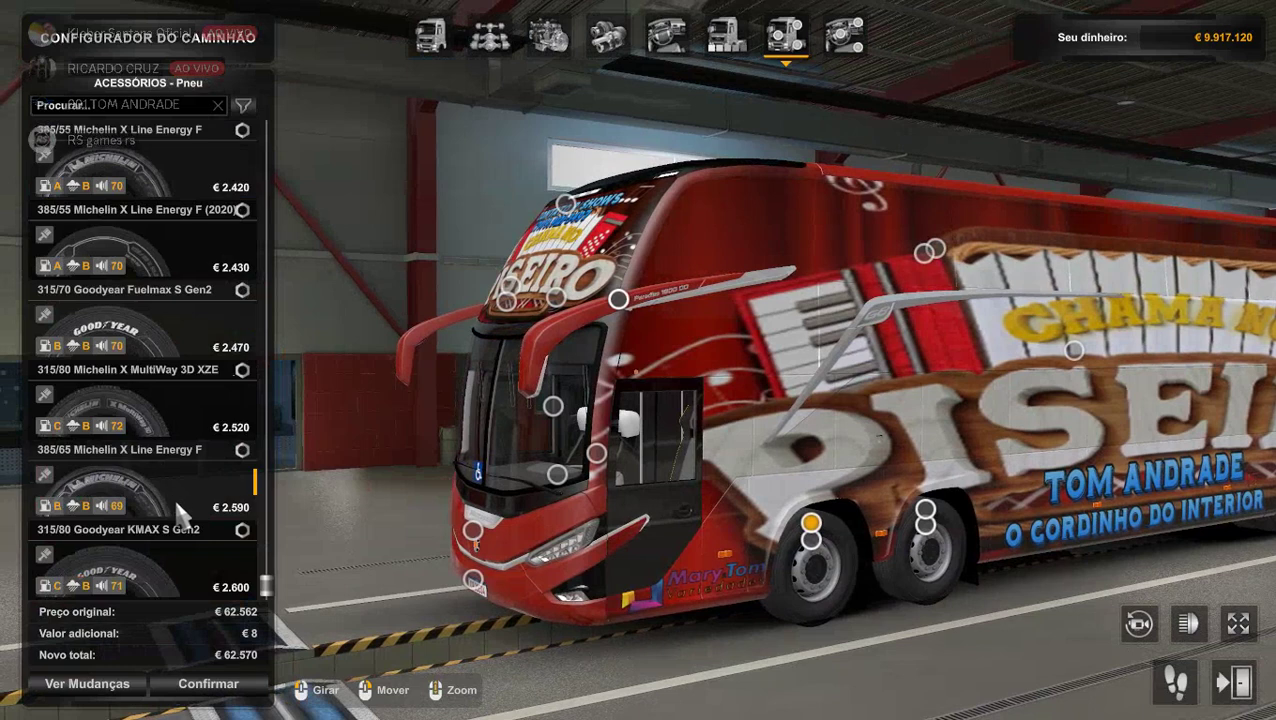
Fit dark grey 315/70 Goodyear Fuelmax S Gen2 tyres on the front axle.
left_click(161, 484)
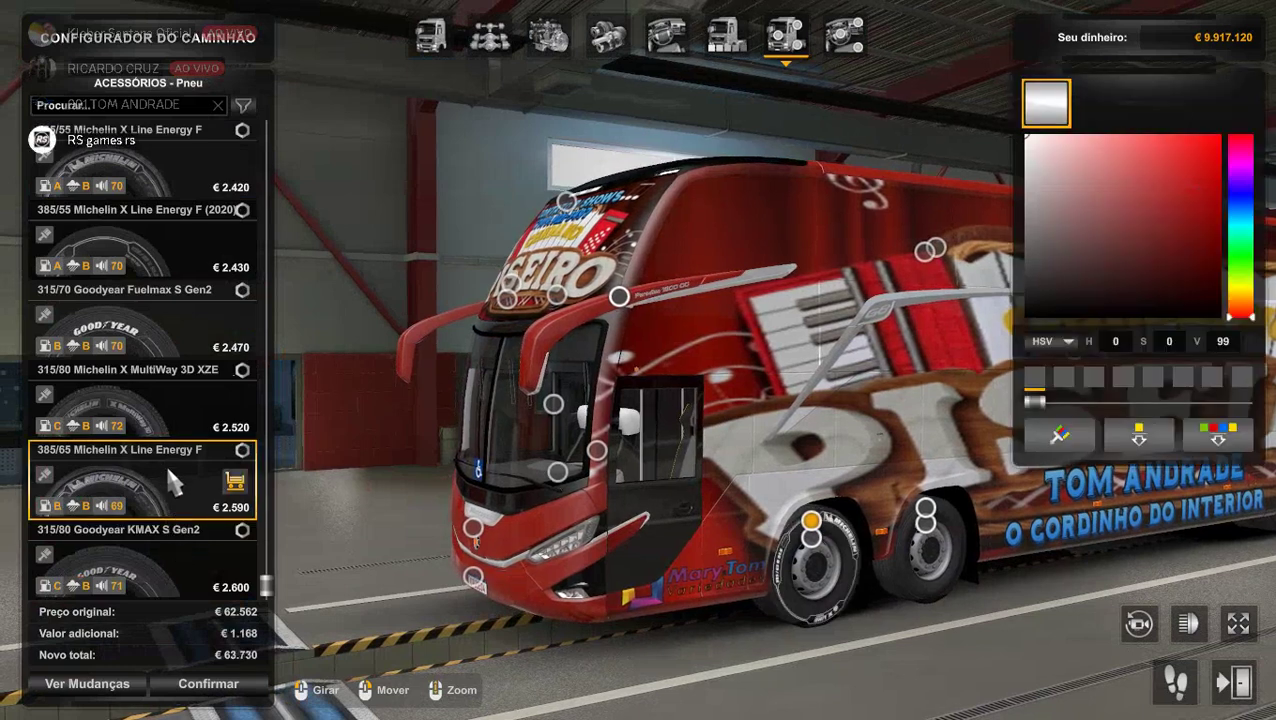
left_click(169, 385)
left_click(176, 325)
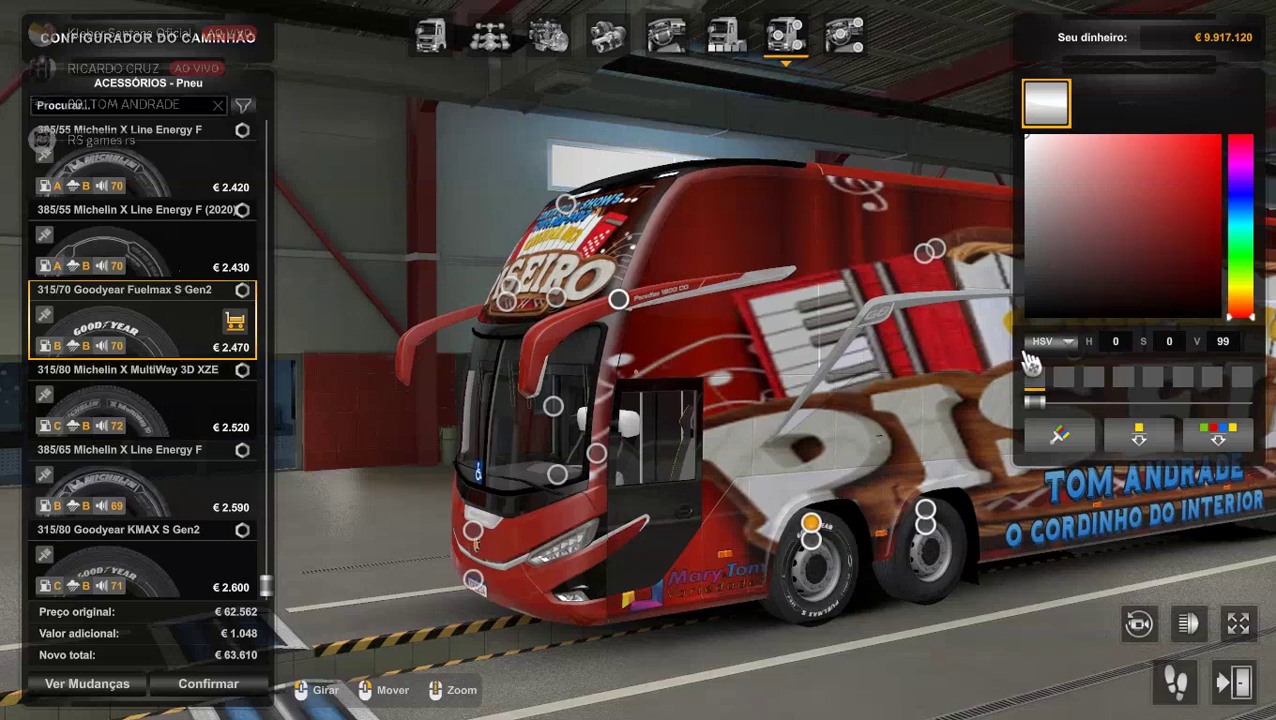
left_click_drag(1044, 308, 1024, 318)
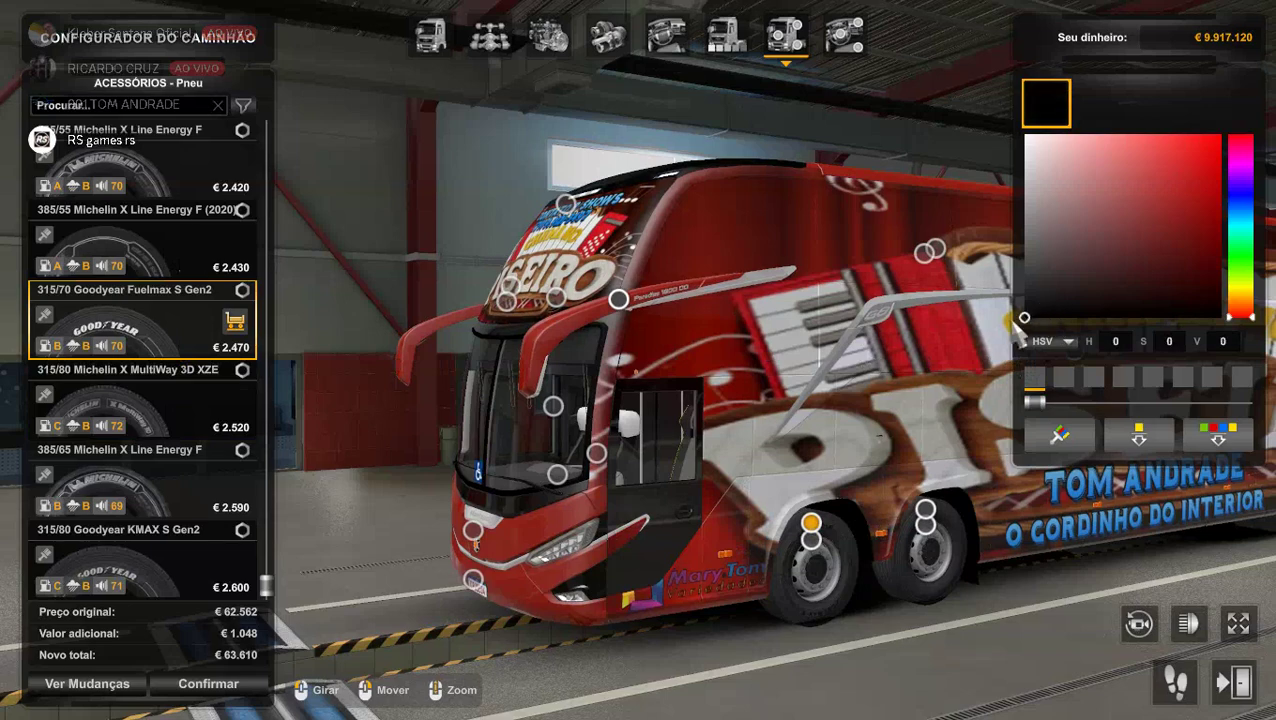
left_click(1057, 437)
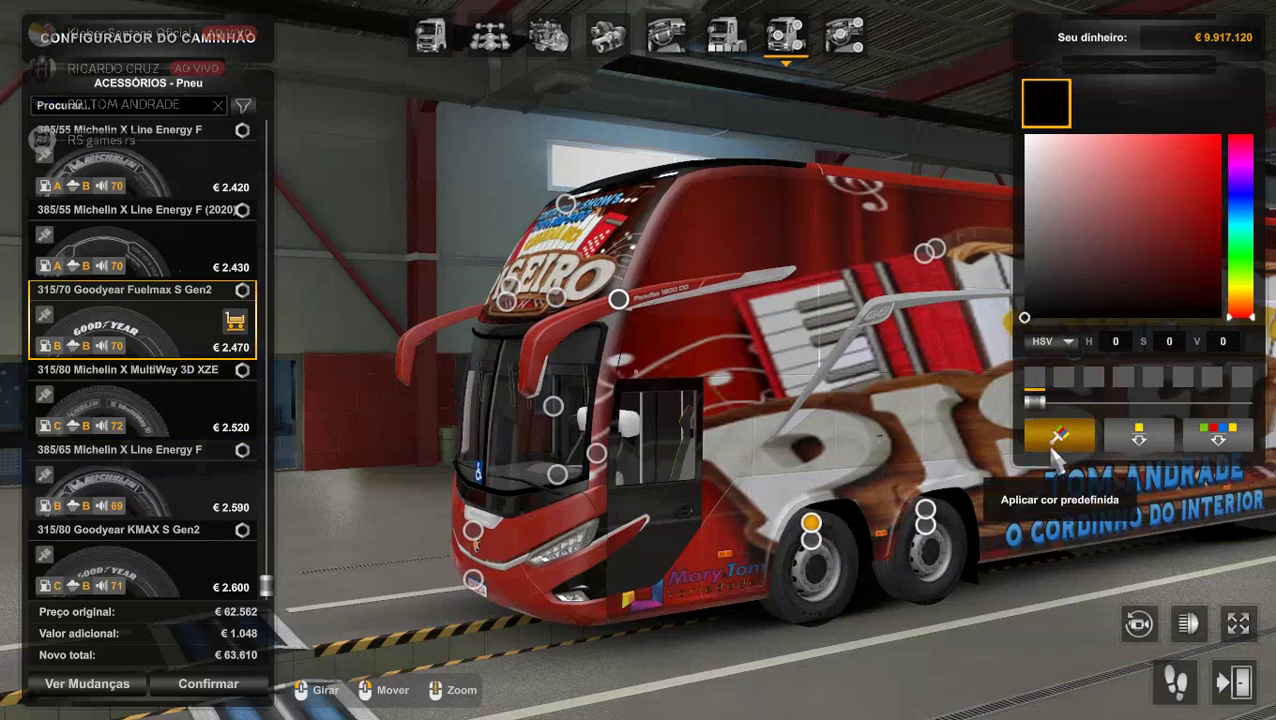
left_click(928, 468)
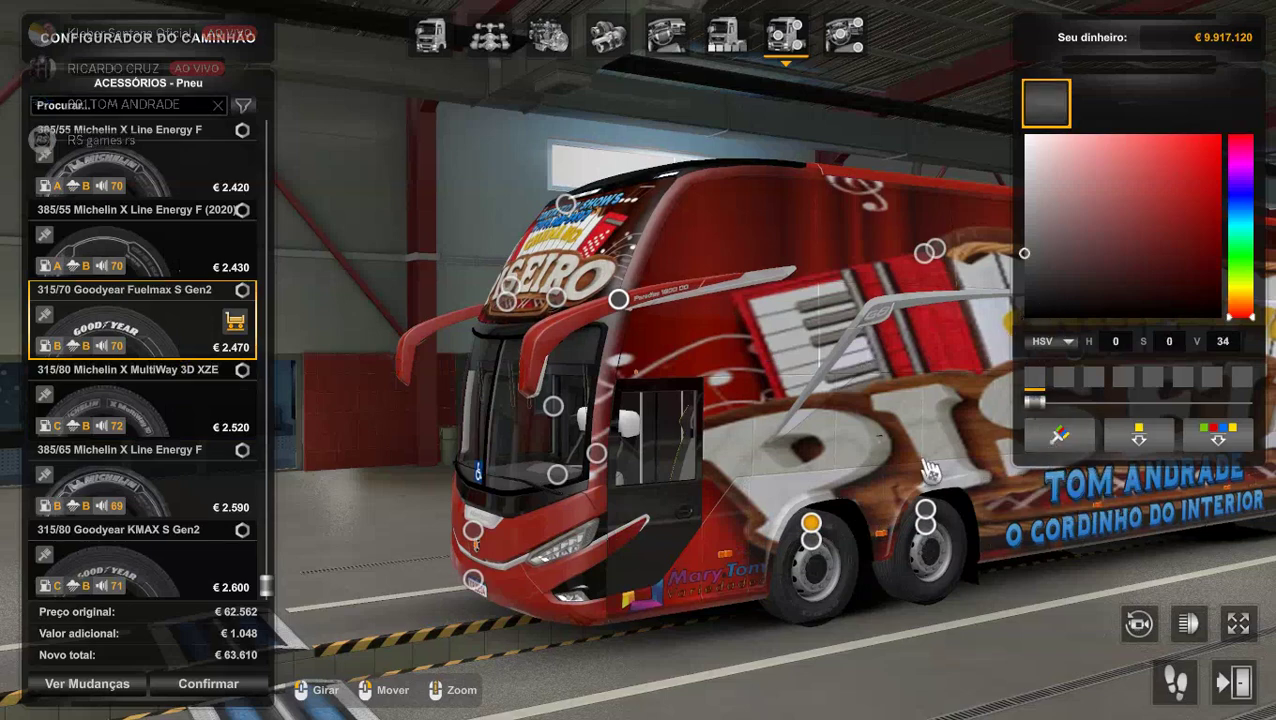
Fit dark grey 385/55 Michelin X Line Energy F (2020) tyres on the rear axle.
left_click(908, 524)
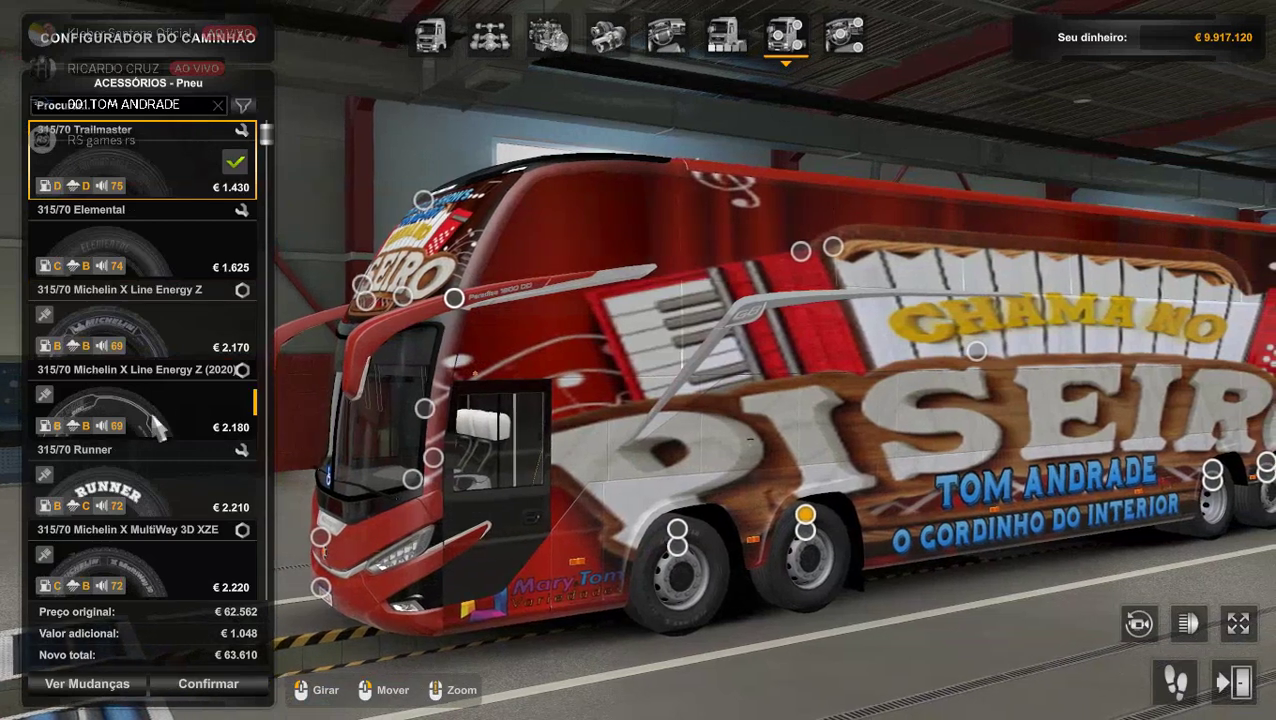
scroll(172, 447, "down", 10)
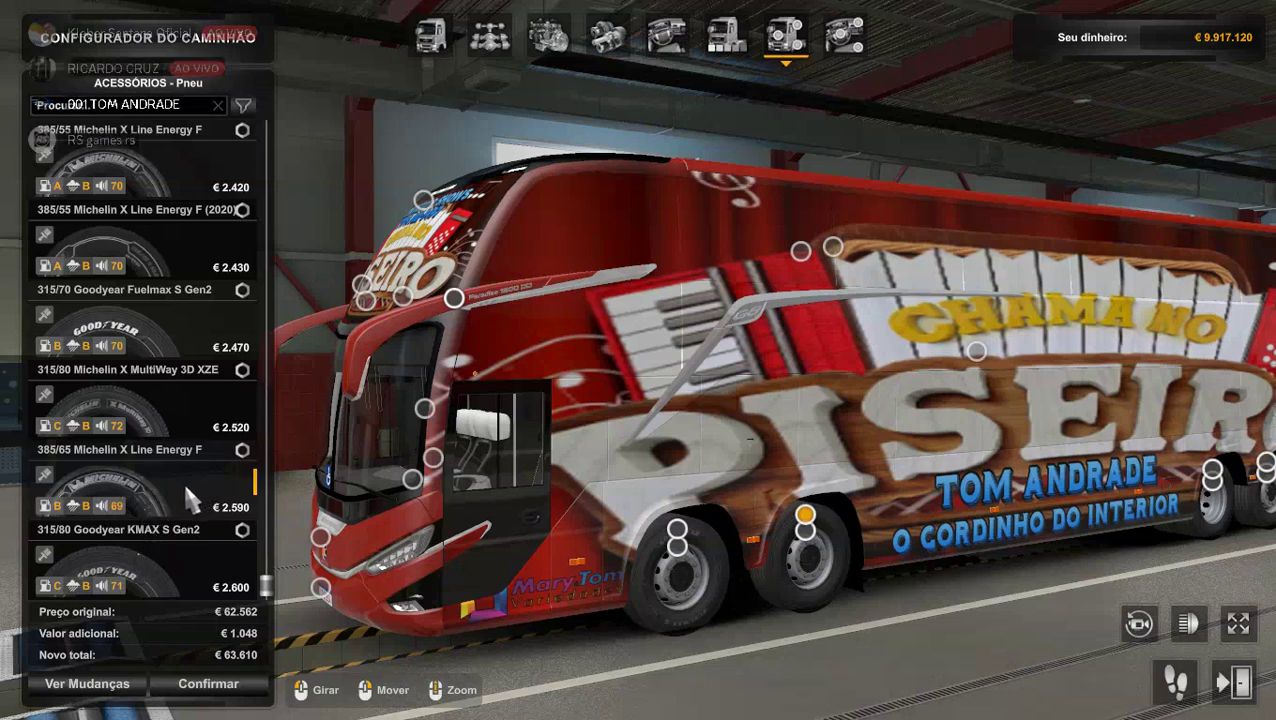
left_click(183, 480)
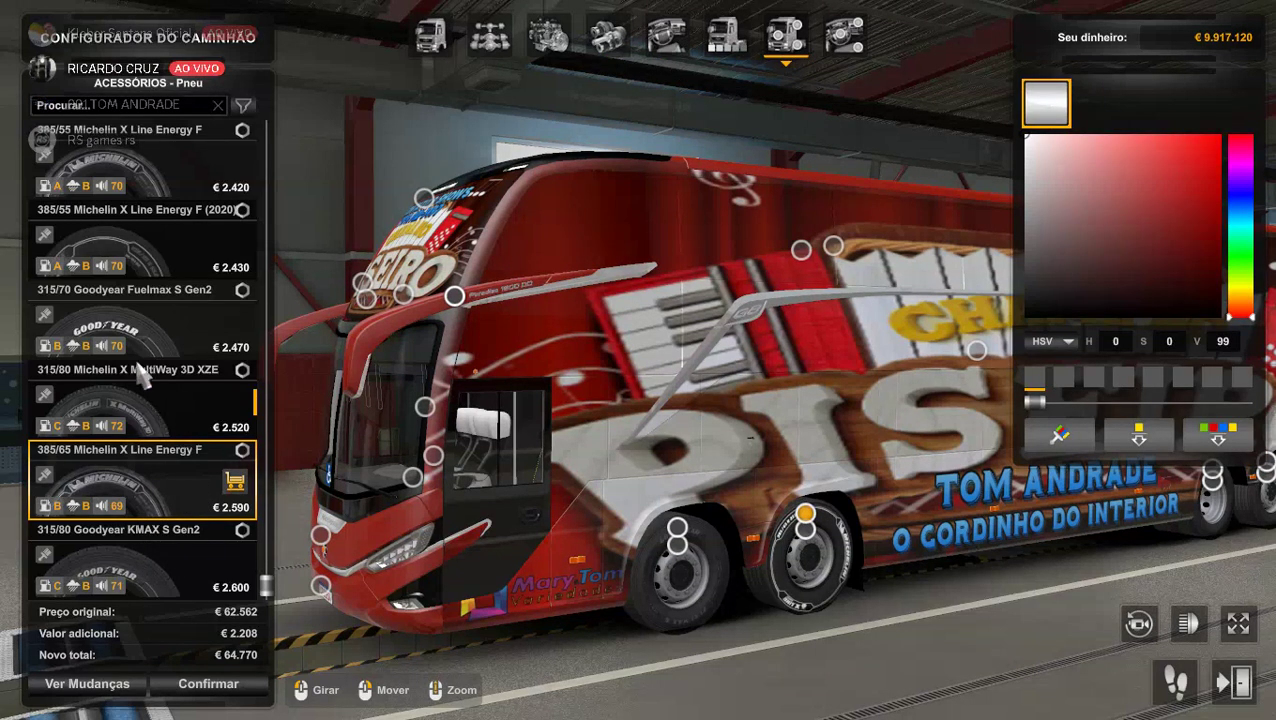
left_click(151, 248)
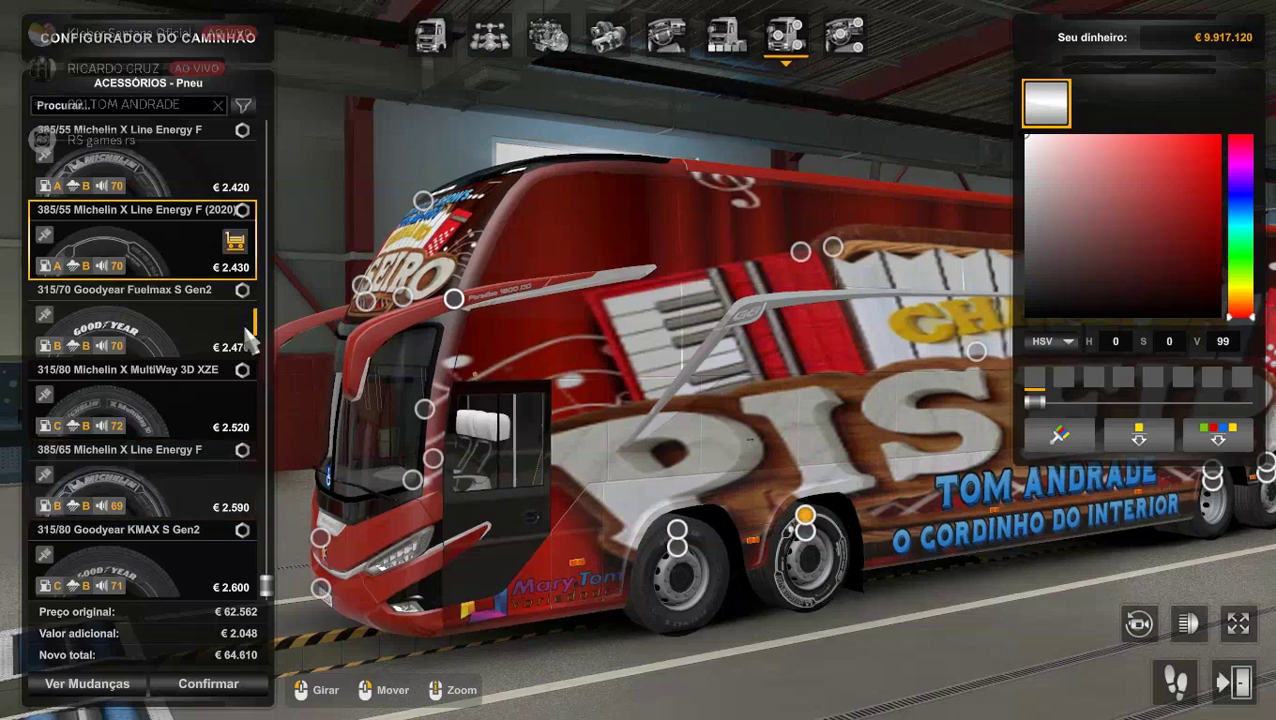
left_click(1045, 292)
left_click_drag(1046, 293, 1020, 350)
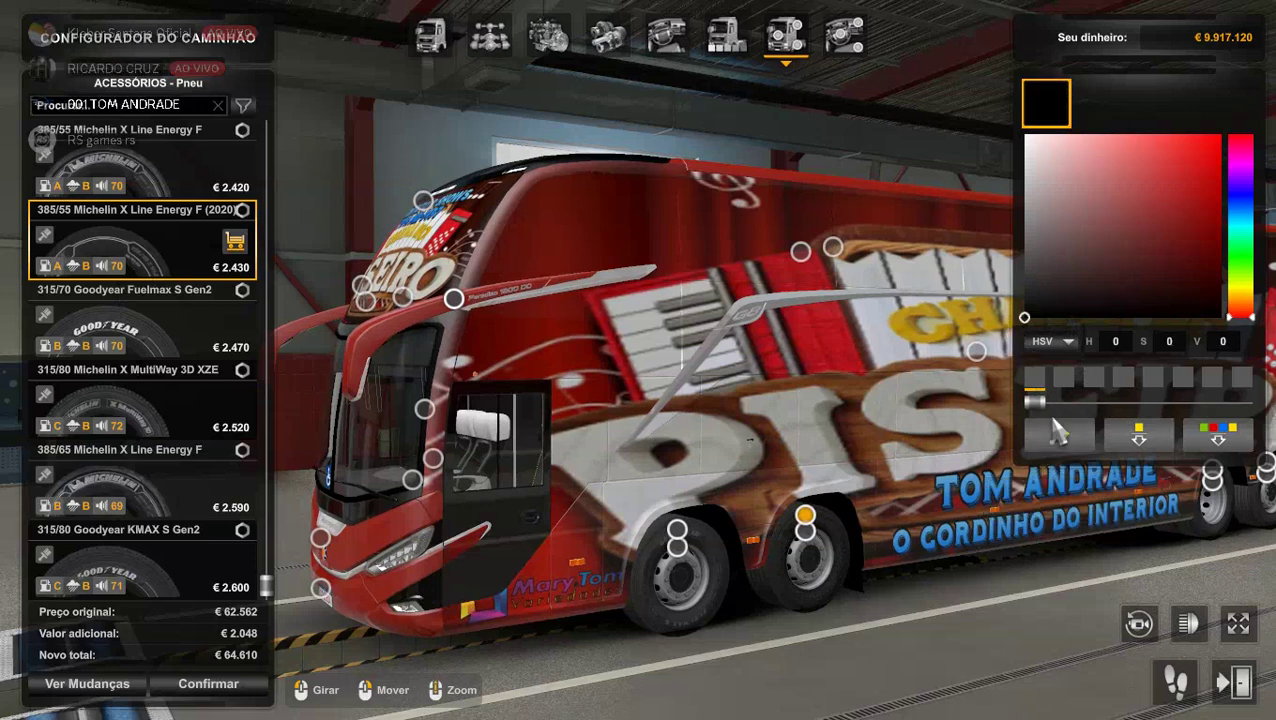
left_click(1062, 440)
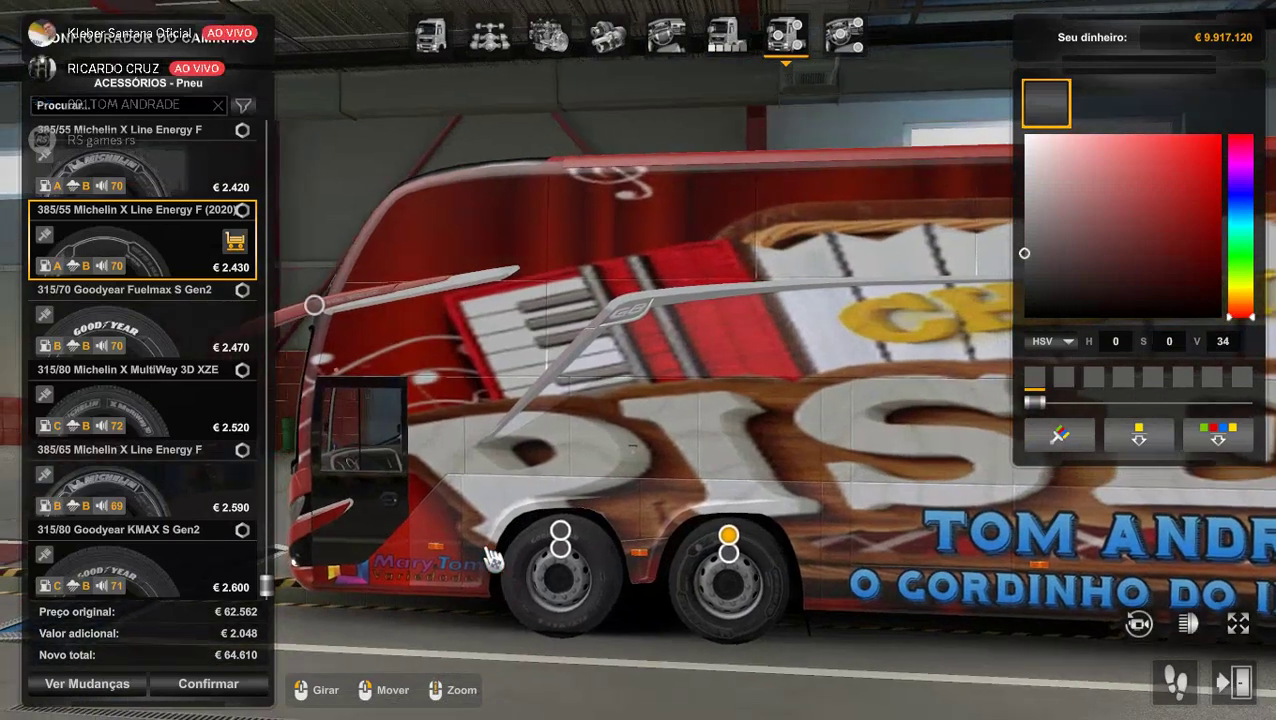
Fit Raven Paint rims in dark grey, then pull back to the wheel tyre choices.
left_click(562, 562)
scroll(230, 520, "down", 5)
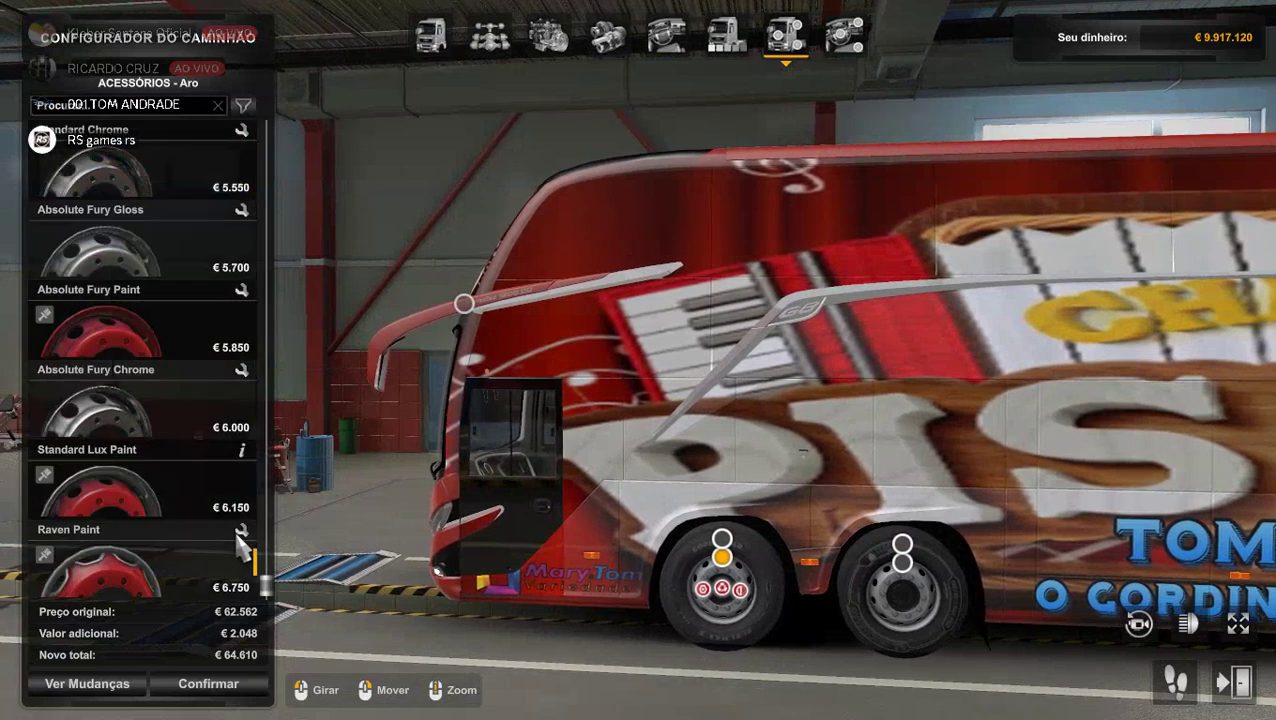
left_click(188, 580)
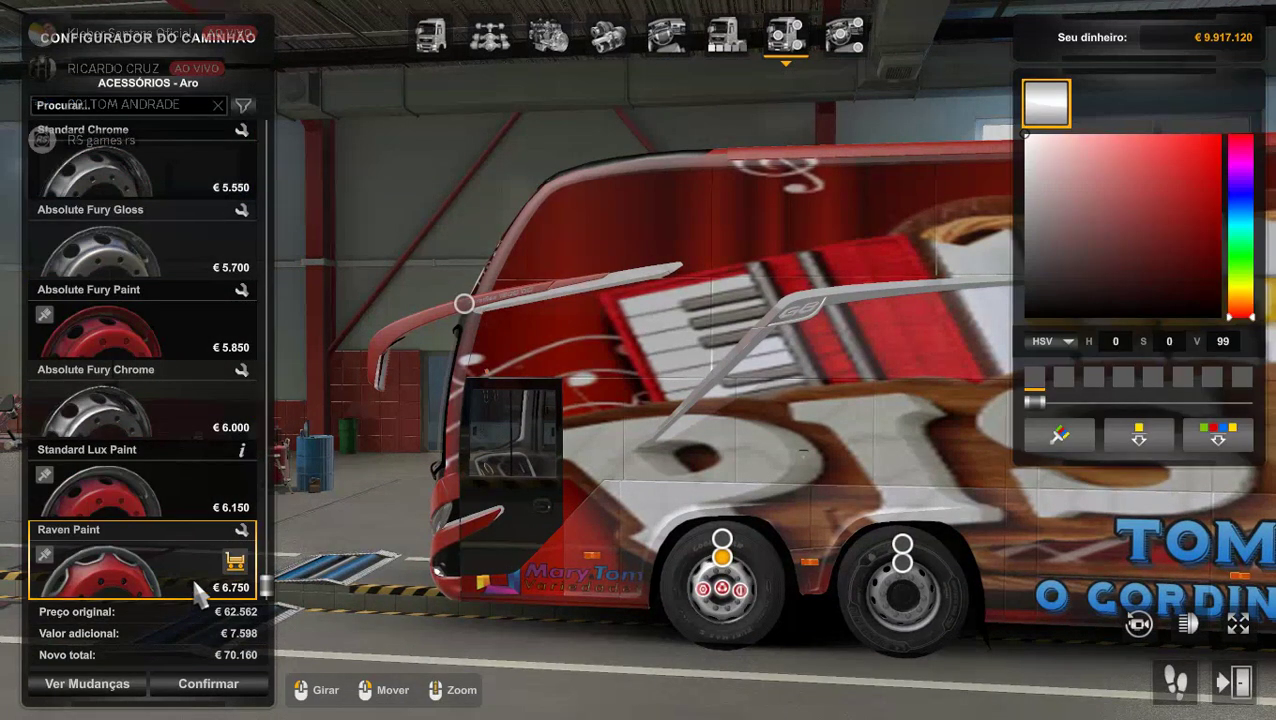
left_click(161, 387)
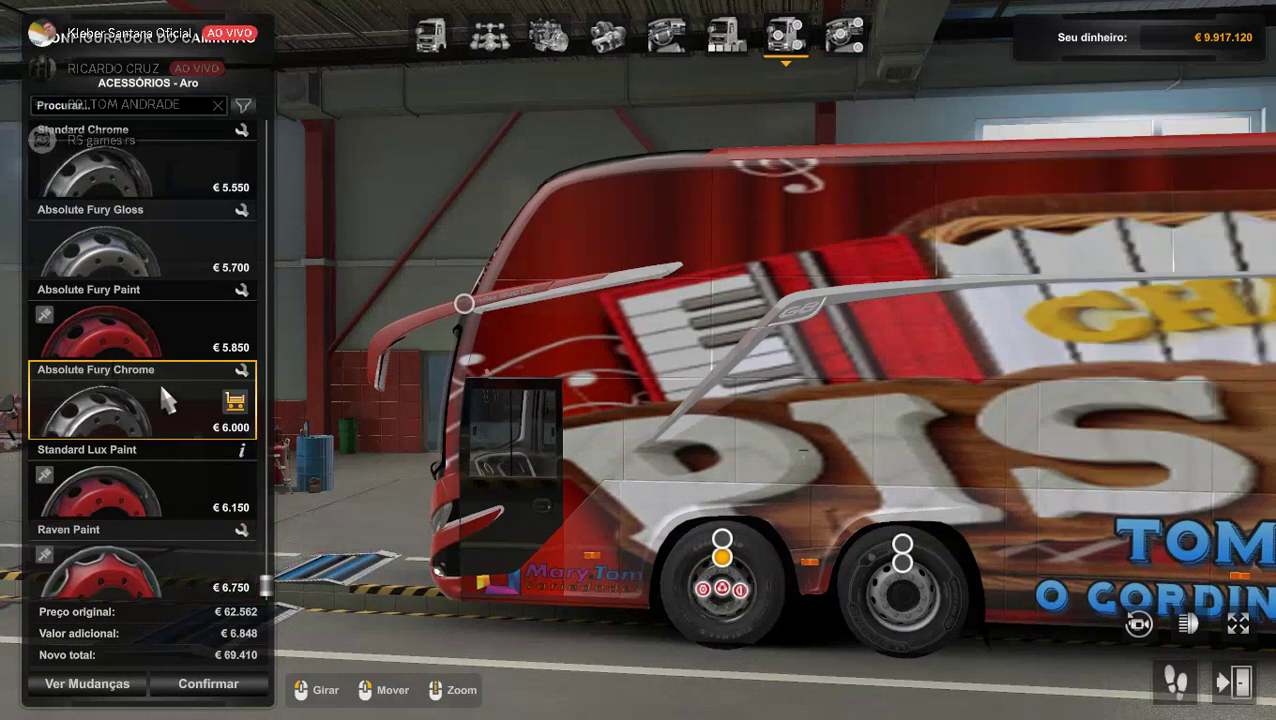
left_click(184, 557)
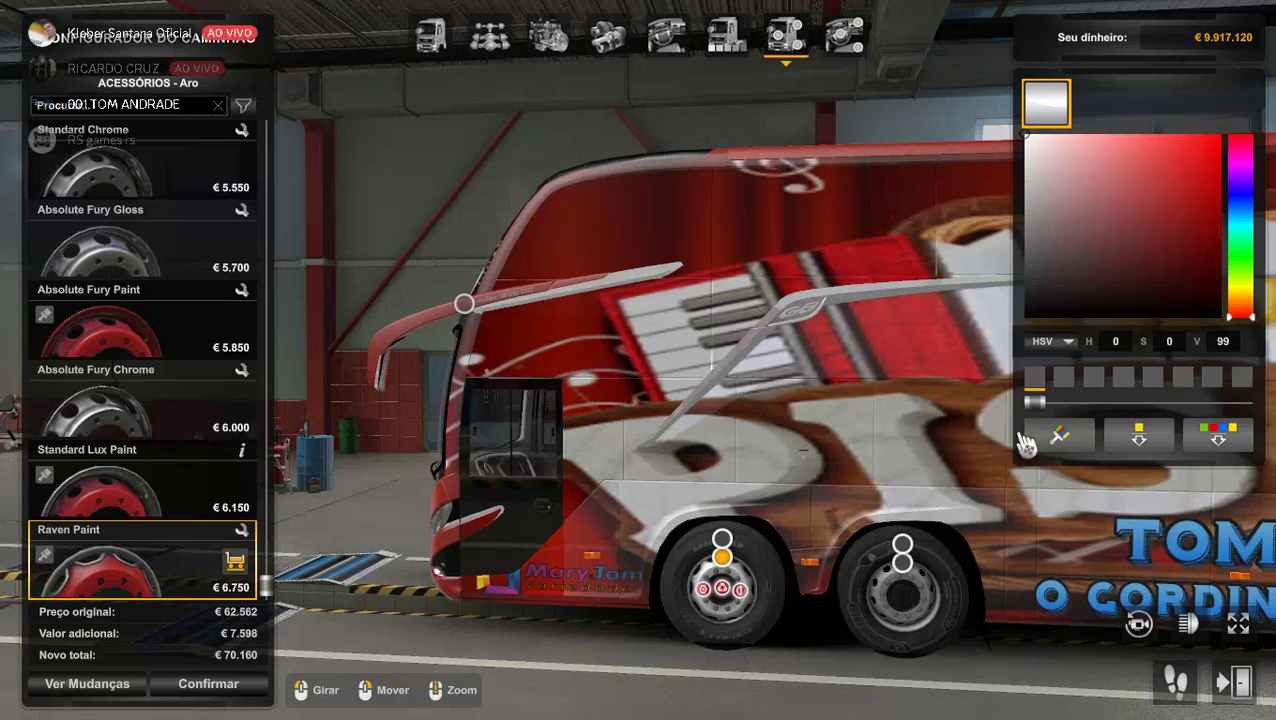
left_click(1026, 317)
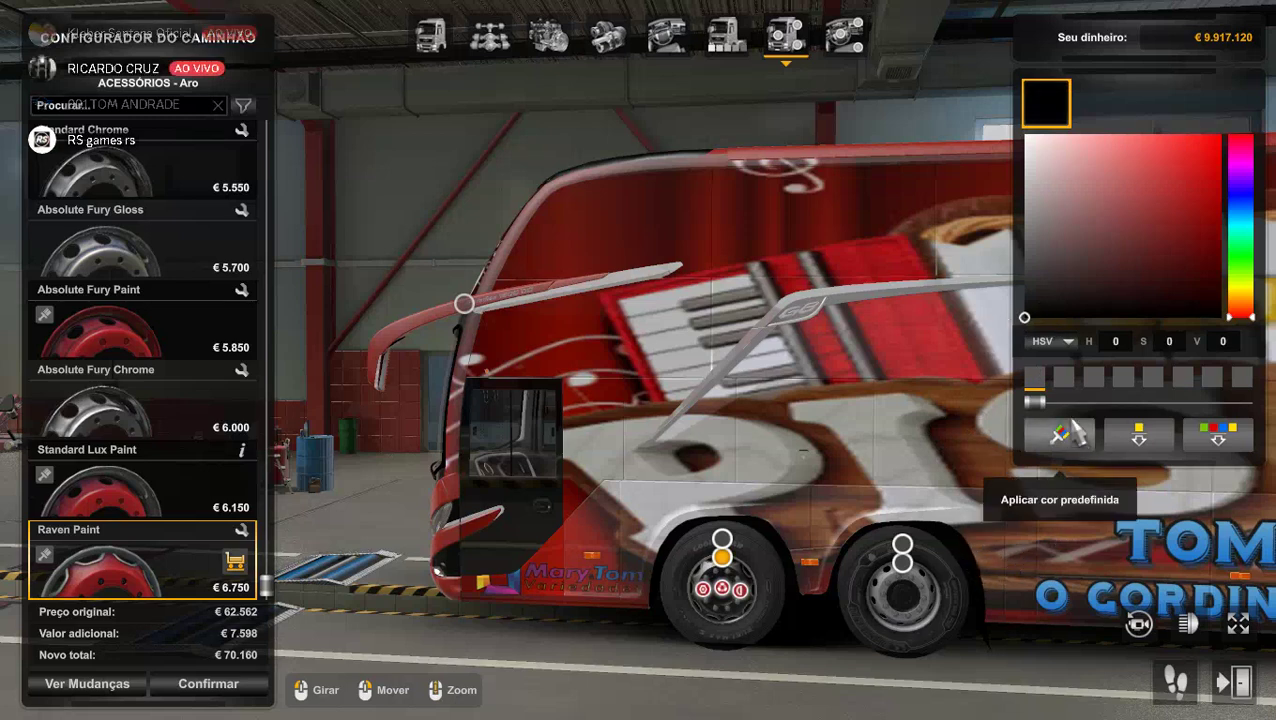
left_click(1062, 432)
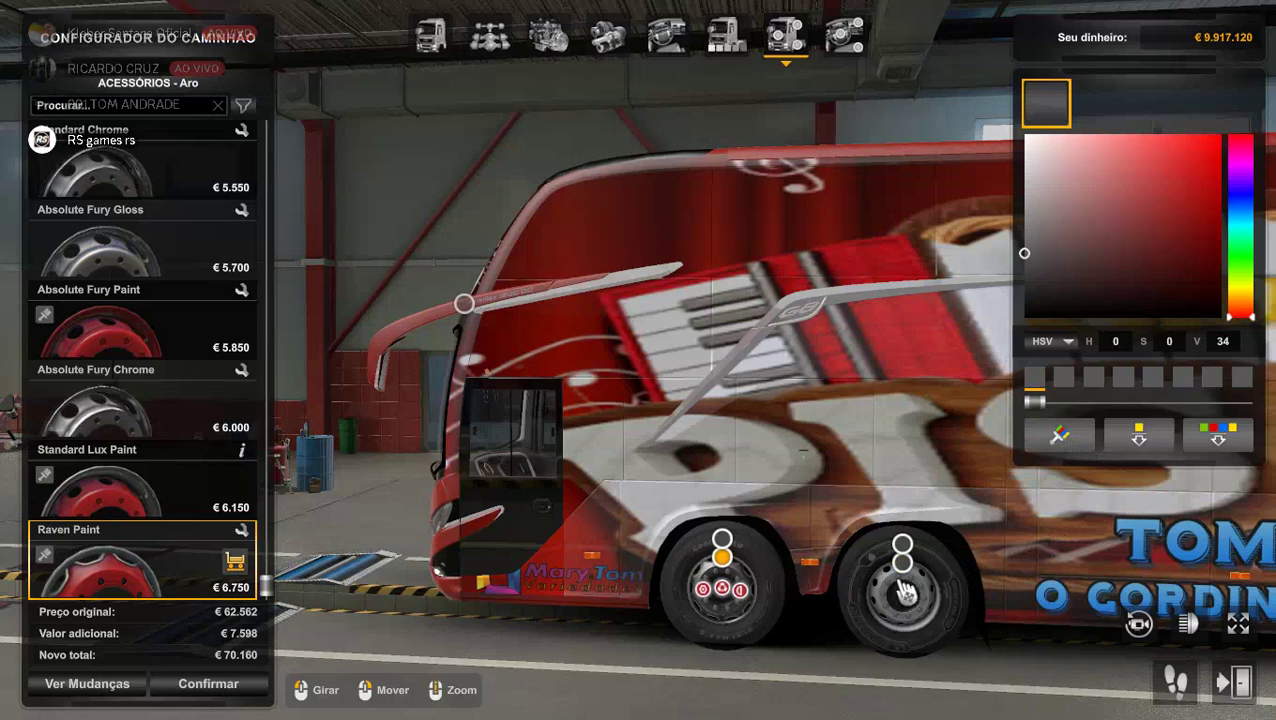
left_click(904, 548)
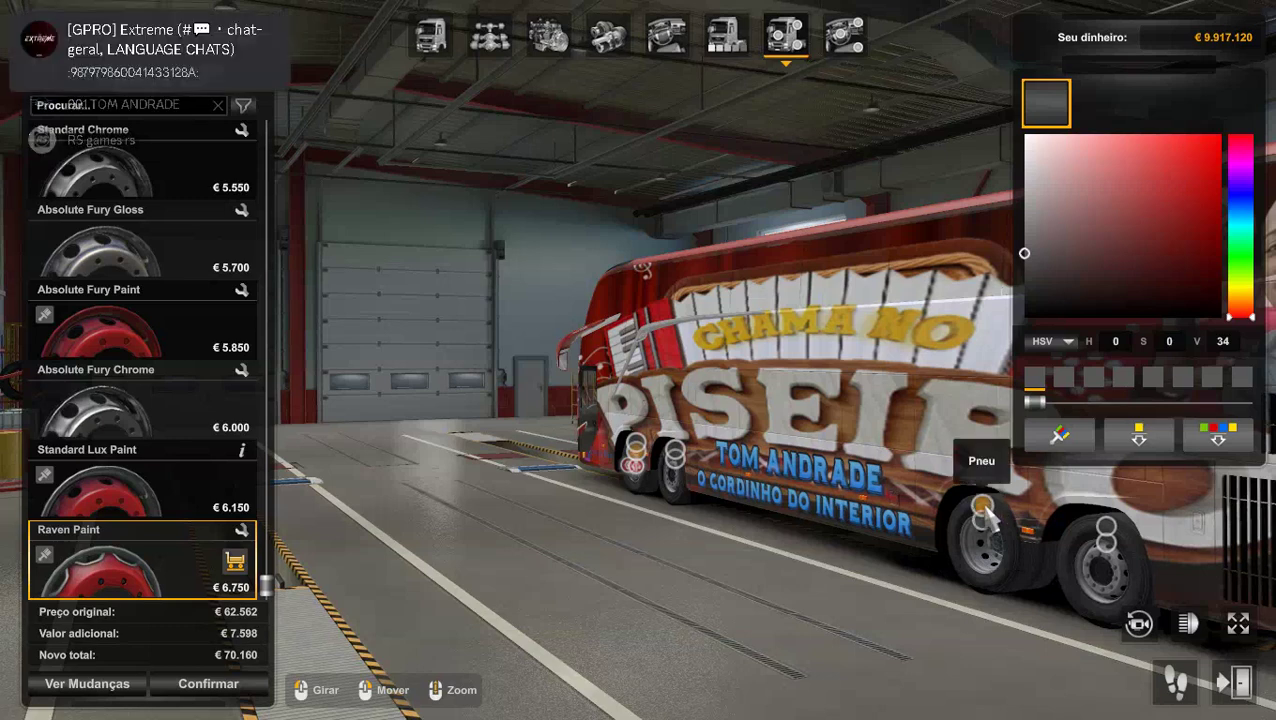
left_click(985, 509)
Fit grey 315/80 Michelin X MultiWay 3D XDE tyres.
scroll(160, 480, "down", 8)
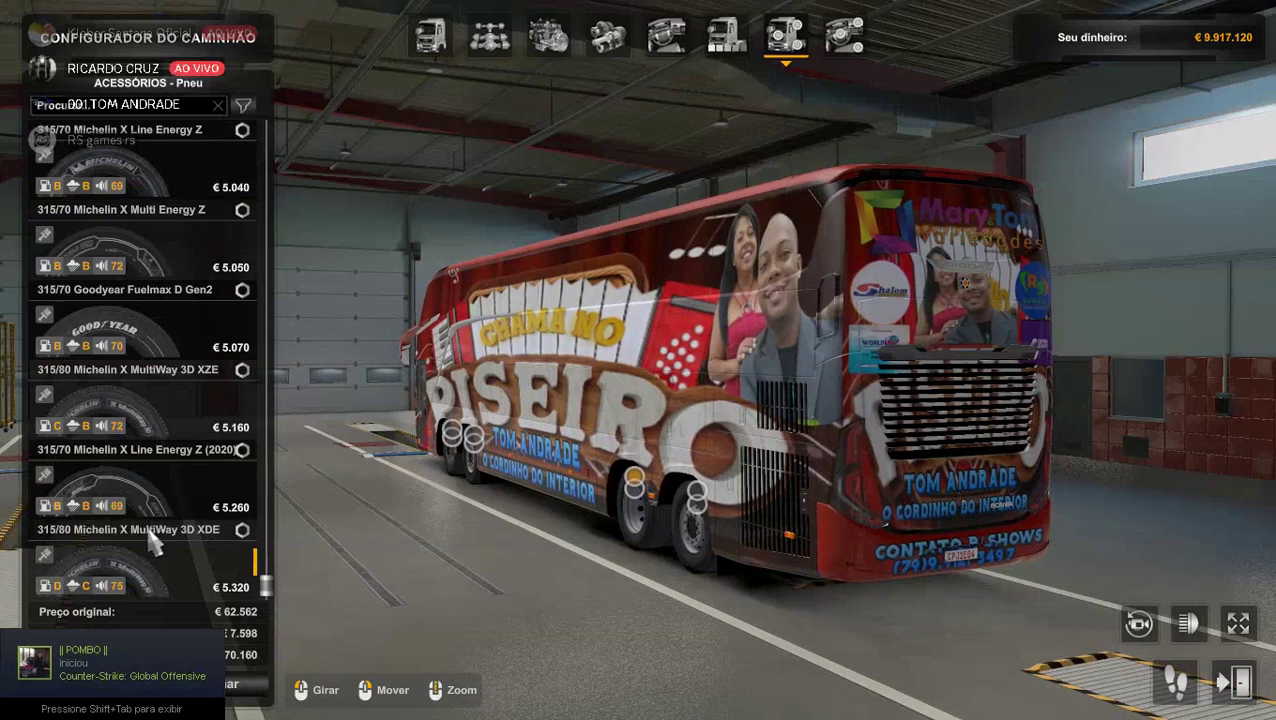
left_click(157, 575)
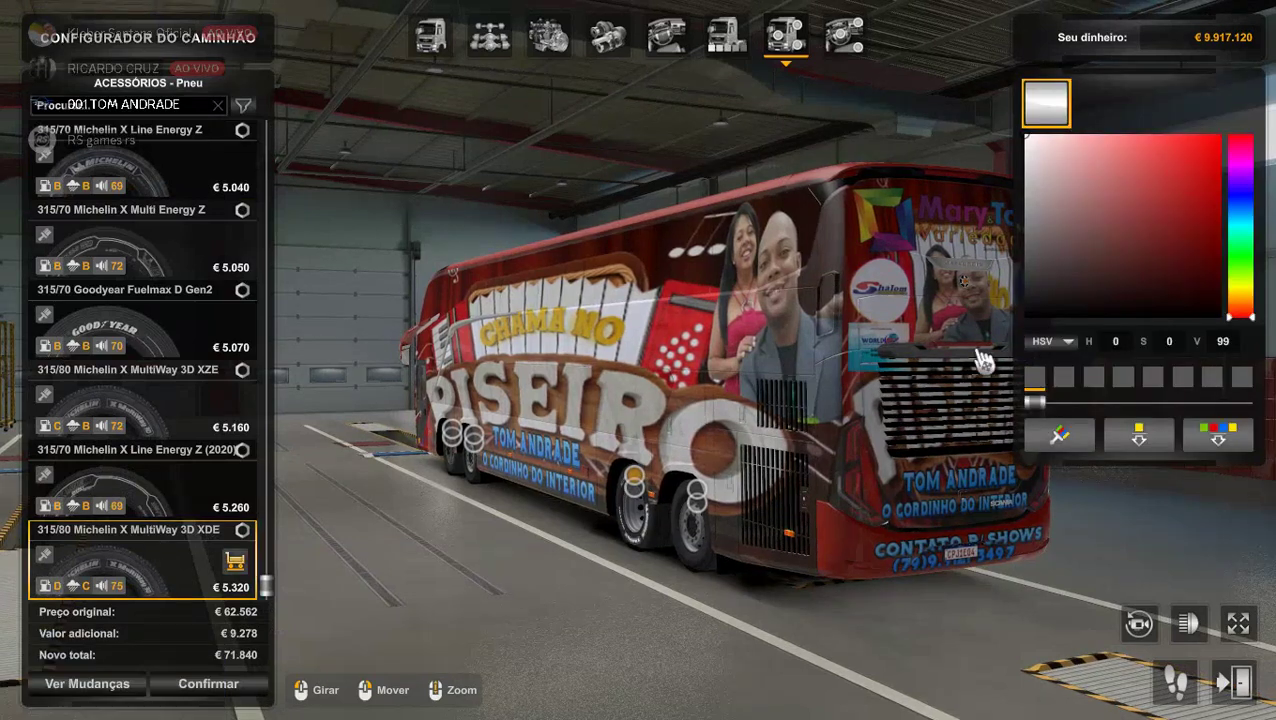
left_click_drag(1062, 297, 1024, 318)
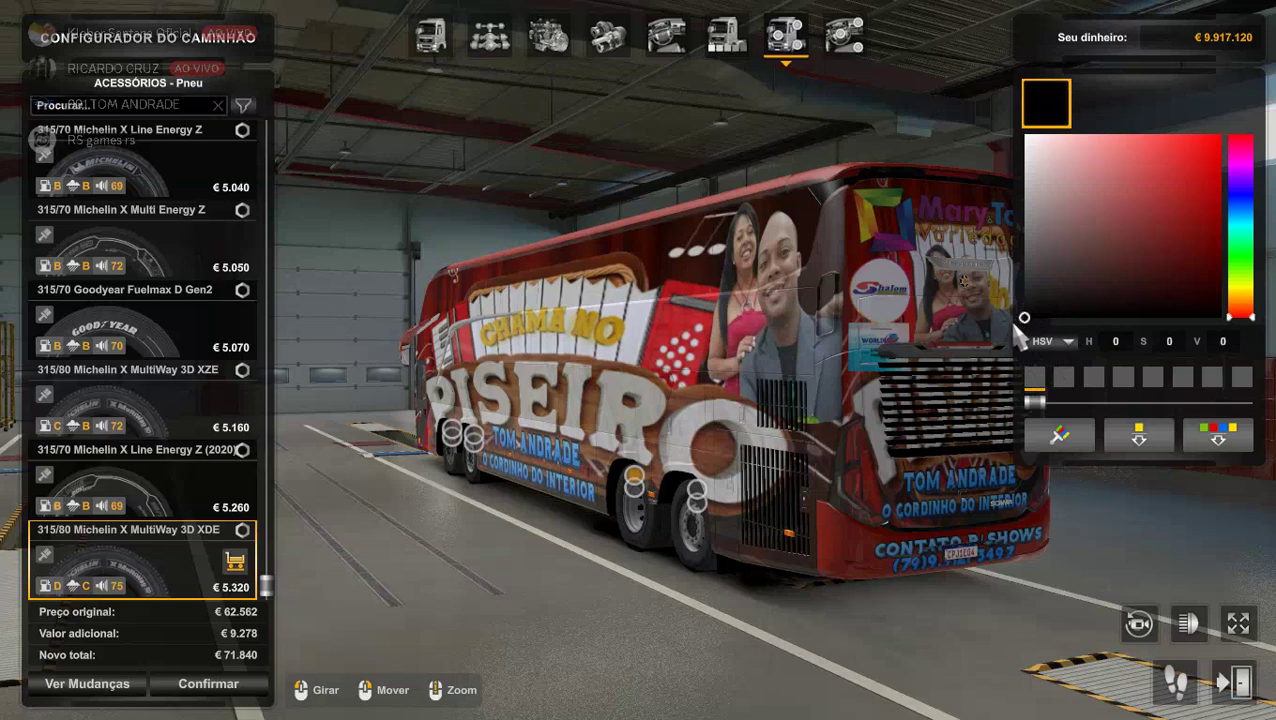
left_click(1068, 456)
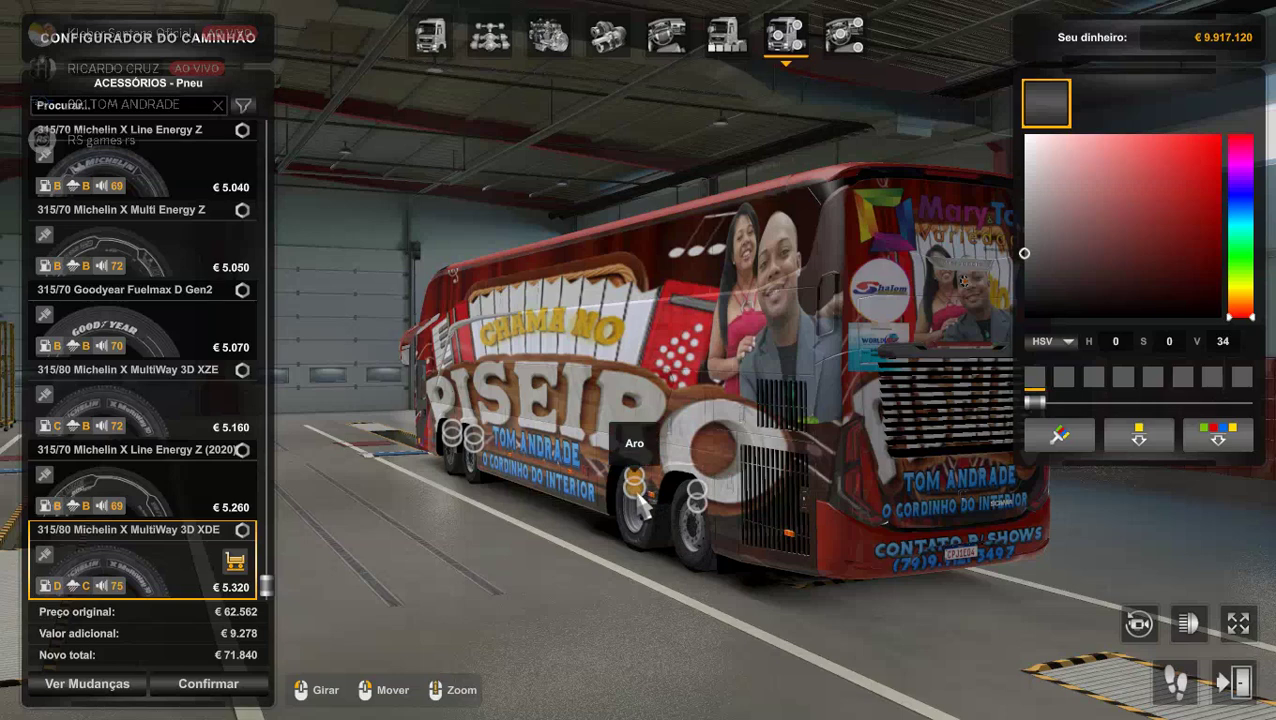
Switch the rims to Dark Silver Chrome.
left_click(637, 488)
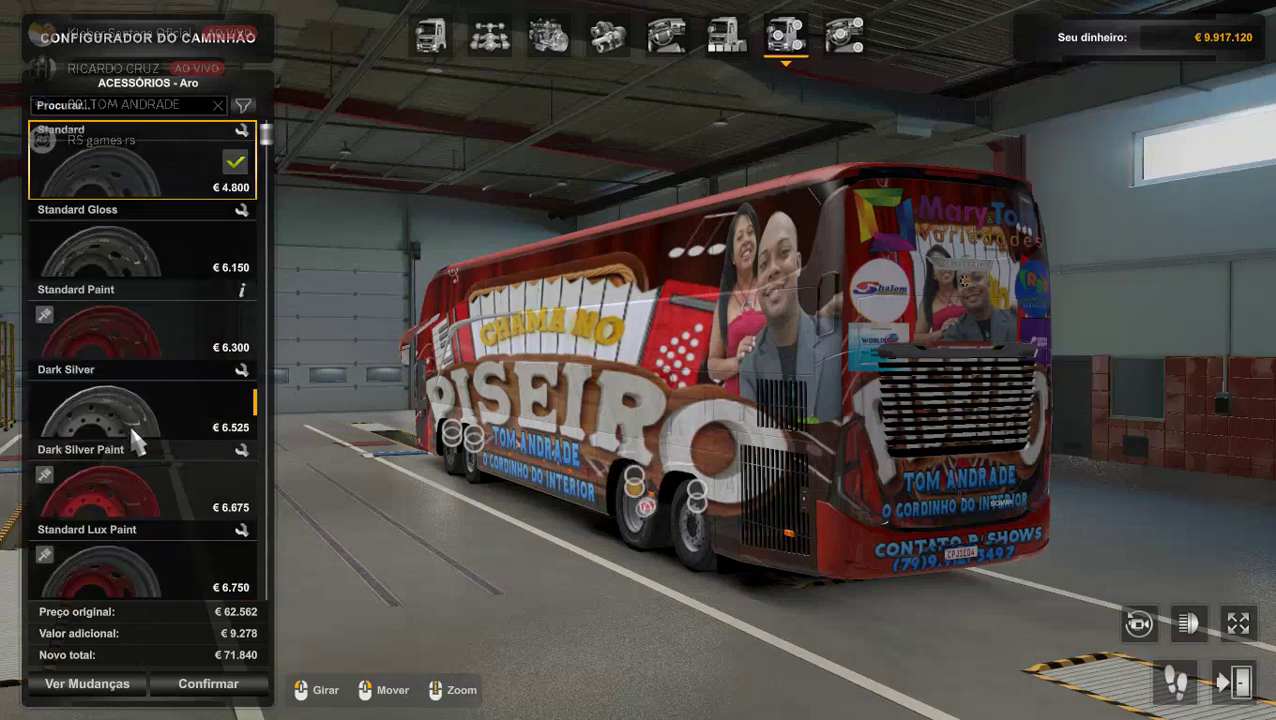
scroll(130, 424, "down", 3)
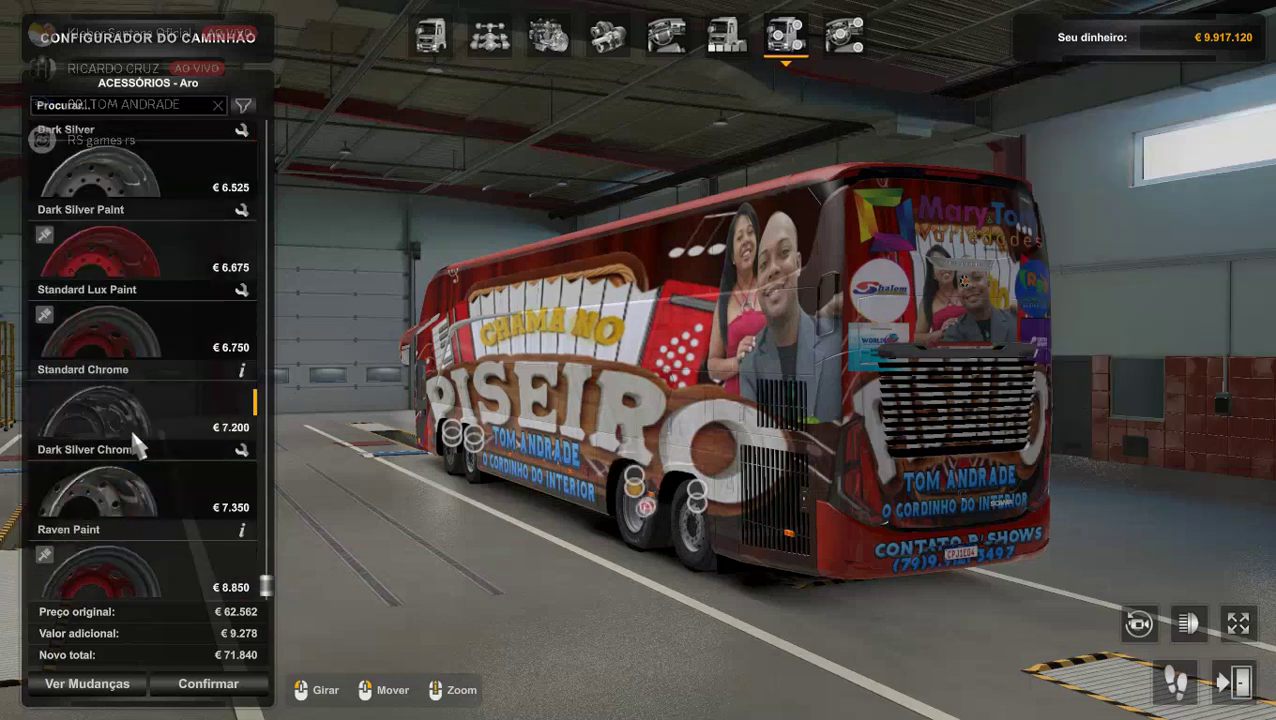
left_click(122, 507)
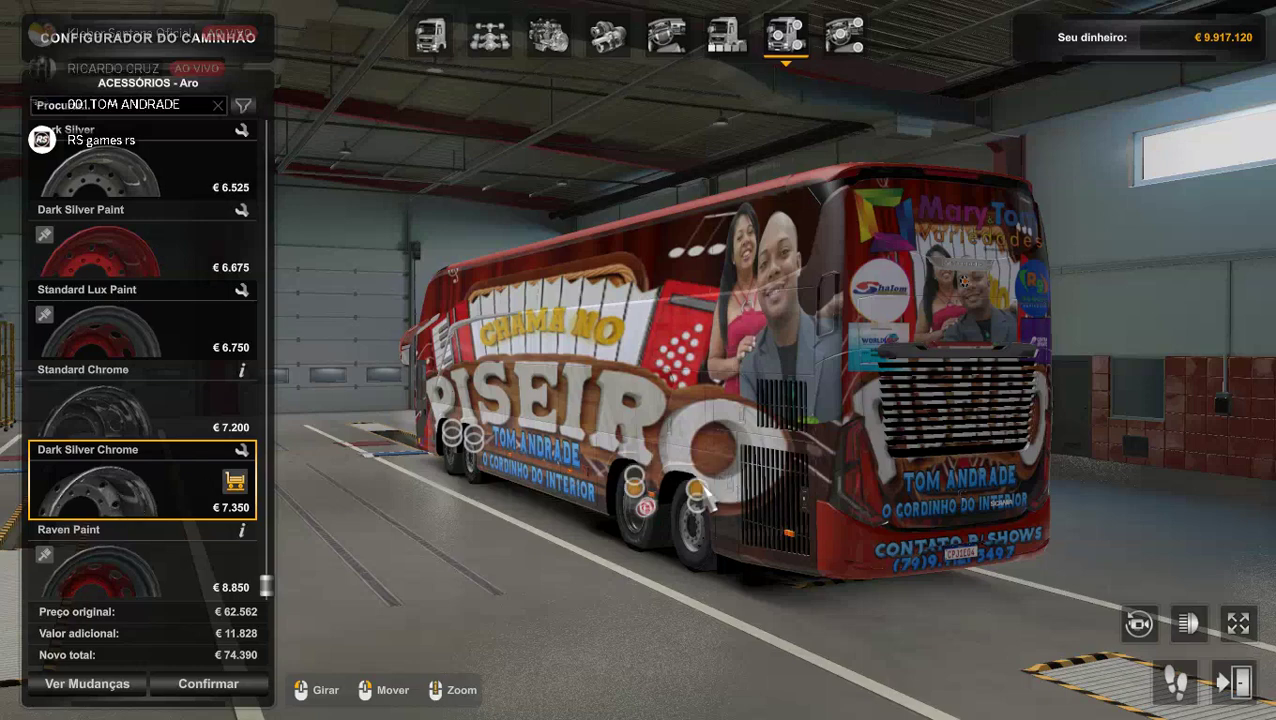
Replace the tyres with 315/80 Goodyear KMAX S Gen2 in near-black.
left_click(699, 492)
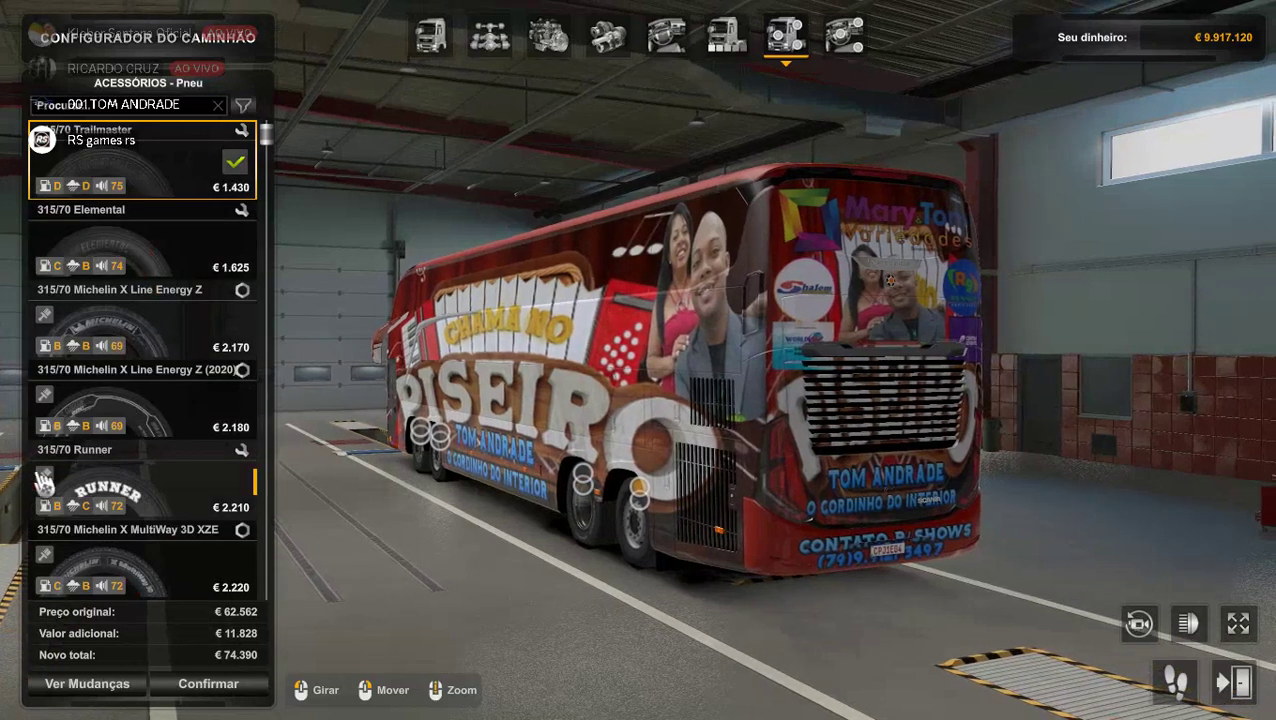
scroll(140, 530, "down", 6)
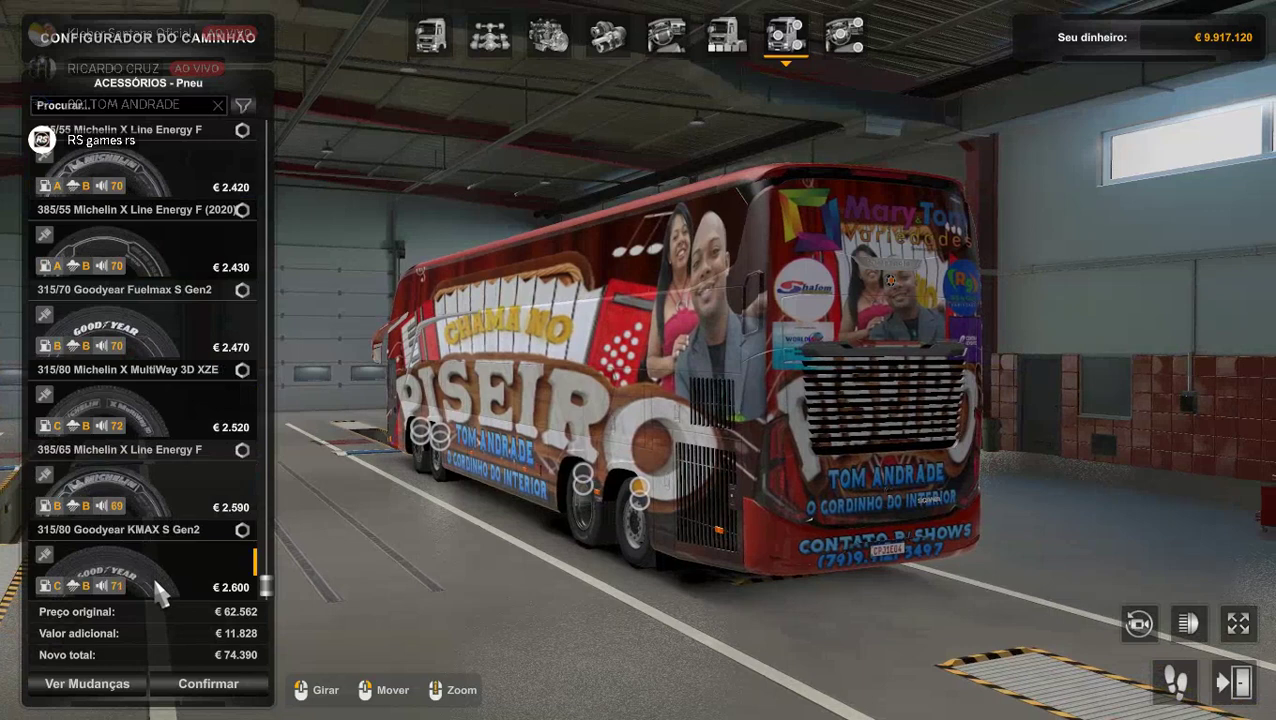
left_click(156, 584)
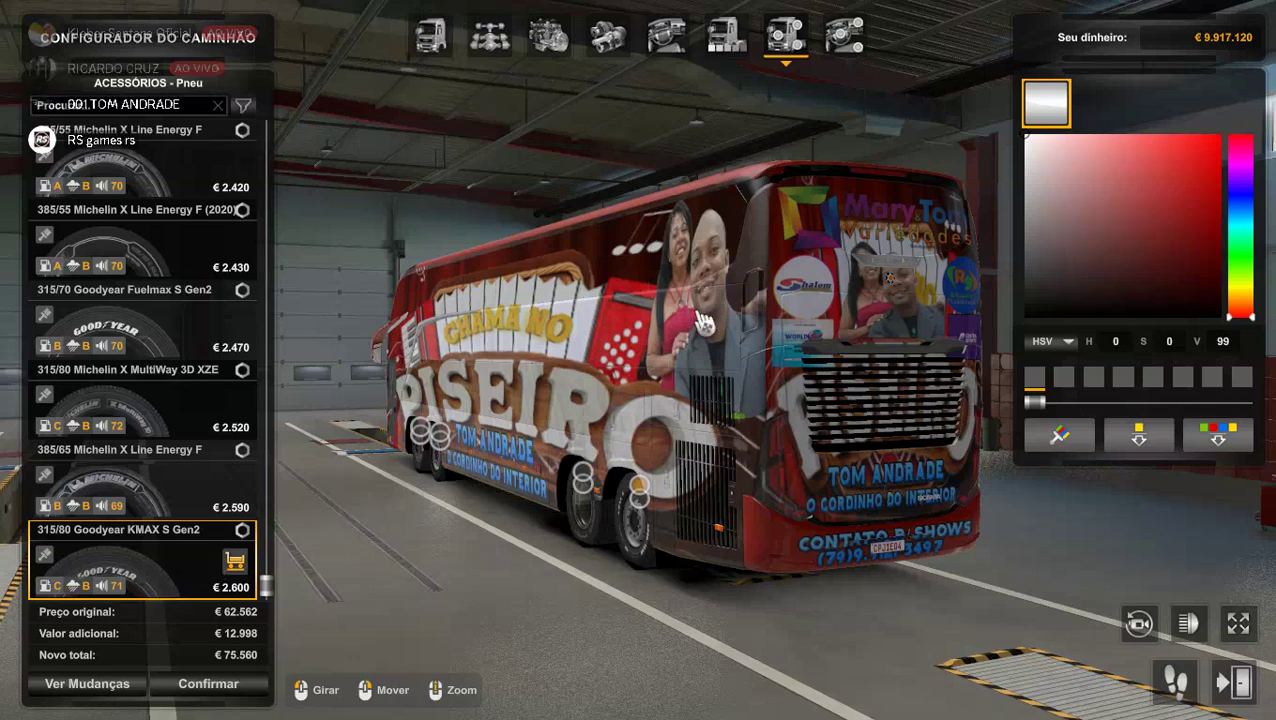
left_click_drag(1092, 306, 1024, 318)
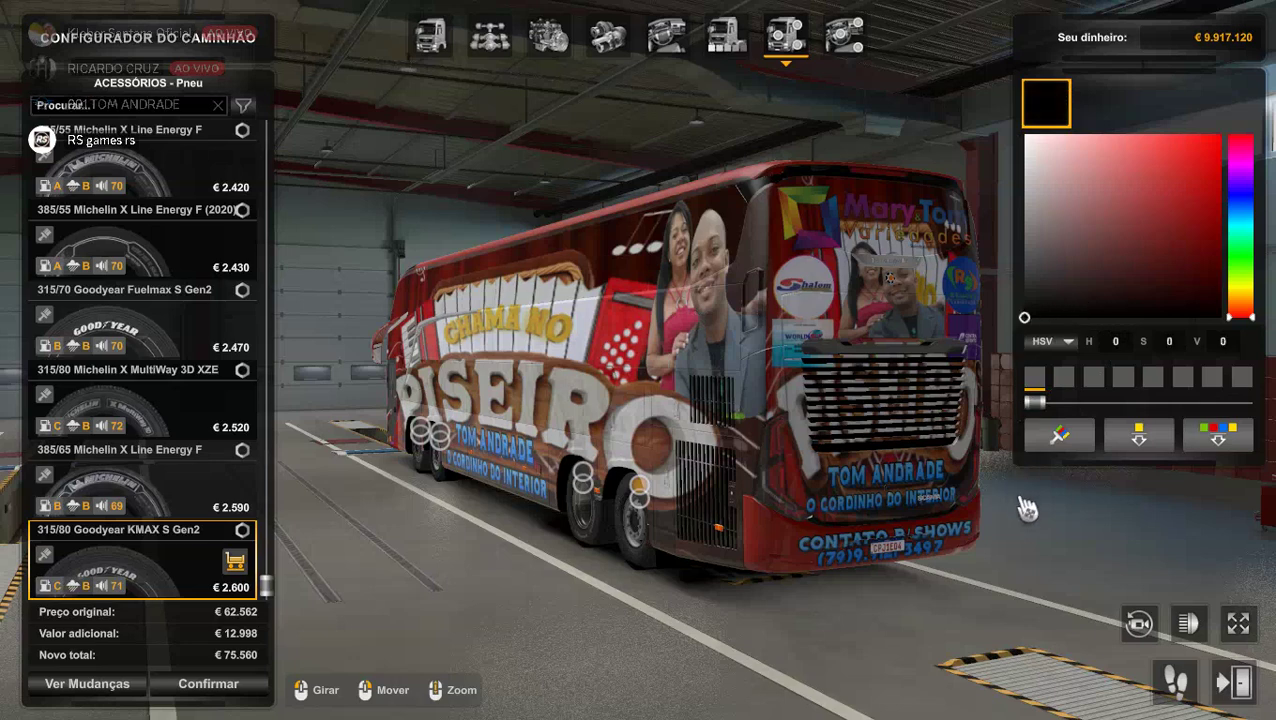
left_click(1041, 446)
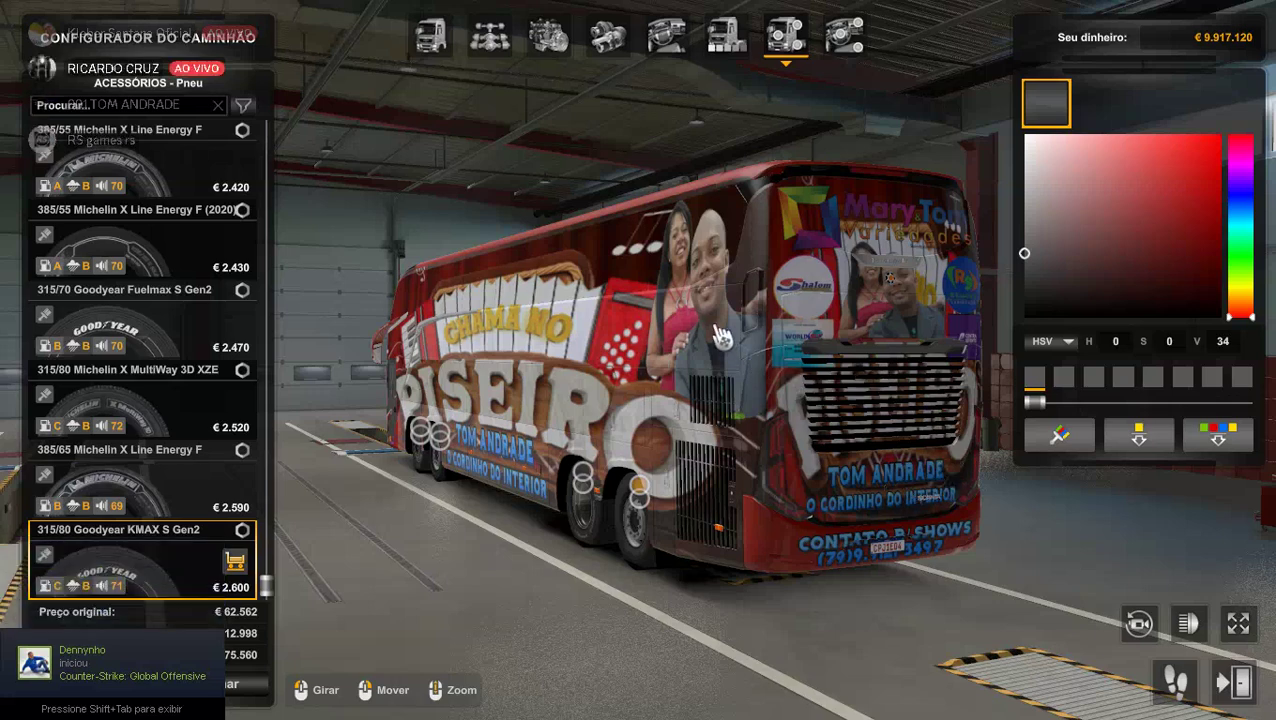
left_click(1039, 298)
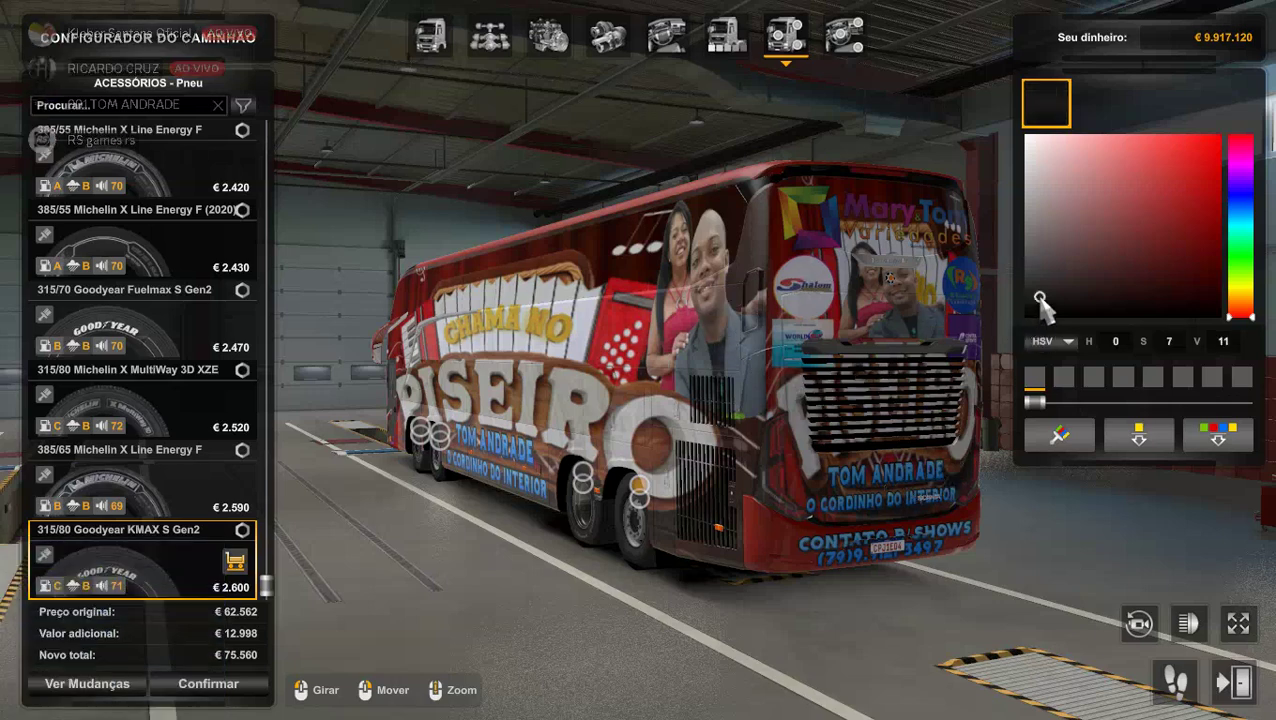
mouse_move(854, 506)
left_mouse_down()
mouse_move(1110, 506)
mouse_move(398, 505)
left_mouse_up()
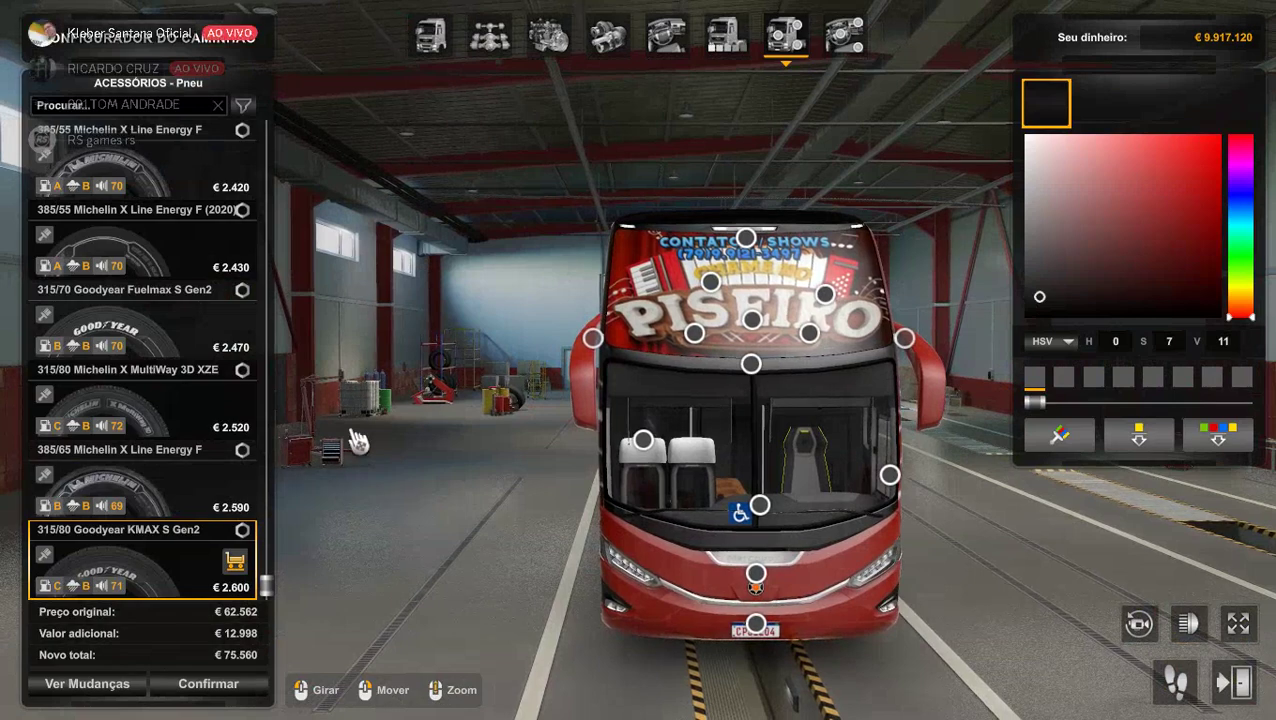
Add the Letreiro Personalizavel 1 passenger-side sign reading 'GMT TUR'.
left_click(694, 333)
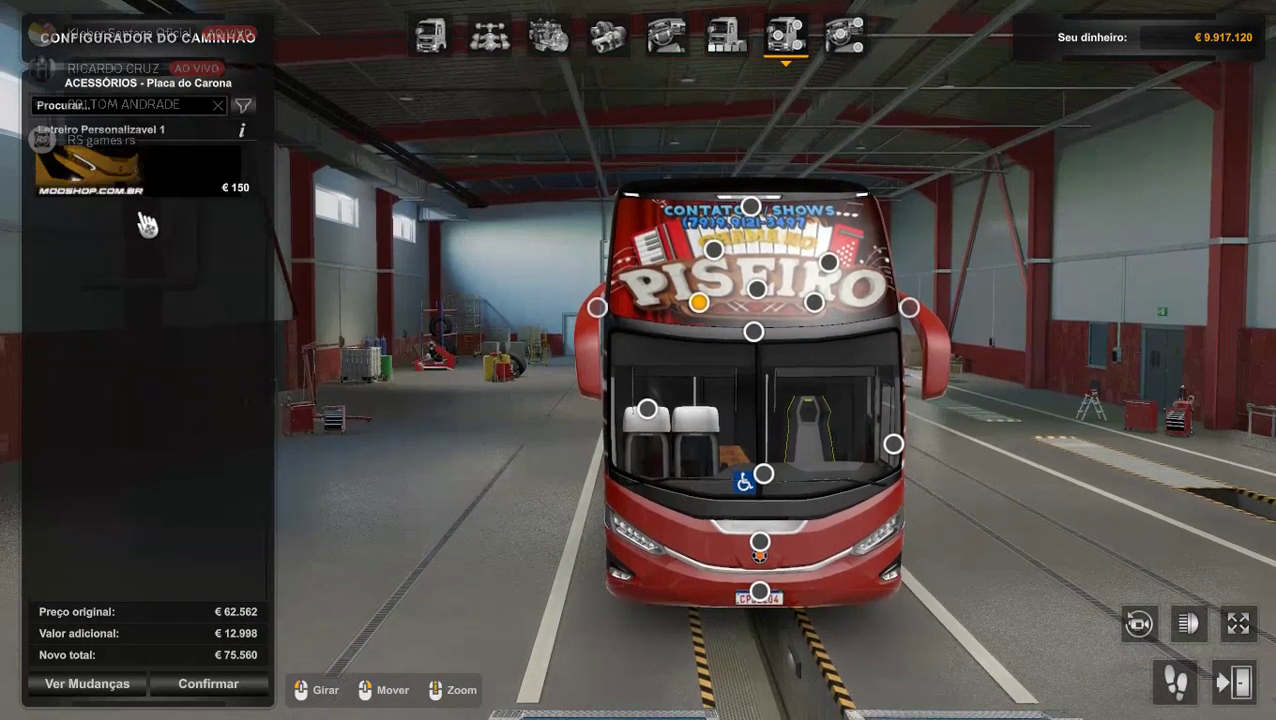
left_click(158, 164)
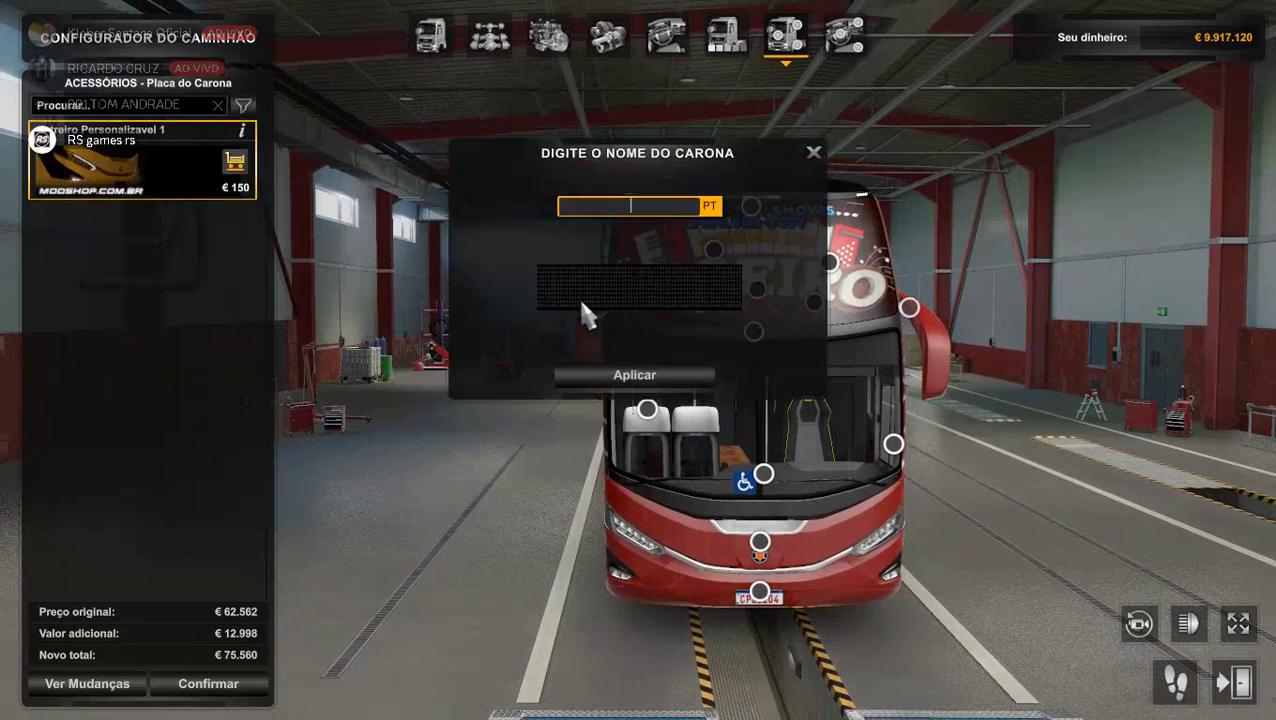
type("G")
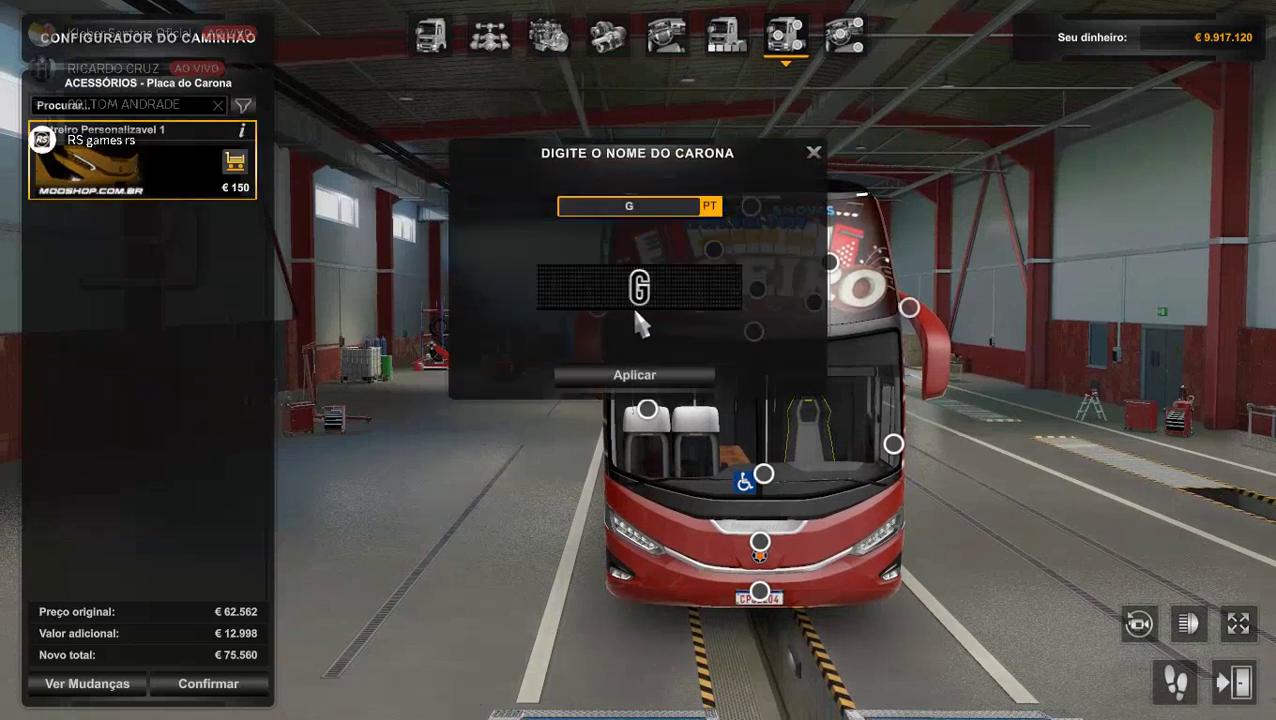
type("MT TUR")
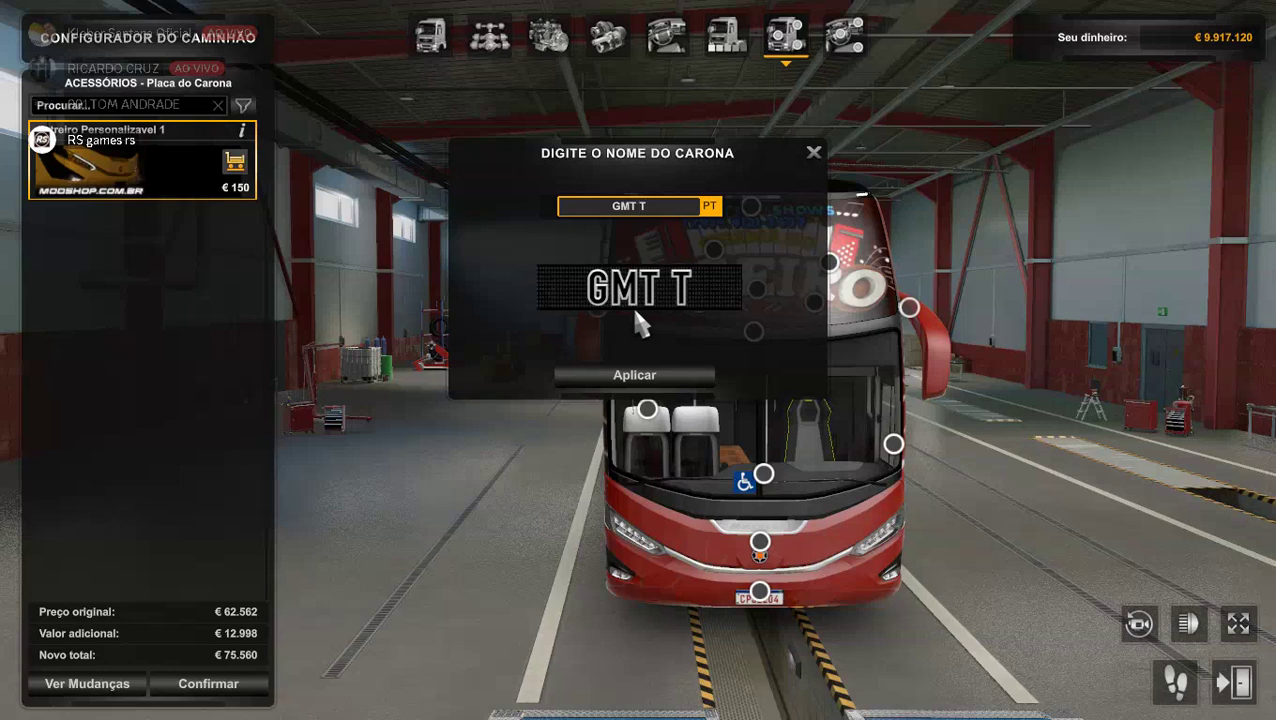
left_click(622, 375)
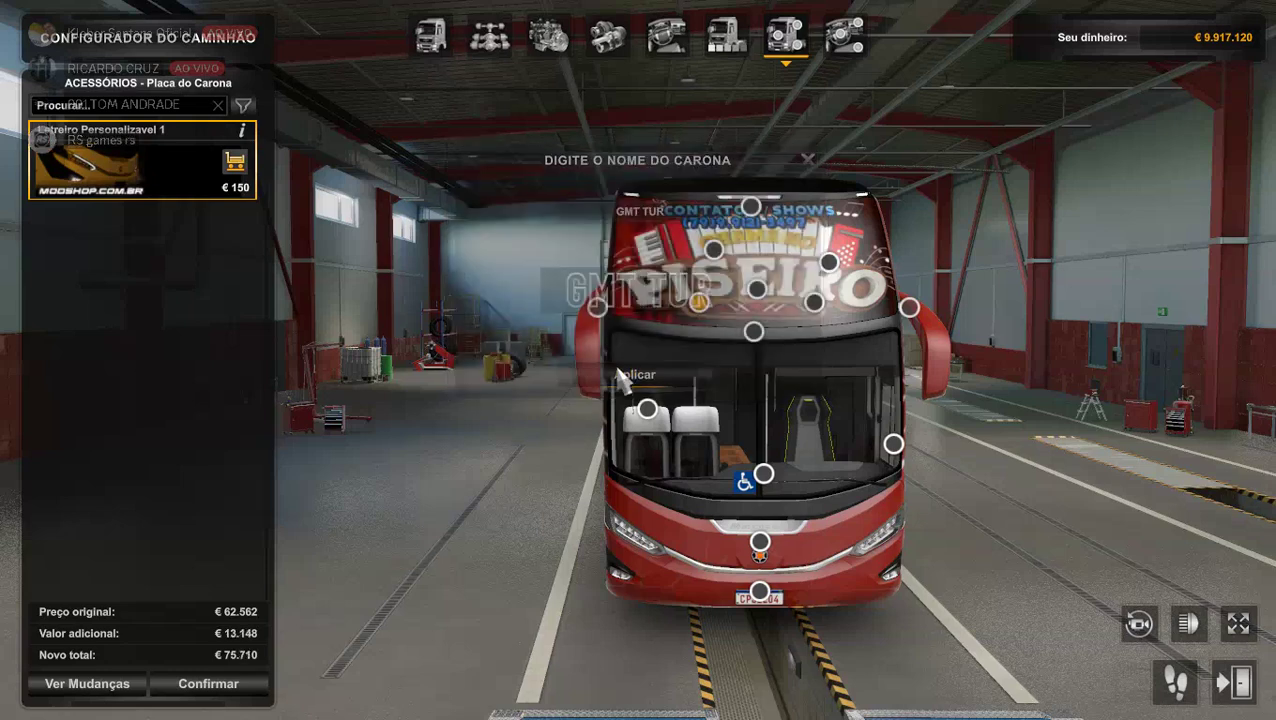
left_click(754, 332)
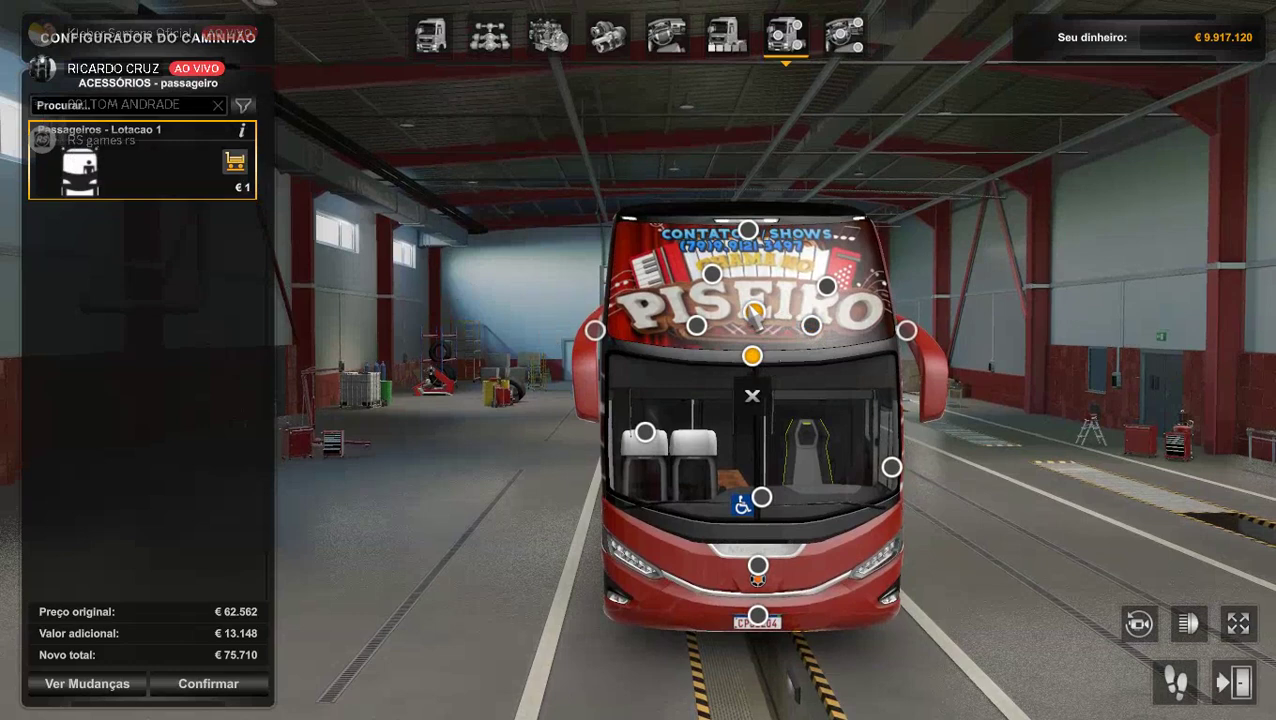
Add the LETREIRO ANIMADO - EDIT destination sign and check the tinted glass slot.
left_click(755, 313)
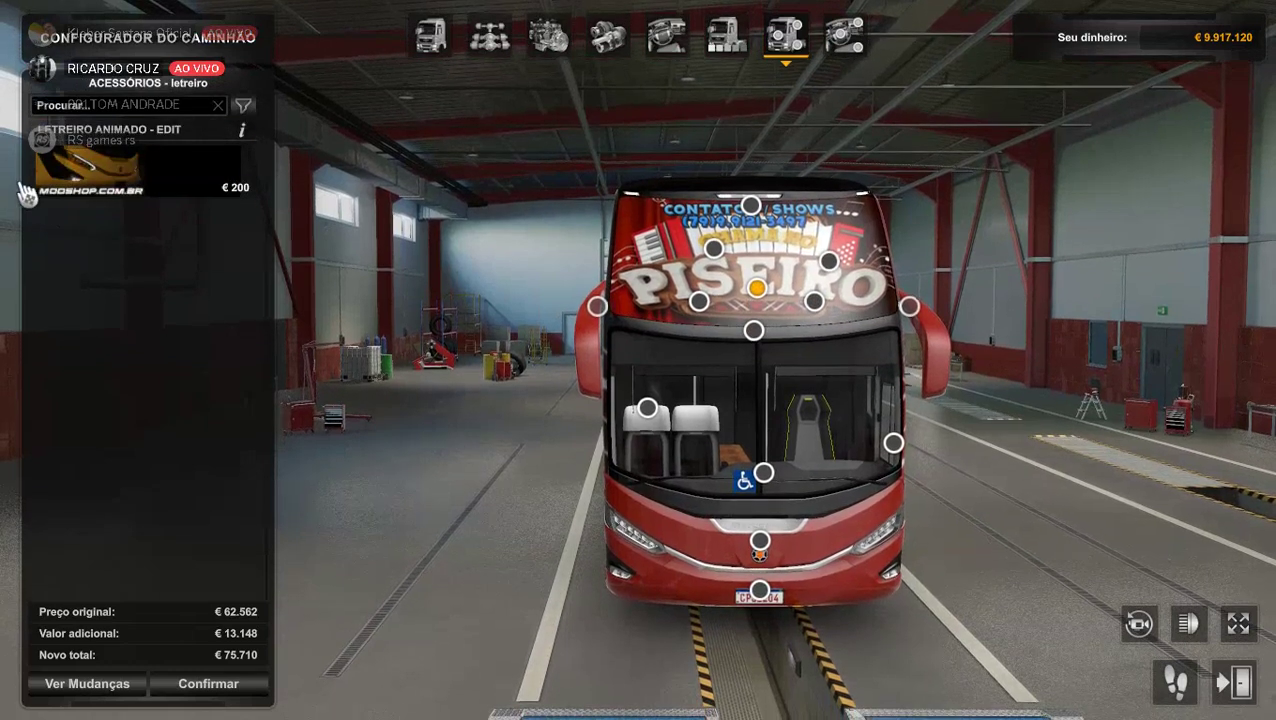
left_click(143, 180)
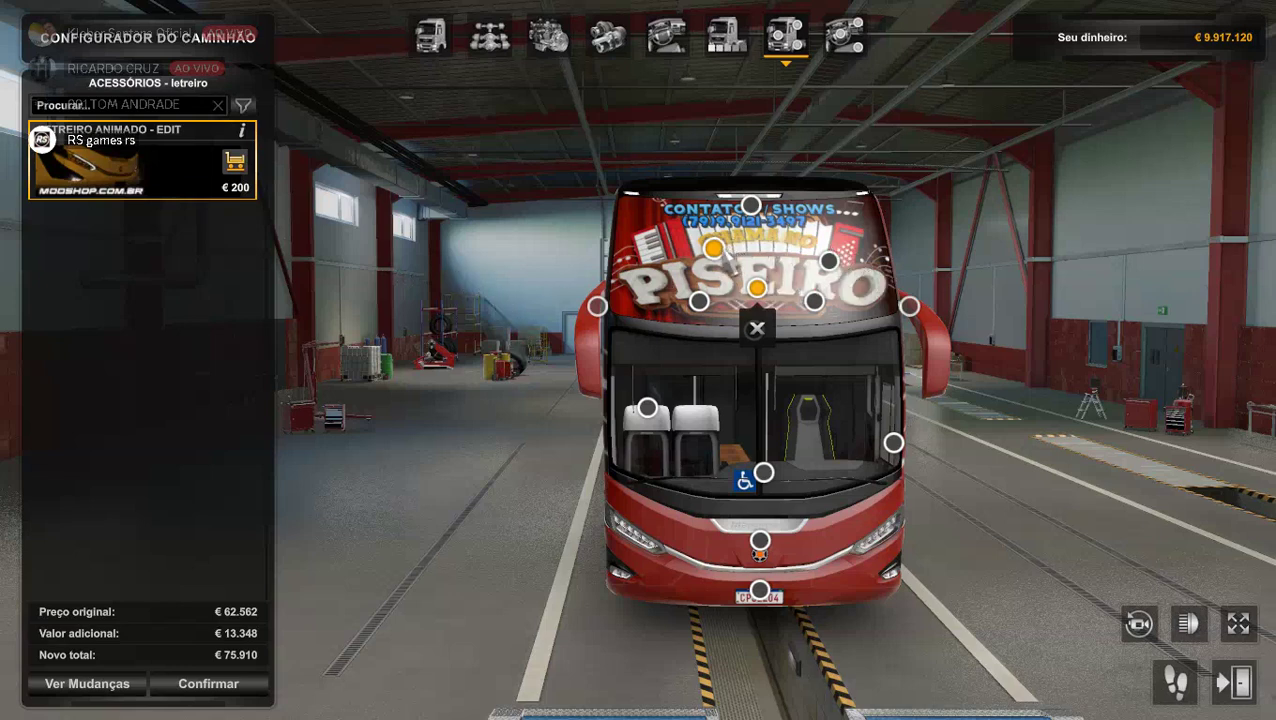
left_click(713, 249)
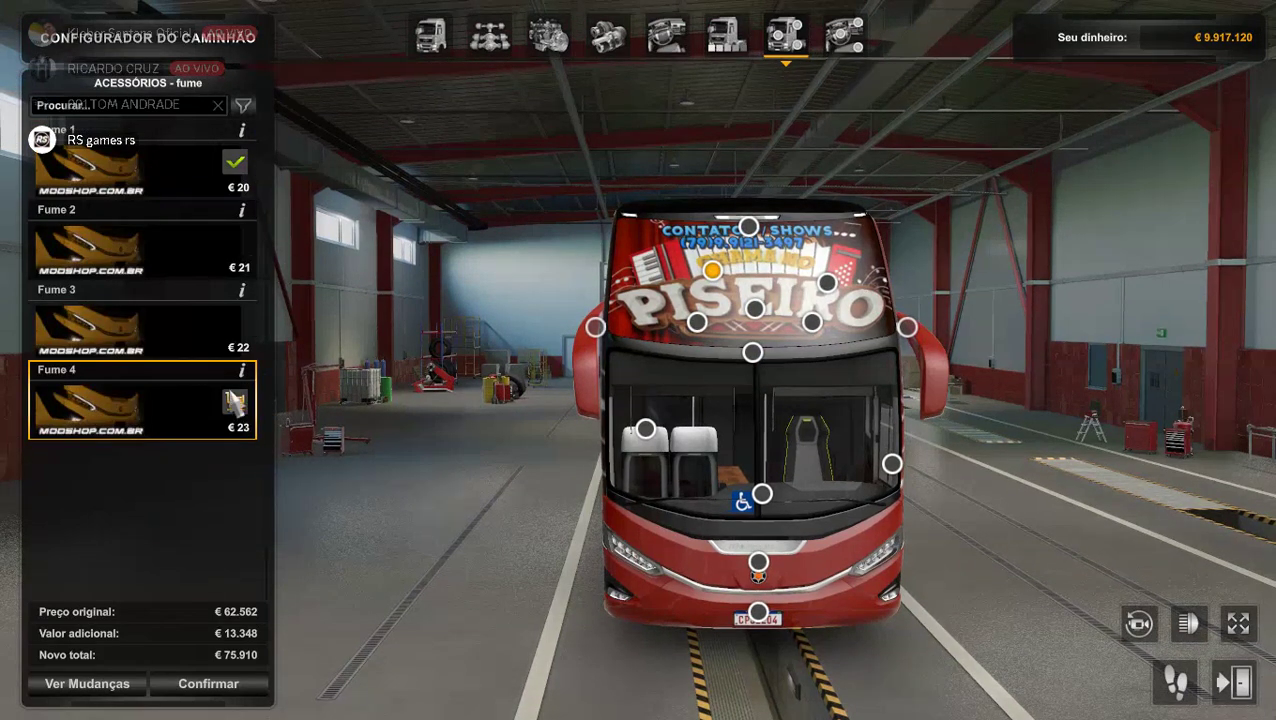
Fit the Letreiro Personalizavel 2 driver-side sign reading 'FORROZAO'.
left_click(812, 322)
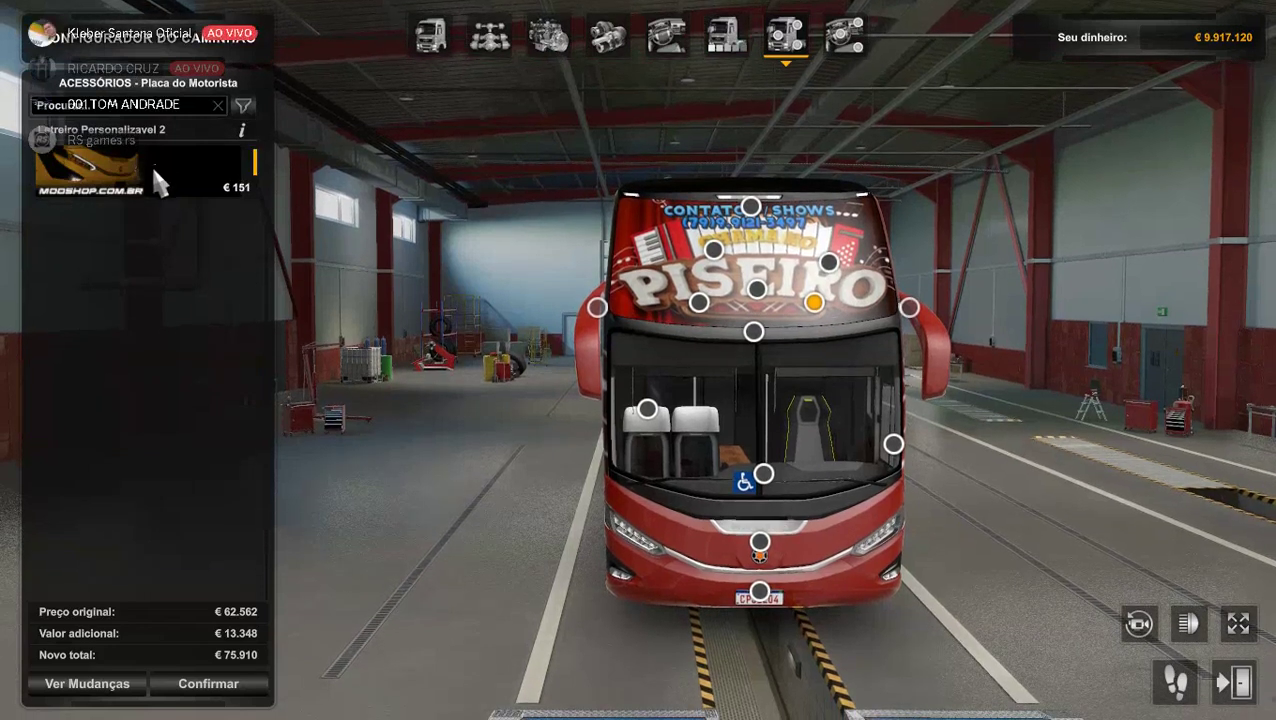
left_click(153, 164)
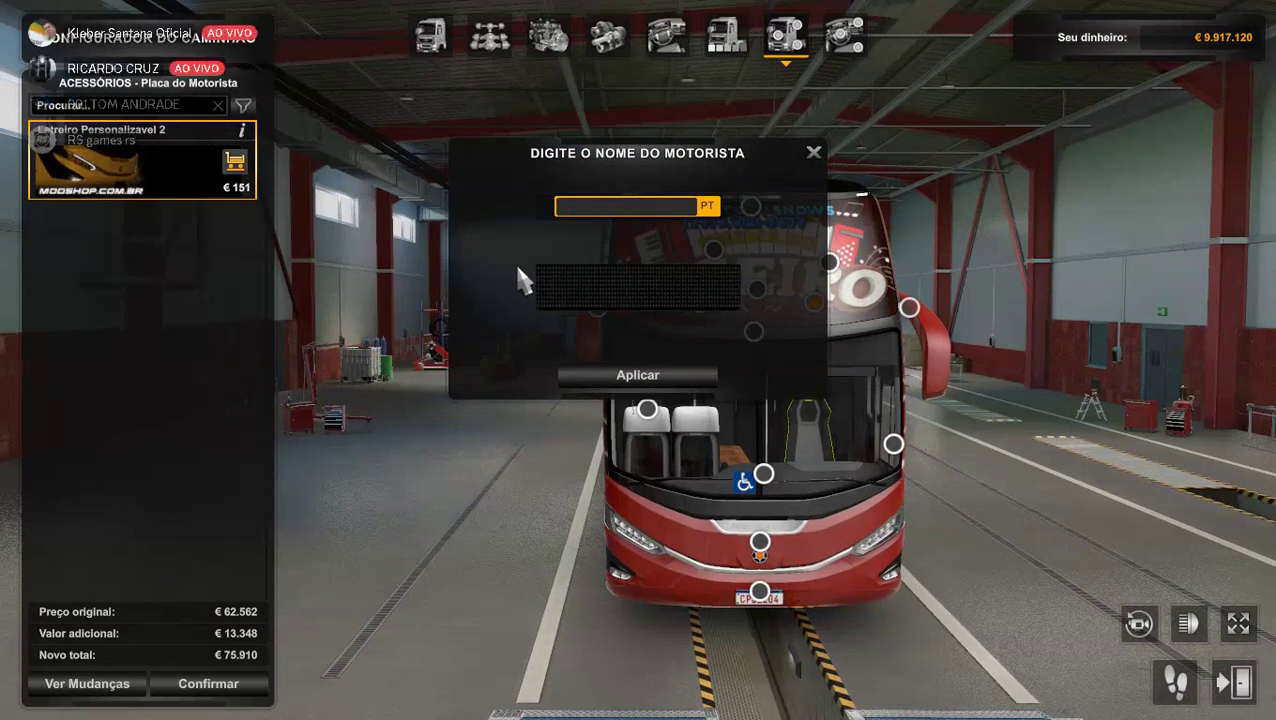
type("GM")
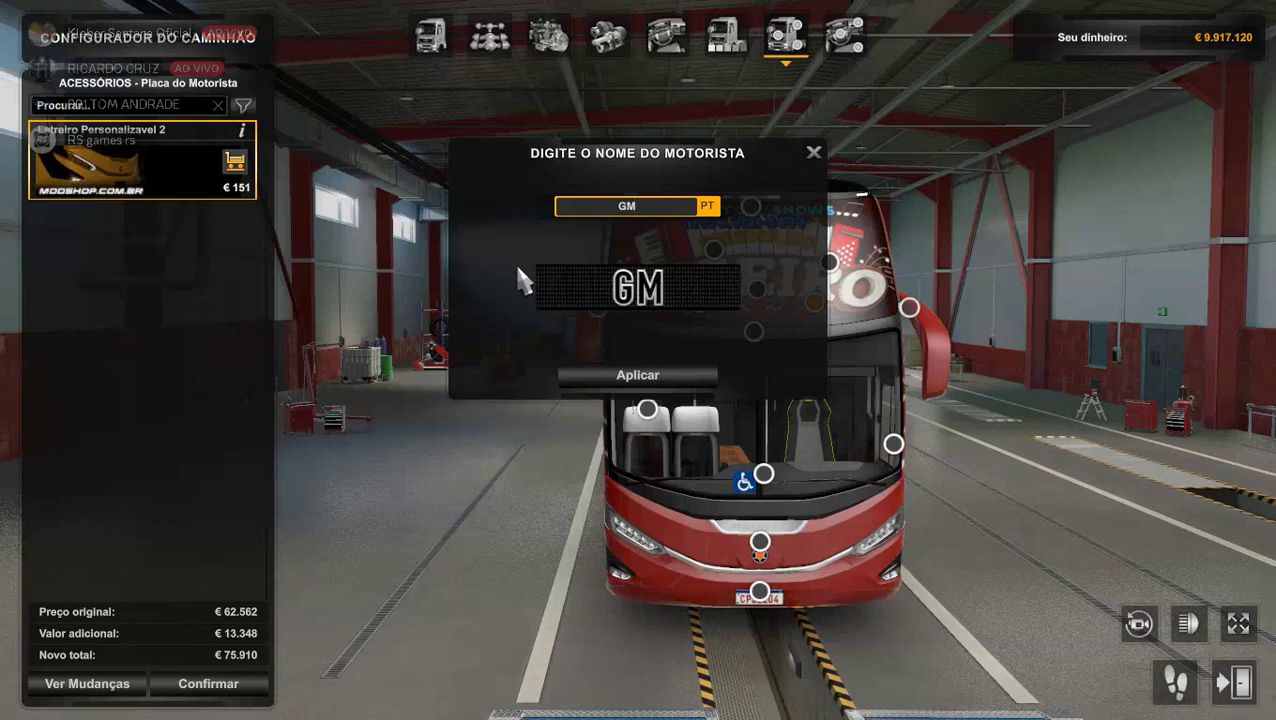
type("T")
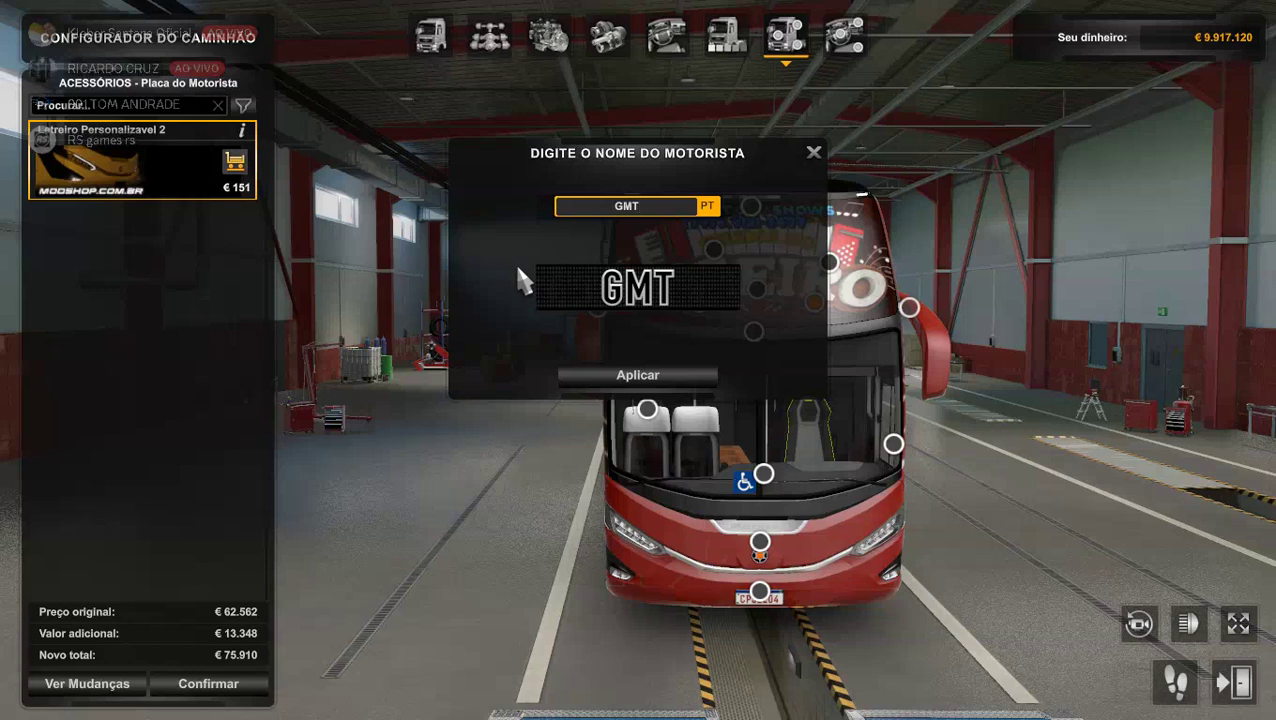
key("BackSpace")
key("BackSpace")
key("BackSpace")
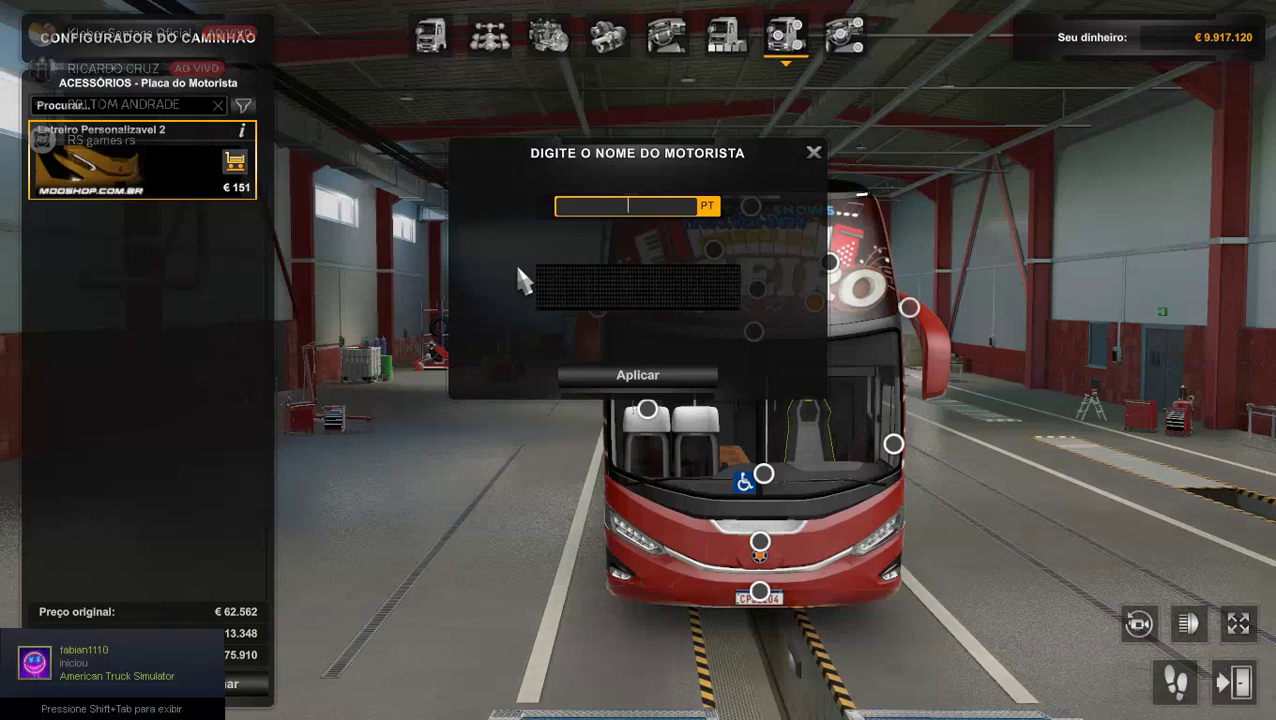
type("TUR")
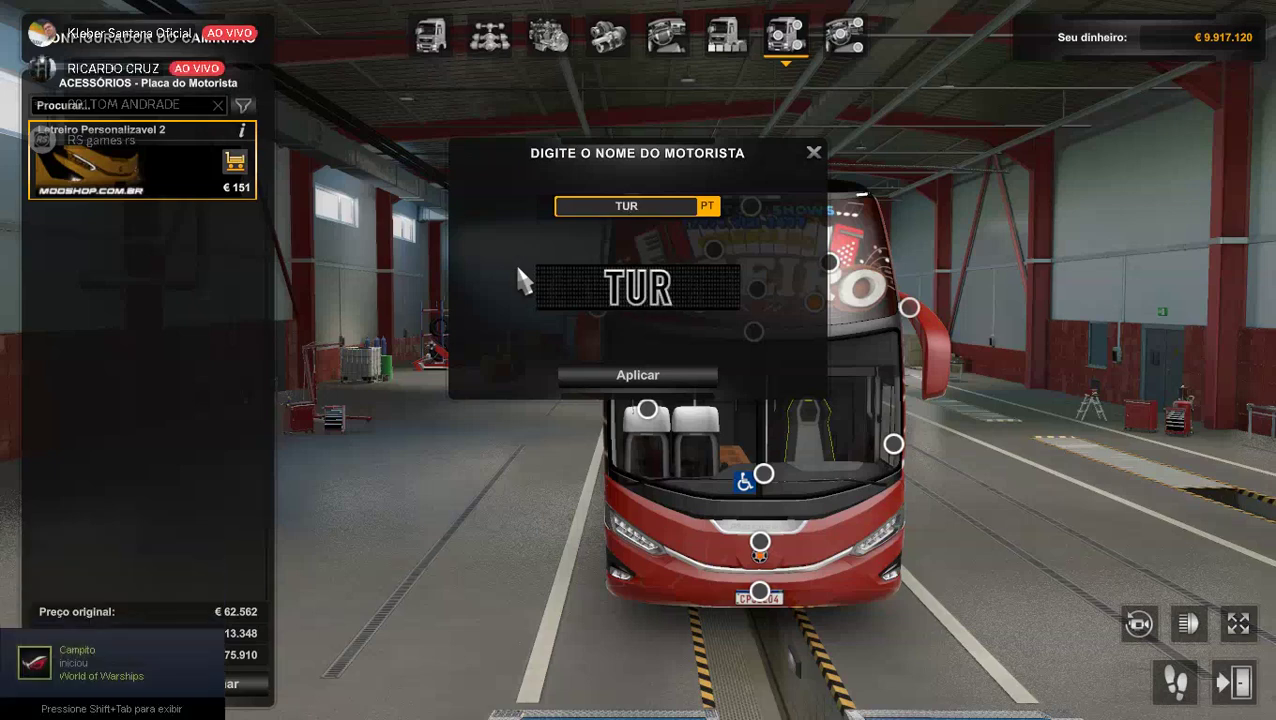
type("IS")
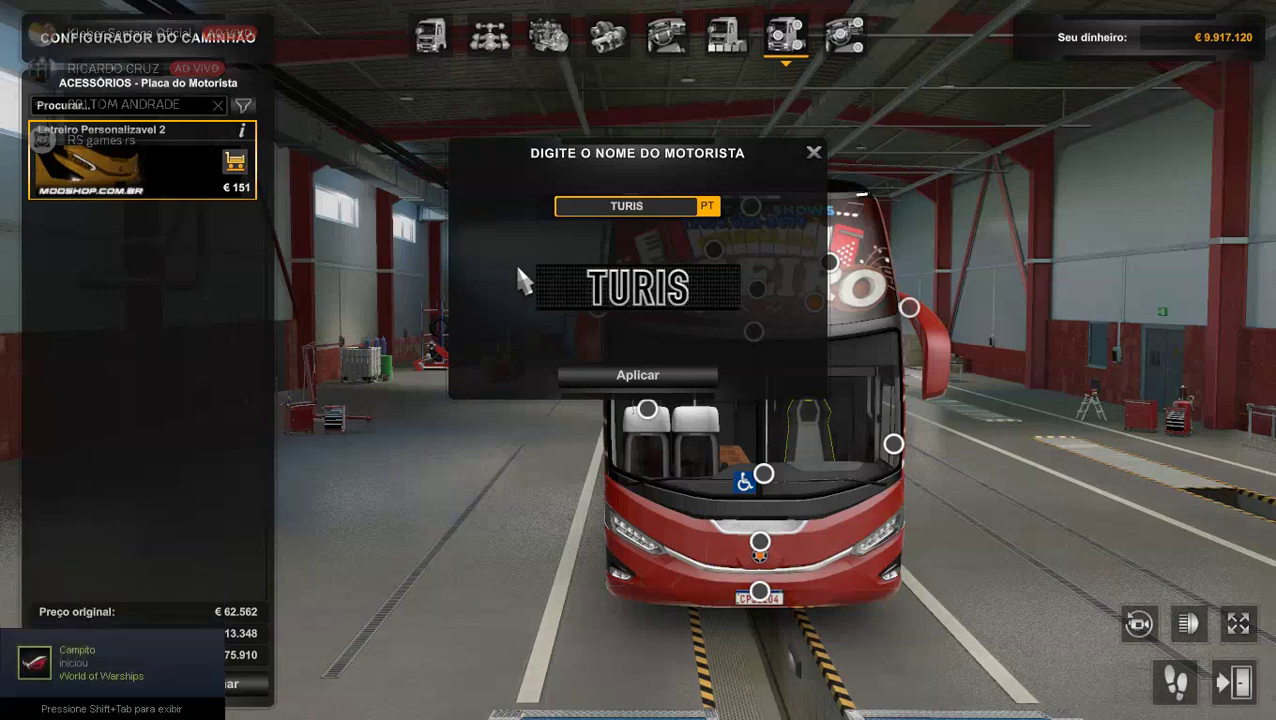
key("BackSpace")
key("BackSpace")
key("BackSpace")
key("BackSpace")
key("BackSpace")
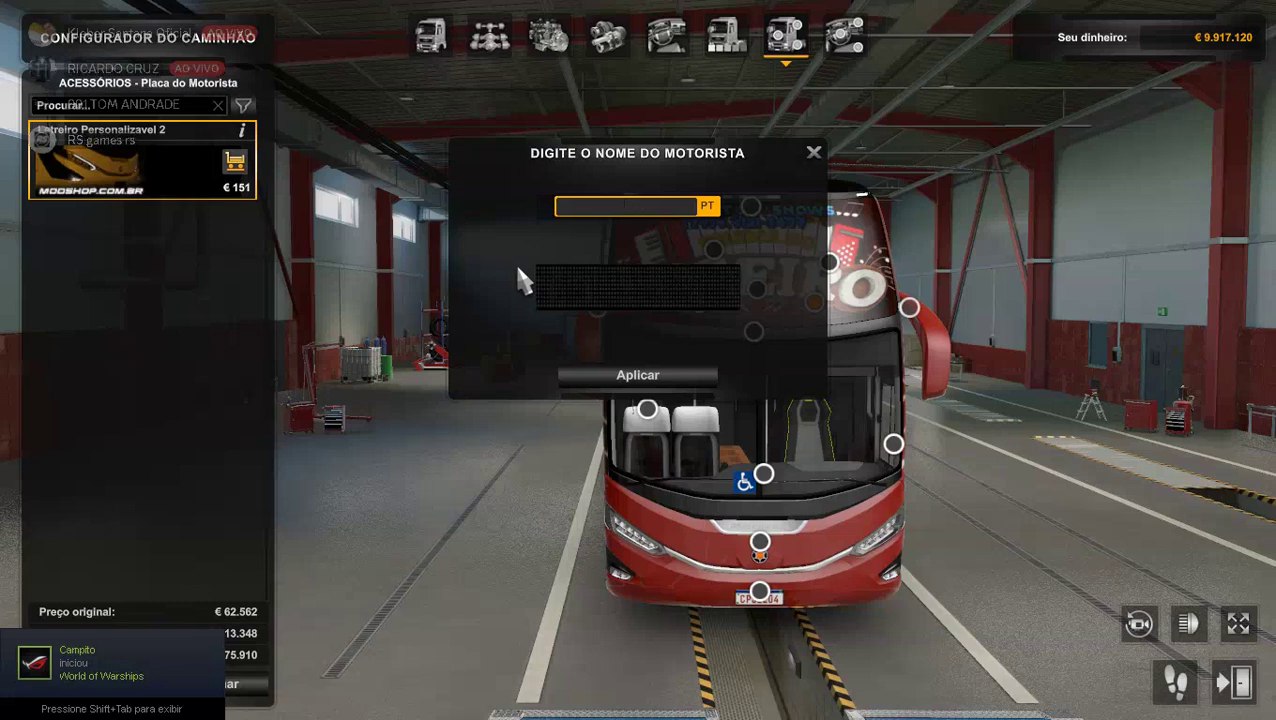
type("FORRO")
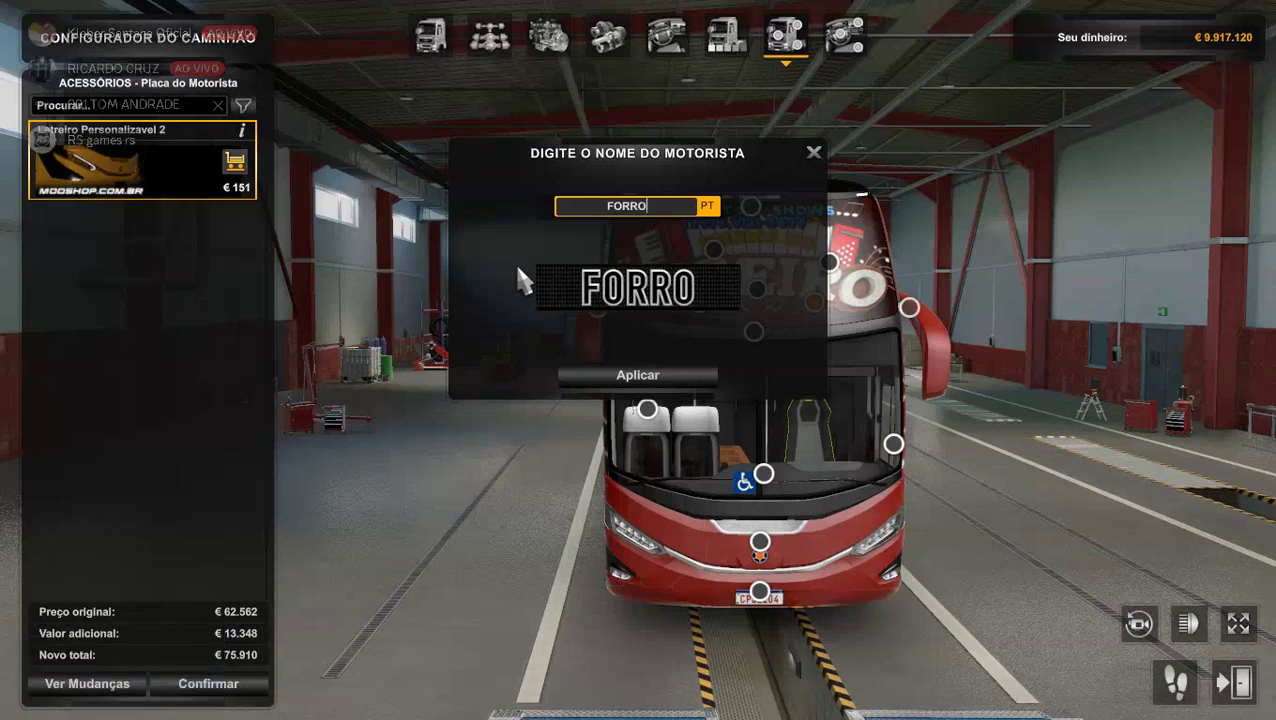
type("ZAO")
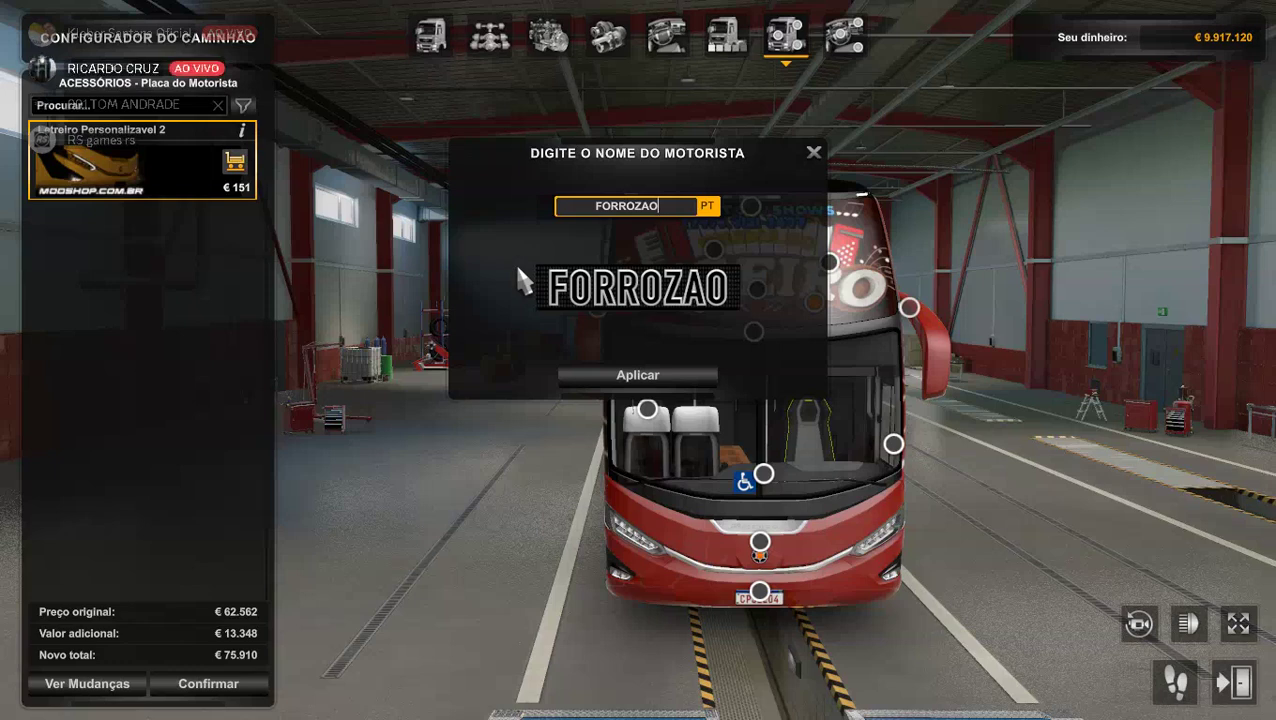
left_click(605, 374)
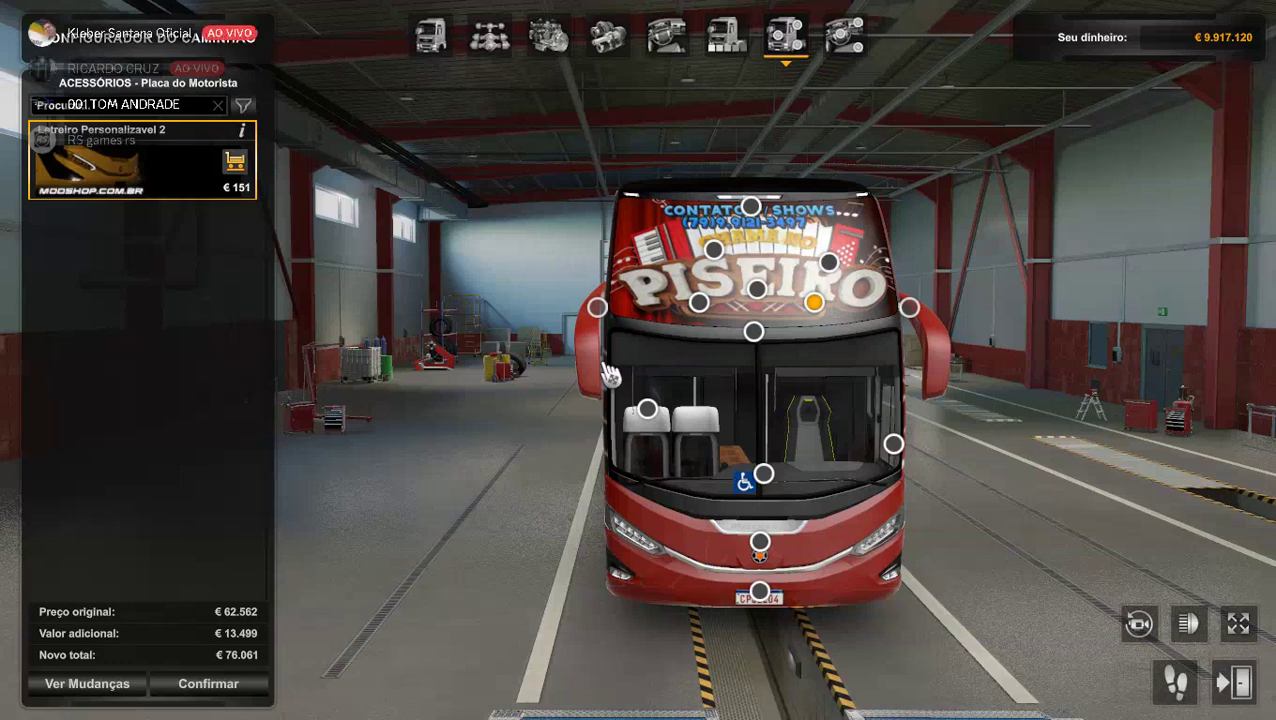
Review sign and curtain accessories, try Retrovisor Câmera - ERV, then keep standard mirrors.
left_click(754, 332)
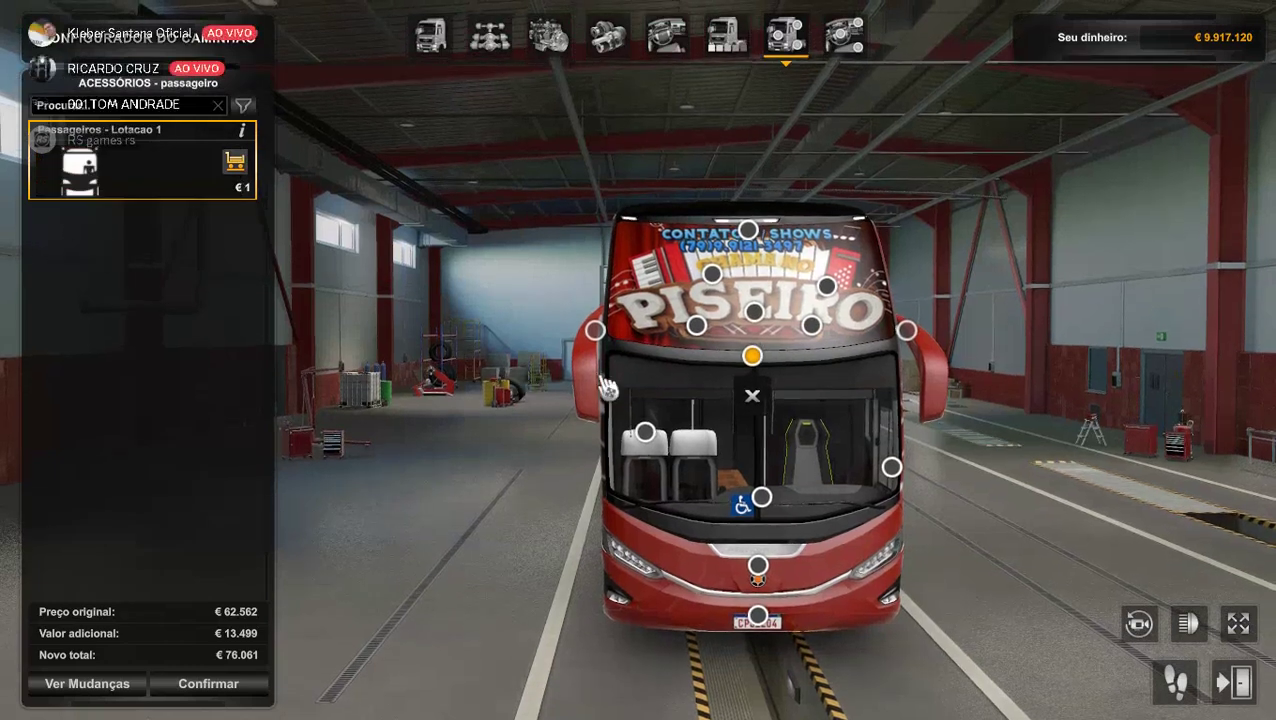
left_click(826, 287)
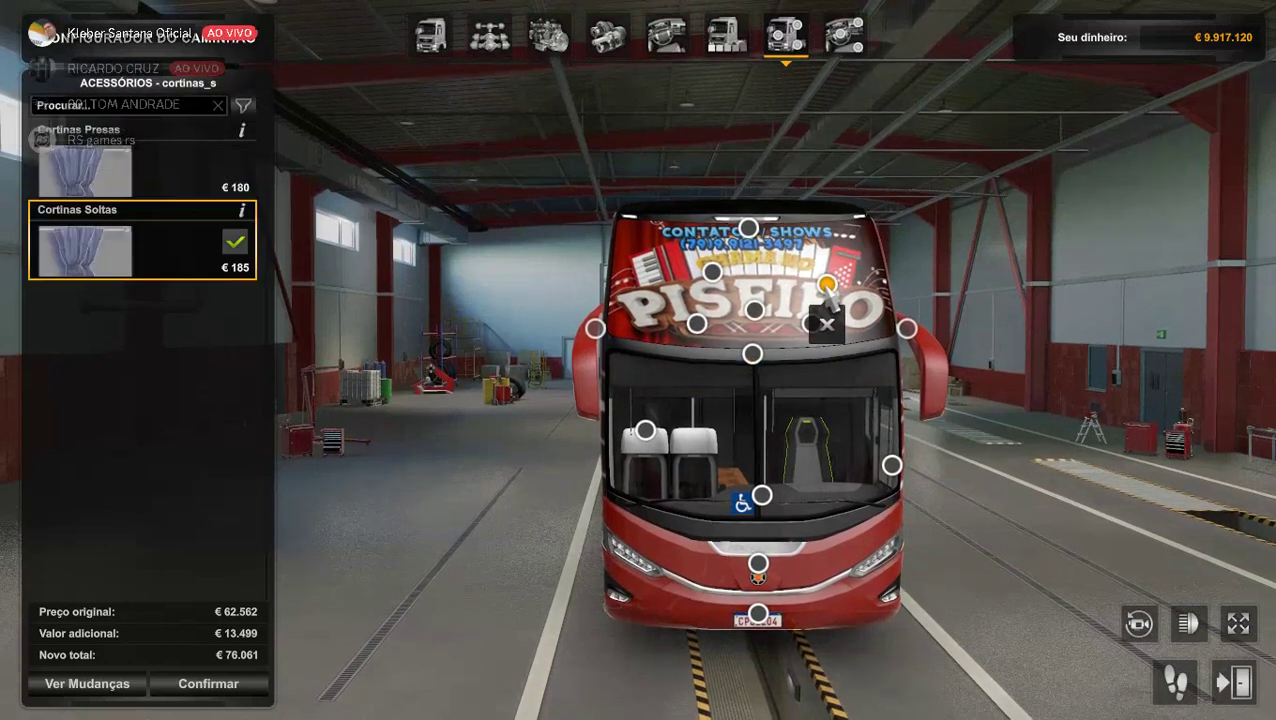
left_click(906, 325)
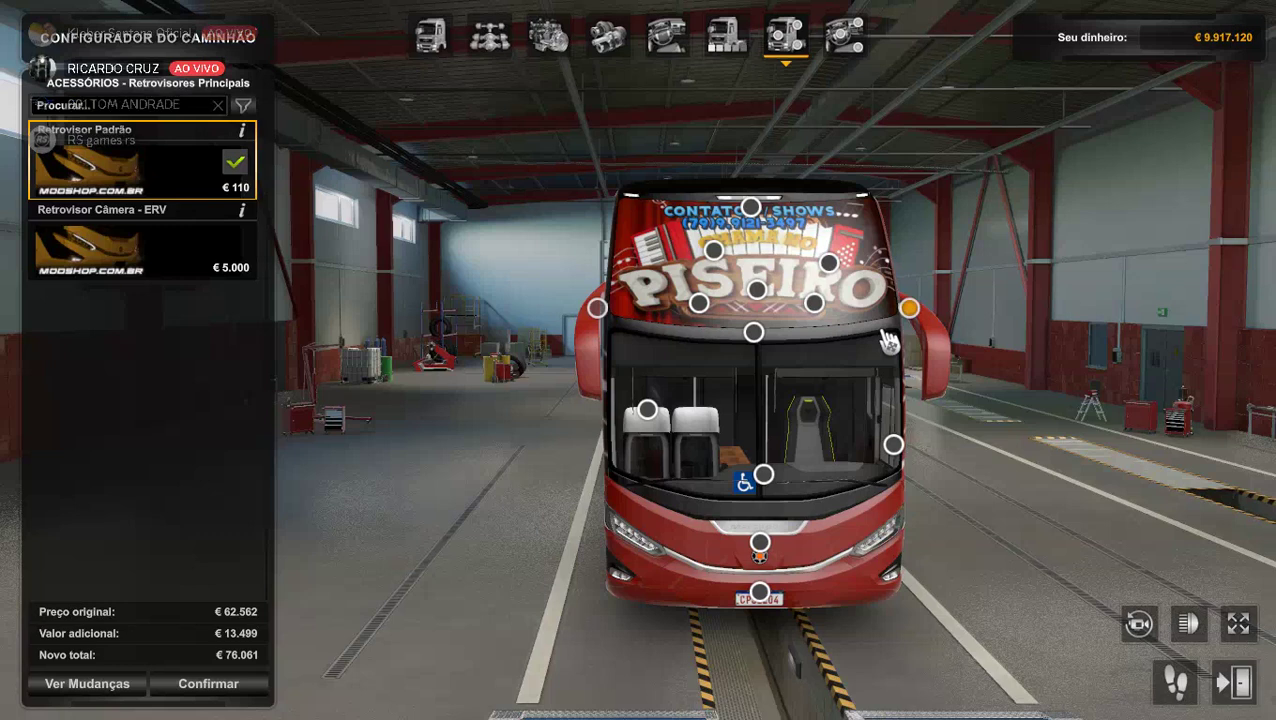
left_click(142, 262)
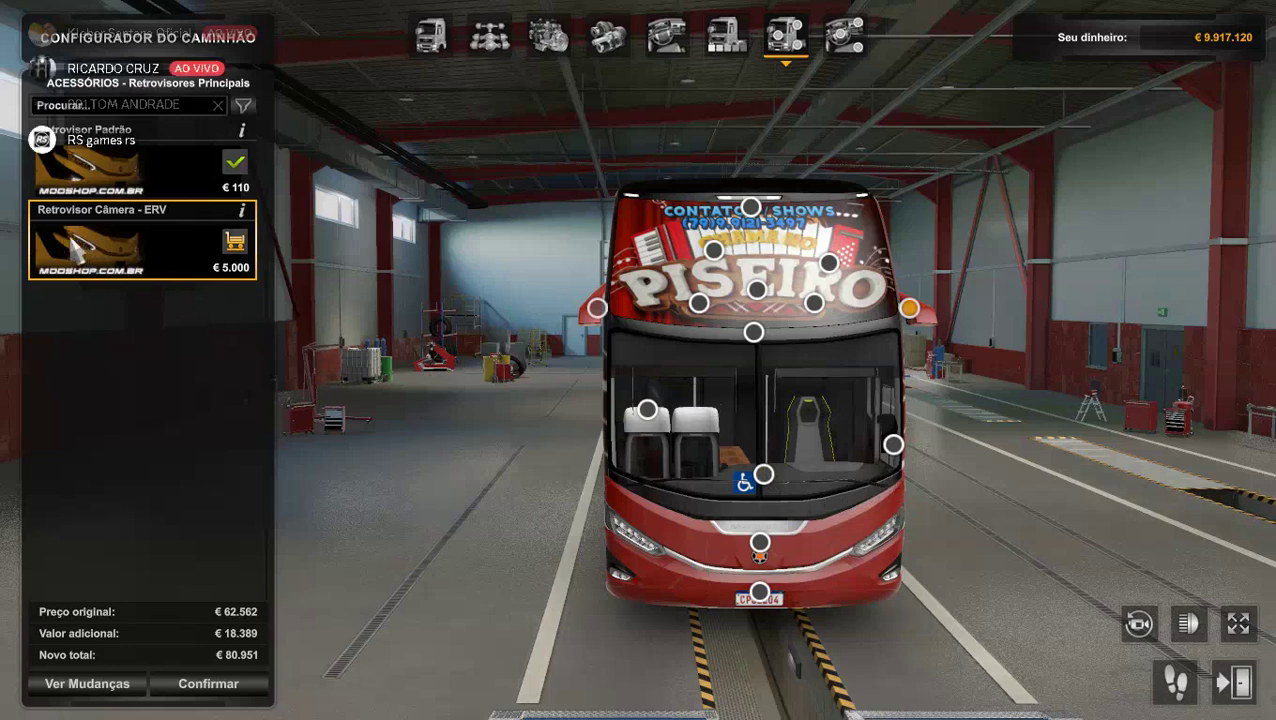
left_click(102, 160)
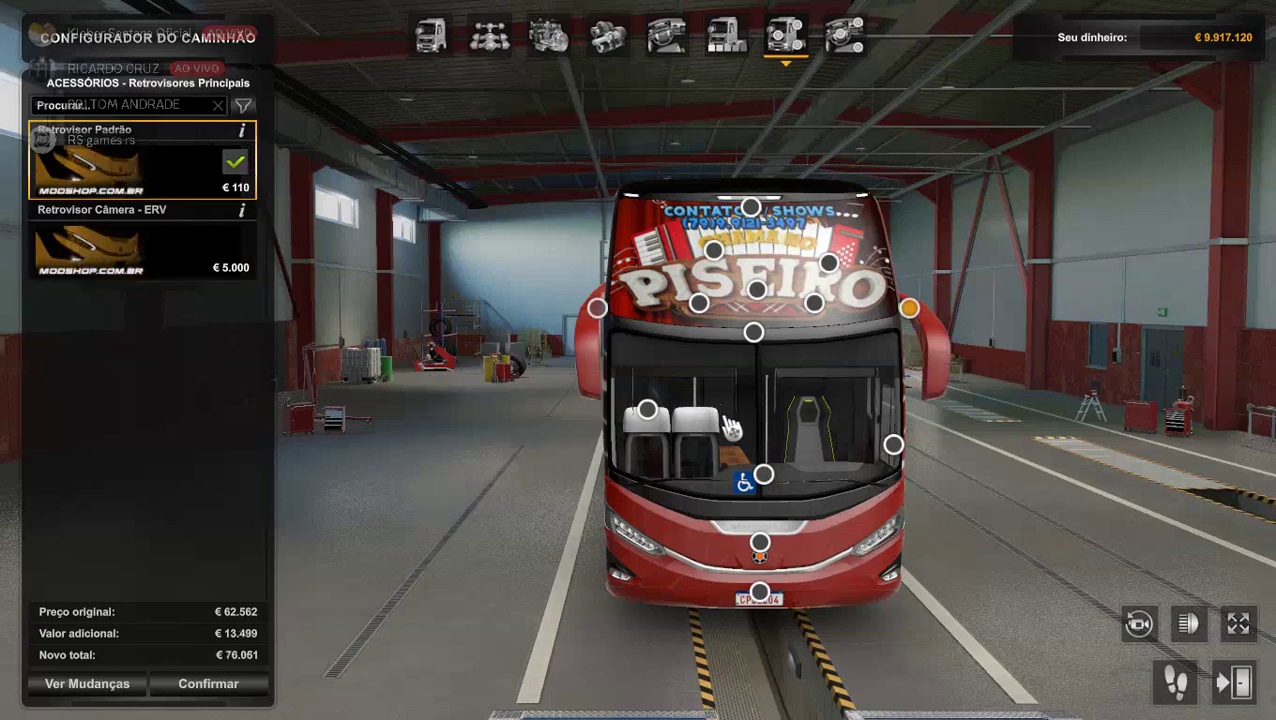
Install the €100 GPS unit and review reversing camera, headlight and licence plate accessories.
left_click(895, 448)
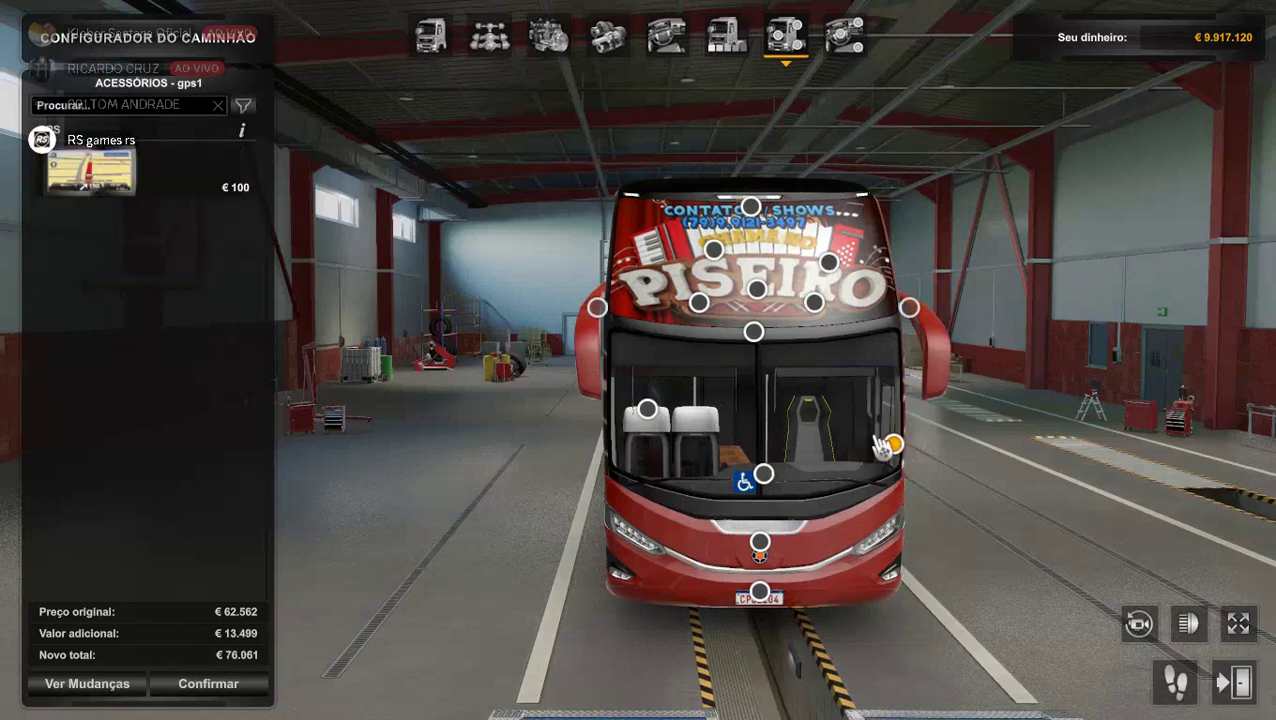
left_click(90, 170)
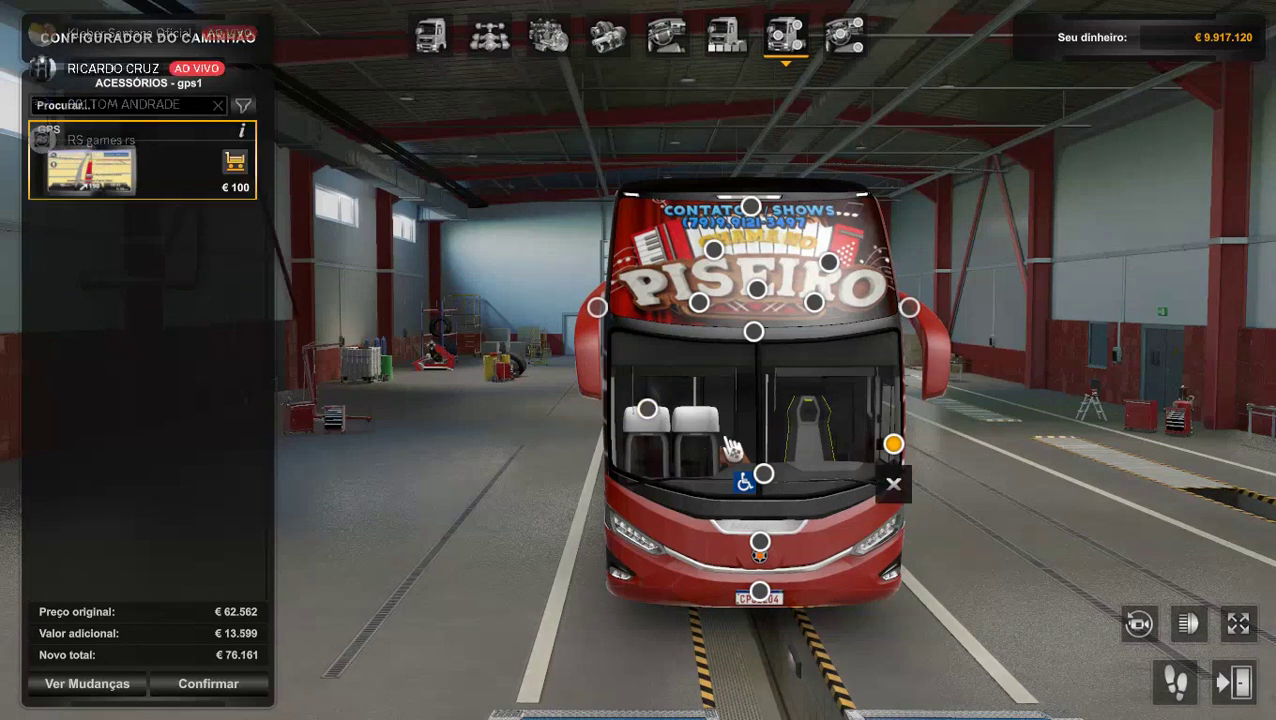
left_click(768, 476)
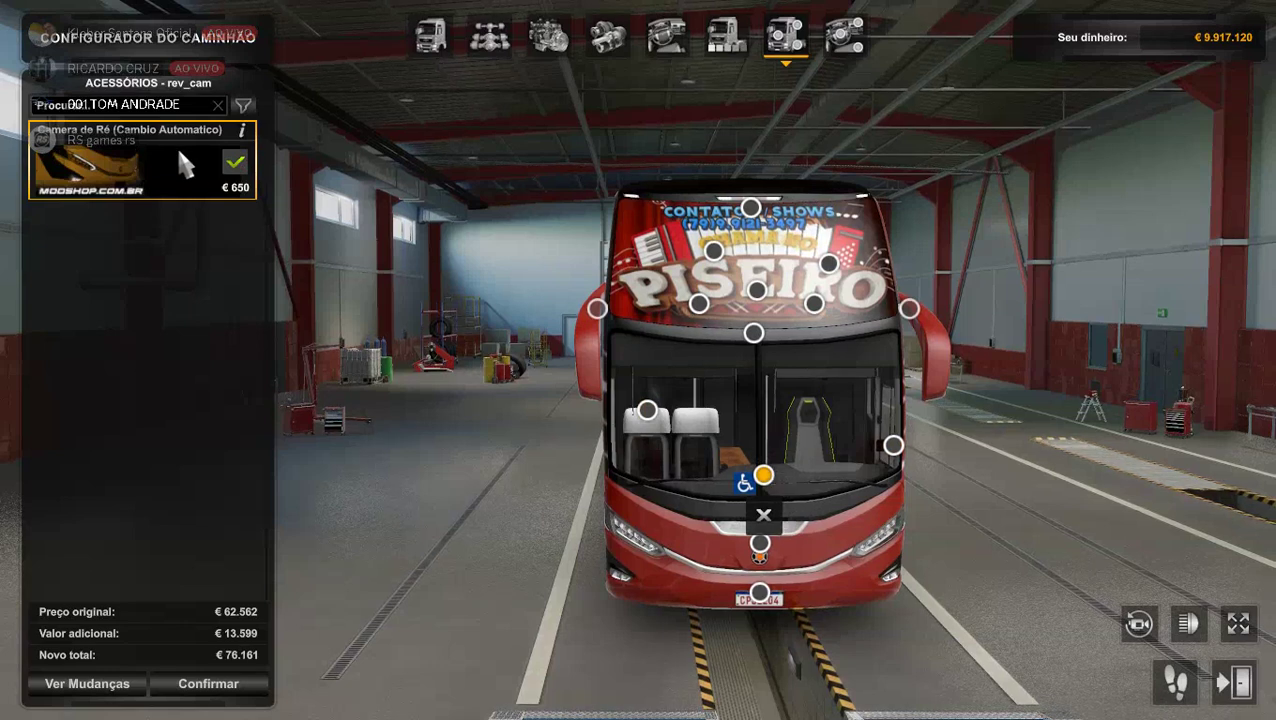
left_click(760, 545)
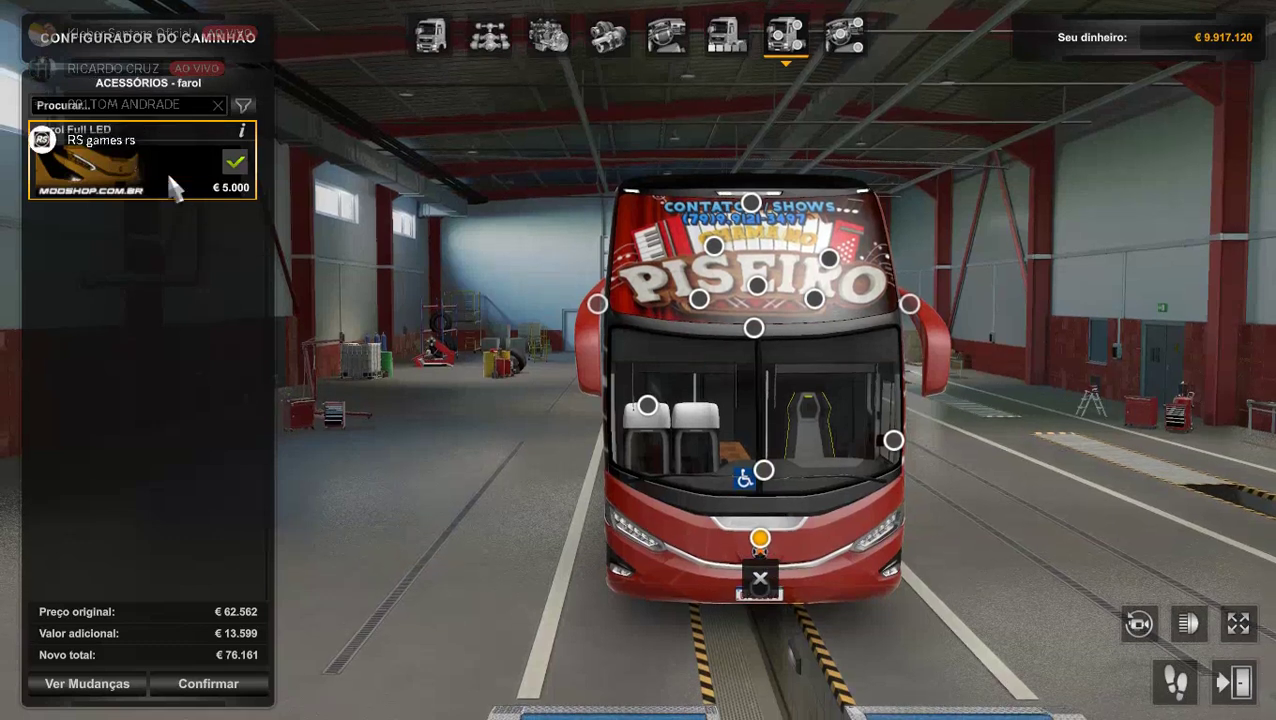
left_click(763, 470)
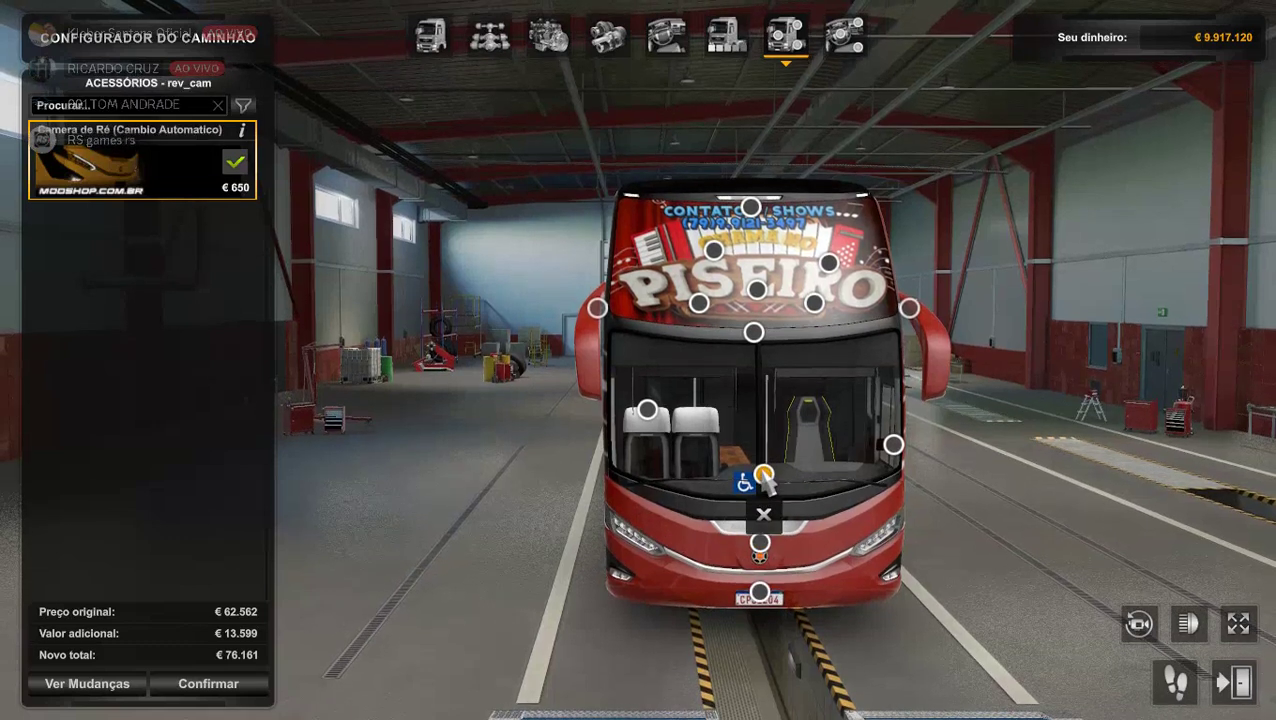
left_click(759, 595)
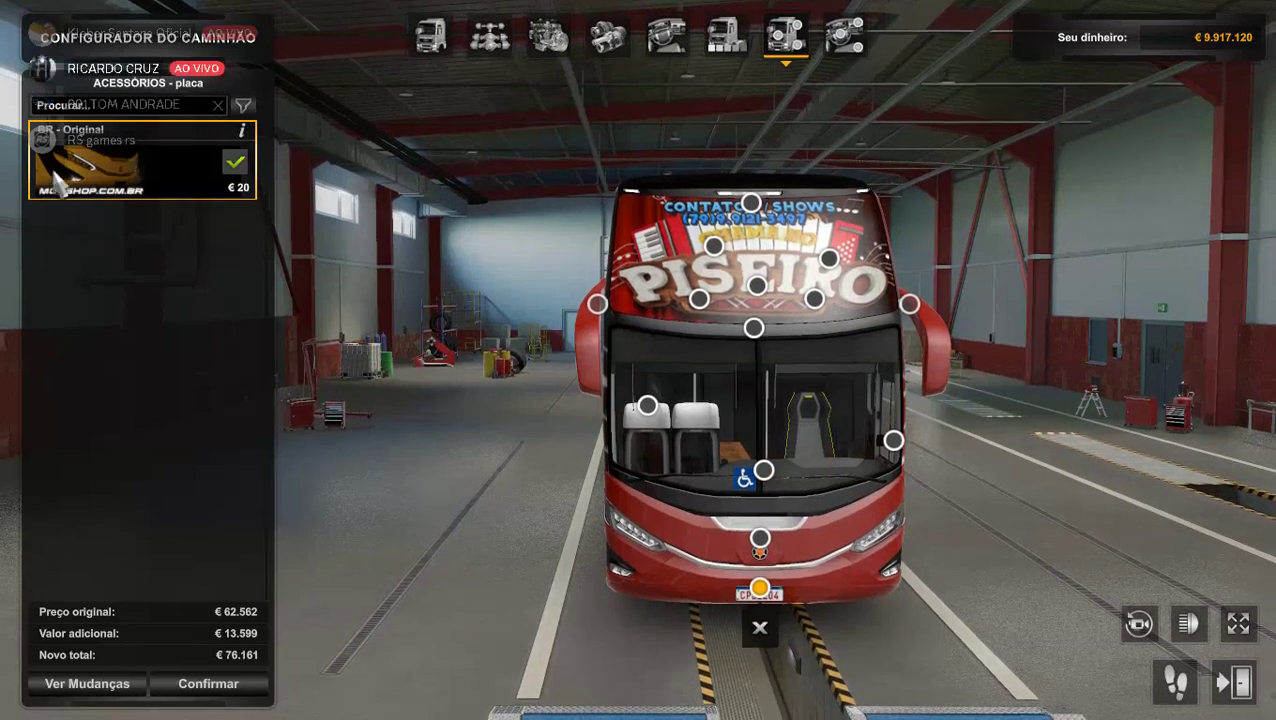
left_click_drag(750, 300, 425, 400)
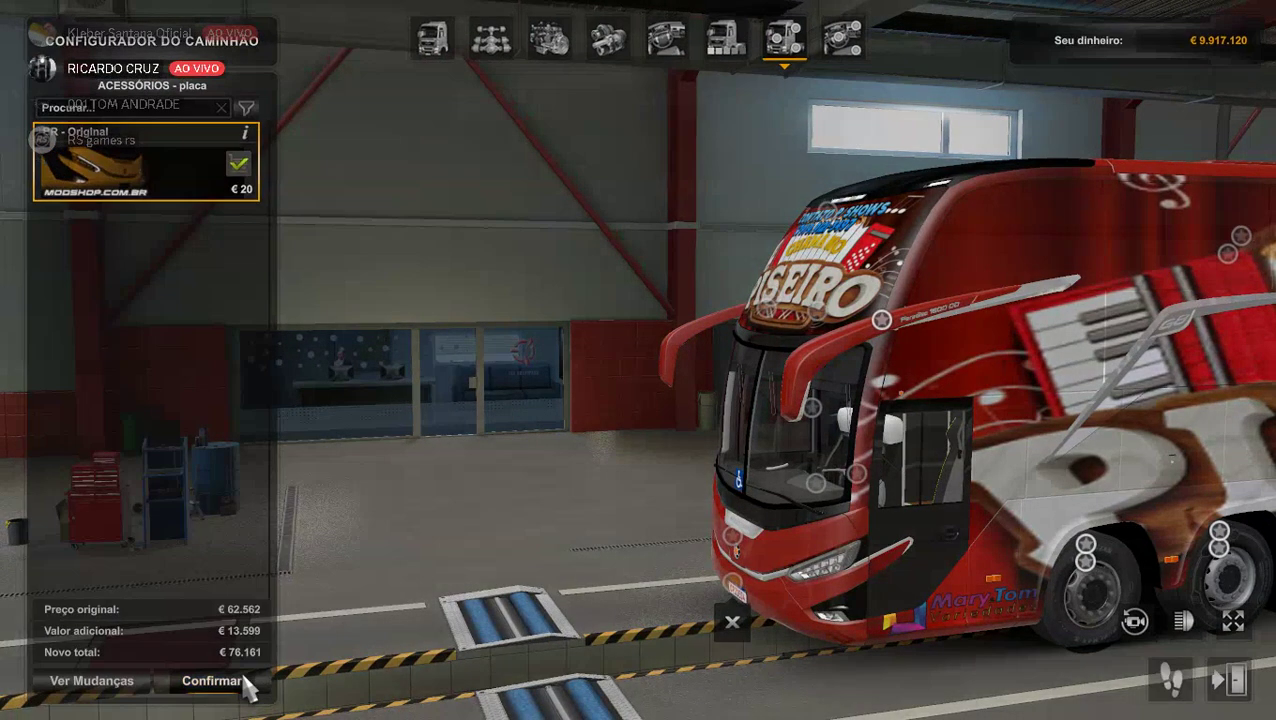
Buy the customized Paradiso G8 1800 DD for €76.161, delivered to the Milão garage.
left_click(246, 684)
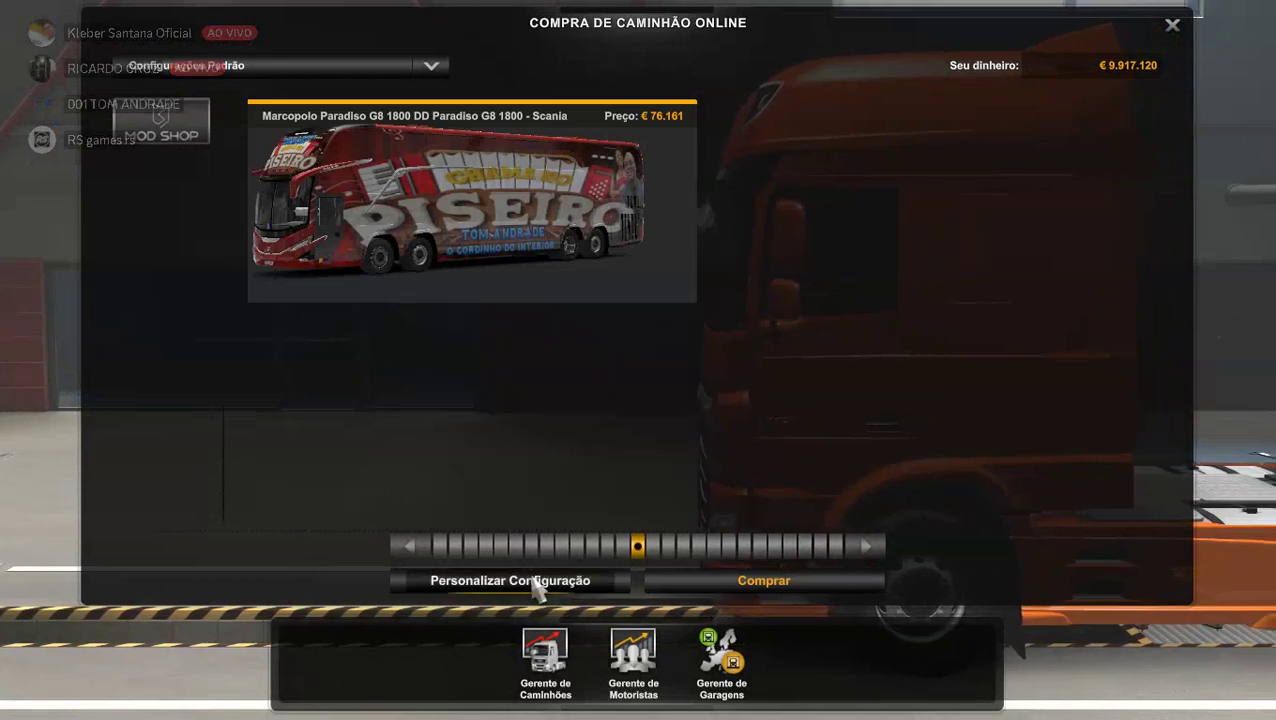
left_click(701, 578)
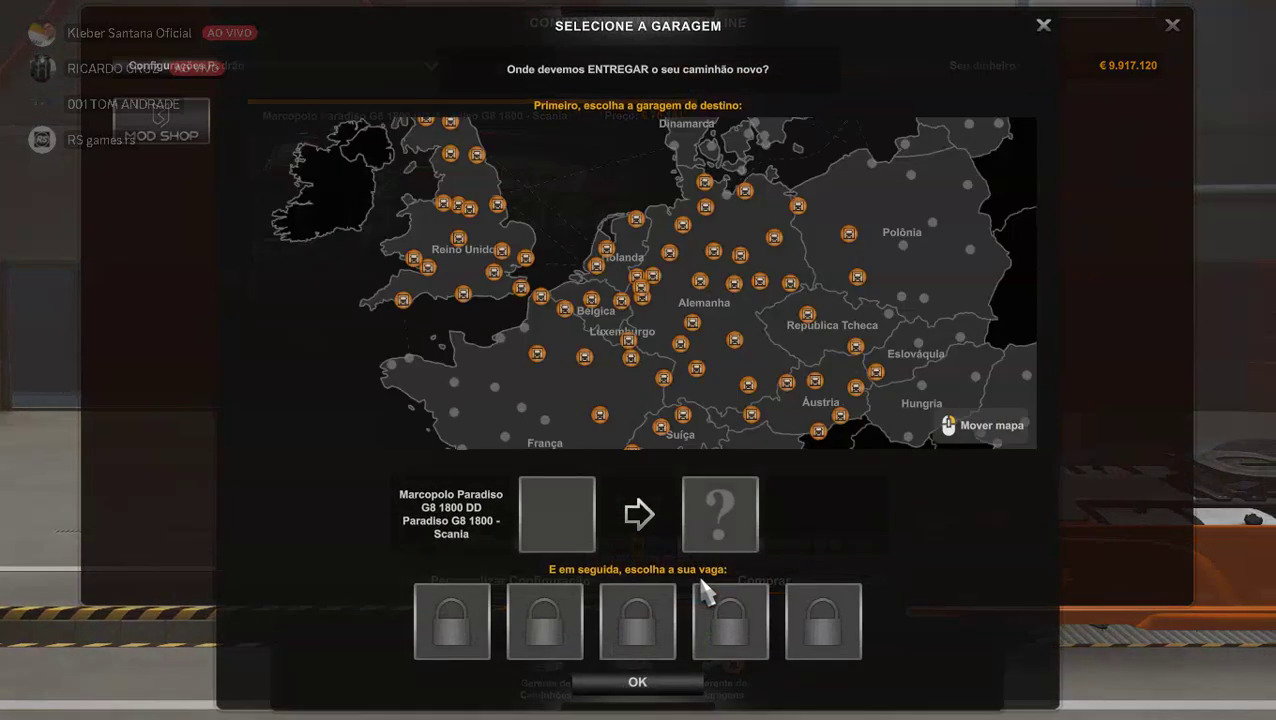
left_click_drag(681, 343, 519, 117)
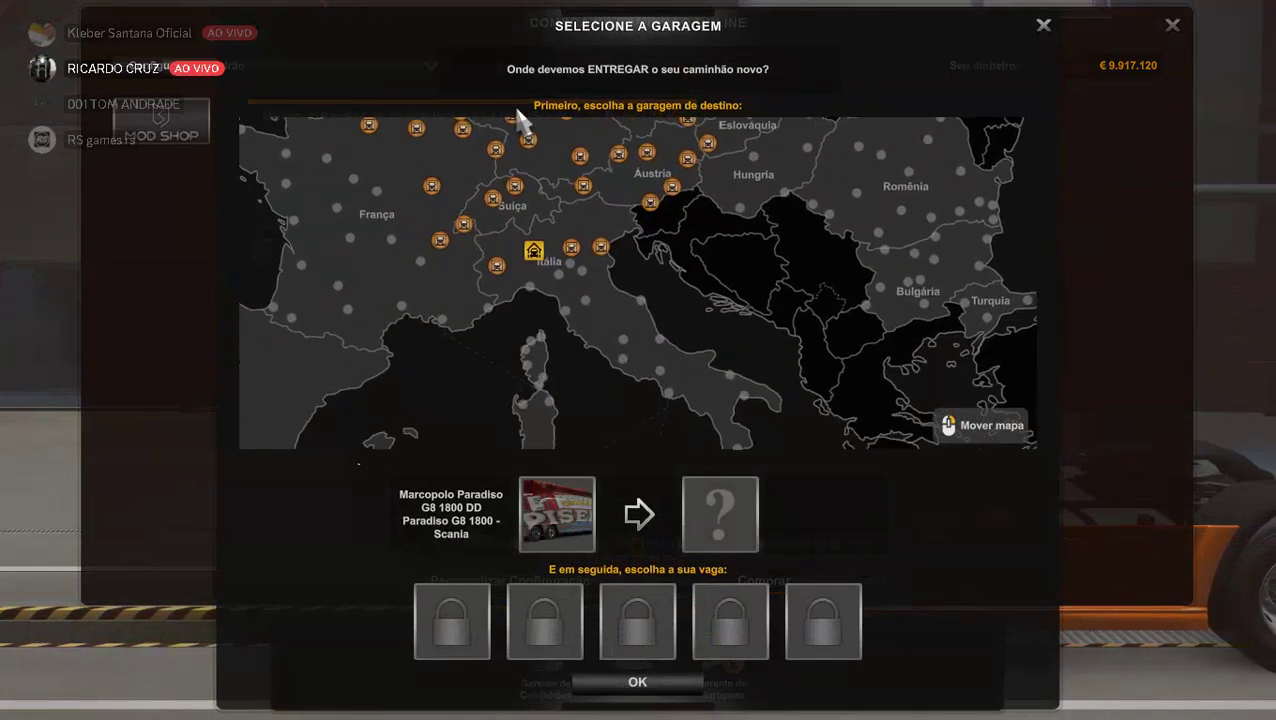
left_click(534, 252)
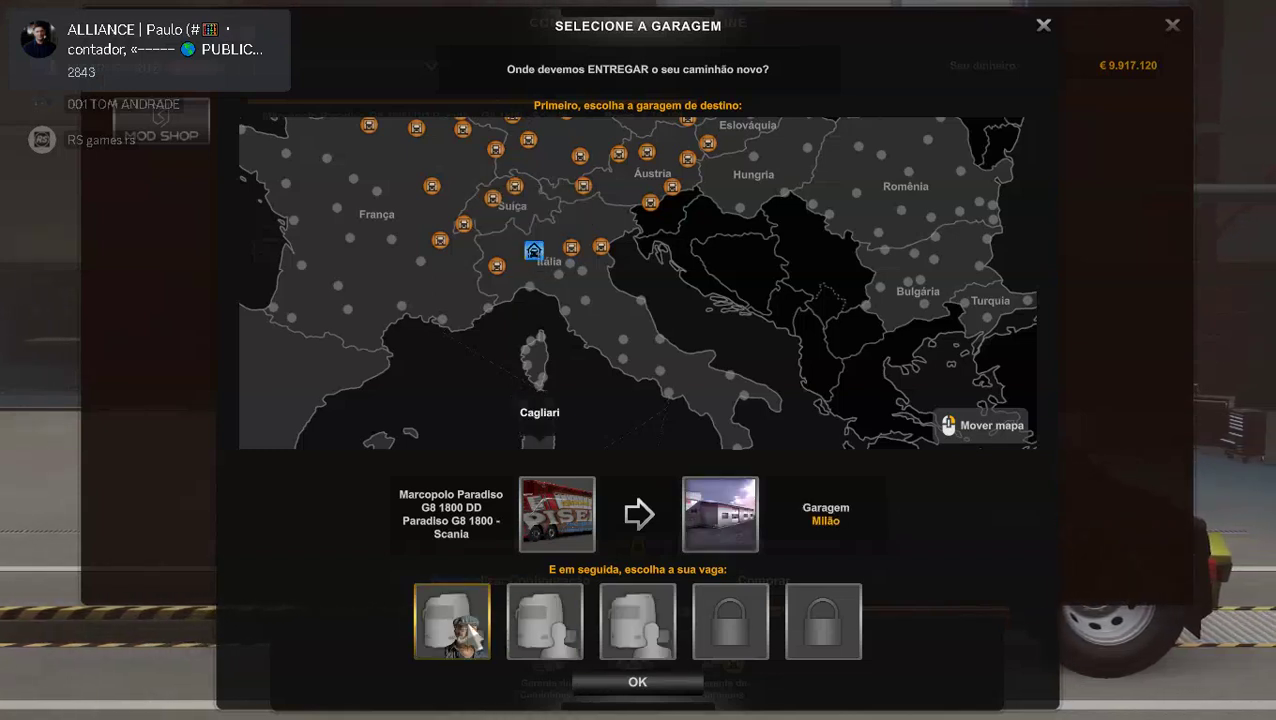
left_click(643, 683)
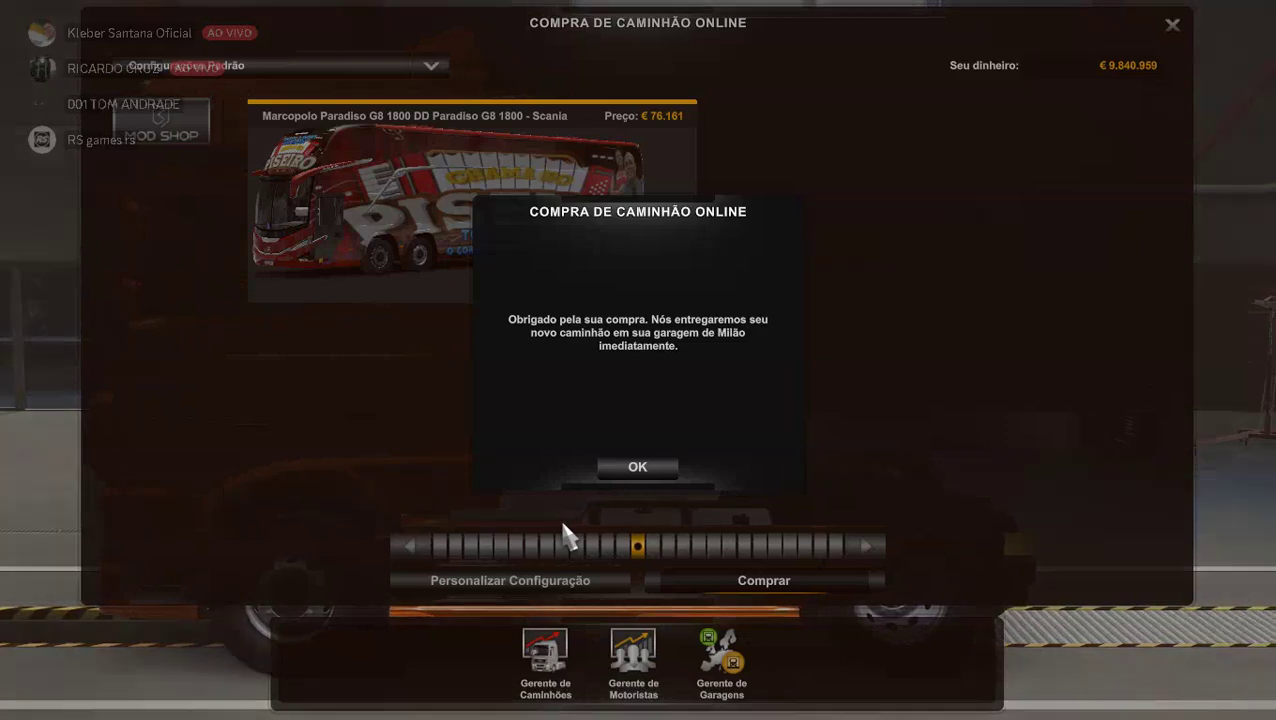
left_click(655, 469)
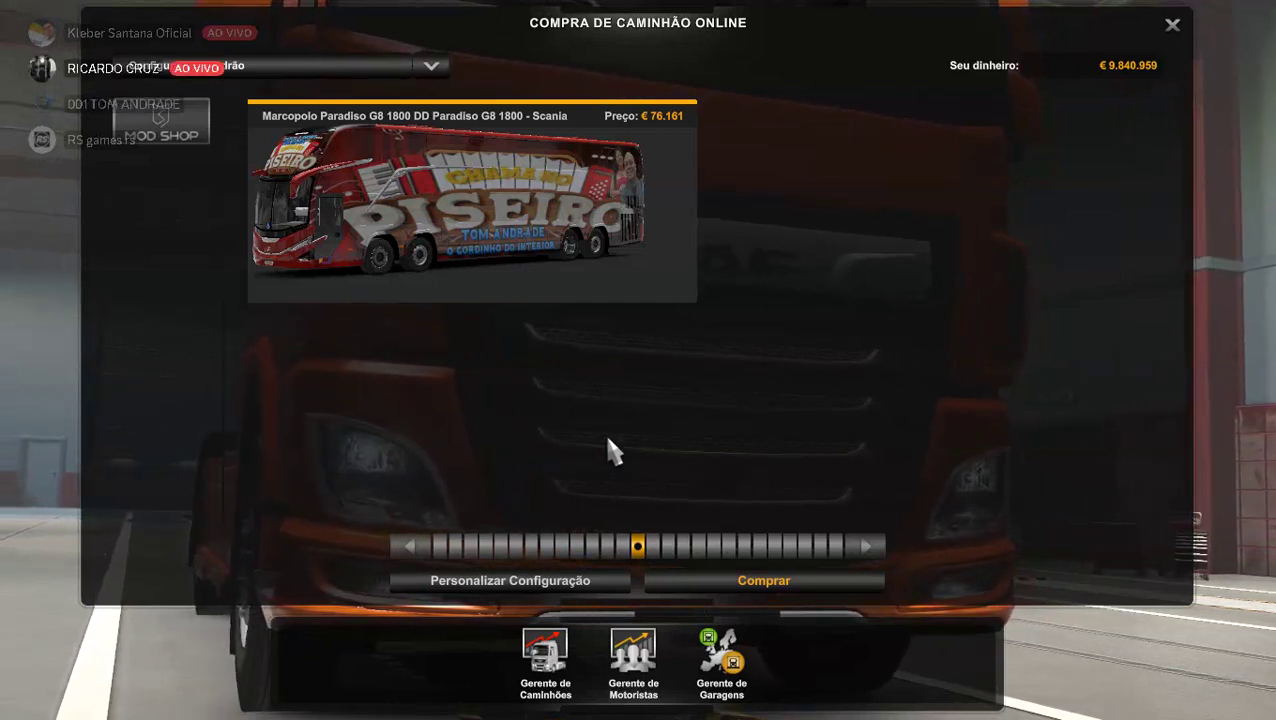
Back out of the purchase and dealer screens and accept the online notice for Comboios.
key("Escape")
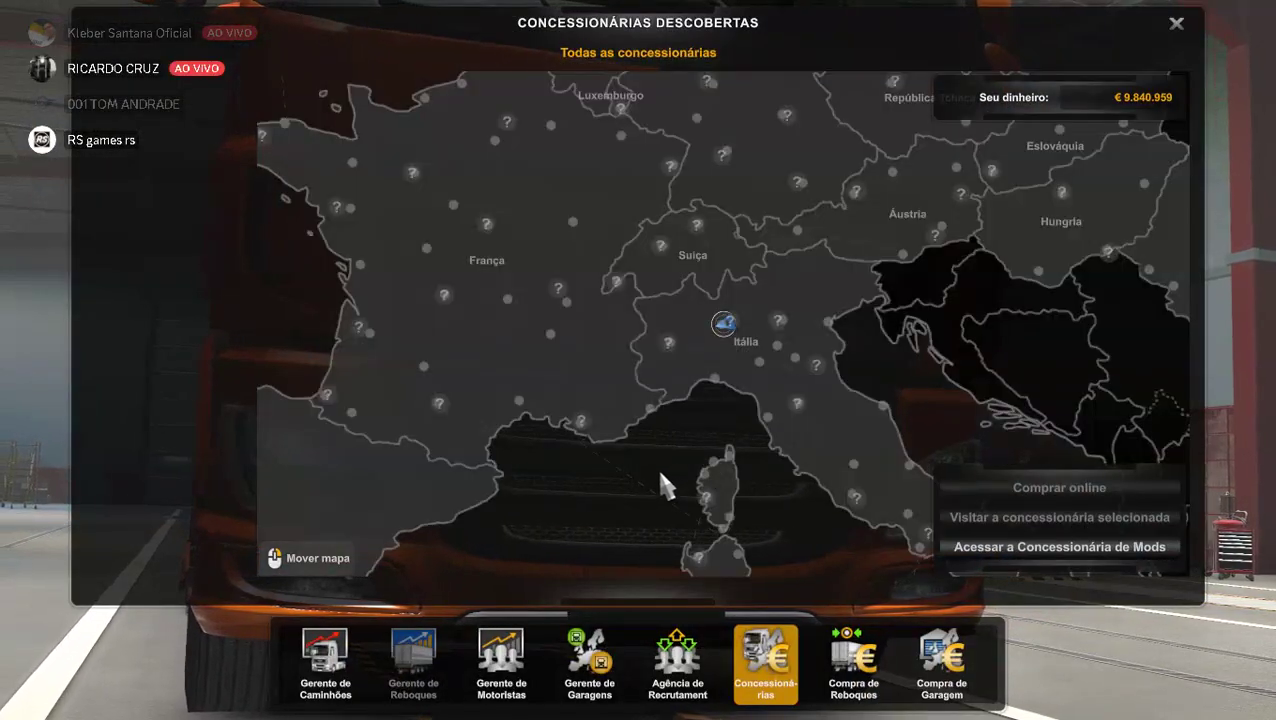
key("Escape")
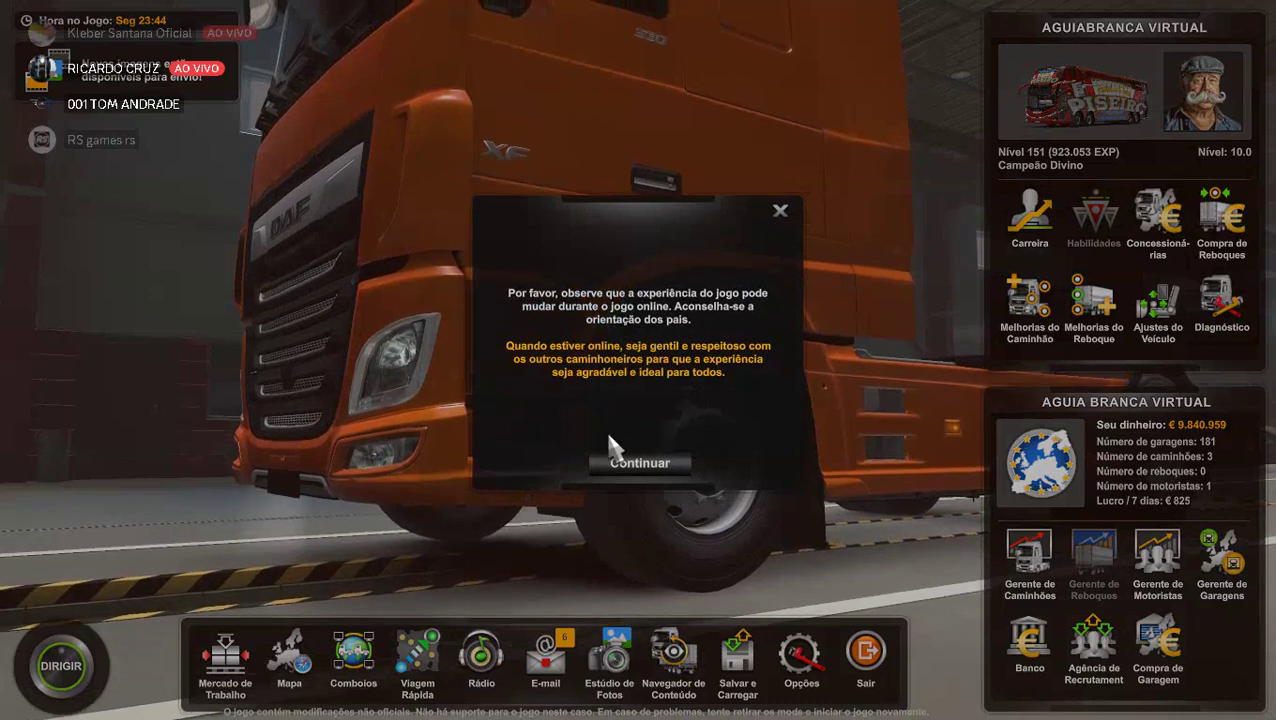
left_click(613, 463)
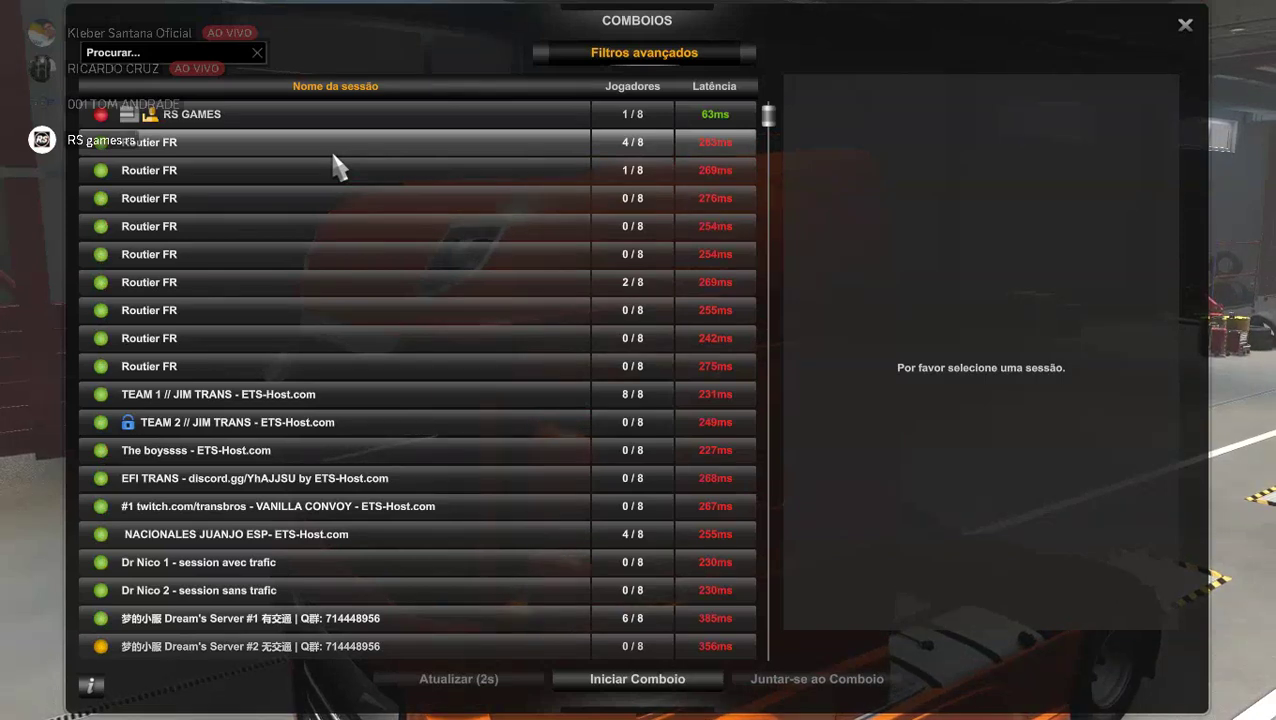
Read the RS GAMES session's mod conflict errors, then close the convoy browser.
left_click(330, 115)
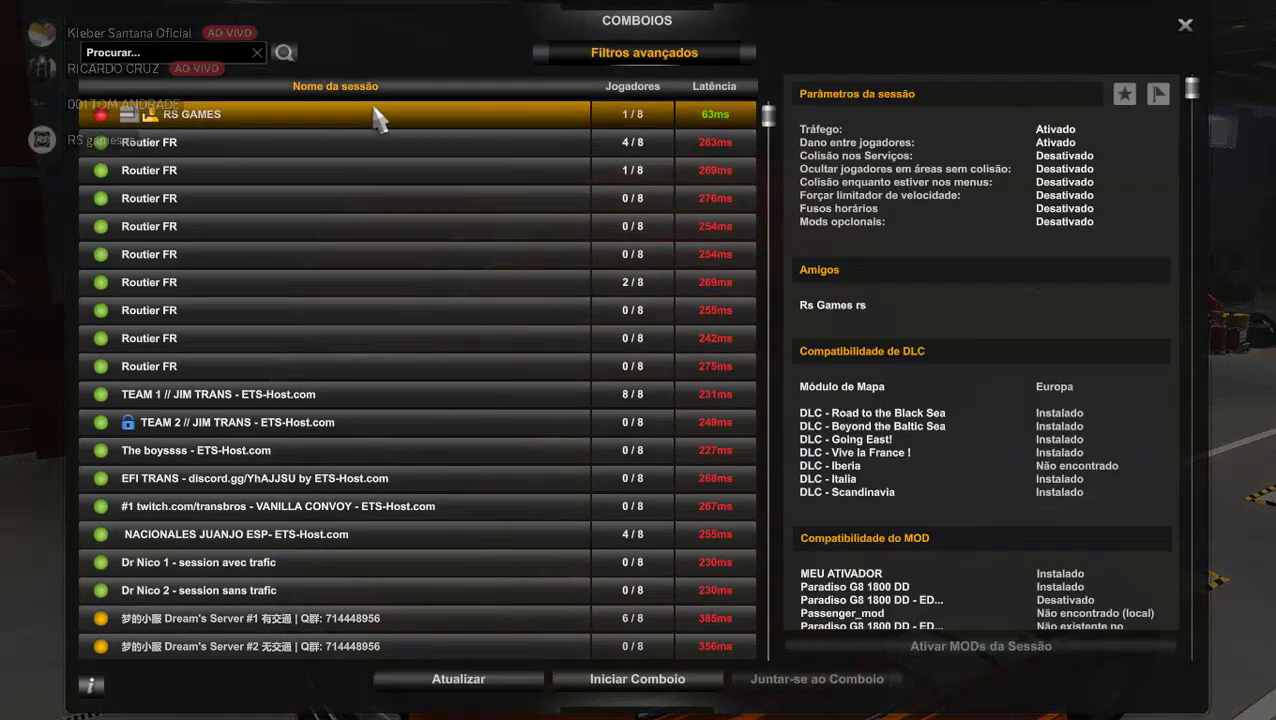
scroll(994, 450, "down", 4)
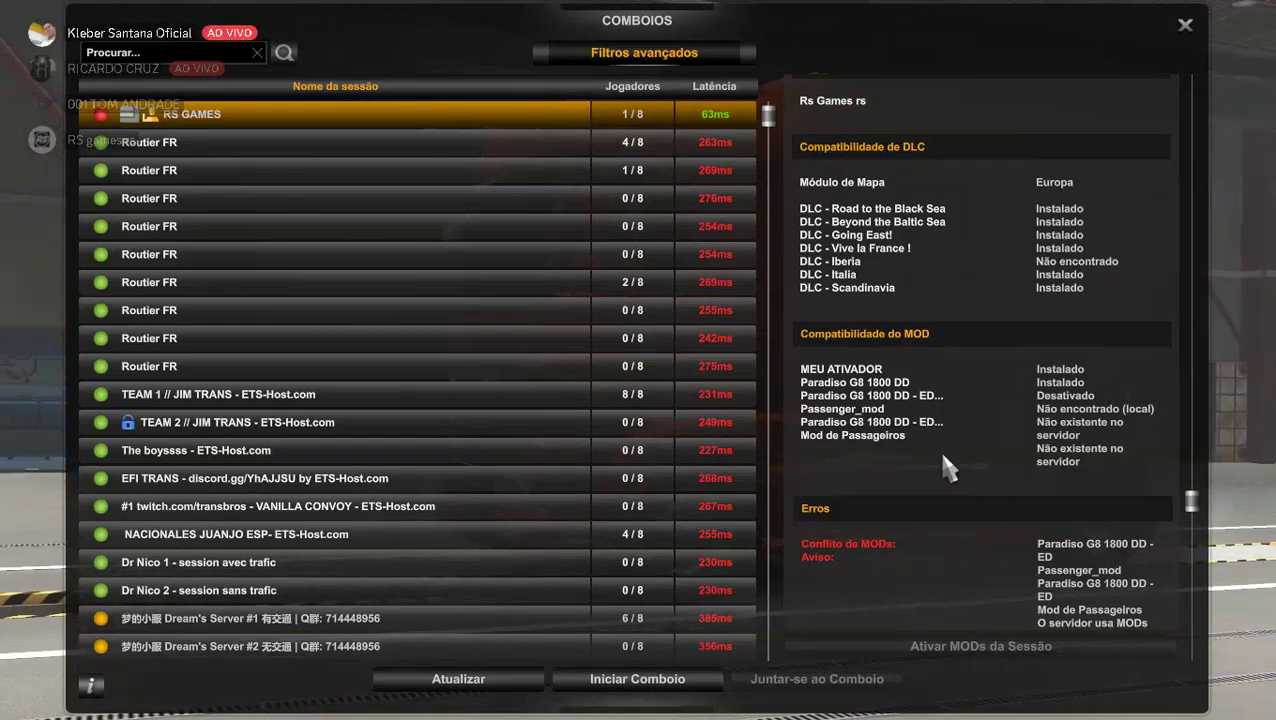
scroll(860, 463, "down", 3)
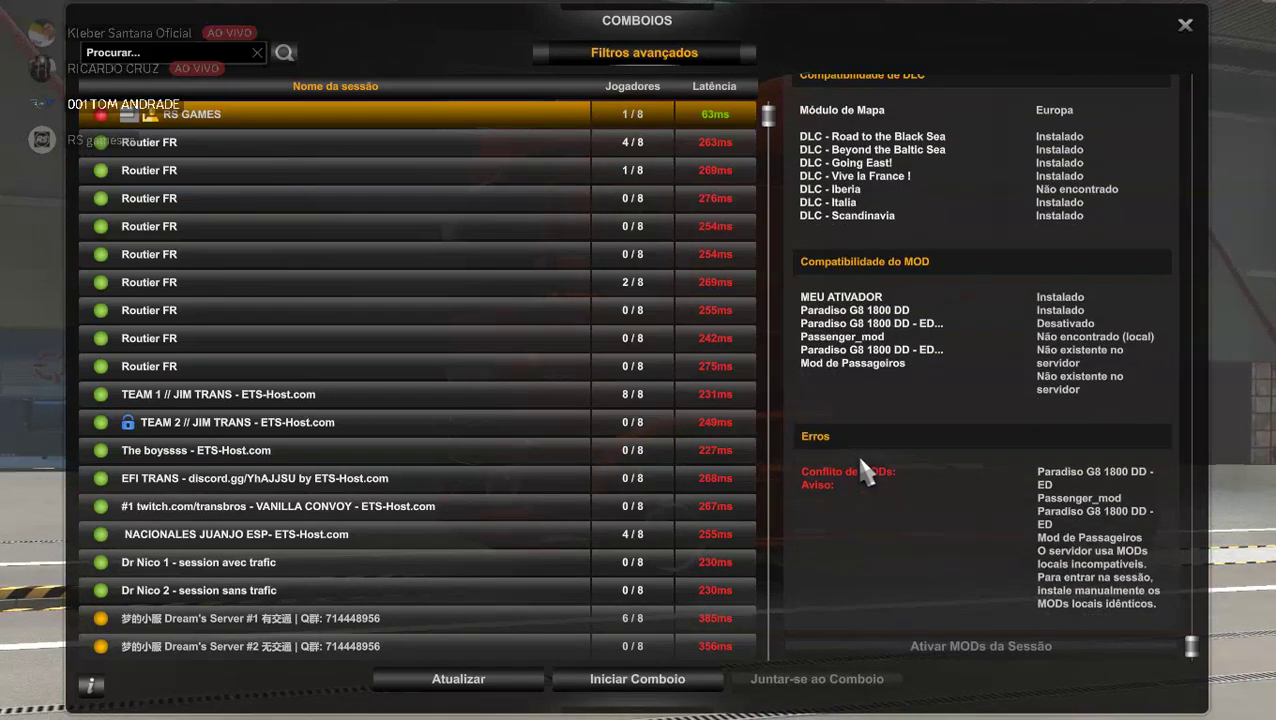
scroll(861, 463, "up", 2)
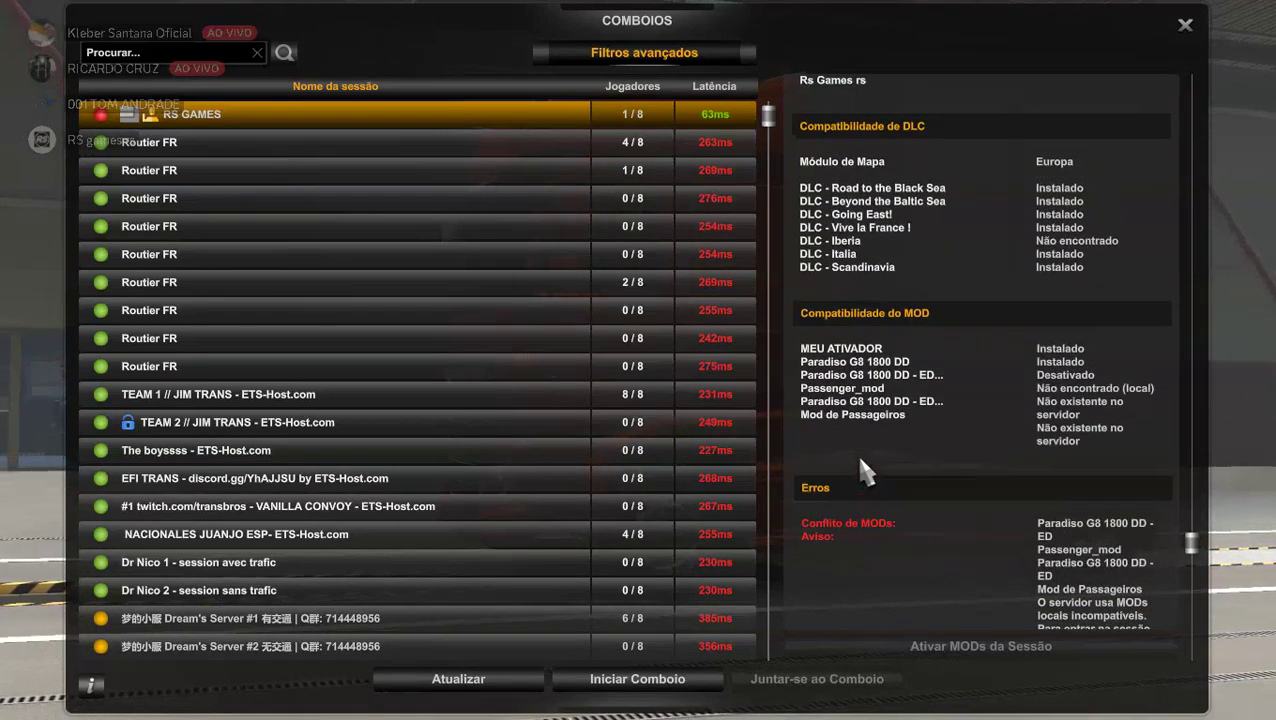
scroll(861, 470, "down", 2)
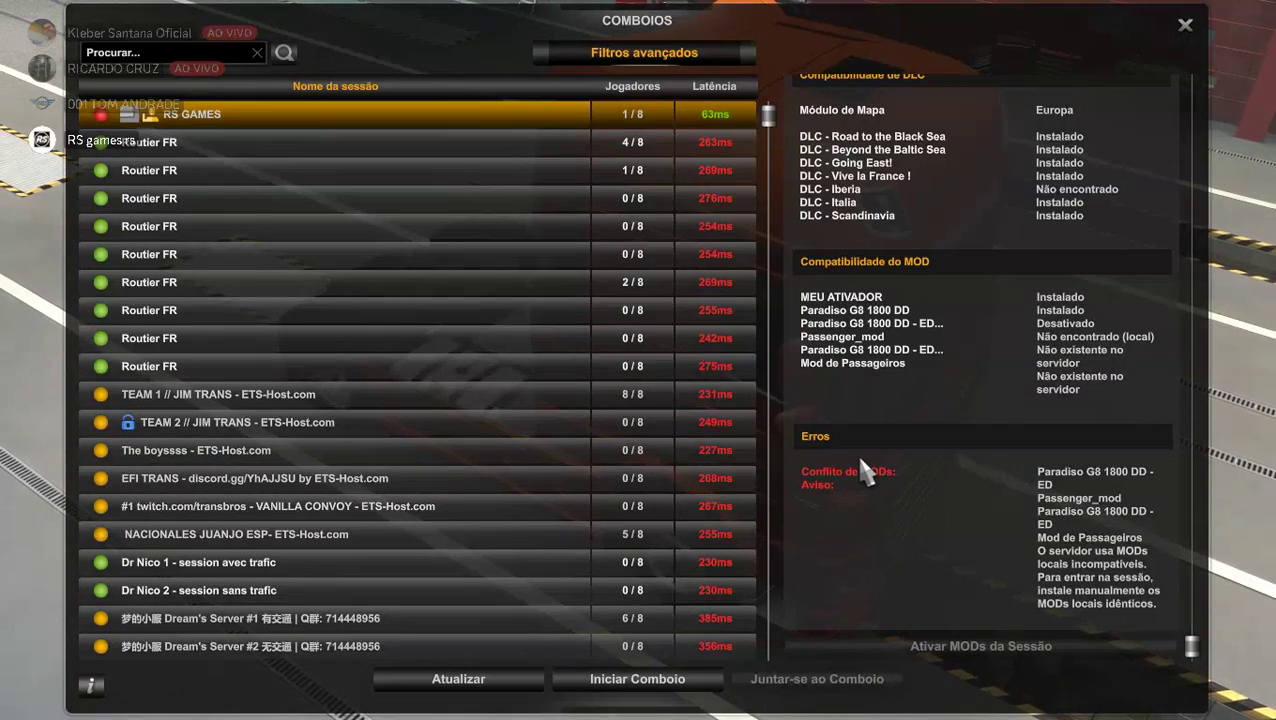
left_click(1186, 26)
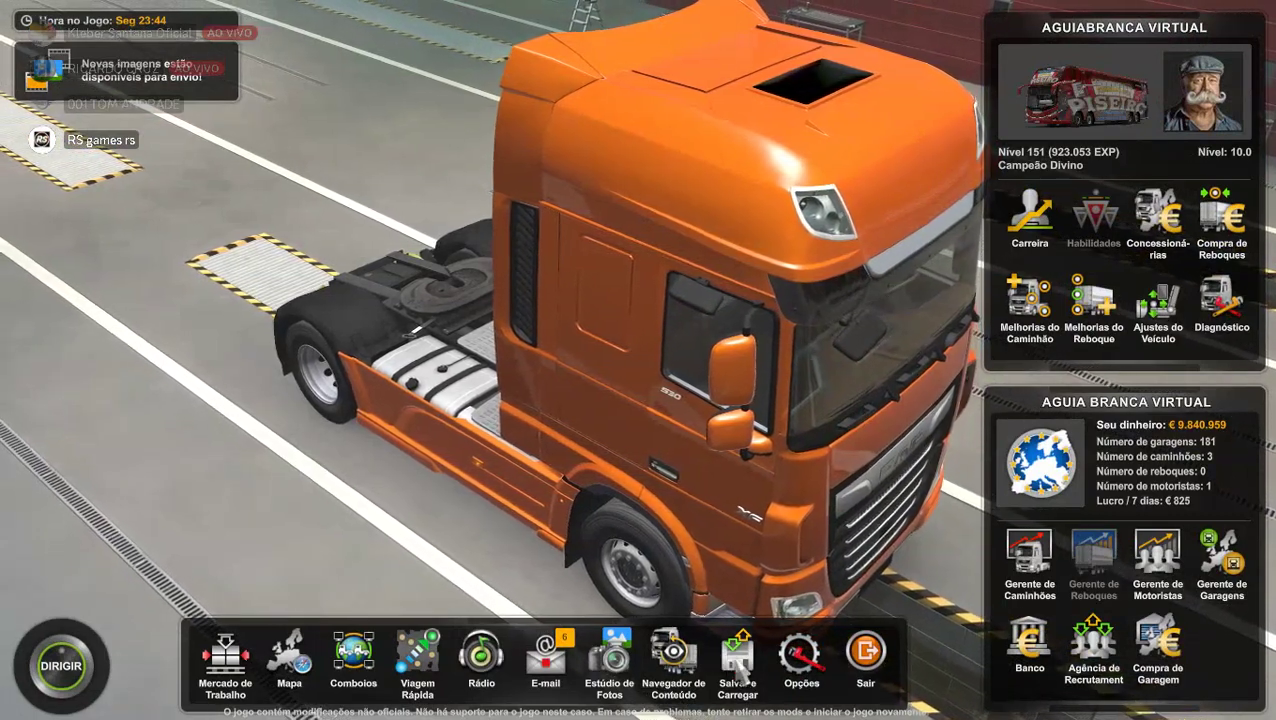
Save the game as 'TESTE COMBOIO SKIN', overwriting the AGUIABRANCA VIRTUAL save.
left_click(740, 665)
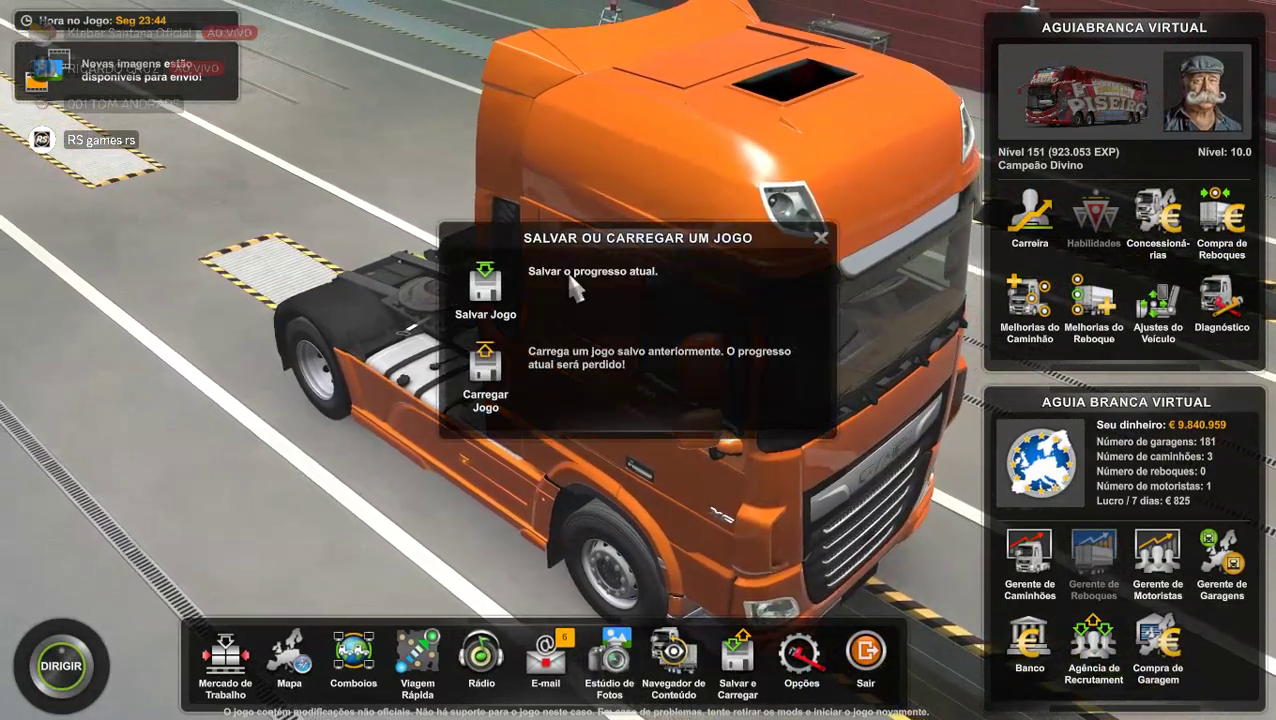
left_click(505, 289)
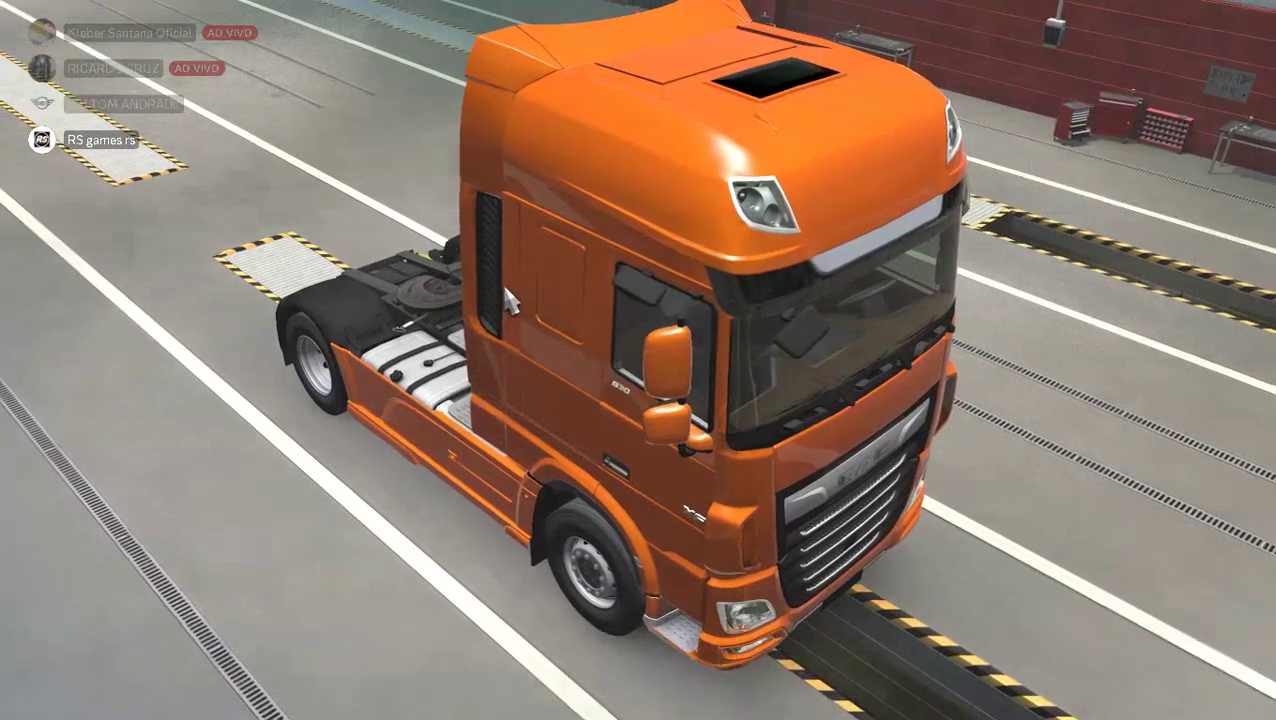
left_click(510, 364)
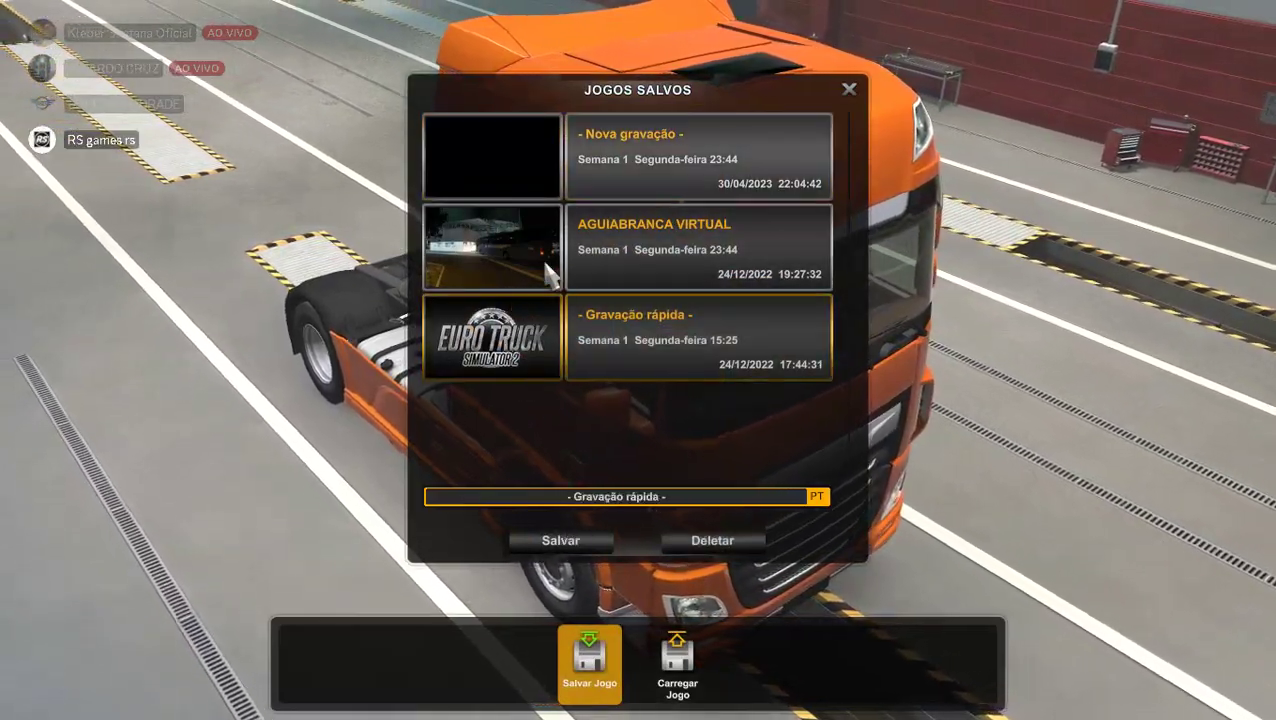
left_click(548, 272)
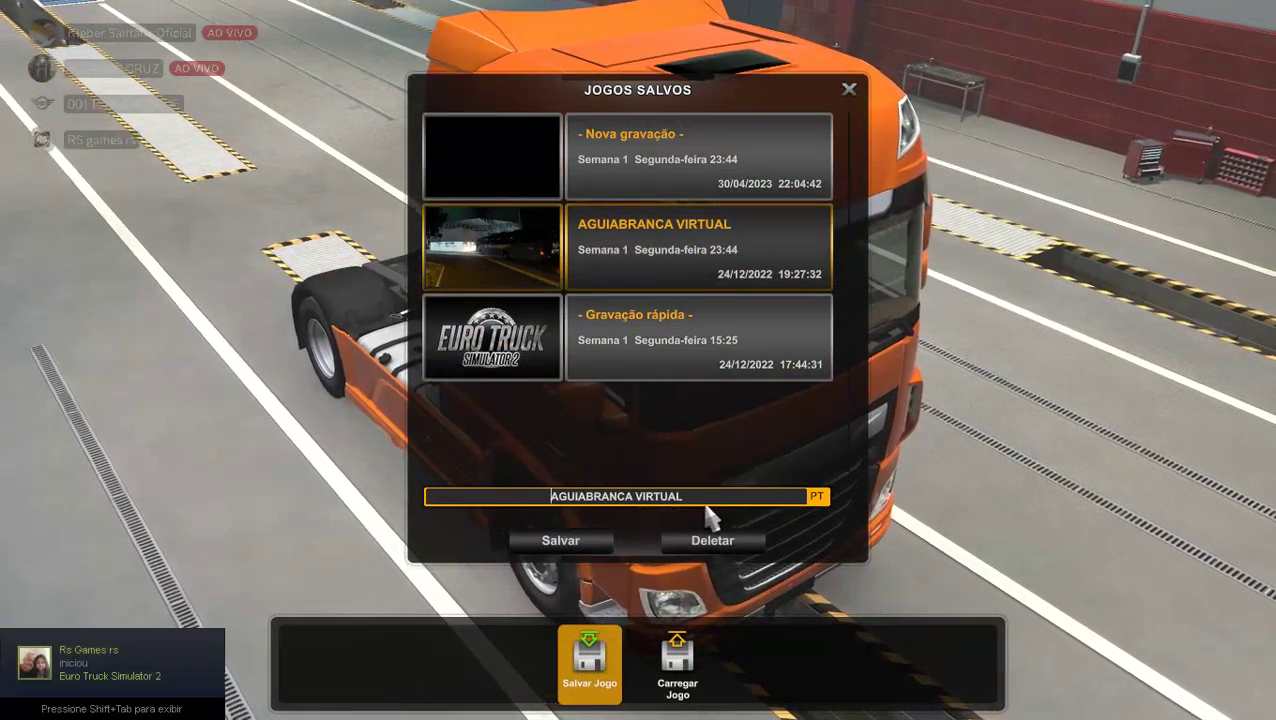
key("BackSpace")
key("BackSpace")
key("BackSpace")
key("BackSpace")
key("BackSpace")
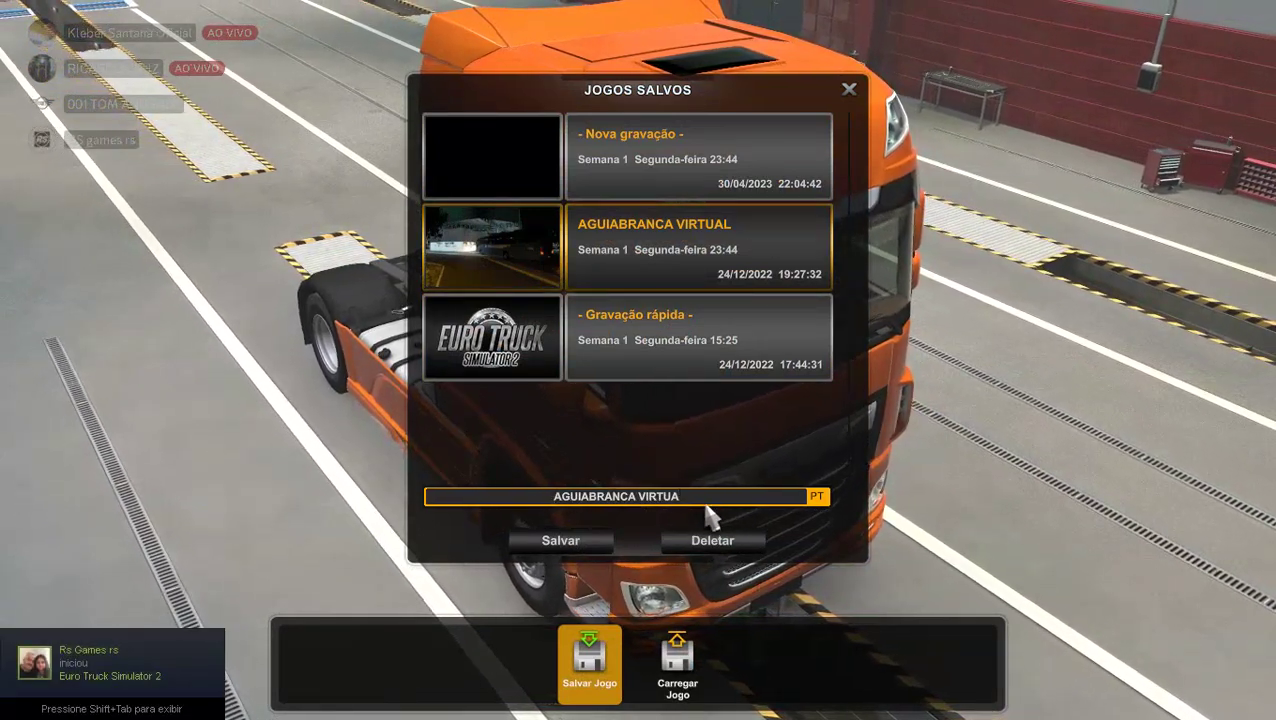
key("BackSpace")
key("BackSpace")
key("BackSpace")
key("BackSpace")
key("BackSpace")
key("BackSpace")
key("BackSpace")
key("BackSpace")
key("BackSpace")
key("BackSpace")
key("BackSpace")
key("BackSpace")
key("BackSpace")
key("BackSpace")
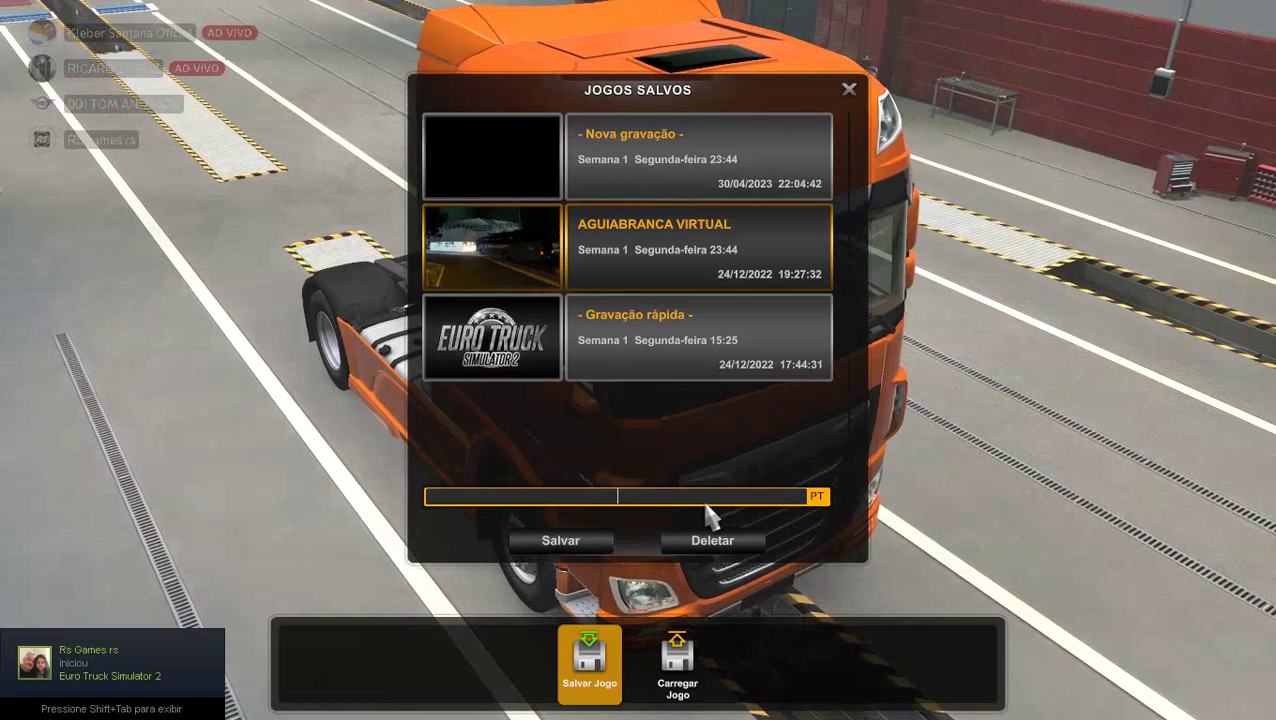
type("TE")
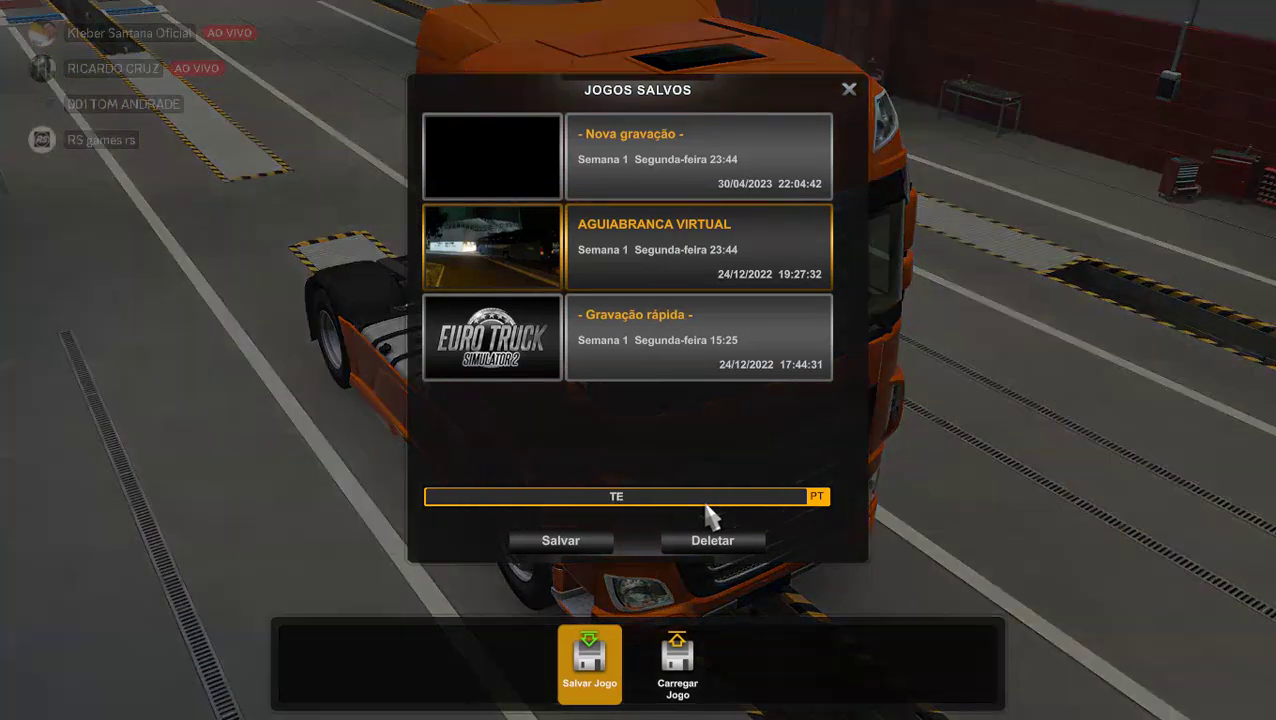
type("STE COMBOIO")
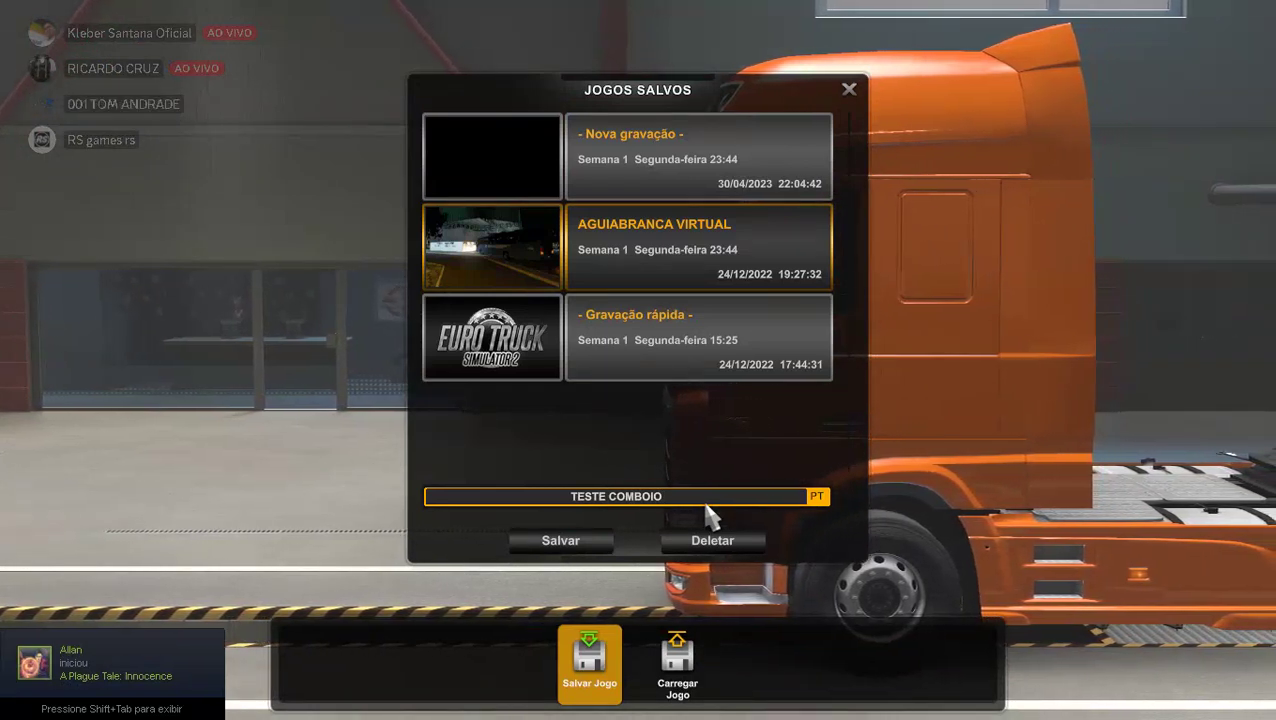
type(" SKIN")
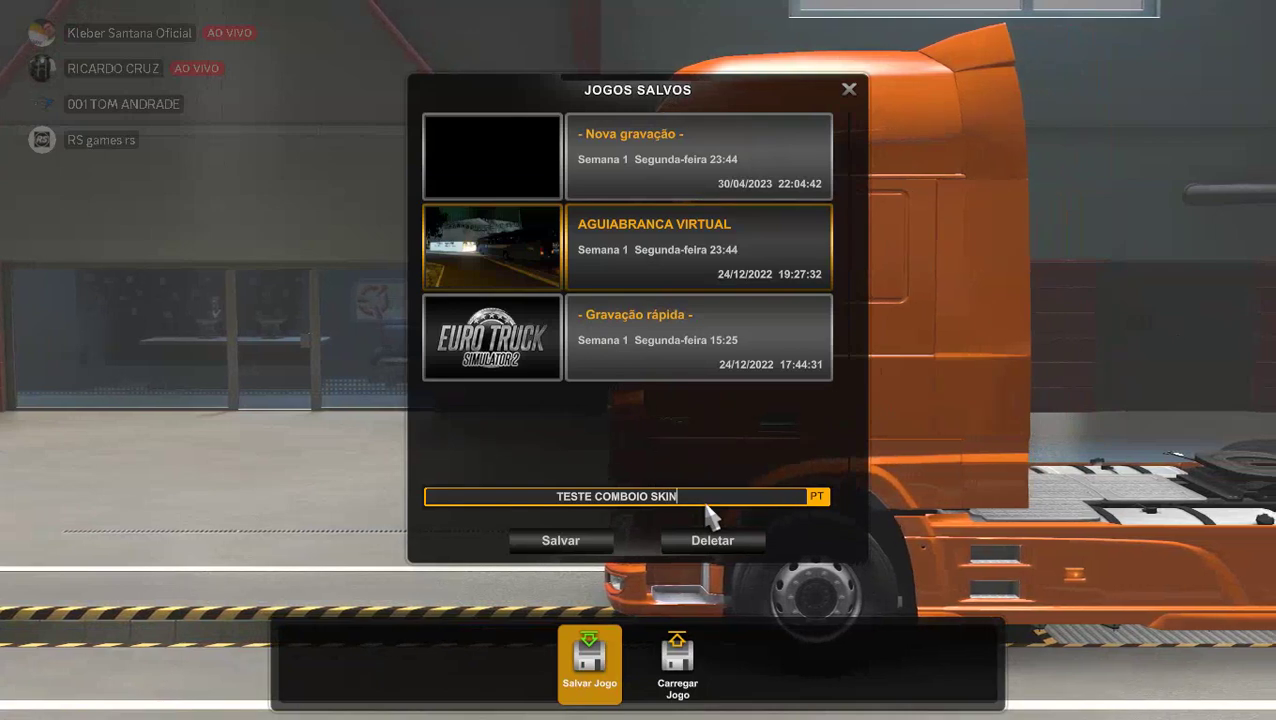
left_click(585, 540)
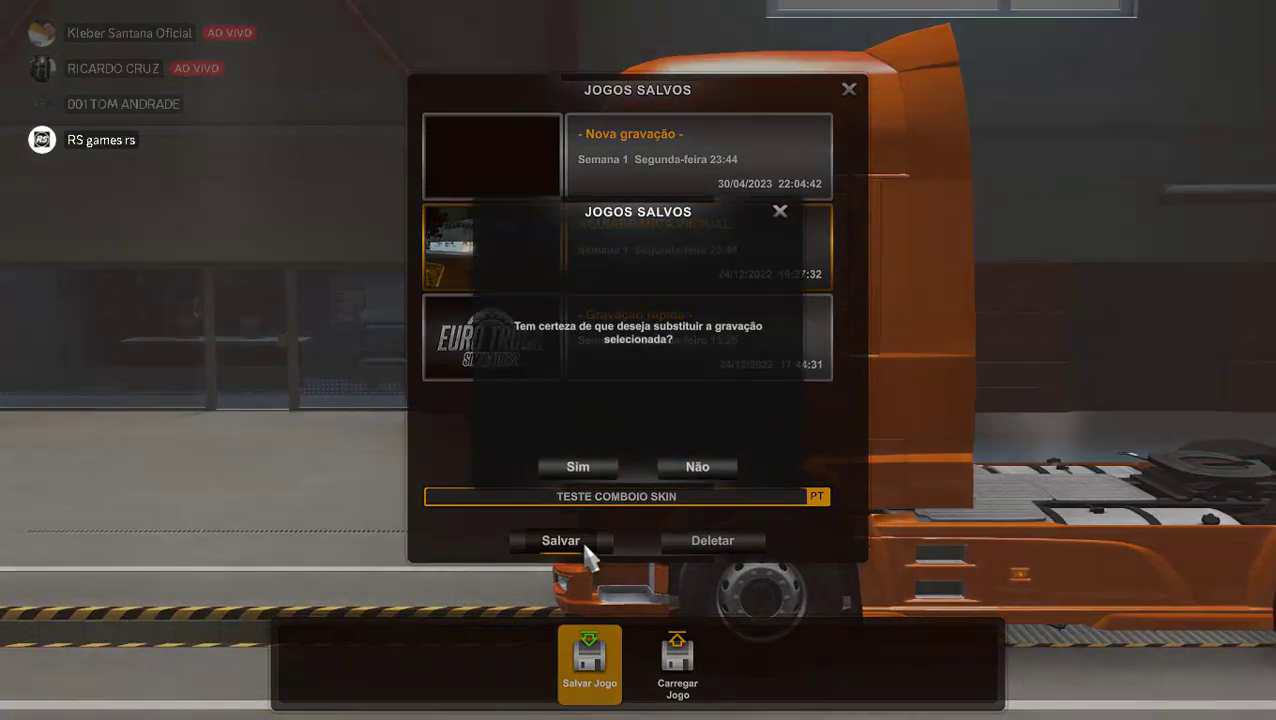
left_click(583, 467)
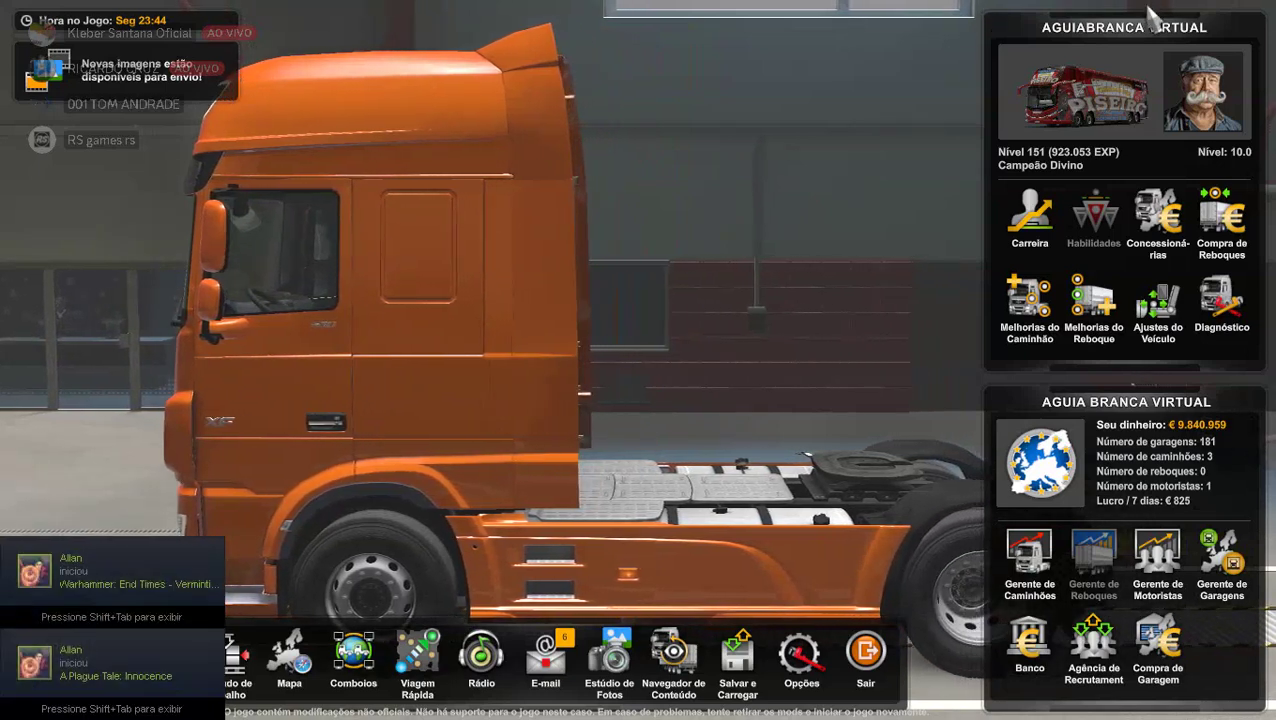
Bring up the Sair exit options and dismiss them without quitting the game.
mouse_move(1058, 100)
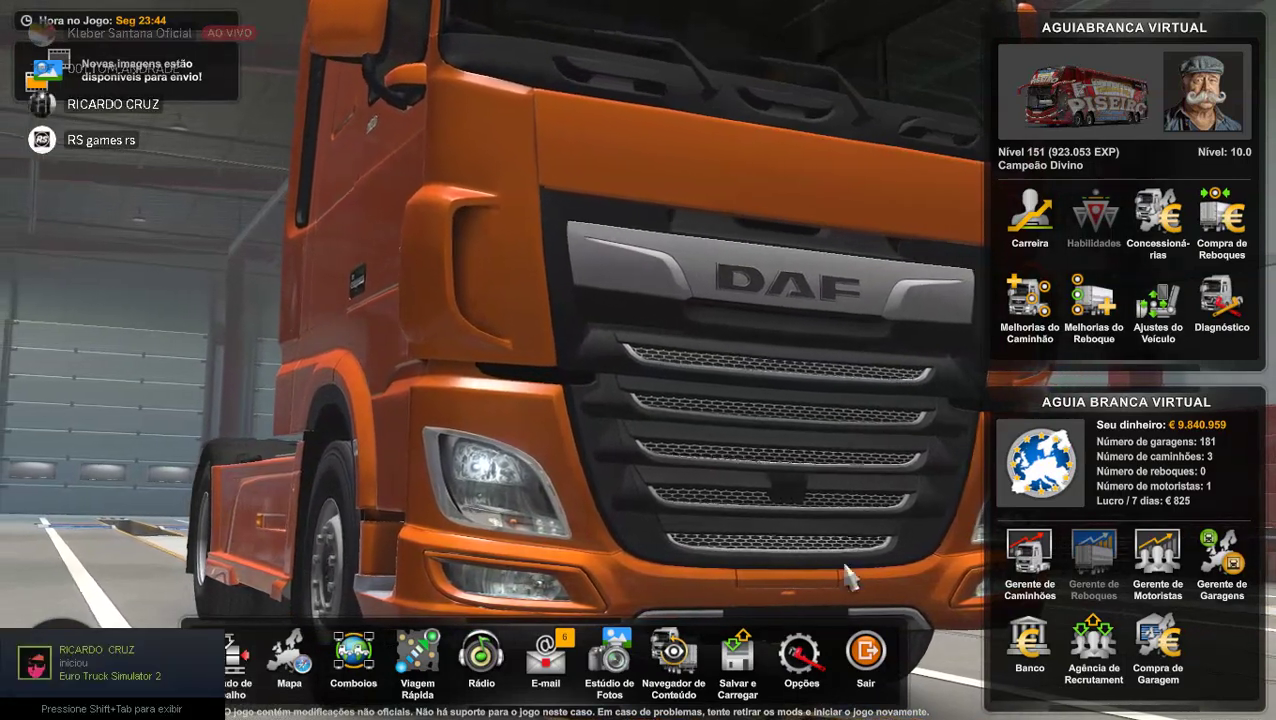
left_click(866, 686)
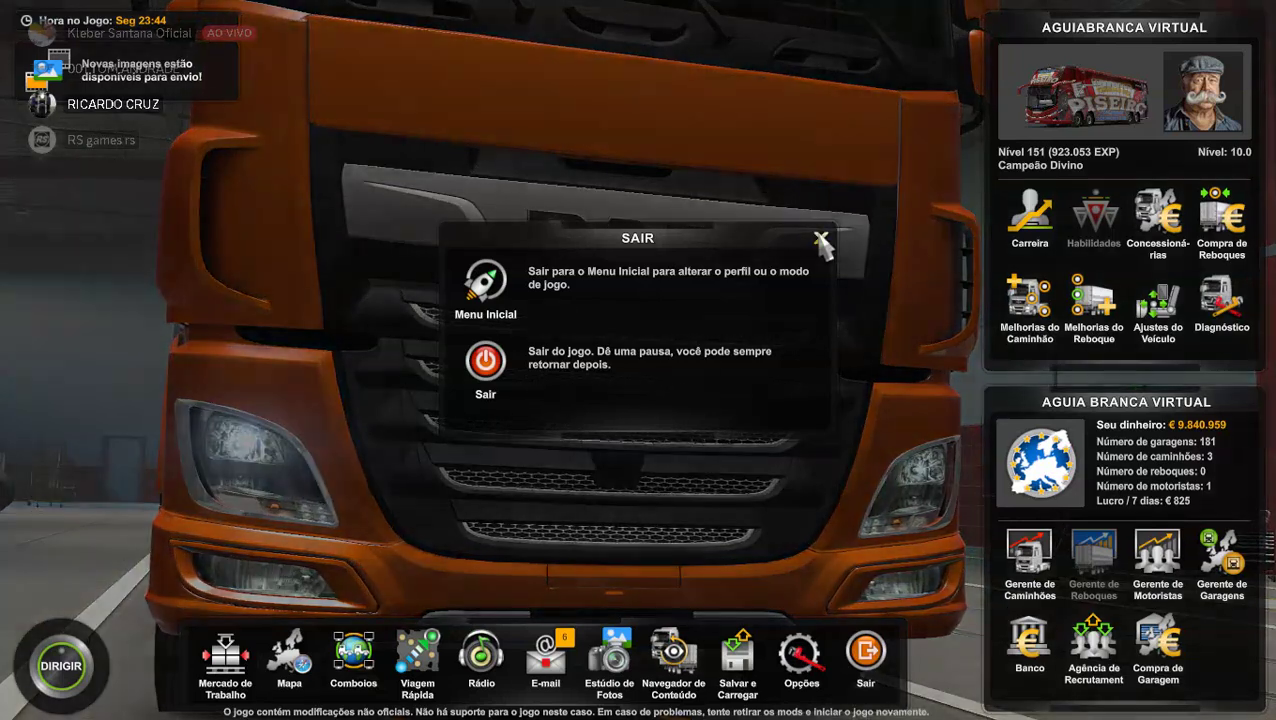
left_click(816, 232)
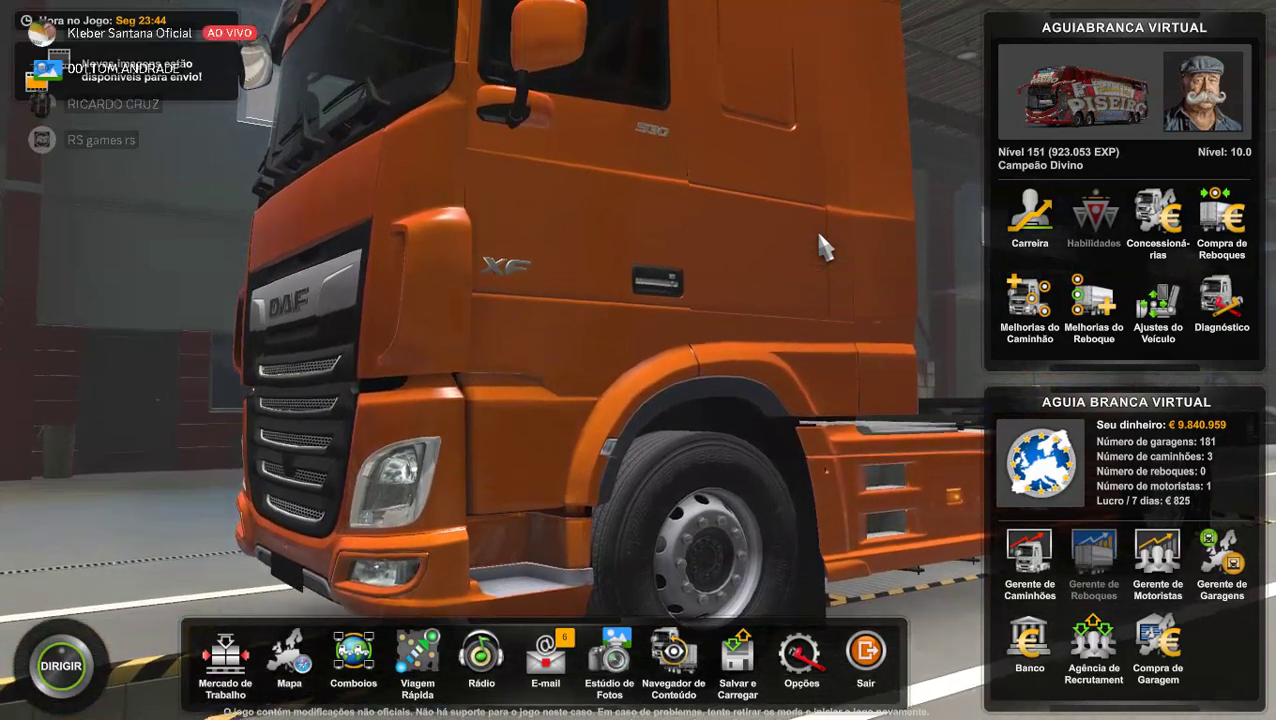
Switch to Discord and dismiss the ended stream view.
key("alt+Tab")
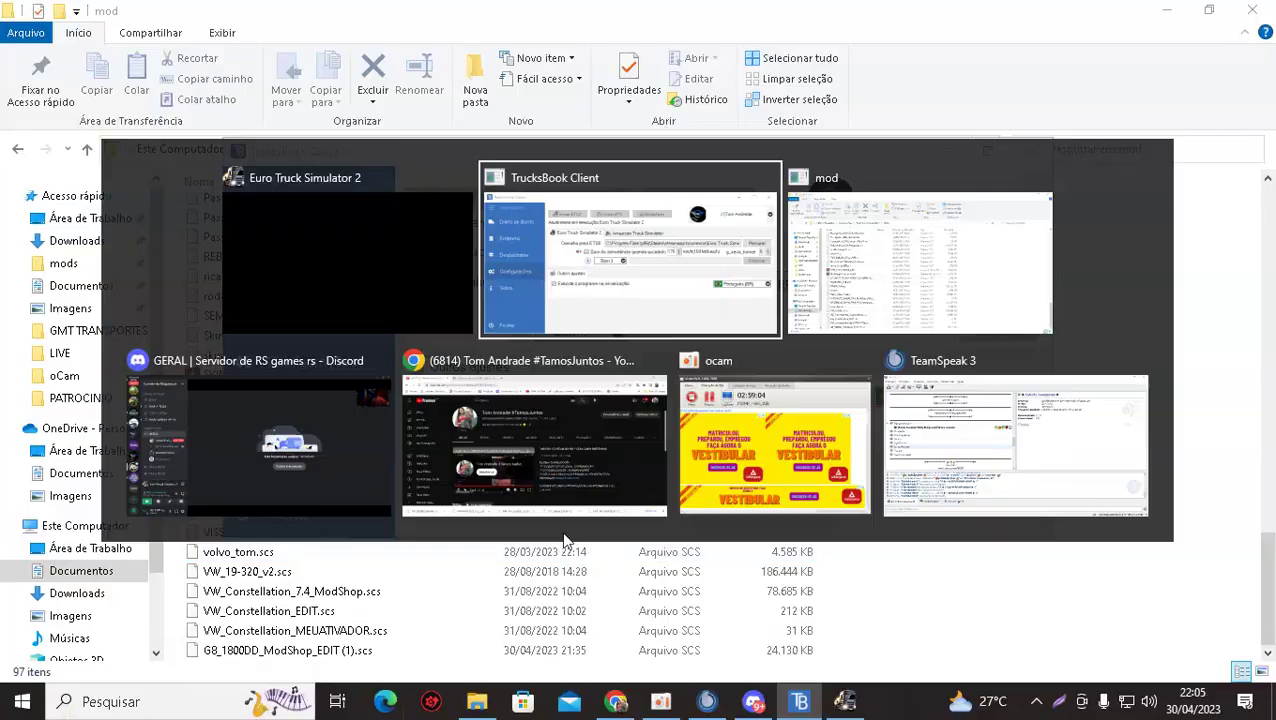
key("alt+Tab")
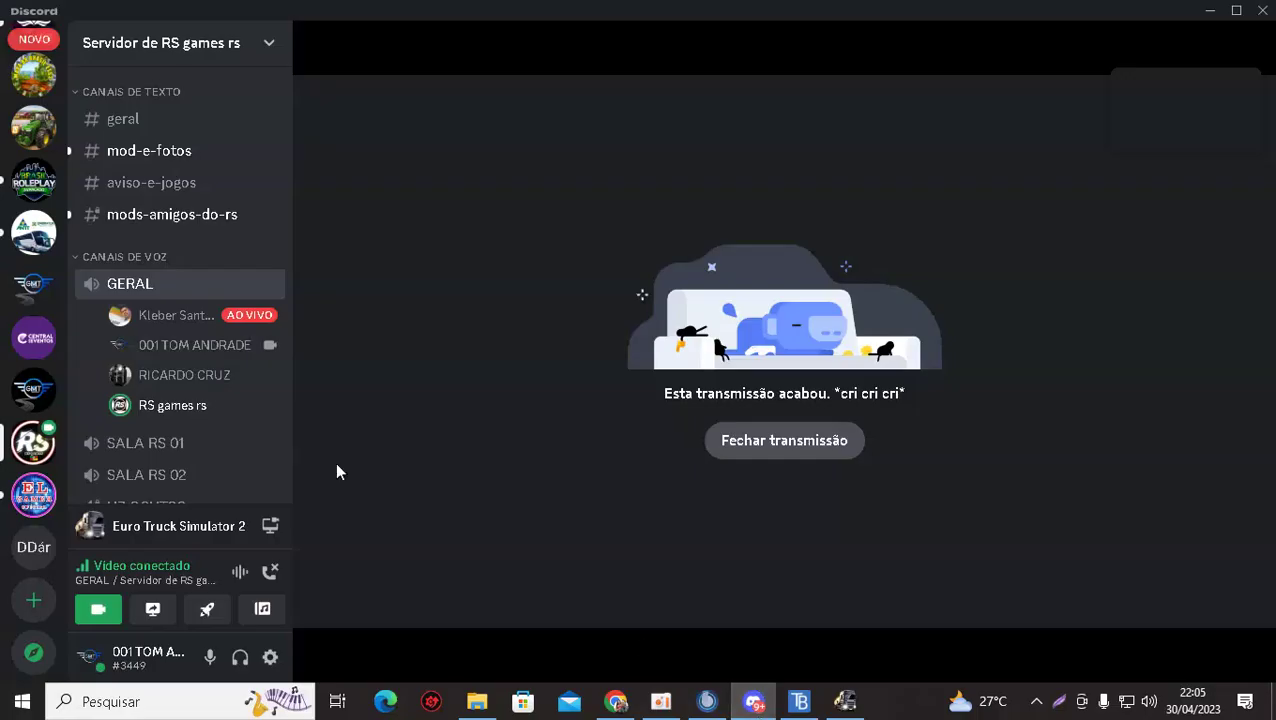
left_click(768, 442)
scroll(30, 200, "up", 5)
scroll(25, 220, "up", 4)
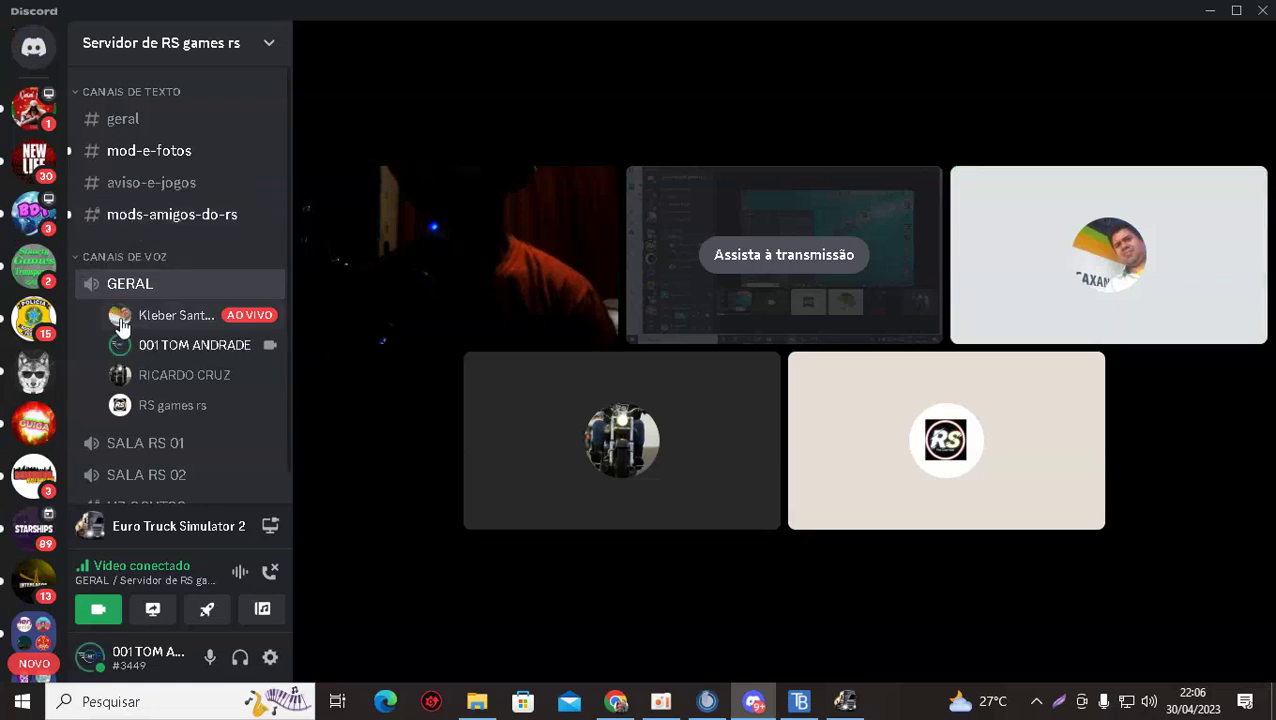
scroll(127, 322, "down", 1)
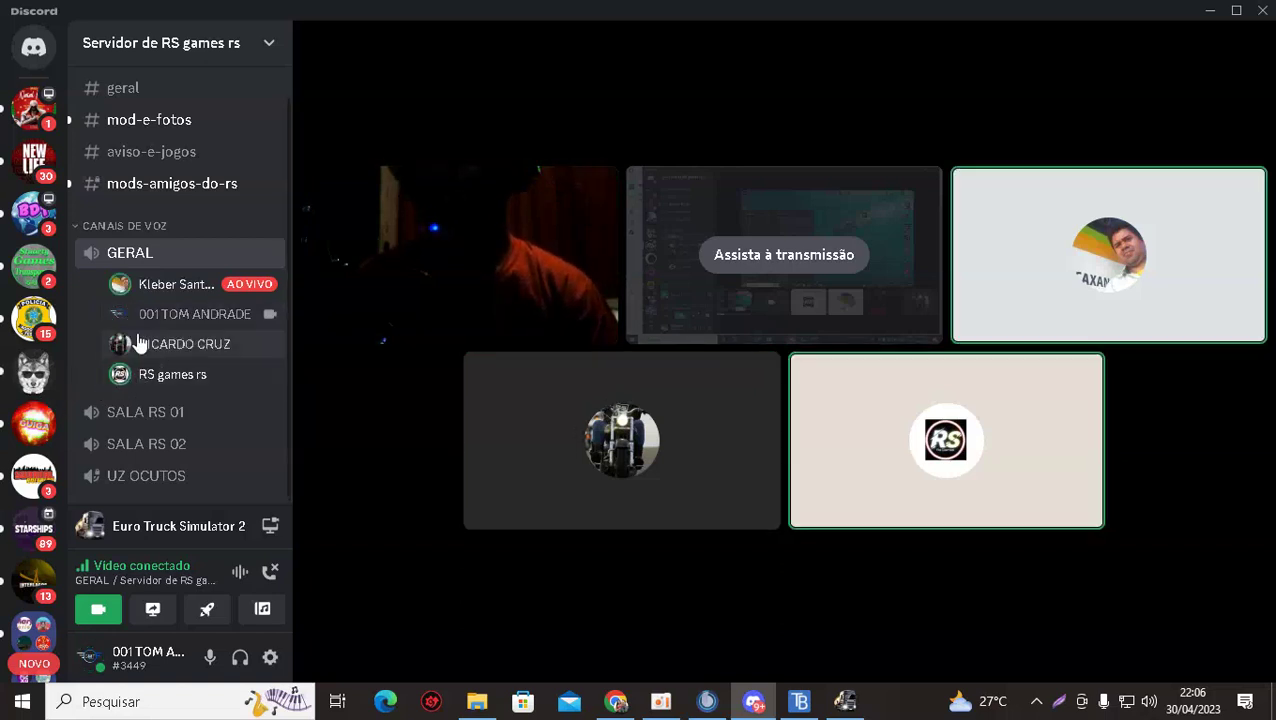
Check the Passenger_mod MediaFire link in #mods-amigos-do-rs, then return to Euro Truck Simulator 2.
left_click(131, 189)
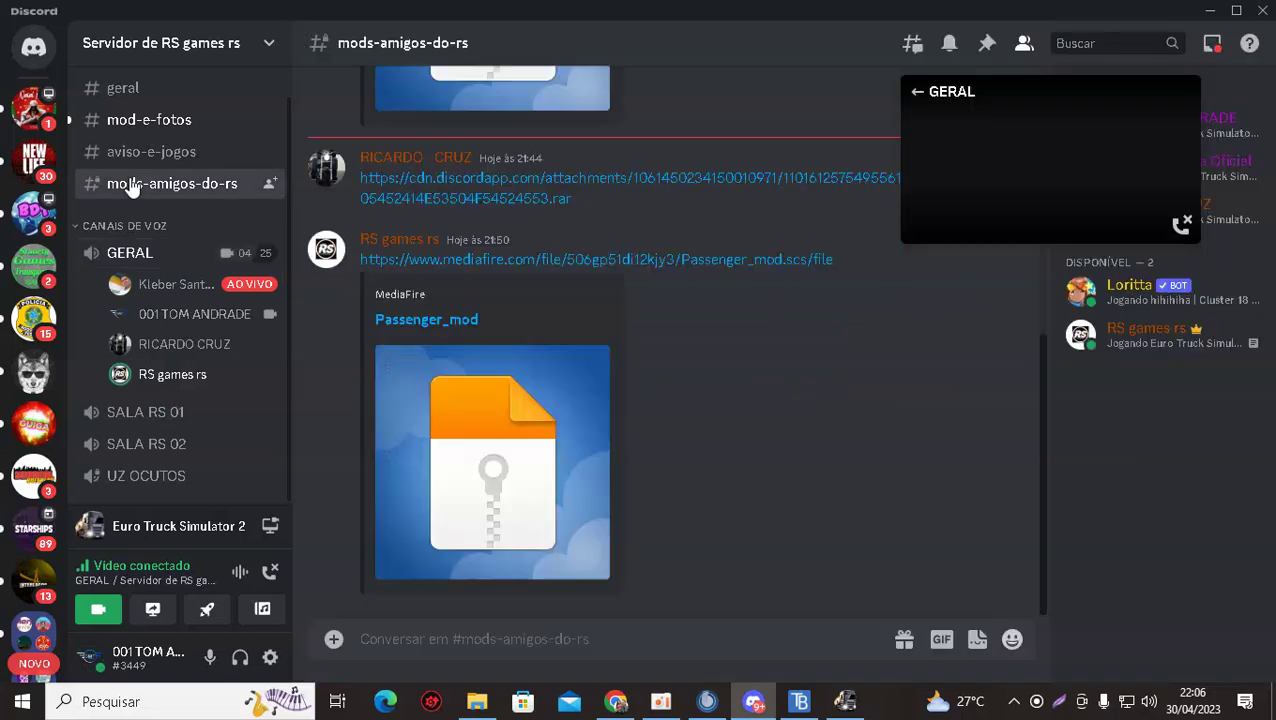
mouse_move(260, 256)
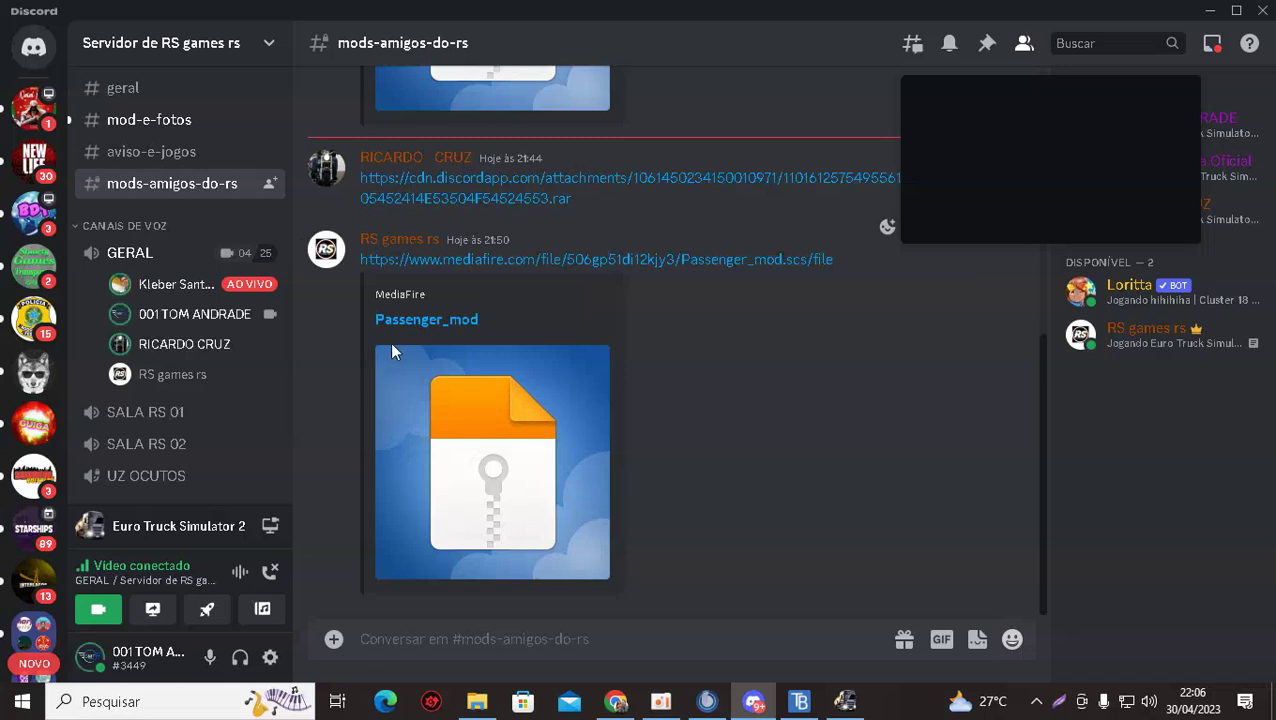
scroll(398, 344, "up", 10)
scroll(401, 355, "down", 10)
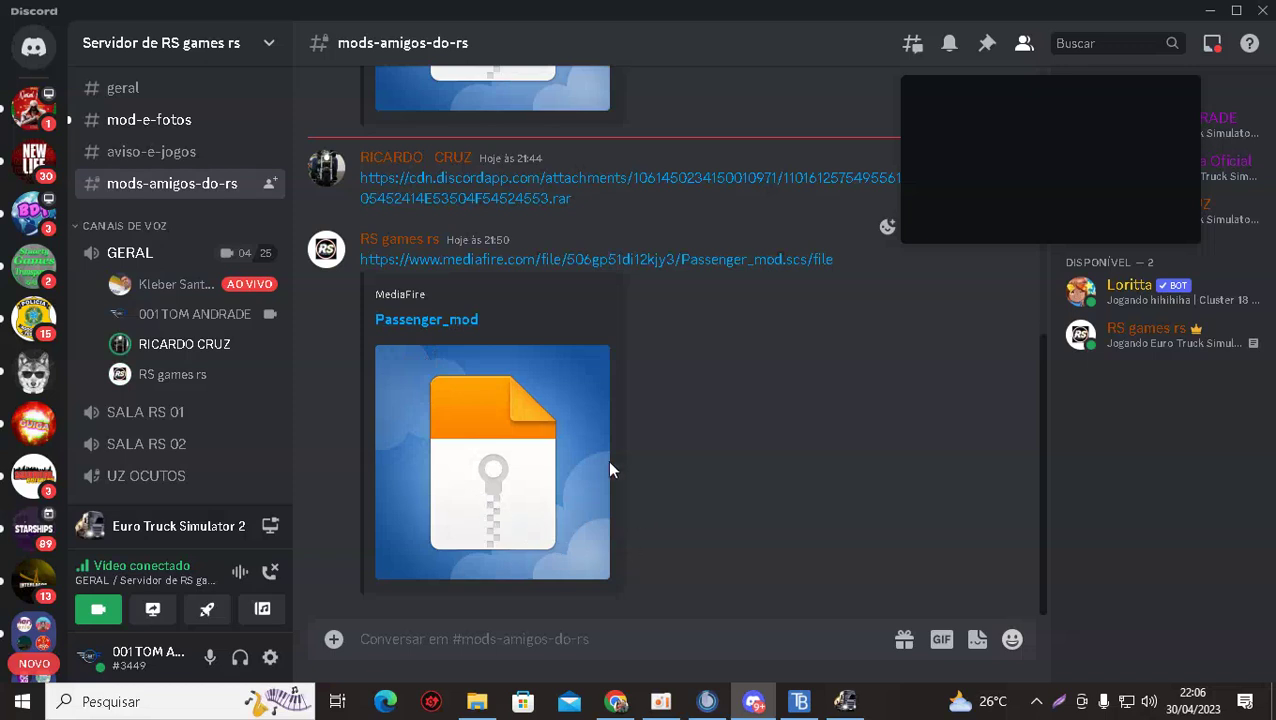
left_click(843, 702)
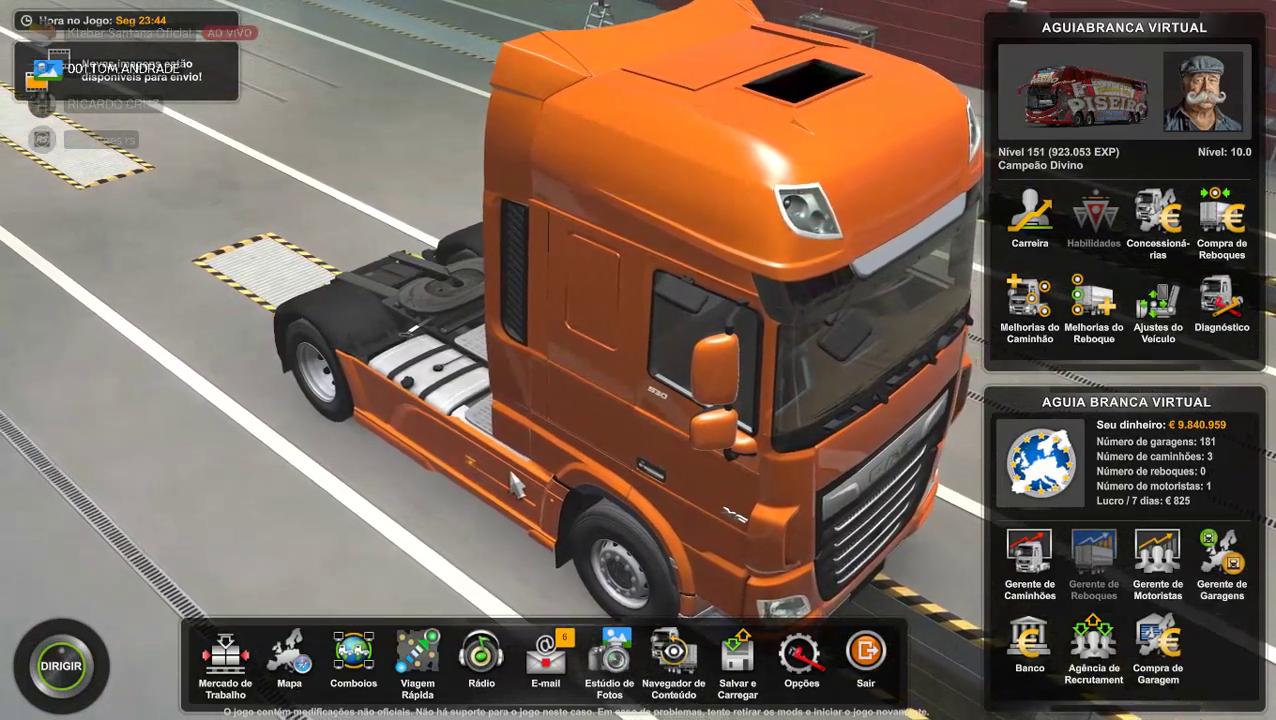
Open the convoy session browser and review the RS GAMES session details.
left_click(353, 655)
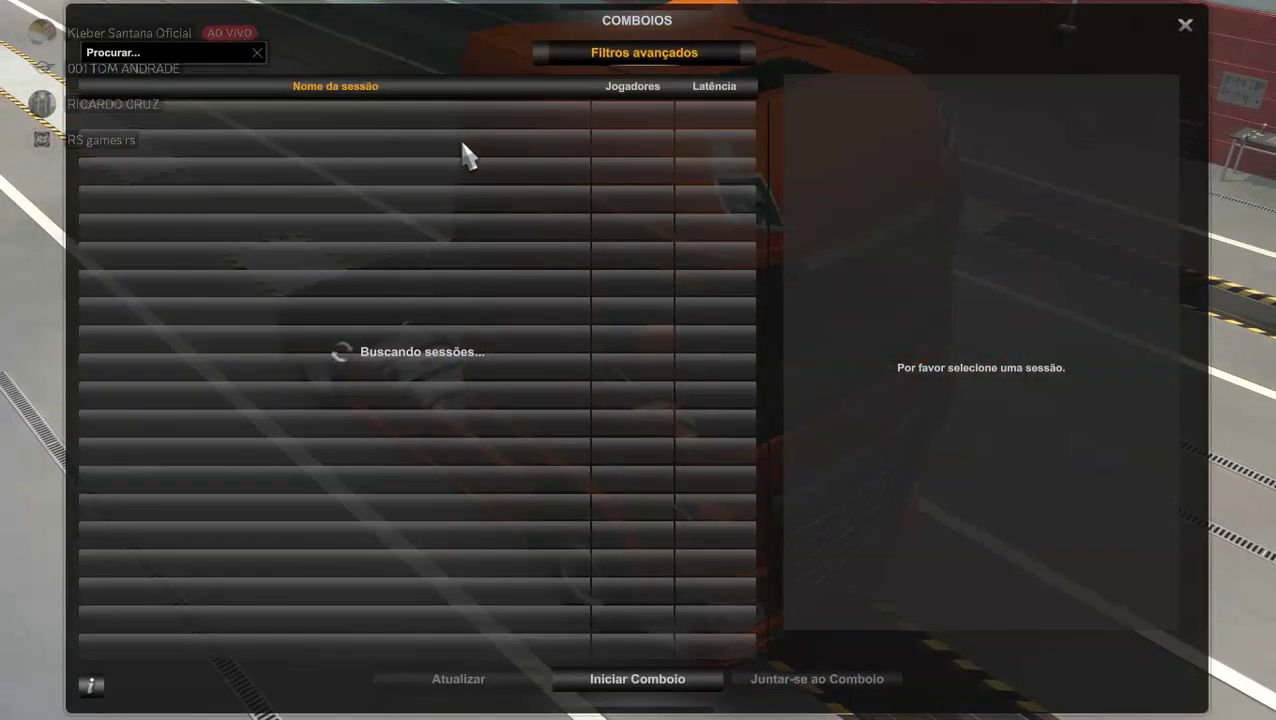
left_click(580, 55)
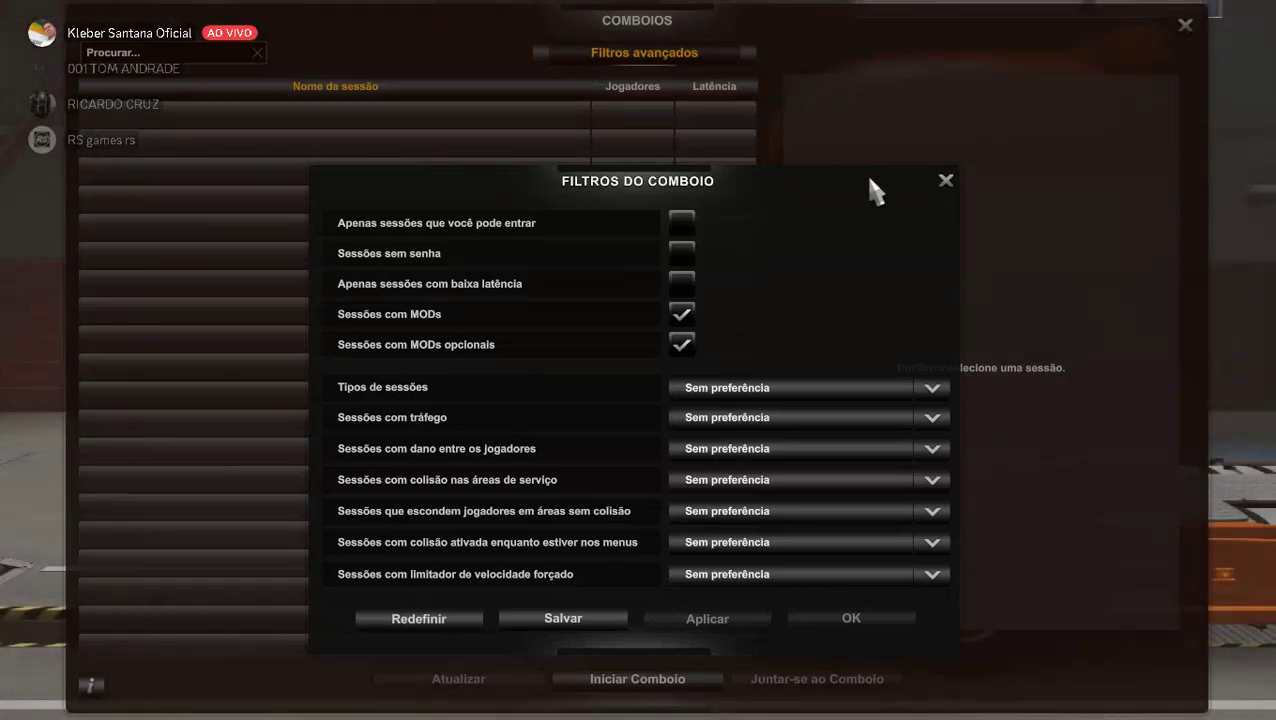
left_click(945, 183)
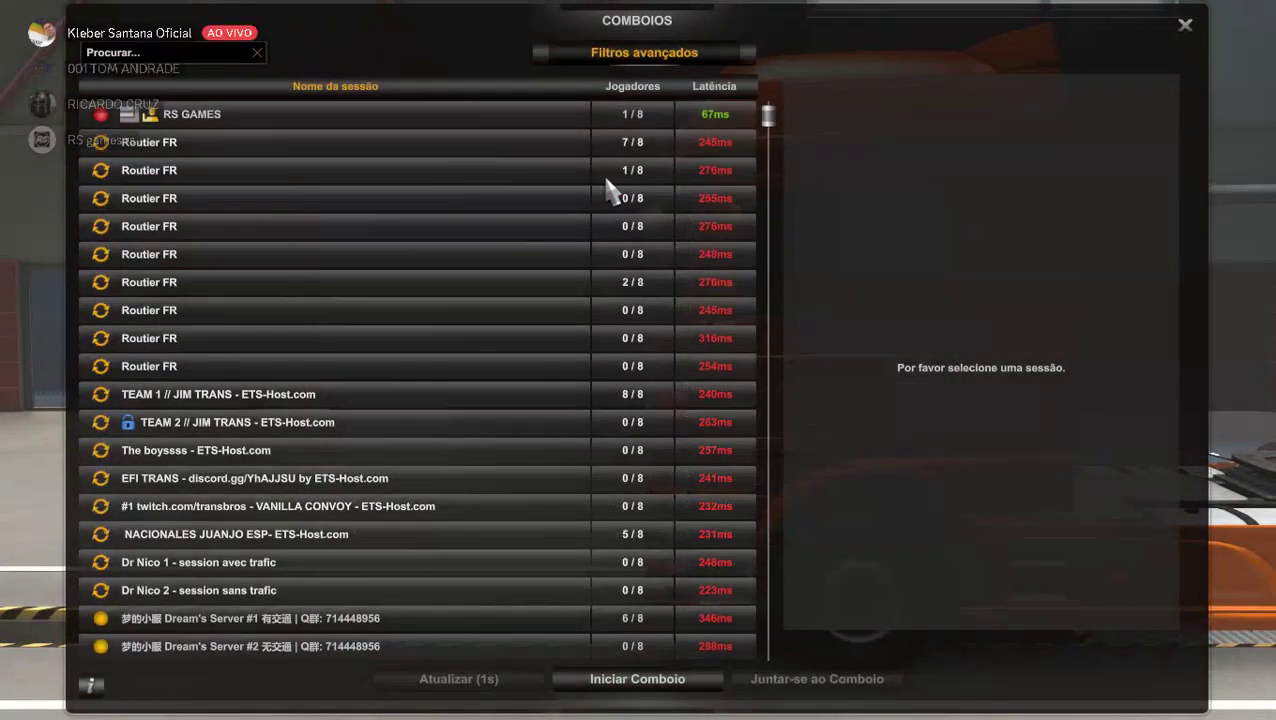
left_click(315, 125)
scroll(845, 395, "down", 4)
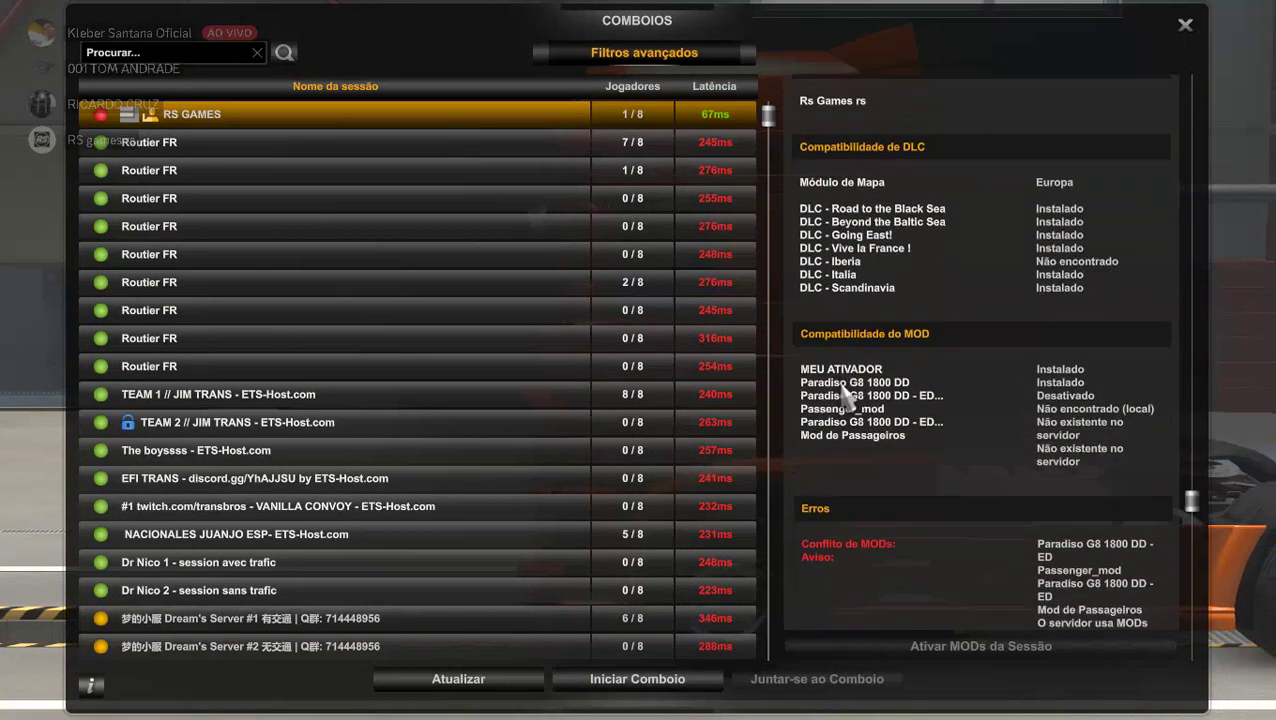
scroll(841, 385, "down", 2)
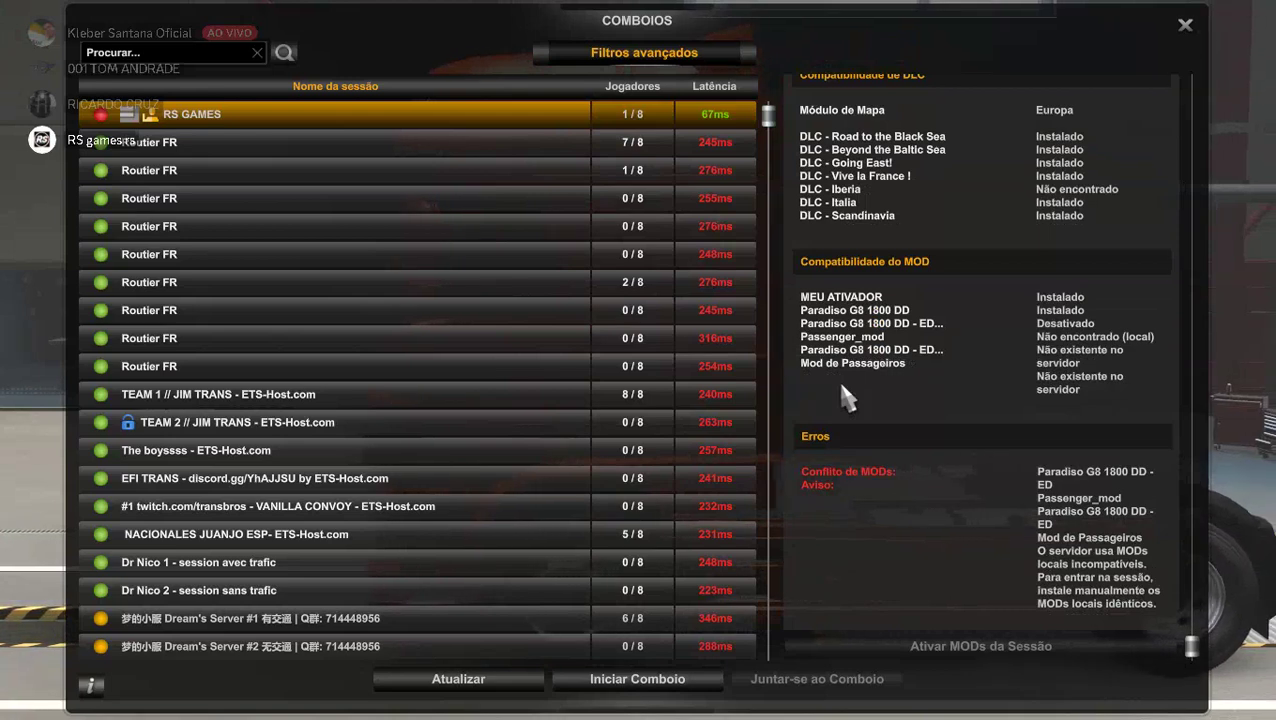
scroll(842, 387, "up", 5)
scroll(842, 387, "down", 5)
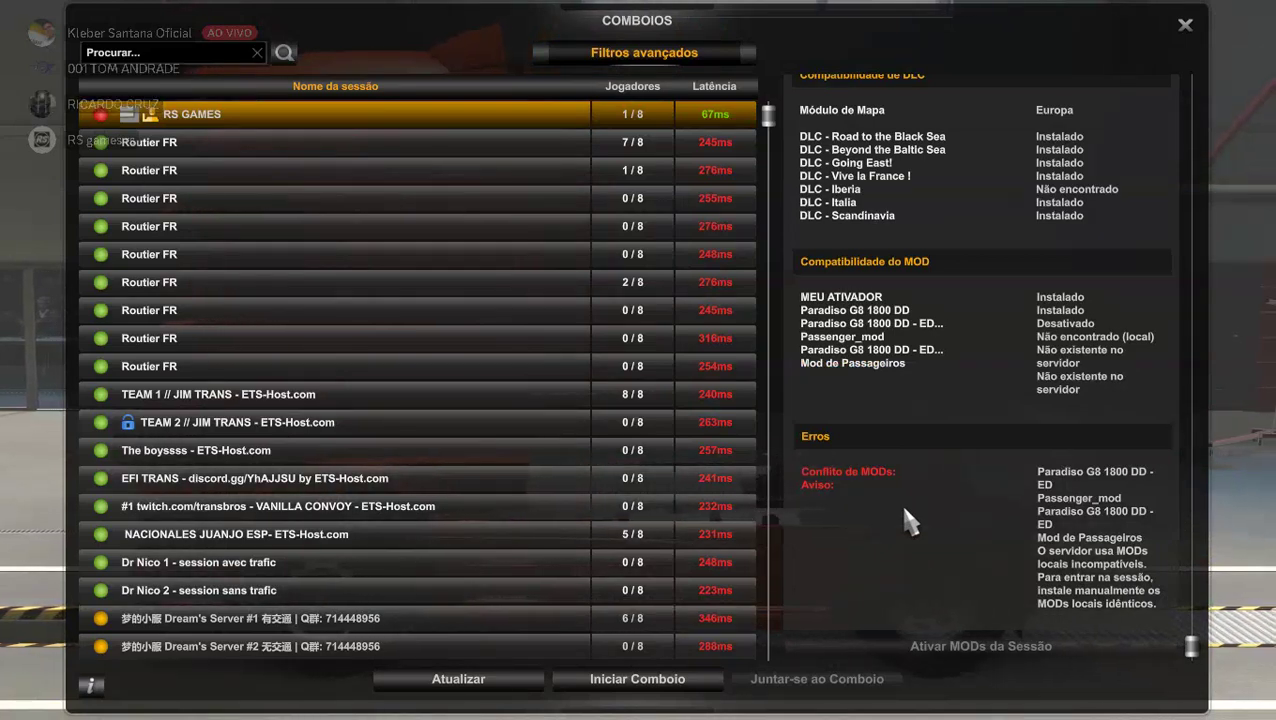
scroll(860, 500, "up", 3)
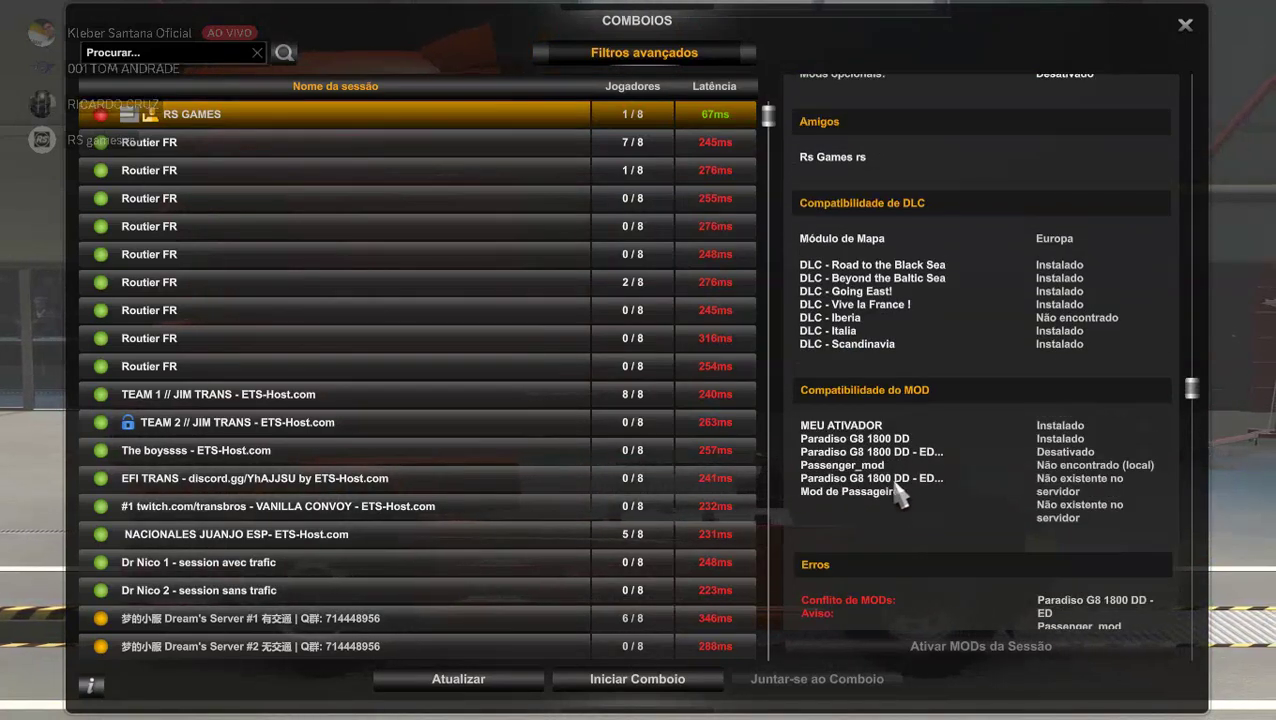
Apply the advanced filters, recheck RS GAMES's mod errors, and close the convoy list.
left_click(617, 57)
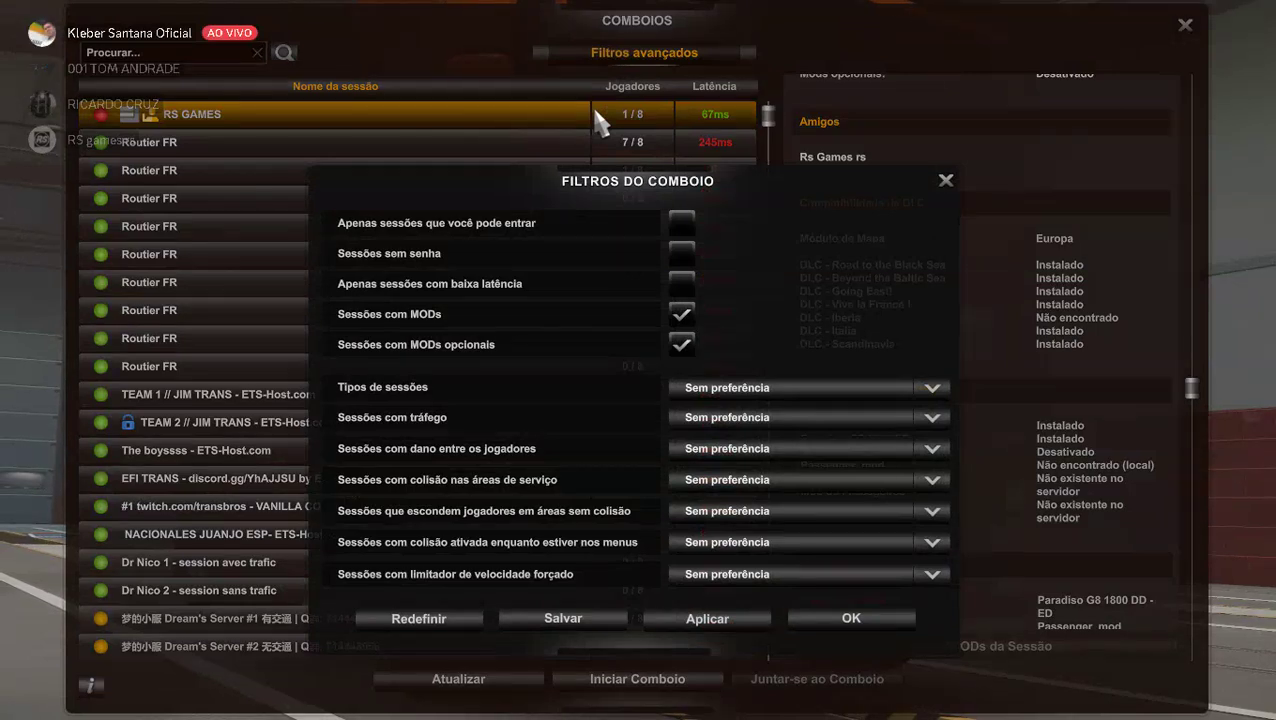
left_click(712, 620)
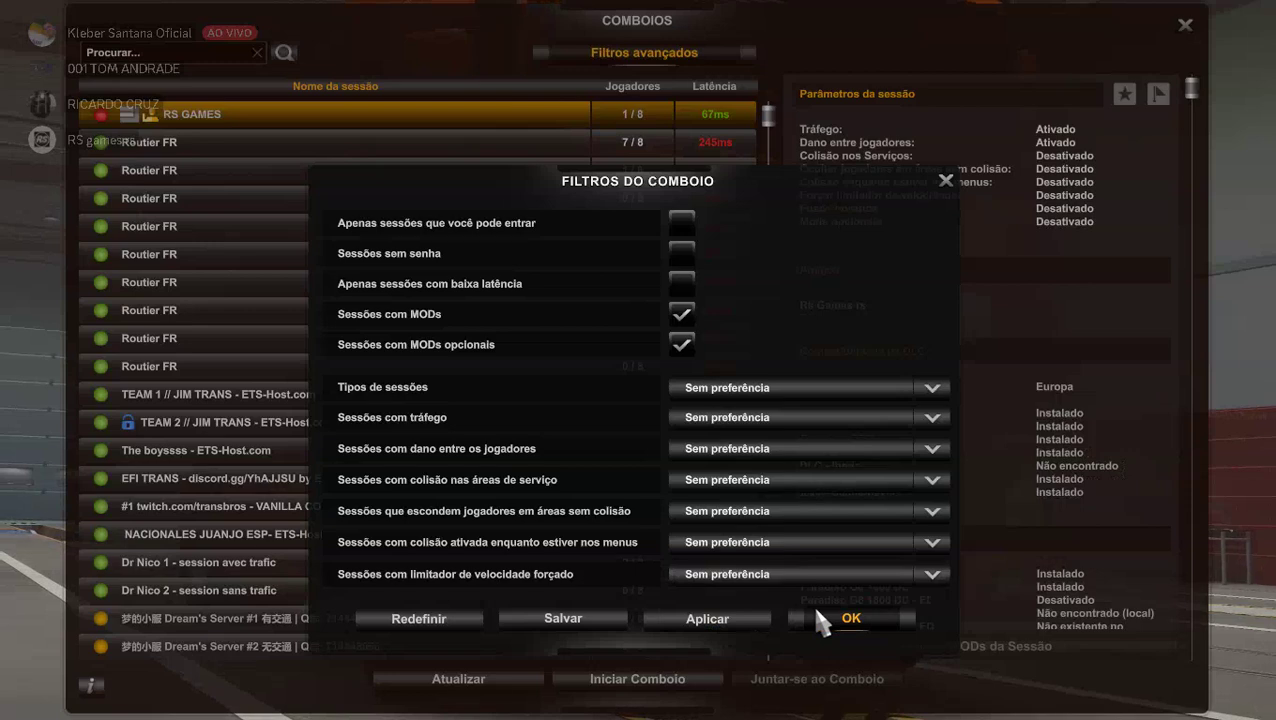
left_click(815, 608)
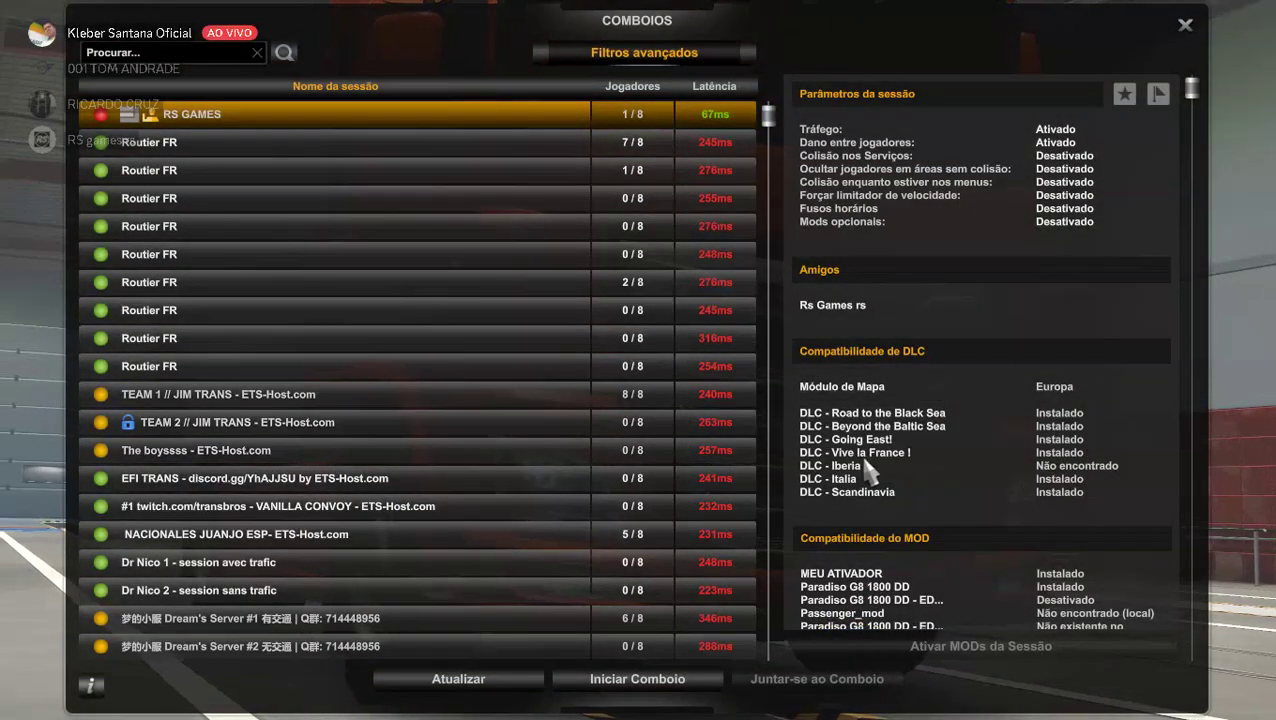
scroll(958, 487, "down", 3)
scroll(955, 478, "down", 3)
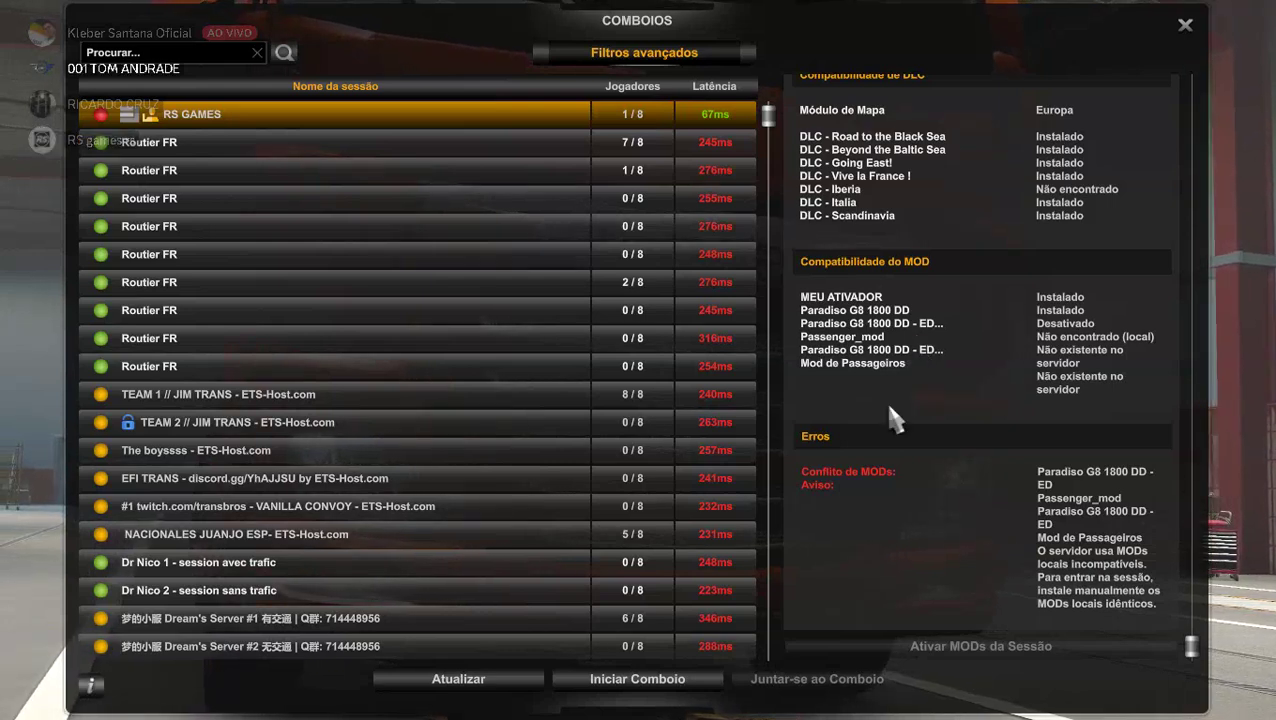
scroll(870, 495, "up", 1)
scroll(870, 495, "up", 5)
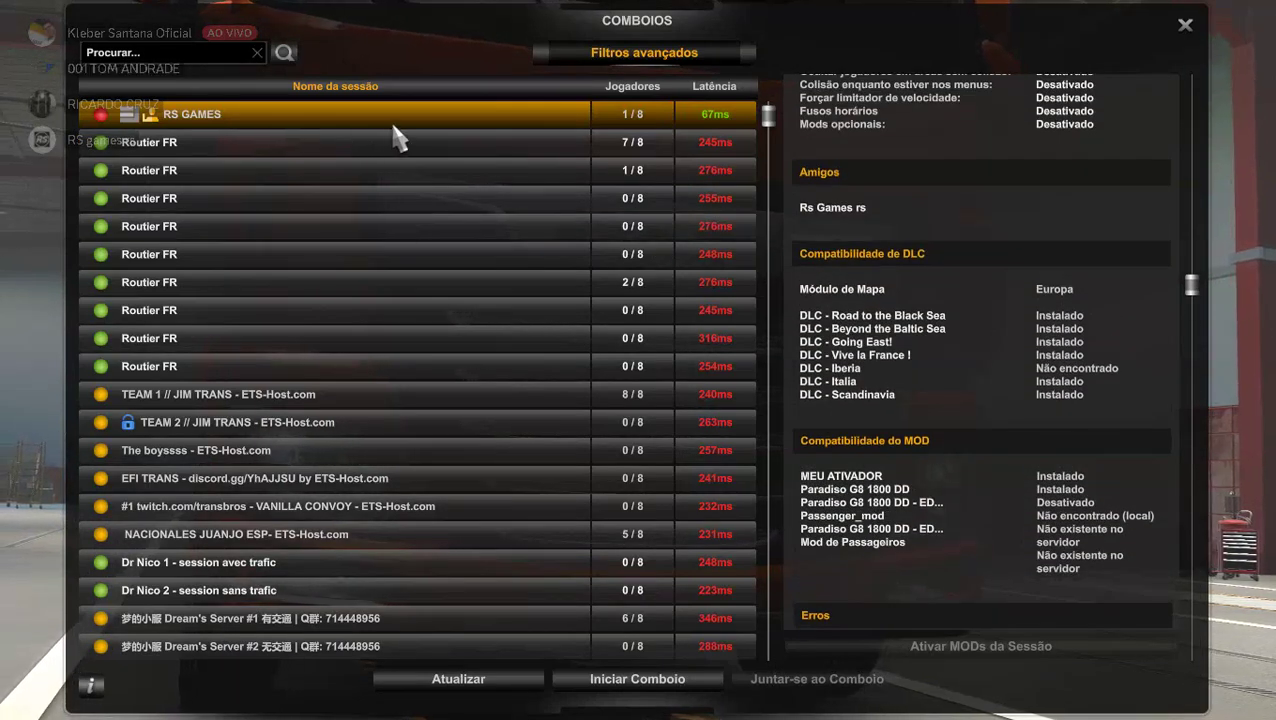
scroll(900, 393, "down", 6)
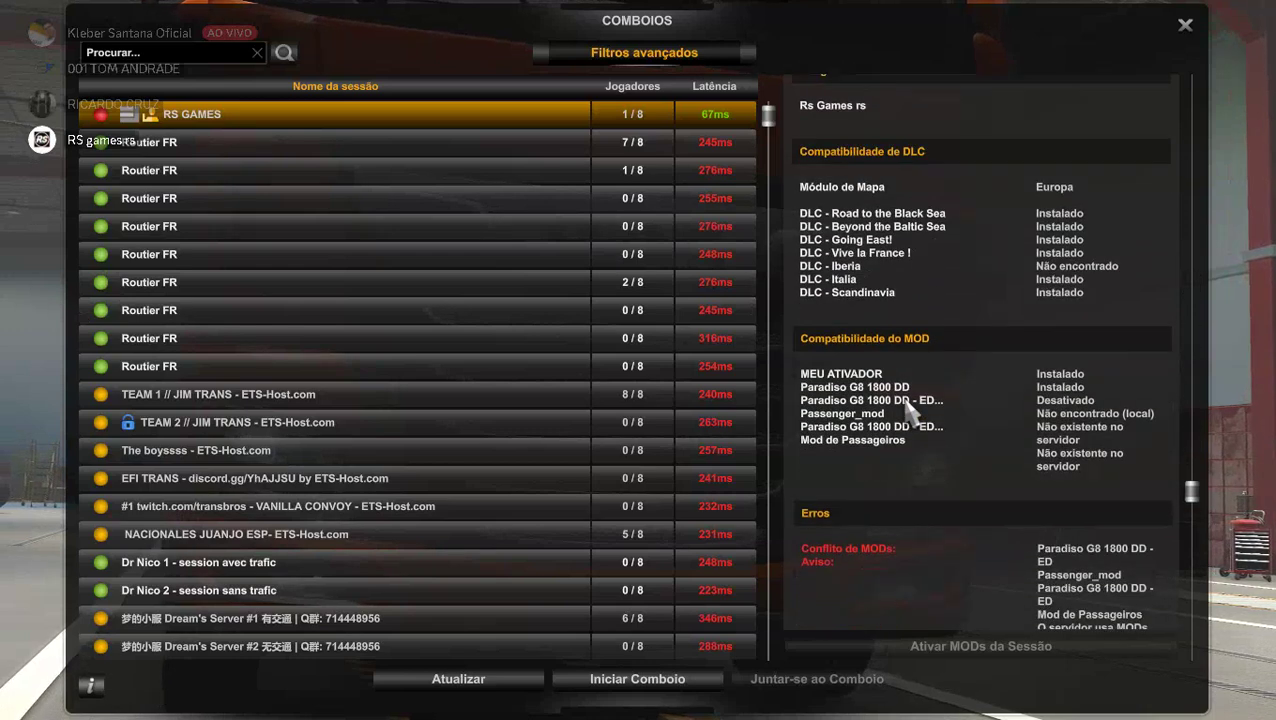
scroll(901, 397, "up", 10)
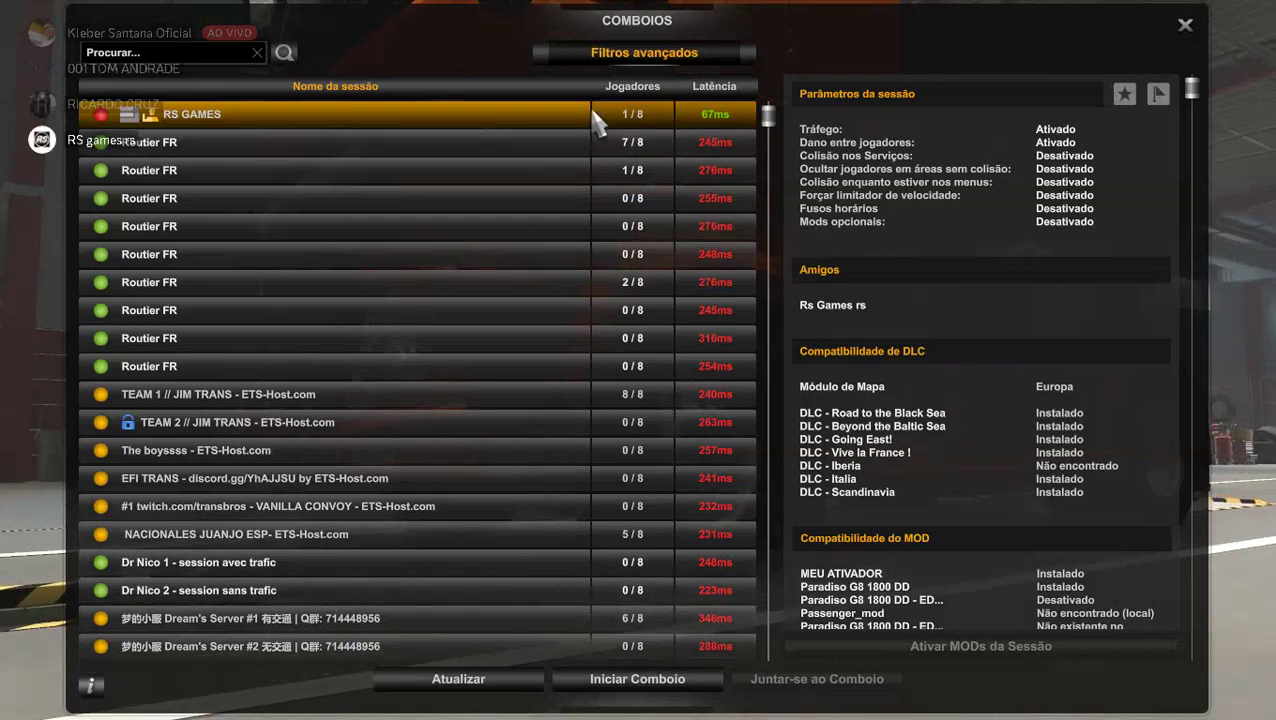
left_click(1185, 28)
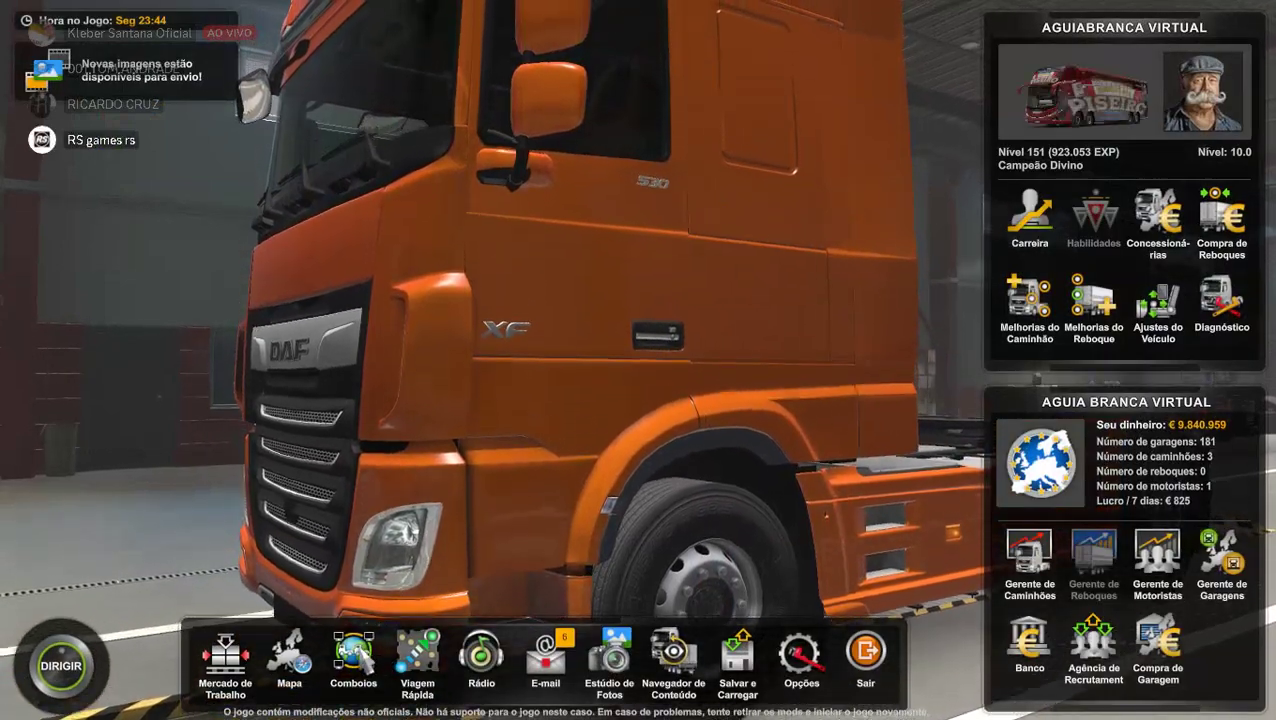
Reopen Comboios and scroll RS GAMES details to the Passenger_mod conflict errors.
left_click(546, 279)
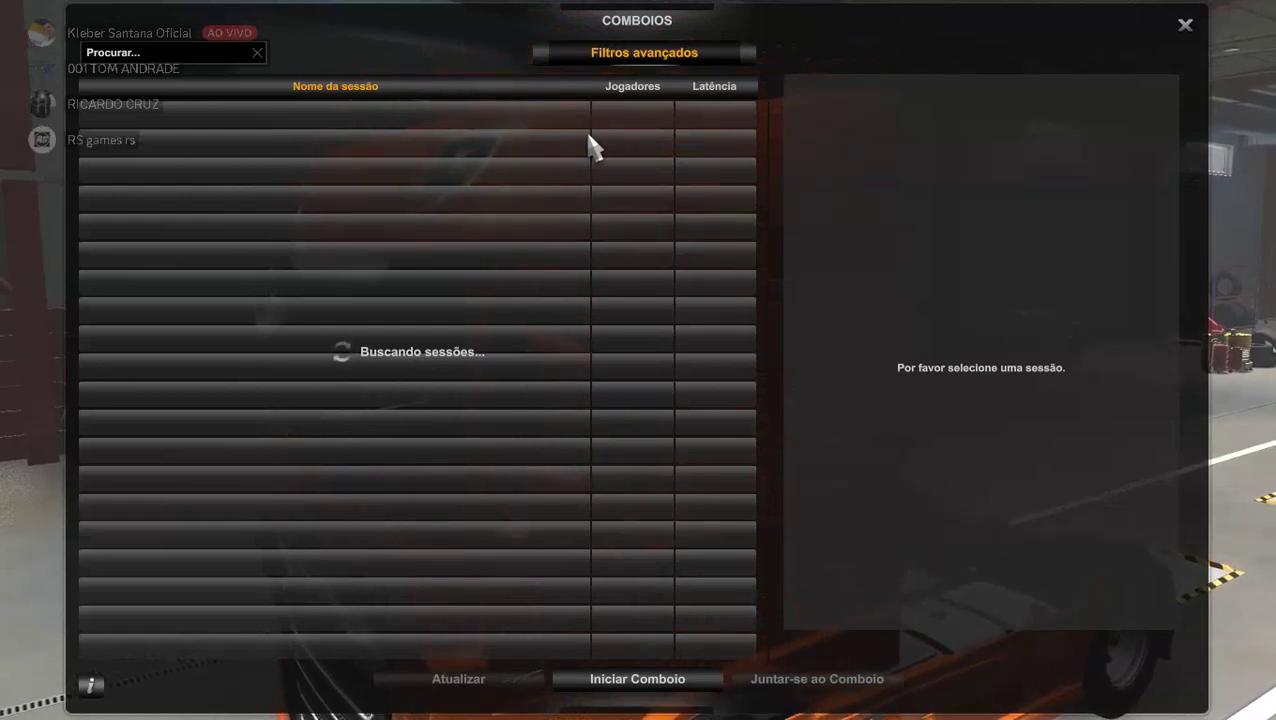
left_click(633, 55)
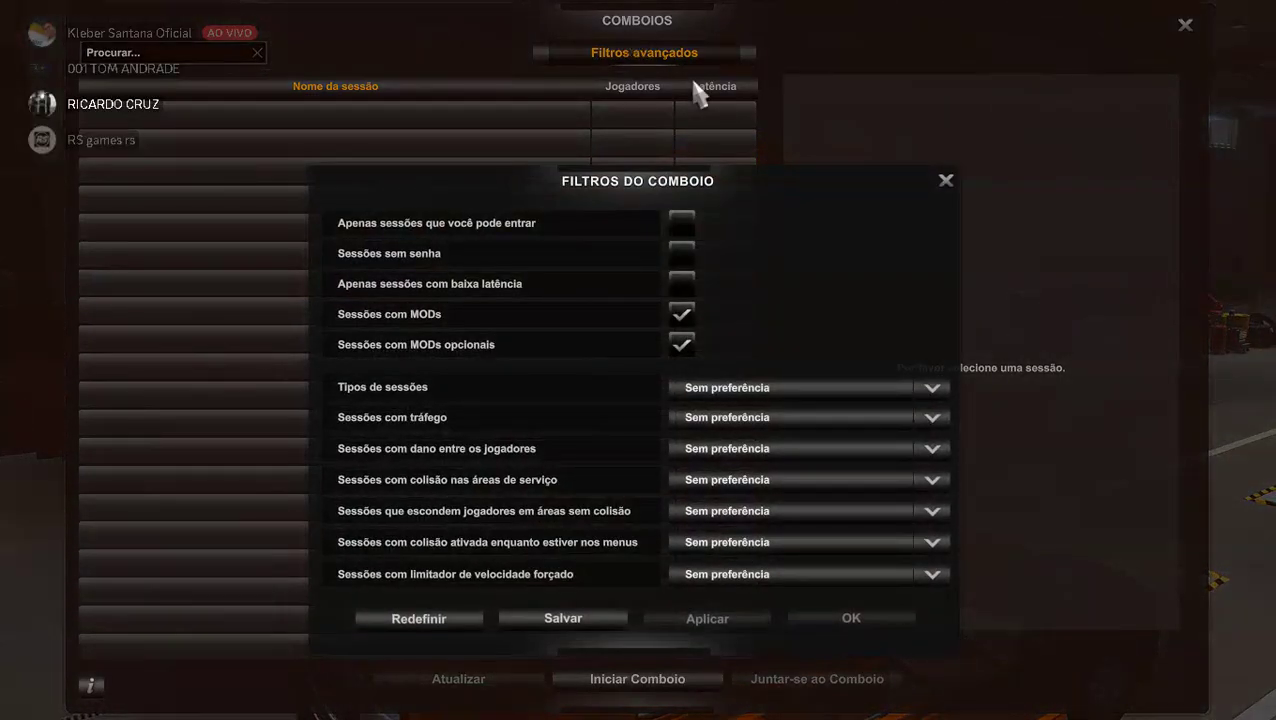
left_click(944, 186)
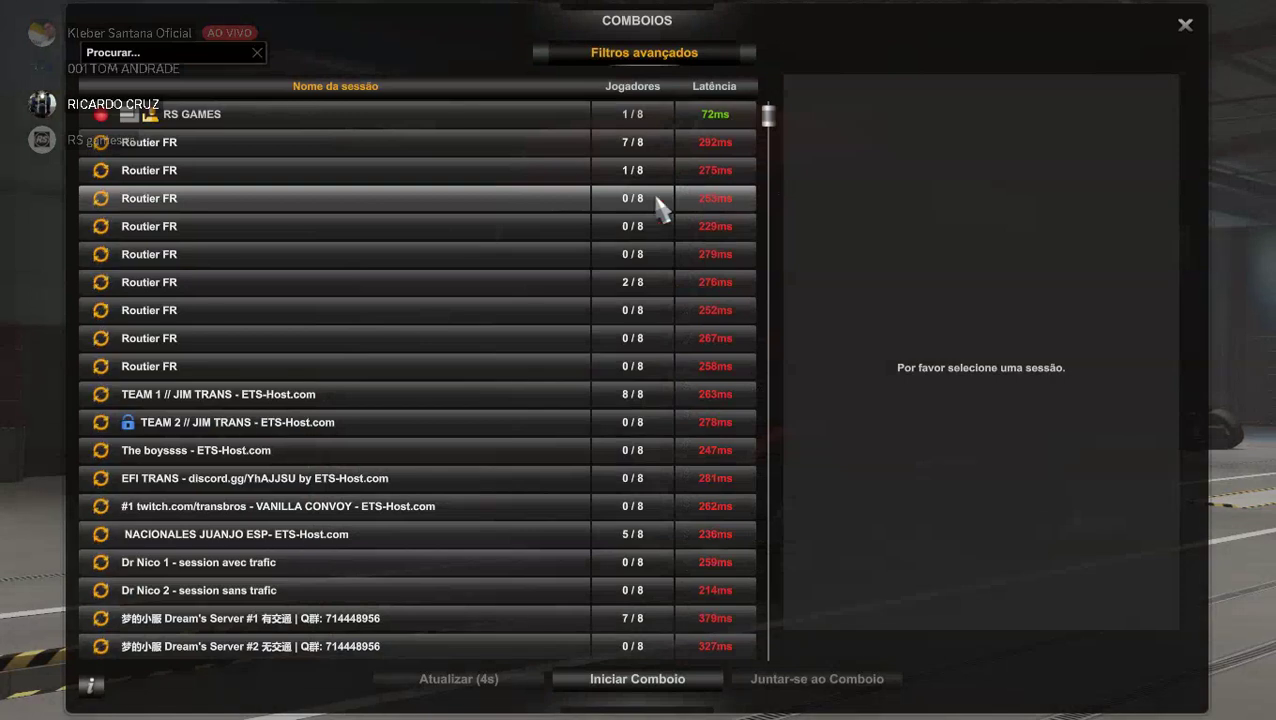
left_click(426, 120)
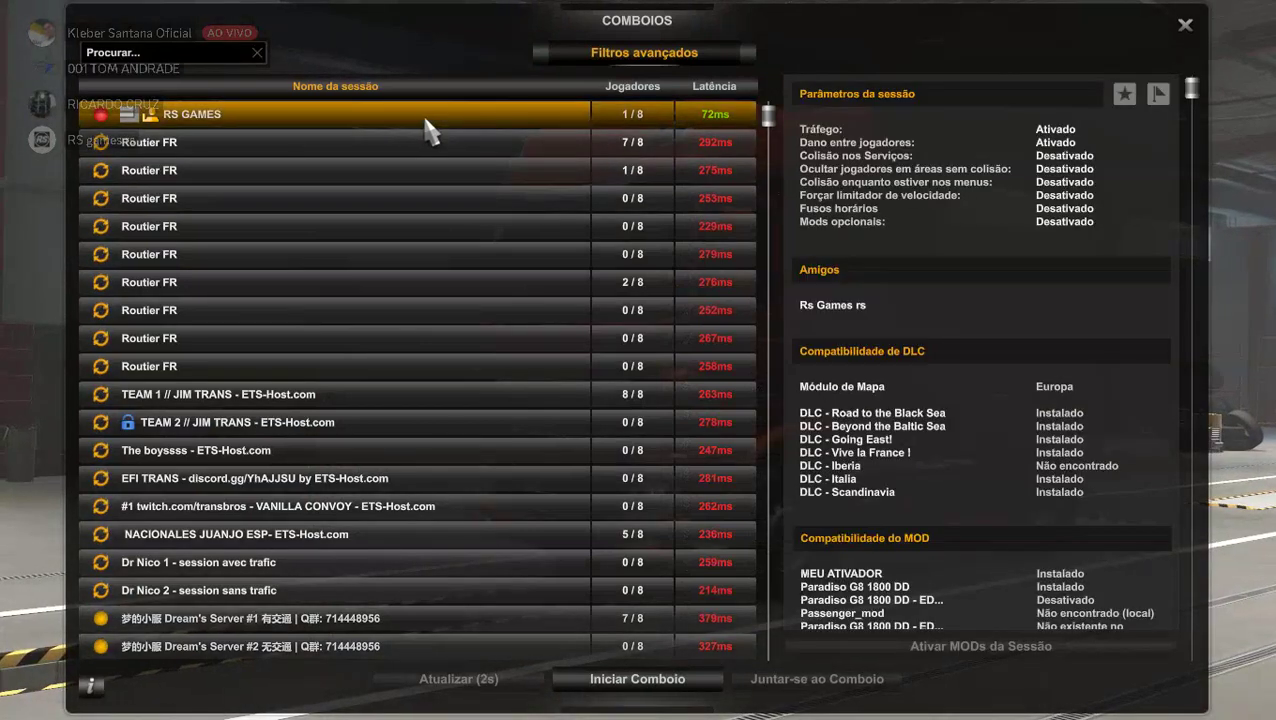
scroll(889, 439, "down", 5)
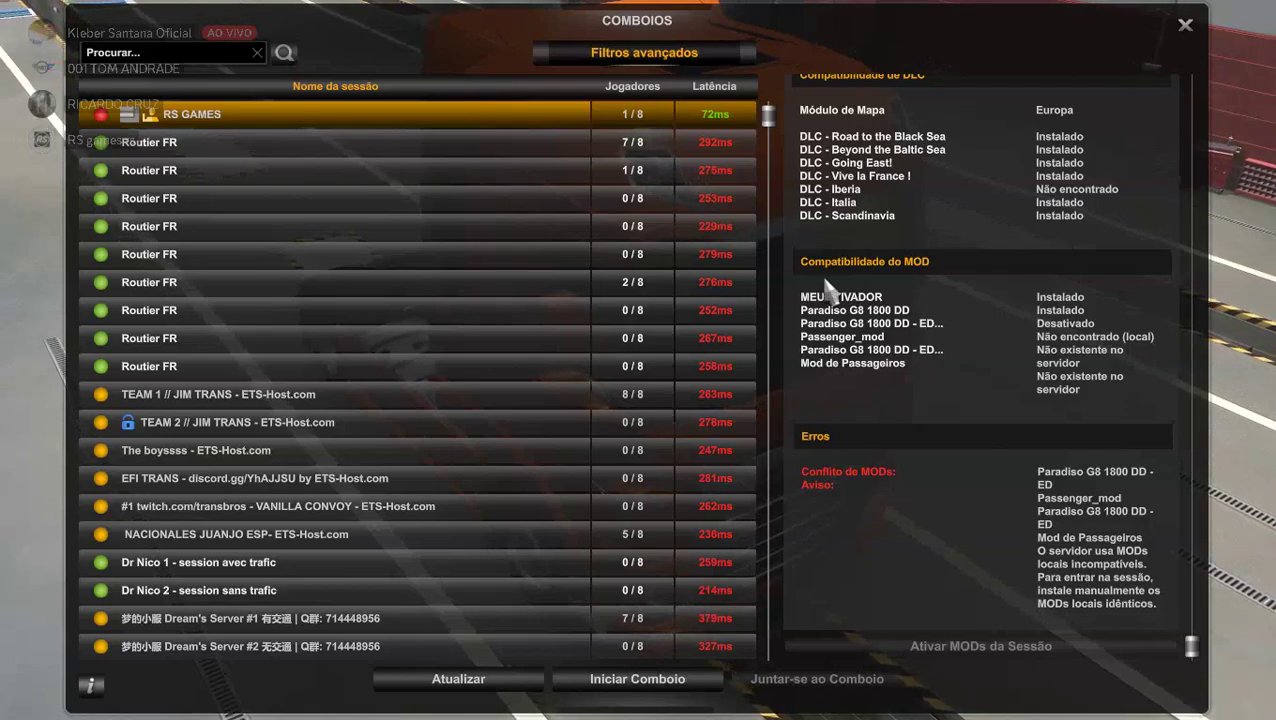
Go live in Discord streaming Euro Truck Simulator 2 to GERAL, then return to the game.
key("alt+Tab")
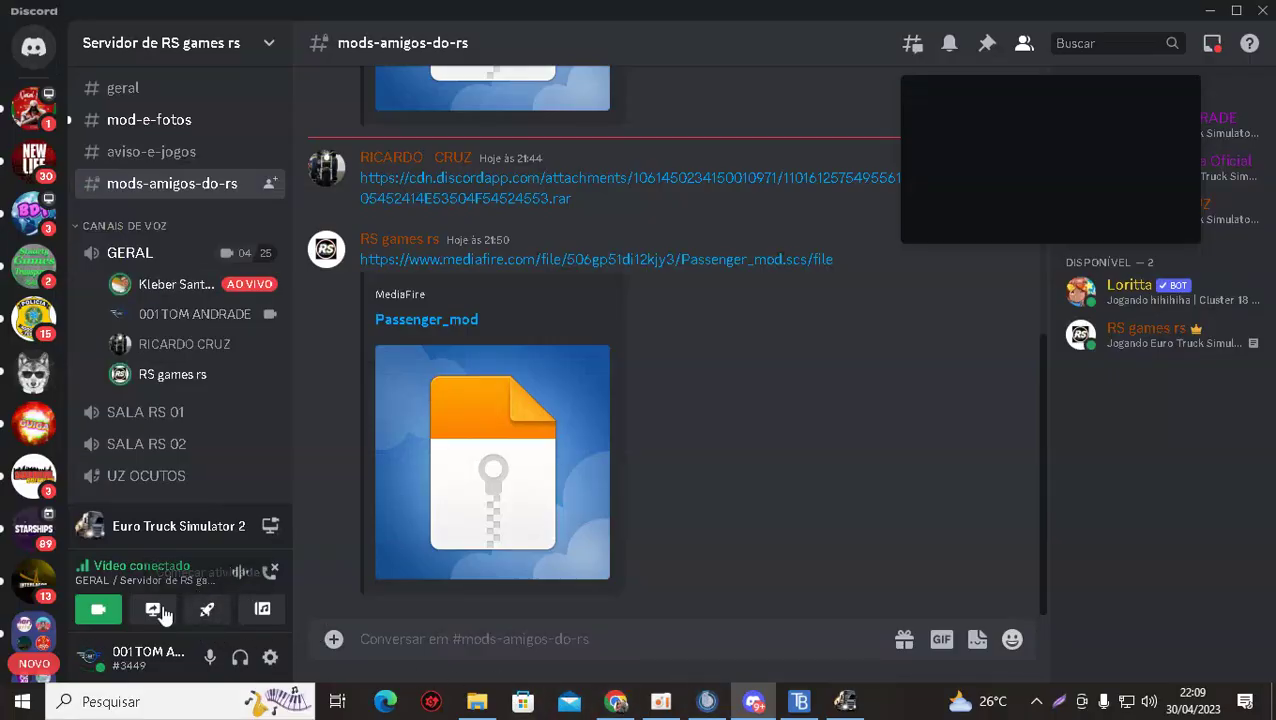
left_click(269, 527)
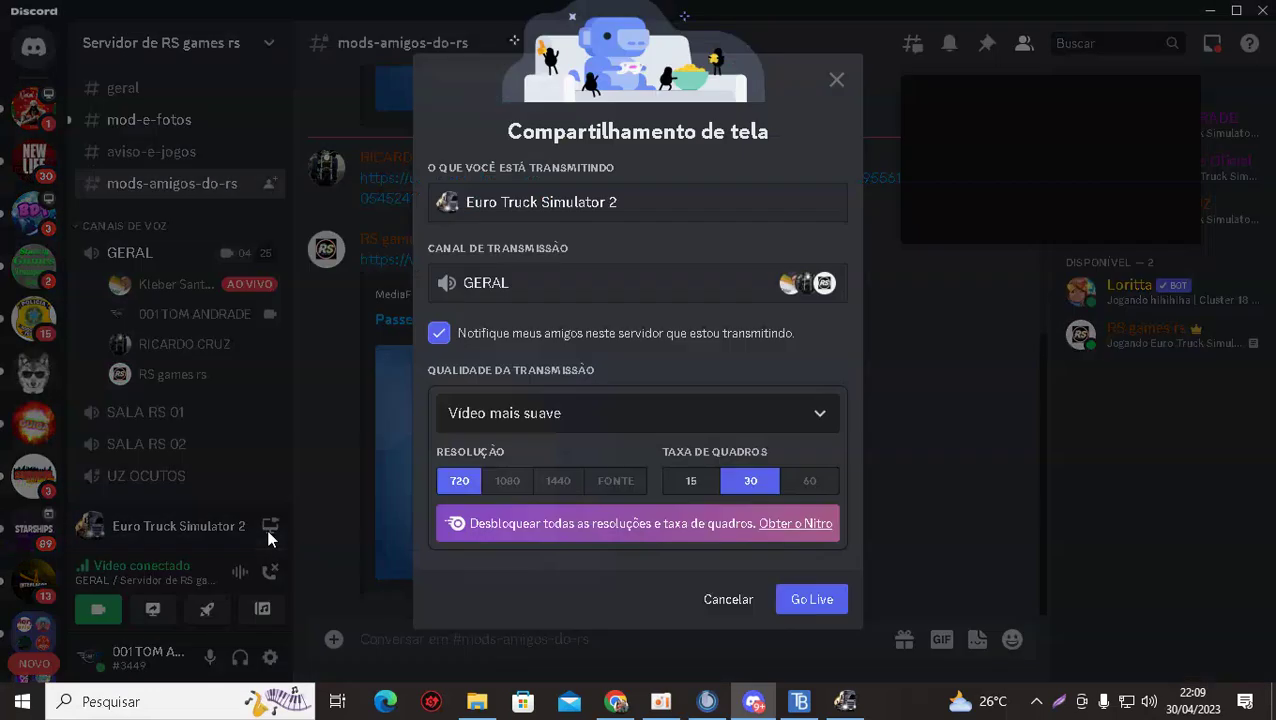
left_click(796, 600)
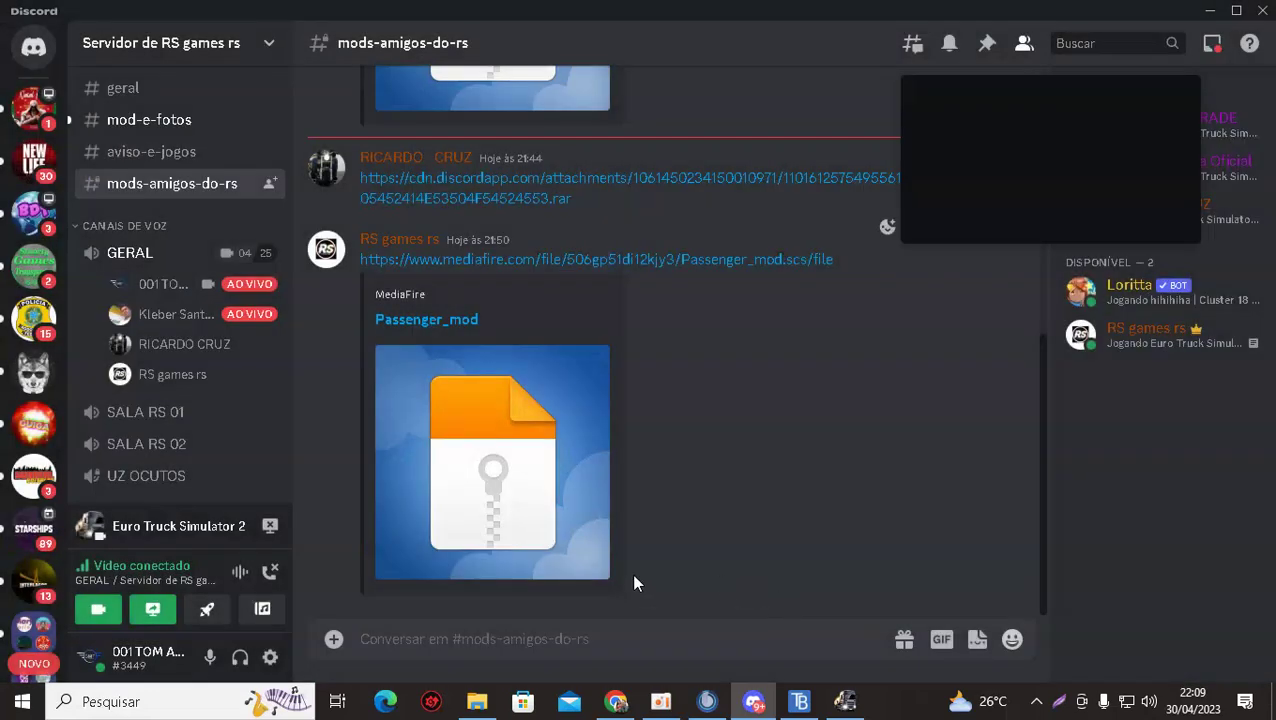
left_click(832, 708)
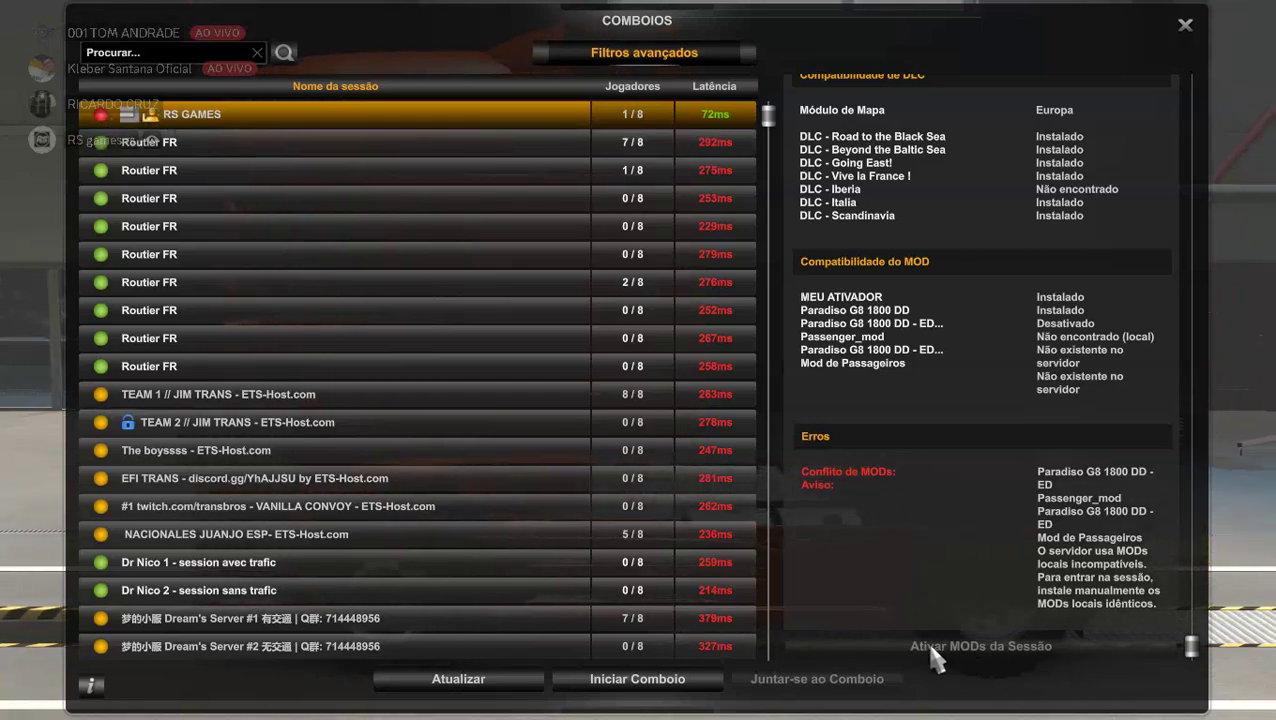
Close the convoy list and exit the profile to the start menu via Sair > Menu Inicial.
key("Escape")
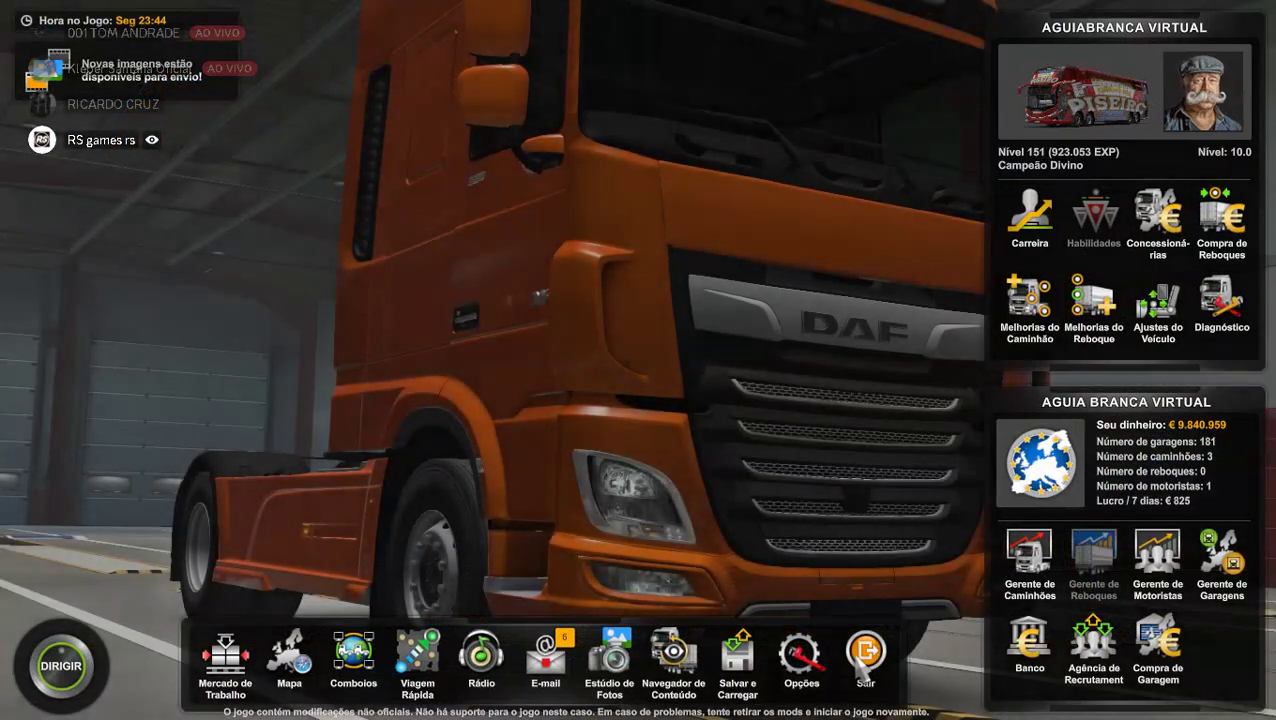
left_click(866, 678)
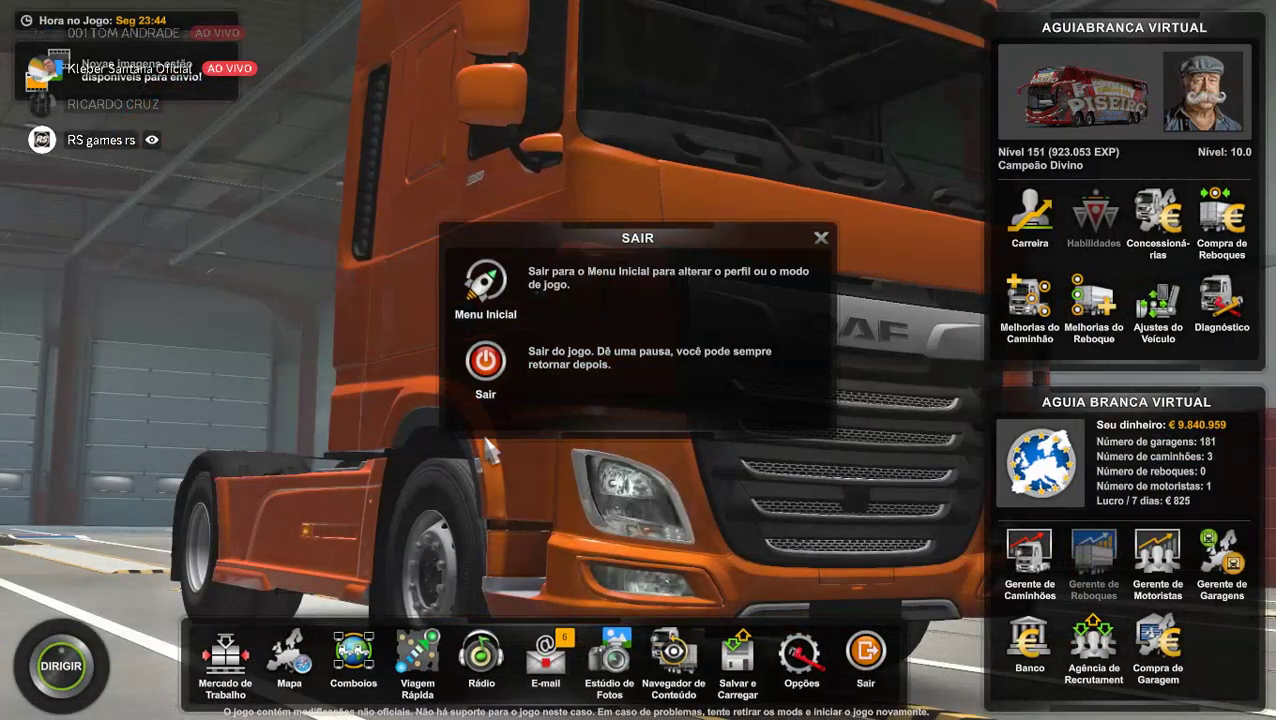
left_click(536, 290)
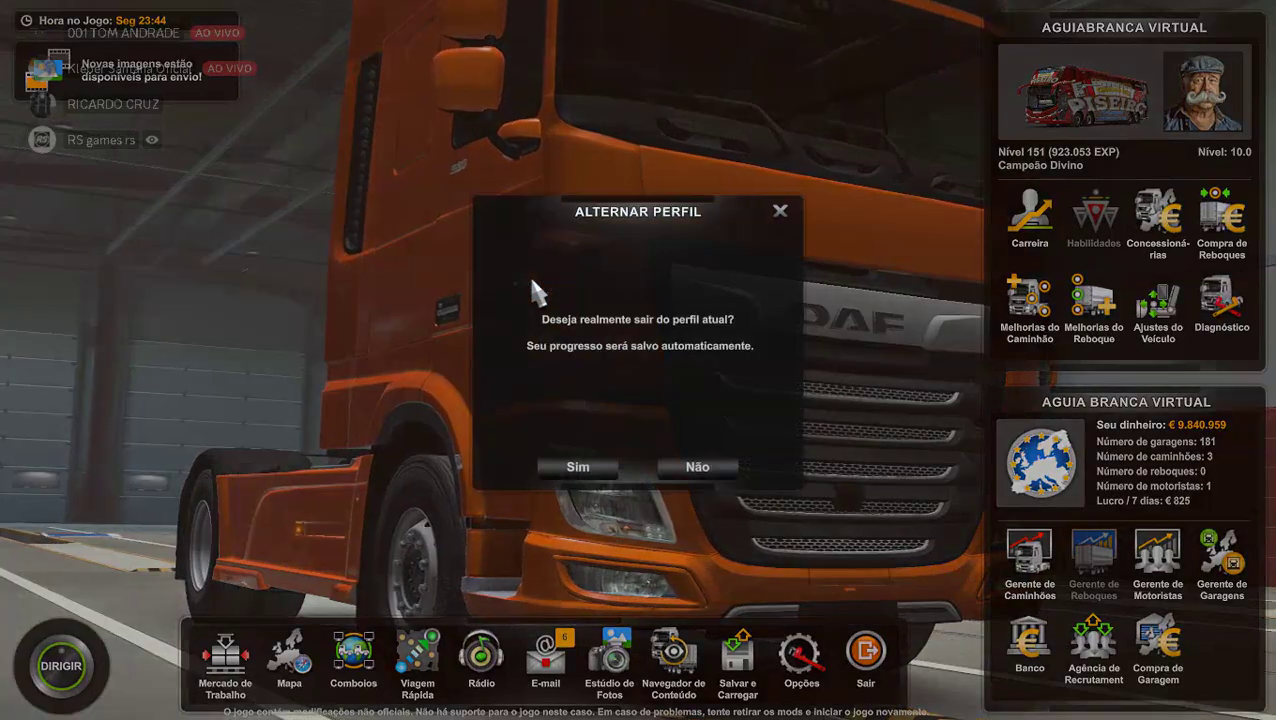
left_click(572, 467)
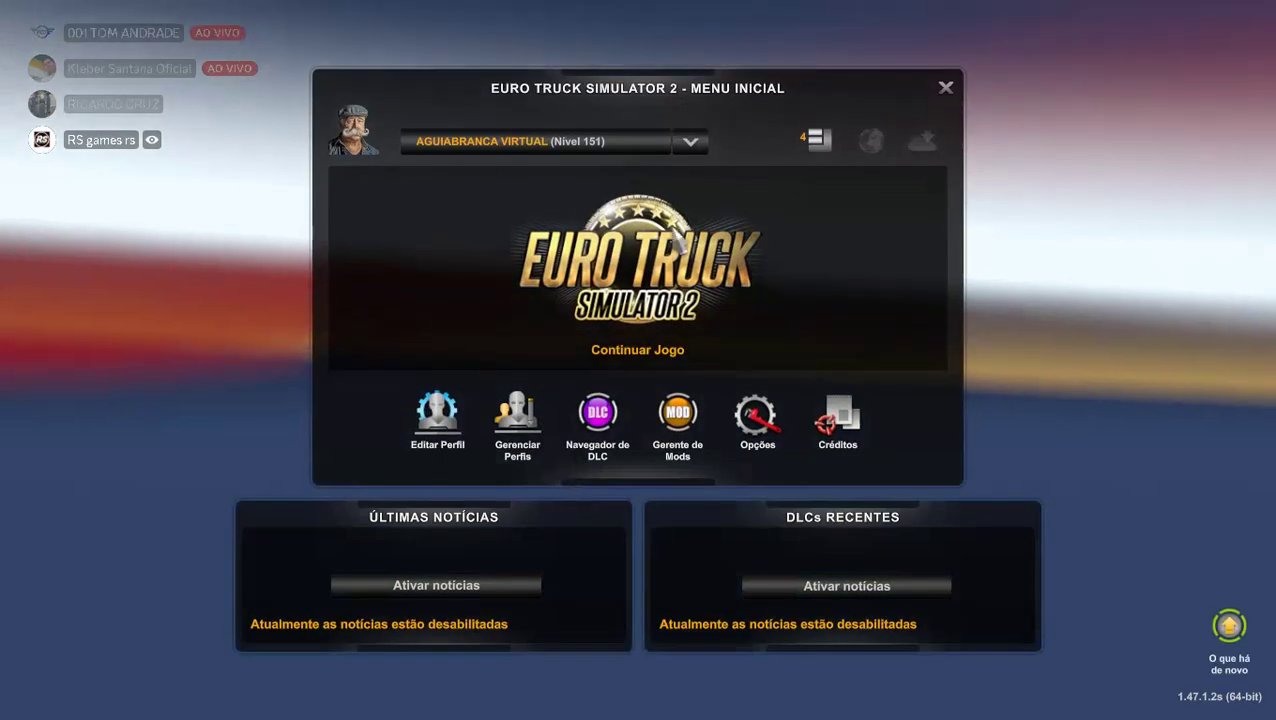
In Gerente de Mods, show details of the active Paradiso G8 1800 DD - EDIT mod.
left_click(812, 142)
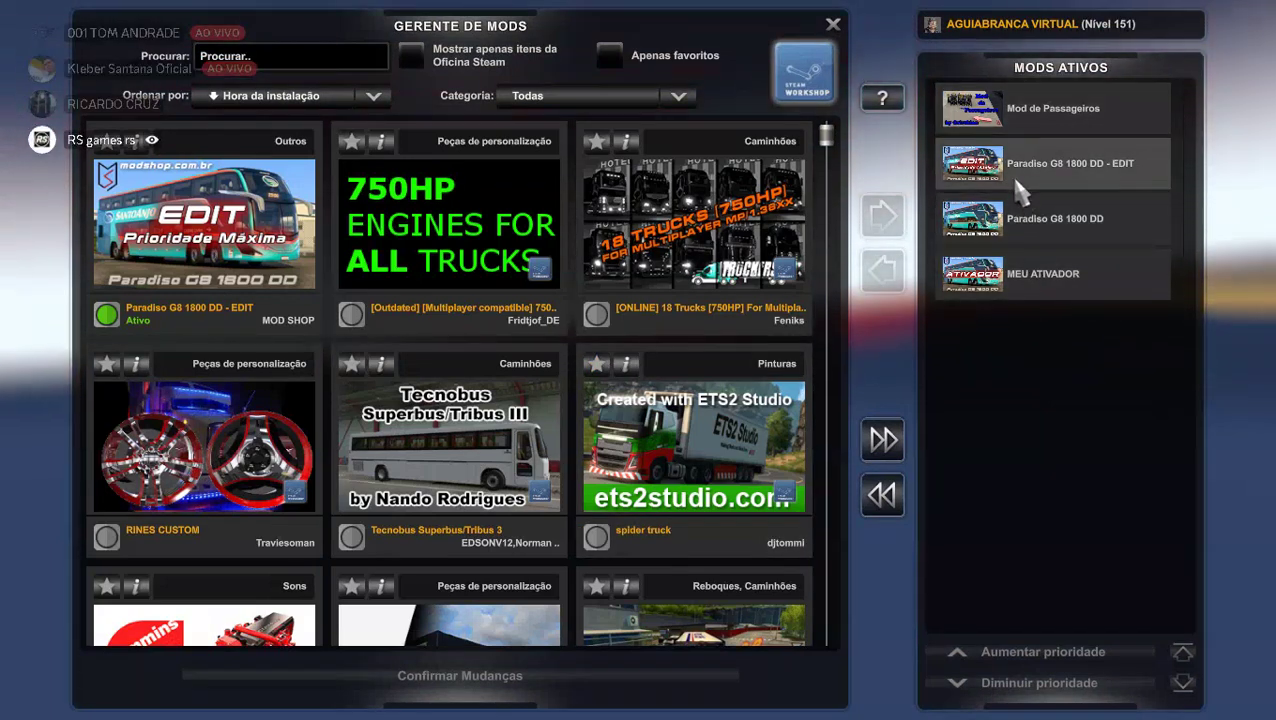
left_click(1028, 112)
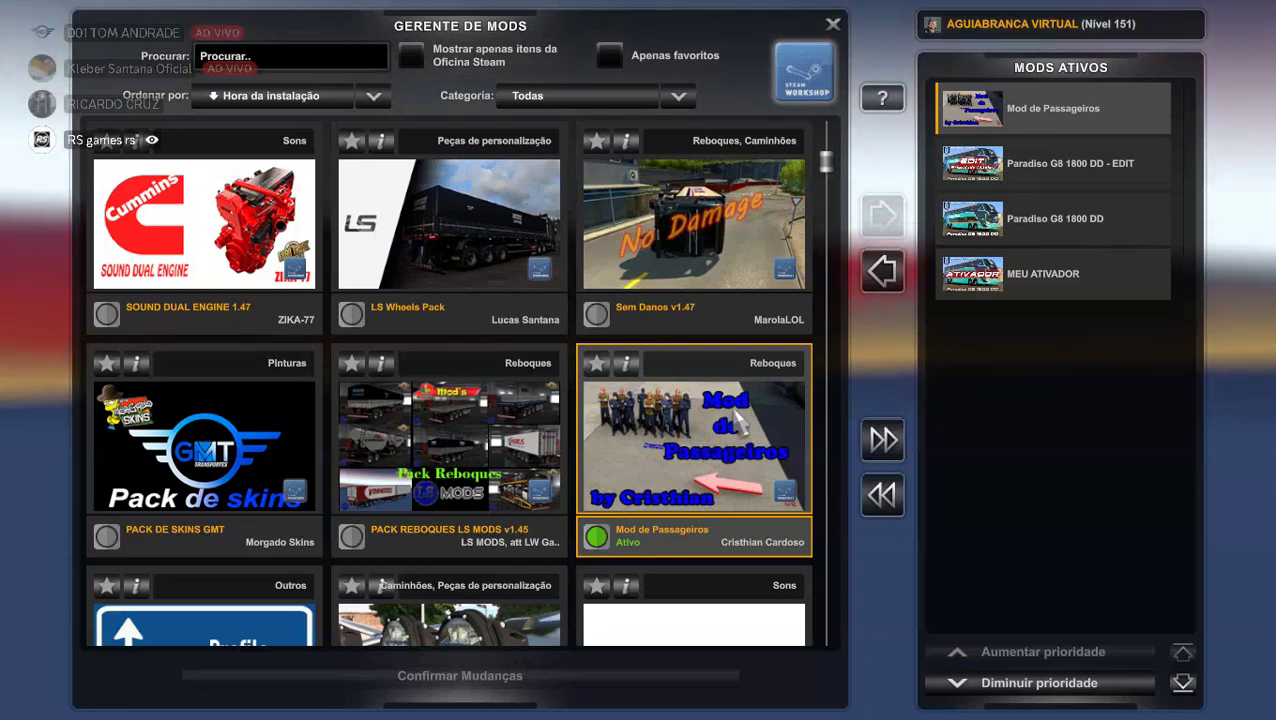
left_click(996, 176)
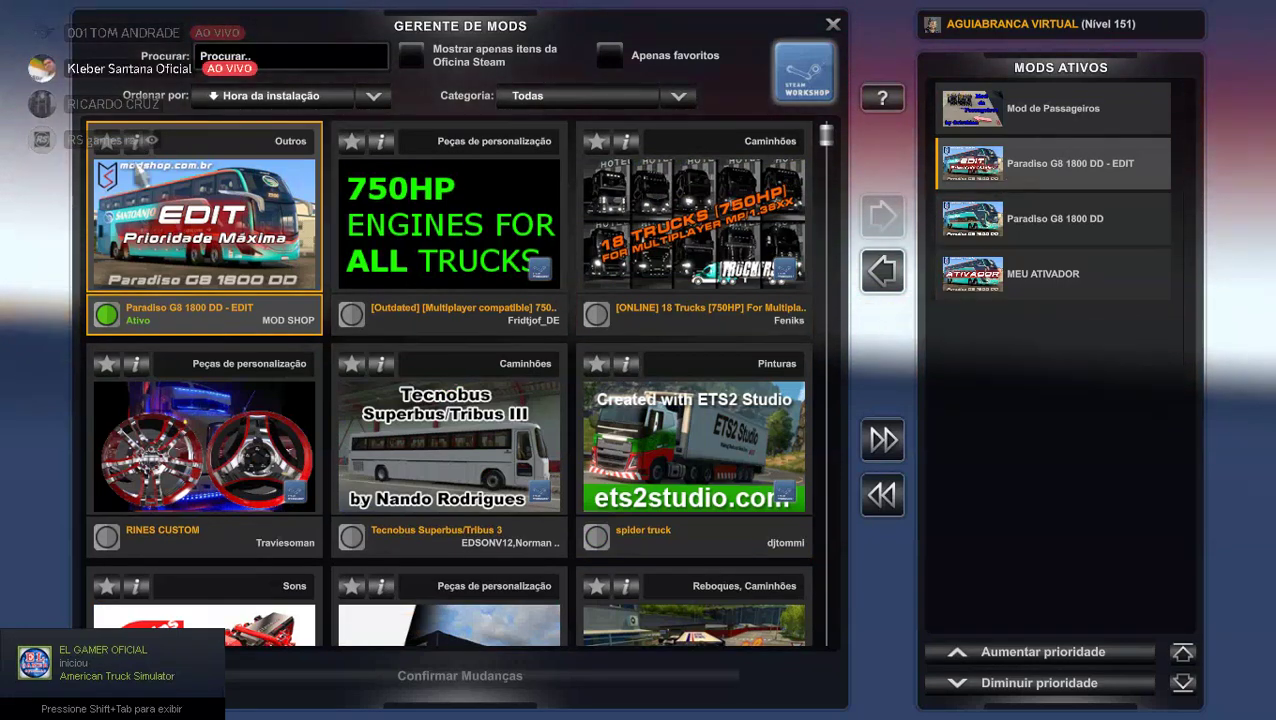
left_click(133, 142)
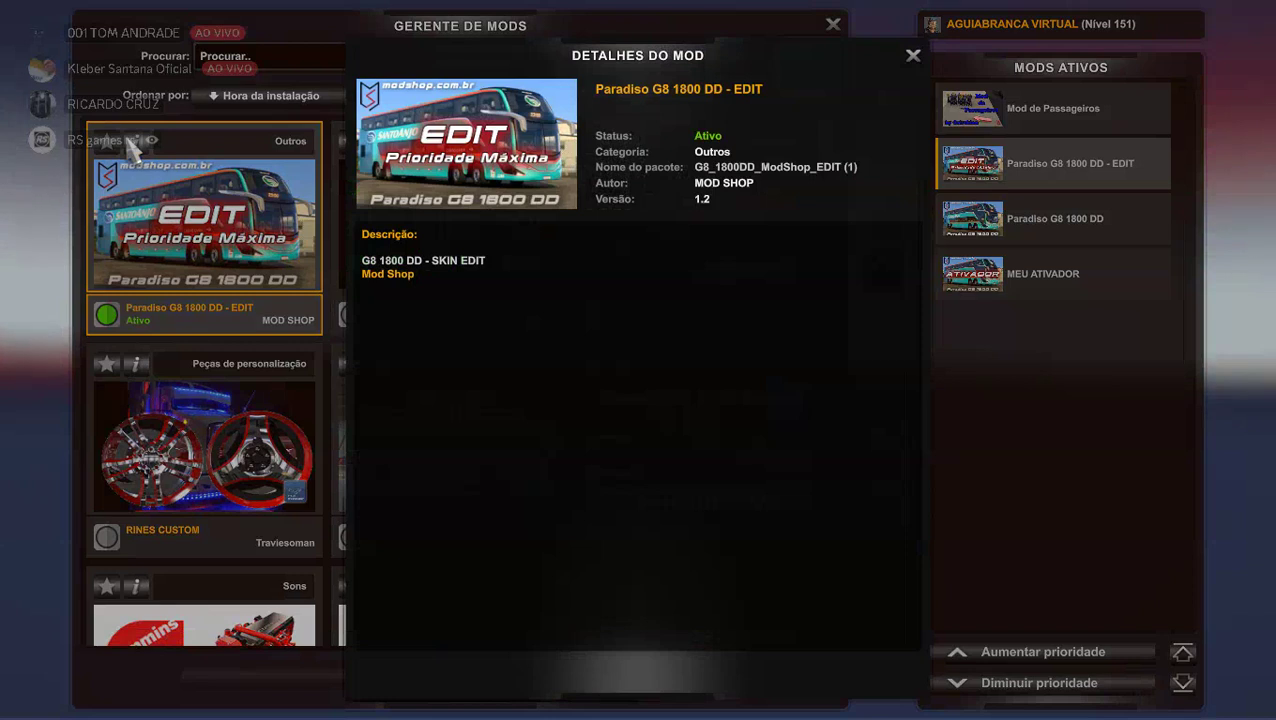
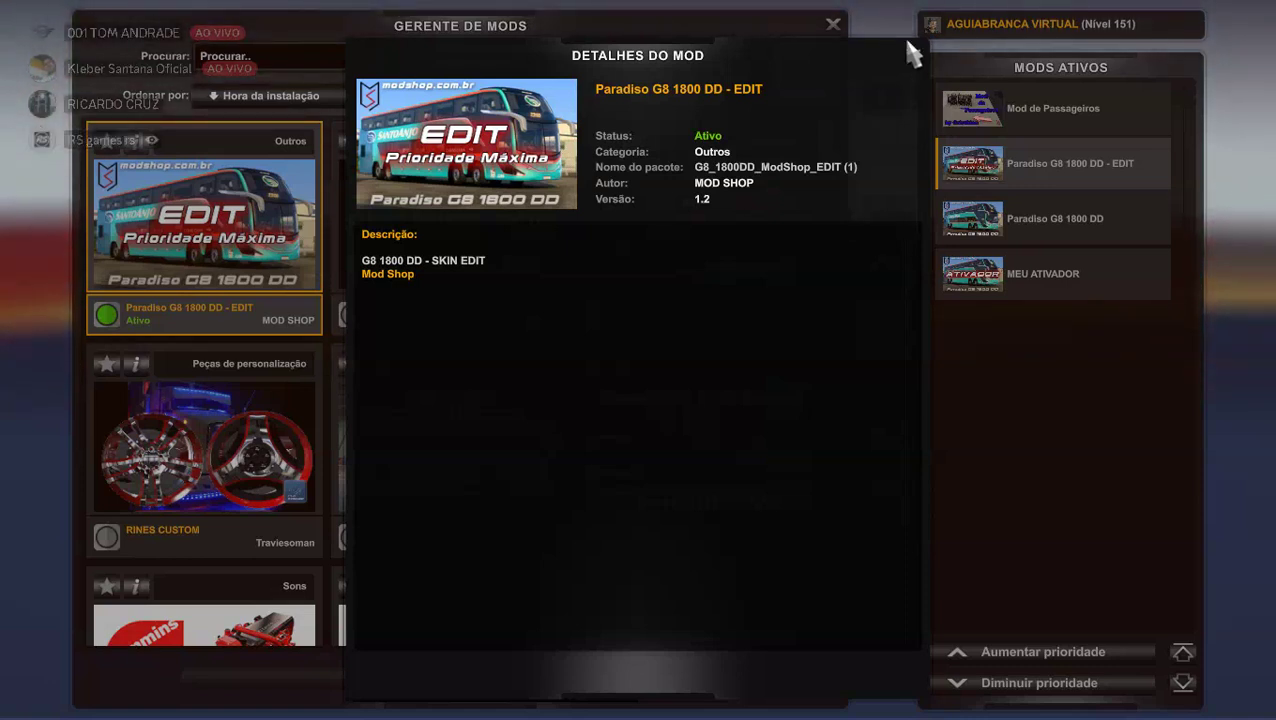
Exit the mod manager with four mods active and resume the saved game via Continuar Jogo.
left_click(909, 61)
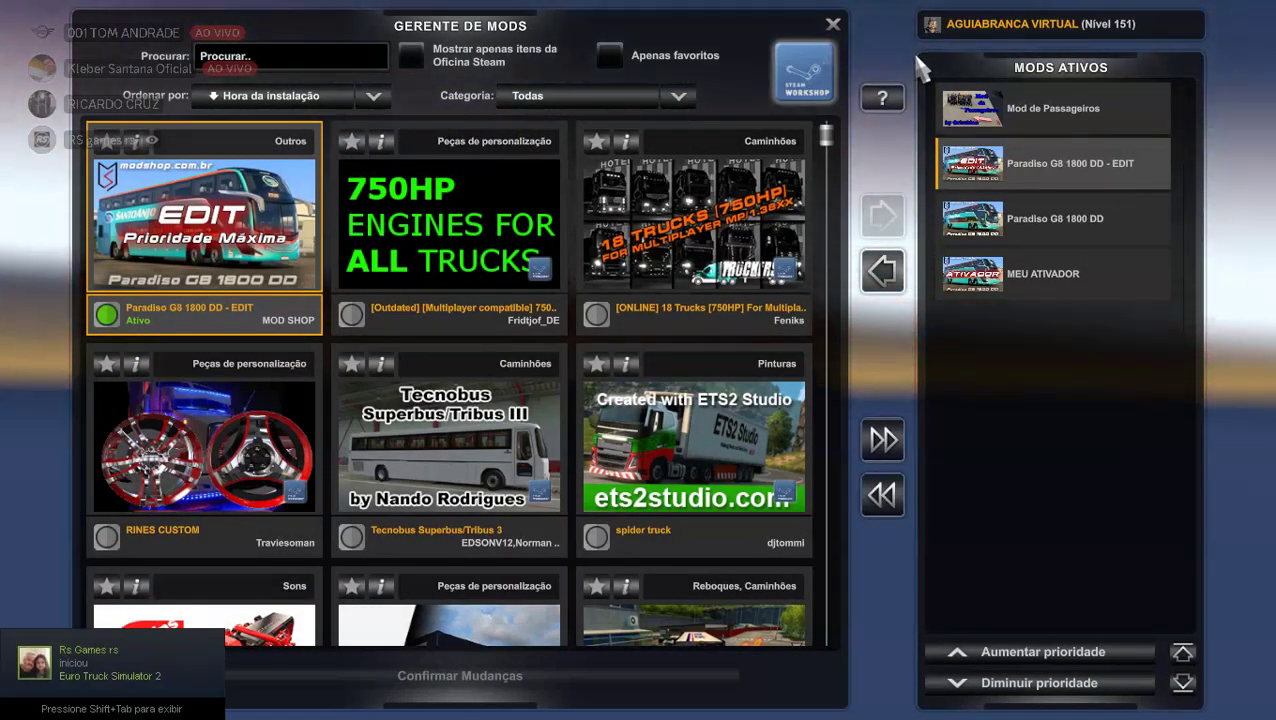
key("Escape")
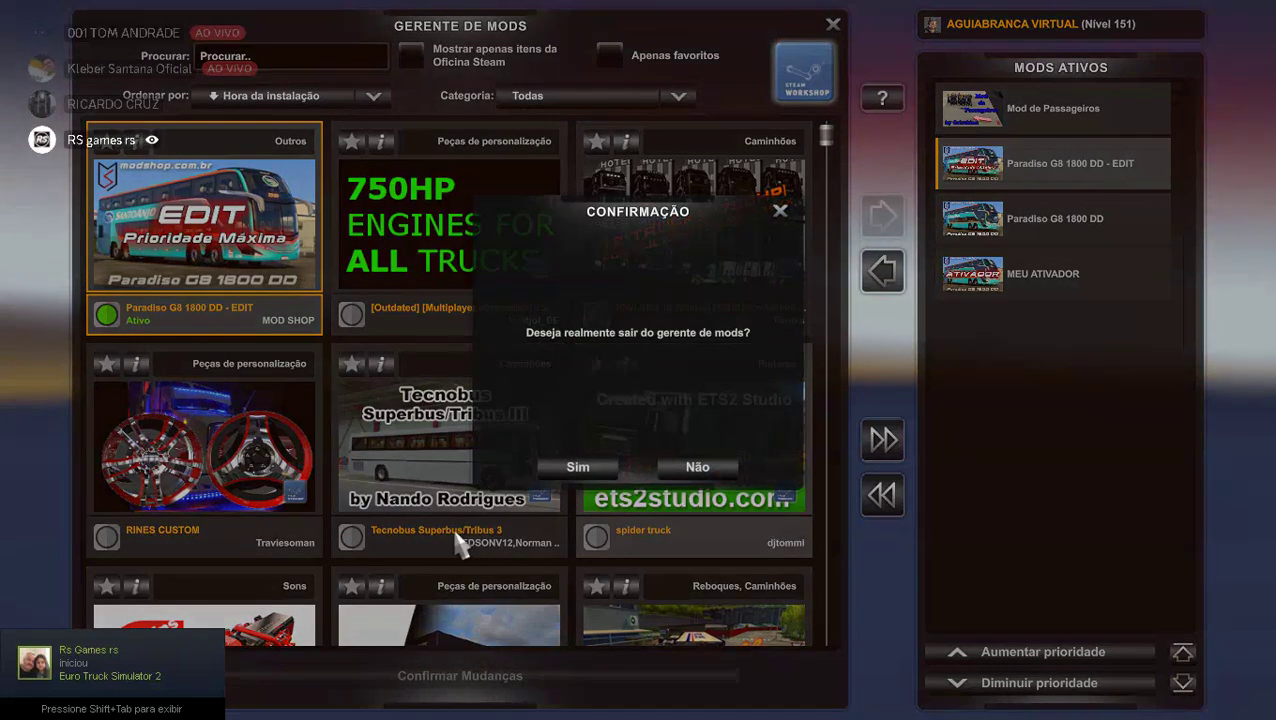
left_click(576, 472)
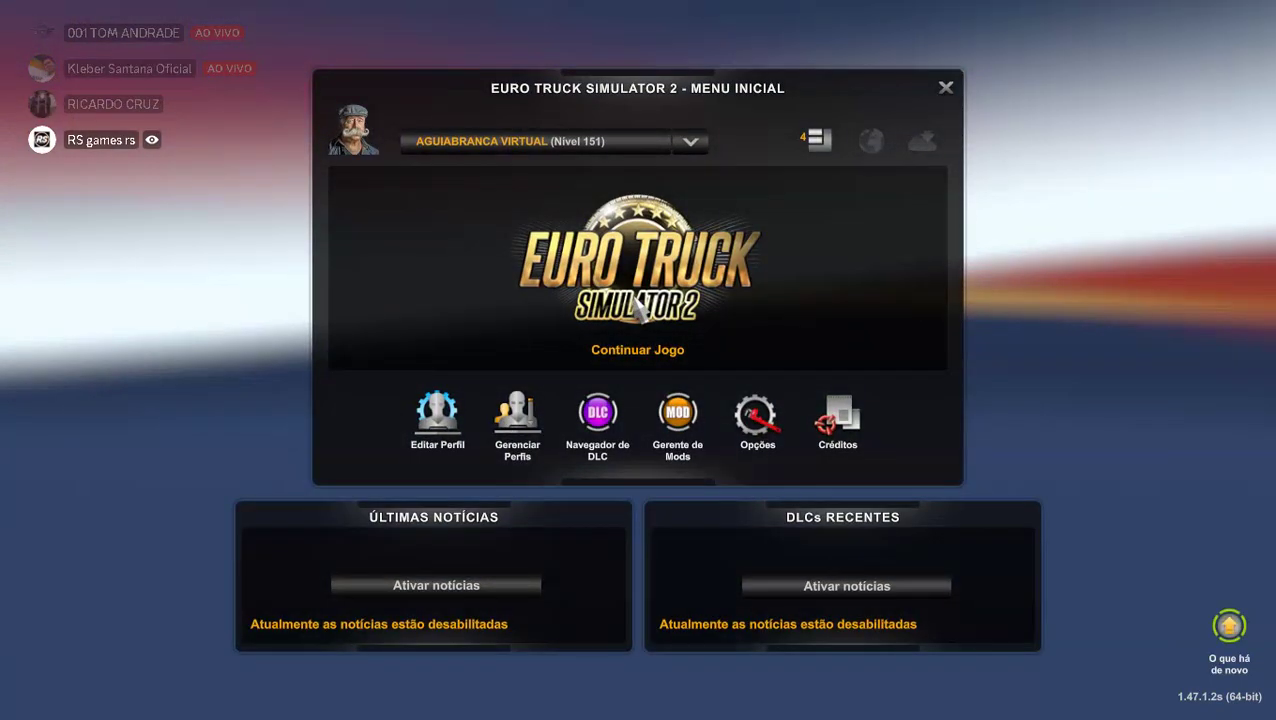
left_click(637, 349)
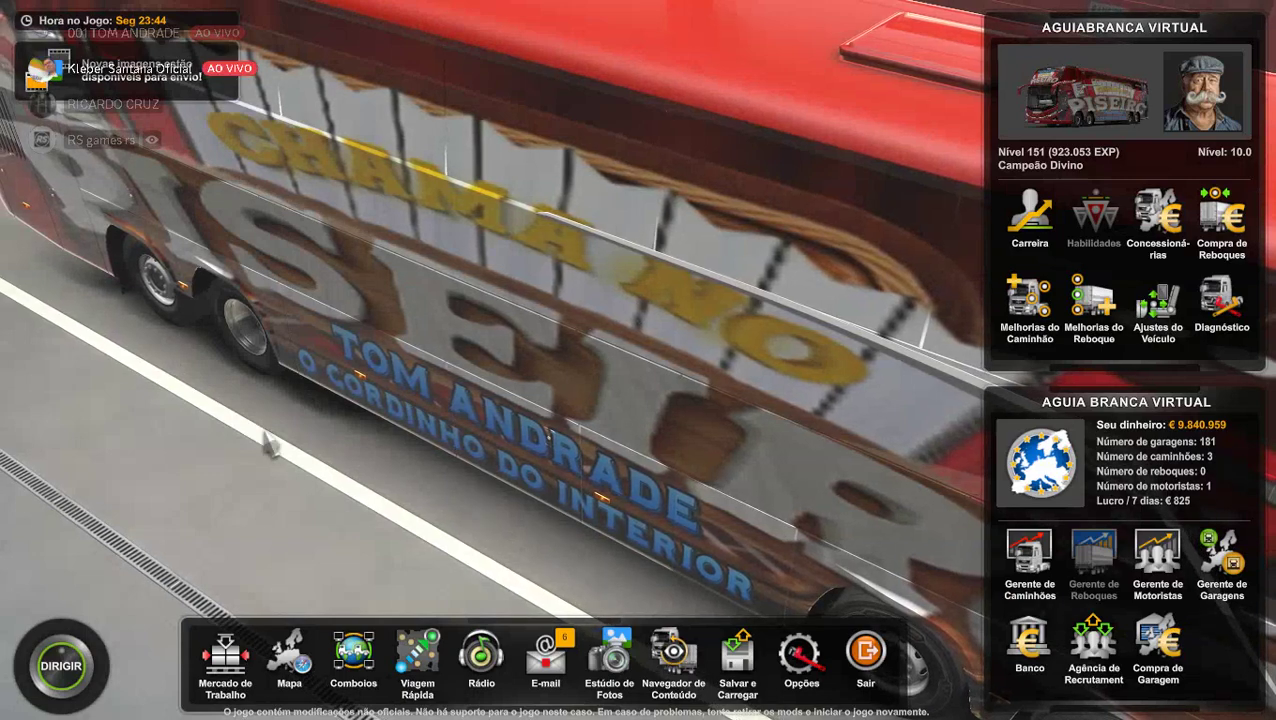
Open the Comboios browser, cancel the Criar Comboio dialog, and let the session list load.
left_click(353, 672)
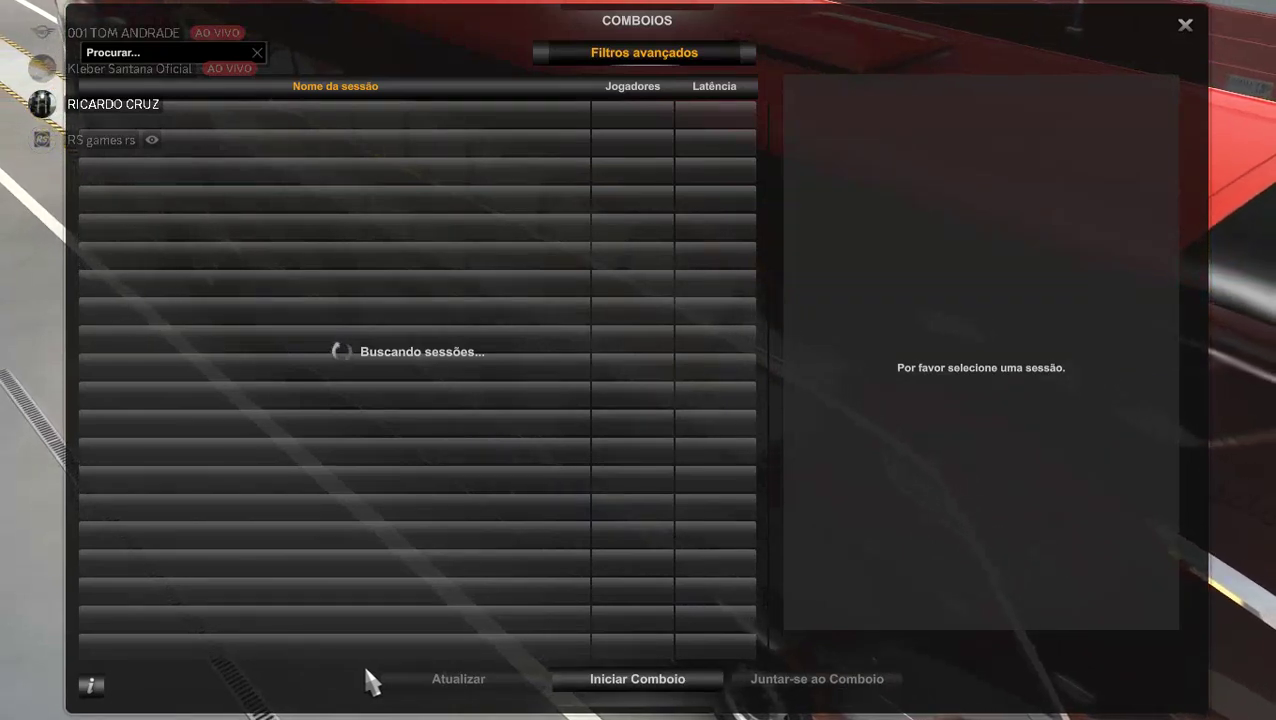
left_click(616, 680)
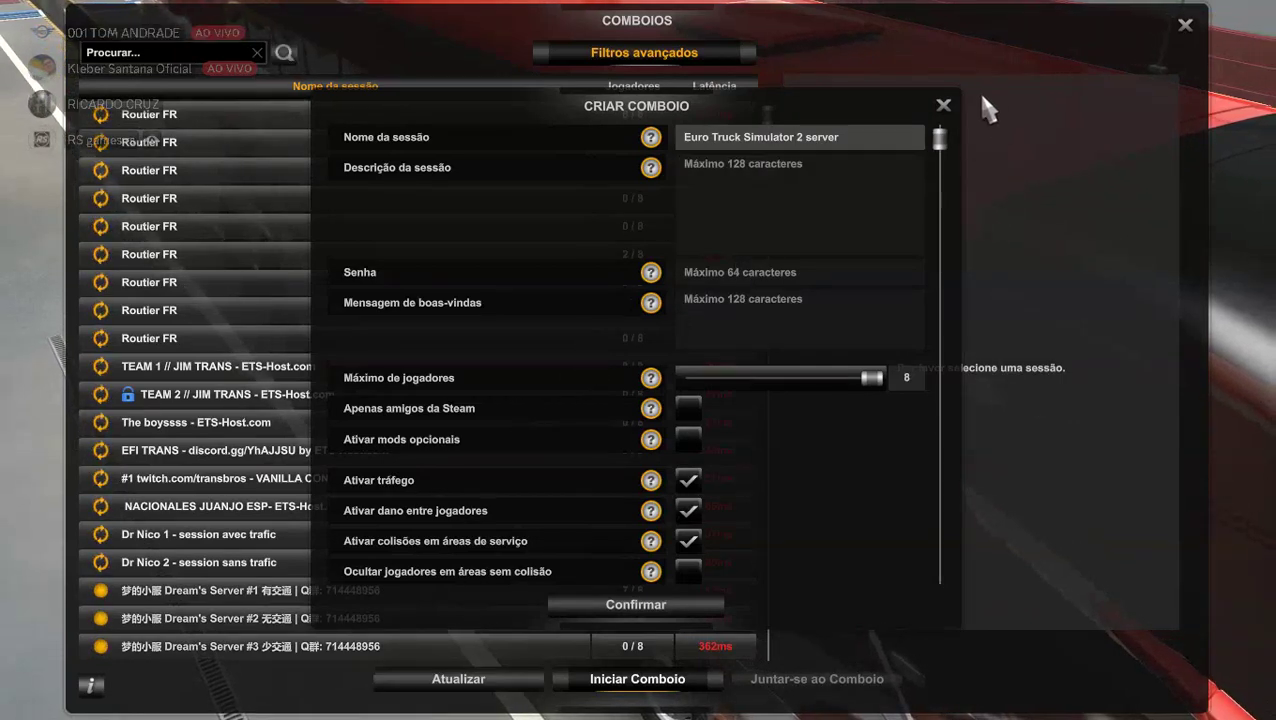
left_click(946, 110)
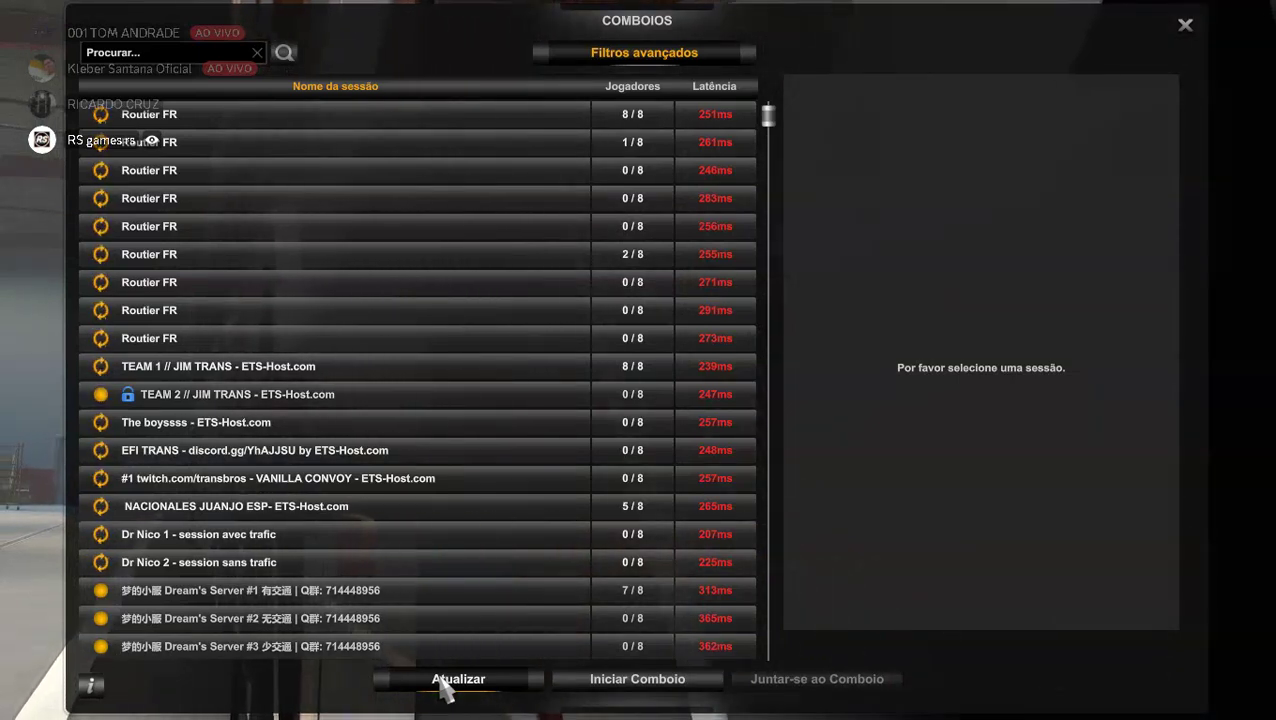
Refresh the convoy list, review the RS GAMES session's Erros section, then close Comboios.
left_click(444, 686)
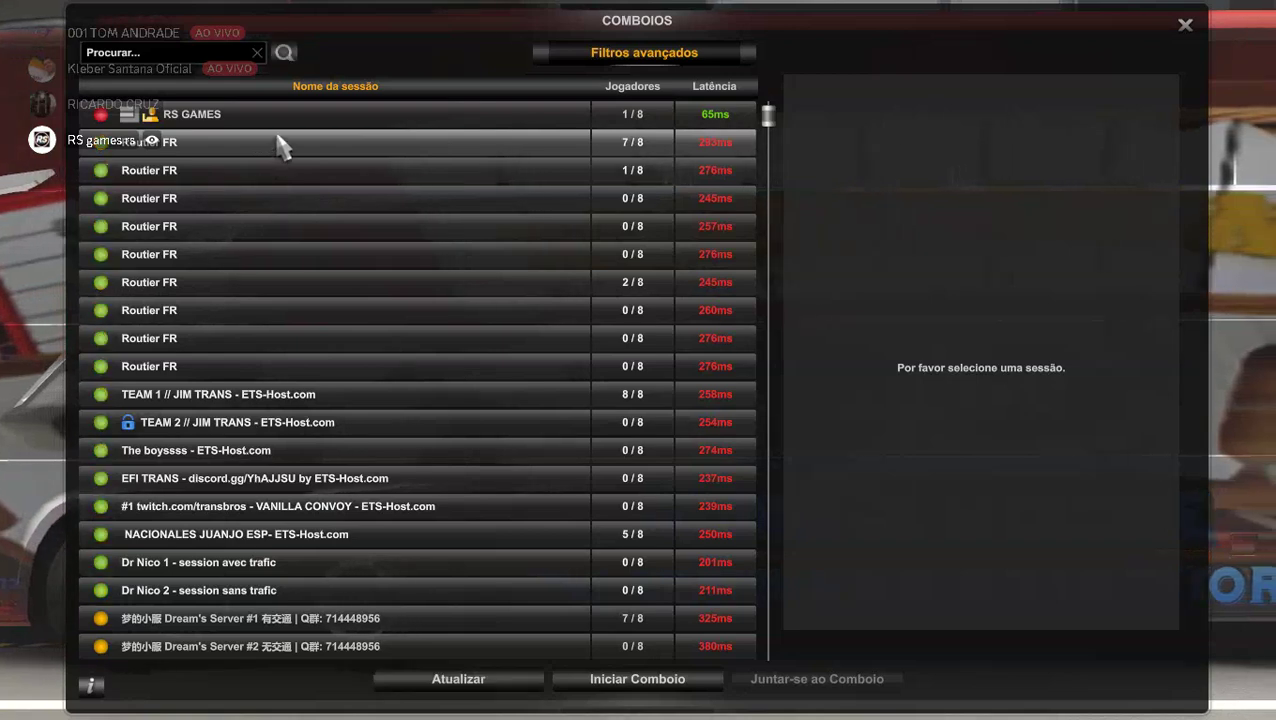
left_click(303, 121)
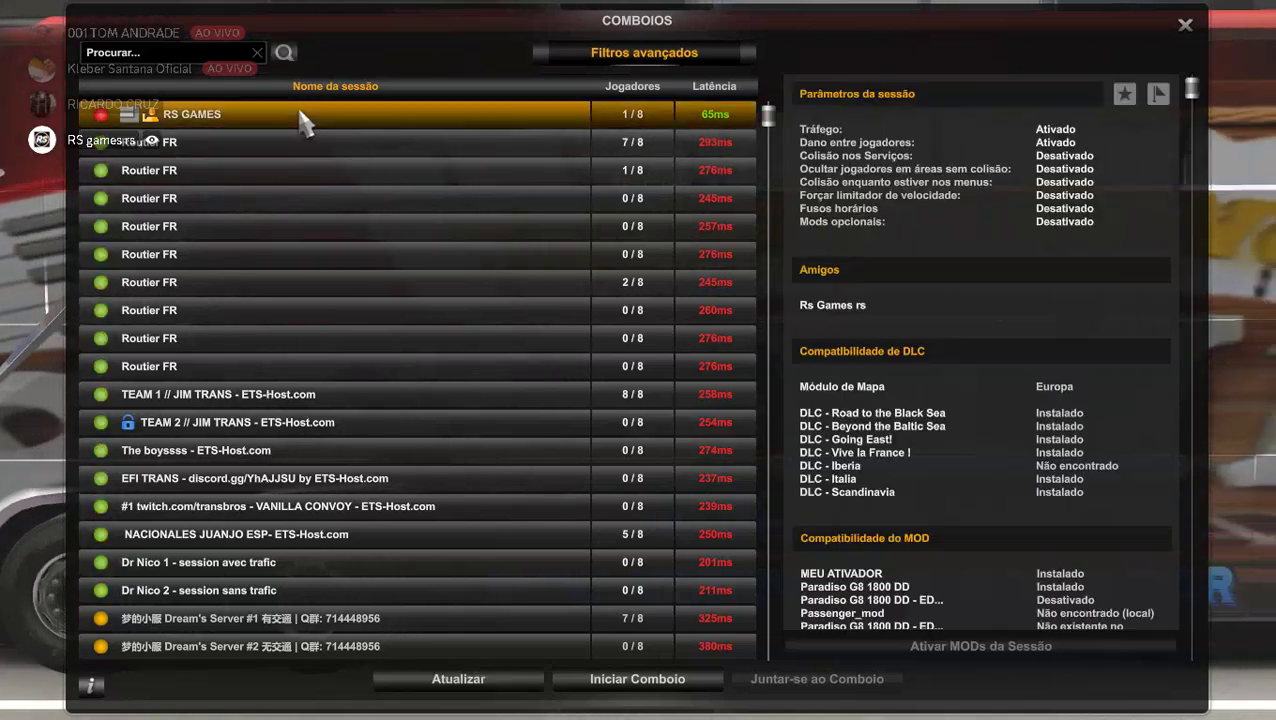
scroll(1101, 541, "down", 4)
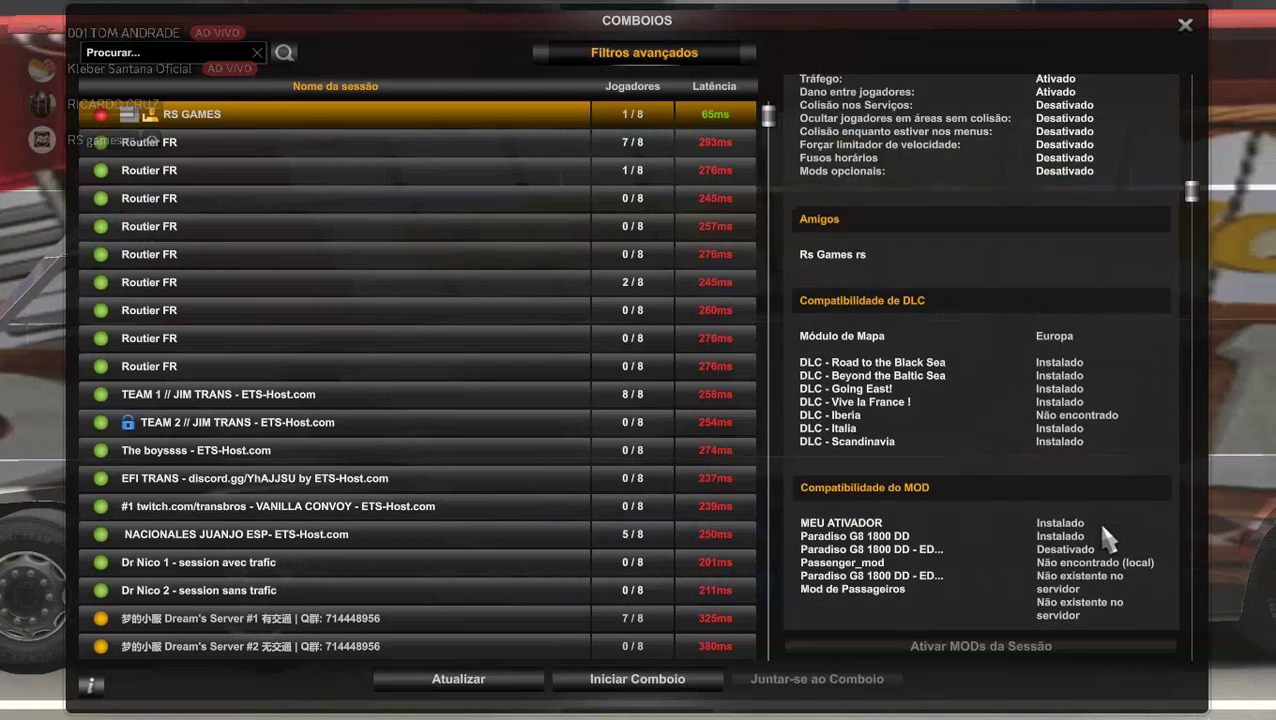
scroll(1101, 541, "down", 2)
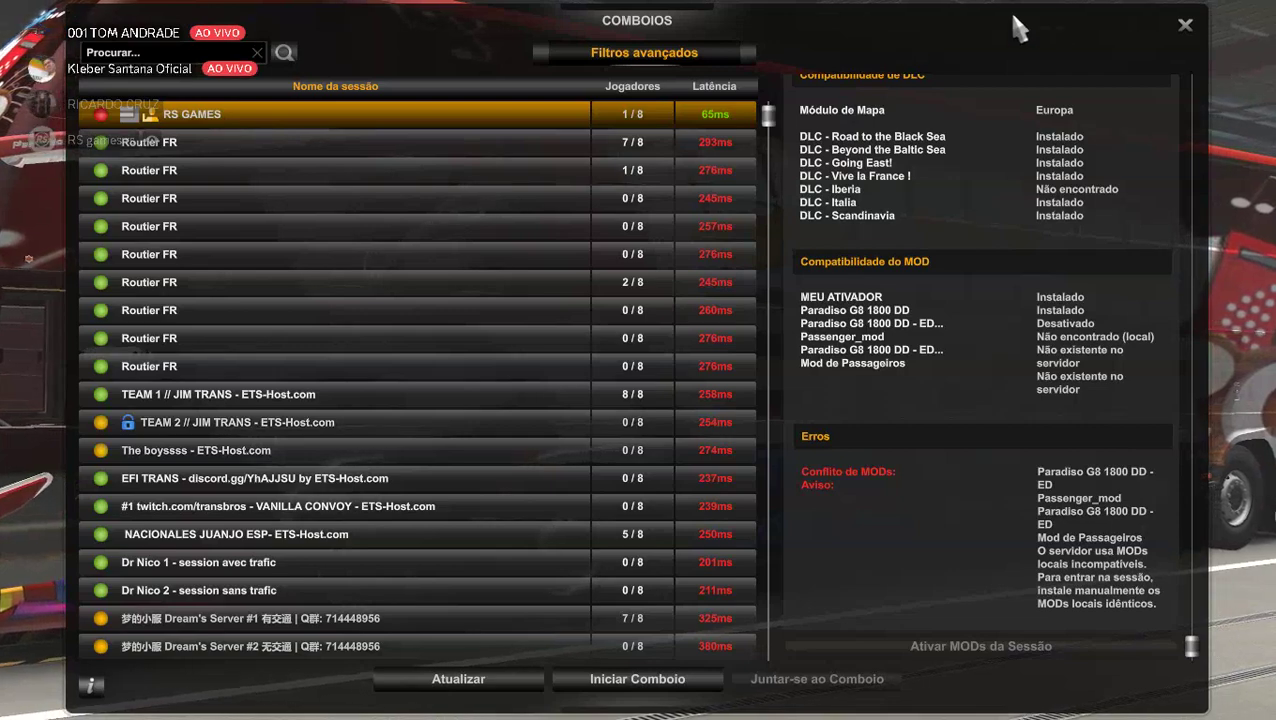
left_click(1183, 27)
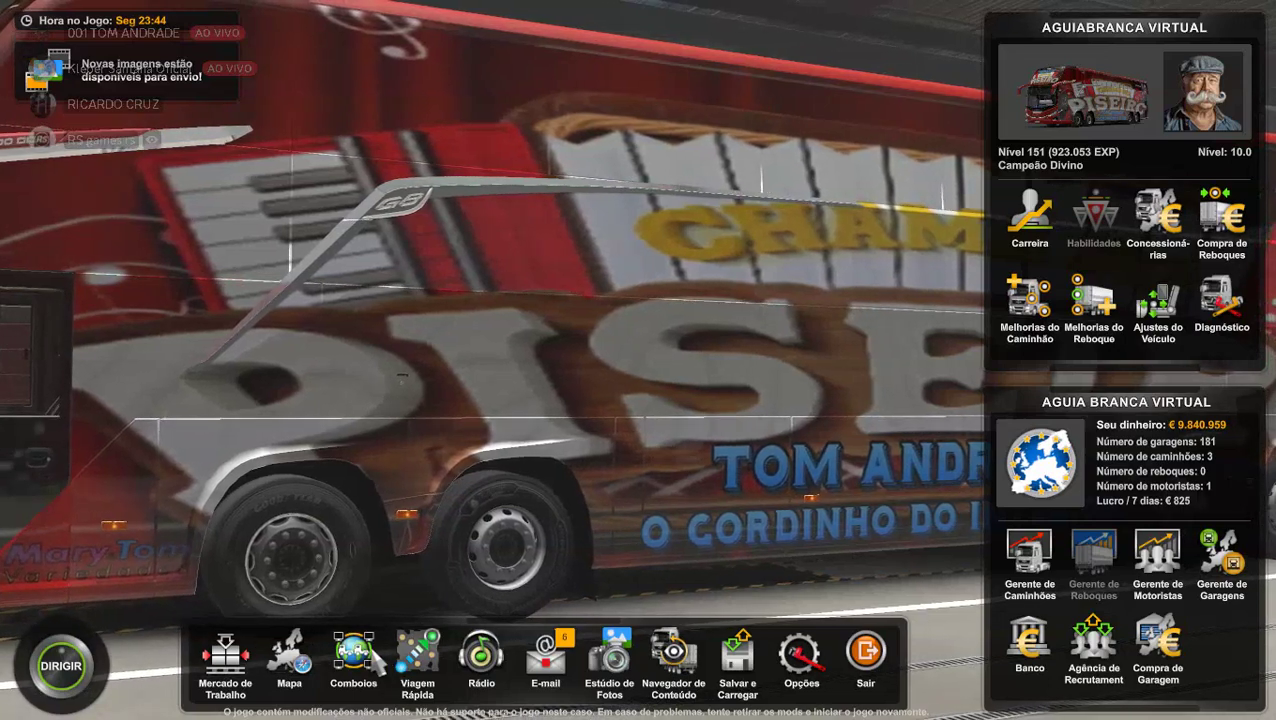
Start a convoy session named TOM from Comboios and acknowledge the Sucesso message.
left_click(355, 670)
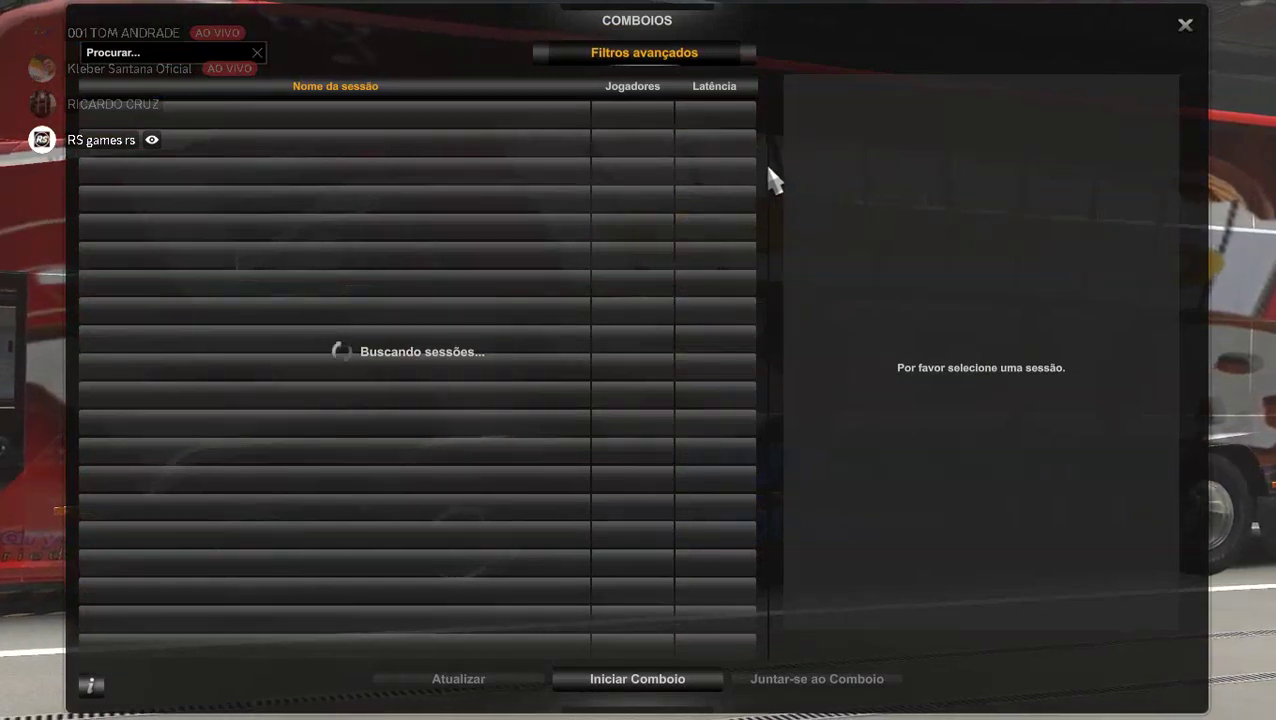
left_click(697, 684)
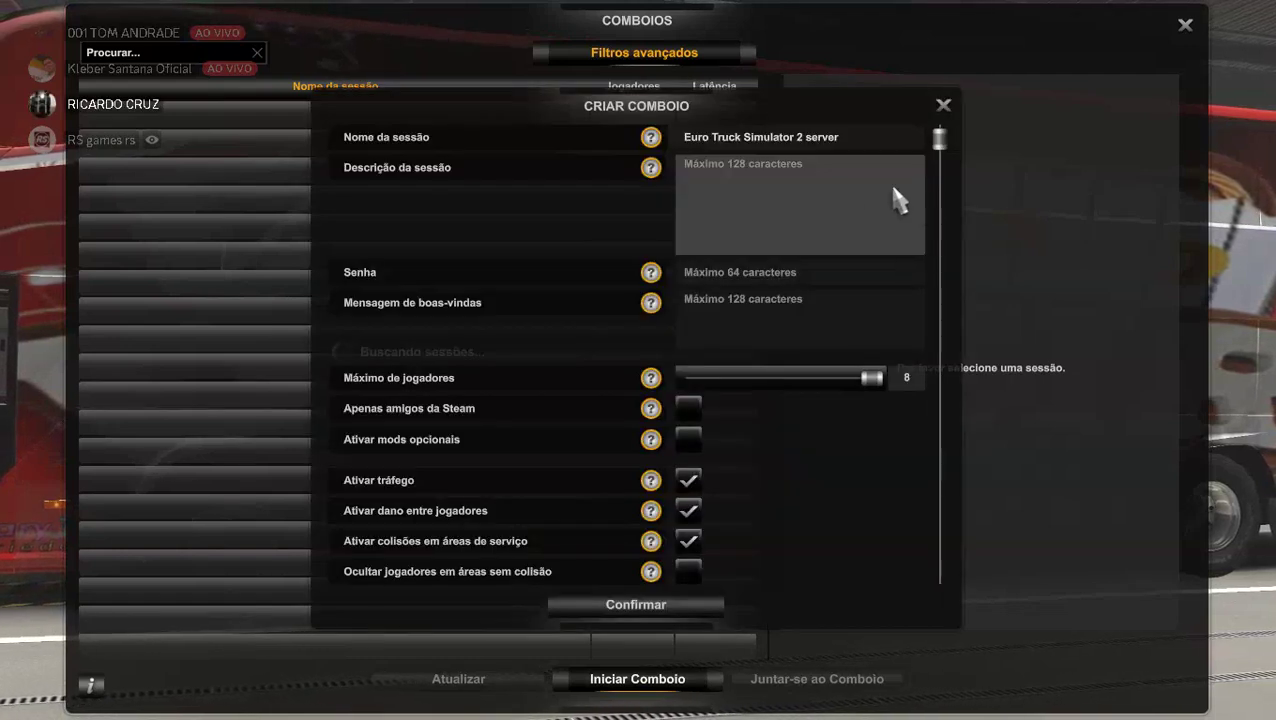
left_click(846, 137)
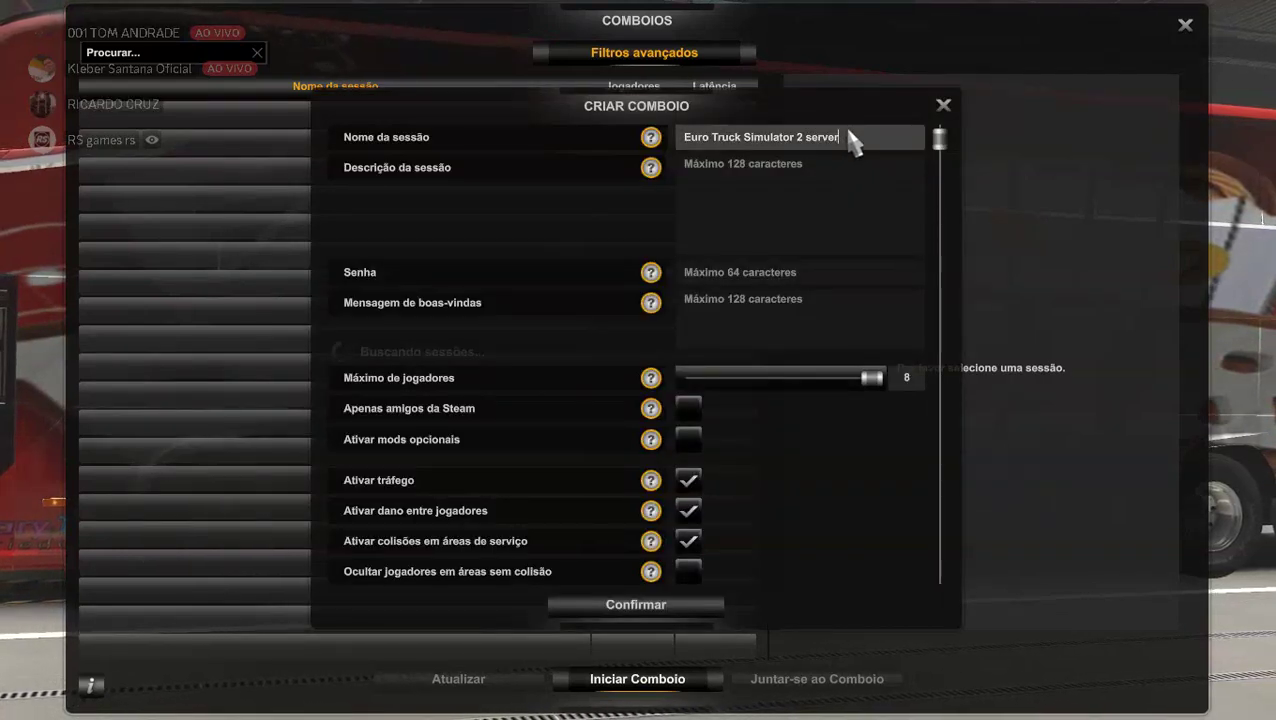
key("BackSpace")
key("BackSpace")
key("BackSpace")
key("BackSpace")
key("BackSpace")
key("BackSpace")
key("BackSpace")
key("BackSpace")
key("BackSpace")
key("BackSpace")
key("BackSpace")
key("BackSpace")
key("BackSpace")
key("BackSpace")
key("BackSpace")
key("BackSpace")
key("BackSpace")
key("BackSpace")
key("BackSpace")
key("BackSpace")
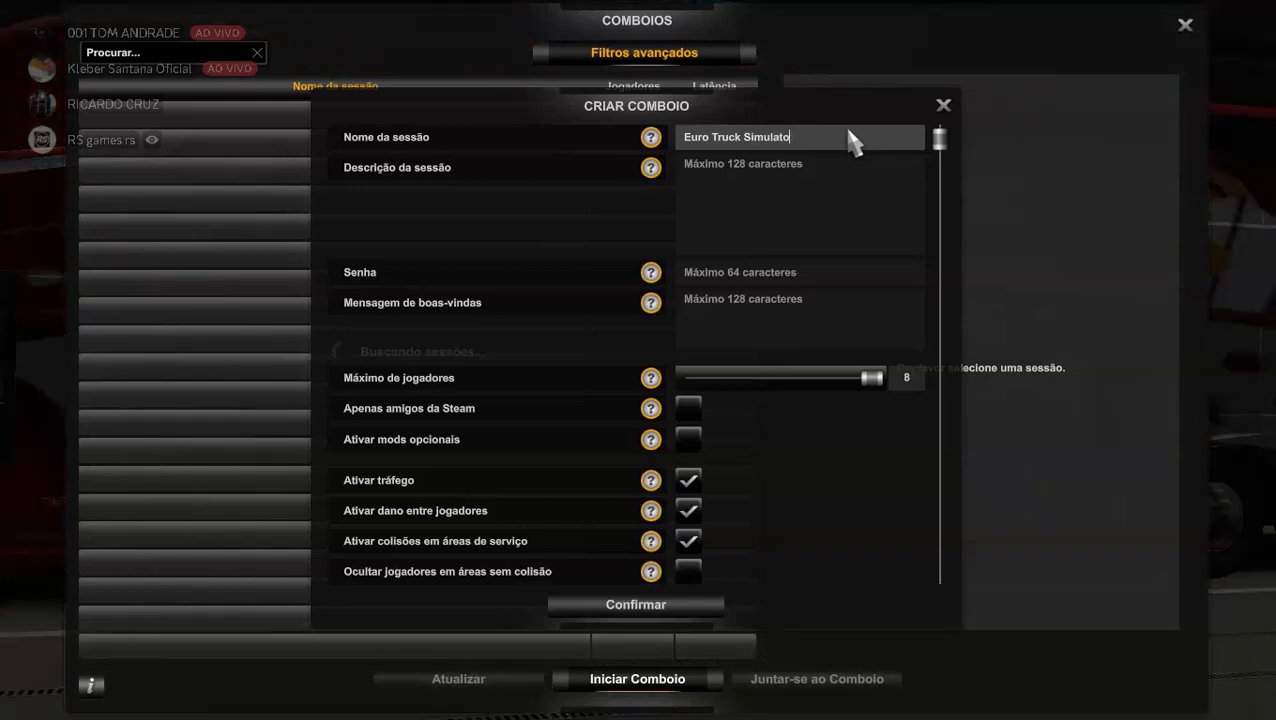
key("BackSpace")
key("BackSpace")
key("BackSpace")
key("BackSpace")
key("BackSpace")
key("BackSpace")
key("BackSpace")
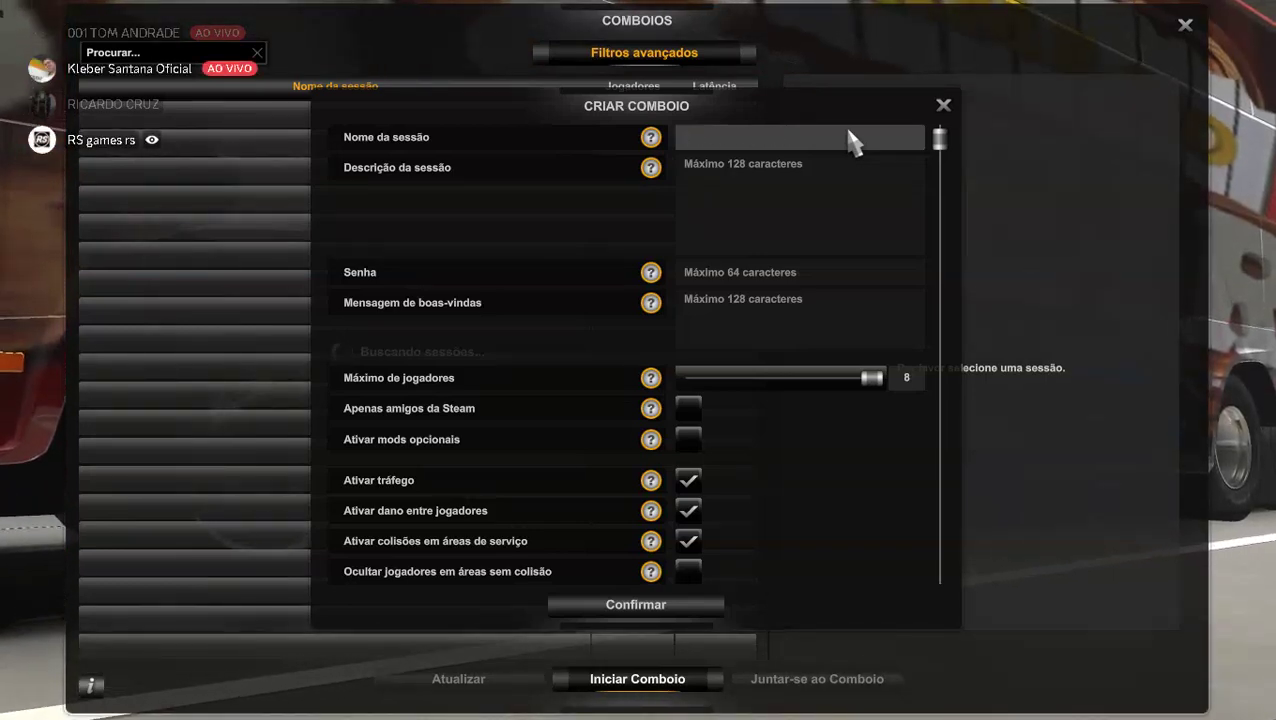
type("TOM")
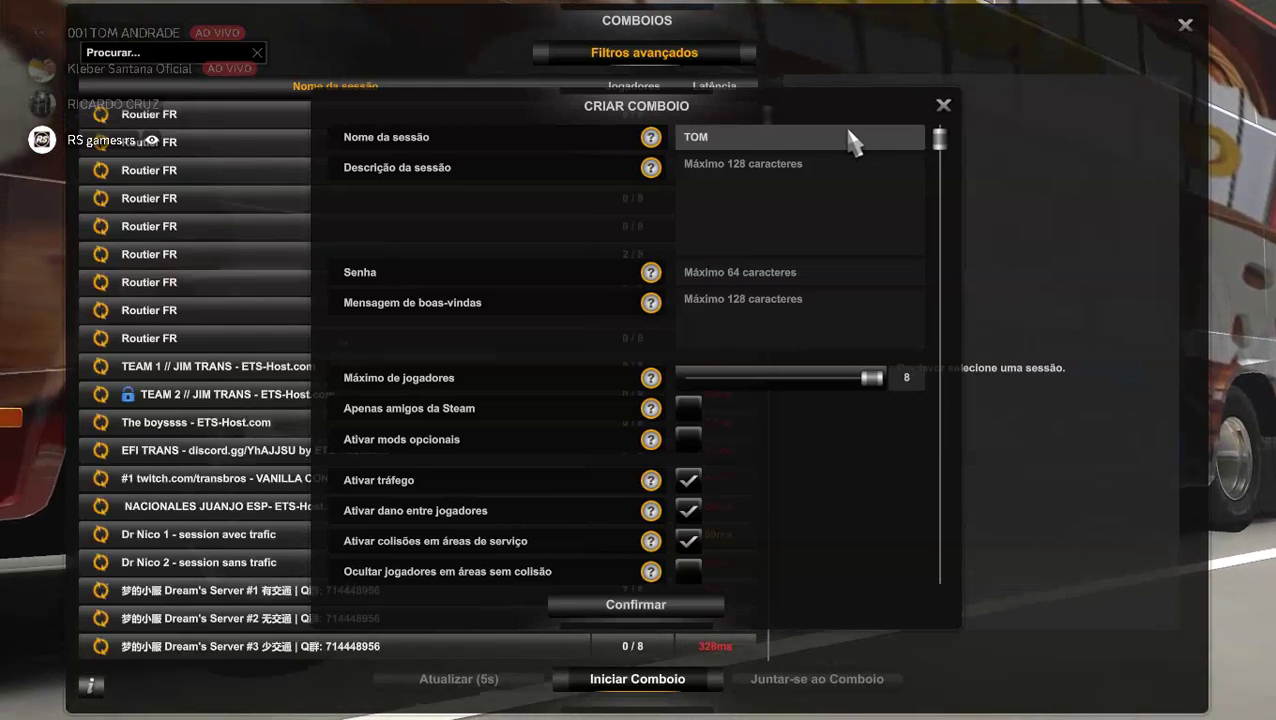
left_click(614, 612)
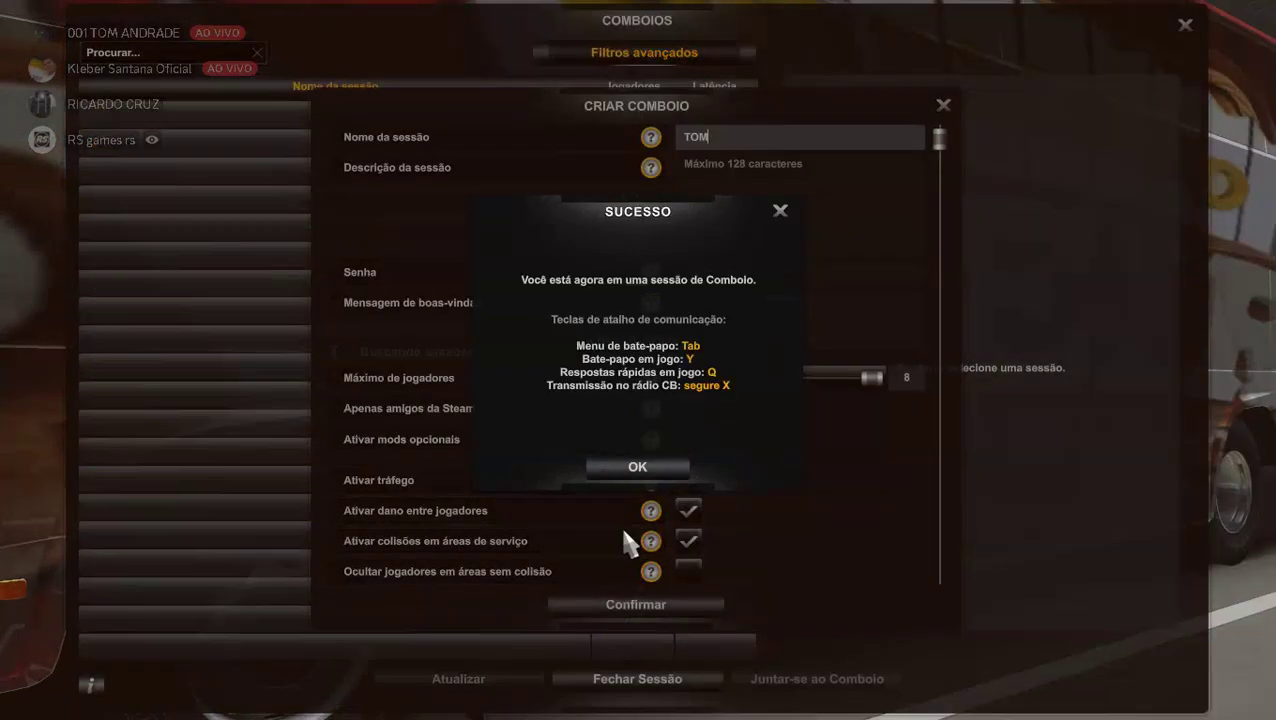
left_click(643, 474)
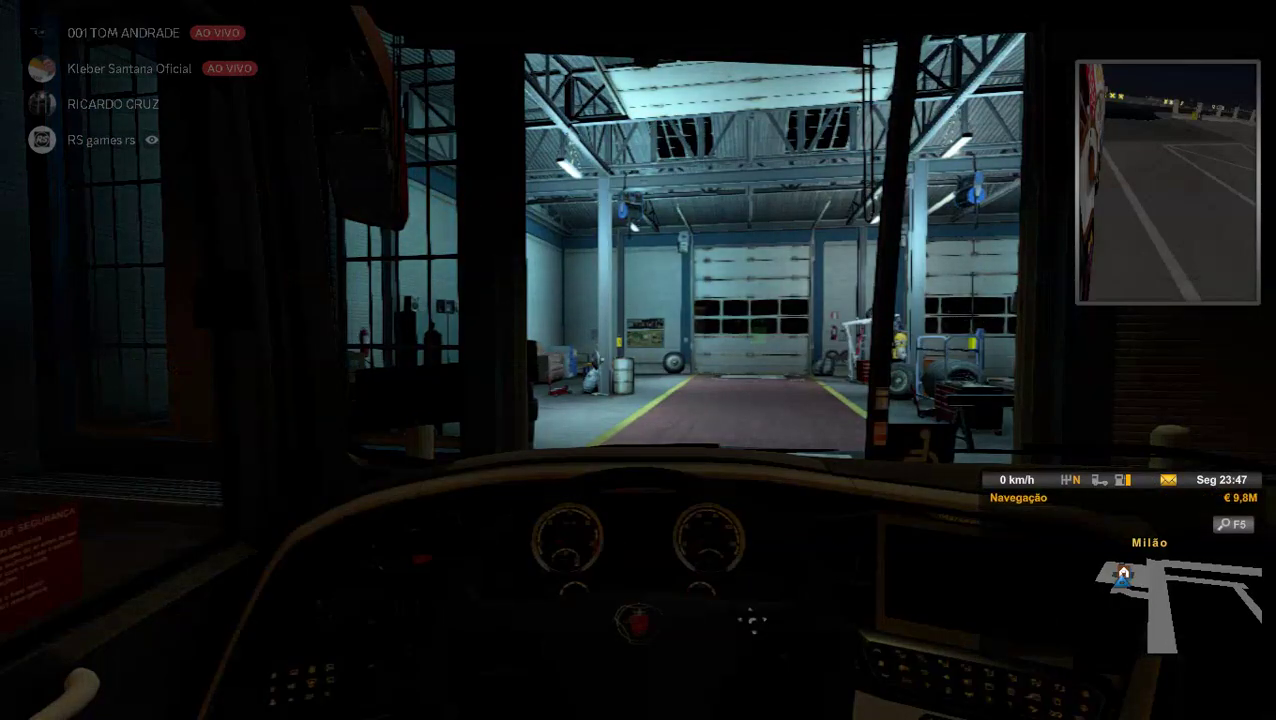
Inspect the bus from the exterior and cab camera views while shifting into reverse.
key("2")
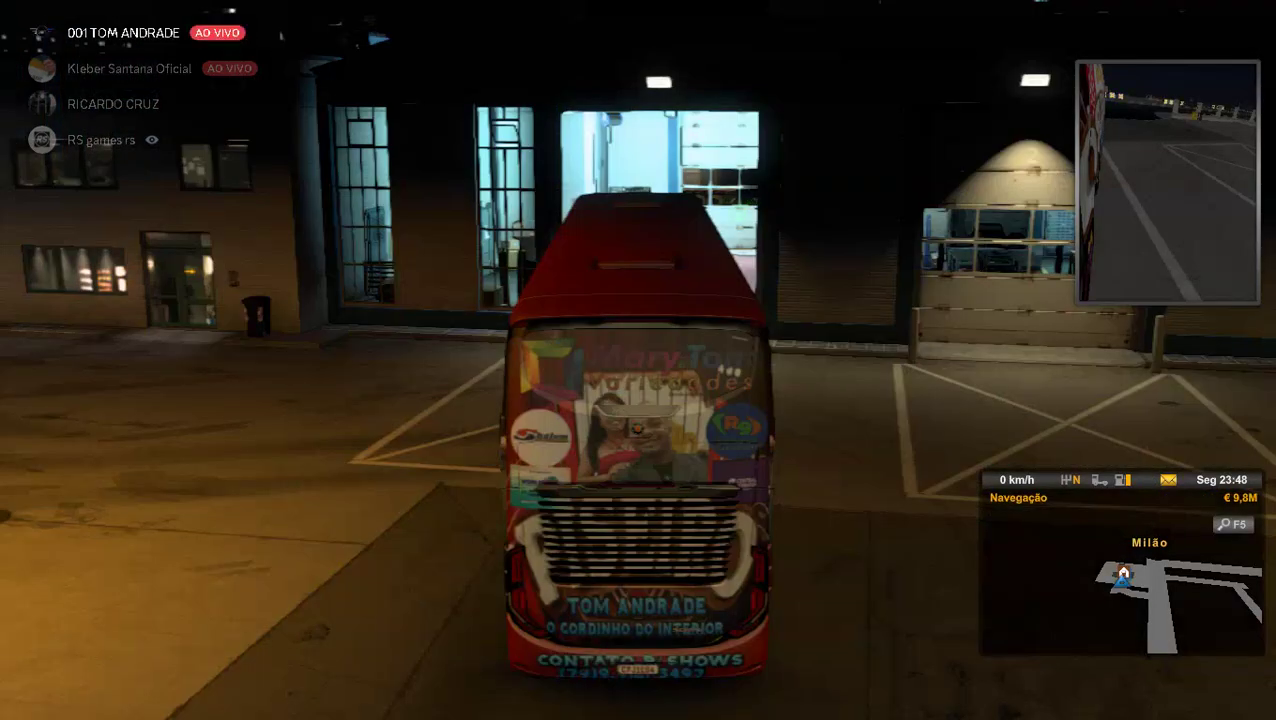
key("0")
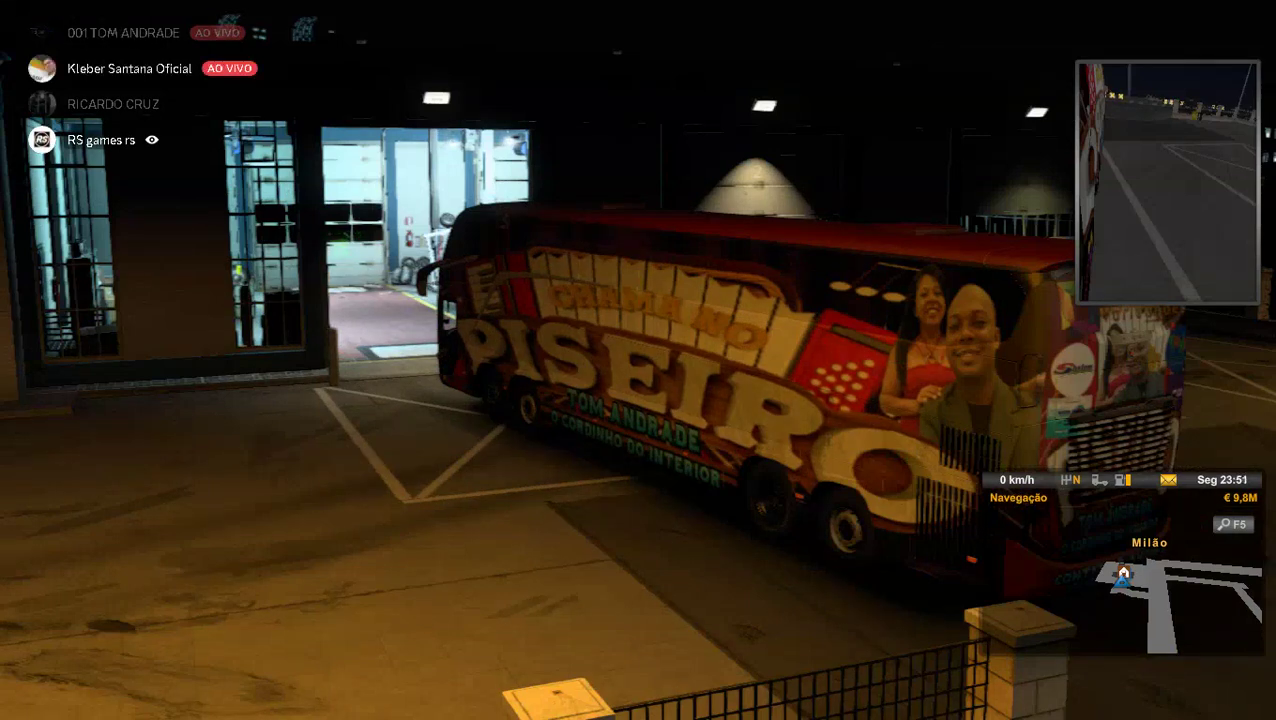
key("s")
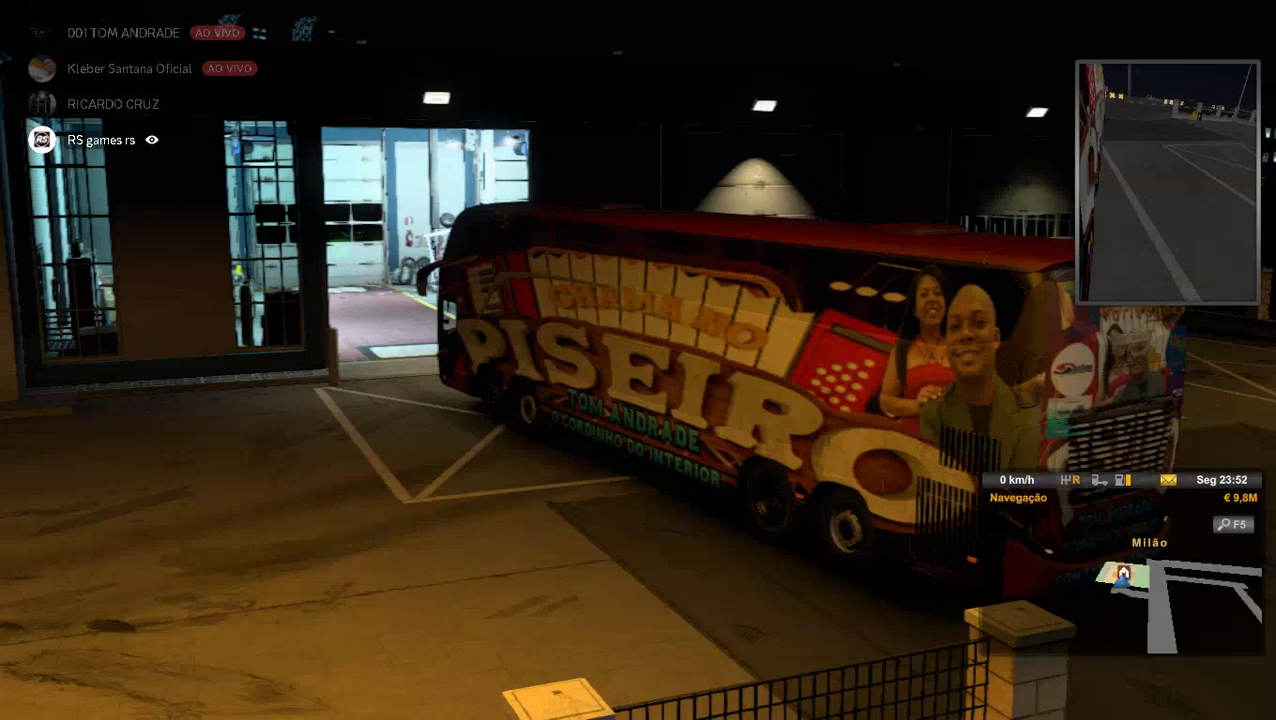
key("w")
key("2")
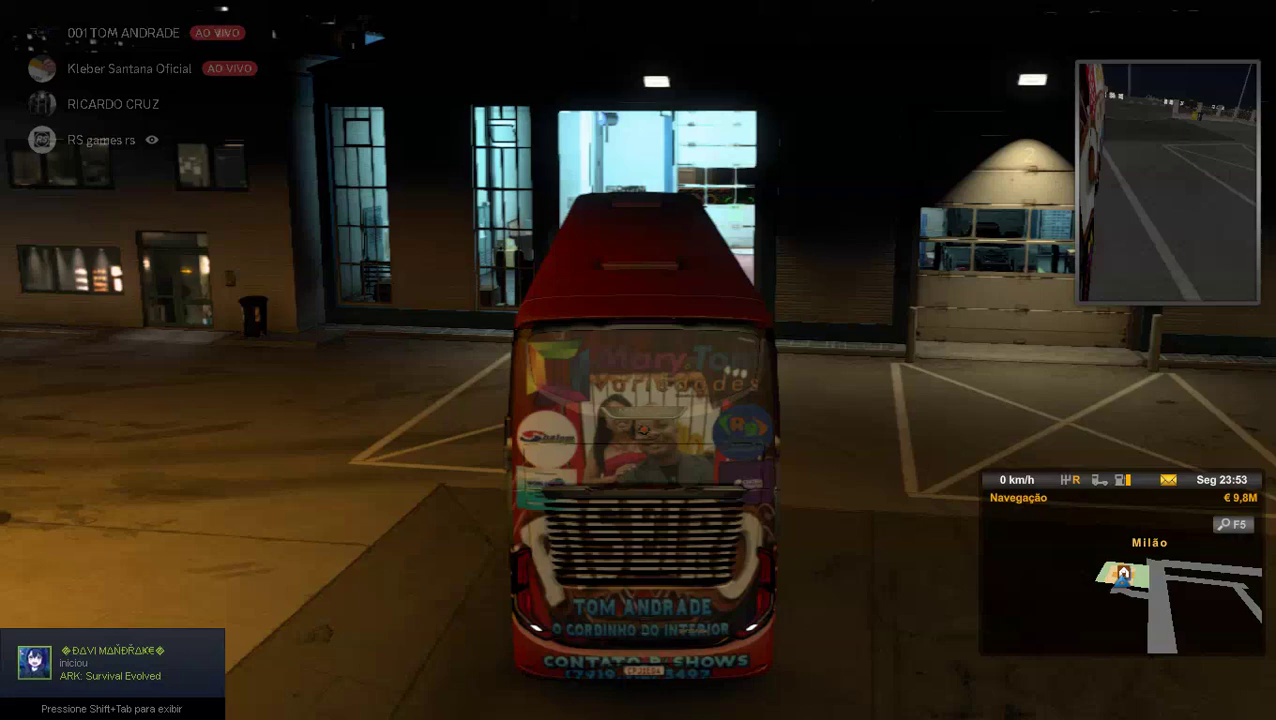
key("1")
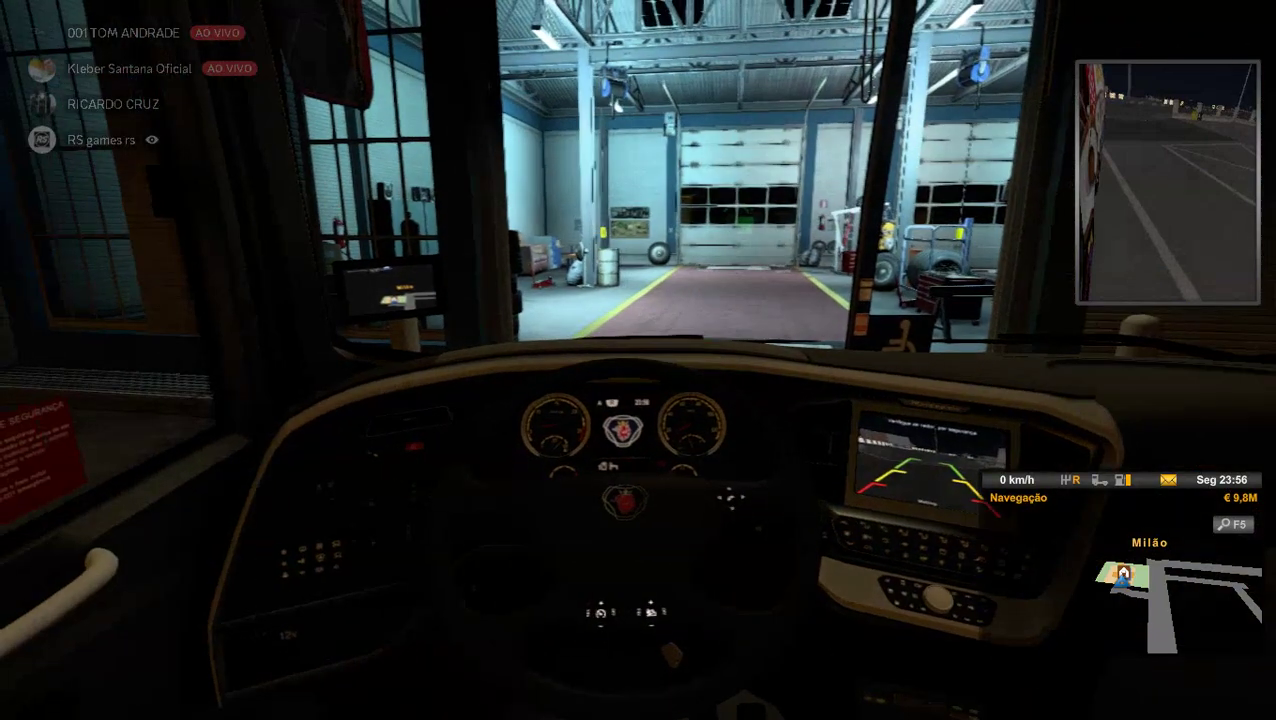
key("2")
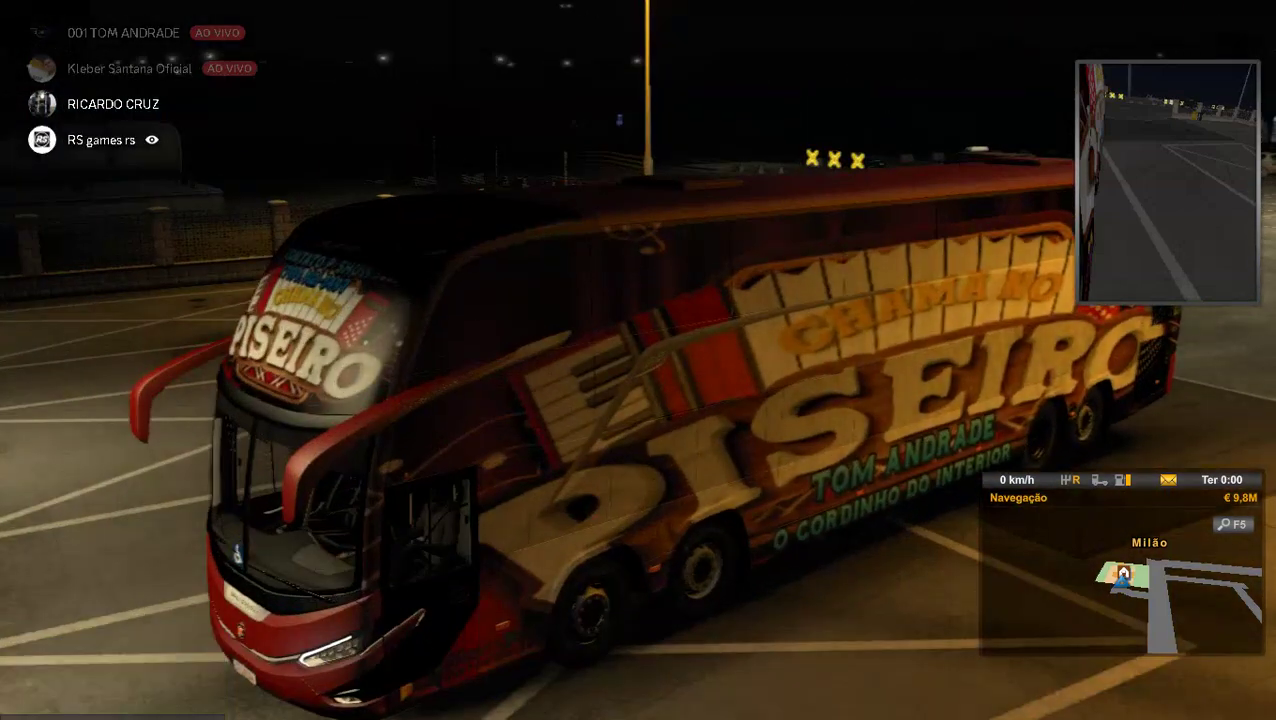
Release the parking brake, drive the bus into the Milão garage yard, and return via DIRIGIR.
key("Escape")
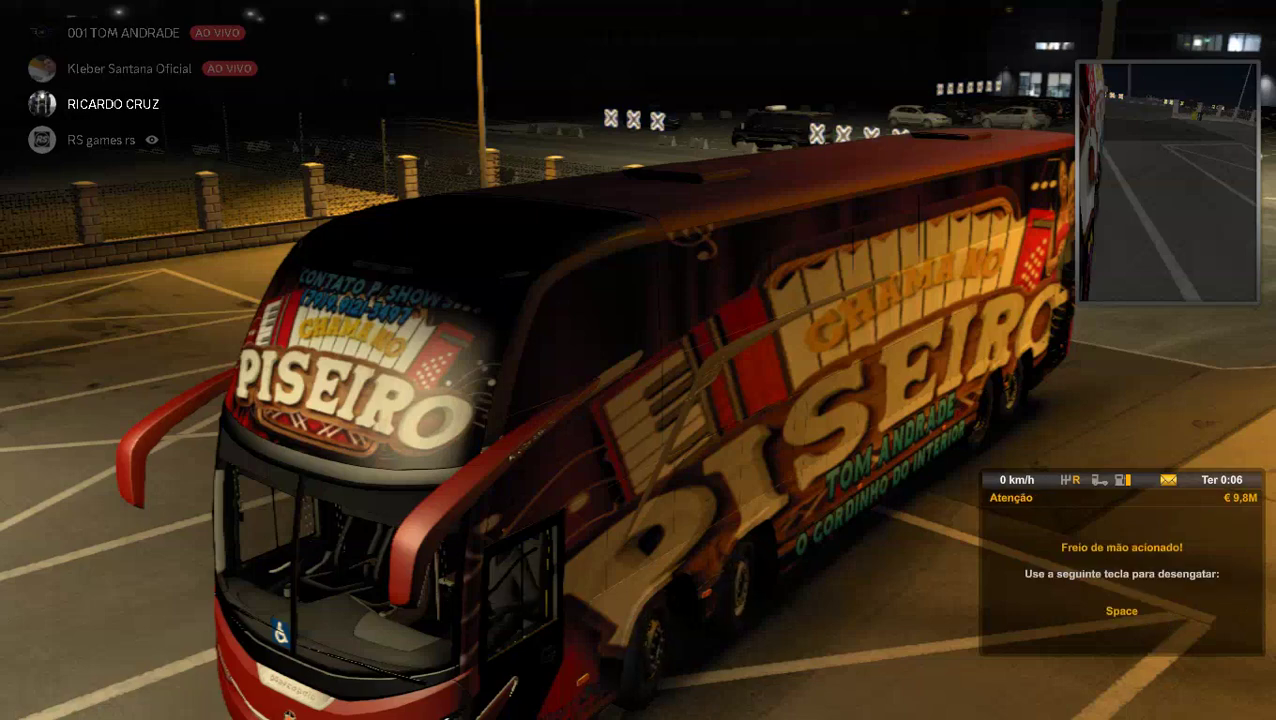
key("space")
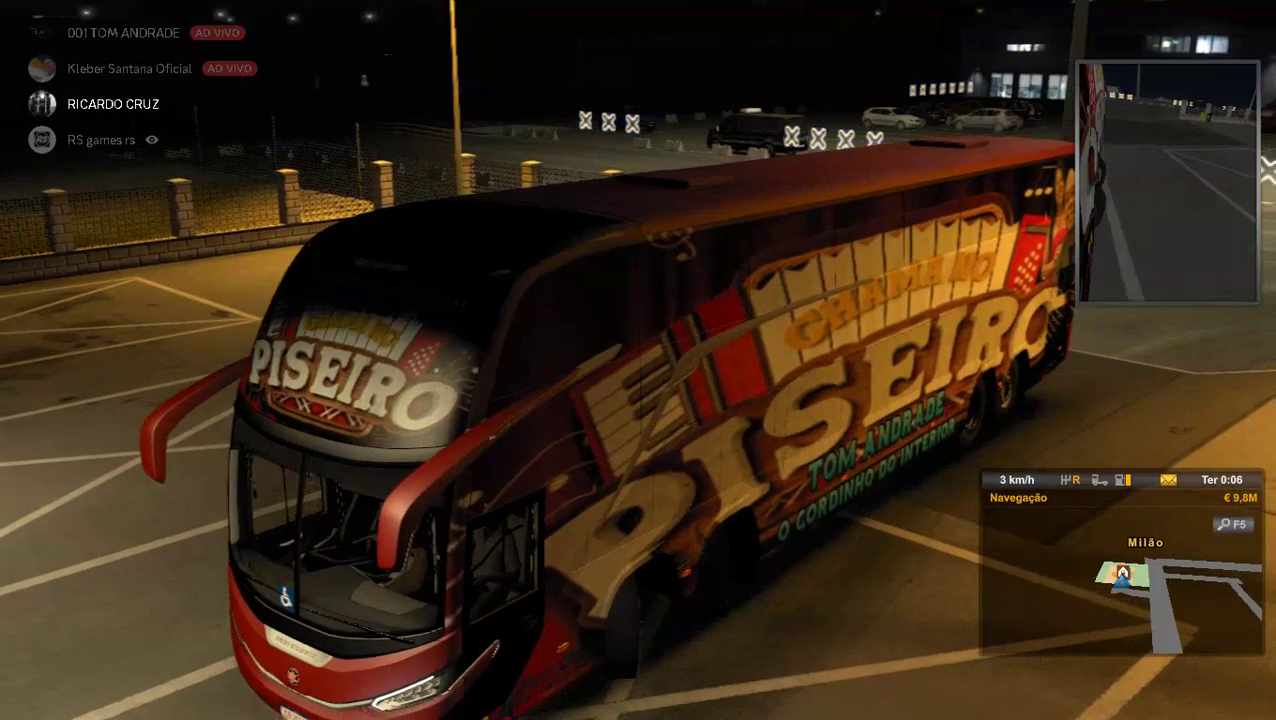
key("w")
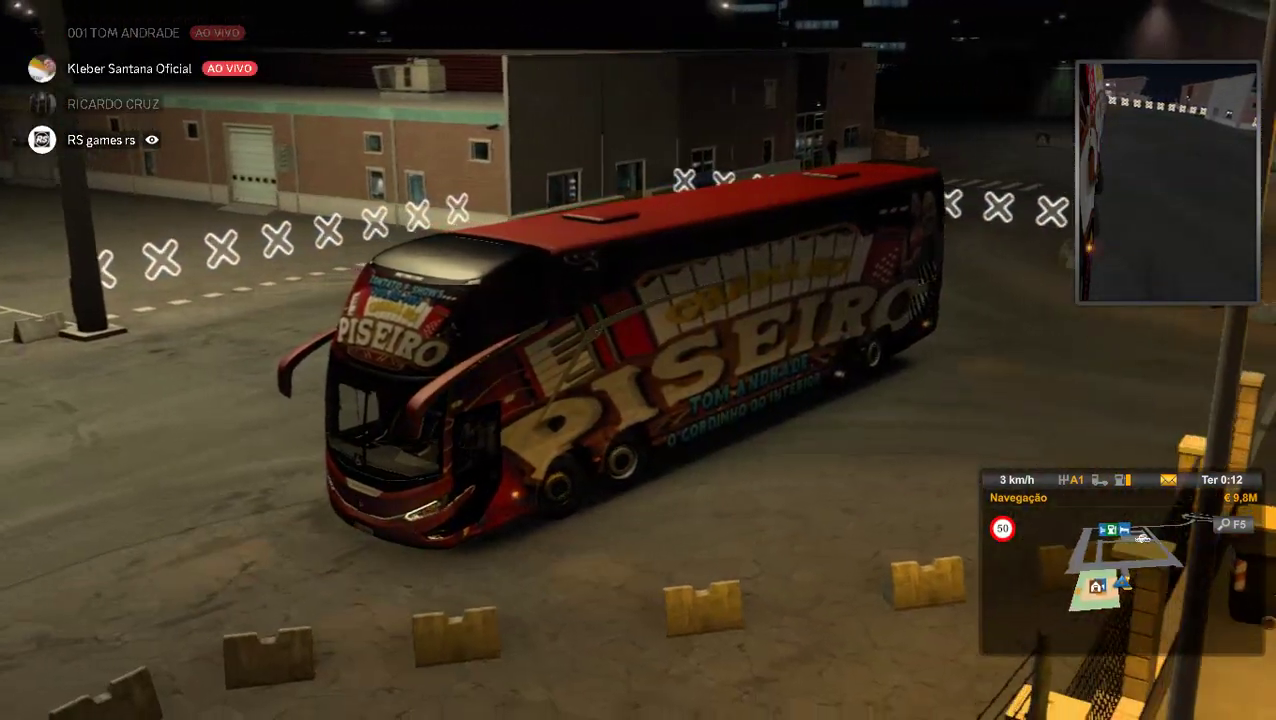
key("Escape")
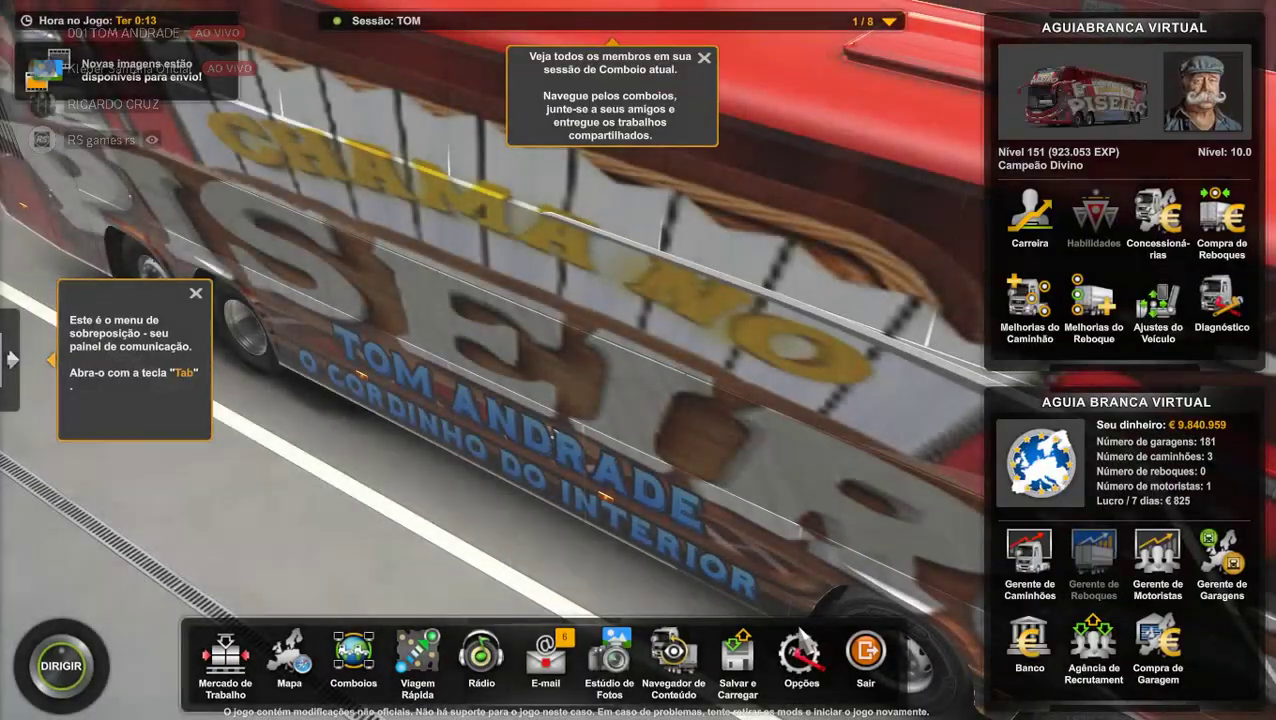
left_click(798, 630)
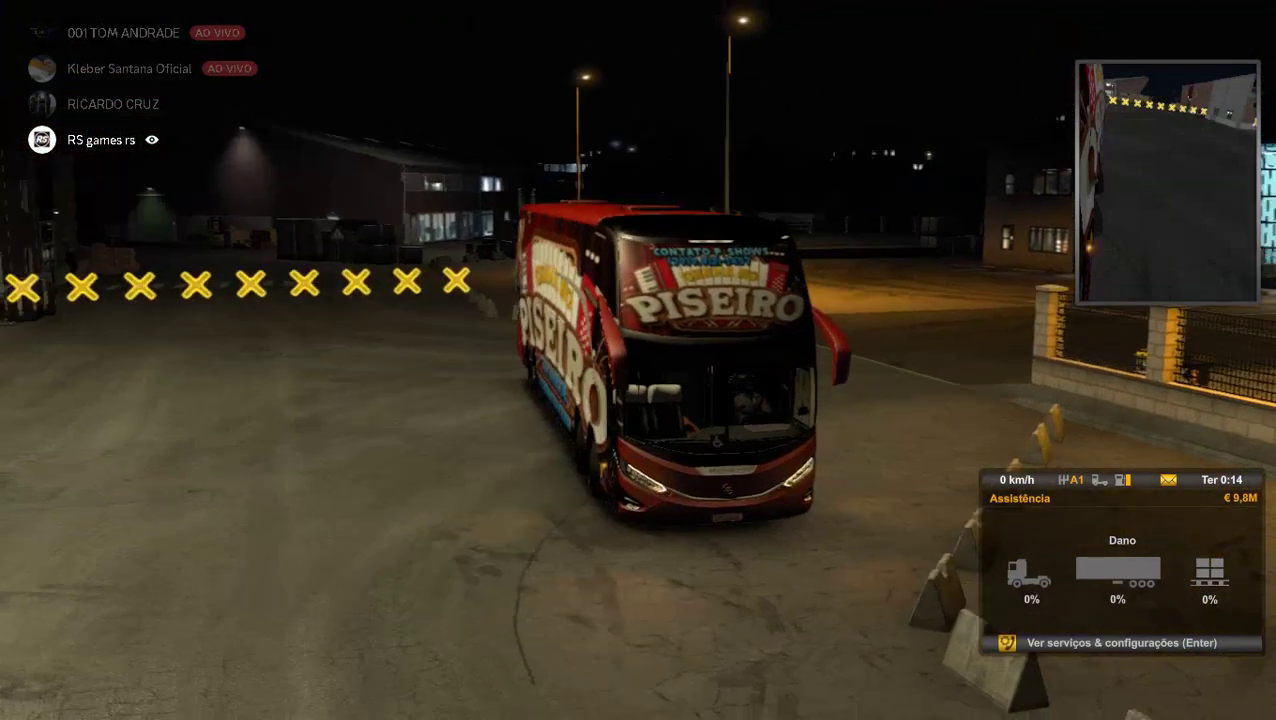
Tow the bus to the Milan workshop for €479 via Serviços e Ajustes.
key("Return")
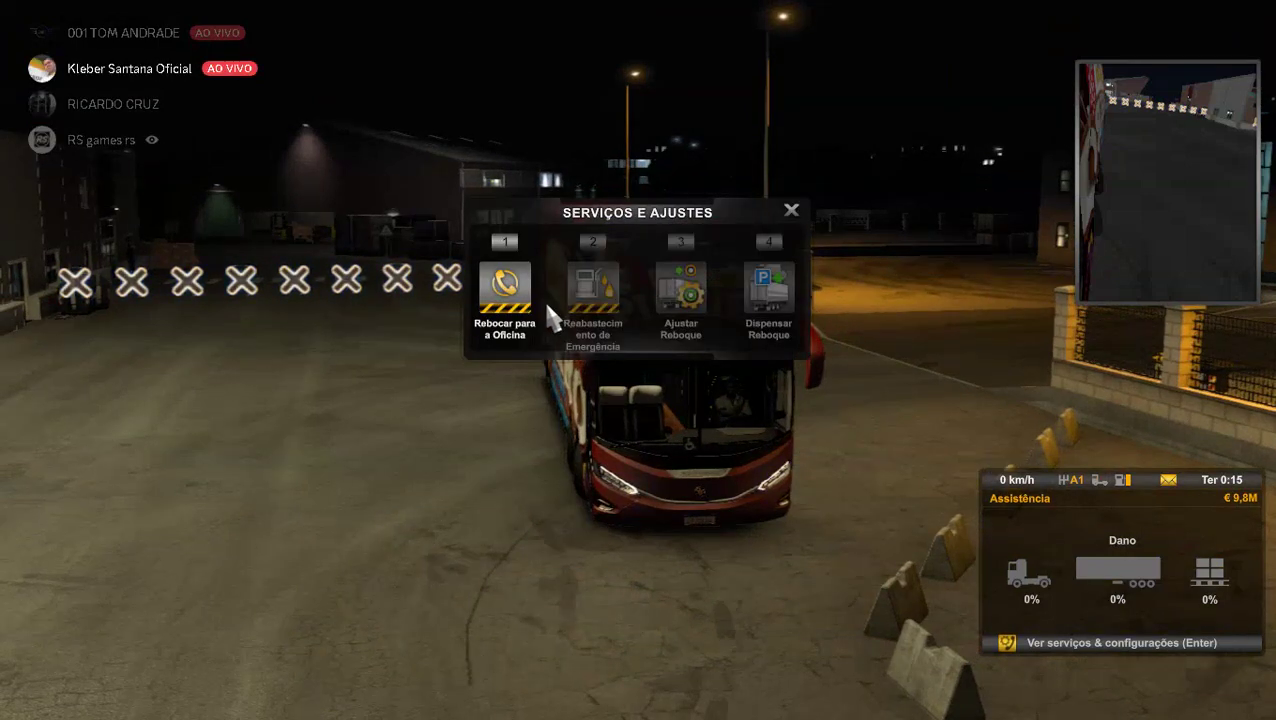
left_click(517, 322)
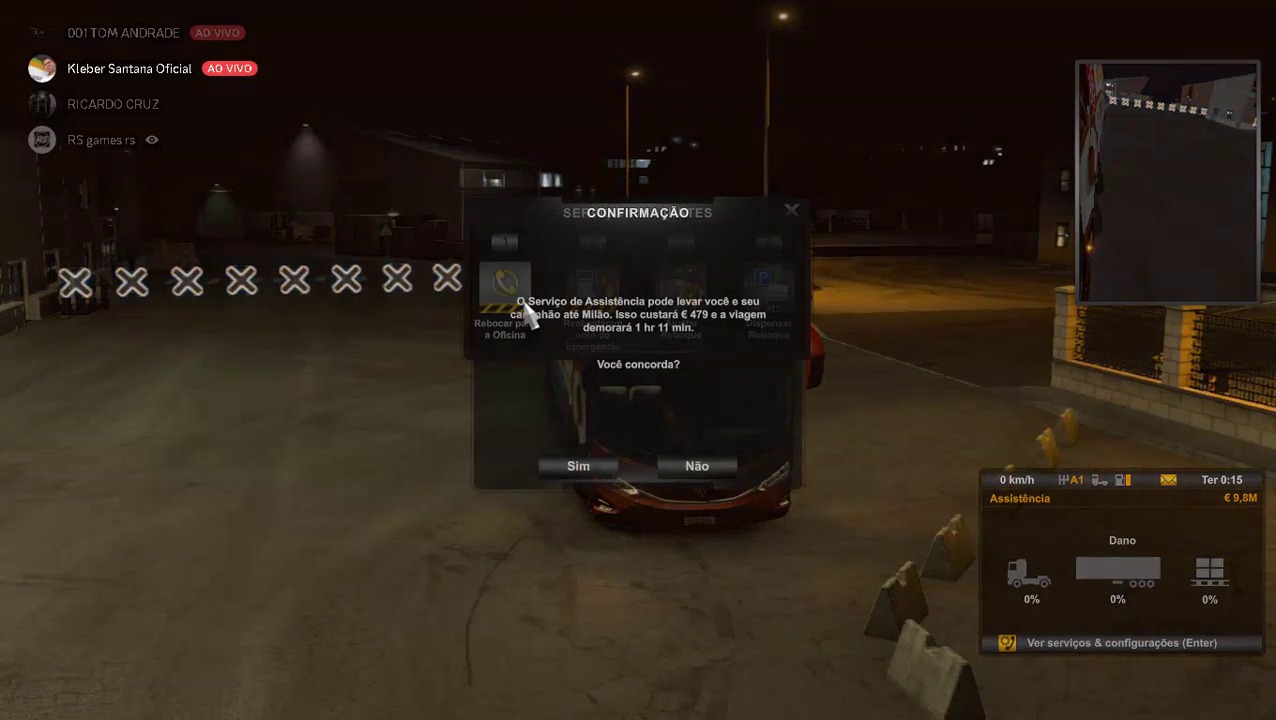
left_click(568, 472)
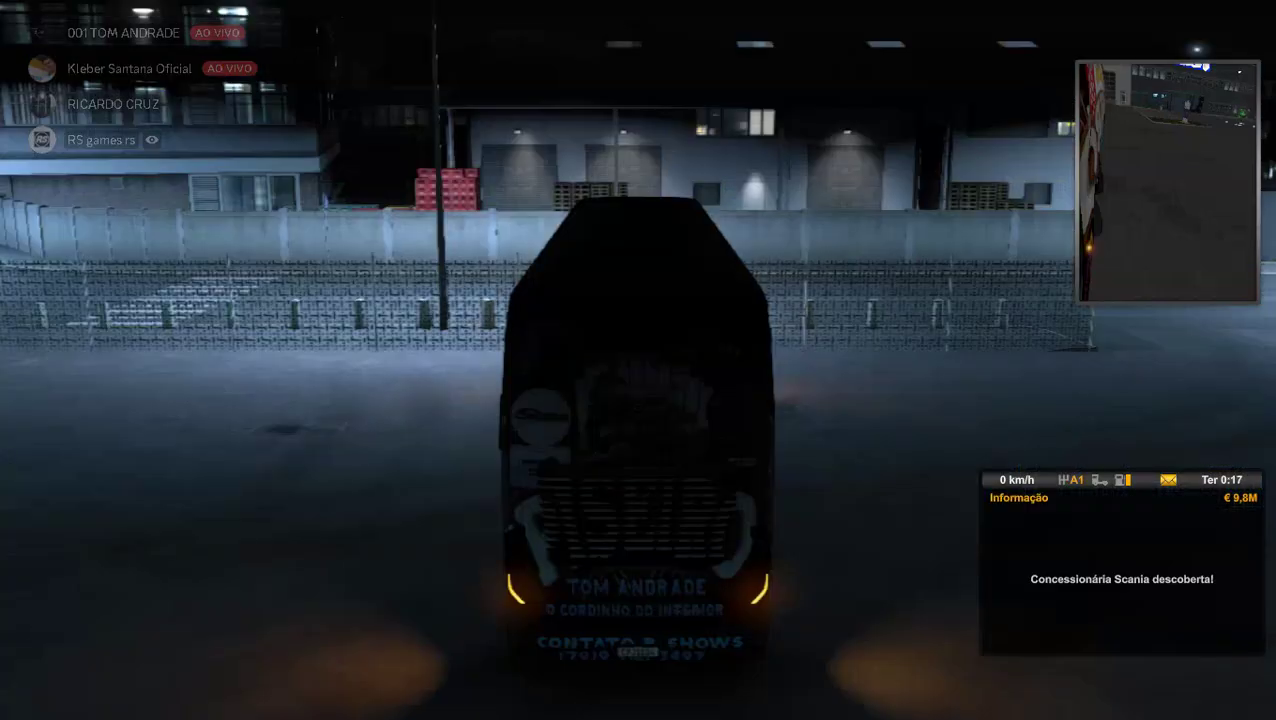
Choose the ZANCHETTUR paint job in the Pintura tab and confirm the €1.053 order.
key("Return")
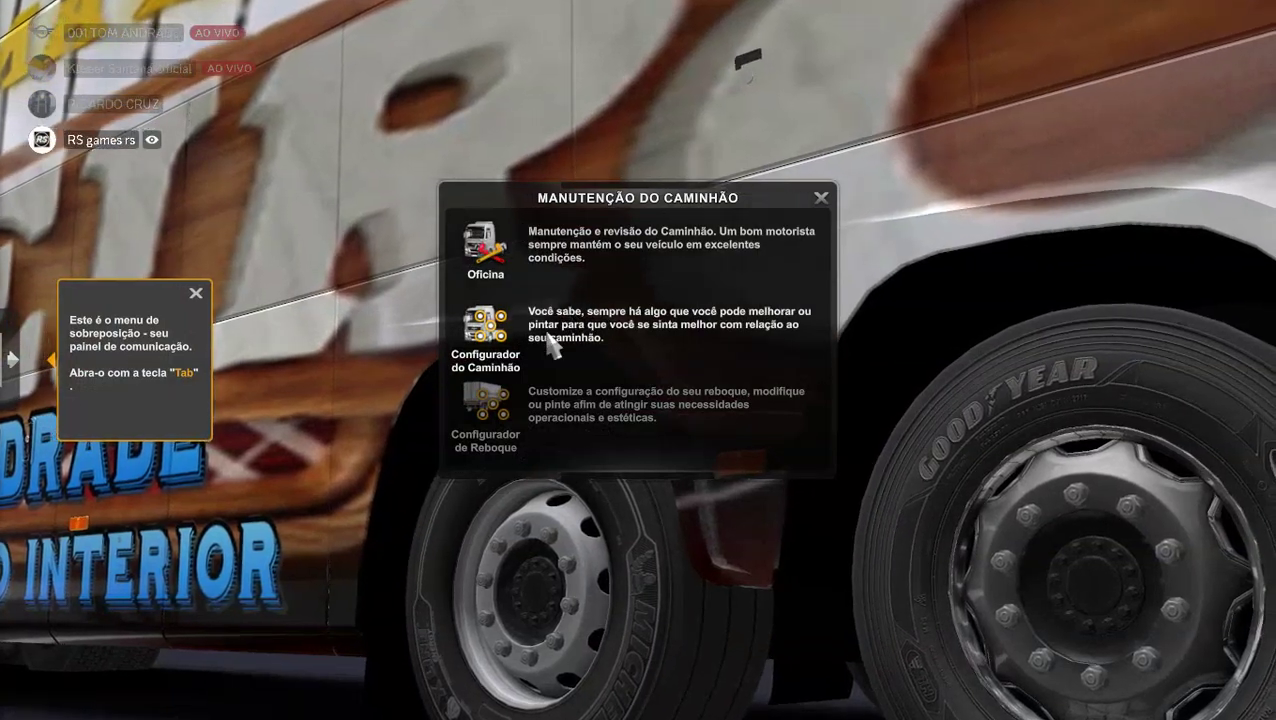
key("Escape")
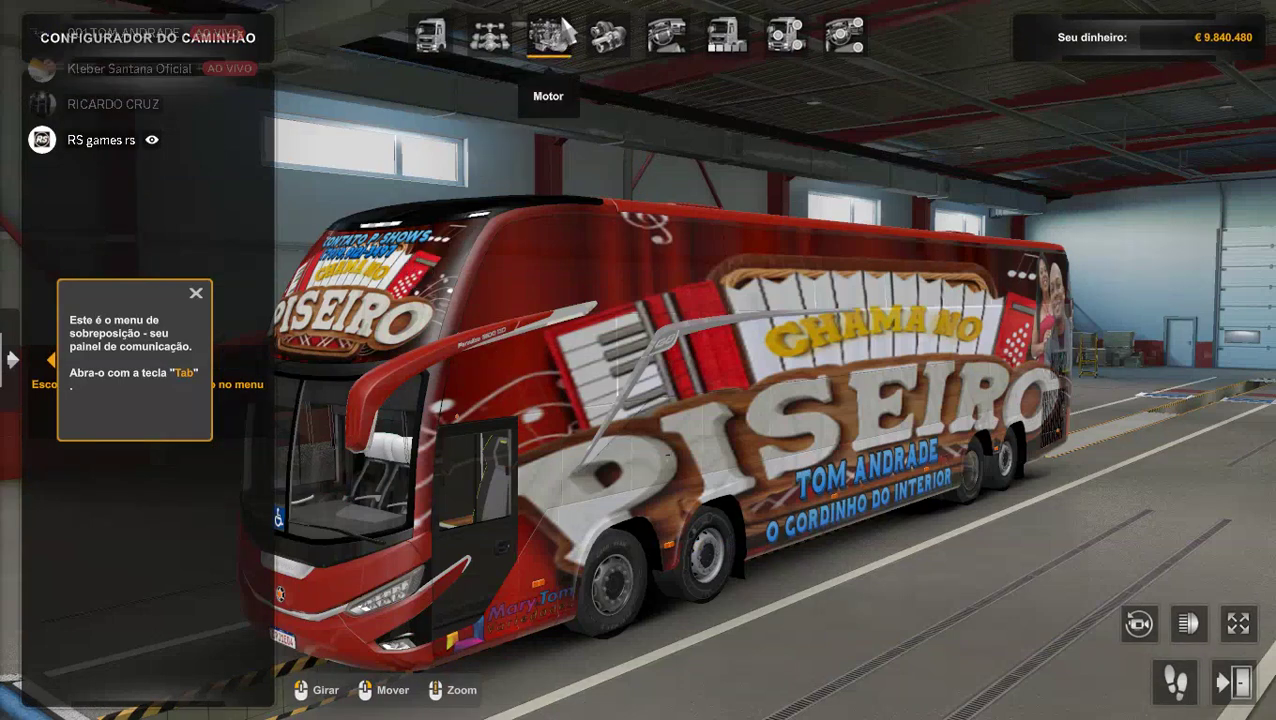
left_click(722, 38)
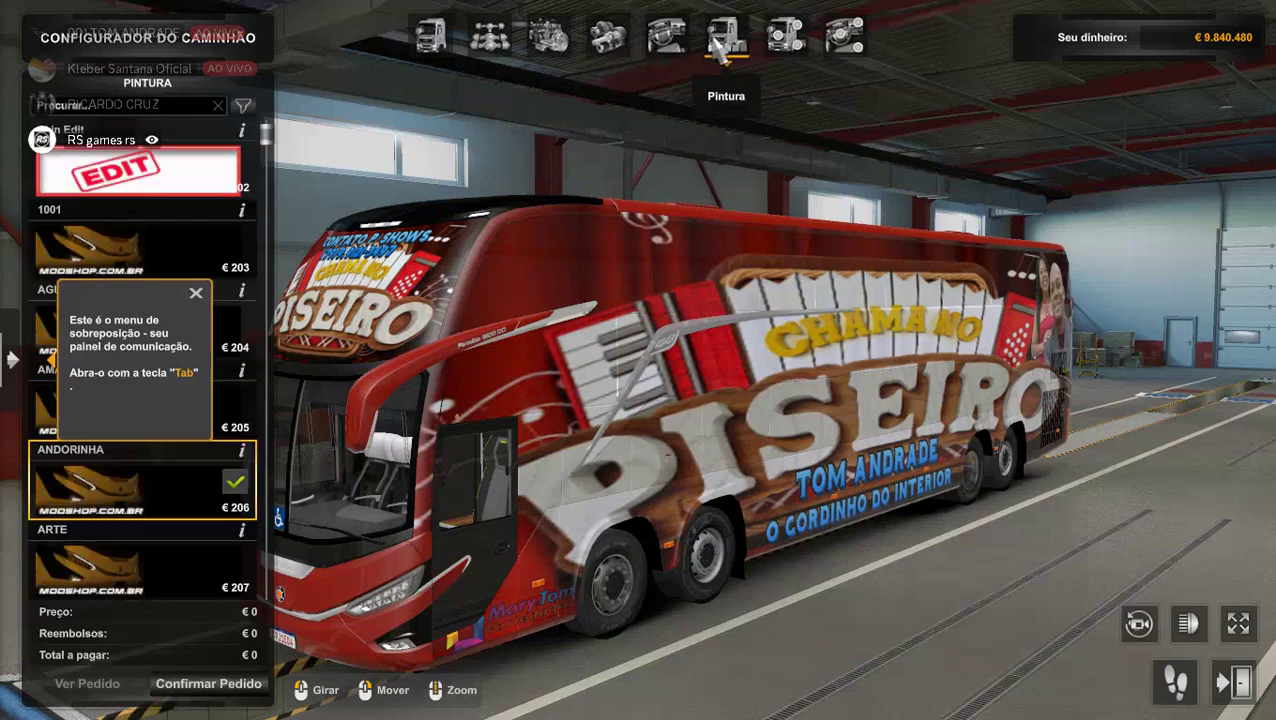
scroll(112, 463, "down", 2)
scroll(112, 463, "down", 15)
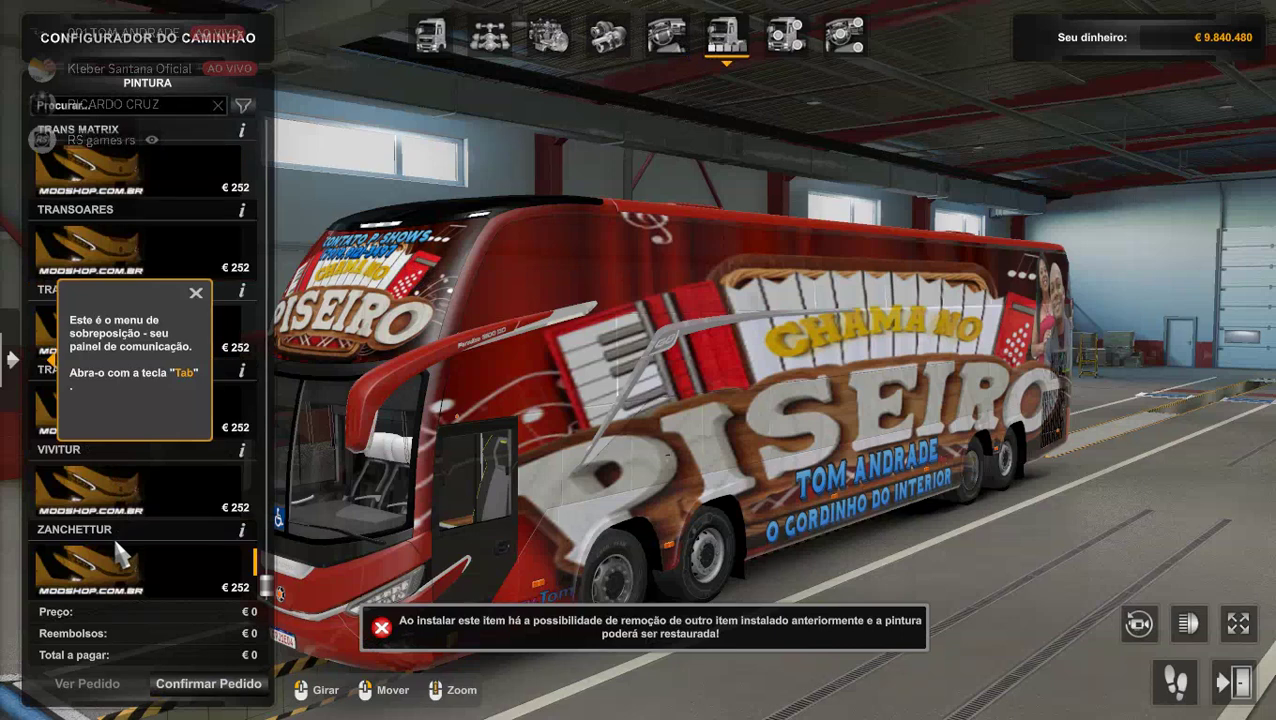
left_click(113, 534)
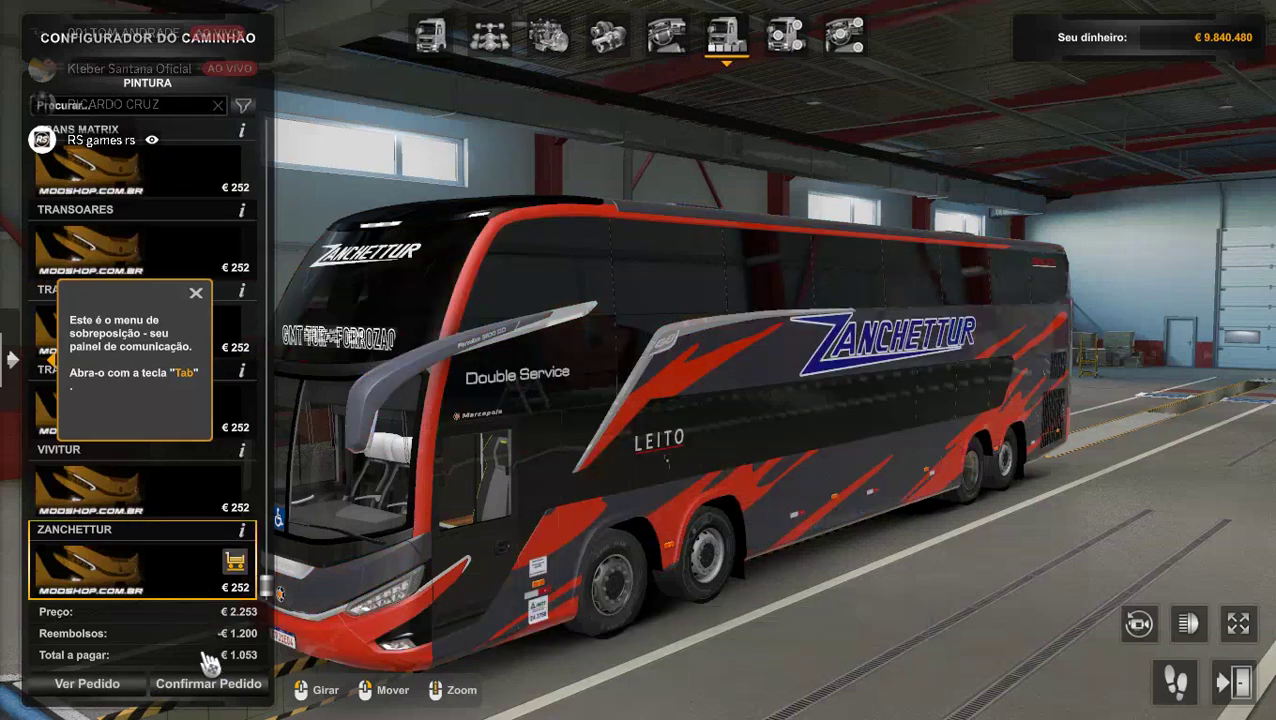
left_click(208, 684)
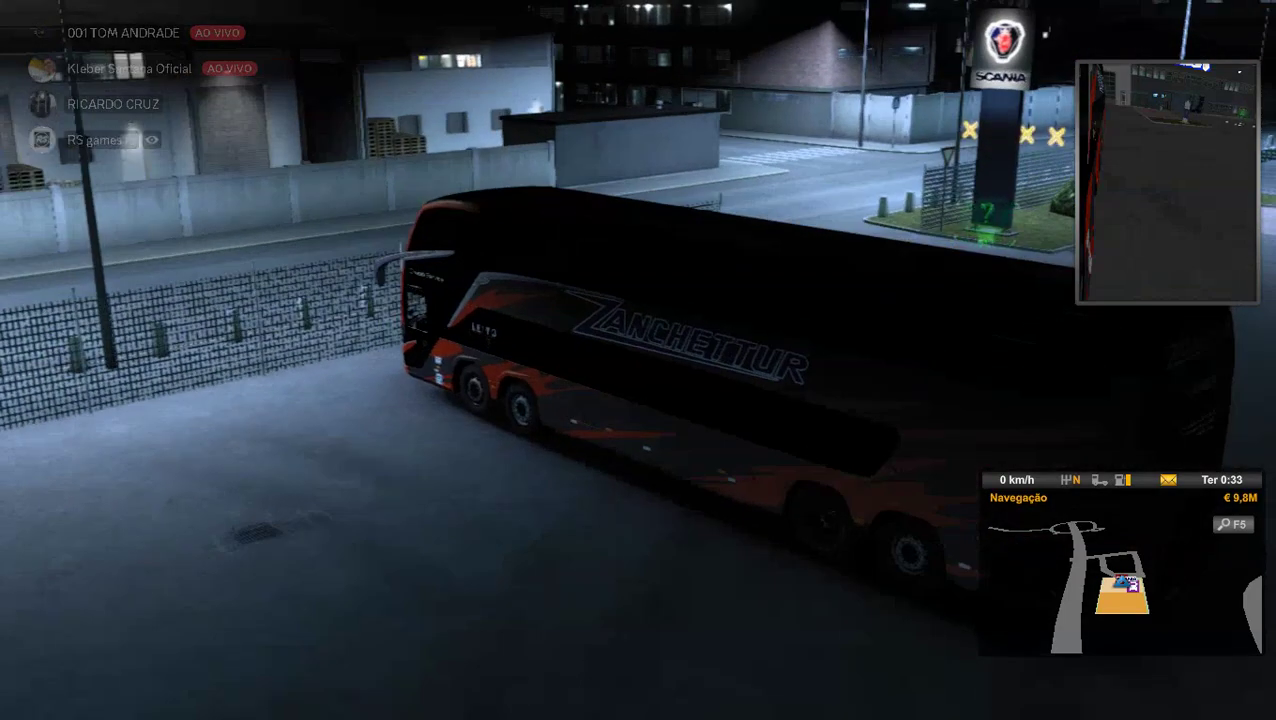
Exit via Sair > Menu Inicial, confirm Sim, and accept the convoy progress.
key("Escape")
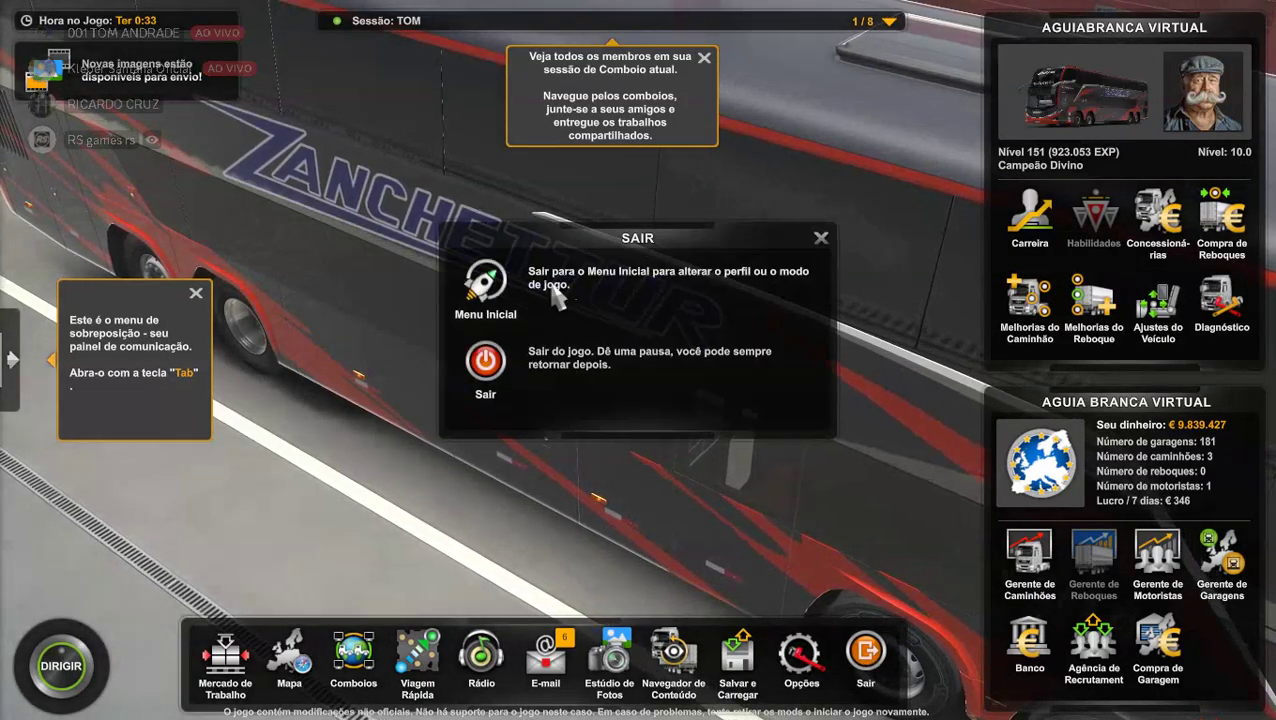
key("Escape")
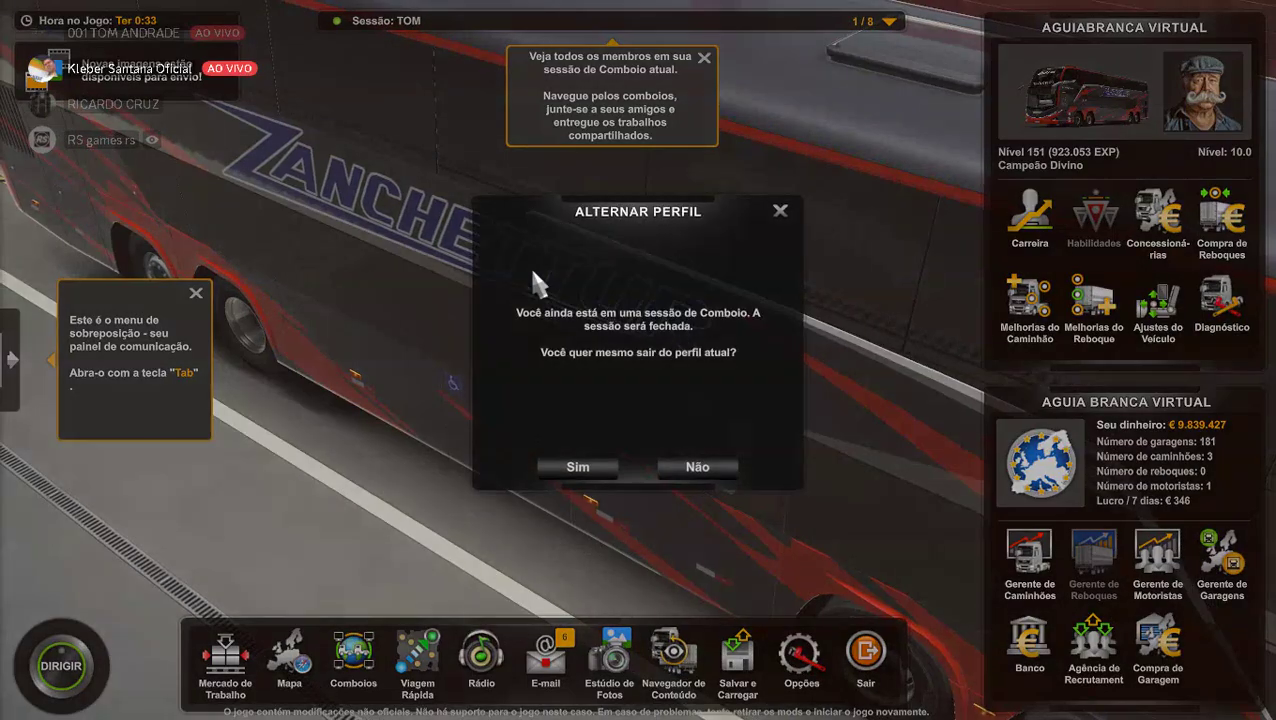
left_click(592, 473)
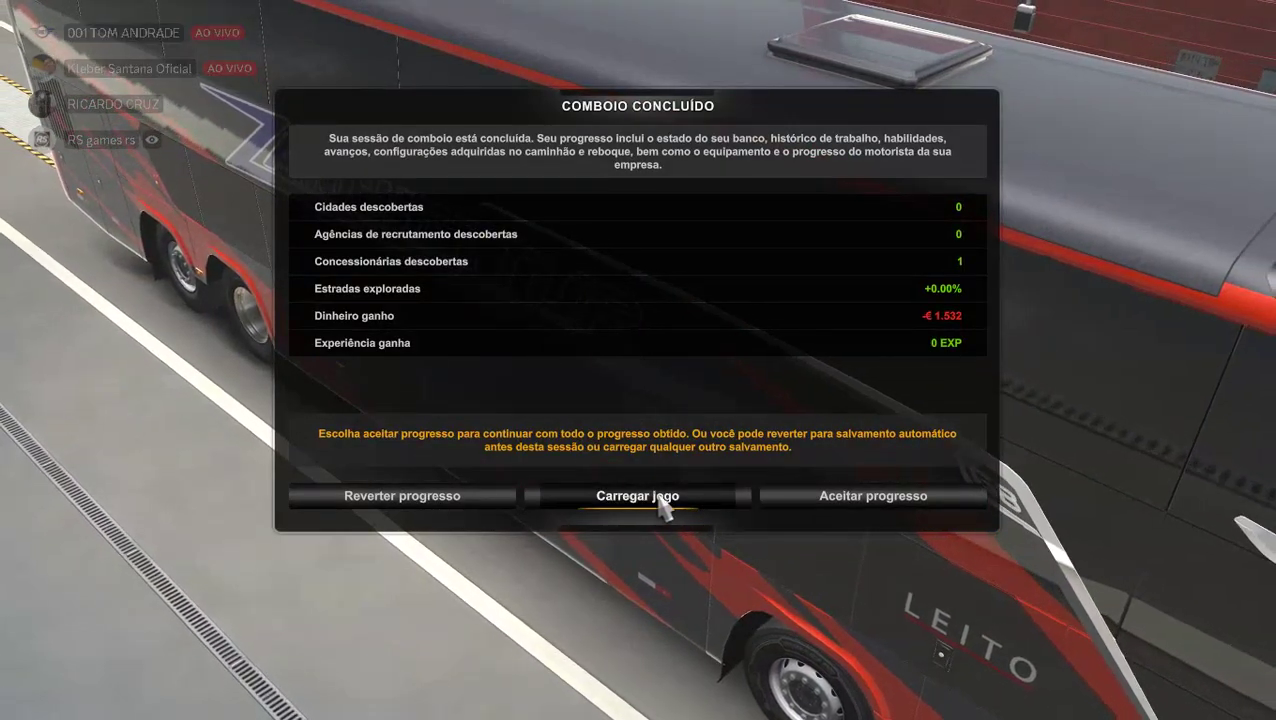
left_click(824, 500)
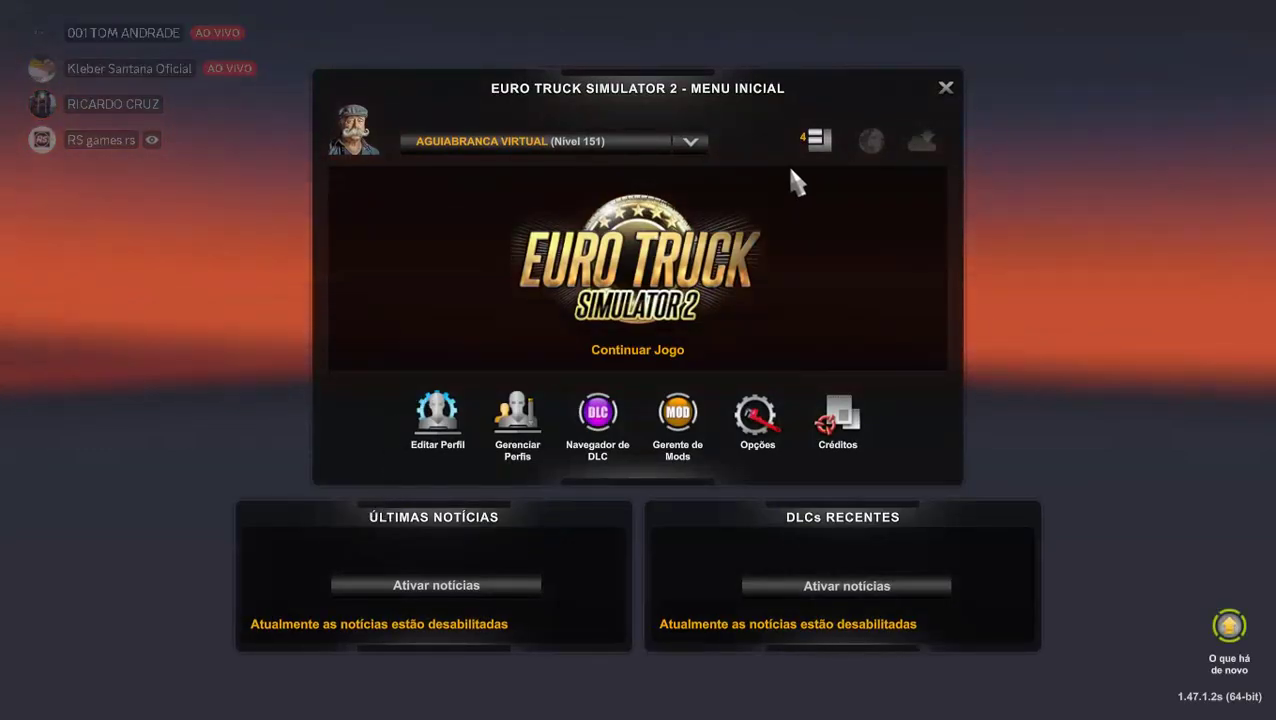
Open Gerente de Mods and deactivate the Mod de Passageiros.
left_click(816, 140)
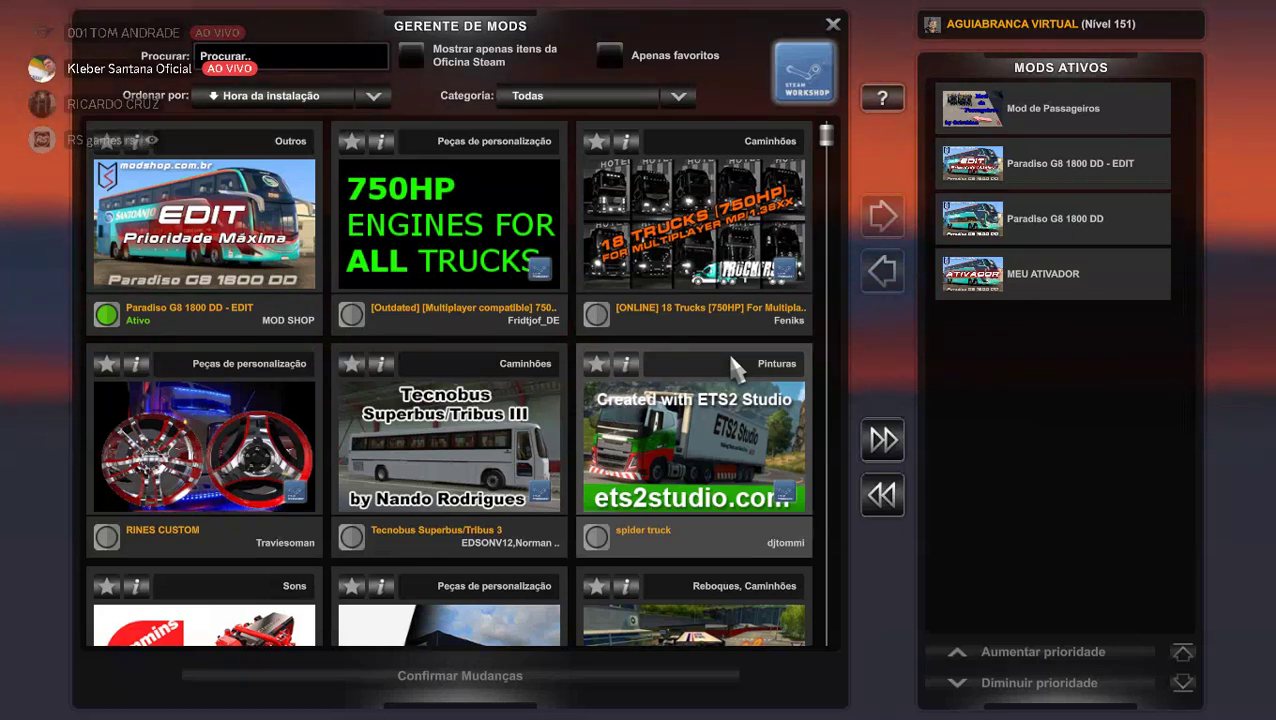
double_click(1068, 110)
scroll(745, 345, "down", 2)
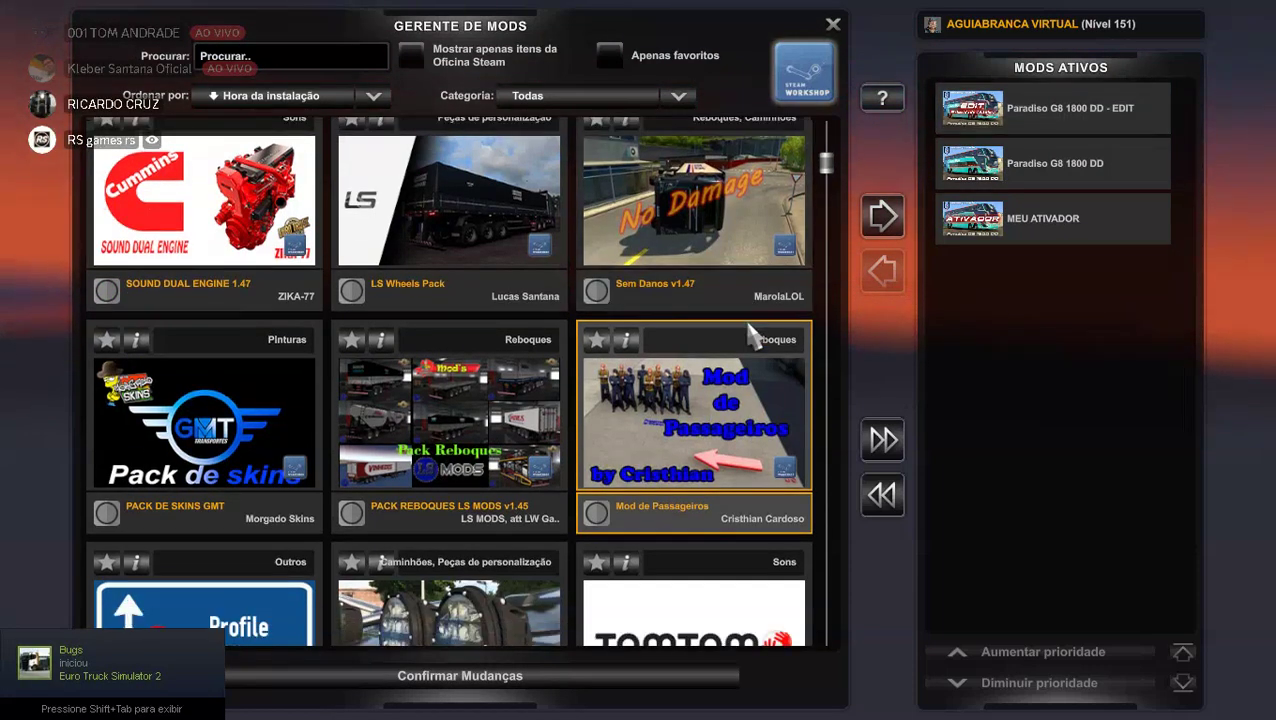
scroll(750, 335, "down", 3)
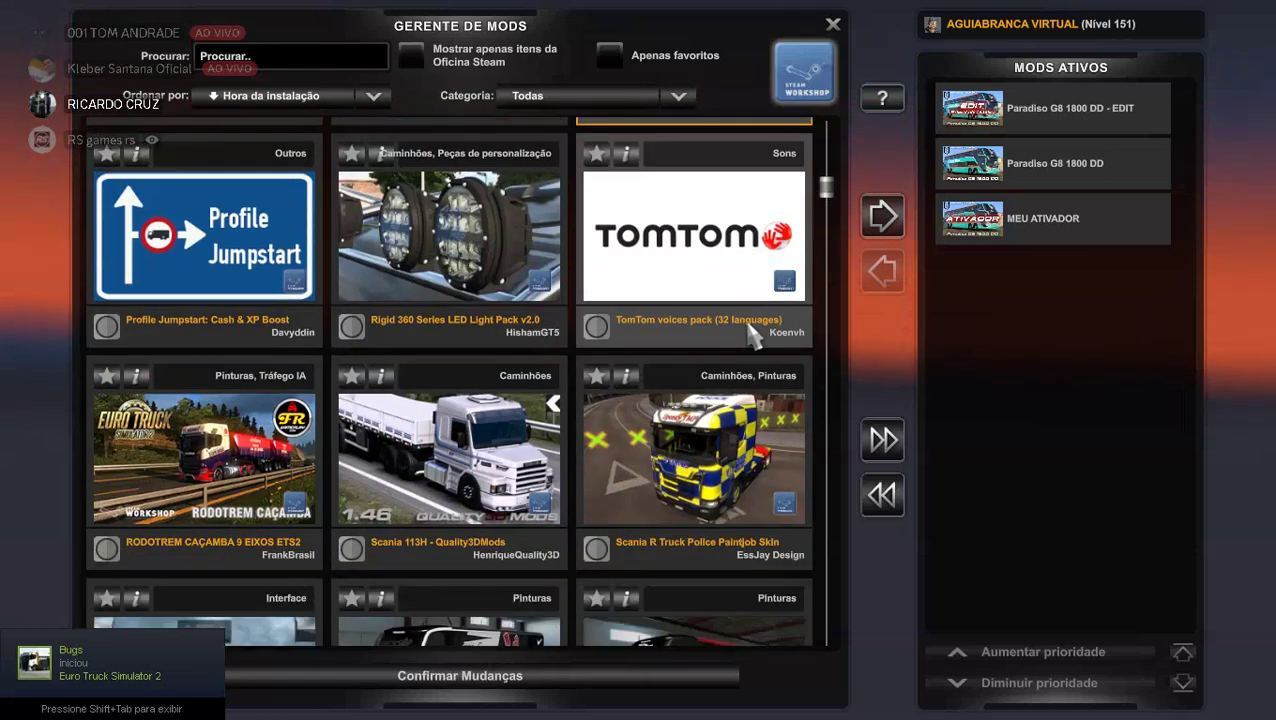
scroll(752, 335, "down", 4)
scroll(680, 400, "down", 2)
scroll(680, 400, "down", 4)
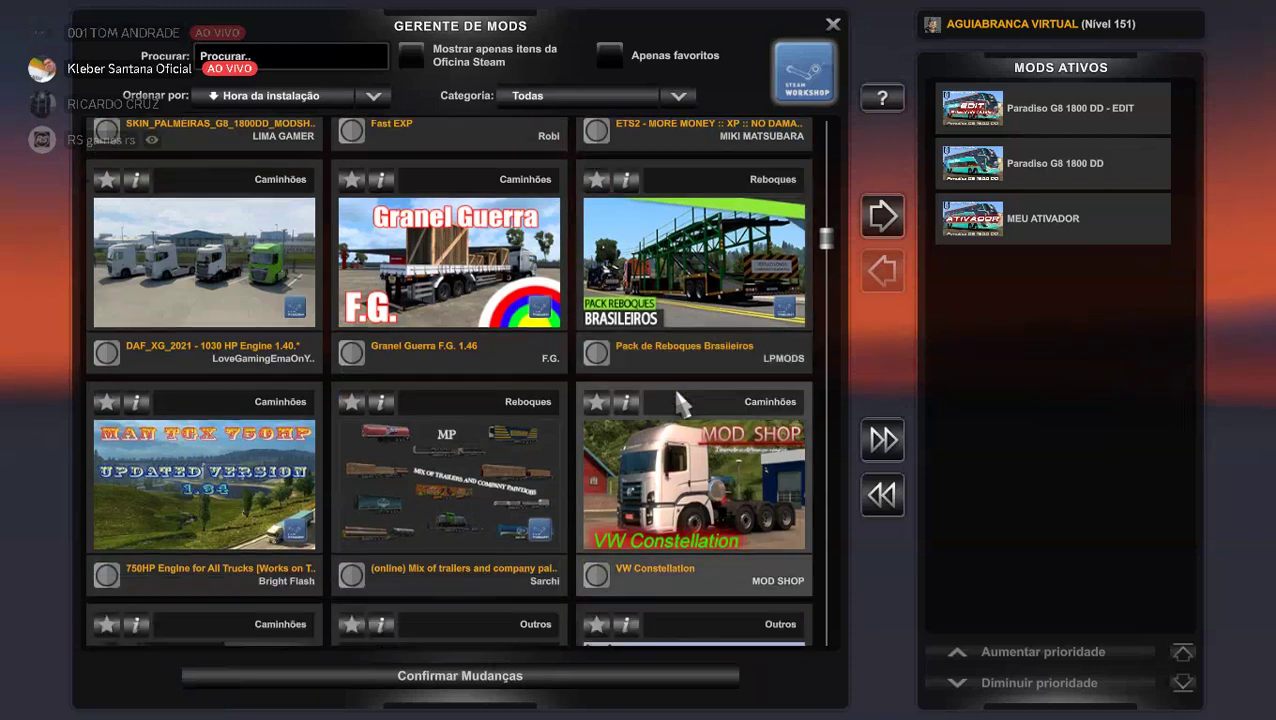
scroll(680, 400, "down", 4)
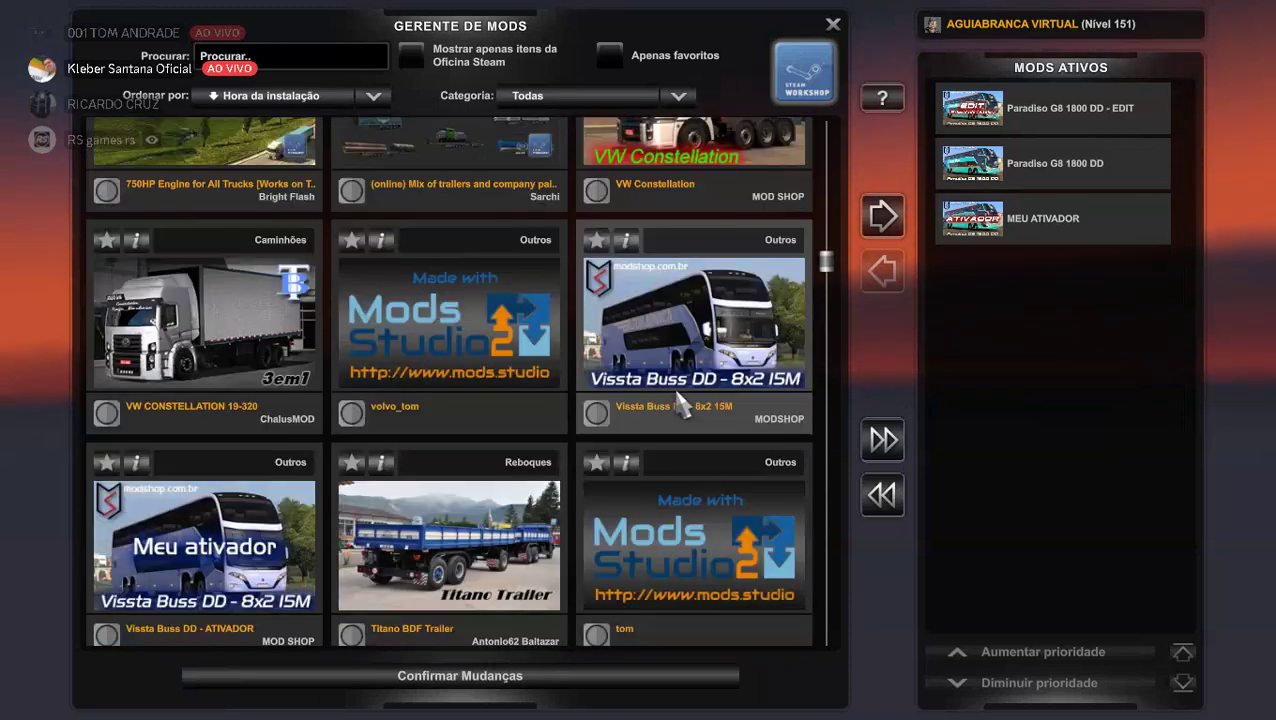
scroll(676, 400, "down", 3)
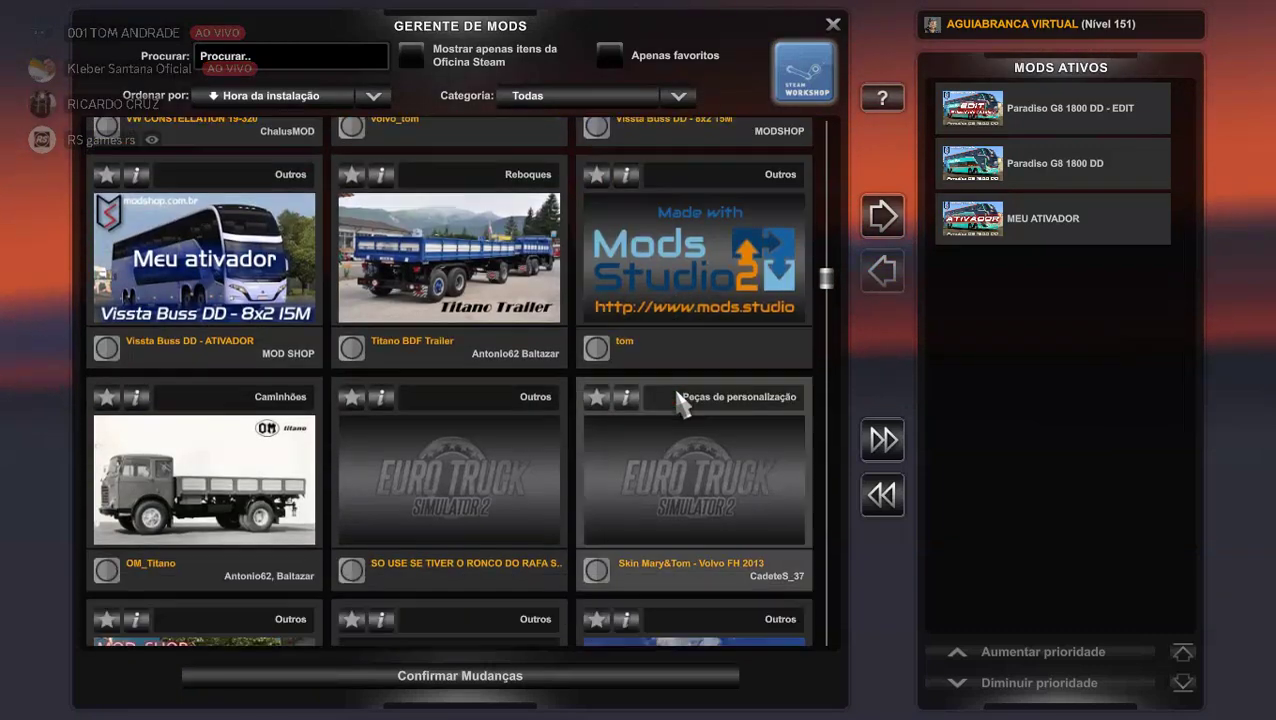
scroll(678, 400, "down", 7)
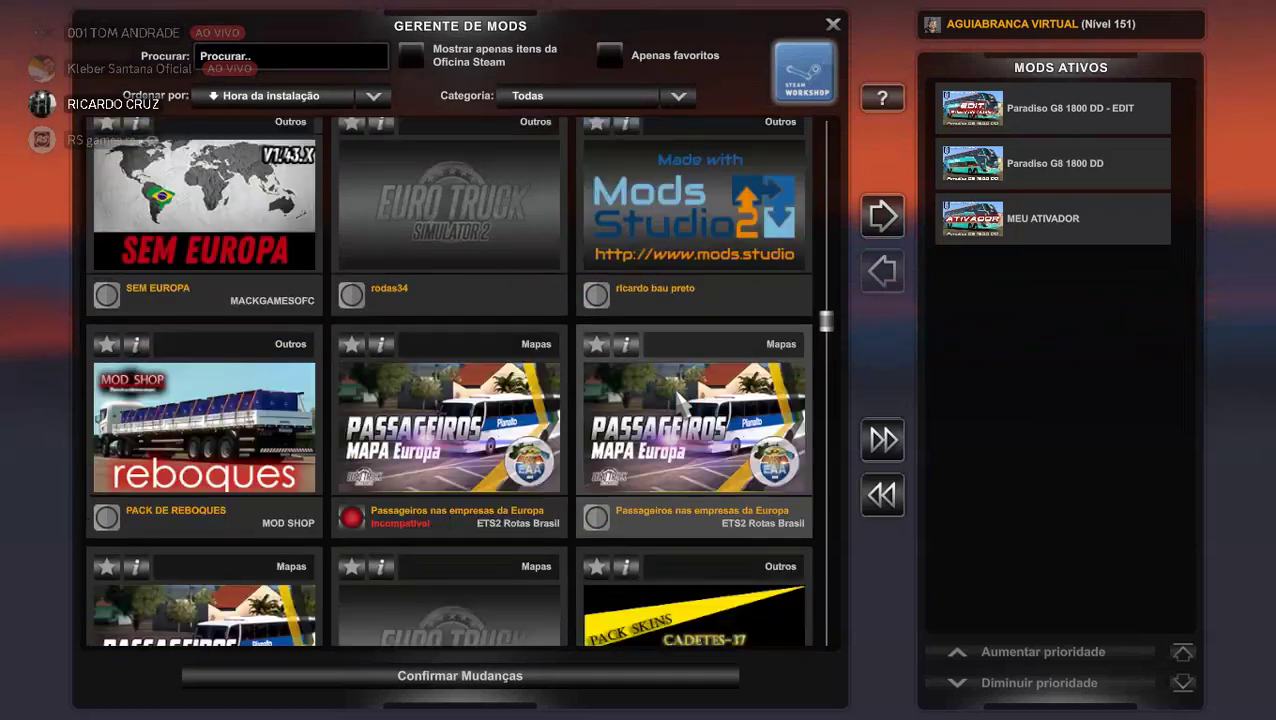
scroll(678, 400, "down", 1)
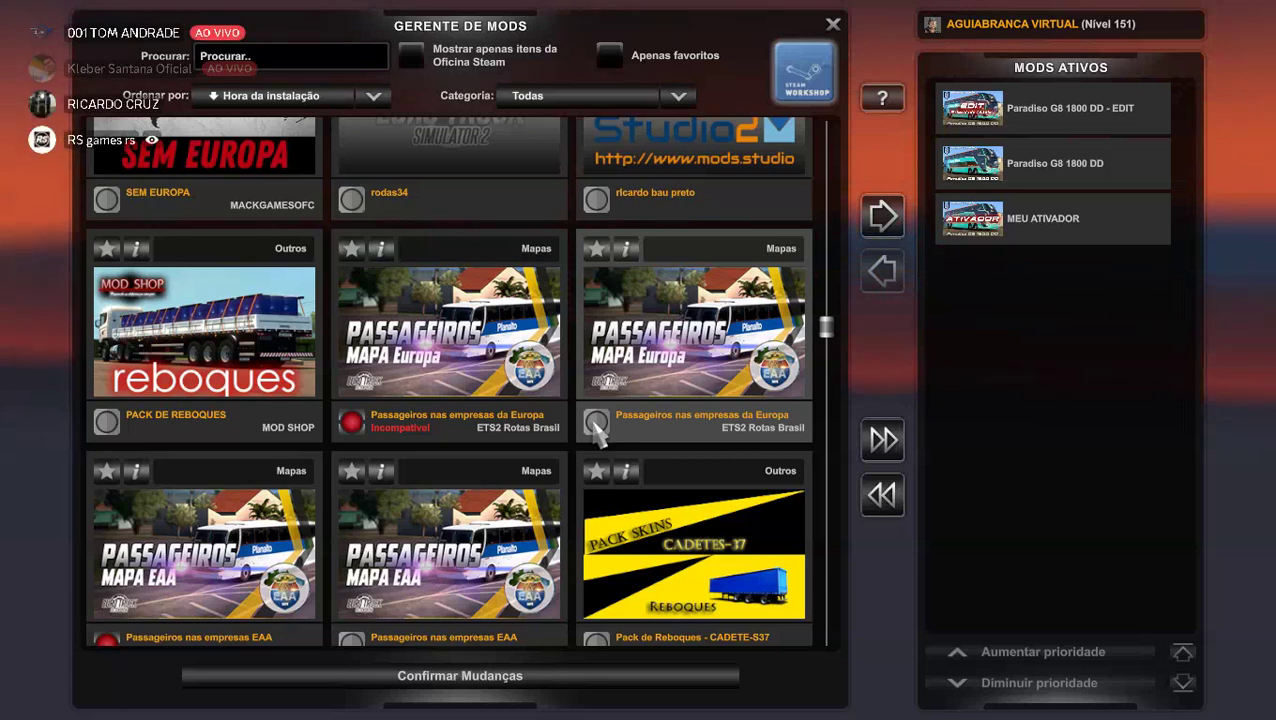
Activate Passageiros nas empresas da Europa, favourite Pack de Reboques - CADETE-S37, and confirm changes.
left_click(596, 422)
left_click(596, 422)
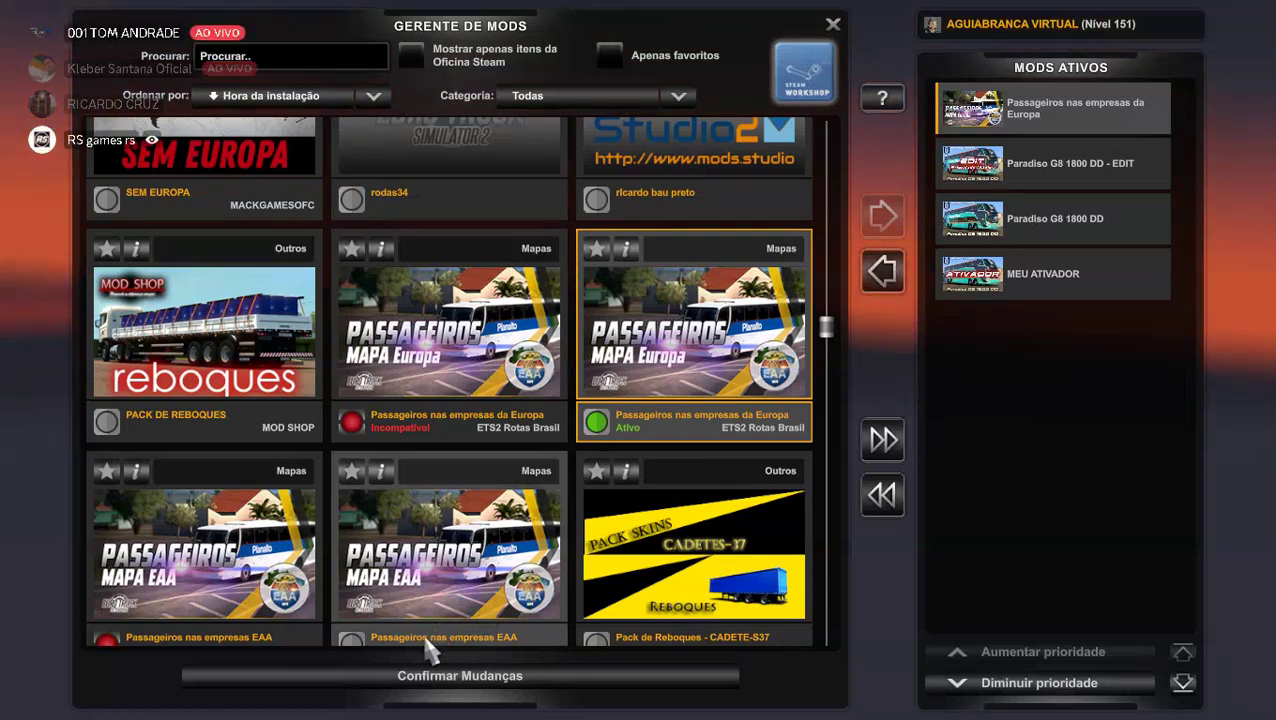
left_click(598, 472)
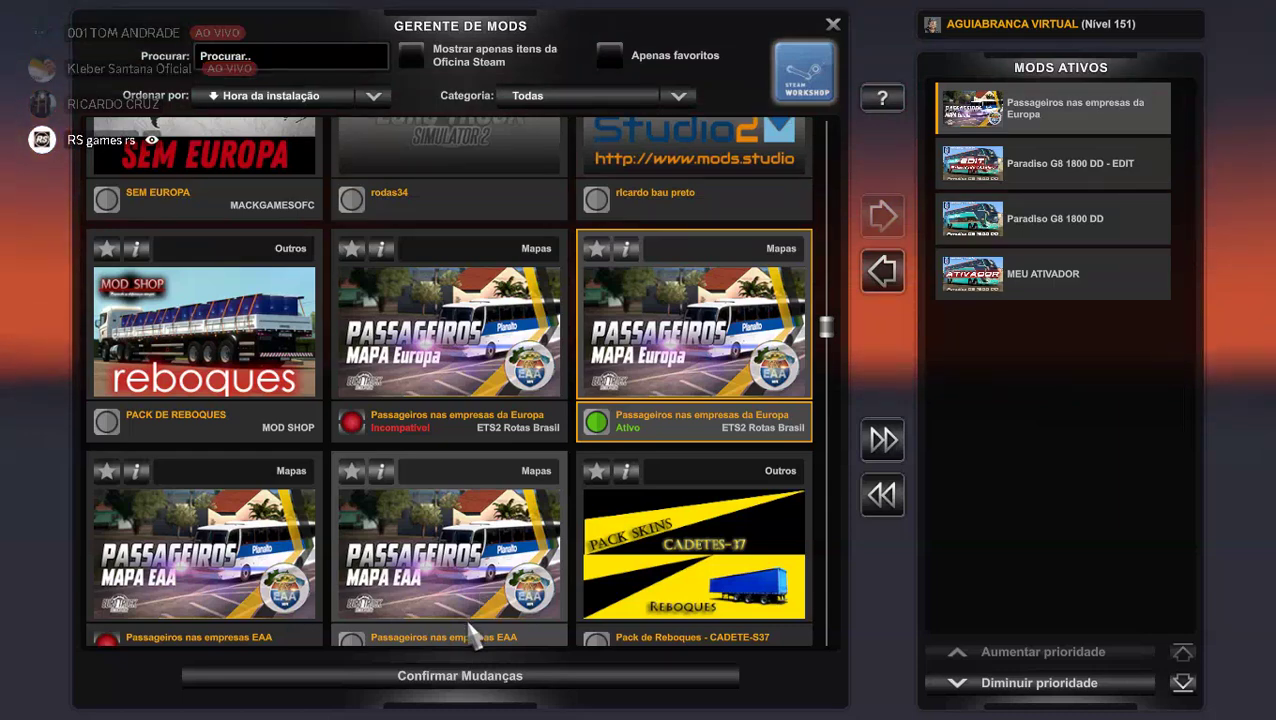
left_click(421, 680)
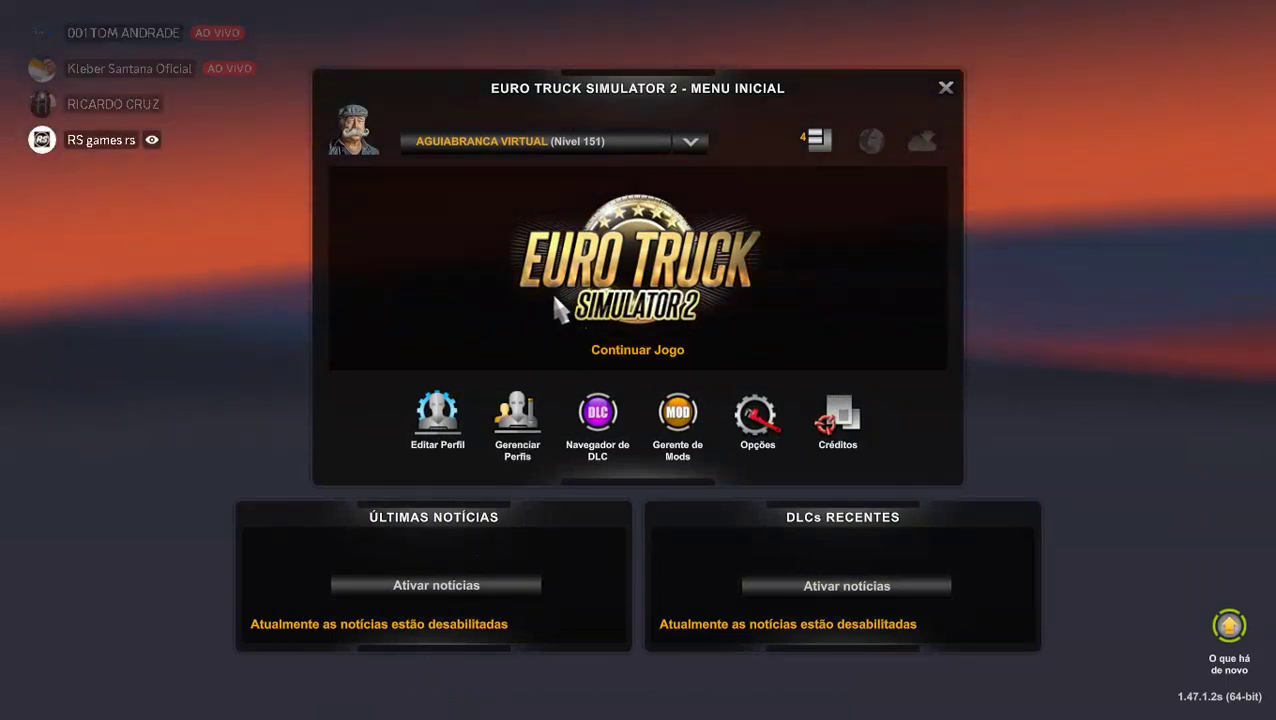
Load the latest Gravação Automática and continue past the Dependências Ausentes warning.
left_click(616, 288)
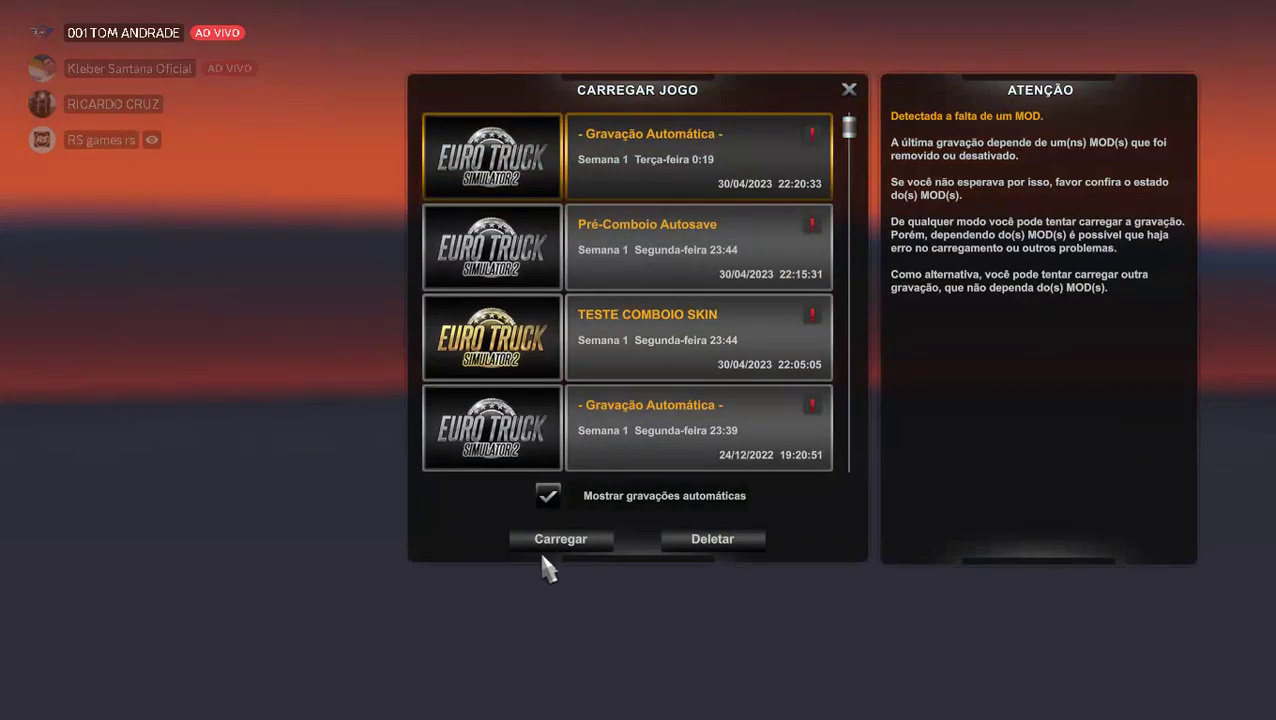
left_click(566, 546)
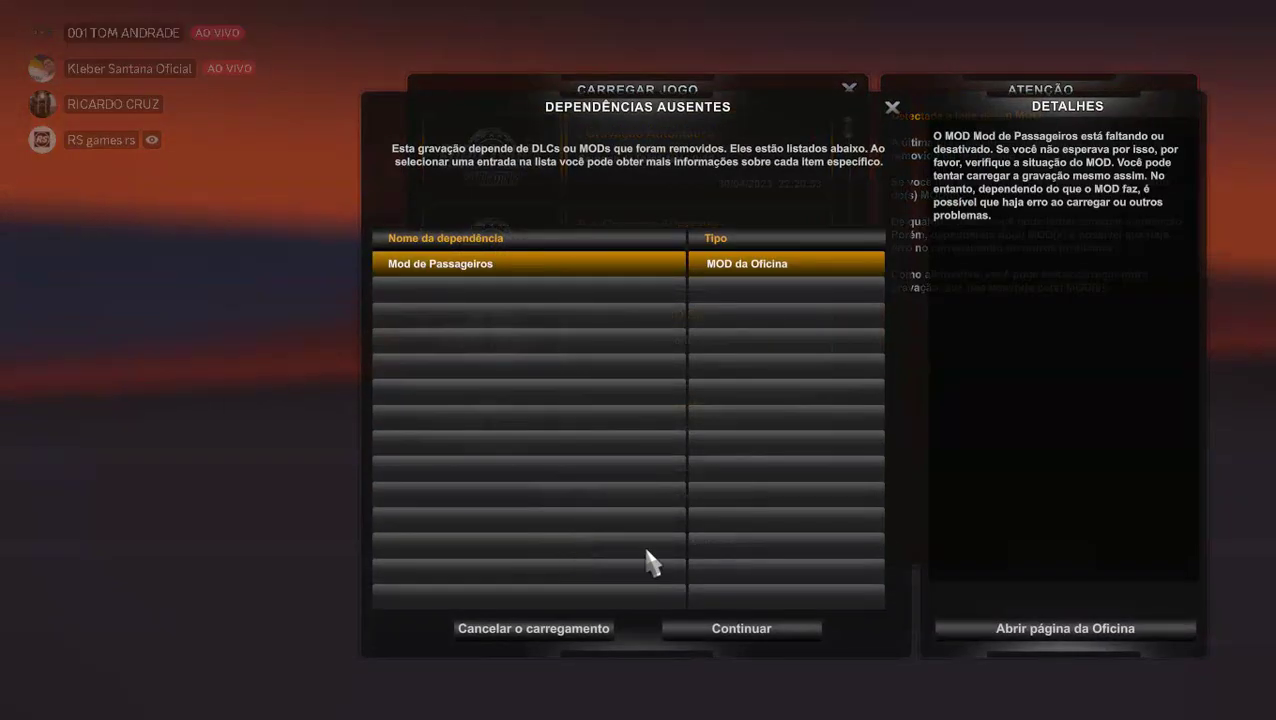
left_click(692, 623)
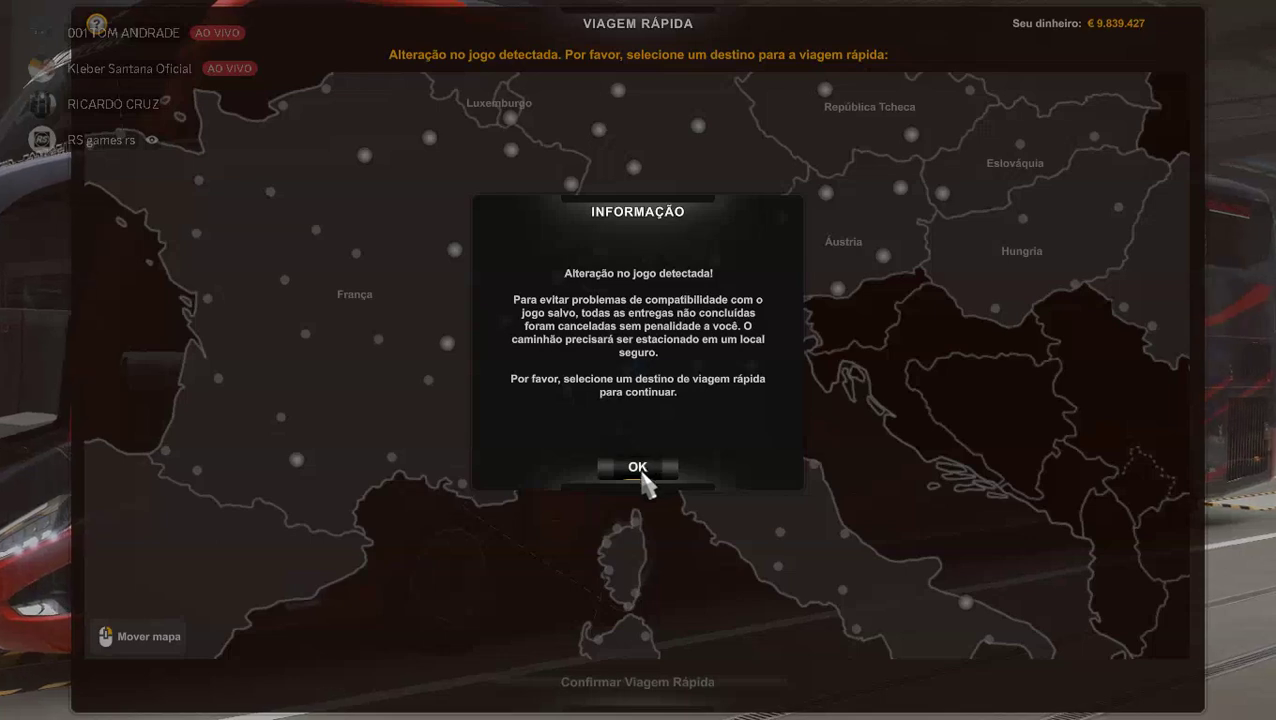
Dismiss the game-change warning and fast-travel the Zanchettur bus to Milão.
left_click(642, 474)
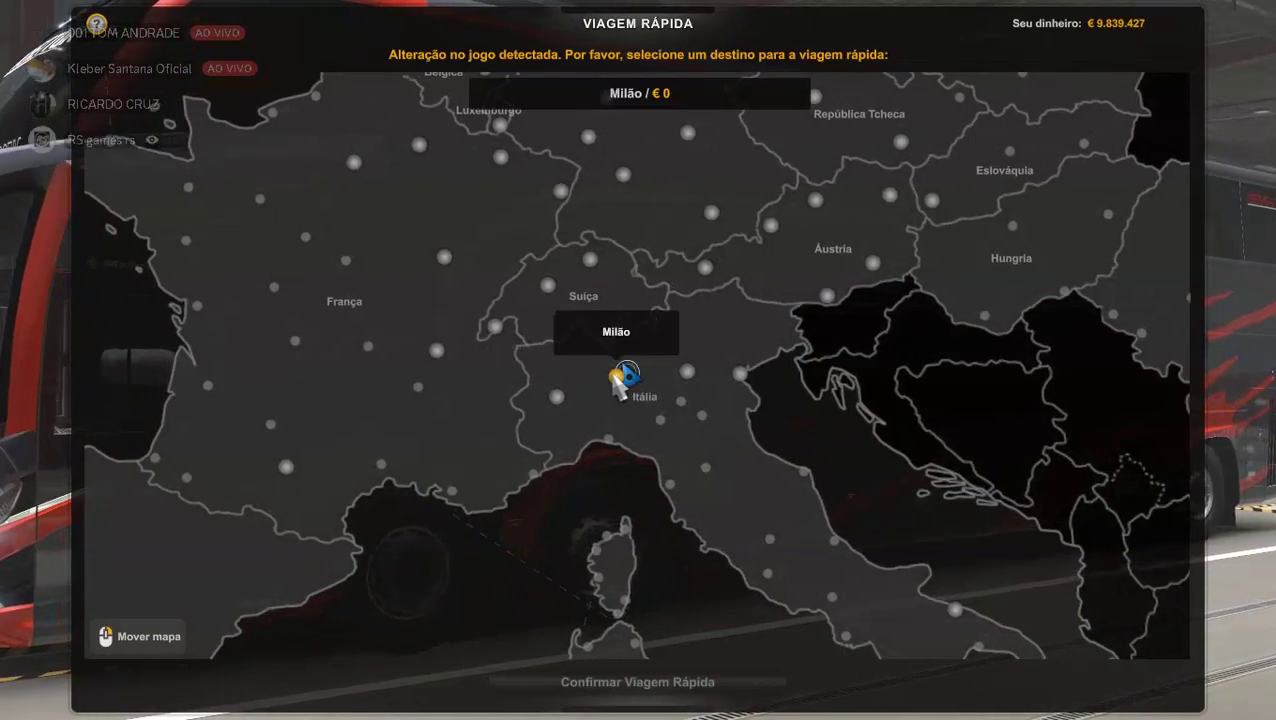
left_click(620, 374)
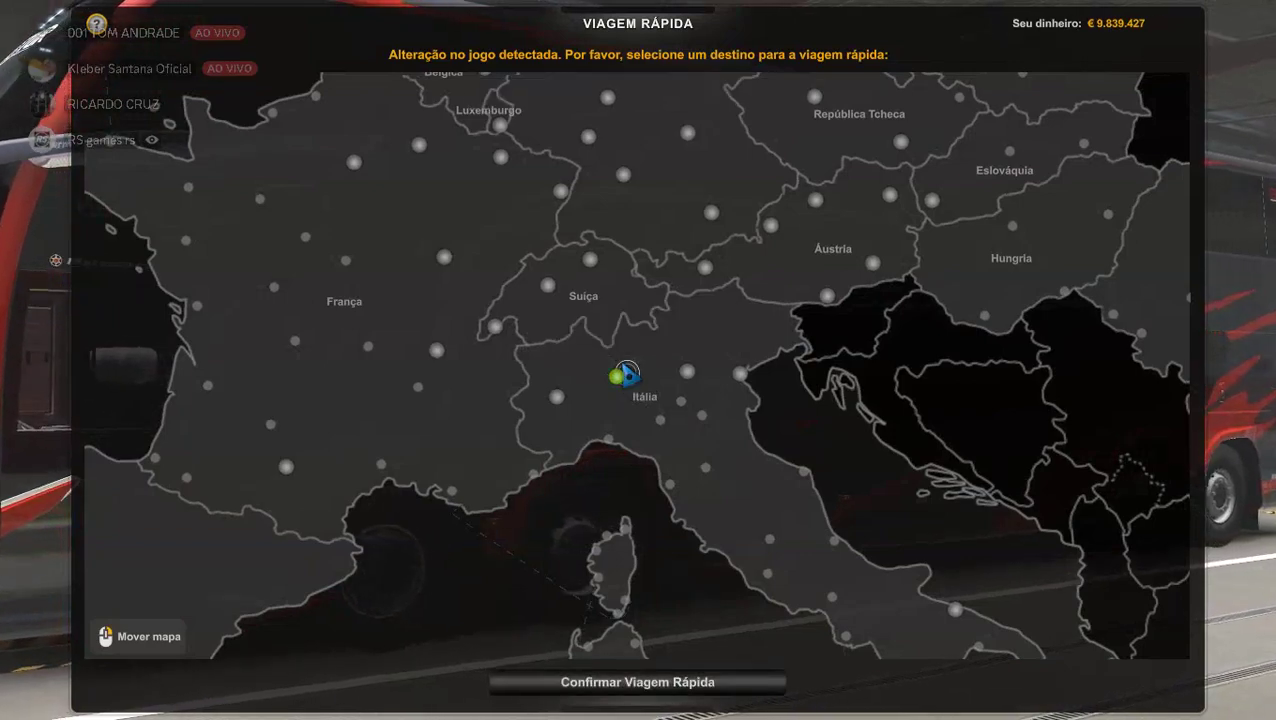
left_click(606, 690)
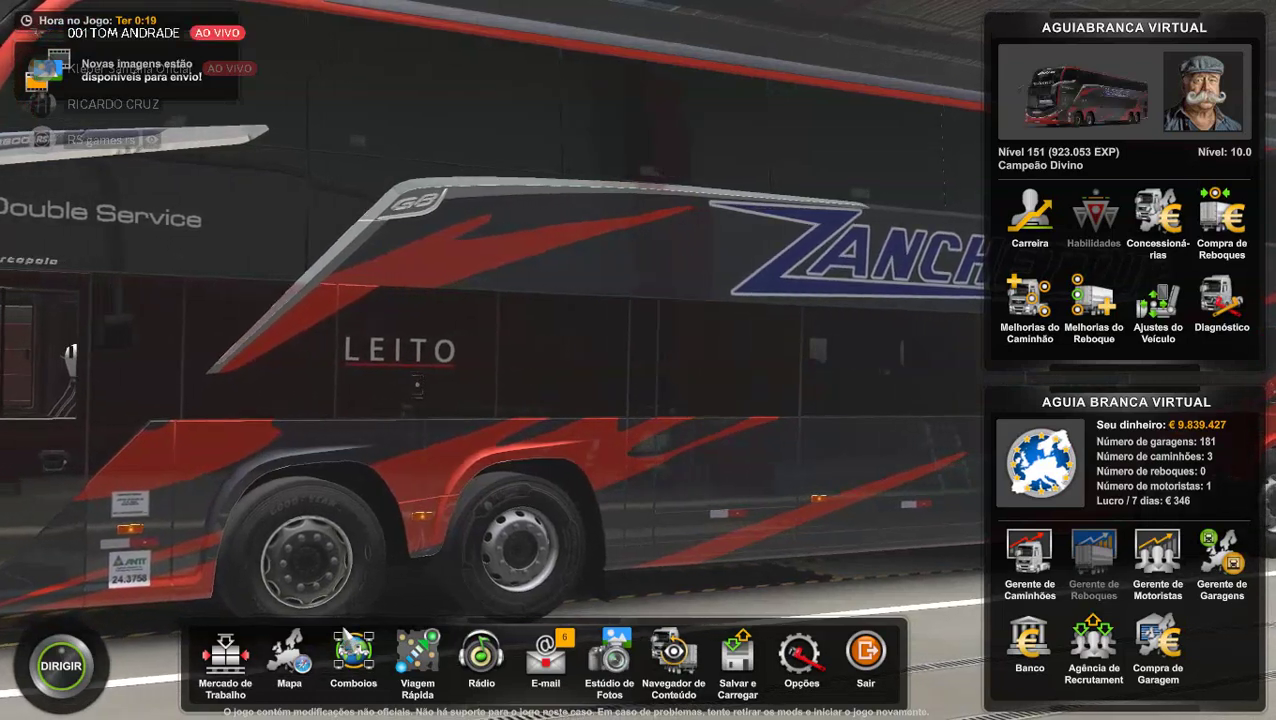
Start a convoy session with the default 8-player settings, accept the success message, then switch to Discord.
key("Escape")
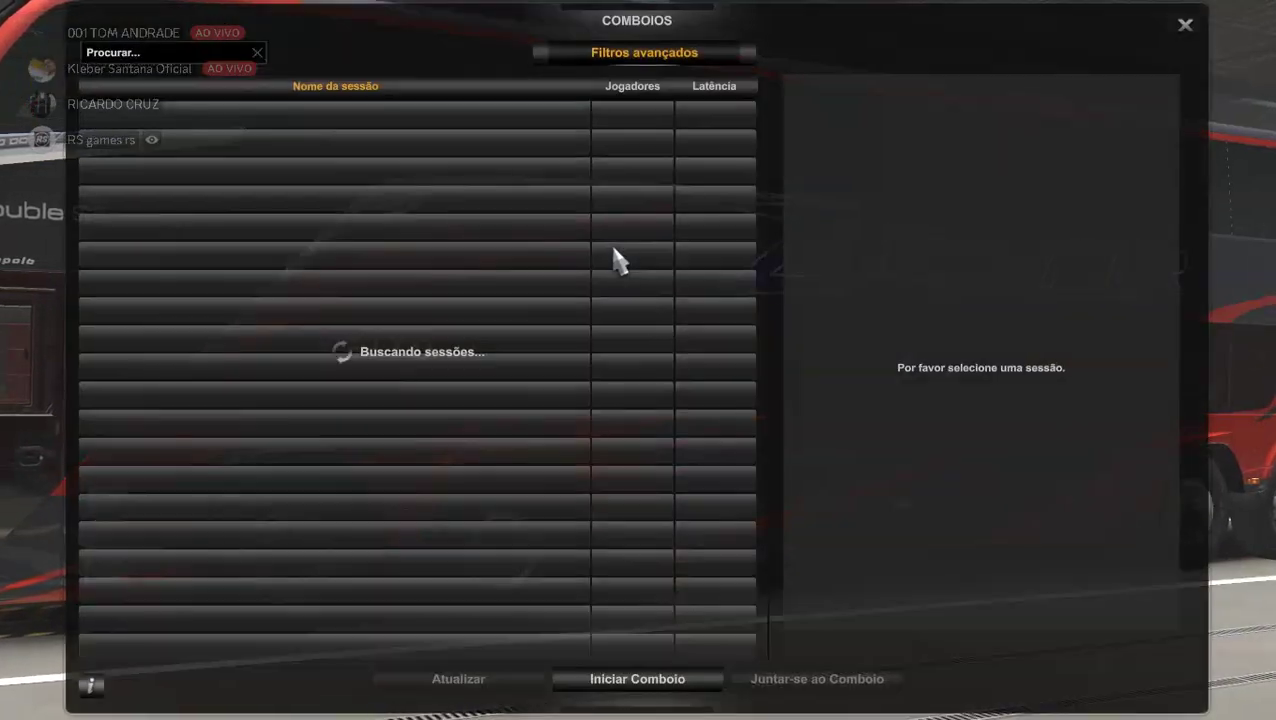
left_click(607, 683)
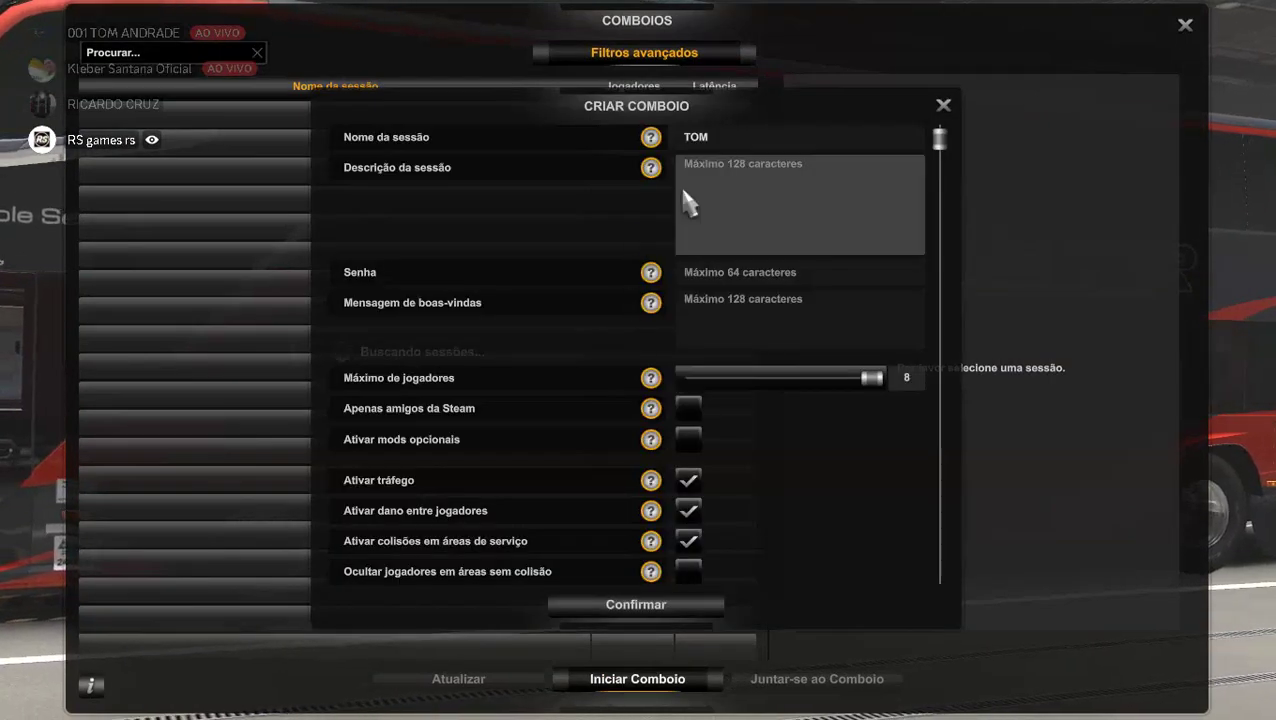
left_click(617, 606)
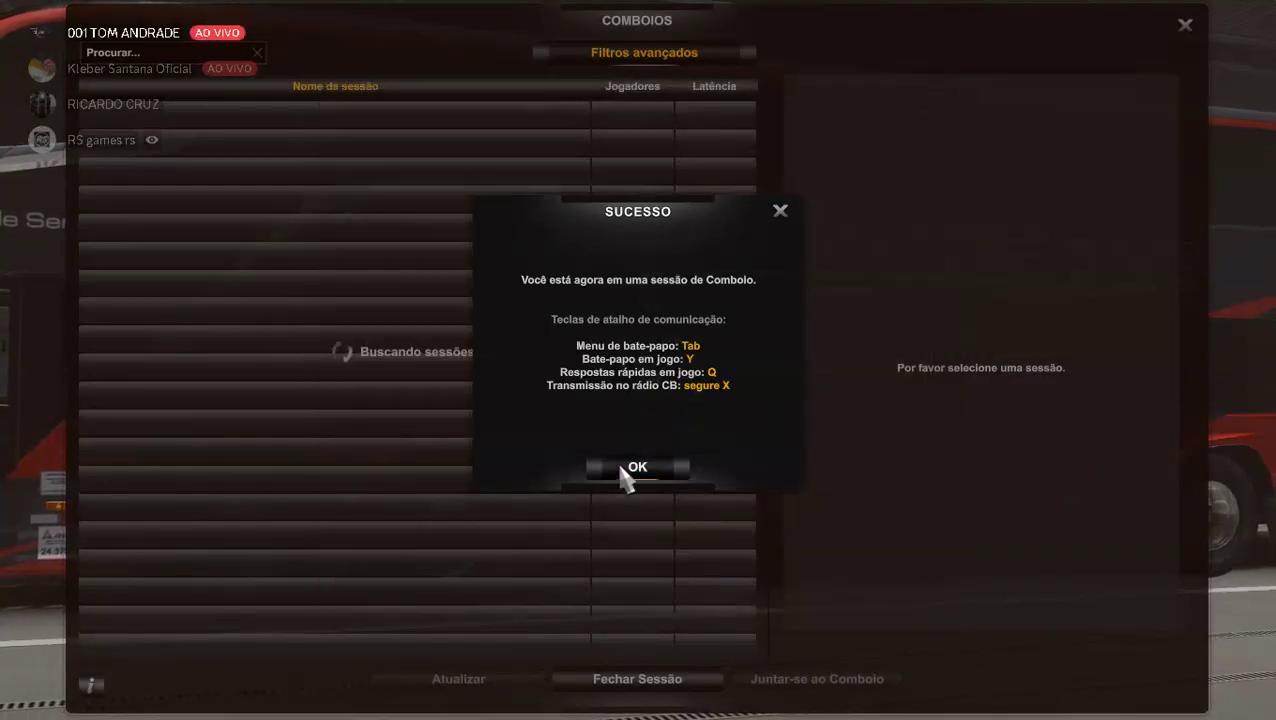
left_click(620, 462)
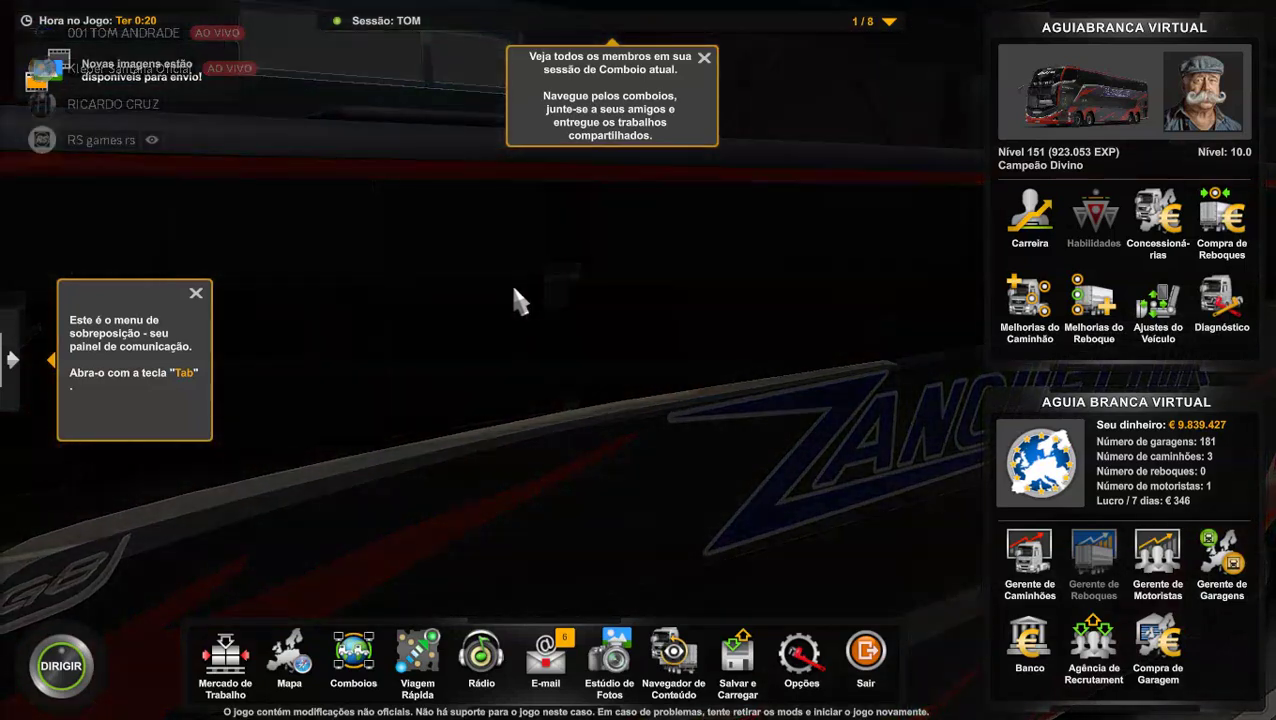
key("alt+Tab")
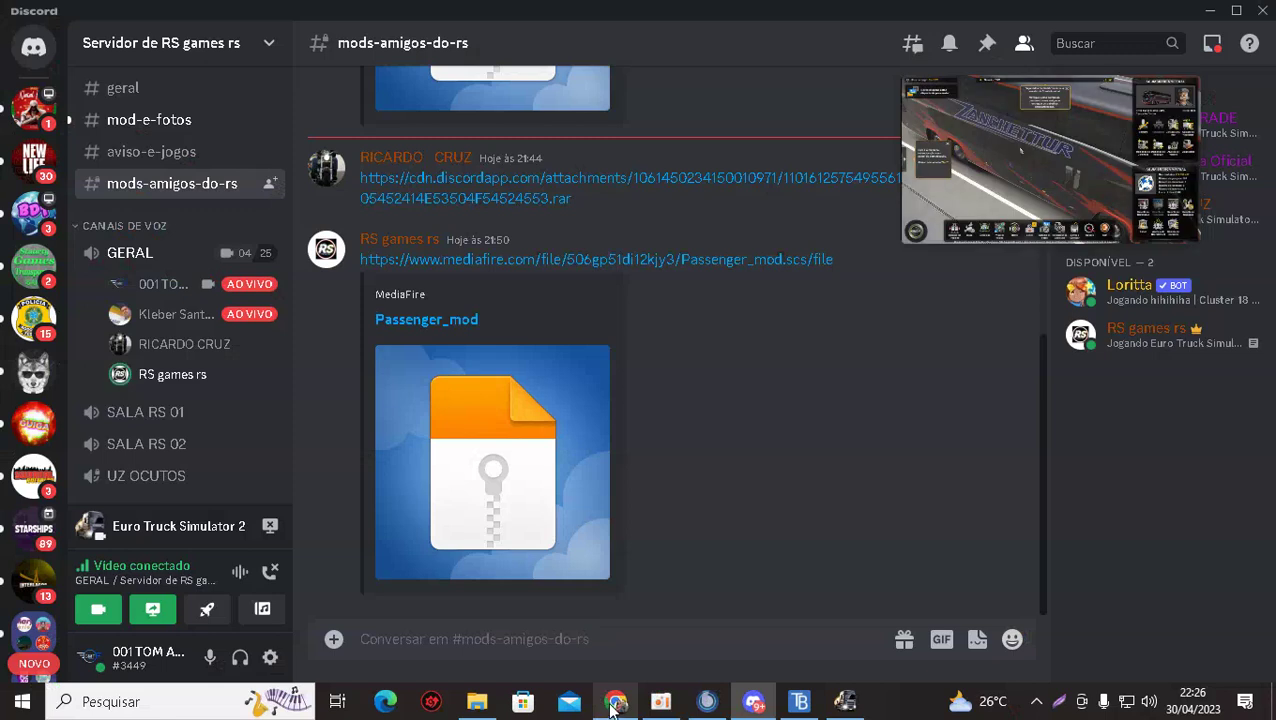
Bring the File Explorer window with the Euro Truck Simulator 2 mod folder (97 items) forward.
mouse_move(613, 707)
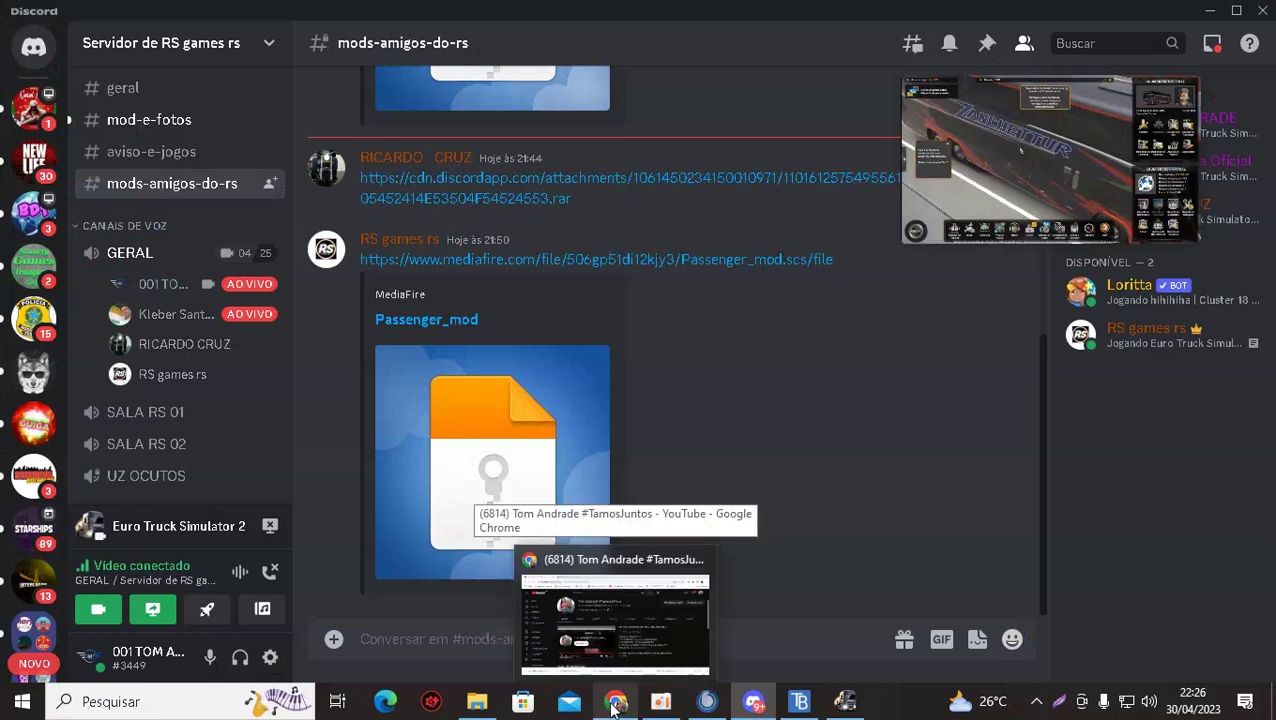
left_click(477, 703)
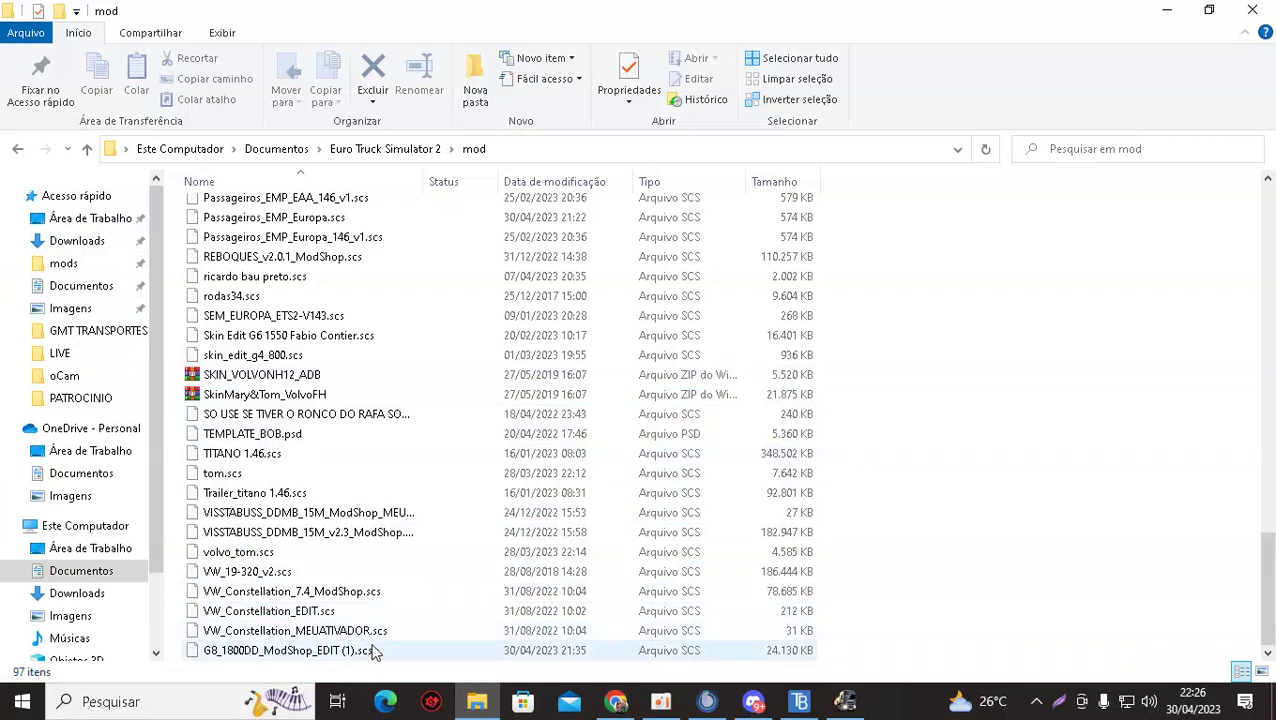
left_click(329, 652)
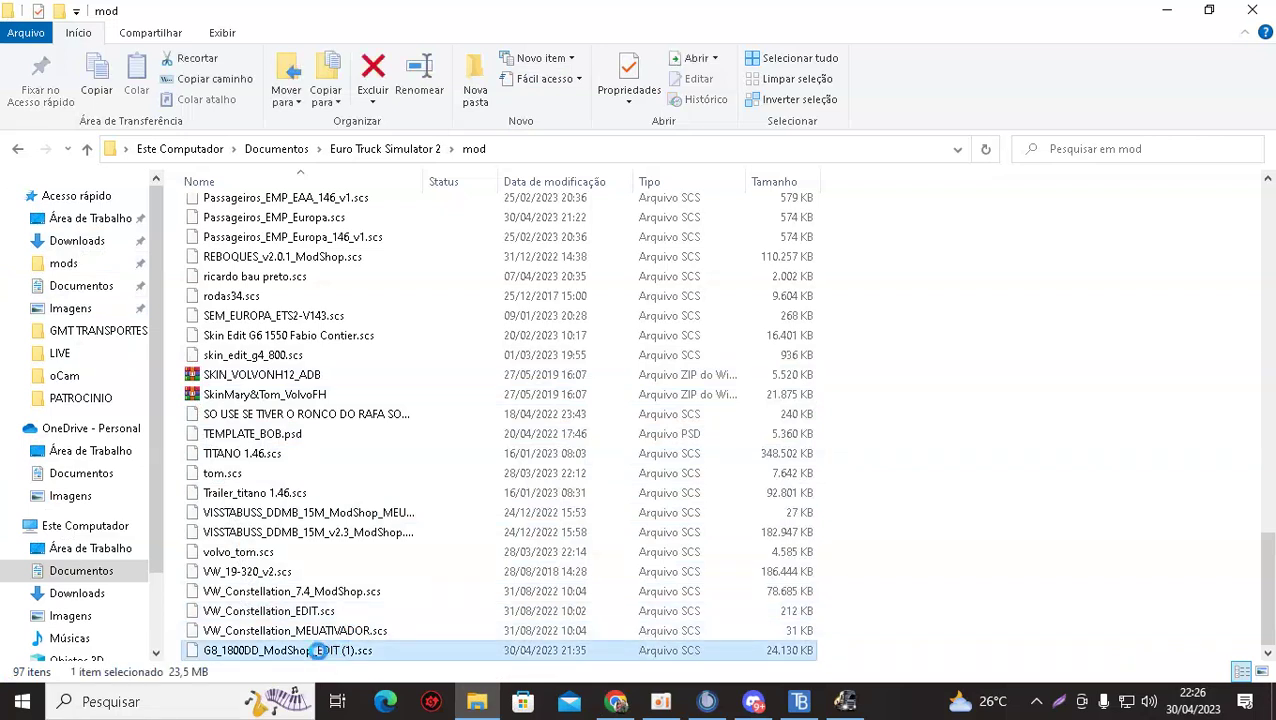
right_click(328, 651)
left_click(380, 612)
left_click(362, 650)
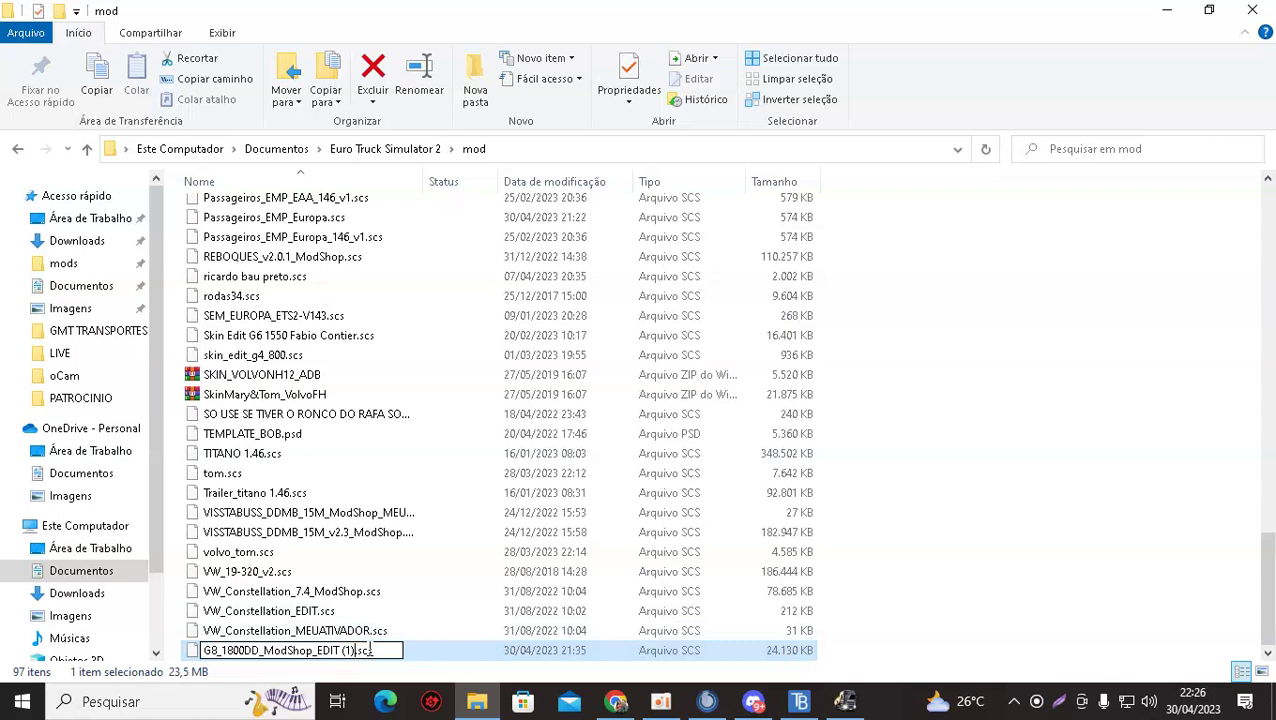
key("BackSpace")
key("BackSpace")
key("BackSpace")
key("BackSpace")
key("Return")
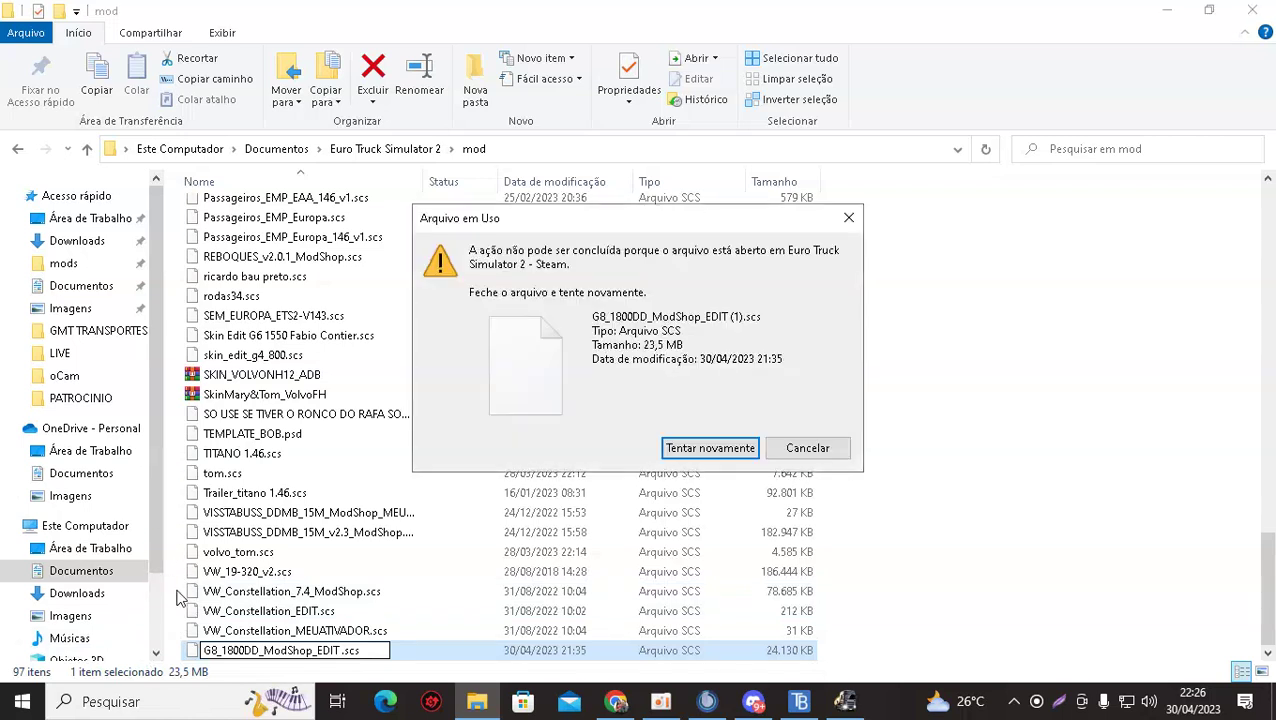
left_click(848, 217)
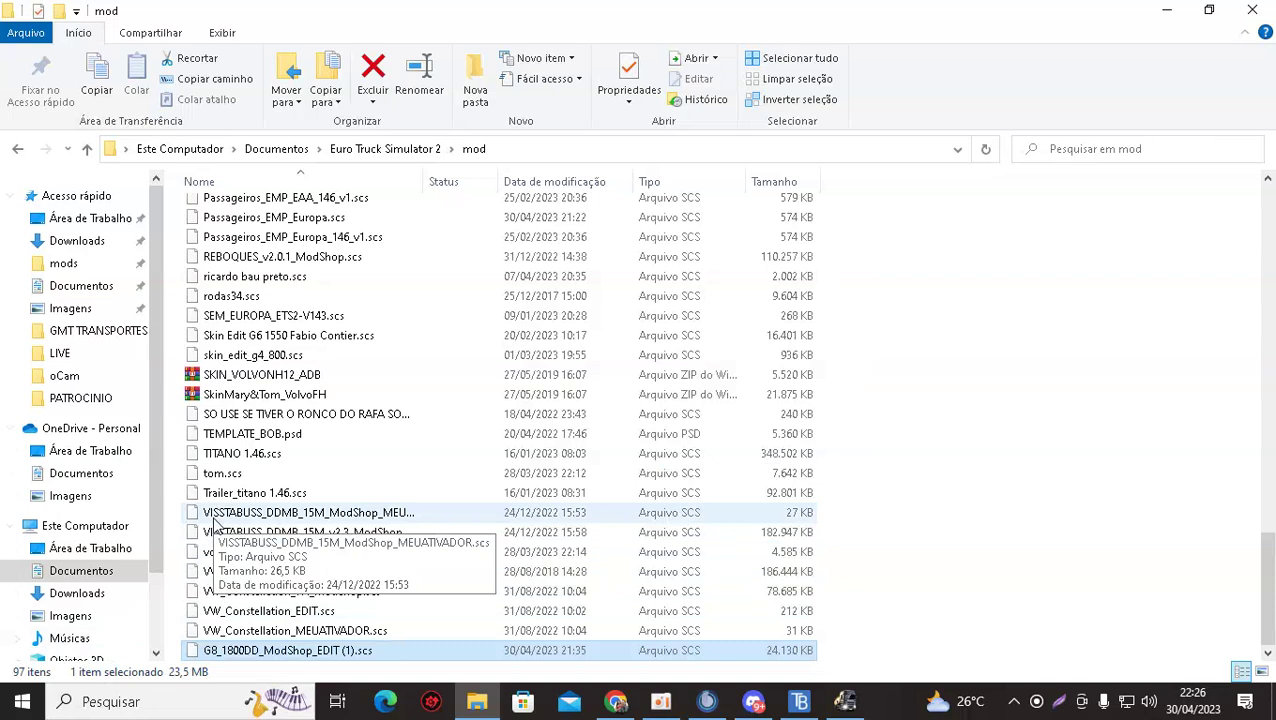
scroll(184, 567, "up", 2)
scroll(184, 567, "down", 2)
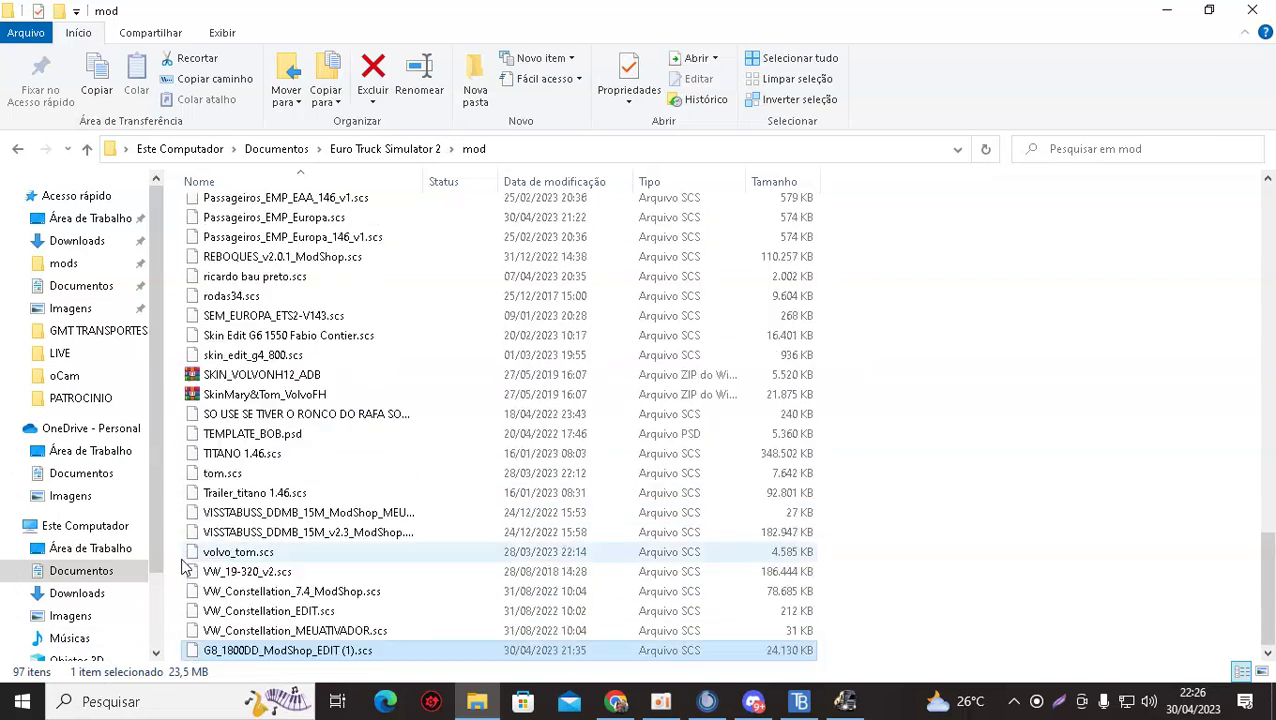
scroll(184, 567, "up", 3)
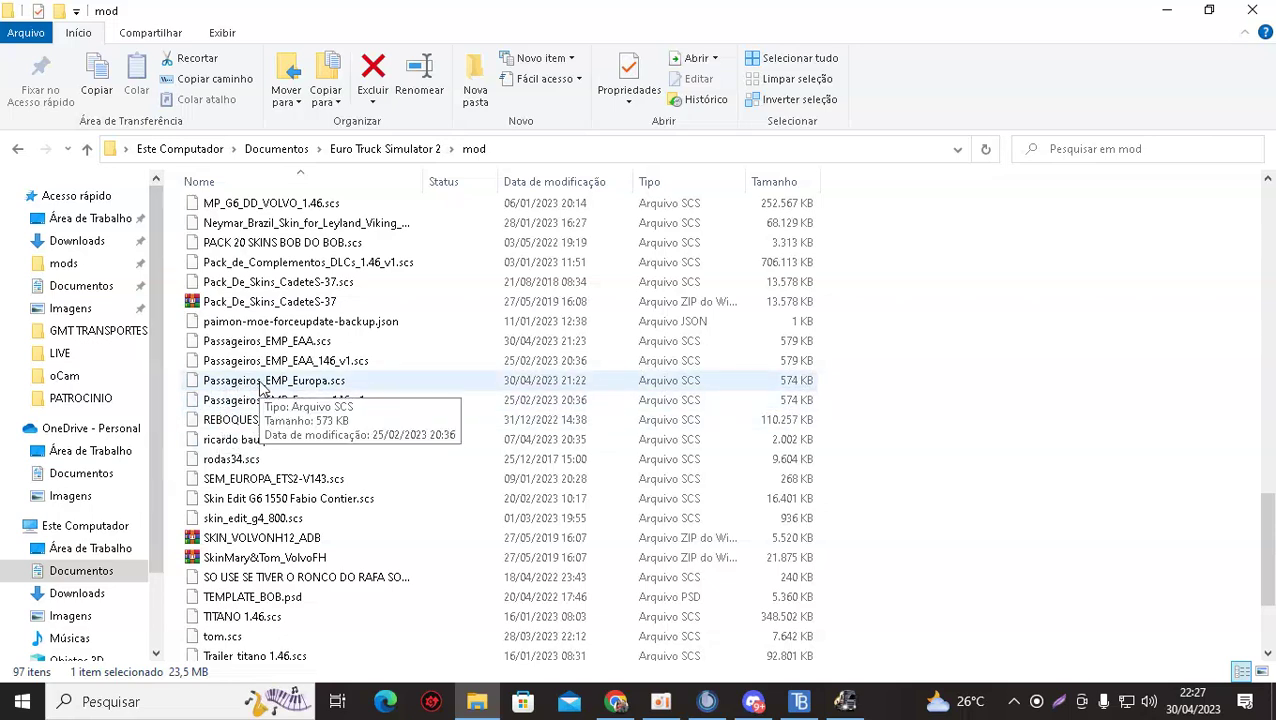
left_click(615, 701)
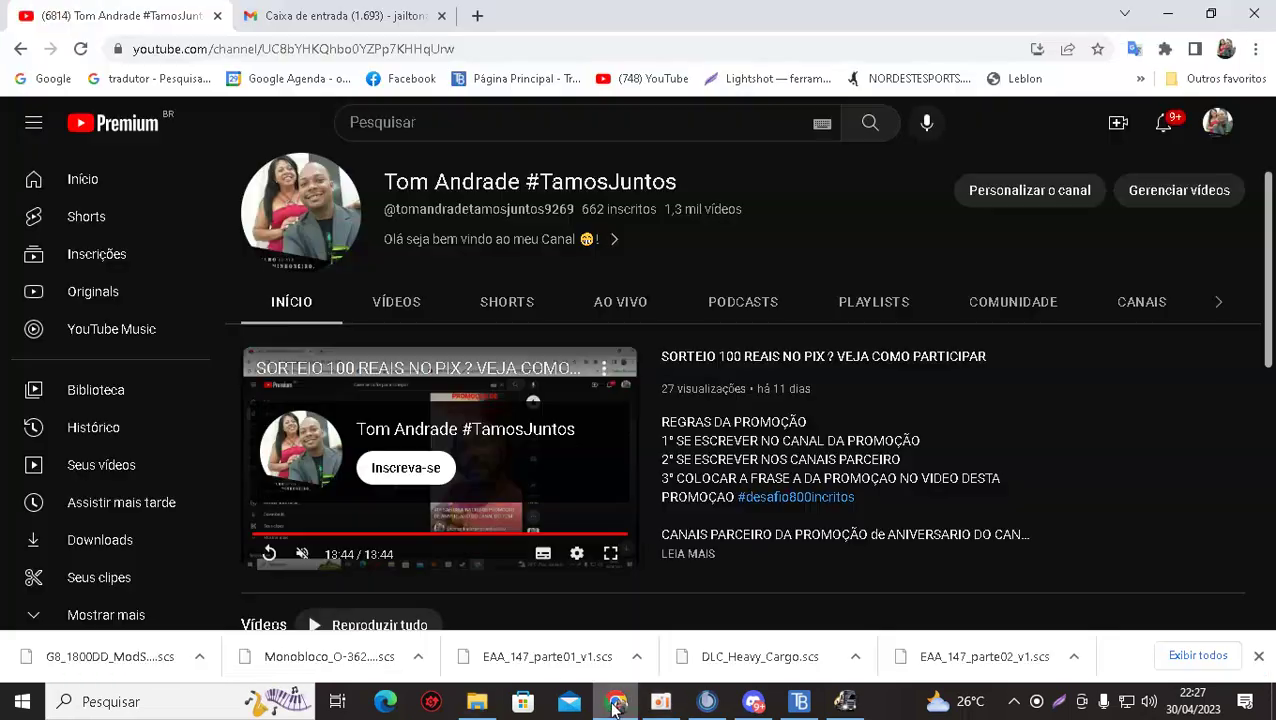
Search Google for 'media fire', go to mediafire.com and log in with Facebook.
left_click(58, 84)
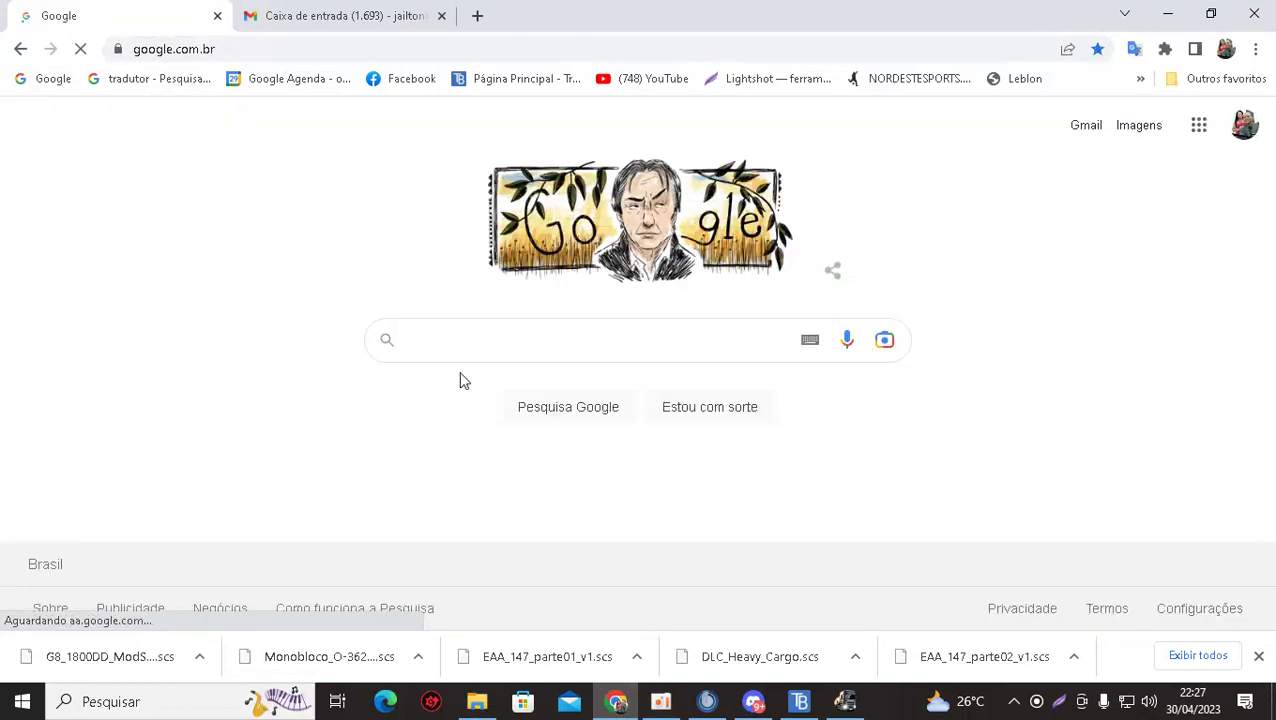
type("MED")
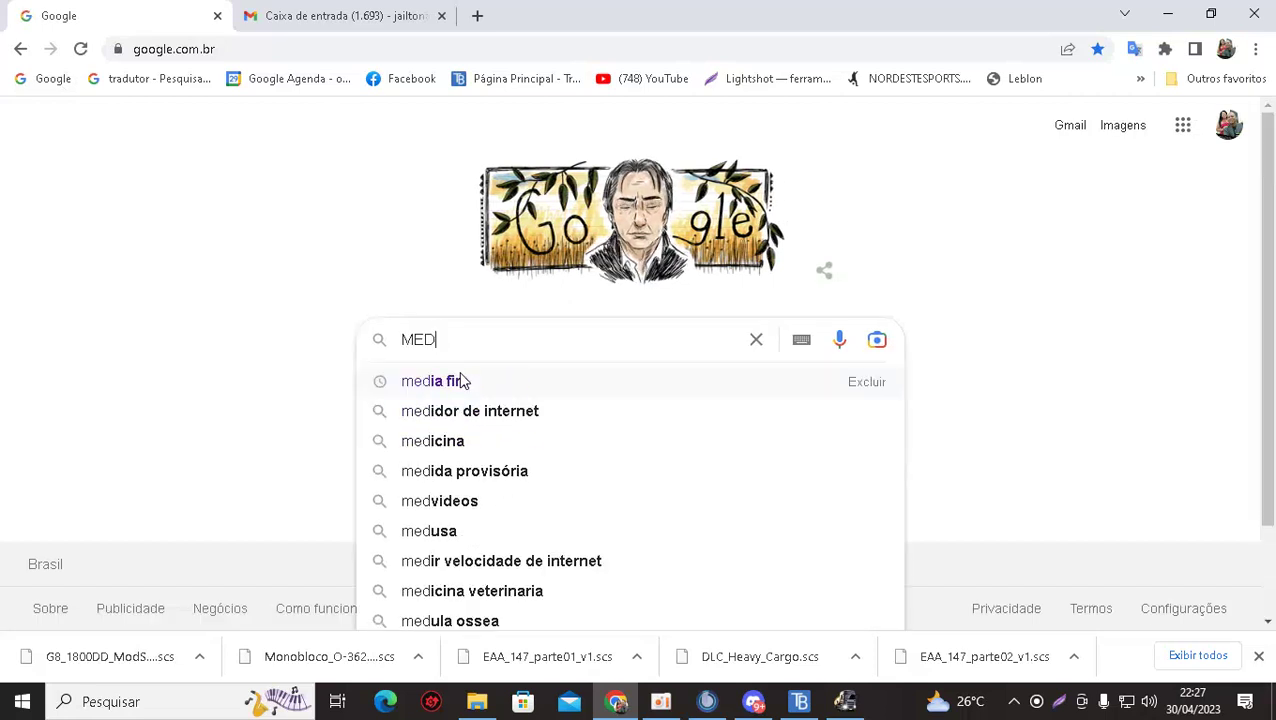
left_click(462, 381)
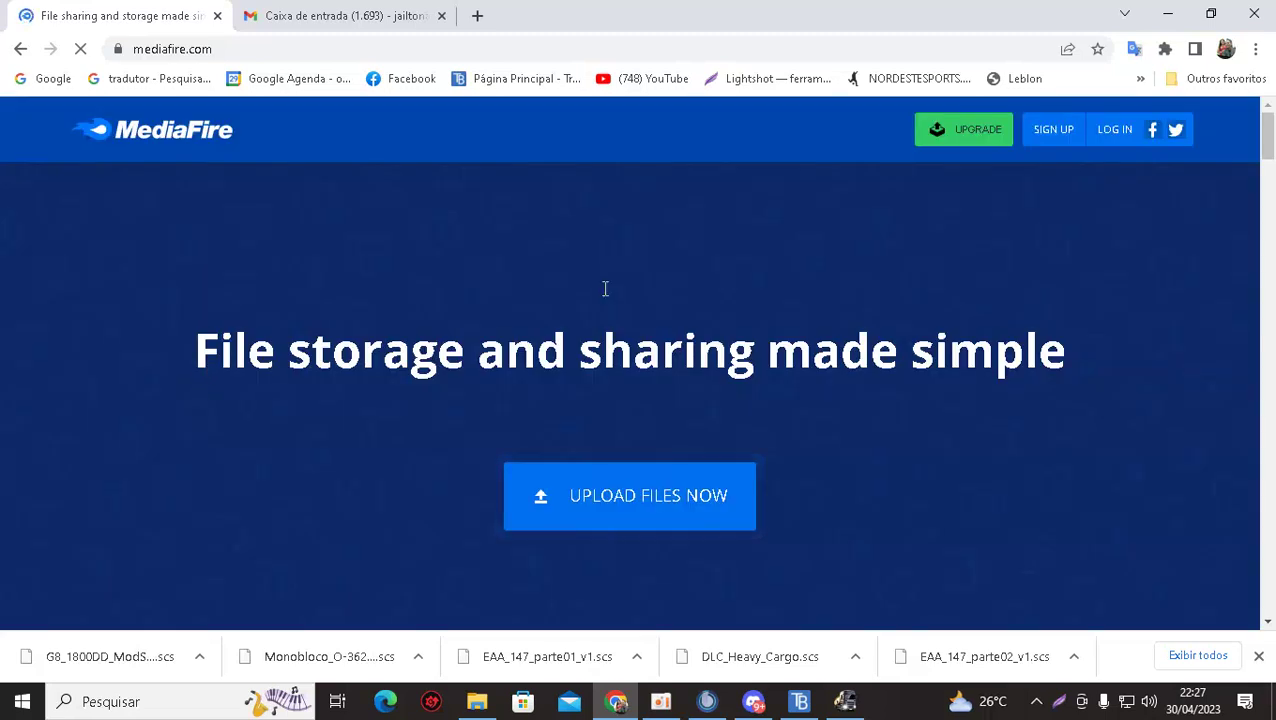
left_click(1122, 143)
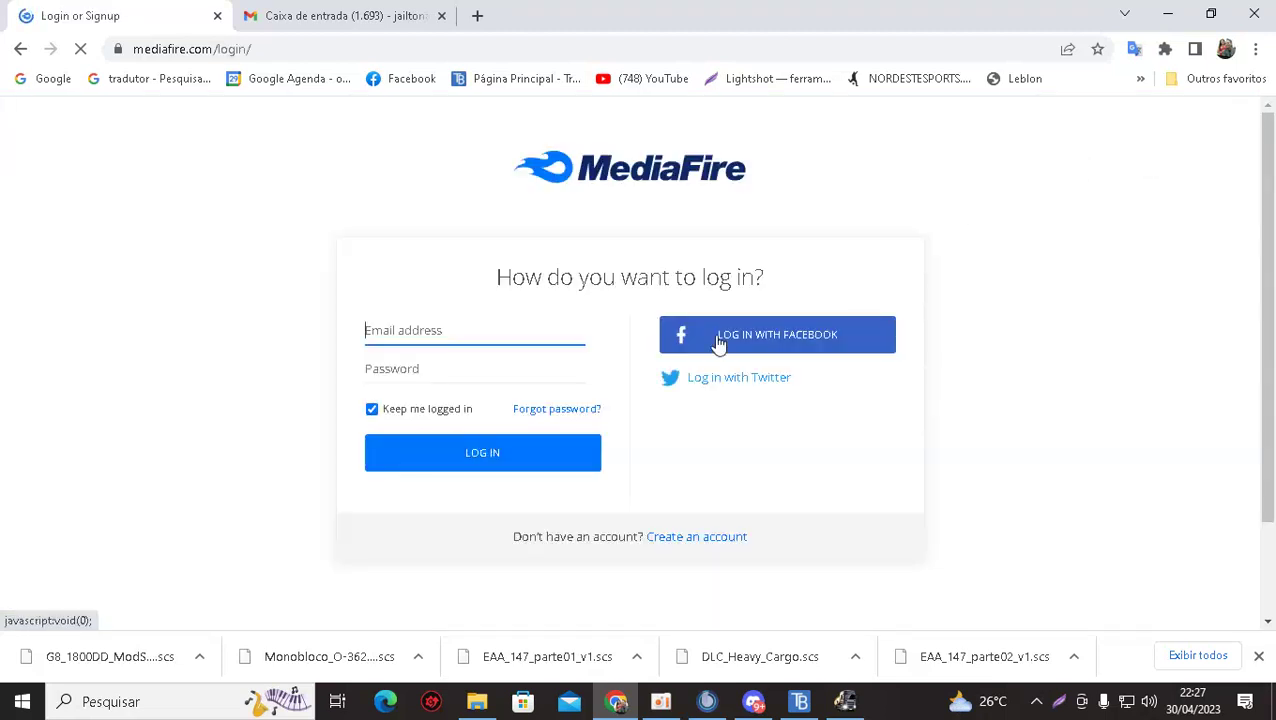
left_click(719, 343)
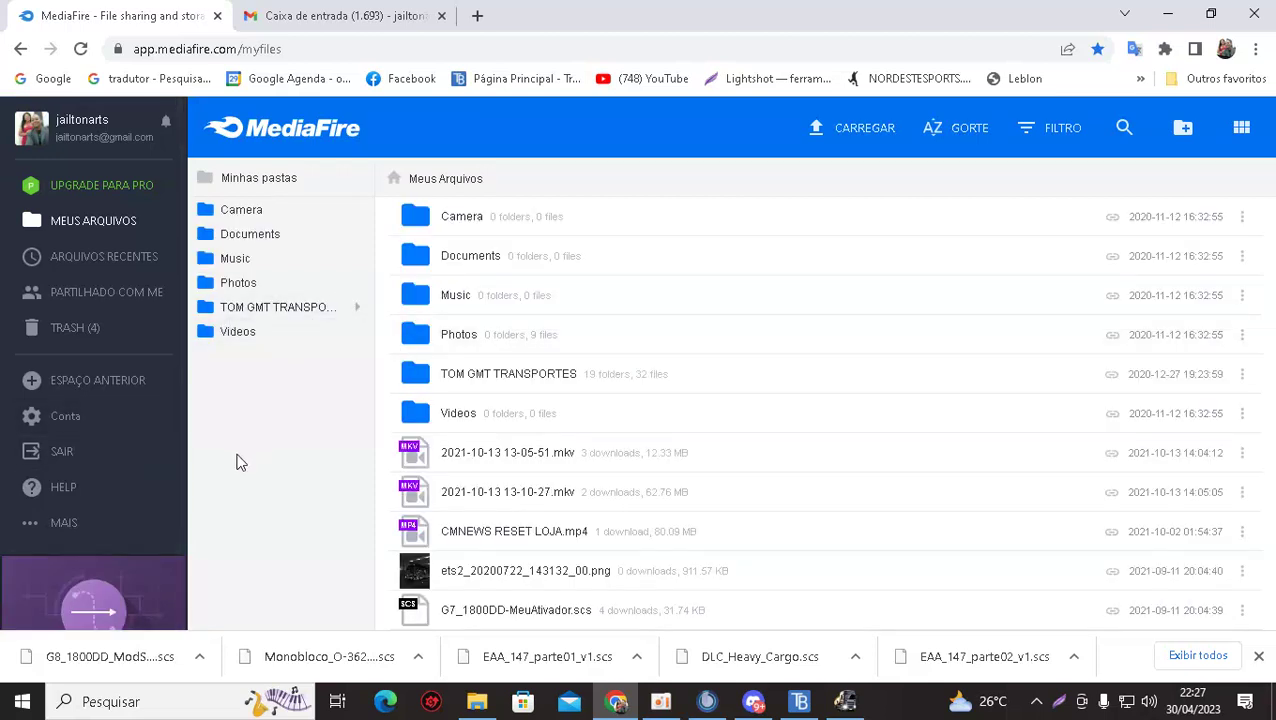
Start a MediaFire upload and browse the file picker to Documents > Euro Truck Simulator 2 > mod.
left_click(864, 134)
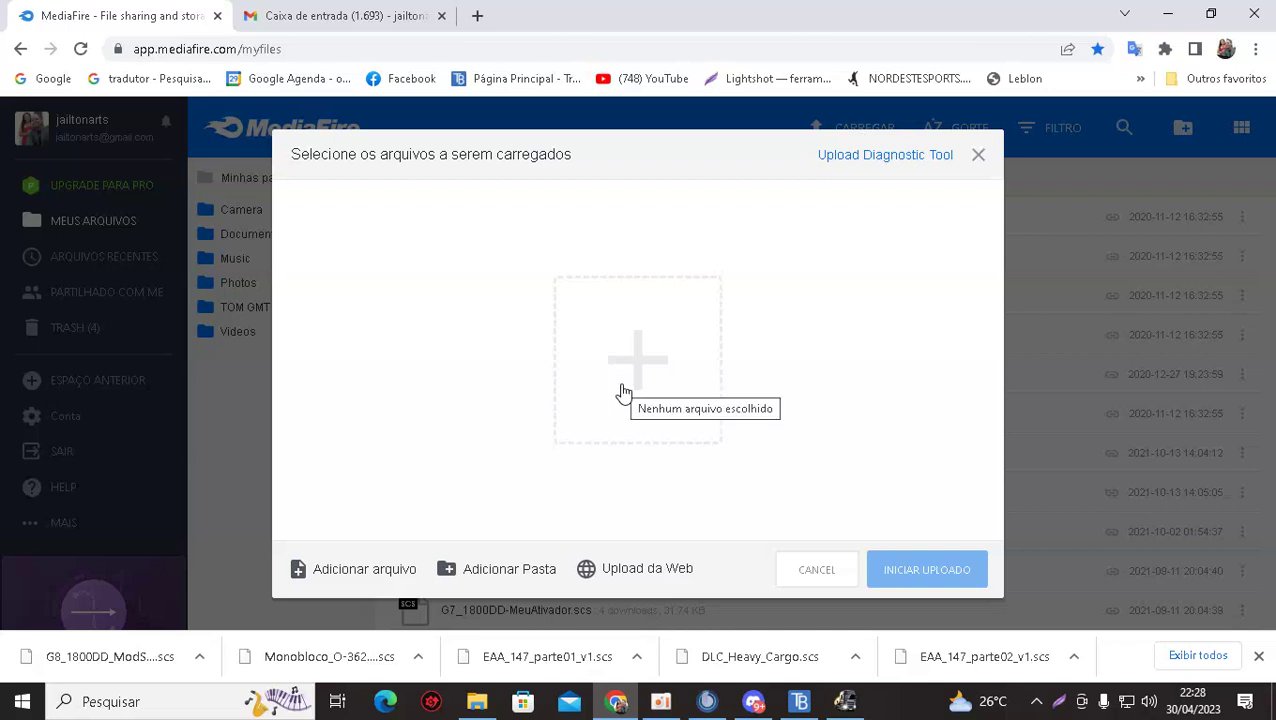
left_click(350, 576)
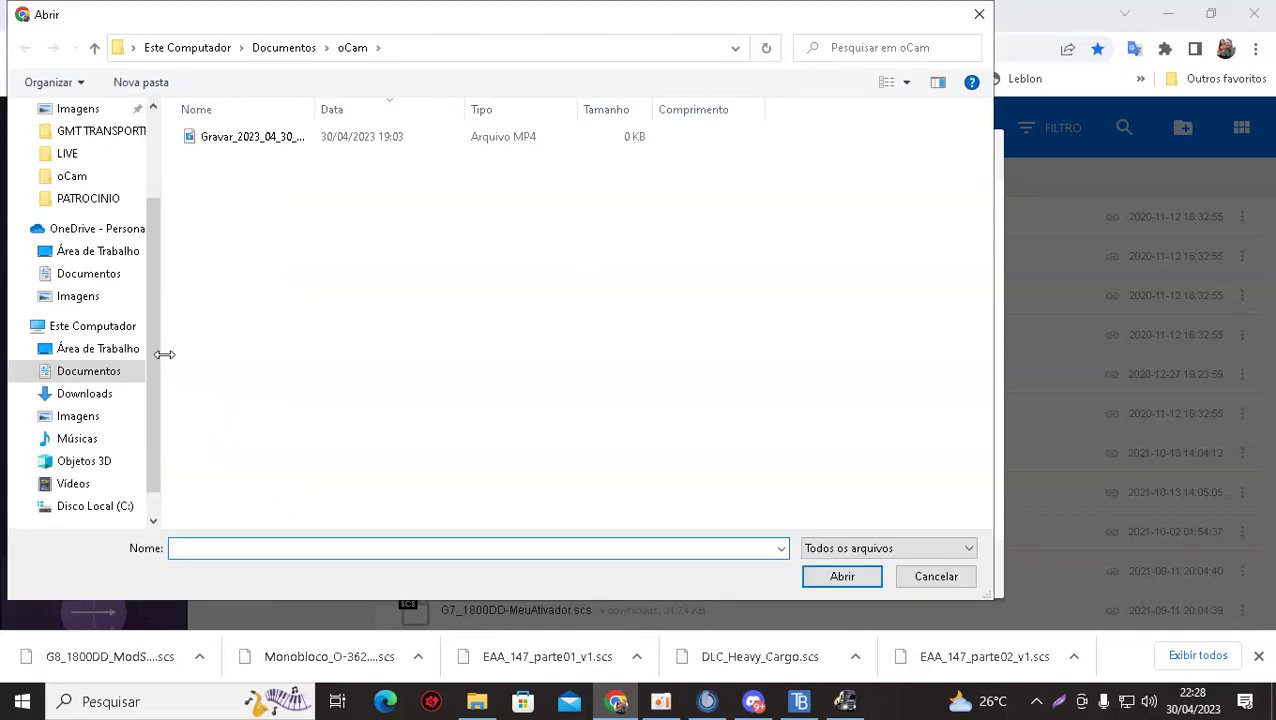
left_click(89, 372)
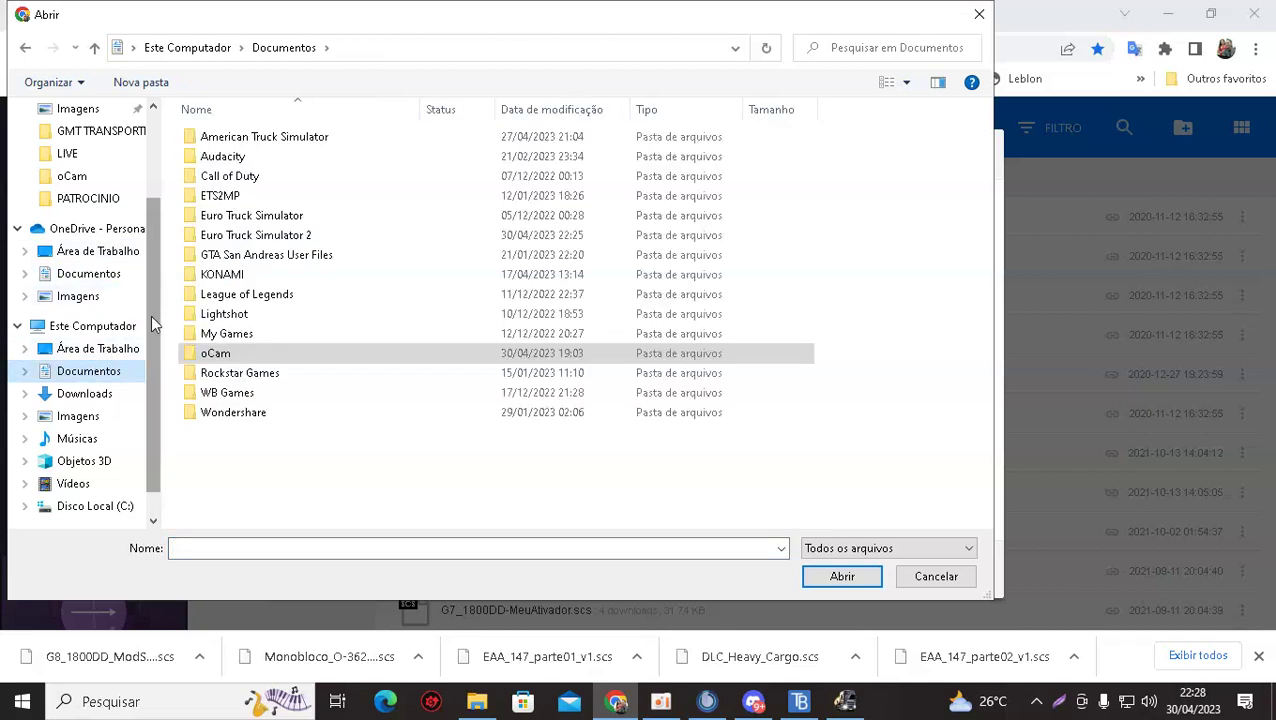
scroll(151, 315, "up", 2)
left_click(103, 220)
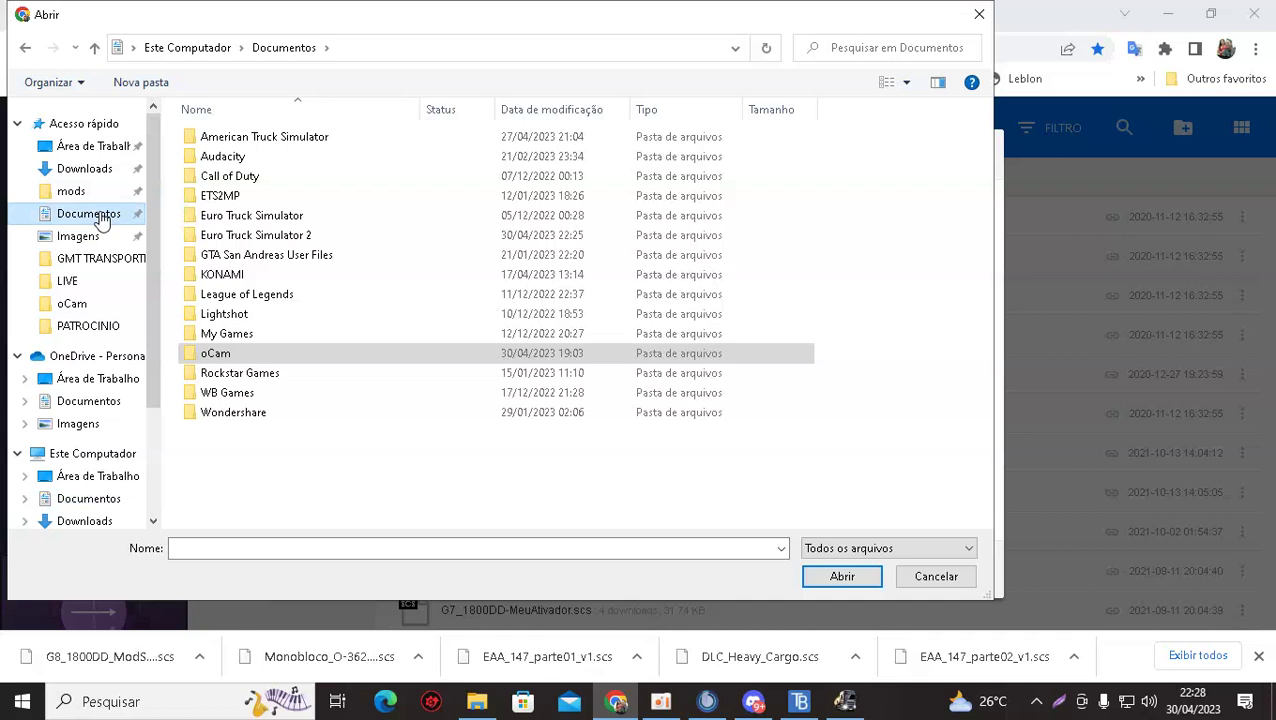
left_click(250, 238)
left_click(838, 578)
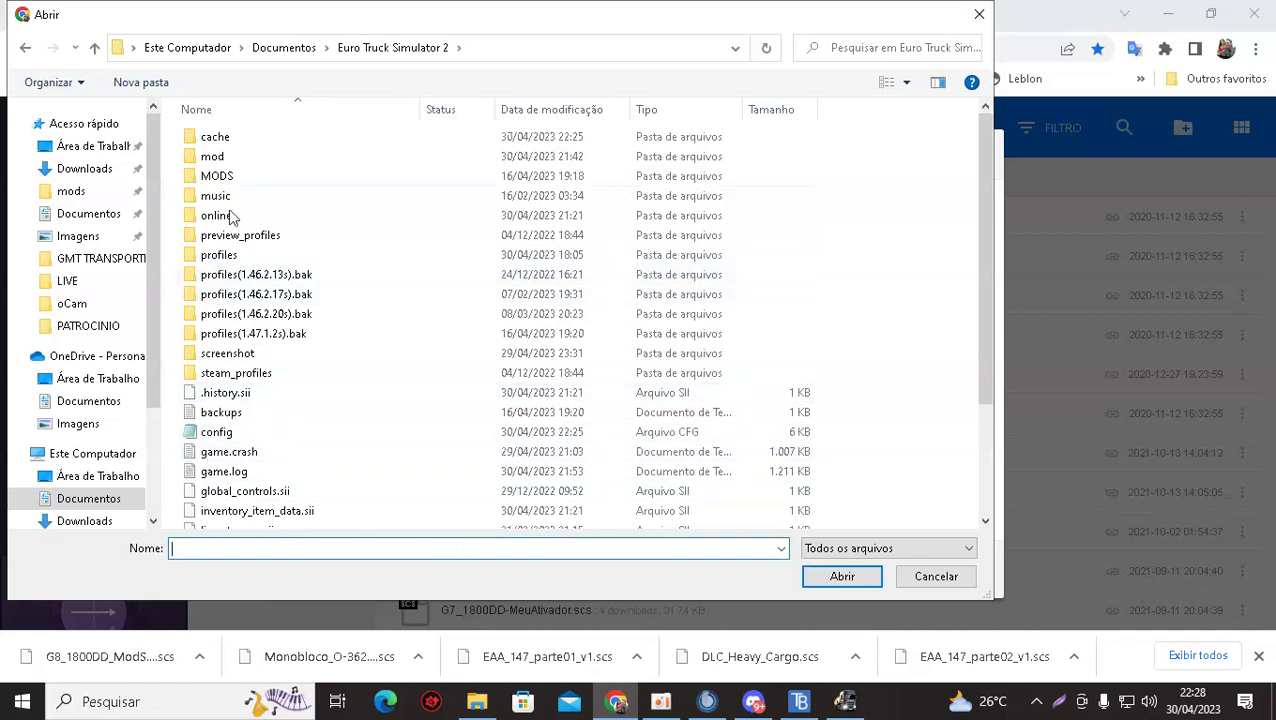
left_click(214, 158)
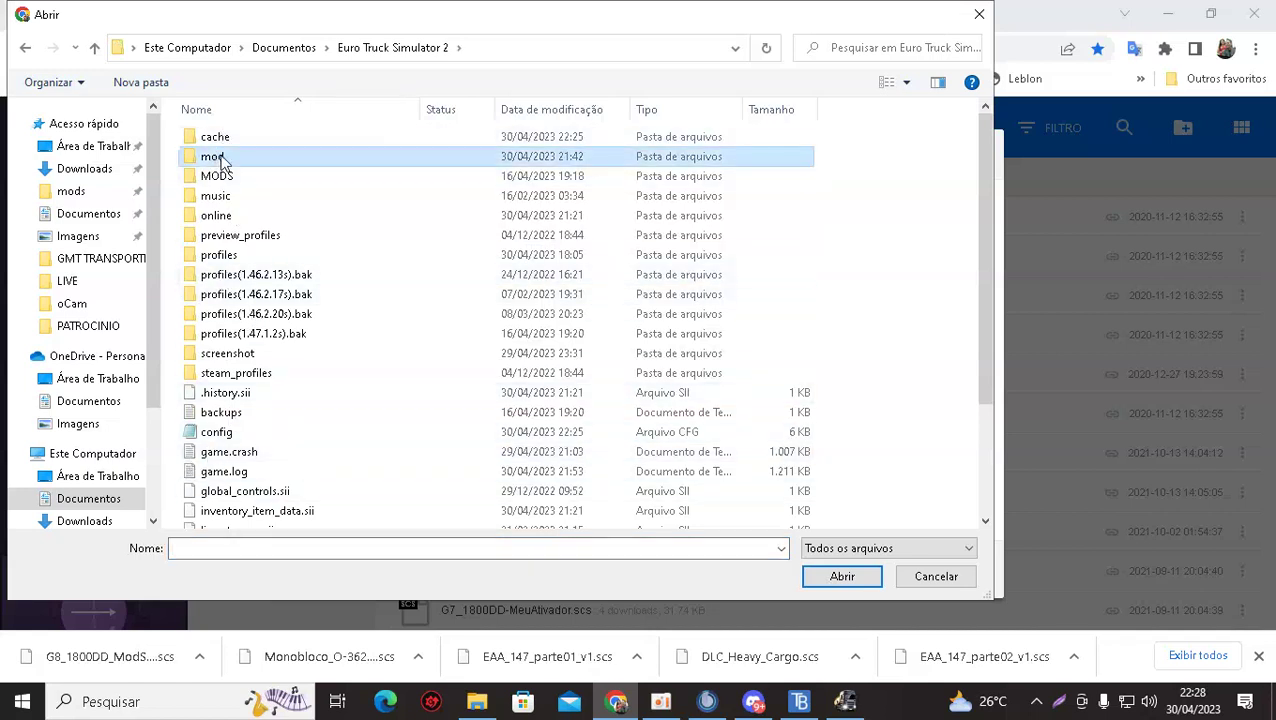
double_click(218, 158)
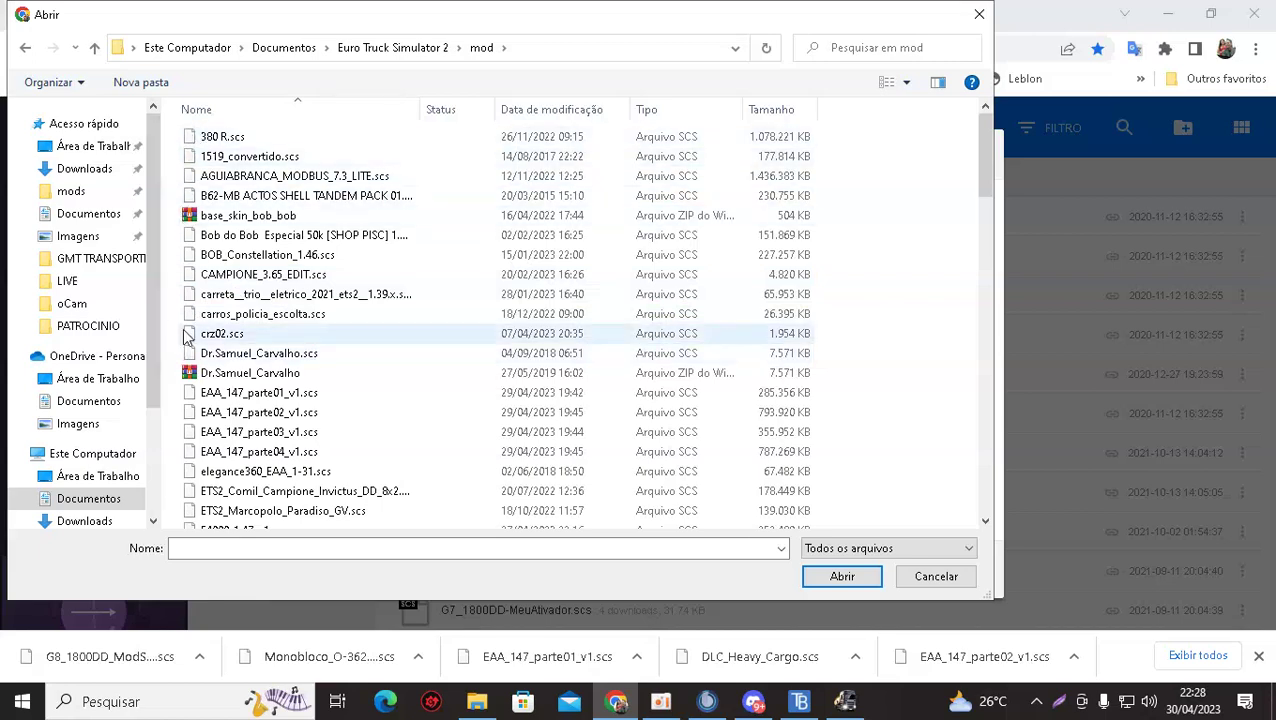
Find and select Passageiros_EMP_Europa.scs in the mod folder list.
scroll(222, 357, "down", 1)
scroll(210, 400, "down", 4)
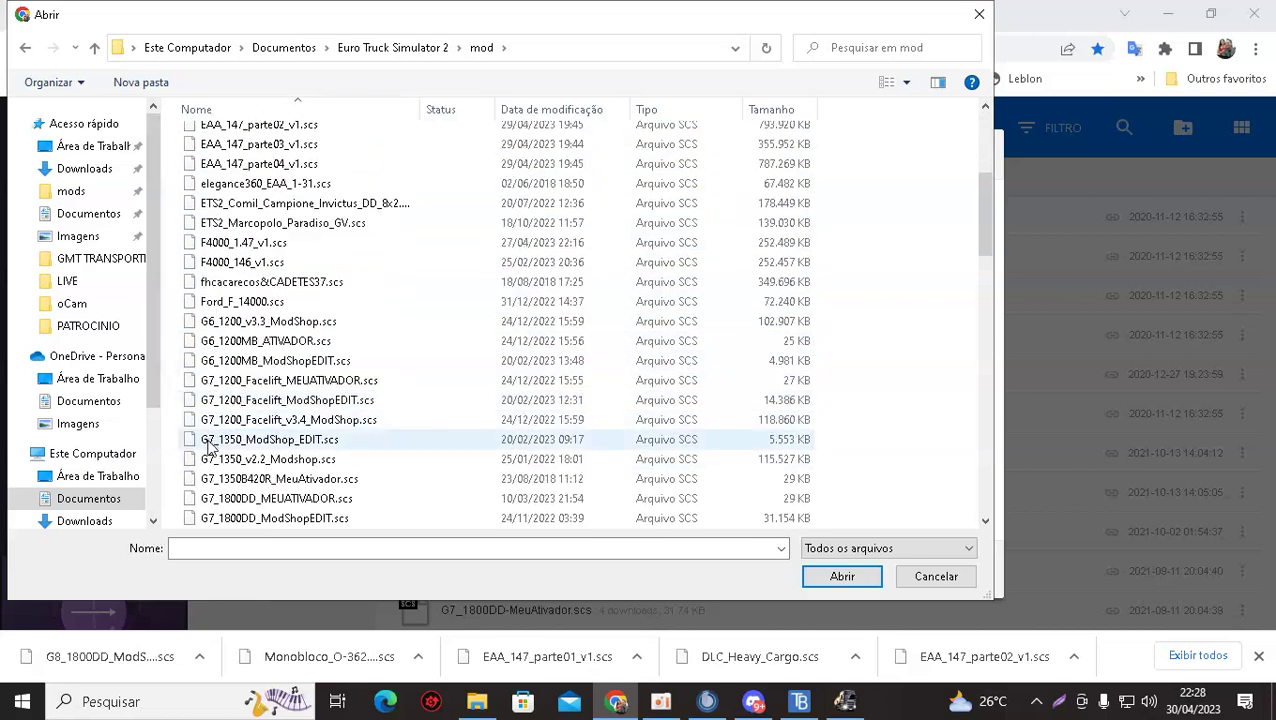
scroll(188, 430, "down", 7)
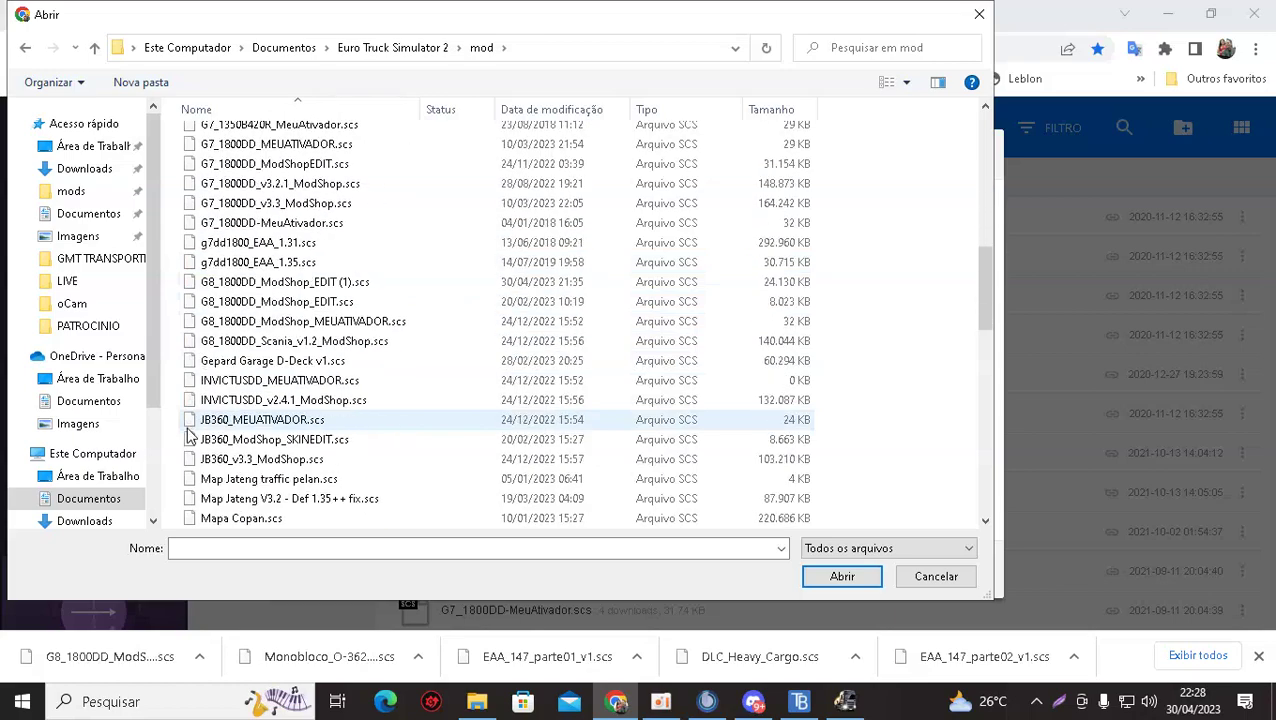
scroll(190, 434, "down", 1)
scroll(189, 436, "down", 2)
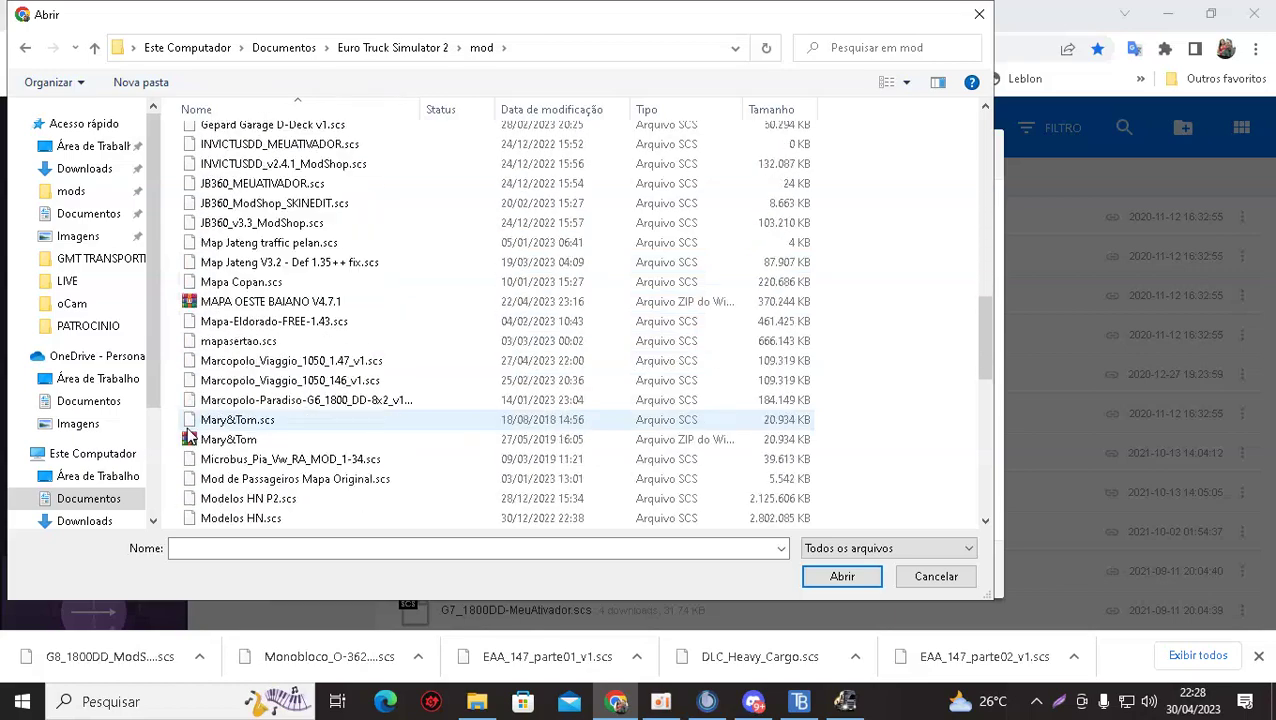
scroll(188, 436, "down", 5)
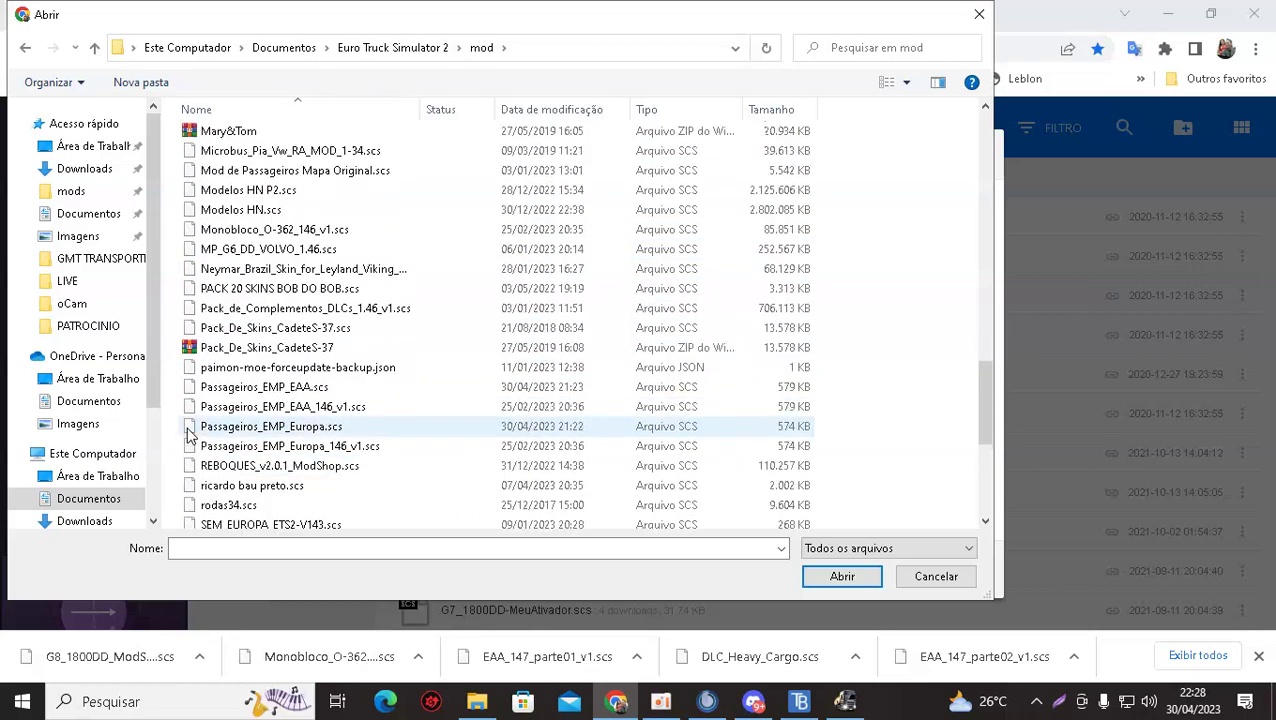
scroll(188, 436, "up", 8)
scroll(188, 434, "up", 12)
scroll(188, 434, "down", 9)
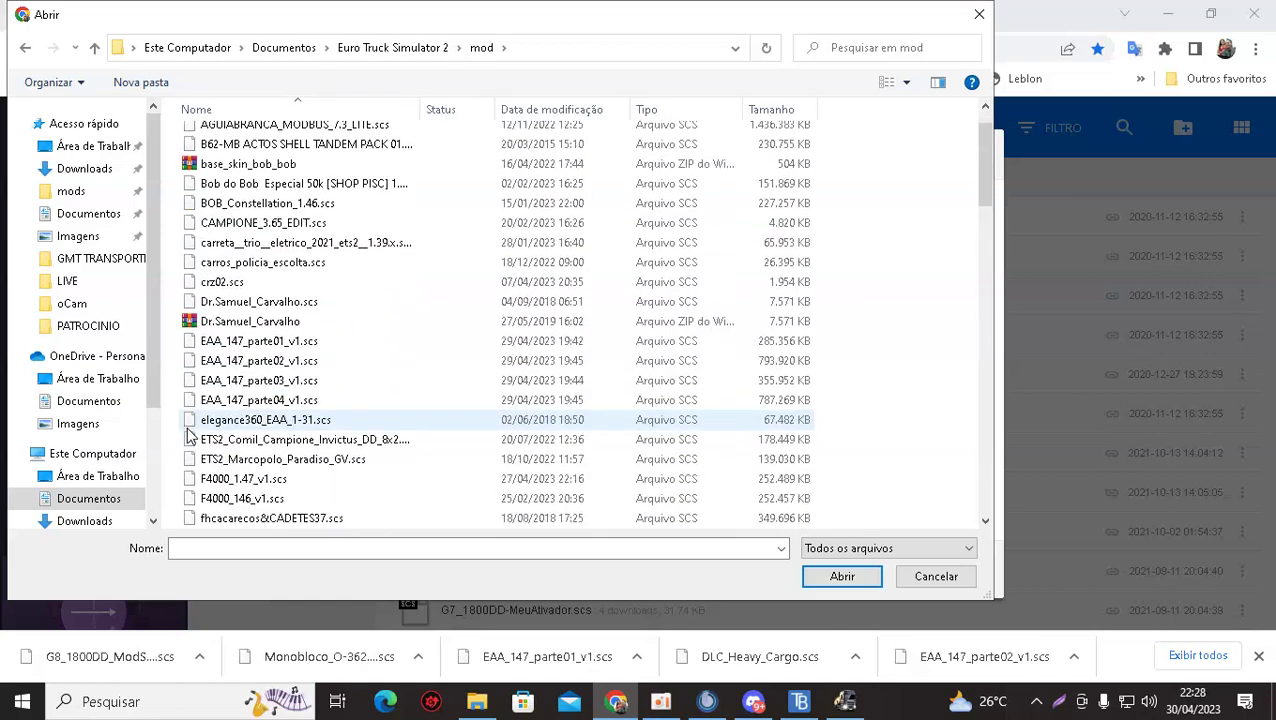
scroll(188, 436, "down", 15)
scroll(188, 436, "down", 3)
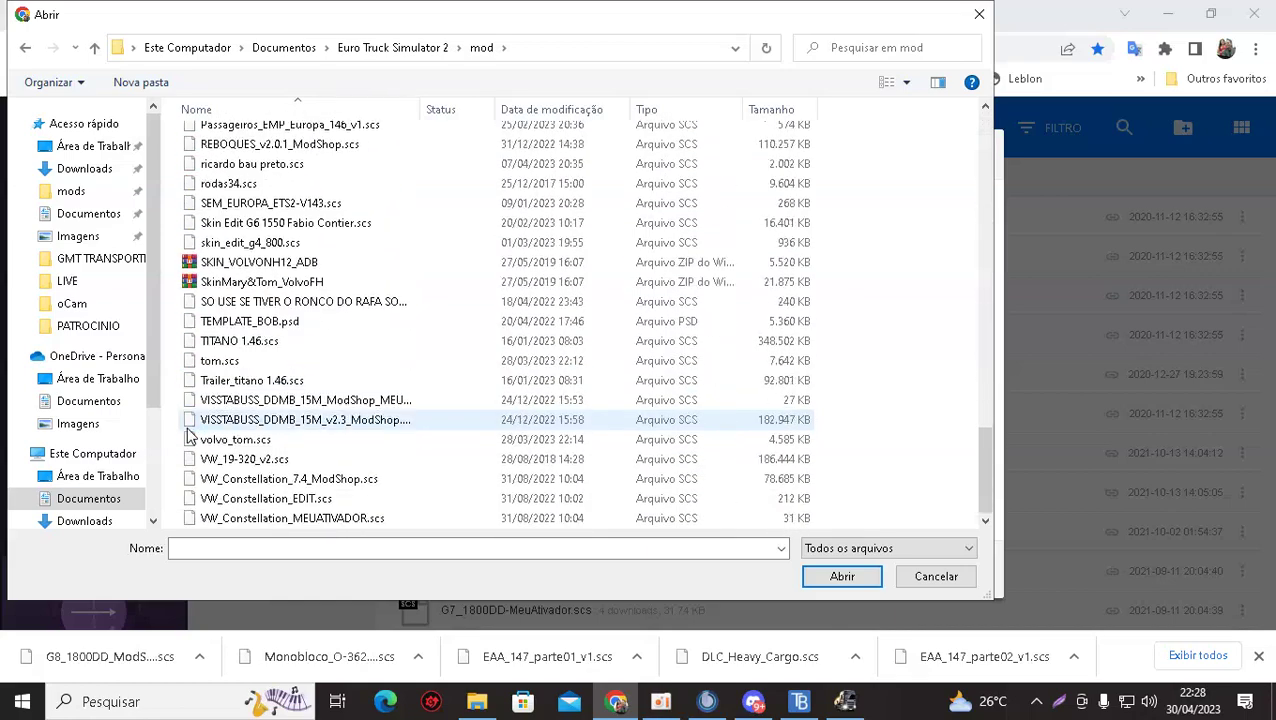
scroll(188, 436, "up", 4)
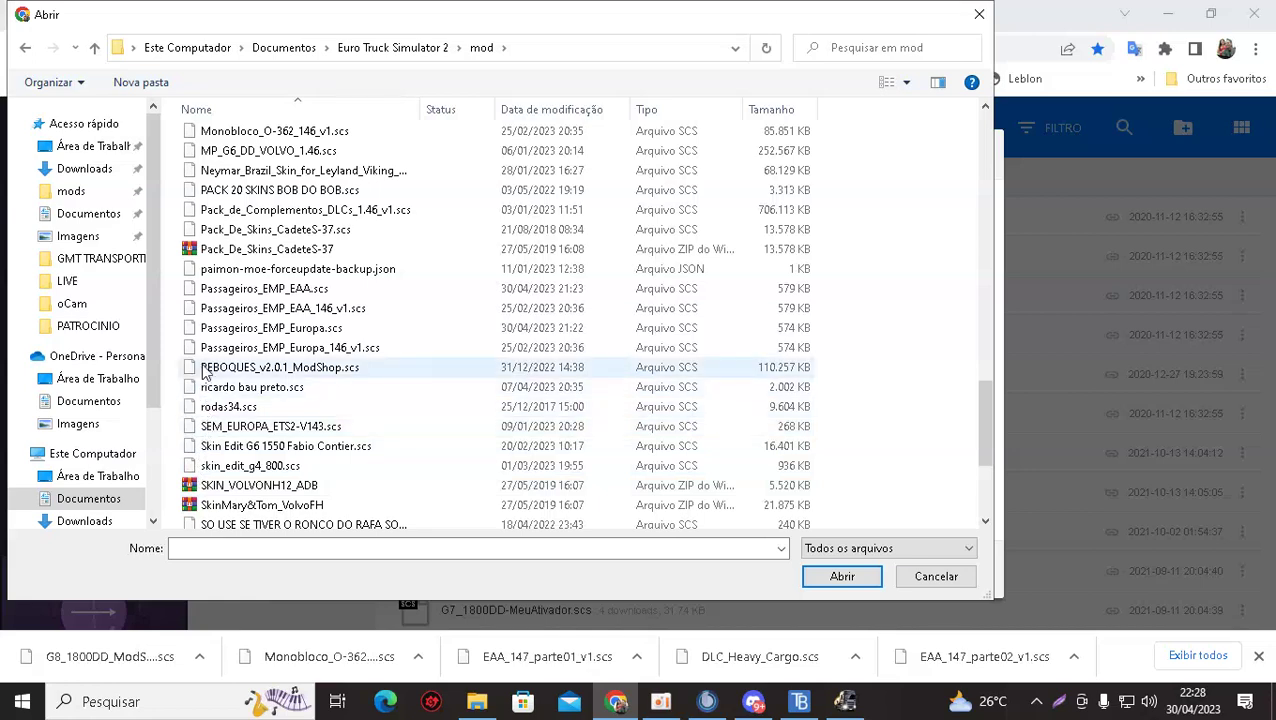
scroll(210, 372, "down", 4)
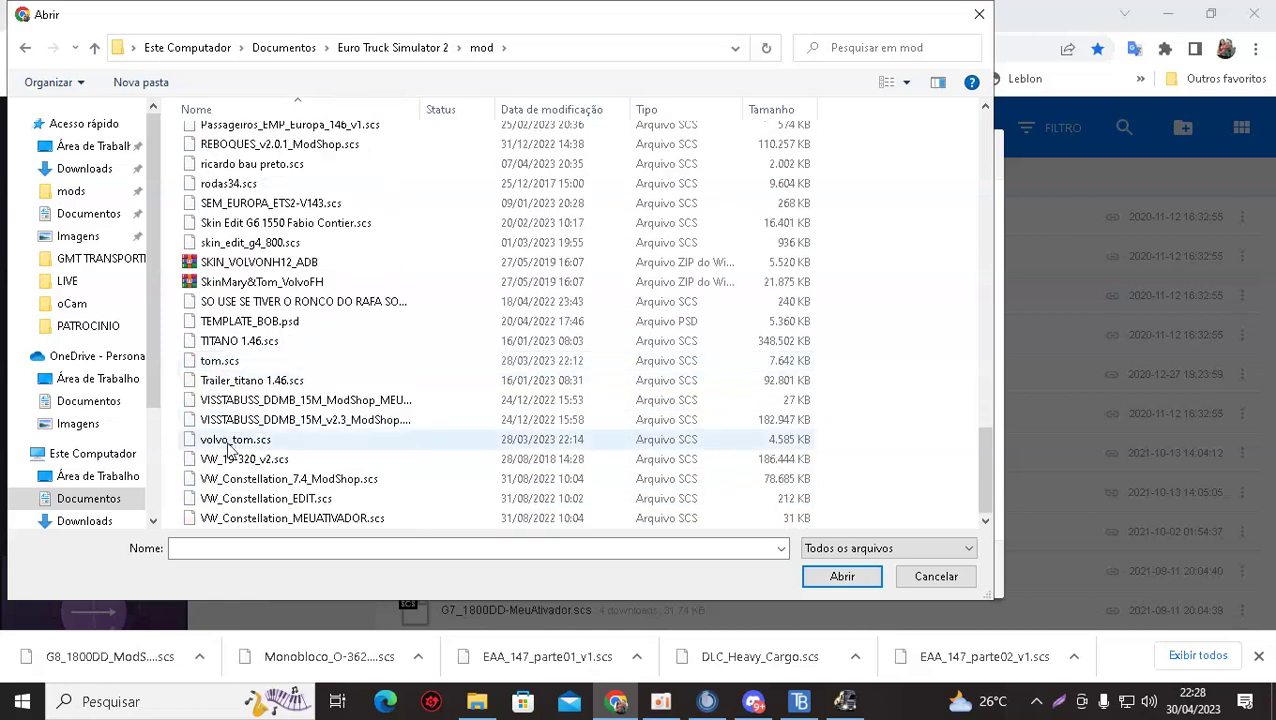
scroll(240, 460, "up", 1)
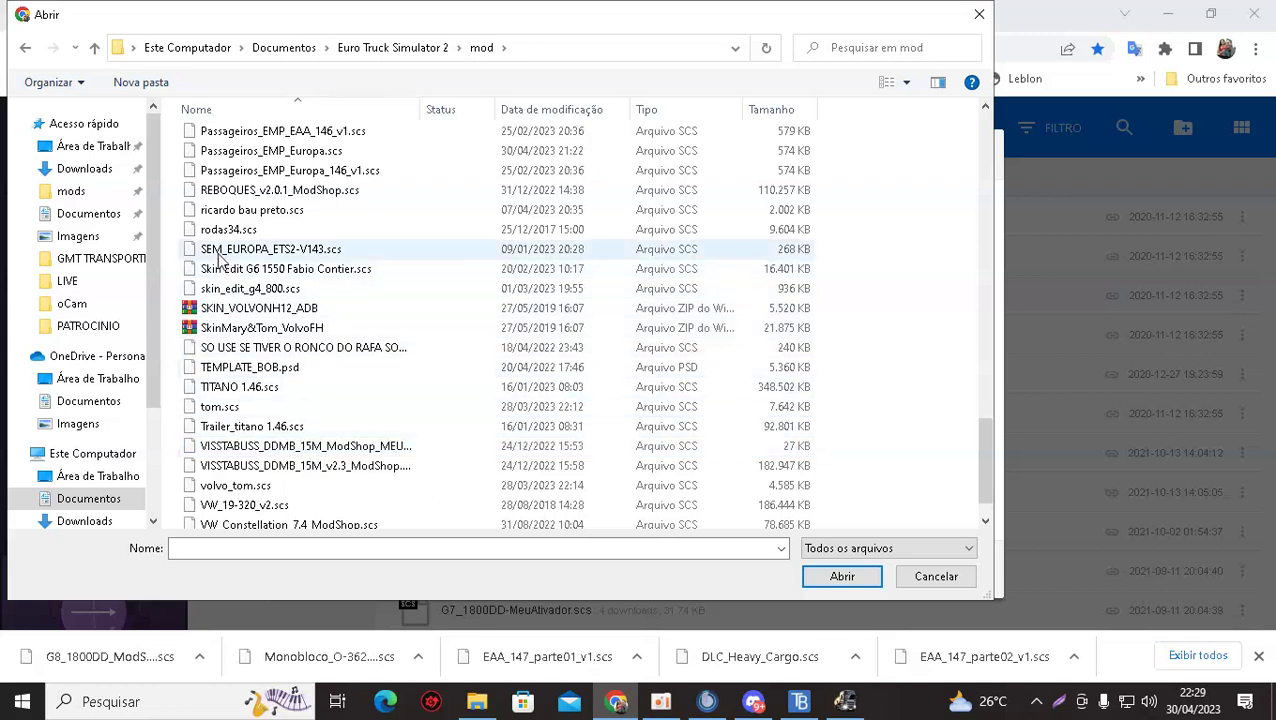
scroll(218, 290, "up", 1)
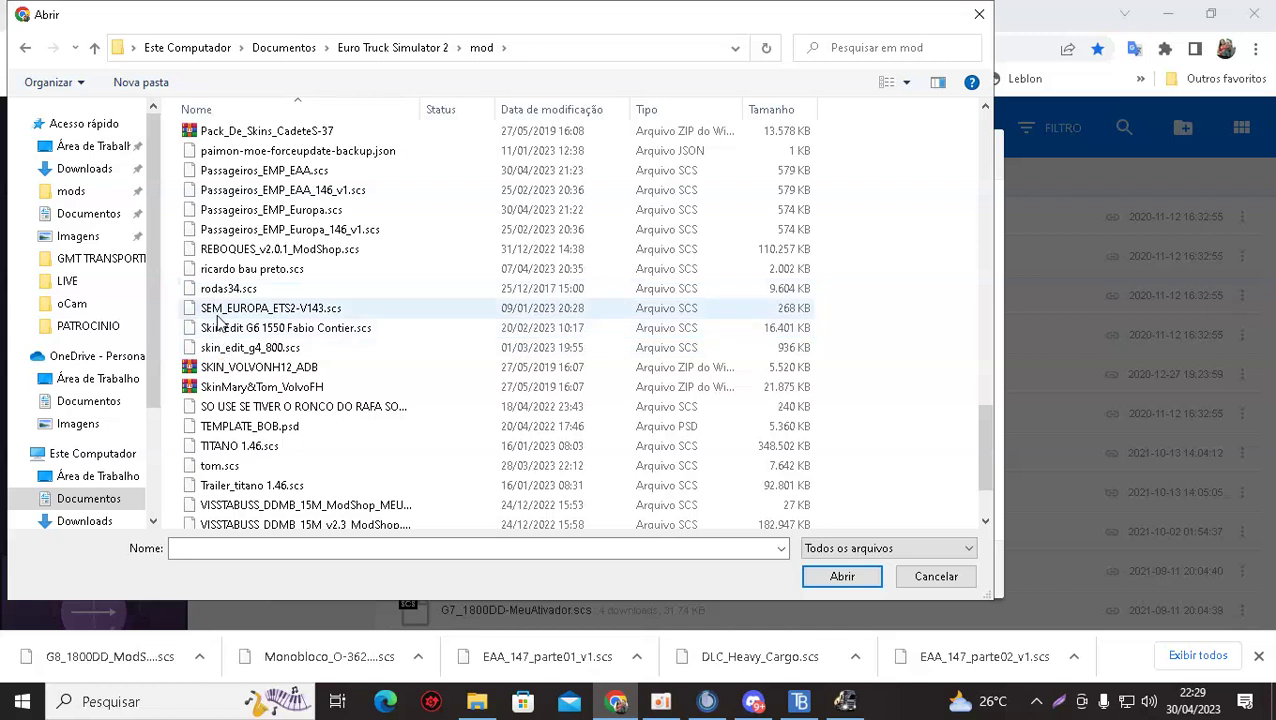
scroll(218, 318, "up", 1)
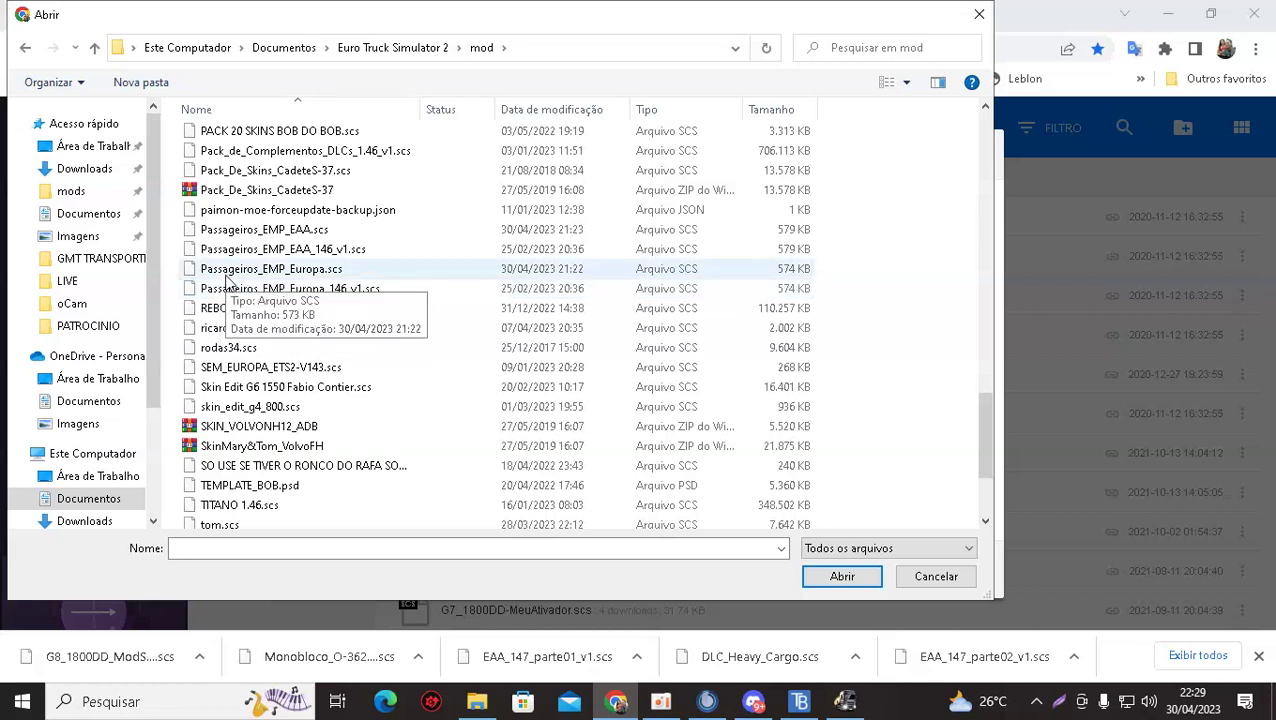
left_click(227, 280)
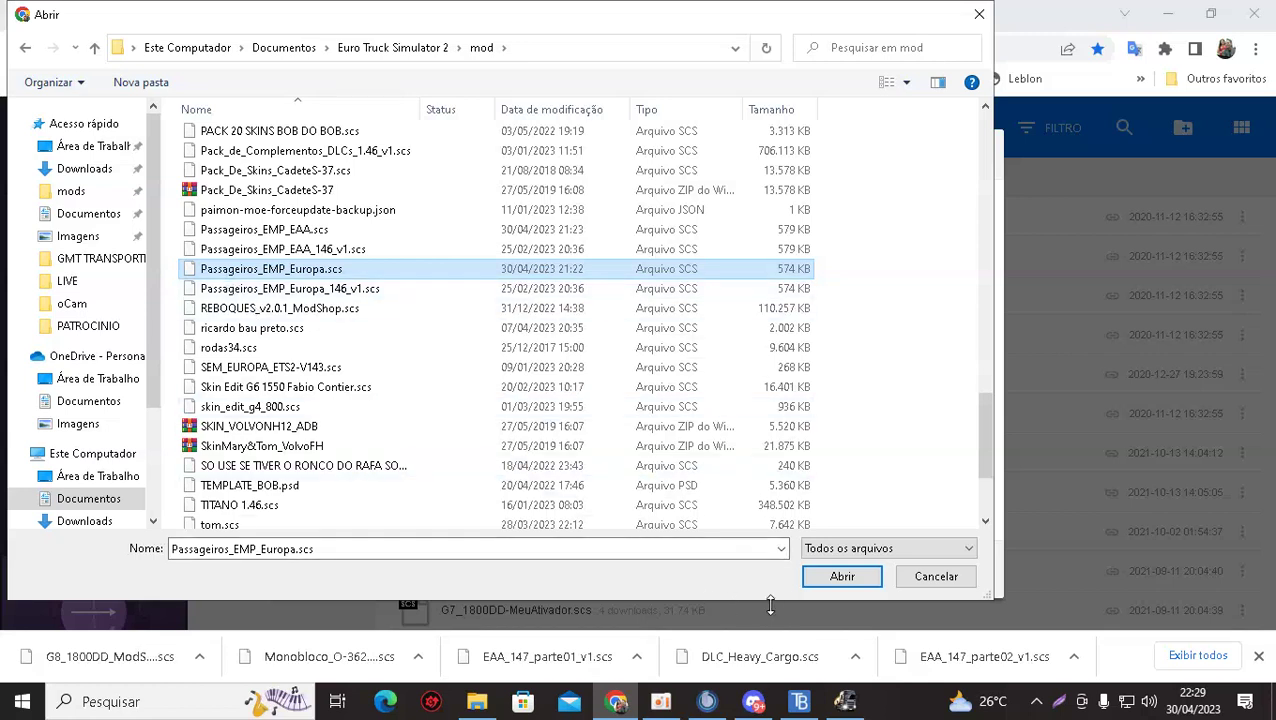
Upload Passageiros_EMP_Europa.scs (573.16 KB), copy its share link, and focus Discord's message box.
left_click(840, 580)
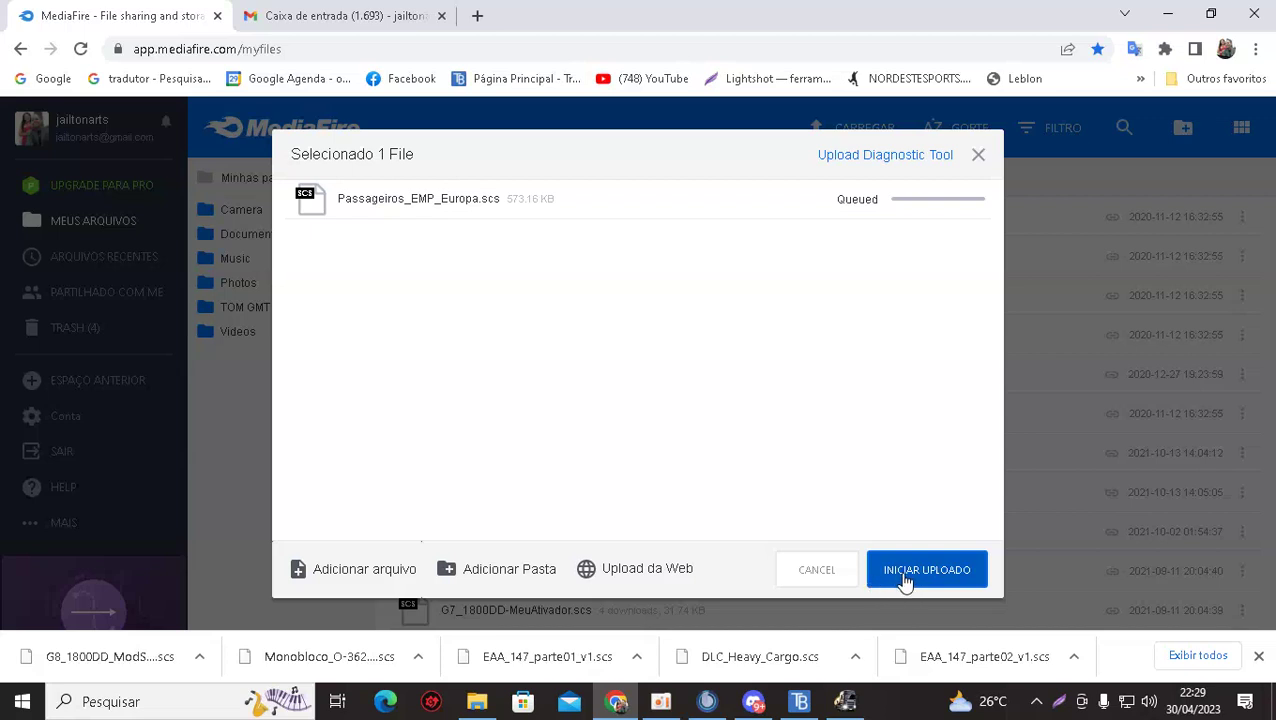
left_click(905, 580)
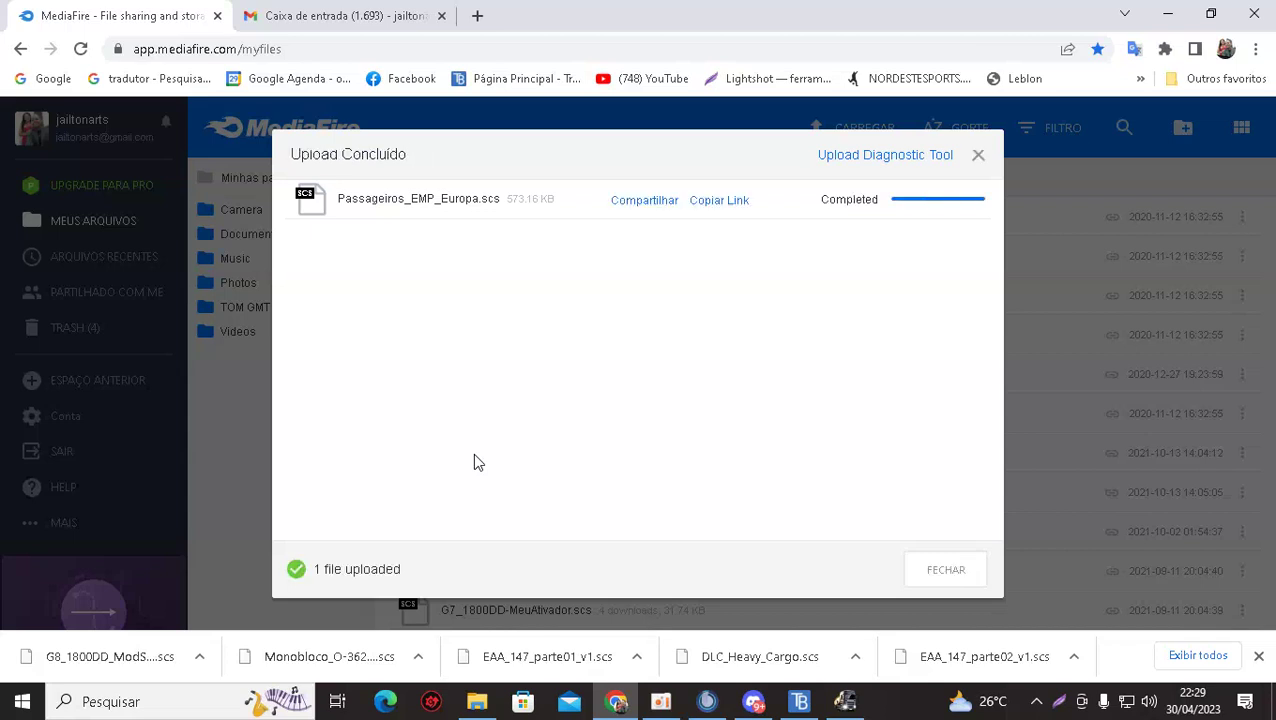
left_click(707, 203)
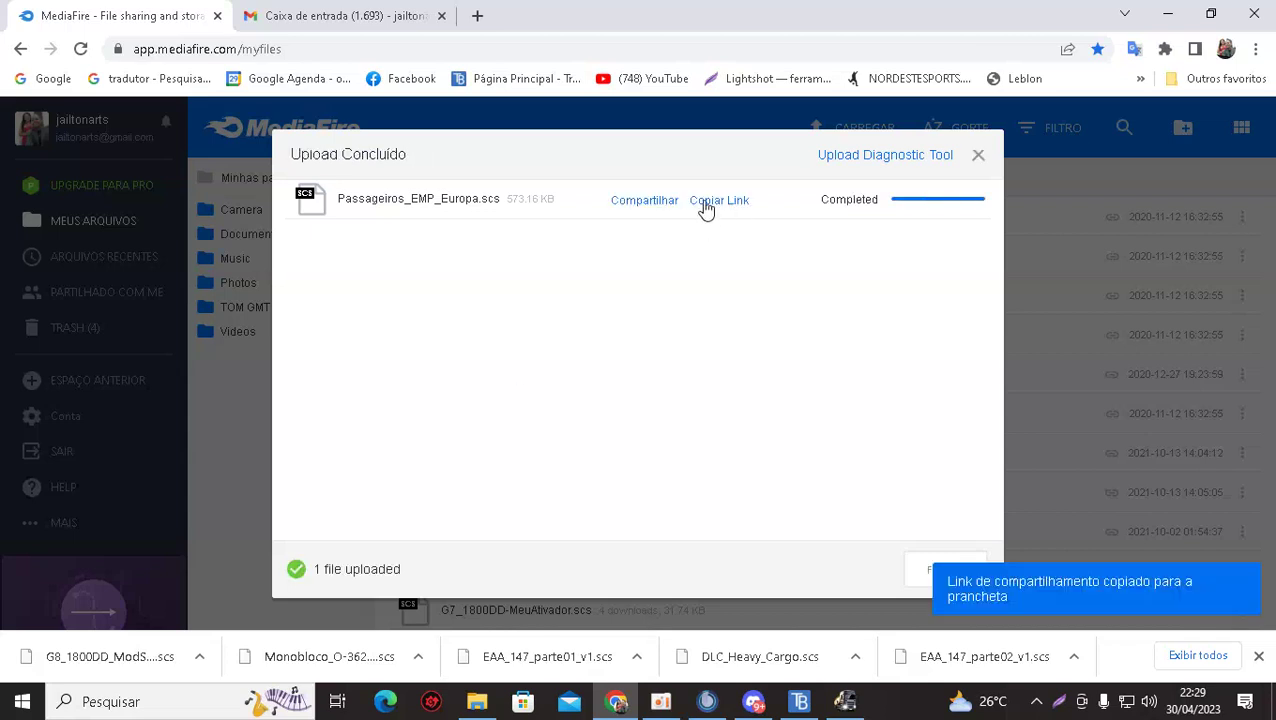
left_click(753, 701)
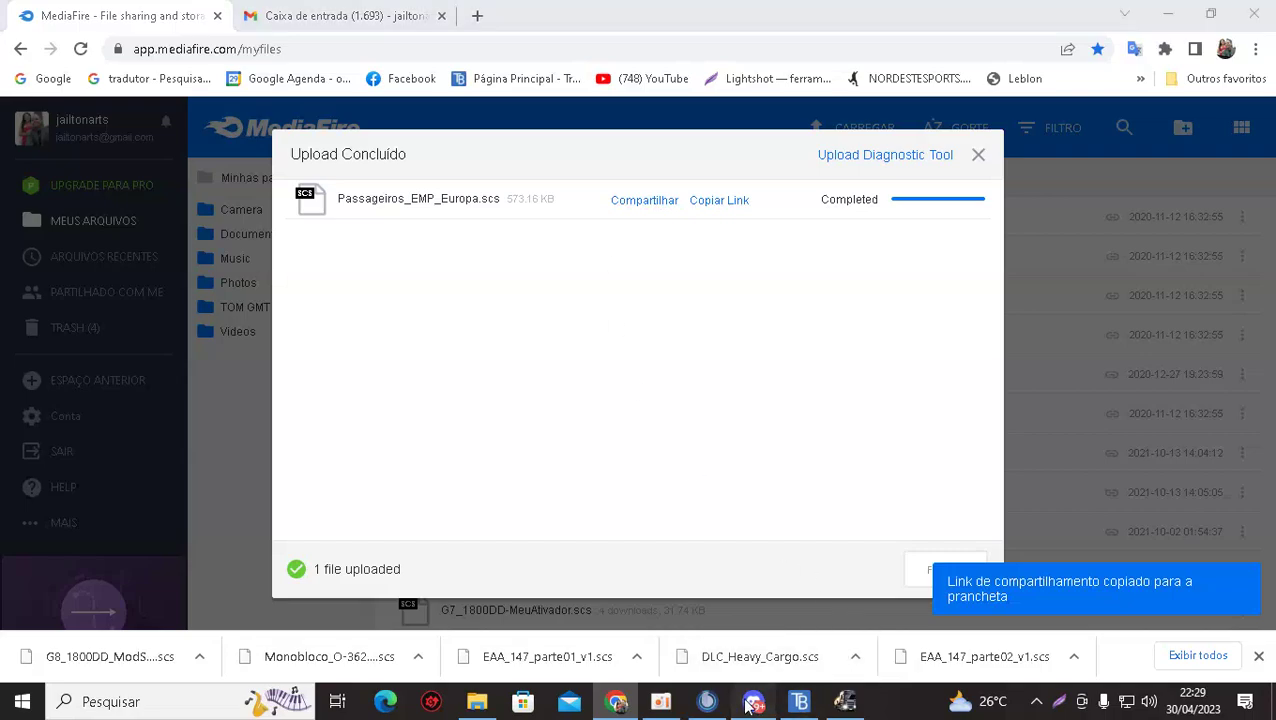
left_click(401, 643)
Paste and send the MediaFire link in mods-amigos-do-rs, then return to Euro Truck Simulator 2.
right_click(401, 643)
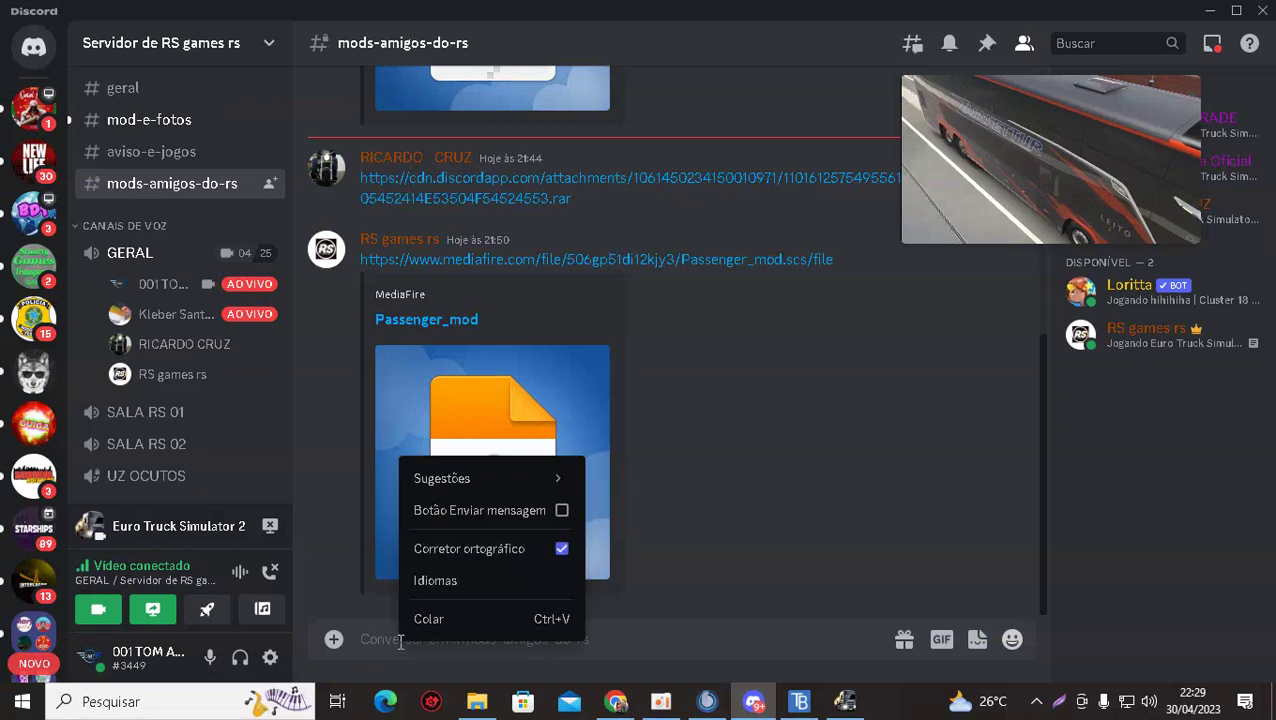
left_click(440, 619)
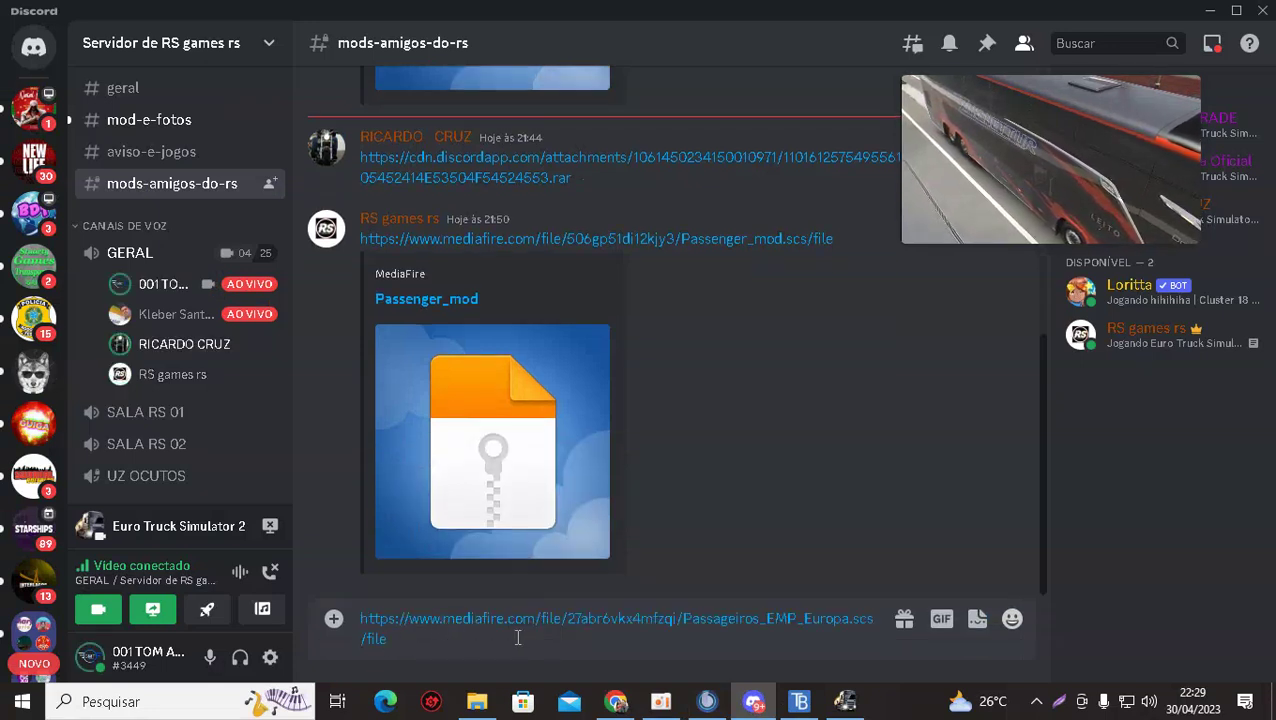
key("Return")
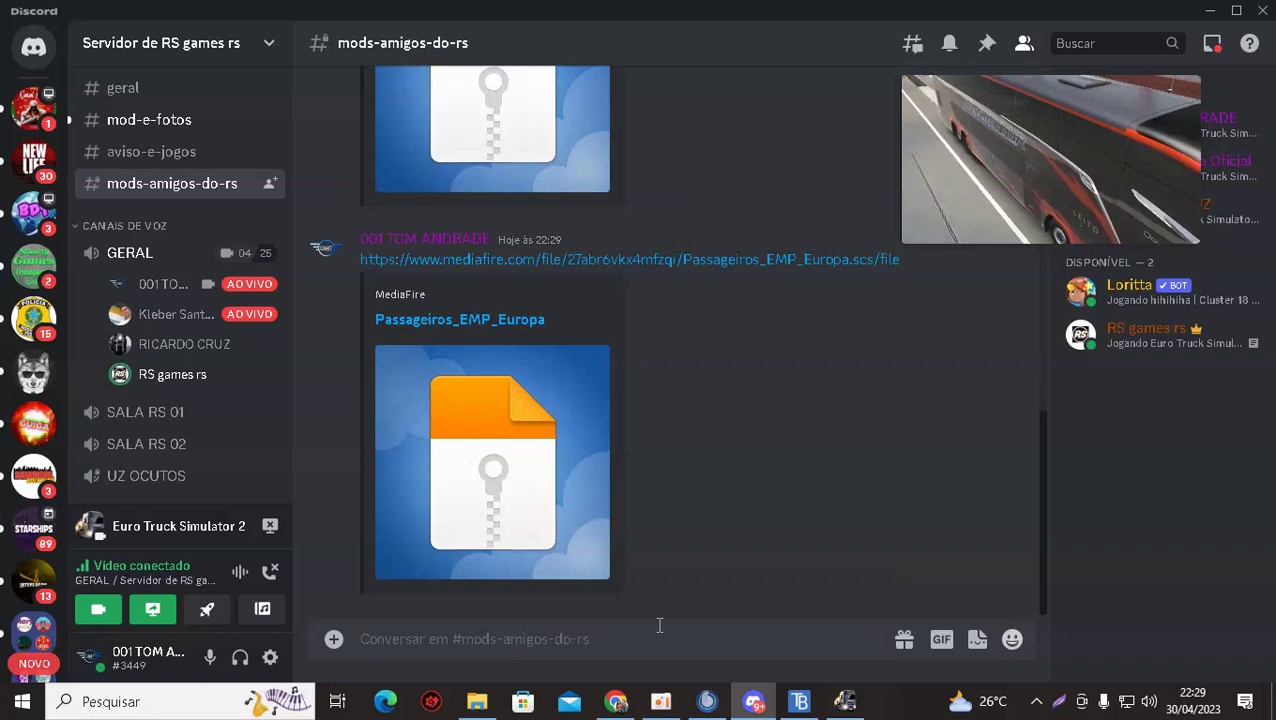
left_click(845, 701)
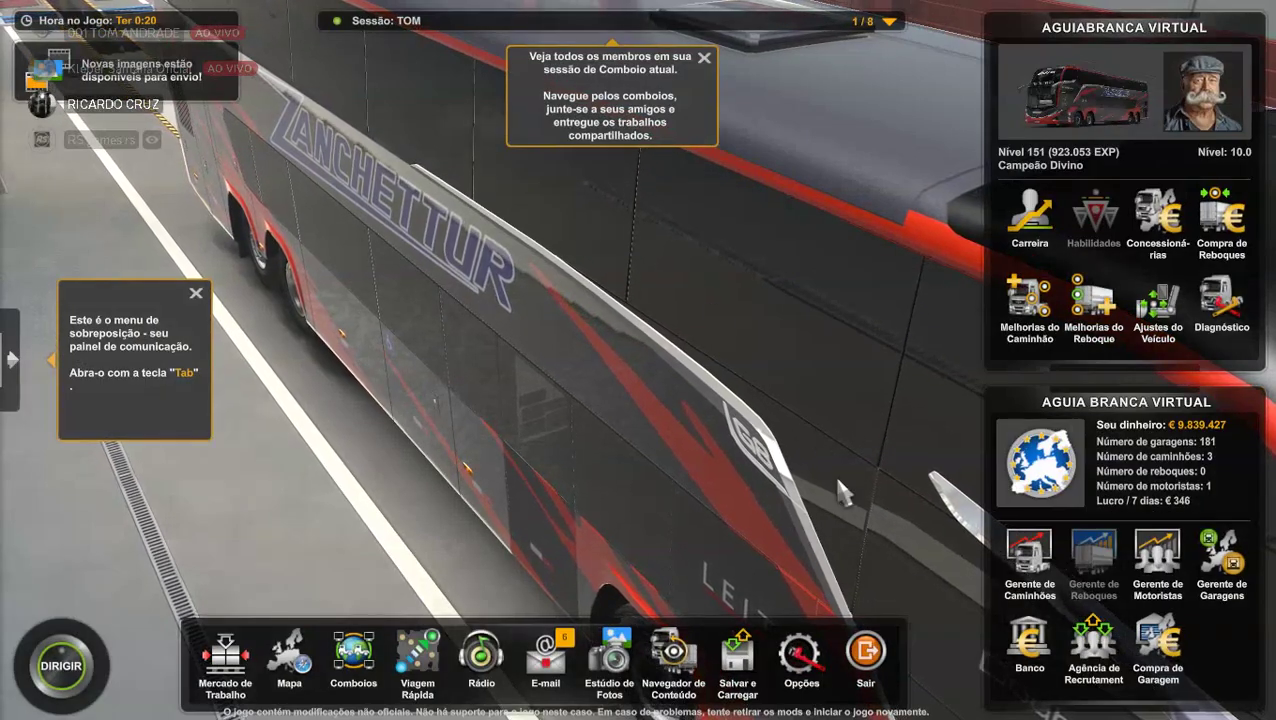
Exit the game and confirm closing the convoy session.
left_click(866, 652)
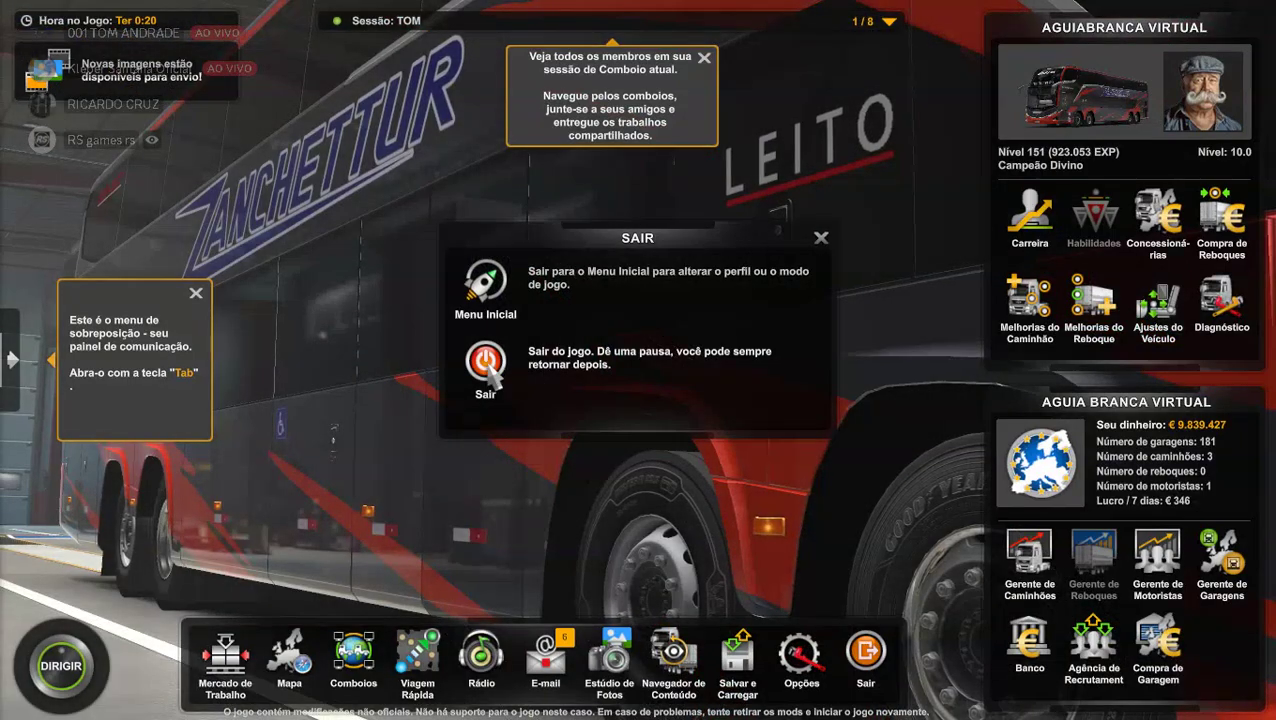
left_click(488, 363)
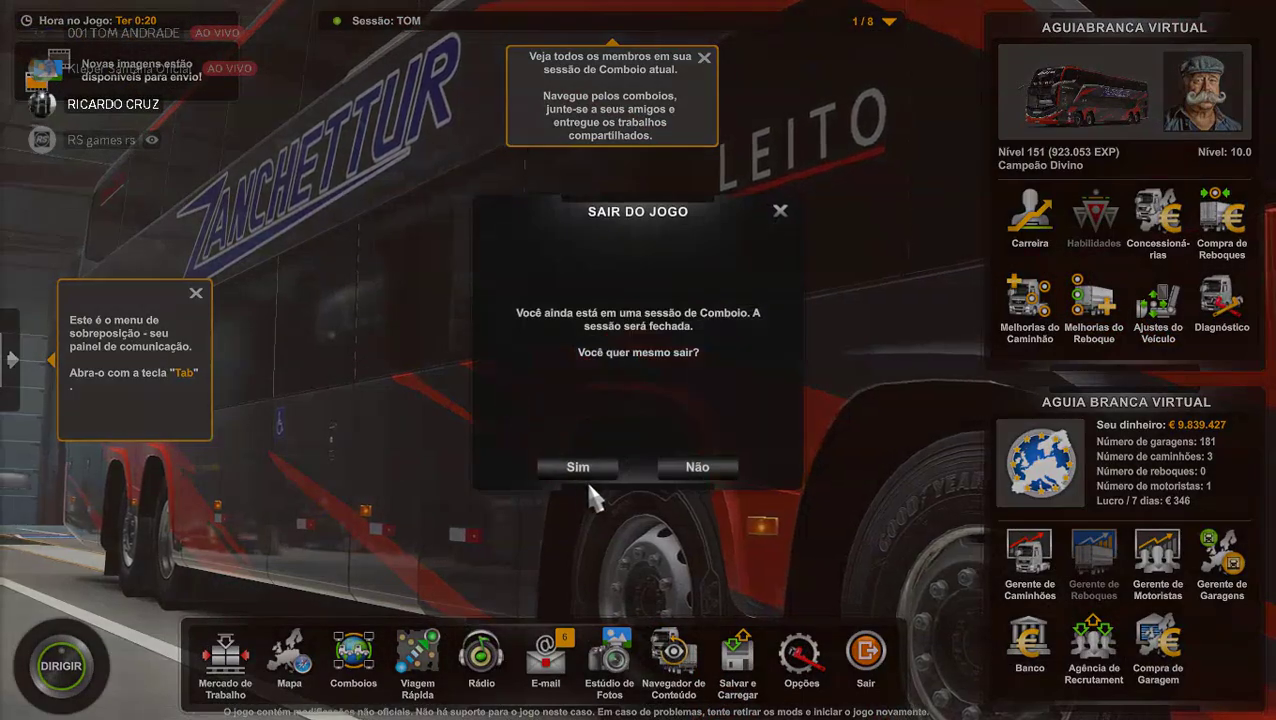
left_click(586, 472)
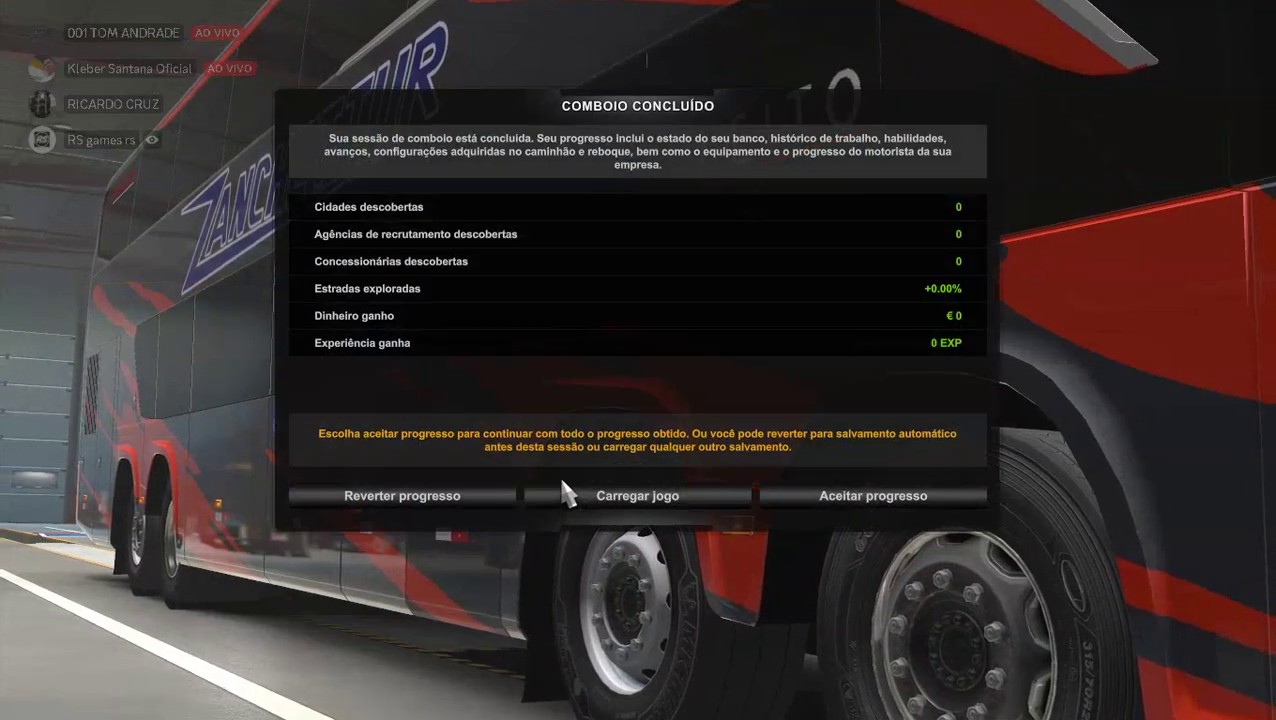
Load the TESTE COMBOIO SKIN save, discarding the convoy changes.
left_click(620, 504)
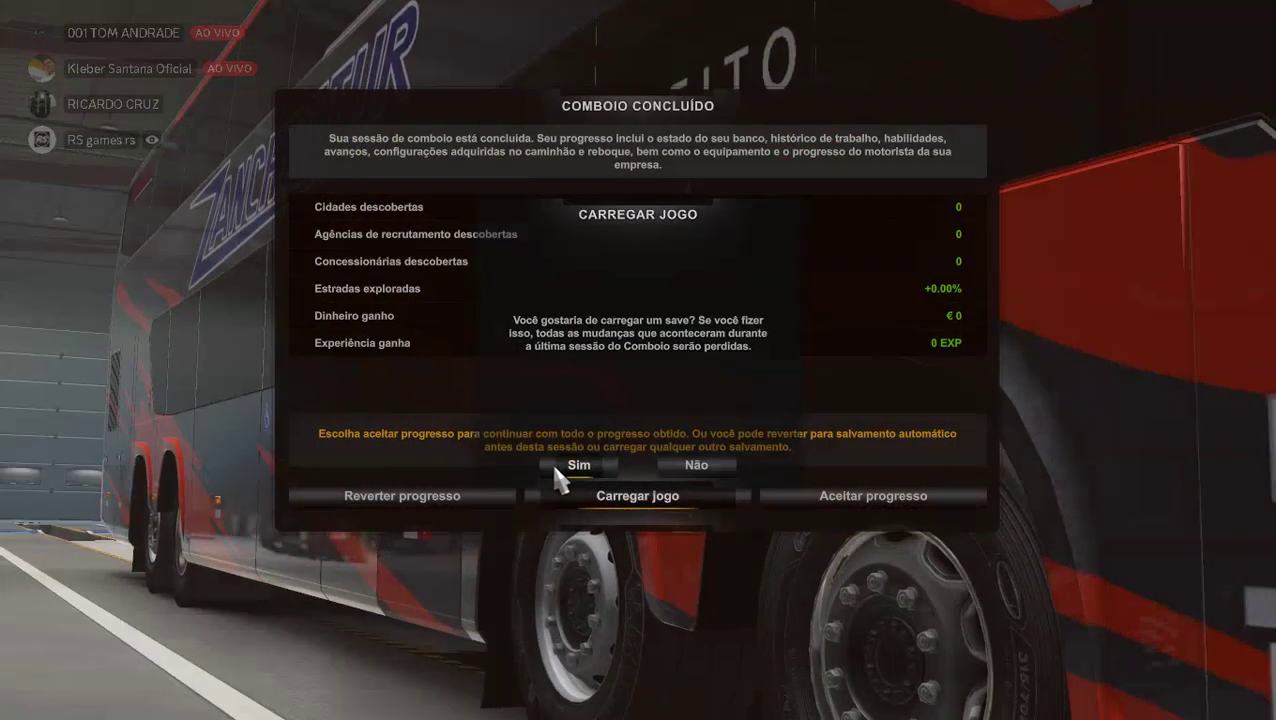
left_click(556, 469)
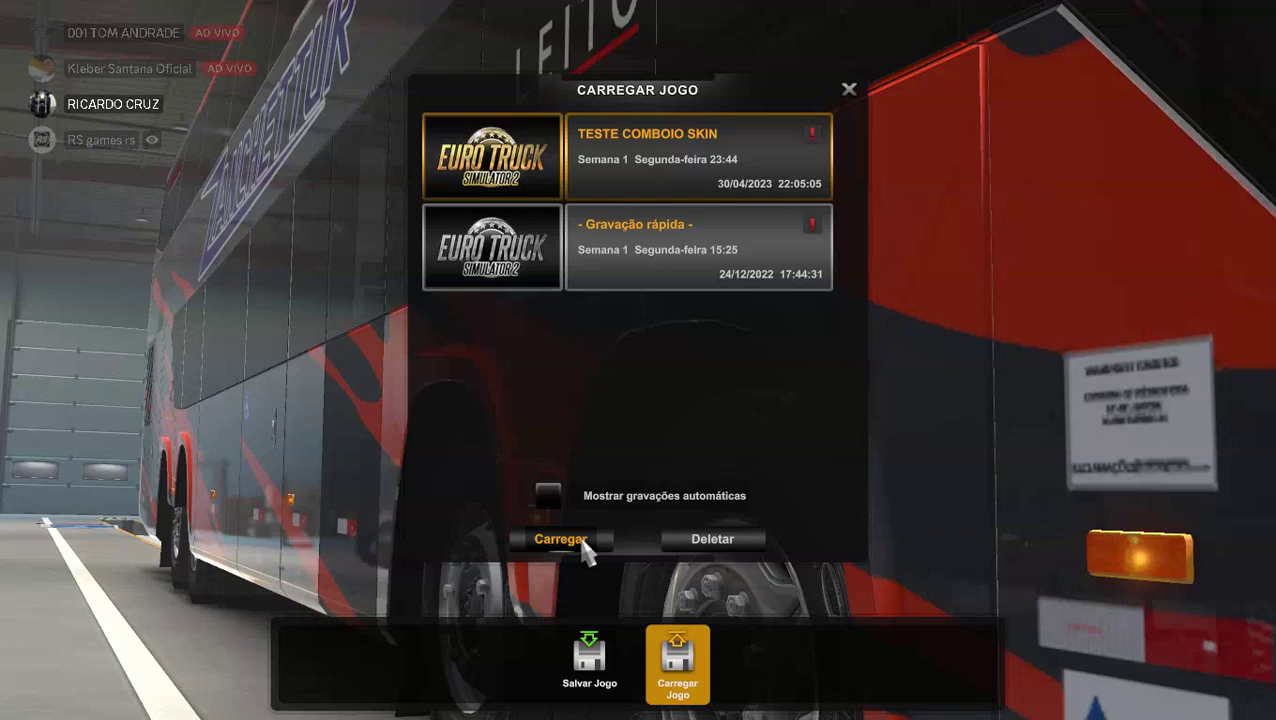
left_click(582, 543)
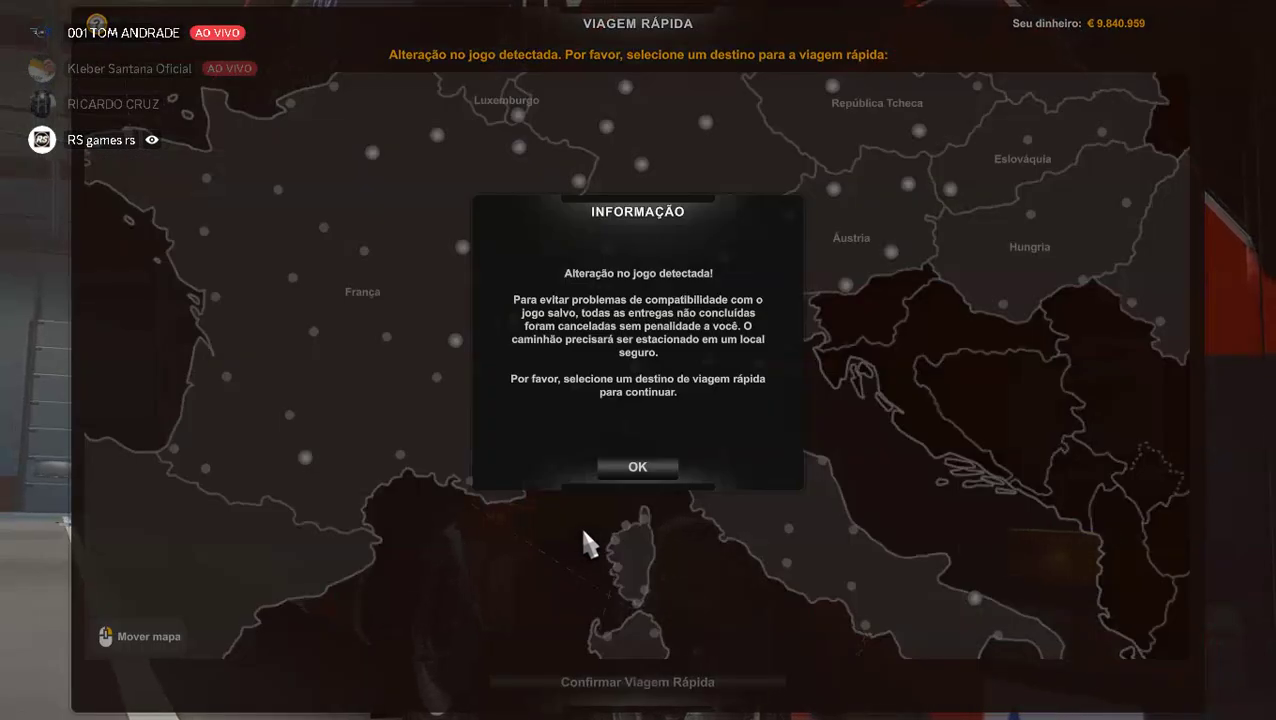
Acknowledge the game-change notice and fast-travel the Zanchettur-painted bus to Milão.
left_click(656, 476)
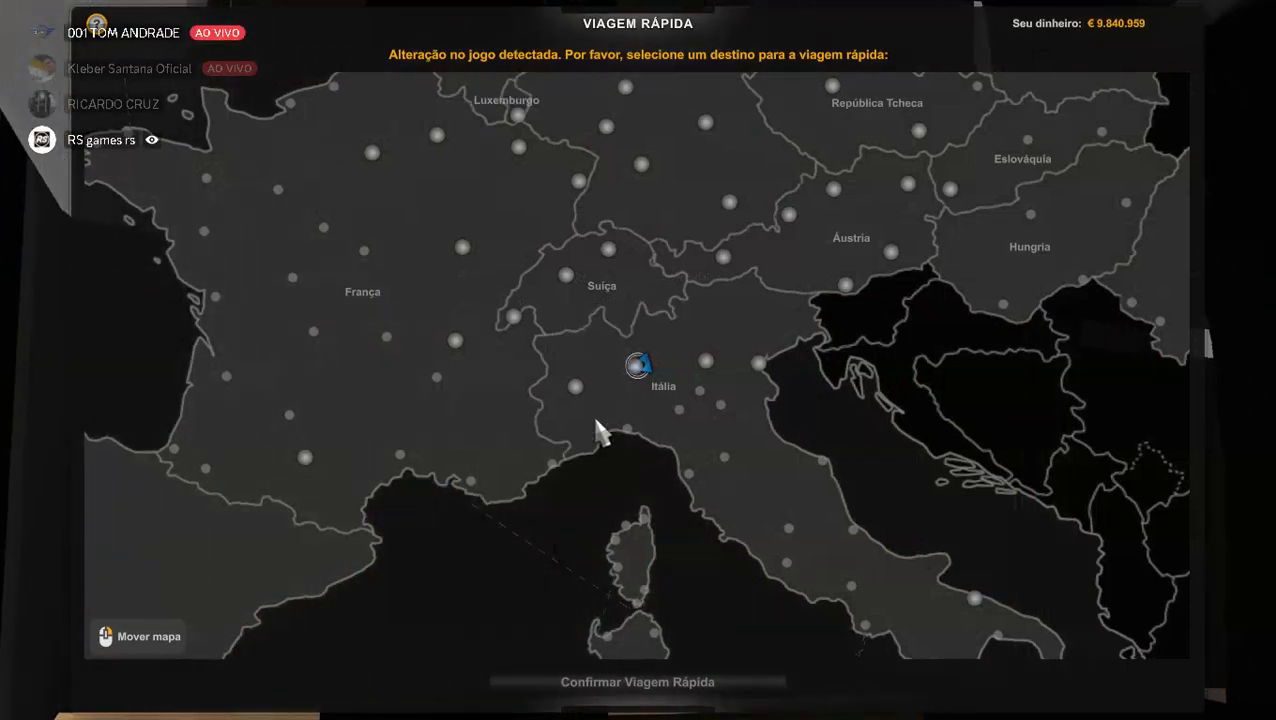
left_click(631, 370)
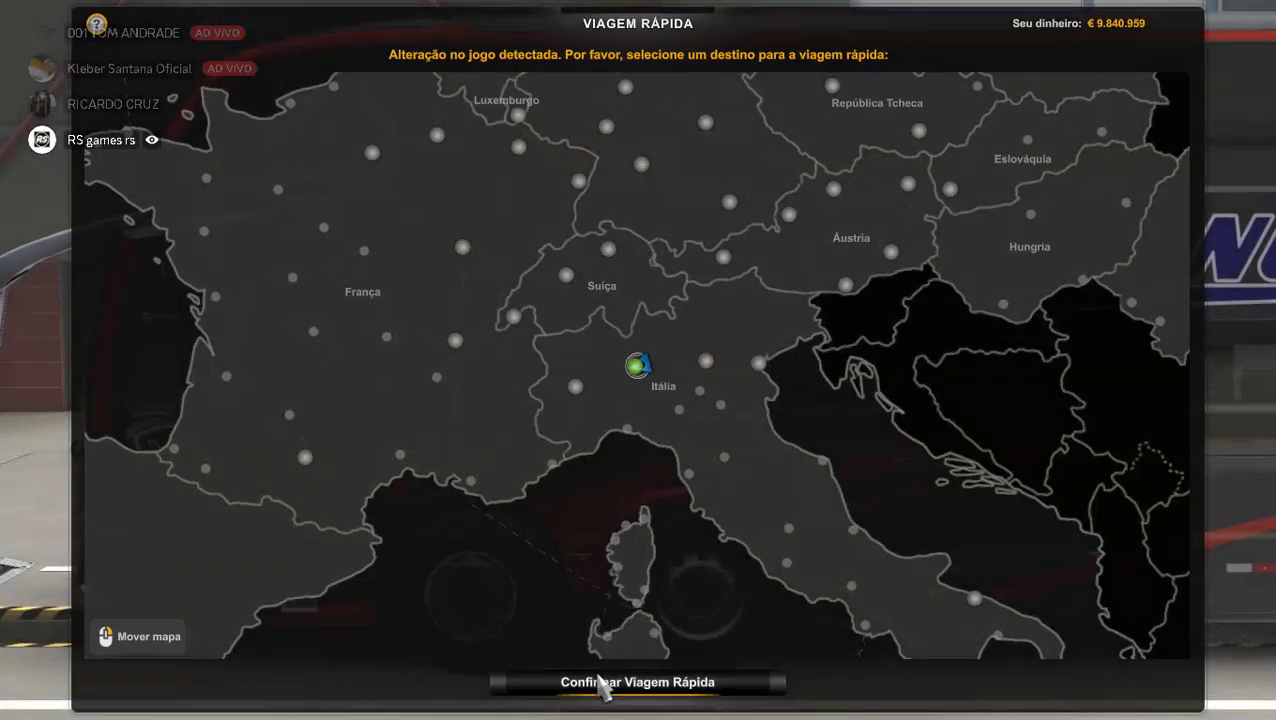
left_click(600, 684)
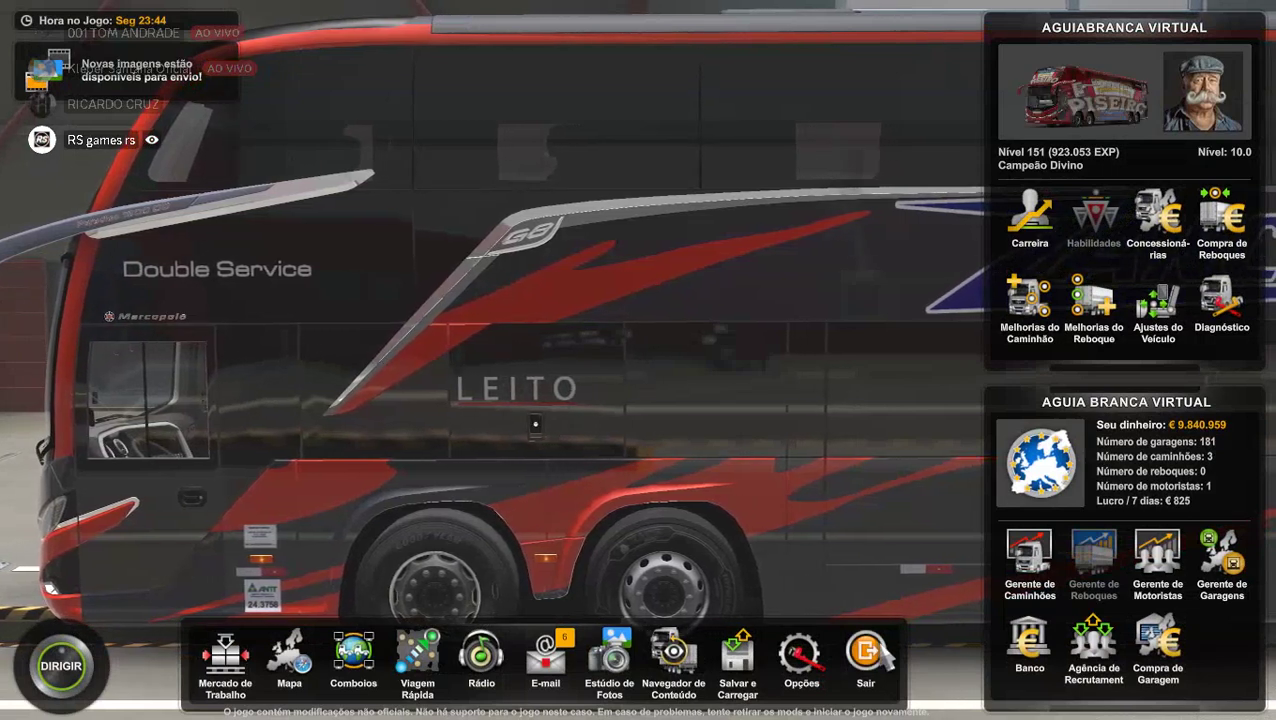
Exit to Menu Inicial and confirm leaving the profile with Sim in Alternar Perfil.
key("Escape")
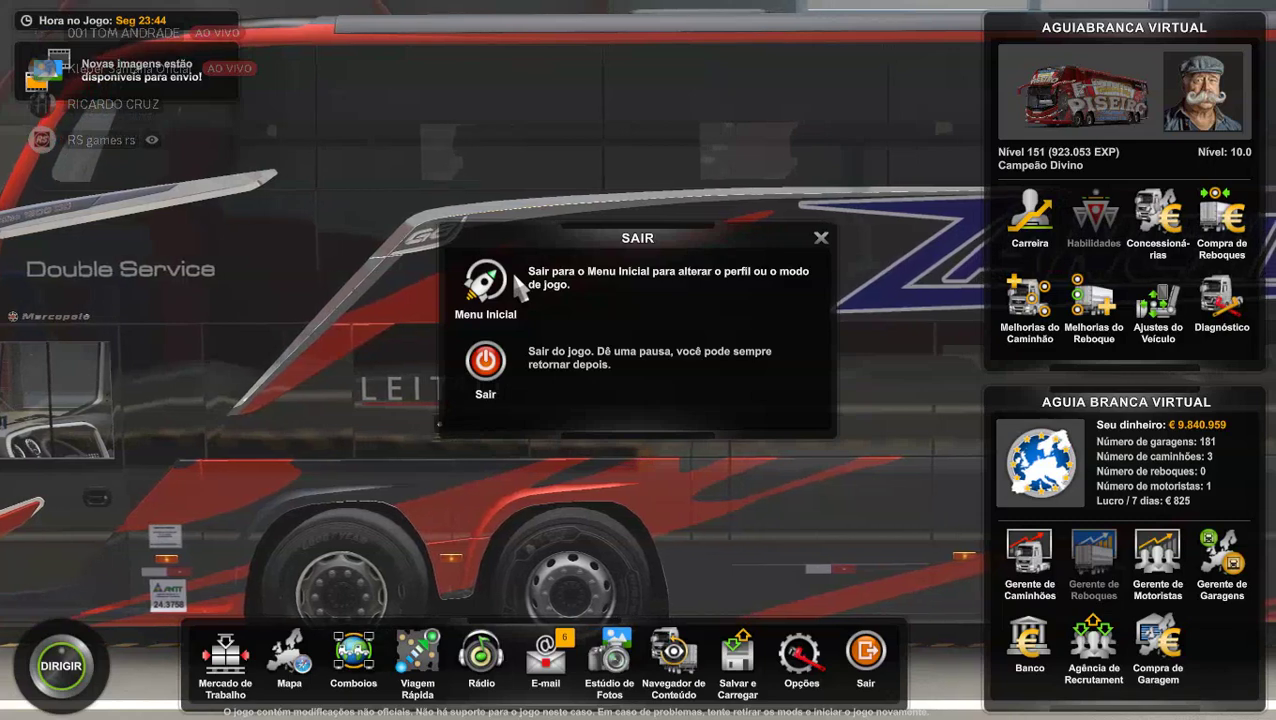
left_click(518, 286)
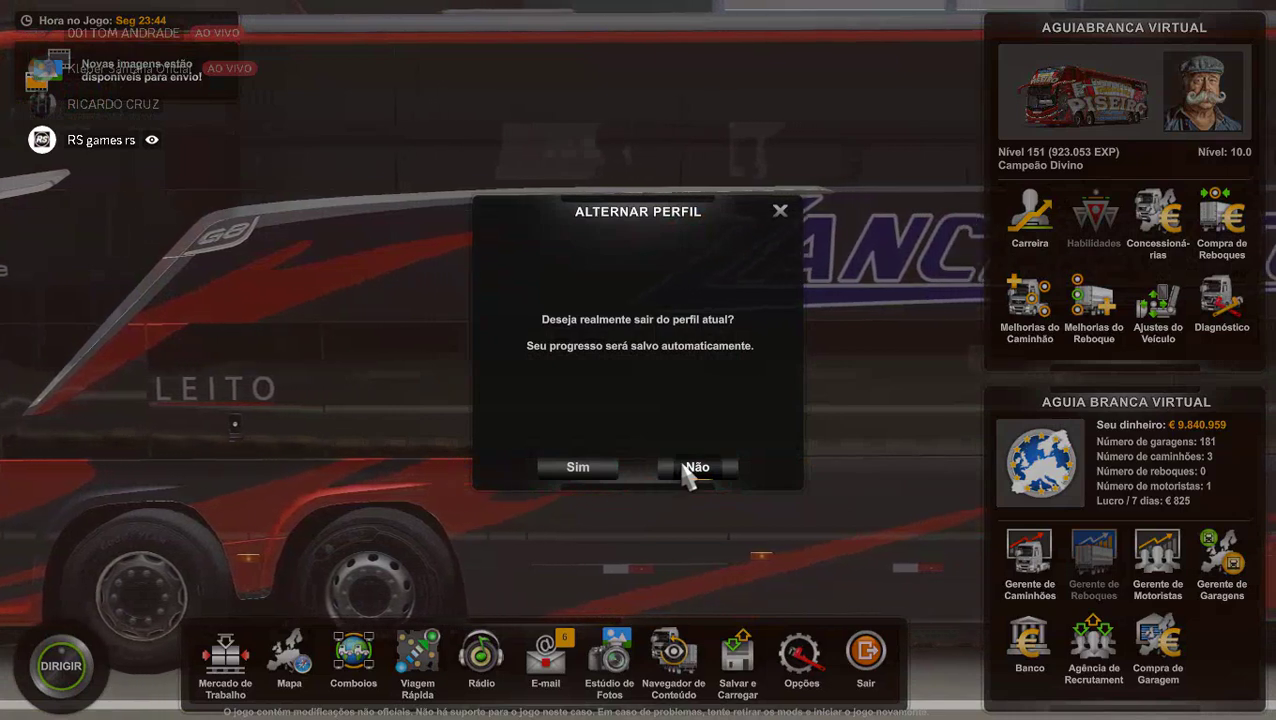
left_click(614, 468)
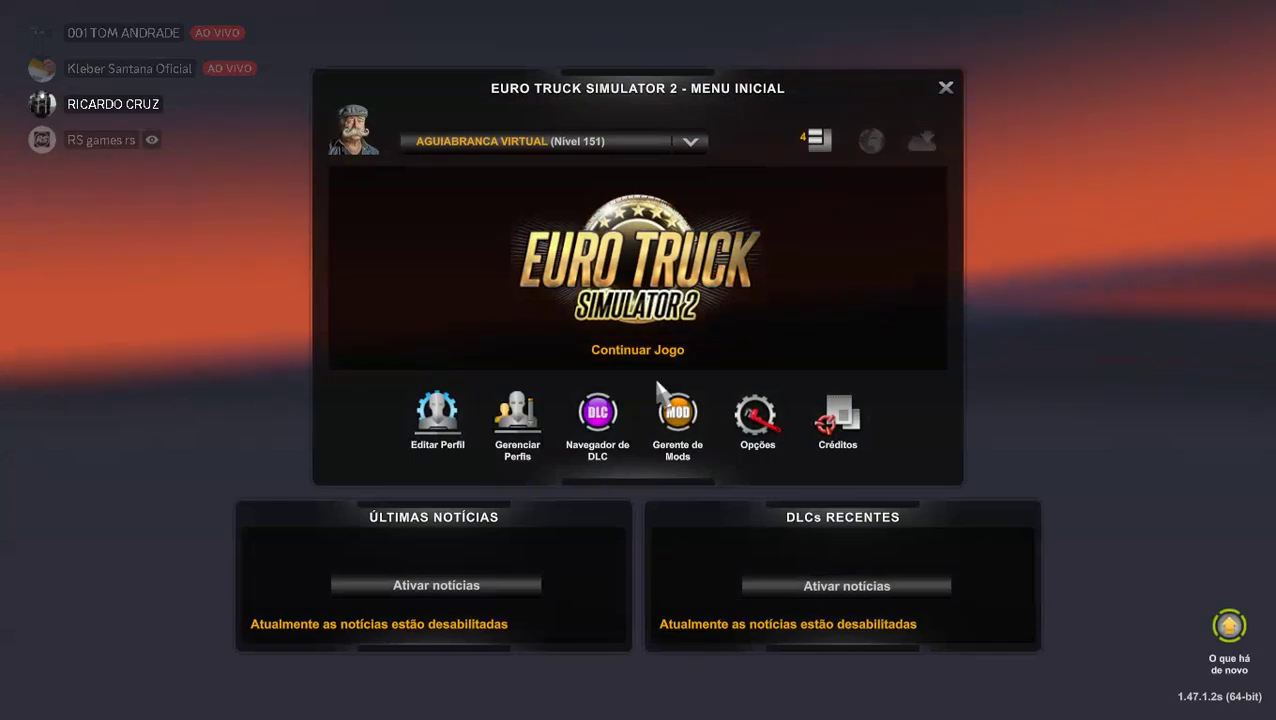
Remove Paradiso G8 1800 DD - EDIT from the active mods and confirm the mod changes.
left_click(815, 148)
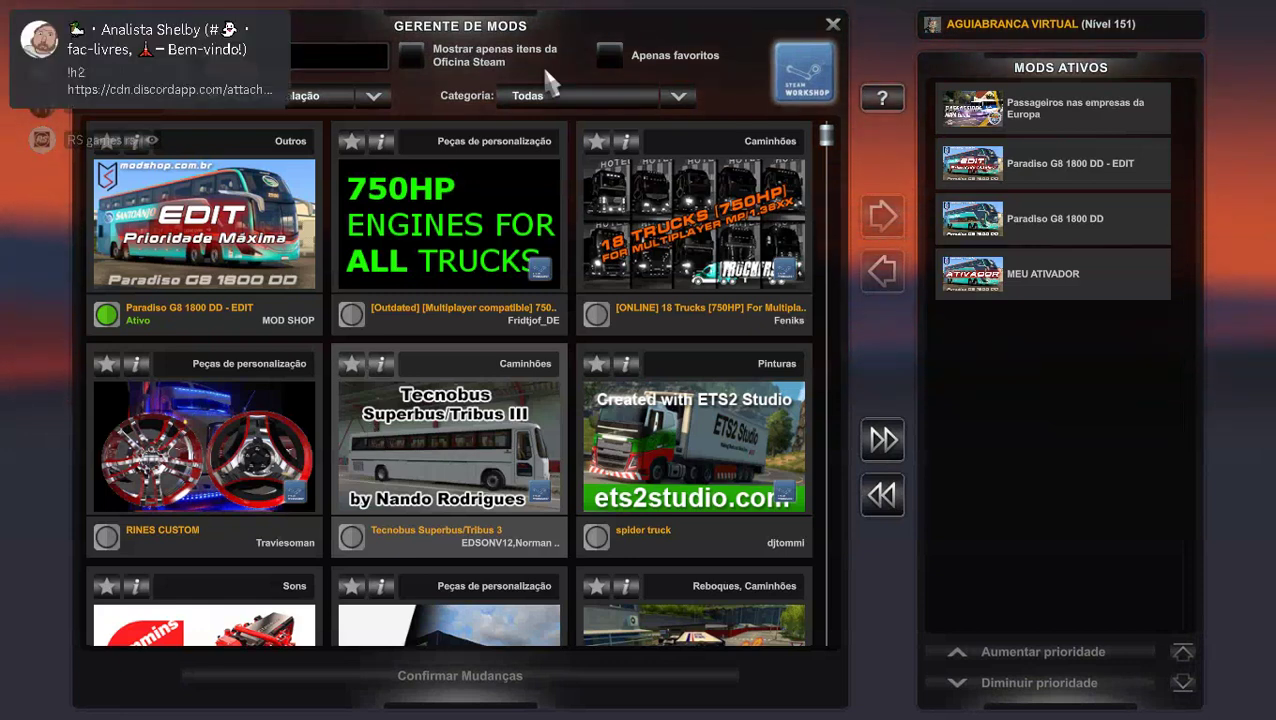
double_click(1022, 165)
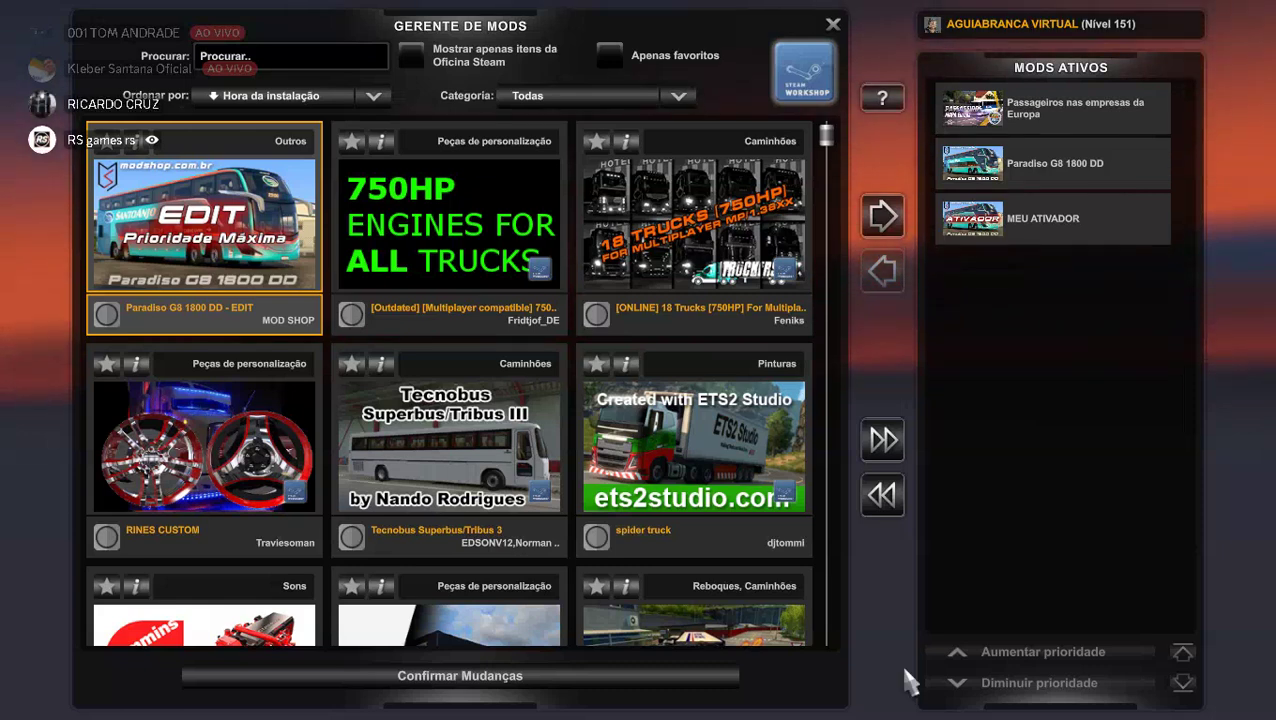
left_click(634, 686)
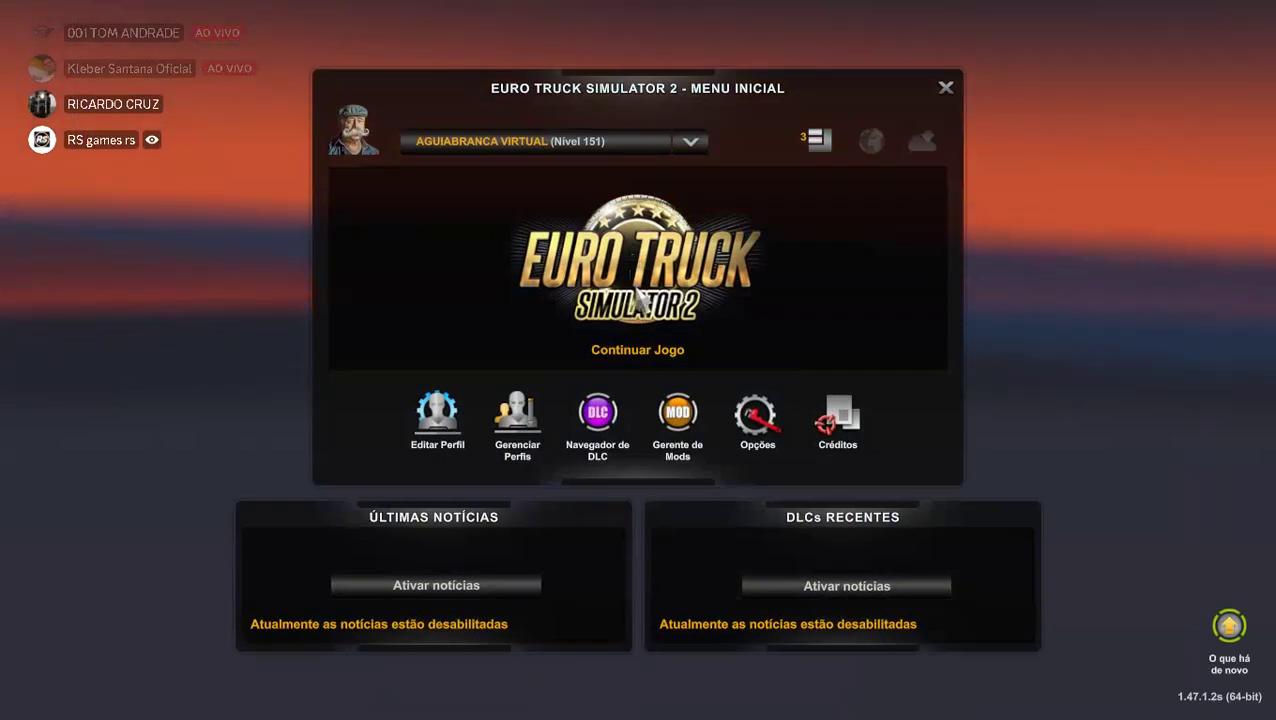
Load the Gravação Automática save, continuing past the missing-dependency warning.
left_click(638, 298)
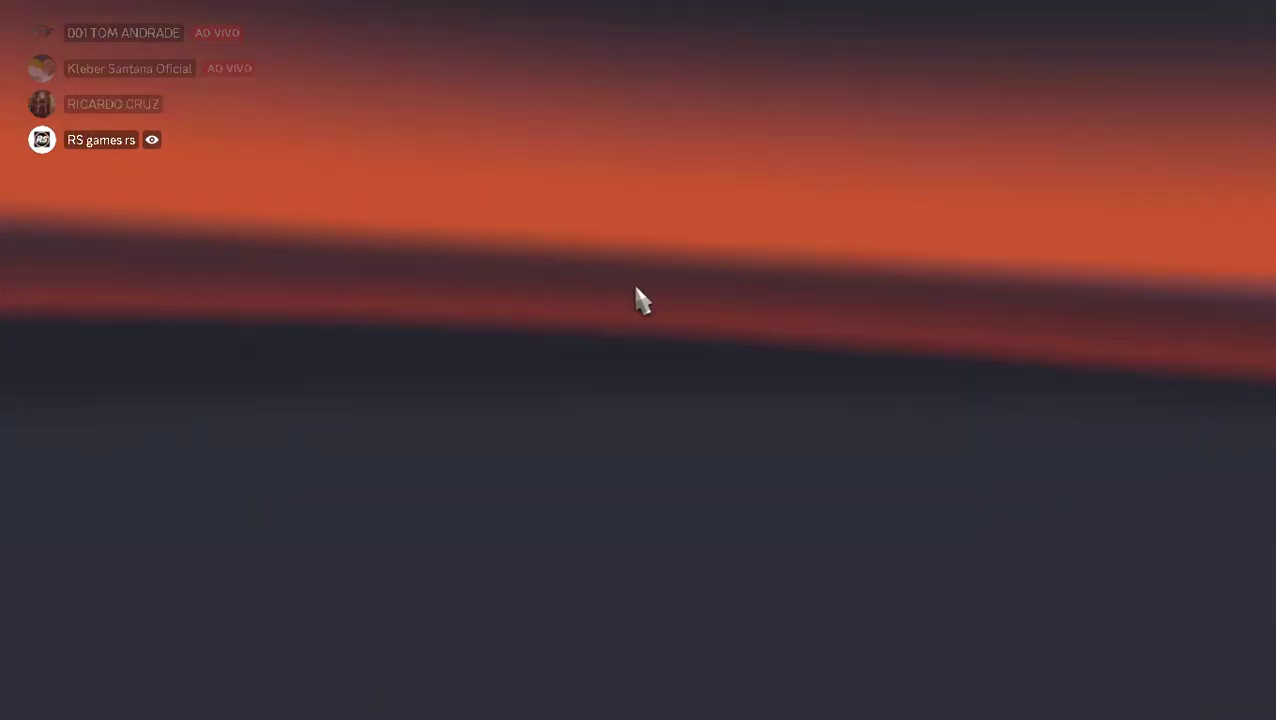
left_click(576, 544)
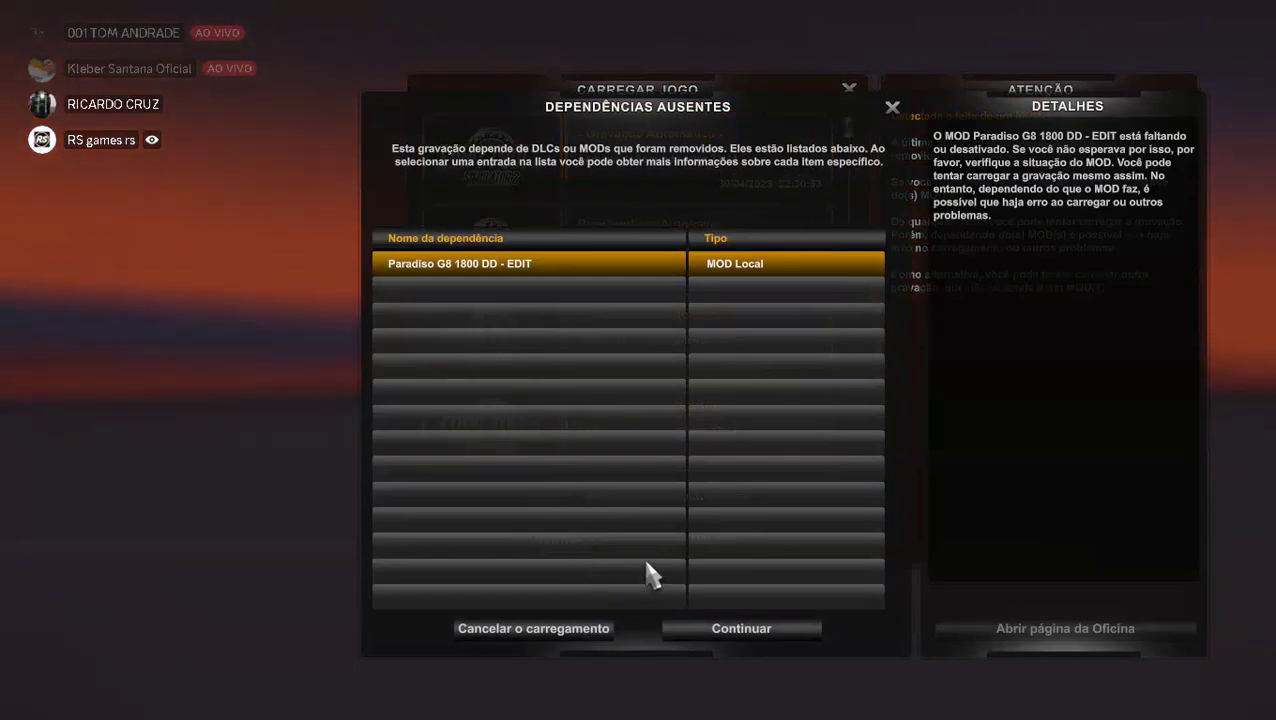
left_click(597, 630)
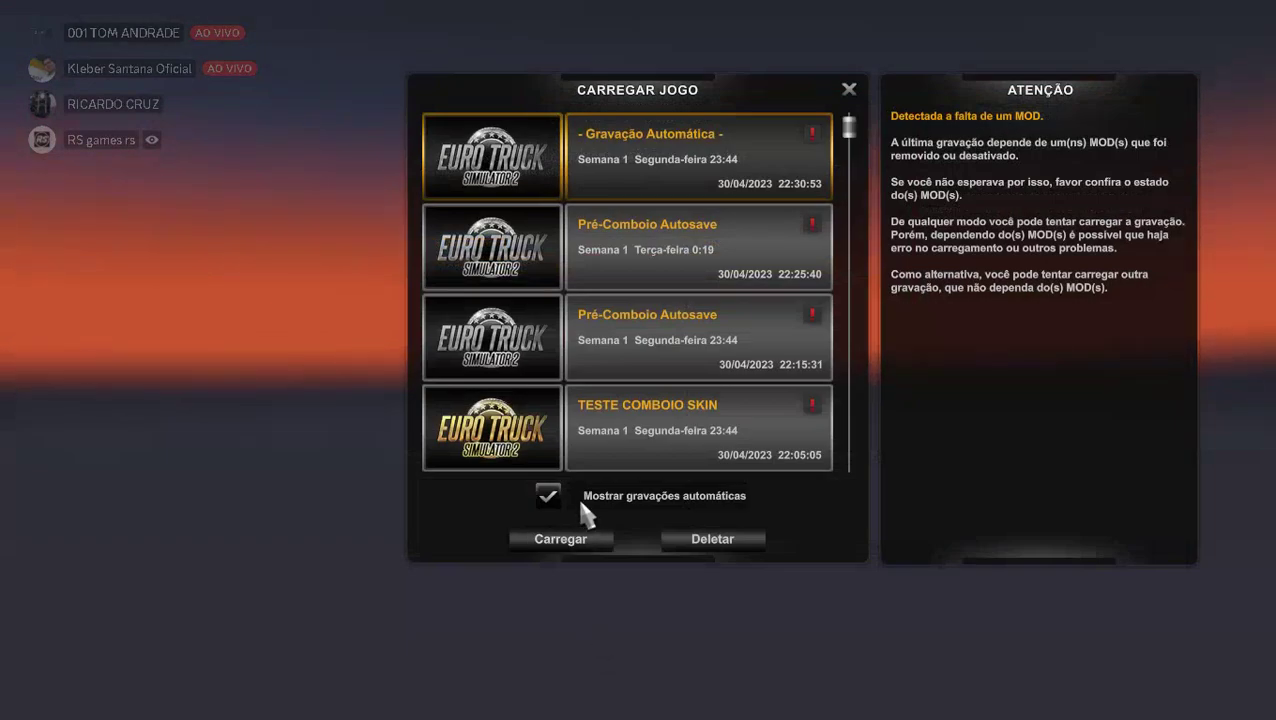
left_click(576, 550)
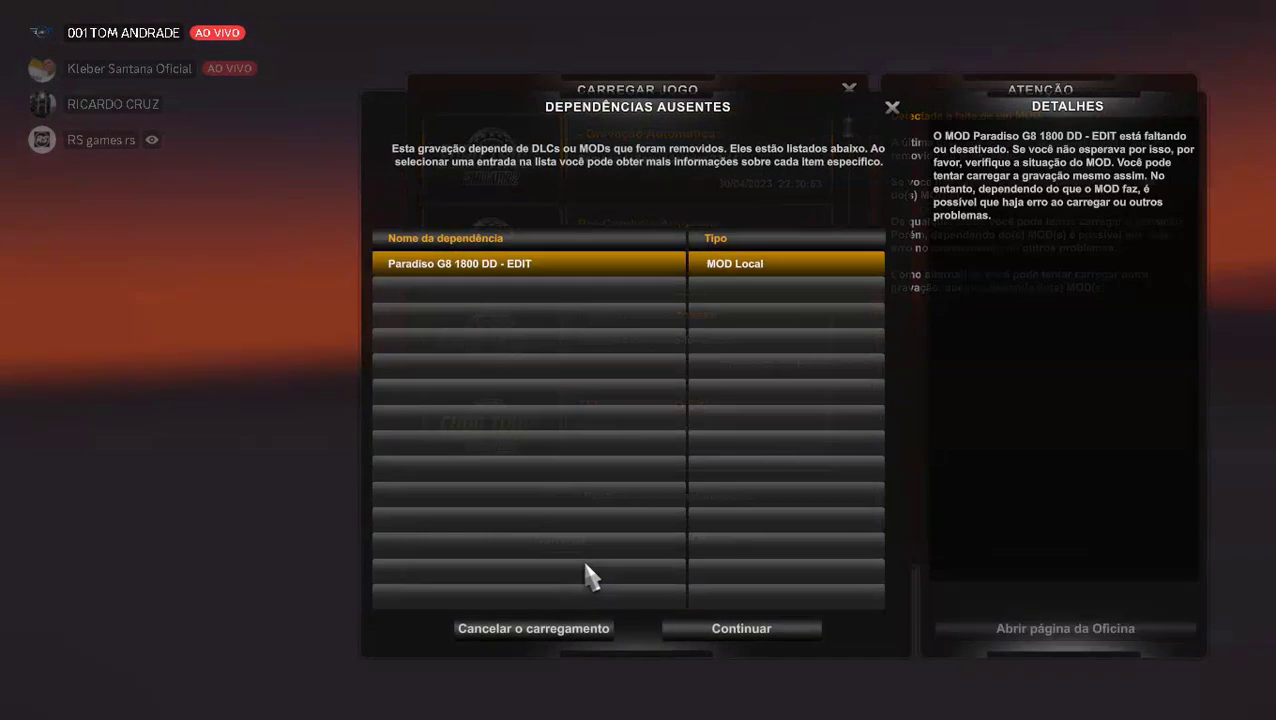
left_click(733, 630)
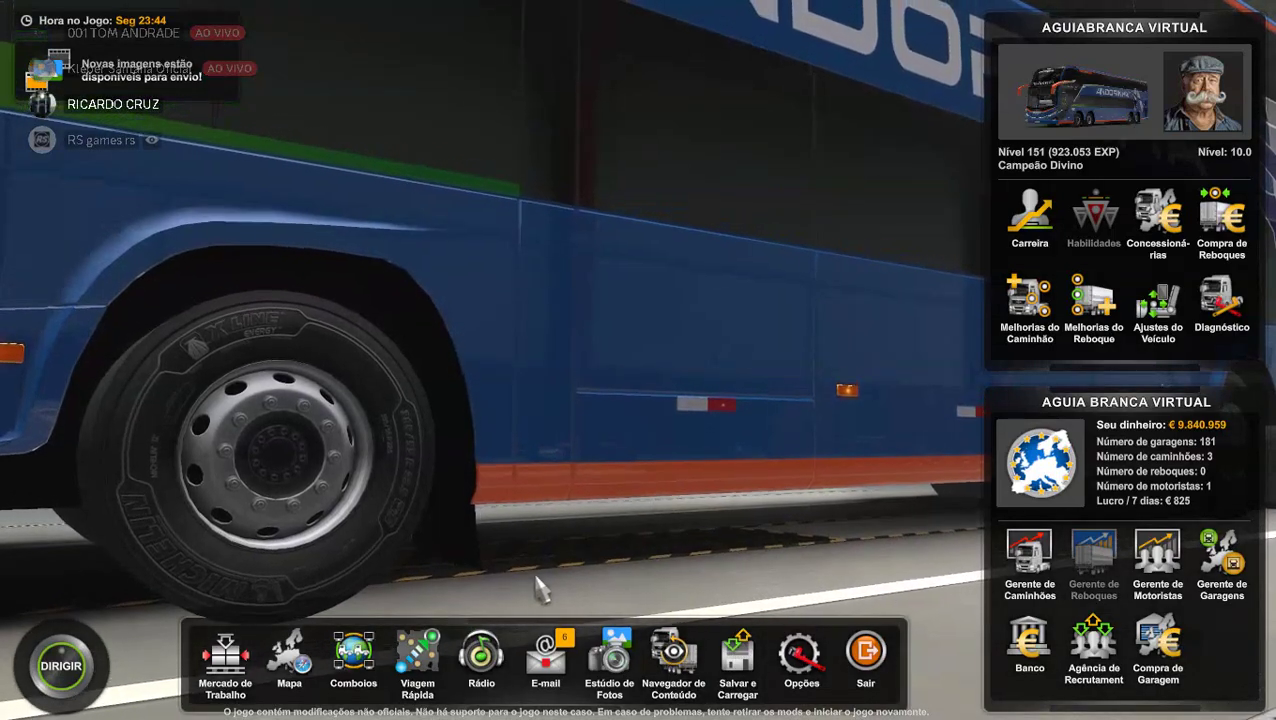
Create a new convoy session with the default settings and dismiss the success message.
left_click(352, 668)
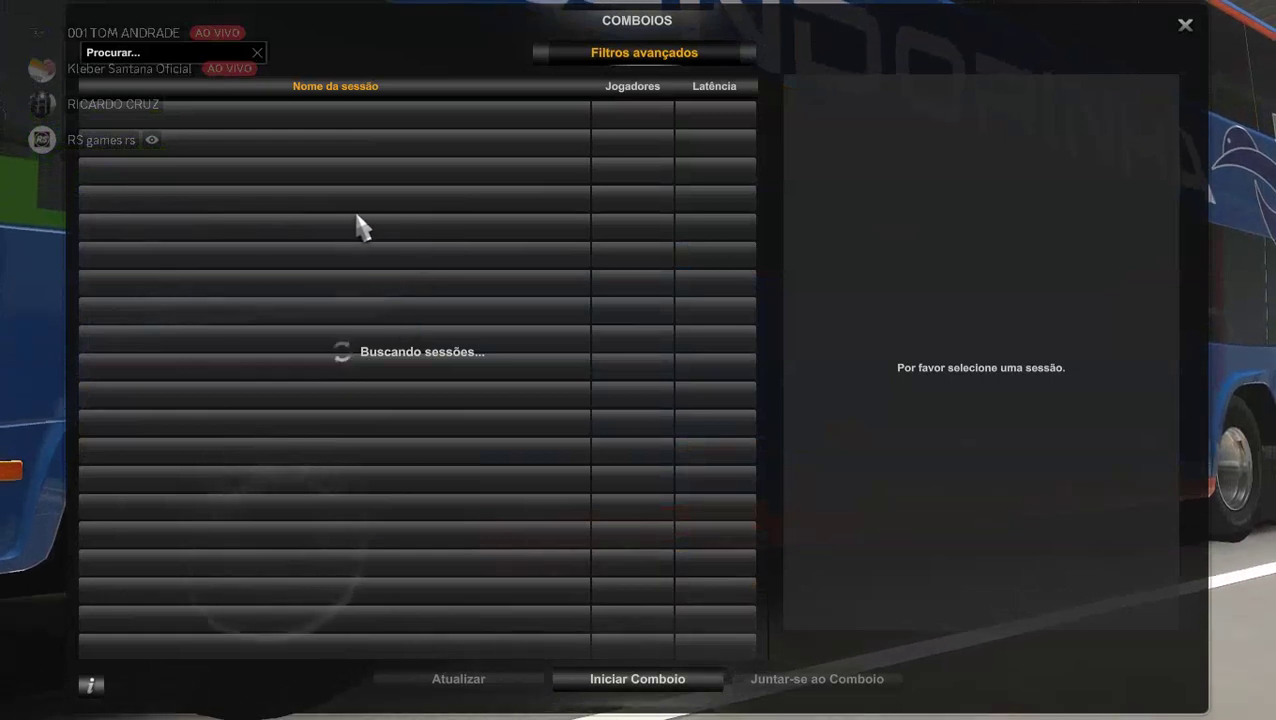
left_click(678, 686)
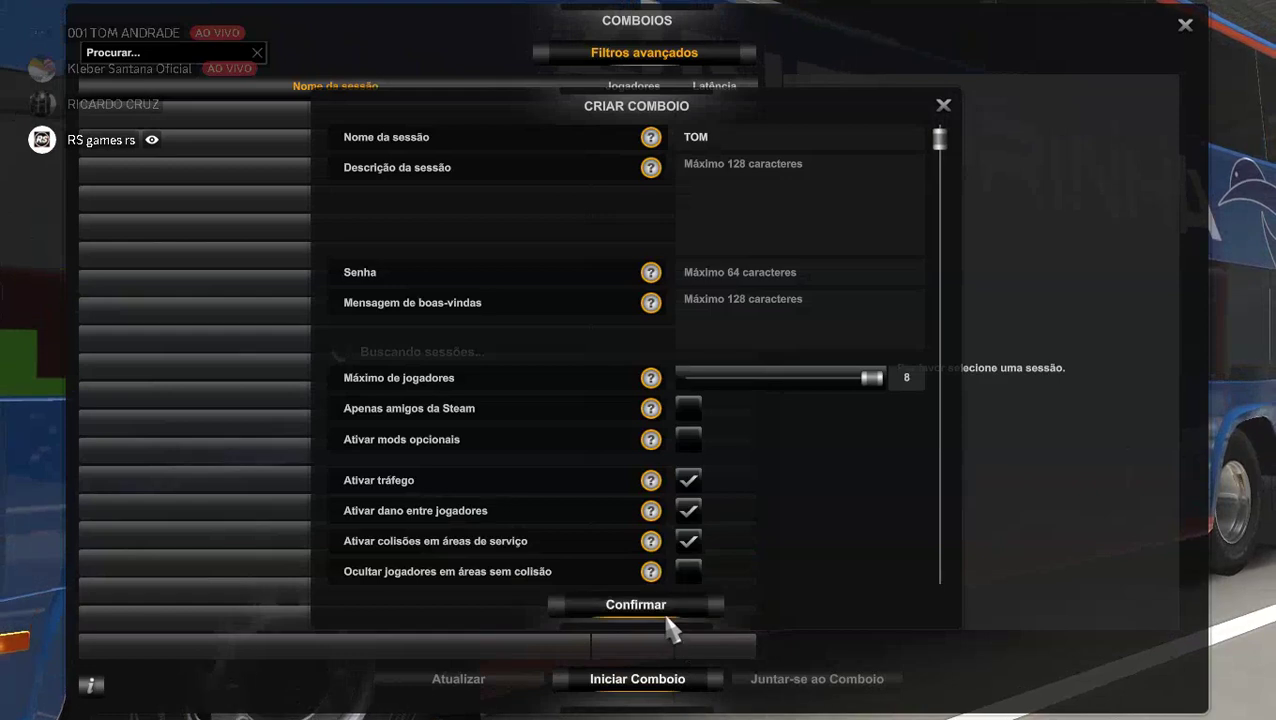
left_click(661, 607)
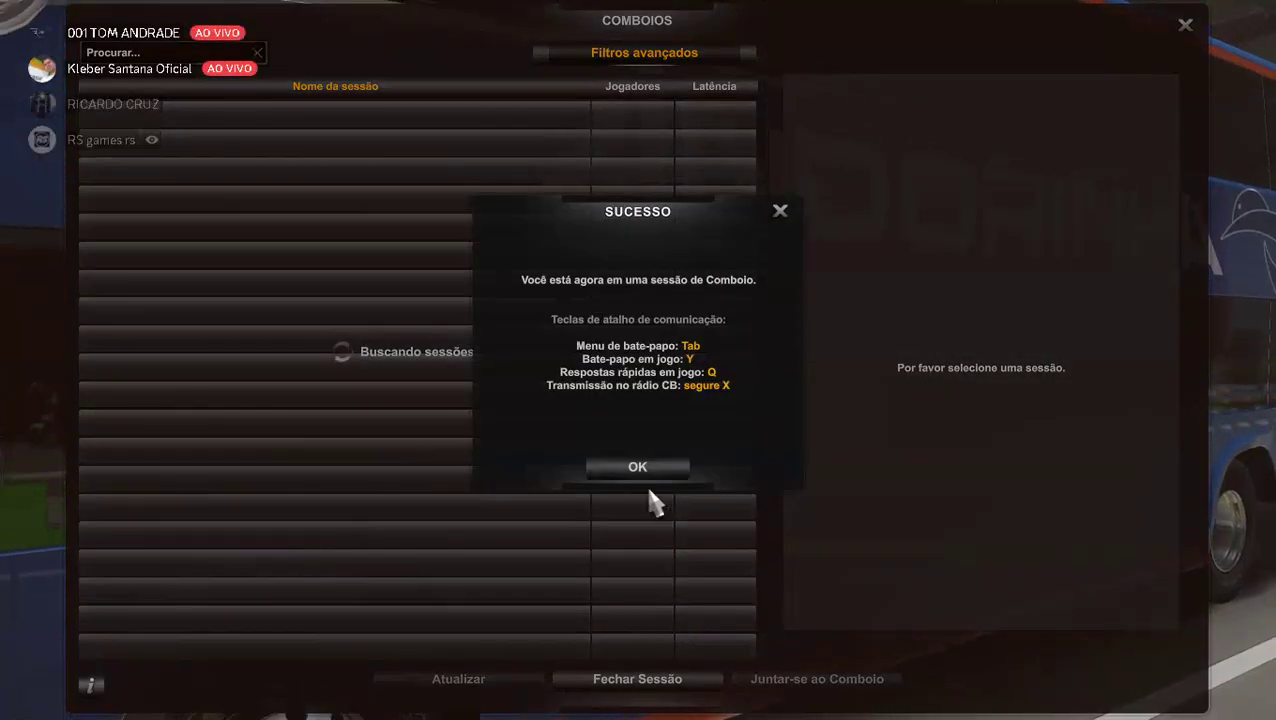
Dismiss the Sucesso message to return to driving.
left_click(646, 470)
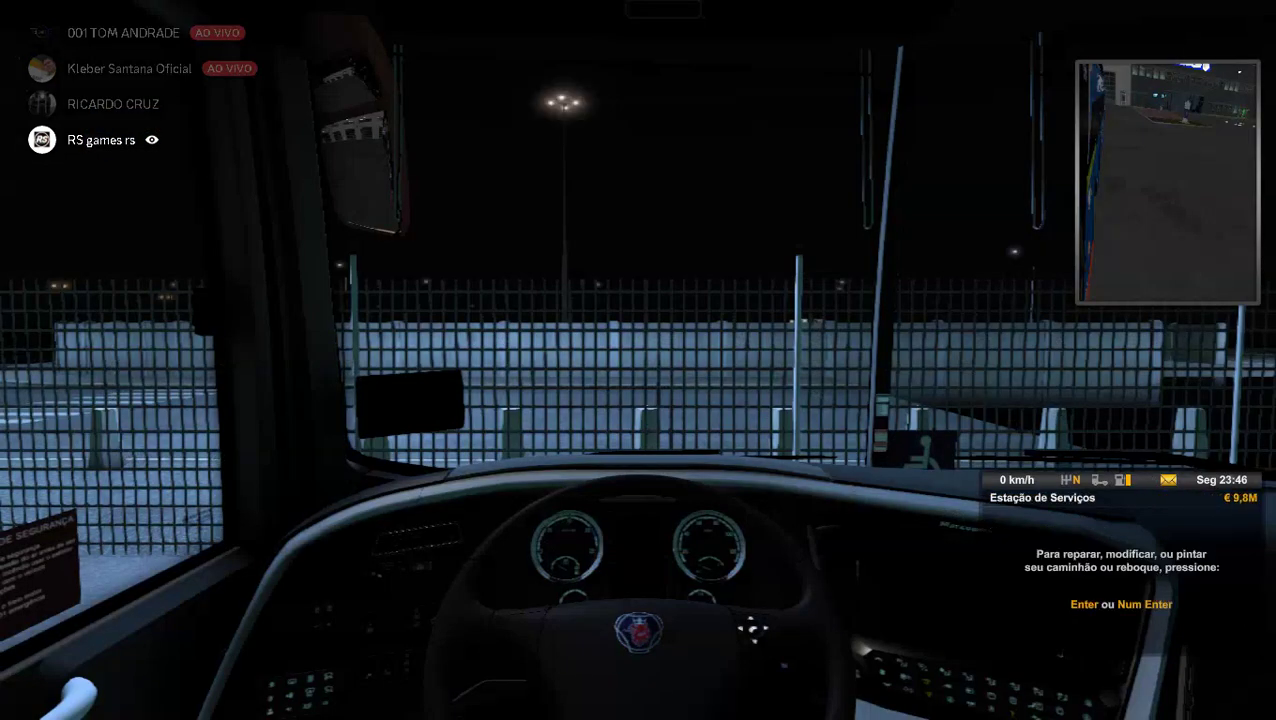
Switch to the rear and side exterior cameras of the bus, then open the in-game menu.
key("2")
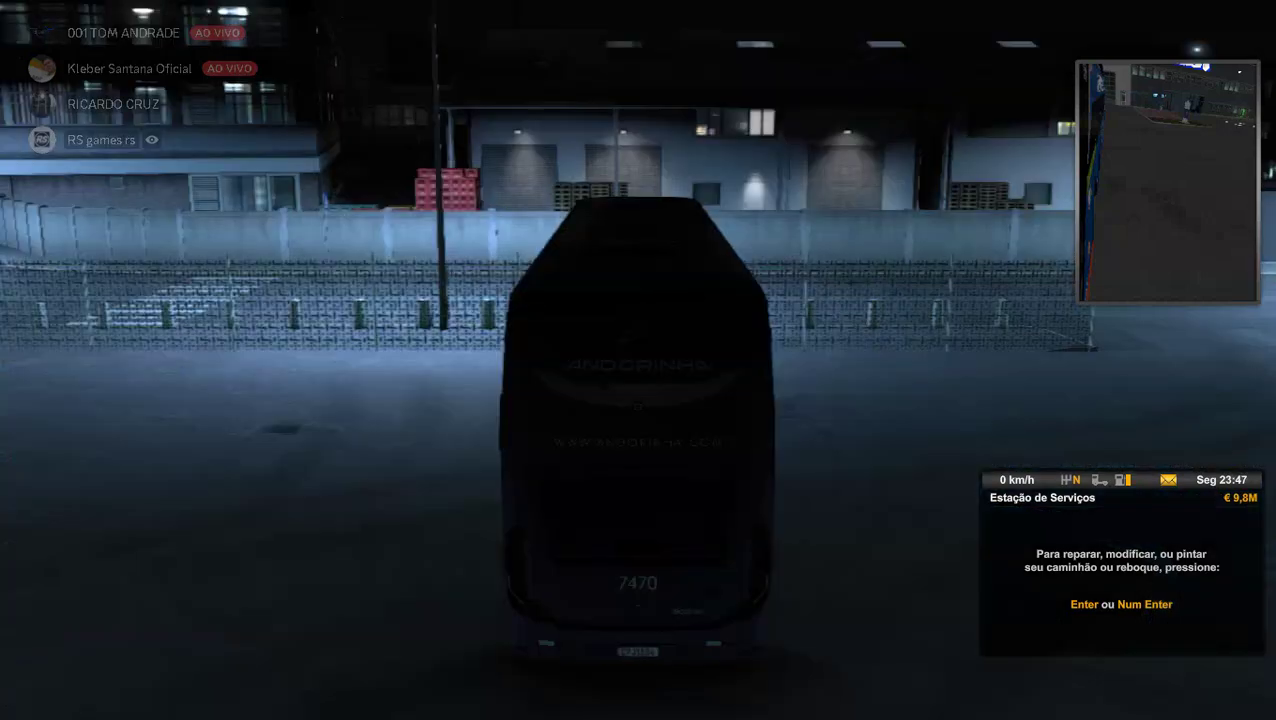
key("8")
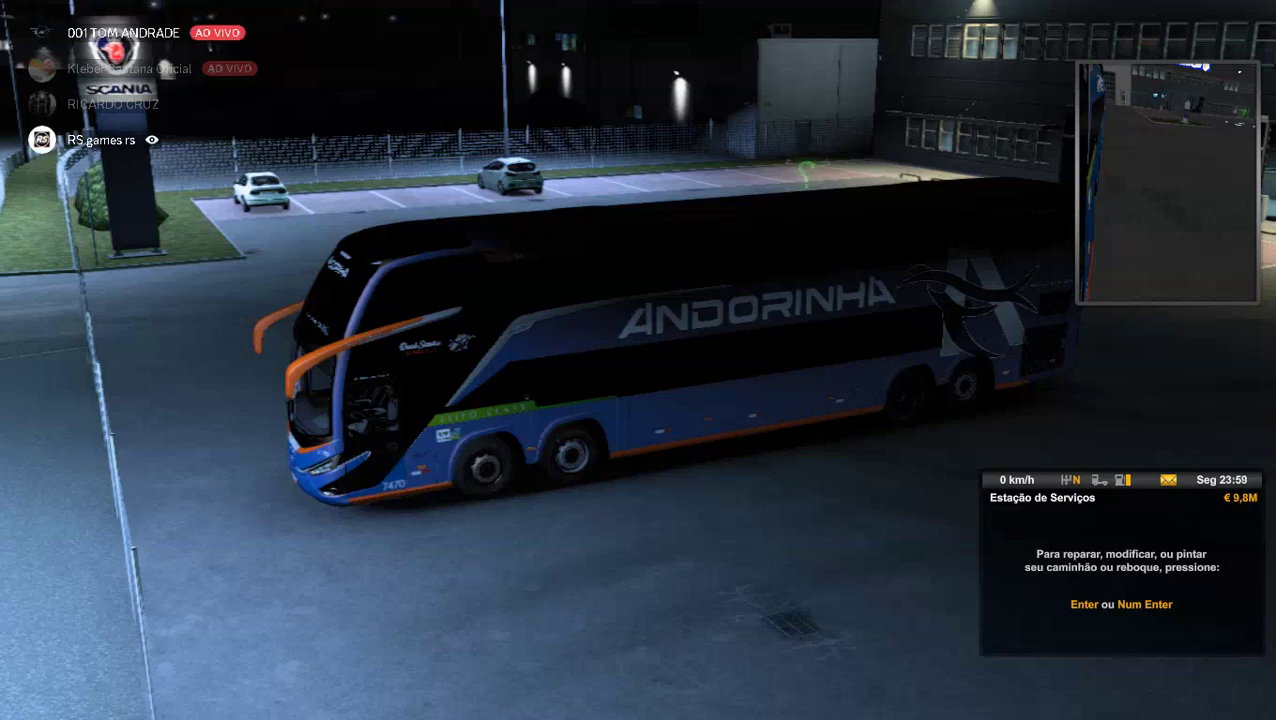
key("Escape")
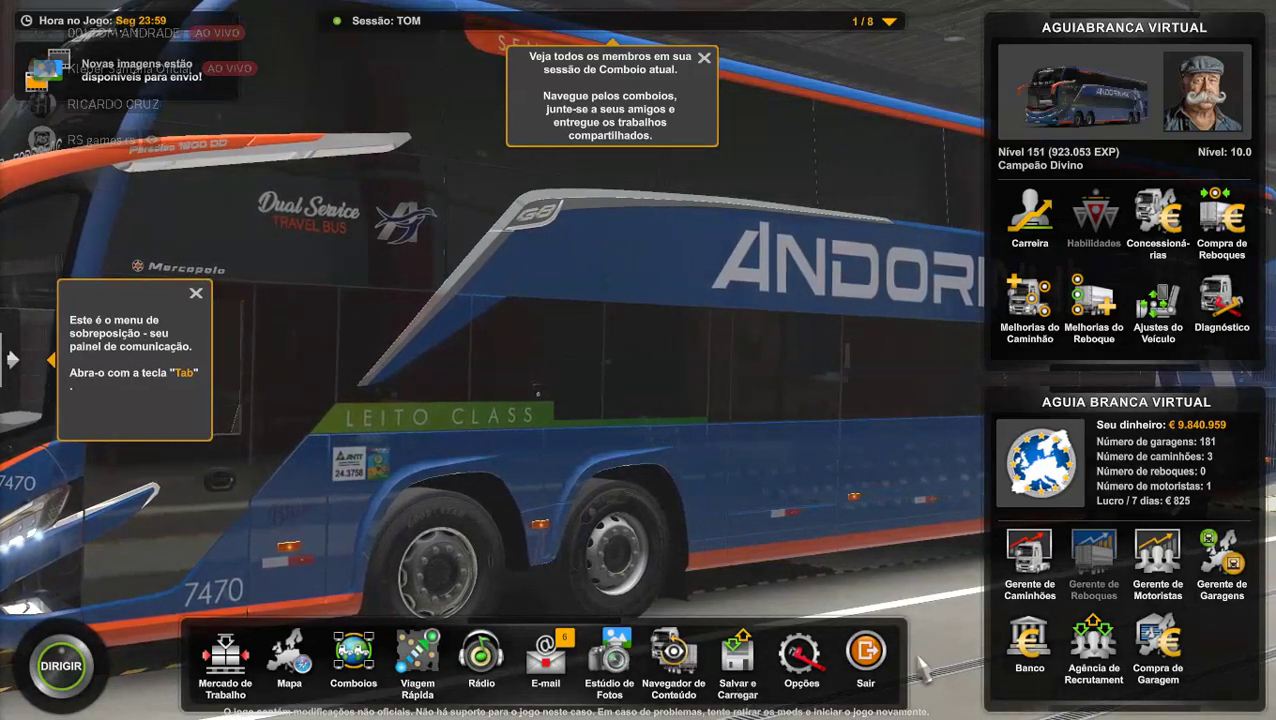
Exit to Menu Inicial, confirm closing the session, and accept the convoy progress.
left_click(865, 652)
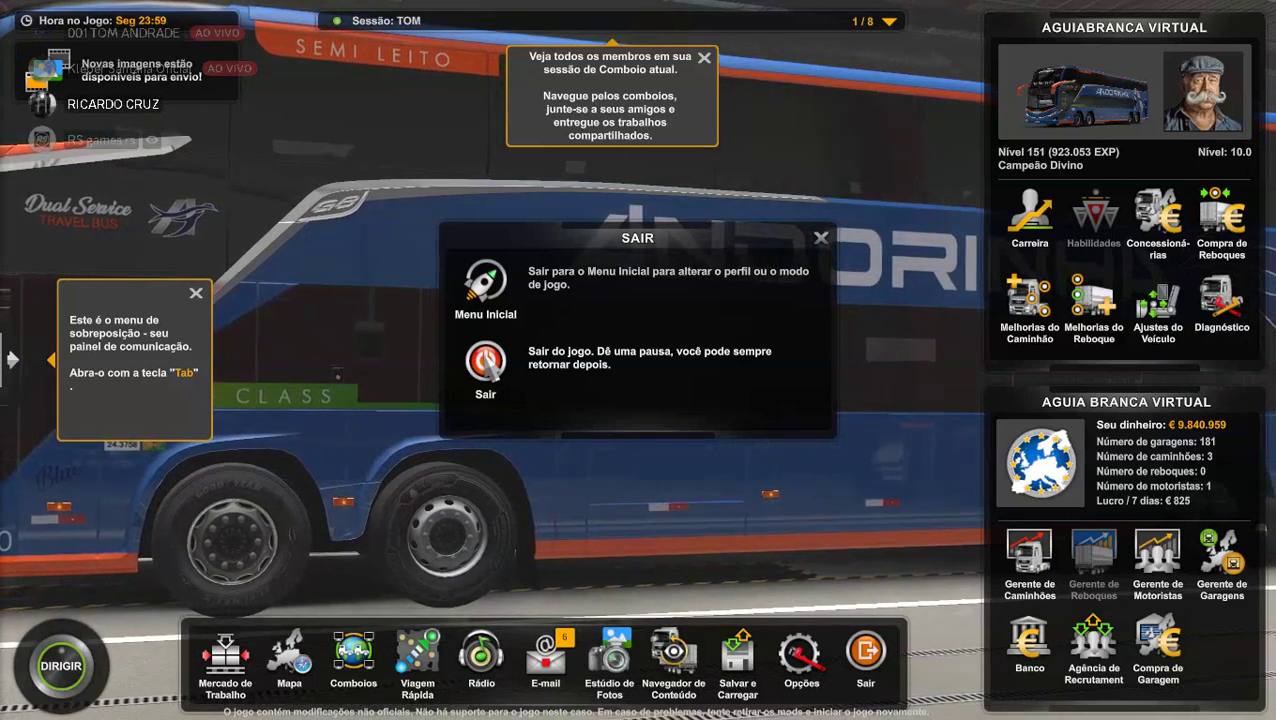
left_click(531, 280)
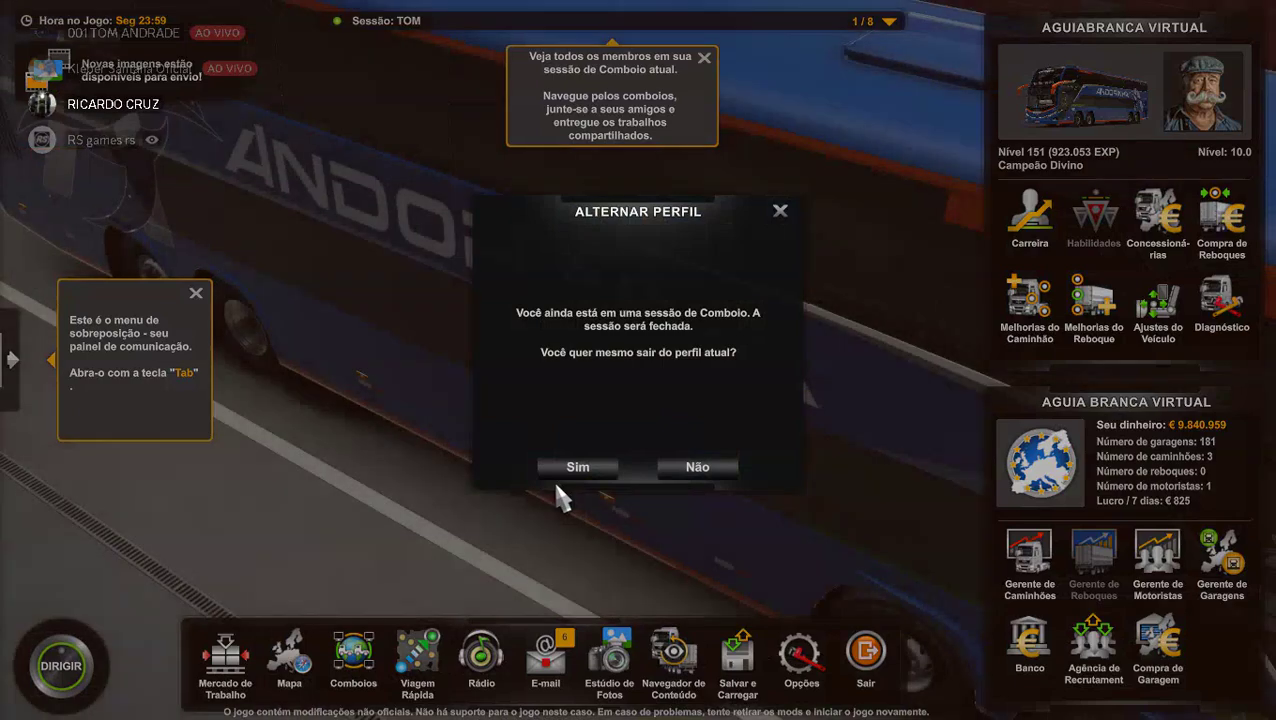
left_click(557, 470)
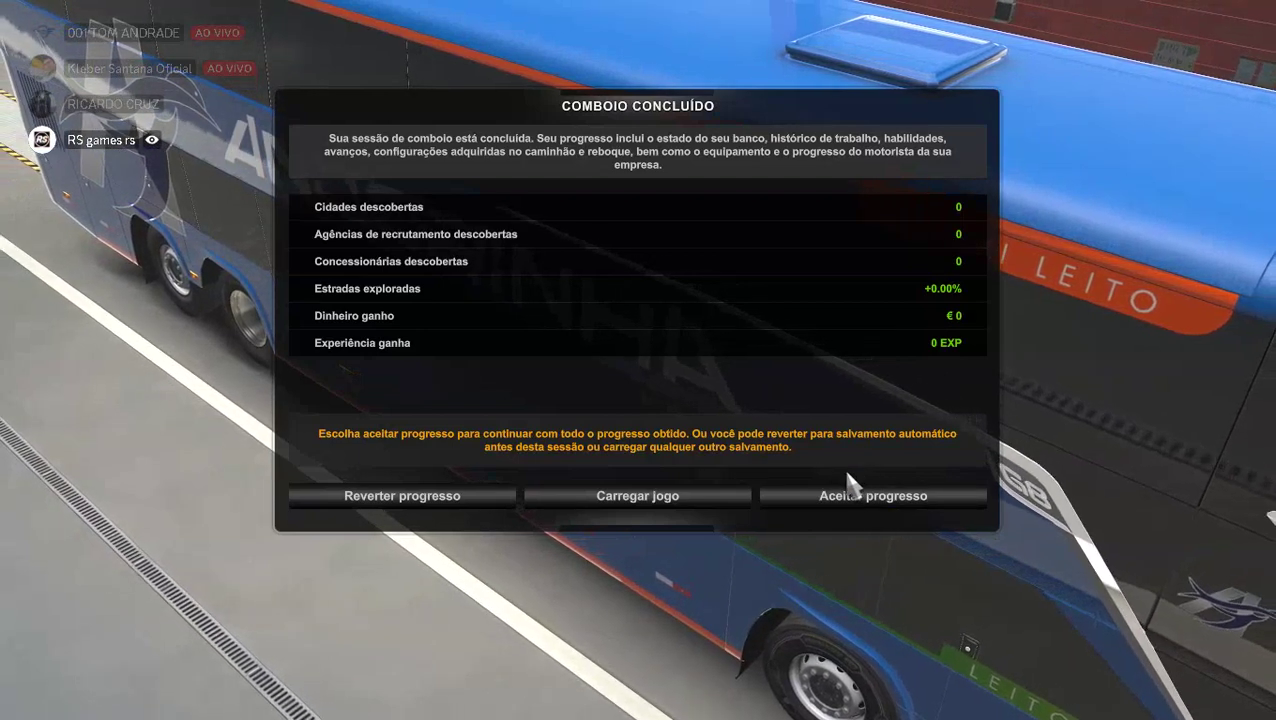
left_click(801, 508)
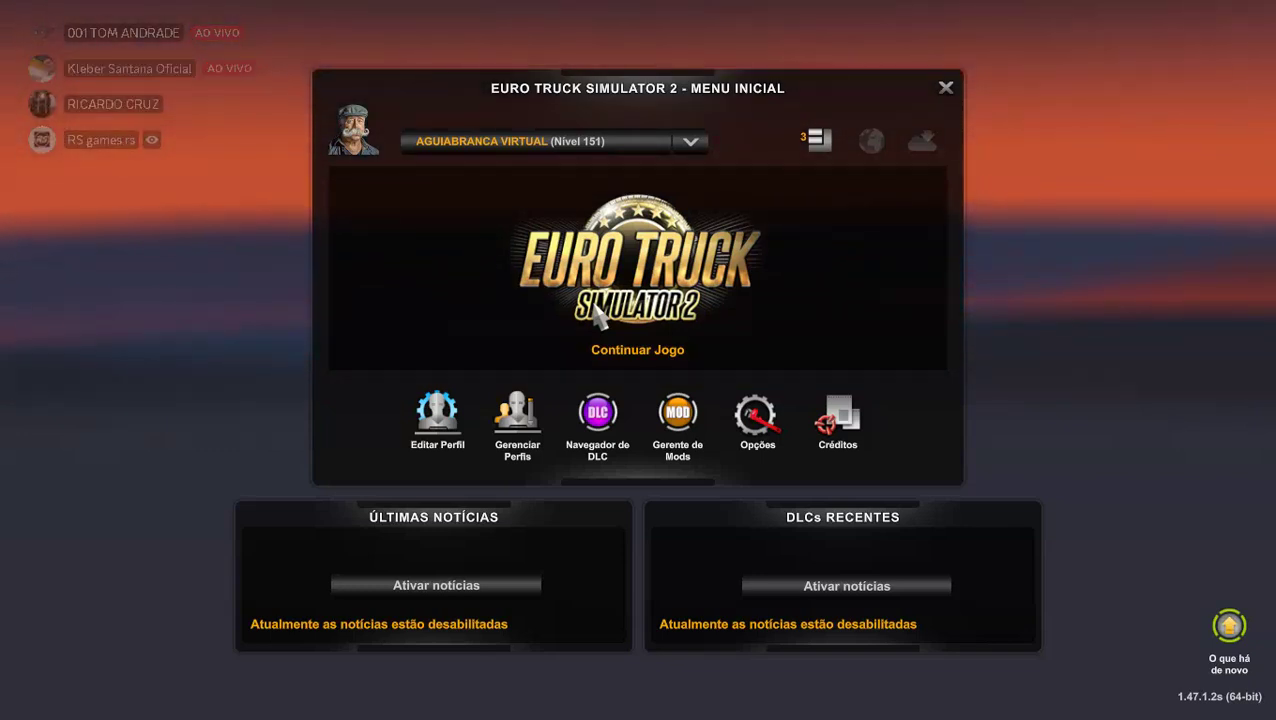
Resume the saved game with Continuar Jogo.
left_click(598, 316)
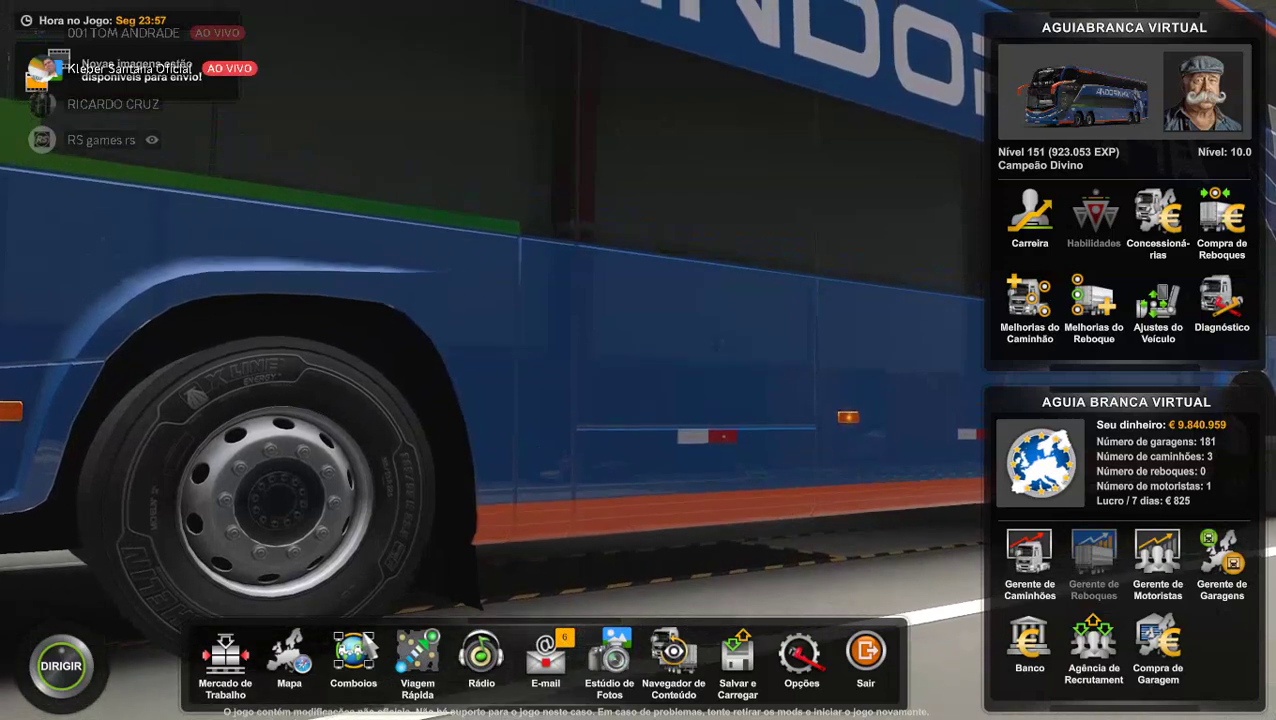
Start a new convoy session TOM with default settings and dismiss the success message.
left_click(350, 640)
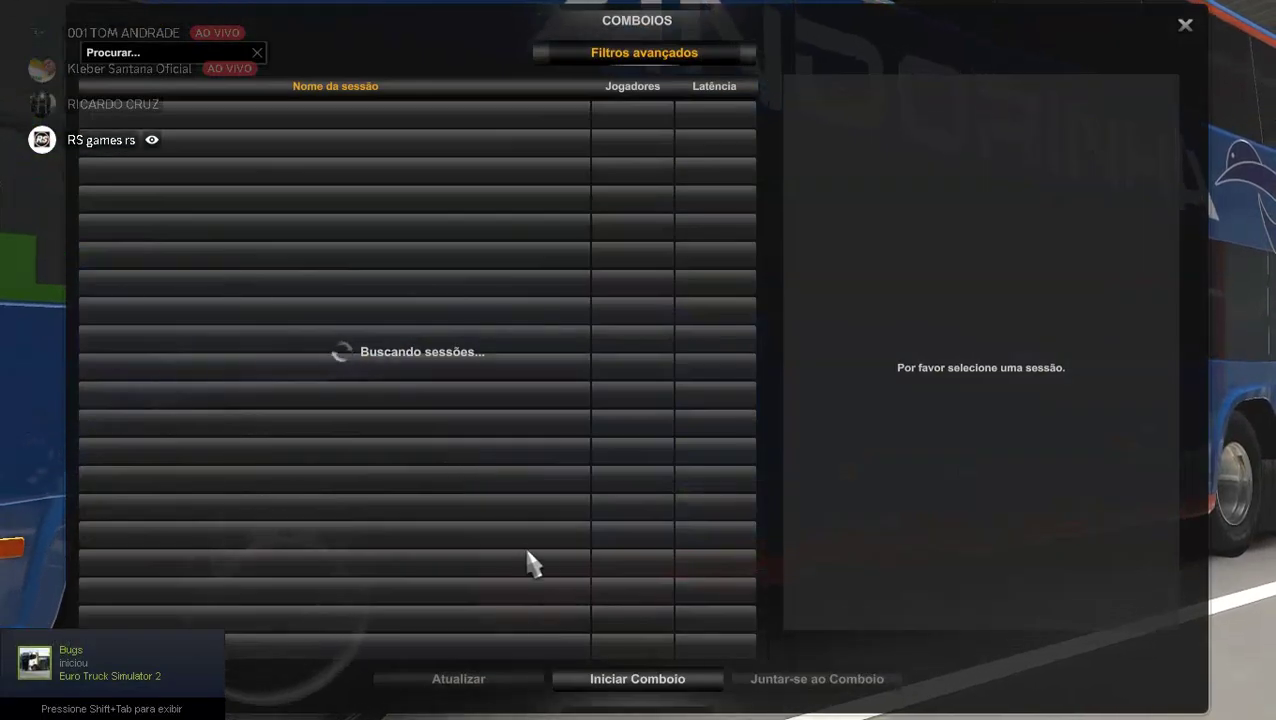
left_click(637, 690)
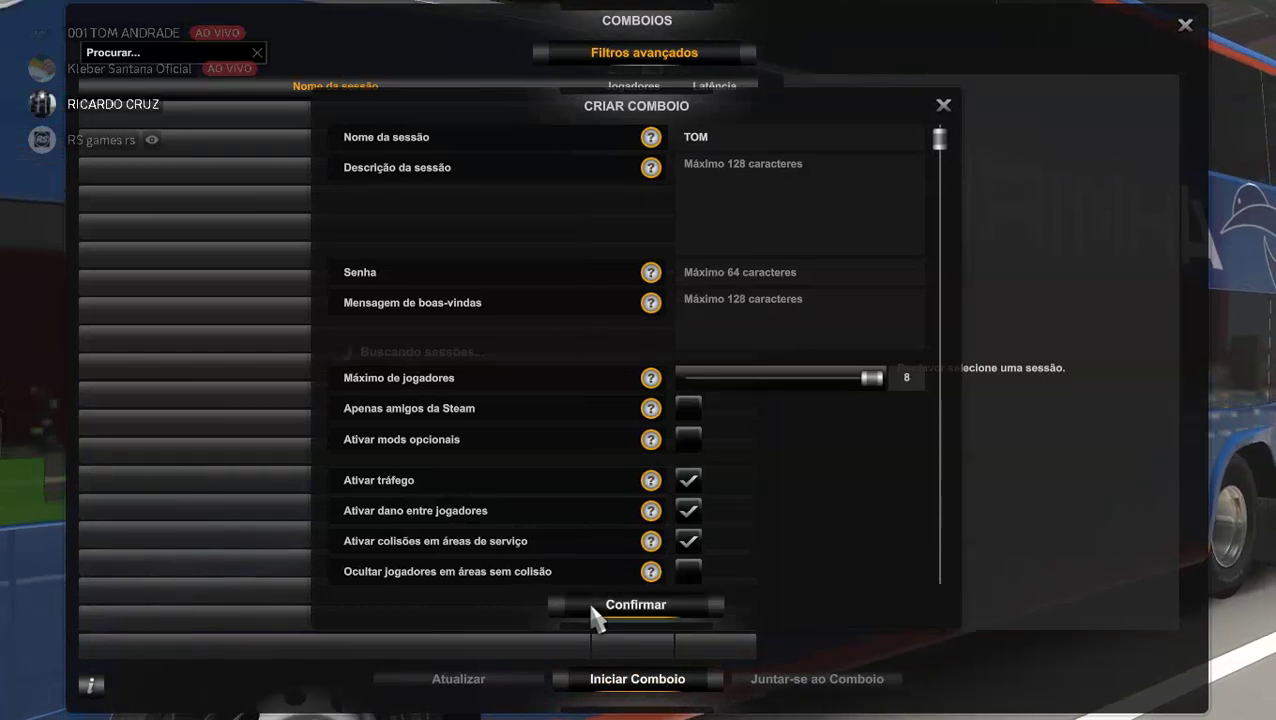
left_click(595, 606)
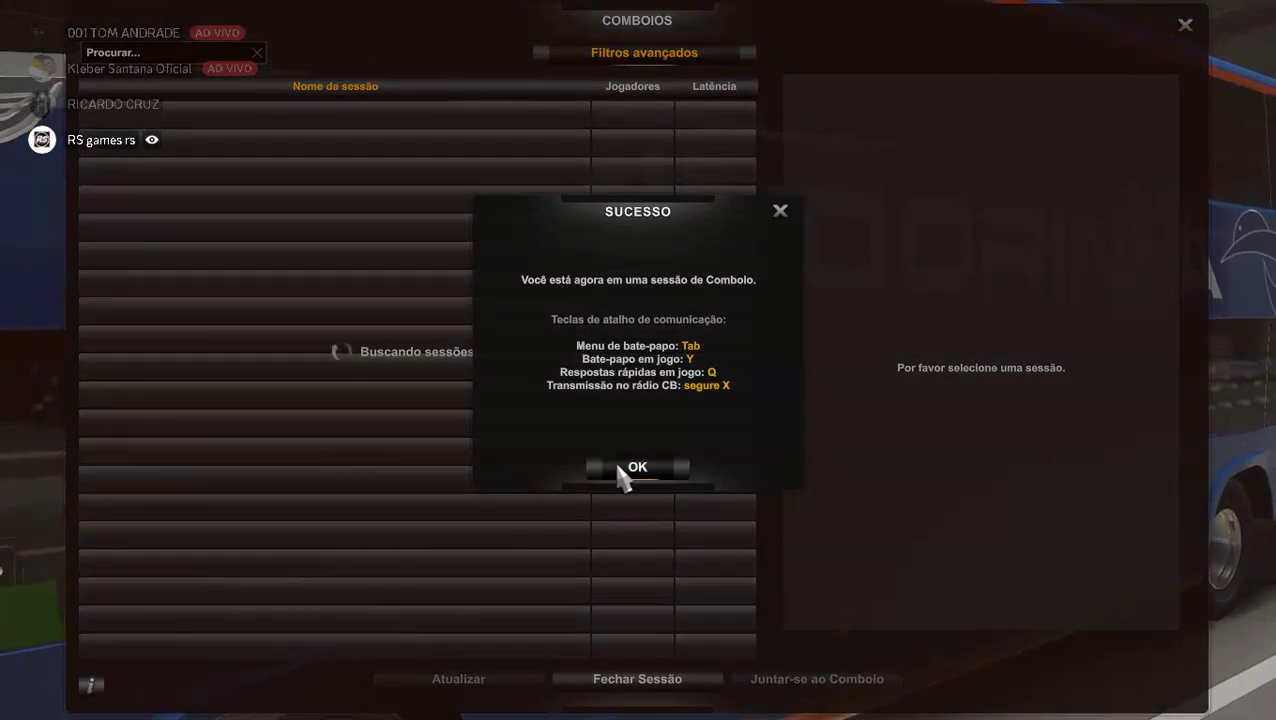
left_click(630, 468)
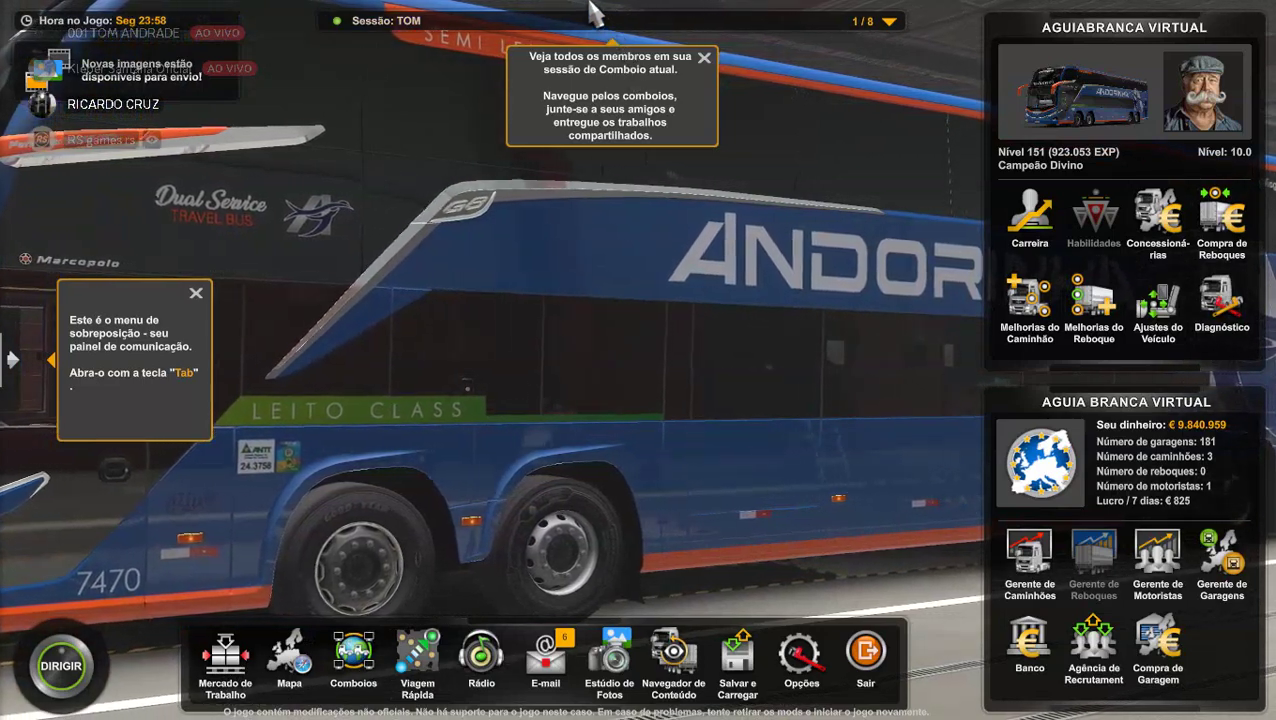
Open the Navegador do Comboio from the 'Sessão: TOM' bar.
left_click(585, 22)
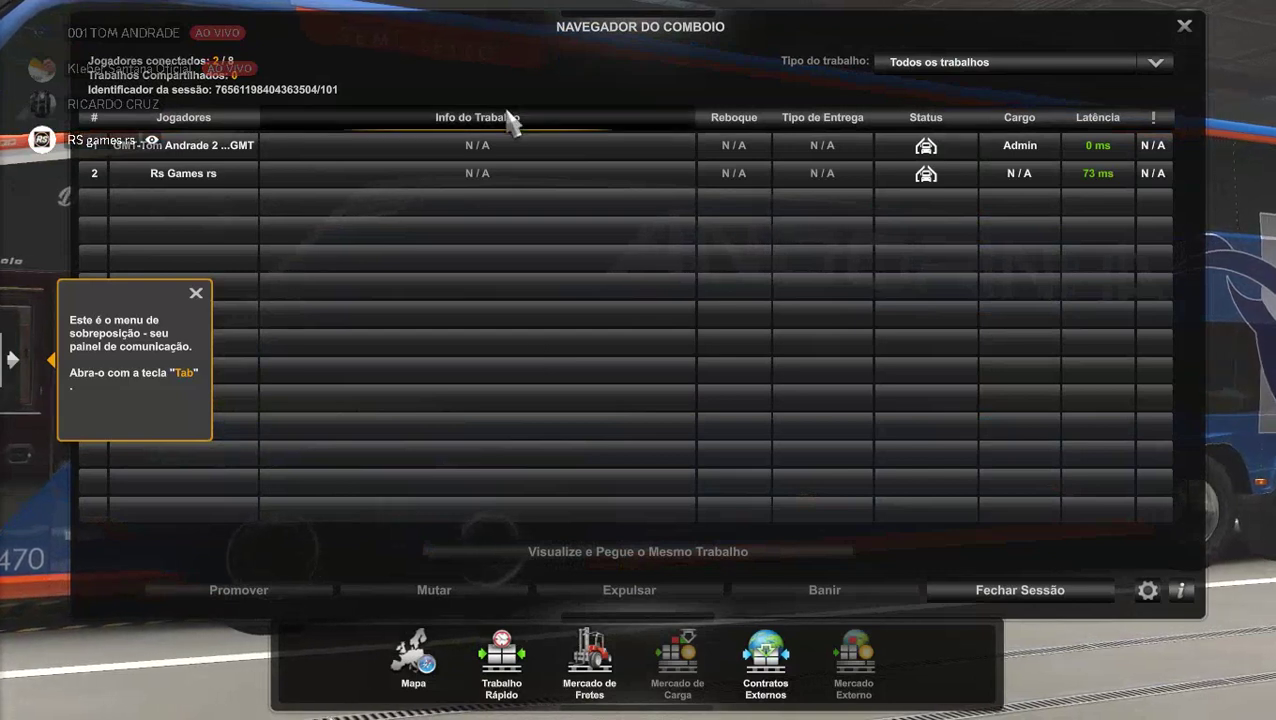
Select the second convoy player, close the player list, and choose DIRIGIR to resume driving.
left_click(487, 175)
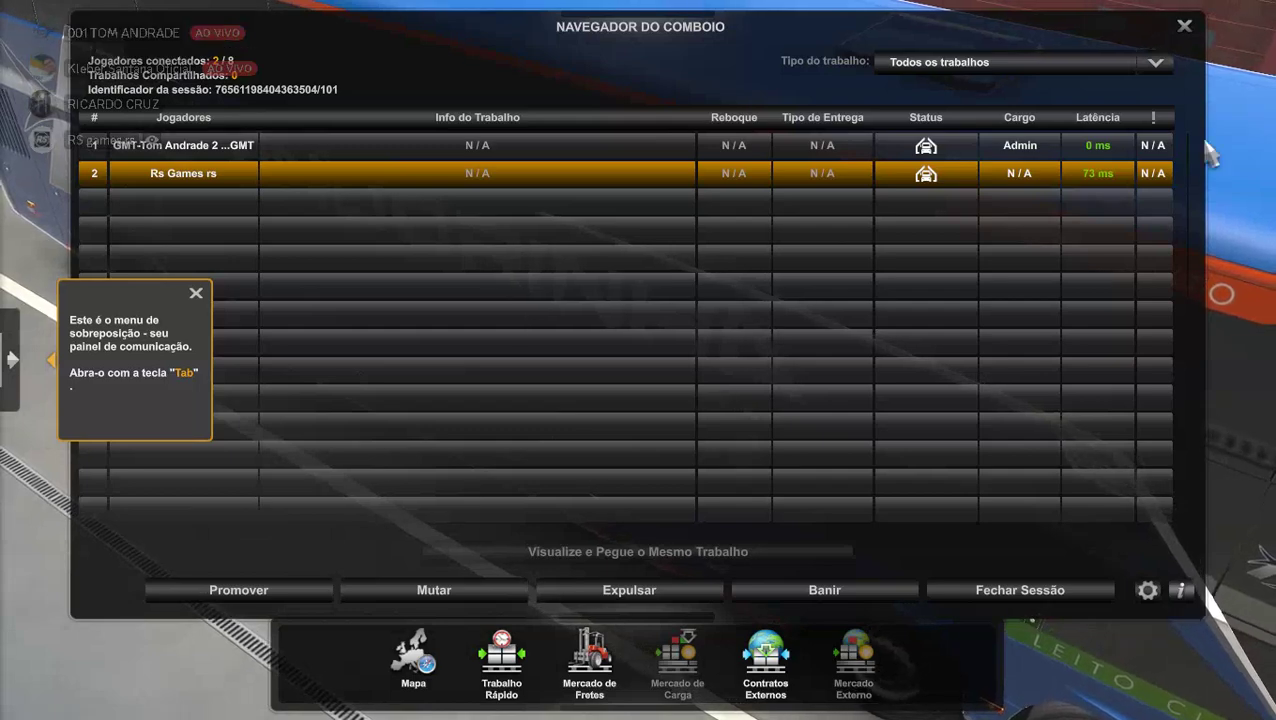
left_click(1183, 25)
key("Tab")
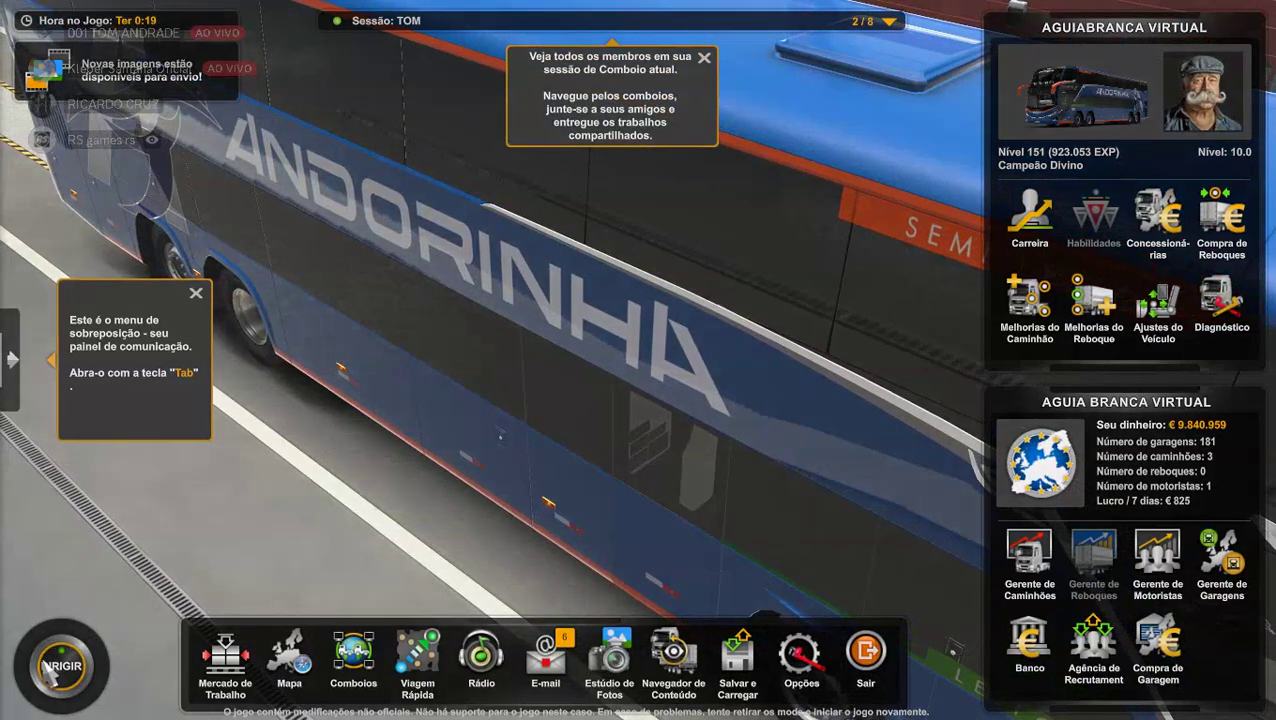
left_click(52, 670)
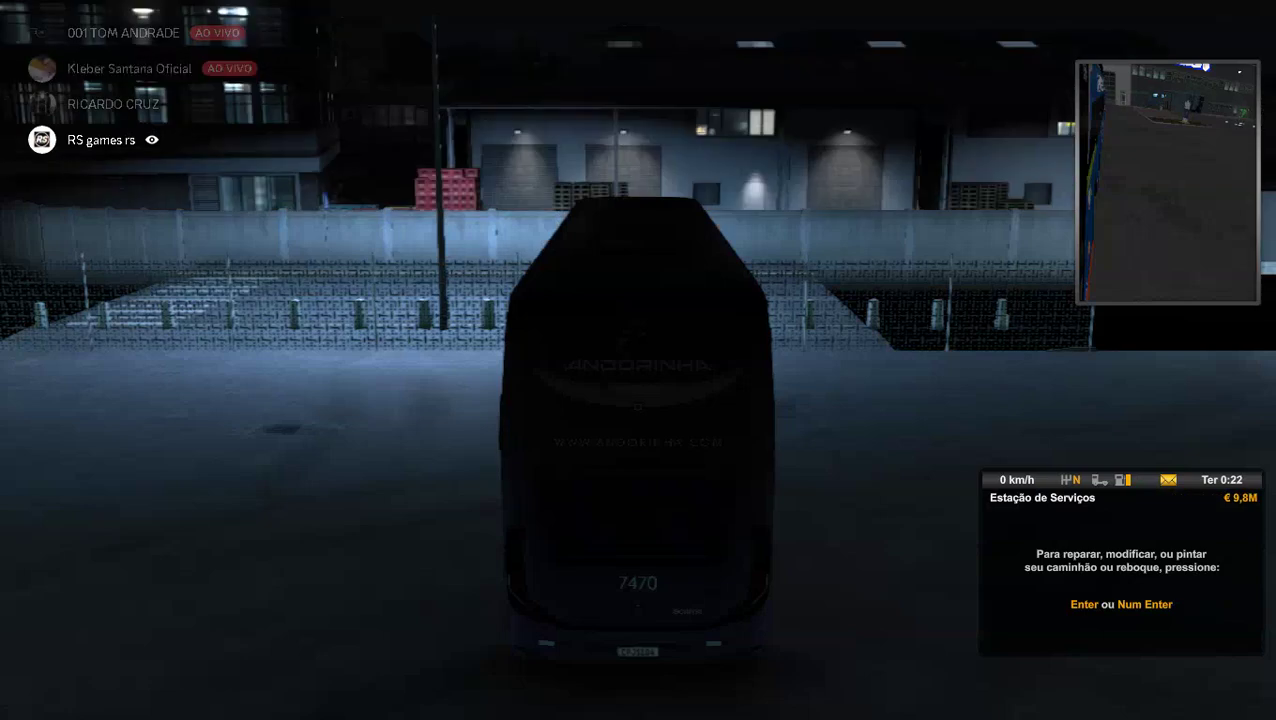
Enter the service station menu with the Andorinha bus.
mouse_move(638, 360)
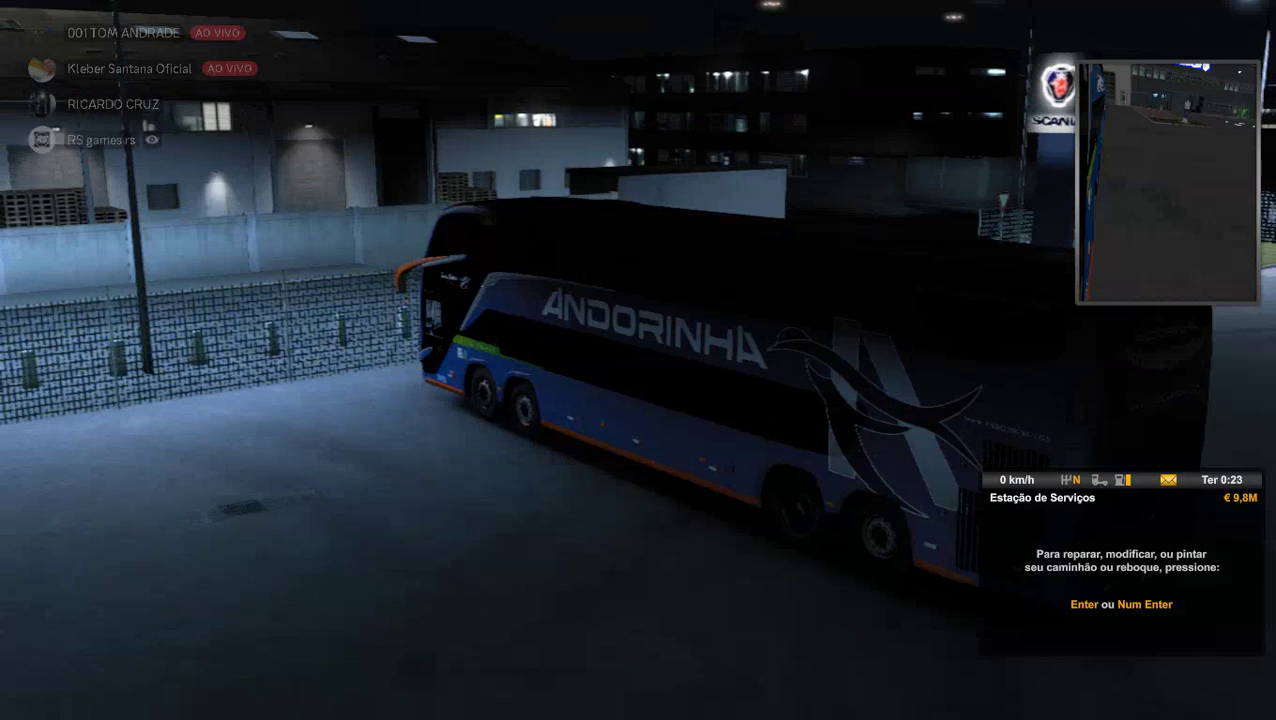
key("Return")
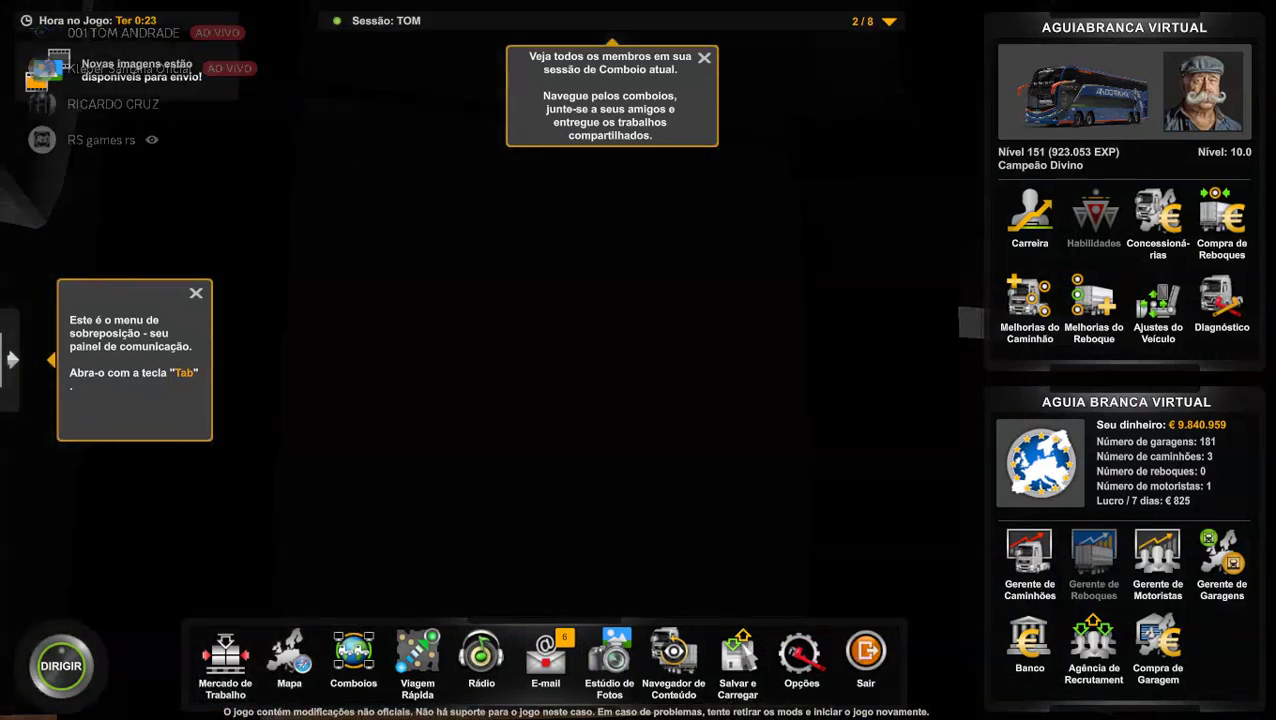
Save the game over the existing TESTE COMBOIO SKIN save slot.
left_click(750, 657)
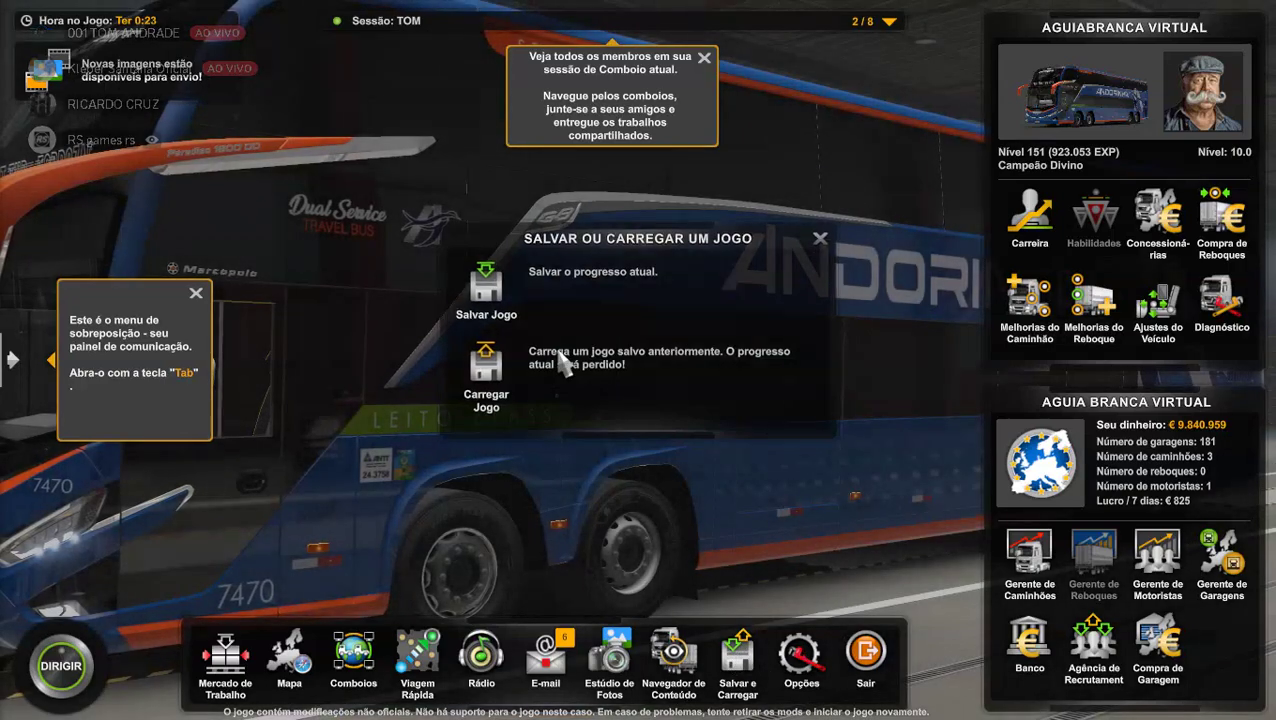
left_click(539, 294)
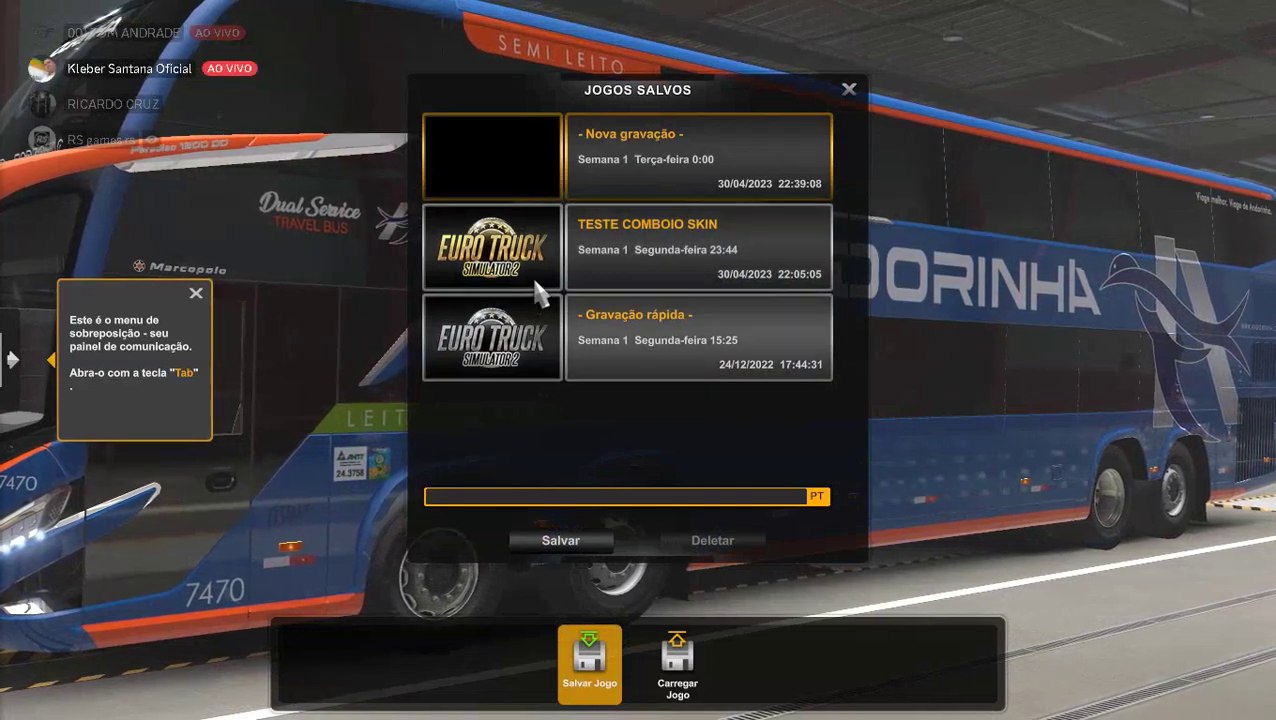
left_click(539, 292)
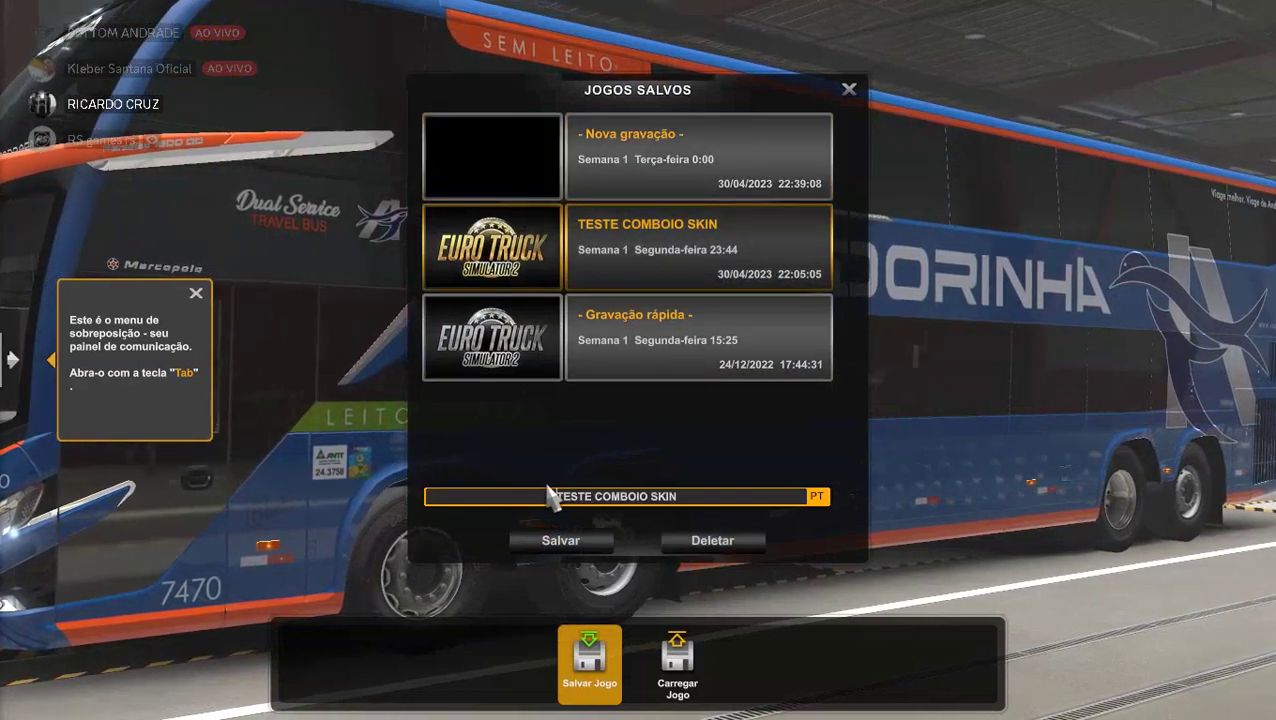
left_click(527, 548)
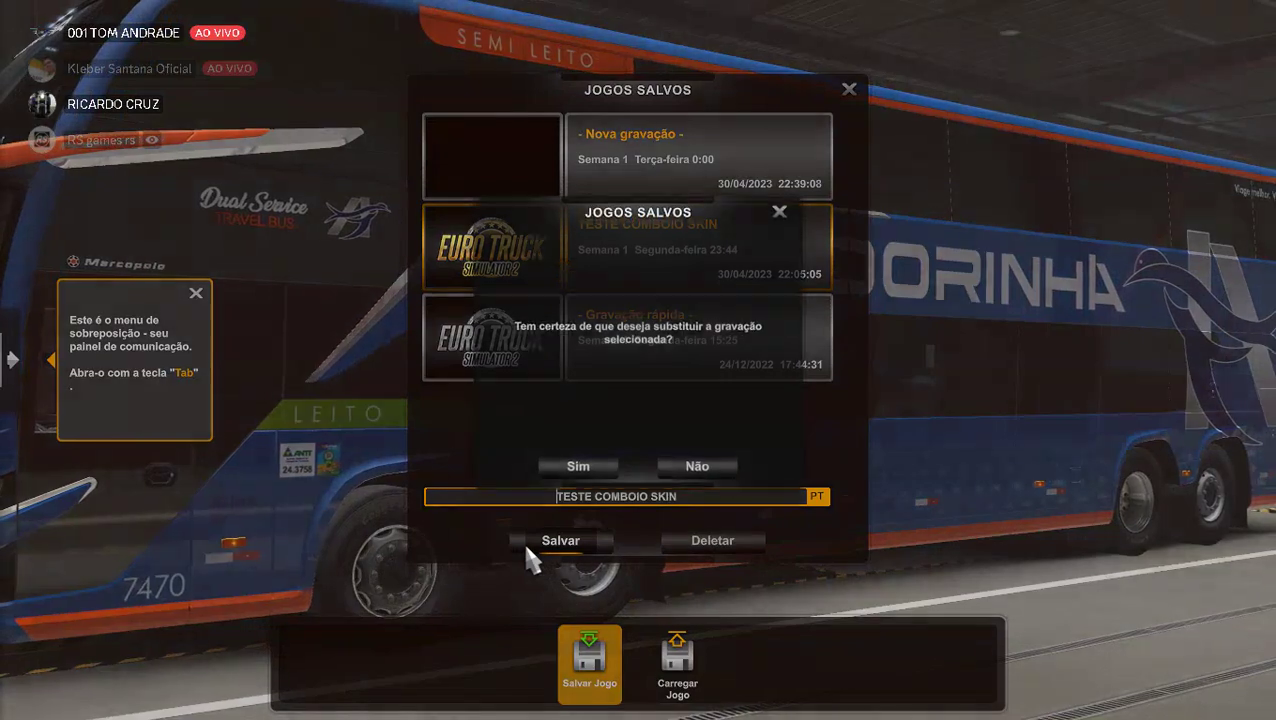
left_click(586, 462)
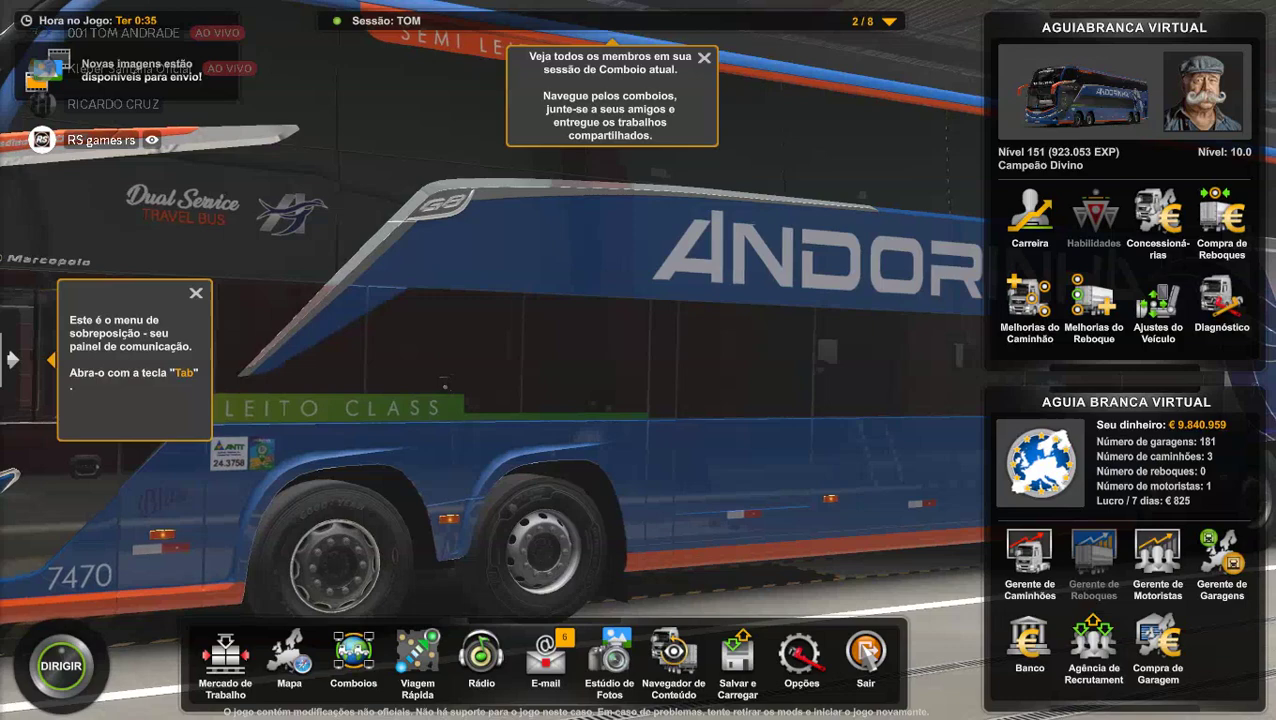
Quit the TOM convoy session to the main menu, accepting the convoy progress.
left_click(865, 652)
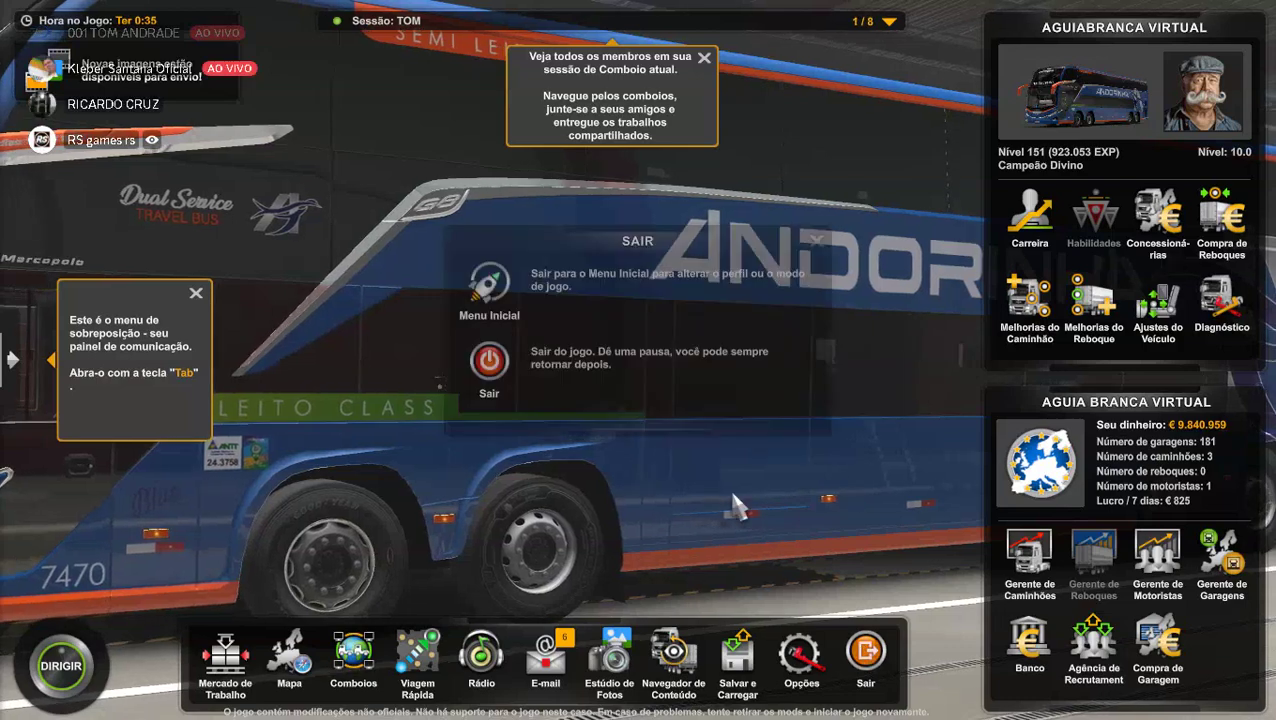
left_click(483, 293)
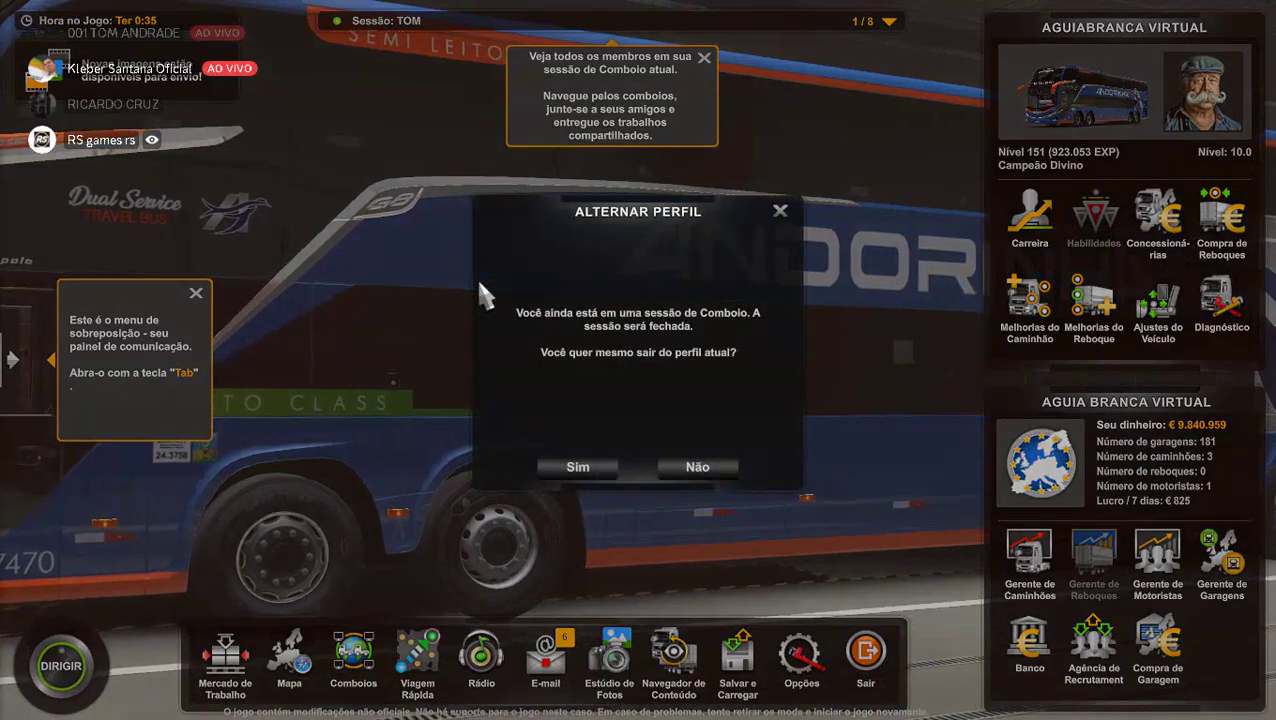
left_click(577, 478)
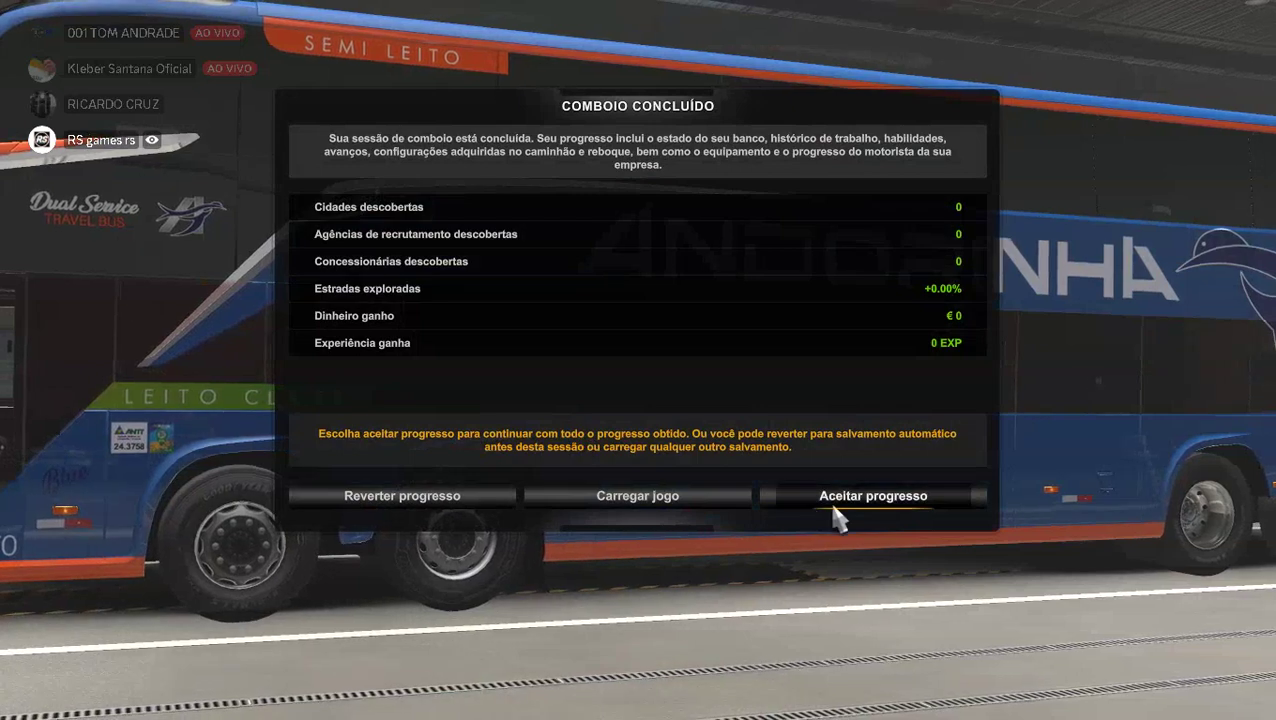
left_click(871, 507)
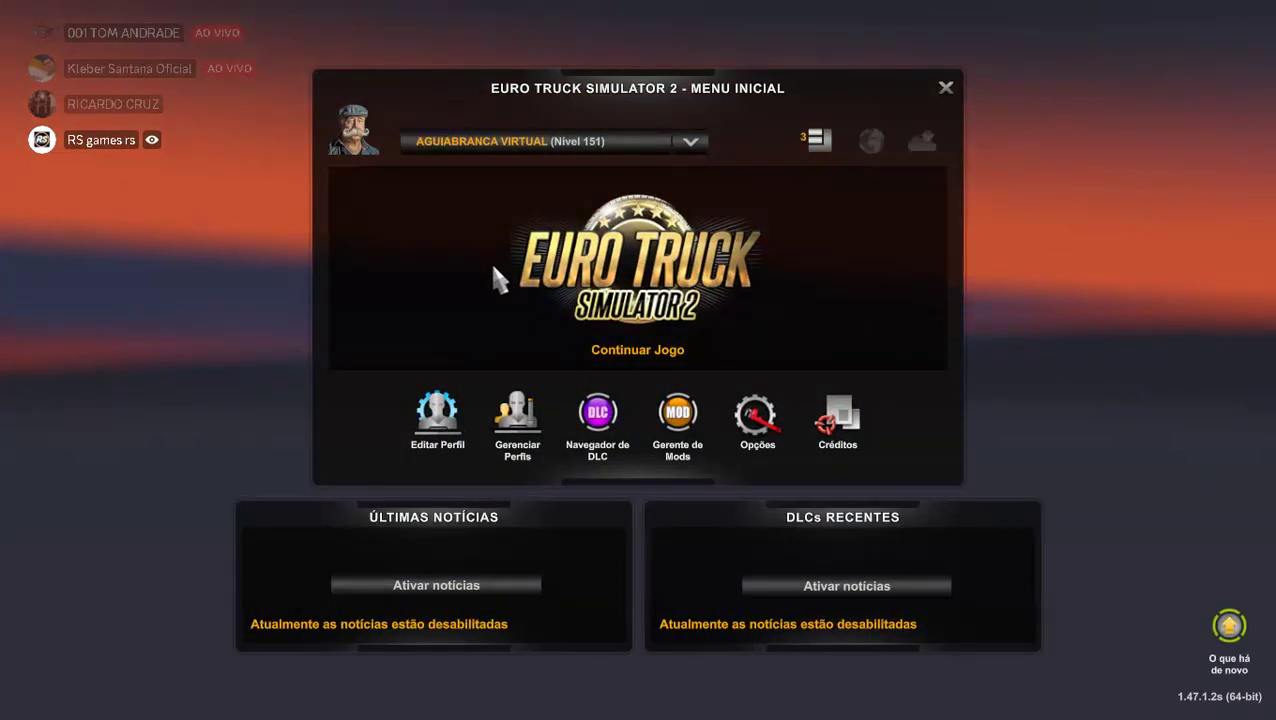
Re-enable the Paradiso G8 1800 DD - EDIT mod in the mod manager and confirm changes.
left_click(813, 148)
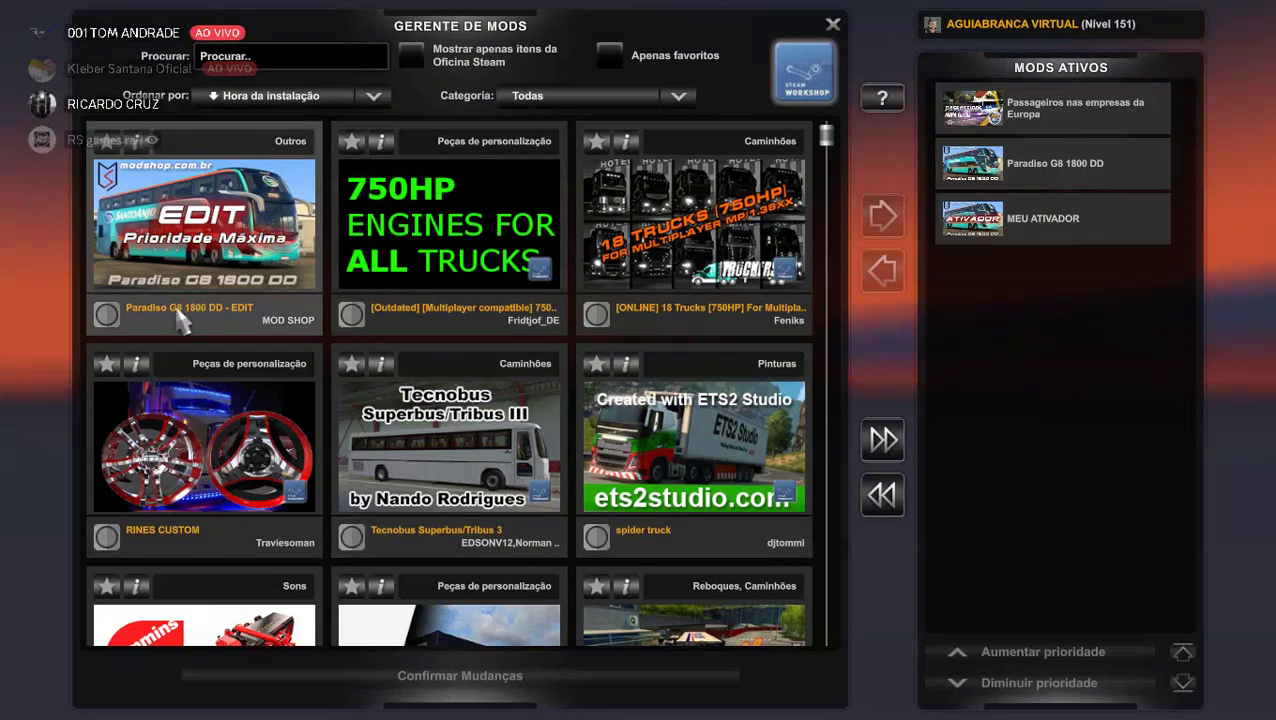
left_click(105, 315)
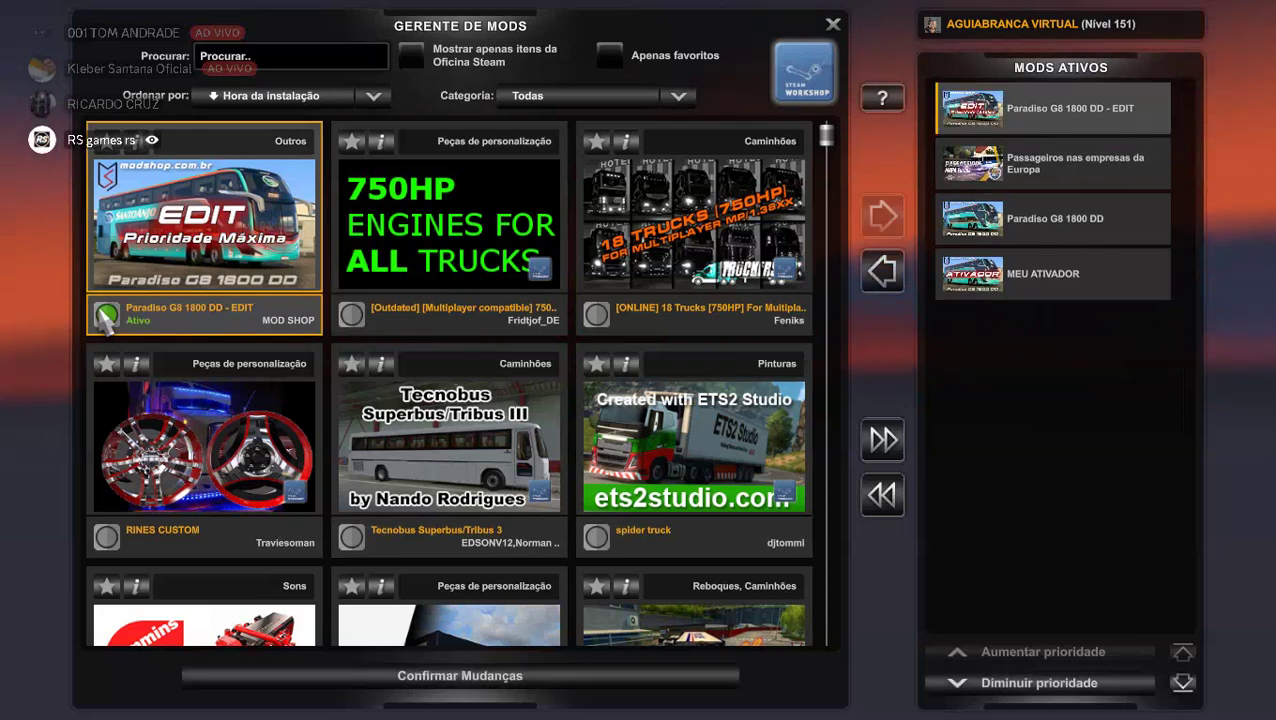
left_click(490, 683)
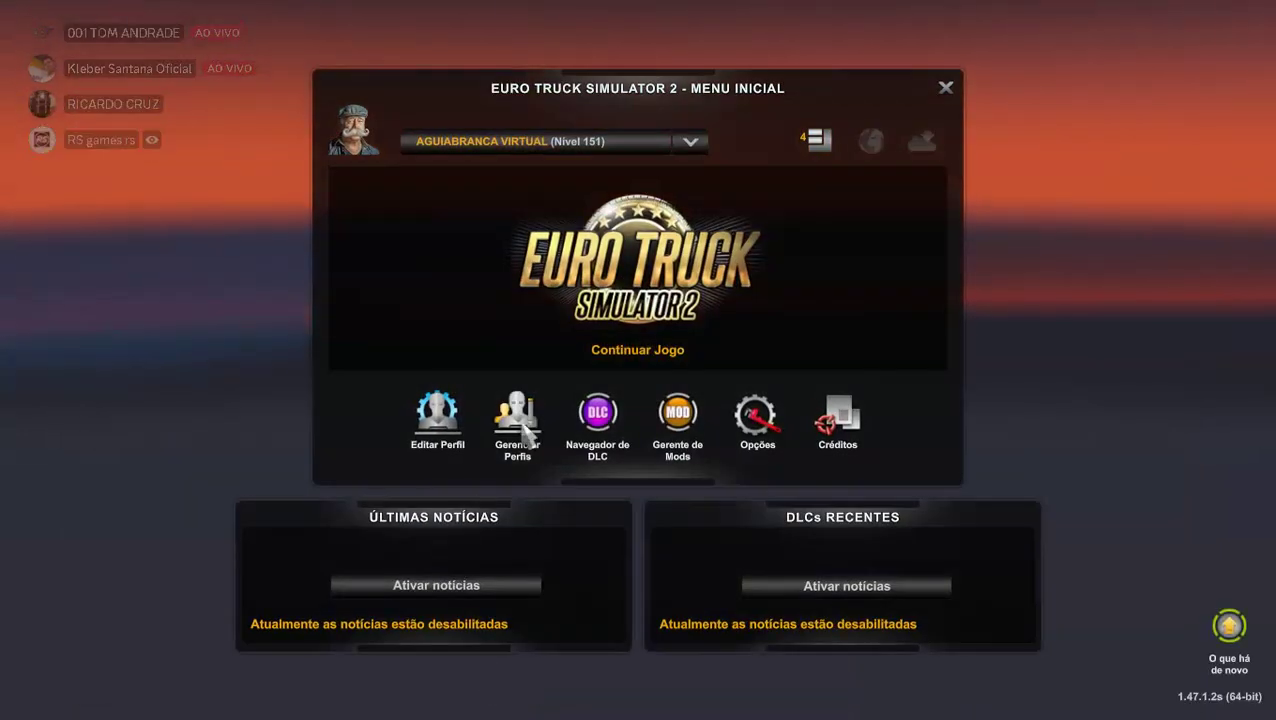
Continue the saved game from the main menu to load back in.
left_click(597, 265)
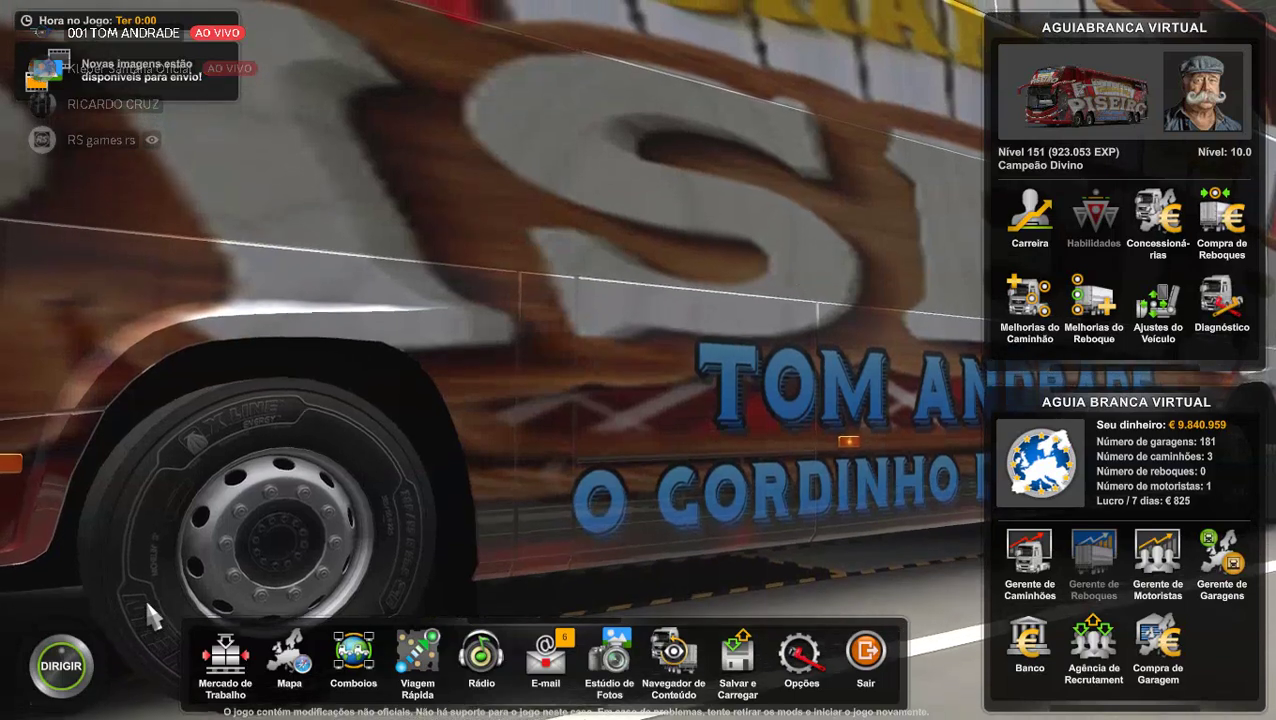
Drive off, view the red-skinned bus from camera 2, and check the service station menu.
left_click(66, 668)
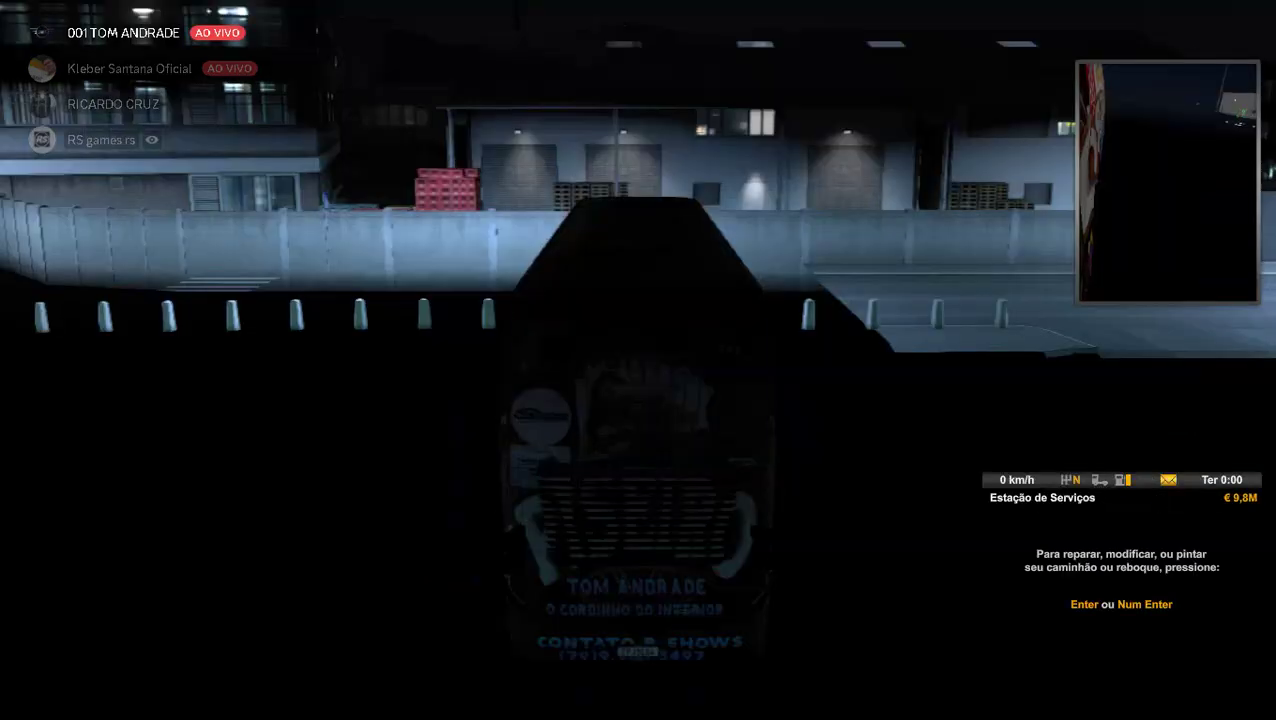
key("2")
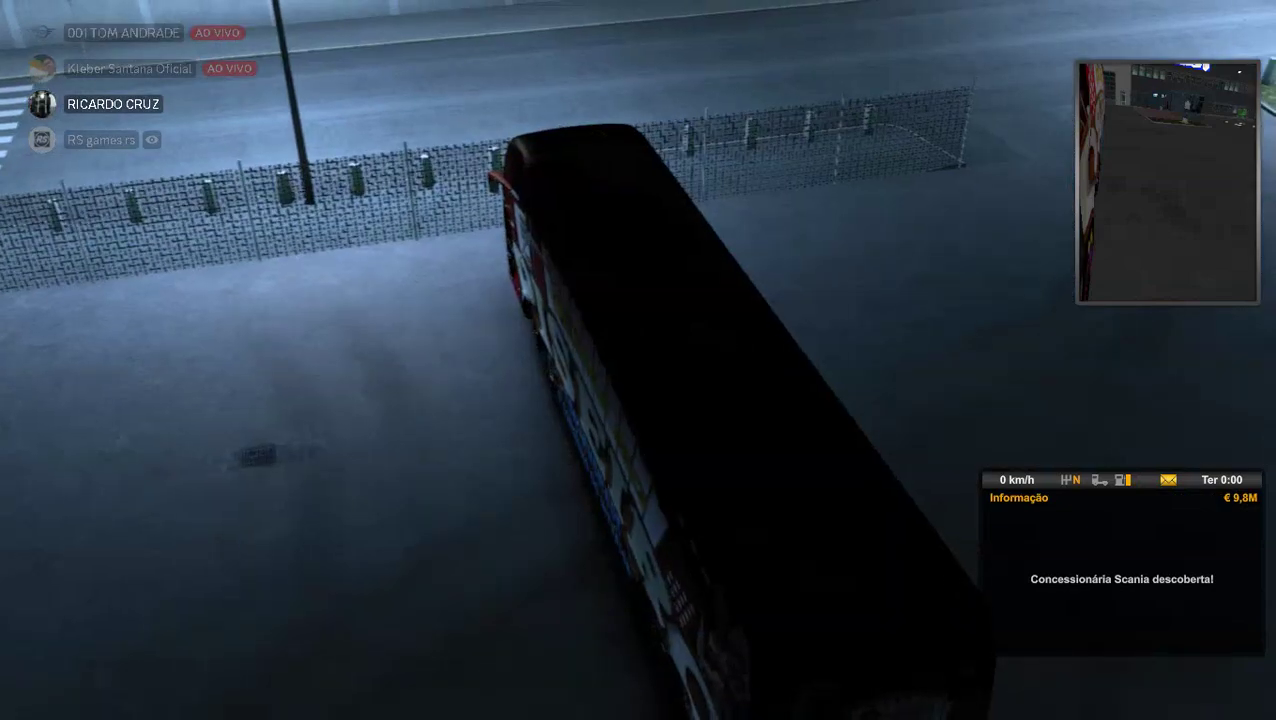
key("Return")
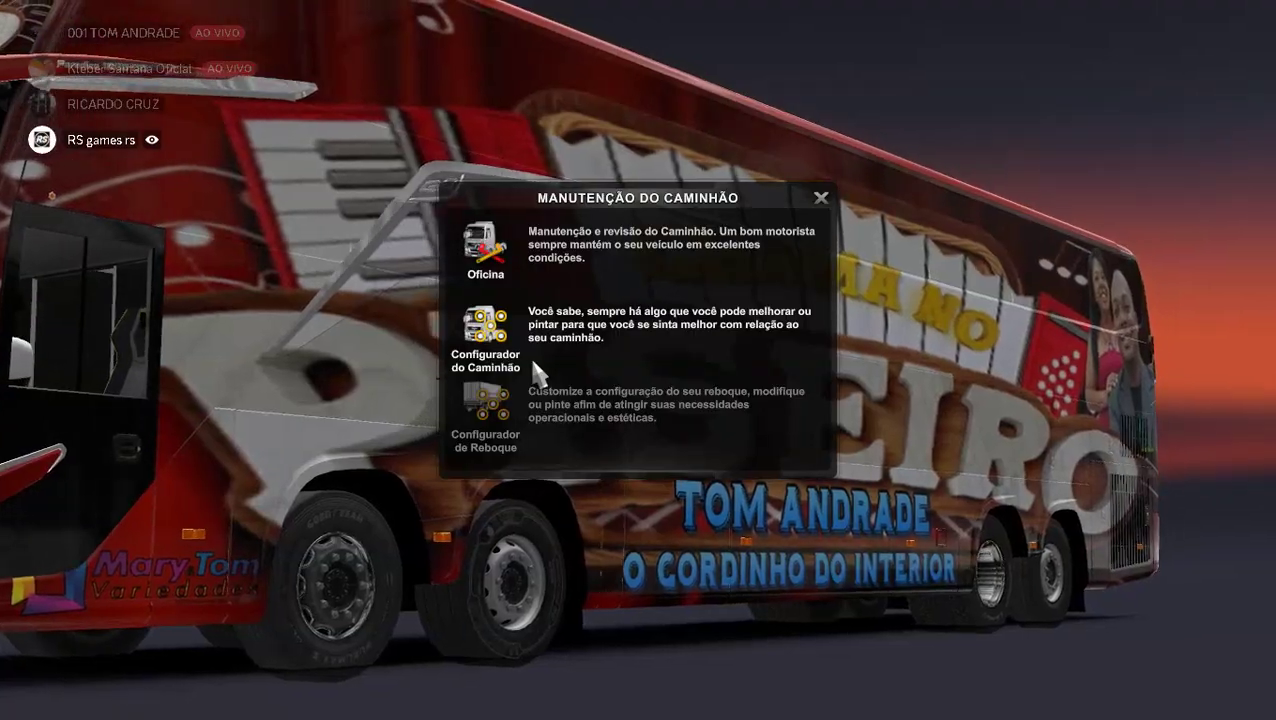
key("Escape")
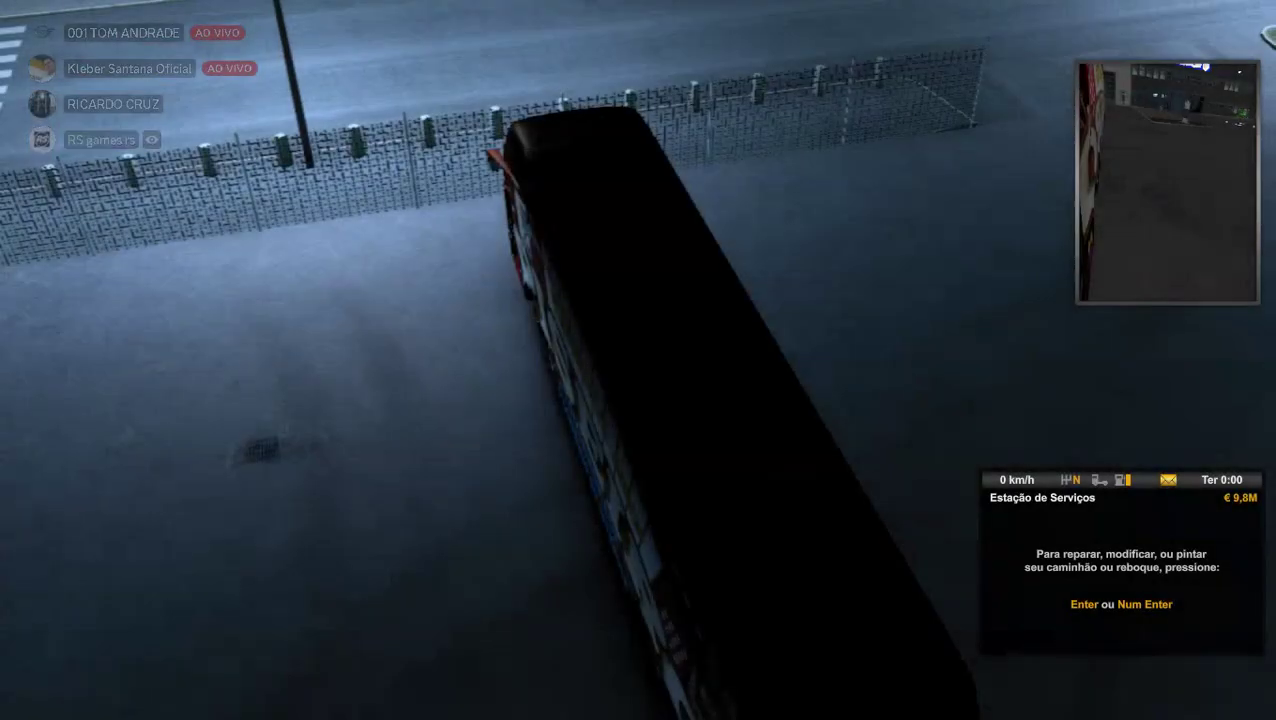
key("Escape")
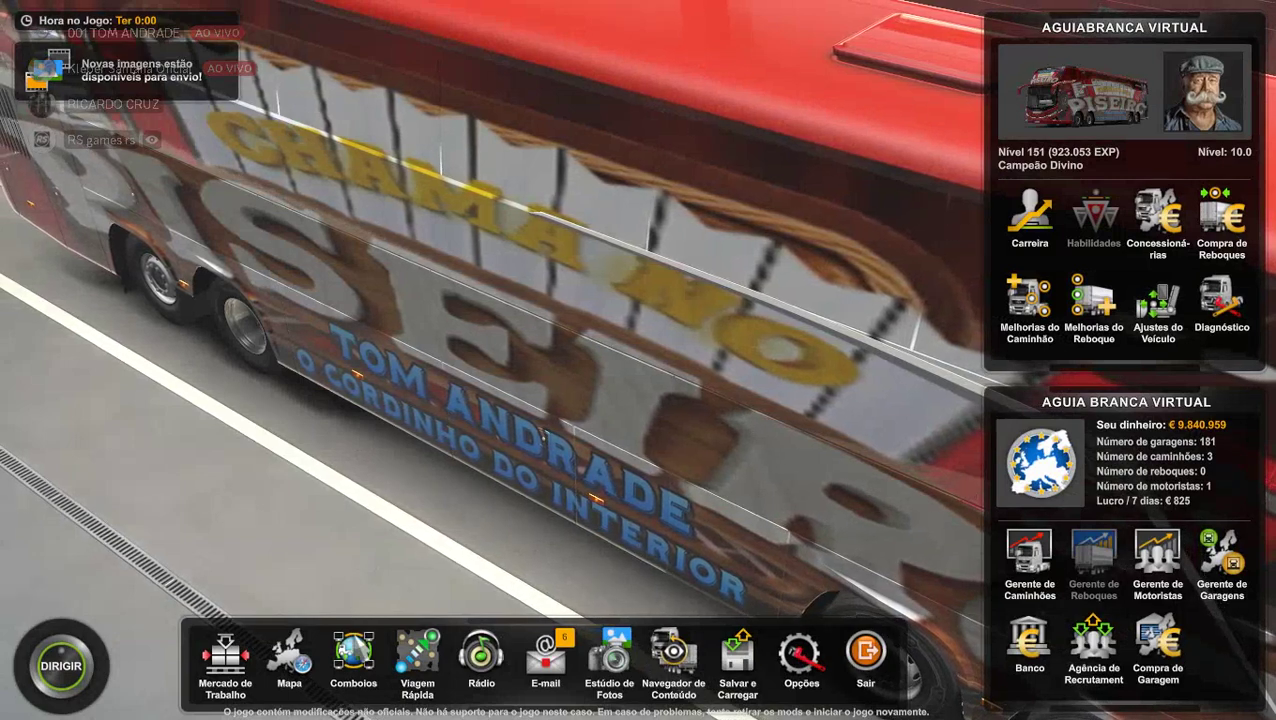
key("Escape")
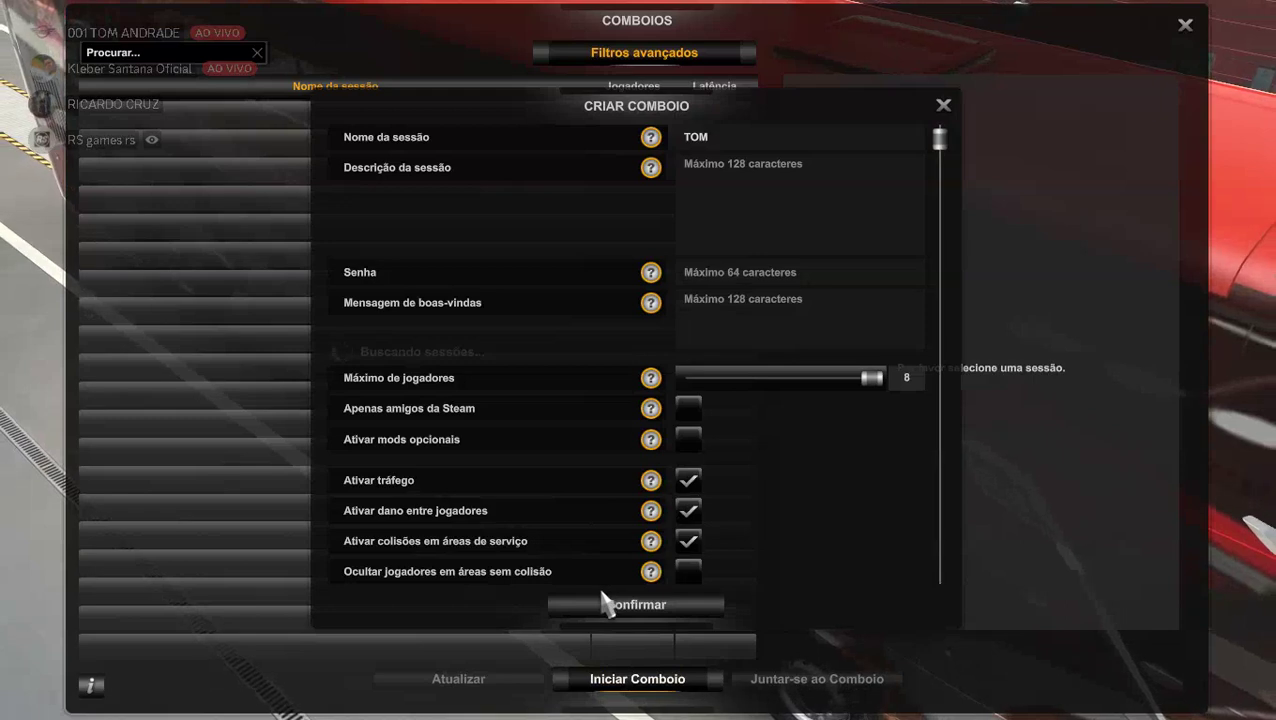
Create the TOM convoy for 8 players, dismiss the success message, and show its player list.
left_click(605, 603)
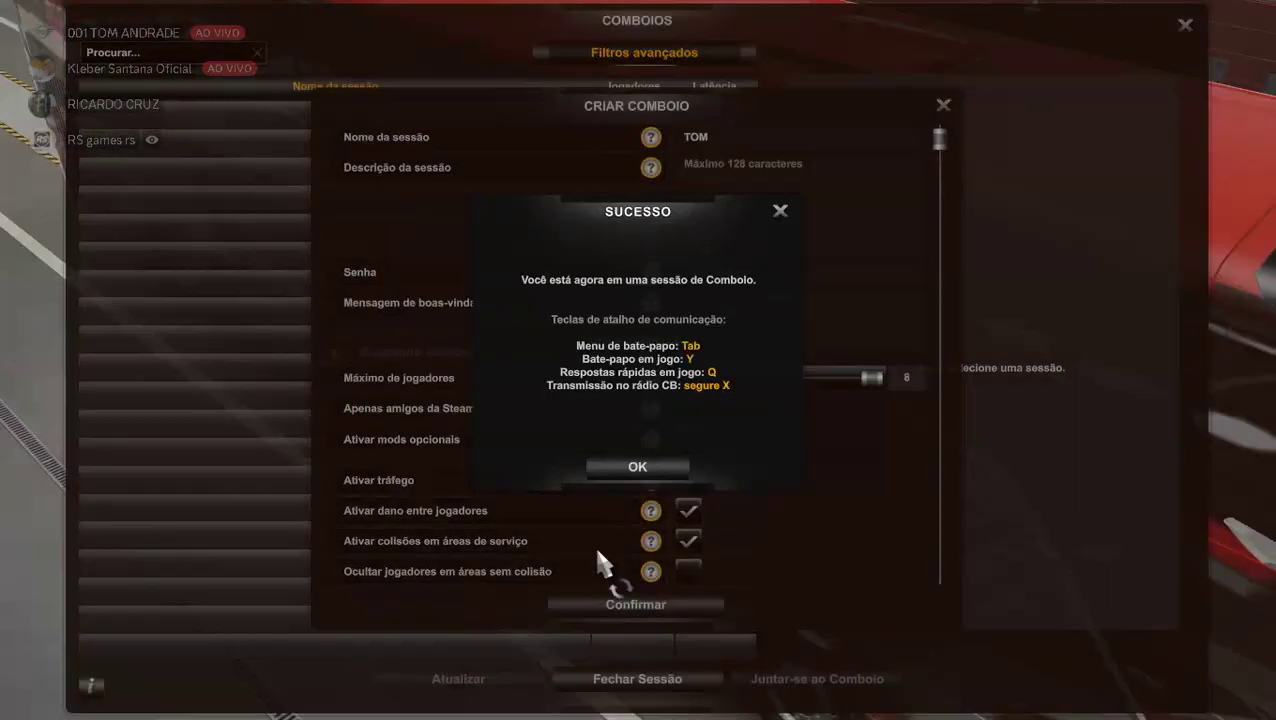
left_click(621, 470)
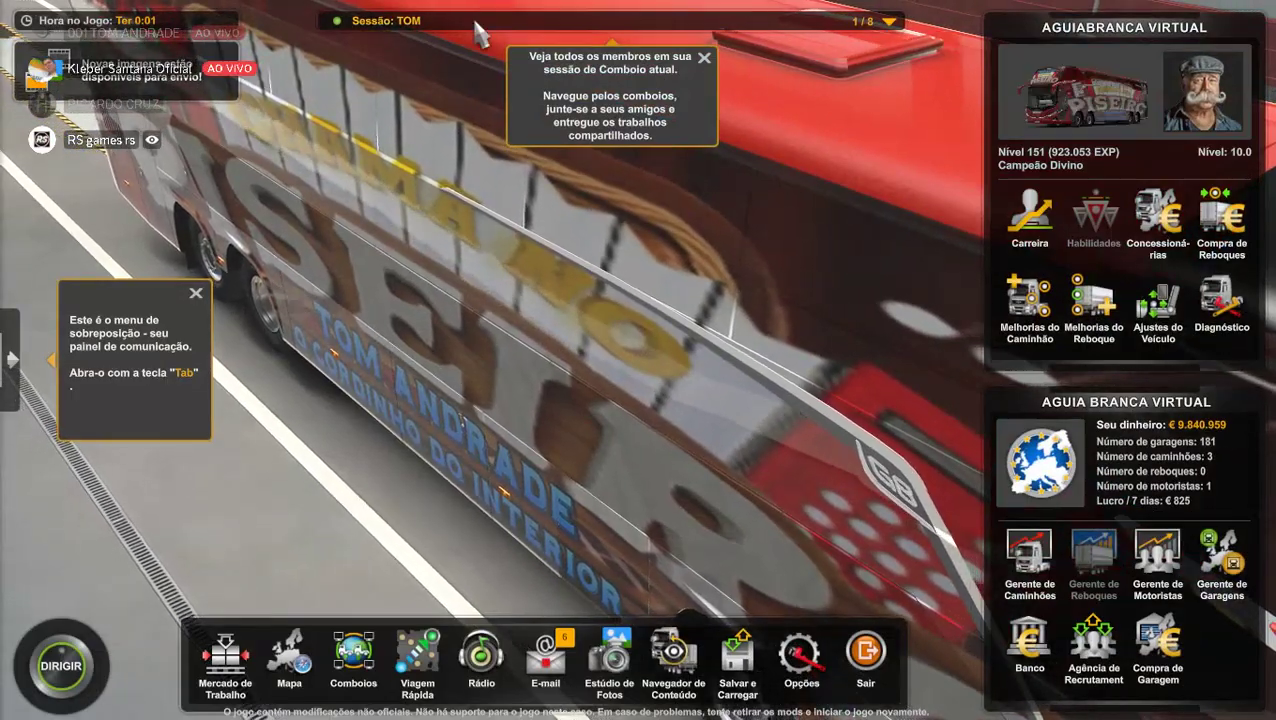
key("Tab")
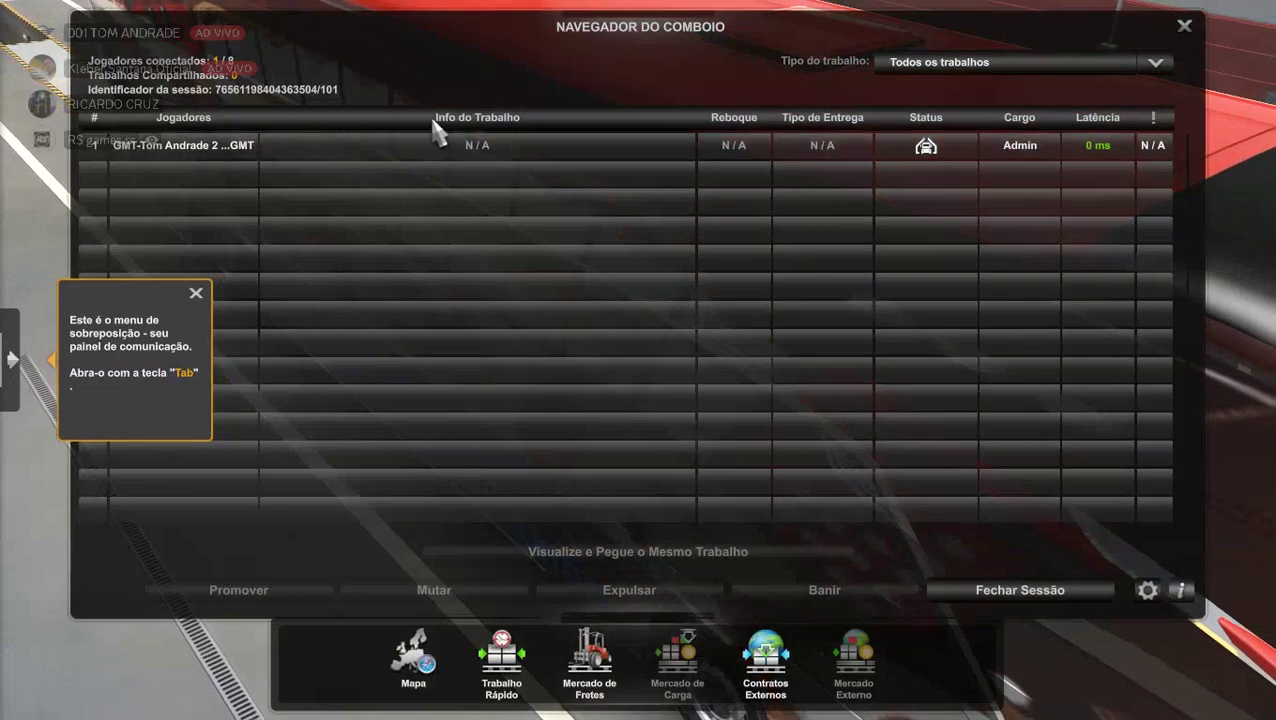
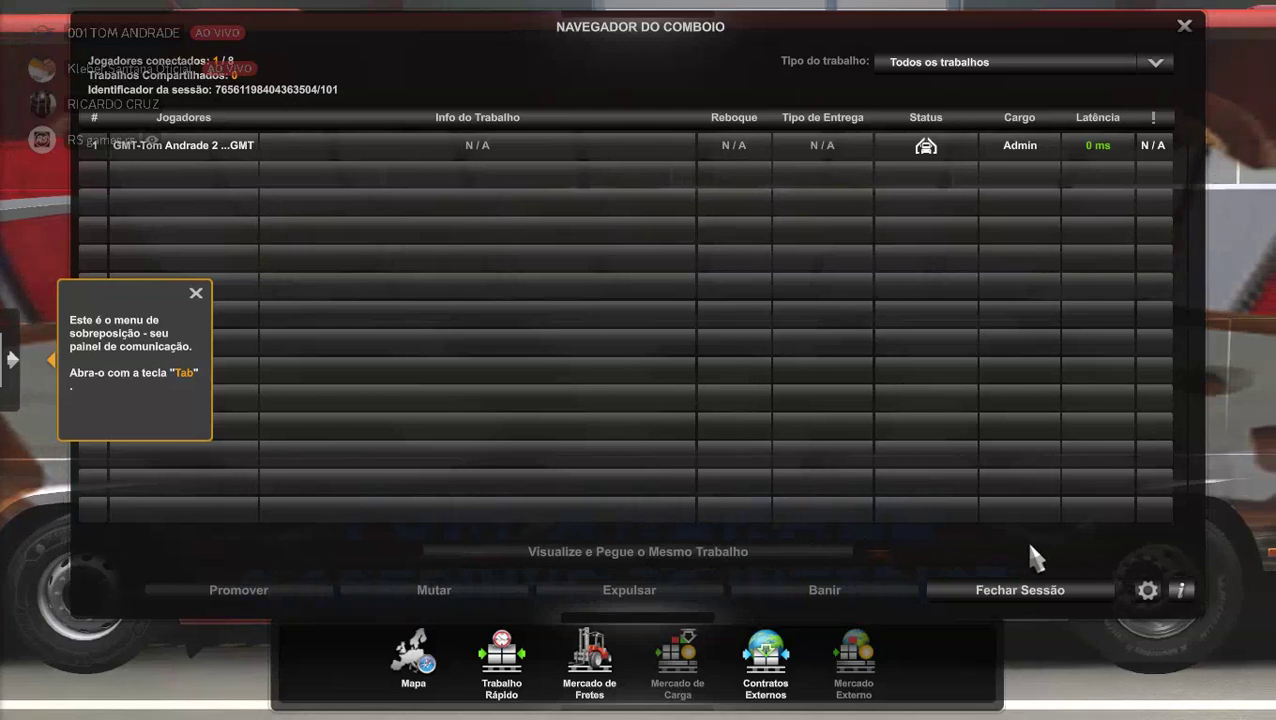
Close the convoy with Fechar Sessão, confirm Sim, and choose Aceitar progresso.
left_click(988, 595)
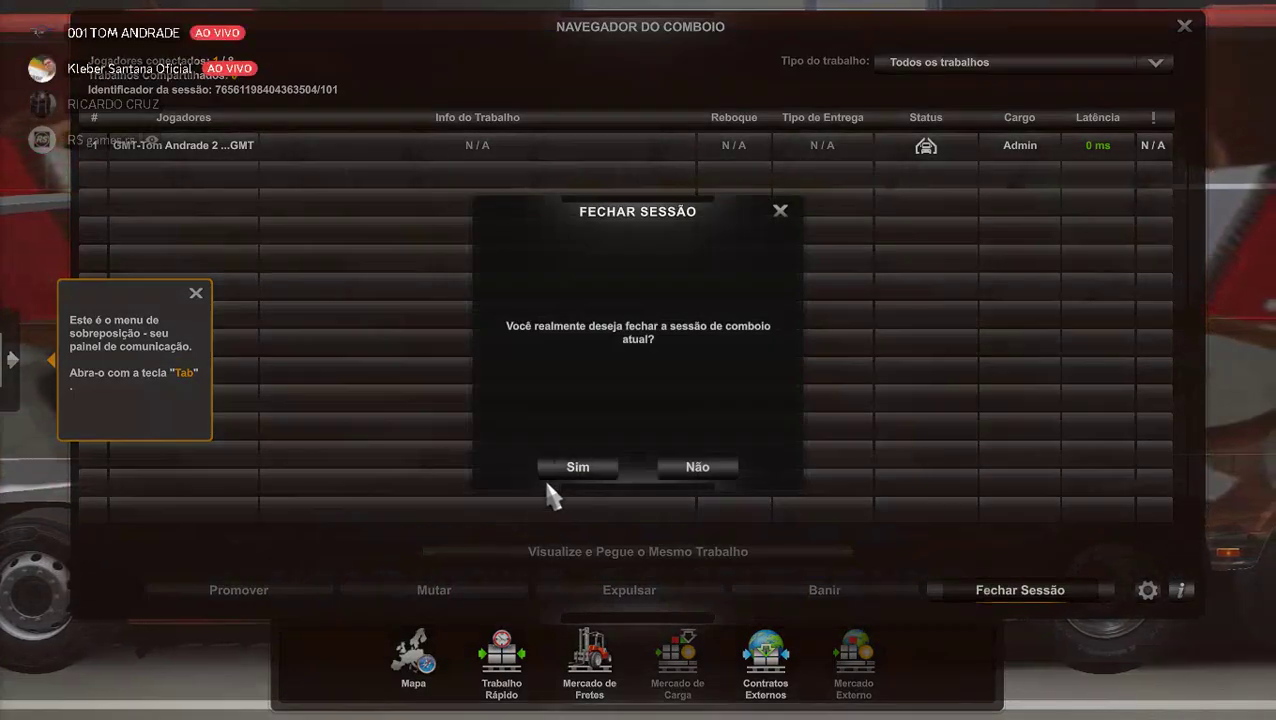
left_click(567, 466)
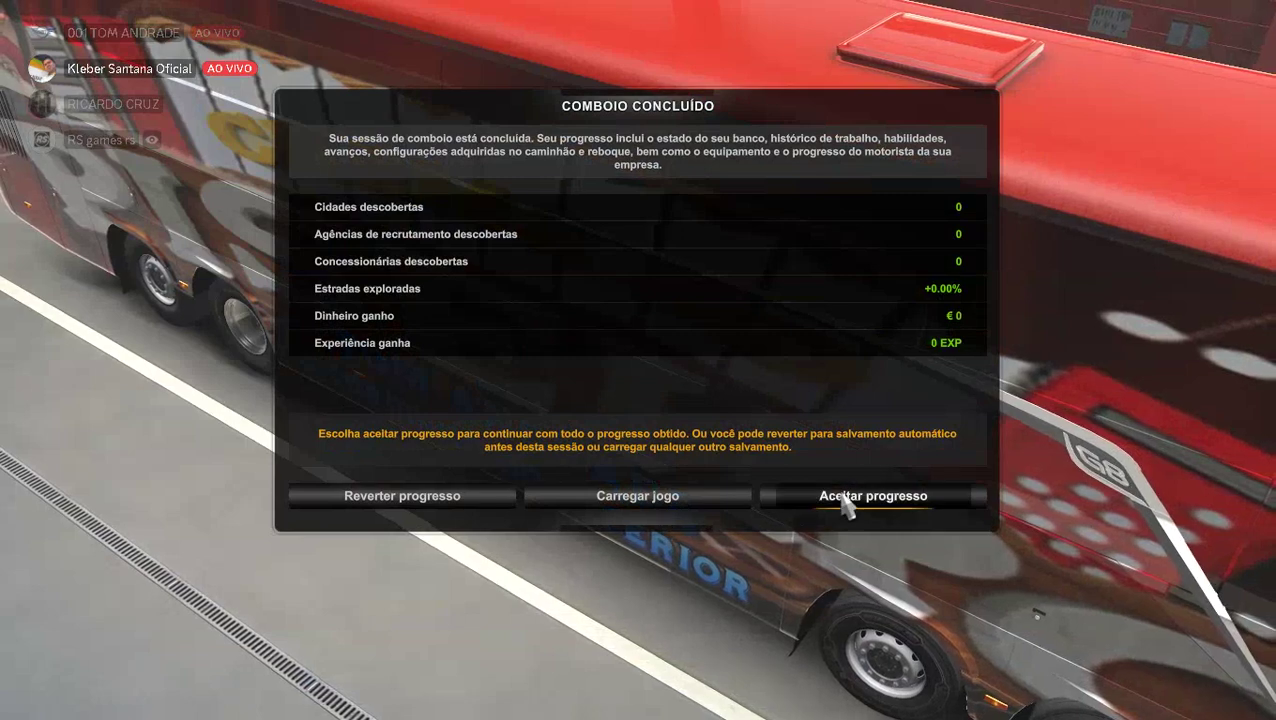
left_click(852, 503)
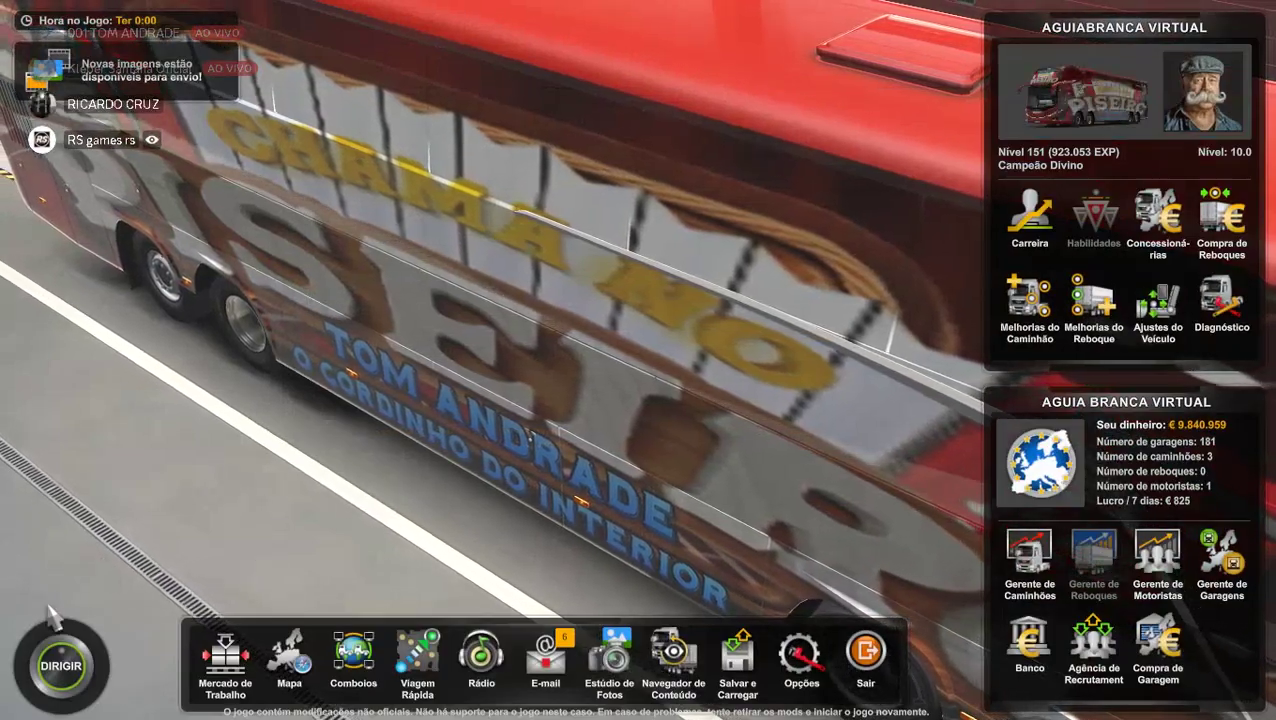
Start driving and run g_set_time 6 in the console to switch to daylight.
left_click(66, 680)
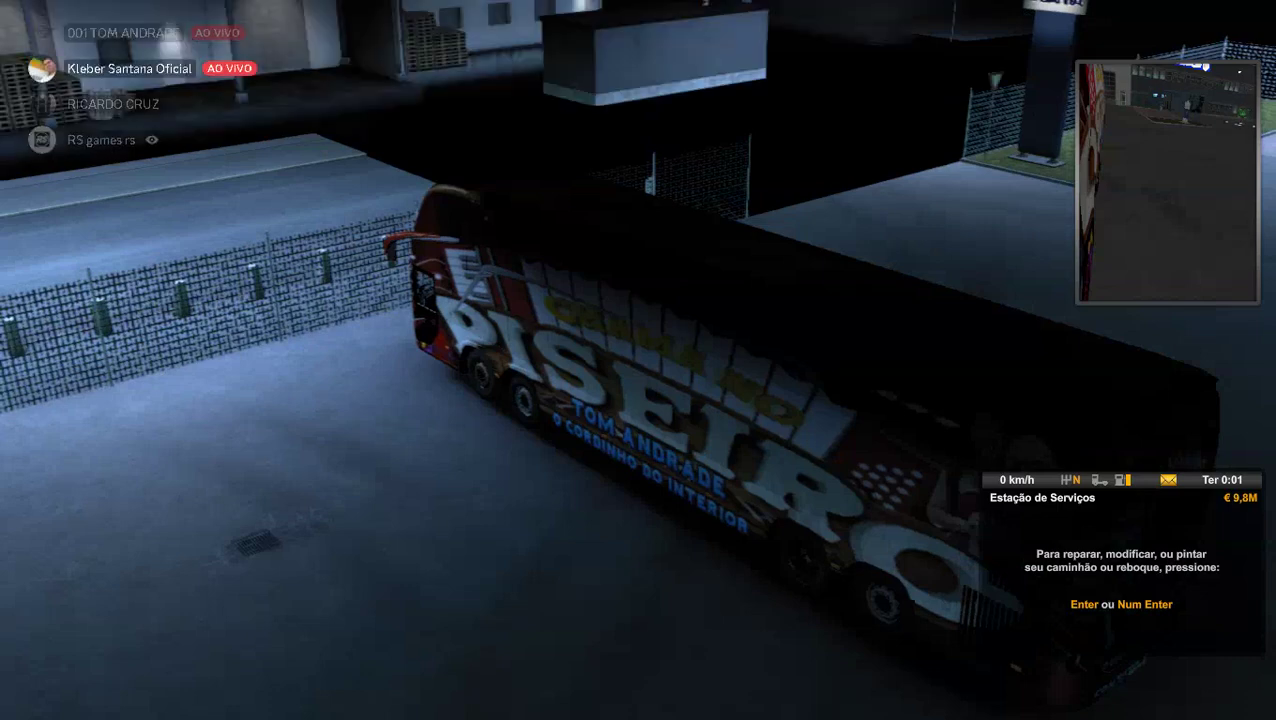
key("grave")
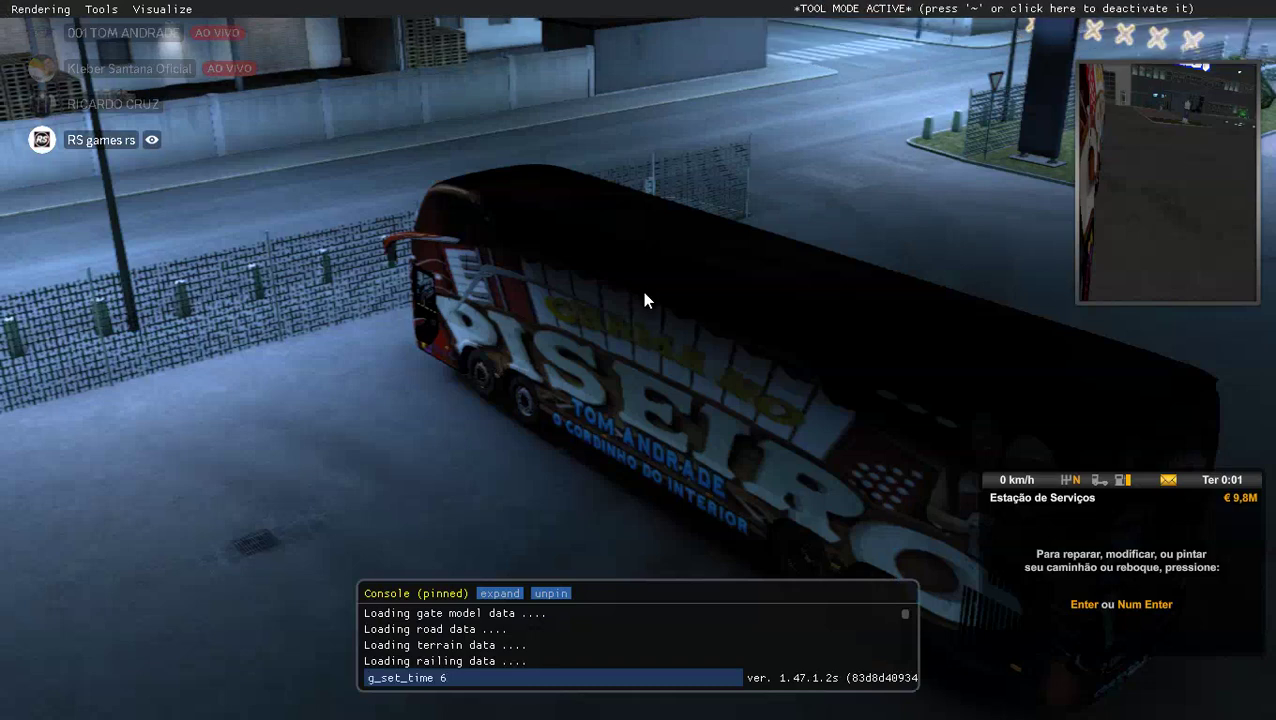
key("Return")
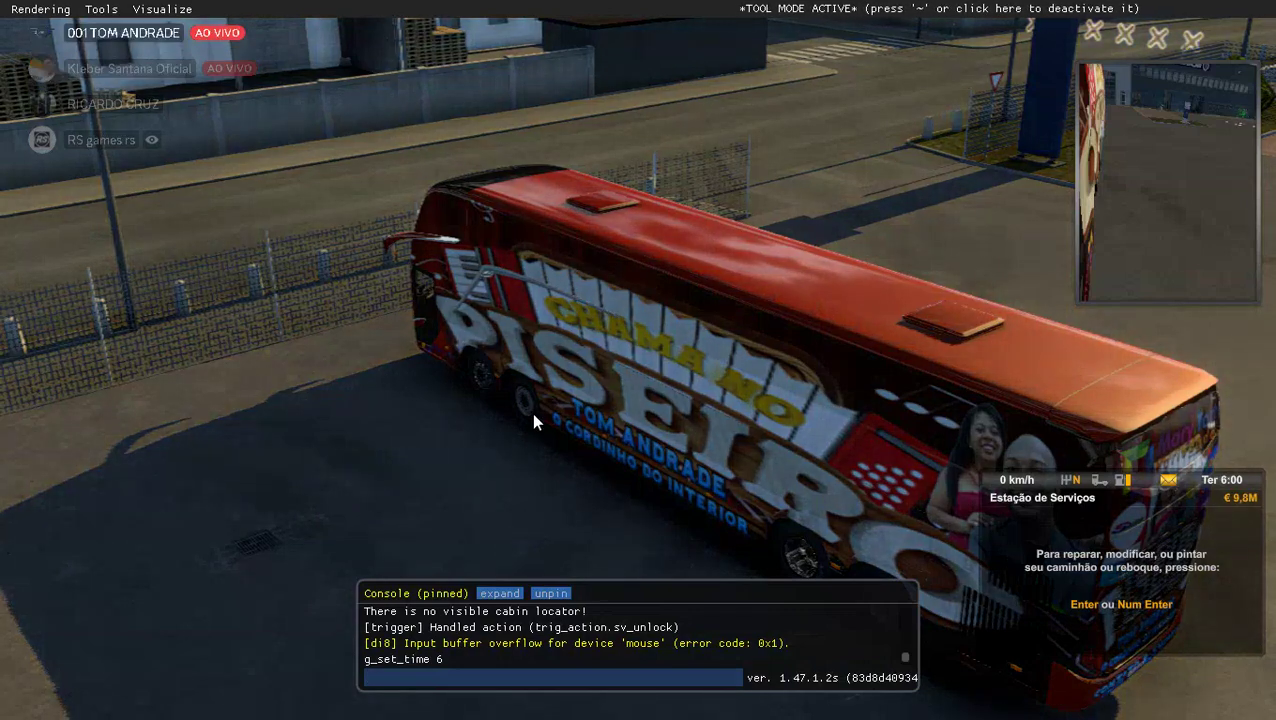
key("grave")
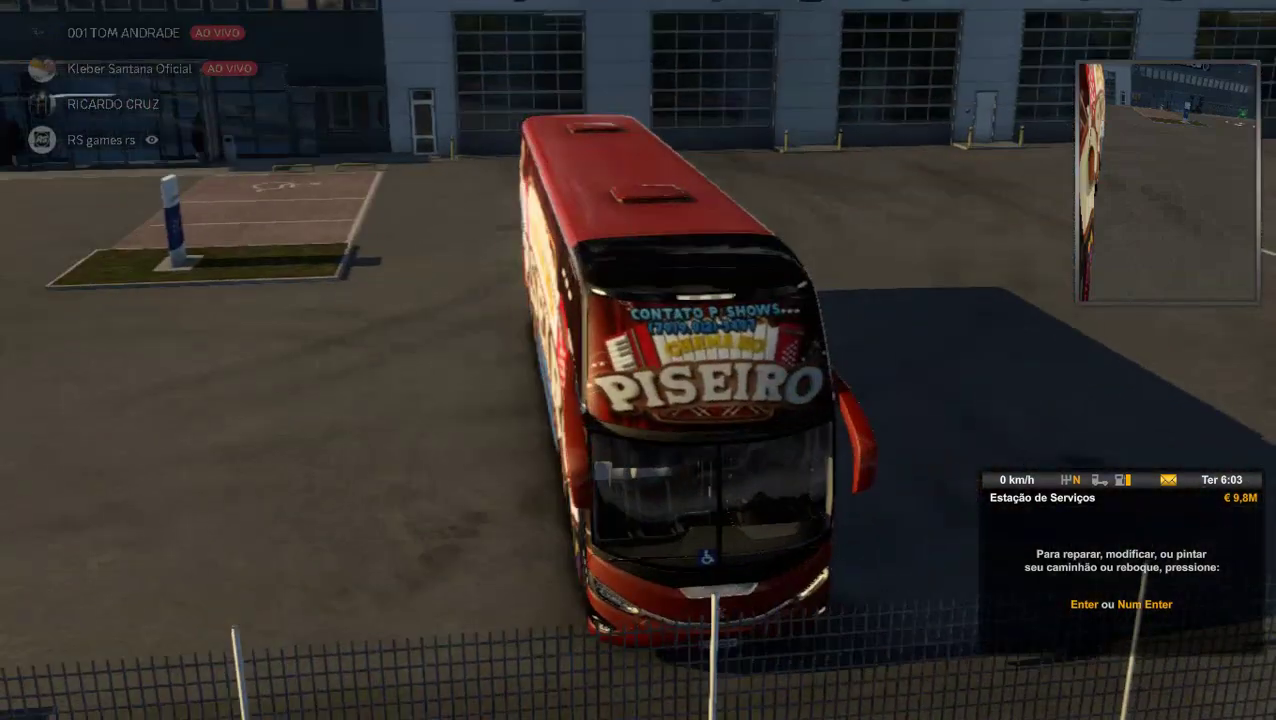
Browse the Mercado de Fretes offers departing Milão, then return to the main menu.
key("Escape")
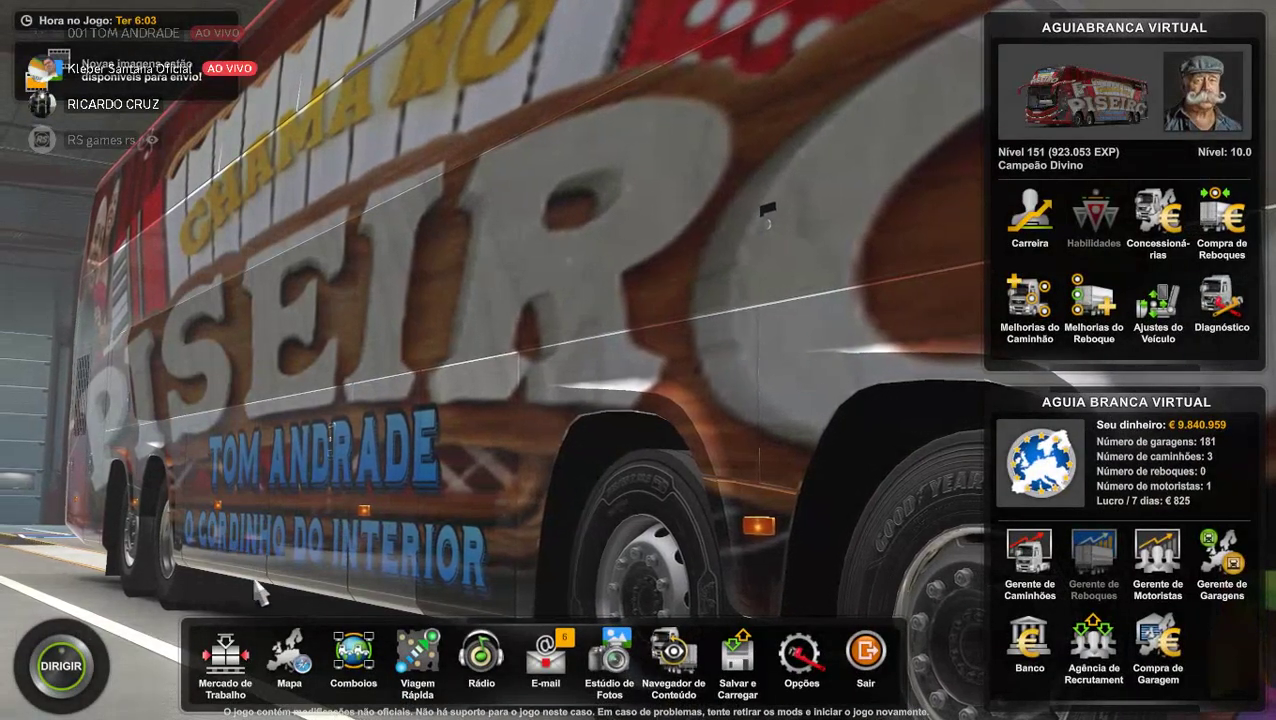
left_click(225, 658)
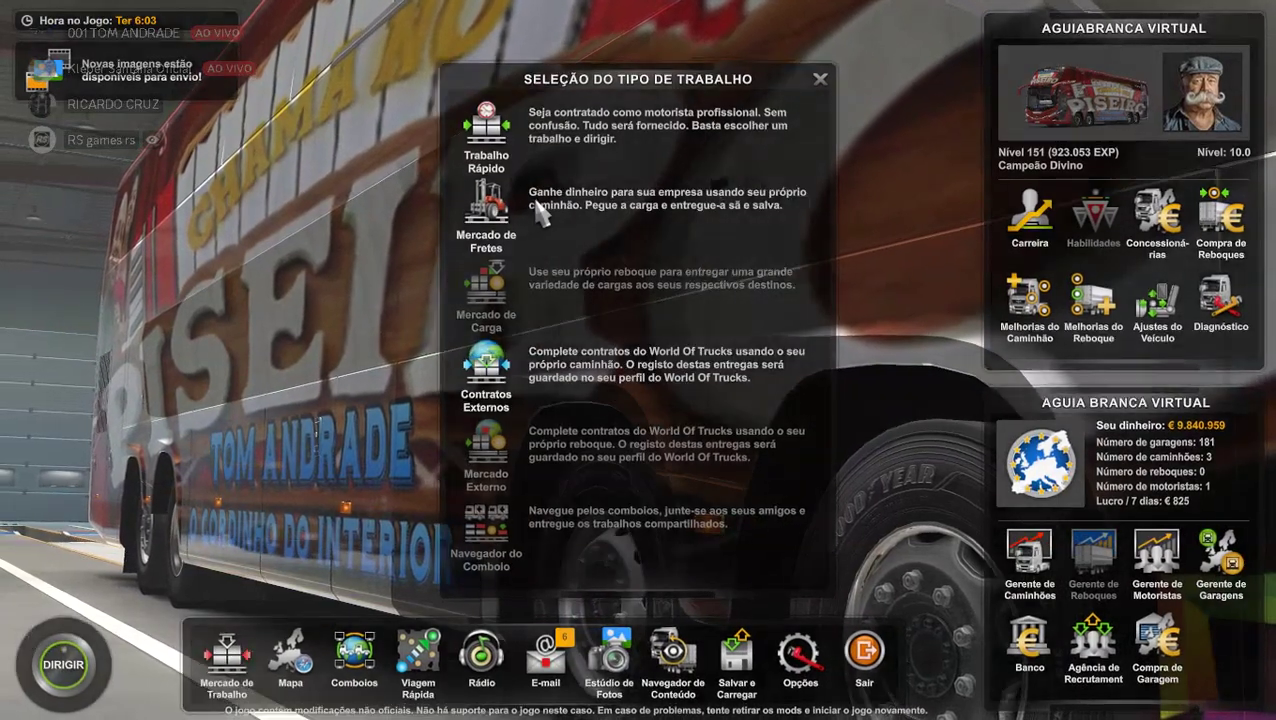
left_click(537, 210)
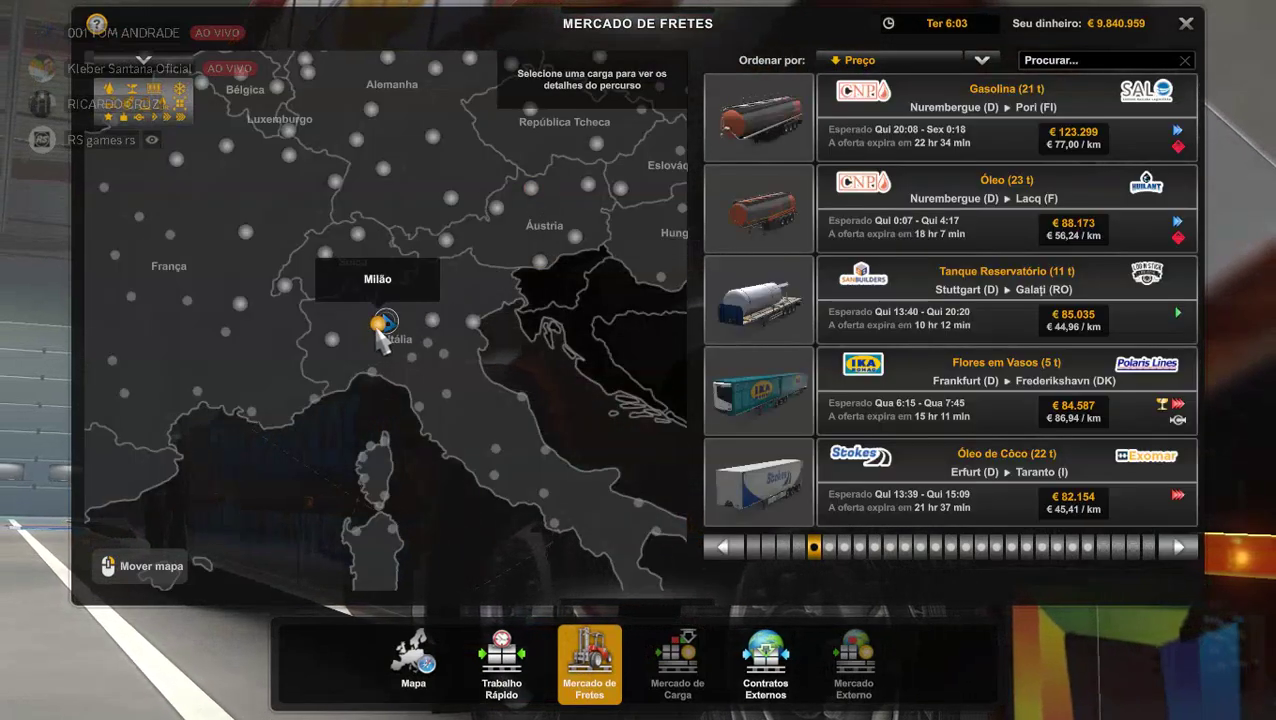
left_click(378, 335)
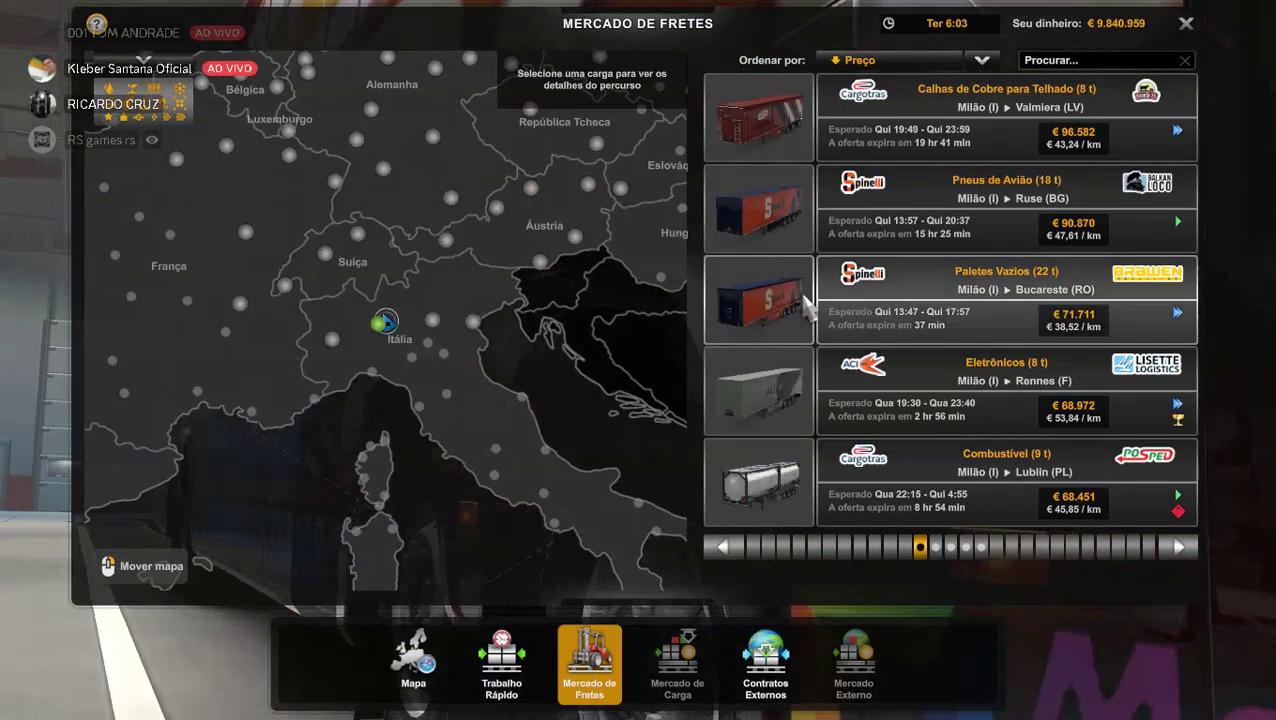
scroll(806, 298, "down", 1)
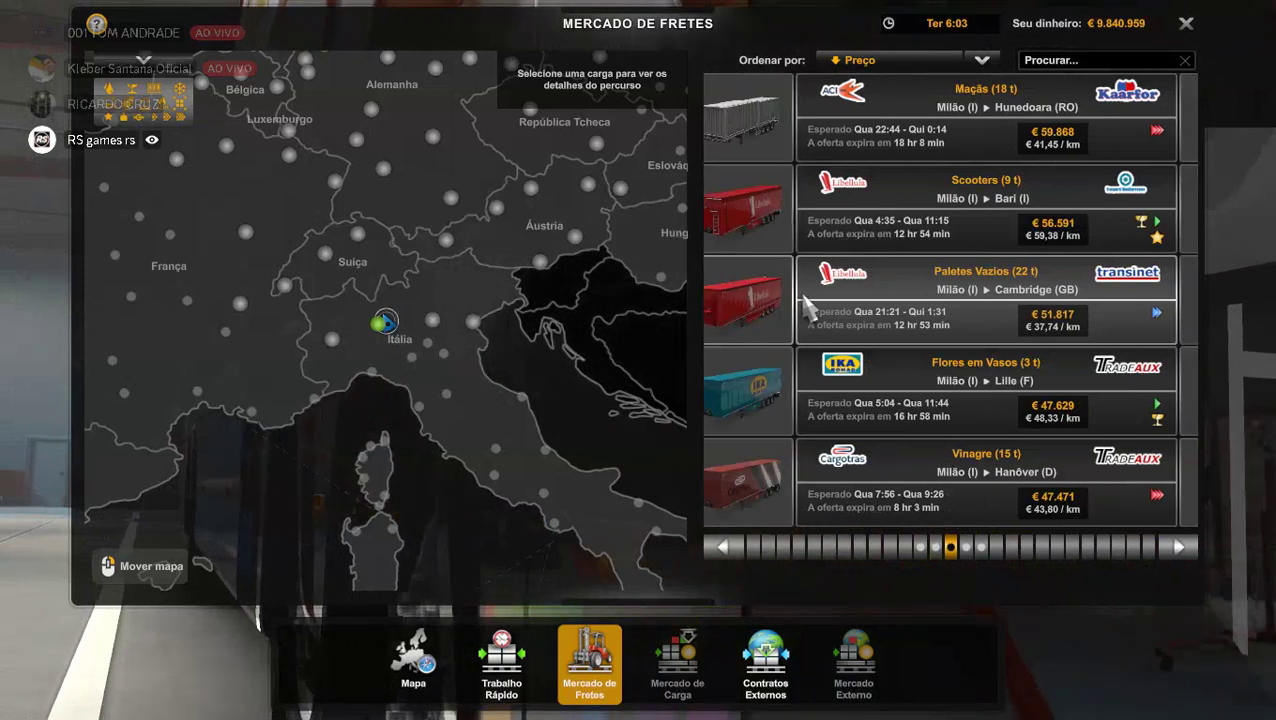
scroll(806, 298, "down", 1)
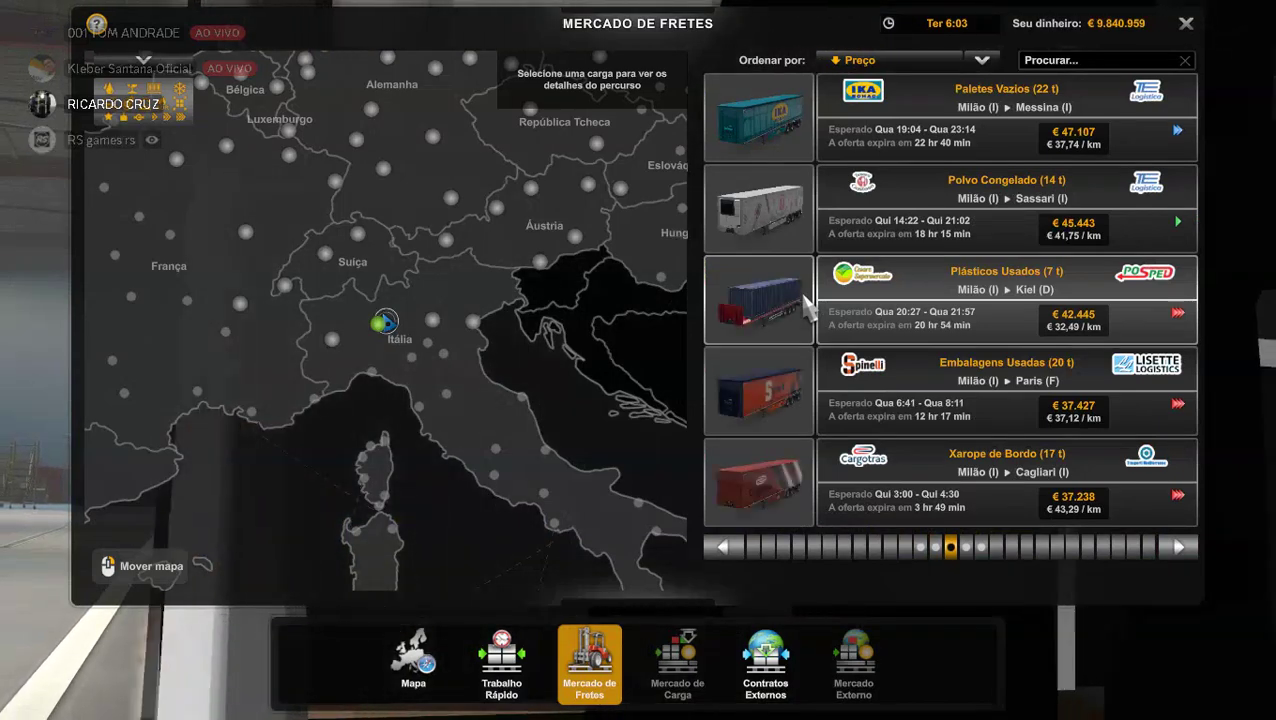
scroll(806, 298, "down", 1)
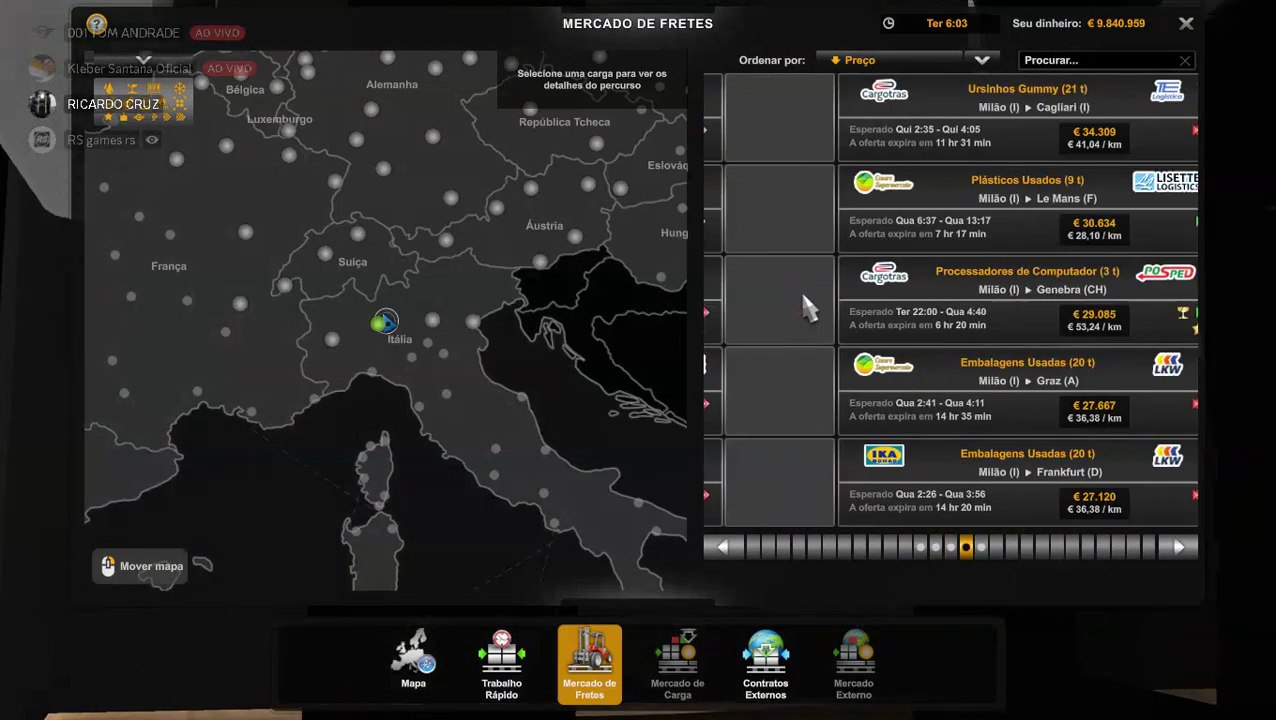
key("Escape")
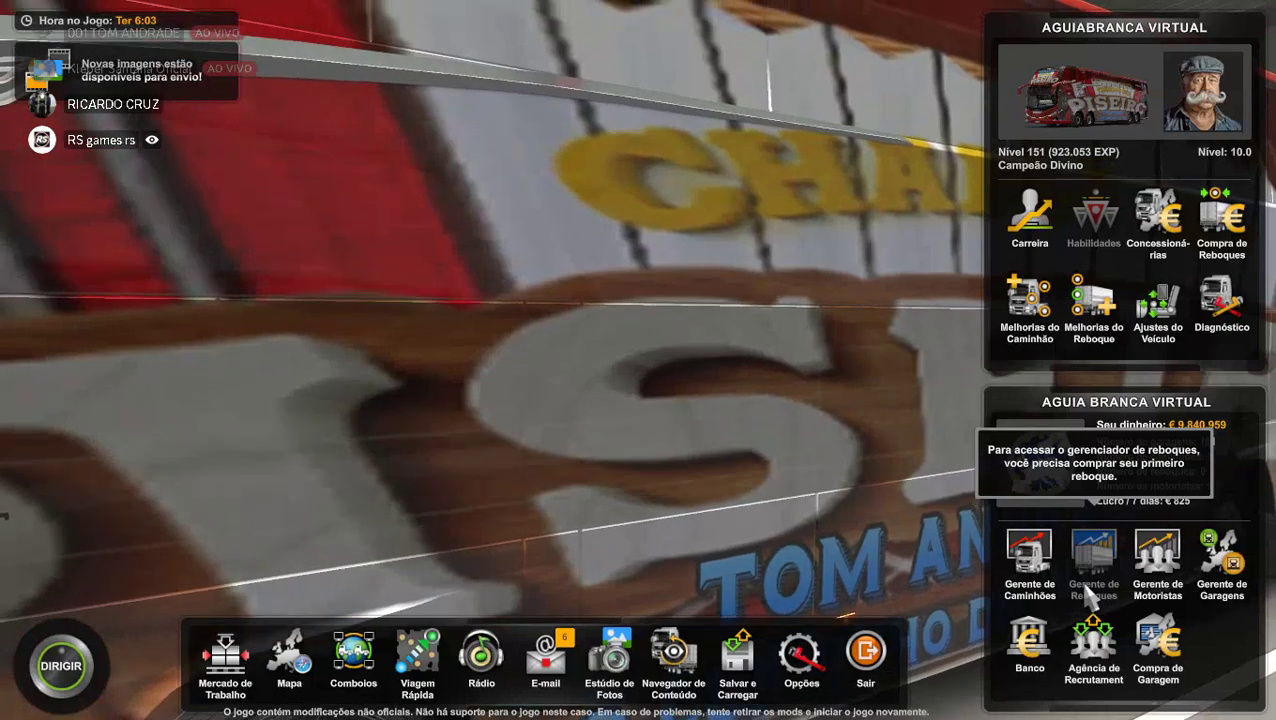
left_click(1222, 220)
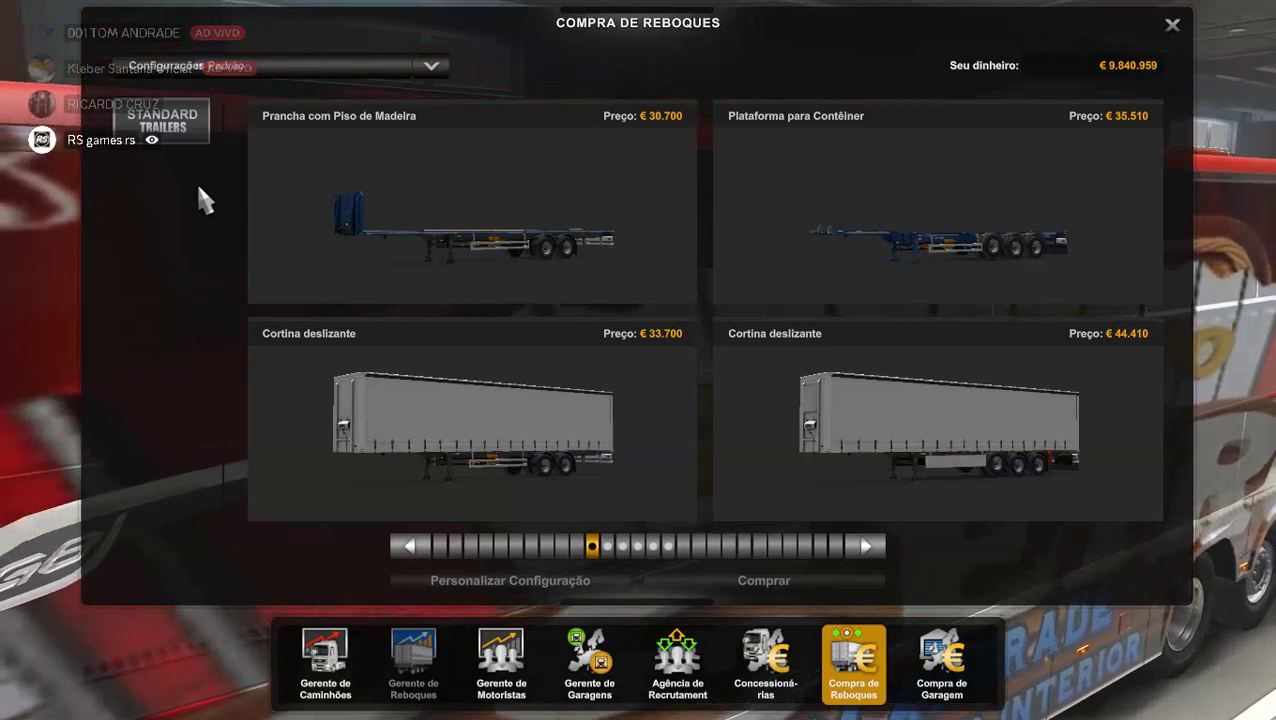
mouse_move(285, 228)
scroll(284, 220, "down", 1)
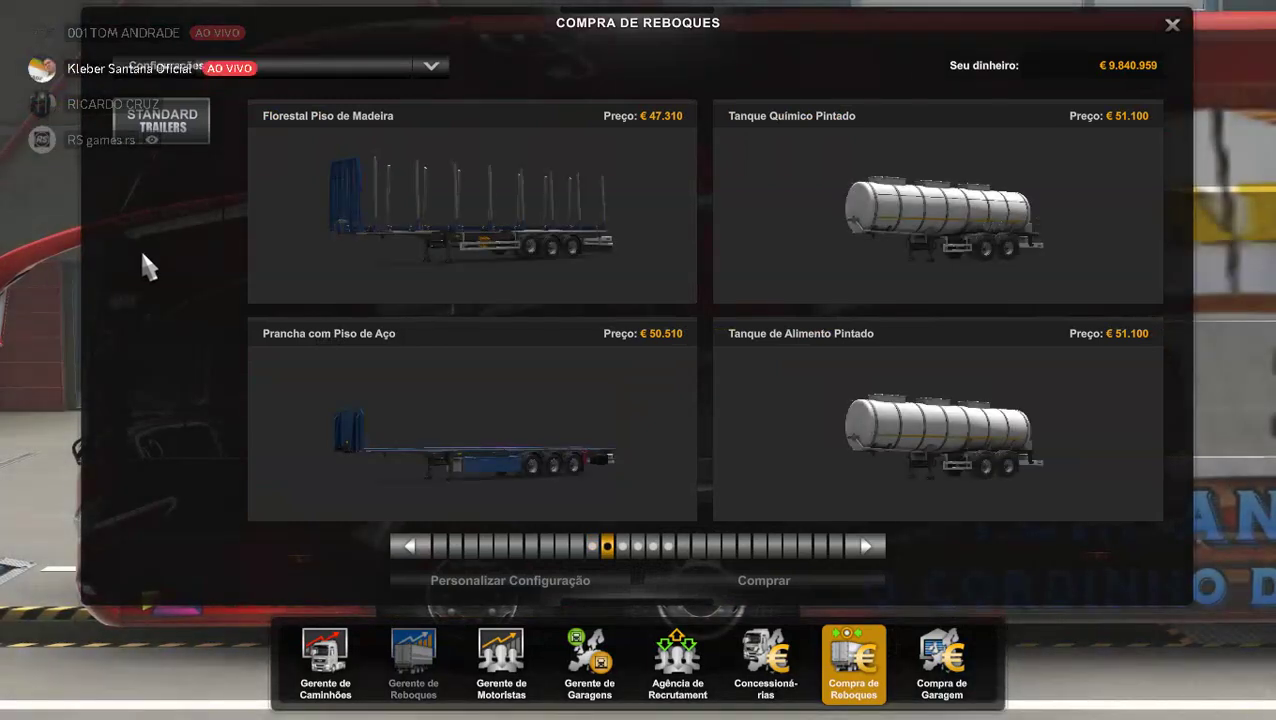
scroll(150, 245, "up", 1)
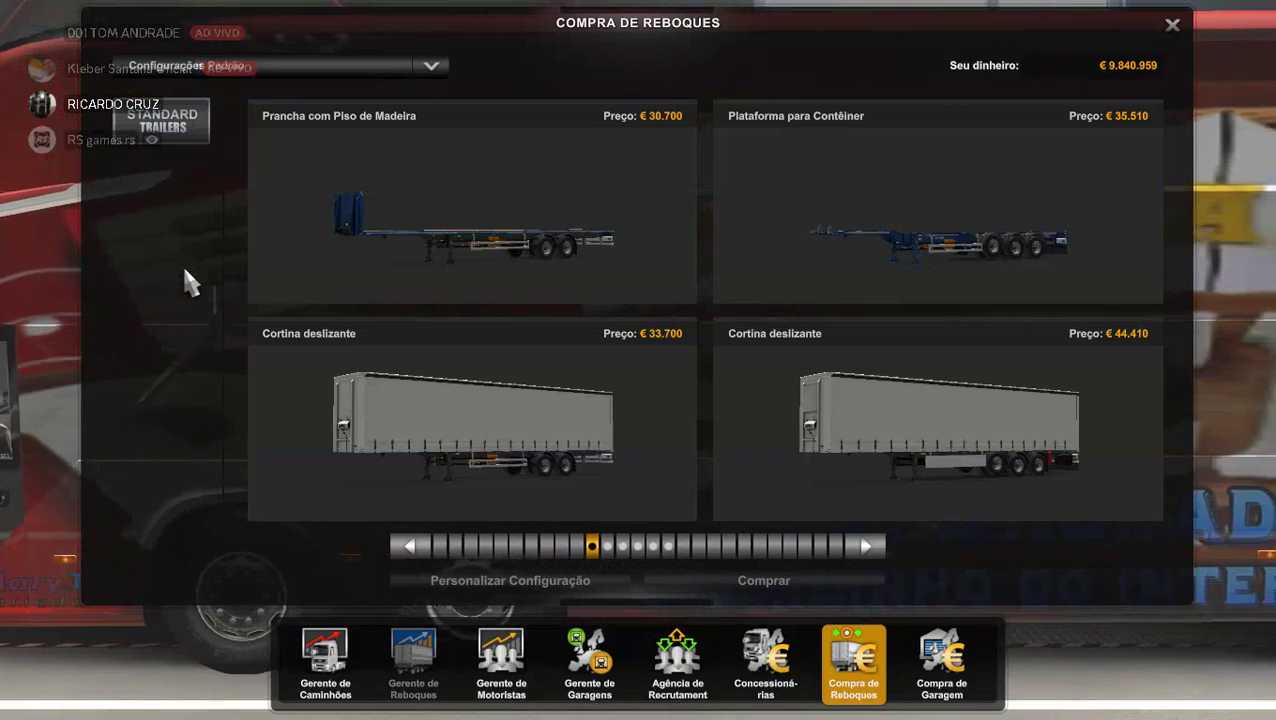
scroll(182, 263, "down", 1)
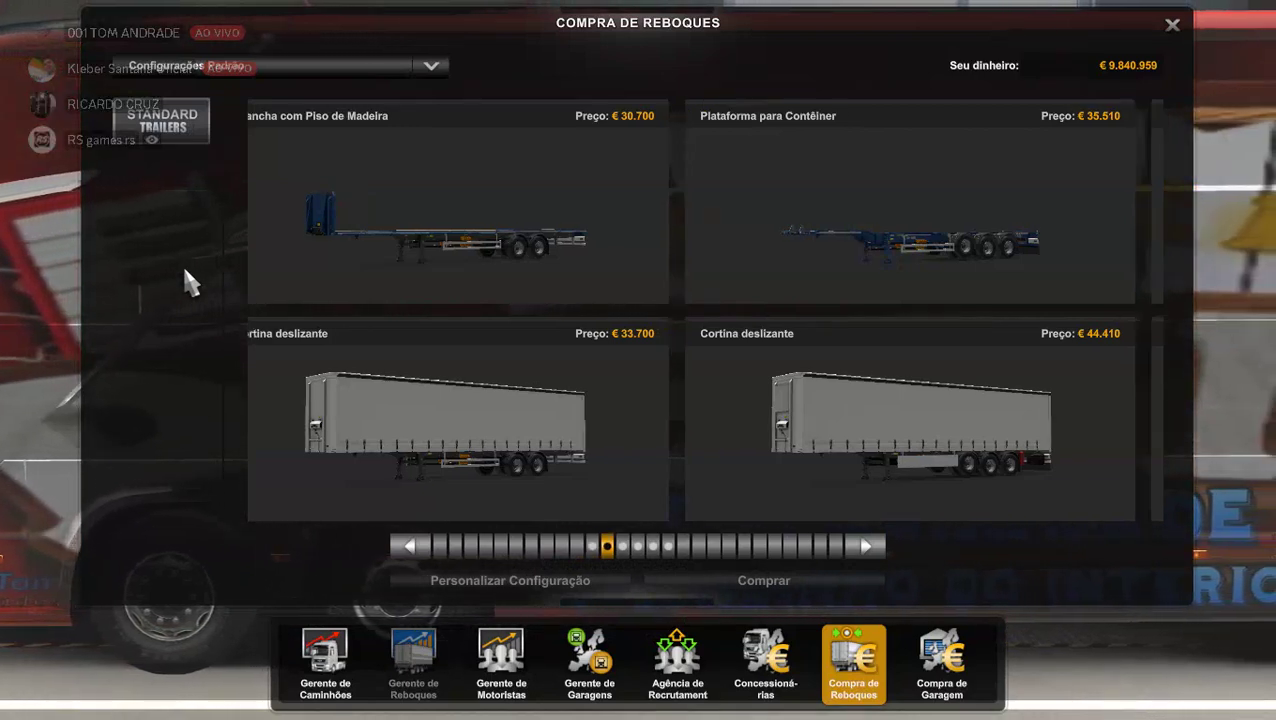
mouse_move(407, 278)
scroll(407, 280, "down", 1)
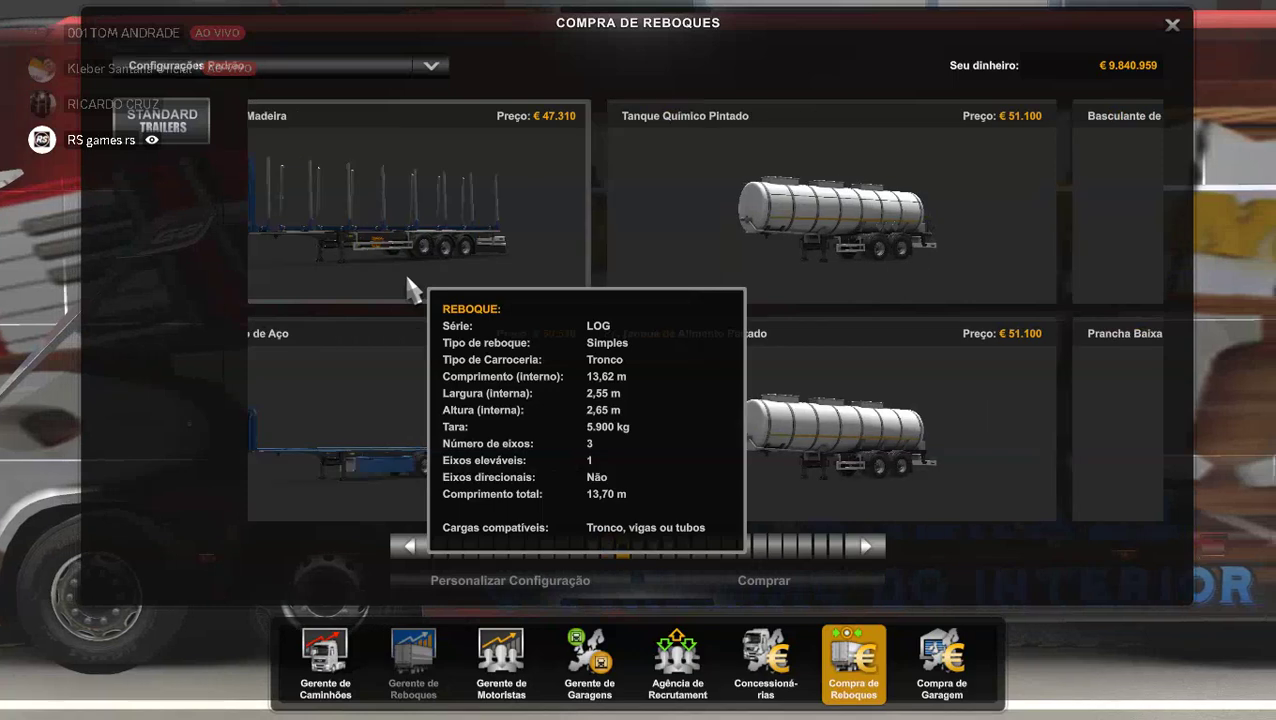
scroll(407, 282, "down", 2)
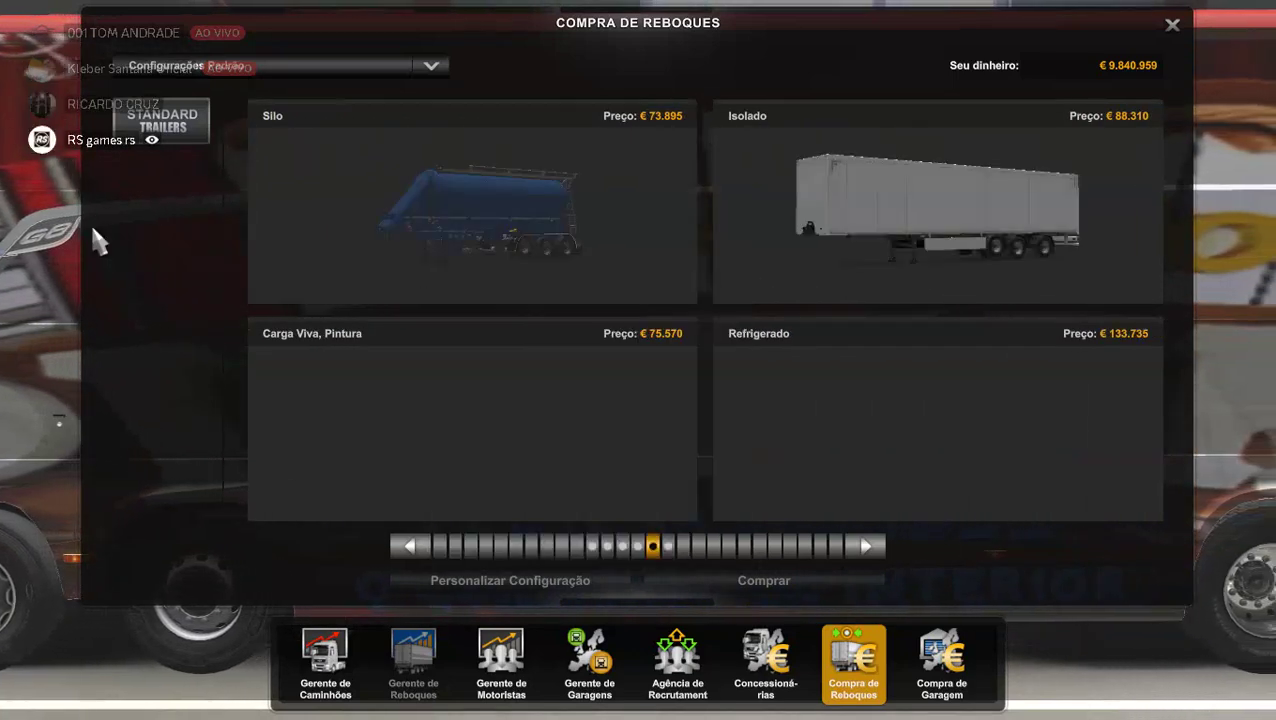
key("Escape")
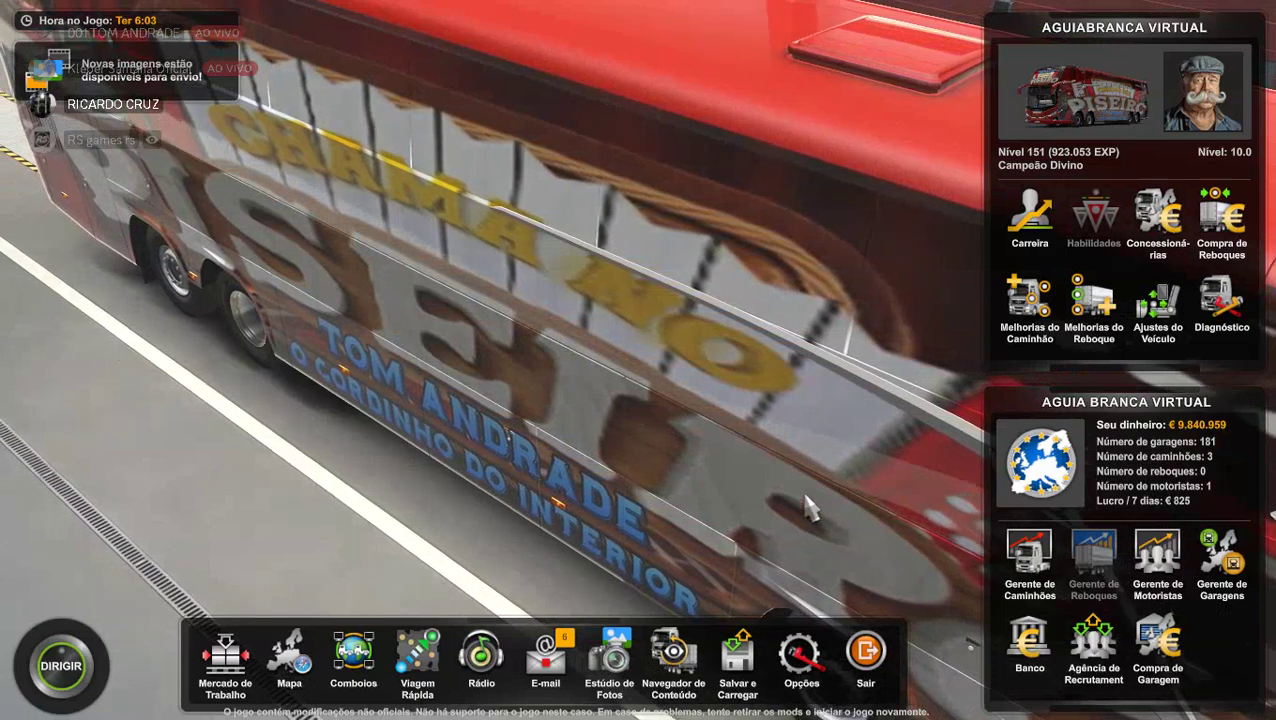
left_click(1033, 222)
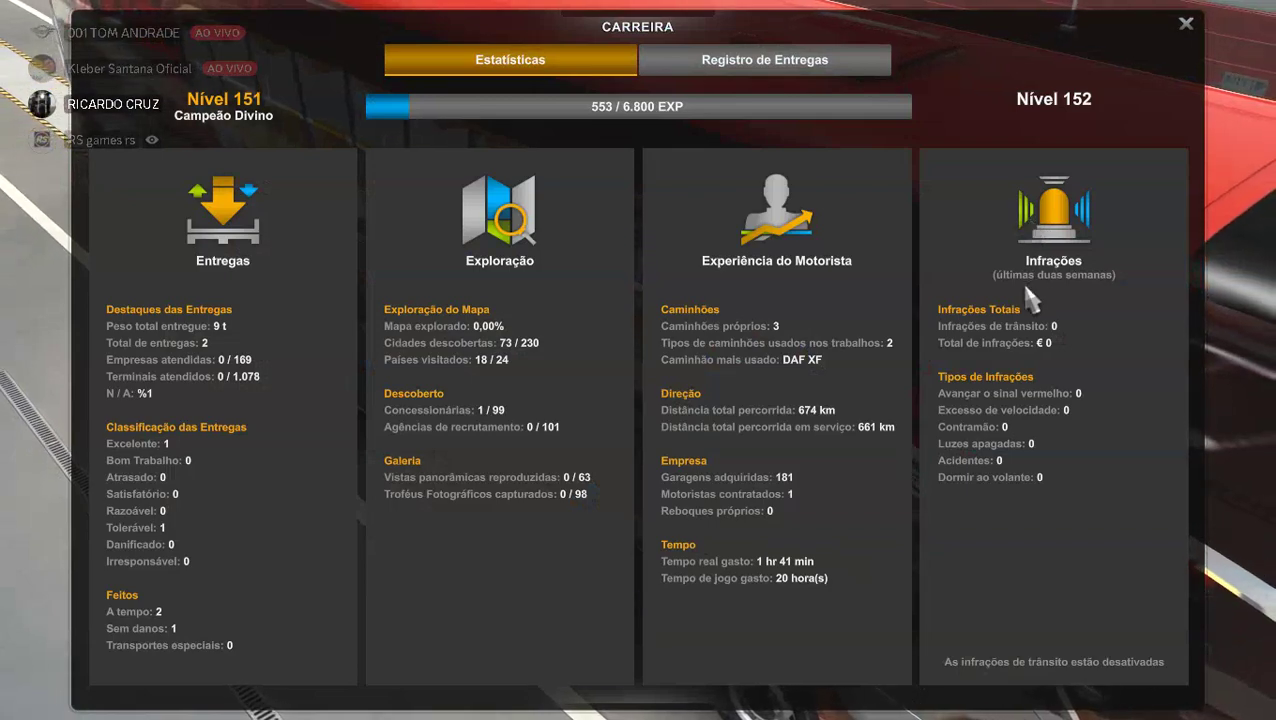
key("Escape")
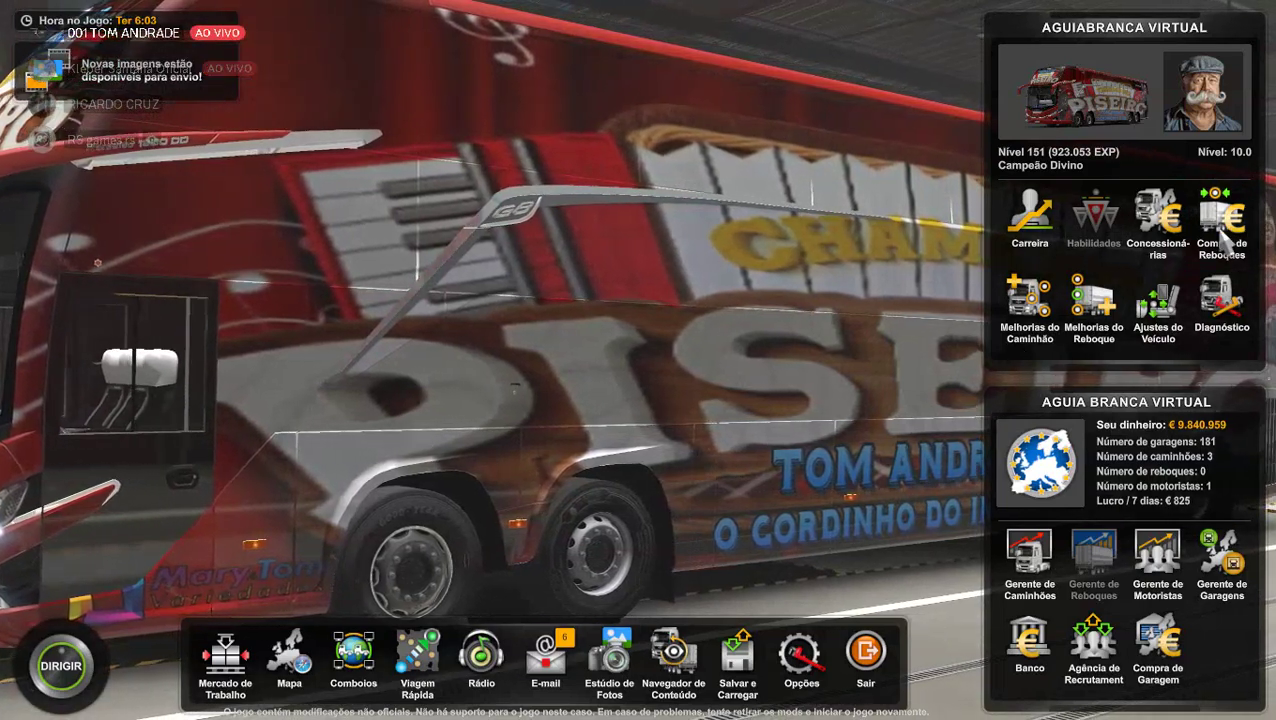
Scroll through the Compra de Reboques listings, then close the menus back to the bus.
key("Escape")
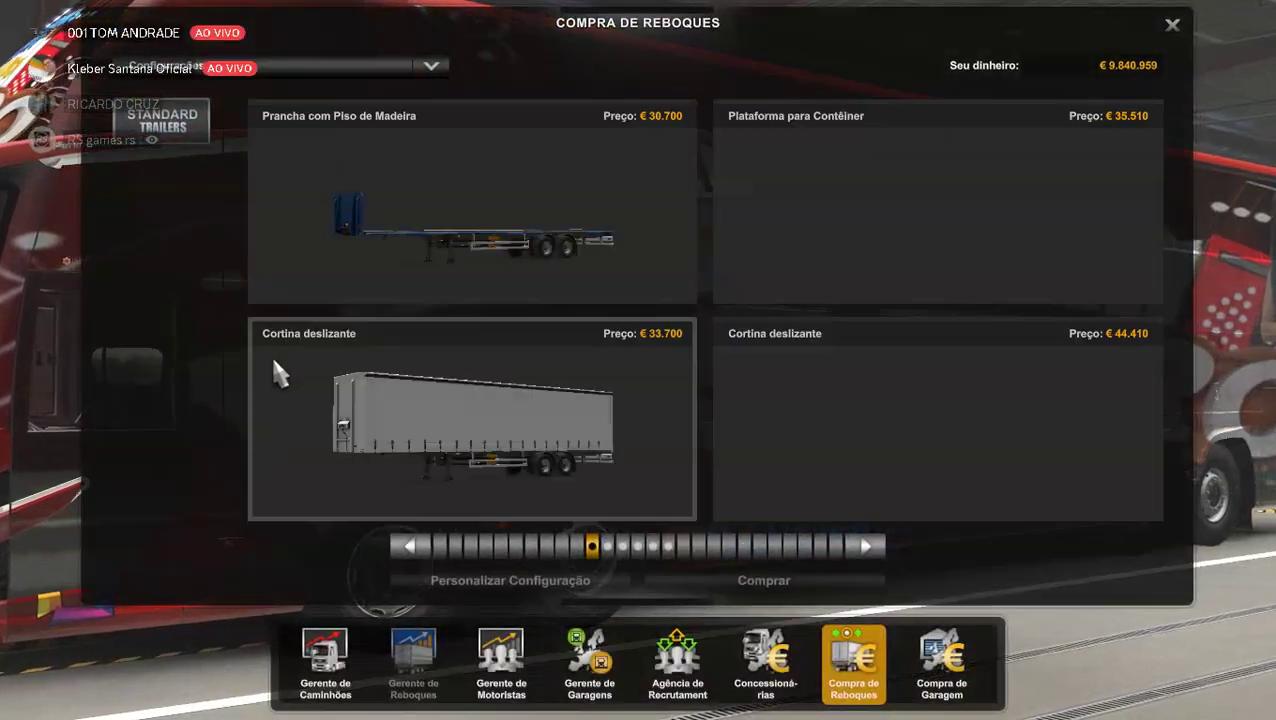
mouse_move(466, 358)
scroll(465, 355, "down", 2)
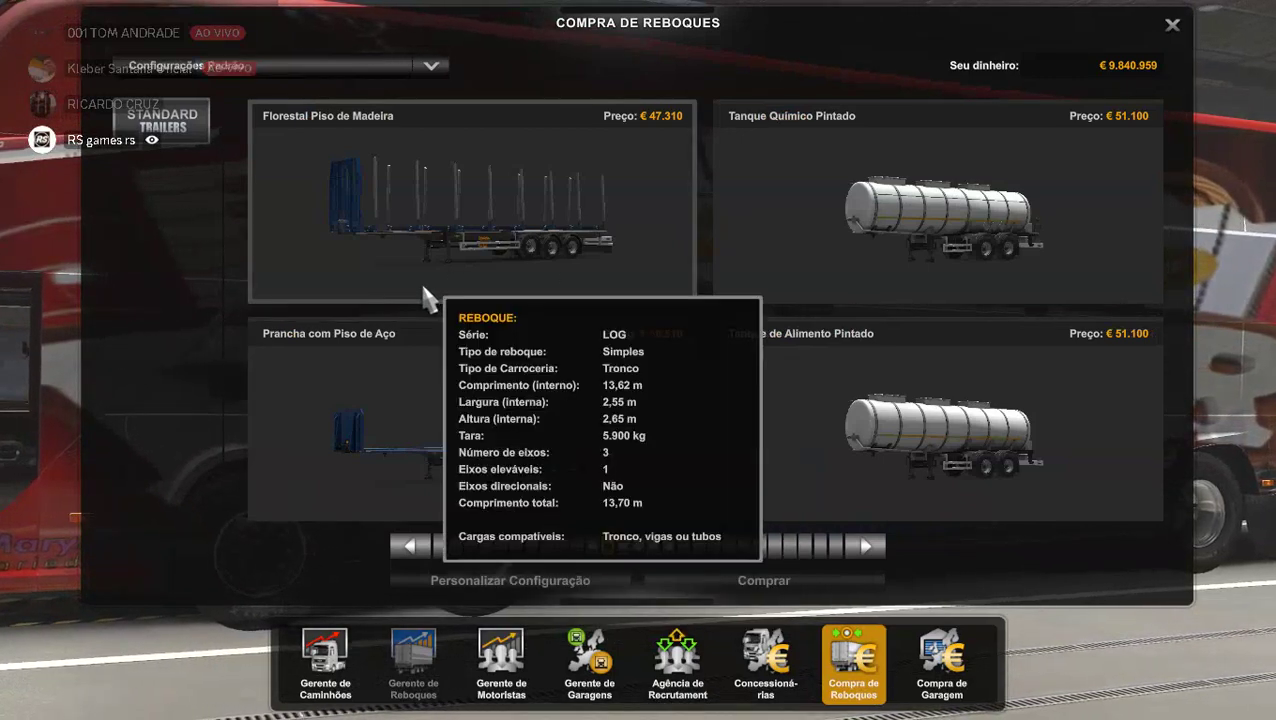
scroll(448, 355, "down", 1)
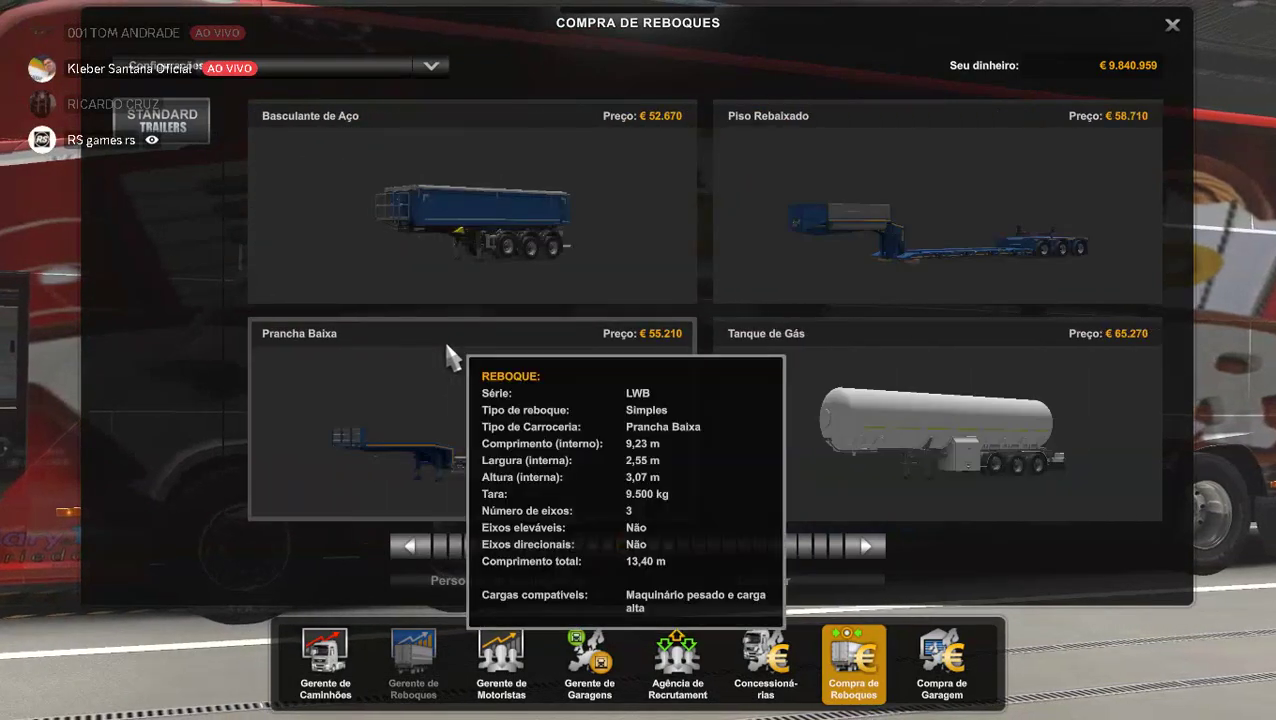
scroll(448, 355, "down", 2)
scroll(449, 357, "down", 2)
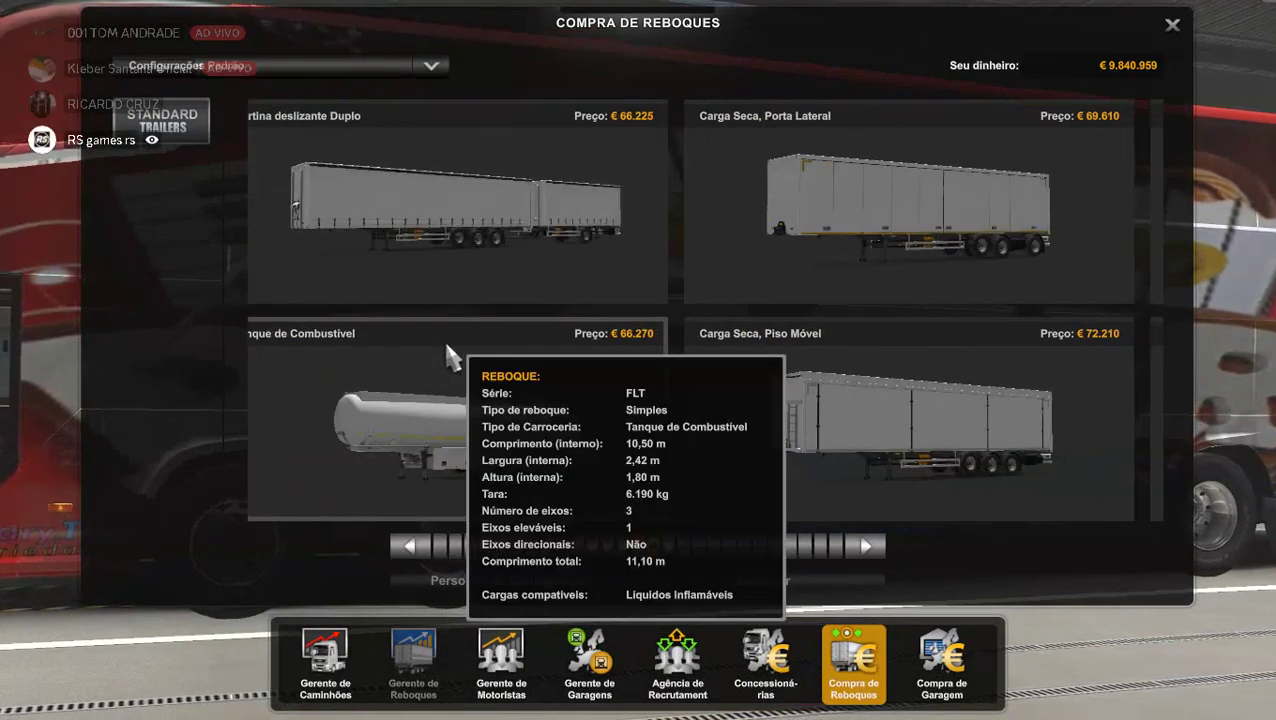
scroll(449, 357, "down", 2)
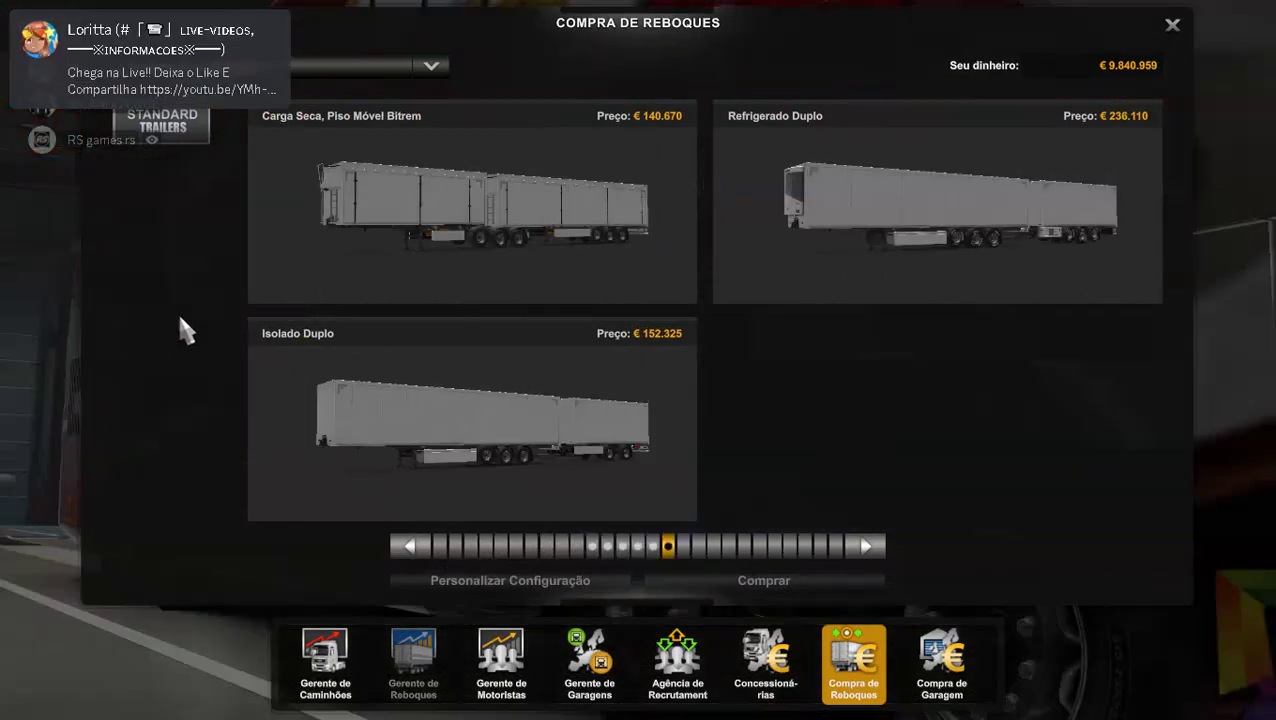
key("Escape")
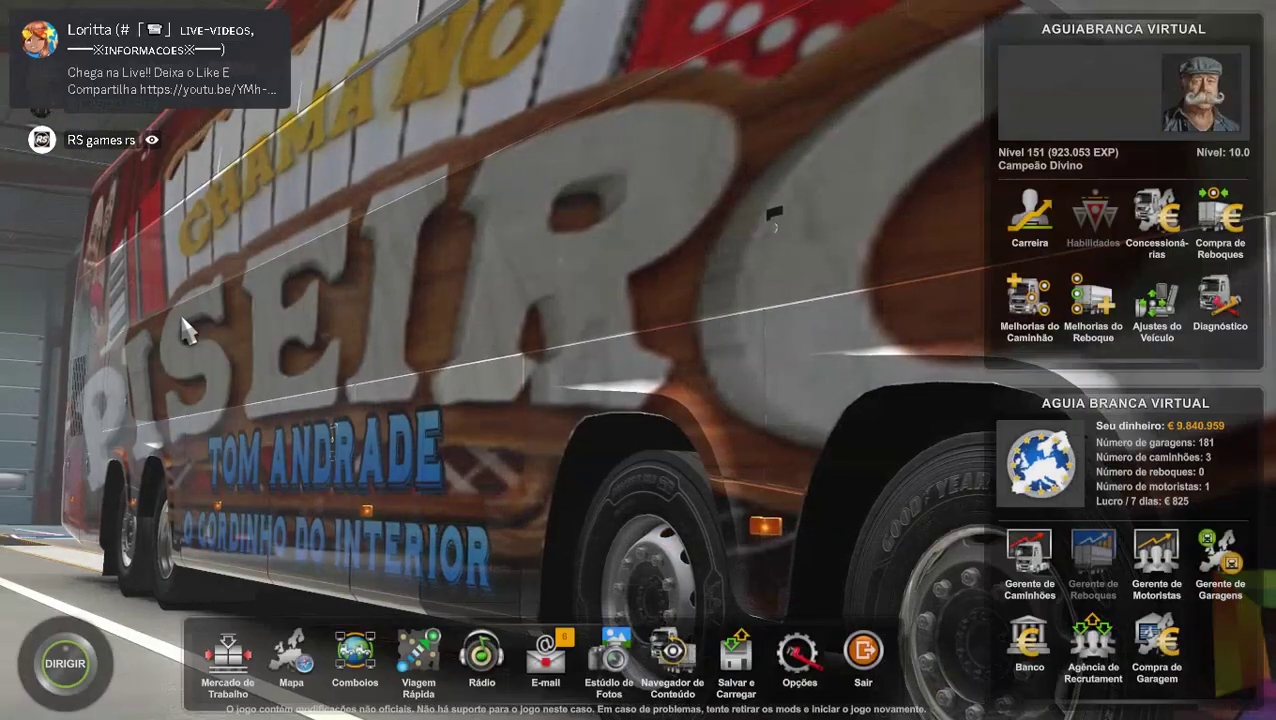
key("Escape")
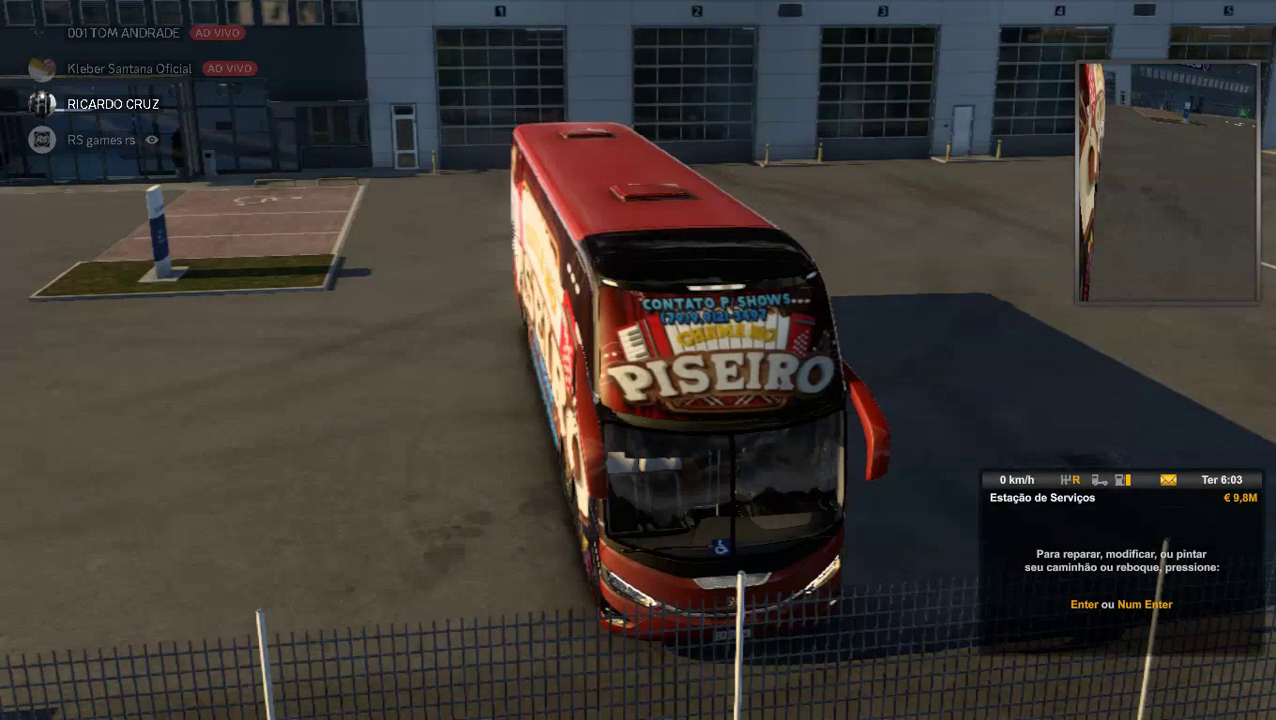
Lower the master, turbo and truck sound effects volumes in Opções > Som, then resume driving.
key("Escape")
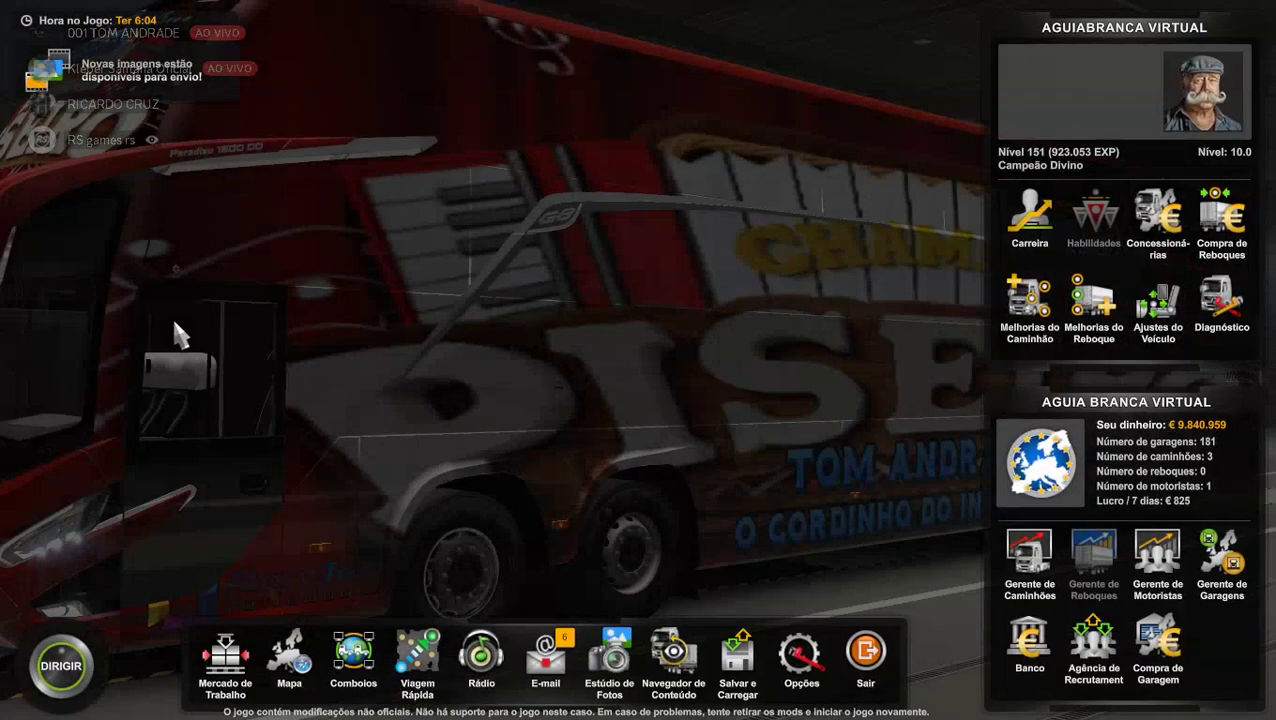
left_click(800, 660)
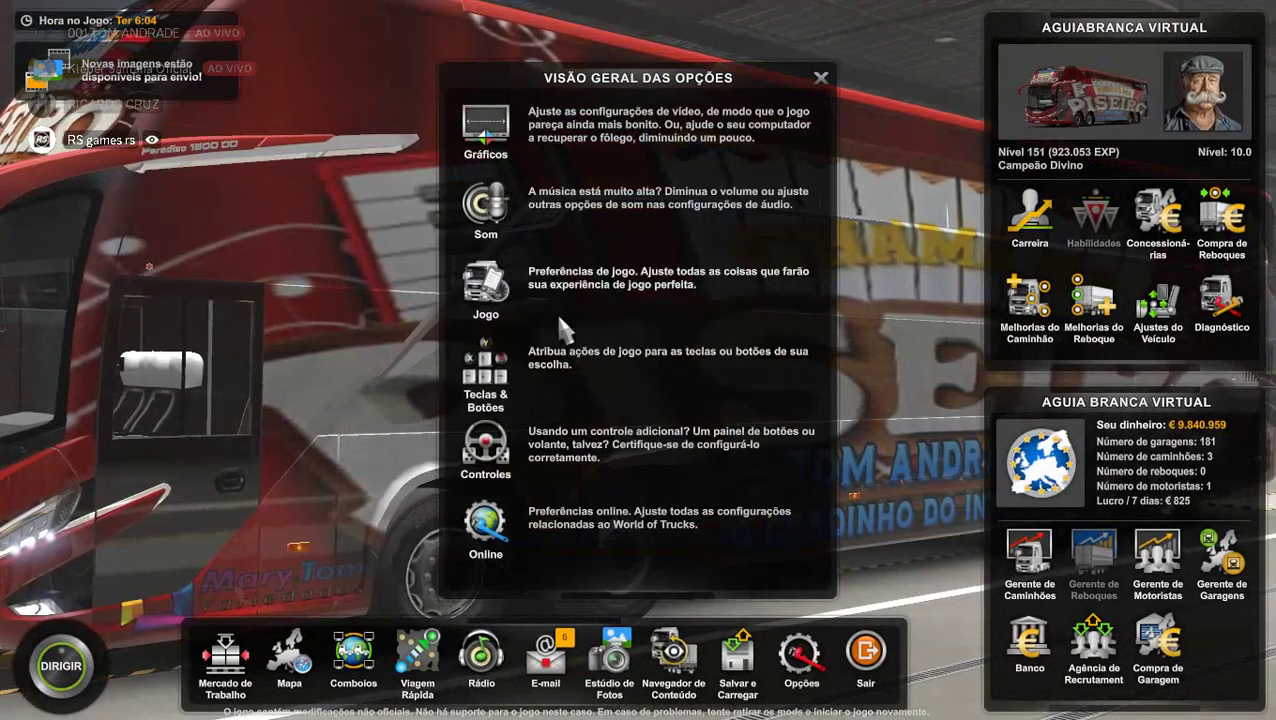
left_click(520, 212)
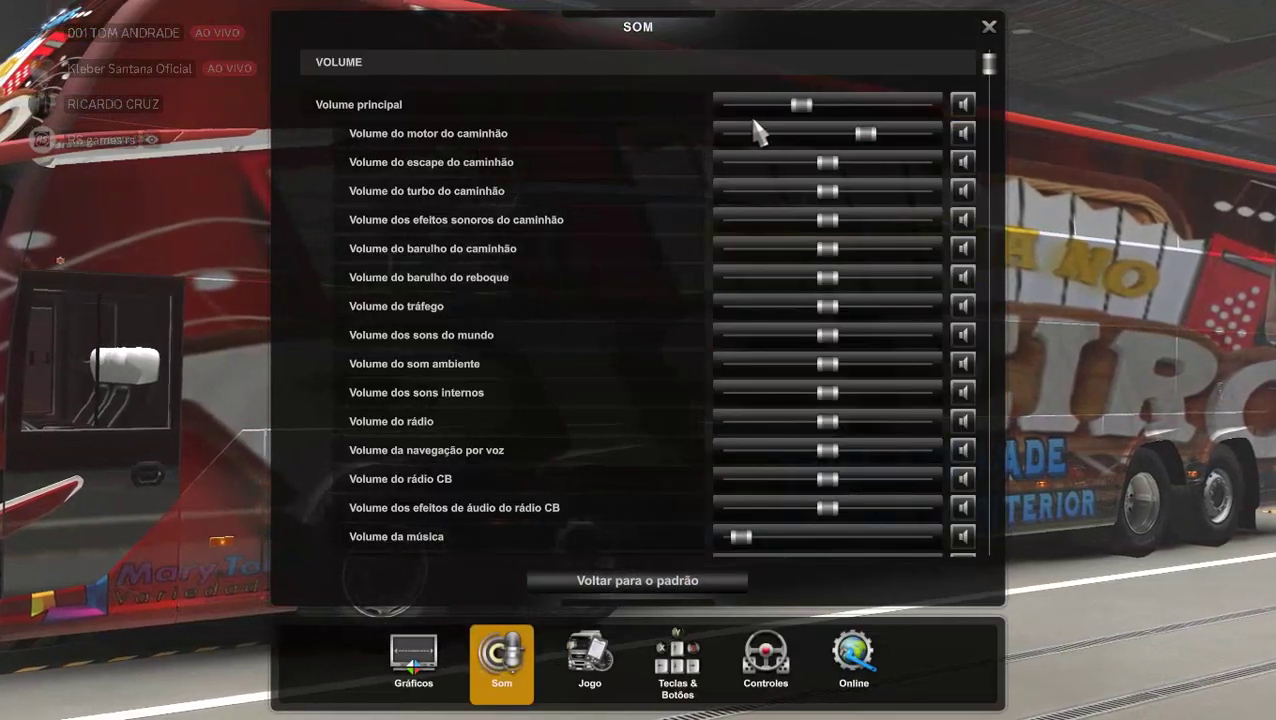
left_click_drag(806, 102, 732, 127)
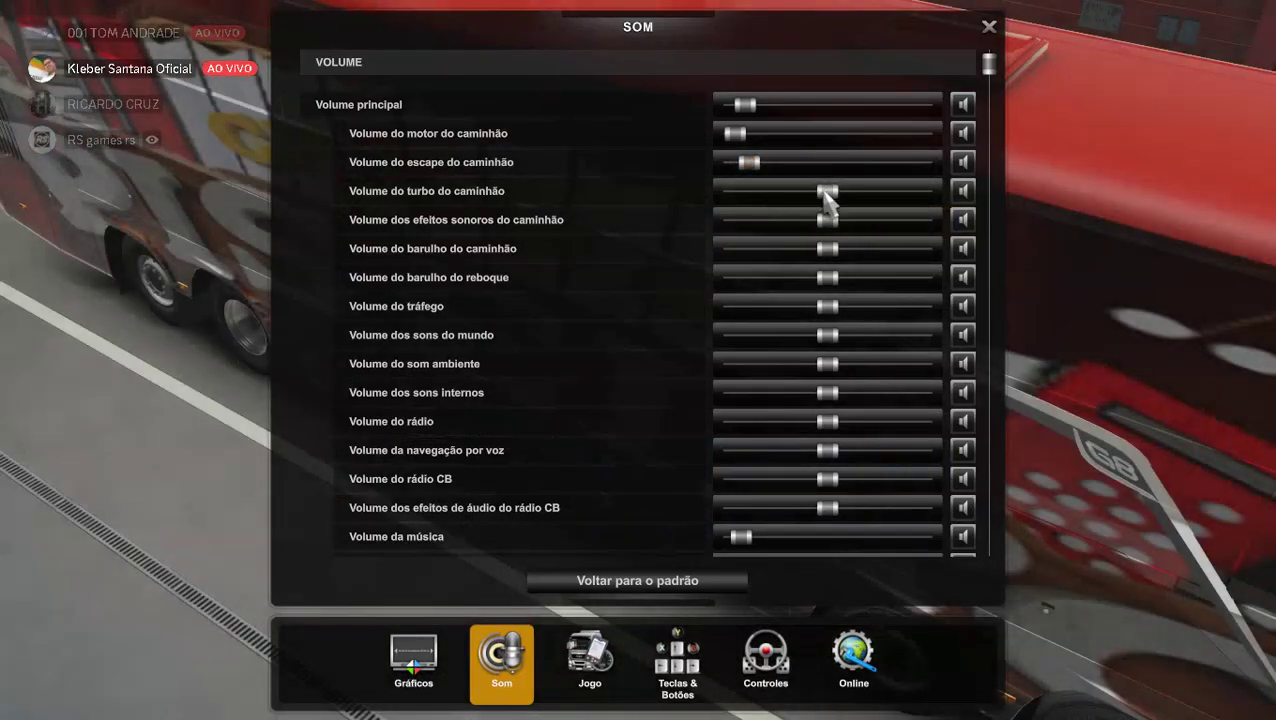
left_click_drag(824, 190, 818, 191)
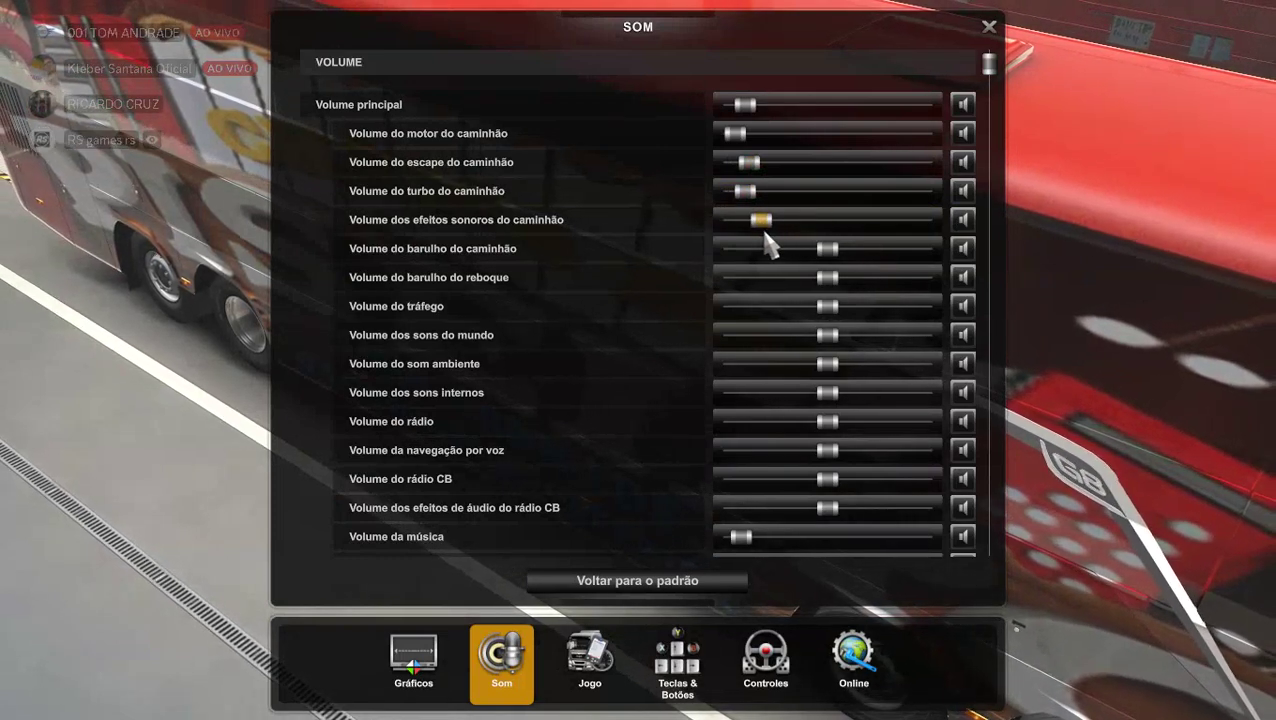
left_click_drag(757, 237, 745, 230)
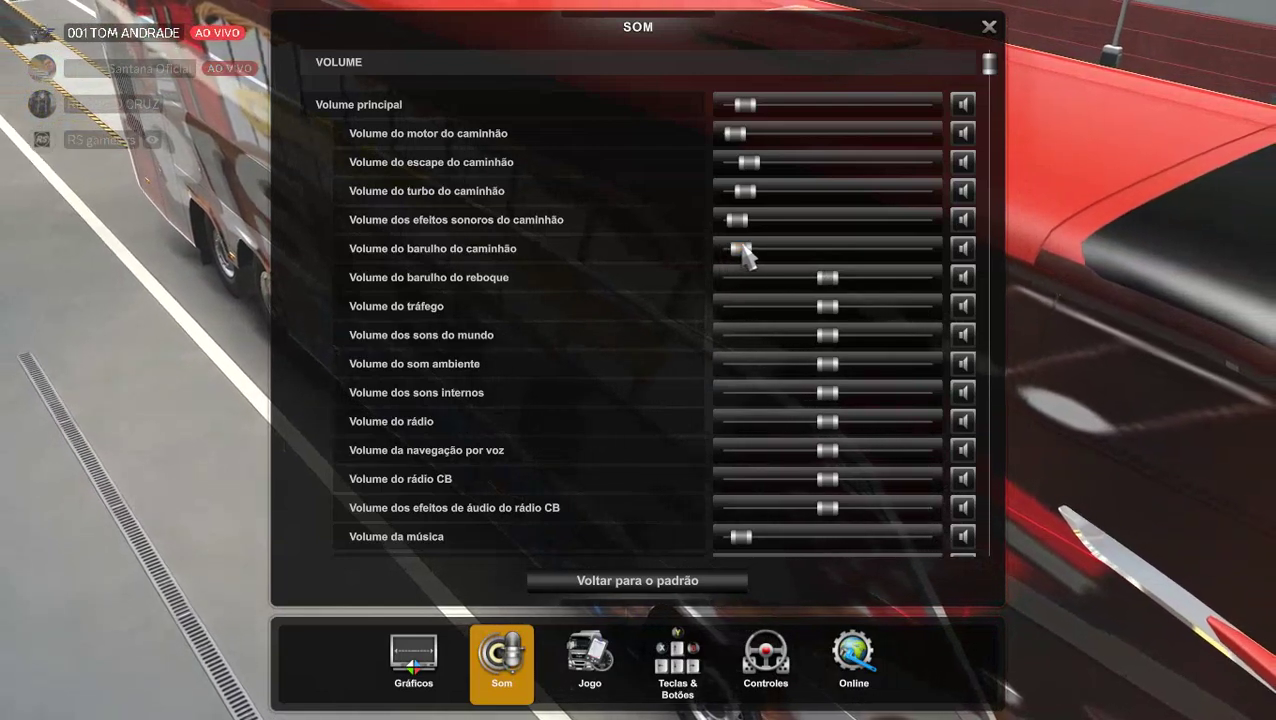
key("Escape")
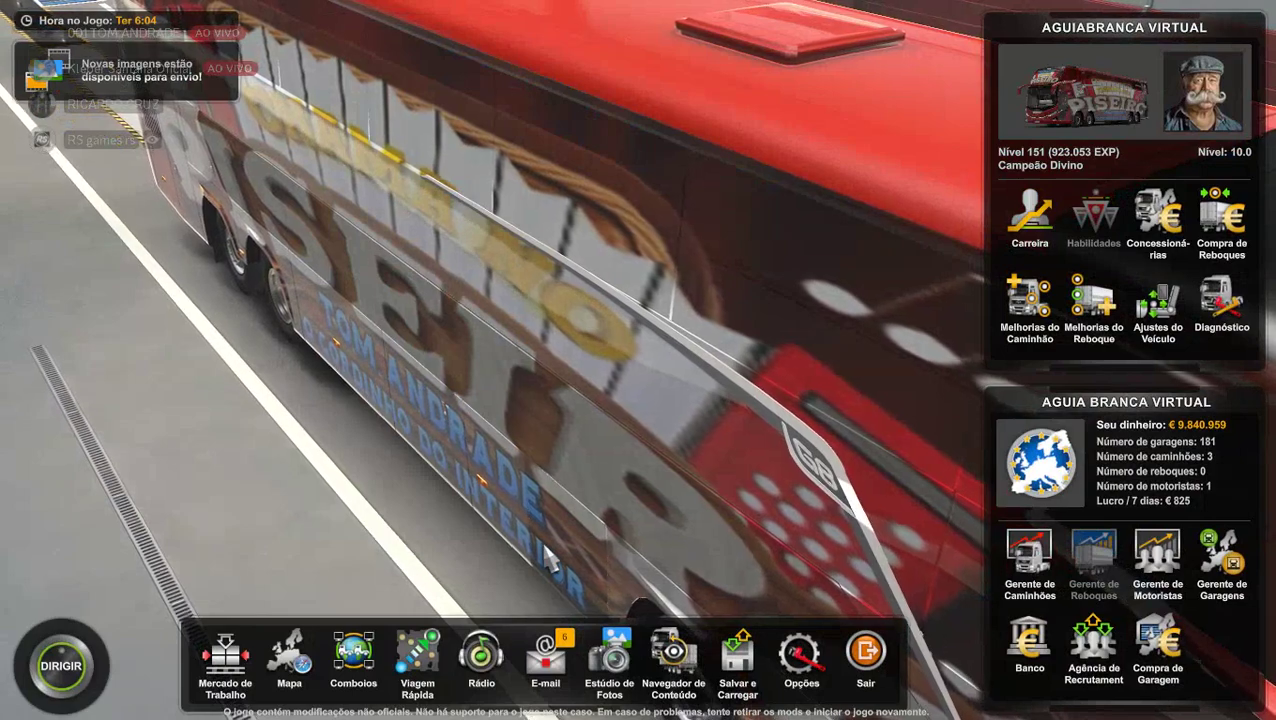
left_click(60, 676)
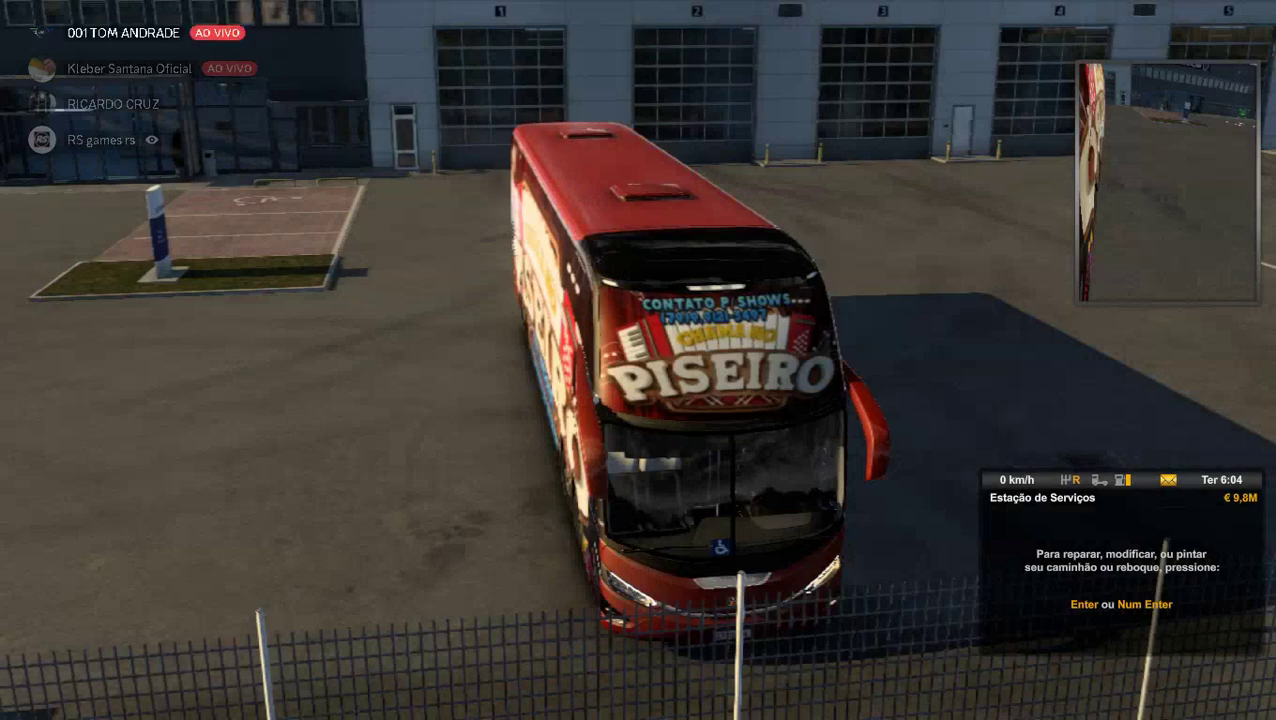
Turn the interior sounds volume down to minimum in Opções > Som.
key("Escape")
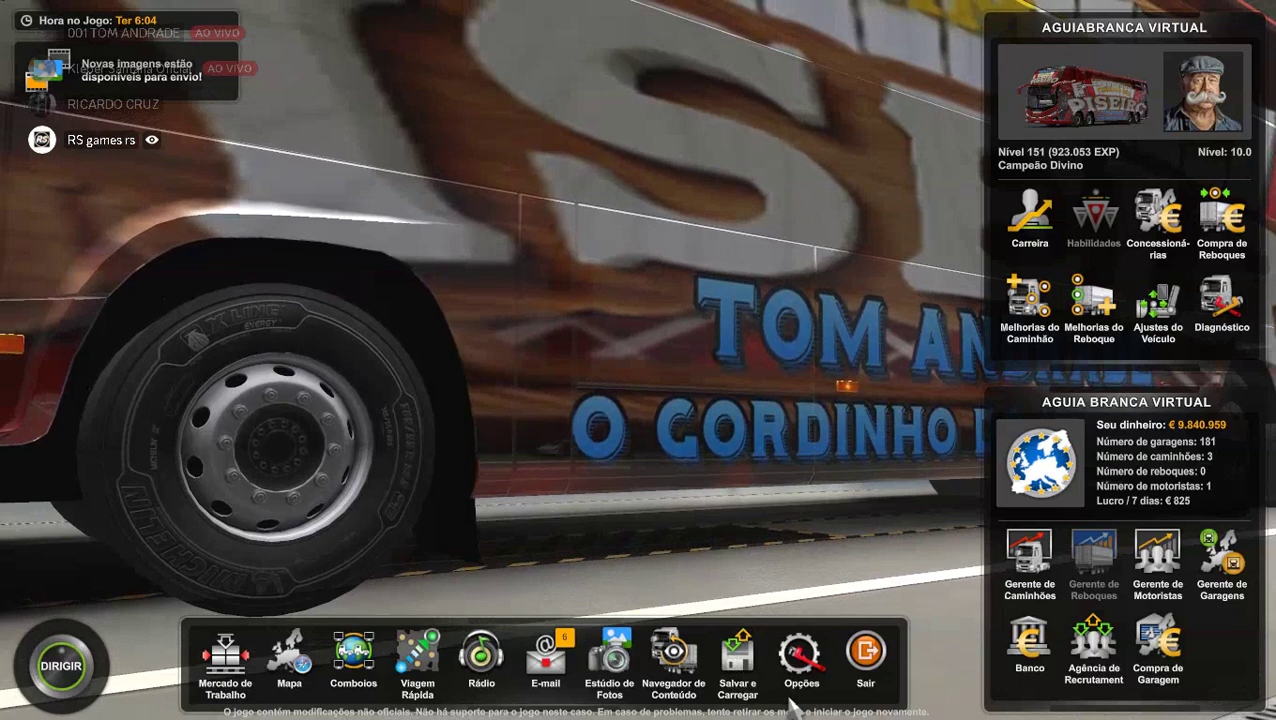
left_click(801, 684)
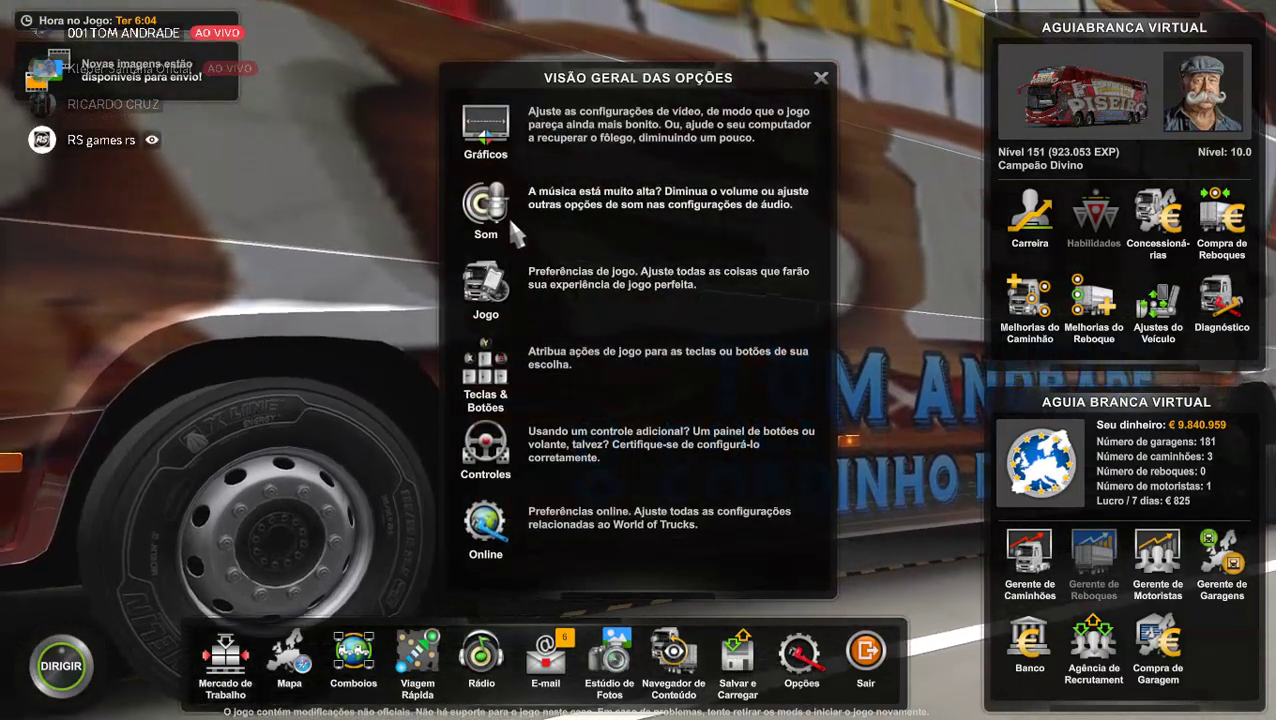
left_click(509, 221)
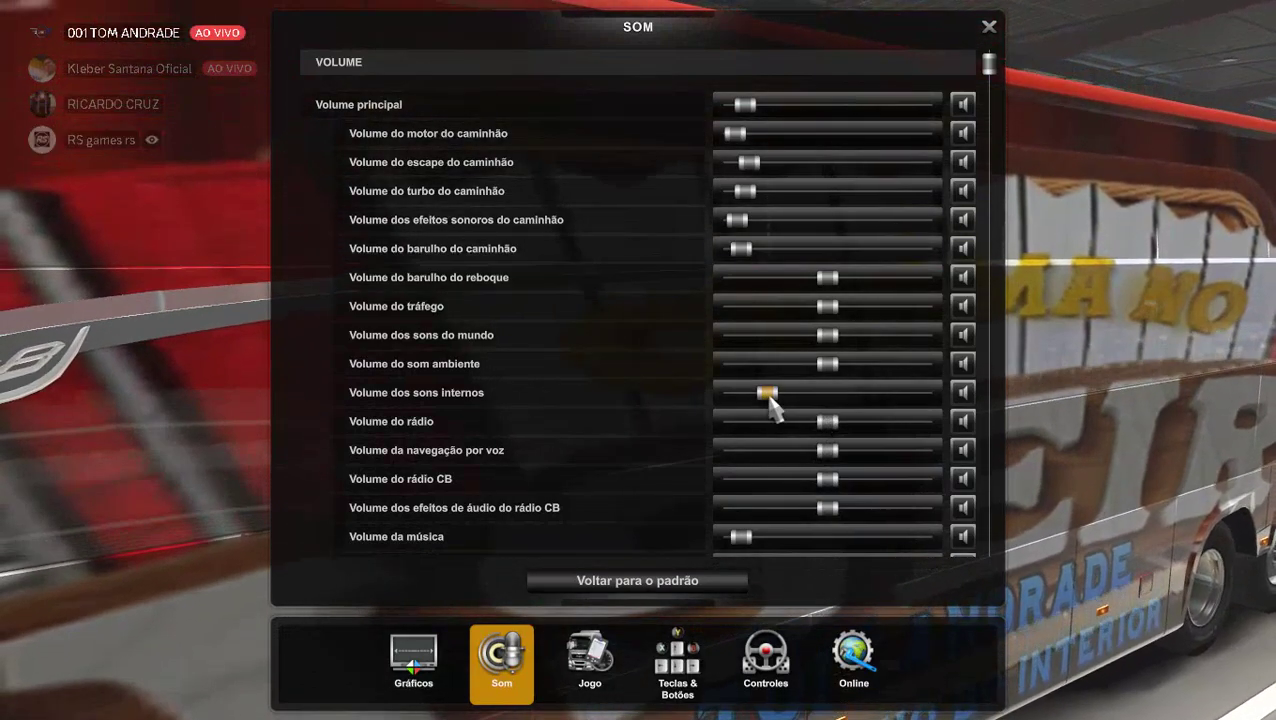
left_click_drag(762, 393, 706, 399)
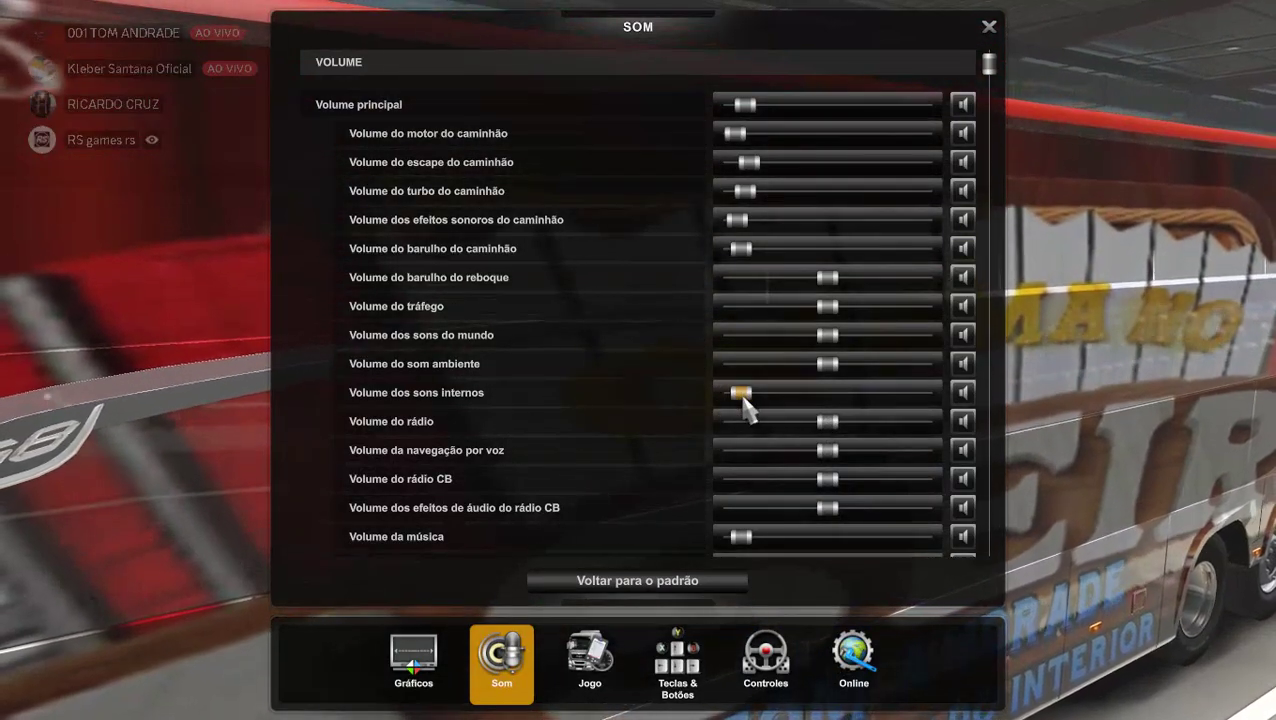
key("Escape")
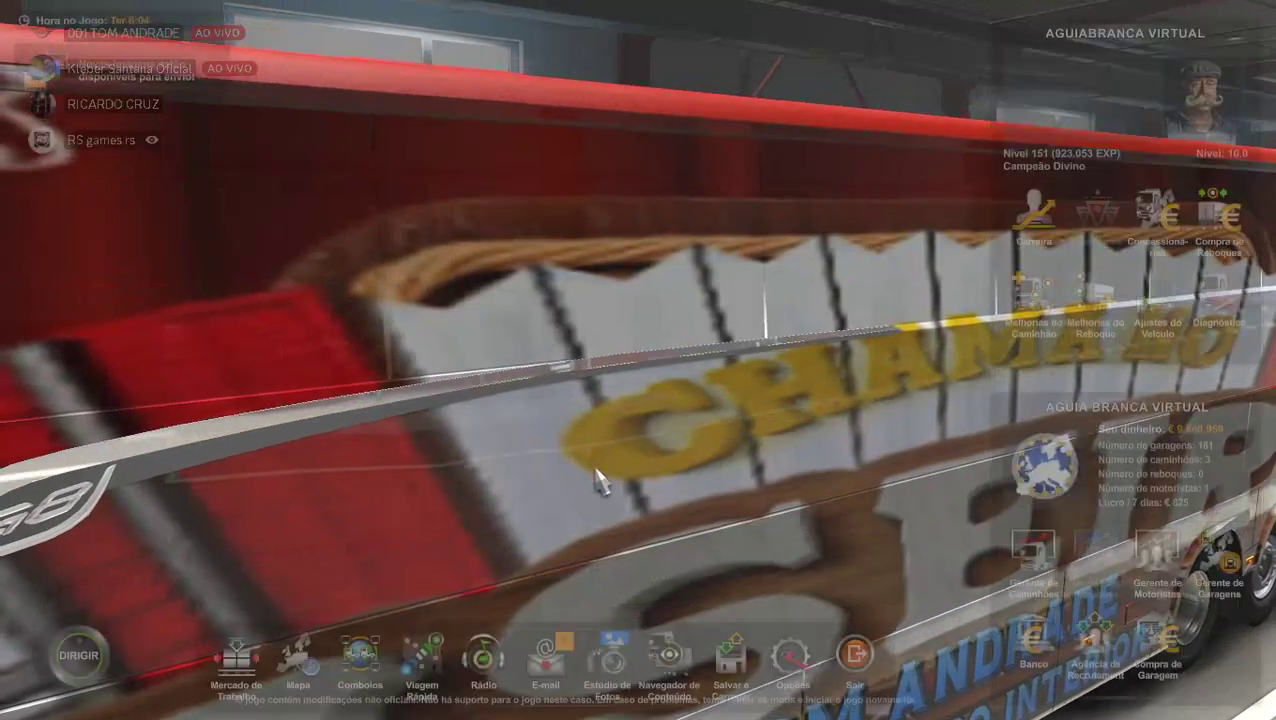
Create an 8-player convoy via Comboios > Iniciar Comboio and confirm it.
left_click(358, 668)
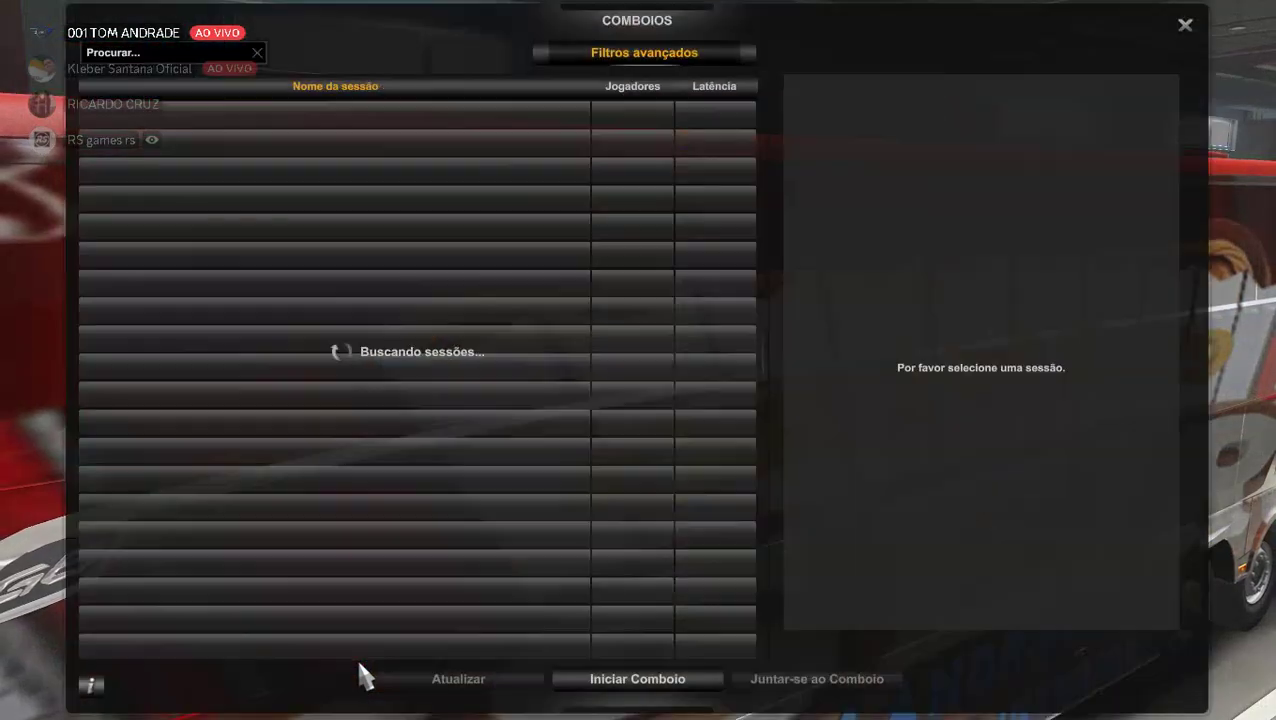
left_click(620, 681)
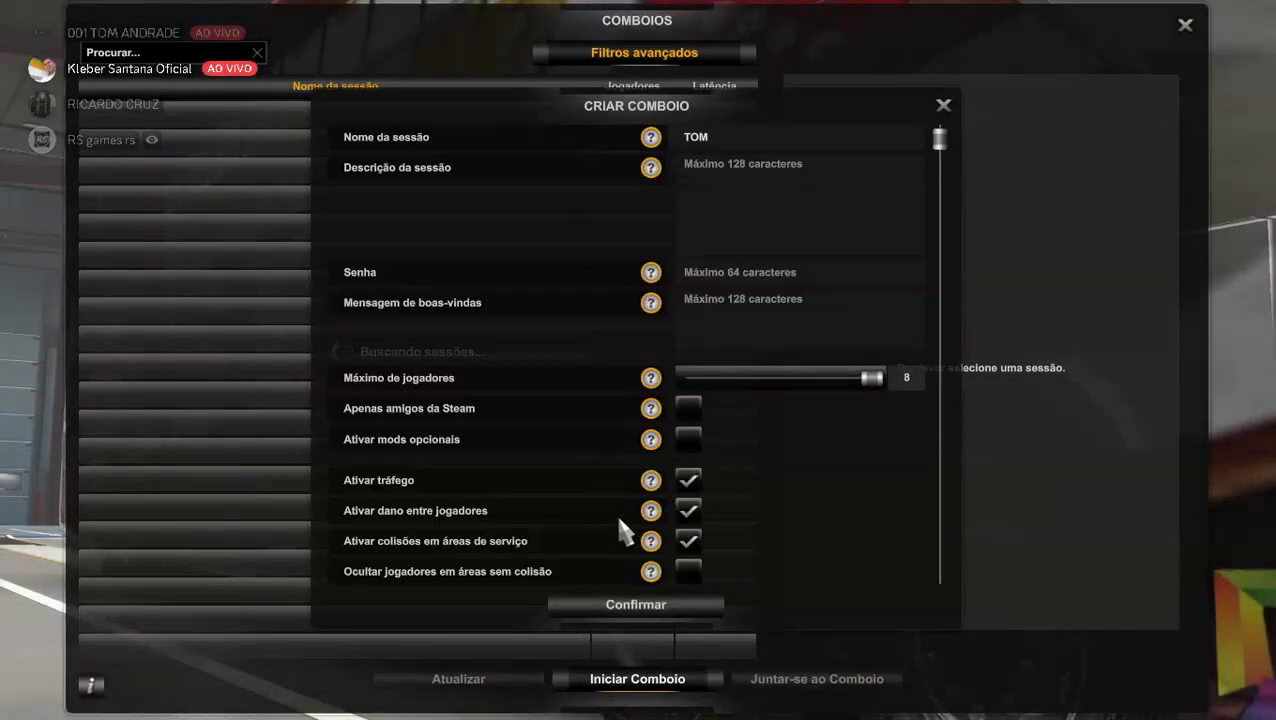
left_click(619, 608)
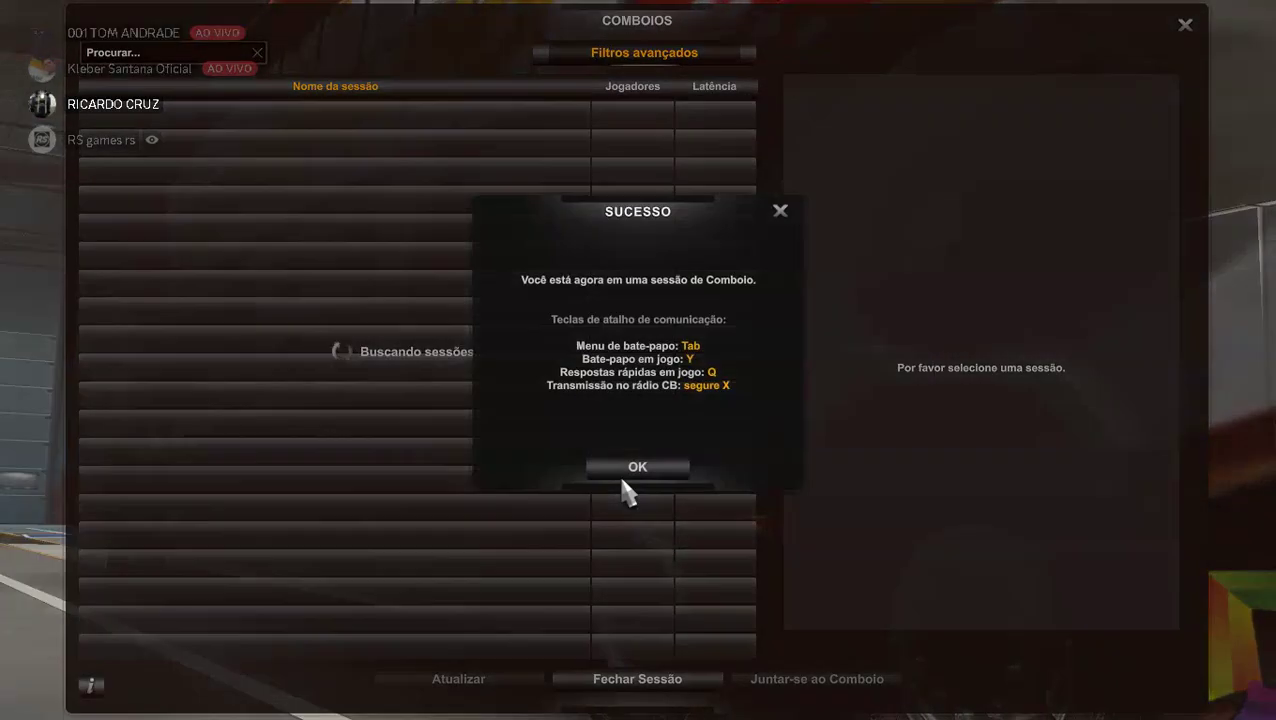
left_click(626, 468)
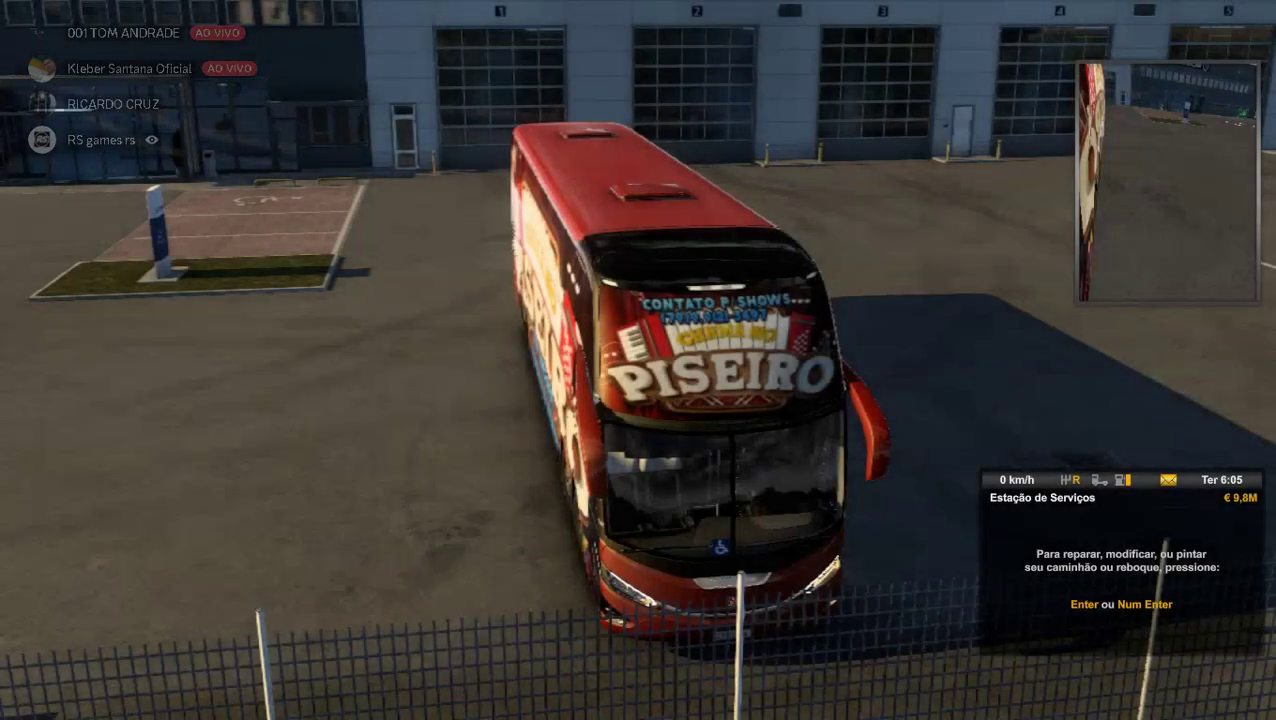
Lower the trailer noise volume in Opções > Som, leaving the master sound unmuted.
key("Escape")
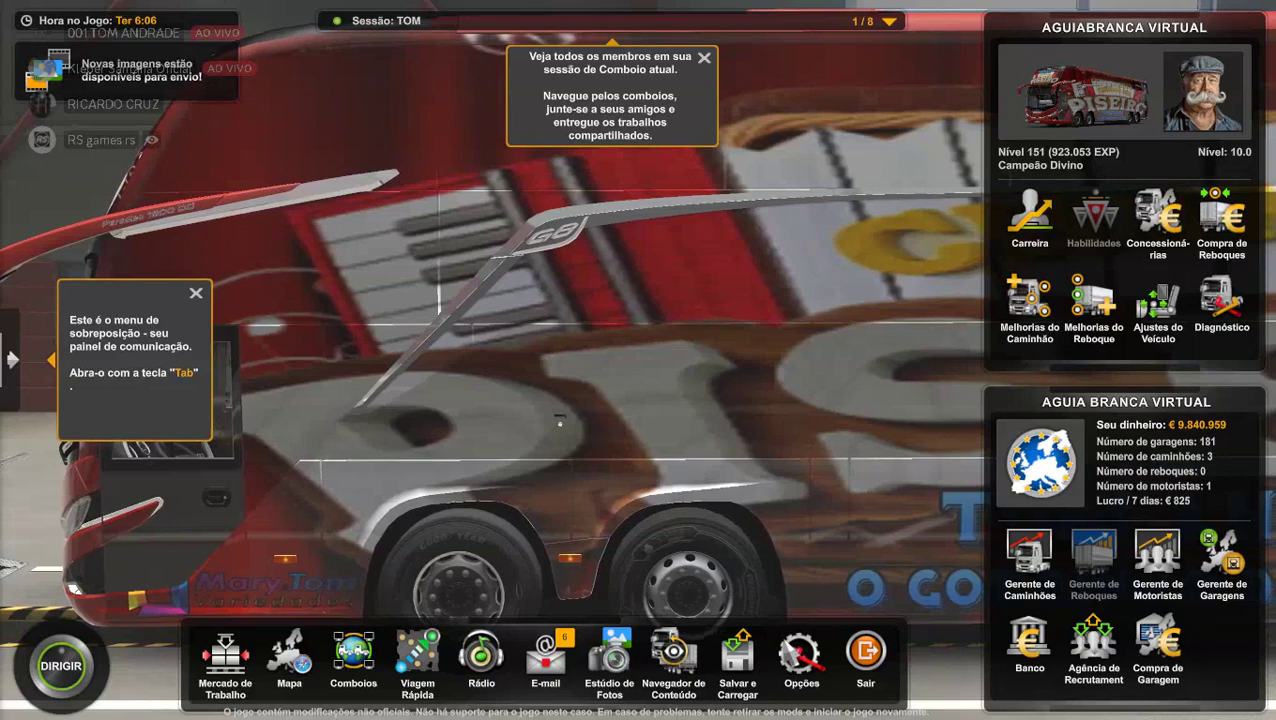
left_click(800, 655)
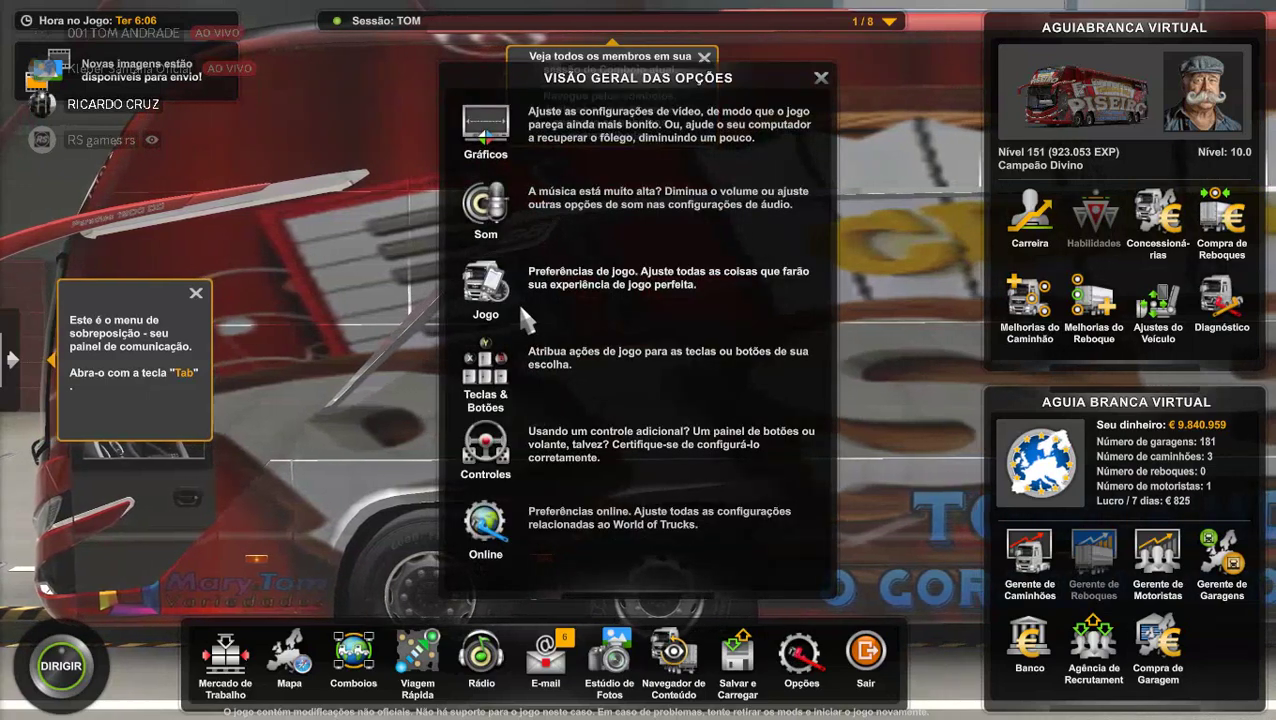
left_click(521, 211)
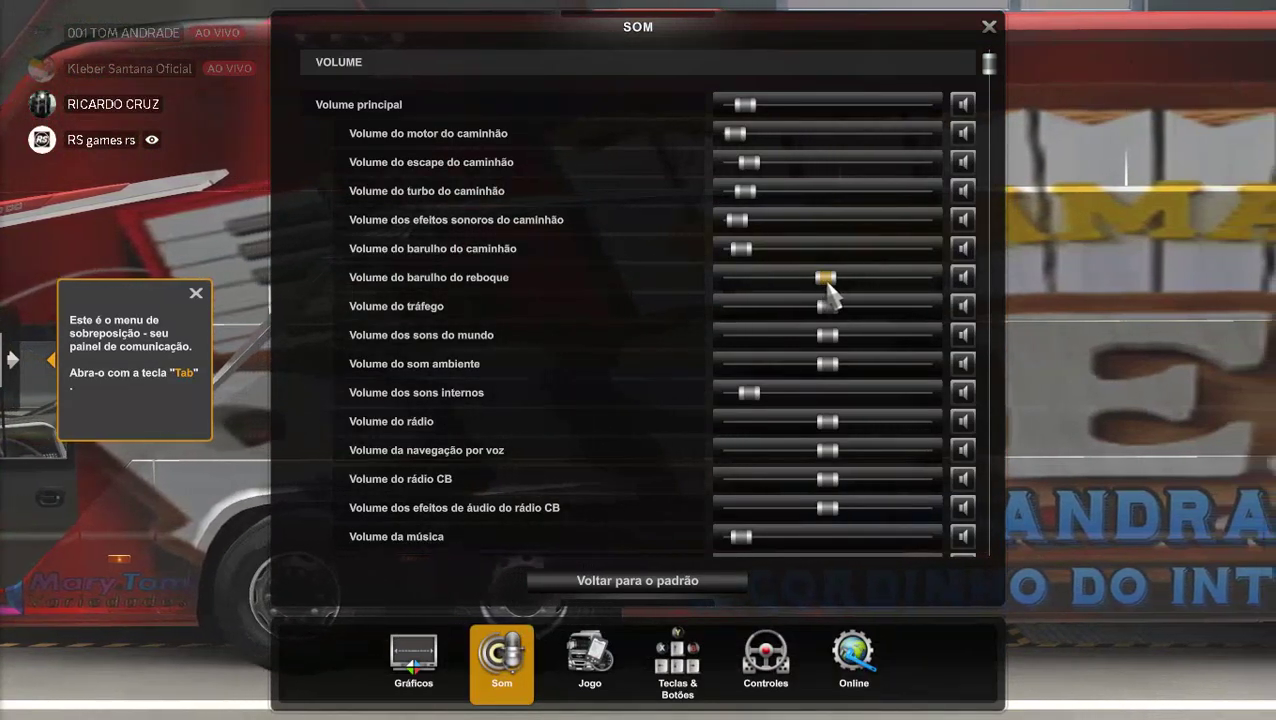
left_click_drag(803, 305, 753, 310)
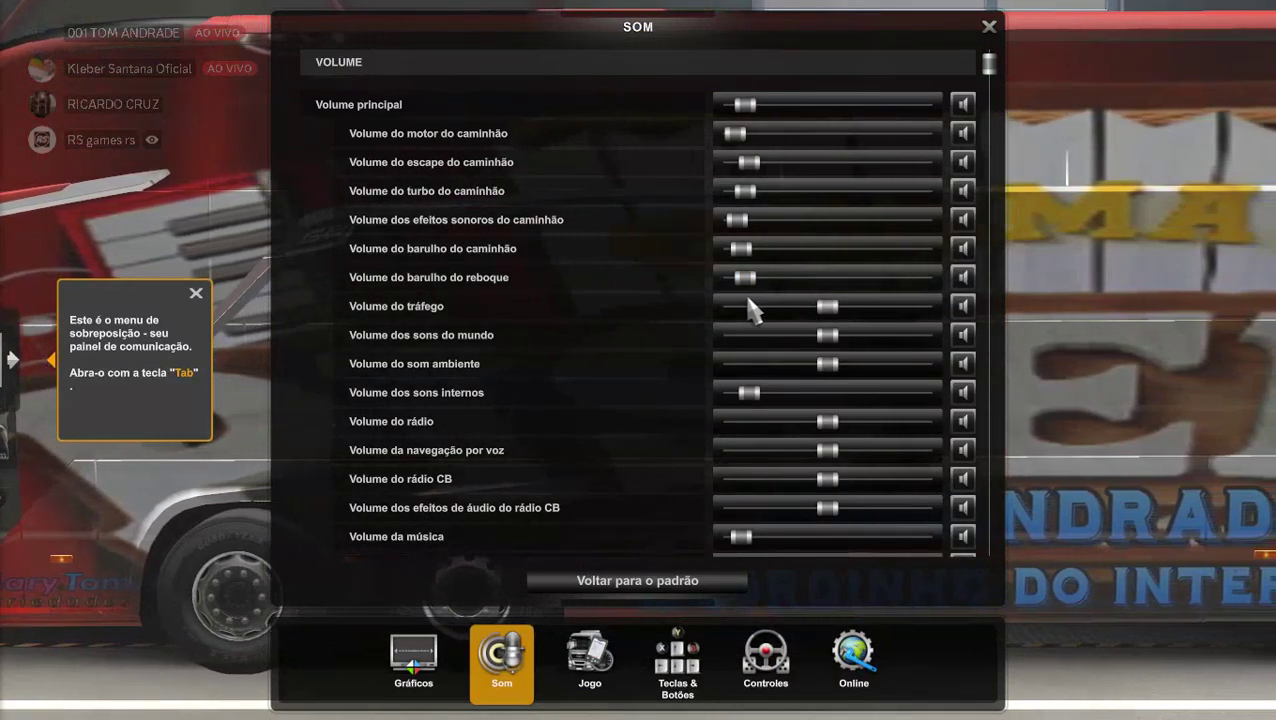
left_click(958, 108)
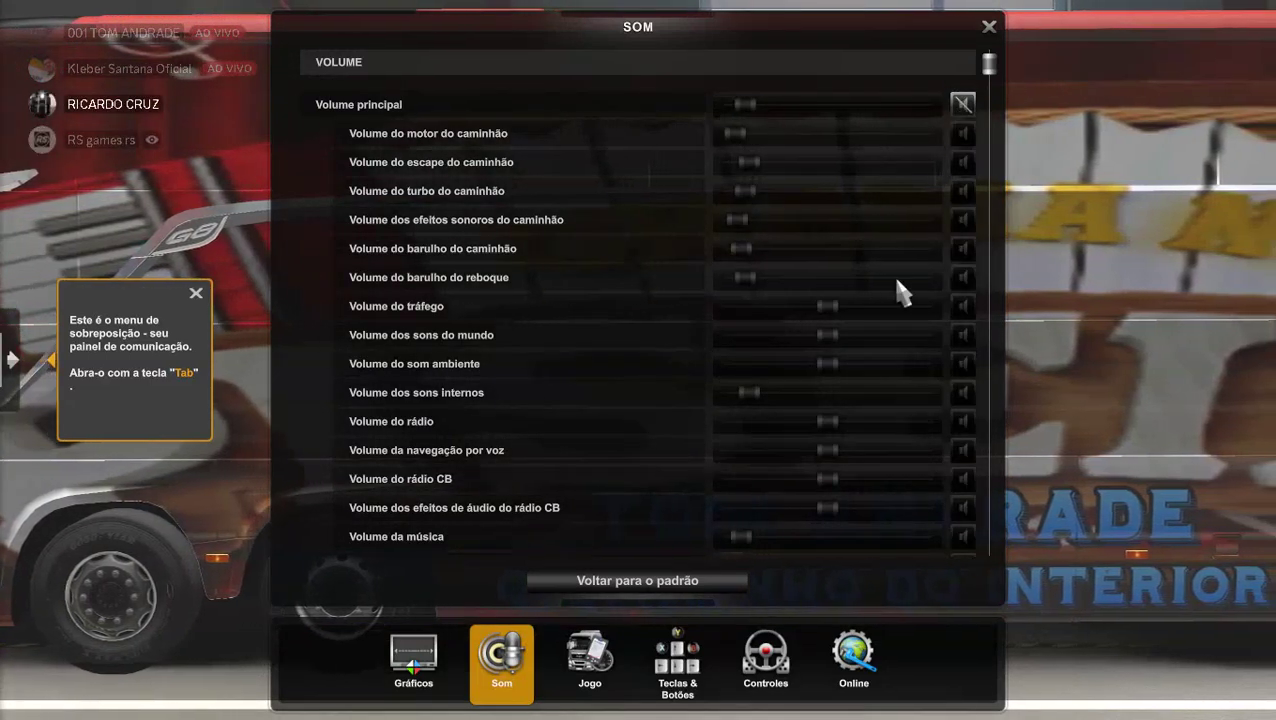
scroll(866, 390, "down", 6)
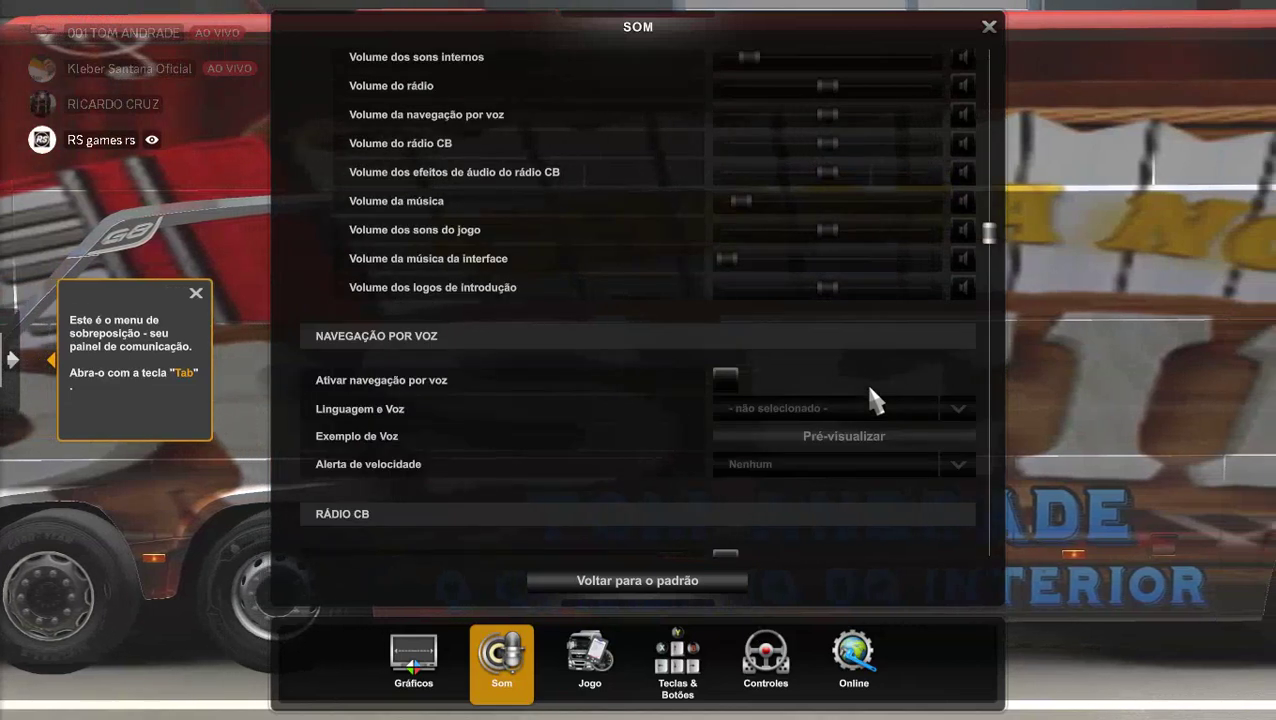
scroll(868, 390, "up", 6)
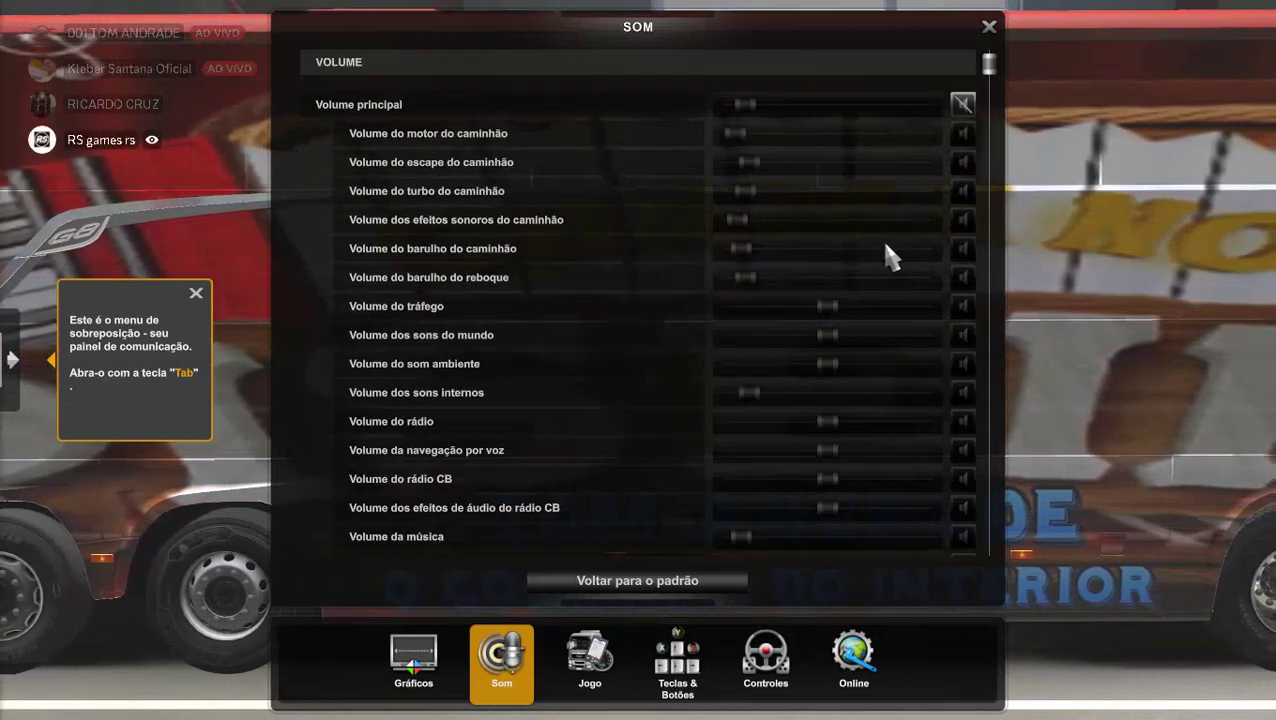
left_click(963, 104)
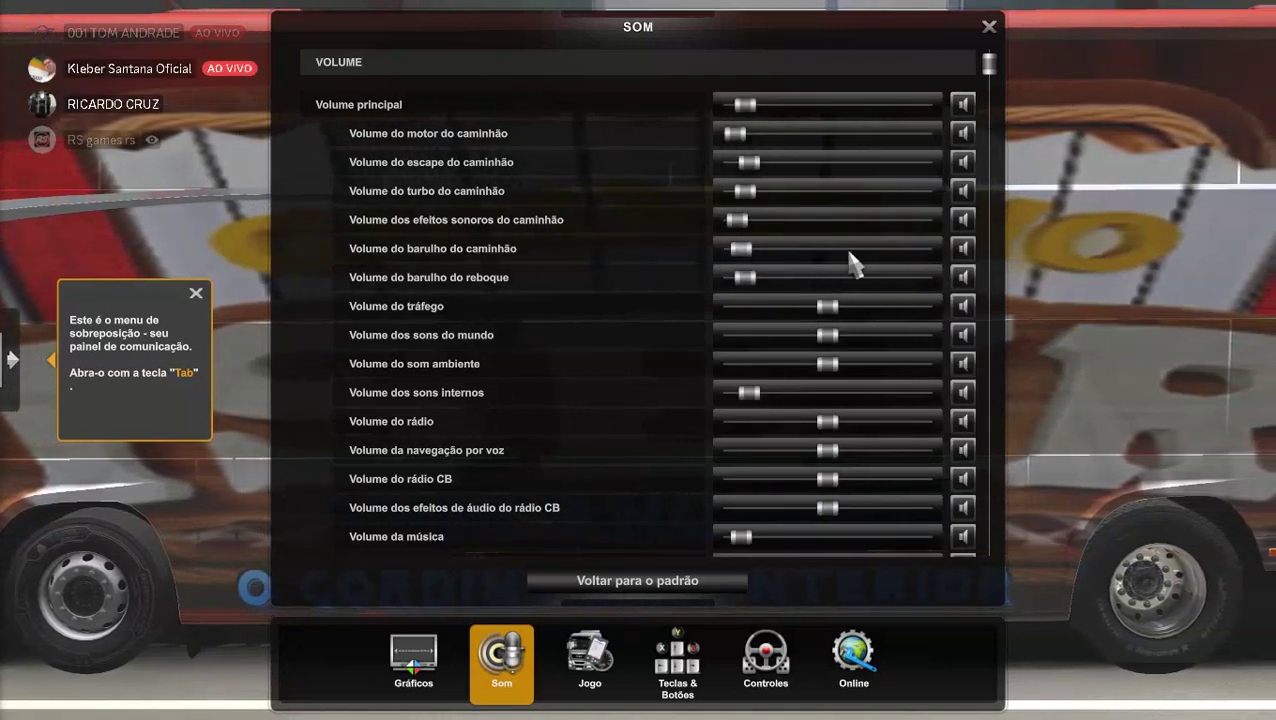
key("Escape")
key("Escape")
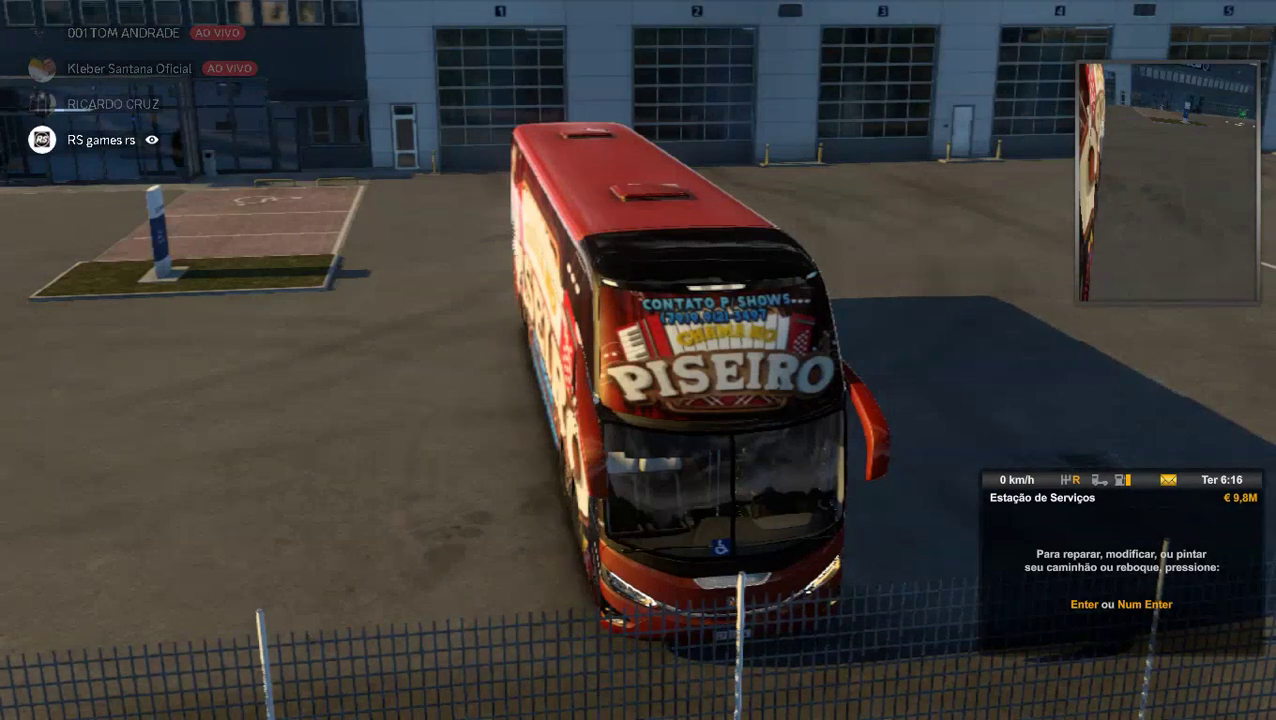
Drive the bus out of the service station and stop side-on before the depot building.
key("w")
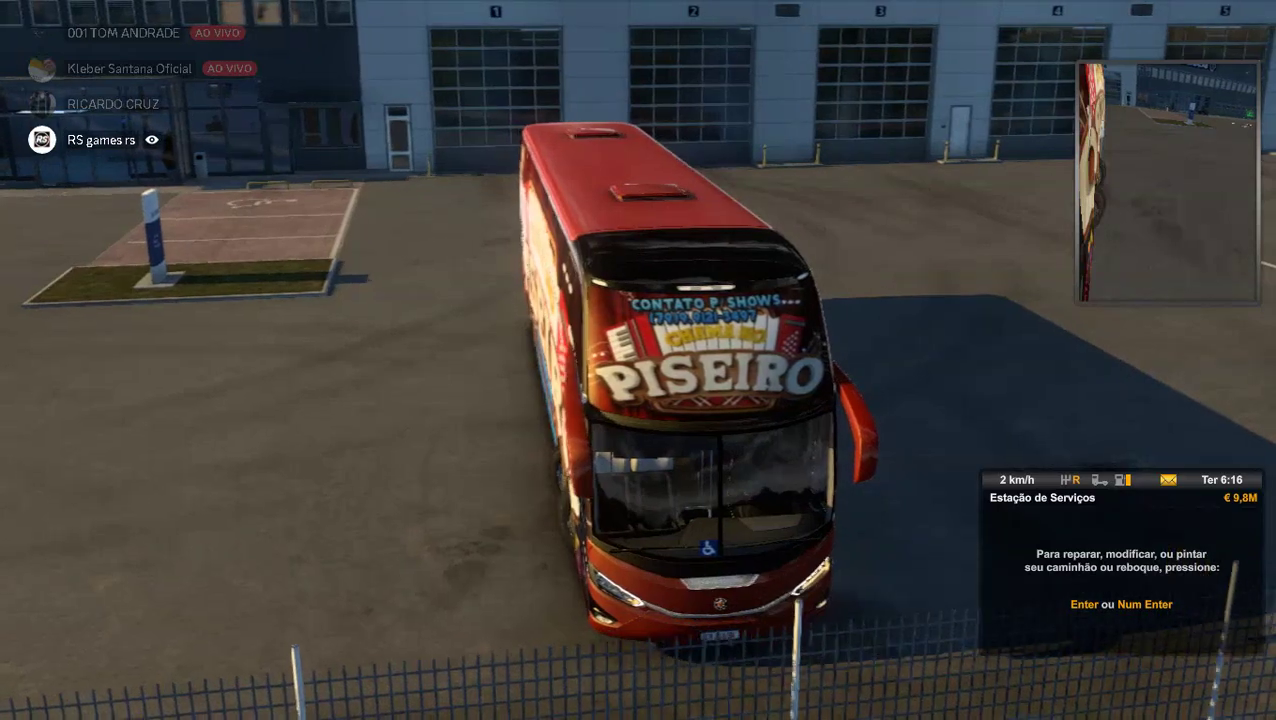
key("w")
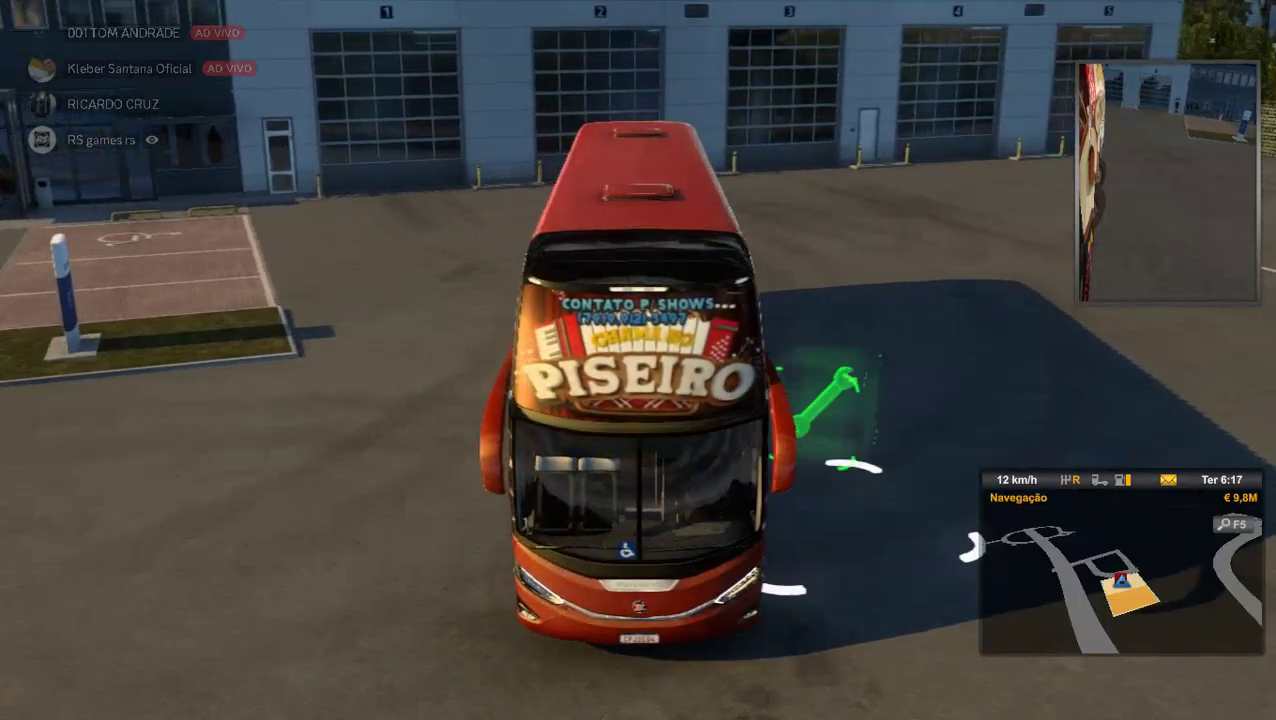
key("d")
key("s")
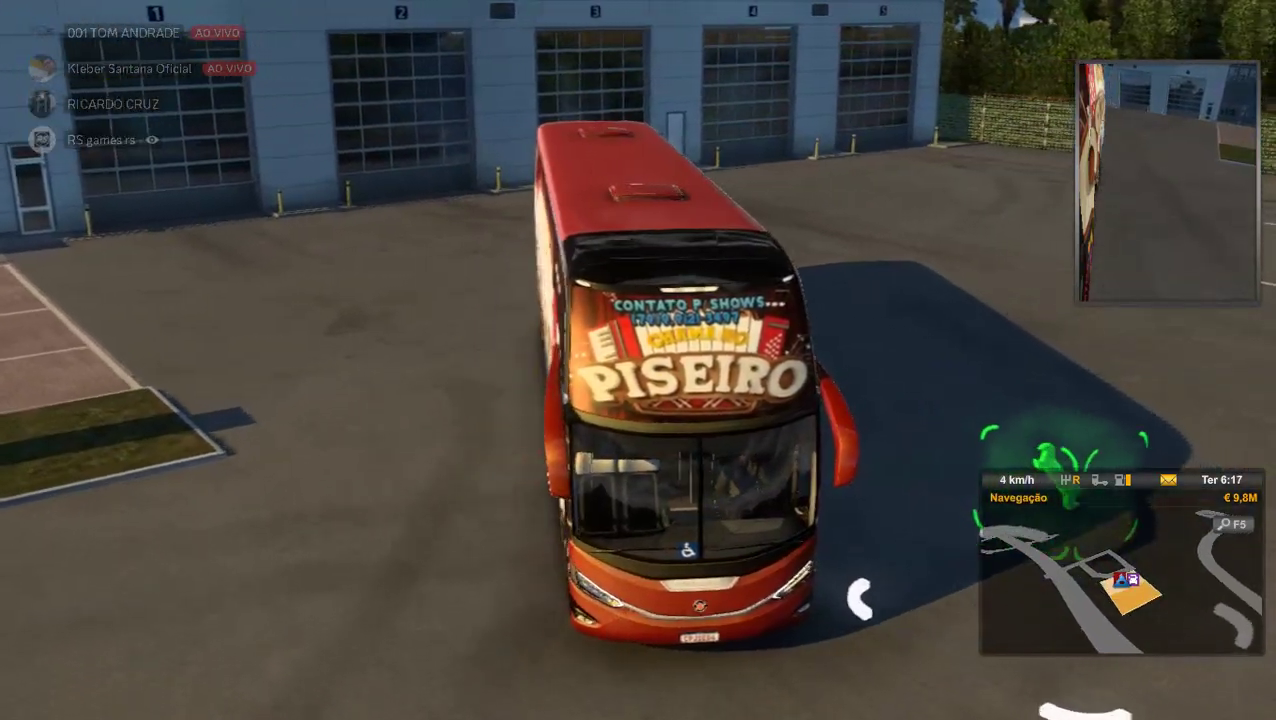
key("w")
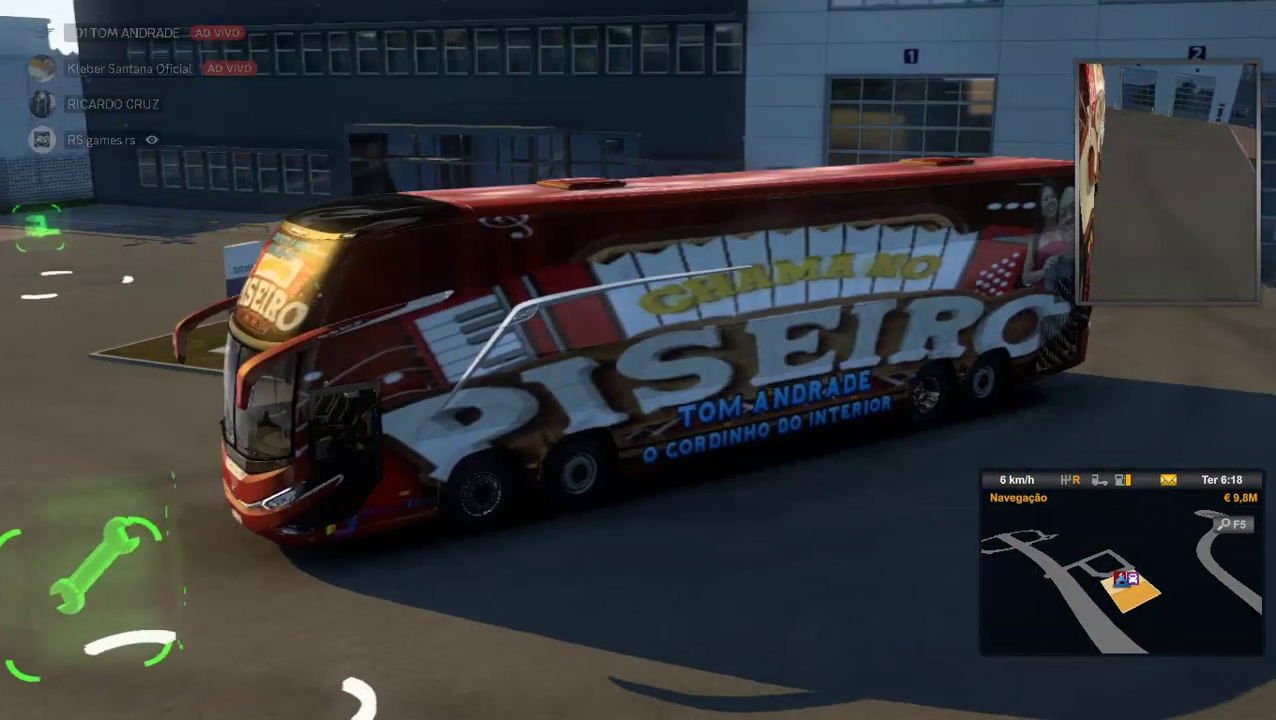
key("s")
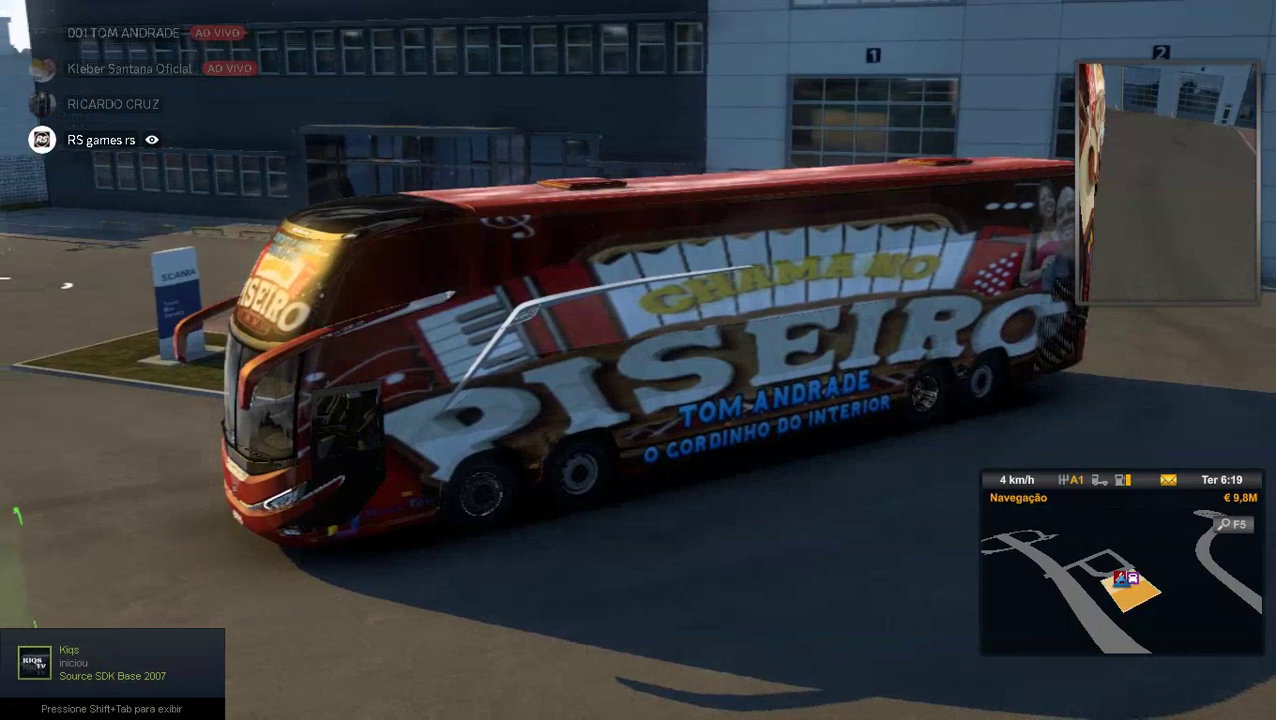
Creep the bus past the green repair marker while orbiting the camera, then pause the game.
key("w")
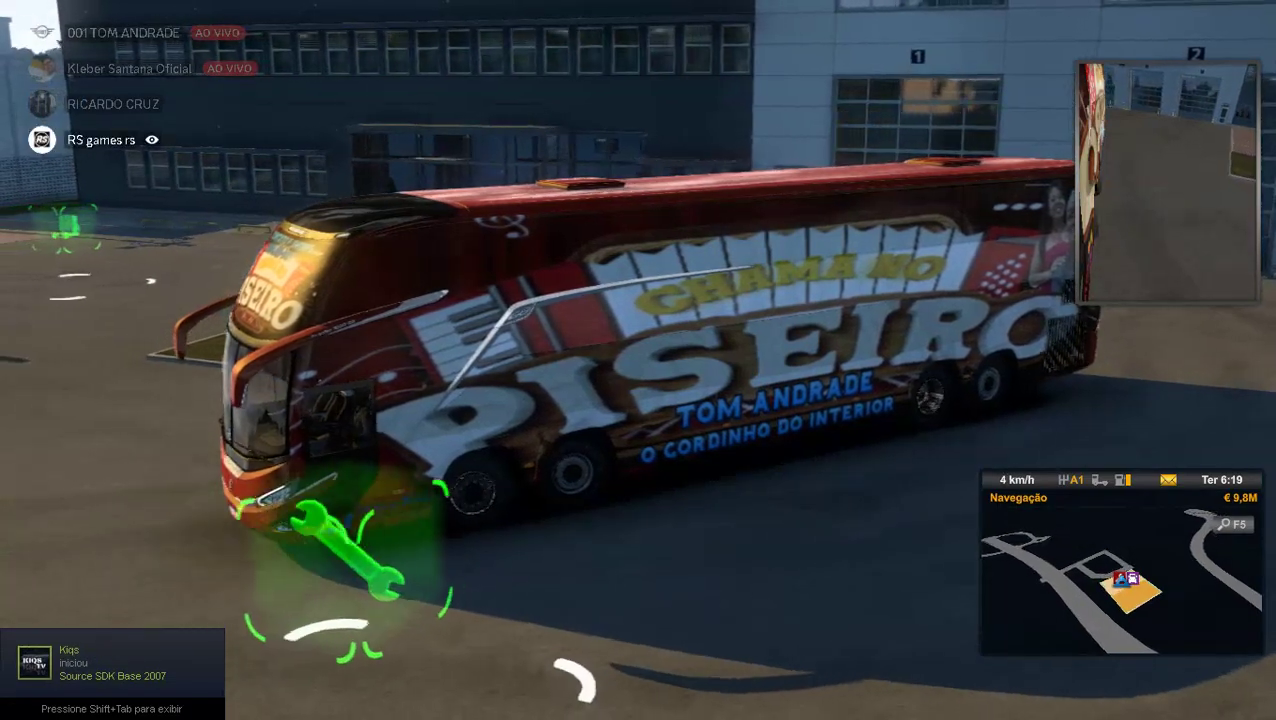
key("w")
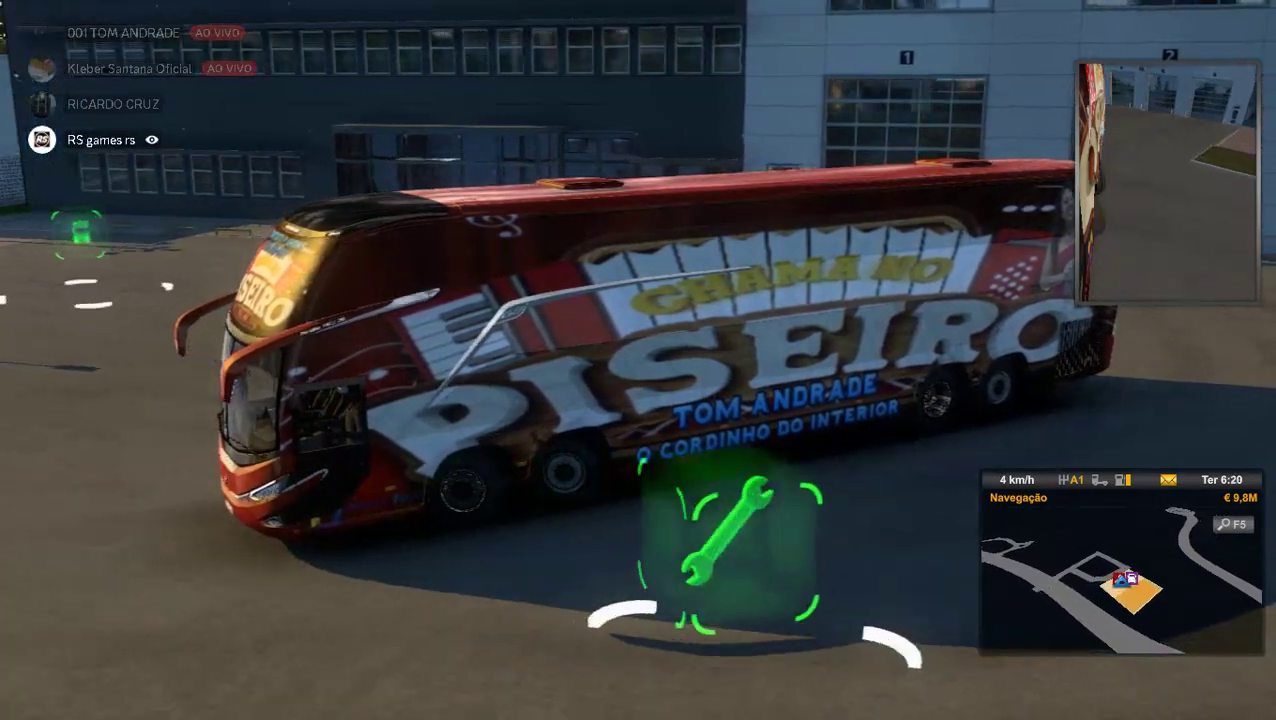
key("w")
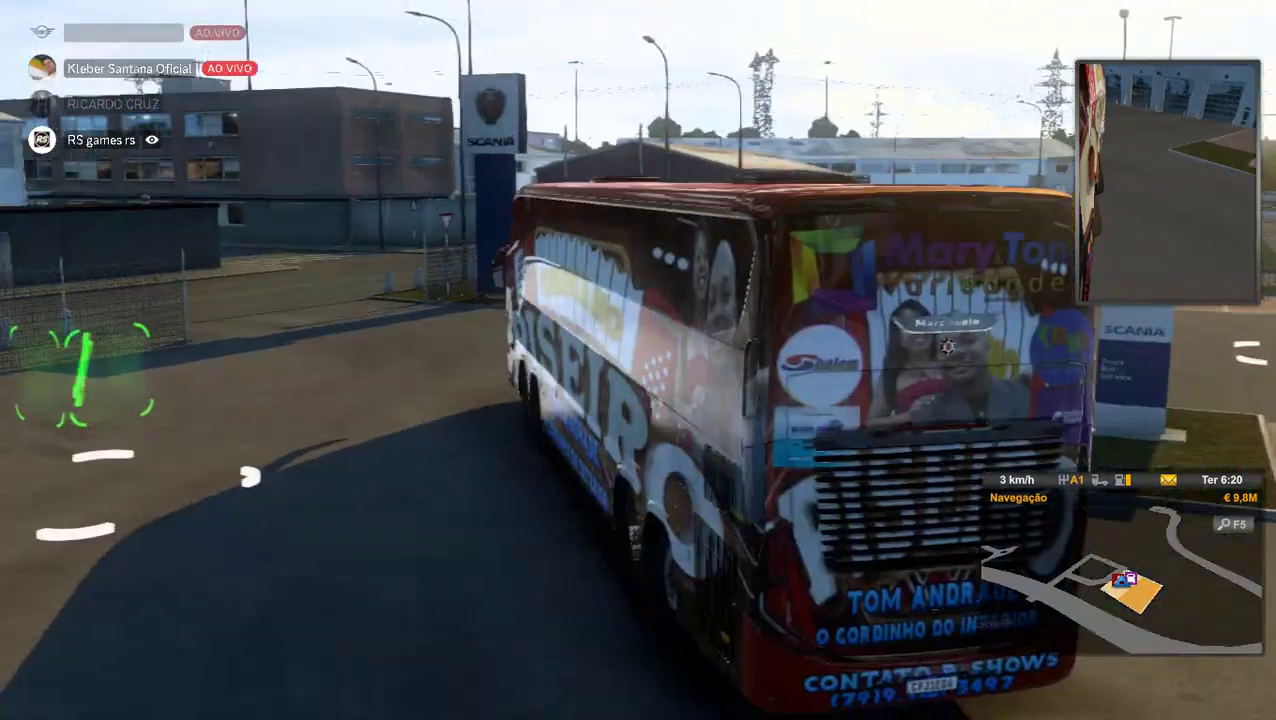
key("w")
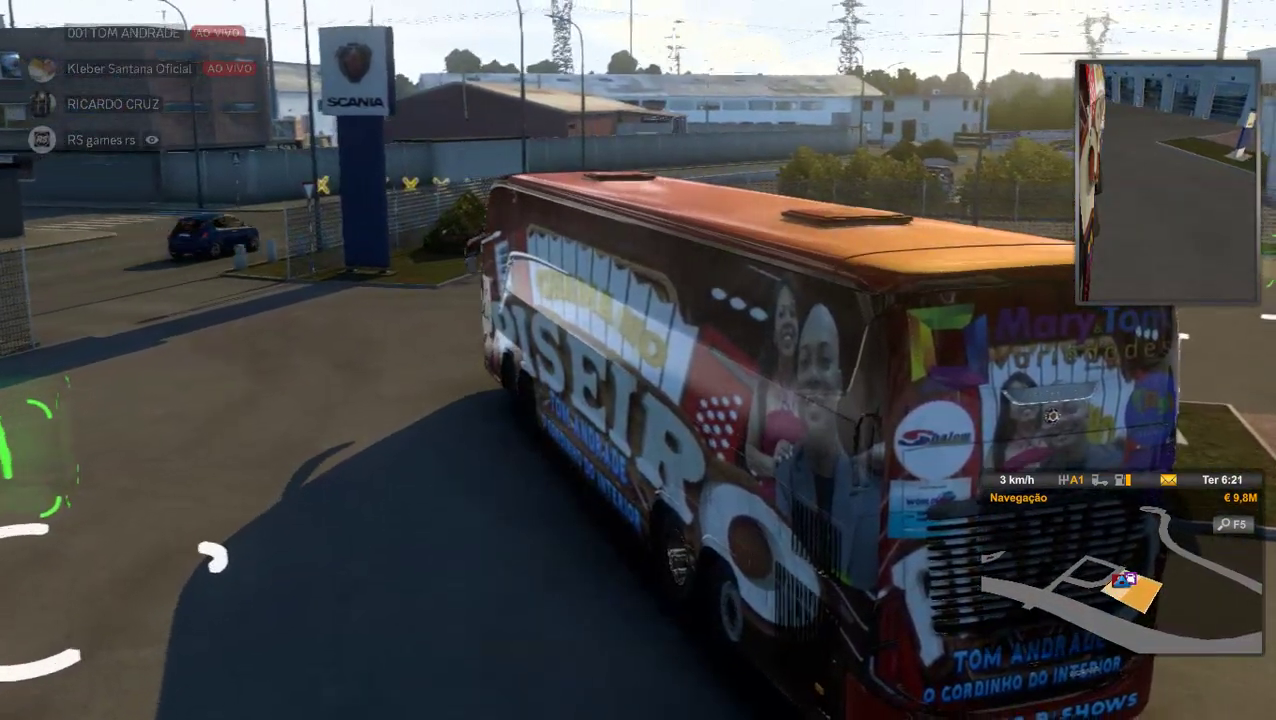
key("w")
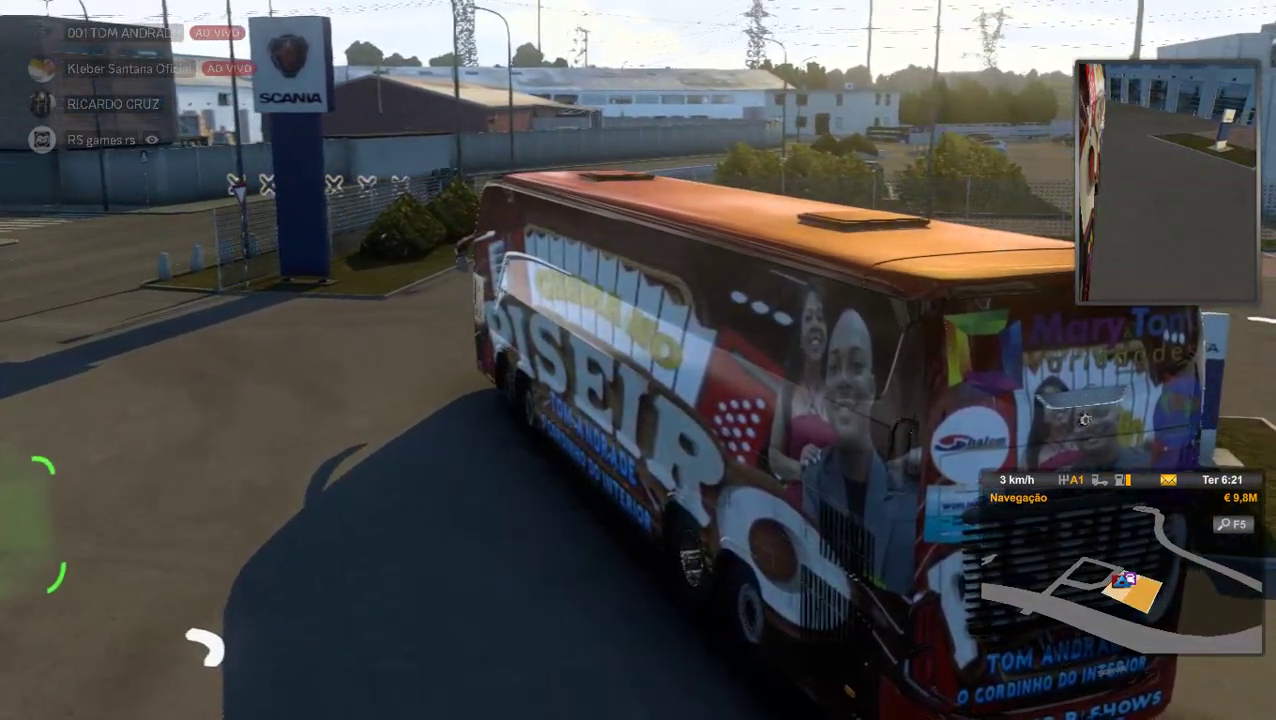
key("w")
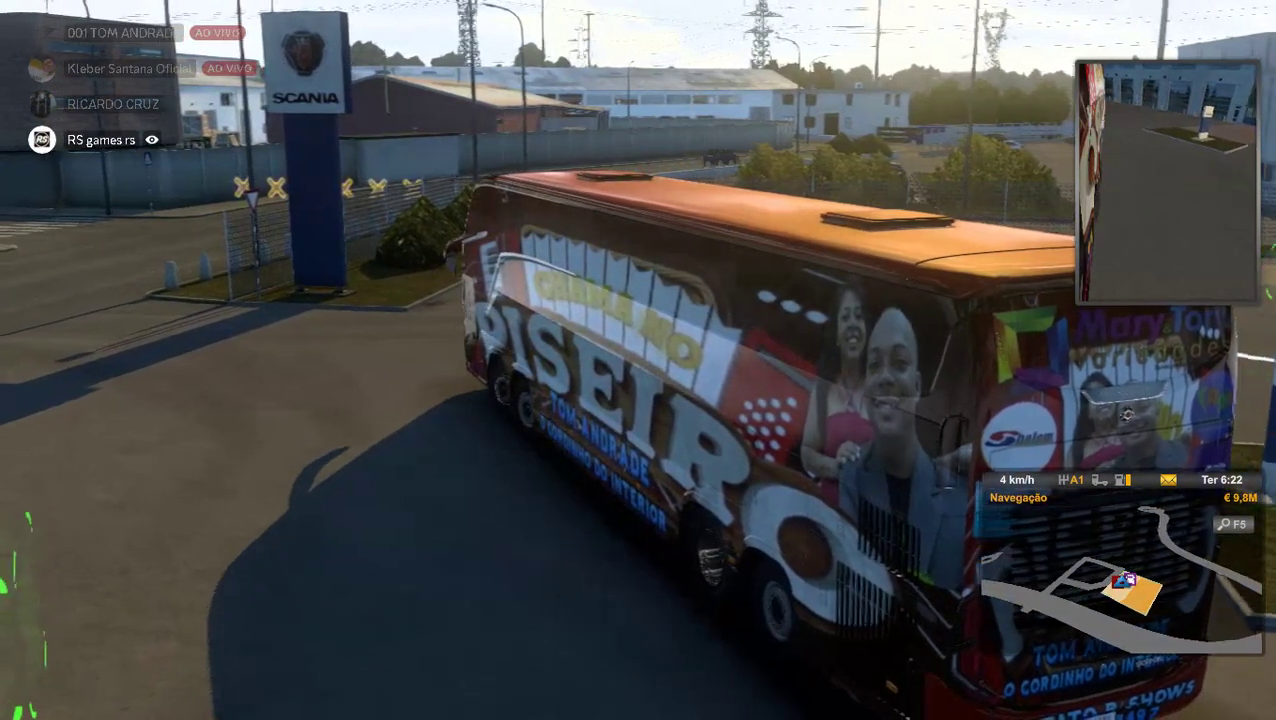
key("w")
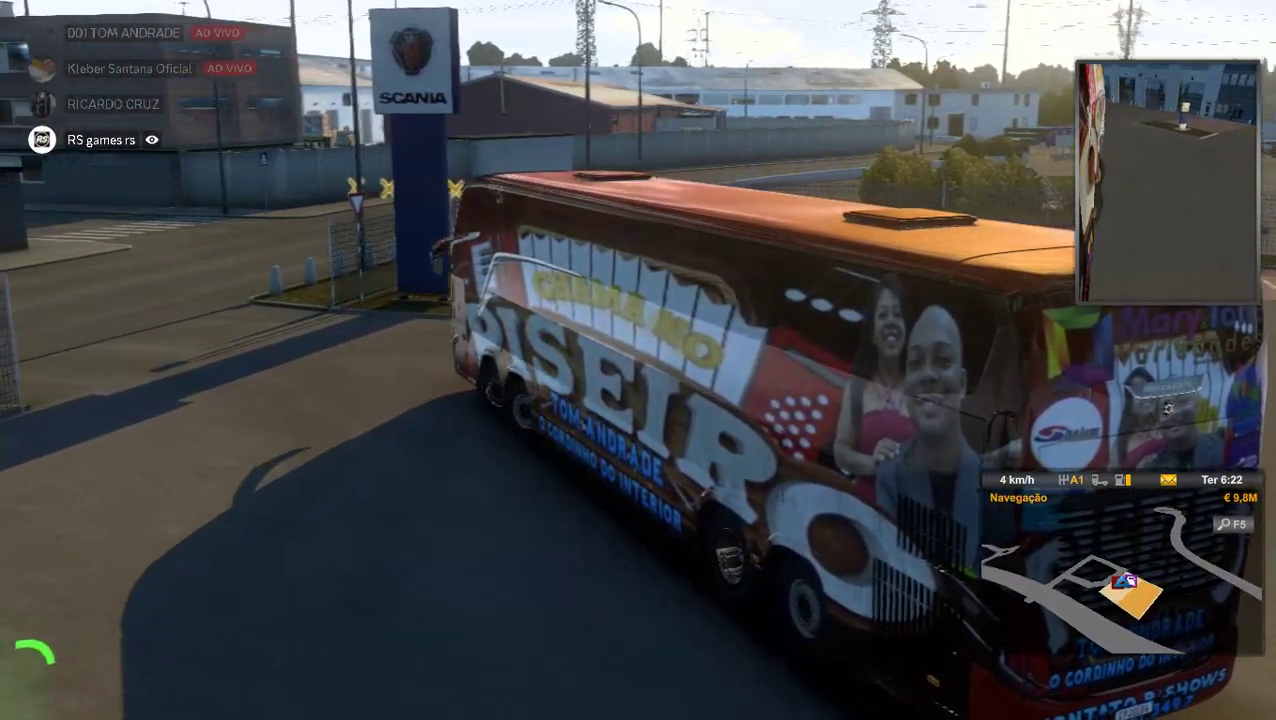
key("w")
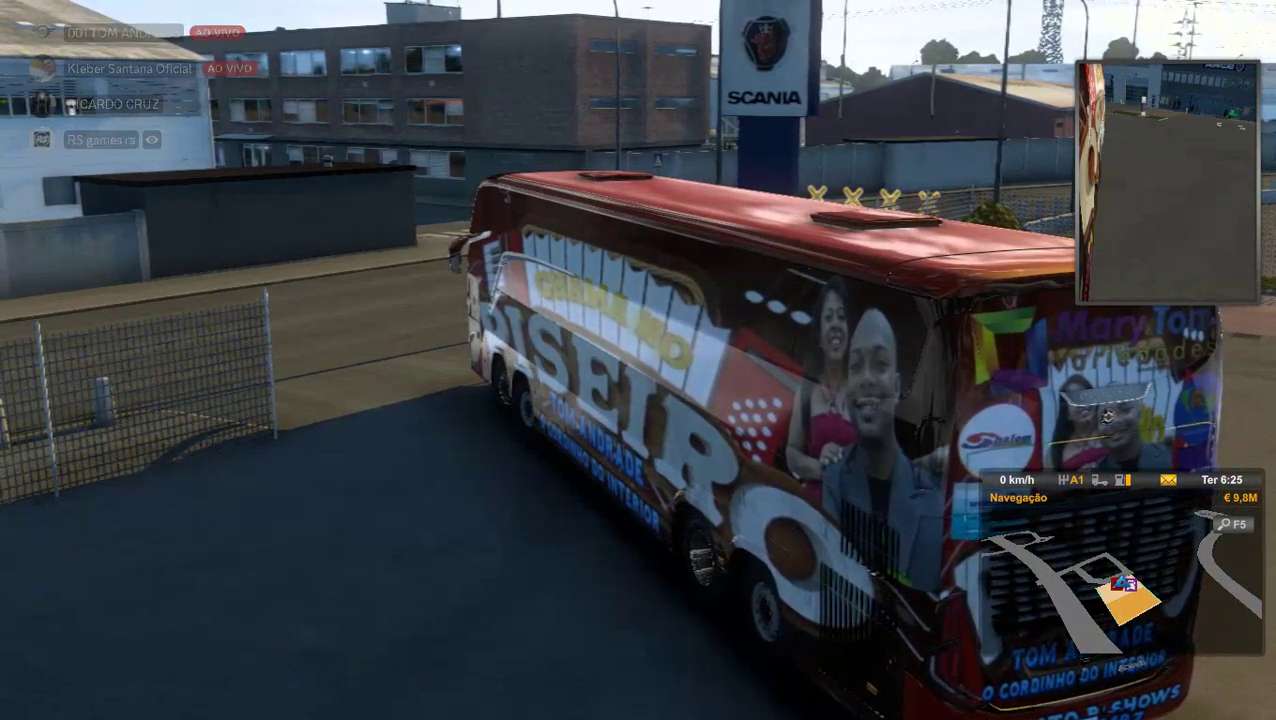
key("Escape")
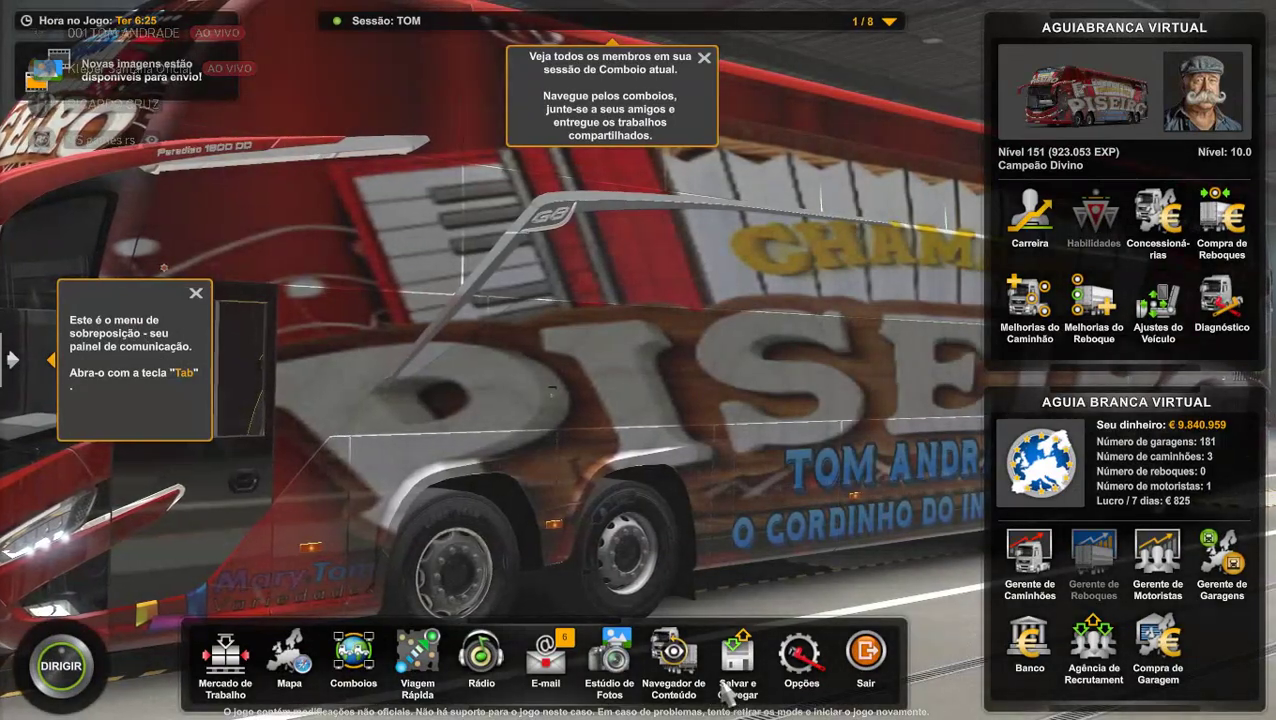
Save over 'TESTE COMBOIO SKIN' through Salvar e Carregar > Salvar Jogo, confirming Sim.
left_click(737, 658)
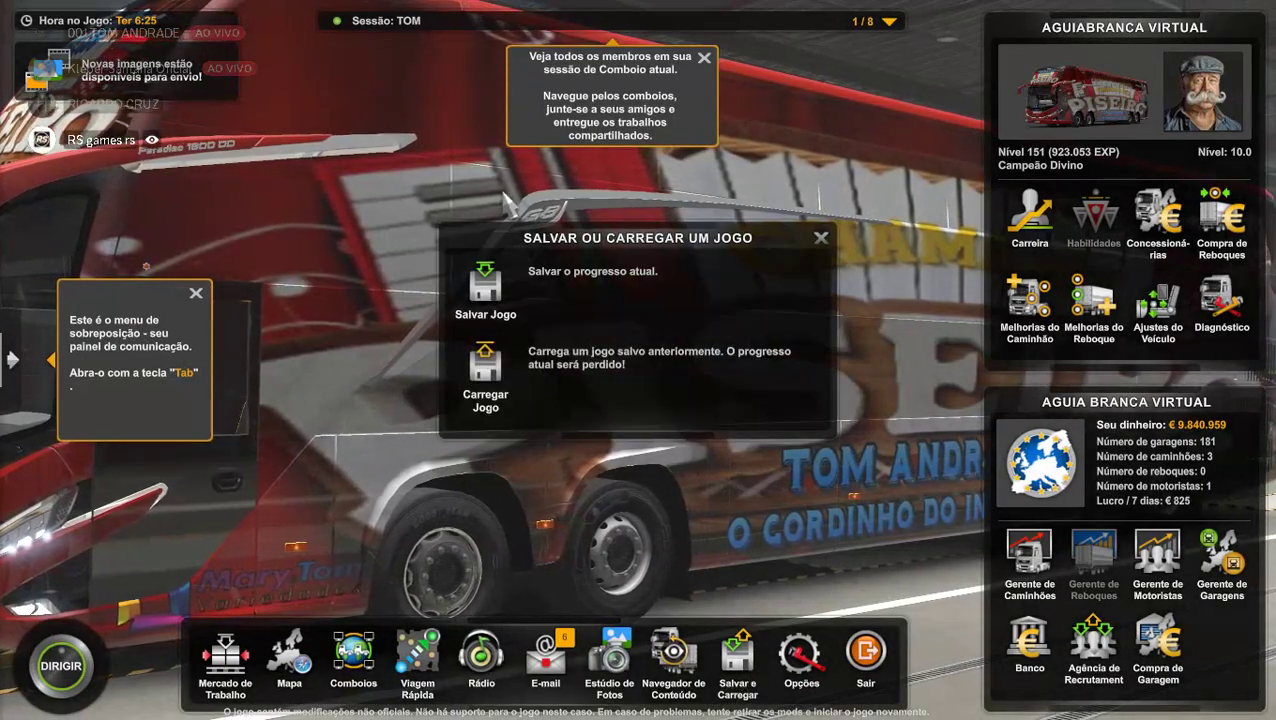
left_click(485, 290)
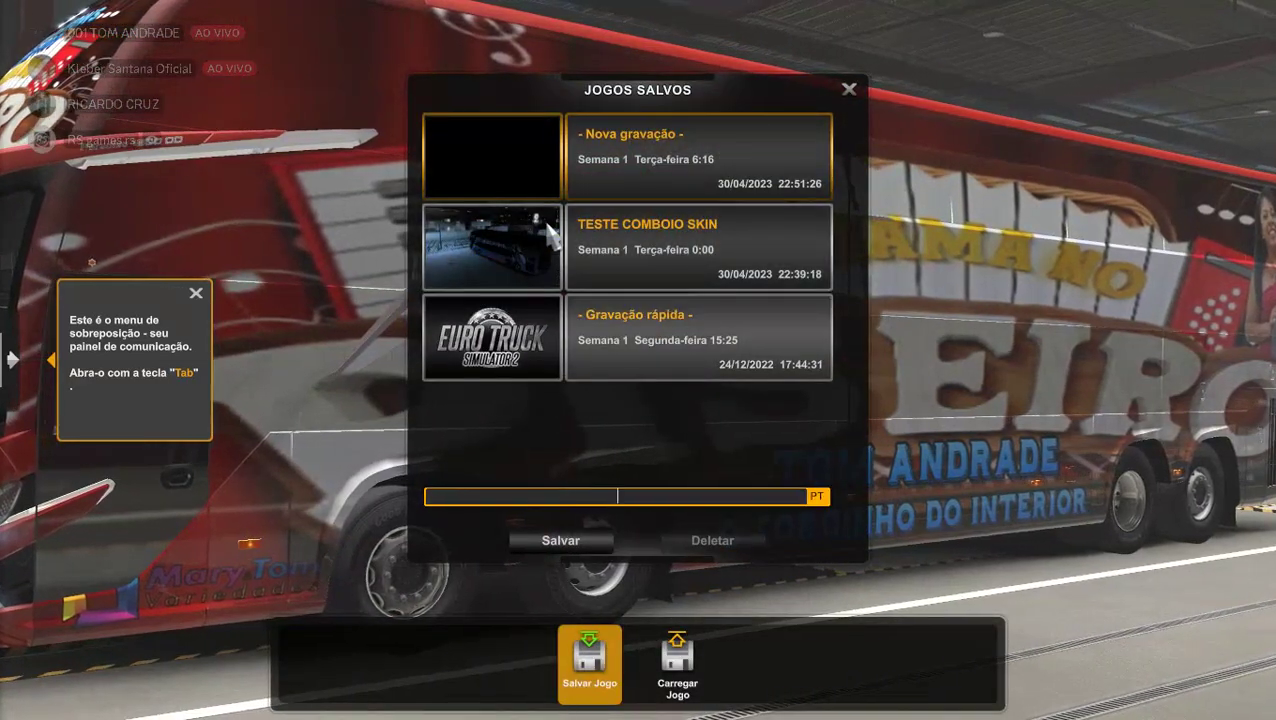
left_click(550, 235)
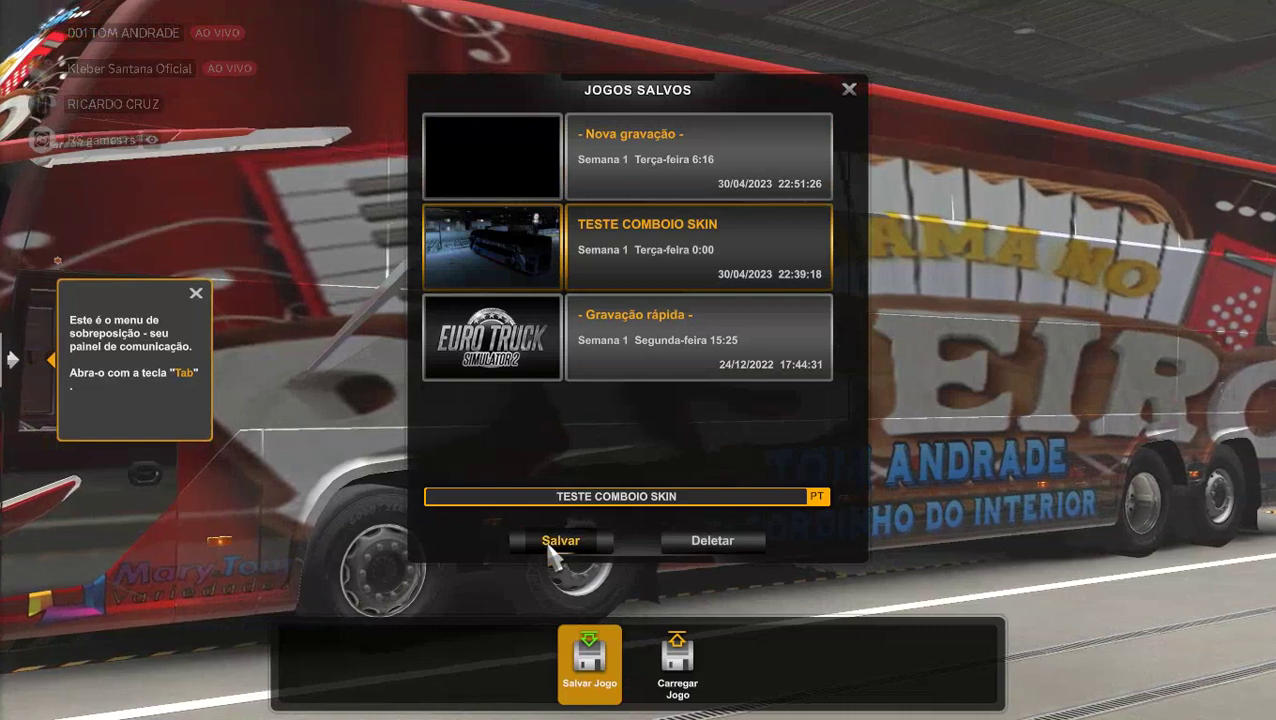
left_click(551, 541)
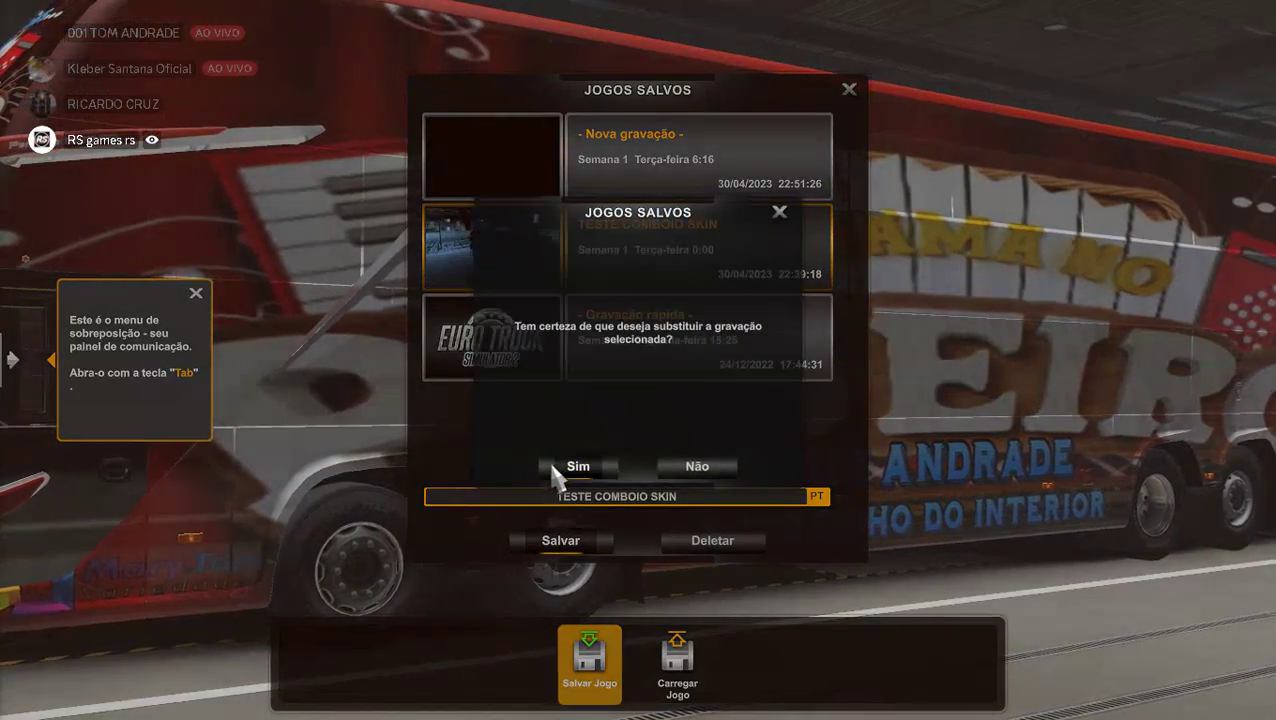
left_click(556, 468)
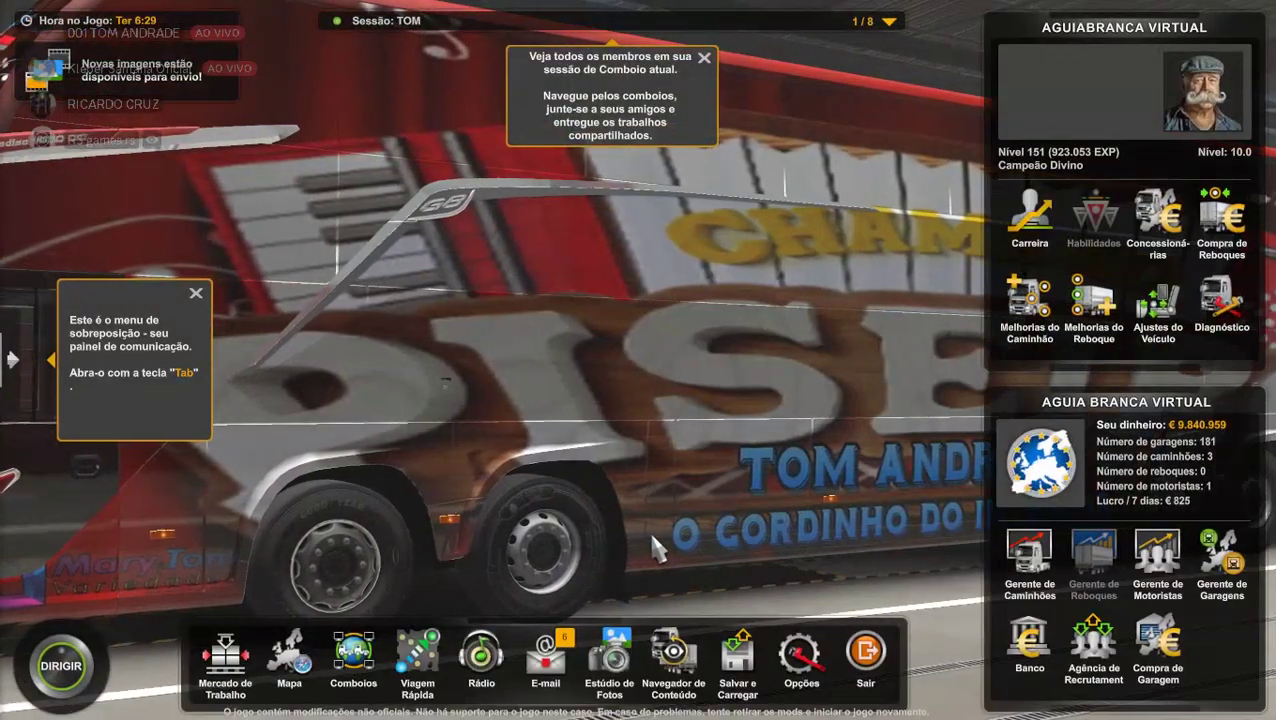
Quit the game accepting the convoy progress, then open Documents\Euro Truck Simulator 2\mod.
left_click(865, 655)
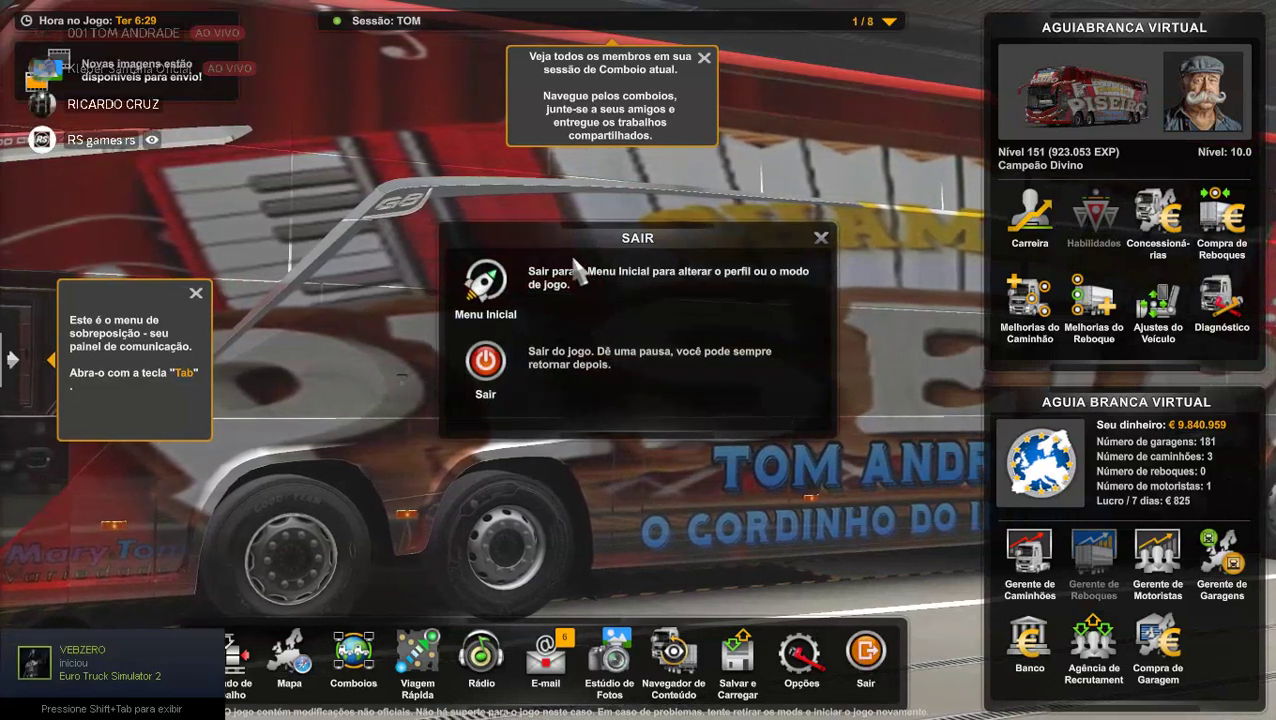
left_click(480, 370)
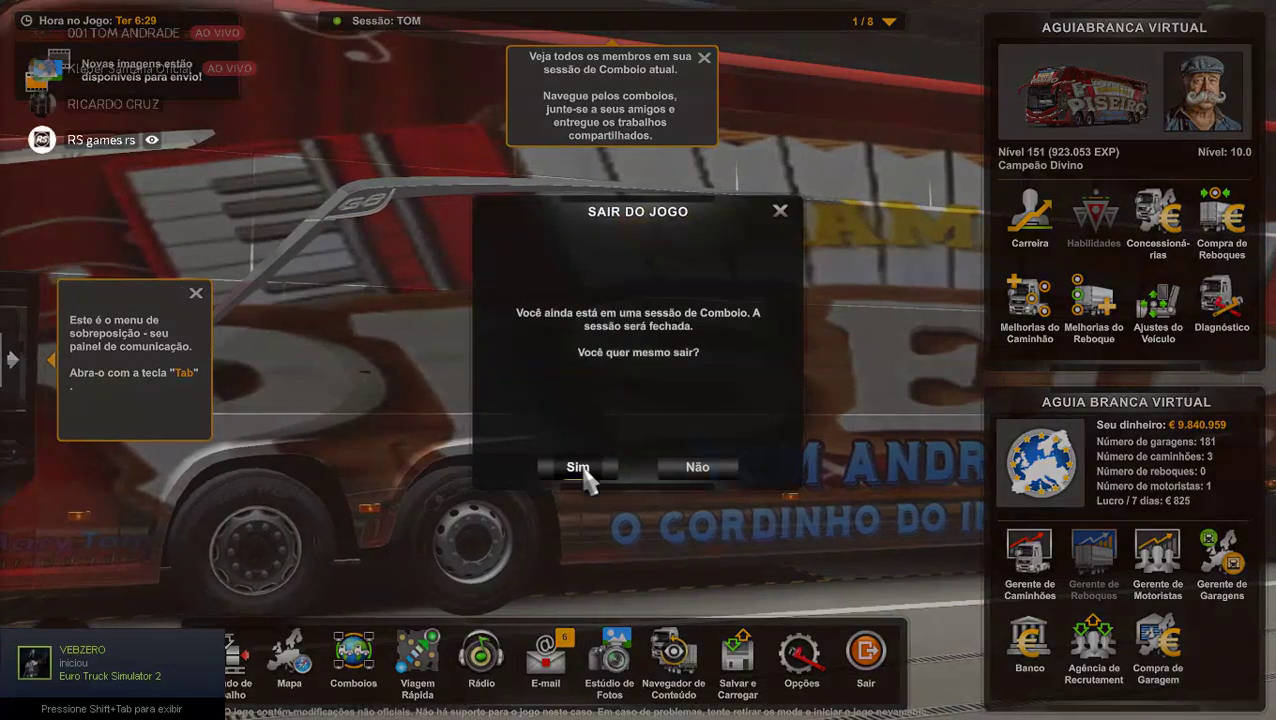
left_click(578, 467)
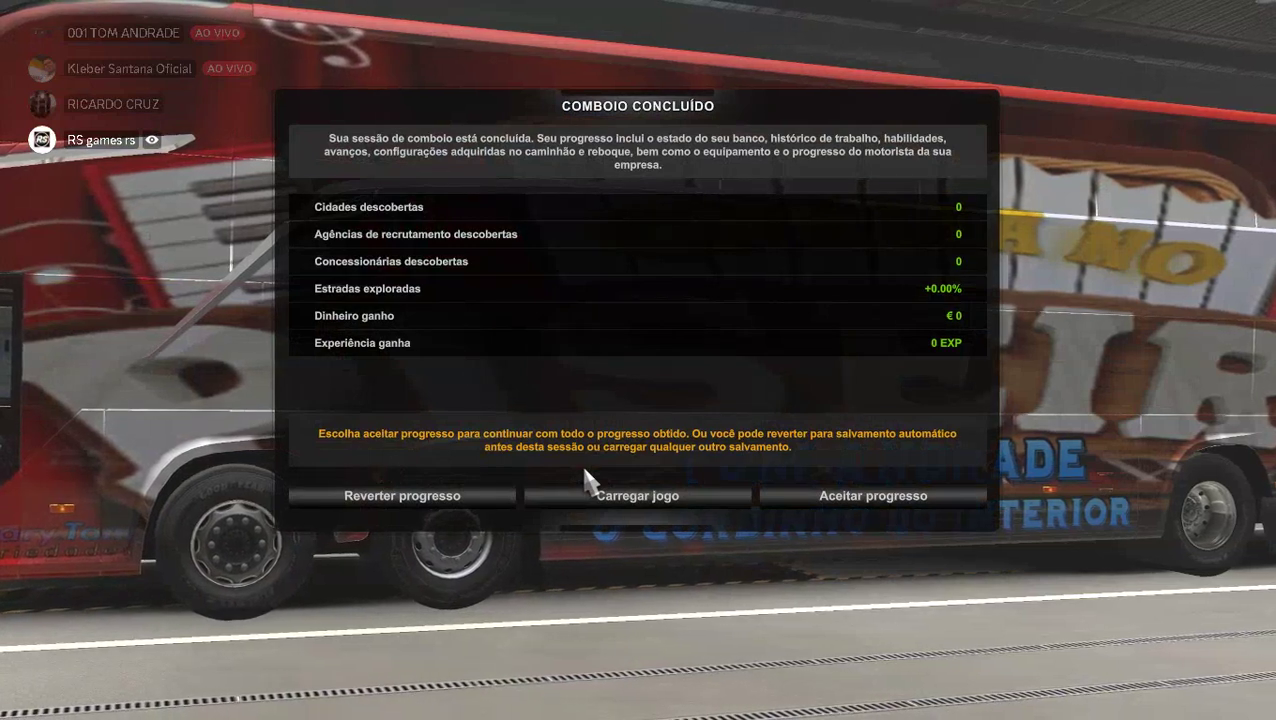
left_click(906, 502)
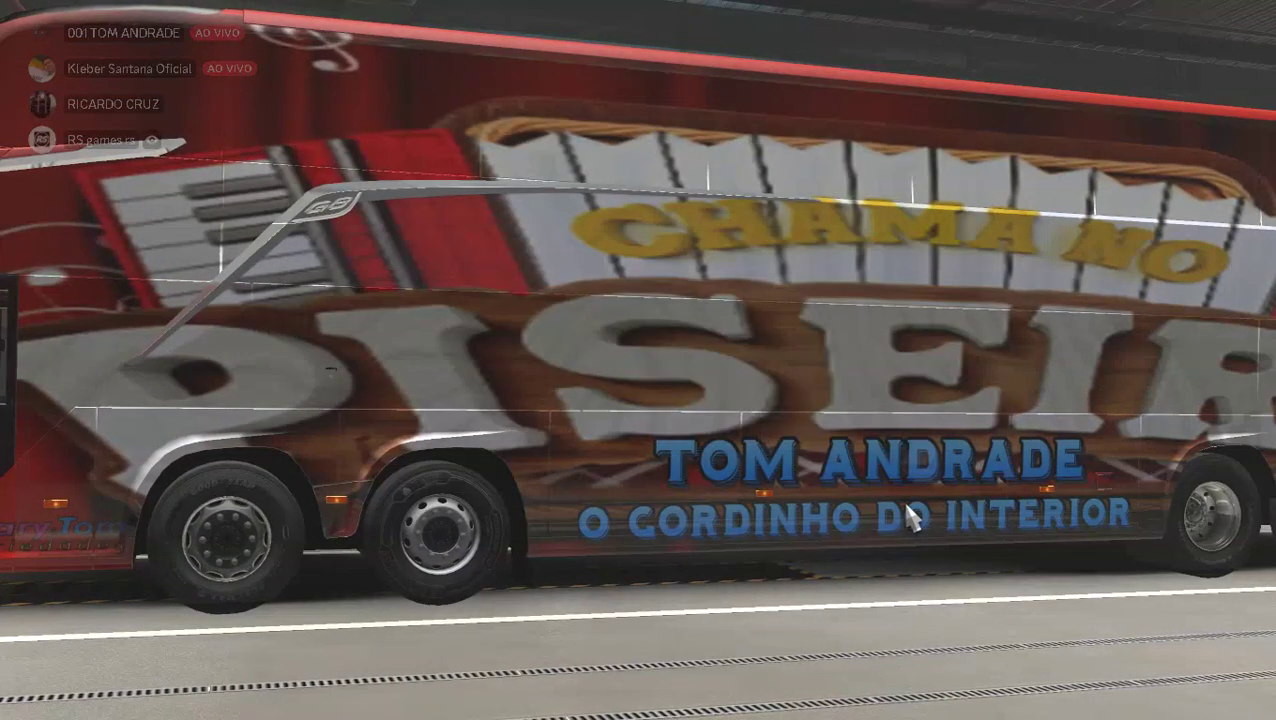
key("alt+Tab")
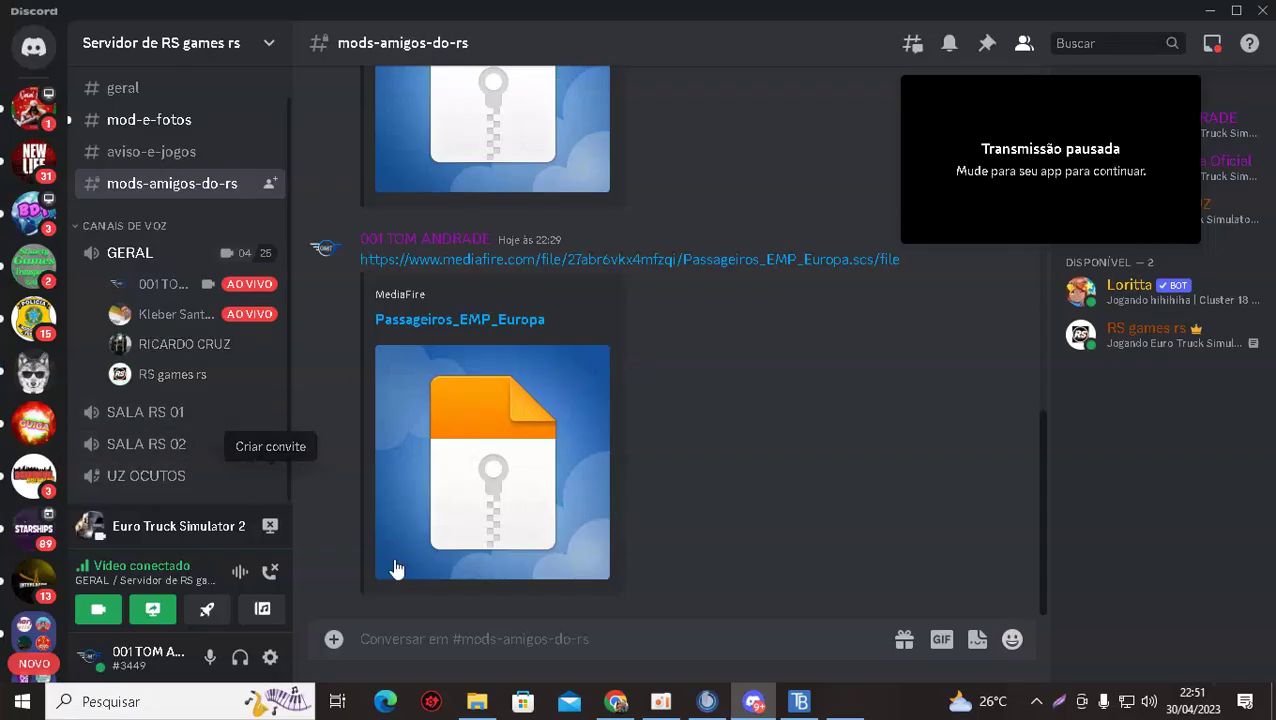
left_click(478, 703)
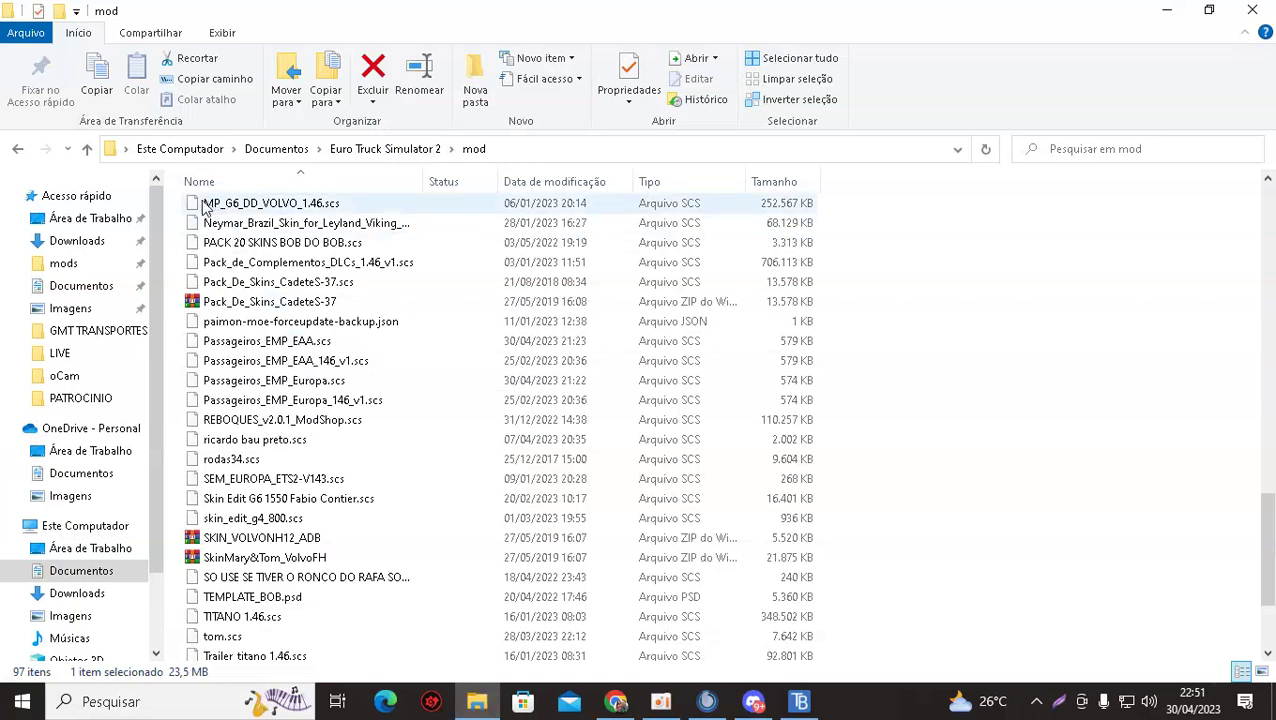
Inspect the G8_1800DD_ModShop_EDIT (1).scs file's context menu in the mod folder, then dismiss it.
scroll(170, 313, "up", 3)
scroll(200, 340, "down", 6)
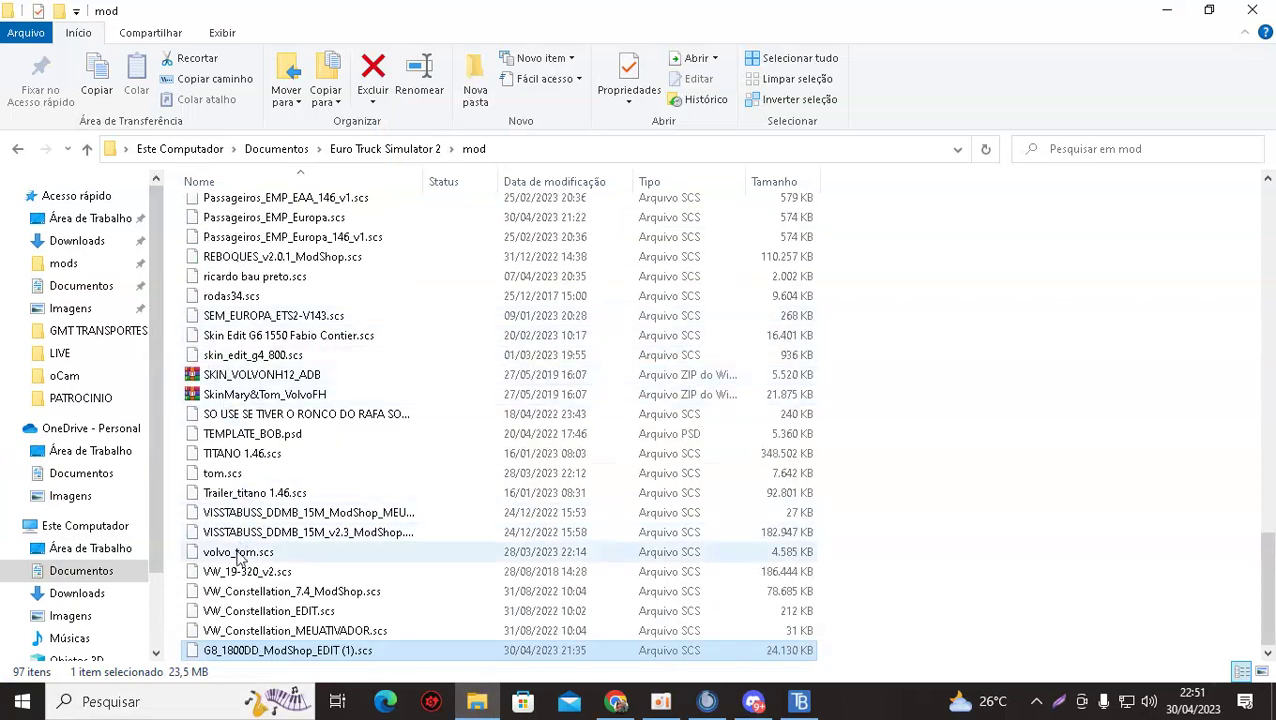
right_click(261, 651)
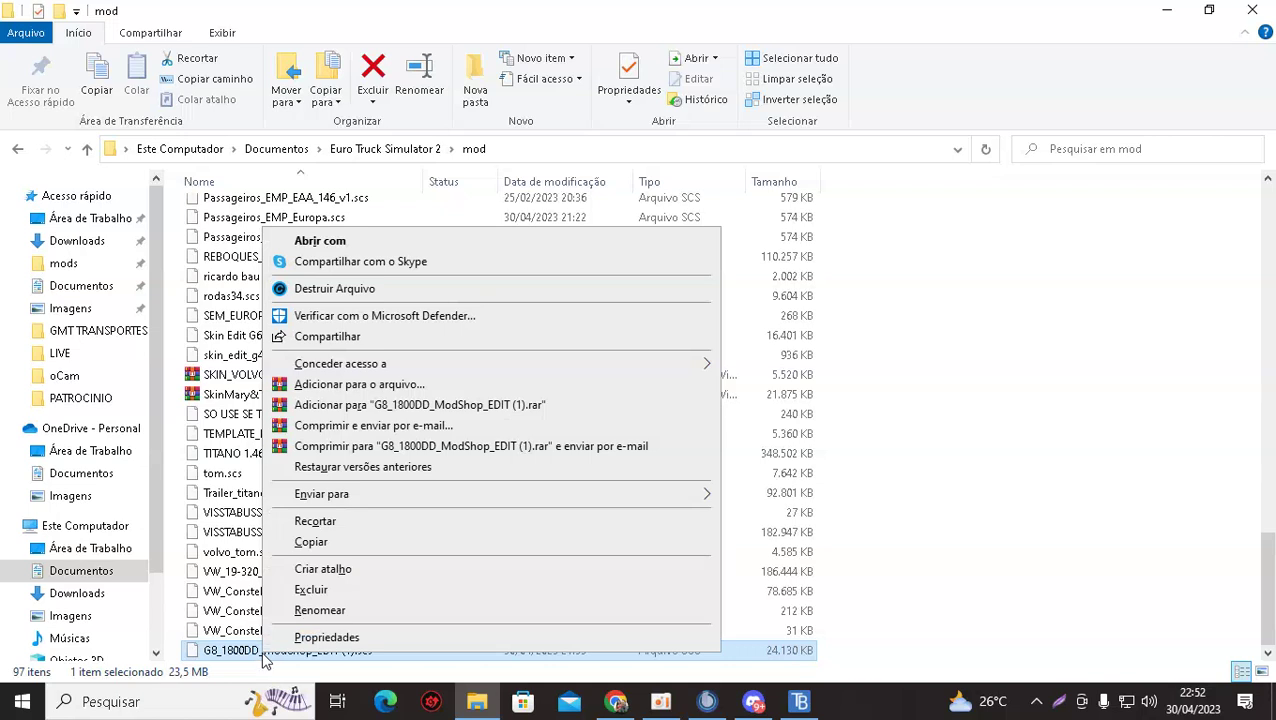
left_click(165, 628)
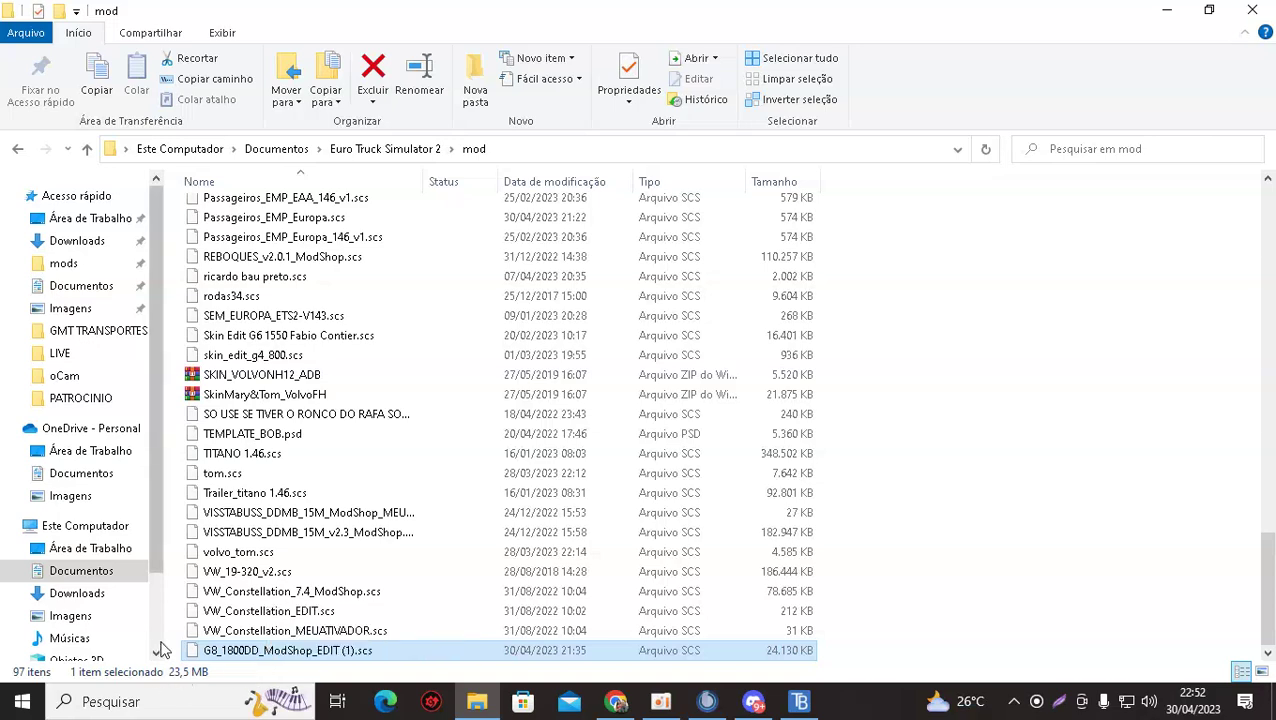
right_click(252, 652)
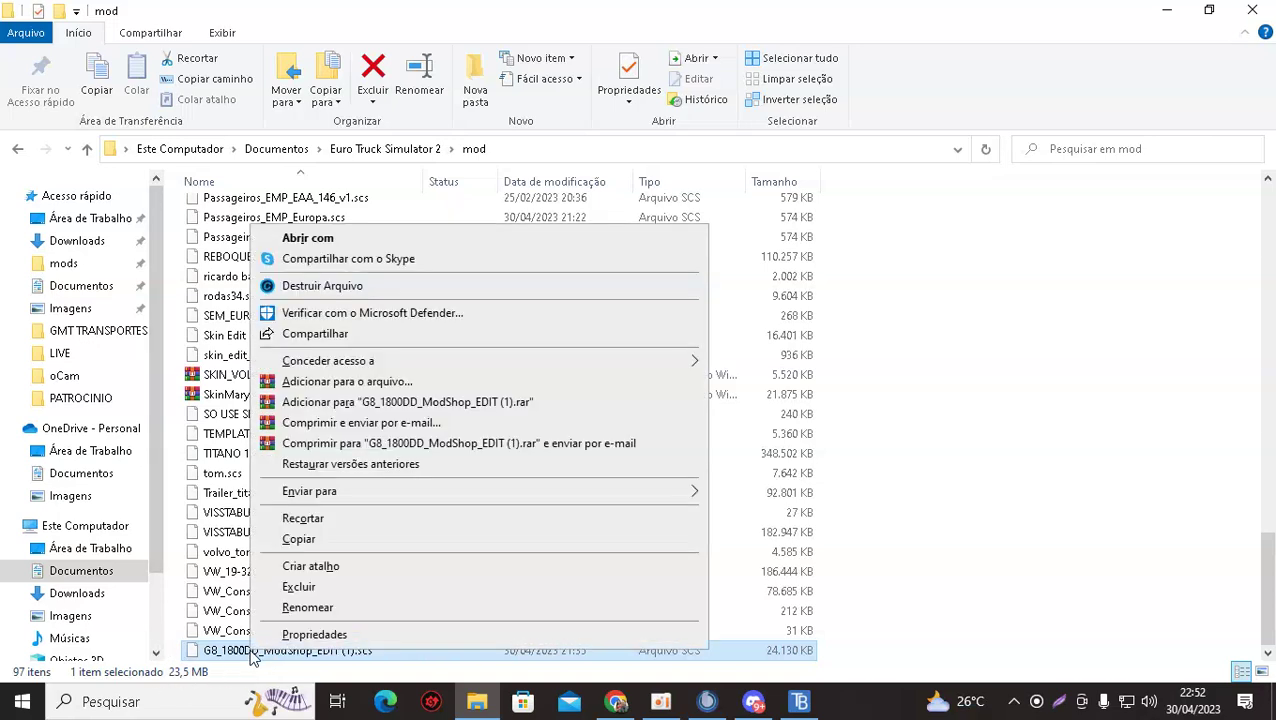
left_click(166, 598)
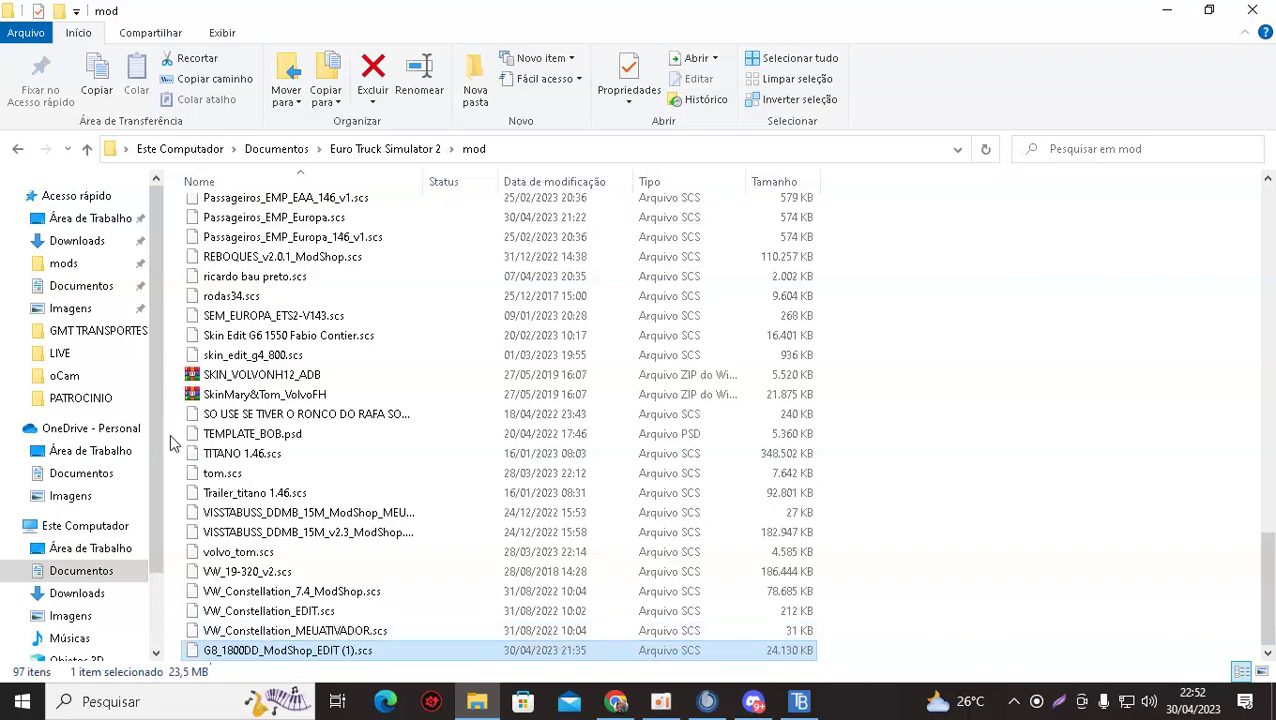
Switch File Explorer to the Downloads folder, then return to Discord.
scroll(170, 443, "up", 20)
scroll(170, 443, "down", 20)
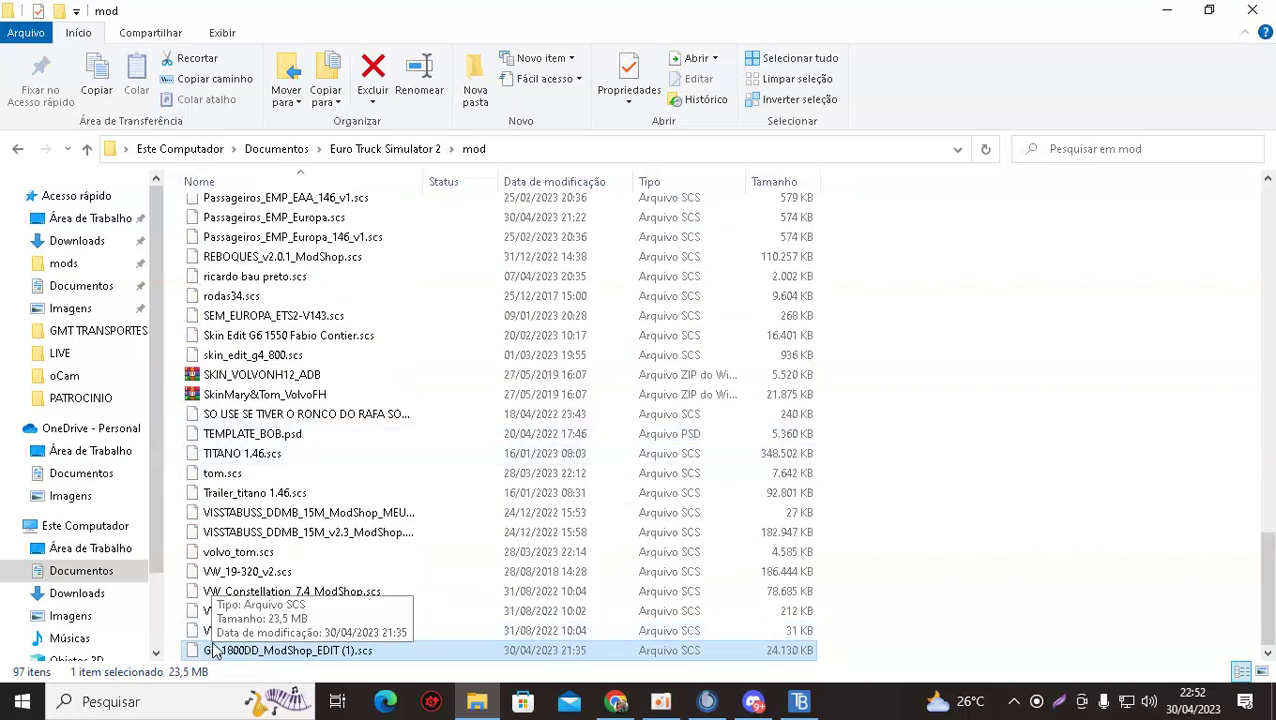
left_click(77, 241)
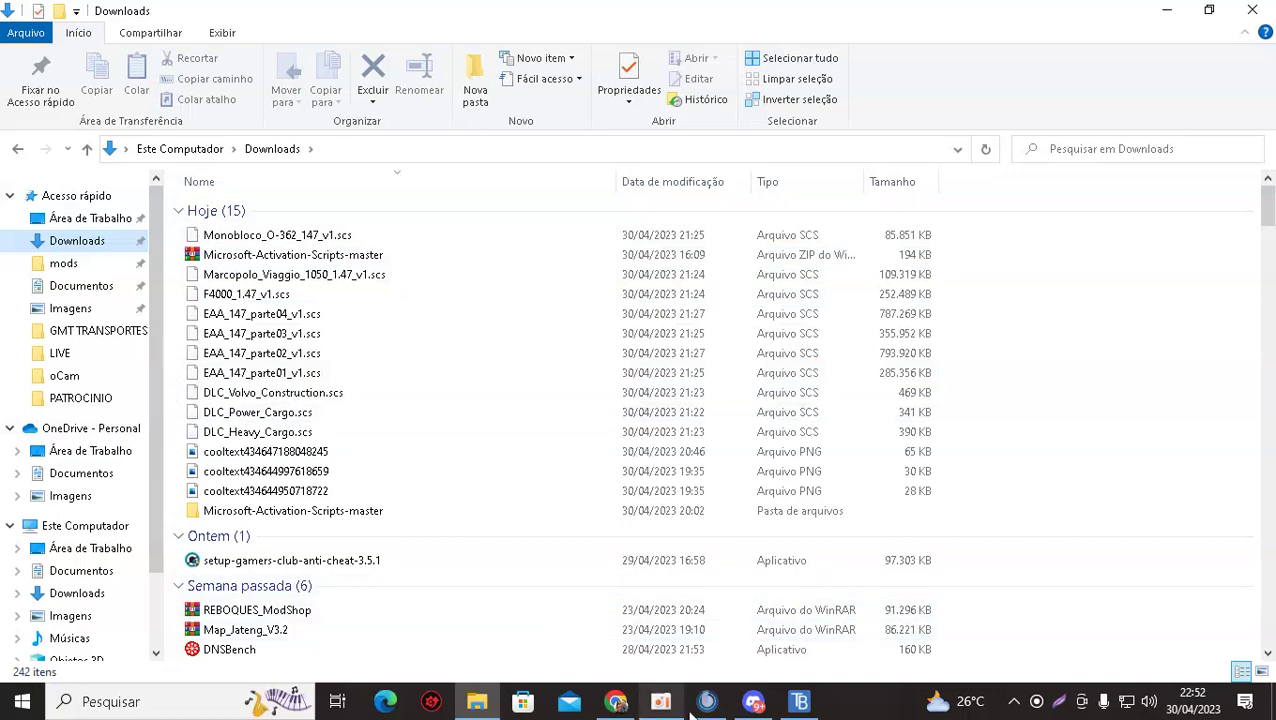
left_click(750, 703)
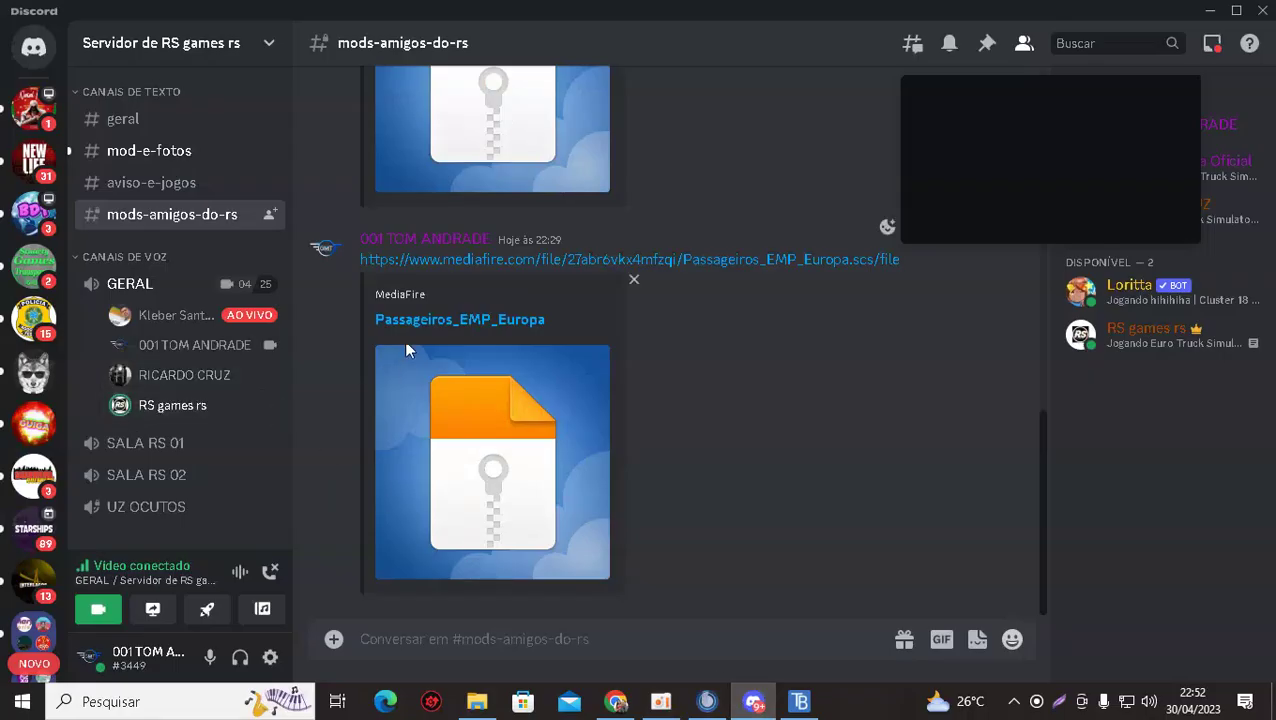
Scroll up the #mods-amigos-do-rs chat and turn the video camera off in the call.
scroll(404, 358, "up", 3)
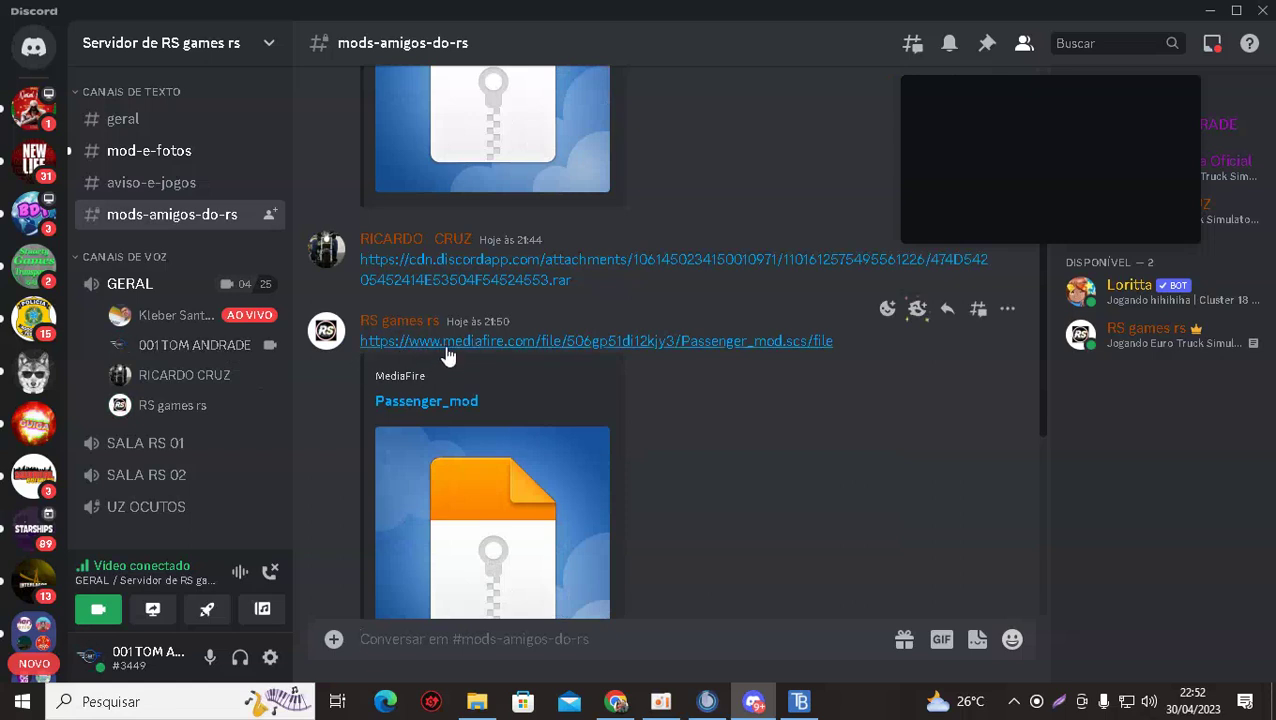
scroll(447, 352, "up", 2)
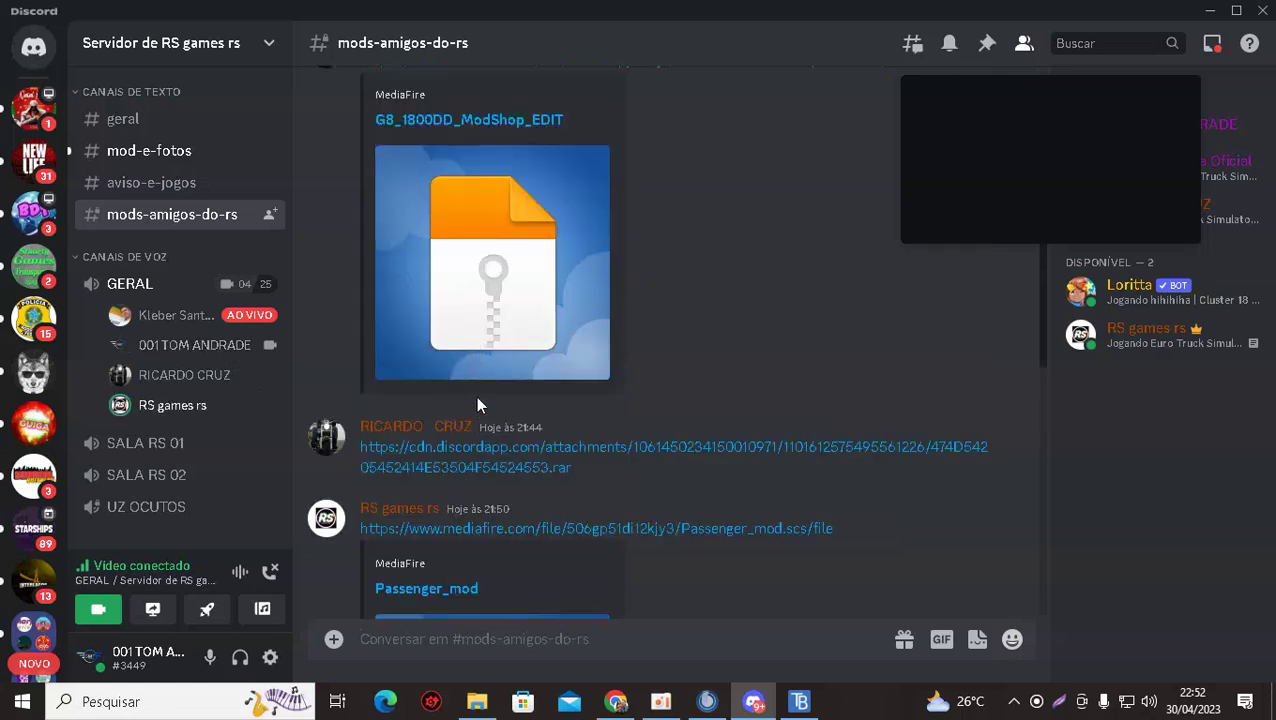
scroll(477, 404, "up", 2)
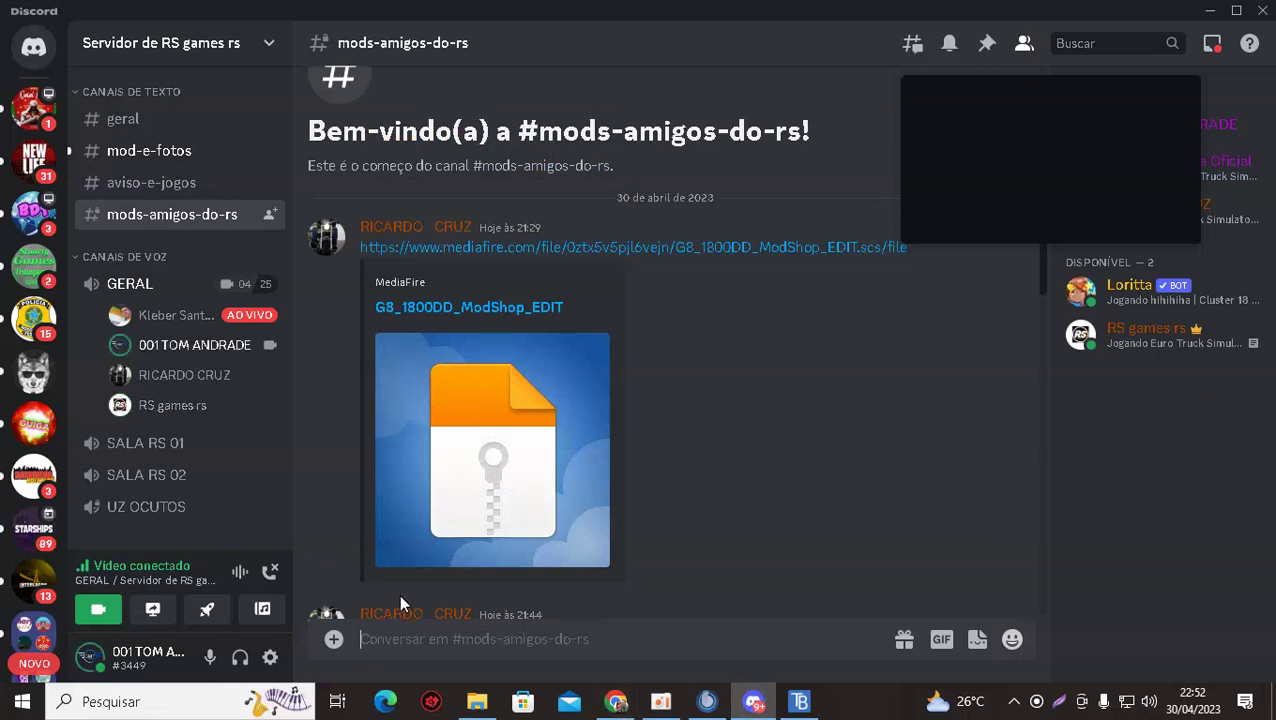
left_click(98, 609)
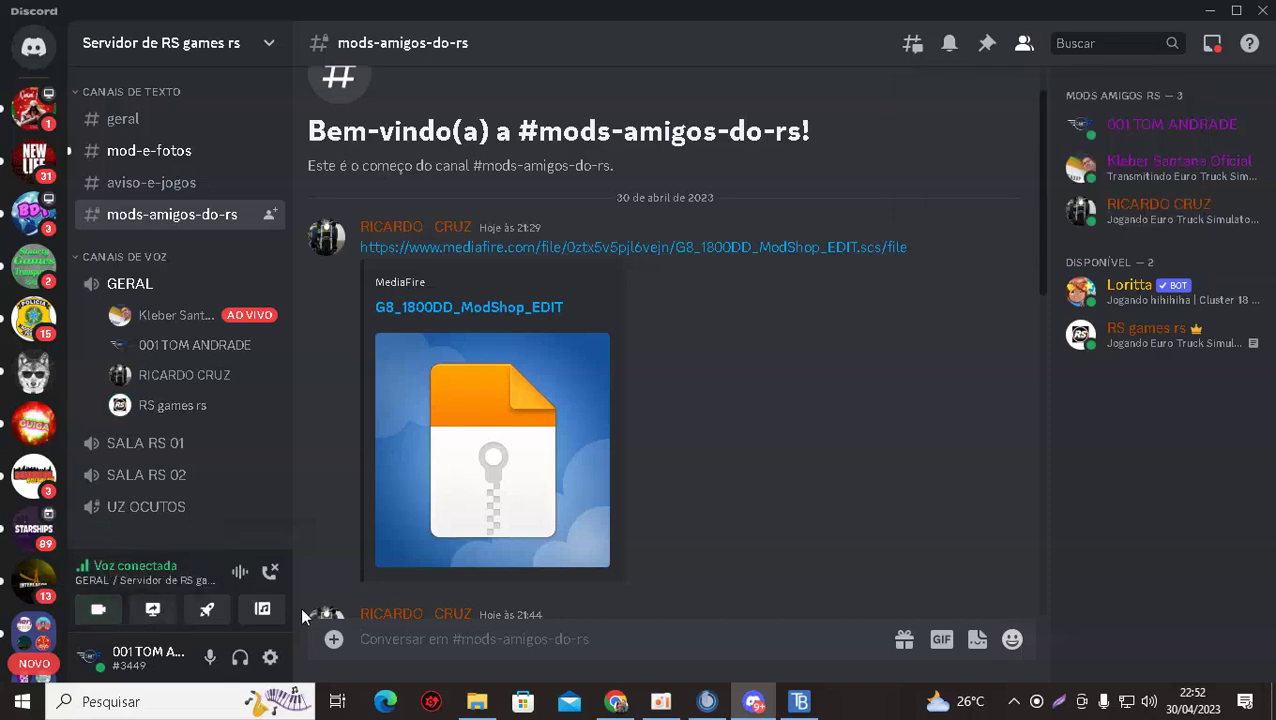
Go Live sharing Screen 1 to the GERAL voice channel, then bring up File Explorer's Downloads.
left_click(150, 614)
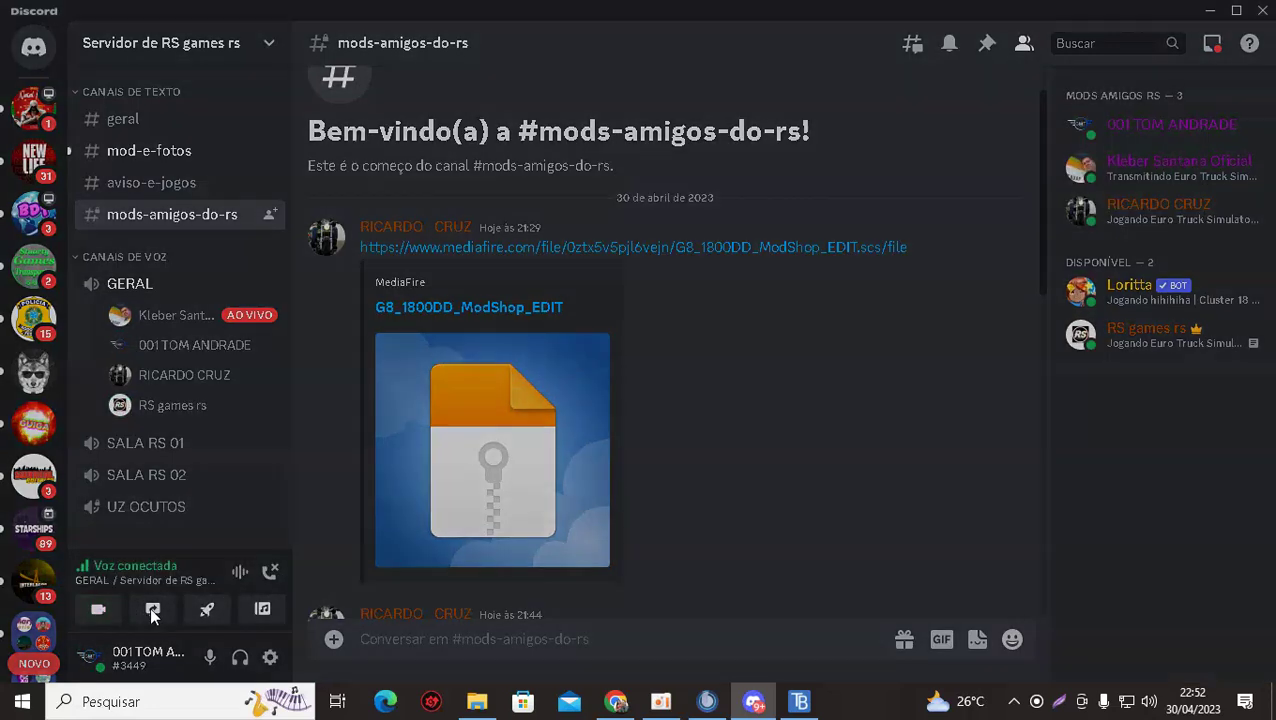
left_click(522, 244)
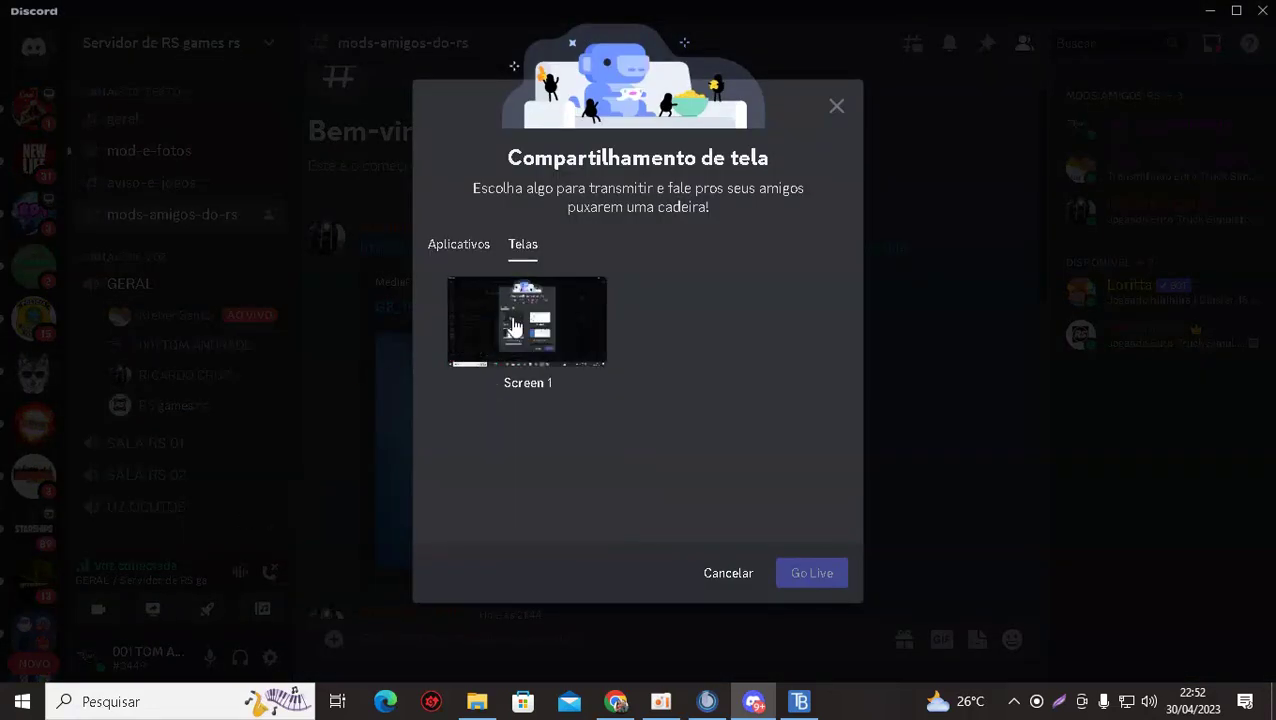
left_click(539, 394)
left_click(813, 612)
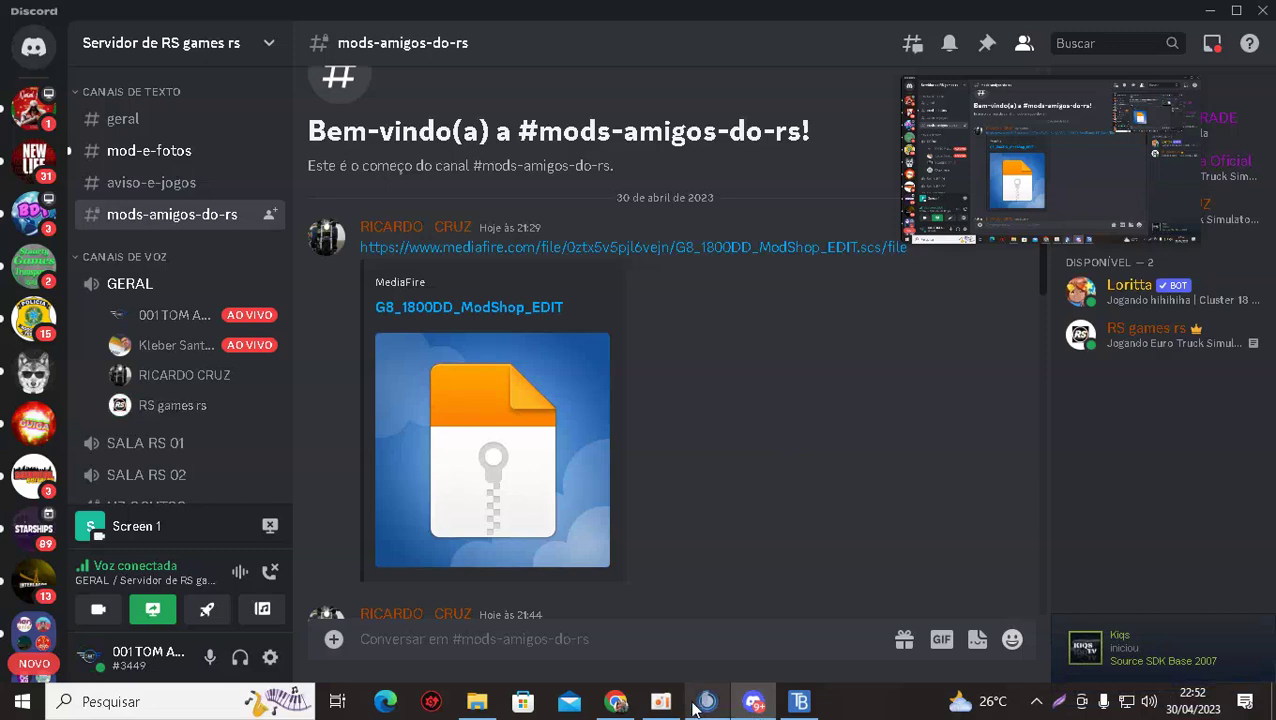
left_click(477, 701)
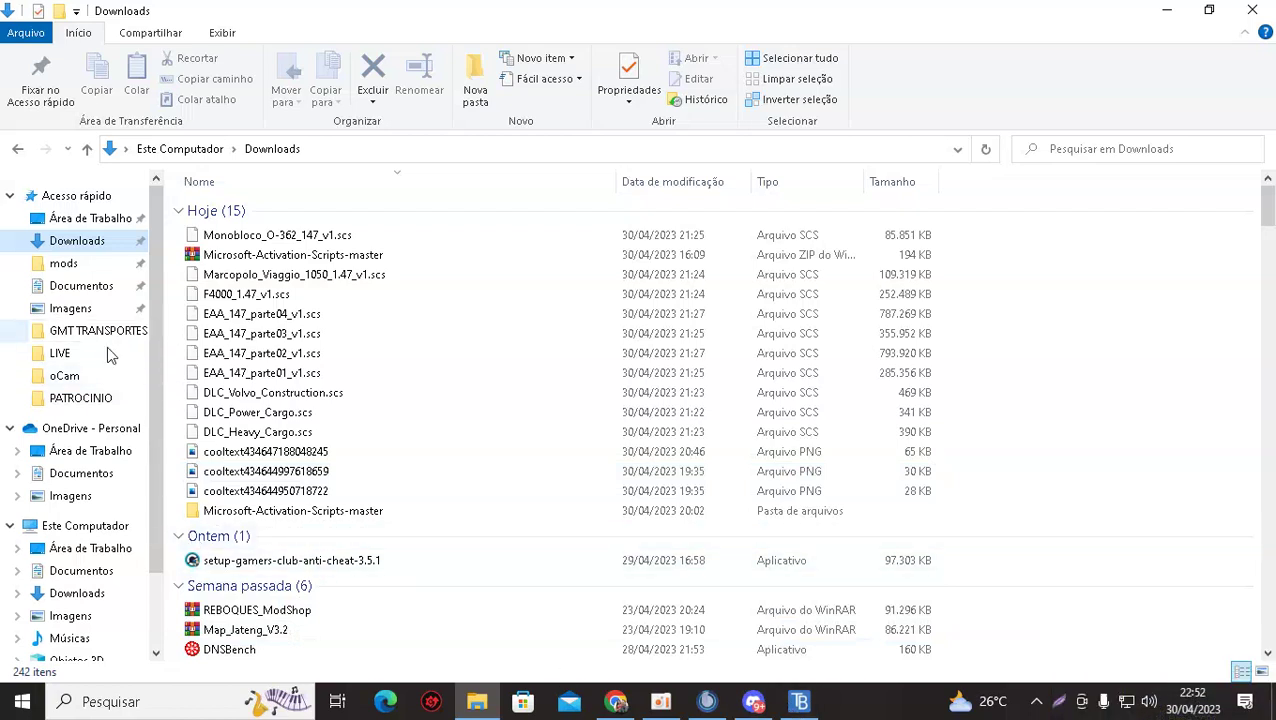
Navigate to Documentos > Euro Truck Simulator 2 > mod in File Explorer.
left_click(87, 291)
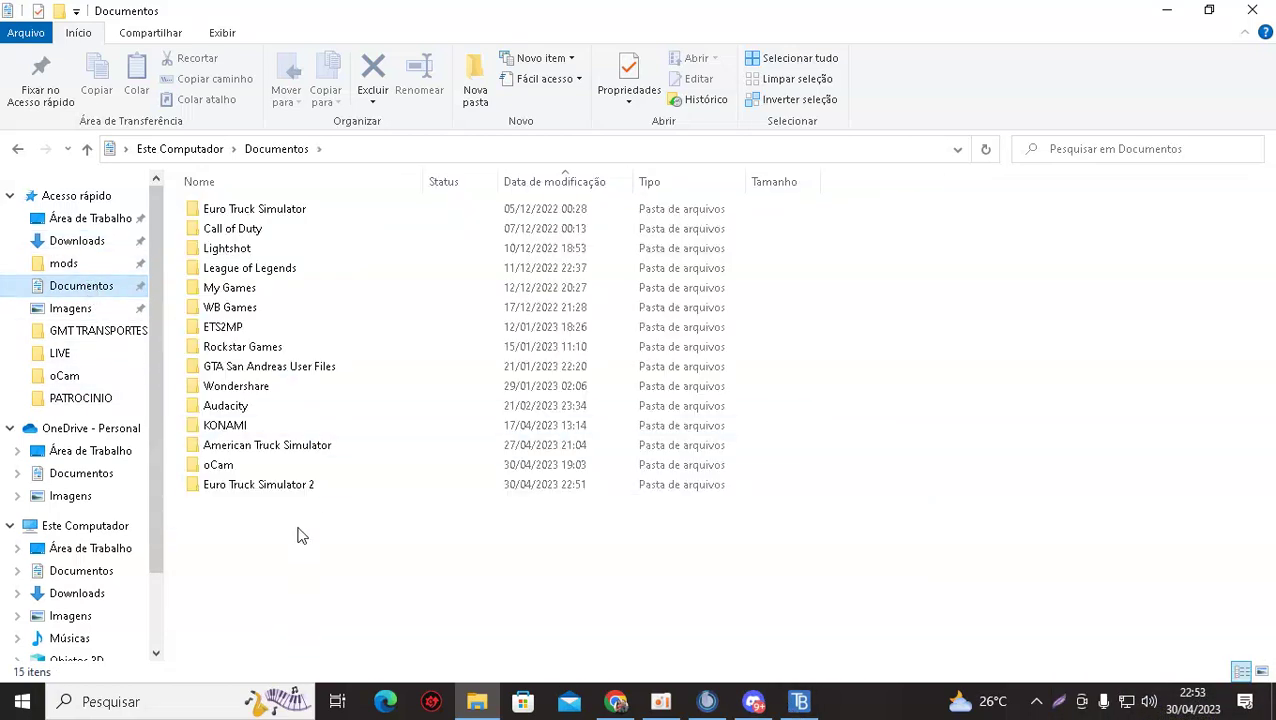
double_click(250, 484)
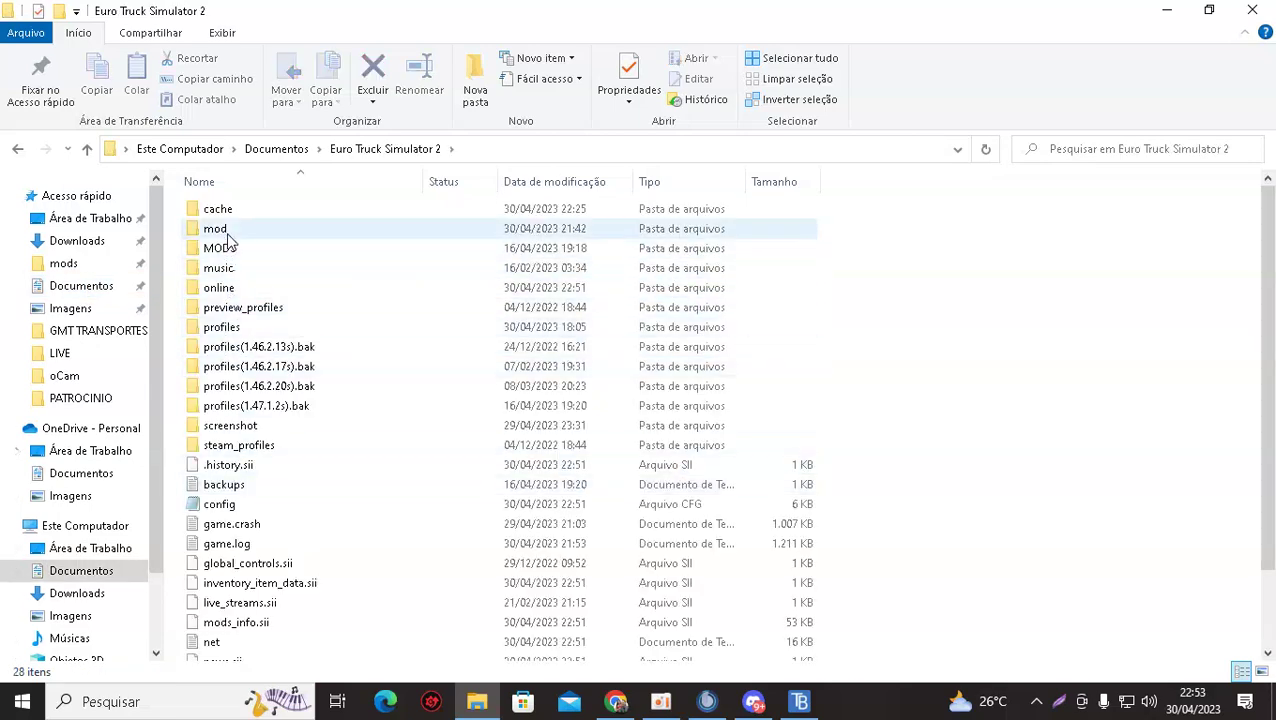
double_click(226, 228)
scroll(238, 476, "down", 1)
scroll(240, 480, "down", 20)
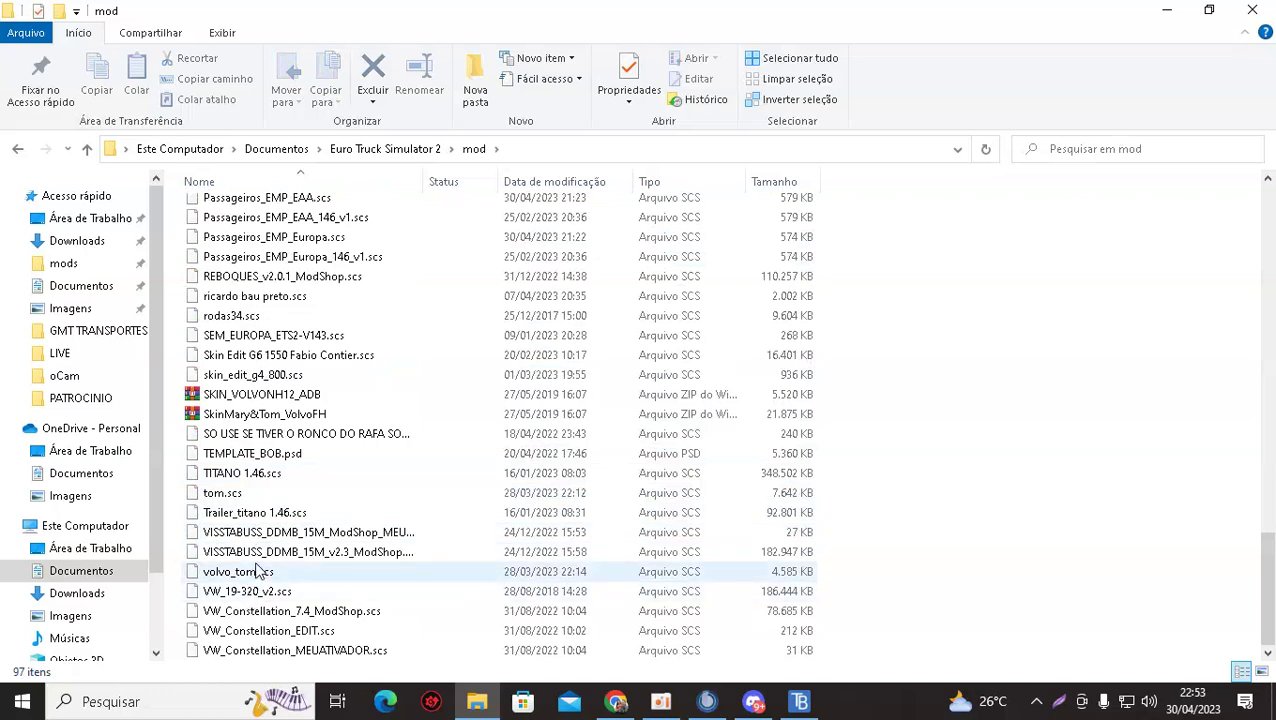
Scroll through the 97-item mod folder to locate the G8_1800DD ModShop files.
scroll(256, 618, "up", 1)
scroll(256, 618, "up", 10)
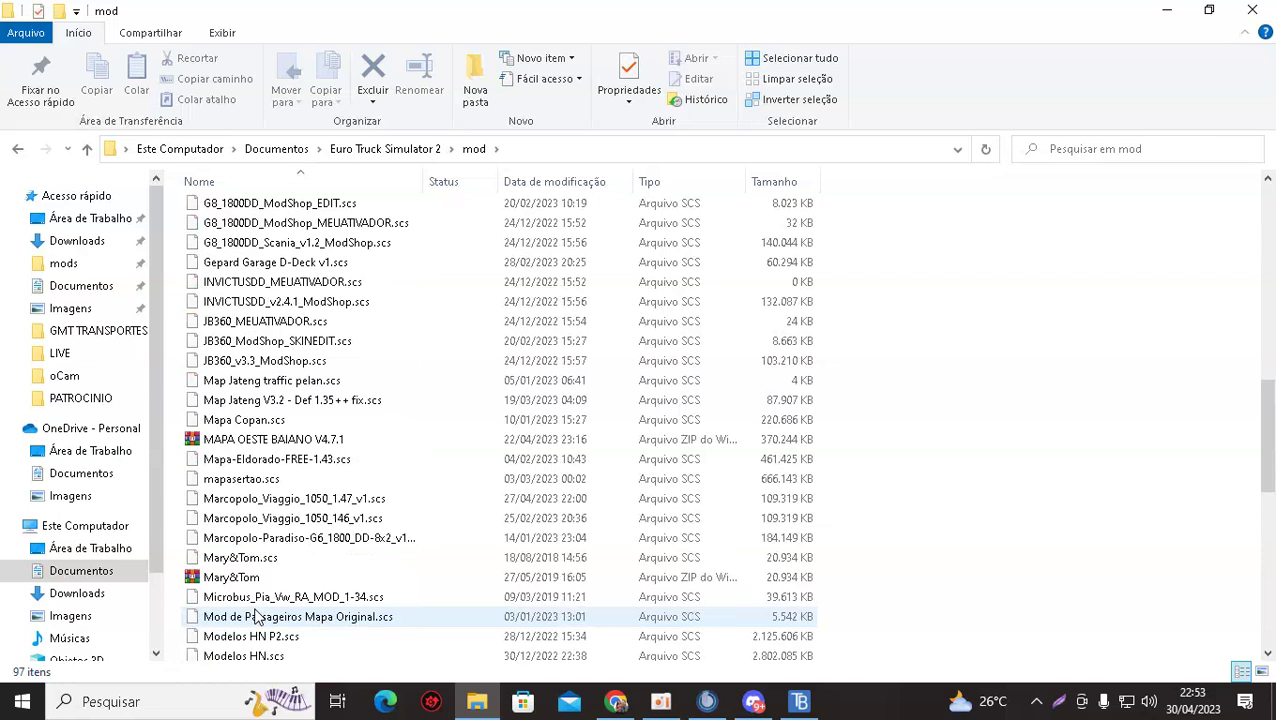
scroll(256, 618, "up", 3)
scroll(256, 618, "up", 2)
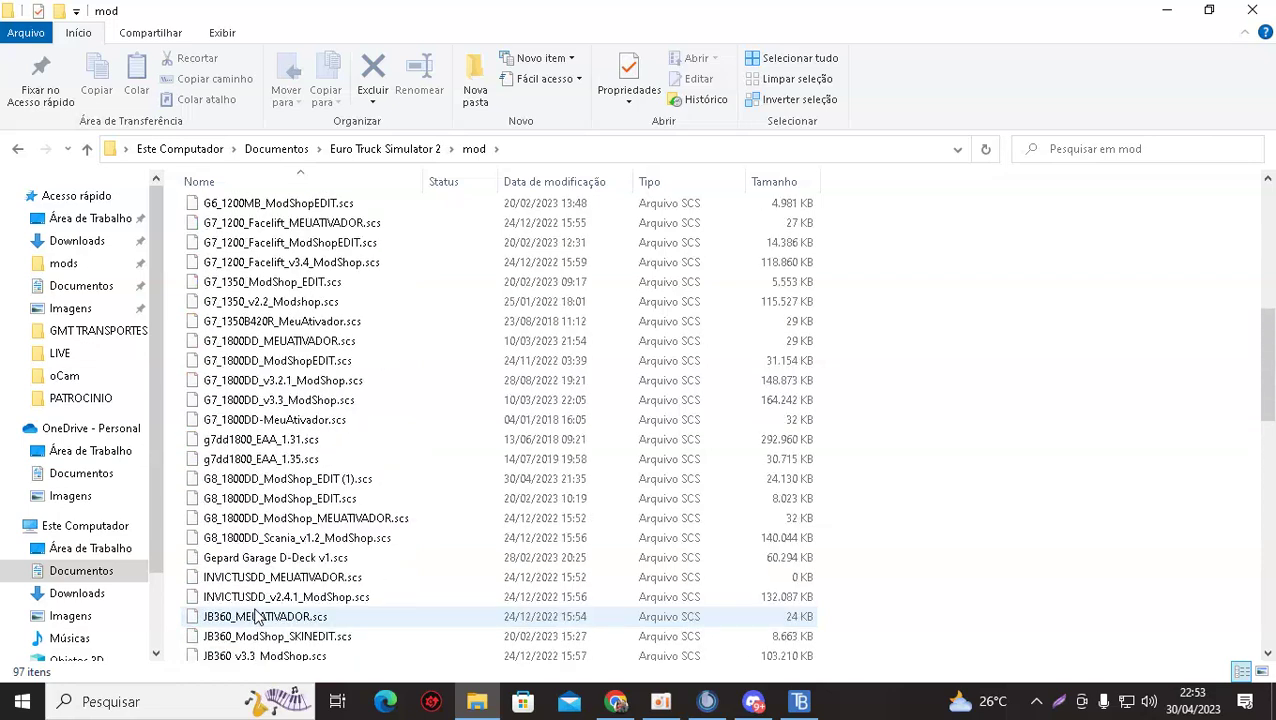
scroll(256, 618, "down", 5)
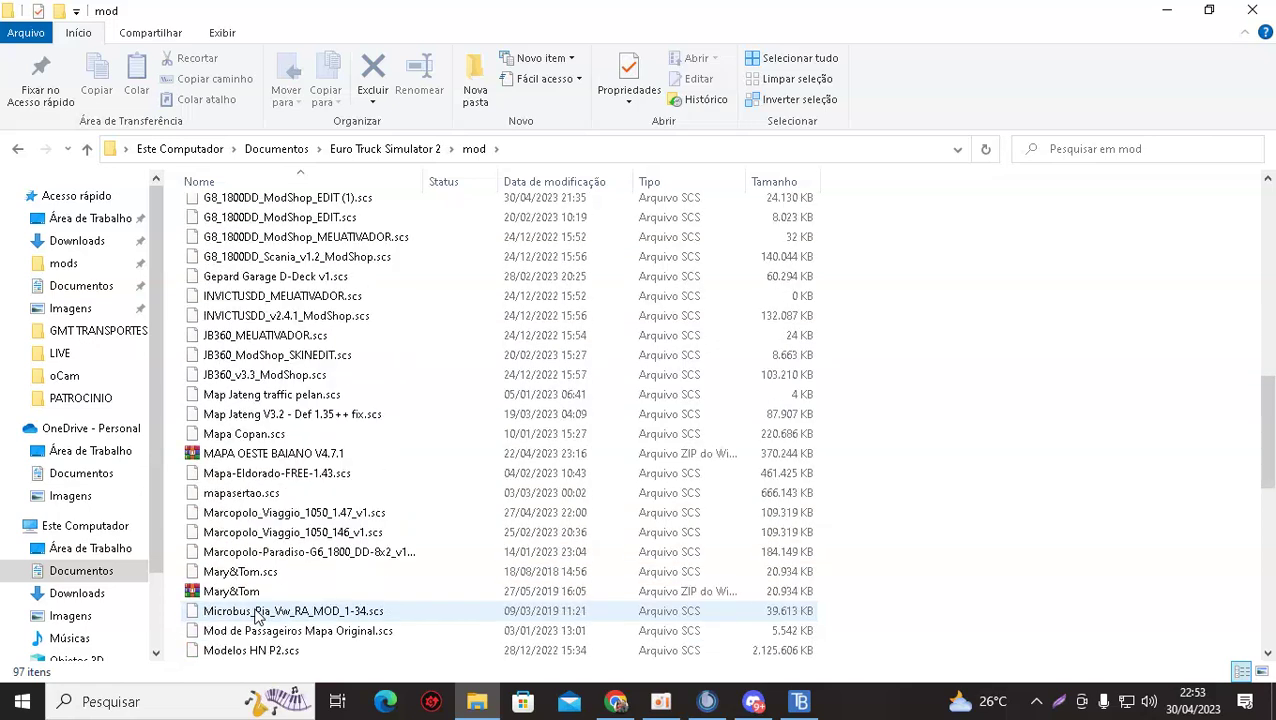
scroll(257, 617, "up", 1)
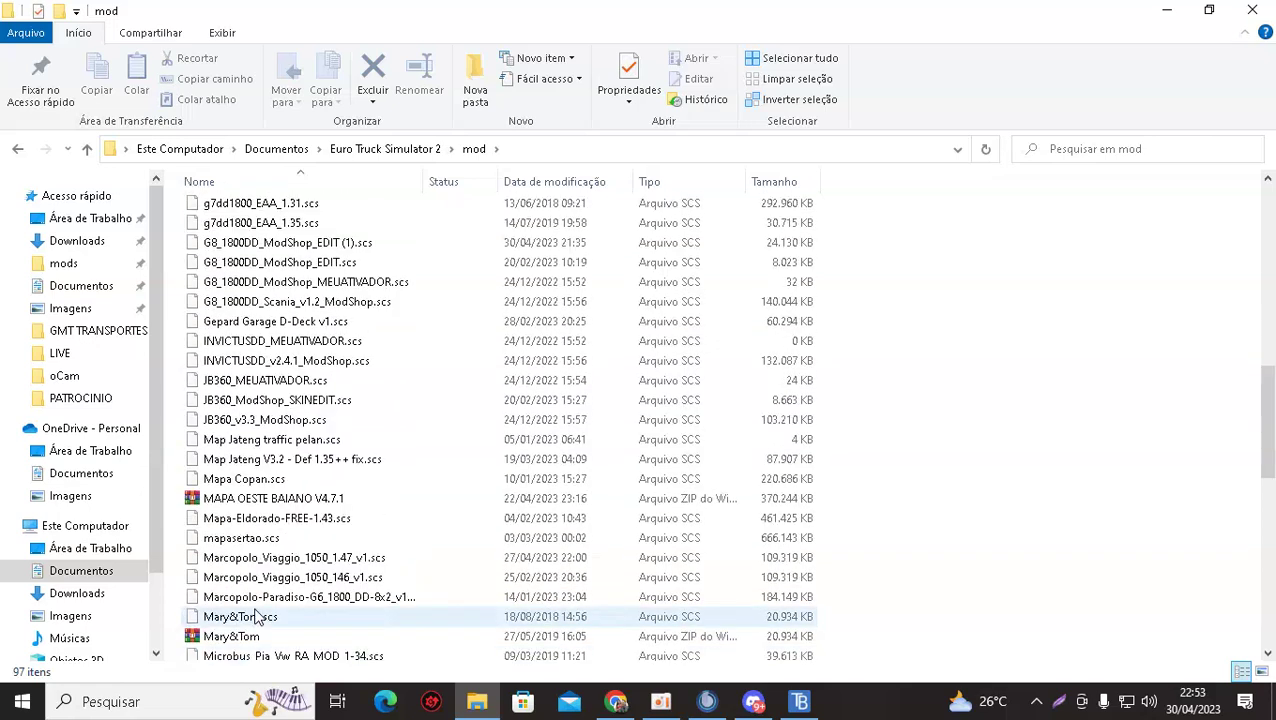
scroll(256, 618, "down", 5)
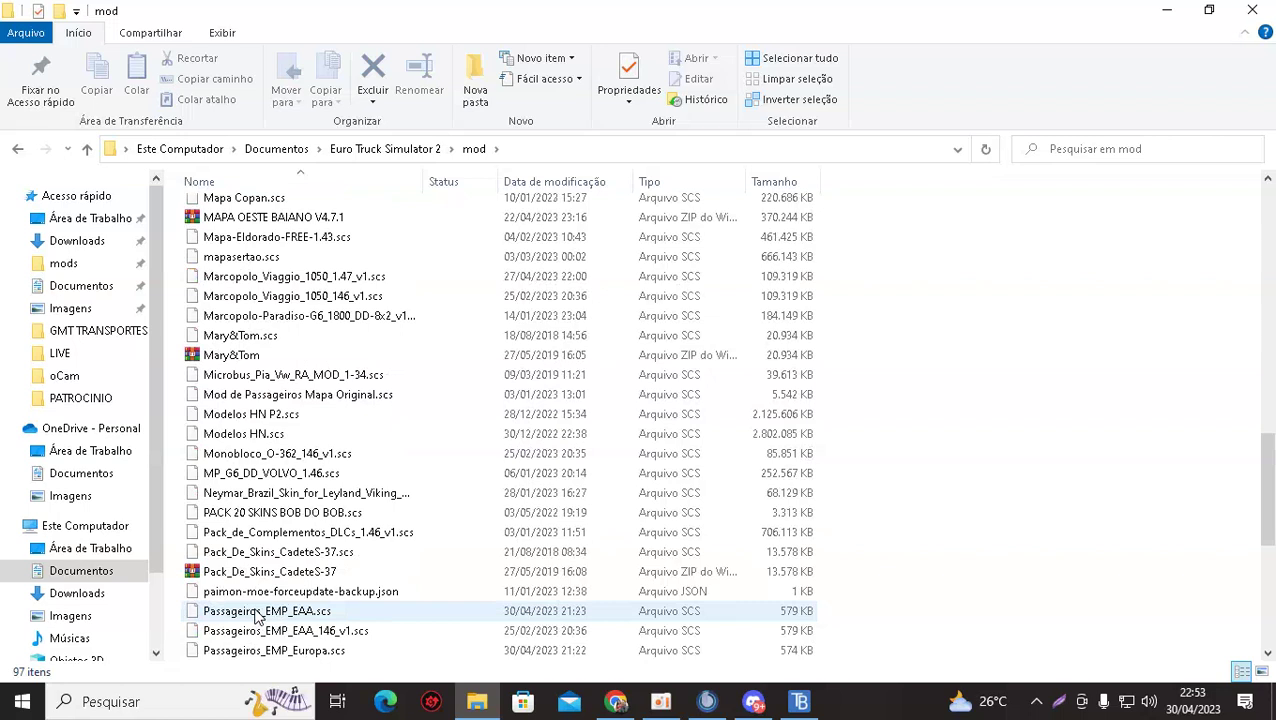
scroll(257, 617, "up", 1)
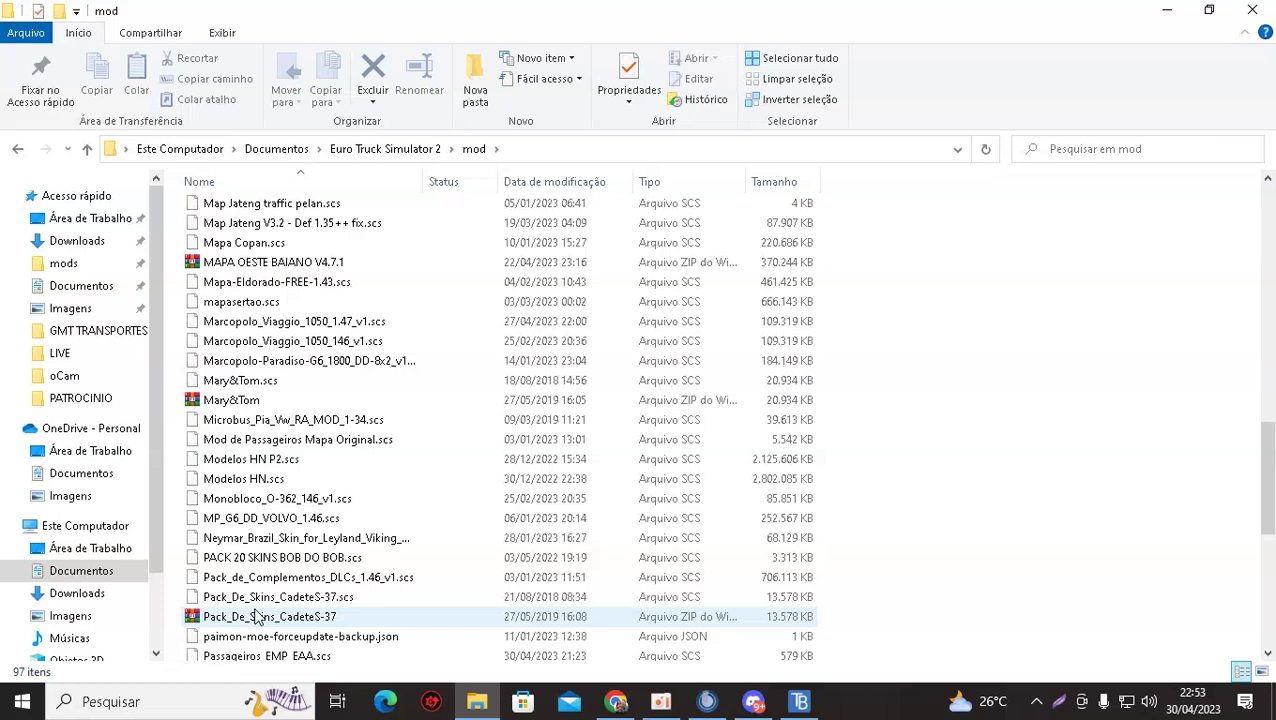
scroll(257, 617, "up", 4)
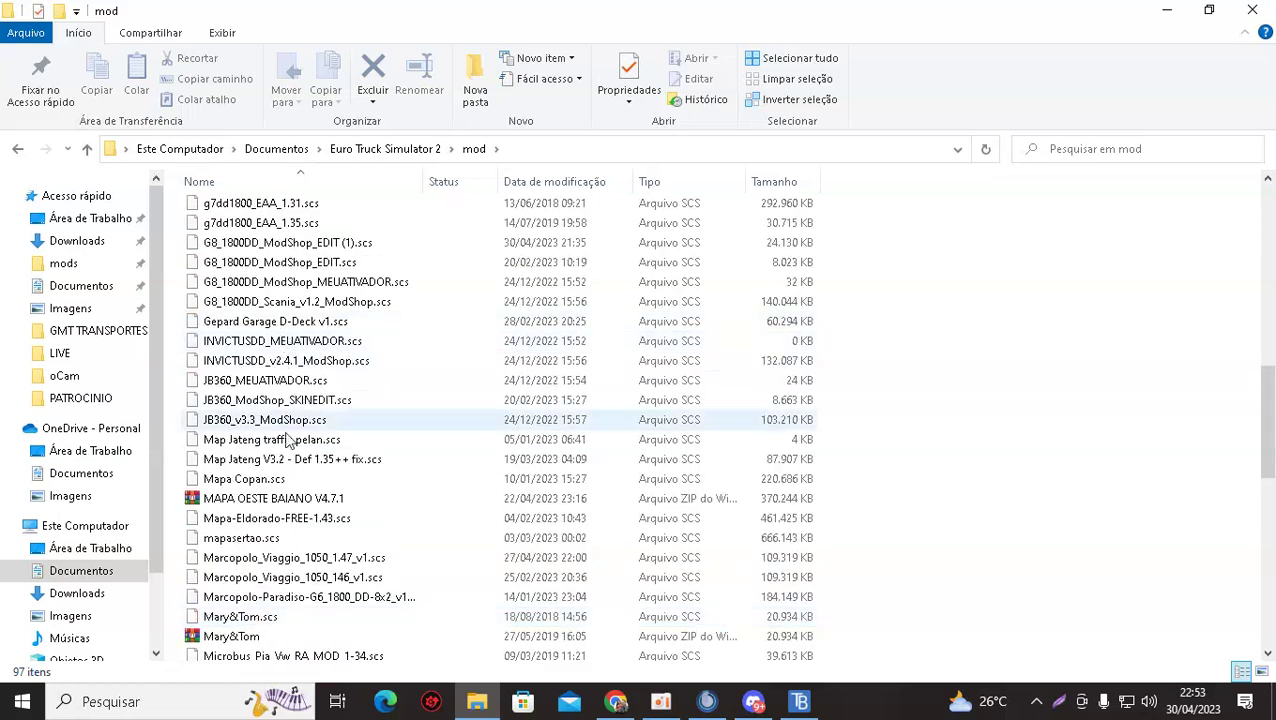
scroll(295, 480, "down", 12)
scroll(268, 560, "up", 1)
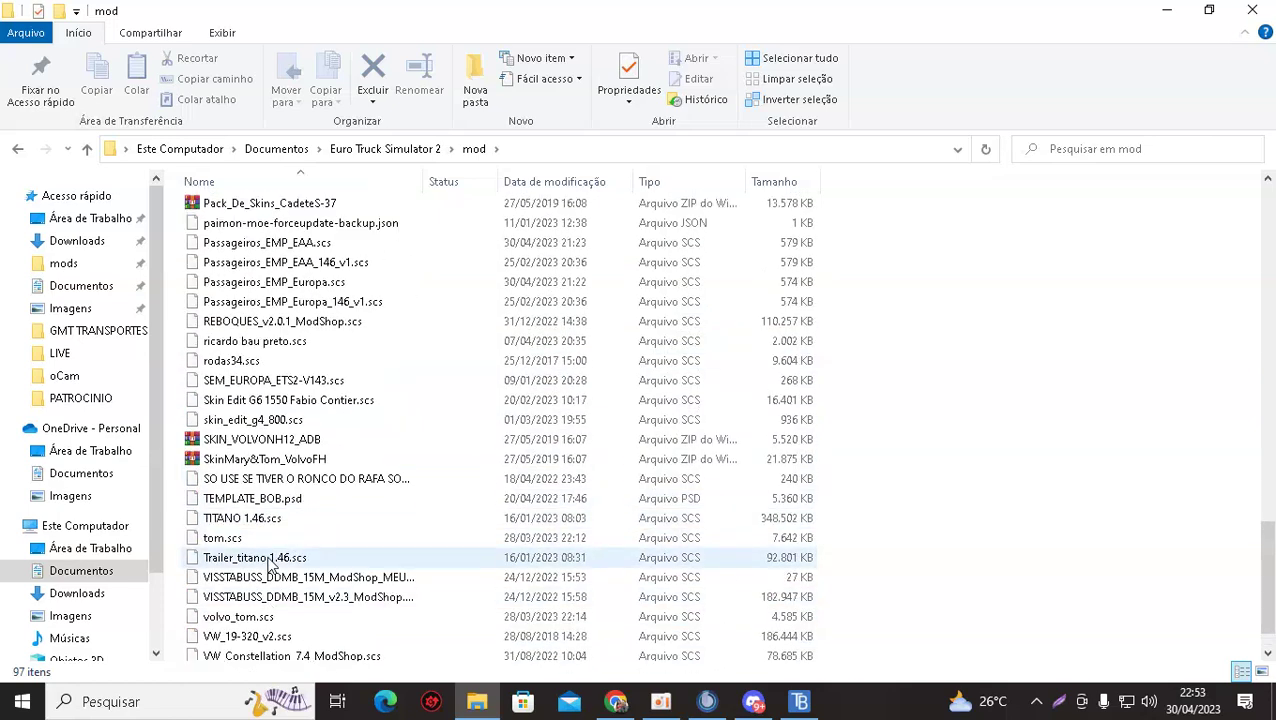
scroll(268, 563, "up", 3)
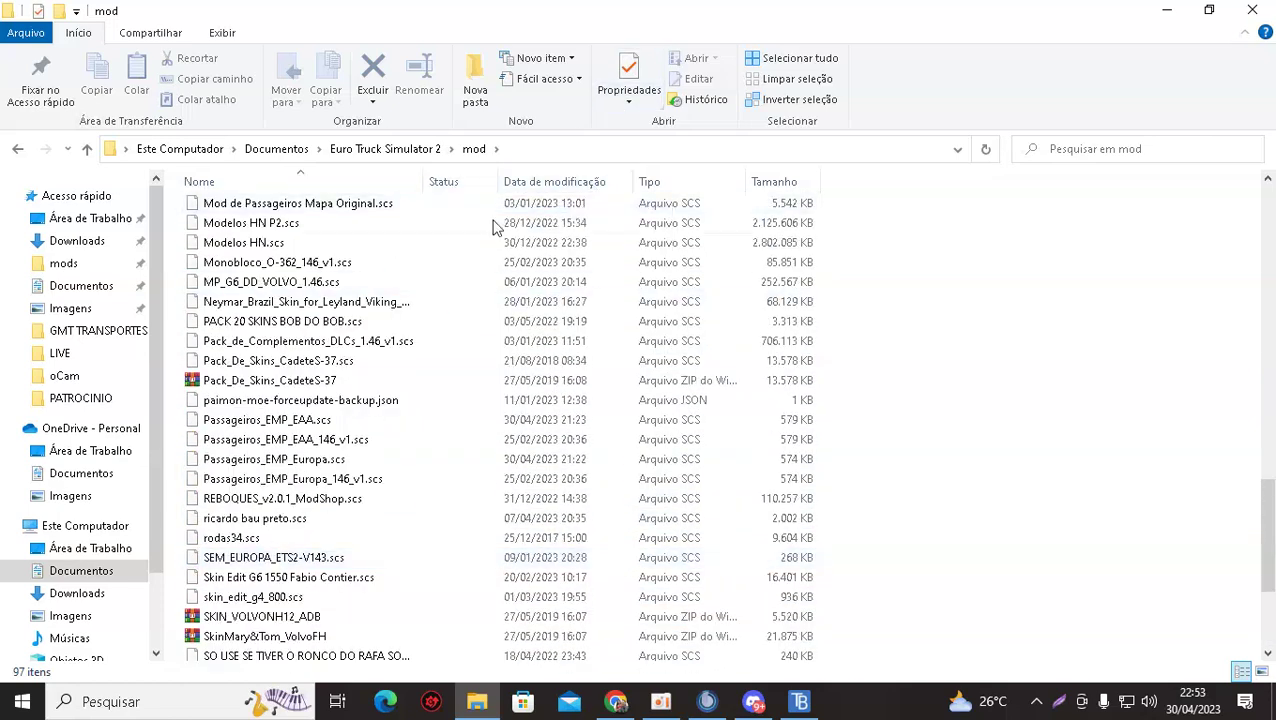
scroll(320, 248, "up", 1)
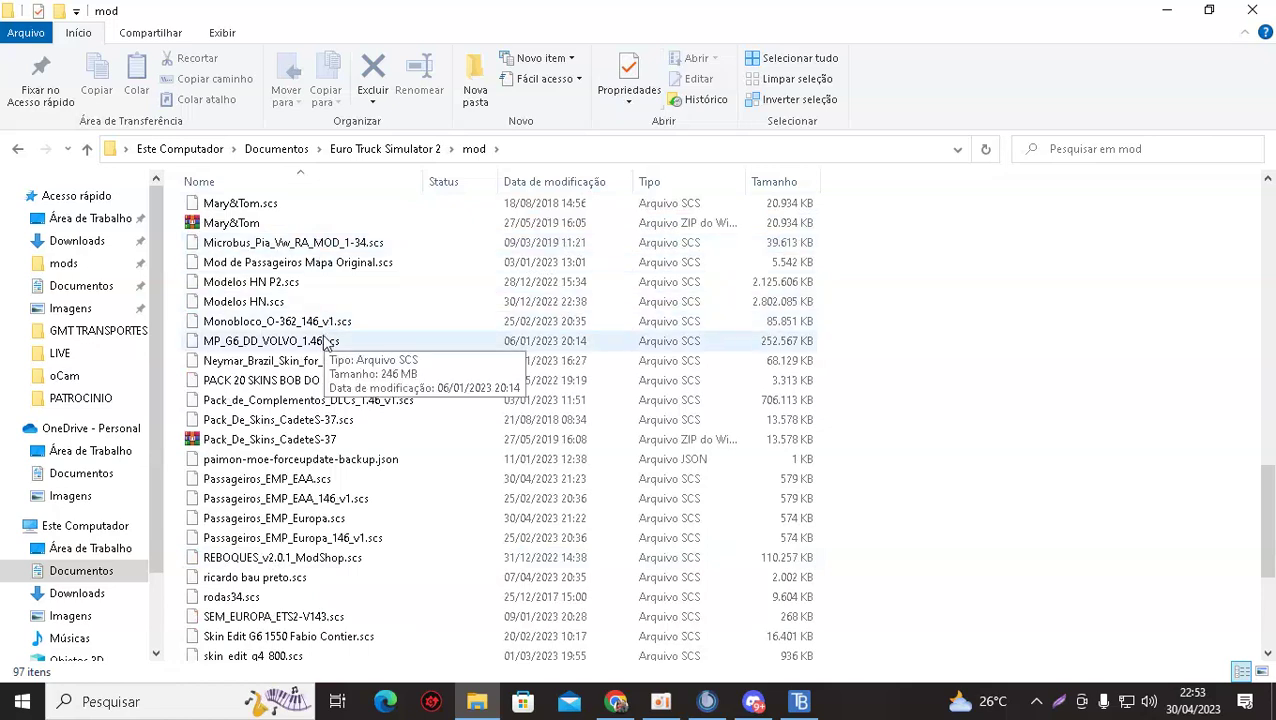
scroll(315, 398, "up", 6)
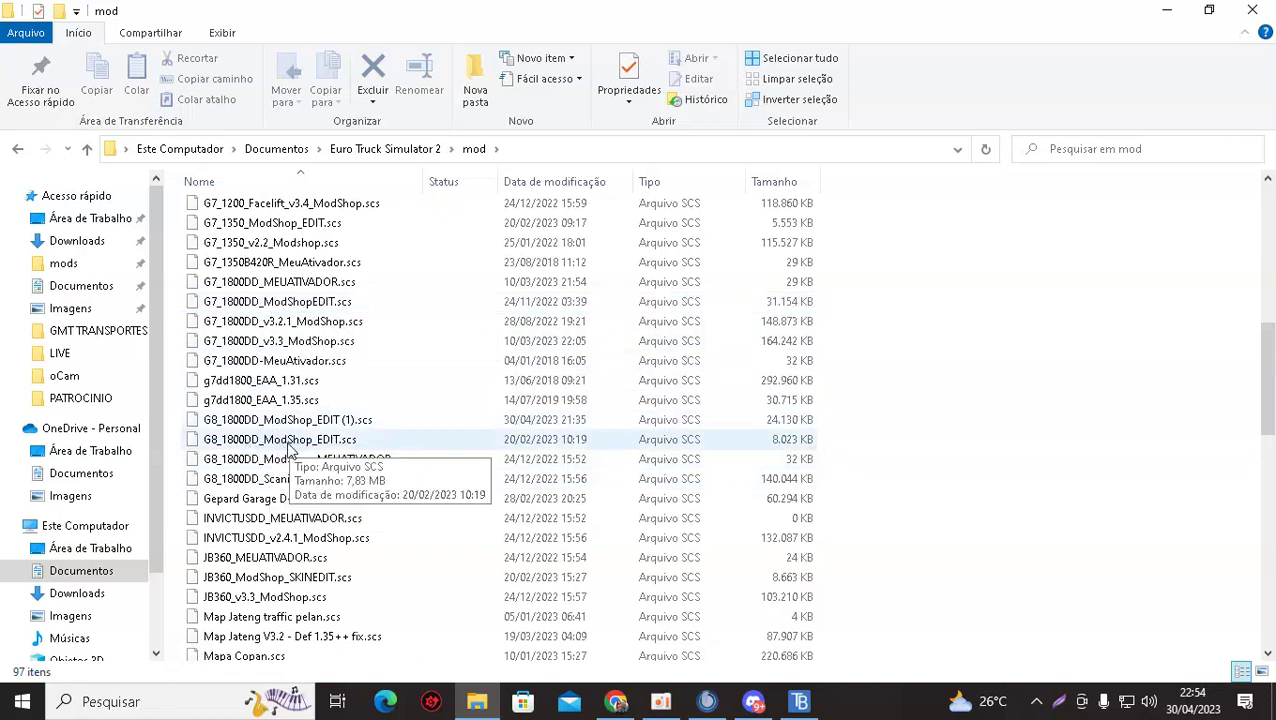
left_click(288, 450)
right_click(288, 450)
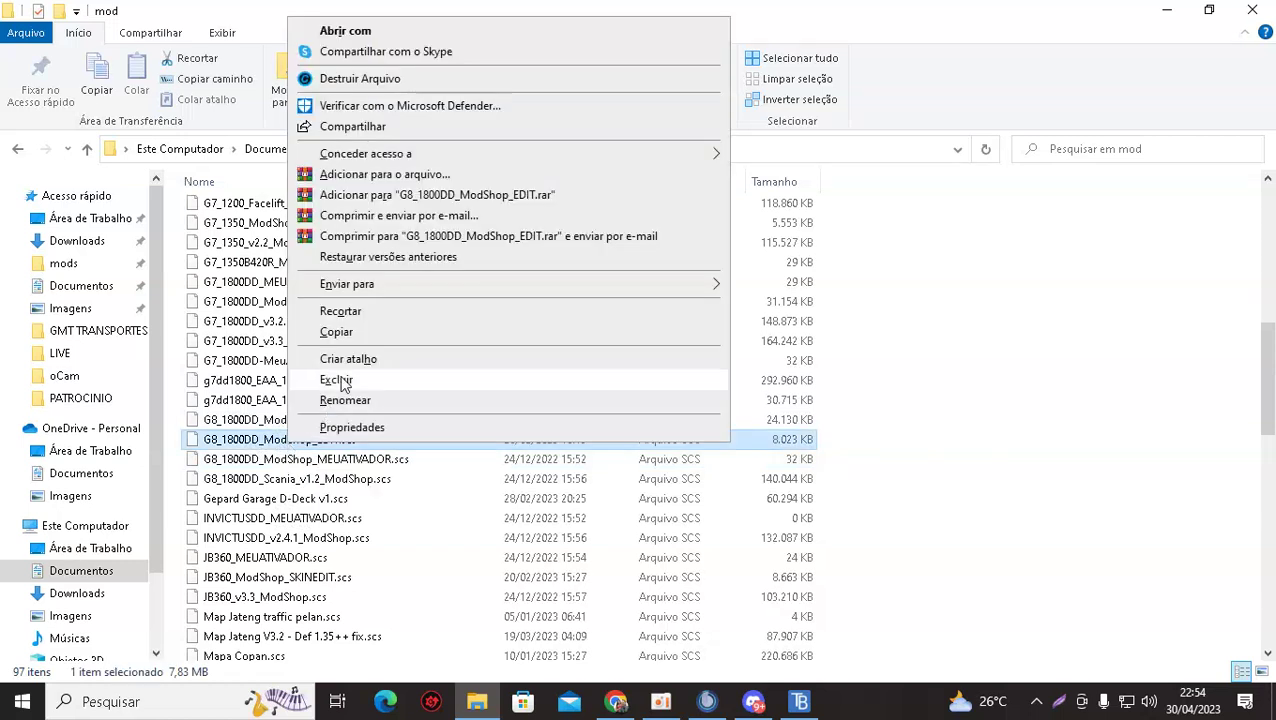
left_click(343, 383)
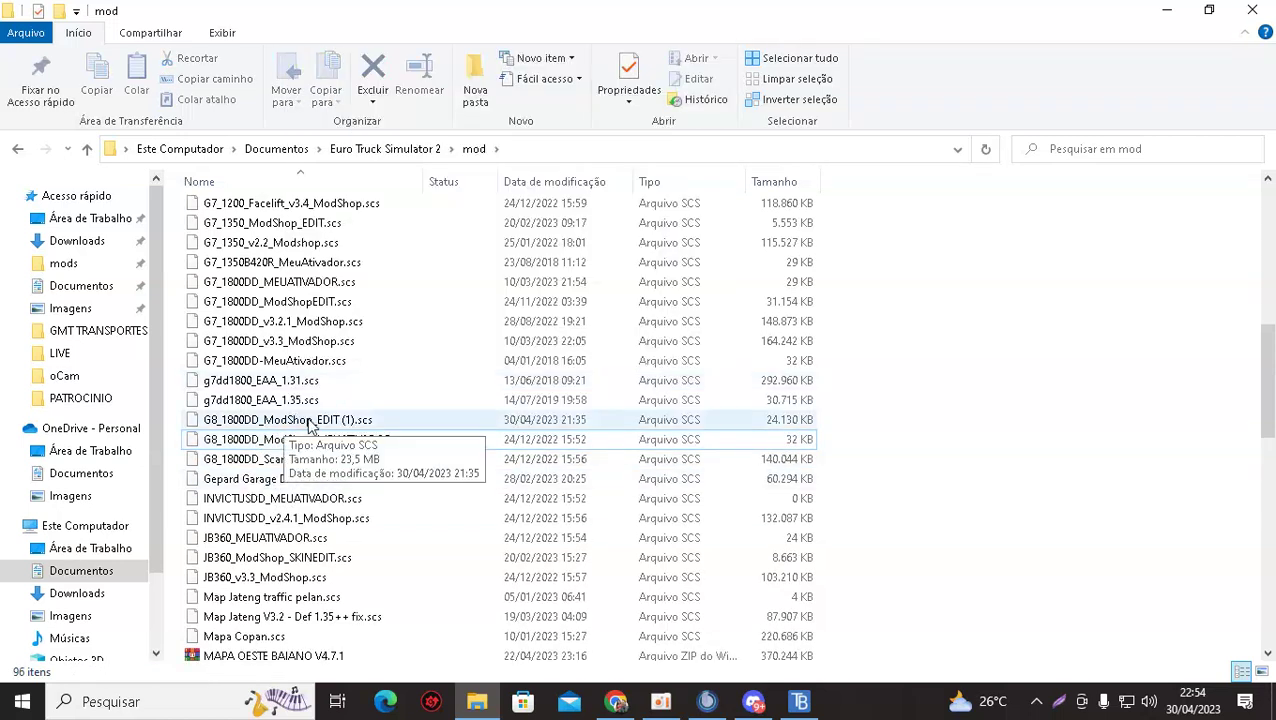
left_click(230, 440)
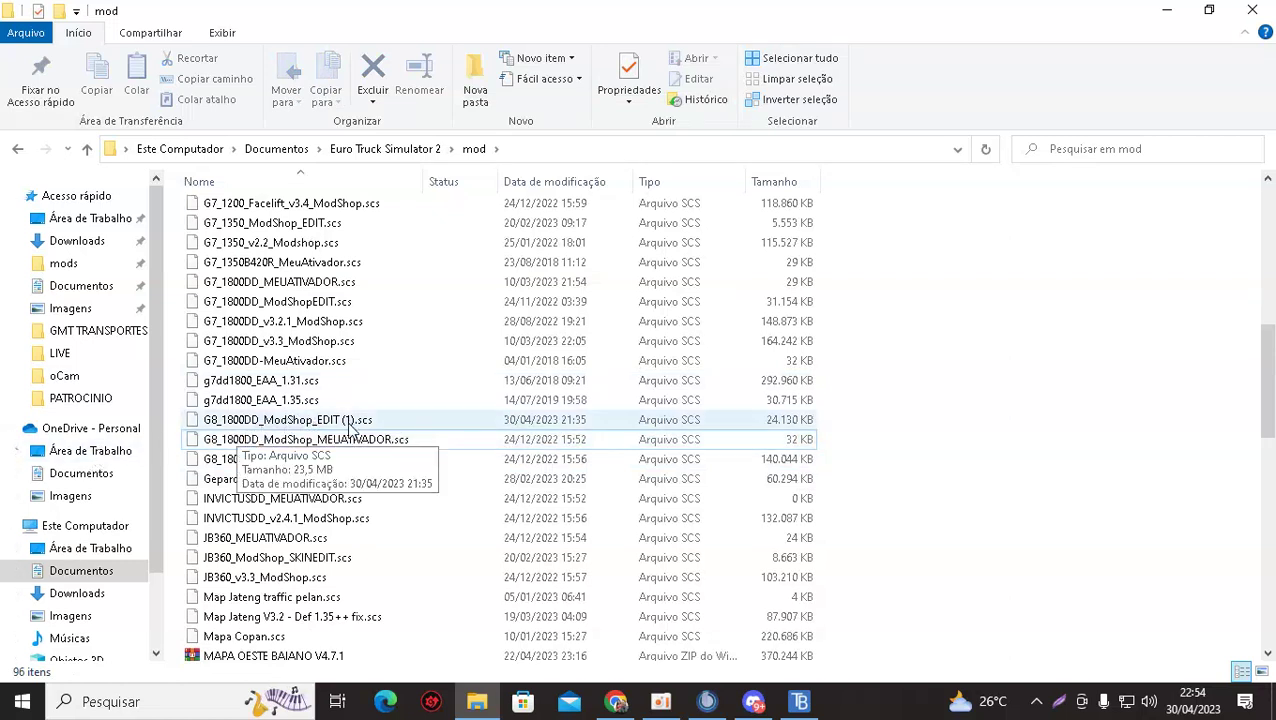
right_click(306, 426)
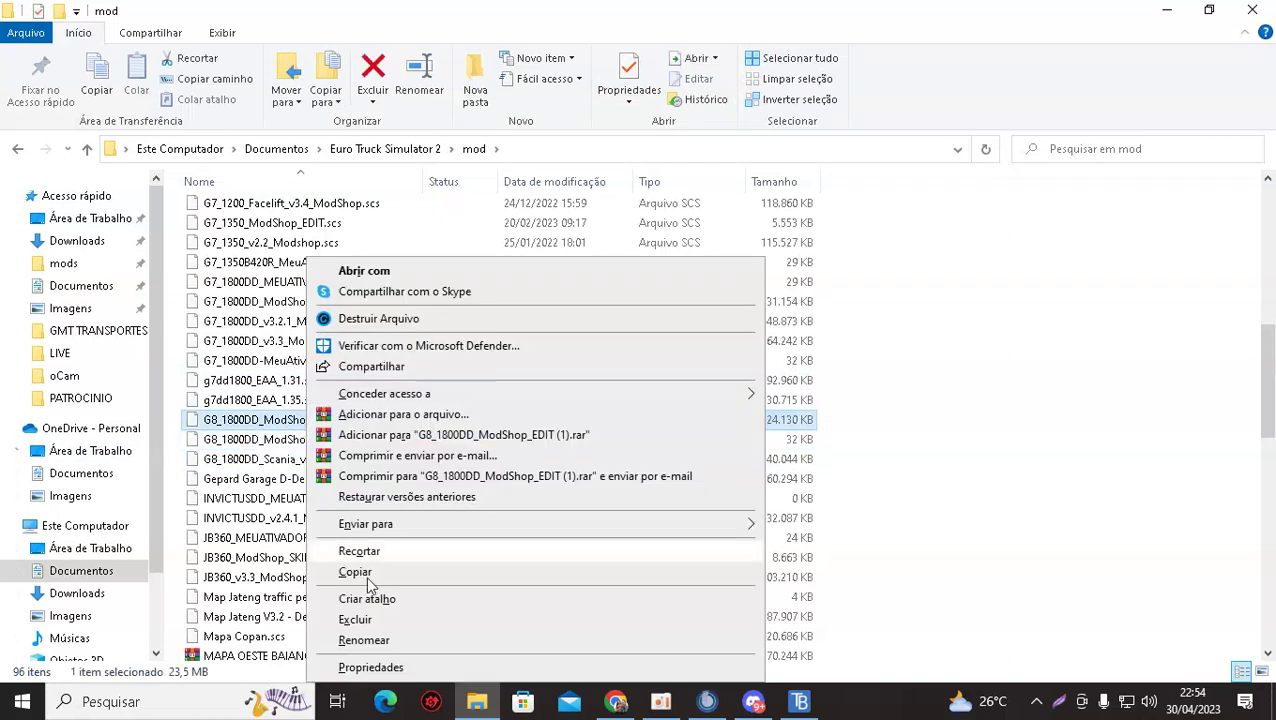
left_click(362, 640)
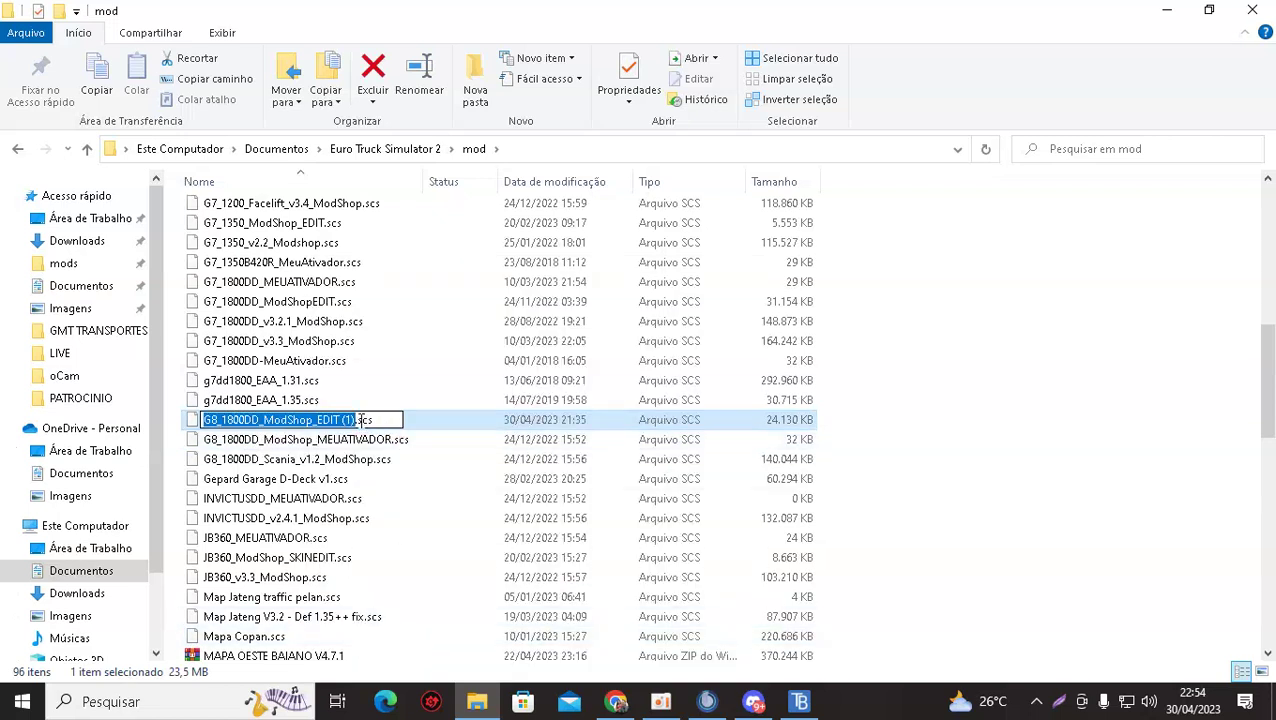
left_click(355, 420)
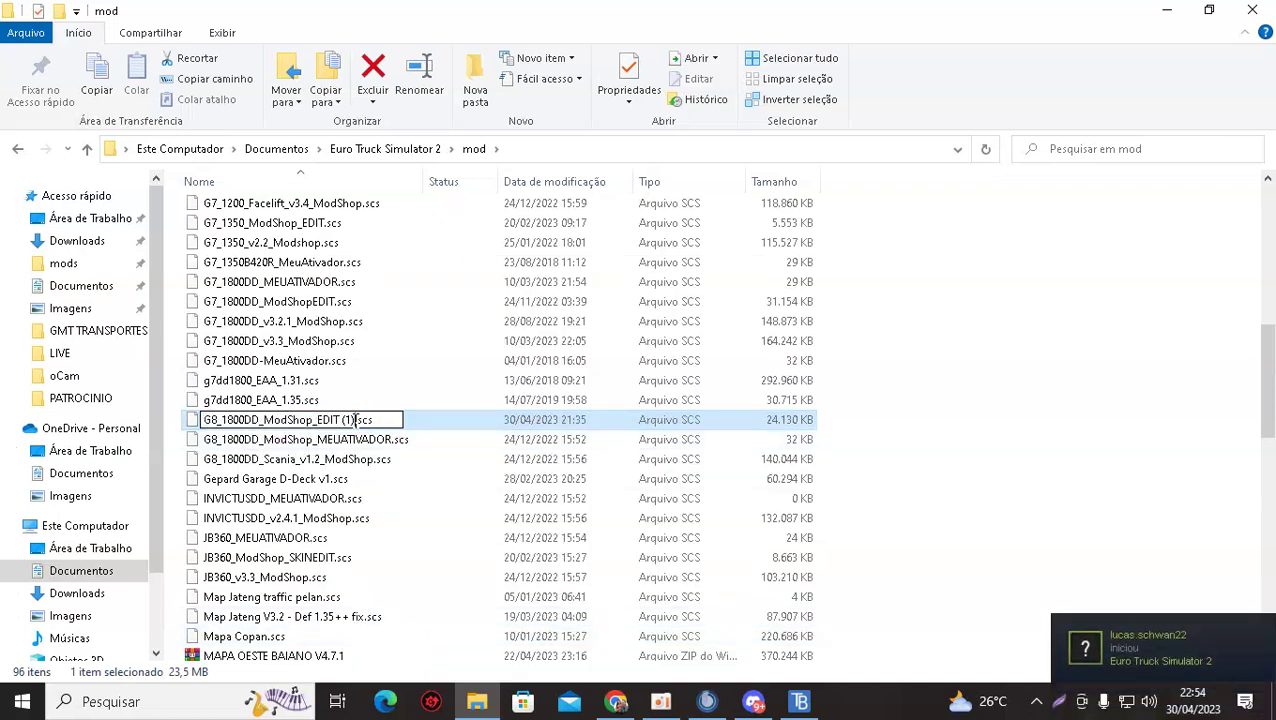
key("BackSpace")
key("BackSpace")
key("BackSpace")
key("BackSpace")
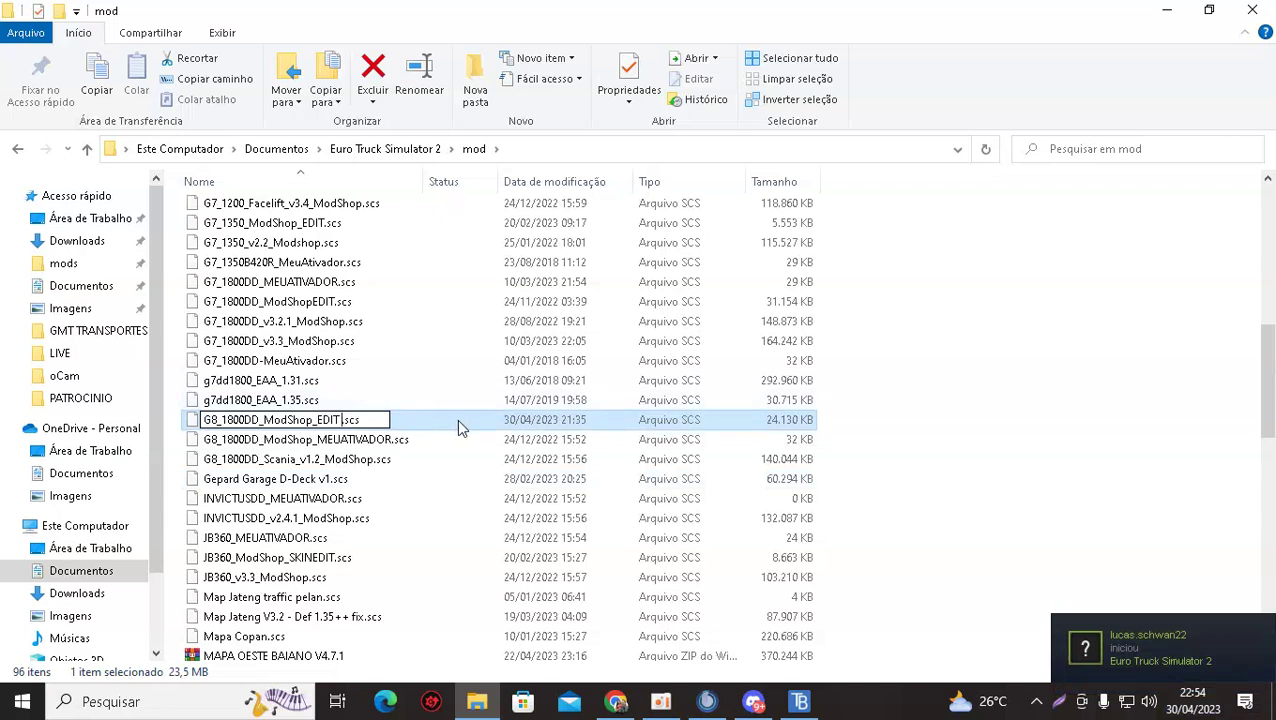
left_click(1040, 379)
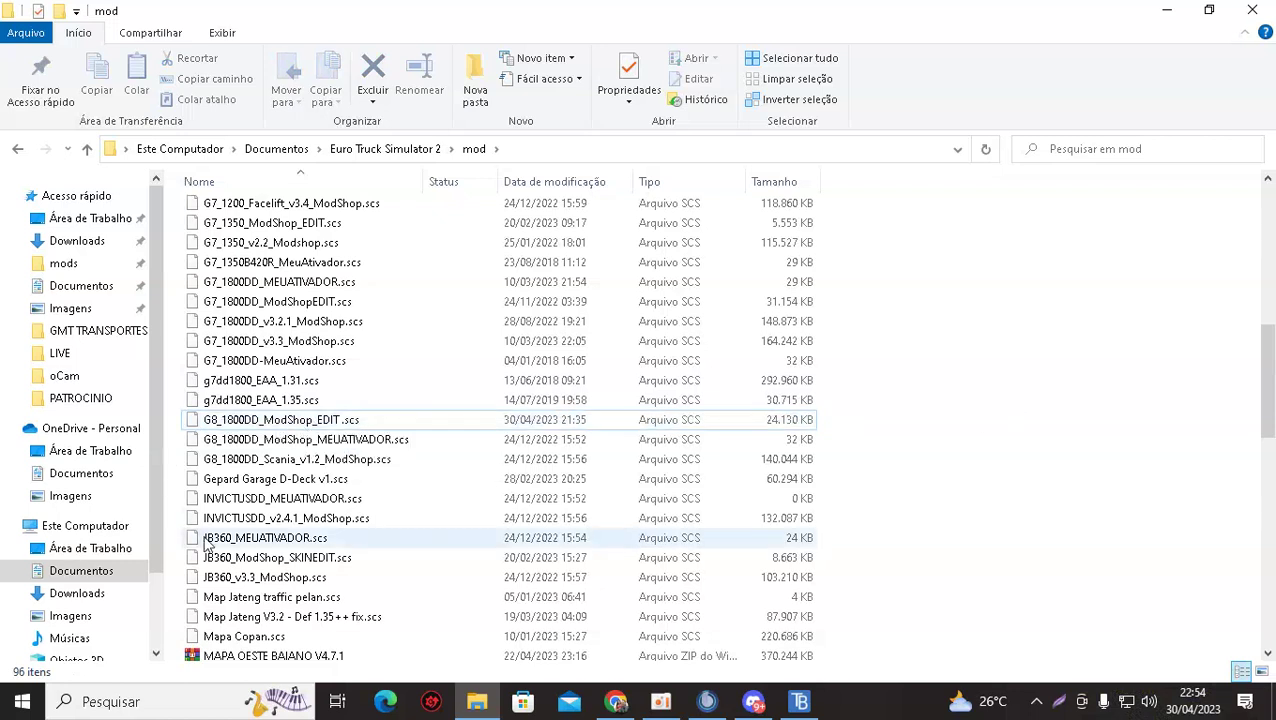
right_click(322, 421)
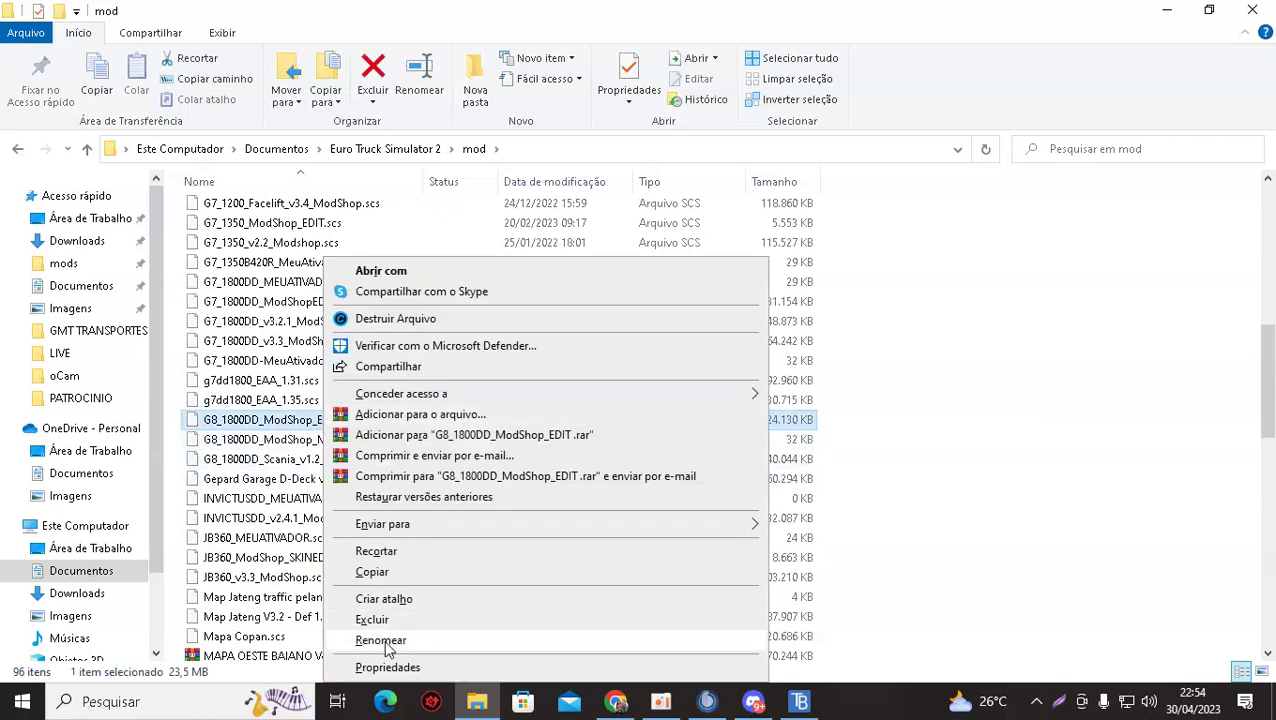
left_click(381, 640)
key("Right")
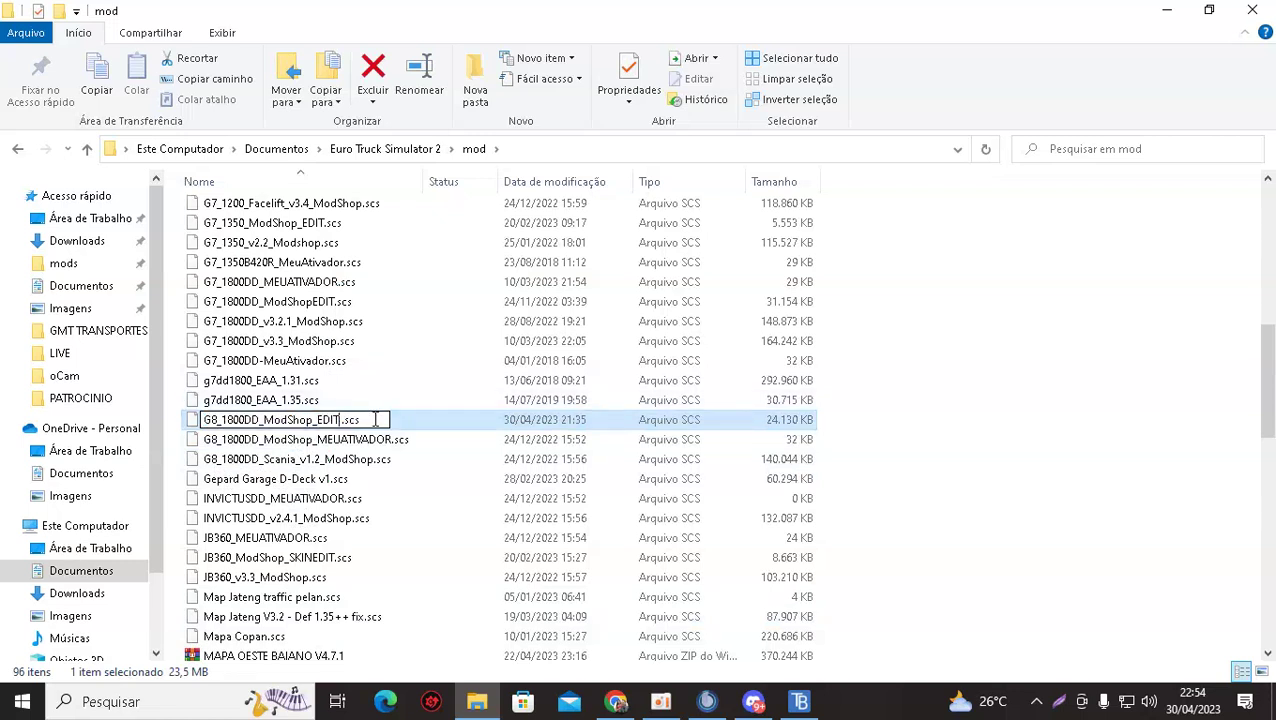
key("BackSpace")
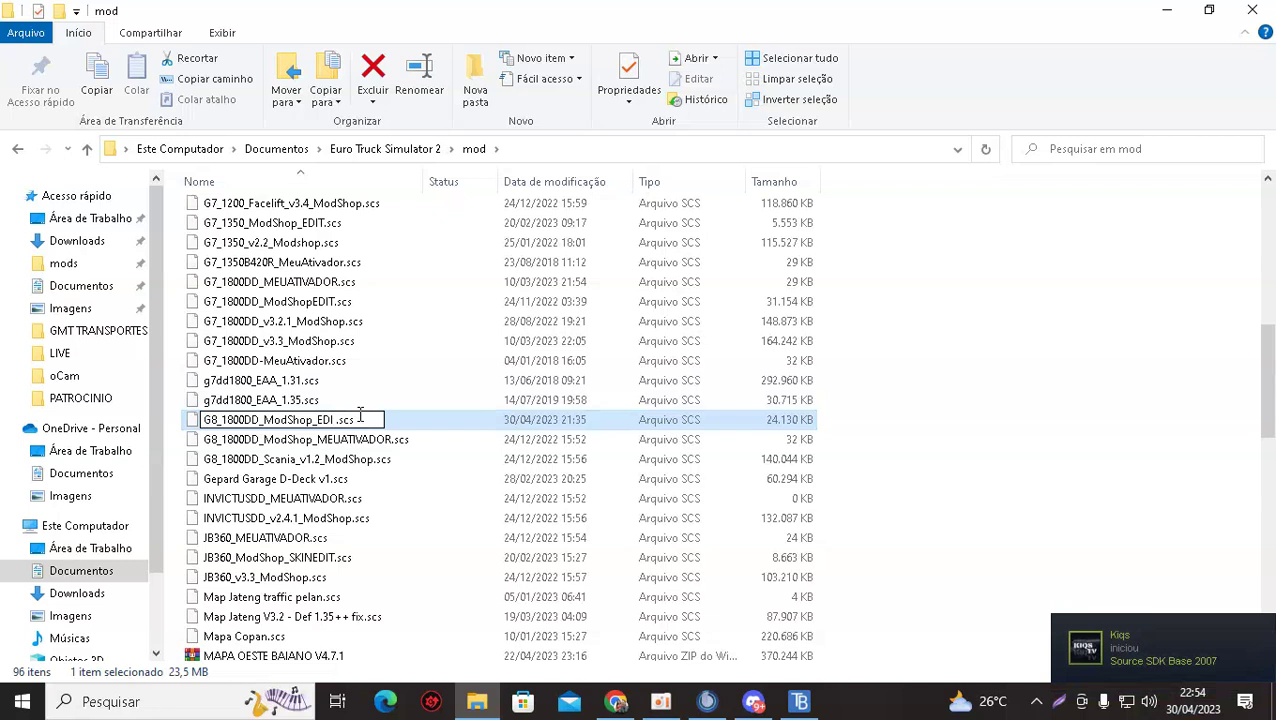
left_click(920, 385)
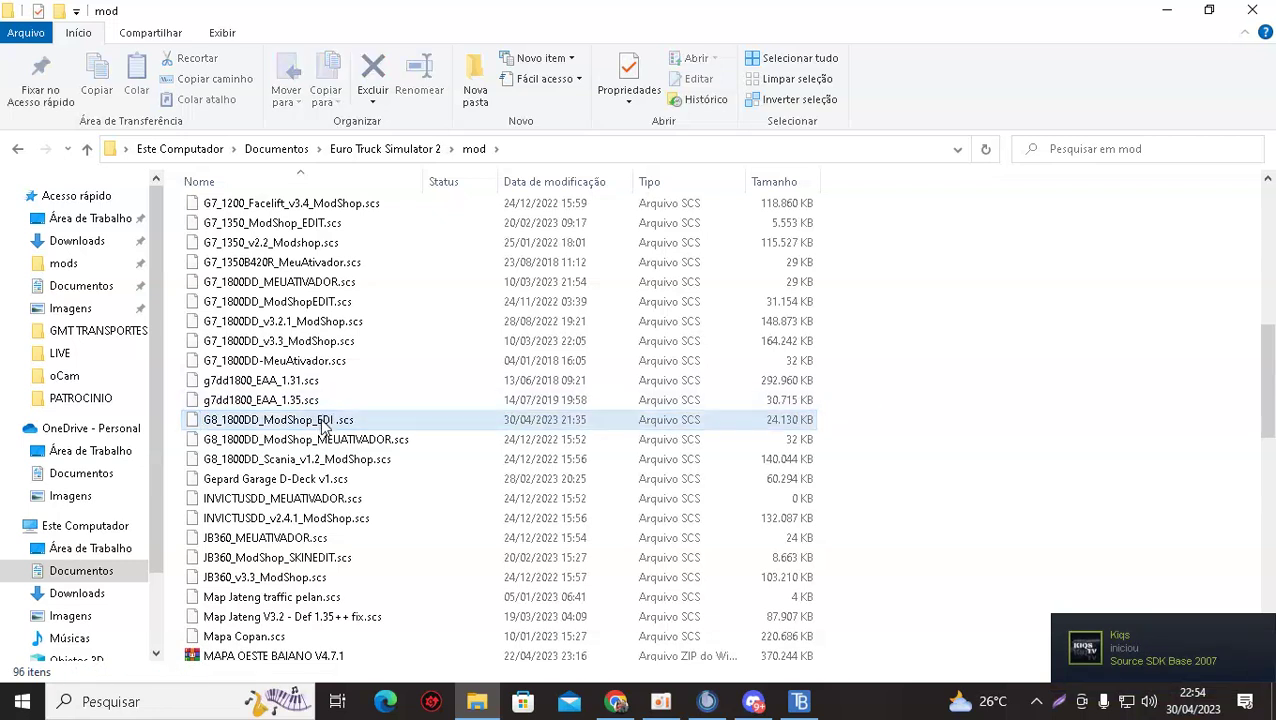
right_click(320, 420)
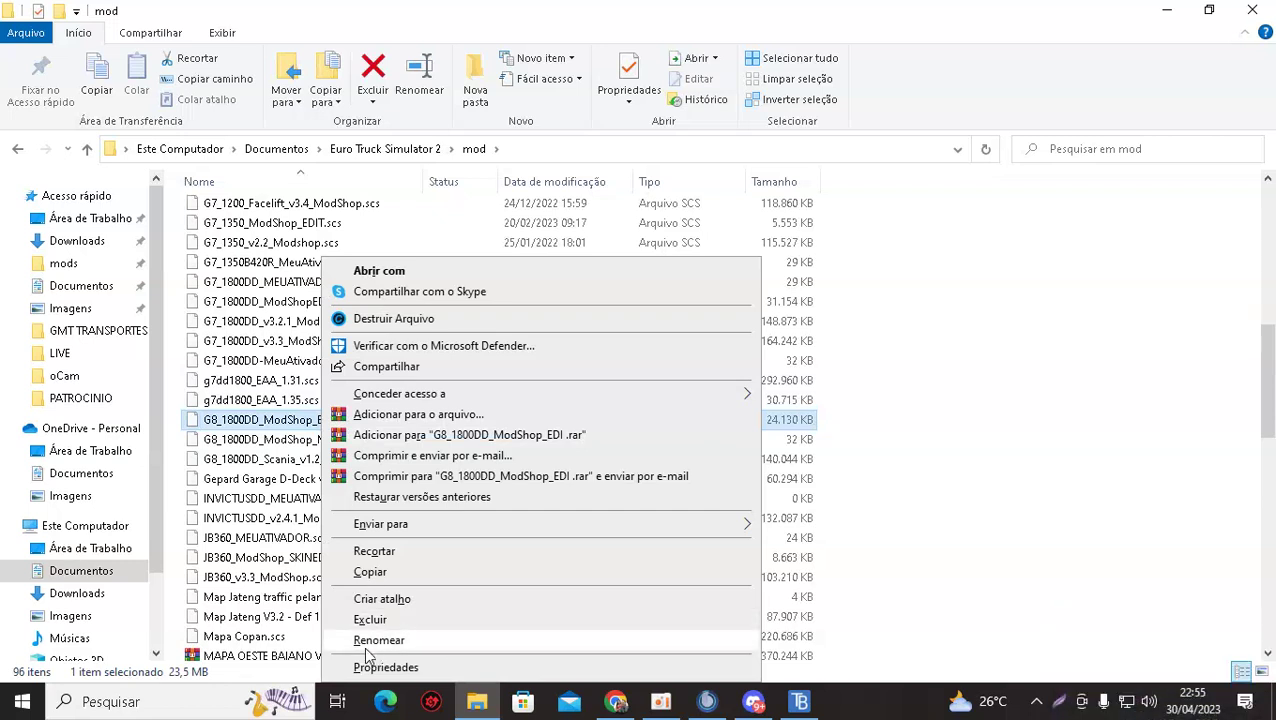
left_click(377, 641)
left_click(337, 420)
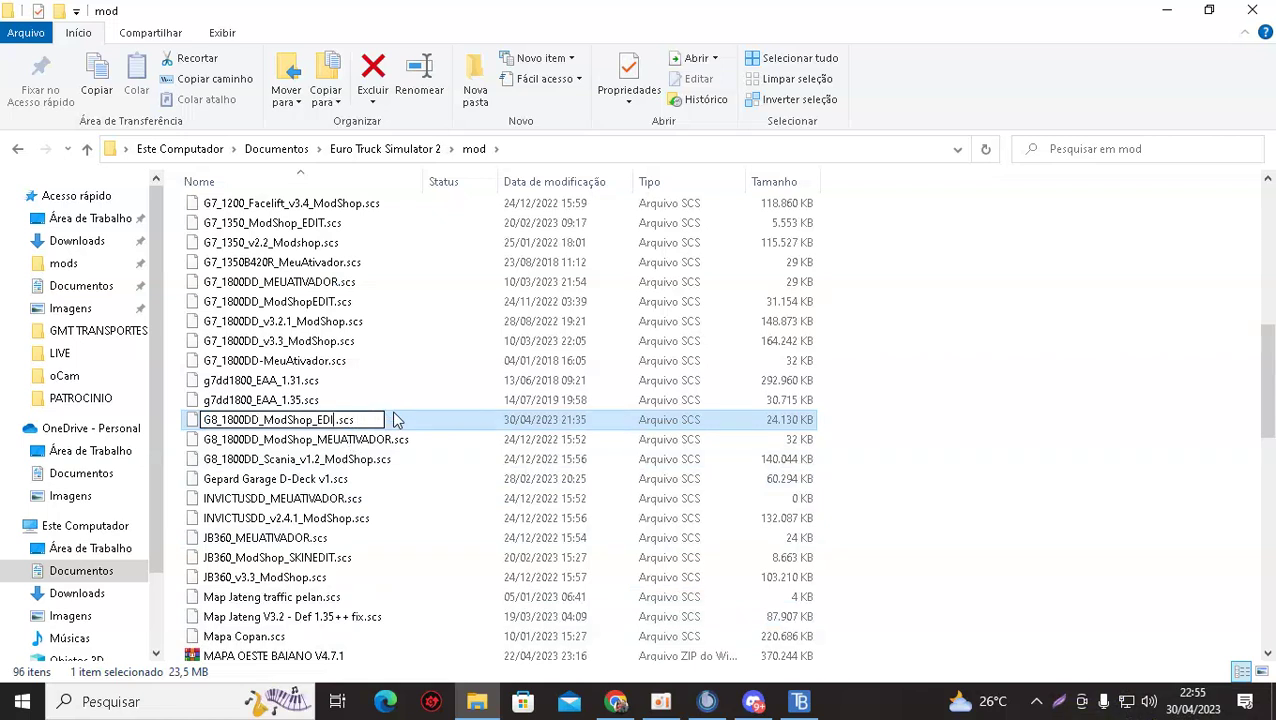
type("T")
key("BackSpace")
type("T")
left_click(982, 342)
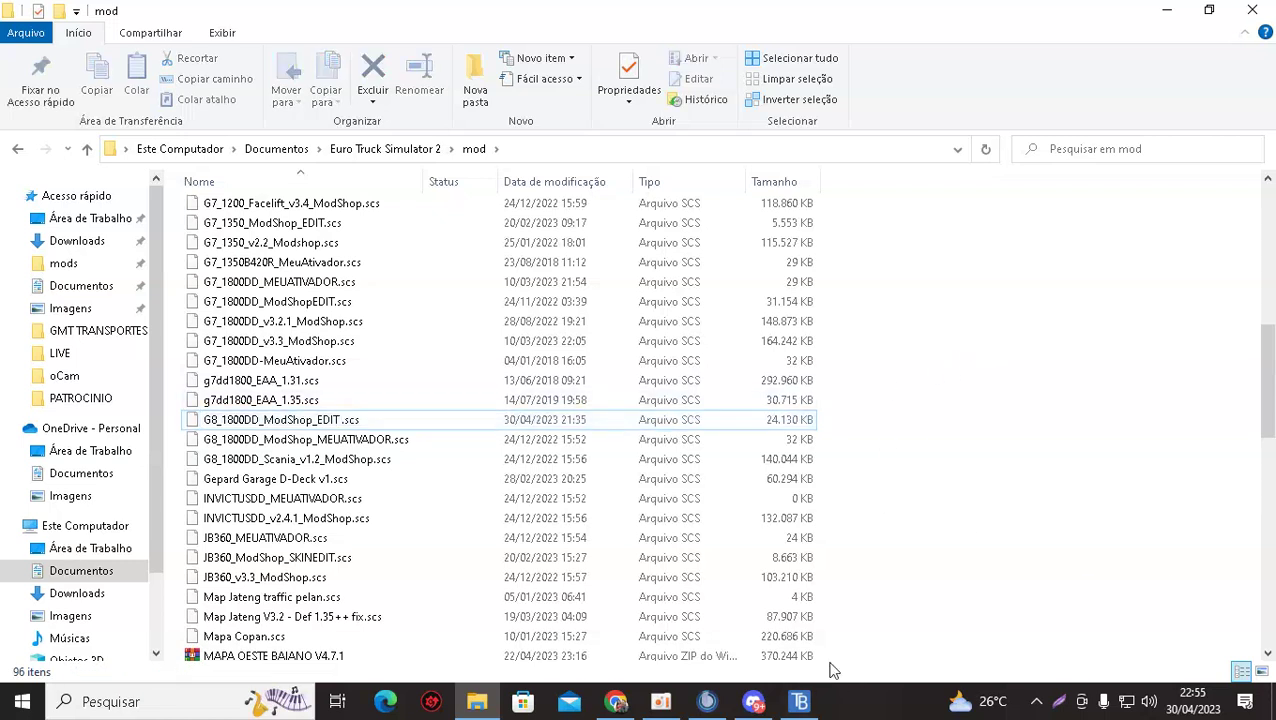
Bring up TrucksBook Client from the tray, then inspect the G8 EDIT mod file's options.
left_click(1036, 702)
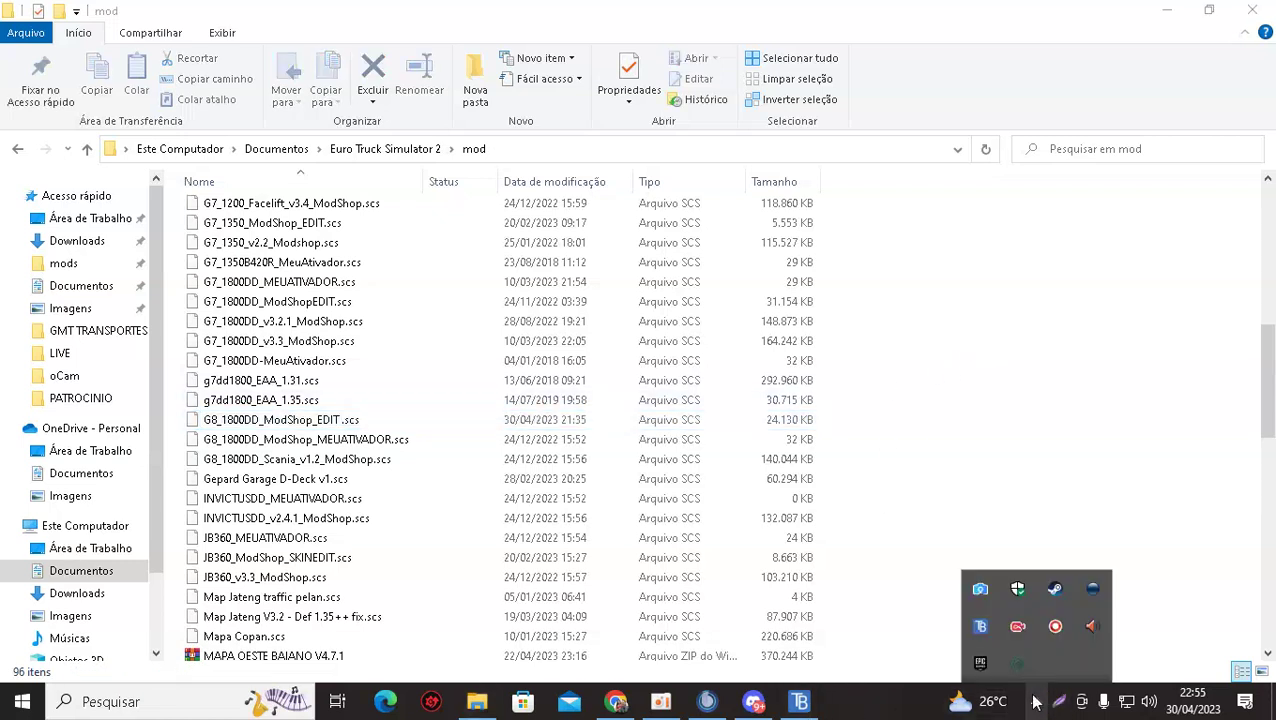
left_click(799, 701)
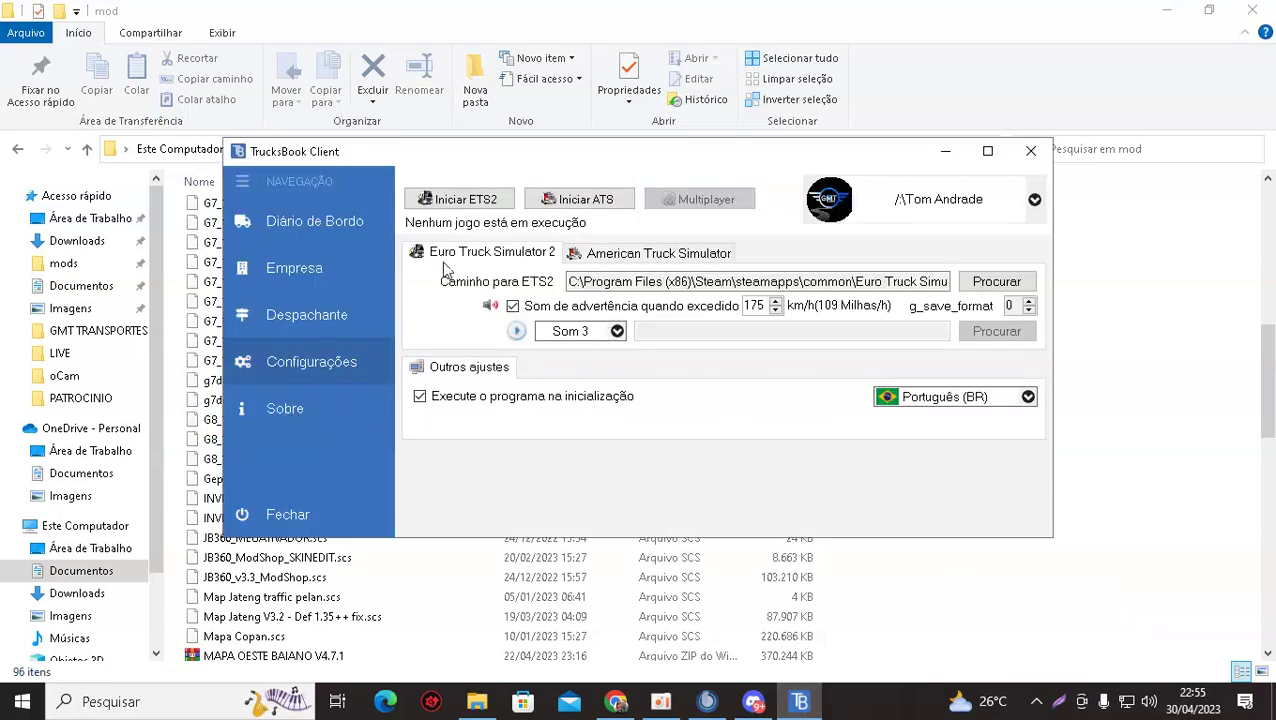
left_click(1128, 522)
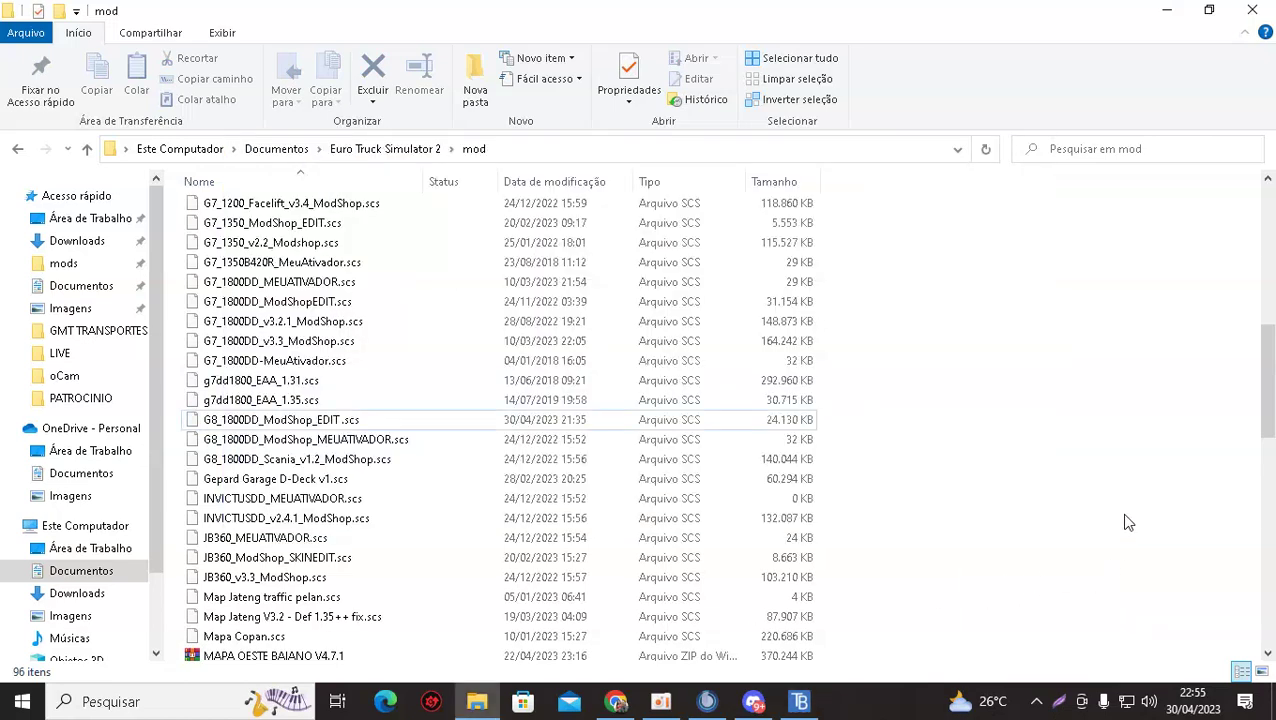
right_click(245, 420)
left_click(946, 458)
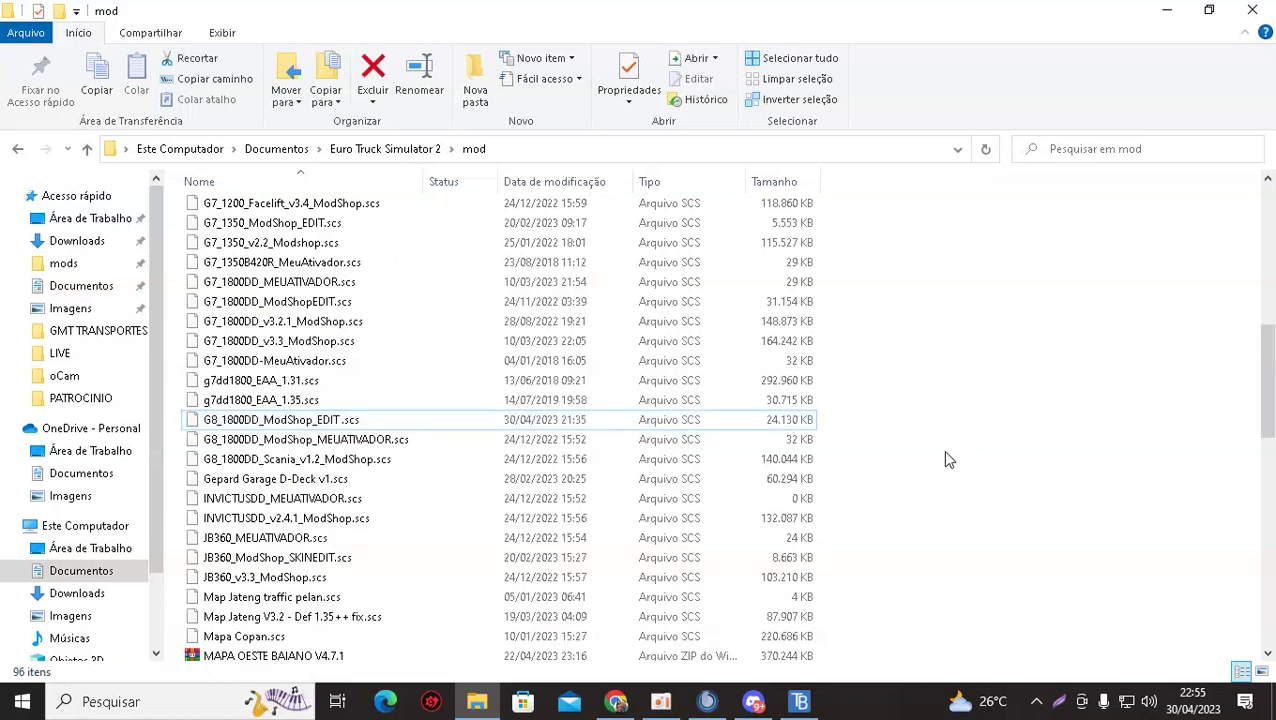
Try opening the G8 EDIT mod file, then launch ETS2 from TrucksBook Client with Iniciar ETS2.
left_click(276, 426)
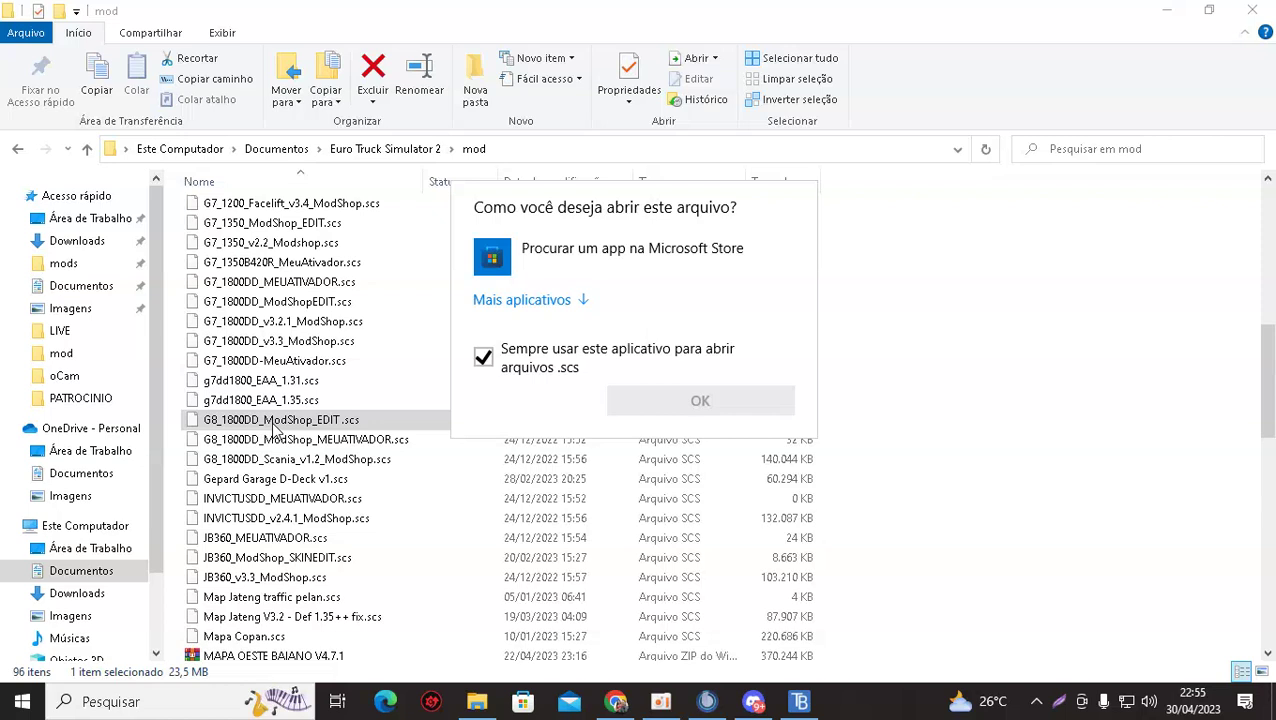
left_click(840, 379)
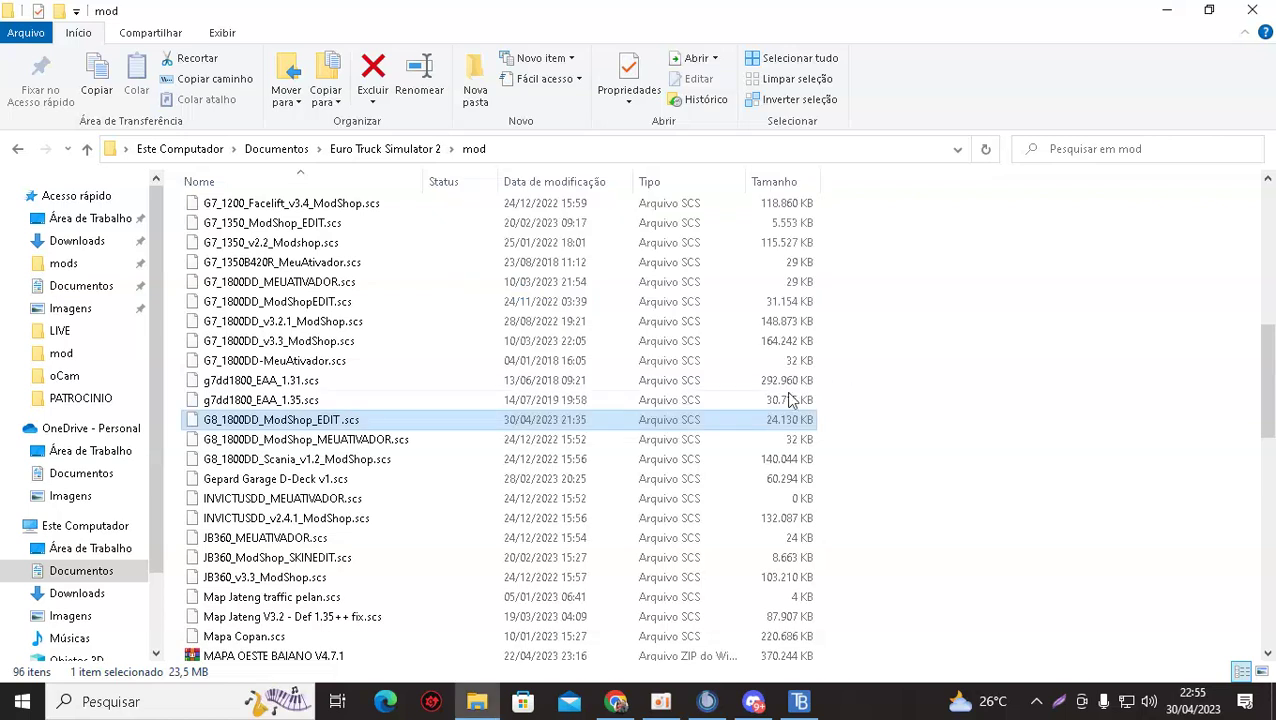
right_click(324, 426)
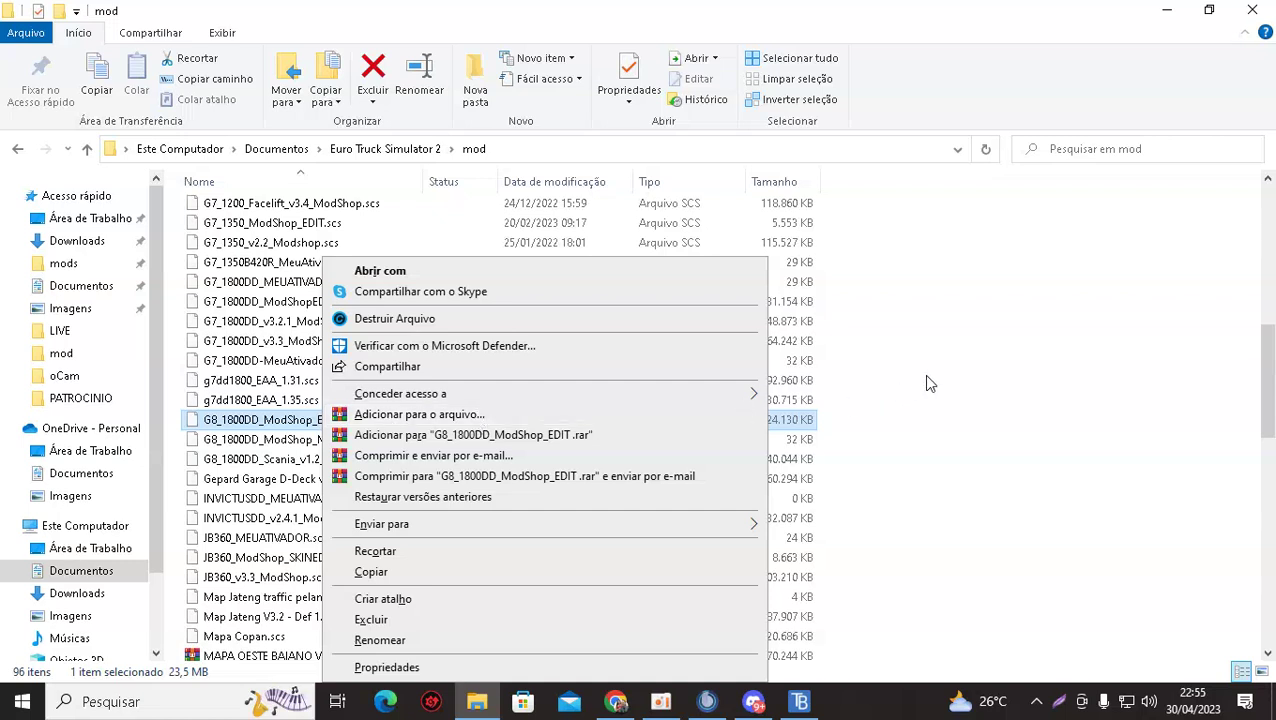
left_click(963, 379)
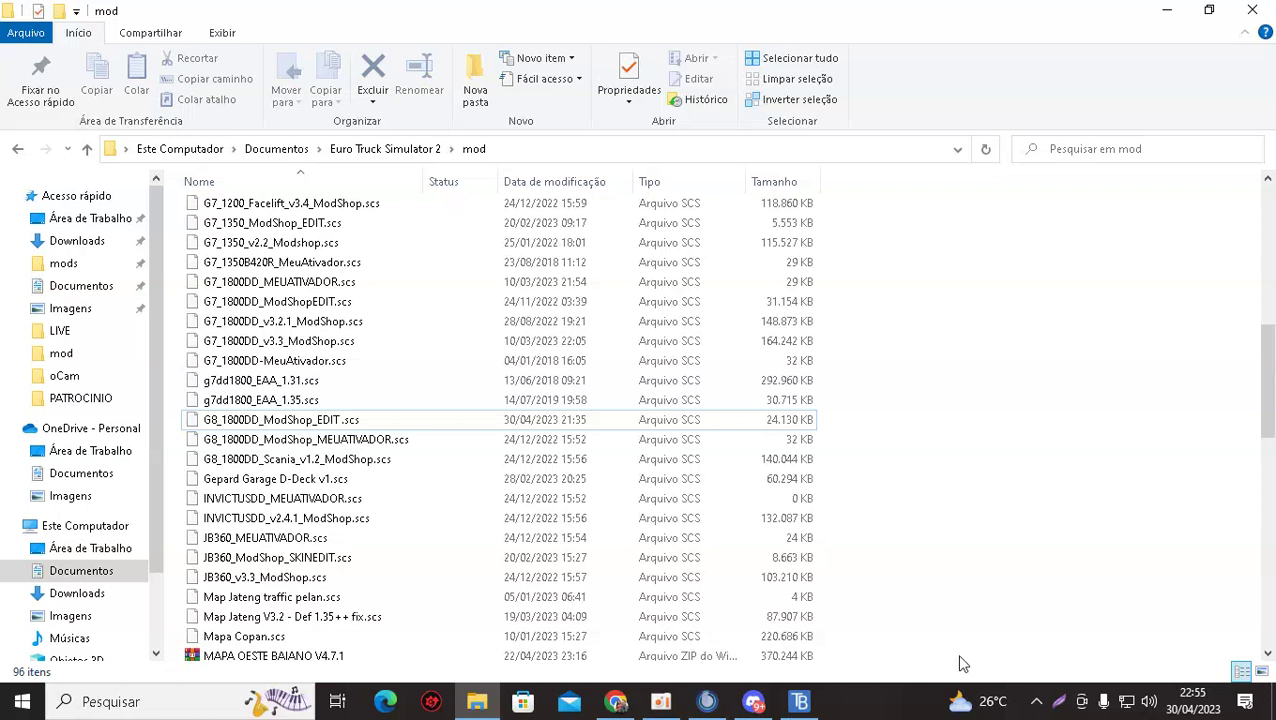
left_click(800, 701)
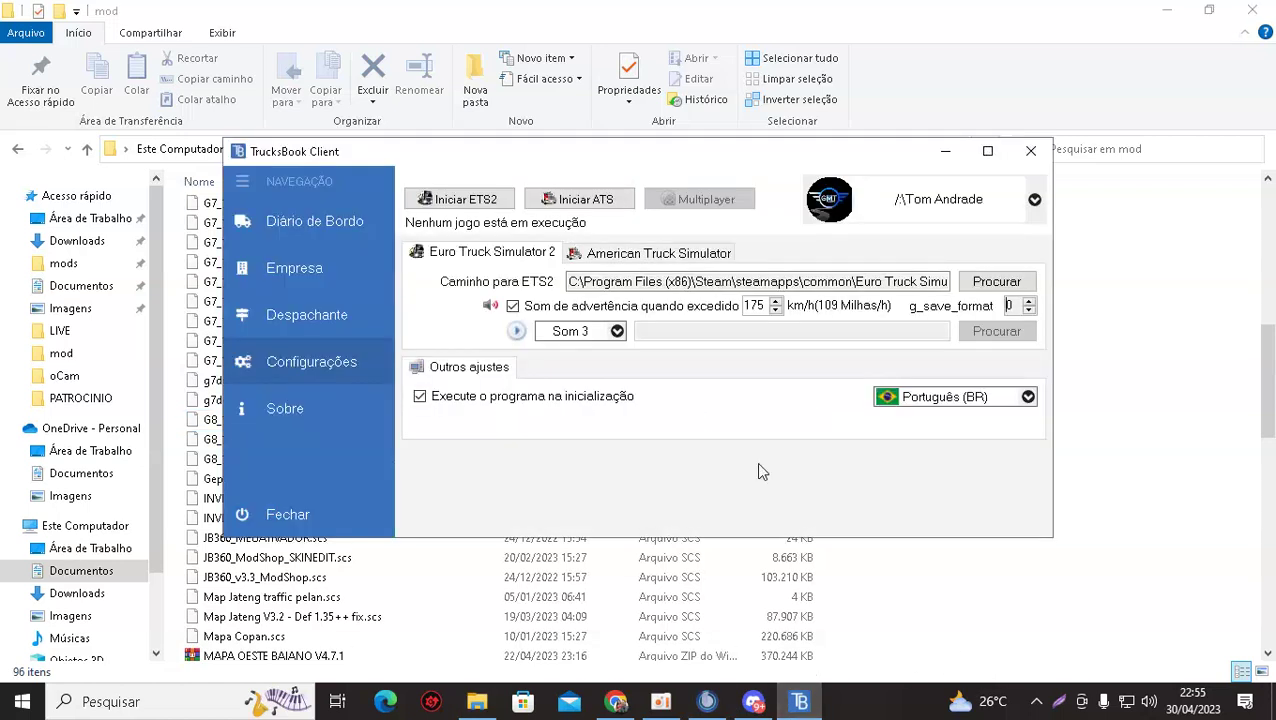
left_click(441, 204)
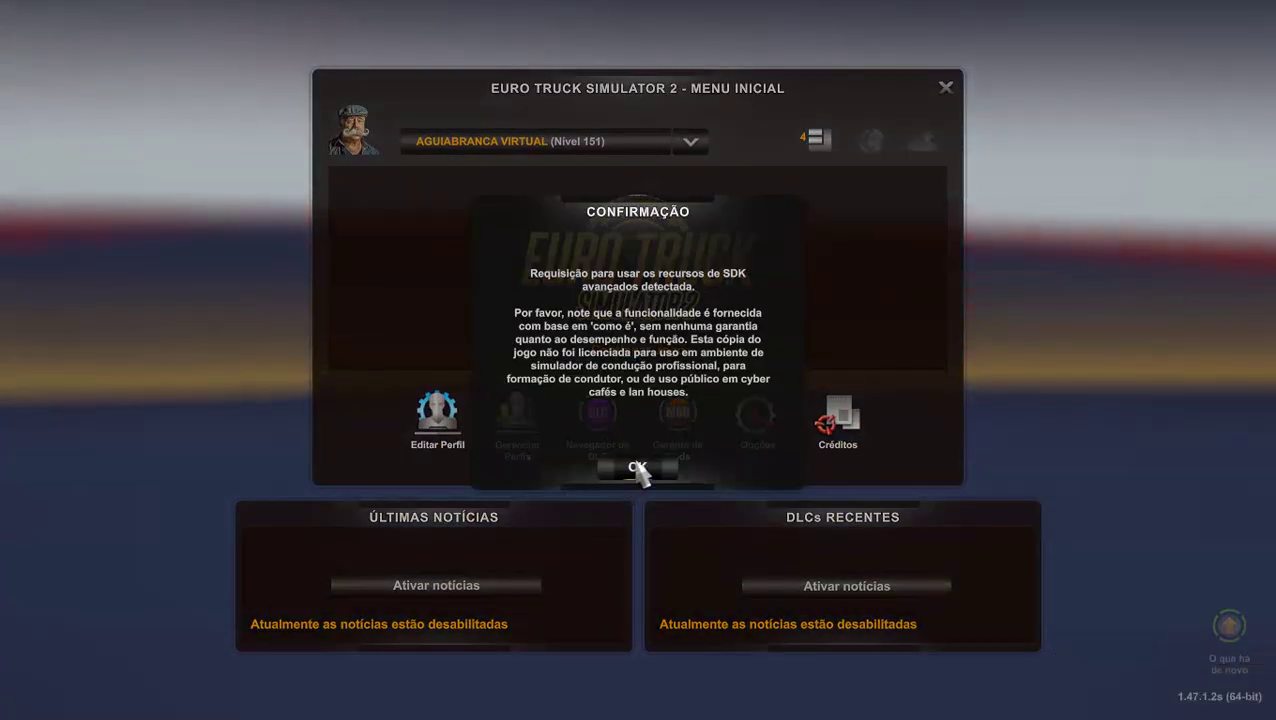
Accept the SDK notice and toggle the Paradiso G8 1800 DD - EDIT mod back on in Gerente de Mods, confirming changes.
left_click(634, 468)
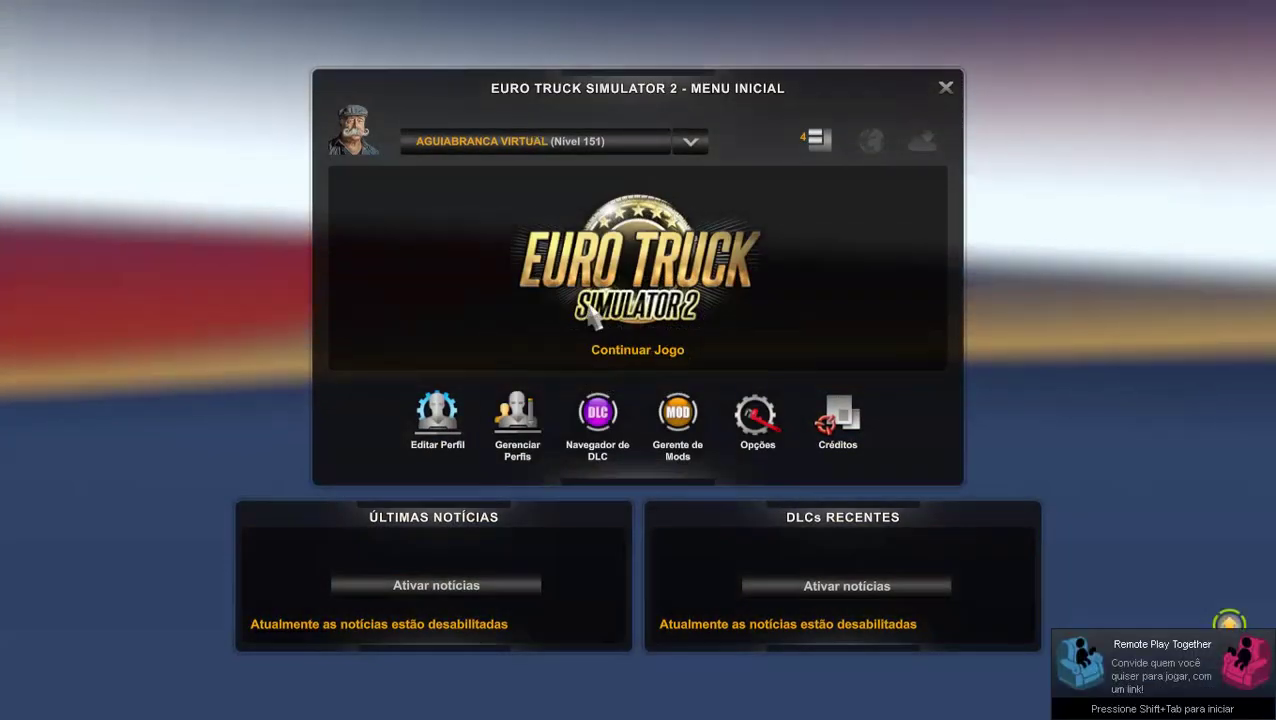
left_click(825, 150)
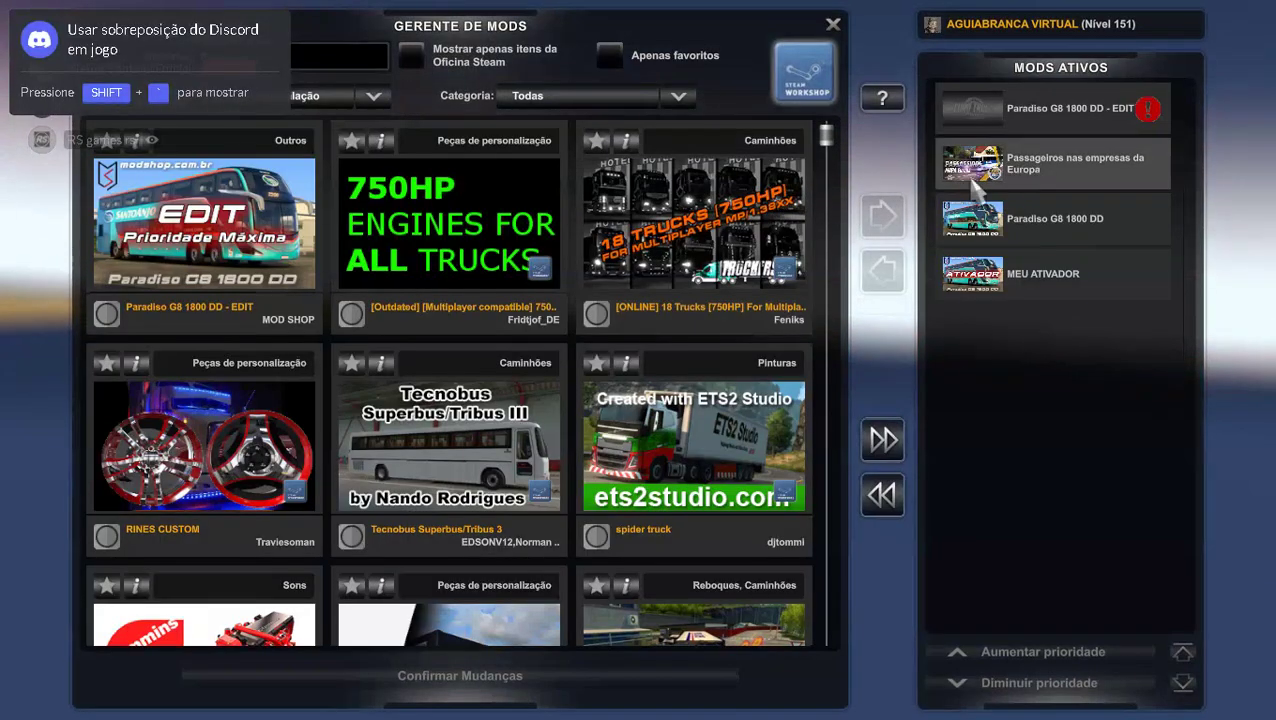
double_click(1046, 107)
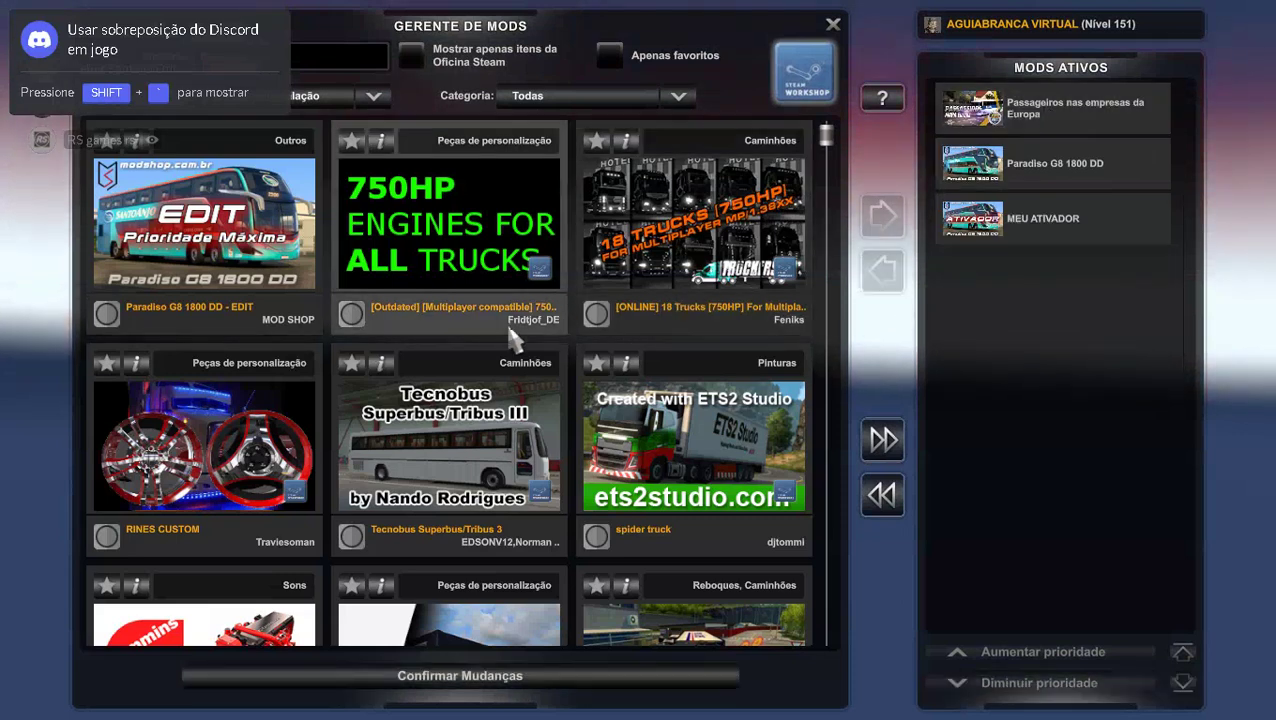
double_click(133, 325)
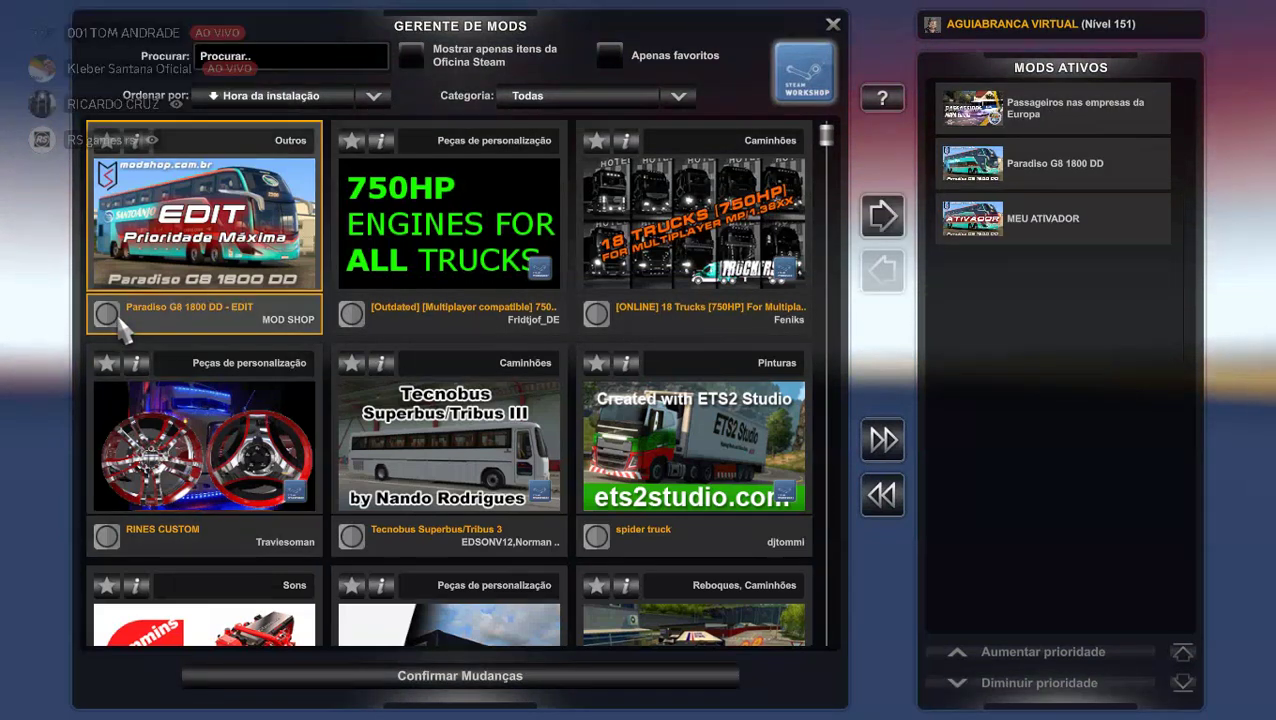
left_click(600, 677)
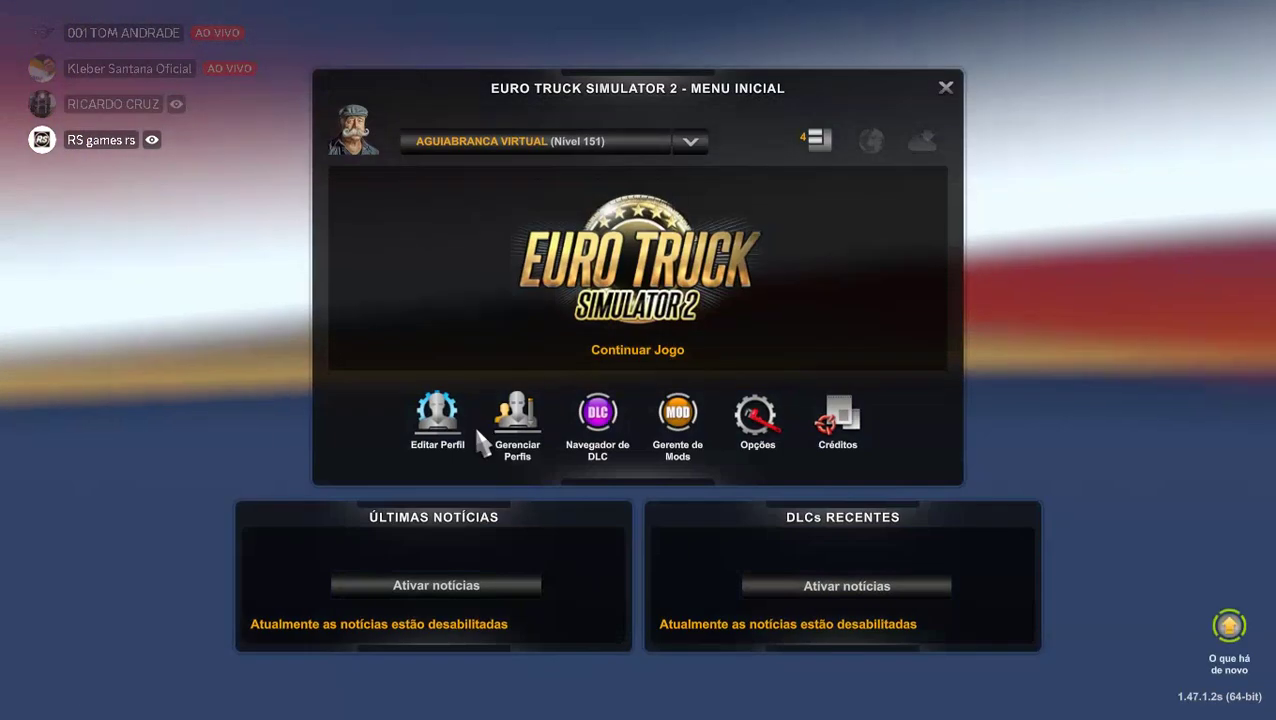
Load the latest autosave via Continuar Jogo, ignoring the missing mod warning.
left_click(607, 262)
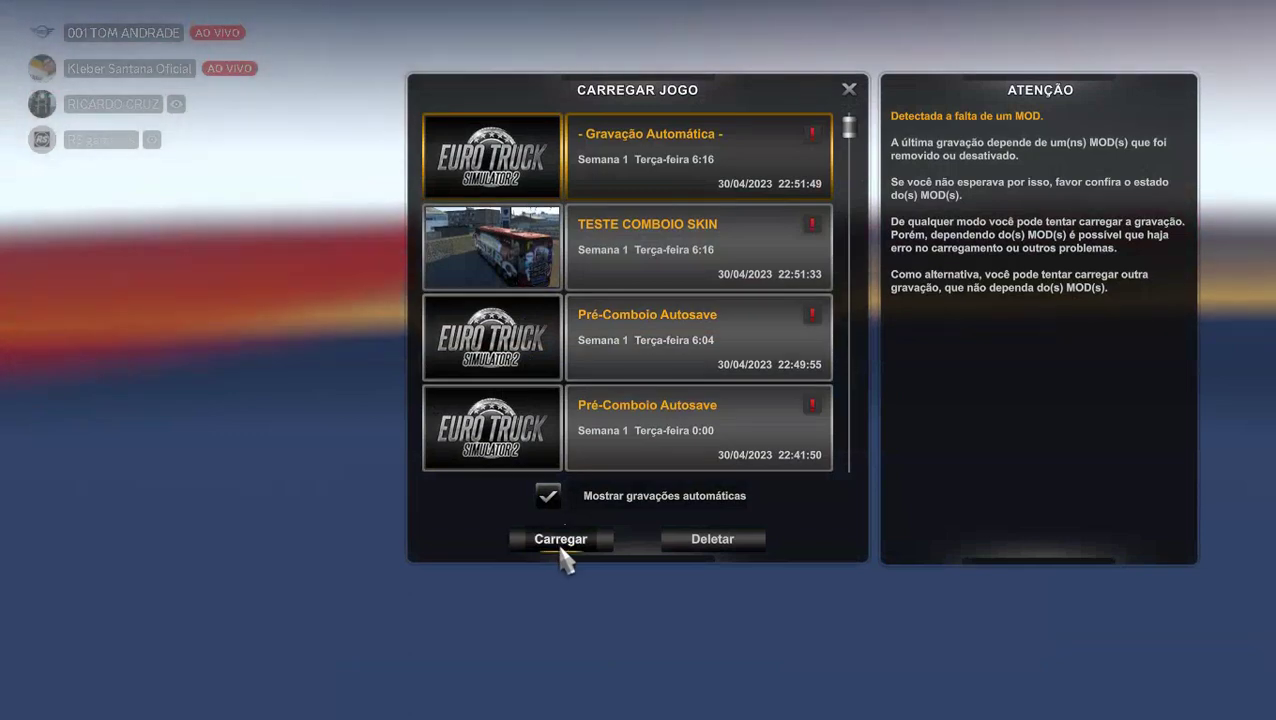
left_click(561, 546)
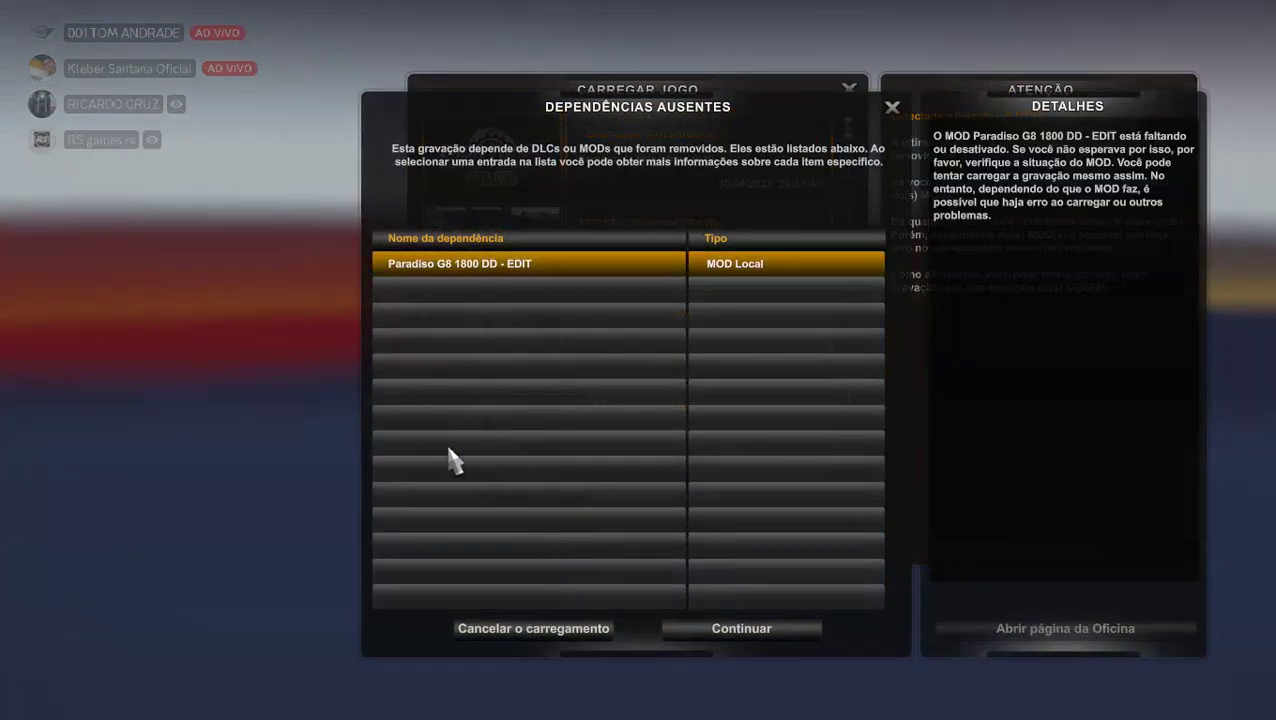
left_click(705, 627)
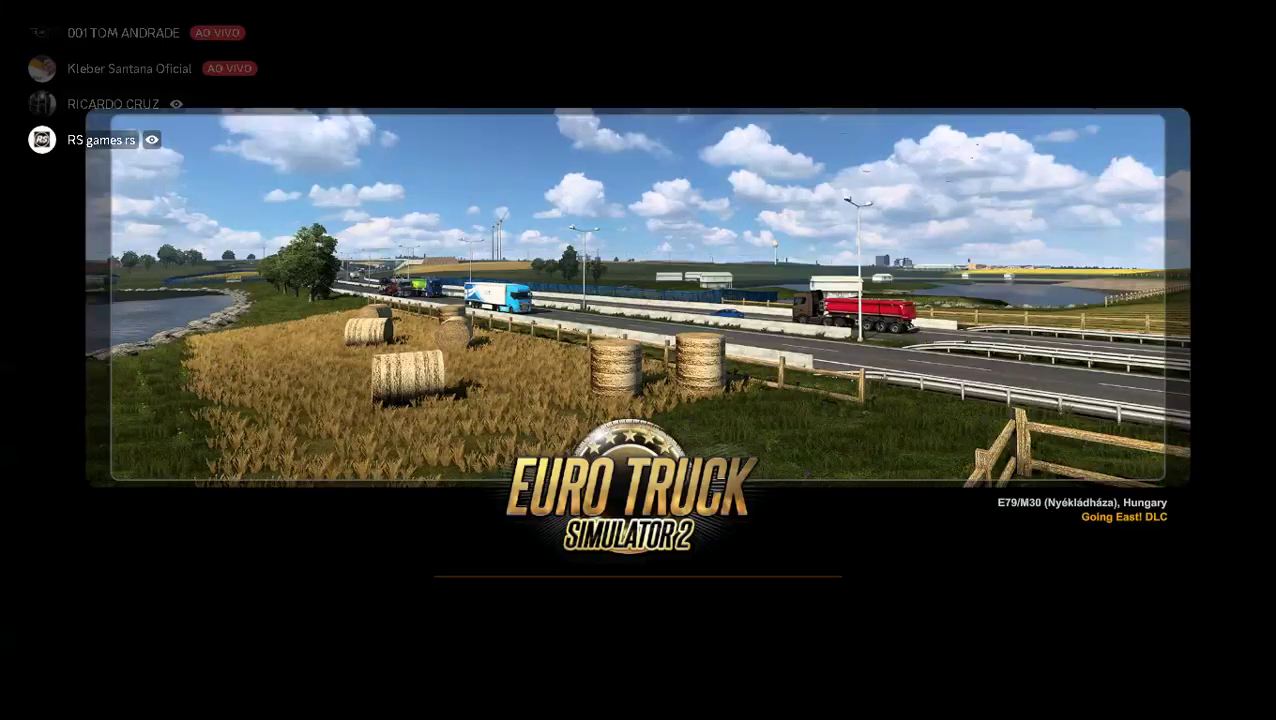